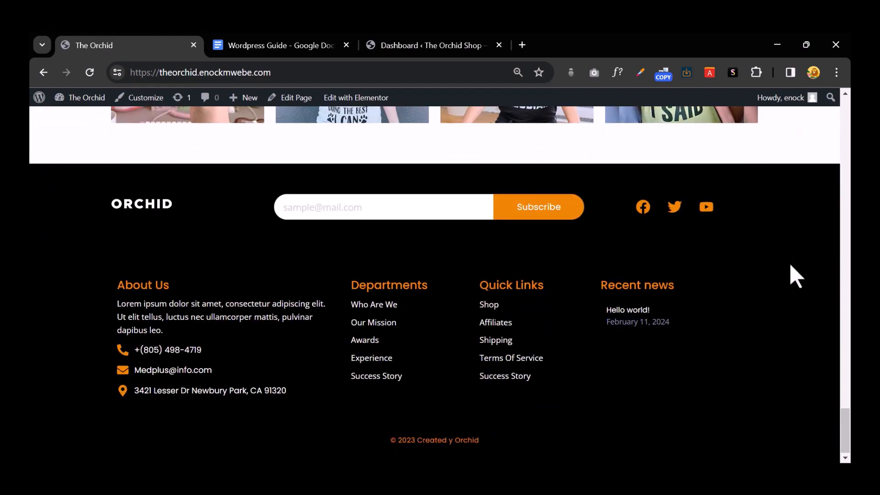
# Step: Search the shop for 'shirt', then briefly open the Men Crewneck shirt result in a new tab
pyautogui.scroll(20, 790, 264)
pyautogui.scroll(1, 790, 263)
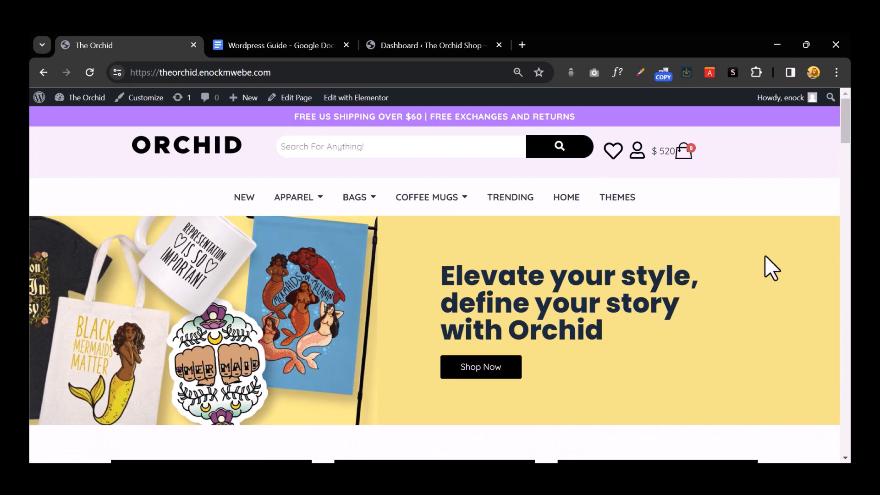
pyautogui.click(377, 142)
pyautogui.write('shirt')
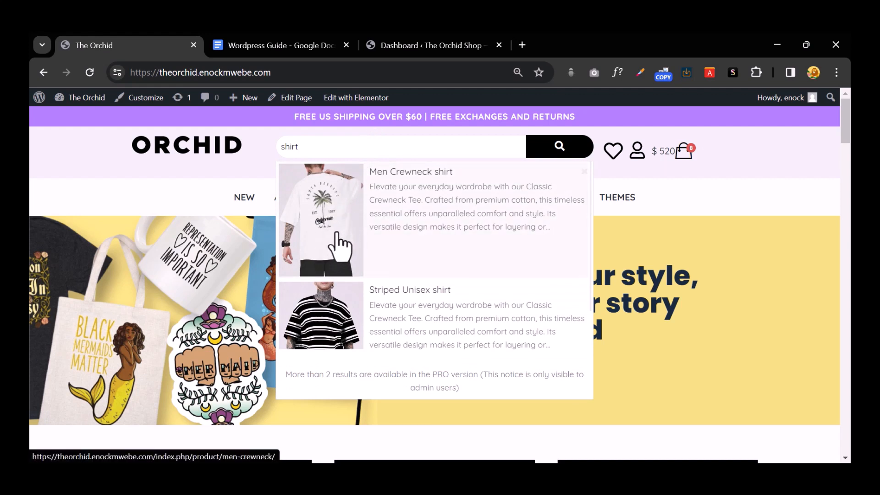
pyautogui.rightClick(348, 209)
pyautogui.click(357, 214)
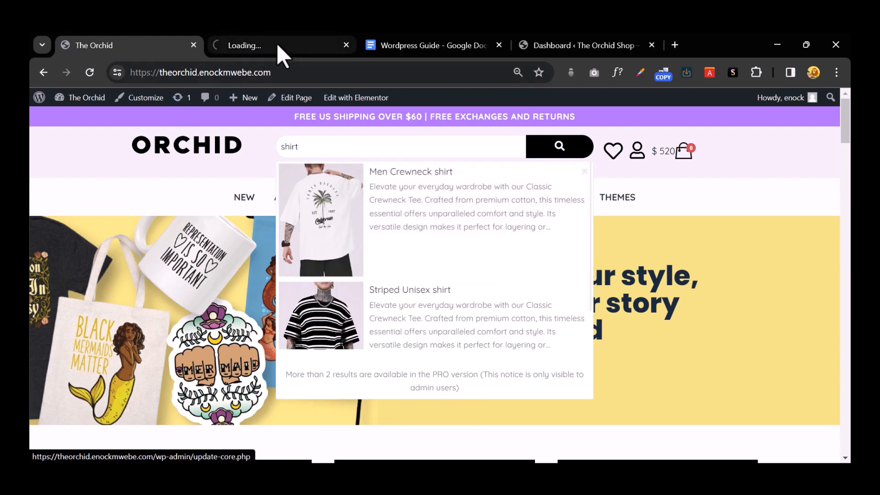
pyautogui.click(347, 45)
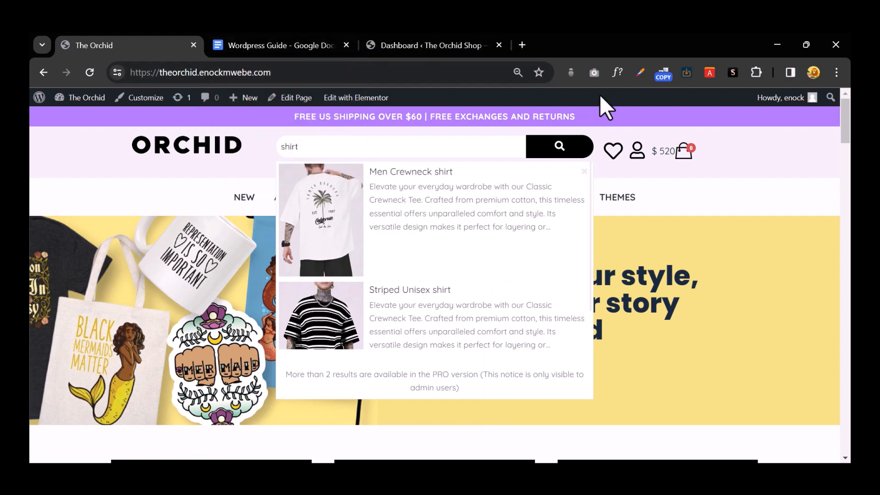
pyautogui.click(744, 145)
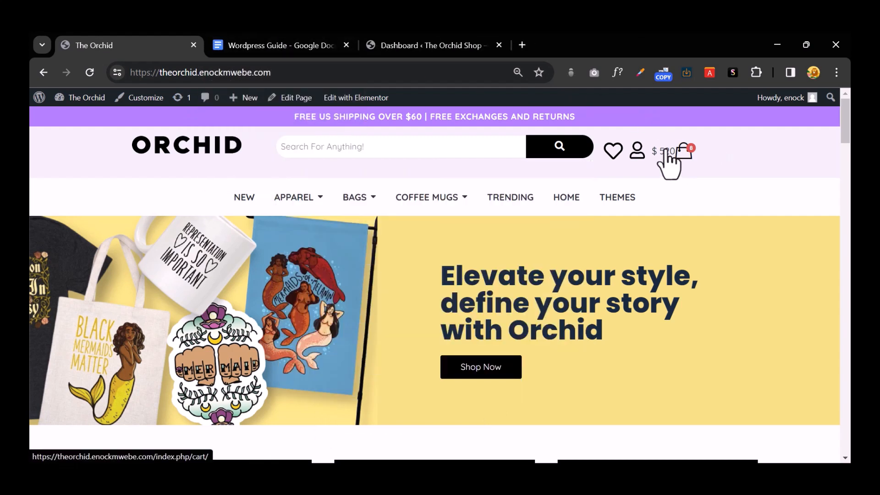
# Step: Scroll down to Shop Top Products and pick the blue swatch for the Green shirt
pyautogui.moveTo(302, 198)
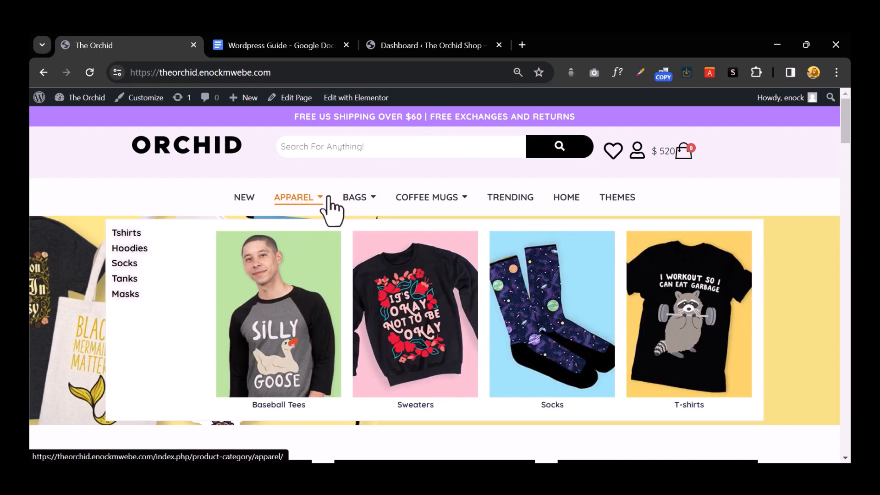
pyautogui.moveTo(357, 198)
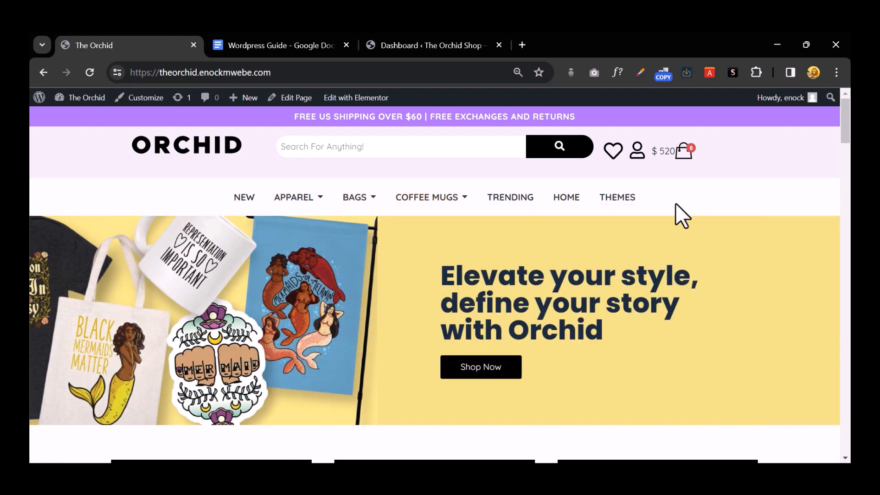
pyautogui.scroll(-1, 504, 271)
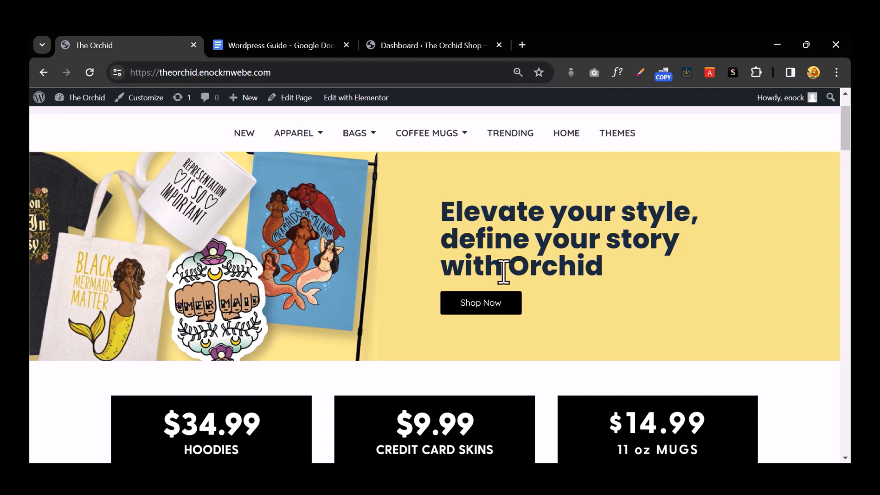
pyautogui.scroll(-7, 502, 272)
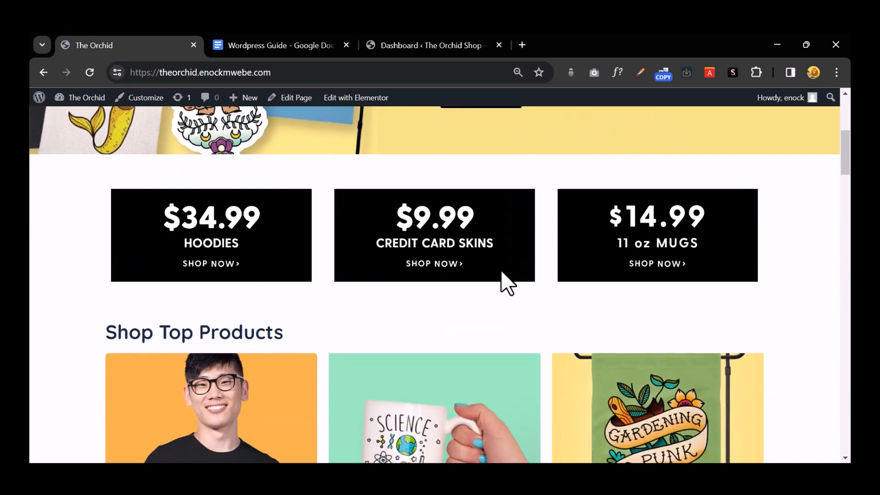
pyautogui.scroll(-1, 506, 283)
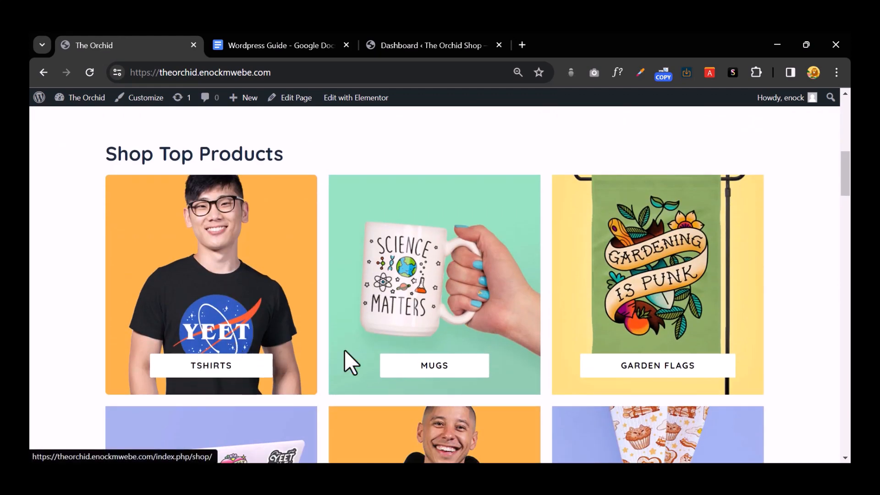
pyautogui.scroll(-3, 668, 348)
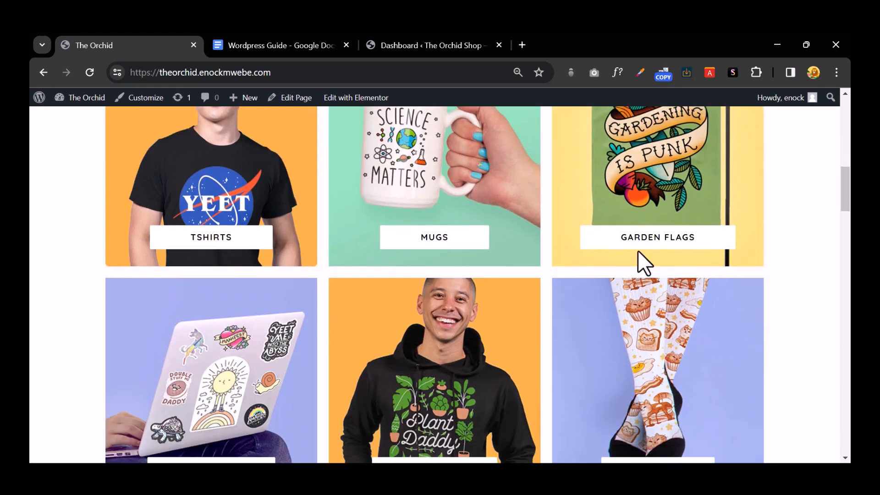
pyautogui.scroll(-4, 644, 247)
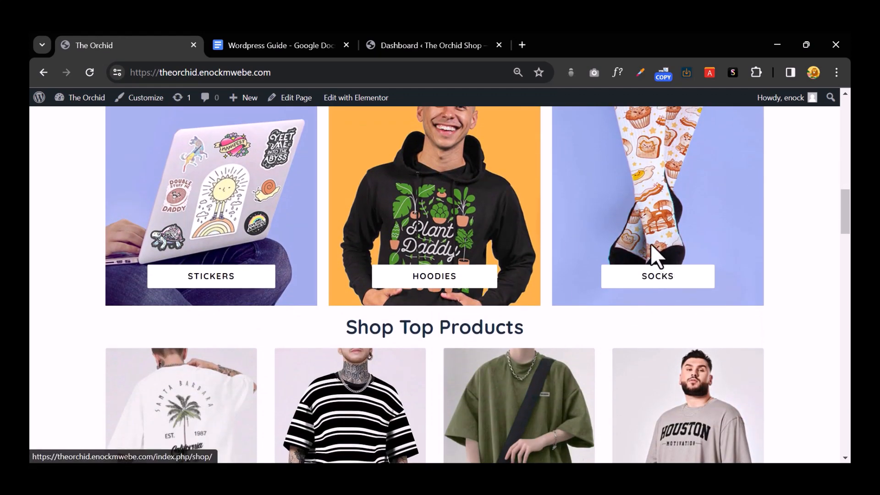
pyautogui.scroll(-3, 652, 243)
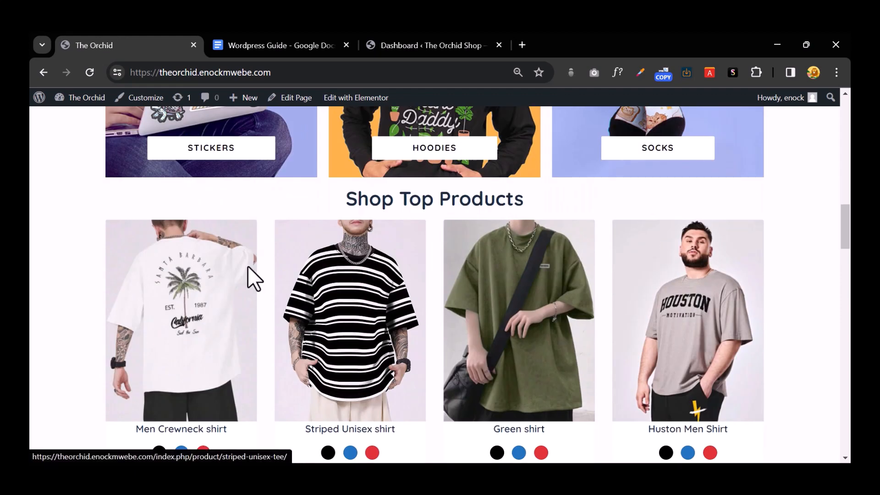
pyautogui.scroll(-3, 235, 284)
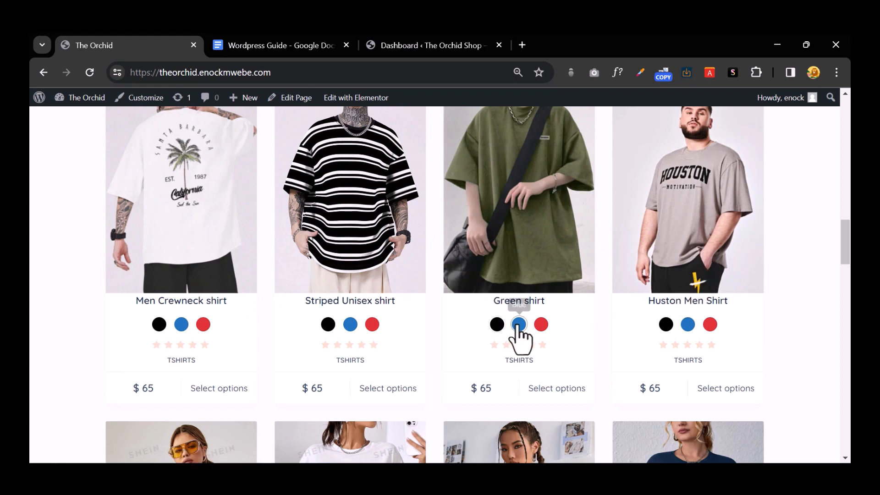
pyautogui.click(519, 324)
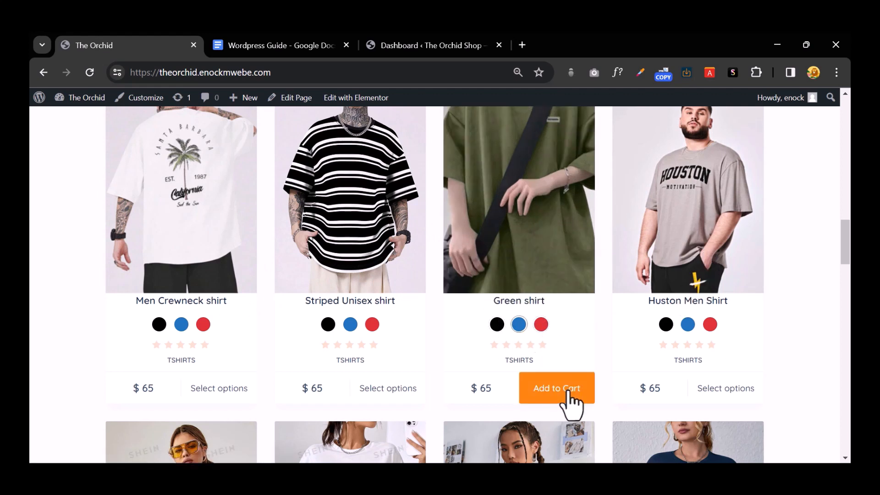
# Step: Choose blue for the Striped Unisex shirt and add it to the cart, making the total $585
pyautogui.click(350, 324)
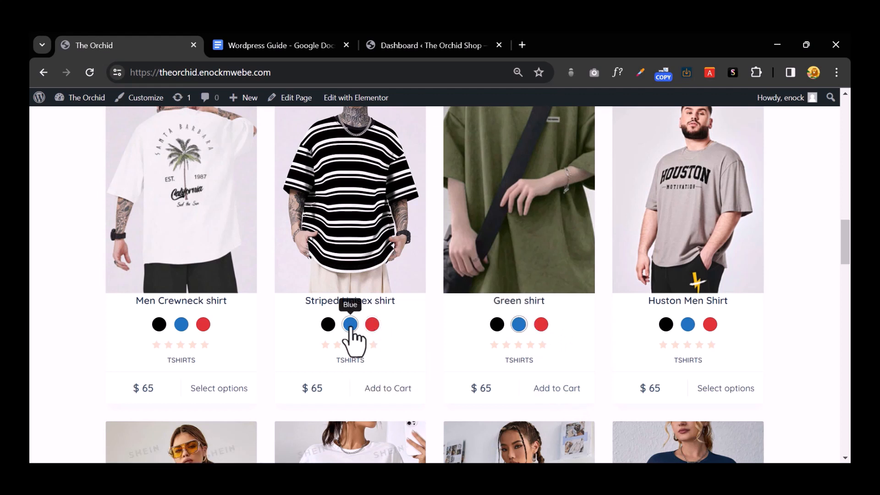
pyautogui.click(392, 395)
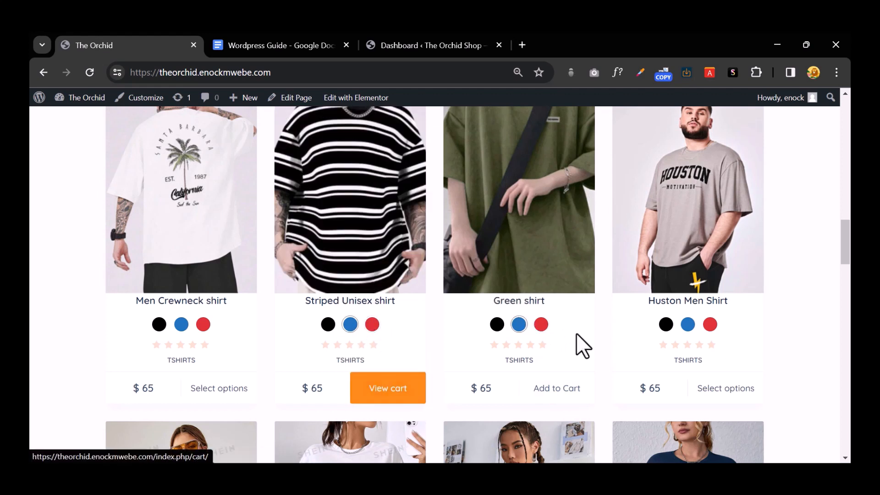
pyautogui.scroll(10, 676, 337)
pyautogui.scroll(3, 675, 330)
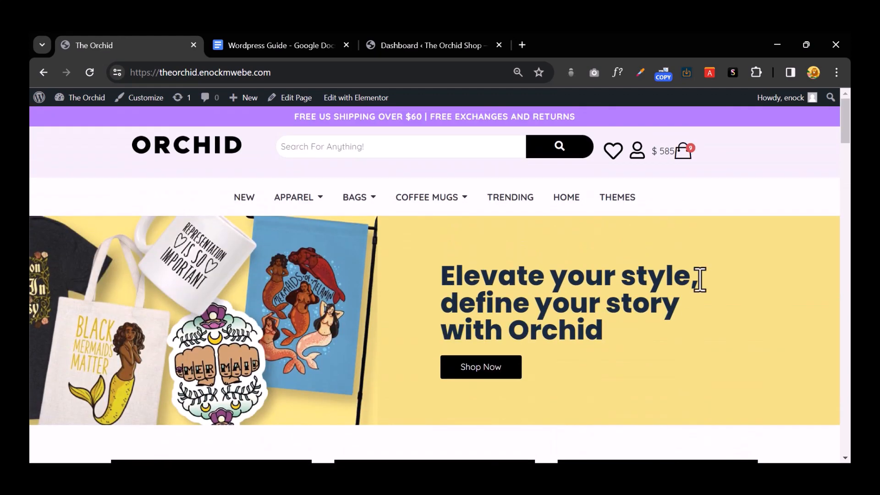
pyautogui.click(681, 154)
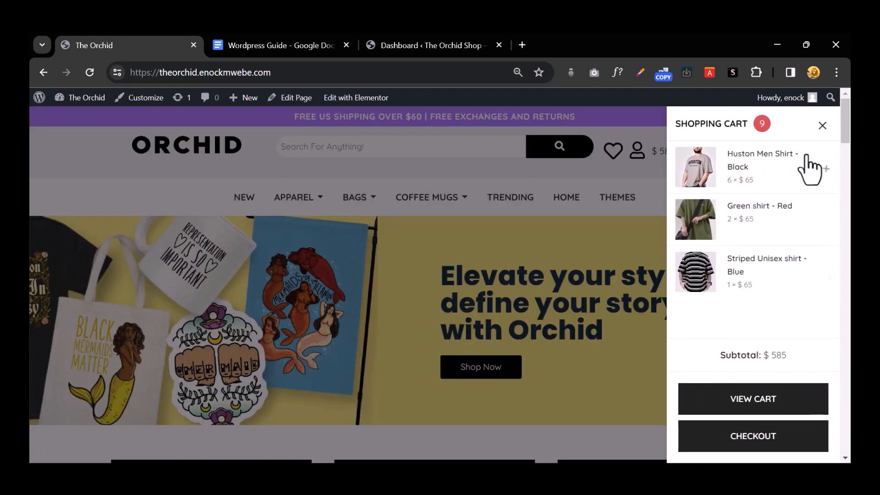
pyautogui.click(818, 127)
pyautogui.scroll(-20, 608, 273)
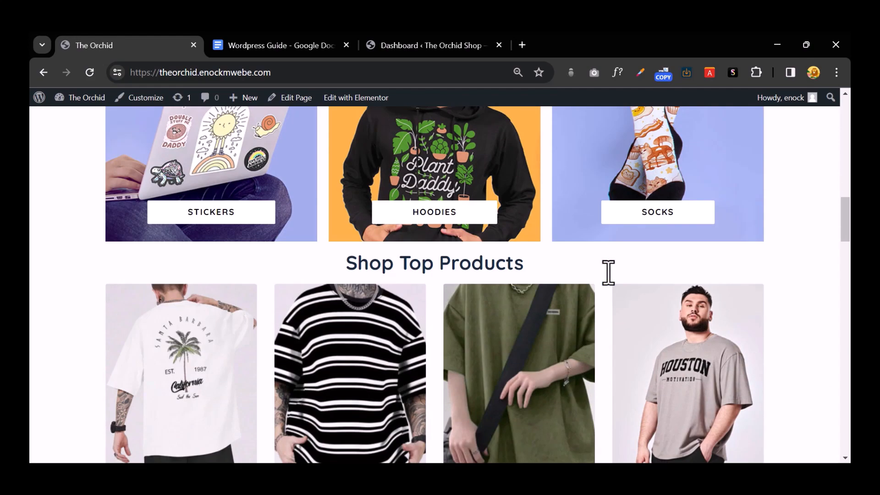
pyautogui.scroll(-8, 608, 273)
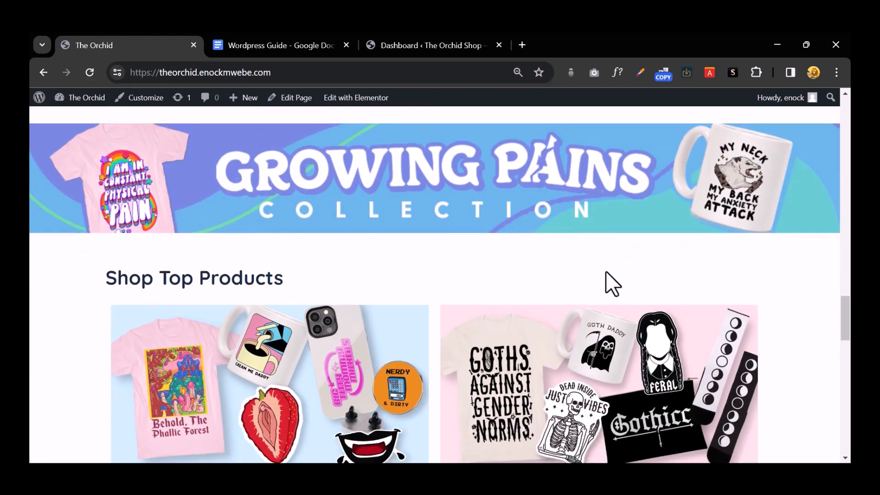
pyautogui.scroll(-4, 608, 273)
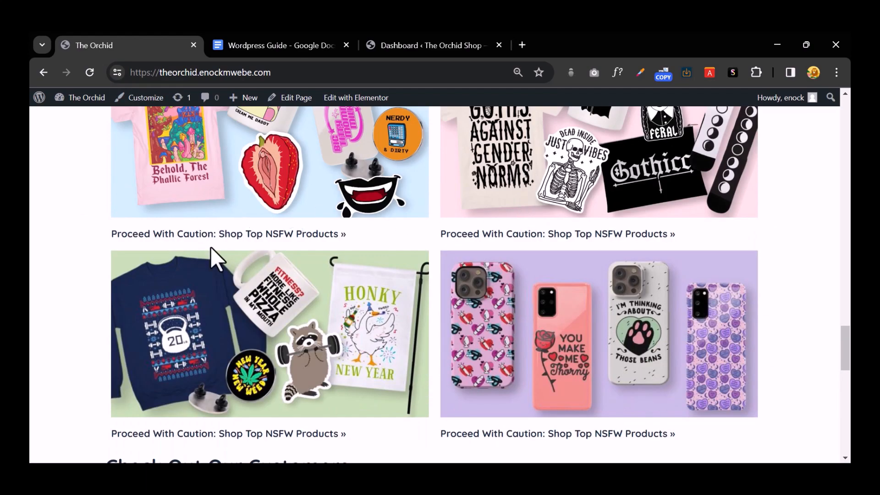
pyautogui.scroll(-4, 579, 273)
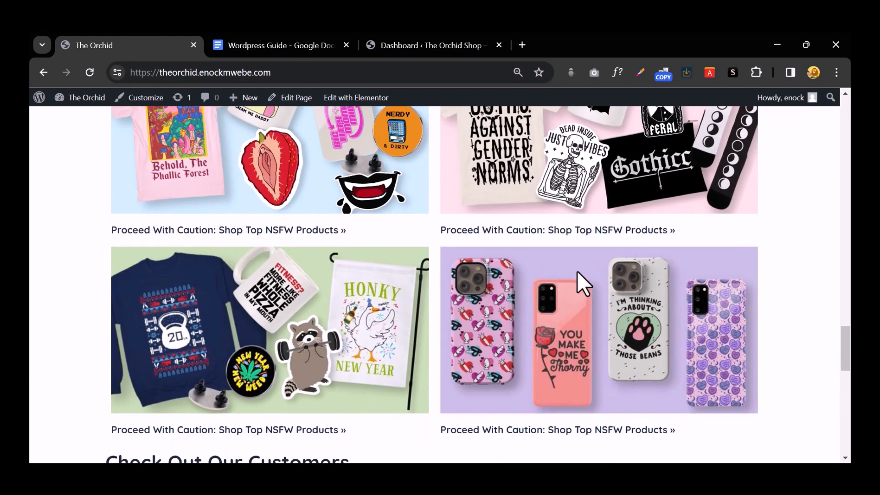
pyautogui.scroll(-3, 552, 221)
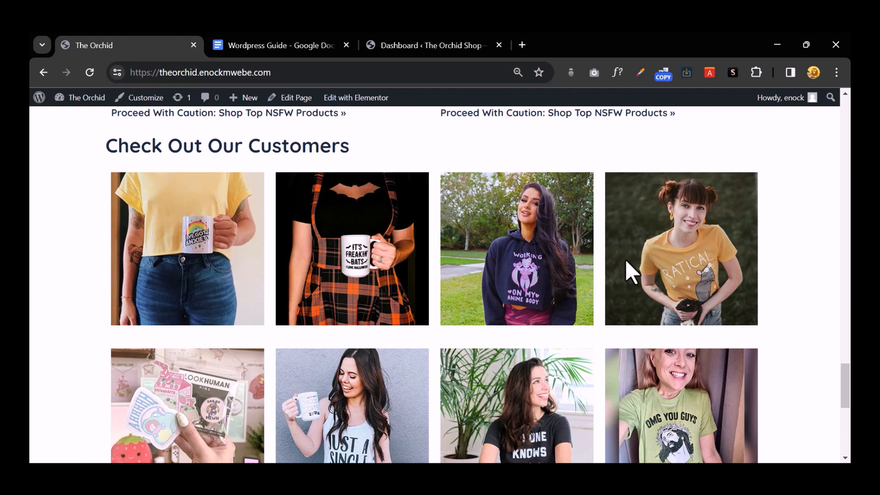
pyautogui.scroll(-4, 625, 259)
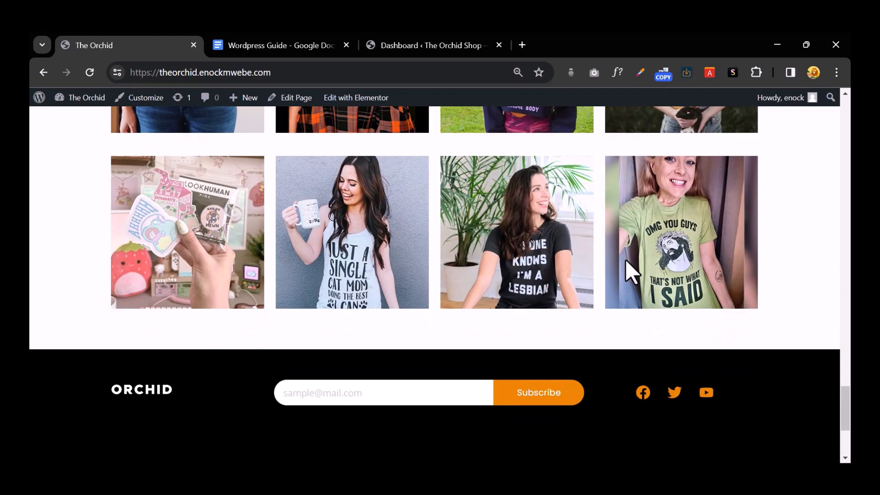
pyautogui.scroll(-4, 625, 260)
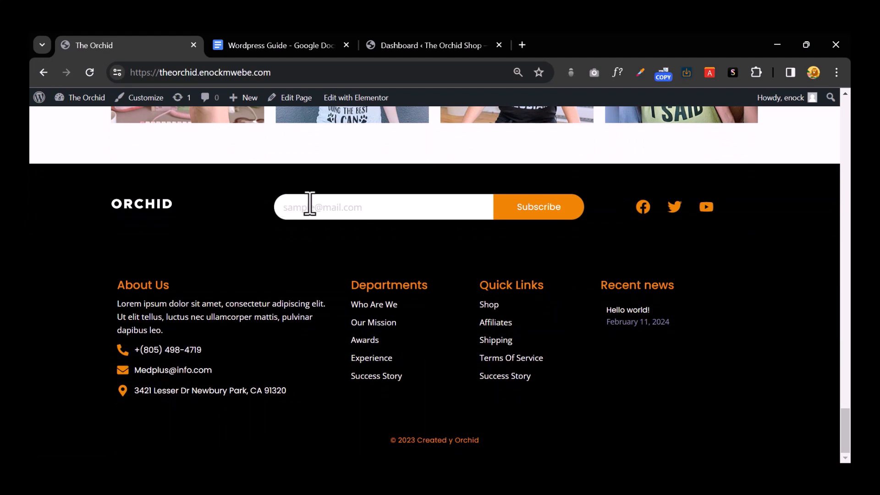
# Step: Enter a subscriber e-mail address in the footer newsletter field beside Subscribe
pyautogui.click(326, 210)
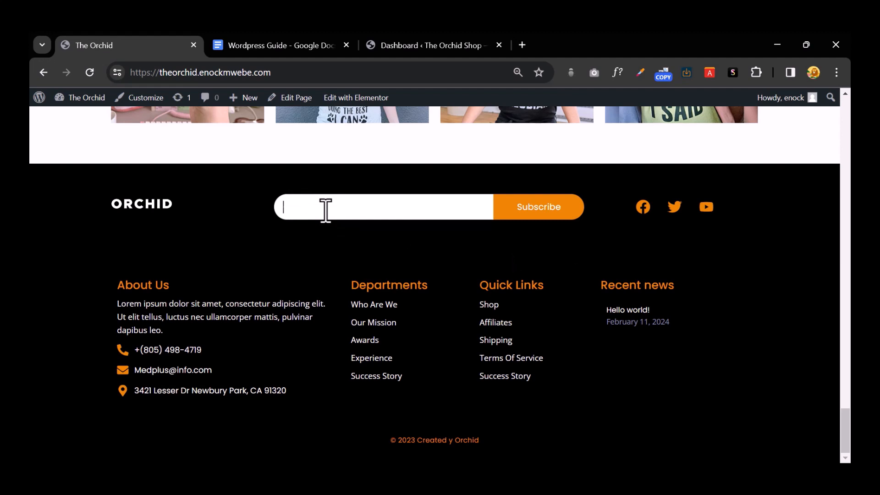
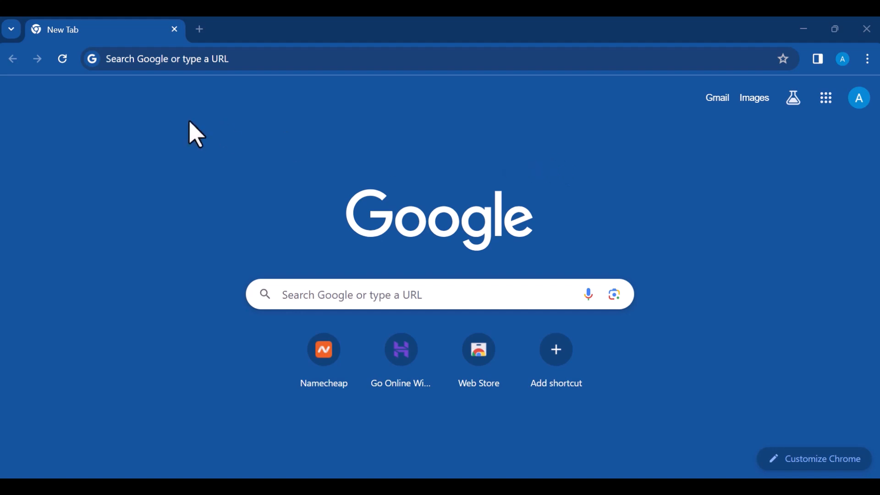
# Step: In a new tab, go to the Namecheap domains address using the address bar autocomplete
pyautogui.click(157, 92)
pyautogui.click(238, 62)
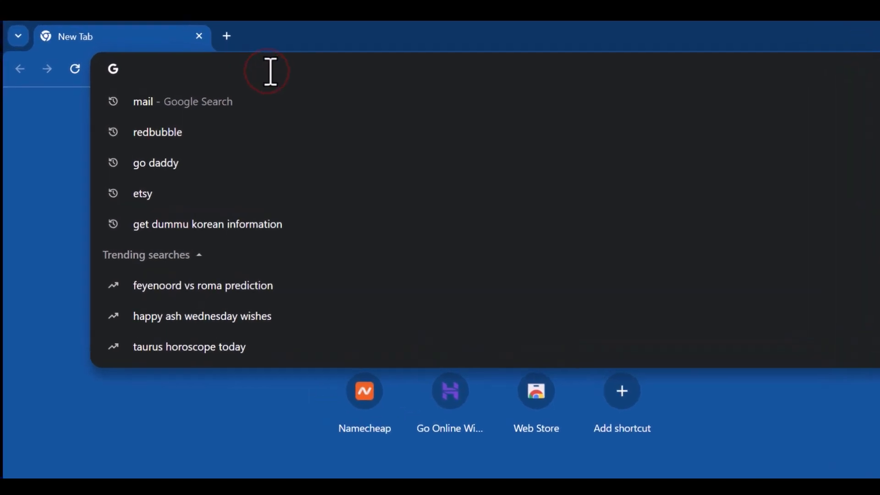
pyautogui.write('enockmwebe')
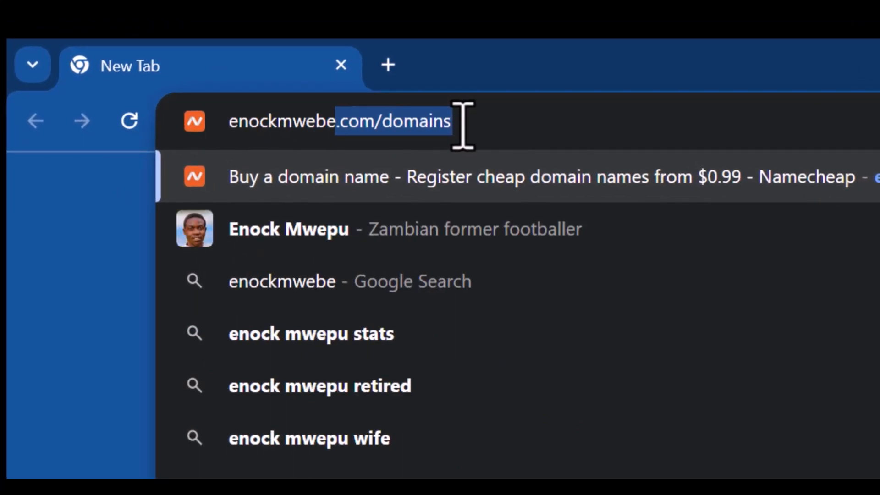
pyautogui.press('Right')
pyautogui.press('Return')
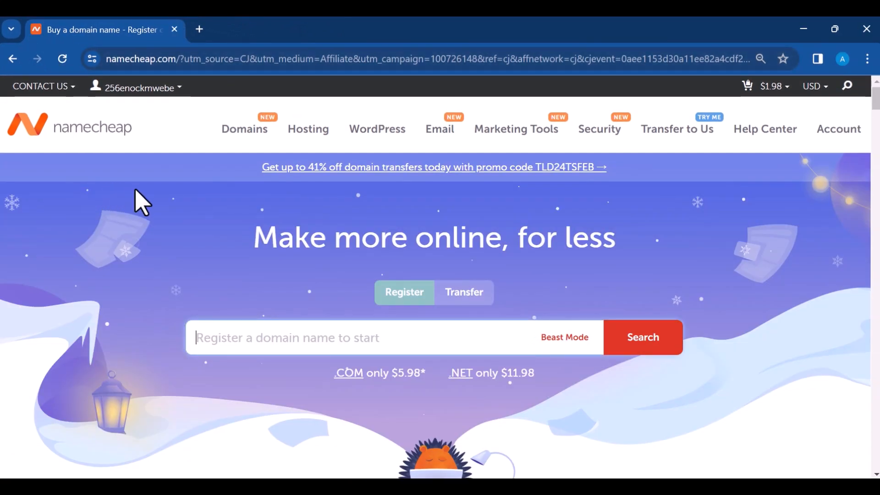
# Step: Dismiss the account details popup and go to Domain Name Search from the Domains menu
pyautogui.click(141, 182)
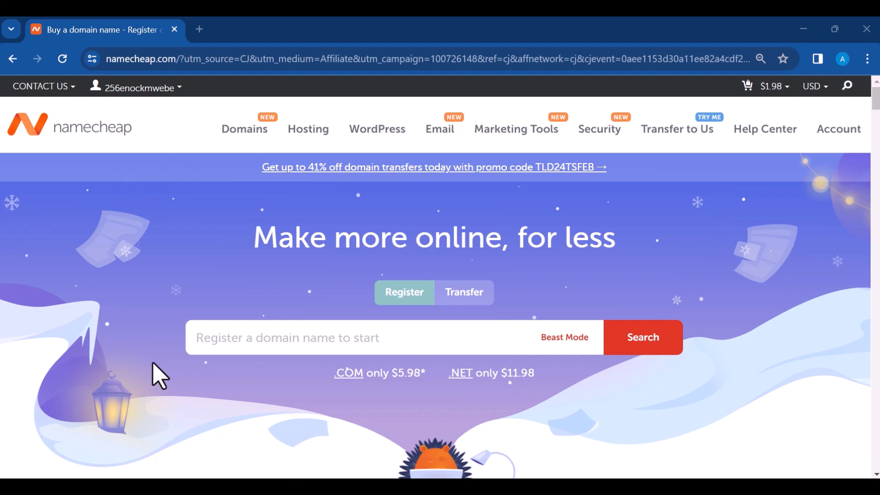
pyautogui.moveTo(181, 97)
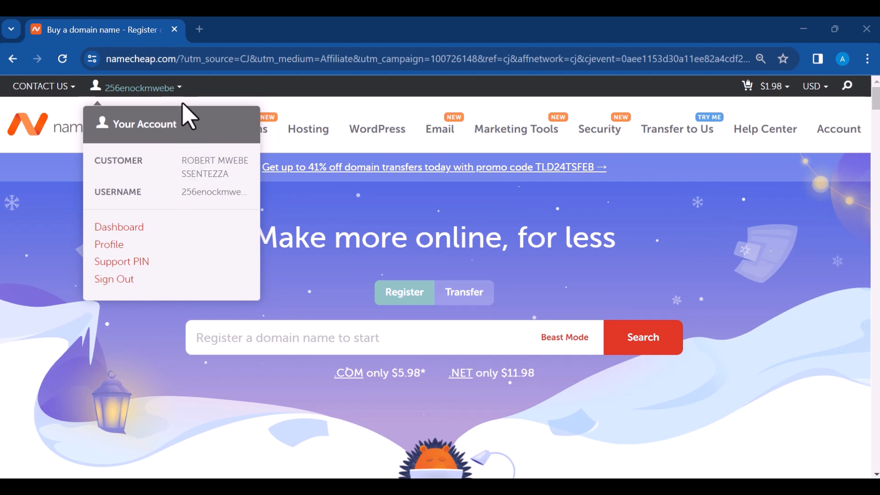
pyautogui.click(186, 118)
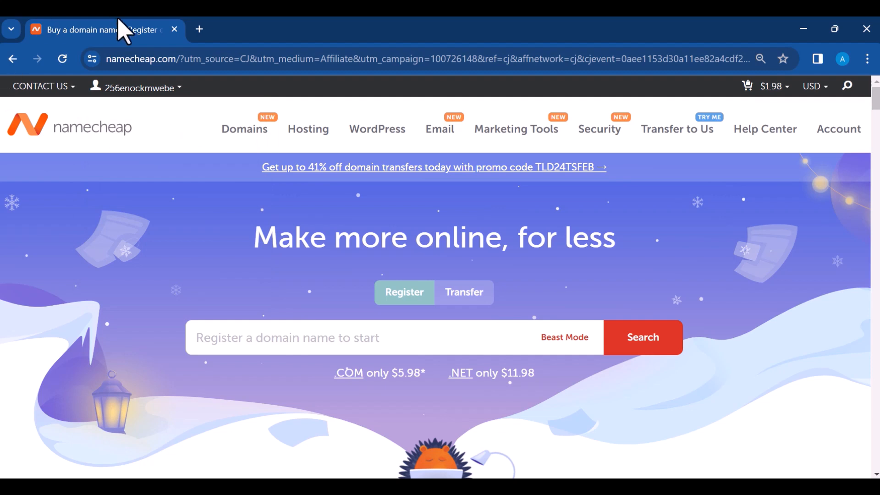
pyautogui.moveTo(251, 133)
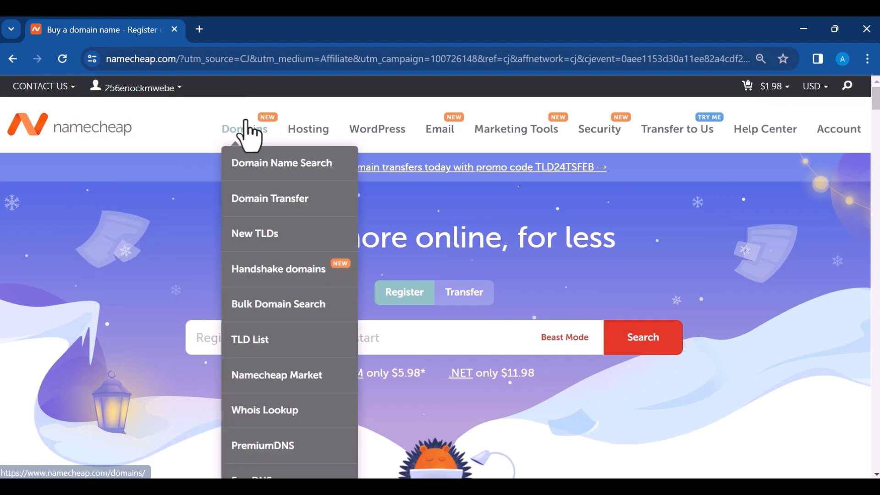
pyautogui.click(264, 165)
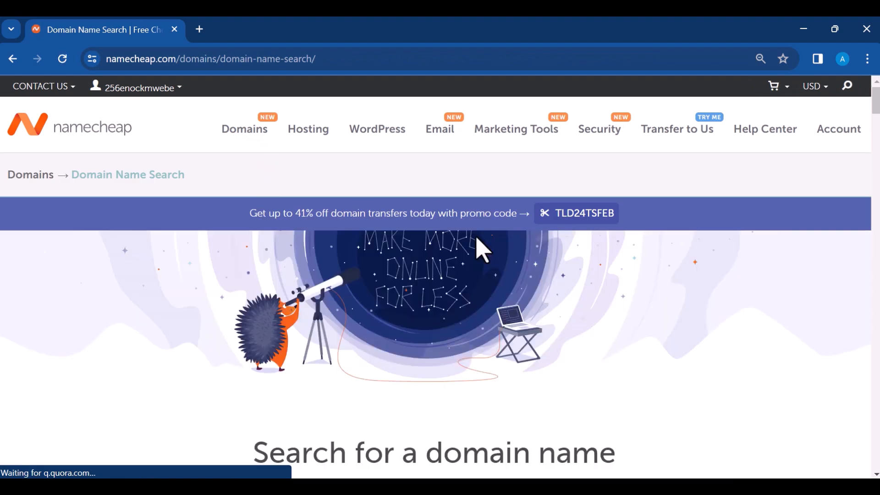
pyautogui.scroll(-6, 482, 249)
# Step: Search for the personal domain name, showing the .com taken and .org offered at $7.48/yr
pyautogui.click(397, 222)
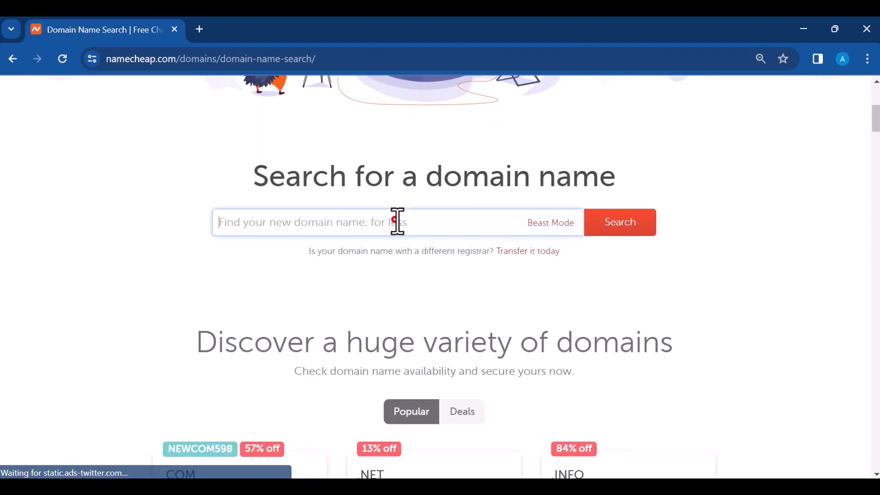
pyautogui.write('enockmwebe')
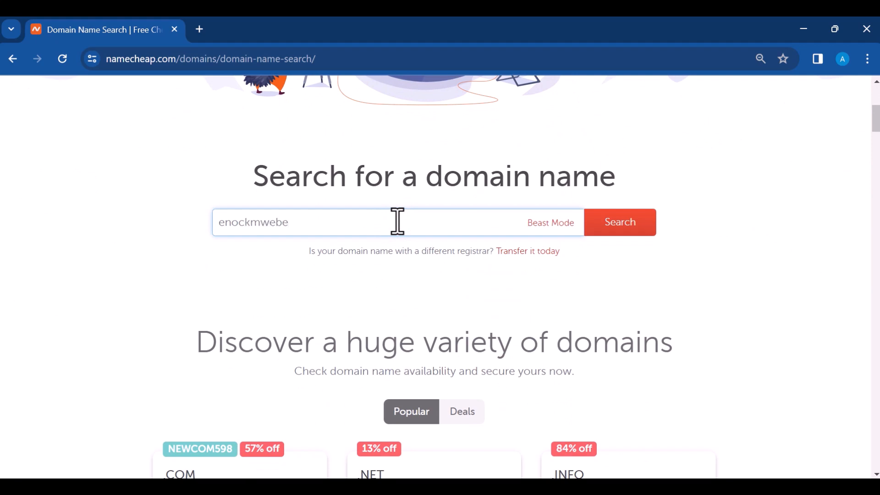
pyautogui.click(627, 222)
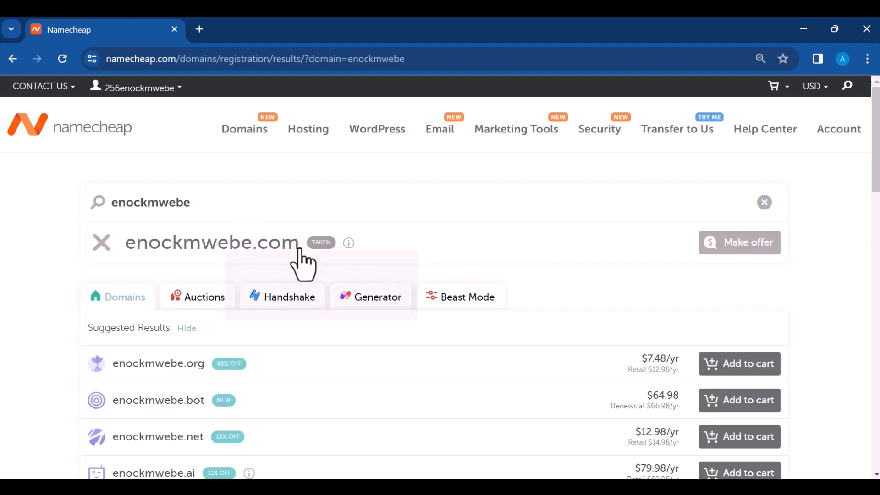
# Step: Add the .lol domain at $1.80/yr to the cart and view it, with a $1.98 subtotal
pyautogui.moveTo(304, 252)
pyautogui.scroll(-3, 427, 252)
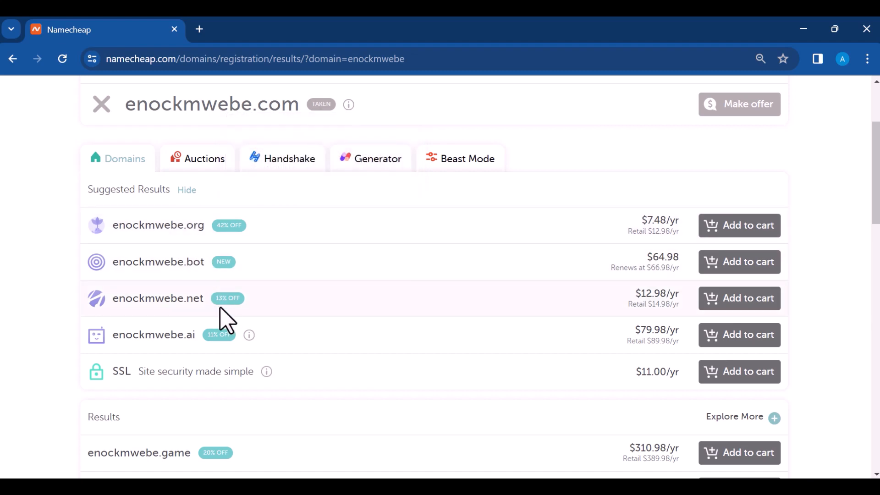
pyautogui.scroll(-1, 601, 281)
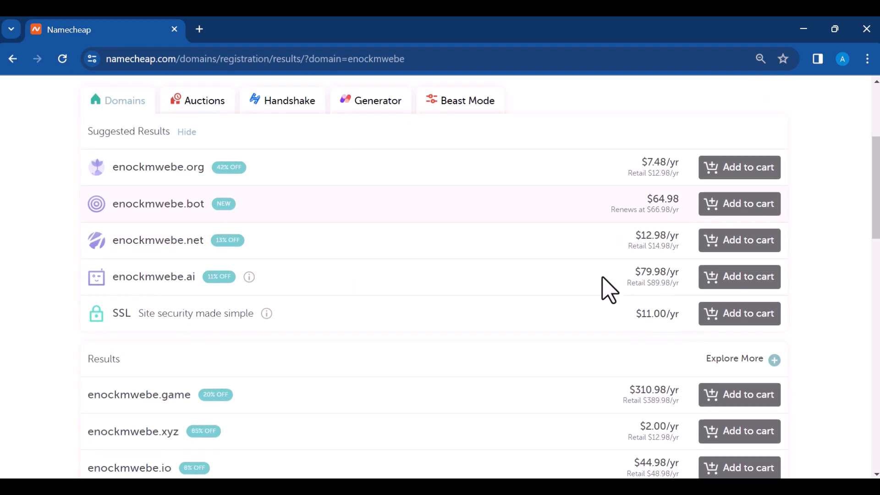
pyautogui.scroll(-2, 604, 289)
pyautogui.scroll(-3, 605, 275)
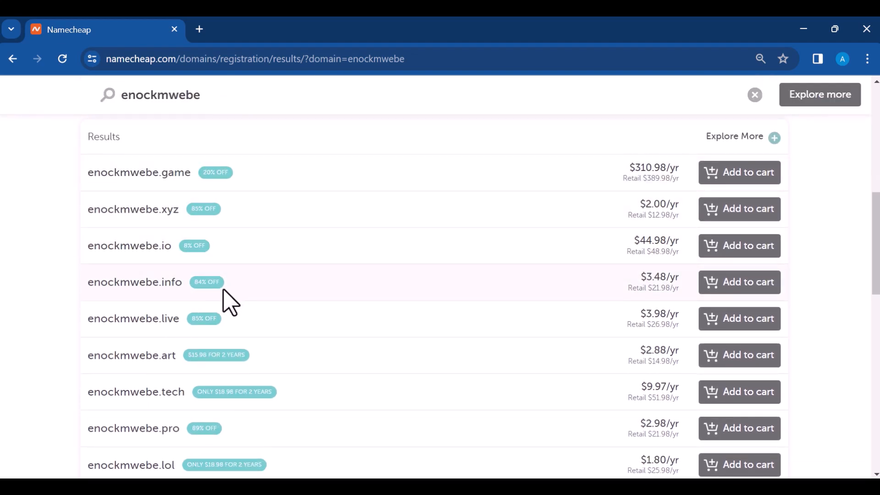
pyautogui.scroll(-2, 223, 322)
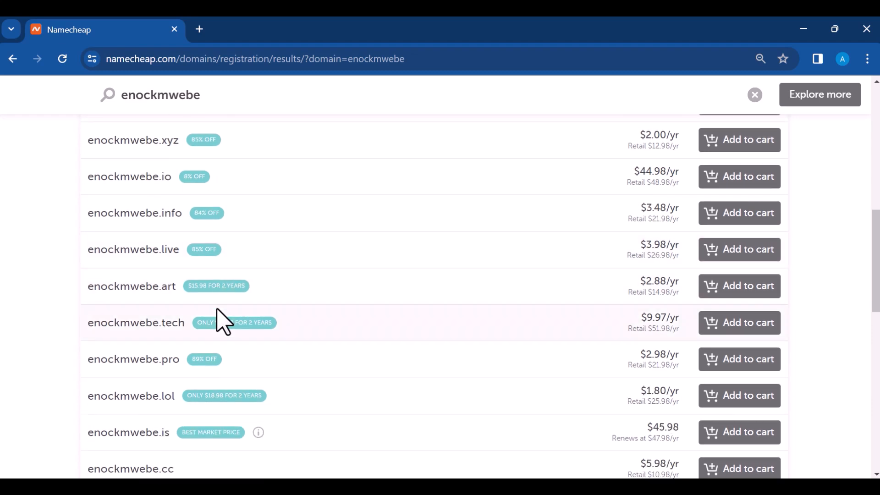
pyautogui.scroll(-2, 222, 320)
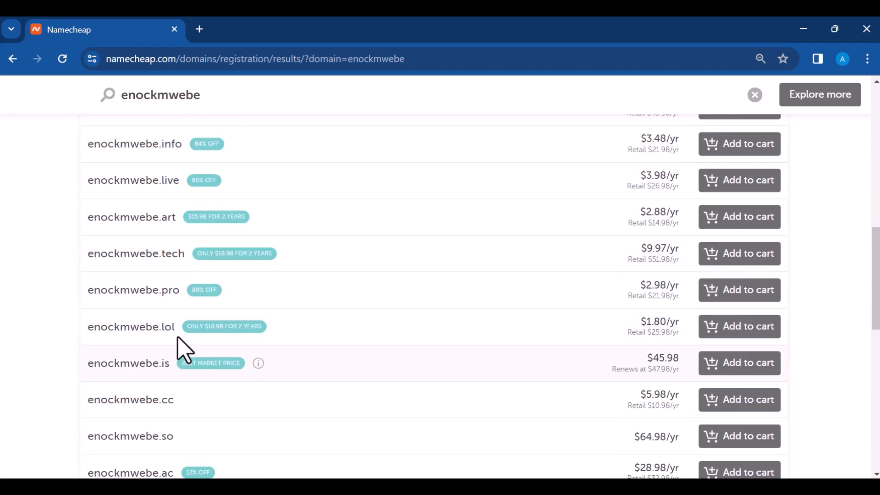
pyautogui.click(731, 329)
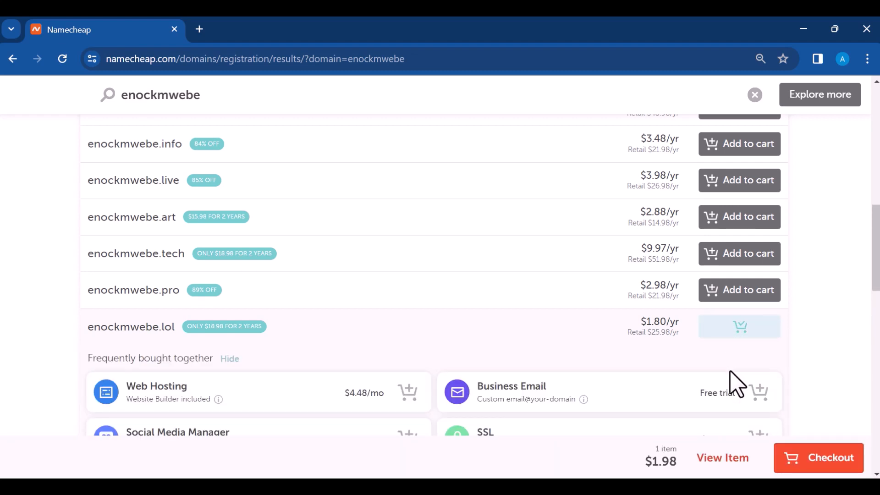
pyautogui.click(715, 459)
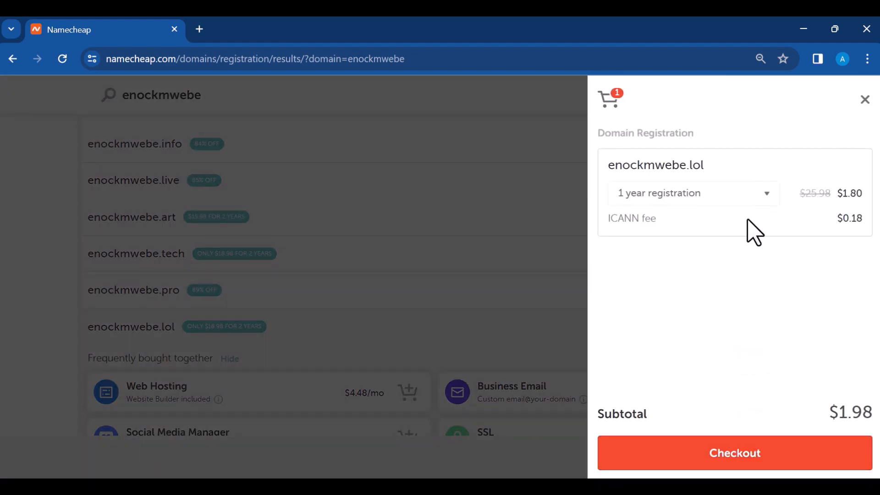
# Step: Check out with the .lol registration period left at 1 Year and confirm the $1.98 order
pyautogui.click(741, 460)
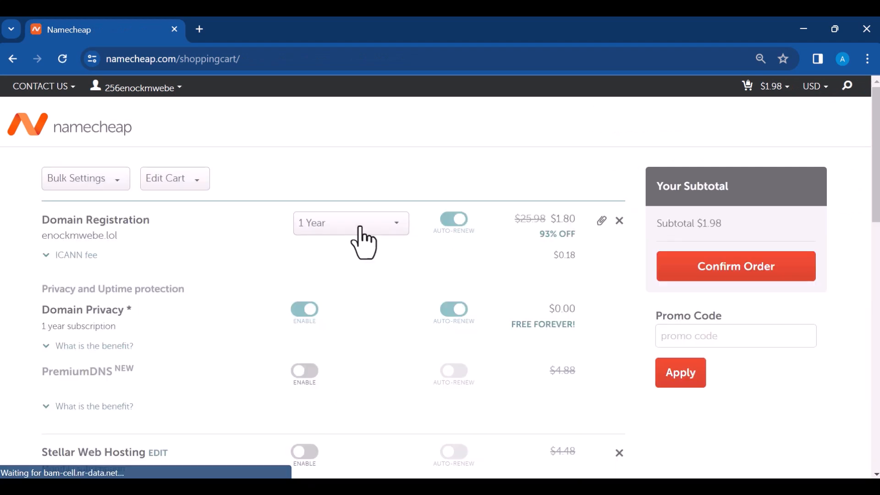
pyautogui.click(371, 231)
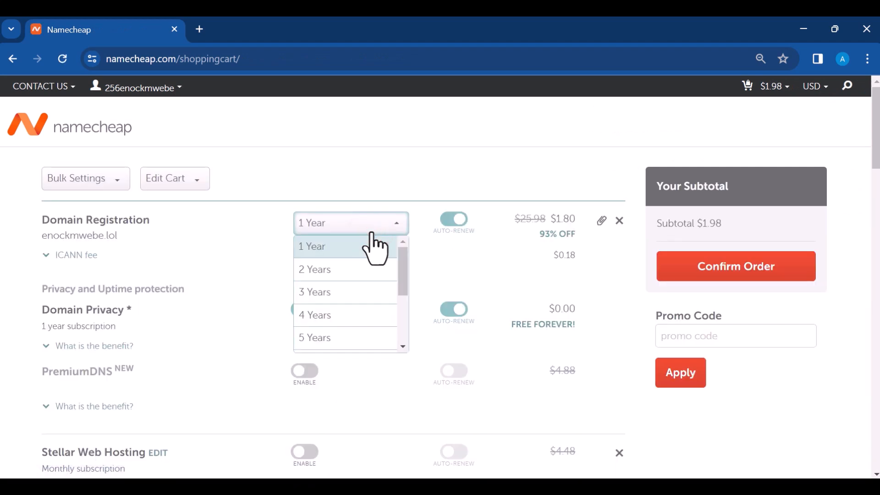
pyautogui.click(370, 337)
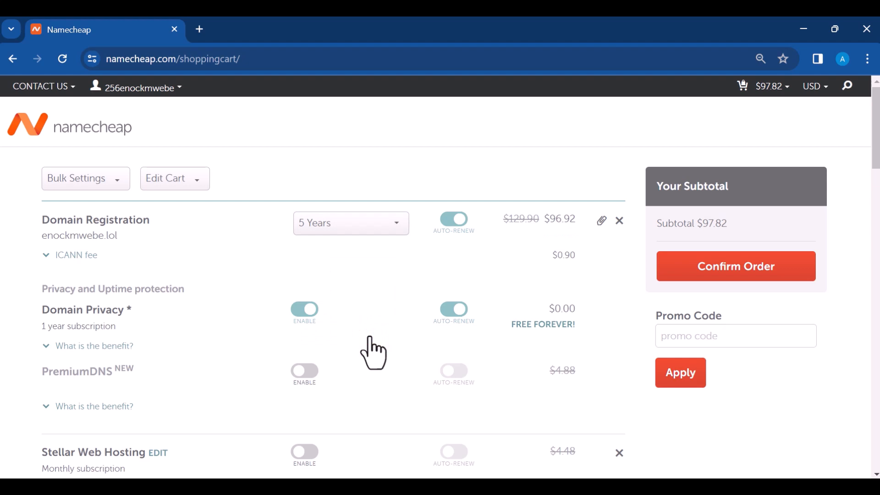
pyautogui.click(334, 230)
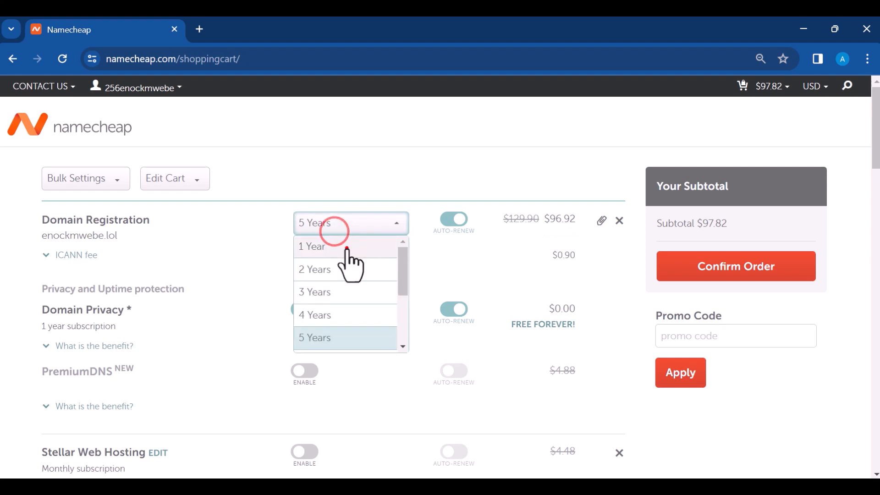
pyautogui.click(347, 248)
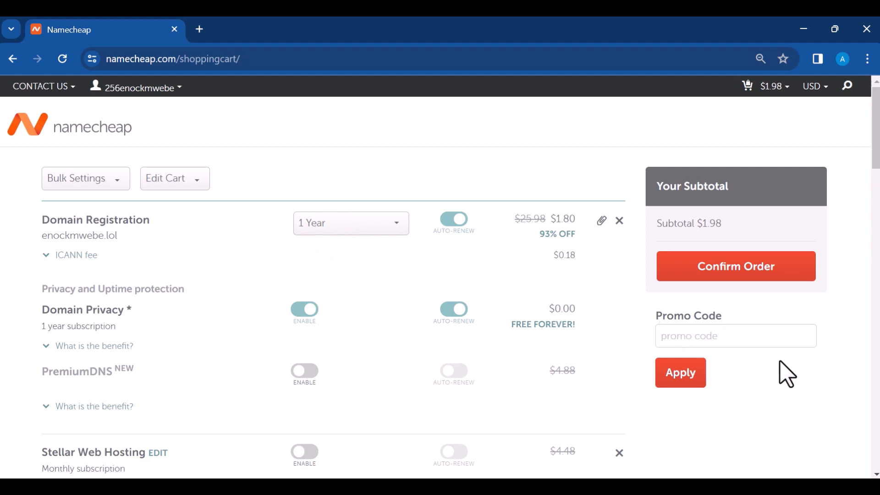
pyautogui.scroll(-3, 786, 373)
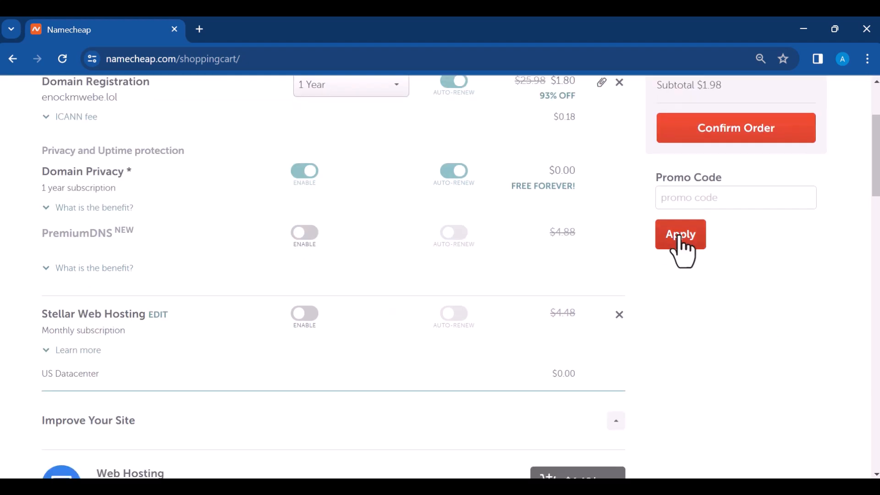
pyautogui.click(721, 139)
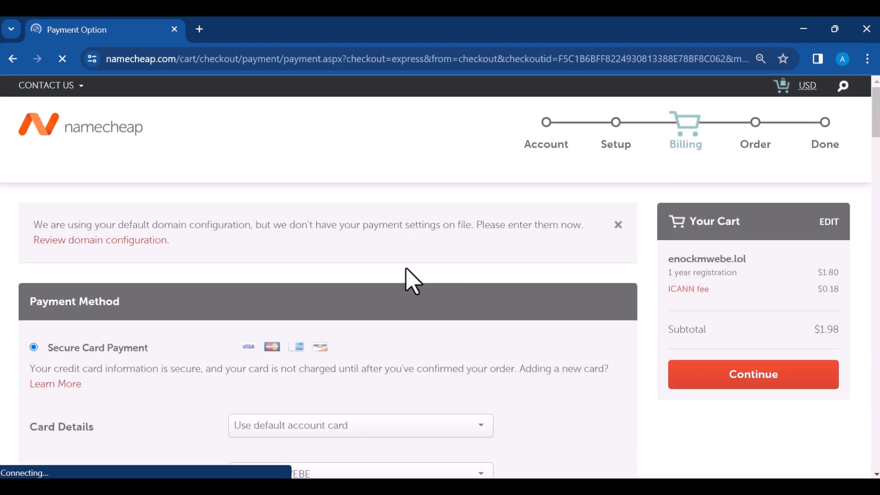
# Step: Keep the saved Visa card and account billing contact, then continue to order review
pyautogui.scroll(-5, 412, 280)
pyautogui.scroll(-3, 426, 270)
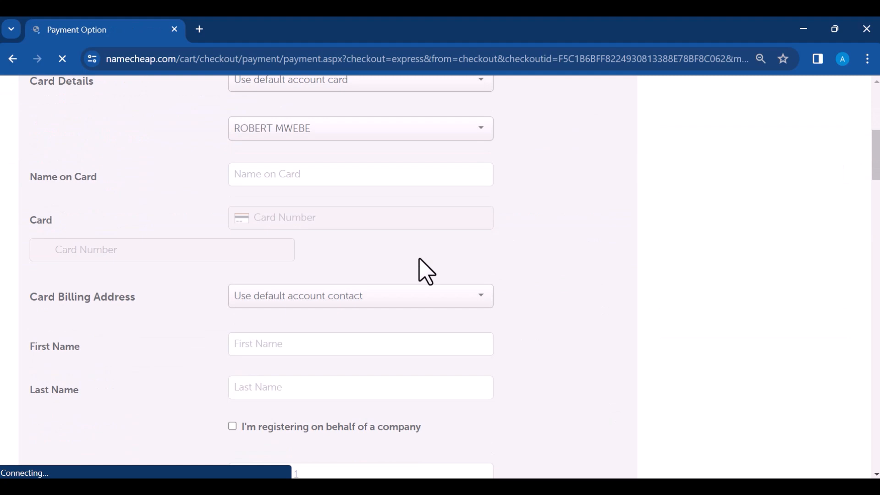
pyautogui.scroll(-12, 426, 271)
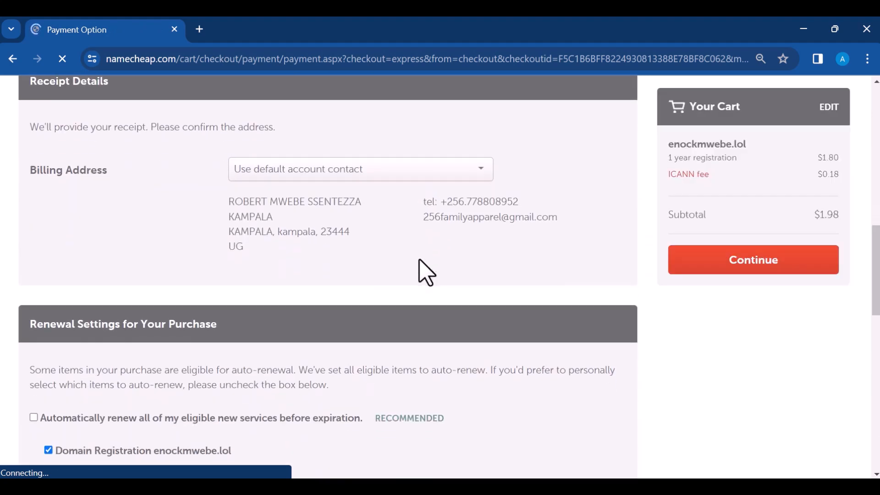
pyautogui.scroll(9, 419, 270)
pyautogui.scroll(9, 426, 271)
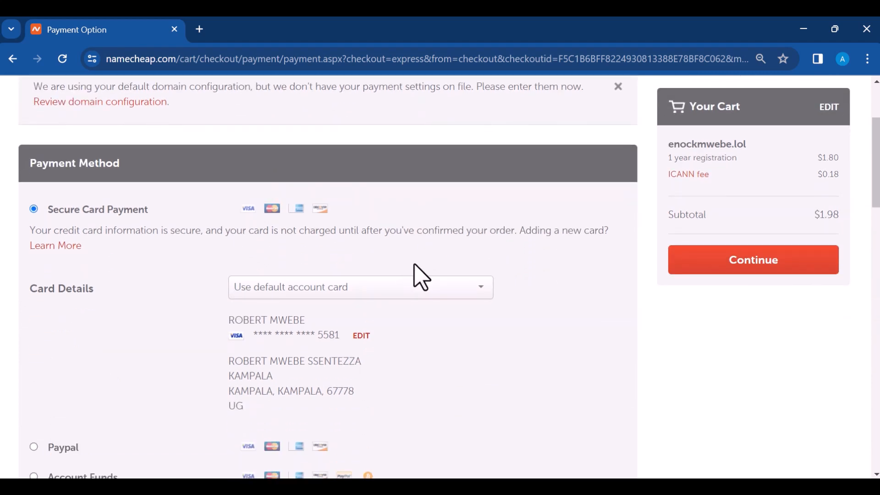
pyautogui.scroll(-9, 418, 274)
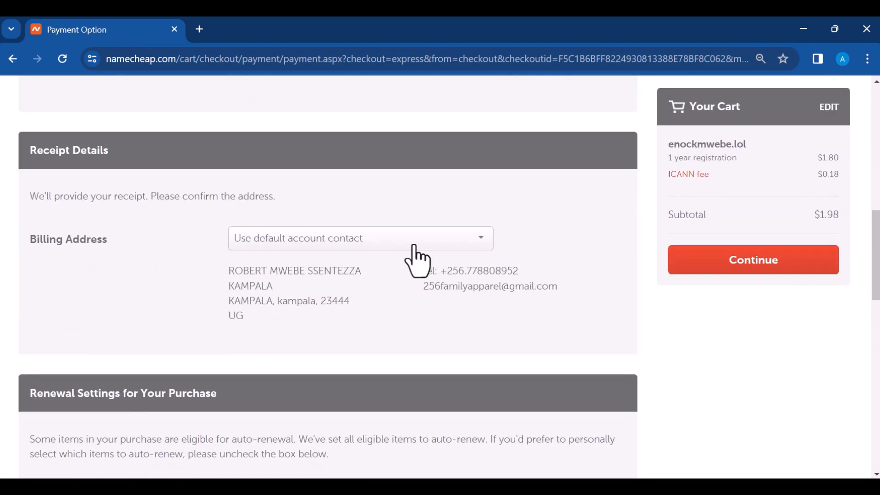
pyautogui.scroll(-5, 373, 289)
pyautogui.scroll(-5, 400, 289)
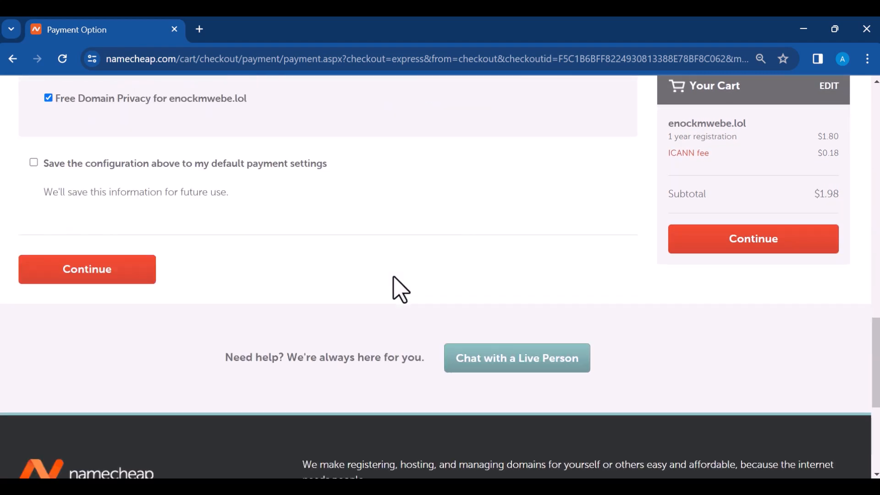
pyautogui.click(116, 266)
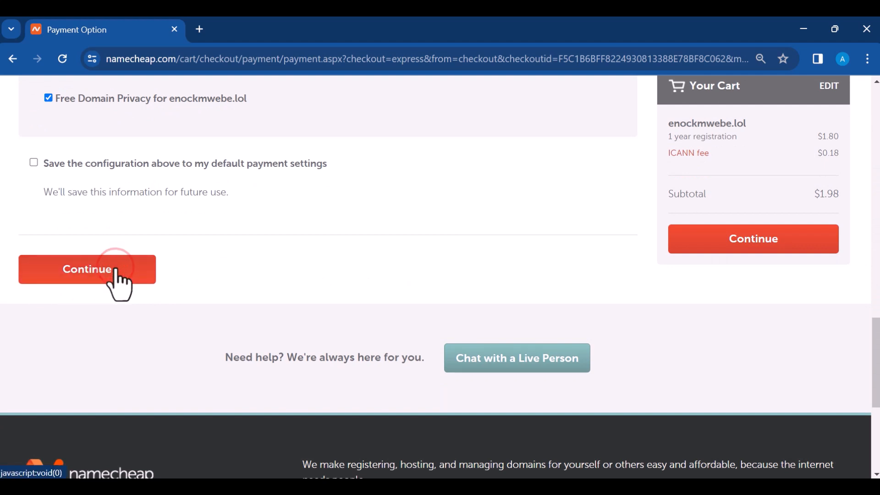
pyautogui.click(116, 269)
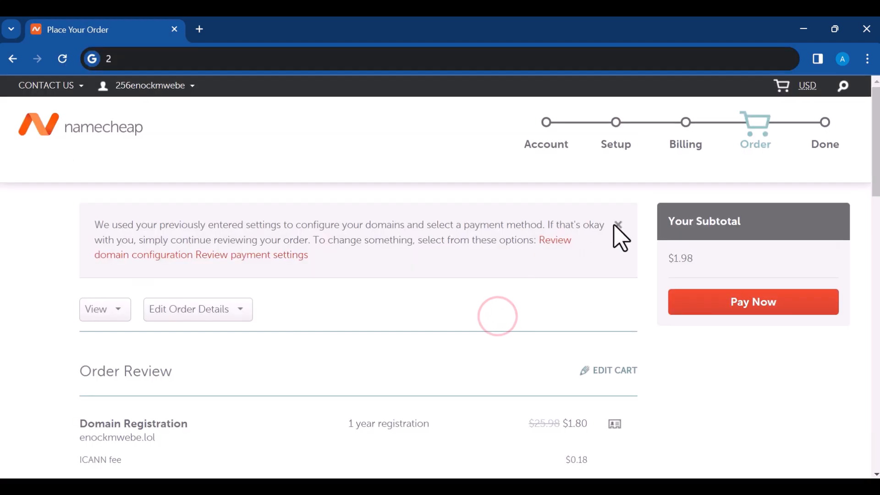
# Step: Pay for the .lol domain and review the confirmation showing $1.98 charged with free privacy
pyautogui.click(617, 223)
pyautogui.scroll(-1, 478, 310)
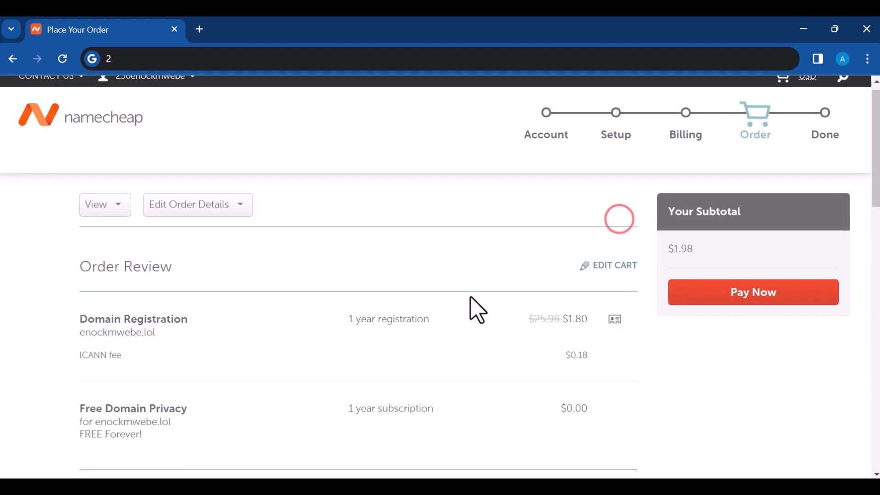
pyautogui.scroll(-5, 478, 310)
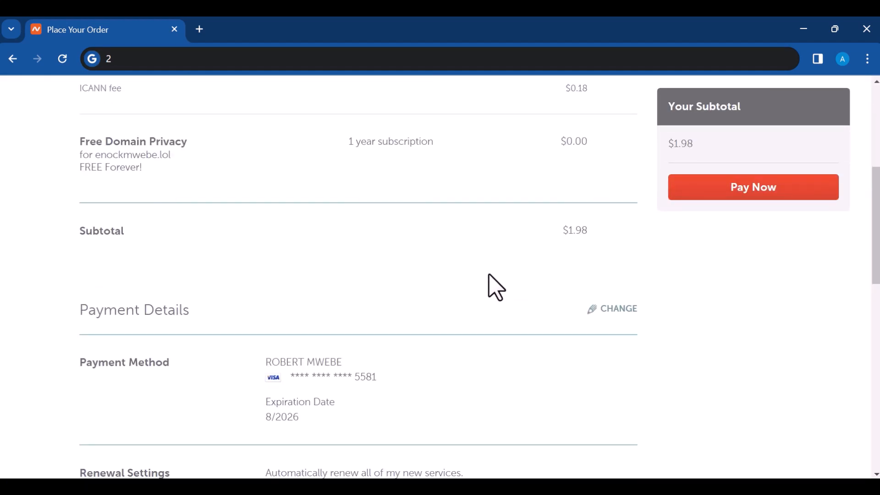
pyautogui.scroll(-5, 496, 287)
pyautogui.click(706, 187)
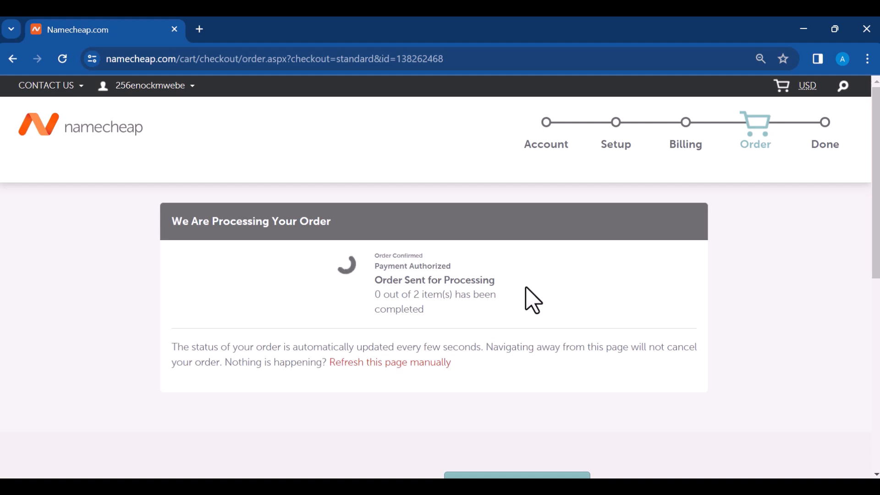
pyautogui.scroll(-5, 619, 307)
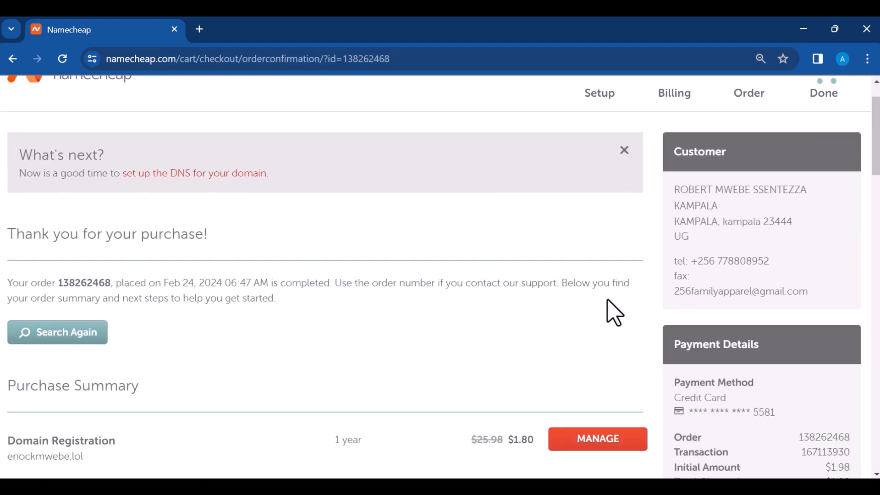
pyautogui.scroll(-10, 591, 359)
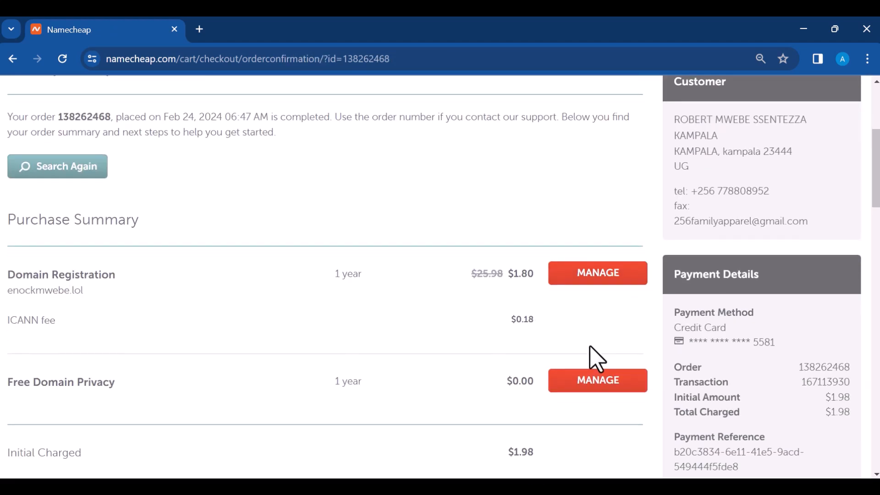
pyautogui.scroll(15, 595, 344)
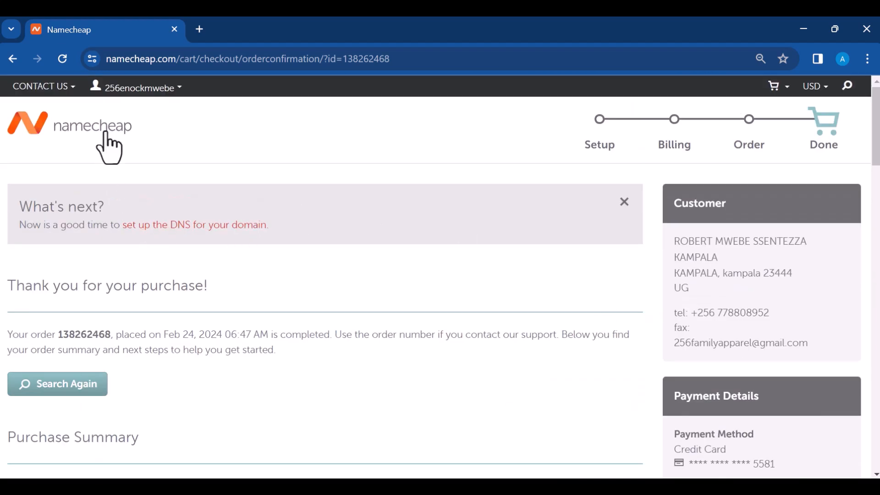
# Step: Open the dashboard's Domain List, showing the .lol domain active until Feb 24, 2025
pyautogui.click(107, 132)
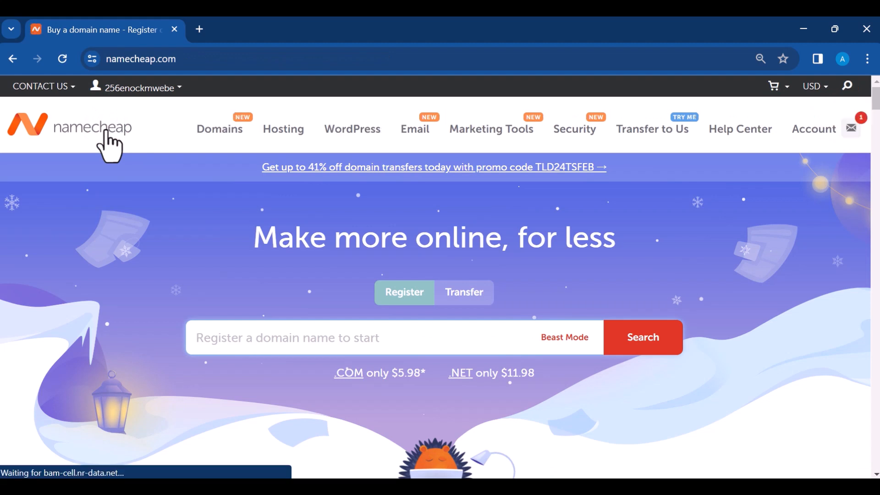
pyautogui.click(849, 130)
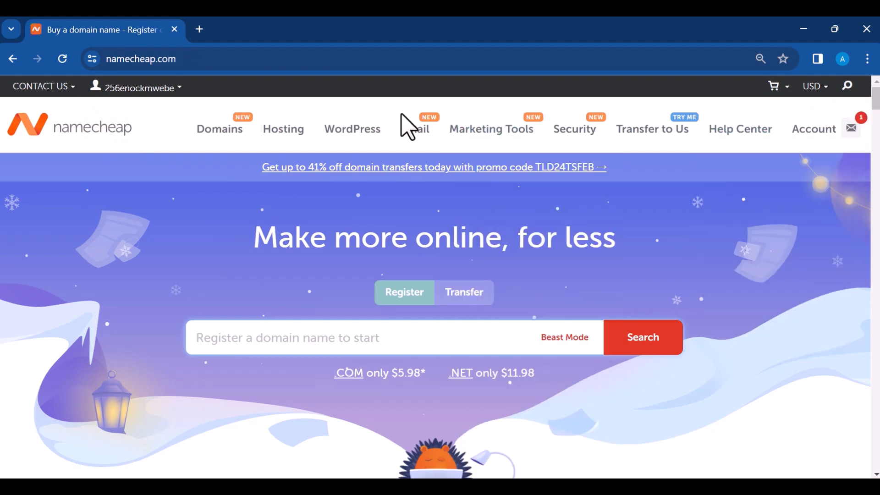
pyautogui.moveTo(156, 89)
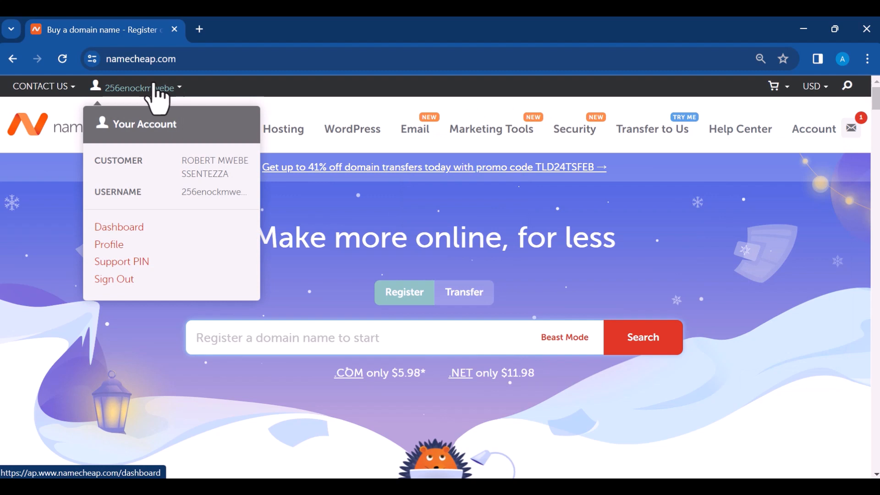
pyautogui.click(134, 225)
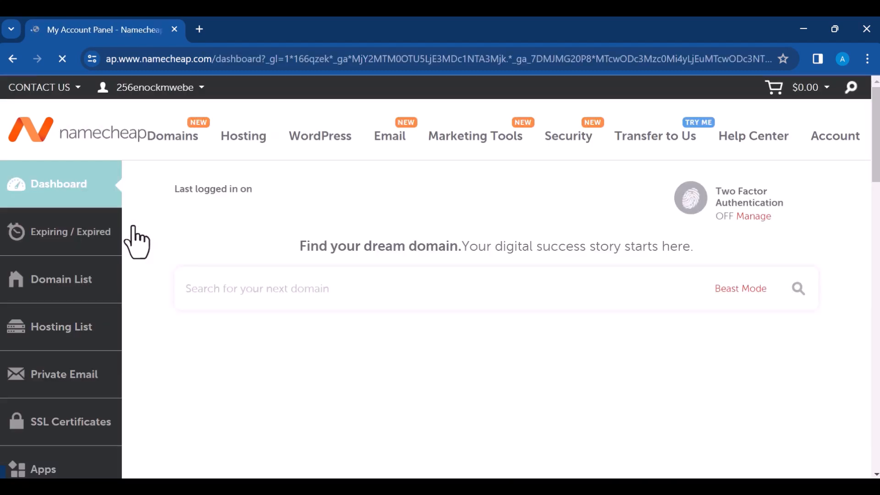
pyautogui.click(47, 311)
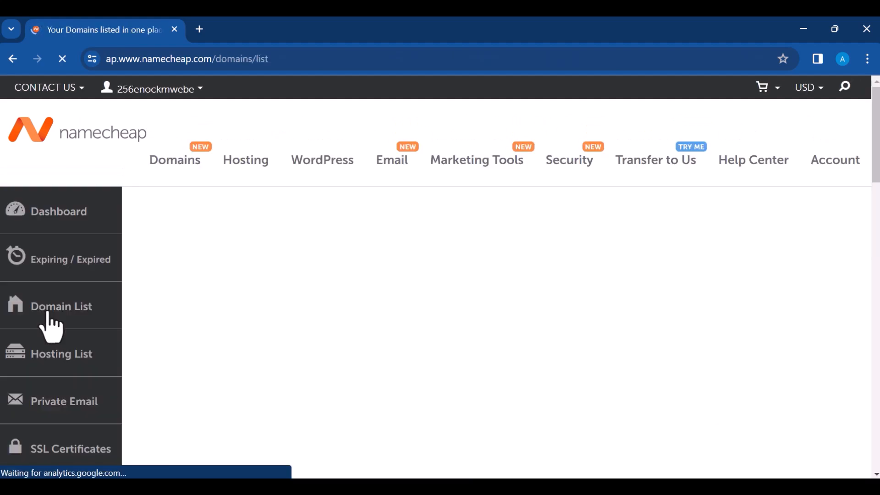
pyautogui.scroll(-3, 502, 304)
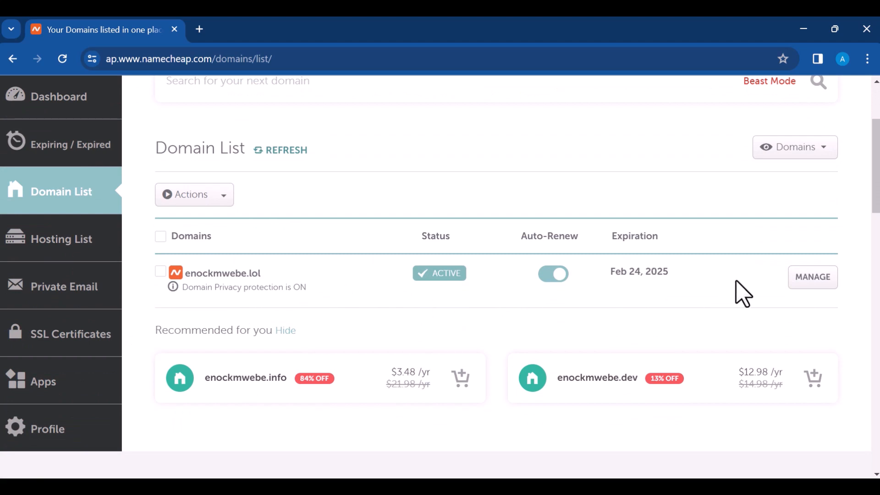
pyautogui.click(200, 29)
# Step: Load the Hostinger homepage in the new tab from the saved address suggestion
pyautogui.click(261, 60)
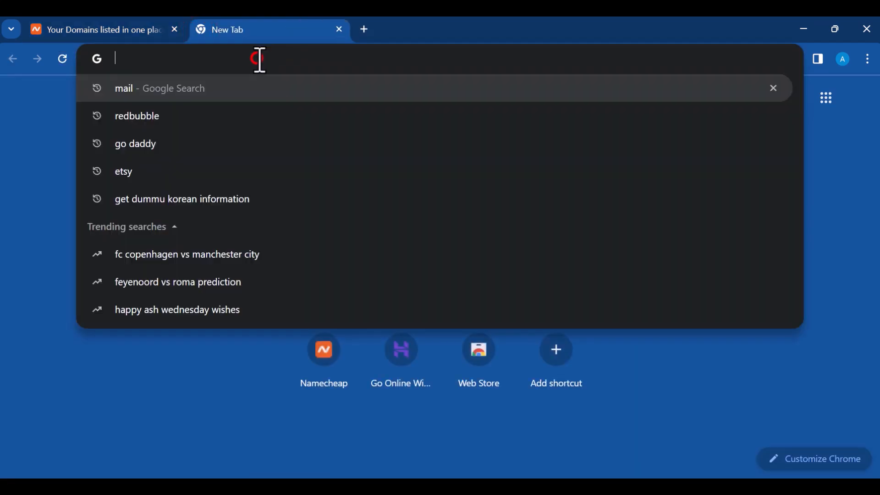
pyautogui.write('enock')
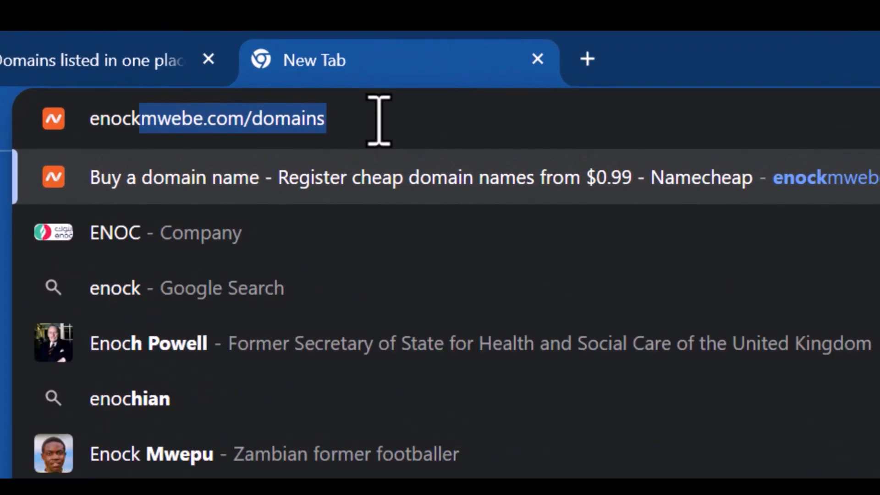
pyautogui.write('m')
pyautogui.press('Down')
pyautogui.press('Down')
pyautogui.press('Down')
pyautogui.press('Down')
pyautogui.press('Down')
pyautogui.press('Down')
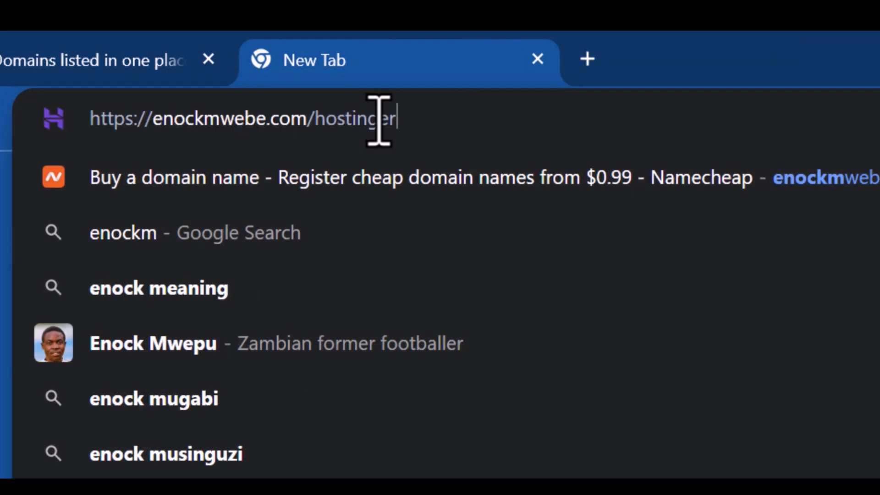
pyautogui.press('Return')
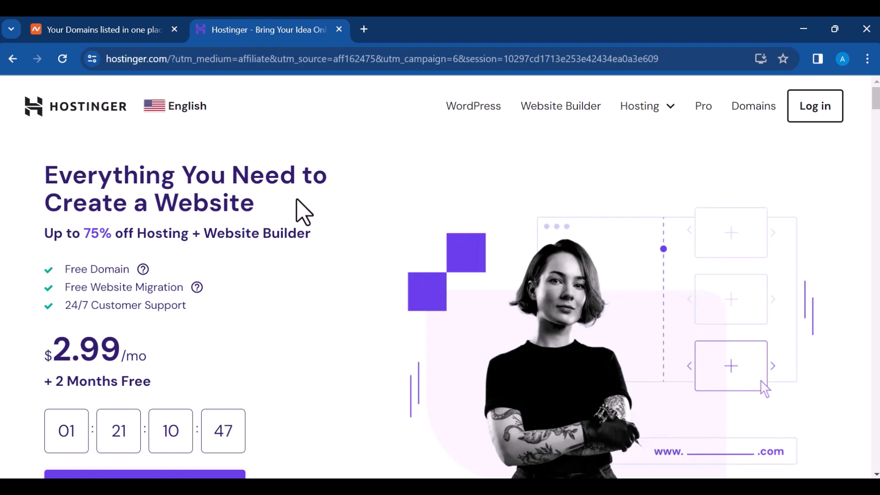
pyautogui.scroll(-3, 309, 214)
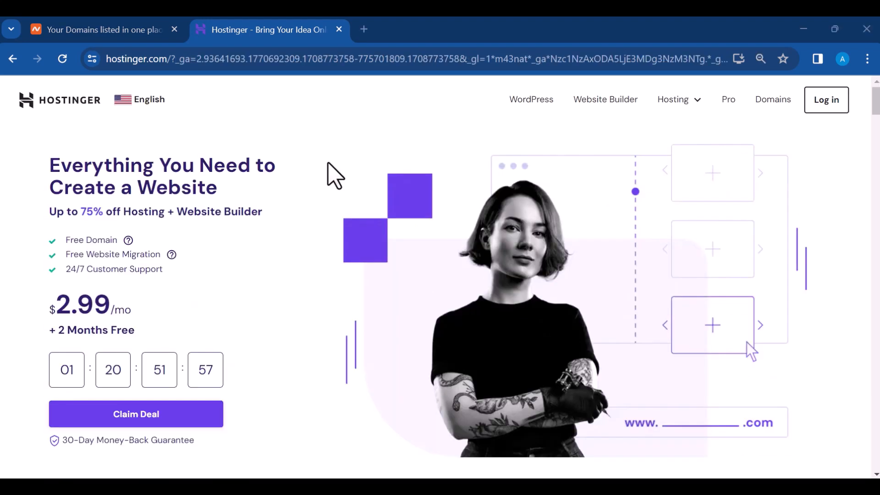
pyautogui.click(140, 140)
# Step: Log in to Hostinger with the Google account and reach the hPanel home
pyautogui.click(820, 102)
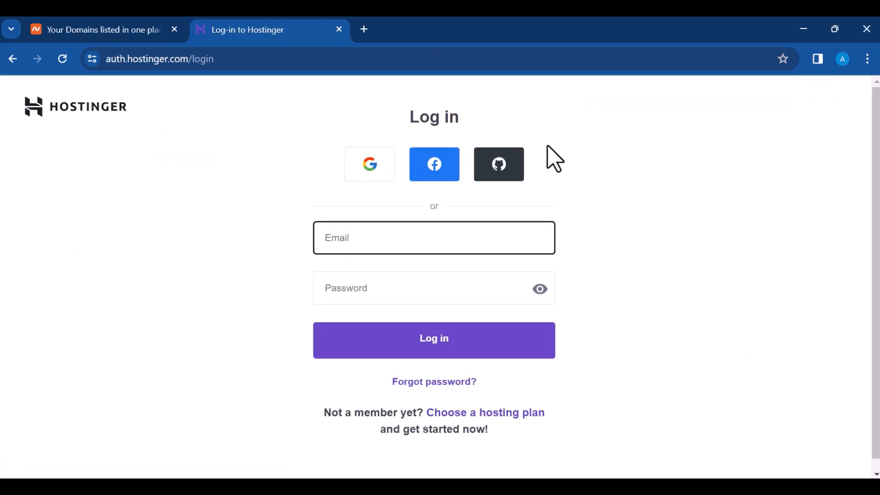
pyautogui.click(371, 177)
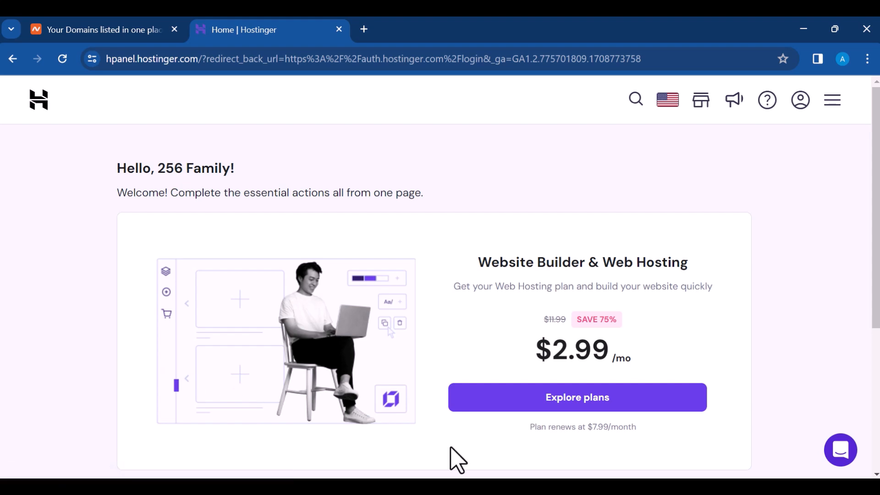
pyautogui.scroll(-2, 509, 279)
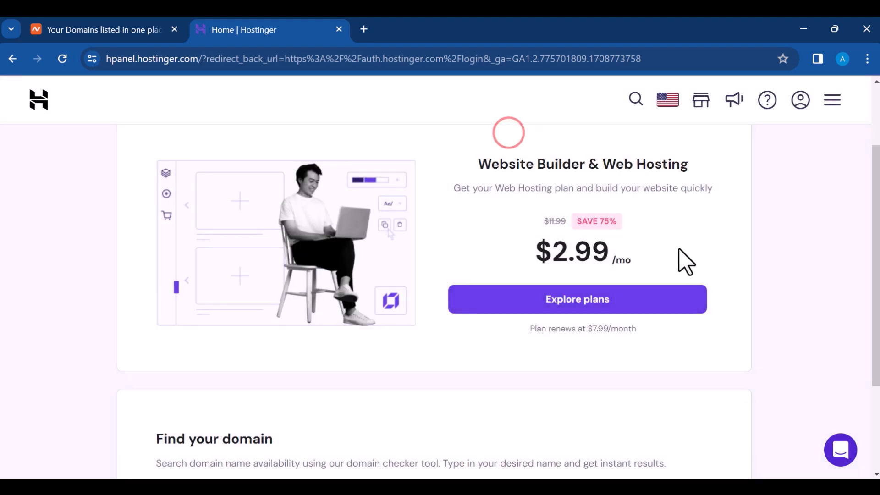
# Step: Browse the web hosting plan features and select the Single Web Hosting plan
pyautogui.click(573, 298)
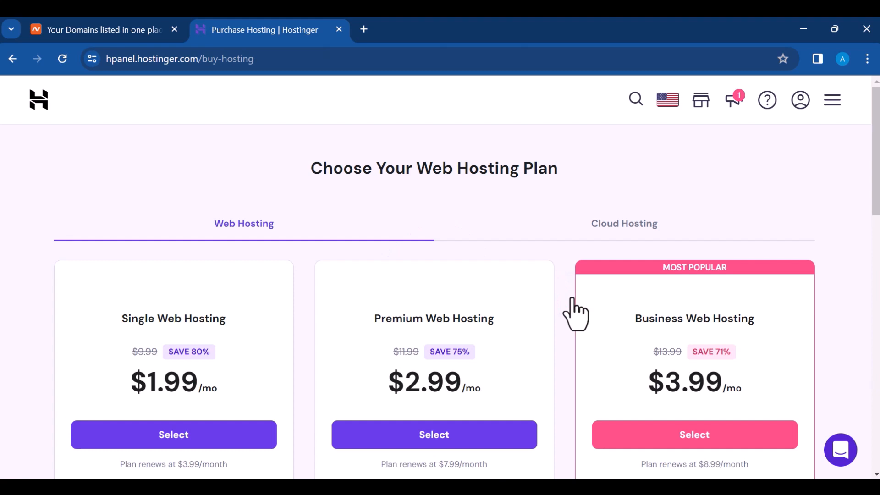
pyautogui.scroll(-3, 460, 240)
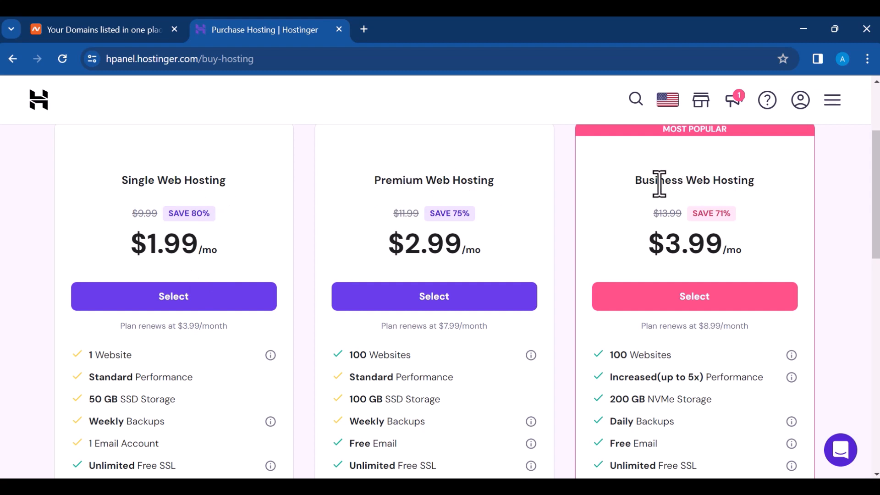
pyautogui.scroll(-1, 413, 256)
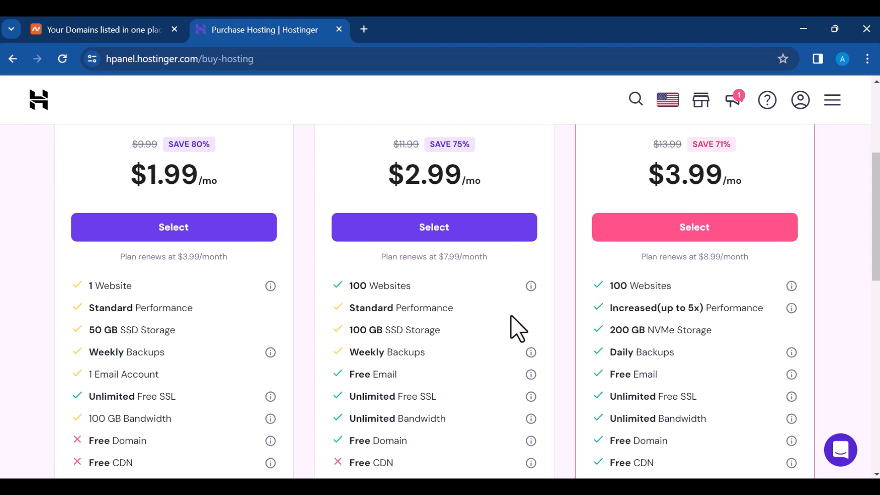
pyautogui.scroll(-1, 519, 326)
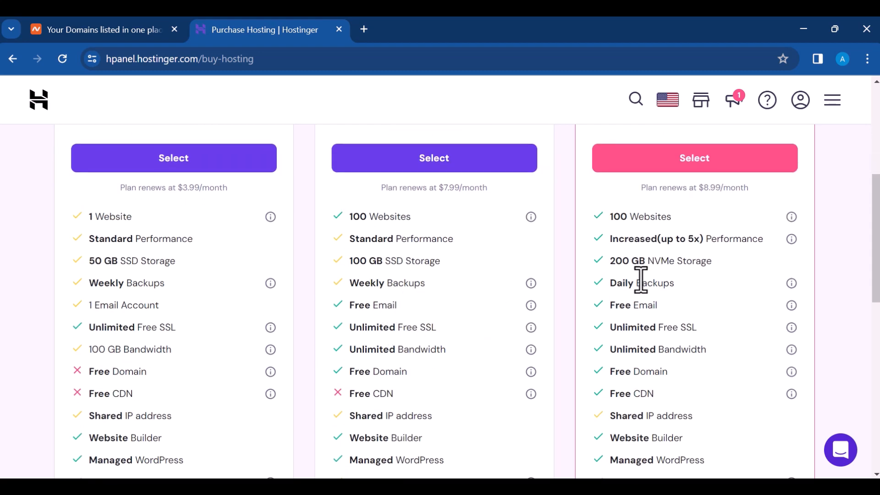
pyautogui.scroll(3, 506, 383)
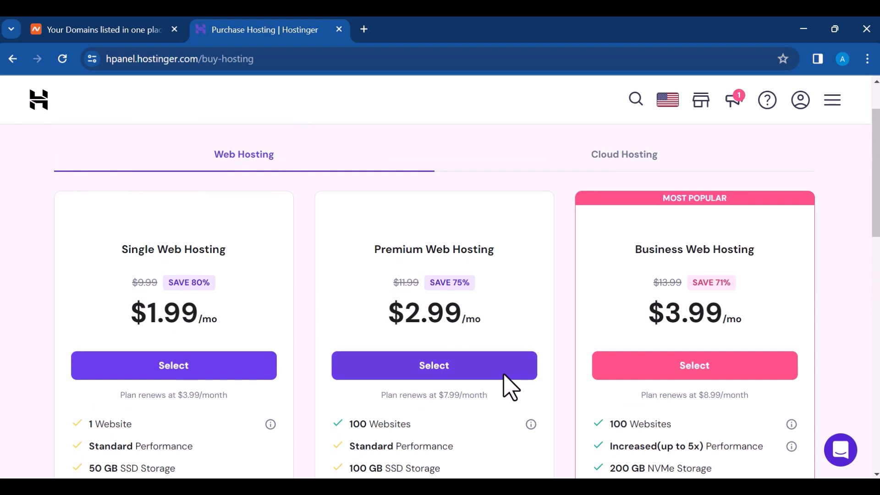
pyautogui.scroll(-2, 469, 344)
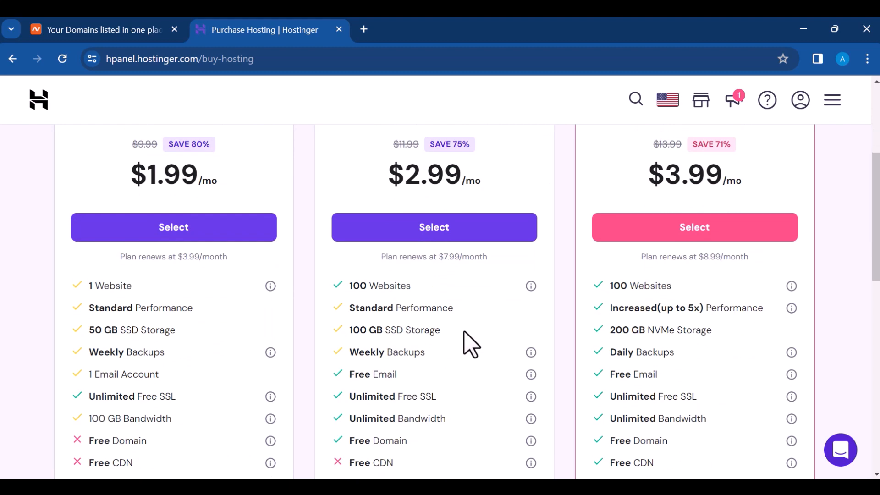
pyautogui.scroll(2, 464, 332)
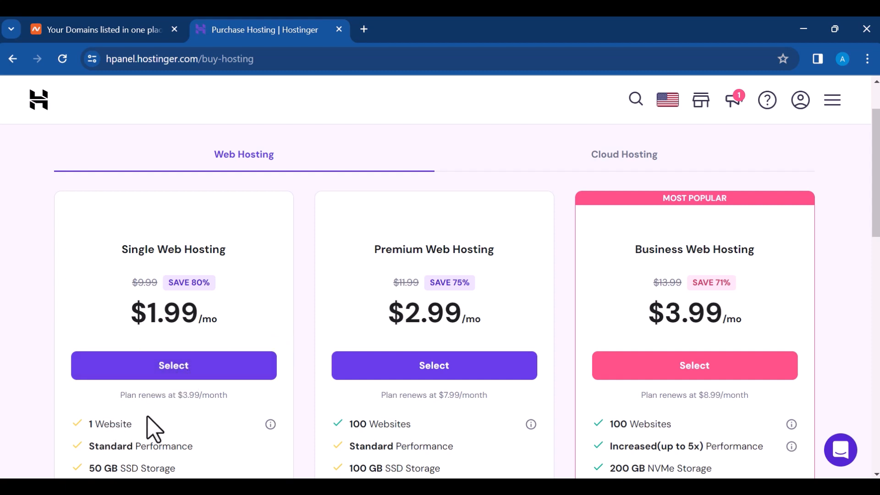
pyautogui.click(171, 364)
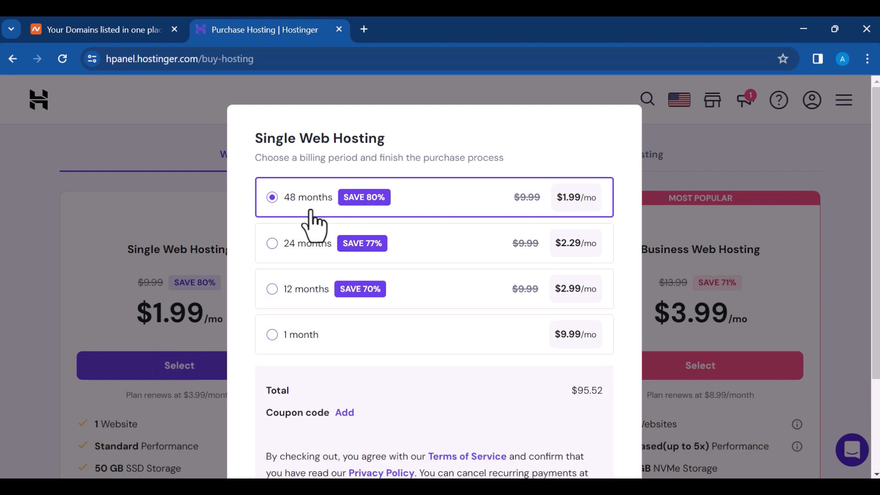
# Step: Switch Single Web Hosting to 1-month billing and continue to the $14.98 payment page
pyautogui.click(321, 243)
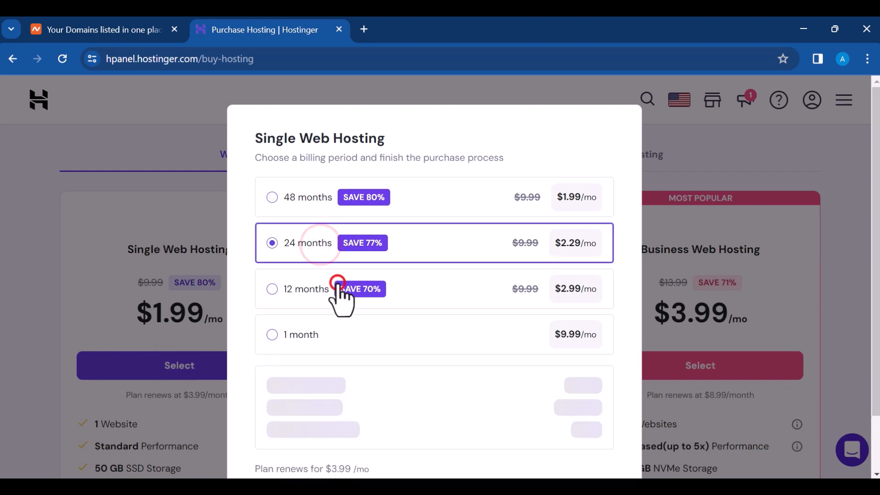
pyautogui.click(311, 290)
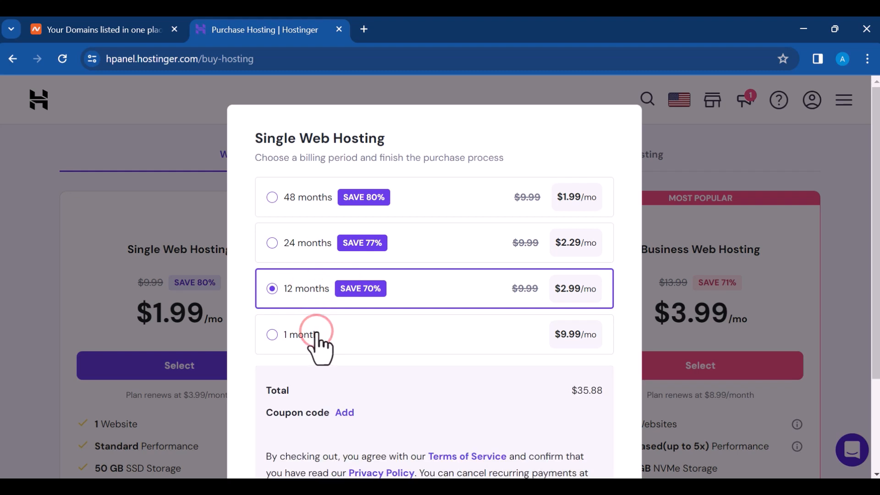
pyautogui.click(293, 338)
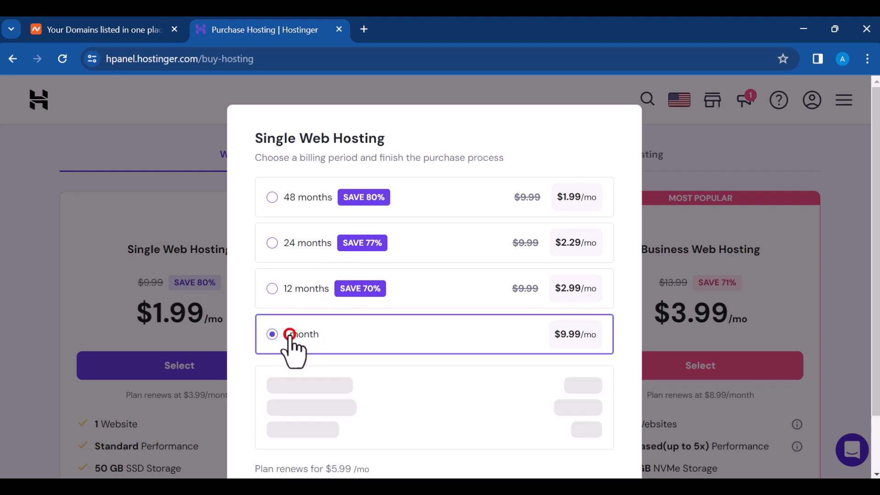
pyautogui.scroll(-2, 412, 316)
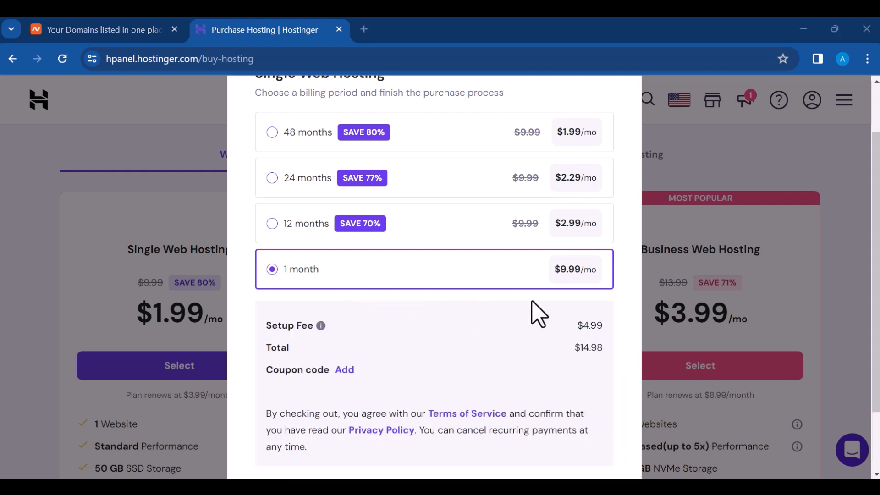
pyautogui.scroll(-2, 530, 312)
pyautogui.click(549, 454)
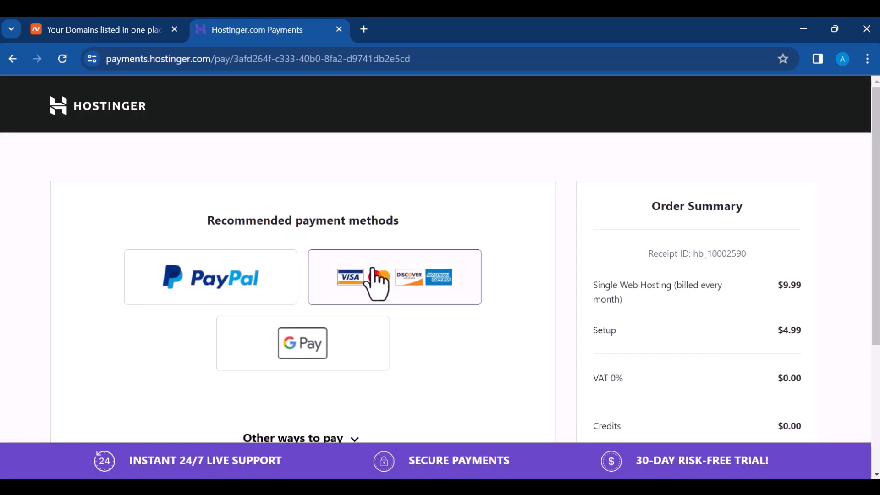
# Step: Choose credit card as the payment method and begin entering the cardholder's name
pyautogui.click(398, 282)
pyautogui.scroll(-3, 398, 282)
pyautogui.scroll(2, 398, 281)
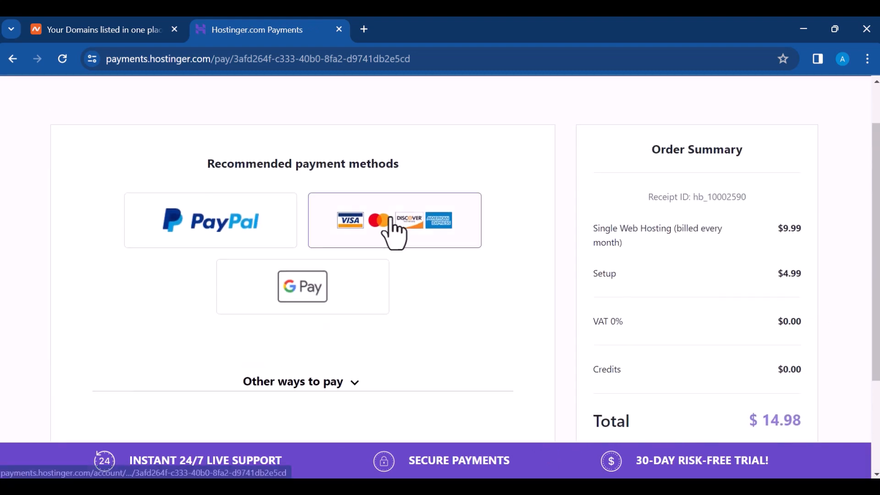
pyautogui.click(391, 217)
pyautogui.scroll(-3, 428, 266)
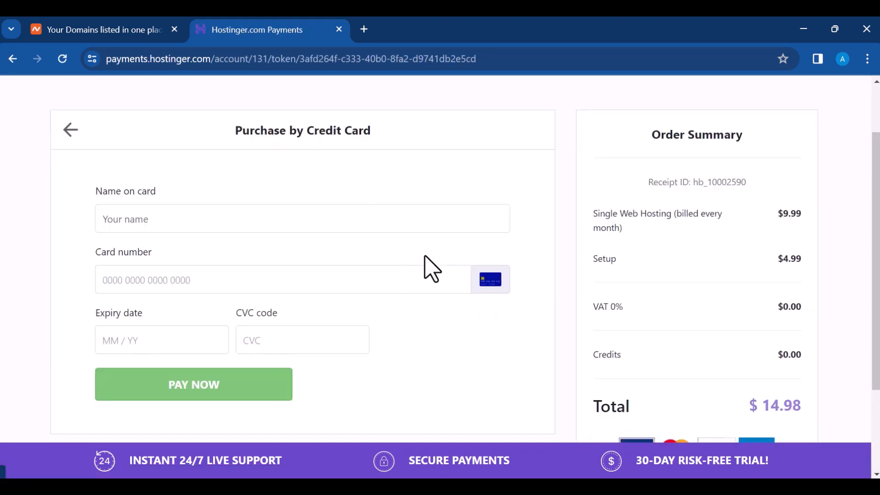
pyautogui.click(255, 151)
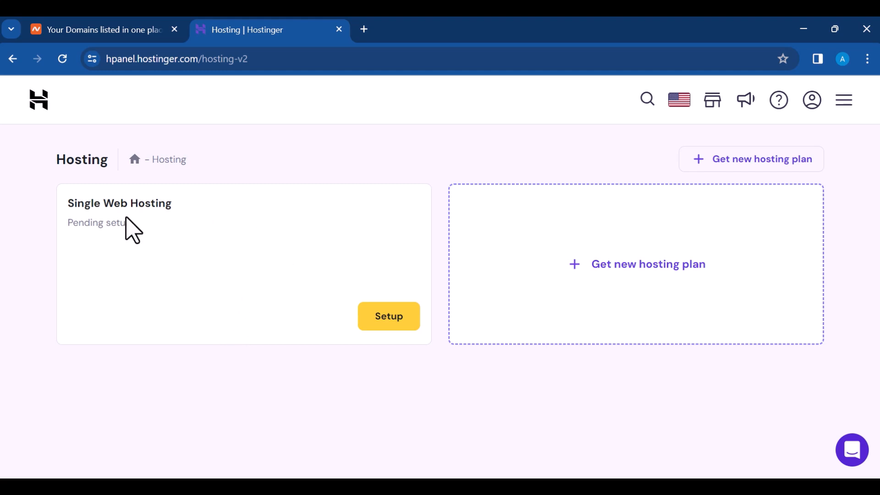
# Step: Start the hosting setup for your own business, noting it isn't your first website
pyautogui.click(384, 318)
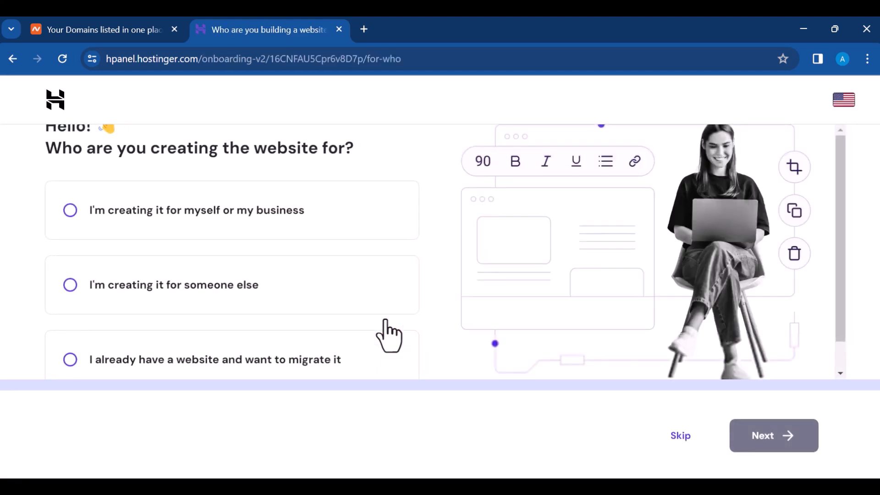
pyautogui.click(251, 211)
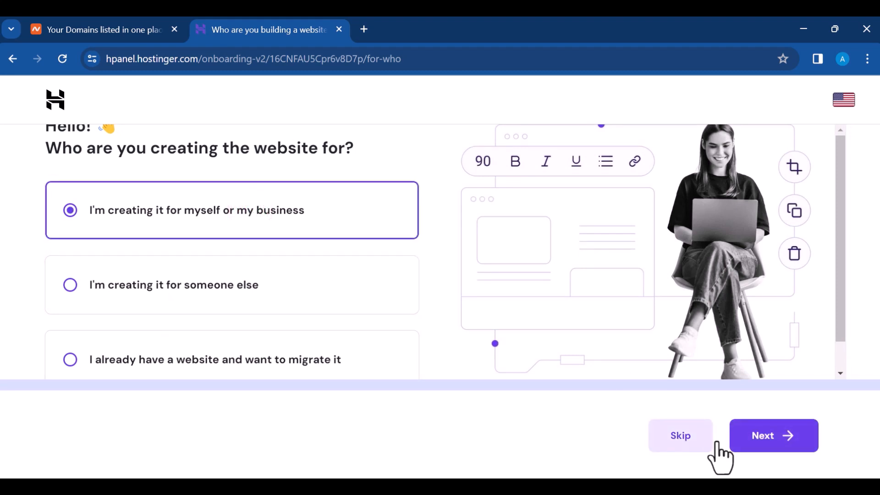
pyautogui.scroll(-1, 456, 298)
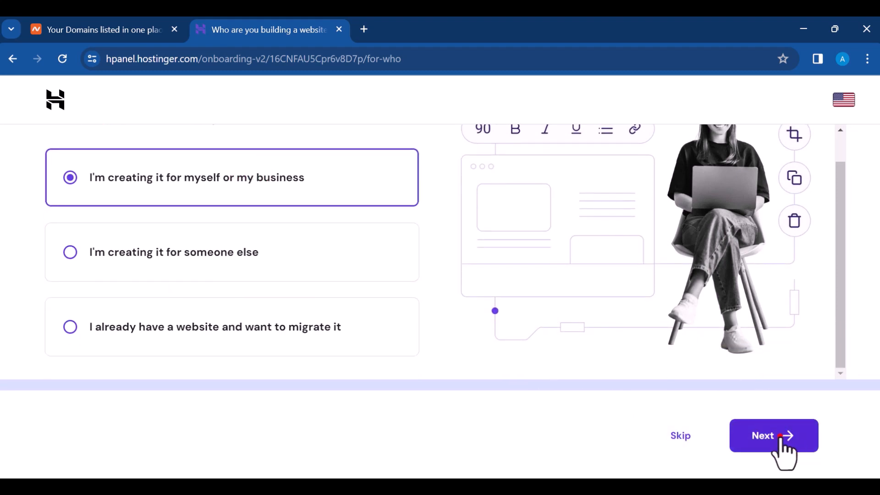
pyautogui.click(782, 442)
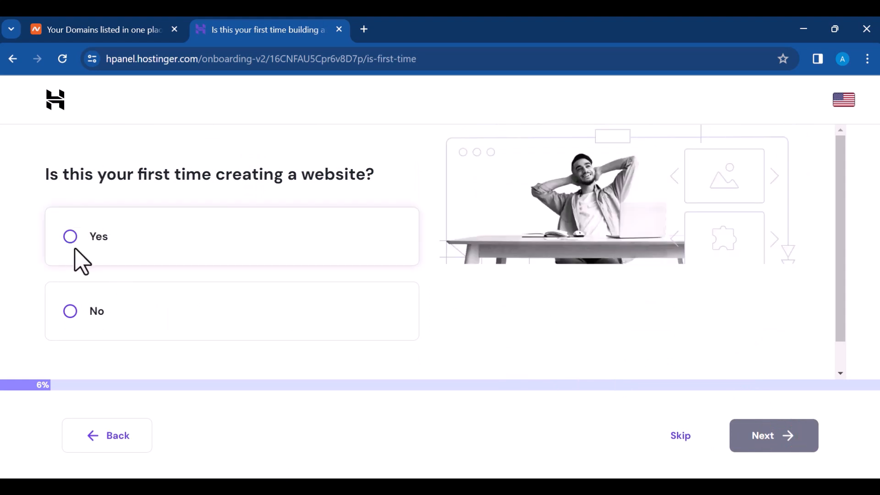
pyautogui.click(99, 312)
pyautogui.click(813, 433)
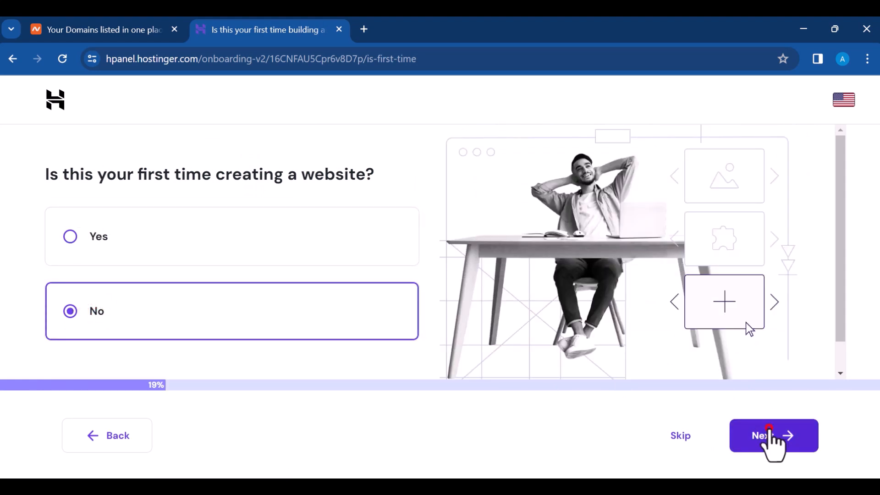
# Step: Set the website type to Online store and keep WordPress as the platform
pyautogui.click(288, 267)
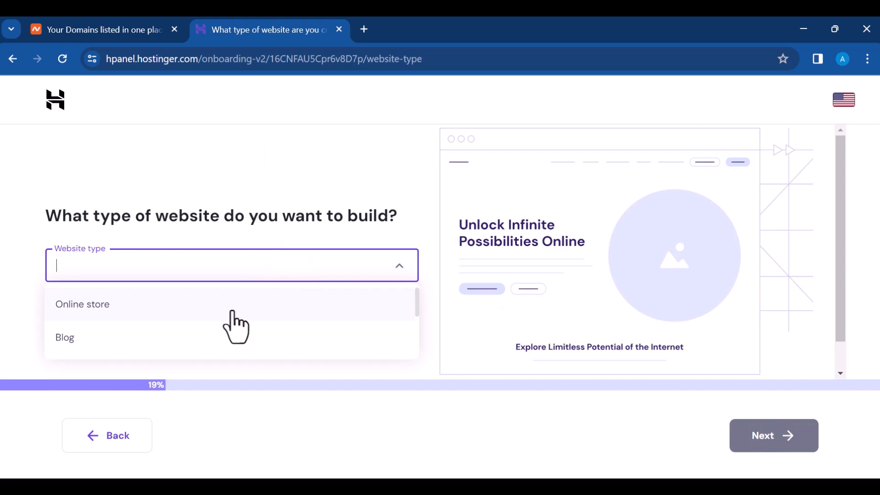
pyautogui.click(236, 306)
pyautogui.click(774, 446)
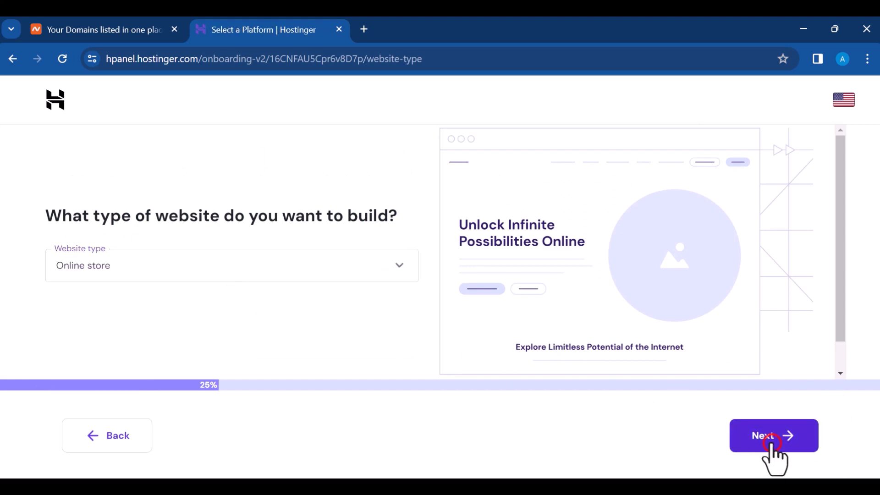
pyautogui.scroll(-1, 292, 238)
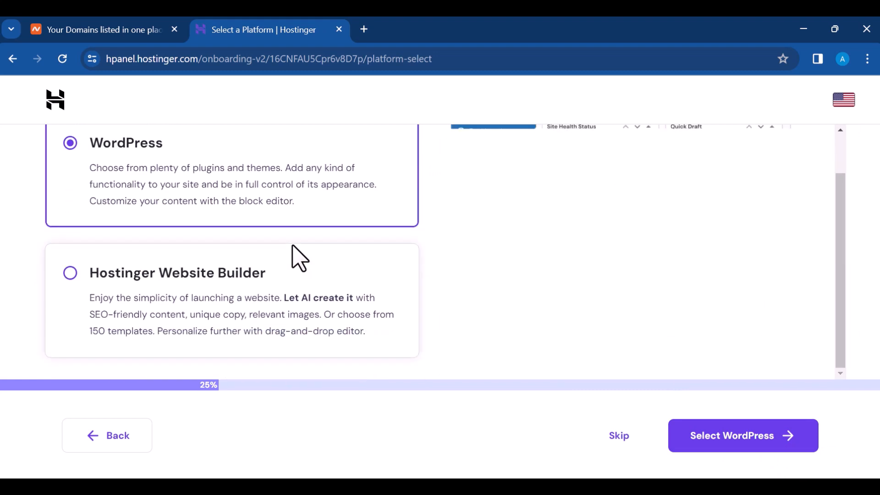
pyautogui.click(244, 176)
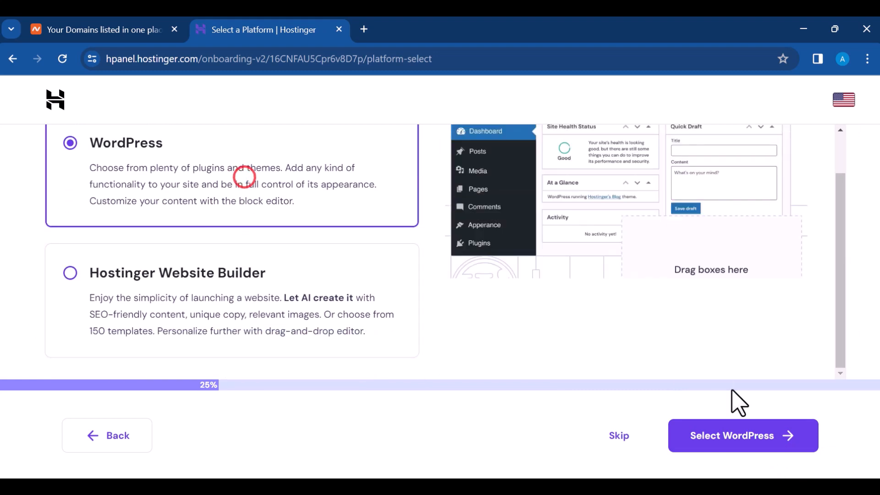
pyautogui.click(741, 436)
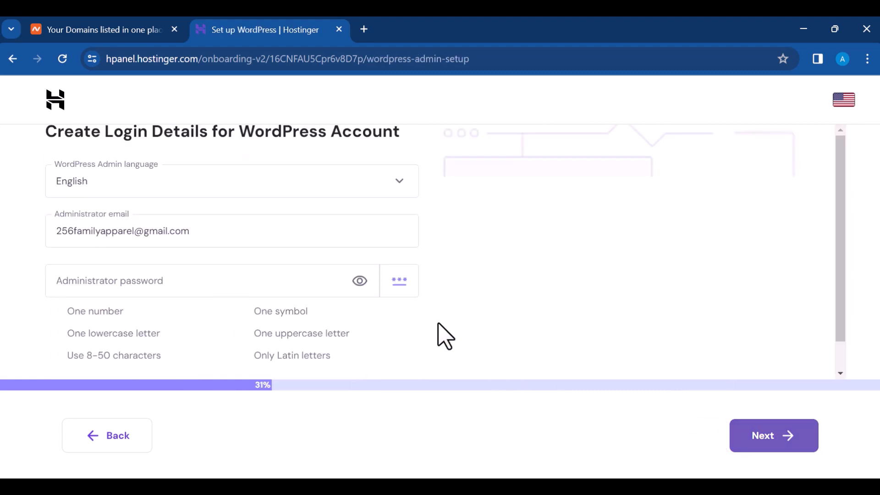
# Step: Replace the administrator email and enter a valid administrator password, then continue
pyautogui.click(230, 229)
pyautogui.hotkey('ctrl', 'a')
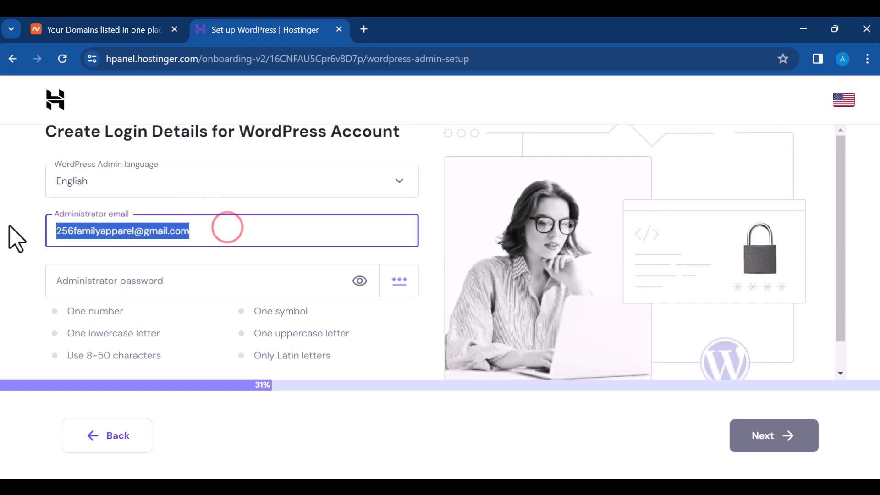
pyautogui.write('E')
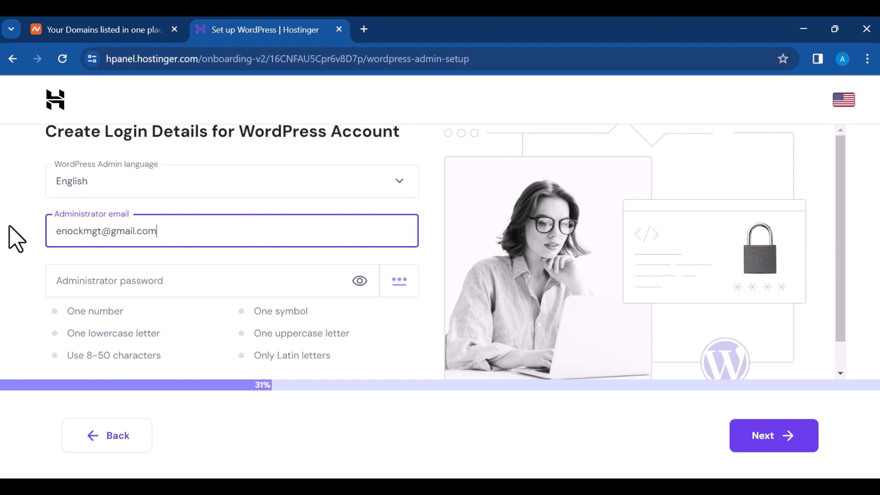
pyautogui.click(164, 282)
pyautogui.write('EN')
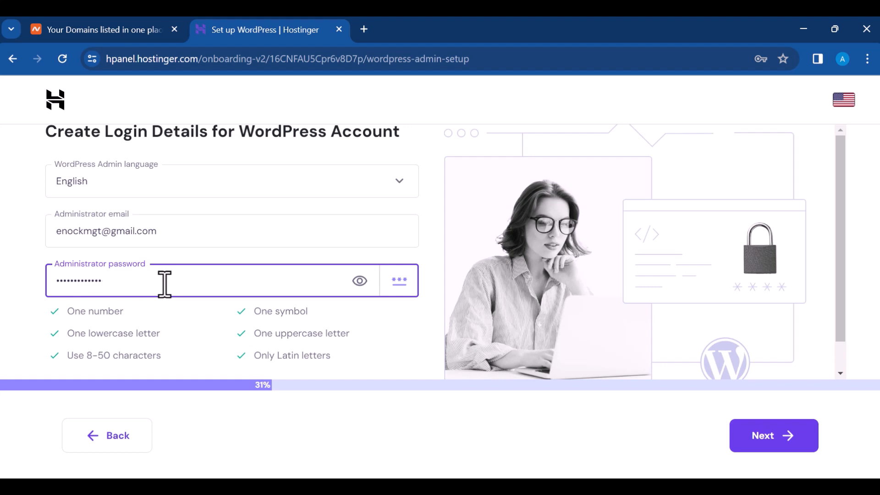
pyautogui.click(765, 447)
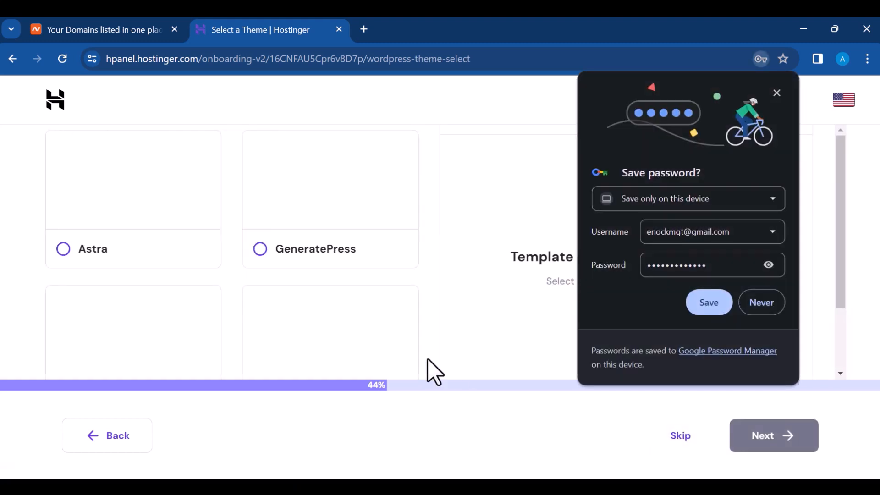
# Step: Save the admin password in Chrome and choose Astra as the site theme
pyautogui.click(701, 305)
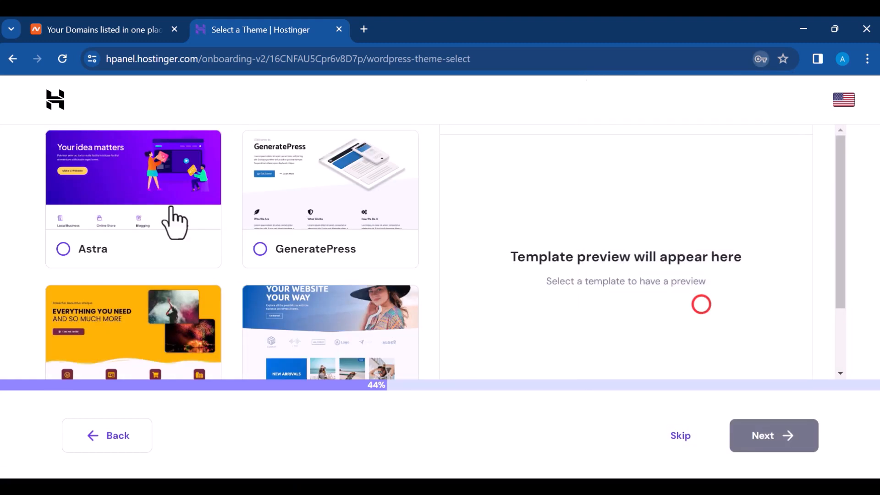
pyautogui.scroll(-2, 193, 215)
pyautogui.scroll(2, 206, 213)
pyautogui.scroll(-2, 205, 212)
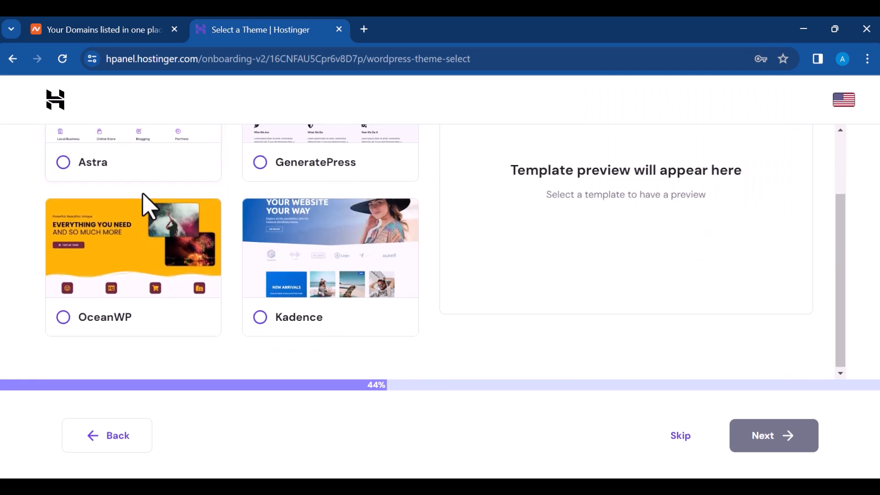
pyautogui.click(71, 161)
pyautogui.click(762, 441)
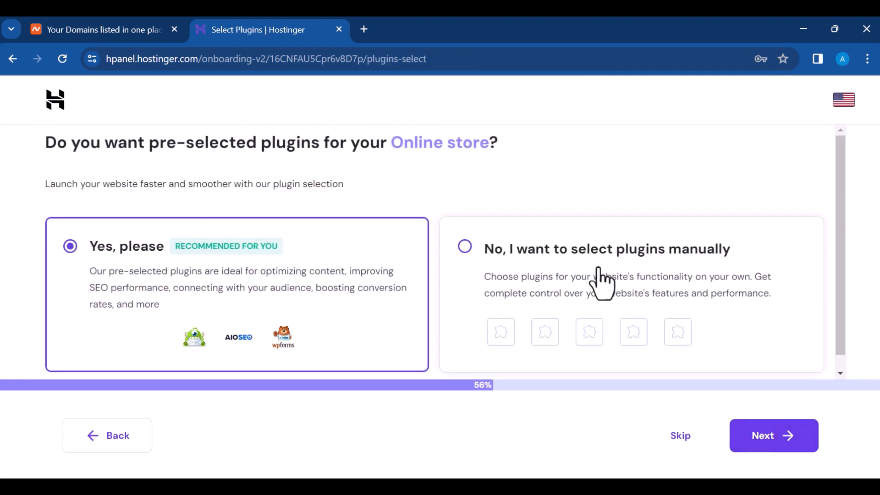
# Step: Opt to select plugins manually, then skip the plugin list
pyautogui.click(503, 270)
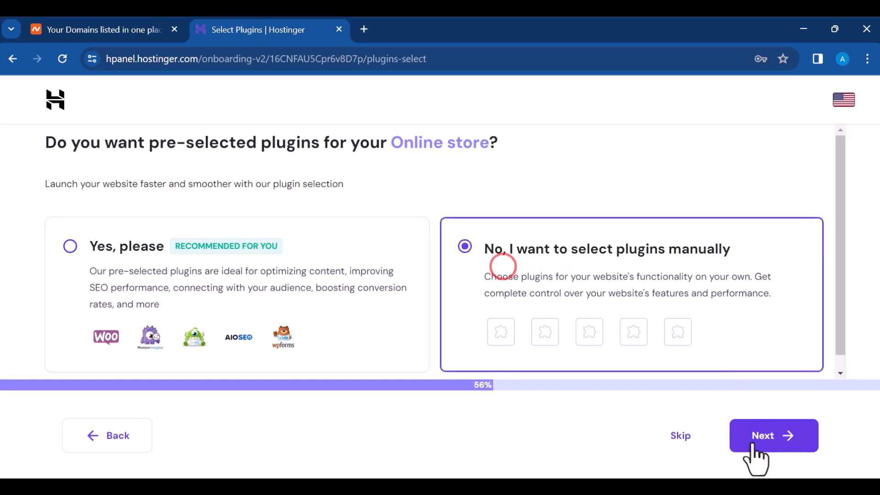
pyautogui.click(772, 438)
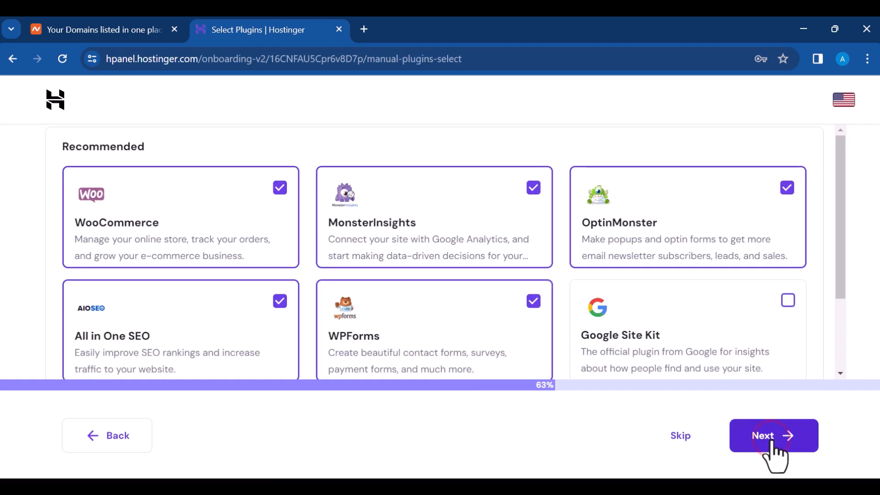
pyautogui.scroll(-2, 183, 233)
pyautogui.scroll(-1, 185, 209)
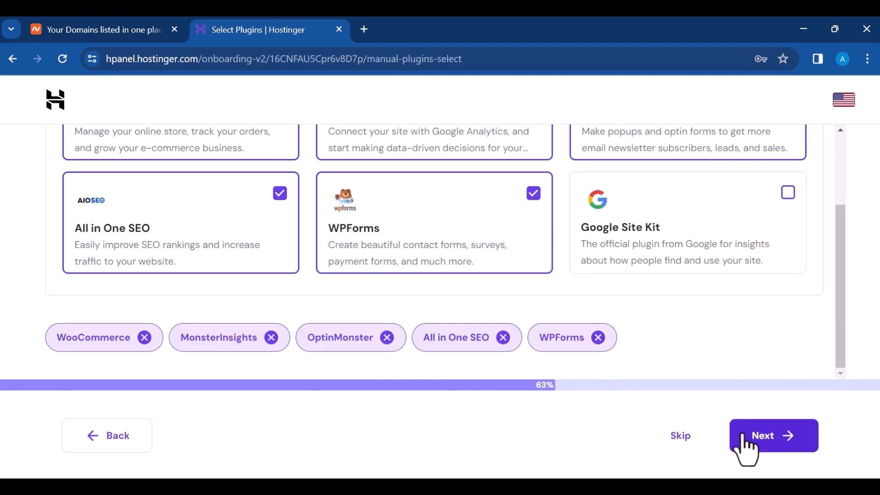
pyautogui.click(677, 432)
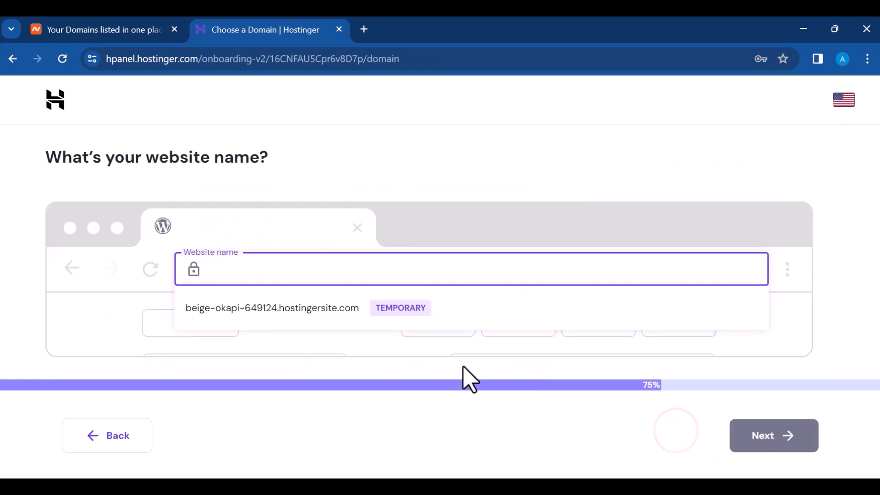
# Step: Copy the registered .lol domain name from the Namecheap Domain List tab
pyautogui.click(274, 268)
pyautogui.click(121, 32)
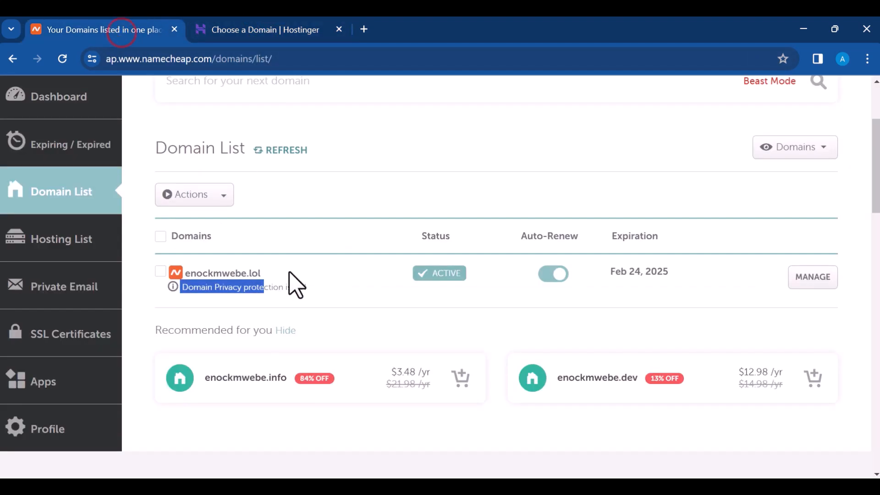
pyautogui.click(267, 322)
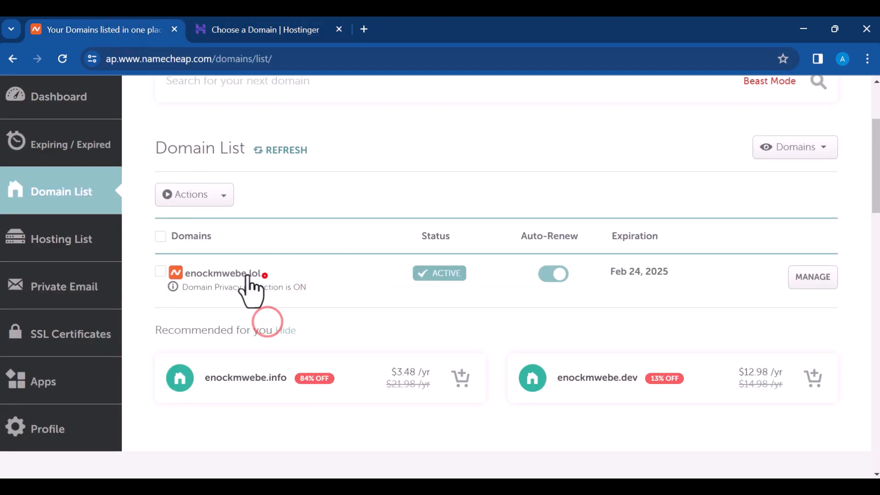
pyautogui.moveTo(263, 274); pyautogui.dragTo(188, 276)
pyautogui.rightClick(198, 274)
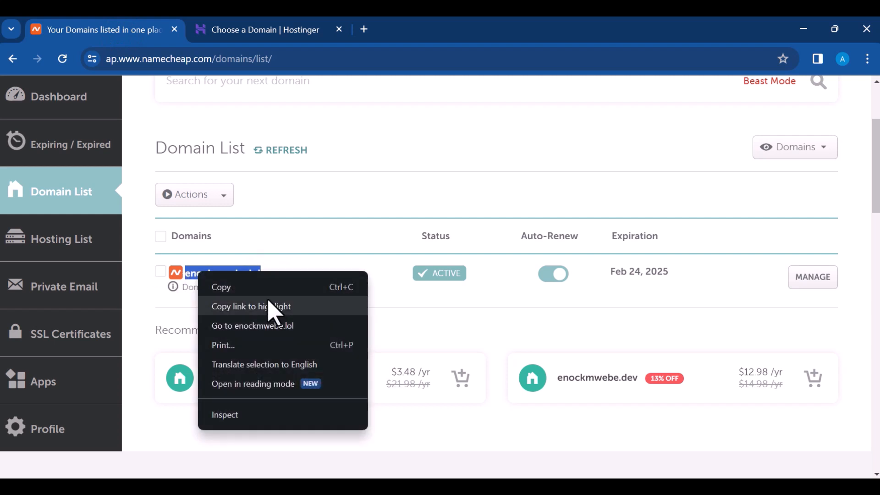
pyautogui.click(260, 288)
# Step: Paste the domain as the website name and confirm you own it
pyautogui.rightClick(289, 280)
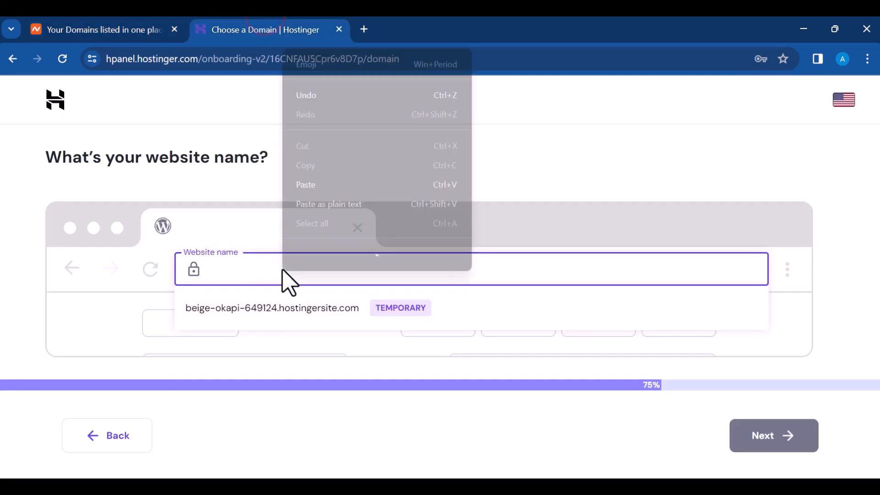
pyautogui.click(344, 183)
pyautogui.click(466, 315)
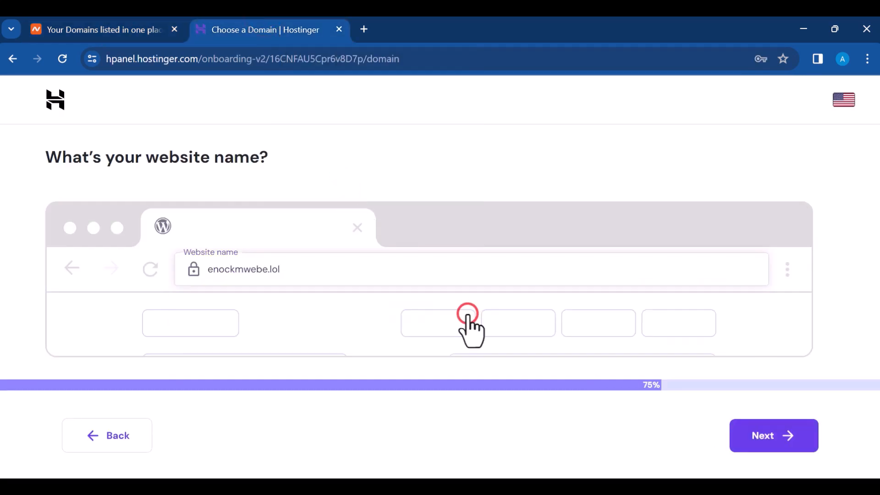
pyautogui.click(761, 432)
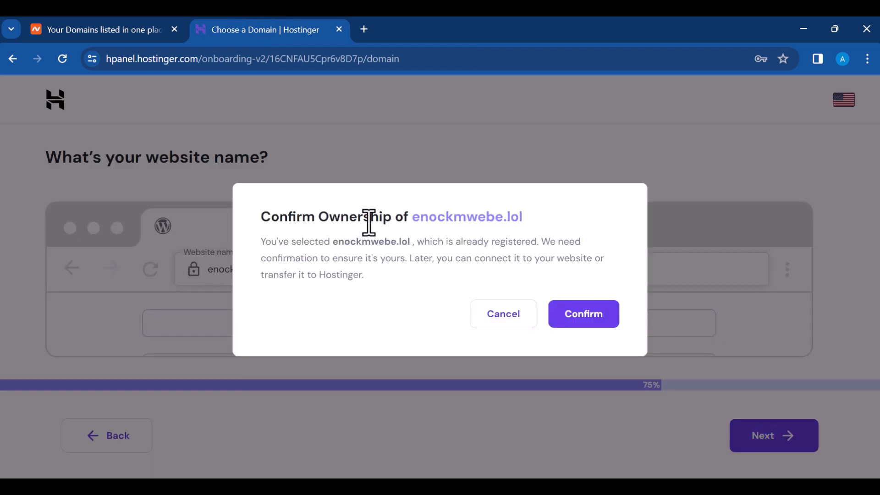
pyautogui.click(588, 319)
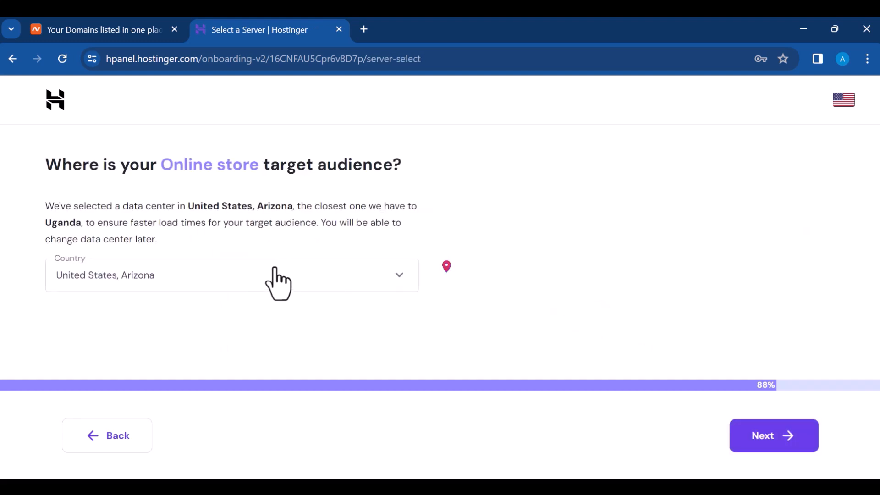
# Step: Accept the United States, Arizona data center and let the WordPress site finish building
pyautogui.click(751, 431)
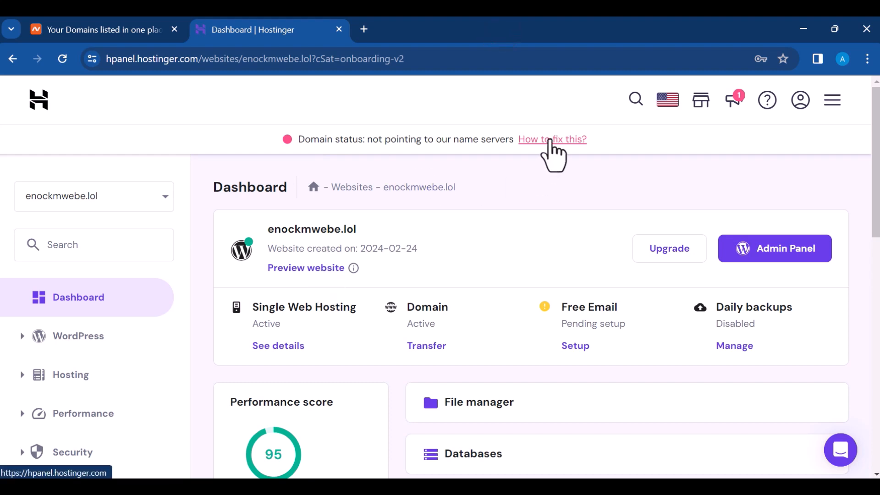
# Step: Choose Namecheap as the domain provider in Hostinger to reveal the ns1/ns2.dns-parking.com nameservers
pyautogui.click(550, 139)
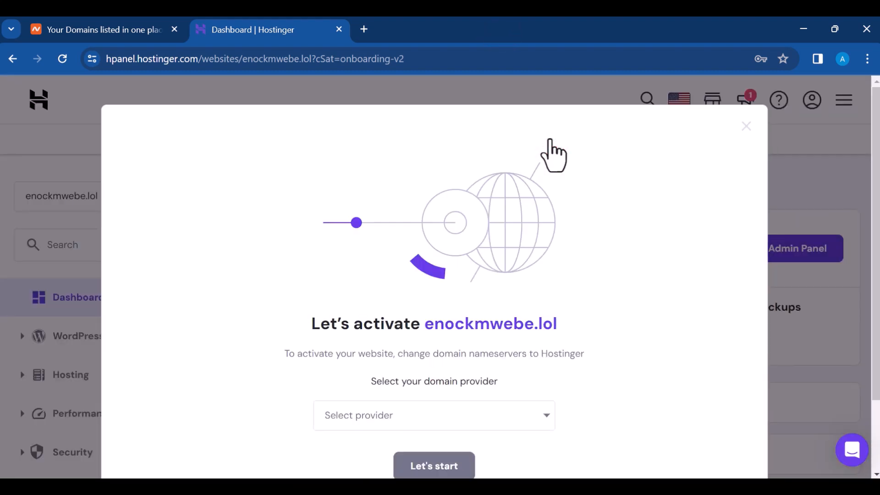
pyautogui.scroll(-2, 527, 206)
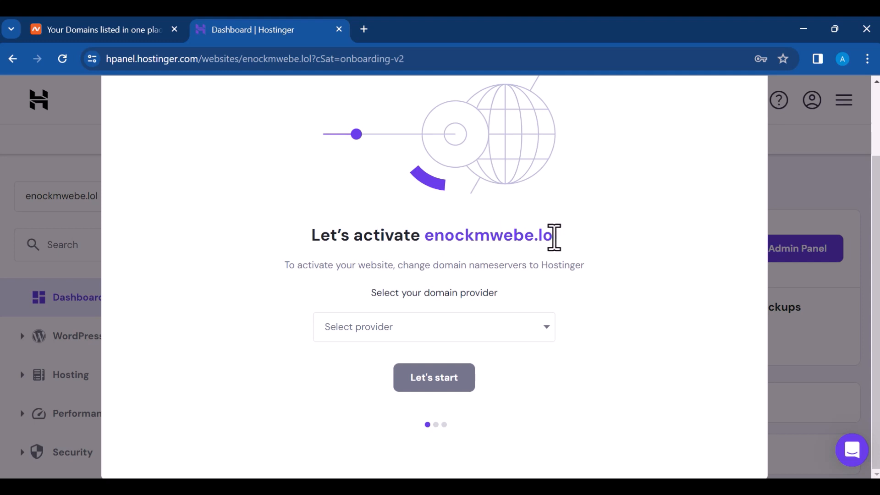
pyautogui.click(384, 327)
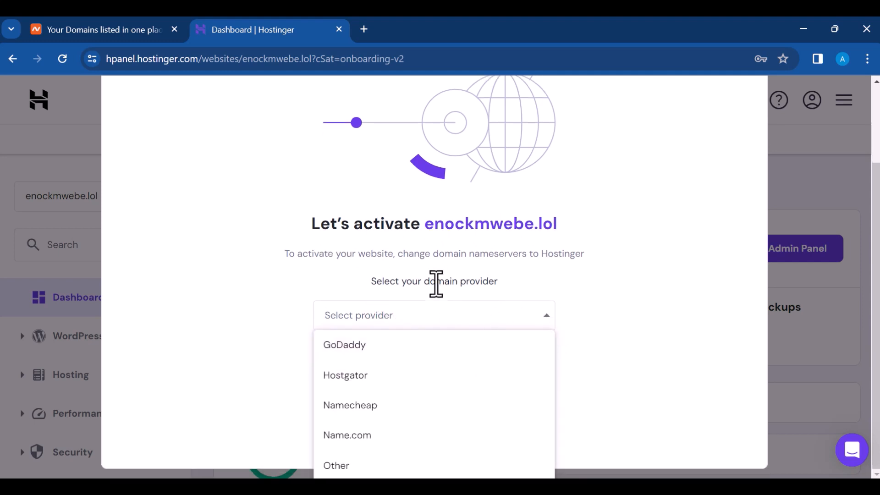
pyautogui.click(381, 410)
pyautogui.click(433, 383)
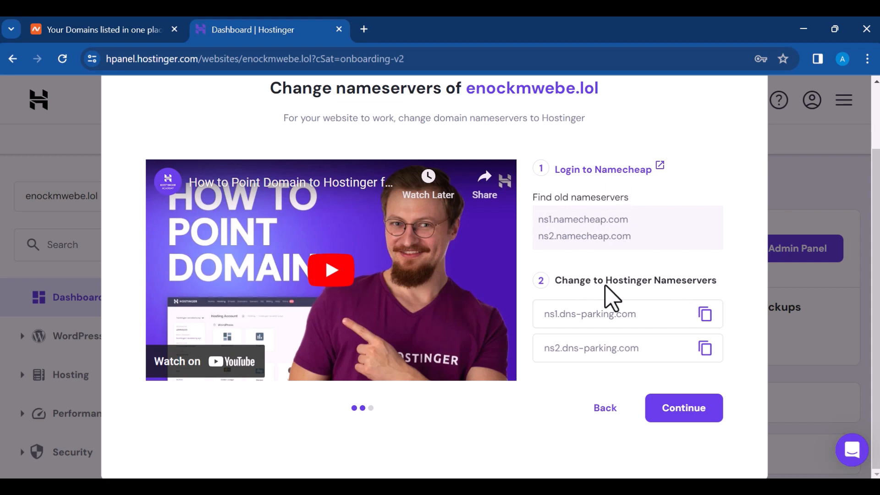
pyautogui.click(108, 32)
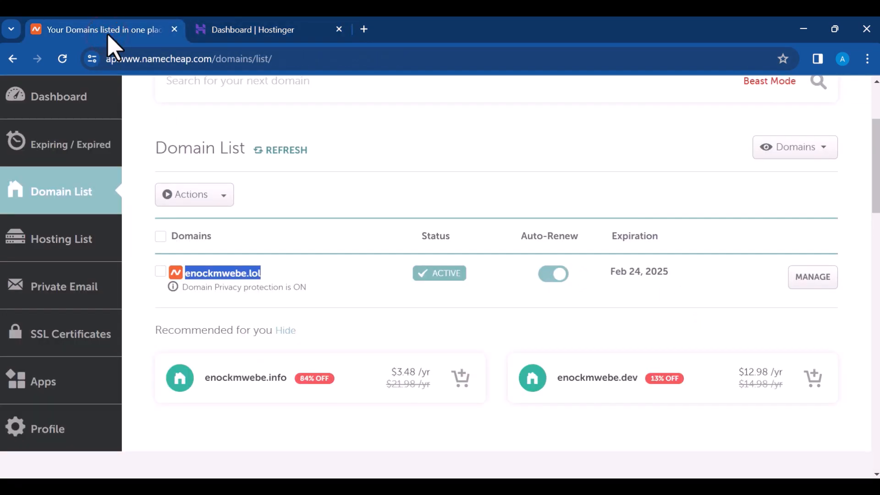
# Step: Open enockmwebe.lol's management page and switch its Nameservers to Custom DNS
pyautogui.click(374, 207)
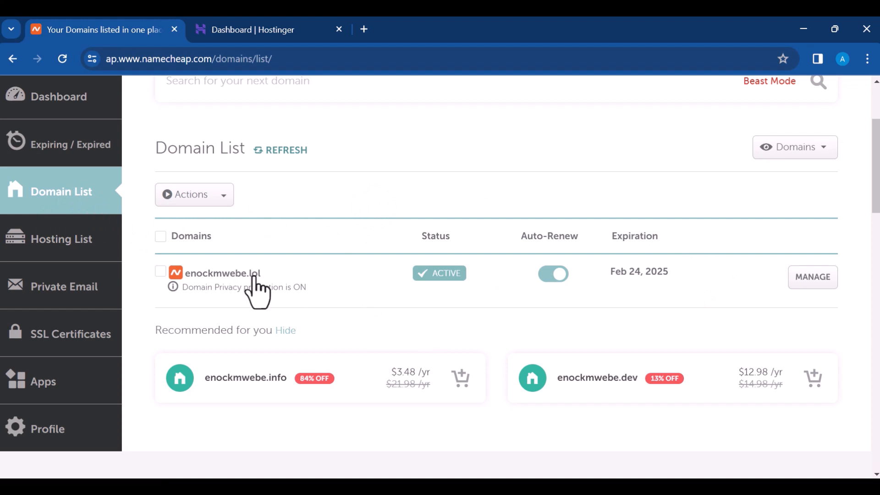
pyautogui.click(814, 282)
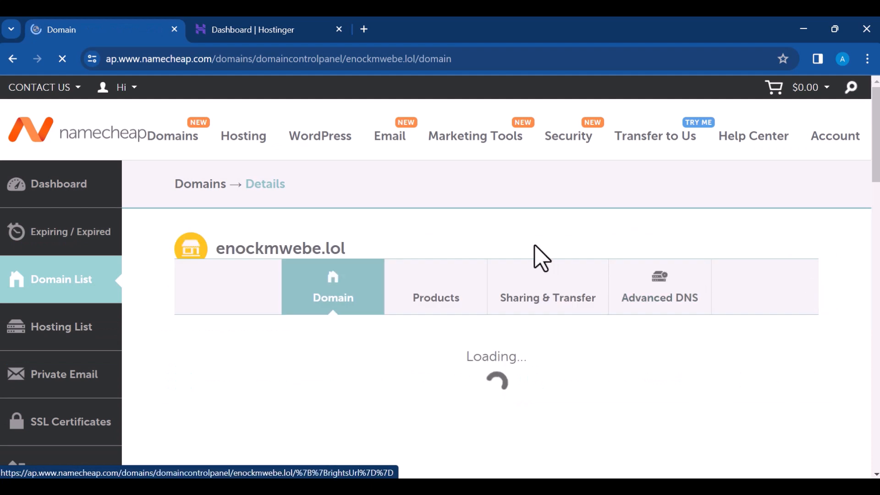
pyautogui.scroll(-3, 535, 250)
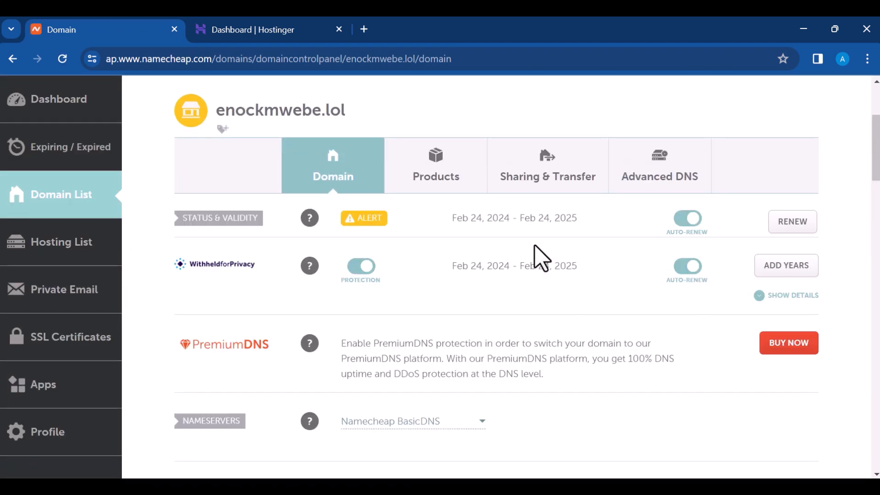
pyautogui.scroll(-3, 466, 266)
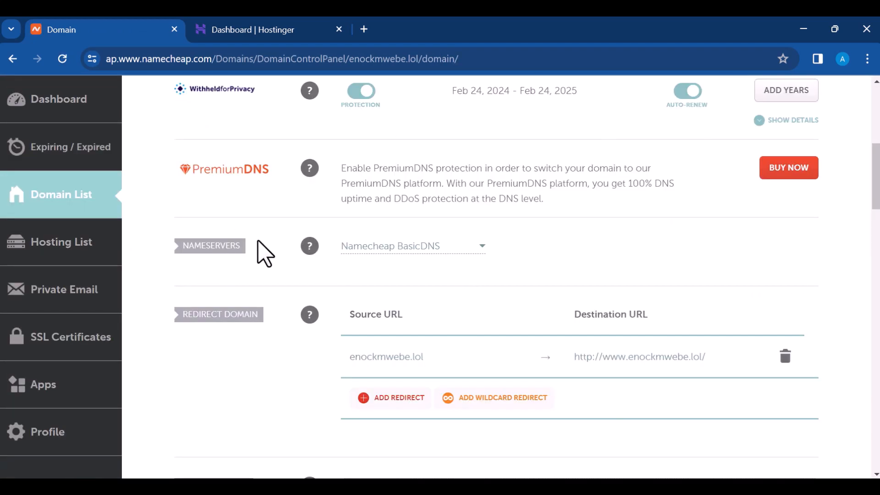
pyautogui.moveTo(309, 246)
pyautogui.scroll(3, 380, 234)
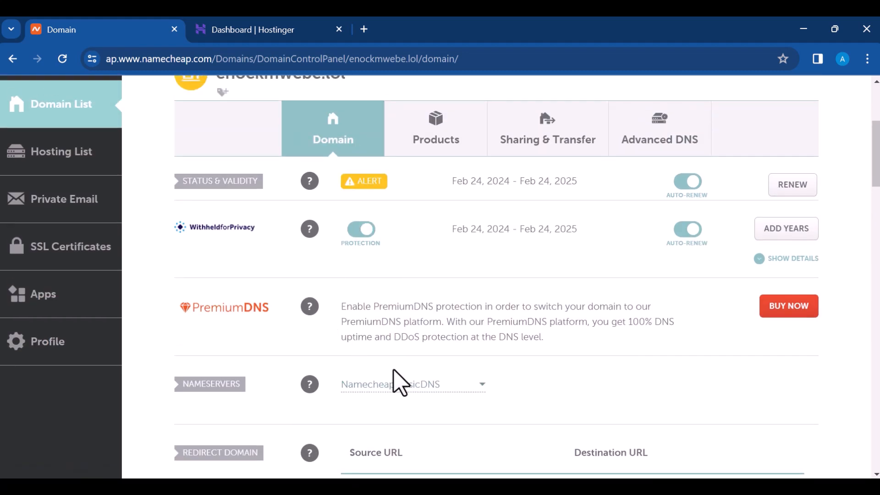
pyautogui.click(402, 383)
pyautogui.scroll(-2, 444, 375)
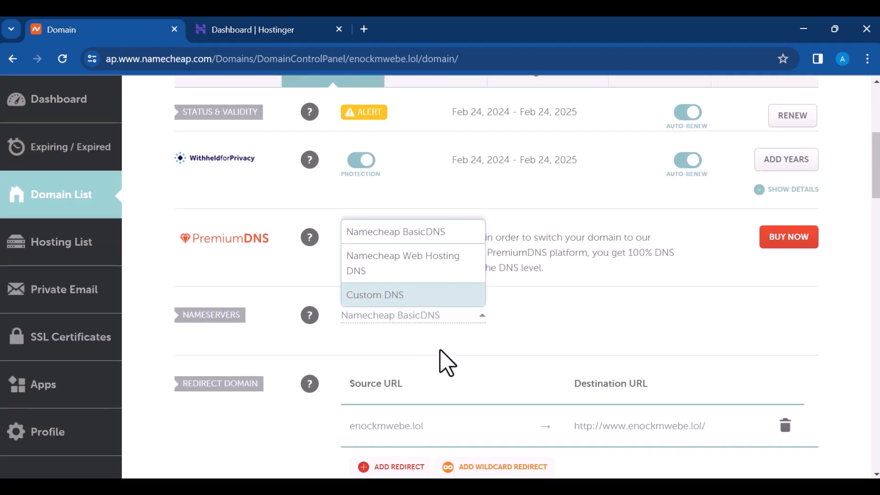
pyautogui.click(438, 296)
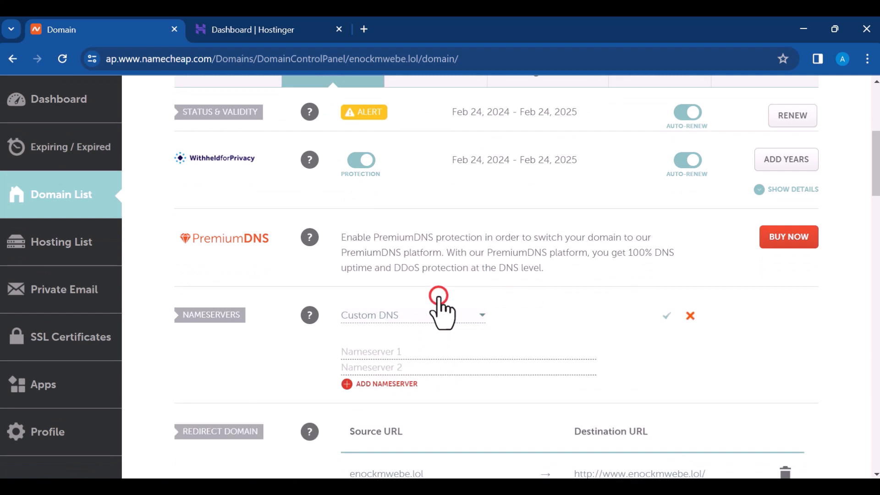
pyautogui.scroll(-3, 487, 340)
# Step: Copy Hostinger's ns1.dns-parking.com and ns2.dns-parking.com into the two Custom DNS fields
pyautogui.click(257, 30)
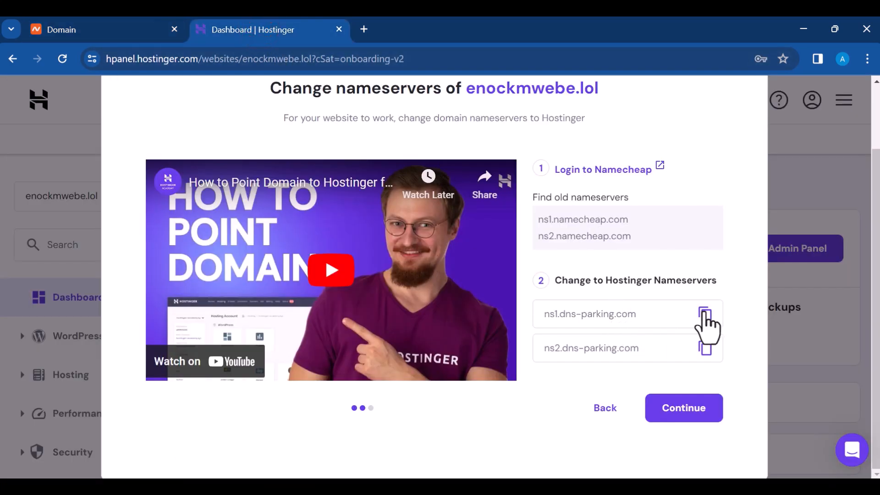
pyautogui.click(705, 313)
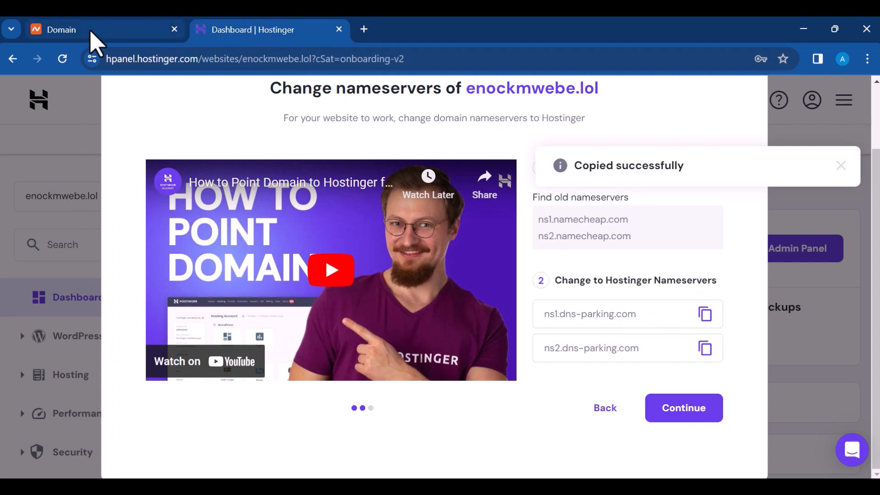
pyautogui.click(94, 30)
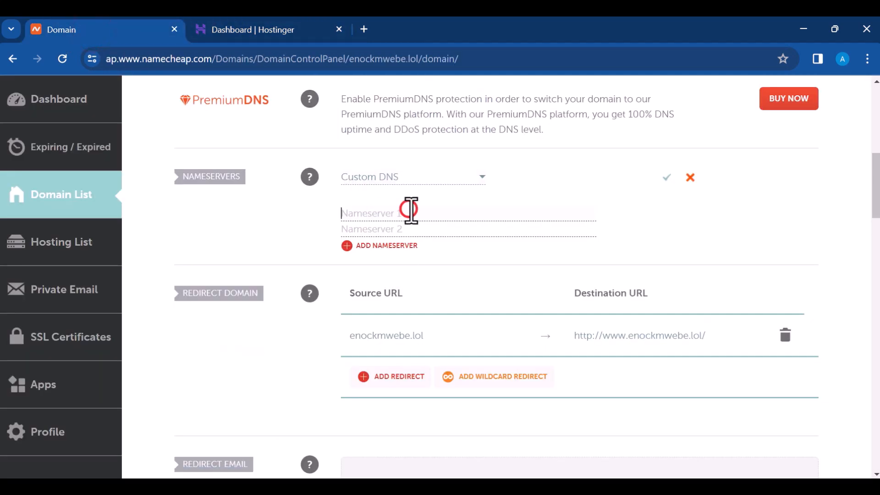
pyautogui.rightClick(410, 210)
pyautogui.click(446, 345)
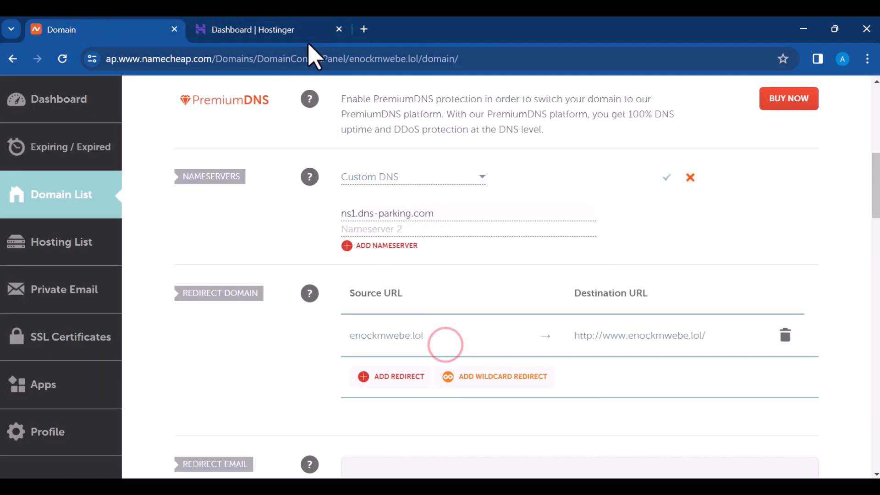
pyautogui.click(295, 32)
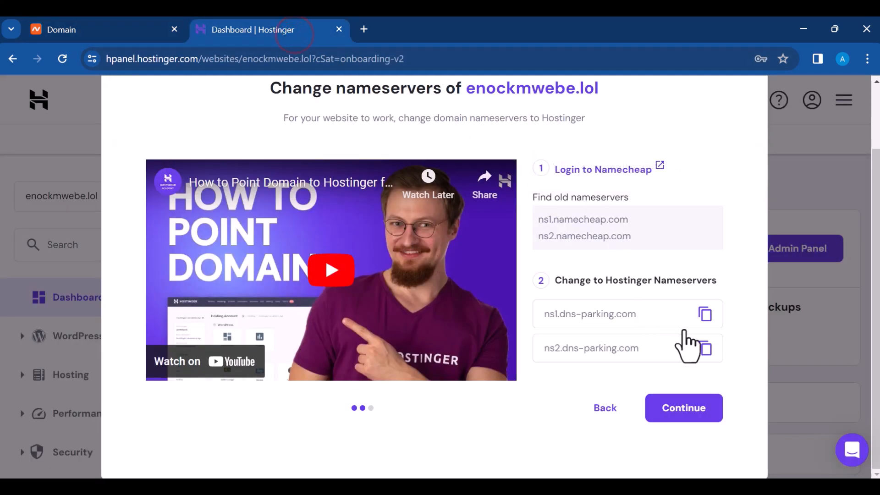
pyautogui.click(707, 348)
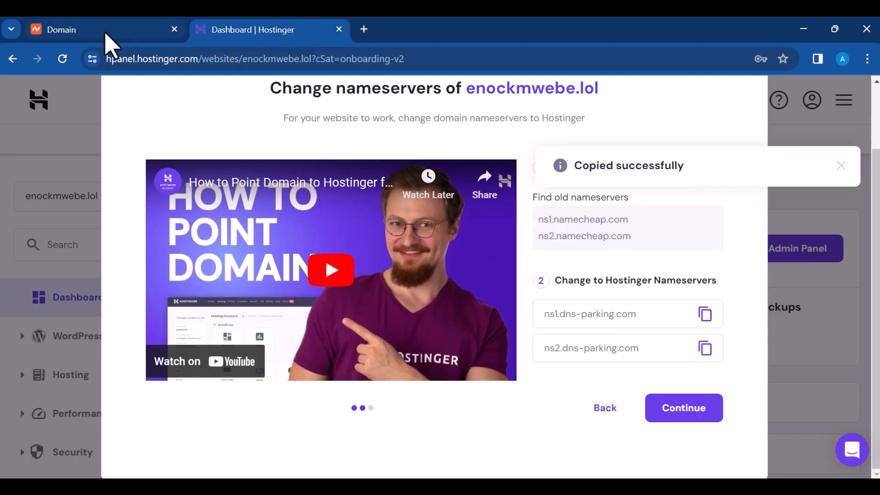
pyautogui.click(105, 30)
pyautogui.click(387, 229)
pyautogui.rightClick(386, 228)
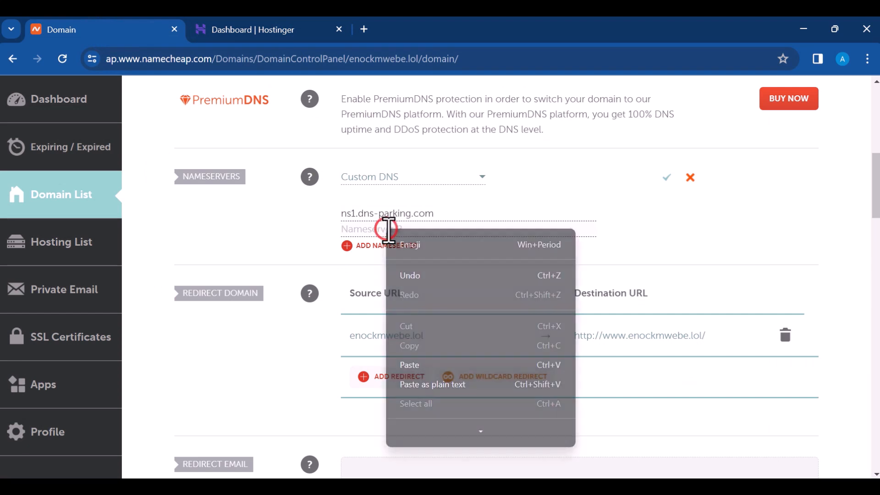
pyautogui.click(450, 365)
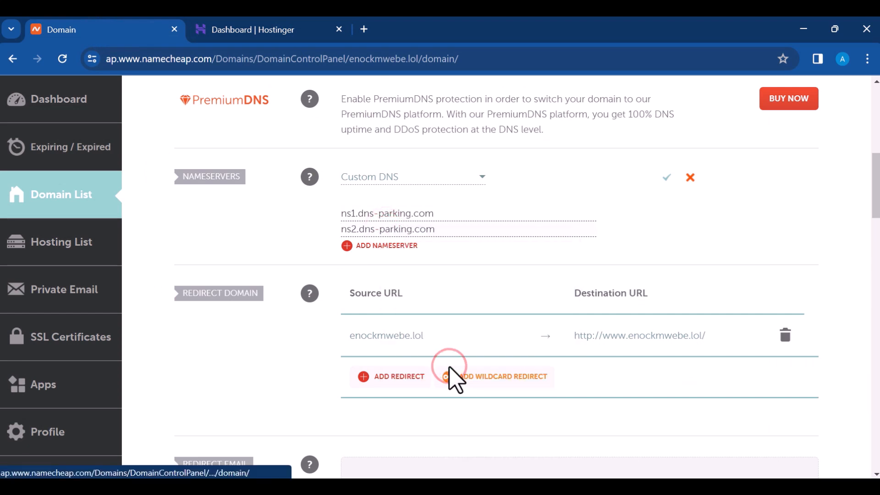
# Step: Save the new custom nameservers and go back to Hostinger's nameserver step
pyautogui.scroll(3, 641, 277)
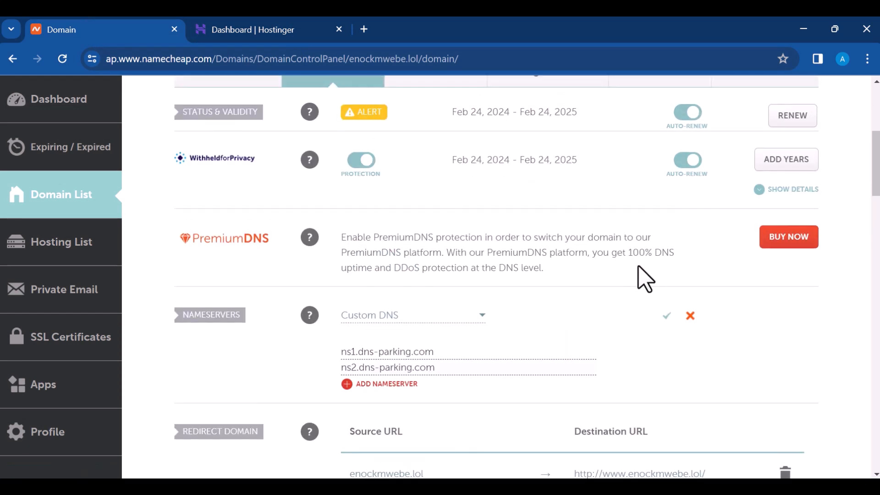
pyautogui.scroll(2, 643, 277)
pyautogui.scroll(-3, 642, 277)
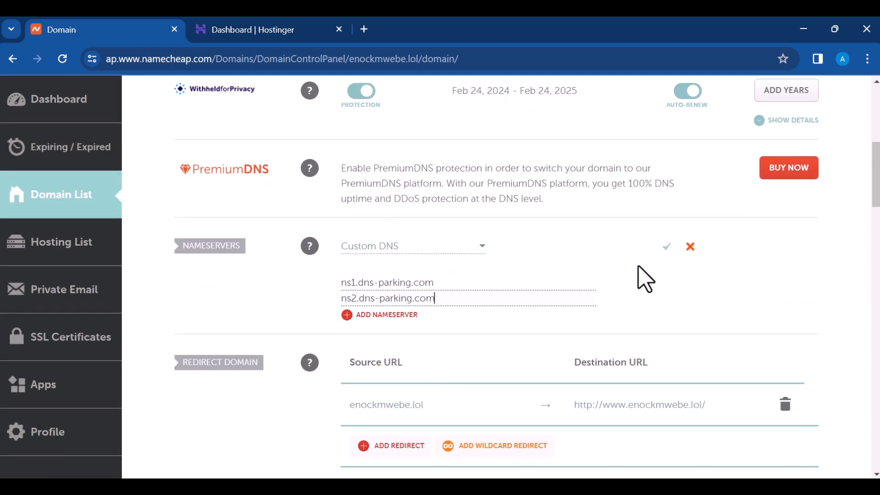
pyautogui.click(667, 248)
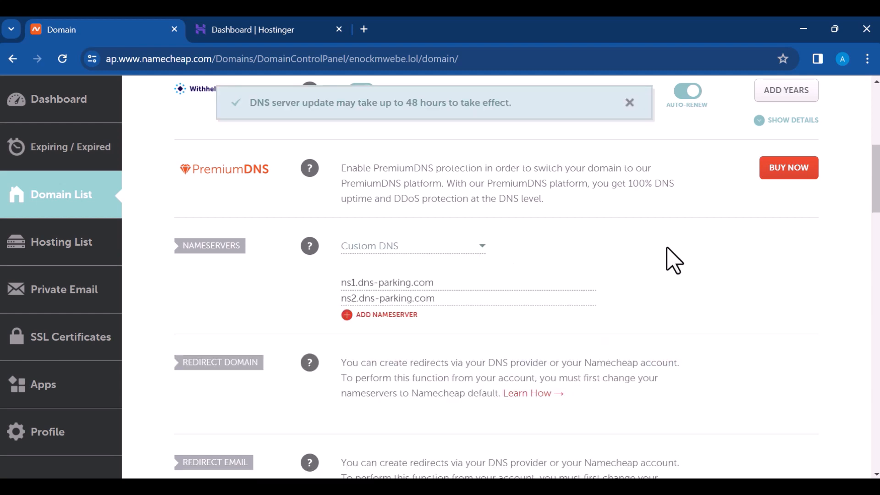
pyautogui.click(263, 31)
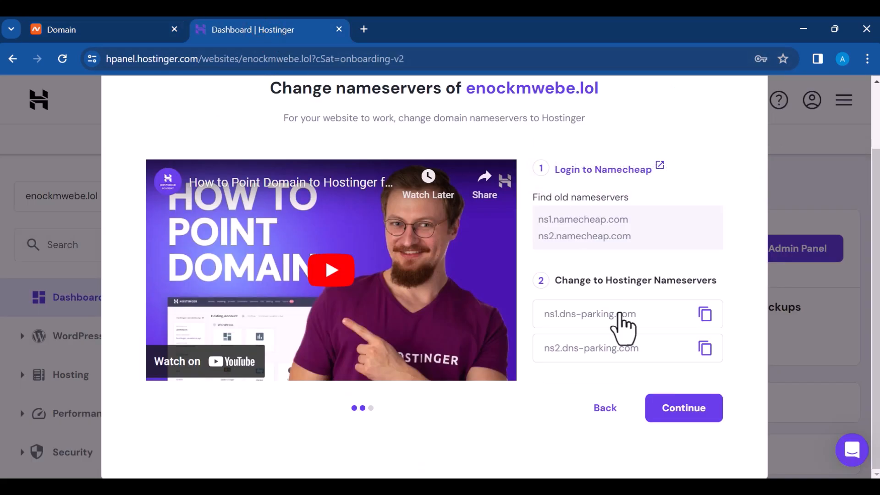
# Step: Finish Hostinger's nameserver setup and open enockmwebe.lol in a new tab
pyautogui.click(694, 409)
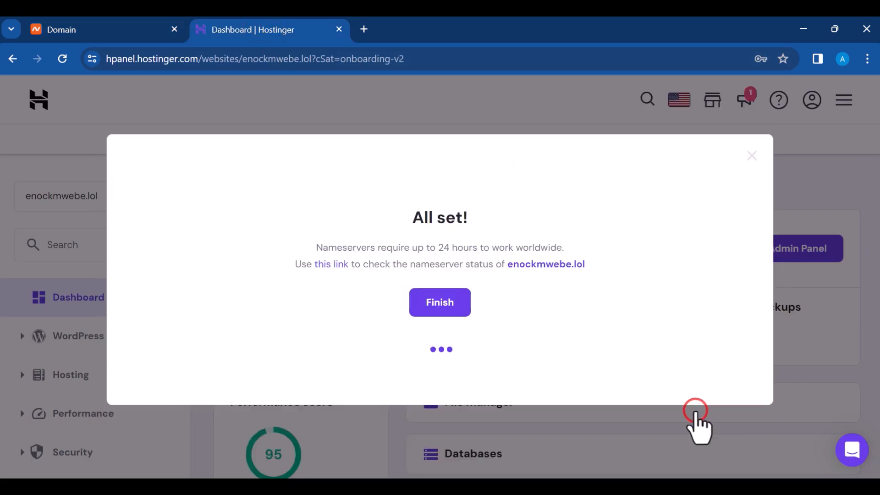
pyautogui.click(434, 409)
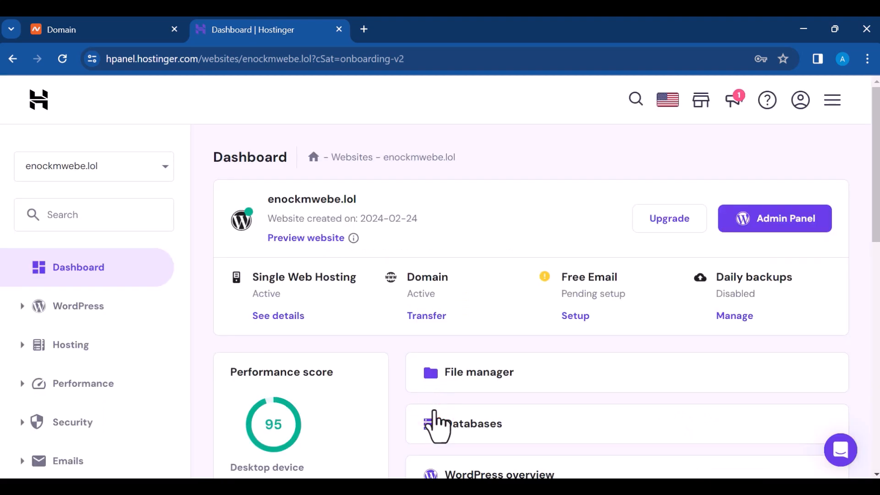
pyautogui.moveTo(386, 198); pyautogui.dragTo(256, 201)
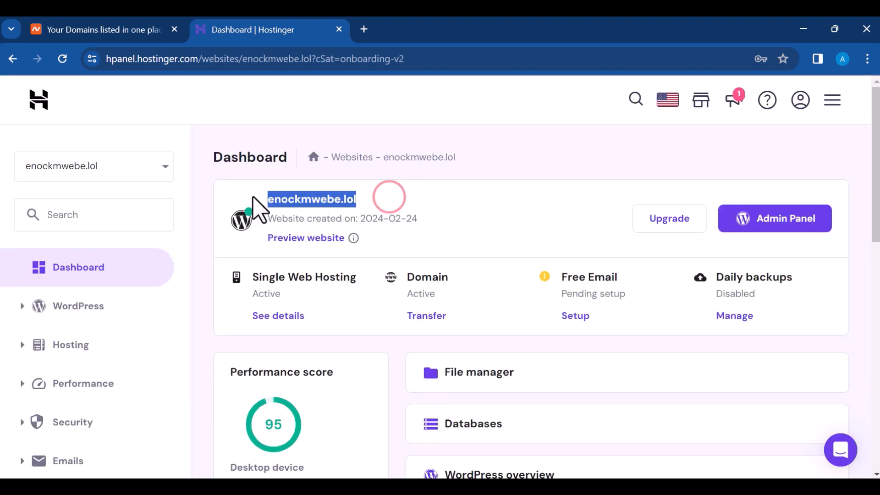
pyautogui.rightClick(300, 200)
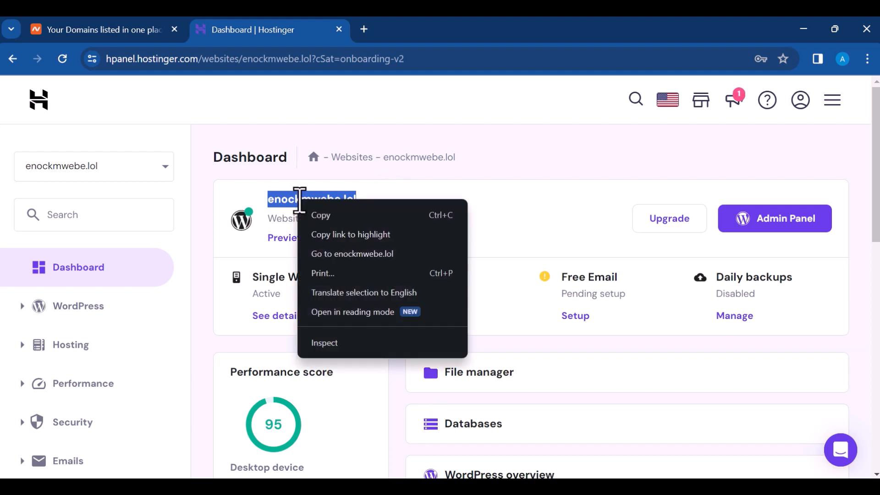
pyautogui.click(359, 255)
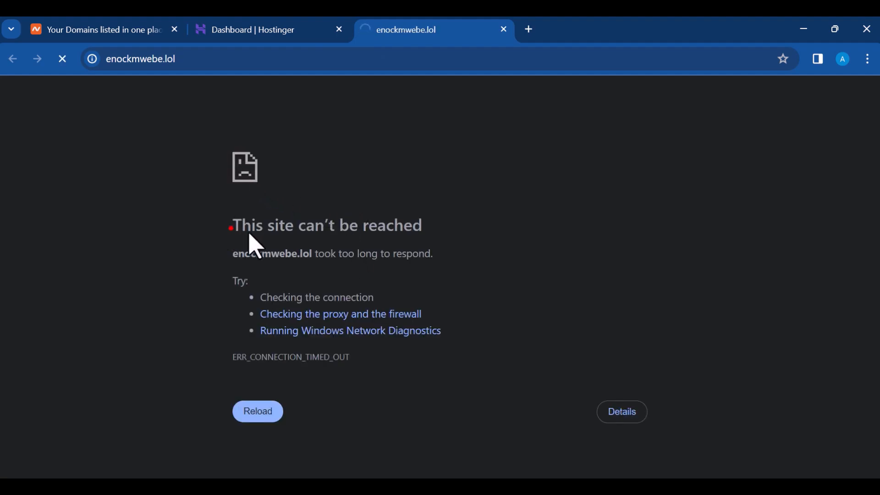
# Step: Close the unreachable site tab and reopen enockmwebe.lol, which now shows Hello world!
pyautogui.moveTo(252, 246); pyautogui.dragTo(433, 245)
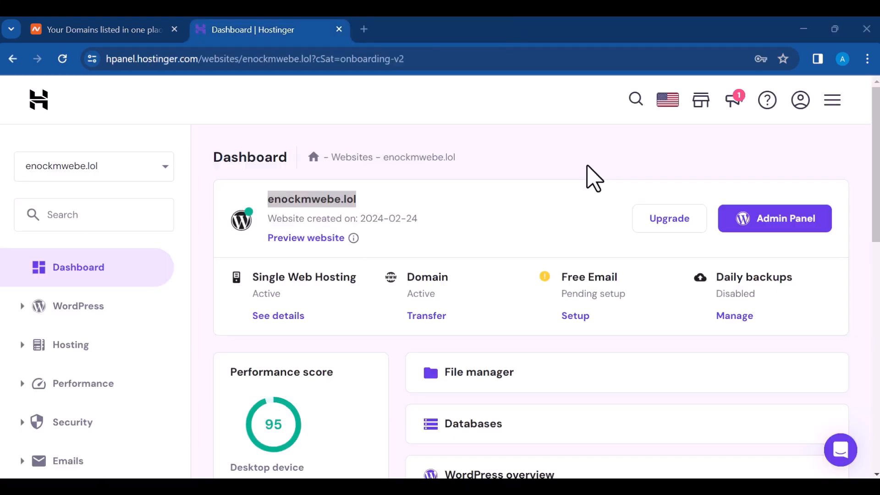
pyautogui.hotkey('ctrl', 'w')
pyautogui.click(156, 123)
pyautogui.rightClick(310, 199)
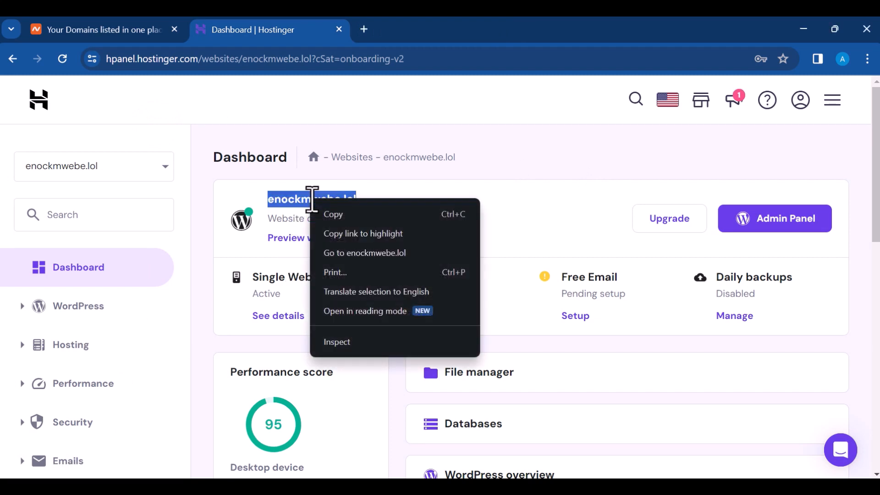
pyautogui.click(341, 253)
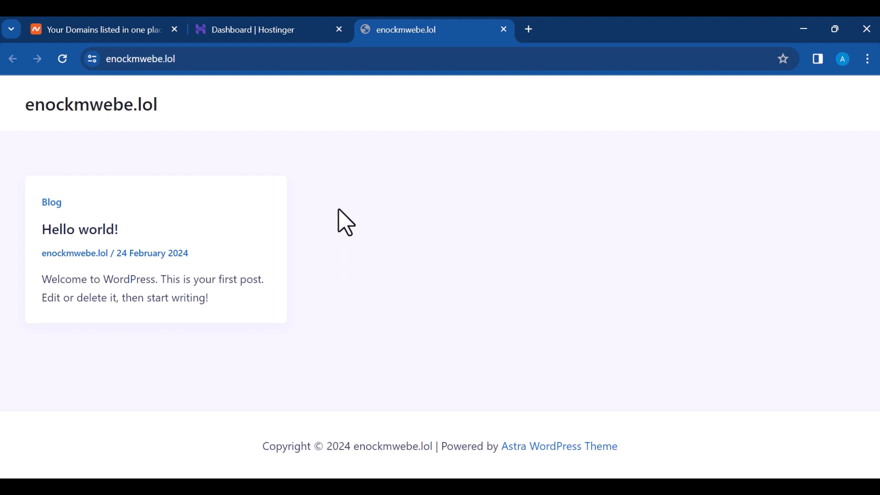
# Step: Go to the site's /wp-admin login page
pyautogui.click(269, 62)
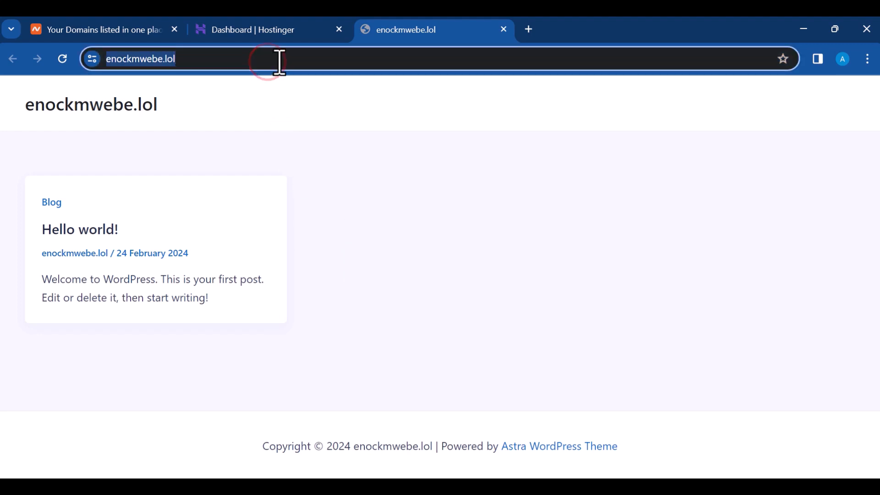
pyautogui.click(356, 200)
pyautogui.click(228, 57)
pyautogui.click(229, 56)
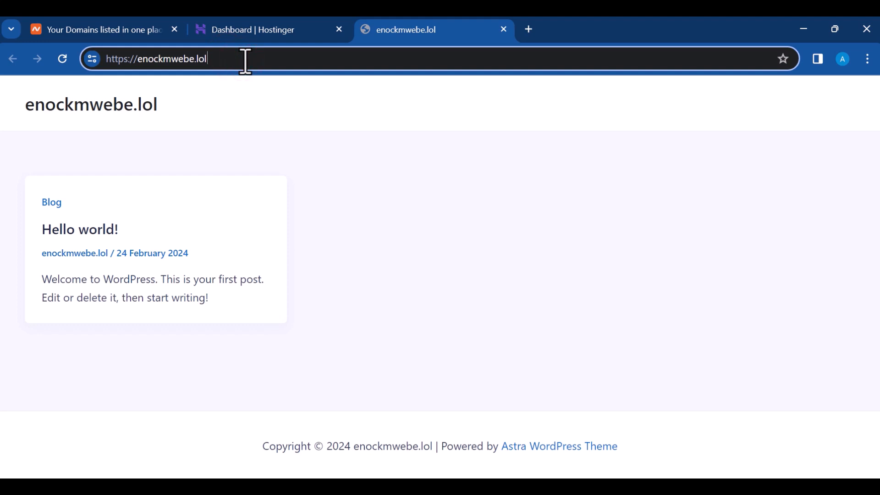
pyautogui.write('.')
pyautogui.press('BackSpace')
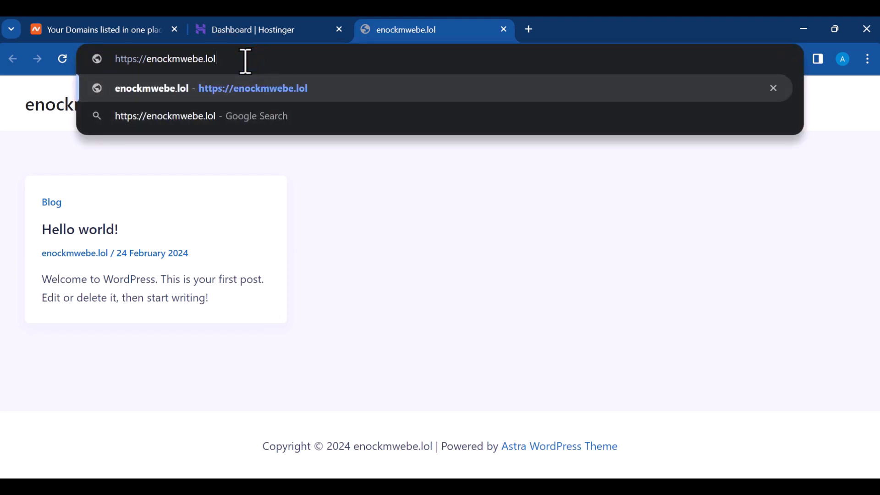
pyautogui.write('/')
pyautogui.write('w')
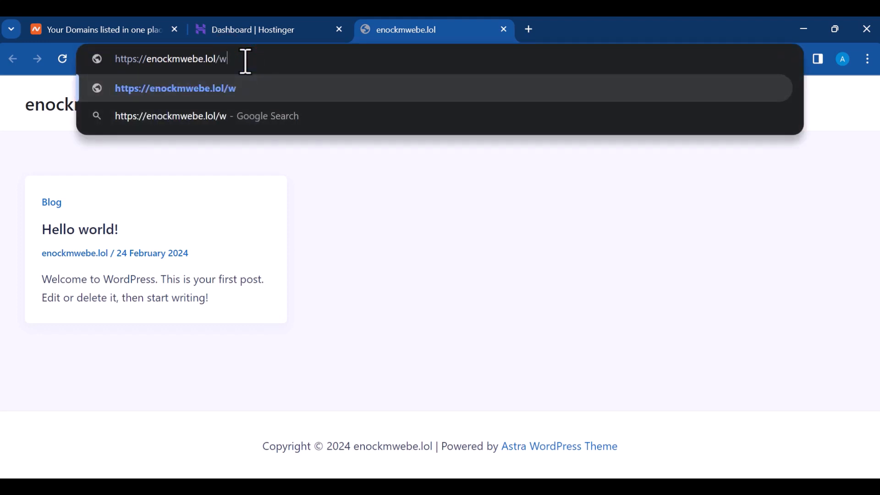
pyautogui.write('p0')
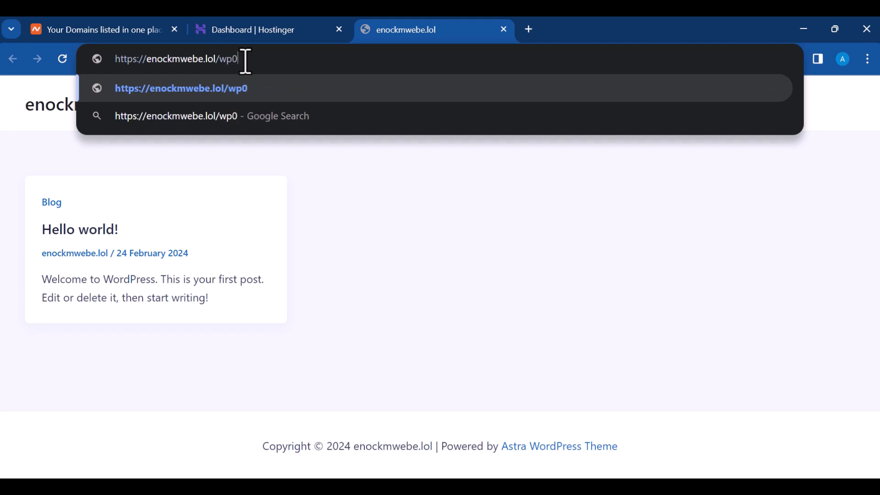
pyautogui.press('BackSpace')
pyautogui.write('-admin')
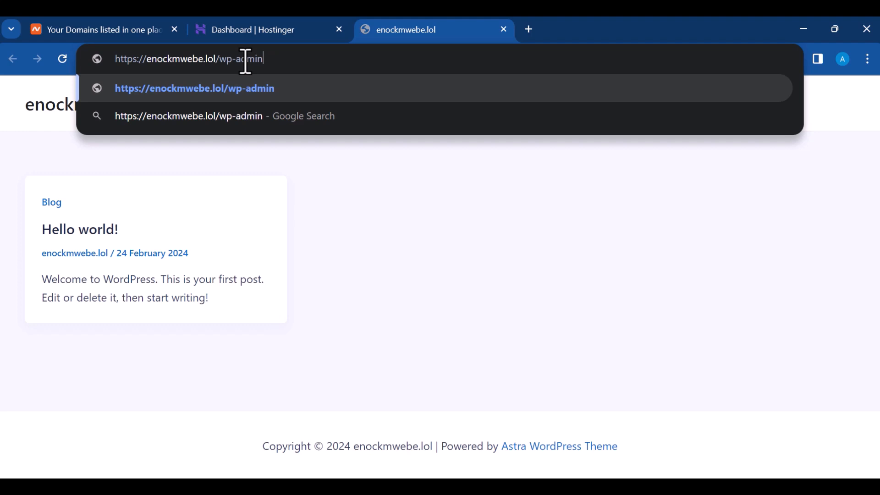
pyautogui.press('Return')
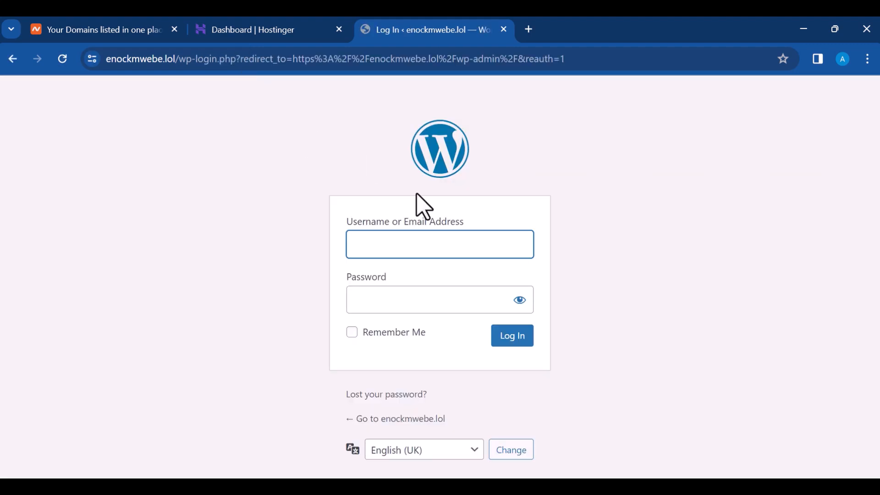
# Step: Log in with the admin account's e-mail address and password
pyautogui.click(448, 249)
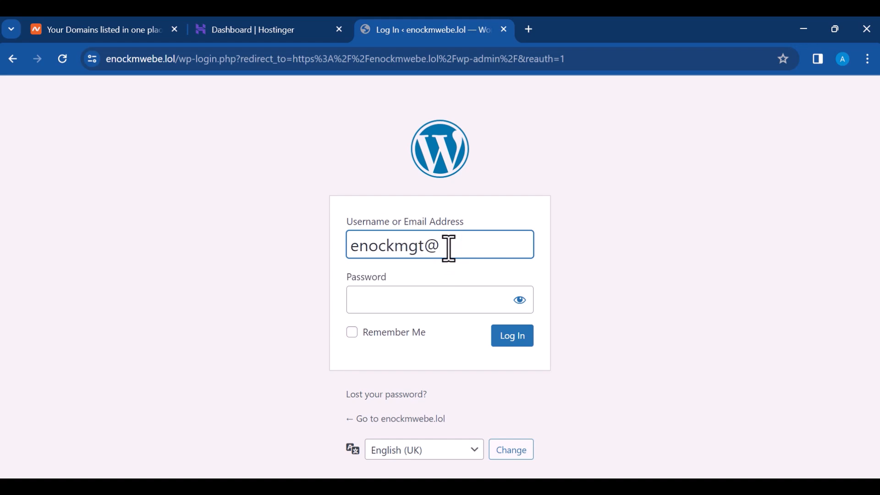
pyautogui.click(401, 301)
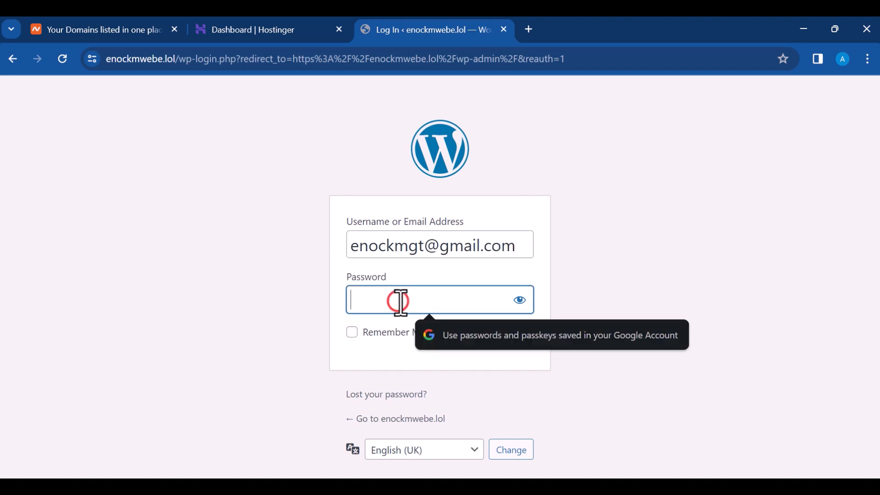
pyautogui.write('*********')
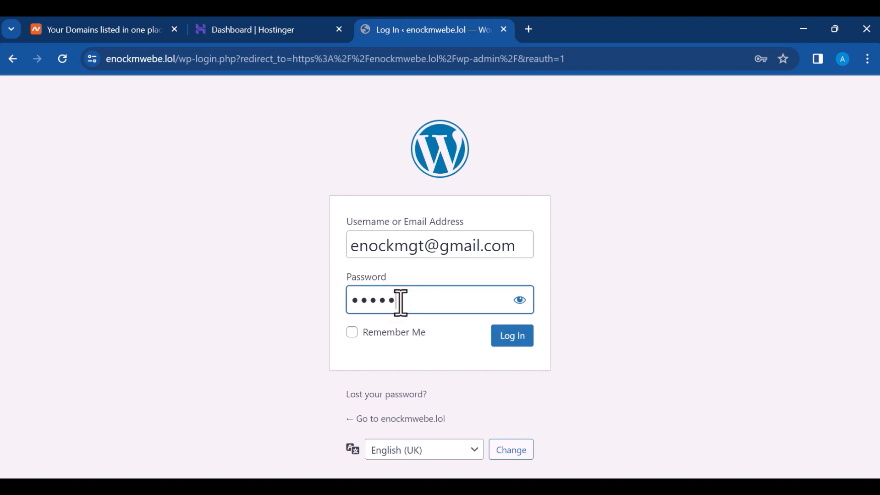
pyautogui.write('****')
pyautogui.click(531, 339)
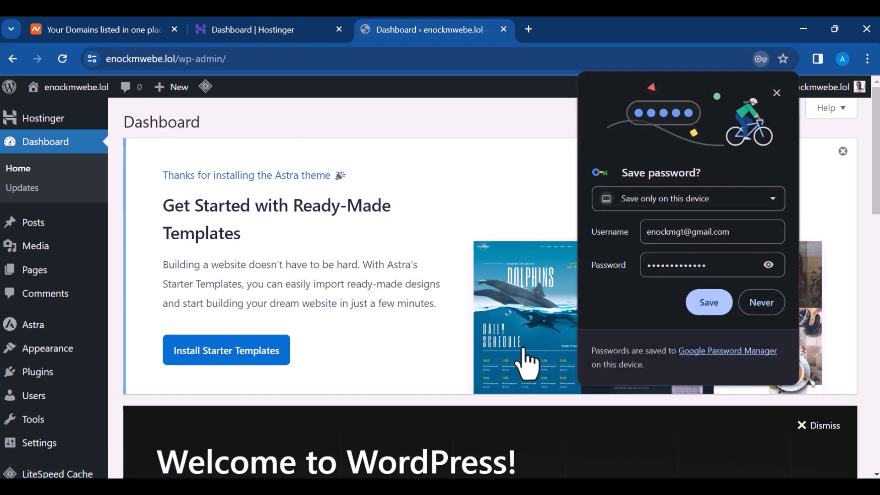
# Step: Save the login password in Chrome and scroll down the Dashboard
pyautogui.click(711, 306)
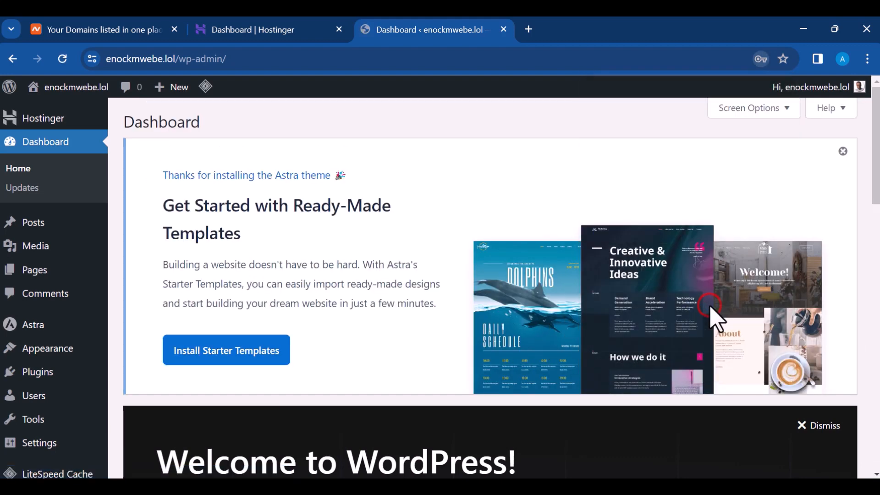
pyautogui.scroll(-4, 716, 319)
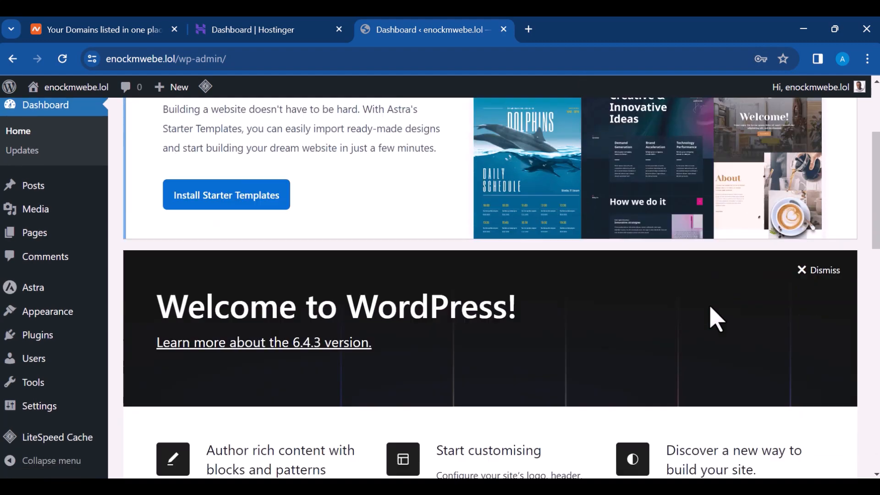
pyautogui.scroll(-1, 716, 320)
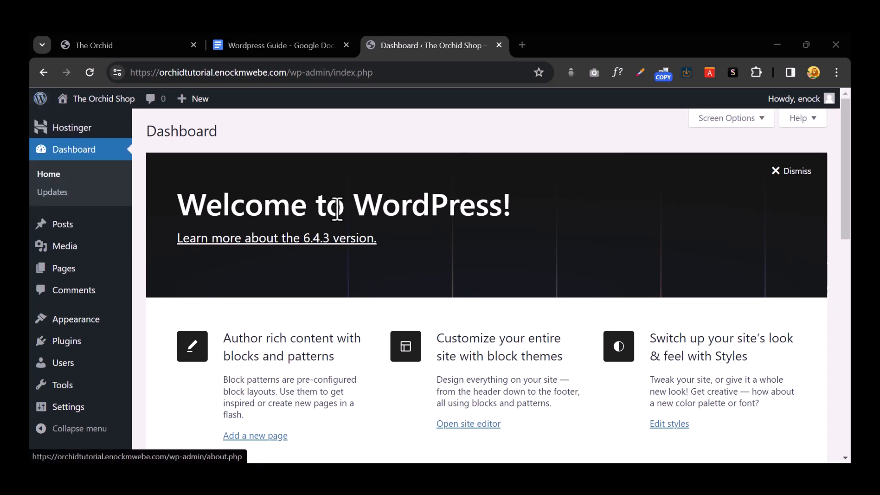
pyautogui.moveTo(97, 136)
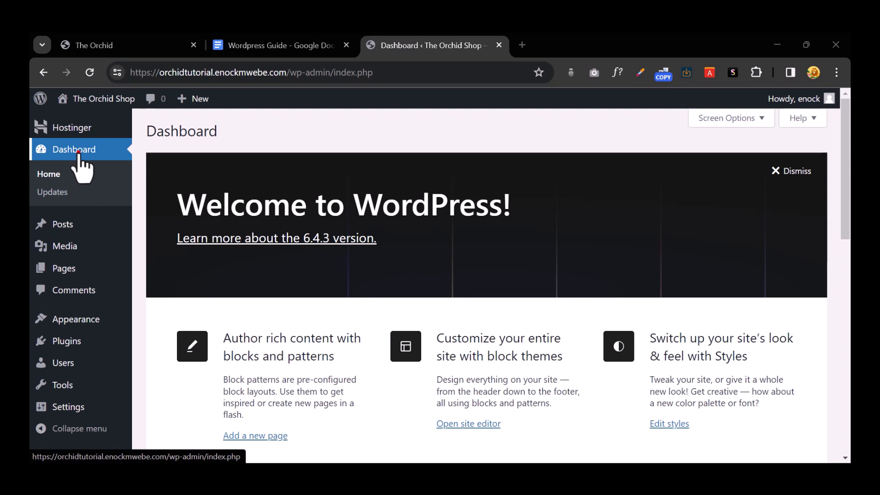
pyautogui.click(79, 154)
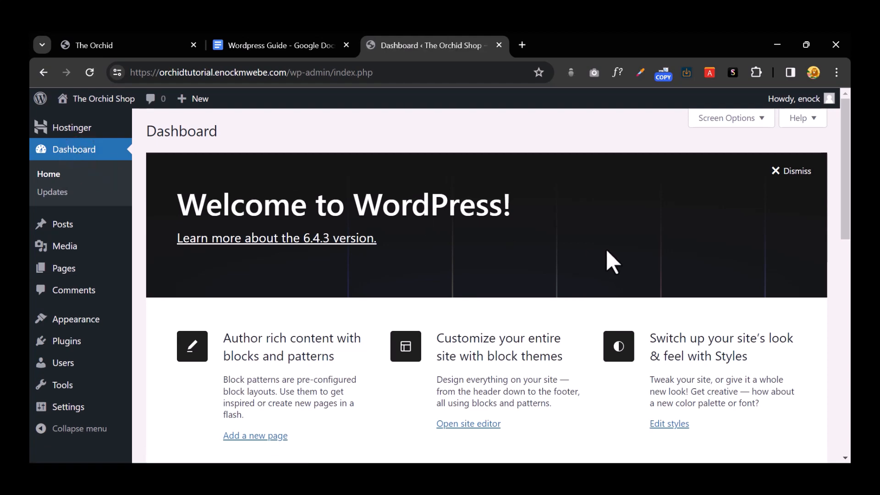
pyautogui.scroll(-5, 649, 239)
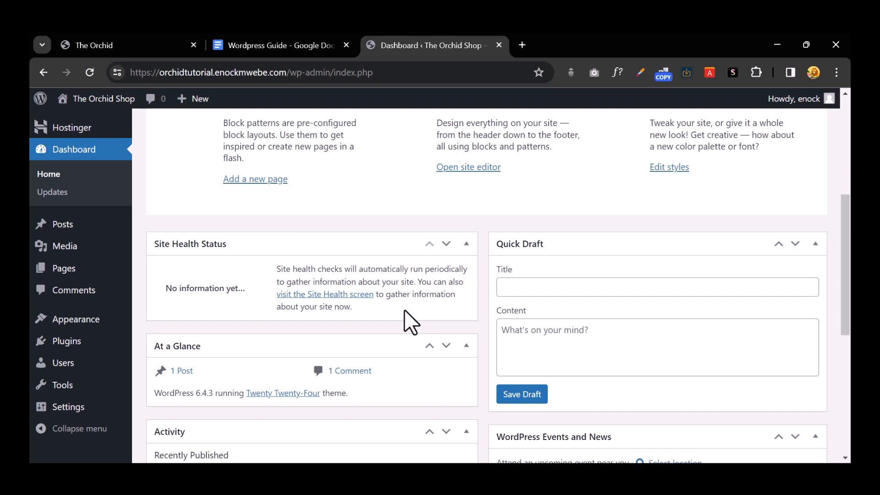
pyautogui.scroll(4, 404, 310)
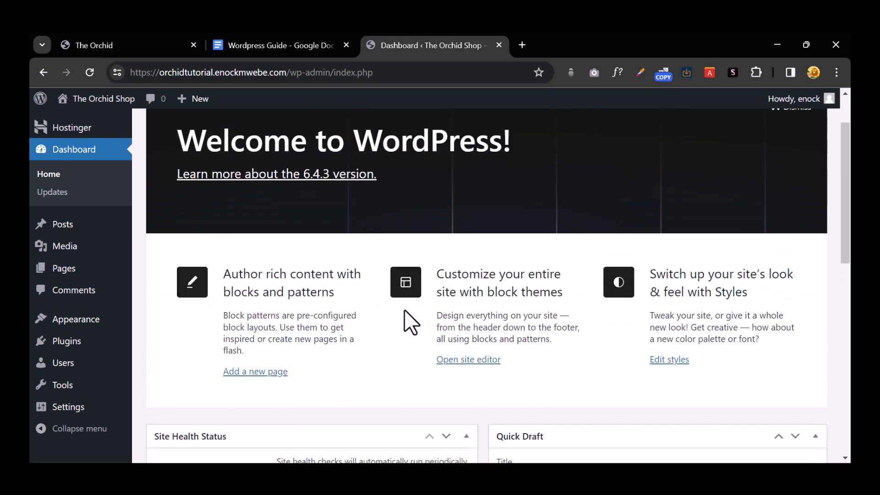
pyautogui.scroll(-4, 404, 310)
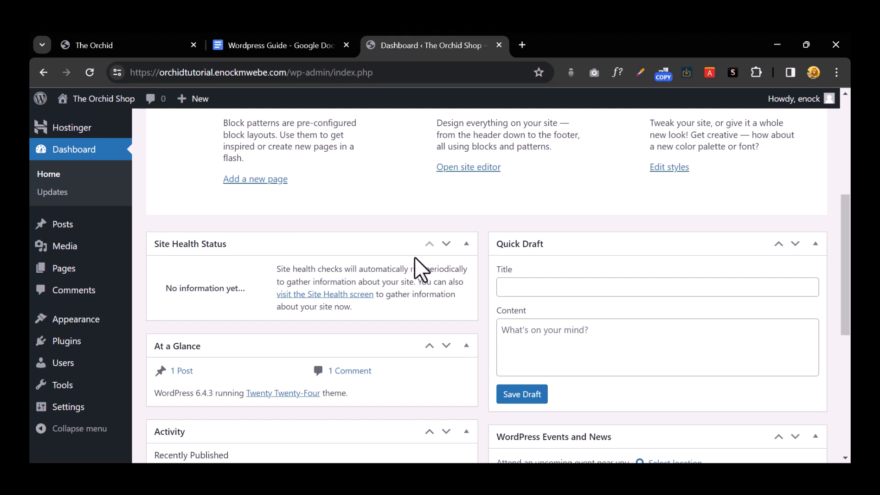
# Step: Open Dashboard > Updates to confirm WordPress 6.4.3 is the latest version
pyautogui.click(67, 192)
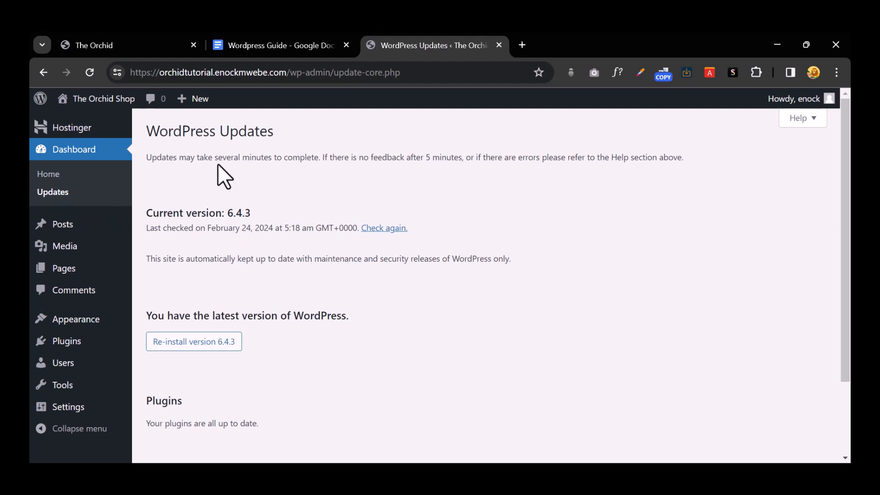
pyautogui.moveTo(95, 230)
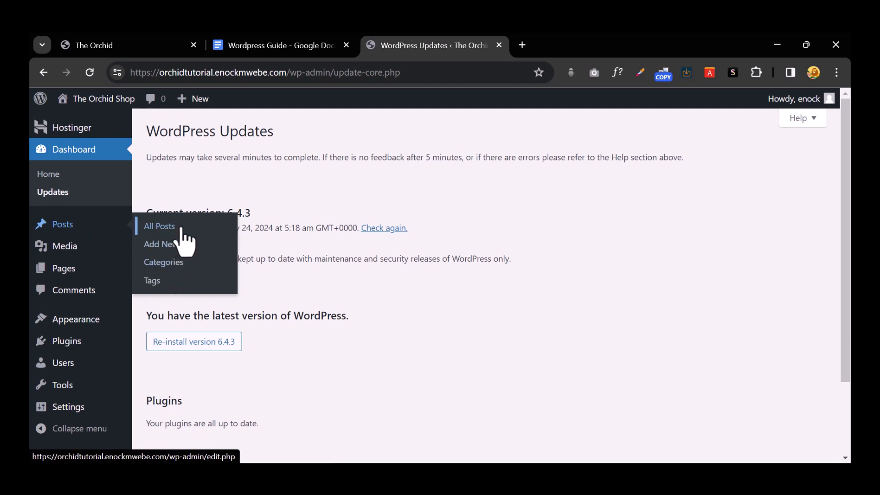
# Step: Open the Hello world! post from All Posts in a new tab
pyautogui.click(181, 228)
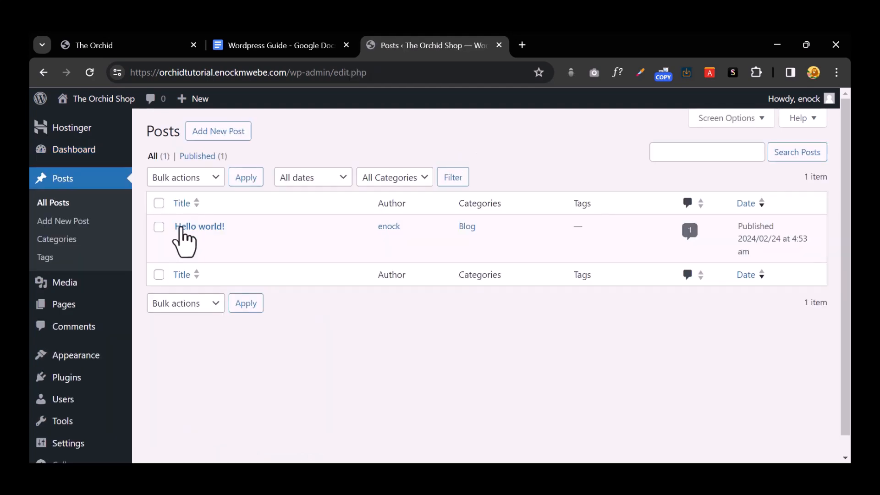
pyautogui.moveTo(166, 236)
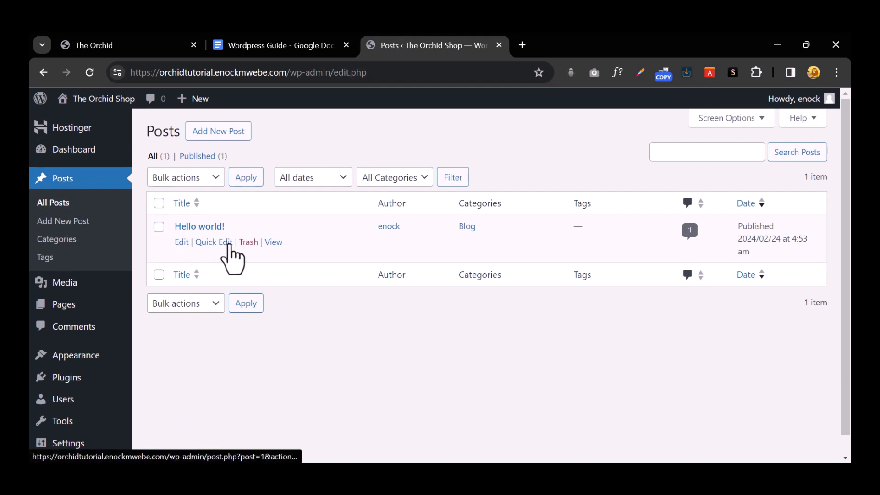
pyautogui.rightClick(272, 245)
pyautogui.click(306, 257)
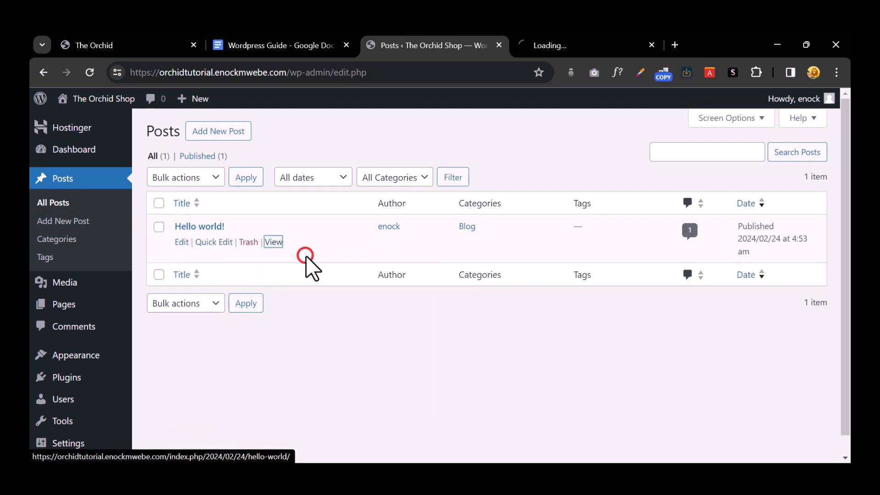
pyautogui.click(601, 46)
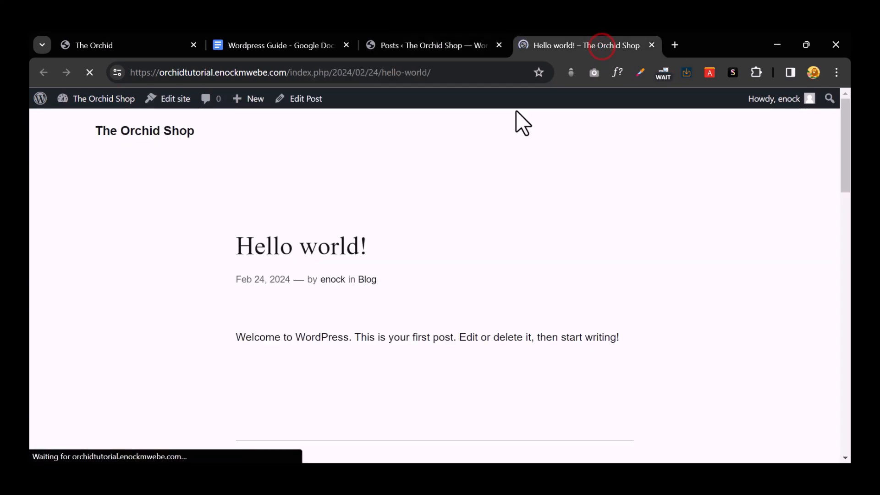
# Step: Review the post and its comment, then open the still-empty Media Library
pyautogui.scroll(-10, 386, 275)
pyautogui.scroll(5, 386, 274)
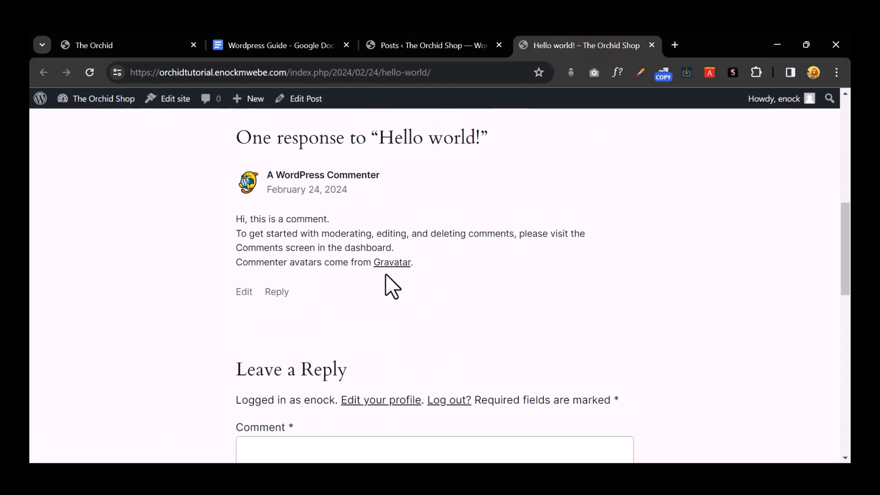
pyautogui.scroll(-8, 320, 312)
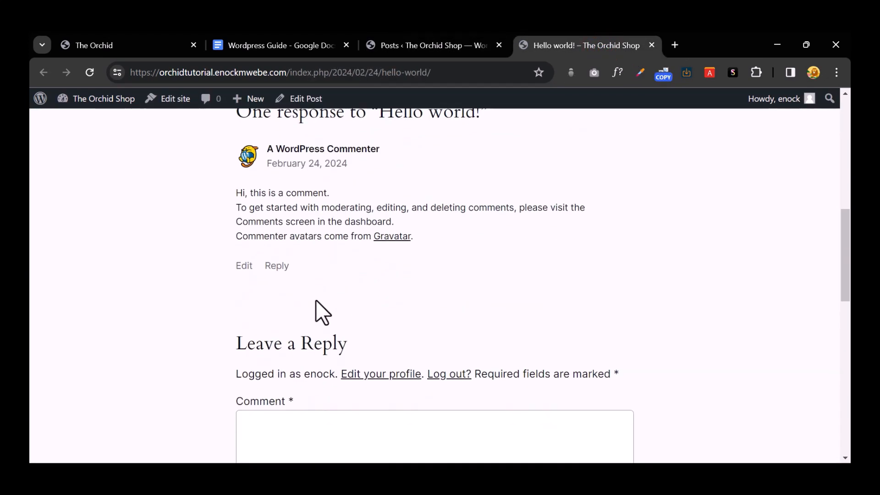
pyautogui.scroll(12, 317, 301)
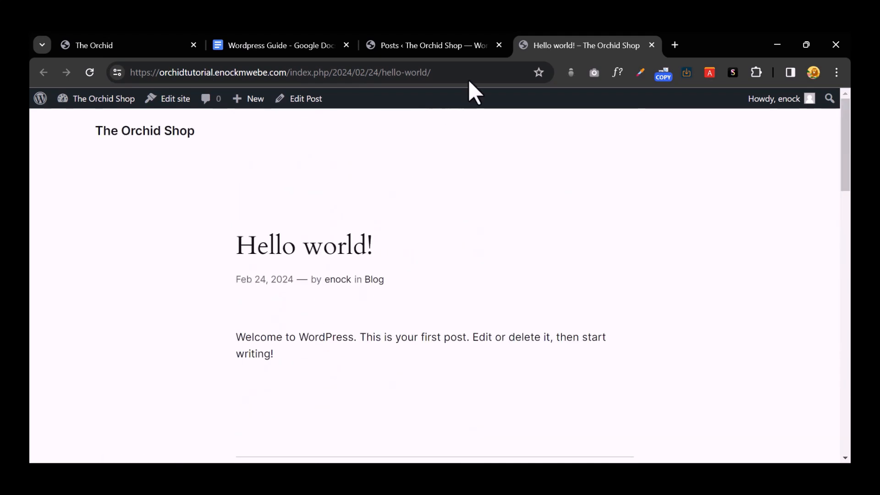
pyautogui.click(430, 45)
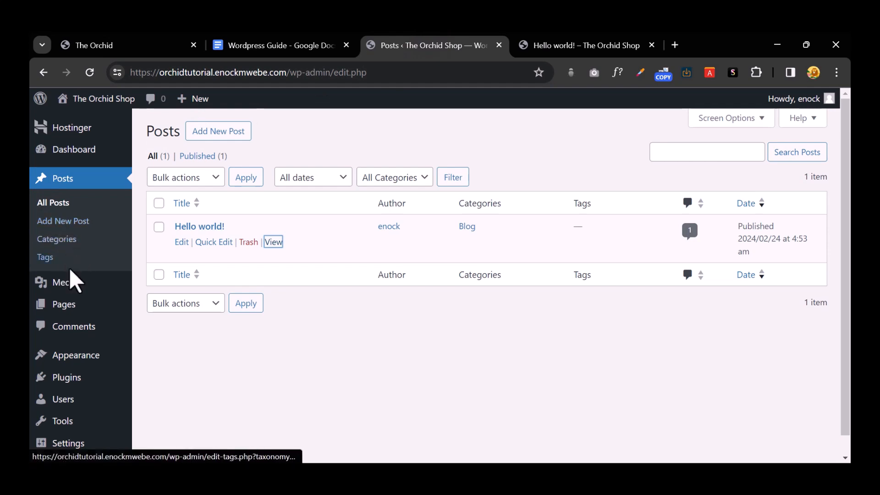
pyautogui.click(83, 289)
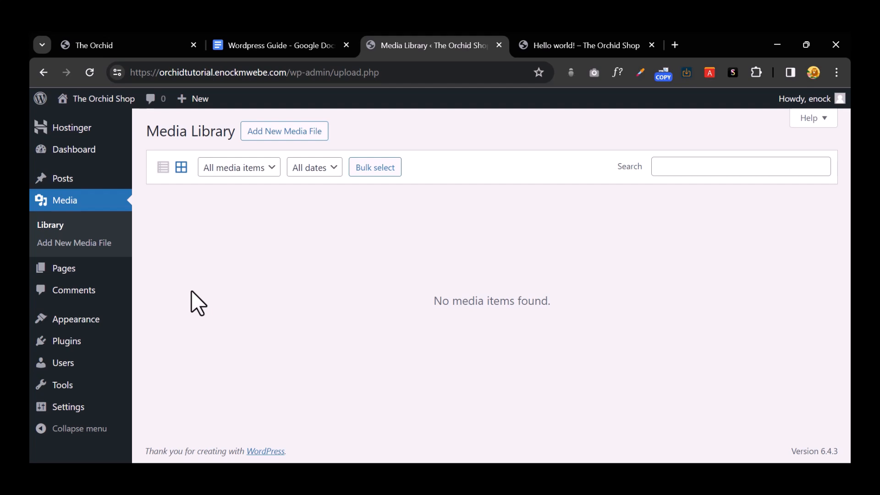
pyautogui.click(279, 134)
pyautogui.click(279, 134)
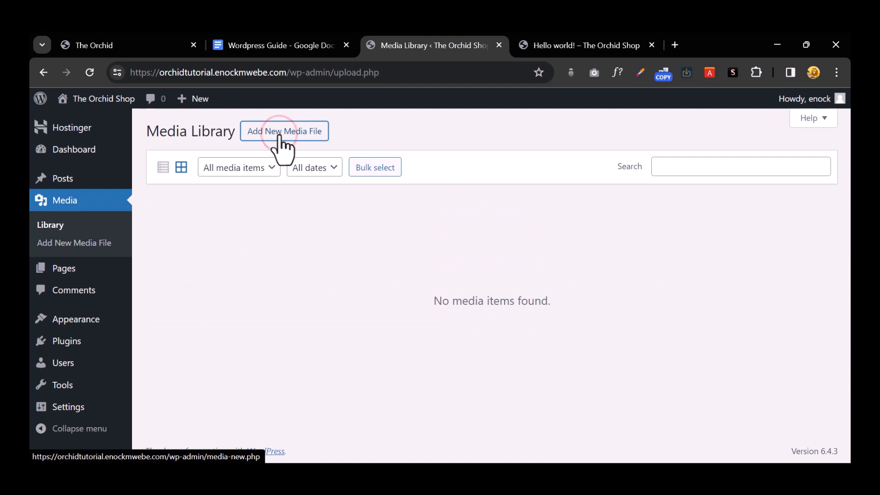
pyautogui.click(279, 134)
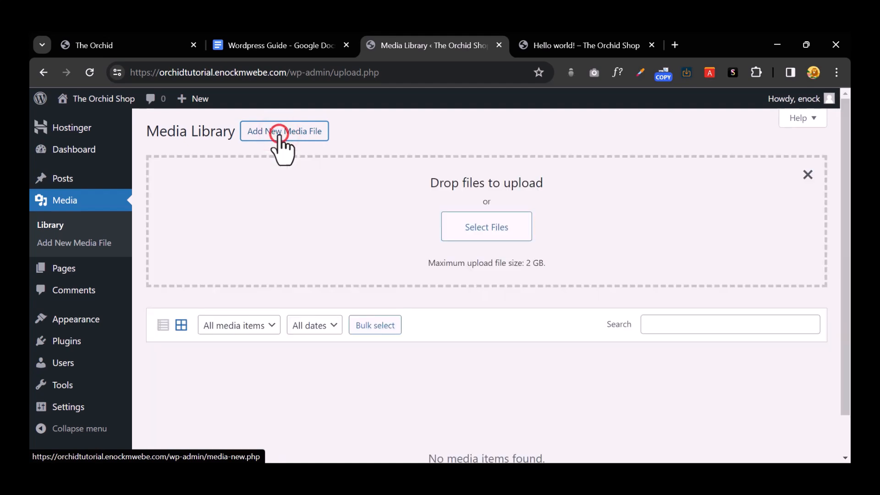
pyautogui.click(482, 230)
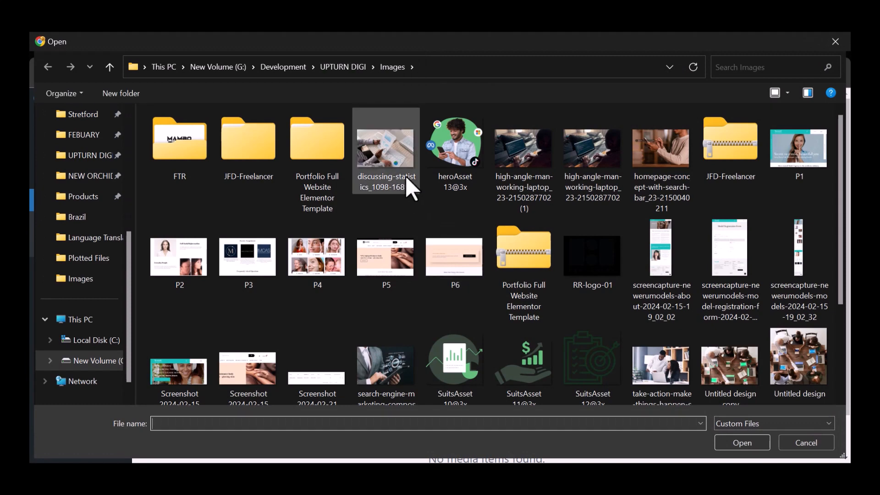
pyautogui.click(444, 157)
pyautogui.doubleClick(445, 156)
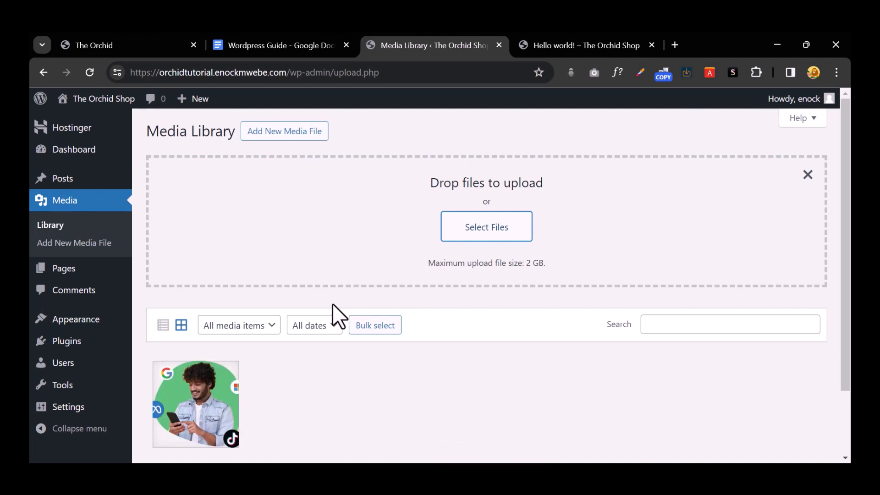
pyautogui.scroll(-2, 200, 333)
pyautogui.scroll(2, 277, 314)
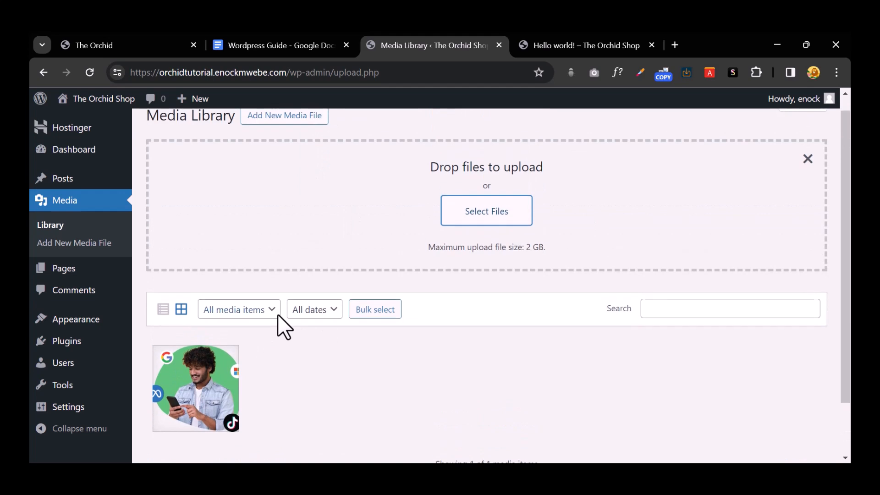
pyautogui.scroll(1, 276, 315)
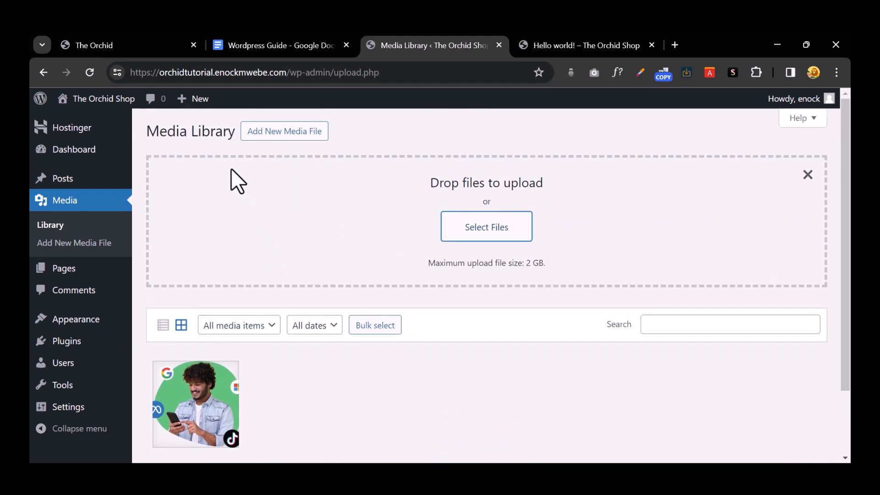
# Step: Create a new page titled Home, skipping the welcome guide and pattern chooser
pyautogui.click(88, 274)
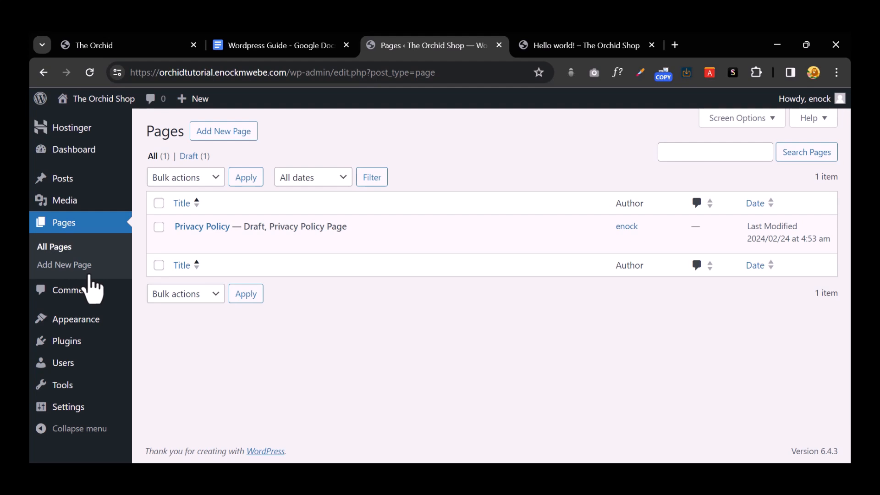
pyautogui.click(213, 132)
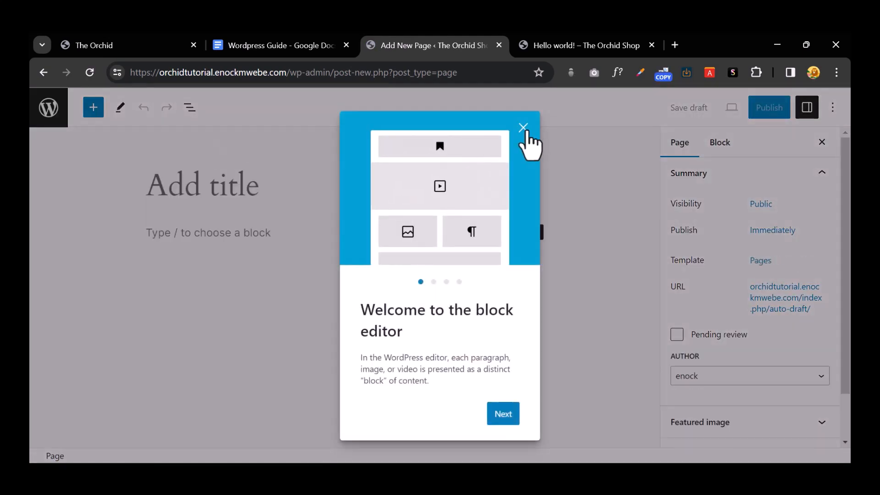
pyautogui.click(523, 127)
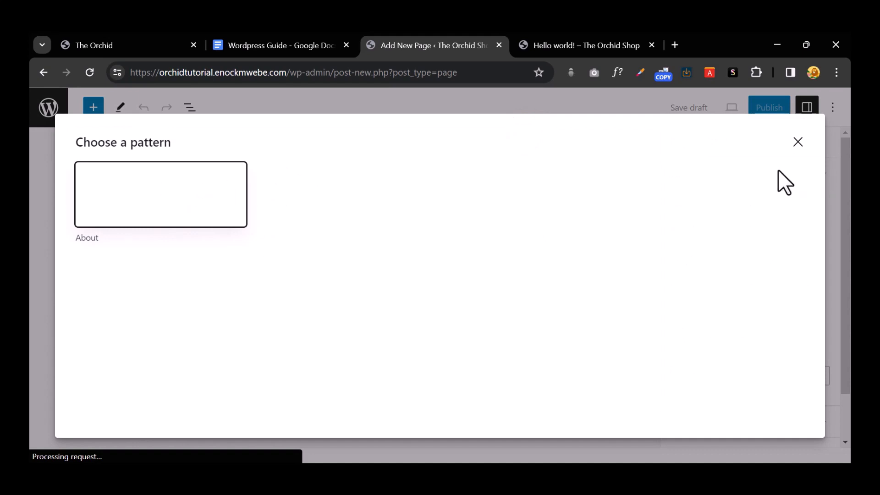
pyautogui.click(798, 142)
pyautogui.click(210, 192)
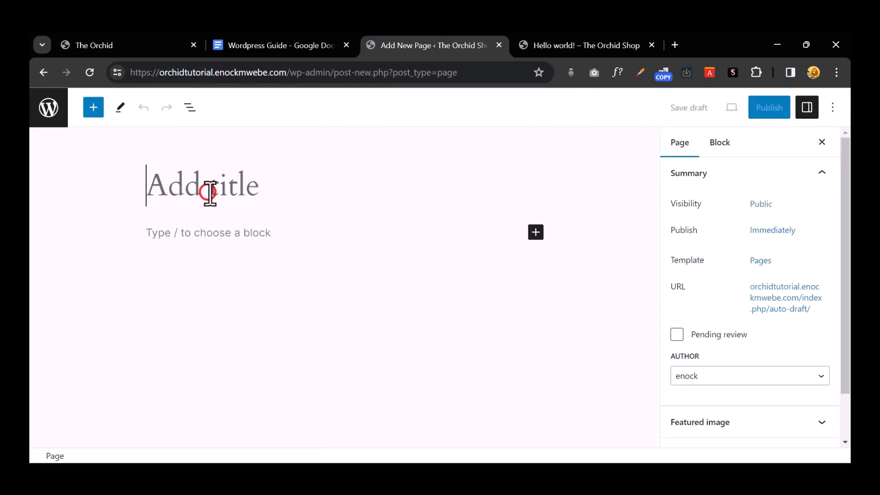
pyautogui.write('Home')
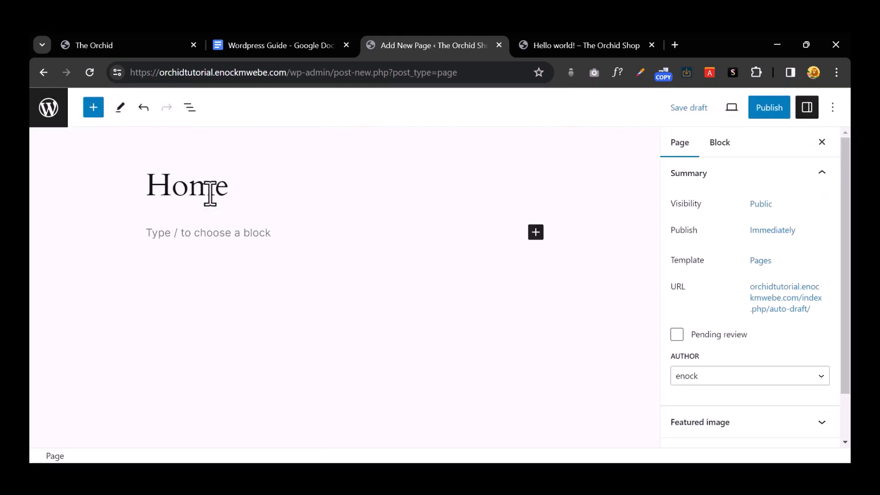
# Step: Publish the Home page and open its live view in a new tab
pyautogui.click(762, 106)
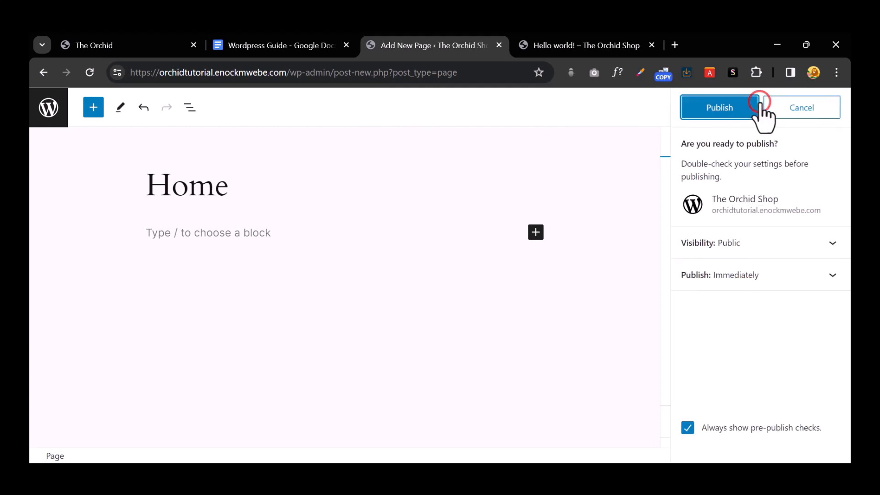
pyautogui.click(742, 109)
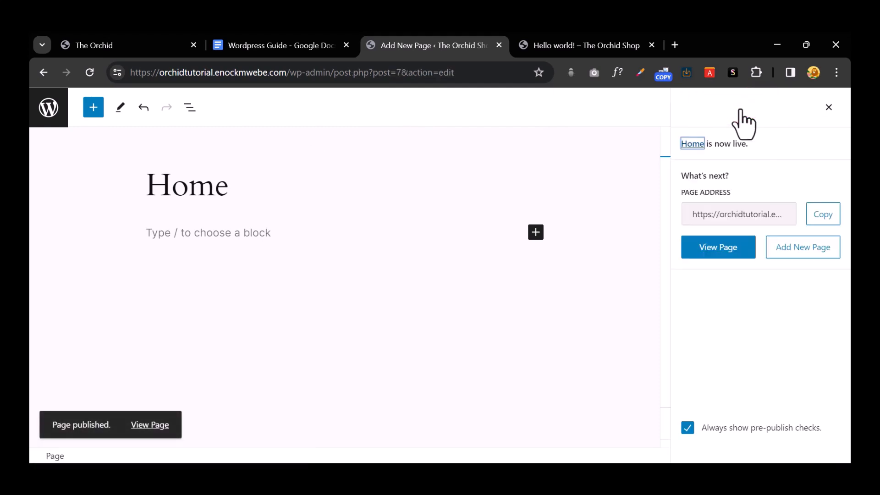
pyautogui.rightClick(148, 426)
pyautogui.click(193, 269)
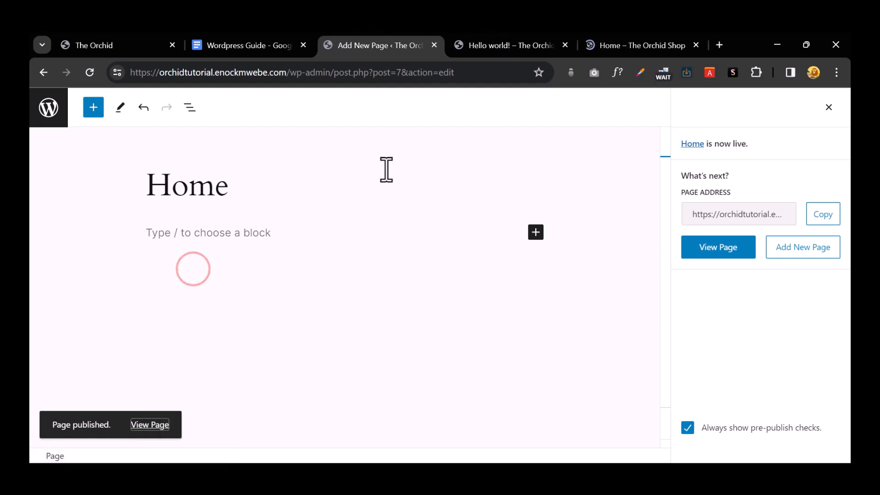
# Step: Check the live Home page, close it and the Hello world! tab, and return to Pages
pyautogui.click(602, 42)
pyautogui.scroll(-4, 504, 211)
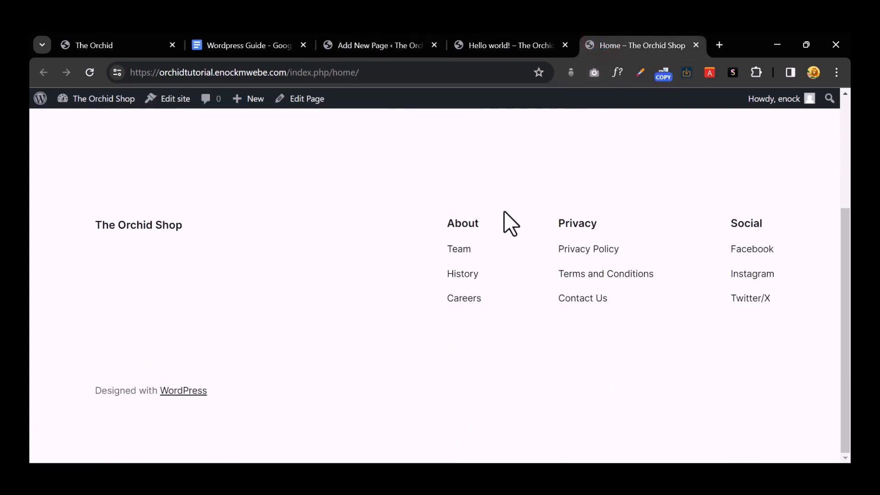
pyautogui.scroll(3, 504, 211)
pyautogui.scroll(-3, 505, 211)
pyautogui.click(695, 45)
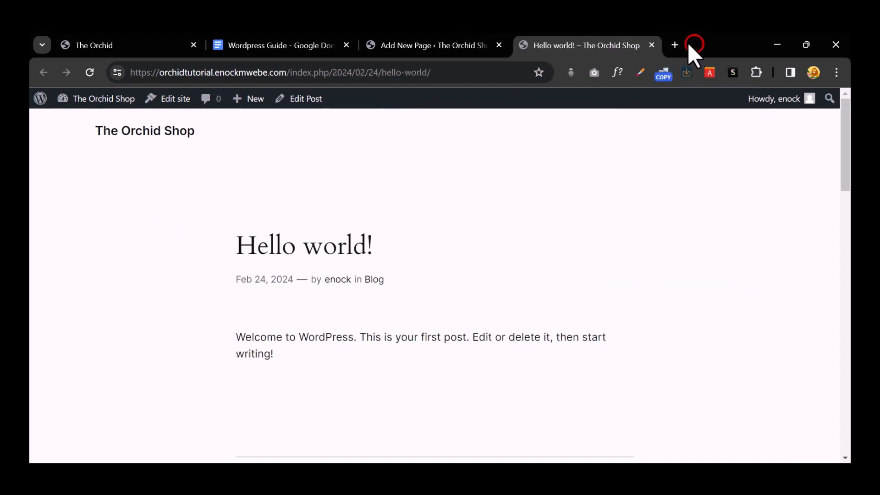
pyautogui.click(652, 45)
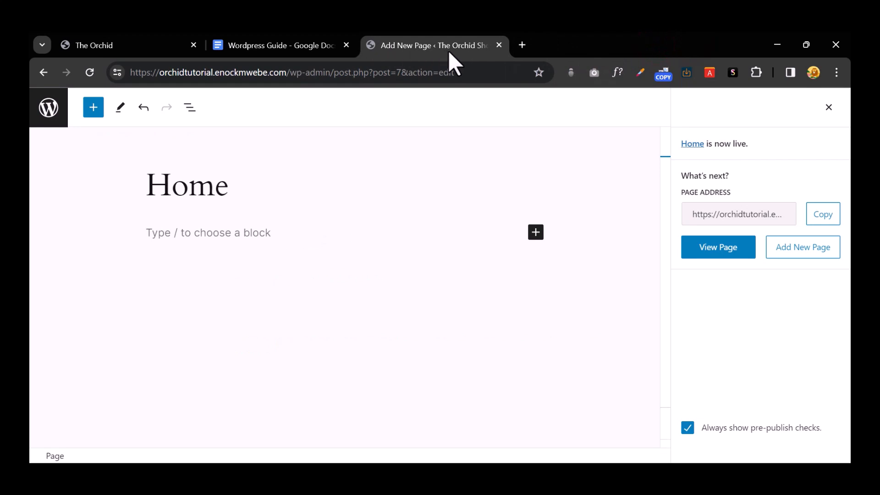
pyautogui.click(49, 115)
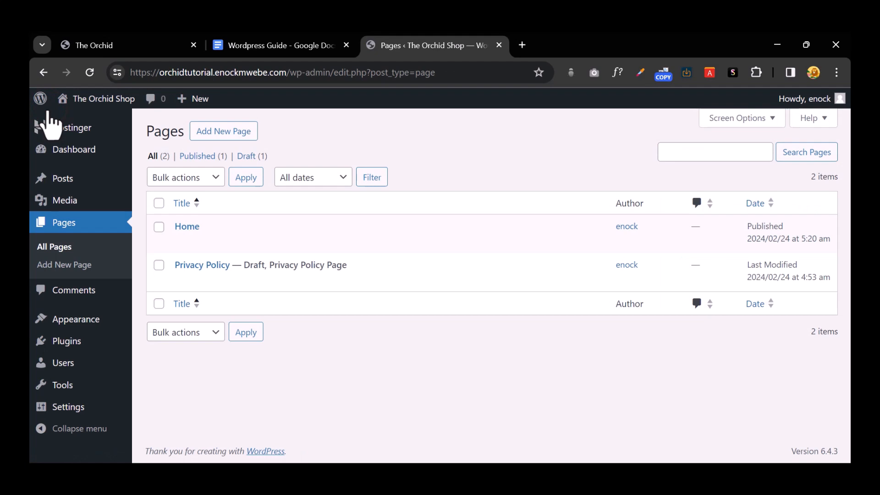
pyautogui.moveTo(33, 180)
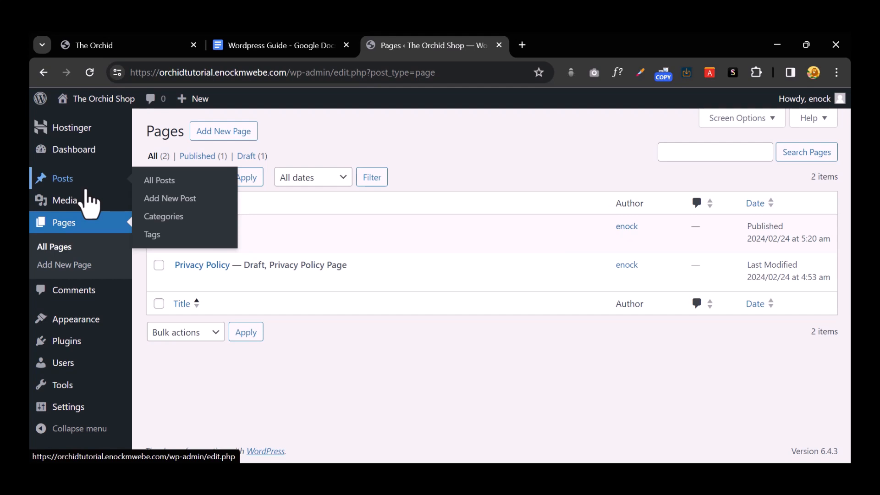
# Step: Open the Hello world! post in a new tab and scroll to Leave a Reply
pyautogui.click(87, 183)
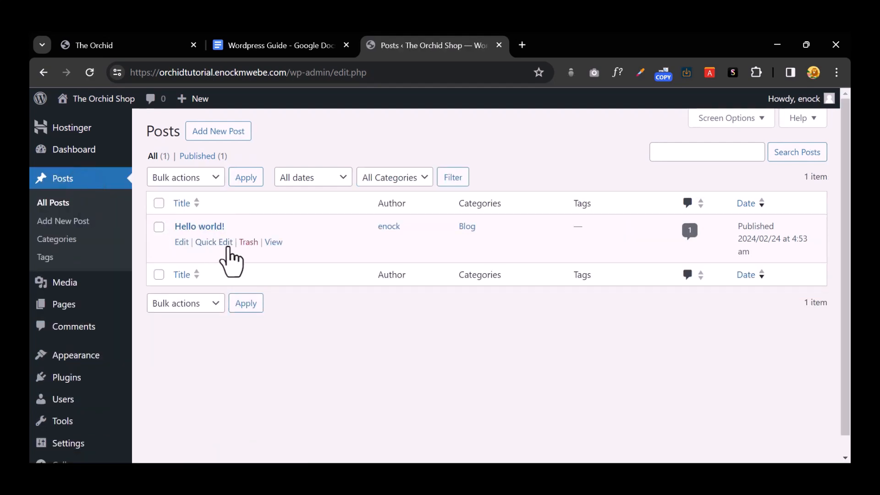
pyautogui.rightClick(273, 243)
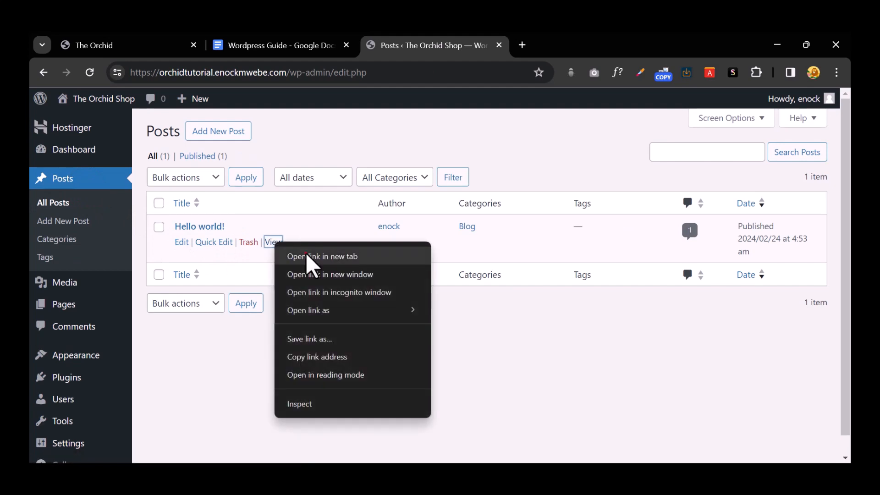
pyautogui.click(306, 253)
pyautogui.click(563, 47)
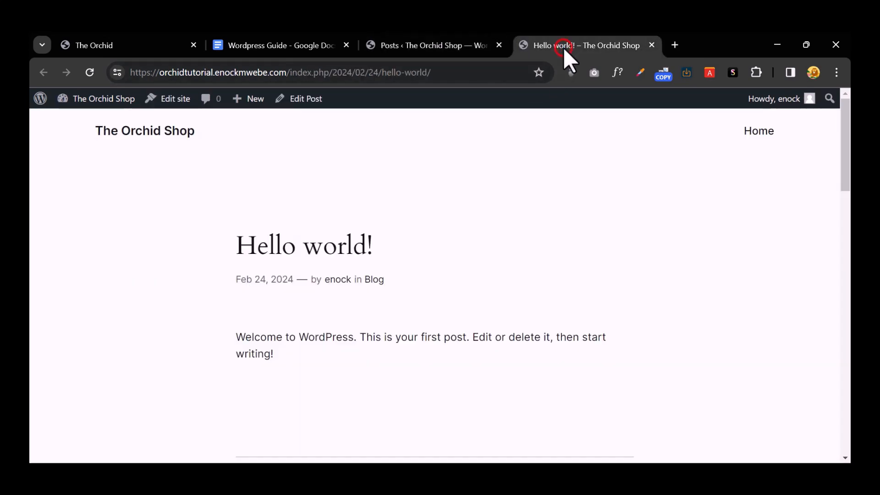
pyautogui.scroll(-3, 304, 232)
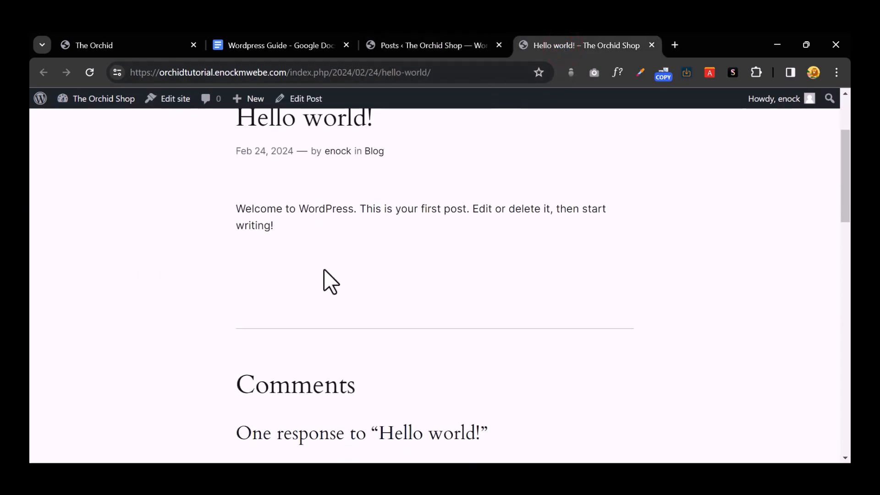
pyautogui.scroll(-6, 326, 281)
pyautogui.scroll(-4, 324, 291)
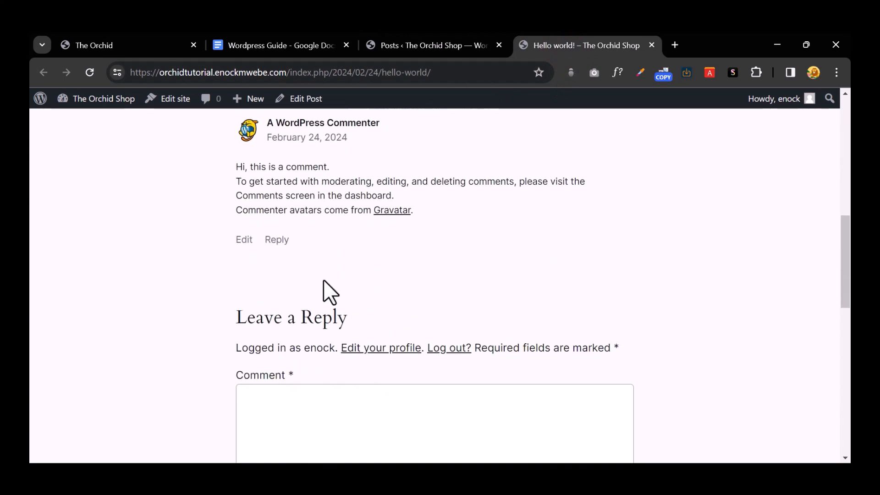
pyautogui.scroll(6, 284, 229)
pyautogui.scroll(-5, 299, 318)
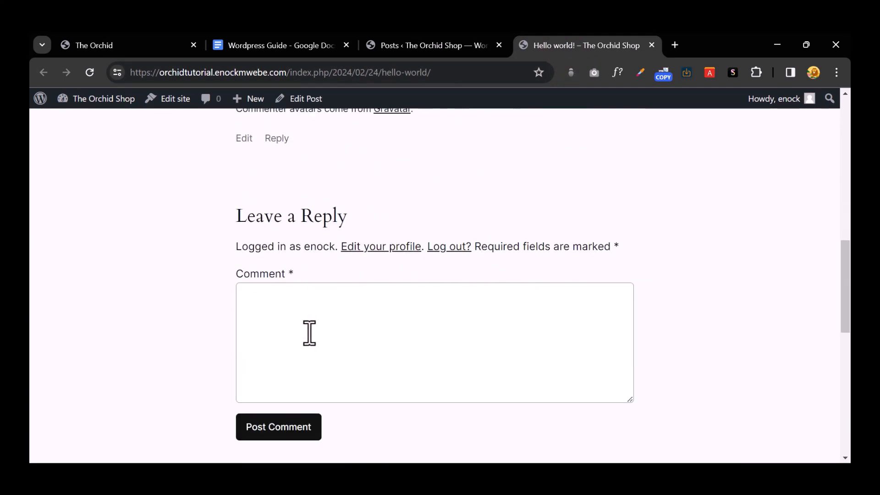
# Step: Post the comment 'This is a great post' and return to the admin Posts list
pyautogui.click(288, 309)
pyautogui.write('Thid id')
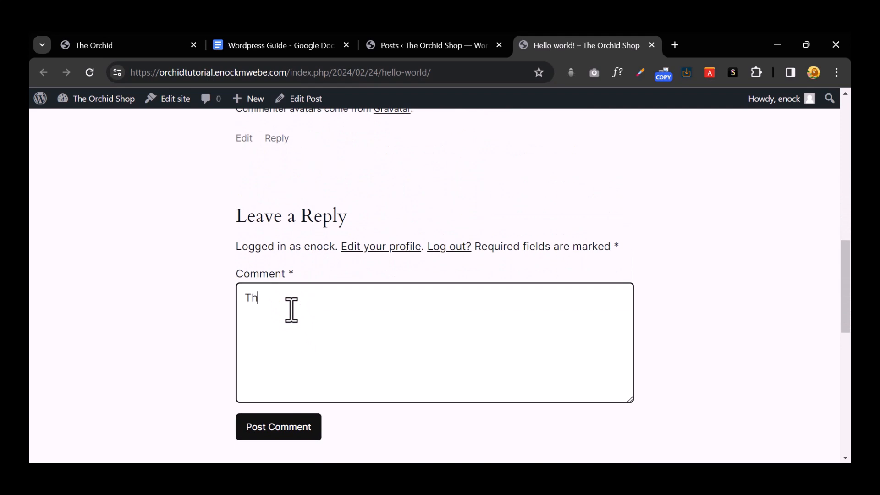
pyautogui.press('BackSpace')
pyautogui.press('BackSpace')
pyautogui.press('BackSpace')
pyautogui.write('s is a great')
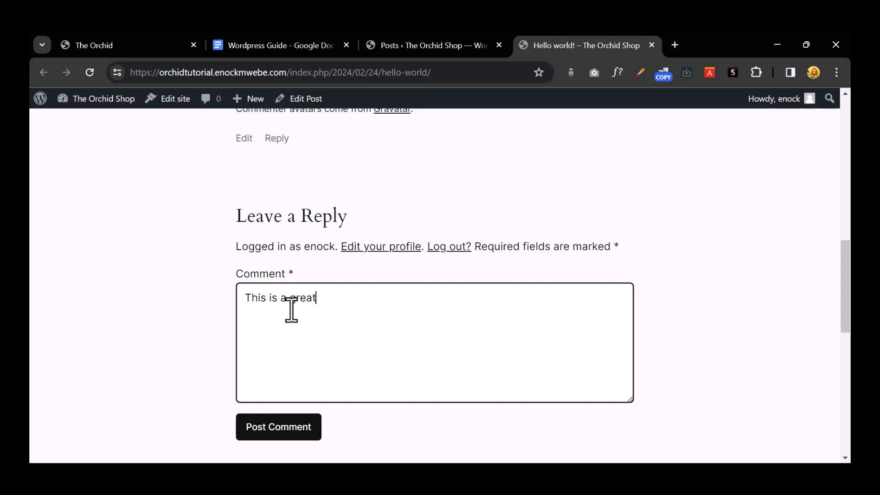
pyautogui.write(' post')
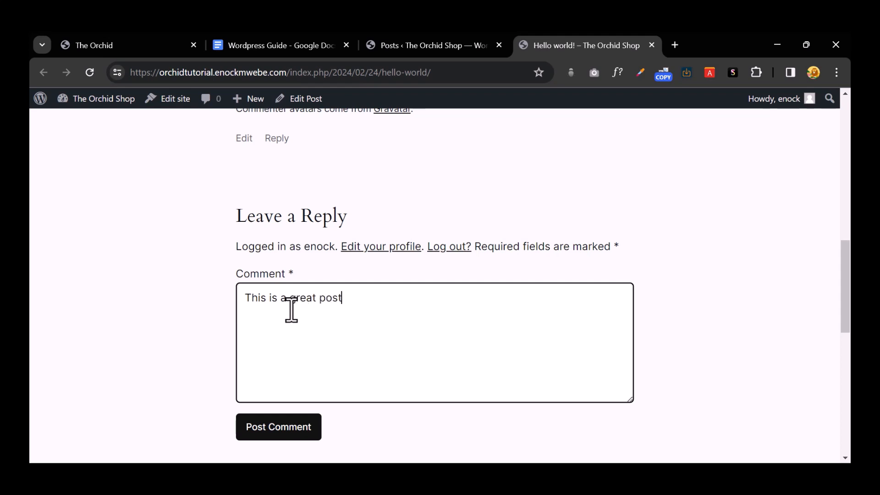
pyautogui.click(276, 428)
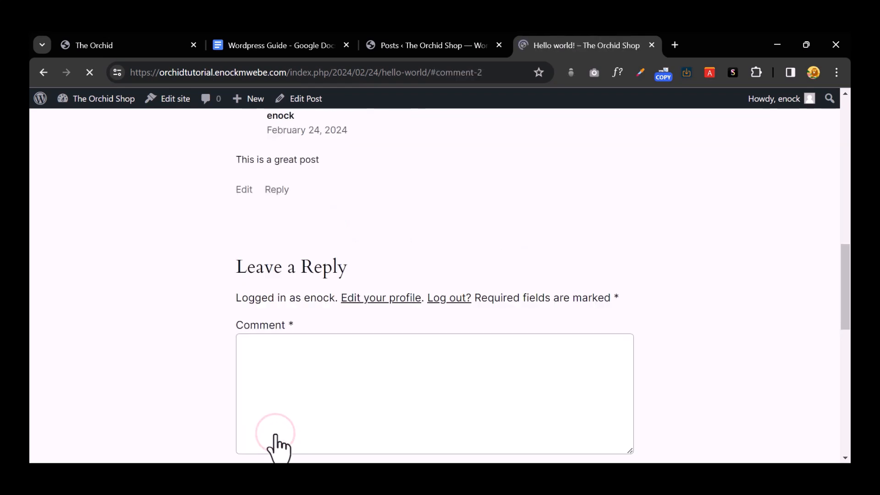
pyautogui.scroll(3, 314, 404)
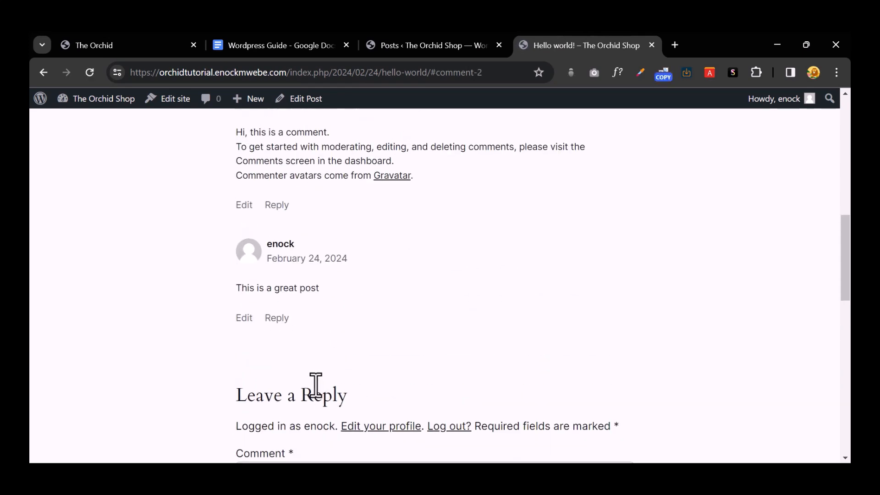
pyautogui.click(436, 46)
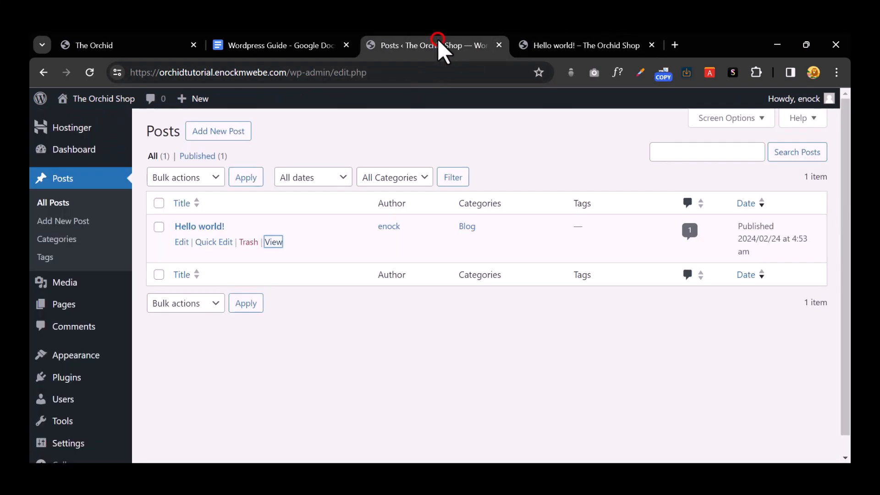
# Step: Confirm 'This is a great post' appears among the comments on Hello world!, then view Plugins
pyautogui.click(86, 327)
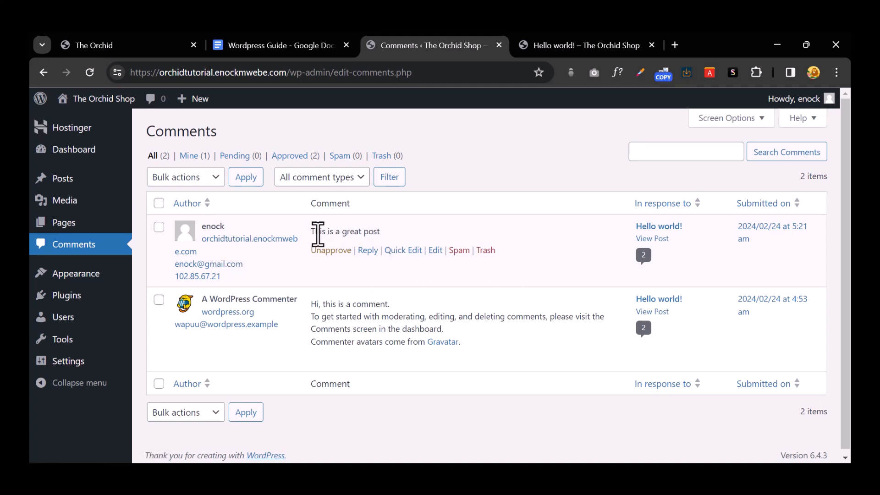
pyautogui.moveTo(318, 233); pyautogui.dragTo(415, 235)
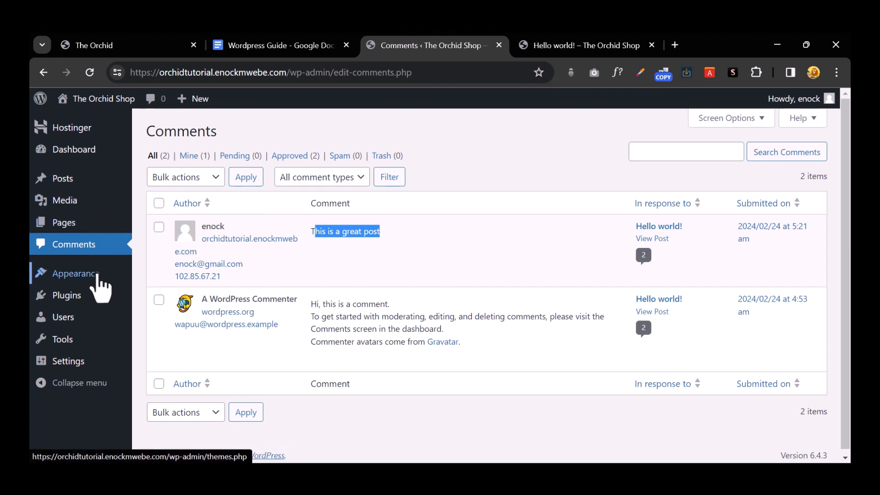
pyautogui.moveTo(98, 277)
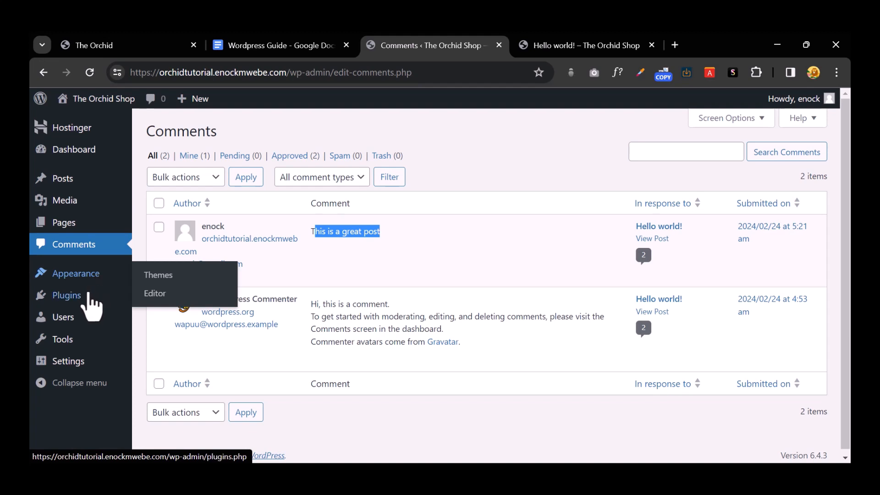
pyautogui.click(91, 297)
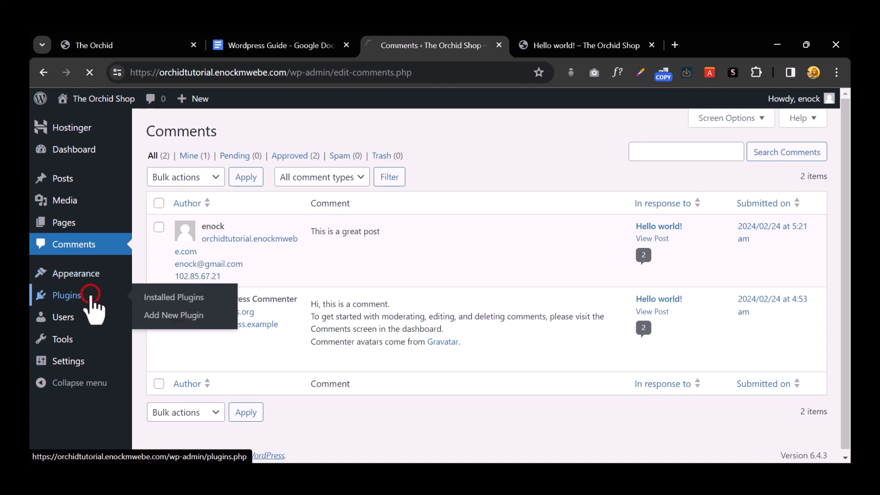
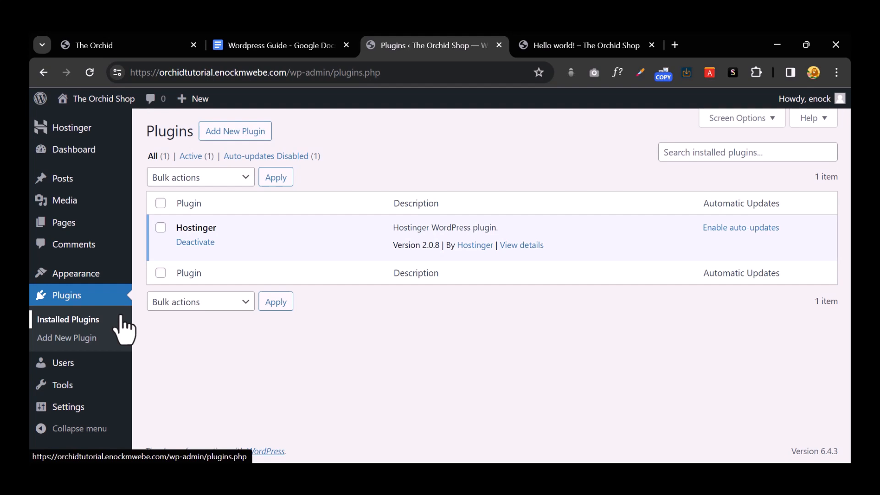
# Step: Open the All Users list from the admin sidebar
pyautogui.moveTo(86, 366)
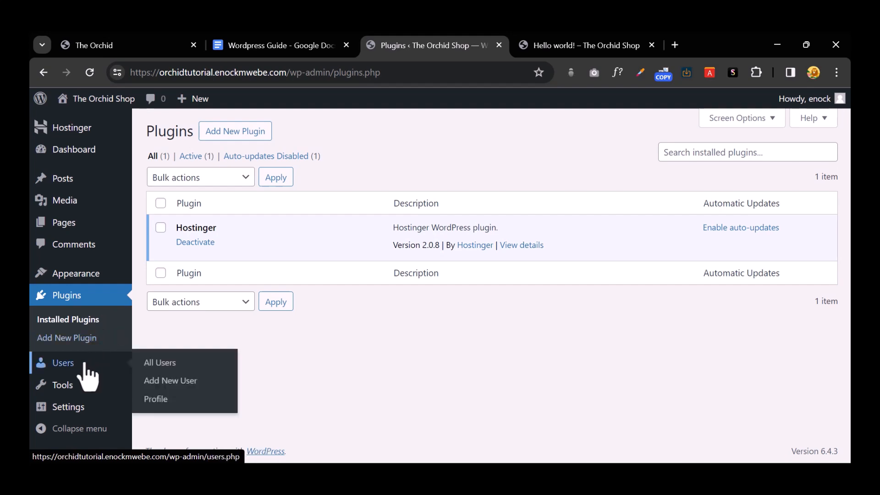
pyautogui.click(86, 366)
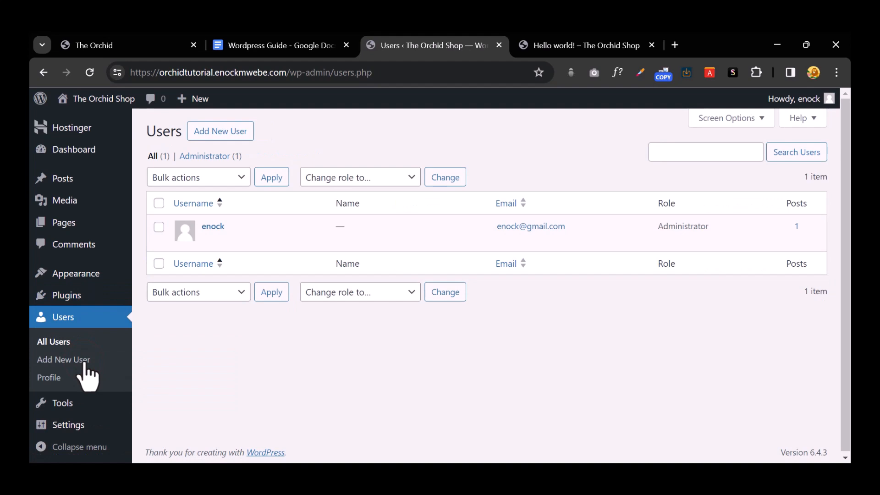
pyautogui.moveTo(167, 225)
# Step: Open Add New User and step through the username, email, name and website fields down to Role
pyautogui.click(224, 131)
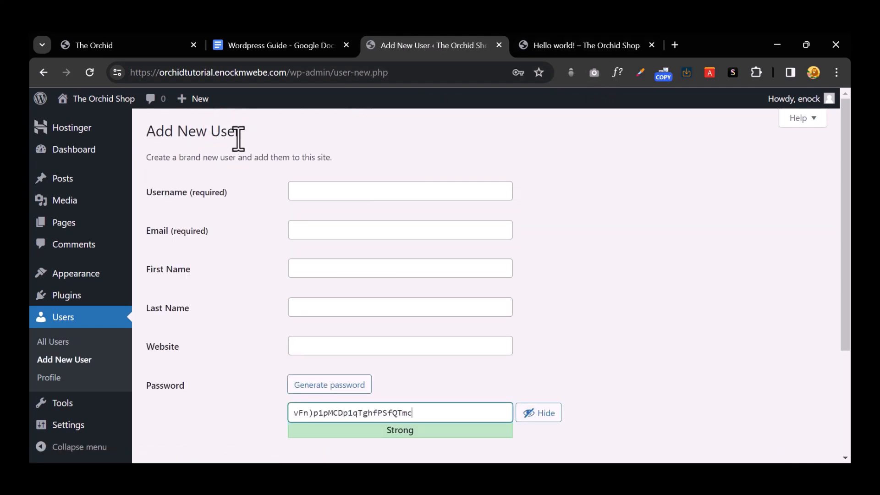
pyautogui.click(335, 192)
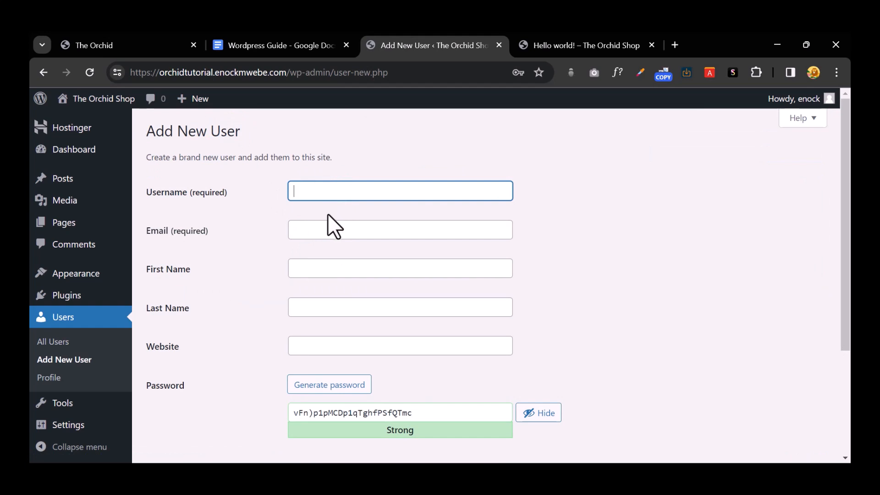
pyautogui.click(330, 232)
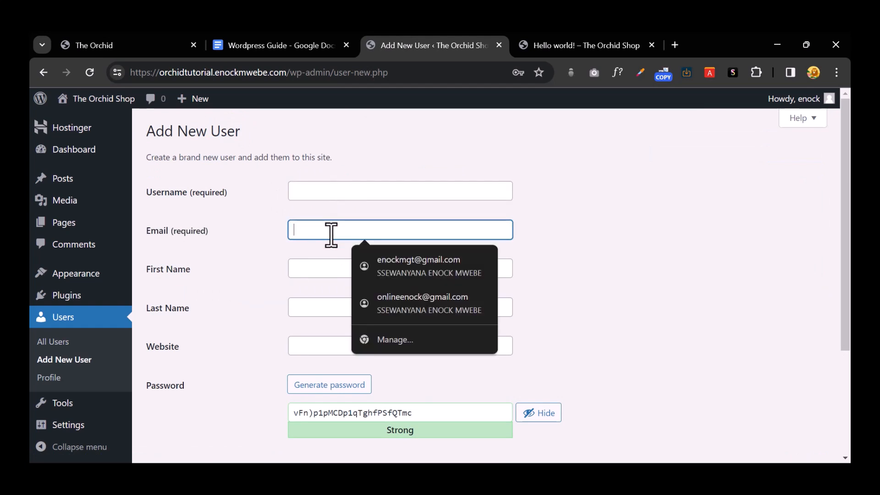
pyautogui.click(302, 262)
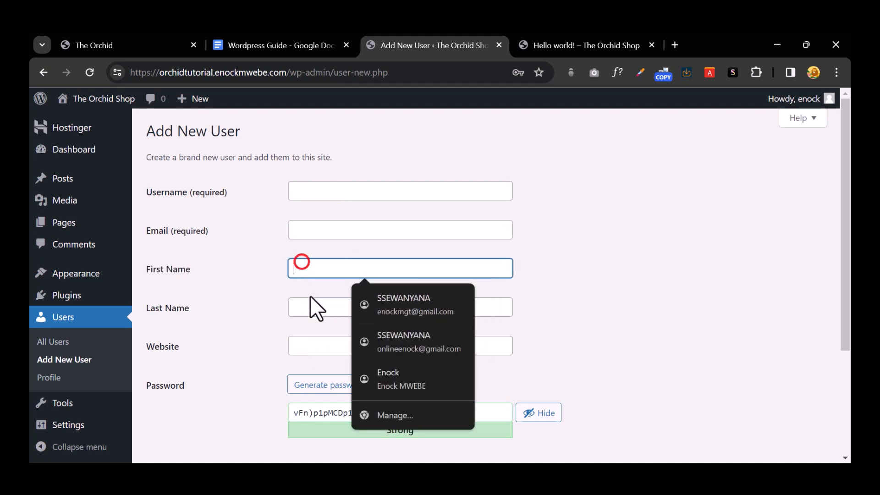
pyautogui.click(310, 308)
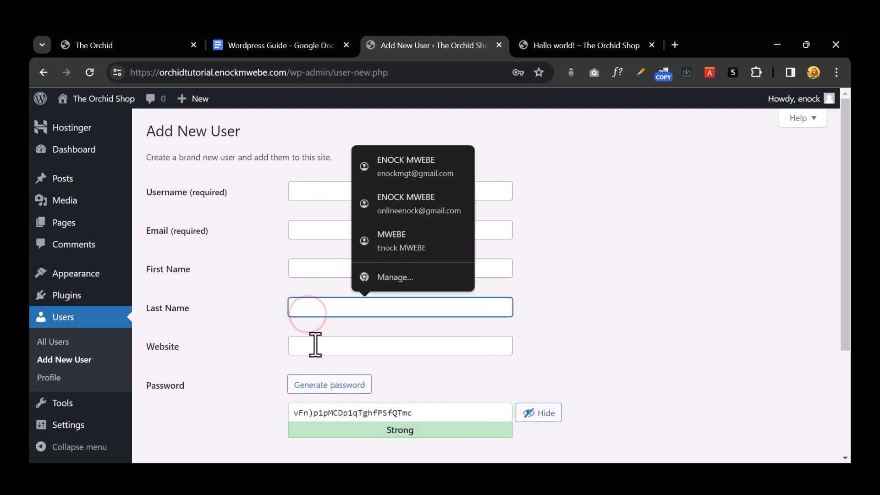
pyautogui.click(315, 345)
pyautogui.scroll(-3, 315, 345)
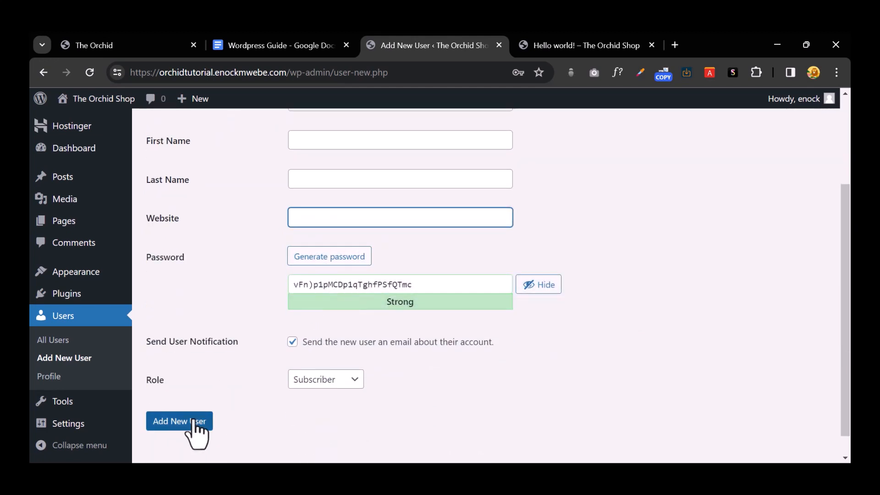
pyautogui.scroll(-1, 297, 371)
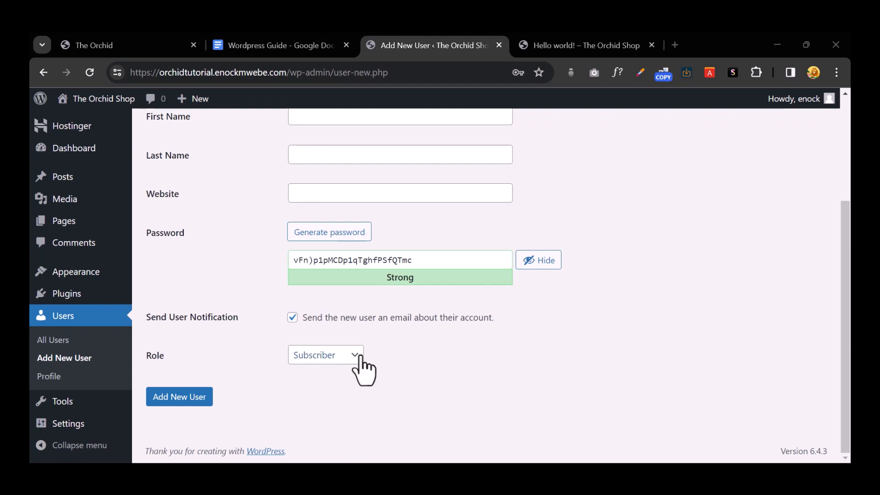
# Step: Try the Editor and Contributor roles, then settle on Administrator for the new user
pyautogui.click(360, 357)
pyautogui.click(357, 355)
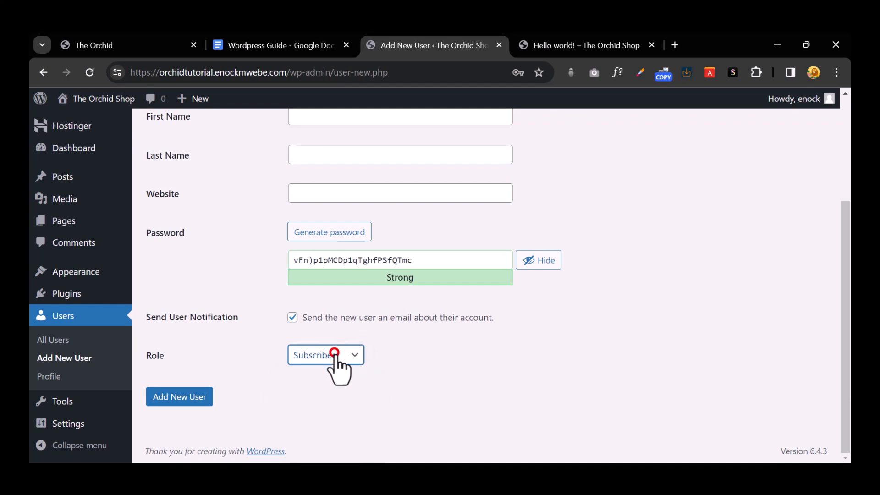
pyautogui.click(359, 355)
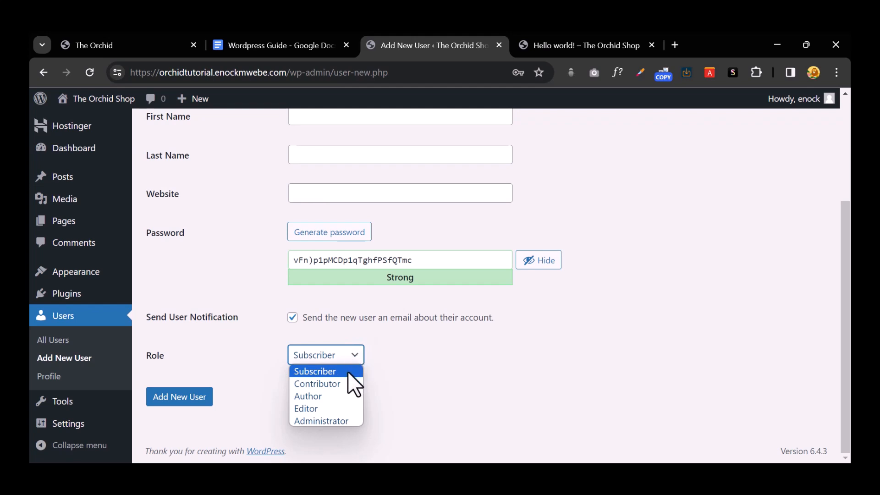
pyautogui.click(348, 410)
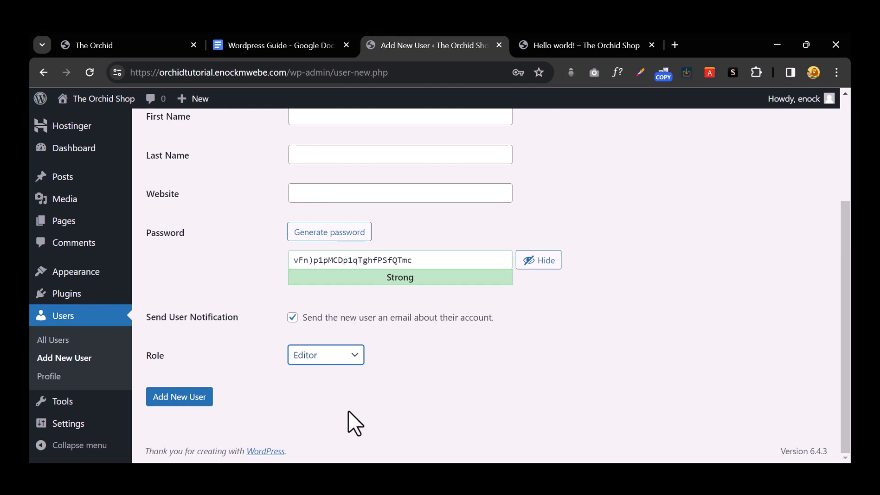
pyautogui.click(331, 356)
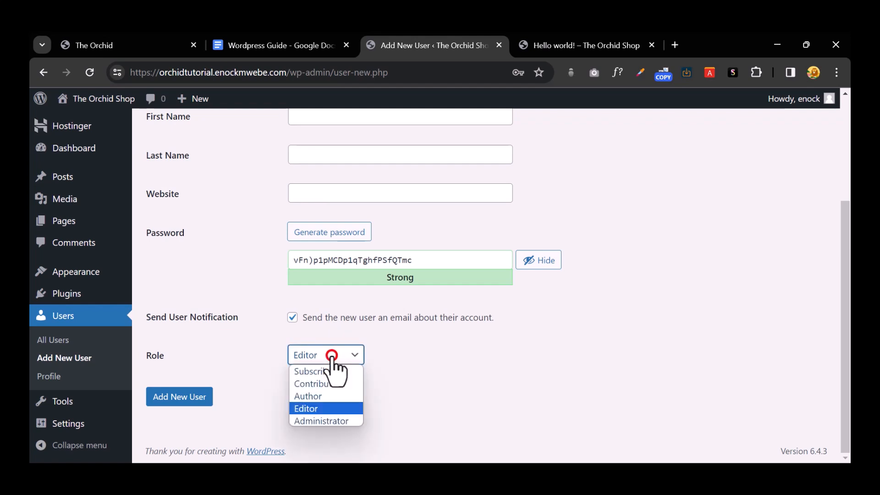
pyautogui.click(347, 384)
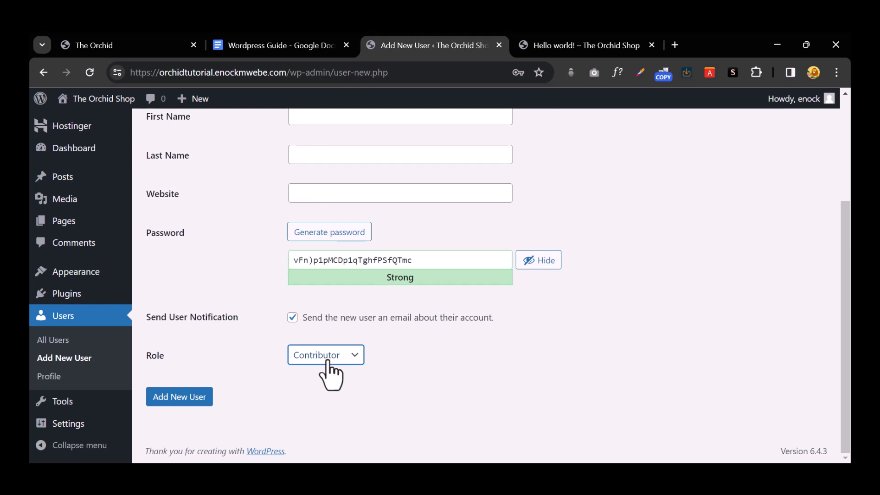
pyautogui.click(328, 362)
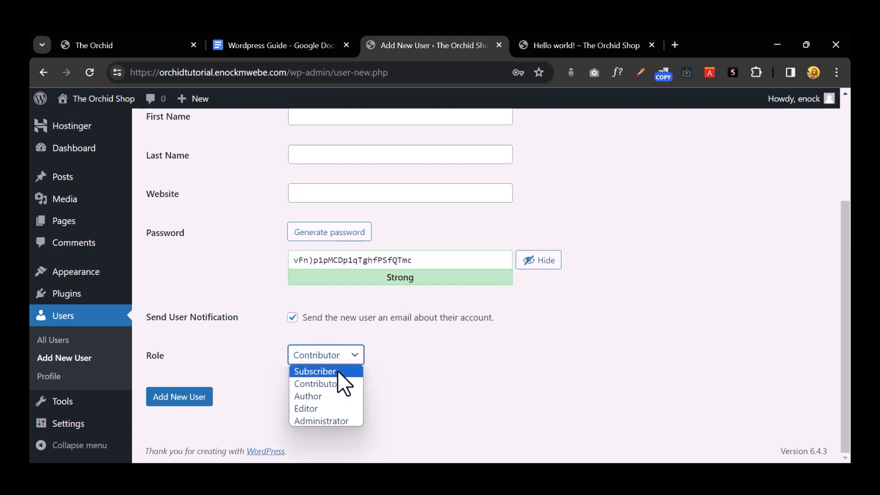
pyautogui.click(334, 421)
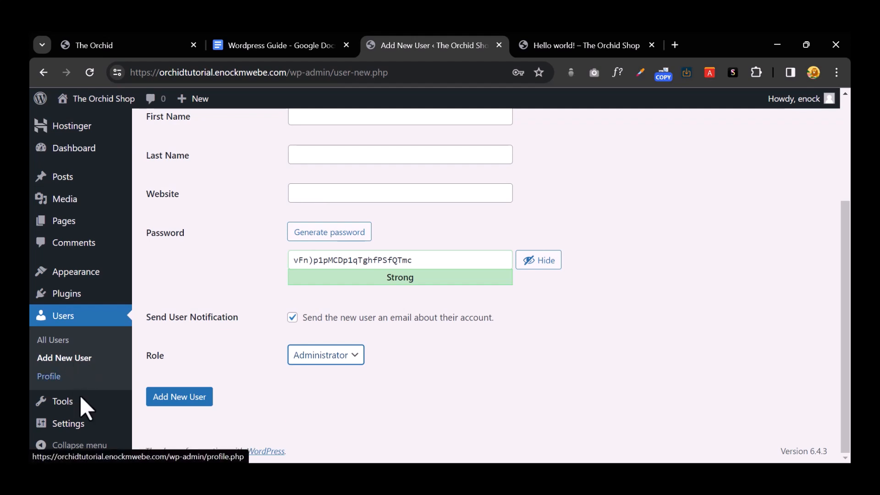
# Step: Browse the Tools, Import and Export pages, ending on Site Health rated Good
pyautogui.moveTo(83, 408)
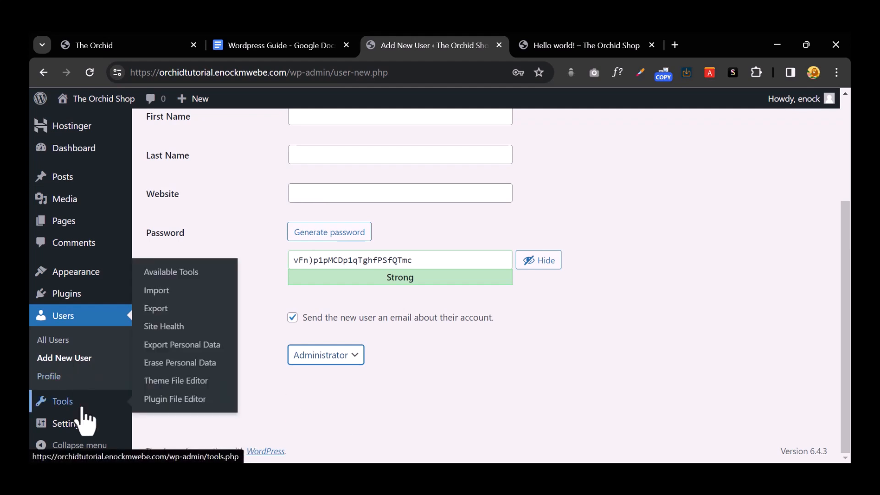
pyautogui.click(83, 409)
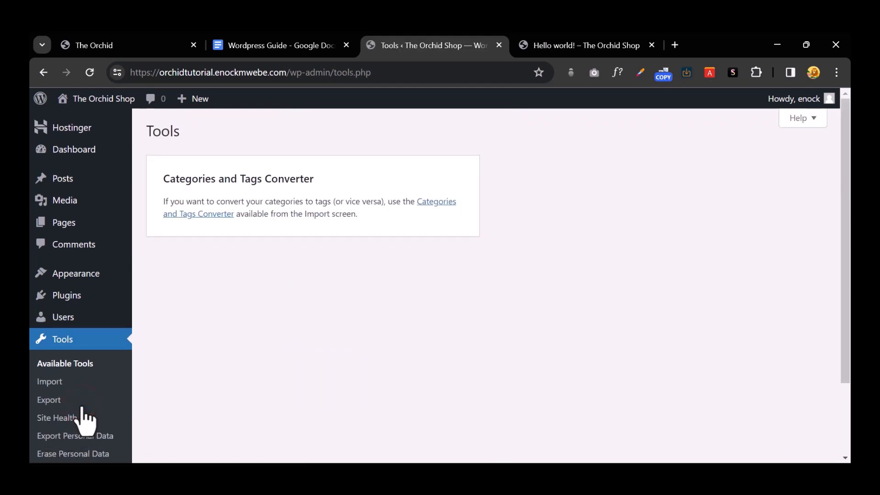
pyautogui.scroll(-2, 74, 348)
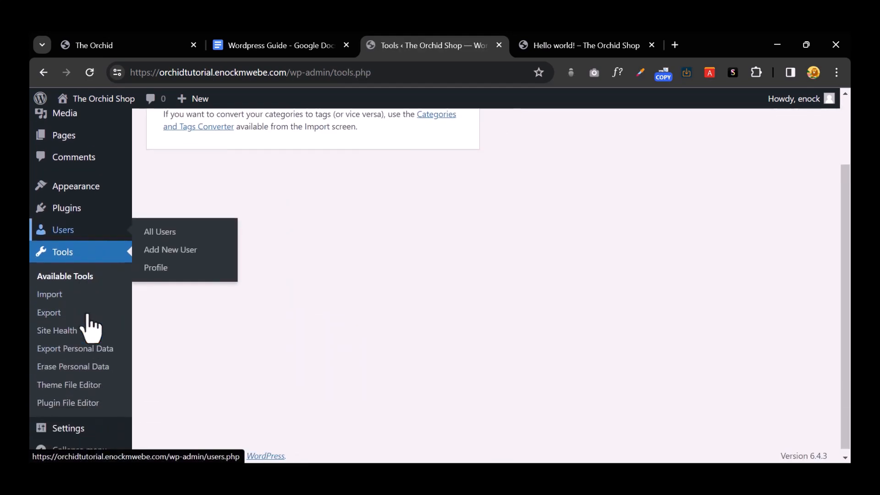
pyautogui.click(82, 288)
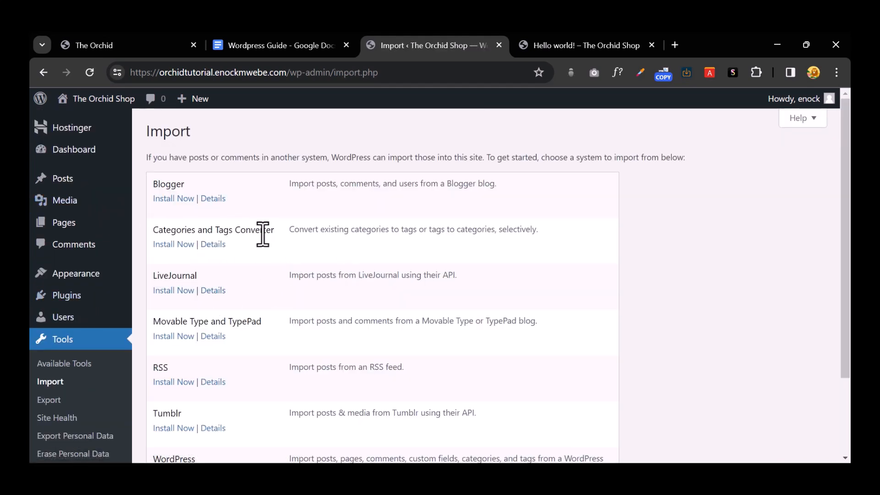
pyautogui.scroll(-2, 338, 293)
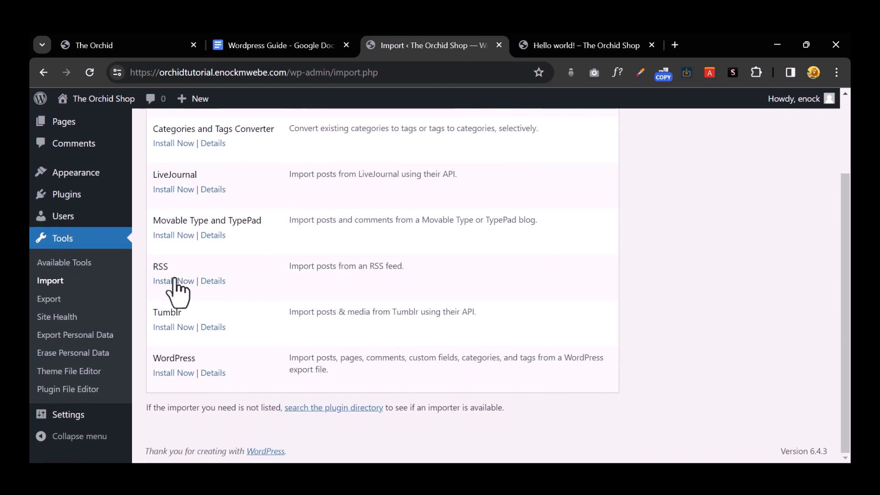
pyautogui.click(54, 299)
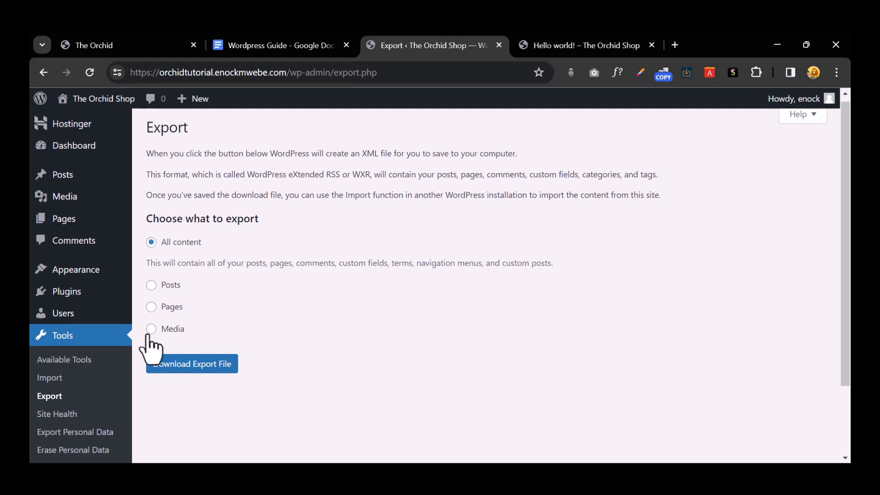
pyautogui.scroll(-3, 115, 350)
pyautogui.click(81, 328)
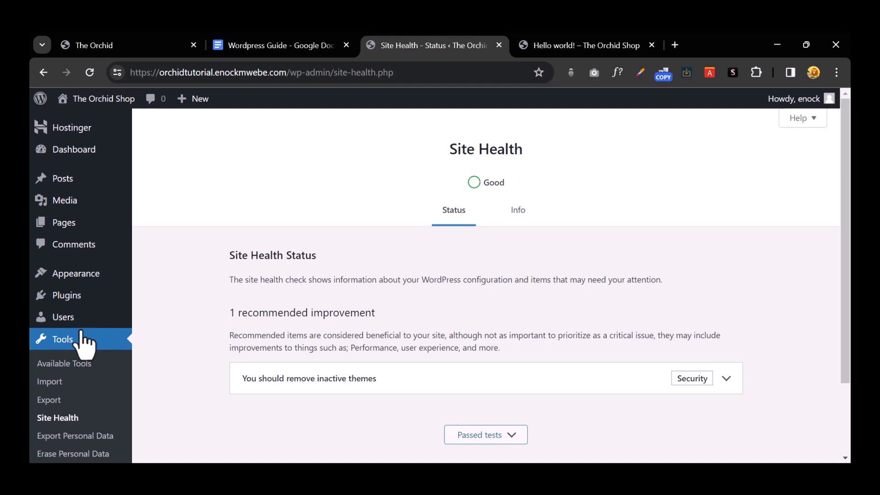
pyautogui.scroll(-2, 85, 343)
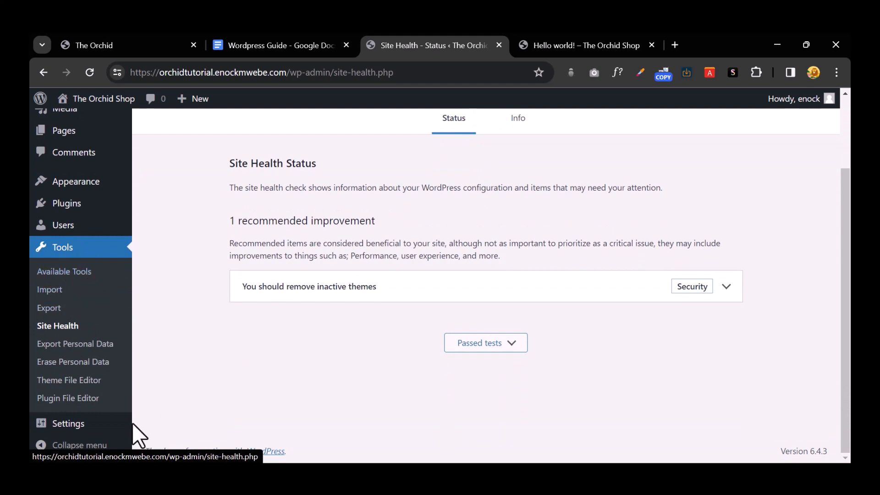
pyautogui.click(74, 424)
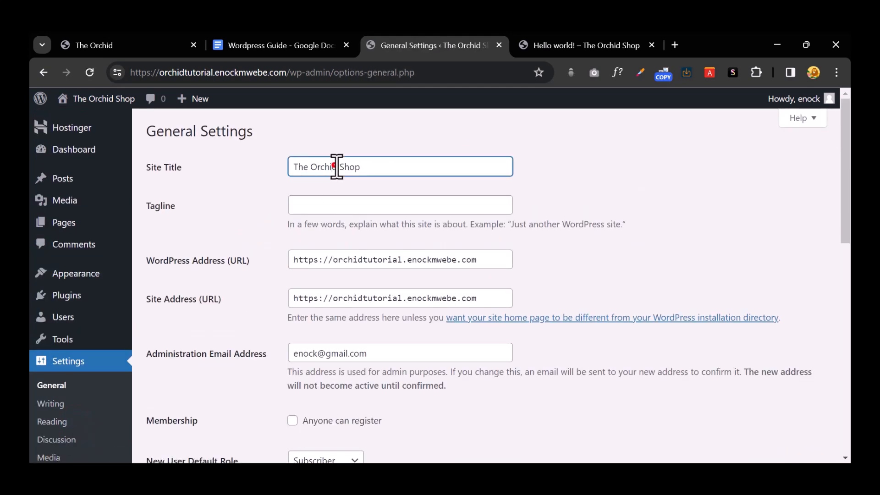
pyautogui.doubleClick(332, 167)
pyautogui.doubleClick(386, 167)
pyautogui.scroll(-4, 44, 293)
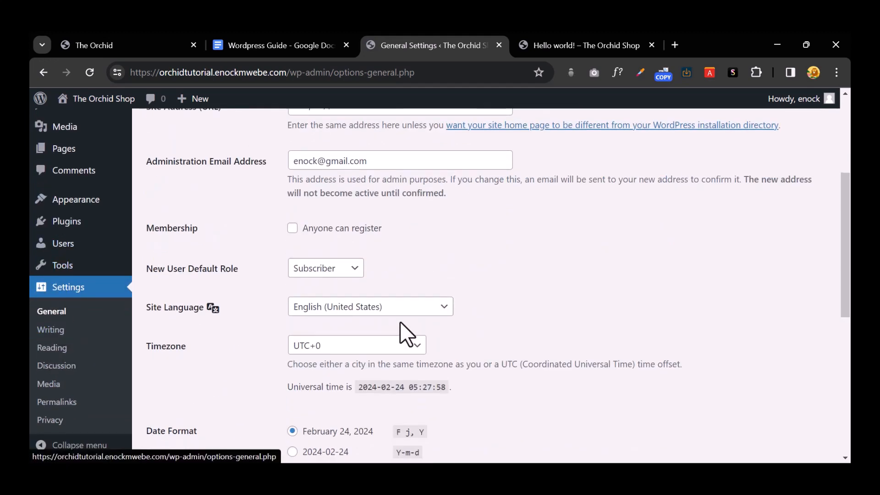
pyautogui.scroll(4, 399, 321)
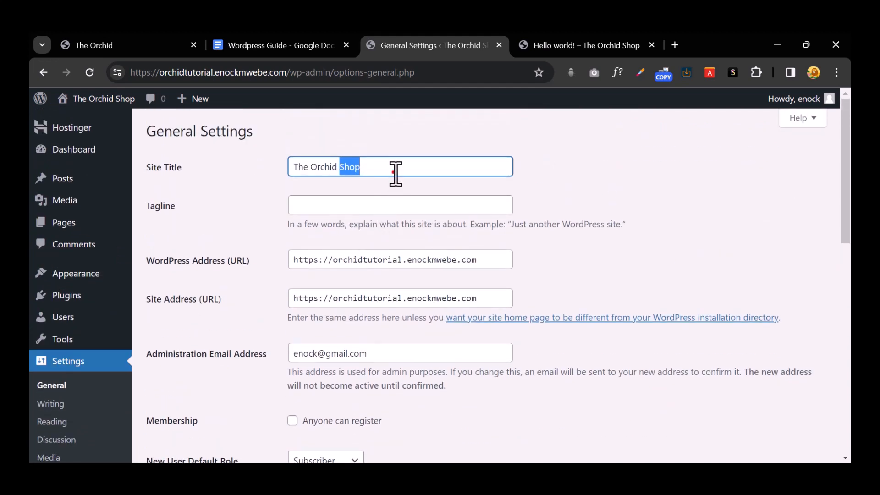
pyautogui.click(361, 207)
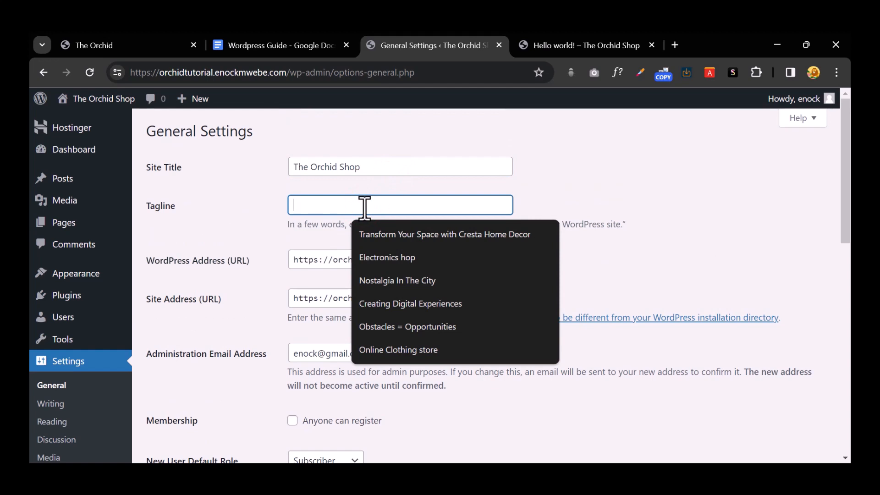
pyautogui.write('Best')
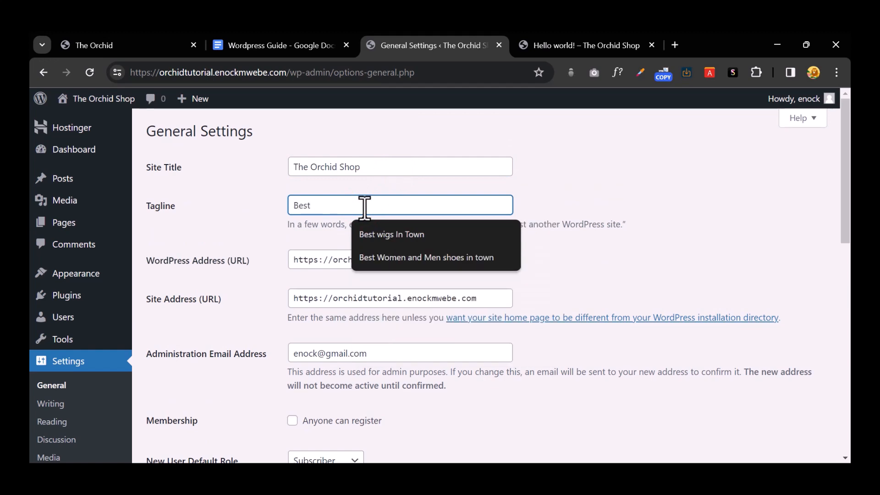
pyautogui.write(' Streetear In Town')
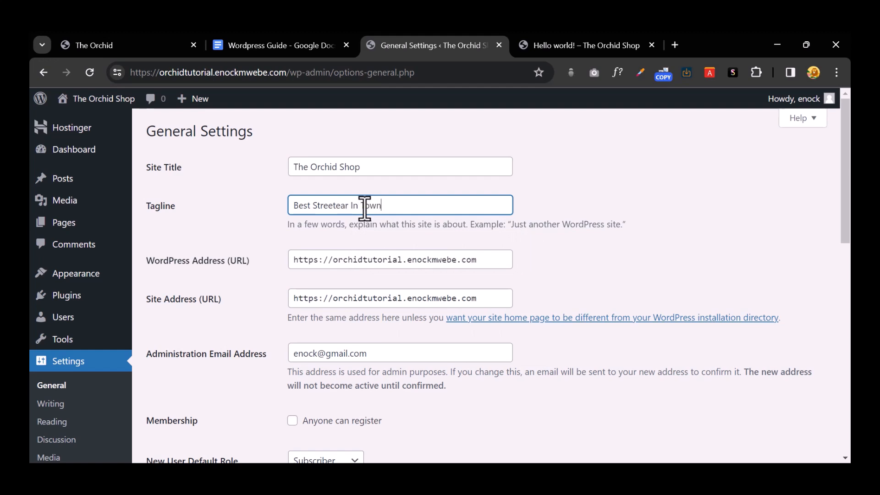
pyautogui.click(407, 262)
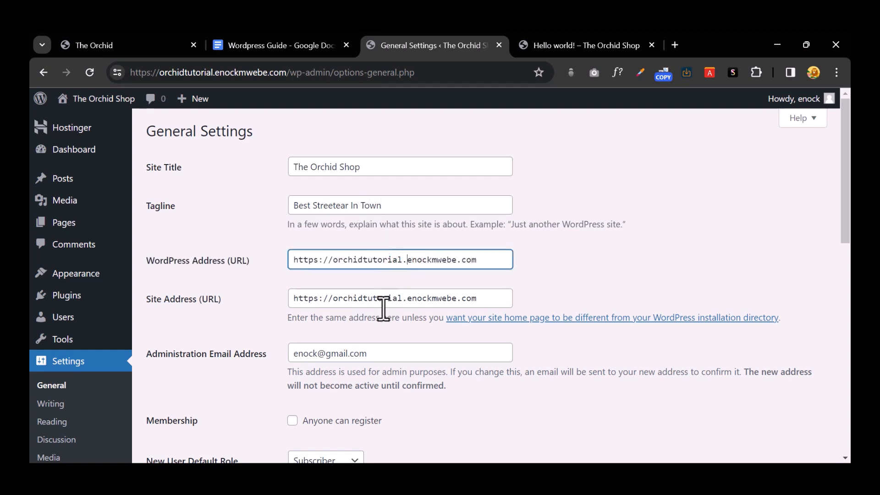
pyautogui.scroll(-4, 405, 300)
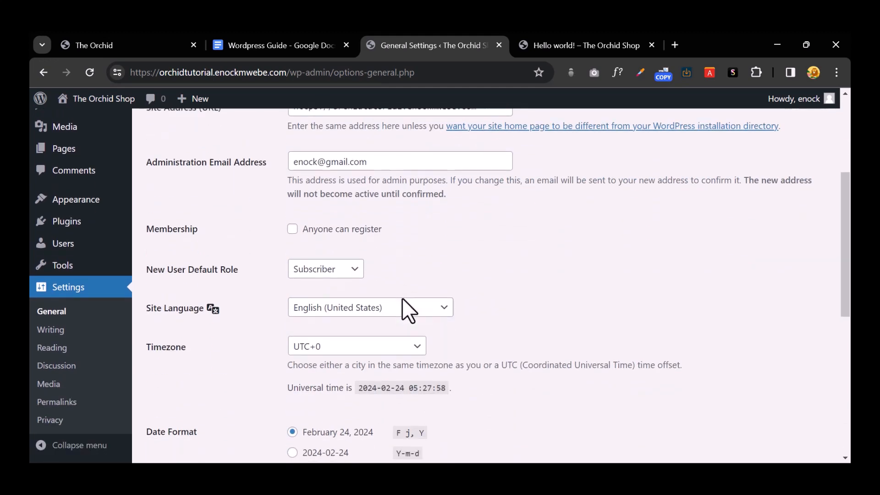
# Step: Tick 'Anyone can register' under Membership and scroll through the date and time formats
pyautogui.click(401, 162)
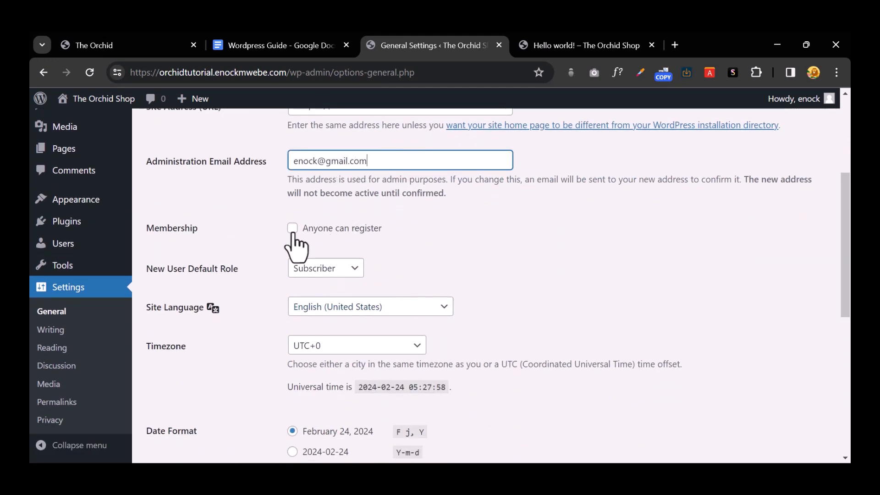
pyautogui.click(292, 229)
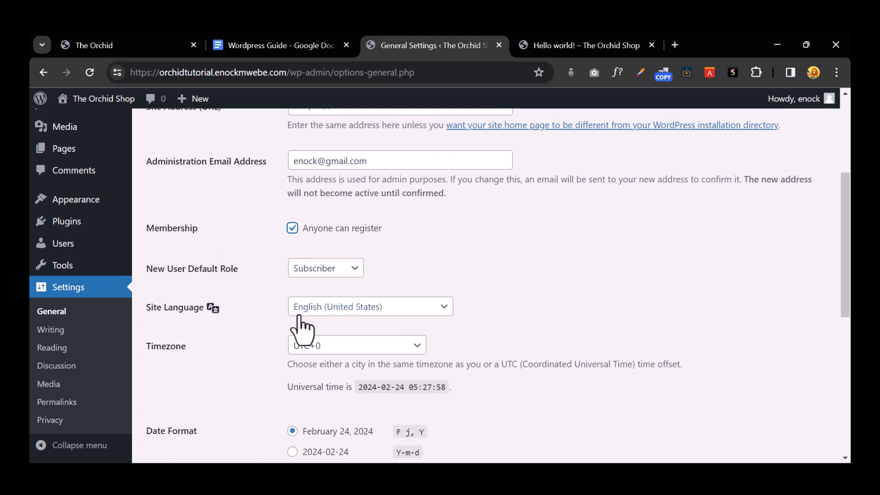
pyautogui.scroll(-1, 346, 348)
pyautogui.scroll(-1, 344, 340)
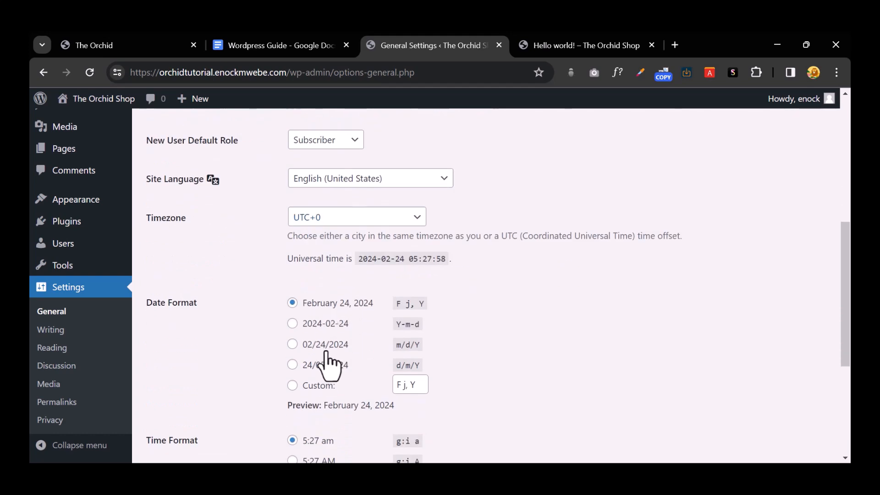
pyautogui.scroll(-4, 344, 289)
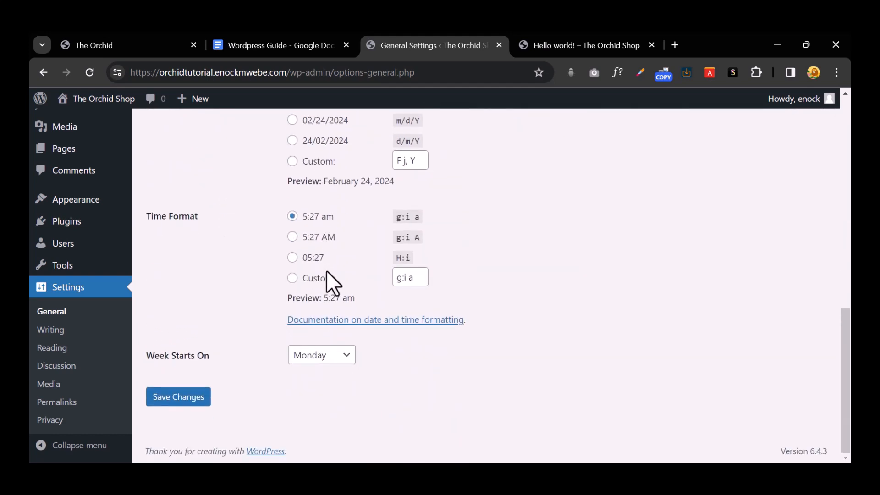
pyautogui.scroll(2, 330, 281)
pyautogui.scroll(2, 256, 250)
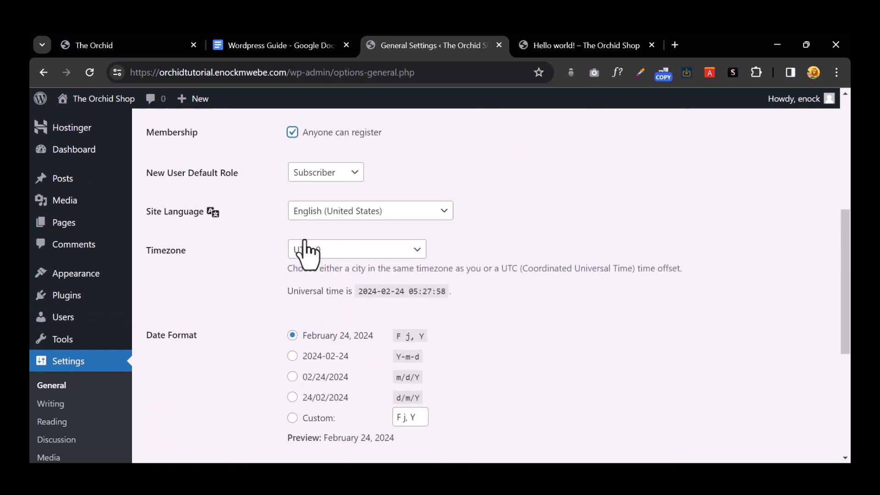
# Step: Set the site language to Français in General Settings
pyautogui.click(367, 212)
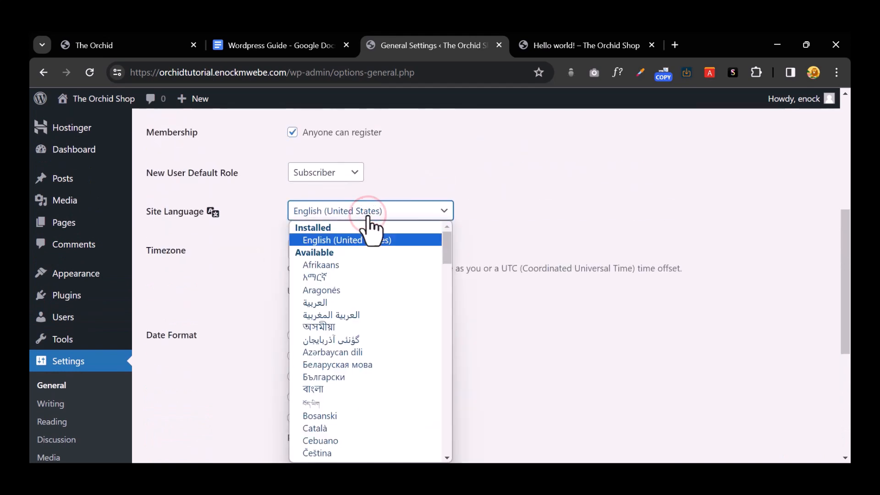
pyautogui.scroll(-10, 428, 334)
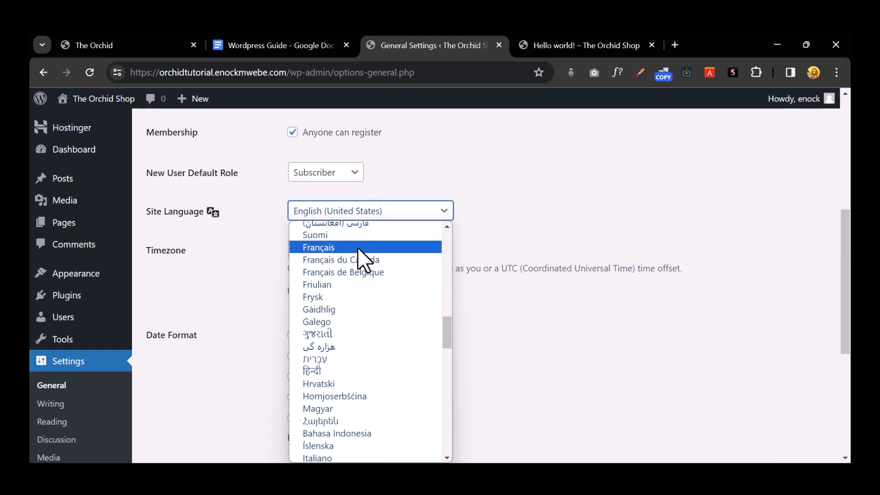
pyautogui.click(358, 250)
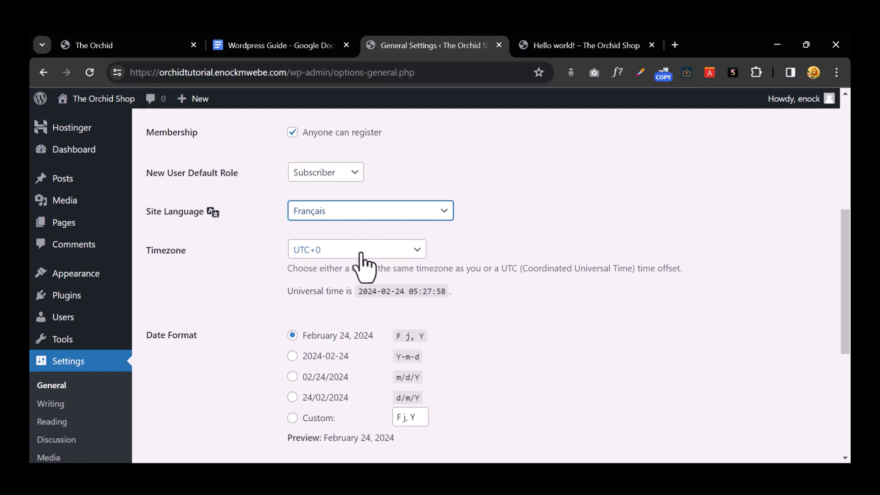
pyautogui.scroll(-5, 362, 264)
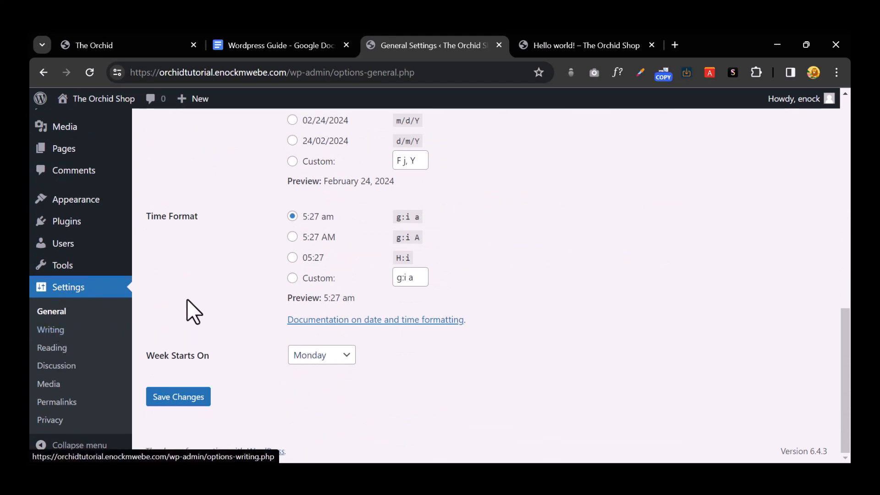
pyautogui.scroll(5, 192, 308)
pyautogui.scroll(5, 338, 327)
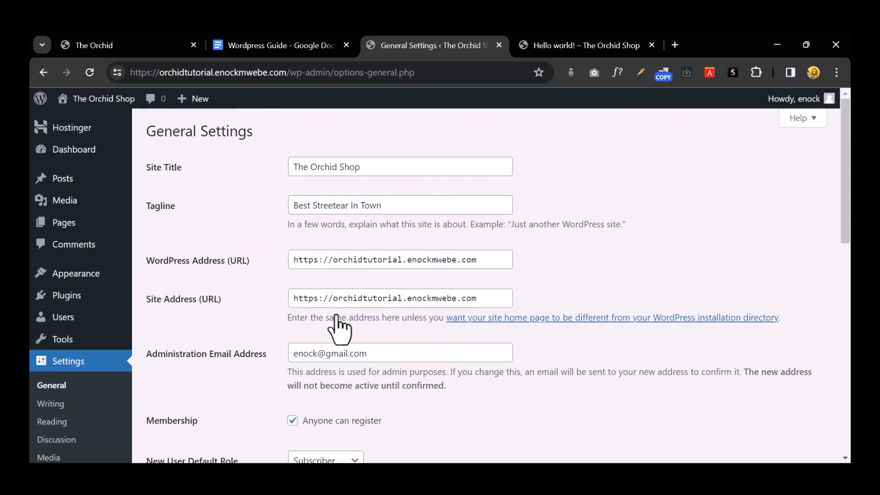
pyautogui.scroll(-6, 348, 257)
# Step: Change the site language to English (UK) and save the general settings
pyautogui.click(340, 180)
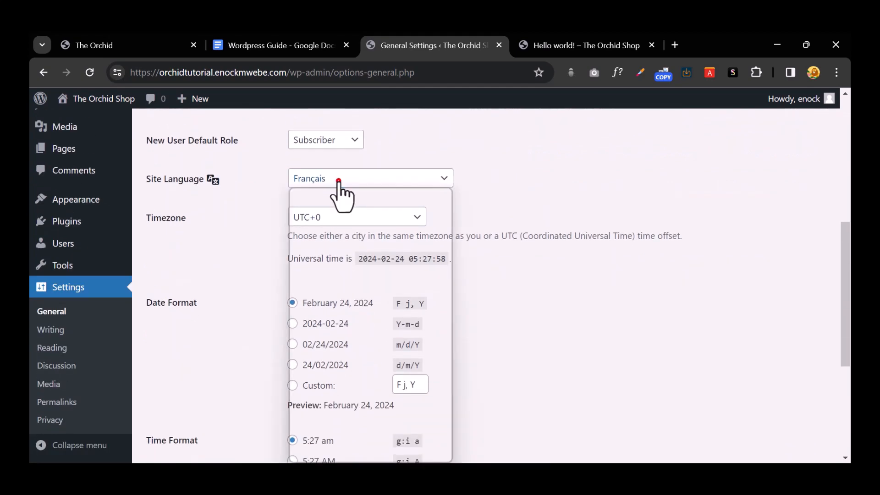
pyautogui.scroll(1, 341, 199)
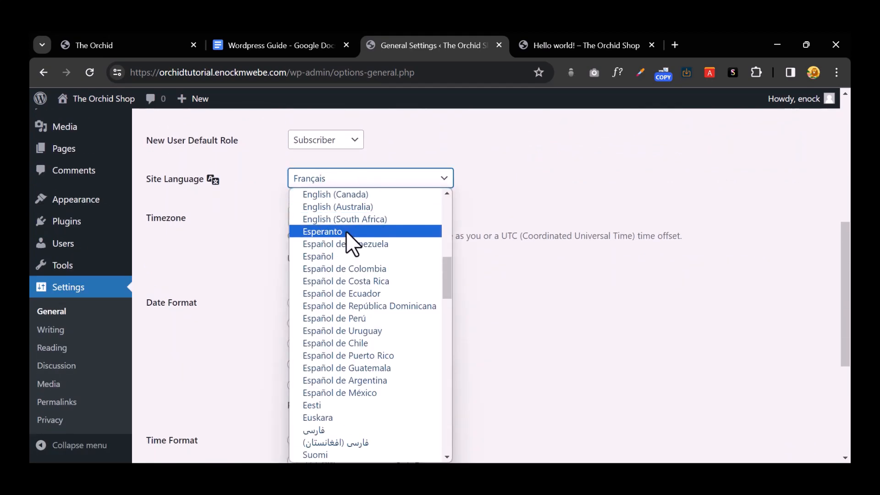
pyautogui.scroll(3, 367, 275)
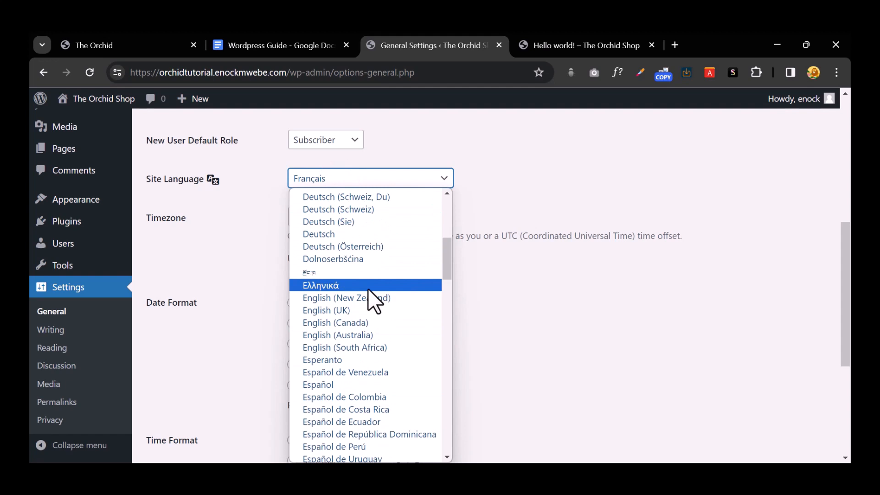
pyautogui.click(355, 310)
pyautogui.scroll(-5, 361, 316)
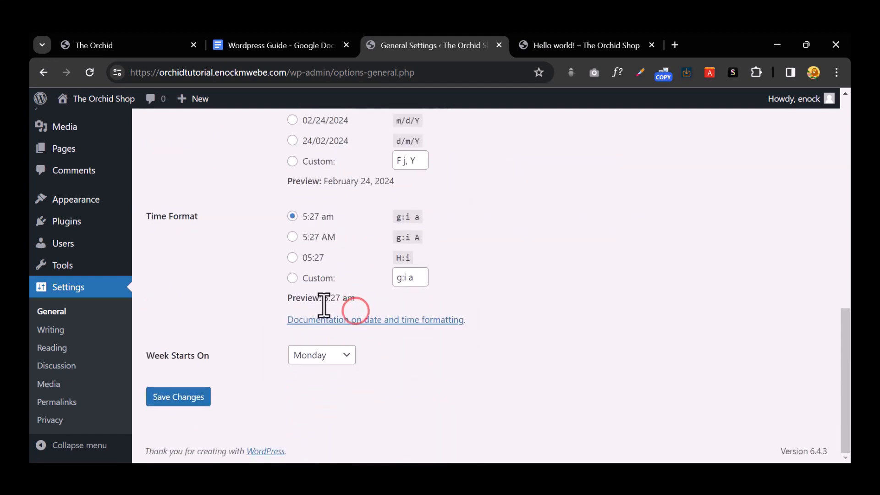
pyautogui.click(169, 396)
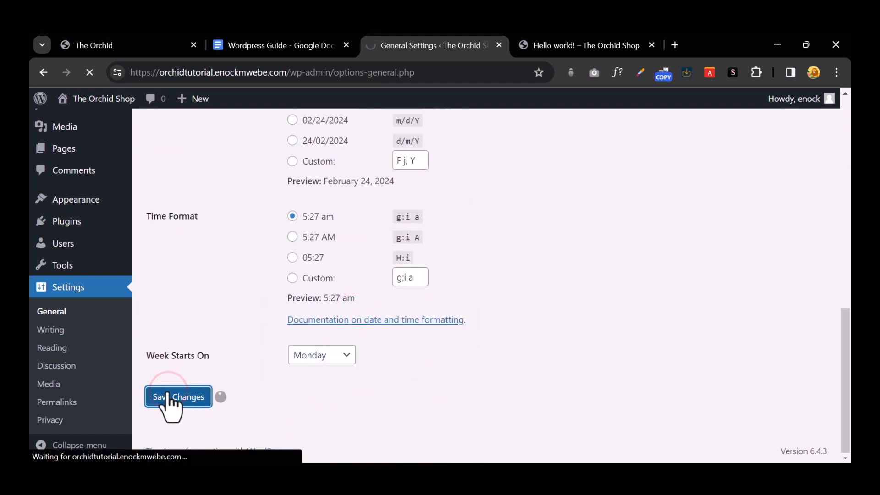
pyautogui.scroll(-3, 40, 330)
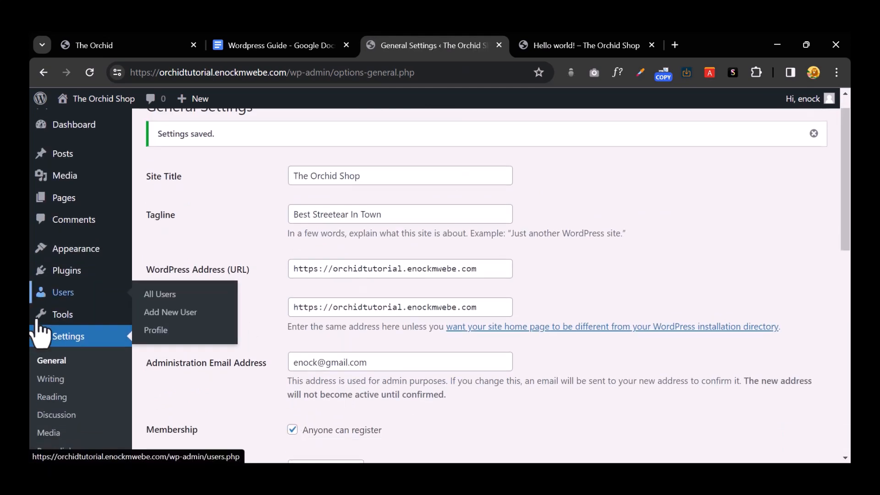
# Step: Look at Writing settings, then open Reading settings and highlight the homepage displays label
pyautogui.click(64, 336)
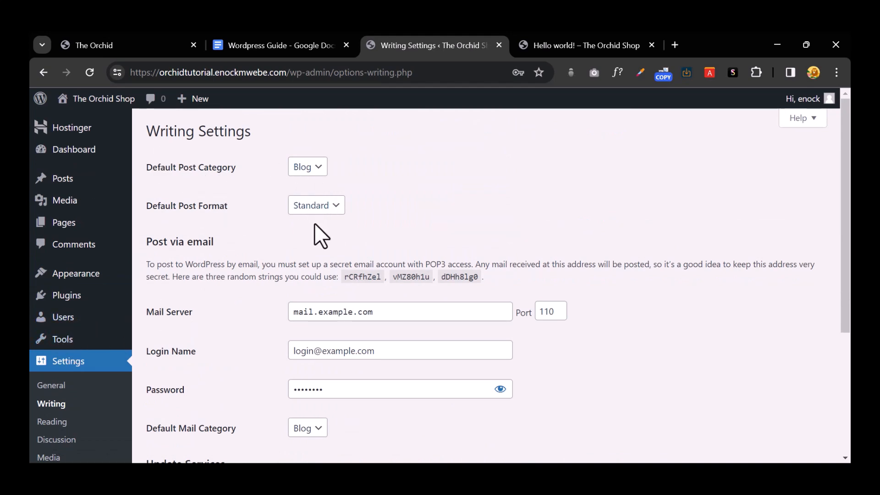
pyautogui.scroll(-3, 315, 224)
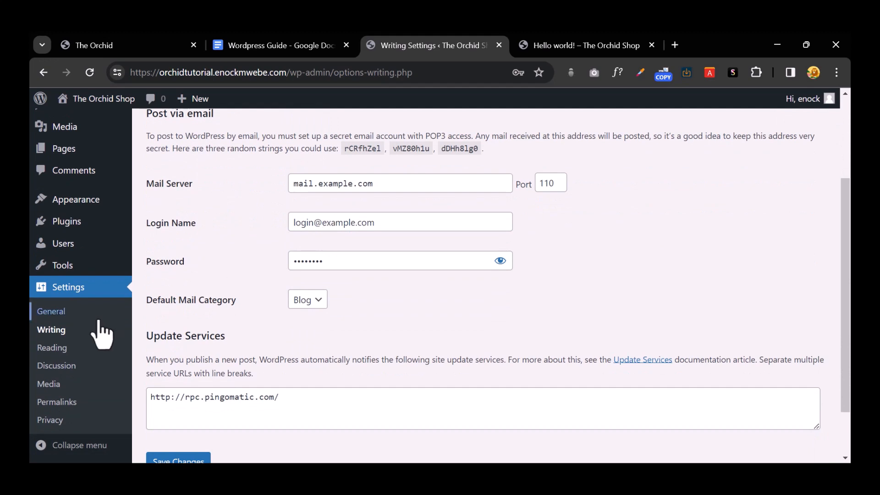
pyautogui.click(53, 348)
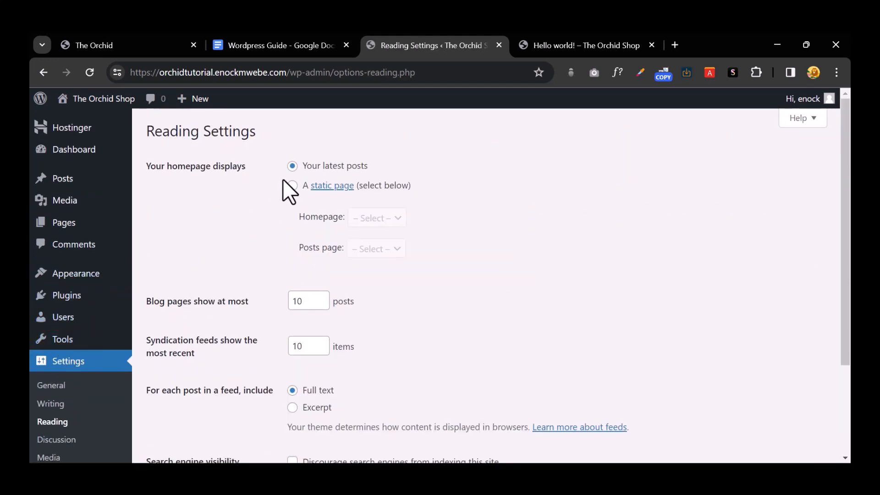
pyautogui.moveTo(156, 166); pyautogui.dragTo(248, 173)
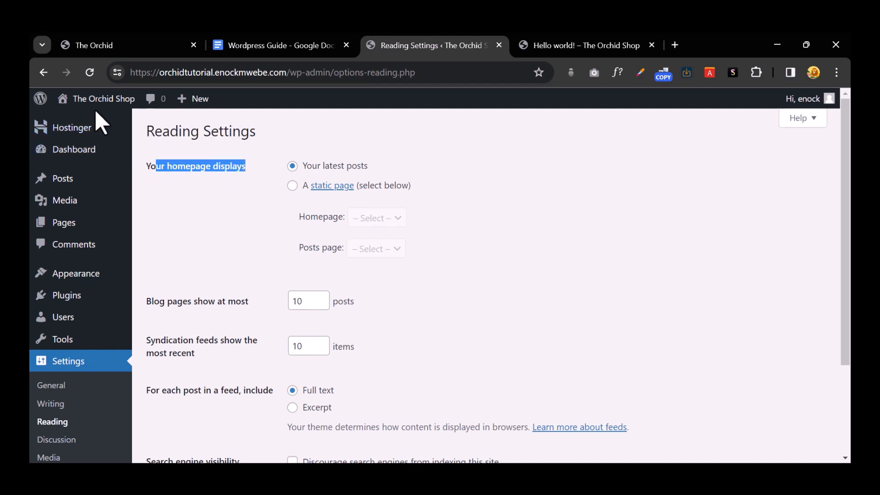
# Step: Open the live Orchid Shop site in a new browser tab
pyautogui.moveTo(108, 106)
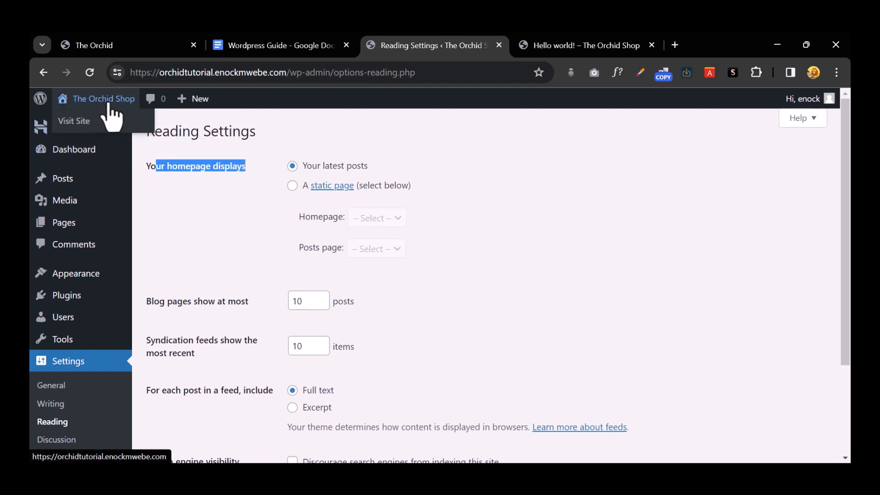
pyautogui.rightClick(104, 124)
pyautogui.click(134, 141)
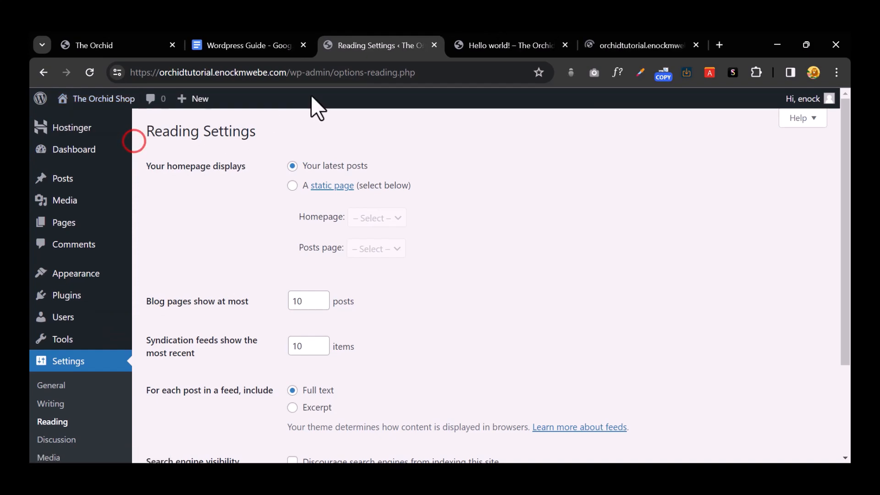
# Step: Scroll through the live homepage, then close it and the Hello world! post tab
pyautogui.click(597, 45)
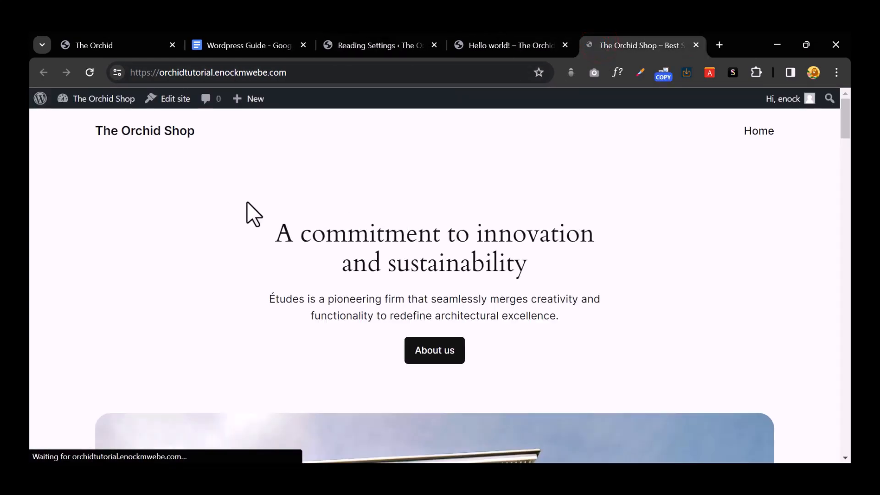
pyautogui.scroll(-4, 476, 252)
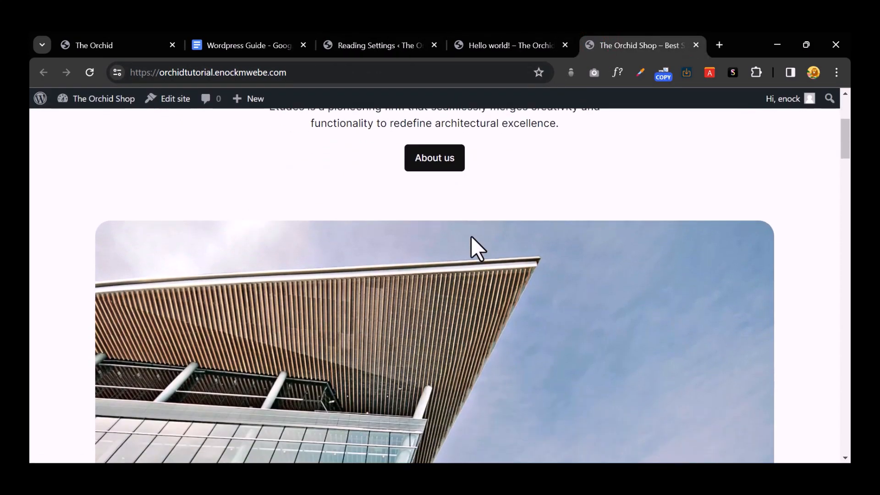
pyautogui.scroll(-10, 471, 237)
pyautogui.scroll(-8, 471, 239)
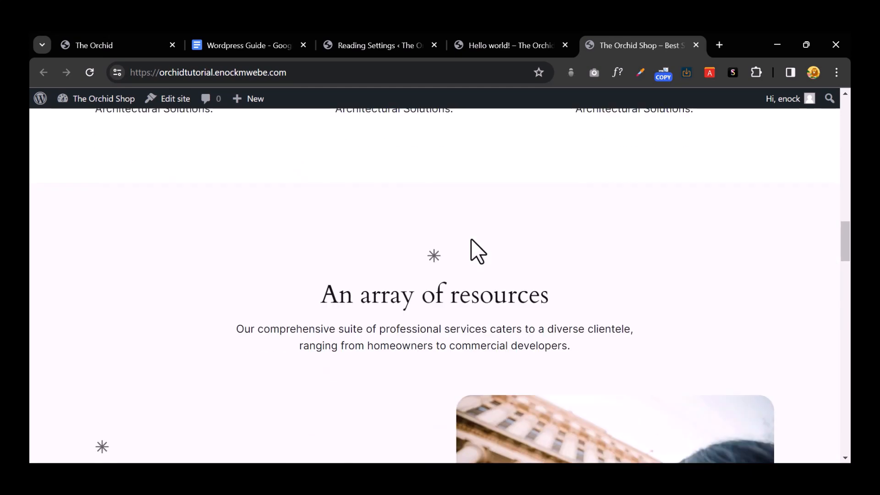
pyautogui.scroll(-15, 471, 238)
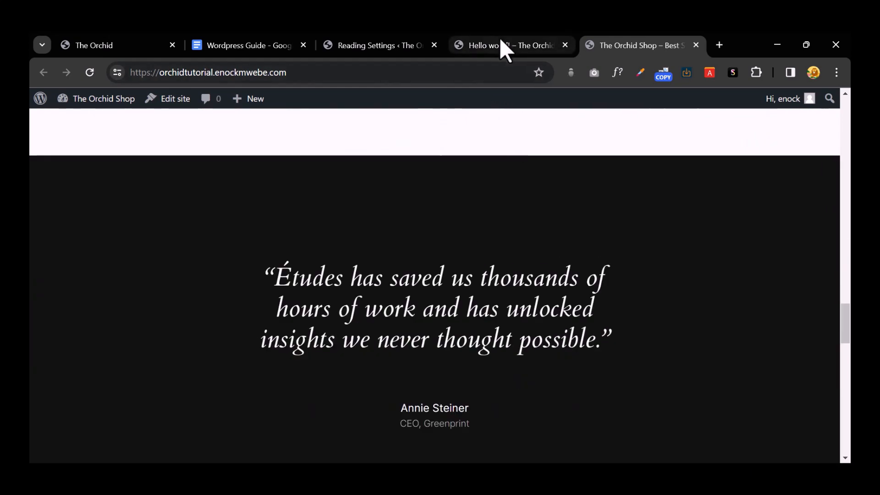
pyautogui.click(500, 42)
pyautogui.scroll(7, 393, 238)
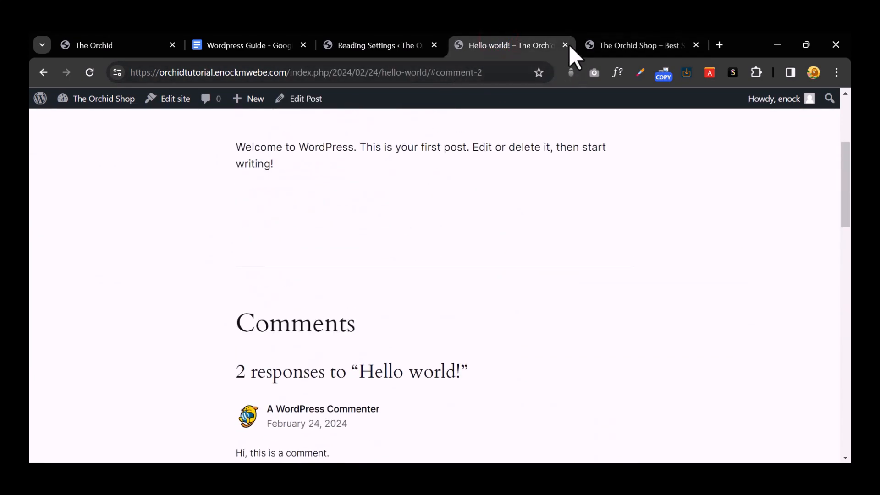
pyautogui.click(565, 44)
pyautogui.click(566, 45)
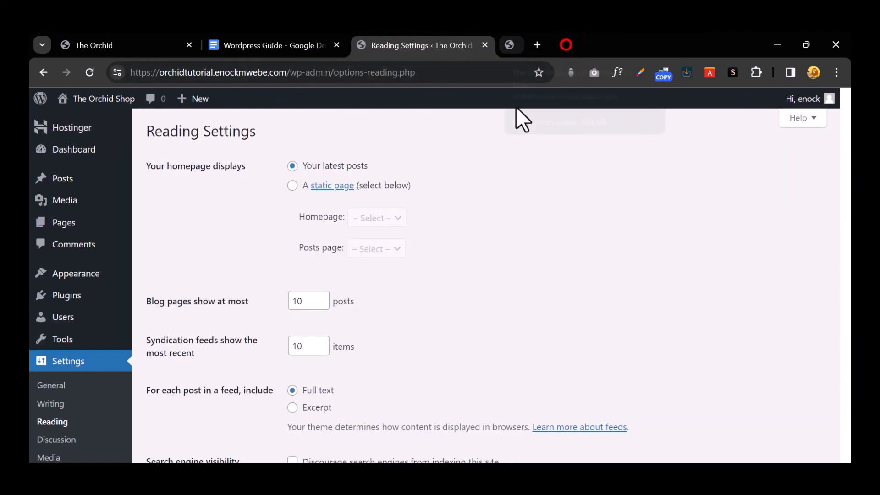
# Step: Set the homepage to the static Home page and save the reading settings
pyautogui.click(292, 187)
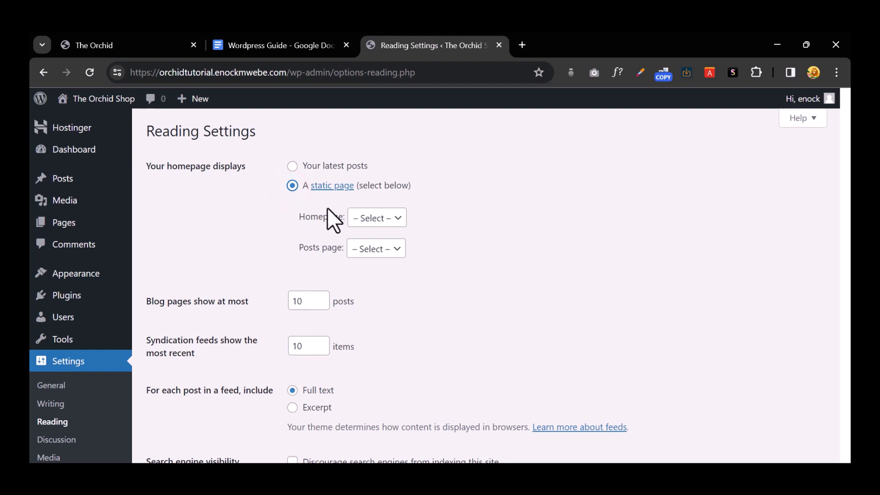
pyautogui.click(377, 216)
pyautogui.click(380, 246)
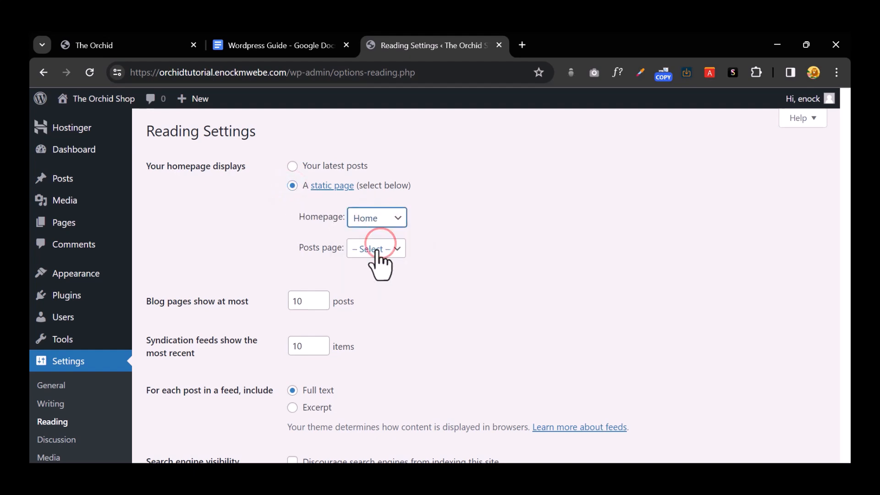
pyautogui.scroll(-3, 379, 262)
pyautogui.click(200, 399)
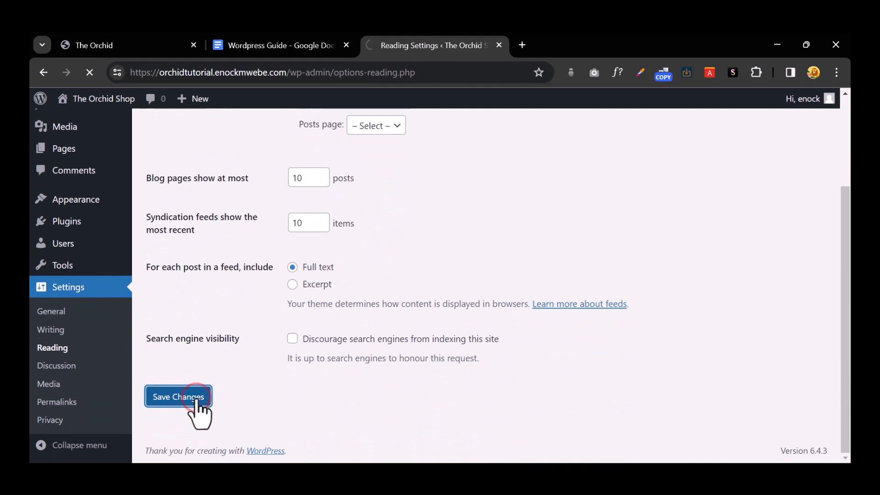
# Step: Open the live site in a new tab to check it, then close it
pyautogui.moveTo(97, 99)
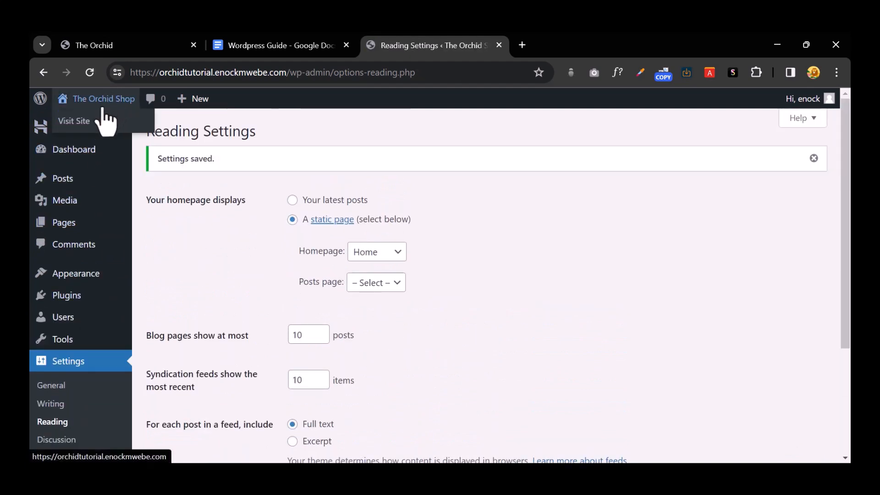
pyautogui.rightClick(87, 123)
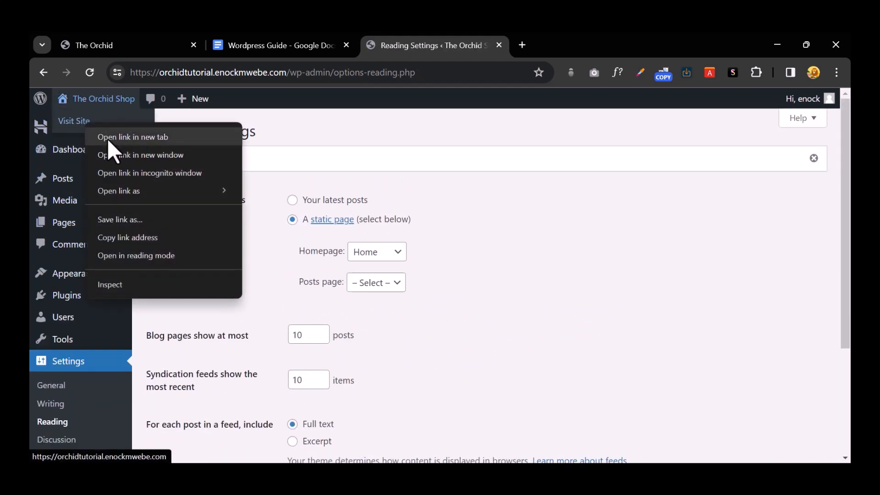
pyautogui.click(107, 137)
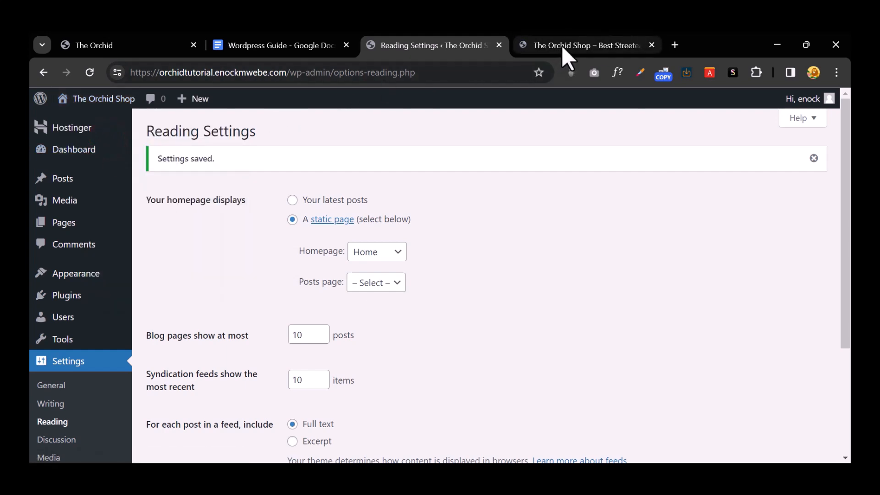
pyautogui.click(562, 45)
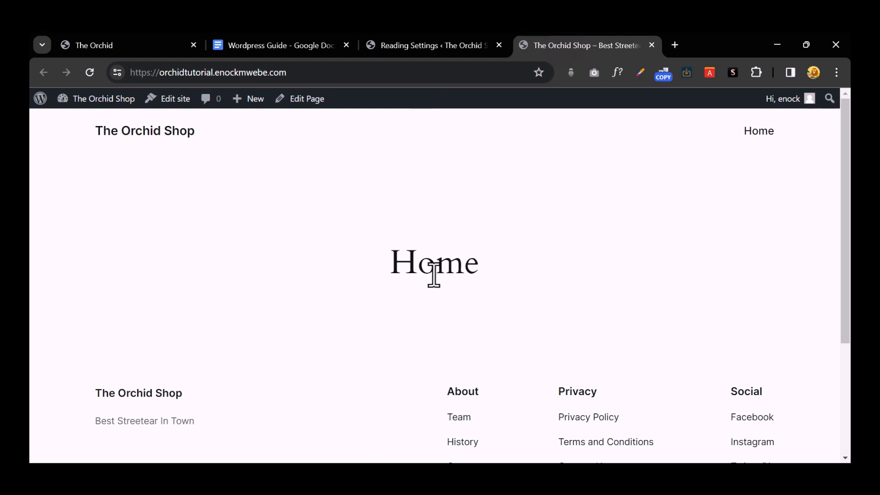
pyautogui.click(652, 45)
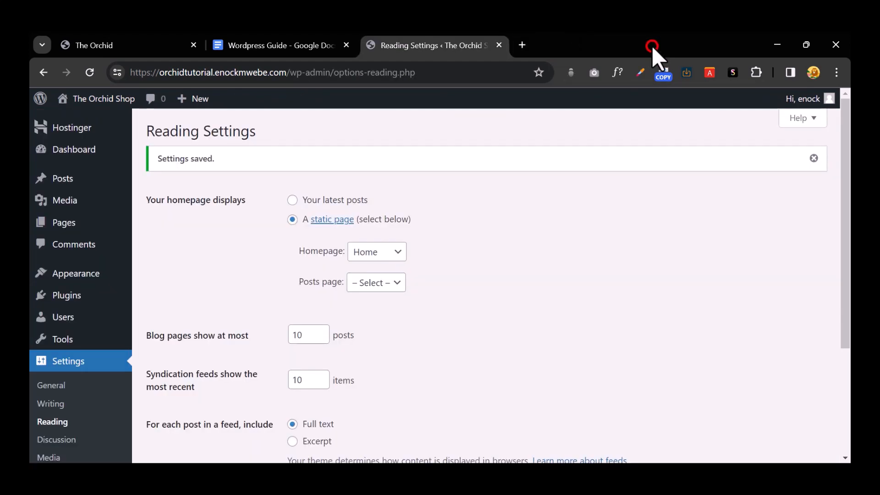
# Step: Choose the Post name permalink structure (/%postname%/) in Permalink Settings and save it
pyautogui.scroll(-2, 366, 330)
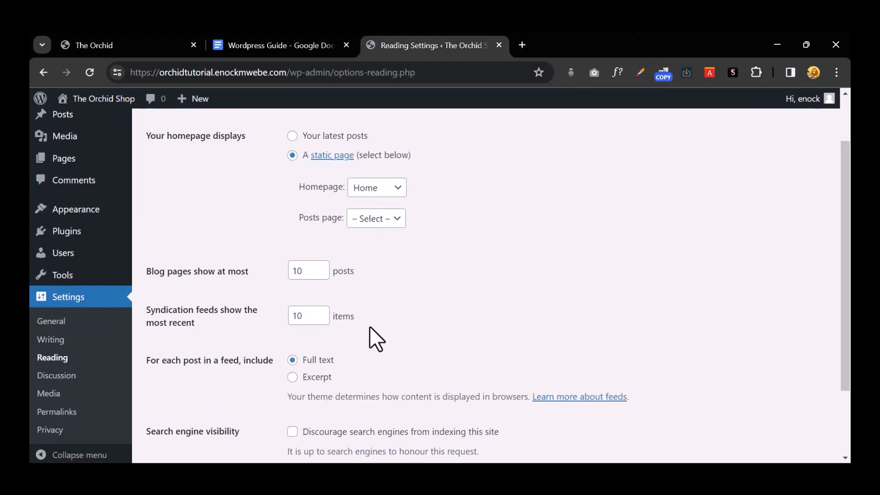
pyautogui.scroll(-2, 369, 326)
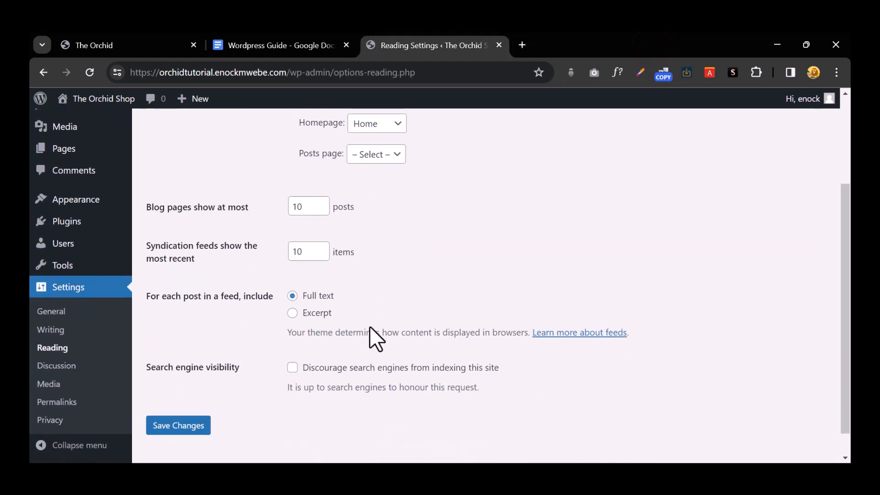
pyautogui.click(71, 402)
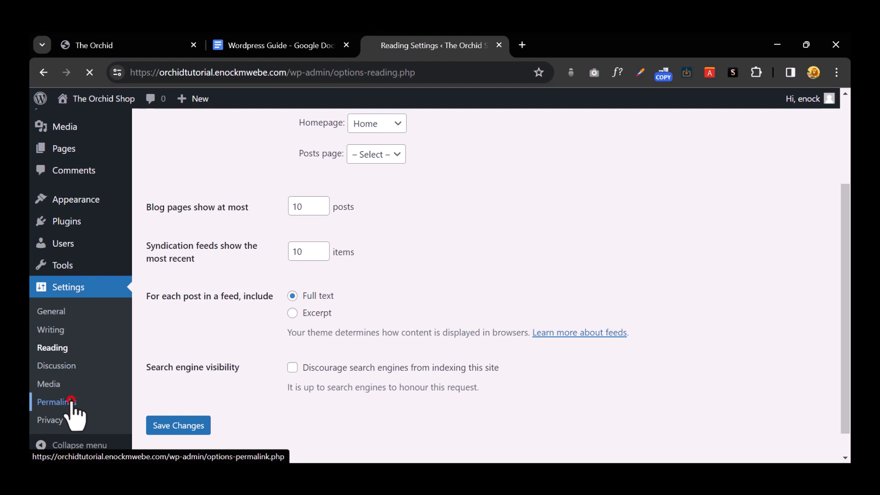
pyautogui.scroll(-3, 291, 324)
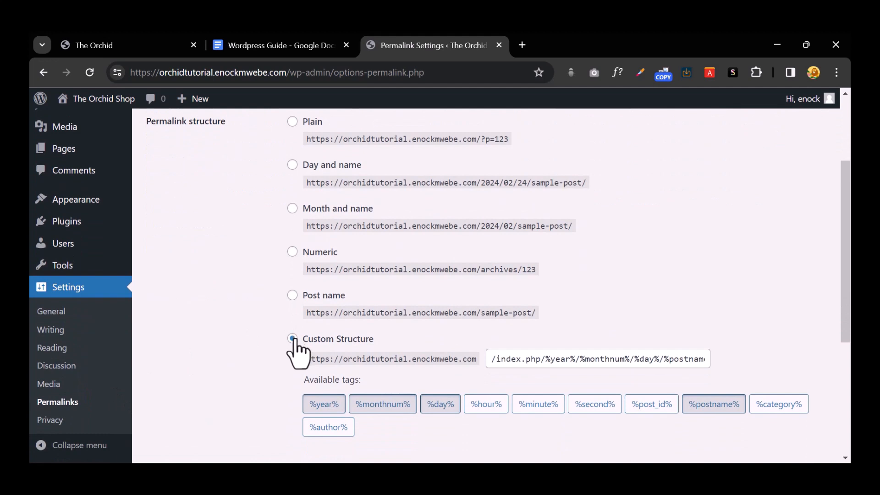
pyautogui.click(292, 298)
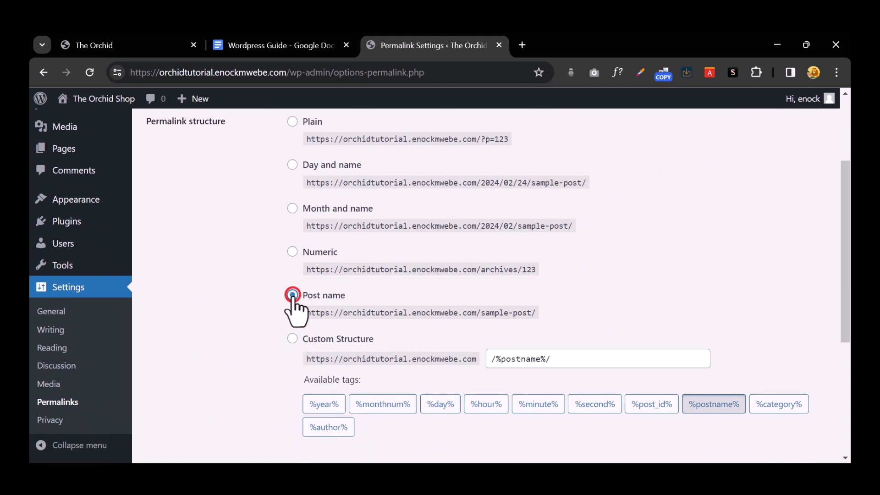
pyautogui.scroll(-5, 297, 304)
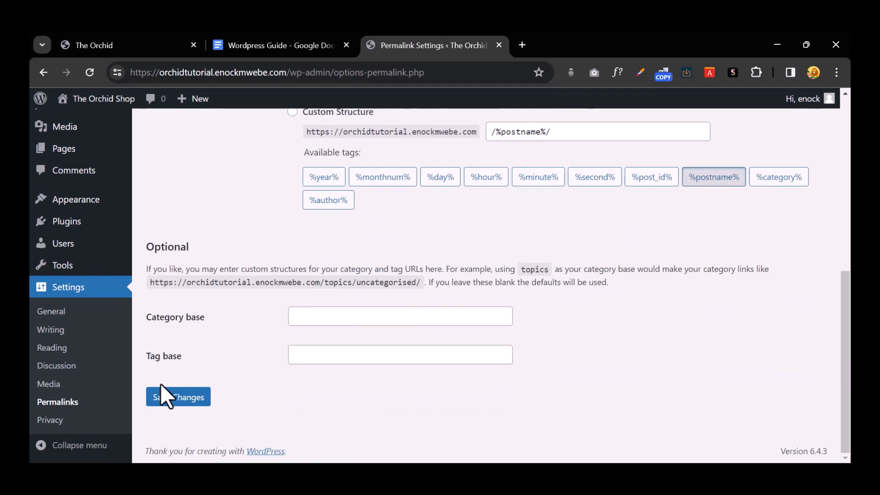
pyautogui.click(173, 395)
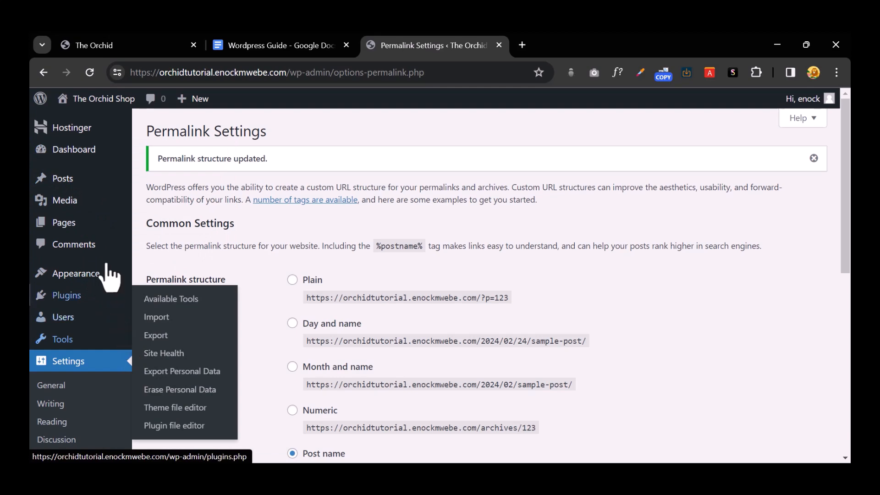
pyautogui.click(297, 52)
pyautogui.scroll(-4, 353, 280)
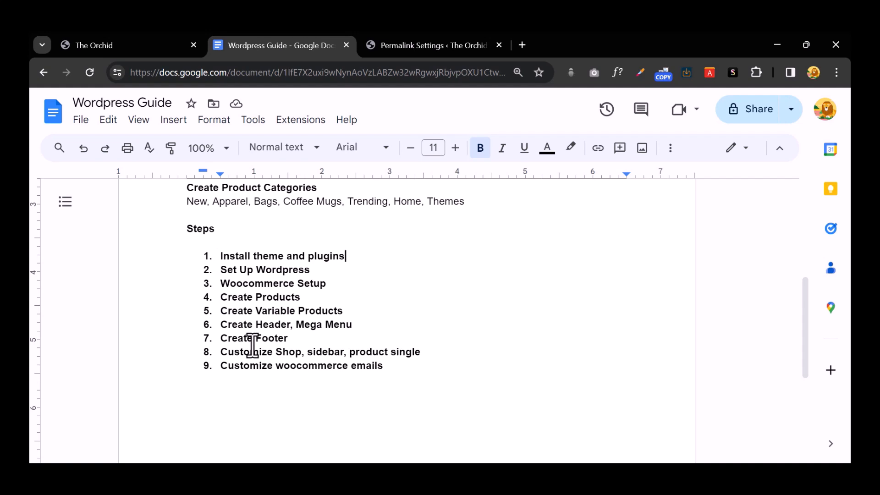
pyautogui.click(219, 256)
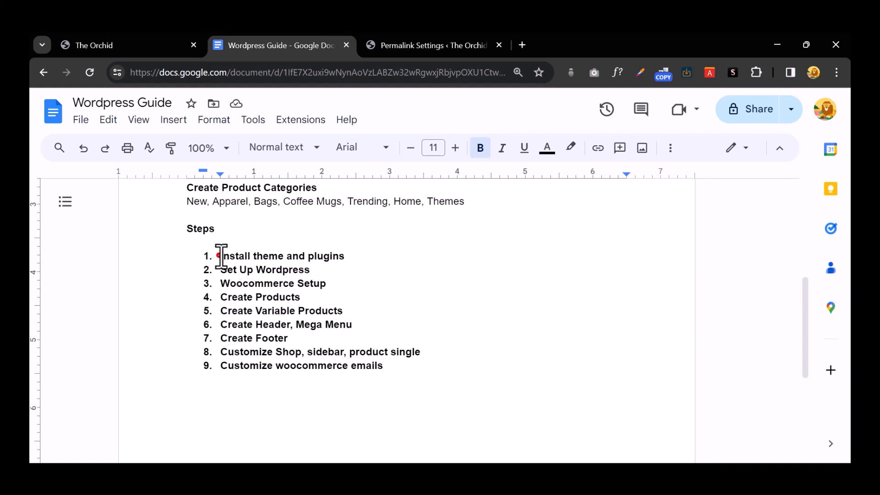
pyautogui.moveTo(221, 256); pyautogui.dragTo(352, 255)
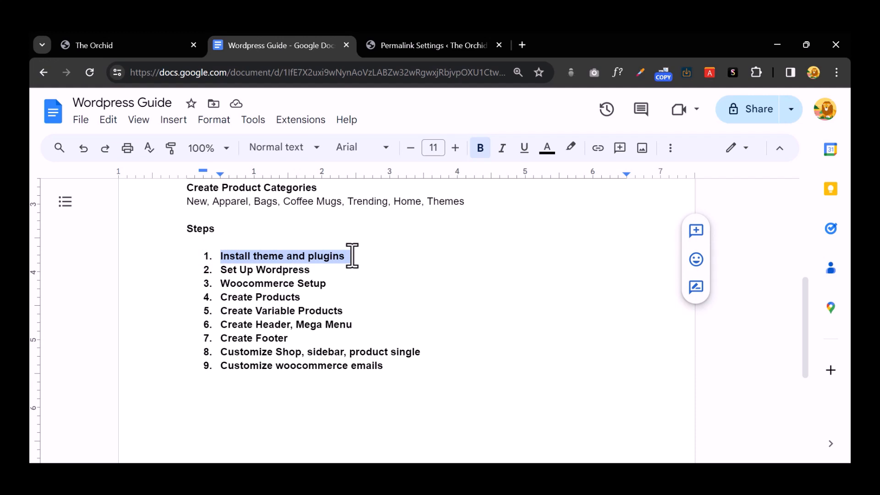
pyautogui.click(412, 44)
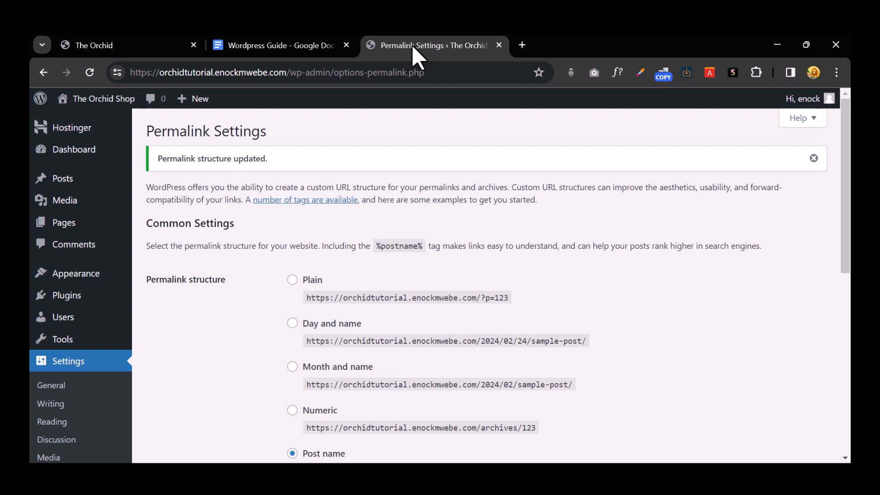
# Step: Open Add Themes and browse the Popular themes list: Astra, OceanWP, Hello Elementor
pyautogui.moveTo(103, 319)
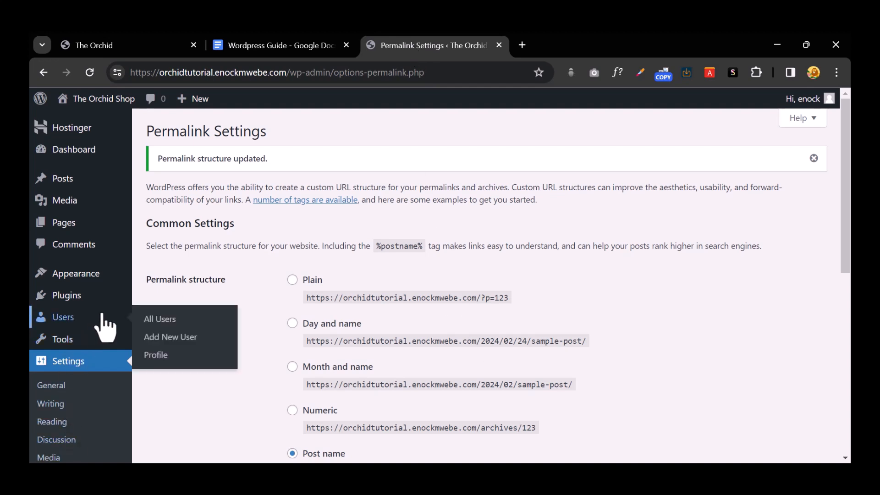
pyautogui.moveTo(102, 275)
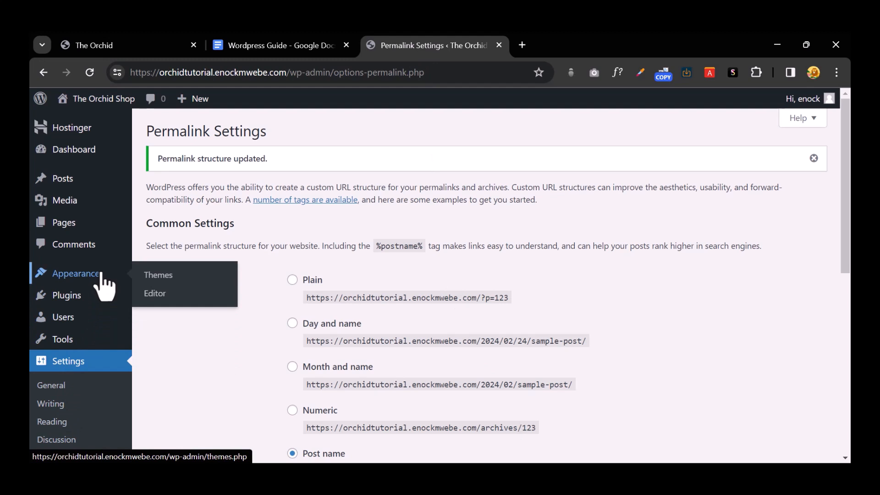
pyautogui.click(213, 274)
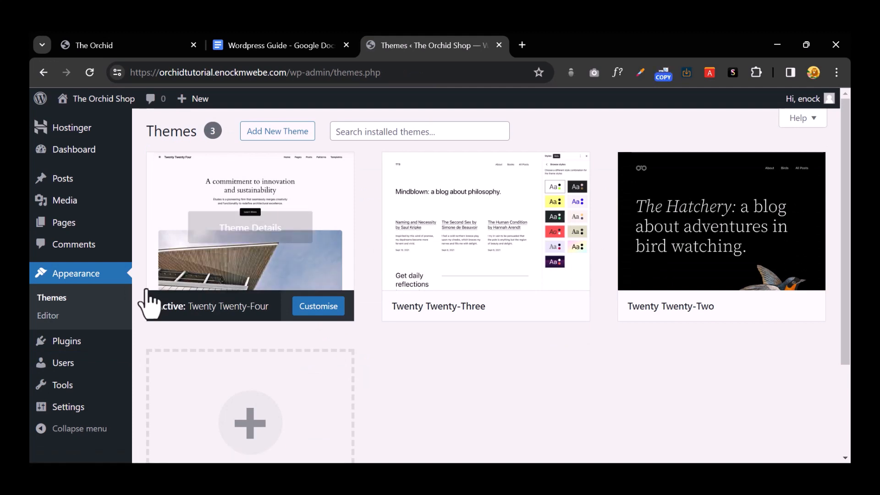
pyautogui.click(267, 133)
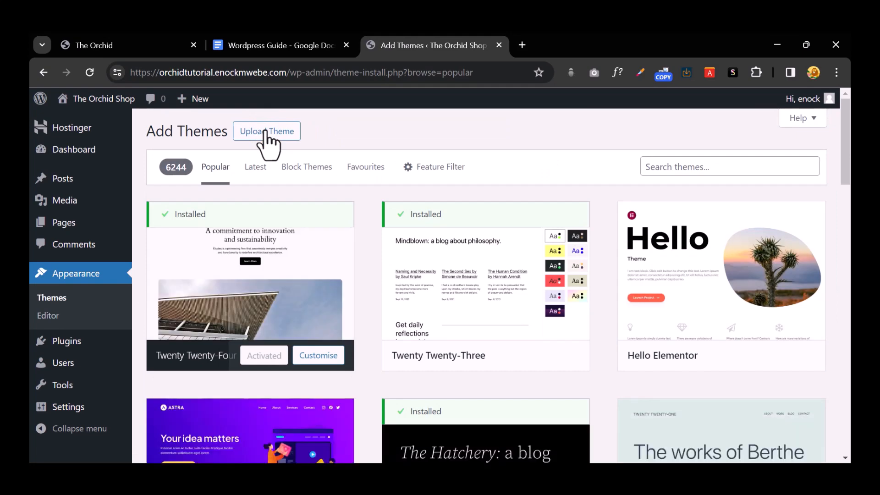
pyautogui.scroll(-5, 785, 310)
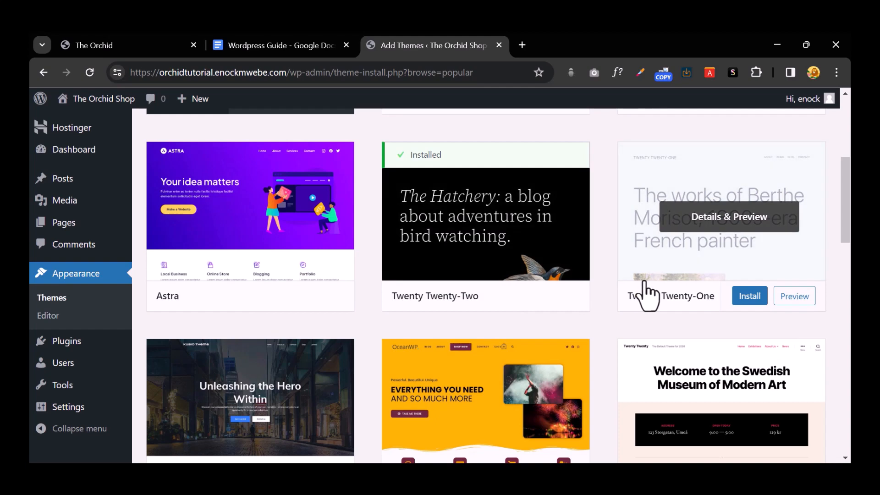
pyautogui.scroll(-3, 647, 295)
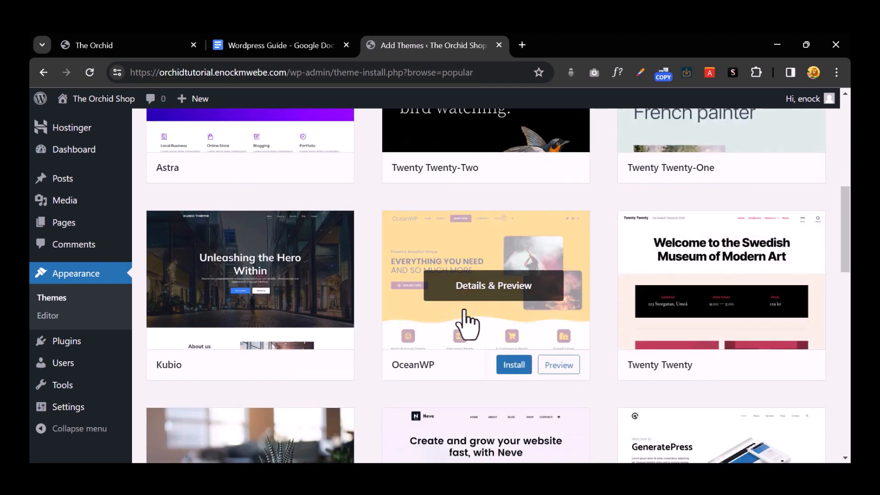
pyautogui.scroll(9, 611, 323)
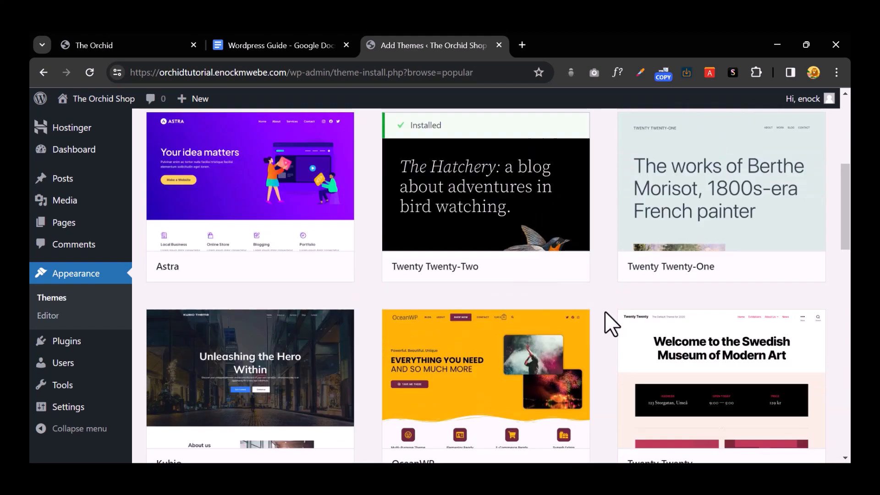
# Step: Search themes for 'blocksy', then install and activate the Blocksy theme
pyautogui.click(673, 166)
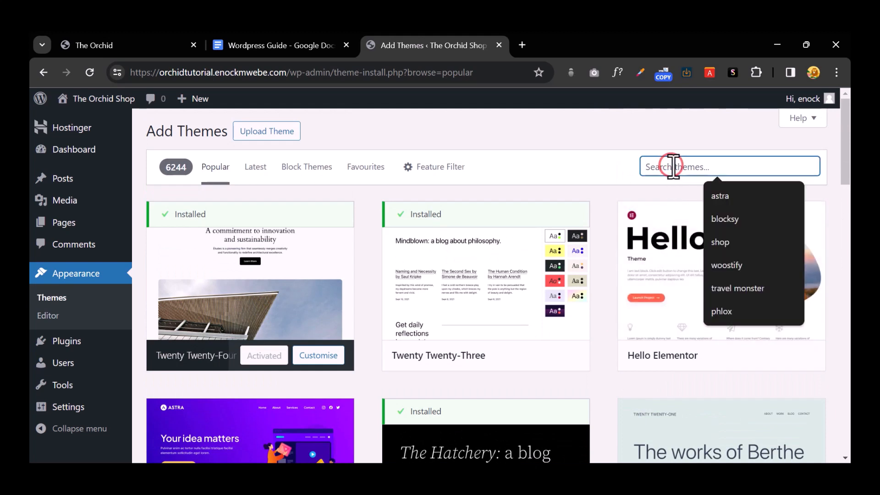
pyautogui.write('woostify')
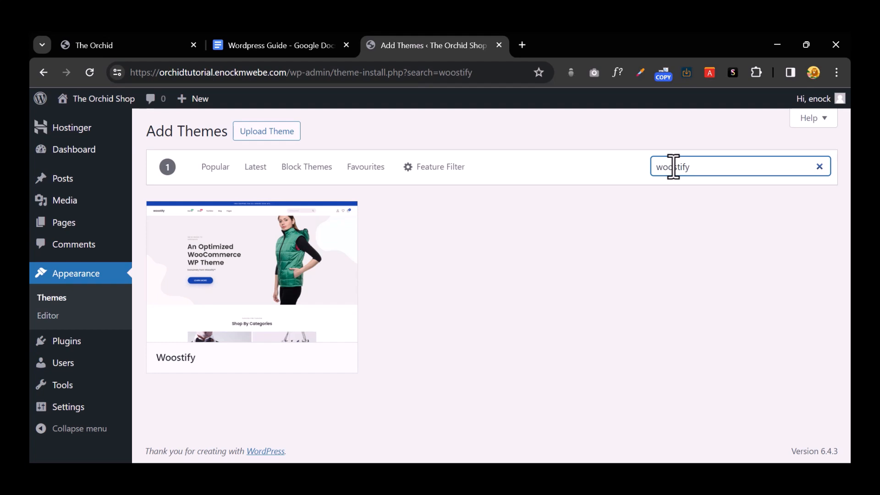
pyautogui.doubleClick(673, 166)
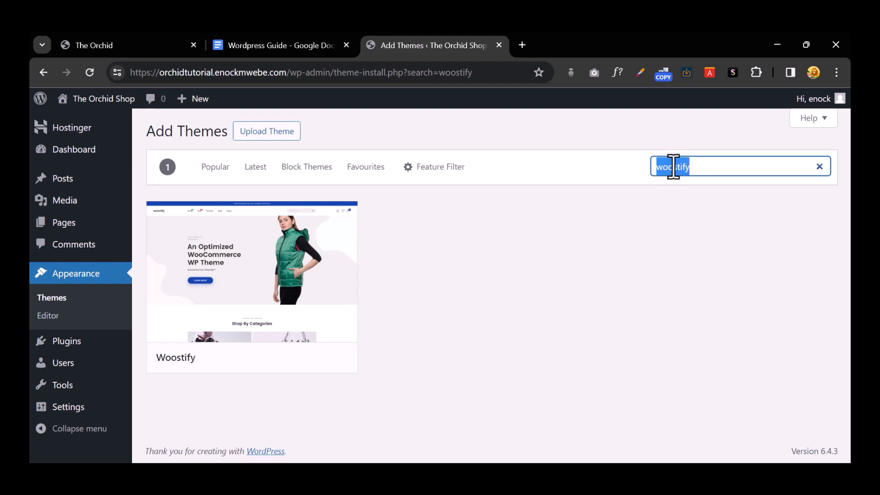
pyautogui.write('blocky')
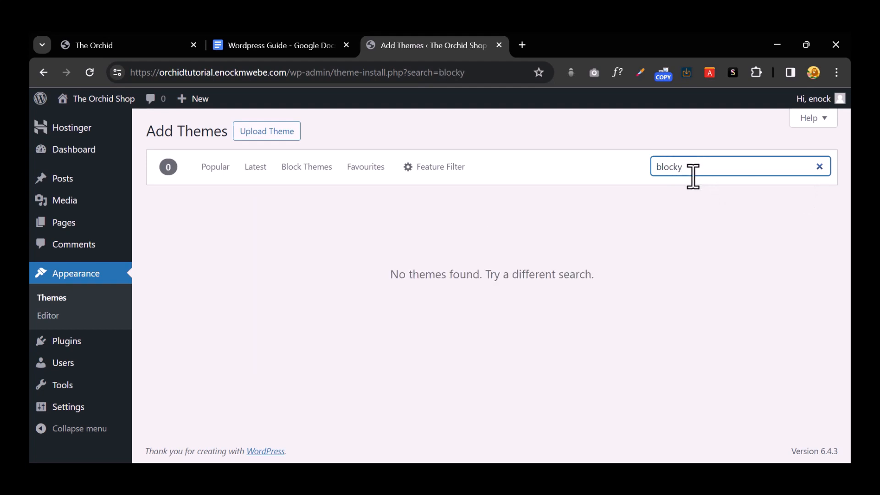
pyautogui.click(679, 166)
pyautogui.click(679, 166)
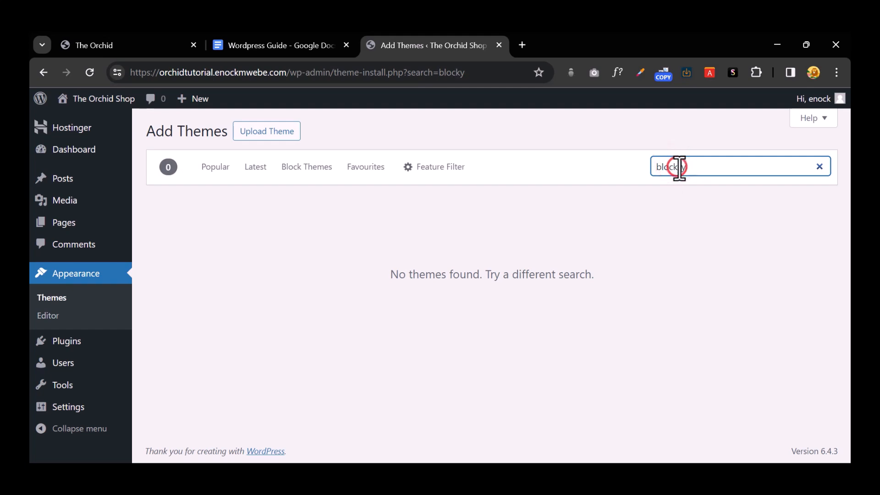
pyautogui.write('s')
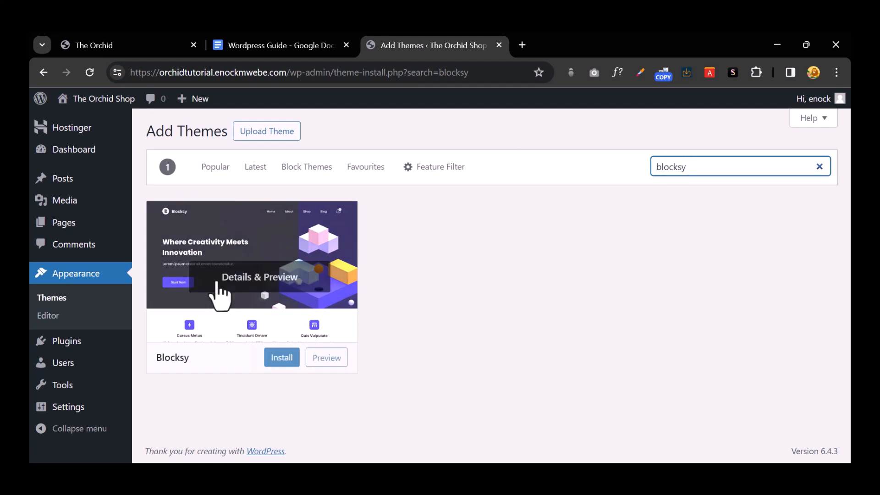
pyautogui.click(276, 358)
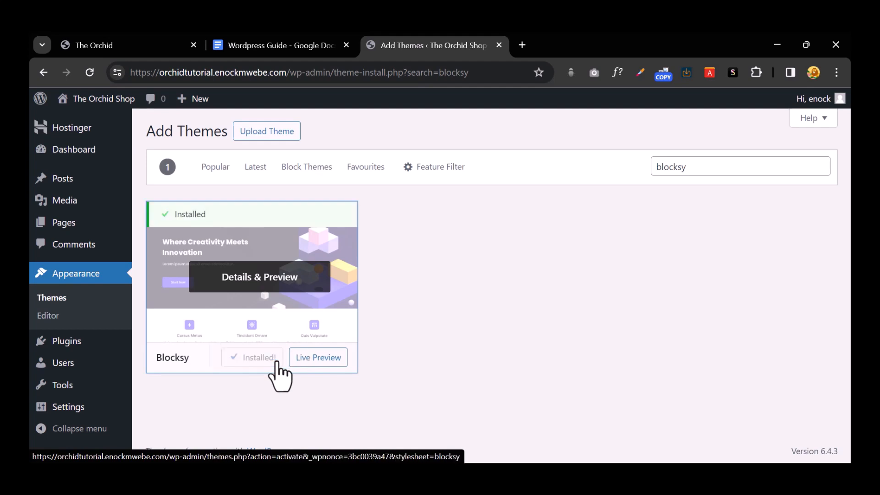
pyautogui.click(275, 360)
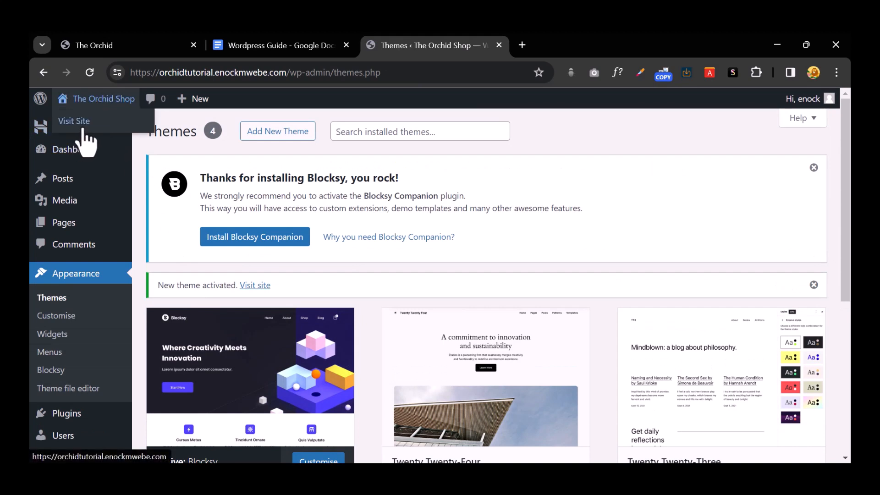
# Step: View The Orchid Shop home page in a new tab, try its search, then return to the guide
pyautogui.rightClick(84, 122)
pyautogui.click(111, 139)
pyautogui.click(586, 44)
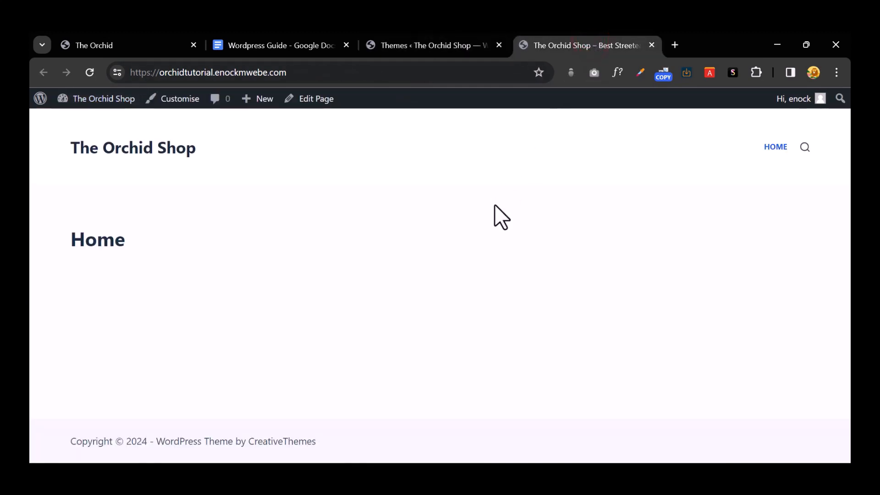
pyautogui.click(805, 147)
pyautogui.click(824, 131)
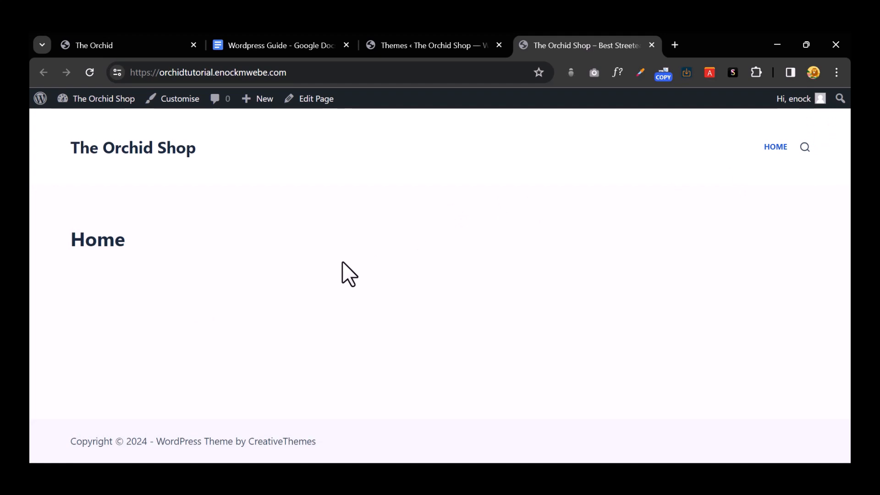
pyautogui.click(418, 45)
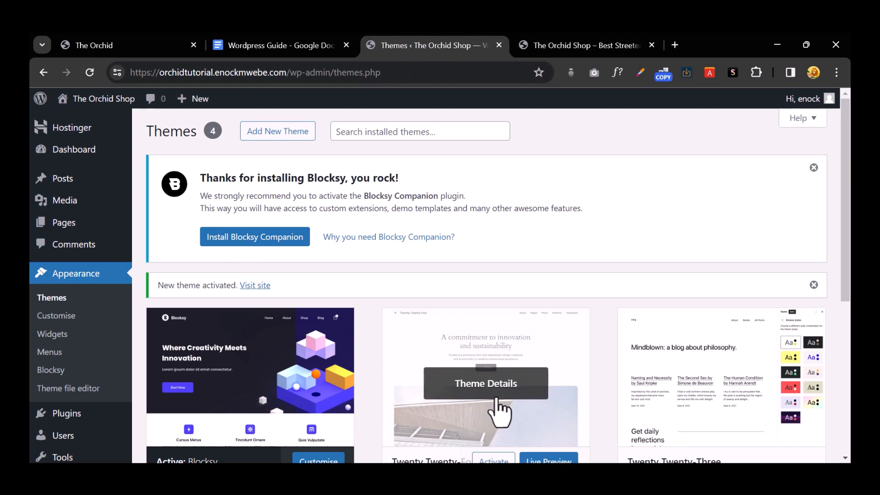
pyautogui.click(268, 44)
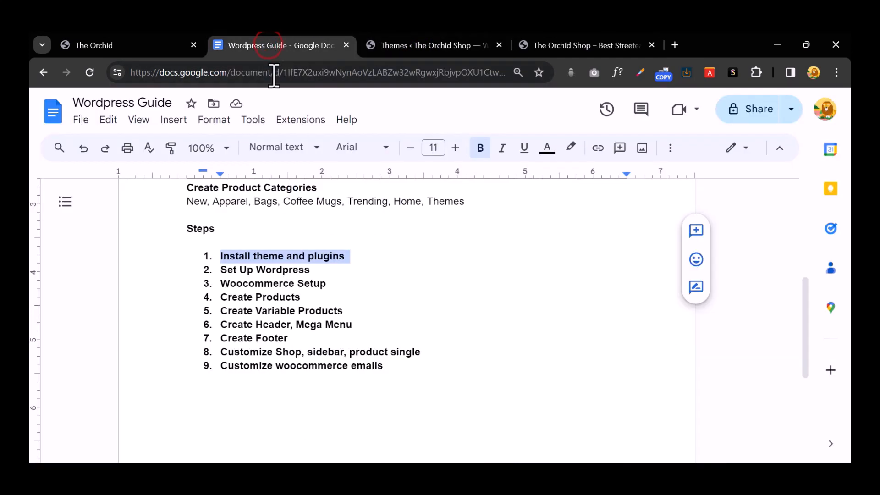
# Step: Select and copy 'Boostify Header Footer Builder' from the guide's Plugins list
pyautogui.click(367, 260)
pyautogui.scroll(4, 366, 268)
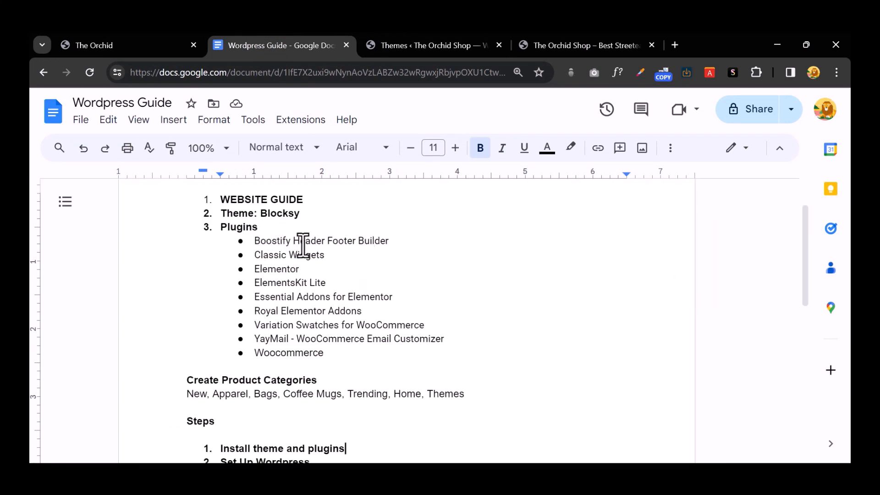
pyautogui.moveTo(389, 241); pyautogui.dragTo(255, 240)
pyautogui.rightClick(276, 241)
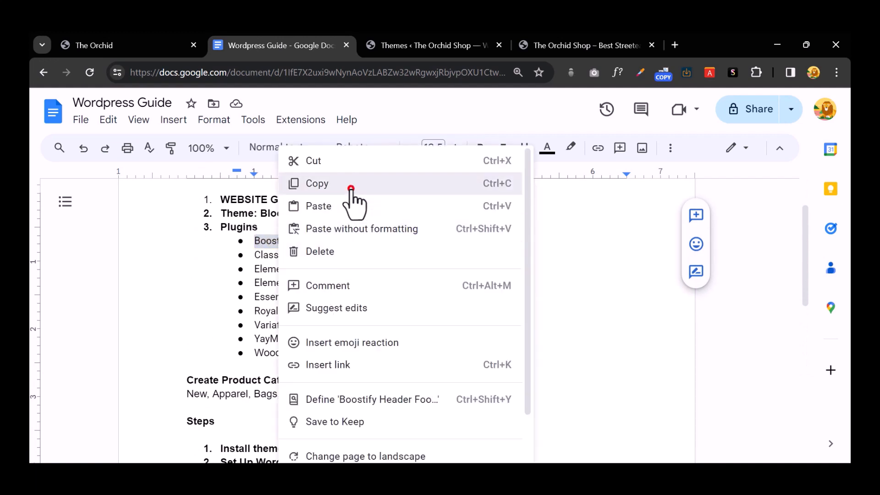
pyautogui.click(350, 184)
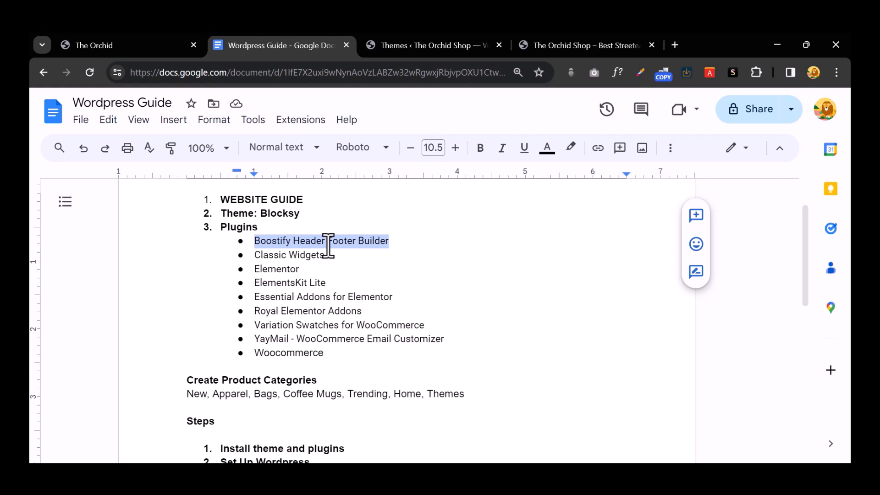
pyautogui.rightClick(328, 247)
pyautogui.click(371, 183)
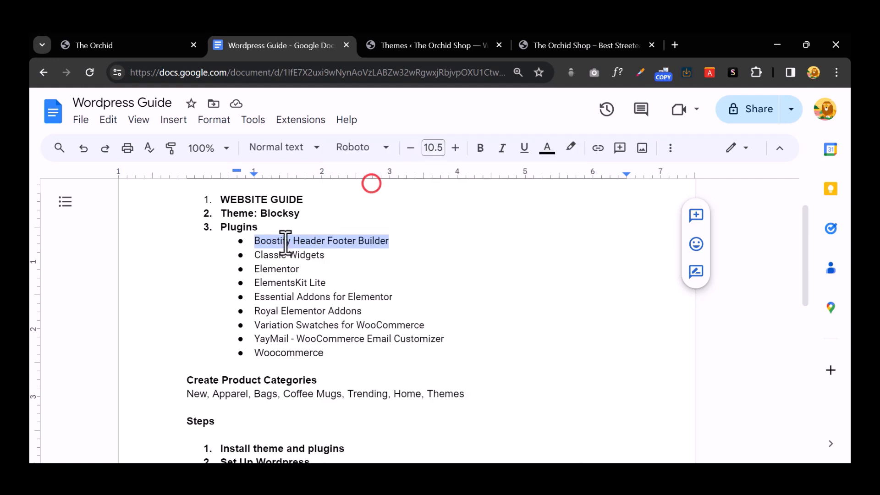
pyautogui.click(354, 274)
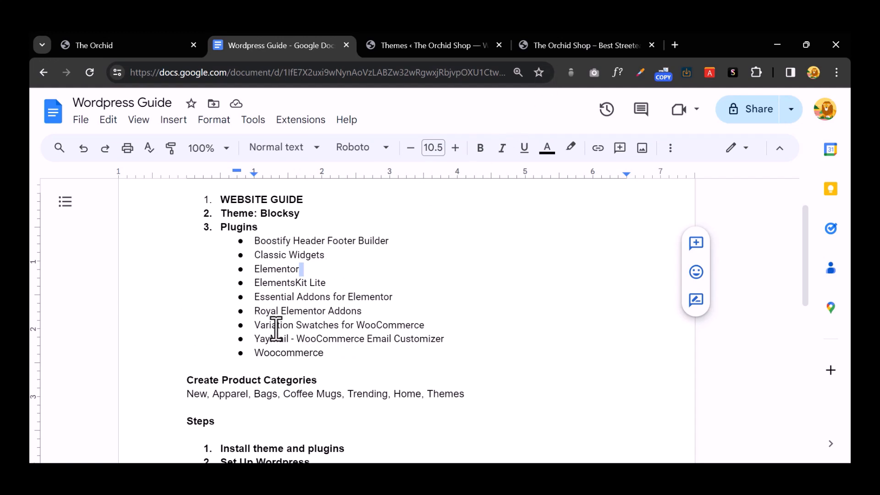
# Step: Recopy the whole Boostify Header Footer Builder line, then go to the Orchid Shop tab
pyautogui.moveTo(323, 355); pyautogui.dragTo(254, 238)
pyautogui.click(451, 296)
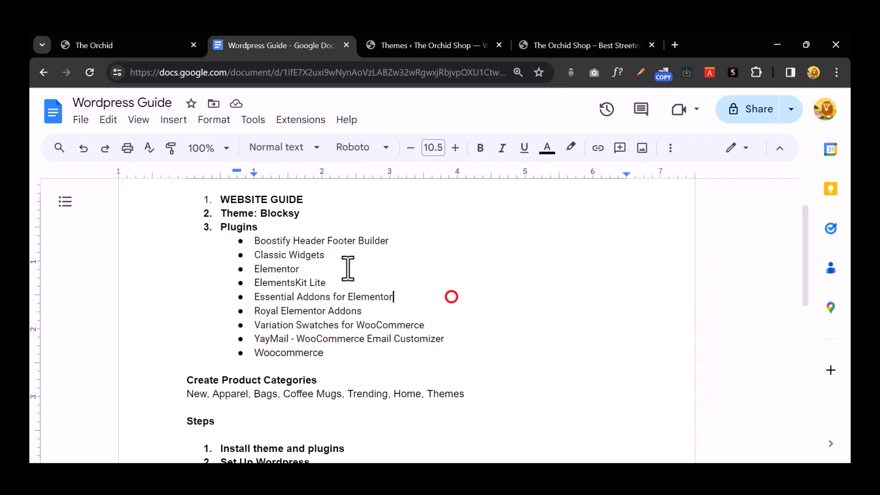
pyautogui.tripleClick(341, 247)
pyautogui.rightClick(339, 246)
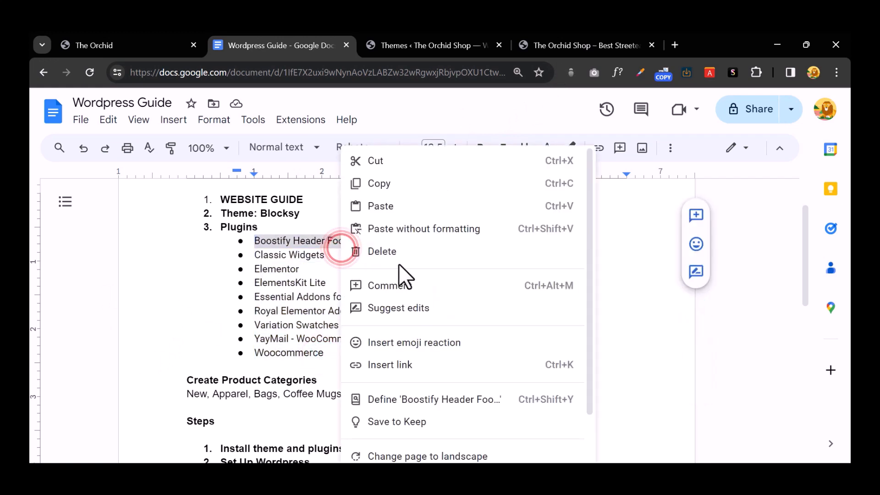
pyautogui.click(392, 183)
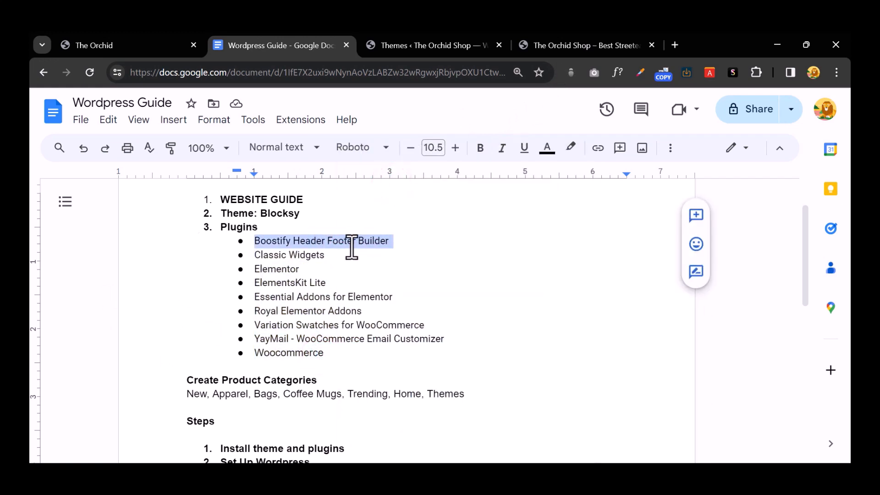
pyautogui.click(552, 45)
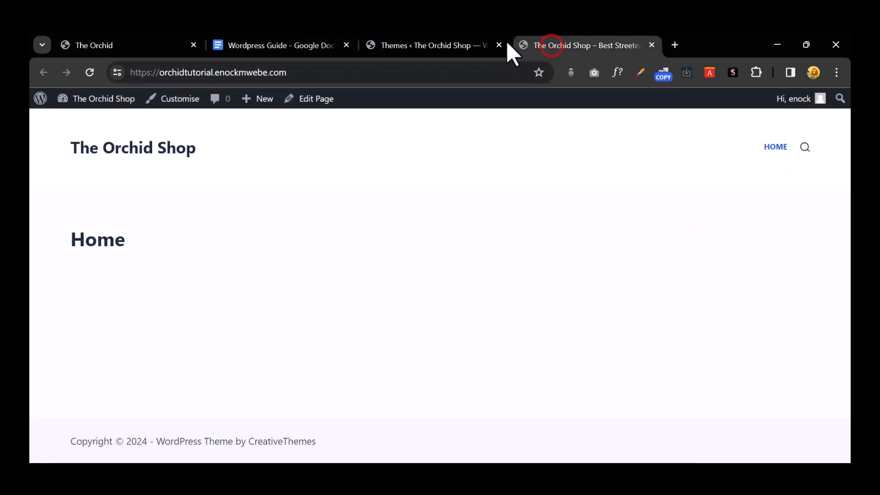
# Step: Go to Plugins > Add New Plugin in the WordPress admin
pyautogui.click(429, 37)
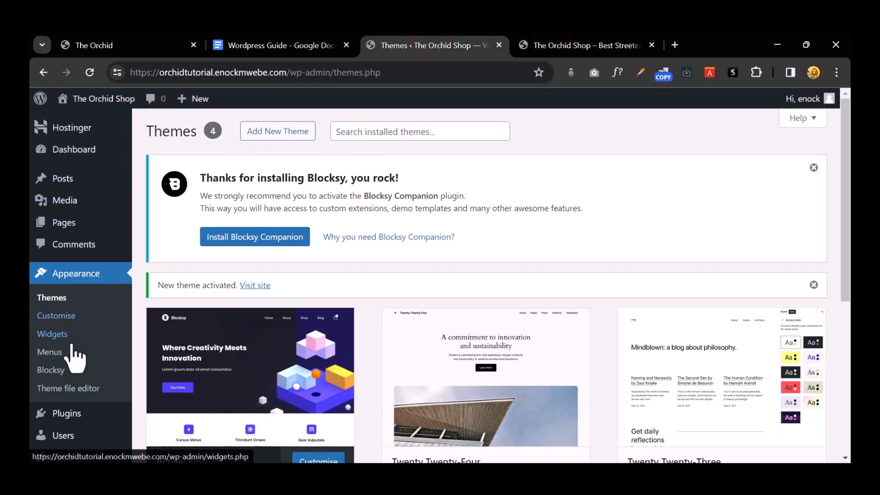
pyautogui.scroll(-2, 81, 366)
pyautogui.moveTo(83, 365)
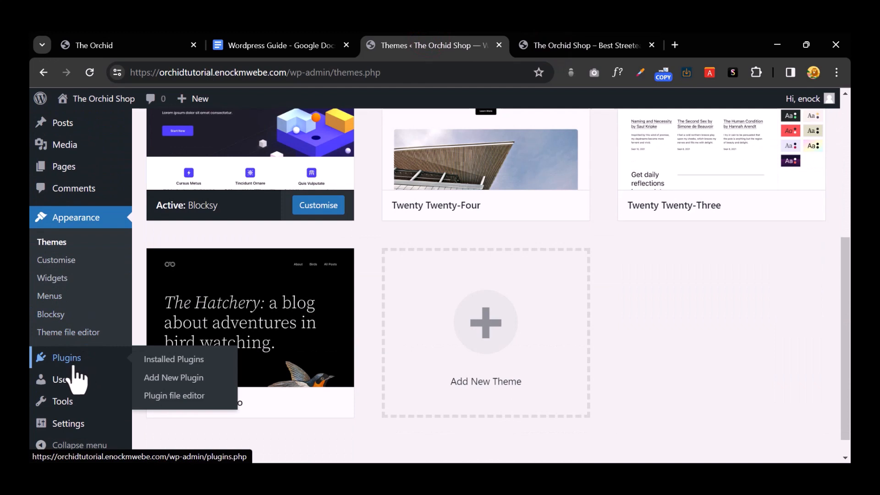
pyautogui.click(177, 381)
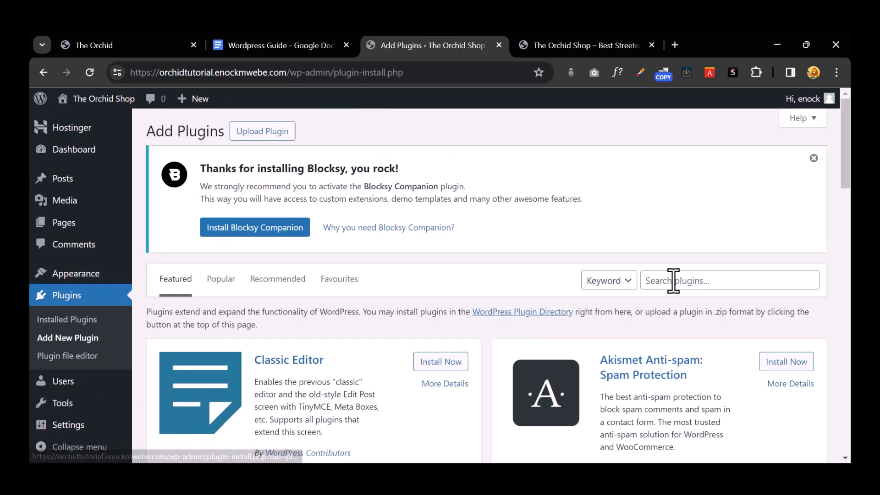
# Step: Search for the pasted Boostify Header Footer Builder, dismiss the Blocksy Companion notice, and install it
pyautogui.click(693, 281)
pyautogui.rightClick(693, 280)
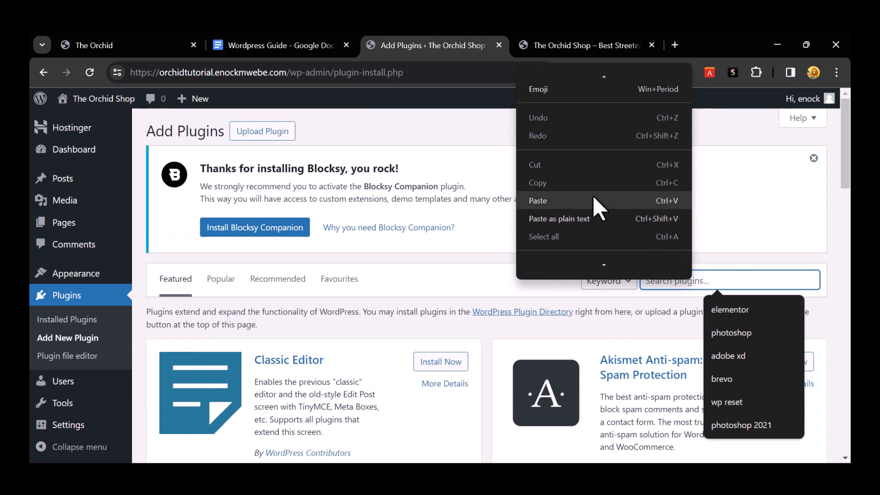
pyautogui.click(593, 196)
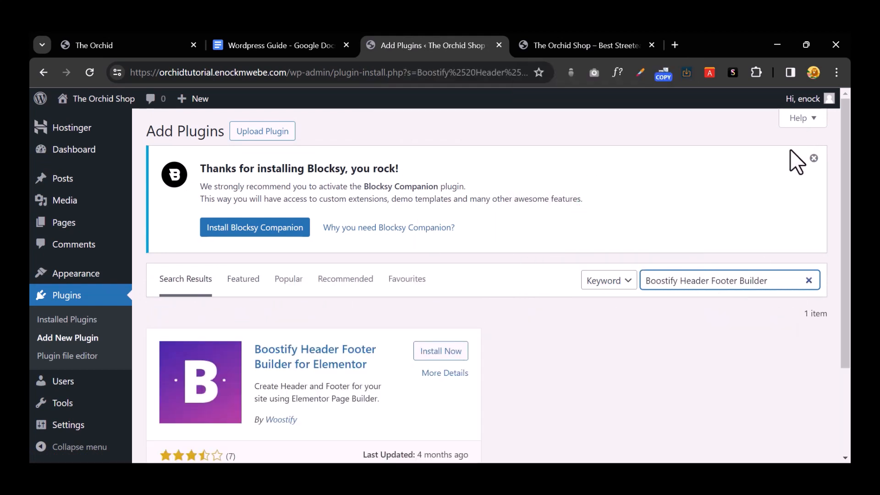
pyautogui.click(813, 158)
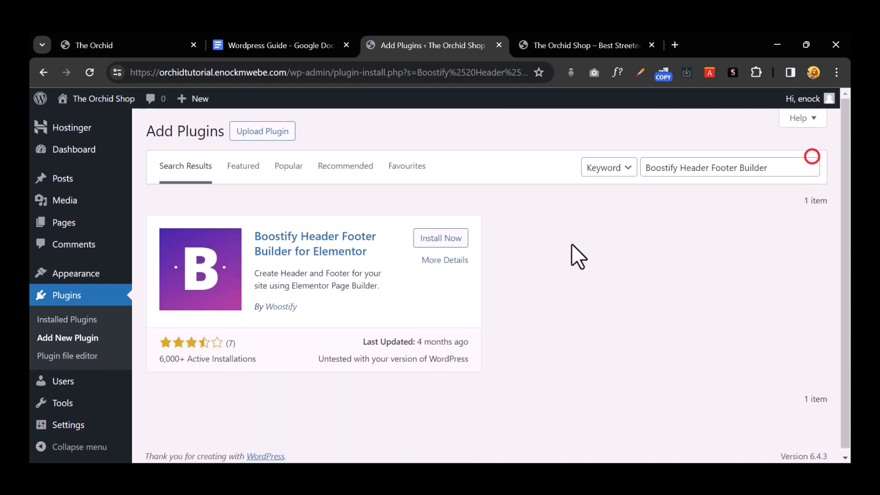
pyautogui.click(442, 250)
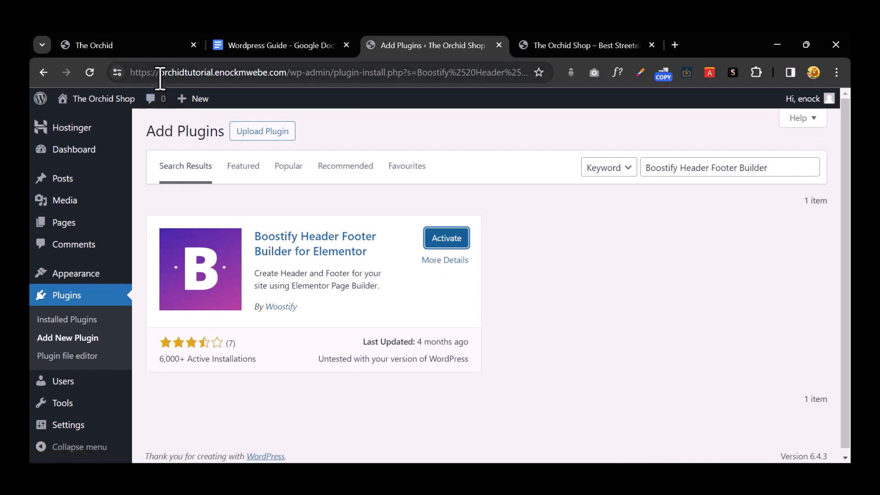
# Step: Open and close The Orchid shop's cart panel several times, then return to the guide
pyautogui.click(158, 46)
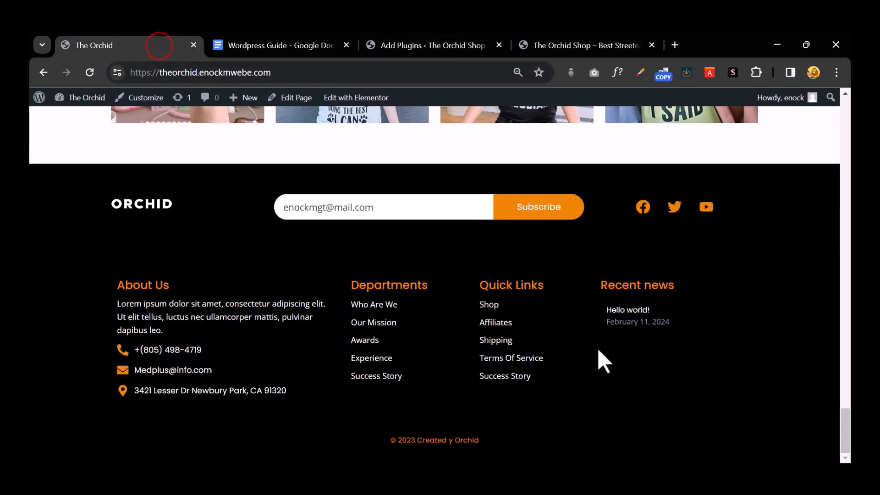
pyautogui.scroll(20, 596, 353)
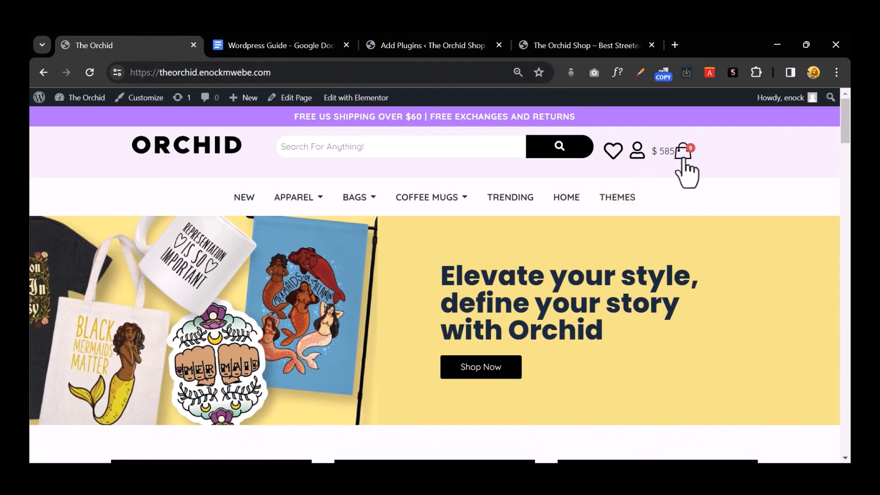
pyautogui.click(682, 154)
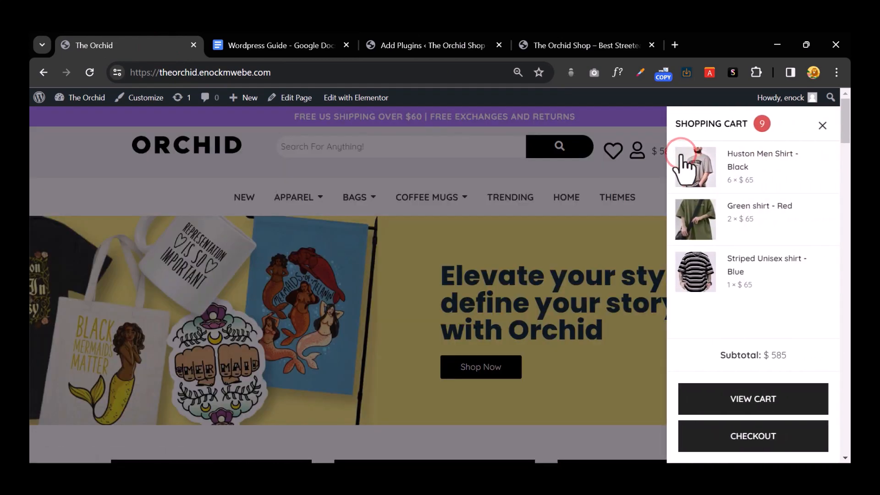
pyautogui.click(824, 126)
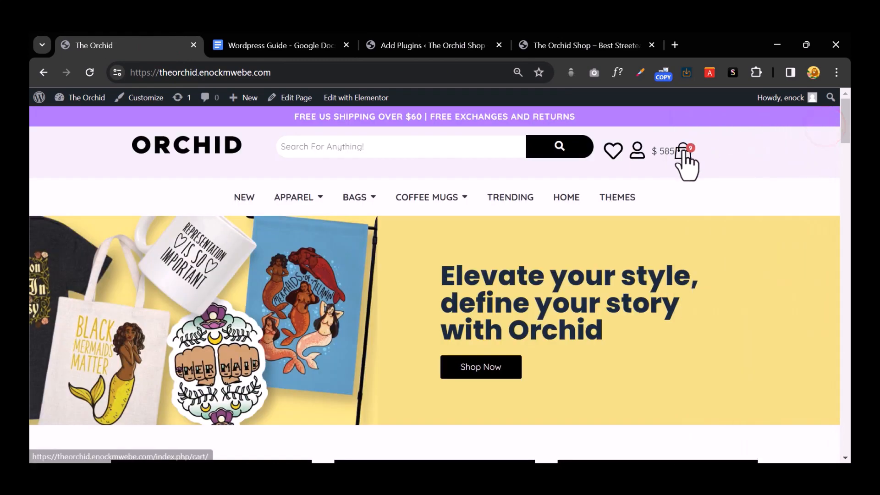
pyautogui.click(683, 153)
pyautogui.click(821, 123)
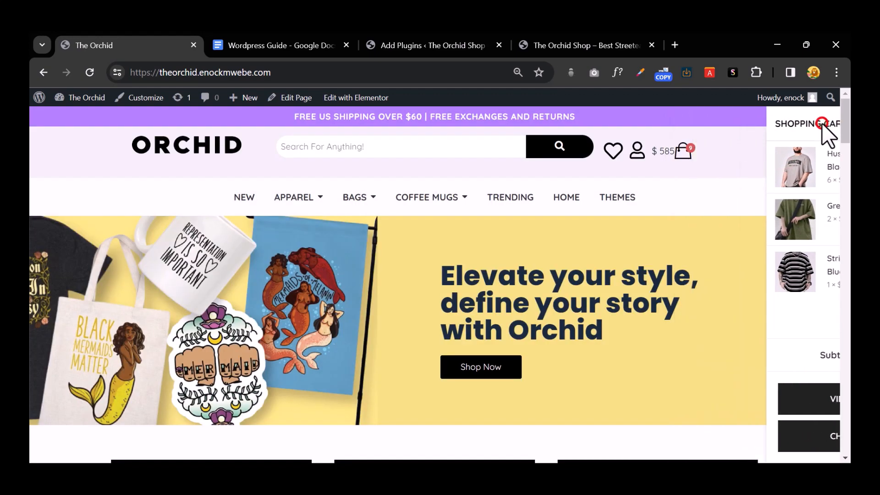
pyautogui.click(684, 154)
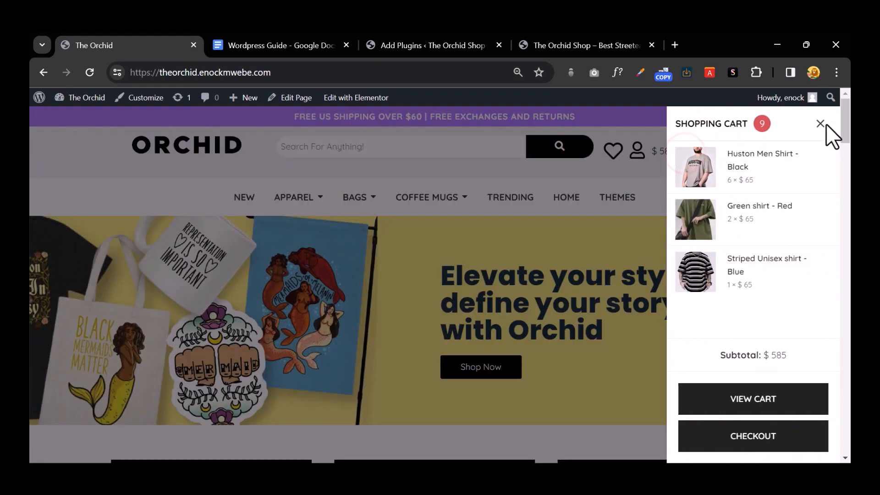
pyautogui.click(820, 123)
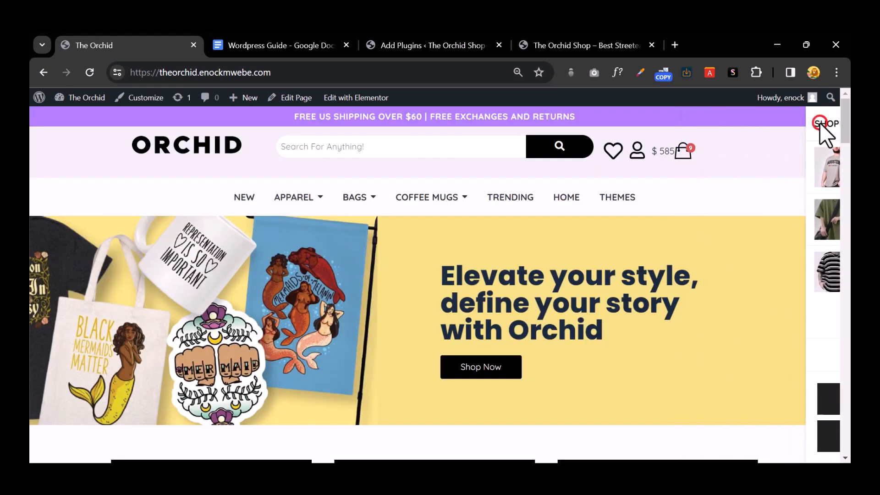
pyautogui.click(684, 153)
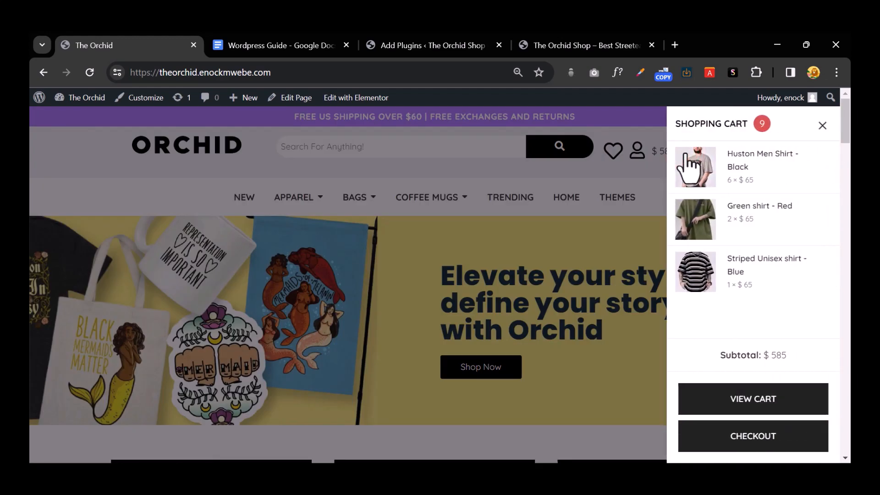
pyautogui.click(819, 125)
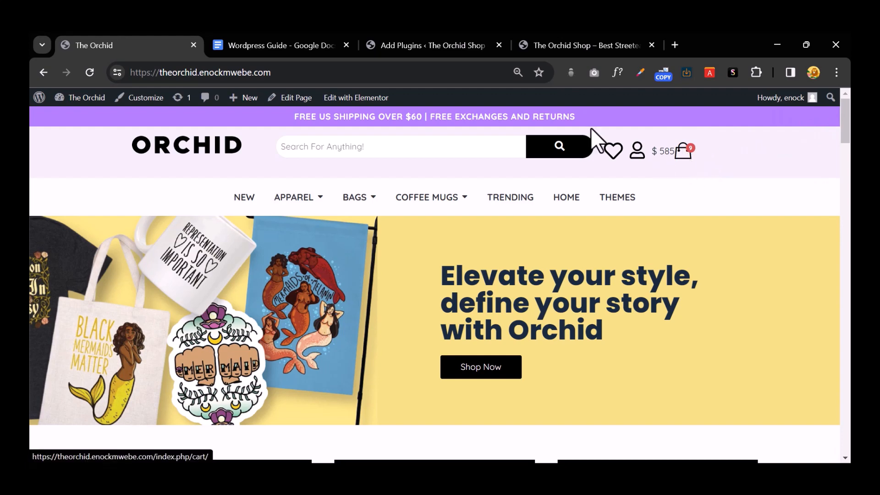
pyautogui.click(255, 42)
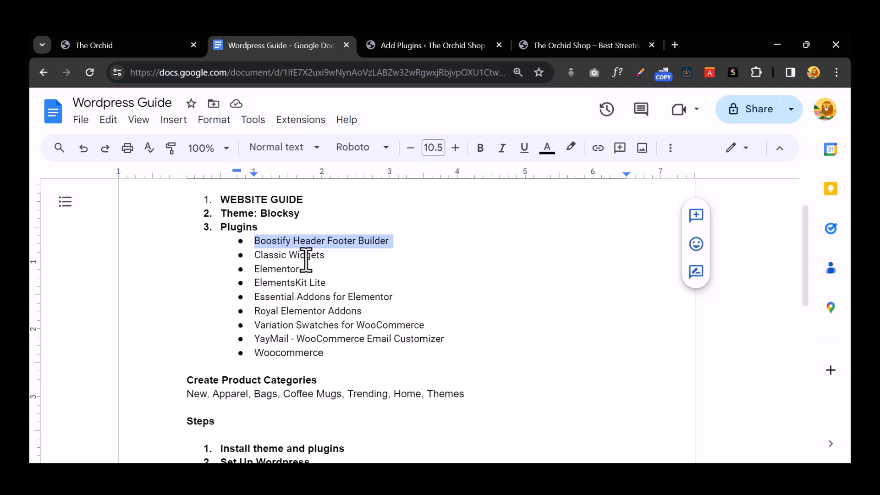
# Step: Copy 'Classic Widgets' from the guide's plugin list
pyautogui.click(304, 255)
pyautogui.moveTo(327, 255); pyautogui.dragTo(253, 253)
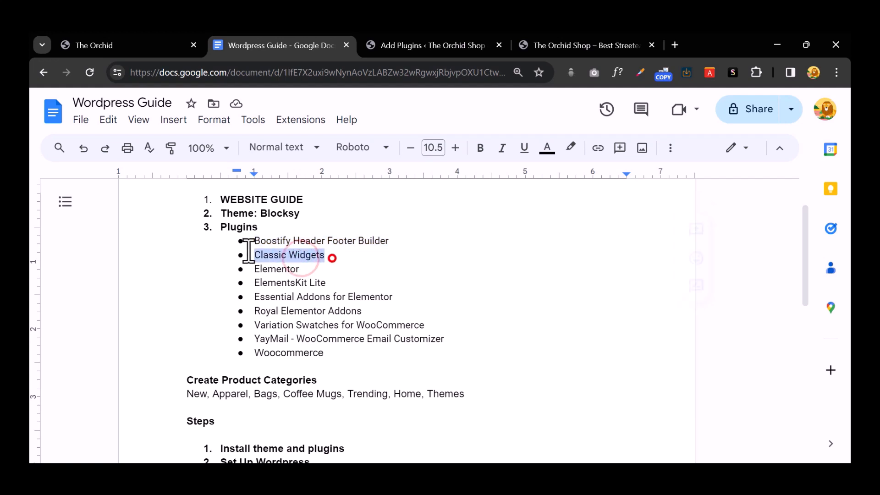
pyautogui.rightClick(290, 253)
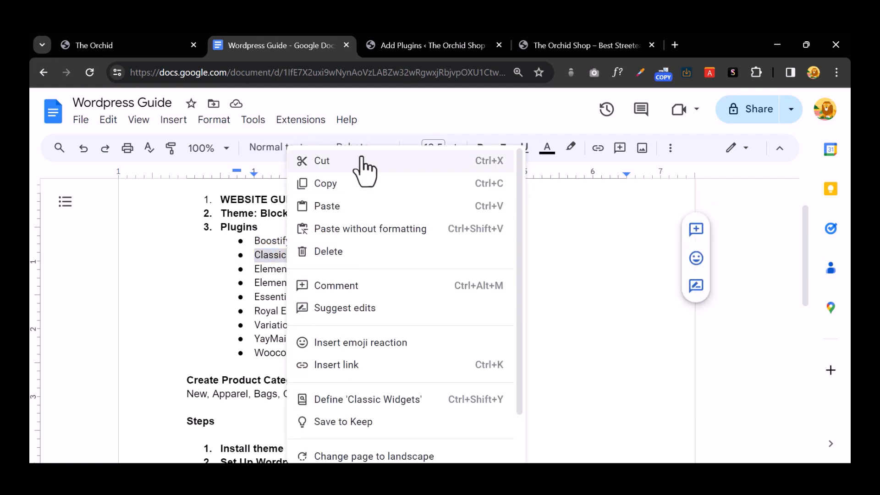
pyautogui.click(361, 183)
# Step: Search Add Plugins for Classic Widgets, install it, and show The Orchid storefront
pyautogui.click(400, 45)
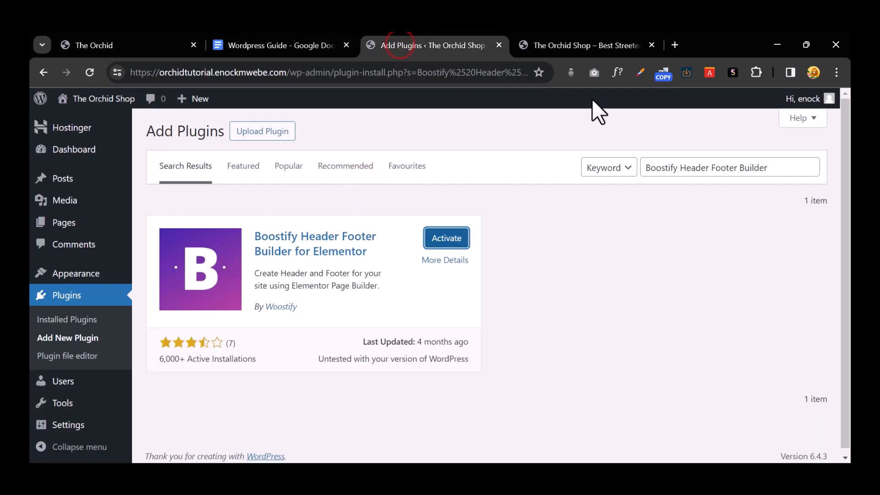
pyautogui.tripleClick(657, 167)
pyautogui.rightClick(653, 163)
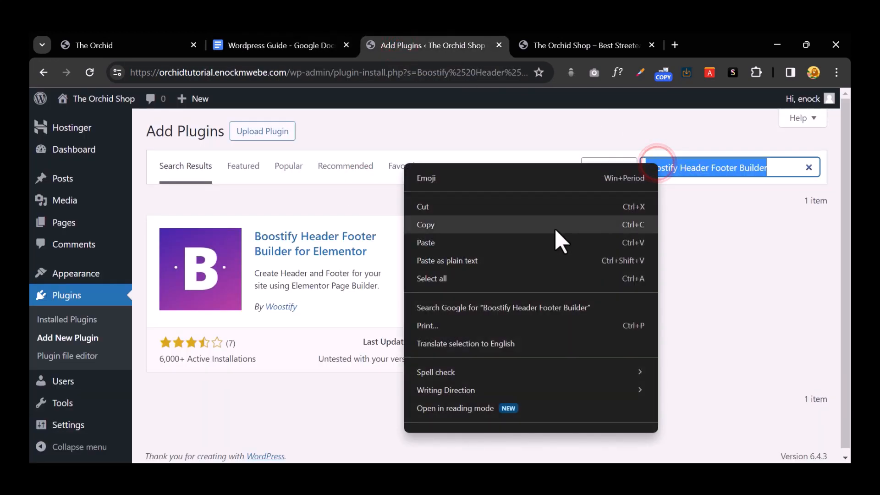
pyautogui.click(550, 244)
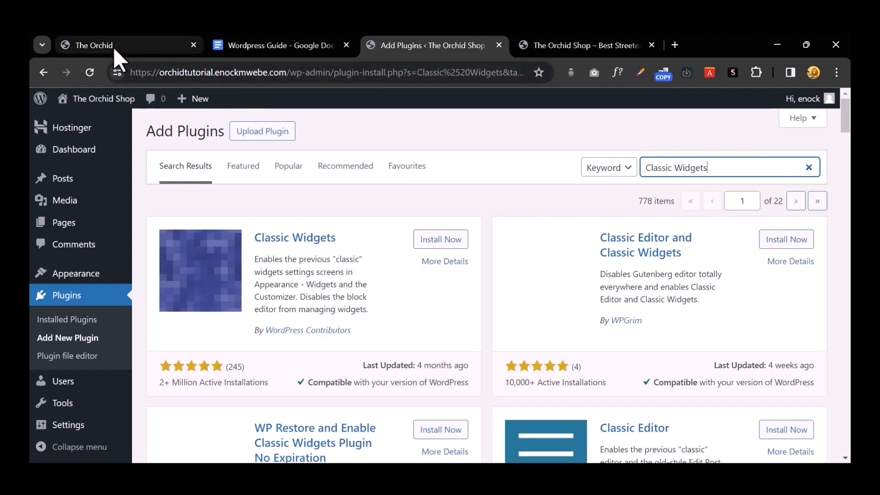
pyautogui.click(433, 240)
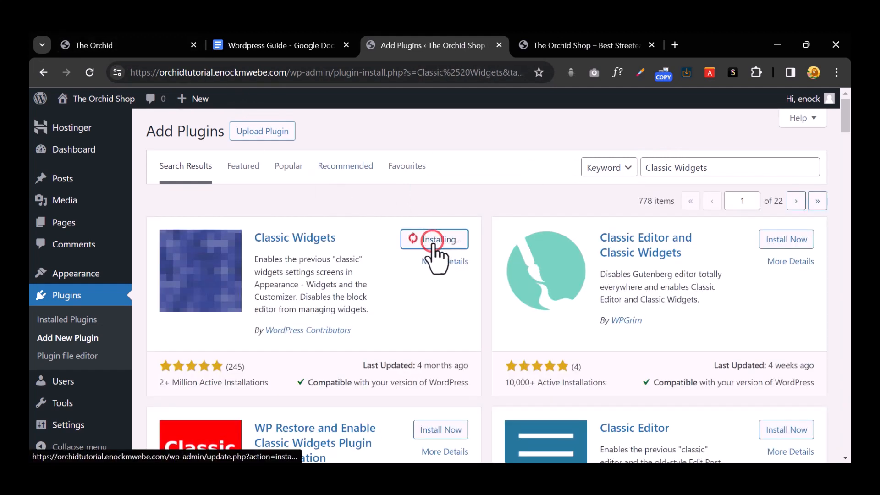
pyautogui.click(126, 47)
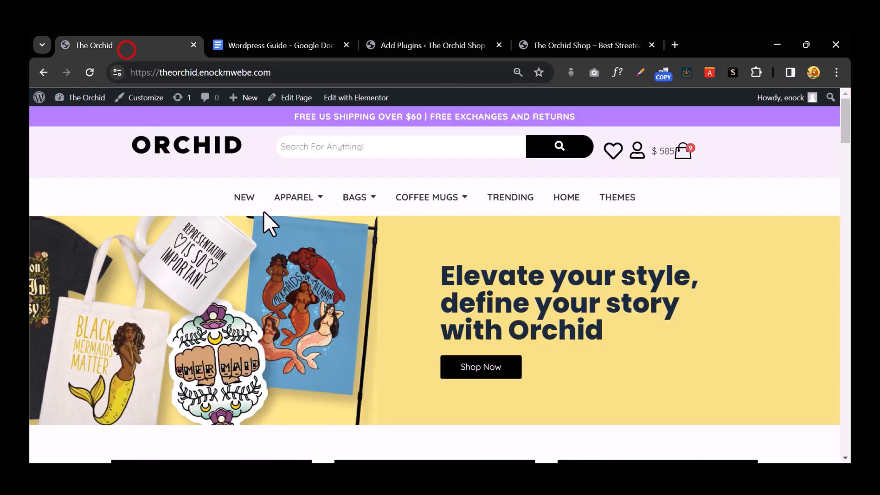
# Step: Browse the Orchid shop's Apparel category page, then return to the Add Plugins results
pyautogui.click(294, 198)
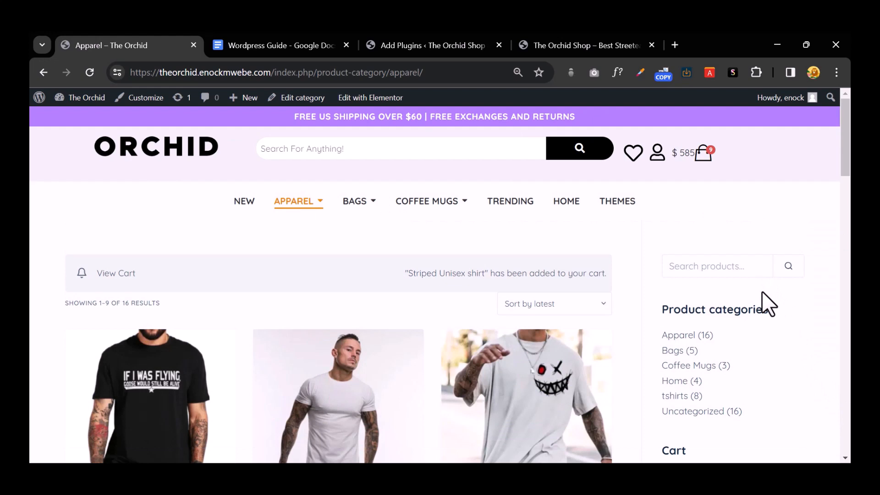
pyautogui.scroll(-1, 762, 290)
pyautogui.click(724, 206)
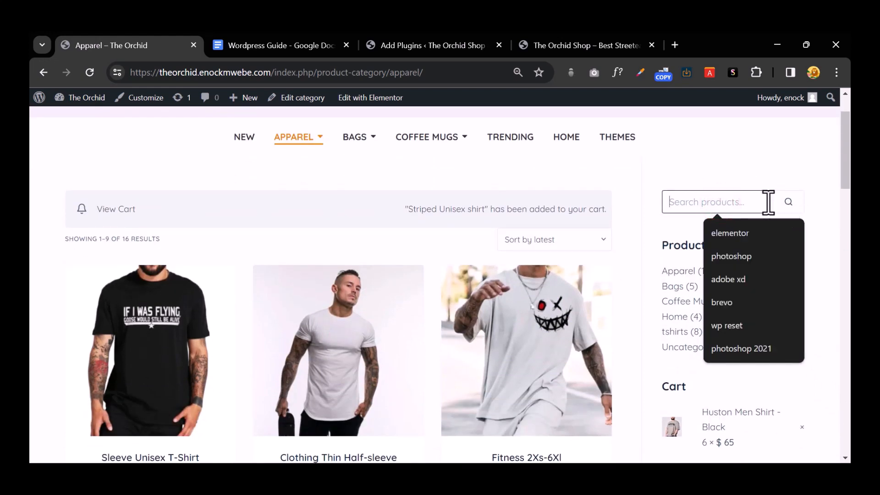
pyautogui.click(651, 231)
pyautogui.scroll(-4, 697, 314)
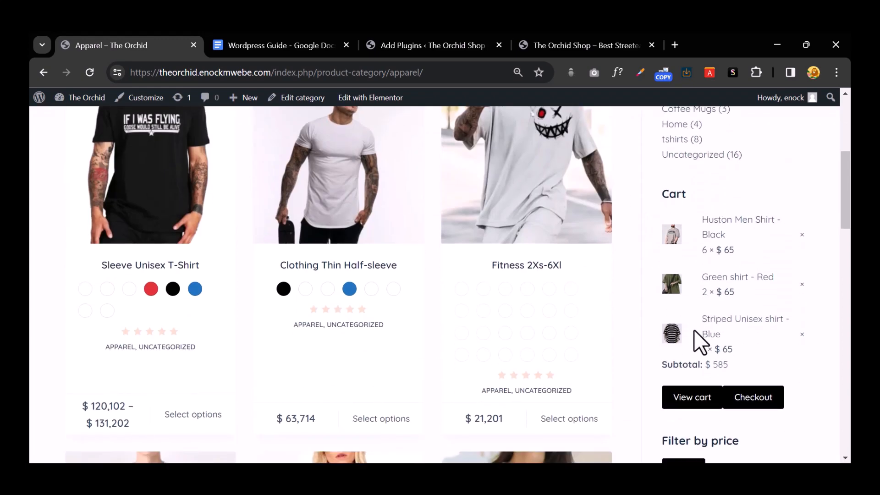
pyautogui.scroll(-4, 694, 329)
pyautogui.scroll(8, 674, 303)
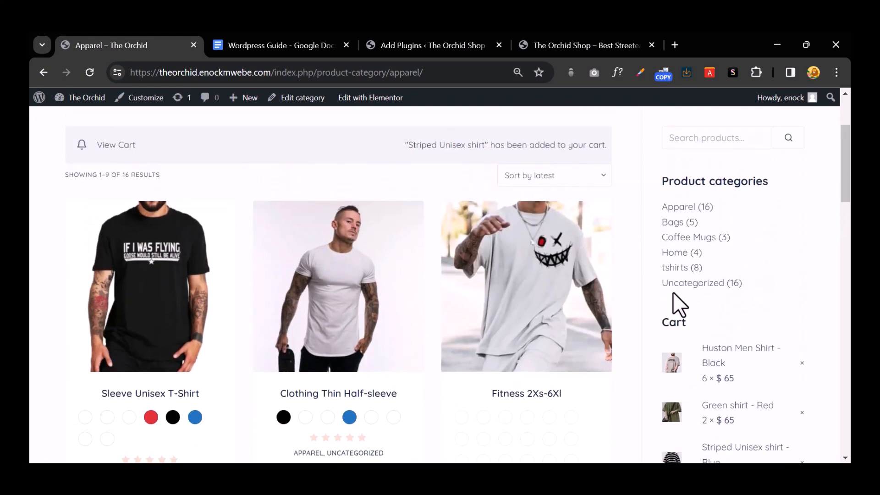
pyautogui.scroll(3, 672, 292)
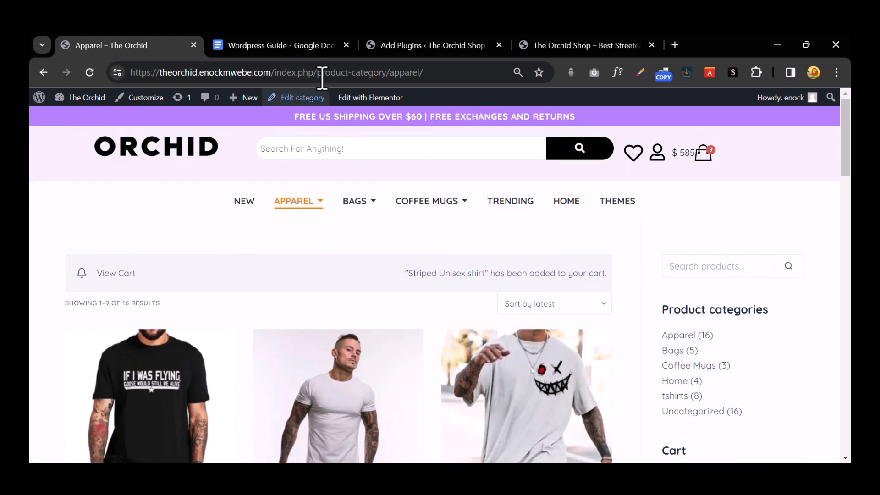
pyautogui.click(446, 44)
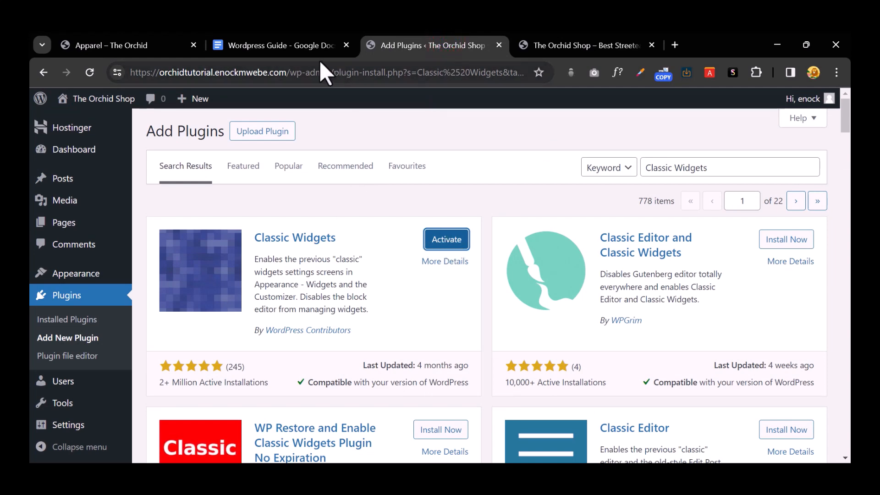
# Step: Copy 'Elementor' from the guide's plugin list and go back to Add Plugins
pyautogui.click(273, 48)
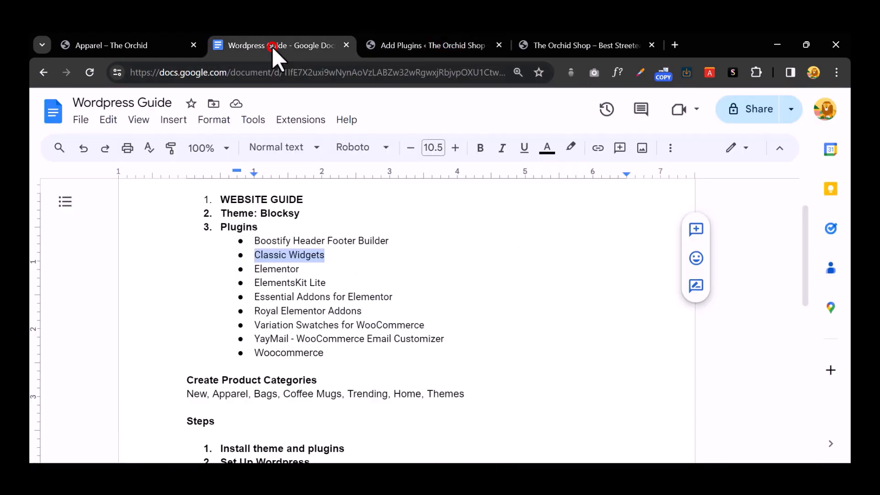
pyautogui.scroll(-3, 338, 235)
pyautogui.scroll(3, 272, 281)
pyautogui.doubleClick(282, 269)
pyautogui.rightClick(284, 270)
pyautogui.click(336, 184)
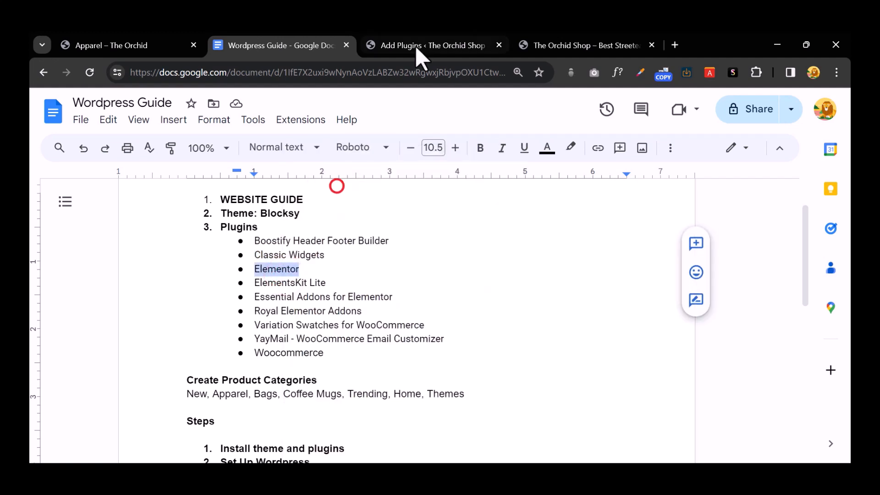
pyautogui.click(415, 46)
# Step: Replace the plugin search text with 'Elementor' and run the search
pyautogui.click(675, 167)
pyautogui.rightClick(675, 167)
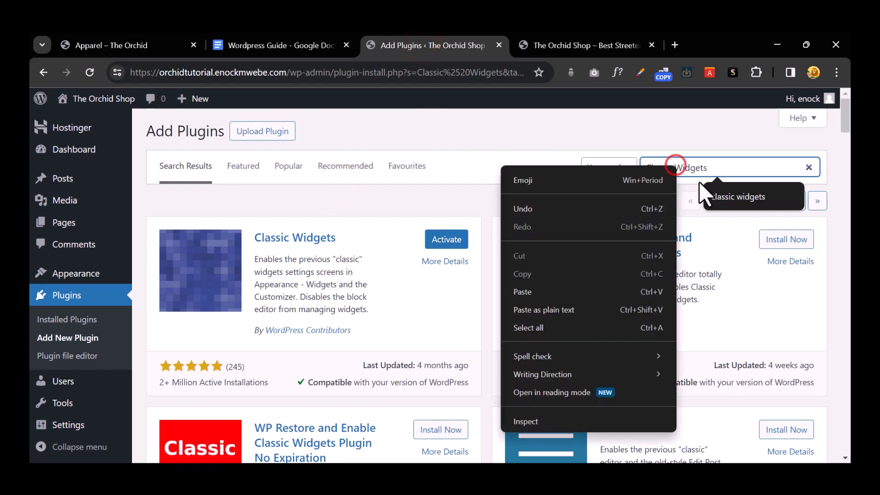
pyautogui.click(570, 289)
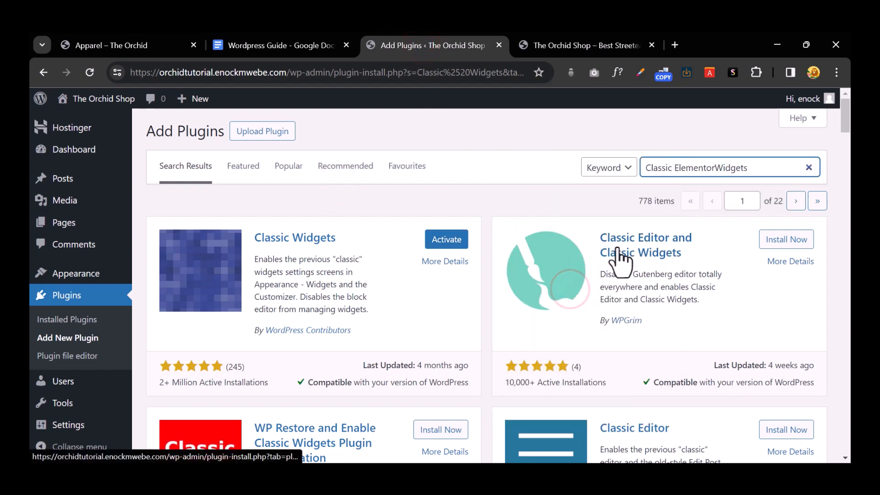
pyautogui.tripleClick(690, 165)
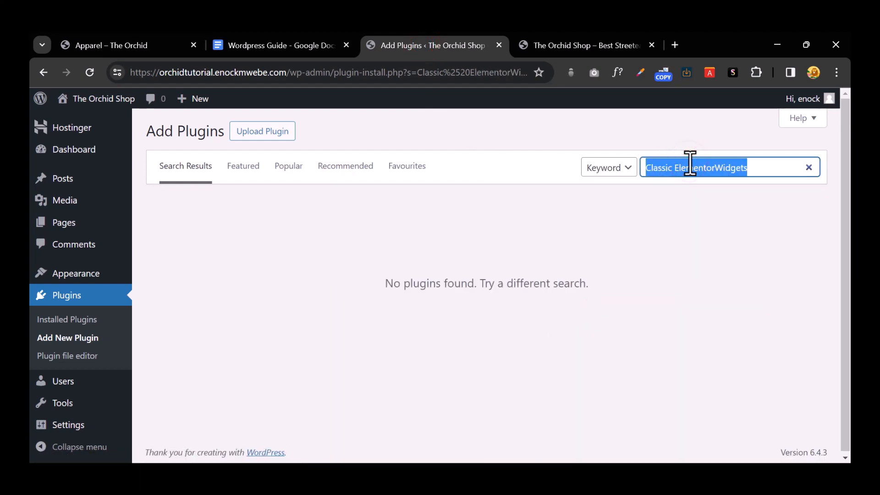
pyautogui.hotkey('ctrl', 'v')
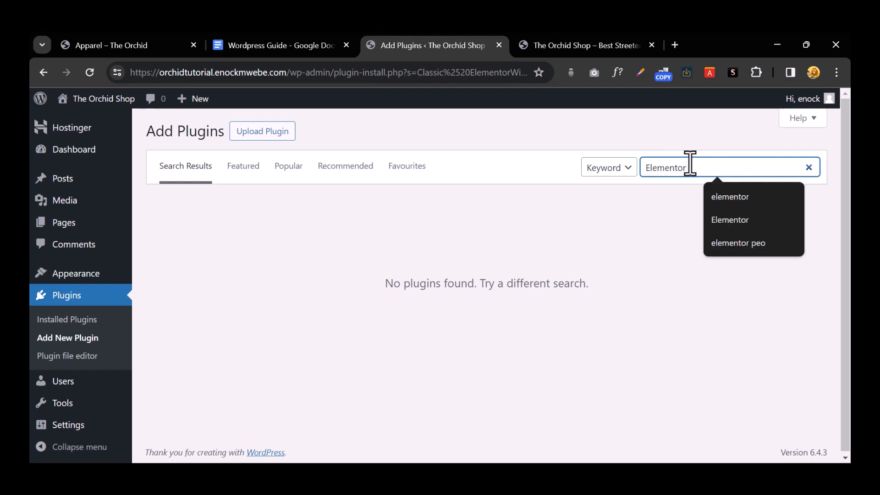
pyautogui.press('Return')
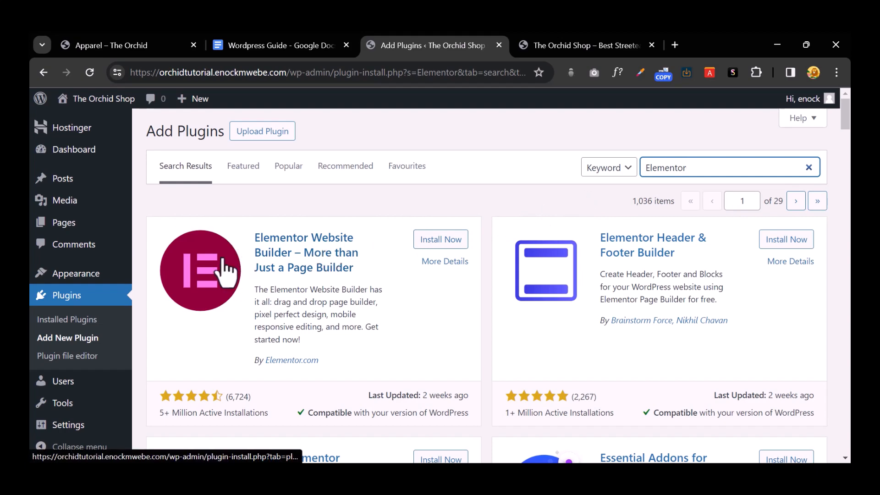
# Step: Install Elementor Website Builder, glance at the guide, and return to the results
pyautogui.click(433, 247)
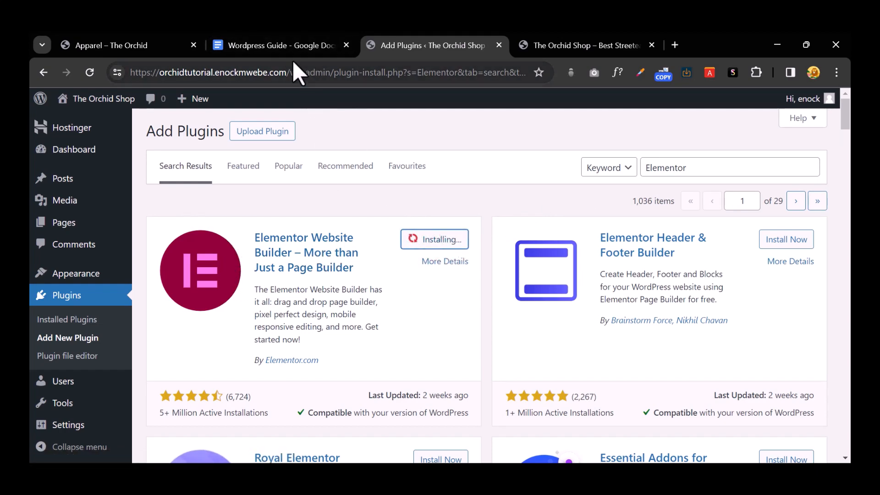
pyautogui.click(296, 46)
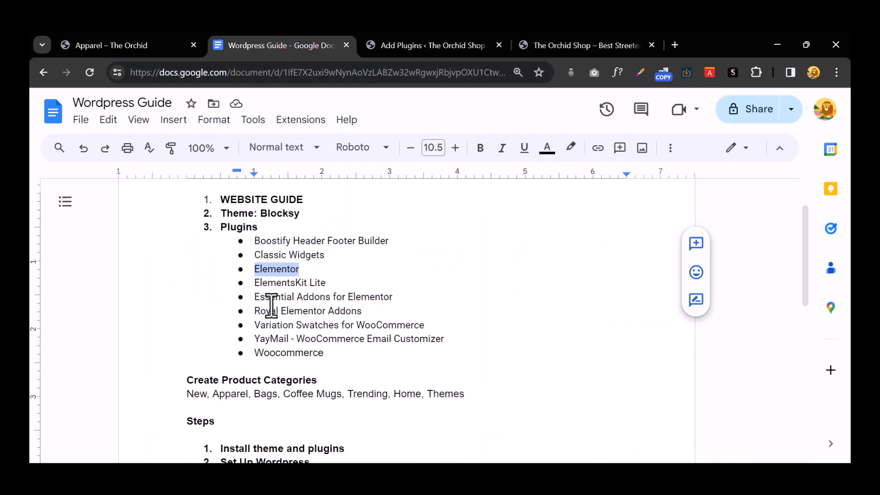
pyautogui.click(400, 46)
# Step: Install Royal Elementor Addons and Templates from the Elementor plugin search results
pyautogui.scroll(-3, 383, 257)
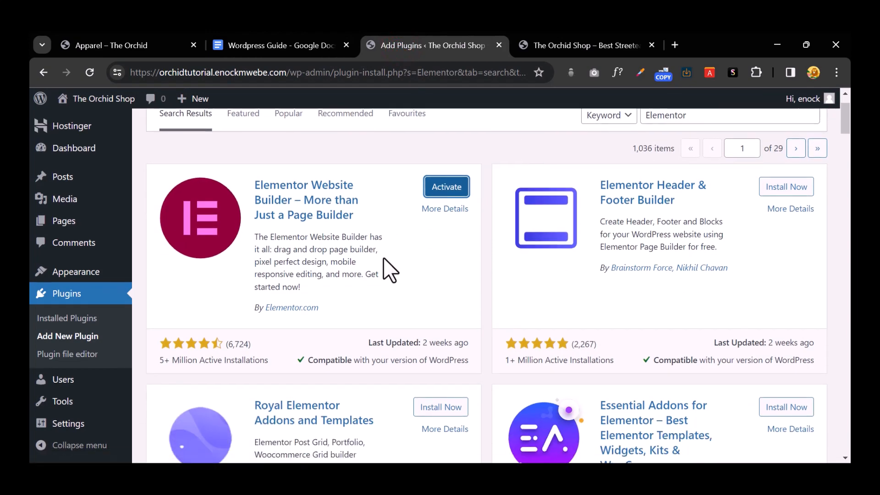
pyautogui.scroll(-2, 384, 257)
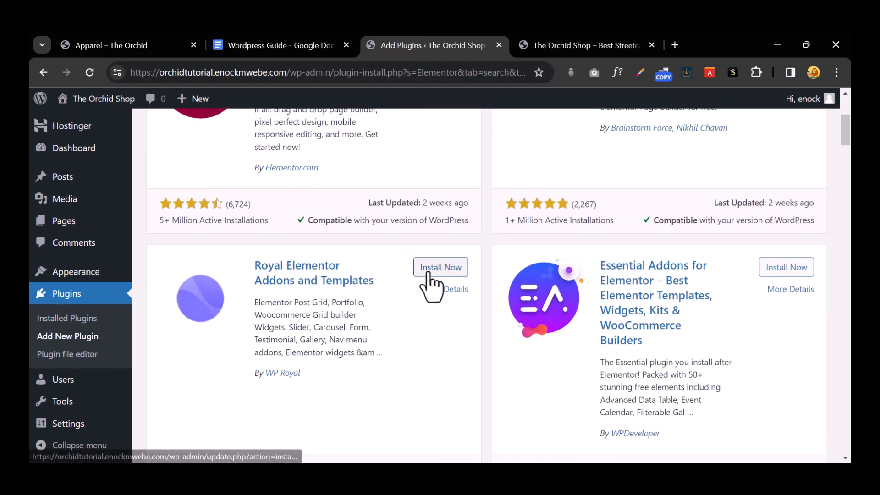
pyautogui.click(439, 268)
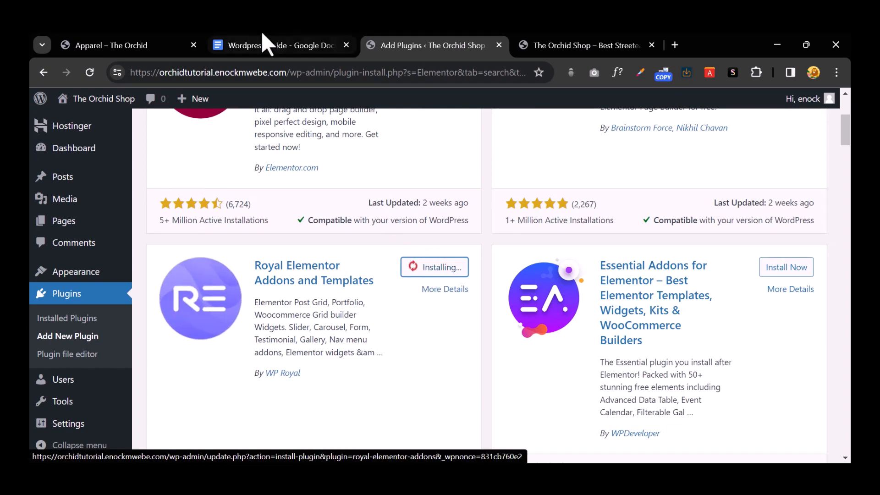
pyautogui.click(271, 46)
pyautogui.click(432, 45)
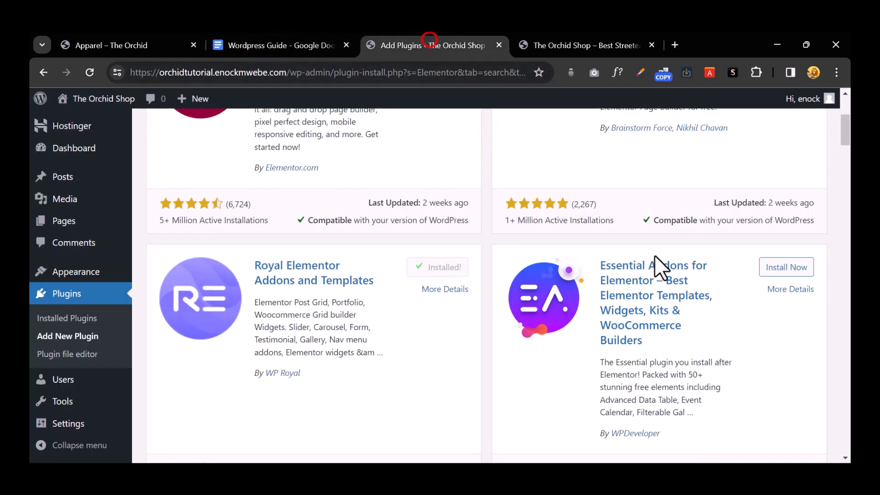
# Step: Install Essential Addons for Elementor and ElementsKit Elementor addons, then view the Orchid Apparel page
pyautogui.click(804, 271)
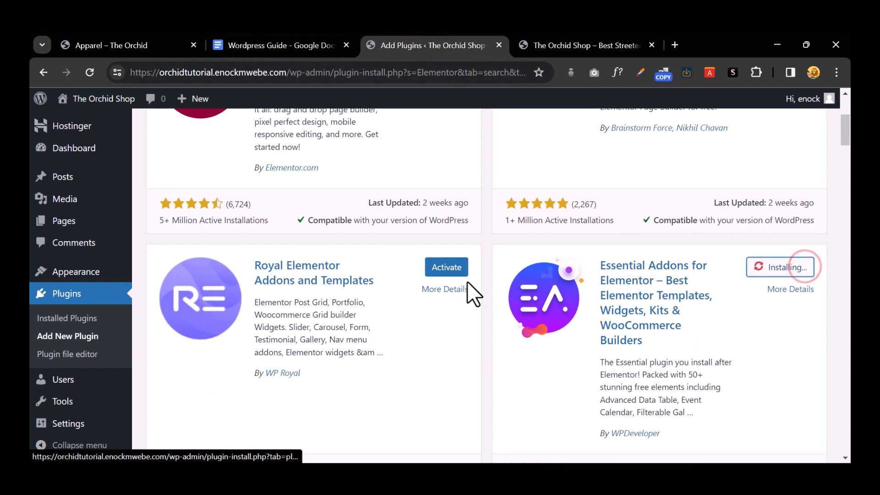
pyautogui.scroll(-3, 467, 282)
pyautogui.scroll(-7, 468, 281)
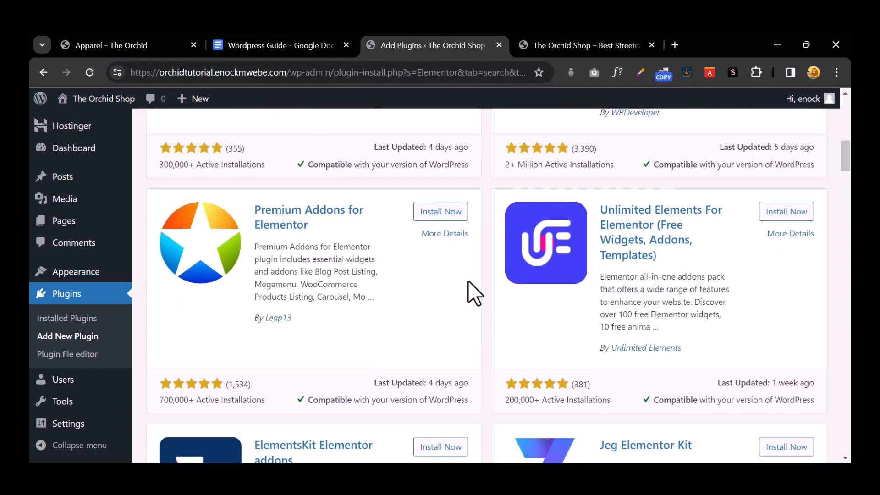
pyautogui.click(436, 317)
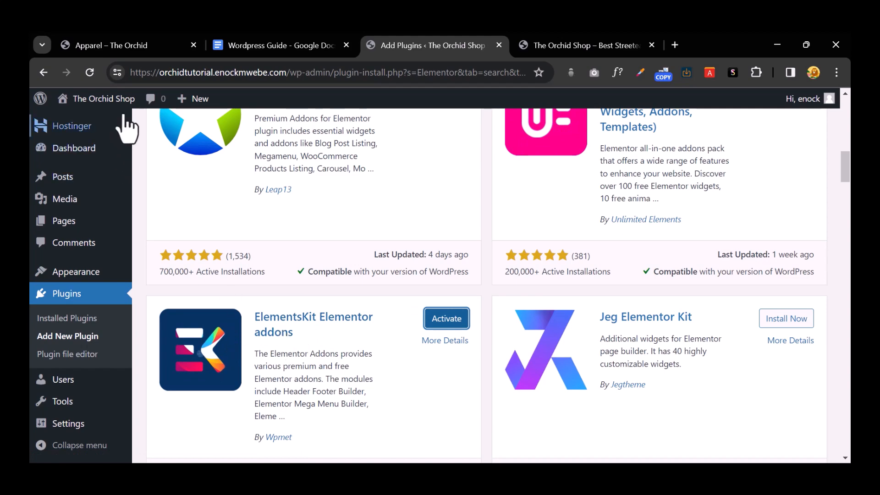
pyautogui.click(123, 40)
pyautogui.scroll(-20, 421, 277)
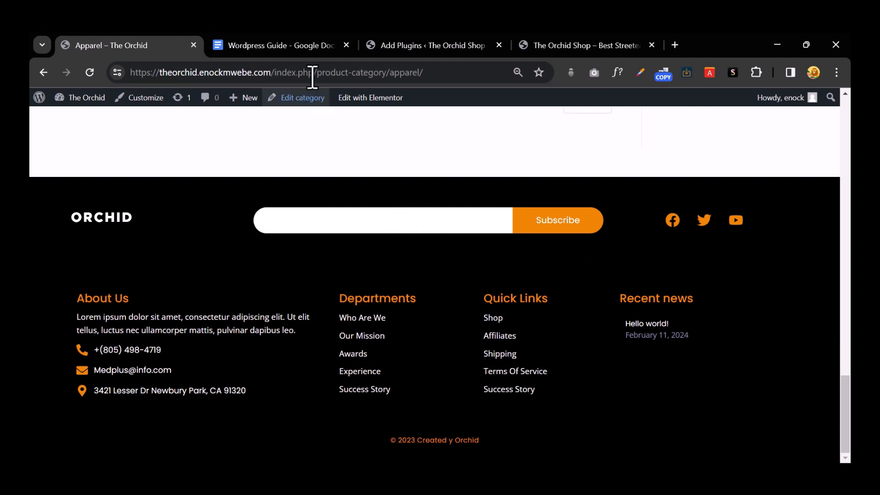
# Step: Select the Elementor plugin name in the Wordpress Guide's plugin list
pyautogui.click(285, 44)
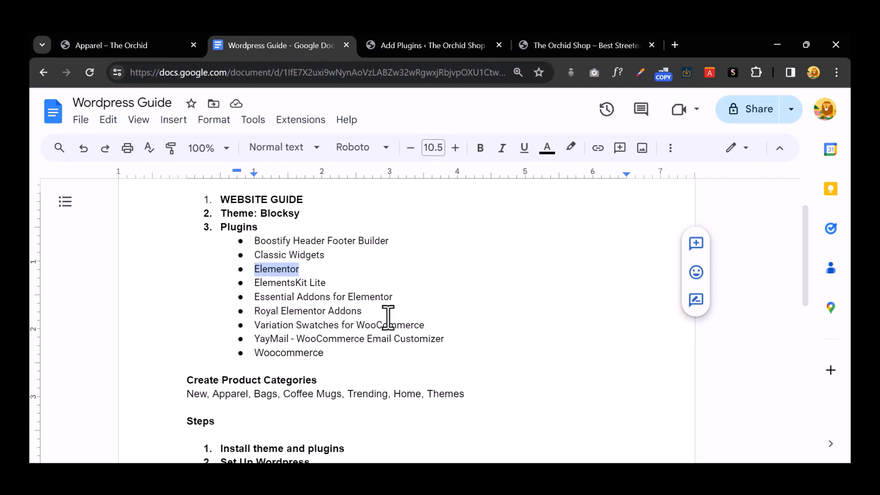
pyautogui.moveTo(369, 311); pyautogui.dragTo(258, 281)
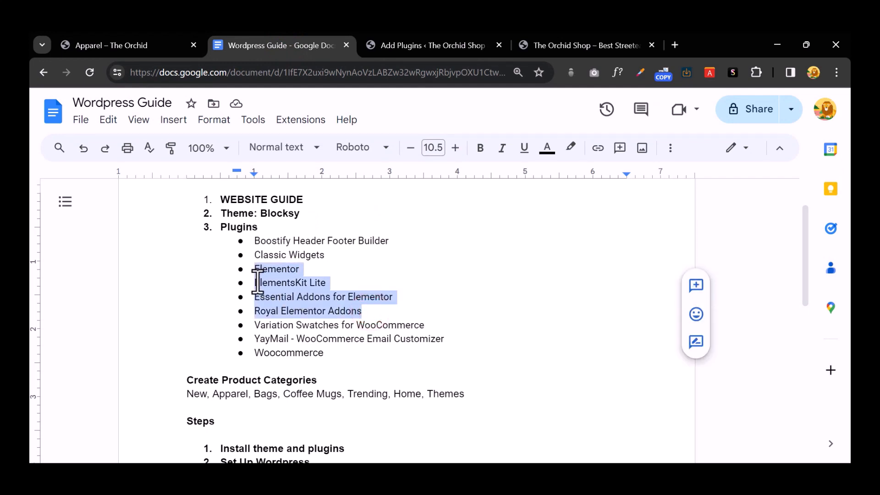
pyautogui.click(341, 279)
pyautogui.doubleClick(279, 271)
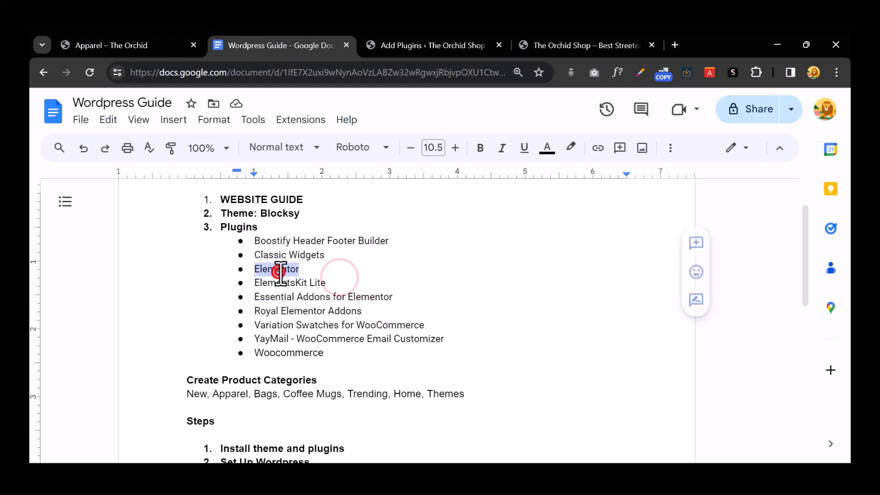
# Step: Open The Orchid store's home page from its logo and browse its menus and Shop Top Products
pyautogui.click(91, 45)
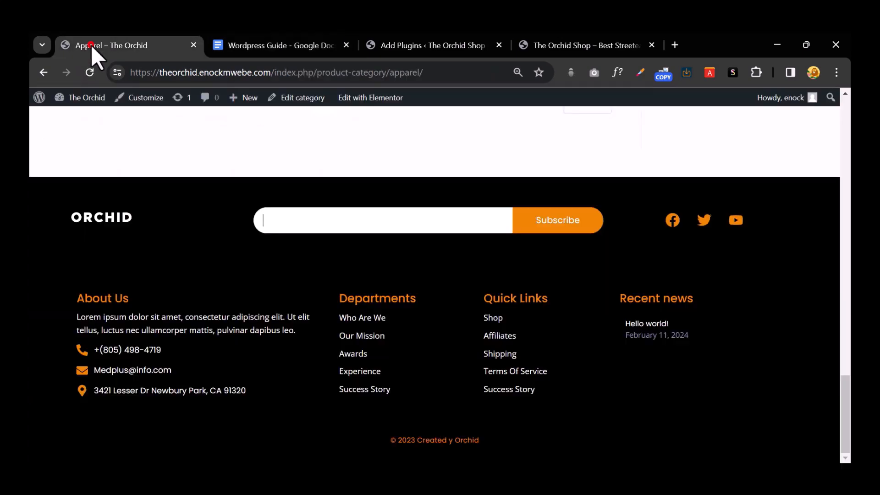
pyautogui.scroll(20, 193, 133)
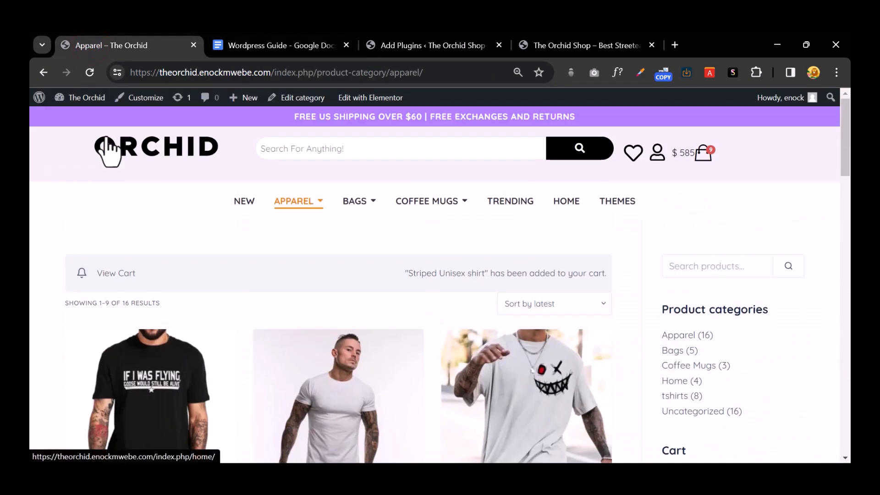
pyautogui.click(118, 135)
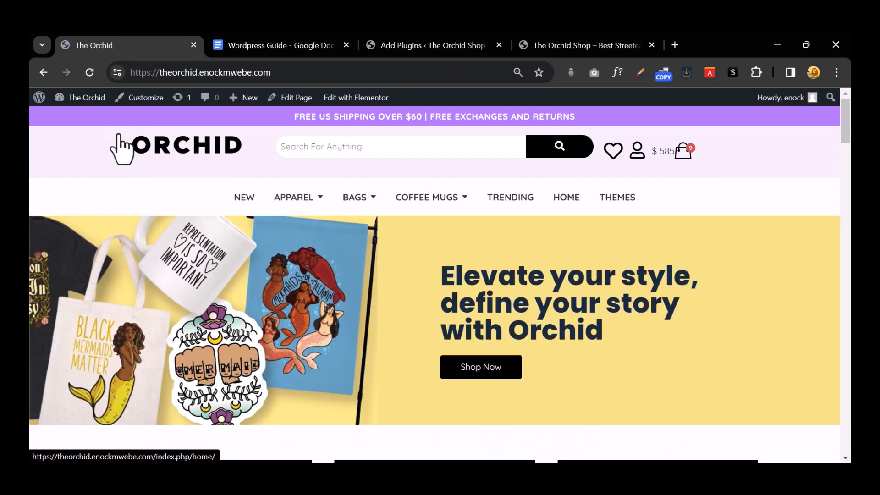
pyautogui.scroll(-10, 379, 257)
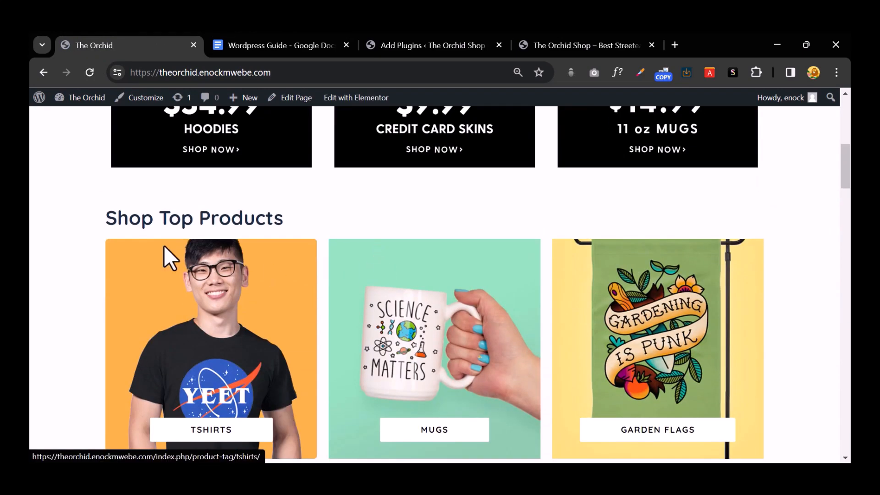
pyautogui.scroll(10, 169, 255)
pyautogui.moveTo(307, 209)
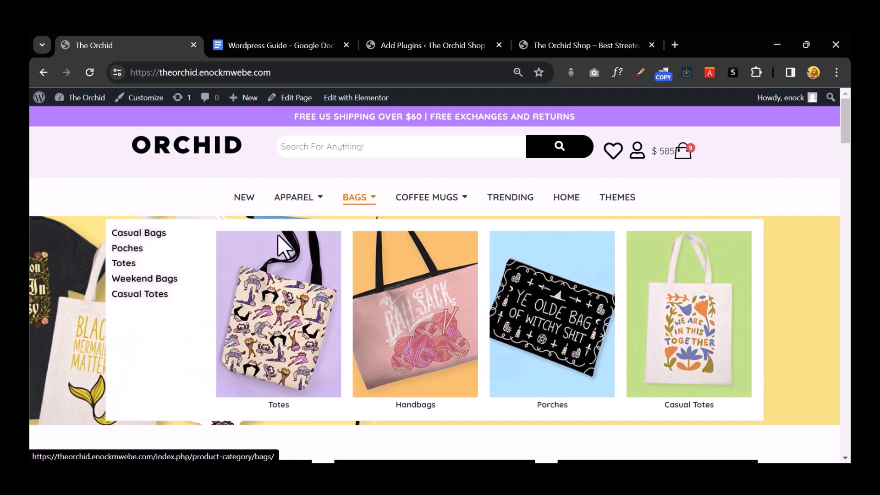
pyautogui.scroll(-3, 117, 341)
pyautogui.scroll(-7, 489, 269)
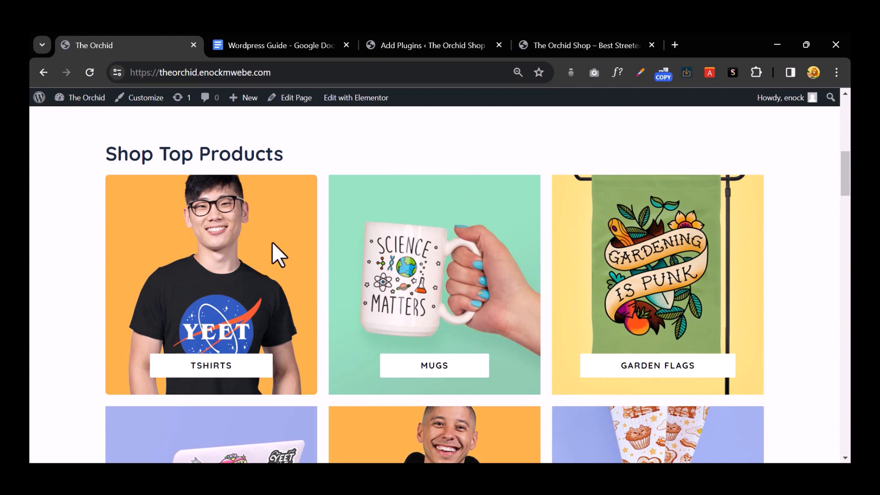
pyautogui.click(422, 52)
# Step: Copy the 'Variation Swatches for WooCommerce' line from the Wordpress Guide
pyautogui.click(262, 39)
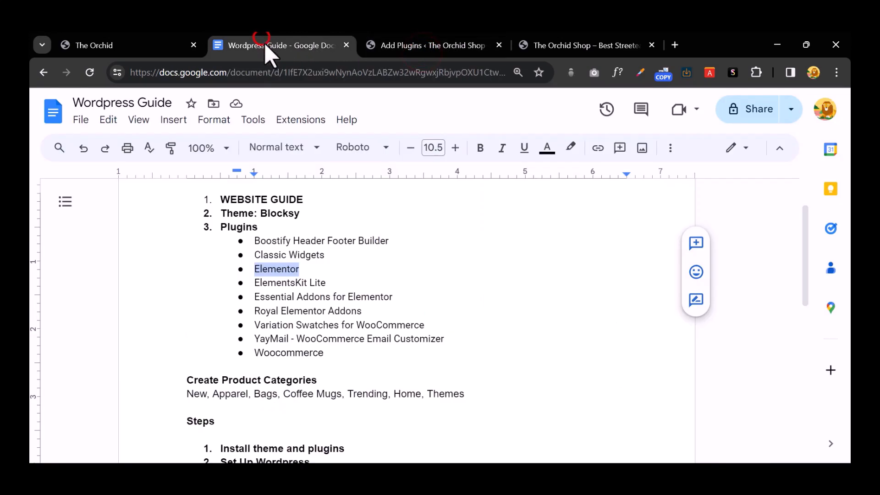
pyautogui.tripleClick(293, 326)
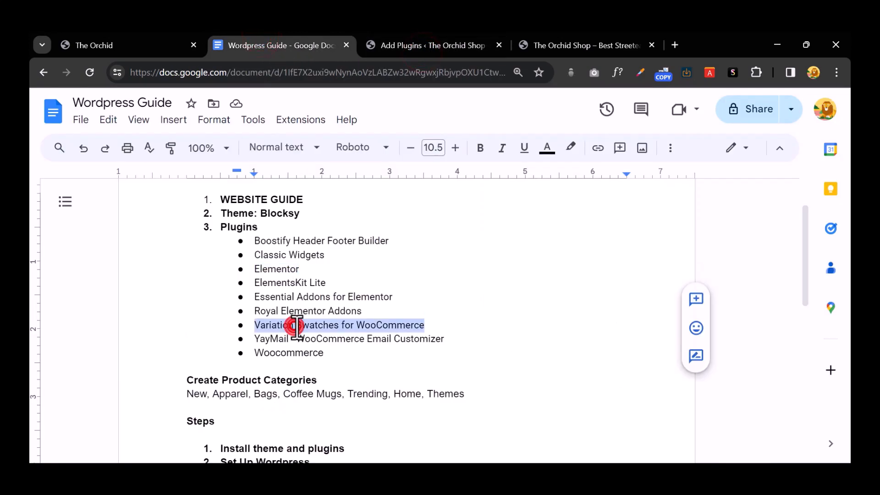
pyautogui.rightClick(294, 326)
pyautogui.click(377, 184)
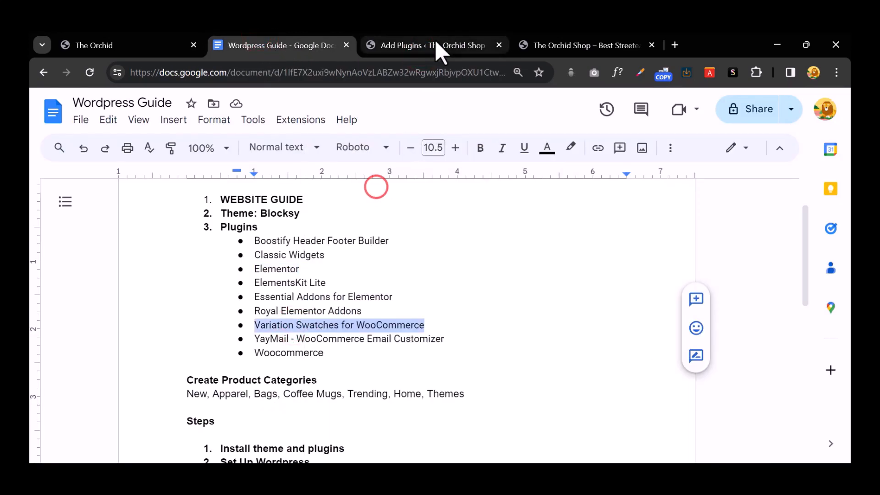
# Step: Search Add Plugins for Variation Swatches for WooCommerce and install it, then view the storefront's shirts
pyautogui.click(435, 45)
pyautogui.scroll(2, 541, 224)
pyautogui.scroll(5, 539, 224)
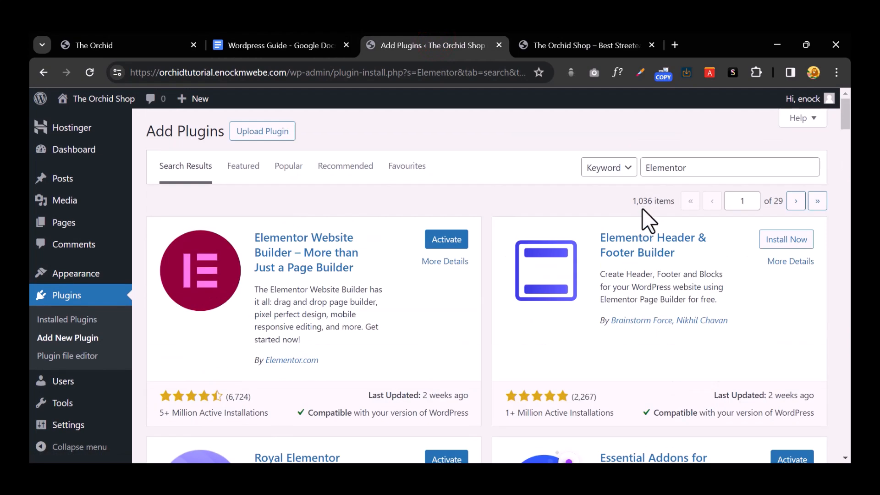
pyautogui.click(656, 170)
pyautogui.rightClick(658, 170)
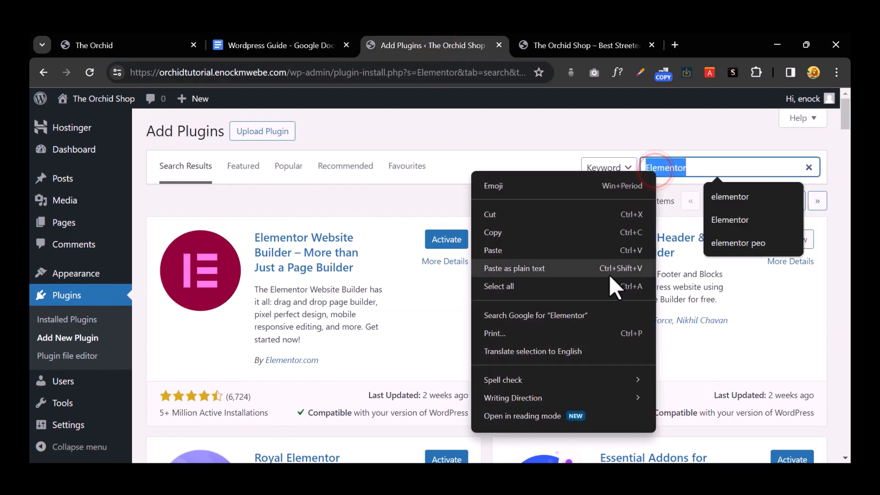
pyautogui.click(542, 253)
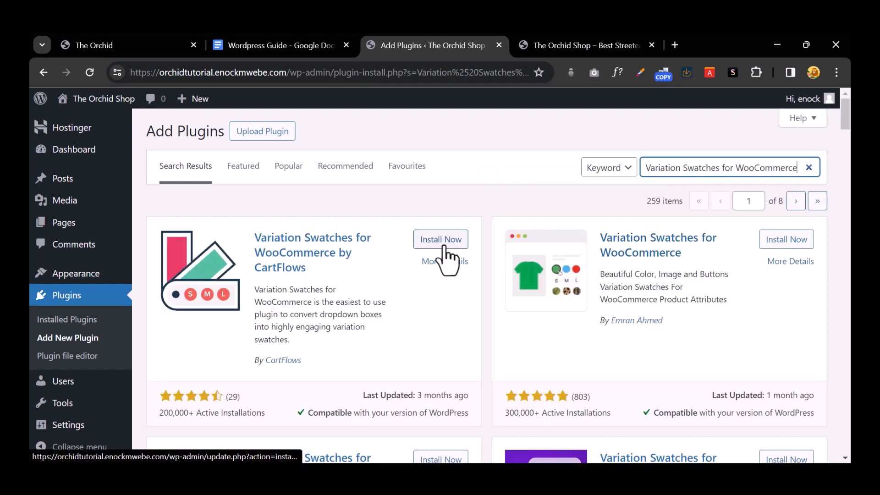
pyautogui.click(441, 241)
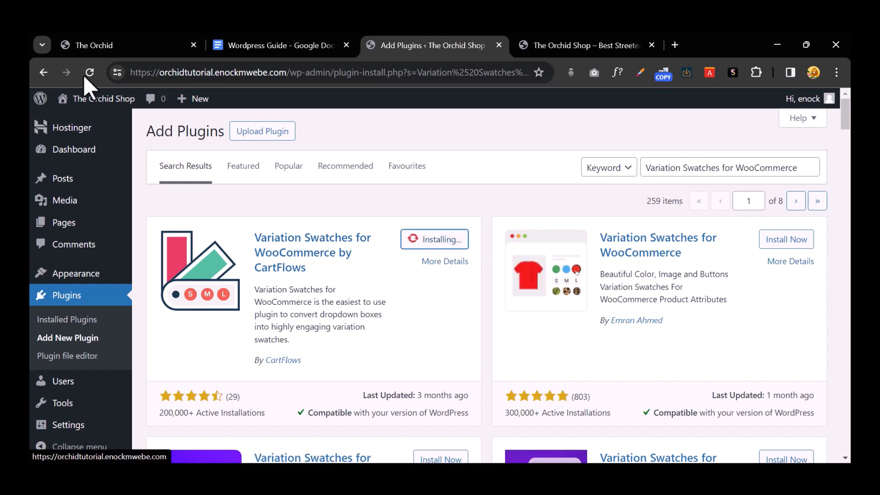
pyautogui.click(123, 50)
pyautogui.scroll(-10, 304, 225)
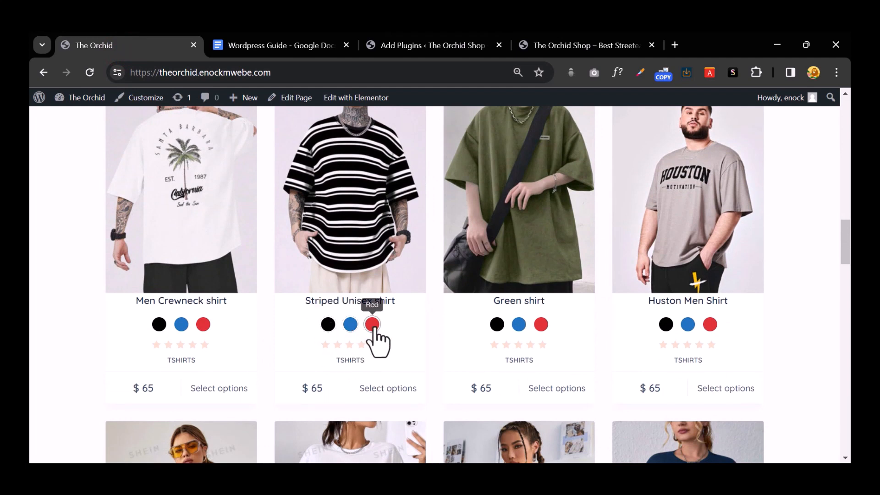
# Step: Preview the Striped Unisex shirt in black, red and blue twice, then return to the Wordpress Guide
pyautogui.click(330, 325)
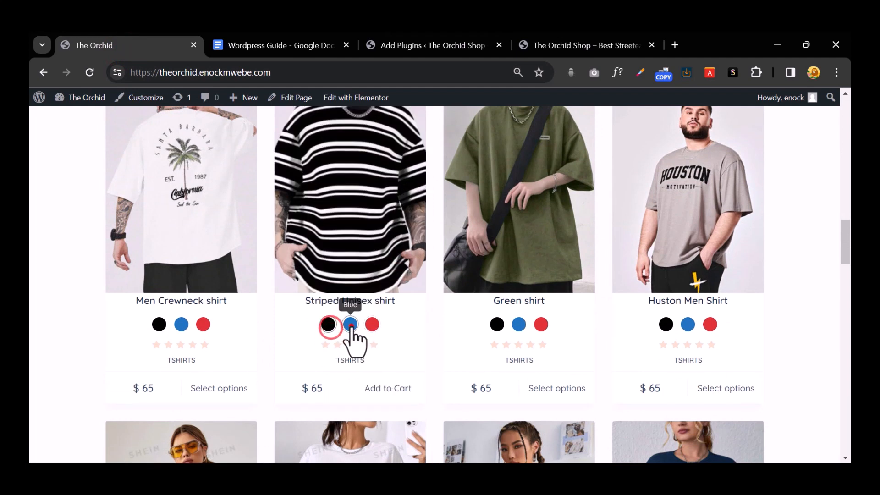
pyautogui.click(371, 325)
pyautogui.click(348, 326)
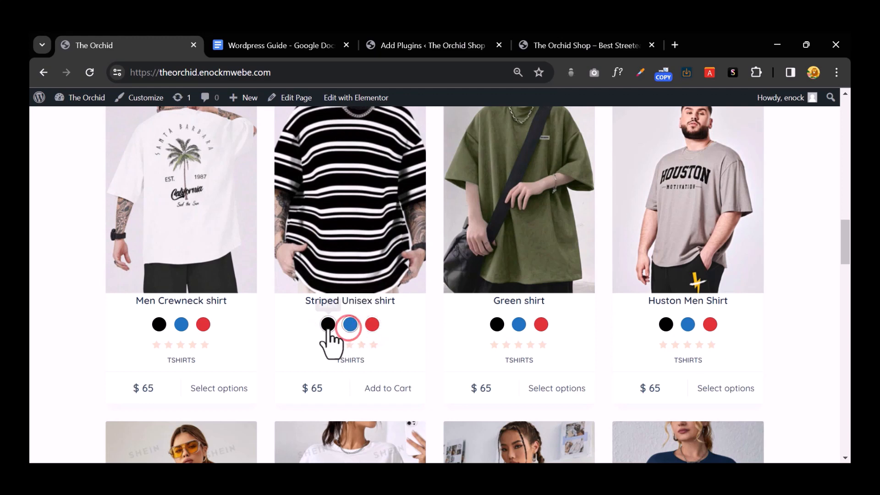
pyautogui.click(327, 324)
pyautogui.click(349, 325)
pyautogui.click(371, 324)
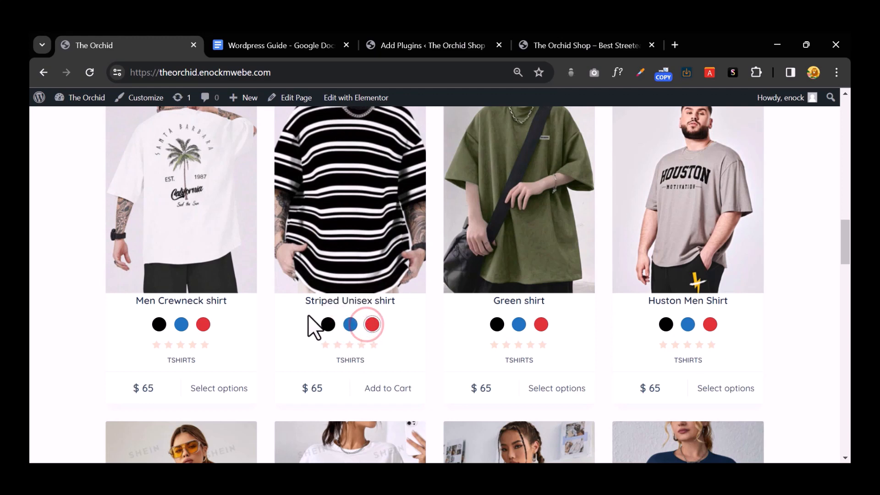
pyautogui.click(306, 45)
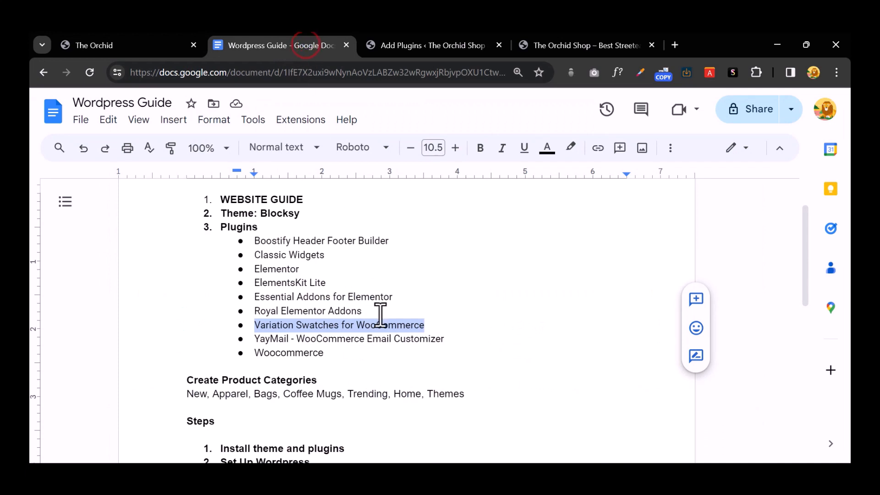
# Step: Copy the 'YayMail - WooCommerce Email Customizer' line from the Wordpress Guide
pyautogui.scroll(-3, 369, 316)
pyautogui.tripleClick(315, 211)
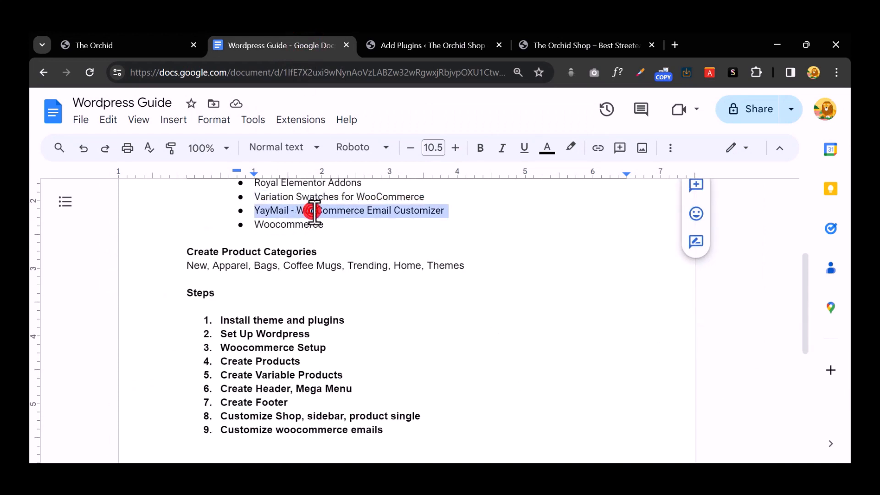
pyautogui.rightClick(313, 211)
pyautogui.click(352, 183)
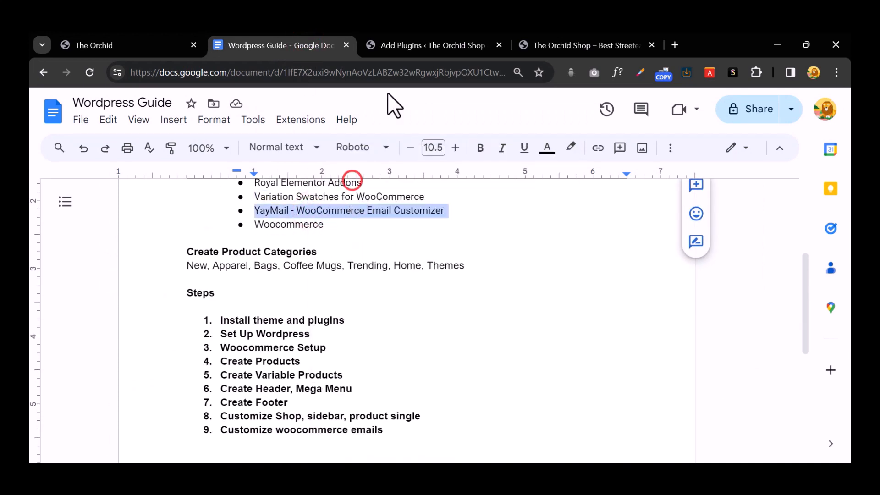
# Step: Search Add Plugins for YayMail - WooCommerce Email Customizer and install it
pyautogui.click(428, 52)
pyautogui.tripleClick(662, 168)
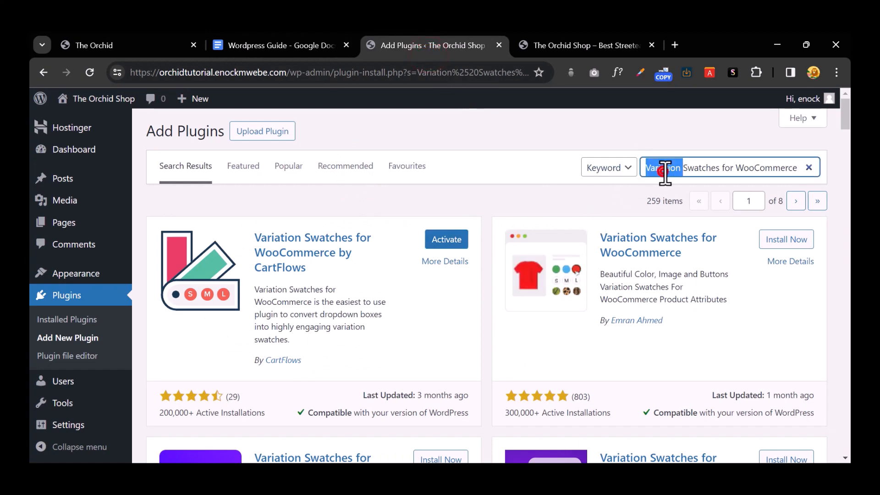
pyautogui.rightClick(662, 168)
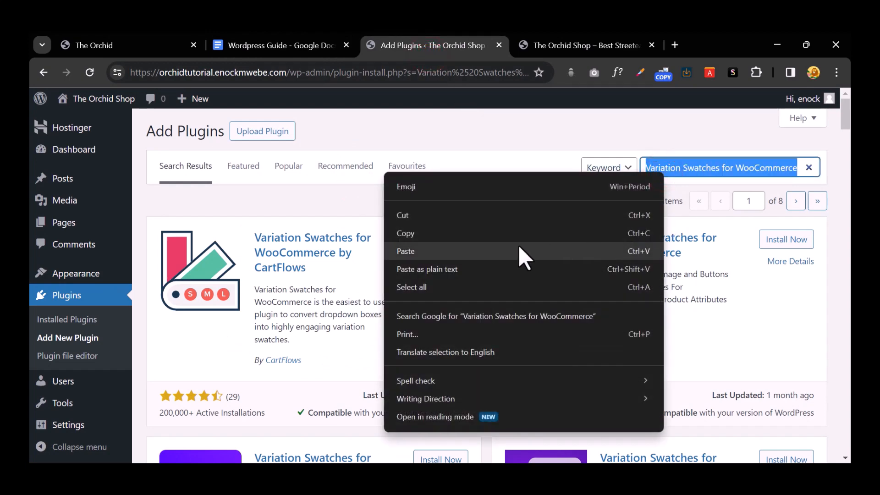
pyautogui.click(519, 248)
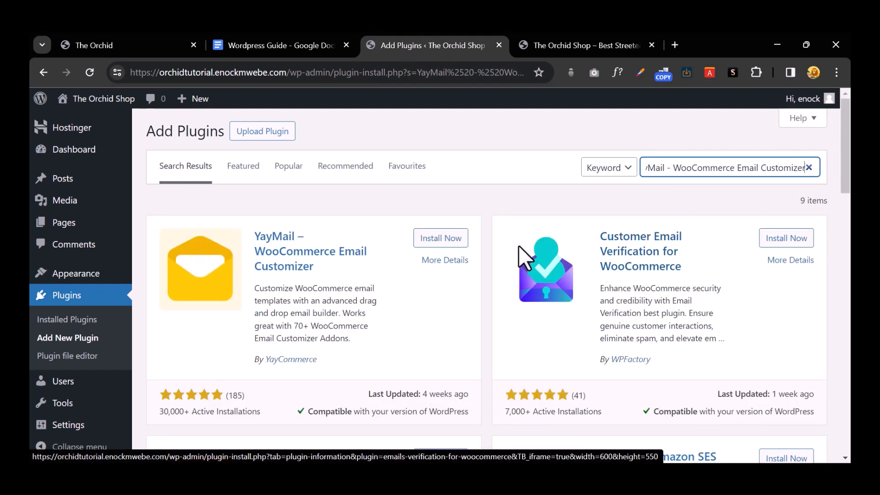
pyautogui.scroll(-4, 468, 349)
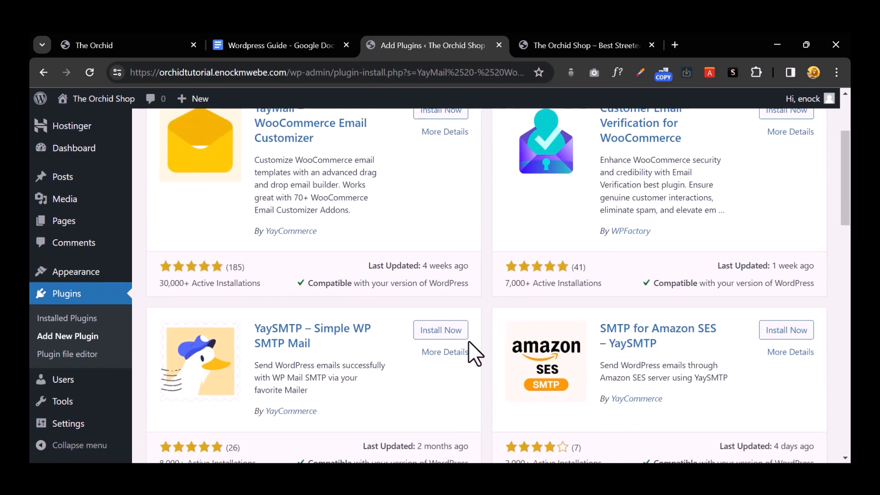
pyautogui.scroll(4, 467, 348)
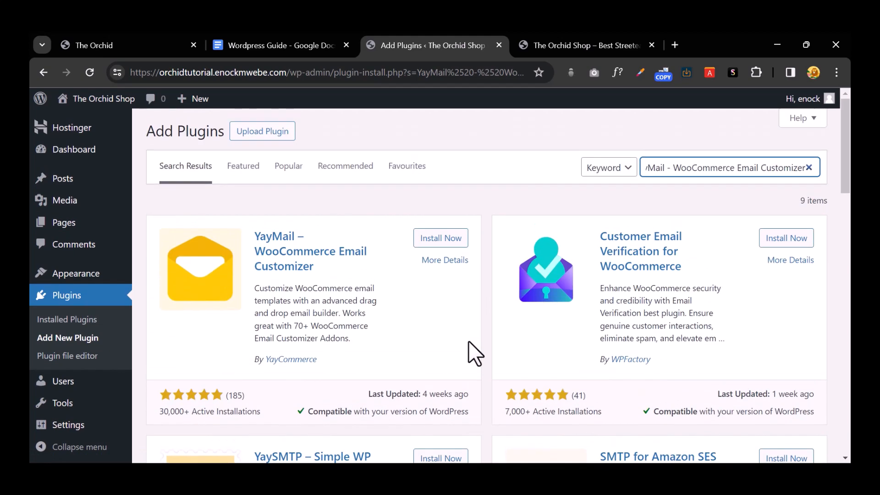
pyautogui.click(439, 239)
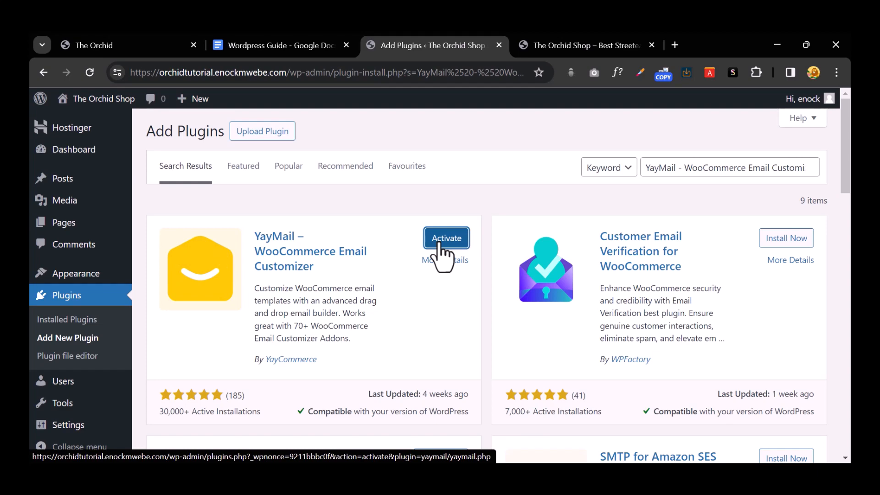
# Step: Copy the 'Woocommerce' entry from the guide's plugin list
pyautogui.click(290, 45)
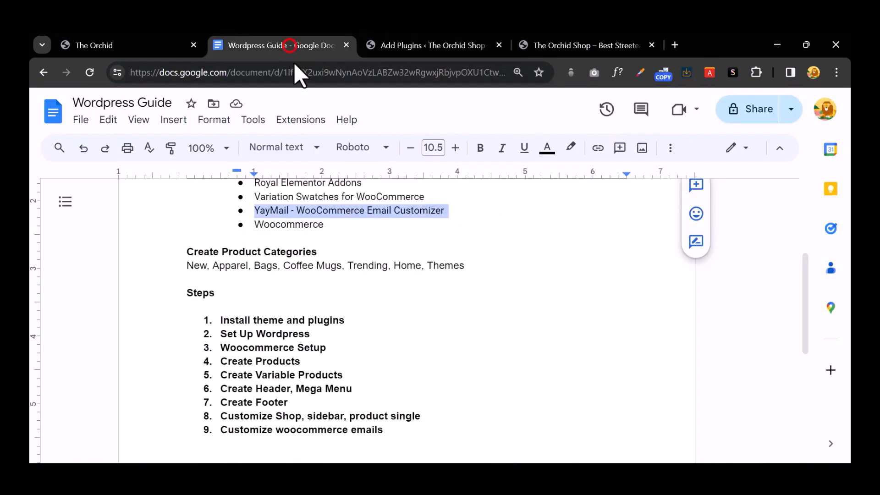
pyautogui.doubleClick(282, 224)
pyautogui.rightClick(281, 224)
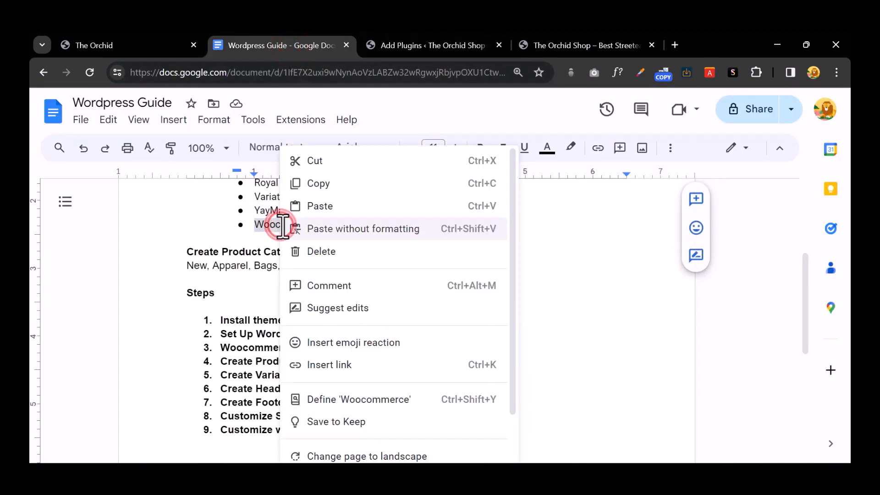
pyautogui.click(316, 183)
# Step: Search Add Plugins for 'Woocommerce' and install the WooCommerce plugin
pyautogui.click(425, 45)
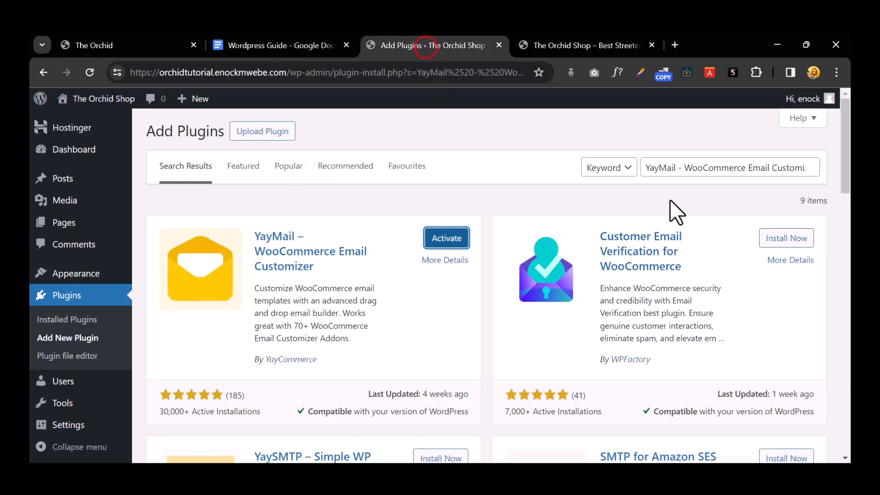
pyautogui.tripleClick(714, 167)
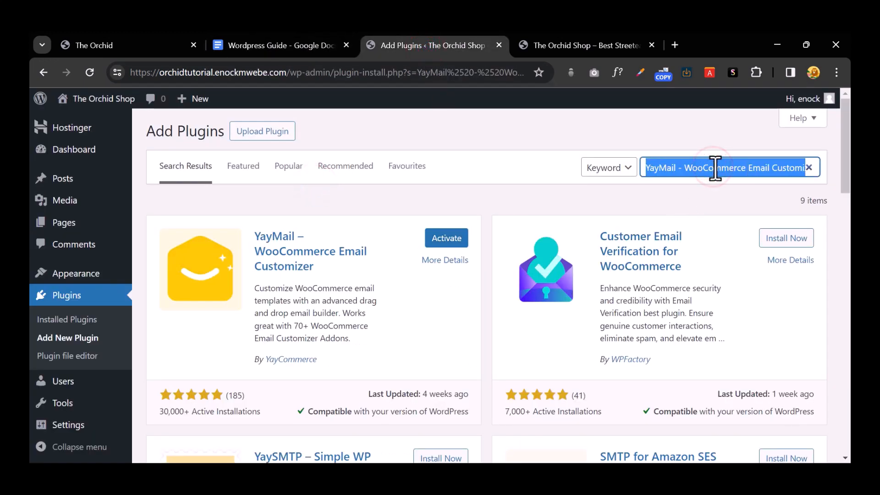
pyautogui.hotkey('ctrl', 'v')
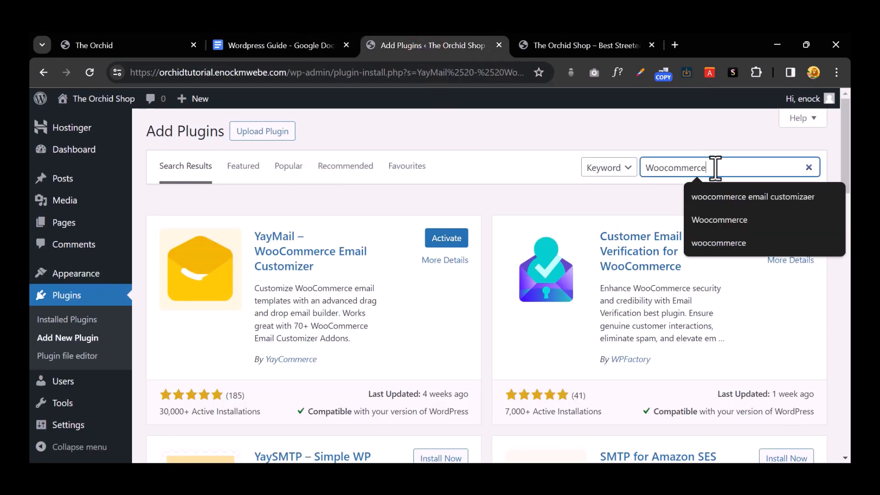
pyautogui.press('Return')
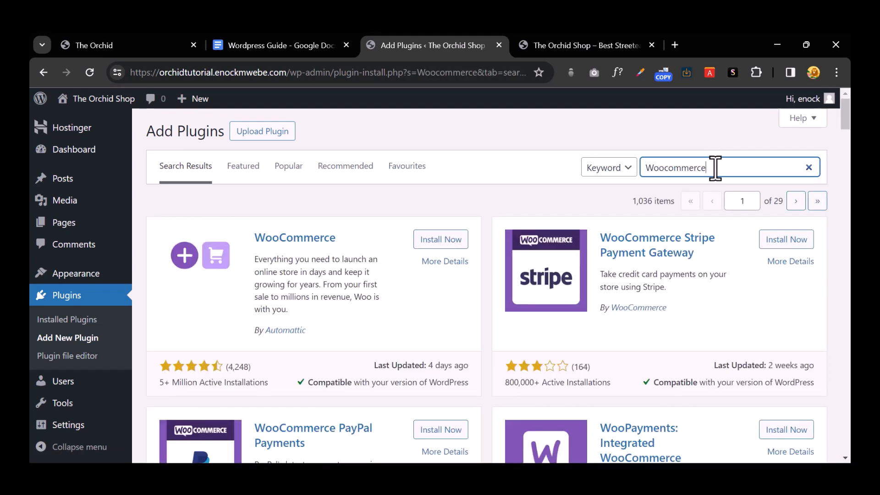
pyautogui.click(446, 238)
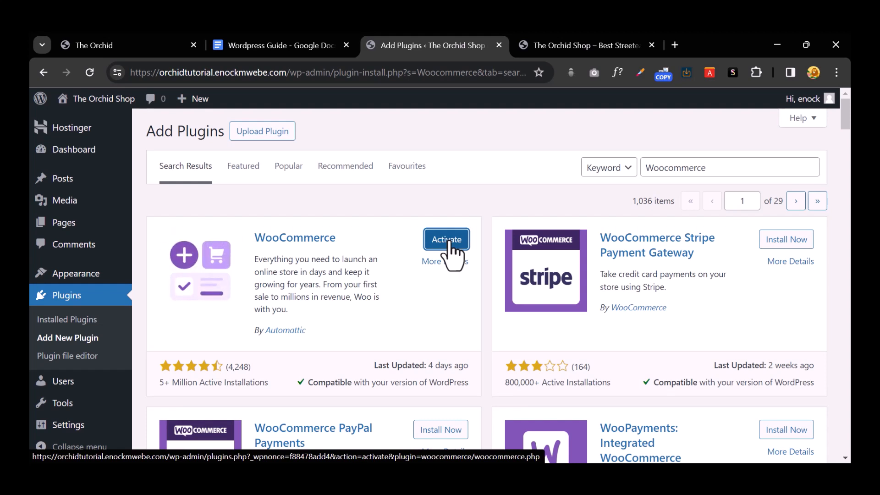
# Step: Install WooCommerce PayPal Payments and go to the Installed Plugins list
pyautogui.scroll(-1, 449, 242)
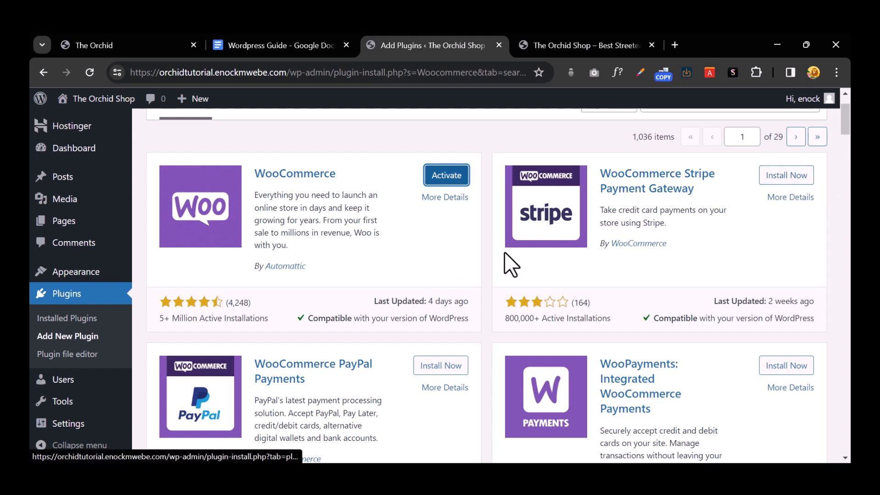
pyautogui.scroll(-1, 504, 251)
pyautogui.click(441, 301)
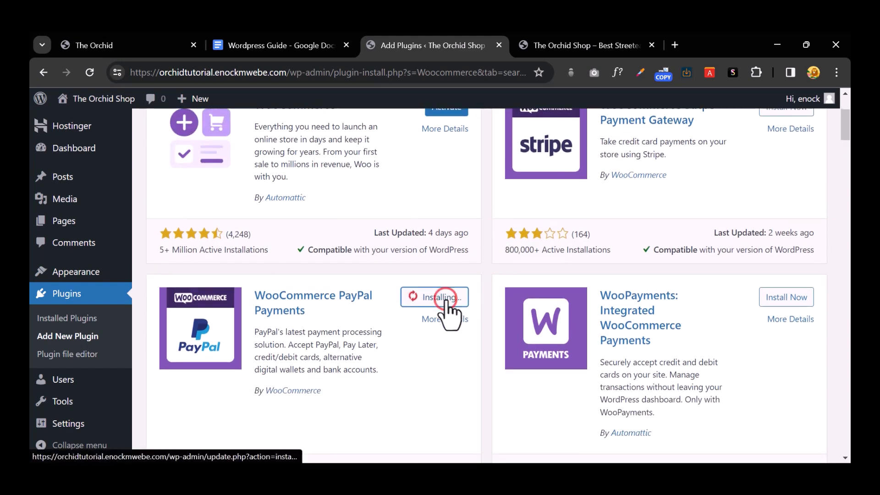
pyautogui.scroll(-2, 448, 312)
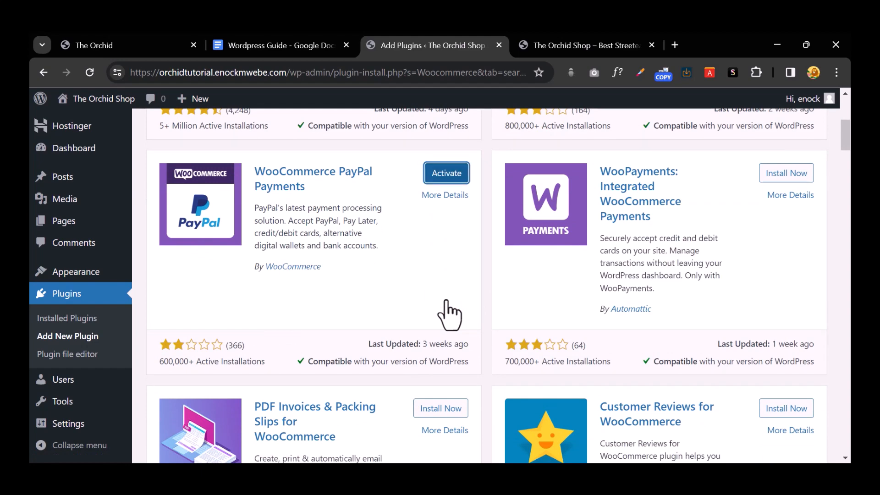
pyautogui.scroll(5, 447, 302)
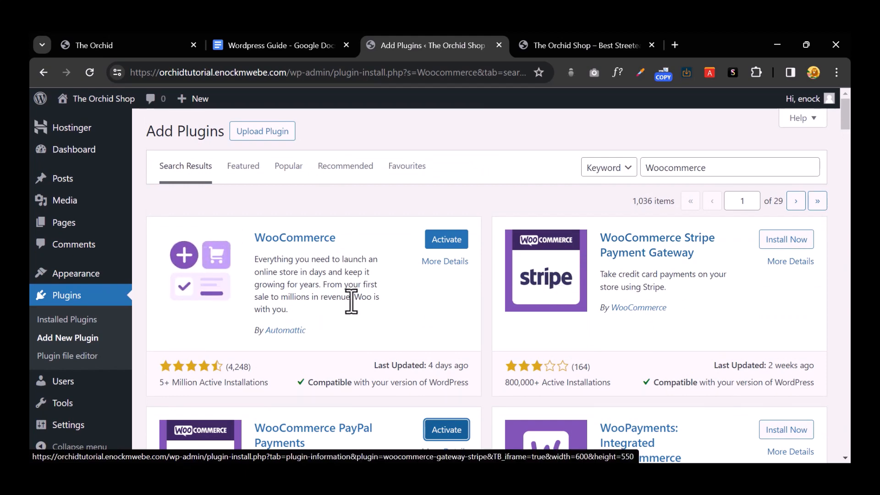
pyautogui.click(74, 295)
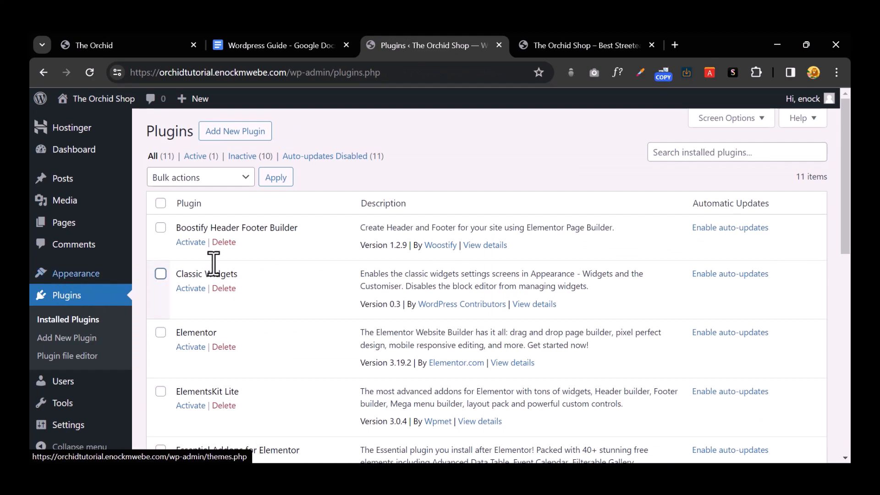
# Step: Tick Boostify Header Footer Builder, Classic Widgets, Elementor, ElementsKit Lite and Essential Addons for Elementor
pyautogui.scroll(-10, 284, 243)
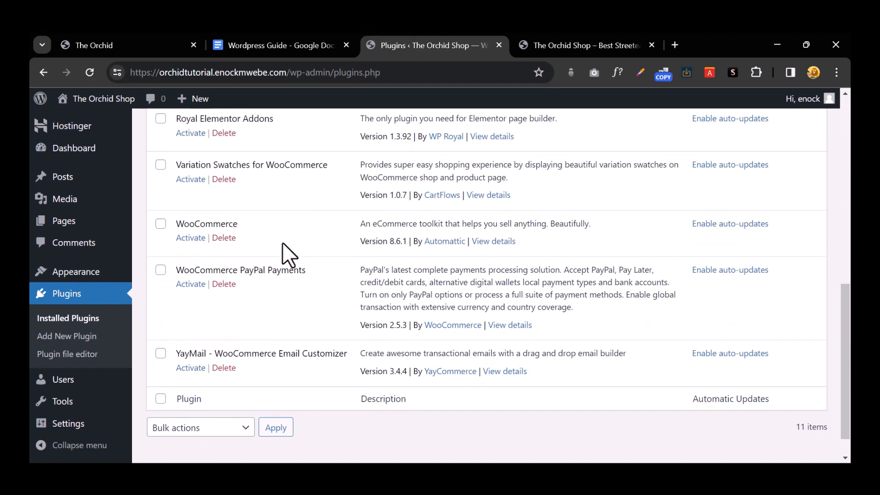
pyautogui.scroll(10, 208, 330)
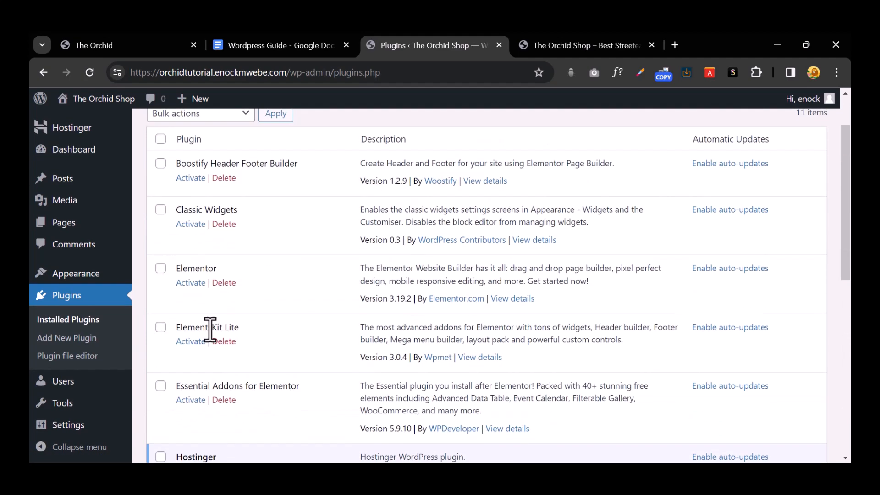
pyautogui.click(161, 164)
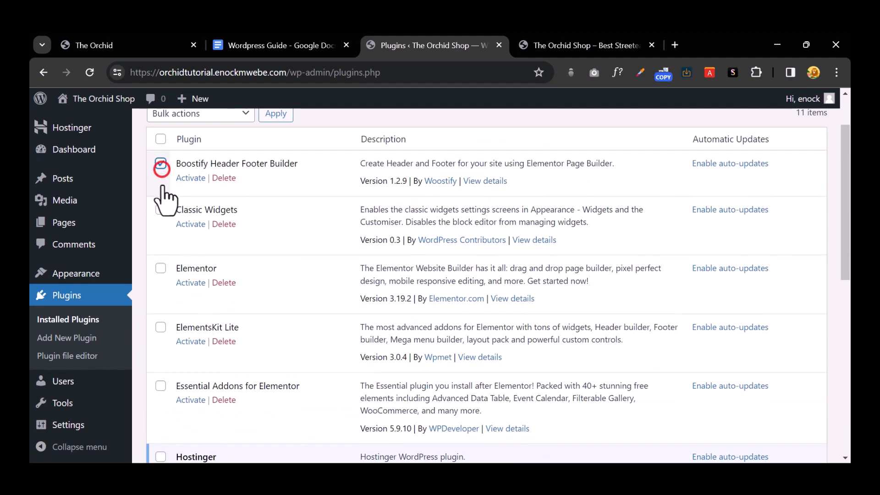
pyautogui.click(161, 210)
pyautogui.click(160, 268)
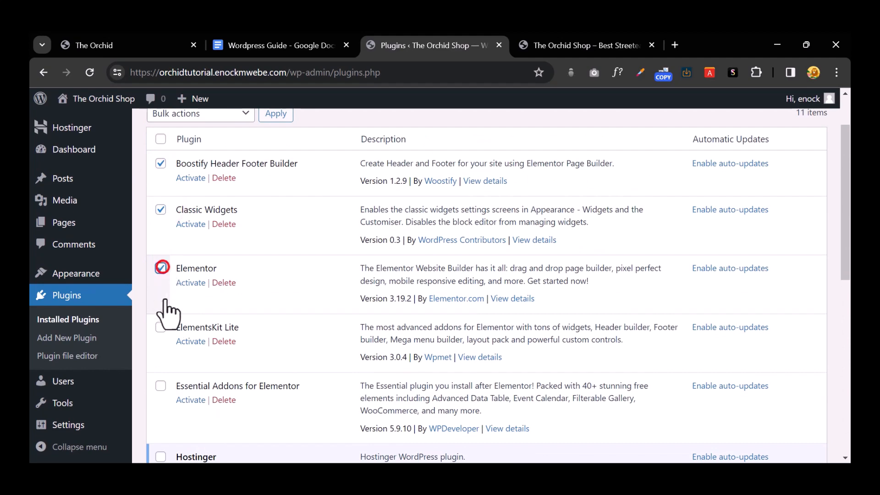
pyautogui.click(161, 327)
pyautogui.scroll(-3, 164, 316)
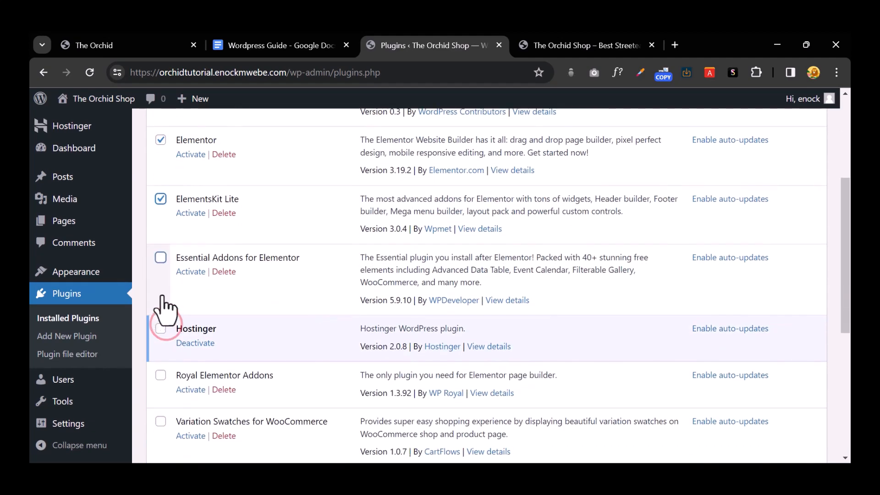
pyautogui.click(161, 258)
# Step: Apply the Activate bulk action to the ticked plugins
pyautogui.scroll(4, 192, 264)
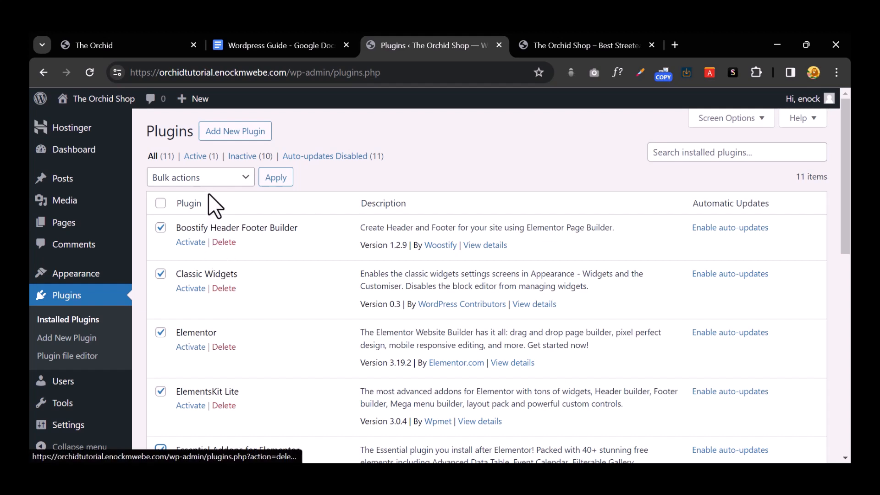
pyautogui.click(216, 178)
pyautogui.click(214, 205)
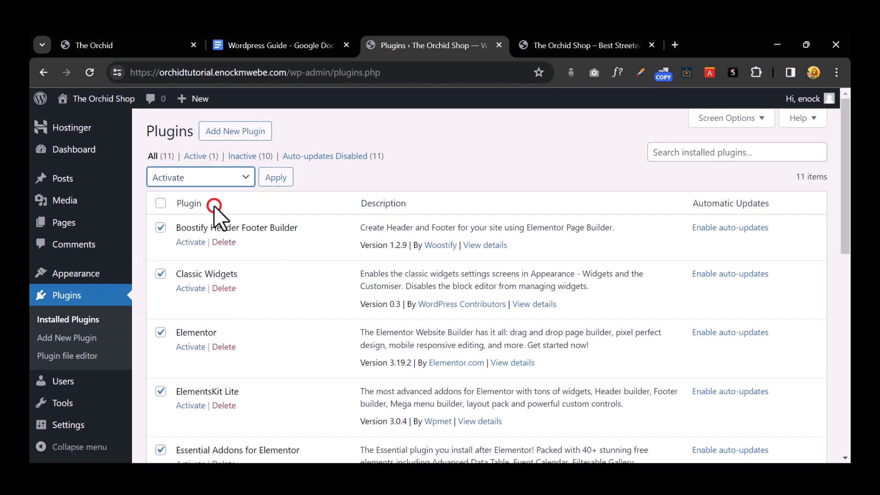
pyautogui.click(279, 178)
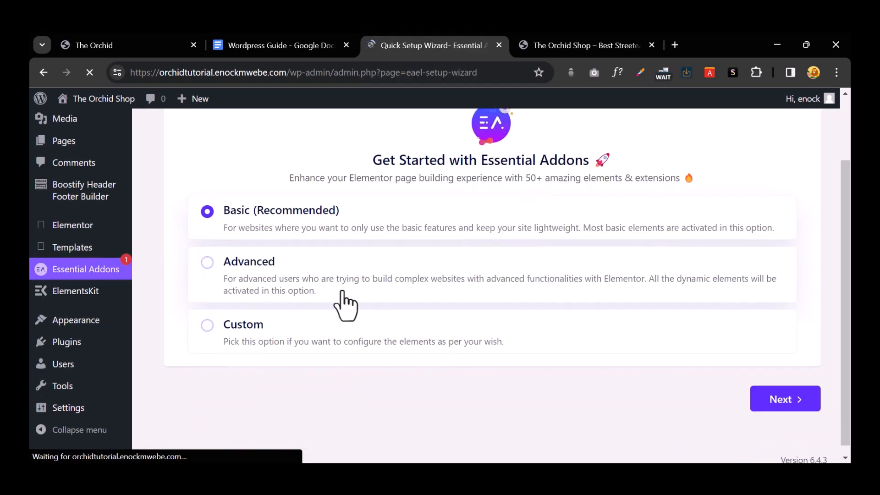
# Step: Run the Essential Addons wizard with Basic setup through elements, PRO, Templately and recommended plugins steps
pyautogui.scroll(-2, 340, 283)
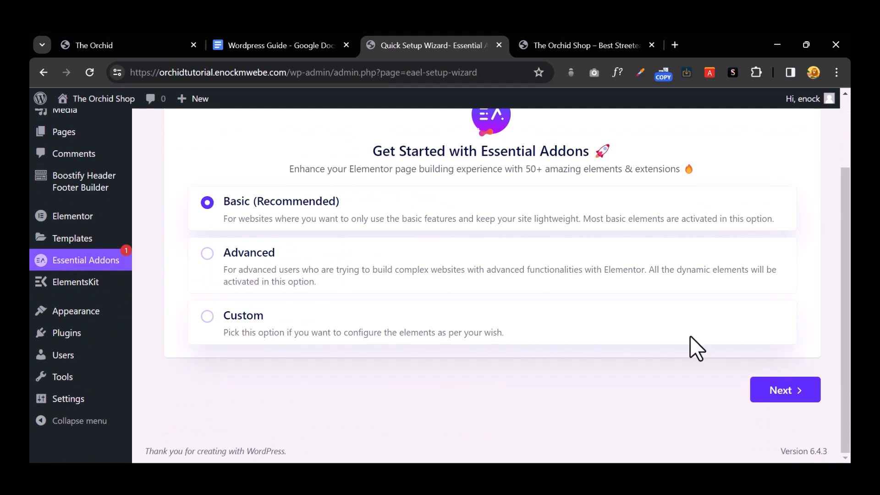
pyautogui.click(777, 392)
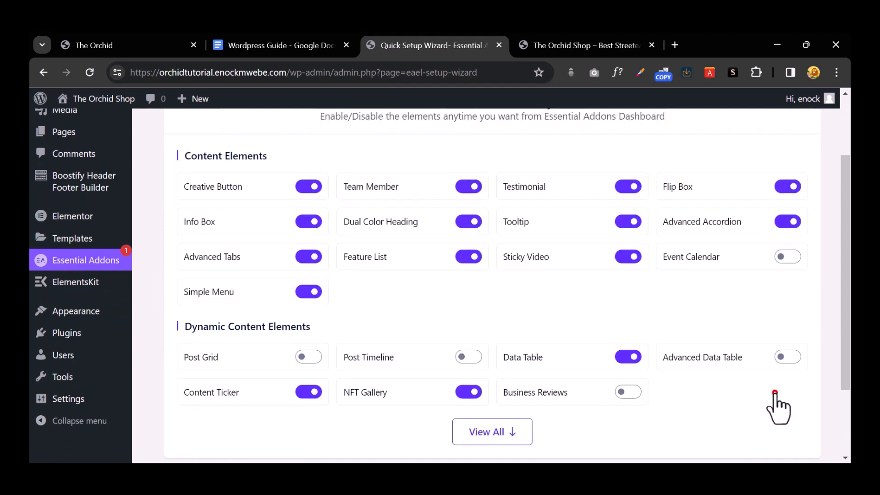
pyautogui.scroll(-2, 776, 389)
pyautogui.click(783, 387)
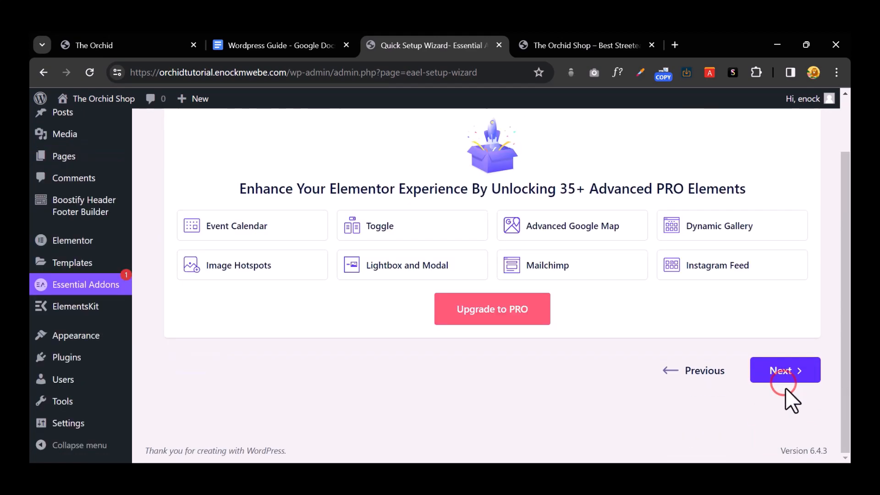
pyautogui.click(785, 370)
pyautogui.click(782, 365)
pyautogui.scroll(-4, 782, 365)
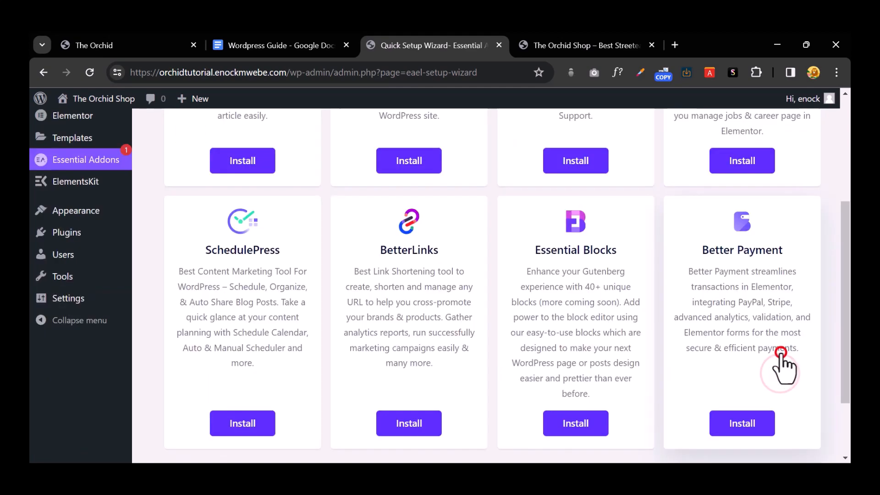
pyautogui.scroll(-1, 751, 366)
pyautogui.click(779, 389)
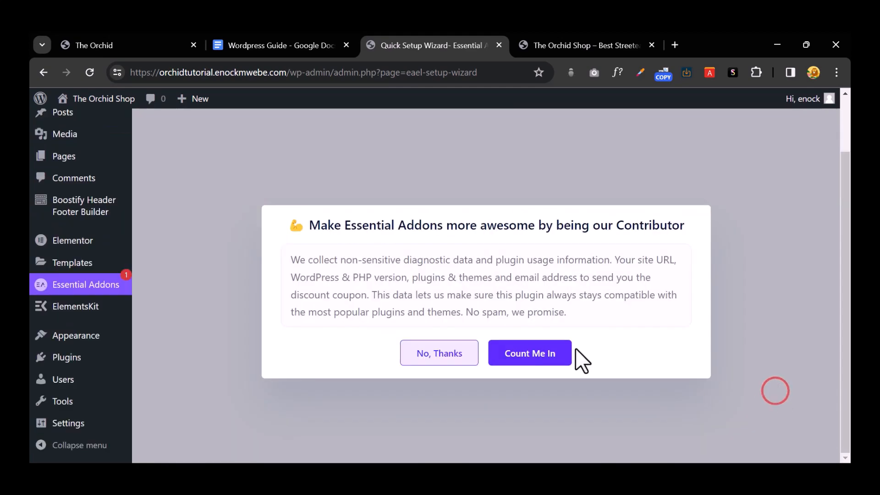
# Step: Decline sharing diagnostic data with Essential Addons
pyautogui.click(448, 352)
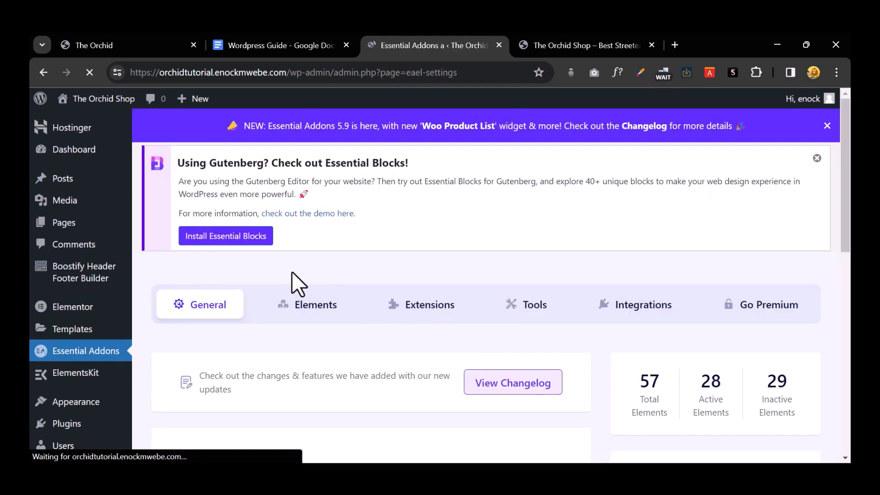
pyautogui.scroll(-3, 65, 326)
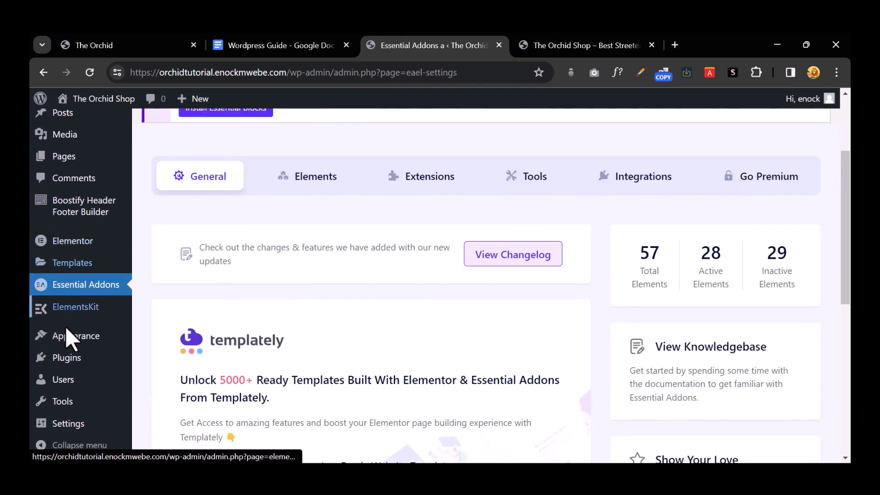
pyautogui.moveTo(74, 357)
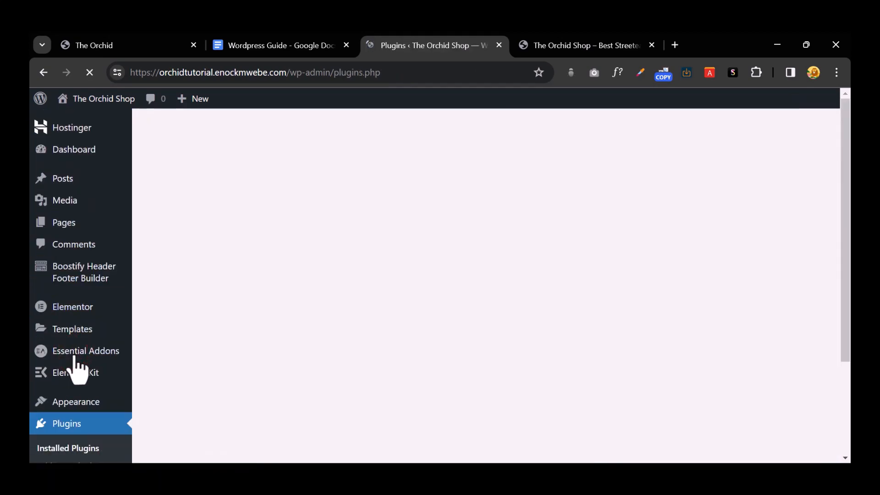
pyautogui.scroll(-9, 265, 302)
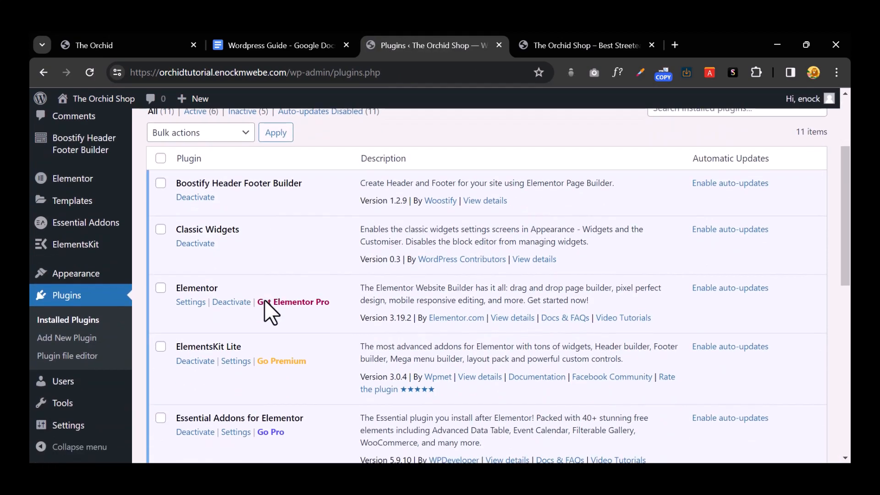
pyautogui.scroll(-2, 264, 300)
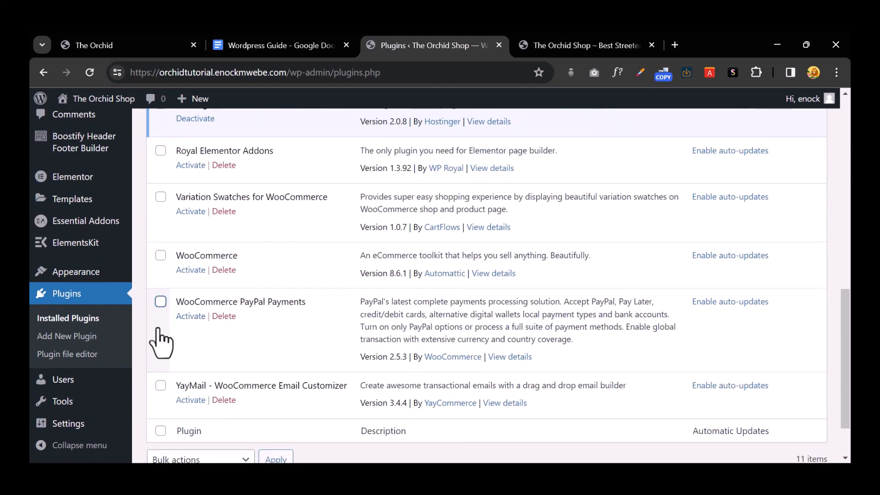
pyautogui.click(160, 385)
pyautogui.click(160, 302)
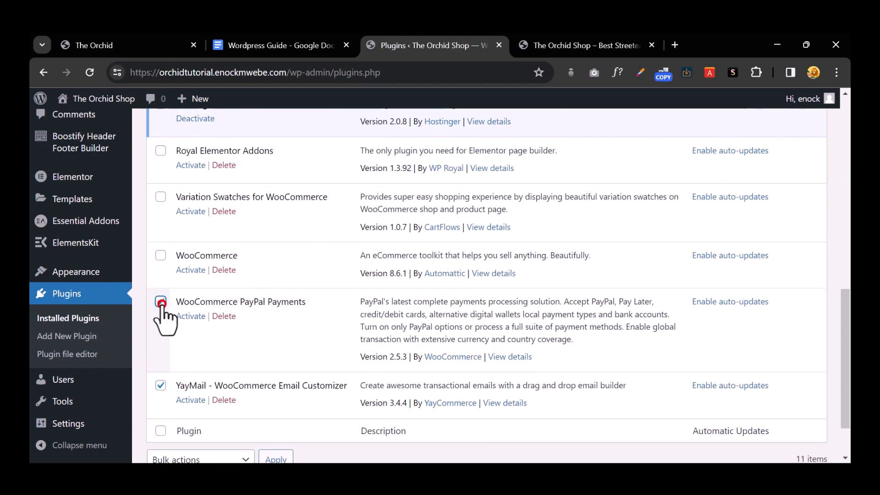
pyautogui.click(160, 197)
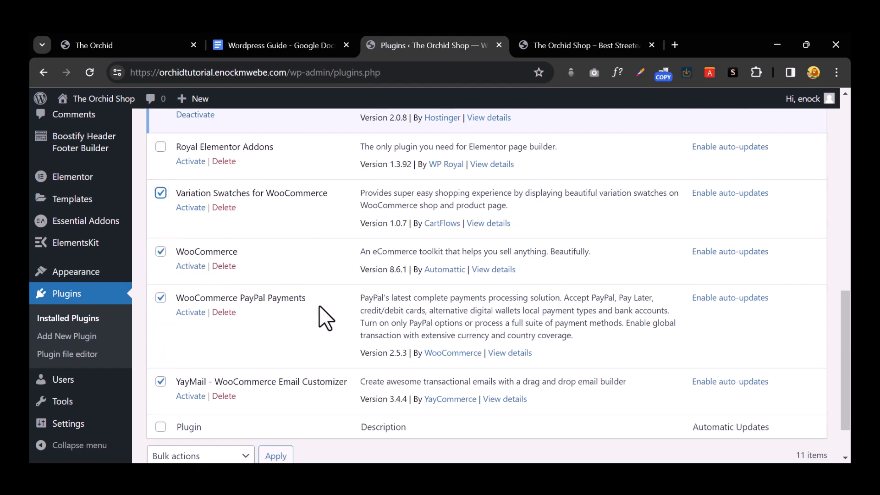
pyautogui.scroll(-2, 319, 305)
pyautogui.click(224, 392)
pyautogui.click(214, 315)
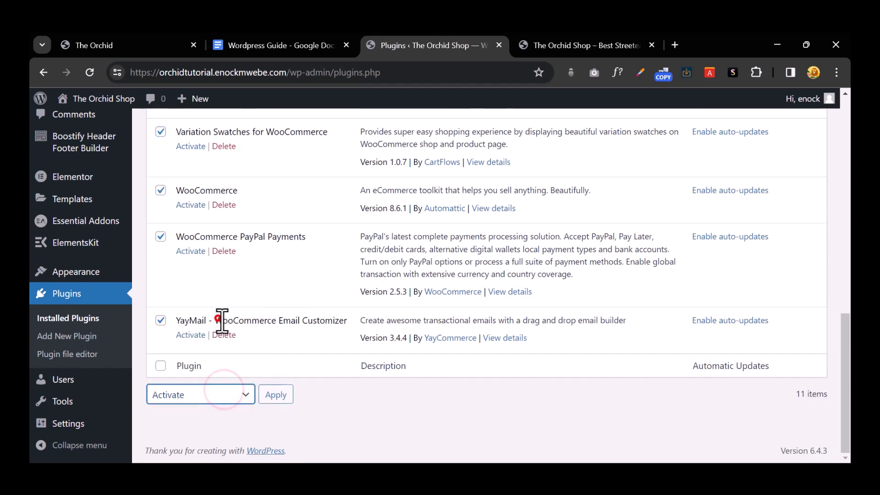
pyautogui.click(275, 394)
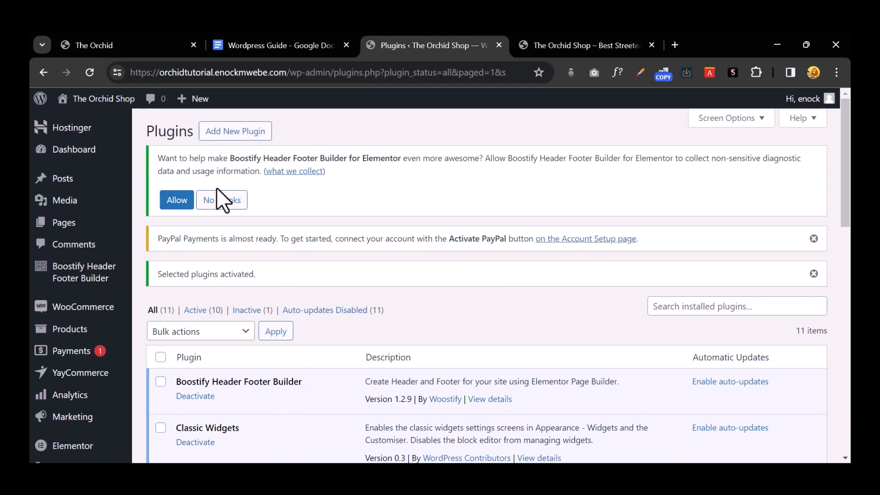
pyautogui.click(173, 205)
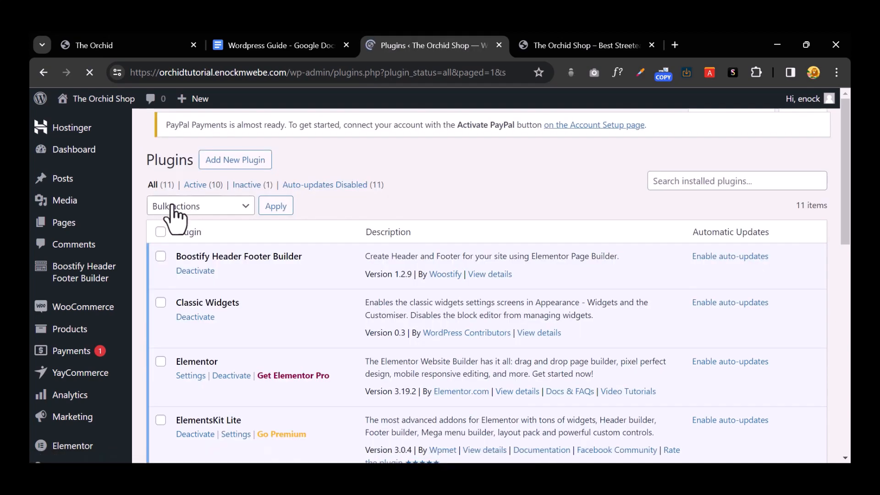
pyautogui.scroll(-5, 224, 221)
pyautogui.scroll(-5, 224, 221)
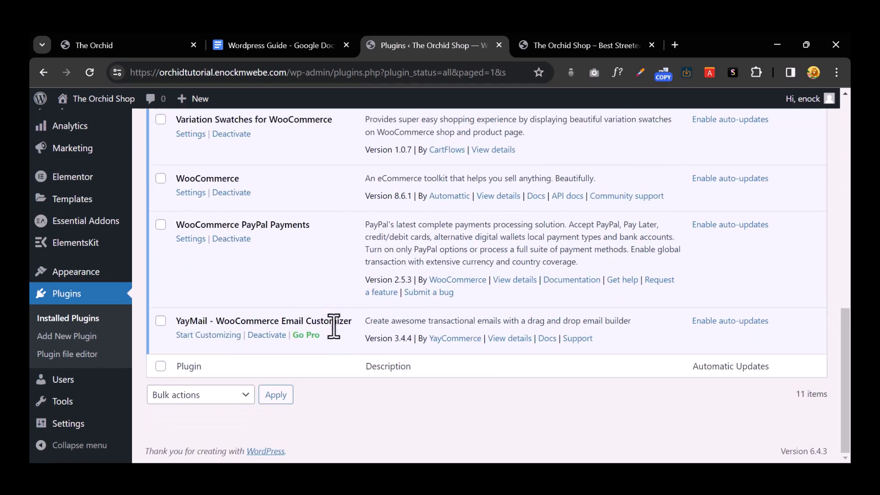
pyautogui.scroll(3, 333, 326)
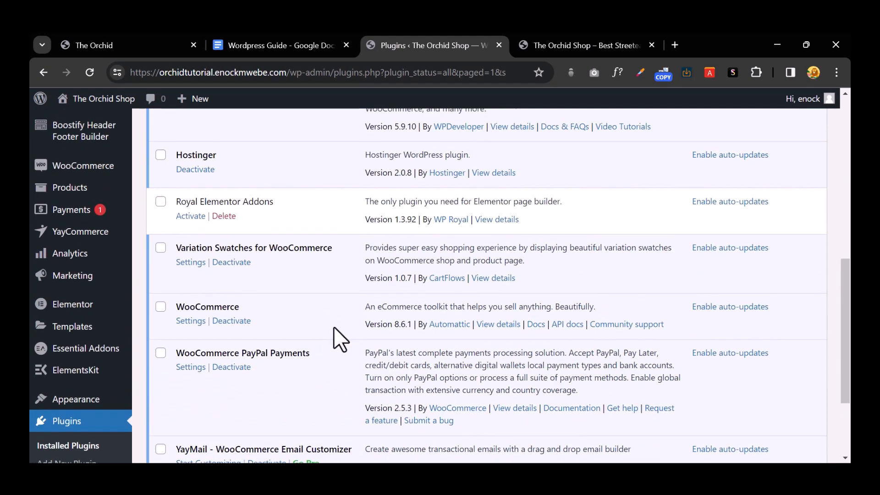
pyautogui.scroll(-2, 335, 327)
pyautogui.scroll(2, 338, 330)
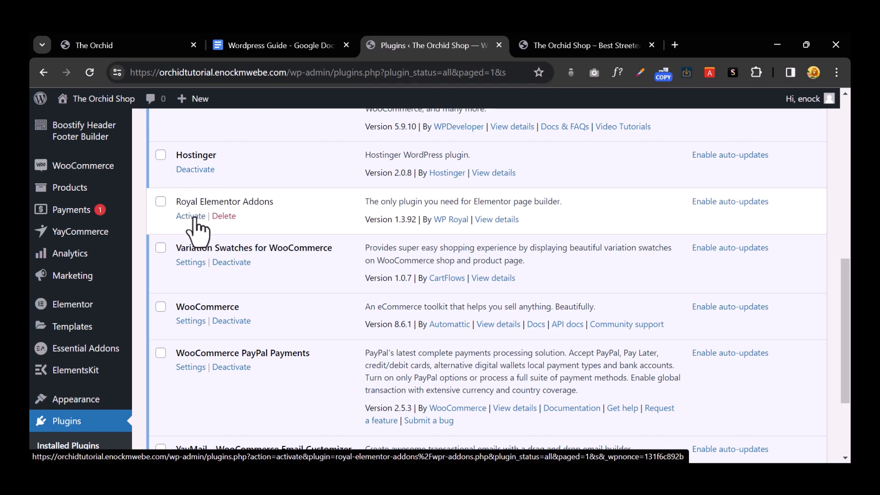
# Step: Activate Royal Elementor Addons and skip its 'Never Miss An Important Update' opt-in
pyautogui.click(196, 217)
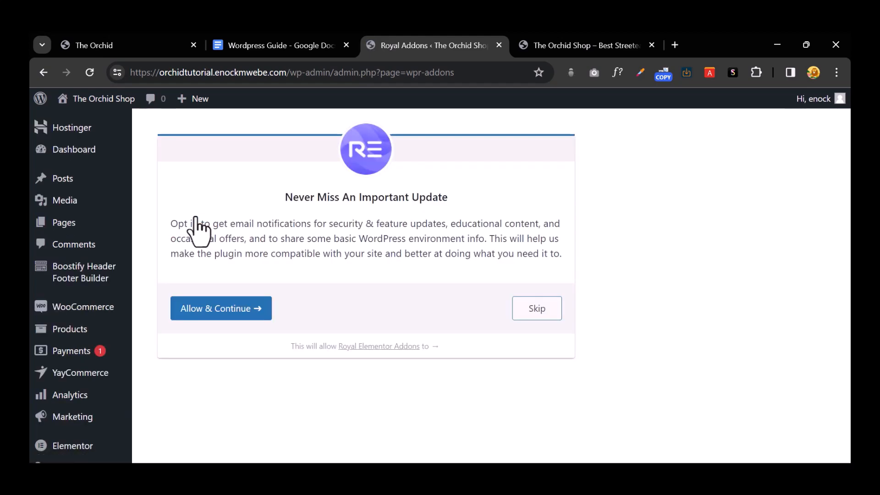
pyautogui.click(535, 311)
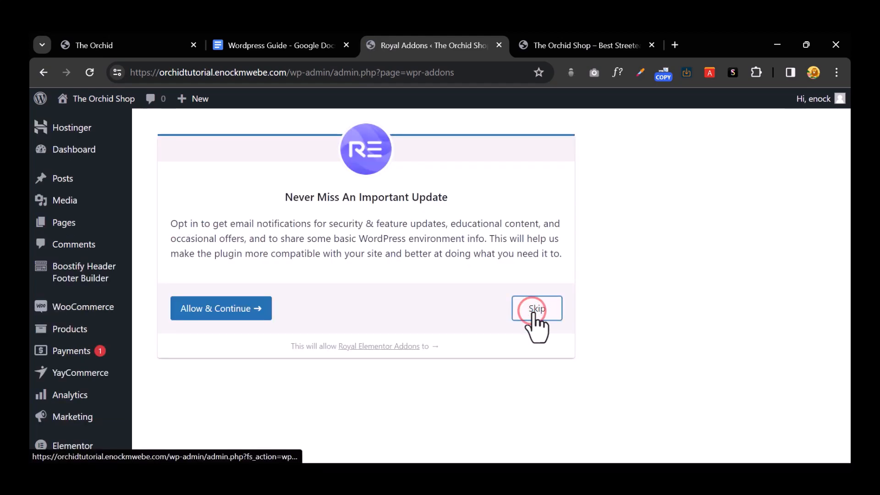
pyautogui.click(526, 304)
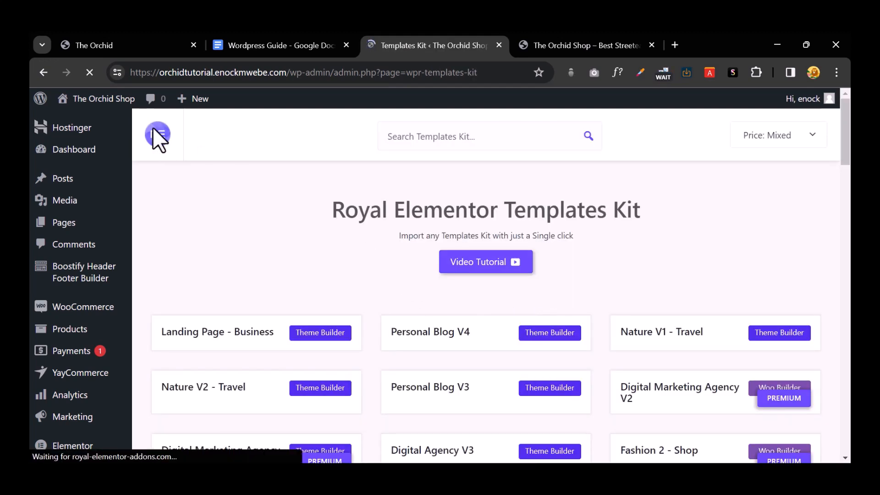
pyautogui.click(130, 47)
# Step: Browse the top of The Orchid live storefront's category grid
pyautogui.scroll(6, 247, 293)
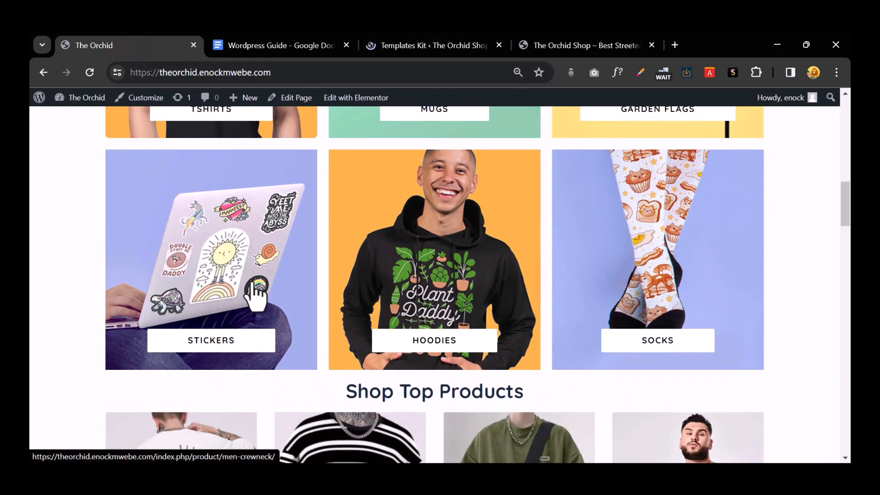
pyautogui.scroll(10, 255, 293)
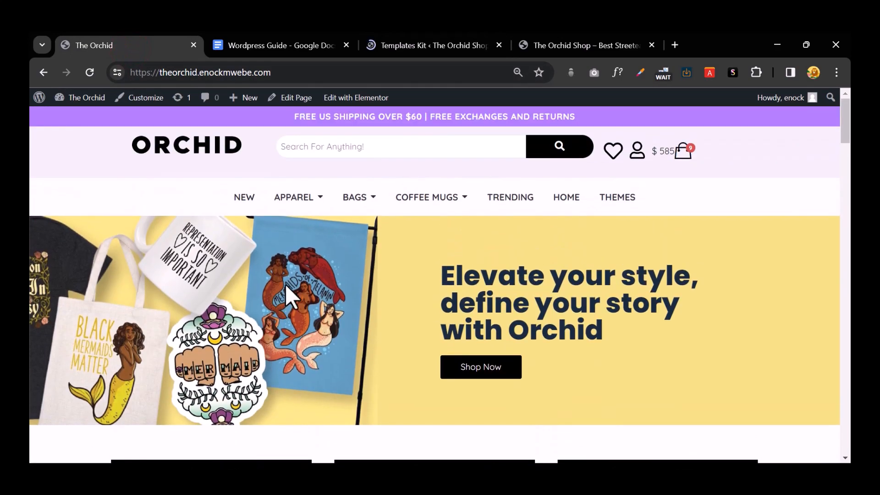
pyautogui.moveTo(288, 201)
pyautogui.moveTo(373, 208)
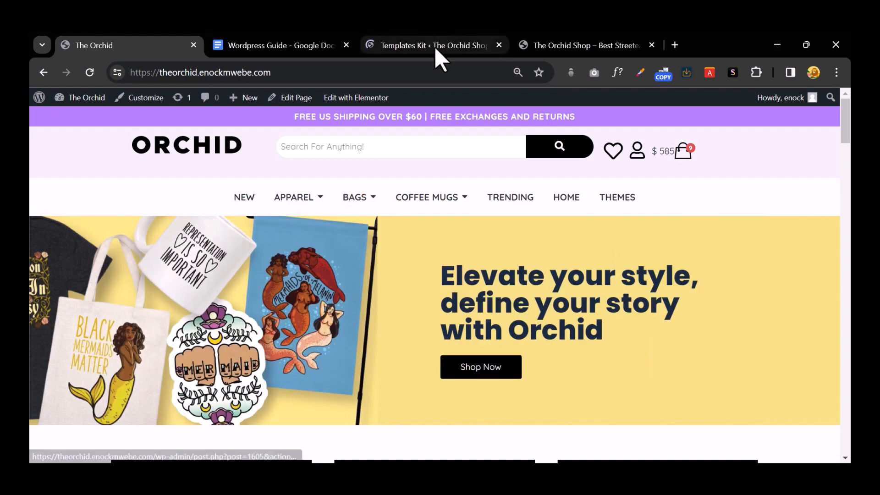
# Step: Scroll through the Royal Elementor Templates Kit page, then return to Installed Plugins
pyautogui.click(435, 46)
pyautogui.scroll(-15, 479, 234)
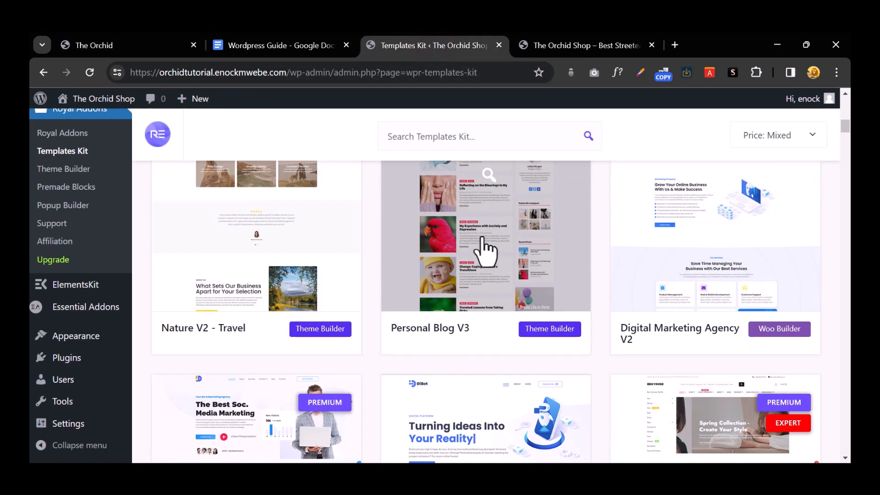
pyautogui.scroll(10, 488, 250)
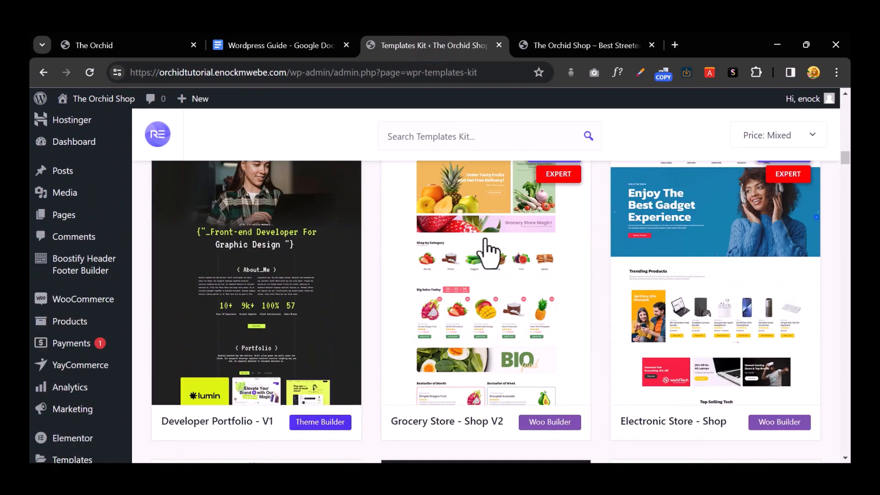
pyautogui.scroll(-5, 64, 314)
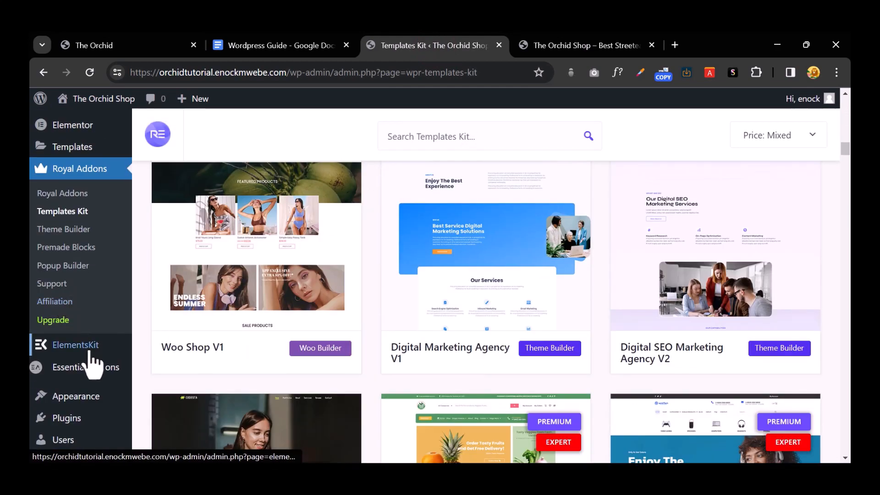
pyautogui.scroll(-3, 89, 360)
pyautogui.click(89, 362)
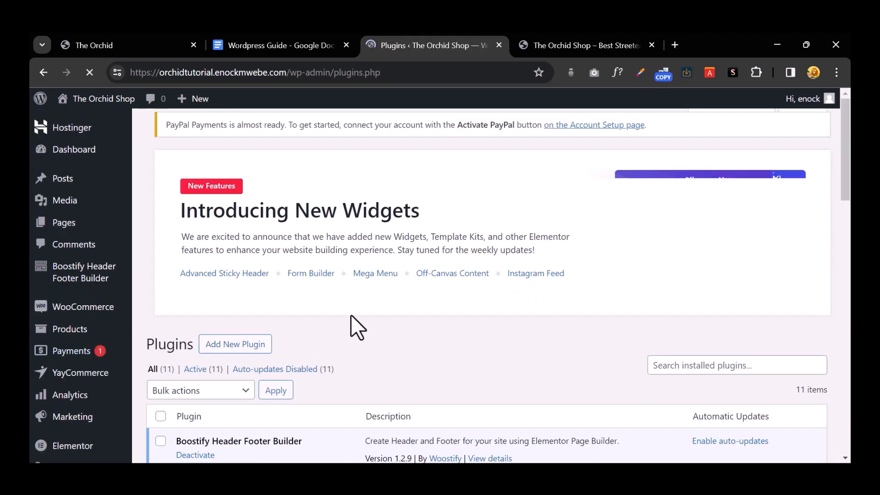
pyautogui.scroll(-8, 354, 322)
pyautogui.scroll(-3, 353, 321)
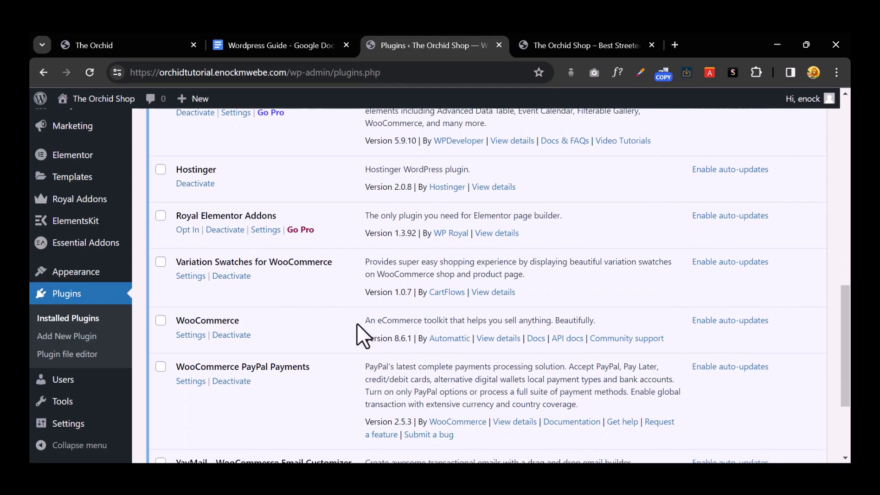
# Step: Deactivate the Hostinger plugin, then delete it along with its data
pyautogui.click(201, 184)
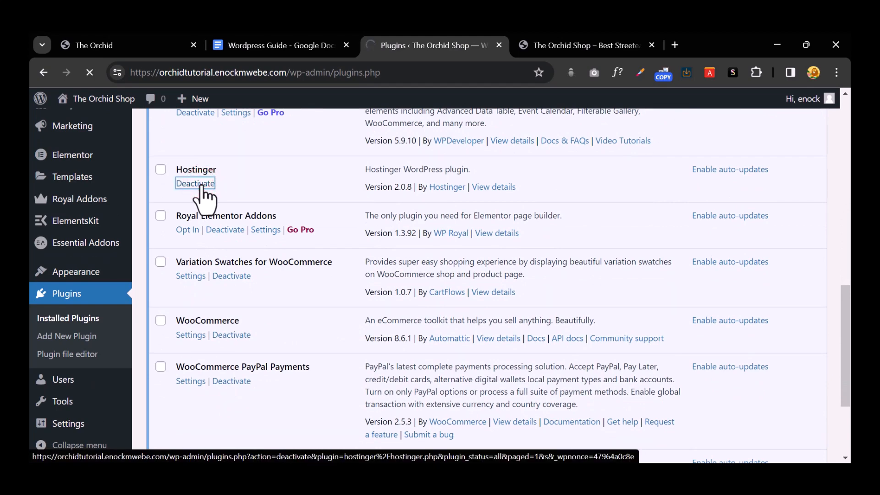
pyautogui.scroll(-10, 275, 275)
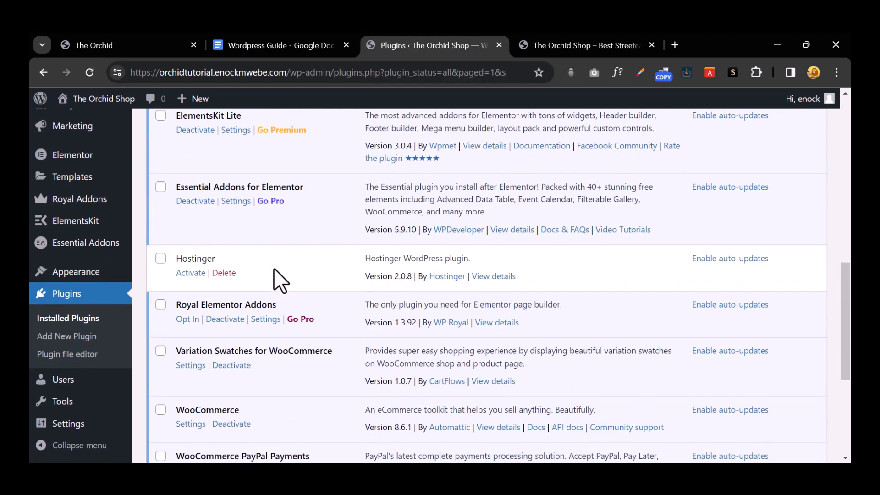
pyautogui.scroll(-2, 273, 269)
pyautogui.click(224, 155)
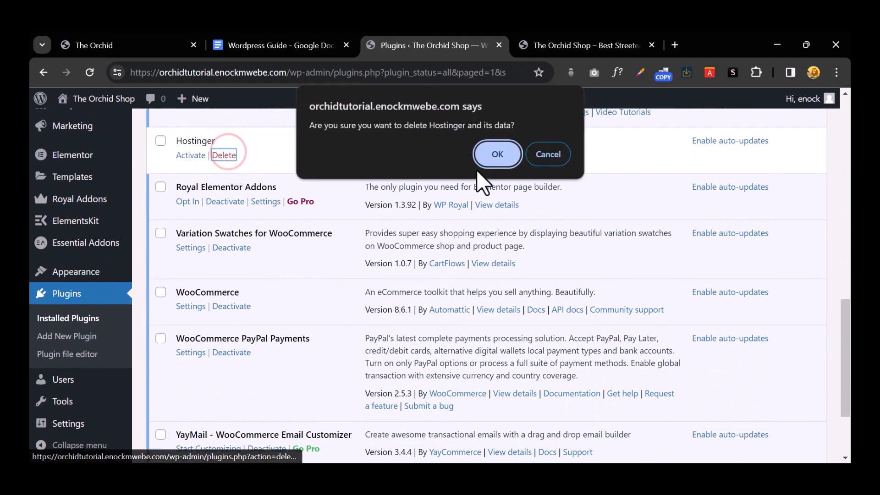
pyautogui.click(492, 154)
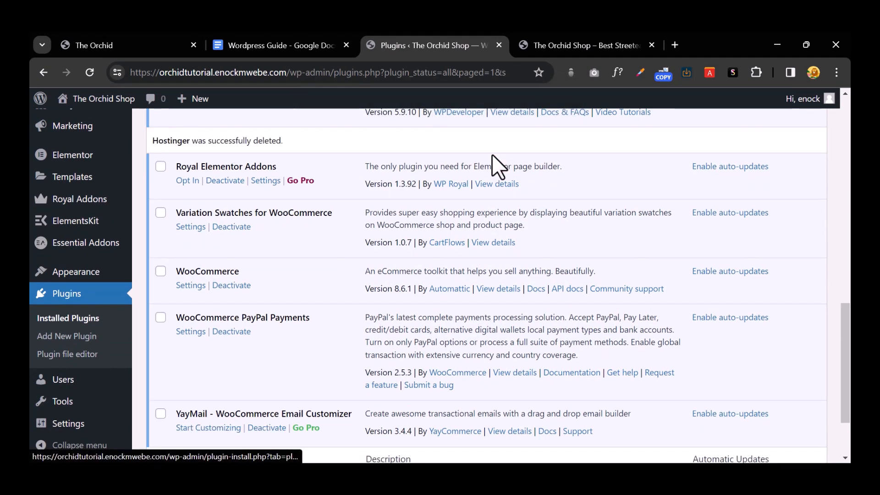
# Step: Dismiss the 'Introducing New Widgets' banner and the PayPal Payments setup notices
pyautogui.scroll(10, 464, 202)
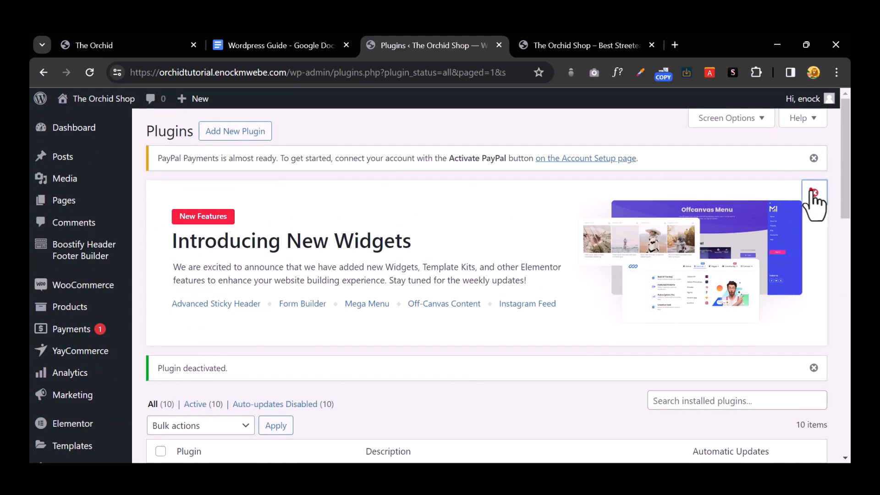
pyautogui.click(814, 192)
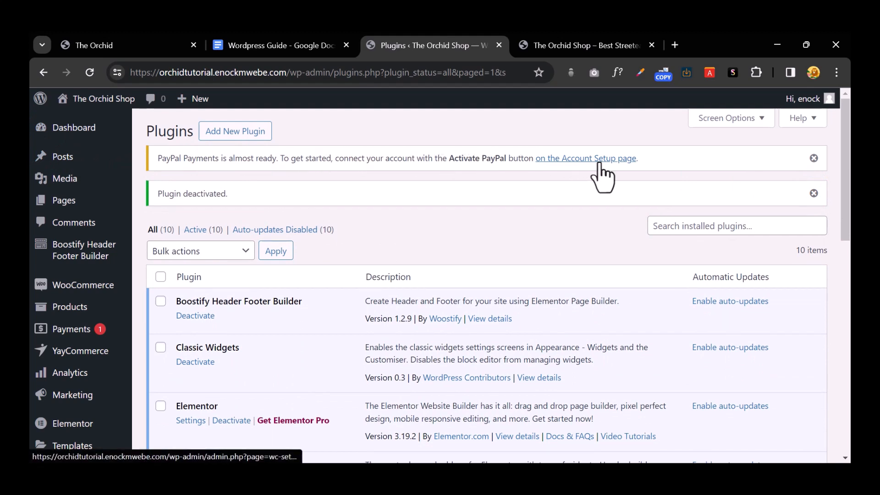
pyautogui.click(814, 157)
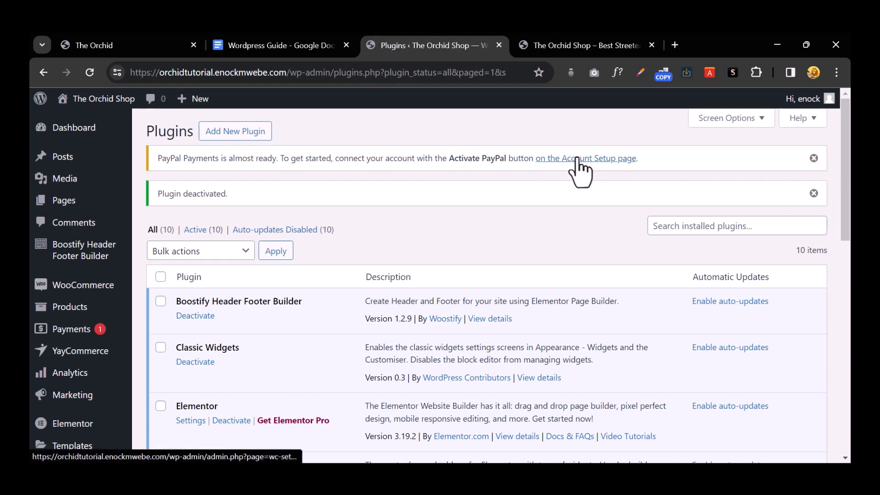
pyautogui.click(813, 157)
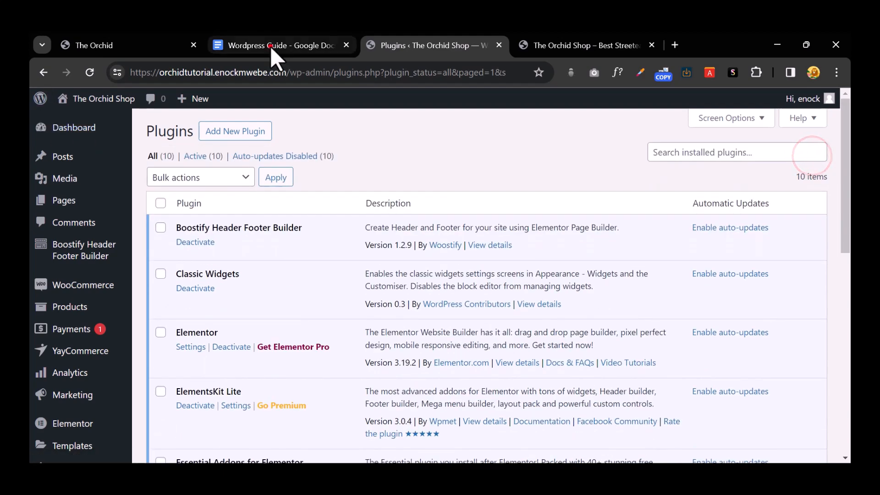
pyautogui.click(270, 46)
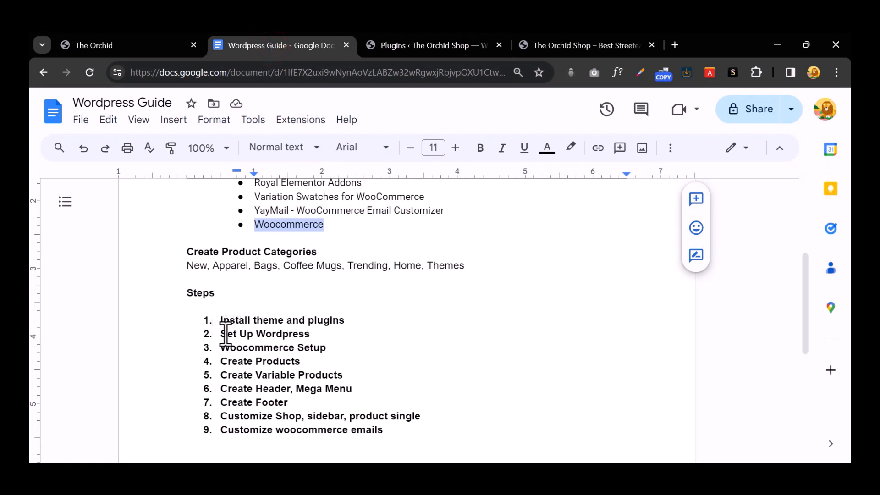
pyautogui.moveTo(221, 334); pyautogui.dragTo(321, 337)
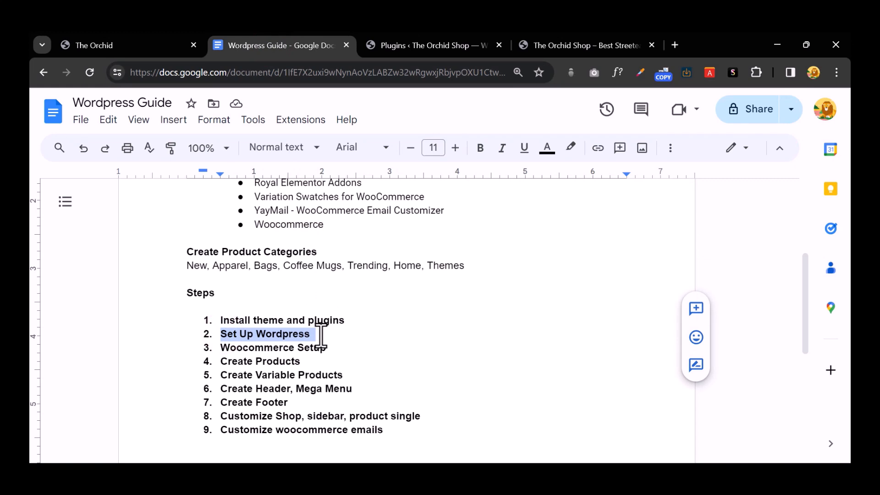
pyautogui.click(322, 336)
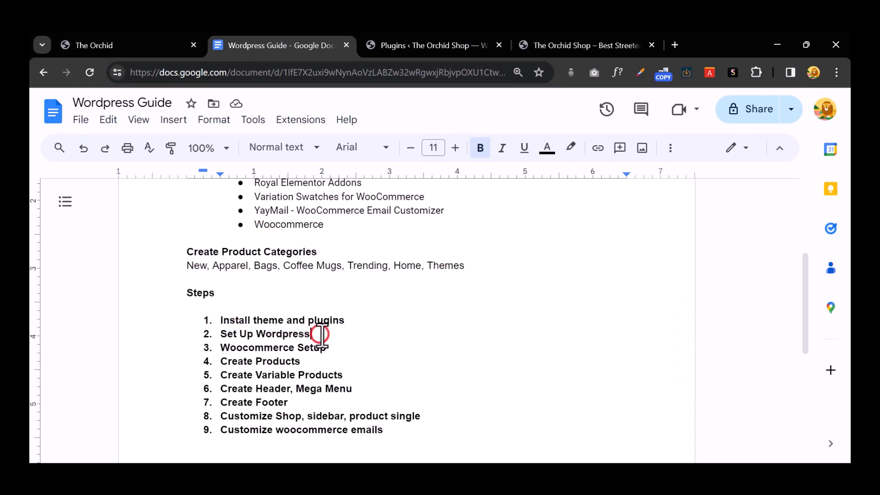
pyautogui.scroll(-3, 322, 336)
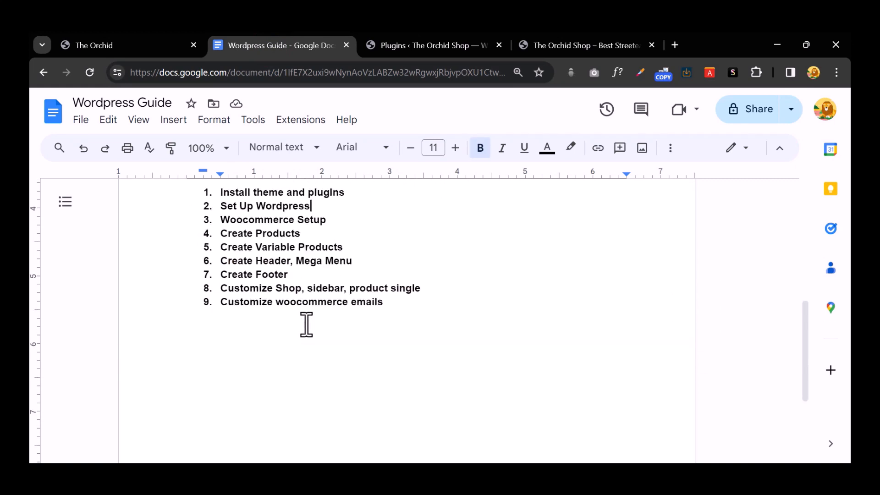
pyautogui.moveTo(221, 220); pyautogui.dragTo(330, 223)
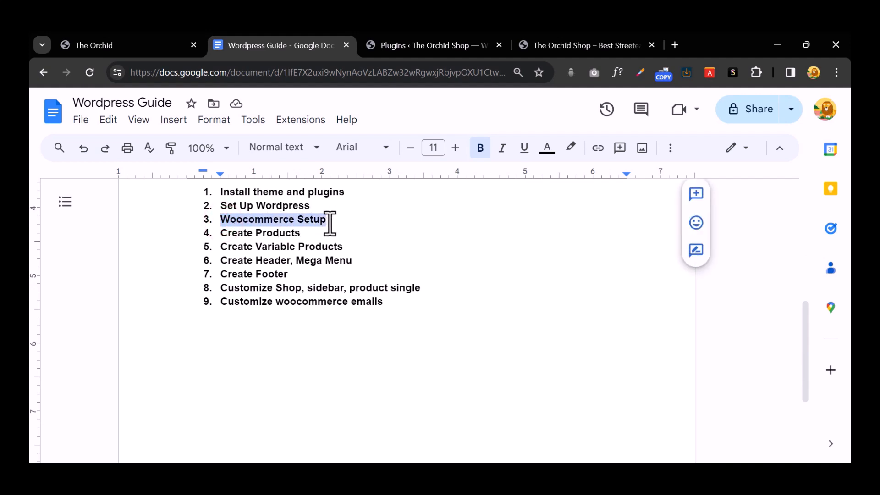
pyautogui.click(427, 45)
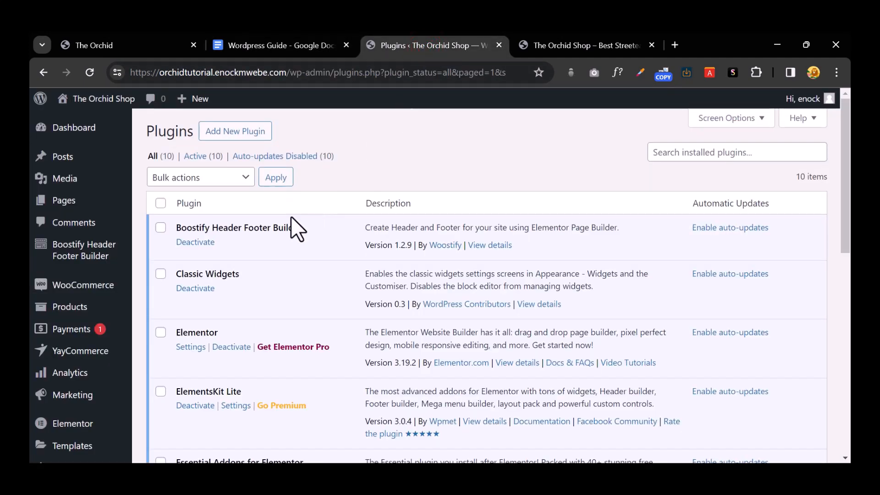
# Step: Look over the site's 7 pages, then launch the WooCommerce setup at Welcome to Woo!
pyautogui.click(102, 290)
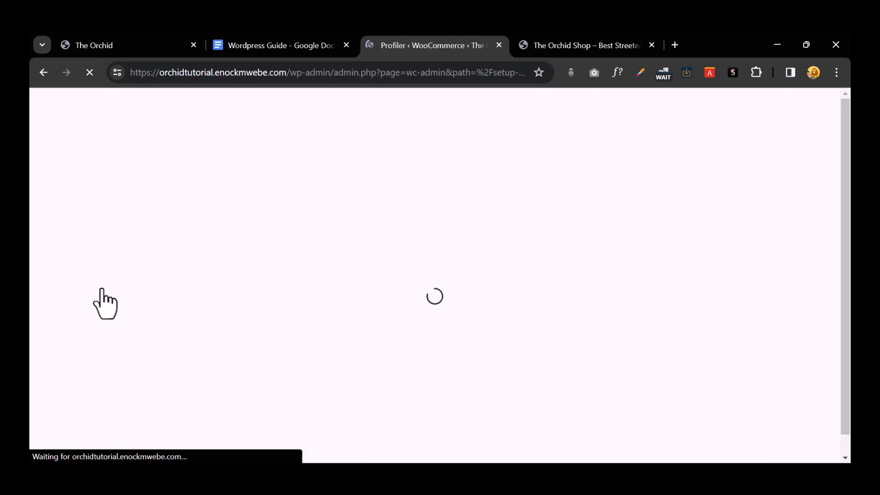
pyautogui.click(42, 72)
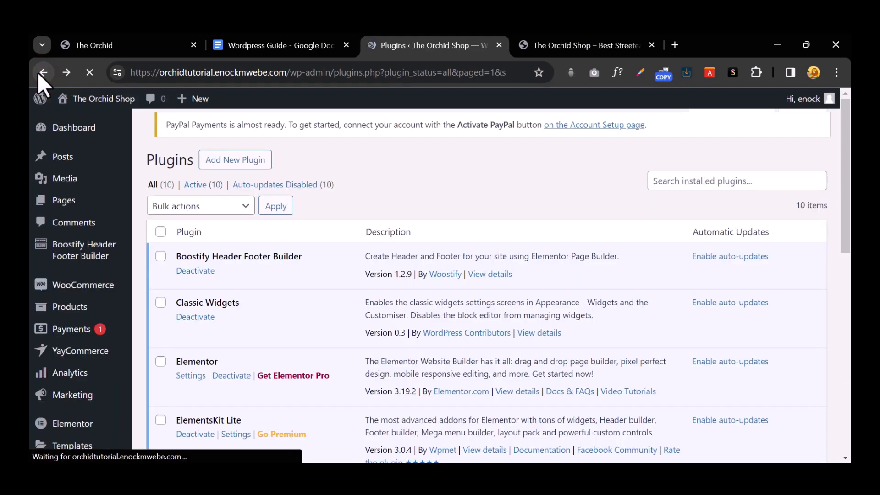
pyautogui.click(77, 206)
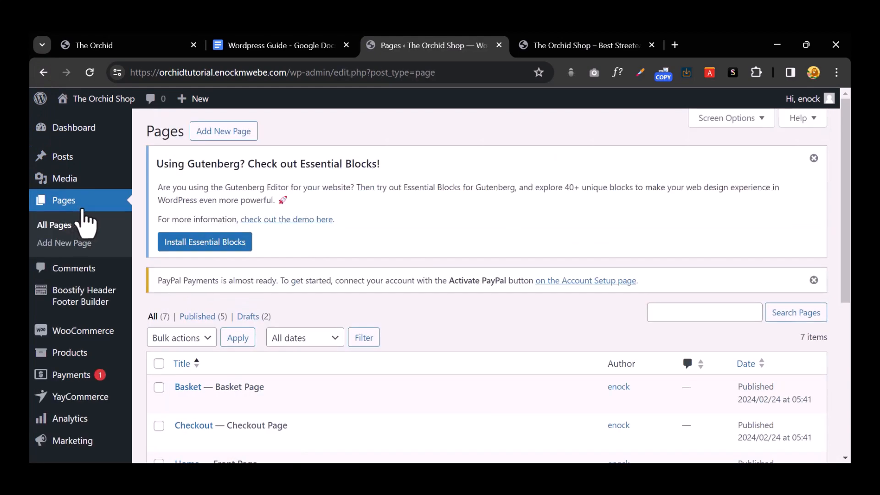
pyautogui.scroll(-3, 524, 280)
pyautogui.scroll(-3, 524, 280)
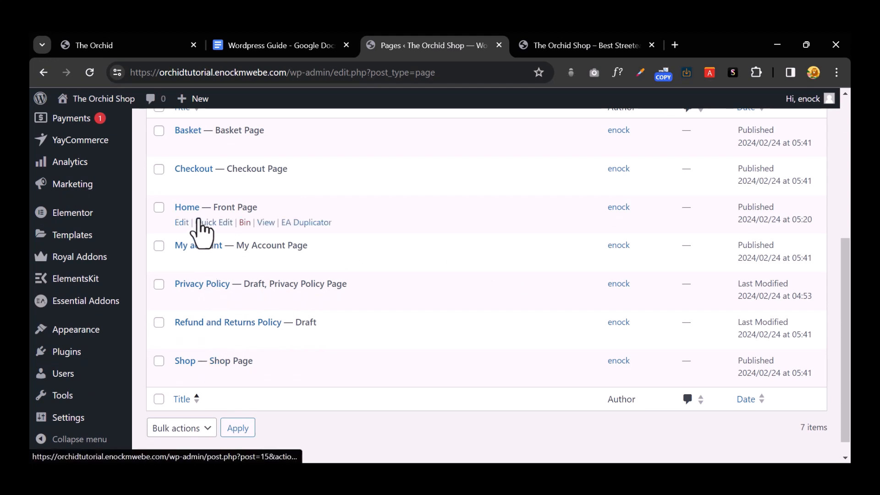
pyautogui.scroll(2, 197, 192)
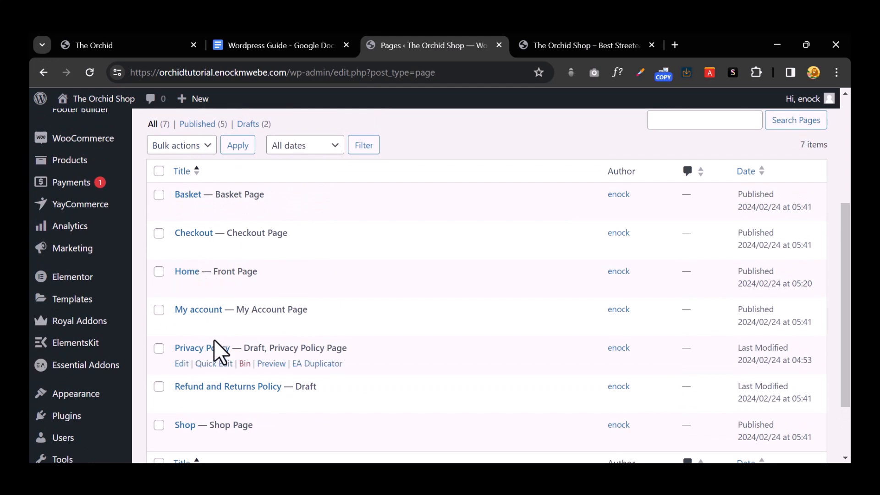
pyautogui.scroll(-2, 216, 348)
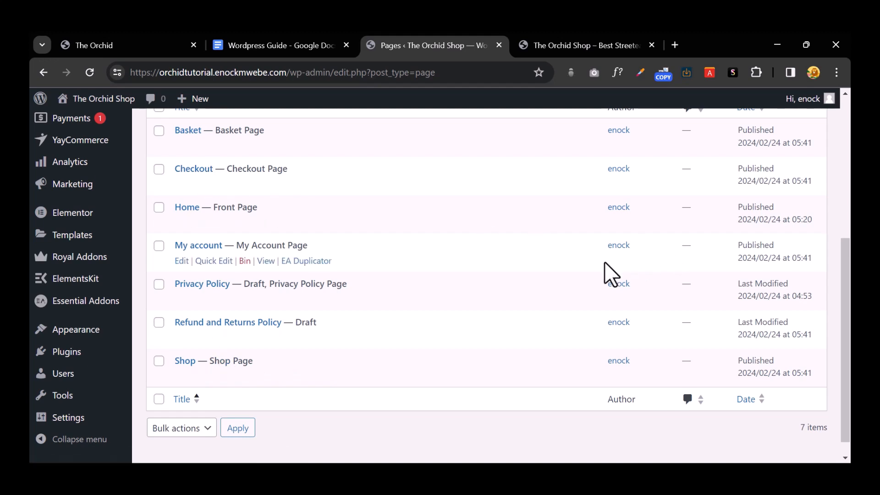
pyautogui.scroll(3, 64, 282)
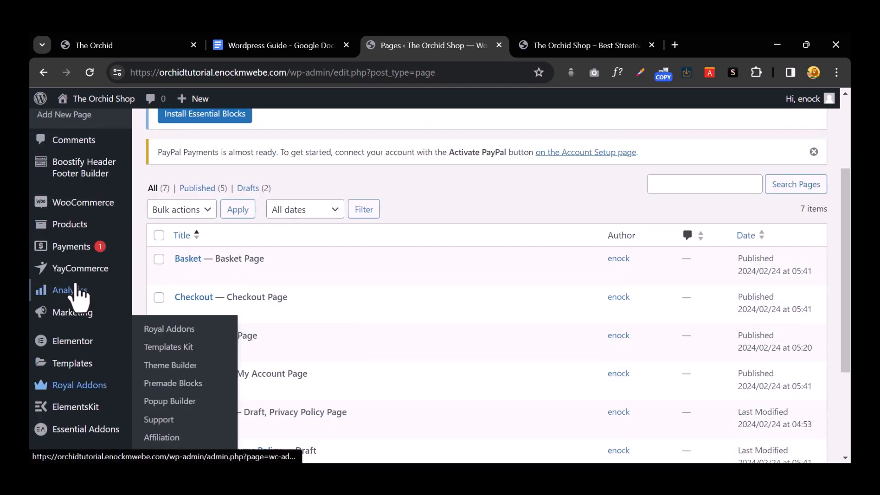
pyautogui.click(110, 210)
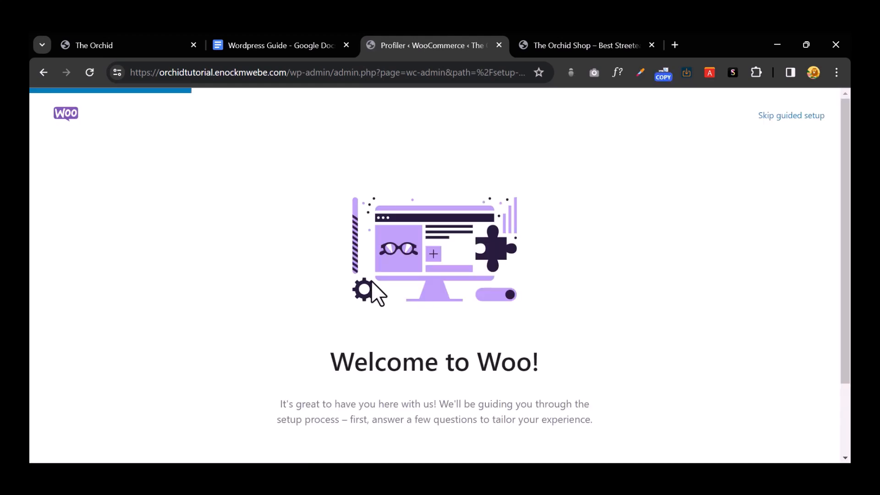
# Step: Begin store setup as a new business selling Clothing and accessories
pyautogui.scroll(-2, 372, 283)
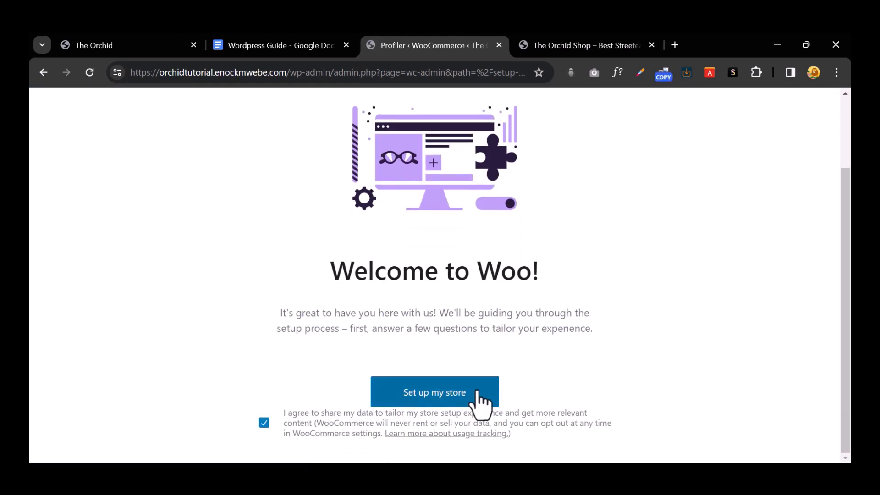
pyautogui.click(445, 394)
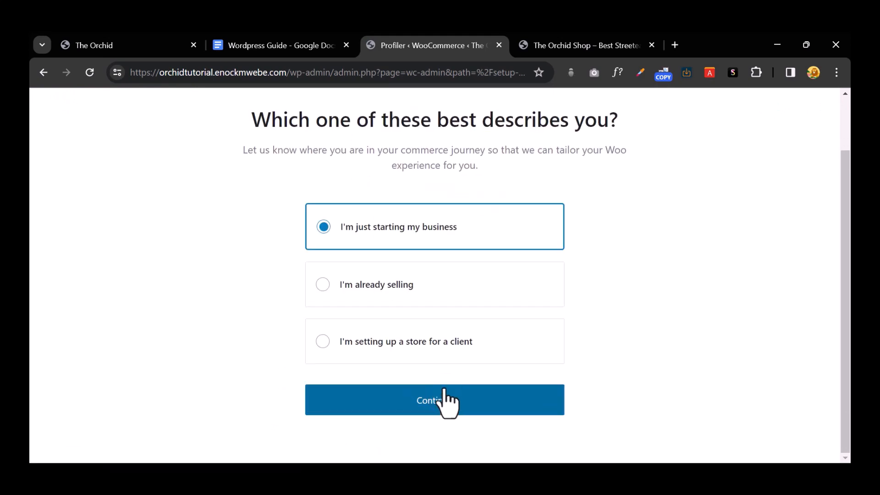
pyautogui.click(446, 395)
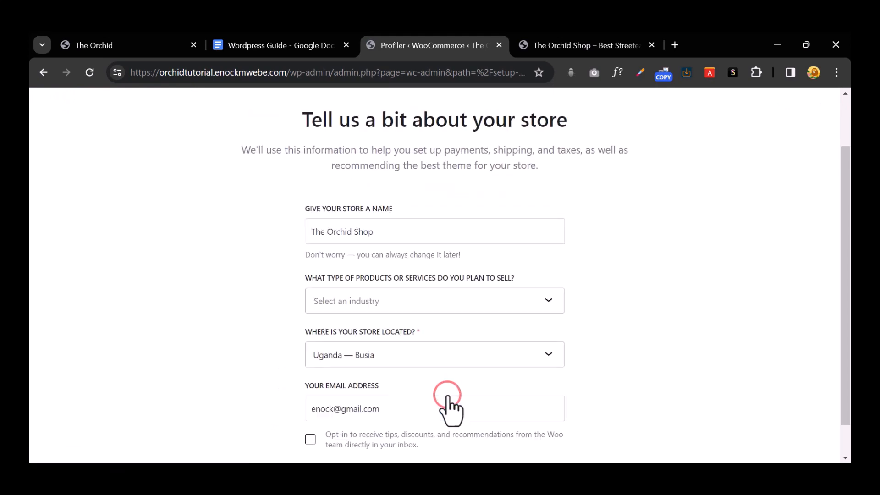
pyautogui.click(442, 303)
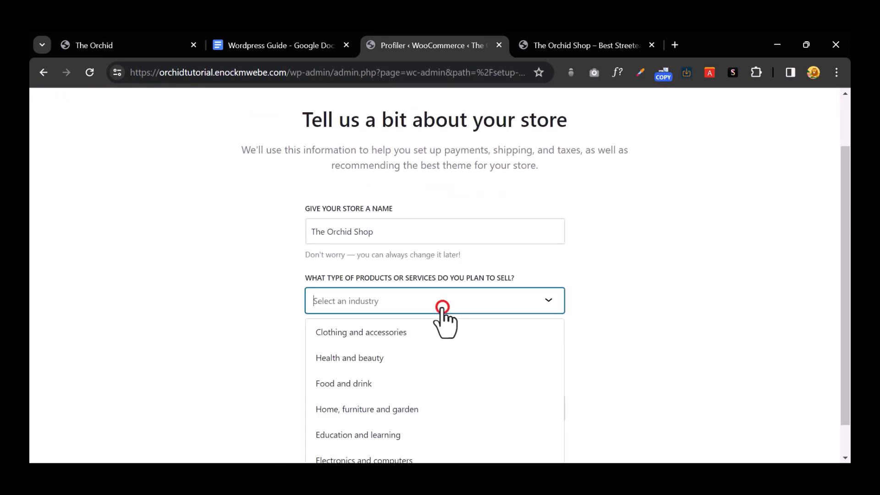
pyautogui.click(419, 331)
# Step: Set the store location to United States (US) — Alabama and submit the store details
pyautogui.scroll(-1, 454, 316)
pyautogui.click(450, 316)
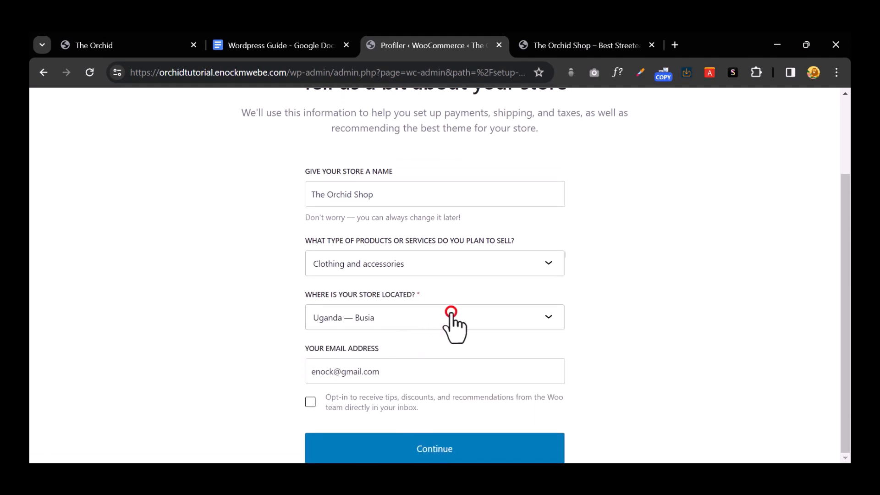
pyautogui.write('unit')
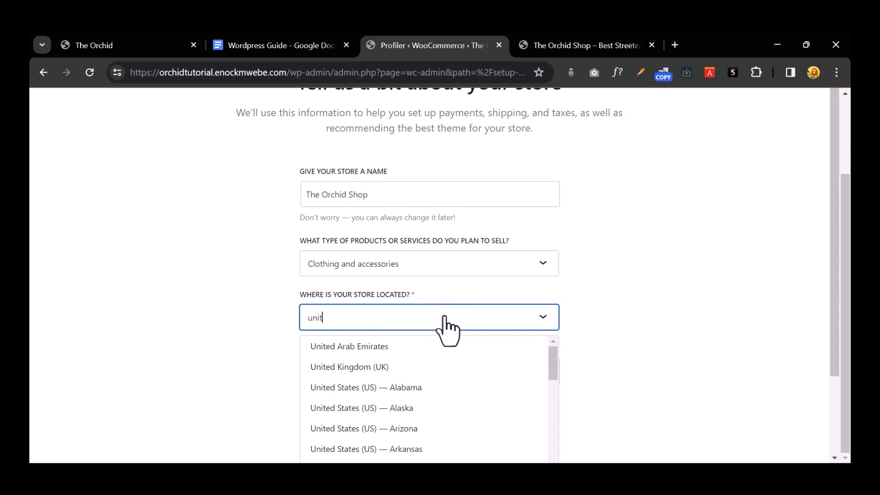
pyautogui.click(416, 387)
pyautogui.scroll(-3, 477, 304)
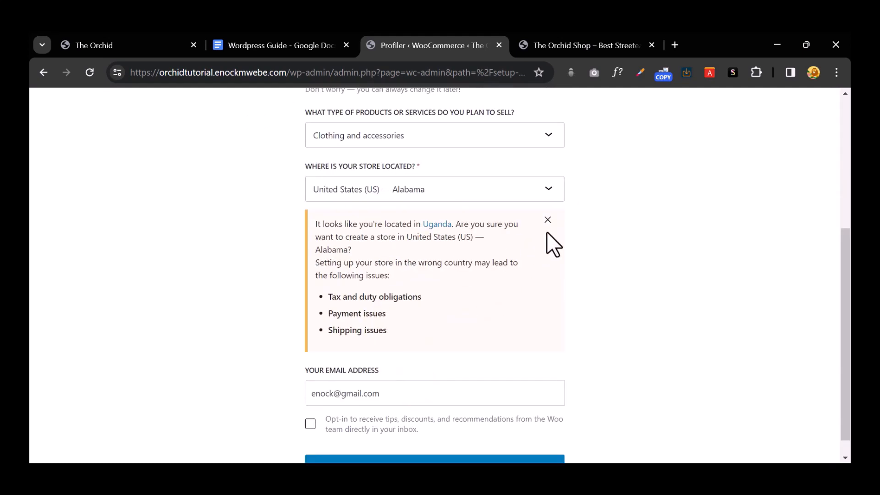
pyautogui.click(547, 220)
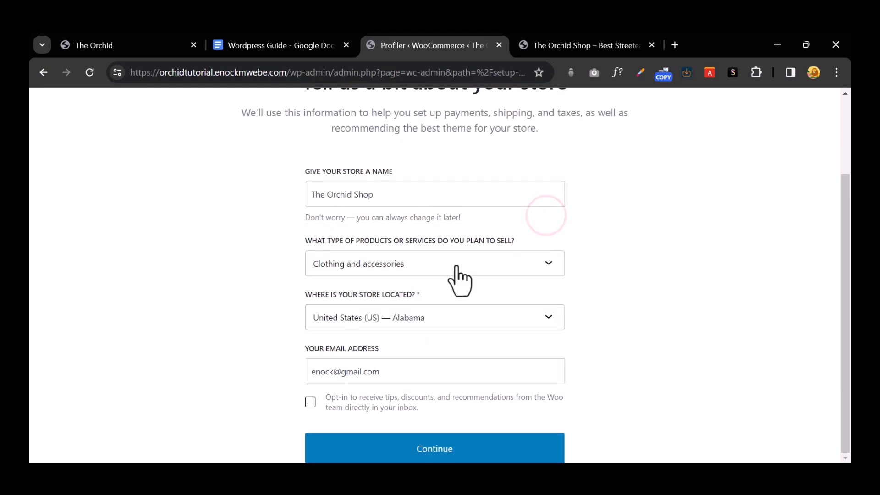
pyautogui.click(434, 452)
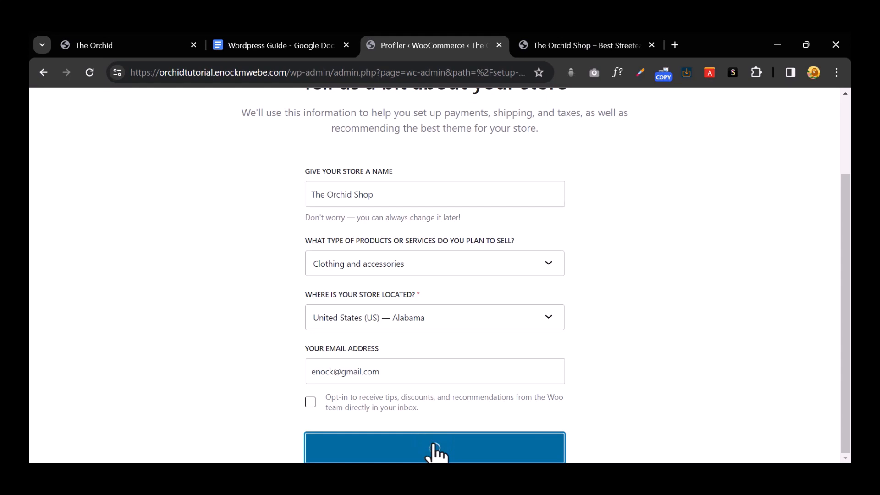
pyautogui.scroll(-1, 486, 312)
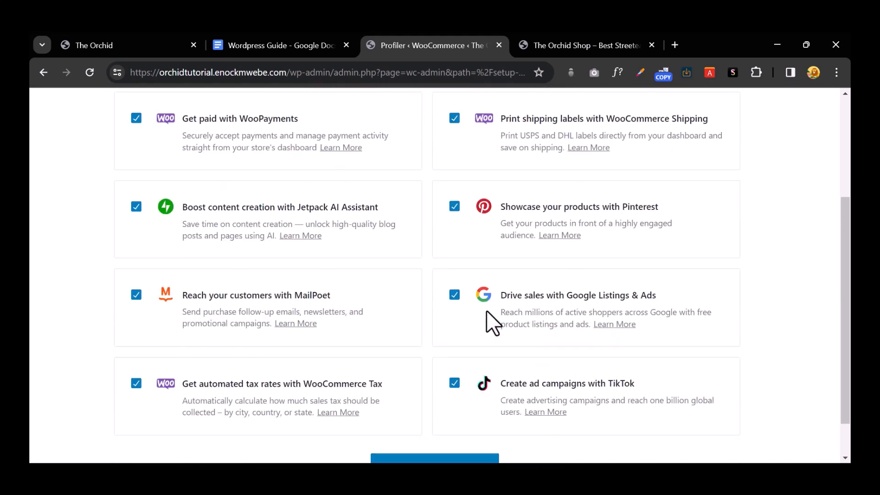
# Step: Opt out of WooCommerce Shipping, Pinterest, Google Listings & Ads and TikTok features
pyautogui.scroll(-1, 486, 312)
pyautogui.scroll(4, 486, 312)
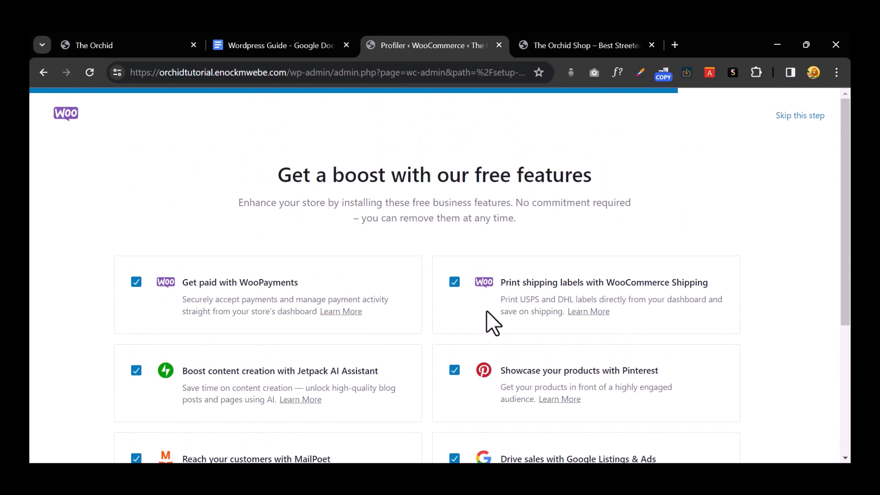
pyautogui.scroll(-3, 486, 309)
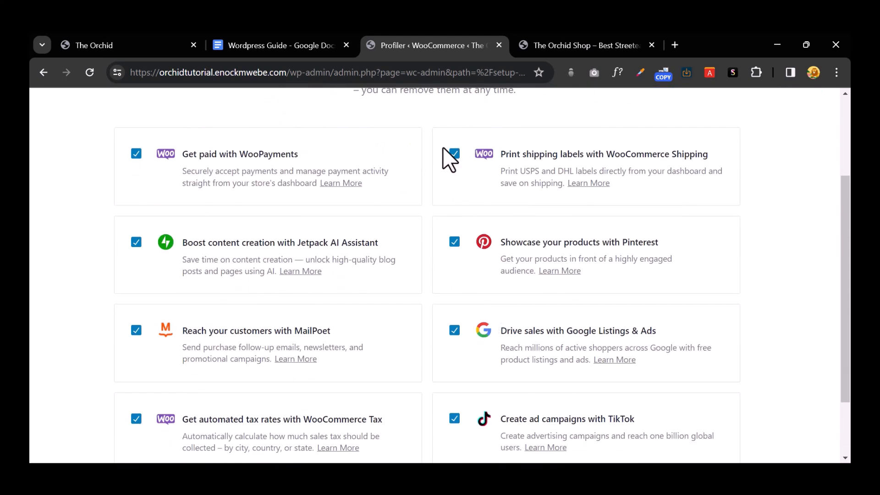
pyautogui.click(453, 155)
pyautogui.click(455, 242)
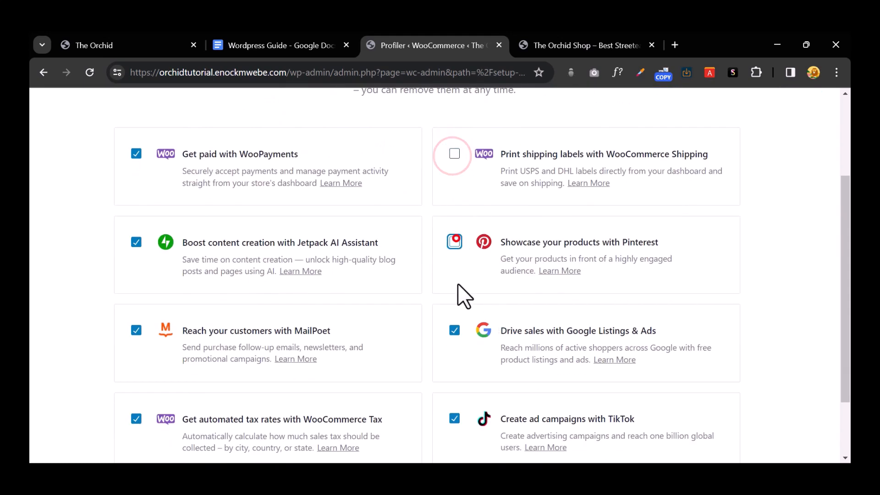
pyautogui.click(455, 331)
pyautogui.scroll(-2, 462, 320)
pyautogui.click(455, 337)
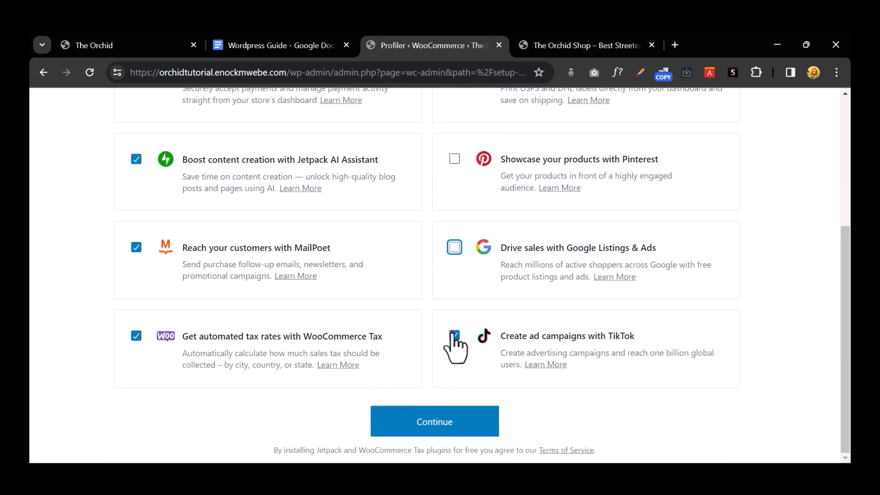
# Step: Also decline automated Tax, Jetpack AI Assistant and WooPayments, keeping only MailPoet, and continue
pyautogui.click(135, 336)
pyautogui.click(134, 250)
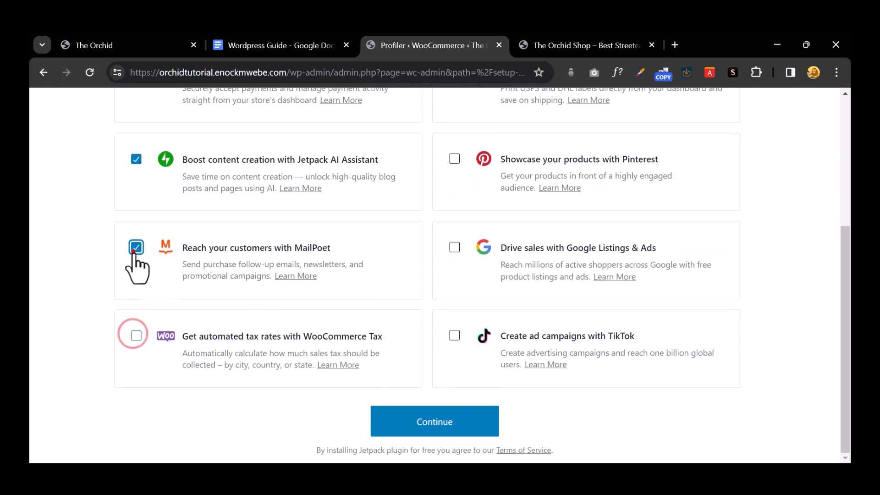
pyautogui.scroll(1, 179, 261)
pyautogui.click(136, 223)
pyautogui.click(135, 135)
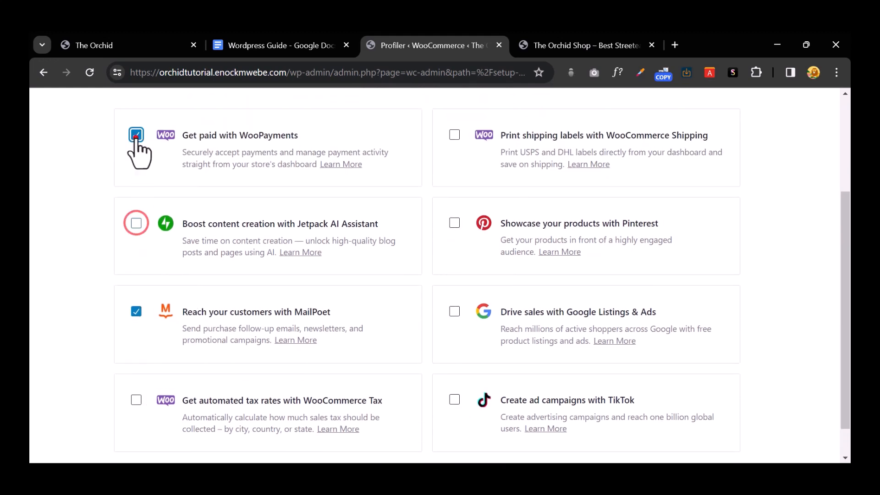
pyautogui.scroll(3, 168, 178)
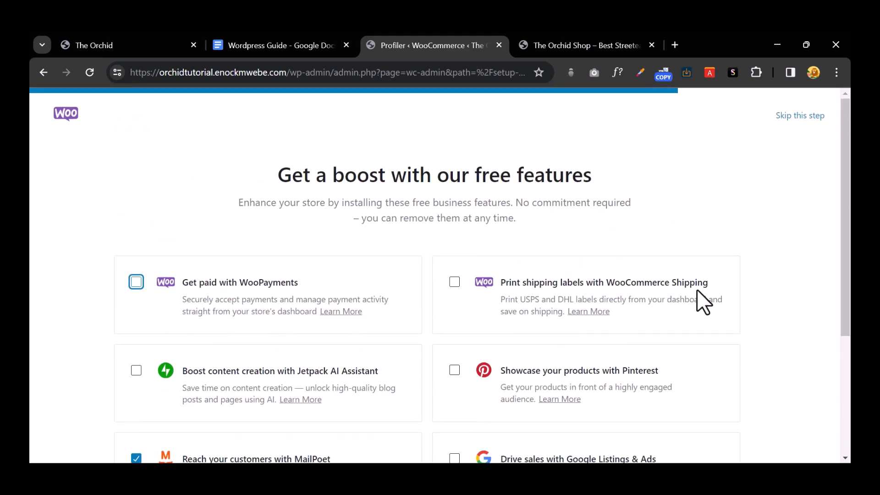
pyautogui.scroll(-4, 697, 291)
pyautogui.click(444, 448)
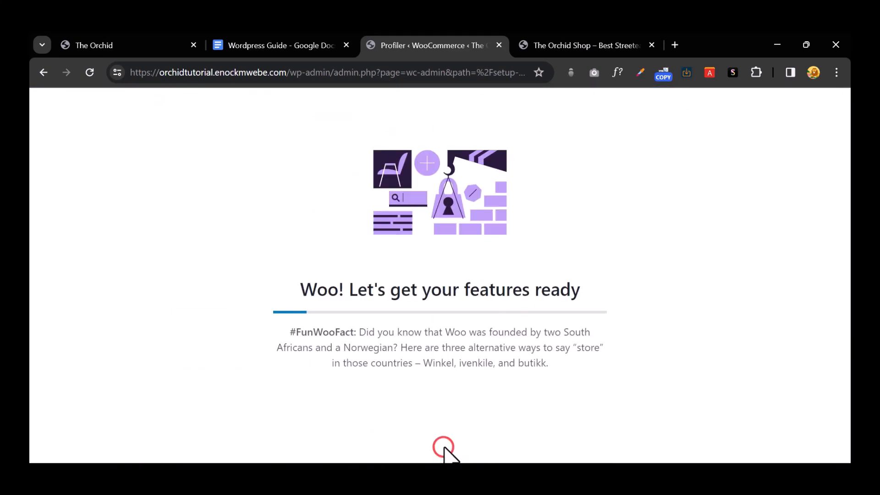
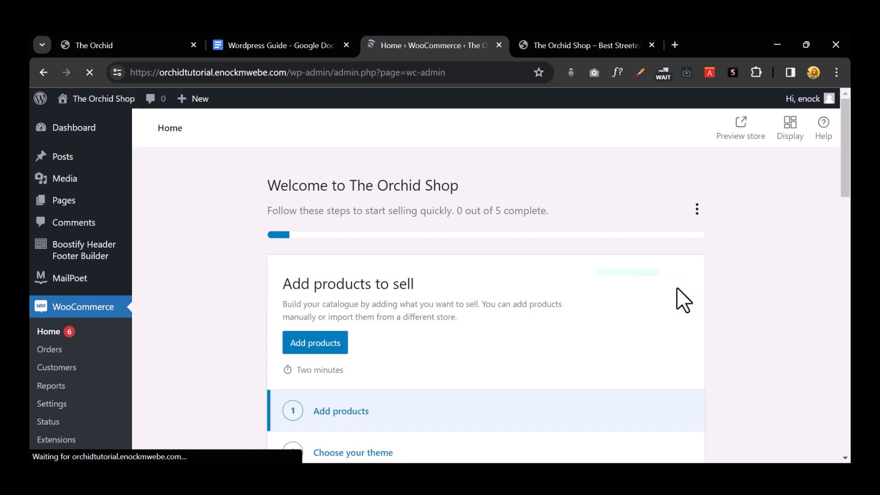
# Step: Browse the WooCommerce dashboard, then the Orders and Customers pages
pyautogui.scroll(-4, 578, 229)
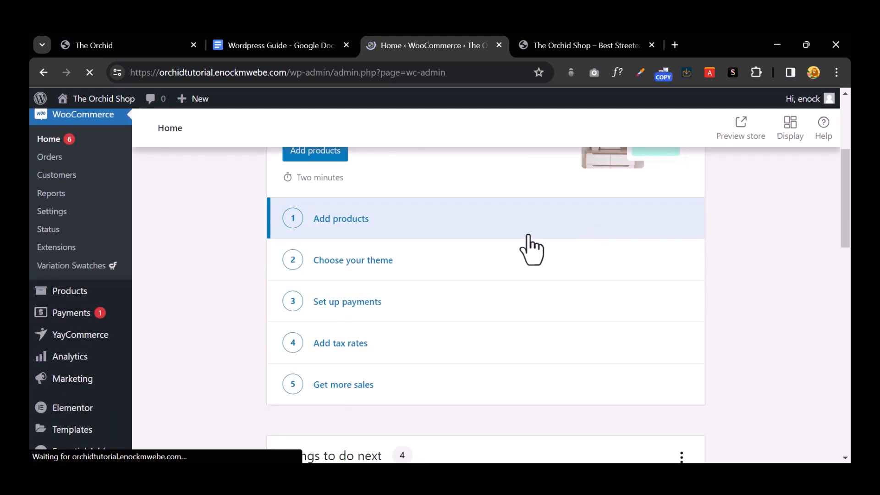
pyautogui.scroll(4, 188, 337)
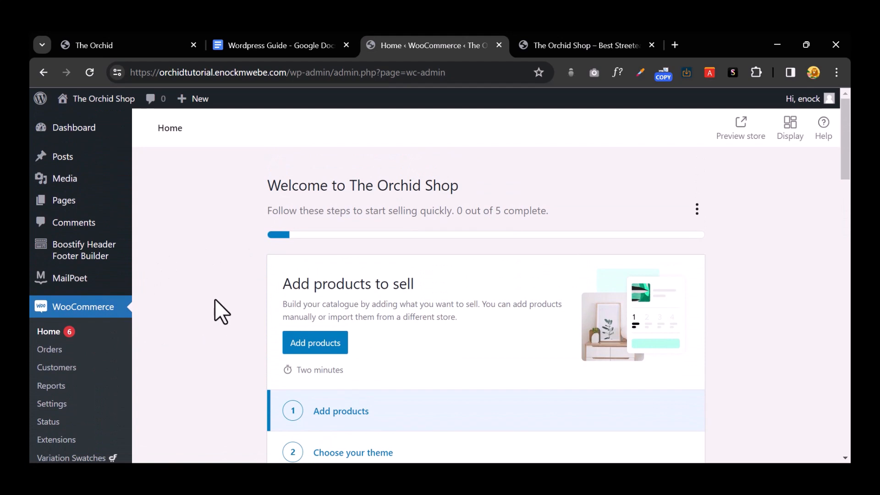
pyautogui.scroll(-1, 215, 300)
pyautogui.scroll(1, 417, 374)
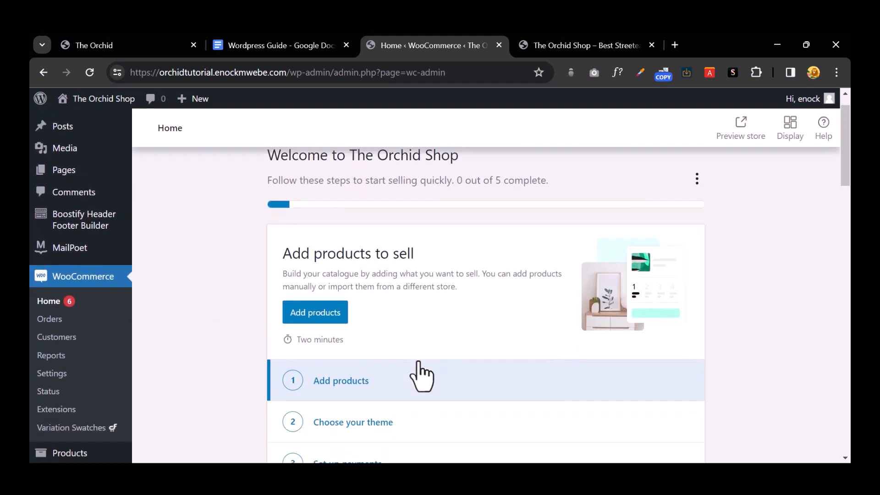
pyautogui.scroll(-3, 420, 374)
pyautogui.scroll(3, 417, 373)
pyautogui.scroll(-3, 351, 293)
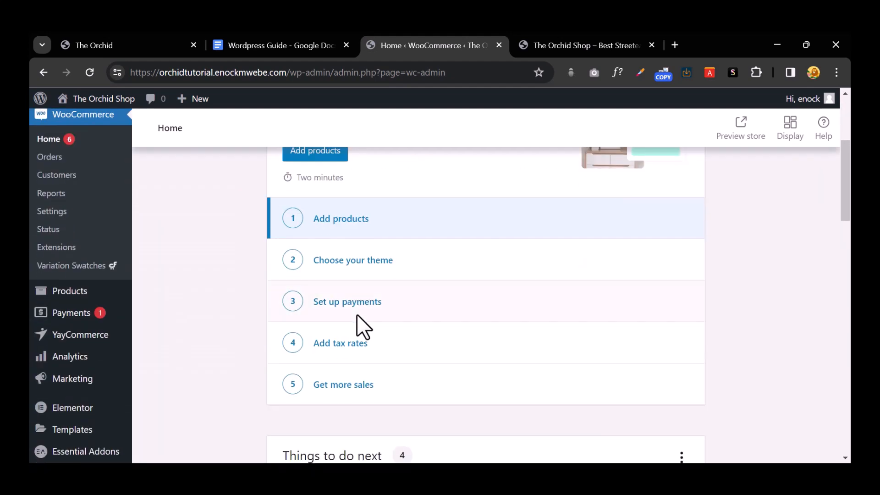
pyautogui.click(60, 158)
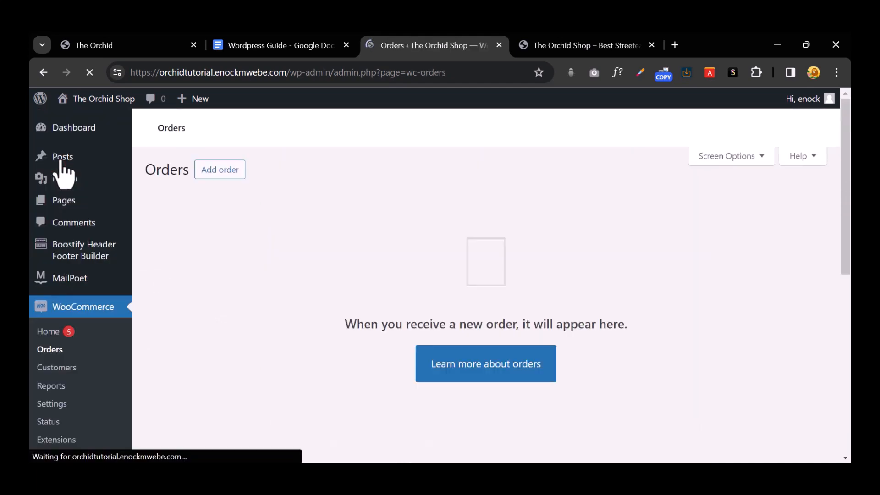
pyautogui.scroll(-3, 60, 229)
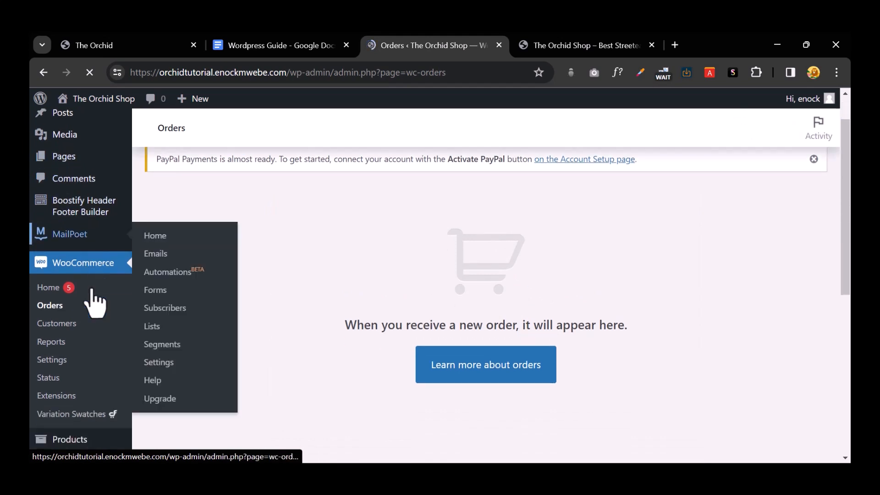
pyautogui.click(64, 239)
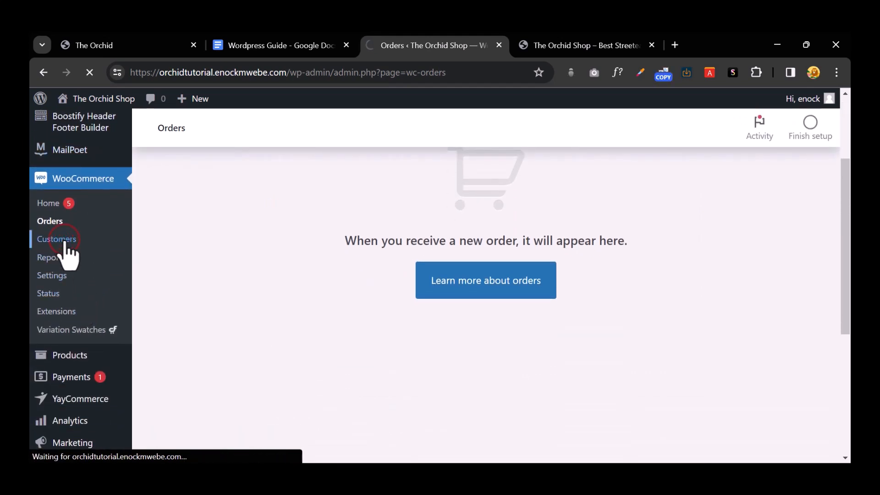
# Step: Check the empty last-7-days sales report and go to WooCommerce Settings
pyautogui.scroll(-3, 73, 268)
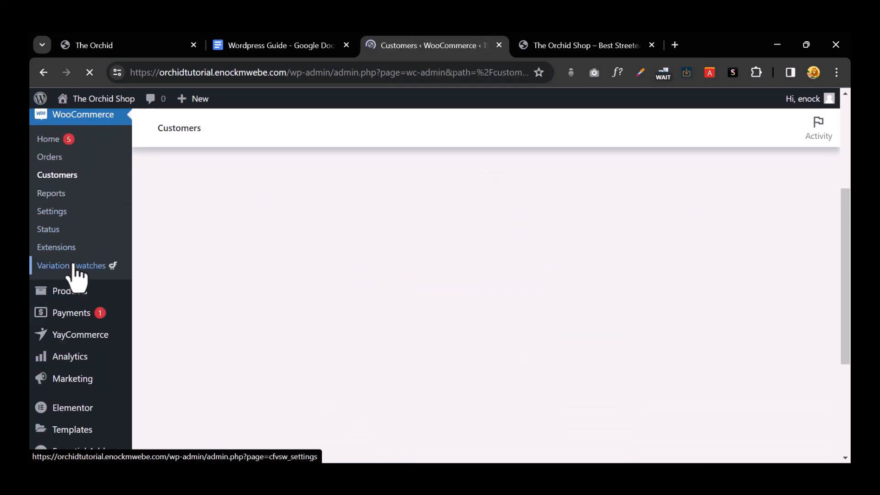
pyautogui.scroll(1, 76, 275)
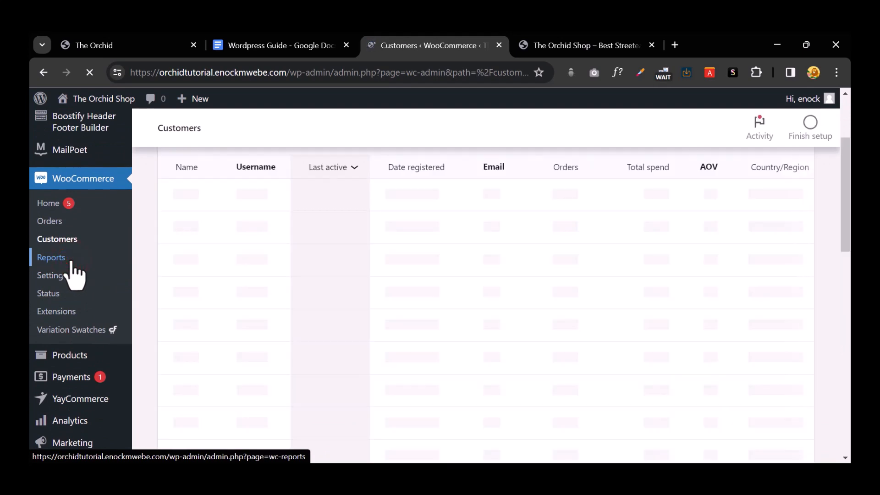
pyautogui.click(71, 263)
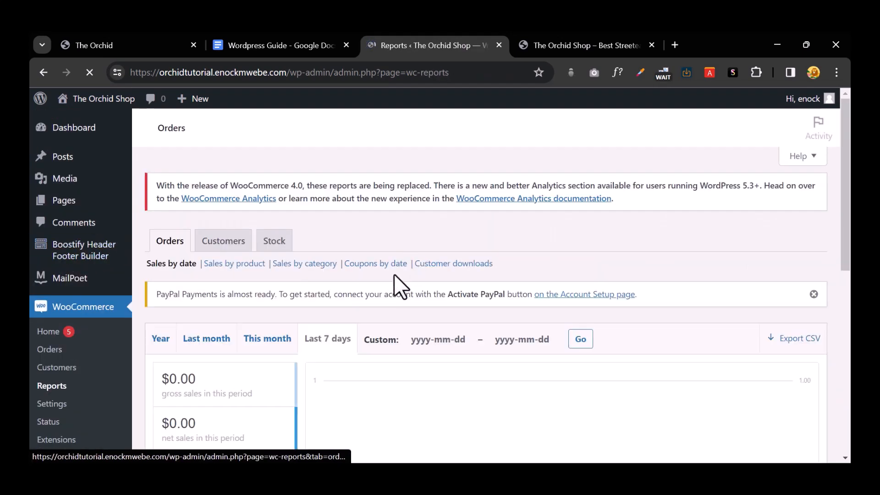
pyautogui.scroll(-4, 376, 316)
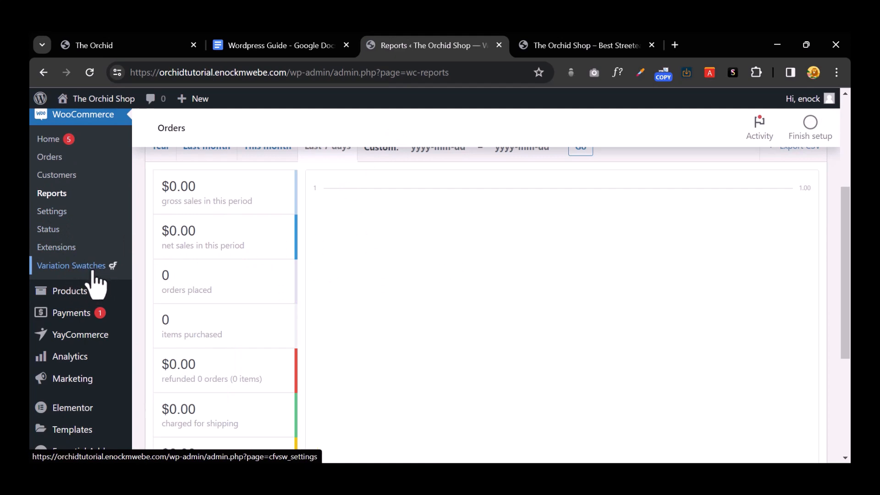
pyautogui.click(62, 213)
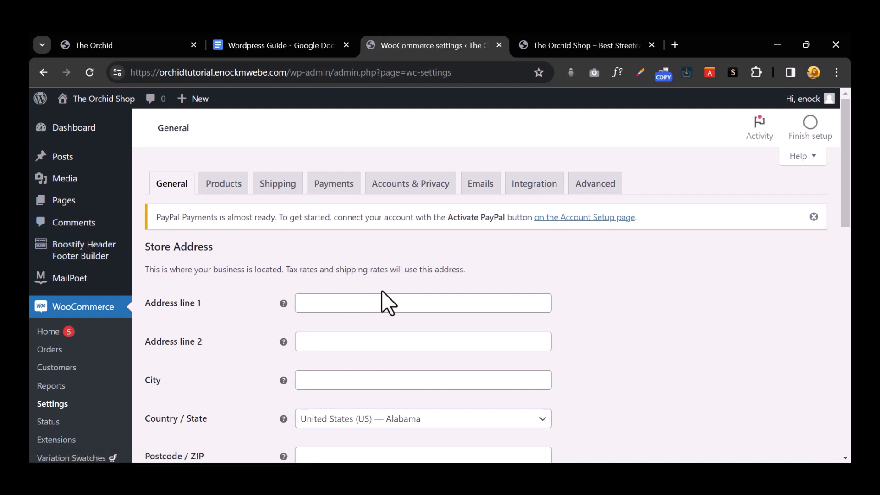
# Step: Autofill the store address and set the country/state to Uganda — Agago
pyautogui.click(381, 302)
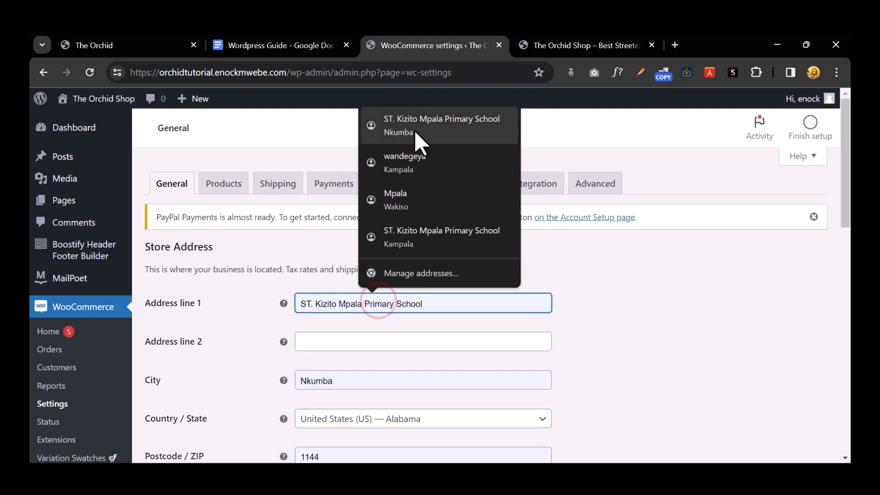
pyautogui.click(394, 126)
pyautogui.scroll(-4, 404, 314)
pyautogui.scroll(-3, 389, 321)
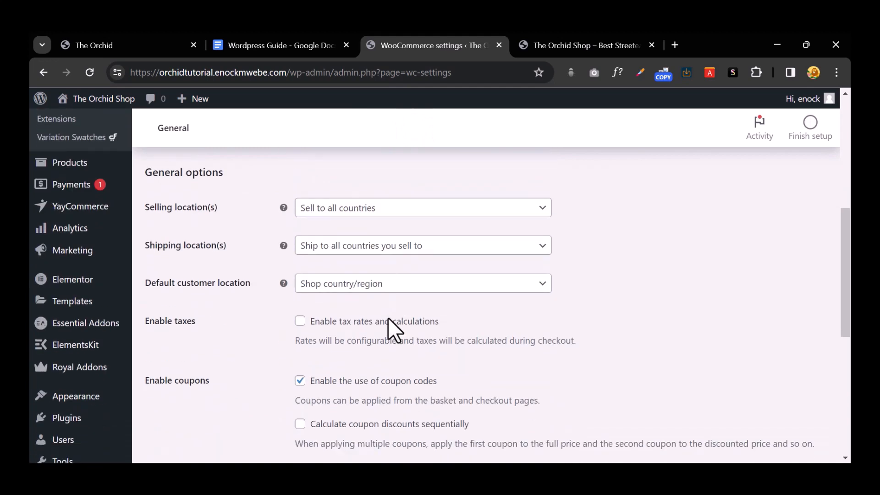
pyautogui.scroll(5, 392, 330)
pyautogui.click(437, 293)
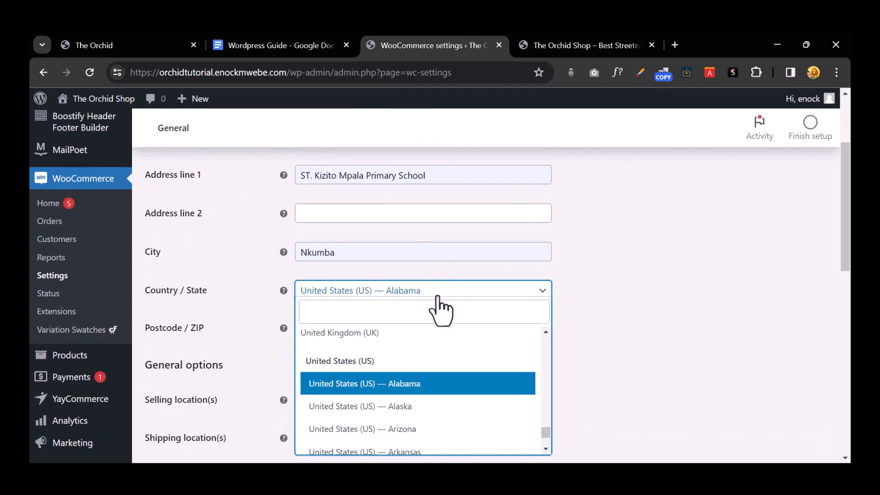
pyautogui.click(354, 316)
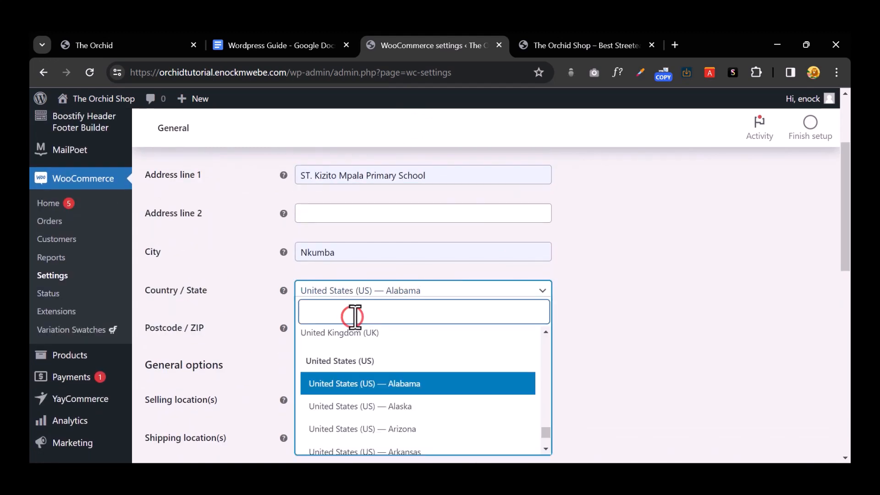
pyautogui.write('ugan')
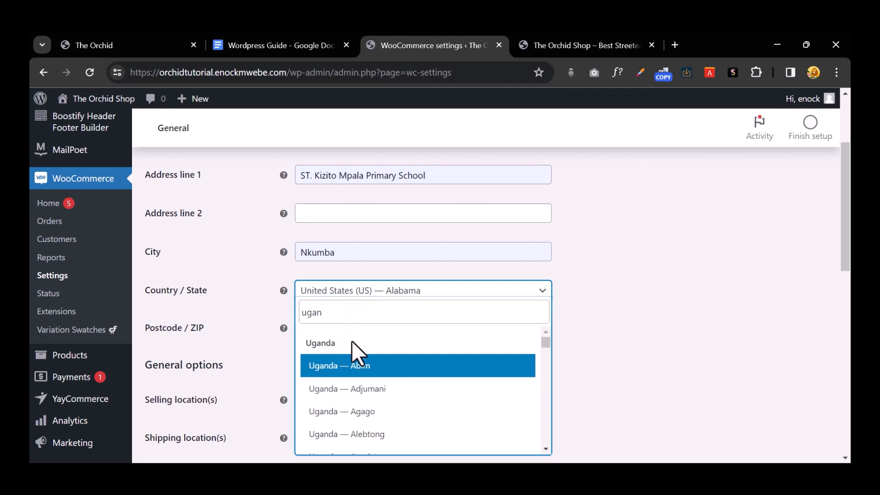
pyautogui.click(387, 411)
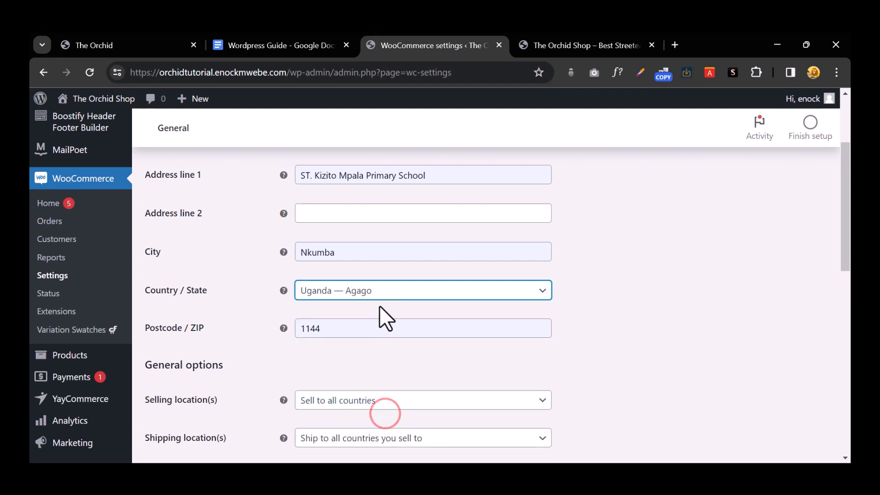
pyautogui.scroll(-4, 362, 257)
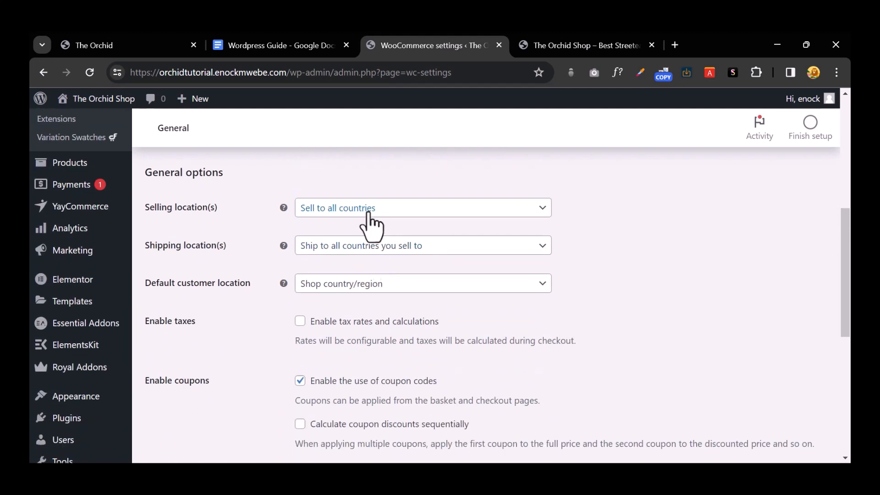
# Step: Sell to specific countries only: United Kingdom (UK), United States (US) and Uganda
pyautogui.click(487, 209)
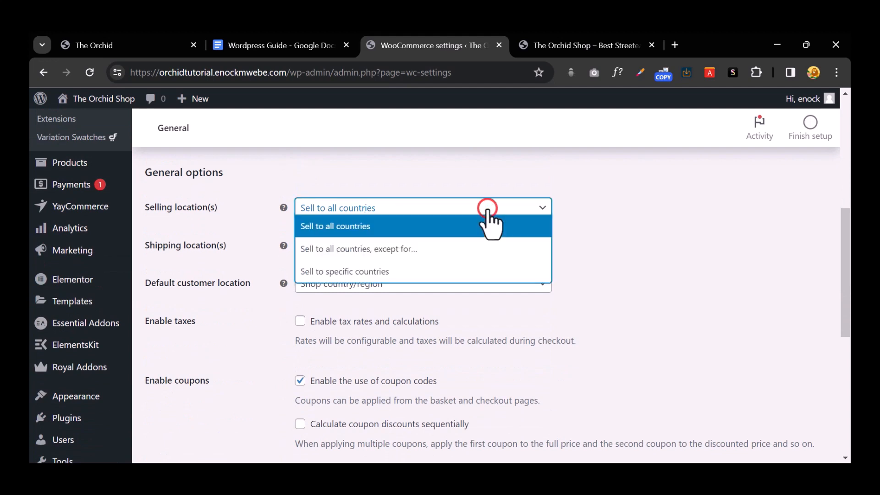
pyautogui.click(429, 271)
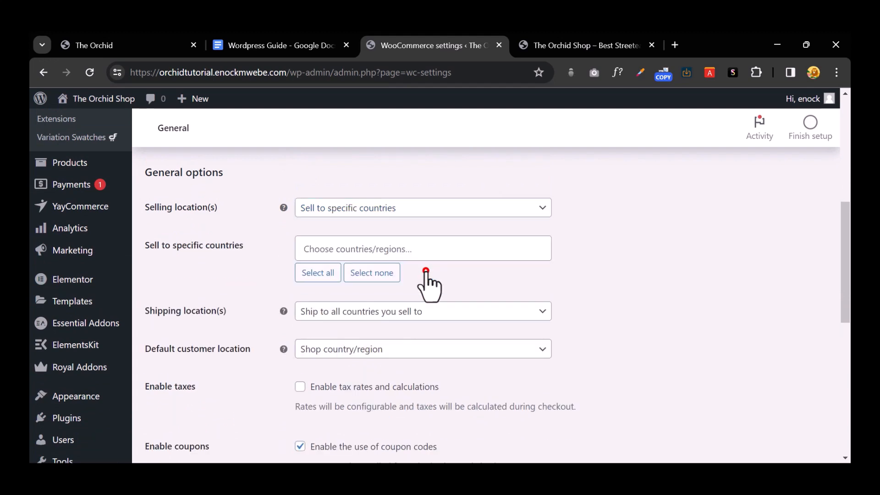
pyautogui.click(399, 251)
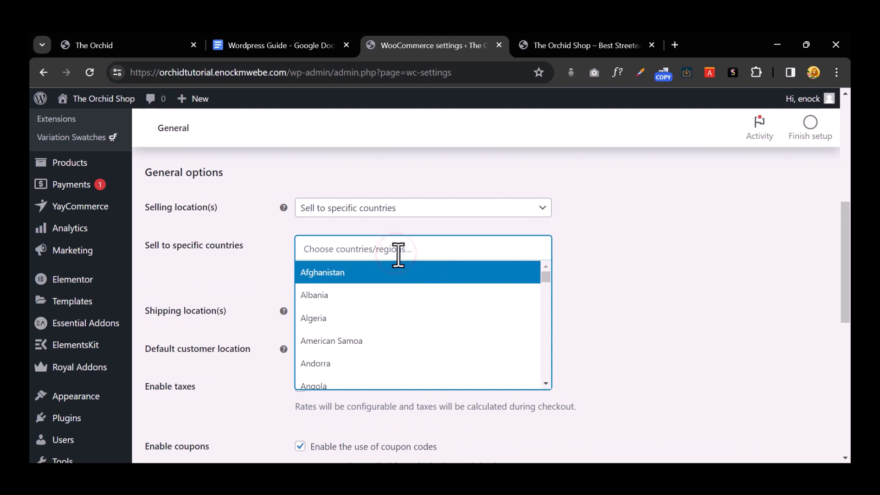
pyautogui.write('un')
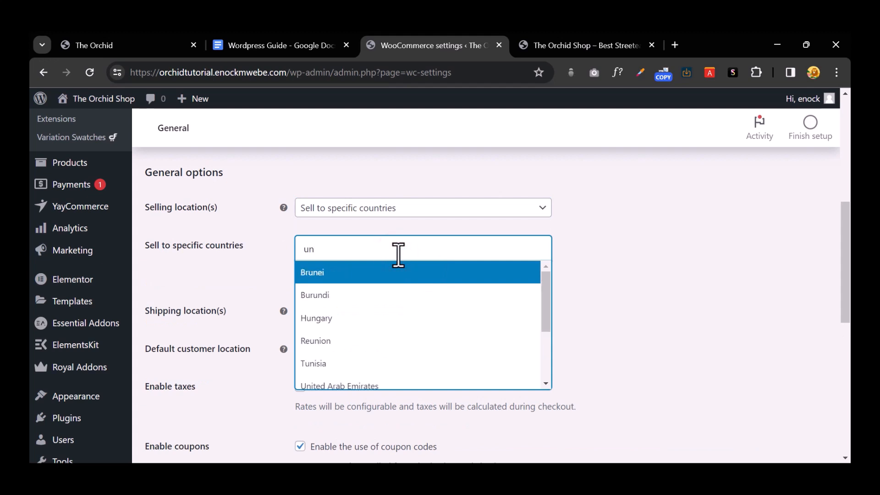
pyautogui.write('ite')
pyautogui.press('Down')
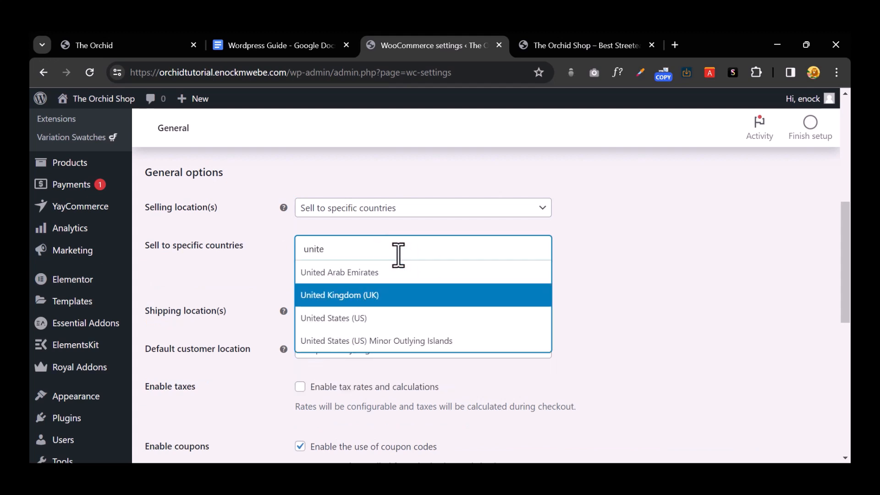
pyautogui.write('e')
pyautogui.press('Return')
pyautogui.write('uni')
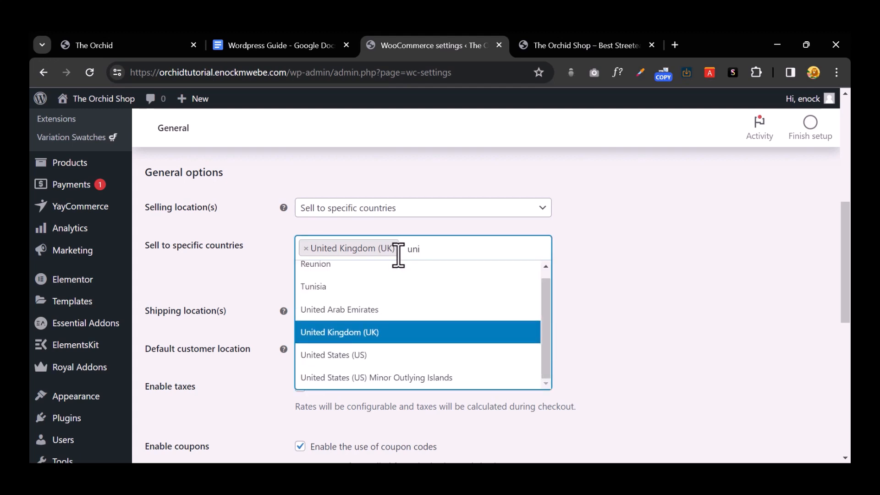
pyautogui.press('Down')
pyautogui.press('Return')
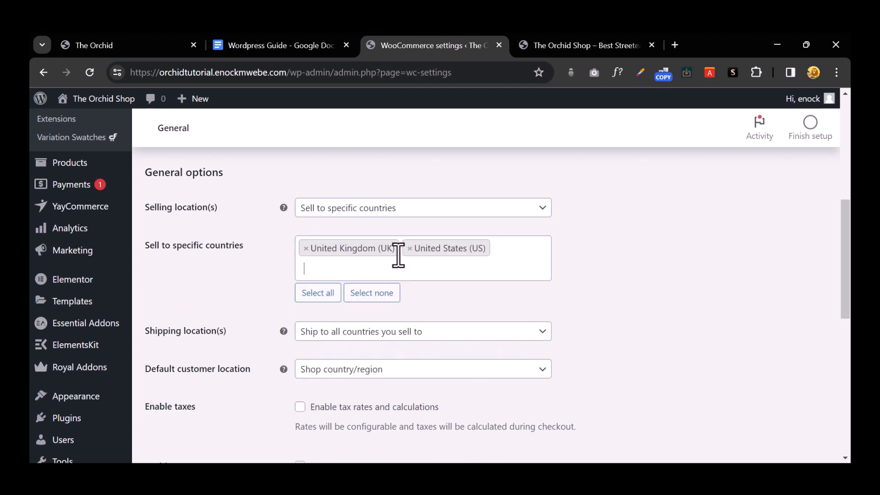
pyautogui.write('uga')
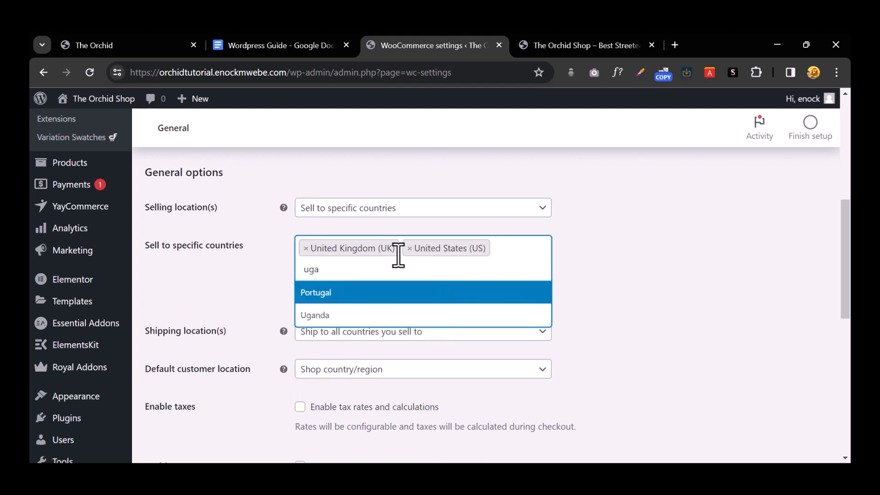
pyautogui.press('Down')
pyautogui.press('Return')
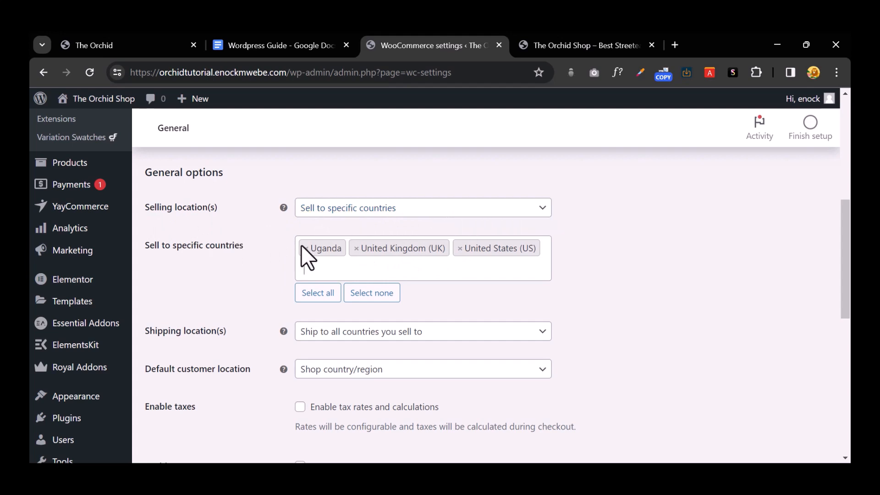
pyautogui.scroll(-2, 357, 284)
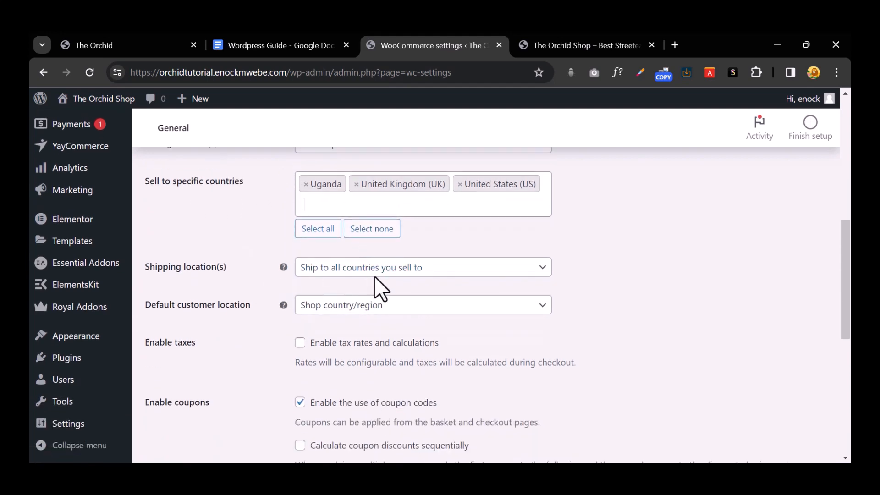
# Step: Review the shipping locations and currency options, leaving US dollar unchanged
pyautogui.click(409, 269)
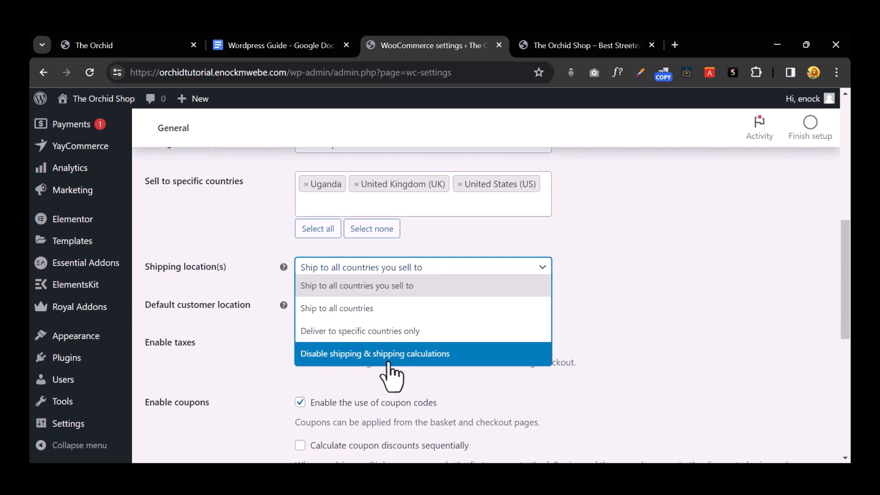
pyautogui.click(244, 341)
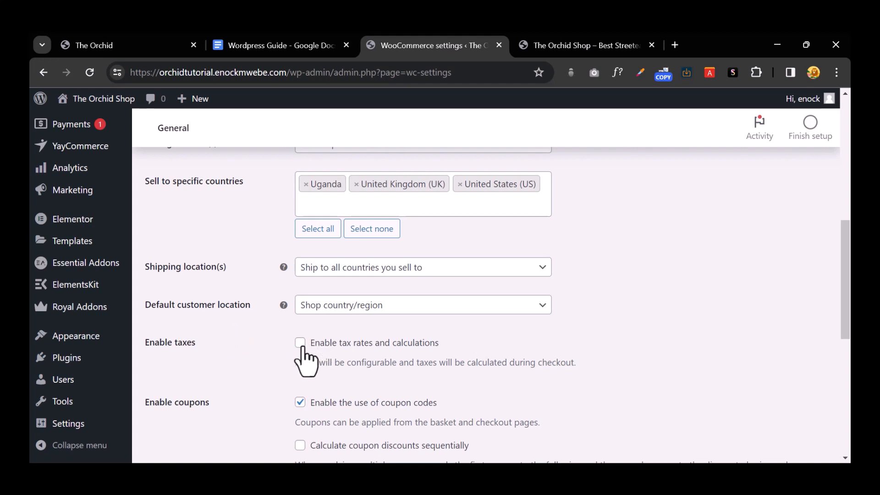
pyautogui.scroll(-3, 302, 360)
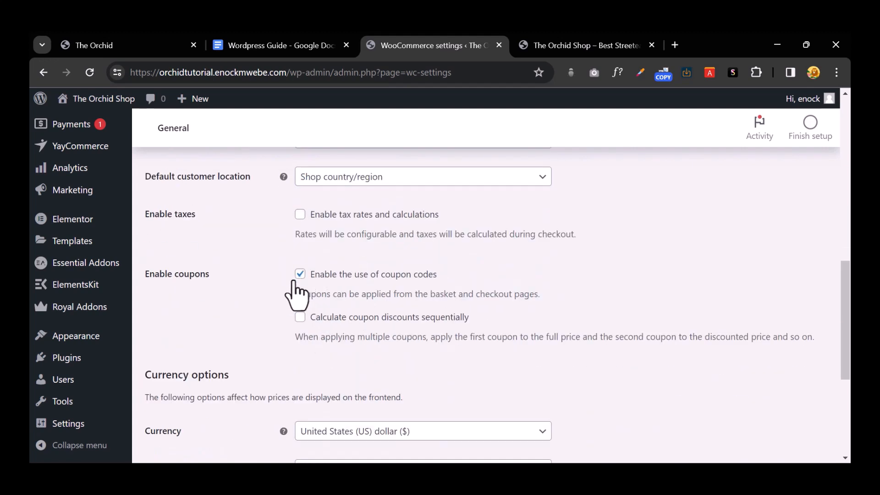
pyautogui.scroll(-5, 297, 295)
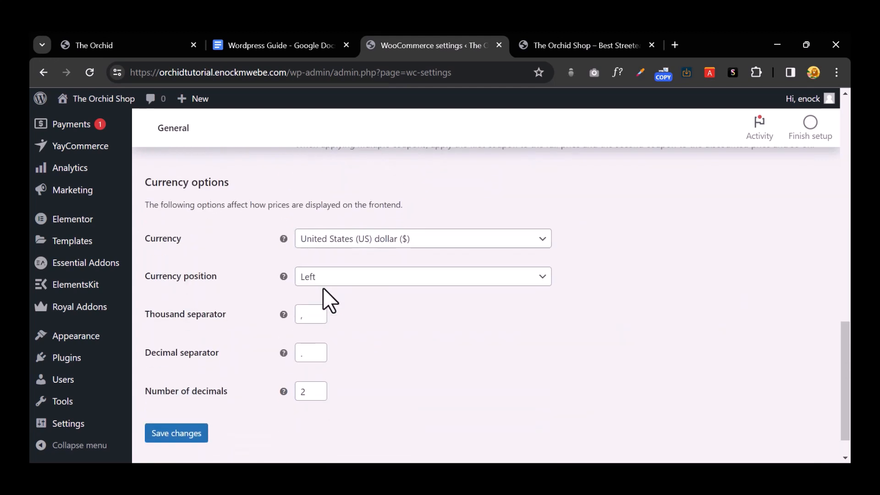
pyautogui.click(382, 238)
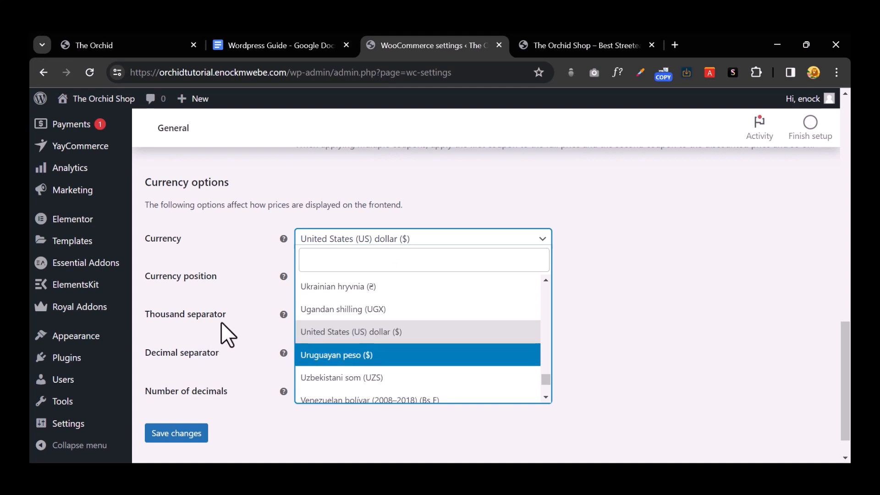
pyautogui.click(236, 293)
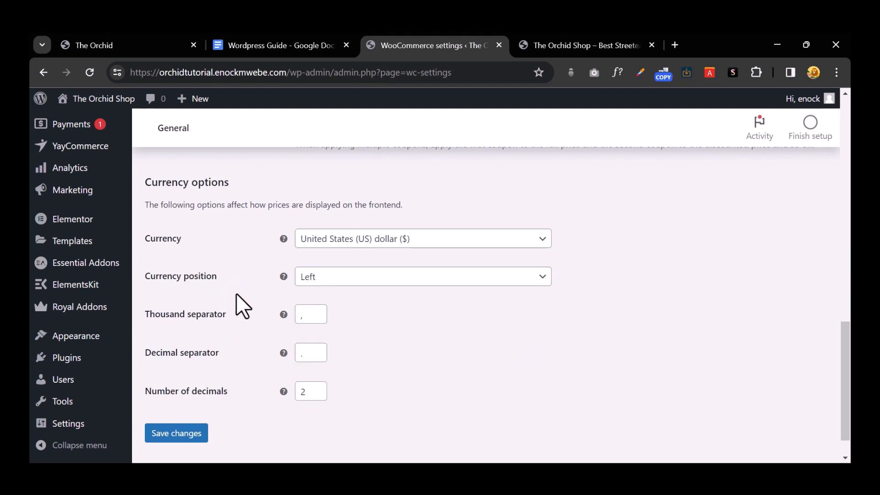
# Step: Save the General store settings
pyautogui.scroll(10, 236, 295)
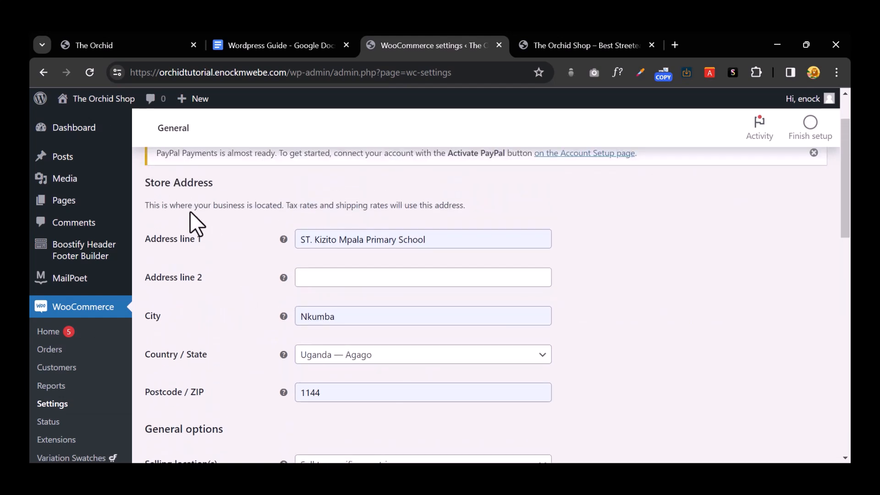
pyautogui.scroll(3, 304, 277)
pyautogui.scroll(-10, 315, 329)
pyautogui.scroll(-4, 315, 329)
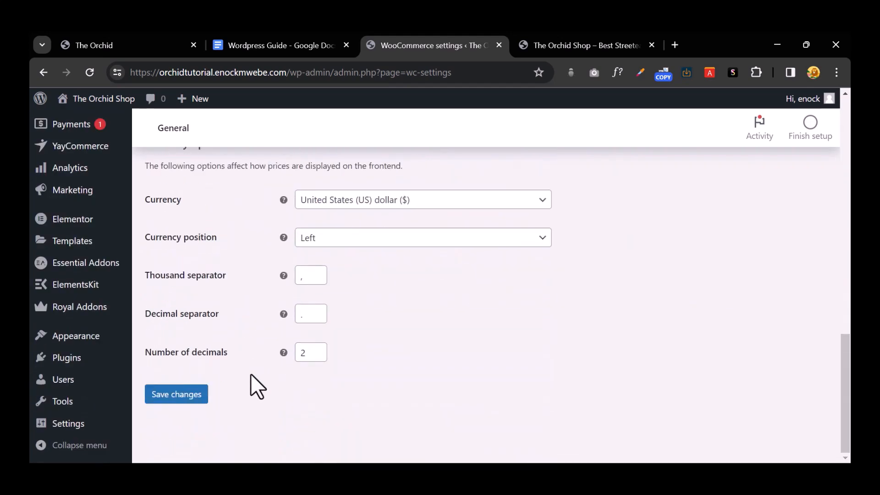
pyautogui.click(183, 390)
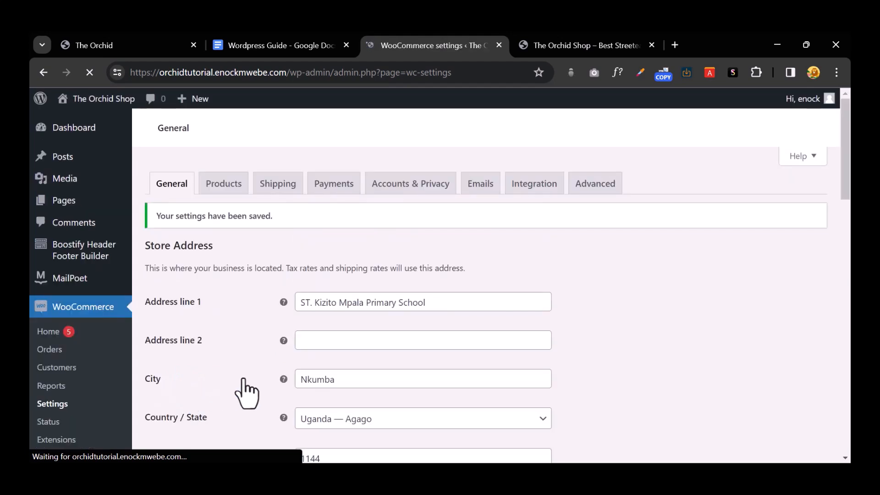
pyautogui.click(214, 183)
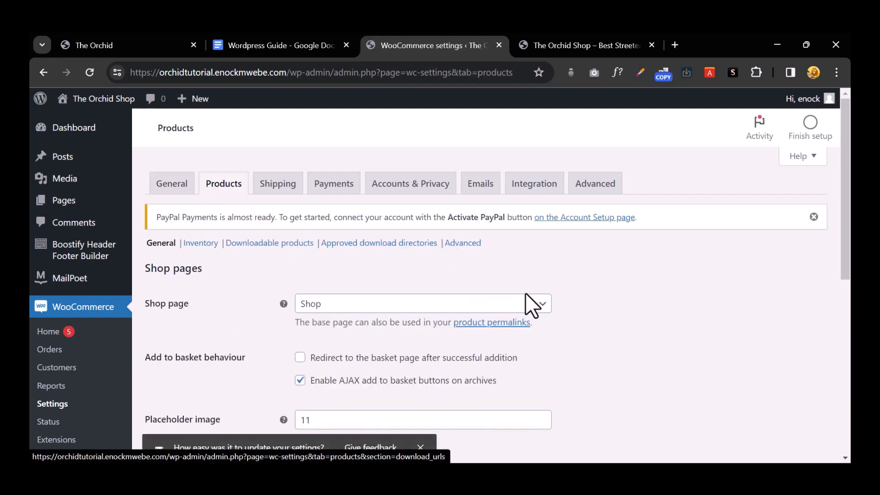
# Step: Review the Products tab's shop page, kg/cm units and review options, dismissing the feedback prompt
pyautogui.scroll(-4, 527, 296)
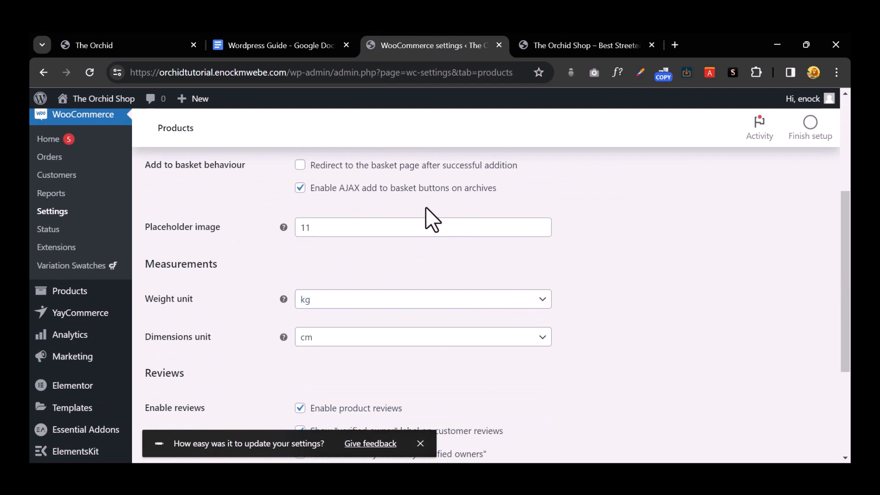
pyautogui.scroll(-3, 310, 210)
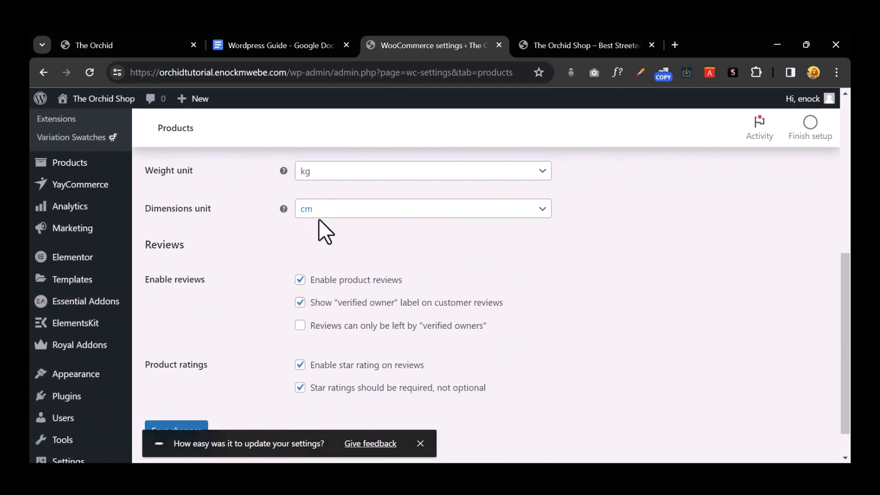
pyautogui.click(514, 273)
pyautogui.scroll(-1, 242, 354)
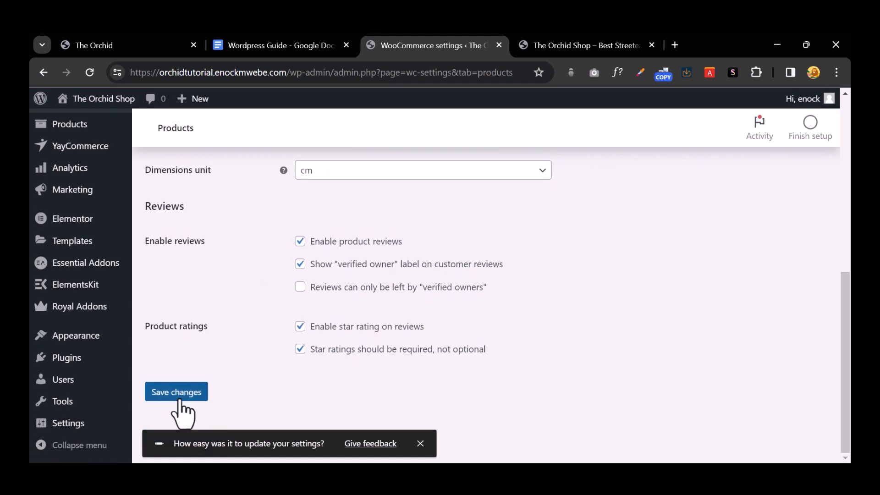
pyautogui.click(420, 443)
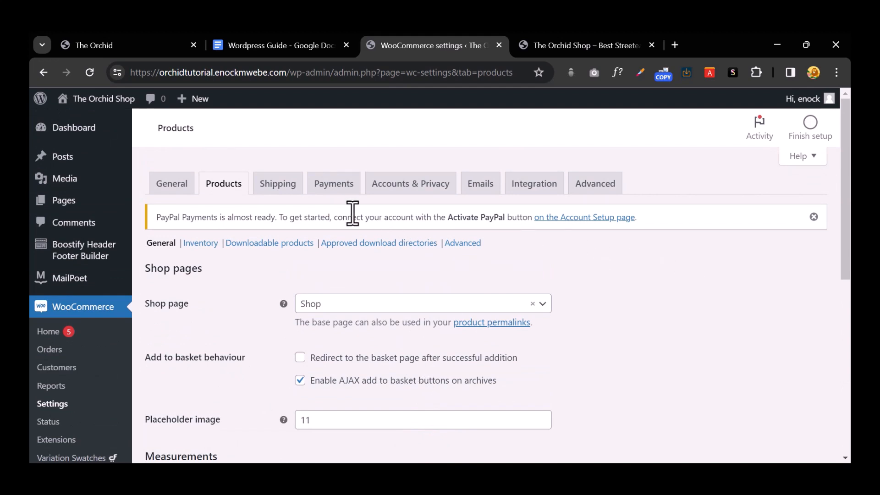
pyautogui.click(275, 184)
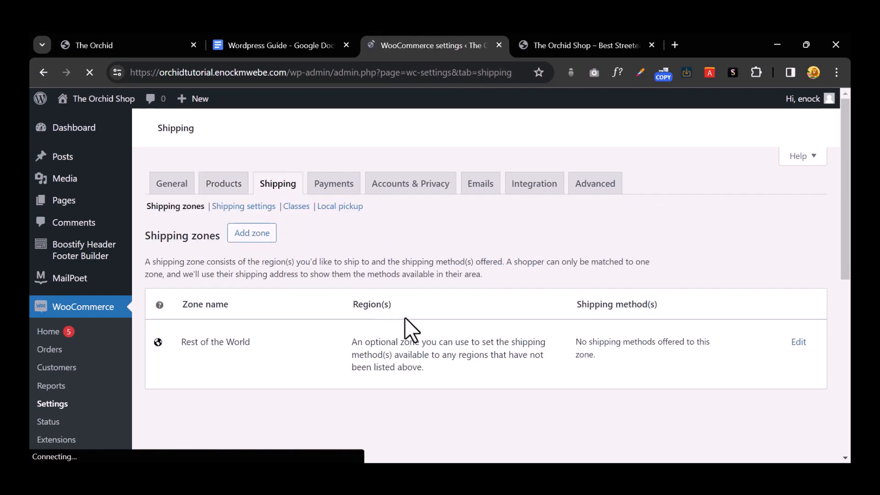
# Step: Dismiss the Shipping zones tour popup and start adding a new zone
pyautogui.scroll(-3, 571, 376)
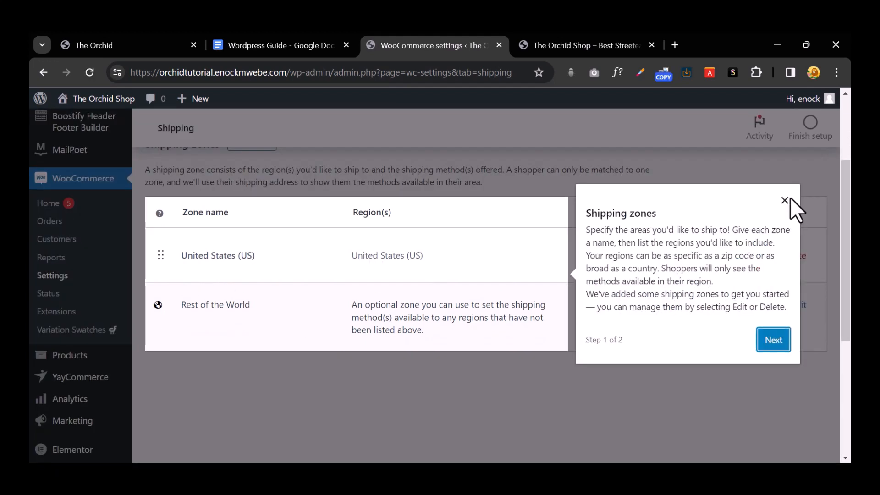
pyautogui.click(788, 199)
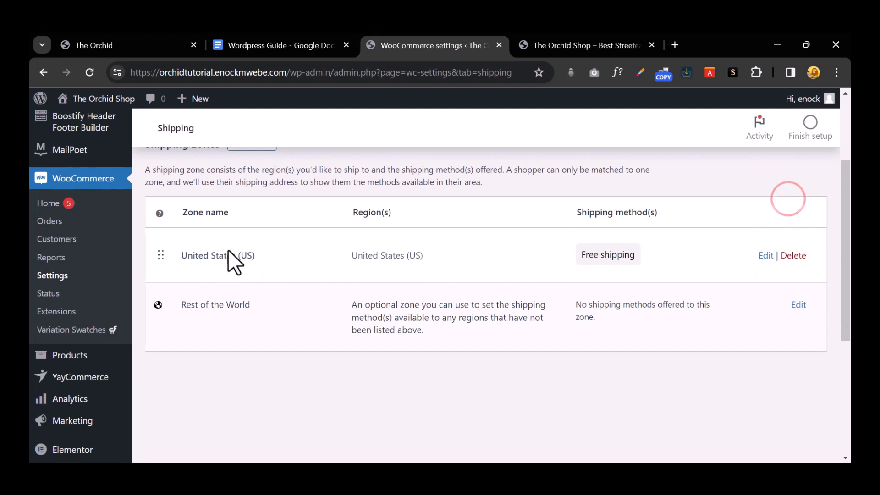
pyautogui.scroll(3, 317, 343)
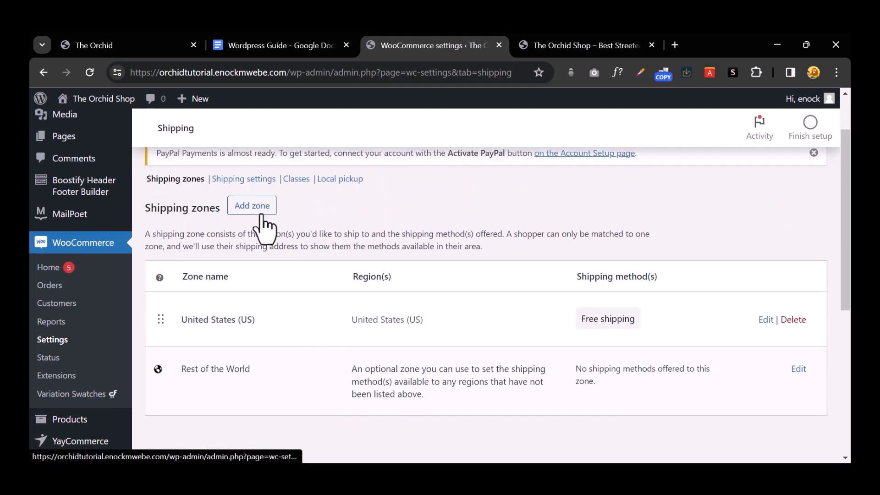
pyautogui.click(262, 214)
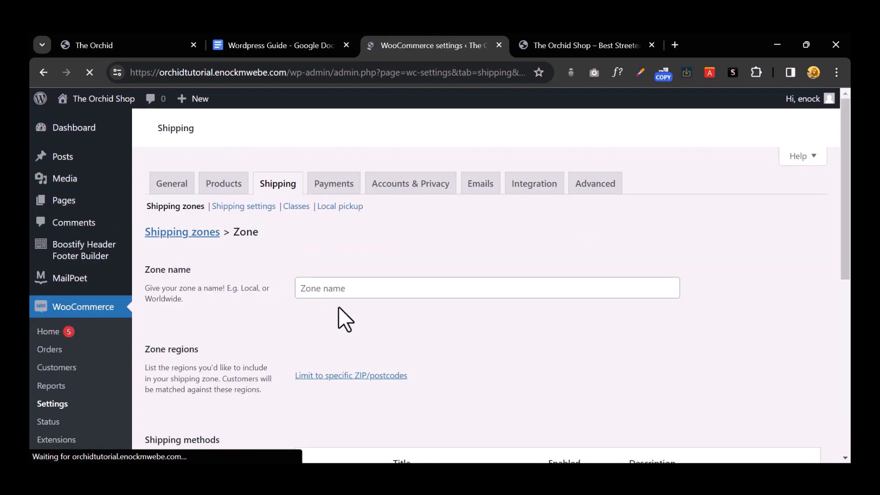
# Step: Name a new zone 'united kingdom' with region United Kingdom (UK) and start adding a shipping method
pyautogui.click(363, 277)
pyautogui.write('unit')
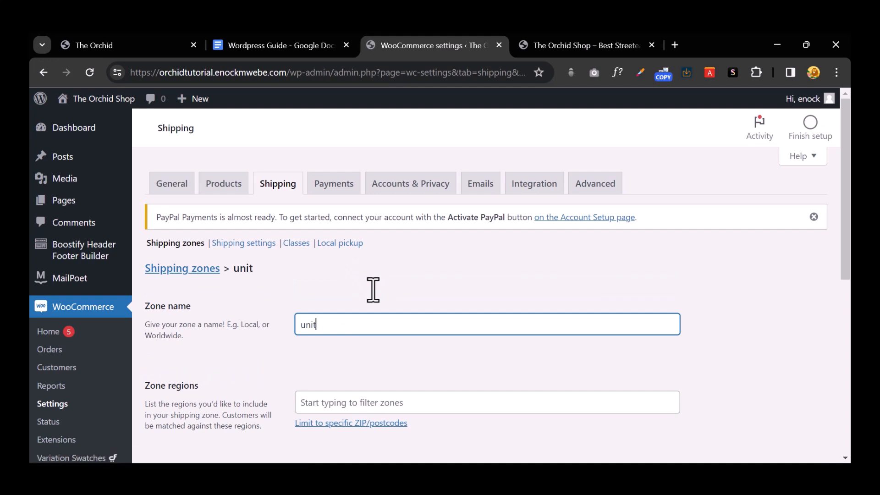
pyautogui.write('ed kingdom')
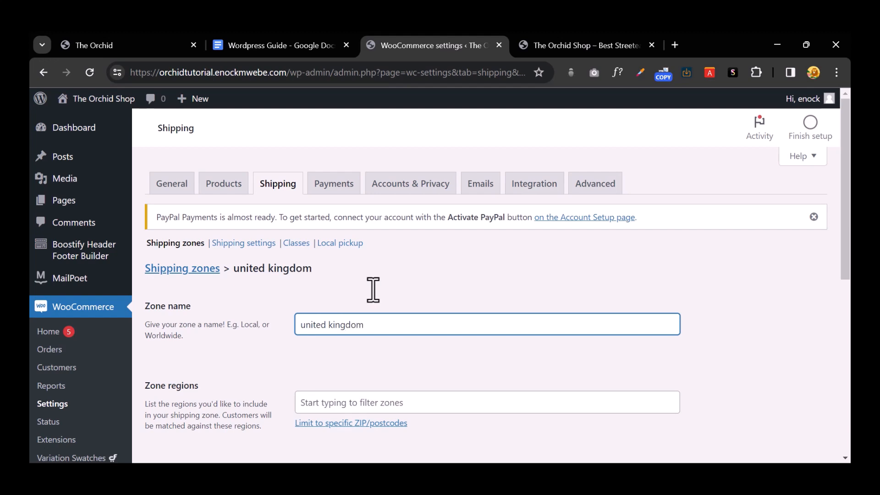
pyautogui.scroll(-4, 373, 294)
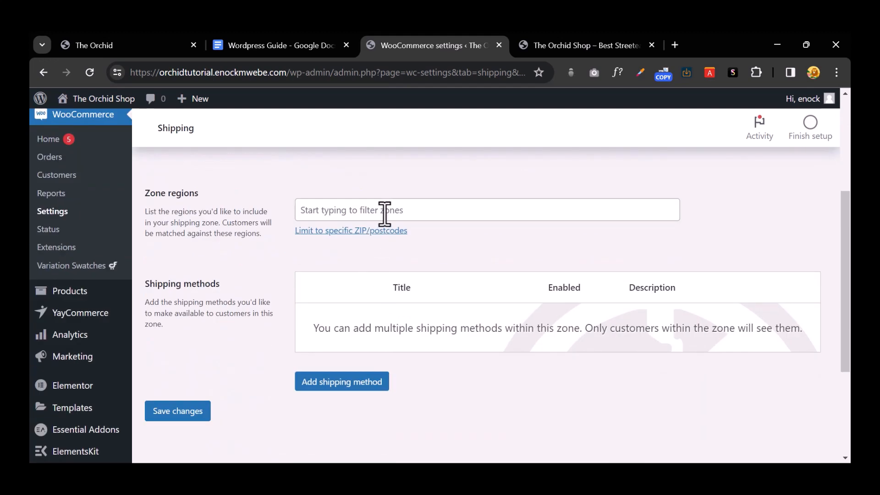
pyautogui.click(384, 212)
pyautogui.write('uni')
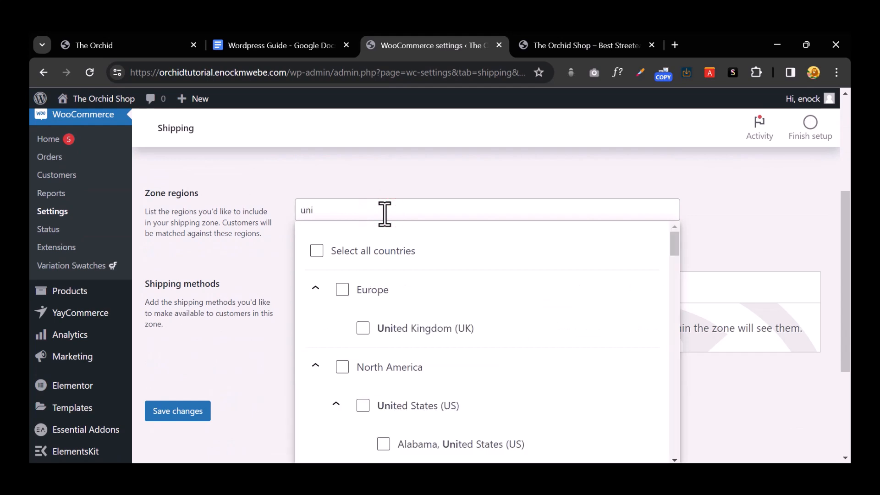
pyautogui.click(361, 328)
pyautogui.click(246, 362)
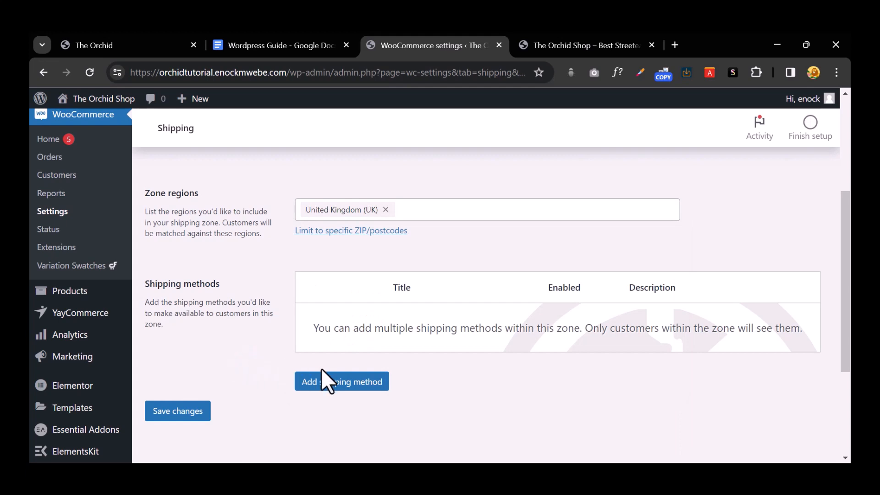
pyautogui.click(325, 381)
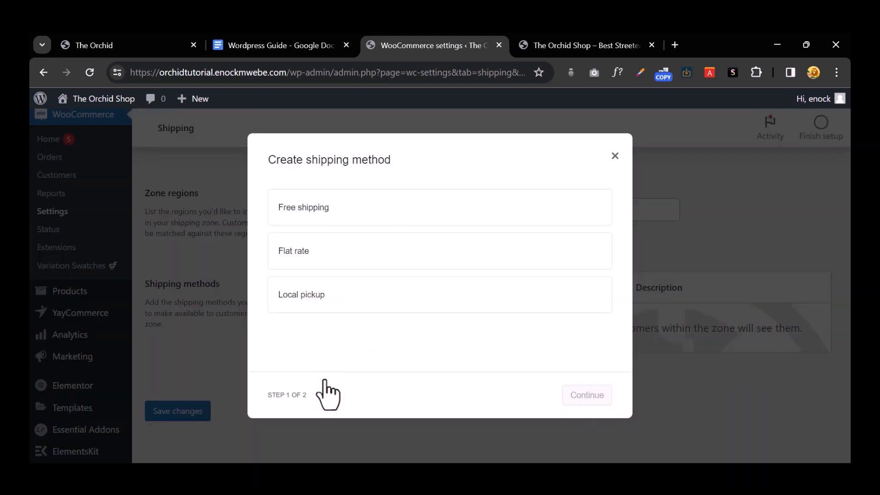
# Step: Create a taxable Flat rate method costing 11.99 for the united kingdom zone
pyautogui.click(415, 247)
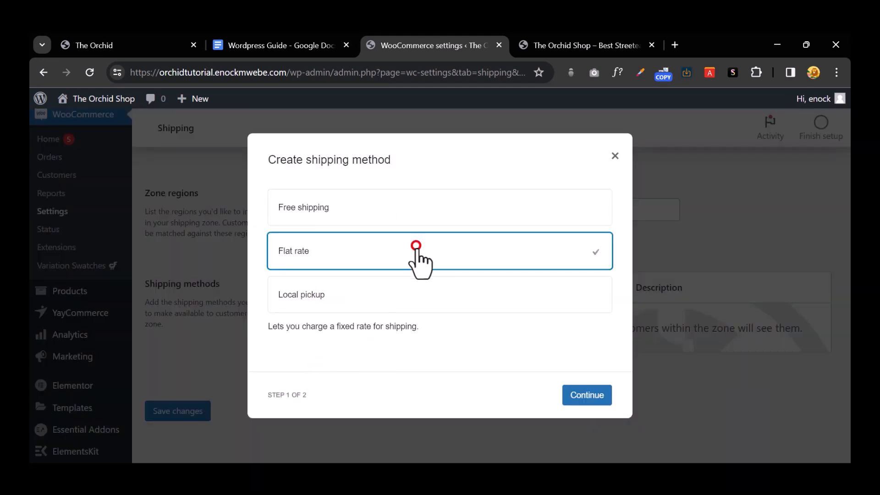
pyautogui.click(589, 396)
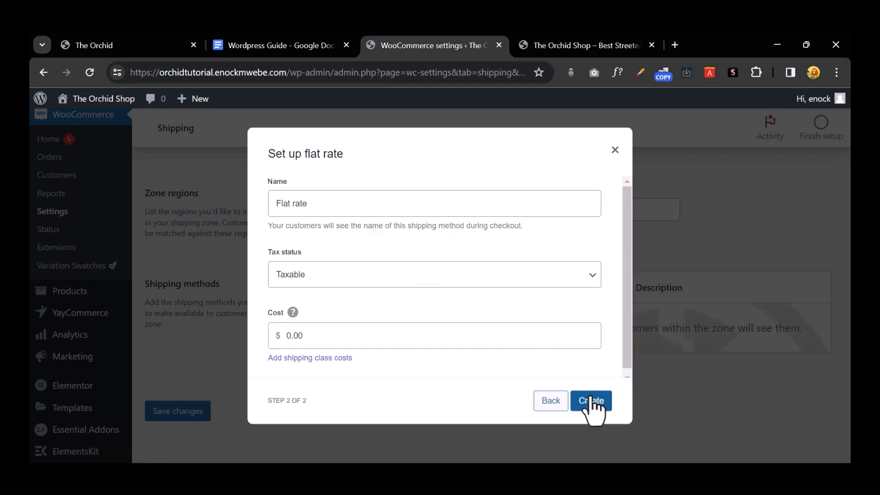
pyautogui.click(361, 327)
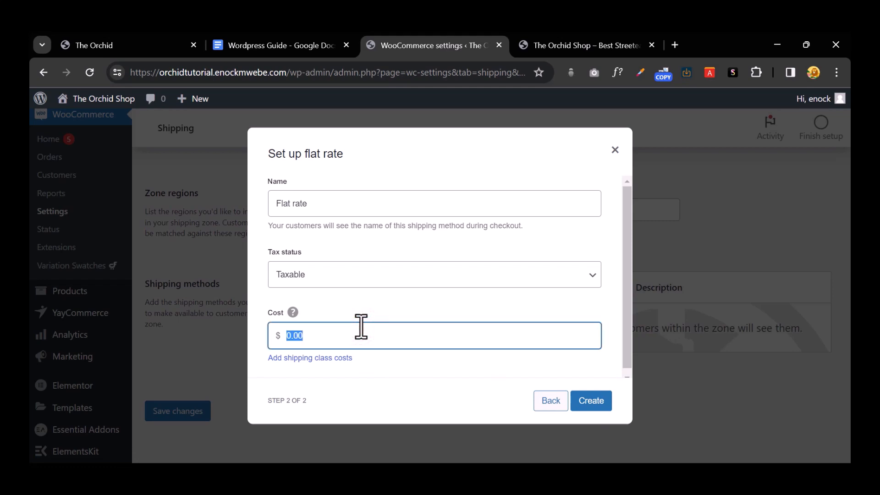
pyautogui.write('11')
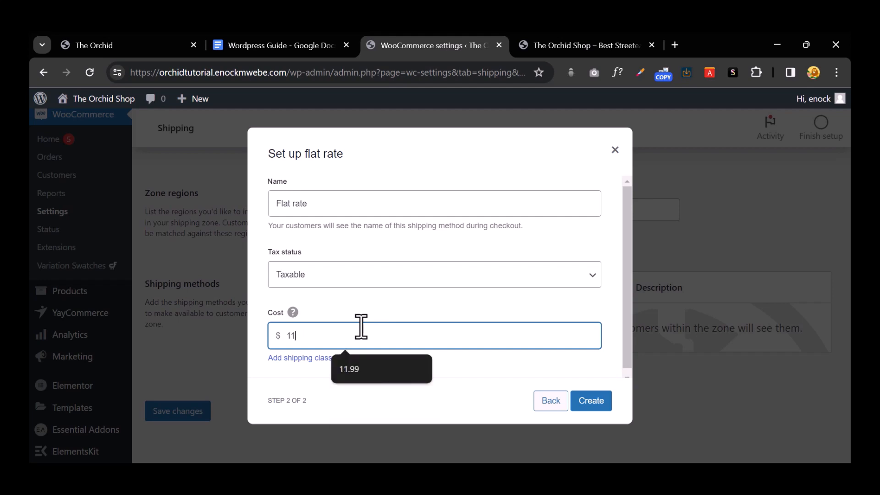
pyautogui.write('.99')
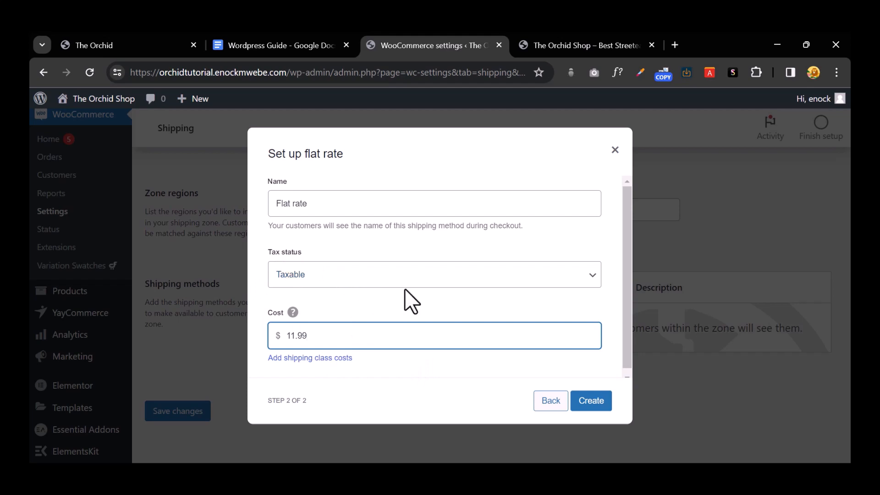
pyautogui.click(425, 274)
pyautogui.click(392, 304)
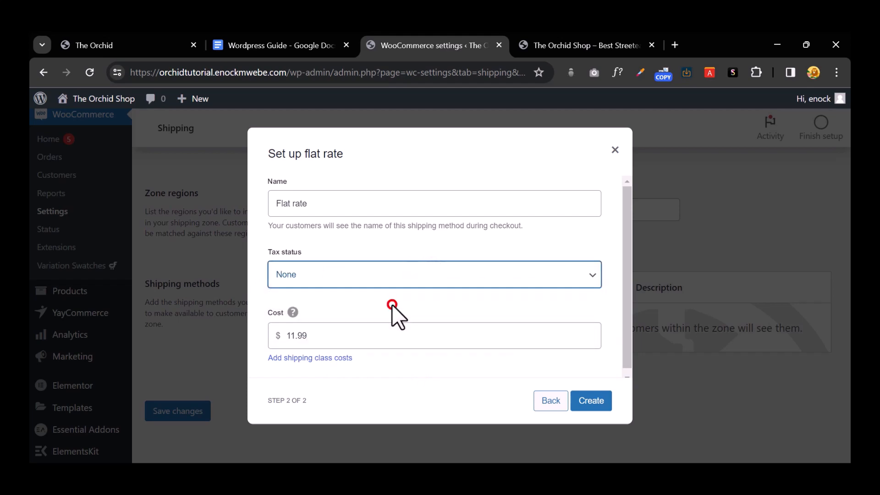
pyautogui.click(405, 269)
pyautogui.click(393, 293)
pyautogui.click(591, 400)
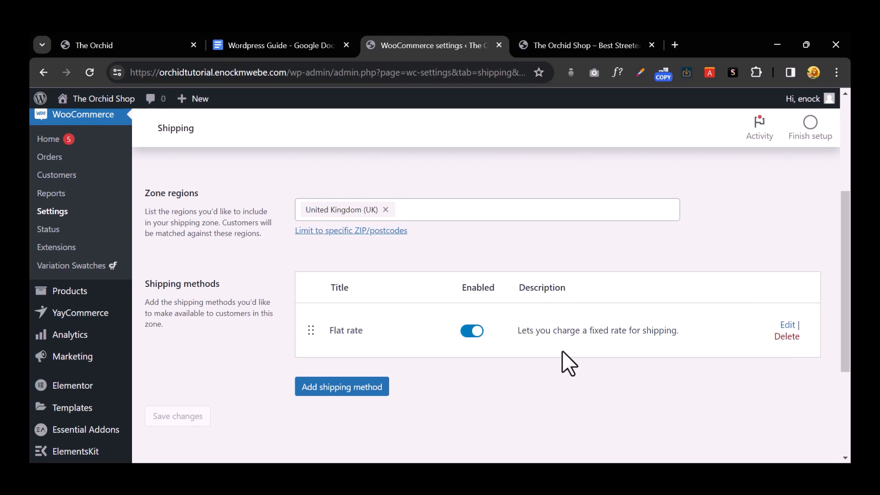
# Step: Return to the shipping zones list and edit the Rest of the World zone
pyautogui.scroll(4, 562, 357)
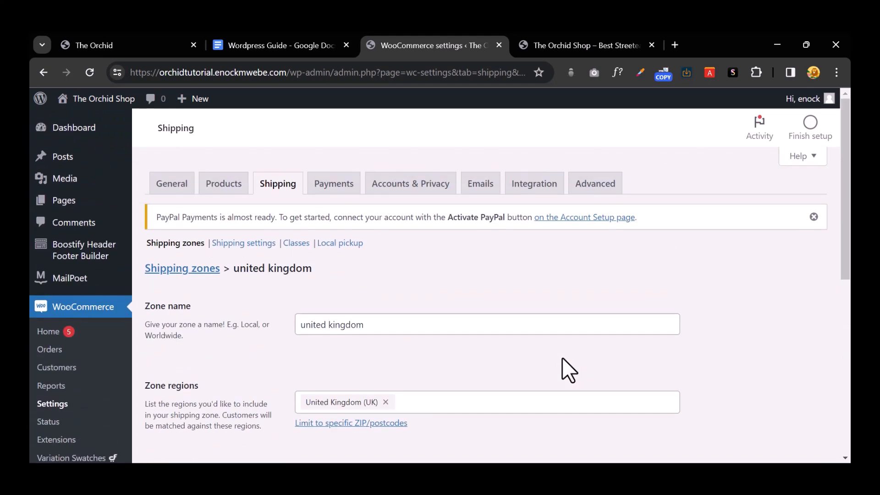
pyautogui.click(188, 243)
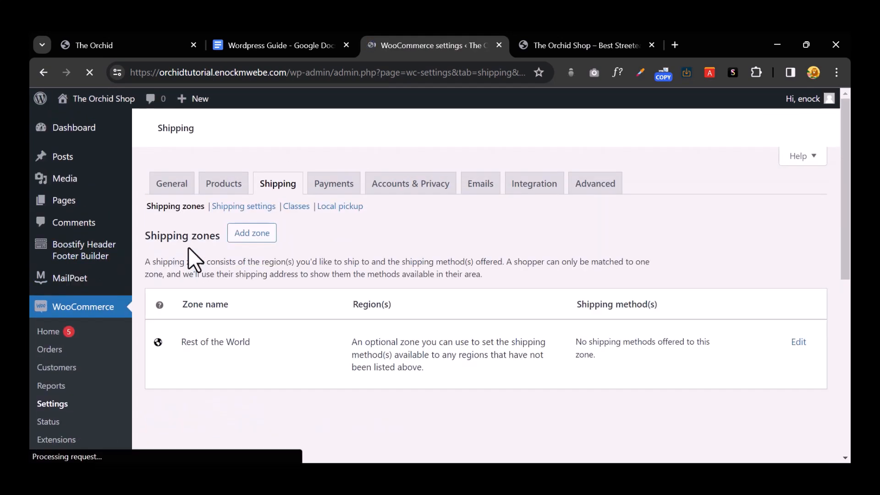
pyautogui.scroll(-3, 354, 273)
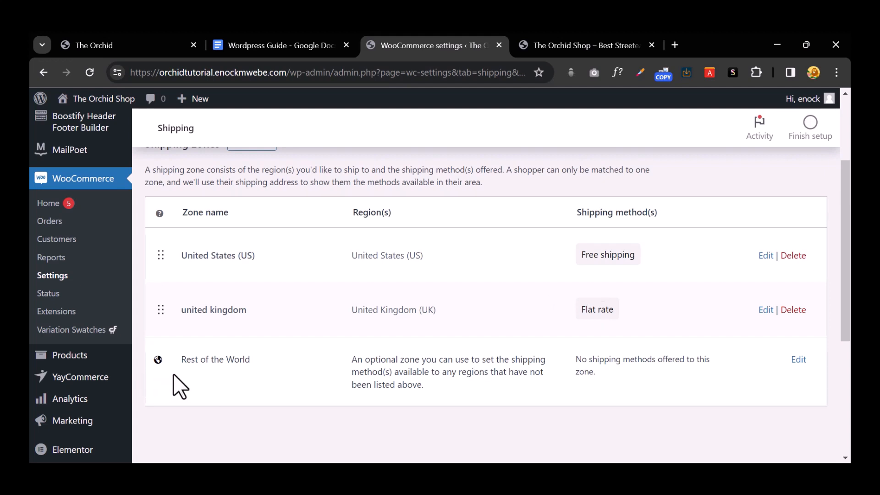
pyautogui.moveTo(182, 360); pyautogui.dragTo(269, 359)
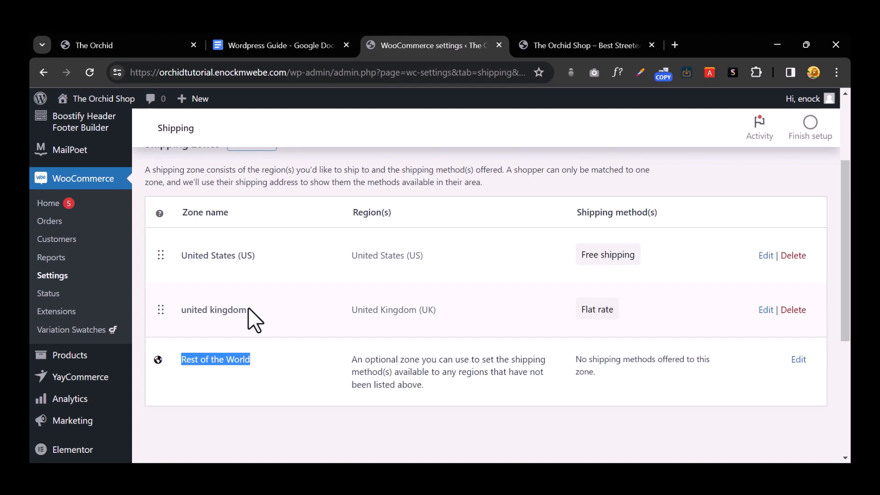
pyautogui.scroll(2, 281, 344)
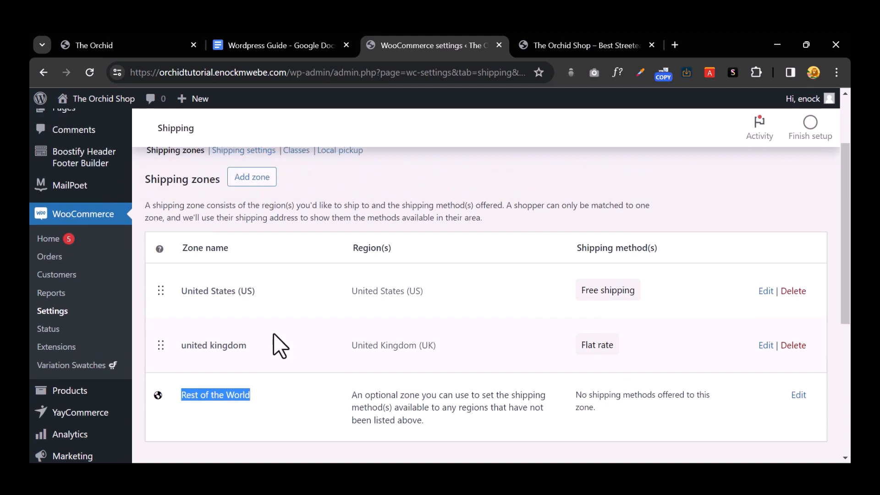
pyautogui.scroll(-4, 269, 318)
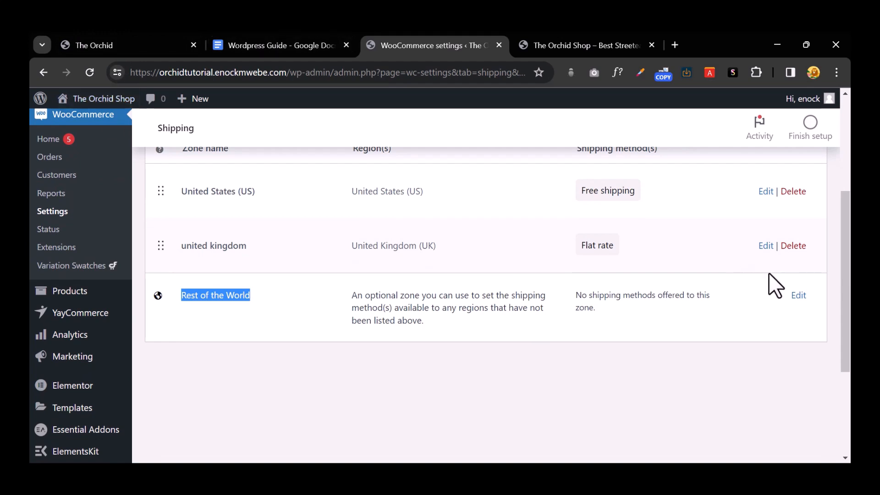
pyautogui.click(798, 295)
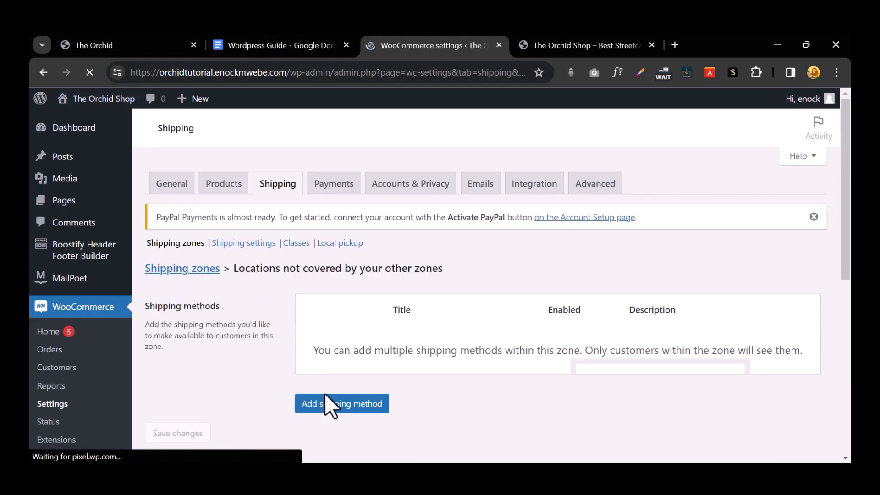
# Step: Add a Flat rate method costing 20 with tax status None to Rest of the World
pyautogui.click(329, 401)
pyautogui.click(404, 210)
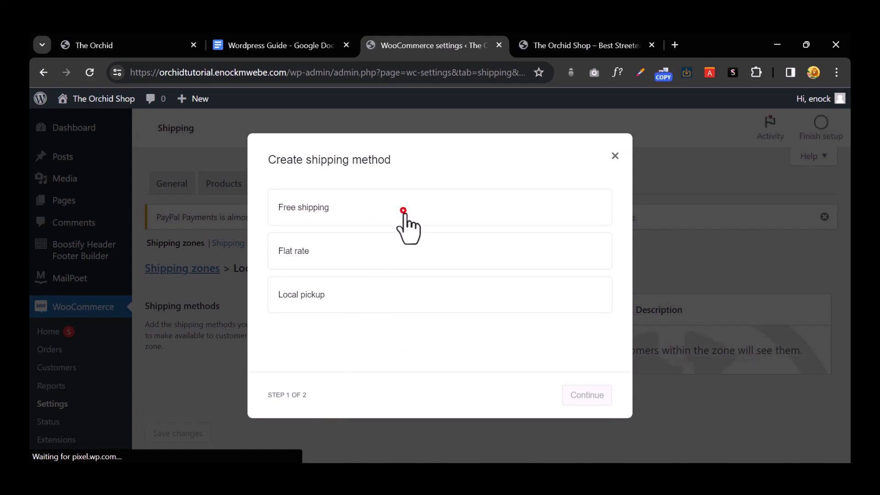
pyautogui.click(349, 254)
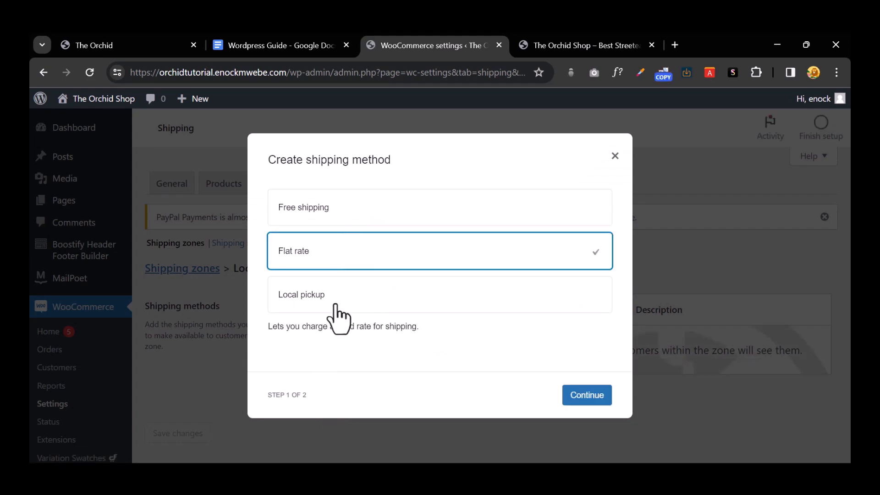
pyautogui.click(323, 340)
pyautogui.click(580, 393)
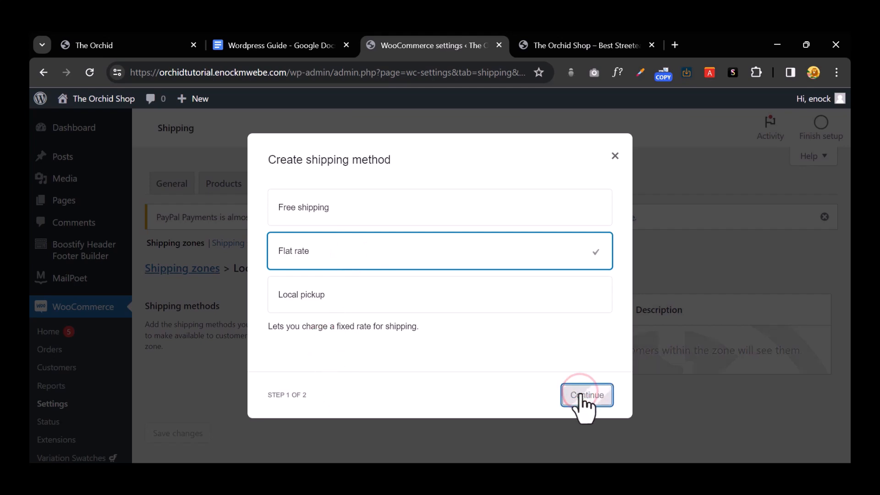
pyautogui.click(293, 335)
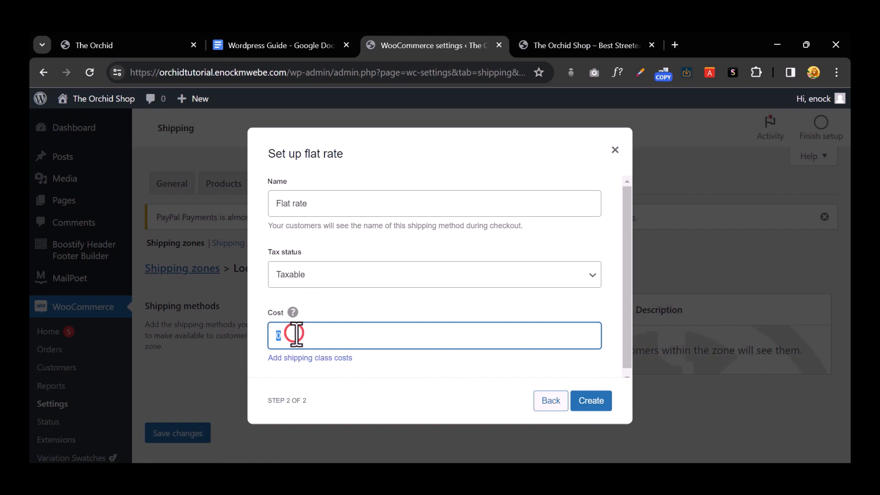
pyautogui.write('20')
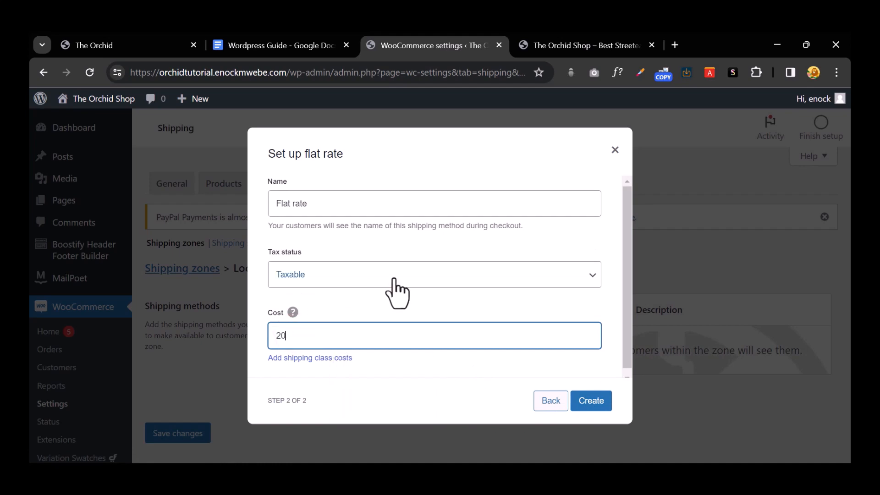
pyautogui.click(510, 280)
pyautogui.click(511, 280)
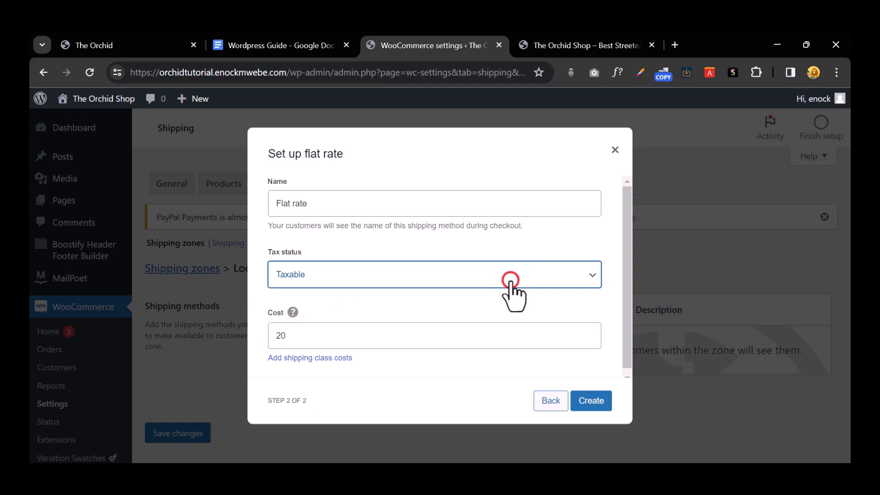
pyautogui.click(510, 279)
pyautogui.click(497, 304)
pyautogui.click(591, 404)
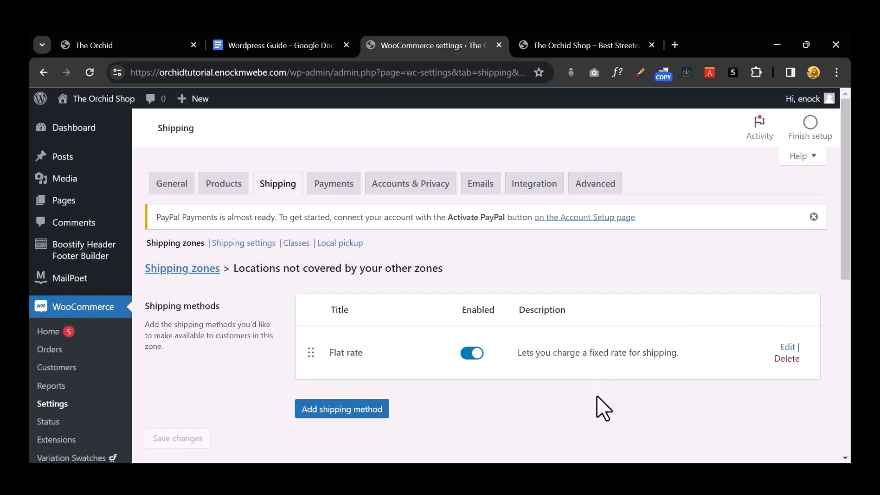
# Step: Go back to the Shipping zones list to review the configured zones
pyautogui.scroll(-4, 561, 398)
pyautogui.scroll(4, 562, 399)
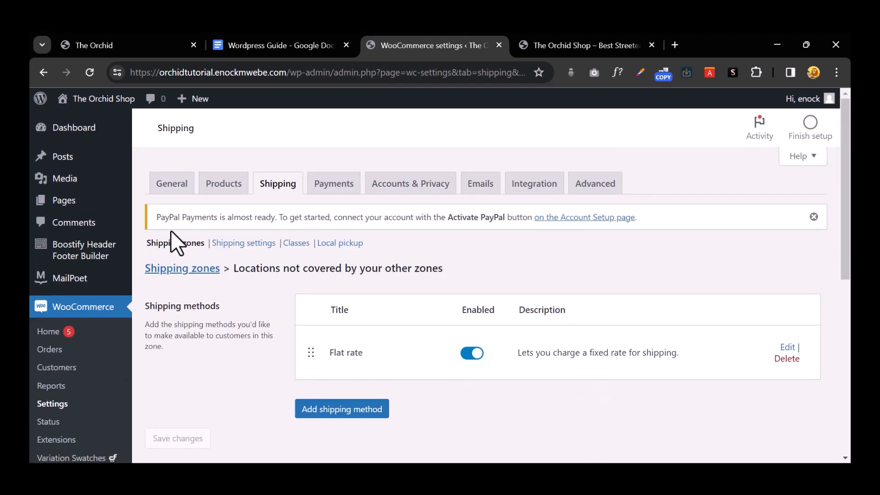
pyautogui.click(177, 244)
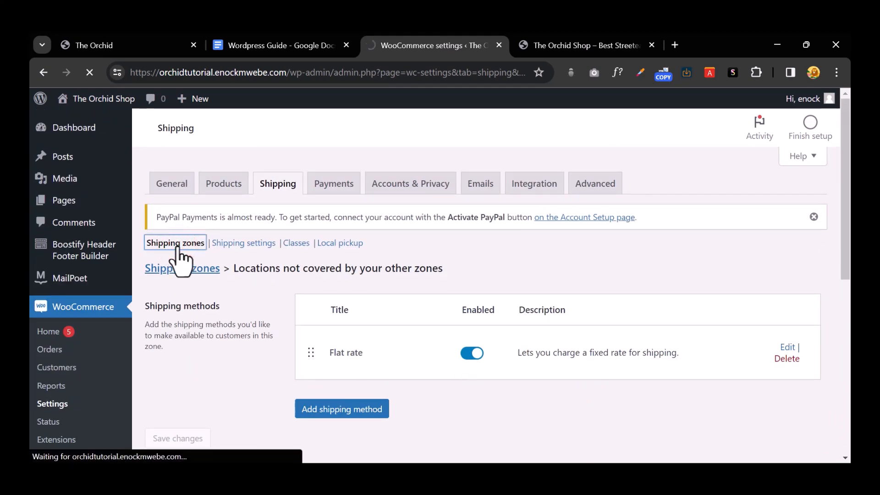
pyautogui.scroll(-4, 587, 317)
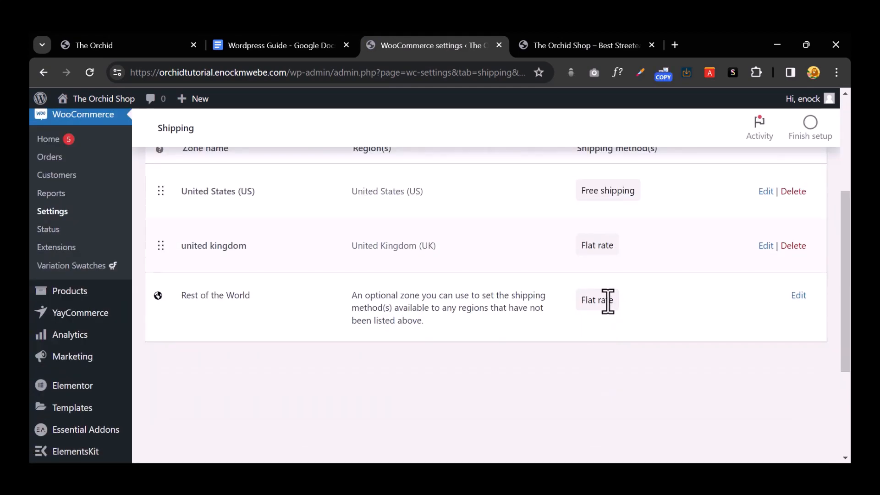
pyautogui.scroll(4, 608, 303)
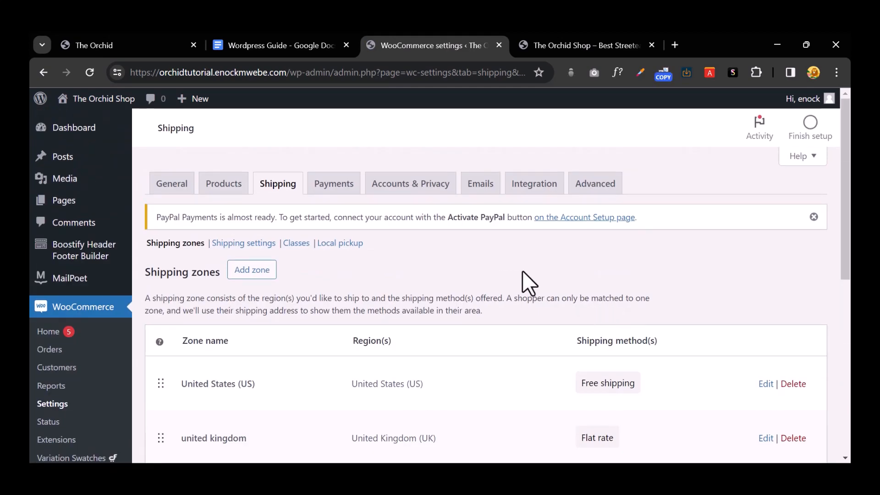
# Step: On the Payments tab, enable Cash on delivery and toggle PayPal on
pyautogui.click(332, 188)
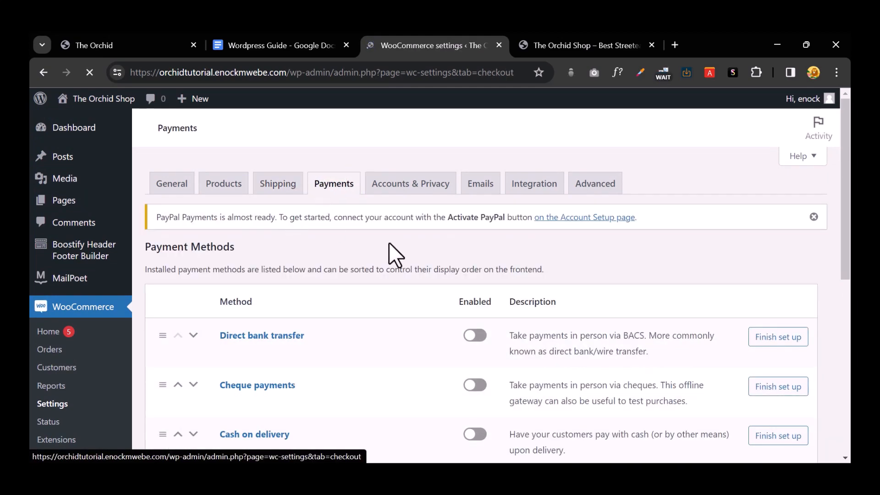
pyautogui.scroll(-4, 389, 247)
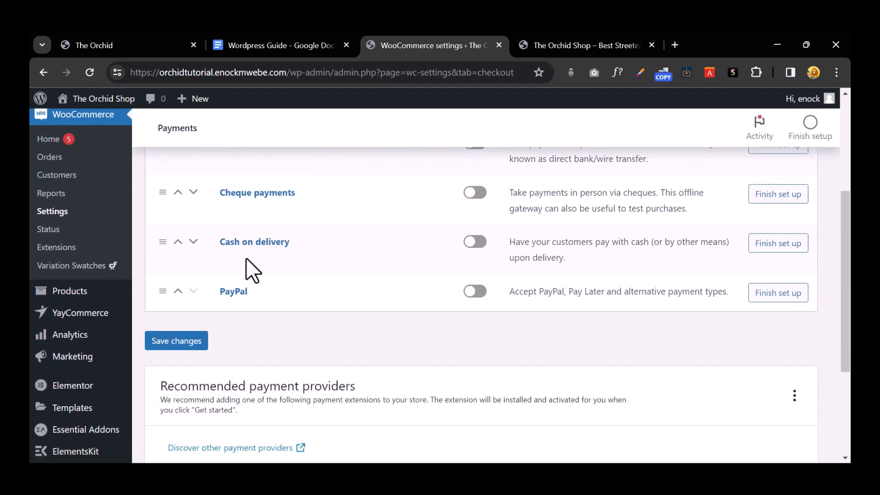
pyautogui.scroll(3, 375, 248)
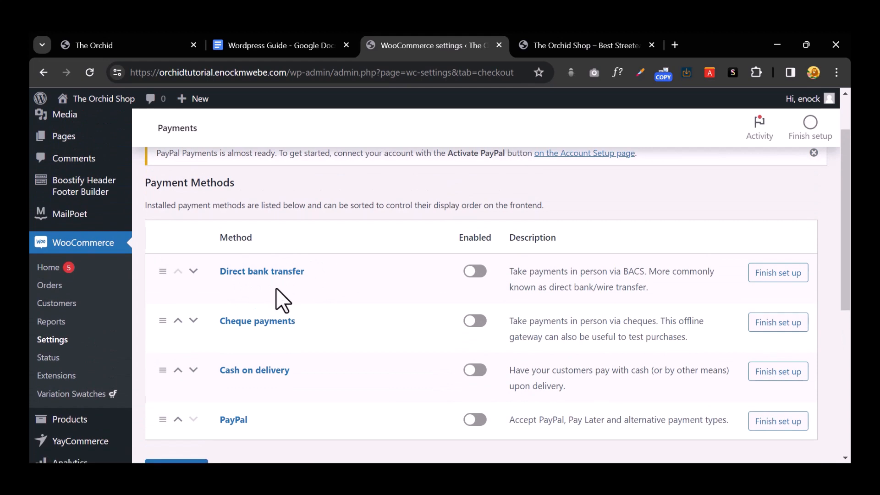
pyautogui.click(471, 372)
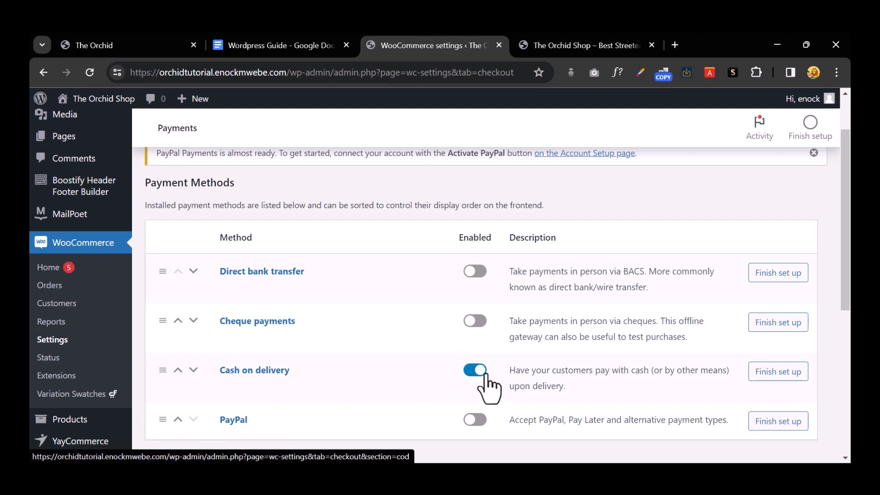
pyautogui.scroll(-3, 485, 382)
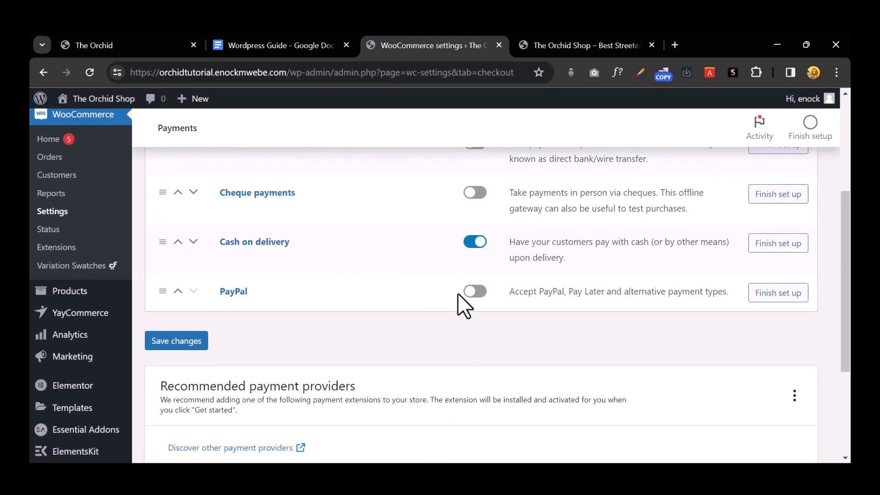
pyautogui.click(475, 291)
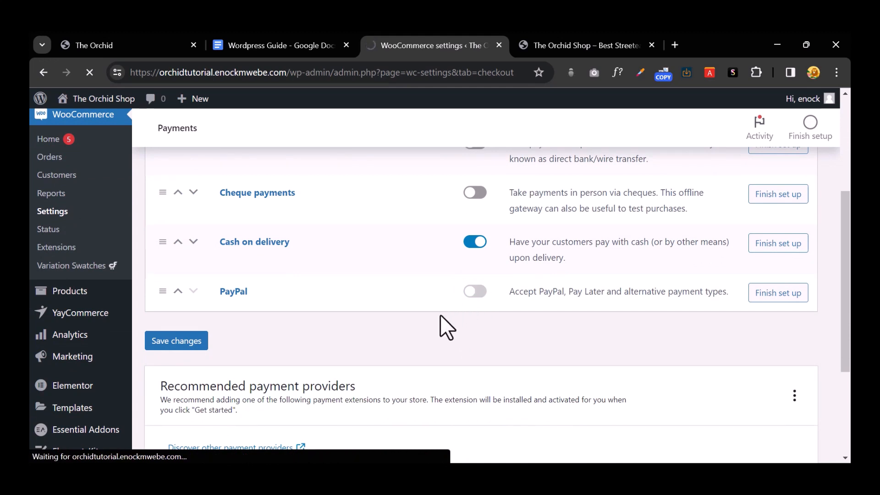
# Step: Scroll down the WooCommerce PayPal settings page and choose Activate PayPal
pyautogui.scroll(1, 441, 316)
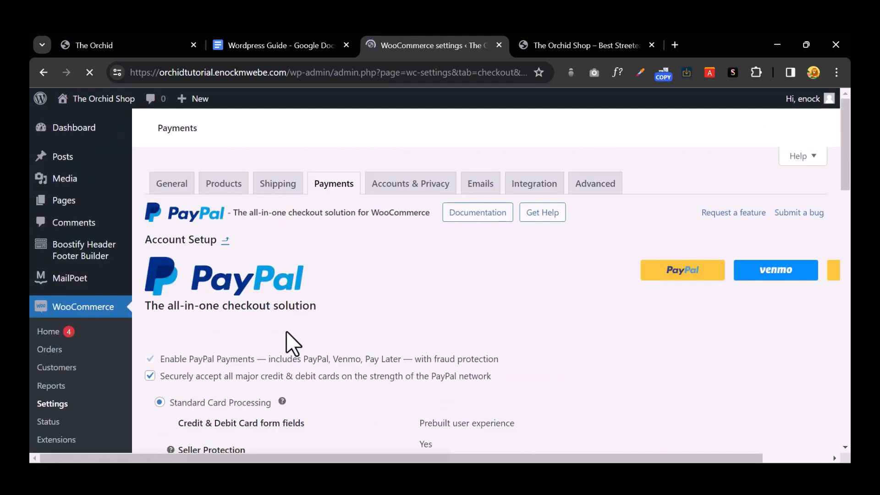
pyautogui.scroll(-8, 464, 312)
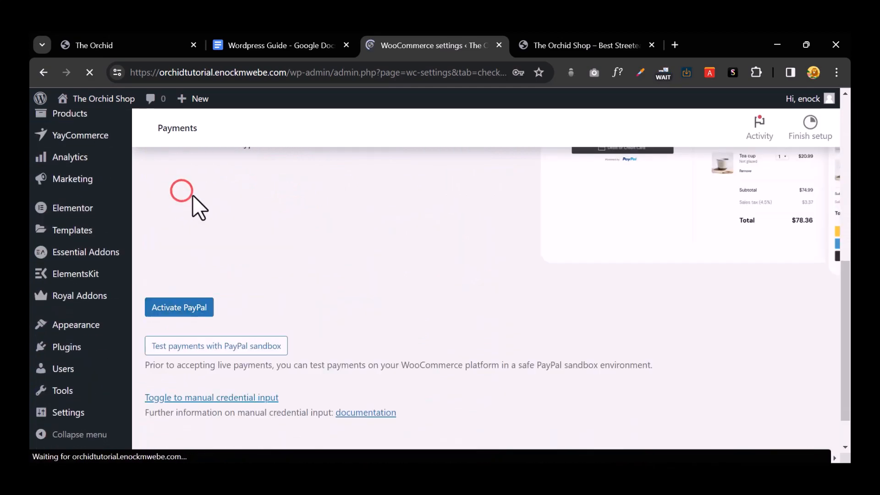
pyautogui.scroll(-4, 237, 298)
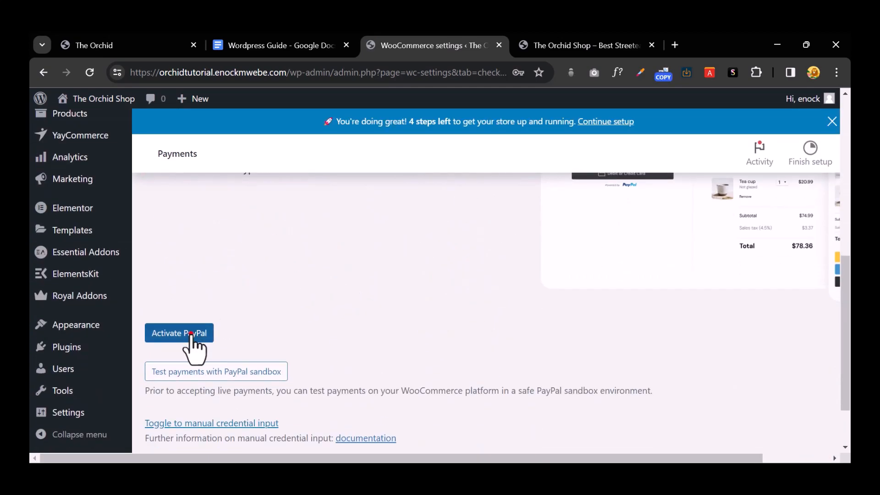
pyautogui.click(192, 334)
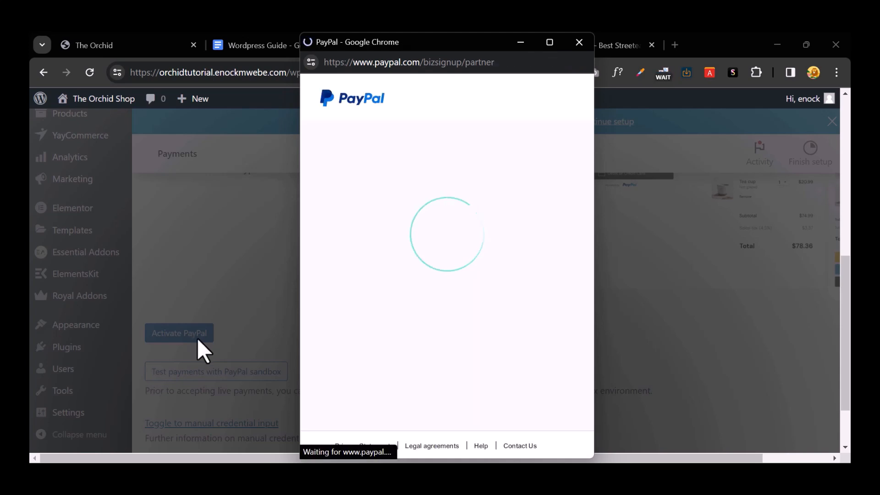
# Step: Sign in with the existing PayPal account's e-mail and password, agree to connect WooCommerce, and return to the store
pyautogui.click(397, 338)
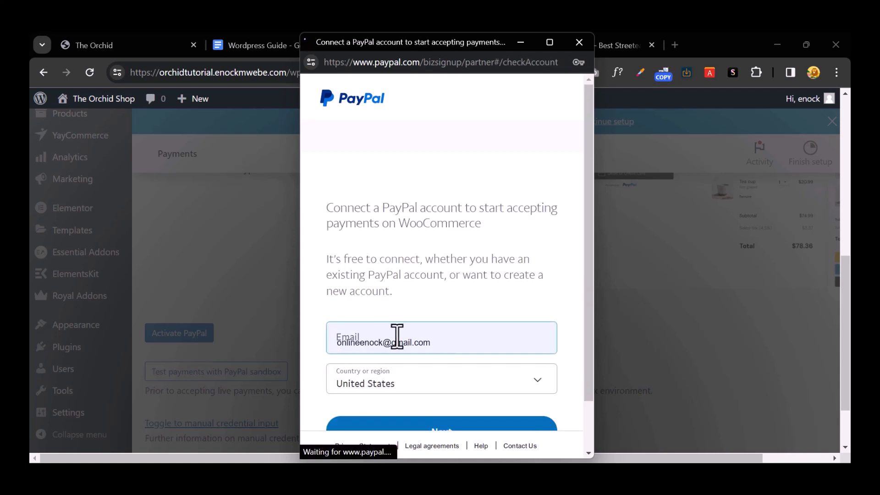
pyautogui.scroll(-1, 456, 326)
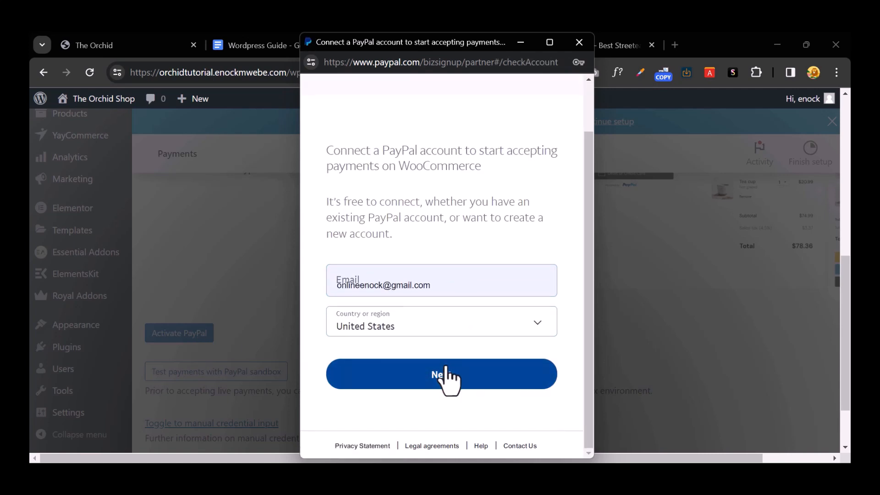
pyautogui.click(463, 376)
pyautogui.click(443, 374)
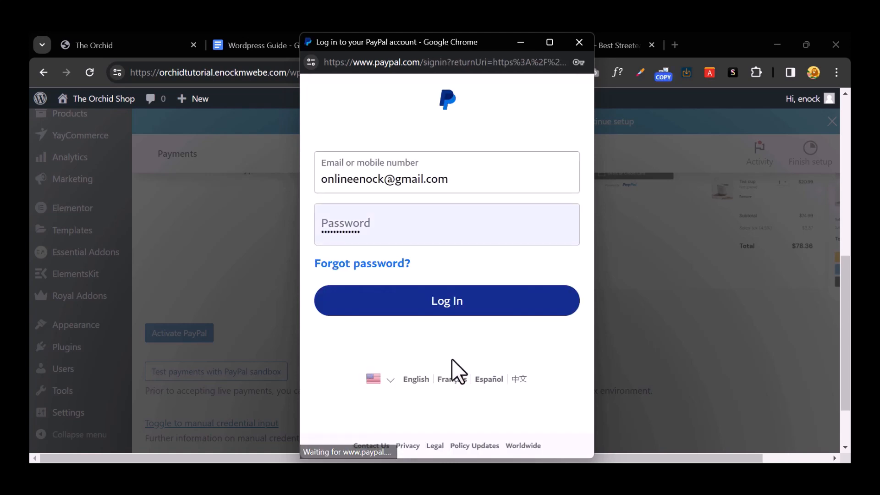
pyautogui.click(445, 305)
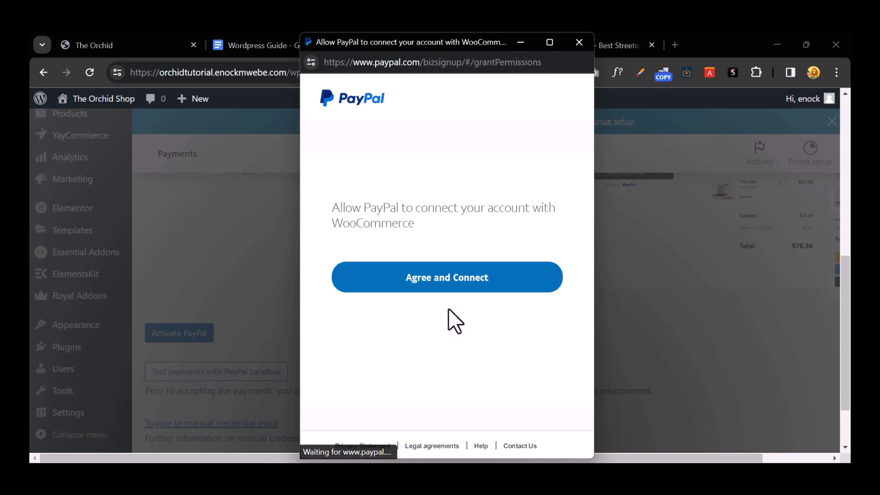
pyautogui.click(454, 284)
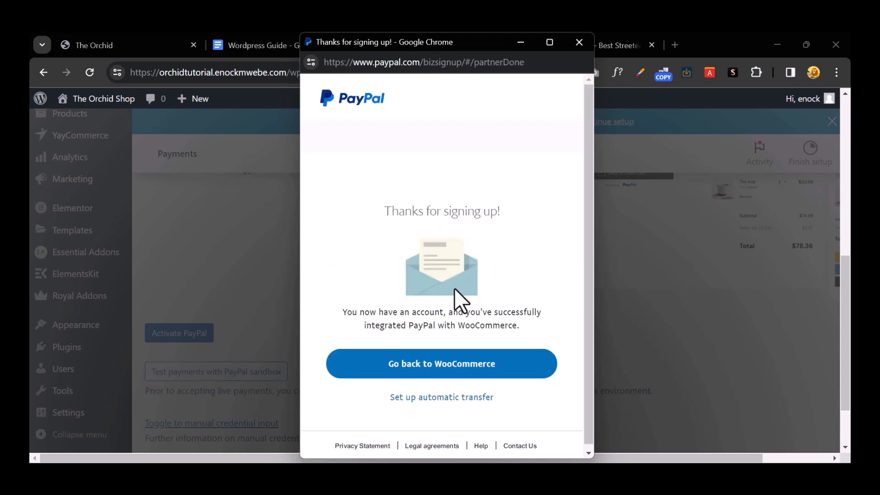
pyautogui.click(455, 360)
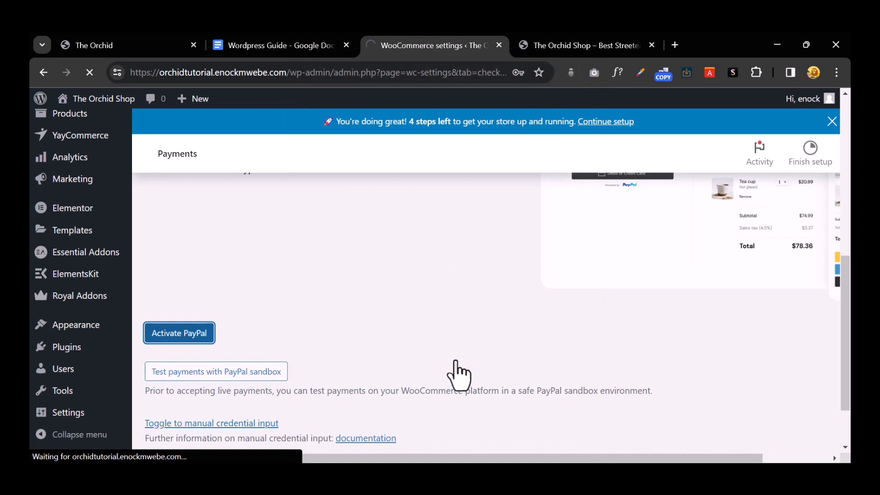
# Step: Save the settings at the bottom of the PayPal Connection tab
pyautogui.scroll(5, 455, 361)
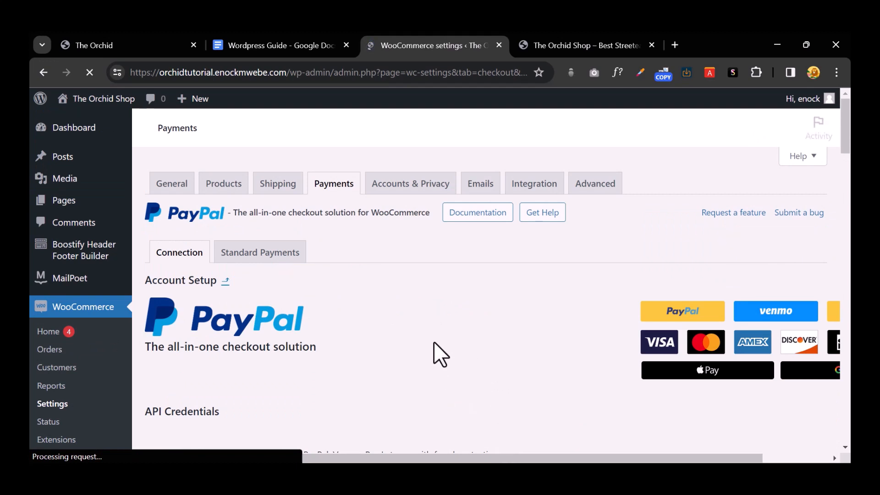
pyautogui.scroll(-3, 433, 342)
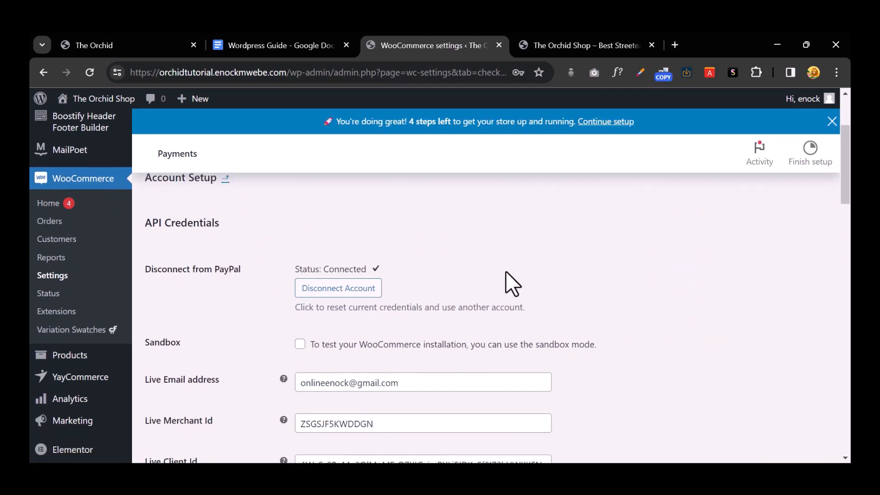
pyautogui.scroll(-6, 507, 270)
pyautogui.scroll(3, 506, 270)
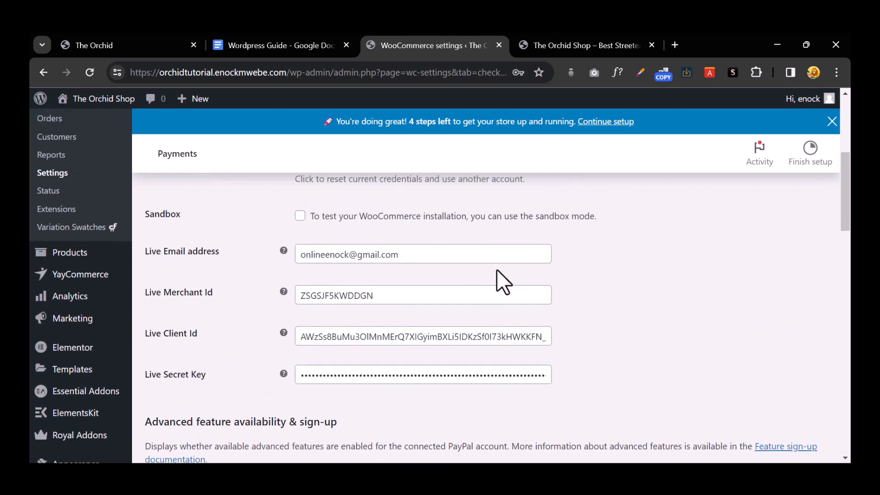
pyautogui.scroll(-5, 496, 270)
pyautogui.scroll(-15, 497, 271)
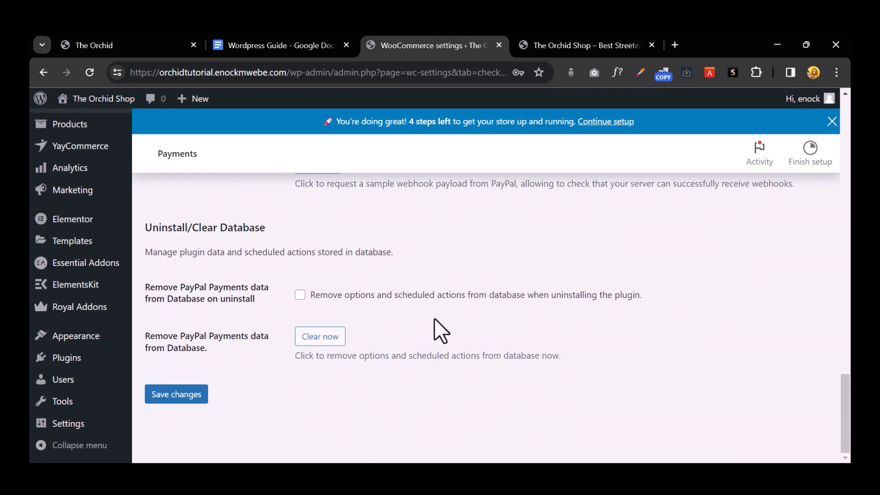
pyautogui.click(195, 397)
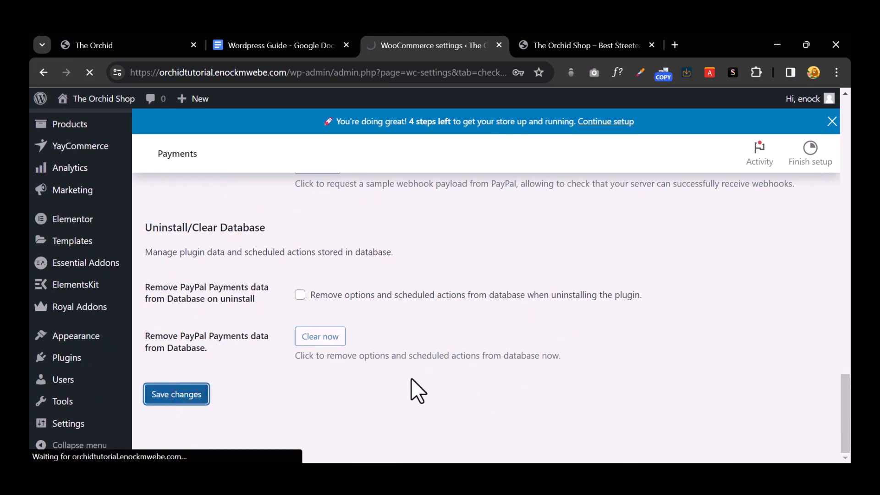
# Step: Return to the top of the page and switch to the Standard Payments sub-tab
pyautogui.scroll(3, 467, 377)
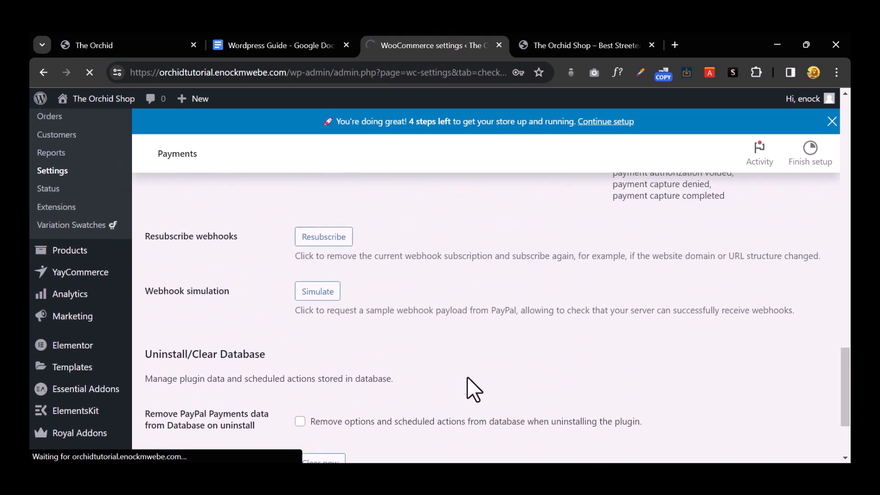
pyautogui.scroll(6, 466, 376)
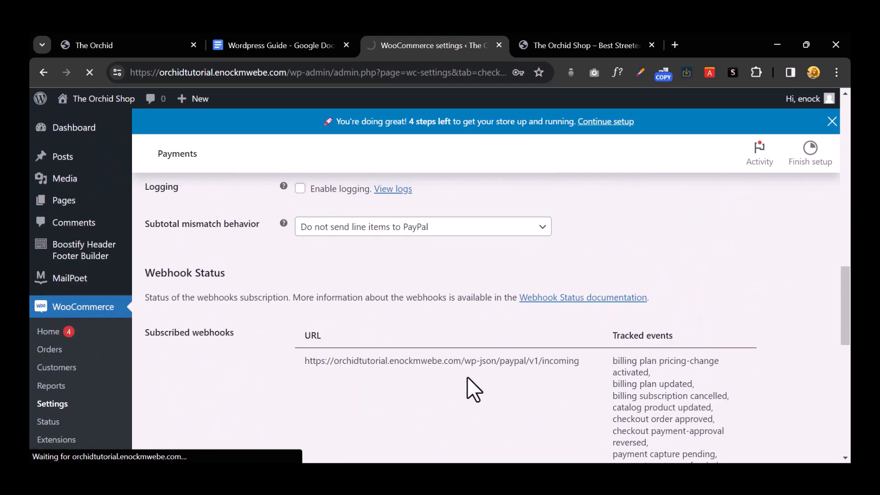
pyautogui.scroll(3, 467, 377)
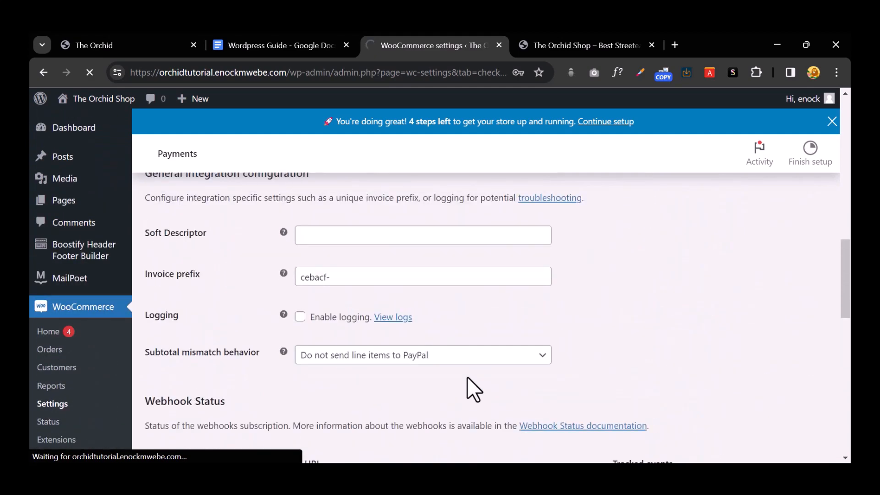
pyautogui.scroll(6, 466, 376)
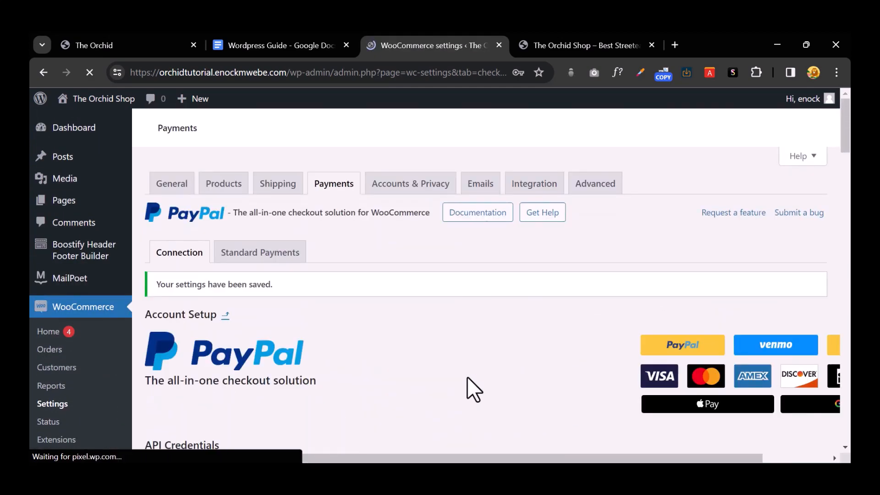
pyautogui.scroll(-2, 330, 298)
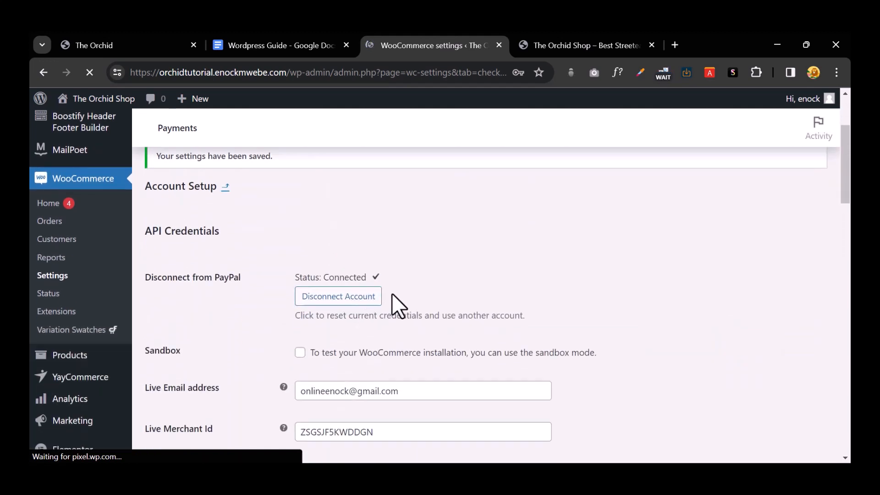
pyautogui.scroll(3, 349, 284)
pyautogui.click(301, 252)
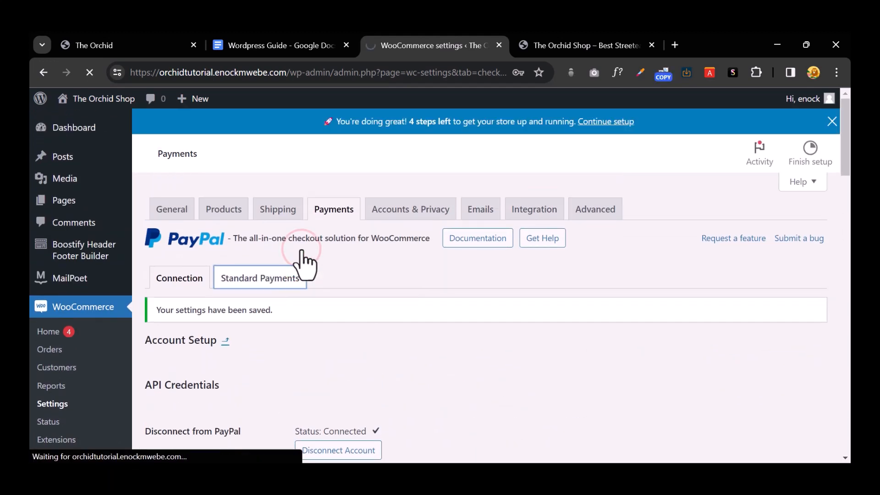
# Step: Review the Standard Payments options and dismiss the blue store setup banner
pyautogui.scroll(-3, 374, 275)
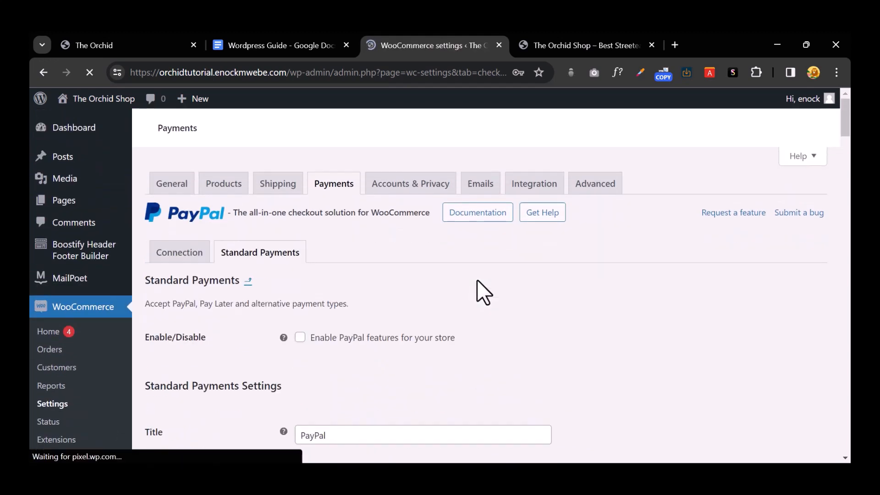
pyautogui.scroll(-5, 477, 280)
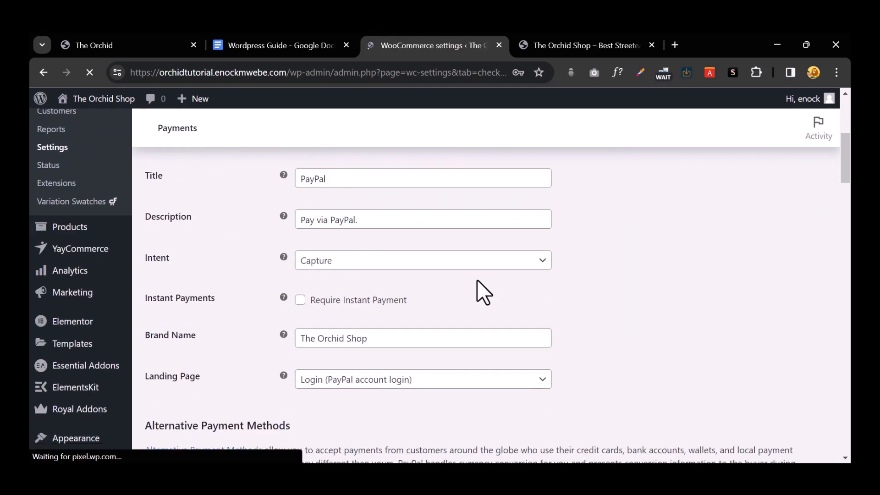
pyautogui.scroll(-10, 477, 280)
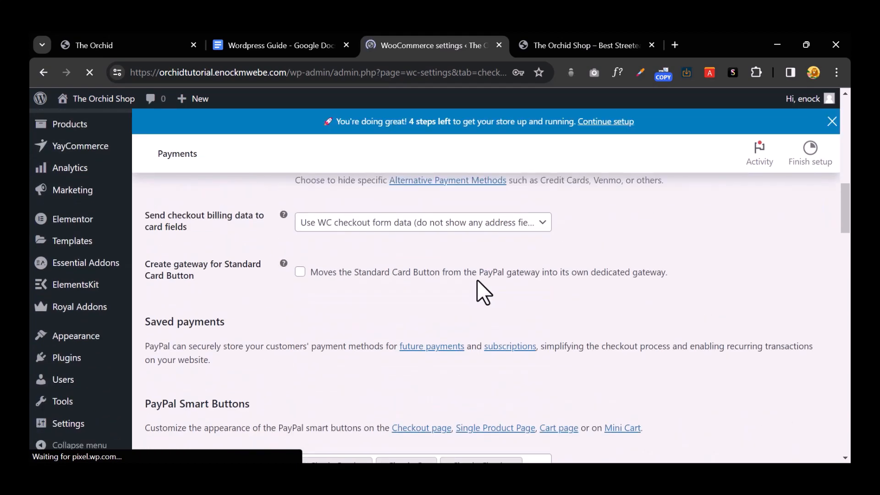
pyautogui.scroll(-8, 477, 279)
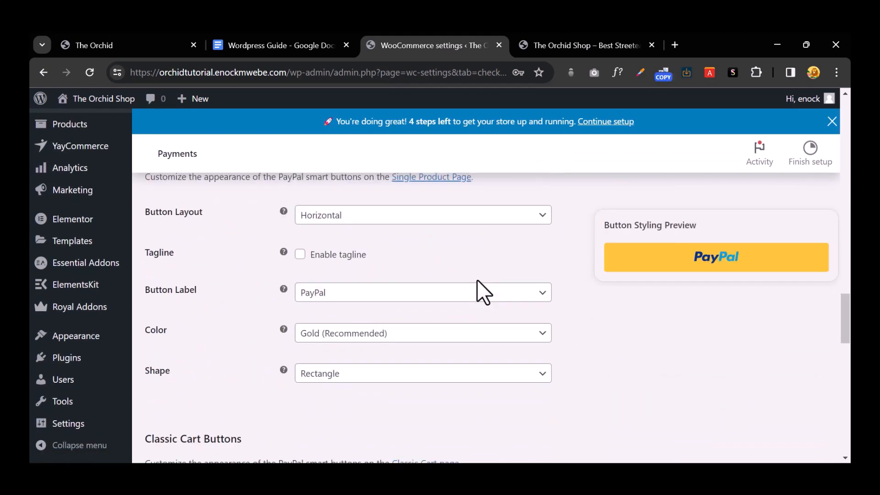
pyautogui.scroll(20, 476, 279)
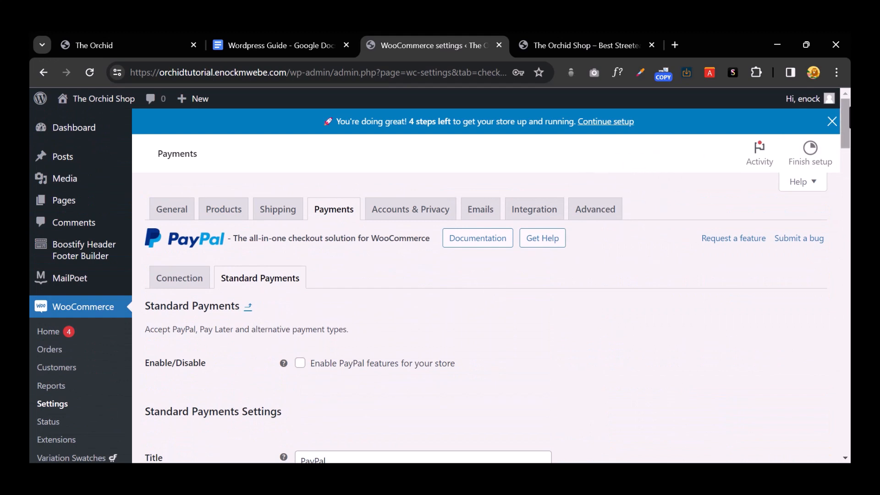
pyautogui.moveTo(829, 122)
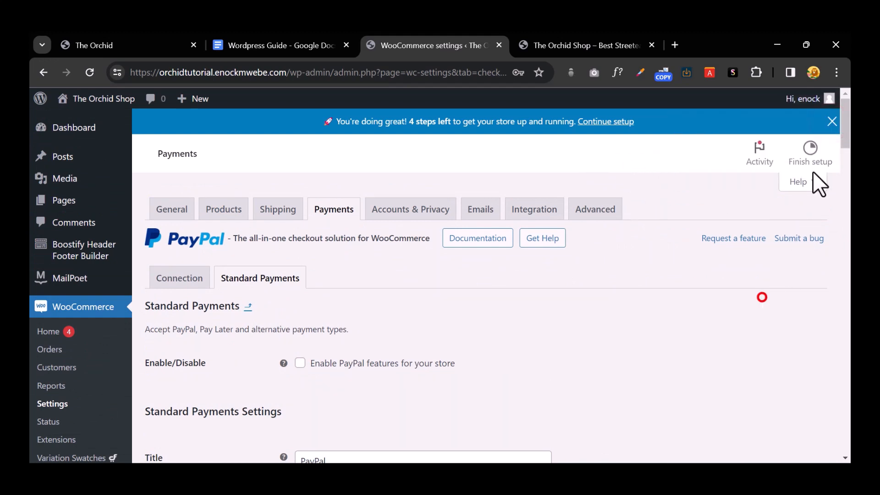
pyautogui.click(831, 121)
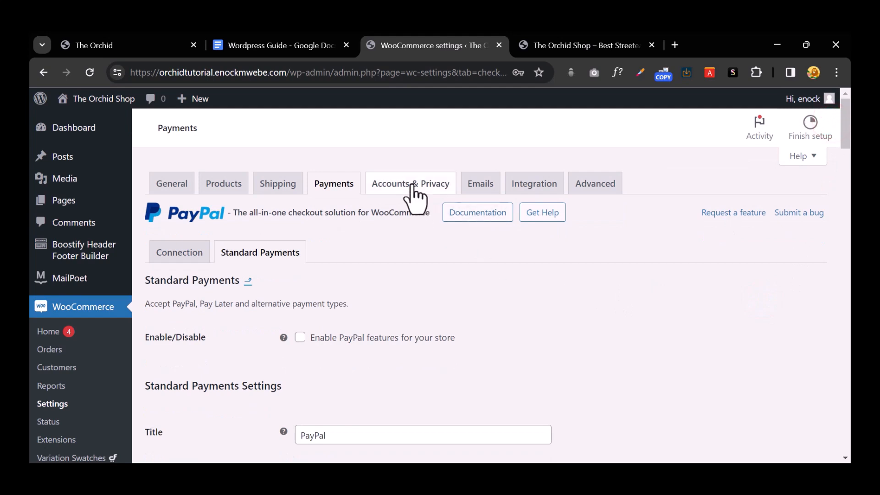
# Step: In Accounts & Privacy, enable checkout login and account creation at checkout and on My account
pyautogui.click(411, 182)
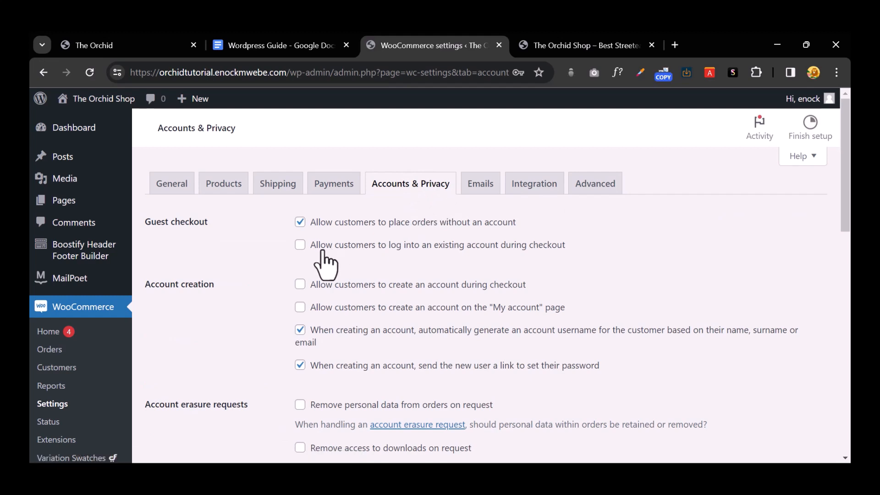
pyautogui.click(300, 245)
pyautogui.scroll(-1, 362, 257)
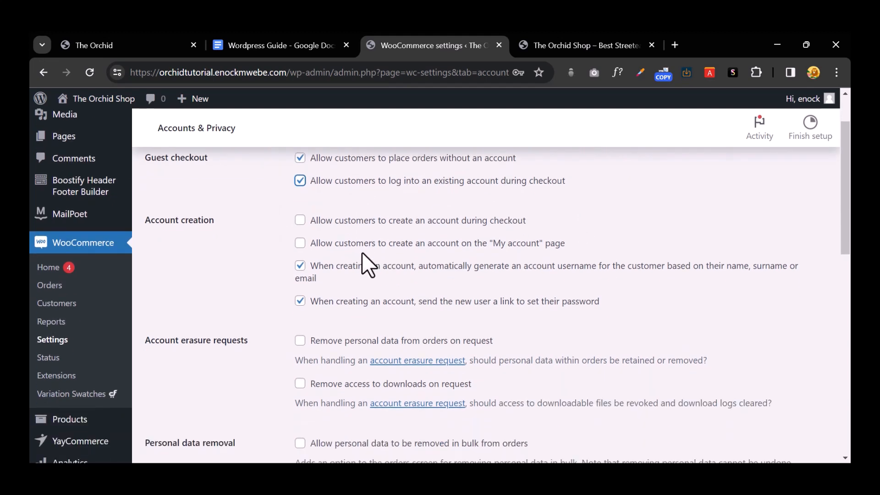
pyautogui.click(302, 222)
pyautogui.click(300, 243)
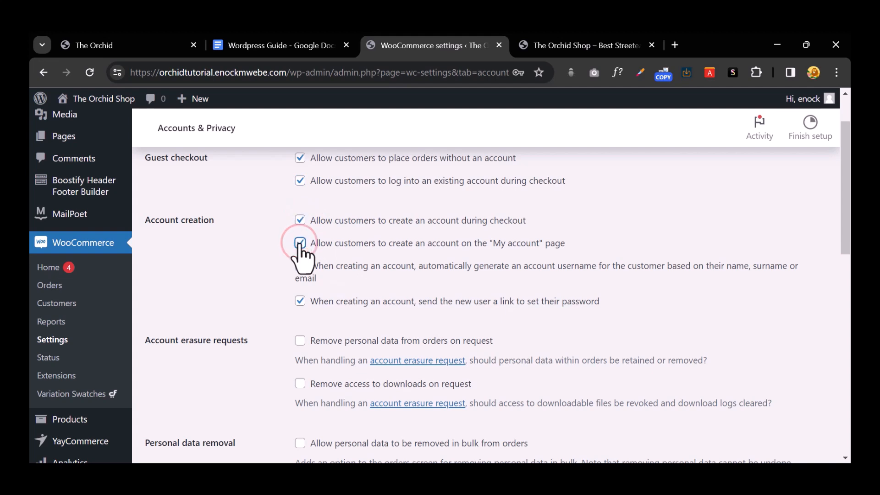
# Step: Save the Accounts & Privacy settings and view the Emails notification list
pyautogui.scroll(-1, 301, 245)
pyautogui.scroll(-4, 301, 257)
pyautogui.scroll(1, 301, 256)
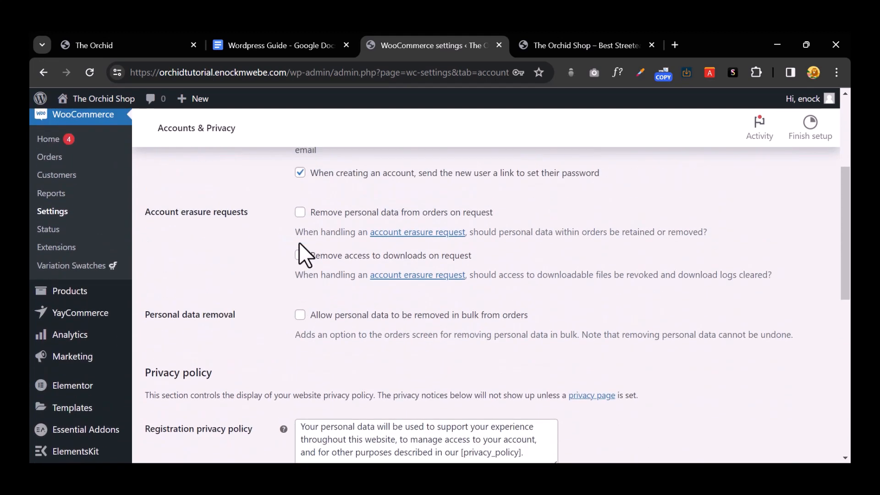
pyautogui.scroll(-9, 301, 249)
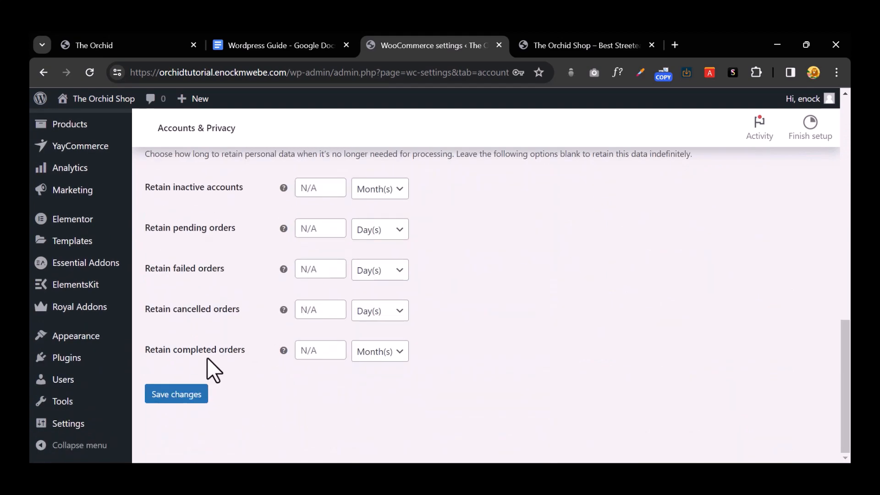
pyautogui.click(182, 398)
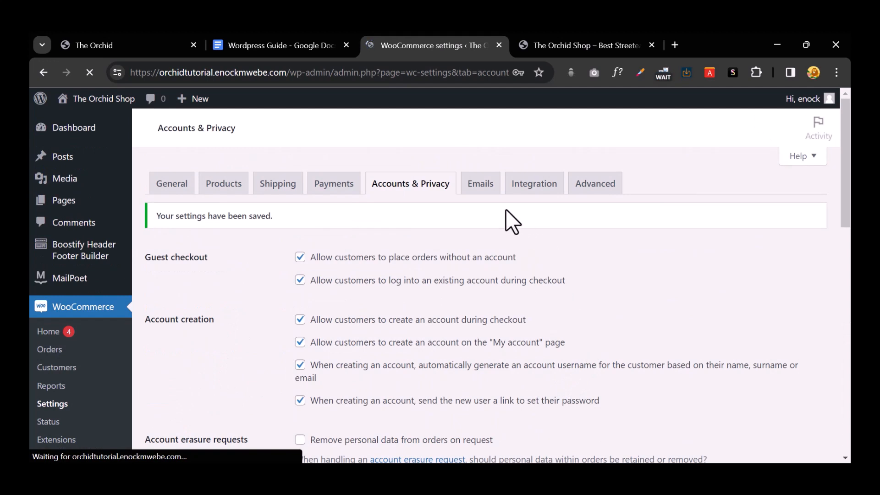
pyautogui.click(486, 195)
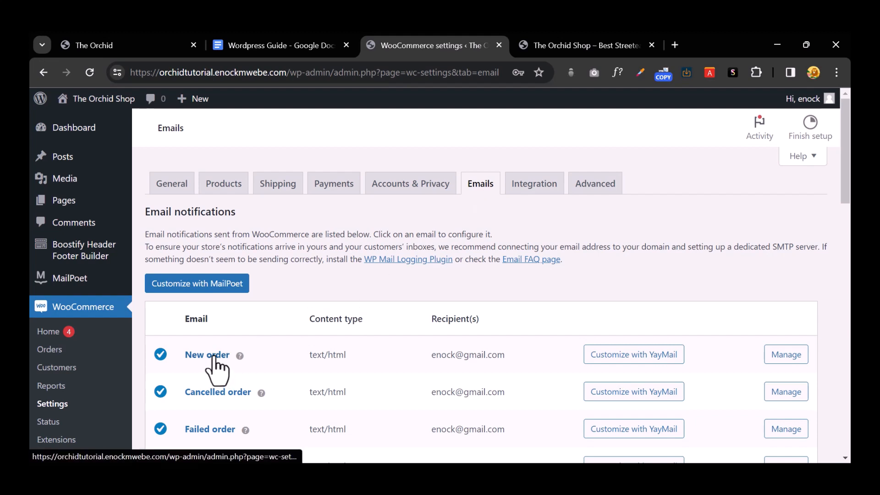
pyautogui.scroll(-3, 217, 371)
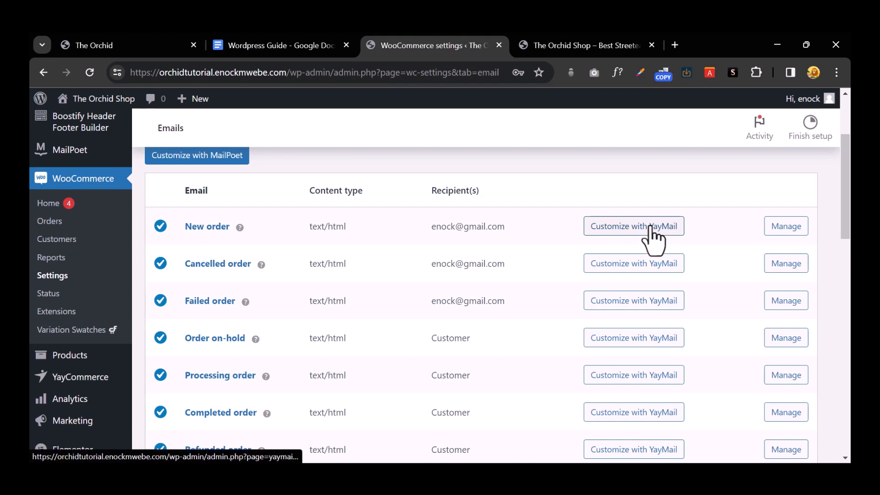
pyautogui.click(281, 44)
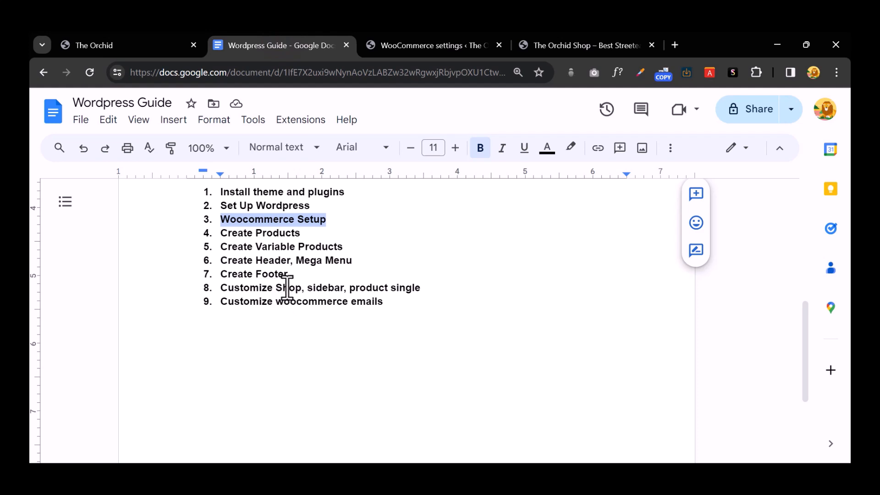
pyautogui.click(412, 51)
pyautogui.scroll(3, 74, 339)
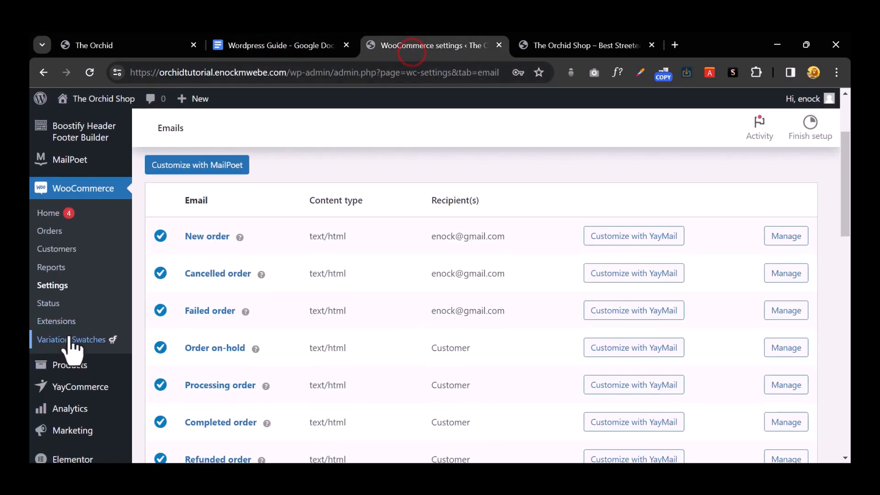
pyautogui.scroll(-8, 75, 350)
pyautogui.moveTo(84, 346)
pyautogui.scroll(8, 85, 359)
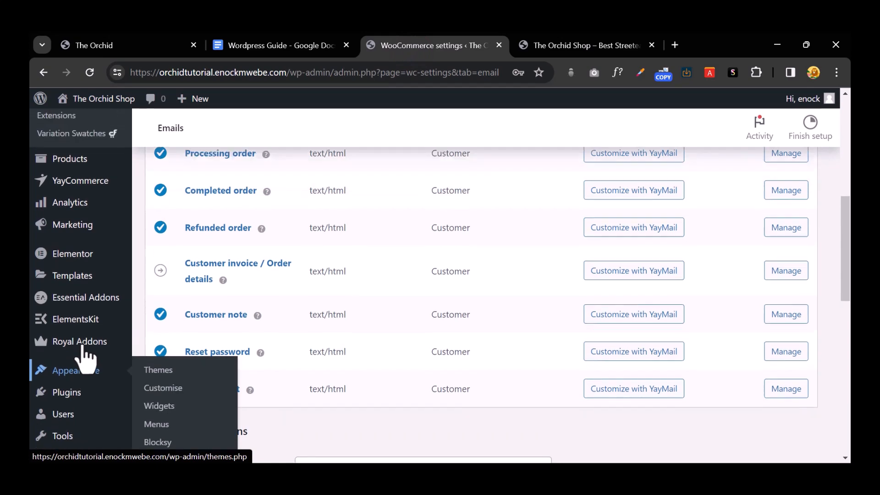
pyautogui.scroll(-5, 214, 266)
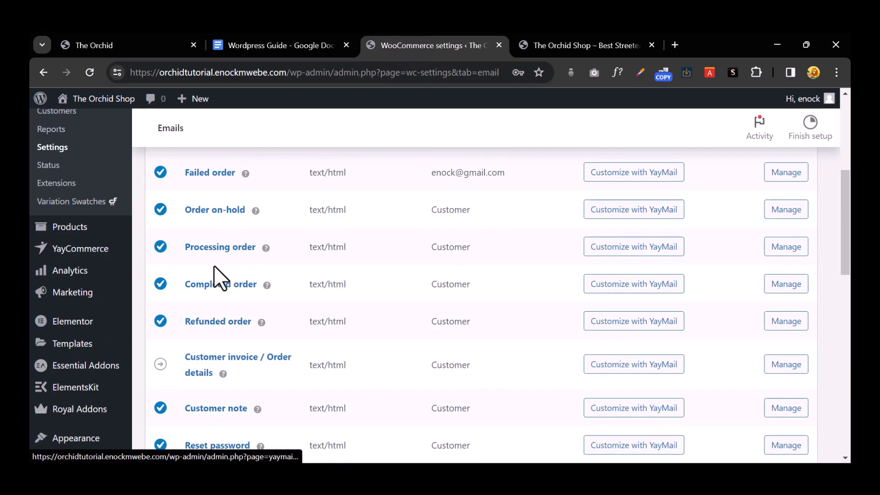
pyautogui.scroll(-3, 275, 283)
pyautogui.scroll(8, 228, 302)
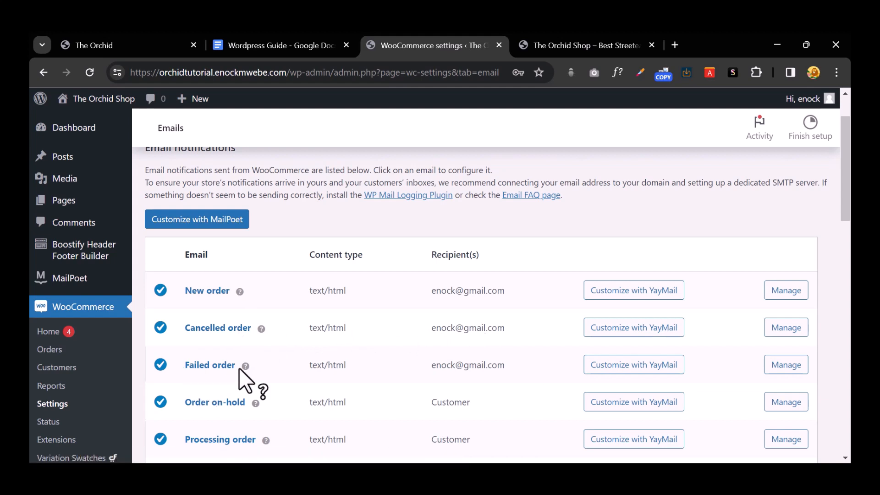
pyautogui.scroll(-3, 224, 379)
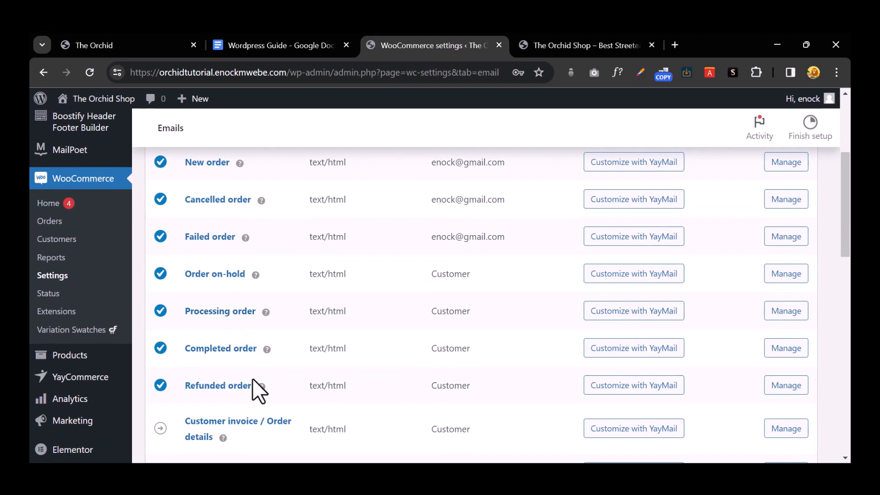
pyautogui.scroll(4, 256, 329)
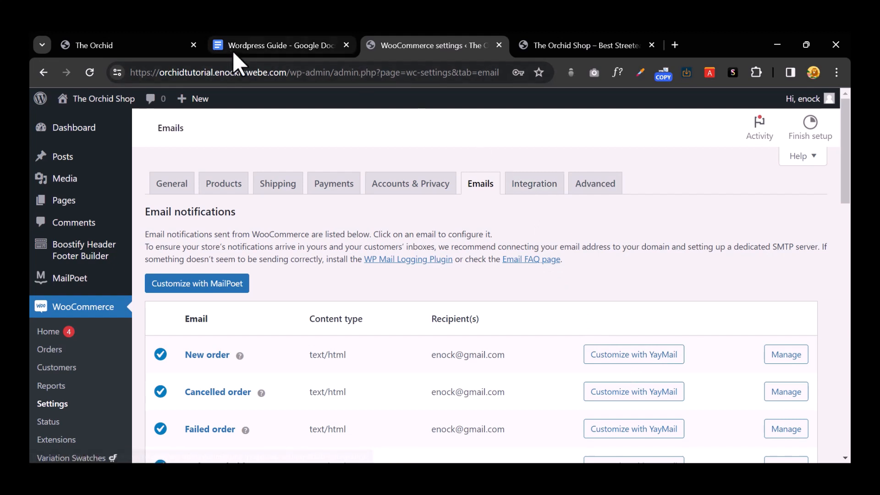
# Step: In the Wordpress Guide doc, highlight the Create Products, Create Header/Mega Menu and Footer steps
pyautogui.click(288, 46)
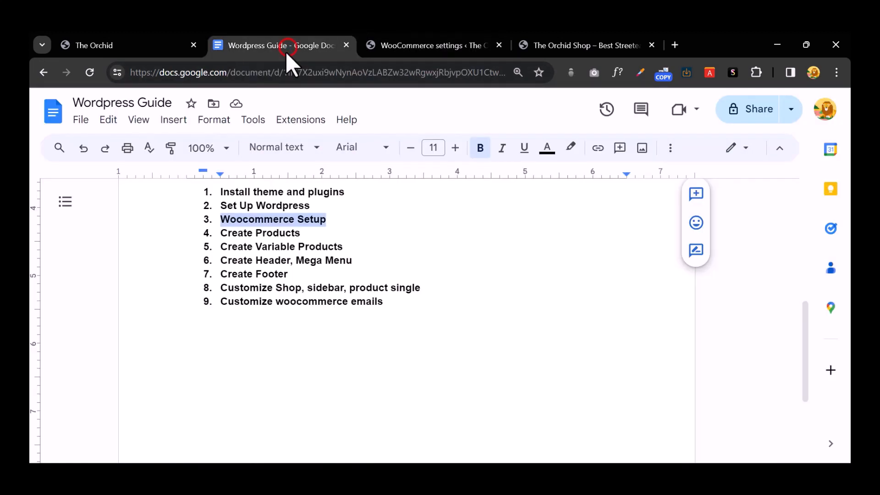
pyautogui.click(273, 233)
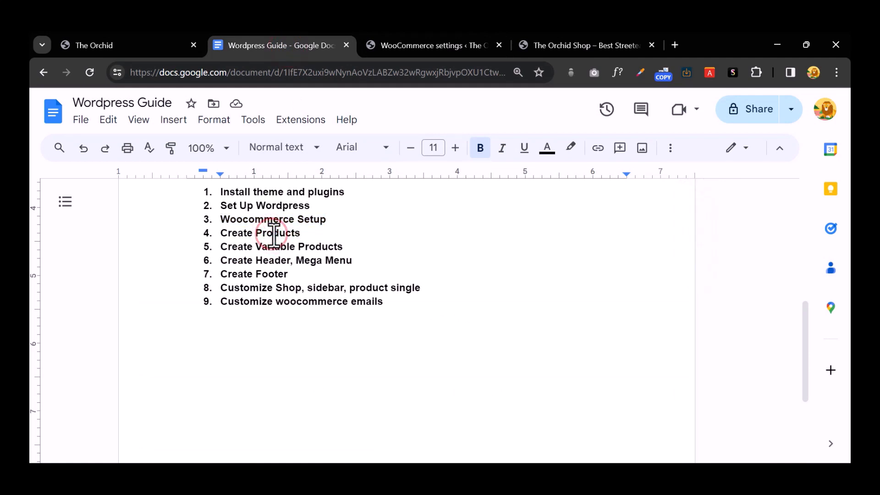
pyautogui.moveTo(220, 233)
pyautogui.mouseDown()
pyautogui.moveTo(302, 233)
pyautogui.moveTo(314, 246)
pyautogui.moveTo(220, 247)
pyautogui.mouseUp()
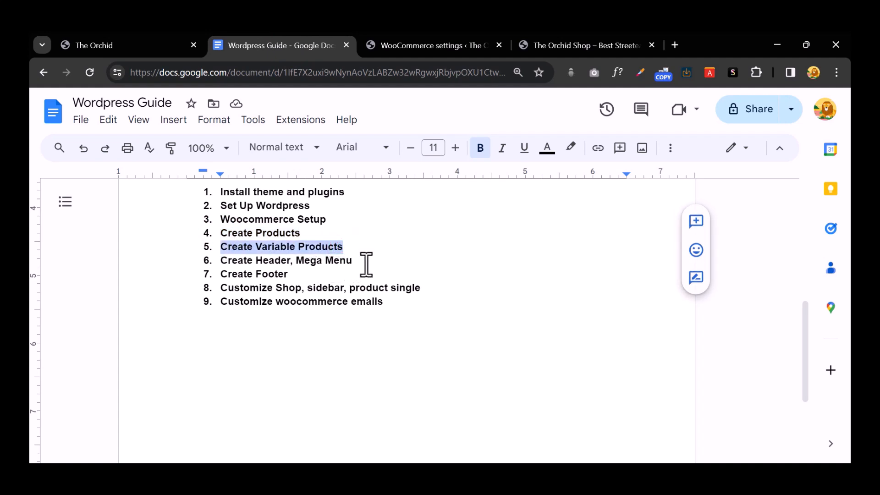
pyautogui.moveTo(352, 260); pyautogui.dragTo(230, 261)
pyautogui.moveTo(306, 276); pyautogui.dragTo(265, 278)
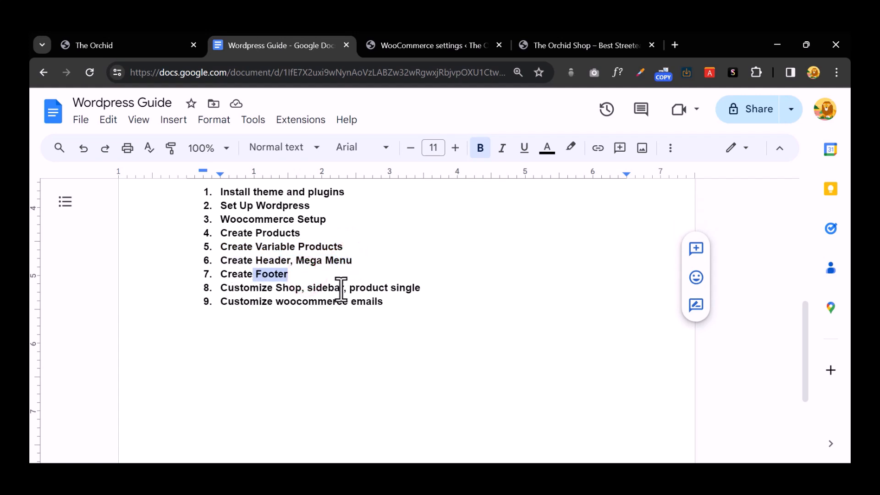
# Step: Switch back to the WooCommerce settings tab showing the Emails notification list
pyautogui.click(435, 47)
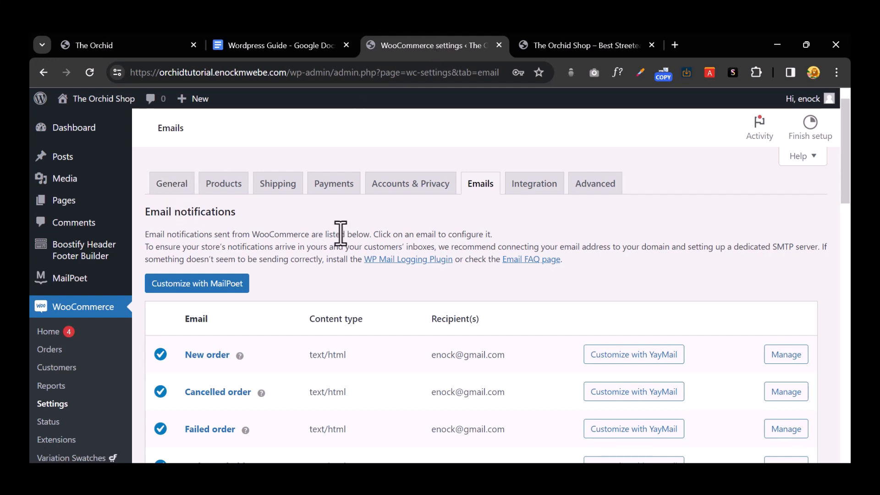
pyautogui.scroll(-6, 96, 307)
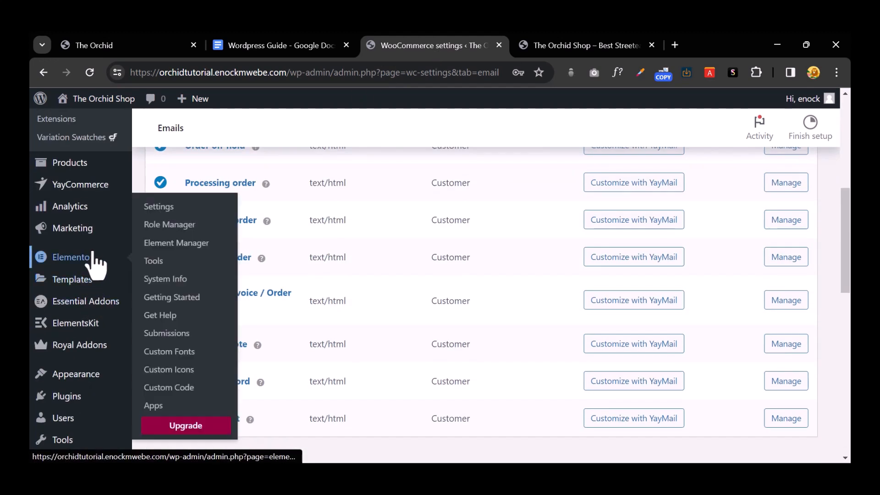
pyautogui.scroll(6, 94, 303)
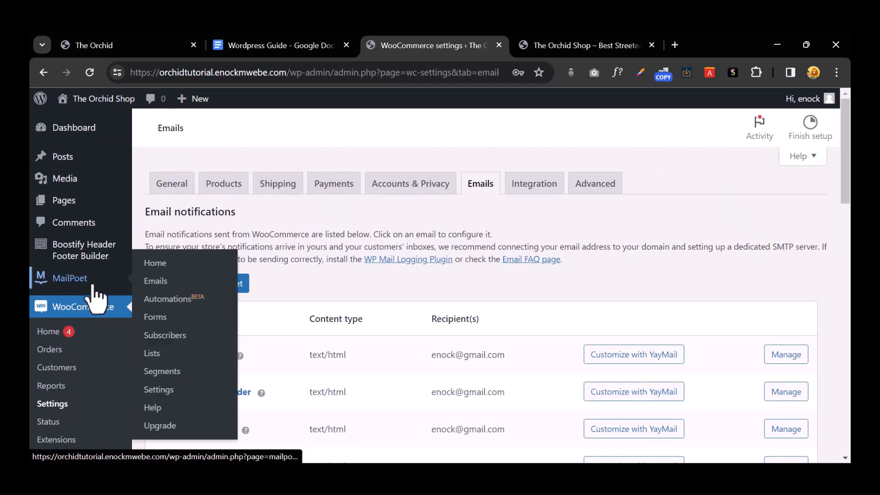
# Step: Add a new product and begin entering the name 'Mens shirt'
pyautogui.scroll(-4, 96, 298)
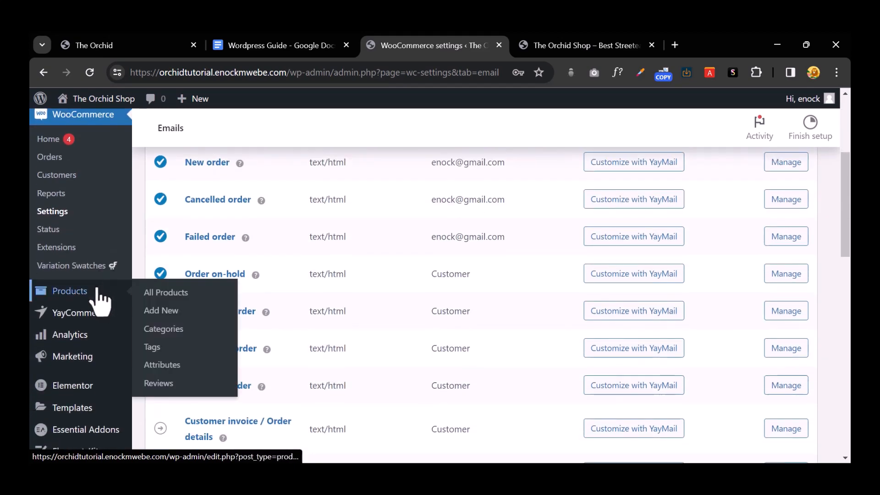
pyautogui.click(175, 311)
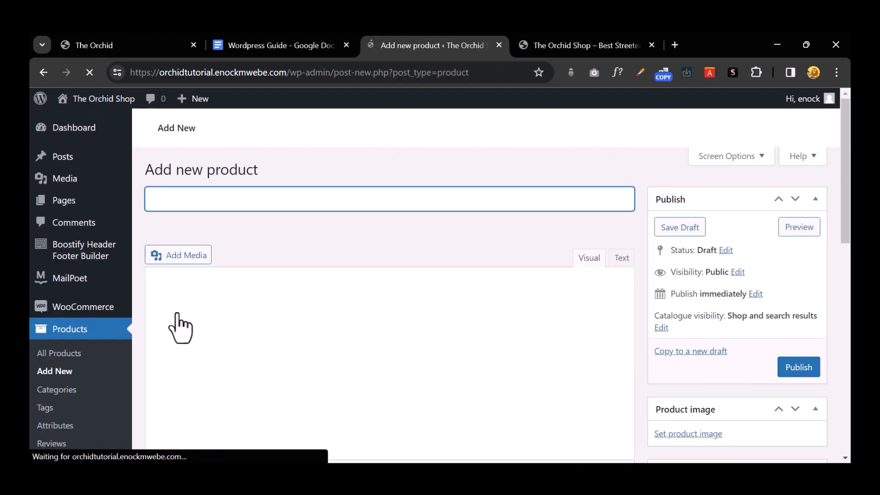
pyautogui.click(267, 200)
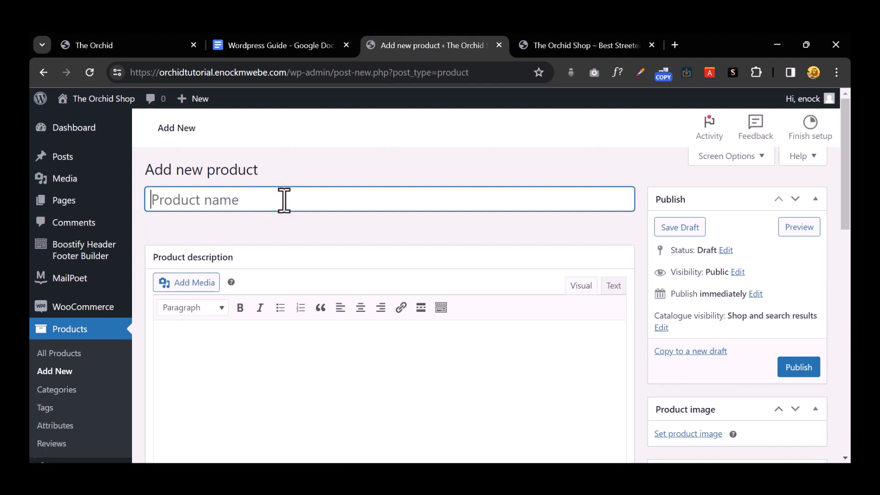
pyautogui.write('Mens shirt')
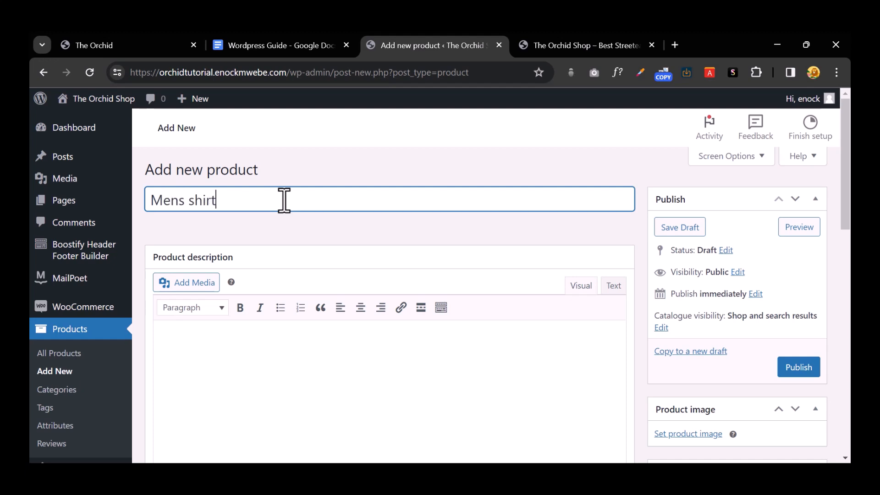
# Step: Copy the description text from the Striped Unisex shirt's storefront product page
pyautogui.click(76, 41)
pyautogui.scroll(-8, 293, 211)
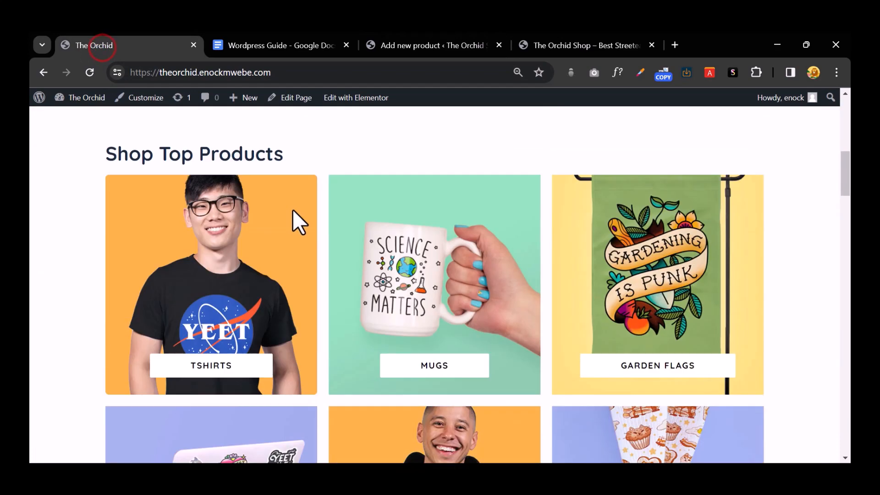
pyautogui.scroll(-10, 293, 220)
pyautogui.scroll(4, 157, 239)
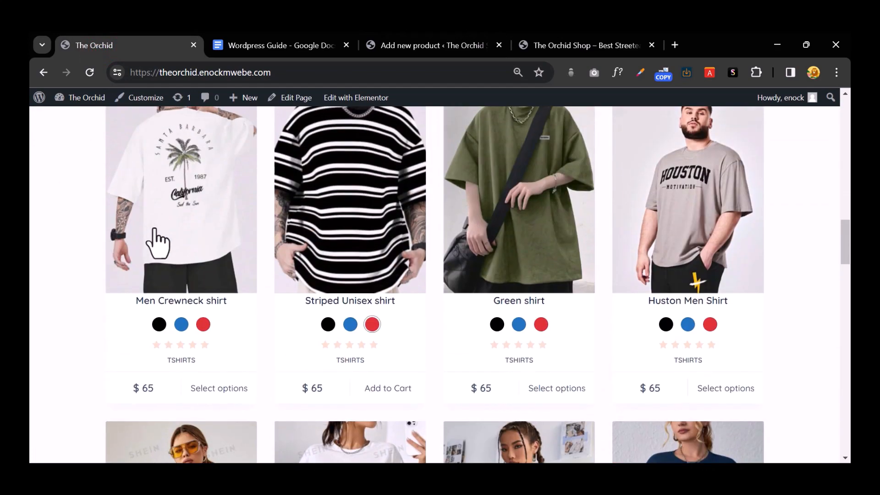
pyautogui.click(358, 222)
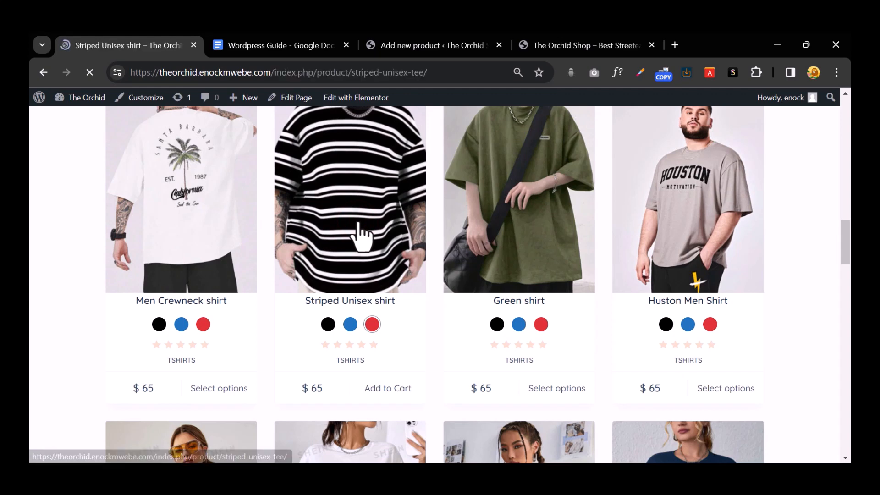
pyautogui.scroll(-4, 578, 275)
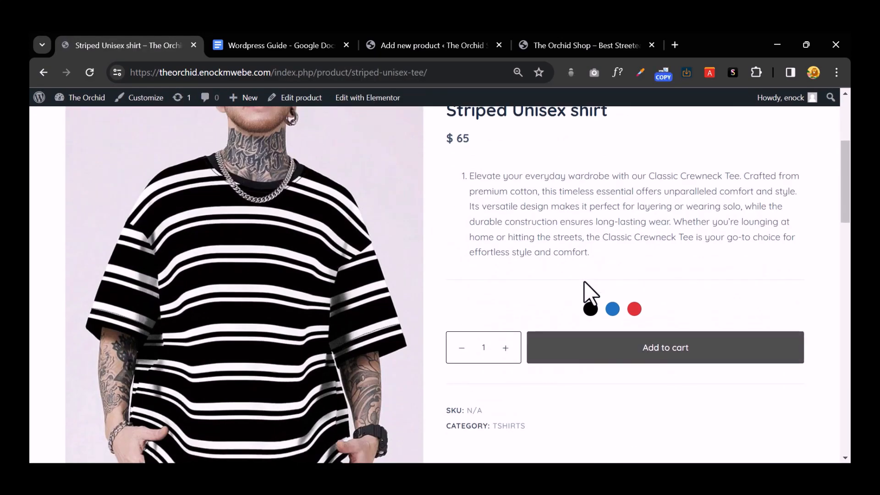
pyautogui.scroll(3, 586, 285)
pyautogui.moveTo(472, 304); pyautogui.dragTo(595, 380)
pyautogui.rightClick(544, 331)
pyautogui.click(414, 199)
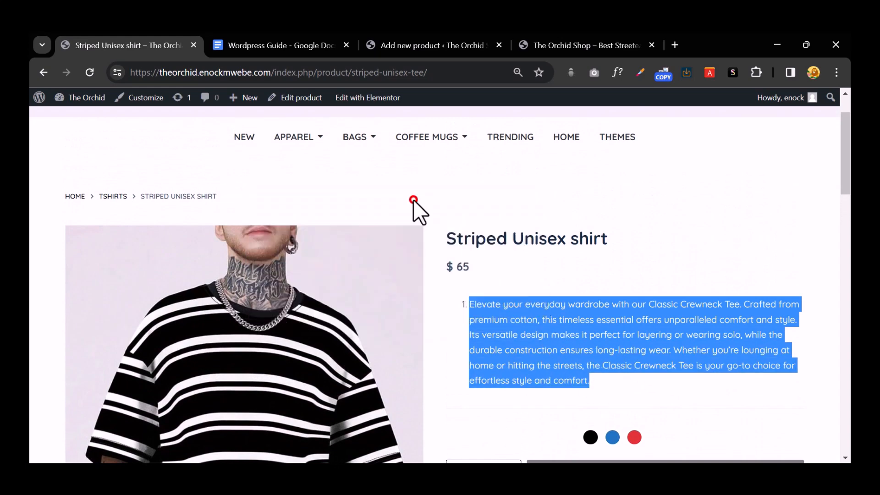
# Step: Paste it into the Mens shirt description and convert the numbered list to a plain paragraph
pyautogui.click(418, 43)
pyautogui.click(198, 365)
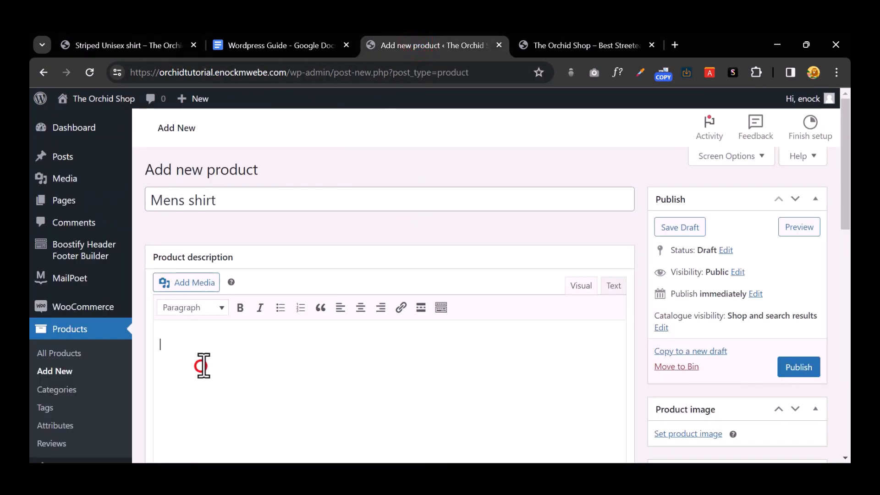
pyautogui.hotkey('ctrl', 'v')
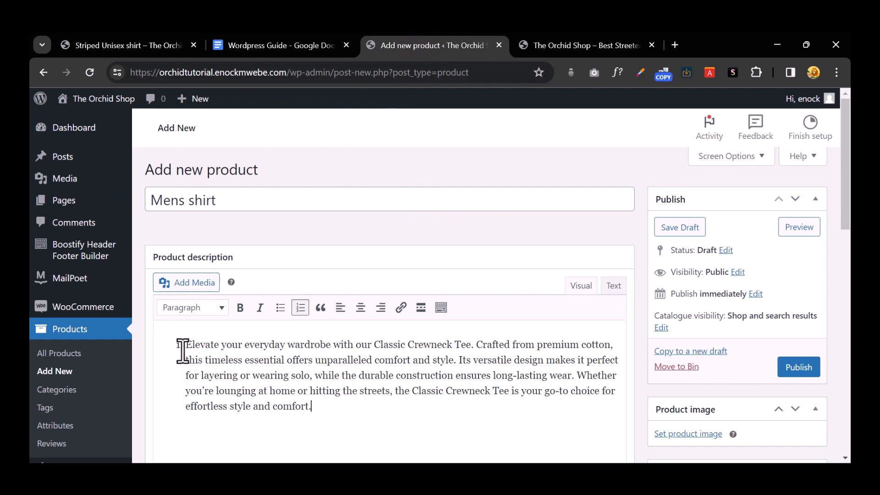
pyautogui.click(185, 343)
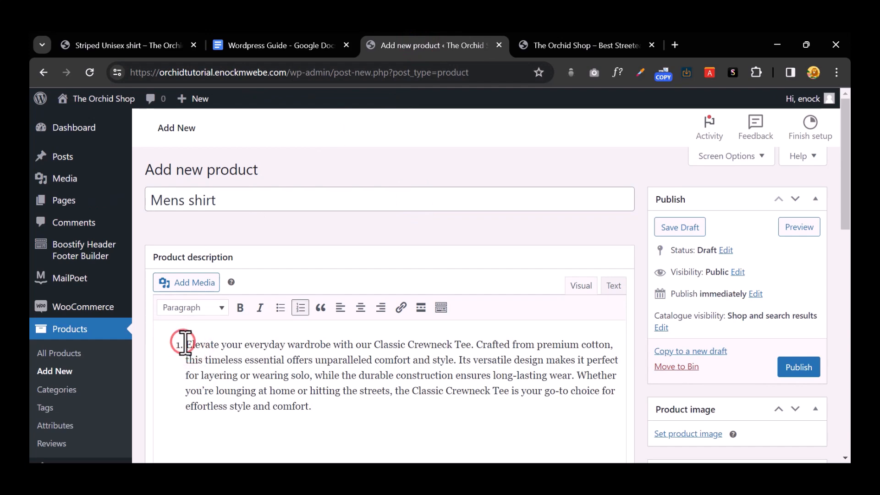
pyautogui.press('BackSpace')
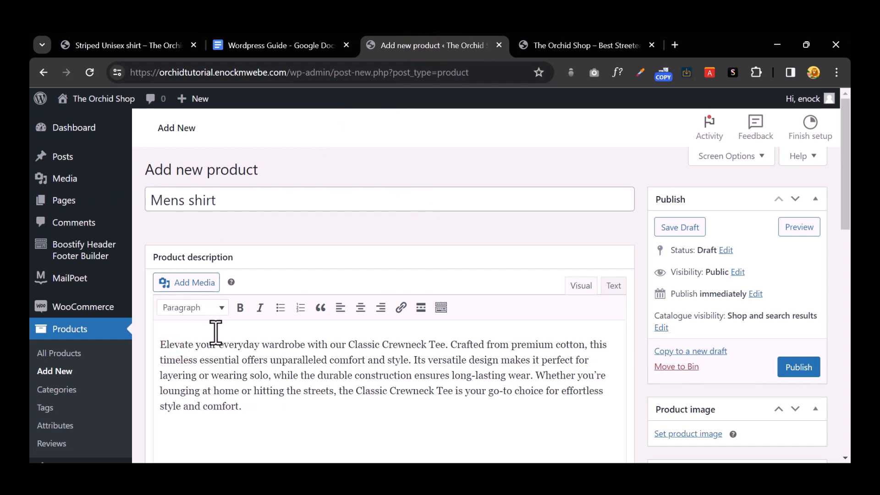
pyautogui.scroll(-3, 213, 333)
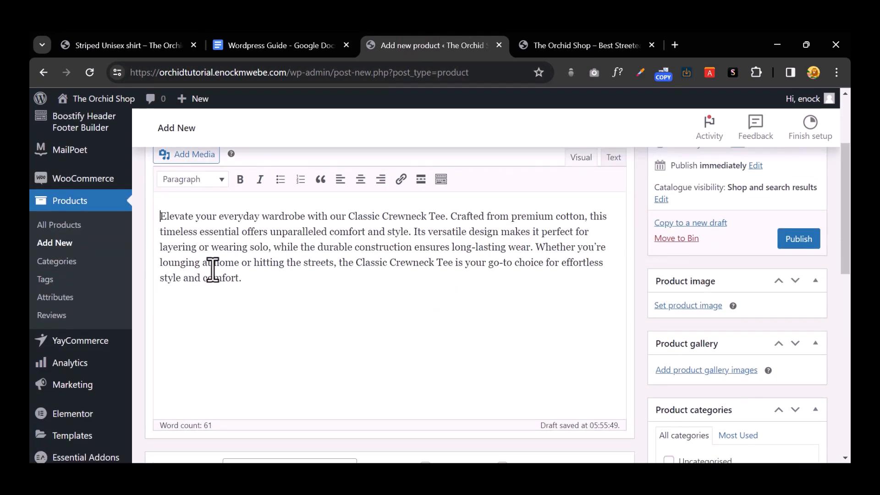
pyautogui.click(252, 277)
pyautogui.scroll(3, 265, 291)
pyautogui.scroll(-4, 284, 317)
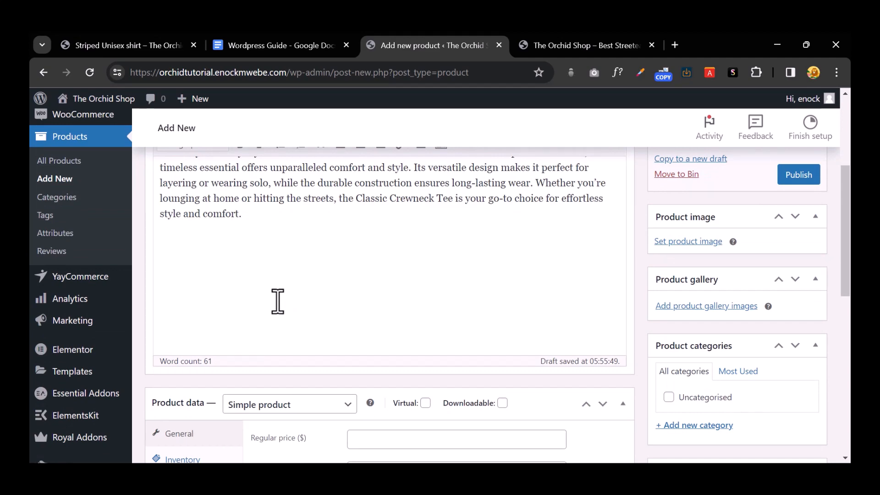
# Step: Keep Simple product as the type and set regular price 125 and sale price 85
pyautogui.scroll(-3, 284, 288)
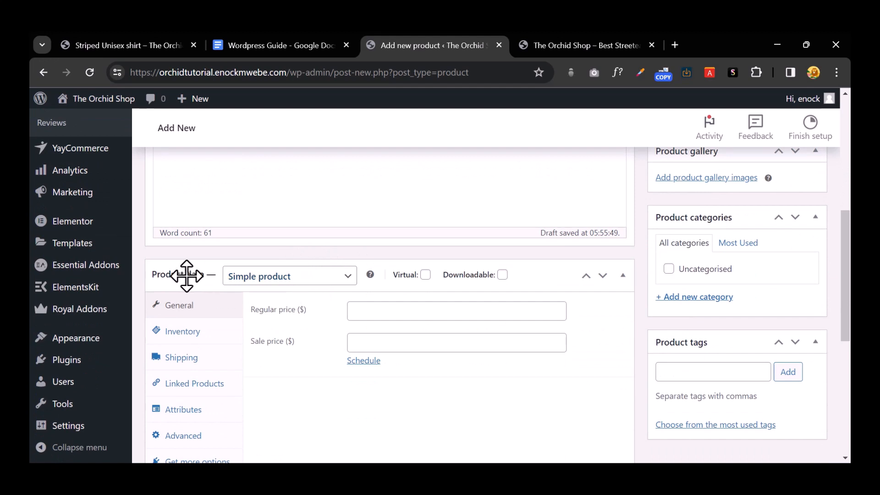
pyautogui.click(307, 279)
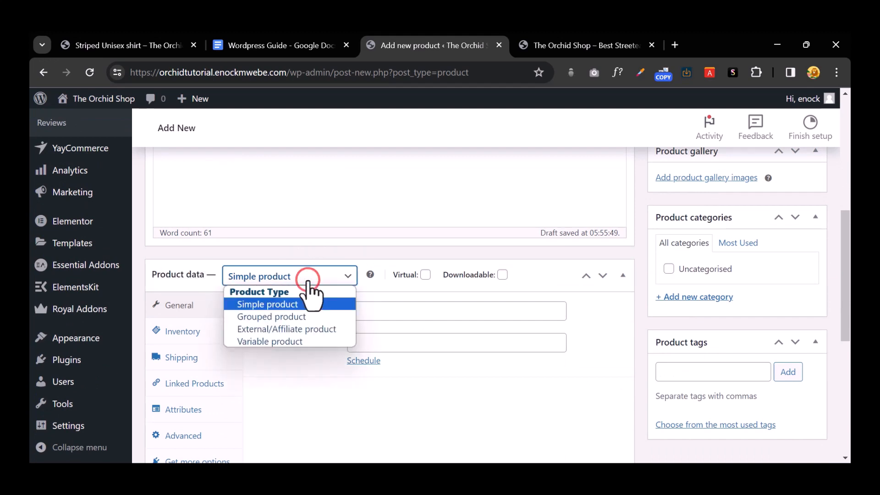
pyautogui.click(307, 282)
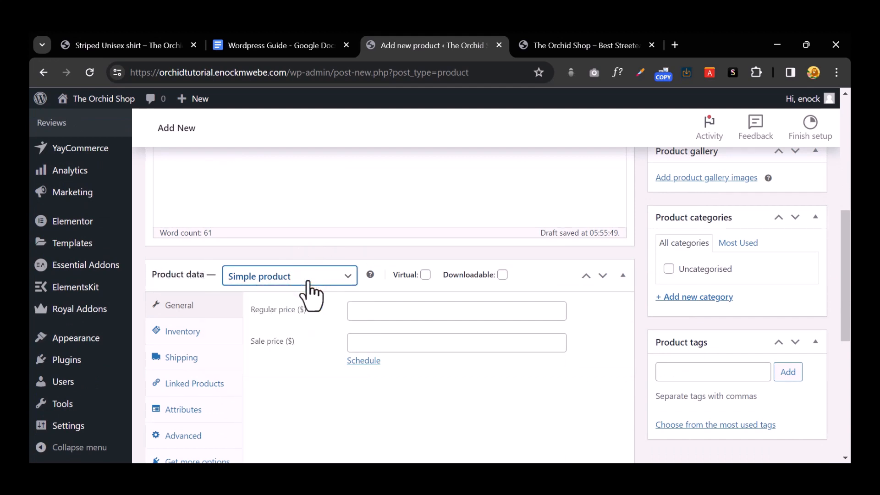
pyautogui.click(307, 279)
pyautogui.click(308, 280)
pyautogui.scroll(-1, 308, 291)
pyautogui.click(389, 247)
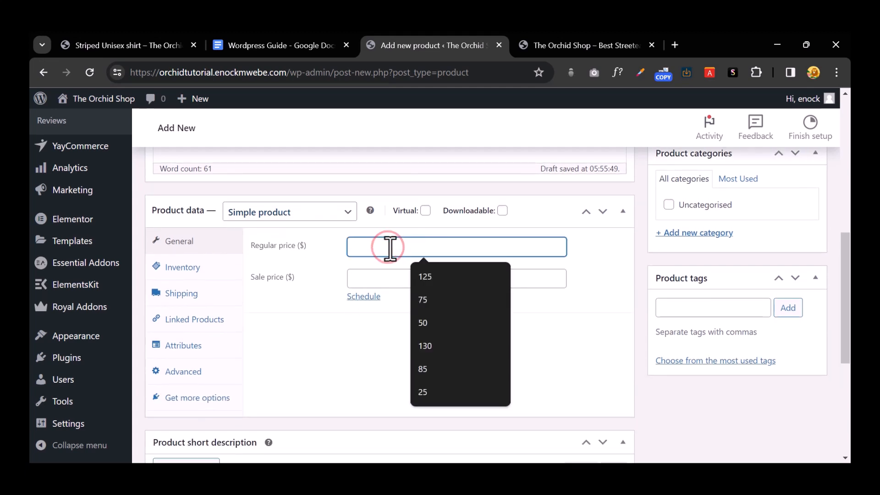
pyautogui.click(424, 276)
pyautogui.click(388, 278)
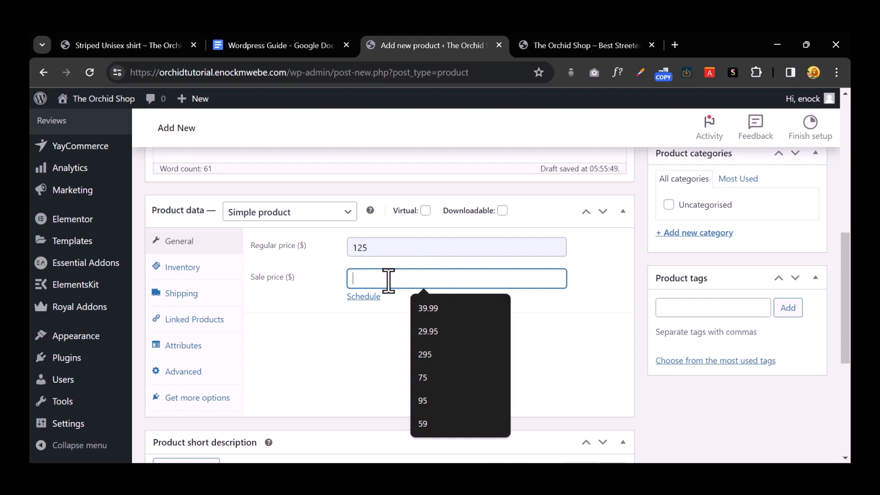
pyautogui.write('85')
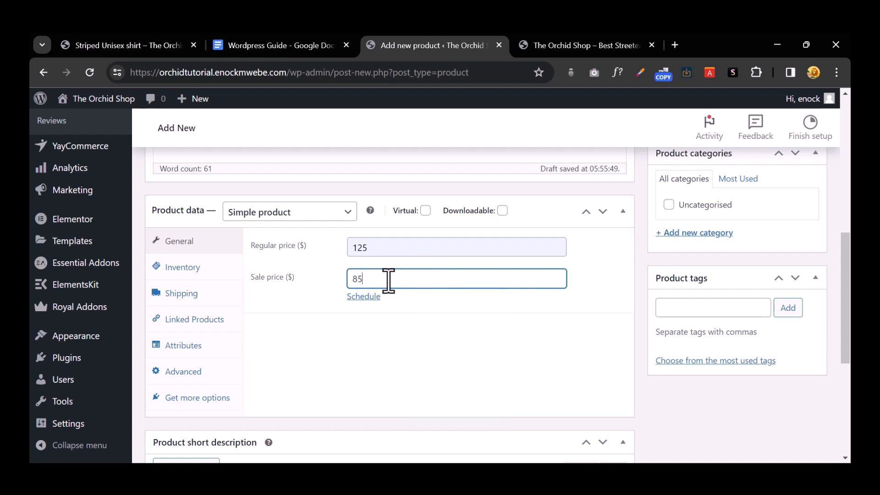
pyautogui.click(394, 355)
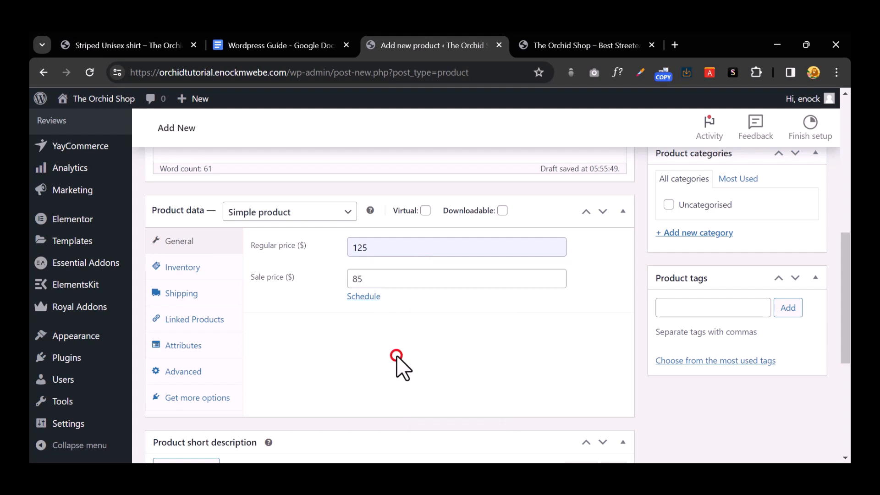
# Step: Paste the product description into the short description and strip its numbered-list formatting
pyautogui.scroll(-3, 411, 339)
pyautogui.scroll(-3, 410, 340)
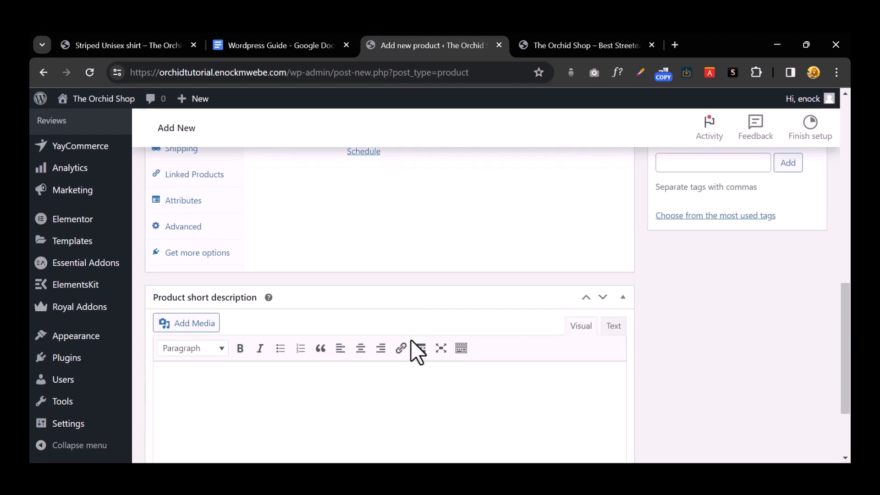
pyautogui.hotkey('ctrl', 'v')
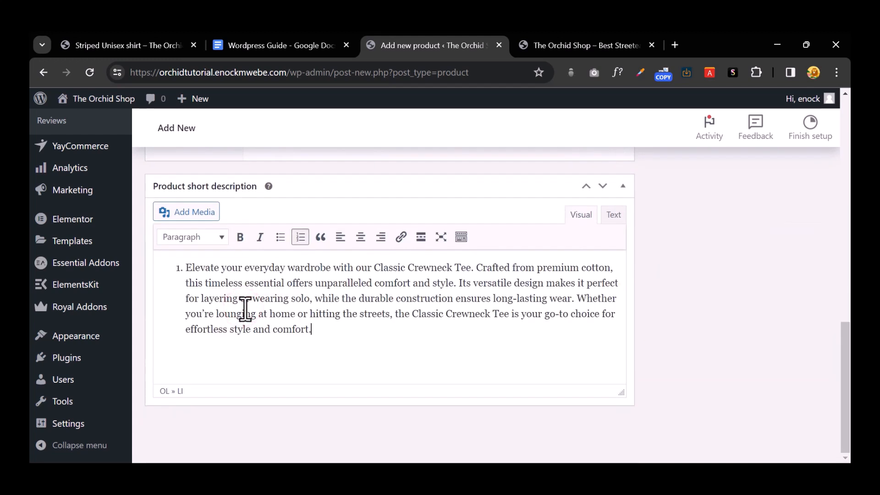
pyautogui.press('BackSpace')
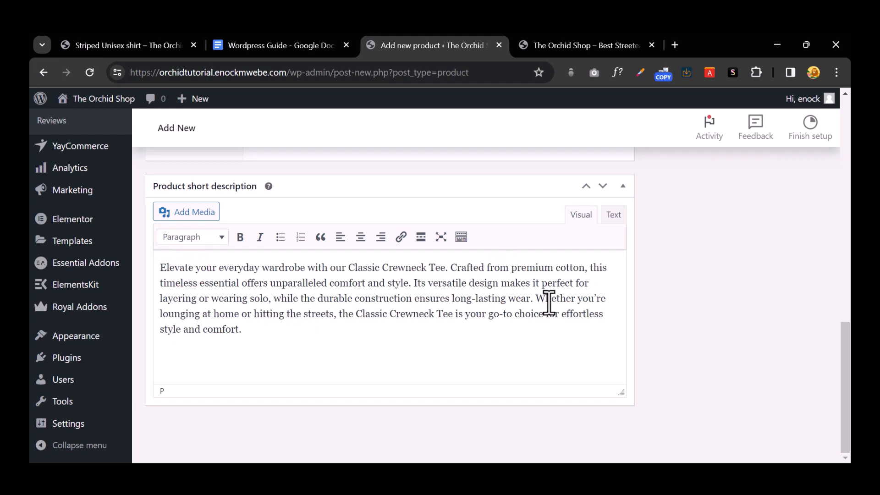
# Step: Delete the opening sentences from 'Elevate' to 'wear.' in the short description
pyautogui.moveTo(539, 299); pyautogui.dragTo(118, 261)
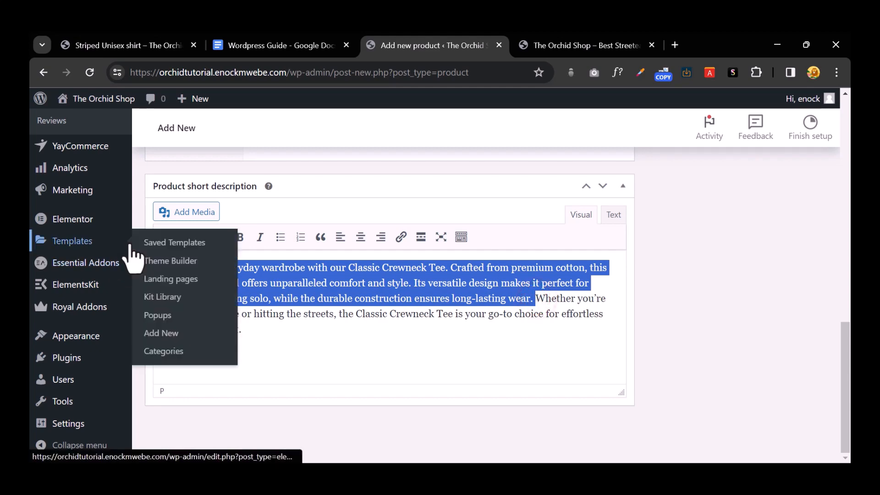
pyautogui.press('BackSpace')
pyautogui.scroll(6, 545, 308)
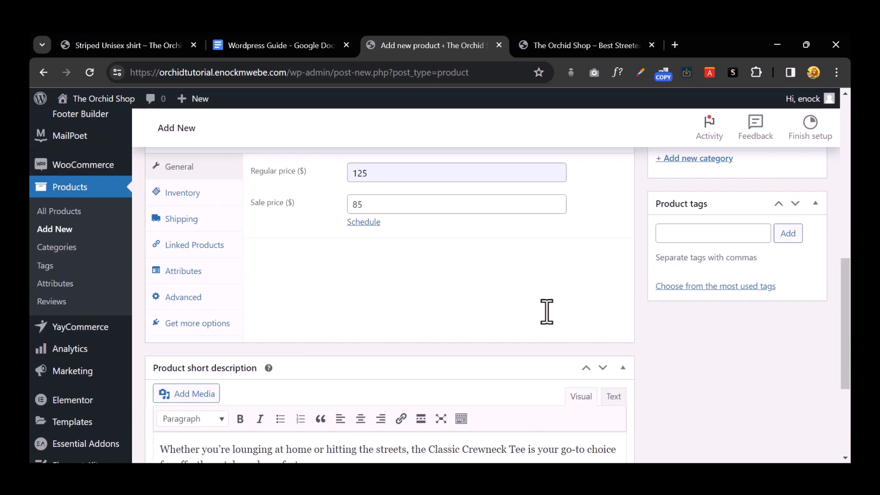
pyautogui.scroll(2, 543, 309)
pyautogui.scroll(-7, 545, 321)
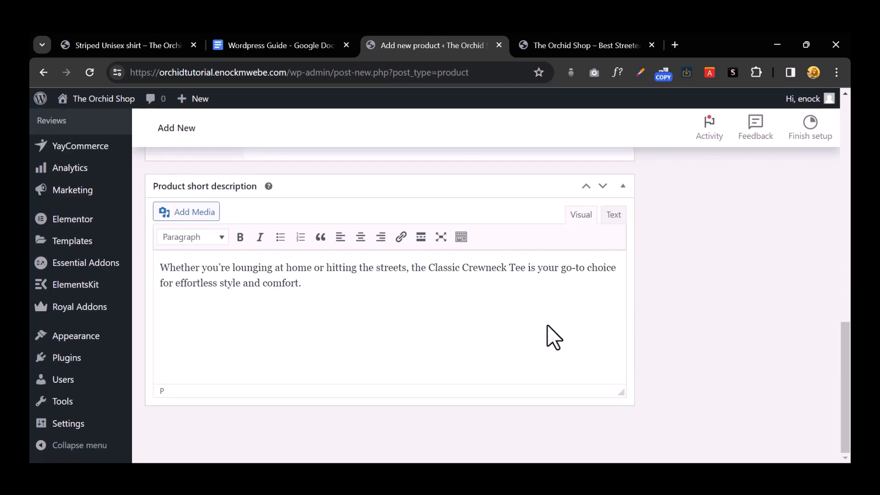
# Step: Check the trimmed short description against the main description text
pyautogui.click(337, 301)
pyautogui.scroll(8, 338, 334)
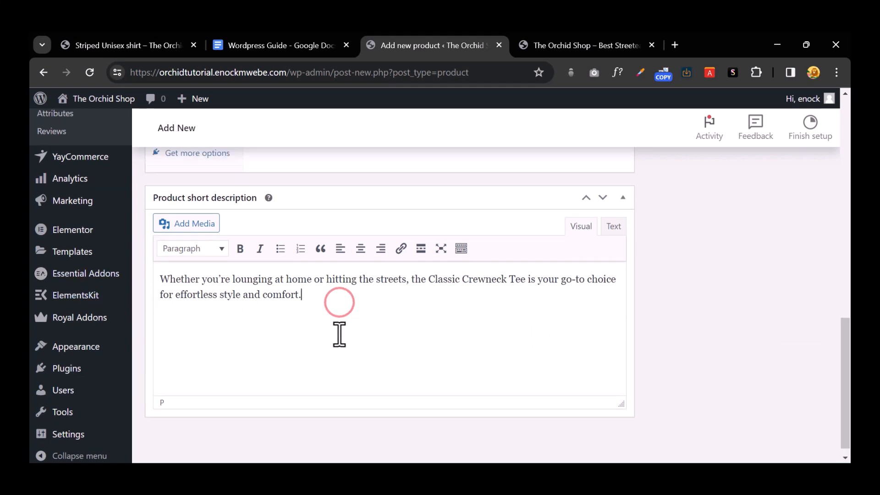
pyautogui.click(394, 373)
pyautogui.scroll(6, 389, 369)
pyautogui.scroll(-3, 297, 362)
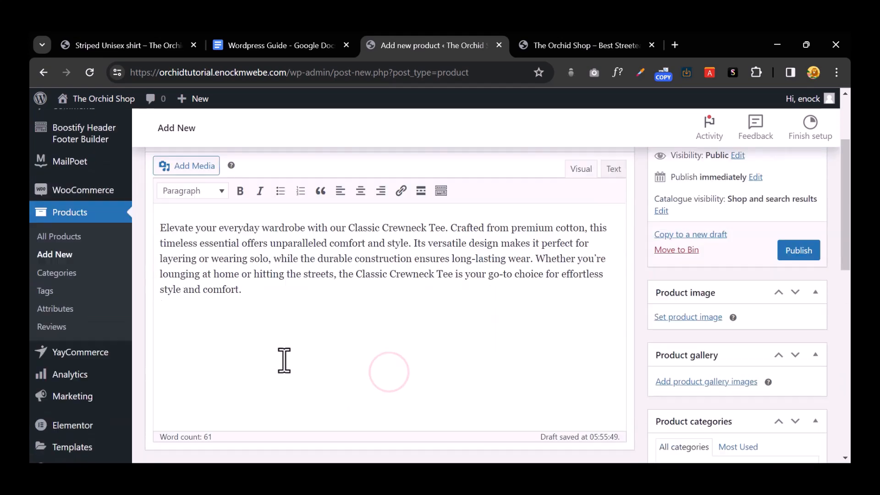
pyautogui.click(227, 245)
pyautogui.scroll(2, 239, 262)
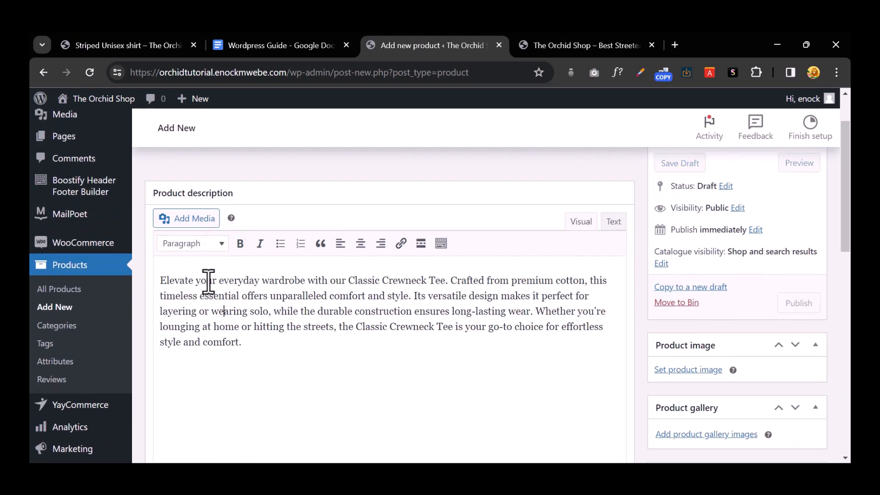
pyautogui.scroll(-3, 527, 320)
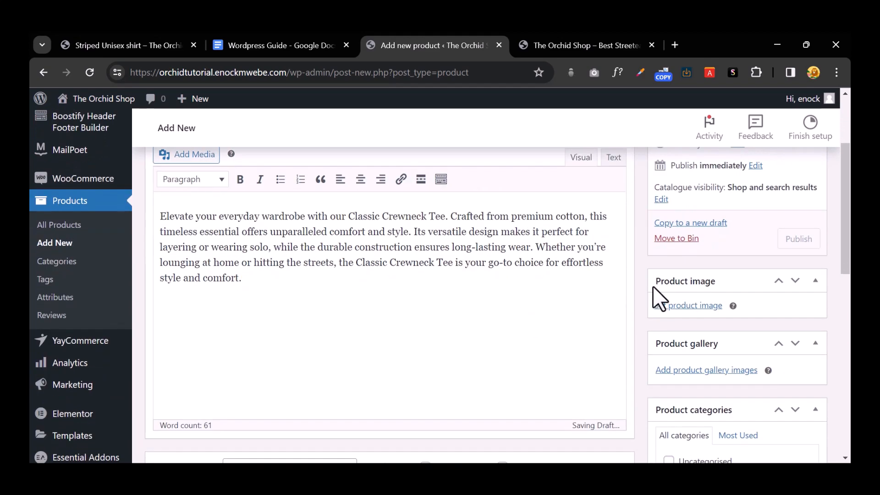
# Step: Open the product image uploader and browse to the PD IMAGEAS folder of shirt photos
pyautogui.click(678, 306)
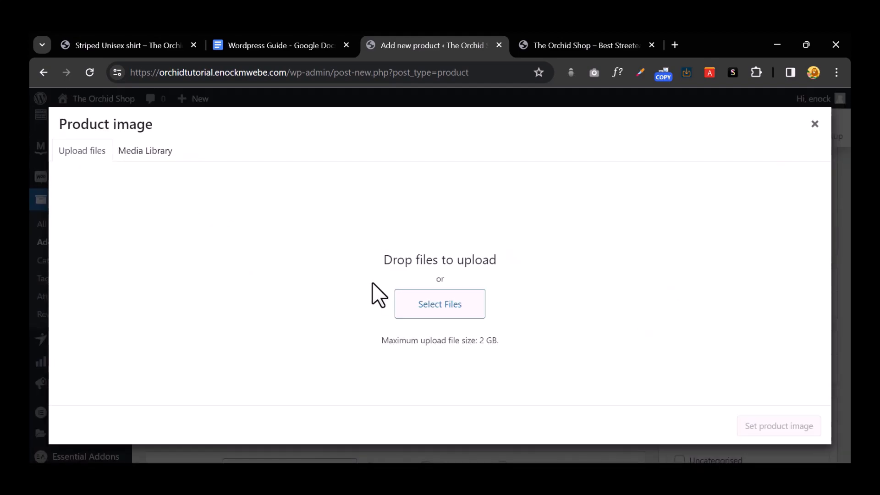
pyautogui.click(813, 124)
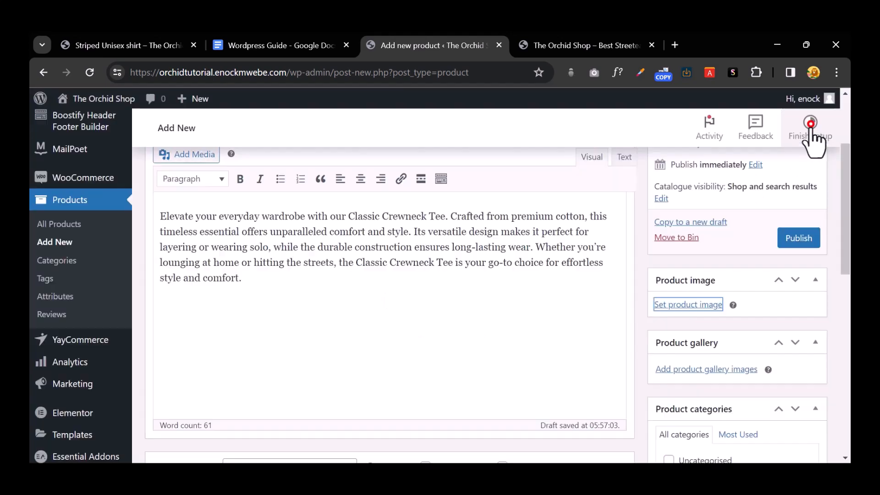
pyautogui.click(674, 305)
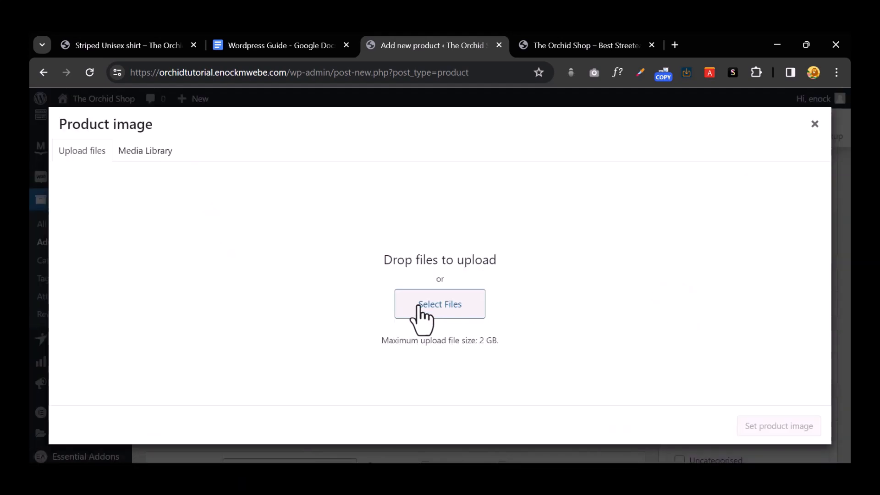
pyautogui.click(419, 305)
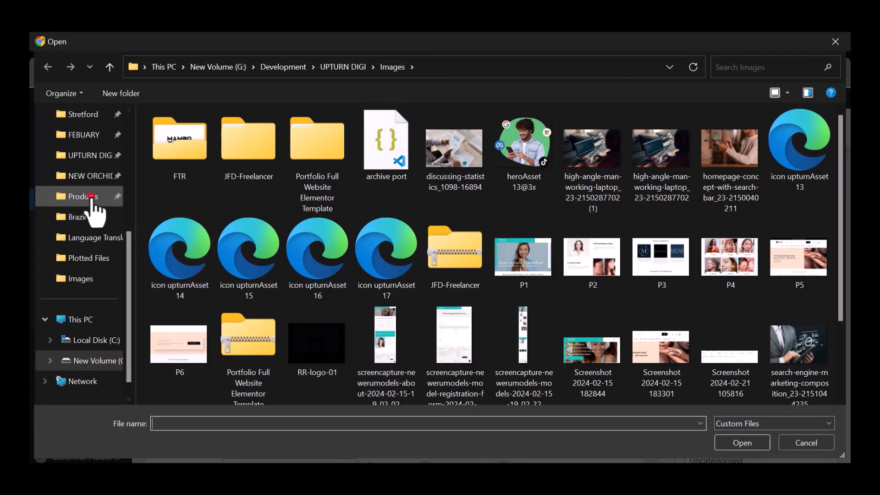
pyautogui.click(89, 197)
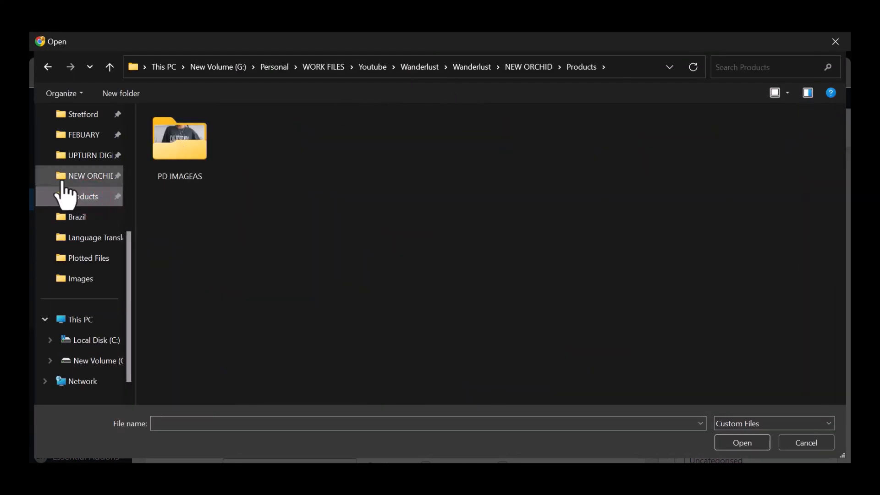
pyautogui.click(183, 164)
pyautogui.doubleClick(183, 165)
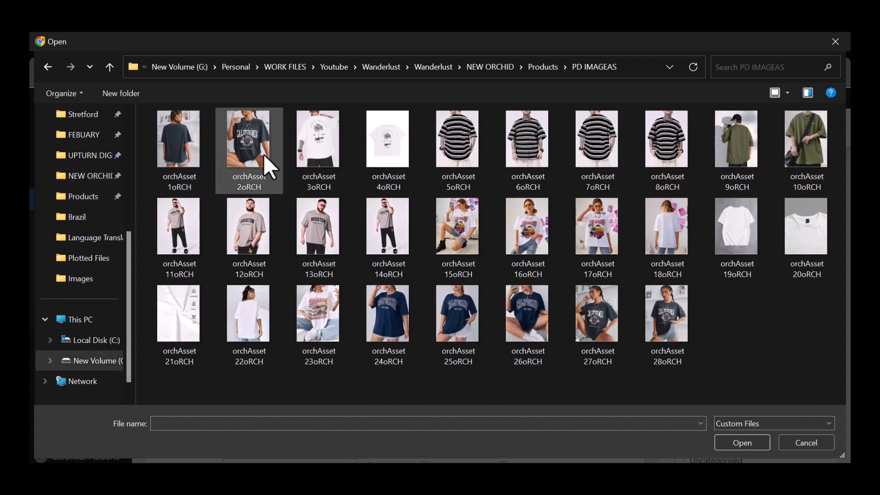
# Step: Upload striped shirt photo orchAsset 6oRCH and set it as the product image
pyautogui.click(534, 138)
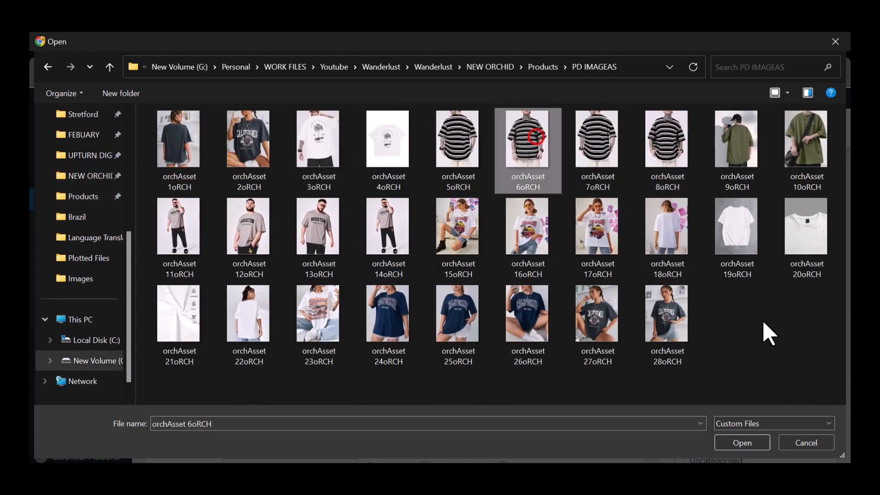
pyautogui.click(745, 443)
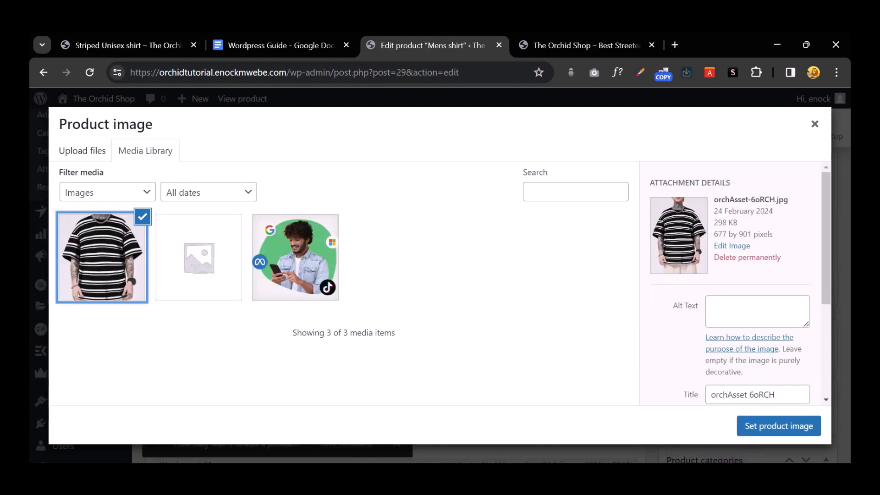
pyautogui.click(759, 426)
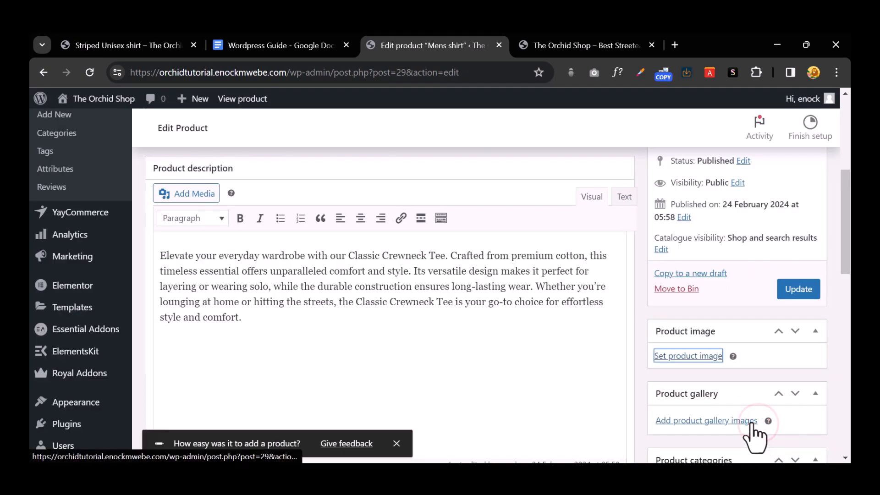
# Step: Upload photos orchAsset 5oRCH, 6oRCH, 7oRCH and 8oRCH and add them to the product gallery
pyautogui.scroll(-5, 733, 380)
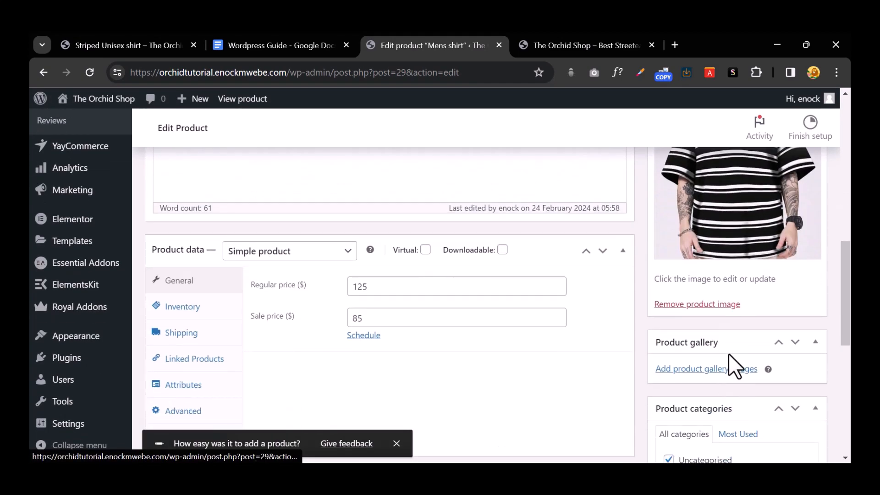
pyautogui.click(708, 371)
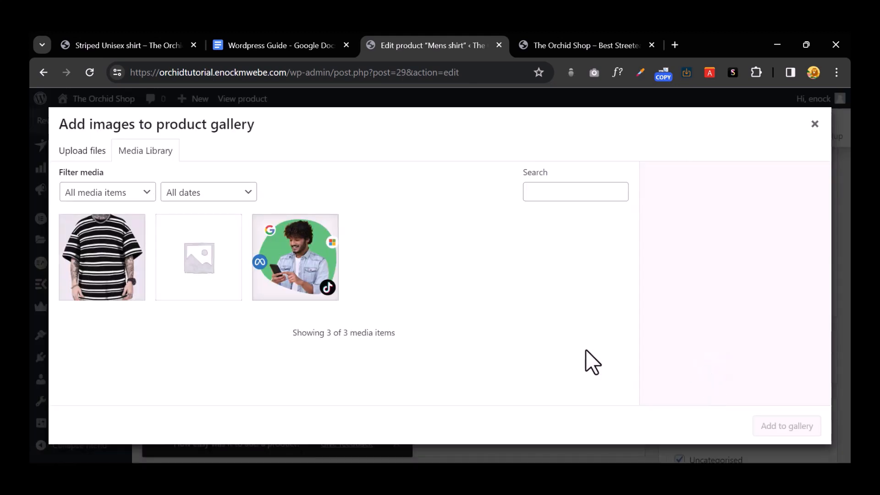
pyautogui.click(77, 152)
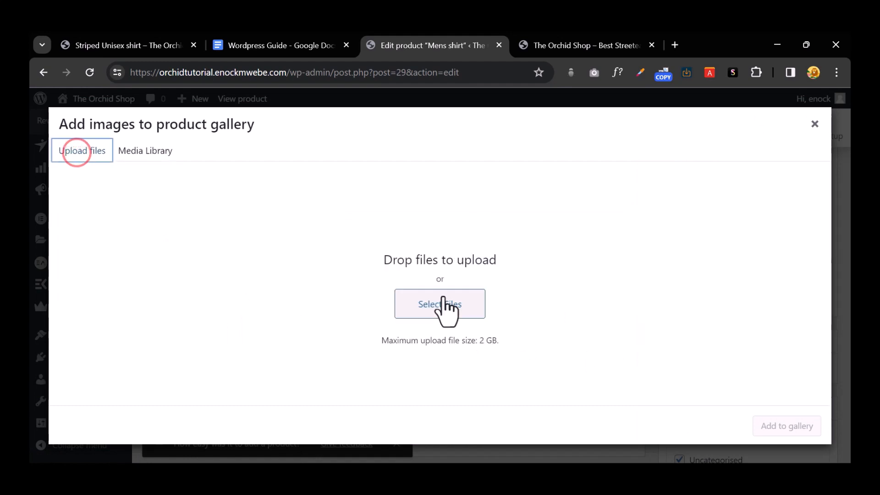
pyautogui.click(425, 302)
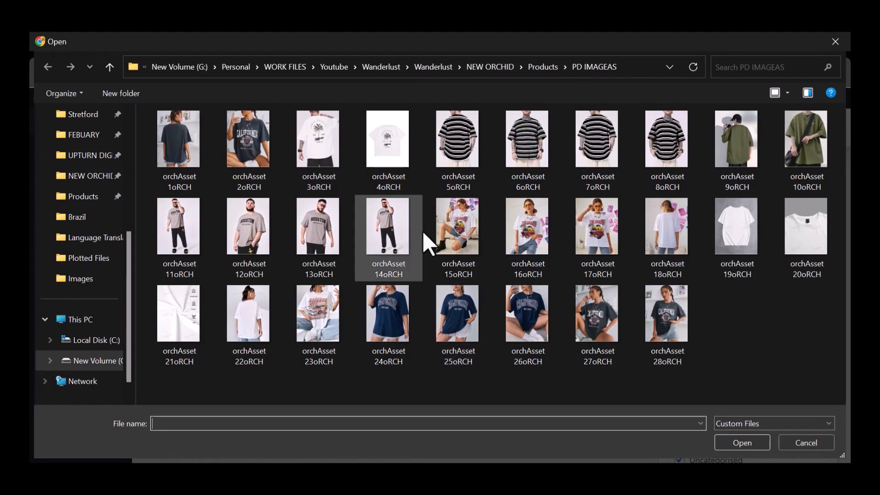
pyautogui.click(457, 155)
pyautogui.keyDown('ctrl'); pyautogui.click(511, 153); pyautogui.keyUp('ctrl')
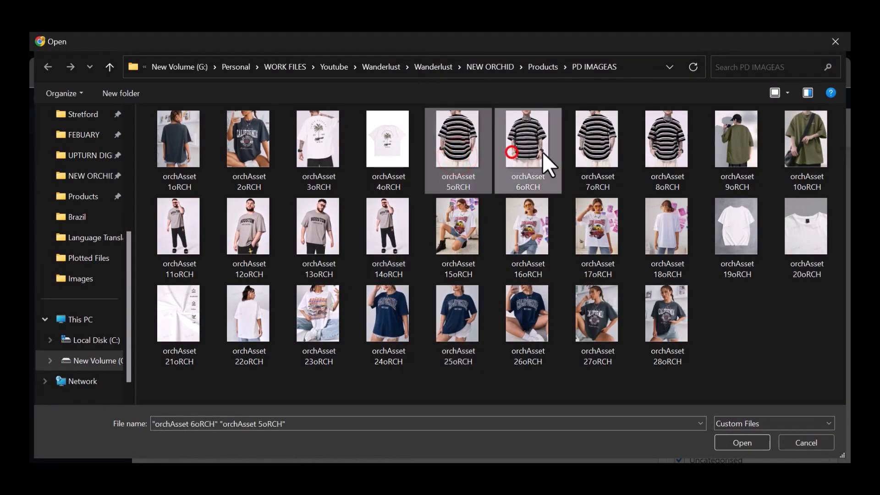
pyautogui.keyDown('ctrl'); pyautogui.click(570, 152); pyautogui.keyUp('ctrl')
pyautogui.keyDown('ctrl'); pyautogui.click(649, 155); pyautogui.keyUp('ctrl')
pyautogui.click(741, 443)
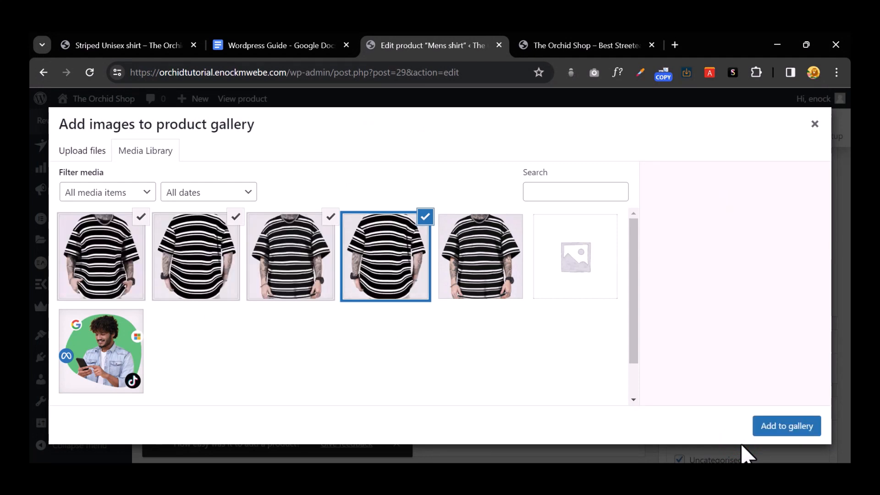
pyautogui.click(779, 428)
pyautogui.scroll(-2, 754, 370)
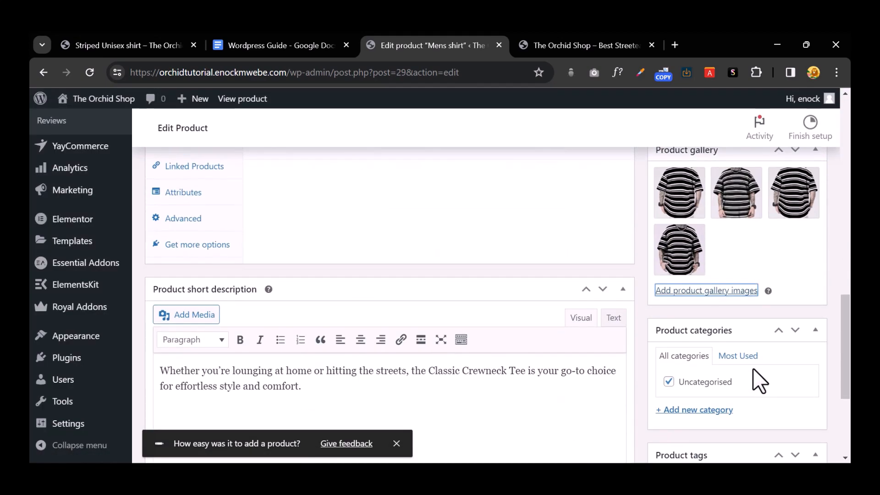
# Step: Create a Mens Tshirt category for the product and untick Uncategorised
pyautogui.scroll(-3, 752, 368)
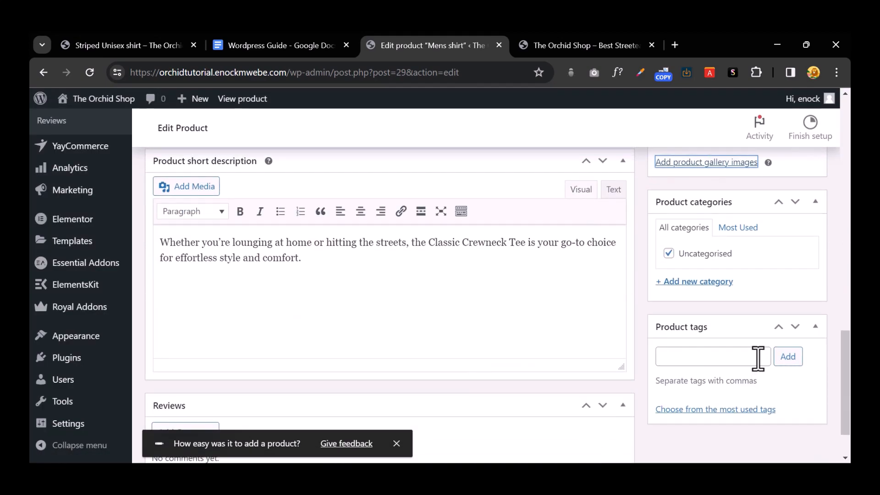
pyautogui.click(690, 287)
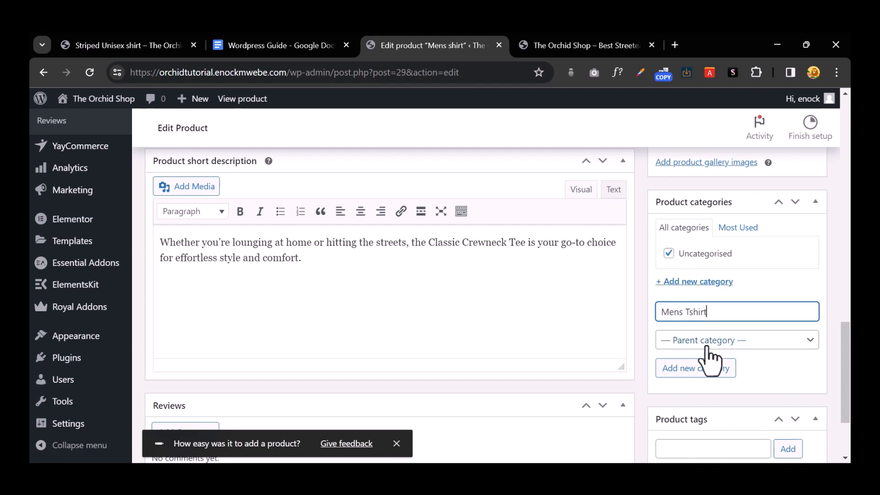
pyautogui.click(700, 370)
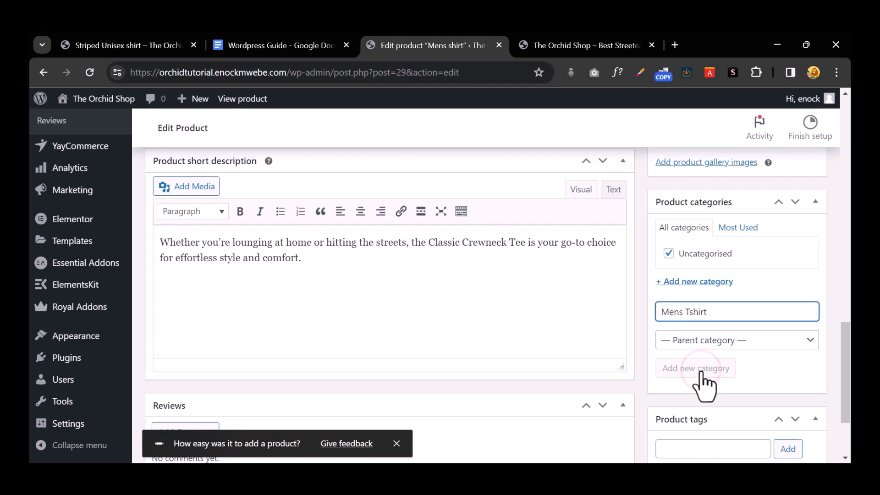
pyautogui.click(669, 271)
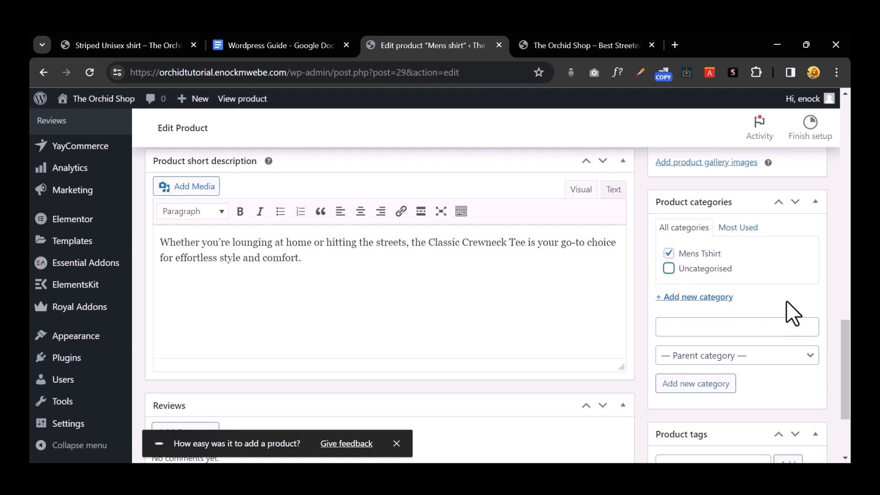
# Step: Add the product tags shirt and men
pyautogui.scroll(-3, 788, 308)
pyautogui.click(723, 340)
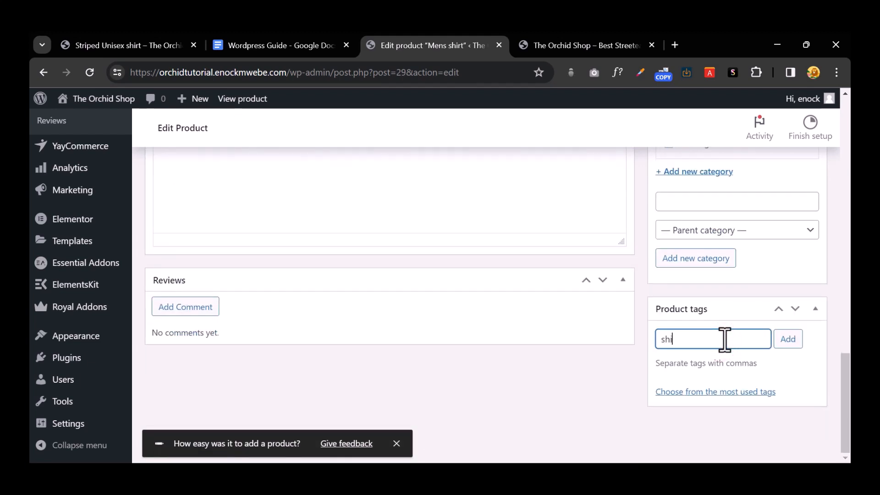
pyautogui.write('shirt')
pyautogui.click(790, 340)
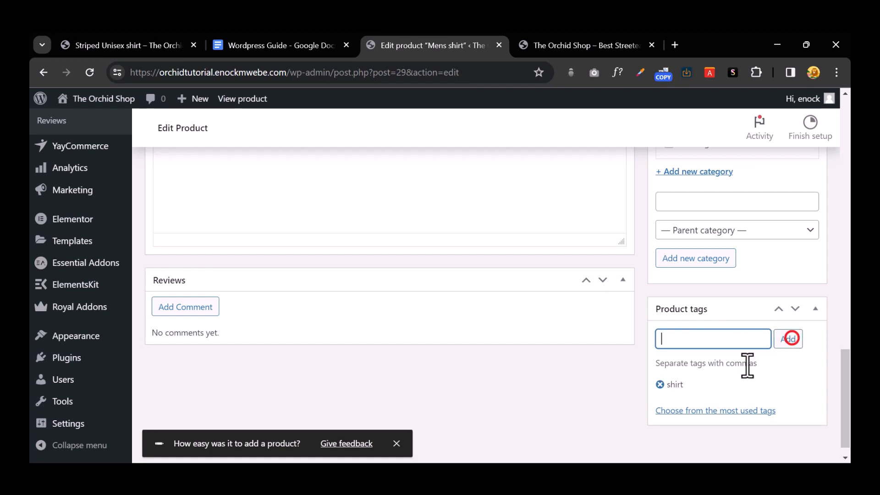
pyautogui.click(706, 345)
pyautogui.write('men')
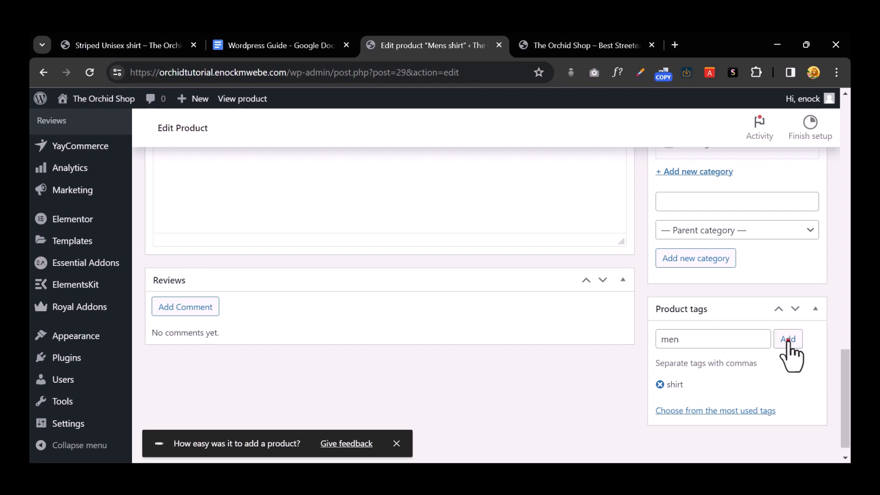
pyautogui.click(788, 340)
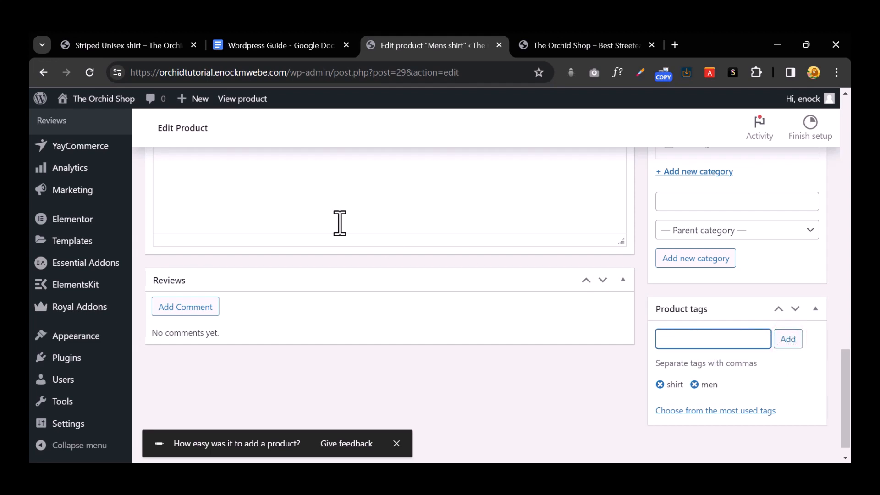
# Step: Update the Mens shirt product, then view its permalink page in a new browser tab
pyautogui.scroll(15, 485, 348)
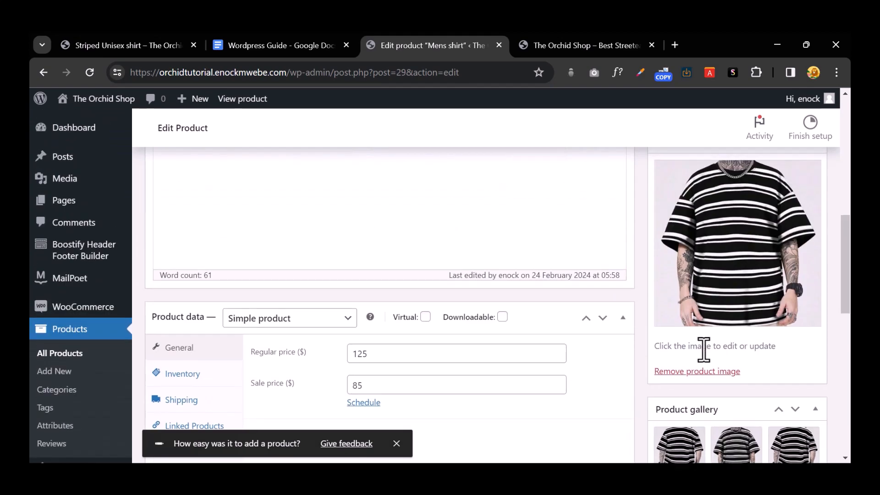
pyautogui.click(791, 418)
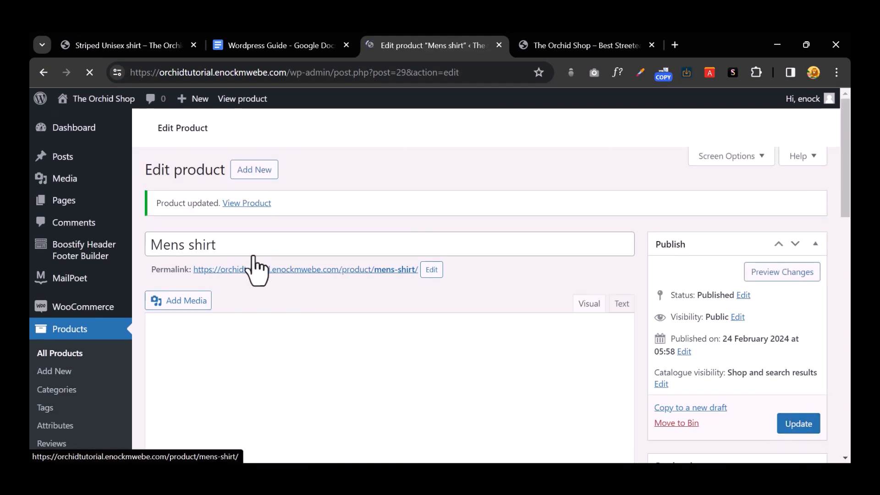
pyautogui.scroll(-3, 281, 281)
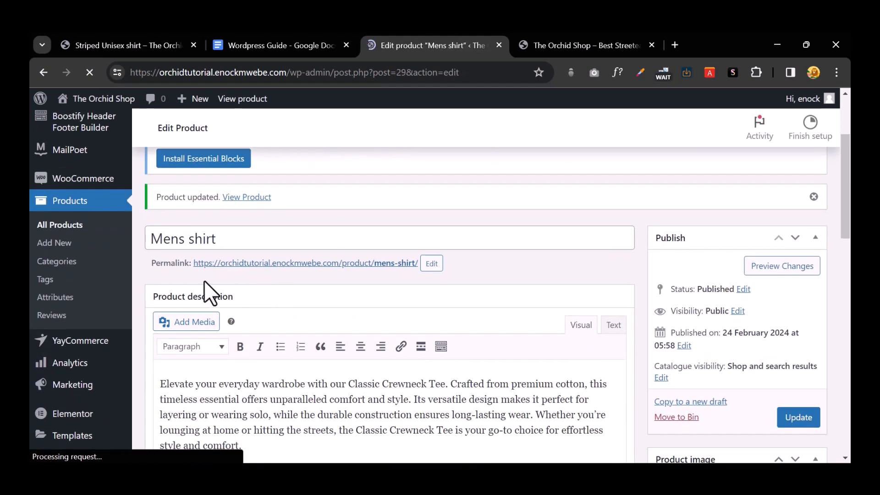
pyautogui.click(238, 265)
pyautogui.rightClick(240, 265)
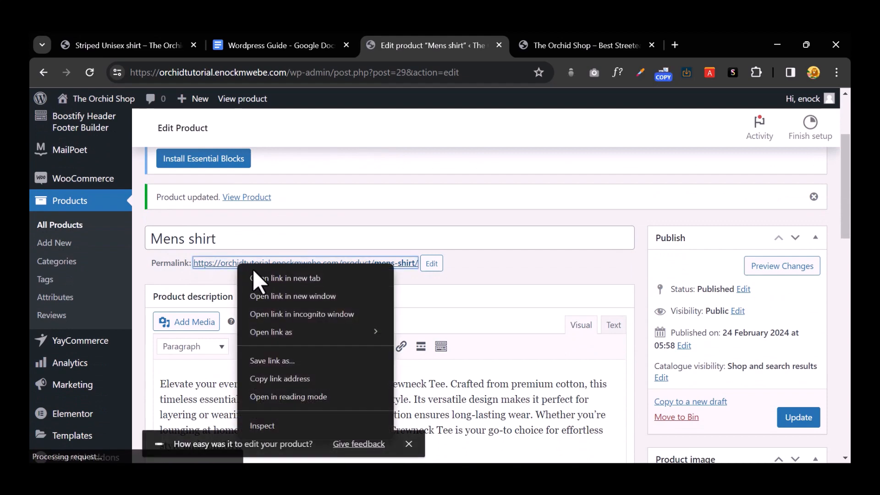
pyautogui.click(255, 275)
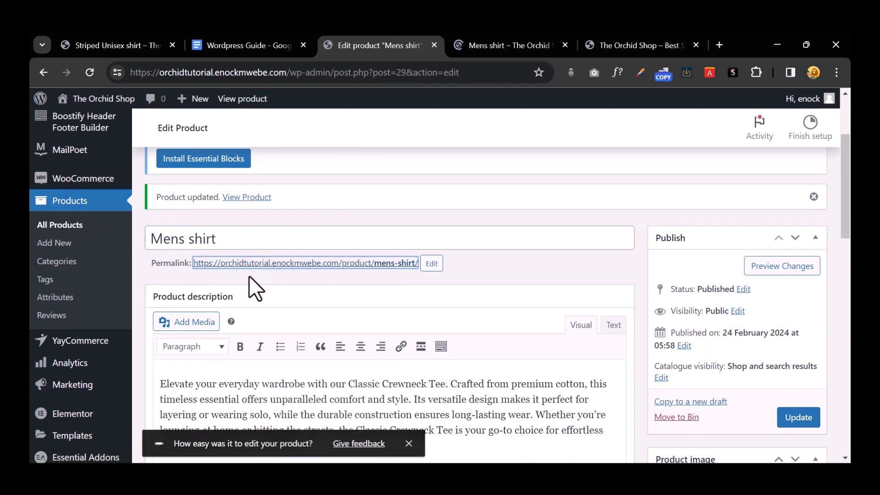
pyautogui.click(497, 46)
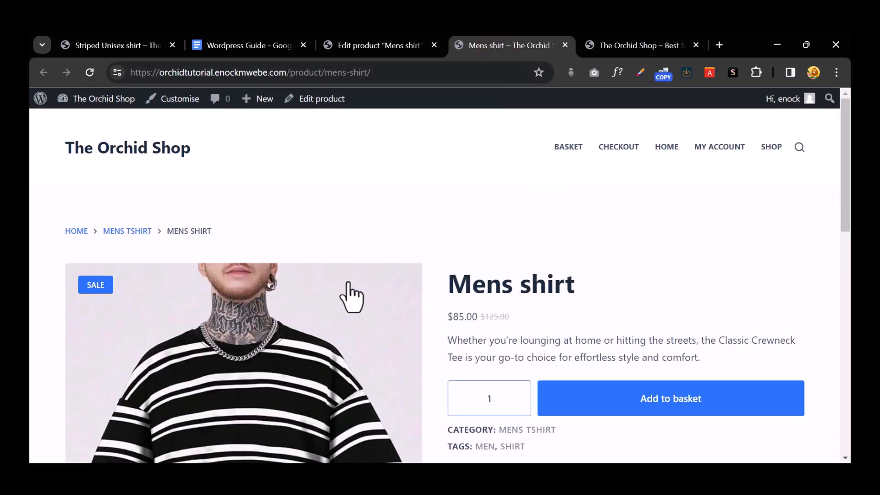
# Step: Compare the storefront title, sale and regular price, and short description with the product editor
pyautogui.moveTo(449, 285); pyautogui.dragTo(557, 290)
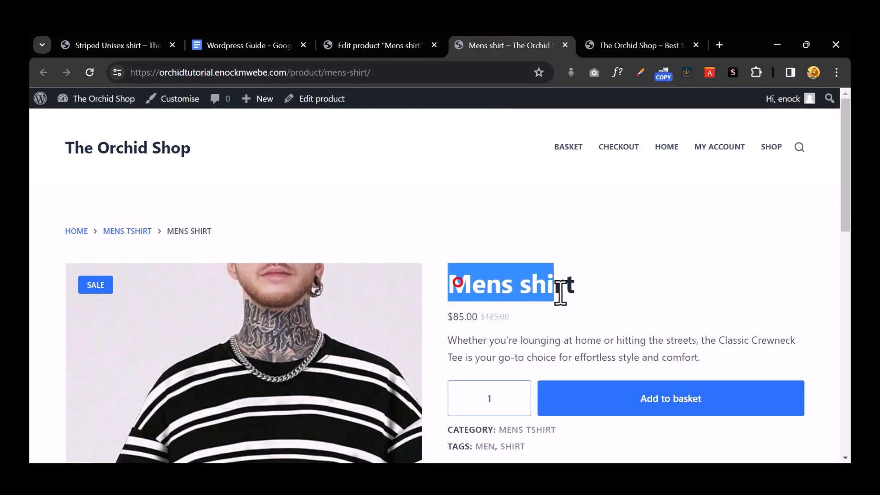
pyautogui.tripleClick(515, 315)
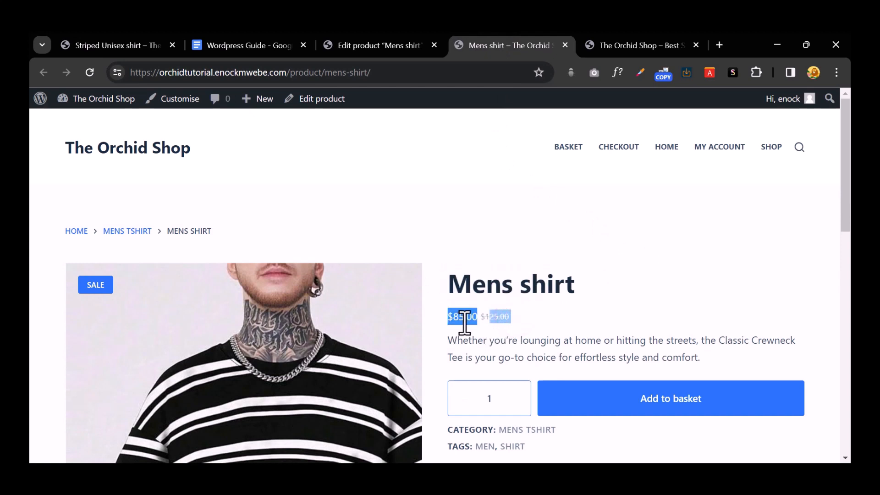
pyautogui.scroll(-1, 475, 326)
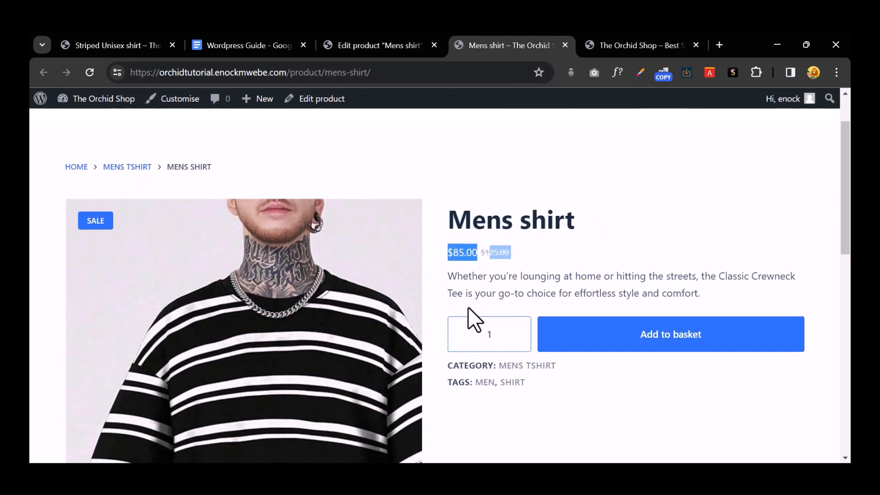
pyautogui.moveTo(448, 276); pyautogui.dragTo(691, 295)
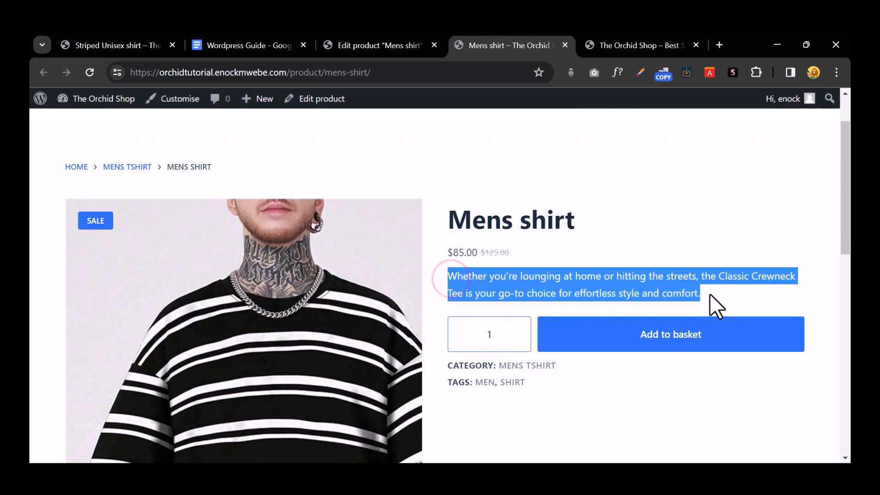
pyautogui.click(381, 45)
pyautogui.scroll(-15, 359, 299)
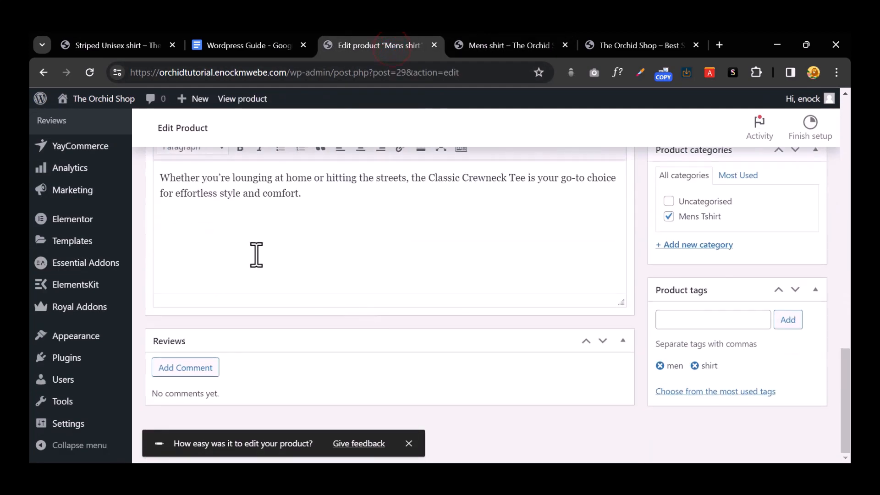
pyautogui.scroll(3, 255, 253)
pyautogui.click(499, 46)
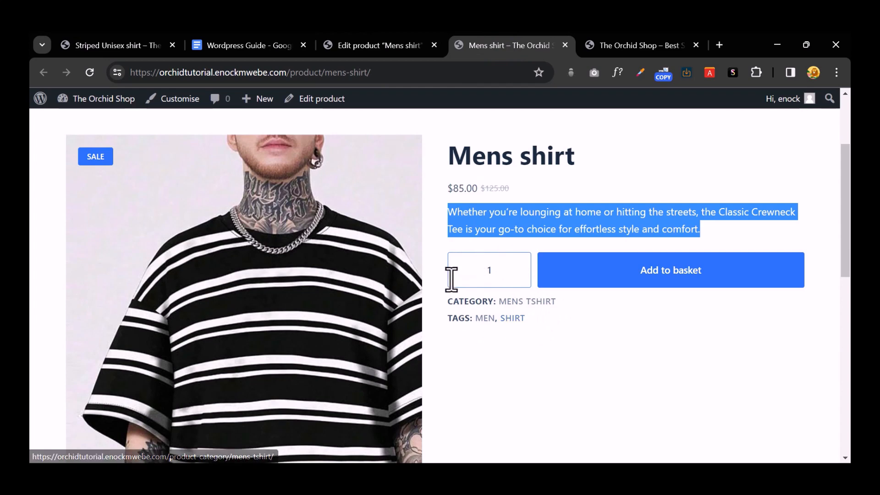
# Step: Raise the quantity to 5, add the shirts to the basket, and view the basket
pyautogui.click(515, 266)
pyautogui.click(515, 265)
pyautogui.click(515, 266)
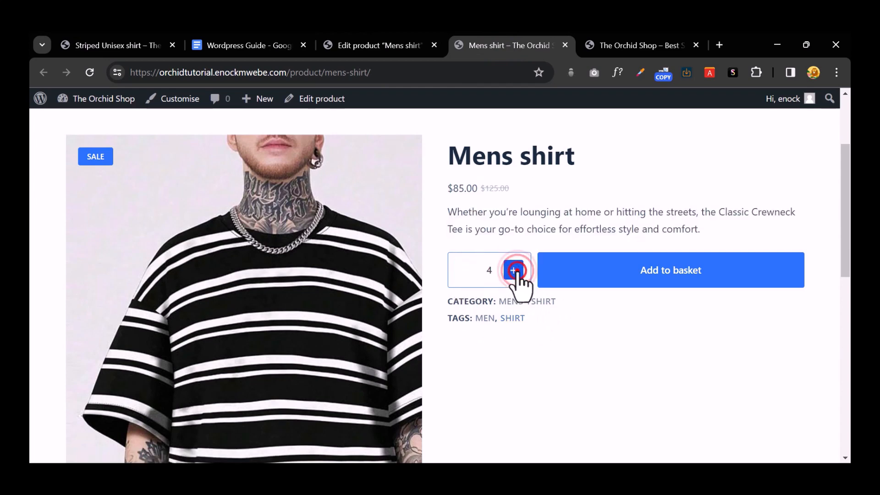
pyautogui.click(515, 265)
pyautogui.scroll(-2, 435, 348)
pyautogui.scroll(-3, 524, 294)
pyautogui.scroll(5, 526, 289)
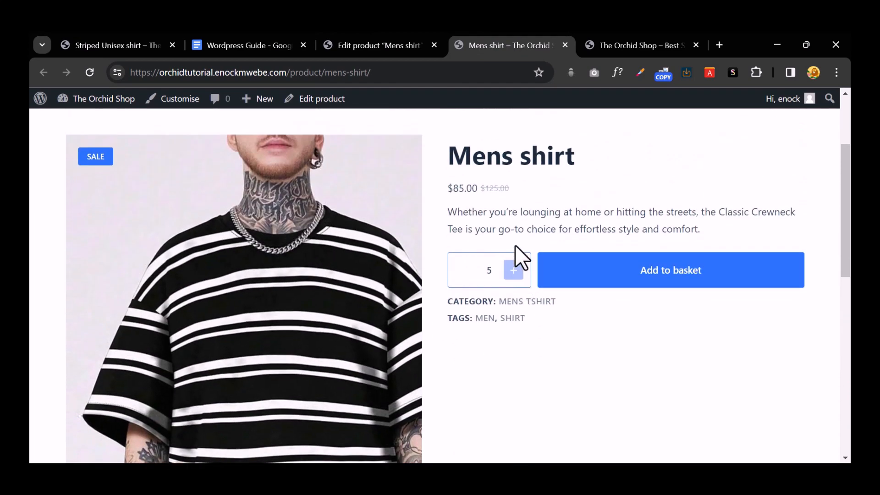
pyautogui.click(649, 273)
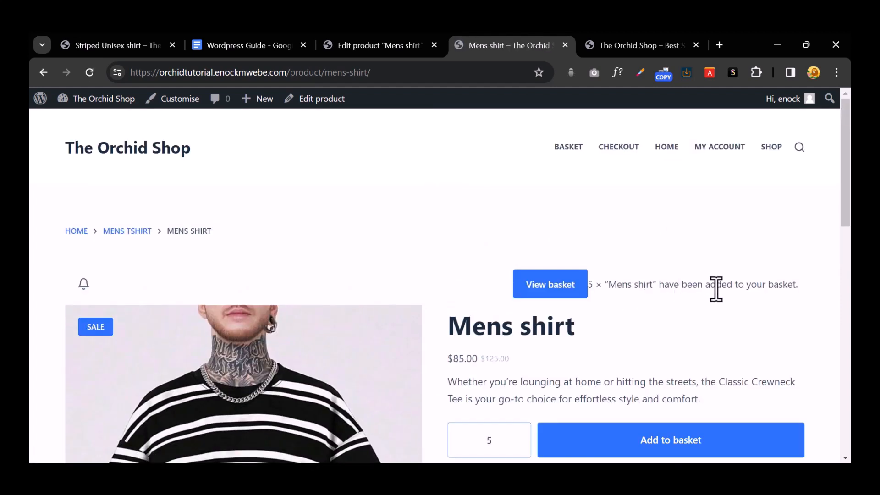
pyautogui.scroll(-4, 714, 287)
pyautogui.scroll(4, 713, 288)
pyautogui.click(555, 294)
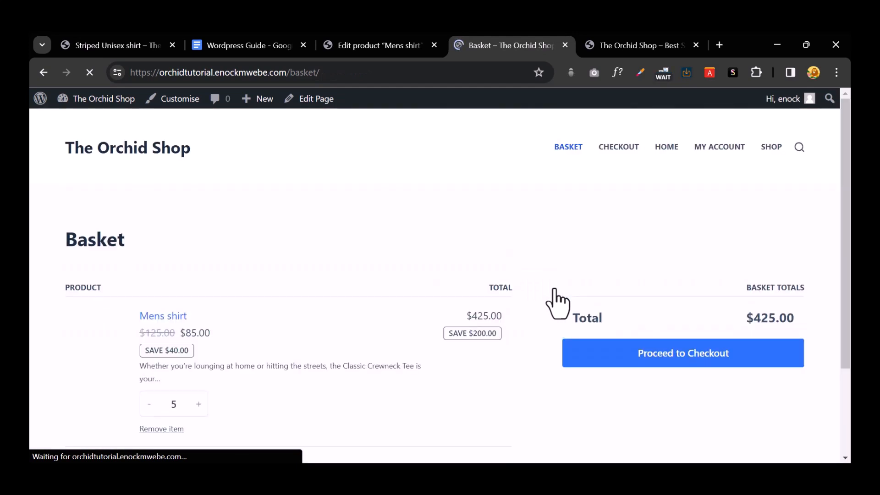
# Step: Review the basket of five Mens shirts totalling $425.00, then close the Basket tab
pyautogui.scroll(-1, 554, 298)
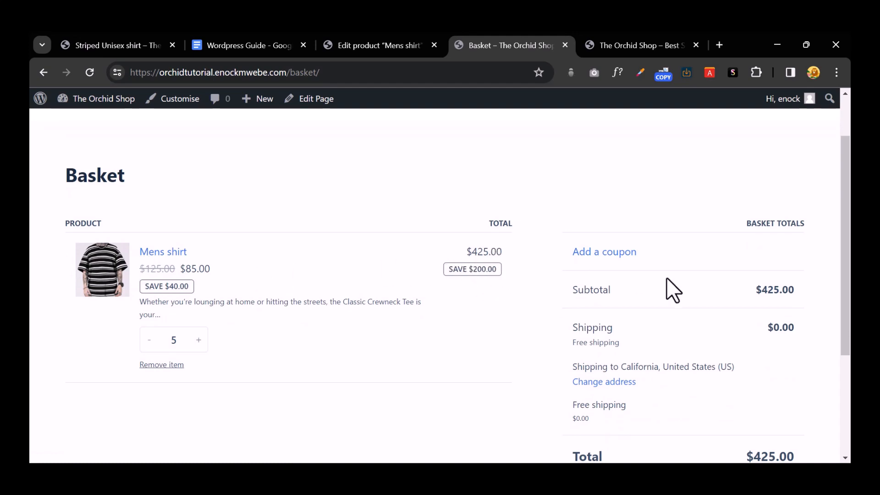
pyautogui.scroll(-1, 761, 347)
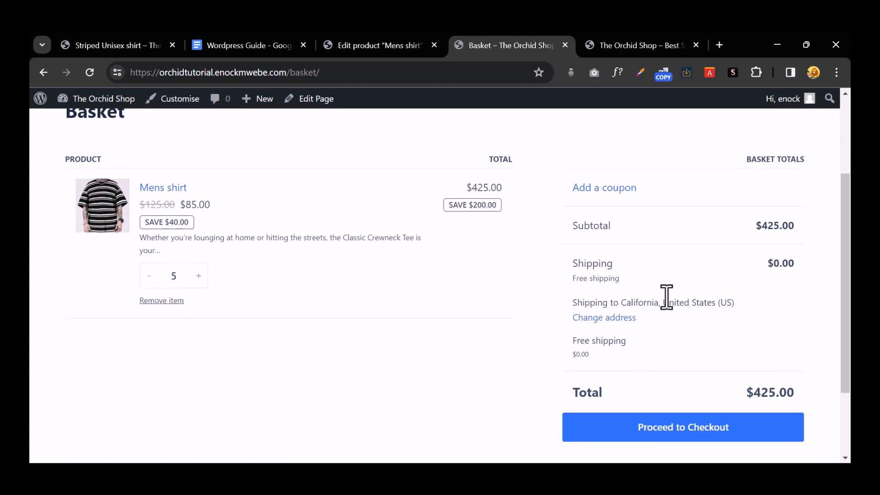
pyautogui.scroll(2, 504, 288)
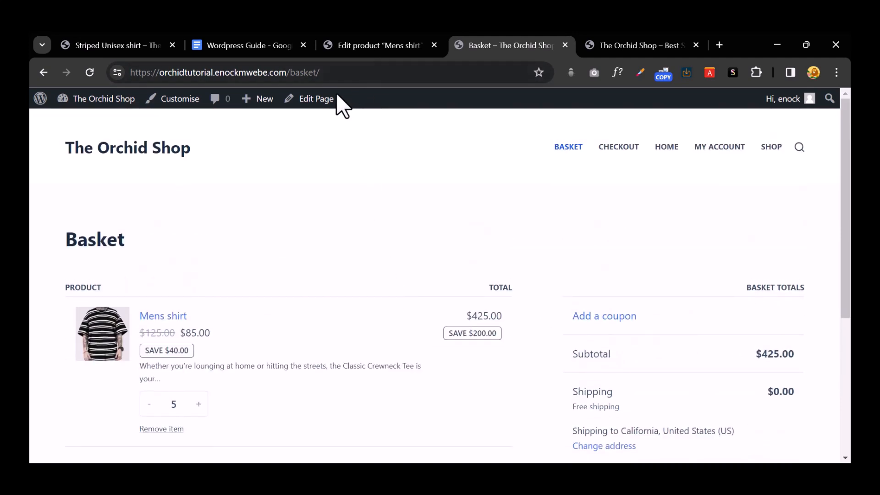
pyautogui.click(564, 46)
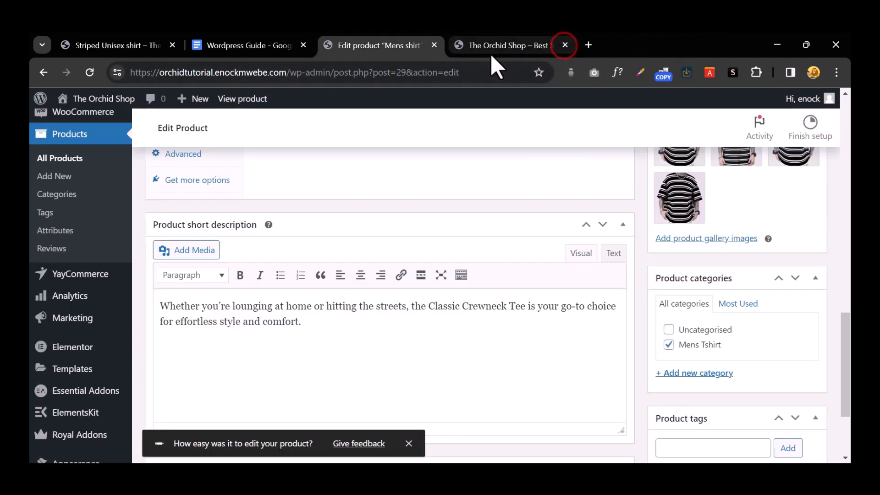
# Step: Close the shop home tab and show the Inventory settings in Product data
pyautogui.click(510, 49)
pyautogui.click(564, 45)
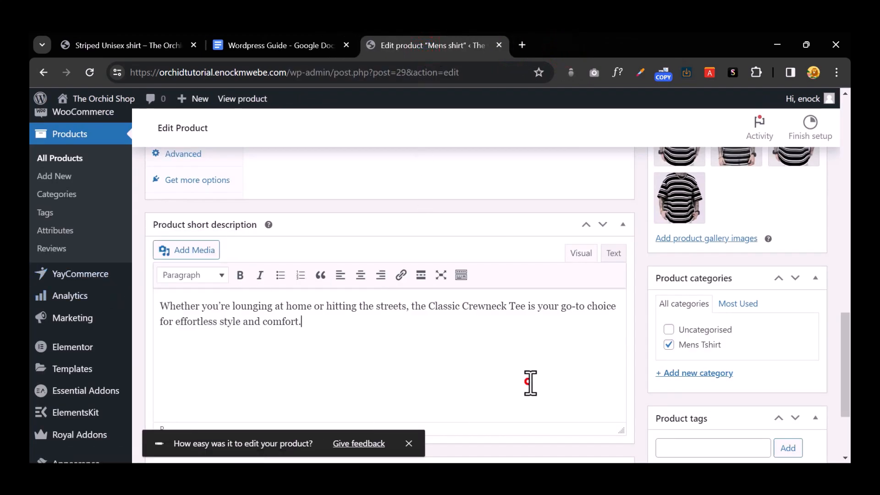
pyautogui.scroll(8, 529, 382)
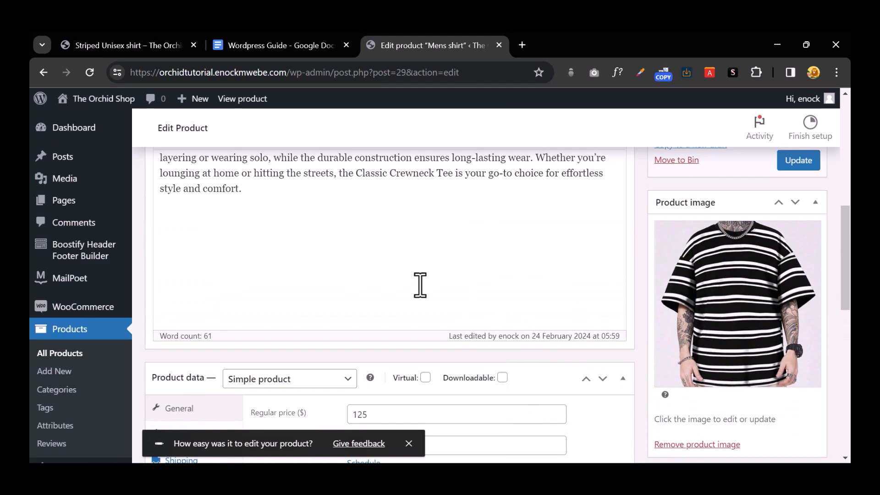
pyautogui.scroll(-3, 419, 285)
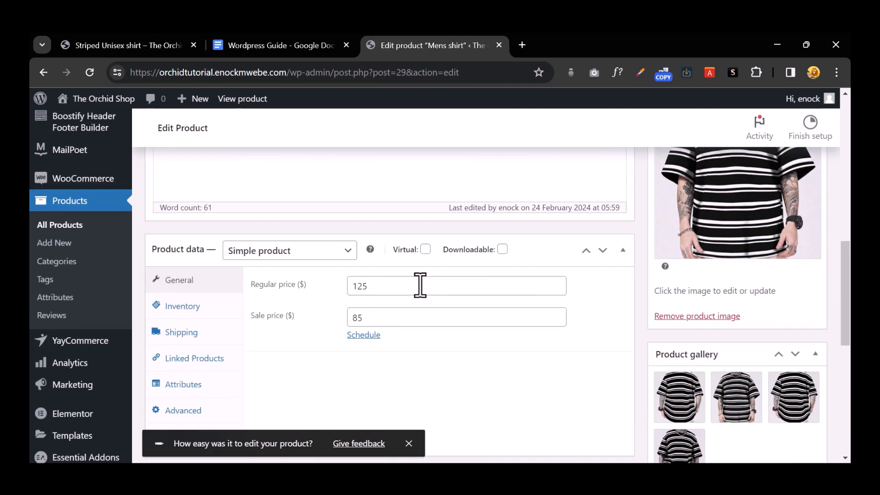
pyautogui.click(181, 251)
pyautogui.click(183, 256)
pyautogui.scroll(-2, 231, 298)
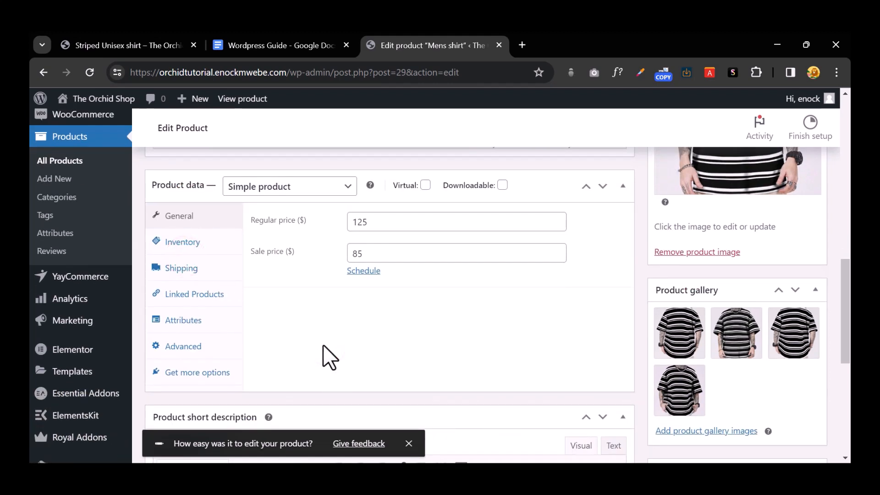
pyautogui.click(182, 243)
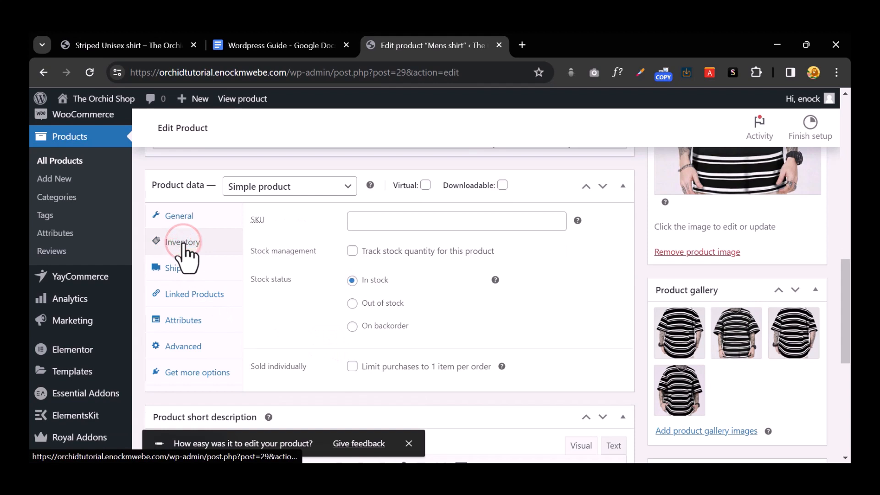
# Step: Enter SKU SH001, enable Track stock quantity, and begin setting the quantity to 100
pyautogui.click(388, 220)
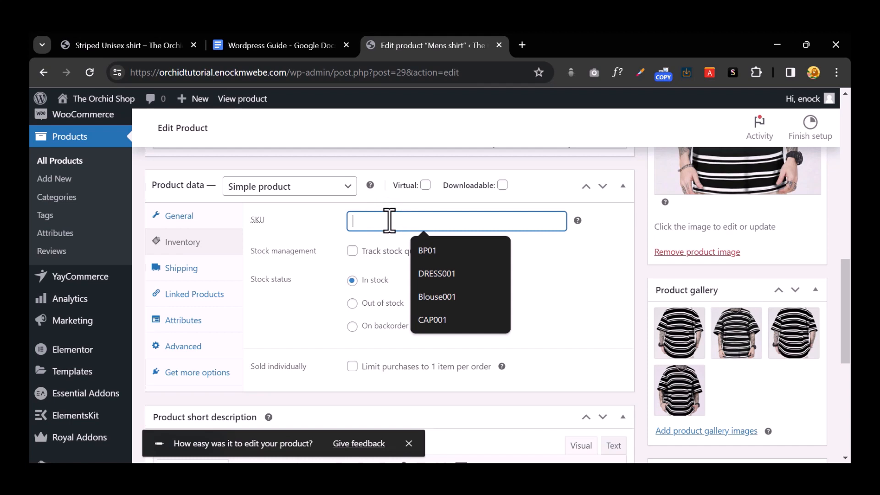
pyautogui.write('S')
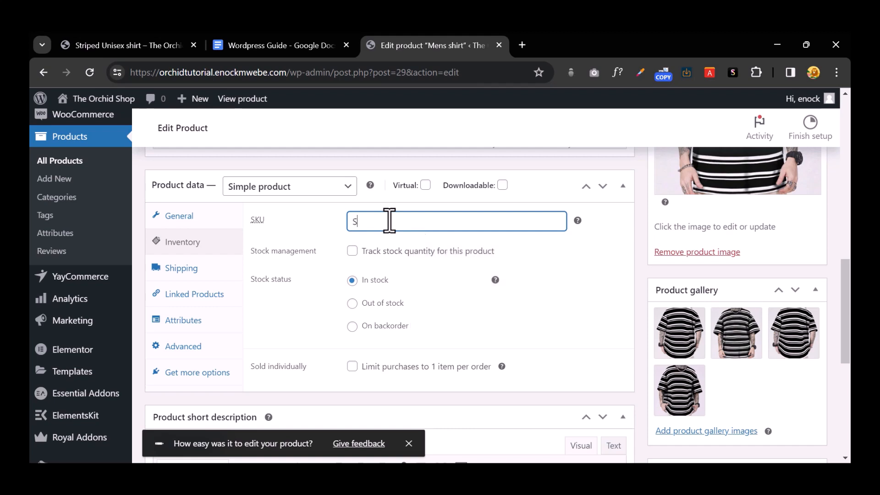
pyautogui.write('H001')
pyautogui.click(352, 252)
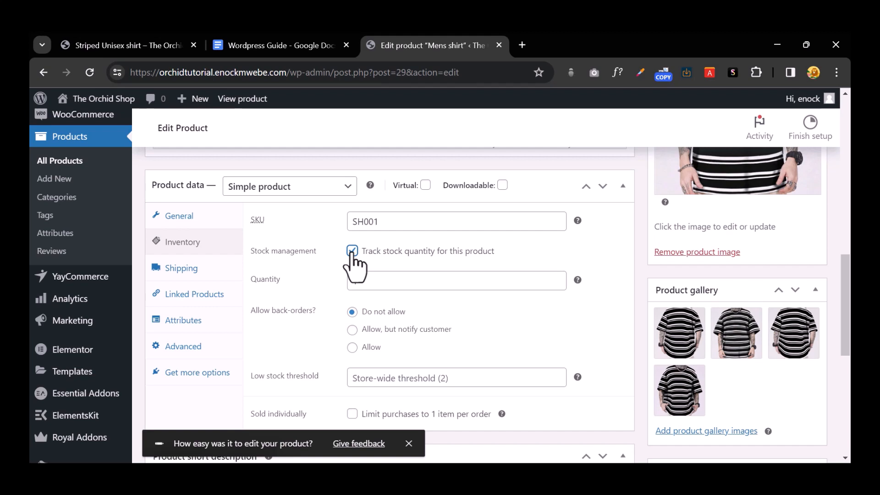
pyautogui.click(420, 282)
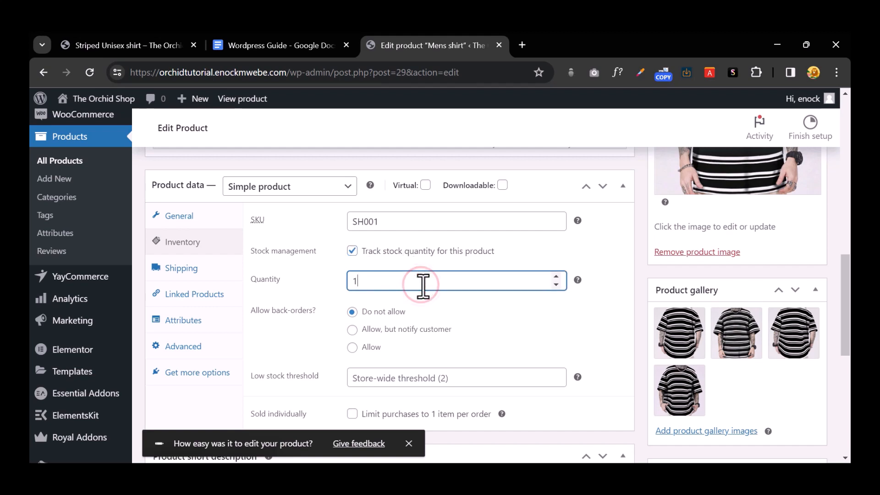
pyautogui.write('00')
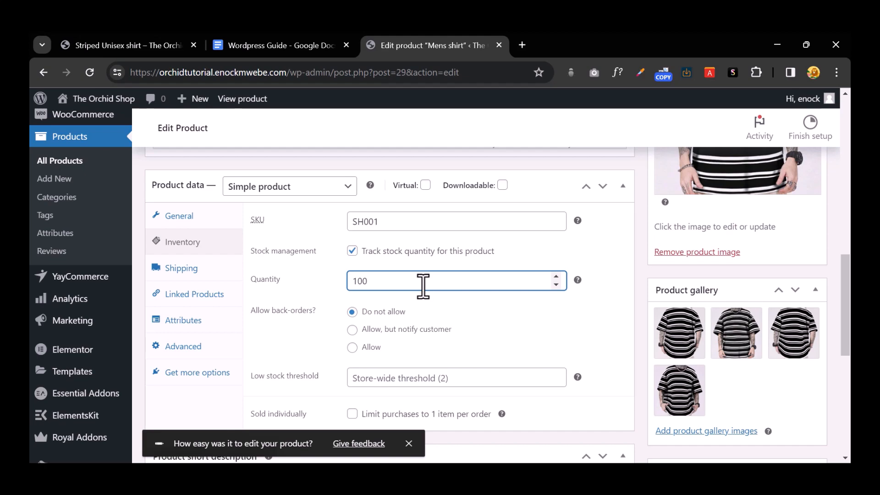
# Step: Update the Mens shirt product so SKU SH001 stock quantity reads 99
pyautogui.scroll(-2, 447, 287)
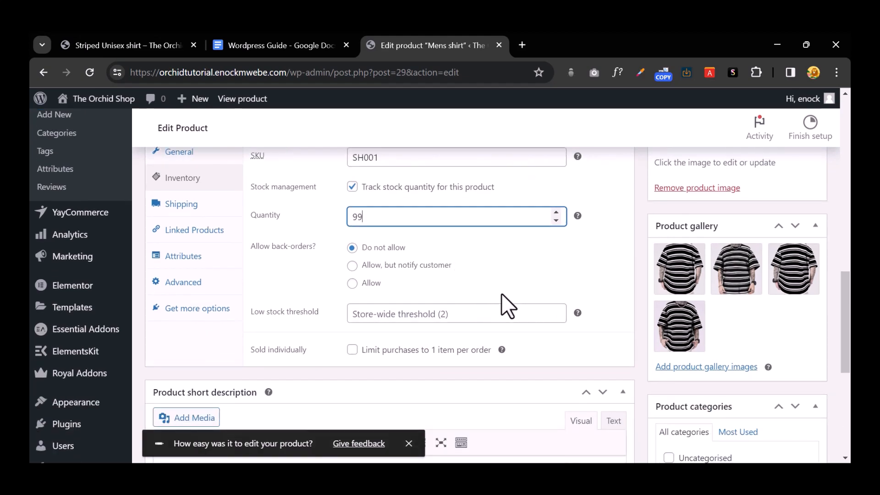
pyautogui.scroll(-3, 483, 300)
pyautogui.scroll(6, 485, 301)
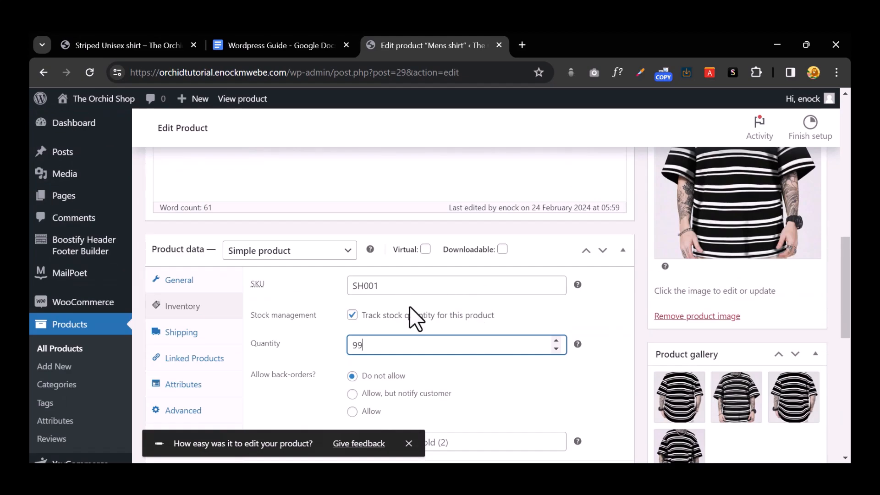
pyautogui.scroll(10, 409, 307)
pyautogui.click(801, 353)
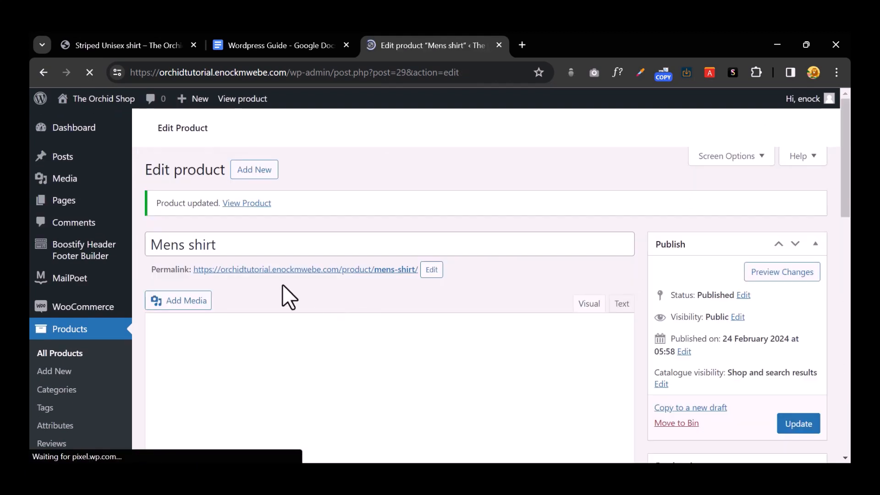
# Step: Open the Mens shirt product permalink in a new tab and switch to it
pyautogui.rightClick(287, 275)
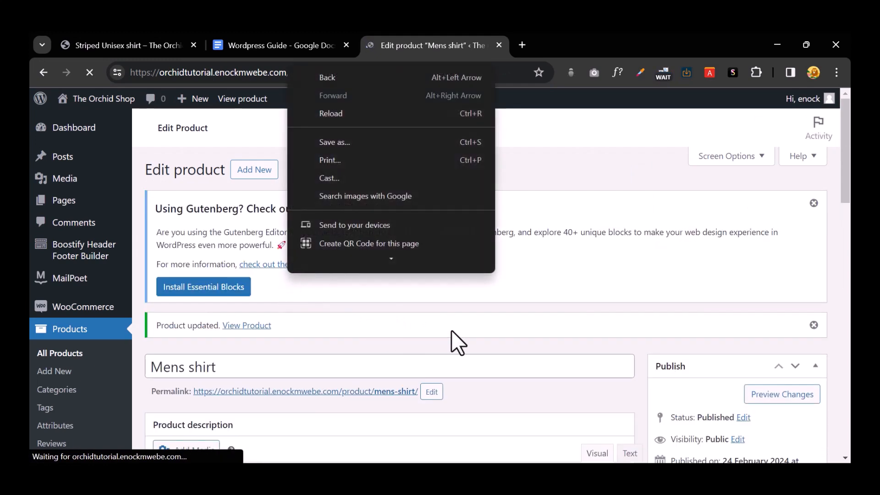
pyautogui.click(463, 320)
pyautogui.scroll(-3, 496, 325)
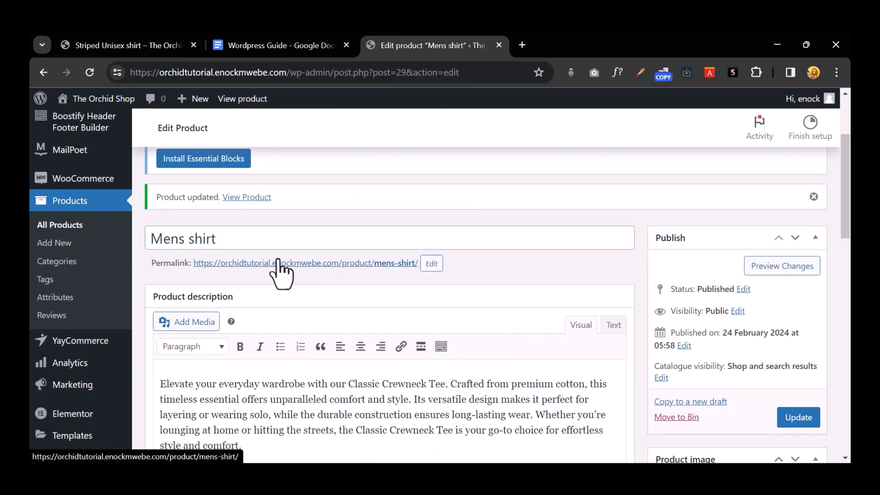
pyautogui.rightClick(280, 266)
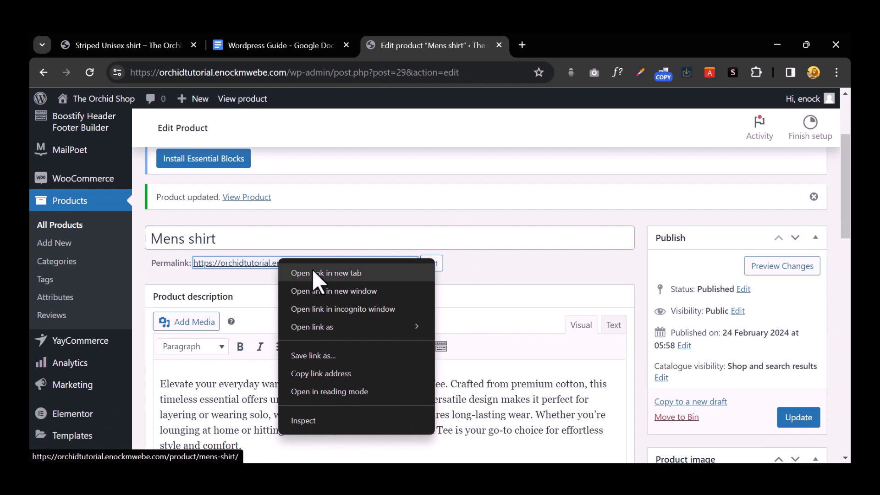
pyautogui.click(313, 273)
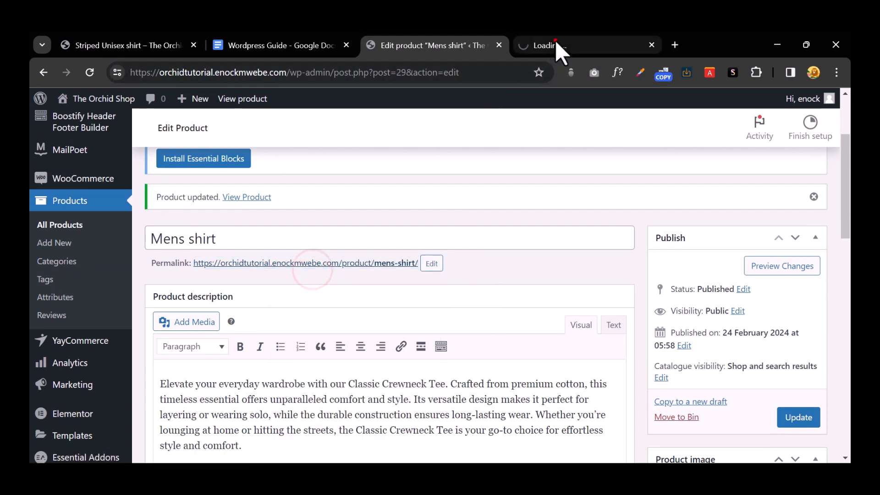
pyautogui.click(554, 42)
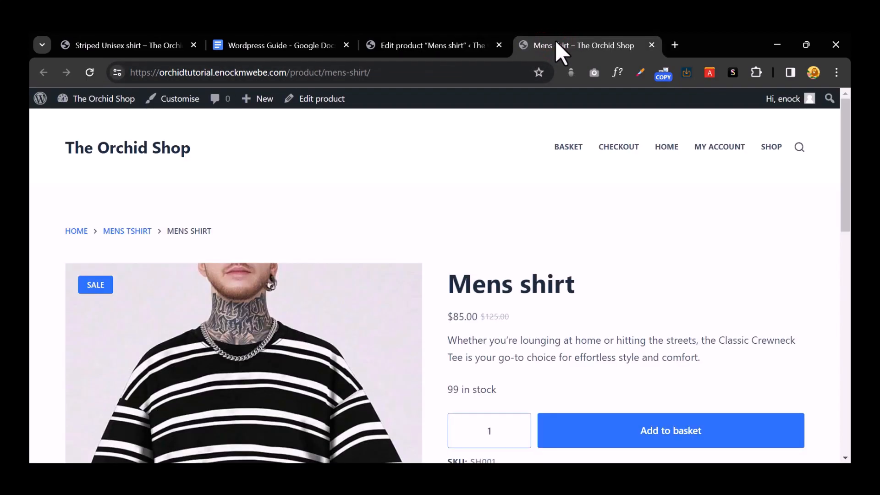
# Step: Raise the purchase quantity to 13, add the shirts to the basket, and view the basket
pyautogui.scroll(-4, 603, 255)
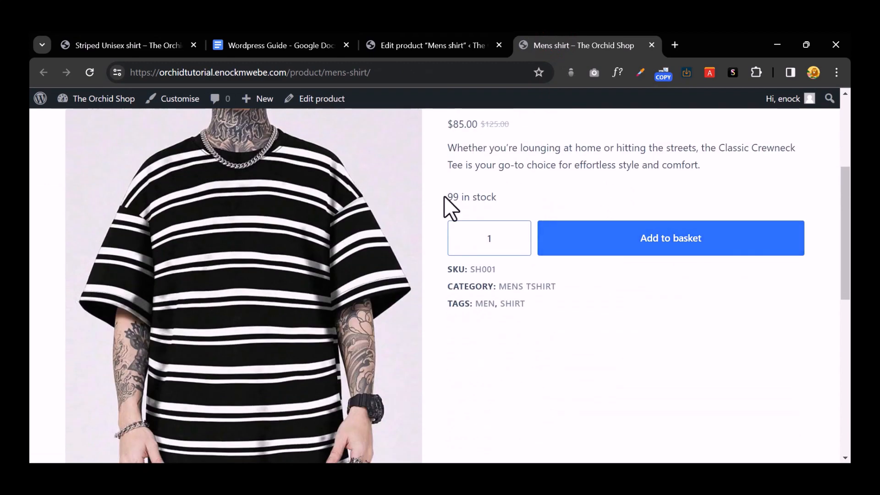
pyautogui.moveTo(518, 245)
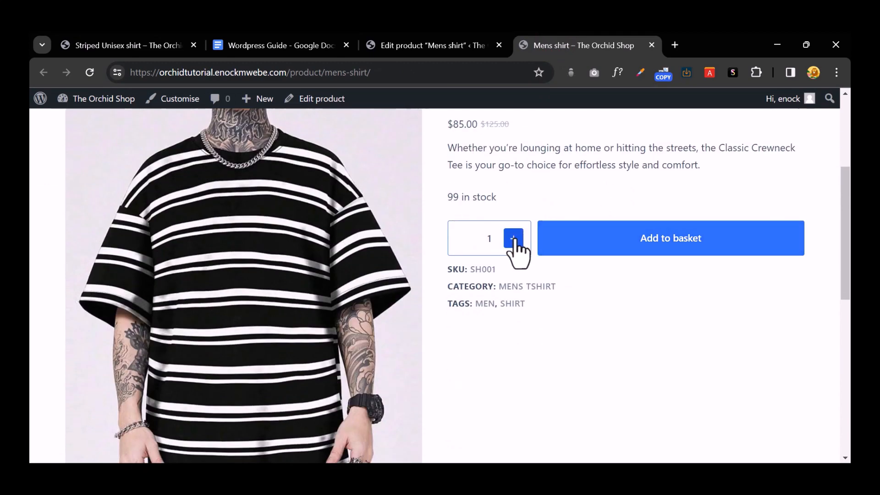
pyautogui.scroll(2, 513, 248)
pyautogui.click(514, 302)
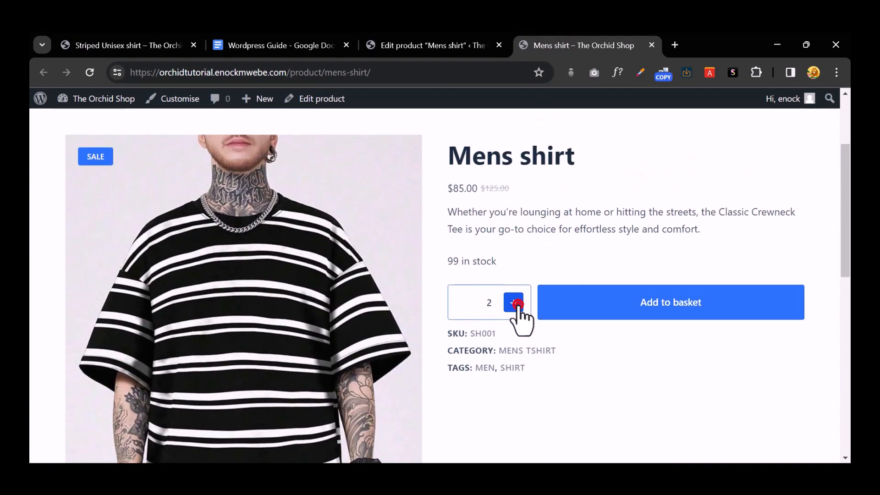
pyautogui.click(514, 303)
pyautogui.click(514, 302)
pyautogui.click(514, 303)
pyautogui.click(514, 302)
pyautogui.click(515, 302)
pyautogui.click(514, 303)
pyautogui.click(514, 302)
pyautogui.click(514, 302)
pyautogui.click(514, 303)
pyautogui.click(514, 302)
pyautogui.click(514, 302)
pyautogui.click(568, 315)
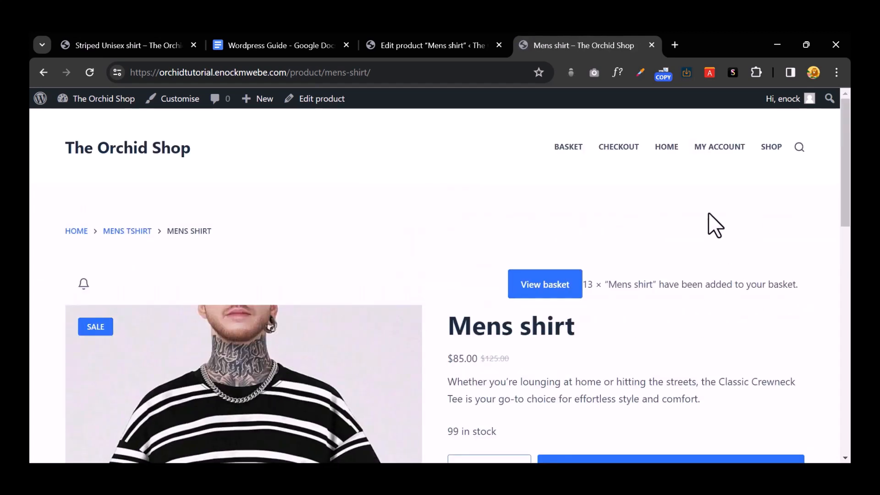
pyautogui.click(542, 291)
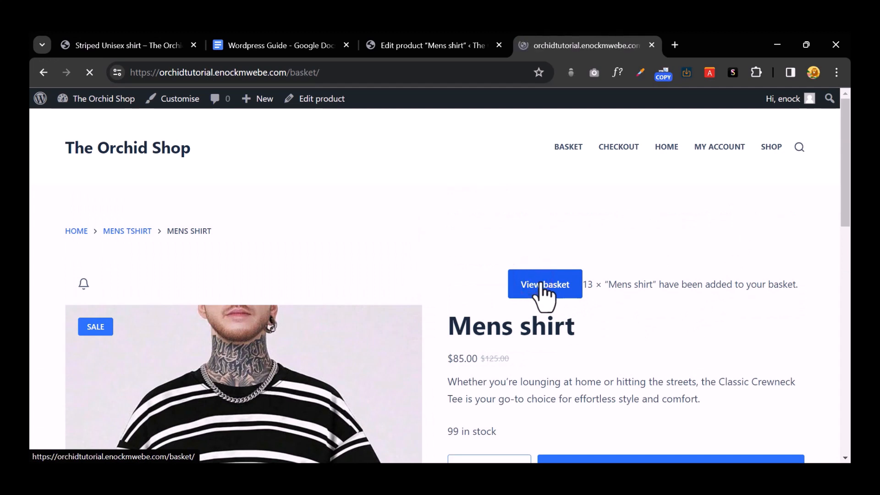
# Step: Review the basket of 18 Mens shirts at $1,530.00 and proceed to checkout
pyautogui.scroll(-1, 541, 283)
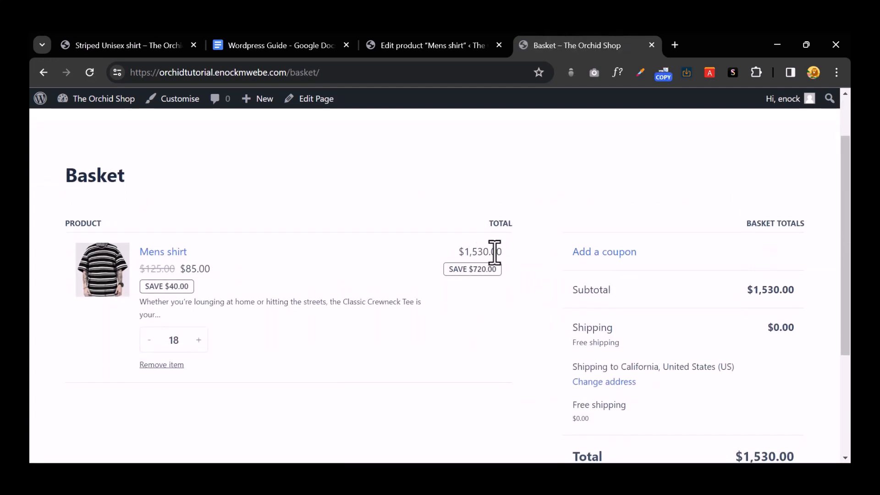
pyautogui.scroll(-2, 567, 271)
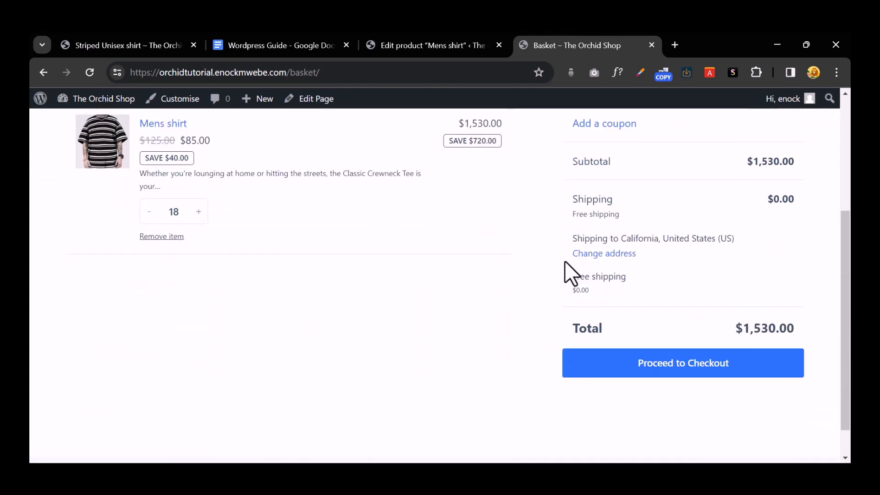
pyautogui.click(629, 356)
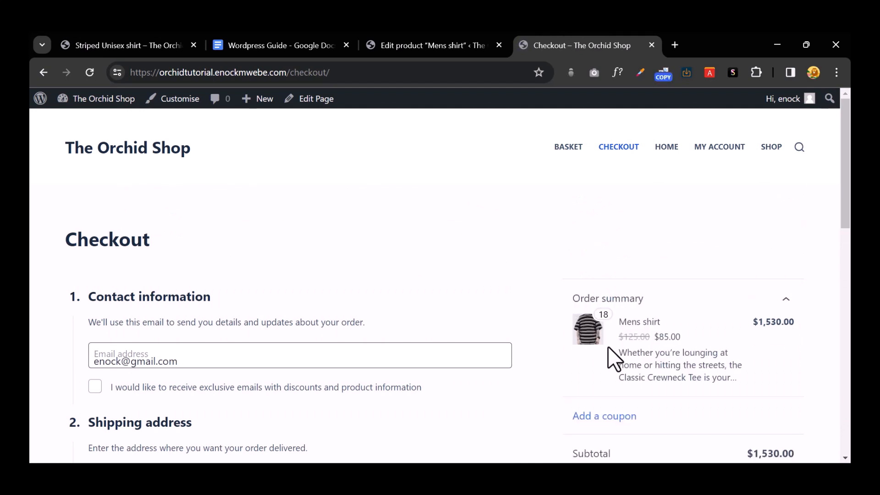
# Step: Fill the checkout shipping details from the browser's saved autofill entry
pyautogui.scroll(-4, 491, 290)
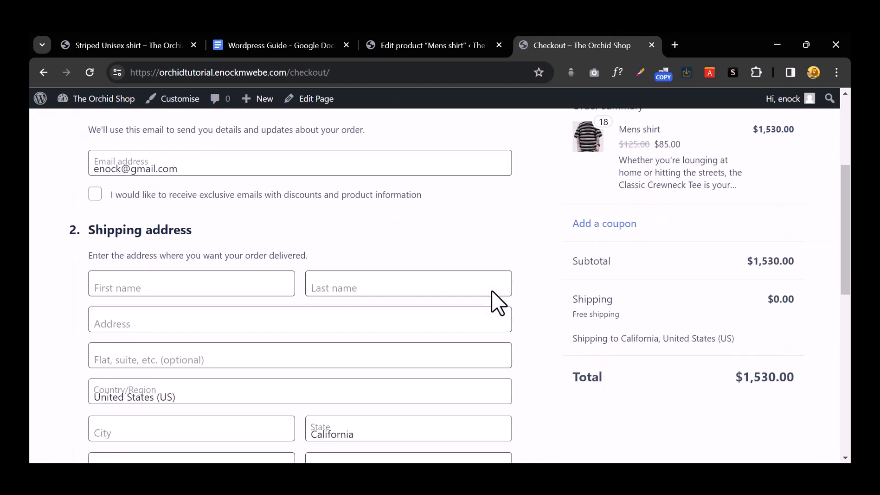
pyautogui.scroll(-3, 491, 290)
pyautogui.scroll(-5, 491, 290)
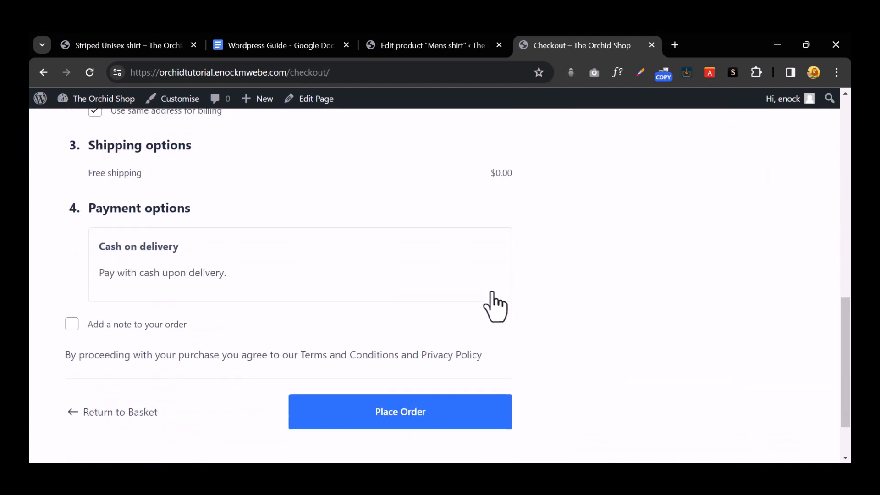
pyautogui.scroll(8, 492, 298)
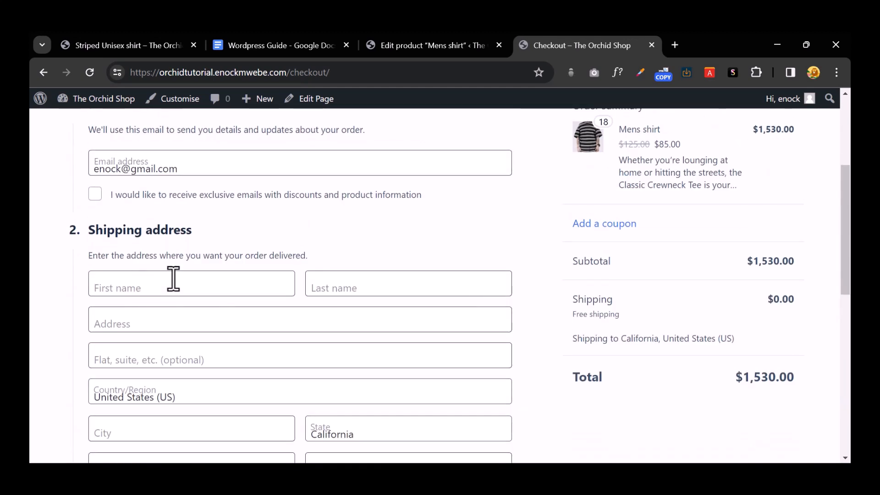
pyautogui.click(173, 279)
pyautogui.click(223, 318)
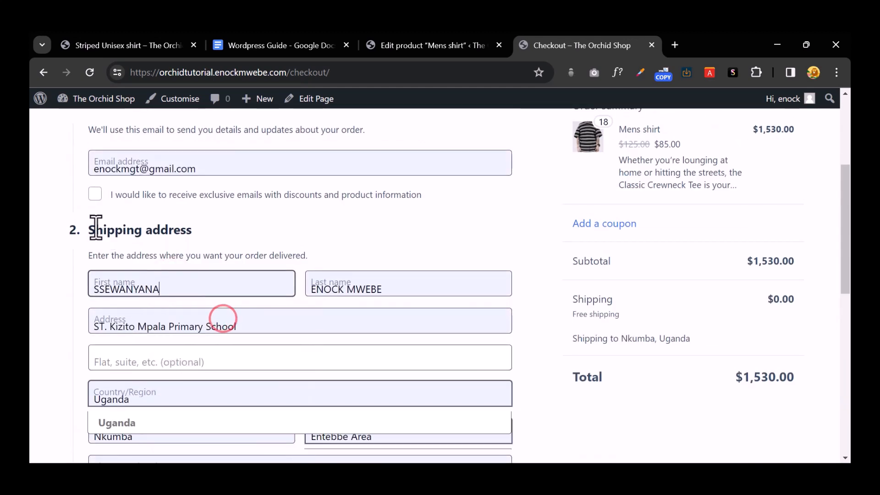
# Step: Enter 223 as the flat/suite number and confirm Uganda as the country
pyautogui.scroll(-3, 202, 326)
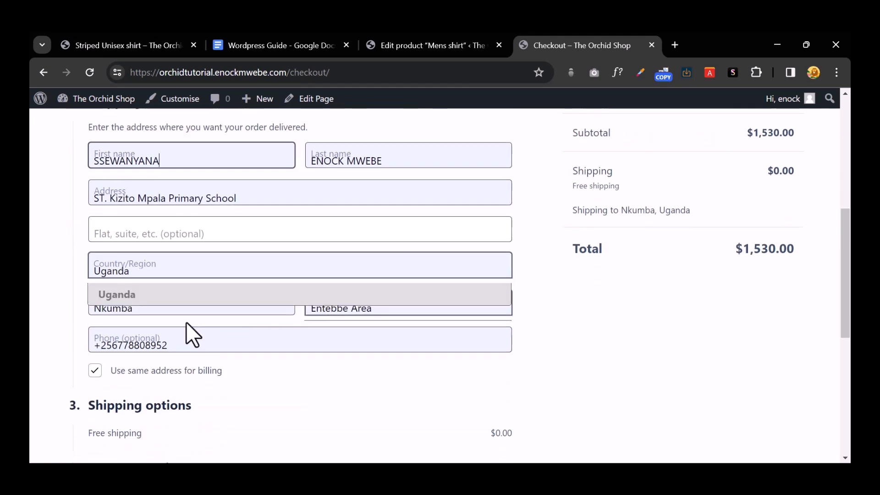
pyautogui.click(172, 239)
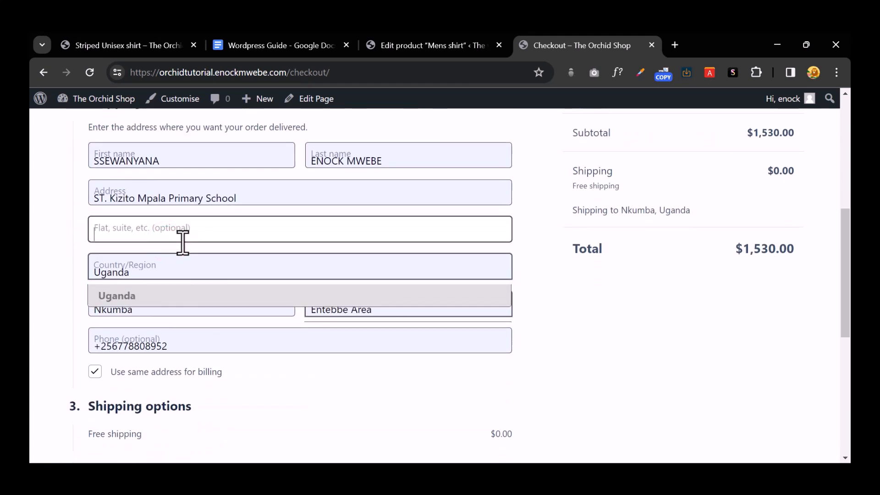
pyautogui.write('223')
pyautogui.click(57, 272)
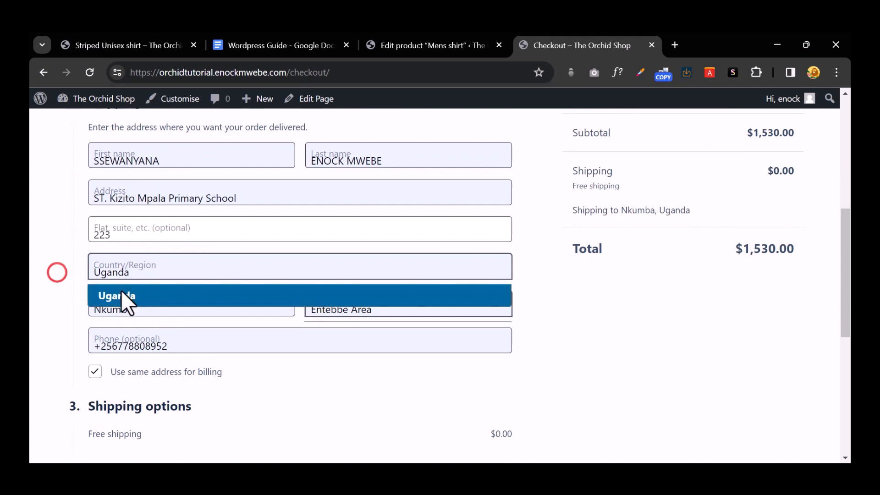
pyautogui.click(121, 290)
pyautogui.scroll(-3, 271, 336)
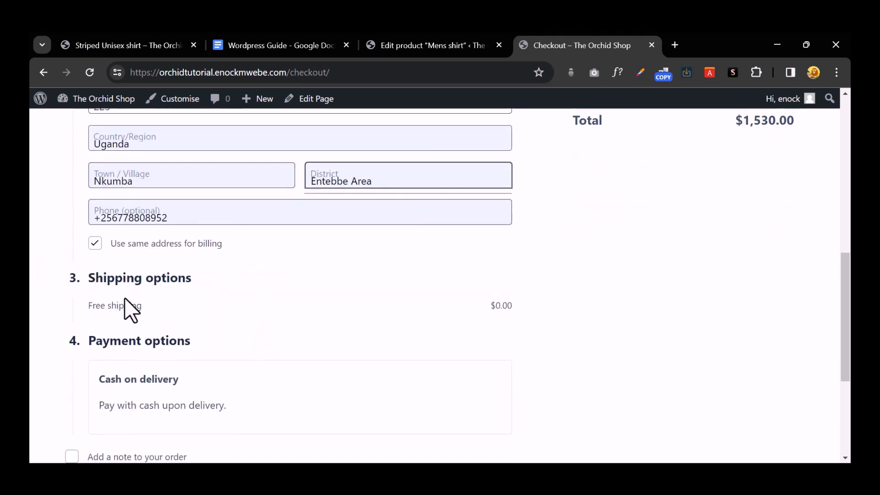
pyautogui.click(112, 309)
pyautogui.scroll(-3, 109, 316)
# Step: Choose Cash on delivery as payment and submit the order
pyautogui.click(84, 254)
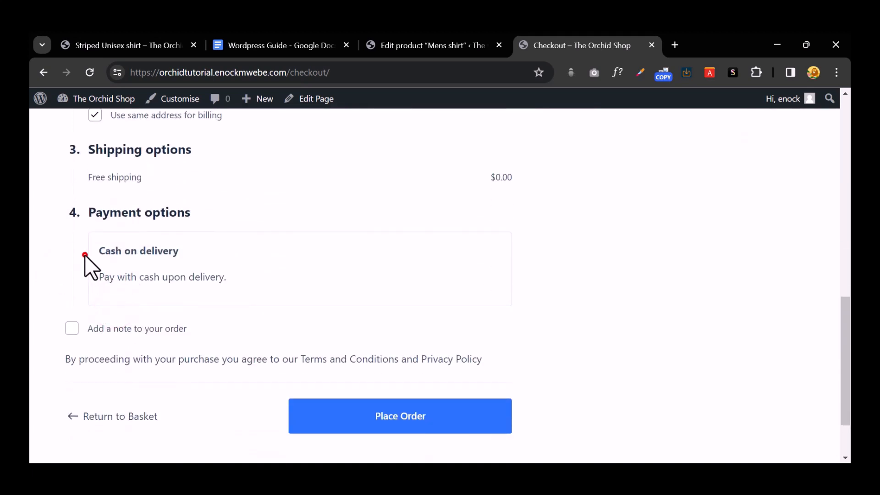
pyautogui.click(188, 267)
pyautogui.scroll(-2, 230, 282)
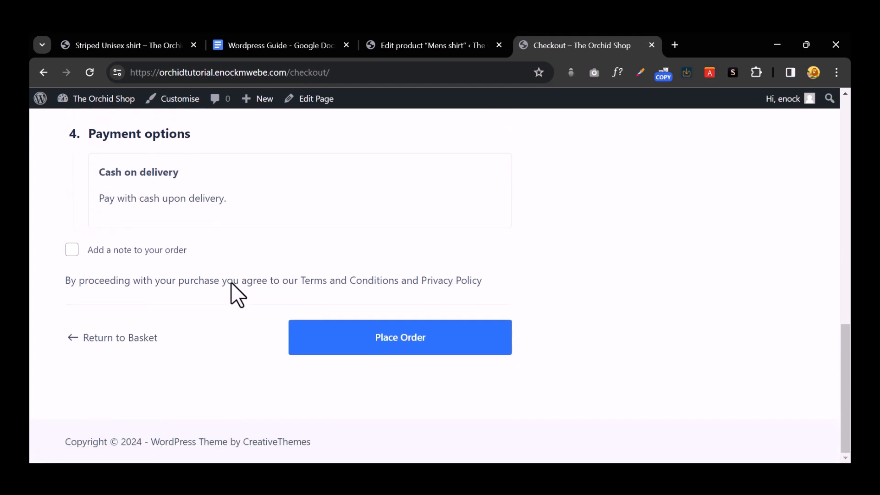
pyautogui.click(396, 342)
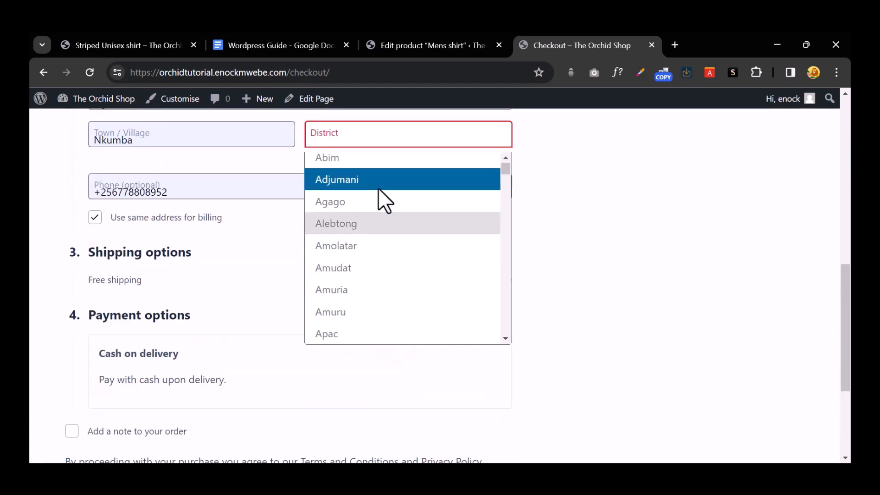
# Step: Pick a district for the shipping address and submit the order again
pyautogui.click(378, 182)
pyautogui.scroll(-3, 412, 252)
pyautogui.click(394, 340)
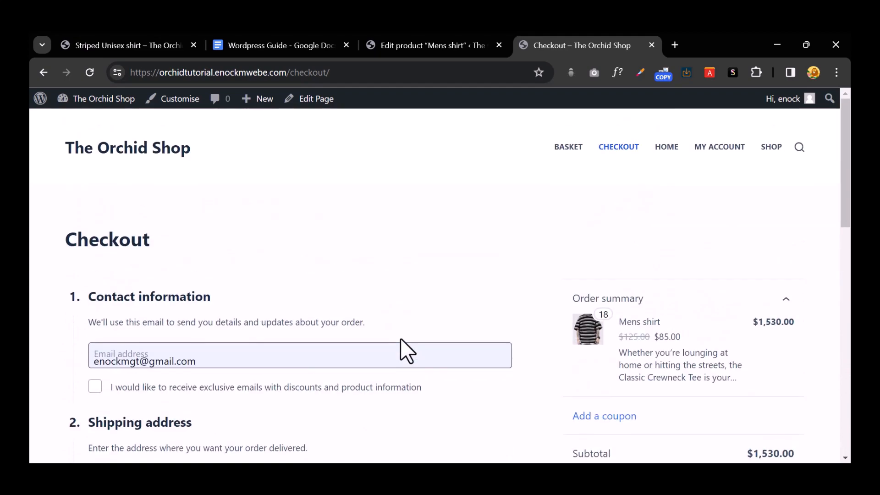
pyautogui.scroll(-10, 402, 339)
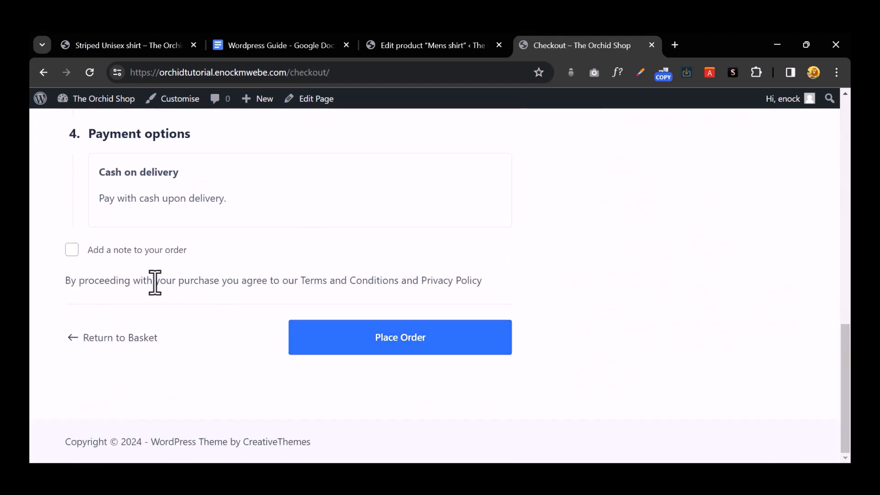
pyautogui.click(97, 176)
pyautogui.click(151, 205)
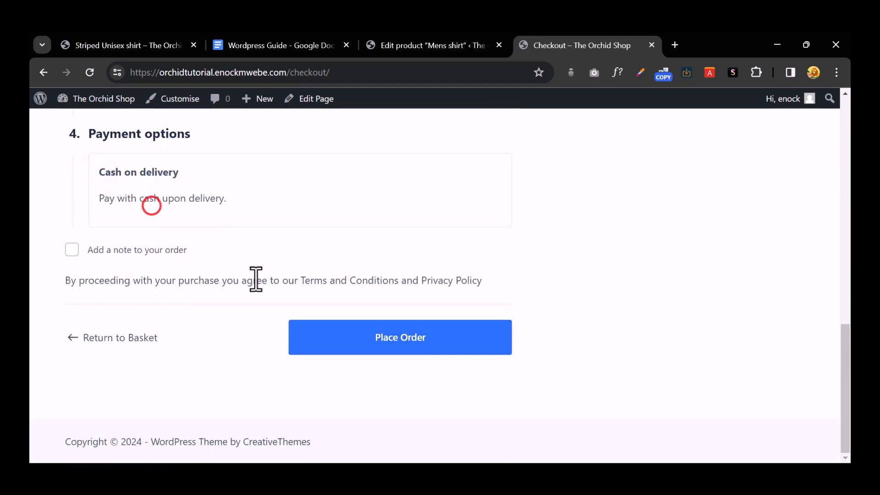
pyautogui.click(210, 204)
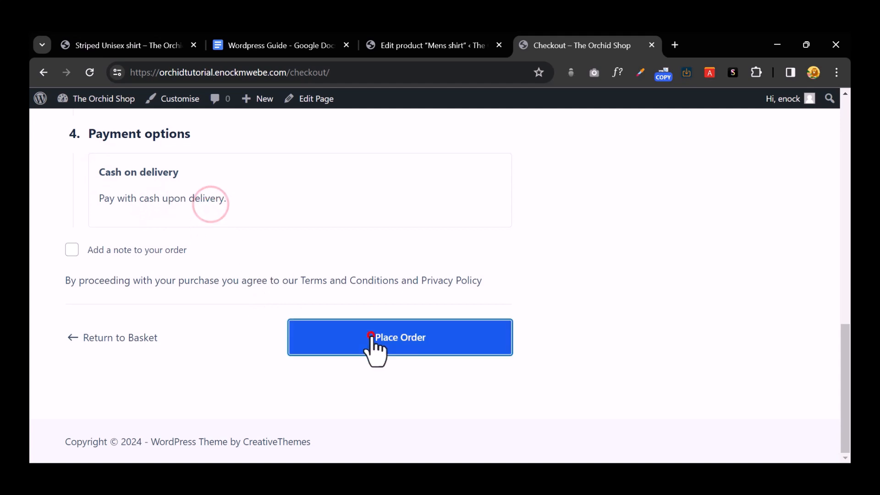
# Step: Place the cash-on-delivery order, review its $1,550.00 confirmation, then go to the admin dashboard
pyautogui.click(371, 338)
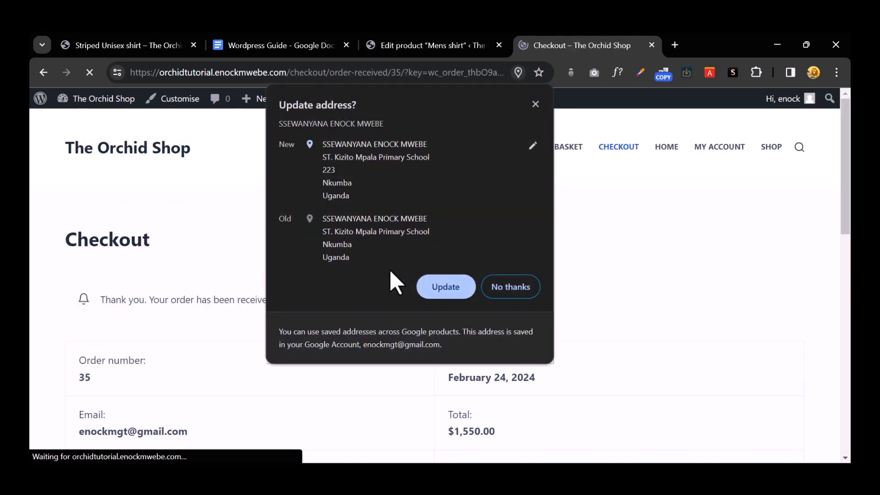
pyautogui.click(536, 101)
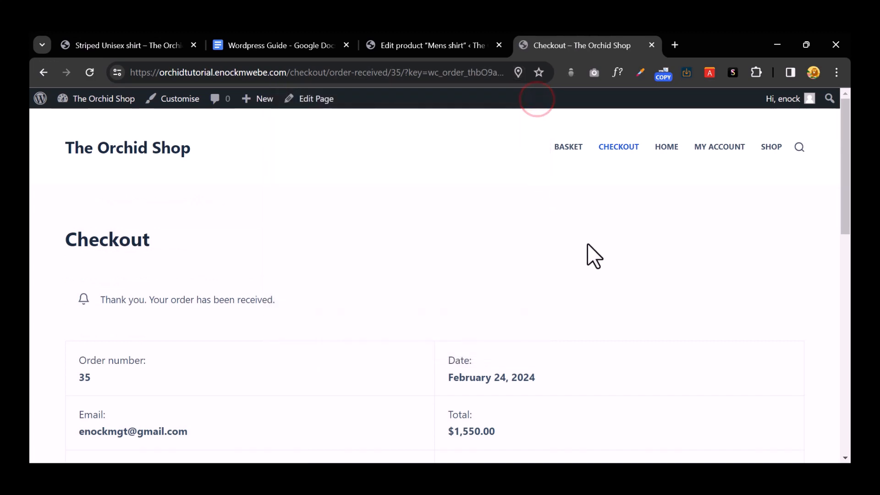
pyautogui.scroll(-6, 588, 245)
pyautogui.scroll(5, 589, 249)
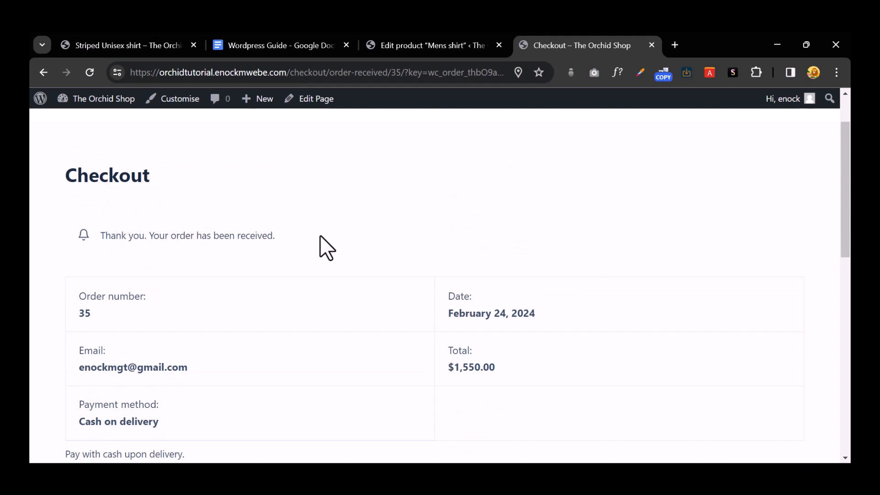
pyautogui.scroll(-9, 320, 235)
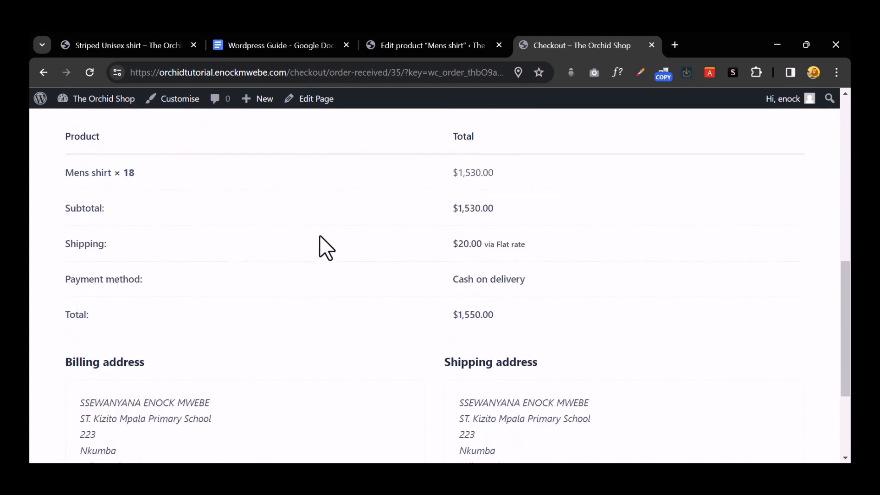
pyautogui.scroll(-1, 320, 235)
pyautogui.click(105, 97)
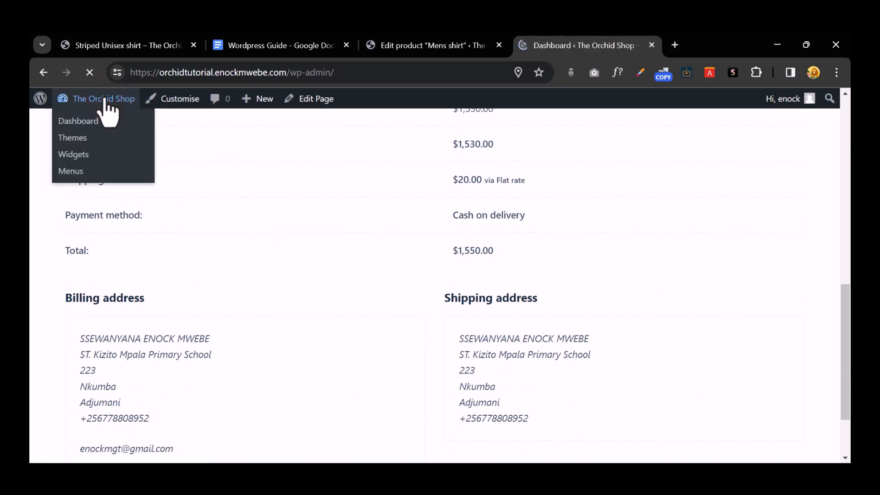
# Step: In WooCommerce Orders, select the new order, choose 'Change status to completed', and open order #35
pyautogui.scroll(-4, 53, 334)
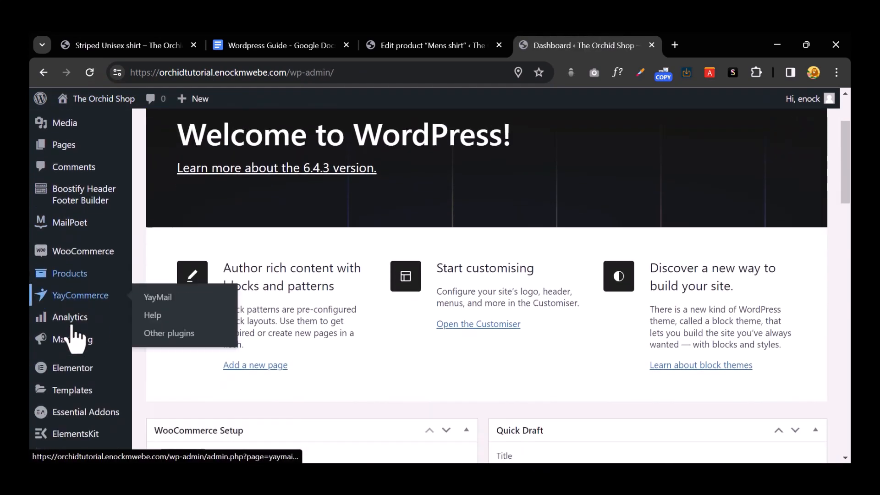
pyautogui.scroll(1, 99, 243)
pyautogui.moveTo(108, 233)
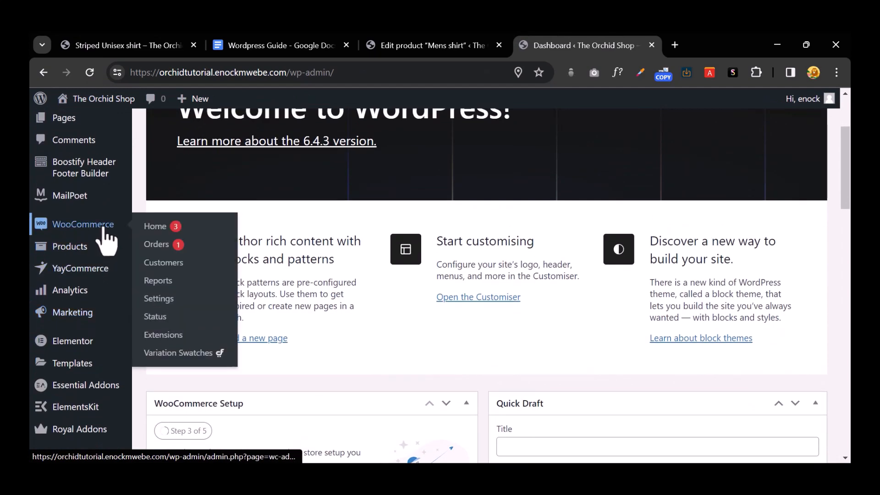
pyautogui.click(163, 240)
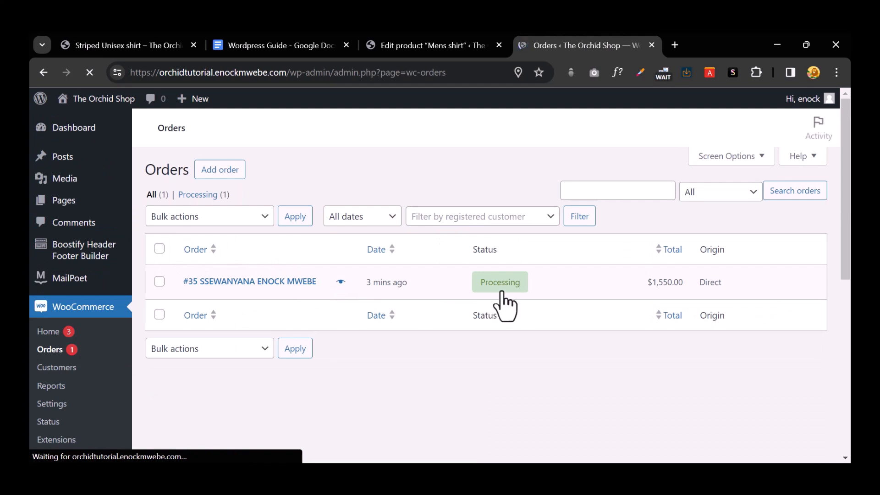
pyautogui.click(159, 282)
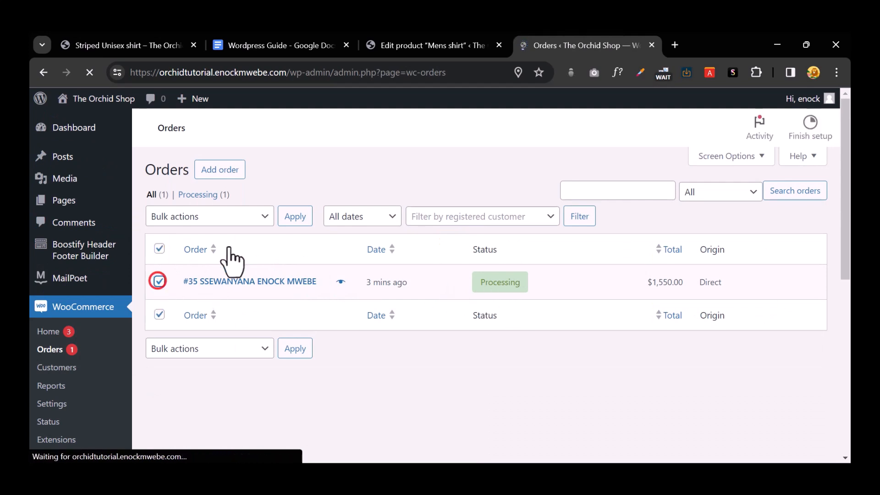
pyautogui.click(240, 216)
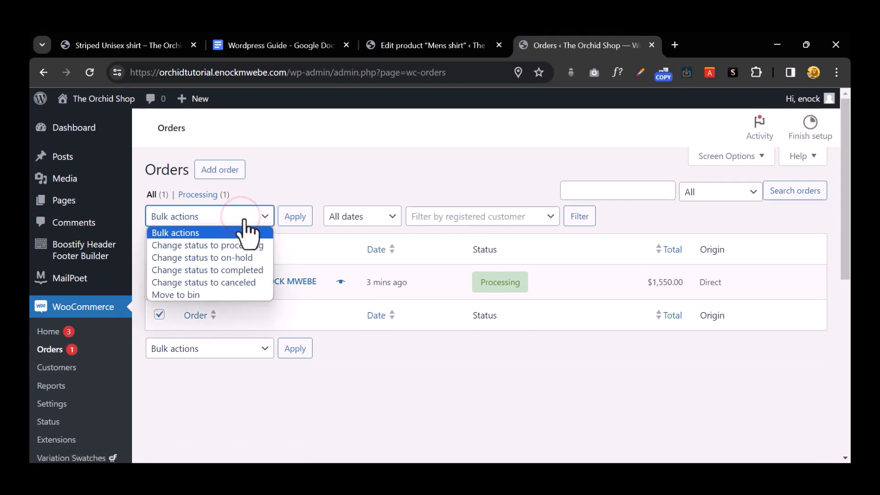
pyautogui.click(235, 270)
pyautogui.click(254, 280)
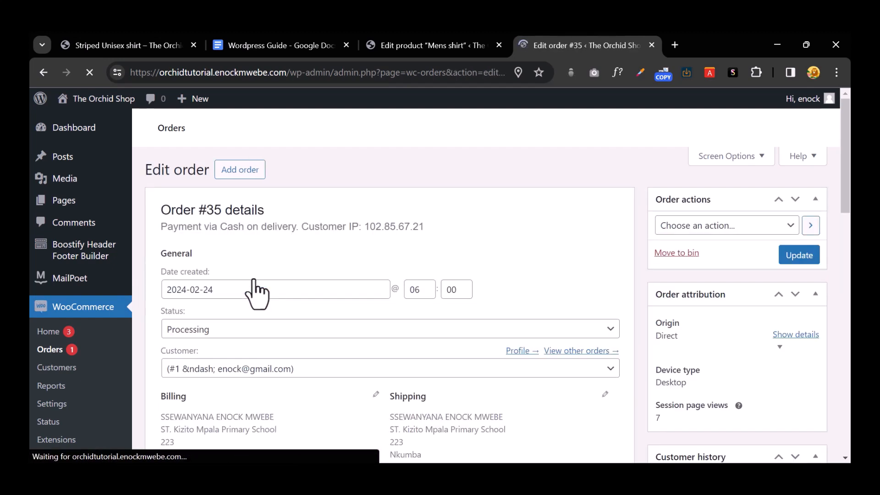
# Step: Set order #35's status to Completed and update it
pyautogui.scroll(-1, 273, 284)
pyautogui.click(271, 266)
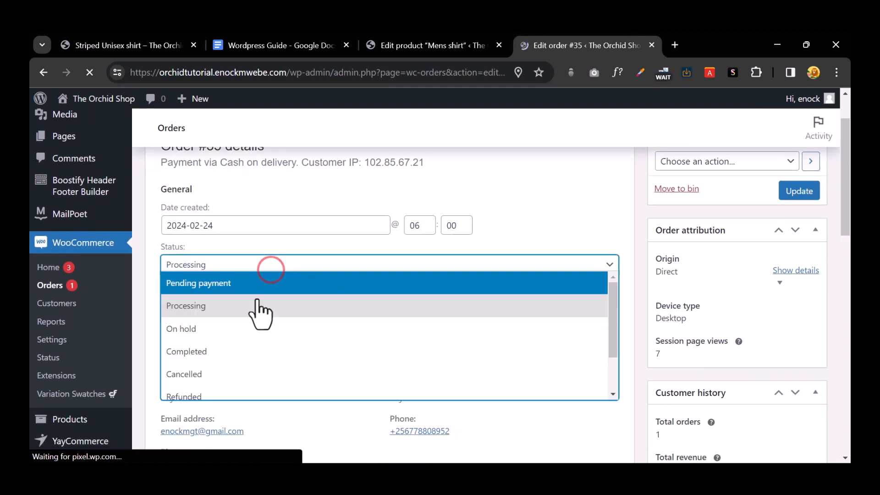
pyautogui.click(240, 350)
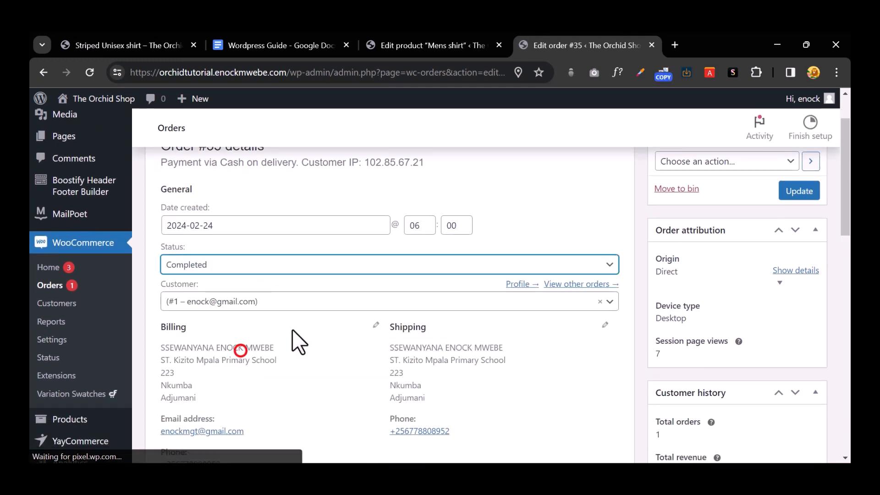
pyautogui.click(807, 194)
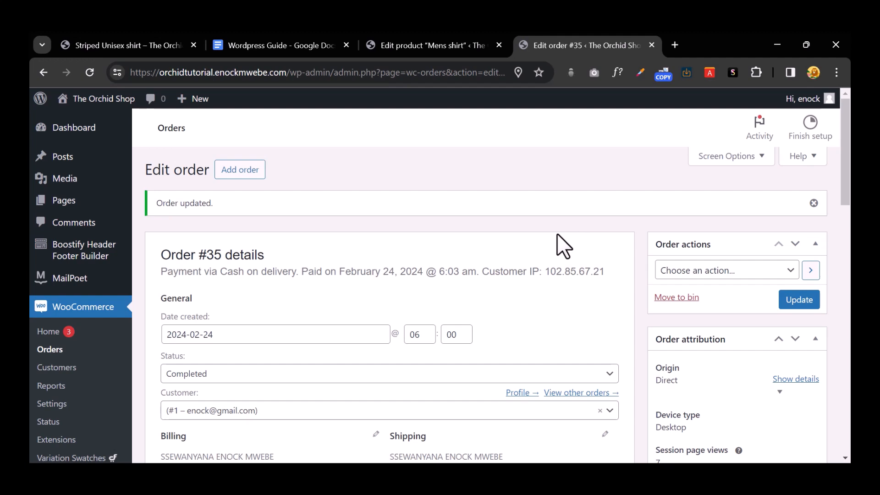
pyautogui.click(464, 41)
# Step: Open the live Mens shirt page in a new tab to confirm 81 in stock, then return
pyautogui.rightClick(316, 263)
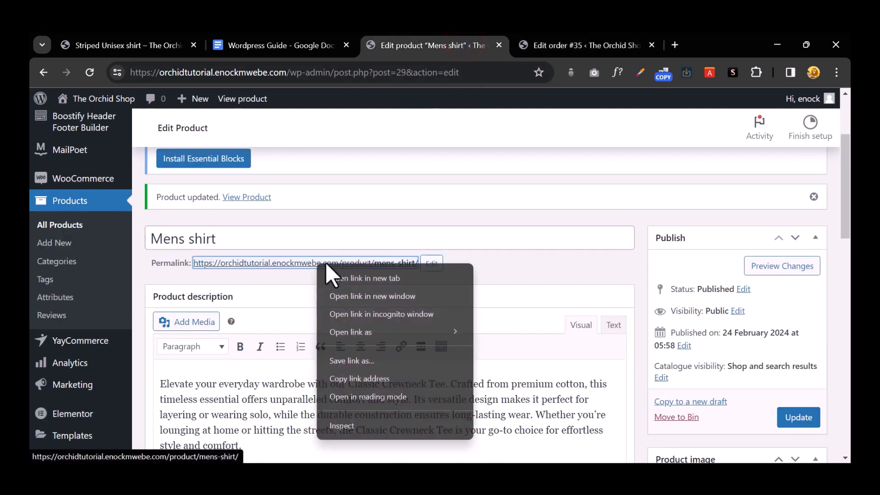
pyautogui.click(346, 276)
pyautogui.click(625, 46)
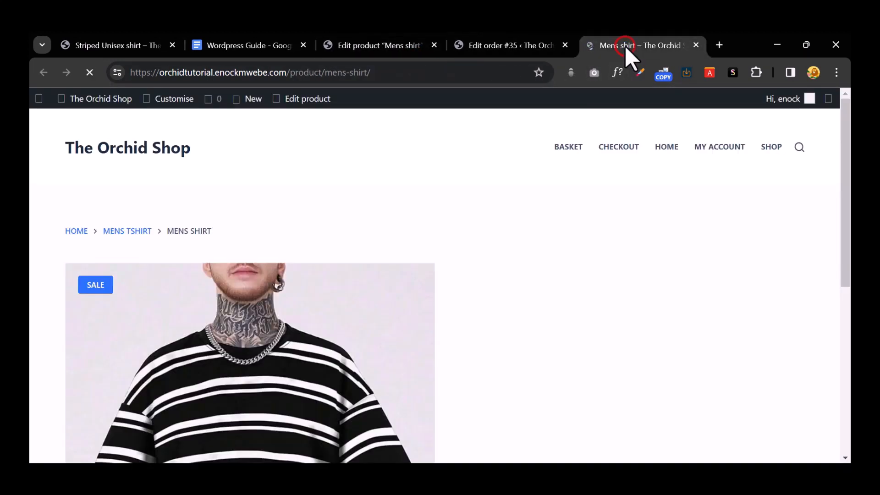
pyautogui.scroll(-3, 603, 211)
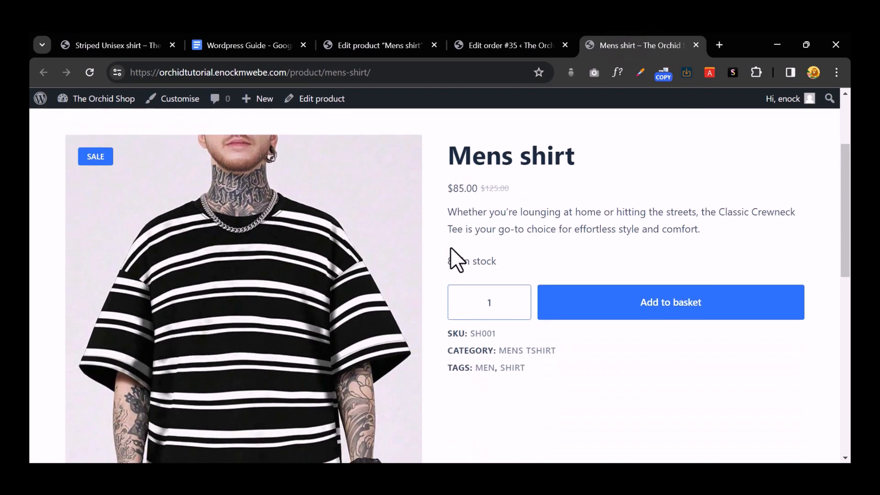
pyautogui.moveTo(476, 269); pyautogui.dragTo(488, 270)
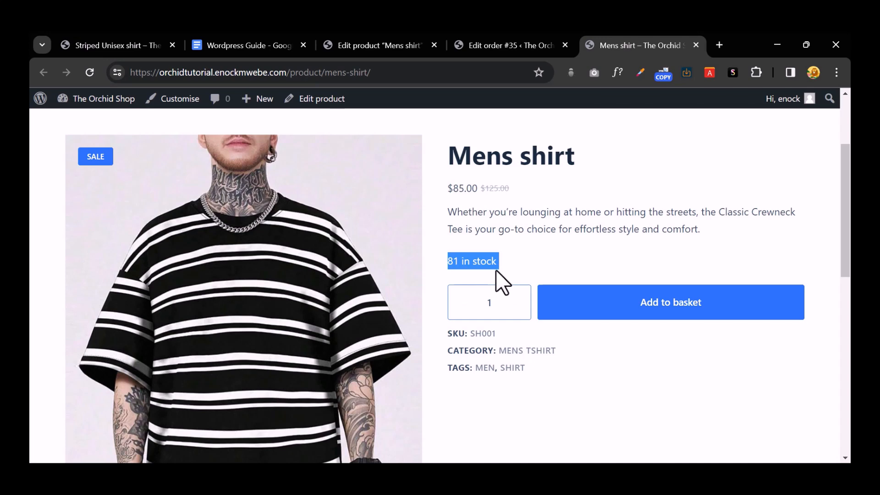
pyautogui.click(549, 256)
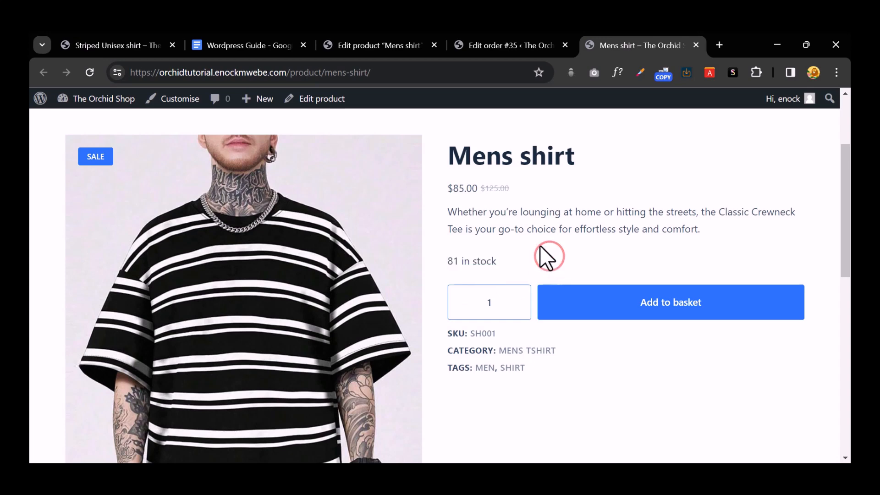
pyautogui.click(493, 48)
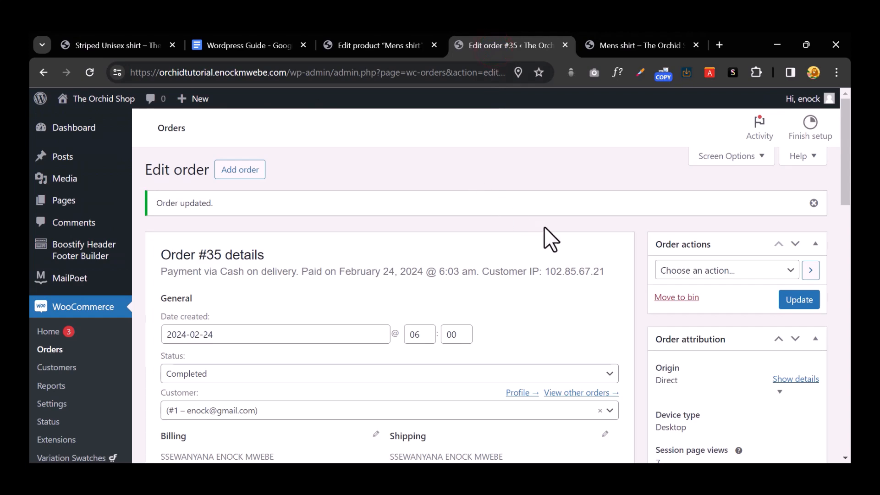
# Step: Read order #35's note showing stock reduced from 99 to 81, then return to the product editor
pyautogui.scroll(-2, 548, 251)
pyautogui.scroll(-1, 548, 253)
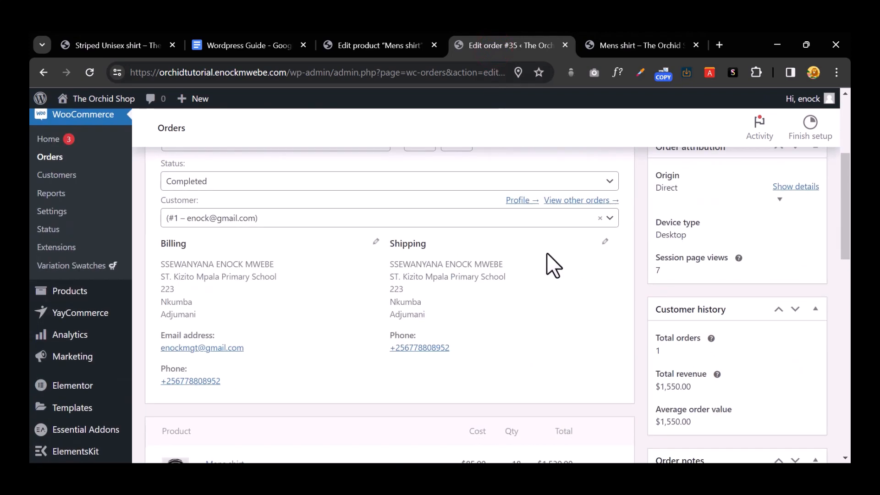
pyautogui.scroll(-5, 553, 264)
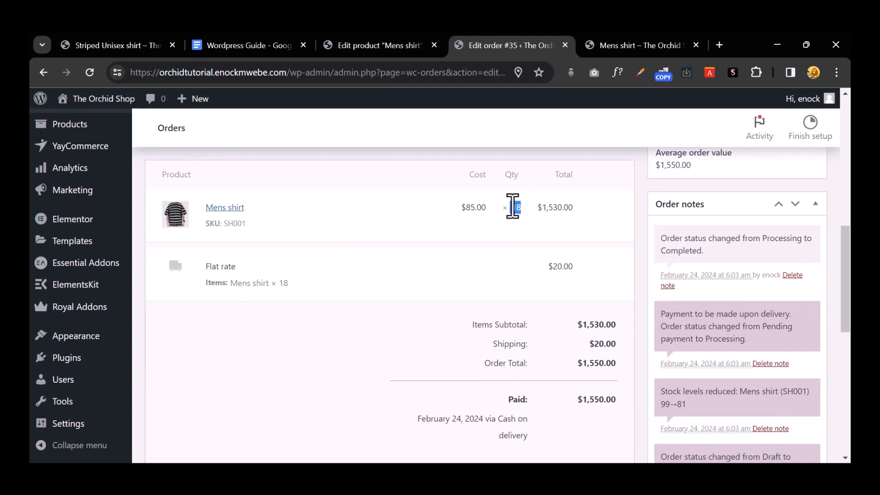
pyautogui.click(614, 45)
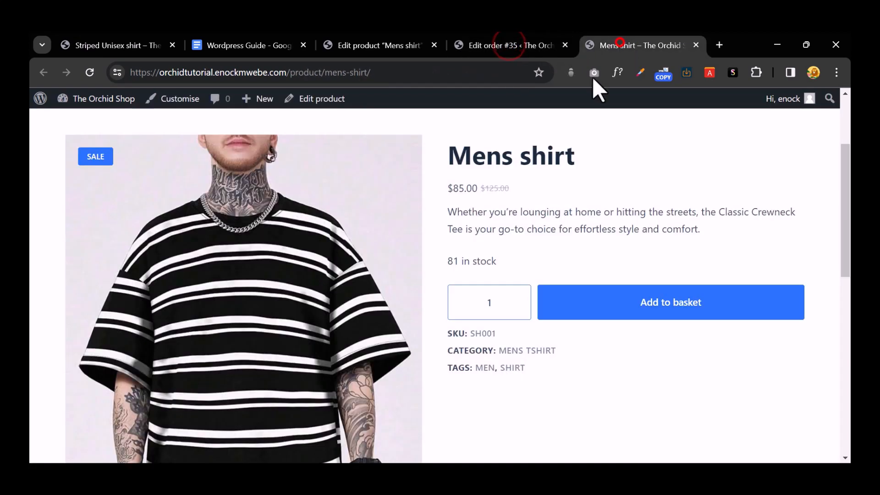
pyautogui.click(381, 47)
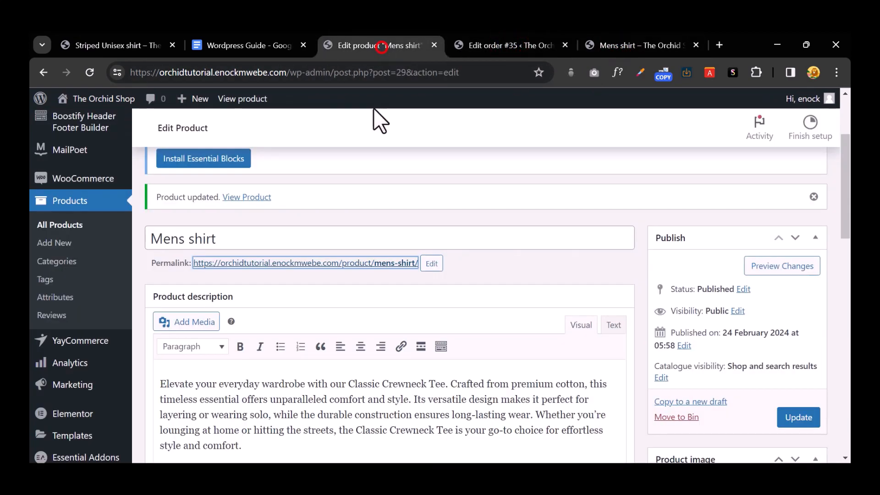
# Step: Enter 10 as the low stock threshold in the Mens shirt's Inventory settings
pyautogui.scroll(-5, 326, 270)
pyautogui.scroll(-4, 329, 261)
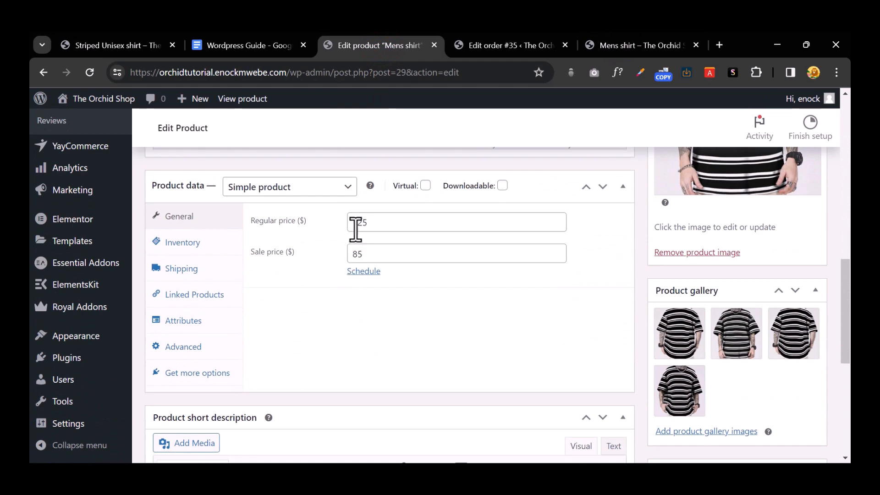
pyautogui.click(371, 252)
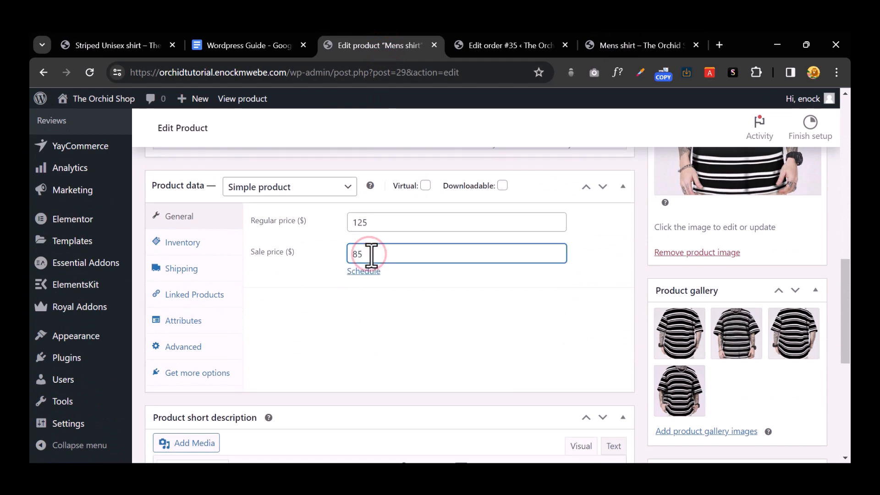
pyautogui.click(190, 242)
pyautogui.scroll(-1, 430, 260)
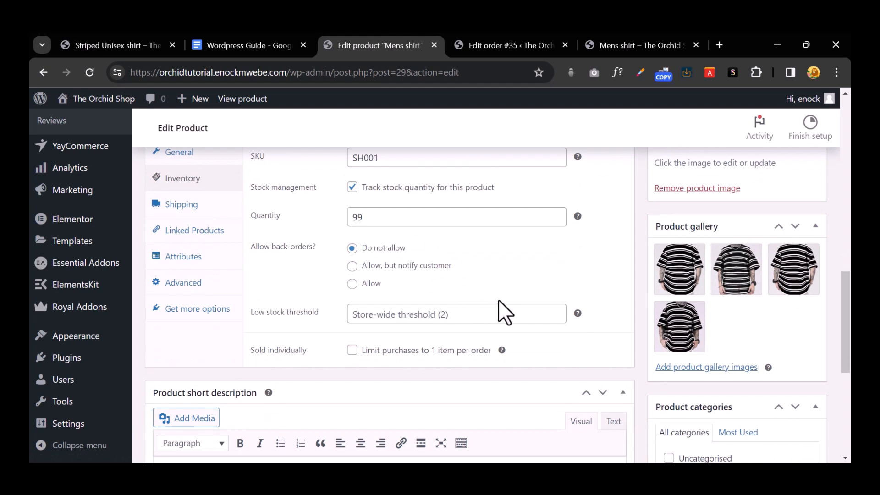
pyautogui.click(494, 315)
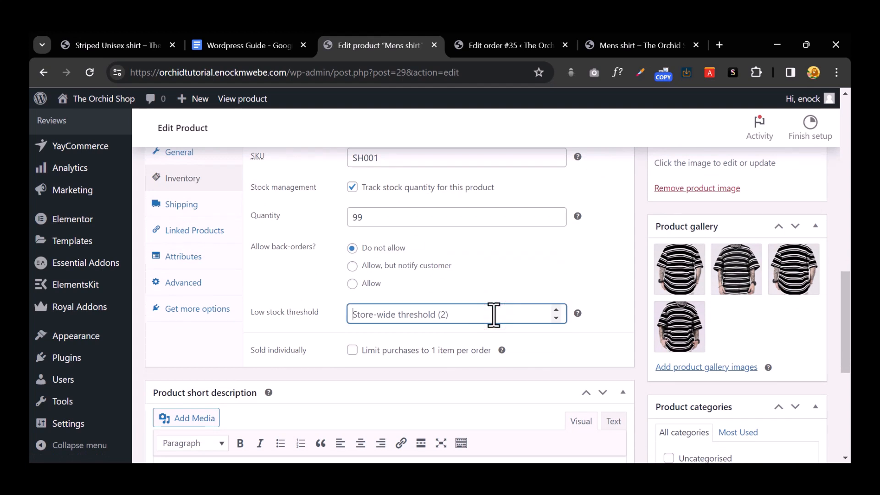
pyautogui.write('10')
pyautogui.click(469, 285)
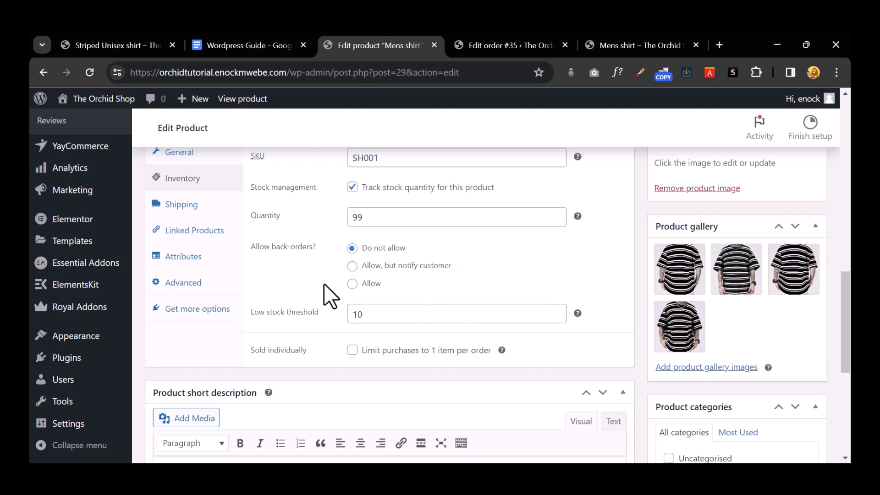
pyautogui.scroll(1, 332, 259)
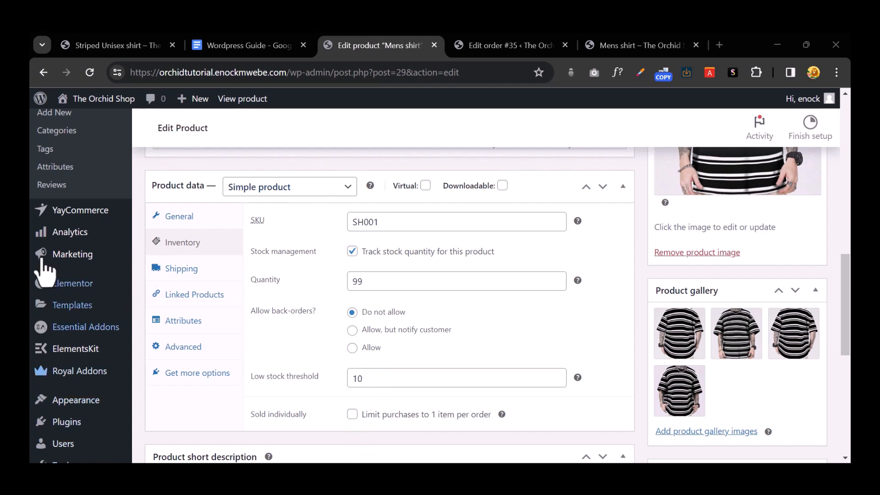
pyautogui.scroll(4, 64, 281)
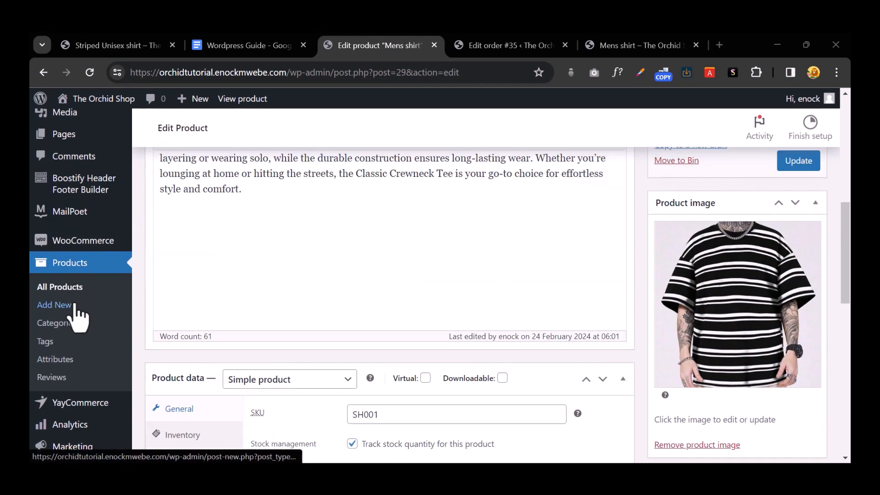
pyautogui.click(69, 306)
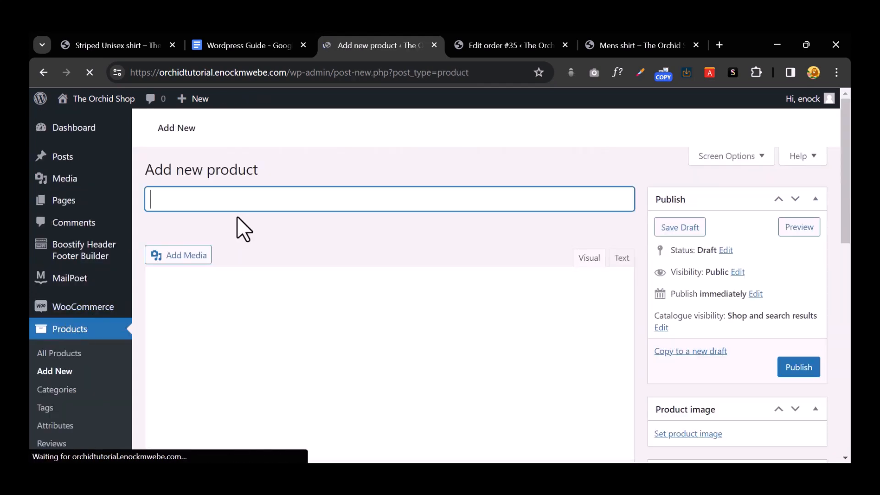
pyautogui.click(251, 200)
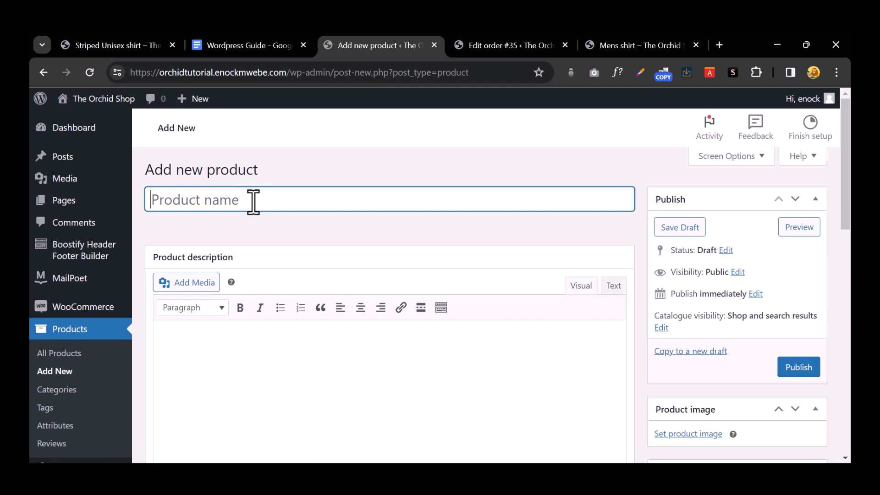
pyautogui.write('Crewne')
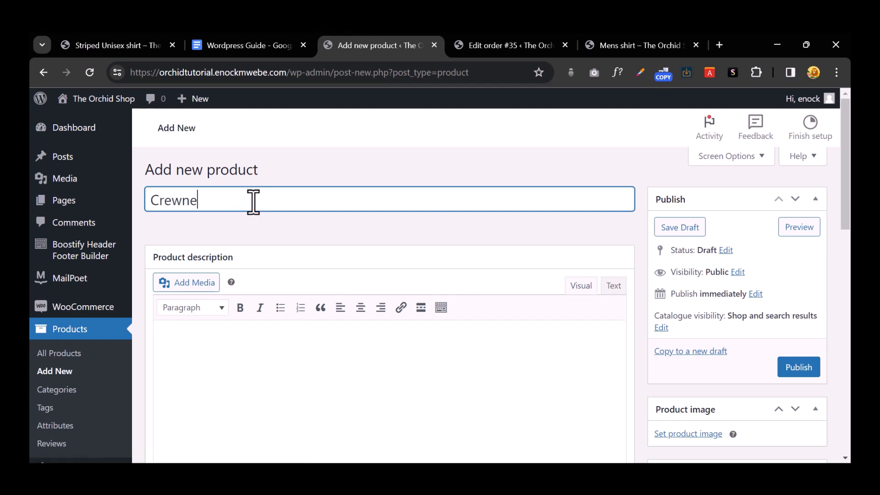
pyautogui.write('irt')
pyautogui.moveTo(250, 201); pyautogui.dragTo(94, 207)
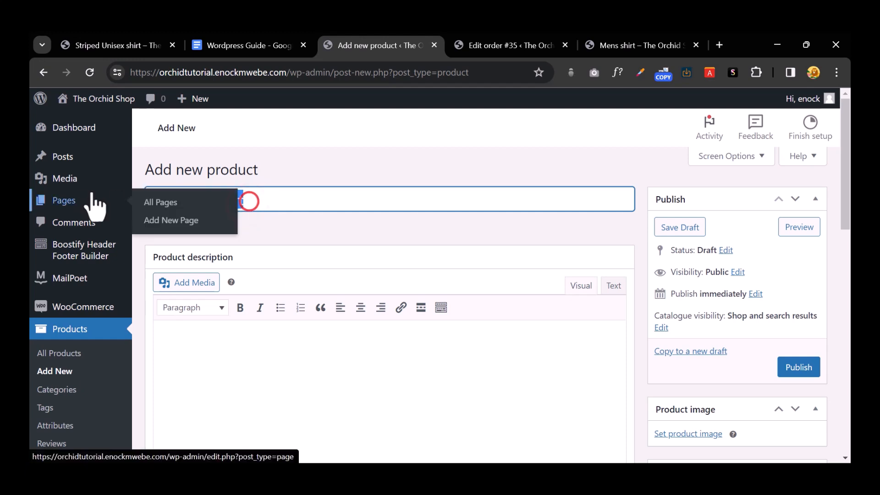
pyautogui.press('BackSpace')
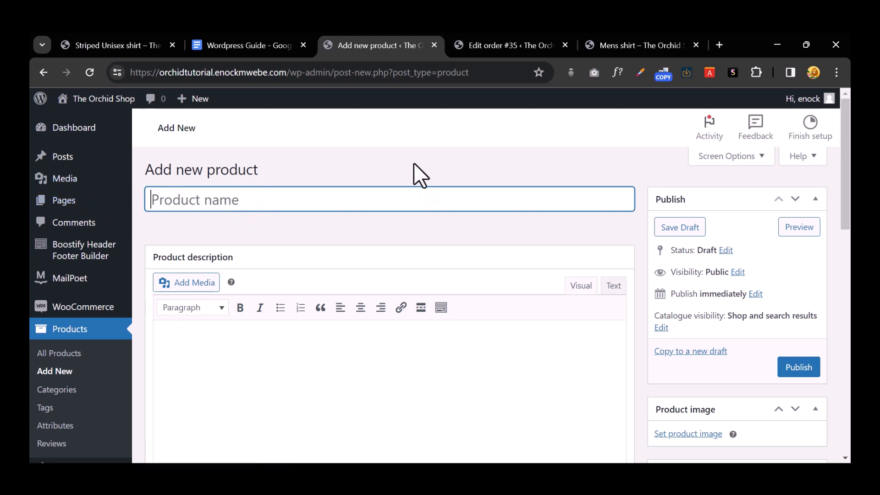
pyautogui.click(414, 163)
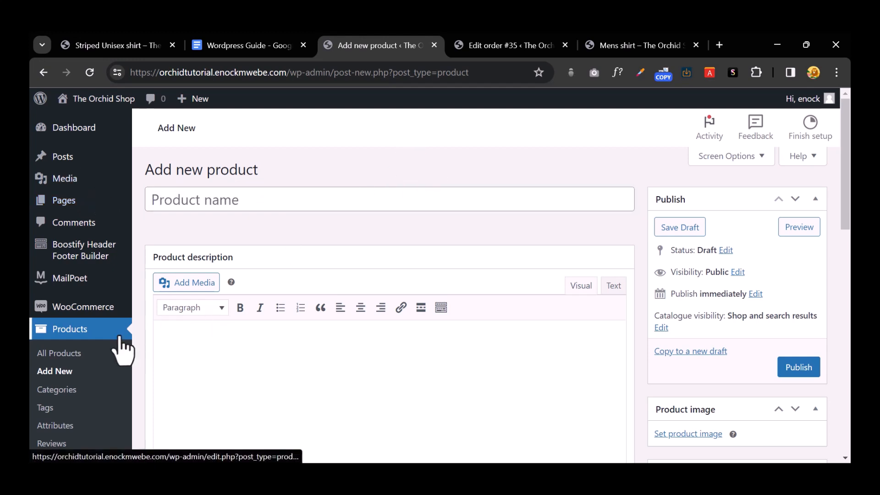
pyautogui.moveTo(87, 309)
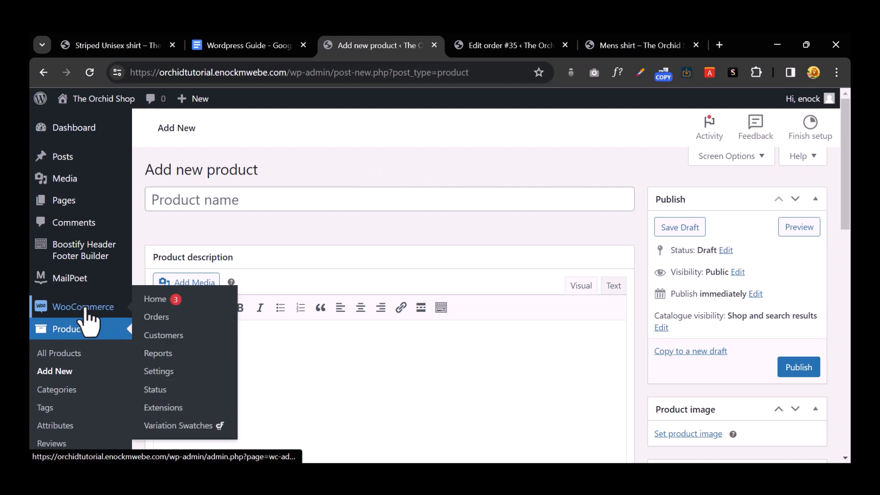
pyautogui.scroll(-3, 85, 330)
# Step: On the Products > Attributes page, enter 'Color' as the new attribute's name
pyautogui.click(81, 297)
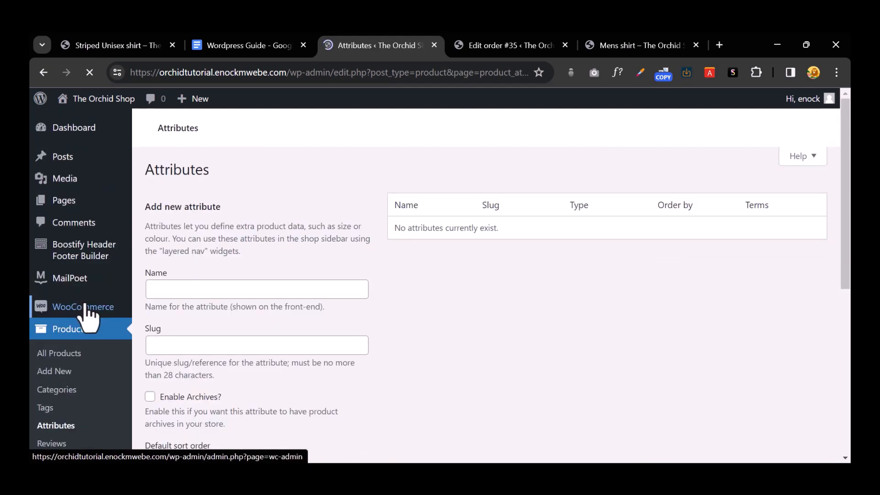
pyautogui.click(218, 287)
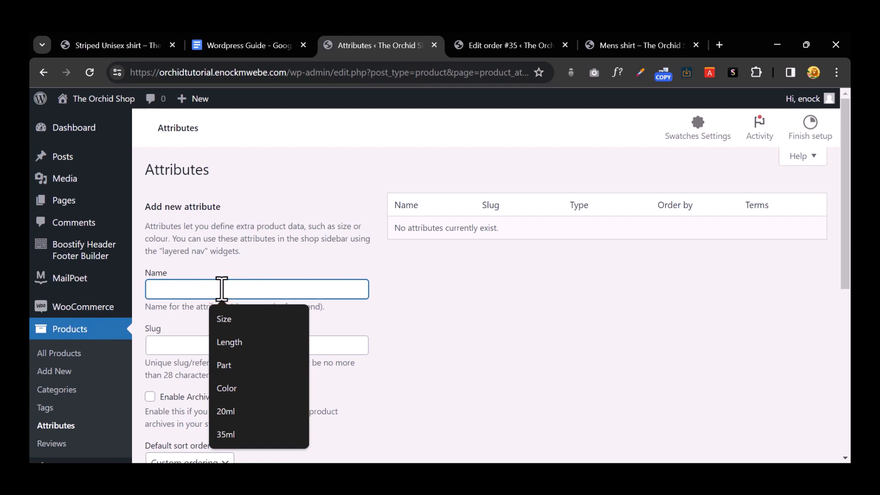
pyautogui.write('Color')
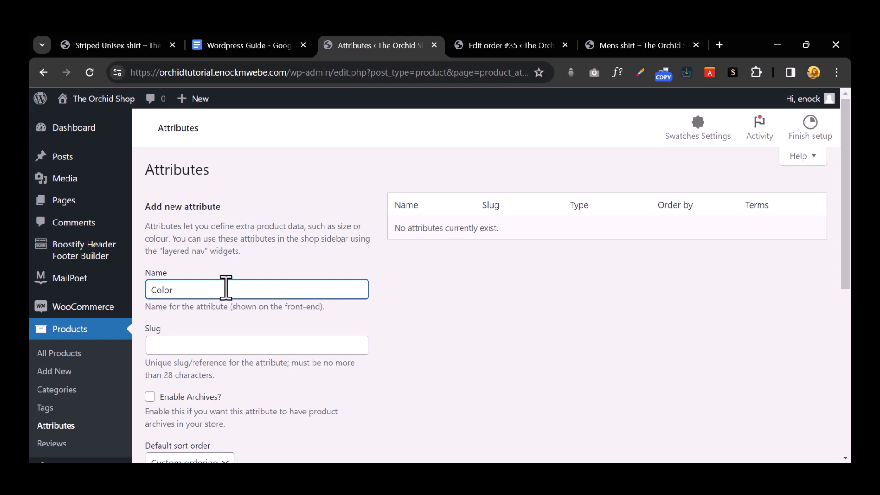
pyautogui.scroll(-4, 226, 288)
pyautogui.scroll(4, 240, 306)
pyautogui.doubleClick(200, 289)
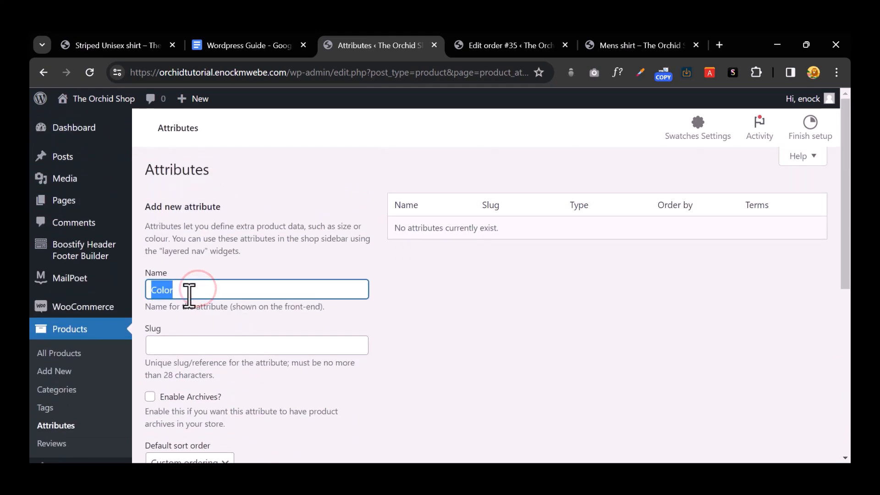
pyautogui.scroll(-4, 265, 296)
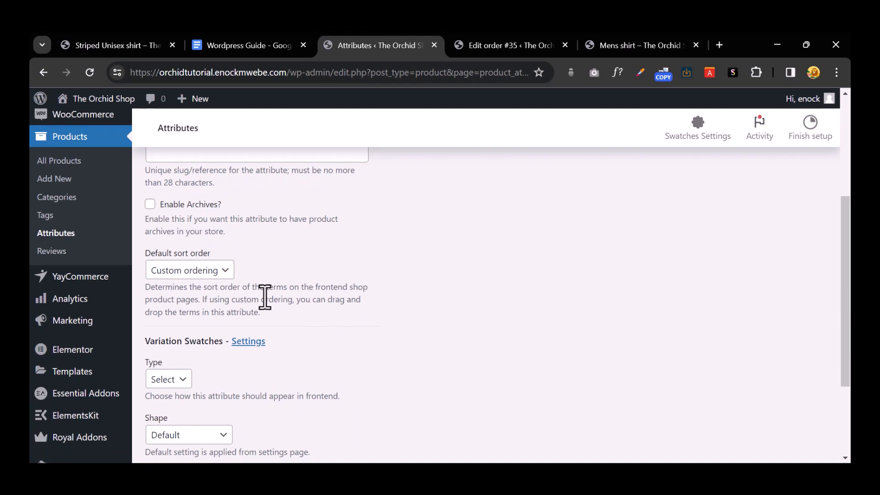
# Step: Give the Color attribute Color-type circle swatches of size 36, then view the Striped Unisex shirt page
pyautogui.scroll(-3, 266, 300)
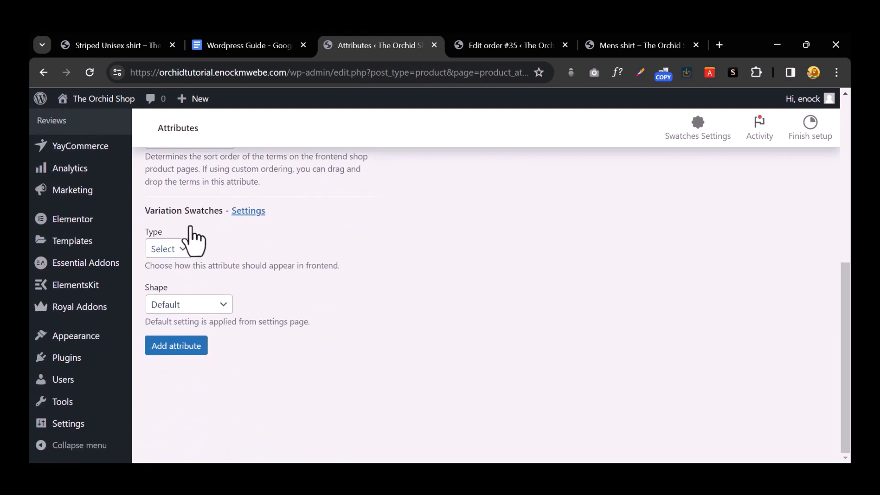
pyautogui.moveTo(147, 208); pyautogui.dragTo(313, 310)
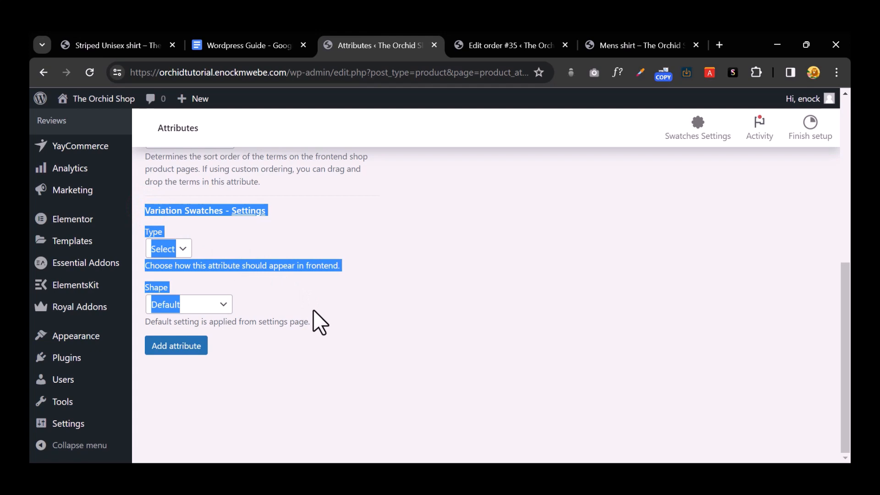
pyautogui.click(323, 230)
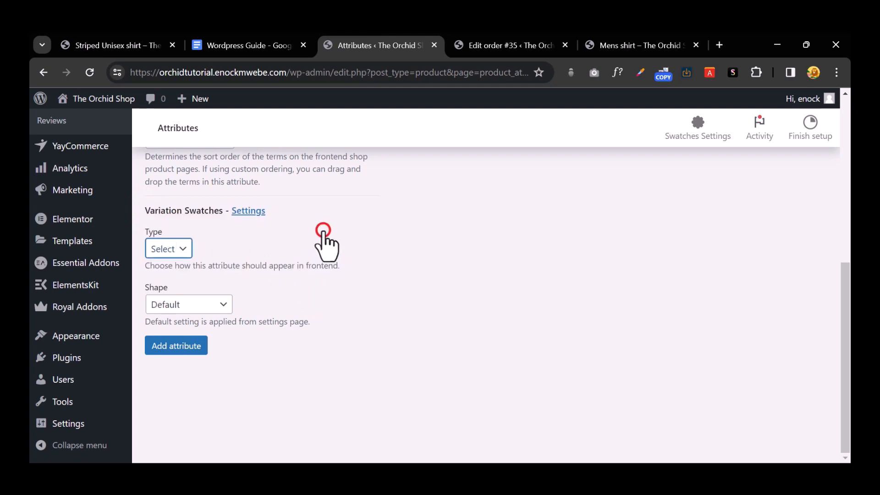
pyautogui.click(188, 247)
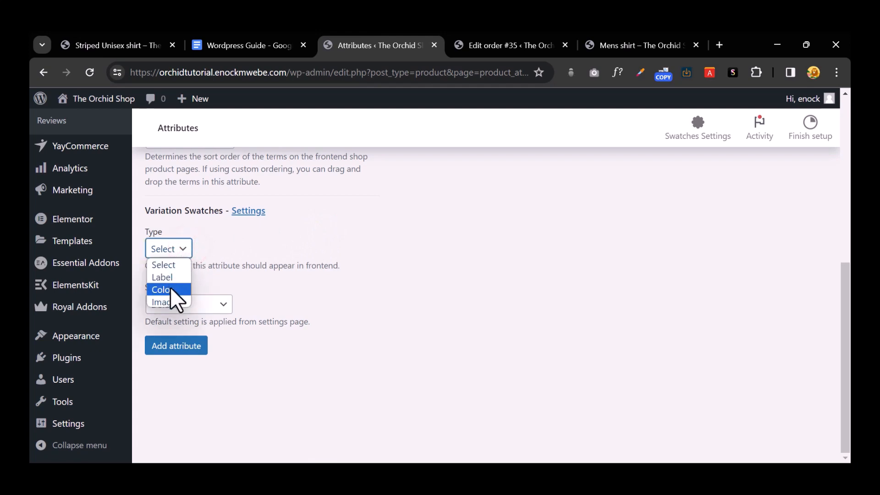
pyautogui.click(170, 287)
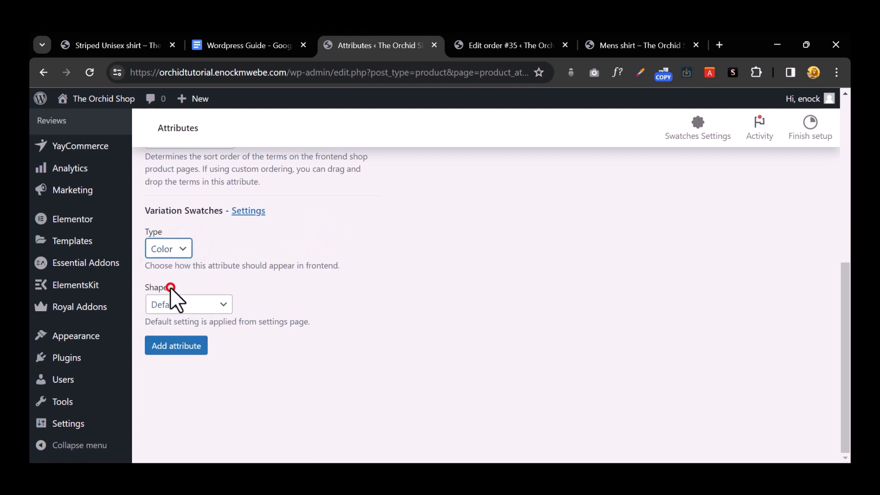
pyautogui.click(223, 303)
pyautogui.click(205, 357)
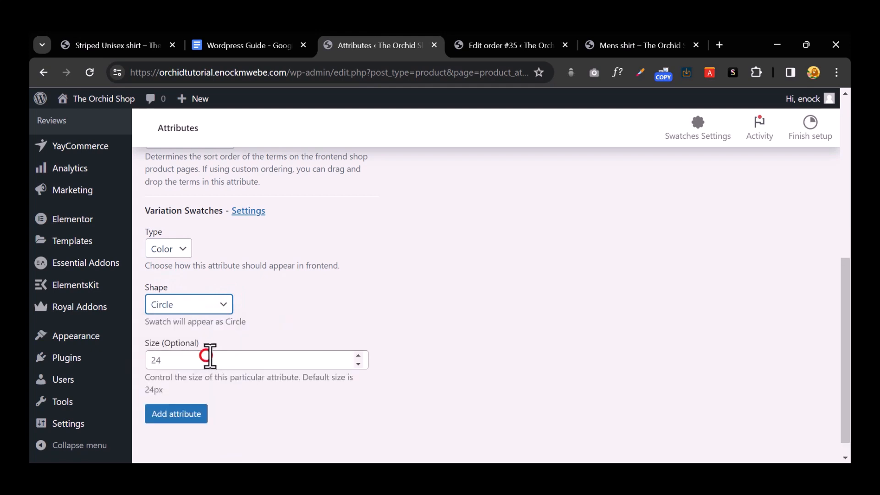
pyautogui.click(212, 356)
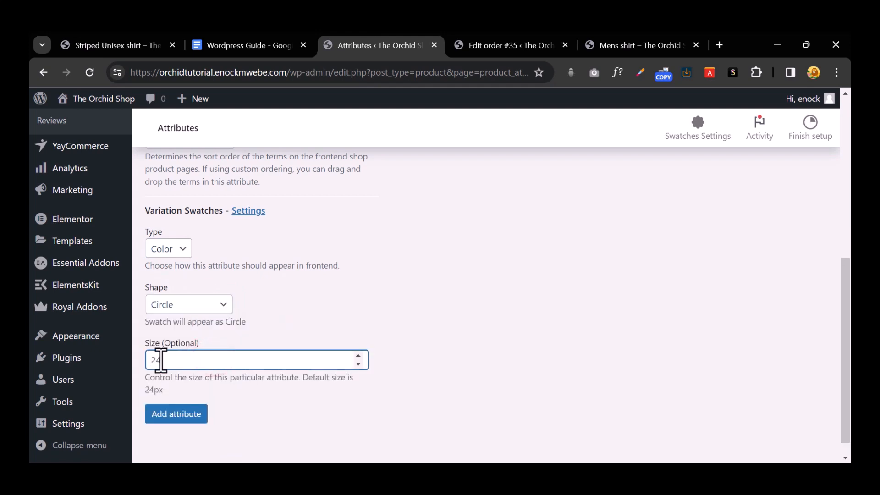
pyautogui.write('36')
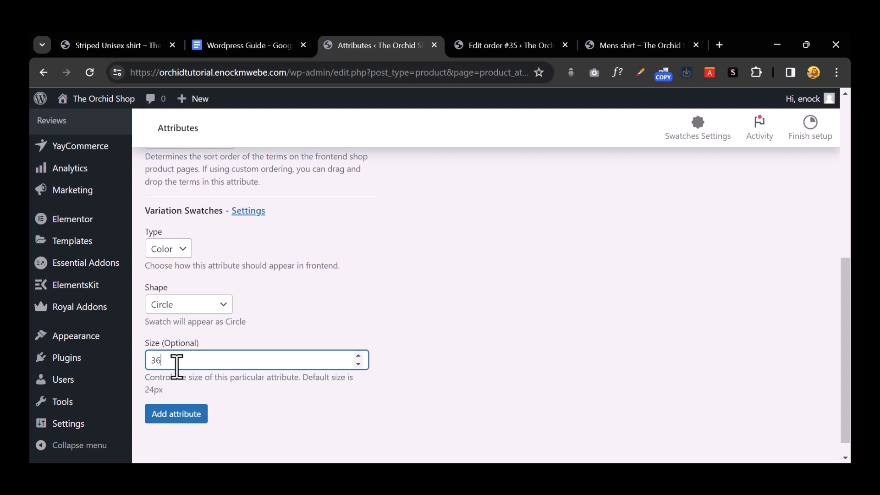
pyautogui.moveTo(174, 360); pyautogui.dragTo(118, 356)
pyautogui.click(428, 312)
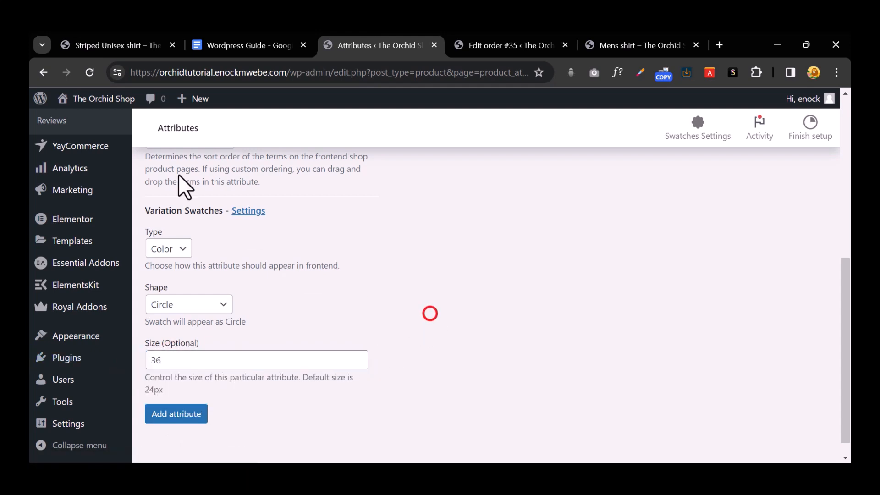
pyautogui.click(113, 45)
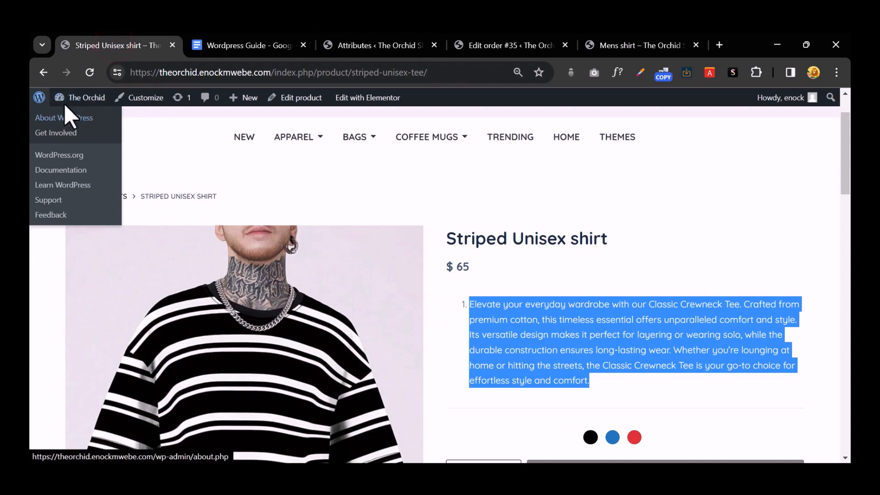
# Step: Check the shirts' colour swatches on the store home page, then go back to the attribute form
pyautogui.scroll(2, 164, 181)
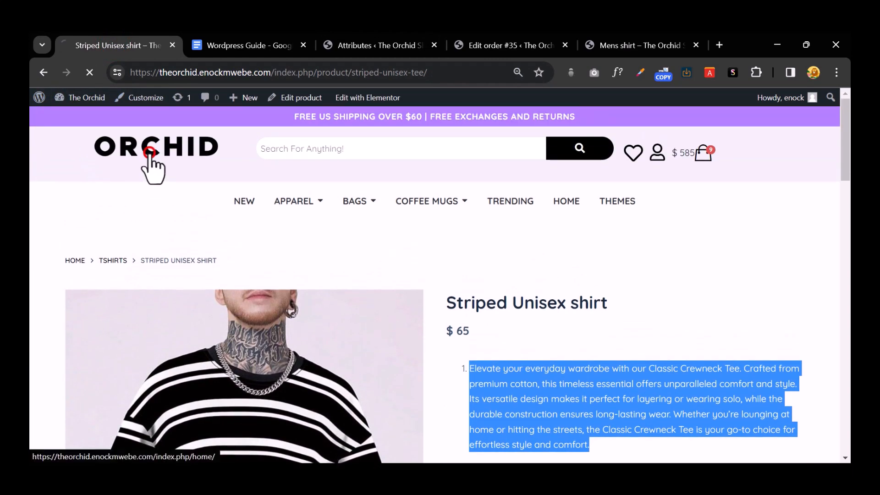
pyautogui.click(151, 155)
pyautogui.scroll(-12, 320, 183)
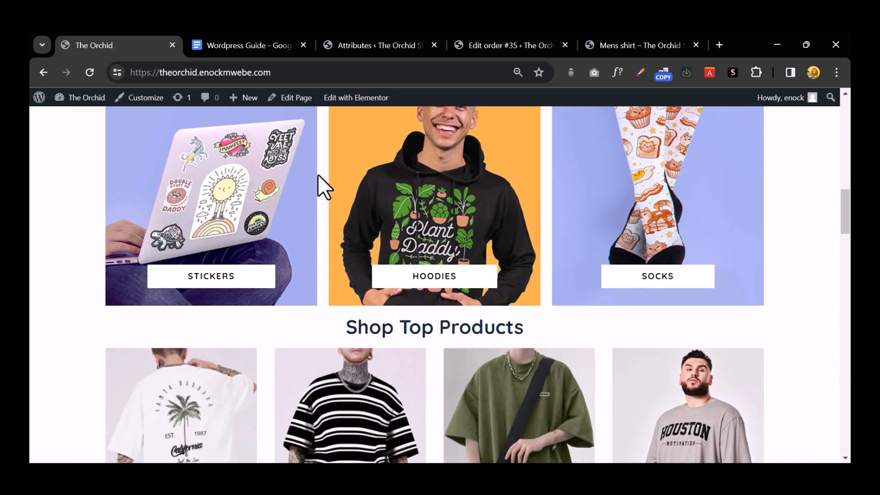
pyautogui.scroll(-3, 321, 186)
pyautogui.scroll(2, 330, 229)
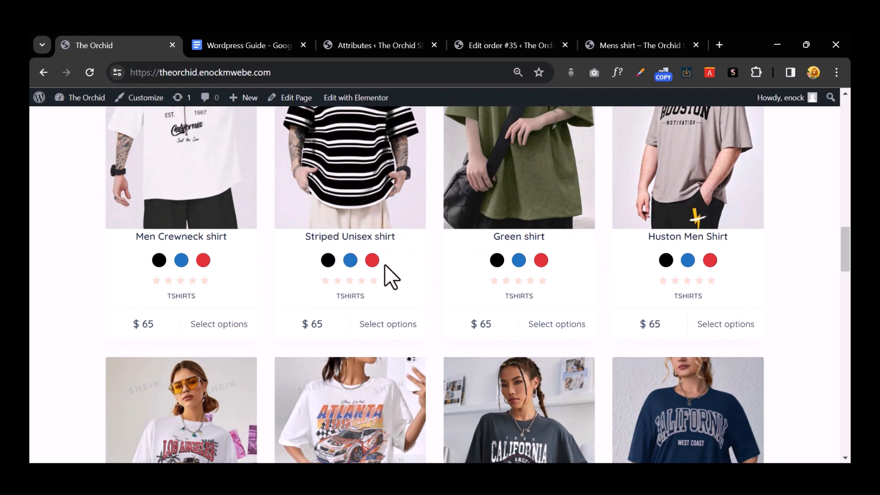
pyautogui.click(375, 45)
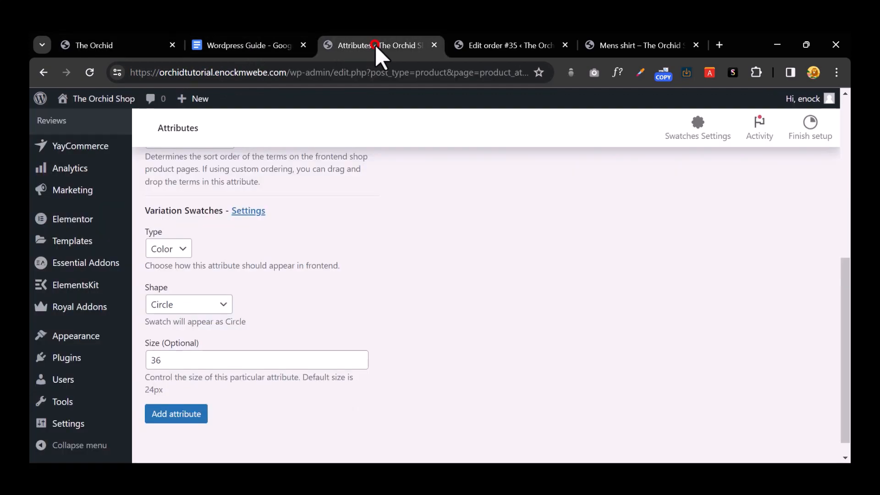
# Step: Add the Color attribute, with type Color and custom ordering, to the attributes list
pyautogui.click(197, 360)
pyautogui.scroll(5, 419, 336)
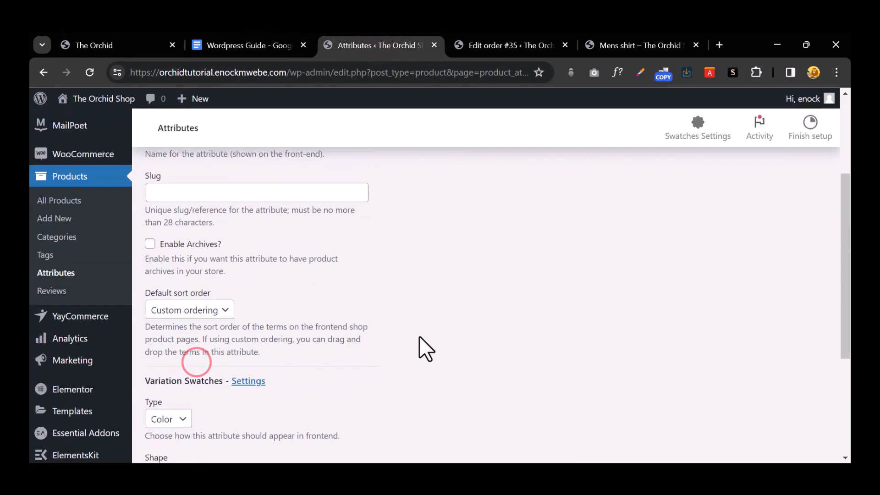
pyautogui.scroll(-5, 417, 338)
pyautogui.click(185, 396)
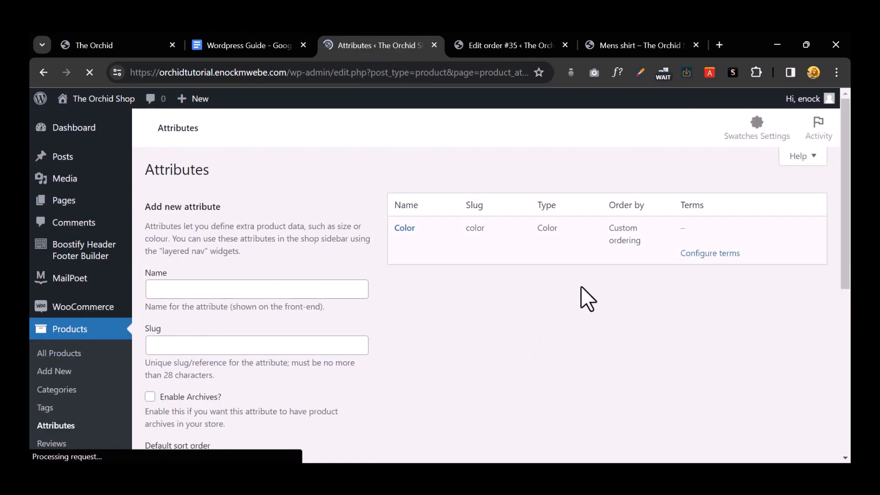
pyautogui.moveTo(402, 236)
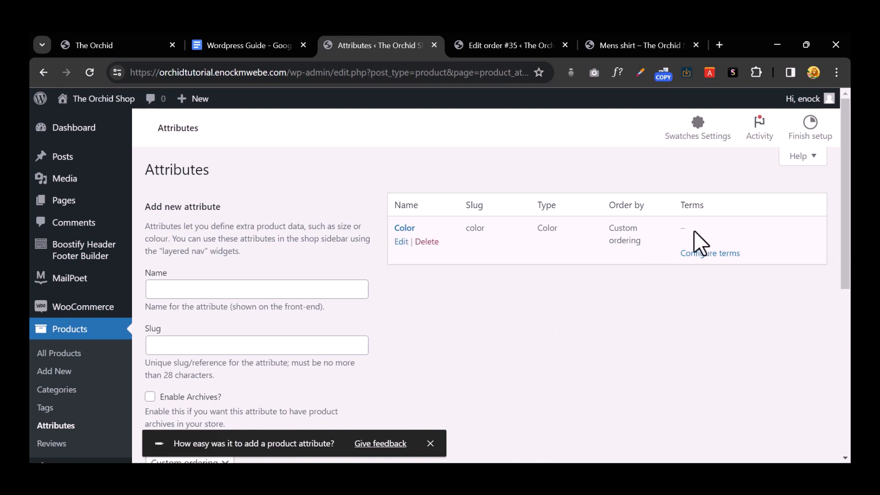
# Step: Open the Color attribute's terms and add a Red term with a red swatch
pyautogui.click(702, 254)
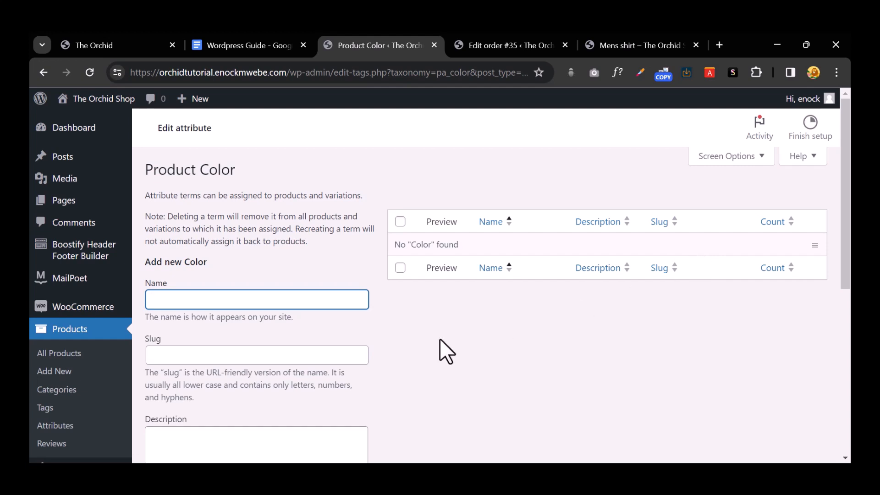
pyautogui.click(177, 301)
pyautogui.write('R')
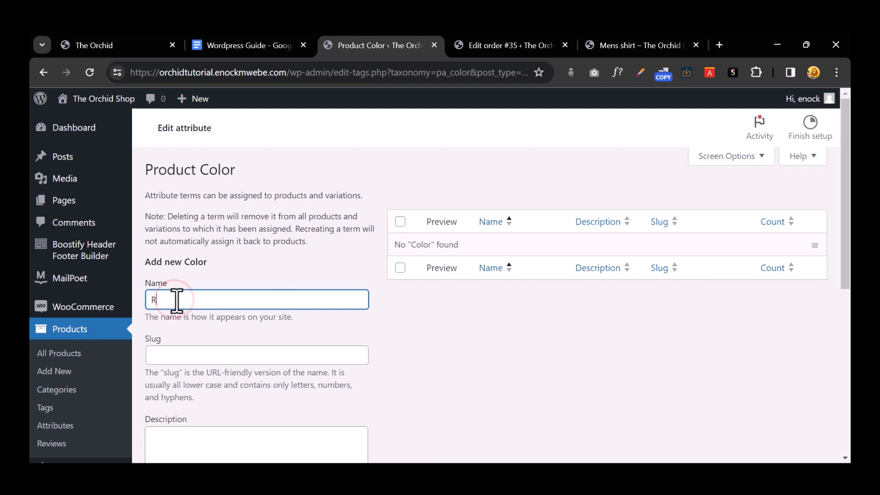
pyautogui.write('ded')
pyautogui.scroll(-7, 164, 293)
pyautogui.scroll(1, 161, 328)
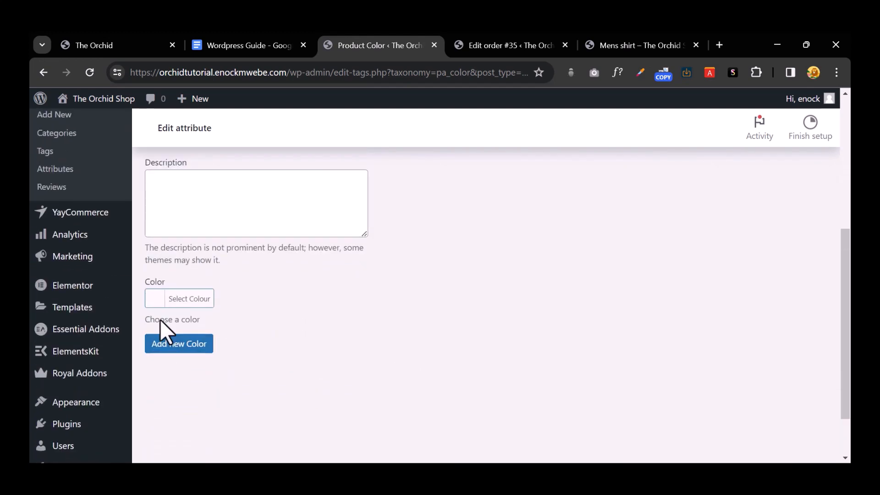
pyautogui.click(155, 299)
pyautogui.click(188, 449)
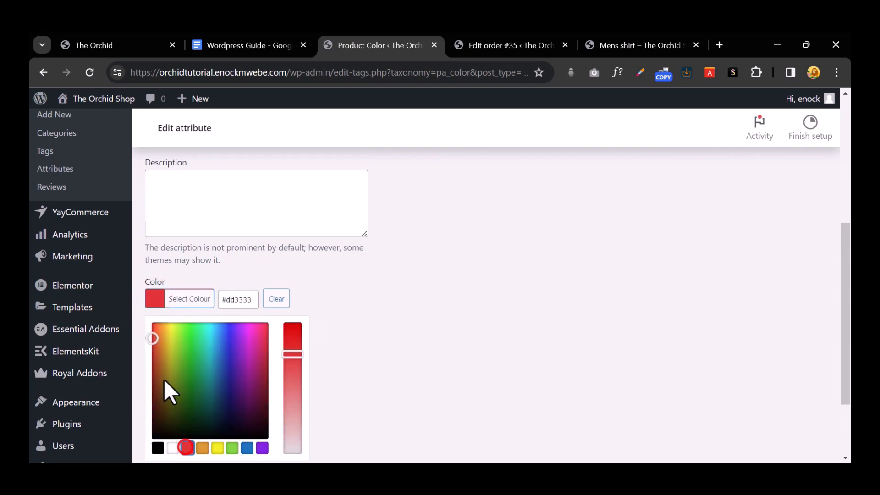
pyautogui.click(419, 344)
pyautogui.click(167, 342)
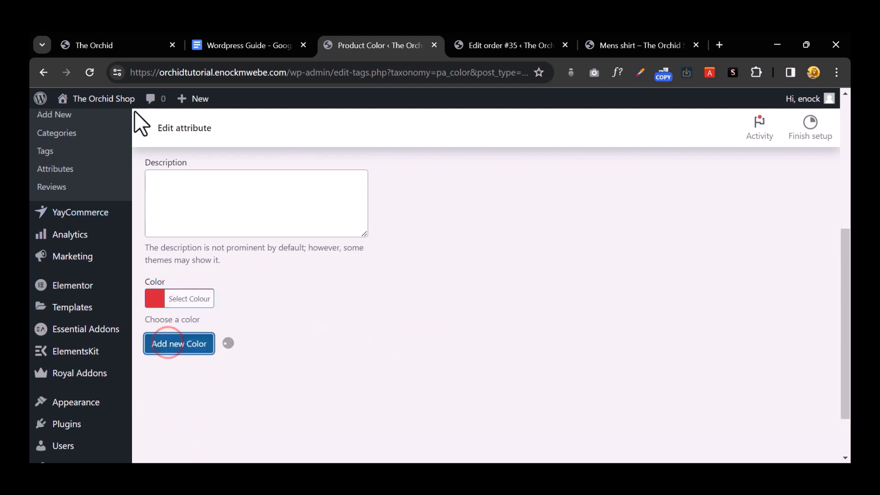
# Step: Add a Purple term with a purple colour swatch
pyautogui.click(114, 44)
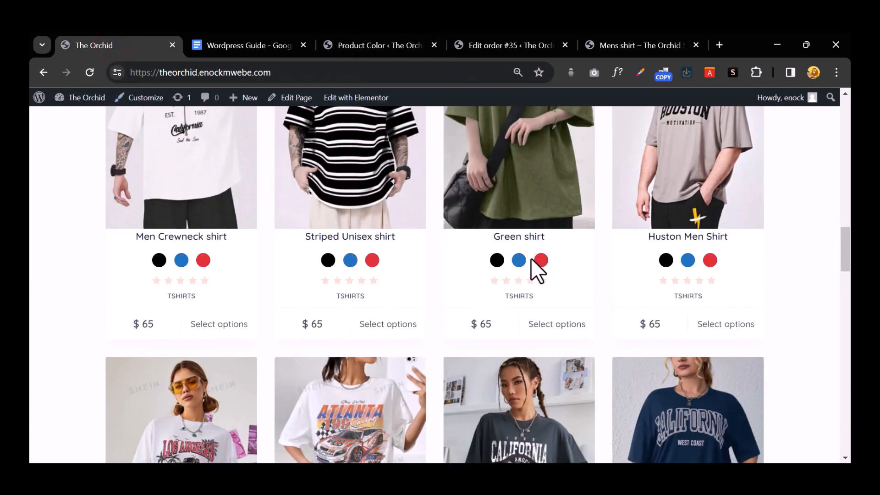
pyautogui.click(375, 46)
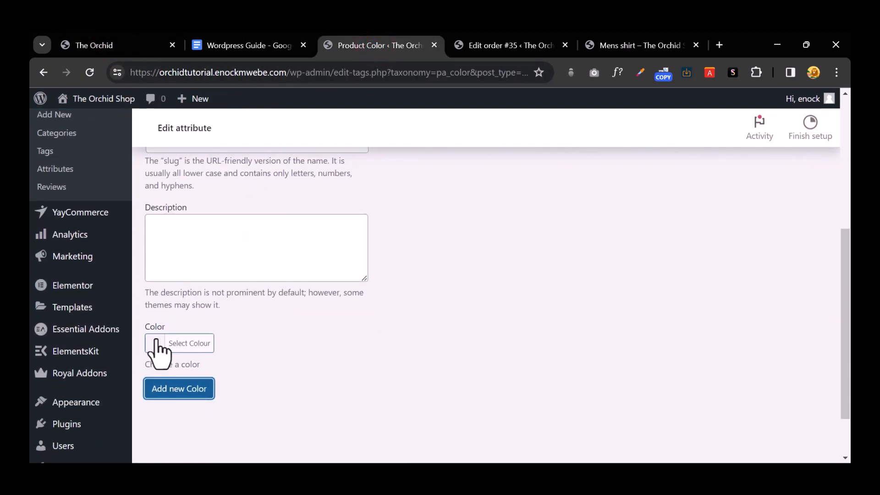
pyautogui.click(157, 345)
pyautogui.scroll(-3, 275, 350)
pyautogui.click(259, 352)
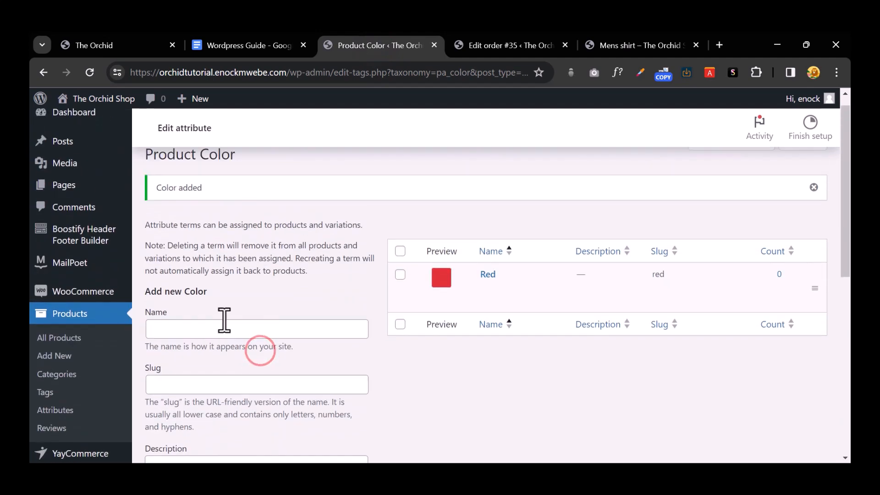
pyautogui.click(202, 325)
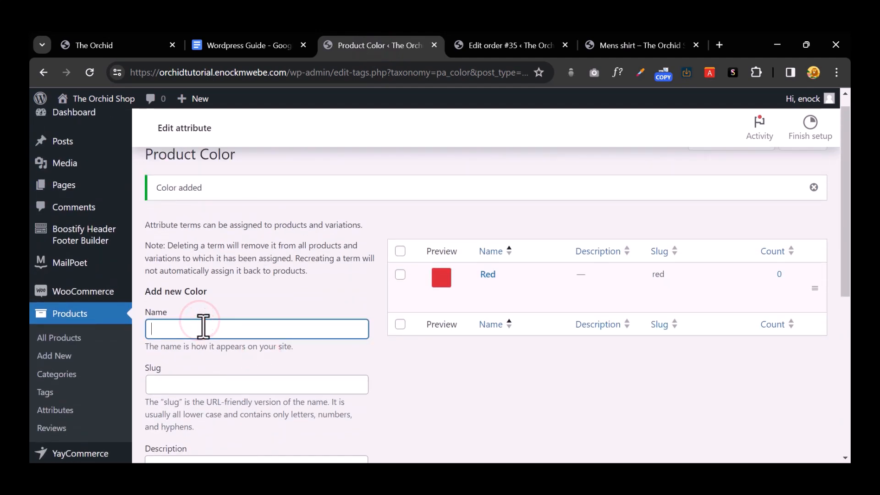
pyautogui.write('Purple')
pyautogui.scroll(-7, 203, 326)
pyautogui.click(165, 322)
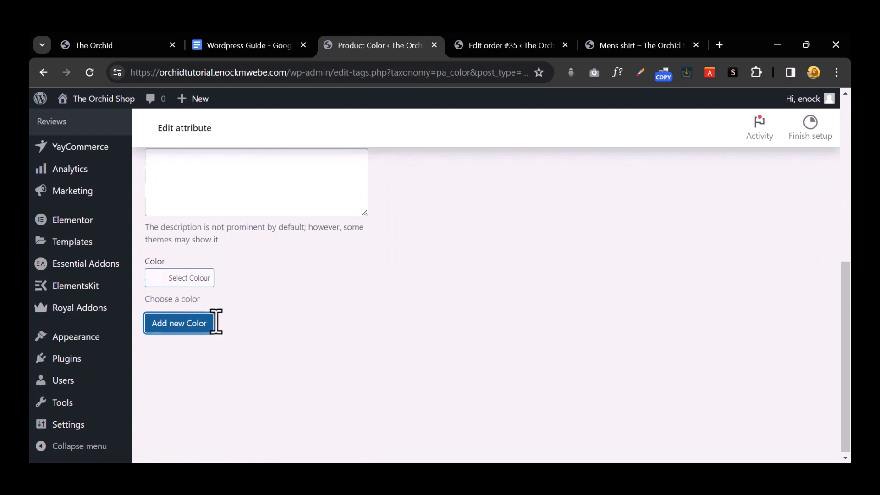
# Step: Add a green term with a green colour swatch
pyautogui.scroll(4, 216, 320)
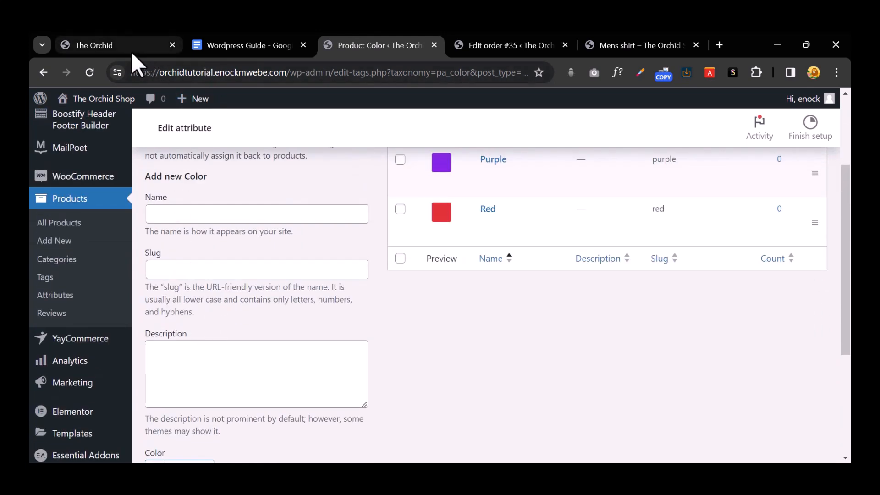
pyautogui.scroll(-4, 285, 305)
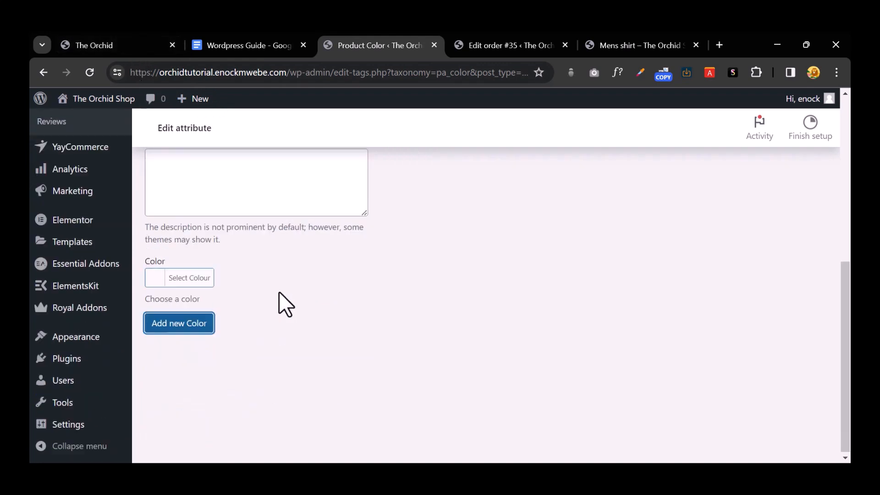
pyautogui.click(164, 275)
pyautogui.click(232, 427)
pyautogui.scroll(4, 206, 239)
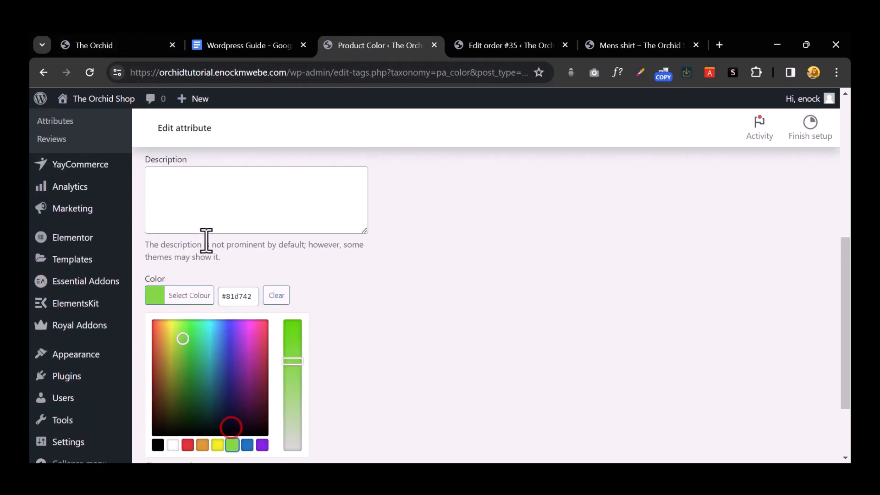
pyautogui.click(171, 212)
pyautogui.write('gree')
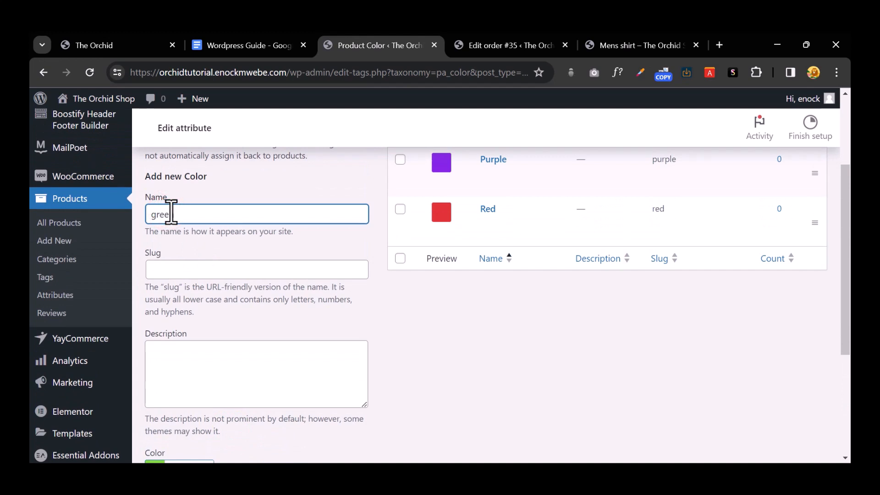
pyautogui.scroll(-4, 202, 261)
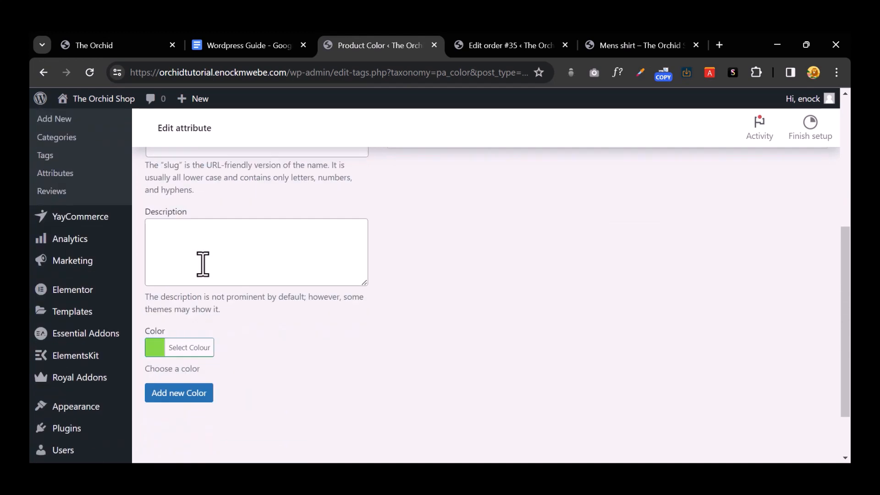
pyautogui.click(170, 322)
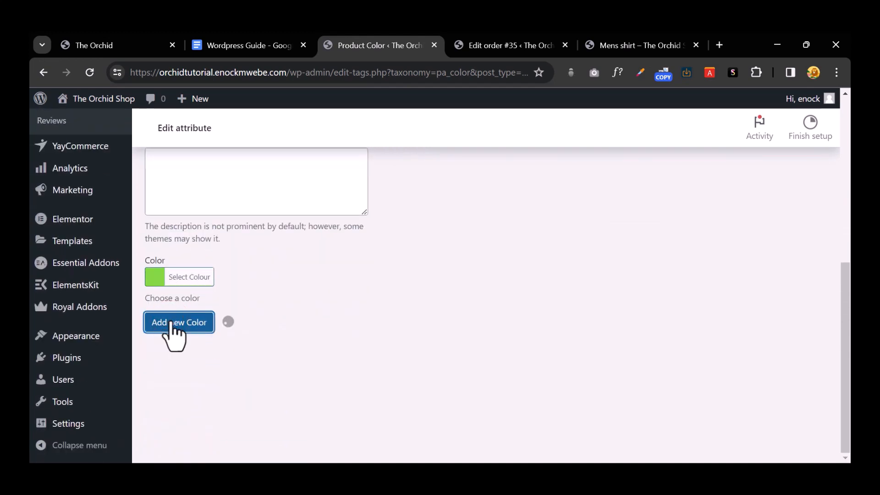
pyautogui.scroll(6, 431, 318)
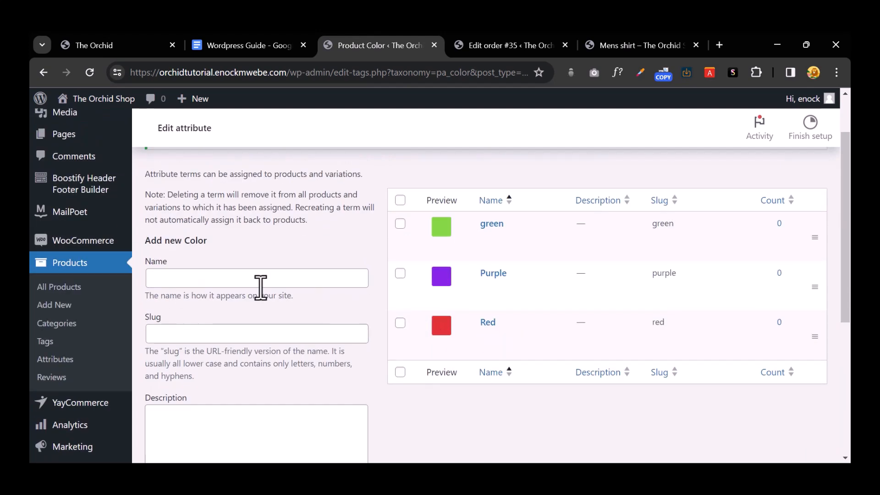
pyautogui.click(64, 306)
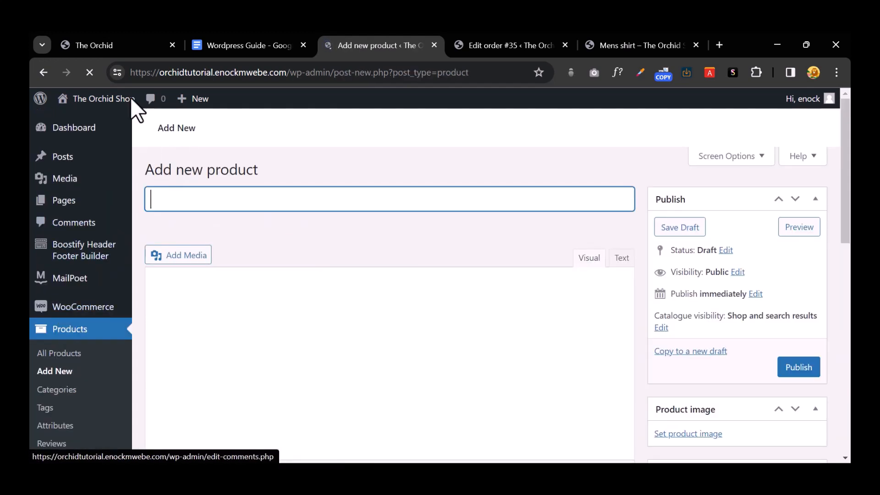
# Step: Title the new product 'Crewneck shirt'
pyautogui.click(108, 52)
pyautogui.click(43, 72)
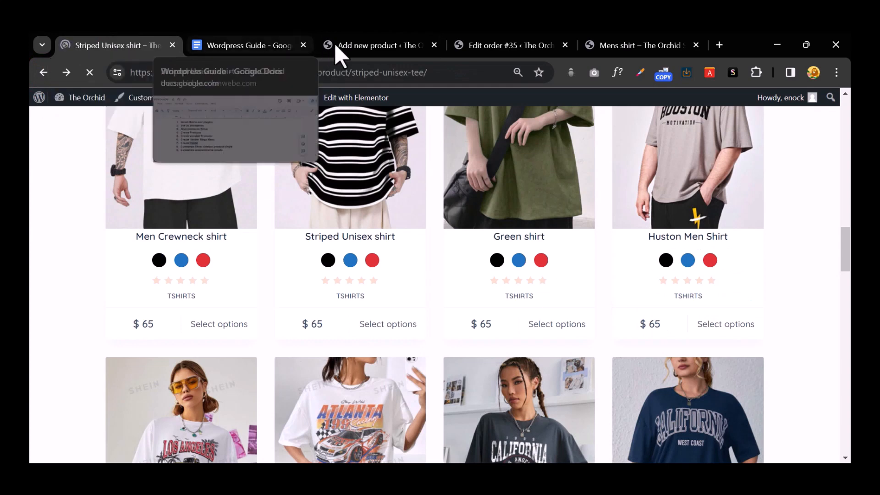
pyautogui.click(353, 44)
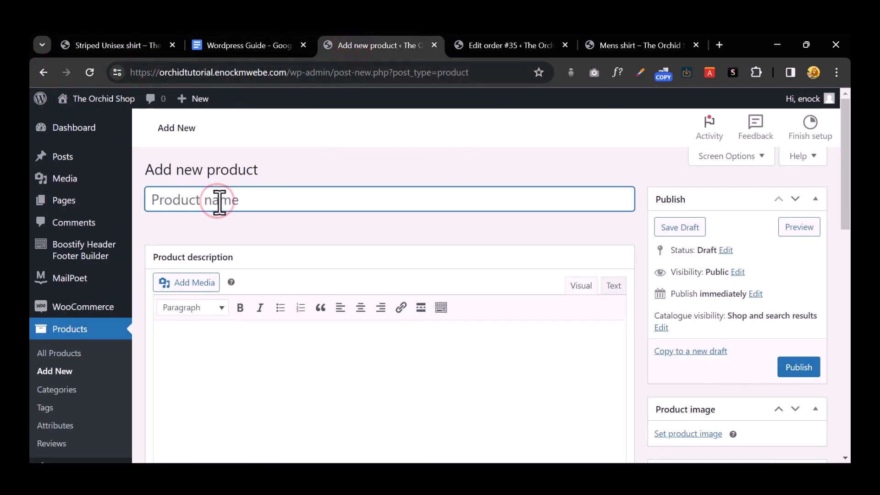
pyautogui.write('Crewneck shirt')
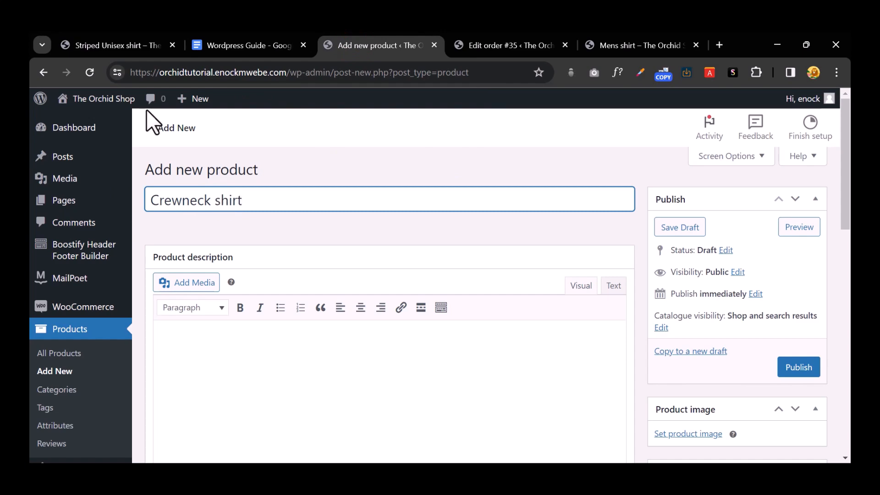
# Step: Copy the Striped Unisex shirt's description into the new product's description
pyautogui.click(98, 46)
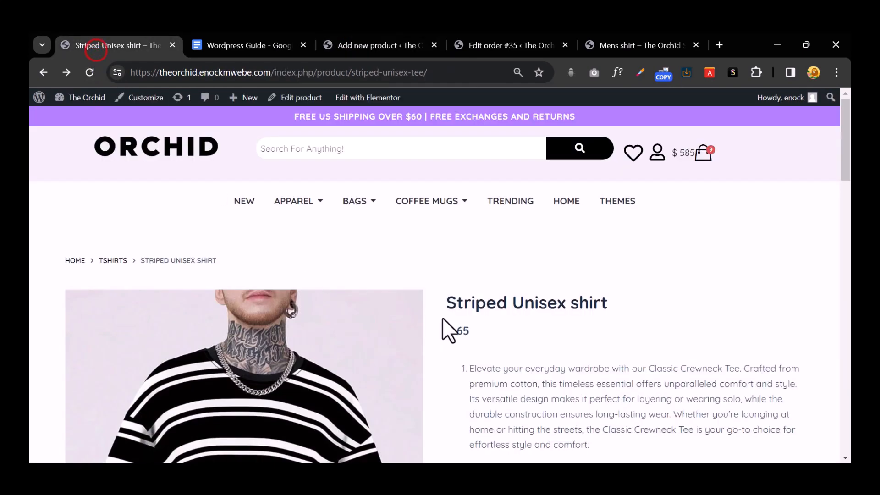
pyautogui.scroll(-5, 448, 321)
pyautogui.moveTo(479, 207); pyautogui.dragTo(535, 255)
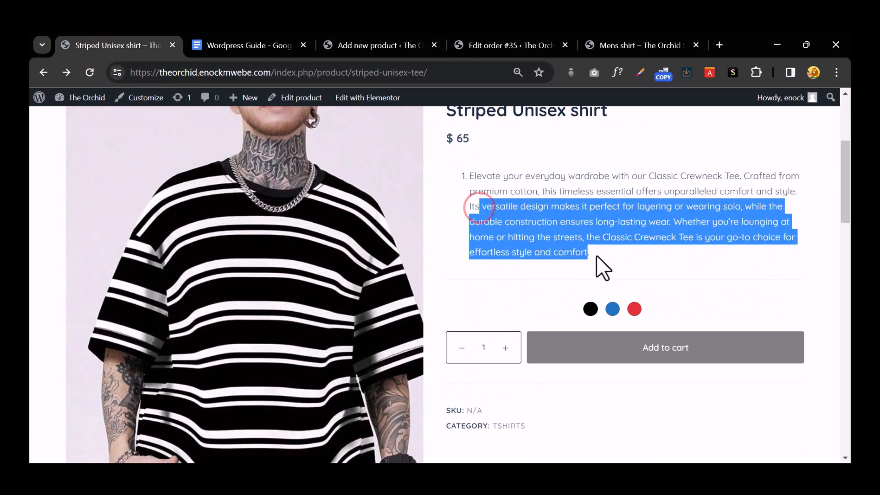
pyautogui.rightClick(564, 231)
pyautogui.click(495, 248)
pyautogui.click(353, 45)
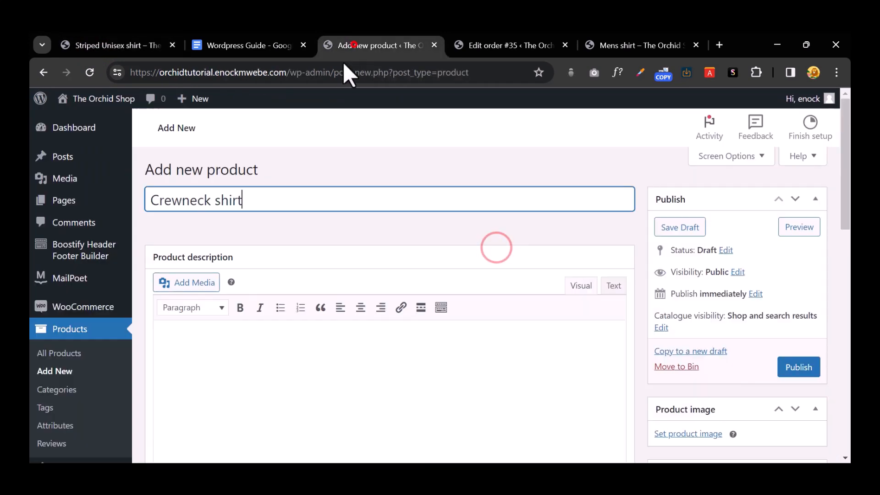
pyautogui.click(207, 328)
pyautogui.rightClick(206, 330)
pyautogui.click(269, 199)
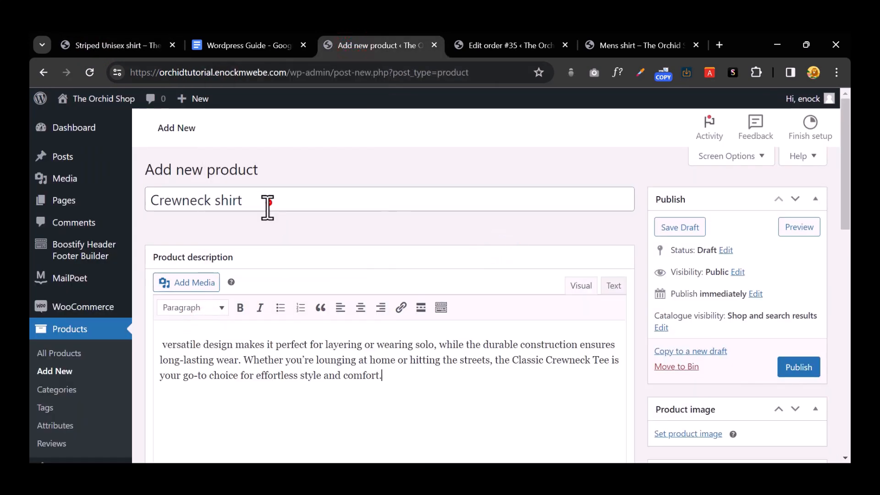
# Step: Paste the same description into the product short description
pyautogui.scroll(-10, 334, 288)
pyautogui.click(205, 294)
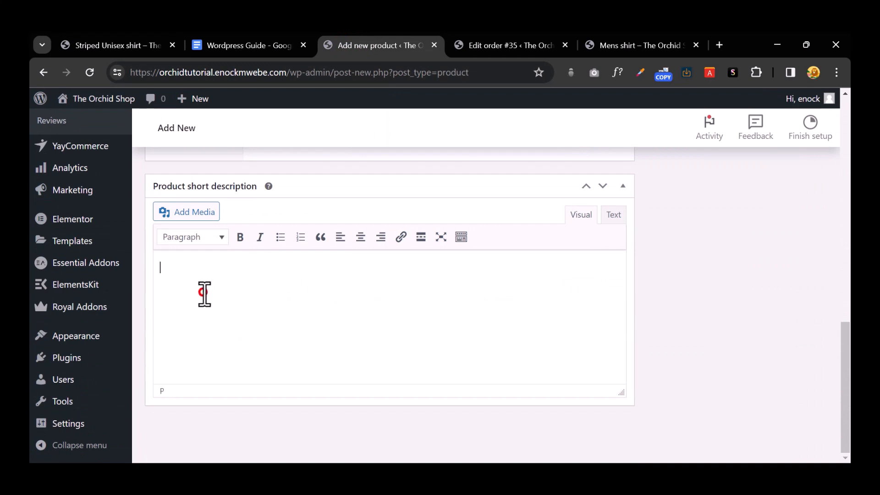
pyautogui.rightClick(204, 294)
pyautogui.rightClick(158, 264)
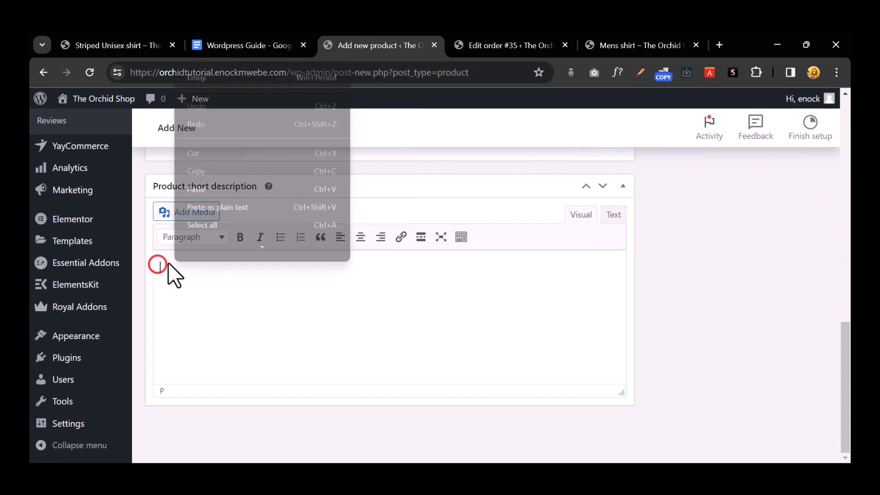
pyautogui.click(230, 194)
pyautogui.scroll(4, 518, 333)
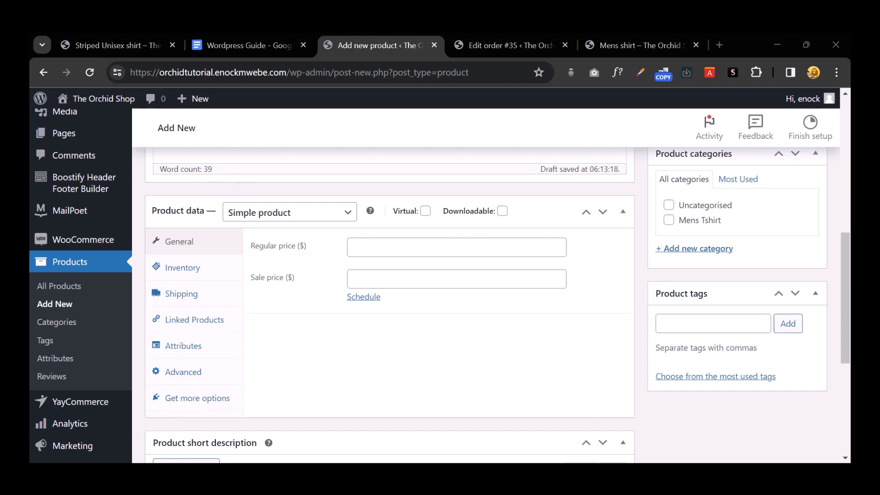
pyautogui.click(439, 387)
pyautogui.scroll(-5, 447, 375)
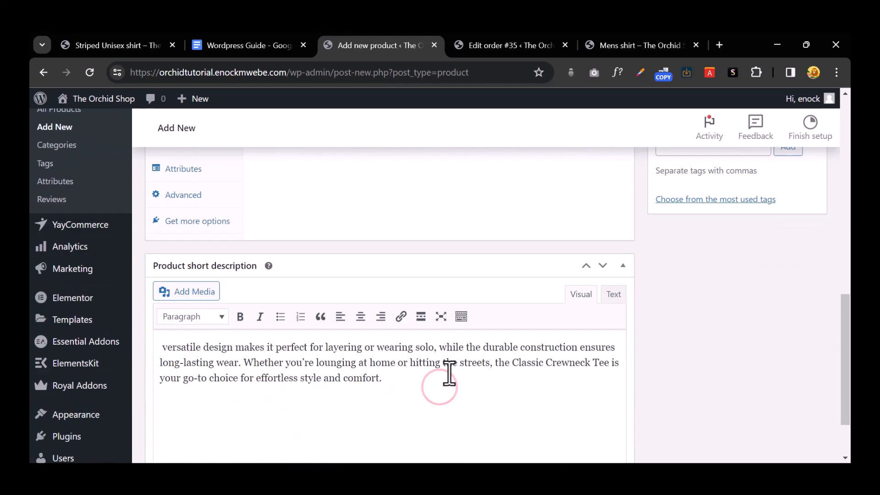
pyautogui.scroll(1, 448, 376)
pyautogui.scroll(5, 413, 373)
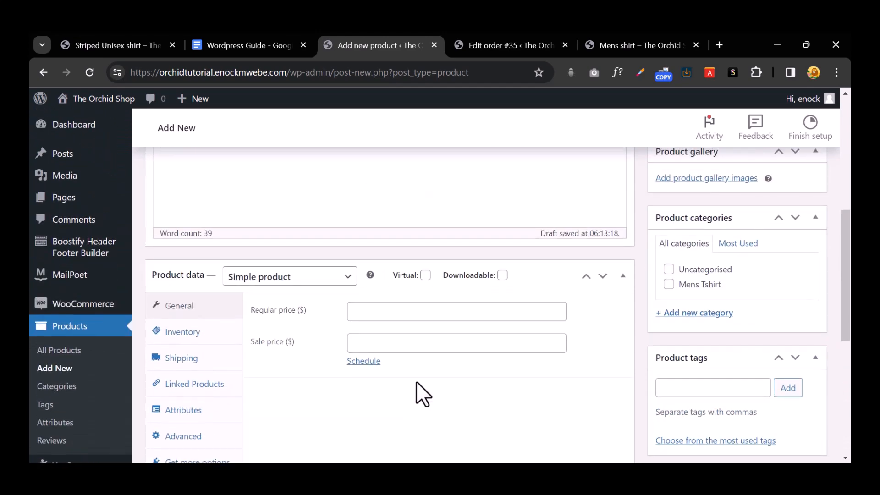
pyautogui.scroll(3, 416, 381)
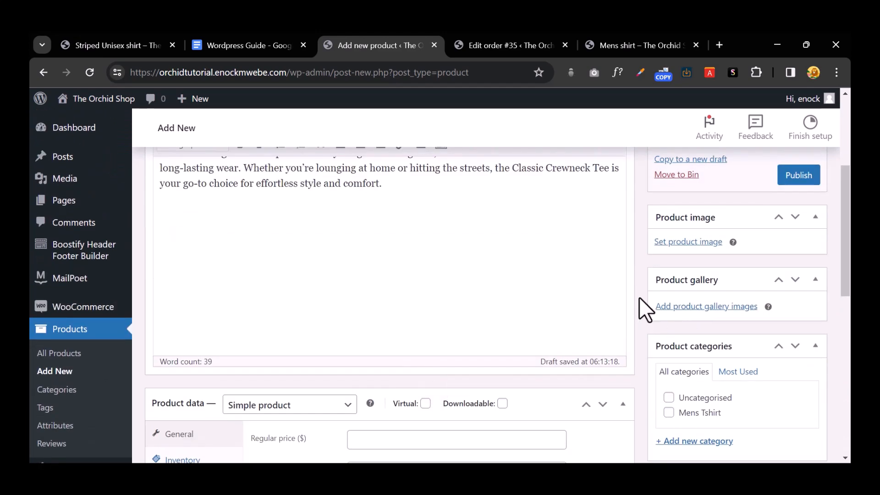
# Step: Set the striped shirt photo orchAsset-6oRCH.jpg as the Crewneck shirt's product image
pyautogui.click(670, 241)
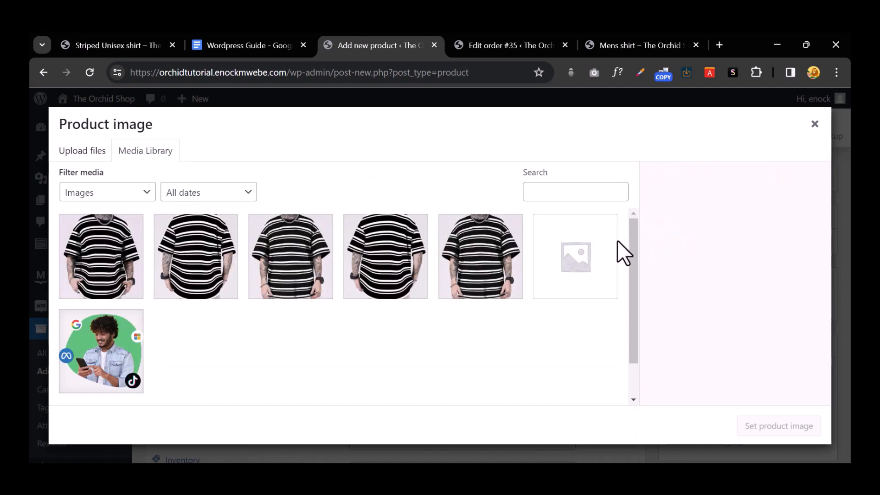
pyautogui.click(485, 259)
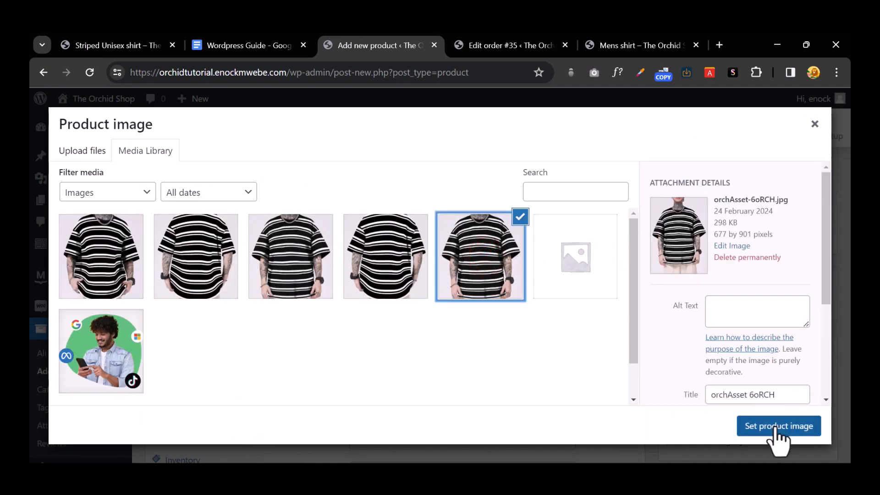
pyautogui.click(774, 426)
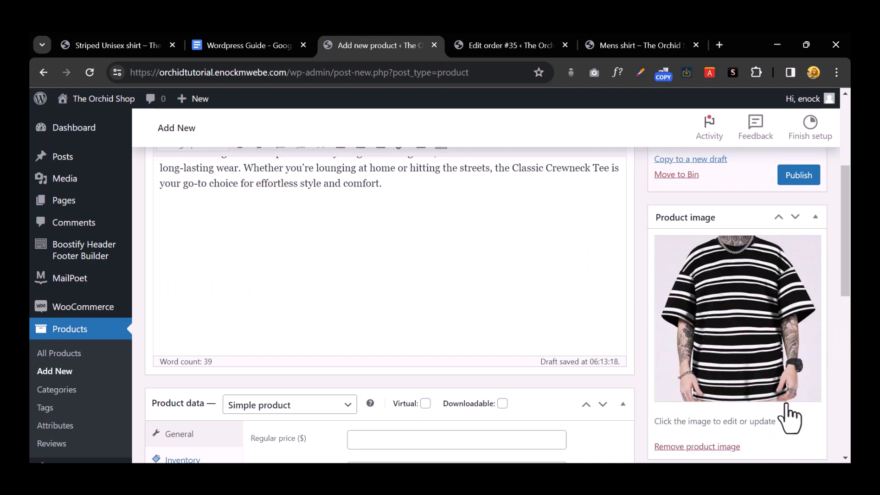
pyautogui.scroll(-4, 702, 326)
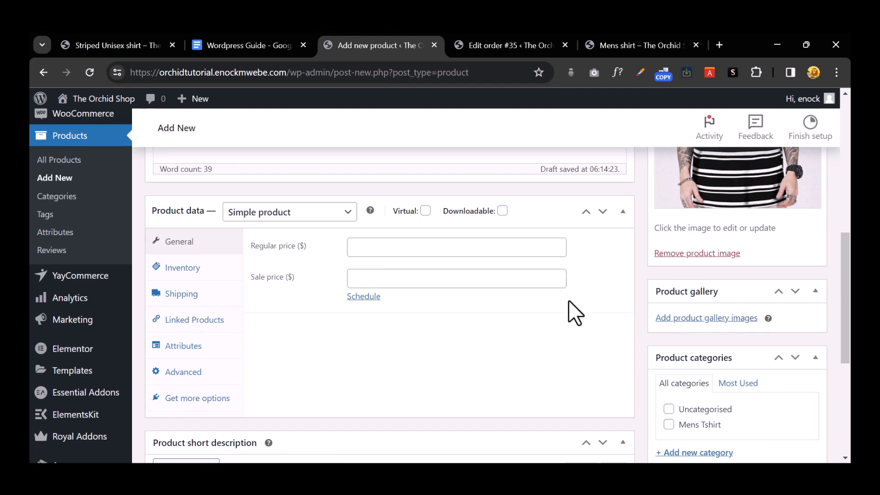
pyautogui.scroll(3, 460, 320)
pyautogui.scroll(-3, 460, 320)
# Step: Search Google images for 'red shirt' and start saving the RRJ Basic Tees image
pyautogui.click(501, 43)
pyautogui.click(444, 76)
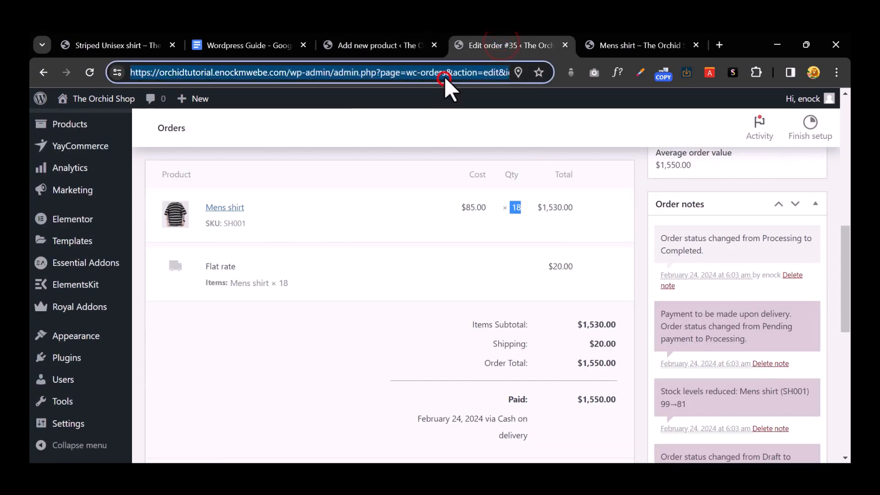
pyautogui.write('red sh')
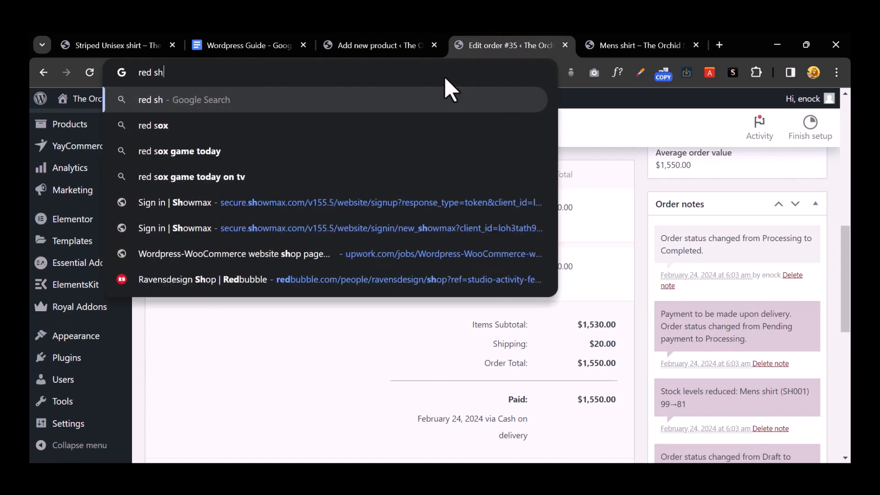
pyautogui.write('irt')
pyautogui.press('Return')
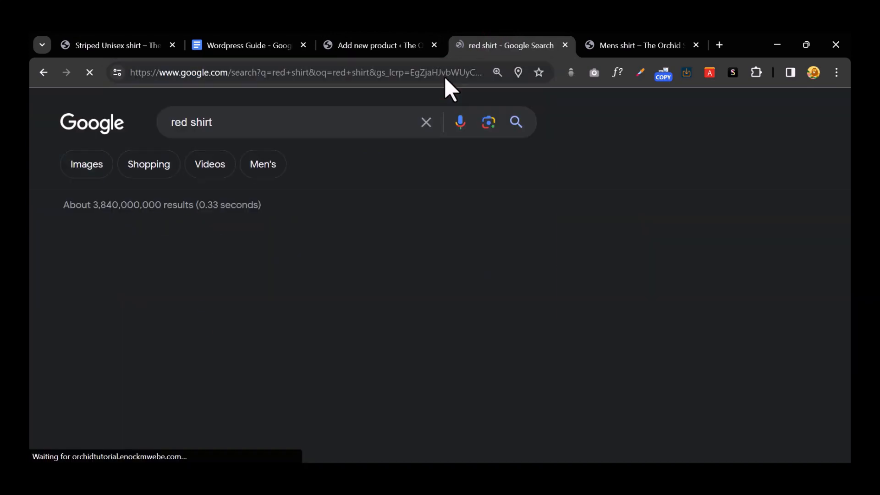
pyautogui.scroll(-3, 582, 183)
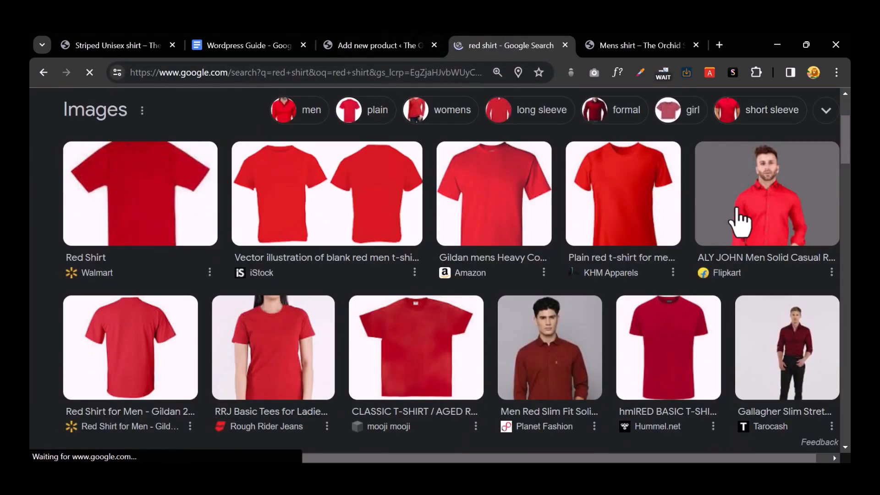
pyautogui.scroll(-3, 554, 227)
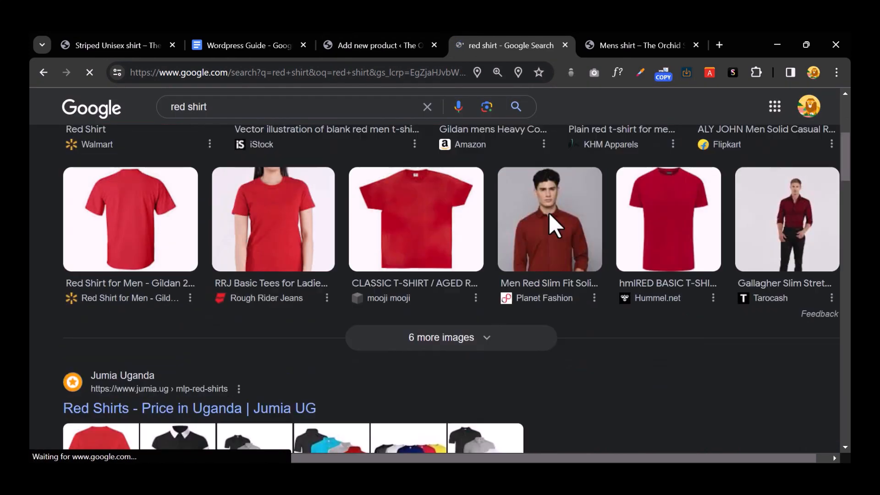
pyautogui.rightClick(271, 209)
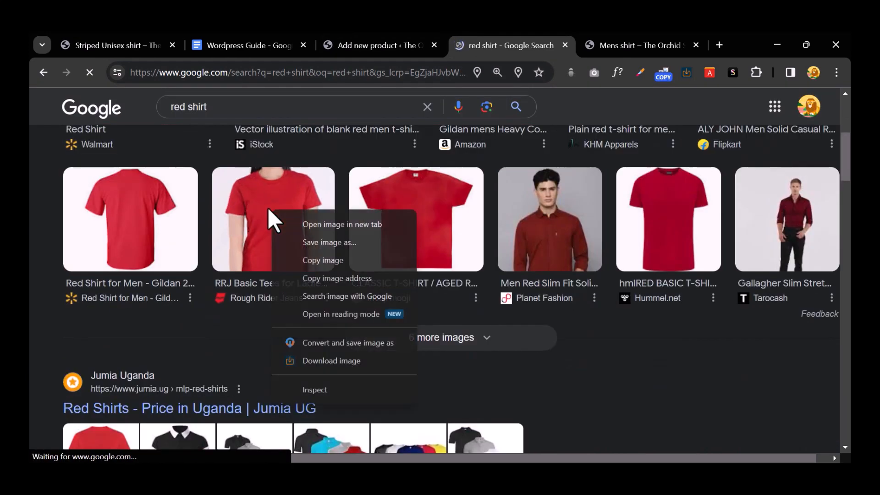
pyautogui.click(349, 253)
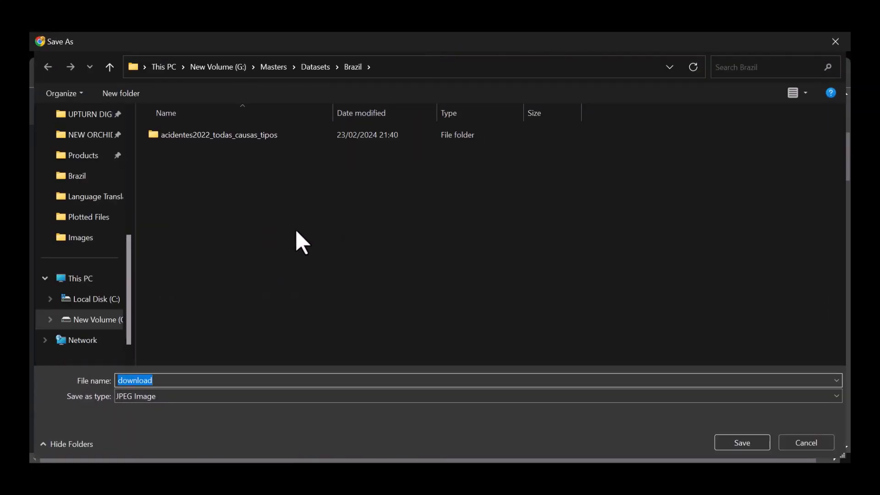
# Step: Save the red tee in Products > PD IMAGEAS as orchAsset 1oRCH1.jpg without replacing
pyautogui.click(98, 158)
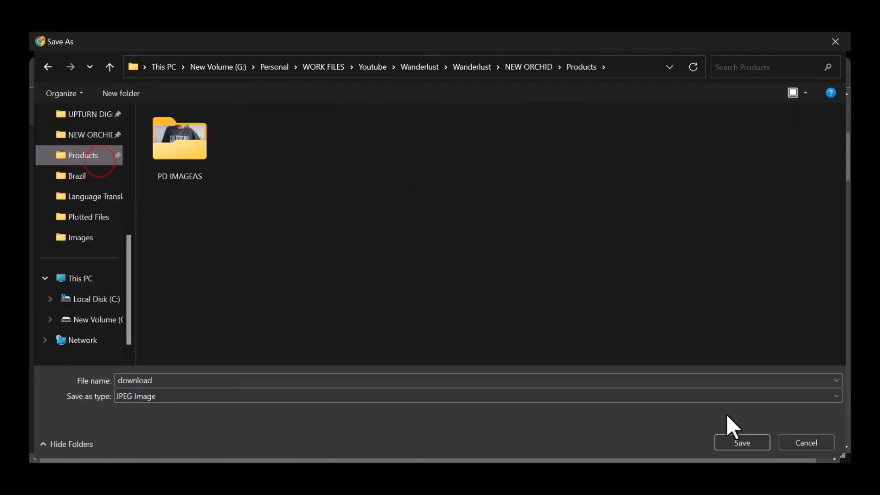
pyautogui.doubleClick(186, 153)
pyautogui.click(186, 153)
pyautogui.click(727, 433)
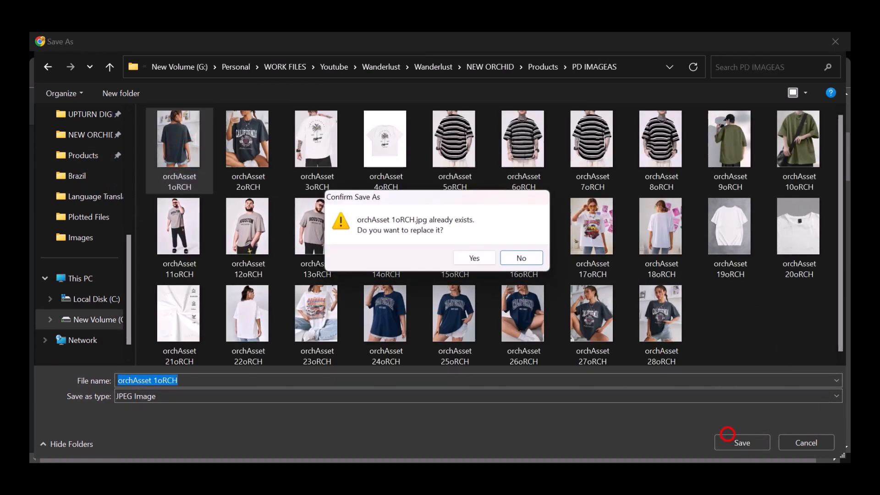
pyautogui.click(540, 261)
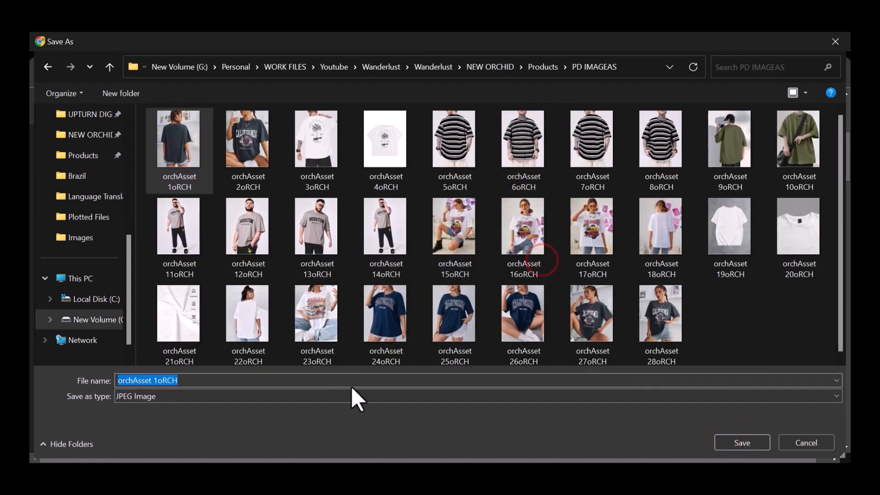
pyautogui.click(510, 380)
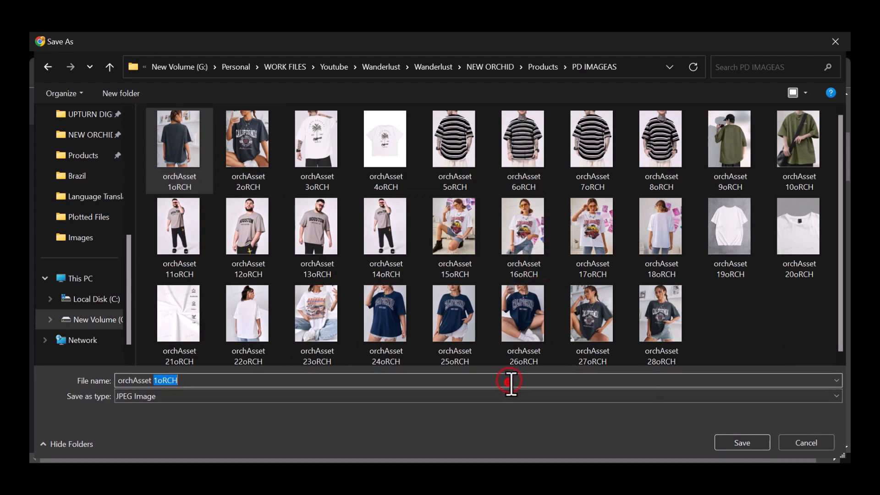
pyautogui.write('1')
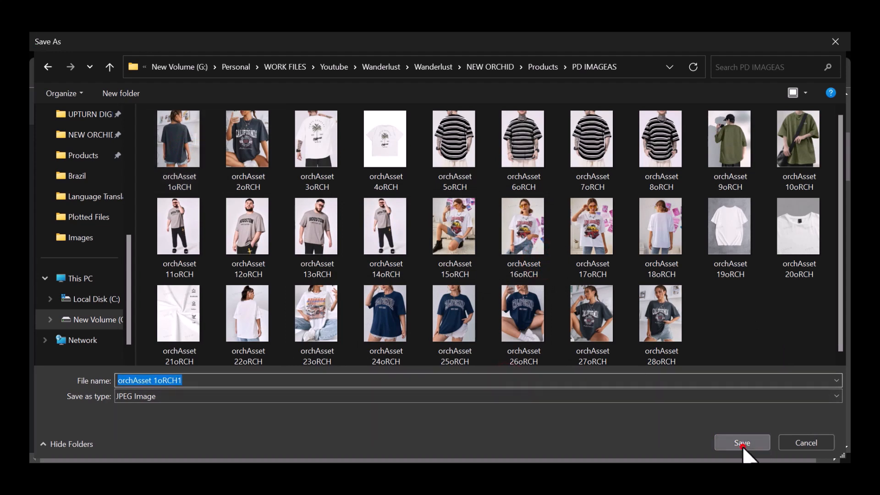
pyautogui.click(742, 443)
pyautogui.scroll(5, 413, 307)
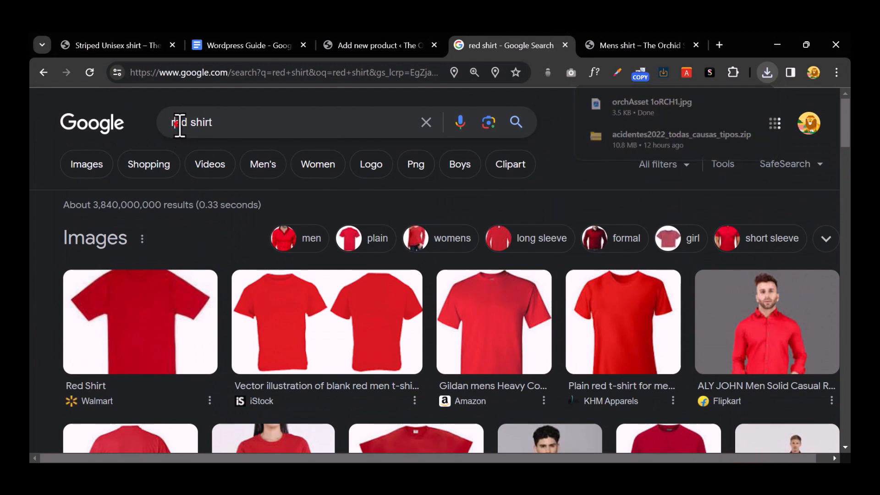
# Step: Search for 'green shirt' and save the Green Oxford image into PD IMAGEAS
pyautogui.doubleClick(179, 123)
pyautogui.write('grren')
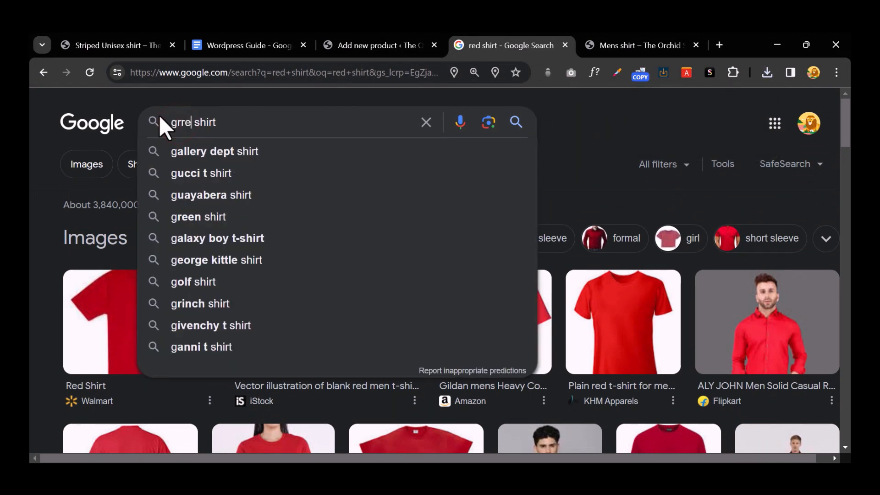
pyautogui.press('Return')
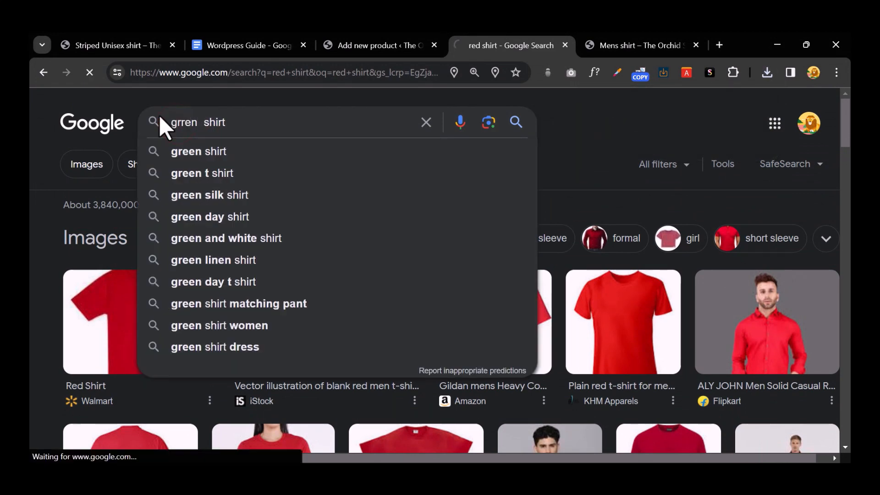
pyautogui.scroll(-2, 494, 300)
pyautogui.scroll(-4, 499, 295)
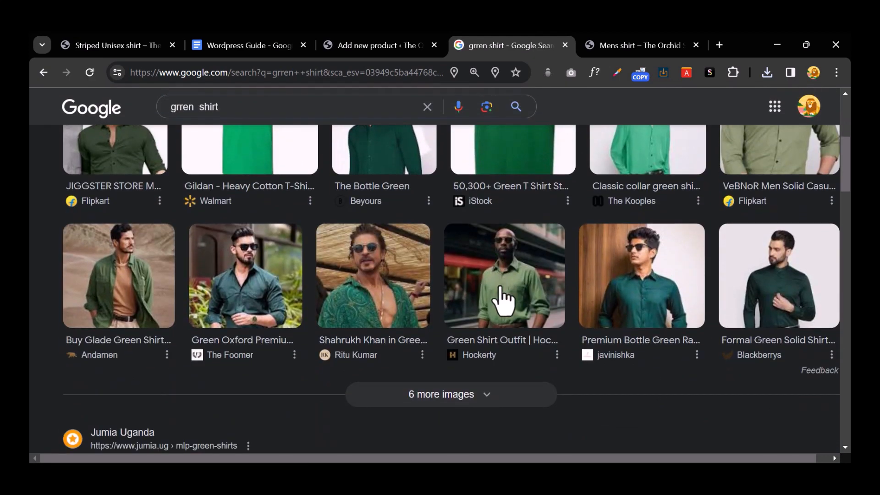
pyautogui.scroll(2, 501, 298)
pyautogui.scroll(1, 506, 300)
pyautogui.scroll(-1, 491, 298)
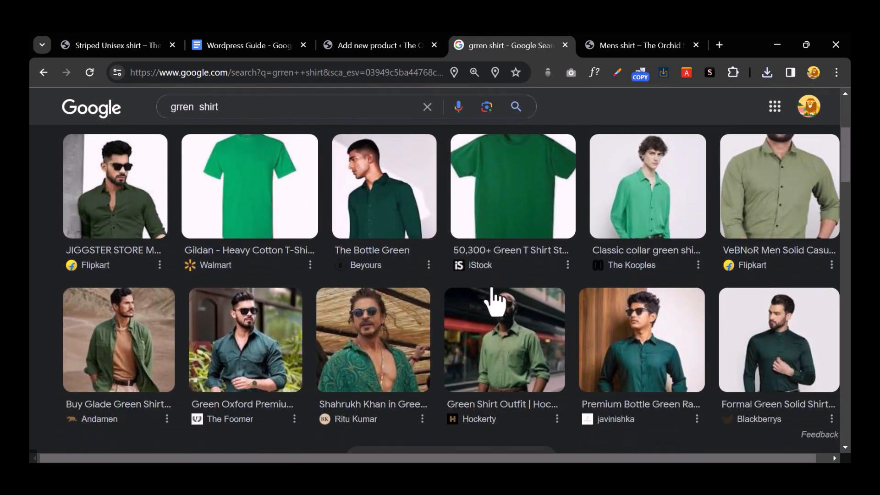
pyautogui.rightClick(254, 327)
pyautogui.click(327, 170)
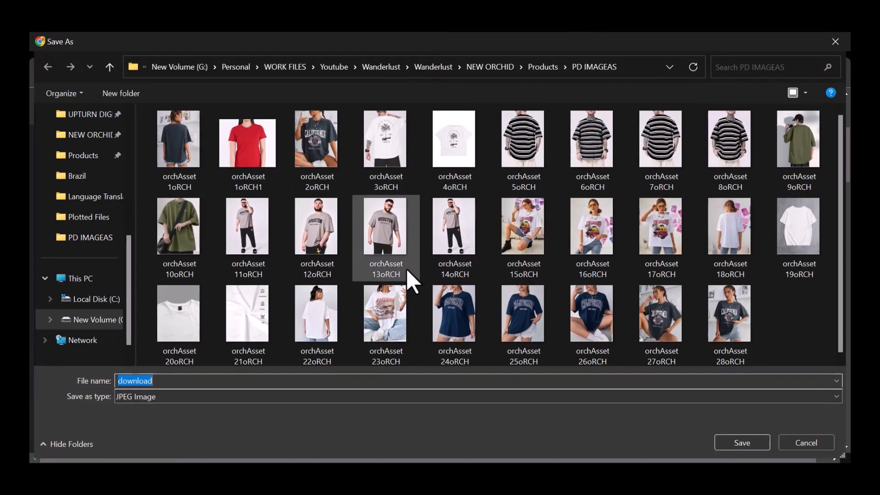
pyautogui.click(740, 439)
# Step: Save the ALY JOHN image from the red shirt results into PD IMAGEAS
pyautogui.click(42, 73)
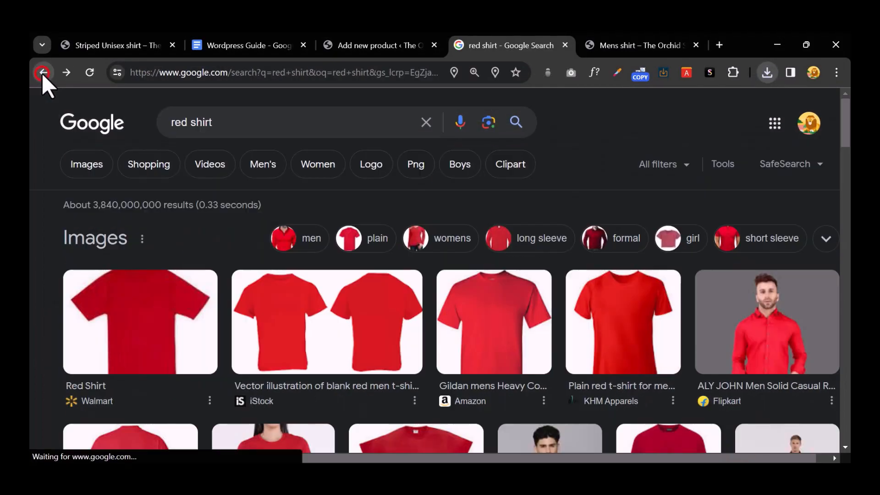
pyautogui.scroll(-4, 424, 246)
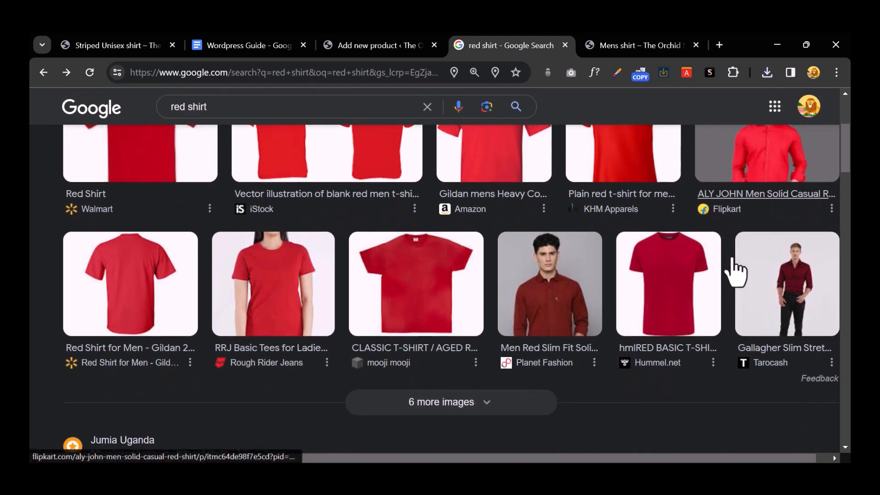
pyautogui.scroll(3, 735, 272)
pyautogui.rightClick(747, 249)
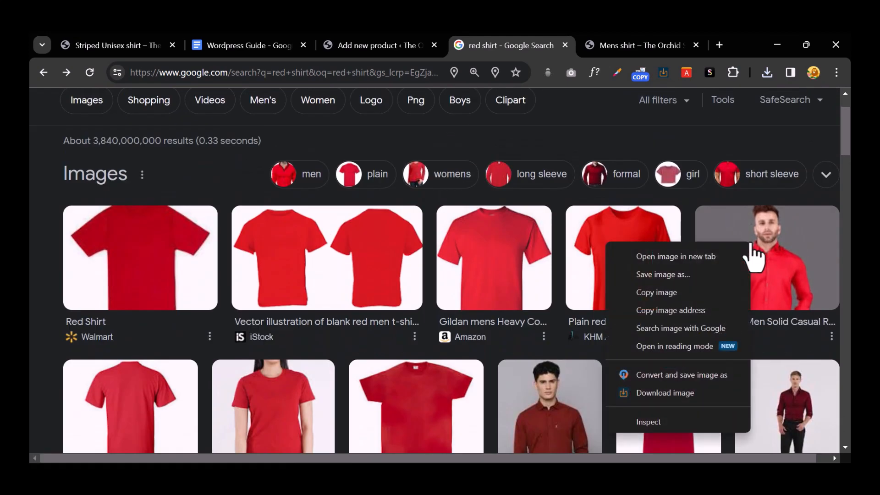
pyautogui.click(663, 275)
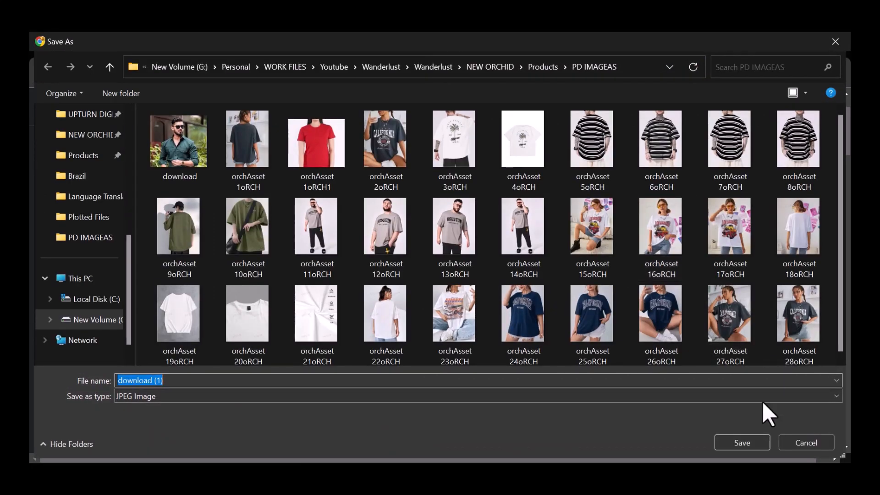
pyautogui.click(745, 440)
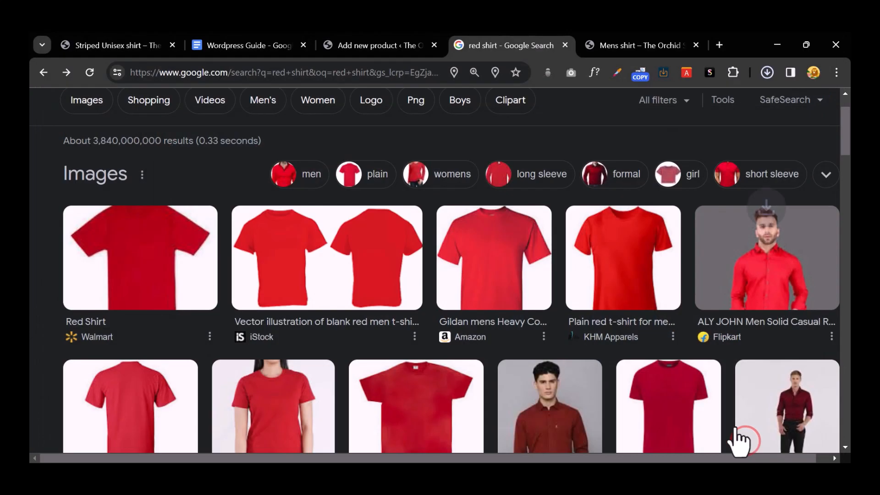
pyautogui.scroll(2, 542, 347)
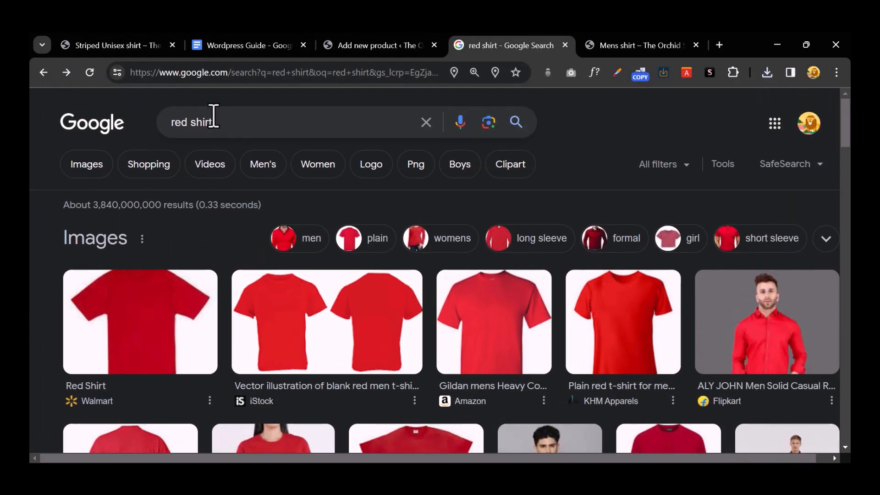
# Step: Search for 'purple shirt' and save the Ramraj Cotton purple shirt image
pyautogui.doubleClick(178, 122)
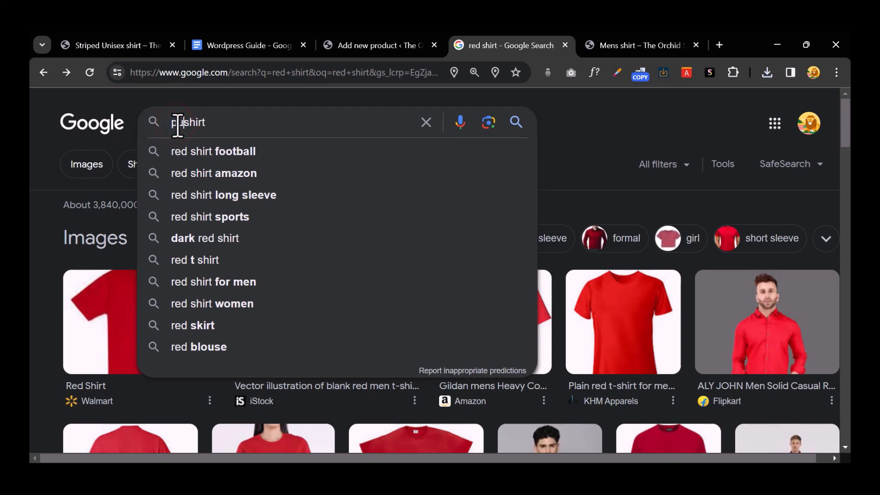
pyautogui.write('purplr')
pyautogui.press('BackSpace')
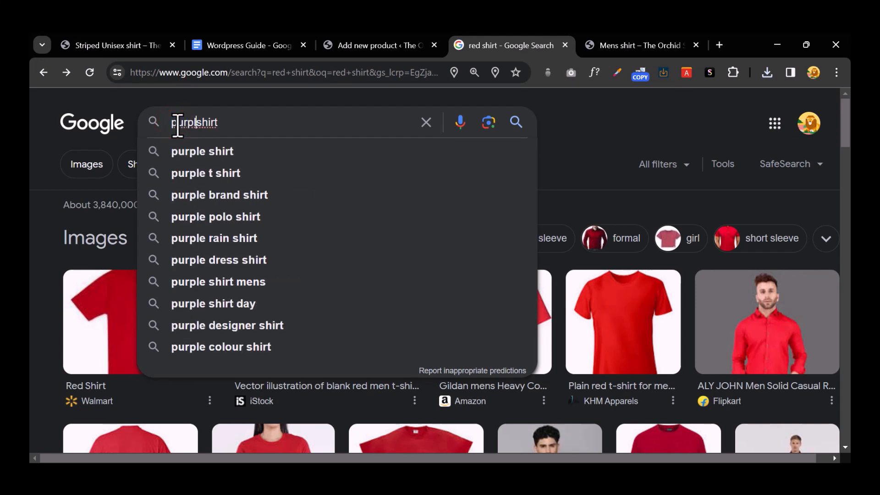
pyautogui.write('e')
pyautogui.press('Return')
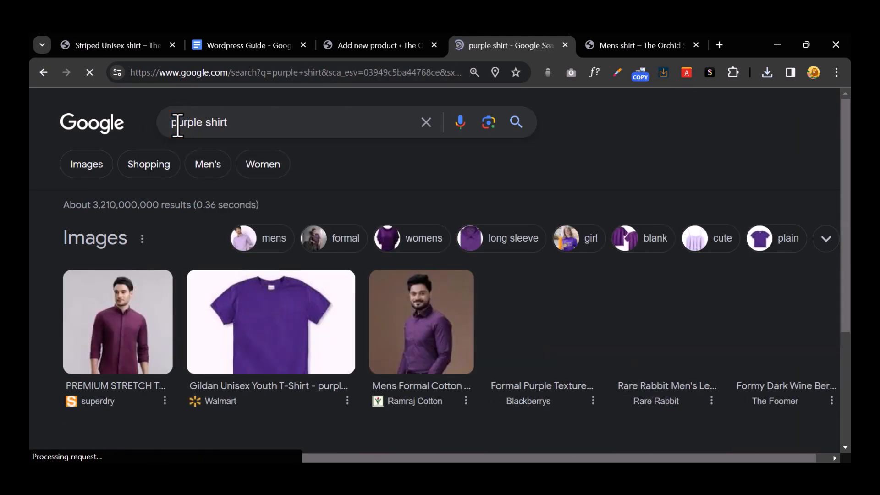
pyautogui.scroll(-1, 708, 281)
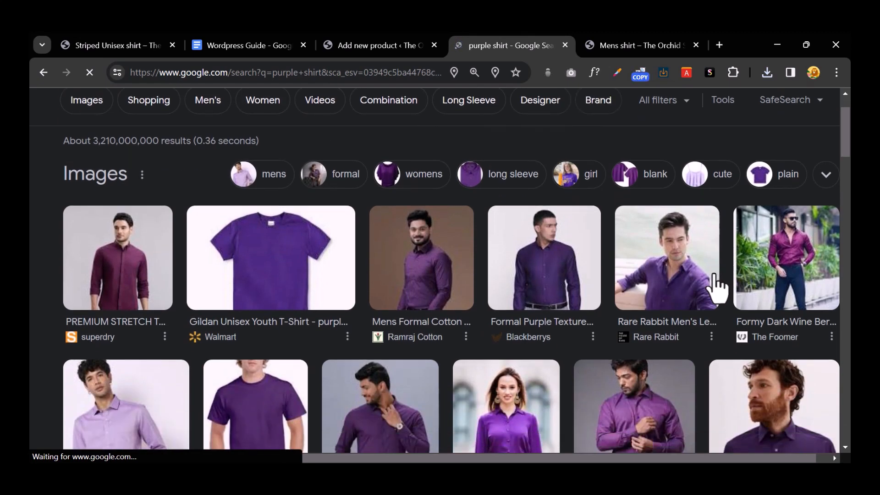
pyautogui.rightClick(446, 270)
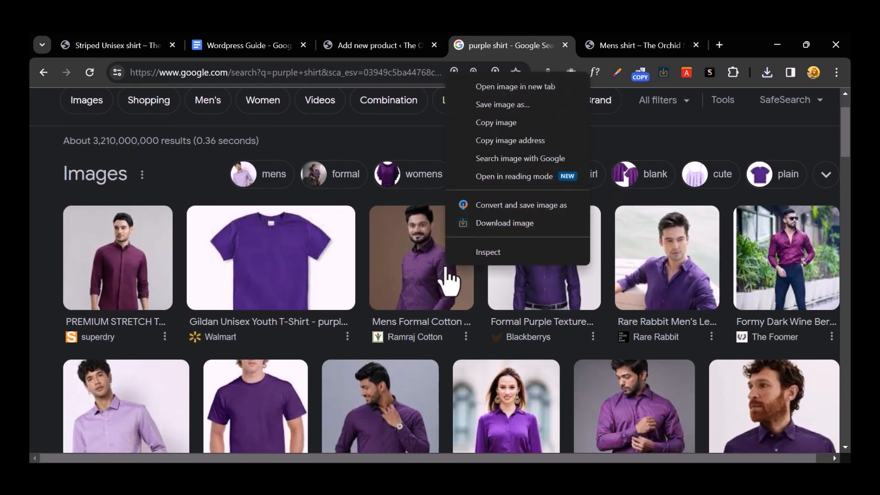
pyautogui.click(508, 110)
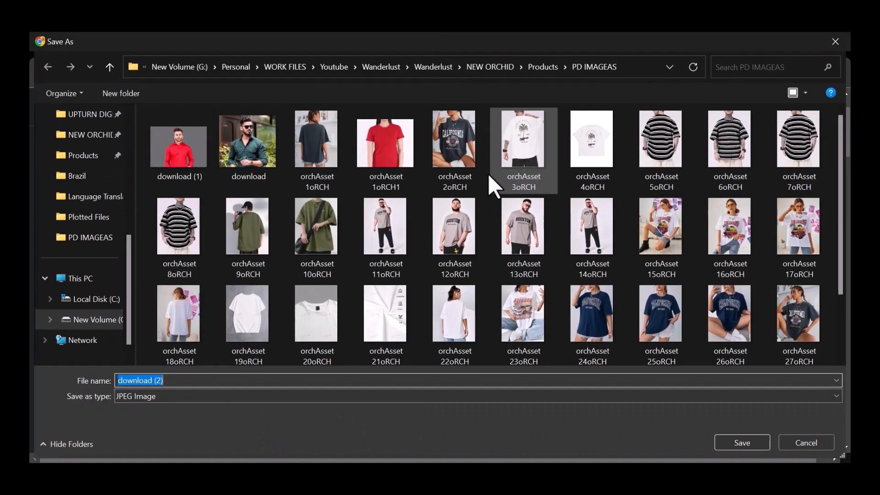
pyautogui.click(735, 440)
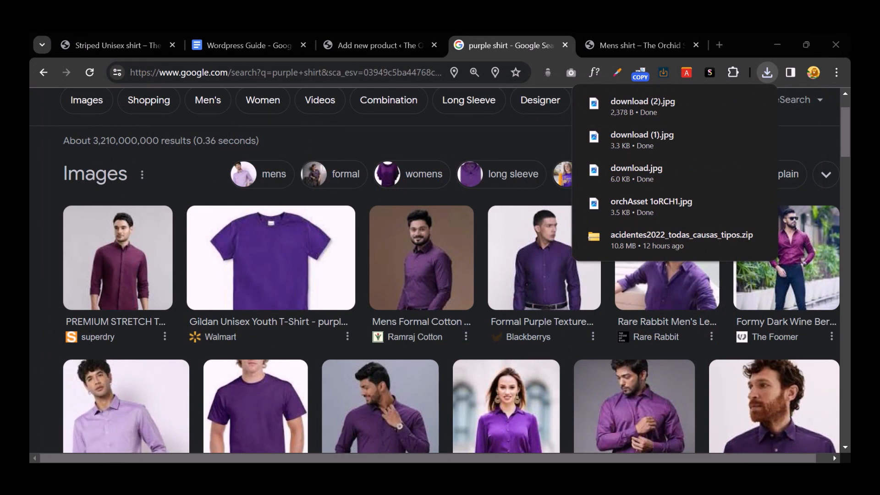
pyautogui.click(219, 403)
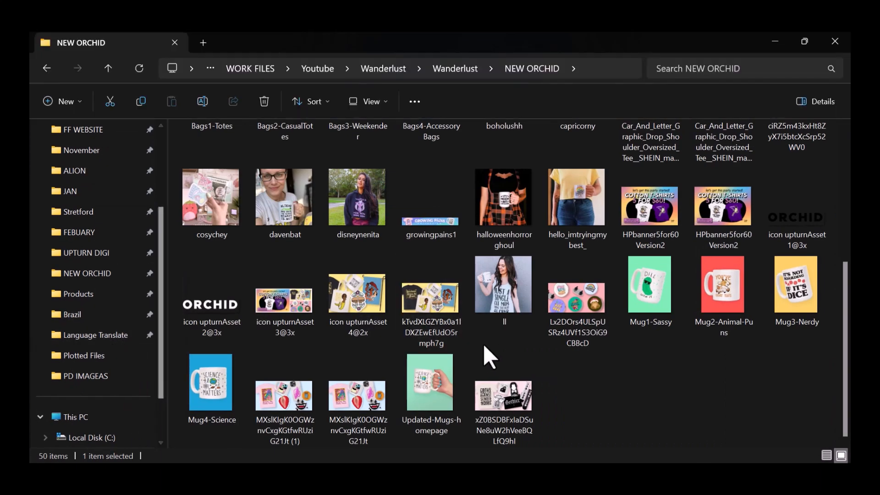
# Step: Open Products > PD IMAGEAS and preview the purple shirt photo download (2)
pyautogui.scroll(5, 484, 347)
pyautogui.doubleClick(208, 163)
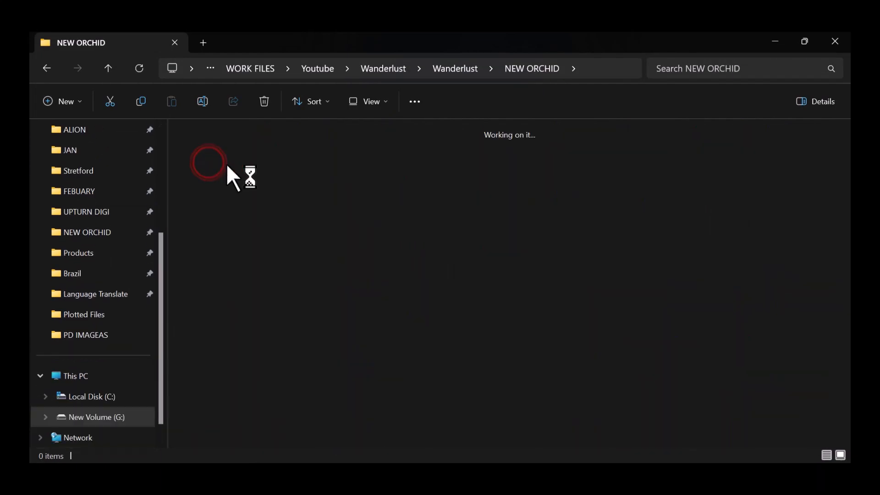
pyautogui.doubleClick(229, 174)
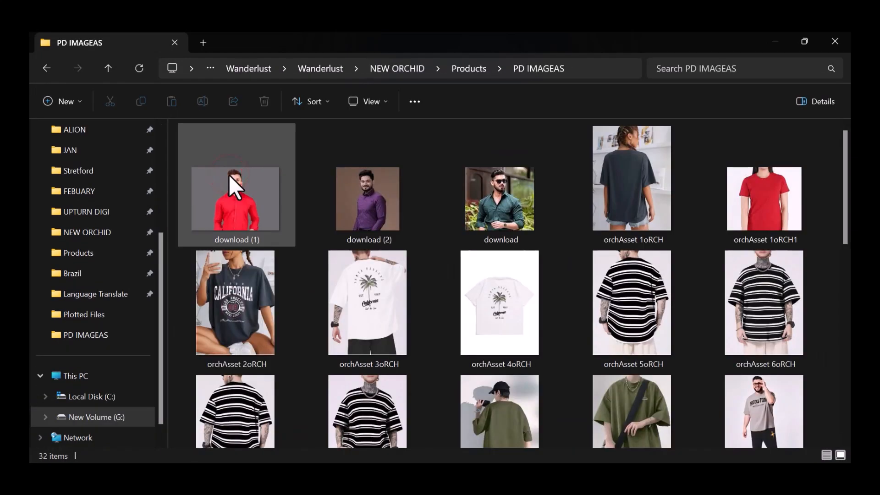
pyautogui.click(497, 209)
pyautogui.doubleClick(350, 206)
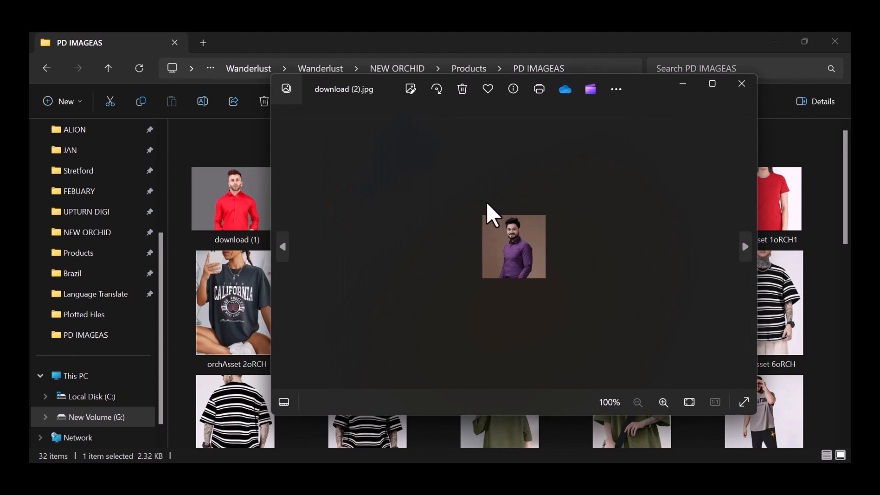
pyautogui.click(742, 84)
# Step: Compare the file sizes of the download images, then minimise File Explorer
pyautogui.click(244, 207)
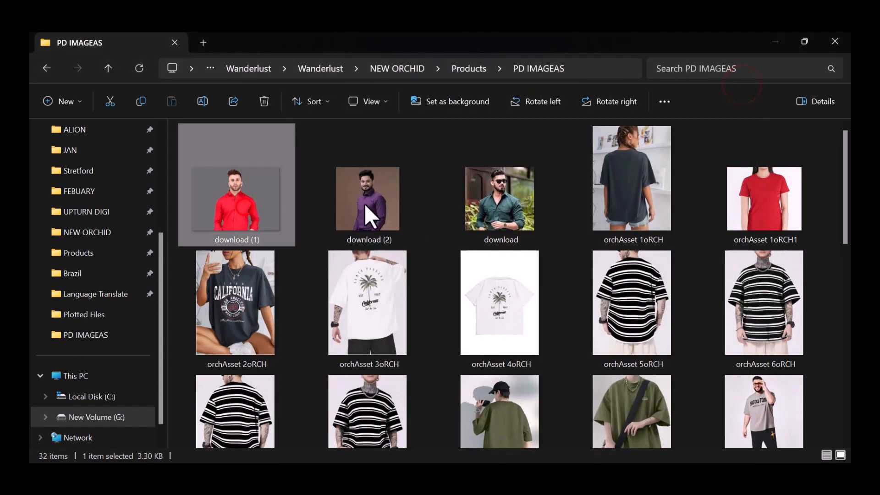
pyautogui.click(494, 203)
pyautogui.click(426, 203)
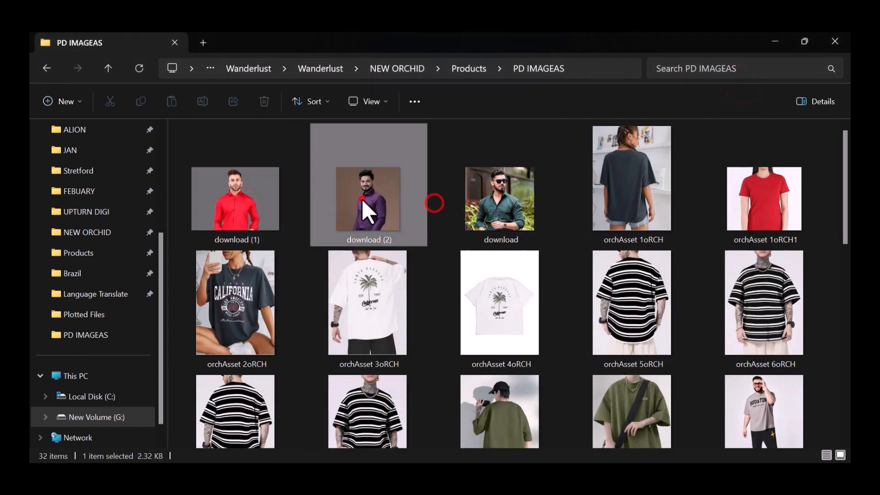
pyautogui.click(246, 207)
pyautogui.click(557, 208)
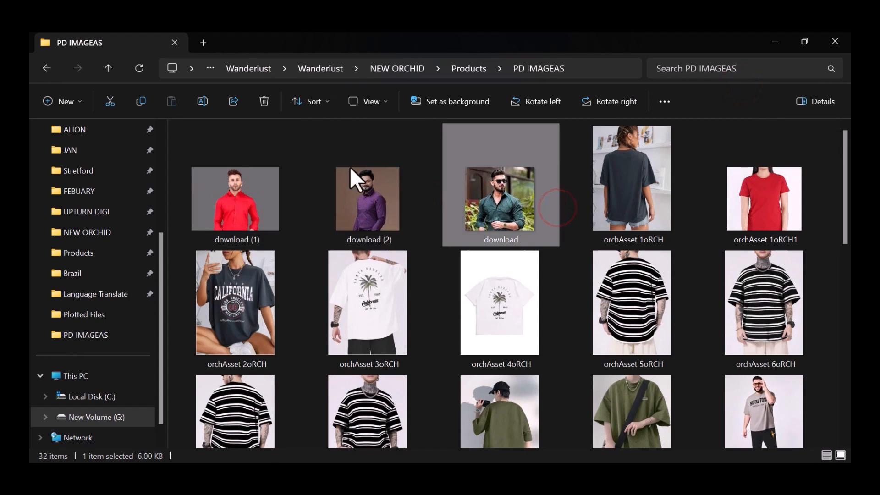
pyautogui.click(379, 200)
pyautogui.scroll(-3, 509, 207)
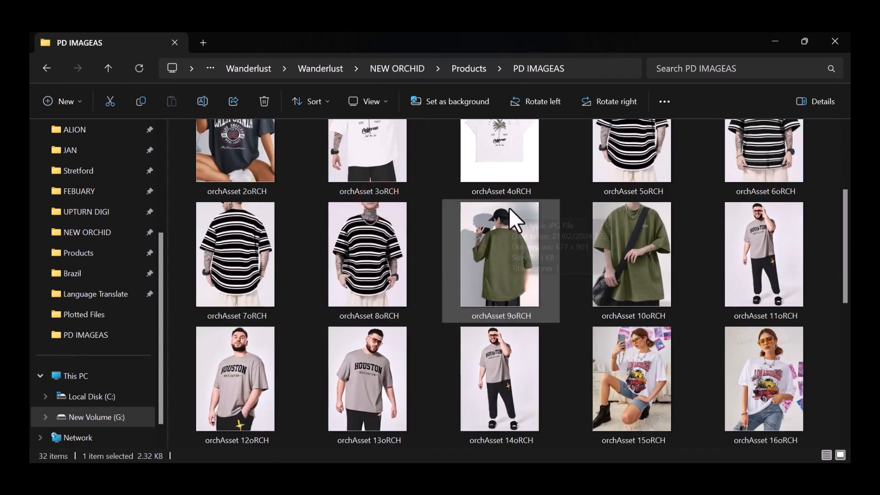
pyautogui.scroll(-6, 509, 207)
pyautogui.scroll(10, 509, 207)
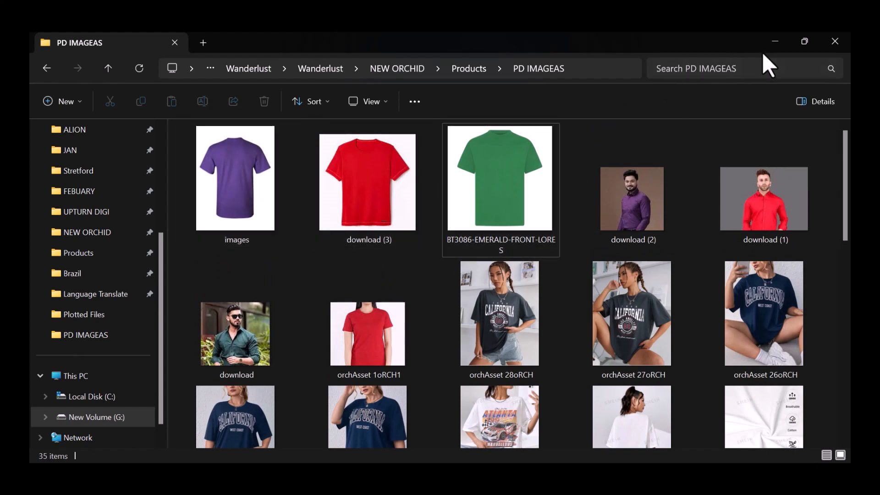
pyautogui.click(771, 44)
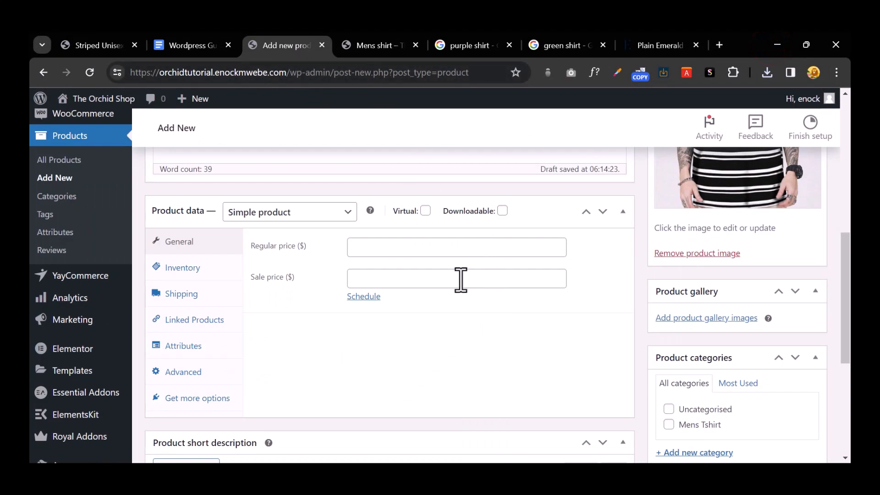
# Step: Upload the purple, red download (3) and green BT3086-EMERALD-FRONT-LORES shirt images to the media library
pyautogui.scroll(3, 701, 259)
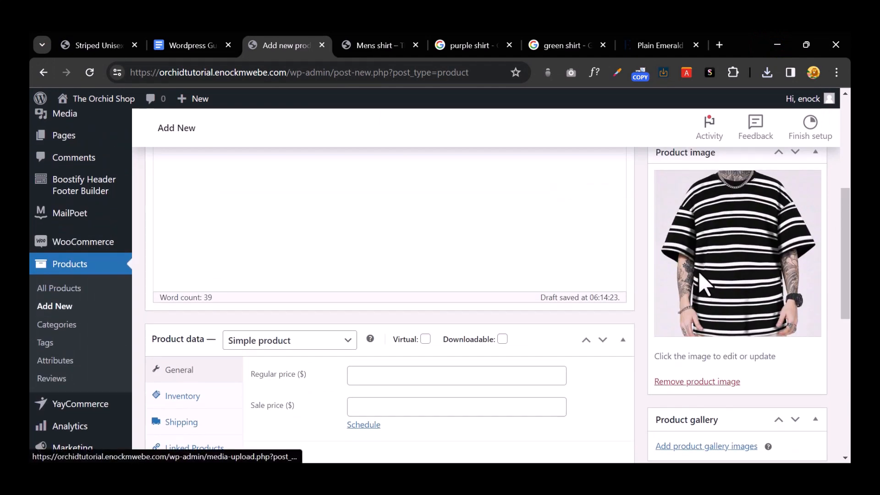
pyautogui.scroll(2, 698, 271)
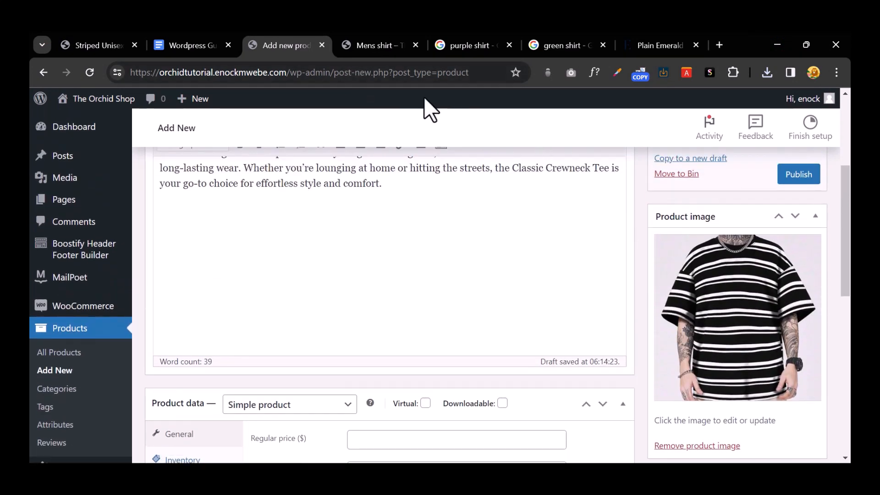
pyautogui.click(752, 346)
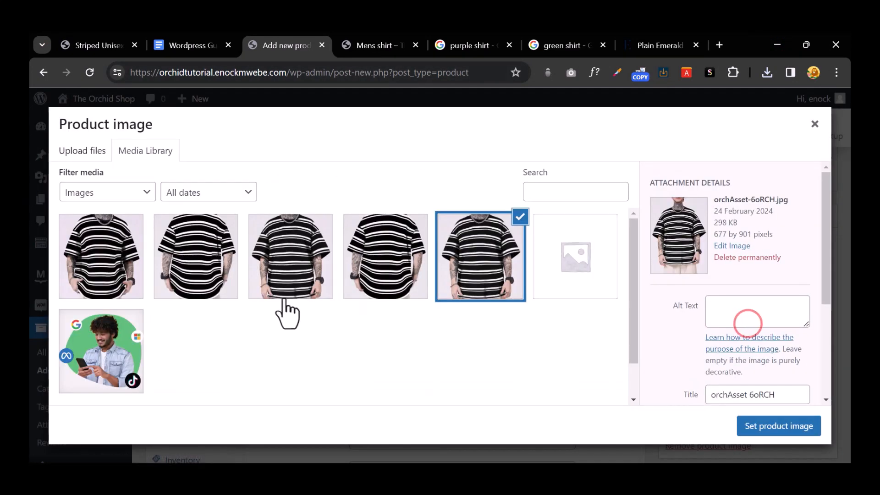
pyautogui.click(88, 151)
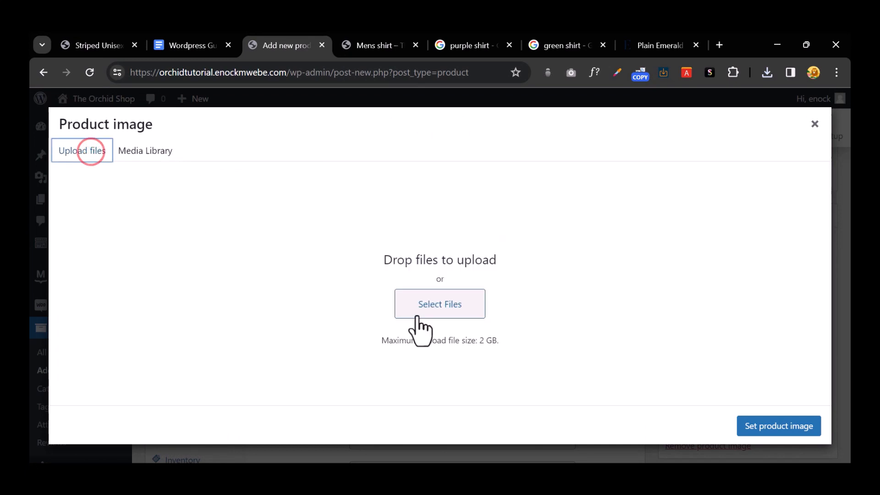
pyautogui.click(415, 305)
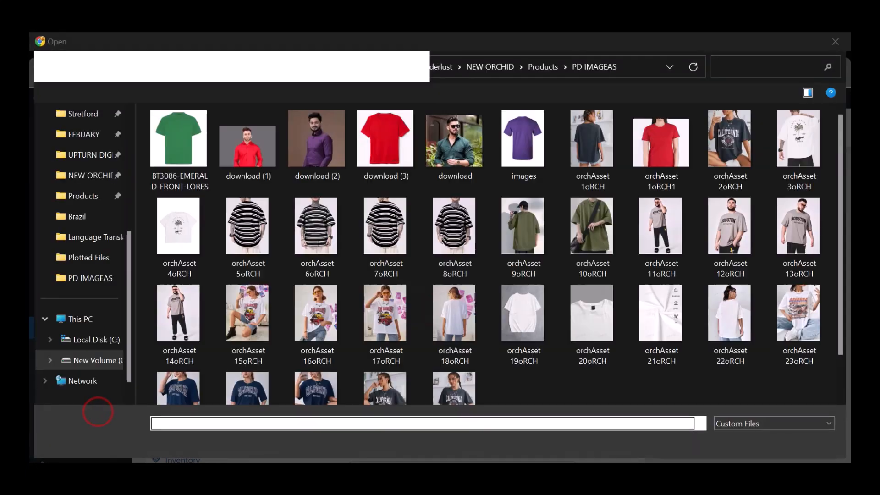
pyautogui.click(543, 164)
pyautogui.keyDown('ctrl'); pyautogui.click(372, 153); pyautogui.keyUp('ctrl')
pyautogui.keyDown('ctrl'); pyautogui.click(169, 147); pyautogui.keyUp('ctrl')
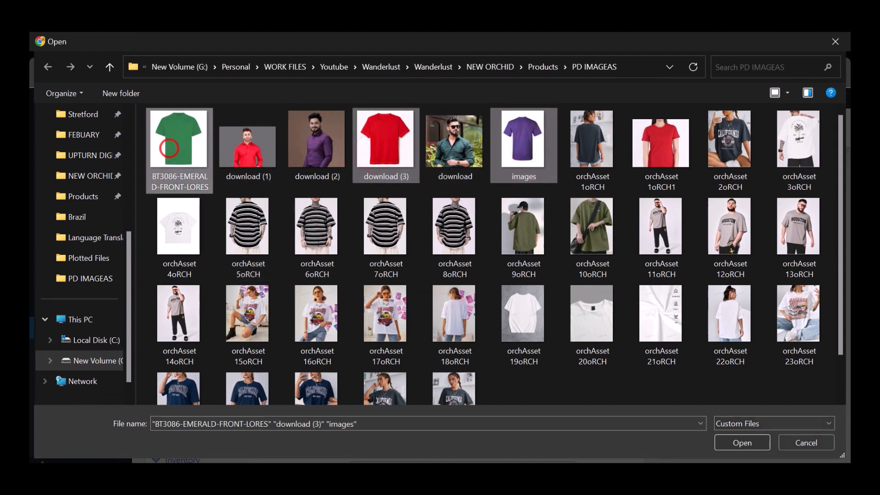
pyautogui.click(761, 446)
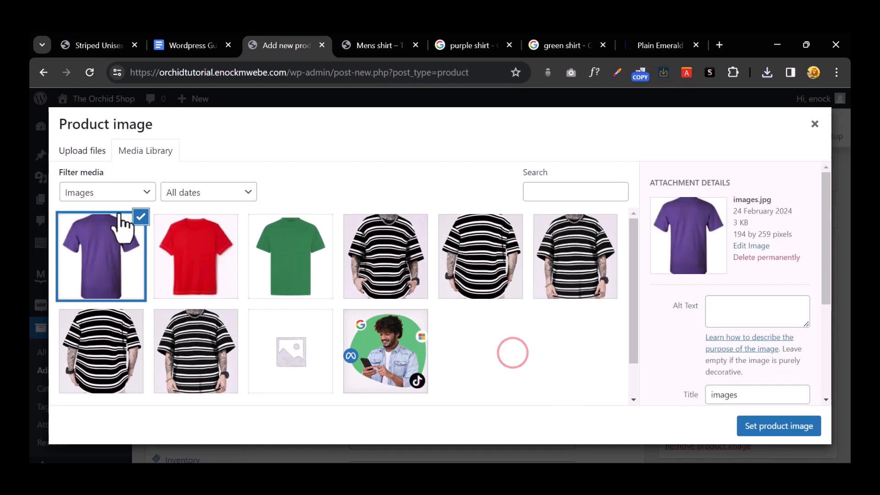
# Step: Upload the orchAsset 1oRCH1 red shirt photo and set it as the product image
pyautogui.click(82, 150)
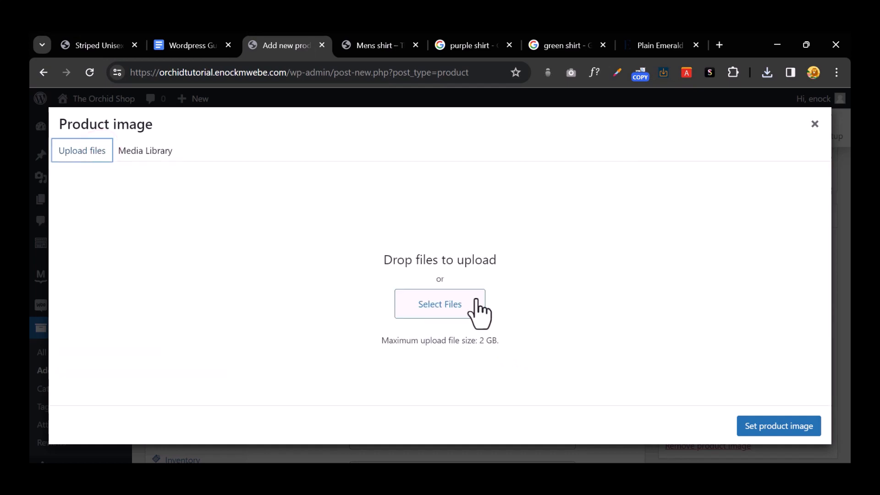
pyautogui.click(455, 313)
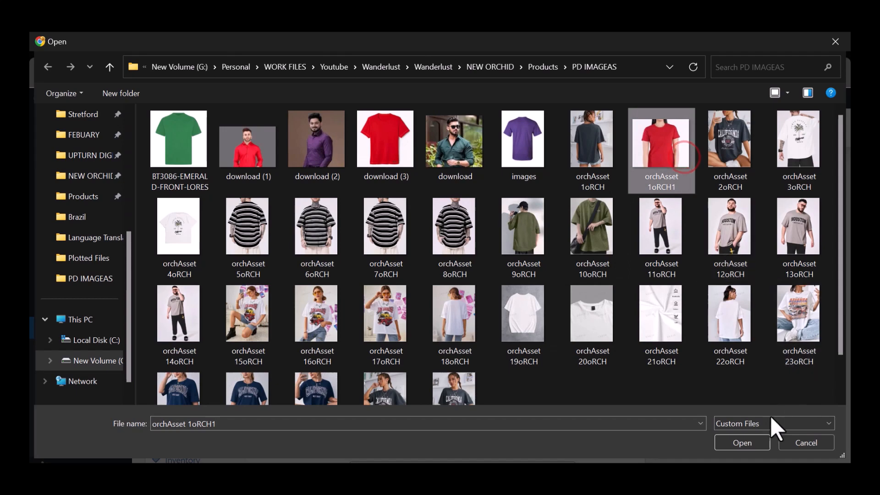
pyautogui.click(740, 442)
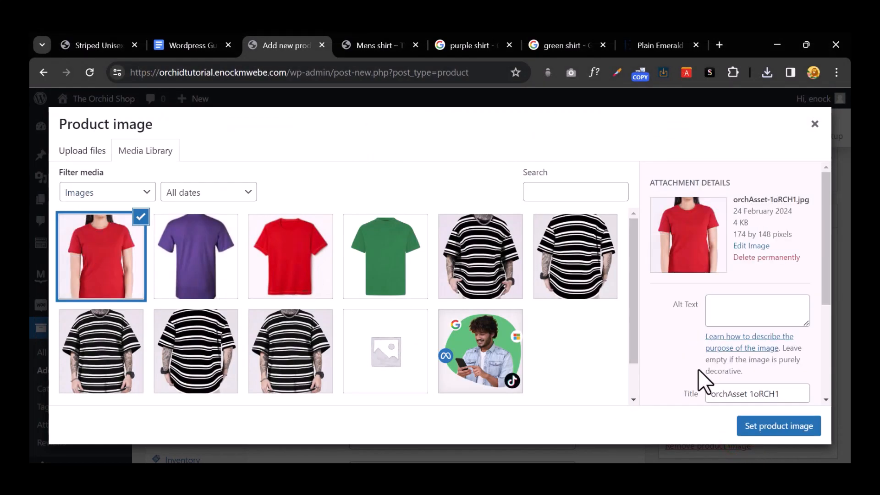
pyautogui.click(757, 427)
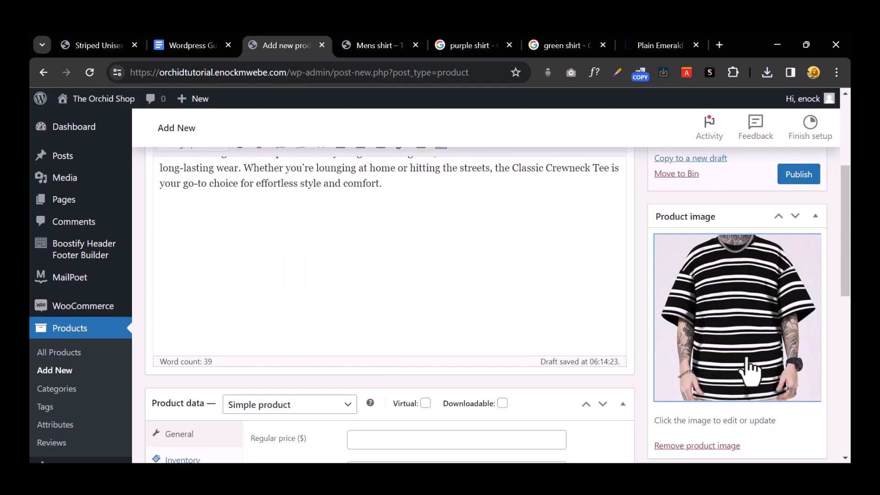
pyautogui.scroll(-1, 774, 342)
pyautogui.scroll(-1, 775, 342)
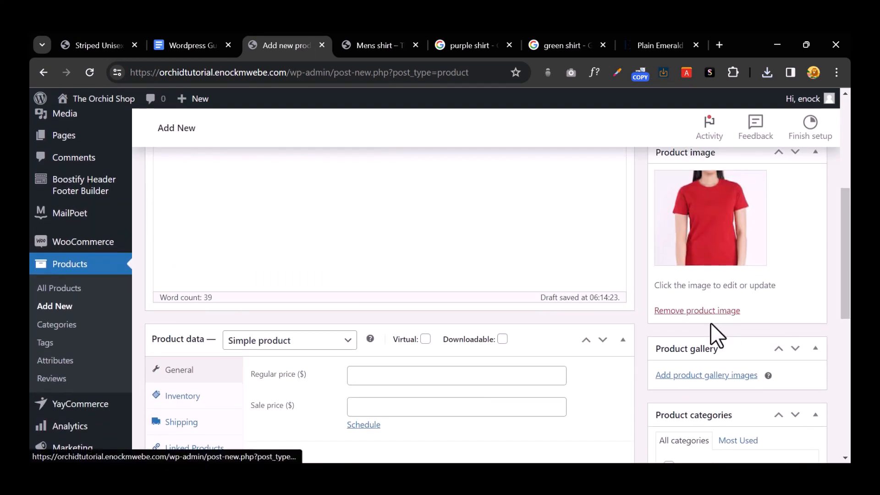
# Step: Add the green, red and purple tees plus the red model photo to the product gallery
pyautogui.click(706, 376)
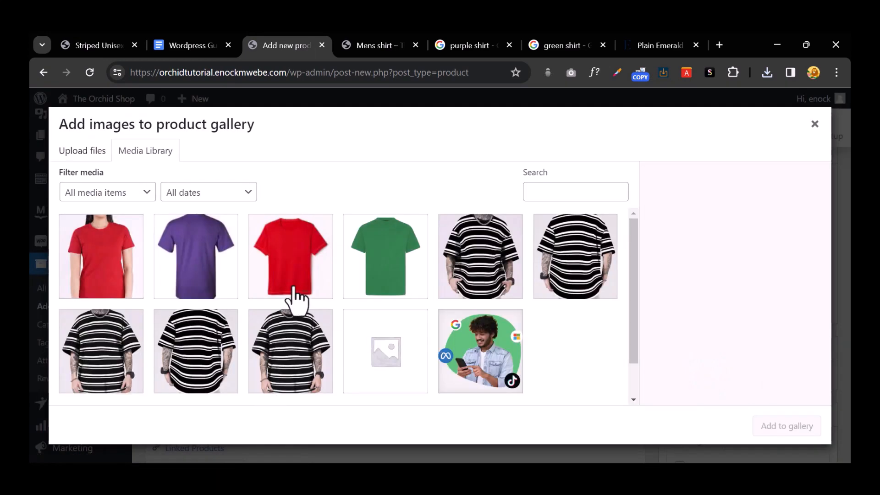
pyautogui.click(370, 264)
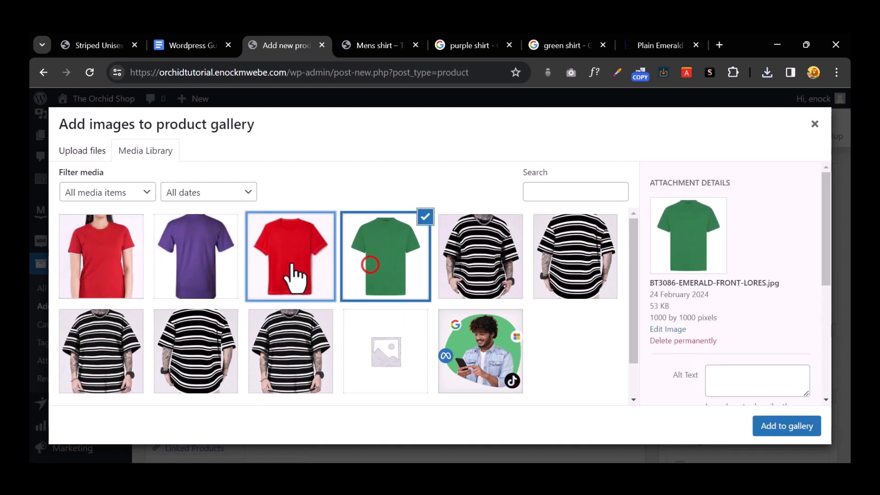
pyautogui.click(291, 263)
pyautogui.click(220, 271)
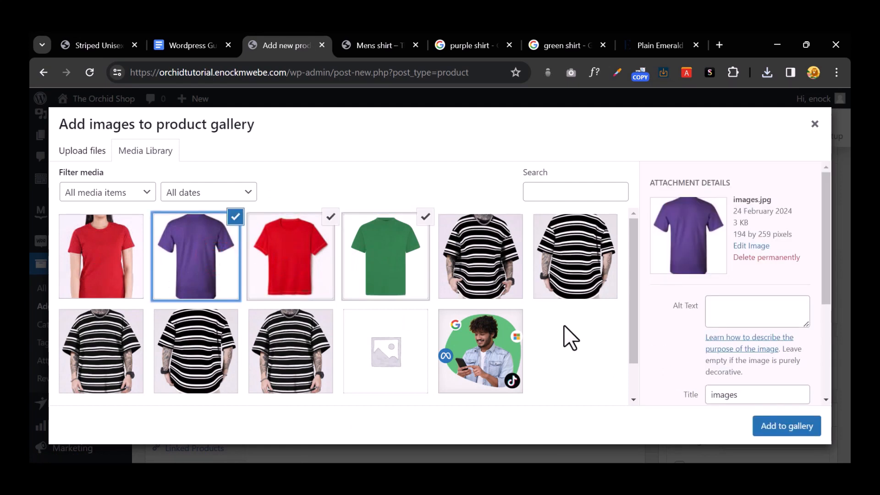
pyautogui.click(112, 247)
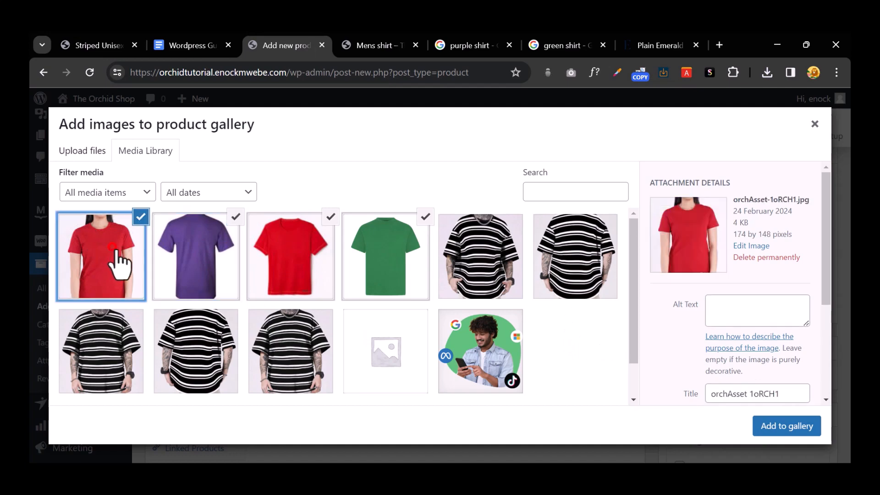
pyautogui.click(752, 419)
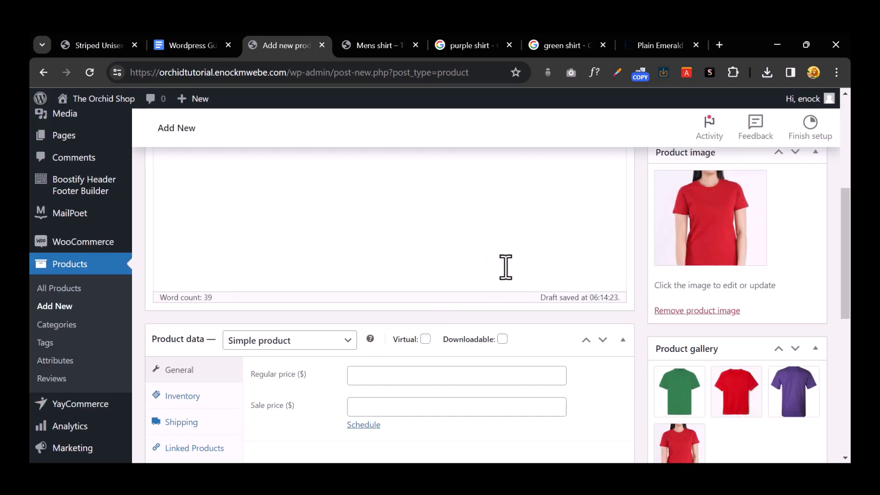
pyautogui.scroll(-2, 505, 267)
pyautogui.scroll(2, 629, 270)
# Step: Change the product type to Variable product
pyautogui.scroll(-4, 454, 260)
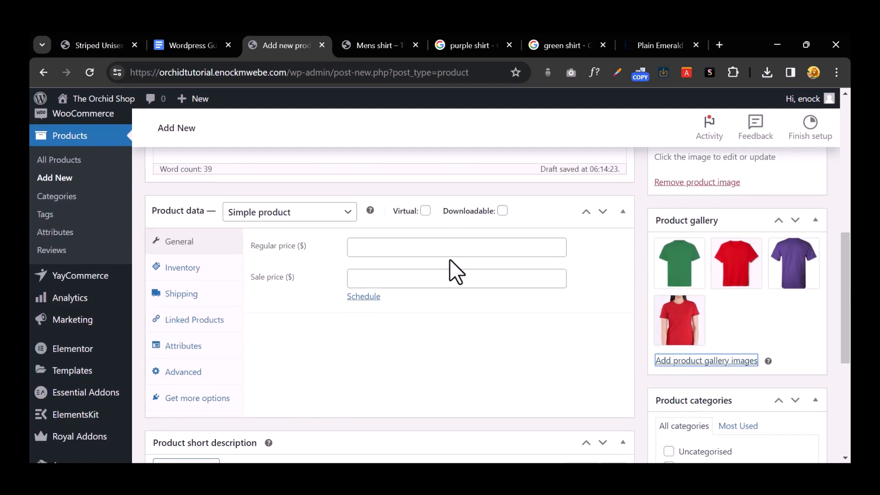
pyautogui.click(304, 219)
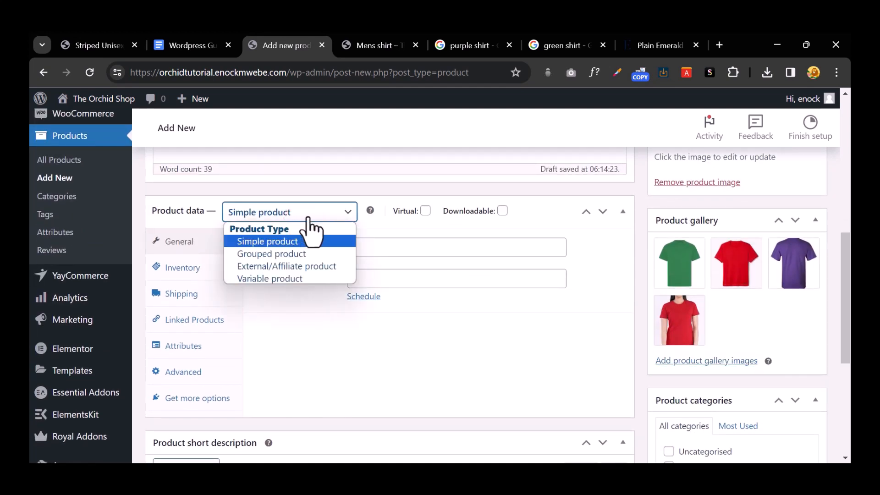
pyautogui.click(298, 275)
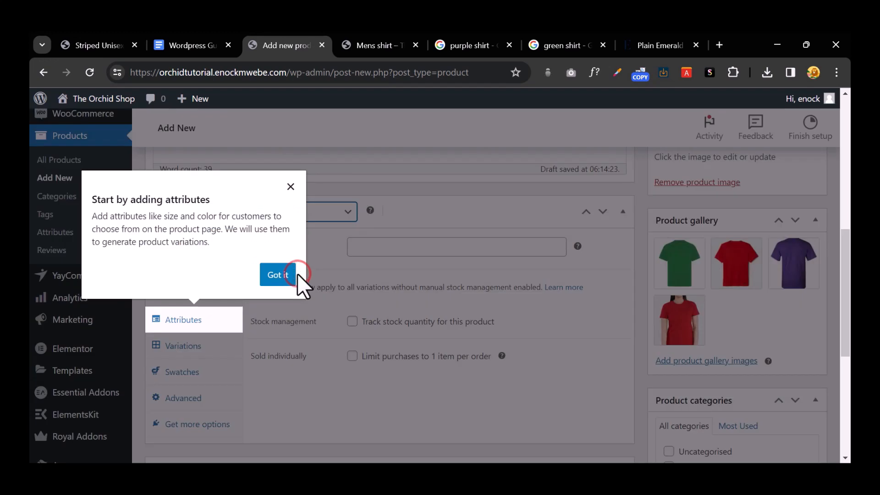
pyautogui.click(276, 277)
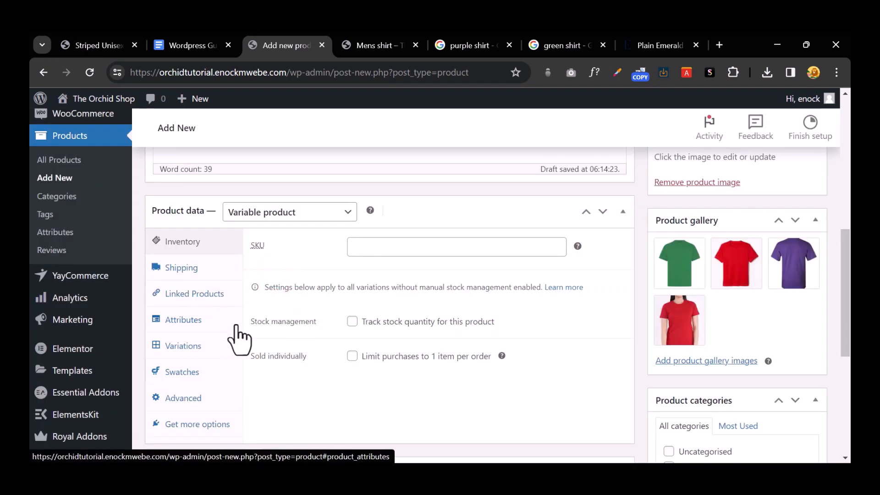
# Step: Add the Color attribute with values green, Purple and Red, and save the attributes
pyautogui.click(212, 332)
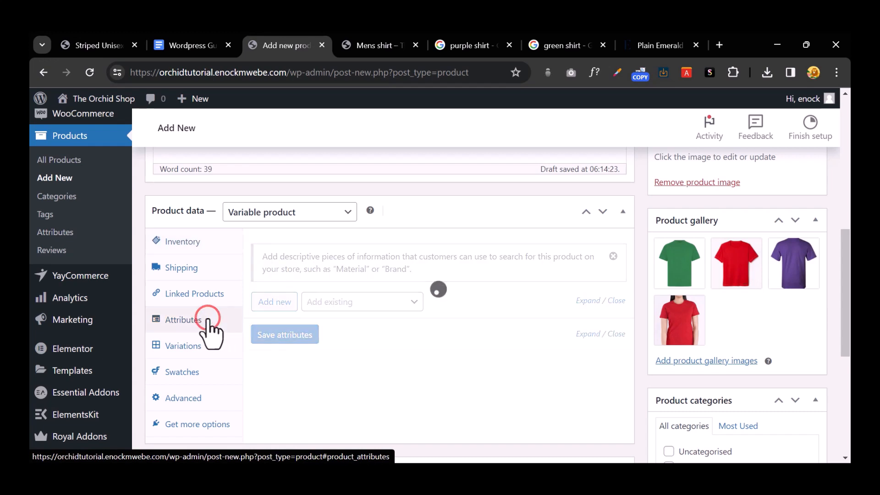
pyautogui.click(365, 303)
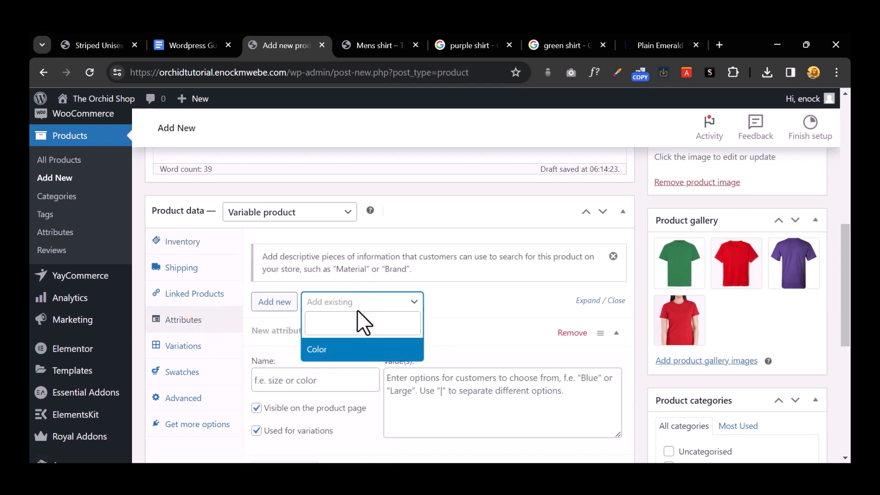
pyautogui.click(326, 348)
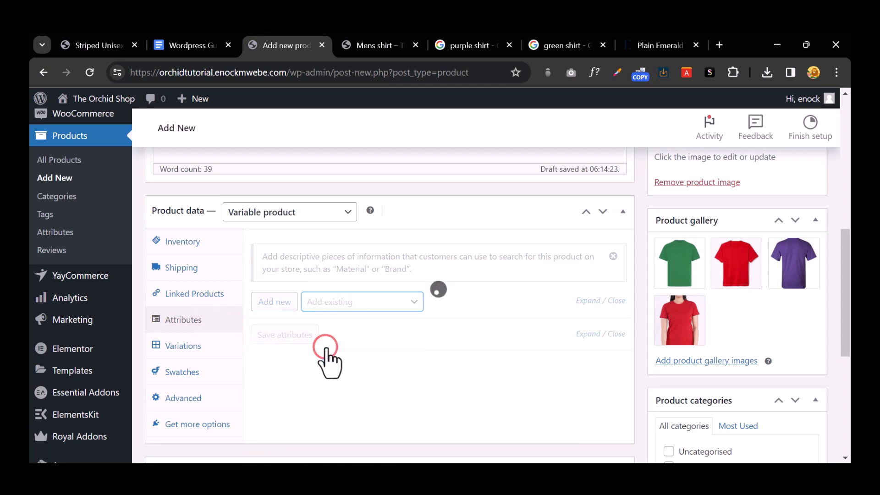
pyautogui.scroll(-3, 439, 353)
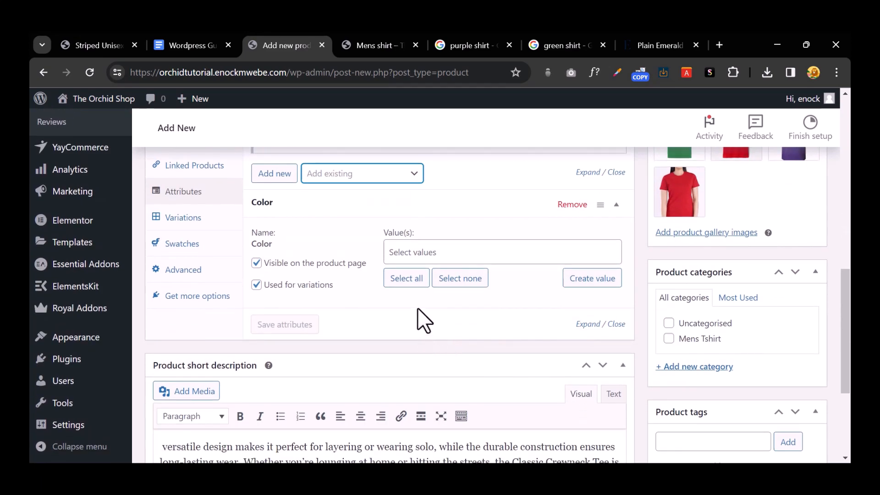
pyautogui.click(412, 285)
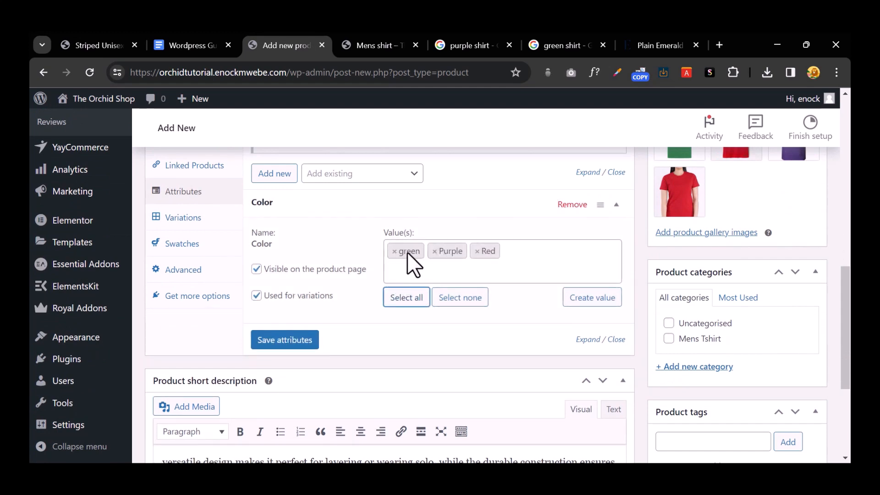
pyautogui.click(478, 251)
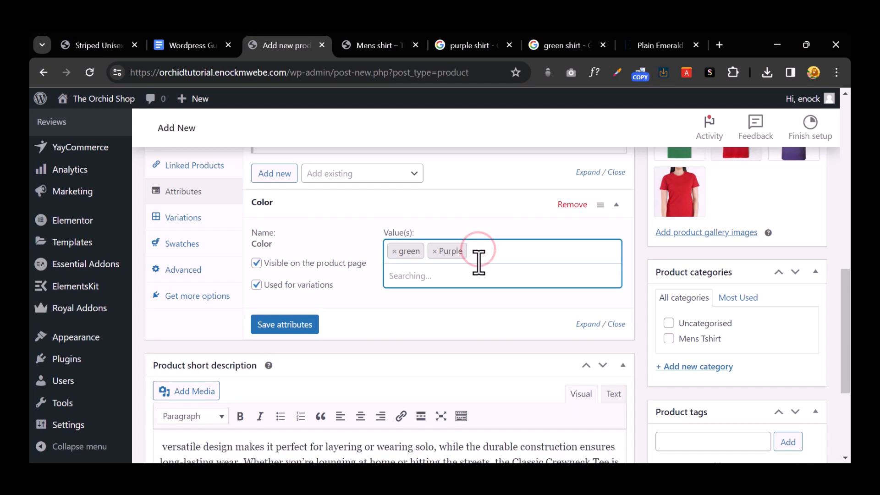
pyautogui.click(481, 252)
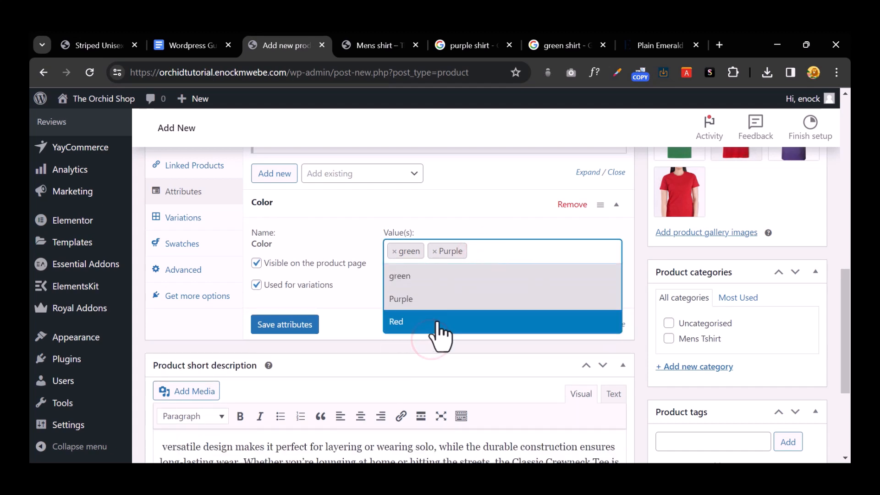
pyautogui.click(437, 322)
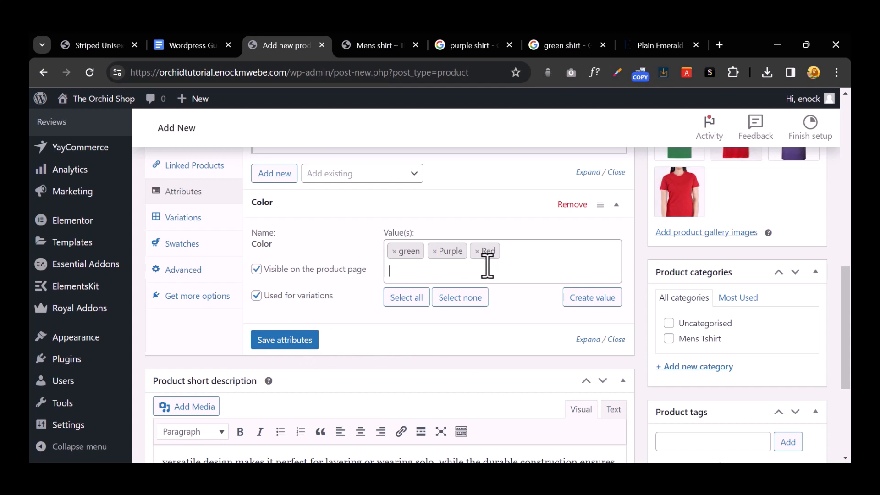
pyautogui.click(546, 257)
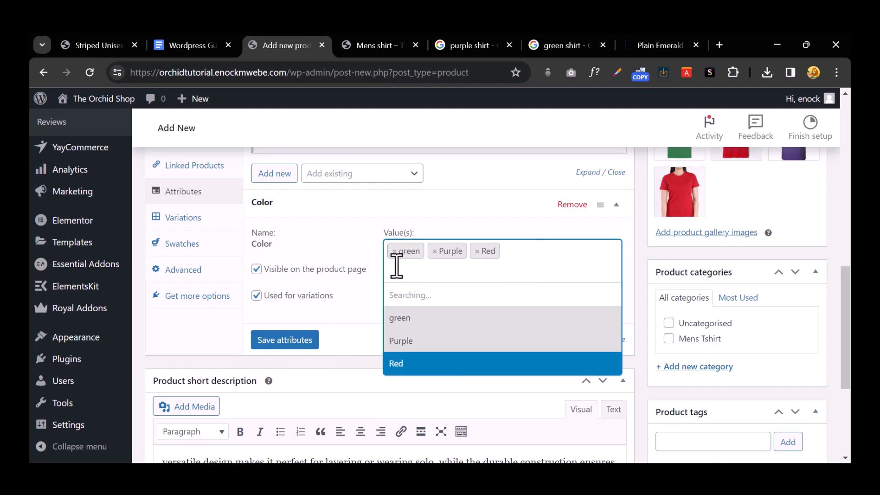
pyautogui.click(279, 343)
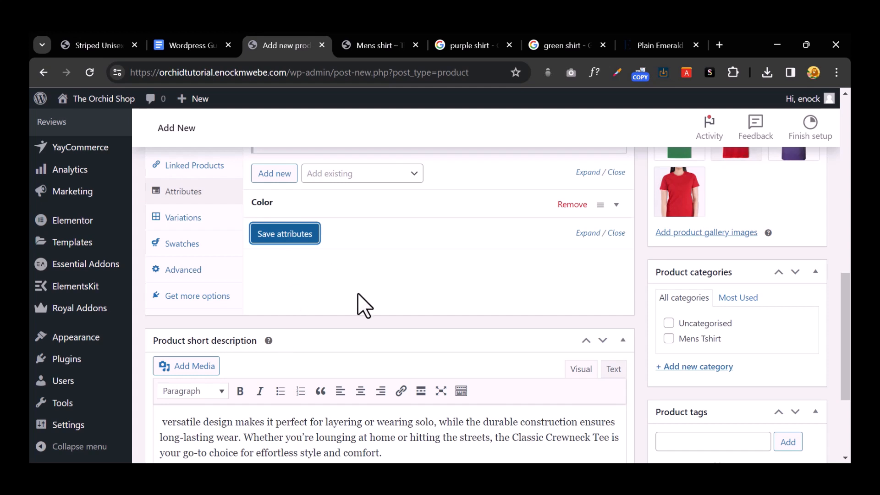
pyautogui.scroll(2, 358, 293)
pyautogui.scroll(2, 355, 295)
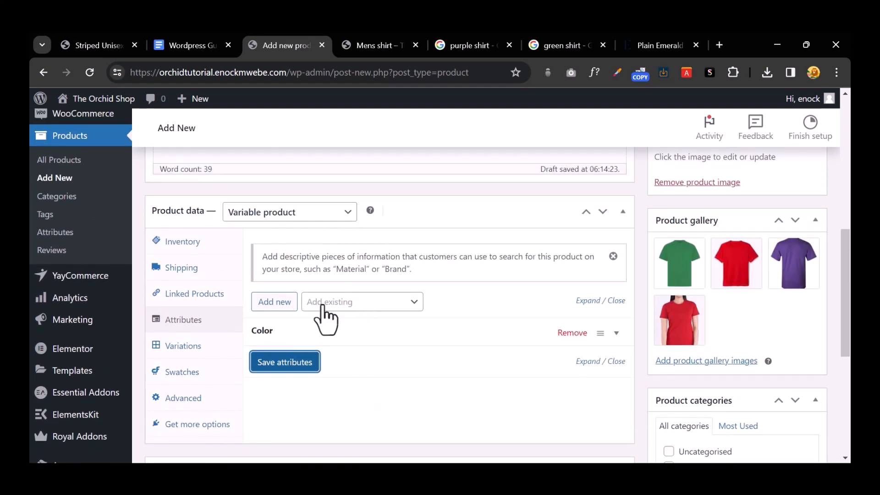
# Step: Generate all colour variations from the Color attribute
pyautogui.click(189, 348)
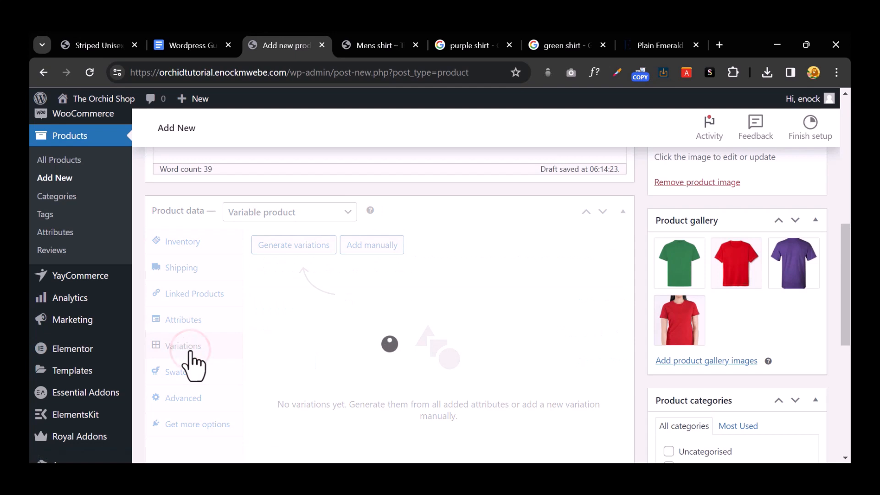
pyautogui.click(288, 248)
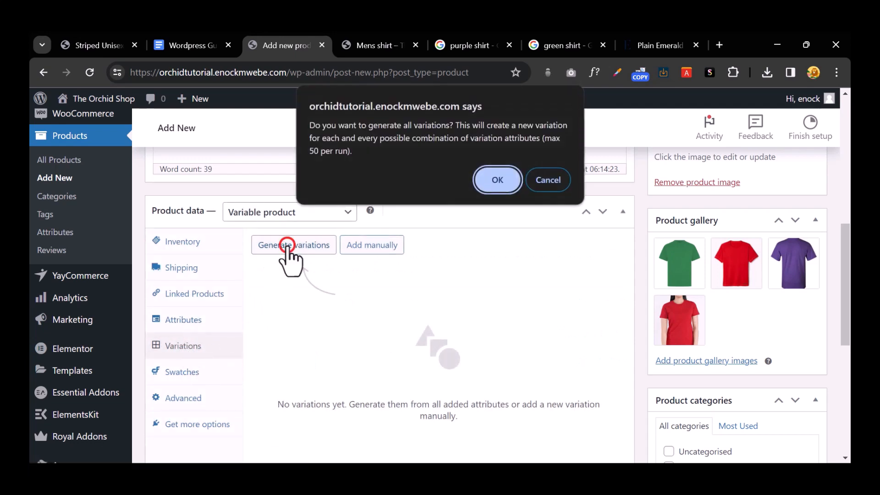
pyautogui.click(499, 181)
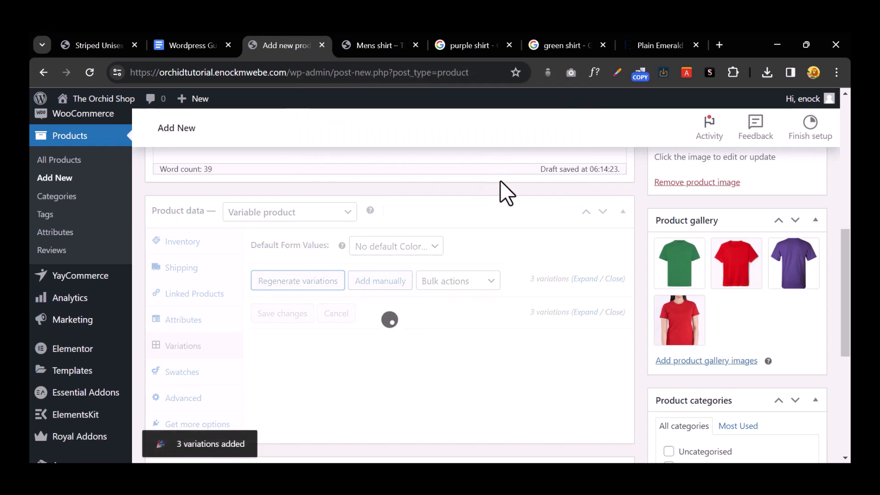
pyautogui.scroll(-3, 479, 334)
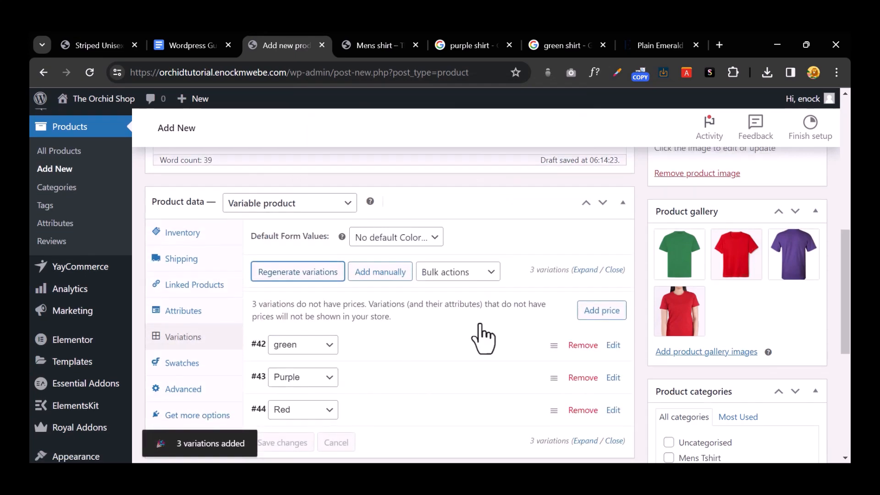
# Step: Set the green shirt picture as the green variation's image
pyautogui.click(387, 230)
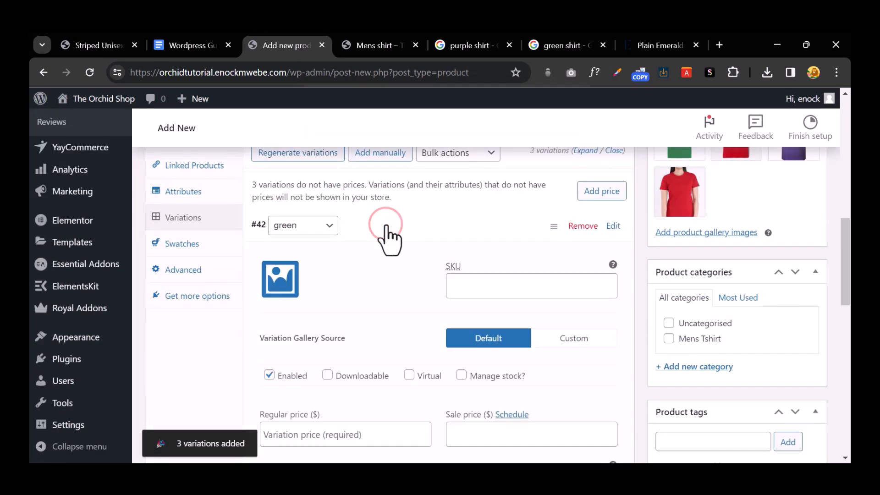
pyautogui.click(280, 282)
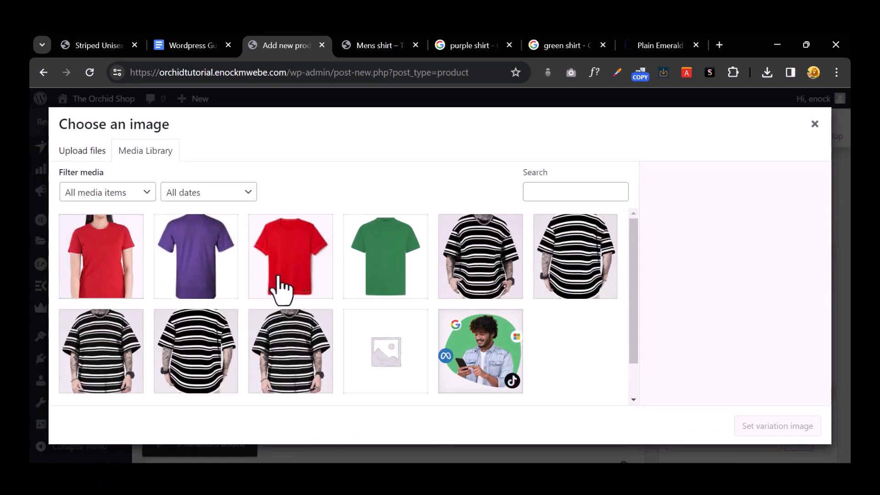
pyautogui.click(407, 264)
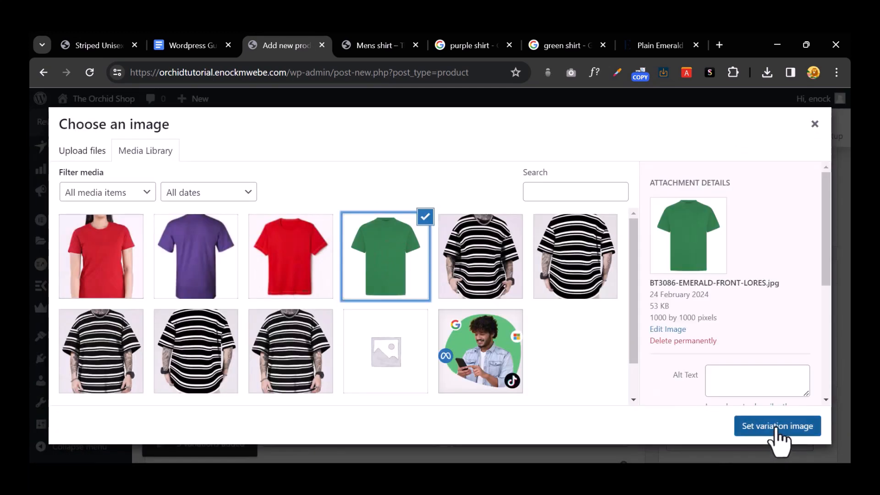
pyautogui.click(776, 426)
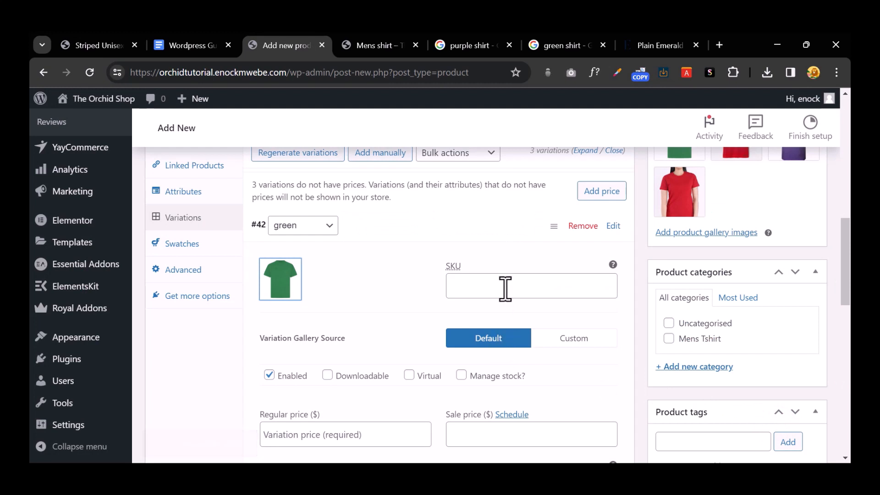
# Step: Enter 35 as the green variation's regular price
pyautogui.scroll(-2, 504, 287)
pyautogui.click(485, 223)
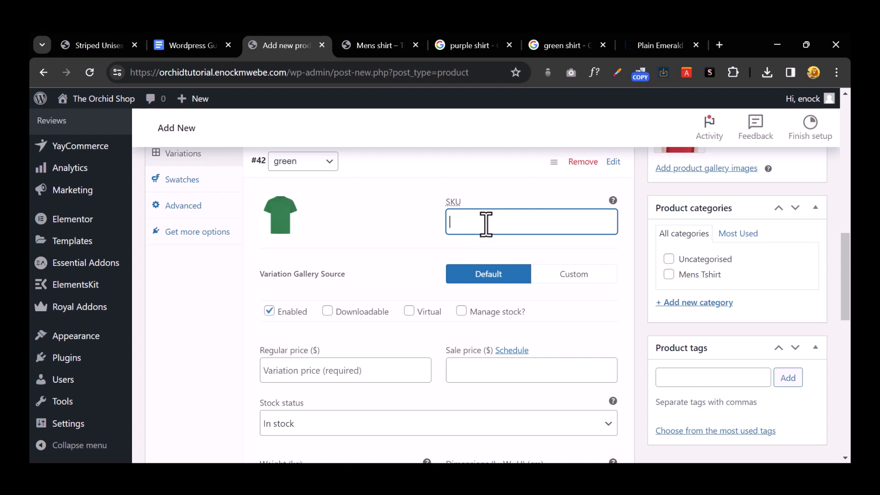
pyautogui.scroll(-4, 490, 222)
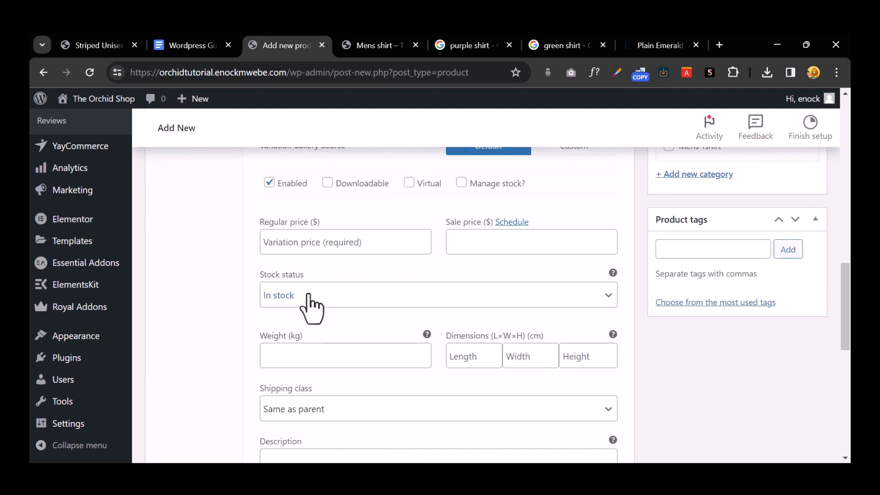
pyautogui.click(355, 301)
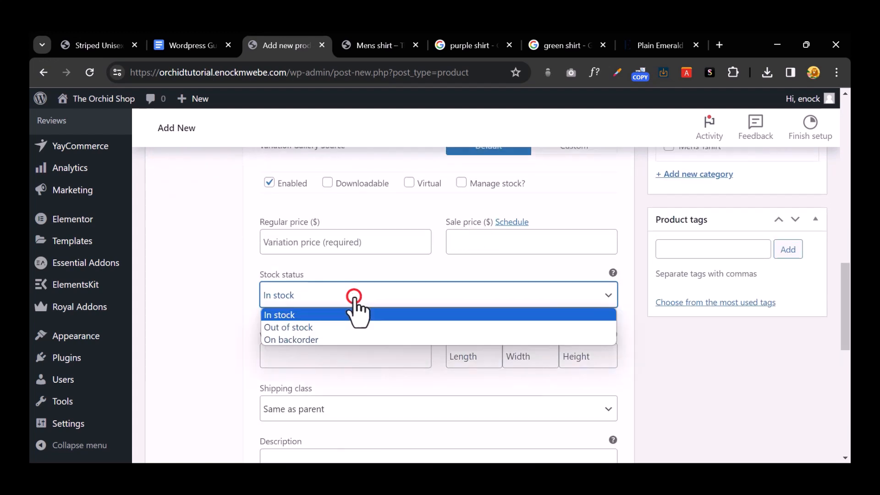
pyautogui.click(362, 242)
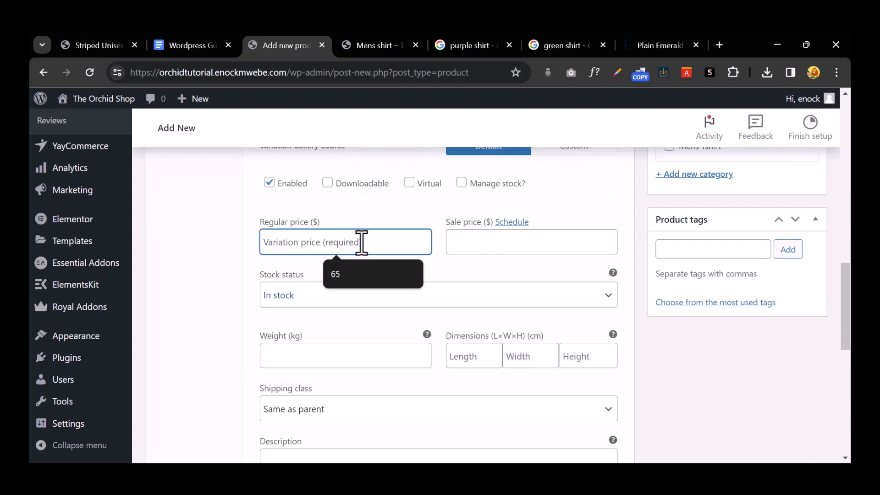
pyautogui.write('3')
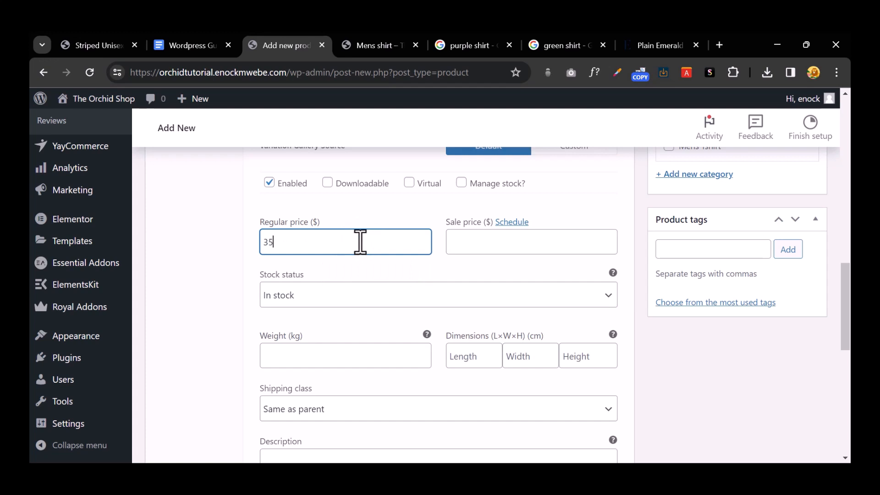
pyautogui.write('5')
pyautogui.scroll(3, 367, 241)
pyautogui.click(375, 228)
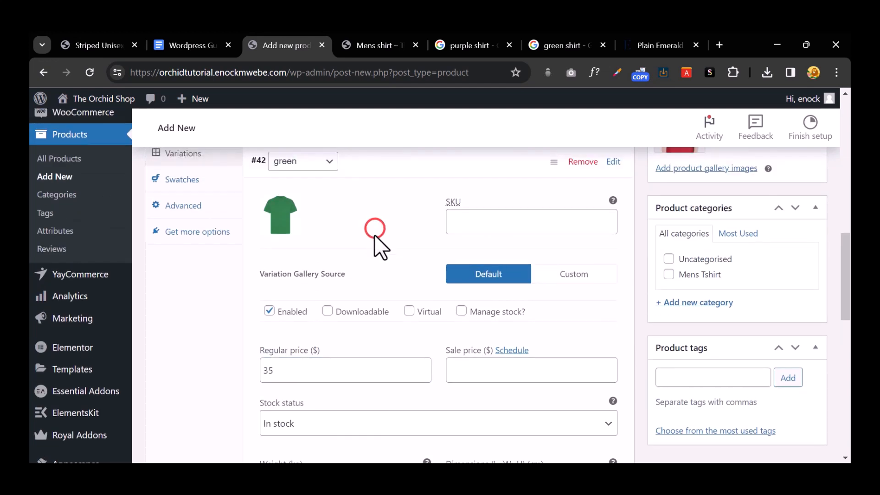
pyautogui.scroll(-7, 376, 235)
pyautogui.scroll(2, 377, 238)
pyautogui.scroll(-3, 378, 238)
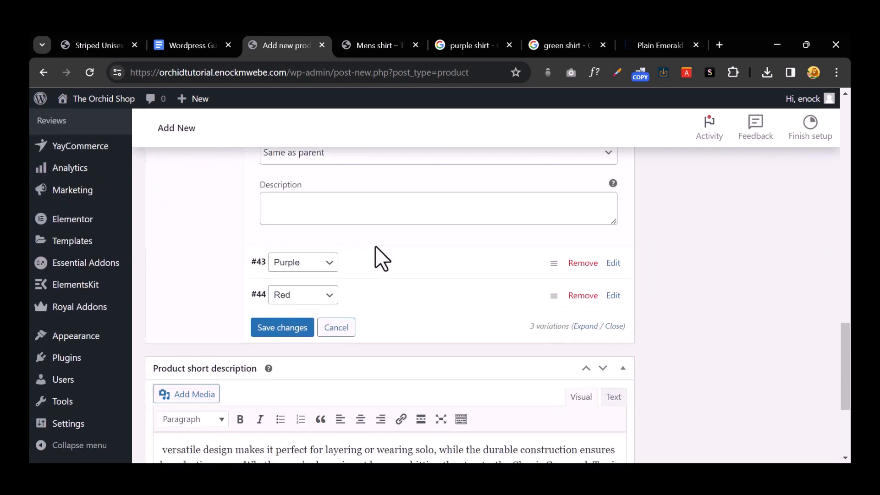
pyautogui.click(371, 261)
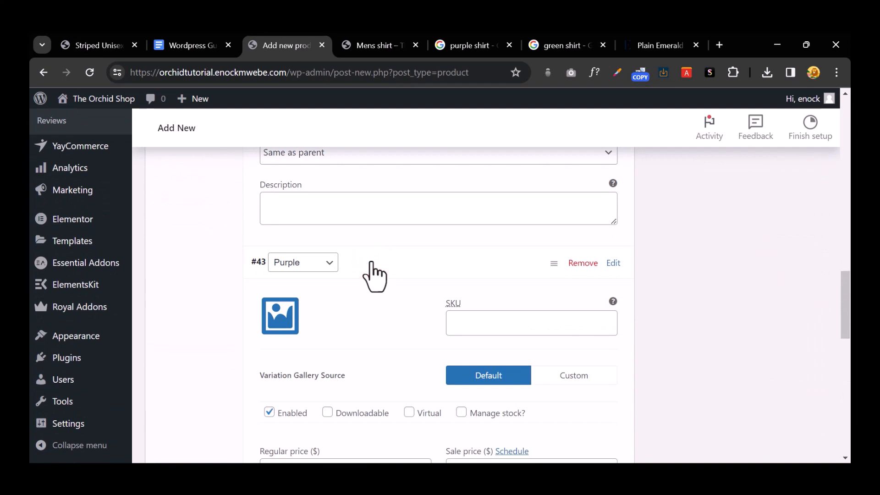
# Step: Set the purple shirt picture as the Purple variation's image and enter 34 as its regular price
pyautogui.scroll(-1, 373, 270)
pyautogui.click(281, 255)
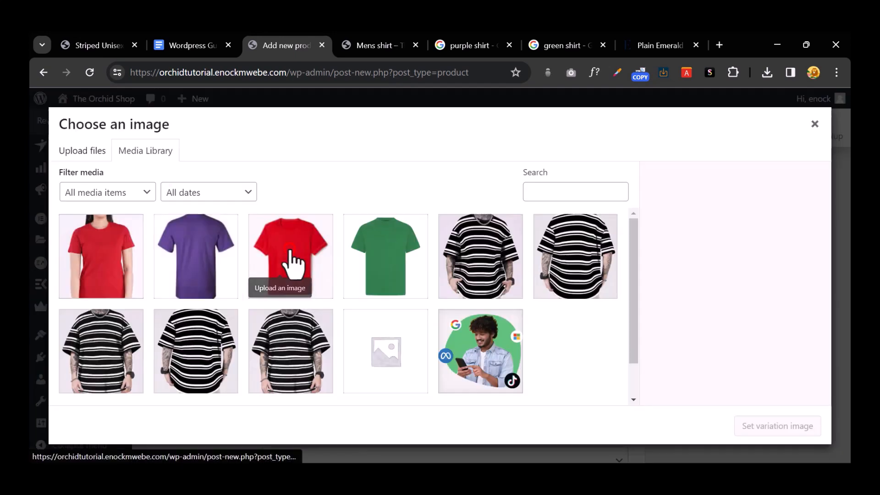
pyautogui.click(216, 252)
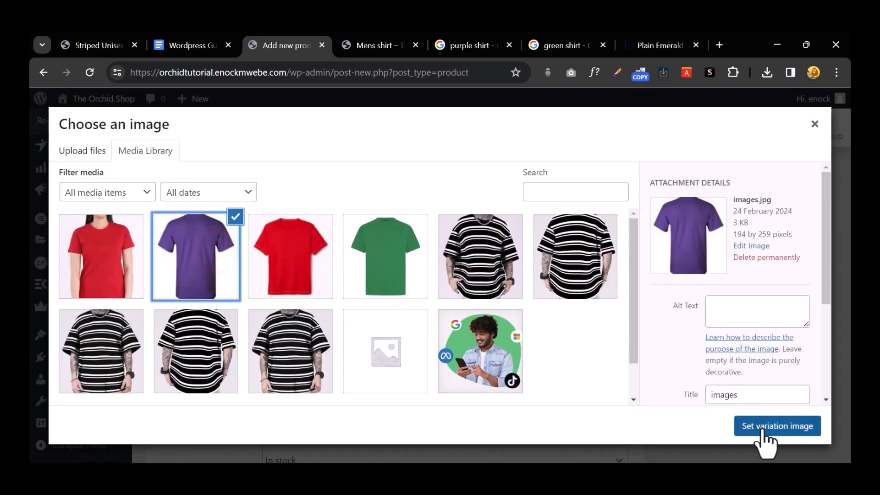
pyautogui.click(762, 431)
pyautogui.scroll(-3, 422, 328)
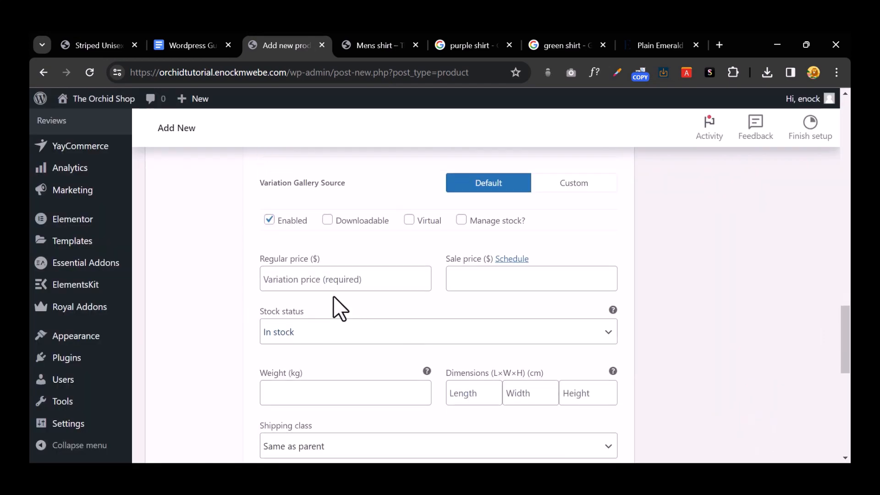
pyautogui.click(315, 280)
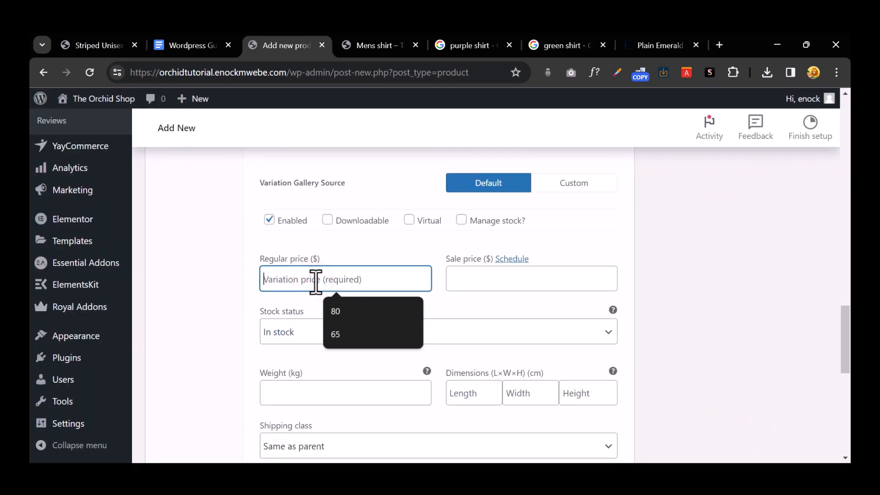
pyautogui.write('34')
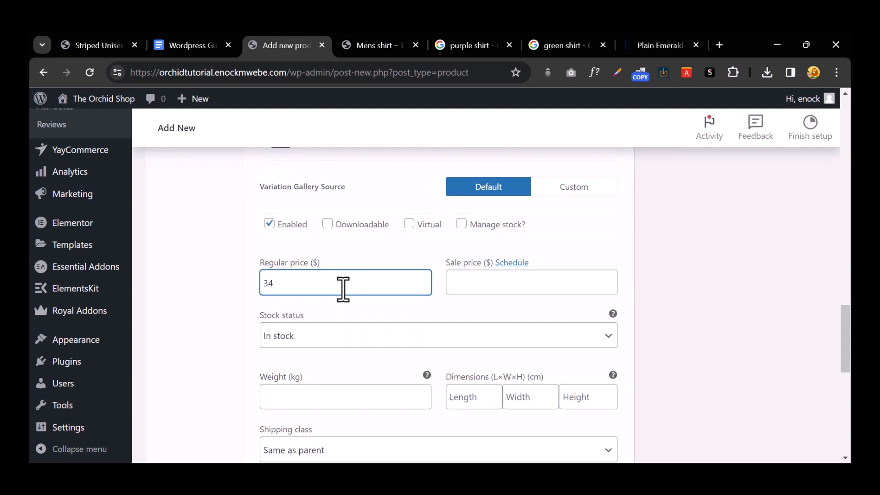
pyautogui.scroll(3, 343, 290)
pyautogui.scroll(-4, 378, 266)
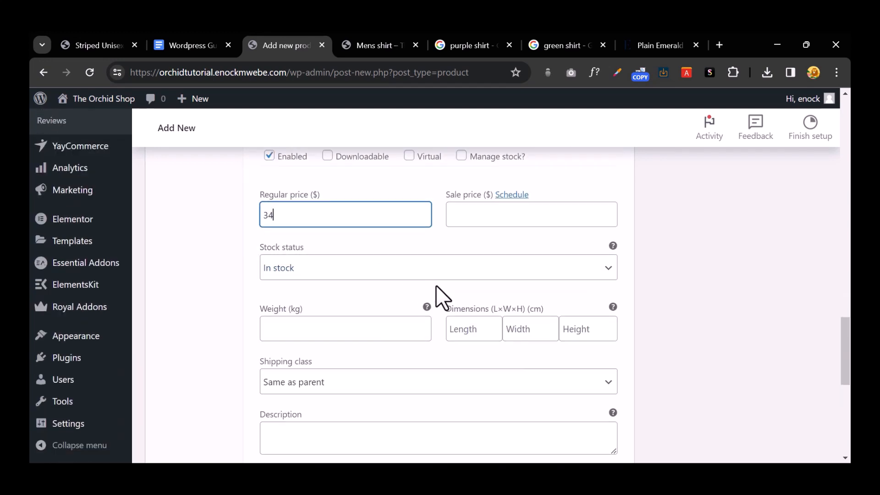
pyautogui.scroll(-7, 438, 286)
# Step: Set the red shirt picture as the Red variation's image
pyautogui.click(373, 176)
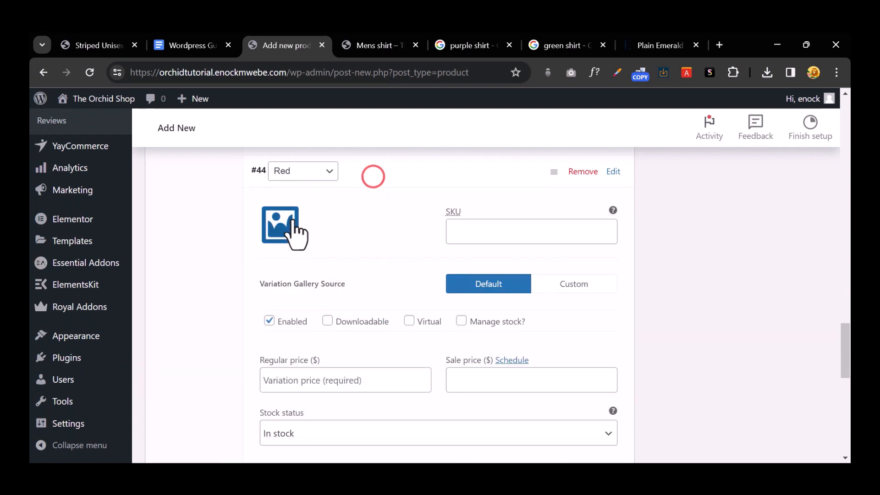
pyautogui.click(289, 225)
pyautogui.click(291, 249)
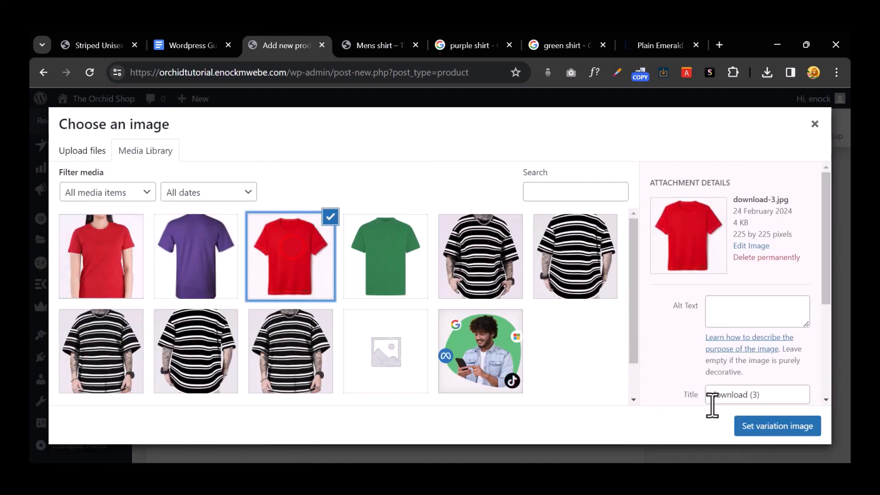
pyautogui.click(772, 431)
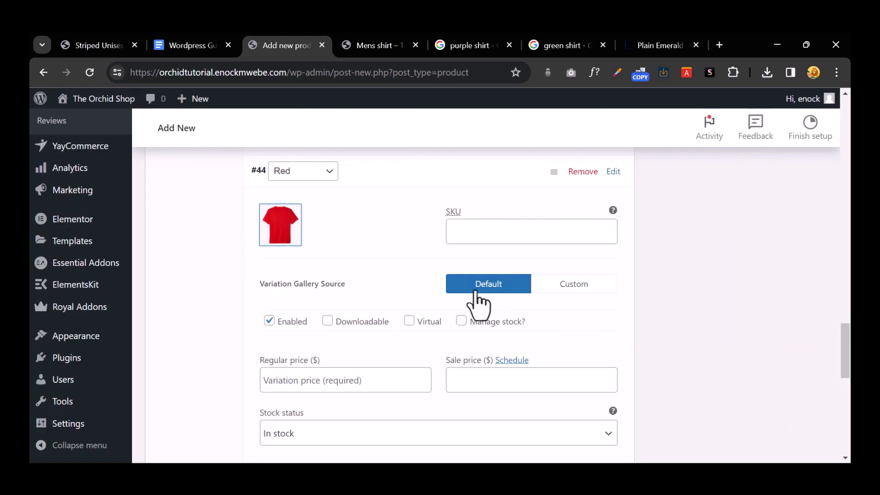
pyautogui.scroll(-5, 339, 274)
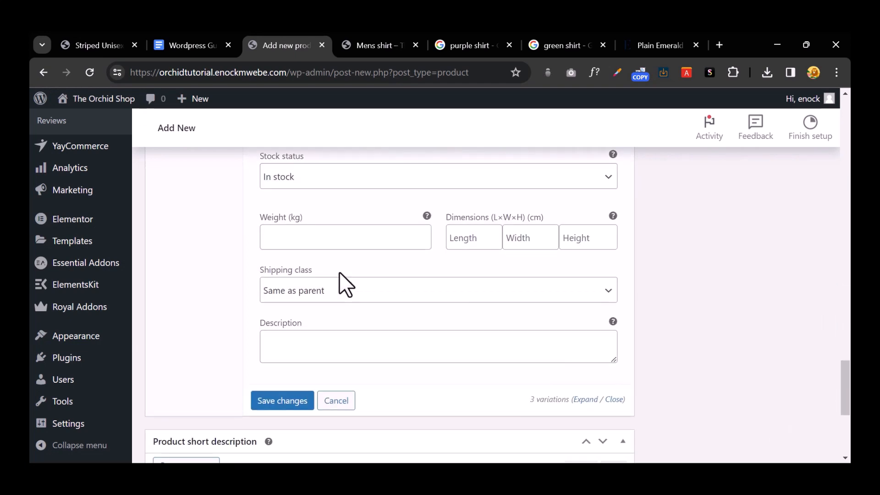
pyautogui.scroll(3, 339, 271)
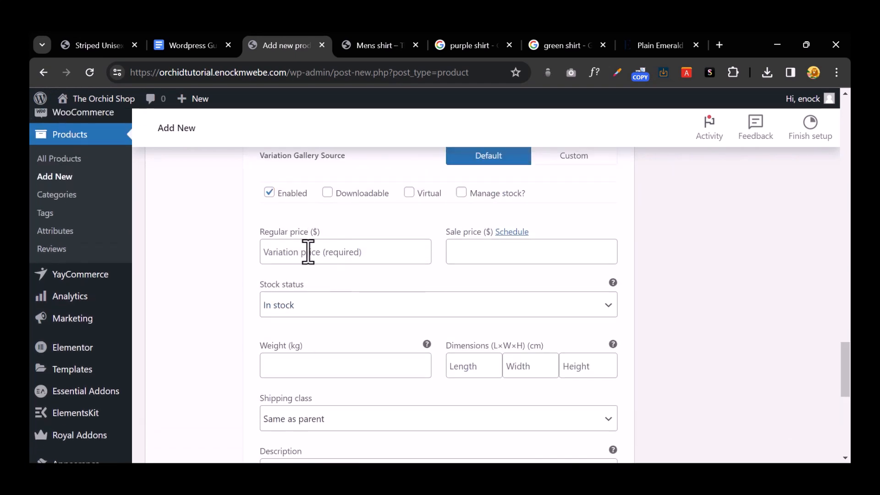
# Step: Give the Red variation regular price 35 and sale price 25, then save changes
pyautogui.click(308, 252)
pyautogui.write('35')
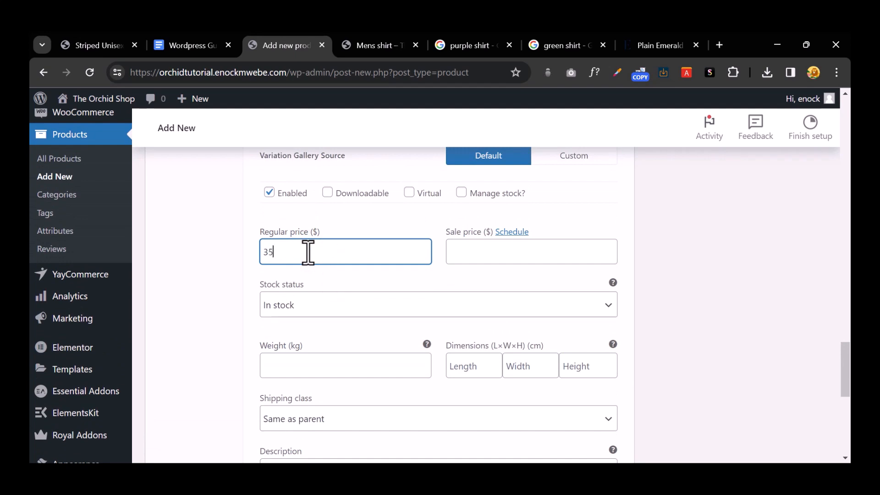
pyautogui.click(498, 247)
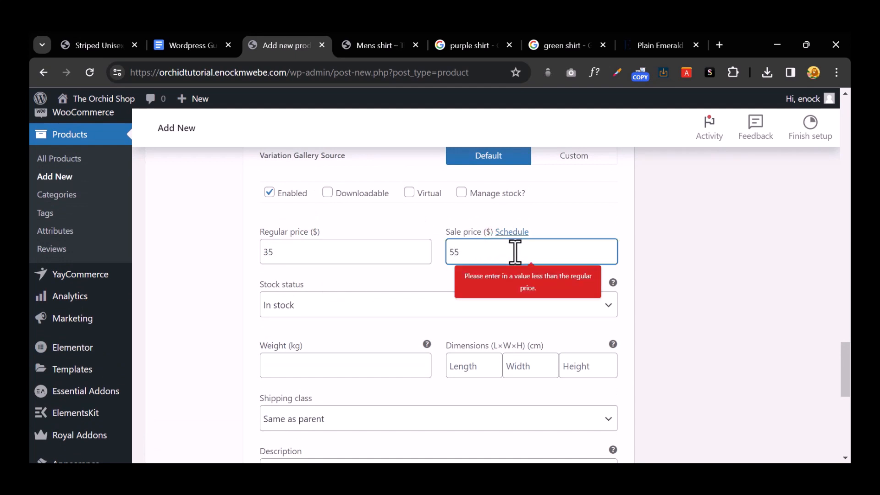
pyautogui.doubleClick(466, 256)
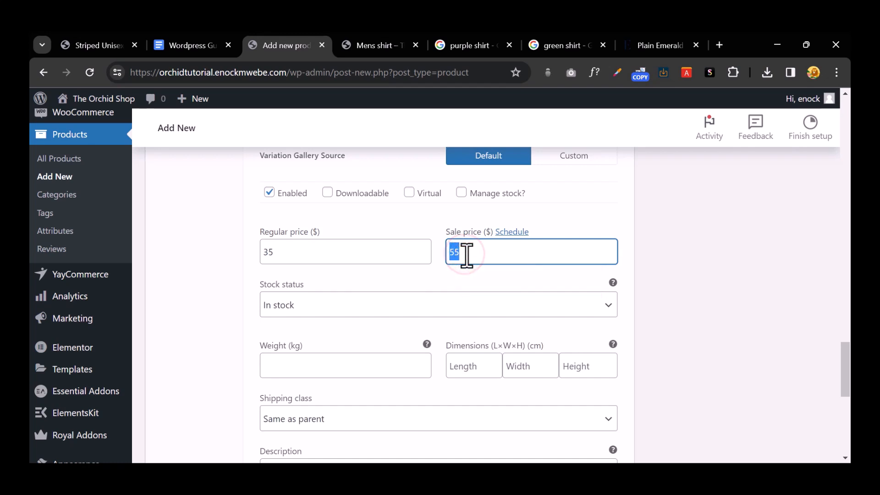
pyautogui.scroll(-5, 480, 257)
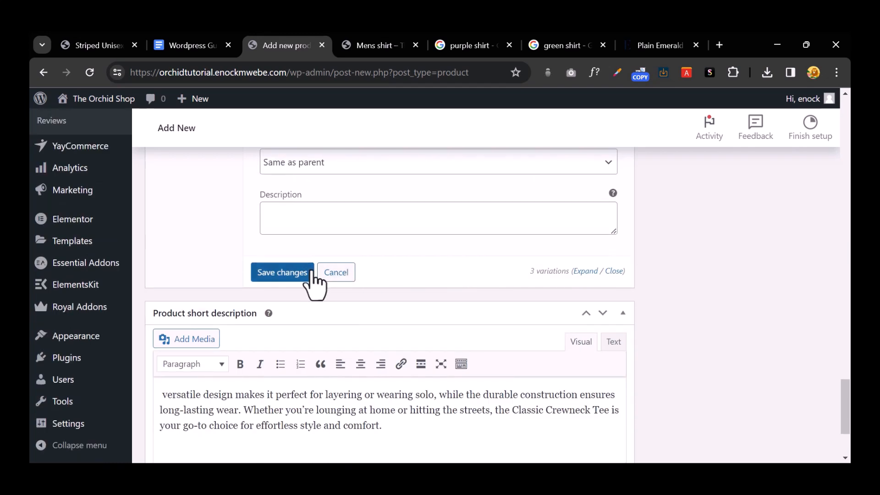
pyautogui.click(257, 276)
pyautogui.scroll(10, 282, 269)
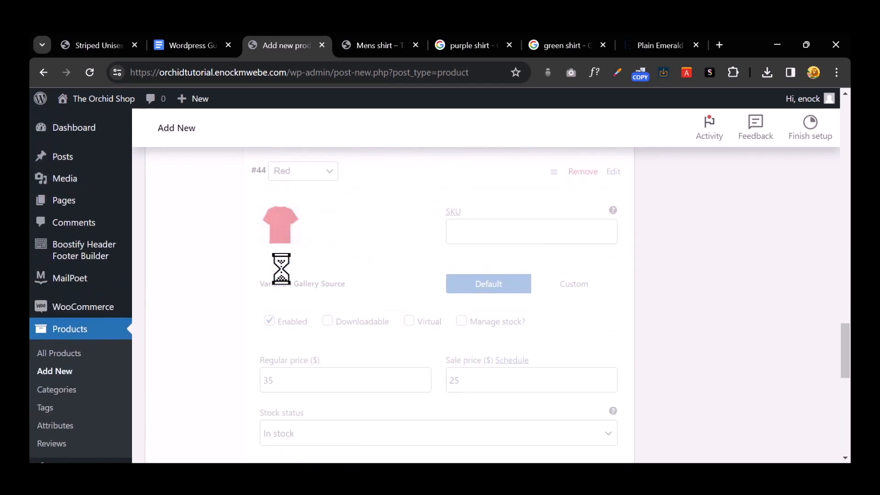
pyautogui.scroll(15, 284, 285)
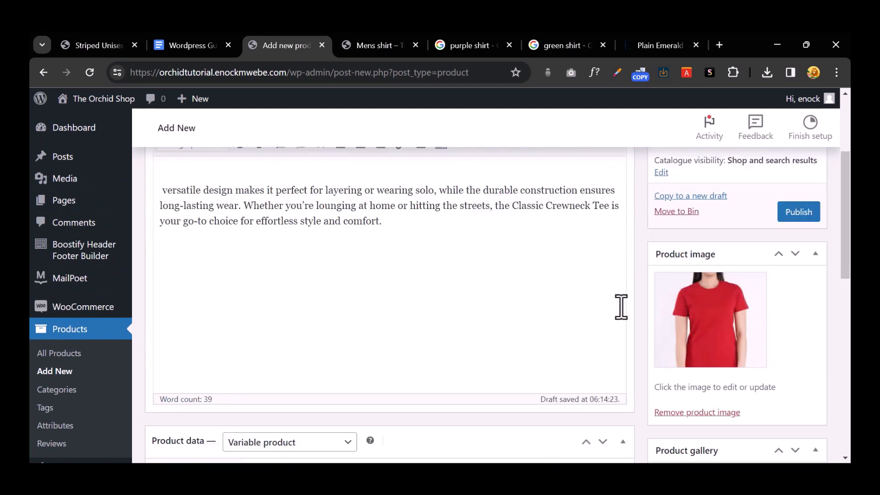
# Step: Publish the Crewneck shirt, close the extra tabs, and open its permalink in a new tab
pyautogui.click(795, 342)
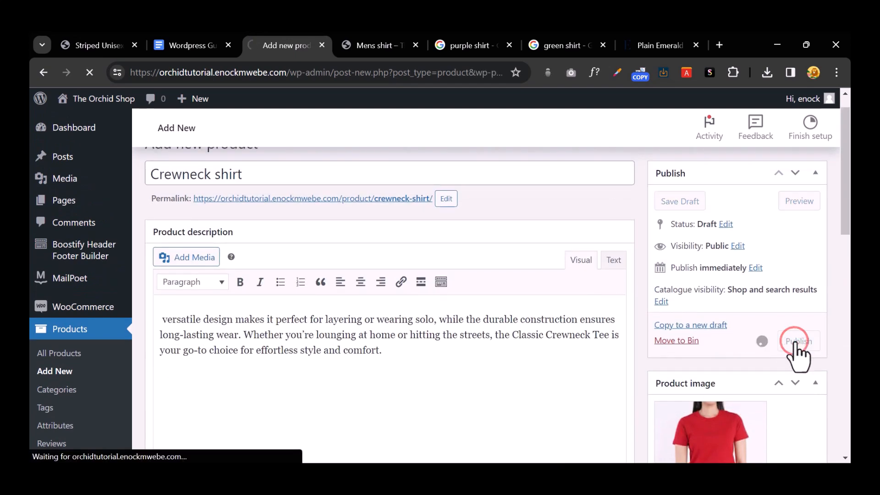
pyautogui.rightClick(293, 49)
pyautogui.click(394, 294)
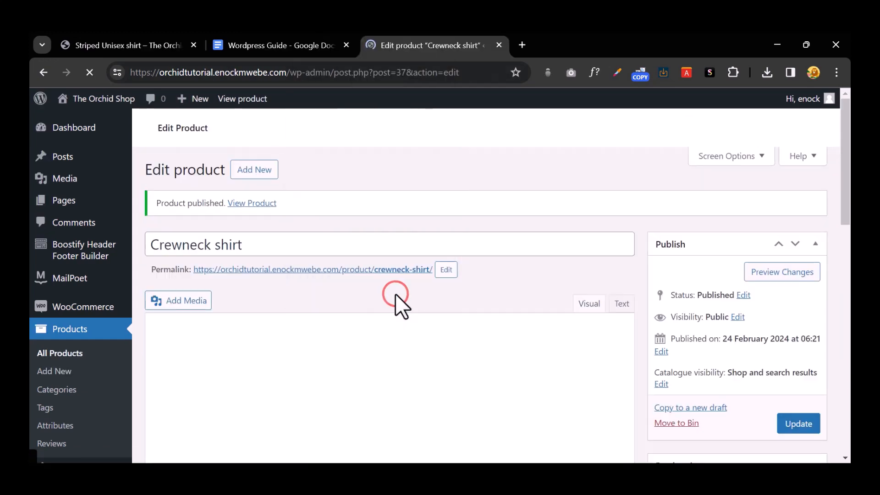
pyautogui.rightClick(313, 271)
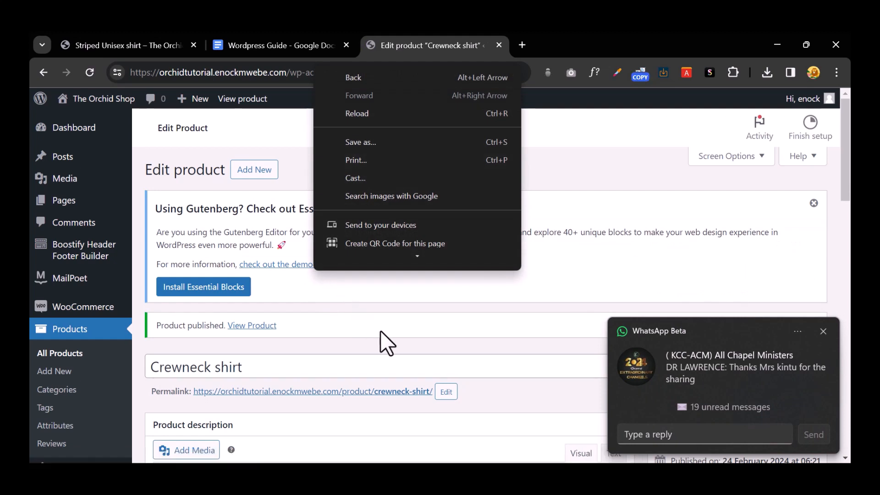
pyautogui.click(380, 334)
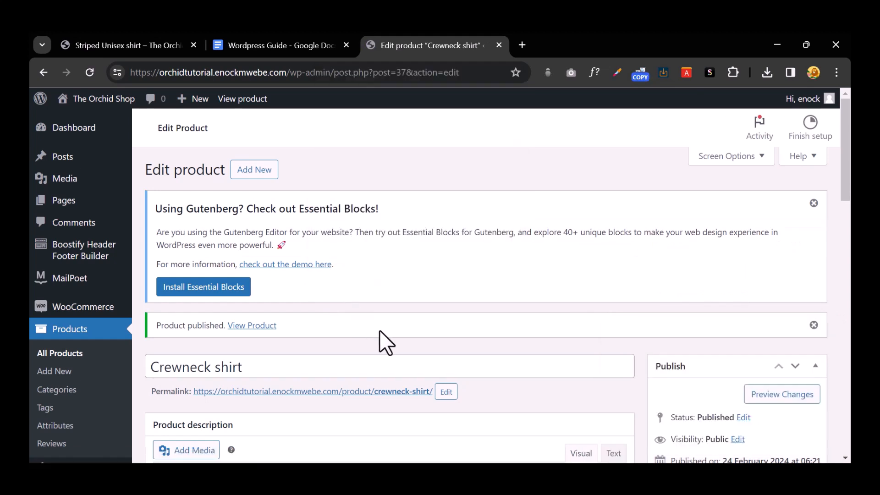
pyautogui.rightClick(324, 392)
pyautogui.click(414, 223)
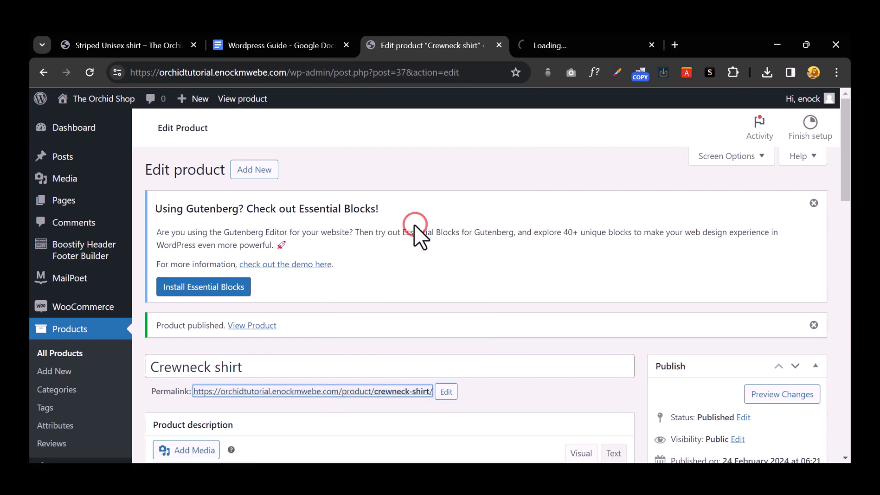
# Step: On the live Crewneck shirt page, try the green, purple and red swatches to check images and prices
pyautogui.click(566, 45)
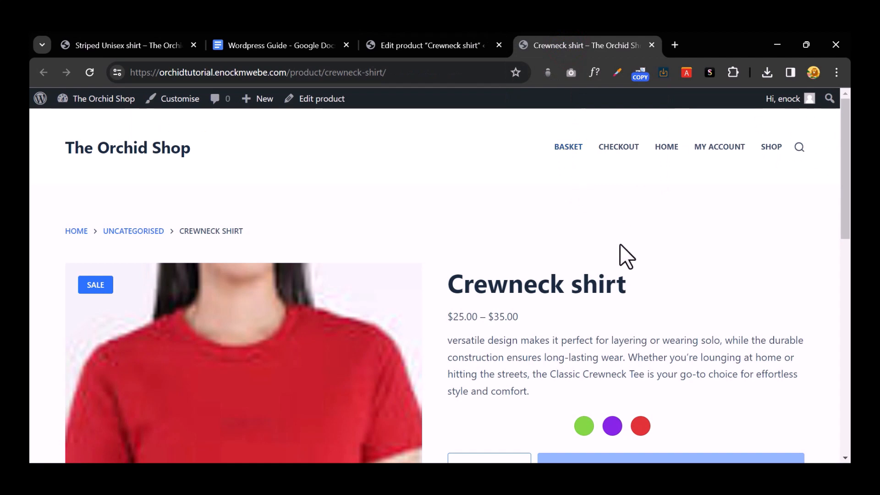
pyautogui.scroll(-10, 620, 245)
pyautogui.scroll(7, 620, 245)
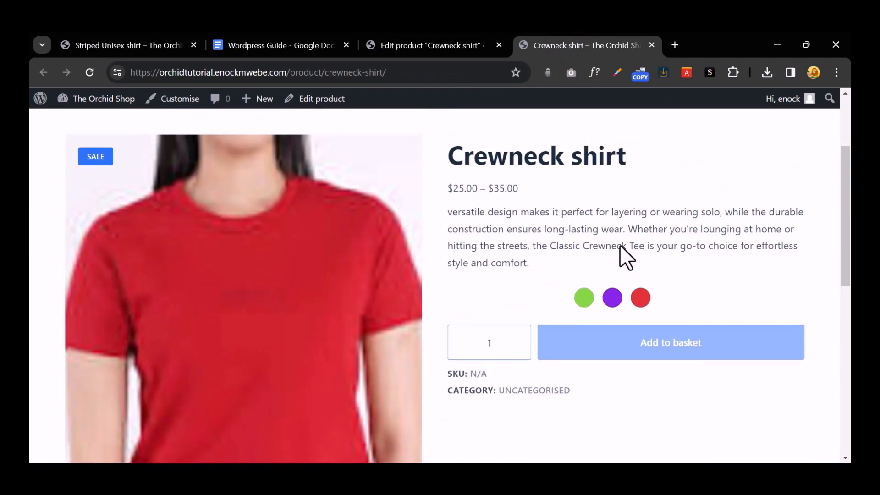
pyautogui.scroll(3, 620, 247)
pyautogui.scroll(-3, 623, 248)
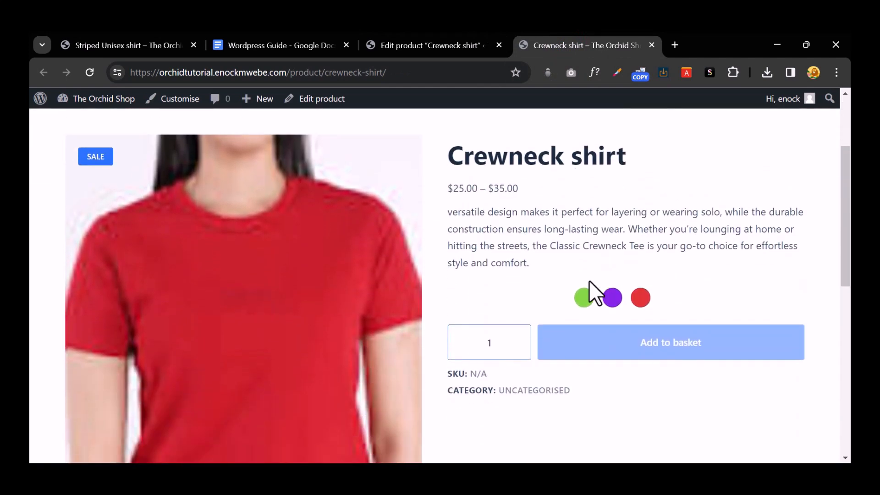
pyautogui.click(584, 297)
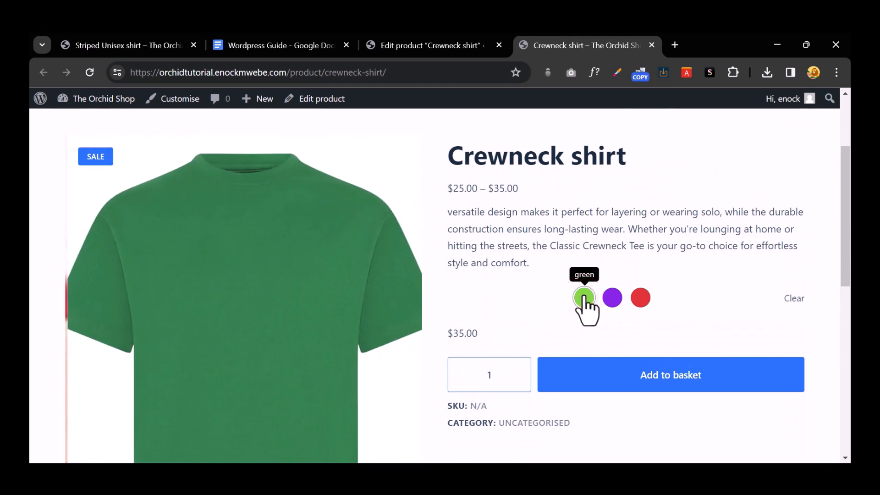
pyautogui.click(612, 298)
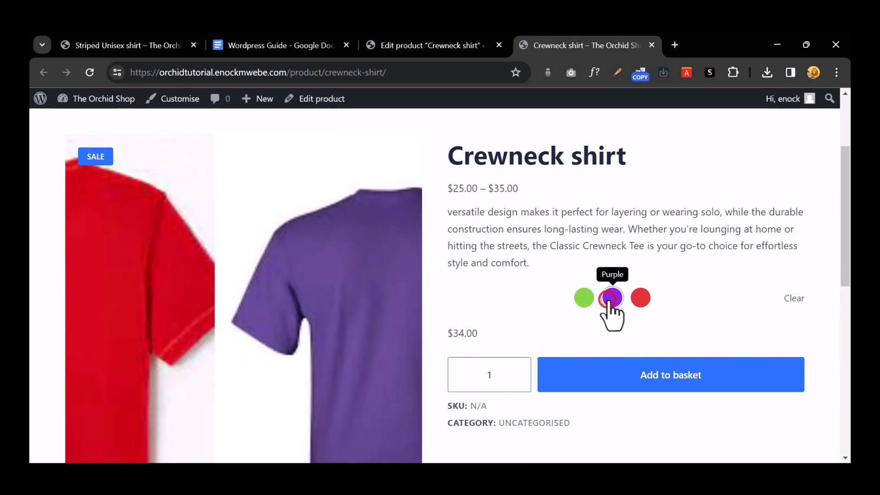
pyautogui.click(639, 299)
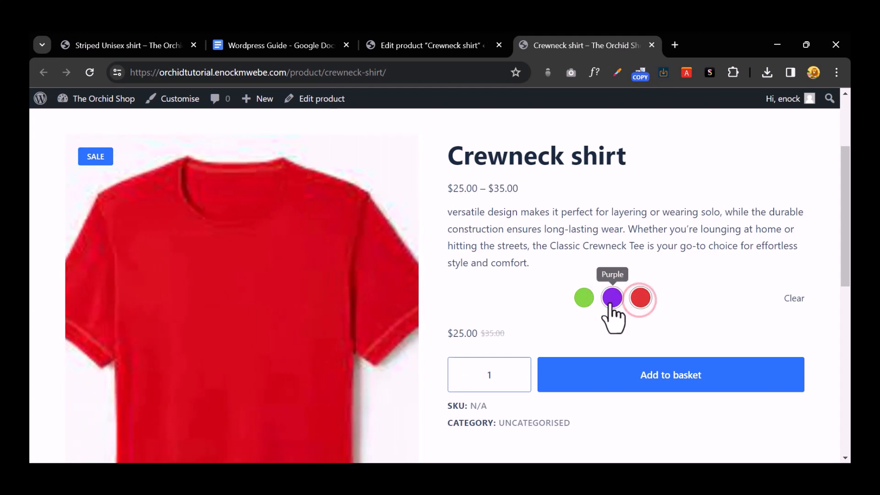
pyautogui.click(611, 298)
pyautogui.click(582, 298)
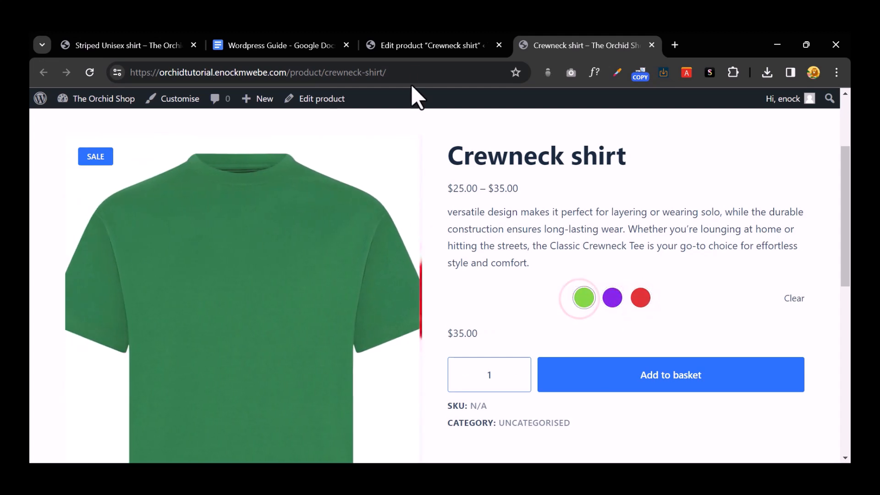
pyautogui.click(413, 46)
# Step: Show the Variations list and expand the #42 green and #43 Purple variation details
pyautogui.scroll(-12, 393, 240)
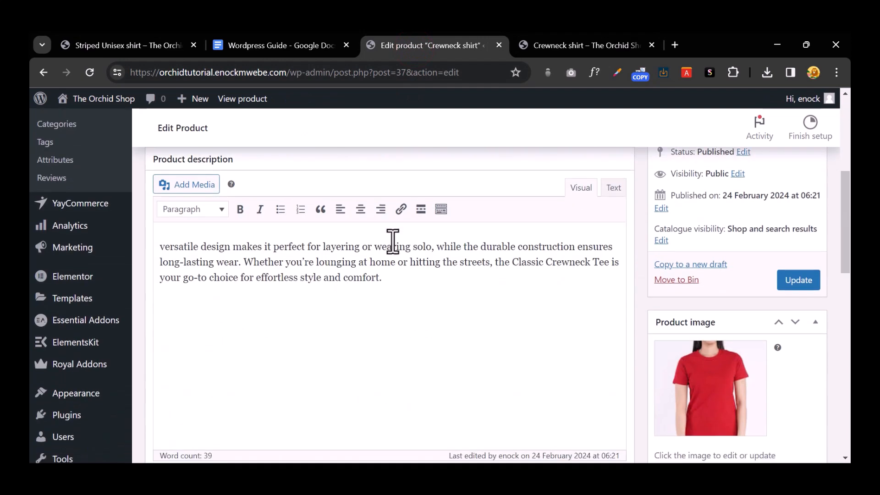
pyautogui.click(193, 320)
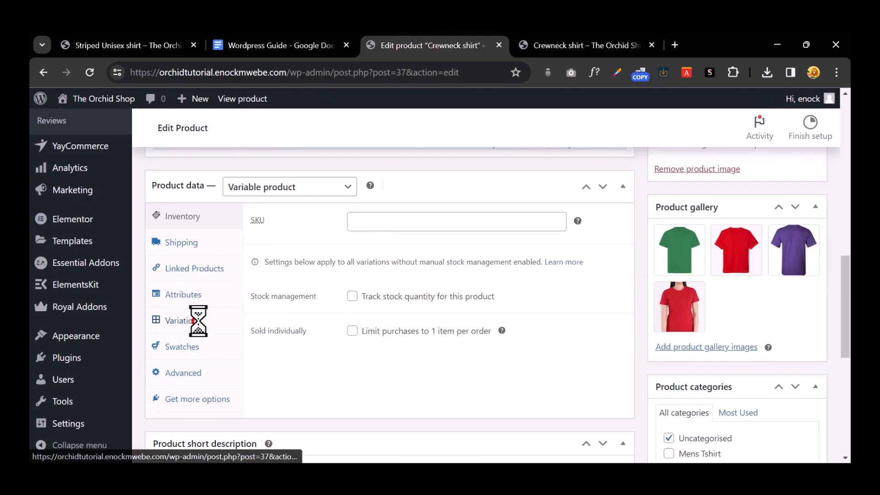
pyautogui.scroll(-2, 393, 293)
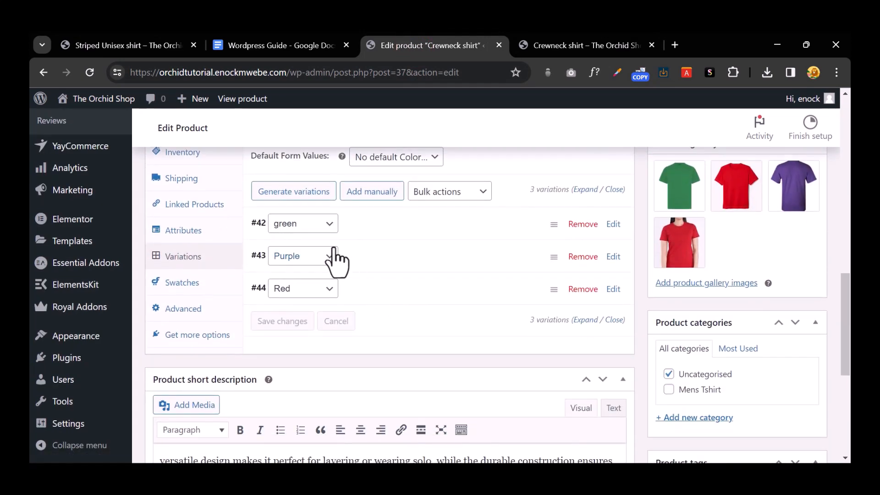
pyautogui.click(363, 225)
pyautogui.scroll(-3, 350, 278)
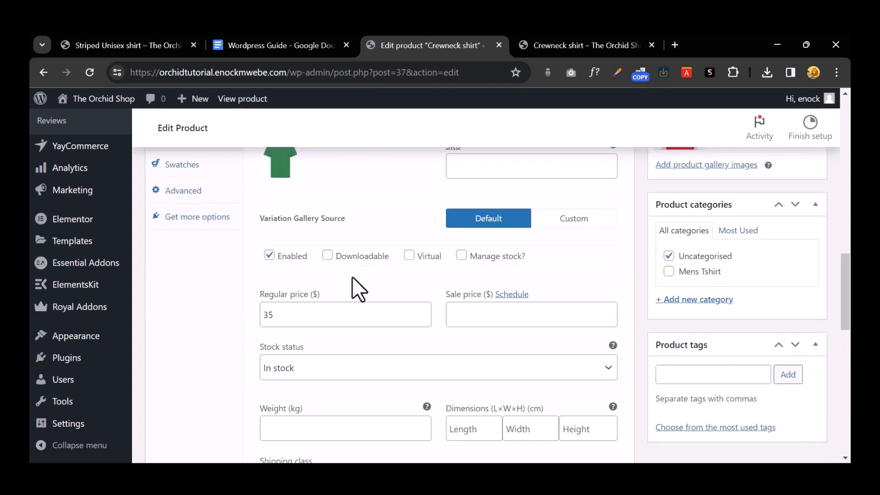
pyautogui.scroll(3, 351, 277)
pyautogui.scroll(-3, 352, 276)
pyautogui.scroll(-4, 354, 276)
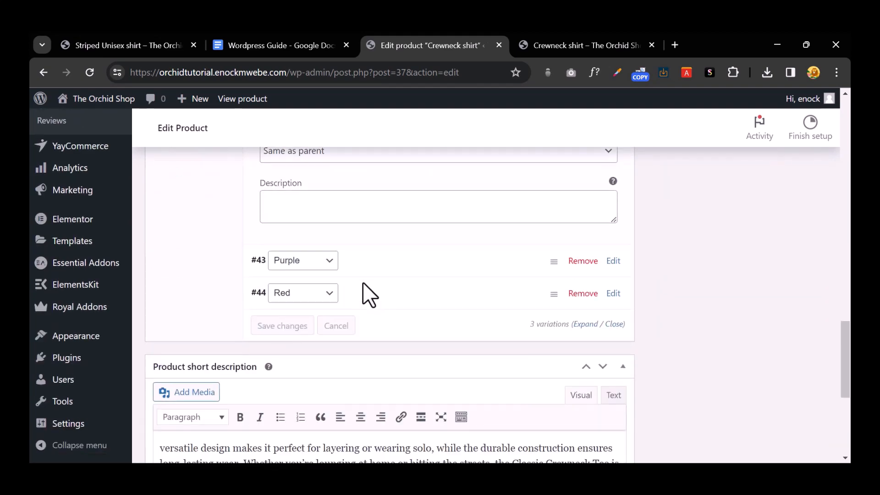
pyautogui.click(365, 258)
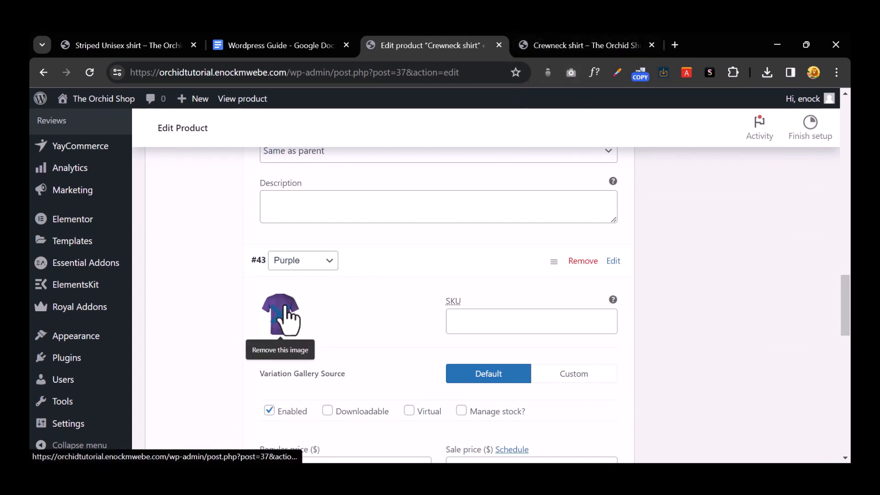
pyautogui.click(578, 45)
# Step: Switch between the red, purple and green swatches on the Crewneck shirt page, checking the 25 sale price
pyautogui.click(640, 297)
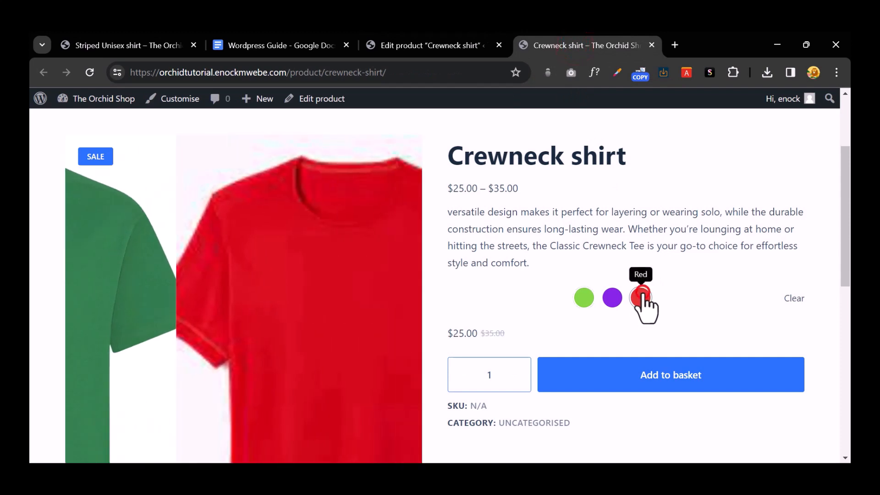
pyautogui.click(615, 299)
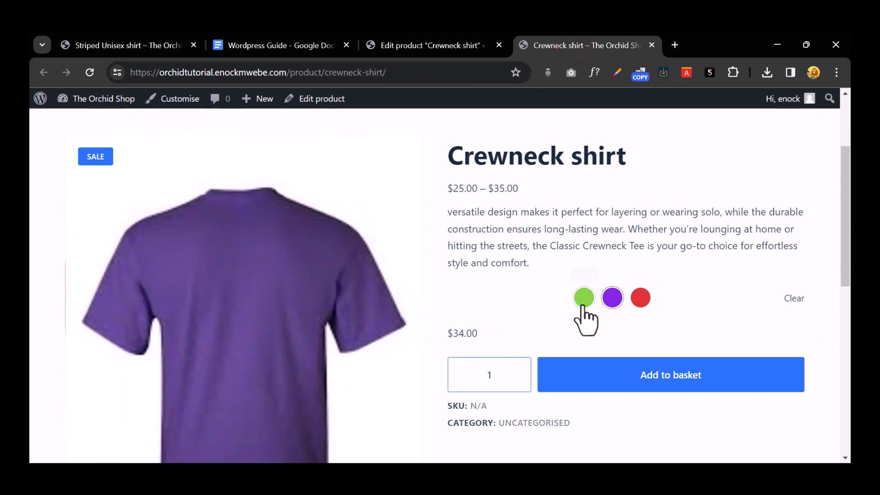
pyautogui.click(584, 298)
pyautogui.click(639, 298)
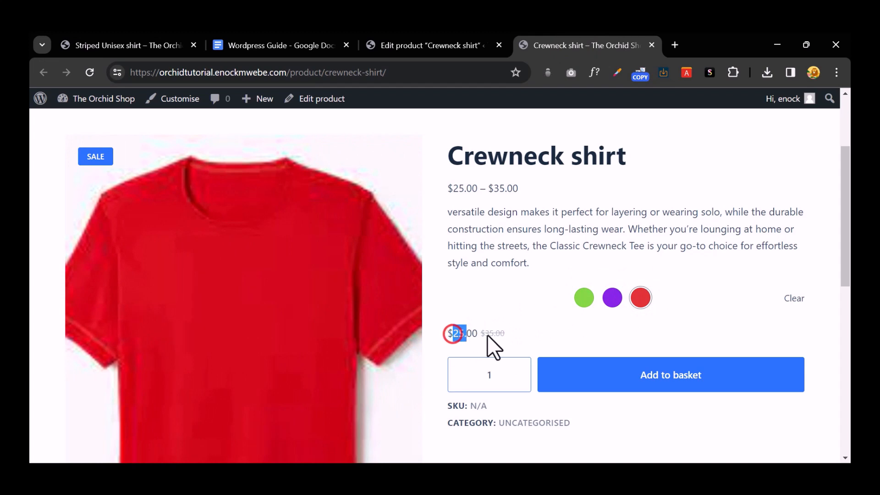
pyautogui.moveTo(454, 333); pyautogui.dragTo(466, 334)
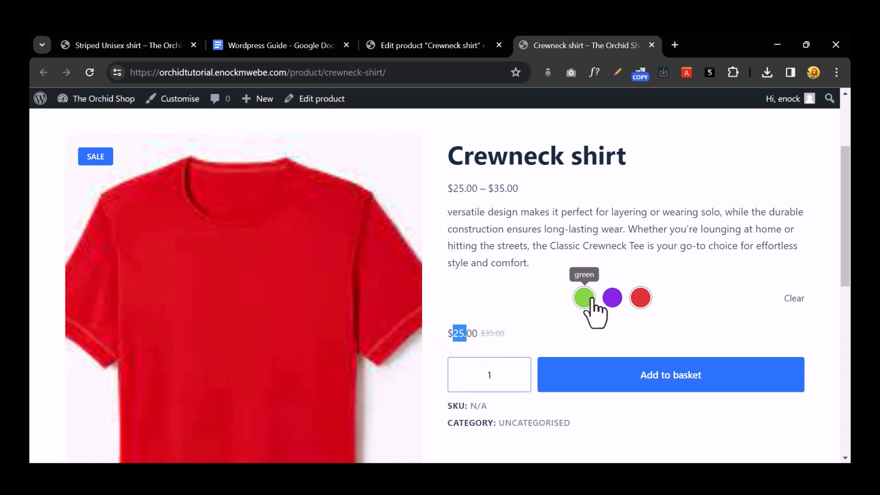
pyautogui.click(610, 300)
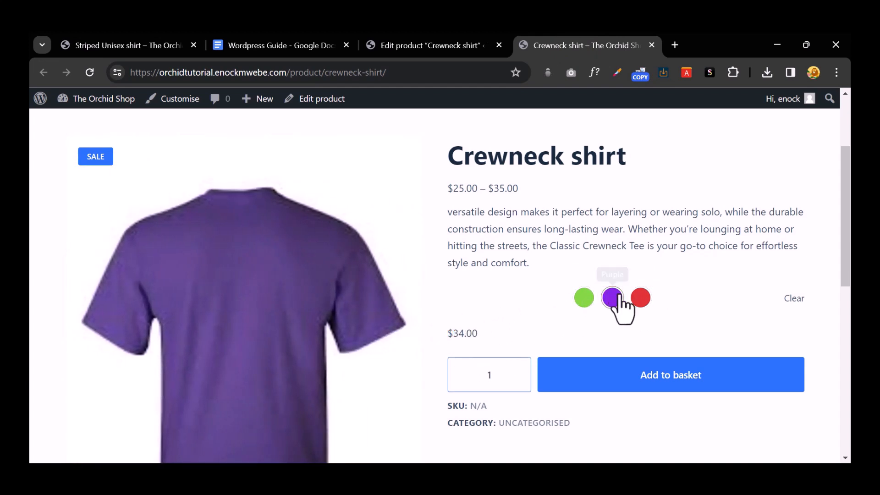
# Step: Add four red Crewneck shirts to the basket, then go back to the product editor
pyautogui.click(635, 301)
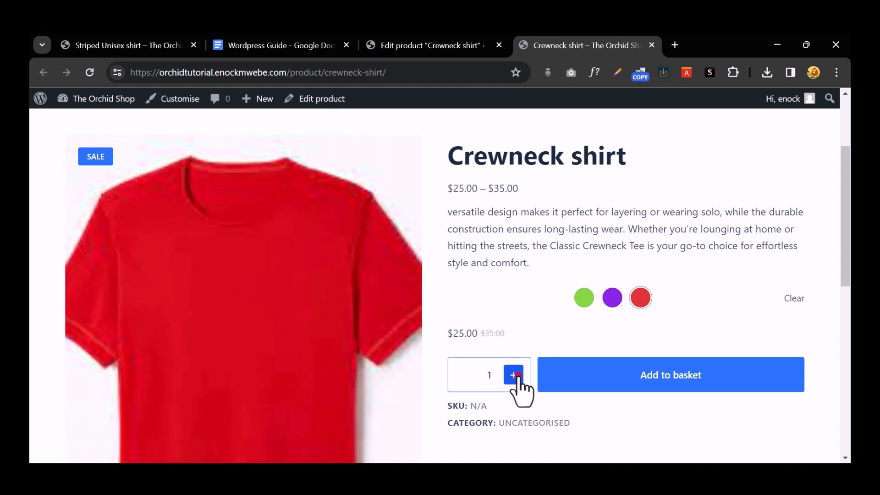
pyautogui.click(515, 375)
pyautogui.click(515, 375)
pyautogui.click(515, 374)
pyautogui.scroll(-1, 616, 348)
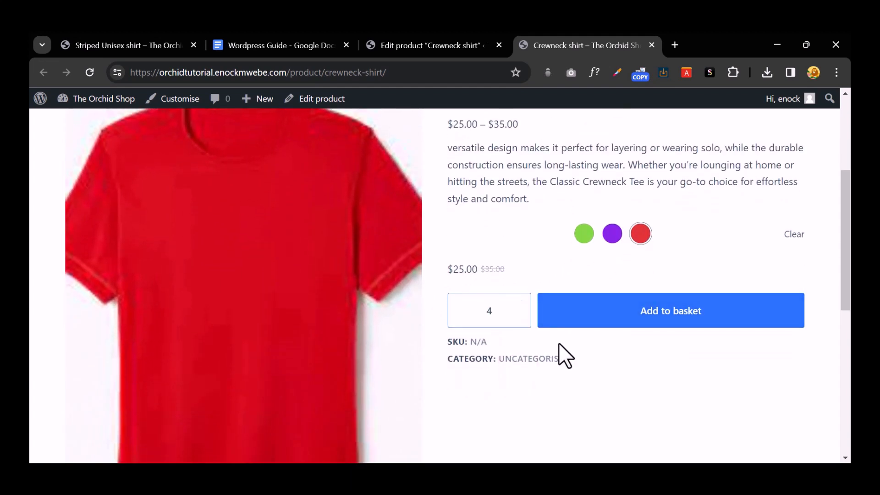
pyautogui.click(576, 301)
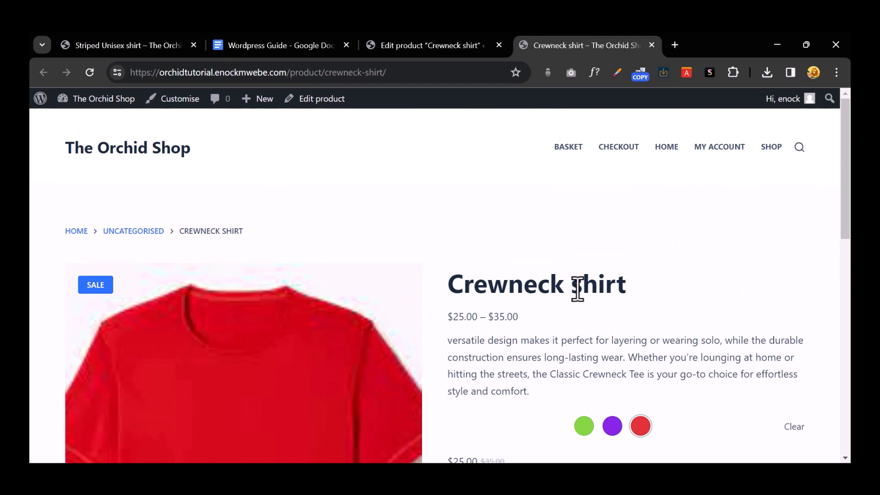
pyautogui.click(411, 43)
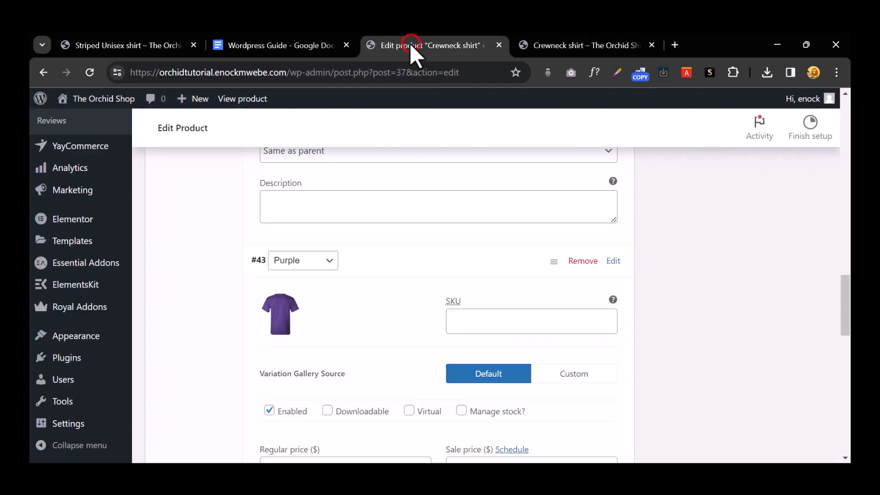
pyautogui.click(287, 48)
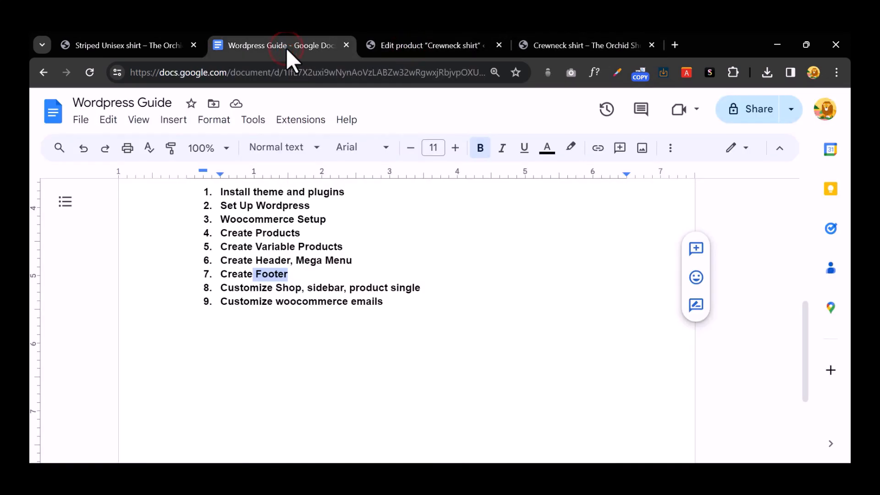
pyautogui.click(282, 233)
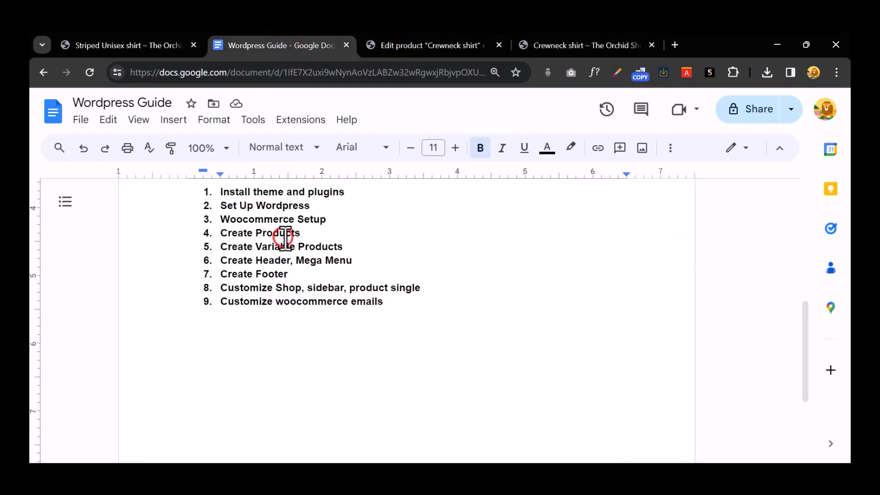
pyautogui.moveTo(232, 247); pyautogui.dragTo(342, 247)
pyautogui.moveTo(228, 260); pyautogui.dragTo(346, 265)
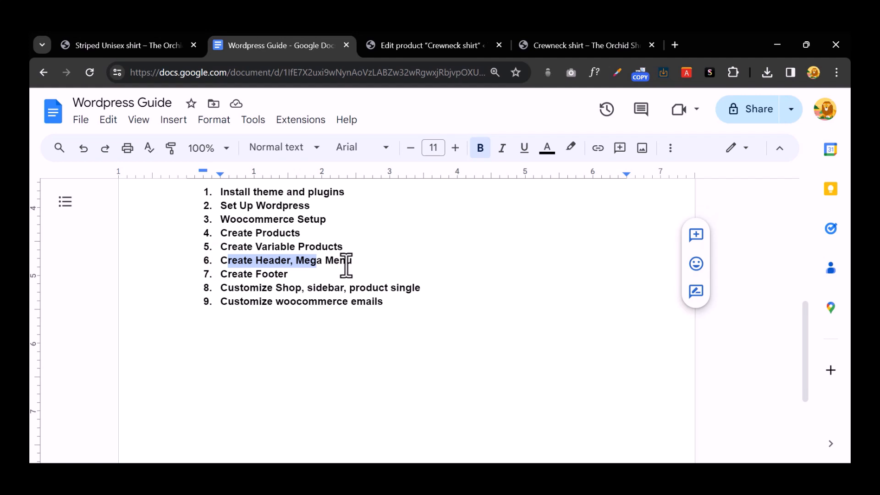
pyautogui.click(345, 263)
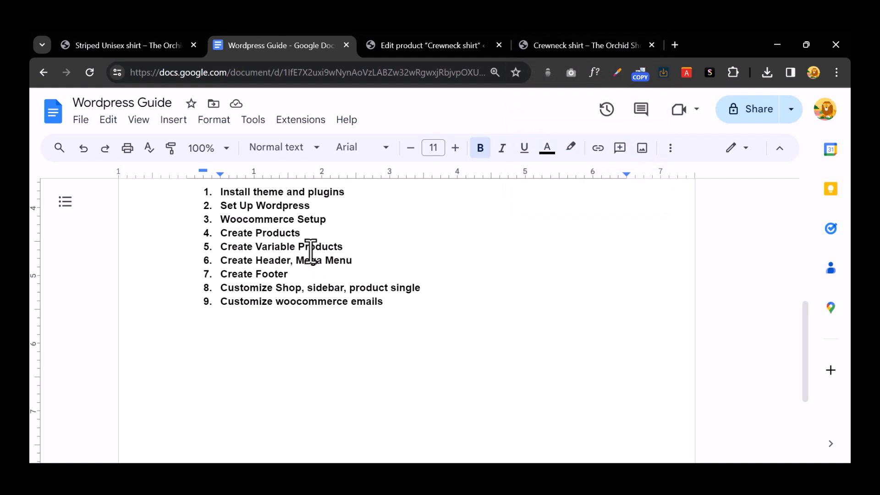
pyautogui.click(425, 51)
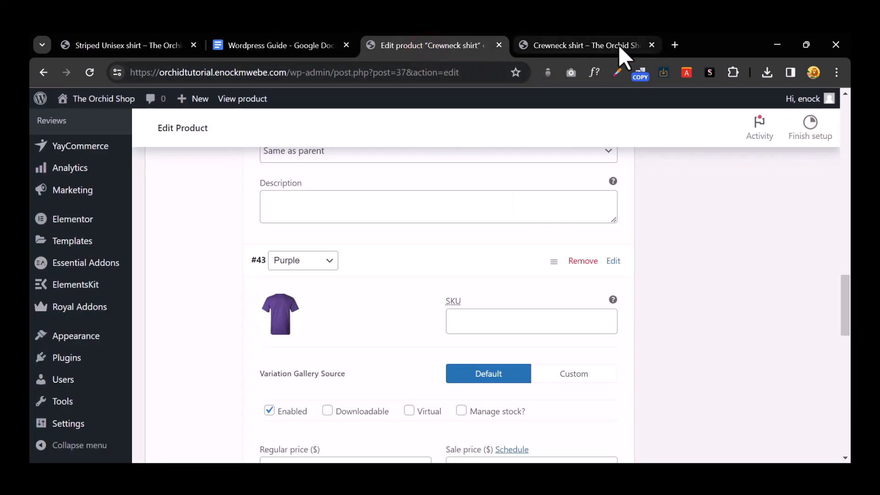
# Step: Close the Crewneck shirt page and go from the Striped Unisex shirt page to the shop home page
pyautogui.click(651, 45)
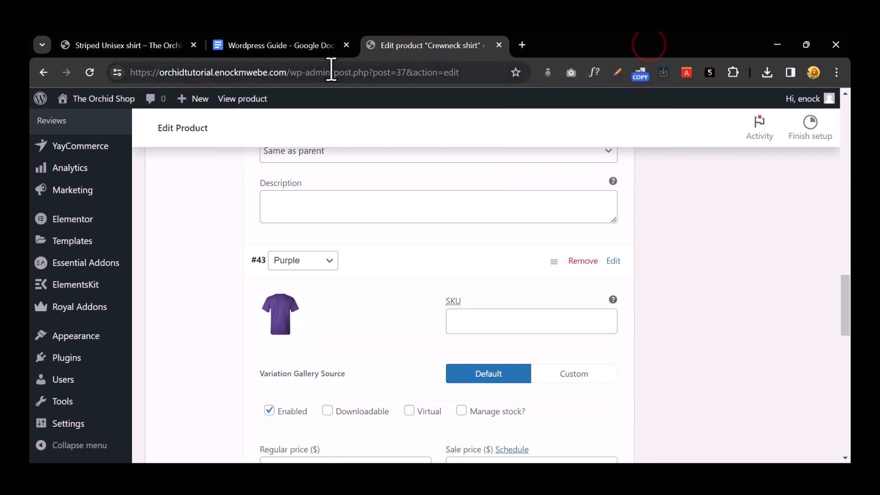
pyautogui.click(147, 47)
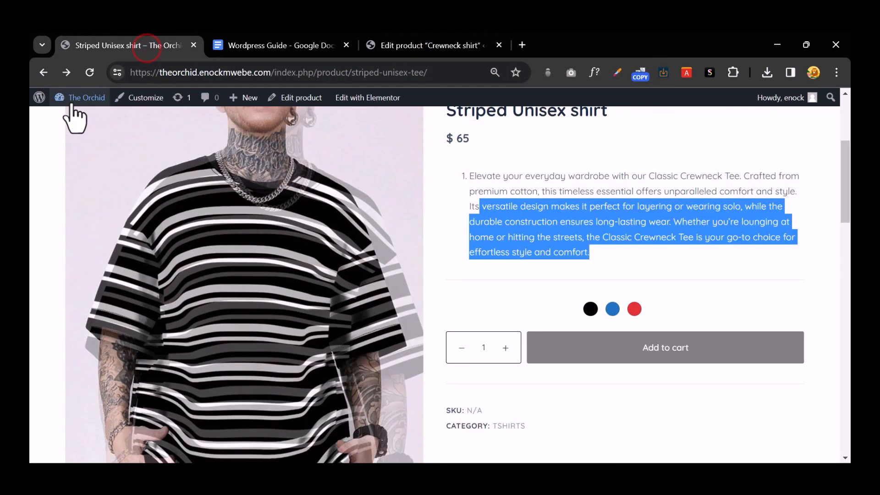
pyautogui.click(43, 73)
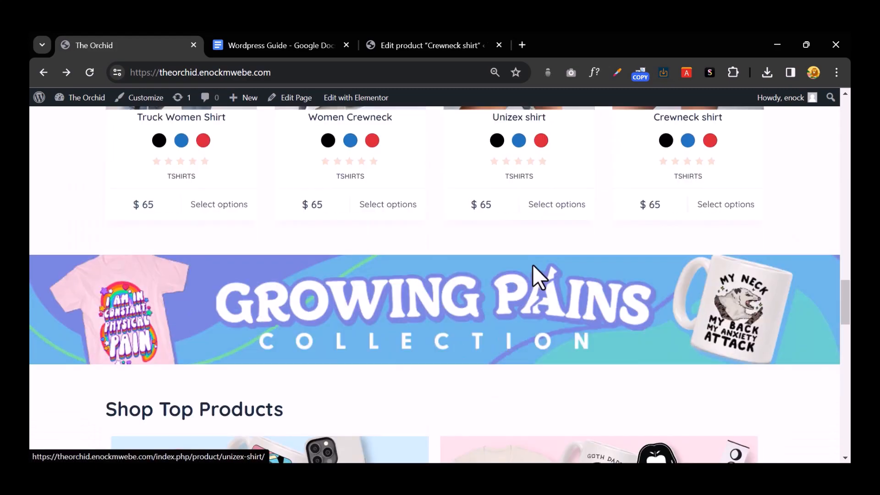
pyautogui.scroll(10, 534, 265)
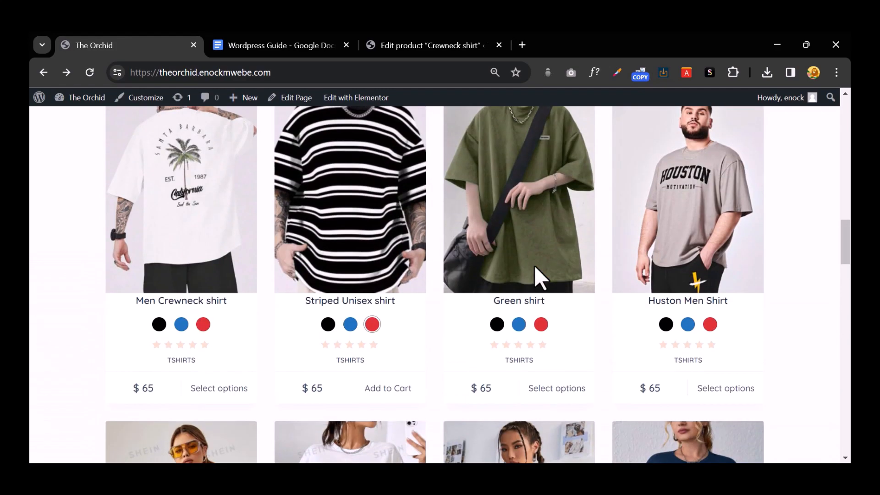
pyautogui.scroll(1, 534, 275)
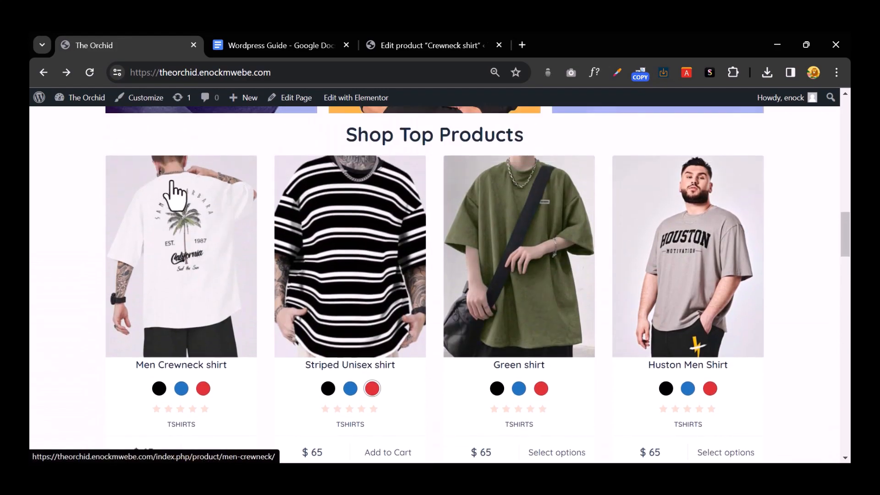
pyautogui.scroll(4, 302, 245)
pyautogui.scroll(10, 305, 246)
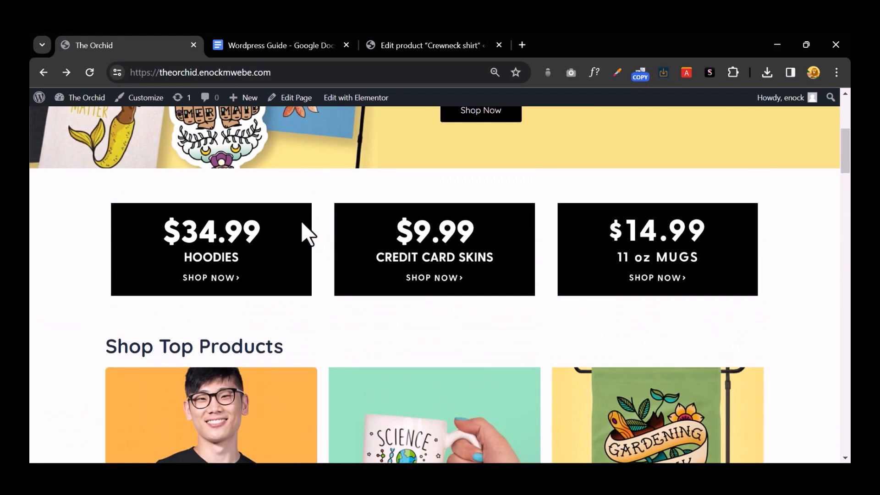
pyautogui.scroll(-6, 304, 232)
pyautogui.scroll(-3, 312, 238)
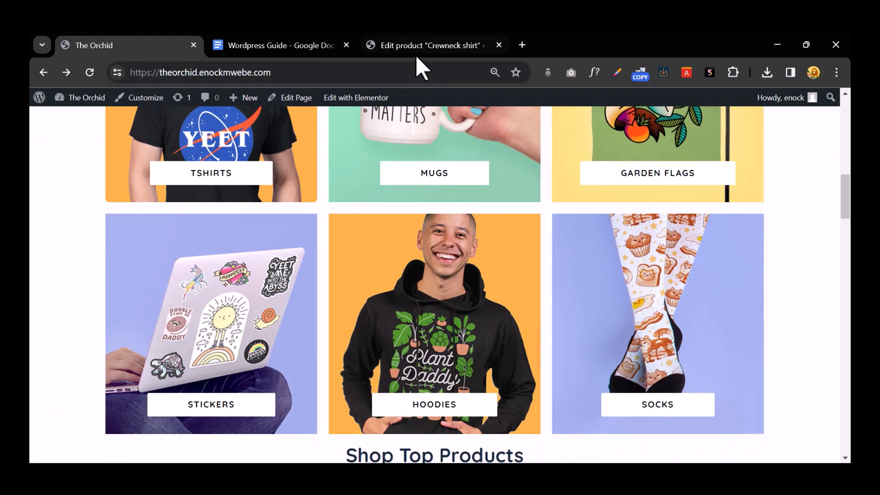
# Step: Move between the Crewneck shirt editor and the Orchid home page, ending on the admin Dashboard
pyautogui.click(416, 52)
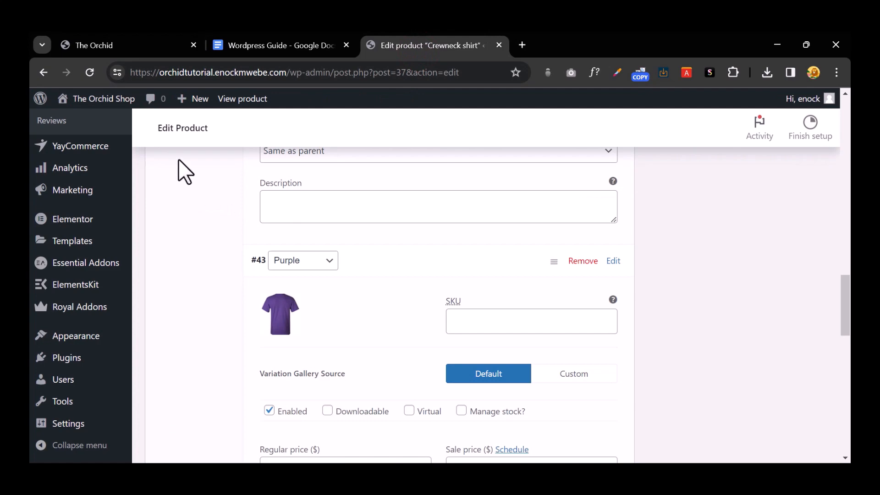
pyautogui.click(142, 48)
pyautogui.scroll(-6, 274, 215)
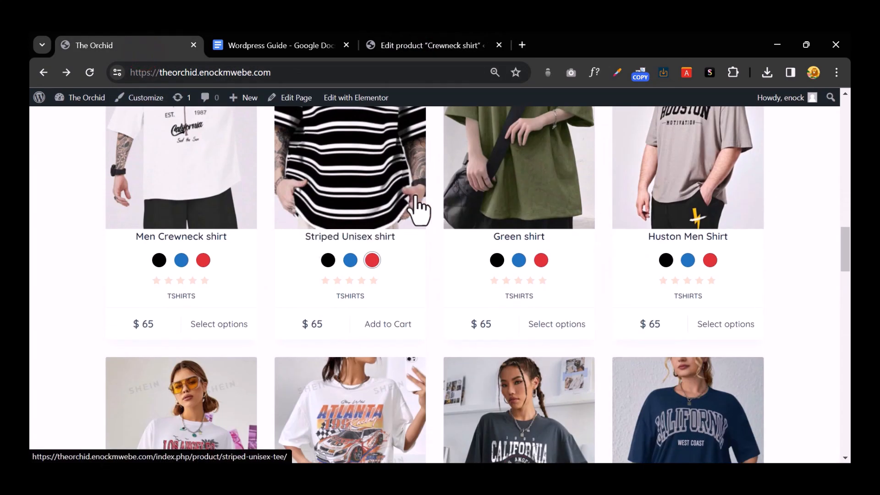
pyautogui.click(441, 54)
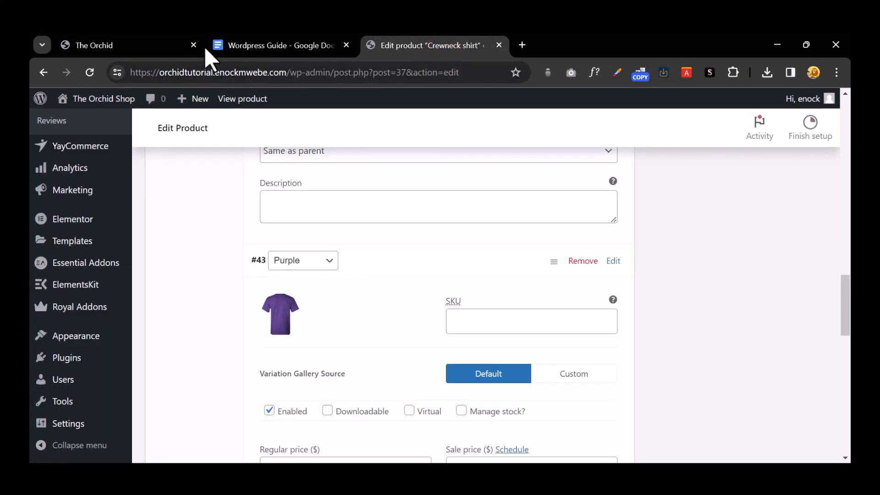
pyautogui.click(139, 37)
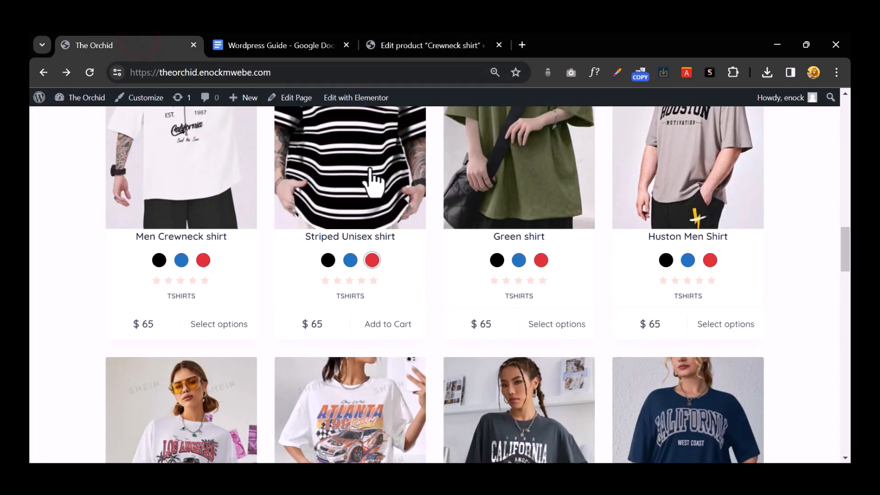
pyautogui.scroll(15, 389, 220)
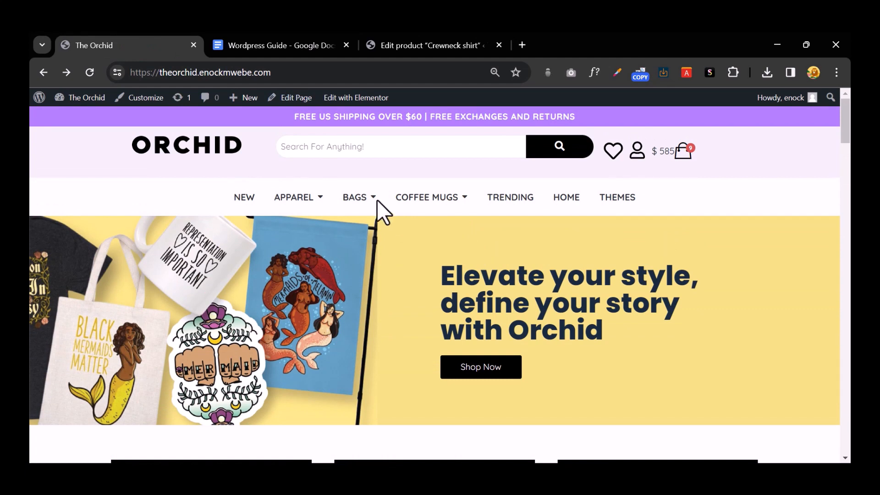
pyautogui.moveTo(82, 100)
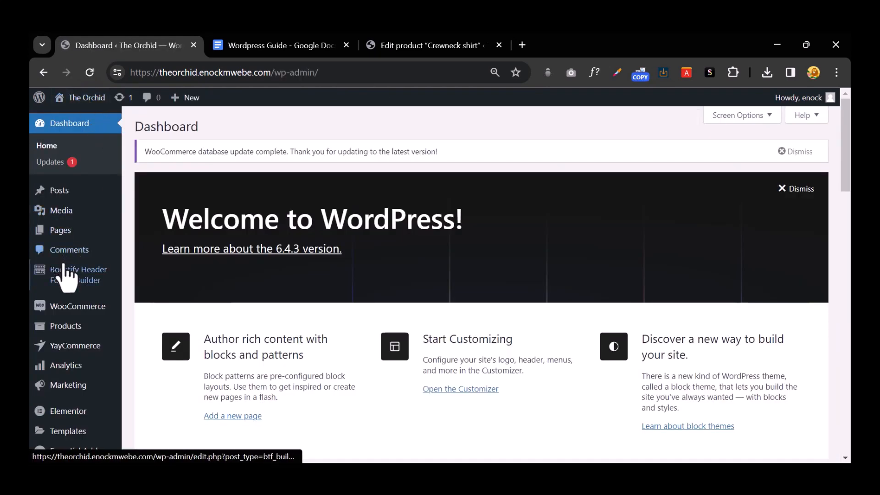
# Step: Open All Products and browse to the second page of the product list
pyautogui.click(83, 328)
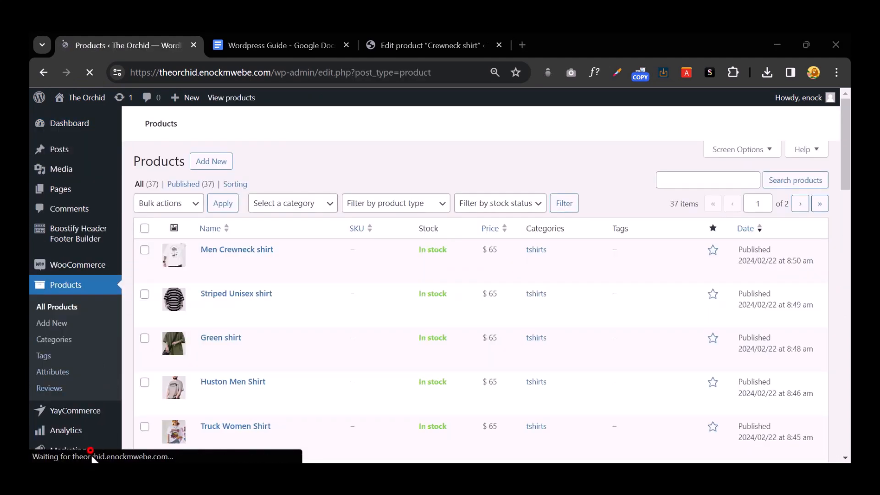
pyautogui.click(90, 446)
pyautogui.scroll(-10, 471, 316)
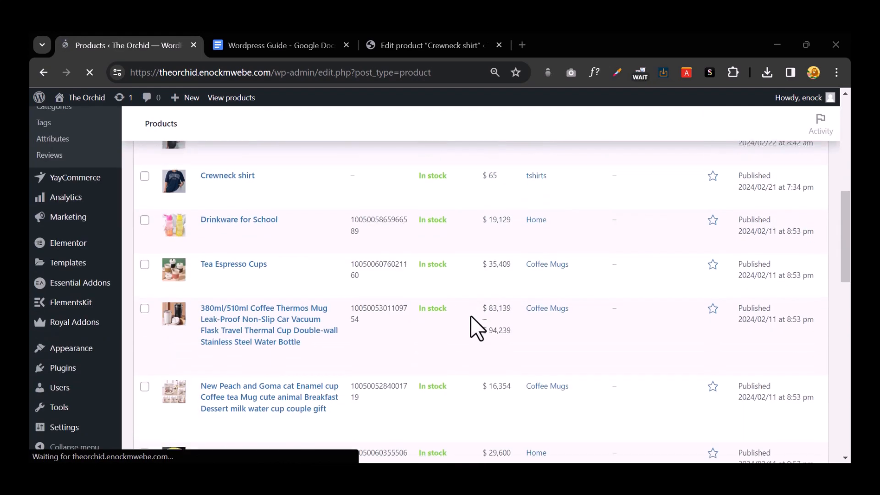
pyautogui.scroll(-10, 470, 316)
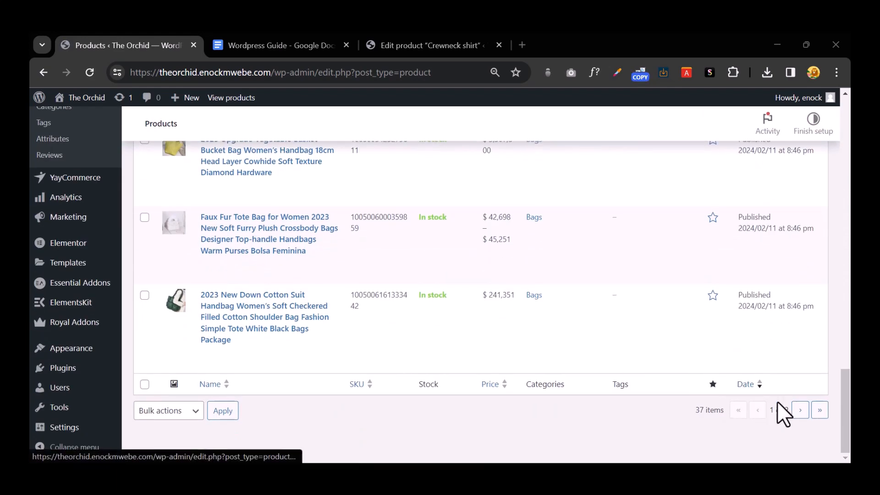
pyautogui.click(801, 409)
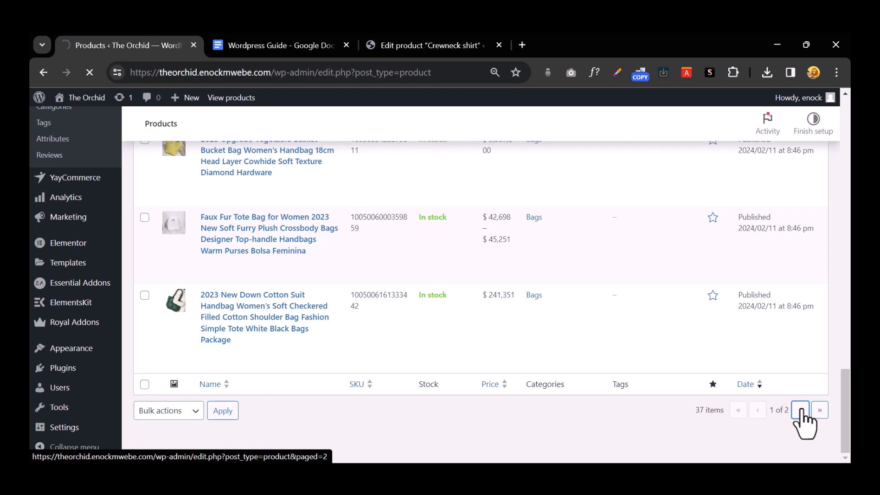
pyautogui.scroll(-10, 518, 328)
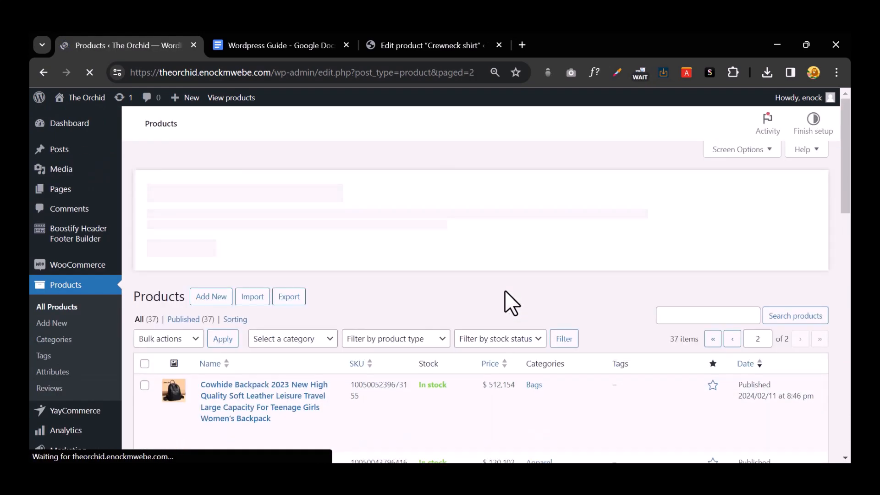
# Step: Export all products to CSV with the default columns, types and categories
pyautogui.click(293, 288)
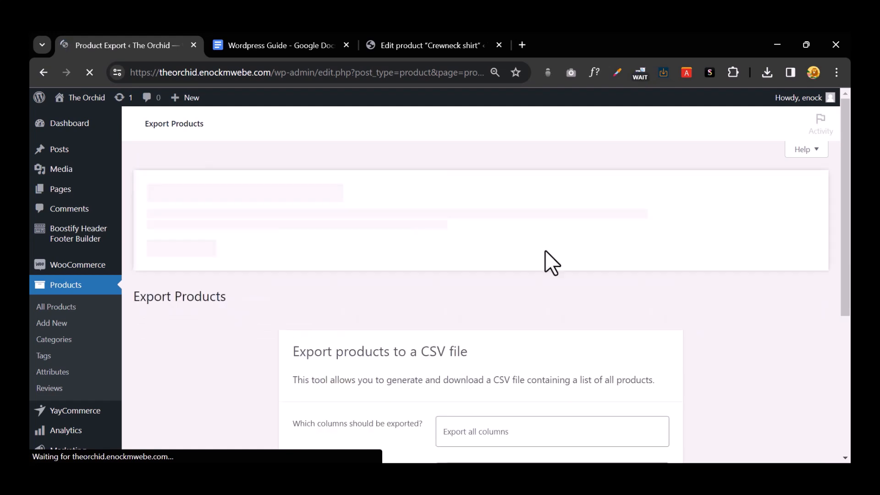
pyautogui.scroll(-3, 545, 250)
pyautogui.scroll(-2, 548, 253)
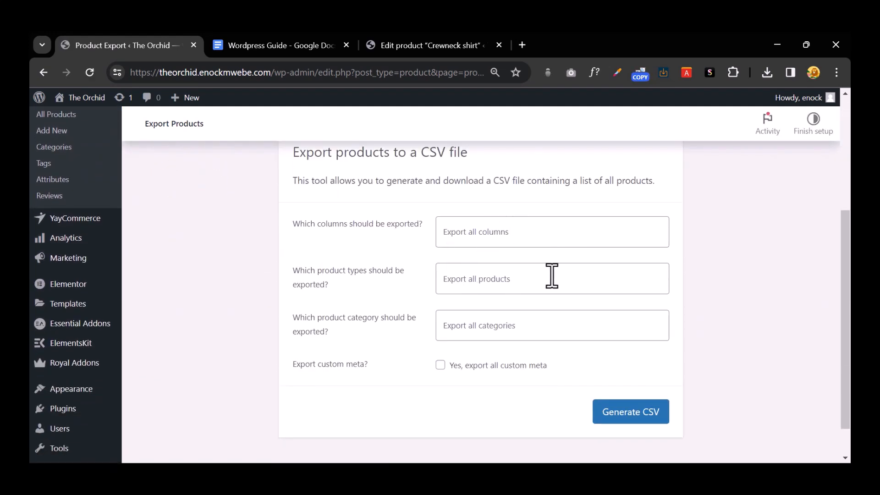
pyautogui.click(615, 410)
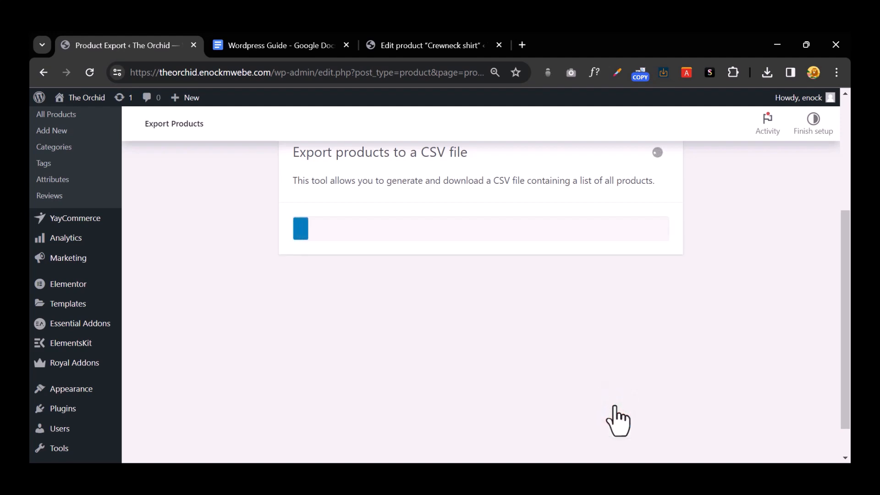
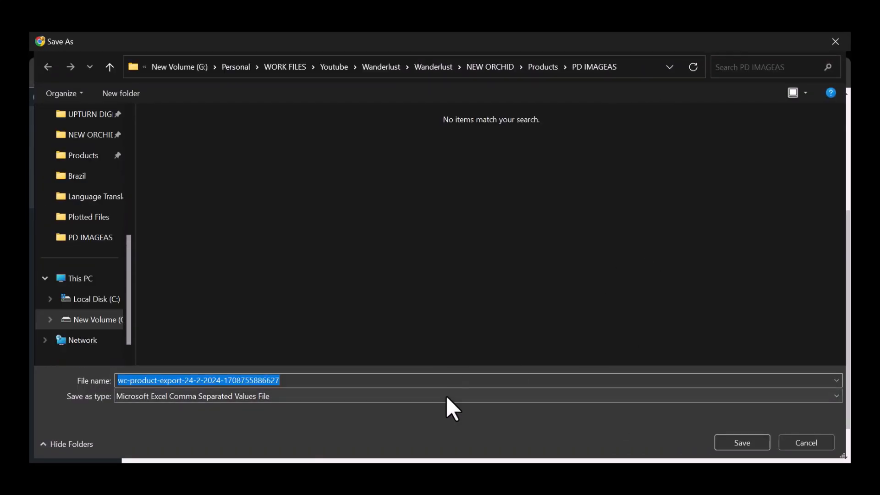
# Step: Save the product export as the CSV 'Orchid Products' in the PD IMAGEAS folder
pyautogui.click(455, 385)
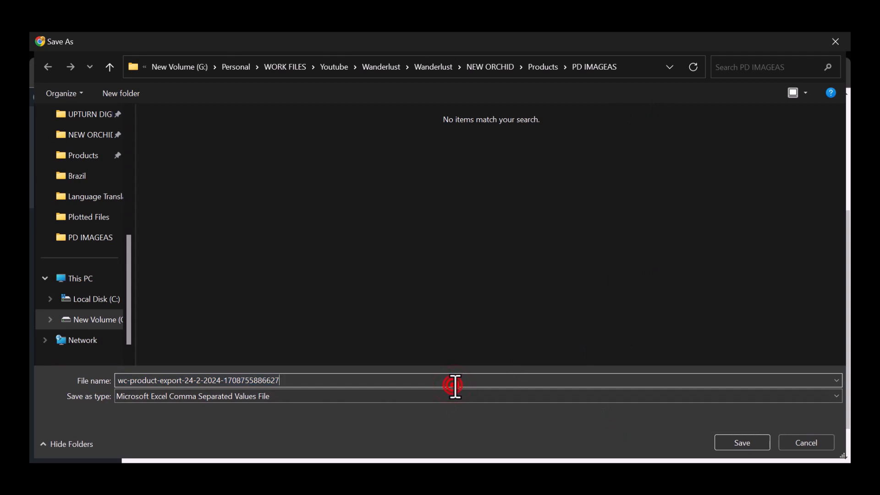
pyautogui.tripleClick(455, 385)
pyautogui.write('O')
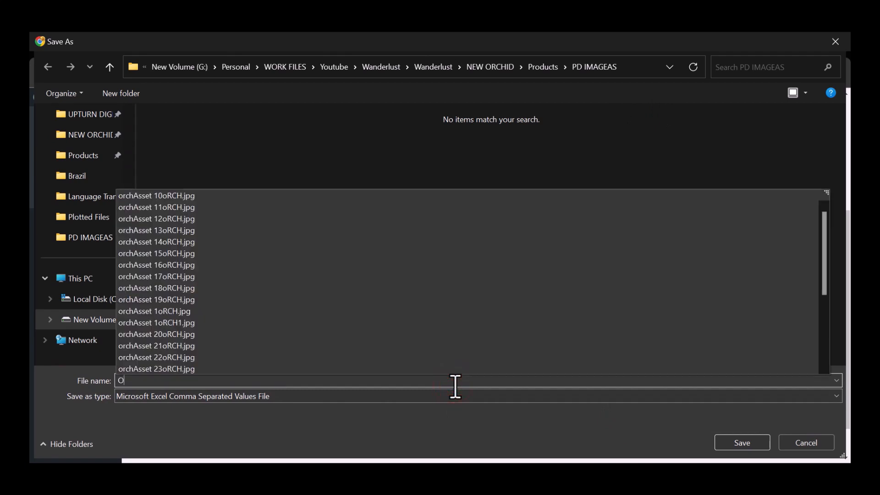
pyautogui.write('rchid Products')
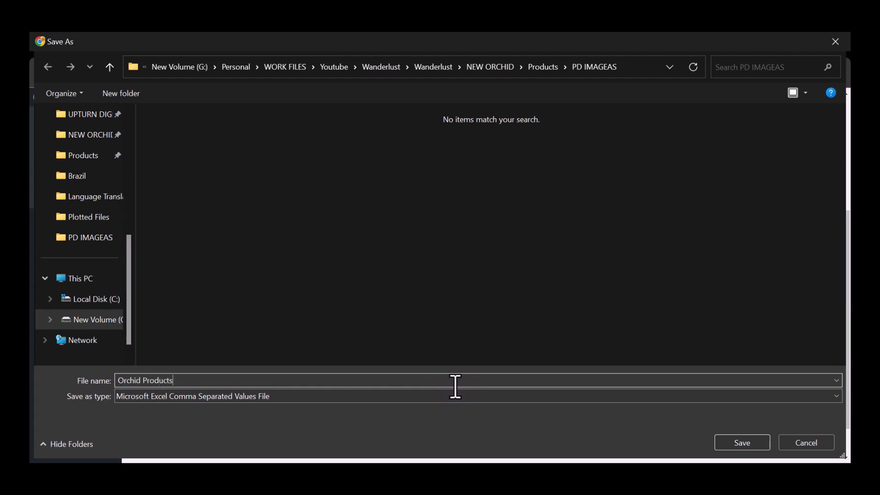
pyautogui.click(720, 440)
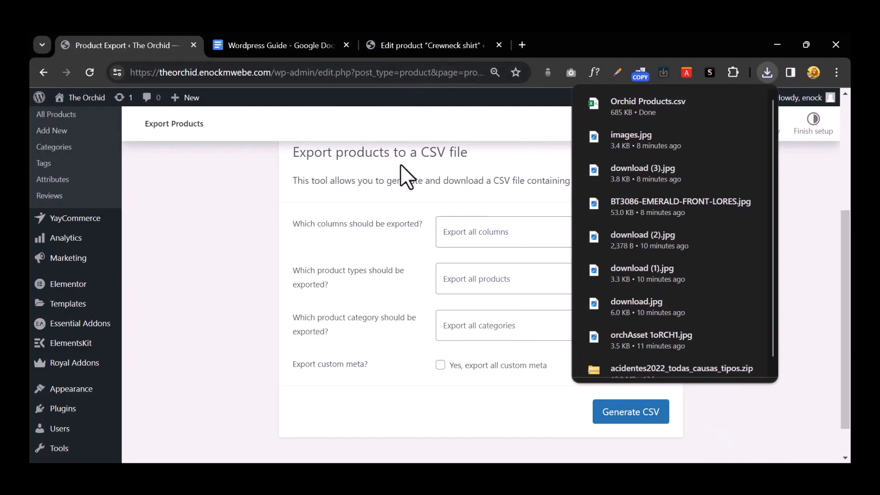
pyautogui.click(428, 42)
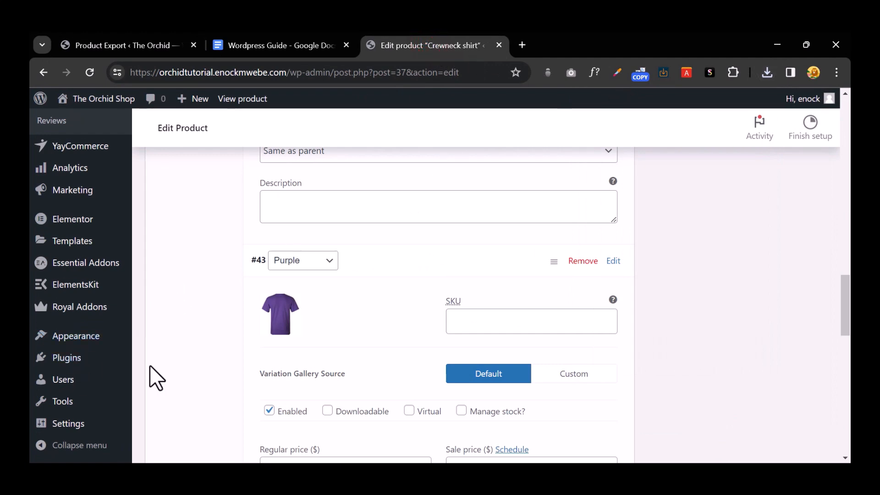
# Step: Open the product import tool from the All Products list
pyautogui.moveTo(85, 357)
pyautogui.scroll(5, 87, 362)
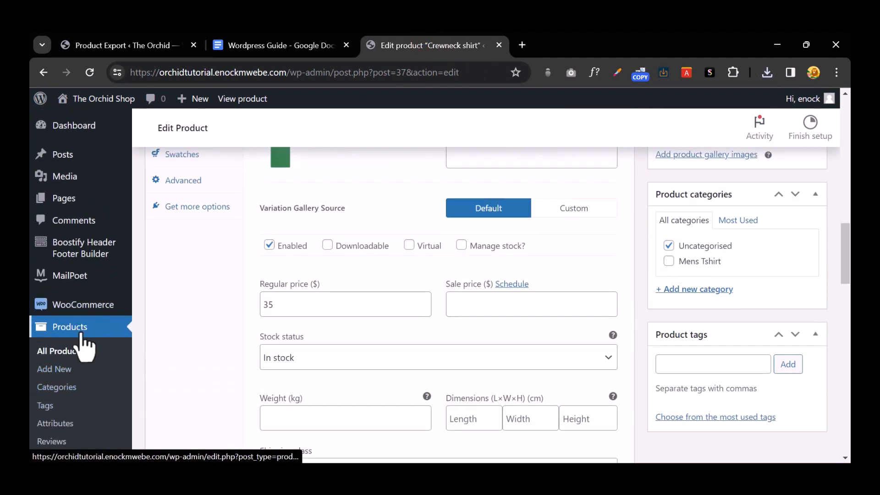
pyautogui.click(83, 328)
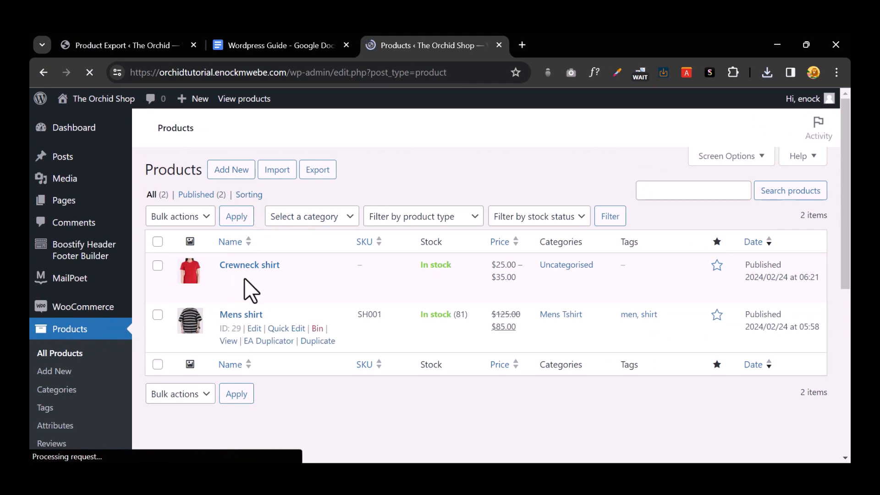
pyautogui.click(275, 170)
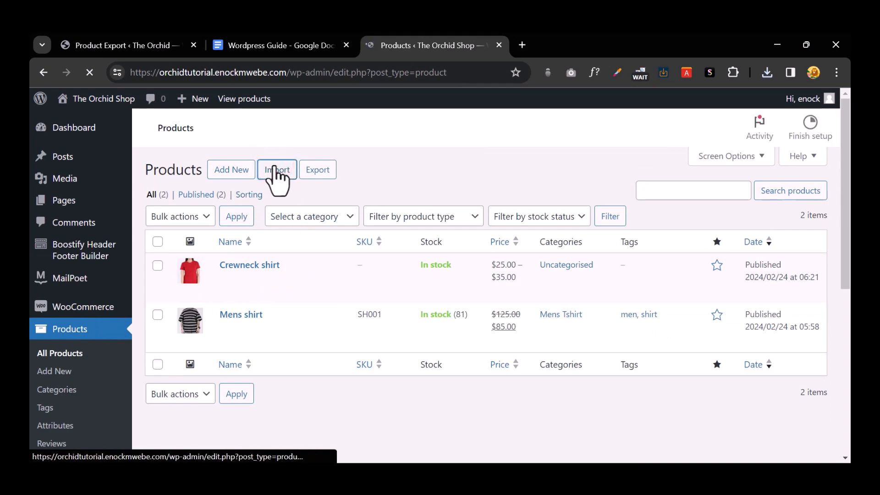
pyautogui.scroll(-4, 456, 265)
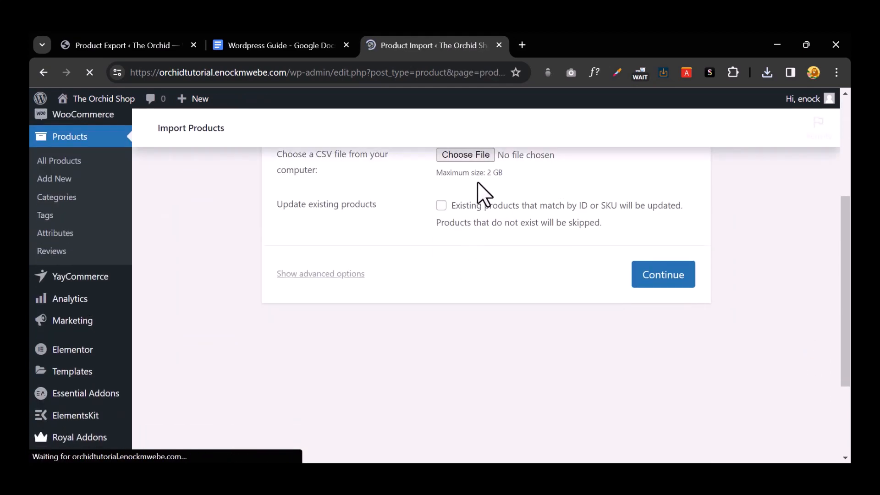
pyautogui.scroll(4, 478, 229)
pyautogui.moveTo(333, 268); pyautogui.dragTo(516, 272)
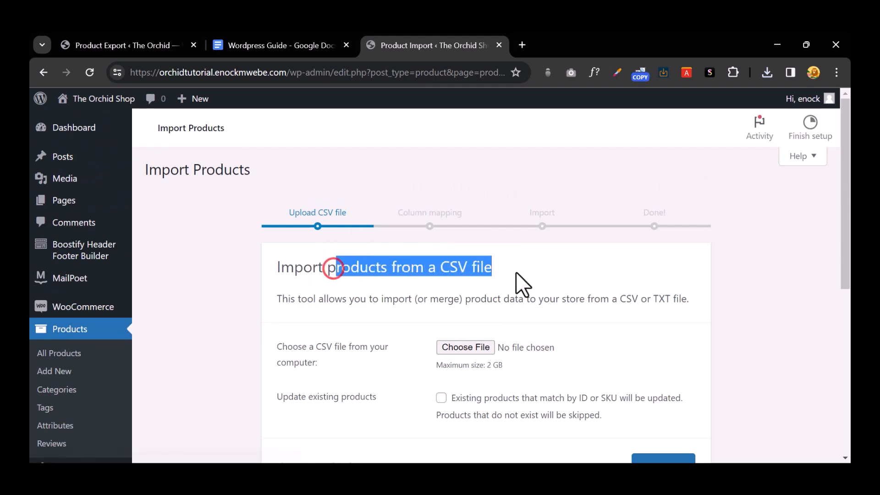
# Step: Upload Orchid Products.csv and continue to the column mapping step
pyautogui.click(469, 342)
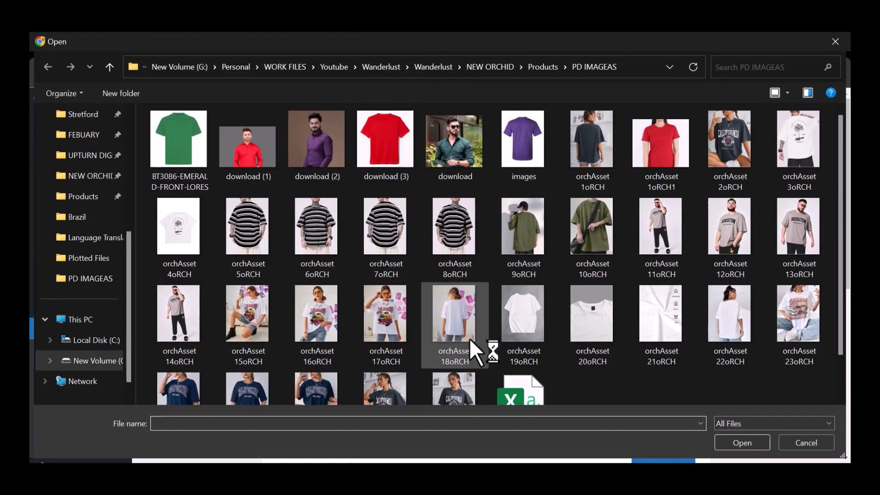
pyautogui.scroll(-1, 468, 337)
pyautogui.click(518, 350)
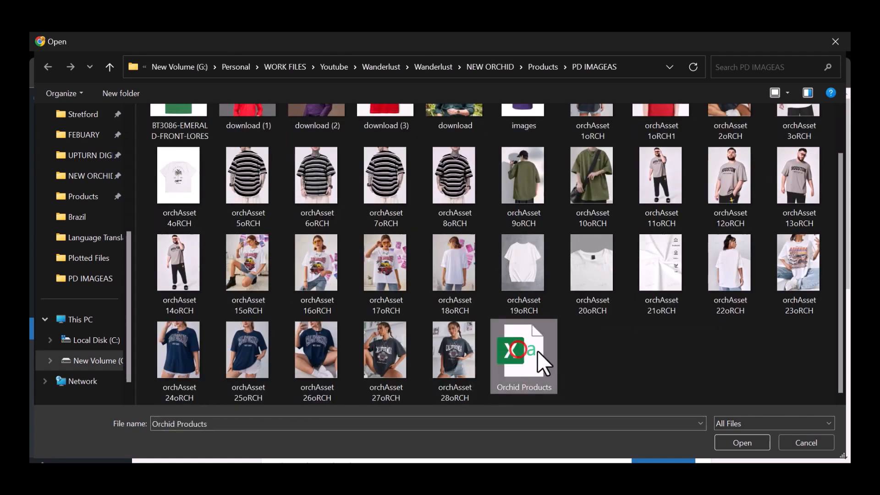
pyautogui.click(727, 443)
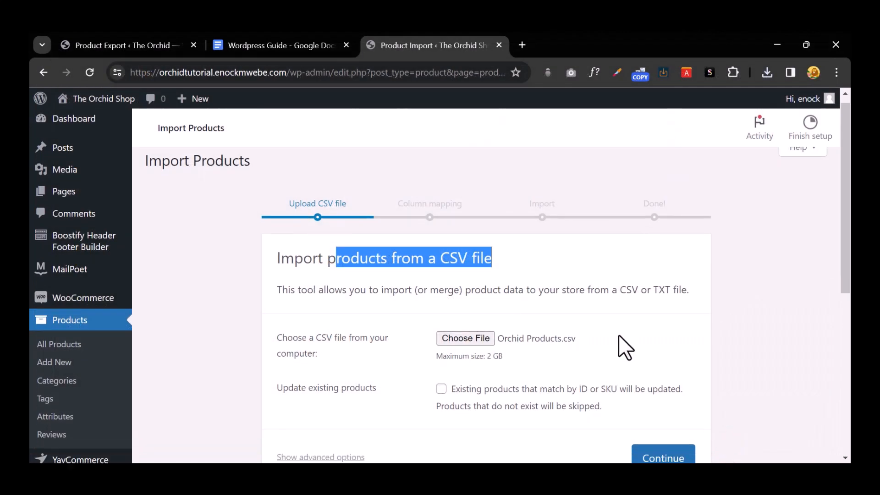
pyautogui.scroll(-5, 618, 341)
pyautogui.scroll(3, 623, 339)
pyautogui.click(655, 341)
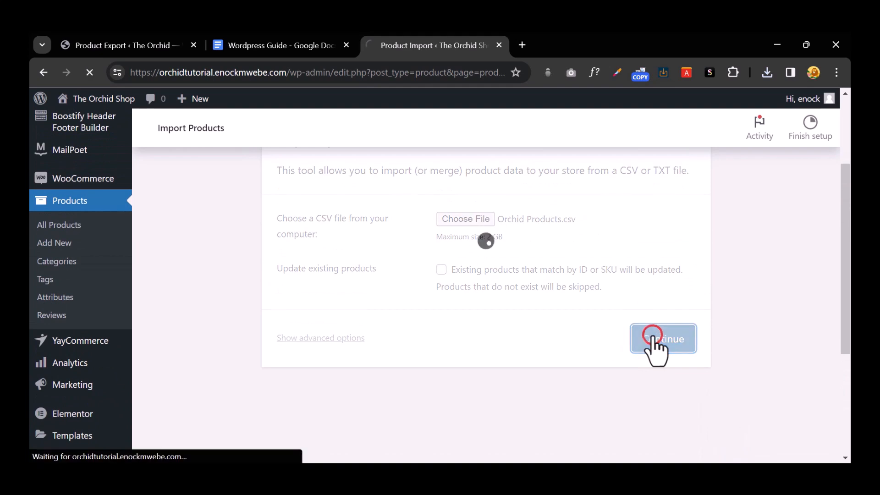
pyautogui.click(769, 71)
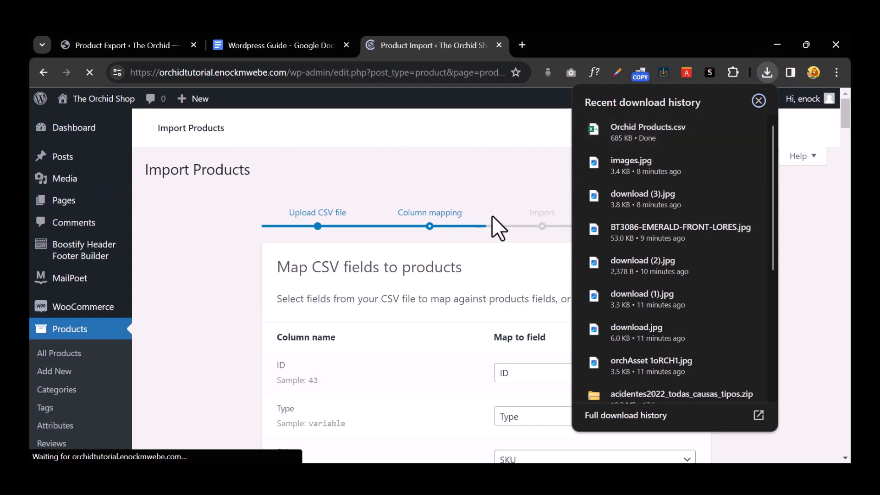
# Step: Run the importer with the default column mapping, importing 37 products and 1,163 variations
pyautogui.click(503, 206)
pyautogui.scroll(-20, 577, 296)
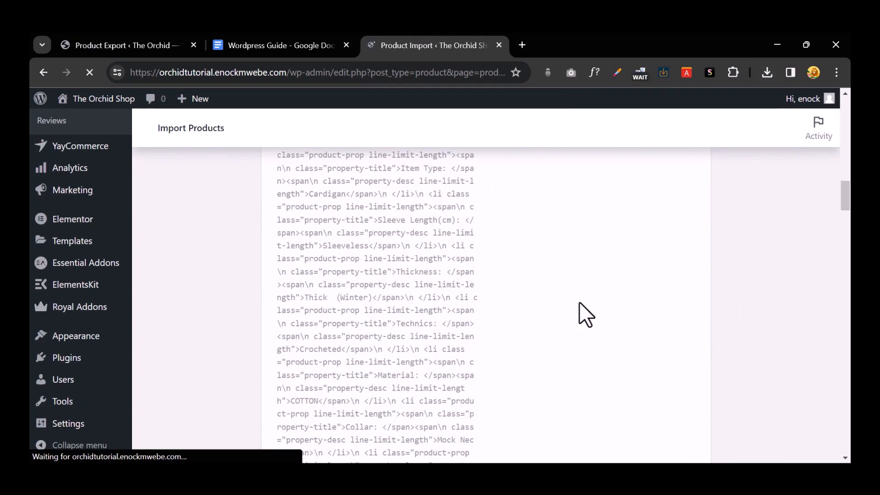
pyautogui.scroll(-20, 583, 300)
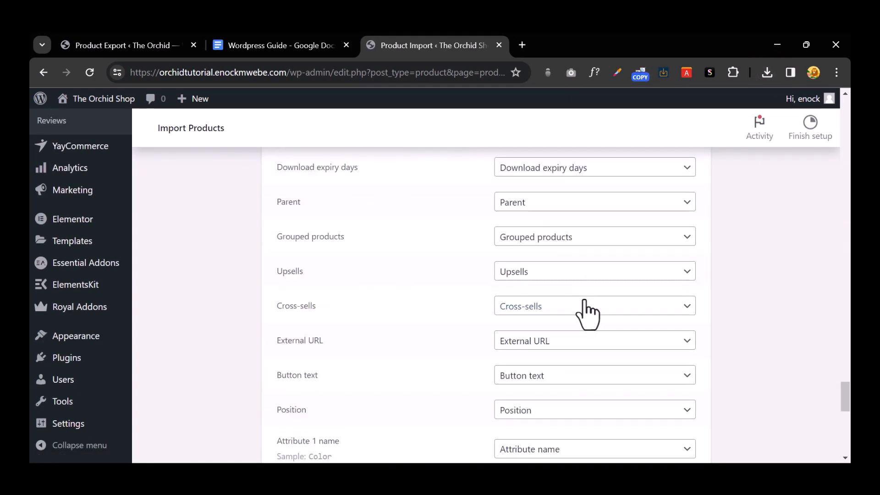
pyautogui.click(635, 362)
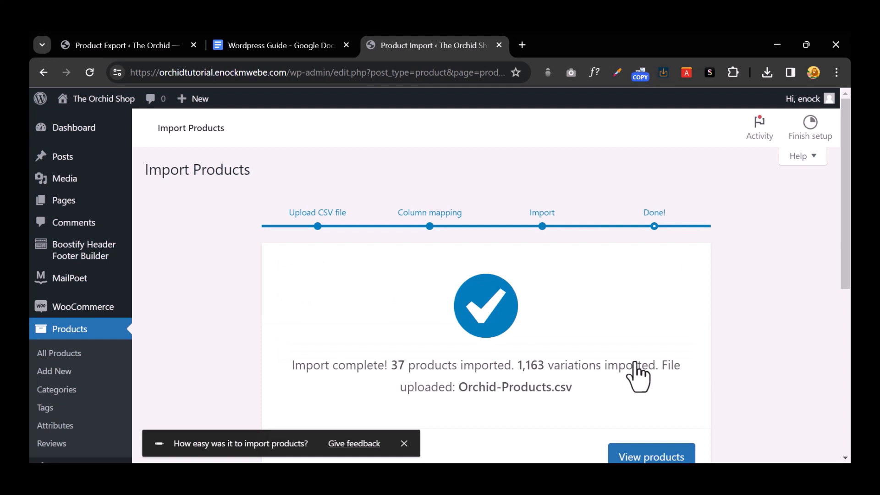
pyautogui.scroll(-4, 646, 399)
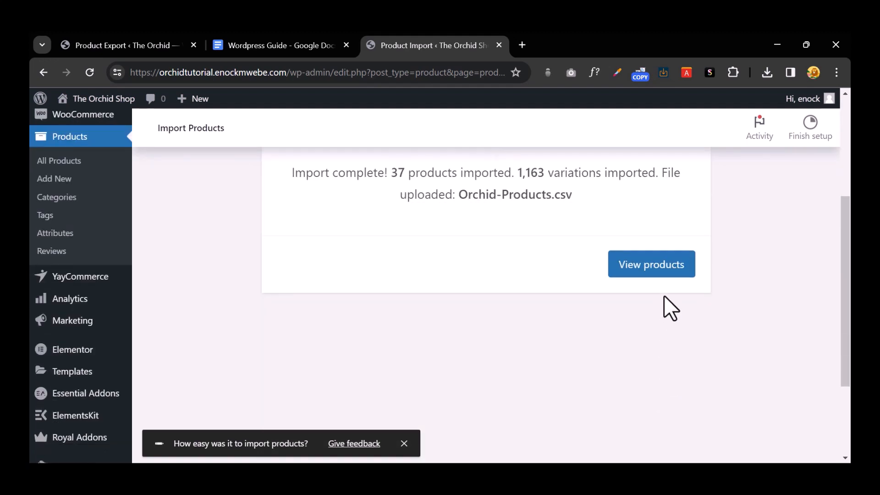
# Step: View the imported products and open the live store in a new tab
pyautogui.click(670, 265)
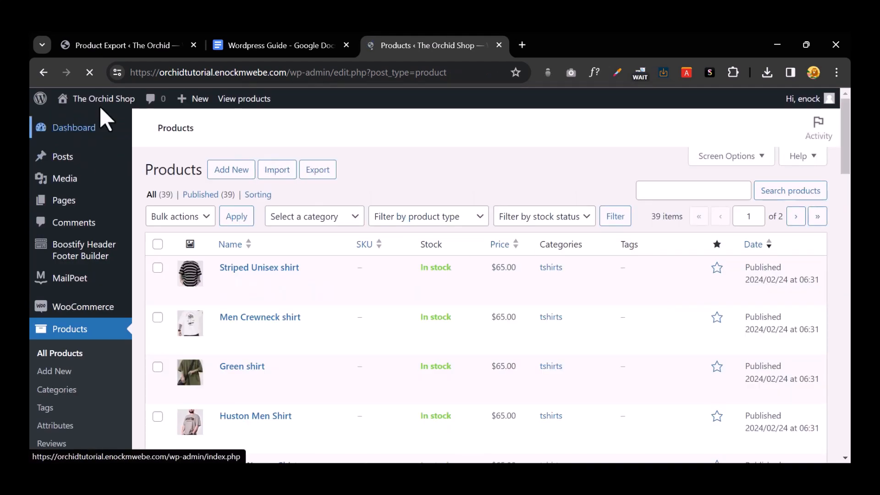
pyautogui.moveTo(102, 104)
pyautogui.rightClick(120, 138)
pyautogui.click(128, 151)
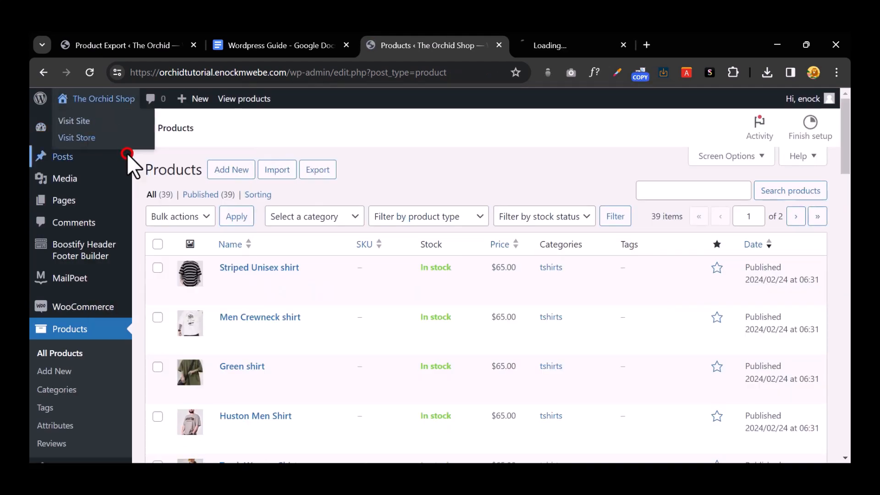
pyautogui.click(555, 43)
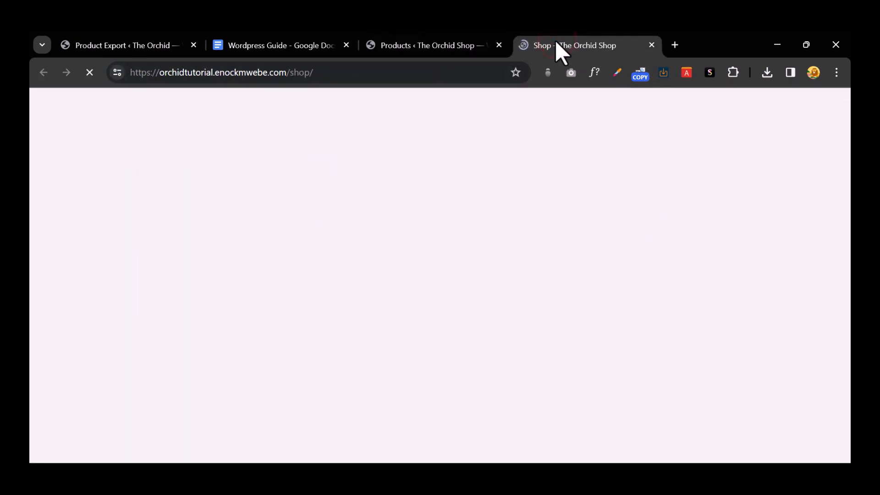
# Step: Sort the shop by latest to check the new shirts, then return to the products list
pyautogui.scroll(-5, 591, 202)
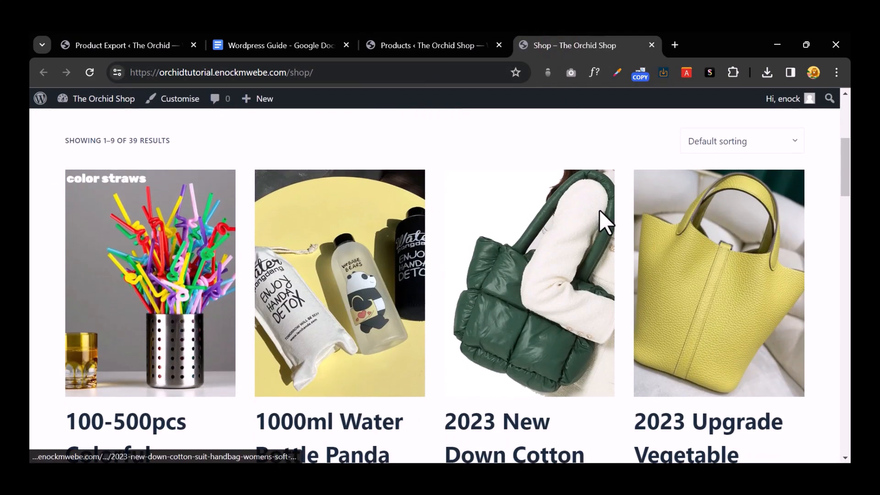
pyautogui.scroll(-10, 598, 210)
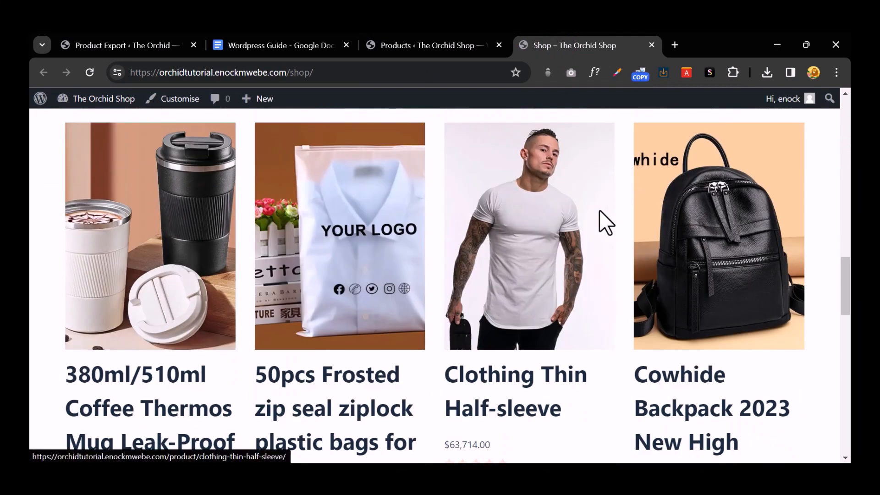
pyautogui.scroll(-10, 598, 209)
pyautogui.scroll(20, 599, 210)
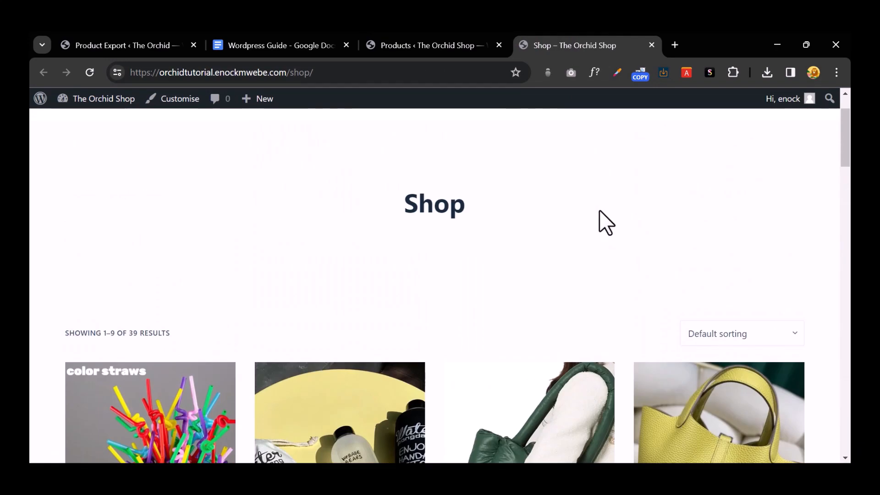
pyautogui.scroll(-2, 599, 209)
pyautogui.click(746, 268)
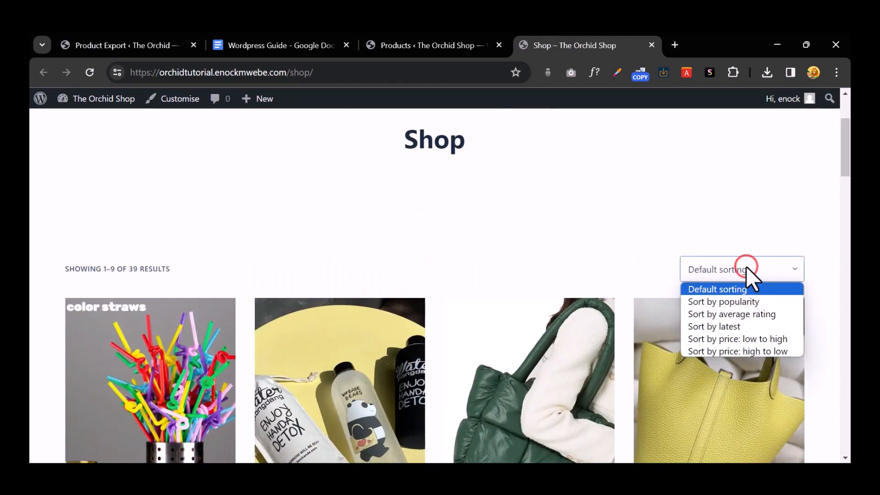
pyautogui.click(738, 325)
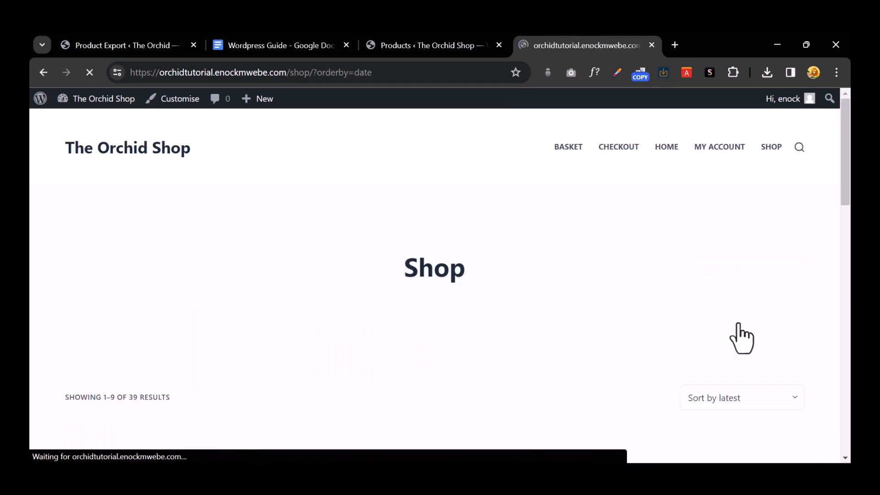
pyautogui.scroll(-8, 741, 339)
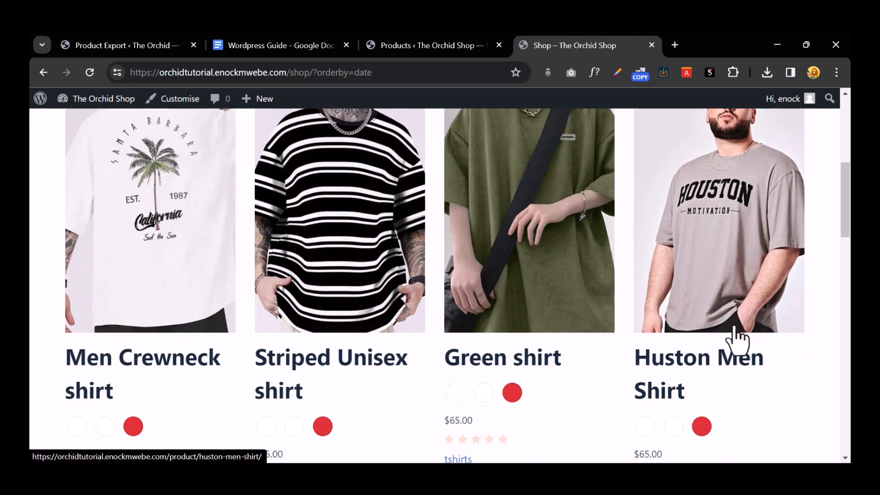
pyautogui.scroll(-2, 627, 329)
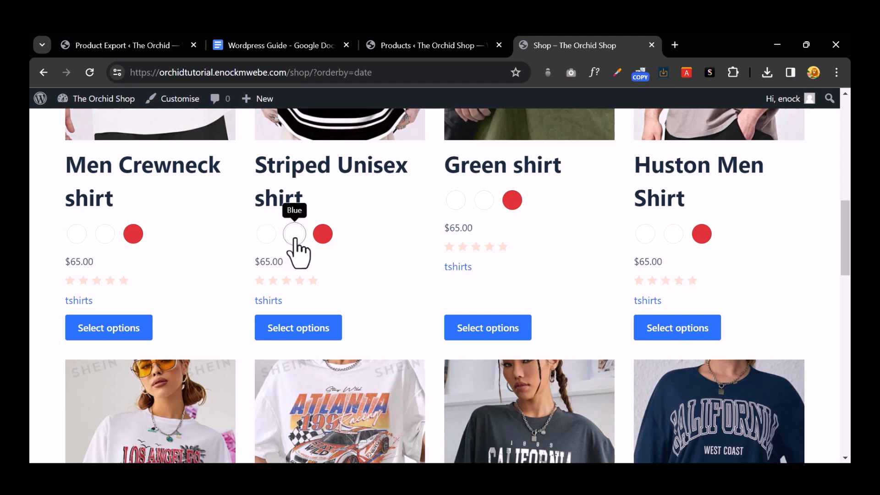
pyautogui.click(418, 48)
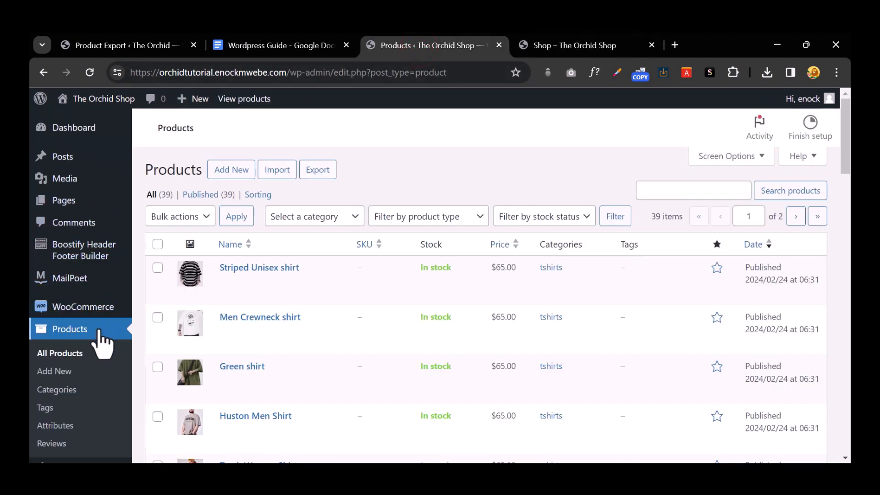
# Step: Give the Color attribute's Blue term a blue swatch colour
pyautogui.scroll(-4, 102, 336)
pyautogui.click(95, 237)
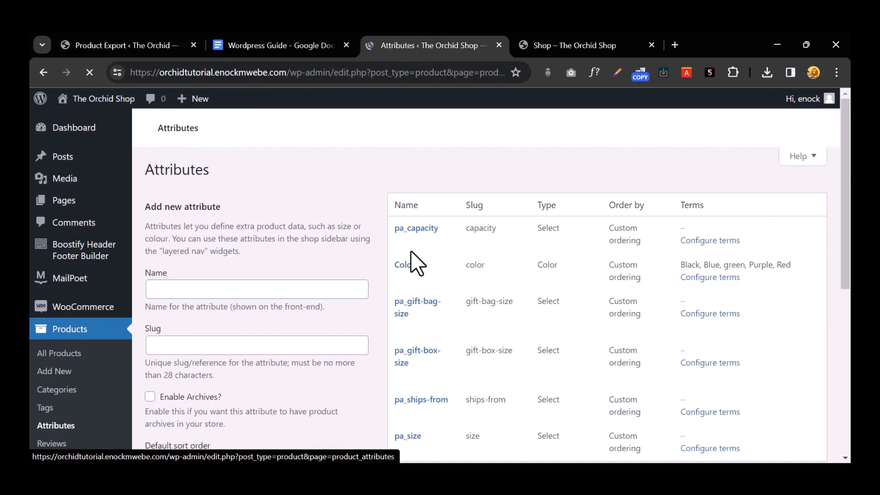
pyautogui.click(717, 279)
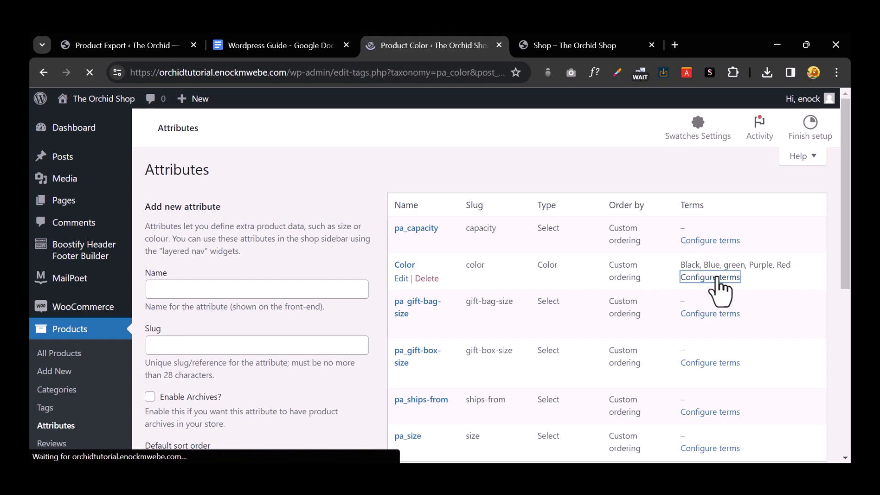
pyautogui.scroll(-4, 717, 291)
pyautogui.scroll(3, 696, 291)
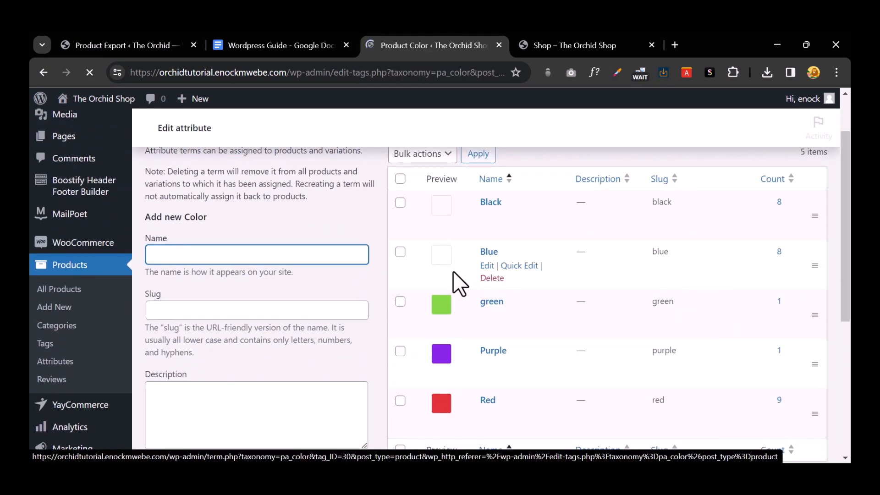
pyautogui.click(443, 256)
pyautogui.click(484, 265)
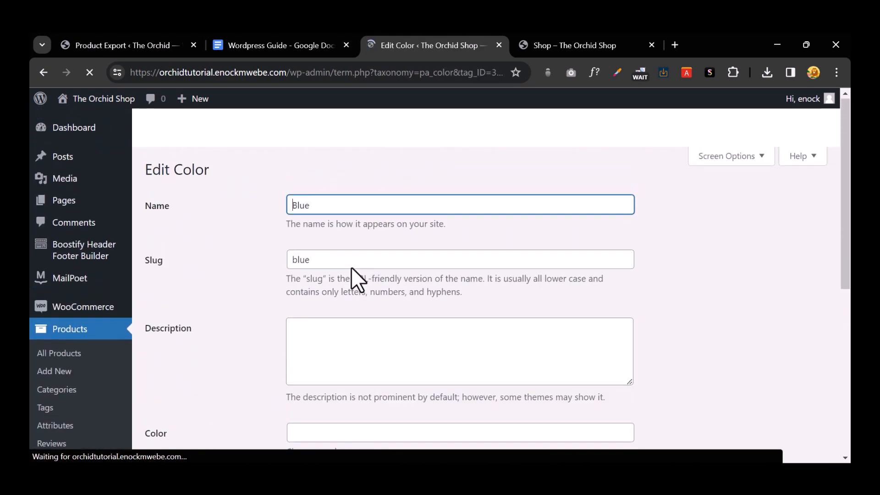
pyautogui.scroll(-4, 351, 268)
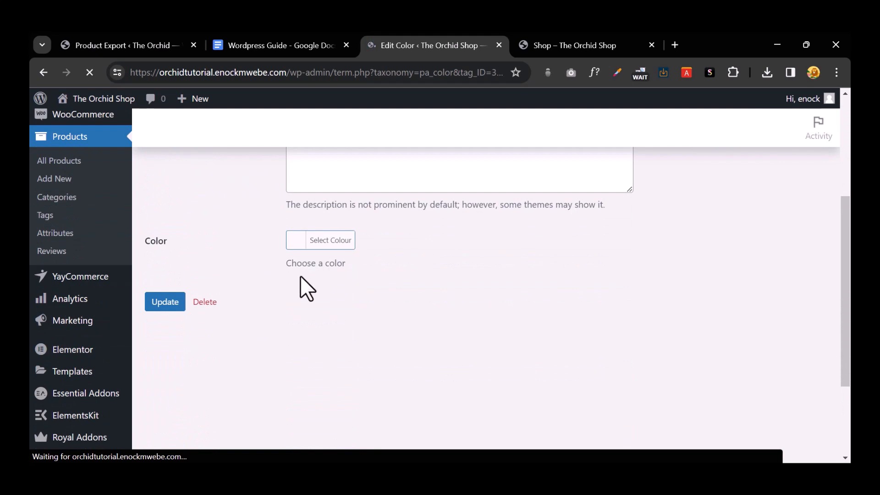
pyautogui.click(296, 241)
pyautogui.scroll(-1, 314, 334)
pyautogui.click(387, 327)
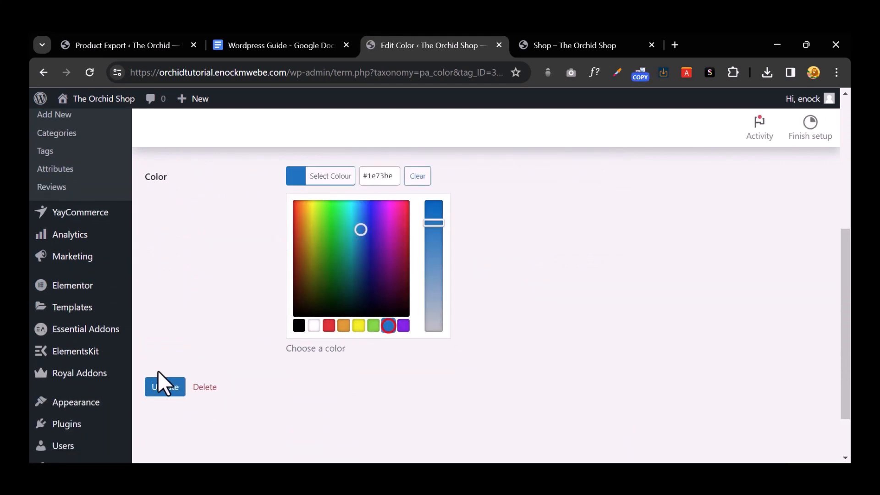
pyautogui.click(162, 388)
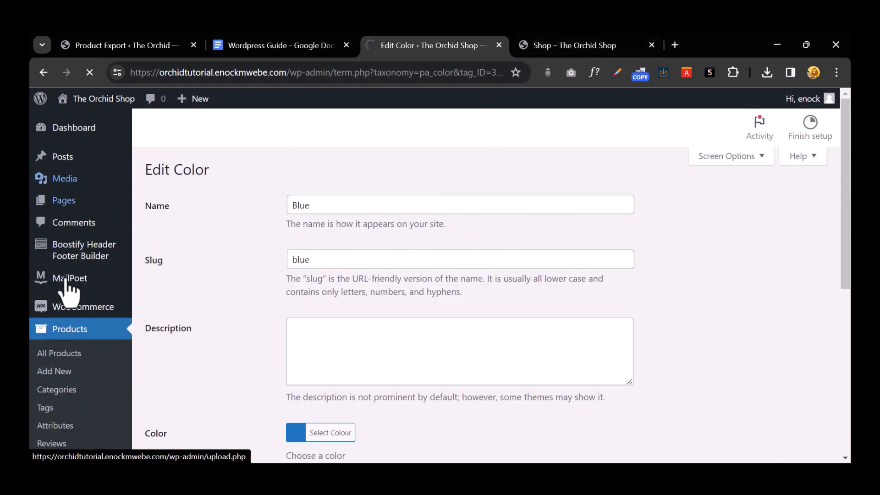
# Step: Give the Color attribute's Black term a black swatch colour
pyautogui.click(45, 72)
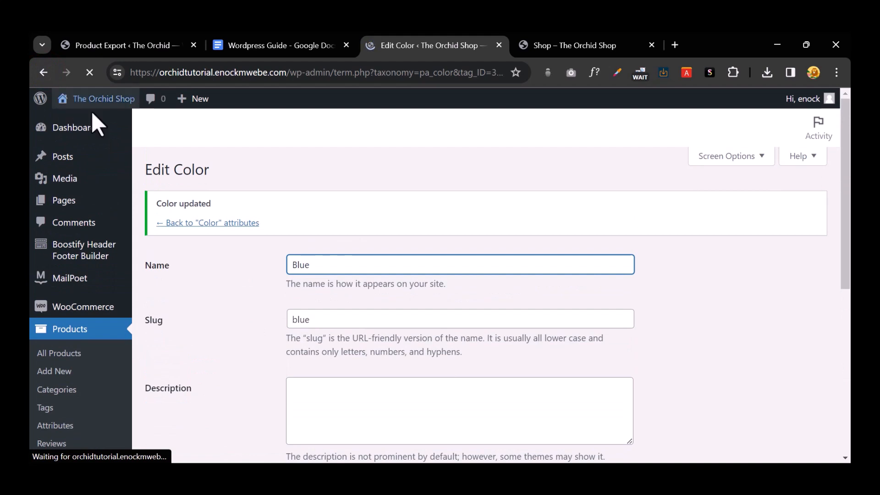
pyautogui.click(206, 223)
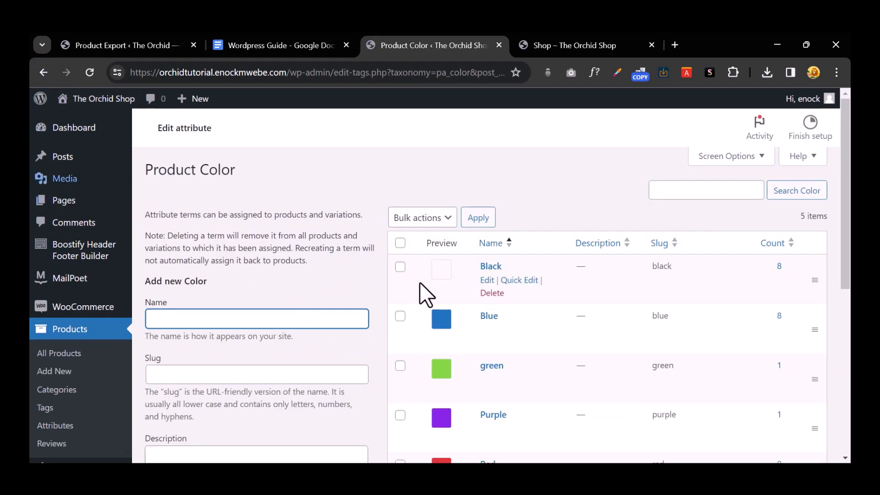
pyautogui.click(488, 280)
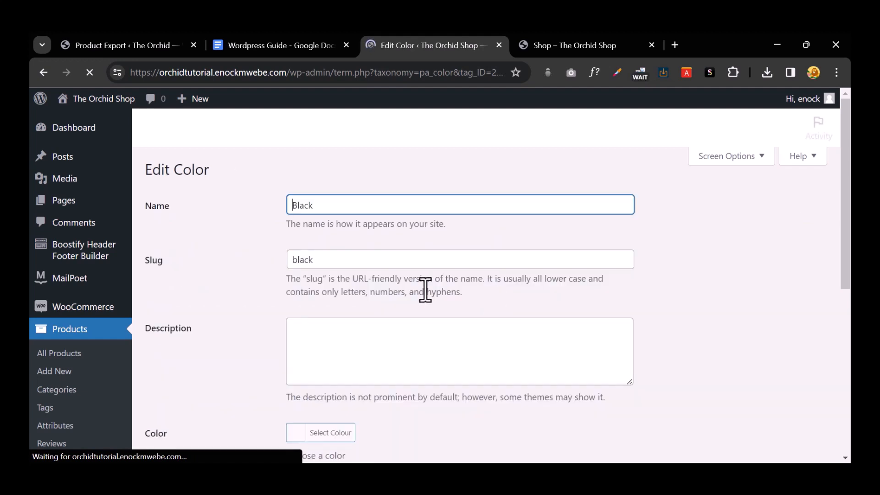
pyautogui.scroll(-5, 422, 290)
pyautogui.click(290, 173)
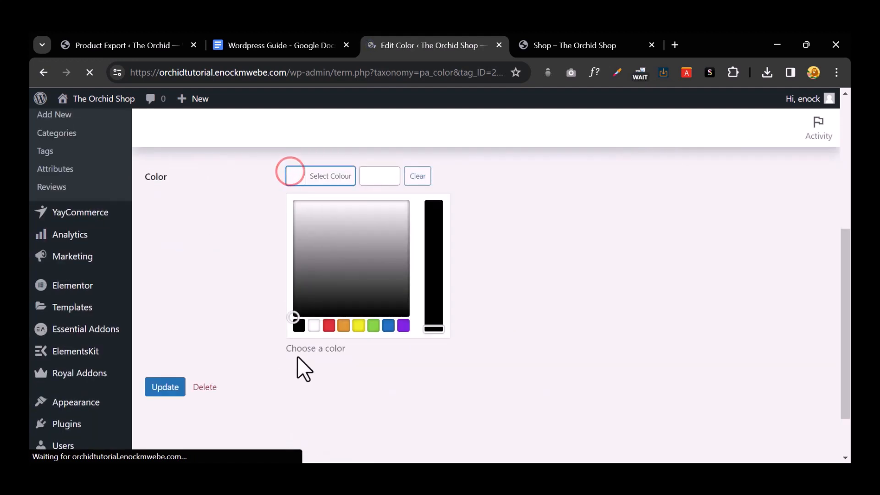
pyautogui.click(300, 326)
pyautogui.click(165, 385)
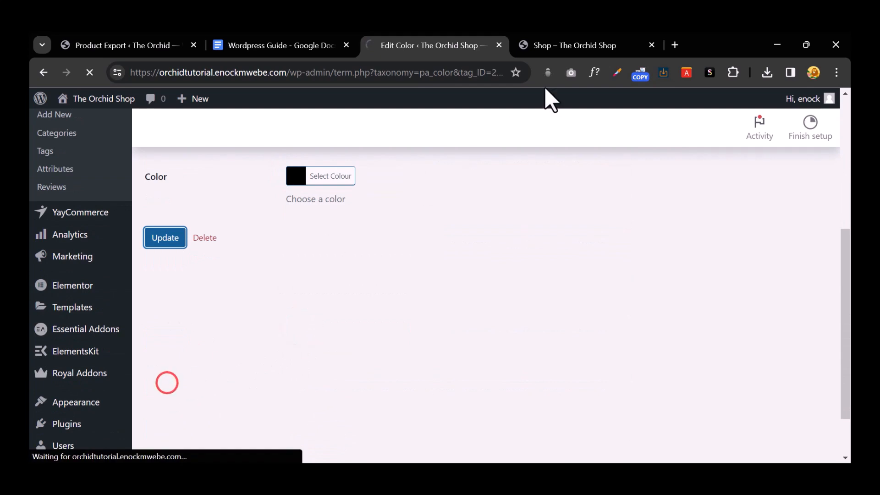
# Step: Reload the shop to confirm black, blue and red swatches on the shirts
pyautogui.click(572, 44)
pyautogui.click(456, 45)
pyautogui.click(556, 45)
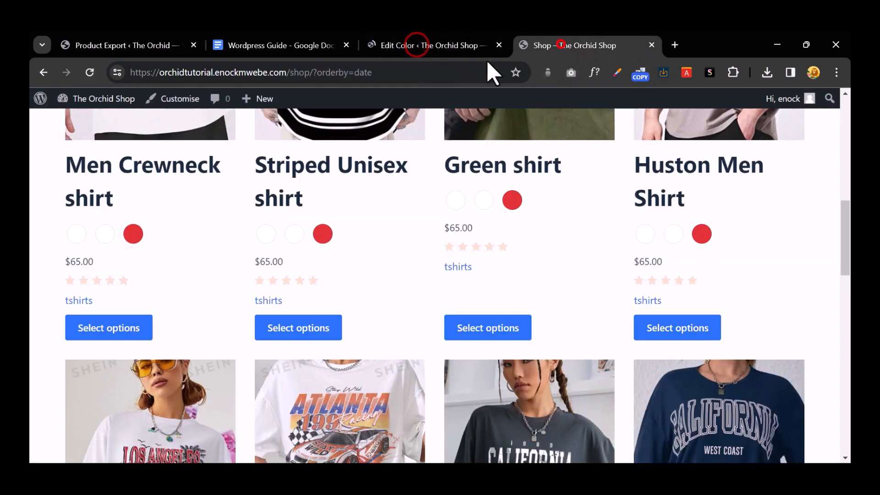
pyautogui.click(89, 72)
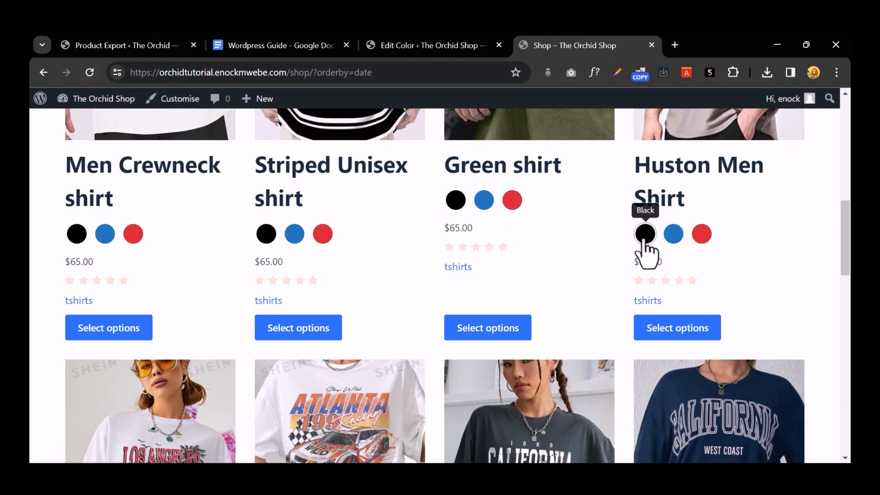
pyautogui.scroll(5, 573, 266)
# Step: Find the guide's next step, 'Create Header, Mega Menu', then go back to Edit Color
pyautogui.scroll(3, 550, 266)
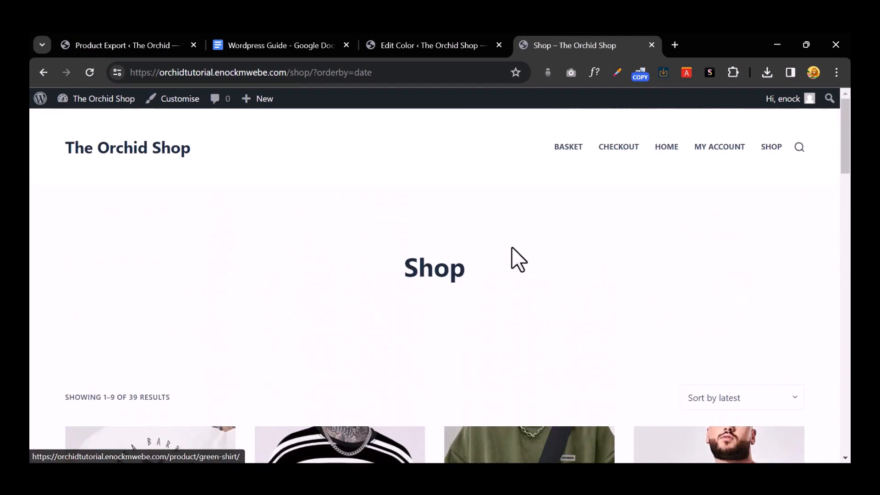
pyautogui.click(440, 45)
pyautogui.click(293, 45)
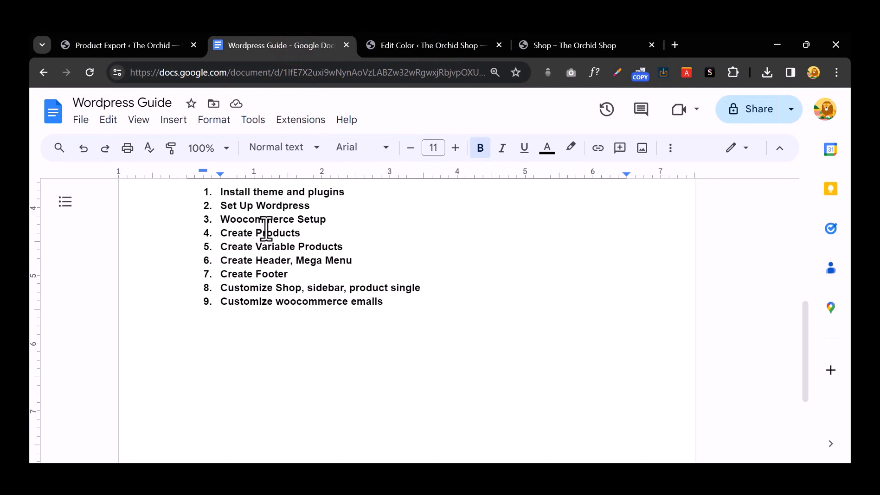
pyautogui.moveTo(263, 246); pyautogui.dragTo(332, 245)
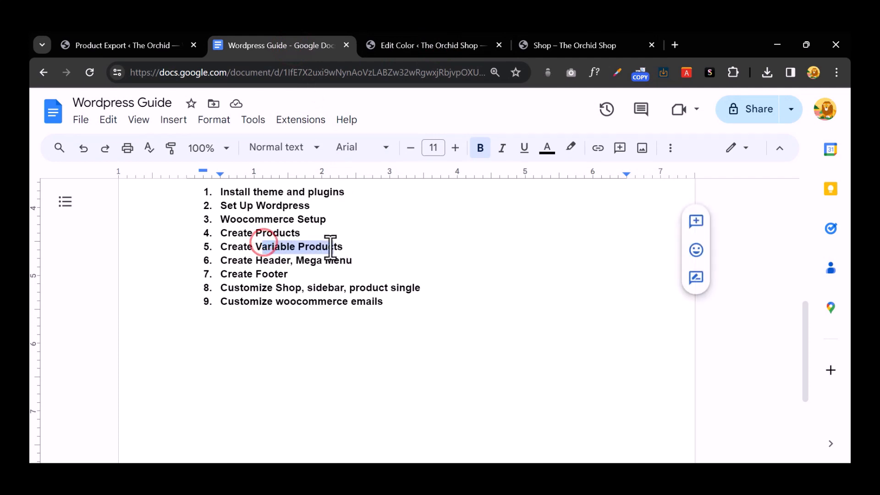
pyautogui.moveTo(223, 260); pyautogui.dragTo(373, 262)
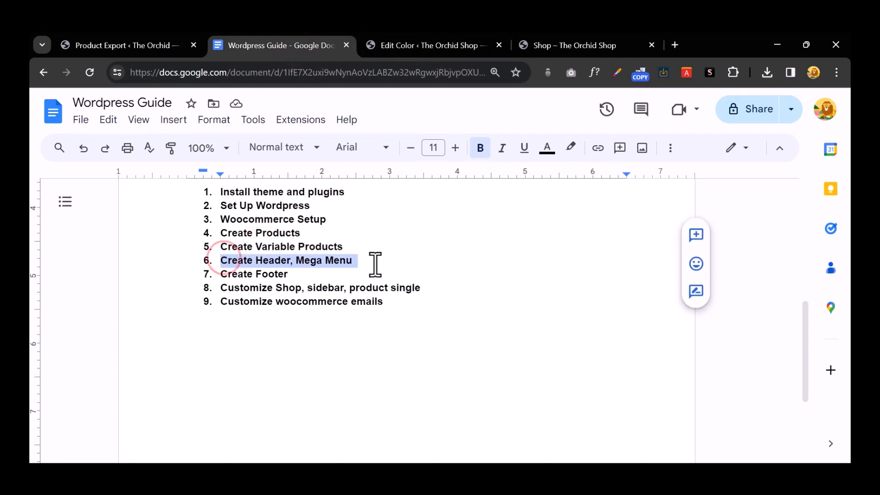
pyautogui.click(443, 50)
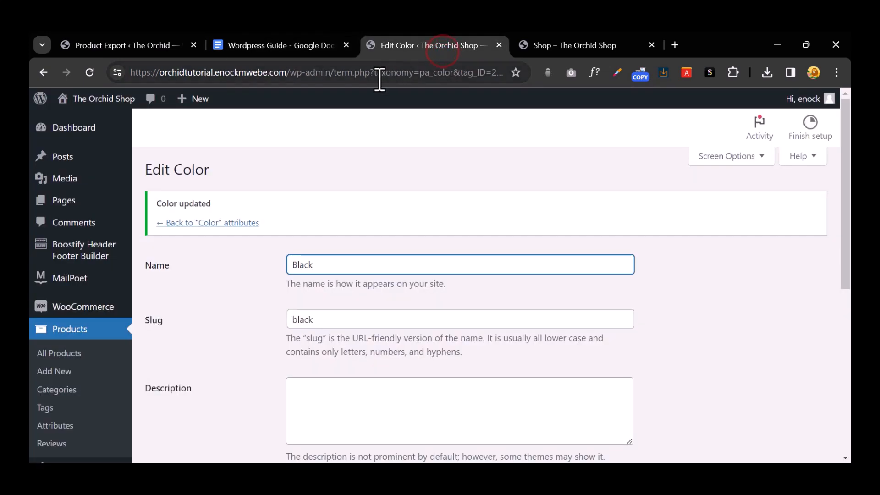
# Step: Open Product Categories and look through the store's 8 existing categories
pyautogui.scroll(-1, 73, 372)
pyautogui.click(86, 326)
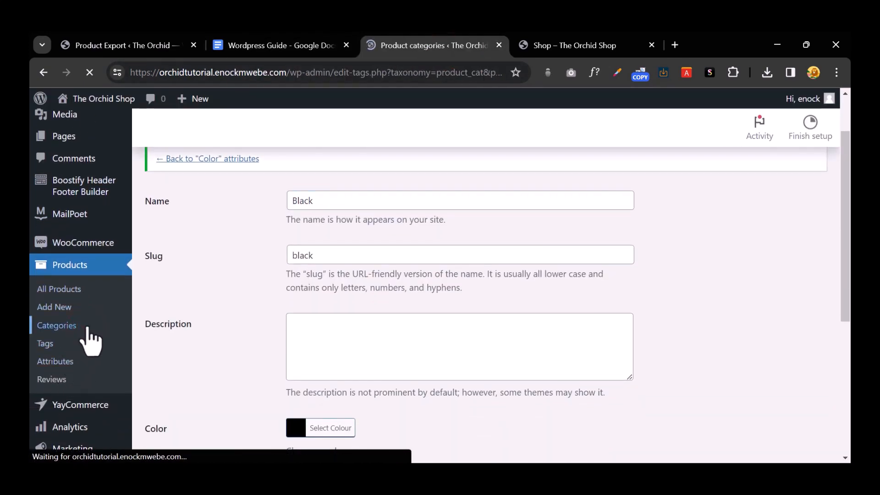
pyautogui.scroll(-6, 477, 313)
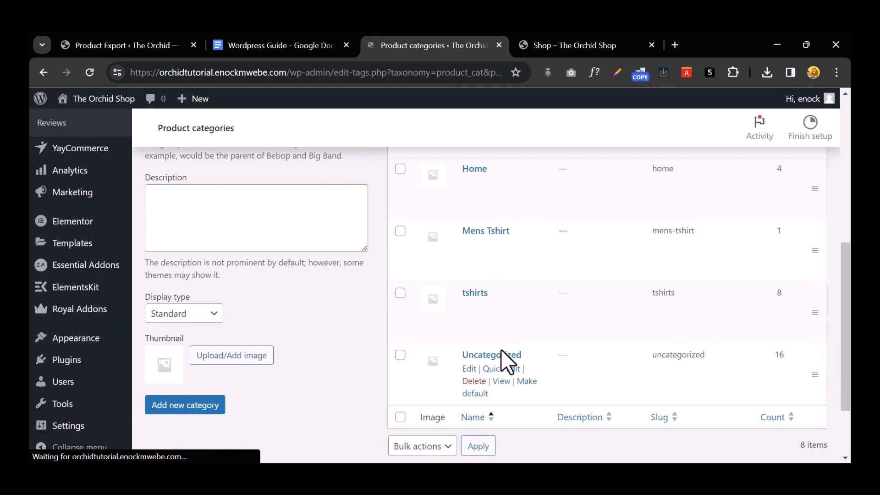
pyautogui.scroll(3, 486, 275)
pyautogui.scroll(4, 486, 274)
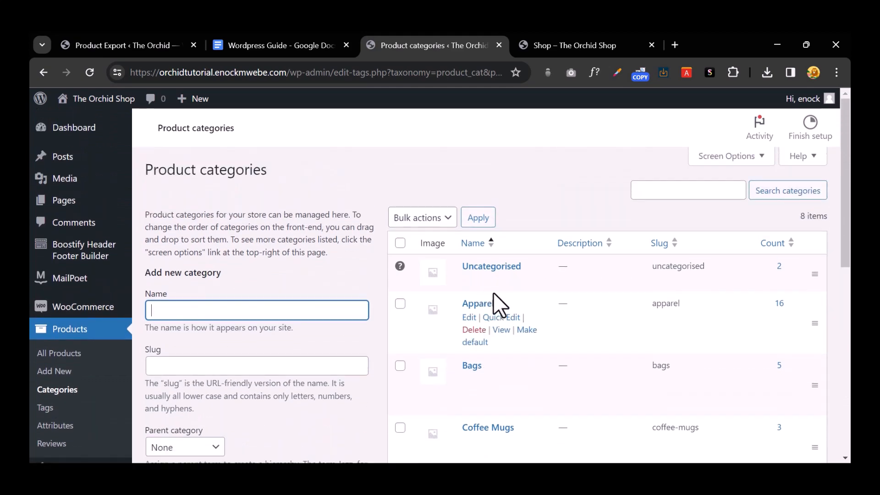
pyautogui.scroll(-3, 493, 293)
pyautogui.scroll(-3, 500, 275)
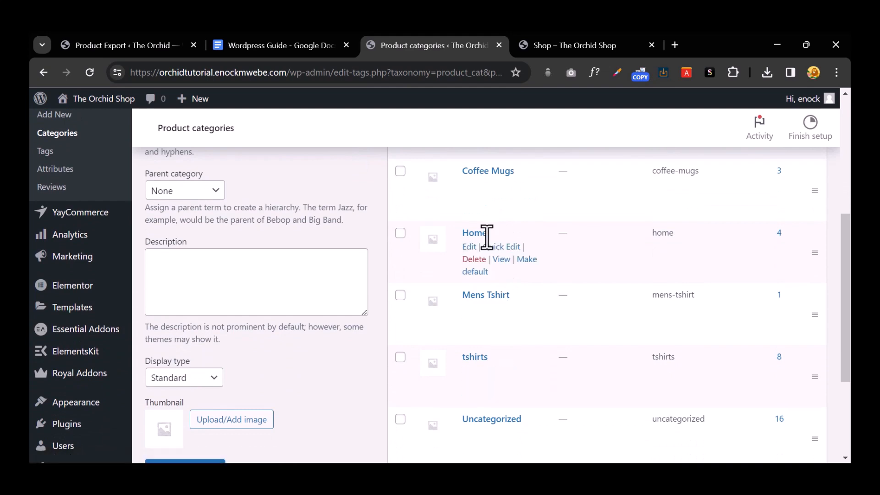
# Step: Compare the guide's list (New, Apparel, Bags, Coffee Mugs, Trending, Home, Themes) with the store's categories
pyautogui.click(280, 47)
pyautogui.scroll(4, 346, 293)
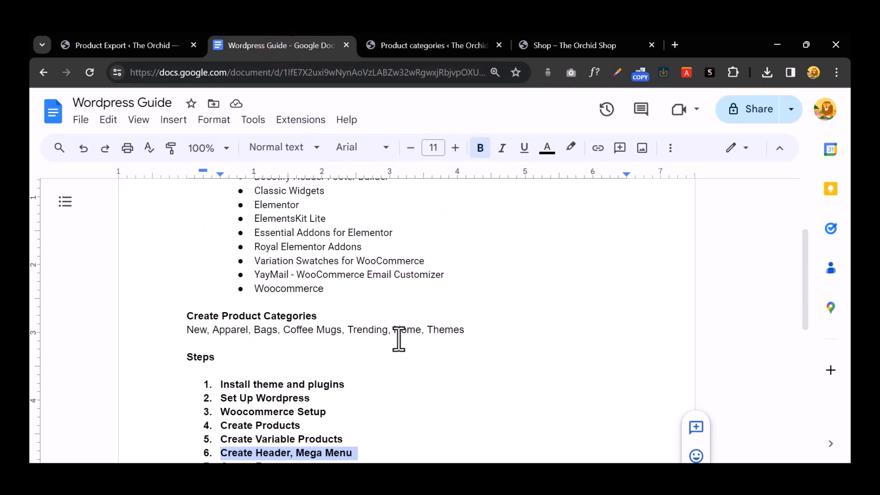
pyautogui.click(549, 45)
pyautogui.scroll(-6, 544, 314)
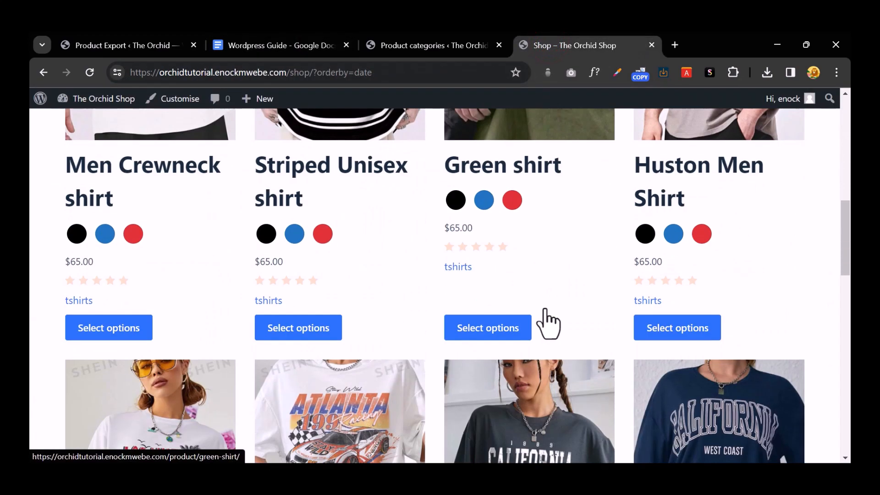
pyautogui.scroll(-15, 545, 307)
pyautogui.scroll(20, 544, 307)
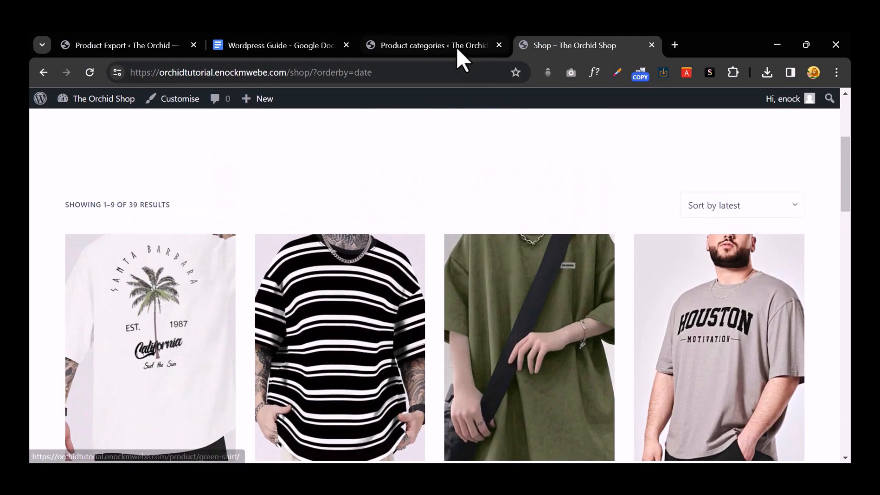
pyautogui.click(457, 46)
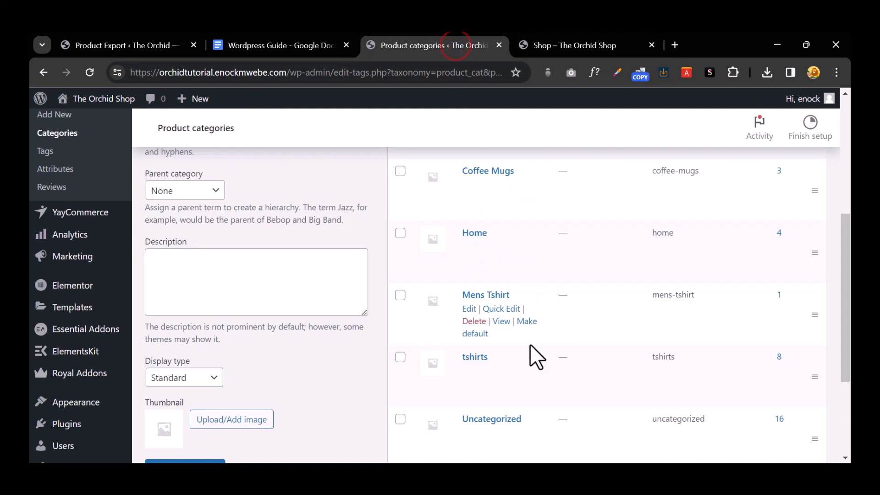
pyautogui.scroll(-1, 536, 360)
pyautogui.scroll(5, 540, 360)
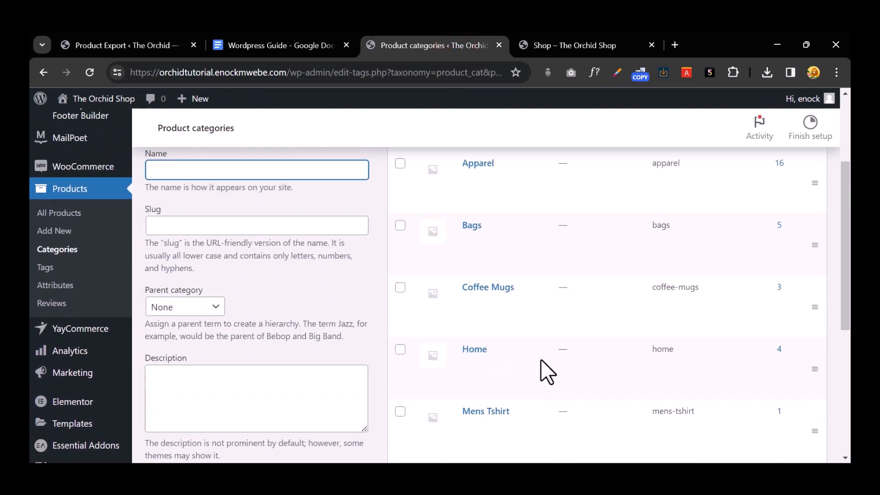
pyautogui.click(270, 44)
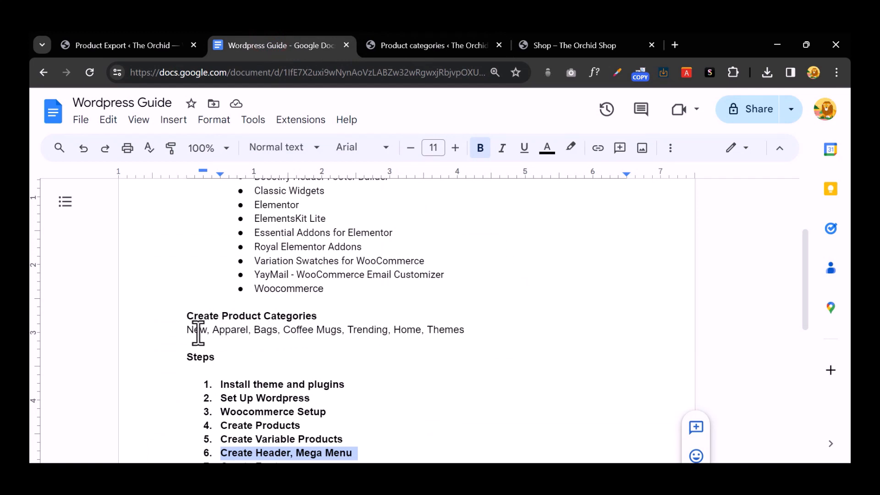
pyautogui.click(450, 45)
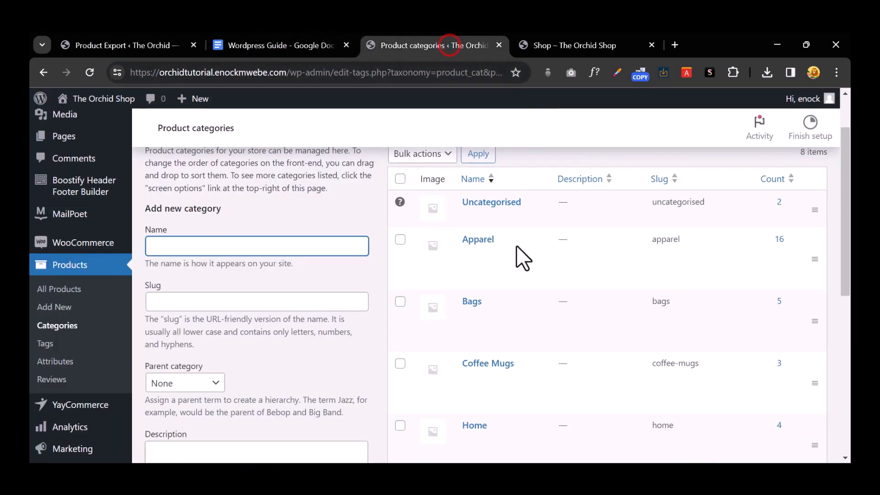
pyautogui.scroll(-7, 534, 279)
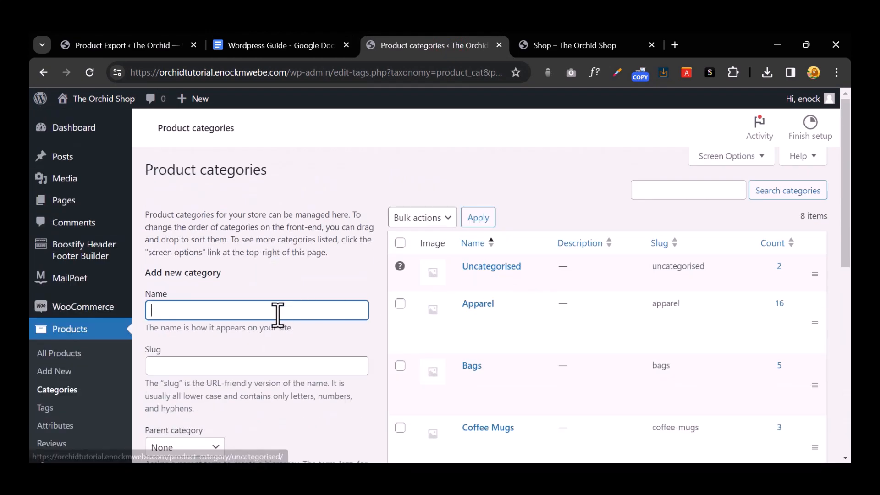
pyautogui.click(276, 48)
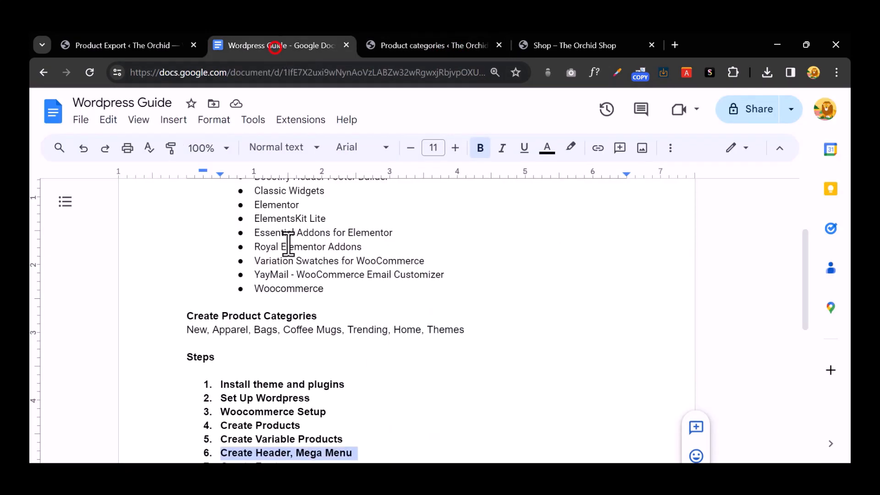
# Step: Add the product category New, copying its name from the guide
pyautogui.doubleClick(192, 329)
pyautogui.hotkey('ctrl', 'c')
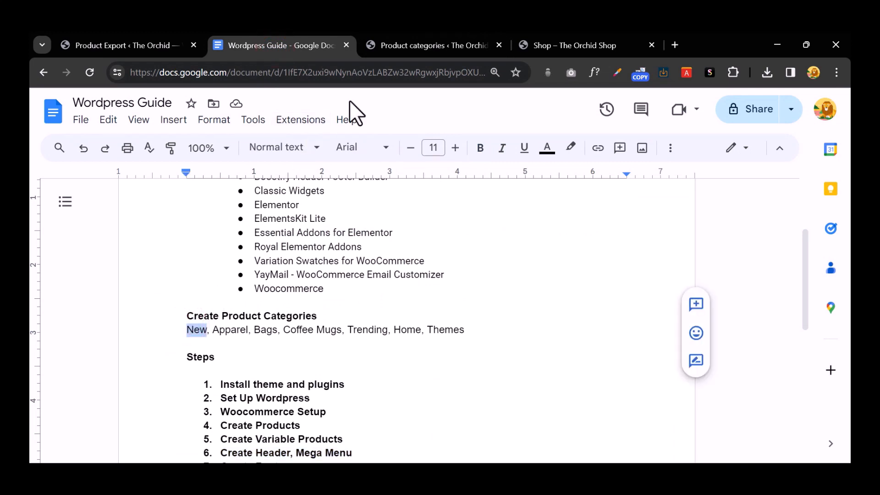
pyautogui.click(402, 46)
pyautogui.scroll(-3, 245, 265)
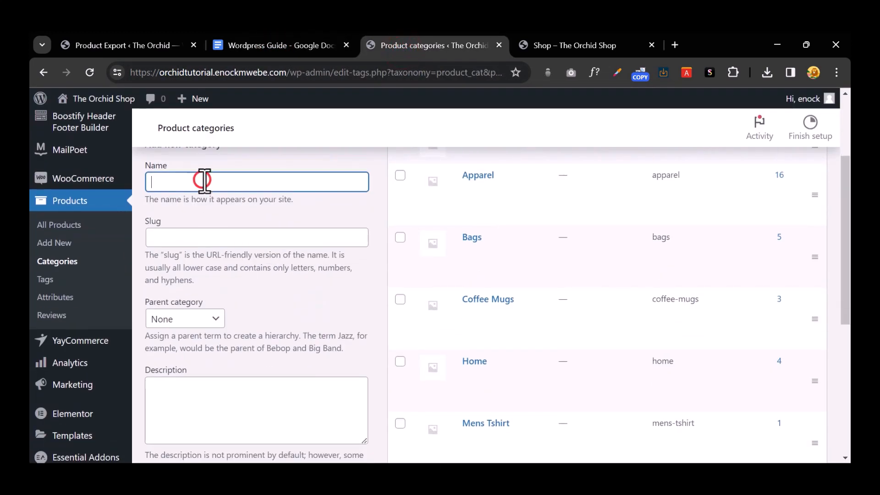
pyautogui.hotkey('ctrl', 'v')
pyautogui.scroll(-5, 252, 291)
pyautogui.click(203, 341)
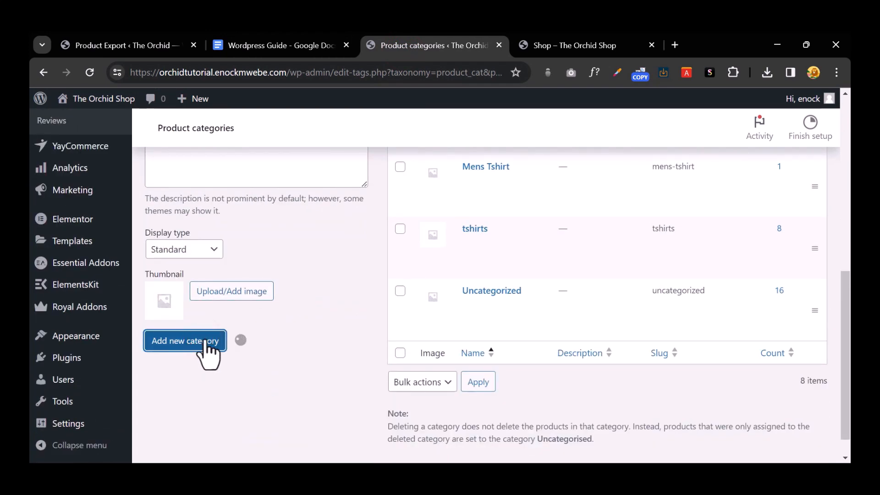
pyautogui.scroll(2, 407, 236)
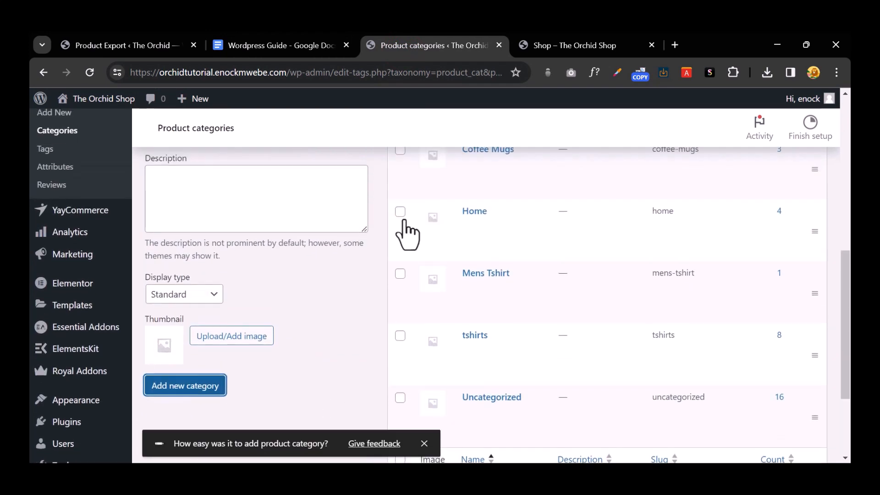
# Step: Add the product category Trending, copying its name from the guide
pyautogui.click(283, 47)
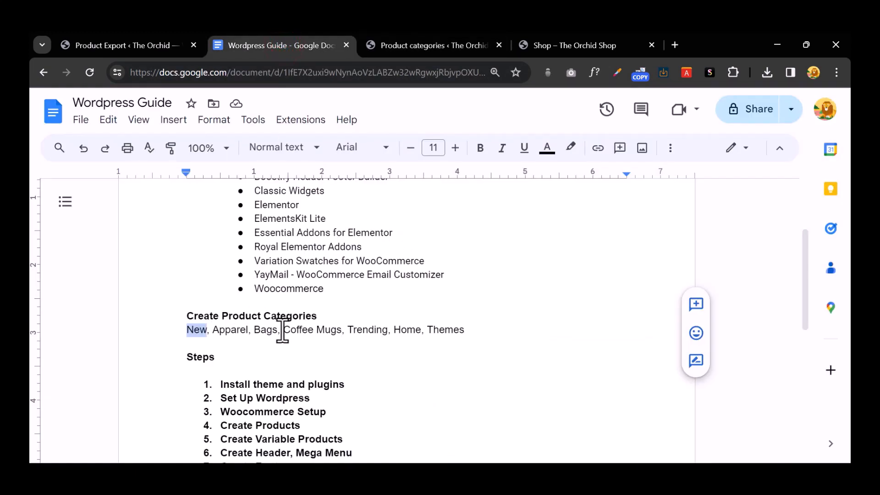
pyautogui.click(407, 330)
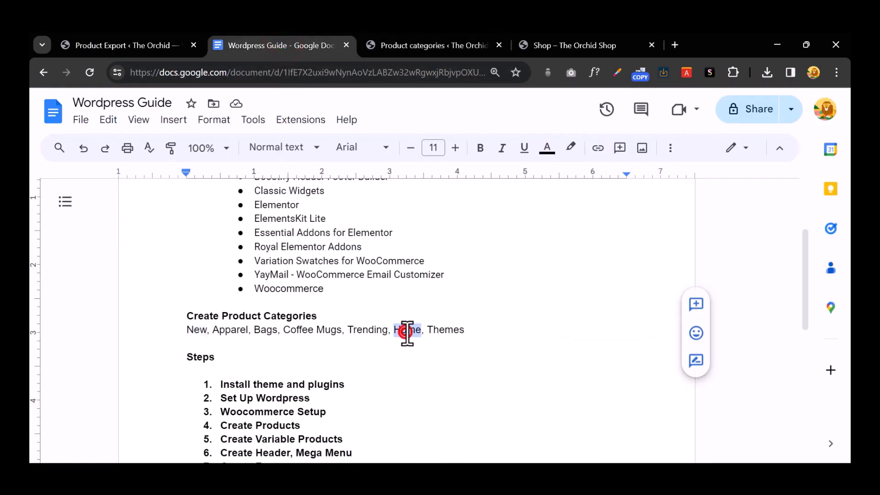
pyautogui.doubleClick(367, 331)
pyautogui.hotkey('ctrl', 'c')
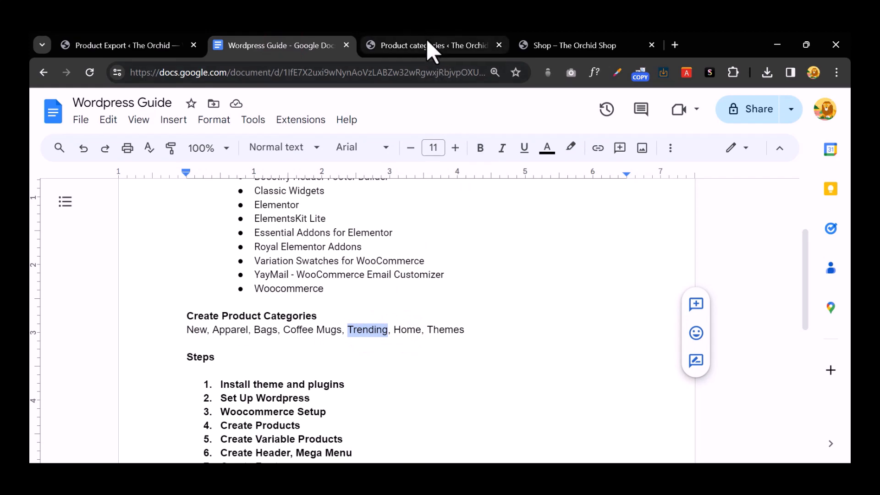
pyautogui.click(427, 42)
pyautogui.scroll(-1, 550, 229)
pyautogui.scroll(4, 559, 290)
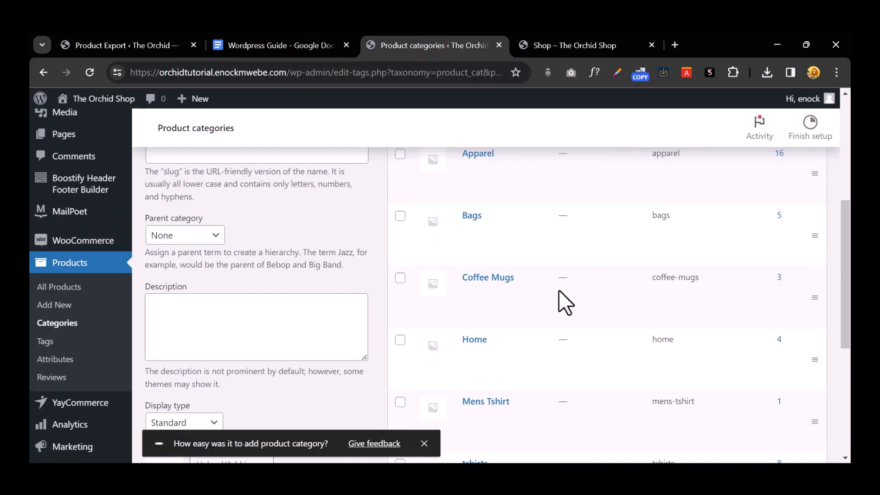
pyautogui.scroll(3, 201, 298)
pyautogui.click(218, 224)
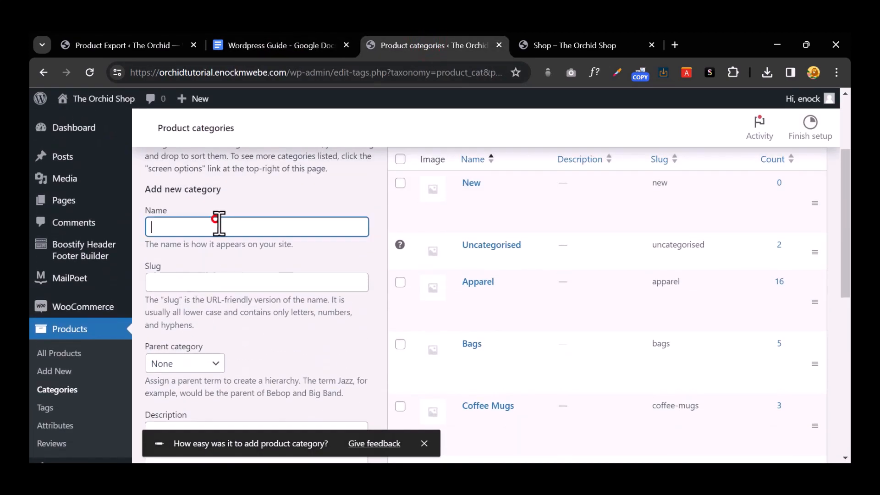
pyautogui.rightClick(216, 224)
pyautogui.click(261, 348)
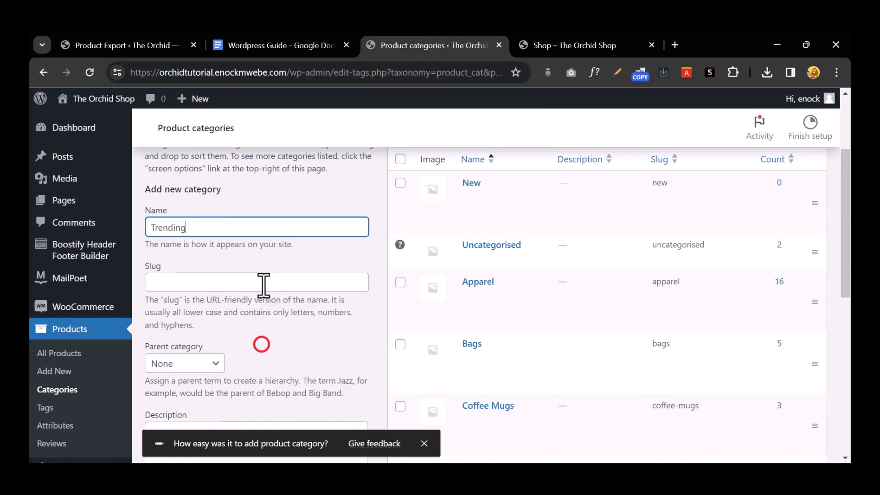
pyautogui.scroll(-6, 192, 343)
pyautogui.click(192, 320)
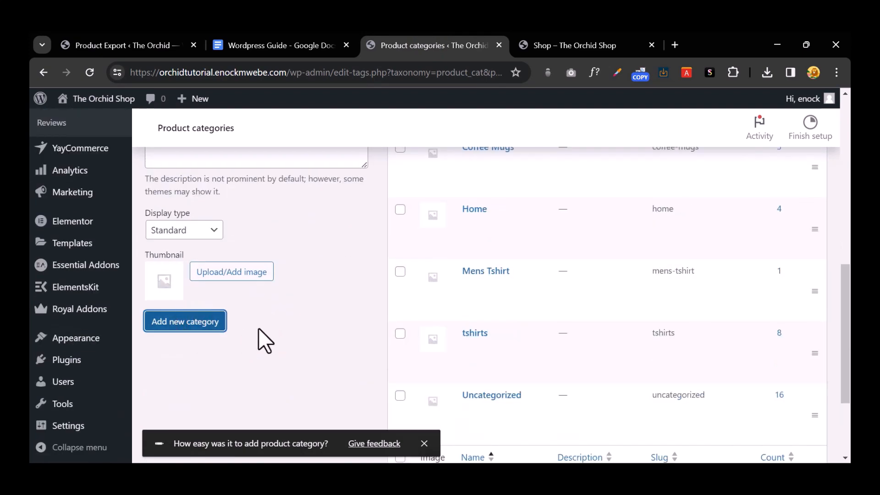
pyautogui.scroll(4, 265, 341)
# Step: Add the product category Themes, copying its name from the guide
pyautogui.click(271, 48)
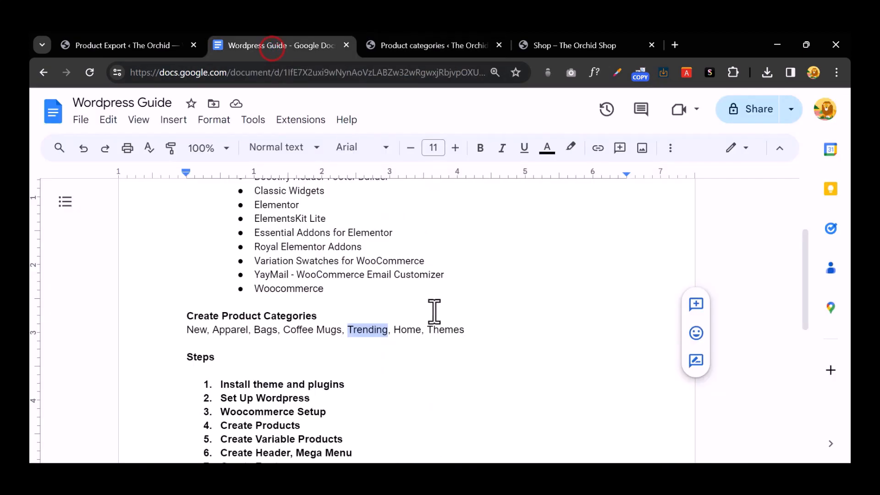
pyautogui.click(443, 330)
pyautogui.doubleClick(442, 330)
pyautogui.hotkey('ctrl', 'c')
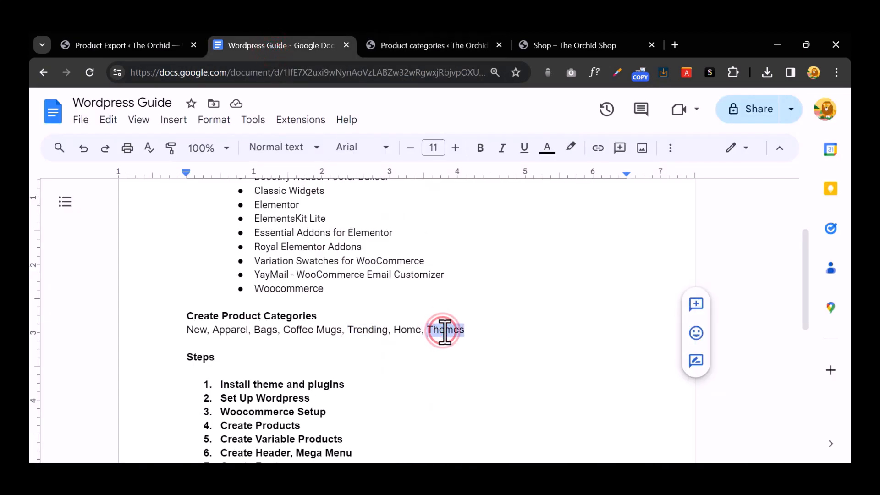
pyautogui.click(414, 41)
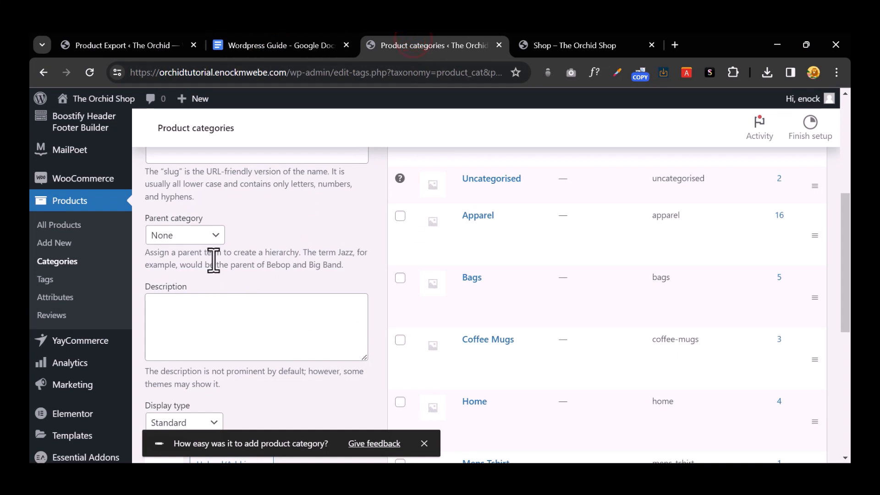
pyautogui.scroll(4, 212, 258)
pyautogui.click(208, 289)
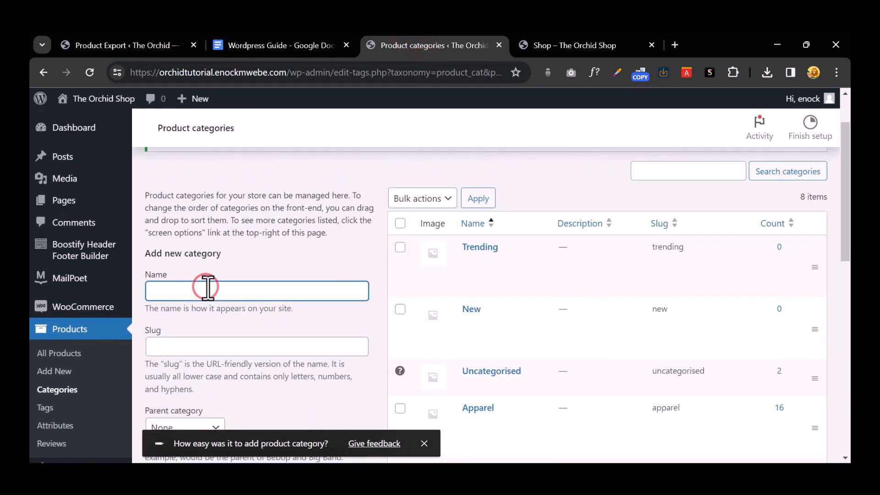
pyautogui.hotkey('ctrl', 'v')
pyautogui.scroll(-7, 263, 299)
pyautogui.click(199, 321)
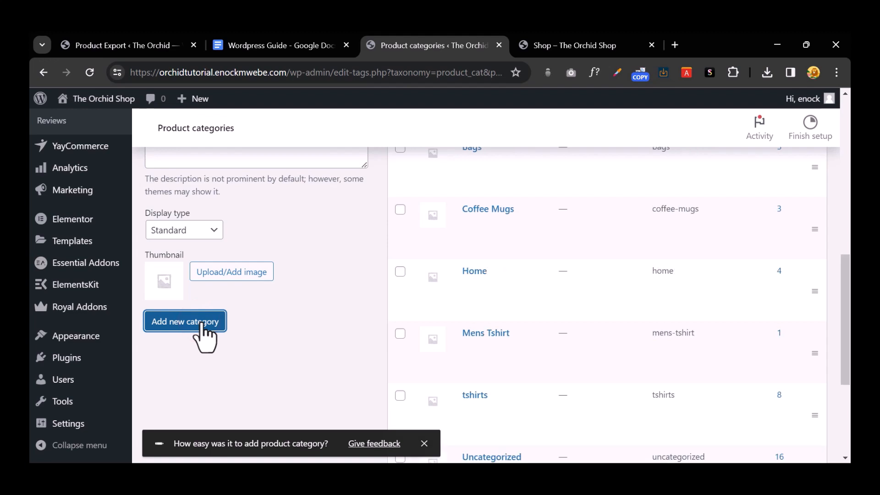
pyautogui.click(424, 444)
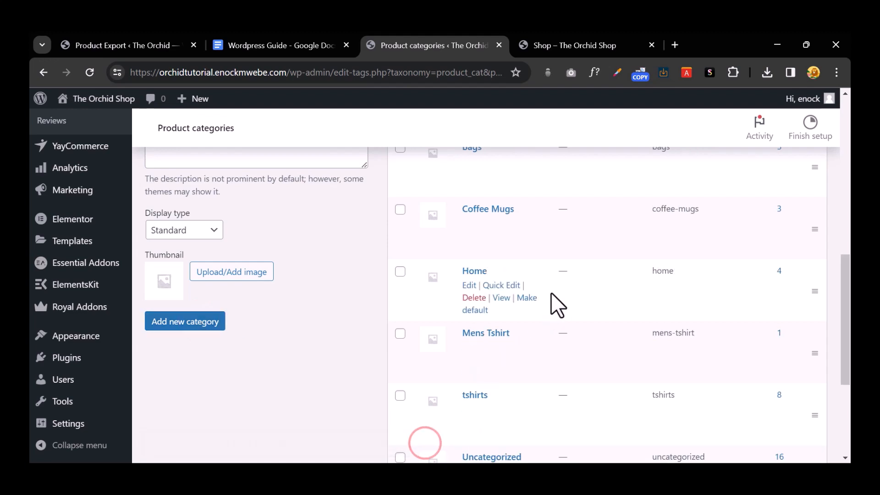
pyautogui.scroll(10, 545, 321)
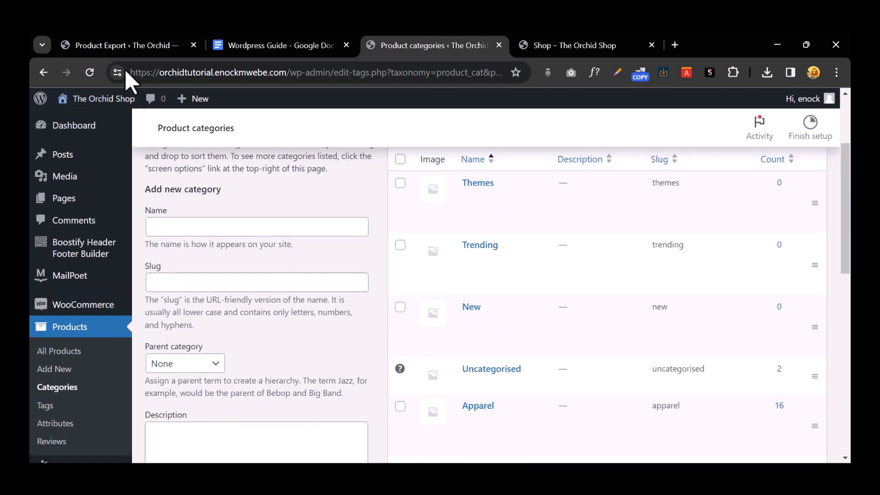
# Step: Visit the live Orchid site to check its category menu, then return to Product Categories
pyautogui.click(134, 44)
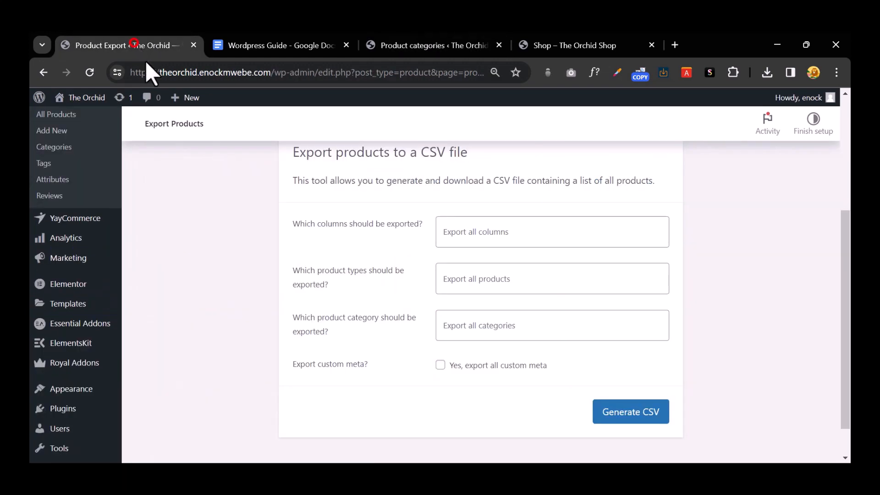
pyautogui.moveTo(69, 102)
pyautogui.click(86, 120)
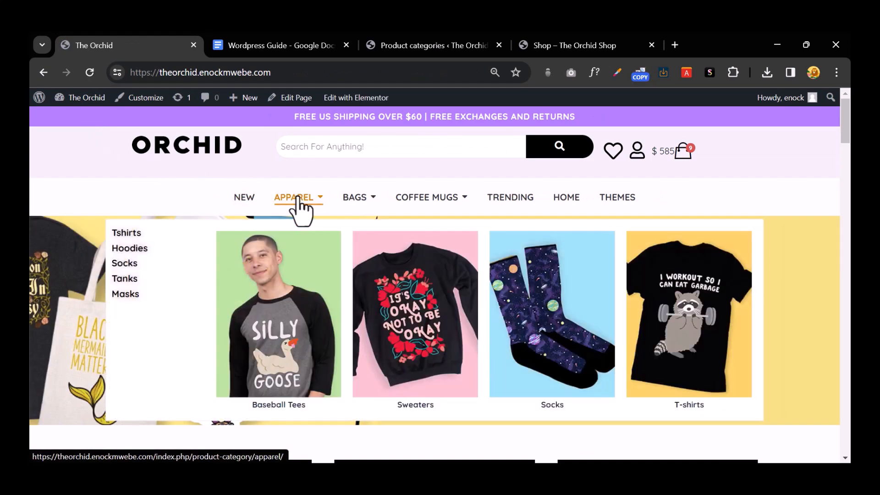
pyautogui.moveTo(367, 202)
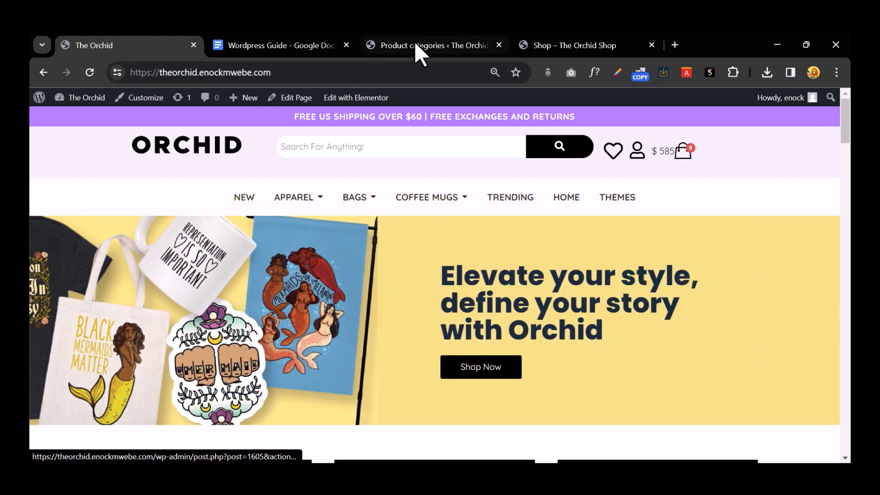
pyautogui.click(440, 44)
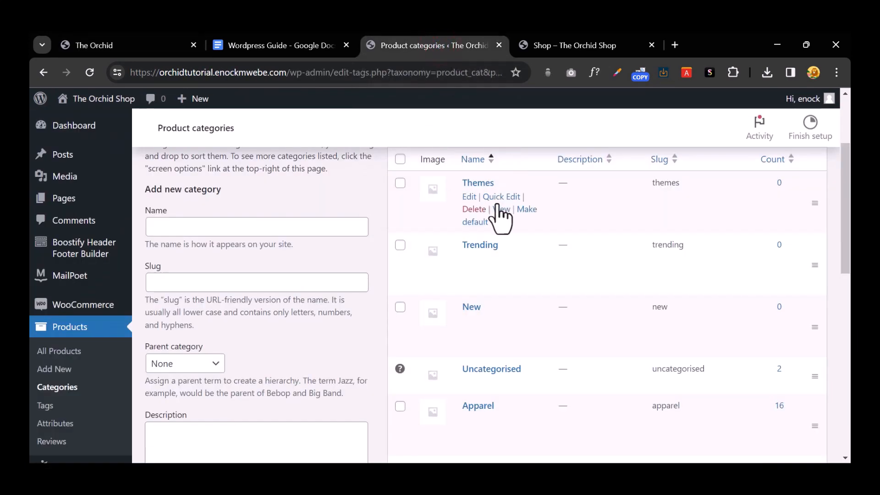
# Step: Go to the navigation Menus editor, glancing at the storefront homepage on the way
pyautogui.scroll(-7, 488, 227)
pyautogui.scroll(-4, 488, 220)
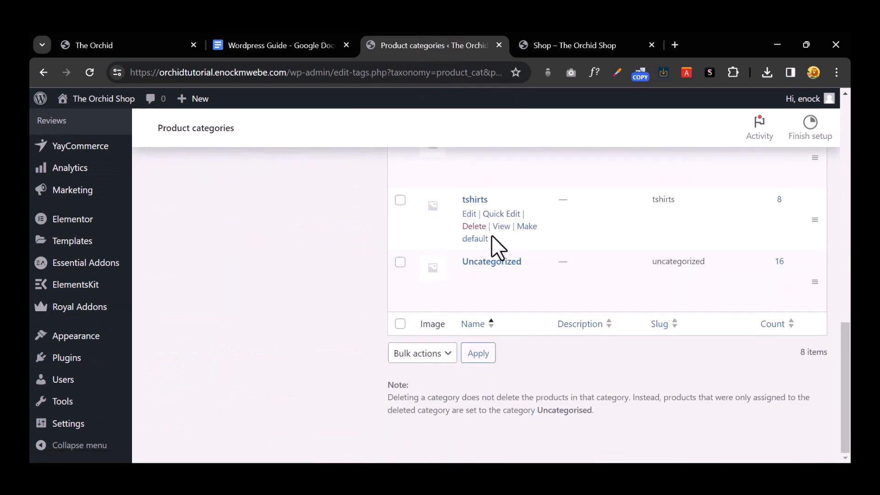
pyautogui.scroll(9, 491, 235)
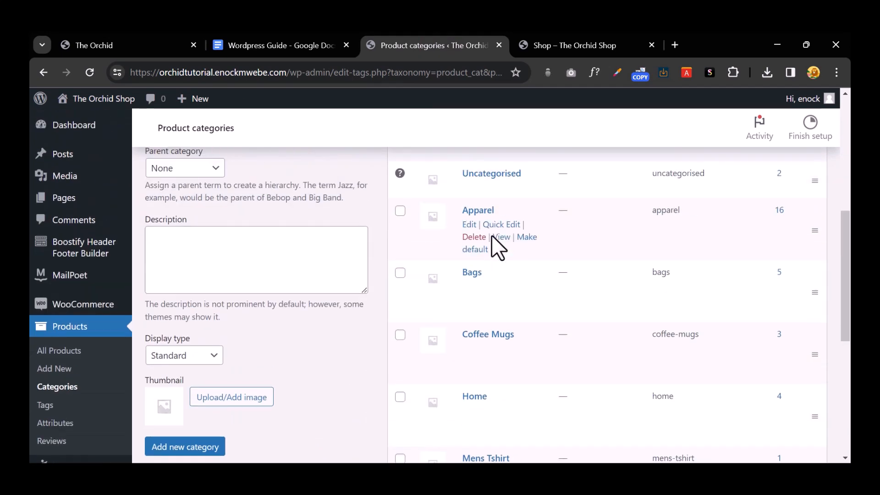
pyautogui.scroll(-9, 73, 247)
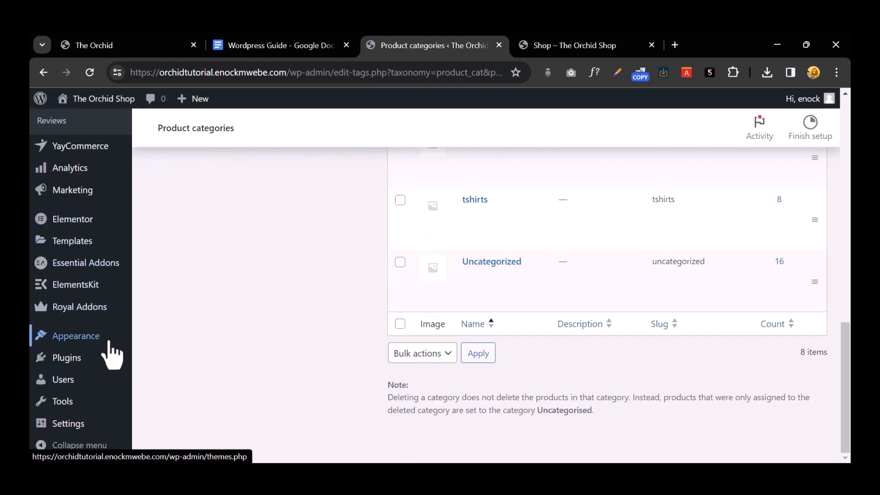
pyautogui.moveTo(112, 353)
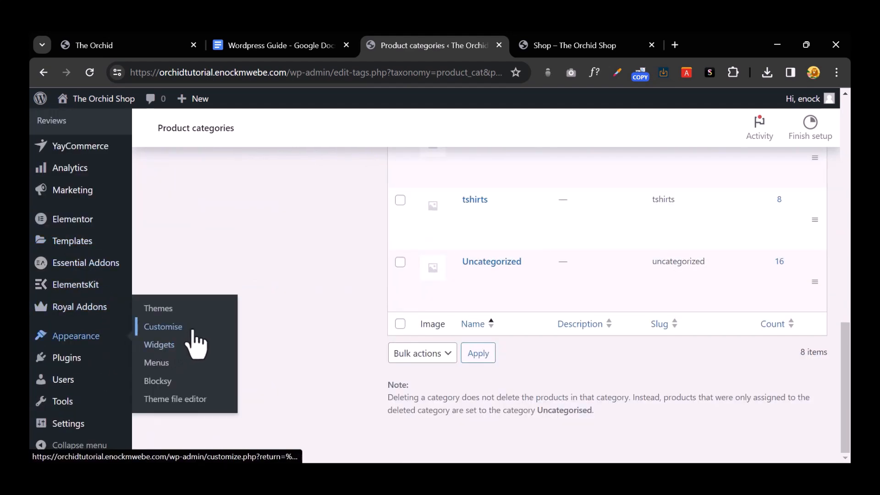
pyautogui.click(188, 362)
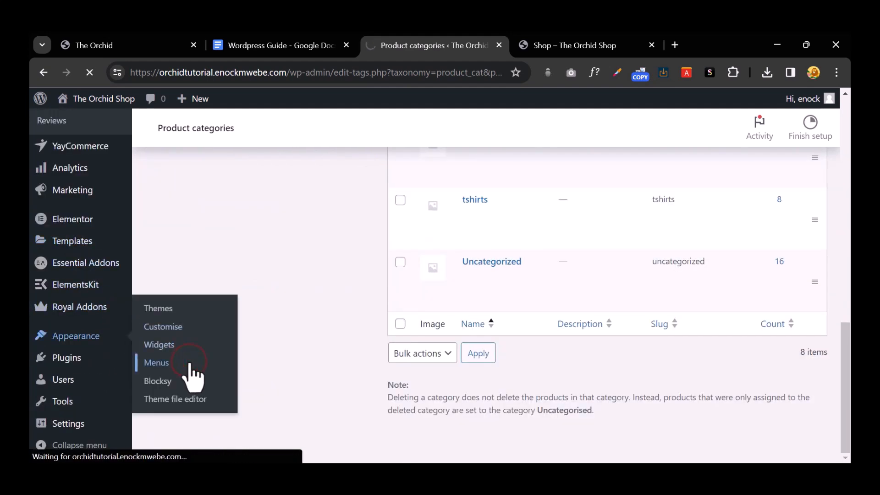
pyautogui.click(153, 53)
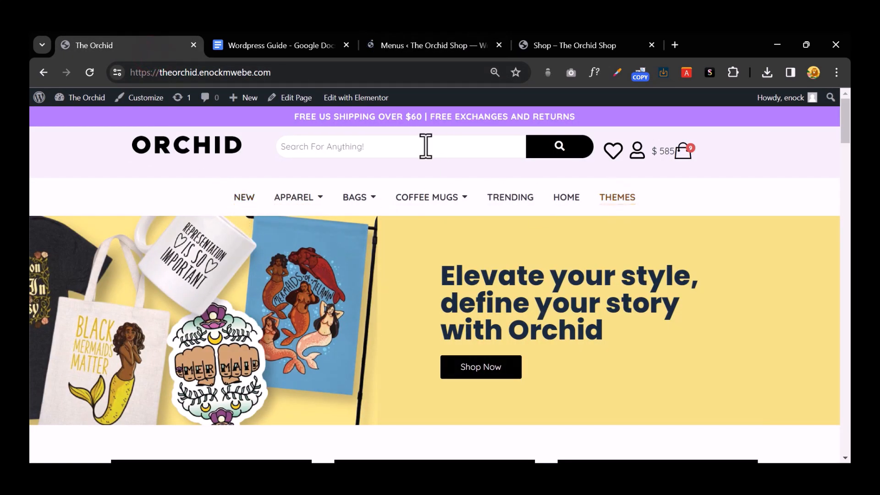
pyautogui.click(413, 46)
# Step: Name the new menu 'Main Menu' and create it
pyautogui.scroll(-5, 488, 282)
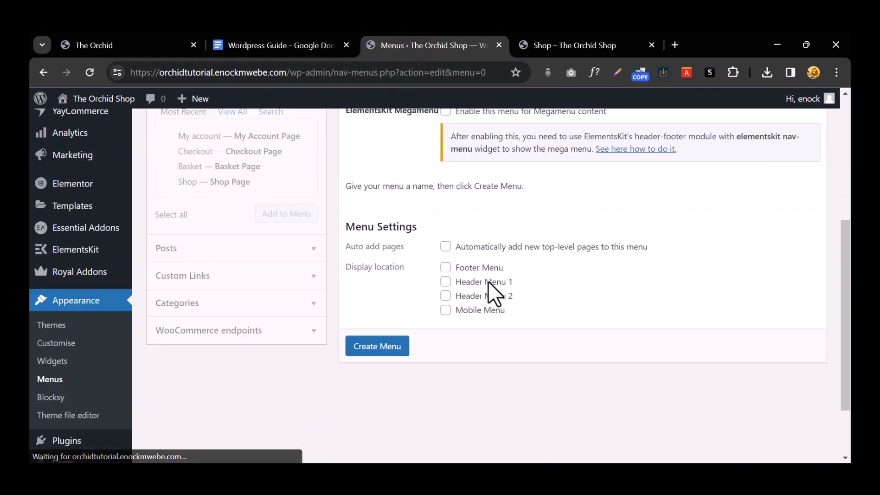
pyautogui.scroll(-2, 488, 281)
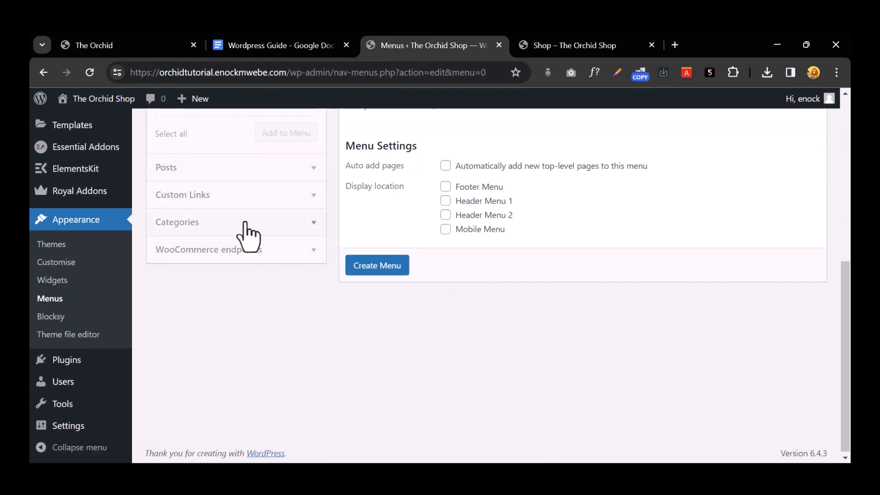
pyautogui.scroll(5, 248, 233)
pyautogui.click(453, 252)
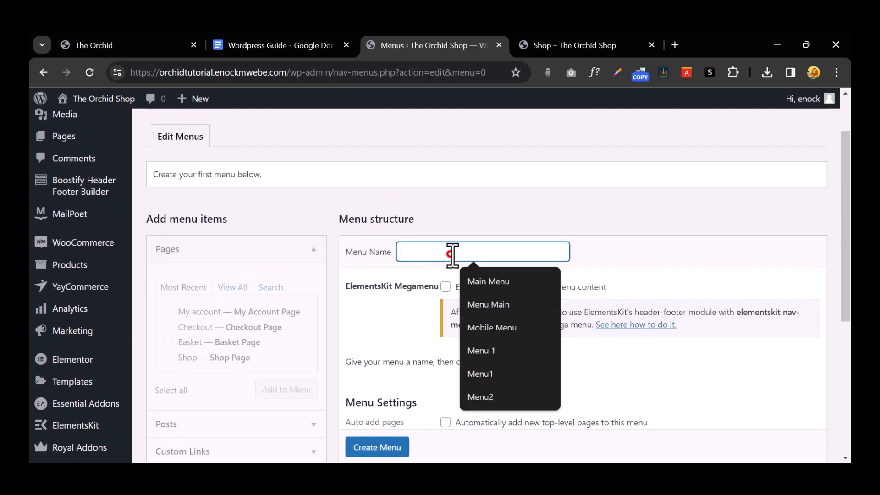
pyautogui.click(488, 281)
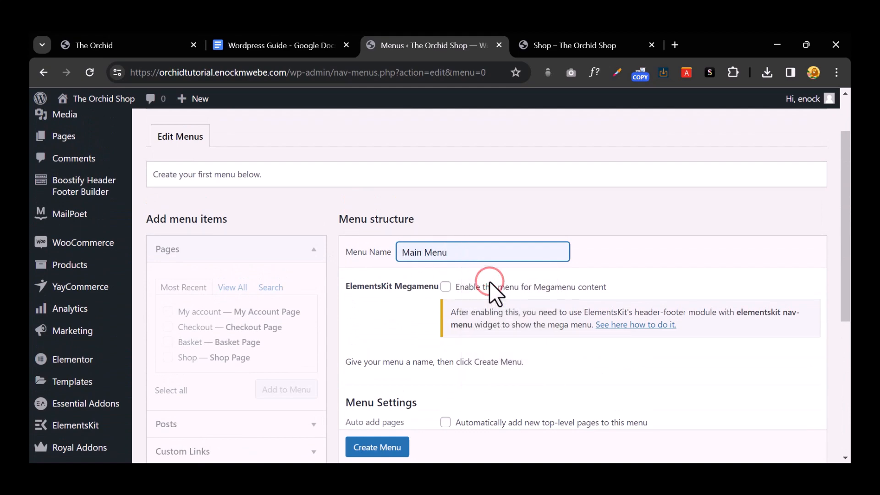
pyautogui.scroll(-3, 488, 281)
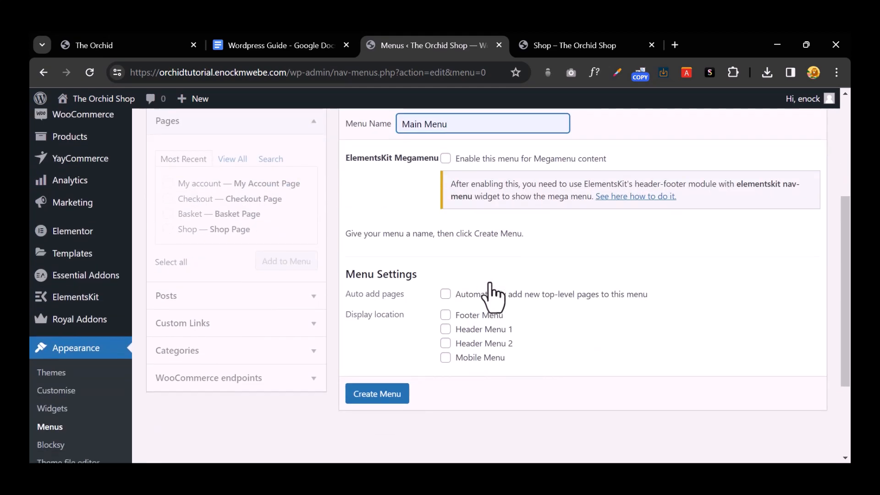
pyautogui.scroll(3, 488, 282)
pyautogui.scroll(-5, 489, 282)
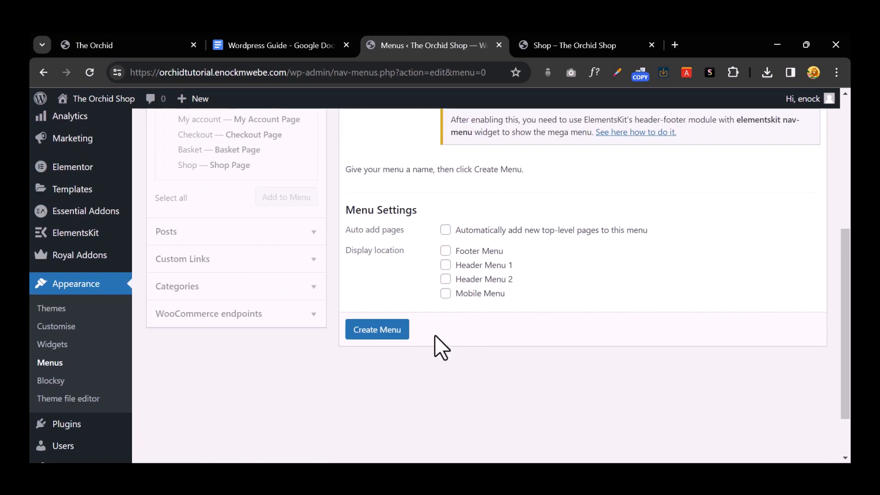
pyautogui.click(391, 330)
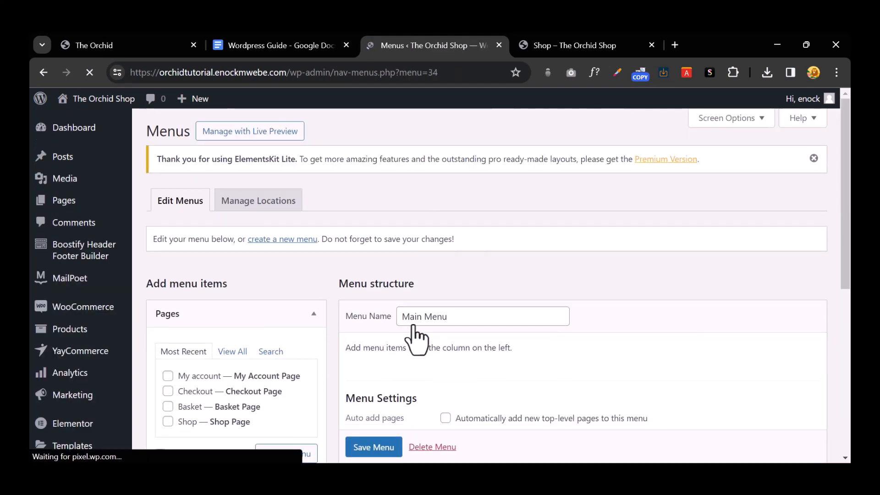
pyautogui.scroll(-1, 636, 342)
pyautogui.scroll(-4, 637, 342)
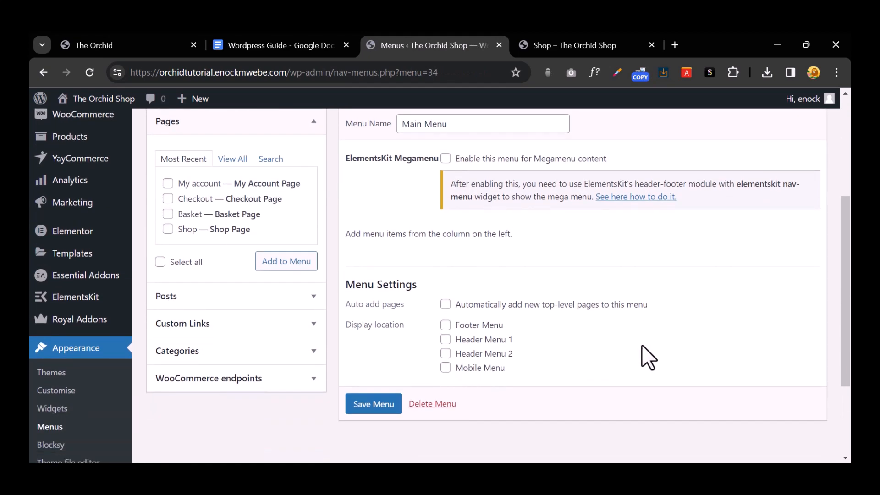
pyautogui.scroll(5, 442, 362)
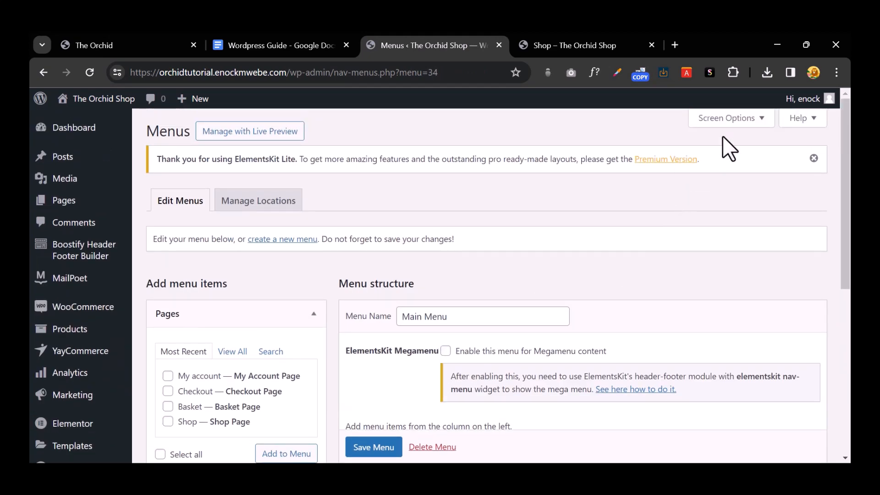
# Step: Enable Product categories in Screen Options and expand its list with View All
pyautogui.click(740, 118)
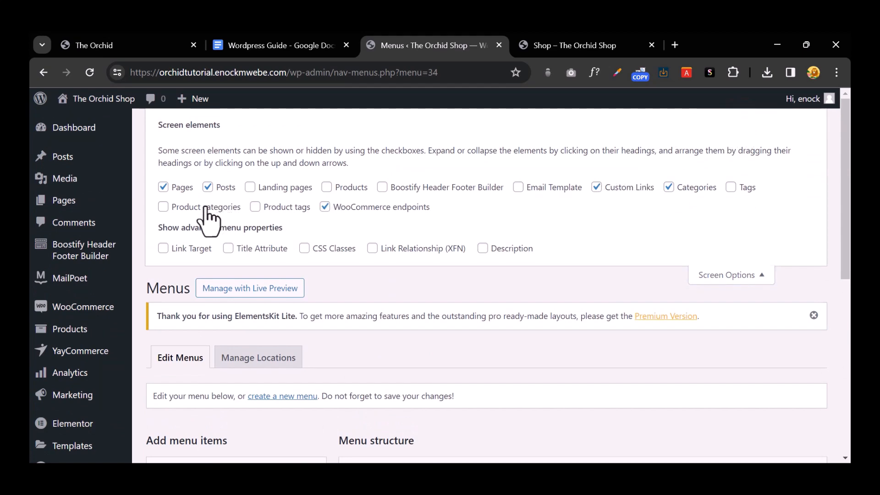
pyautogui.scroll(-6, 330, 237)
pyautogui.scroll(-2, 191, 349)
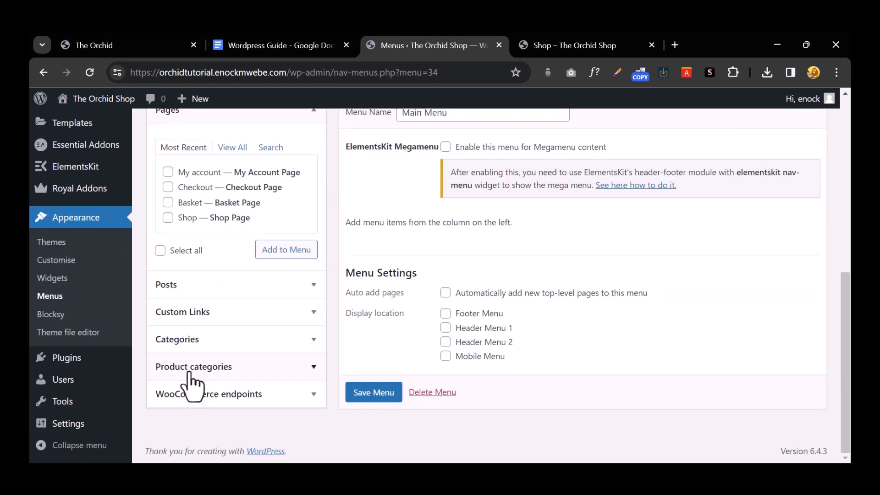
pyautogui.scroll(6, 206, 385)
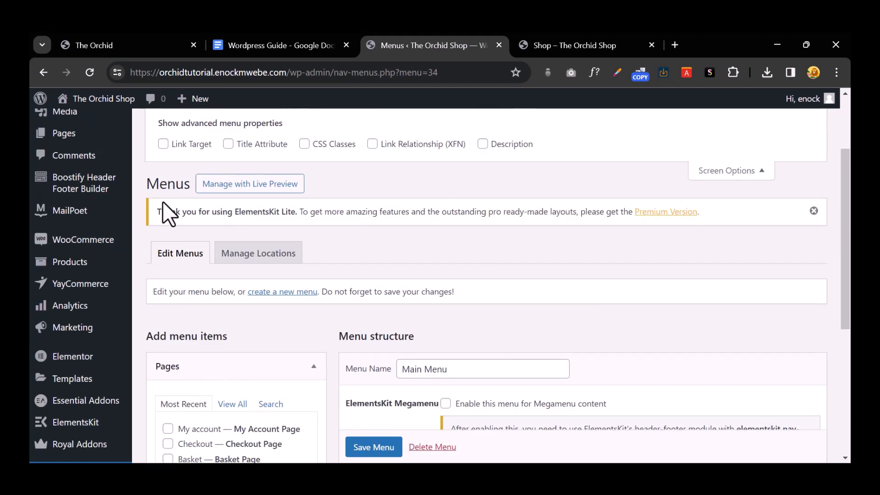
pyautogui.scroll(2, 188, 205)
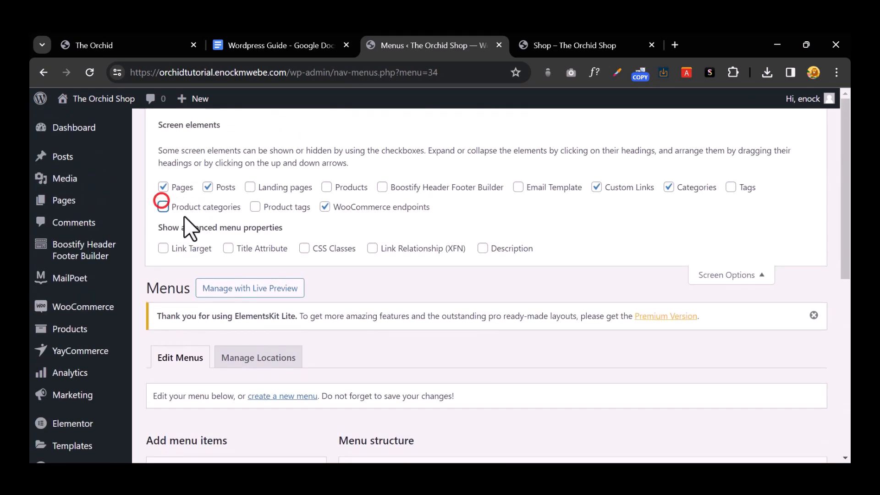
pyautogui.scroll(-8, 187, 227)
pyautogui.scroll(1, 236, 370)
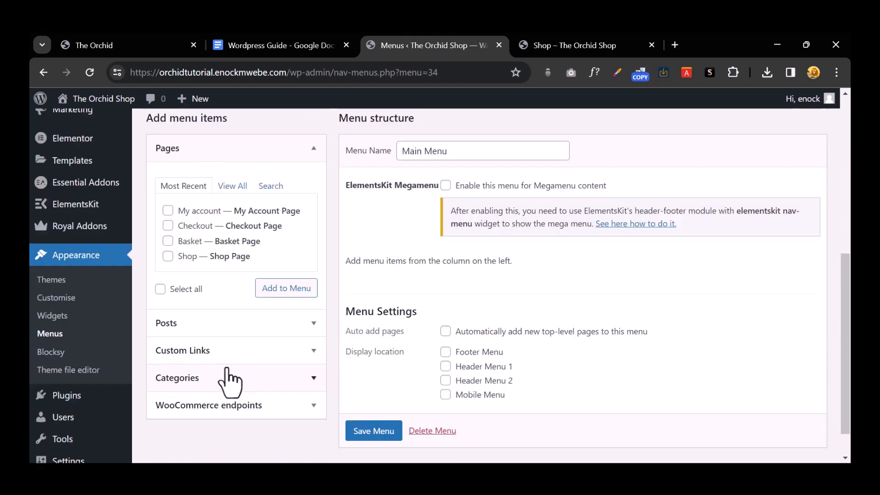
pyautogui.scroll(7, 229, 380)
pyautogui.click(164, 208)
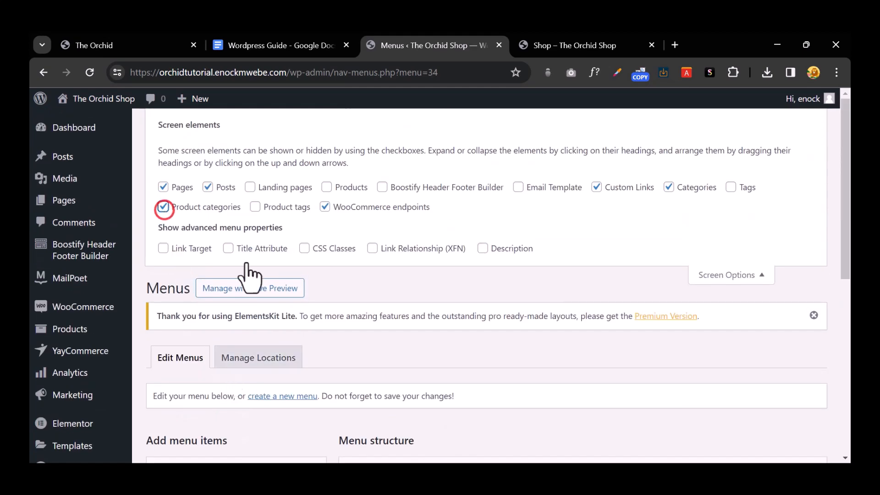
pyautogui.scroll(-7, 250, 275)
pyautogui.scroll(-1, 225, 377)
pyautogui.click(225, 365)
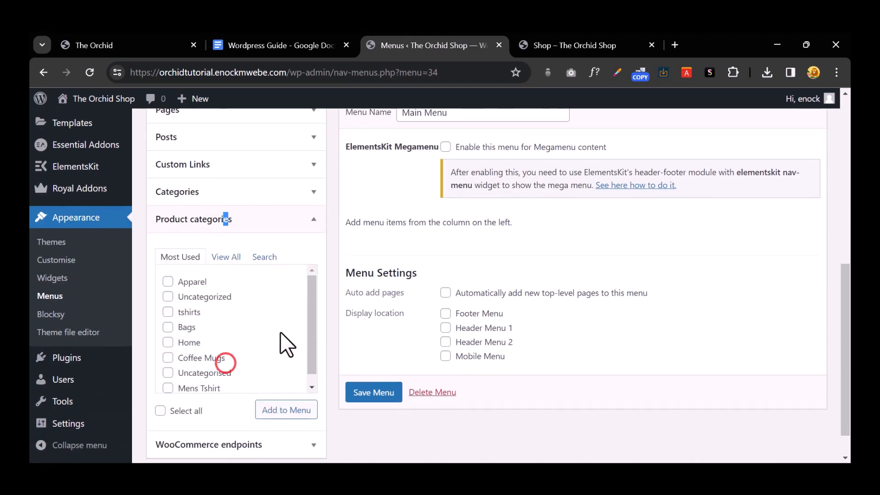
pyautogui.click(215, 259)
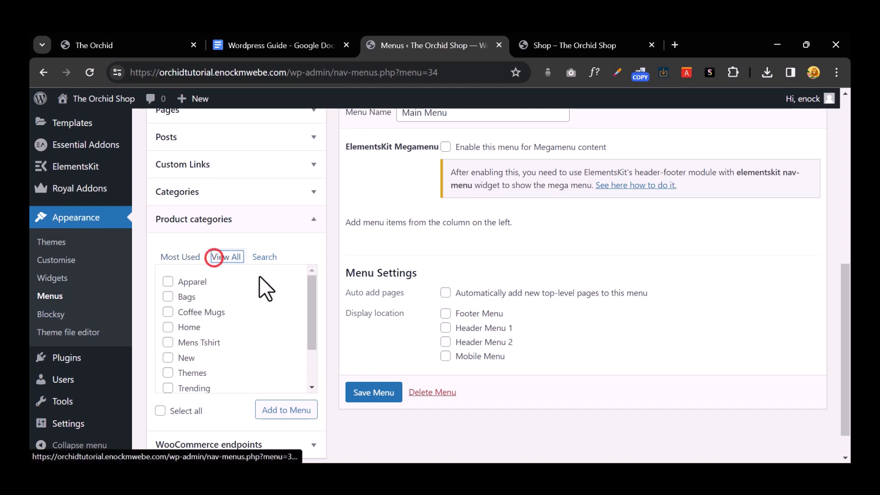
# Step: Tick Apparel, Bags, Coffee Mugs, Home, Mens Tshirt, New, Themes, Trending and tshirts, and add them to Main Menu
pyautogui.scroll(-2, 258, 277)
pyautogui.scroll(2, 184, 286)
pyautogui.click(168, 281)
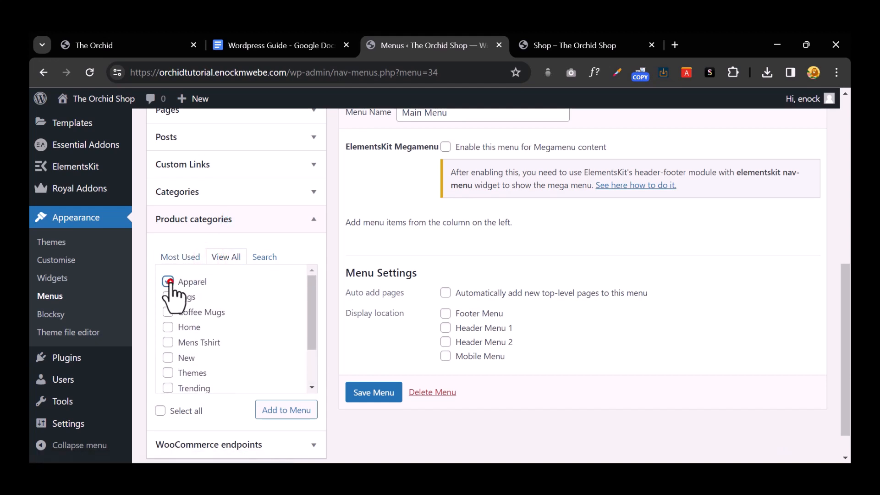
pyautogui.click(169, 297)
pyautogui.click(167, 312)
pyautogui.click(168, 327)
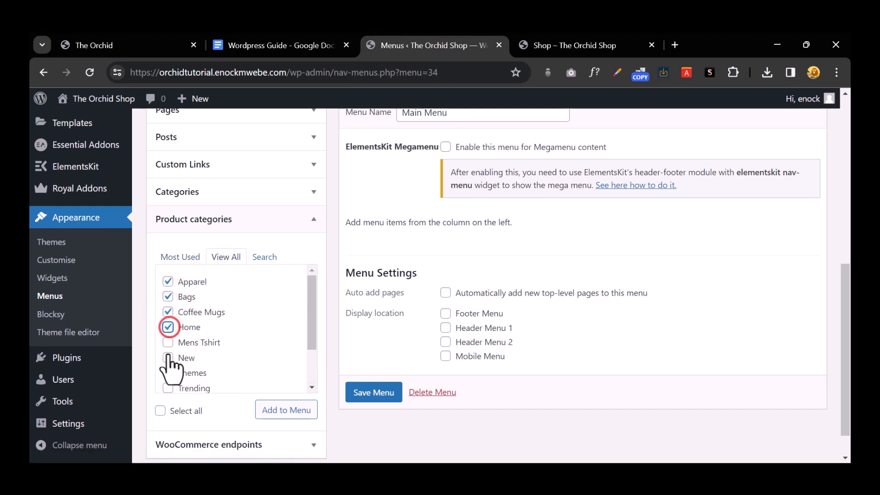
pyautogui.click(167, 342)
pyautogui.click(168, 358)
pyautogui.scroll(-2, 170, 349)
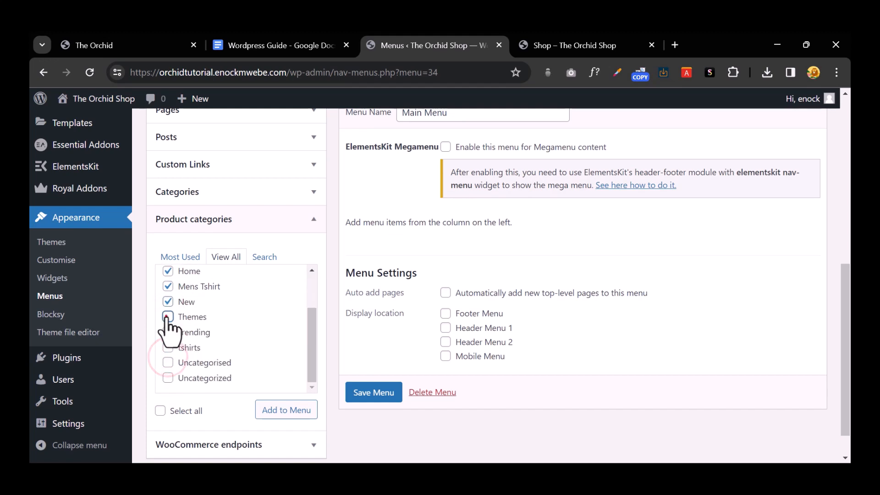
pyautogui.click(168, 316)
pyautogui.click(168, 332)
pyautogui.click(167, 347)
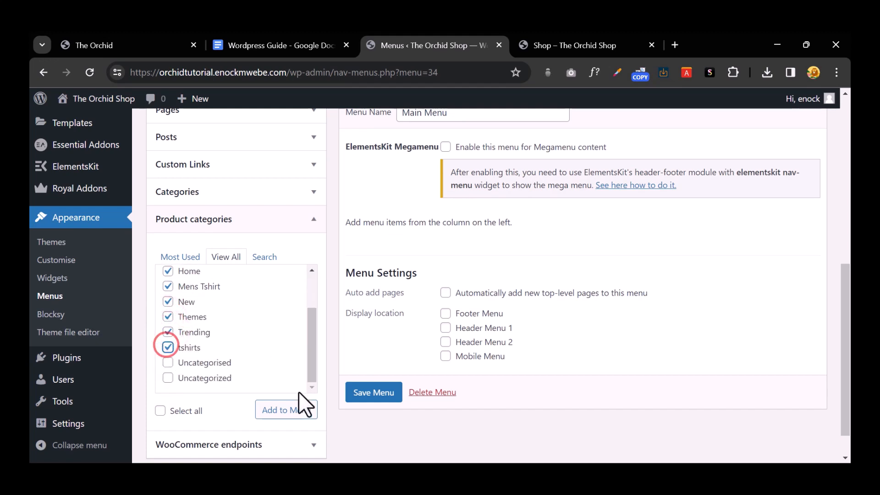
pyautogui.click(272, 411)
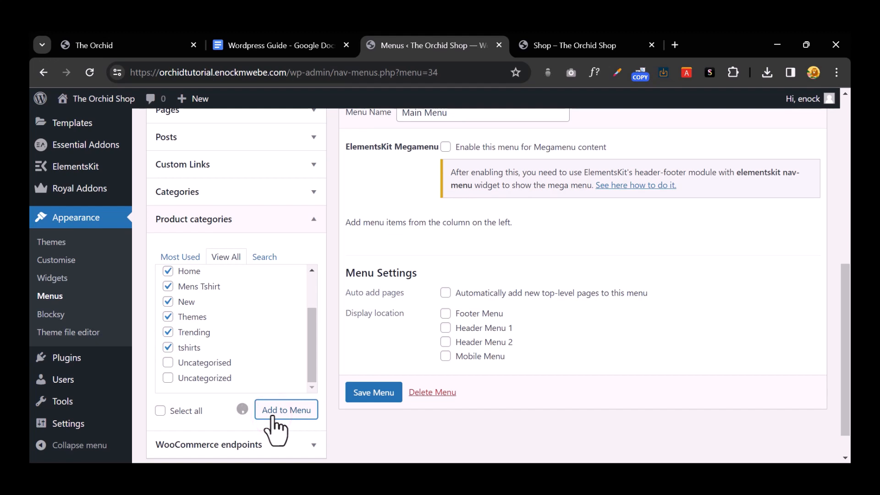
pyautogui.scroll(-1, 469, 359)
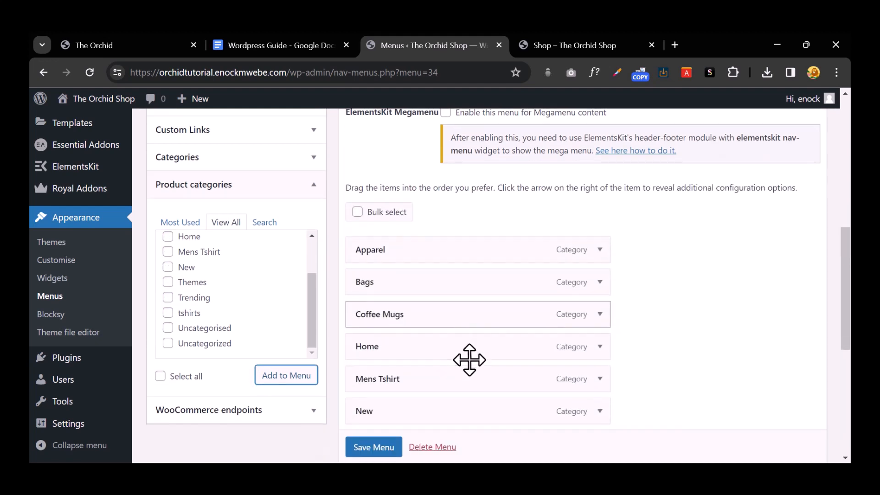
# Step: Move New to the top of the menu and remove the Mens Tshirt and tshirts items
pyautogui.scroll(-2, 469, 360)
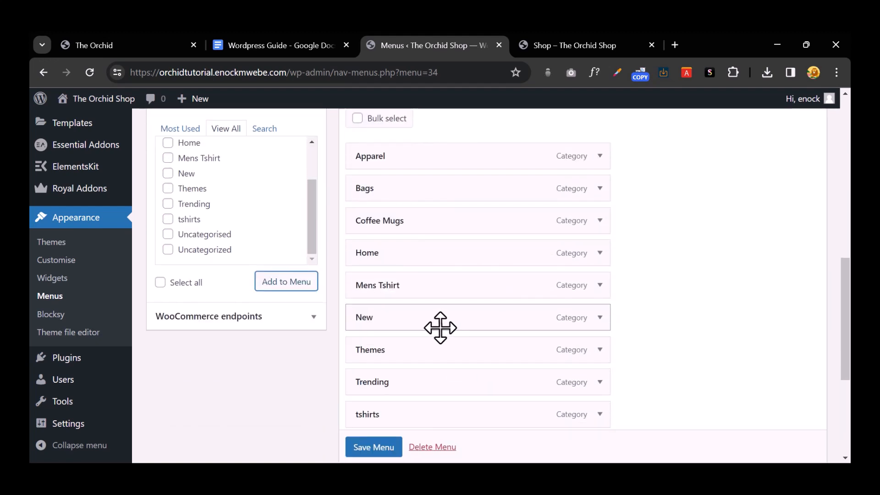
pyautogui.moveTo(440, 327); pyautogui.dragTo(440, 169)
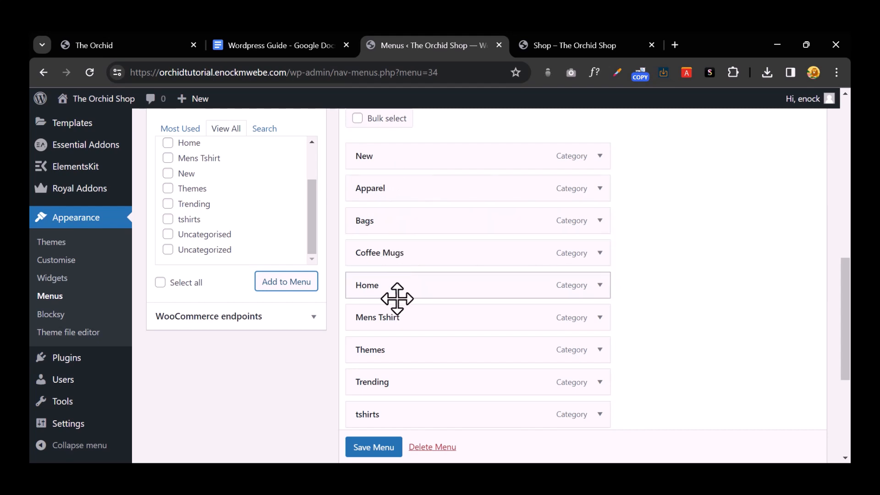
pyautogui.click(599, 317)
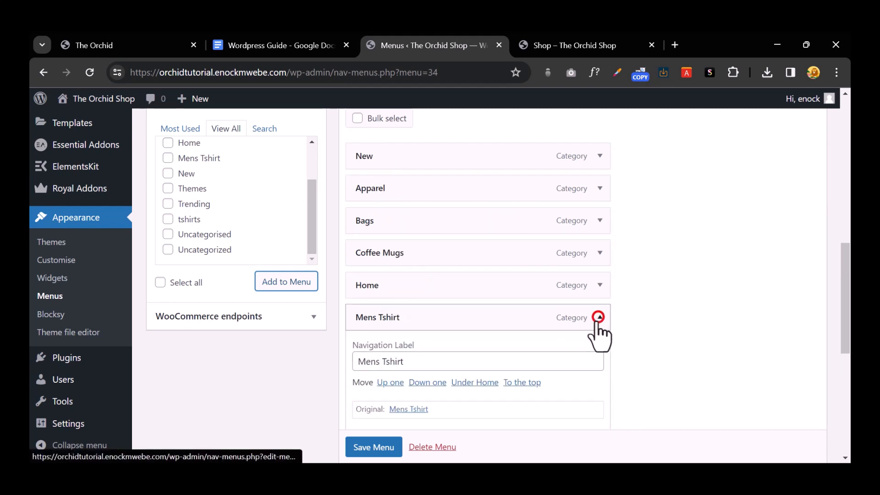
pyautogui.scroll(-3, 413, 380)
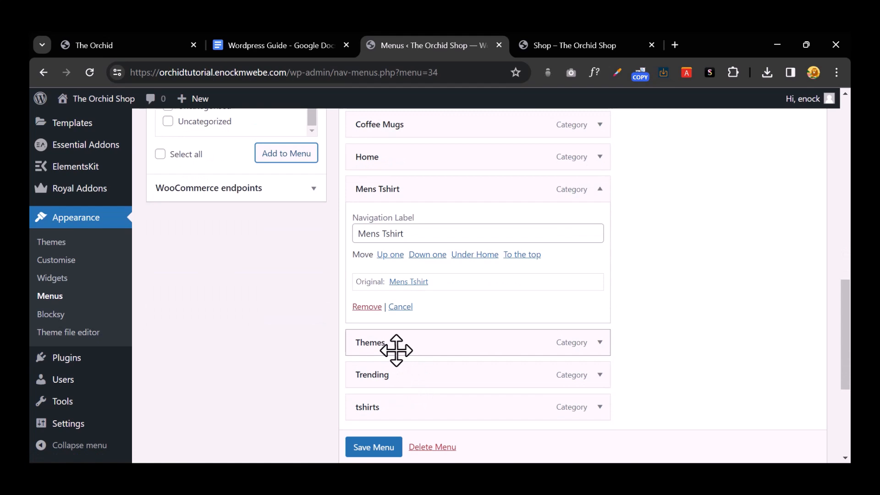
pyautogui.click(367, 306)
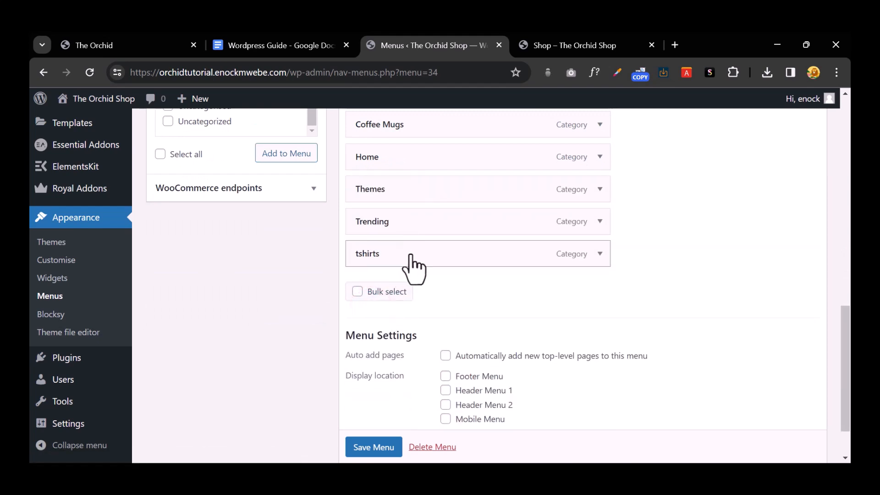
pyautogui.click(599, 253)
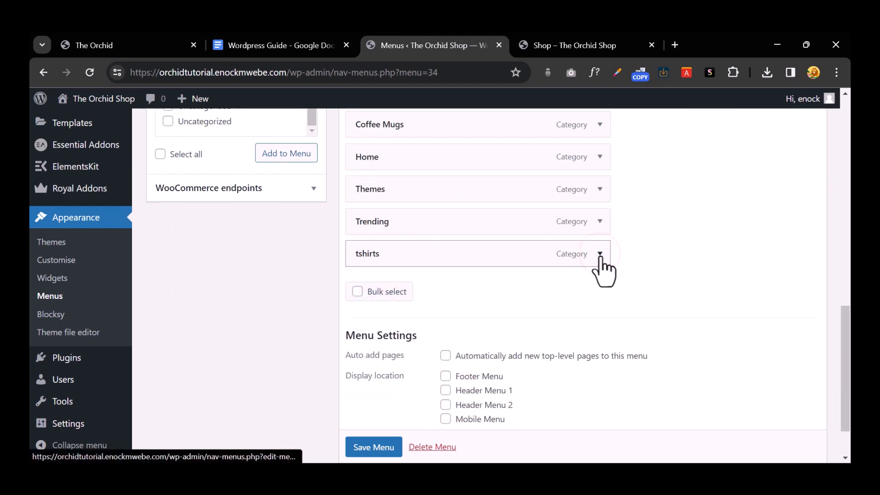
pyautogui.click(366, 369)
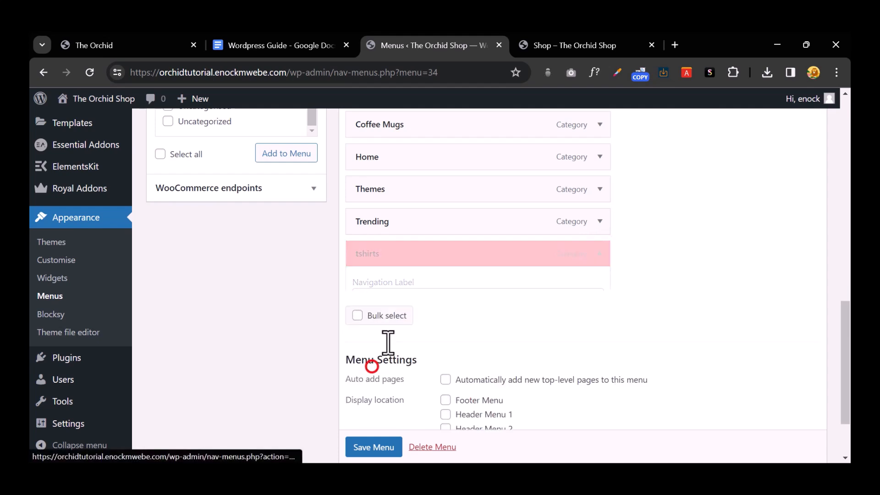
# Step: Drag Trending above Home and save Main Menu
pyautogui.scroll(2, 436, 242)
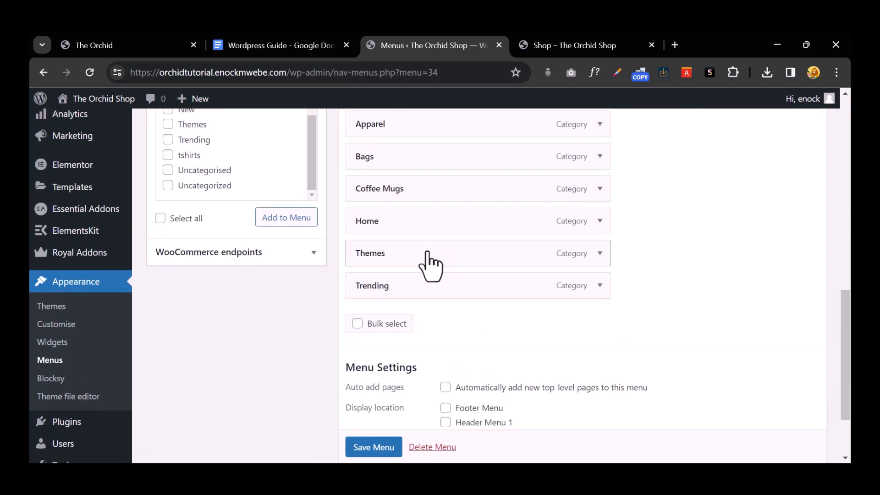
pyautogui.moveTo(422, 267); pyautogui.dragTo(426, 227)
pyautogui.click(660, 229)
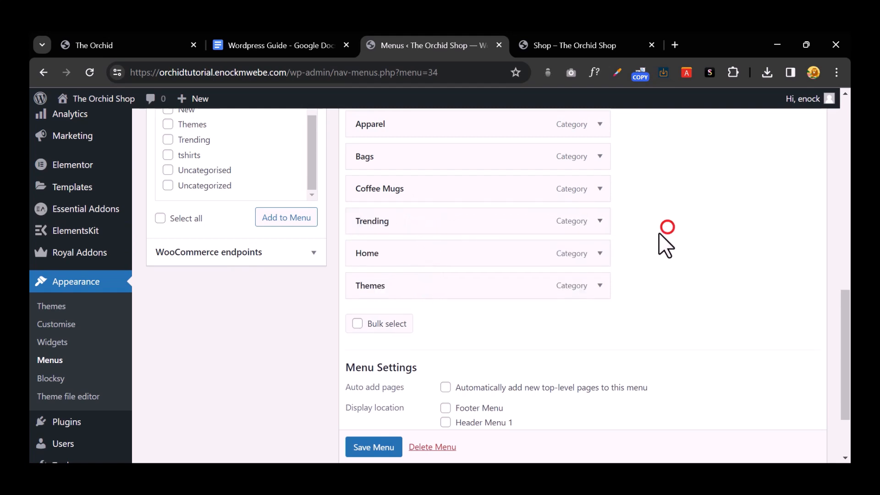
pyautogui.click(409, 255)
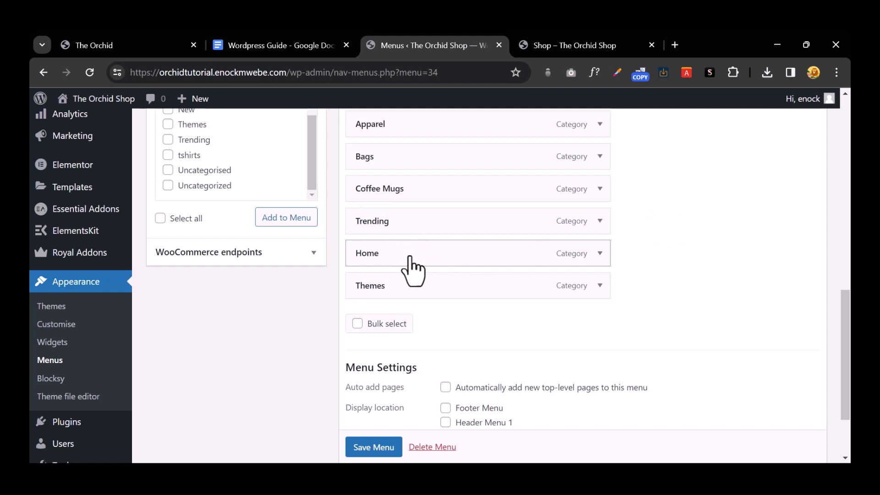
pyautogui.scroll(-2, 412, 268)
pyautogui.click(378, 416)
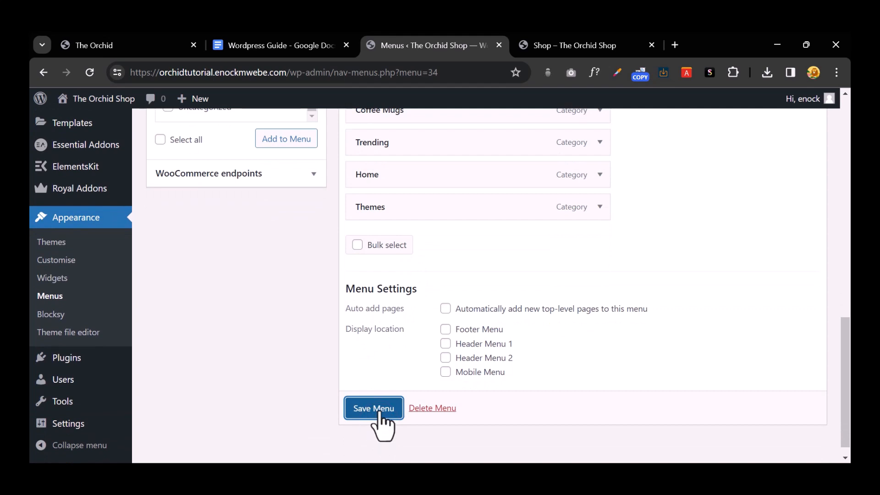
pyautogui.click(378, 407)
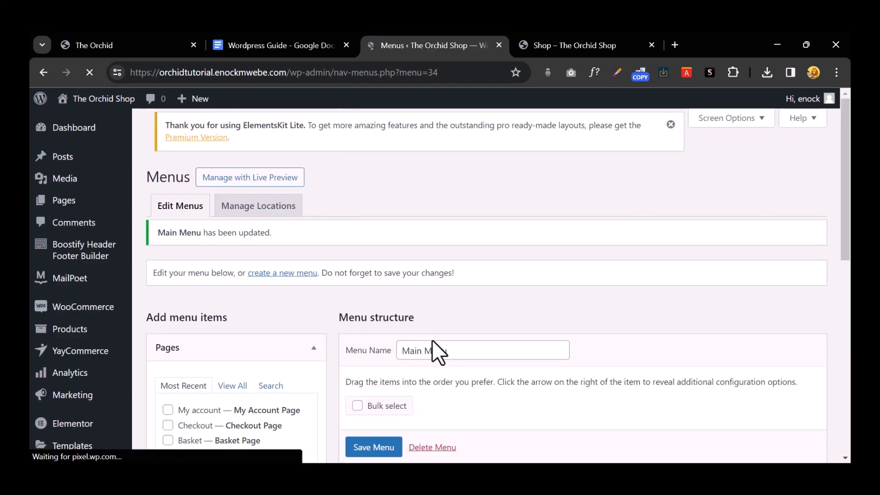
# Step: Check the storefront navigation bar, then open and close extra Theme Builder and shop tabs
pyautogui.scroll(-3, 449, 330)
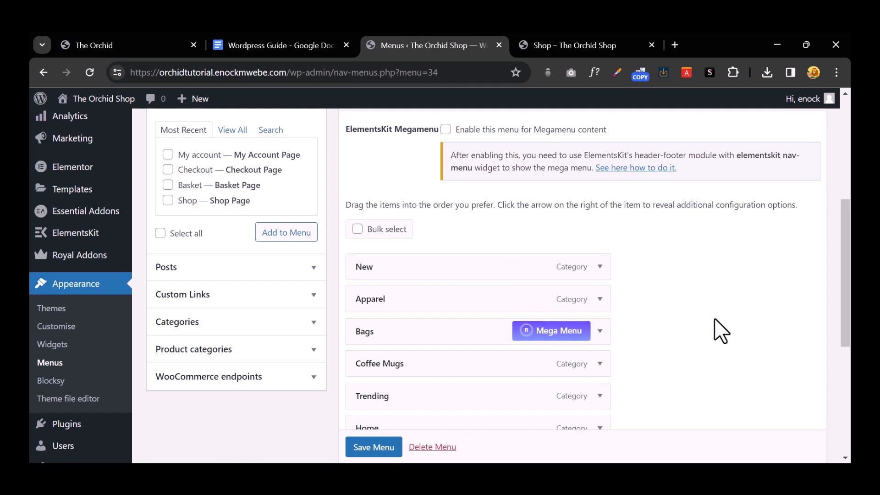
pyautogui.click(142, 48)
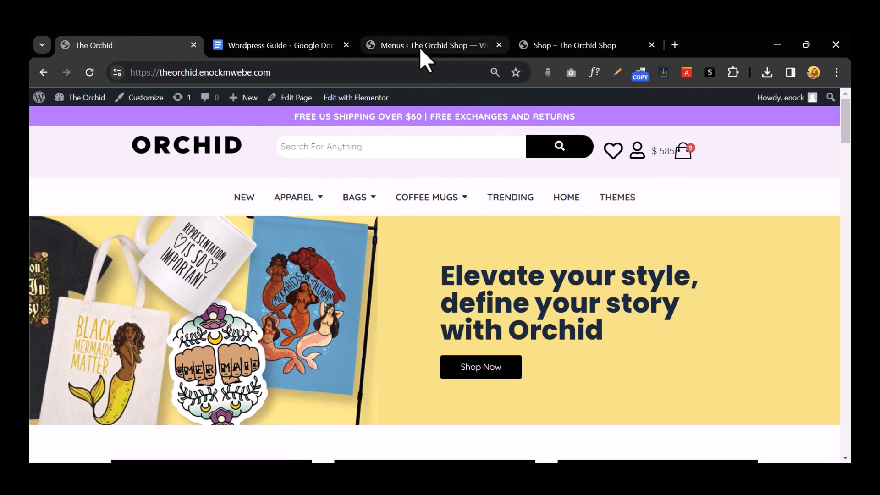
pyautogui.click(433, 44)
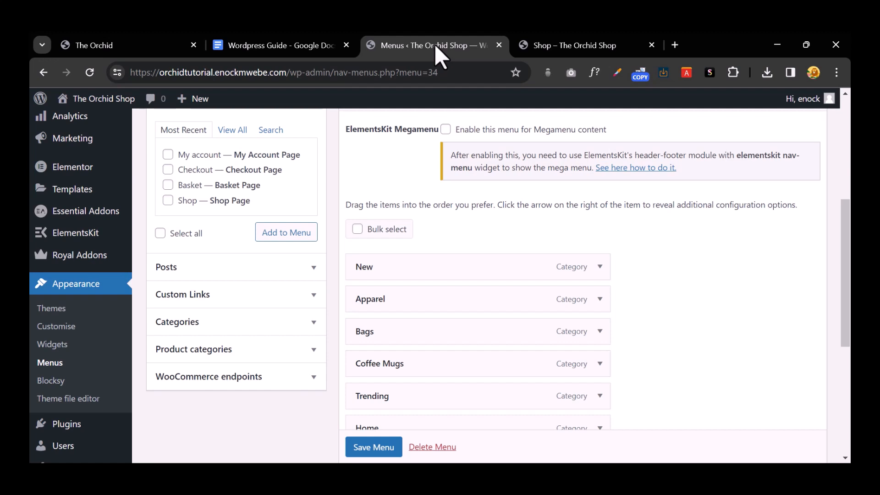
pyautogui.moveTo(90, 260)
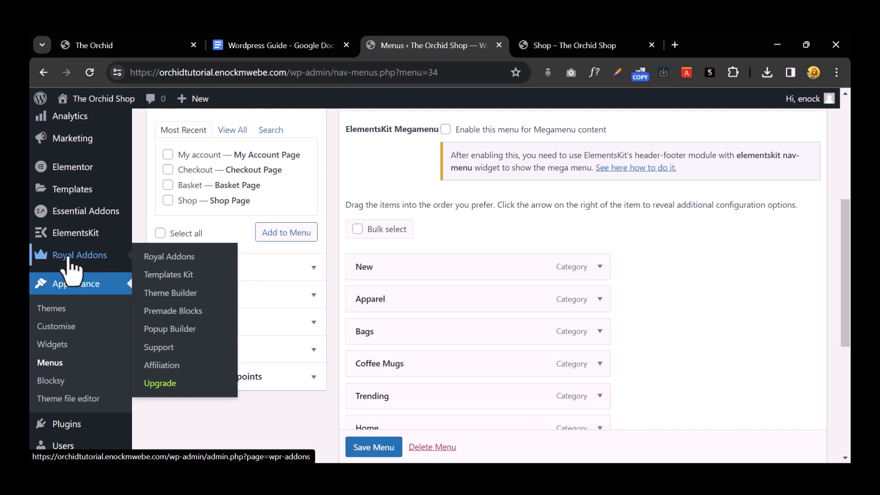
pyautogui.rightClick(184, 299)
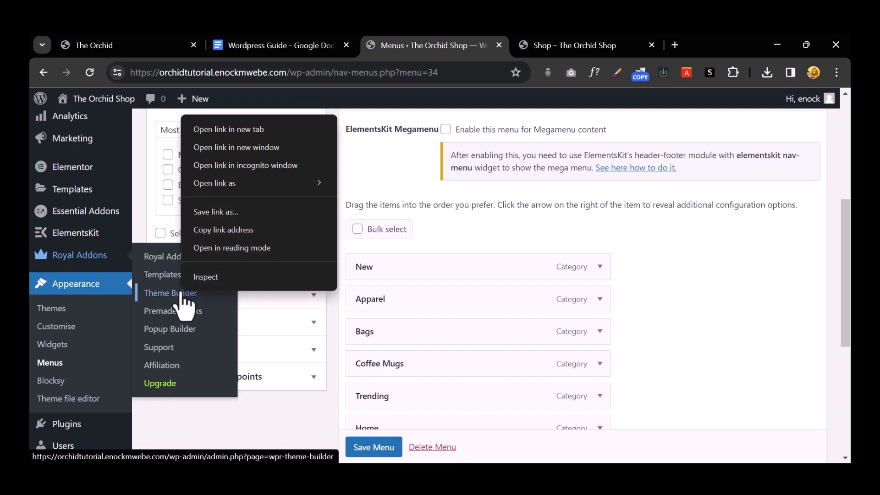
pyautogui.click(217, 127)
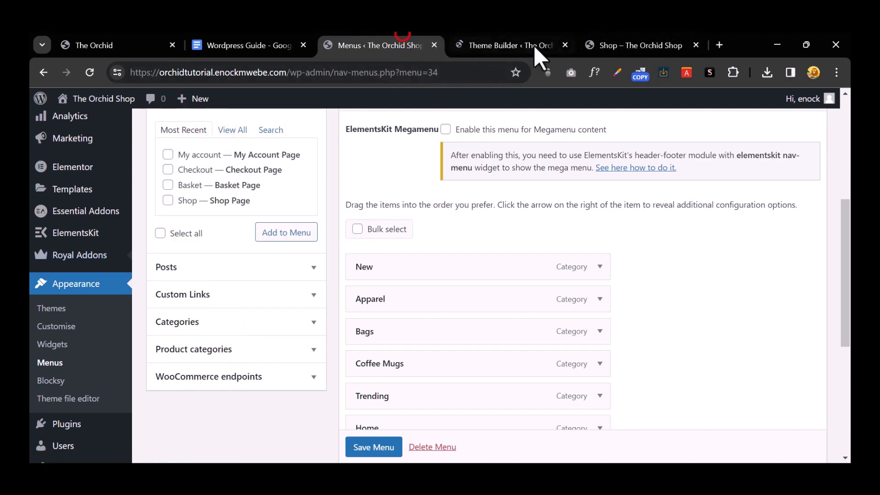
pyautogui.click(550, 42)
pyautogui.click(626, 40)
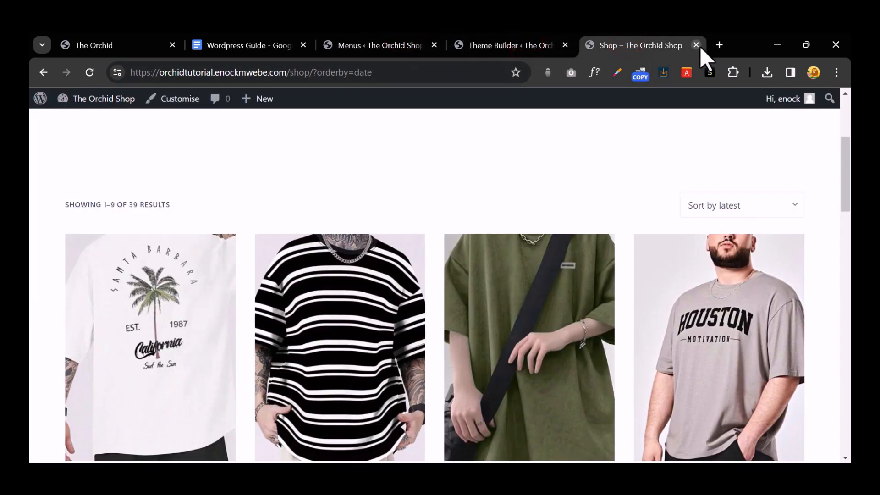
pyautogui.click(696, 45)
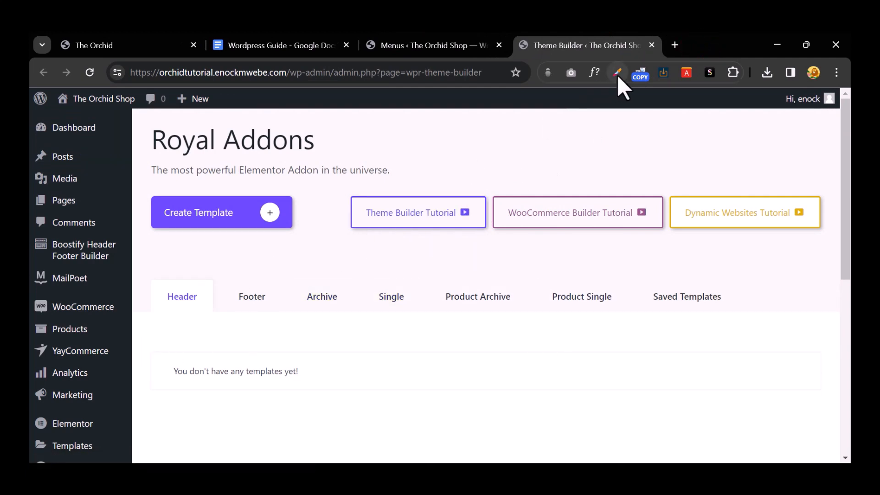
pyautogui.click(651, 45)
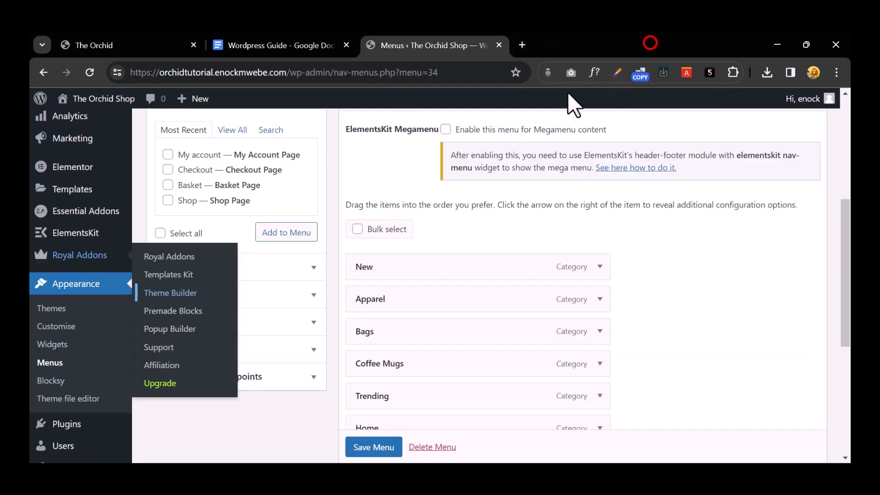
# Step: From the admin dashboard, open Royal Addons Theme Builder in a new tab and switch to it
pyautogui.click(672, 280)
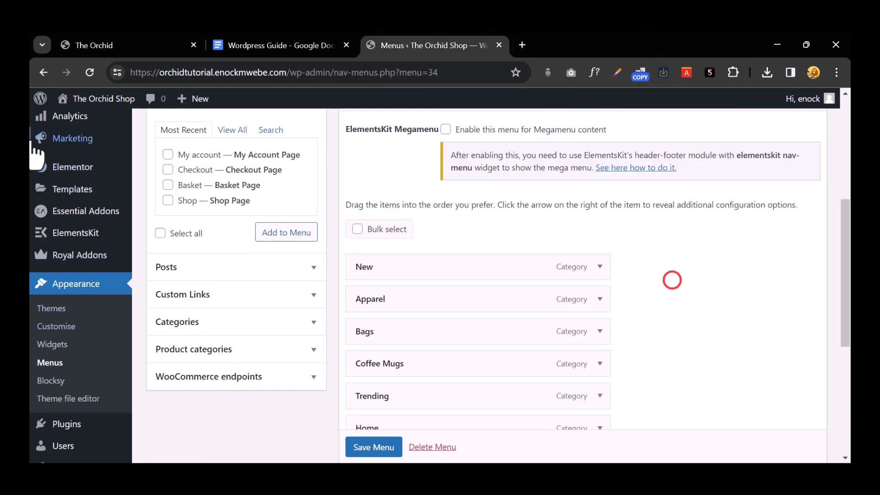
pyautogui.scroll(6, 41, 138)
pyautogui.moveTo(91, 99)
pyautogui.click(62, 121)
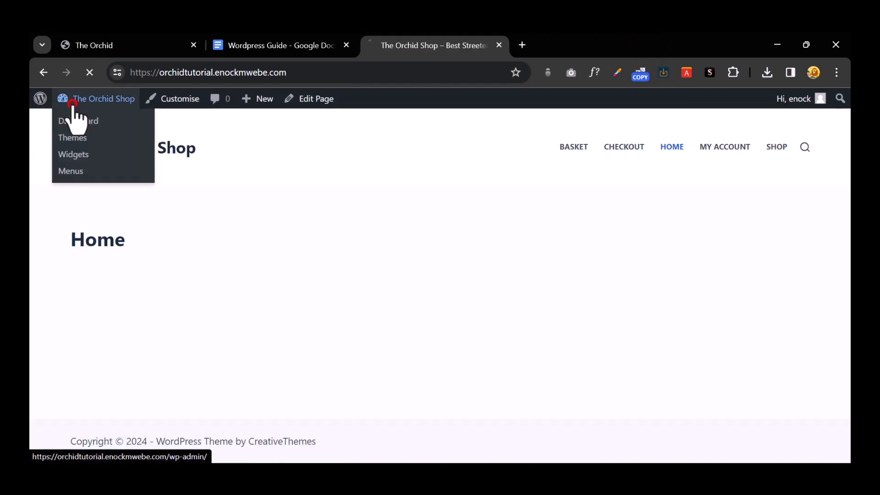
pyautogui.click(72, 112)
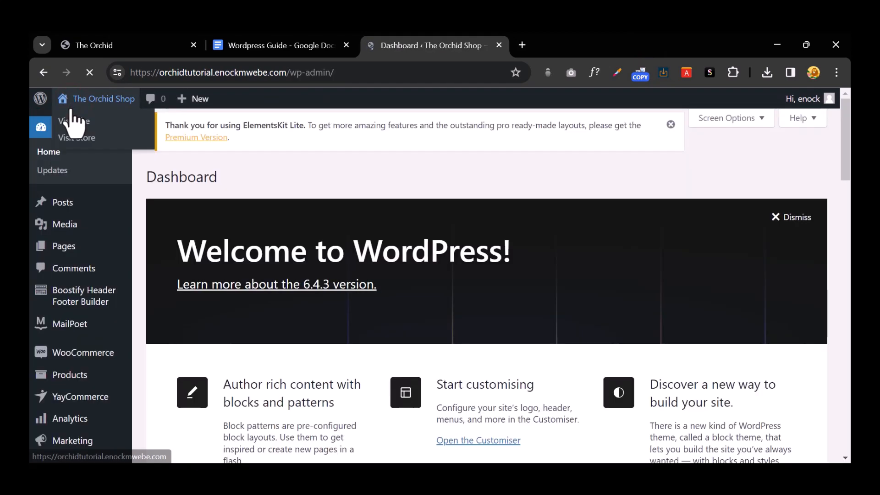
pyautogui.scroll(-5, 90, 256)
pyautogui.scroll(-1, 94, 298)
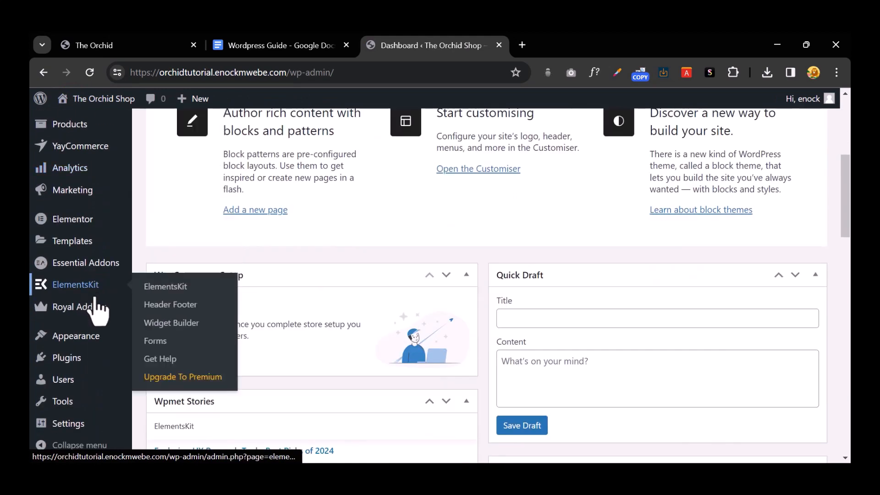
pyautogui.moveTo(93, 308)
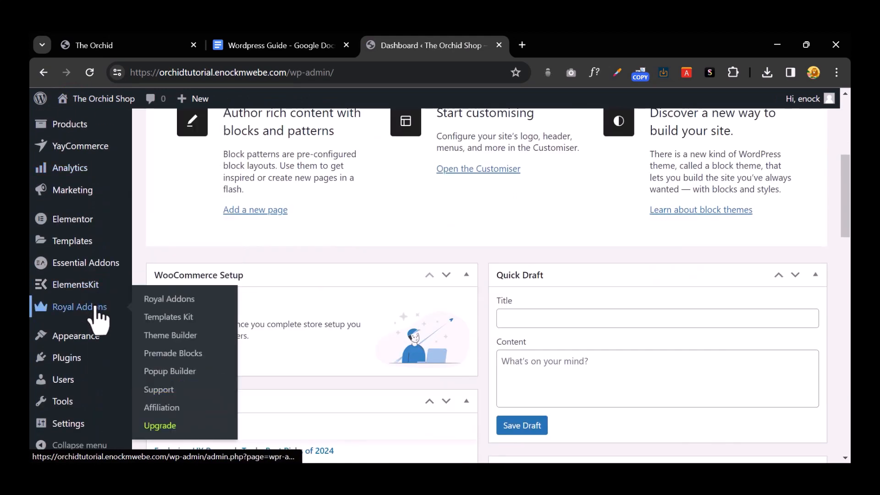
pyautogui.rightClick(159, 338)
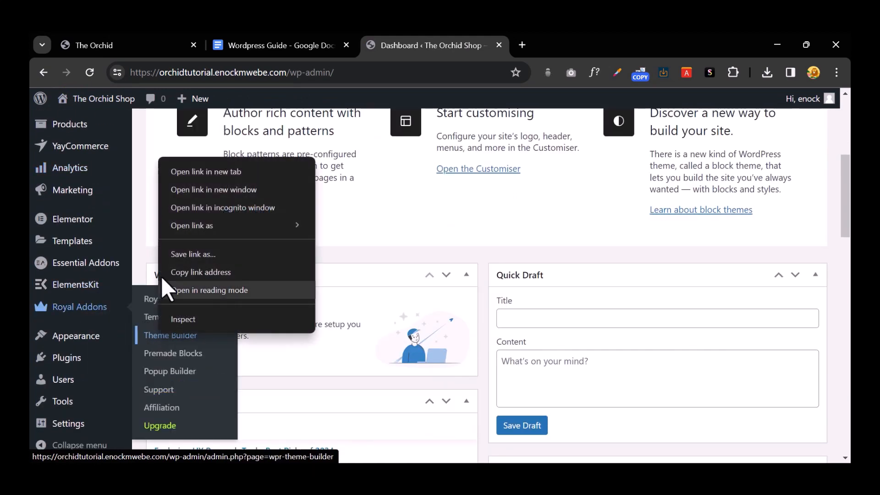
pyautogui.click(205, 174)
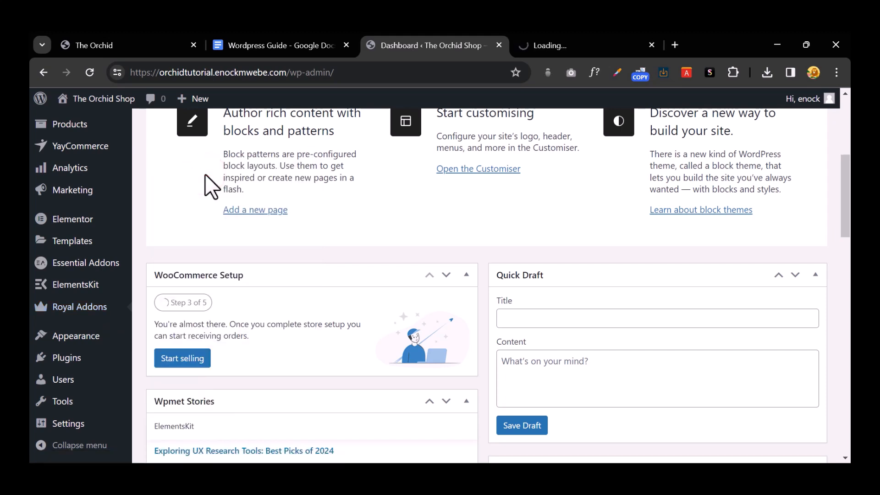
pyautogui.click(543, 40)
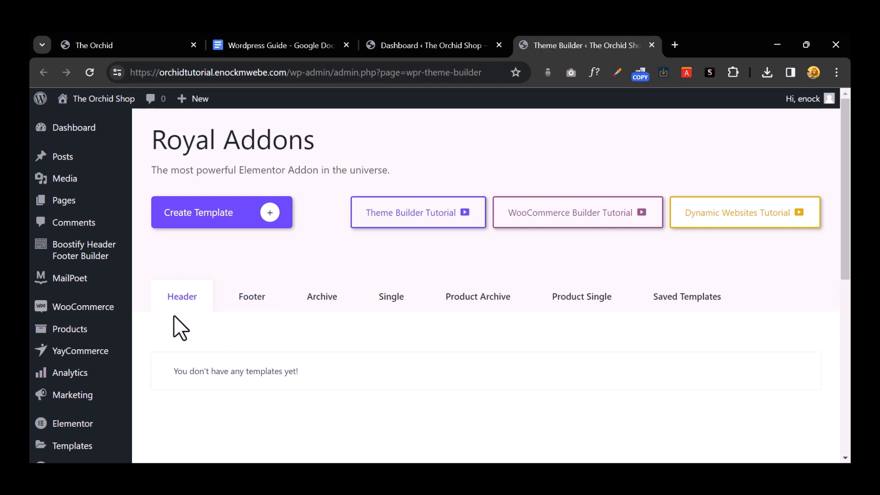
# Step: Create a new header template named 'Main Header'
pyautogui.click(174, 296)
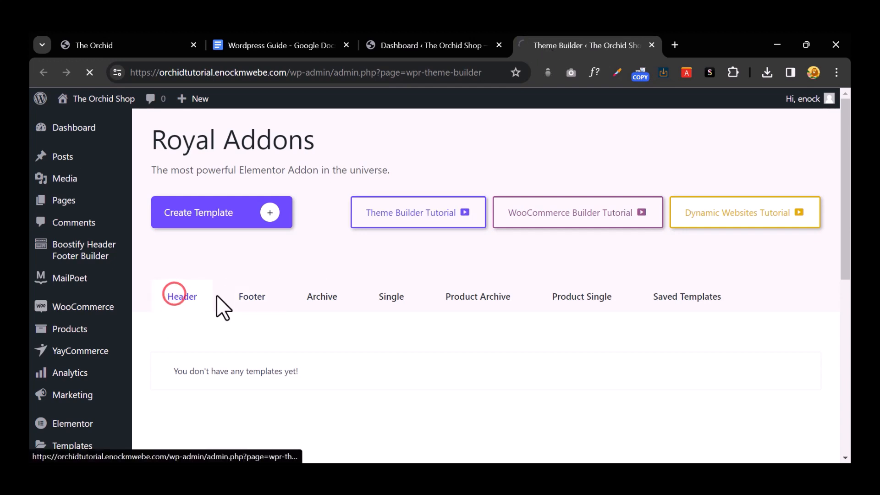
pyautogui.click(258, 302)
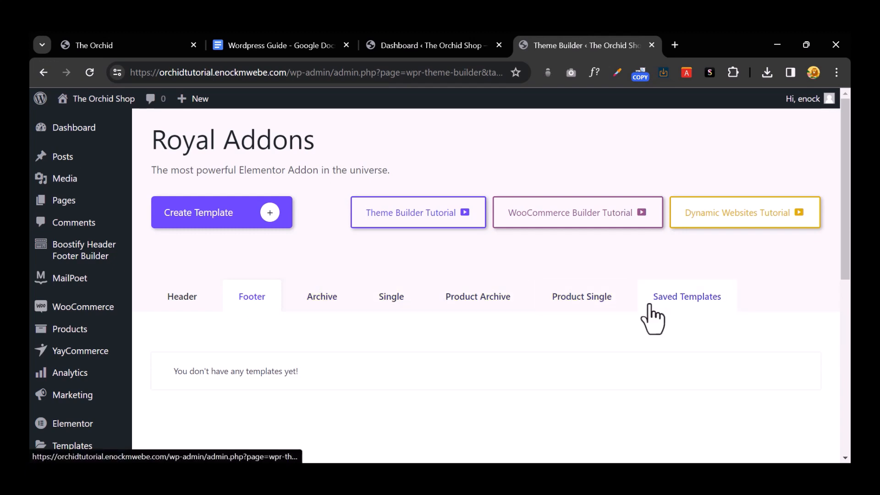
pyautogui.click(182, 302)
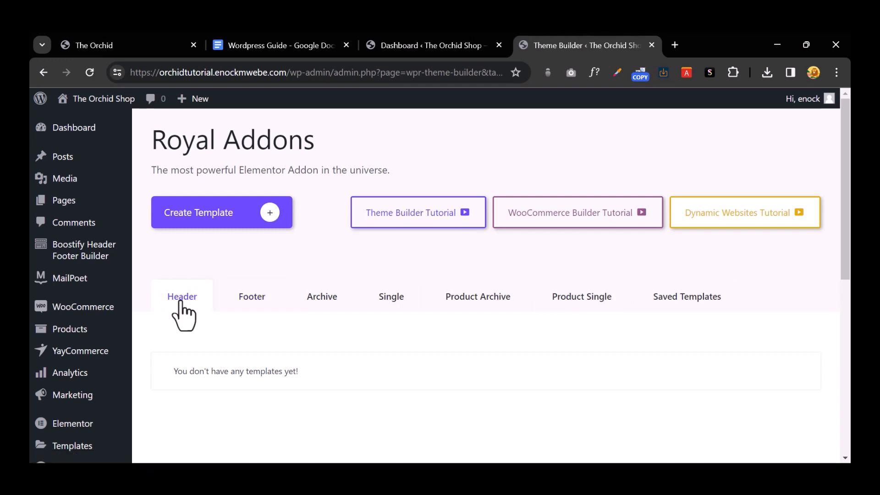
pyautogui.click(214, 212)
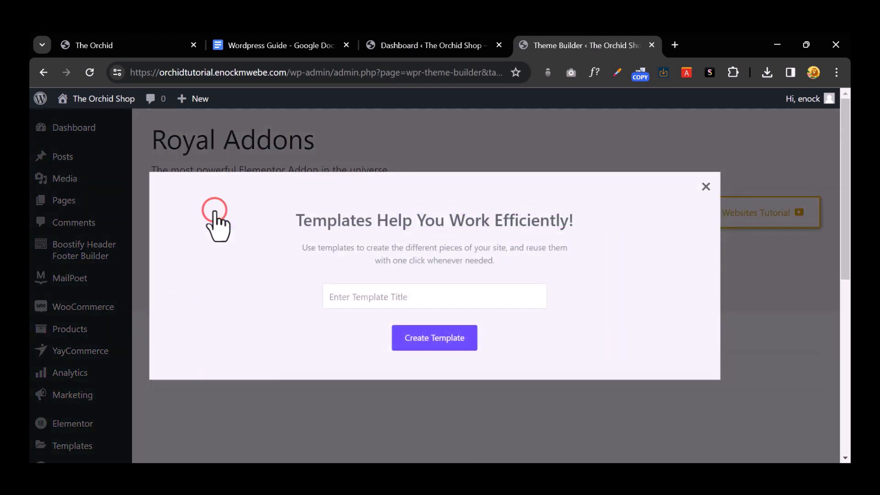
pyautogui.click(367, 287)
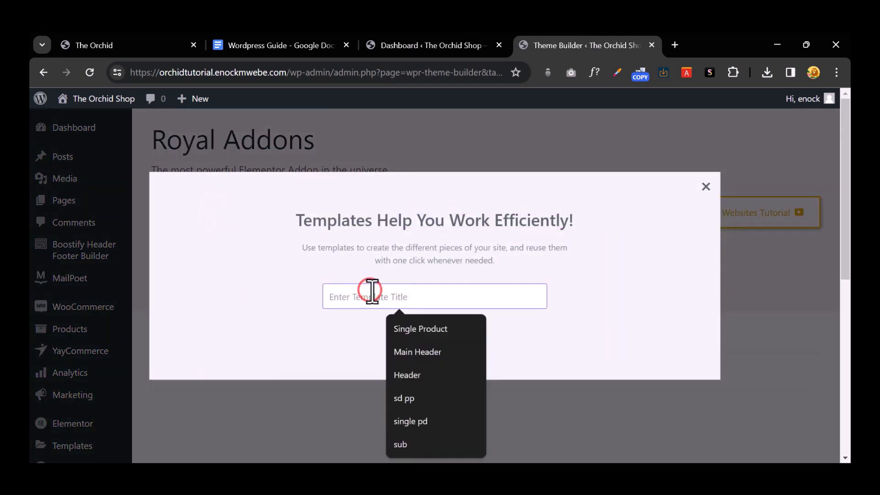
pyautogui.click(372, 291)
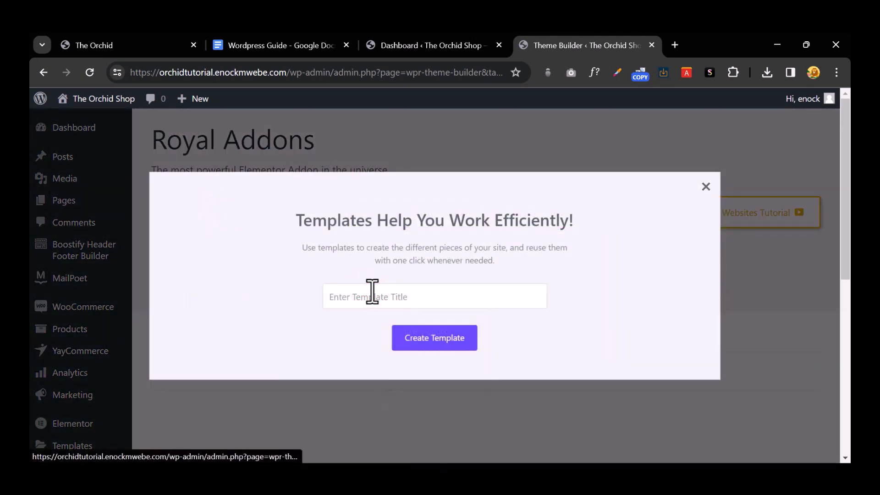
pyautogui.click(372, 292)
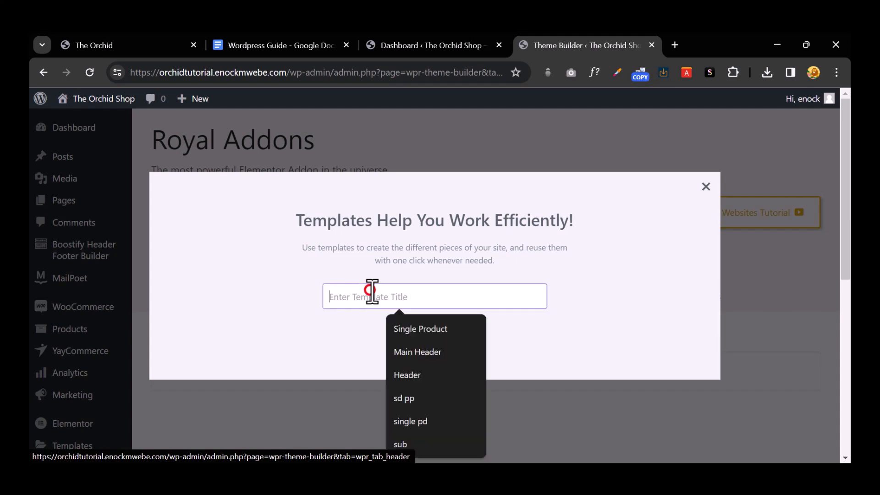
pyautogui.write('Main ')
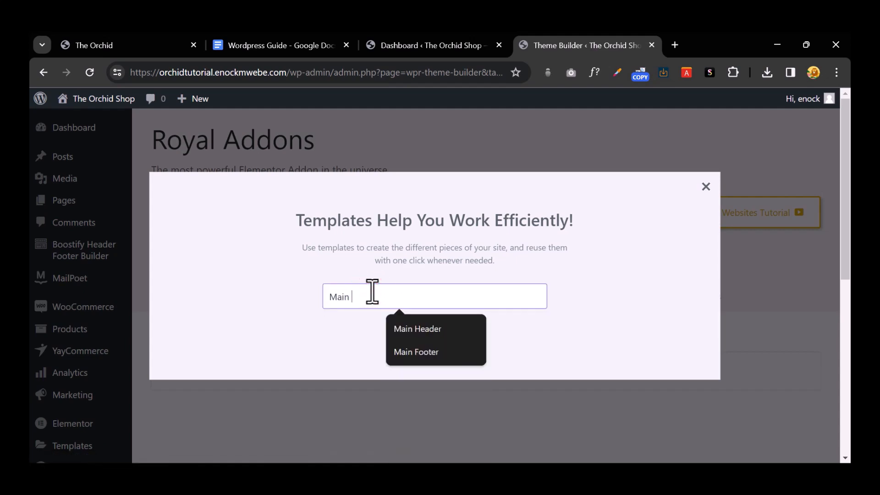
pyautogui.write('Header')
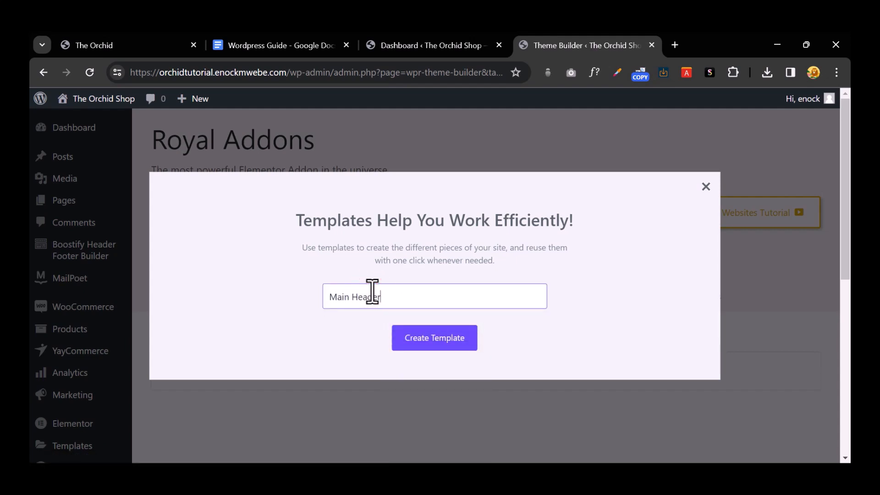
pyautogui.click(416, 338)
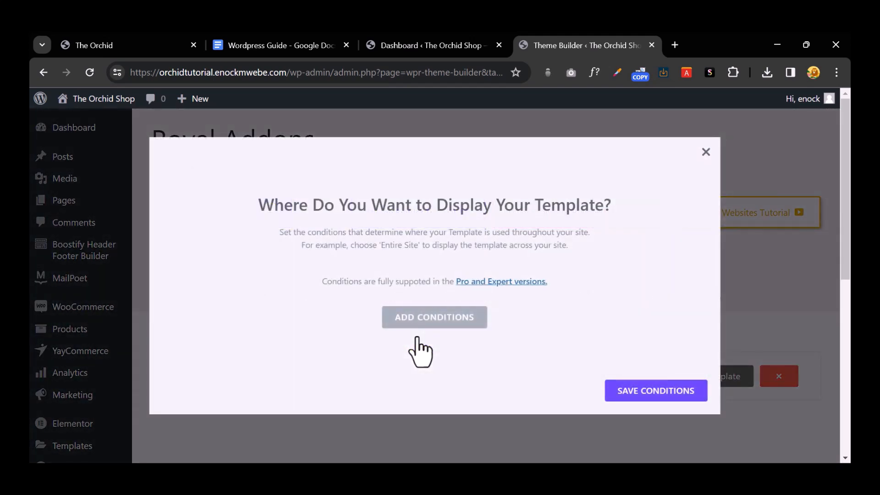
# Step: Add an Entire Site display condition to the template and save the conditions
pyautogui.click(433, 317)
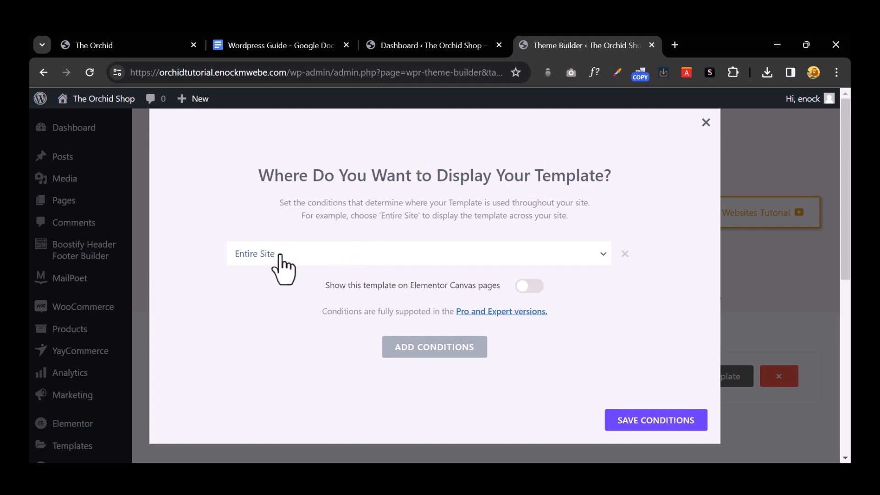
pyautogui.click(321, 256)
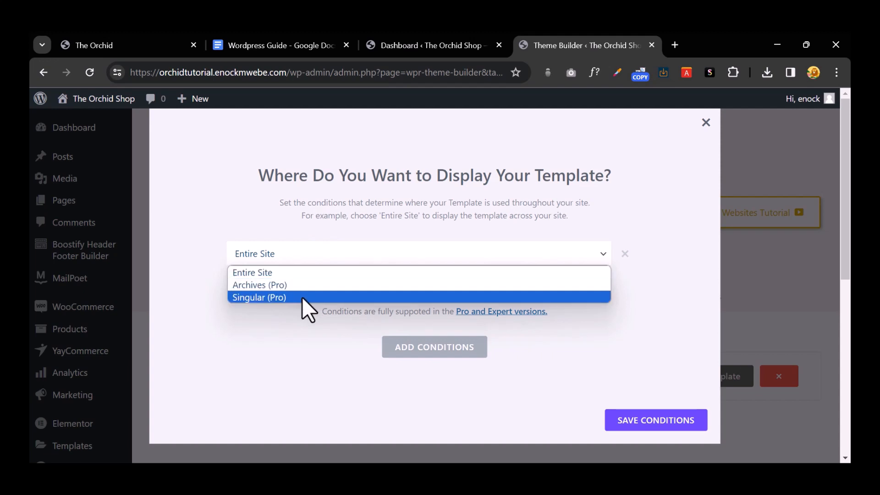
pyautogui.click(292, 344)
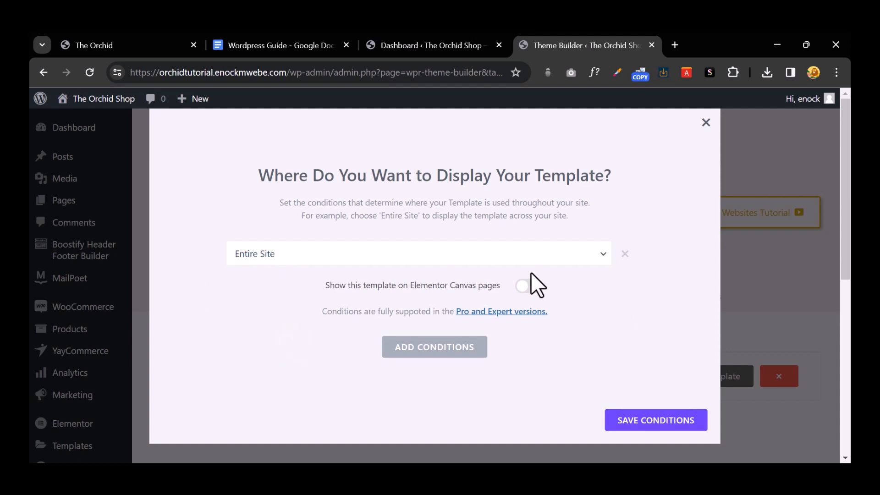
pyautogui.click(638, 420)
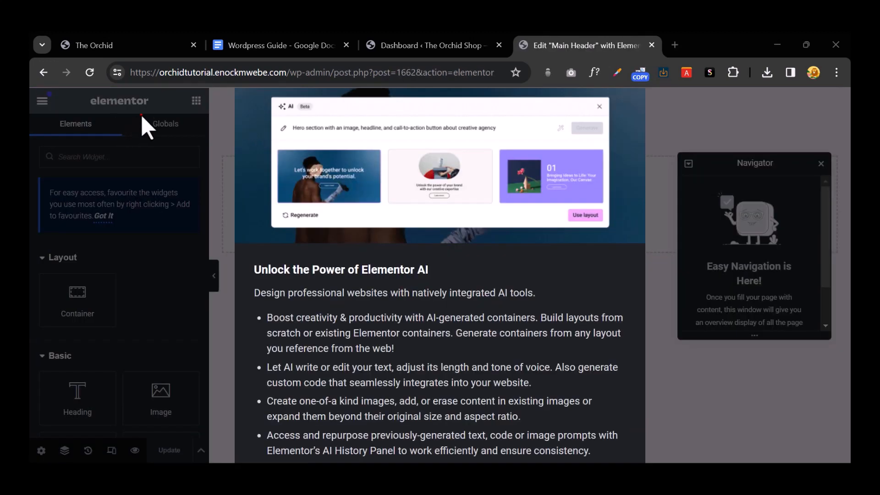
# Step: Dismiss the Elementor AI popup, restore 100% zoom, and come back to the editor from the storefront
pyautogui.click(141, 114)
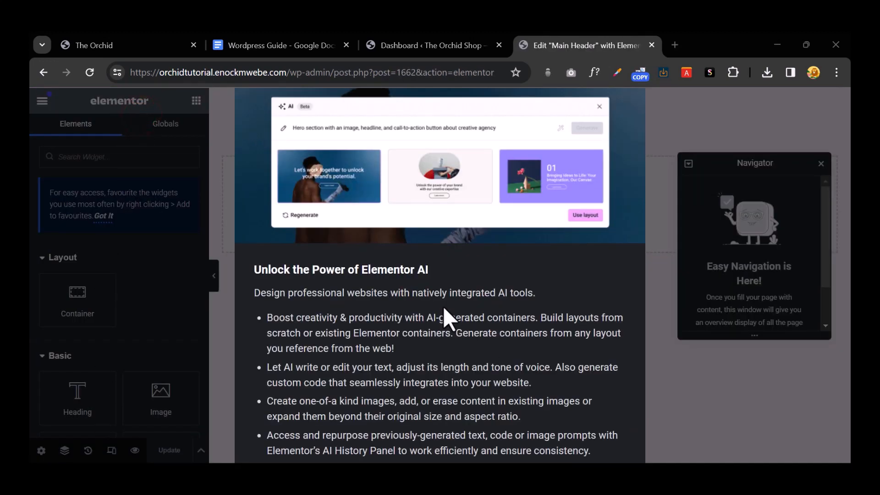
pyautogui.hotkey('ctrl', '-')
pyautogui.hotkey('ctrl', '-')
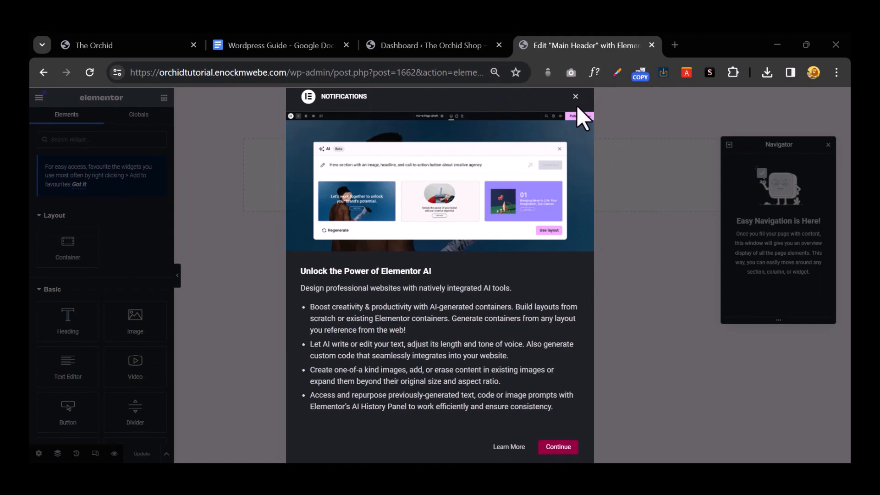
pyautogui.click(575, 97)
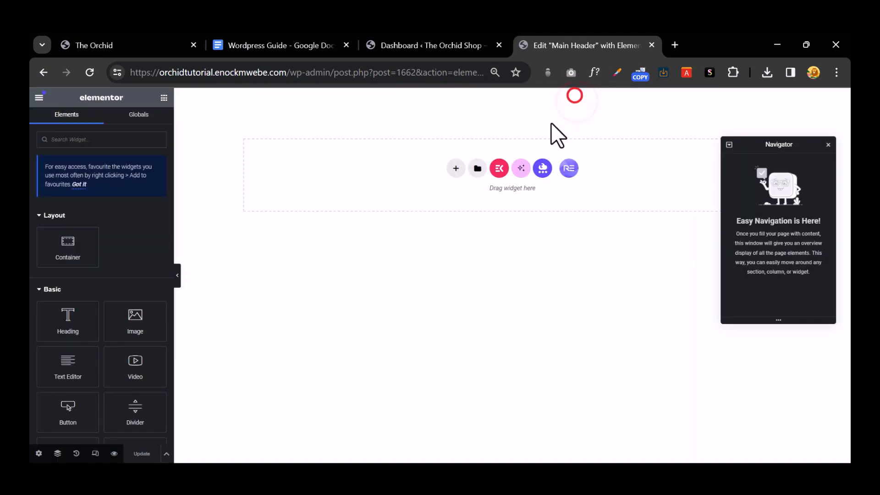
pyautogui.hotkey('ctrl', '+')
pyautogui.hotkey('ctrl', '+')
pyautogui.hotkey('ctrl', '+')
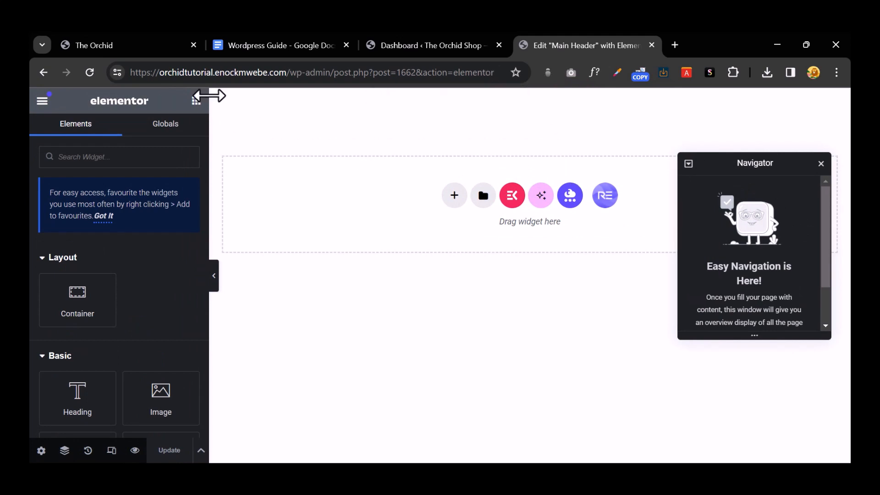
pyautogui.click(140, 49)
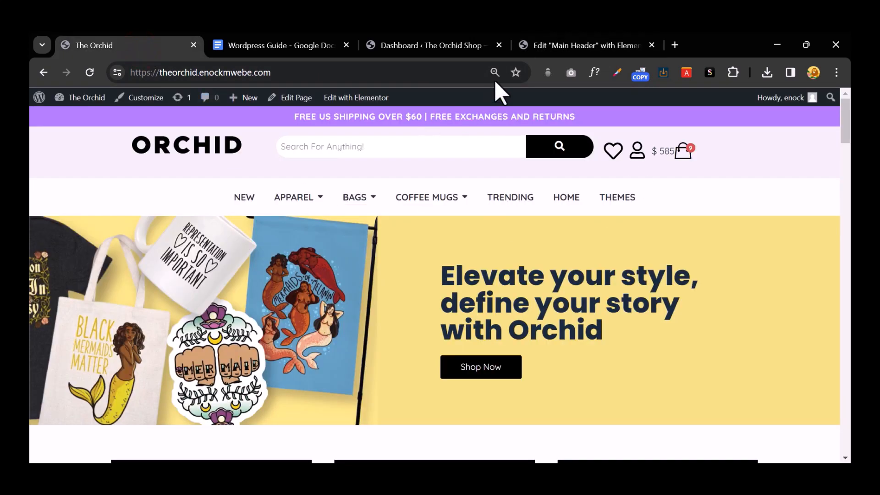
pyautogui.click(567, 49)
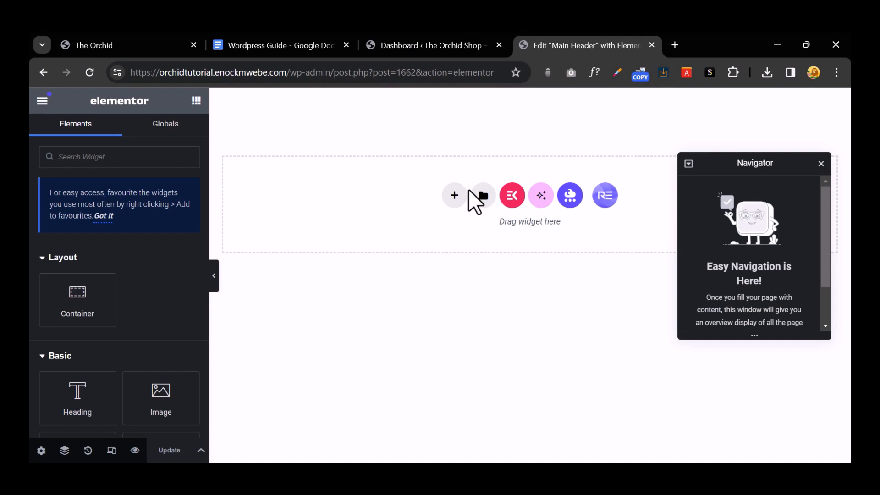
# Step: Add a three-column structure to the canvas, restoring it with Ctrl+Z after an accidental deletion
pyautogui.click(453, 196)
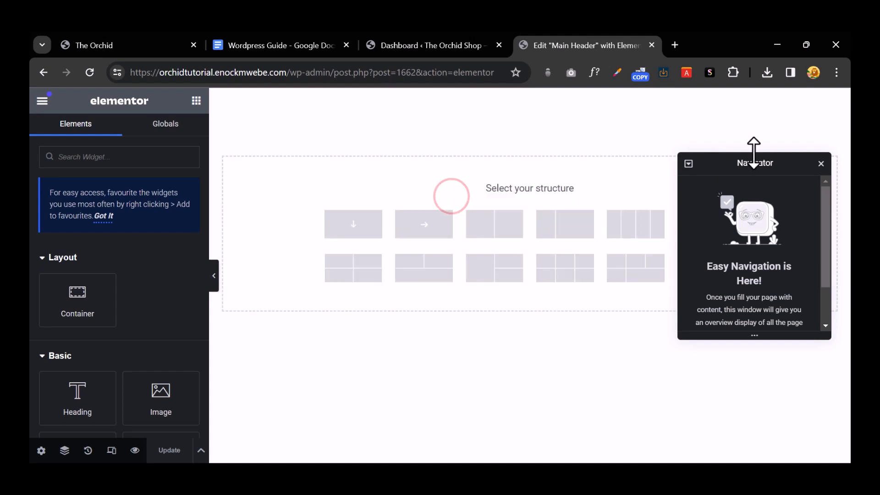
pyautogui.click(820, 164)
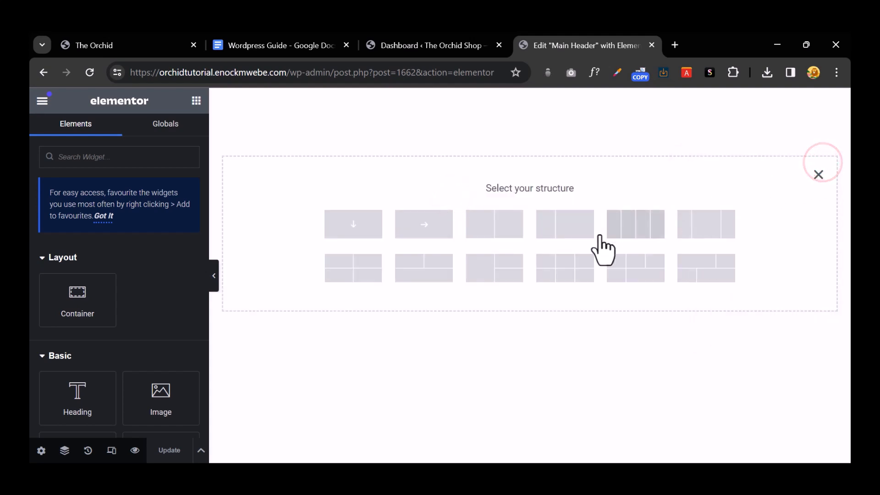
pyautogui.click(127, 41)
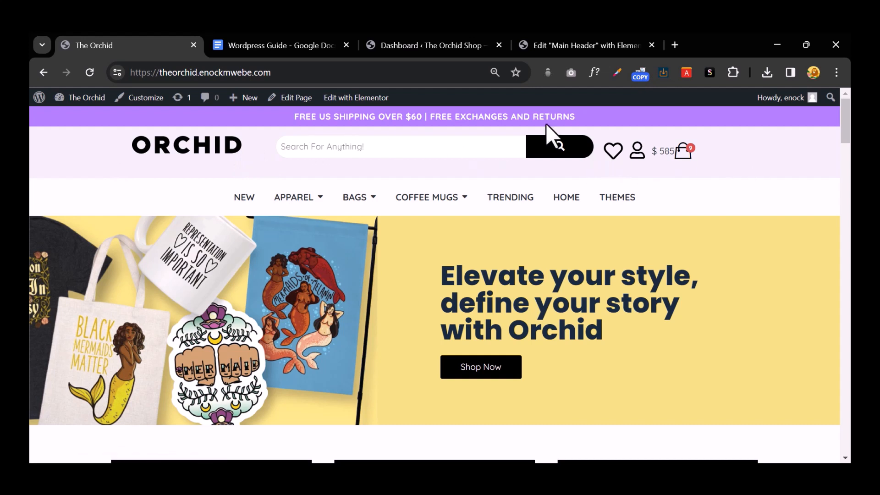
pyautogui.click(560, 49)
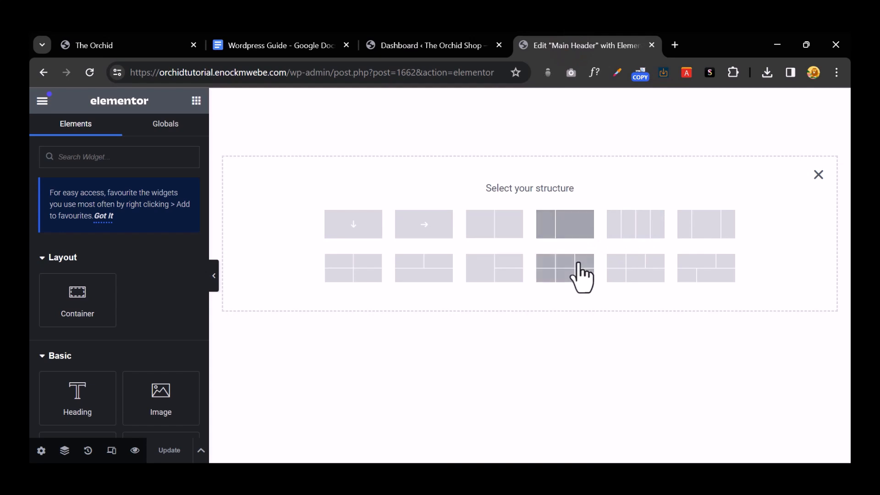
pyautogui.click(704, 226)
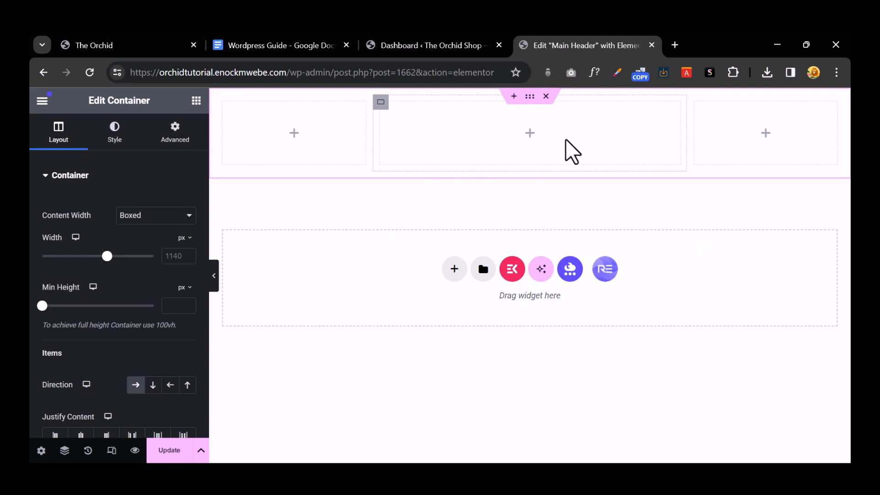
pyautogui.click(767, 135)
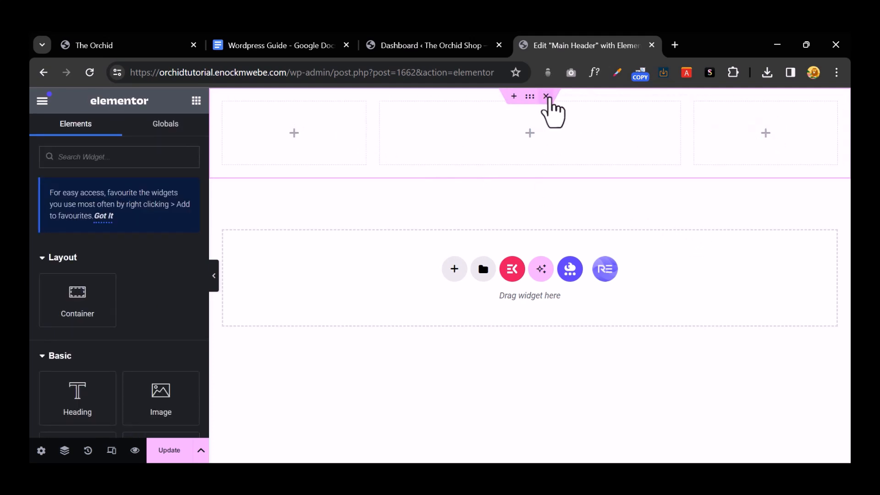
pyautogui.click(546, 96)
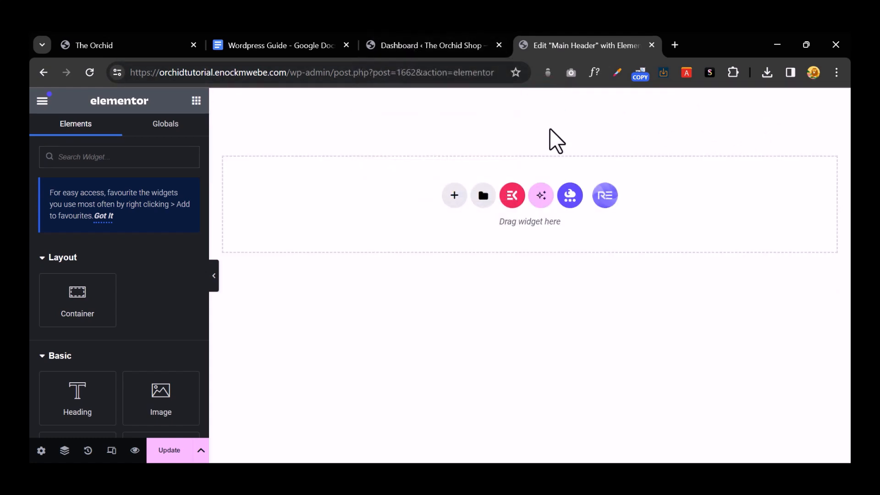
pyautogui.hotkey('ctrl', 'z')
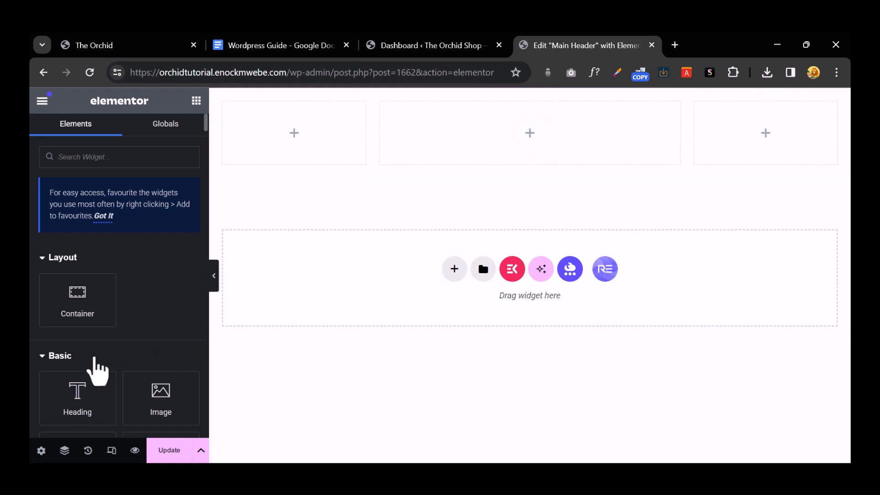
# Step: Drop an Image widget into the middle column and look through its Content, Style and Advanced settings
pyautogui.scroll(-3, 91, 362)
pyautogui.moveTo(166, 277); pyautogui.dragTo(507, 143)
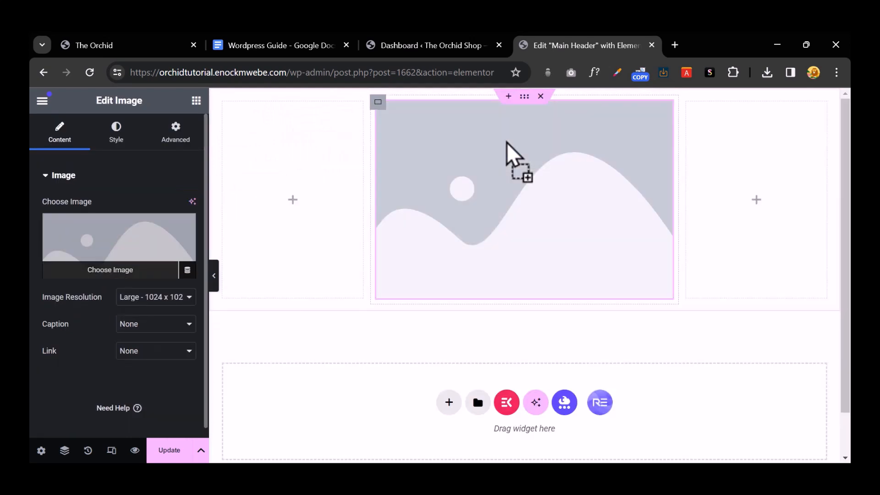
pyautogui.click(511, 147)
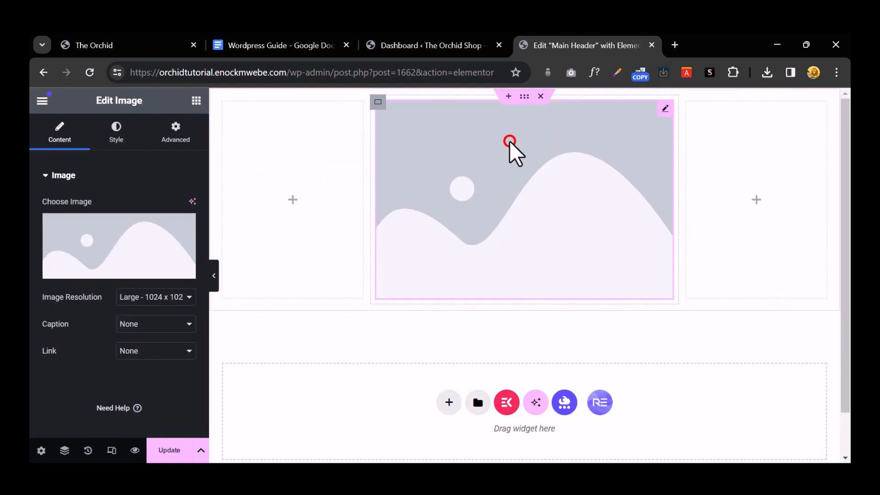
pyautogui.click(50, 130)
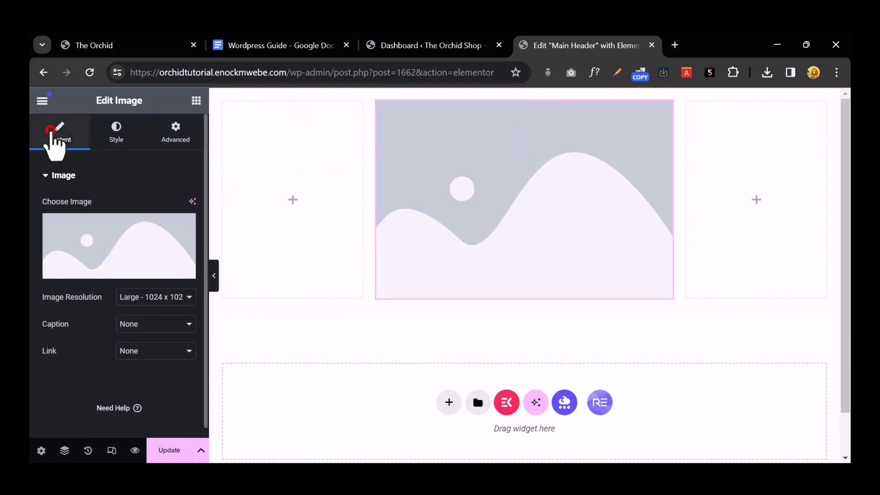
pyautogui.click(118, 130)
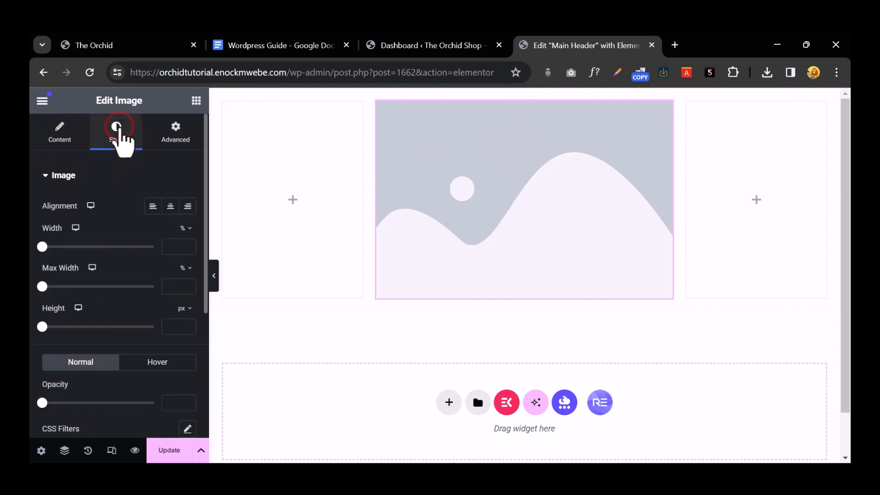
pyautogui.click(176, 136)
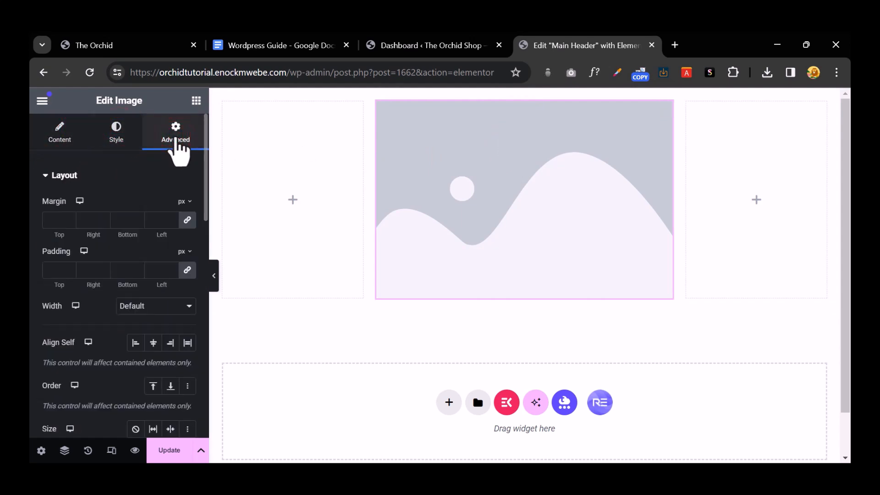
pyautogui.click(65, 134)
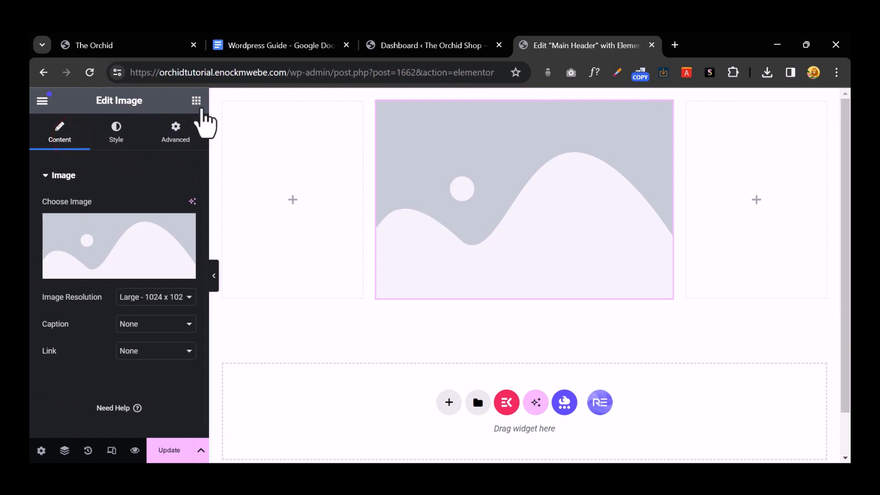
pyautogui.click(197, 102)
# Step: Drop a Heading widget into the left column and look through its settings tabs
pyautogui.moveTo(97, 401); pyautogui.dragTo(287, 199)
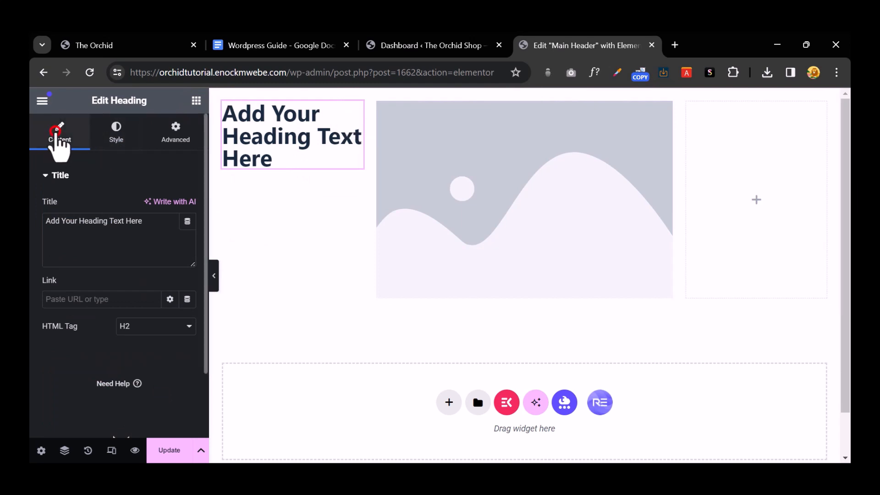
pyautogui.click(115, 132)
pyautogui.click(186, 130)
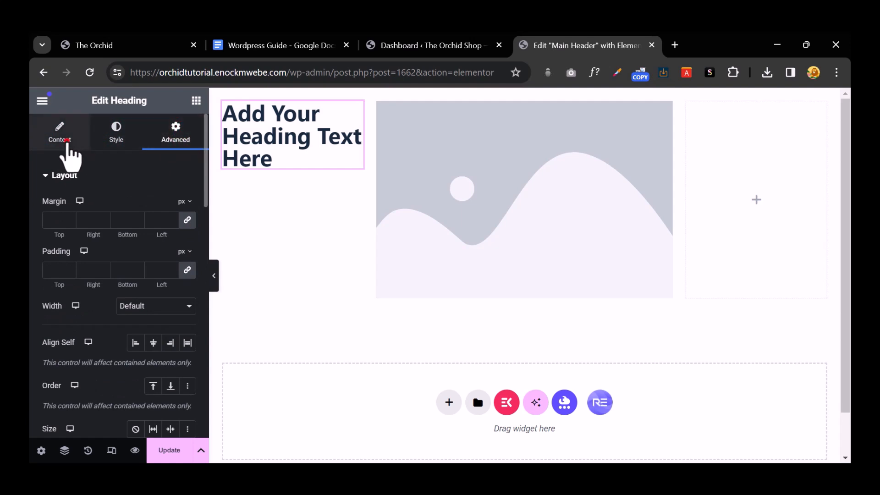
pyautogui.click(62, 137)
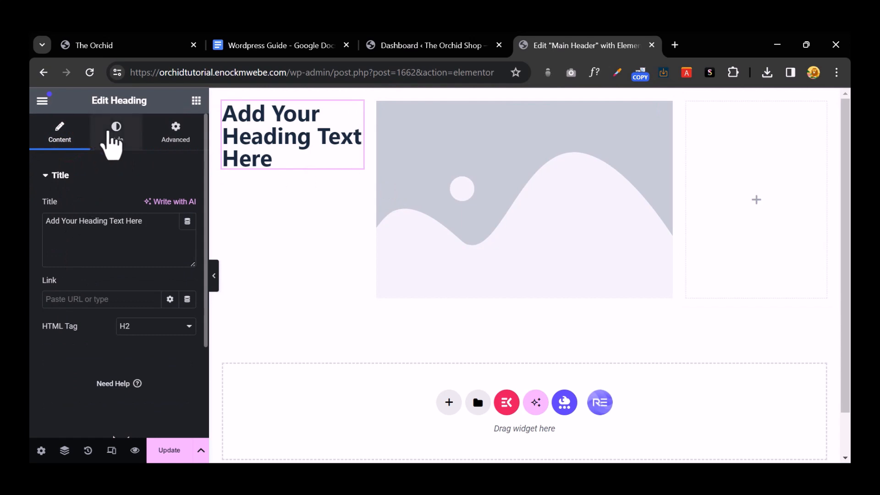
pyautogui.click(115, 131)
pyautogui.click(176, 131)
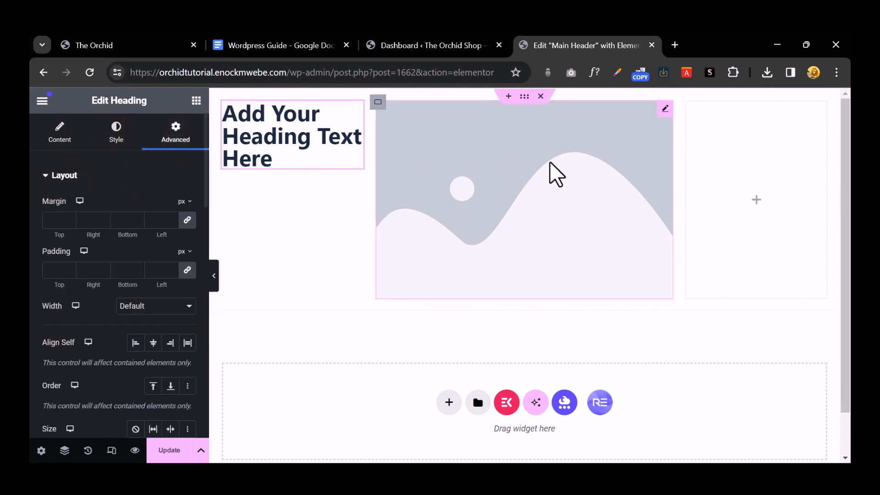
# Step: Delete the placeholder Heading and Image widgets, then switch to the live Orchid storefront tab
pyautogui.rightClick(323, 129)
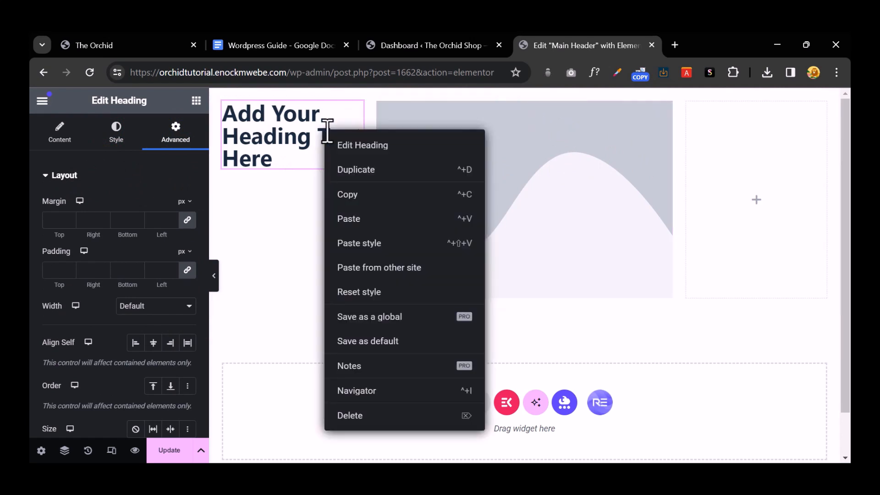
pyautogui.click(387, 415)
pyautogui.rightClick(550, 162)
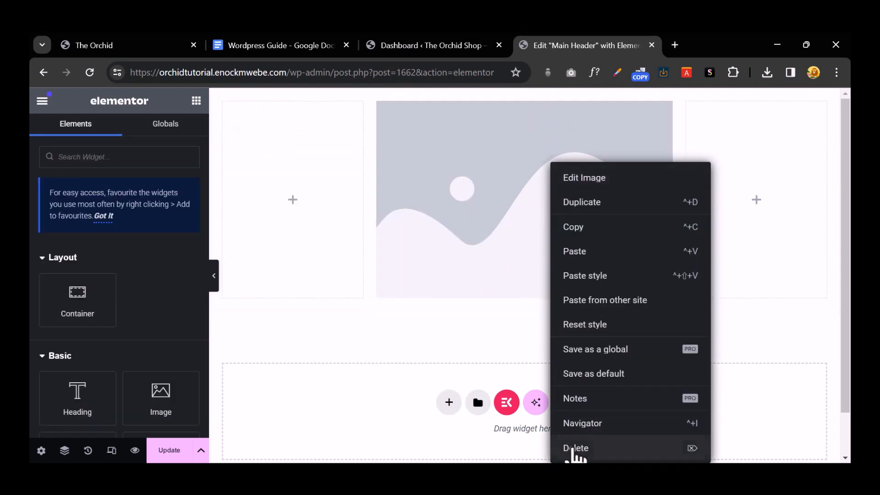
pyautogui.click(572, 449)
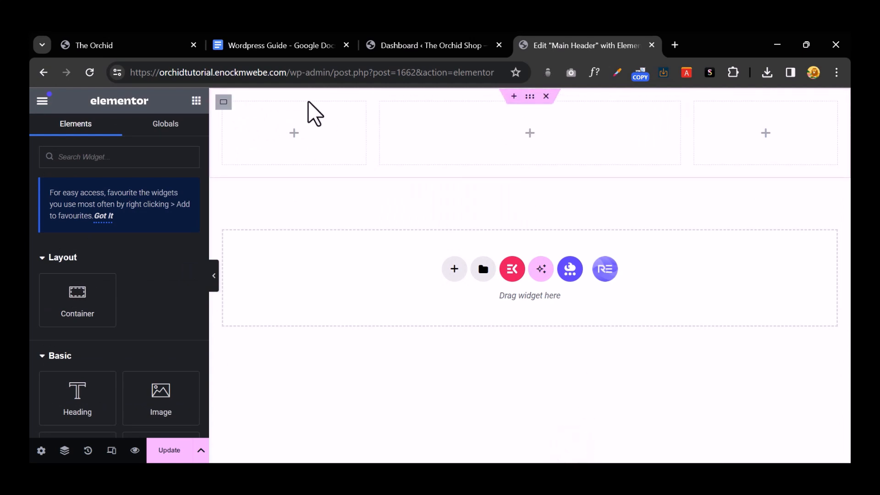
pyautogui.click(134, 45)
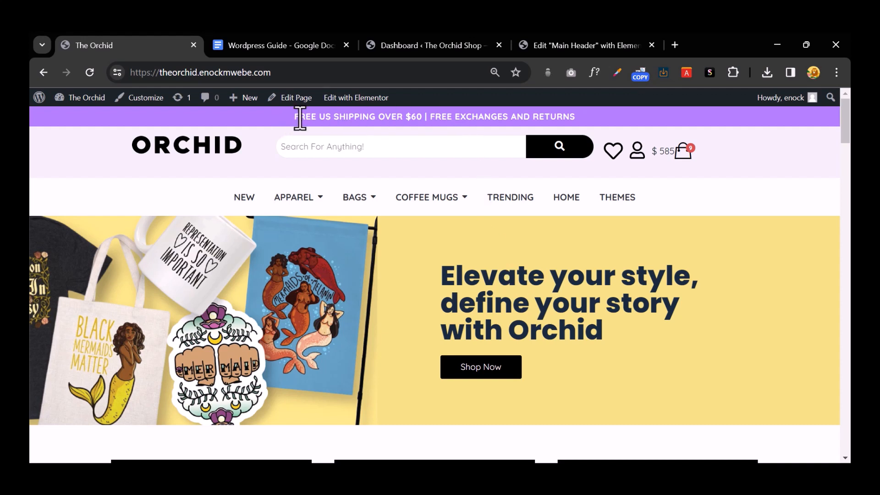
pyautogui.moveTo(330, 116); pyautogui.dragTo(520, 118)
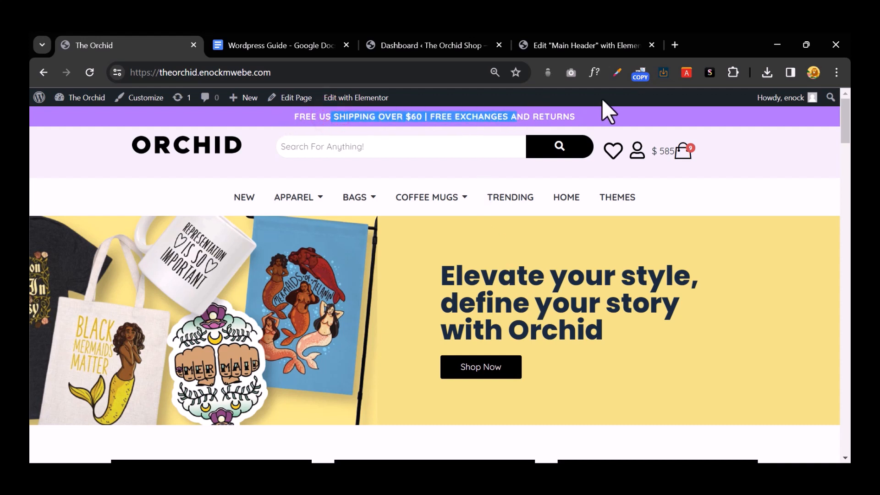
pyautogui.click(619, 121)
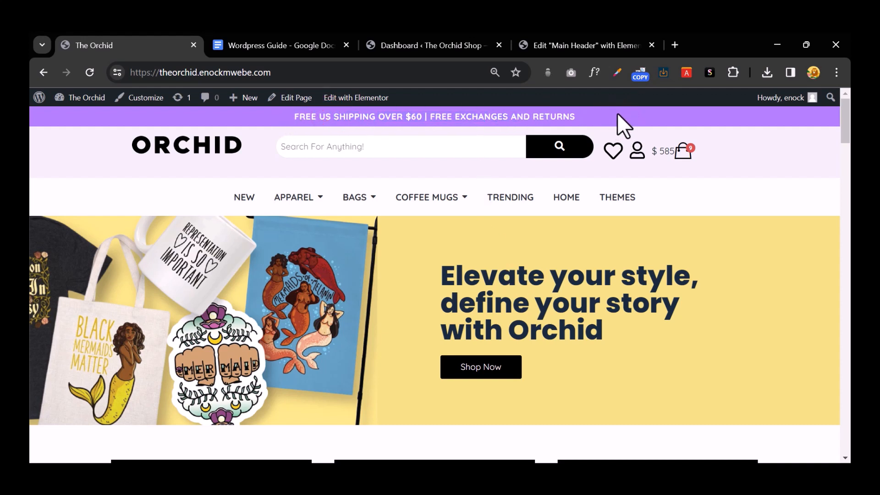
pyautogui.click(617, 76)
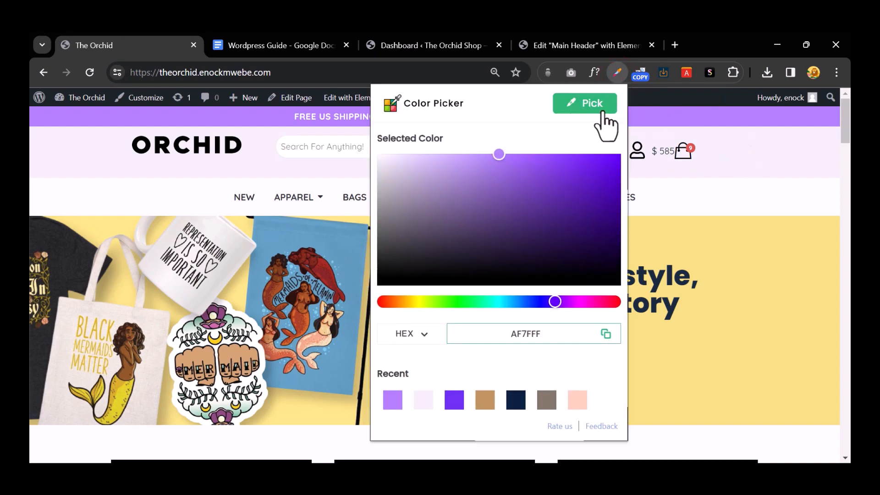
pyautogui.click(598, 109)
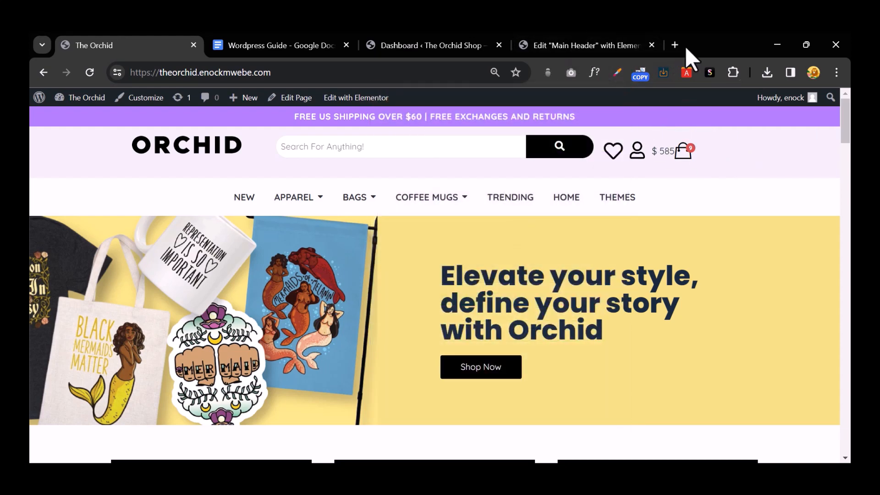
pyautogui.click(674, 45)
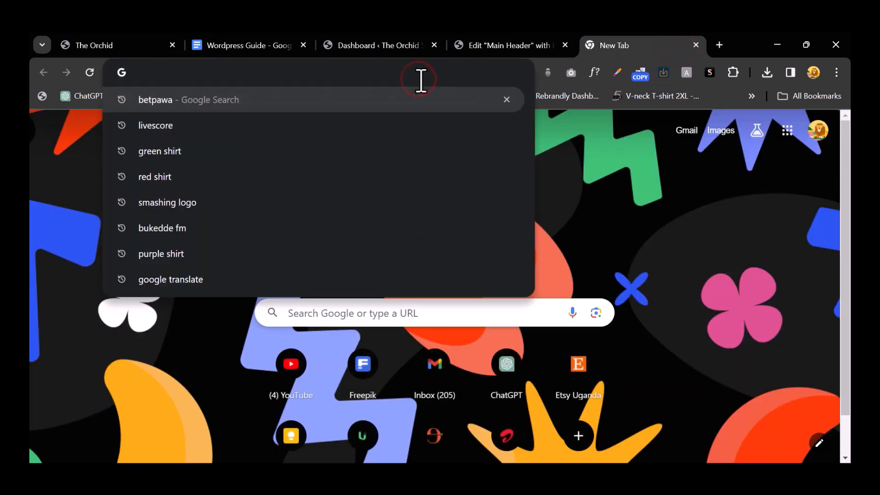
# Step: Search for 'color picker chrome' and open the ColorPick Eyedropper result in a new tab
pyautogui.write('colo')
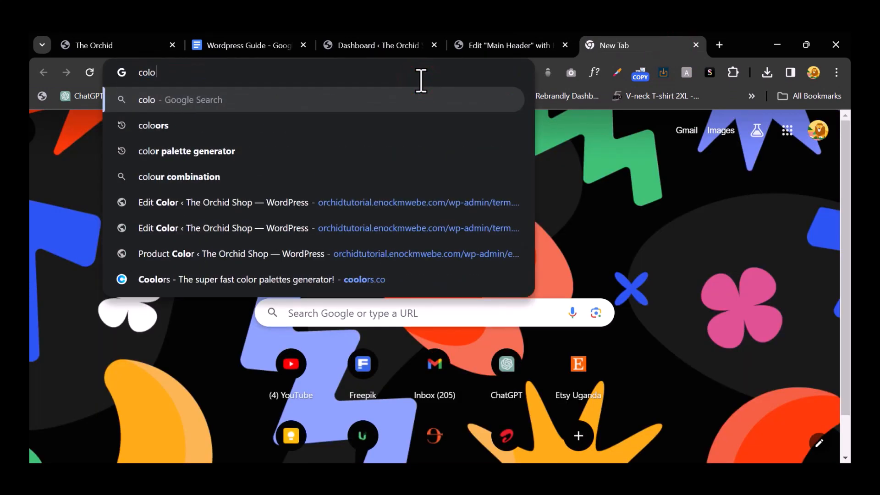
pyautogui.write('r pick')
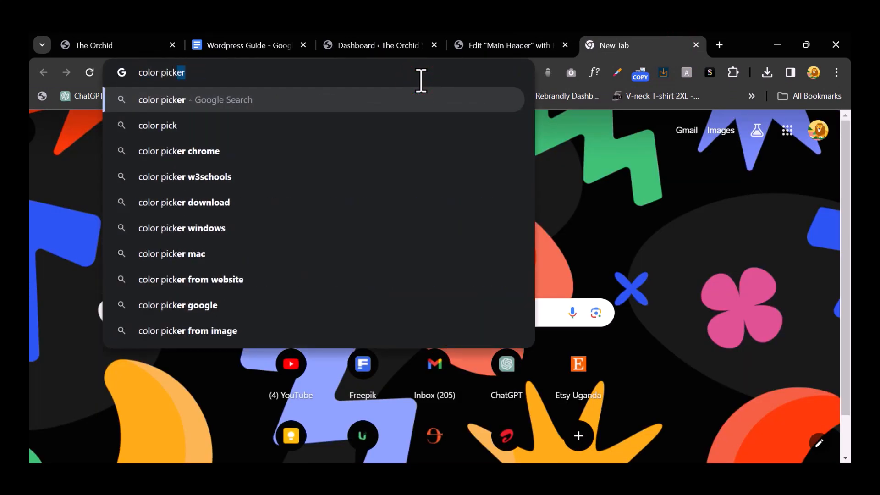
pyautogui.write('er')
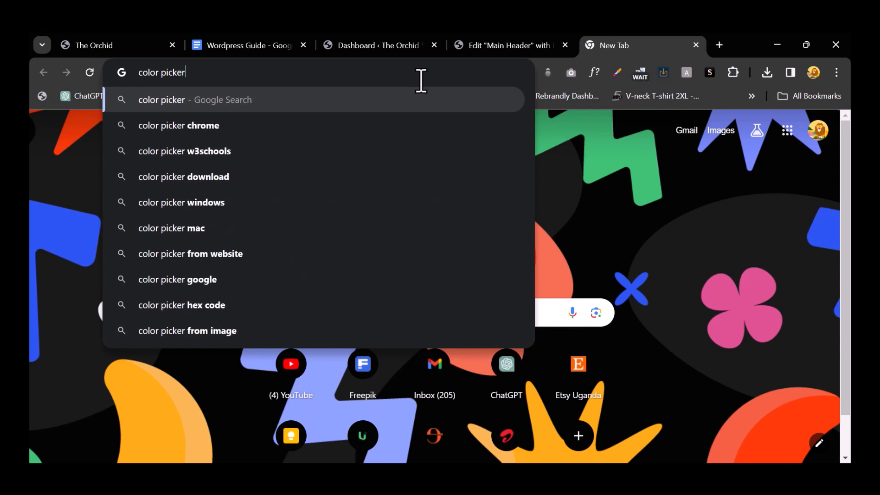
pyautogui.press('Down')
pyautogui.press('Return')
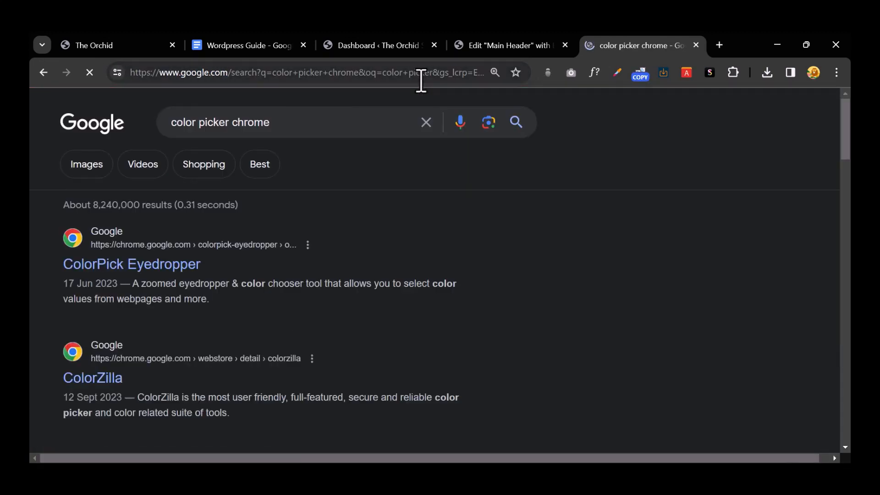
pyautogui.rightClick(197, 266)
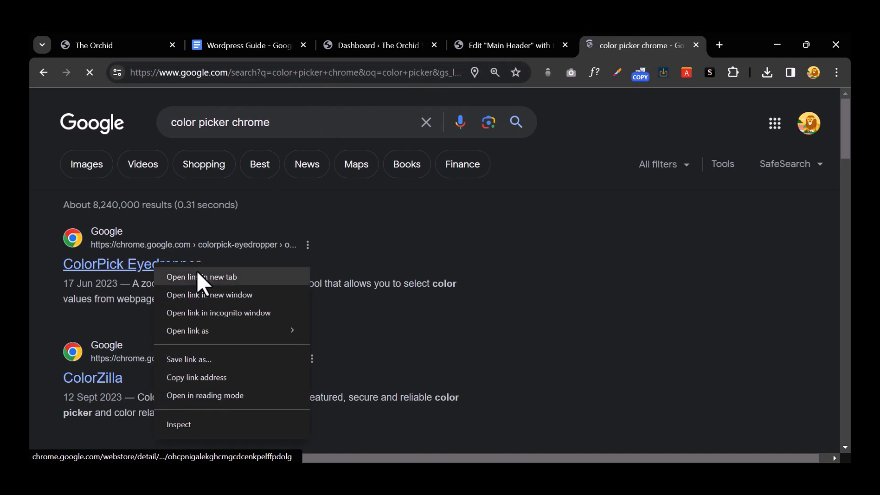
pyautogui.click(198, 276)
# Step: View the ColorPick Eyedropper store page, then close it and the search results tab
pyautogui.click(642, 39)
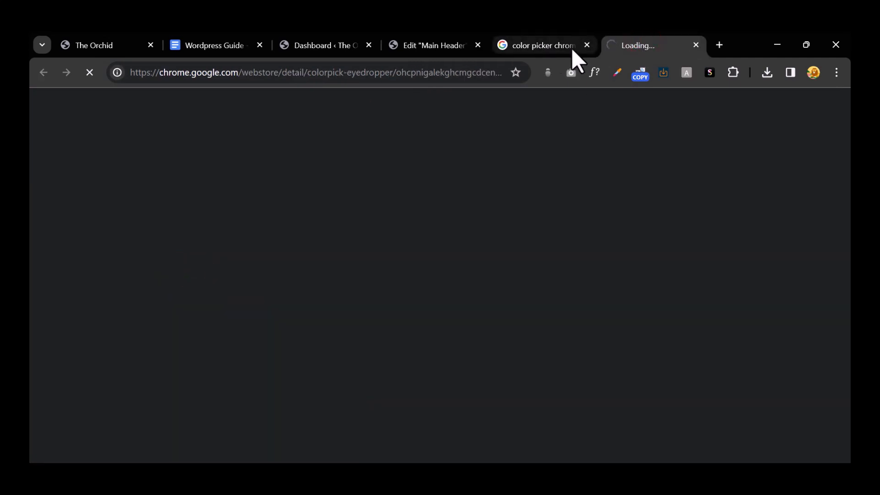
pyautogui.click(549, 46)
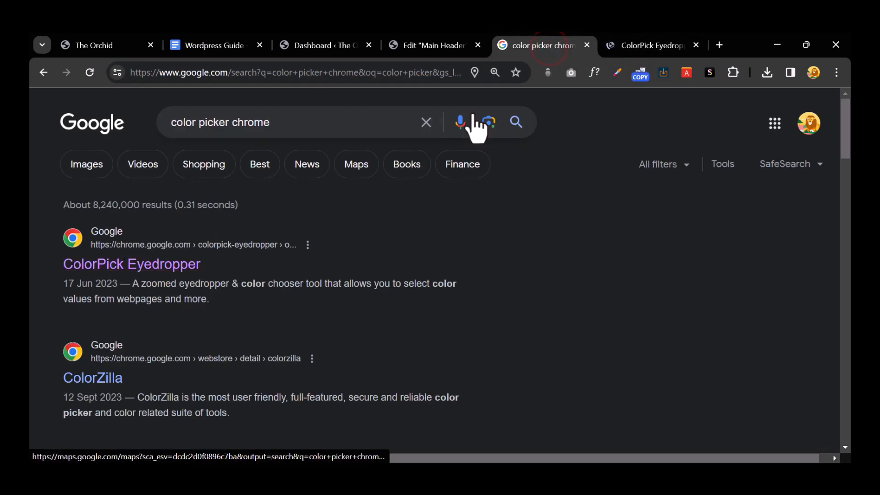
pyautogui.click(626, 43)
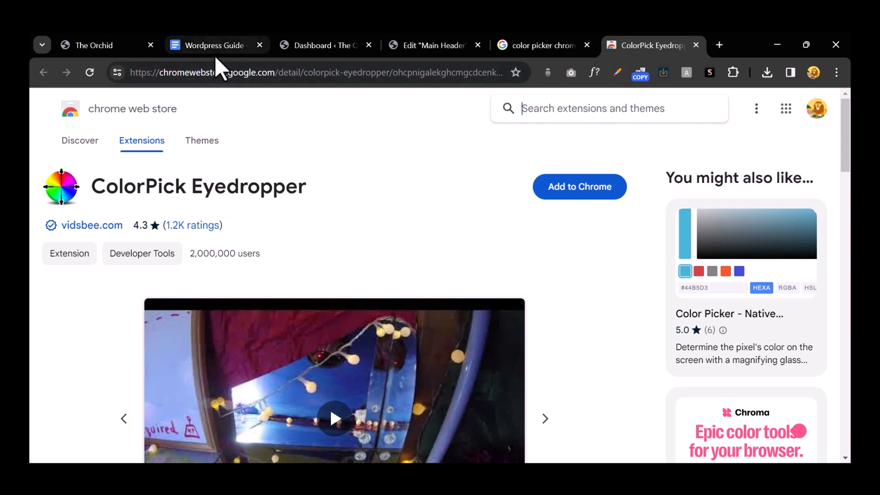
pyautogui.click(696, 45)
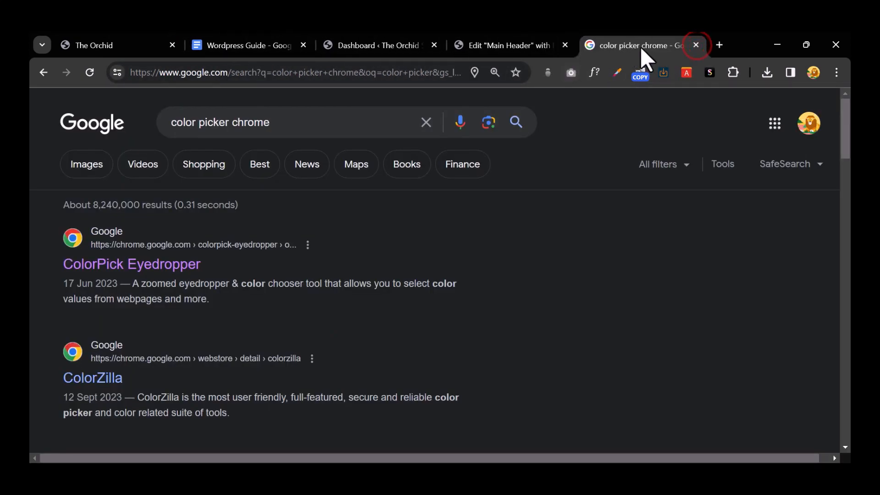
pyautogui.click(696, 44)
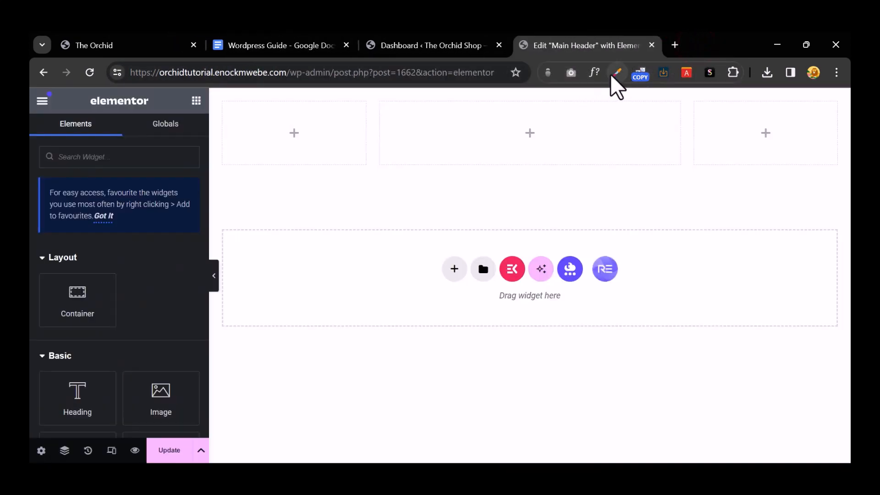
# Step: Sample the storefront announcement bar's purple, AF7FFF, with the colour-picker extension
pyautogui.click(274, 46)
pyautogui.click(426, 44)
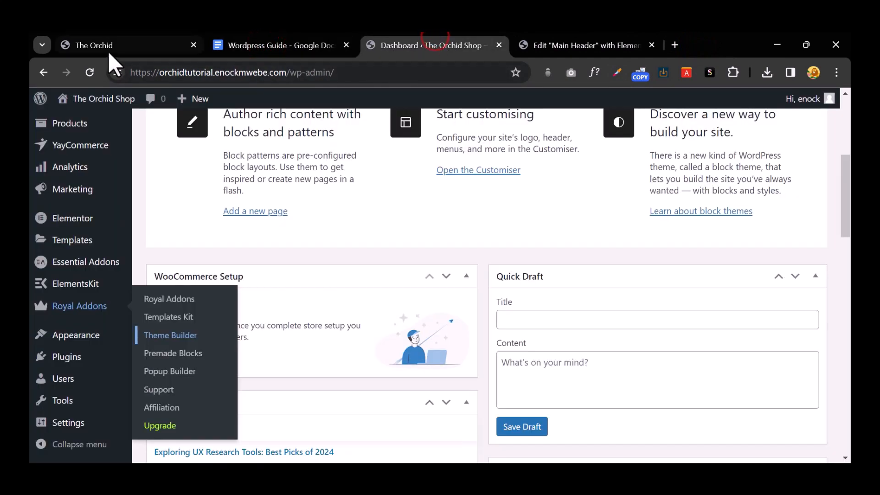
pyautogui.click(110, 48)
pyautogui.click(618, 74)
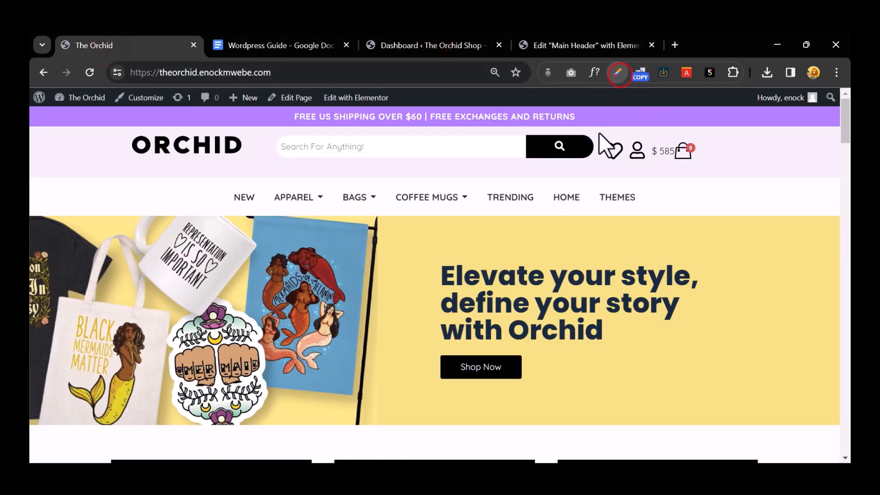
pyautogui.click(591, 114)
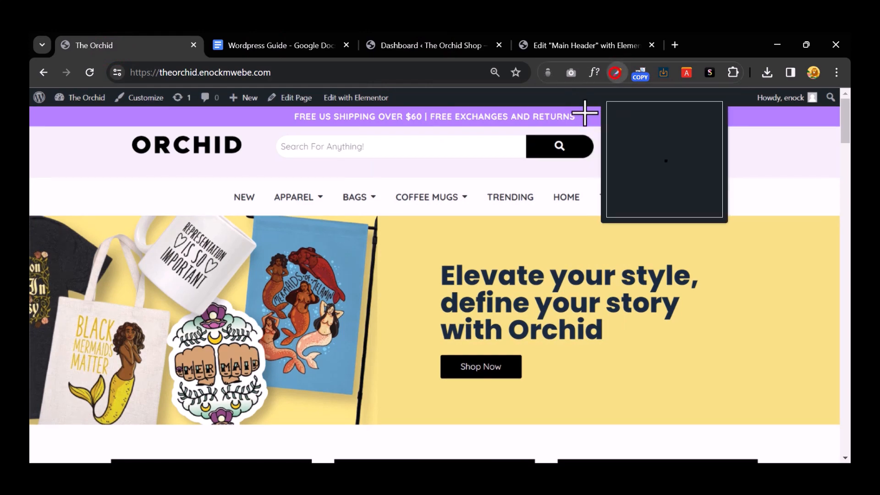
pyautogui.click(586, 113)
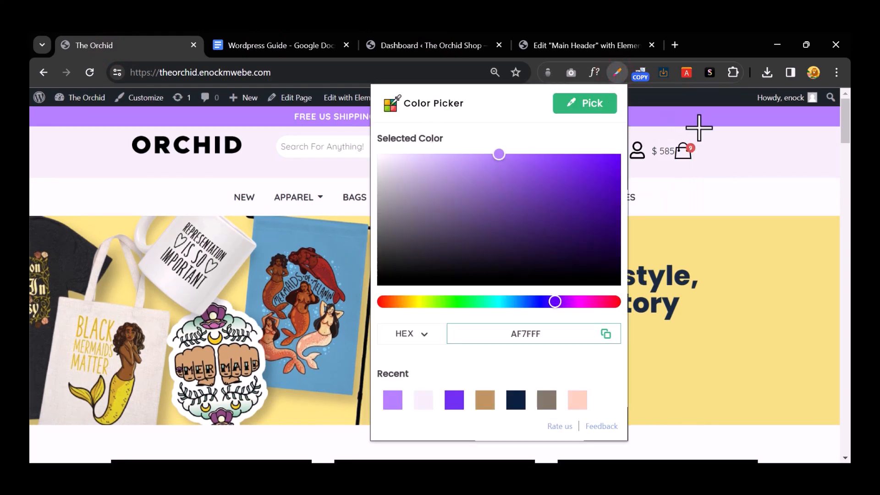
pyautogui.click(746, 184)
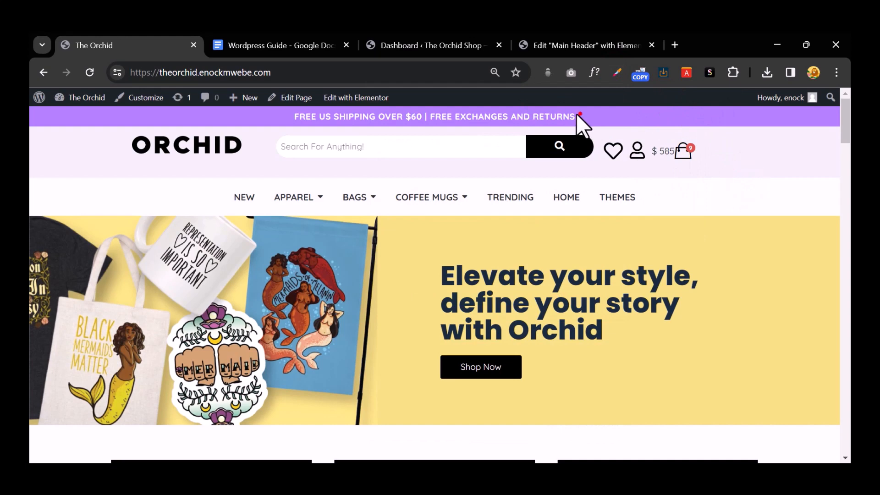
# Step: Copy the announcement bar text and return to the Main Header editor
pyautogui.moveTo(576, 114); pyautogui.dragTo(257, 120)
pyautogui.rightClick(319, 117)
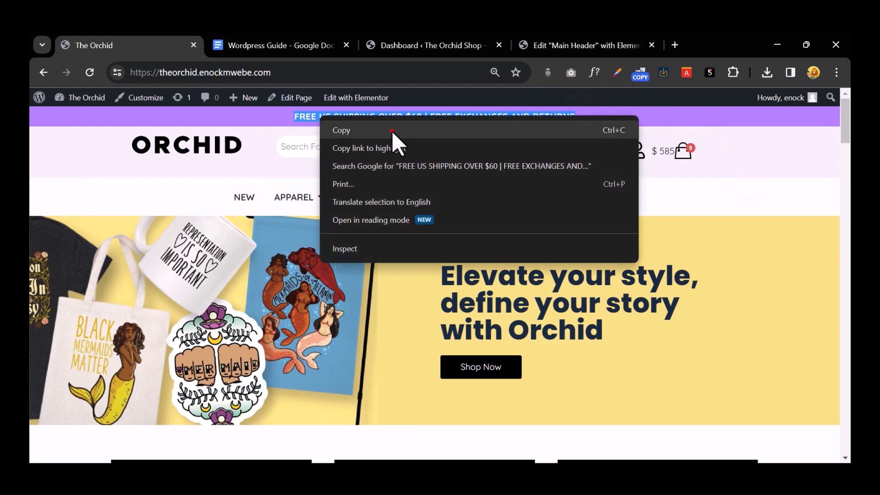
pyautogui.click(392, 131)
pyautogui.click(430, 45)
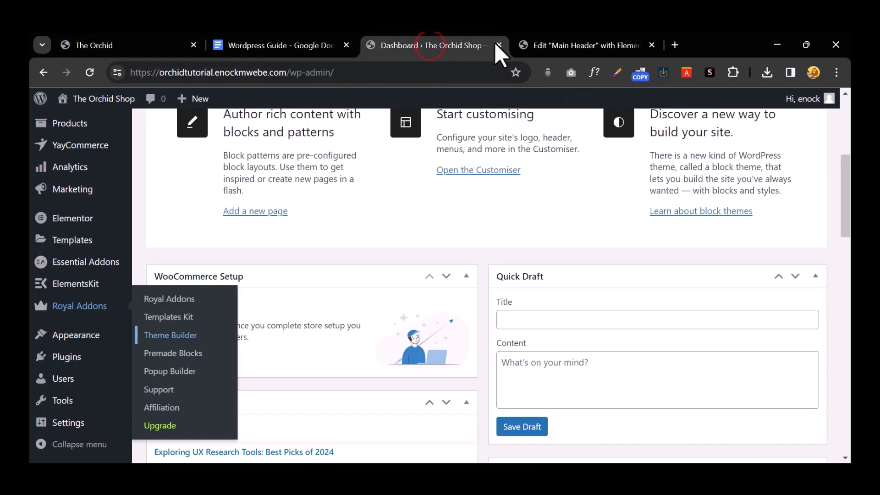
pyautogui.click(550, 44)
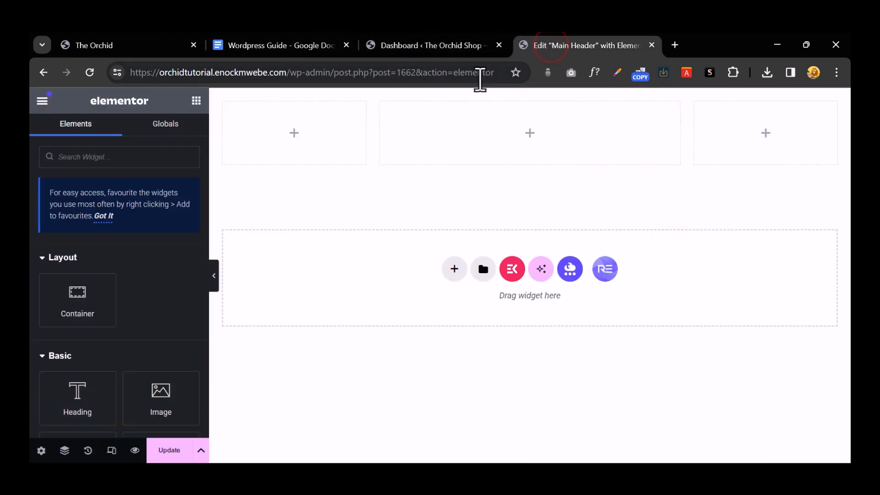
# Step: Replace the empty three-column container with a single empty container
pyautogui.moveTo(518, 161)
pyautogui.click(545, 96)
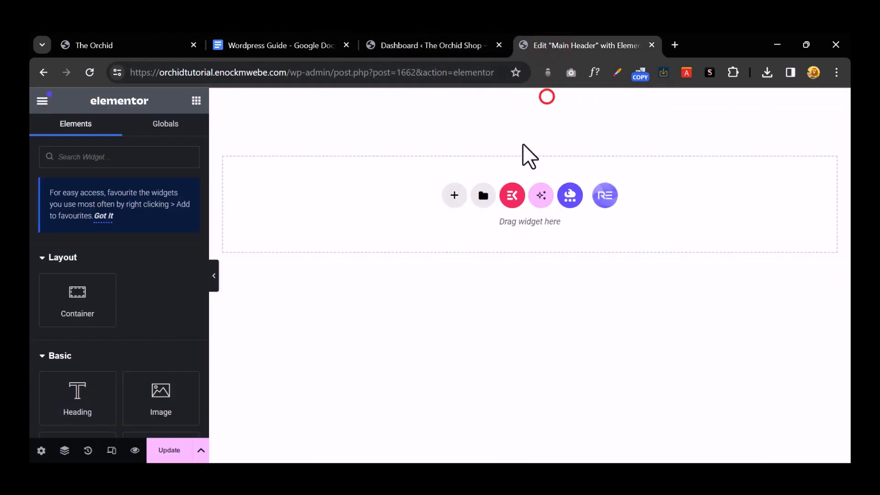
pyautogui.click(455, 198)
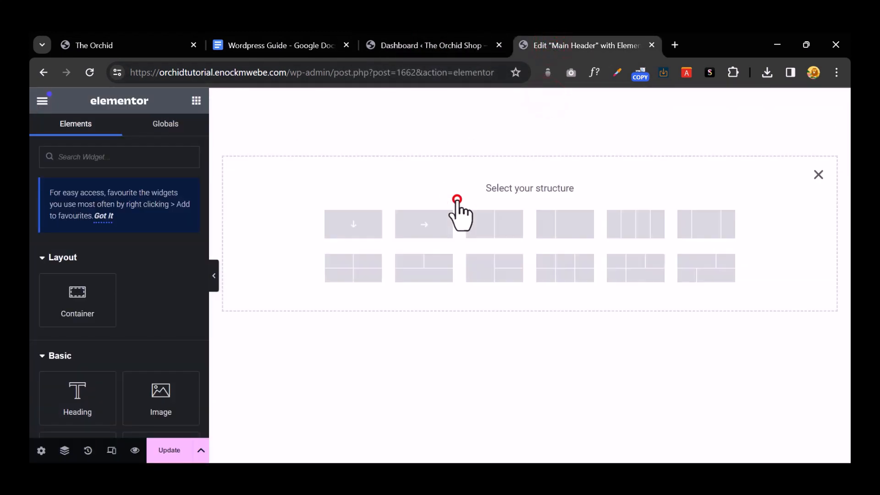
pyautogui.click(364, 229)
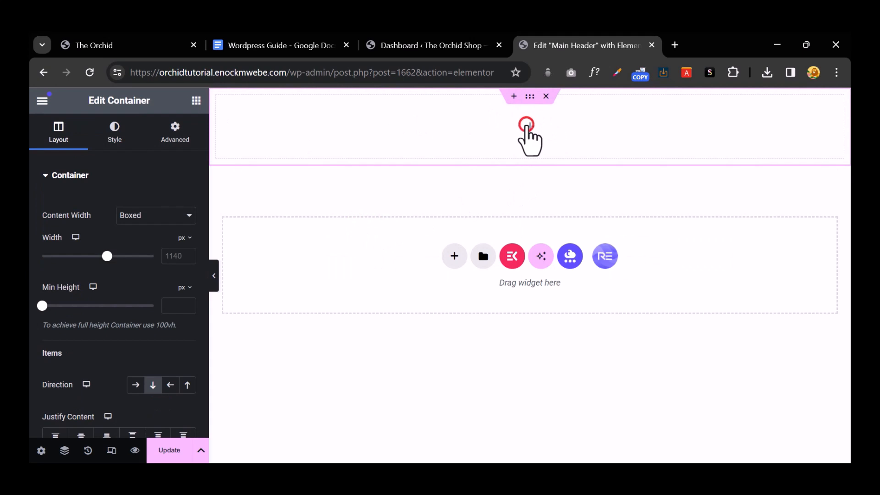
# Step: Add a Heading widget titled 'FREE US SHIPPING OVER $60 | FREE EXCHANGES AND RETURNS'
pyautogui.click(527, 123)
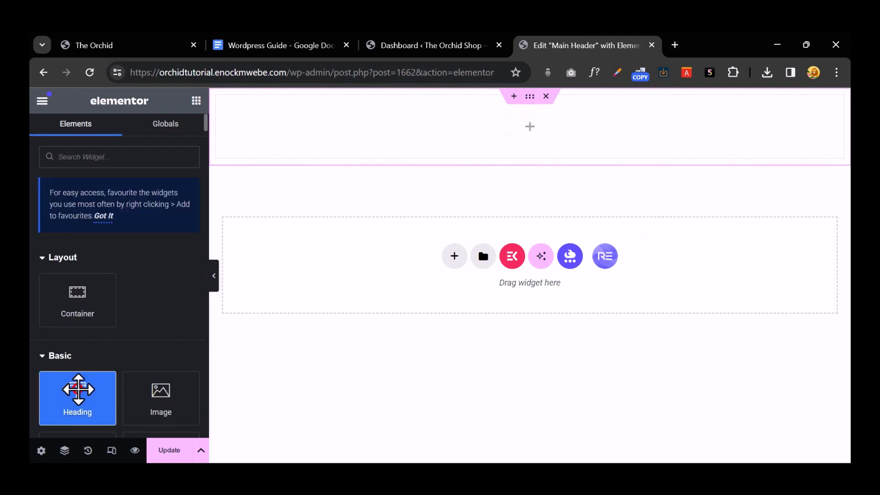
pyautogui.click(78, 389)
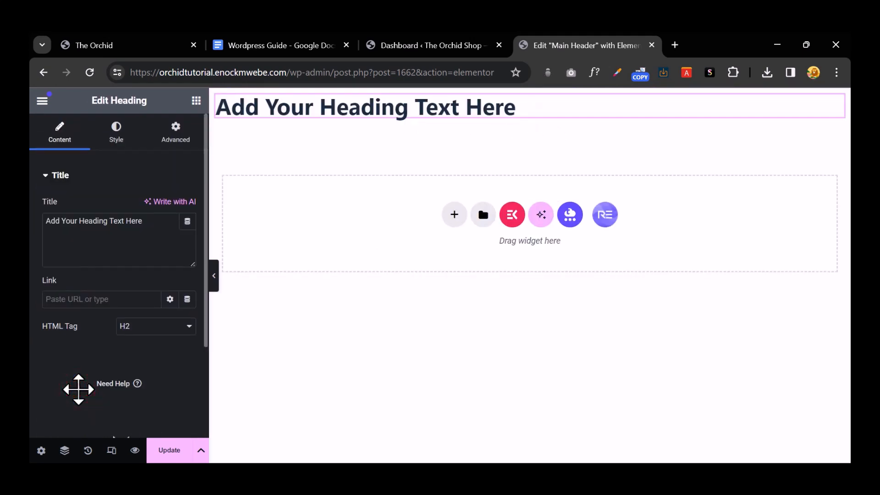
pyautogui.tripleClick(79, 224)
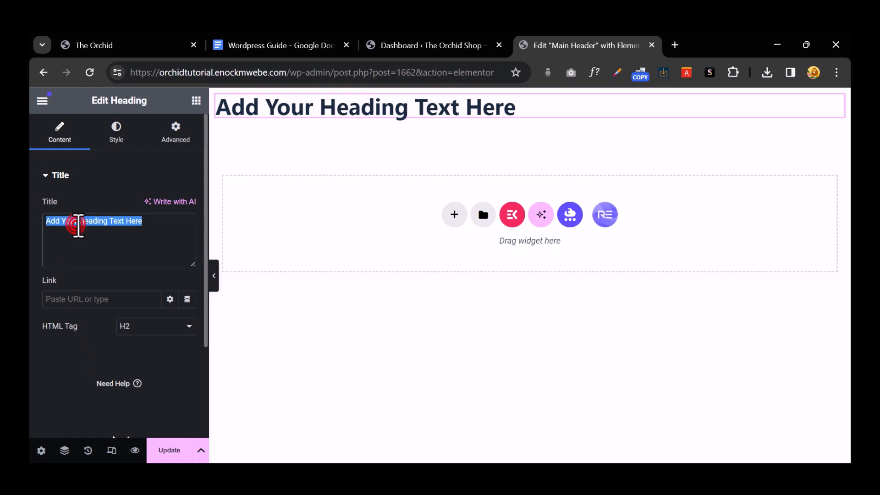
pyautogui.hotkey('ctrl', 'v')
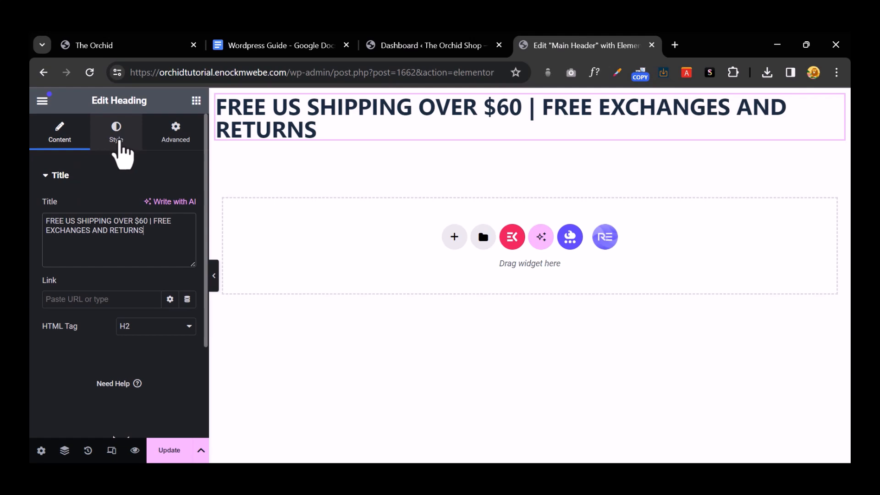
# Step: Centre the heading and shrink its typography size to 15px
pyautogui.click(118, 139)
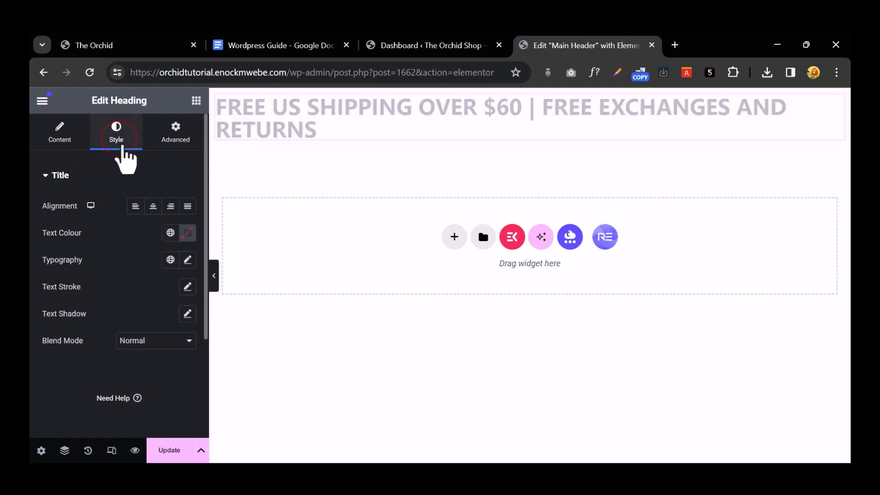
pyautogui.click(153, 207)
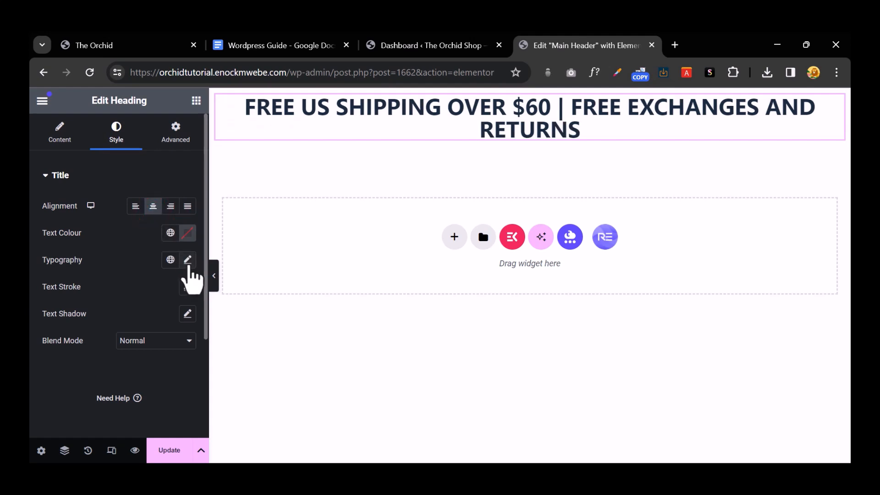
pyautogui.click(187, 261)
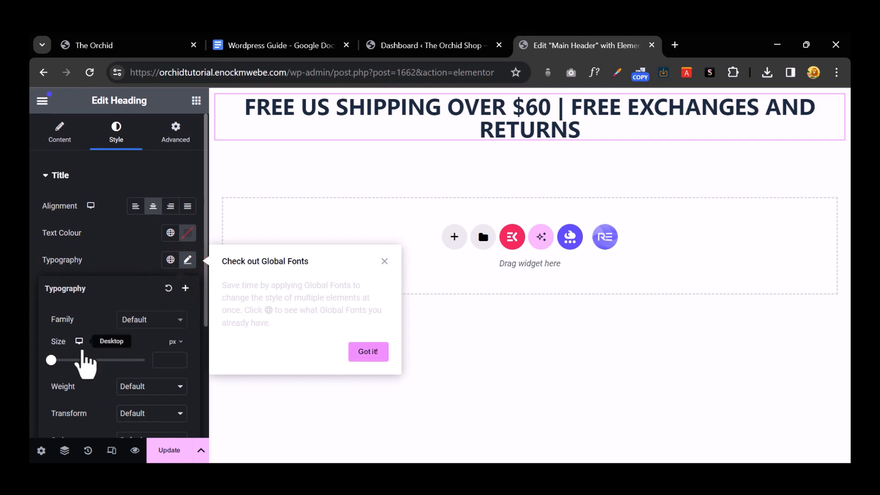
pyautogui.moveTo(52, 360); pyautogui.dragTo(58, 360)
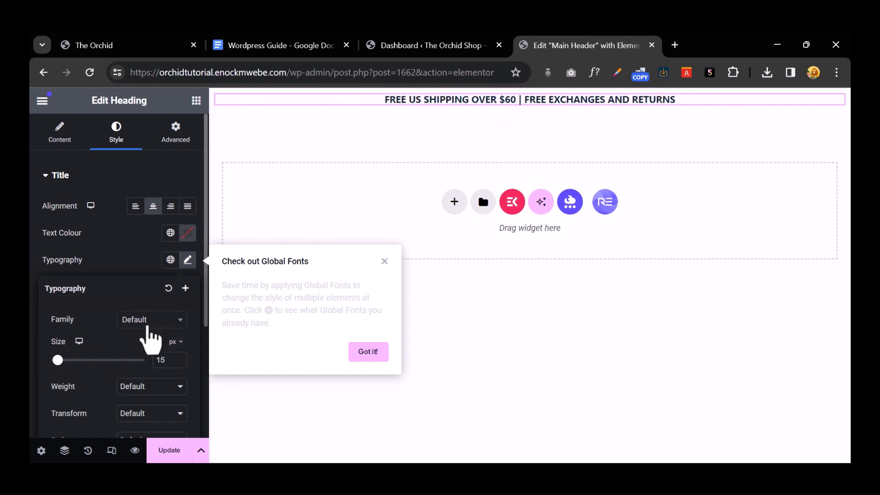
# Step: Set the heading's font family to Quicksand
pyautogui.click(152, 327)
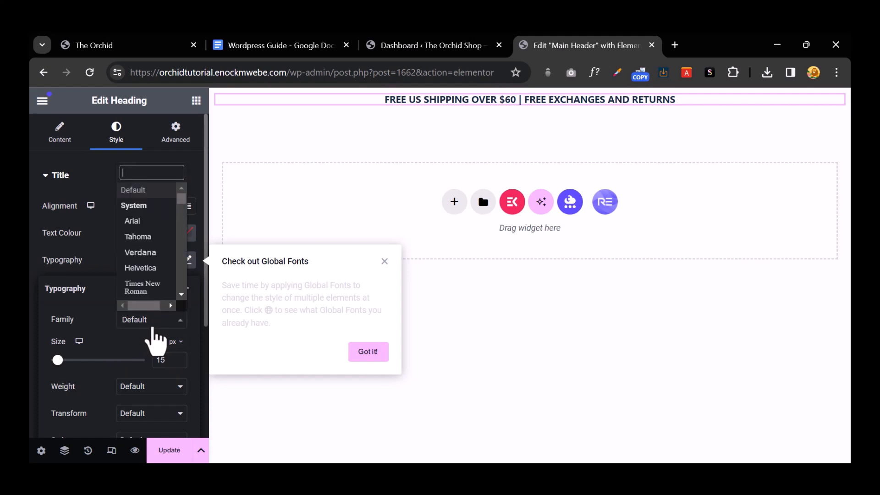
pyautogui.write('wuick')
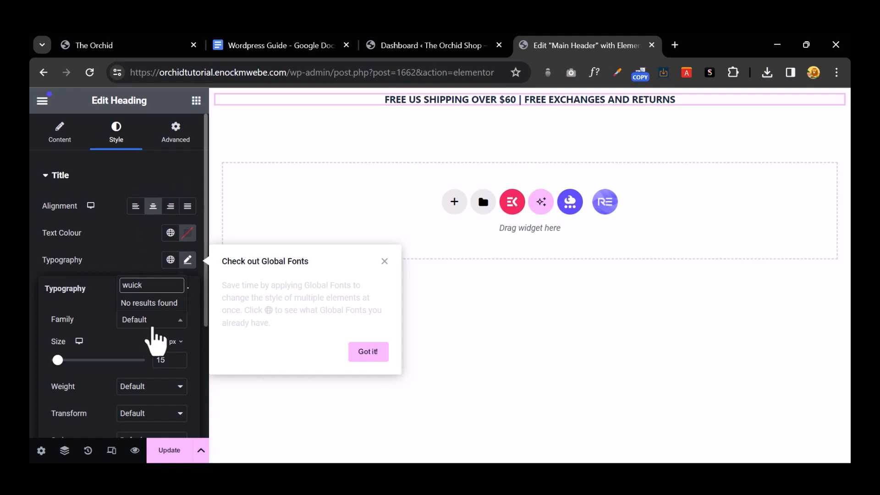
pyautogui.press('BackSpace')
pyautogui.press('BackSpace')
pyautogui.press('BackSpace')
pyautogui.press('BackSpace')
pyautogui.write('q')
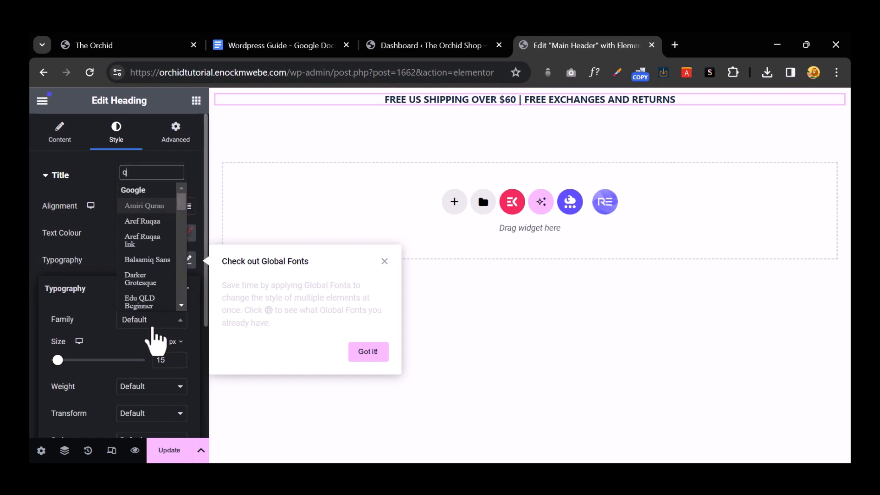
pyautogui.write('uick')
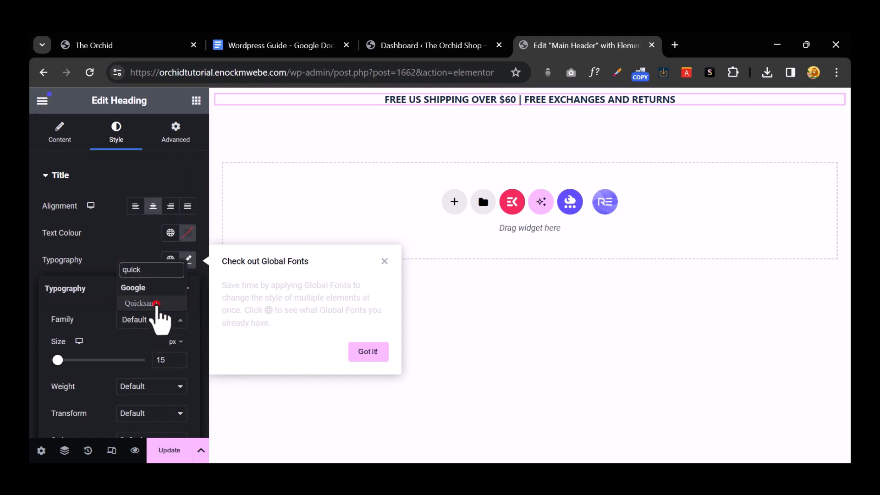
pyautogui.click(156, 304)
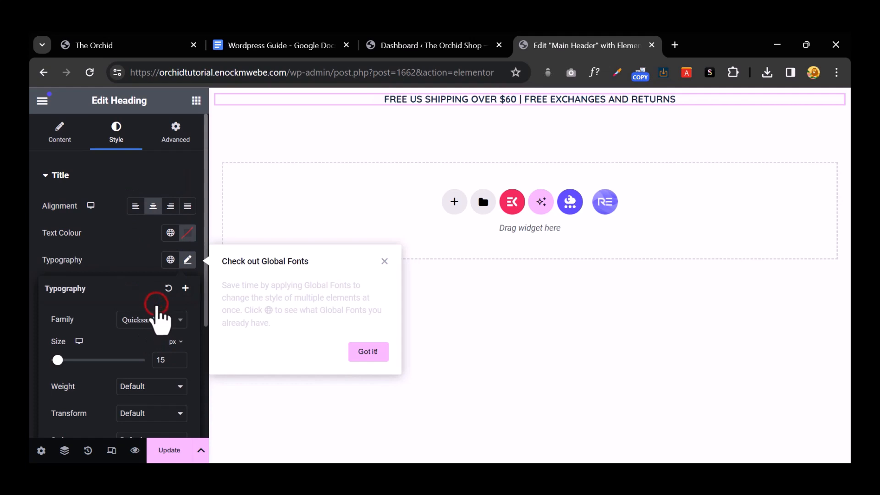
pyautogui.click(483, 118)
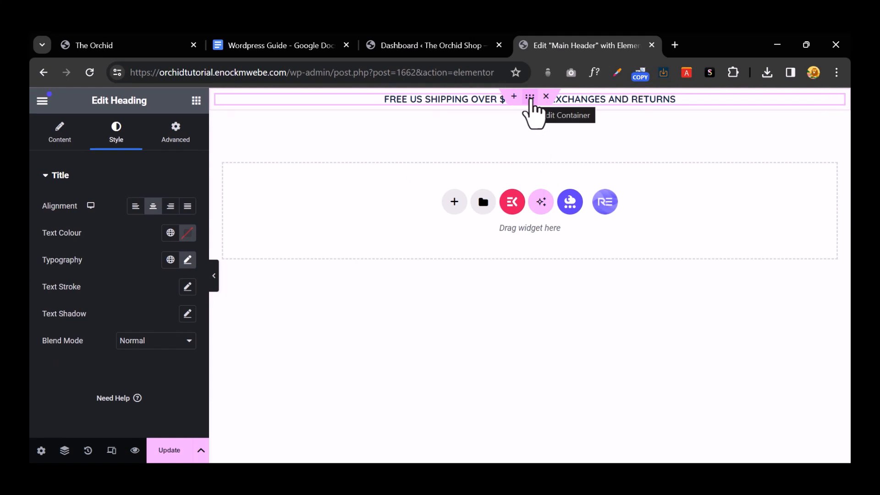
pyautogui.click(530, 98)
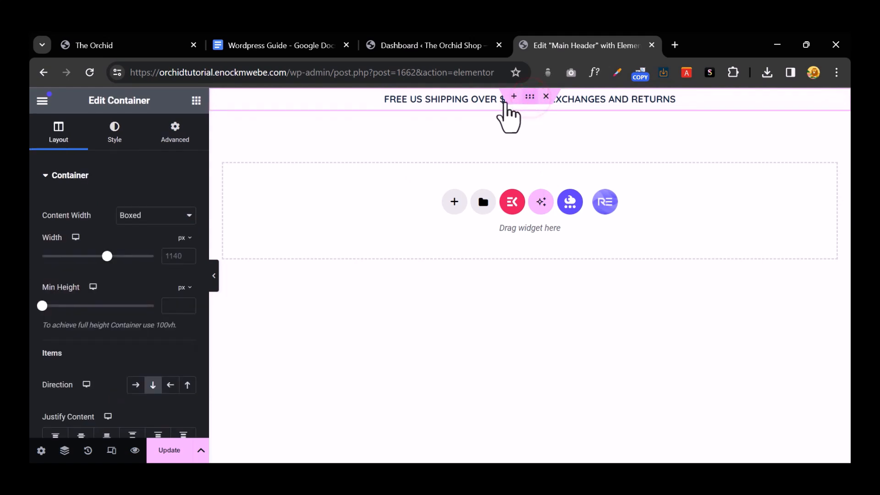
# Step: Give the container a Classic solid-colour background
pyautogui.click(111, 137)
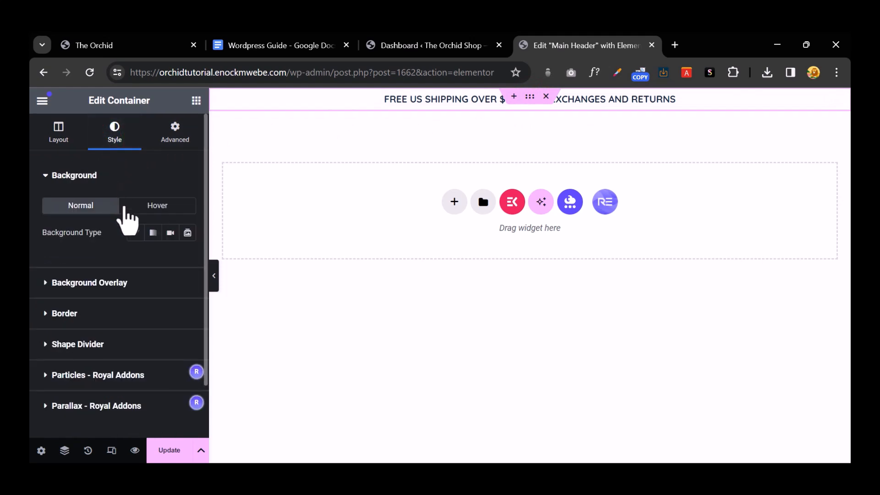
pyautogui.click(56, 138)
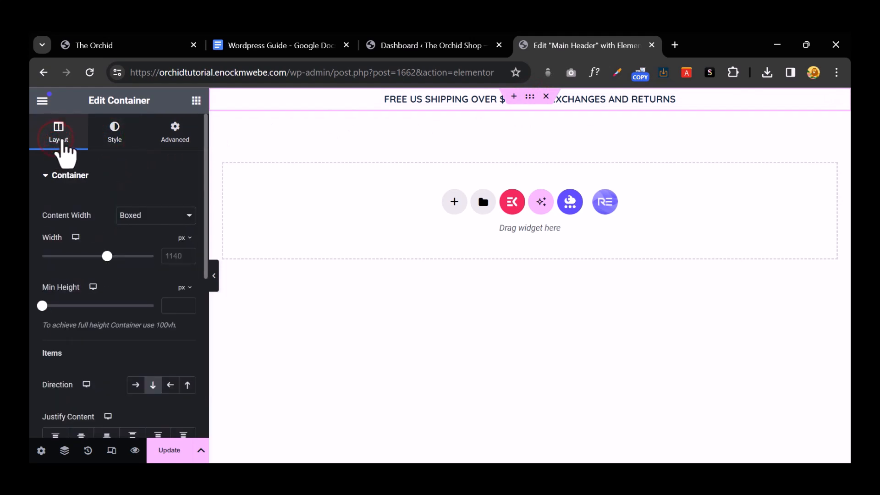
pyautogui.click(123, 135)
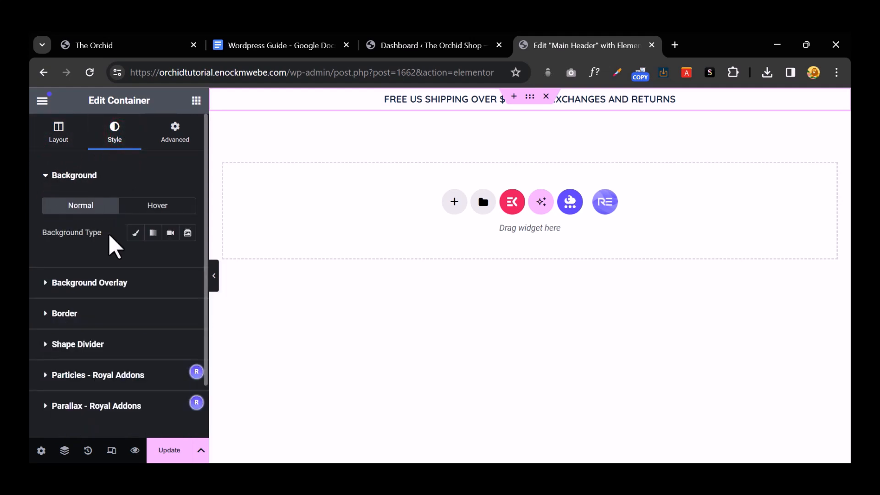
pyautogui.click(135, 233)
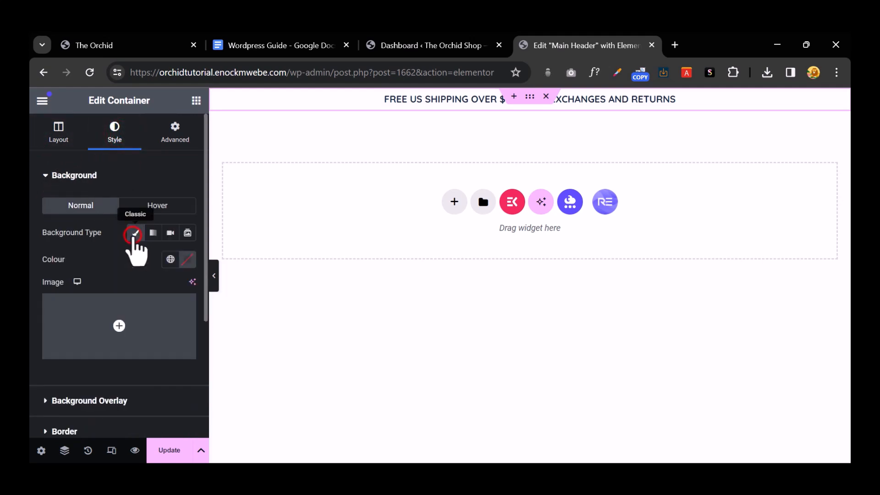
# Step: Sample and copy the storefront banner's purple hex code #af7fff
pyautogui.click(106, 46)
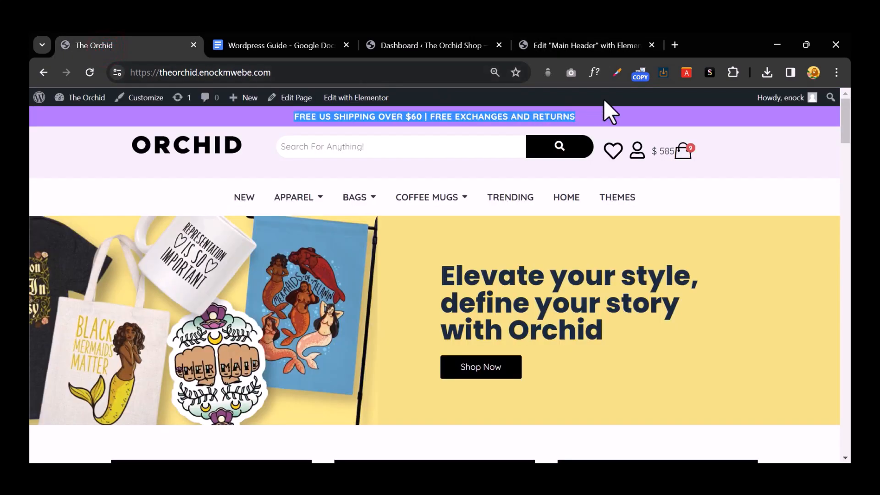
pyautogui.click(787, 211)
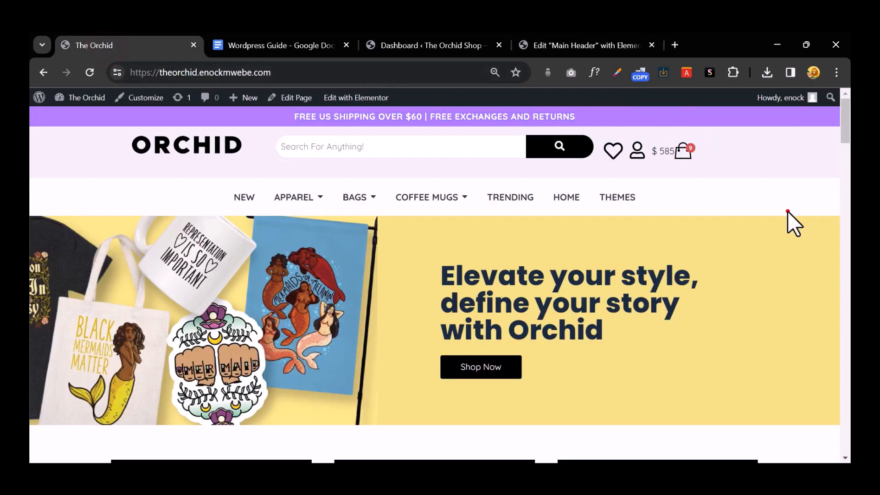
pyautogui.click(617, 73)
pyautogui.click(588, 104)
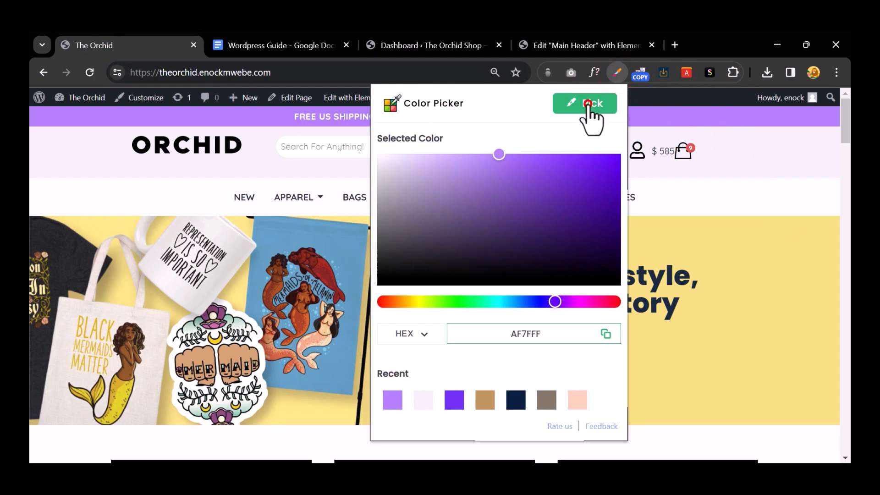
pyautogui.click(617, 115)
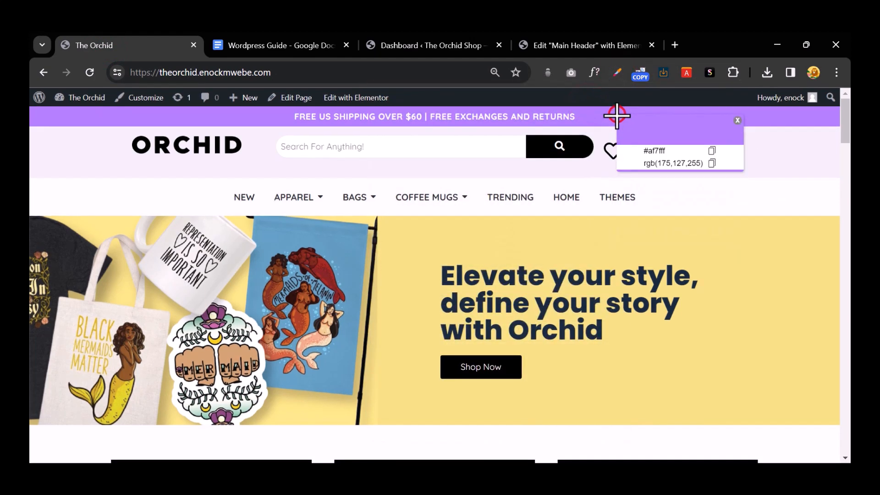
pyautogui.click(710, 149)
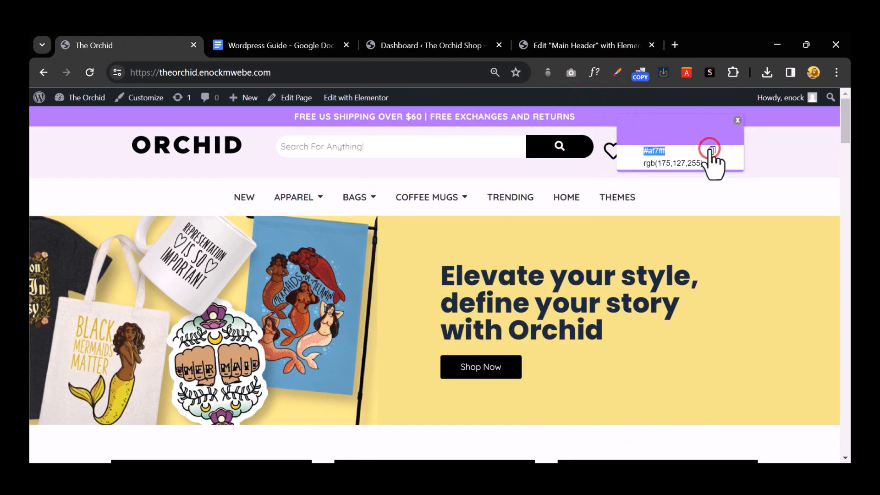
# Step: Paste #af7fff as the container's background colour
pyautogui.click(550, 44)
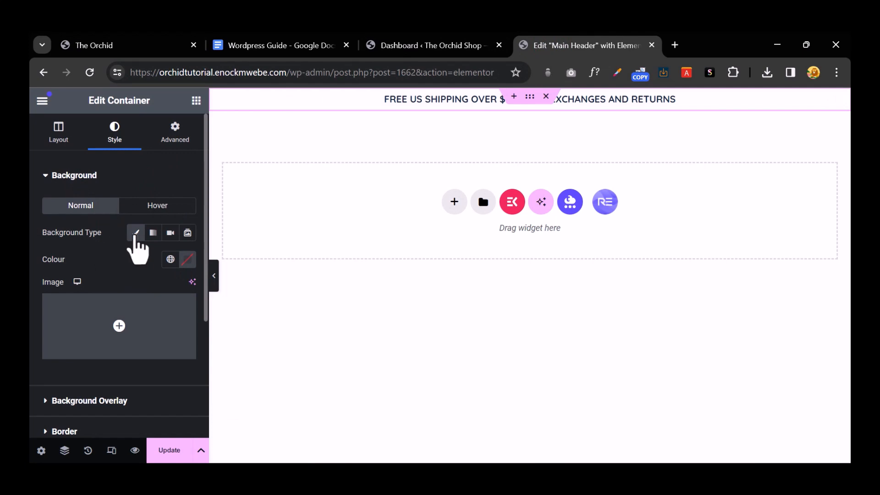
pyautogui.click(187, 259)
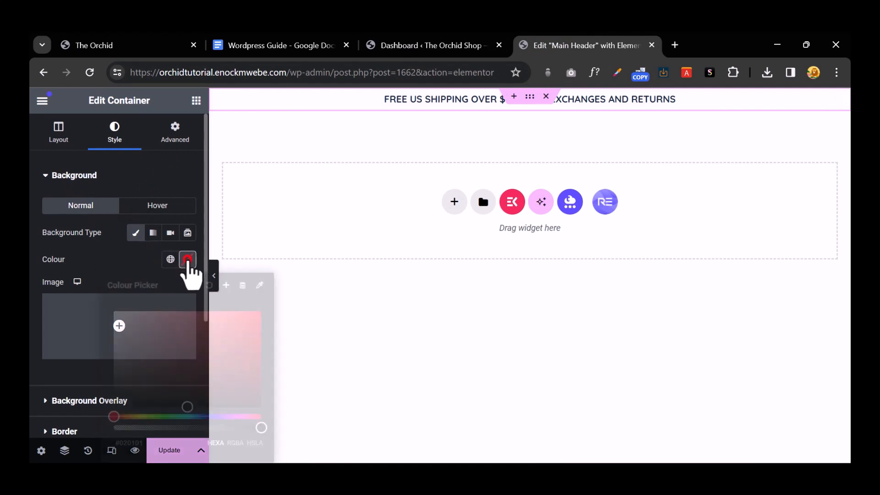
pyautogui.click(136, 443)
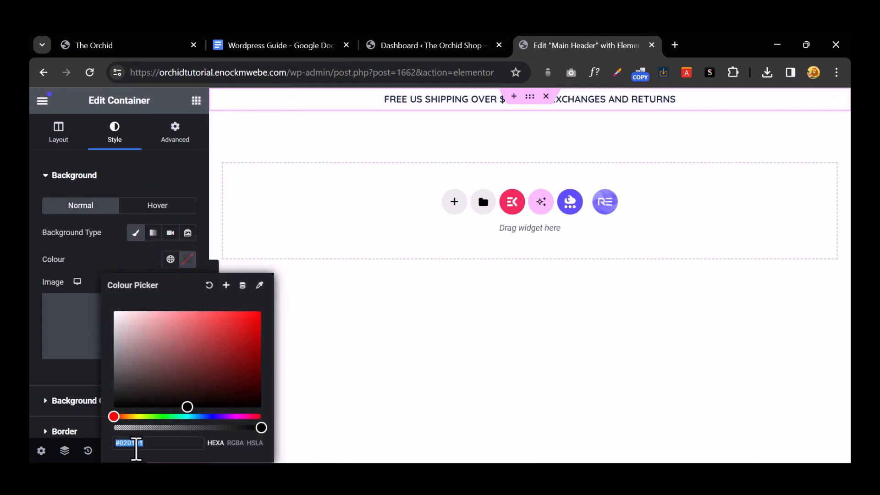
pyautogui.hotkey('ctrl', 'v')
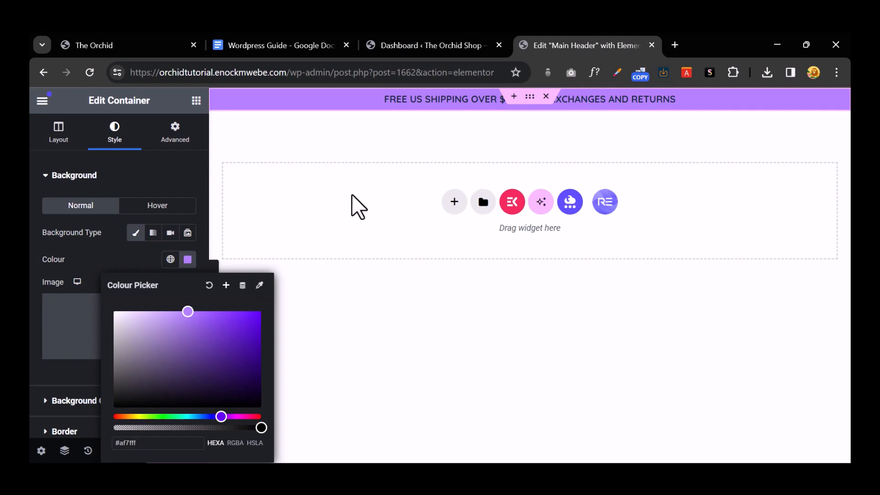
pyautogui.click(349, 195)
# Step: Set the announcement heading's text colour to white #FFFFFF
pyautogui.click(611, 158)
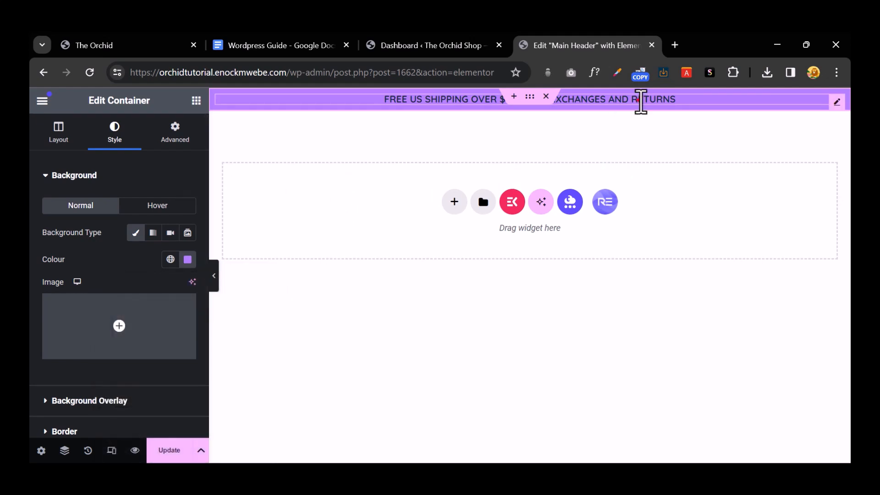
pyautogui.click(640, 101)
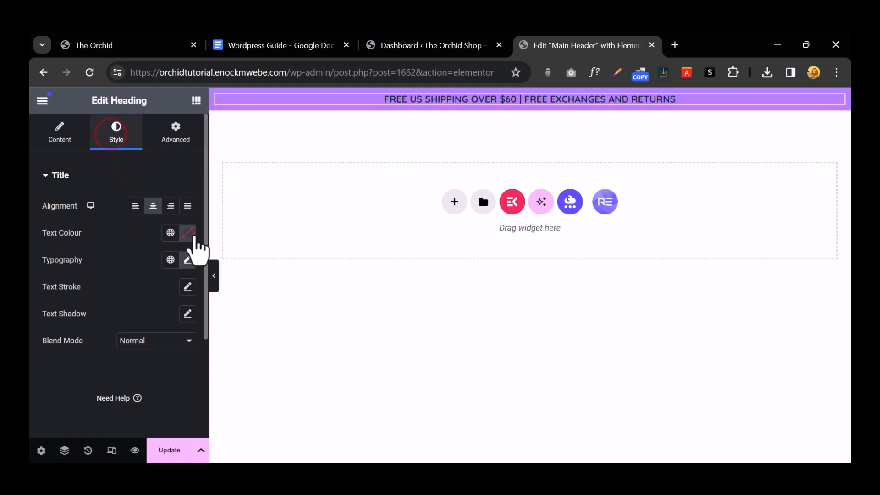
pyautogui.click(187, 233)
pyautogui.moveTo(163, 330); pyautogui.dragTo(92, 270)
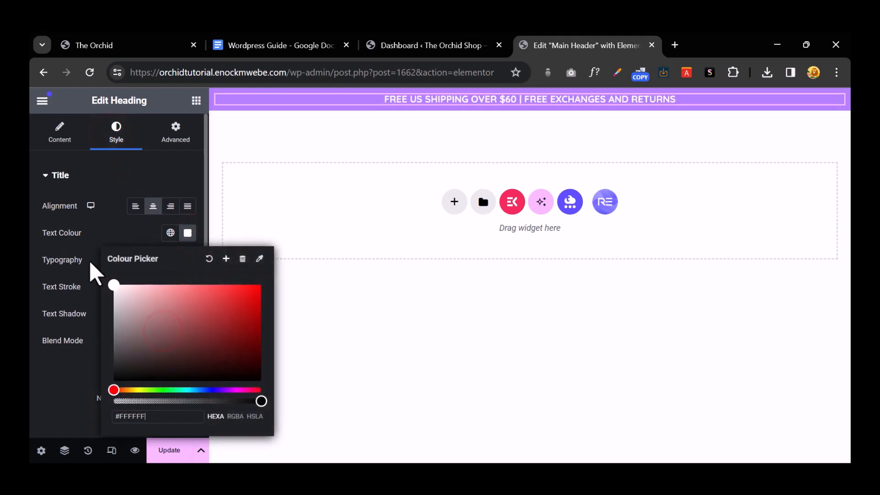
pyautogui.click(137, 185)
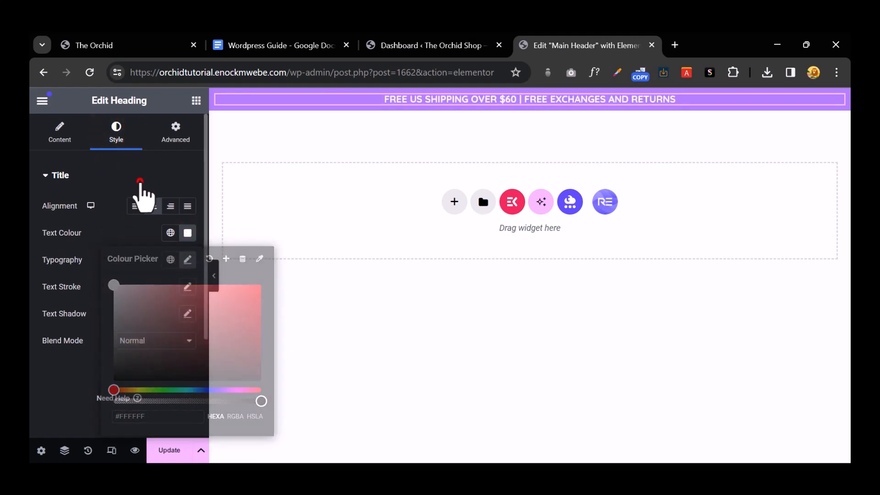
# Step: Check the live storefront header, then return to the Main Header editor
pyautogui.click(126, 40)
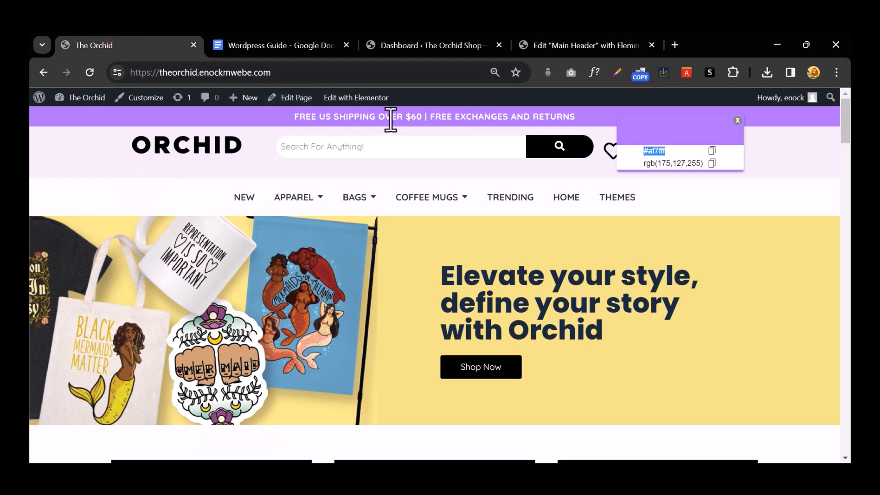
pyautogui.click(292, 52)
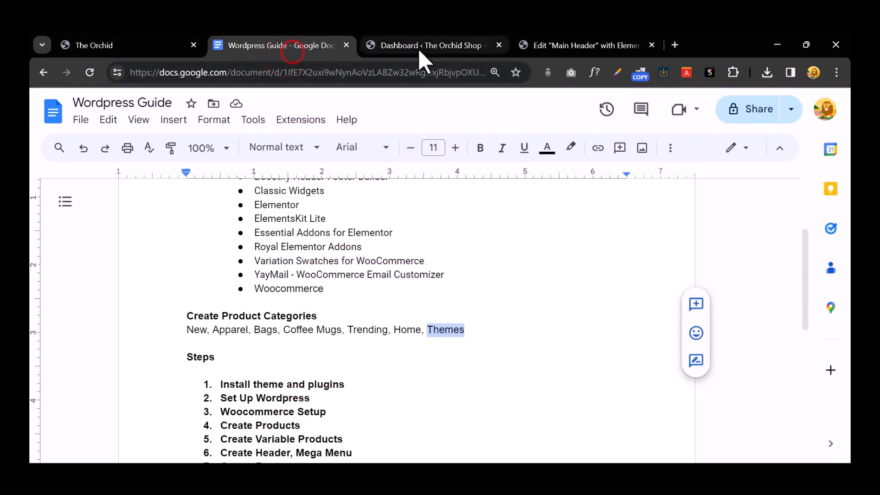
pyautogui.click(433, 46)
pyautogui.click(568, 46)
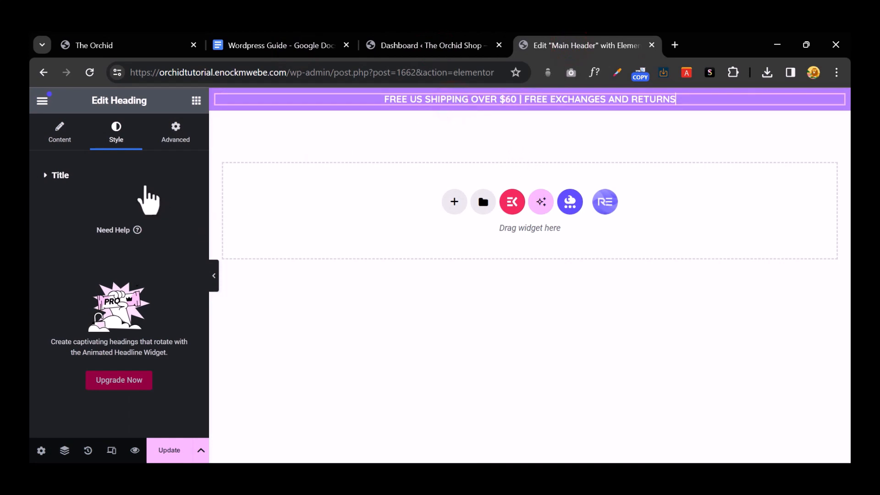
# Step: Give the heading 0.3 px letter spacing and bold 700 font weight
pyautogui.click(42, 175)
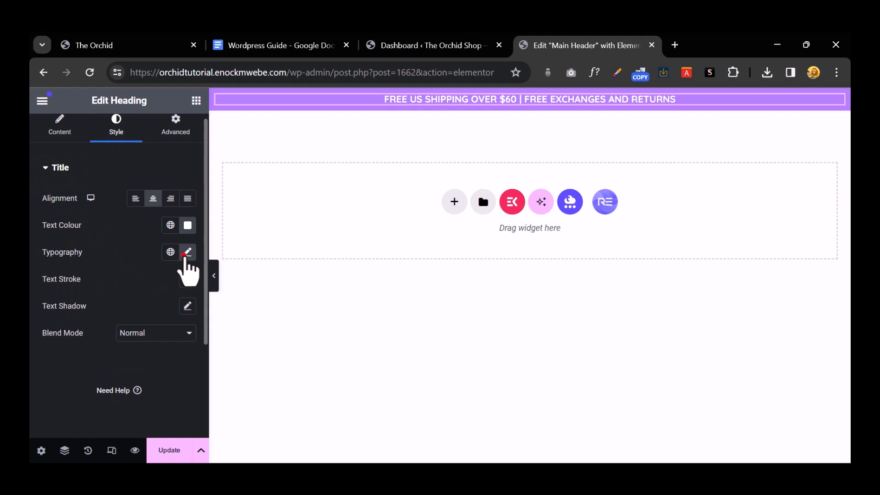
pyautogui.click(188, 251)
pyautogui.scroll(-3, 138, 334)
pyautogui.scroll(-1, 163, 377)
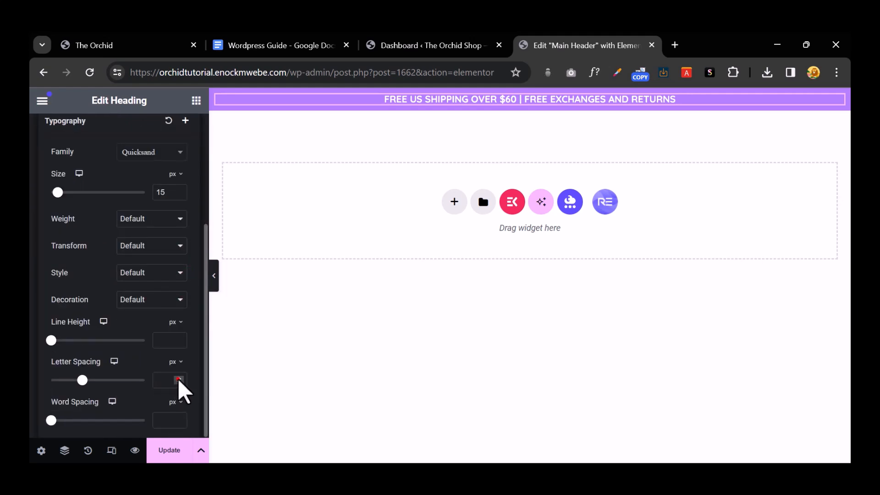
pyautogui.click(179, 379)
pyautogui.click(179, 378)
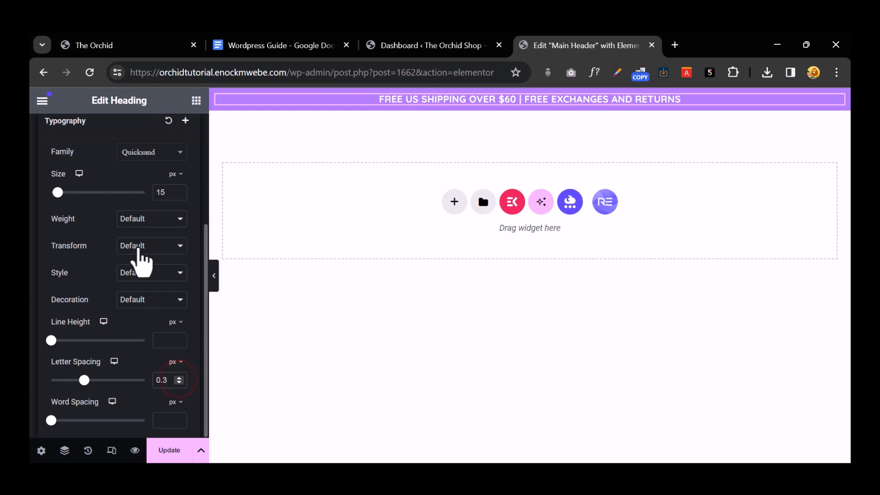
pyautogui.click(148, 216)
pyautogui.click(158, 293)
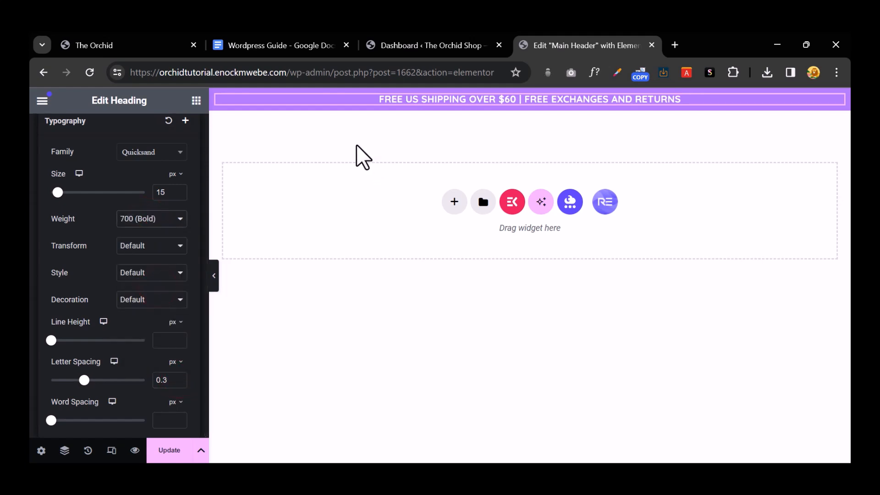
# Step: Compare the result against the live storefront's bar and return to the editor
pyautogui.click(132, 44)
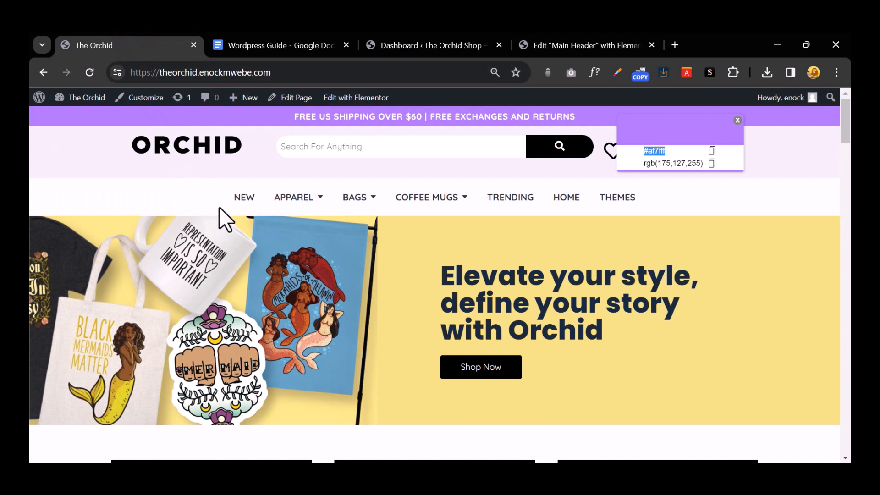
pyautogui.click(738, 120)
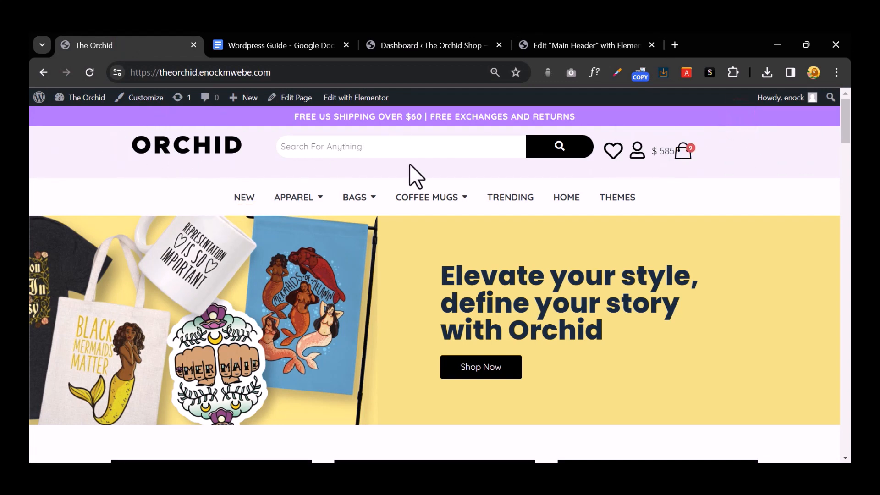
pyautogui.click(430, 42)
pyautogui.click(577, 41)
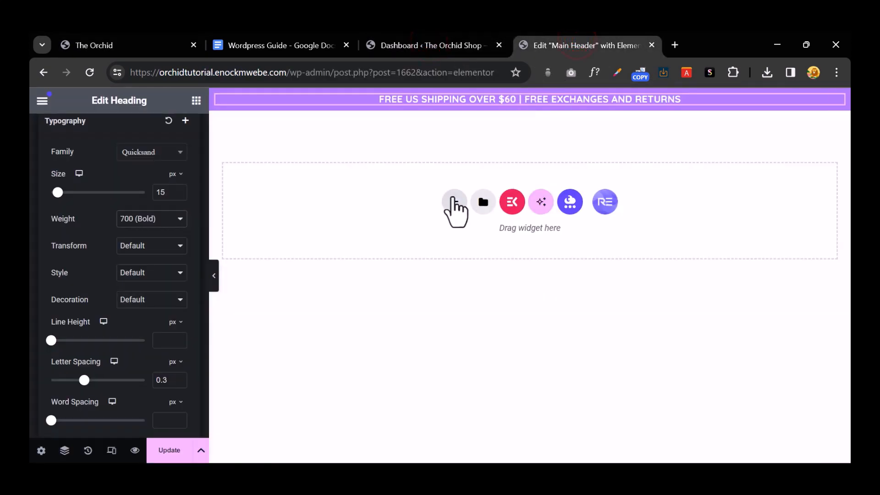
# Step: Add a three-column row below the bar with an Image widget in its first column
pyautogui.click(453, 197)
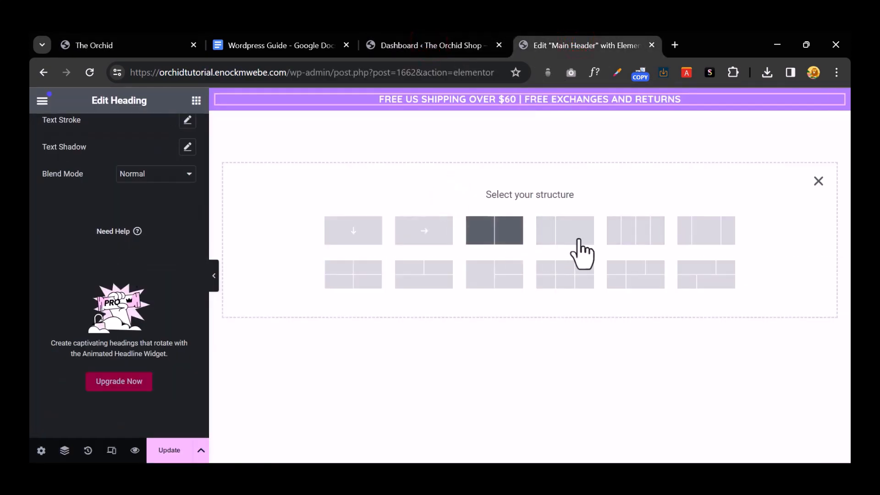
pyautogui.click(714, 239)
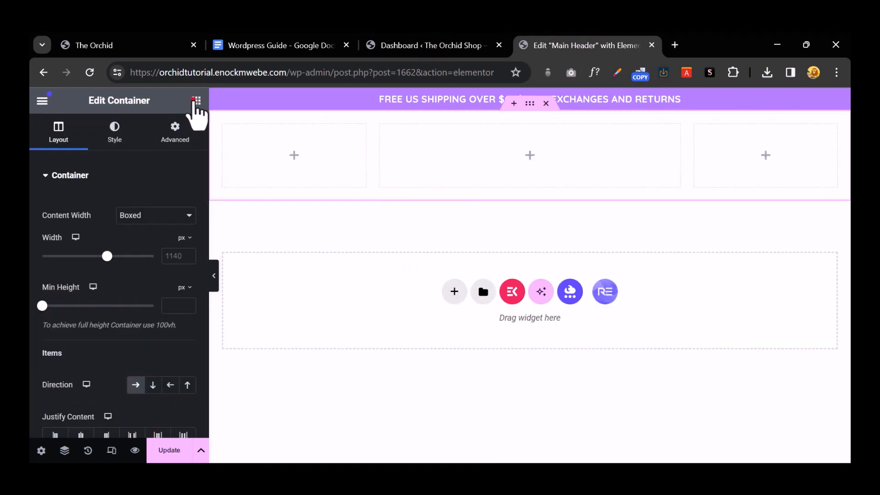
pyautogui.click(197, 100)
pyautogui.moveTo(156, 391); pyautogui.dragTo(286, 160)
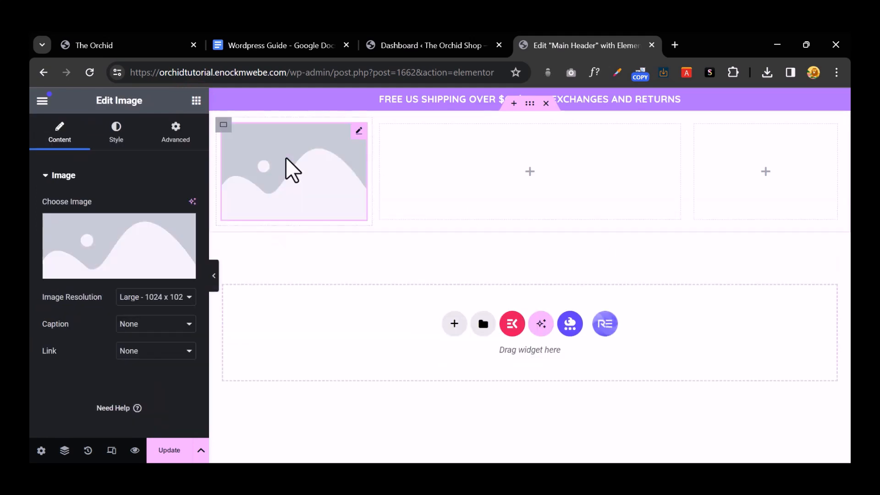
# Step: Upload the ORCHID logo 'icon upturnAsset 1@3x' from the NEW ORCHID folder and insert it
pyautogui.click(134, 351)
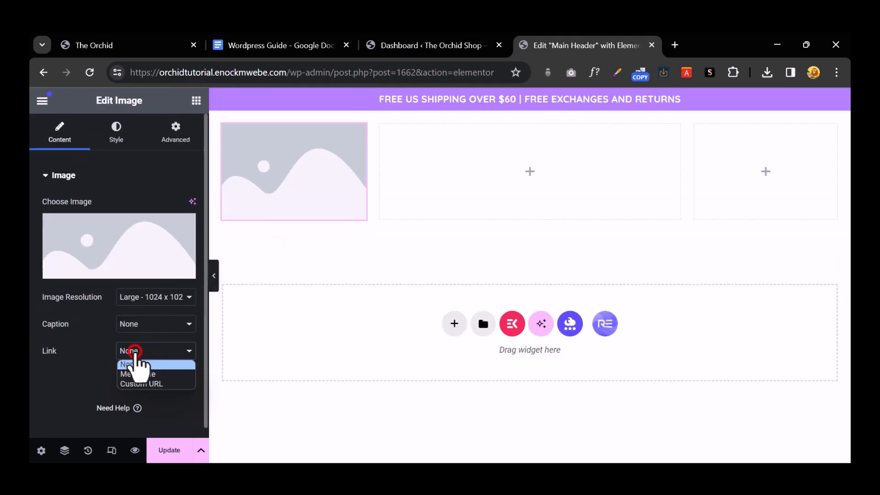
pyautogui.click(125, 255)
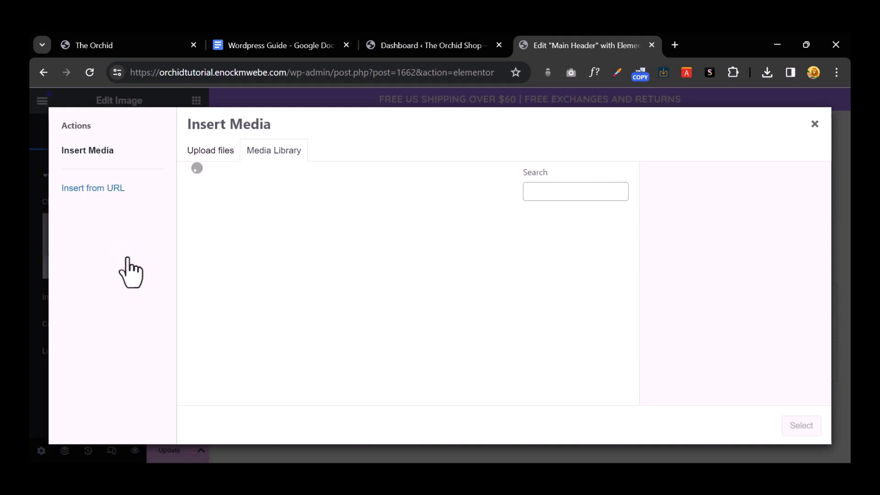
pyautogui.click(211, 151)
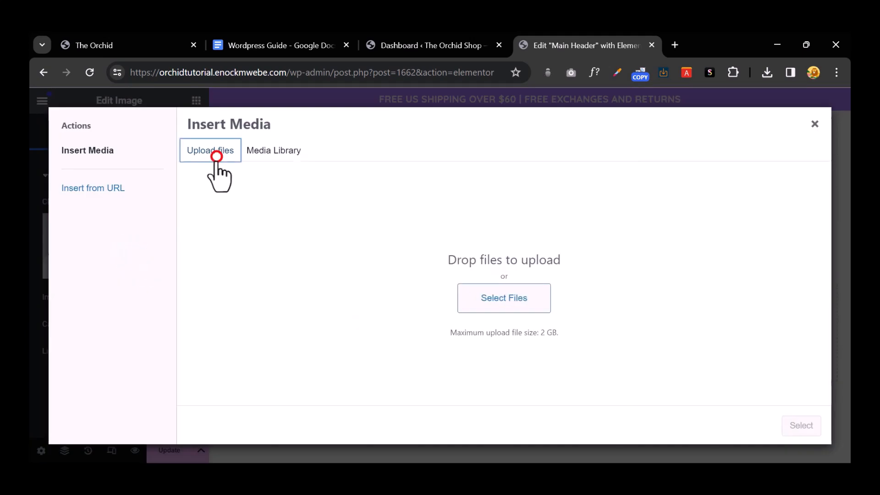
pyautogui.click(469, 303)
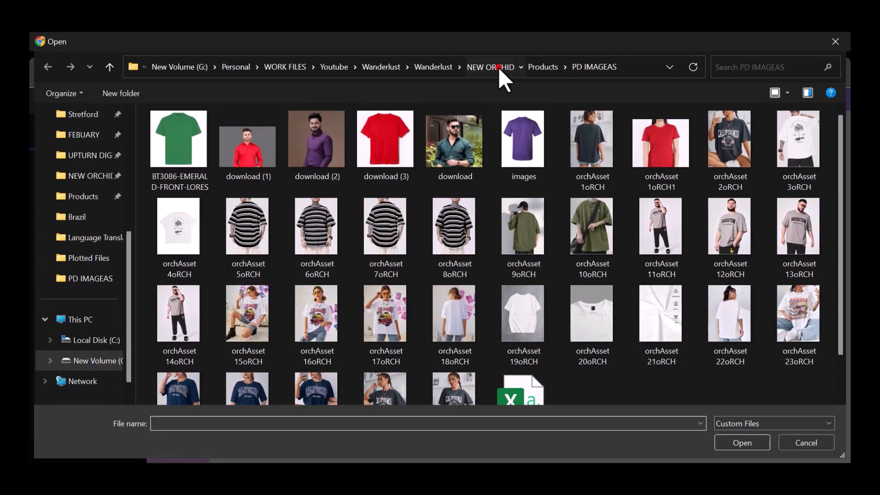
pyautogui.click(499, 67)
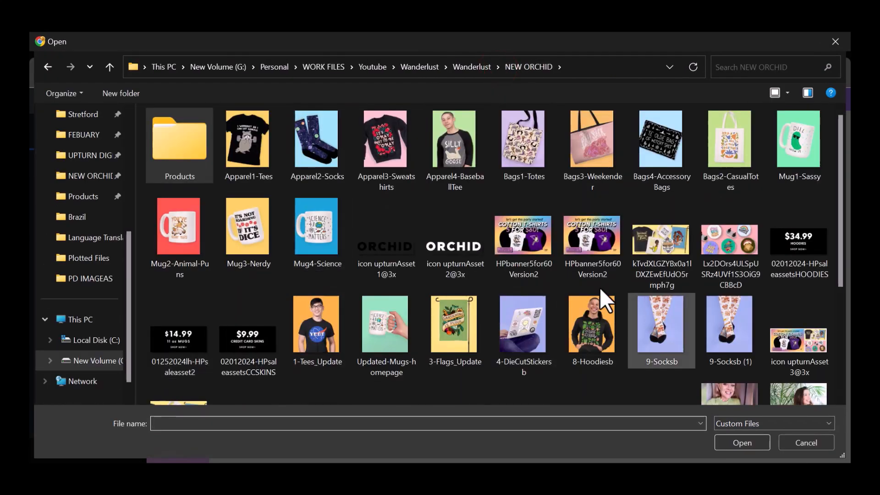
pyautogui.click(460, 241)
pyautogui.click(401, 251)
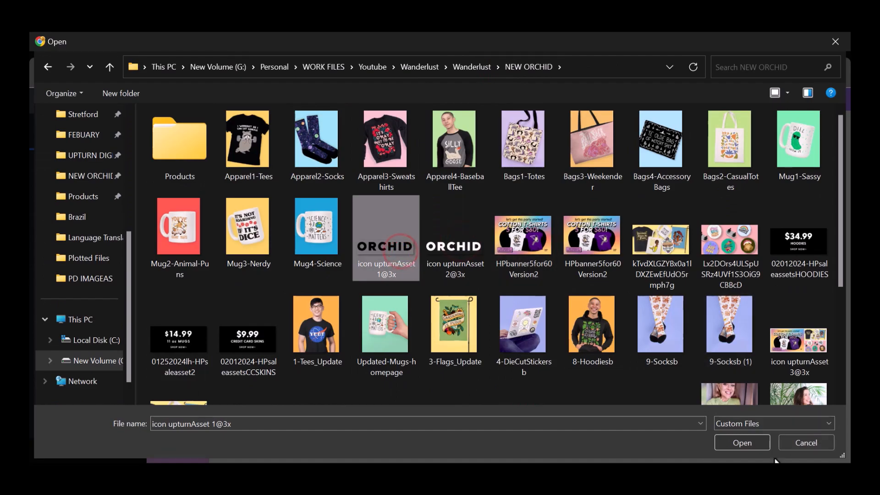
pyautogui.click(742, 443)
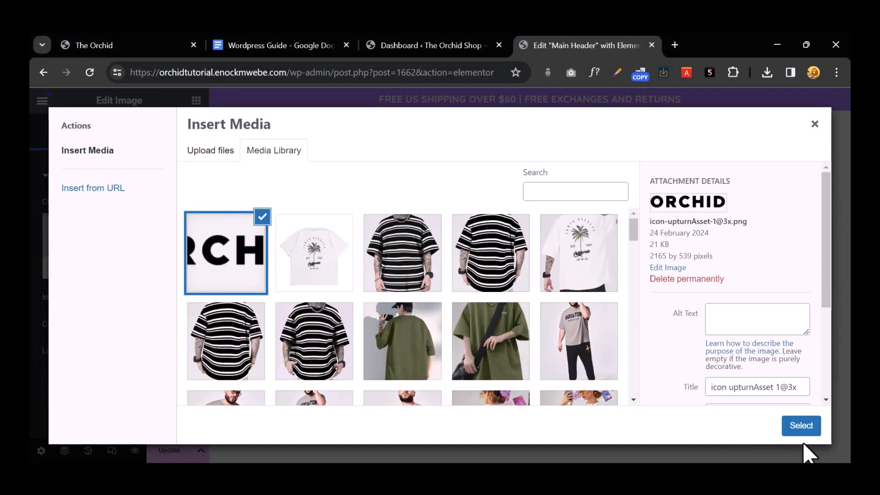
pyautogui.click(799, 426)
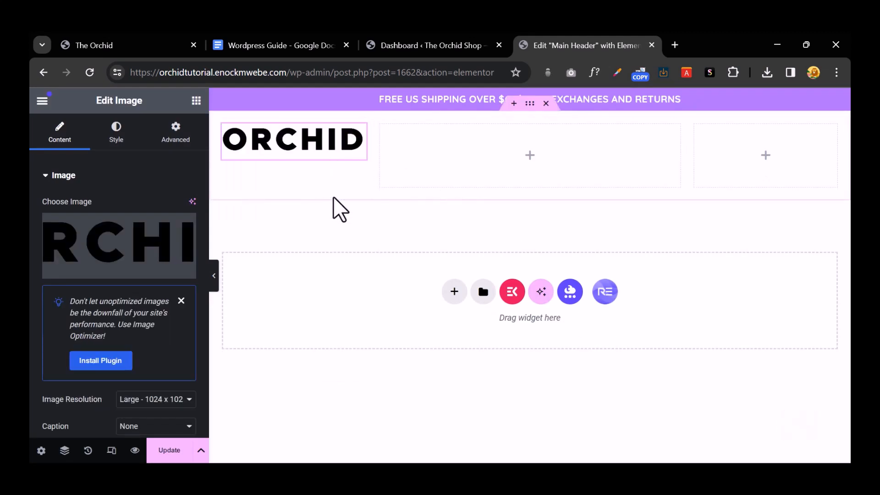
# Step: Search the middle column's widget list for 'sear'
pyautogui.click(530, 156)
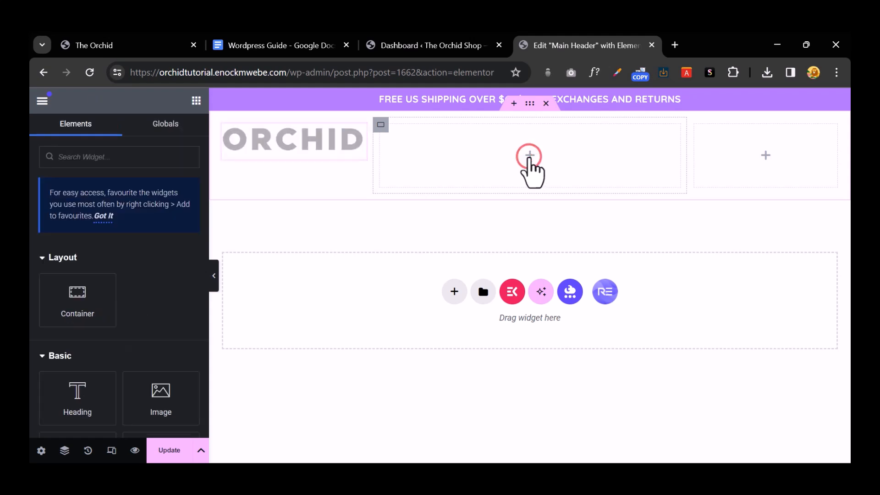
pyautogui.click(107, 160)
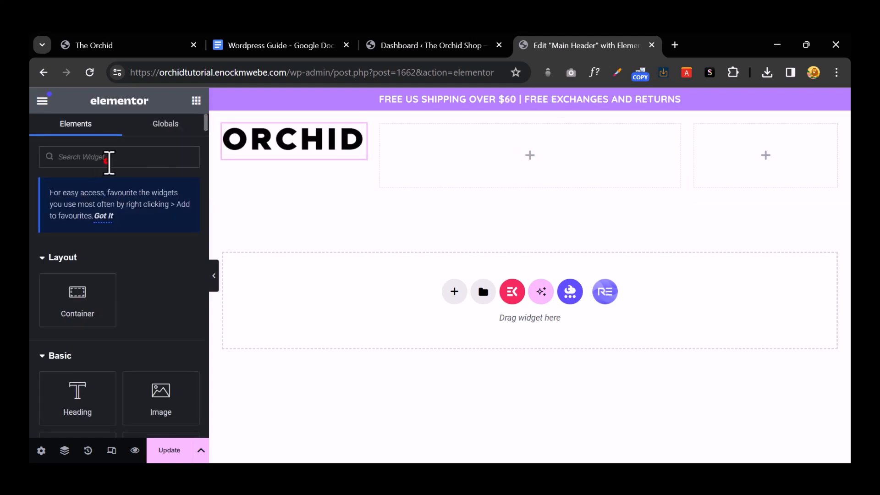
pyautogui.write('sear')
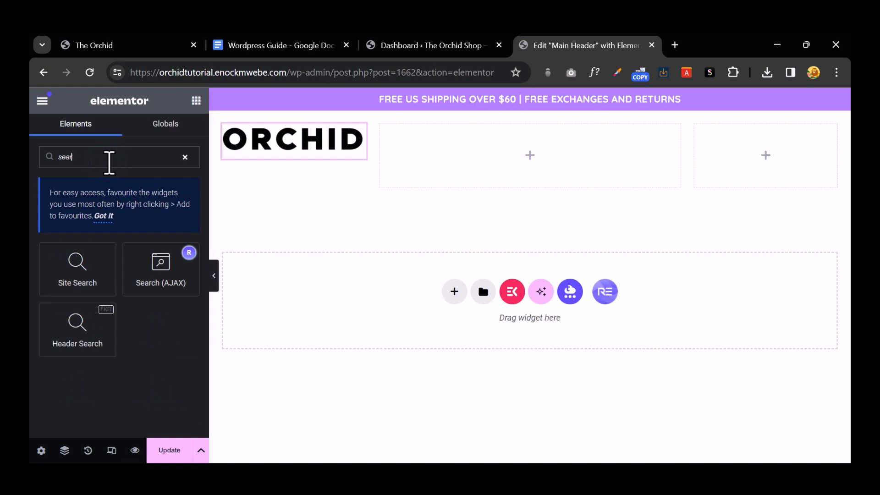
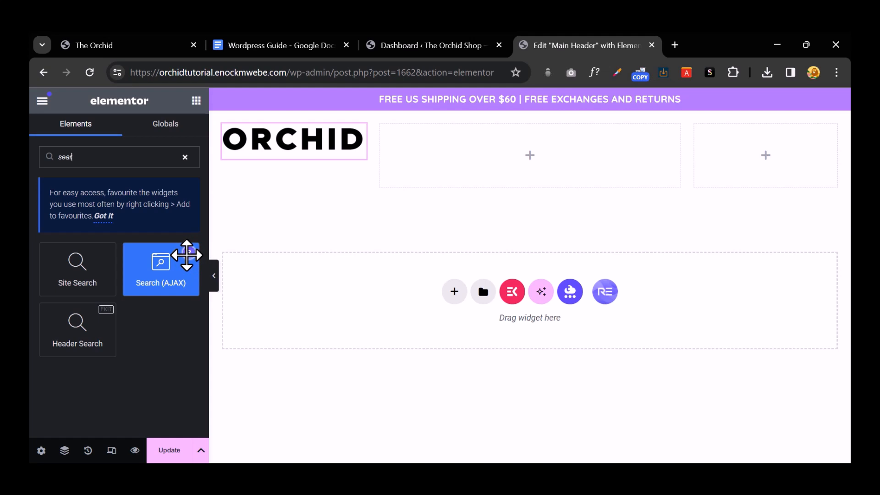
# Step: Drop the Search (AJAX) widget into the middle column and open its Predefined Styles library
pyautogui.moveTo(154, 269); pyautogui.dragTo(518, 152)
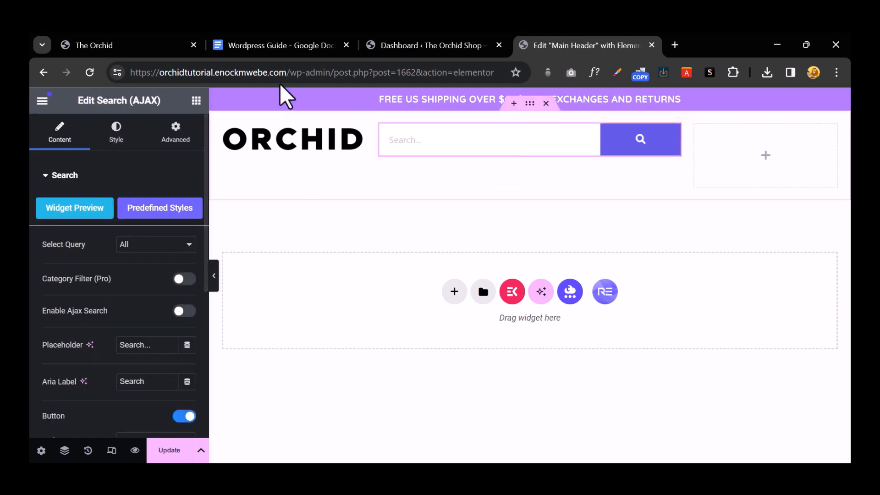
pyautogui.click(102, 45)
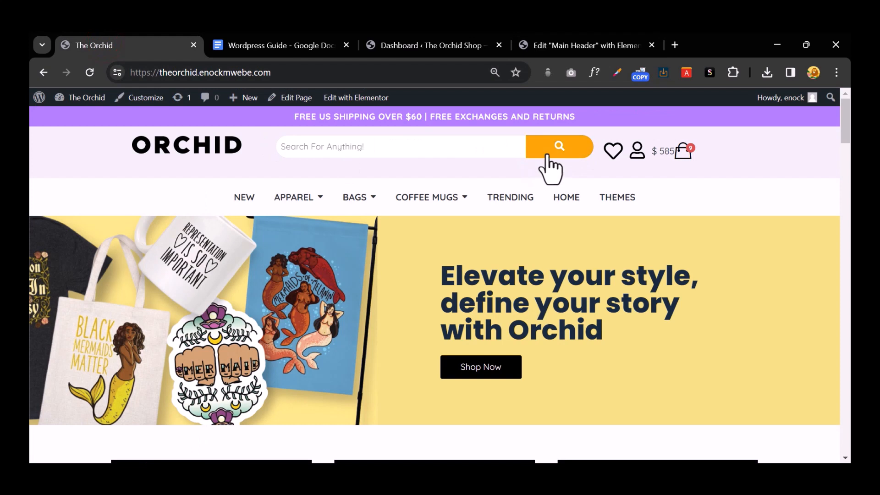
pyautogui.click(570, 40)
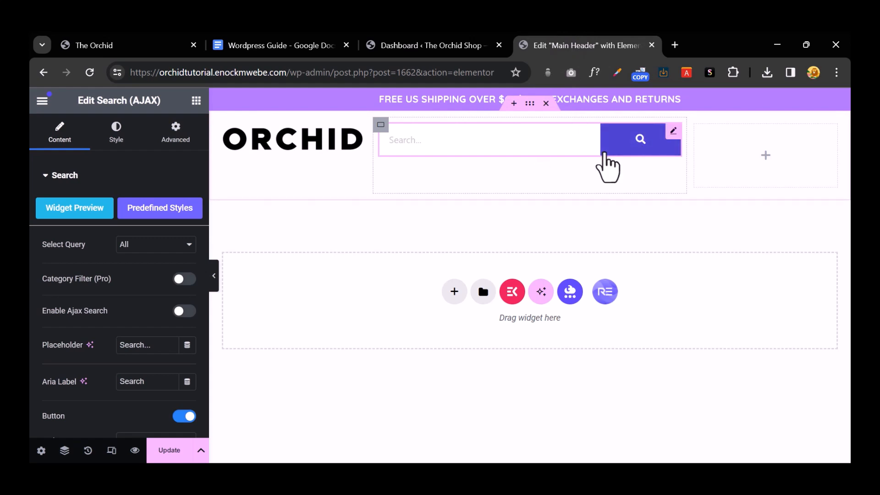
pyautogui.click(165, 206)
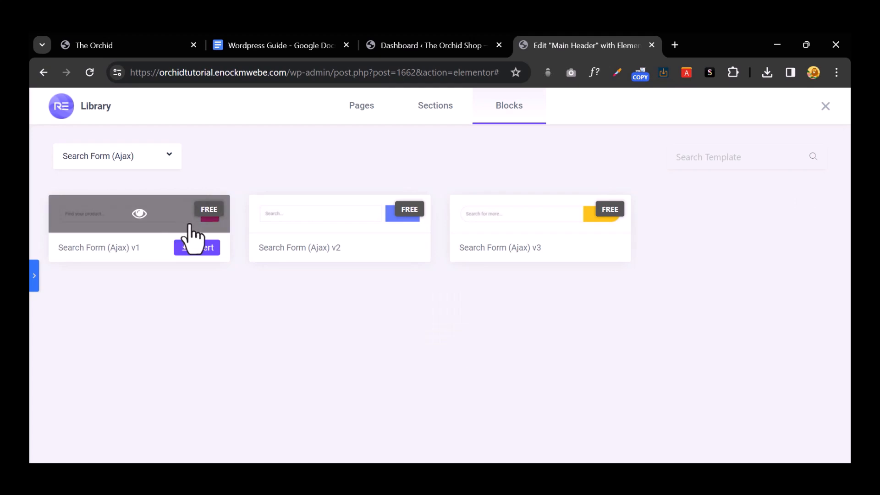
# Step: Insert the Search Form (Ajax) v3 style and delete the original search bar
pyautogui.click(594, 247)
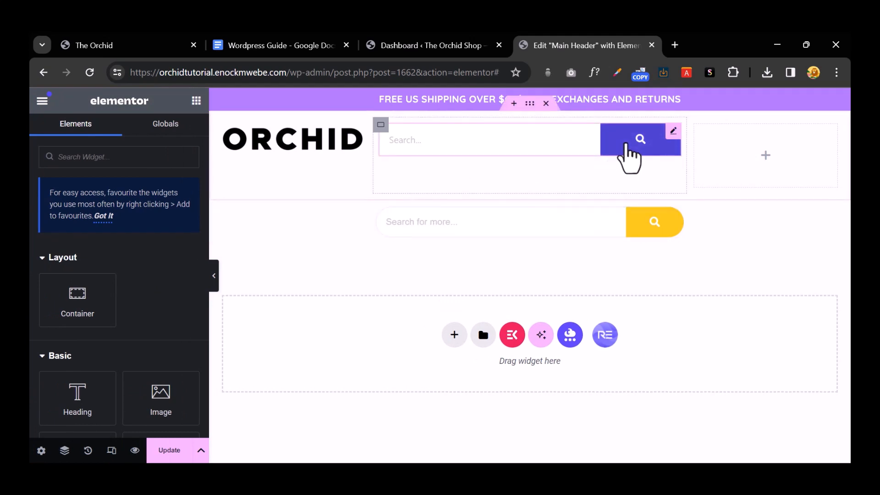
pyautogui.rightClick(626, 145)
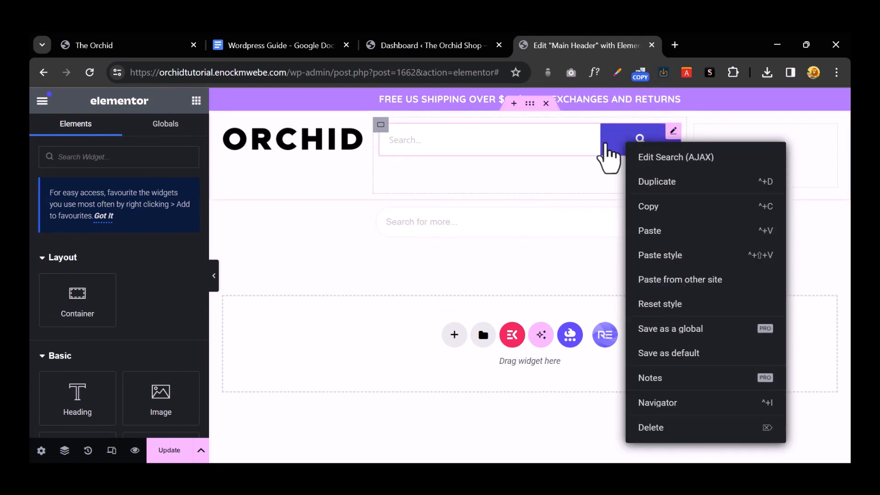
pyautogui.rightClick(606, 145)
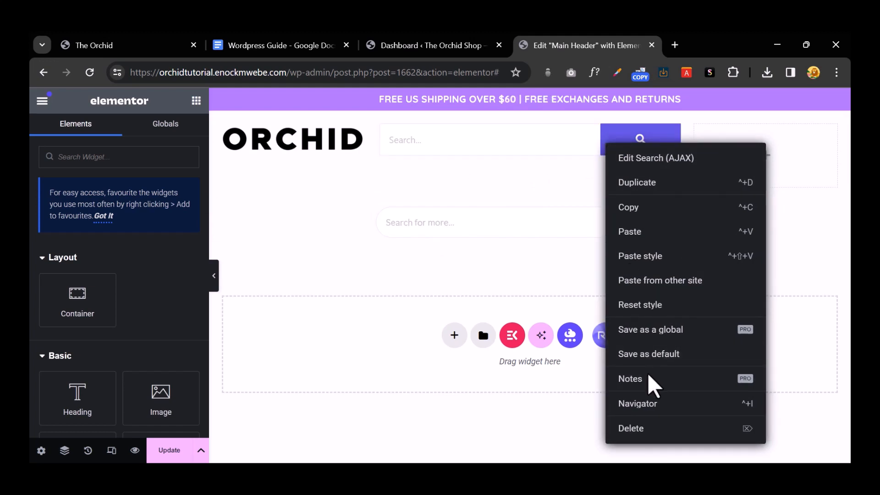
pyautogui.click(638, 428)
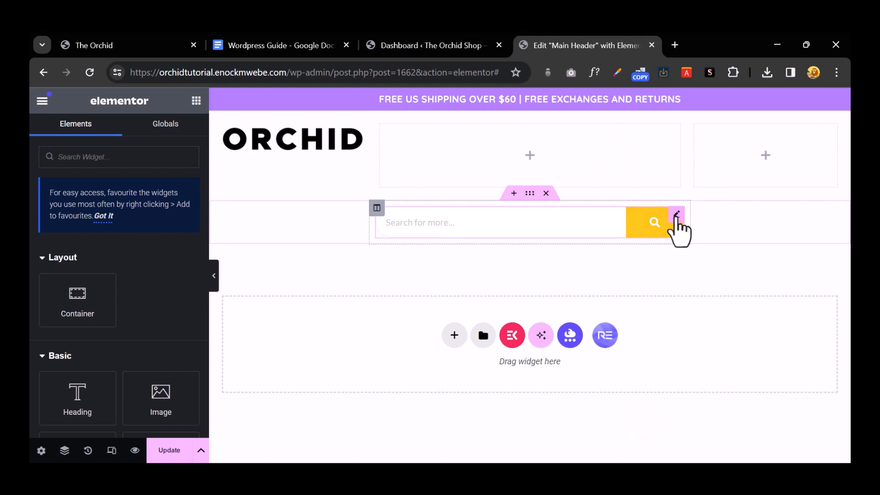
pyautogui.moveTo(675, 215); pyautogui.dragTo(548, 213)
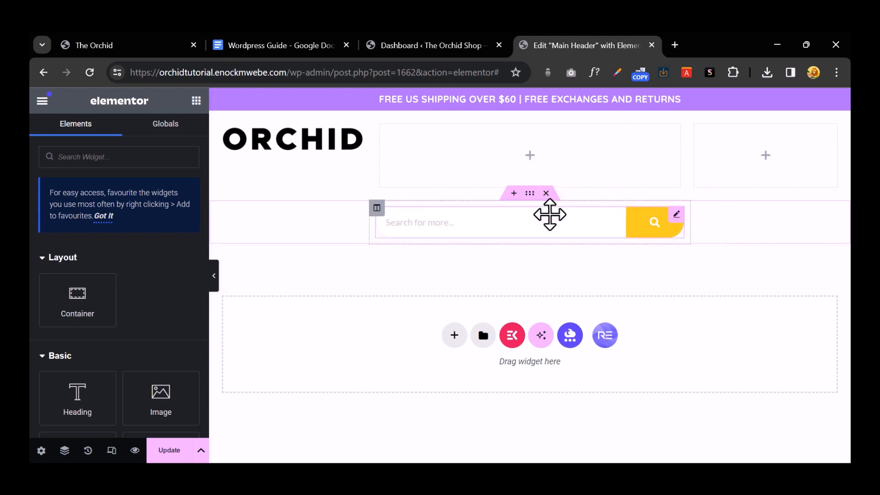
# Step: Copy-paste the yellow search bar into the header's middle column and delete the leftover copy
pyautogui.rightClick(580, 225)
pyautogui.click(600, 226)
pyautogui.rightClick(531, 164)
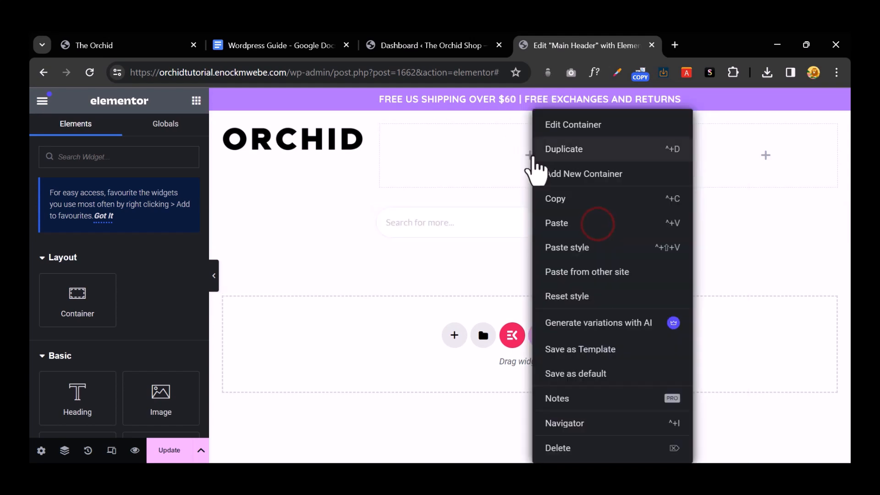
pyautogui.click(568, 225)
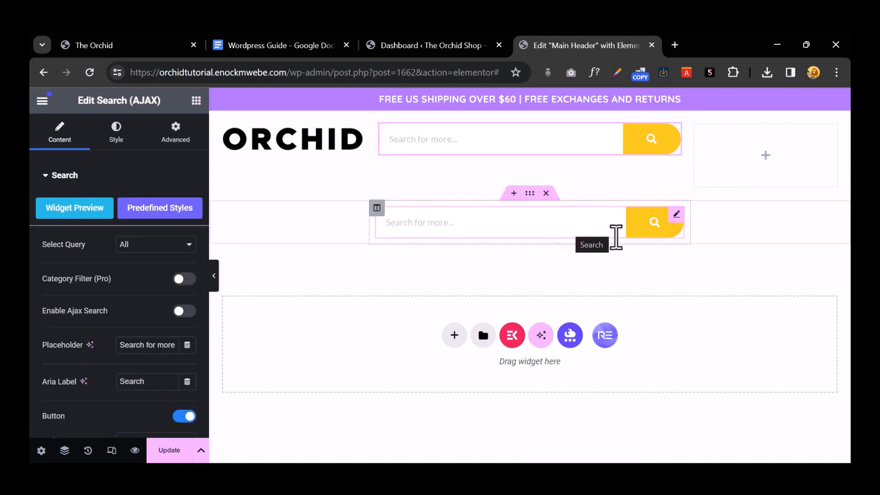
pyautogui.rightClick(671, 242)
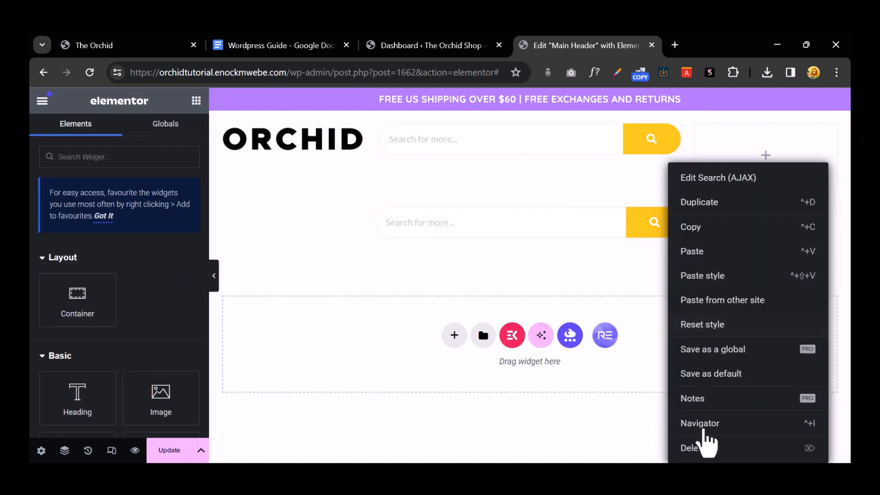
pyautogui.click(705, 444)
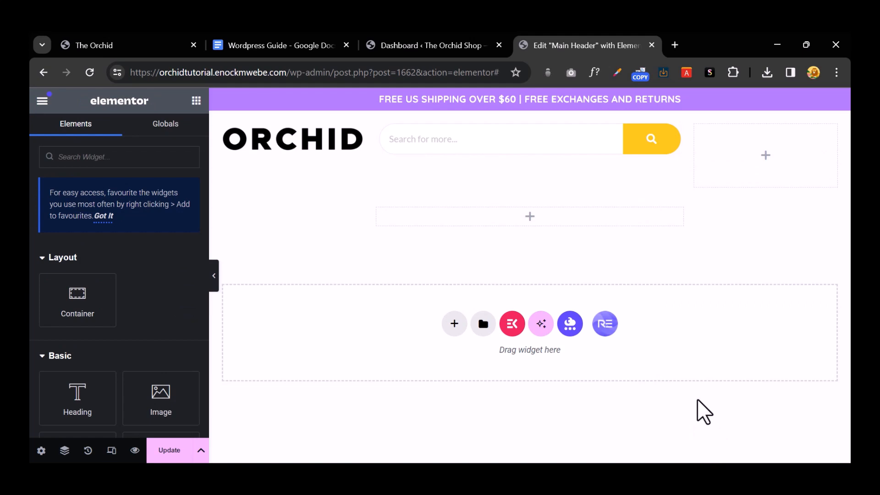
pyautogui.click(766, 154)
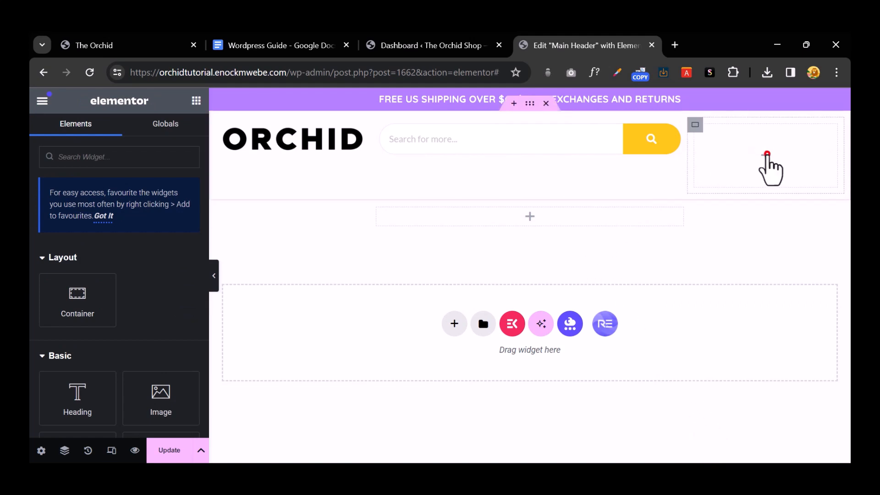
pyautogui.click(132, 45)
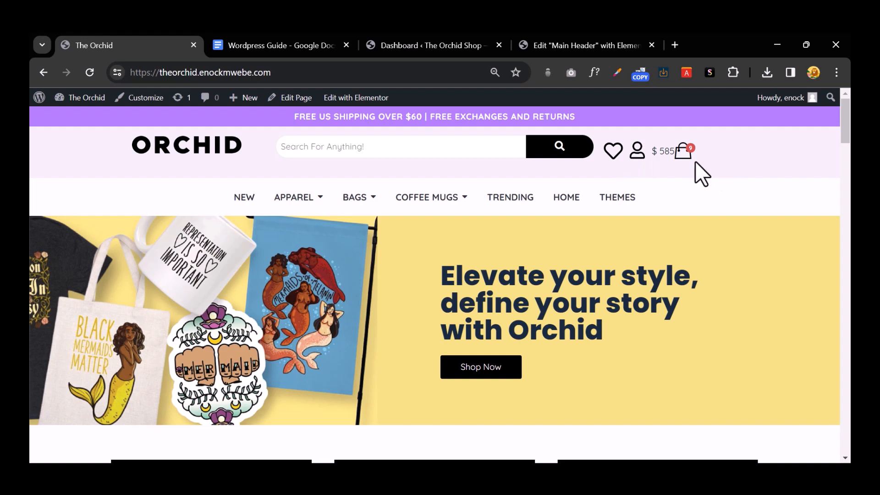
# Step: Remove the empty container and add an Icon List widget to the header's right column
pyautogui.click(561, 48)
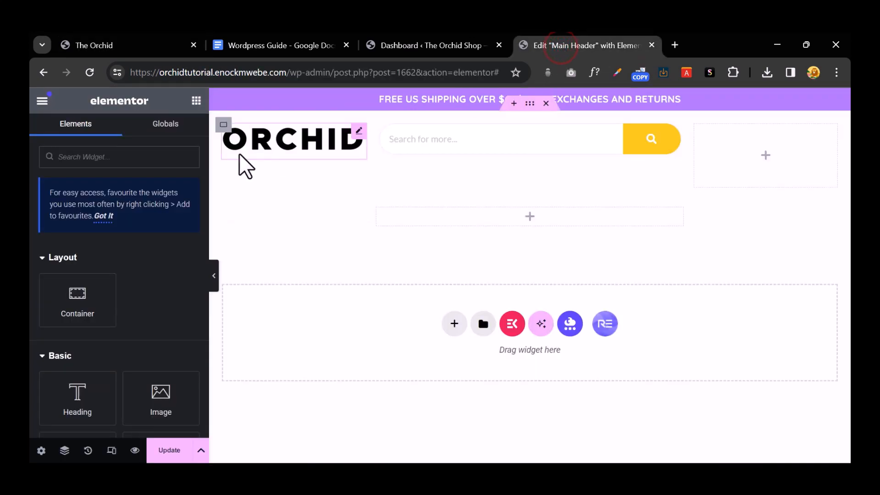
pyautogui.click(545, 193)
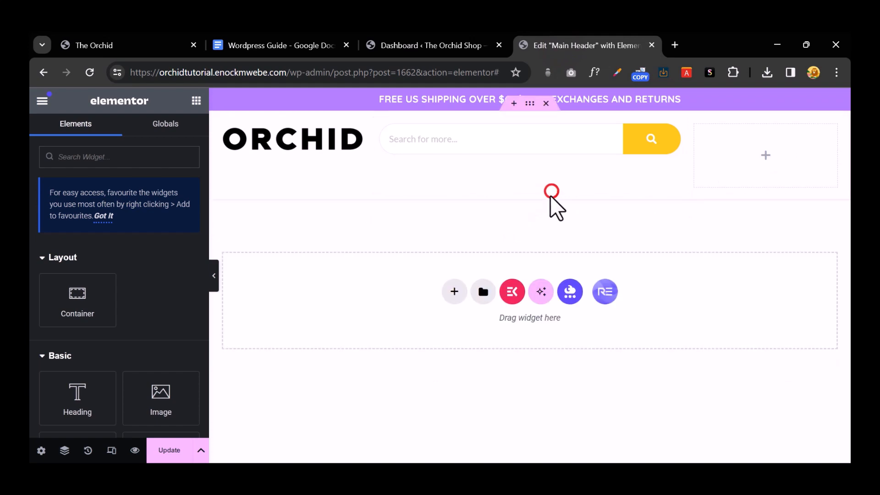
pyautogui.click(123, 159)
pyautogui.write('od')
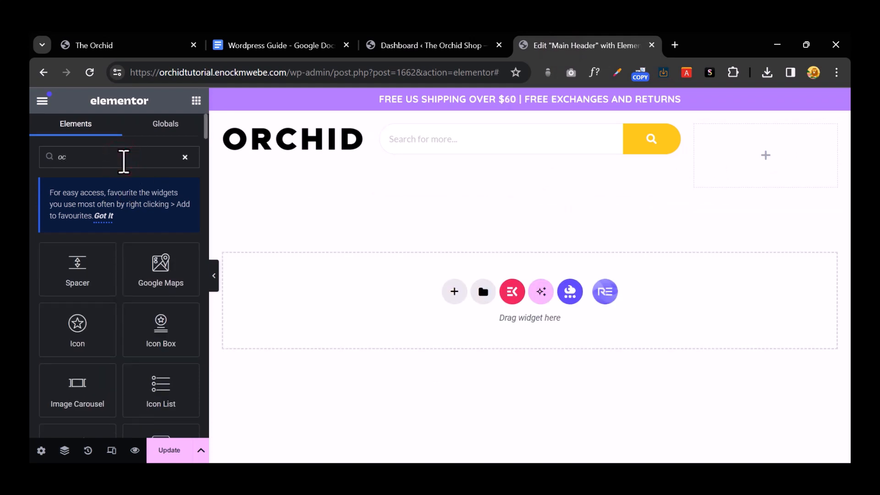
pyautogui.write('on')
pyautogui.moveTo(63, 316); pyautogui.dragTo(736, 155)
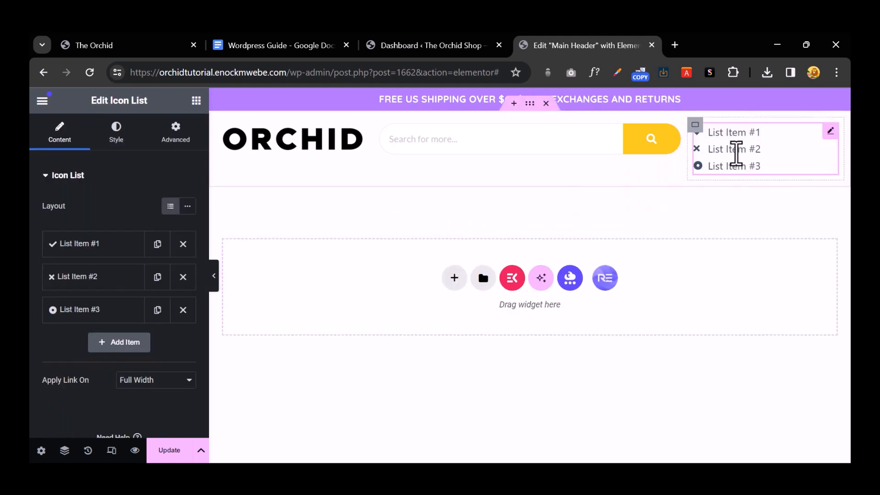
# Step: Reduce the icon list to one item showing only a Heart icon with no text
pyautogui.click(183, 310)
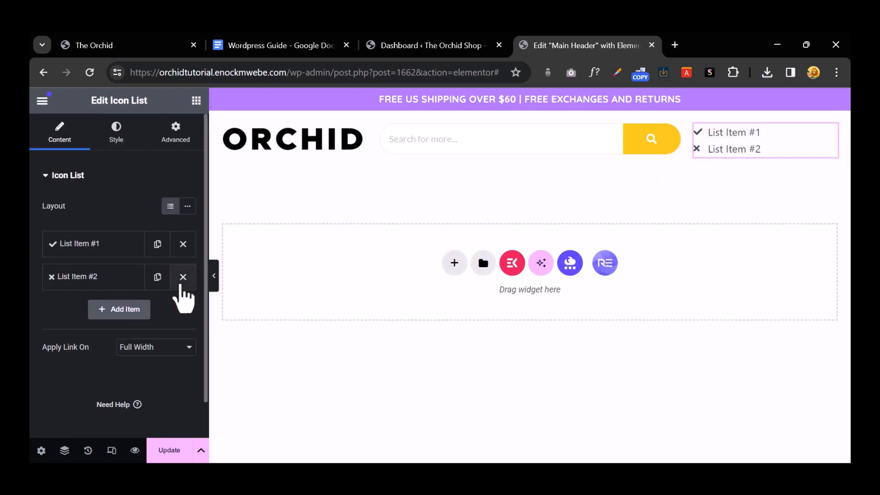
pyautogui.click(182, 277)
pyautogui.click(96, 243)
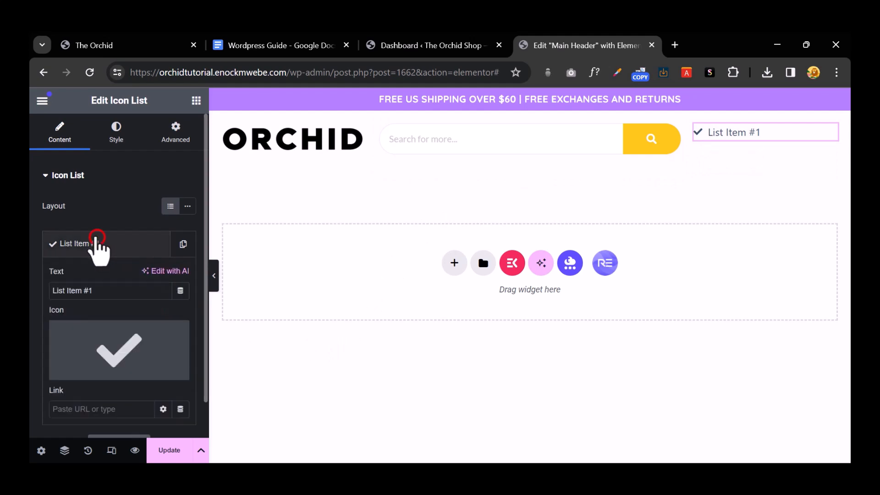
pyautogui.click(122, 340)
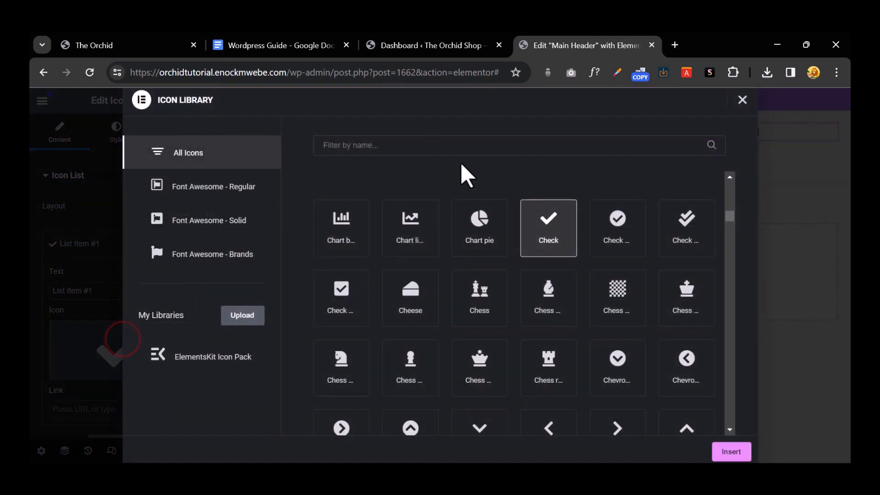
pyautogui.click(431, 146)
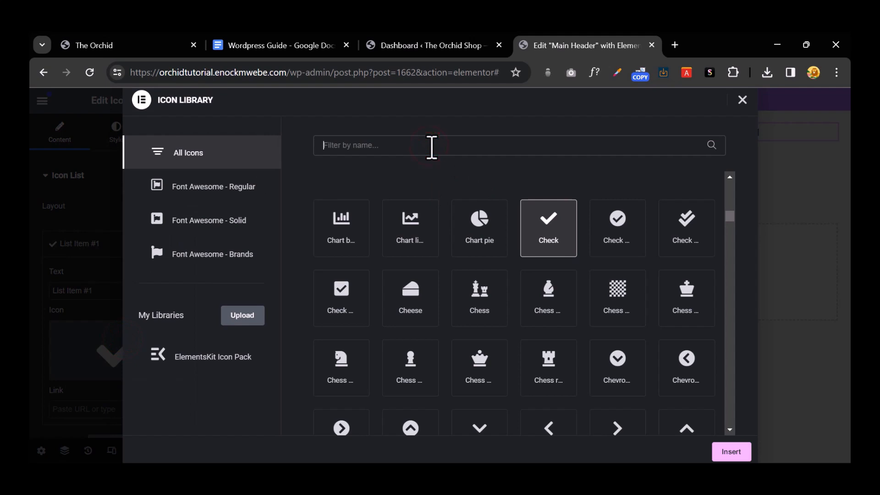
pyautogui.write('heart')
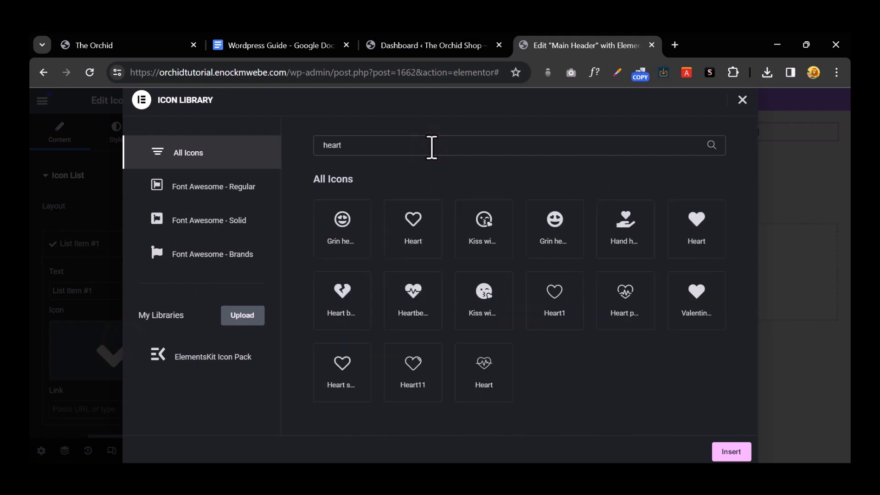
pyautogui.click(414, 225)
pyautogui.click(725, 452)
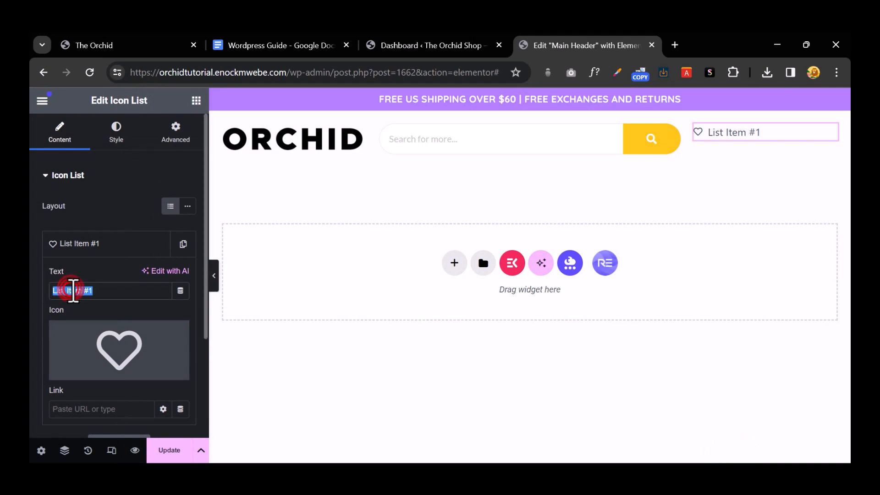
pyautogui.press('BackSpace')
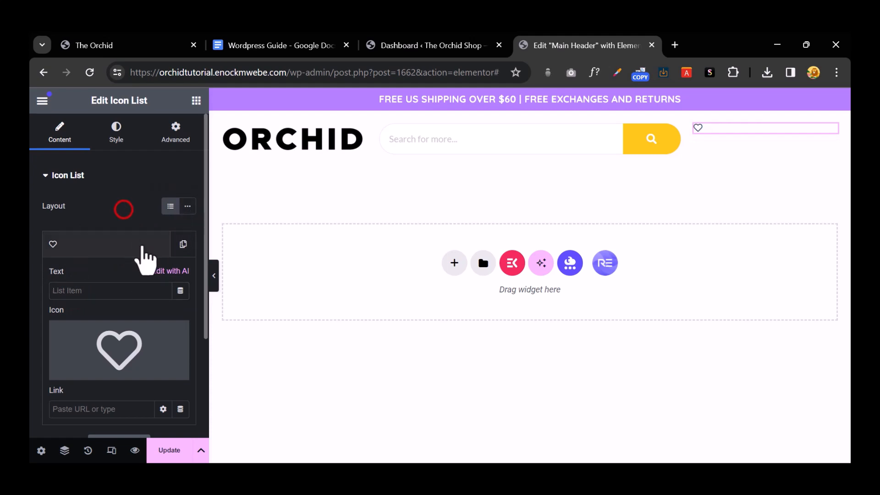
pyautogui.click(131, 241)
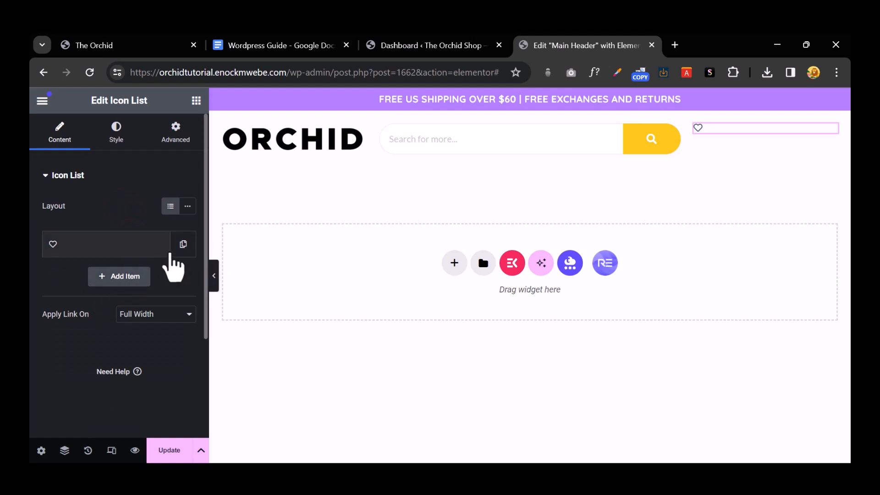
# Step: Duplicate the heart item and change the copy's icon to the outlined User icon
pyautogui.click(182, 244)
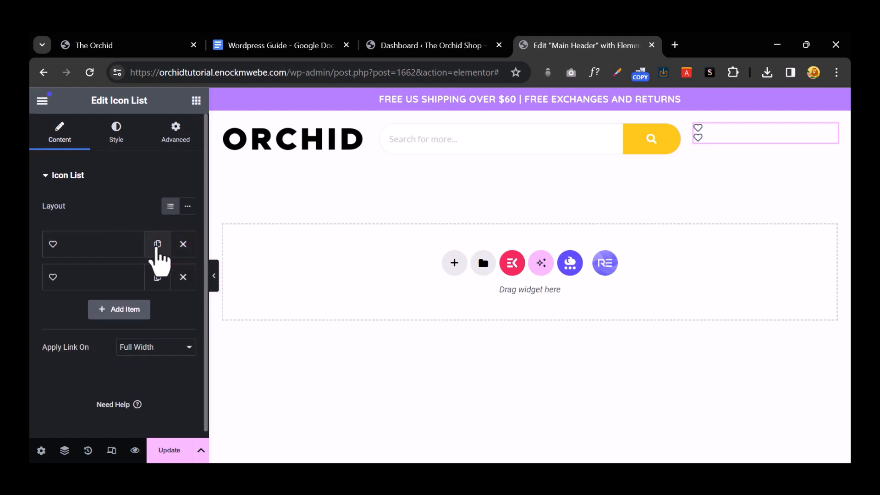
pyautogui.click(100, 277)
pyautogui.click(115, 395)
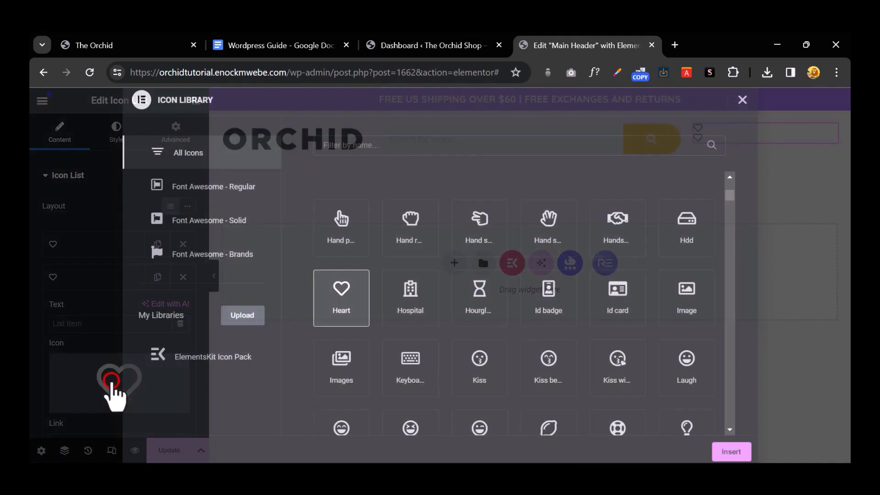
pyautogui.click(355, 151)
pyautogui.write('user')
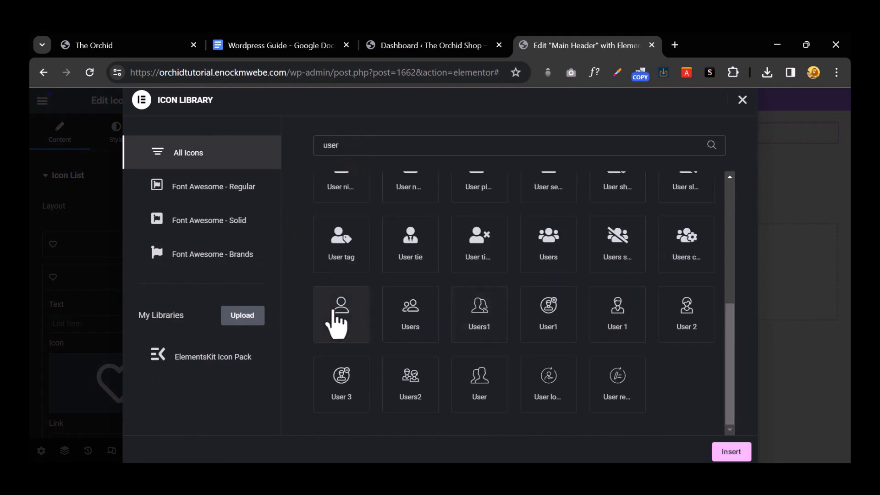
pyautogui.click(339, 316)
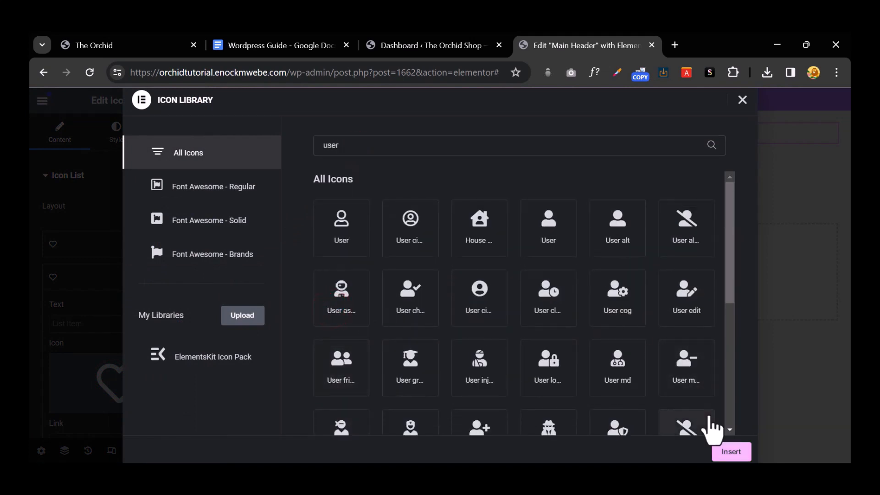
pyautogui.click(730, 452)
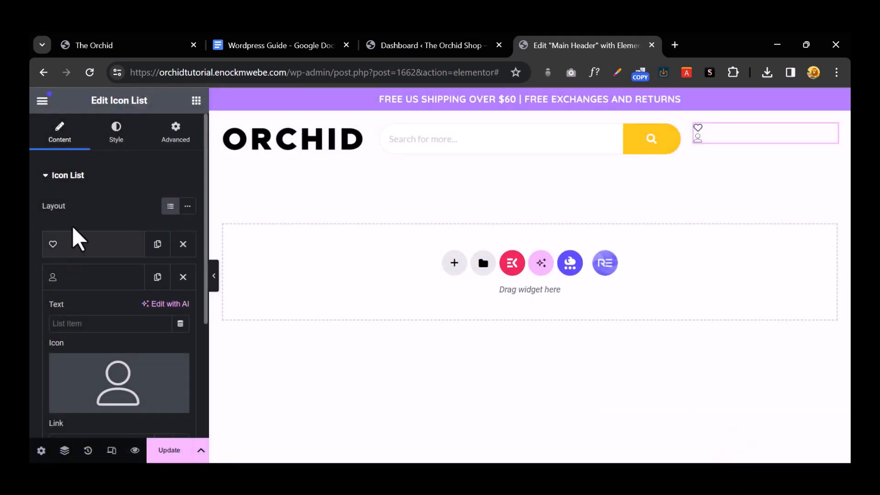
# Step: Enlarge the icon list's icons to size 30
pyautogui.click(116, 134)
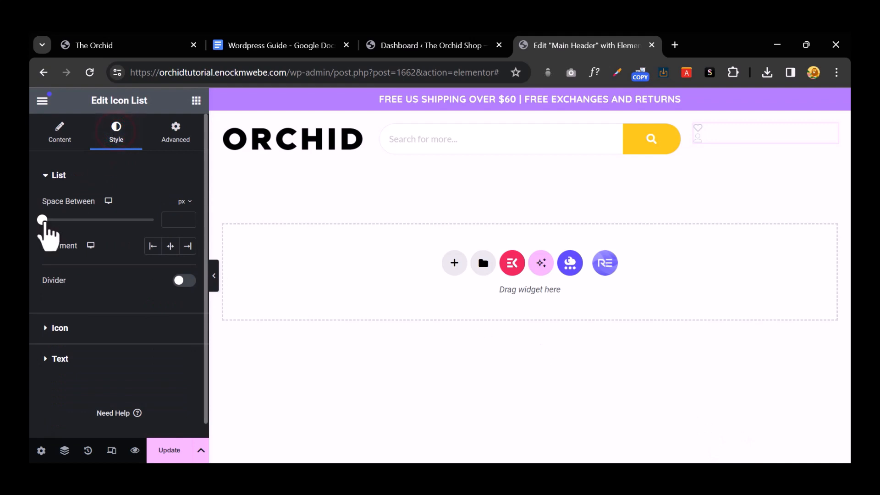
pyautogui.click(47, 329)
pyautogui.moveTo(51, 313); pyautogui.dragTo(71, 314)
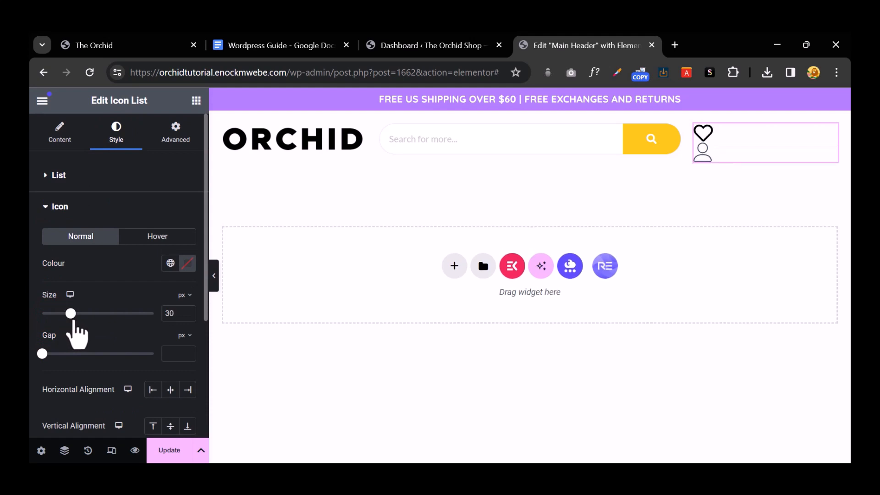
pyautogui.click(46, 204)
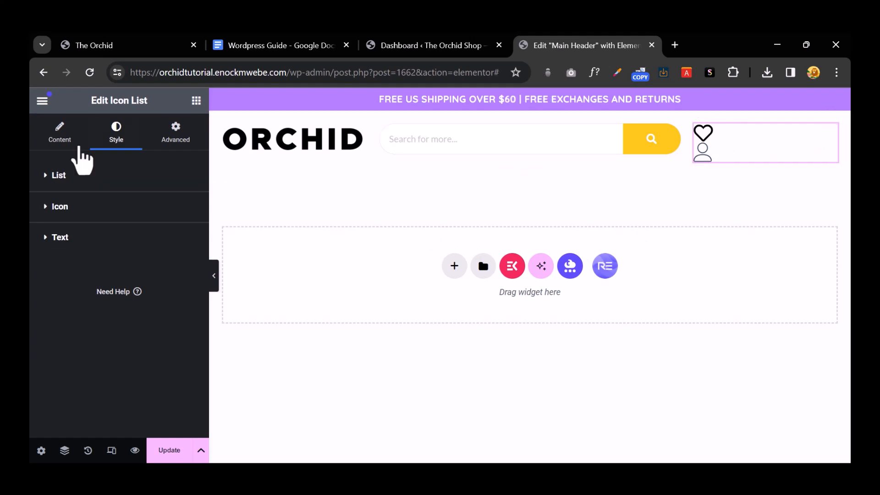
# Step: Lay the heart and user icons out inline with spacing between them, aligned right
pyautogui.click(63, 134)
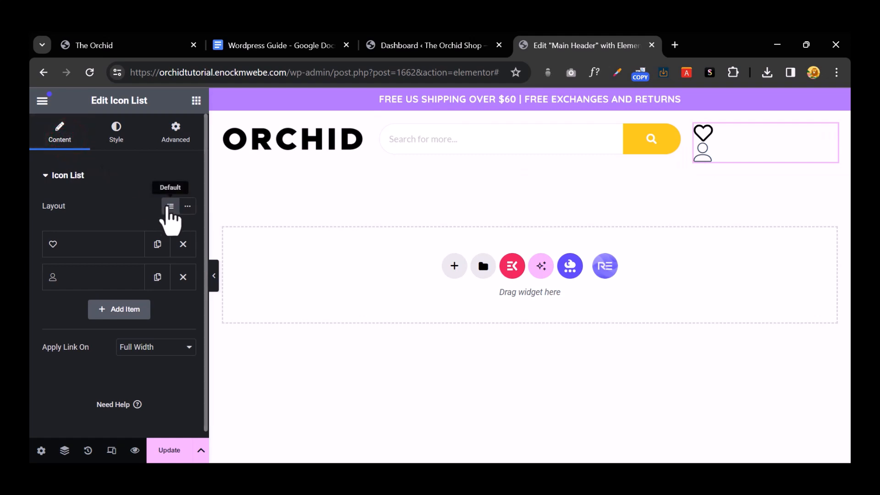
pyautogui.click(186, 206)
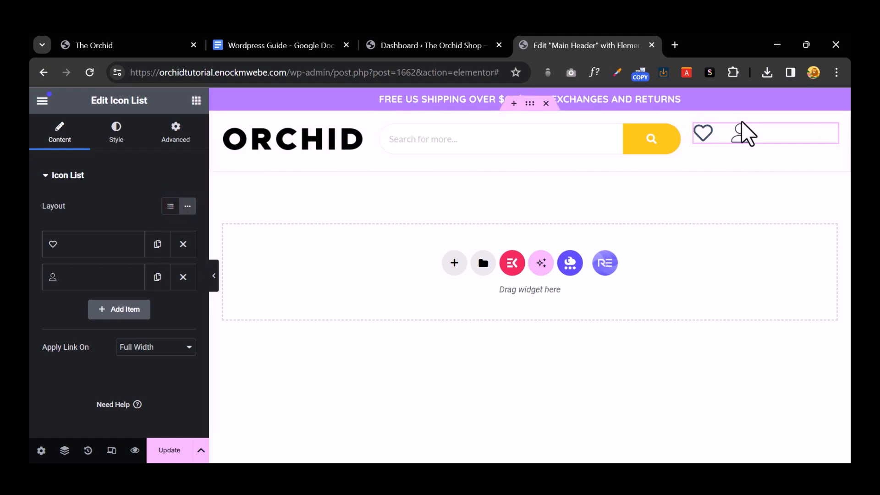
pyautogui.click(115, 134)
pyautogui.moveTo(43, 220)
pyautogui.mouseDown()
pyautogui.moveTo(79, 221)
pyautogui.moveTo(112, 240)
pyautogui.moveTo(37, 234)
pyautogui.mouseUp()
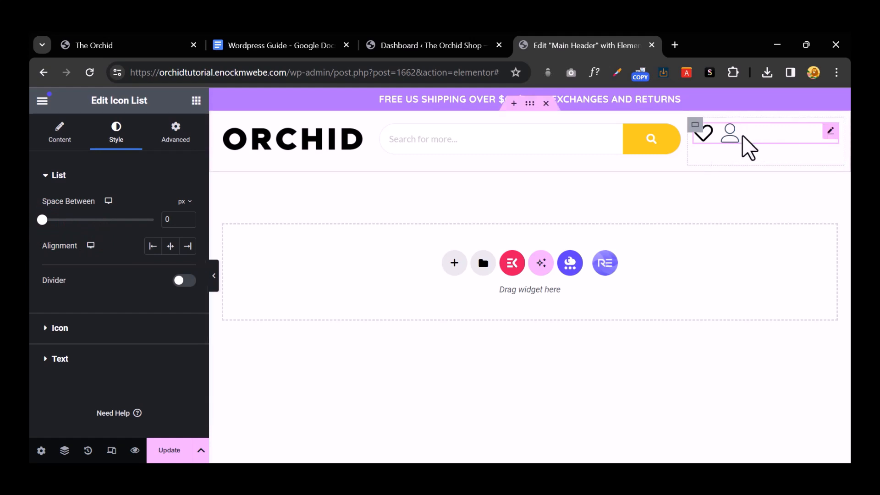
pyautogui.click(186, 247)
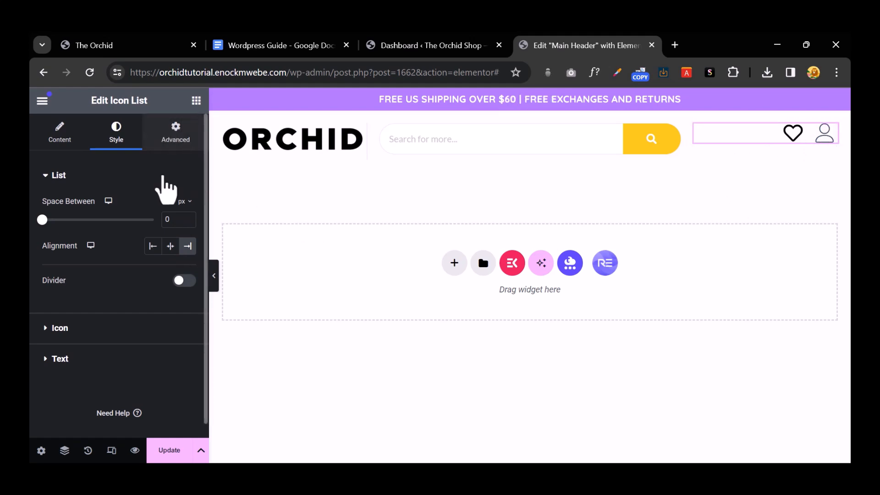
pyautogui.click(196, 101)
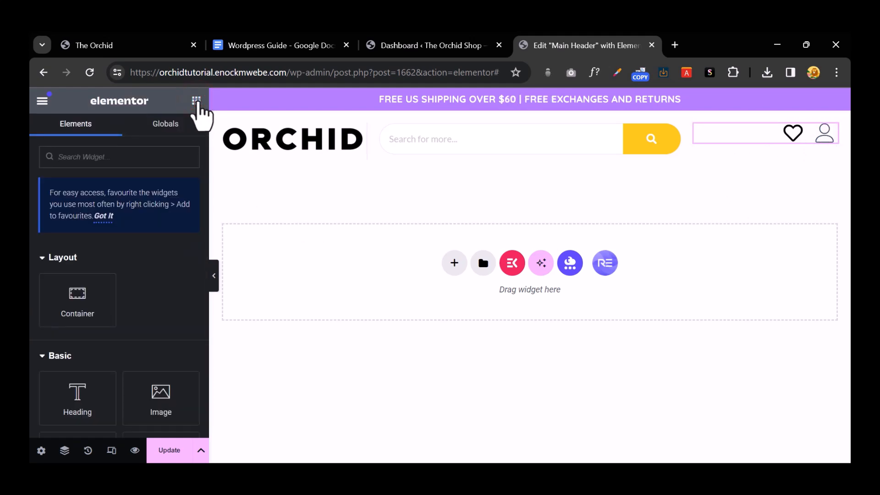
# Step: Find the 'cart' widget and drop the Cart Icon, showing $0.00, into the icons' container
pyautogui.click(140, 161)
pyautogui.write('cart')
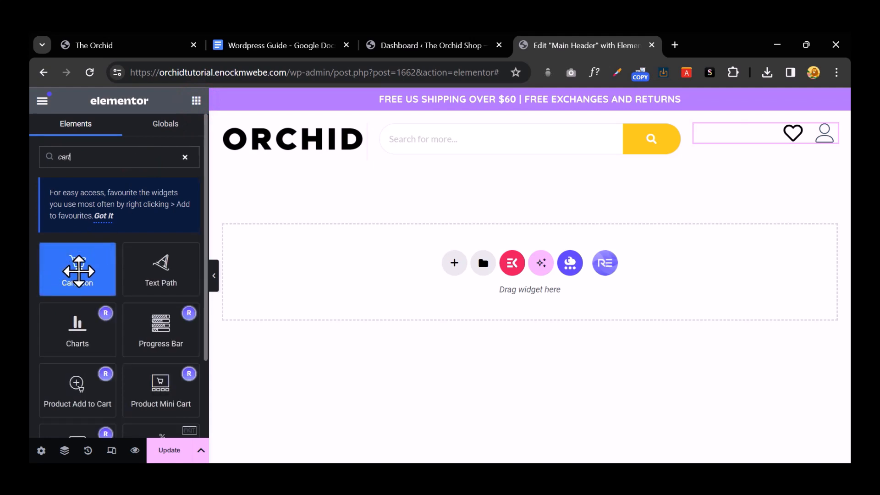
pyautogui.moveTo(75, 278); pyautogui.dragTo(829, 136)
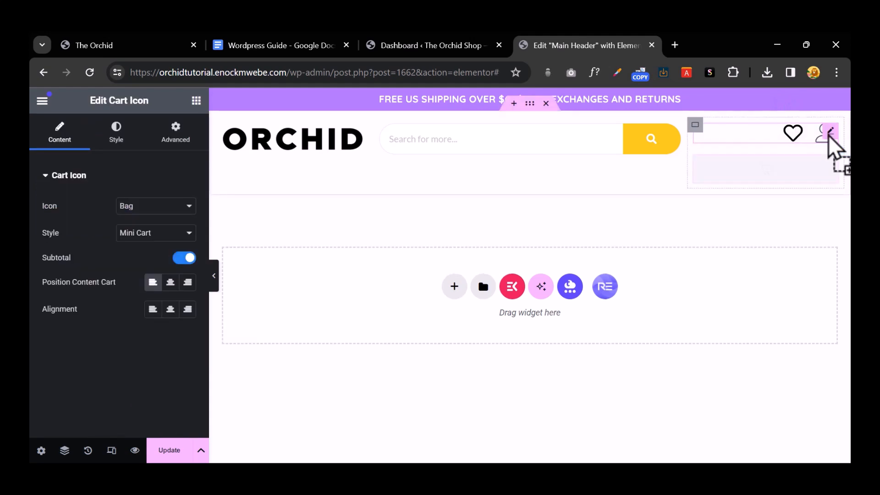
pyautogui.click(696, 127)
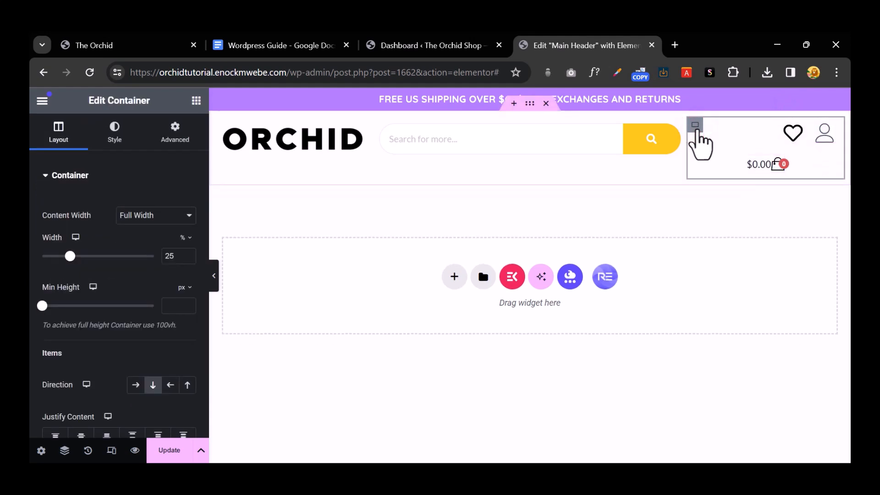
pyautogui.click(778, 212)
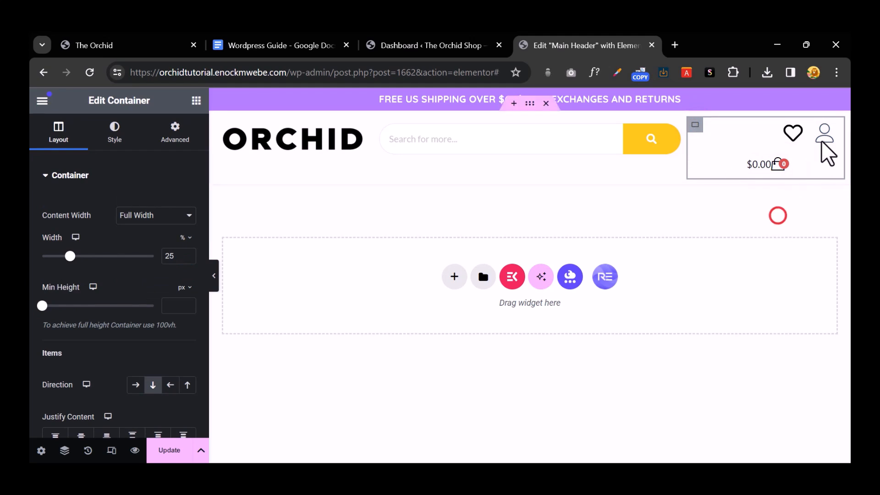
pyautogui.moveTo(758, 197)
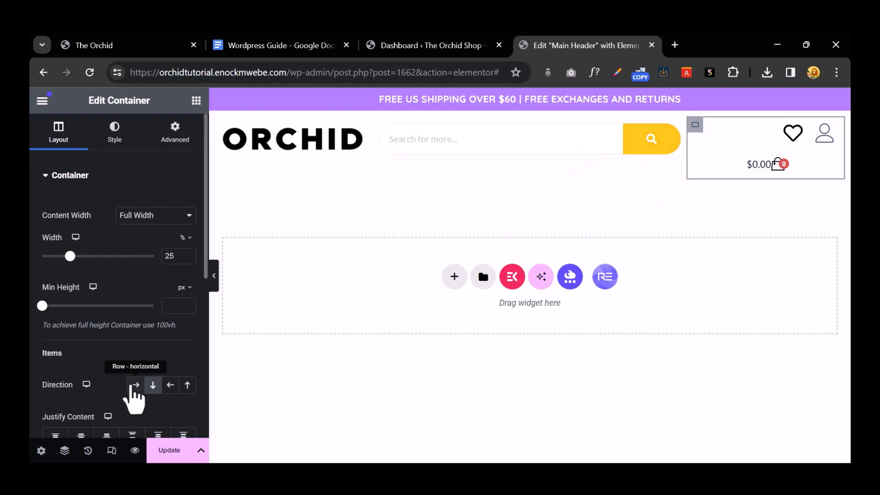
# Step: Set the container Direction to Row so the heart, user and cart icons share one line
pyautogui.click(134, 385)
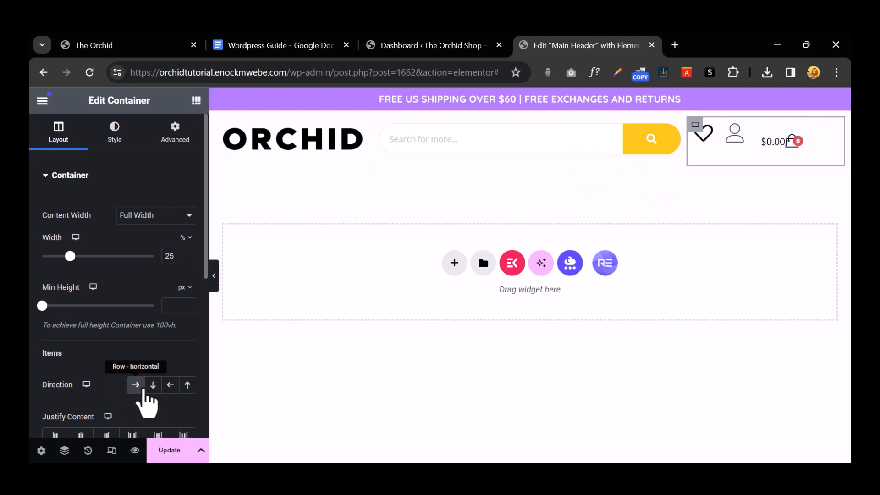
pyautogui.click(152, 388)
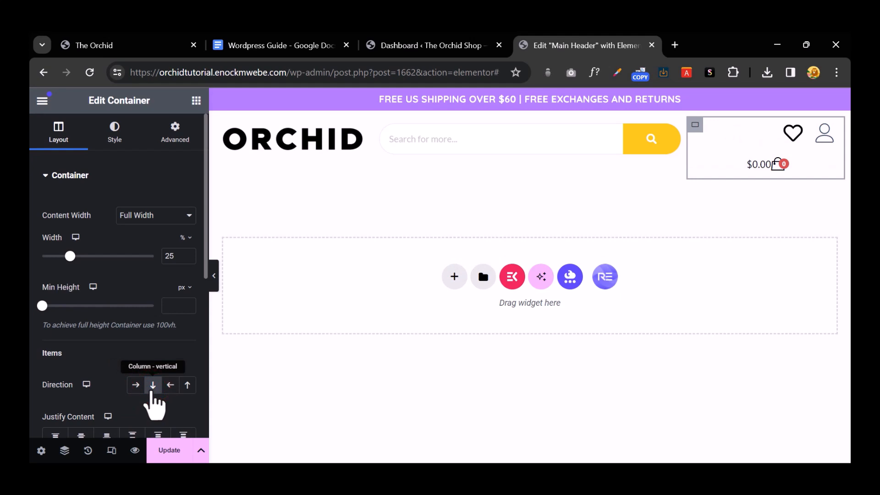
pyautogui.click(136, 388)
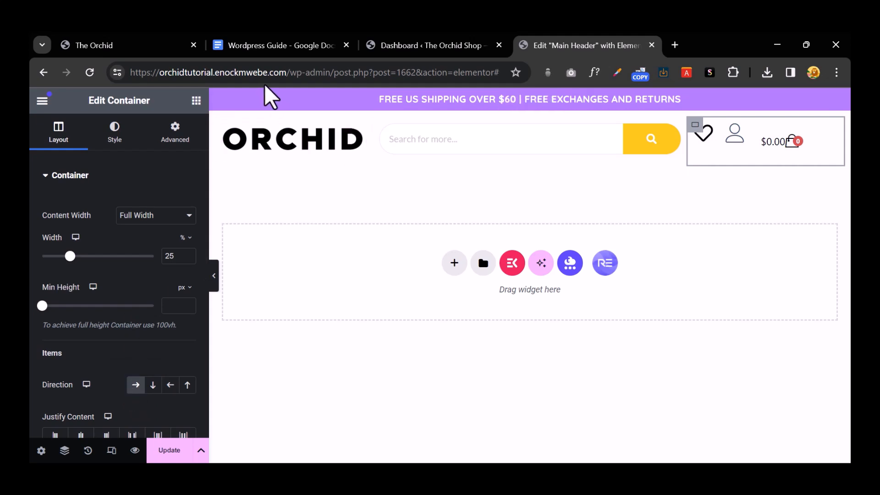
pyautogui.click(150, 47)
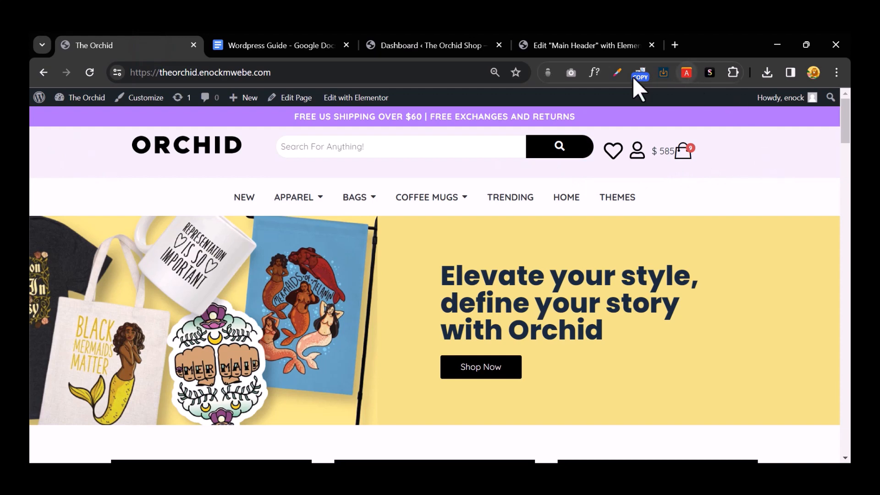
# Step: Sample the live header's background colour #f0eff5 with the Color Picker extension and copy it
pyautogui.click(617, 72)
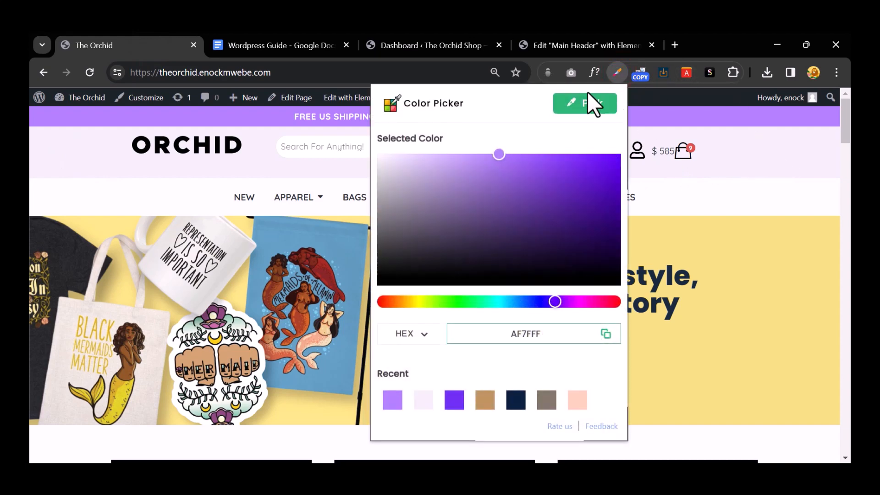
pyautogui.click(584, 101)
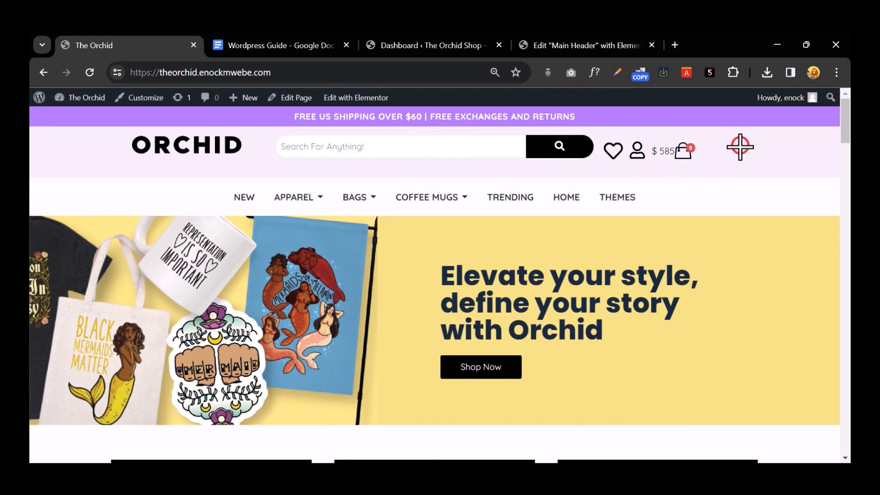
pyautogui.click(740, 145)
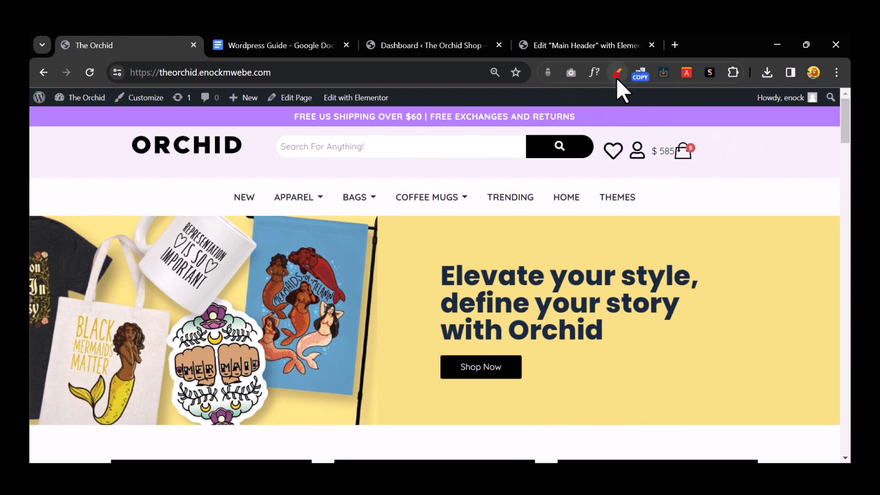
pyautogui.click(617, 72)
pyautogui.click(579, 116)
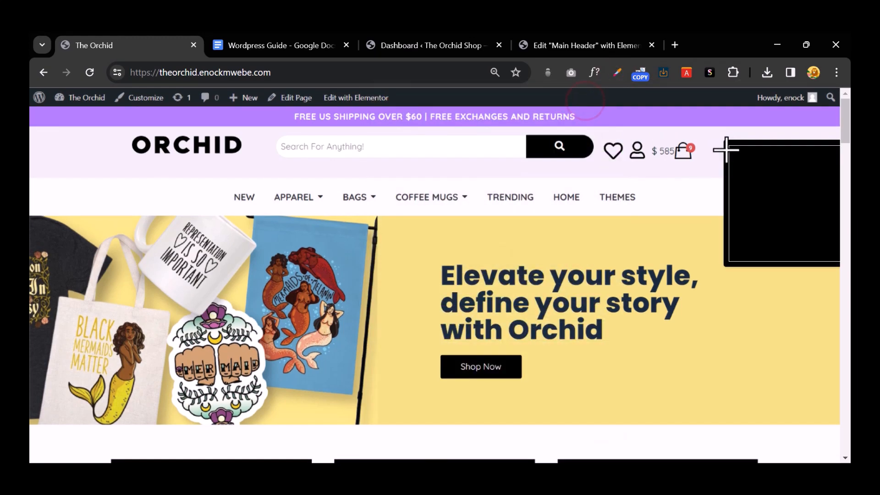
pyautogui.click(730, 147)
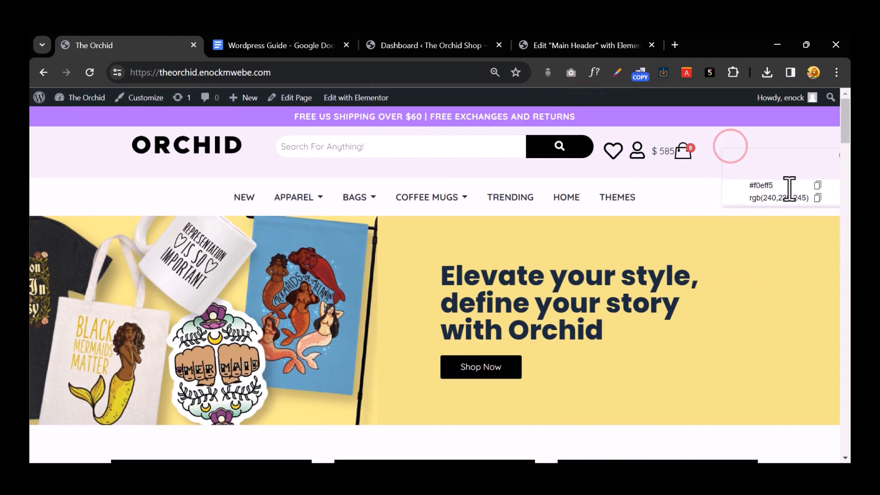
pyautogui.click(818, 185)
pyautogui.hotkey('ctrl', 'c')
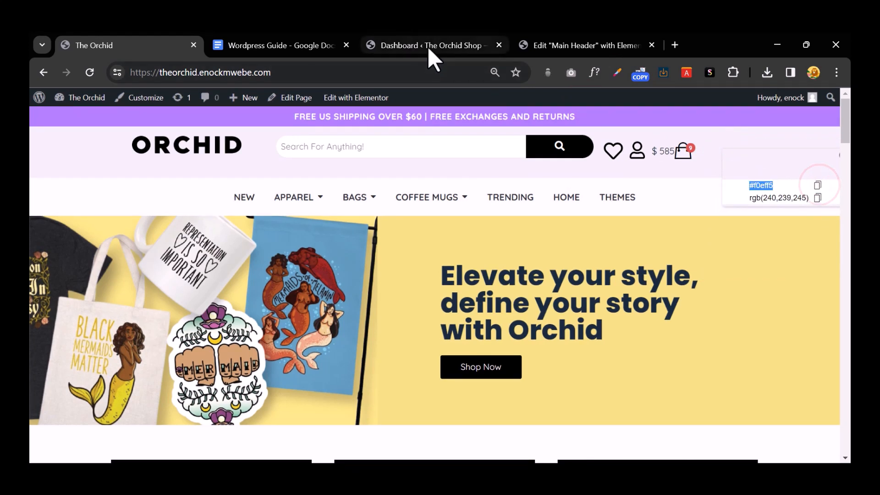
pyautogui.click(428, 46)
pyautogui.click(561, 45)
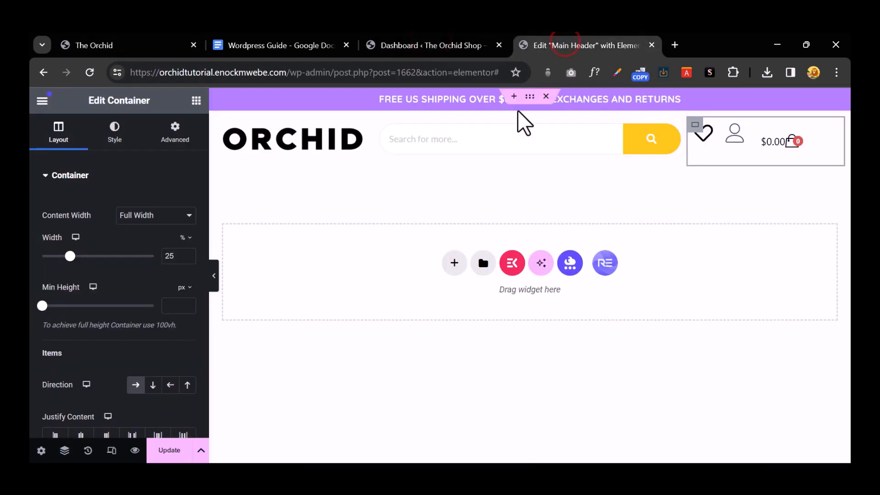
# Step: Paste #f0eff5 as the outer header container's Classic background colour and click Update
pyautogui.click(497, 199)
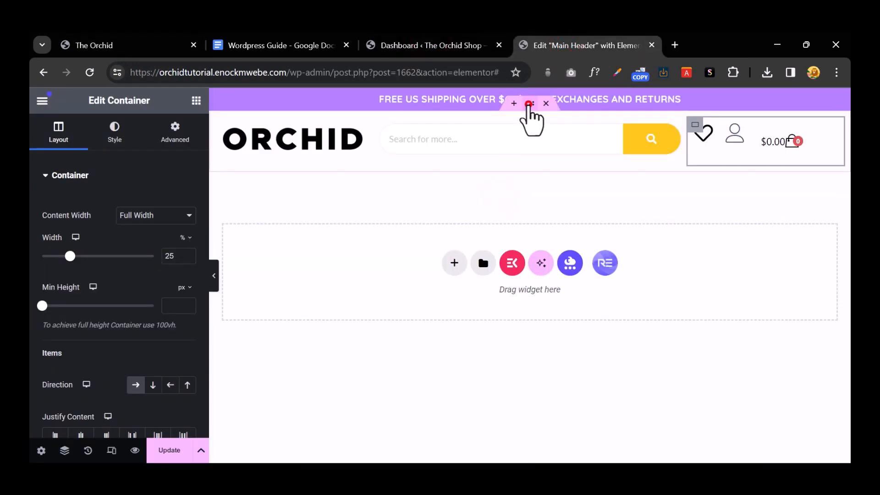
pyautogui.click(530, 103)
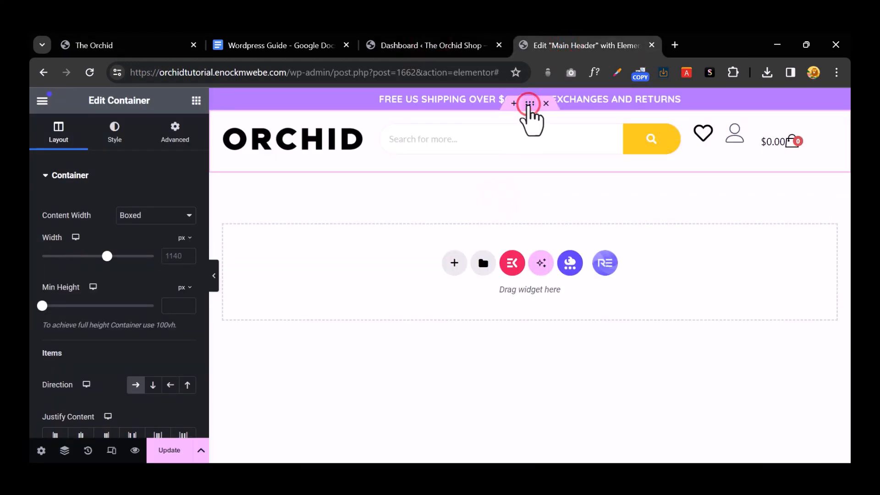
pyautogui.click(102, 135)
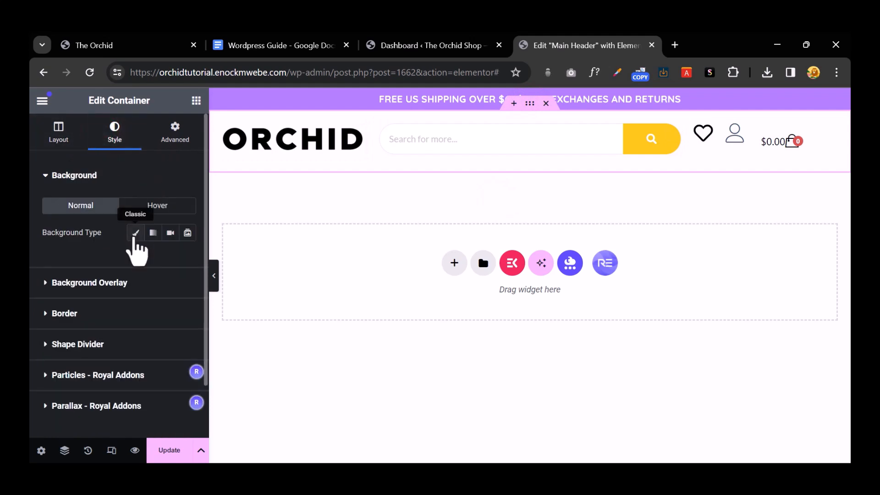
pyautogui.click(134, 235)
pyautogui.click(191, 261)
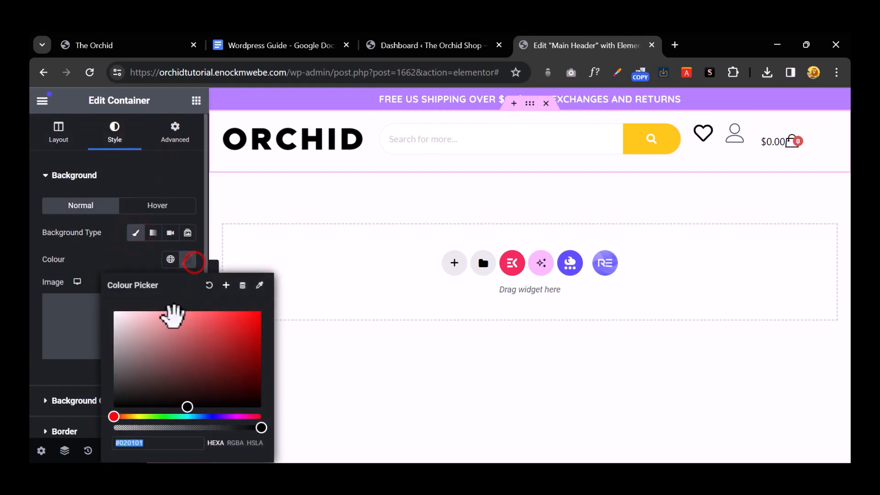
pyautogui.hotkey('ctrl', 'v')
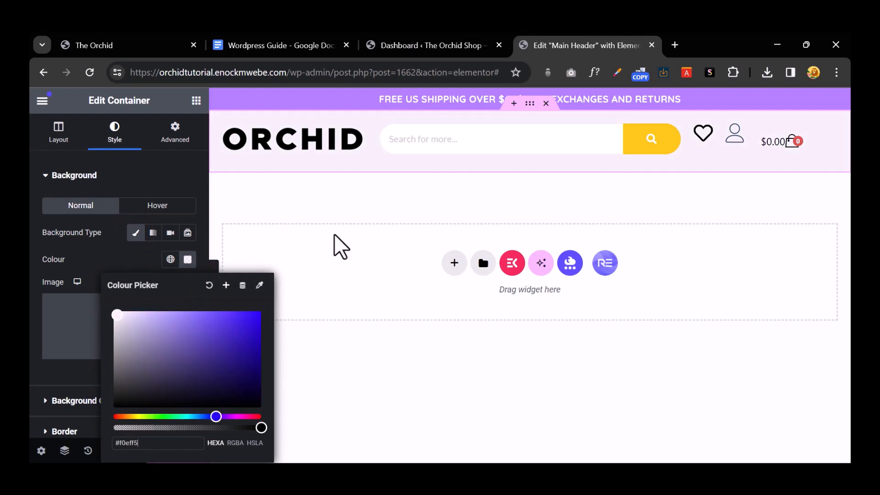
pyautogui.click(380, 205)
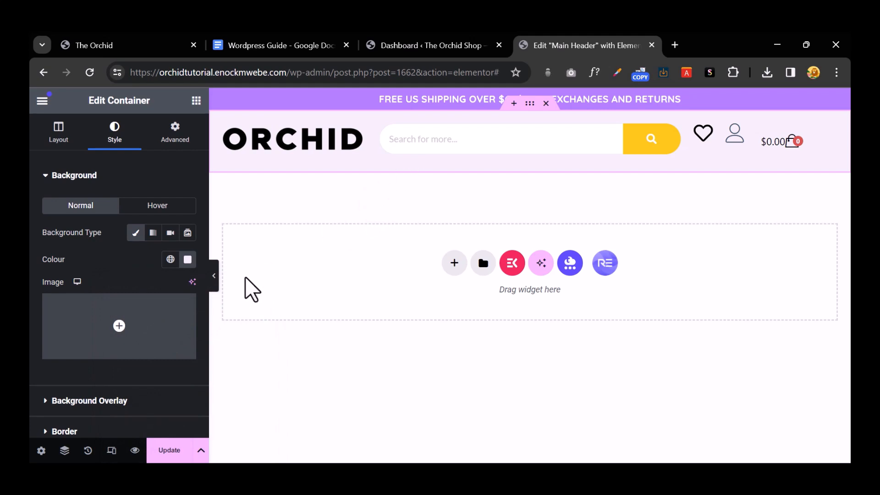
pyautogui.click(166, 449)
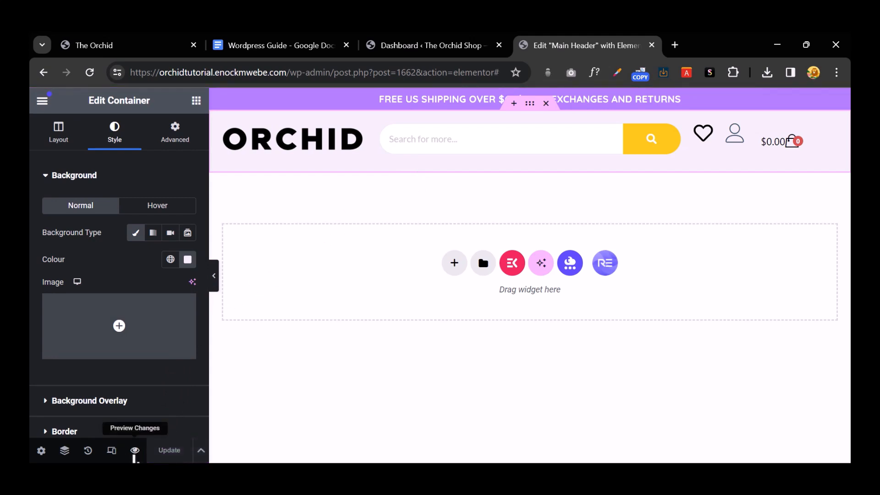
# Step: Set the header container's Align Items to Centre, update, and check the preview tab
pyautogui.click(135, 450)
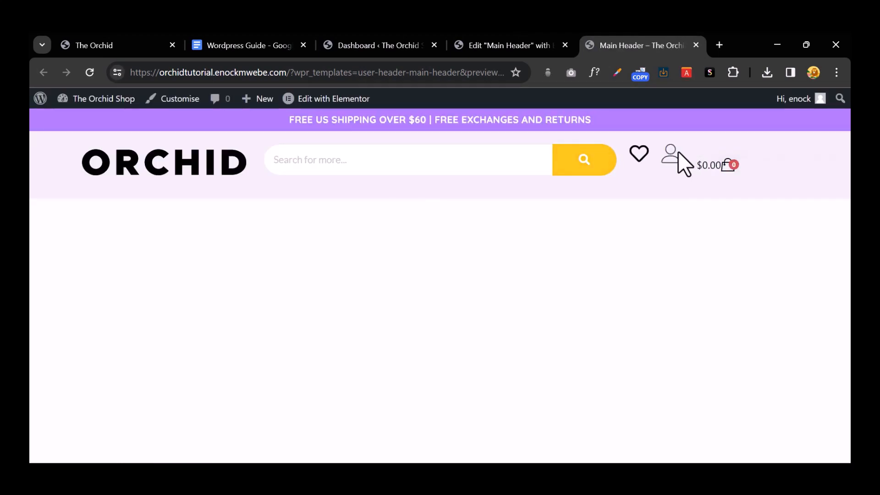
pyautogui.click(512, 44)
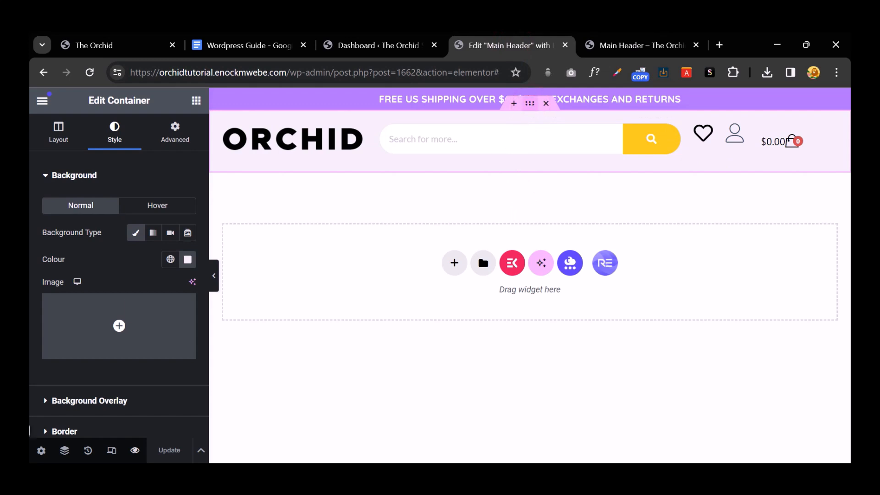
pyautogui.scroll(-2, 163, 379)
pyautogui.scroll(2, 163, 389)
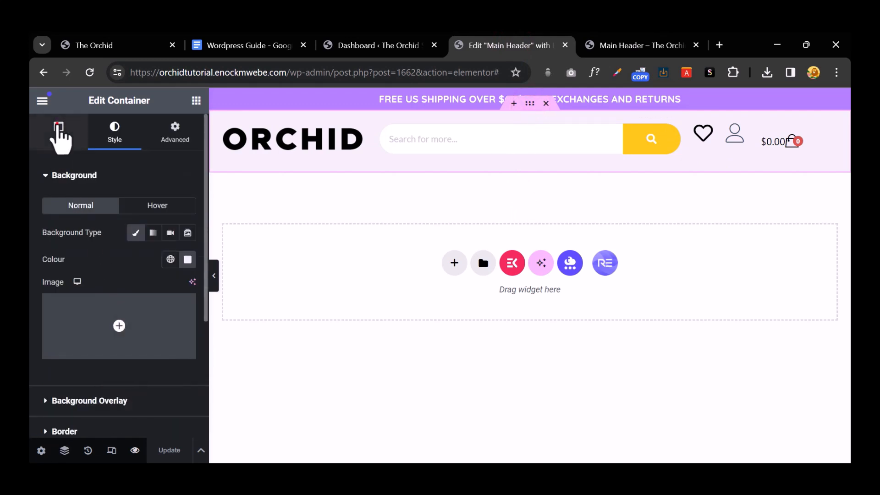
pyautogui.click(58, 126)
pyautogui.scroll(-2, 165, 332)
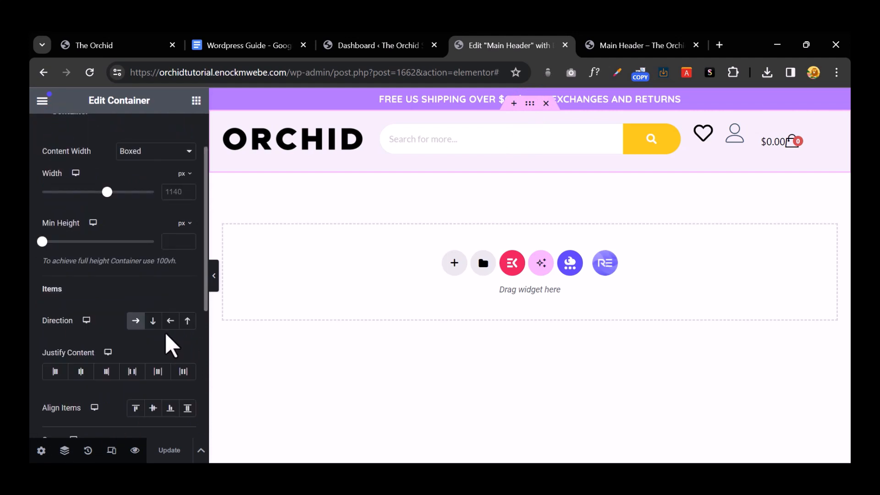
pyautogui.click(153, 408)
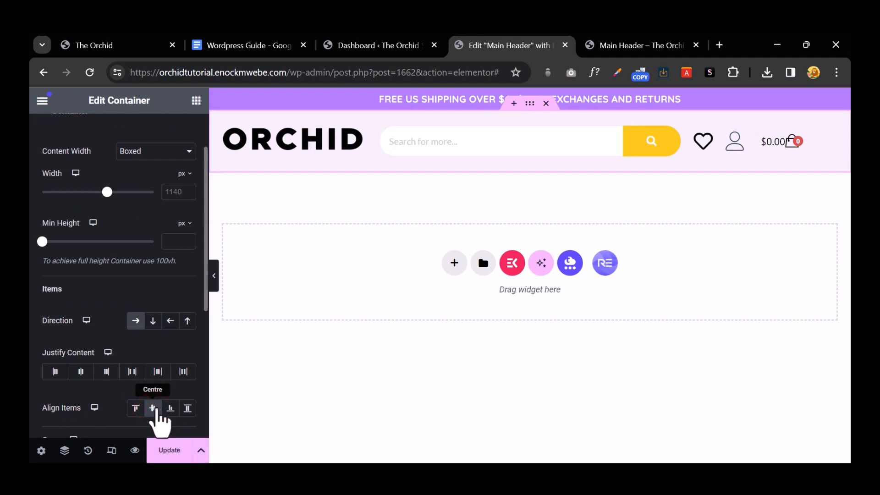
pyautogui.click(165, 453)
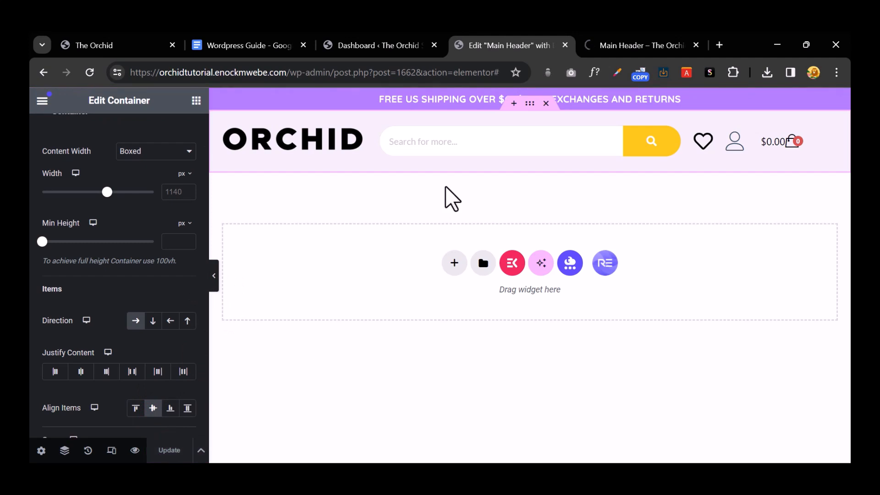
pyautogui.click(601, 43)
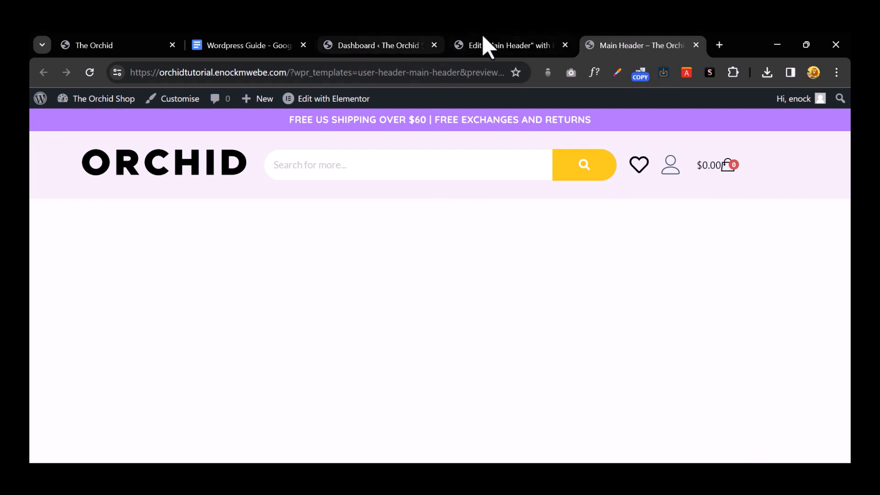
pyautogui.click(500, 41)
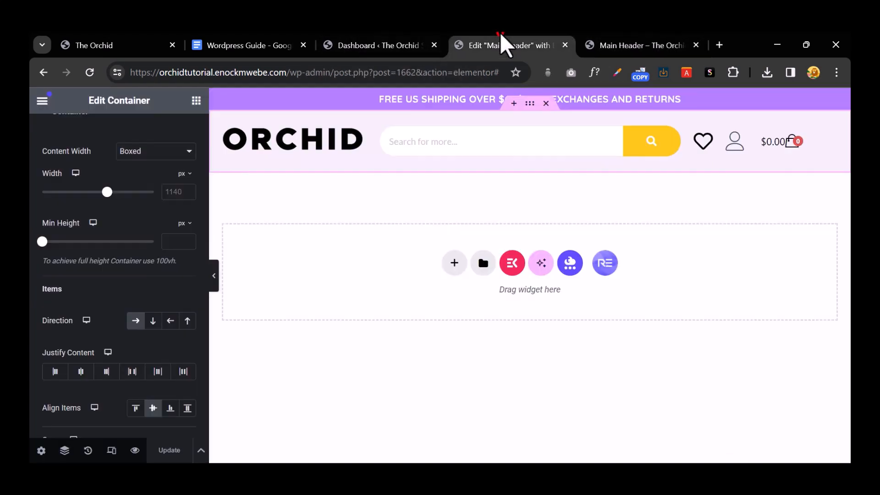
# Step: Link the ORCHID logo image to the Home page through a Custom URL
pyautogui.click(358, 134)
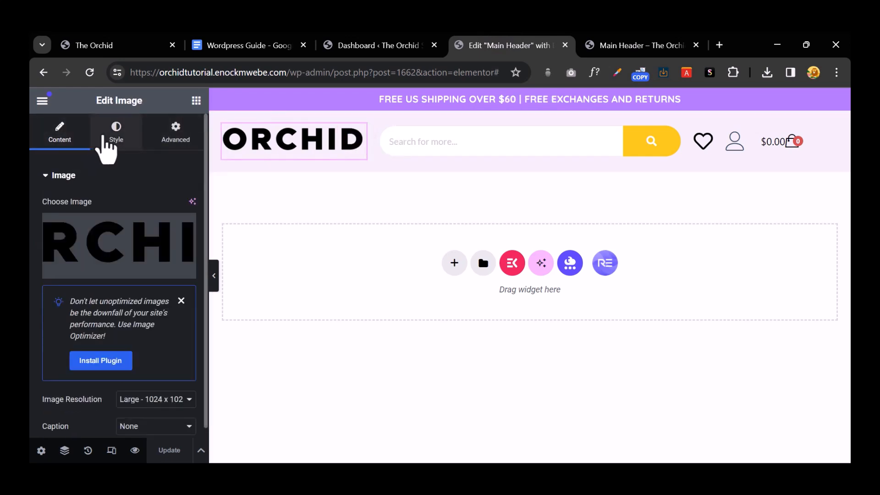
pyautogui.scroll(-3, 132, 194)
pyautogui.click(144, 341)
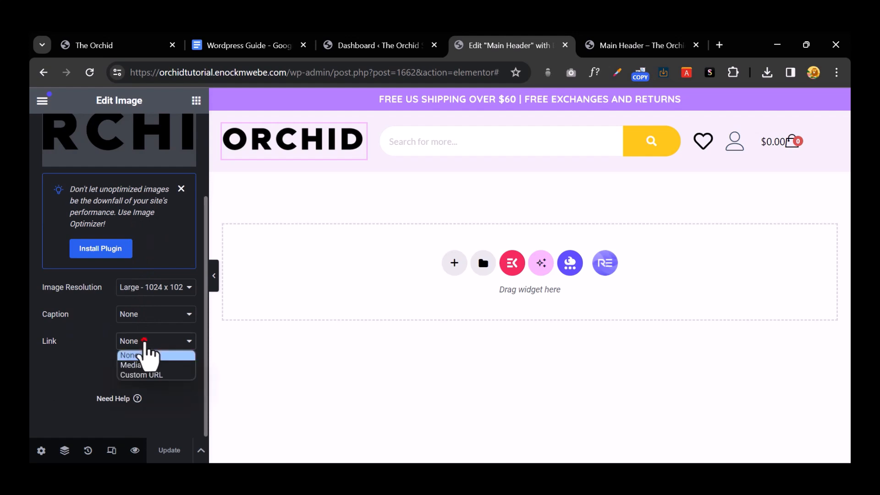
pyautogui.click(145, 354)
pyautogui.click(146, 344)
pyautogui.click(160, 376)
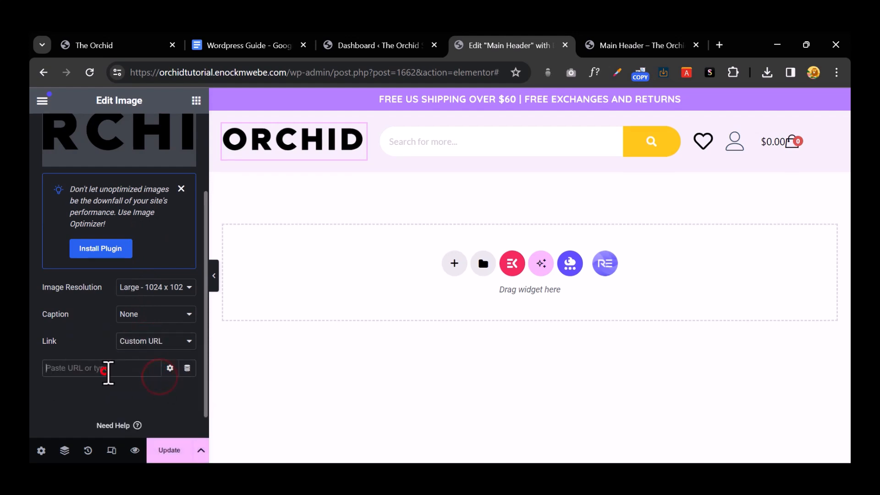
pyautogui.click(106, 369)
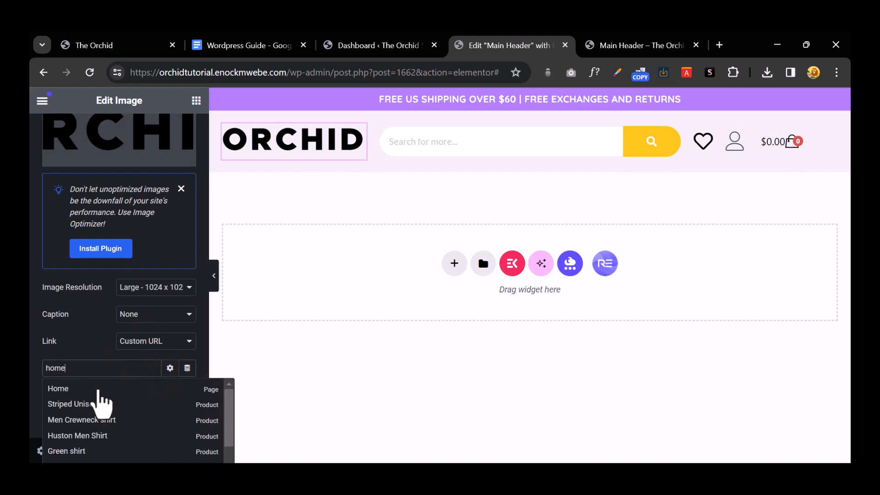
pyautogui.click(98, 388)
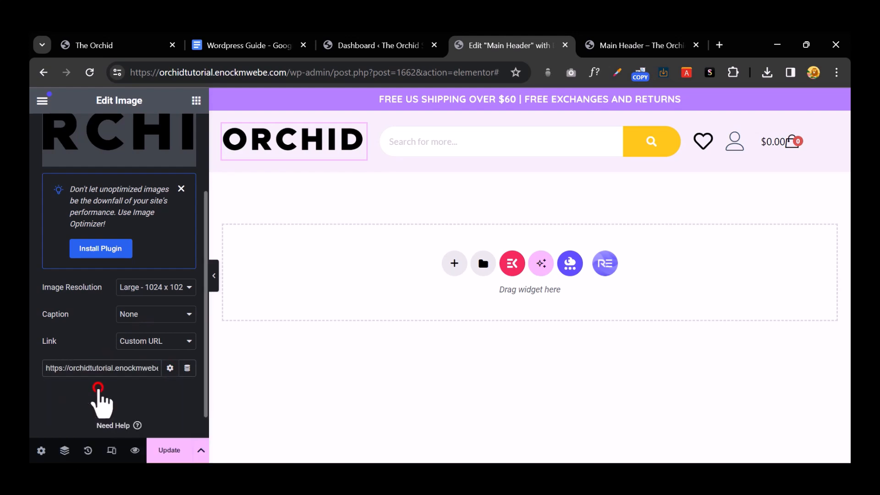
pyautogui.scroll(3, 95, 220)
# Step: Set the logo's width to 84% and view the full header
pyautogui.click(101, 132)
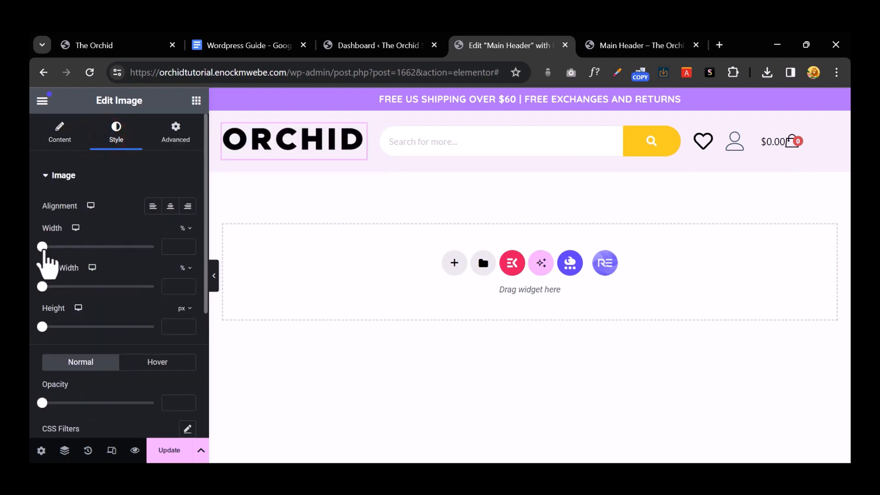
pyautogui.moveTo(42, 249); pyautogui.dragTo(138, 275)
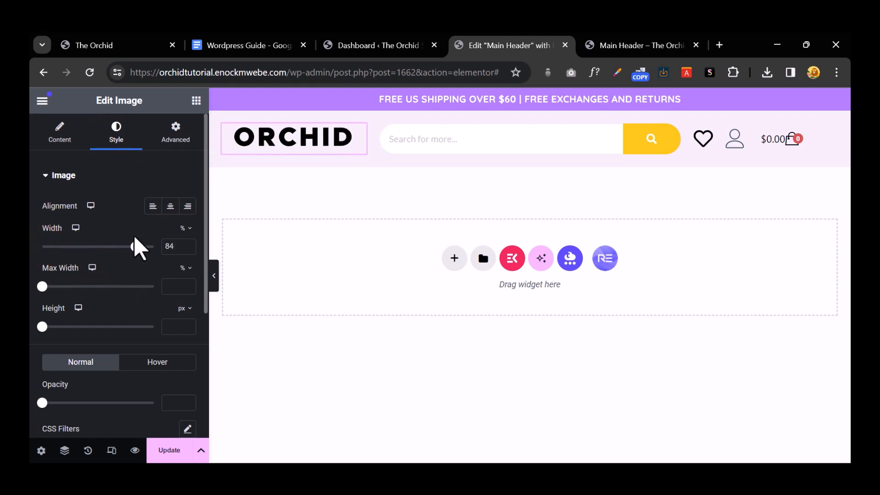
pyautogui.click(214, 281)
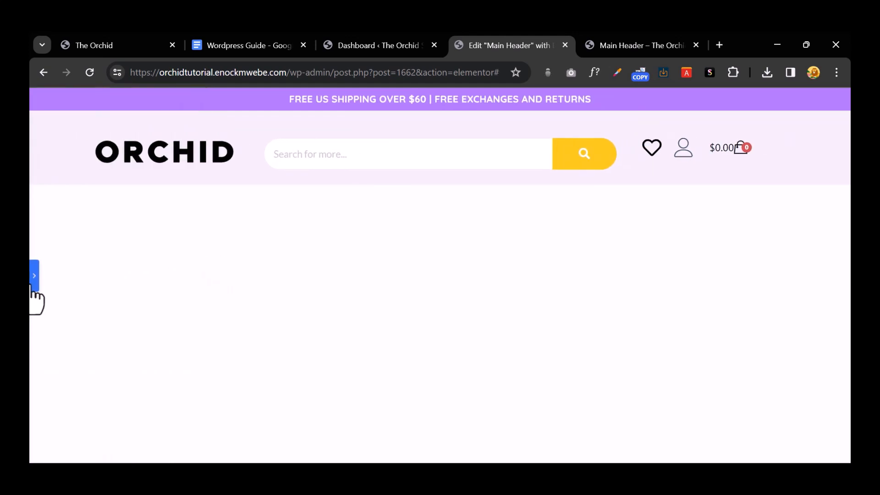
pyautogui.click(35, 277)
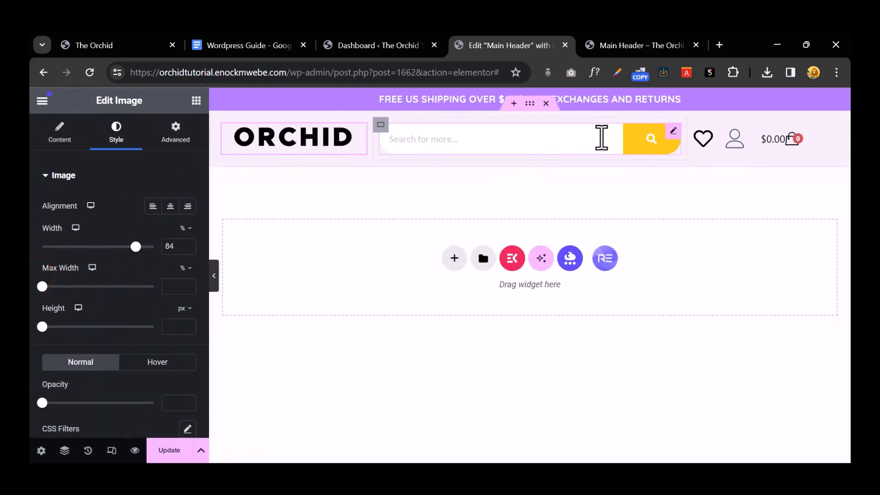
# Step: Select the header search bar and keep its search query type set to All
pyautogui.click(536, 138)
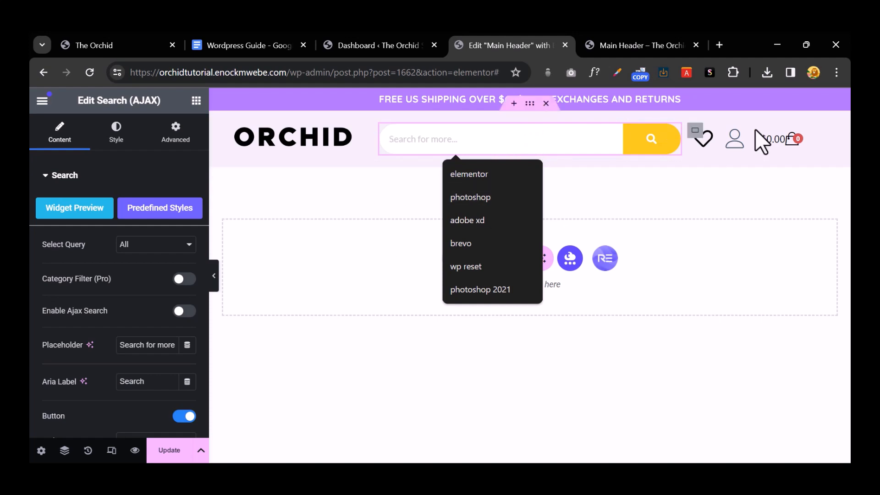
pyautogui.click(153, 244)
pyautogui.click(153, 244)
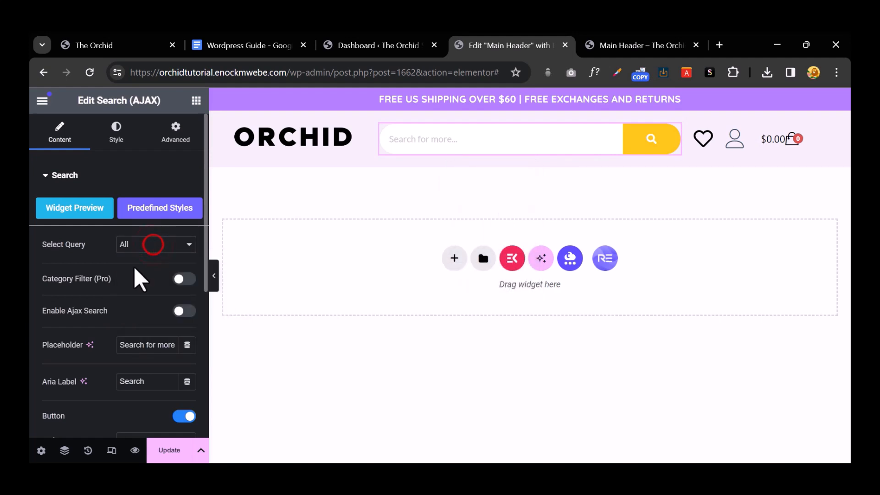
pyautogui.click(146, 246)
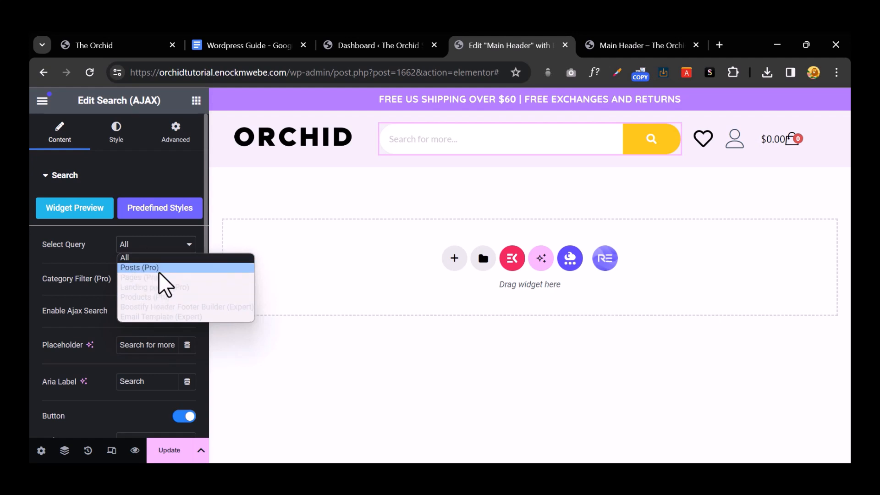
pyautogui.click(65, 300)
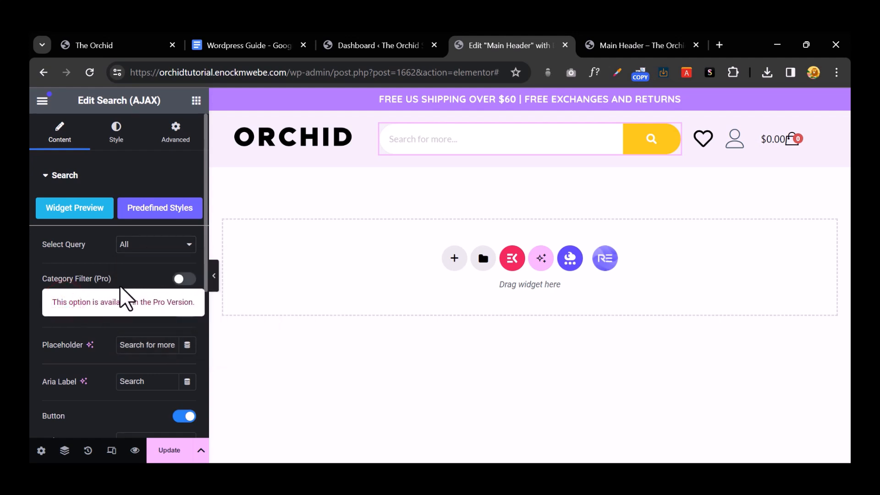
pyautogui.click(108, 259)
pyautogui.click(142, 246)
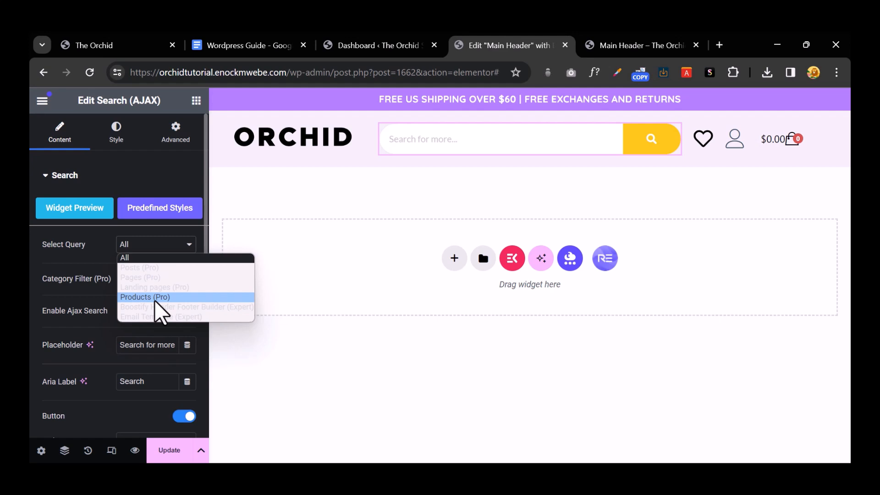
pyautogui.click(57, 258)
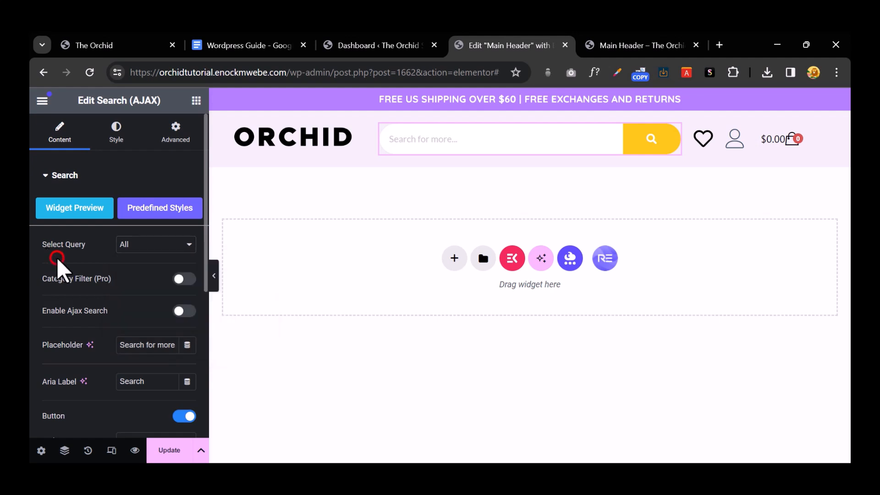
pyautogui.scroll(-3, 110, 309)
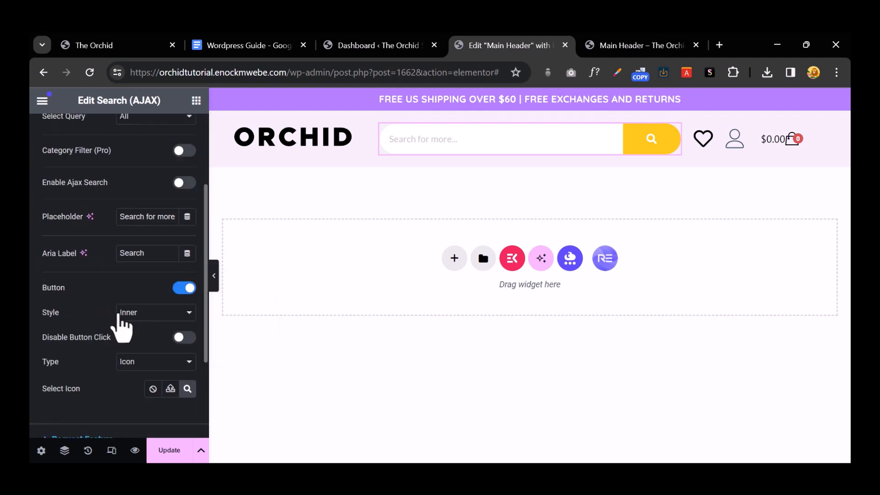
pyautogui.scroll(3, 149, 348)
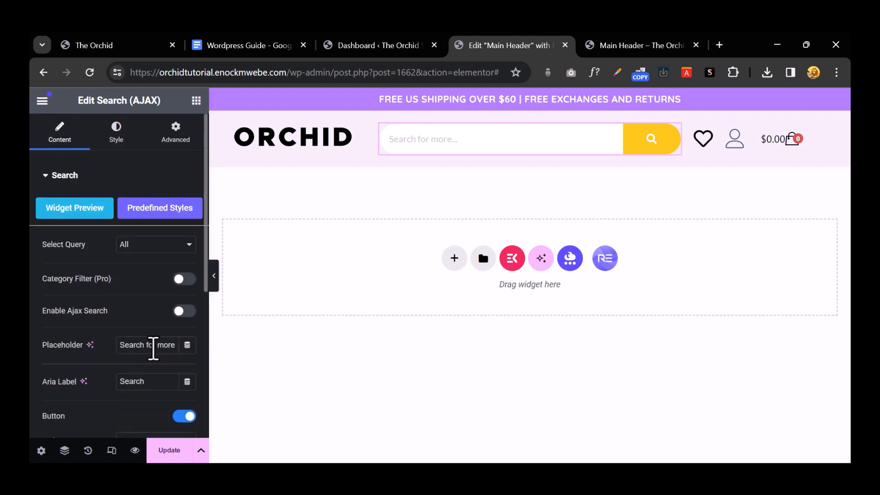
# Step: Give the search button a black #000000 background in its Button style settings
pyautogui.click(130, 142)
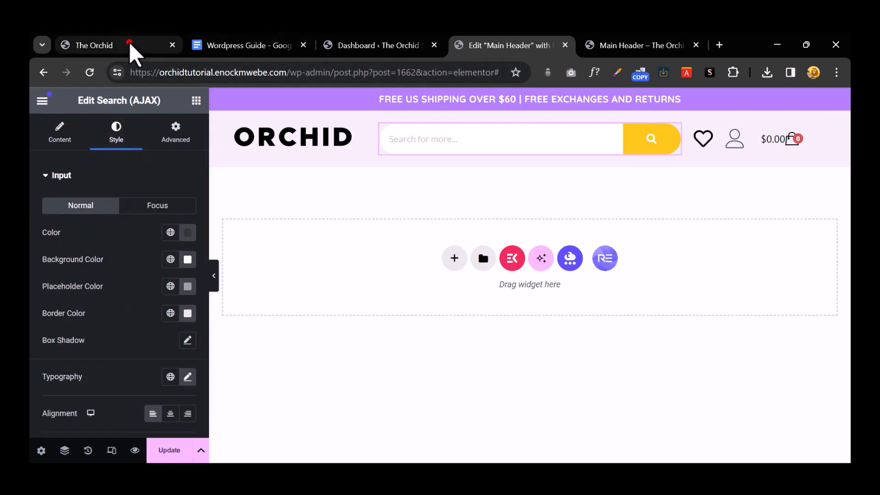
pyautogui.click(129, 43)
pyautogui.click(500, 44)
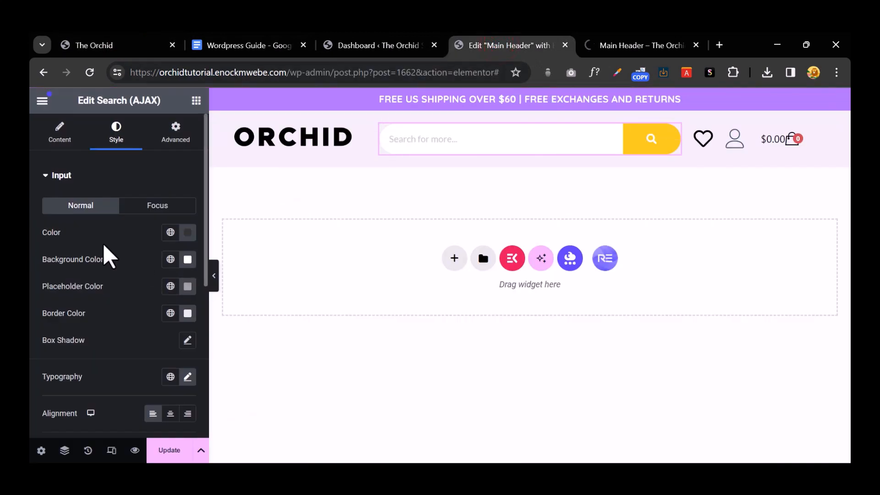
pyautogui.click(46, 175)
pyautogui.click(116, 131)
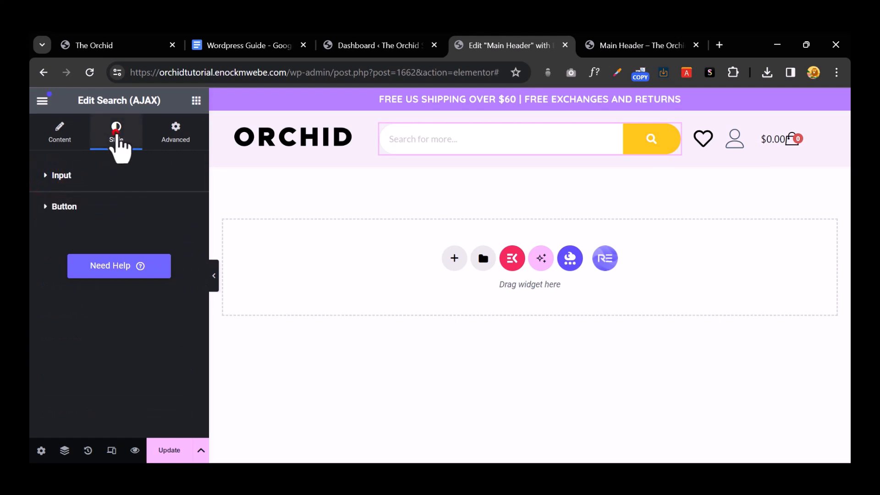
pyautogui.click(48, 207)
pyautogui.click(188, 251)
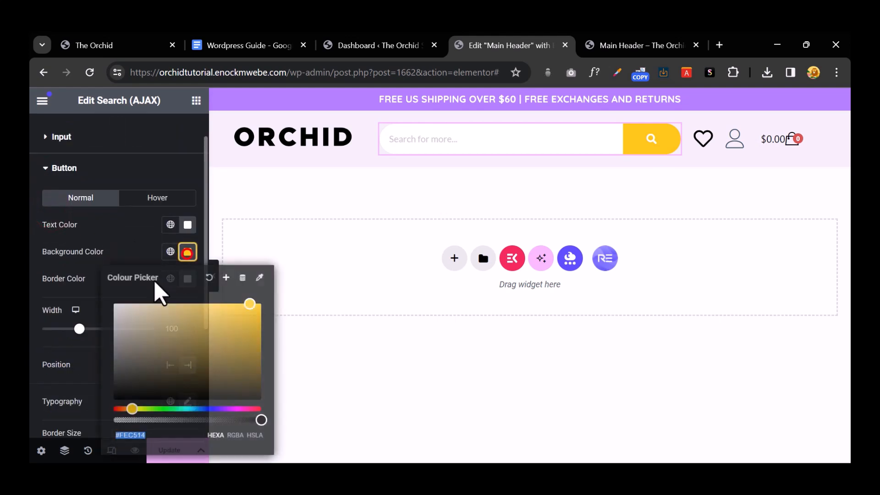
pyautogui.write('#000000')
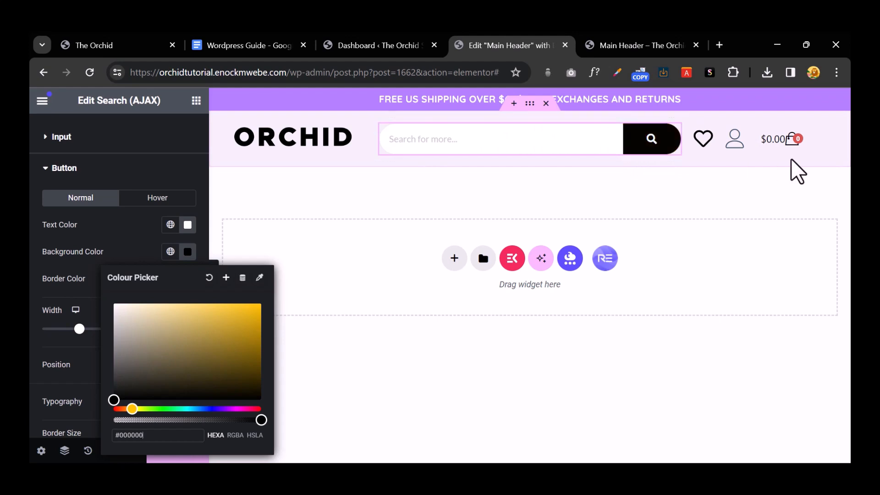
pyautogui.click(672, 191)
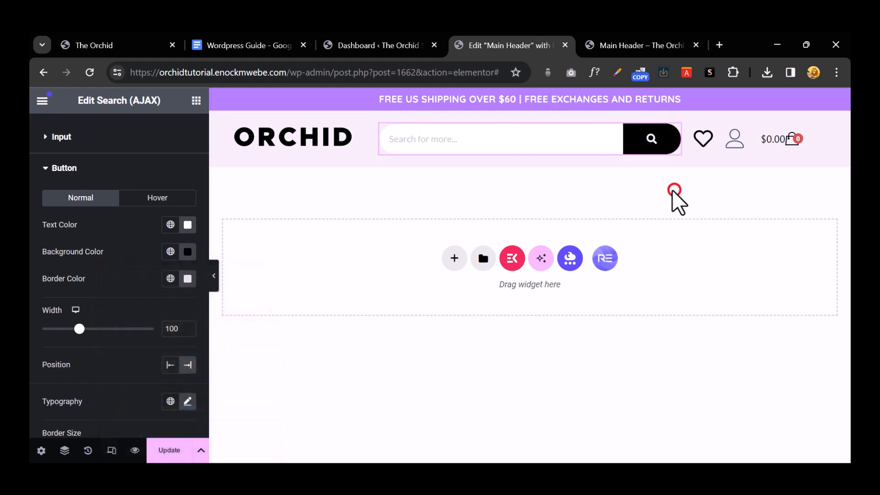
# Step: Open the heart item's Link field in the Icon List widget, then go to the WordPress Dashboard
pyautogui.click(703, 140)
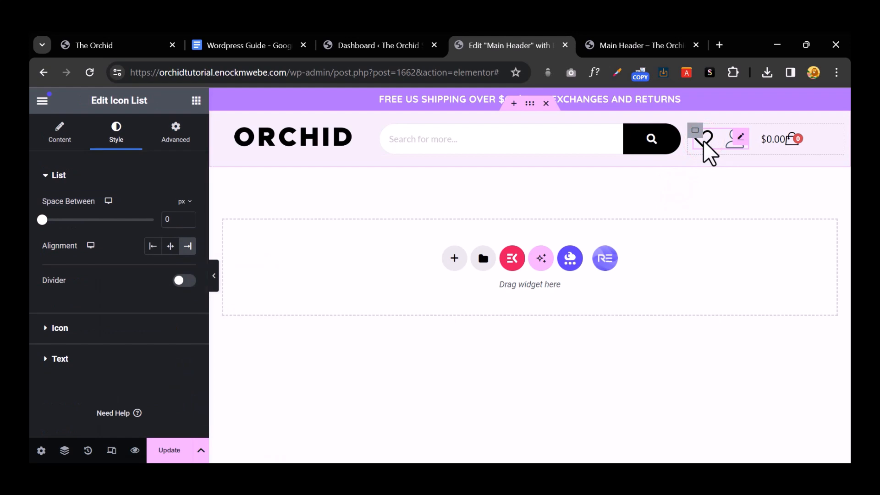
pyautogui.click(64, 140)
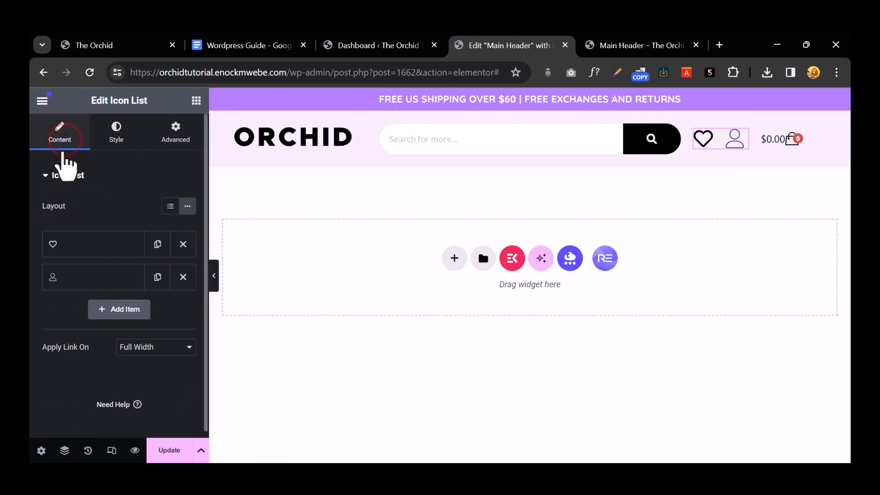
pyautogui.click(51, 175)
pyautogui.click(52, 176)
pyautogui.click(106, 238)
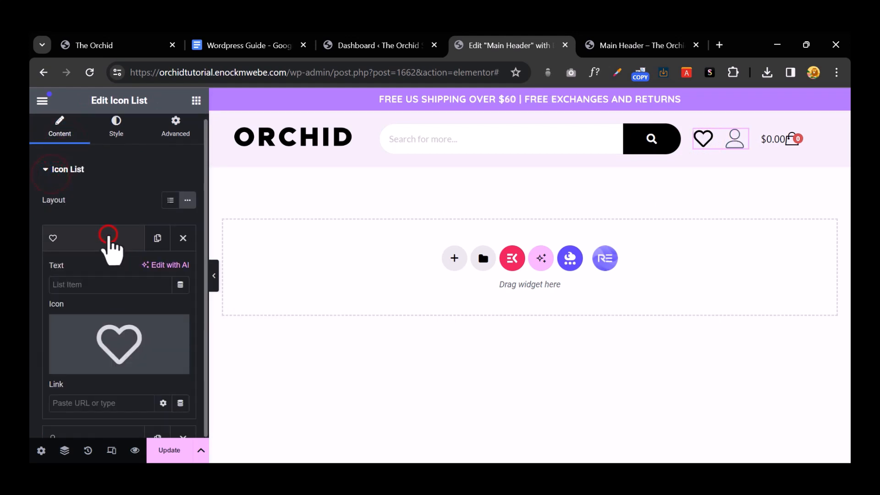
pyautogui.scroll(-1, 92, 320)
pyautogui.click(75, 346)
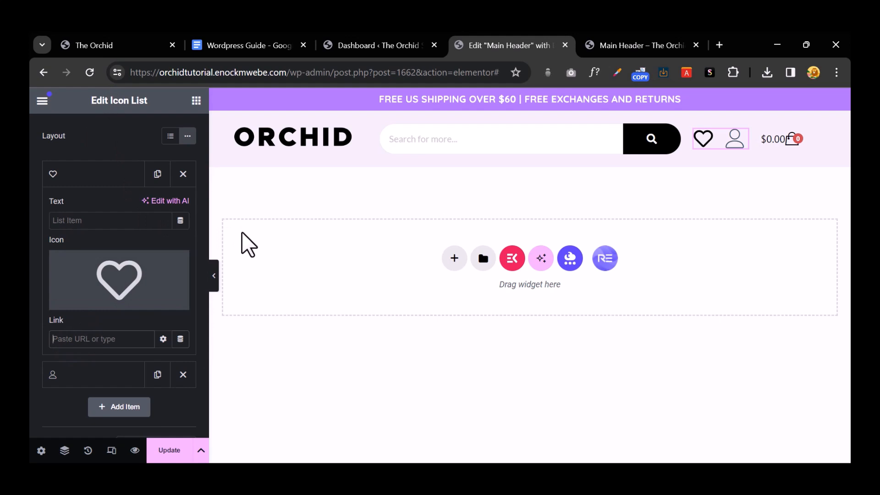
pyautogui.click(368, 43)
pyautogui.scroll(5, 80, 195)
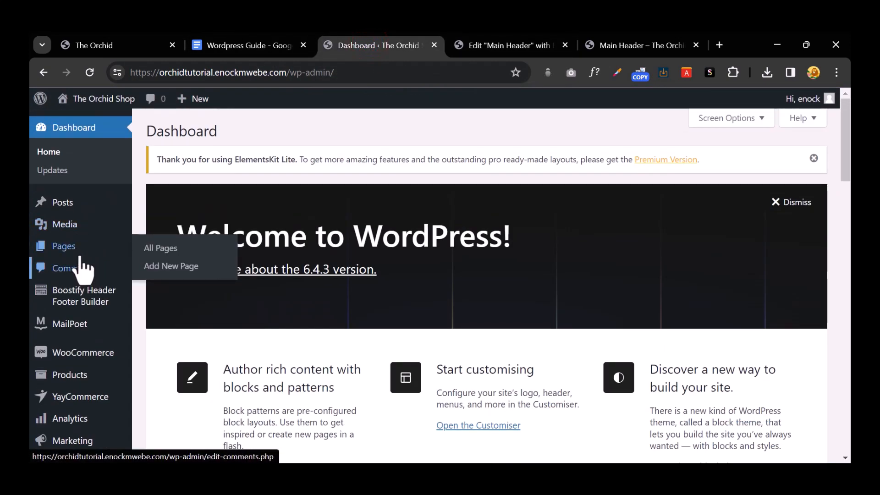
# Step: Add a new page titled 'Wishlist', publish it, and return to the pages list
pyautogui.click(164, 267)
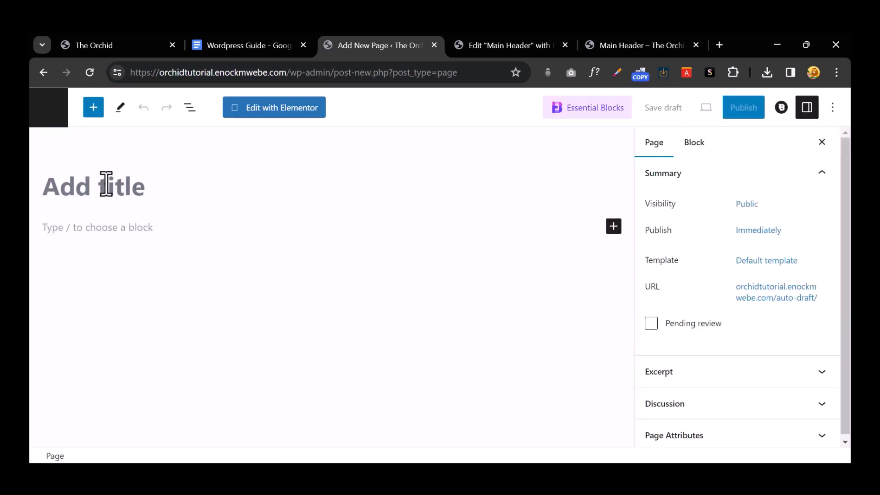
pyautogui.write('Wis')
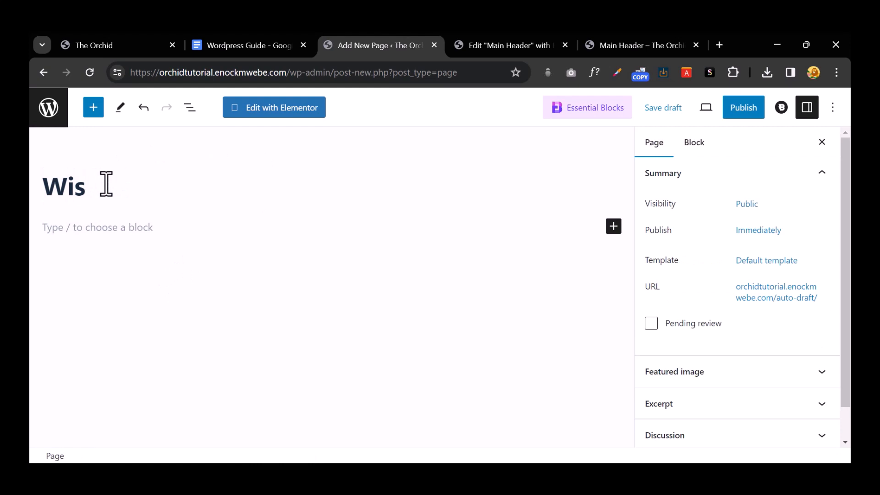
pyautogui.write('hlist')
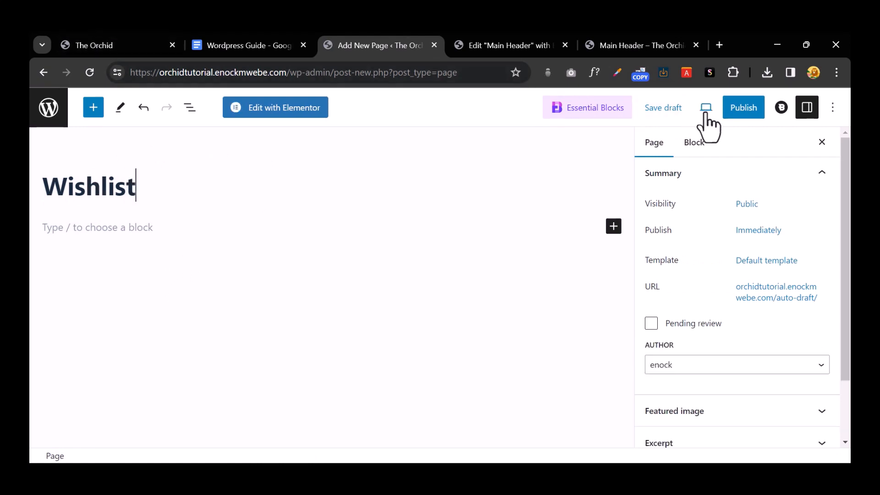
pyautogui.click(743, 110)
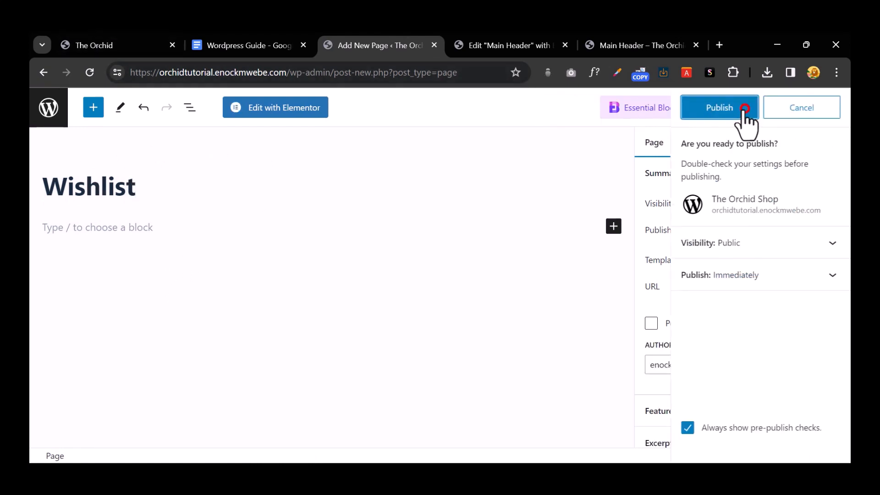
pyautogui.click(744, 110)
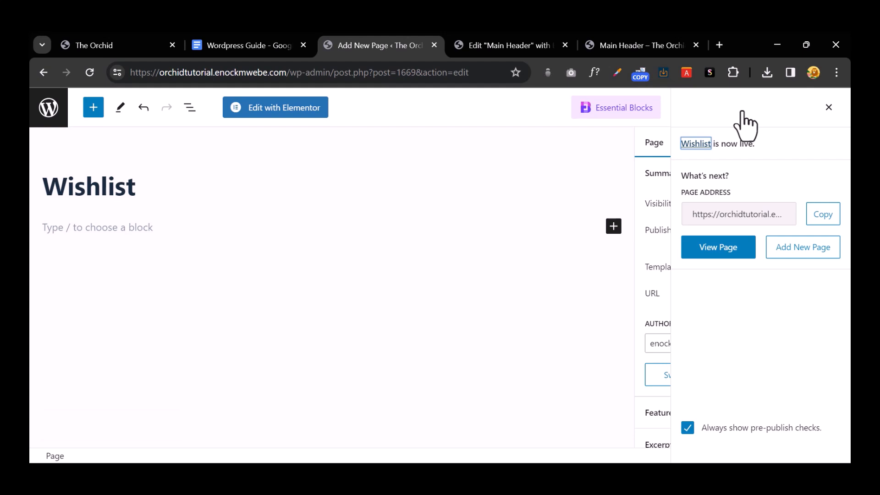
pyautogui.click(47, 110)
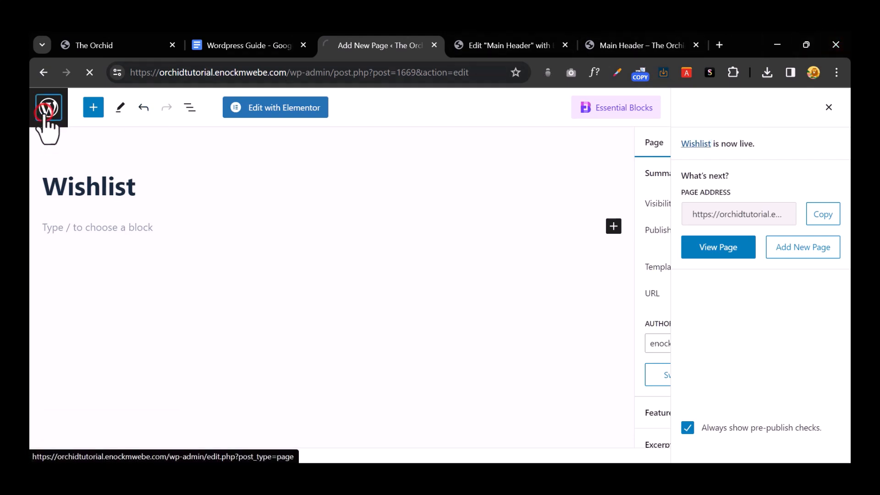
# Step: Open the My account page in a new tab and look at its orders and Wishlist sections
pyautogui.scroll(-4, 304, 269)
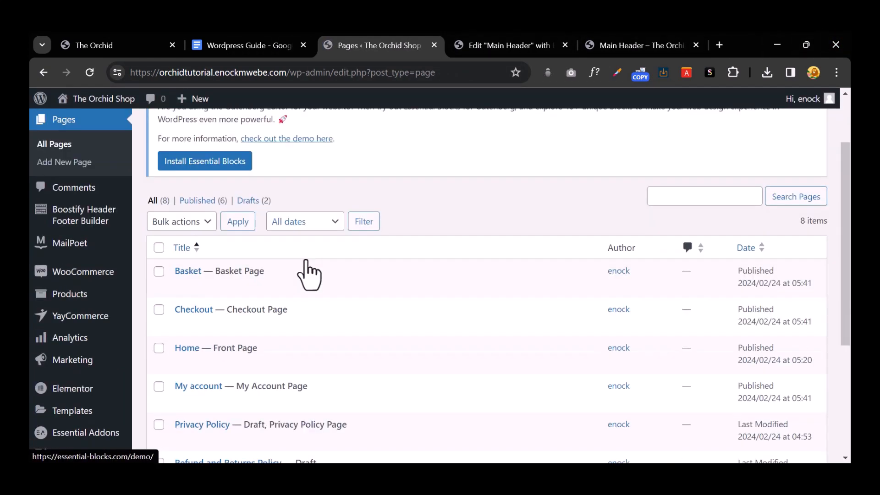
pyautogui.scroll(-2, 190, 243)
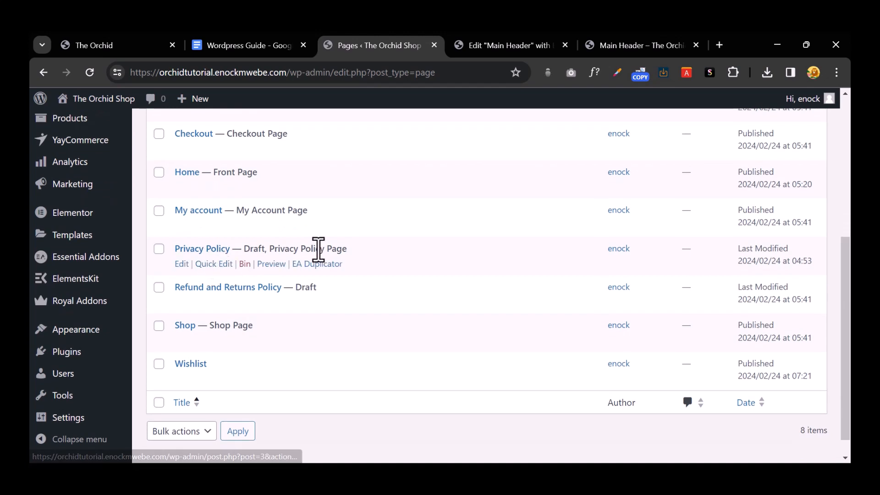
pyautogui.scroll(3, 263, 302)
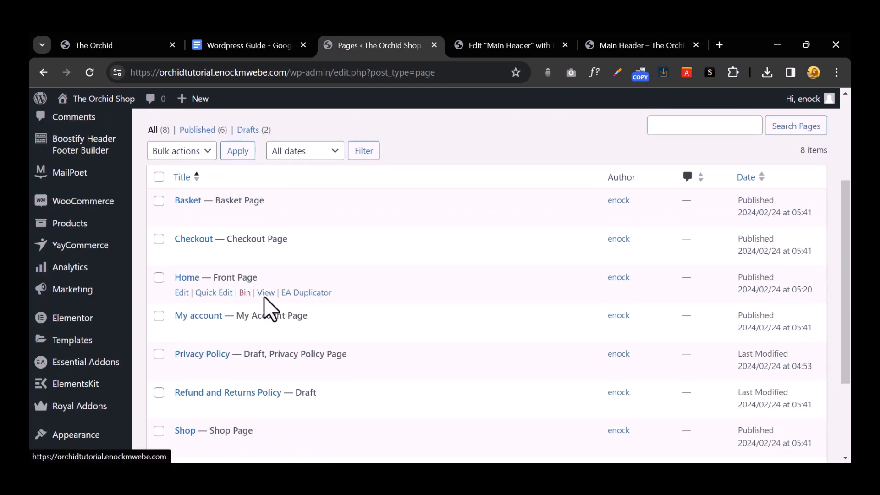
pyautogui.scroll(-4, 264, 302)
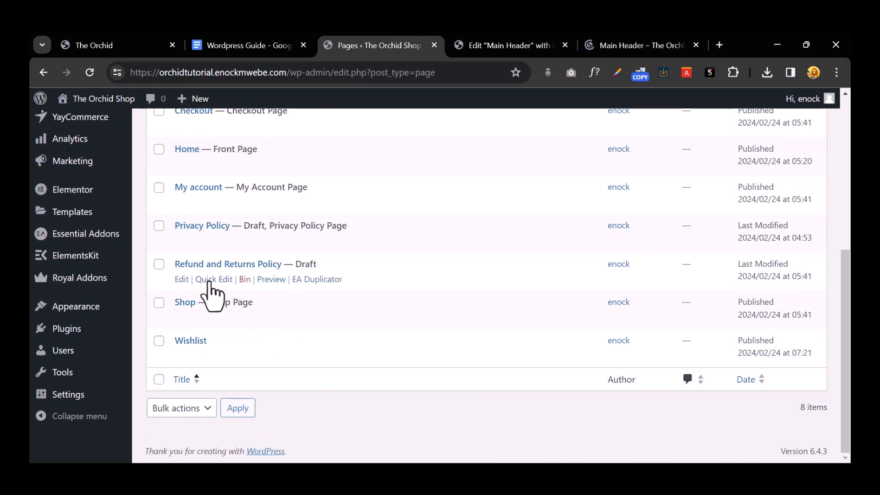
pyautogui.scroll(2, 210, 293)
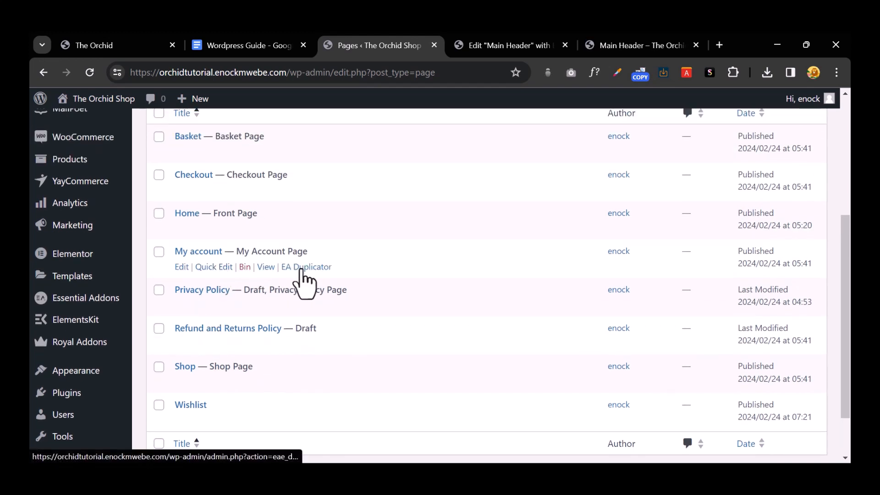
pyautogui.rightClick(259, 268)
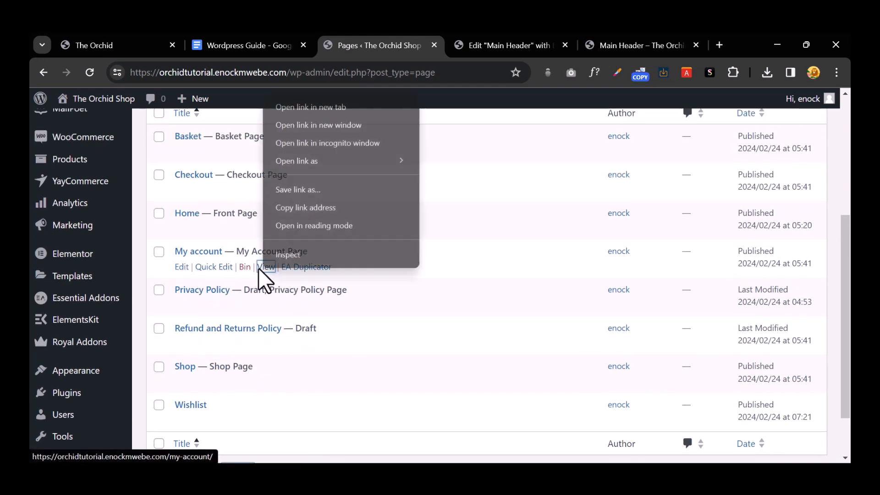
pyautogui.click(296, 112)
pyautogui.click(430, 46)
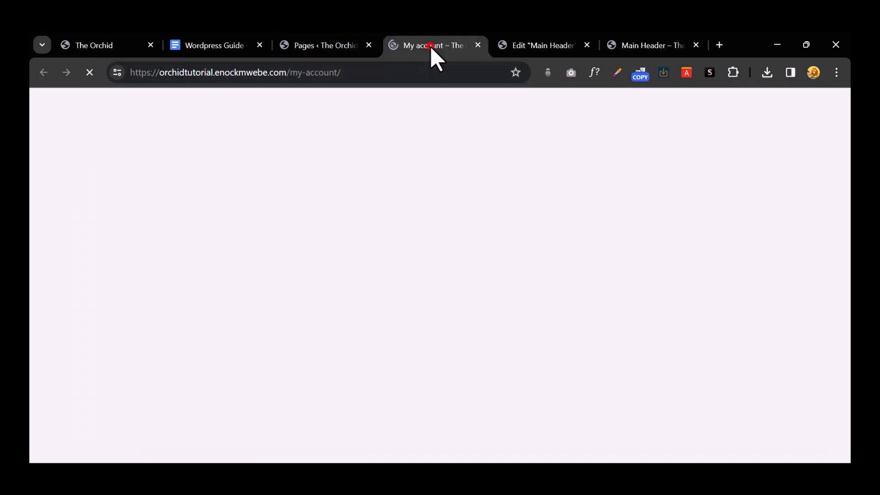
pyautogui.scroll(-3, 157, 291)
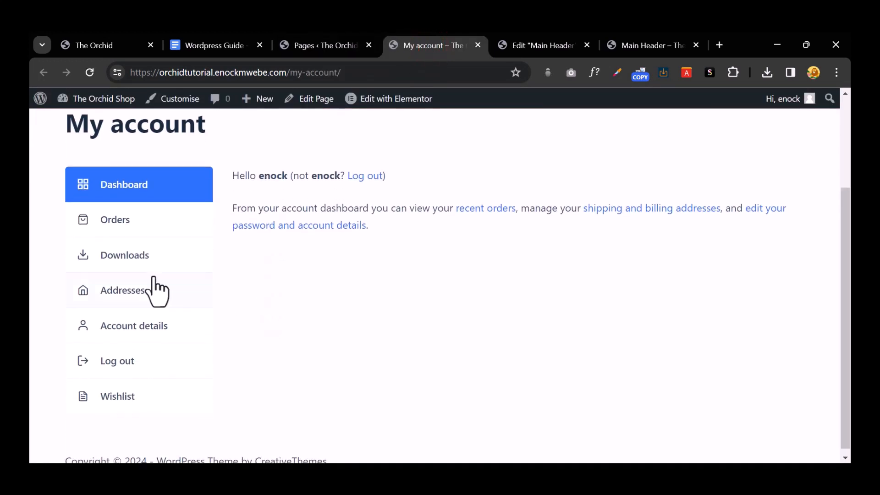
pyautogui.click(133, 219)
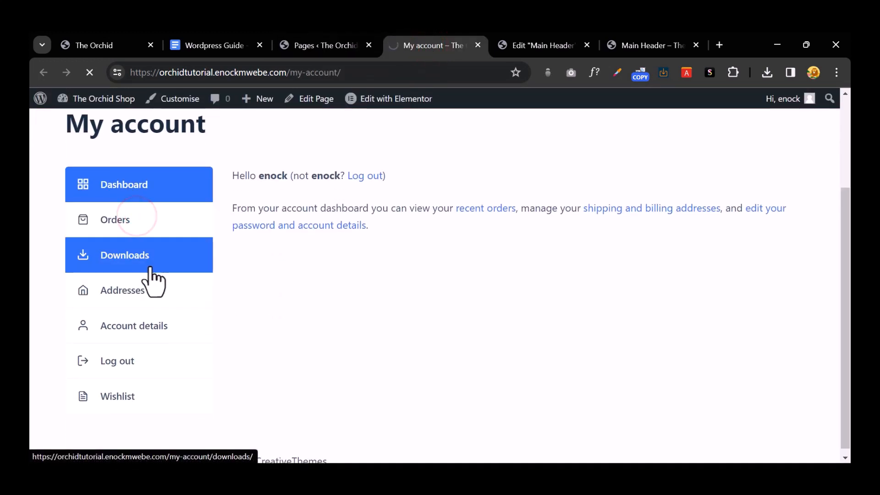
pyautogui.scroll(-3, 133, 369)
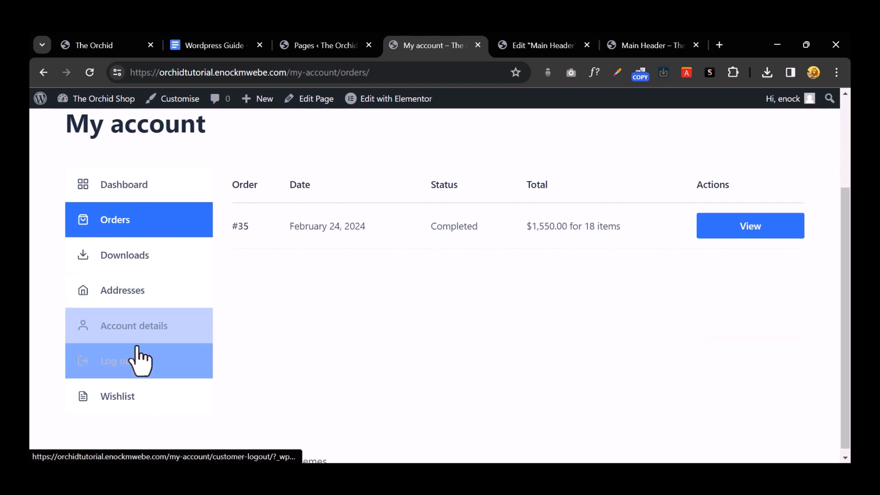
pyautogui.click(120, 390)
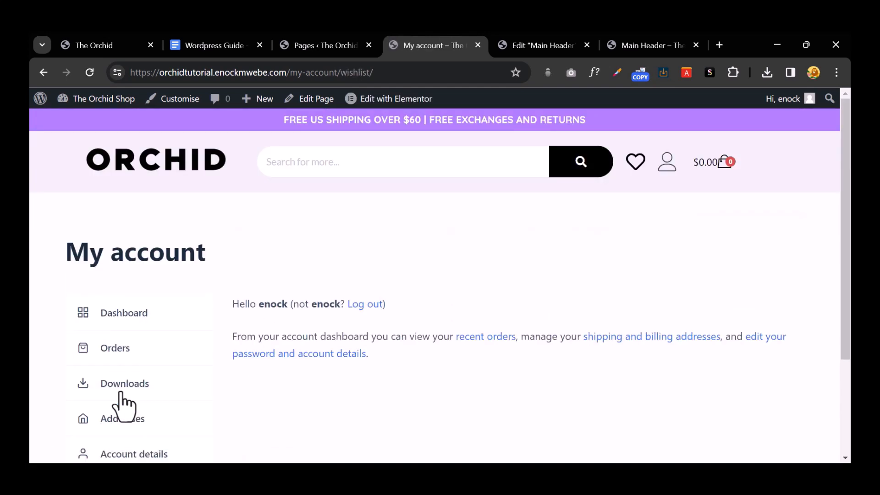
pyautogui.scroll(-3, 365, 351)
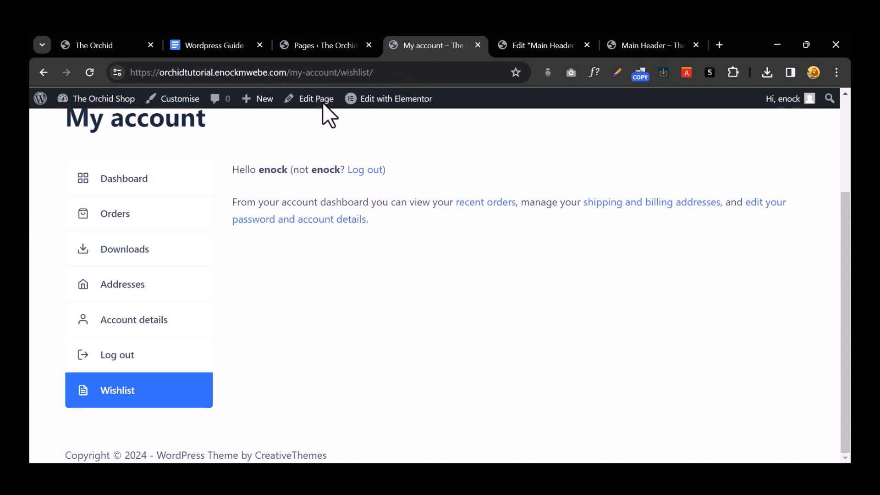
# Step: Go back to the pages list, then switch to the Main Header preview
pyautogui.click(326, 45)
pyautogui.scroll(-2, 238, 362)
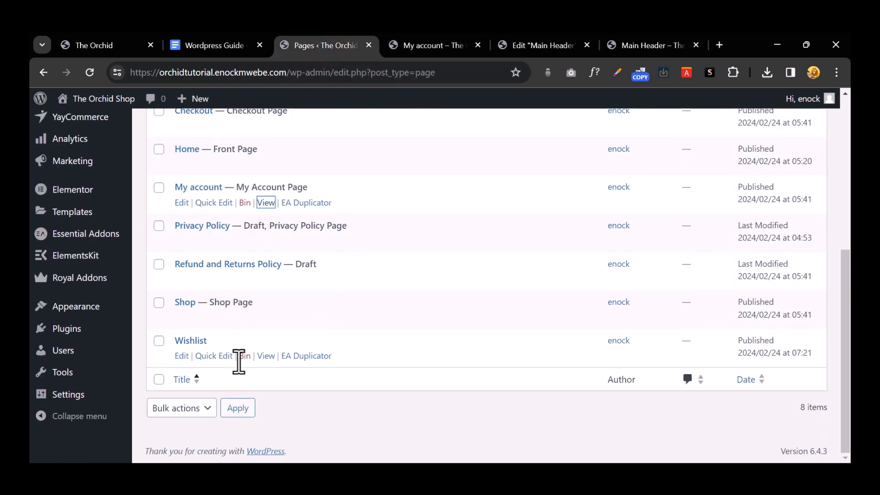
pyautogui.scroll(4, 243, 305)
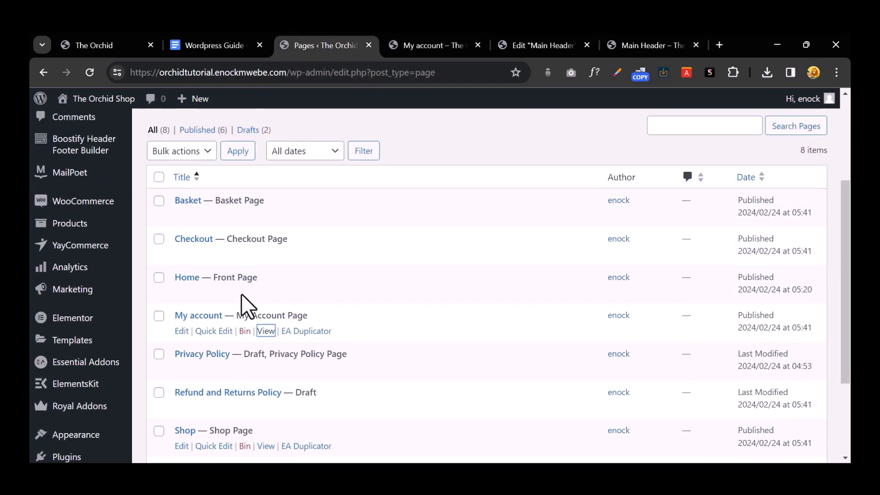
pyautogui.scroll(-4, 221, 389)
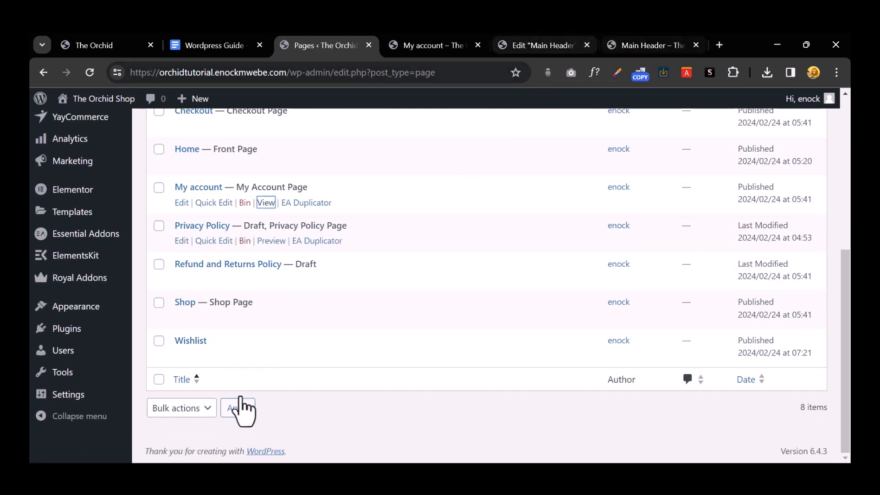
pyautogui.click(636, 45)
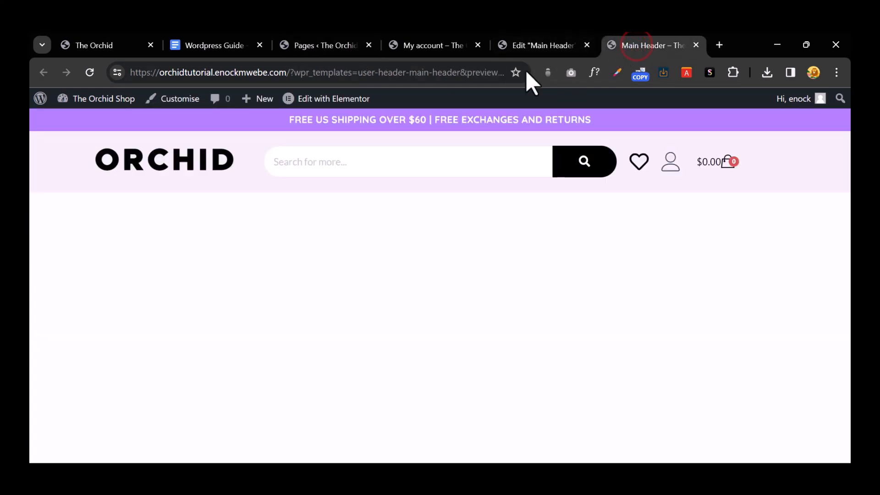
# Step: Enter the Wishlist page as the heart item's link and choose My account for the user item
pyautogui.click(530, 45)
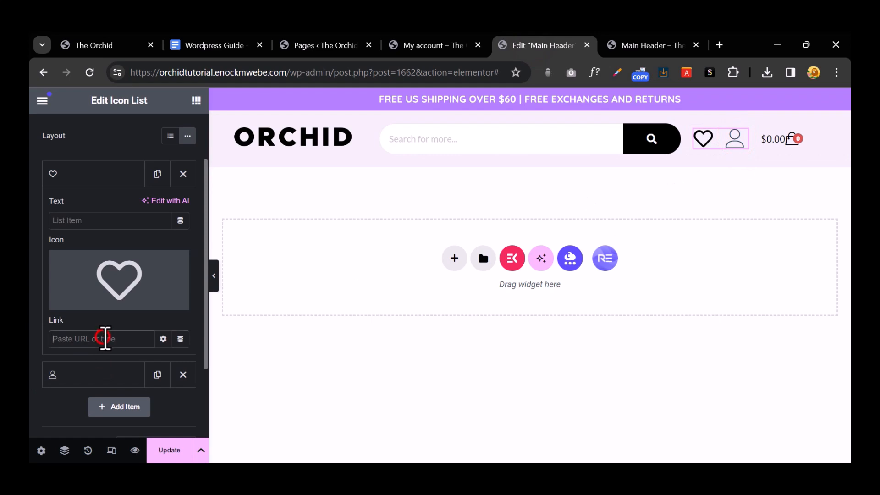
pyautogui.write('li')
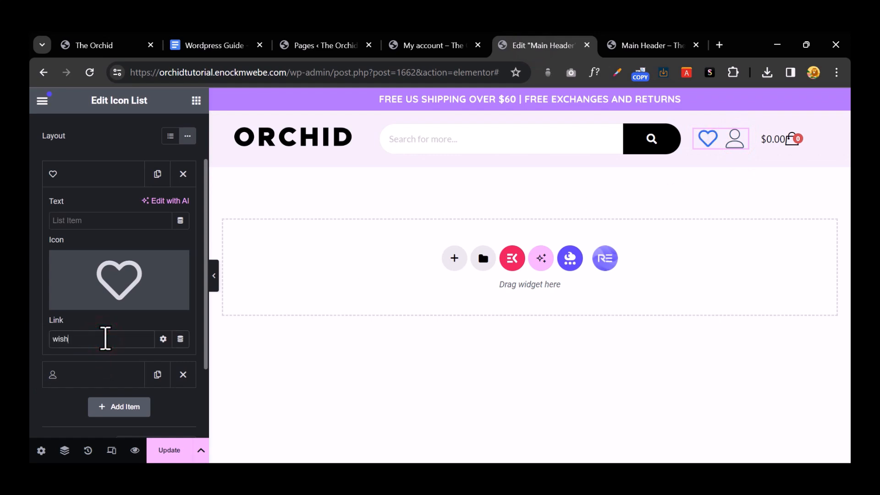
pyautogui.write('shl')
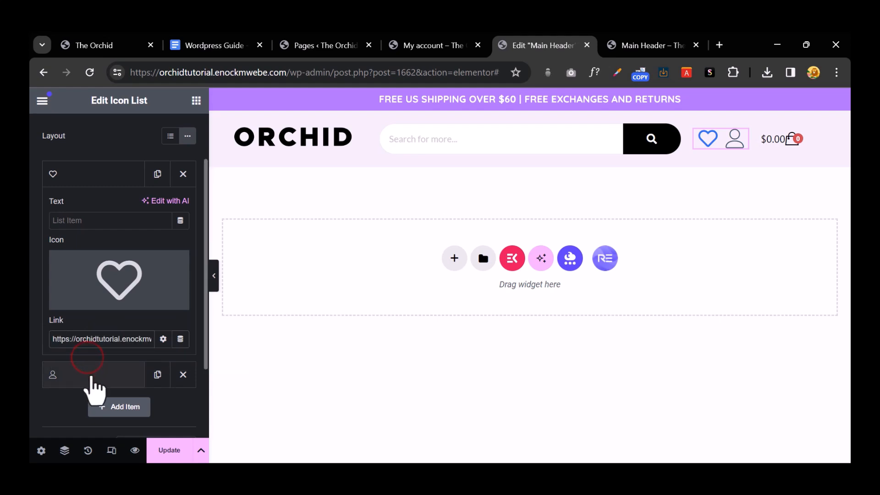
pyautogui.click(71, 373)
pyautogui.scroll(-2, 110, 316)
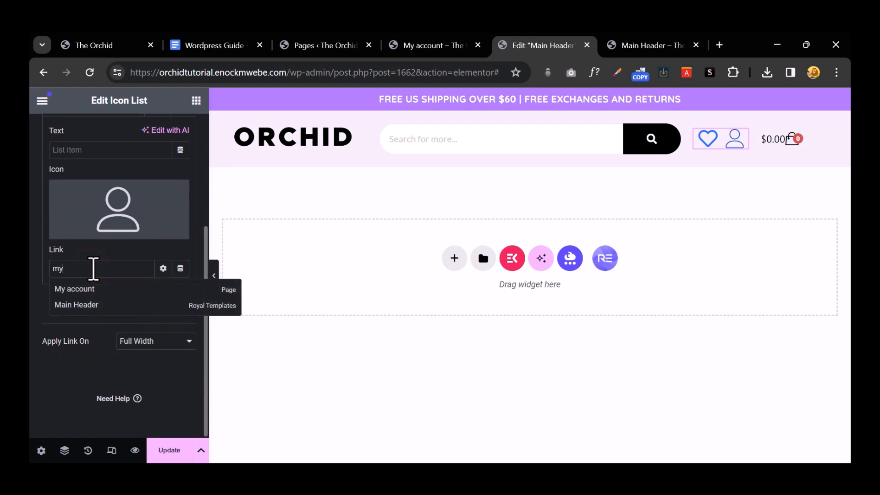
pyautogui.click(150, 288)
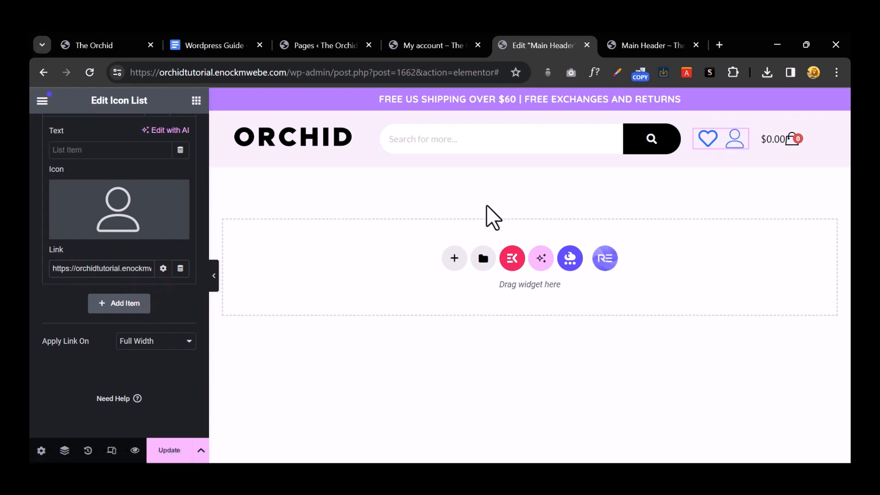
pyautogui.scroll(4, 144, 255)
# Step: Set the header icons' normal colour to black #000000
pyautogui.click(98, 146)
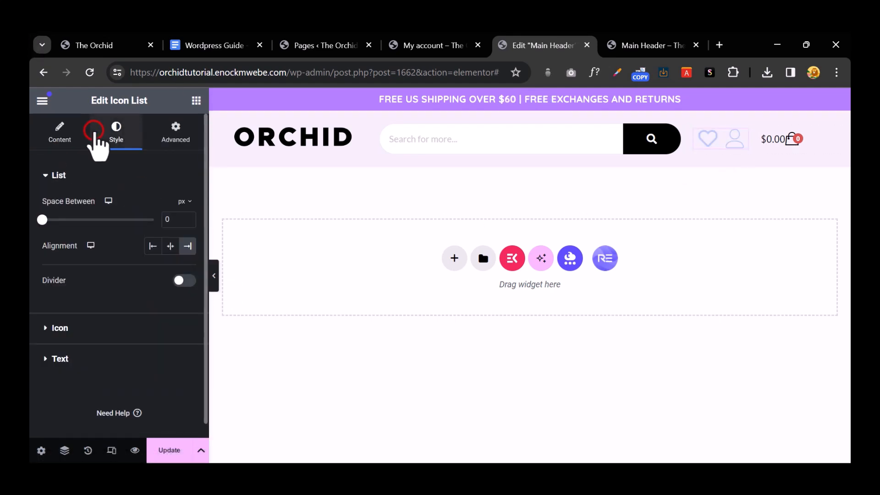
pyautogui.click(44, 329)
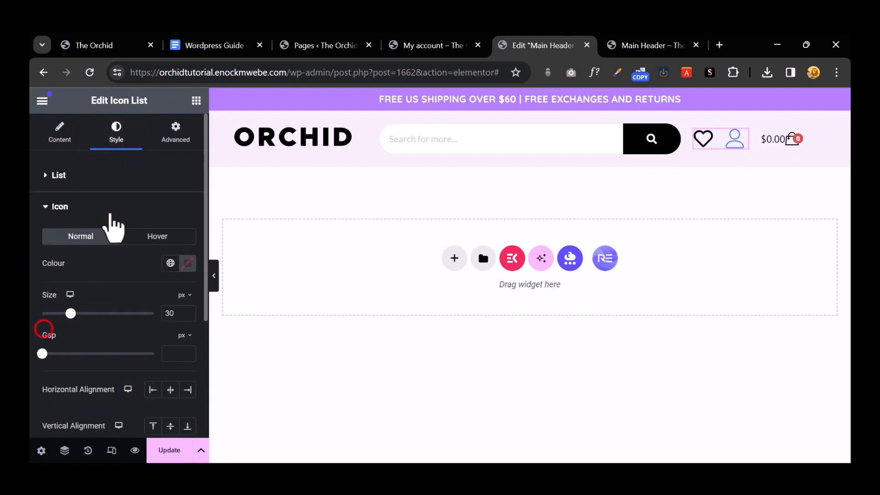
pyautogui.scroll(-2, 115, 229)
pyautogui.click(187, 199)
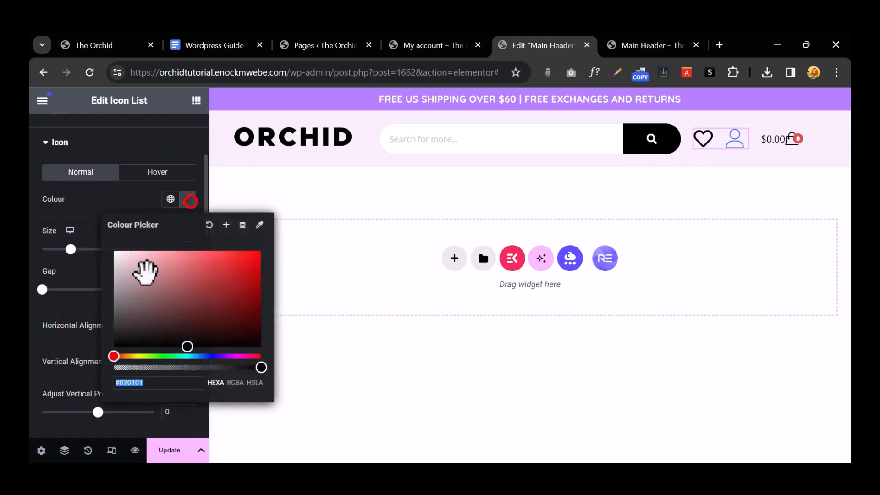
pyautogui.click(152, 278)
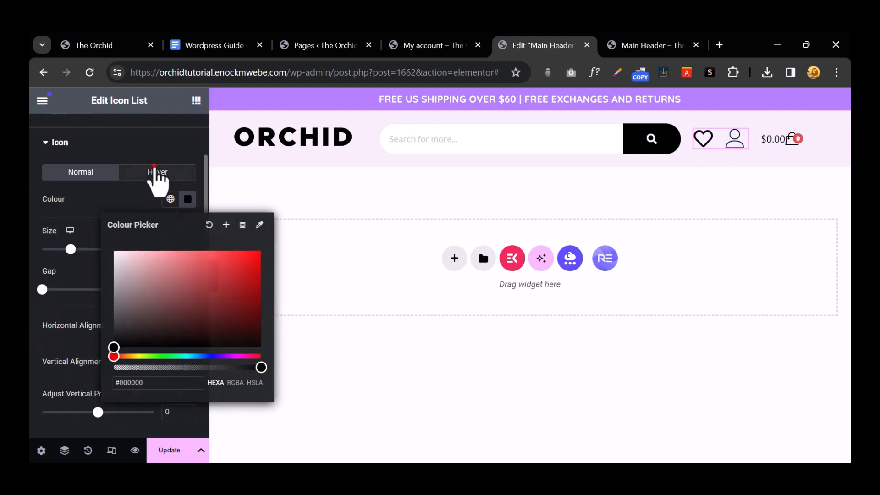
# Step: Set the icons' hover colour to orange #FF8800 and select the cart widget
pyautogui.click(155, 167)
pyautogui.click(187, 199)
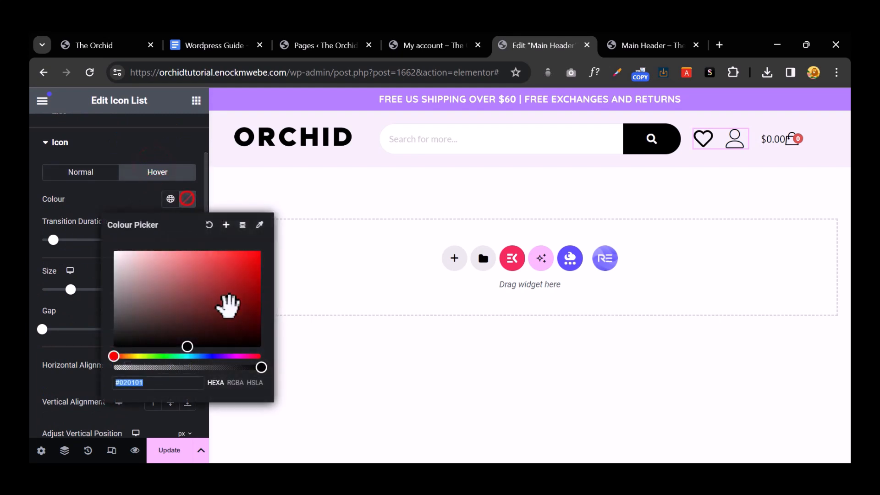
pyautogui.click(132, 361)
pyautogui.click(125, 356)
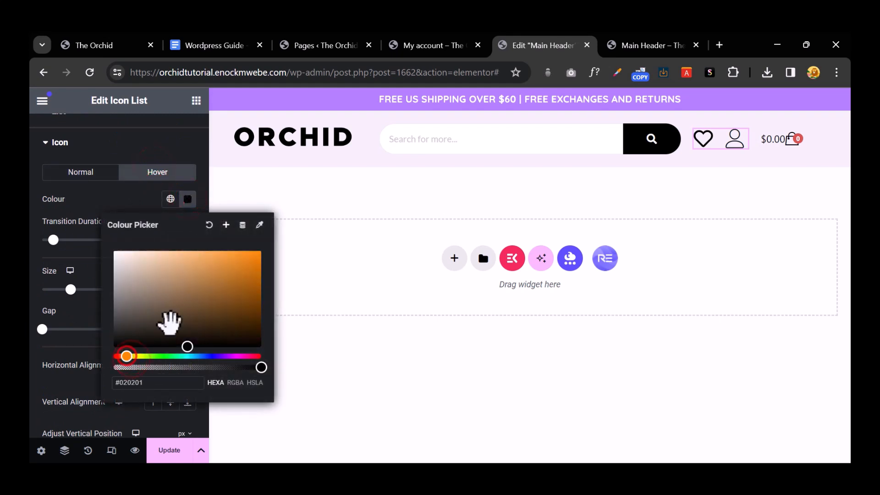
pyautogui.moveTo(215, 296); pyautogui.dragTo(265, 247)
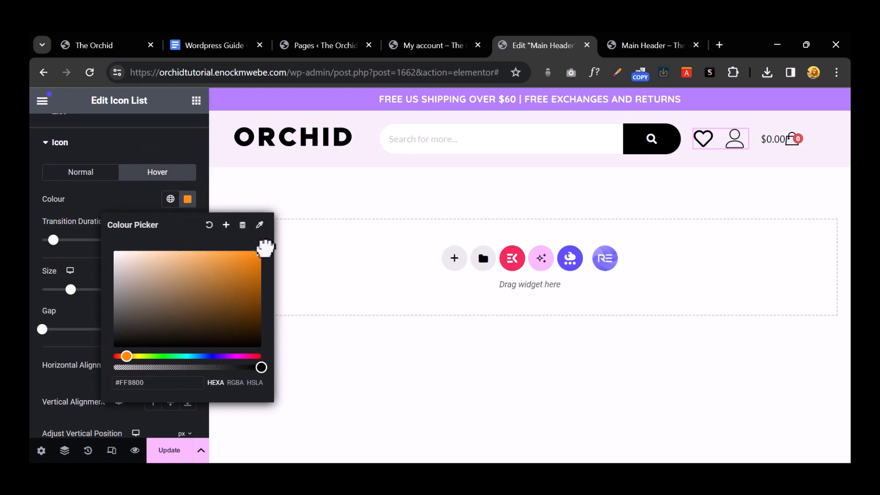
pyautogui.click(422, 180)
pyautogui.moveTo(784, 145)
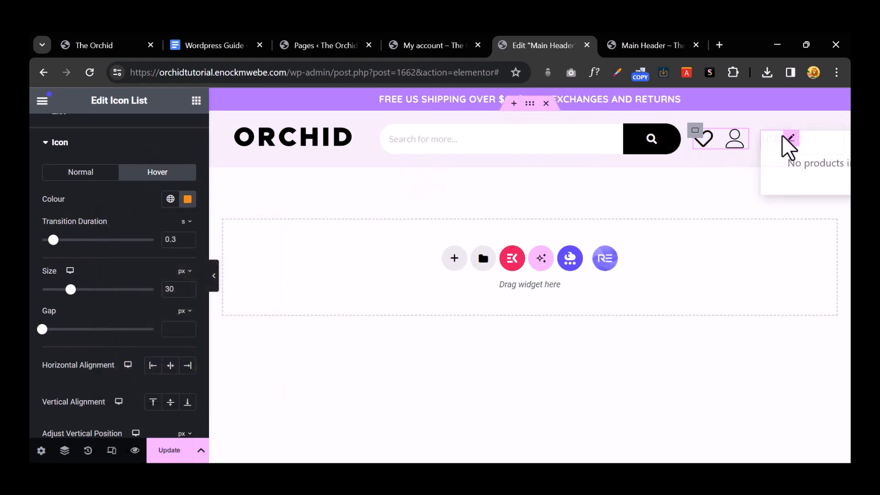
pyautogui.click(785, 147)
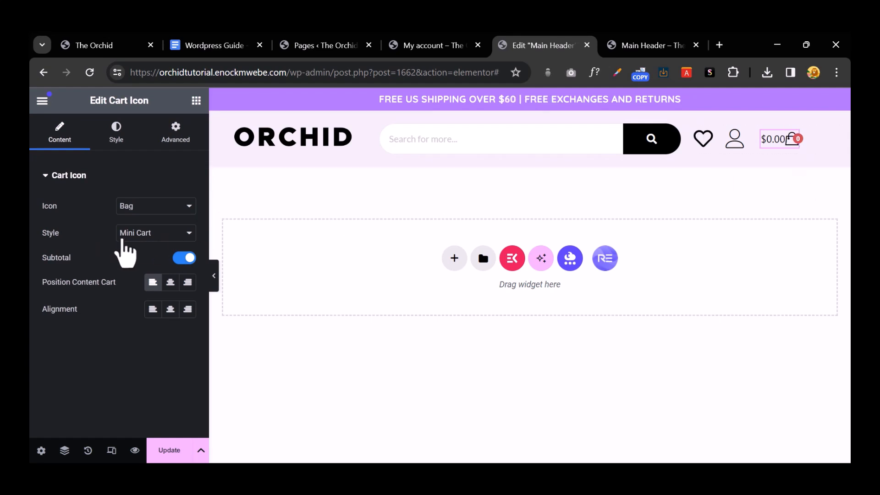
# Step: Set the cart icon style to Cart SideBar and preview the sliding cart panel
pyautogui.click(169, 233)
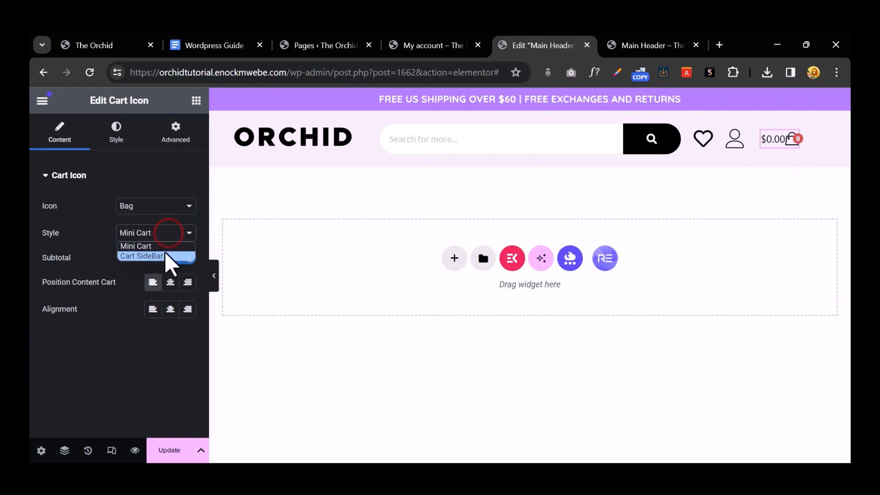
pyautogui.click(163, 253)
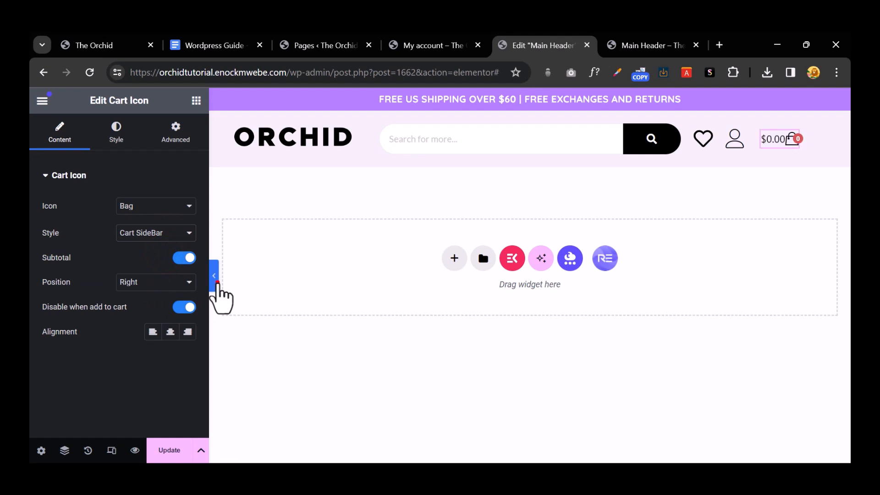
pyautogui.click(216, 282)
pyautogui.click(739, 148)
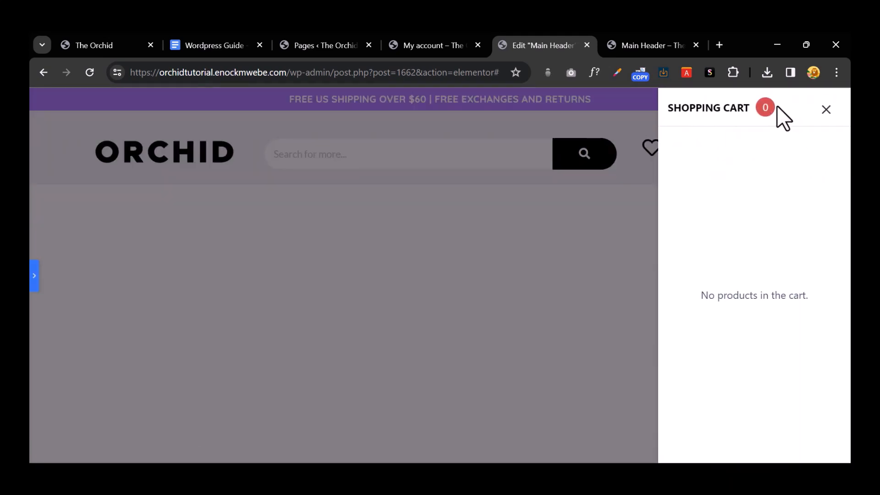
pyautogui.click(825, 110)
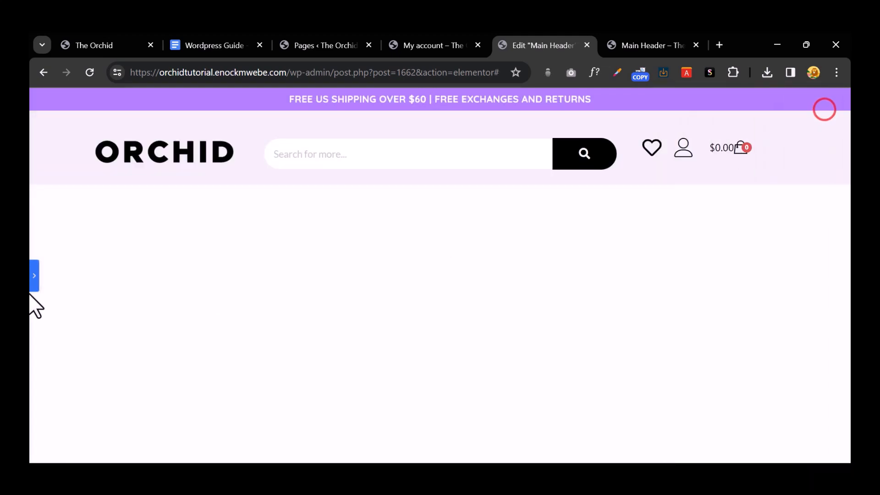
pyautogui.click(36, 274)
# Step: Set the cart sidebar position to Left, check it in the preview, and save the header
pyautogui.click(144, 282)
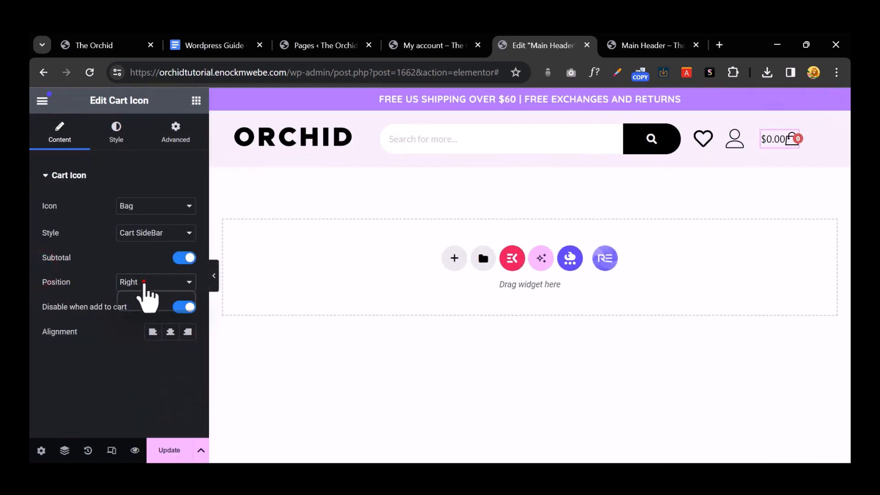
pyautogui.click(154, 307)
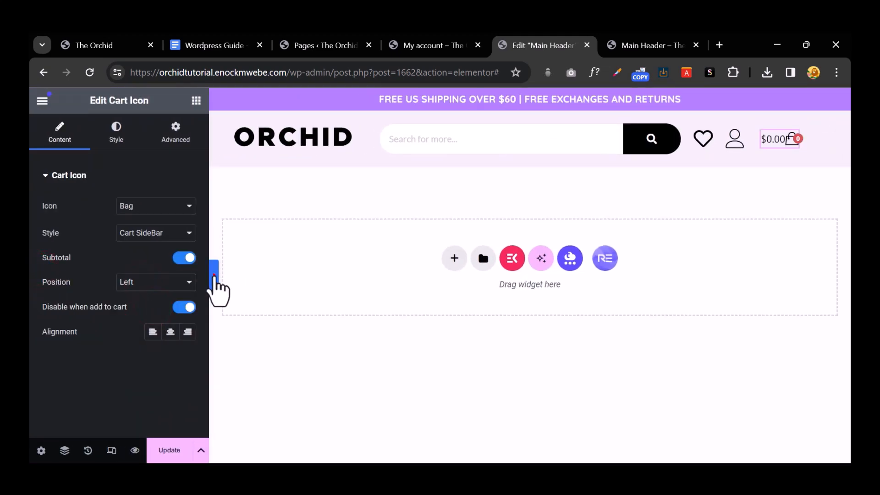
pyautogui.click(214, 276)
pyautogui.click(727, 147)
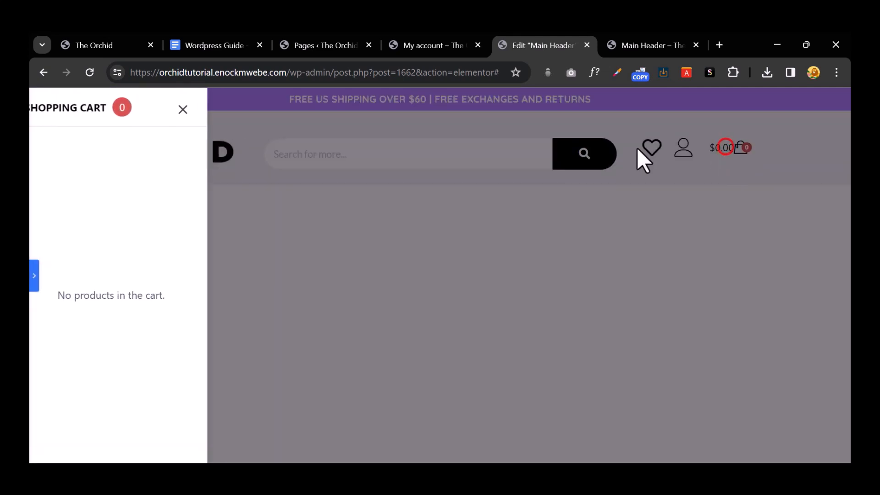
pyautogui.click(367, 239)
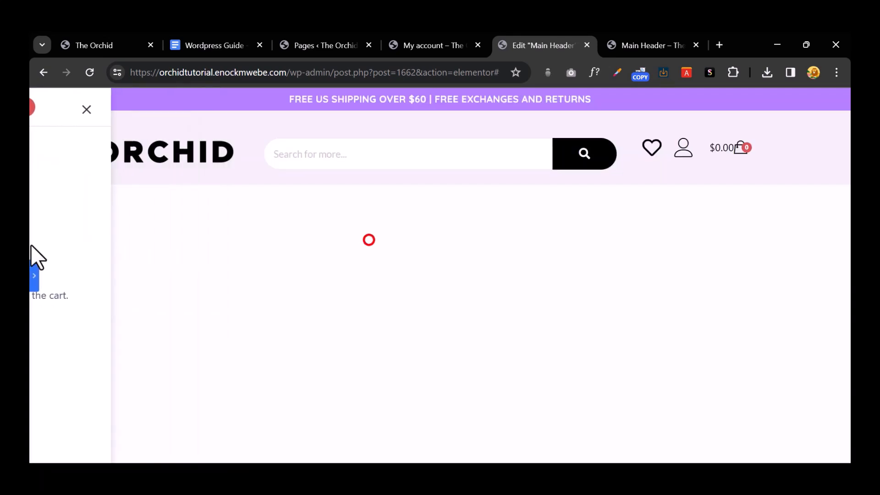
pyautogui.click(36, 273)
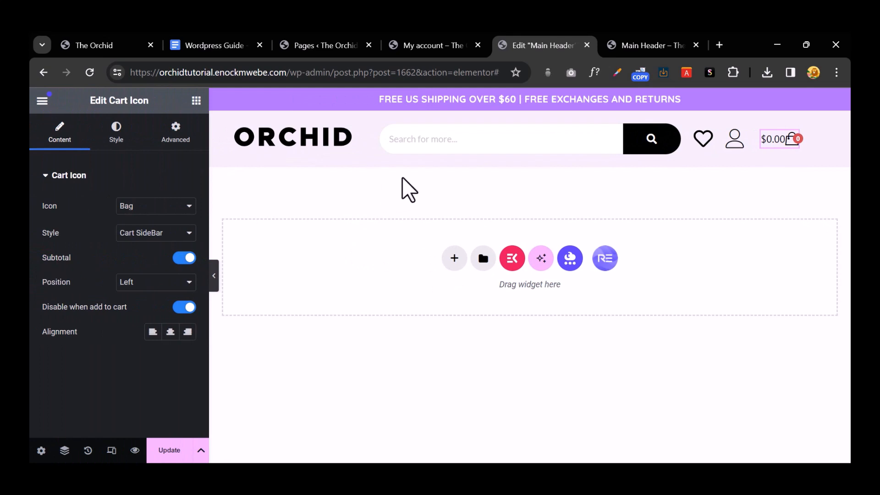
pyautogui.click(169, 452)
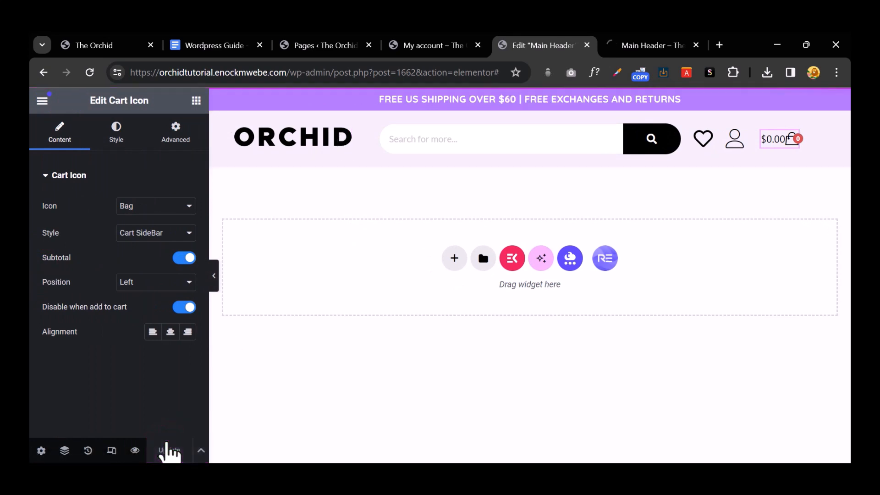
pyautogui.click(652, 46)
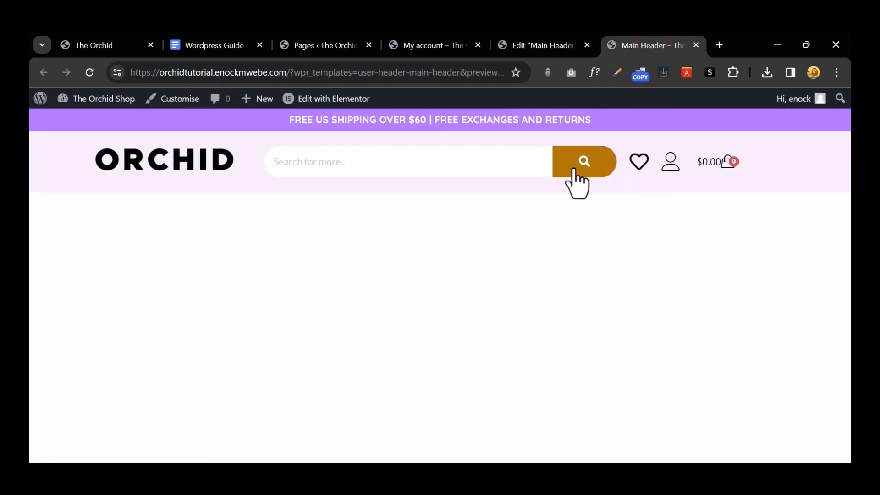
pyautogui.click(349, 161)
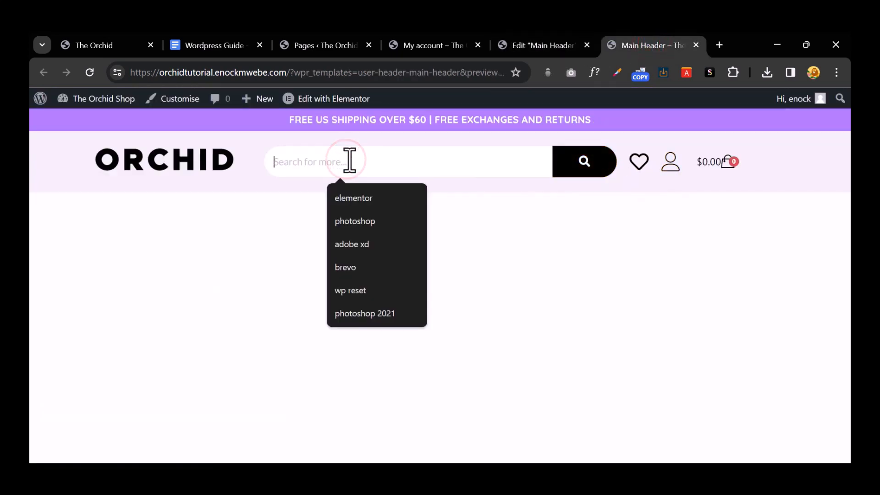
pyautogui.write('shirt')
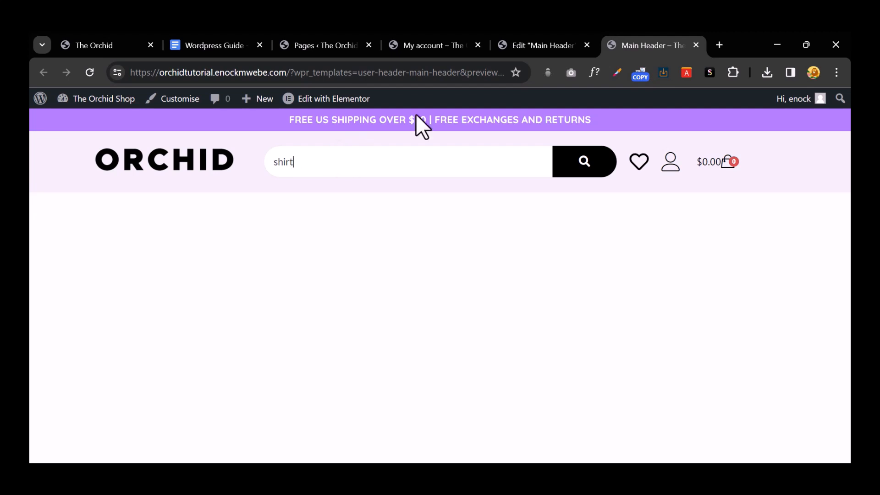
pyautogui.click(538, 42)
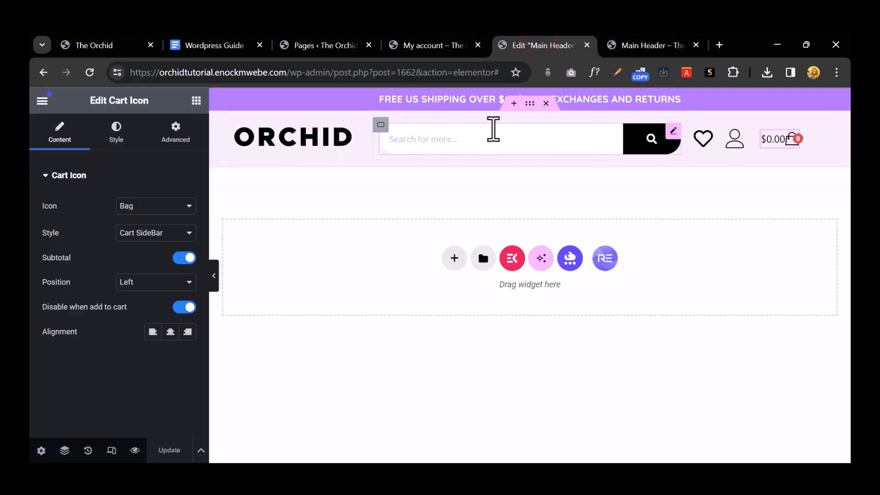
# Step: Enable Ajax Search on the Search (AJAX) widget and update the header
pyautogui.click(672, 130)
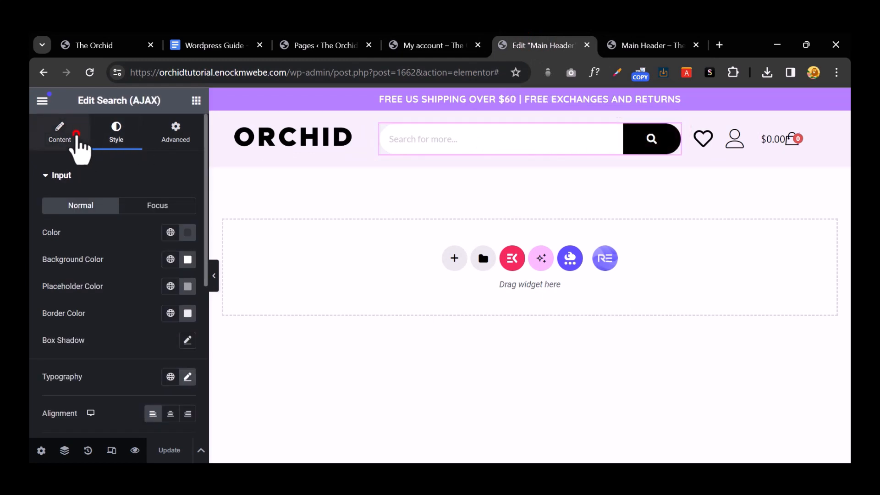
pyautogui.click(75, 136)
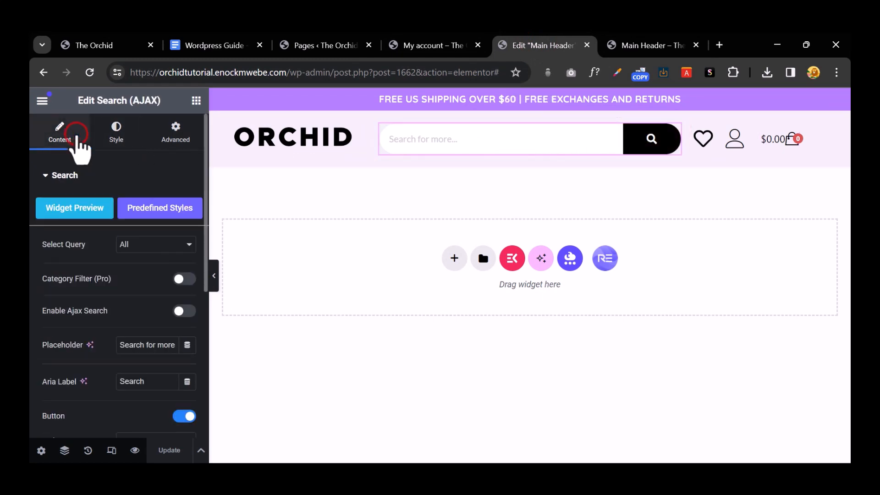
pyautogui.click(180, 312)
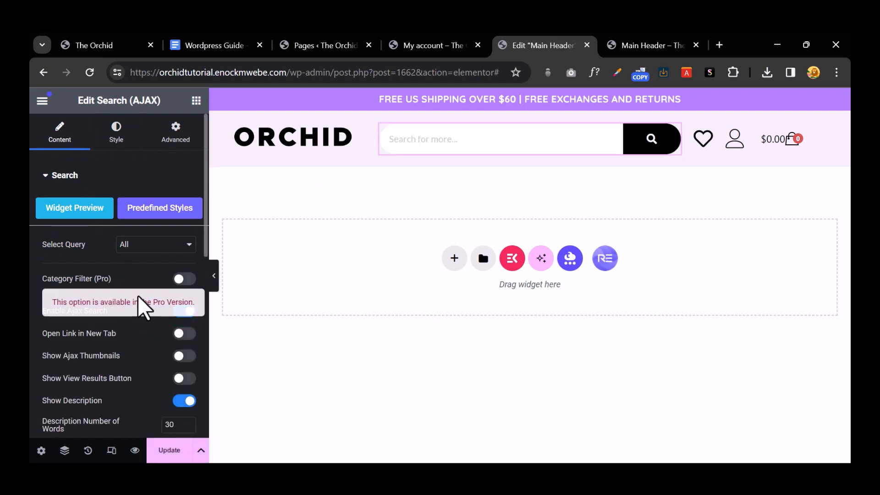
pyautogui.scroll(-3, 133, 324)
pyautogui.click(170, 447)
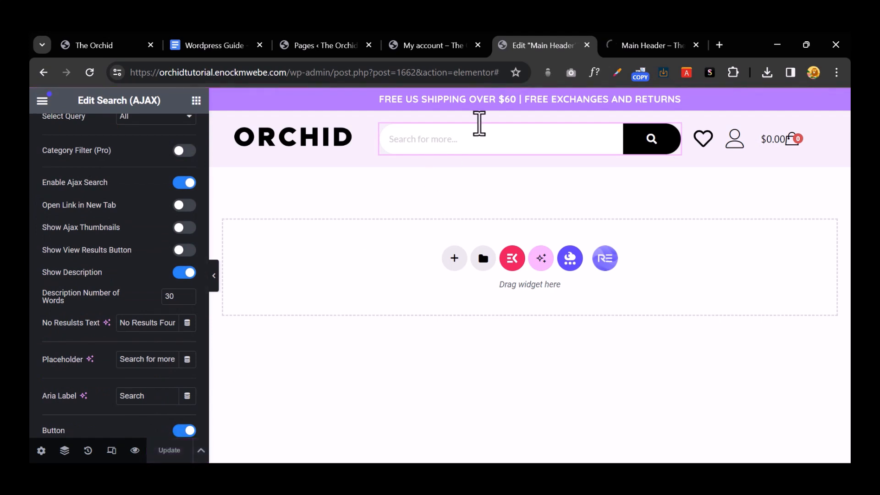
# Step: Test the live search by typing 'sh' in the preview's search bar
pyautogui.click(639, 41)
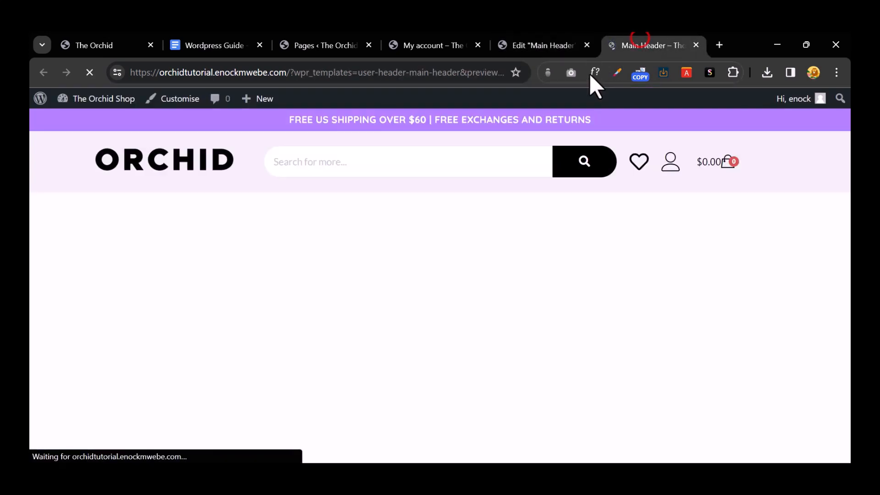
pyautogui.click(390, 164)
pyautogui.write('shirt')
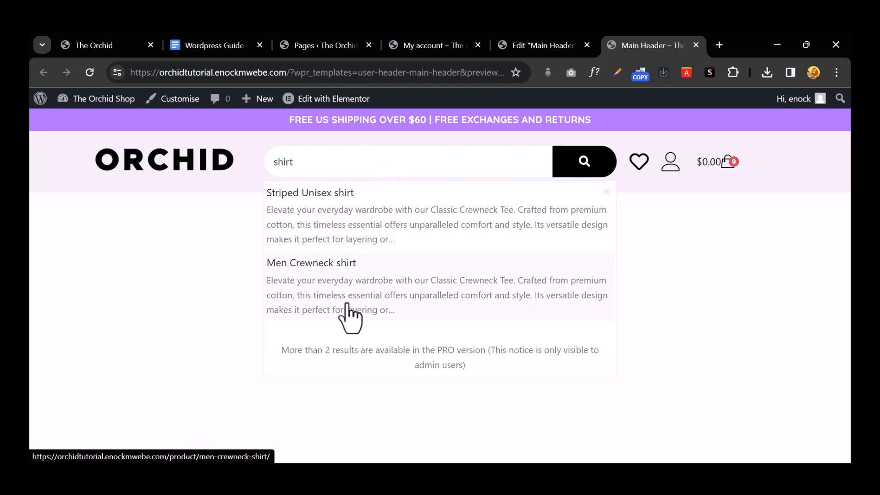
pyautogui.click(539, 49)
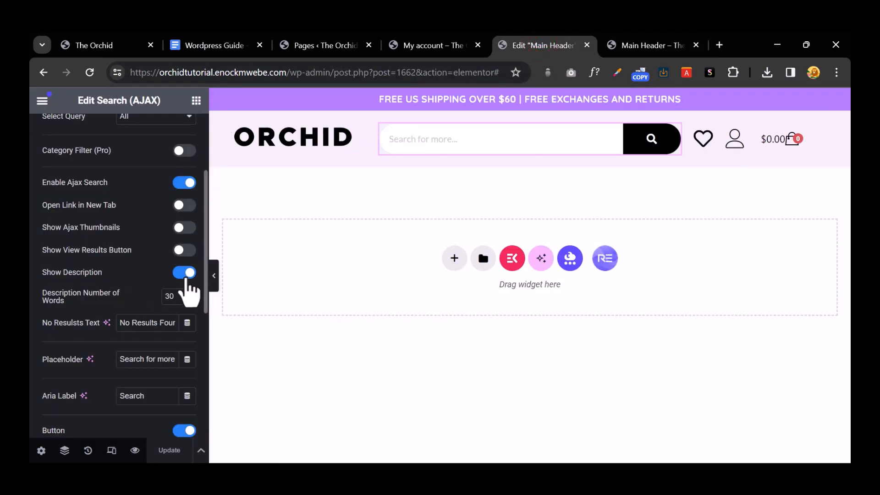
# Step: Turn on Show Ajax Thumbnails and check the 'shi' search results in the preview
pyautogui.click(184, 273)
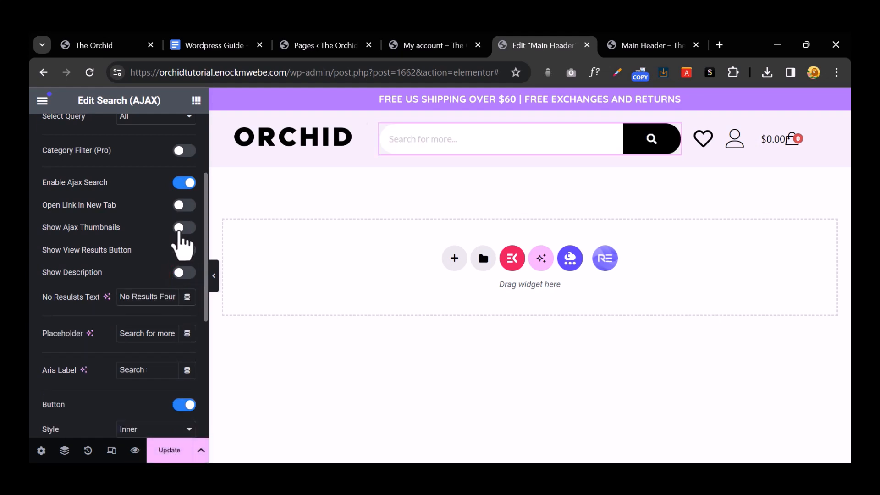
pyautogui.click(181, 229)
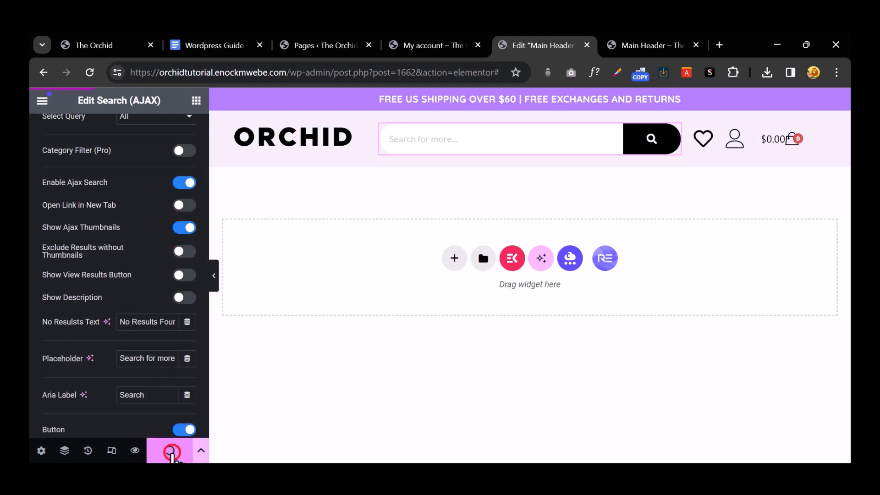
pyautogui.click(640, 48)
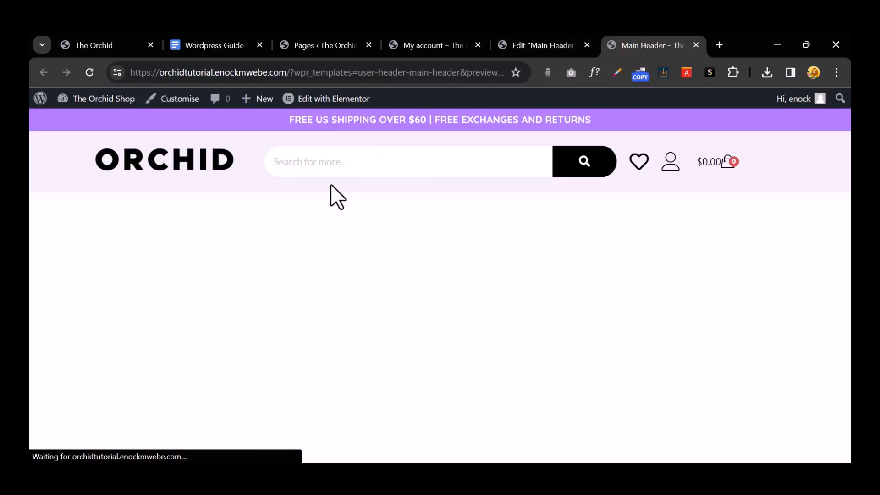
pyautogui.click(348, 163)
pyautogui.write('shirt')
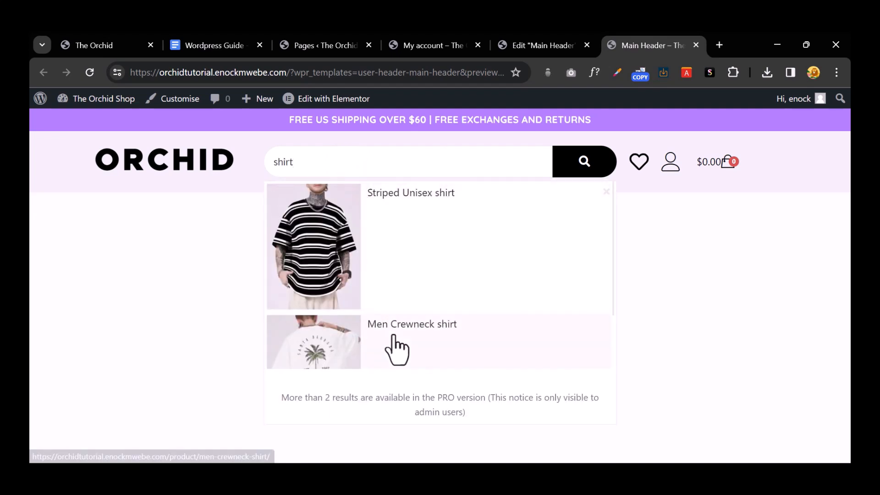
pyautogui.click(550, 42)
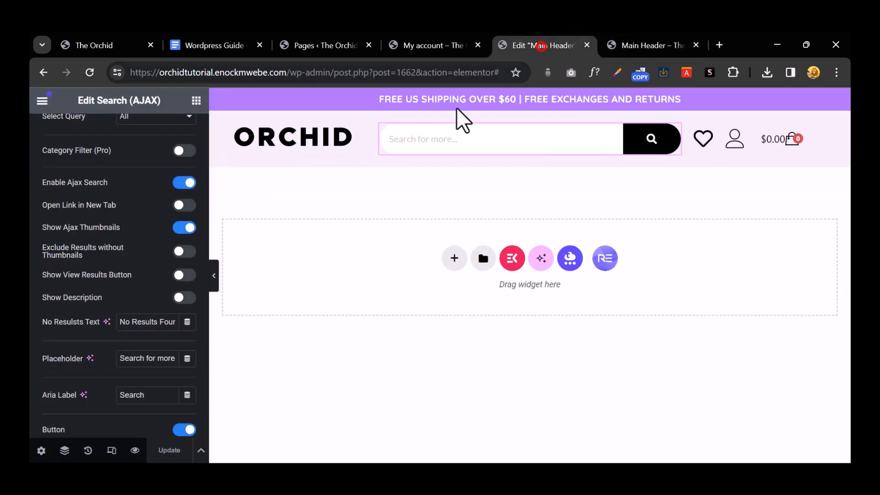
# Step: Turn Show Description back on, update, and search 'shi' again in the preview
pyautogui.click(184, 297)
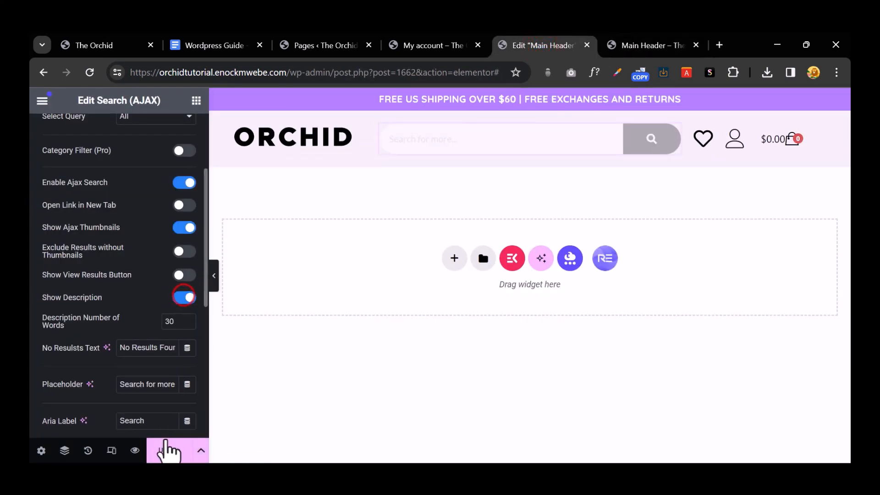
pyautogui.click(168, 449)
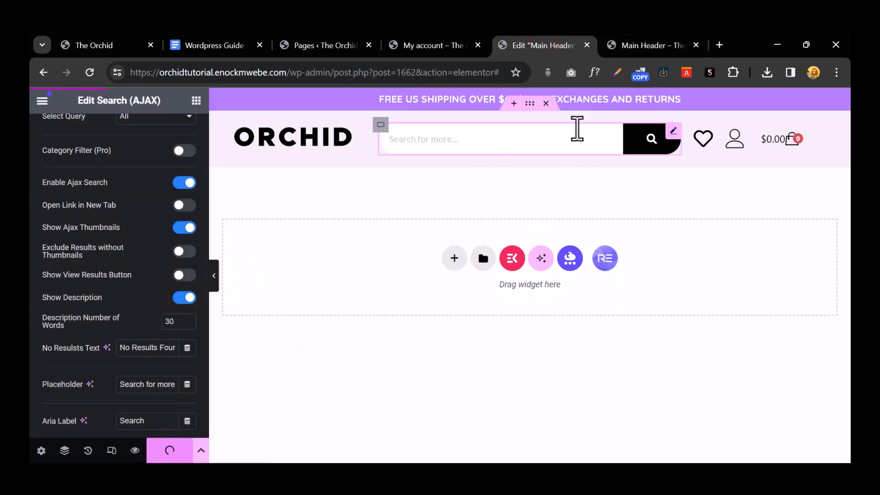
pyautogui.click(639, 43)
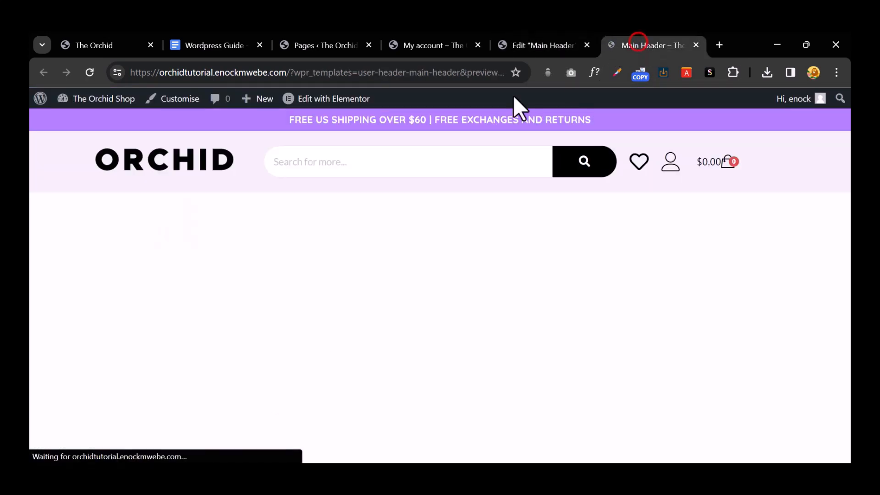
pyautogui.write('shirt')
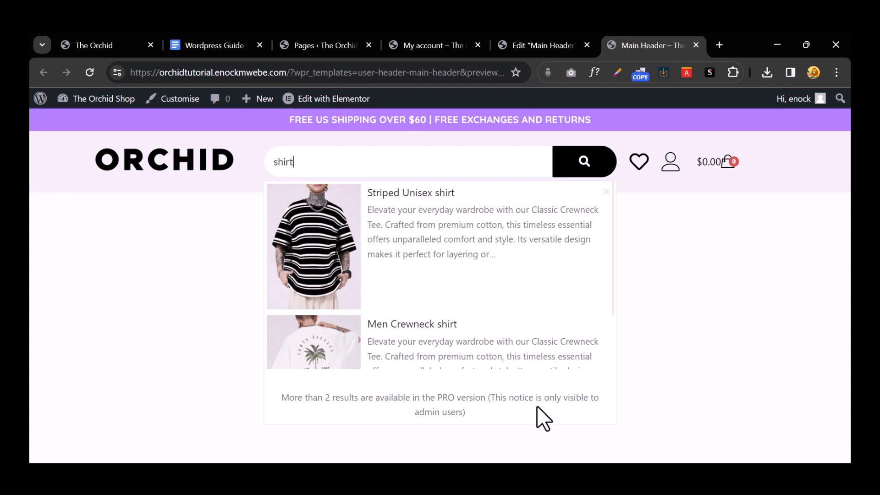
# Step: Google 'royal add ons' in a new tab and open the Royal Elementor Addons site
pyautogui.click(719, 44)
pyautogui.click(418, 71)
pyautogui.write('royal')
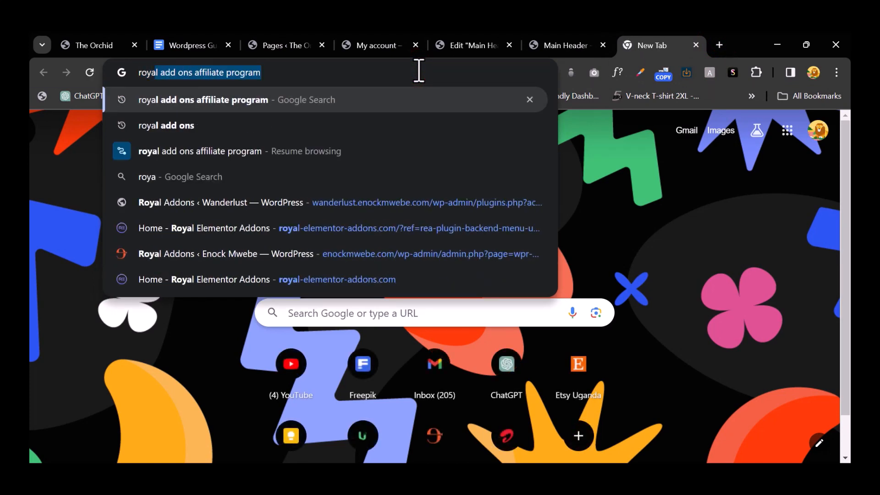
pyautogui.press('BackSpace')
pyautogui.press('BackSpace')
pyautogui.press('BackSpace')
pyautogui.press('BackSpace')
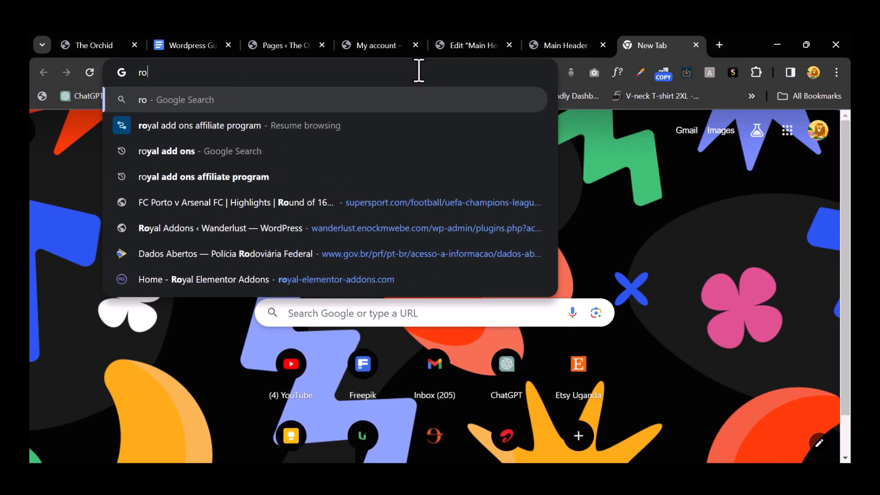
pyautogui.press('Down')
pyautogui.press('Down')
pyautogui.press('Return')
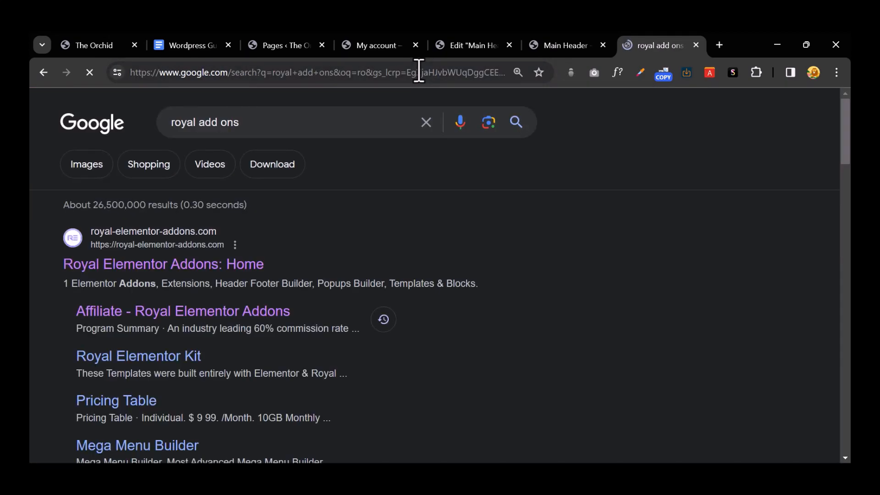
pyautogui.click(182, 270)
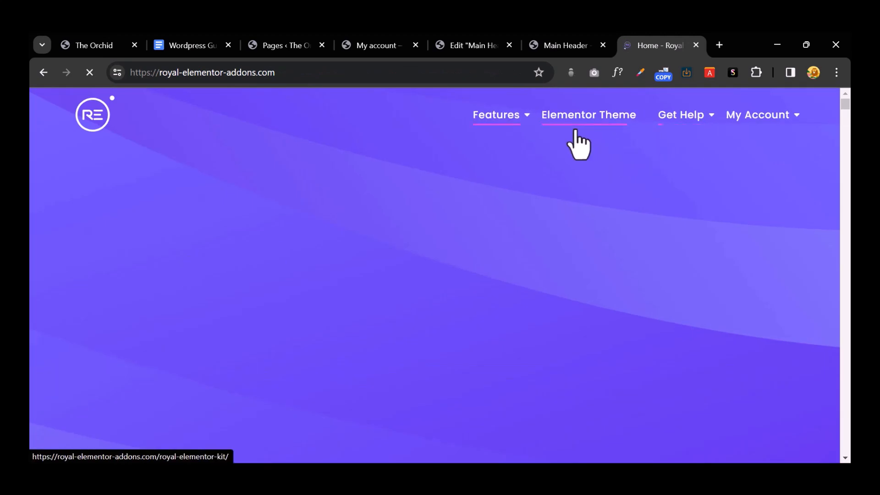
# Step: View the Pro plan pricing ($29.99 yearly, $69.99 lifetime), then return to the Main Header preview
pyautogui.moveTo(515, 121)
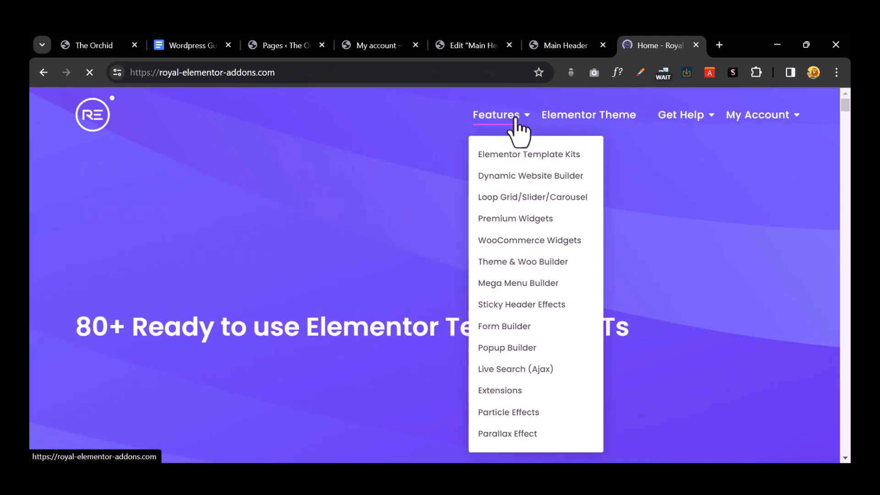
pyautogui.scroll(-10, 333, 185)
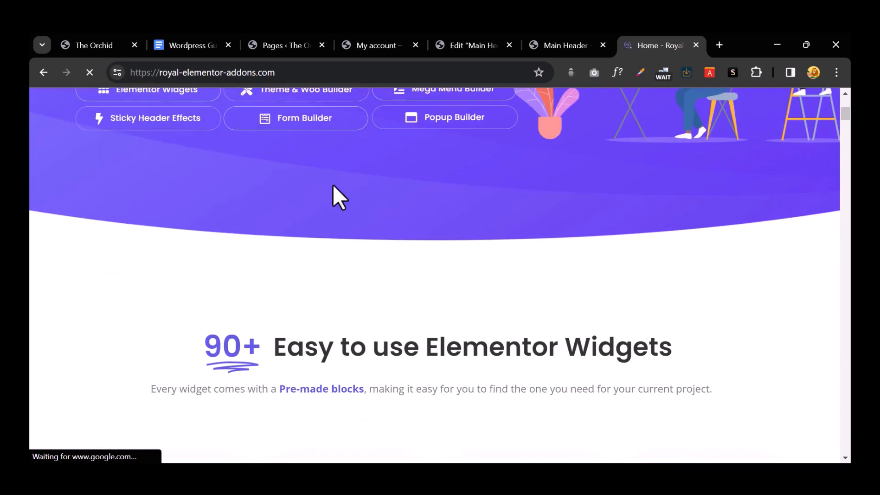
pyautogui.scroll(-4, 333, 185)
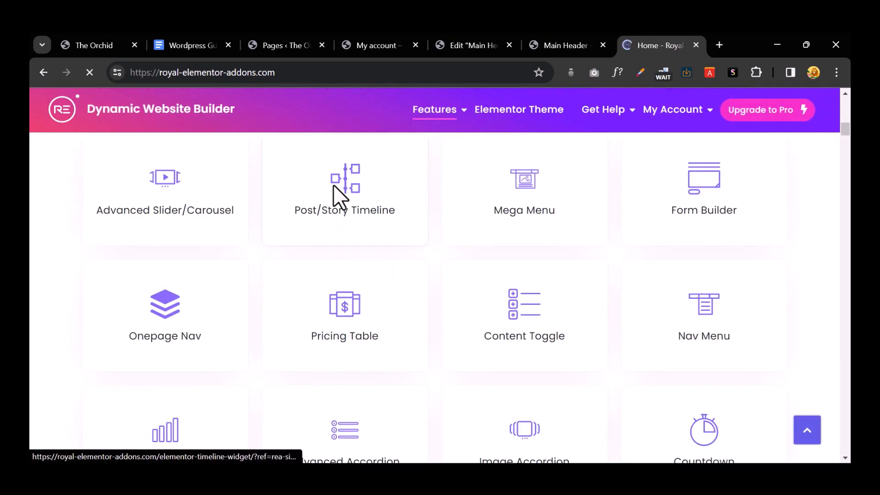
pyautogui.scroll(-4, 334, 185)
pyautogui.scroll(-10, 333, 185)
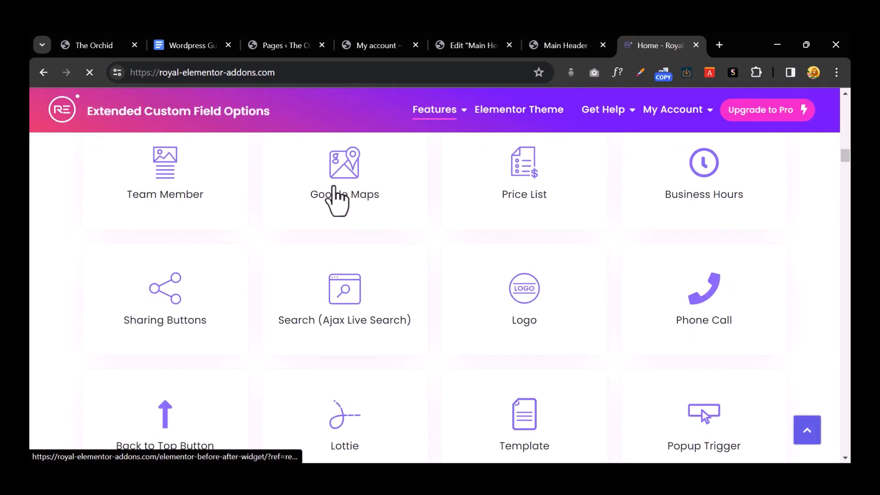
pyautogui.click(764, 117)
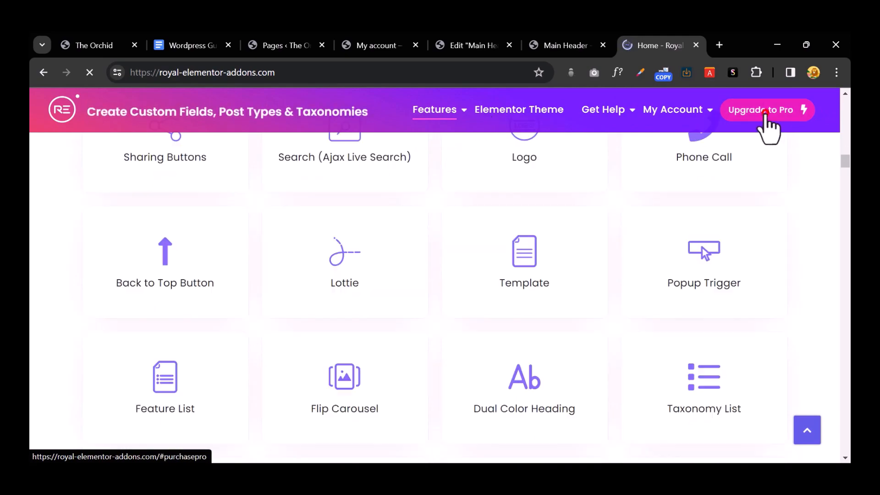
pyautogui.scroll(-4, 468, 271)
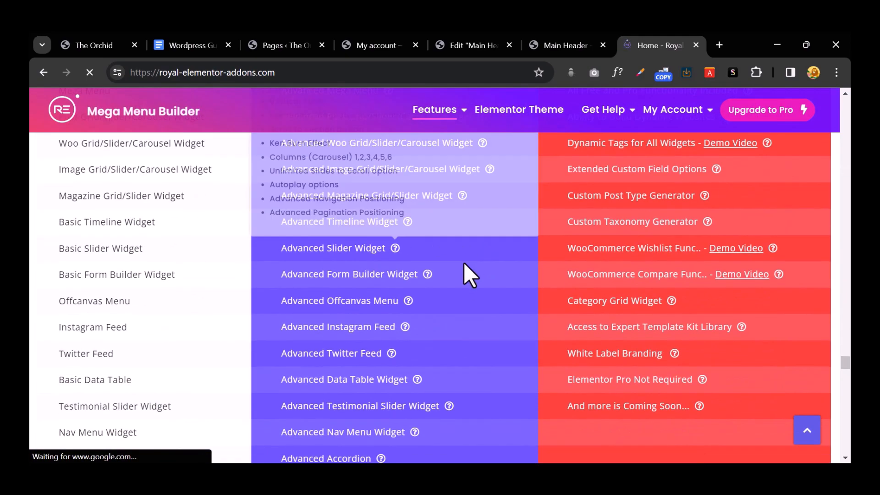
pyautogui.scroll(4, 467, 270)
pyautogui.scroll(-15, 439, 240)
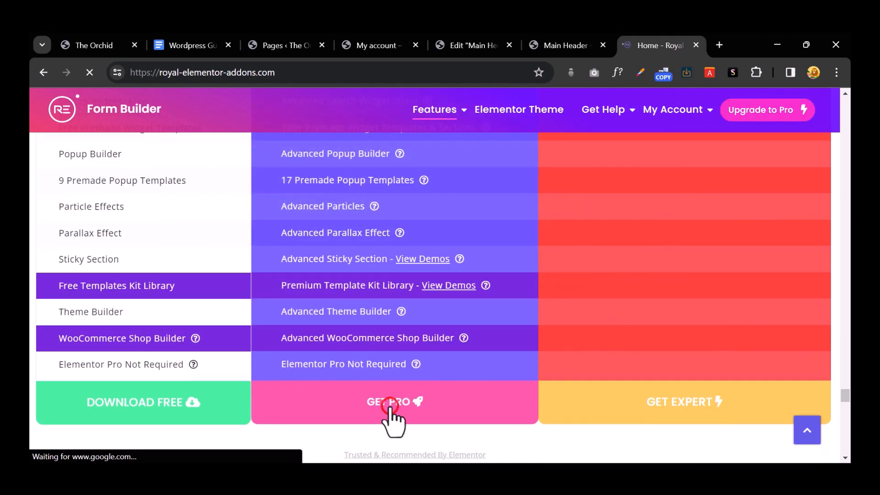
pyautogui.click(392, 411)
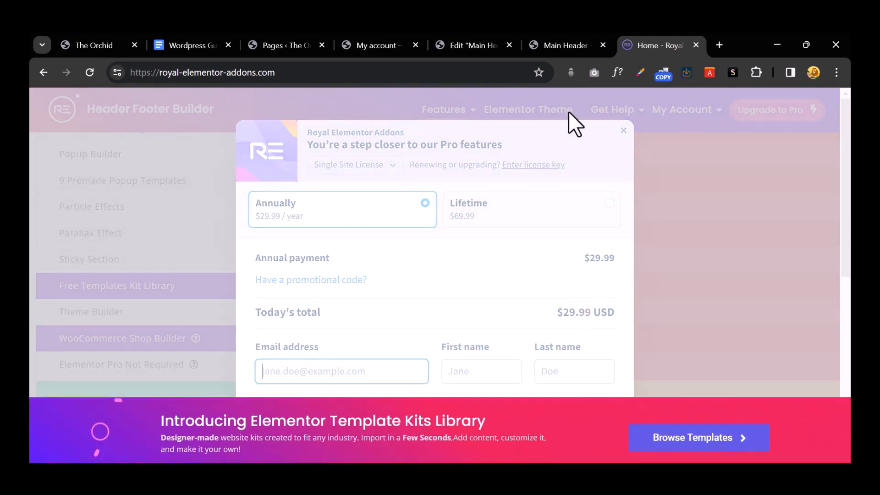
pyautogui.click(549, 43)
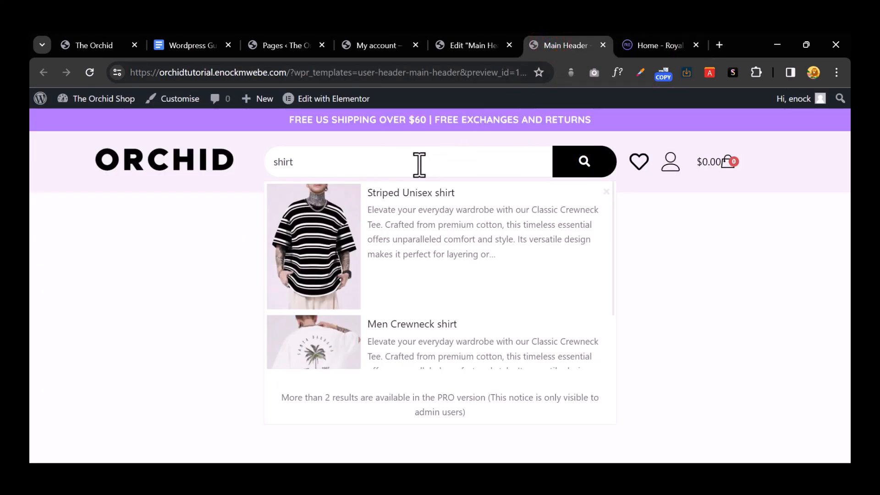
# Step: Try the search field in the header preview, then return to the Main Header editor
pyautogui.click(700, 284)
pyautogui.click(687, 303)
pyautogui.click(384, 164)
pyautogui.click(465, 44)
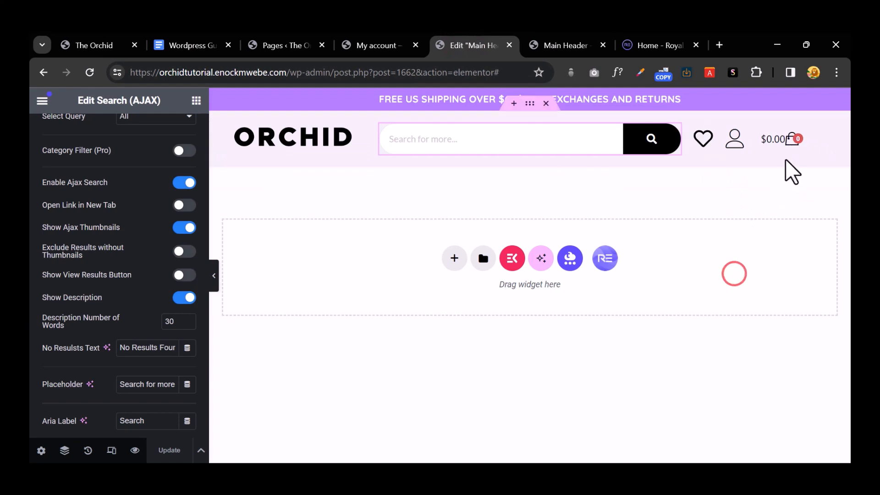
# Step: Reduce the header cart's Icon Font Size from 29 to 24, previewing it, and update the Main Header
pyautogui.click(794, 138)
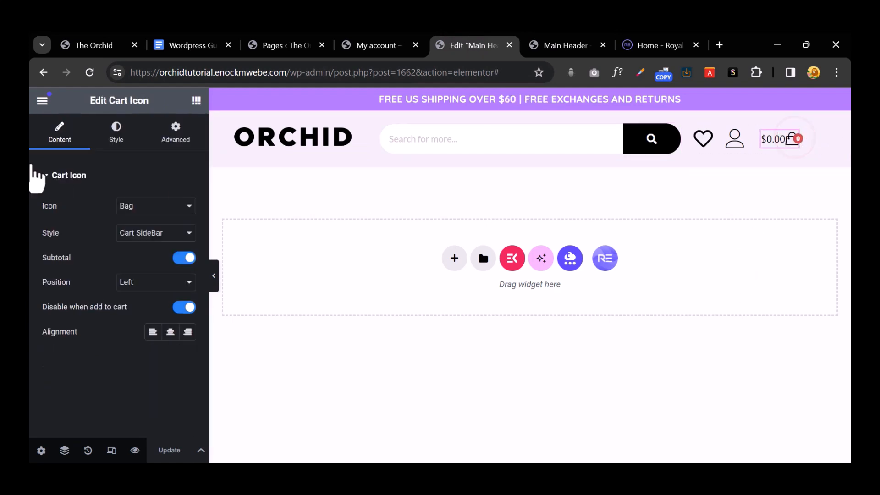
pyautogui.click(118, 133)
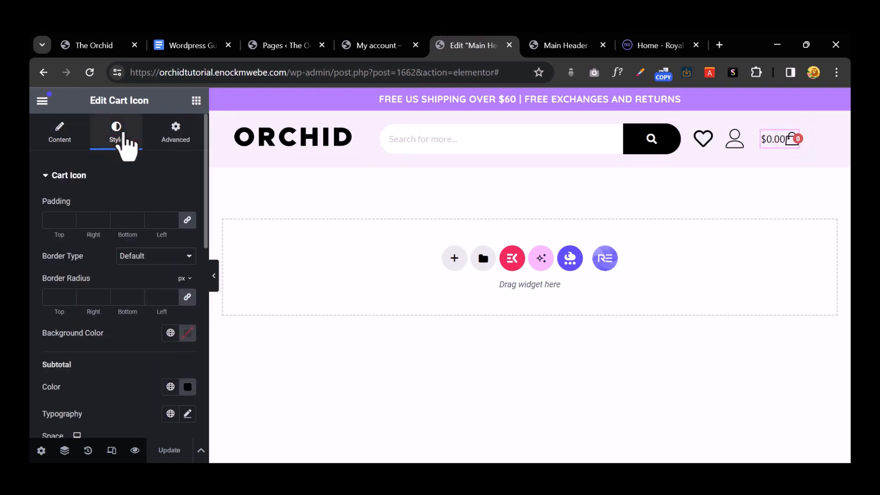
pyautogui.scroll(-3, 134, 271)
pyautogui.scroll(-3, 133, 271)
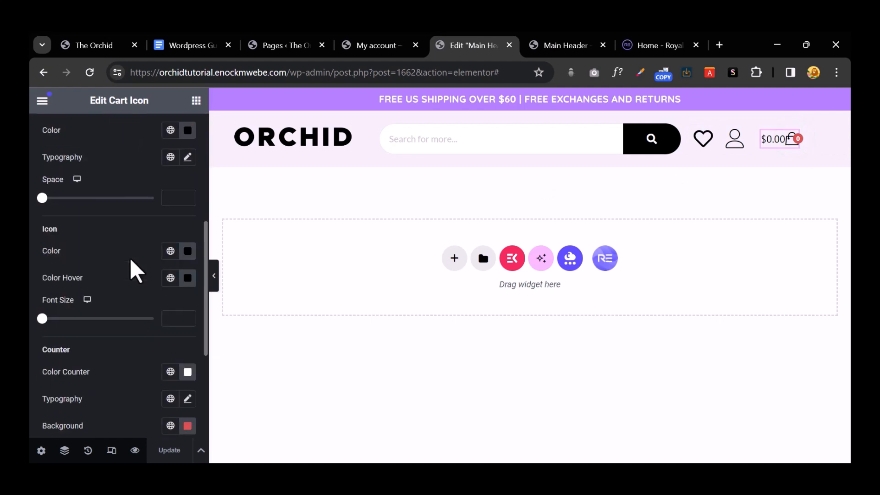
pyautogui.scroll(-3, 134, 270)
pyautogui.scroll(3, 122, 266)
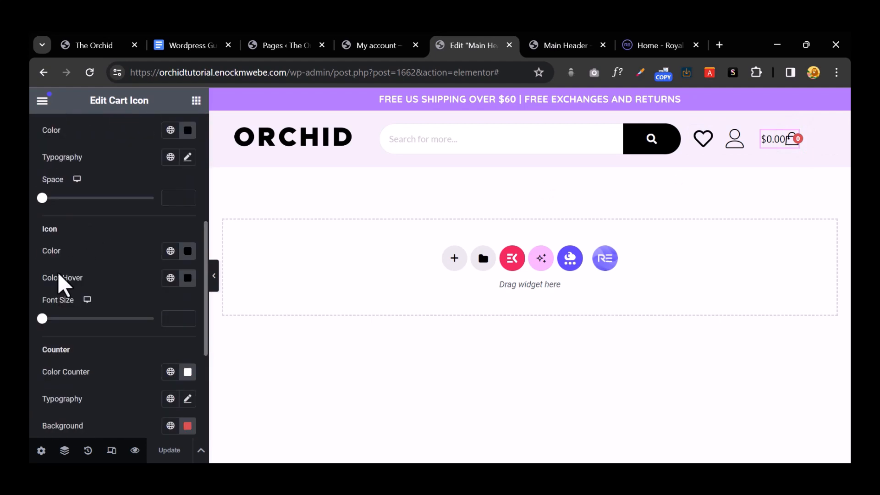
pyautogui.moveTo(43, 318); pyautogui.dragTo(94, 318)
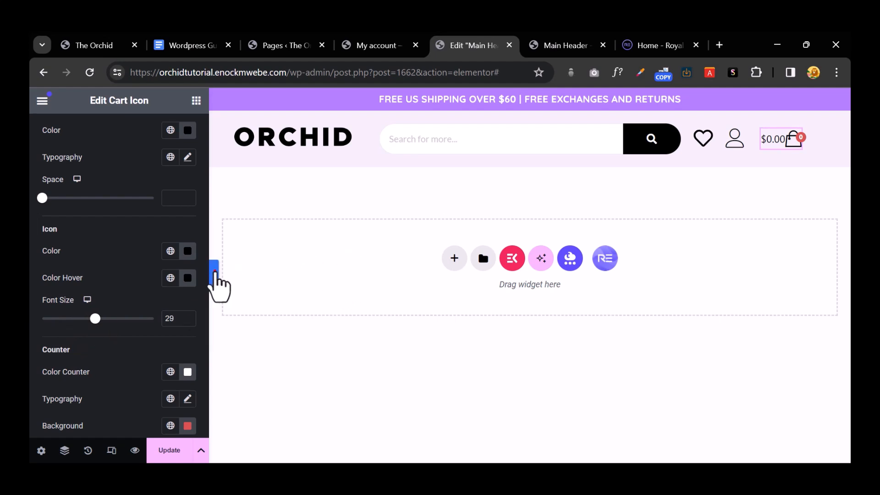
pyautogui.click(215, 272)
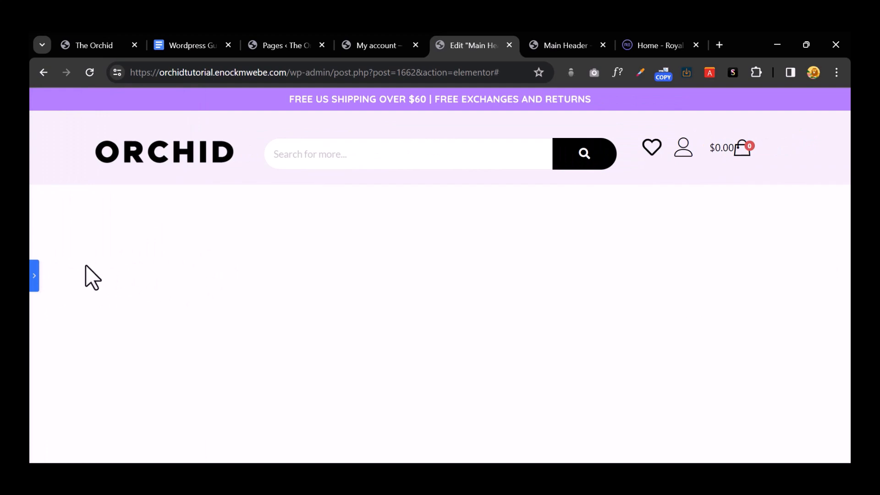
pyautogui.click(36, 271)
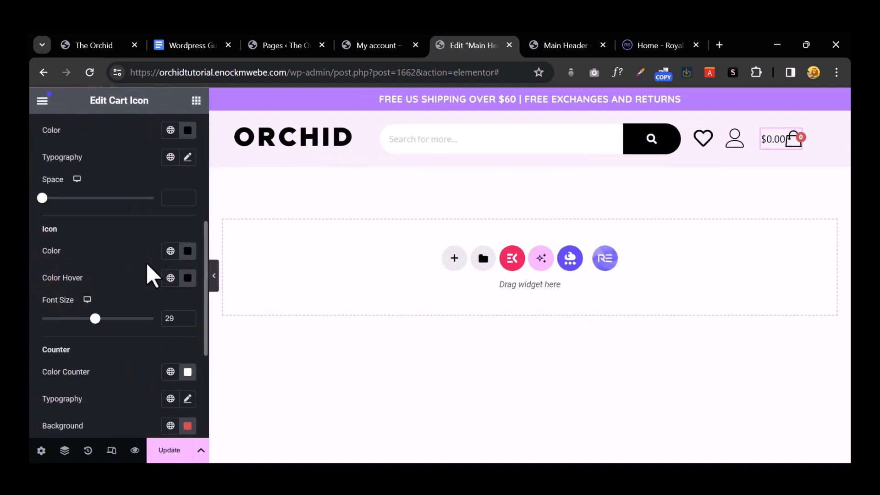
pyautogui.moveTo(95, 318); pyautogui.dragTo(81, 318)
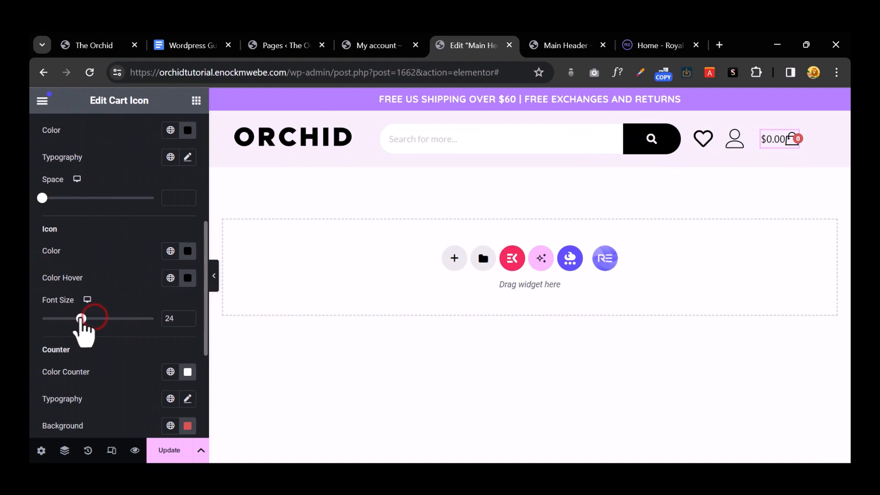
pyautogui.click(214, 275)
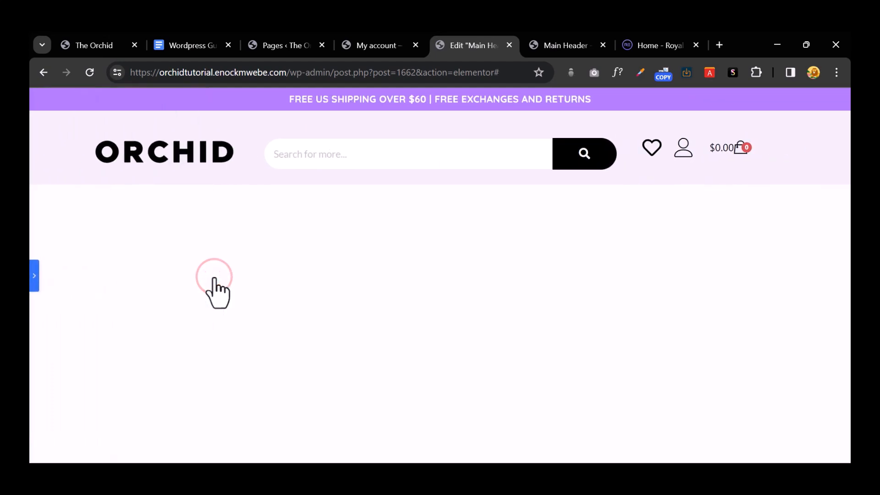
pyautogui.click(34, 290)
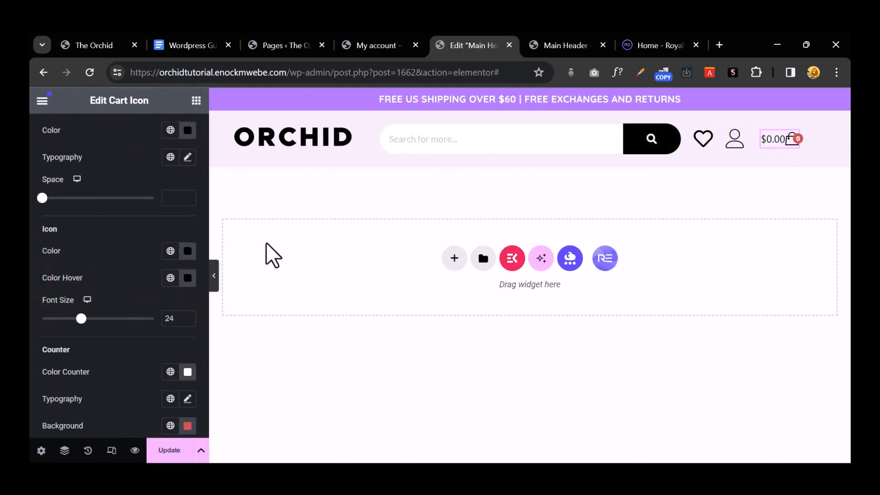
pyautogui.click(166, 452)
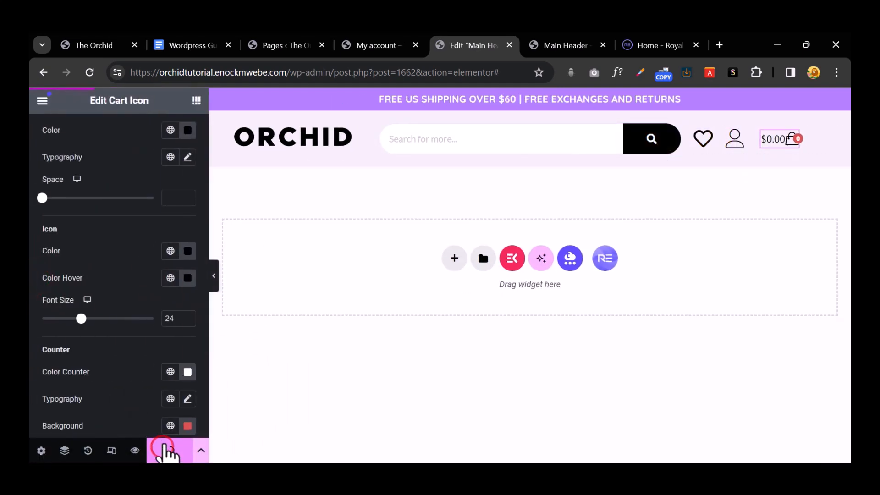
pyautogui.click(565, 37)
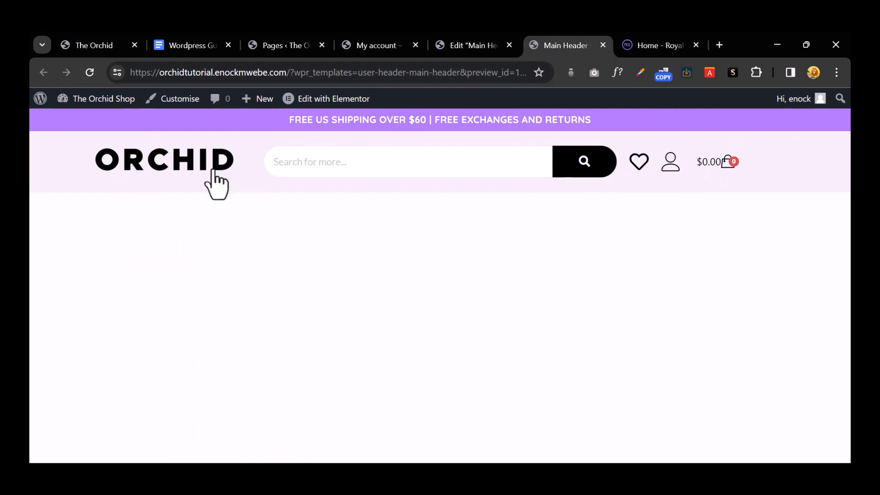
pyautogui.click(489, 42)
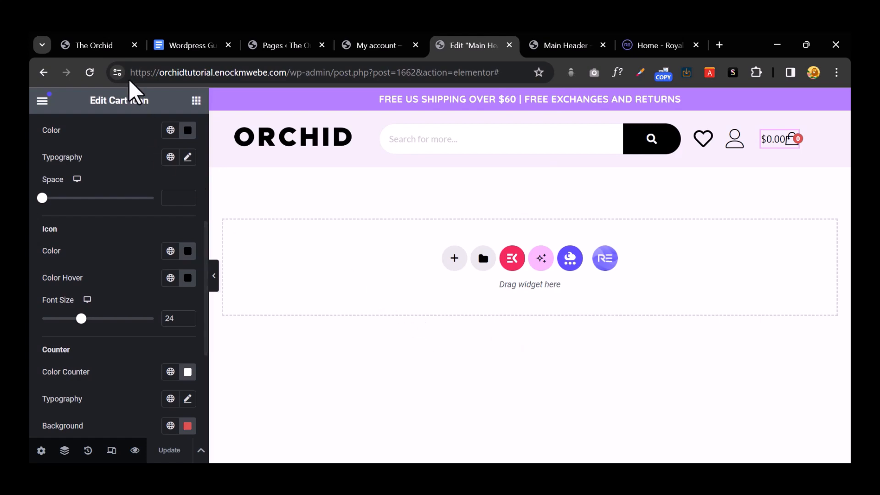
pyautogui.click(97, 45)
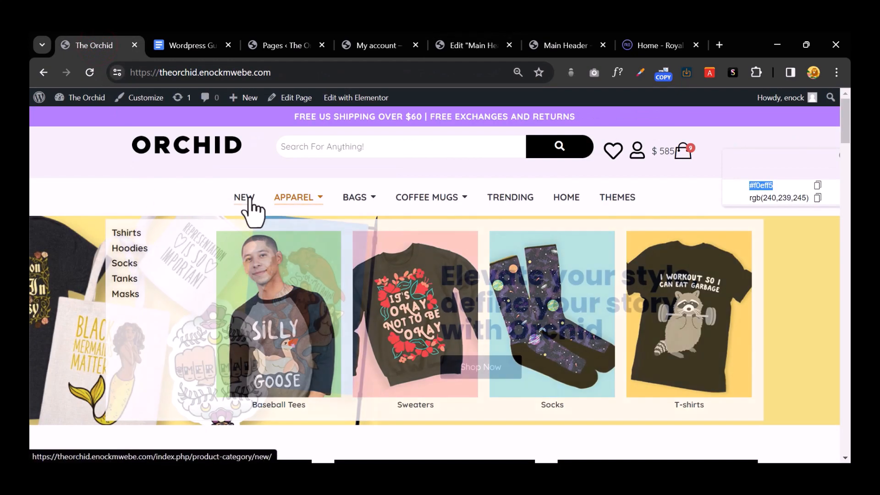
pyautogui.moveTo(308, 208)
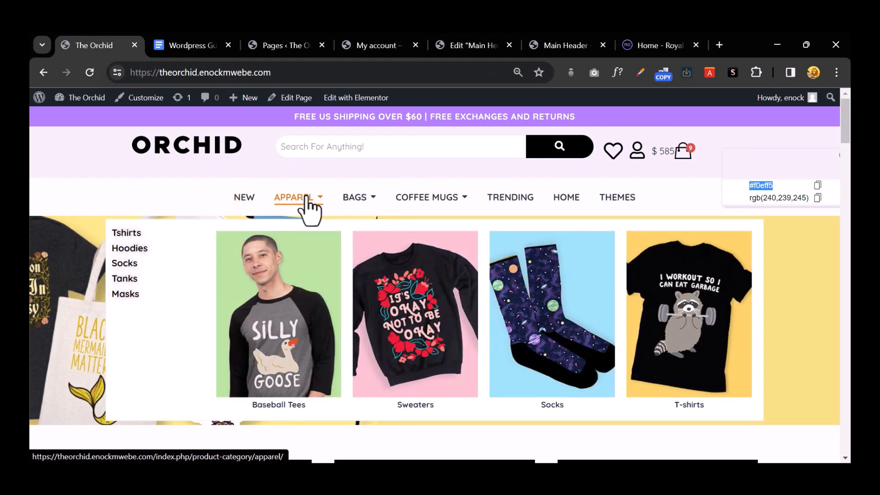
pyautogui.moveTo(367, 210)
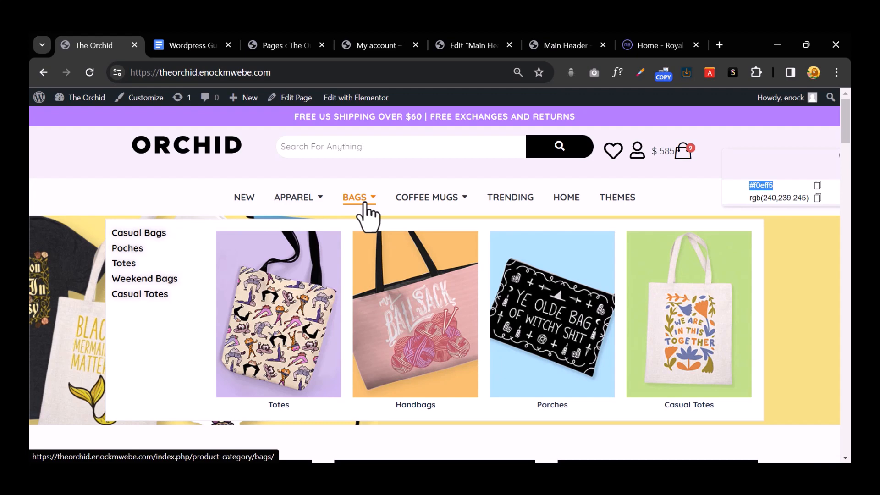
pyautogui.click(474, 44)
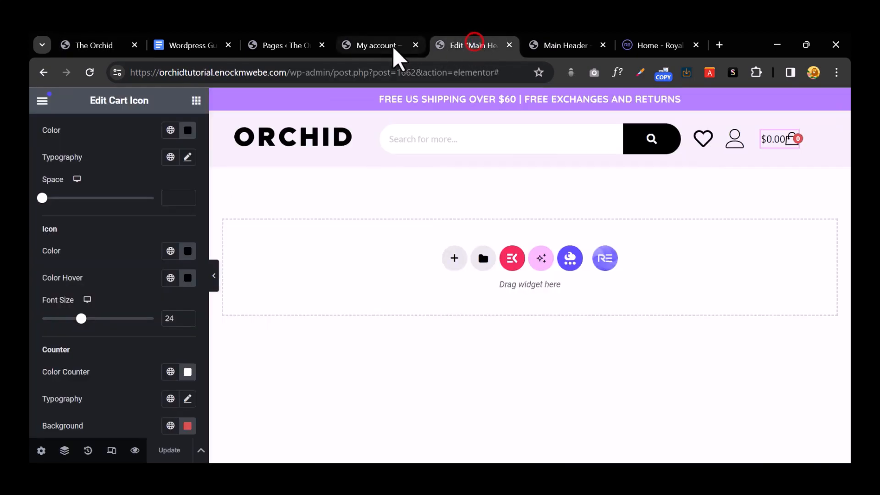
# Step: Close the My account, Royal Addons and Main Header preview browser tabs
pyautogui.click(392, 46)
pyautogui.click(415, 45)
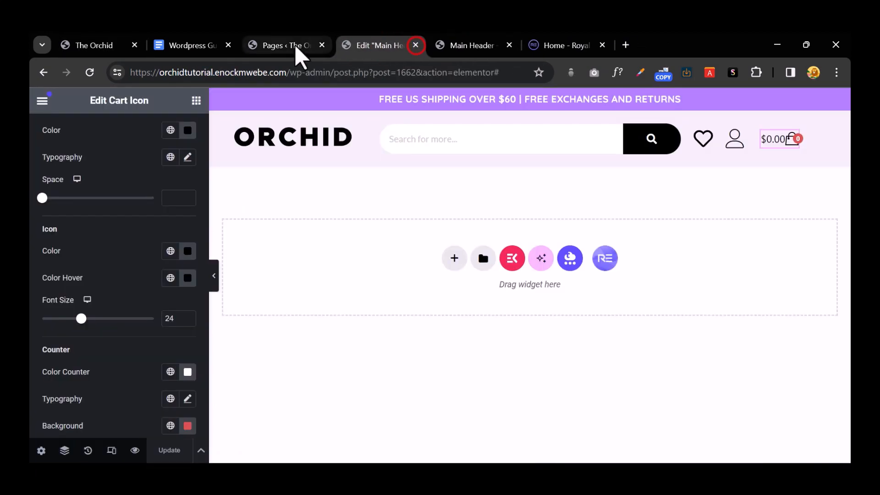
pyautogui.click(387, 44)
pyautogui.click(482, 44)
pyautogui.click(563, 48)
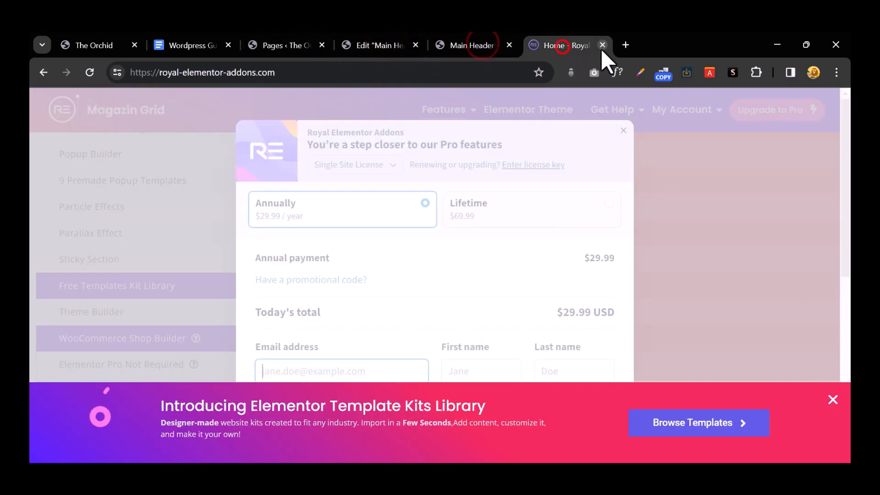
pyautogui.middleClick(535, 48)
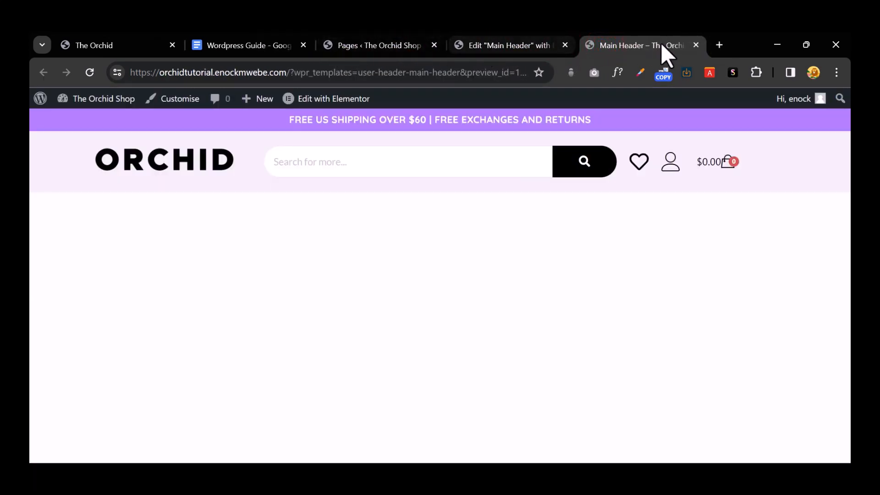
pyautogui.click(696, 44)
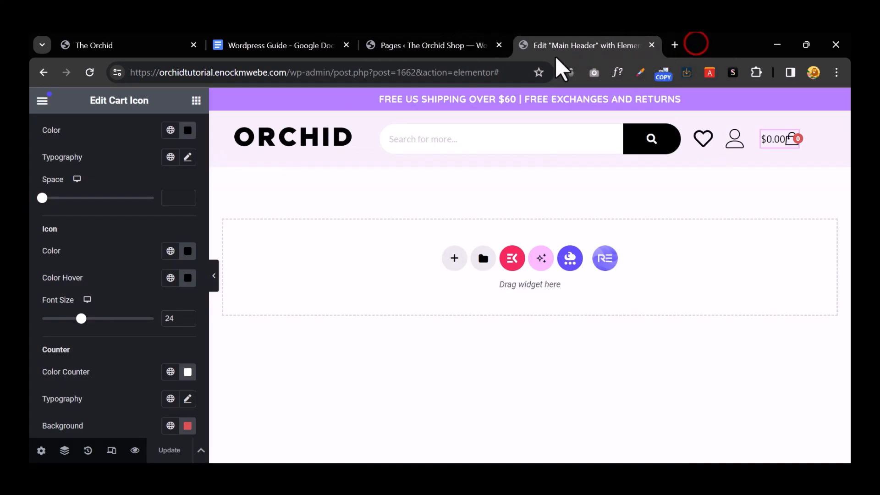
# Step: Go from the Pages tab to the admin dashboard and head to Appearance > Menus
pyautogui.click(440, 48)
pyautogui.click(107, 98)
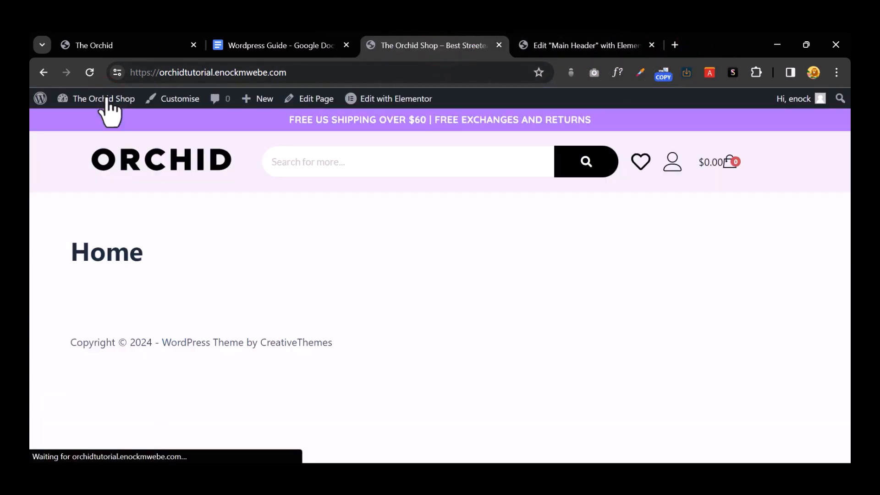
pyautogui.click(106, 97)
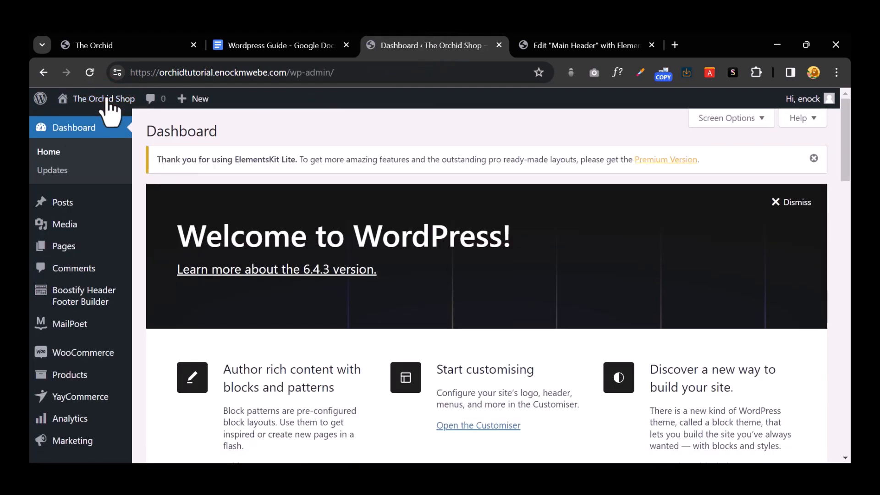
pyautogui.scroll(-4, 98, 216)
pyautogui.scroll(-4, 99, 211)
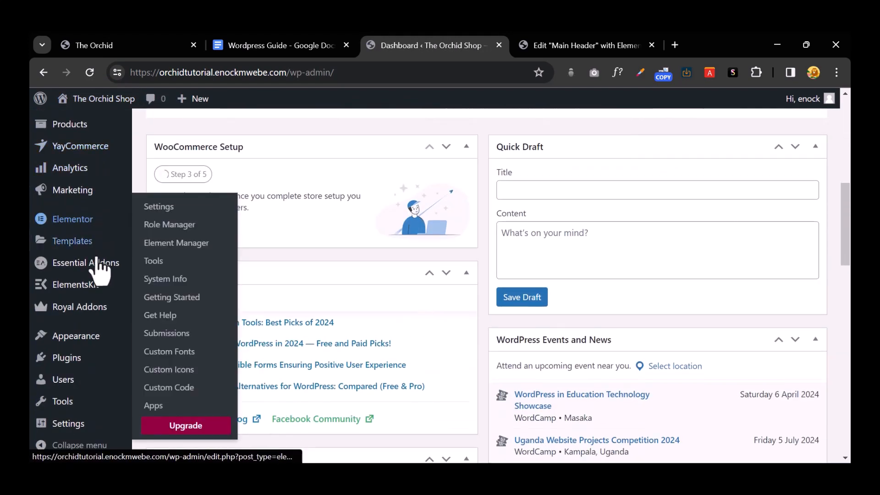
pyautogui.moveTo(133, 338)
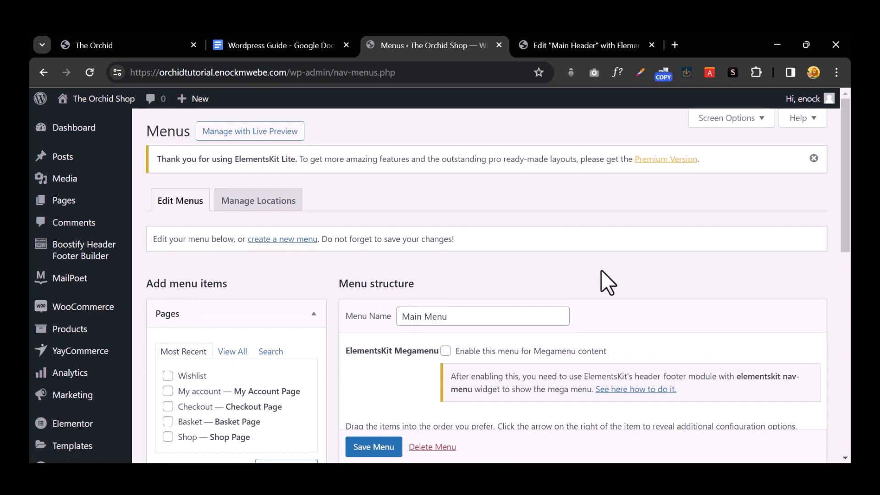
# Step: Scroll to the Main Menu structure and compare it with the live Apparel mega menu
pyautogui.scroll(-7, 602, 271)
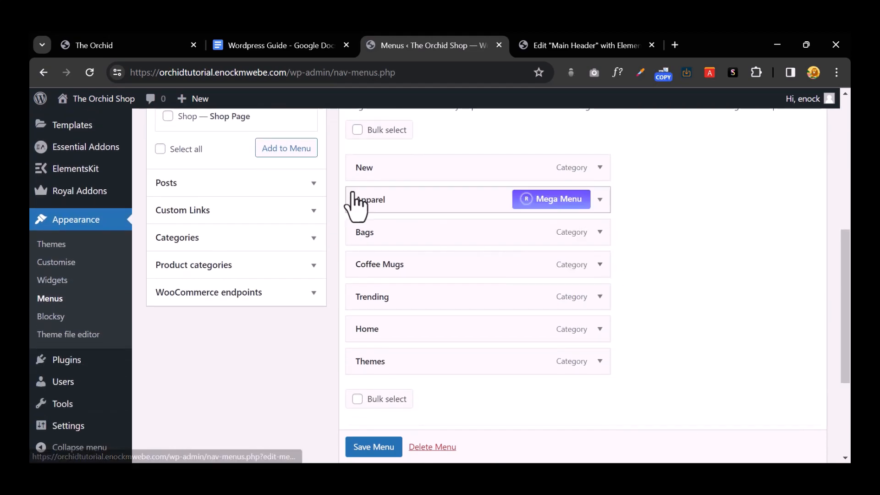
pyautogui.click(125, 43)
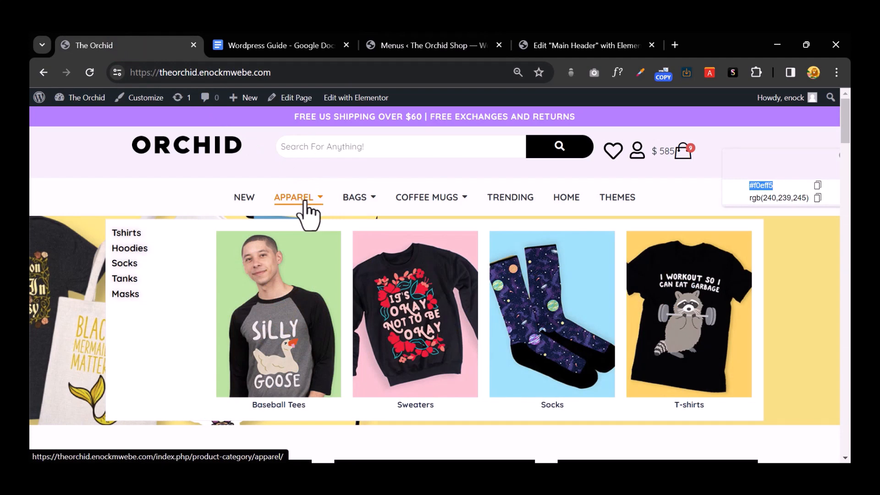
pyautogui.click(403, 45)
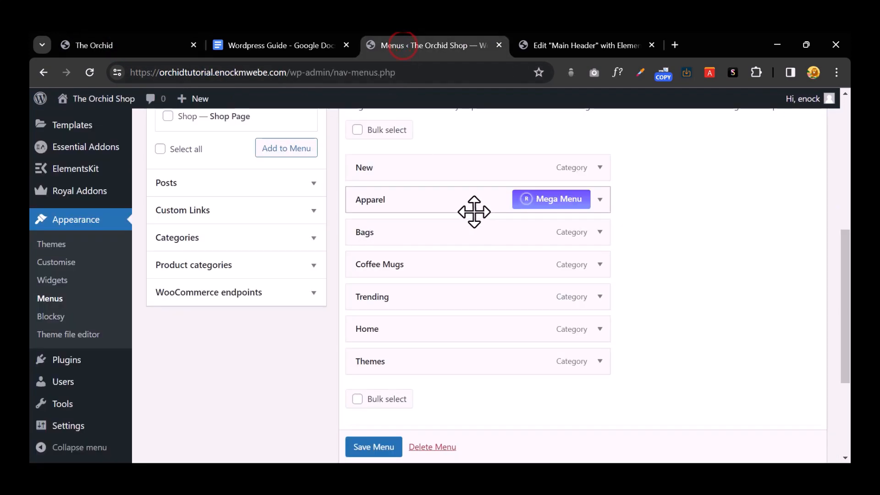
pyautogui.click(149, 44)
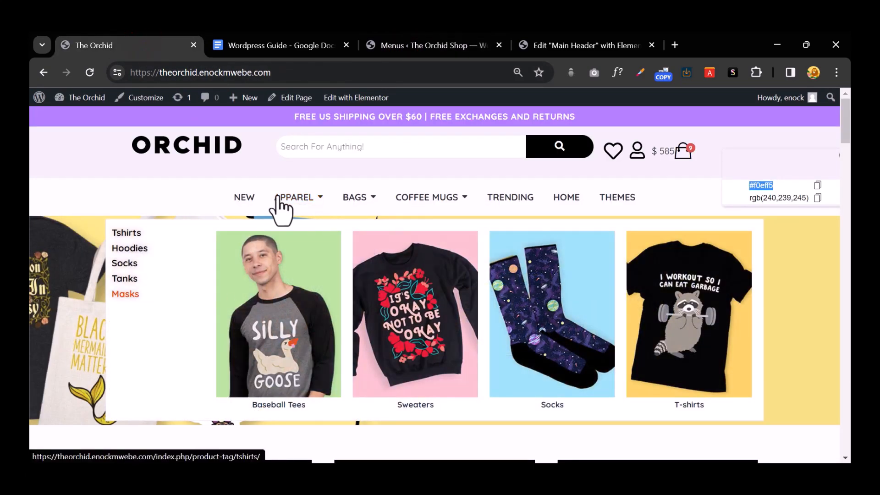
pyautogui.click(407, 44)
pyautogui.moveTo(498, 213)
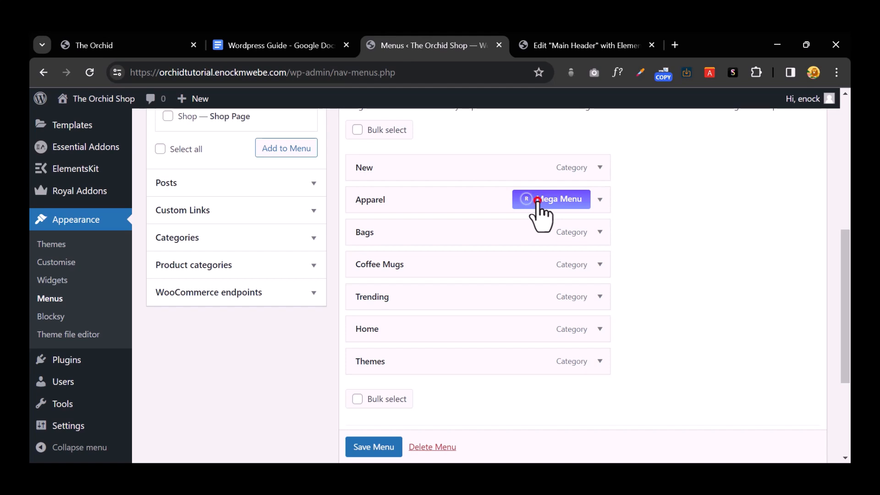
# Step: Enable Mega Menu for Apparel and launch Edit with Elementor, checking the storefront meanwhile
pyautogui.click(537, 201)
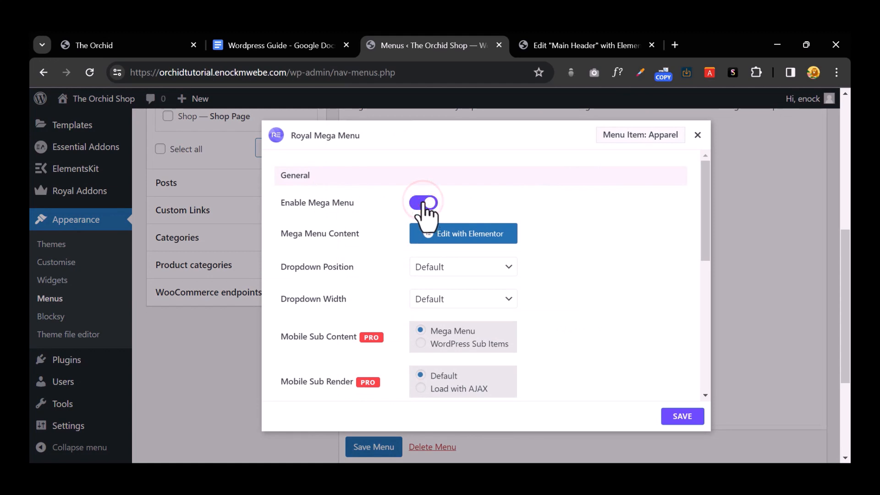
pyautogui.click(450, 235)
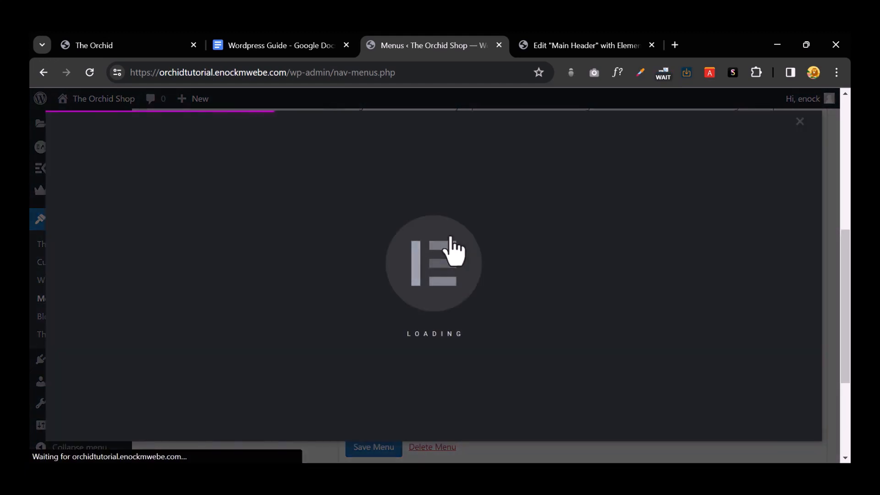
pyautogui.click(149, 48)
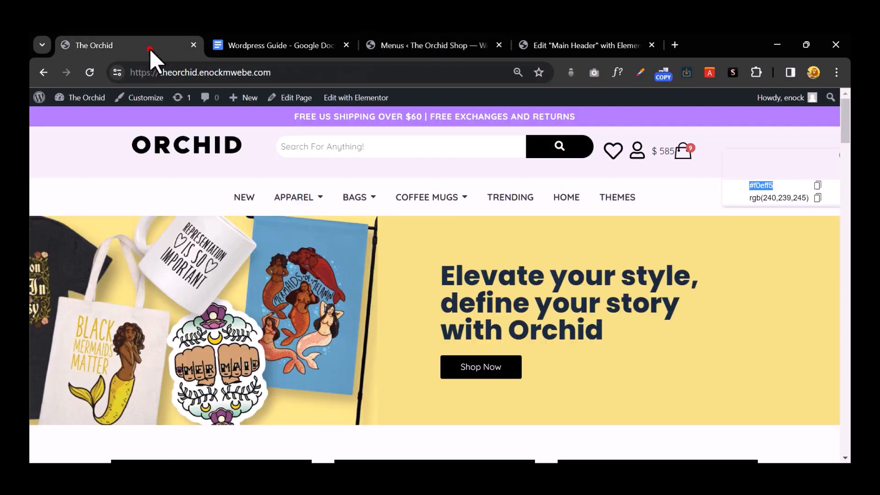
pyautogui.moveTo(308, 208)
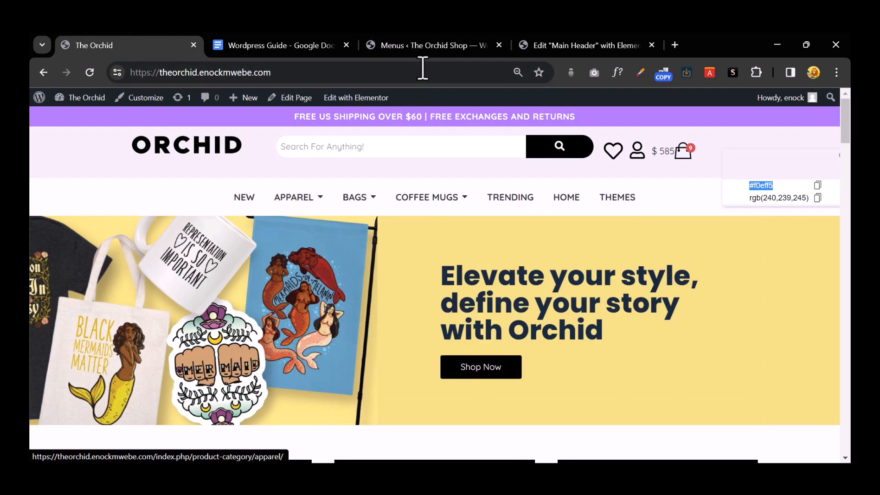
pyautogui.click(424, 45)
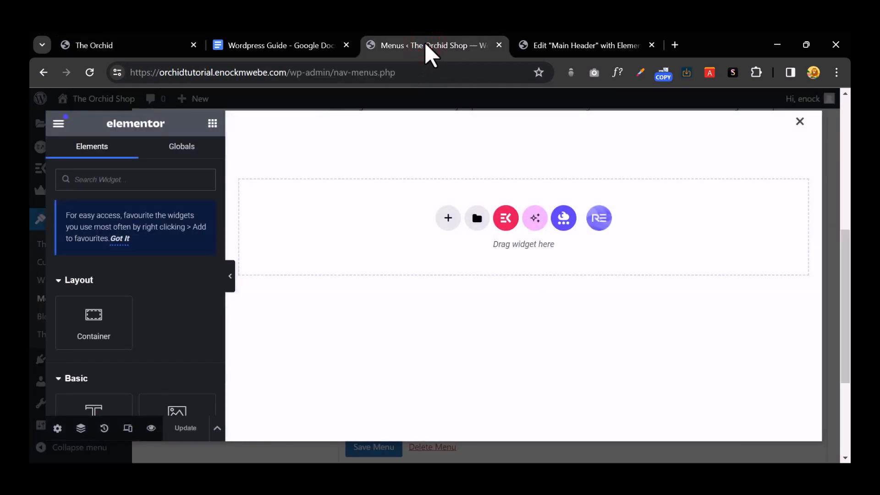
# Step: Add a two-column container with a nested container and Image widget in the right column
pyautogui.click(130, 44)
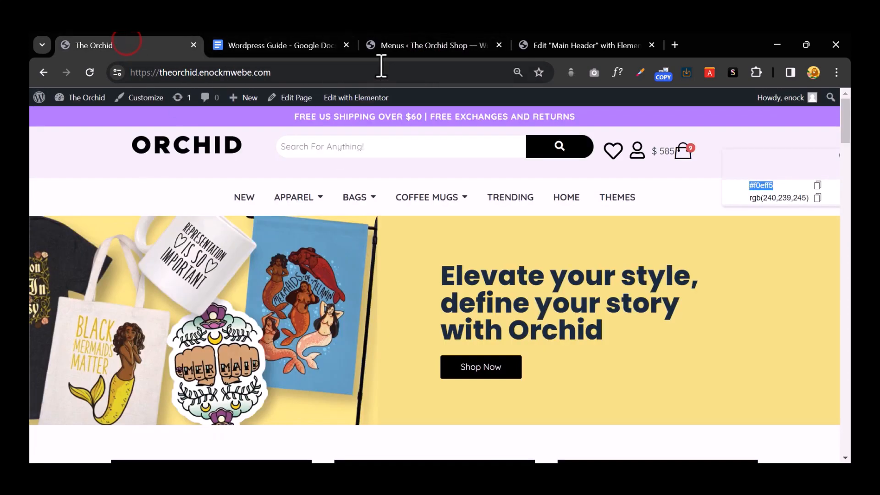
pyautogui.click(405, 47)
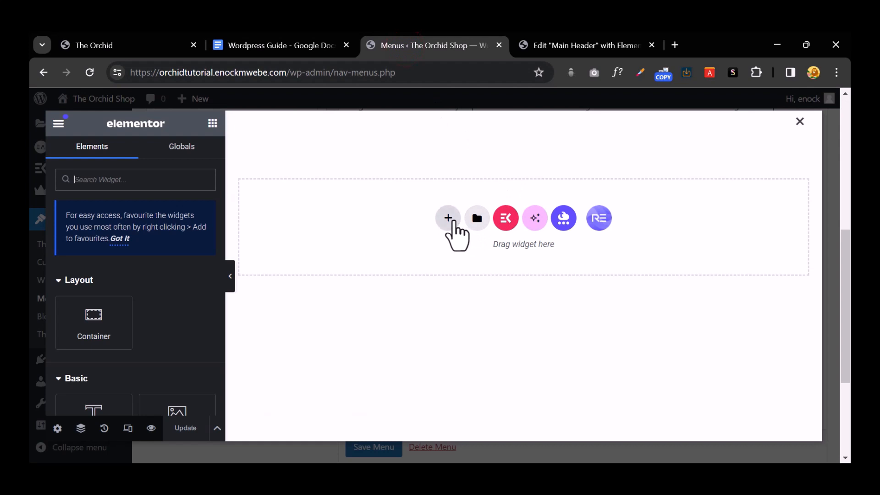
pyautogui.click(452, 220)
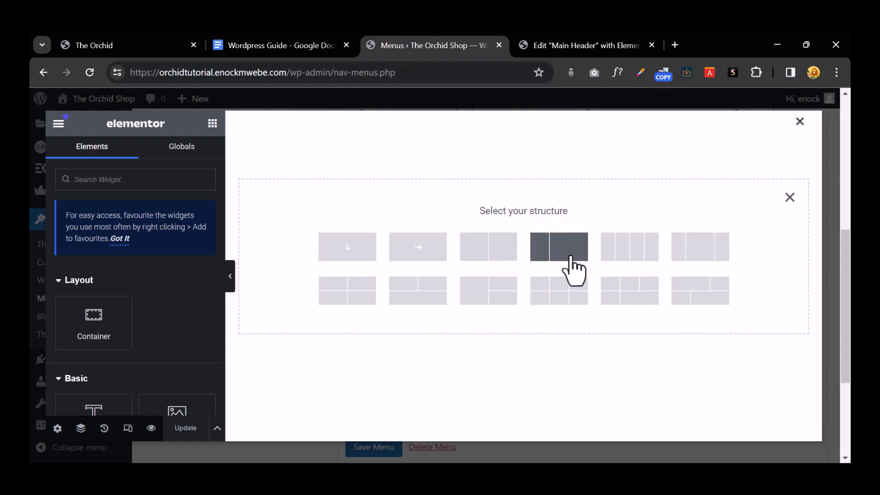
pyautogui.click(579, 255)
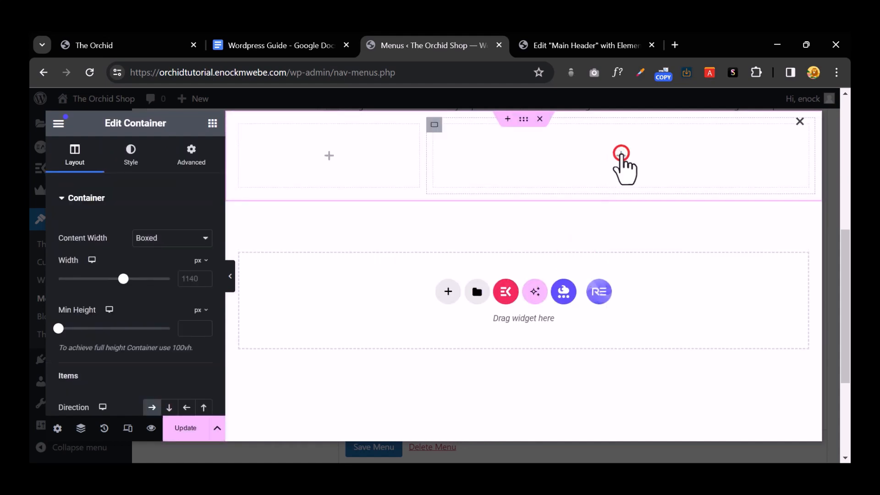
pyautogui.click(621, 153)
pyautogui.moveTo(88, 331); pyautogui.dragTo(630, 170)
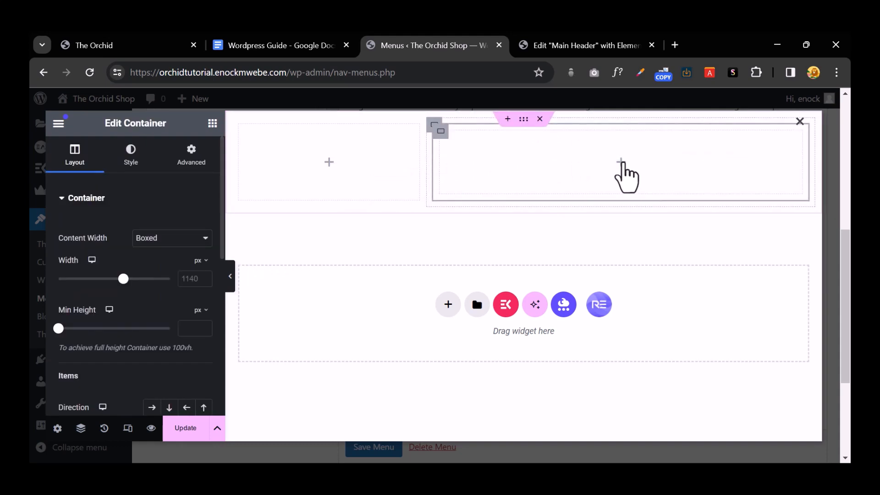
pyautogui.click(620, 159)
pyautogui.scroll(-3, 114, 335)
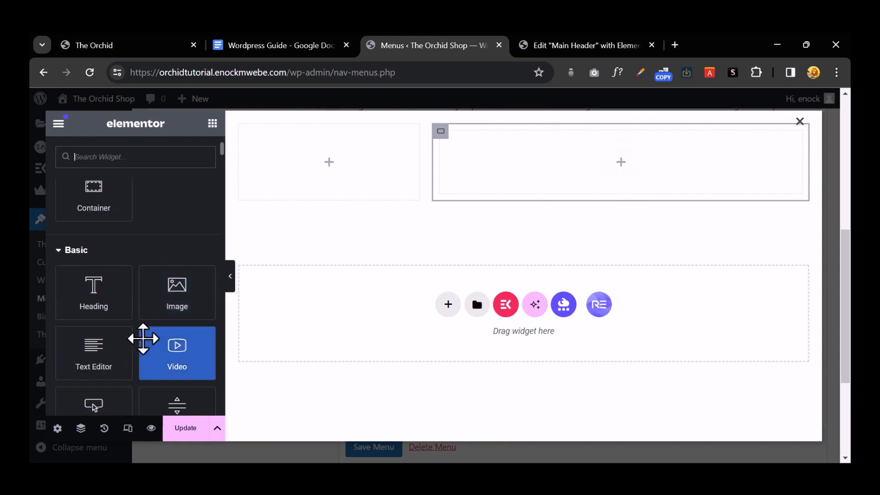
pyautogui.moveTo(181, 303); pyautogui.dragTo(599, 182)
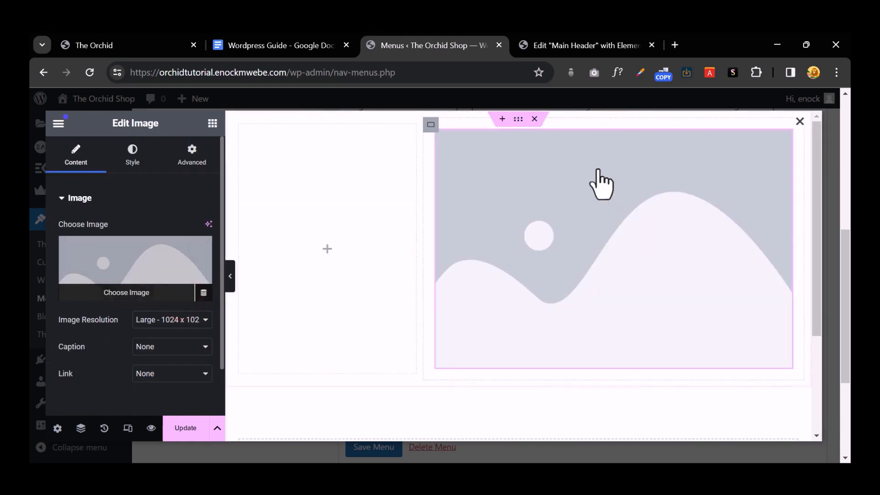
# Step: Upload the four photos Apparel1-Tees to Apparel4-BaseballTee through the media library
pyautogui.click(114, 271)
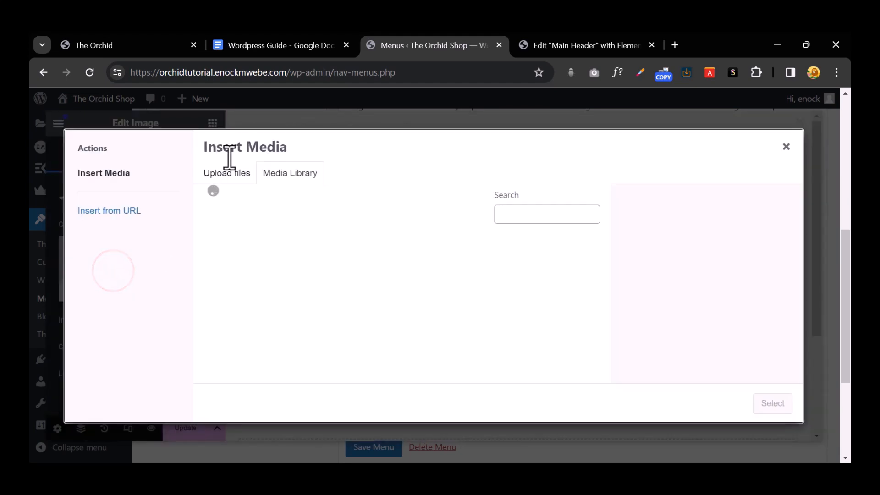
pyautogui.click(225, 173)
pyautogui.click(478, 297)
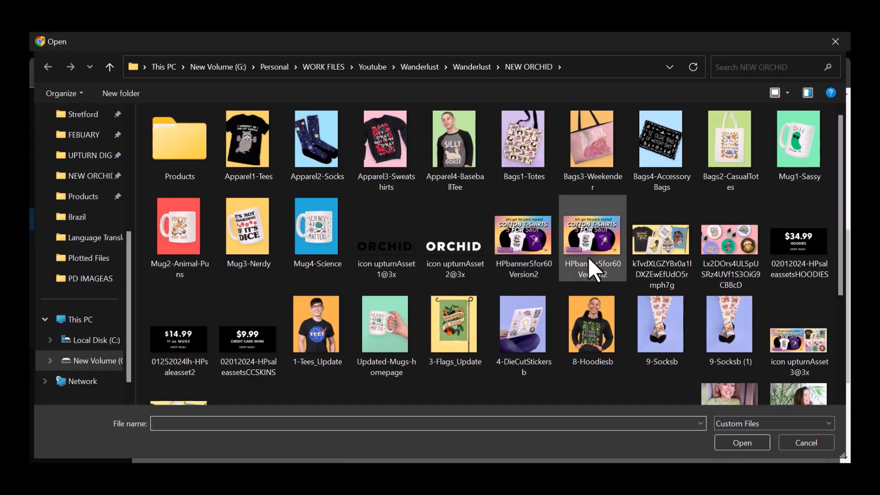
pyautogui.click(457, 168)
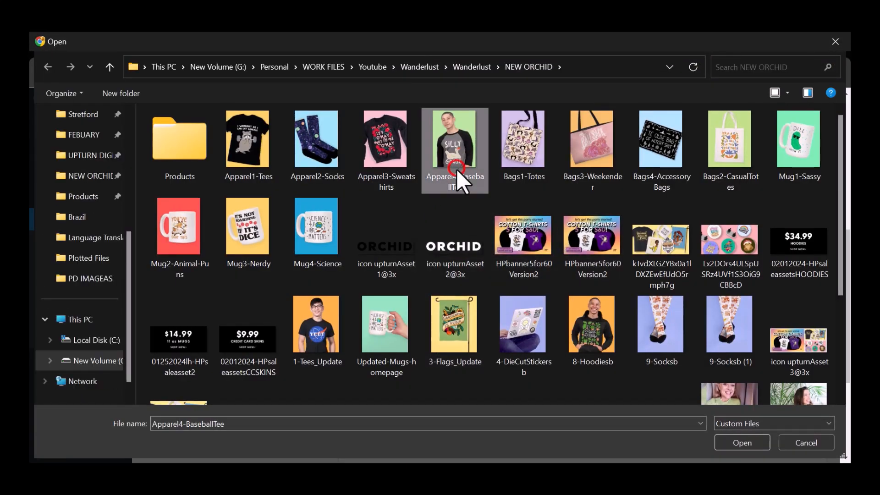
pyautogui.keyDown('ctrl'); pyautogui.click(387, 157); pyautogui.keyUp('ctrl')
pyautogui.keyDown('ctrl'); pyautogui.click(326, 148); pyautogui.keyUp('ctrl')
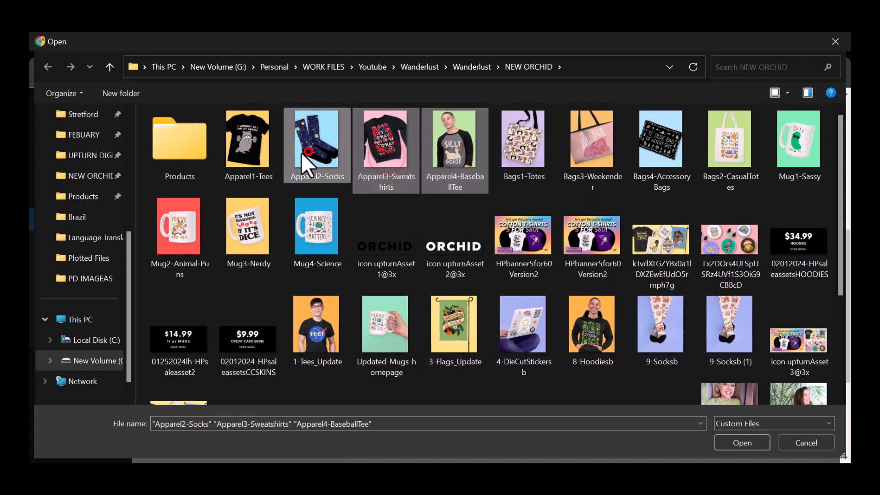
pyautogui.keyDown('ctrl'); pyautogui.click(249, 156); pyautogui.keyUp('ctrl')
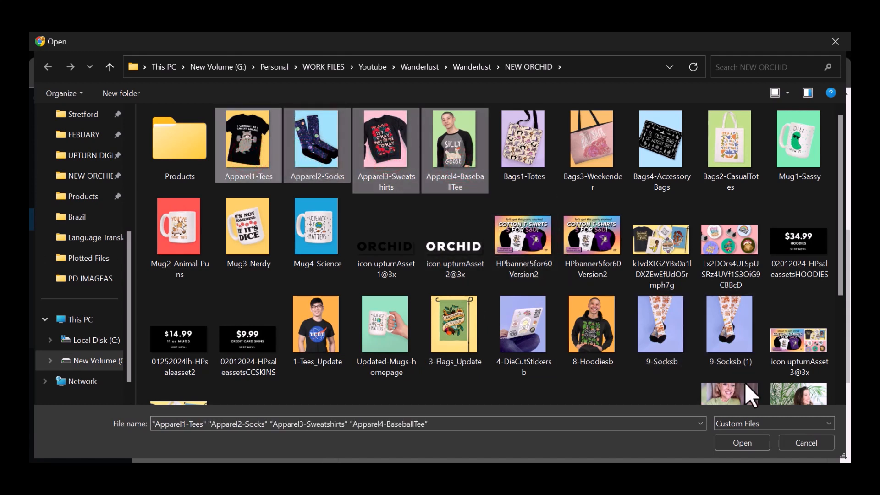
pyautogui.click(743, 450)
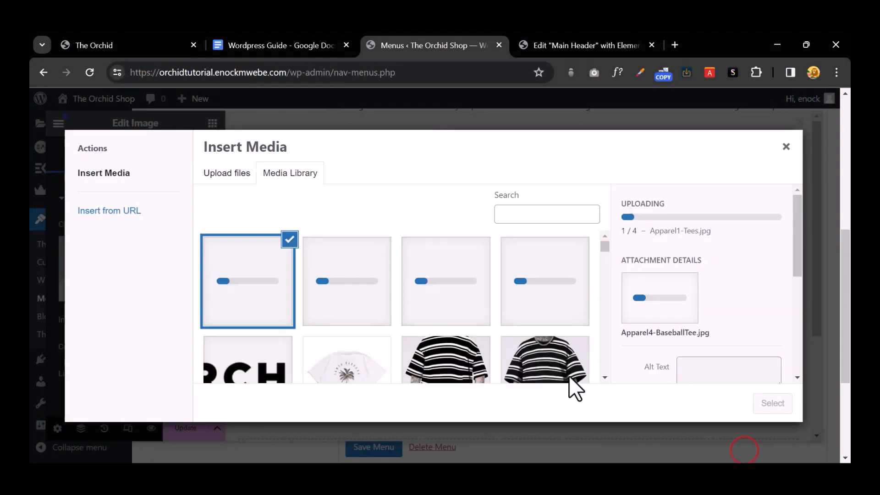
# Step: Check the storefront and Main Header tabs, then close the media library without inserting an image
pyautogui.click(130, 47)
pyautogui.moveTo(296, 202)
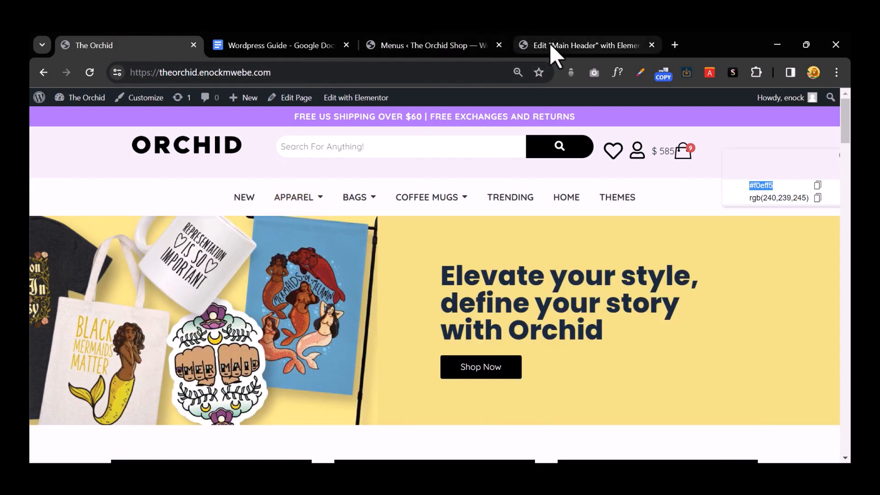
pyautogui.click(558, 45)
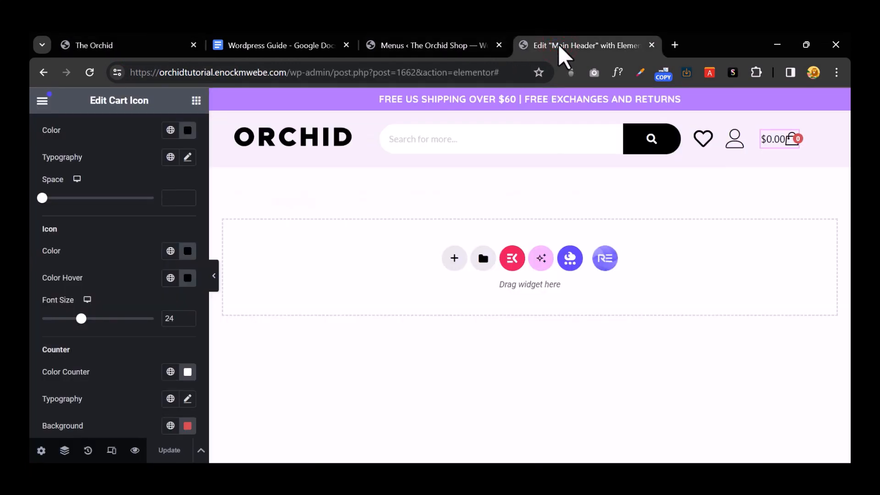
pyautogui.click(419, 48)
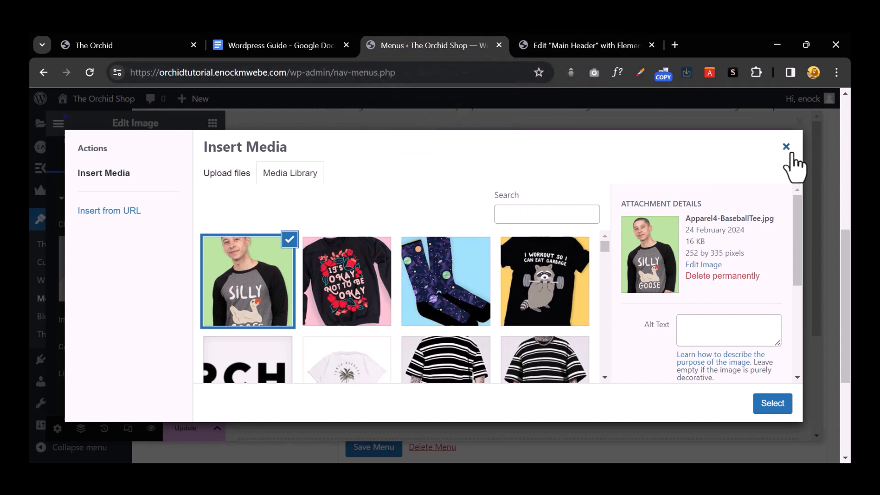
pyautogui.click(592, 46)
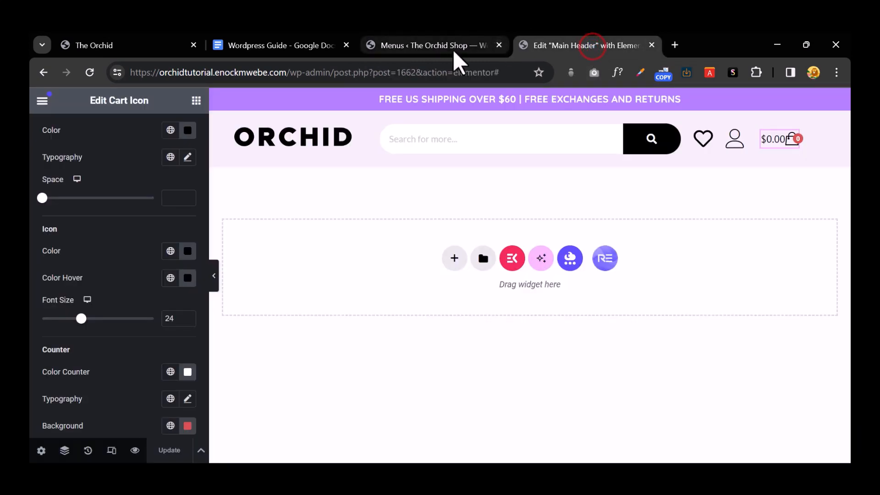
pyautogui.click(446, 48)
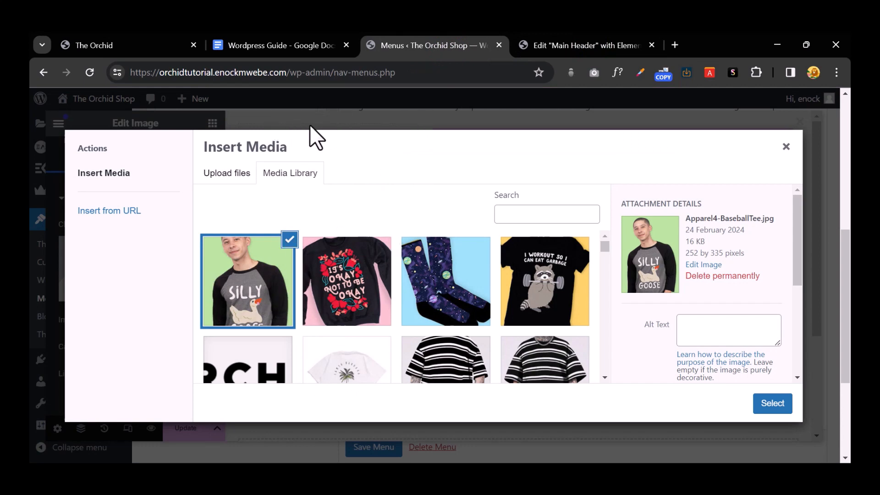
pyautogui.click(786, 147)
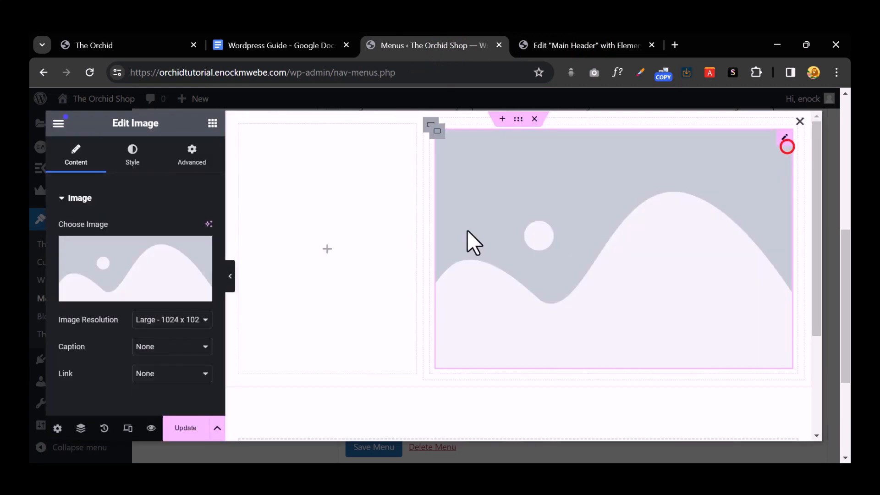
# Step: Close the mega menu editor, then turn off and save the Apparel mega menu settings
pyautogui.click(799, 121)
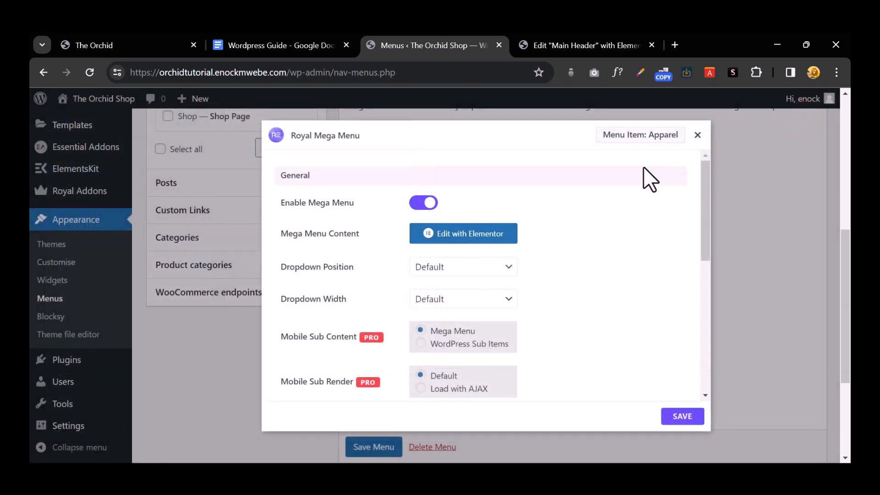
pyautogui.click(424, 202)
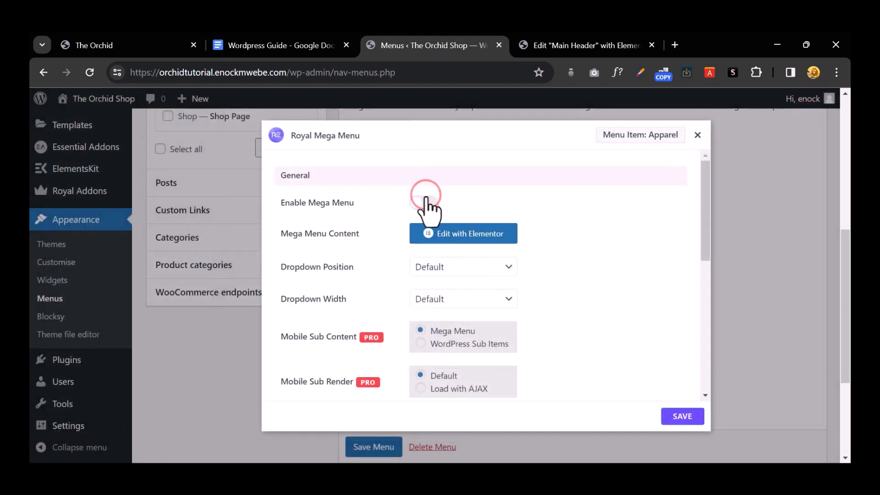
pyautogui.click(690, 417)
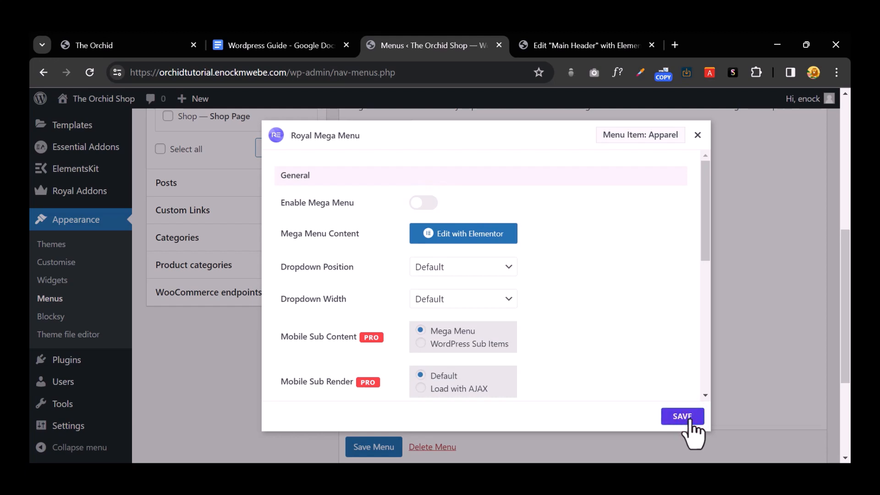
pyautogui.click(699, 136)
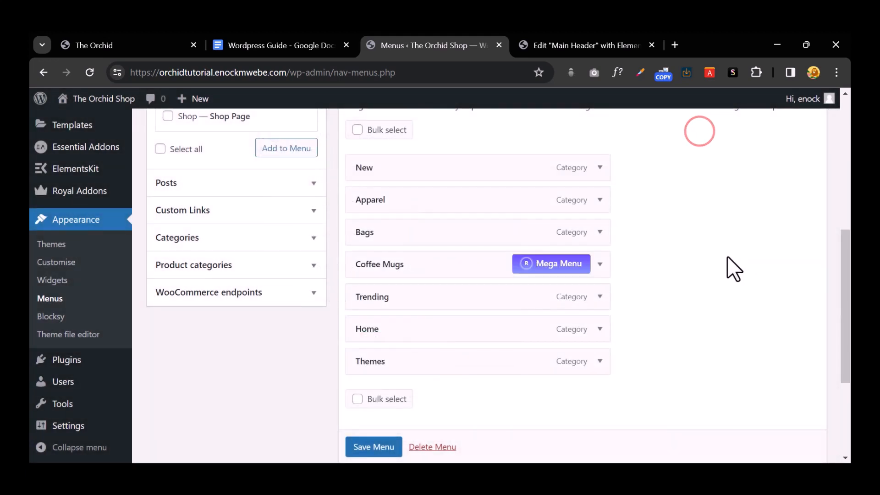
pyautogui.scroll(3, 727, 245)
pyautogui.scroll(-1, 704, 259)
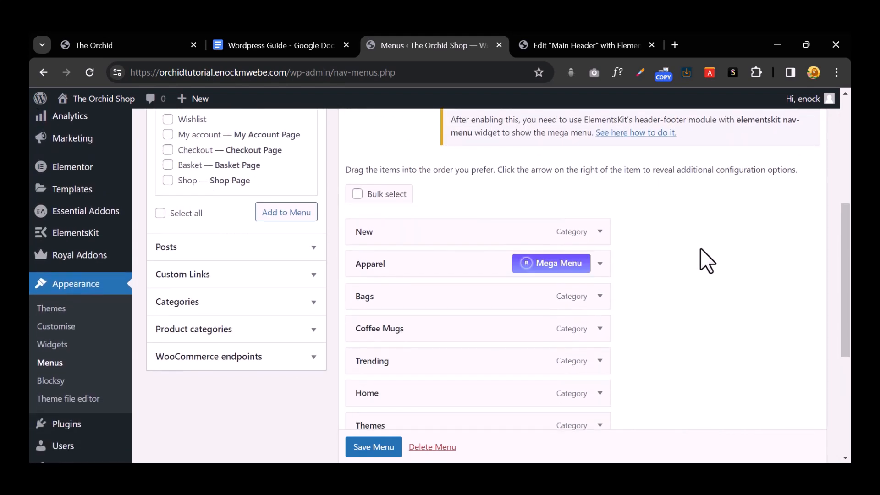
pyautogui.click(560, 45)
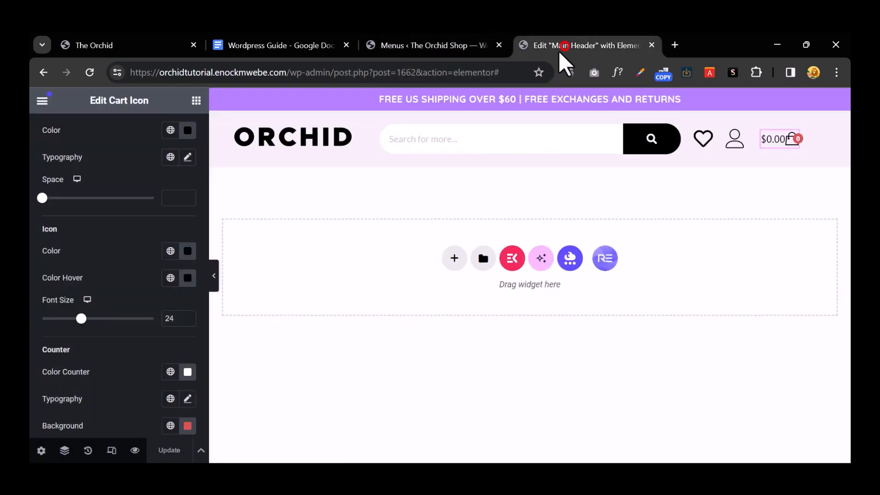
pyautogui.click(440, 46)
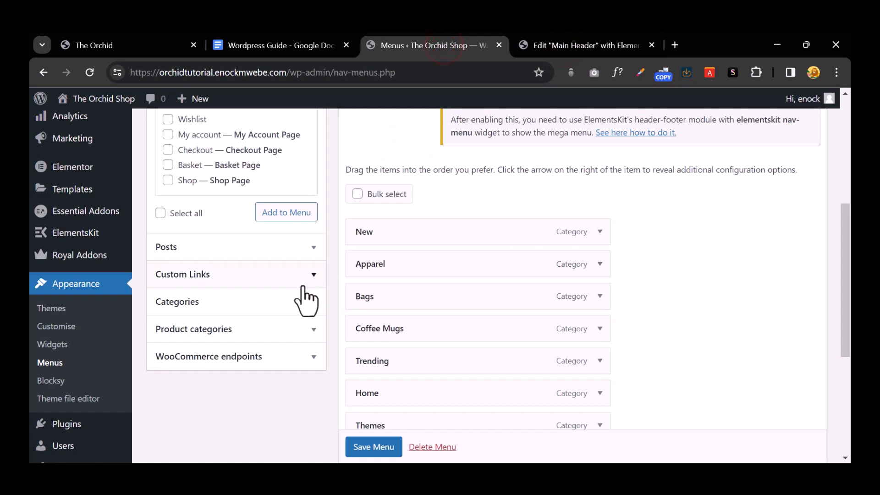
# Step: Re-enable the Apparel mega menu and reopen its content with Edit with Elementor
pyautogui.scroll(1, 303, 300)
pyautogui.moveTo(581, 305)
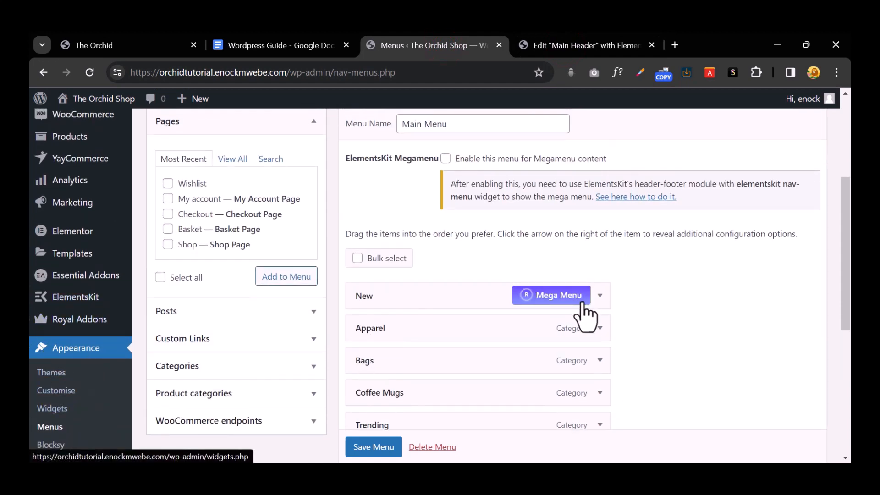
pyautogui.scroll(-1, 584, 317)
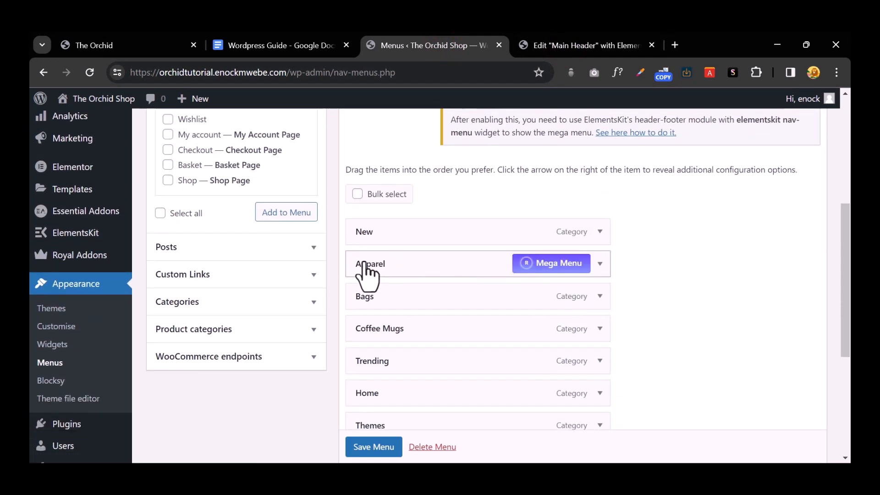
pyautogui.click(548, 261)
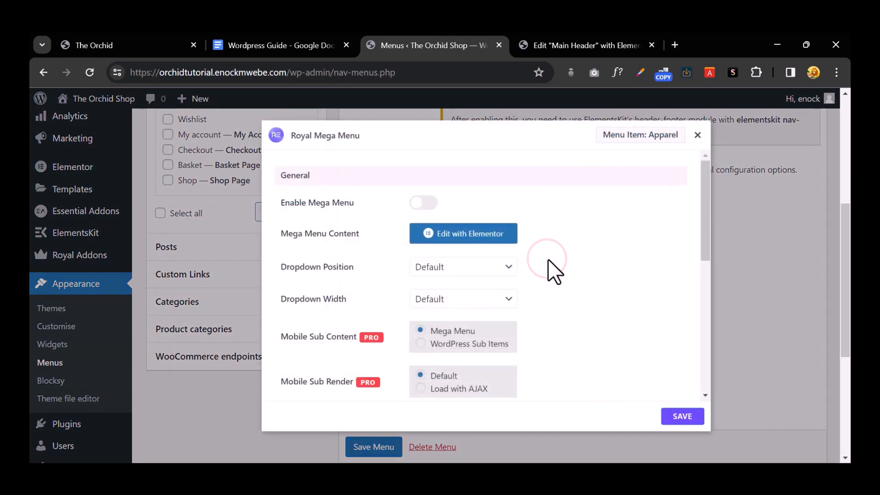
pyautogui.click(422, 202)
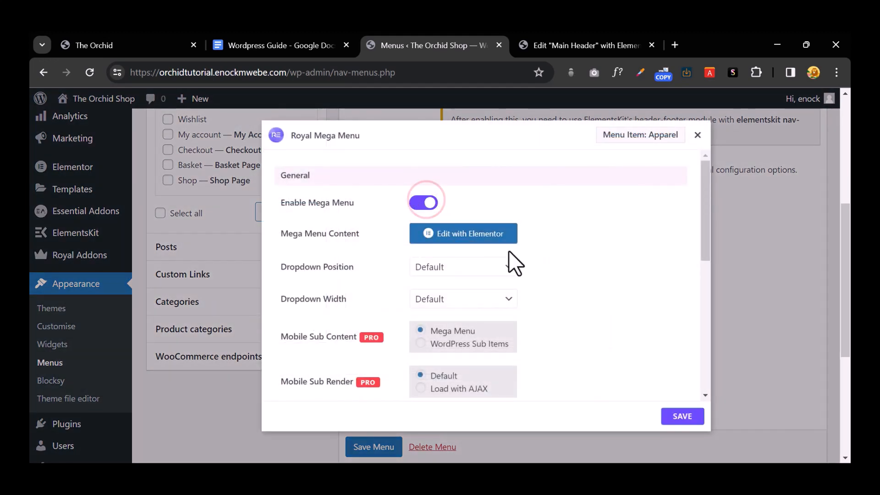
pyautogui.click(486, 236)
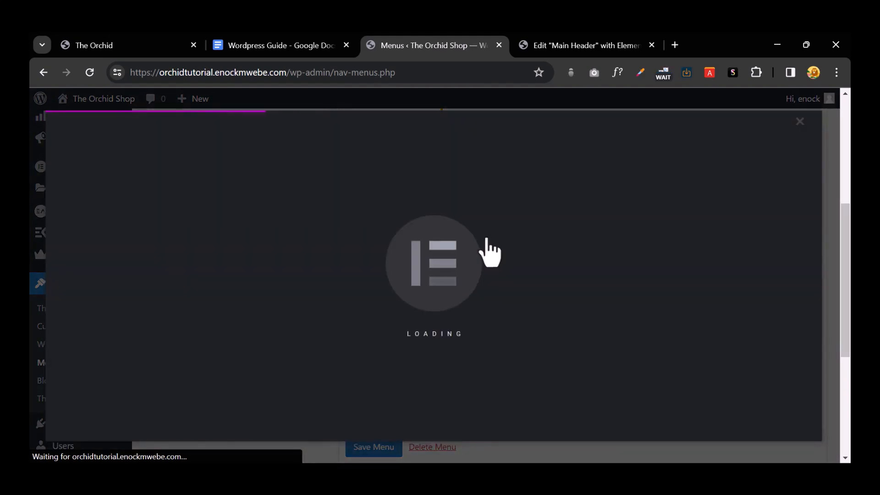
pyautogui.click(148, 43)
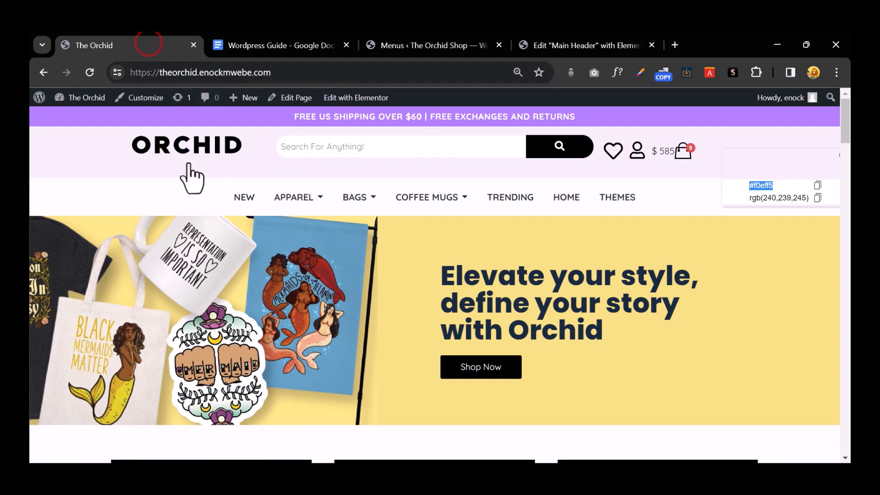
pyautogui.moveTo(289, 204)
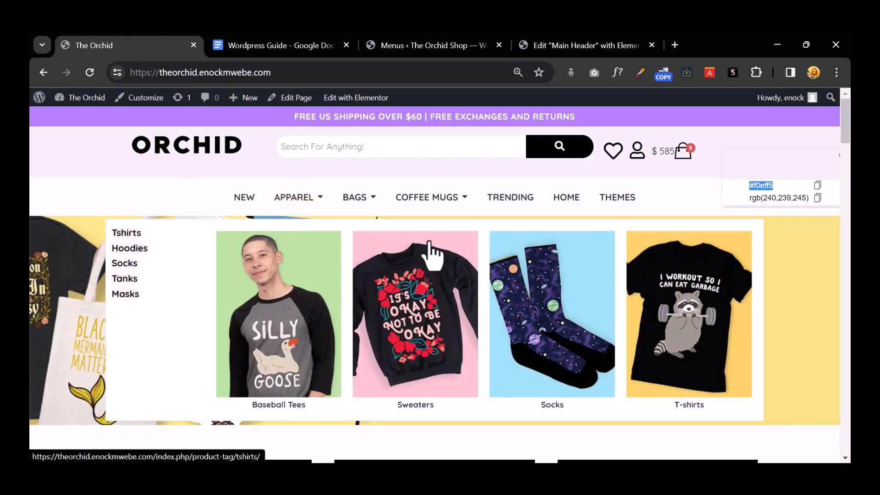
pyautogui.click(421, 45)
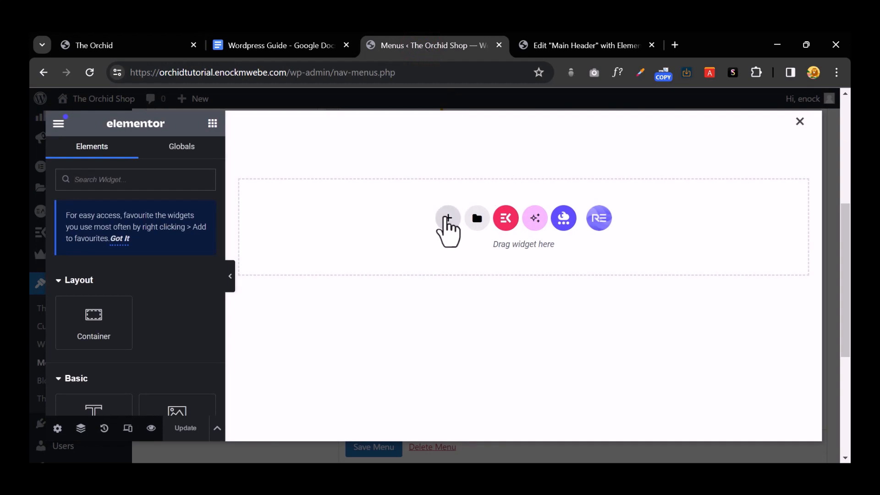
# Step: Add a two-column section with a container and Image widget in the right column
pyautogui.click(448, 218)
pyautogui.click(551, 252)
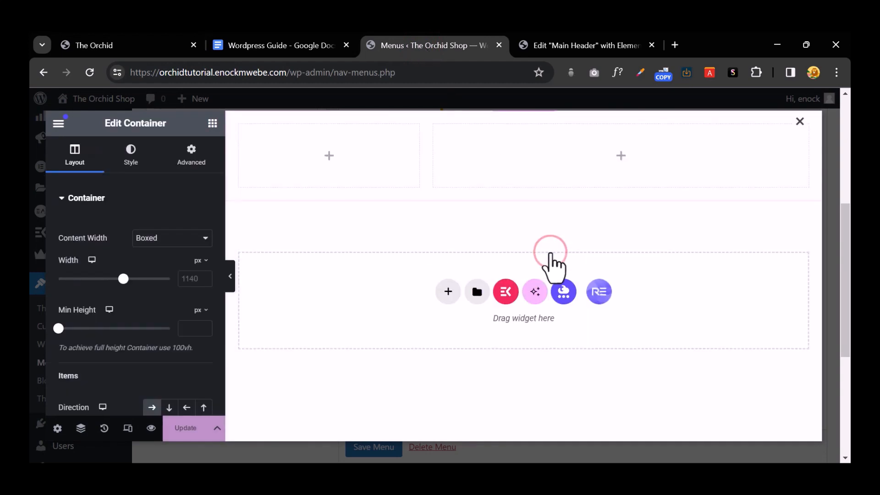
pyautogui.click(618, 159)
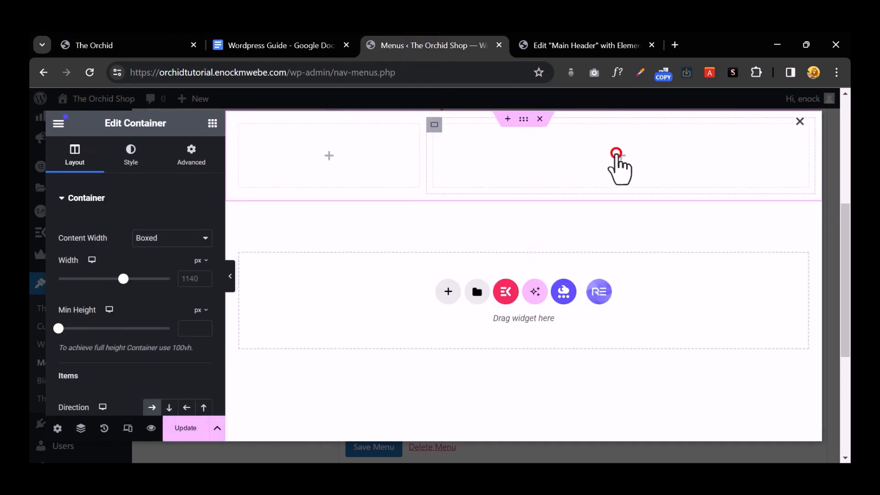
pyautogui.scroll(-3, 99, 256)
pyautogui.moveTo(93, 201); pyautogui.dragTo(615, 176)
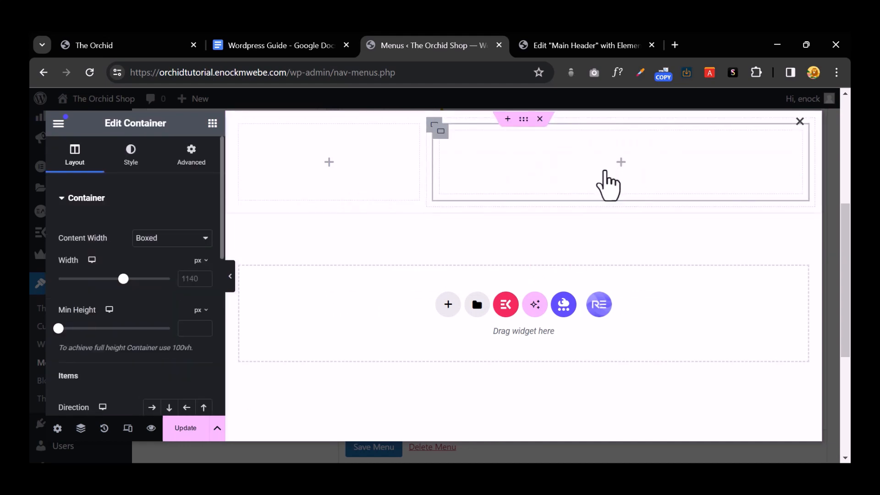
pyautogui.click(212, 122)
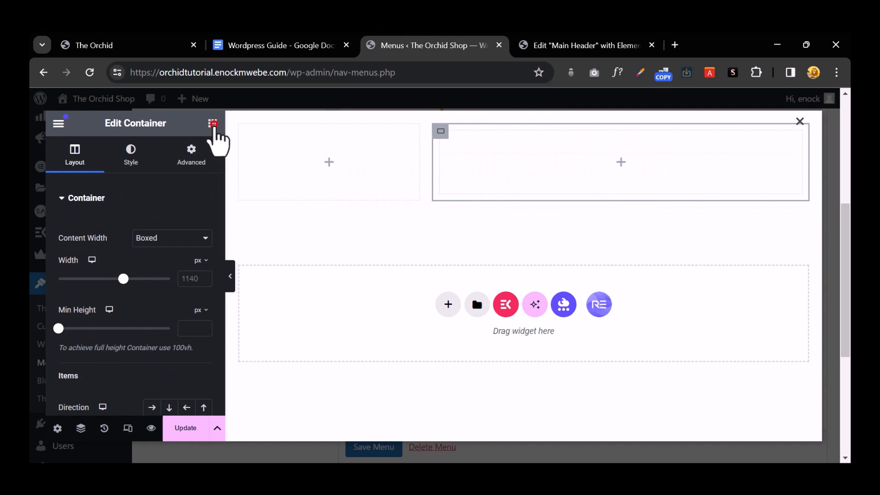
pyautogui.scroll(-3, 165, 330)
pyautogui.moveTo(174, 293); pyautogui.dragTo(594, 158)
# Step: Set the Image widget to the Silly Goose baseball tee photo
pyautogui.click(613, 202)
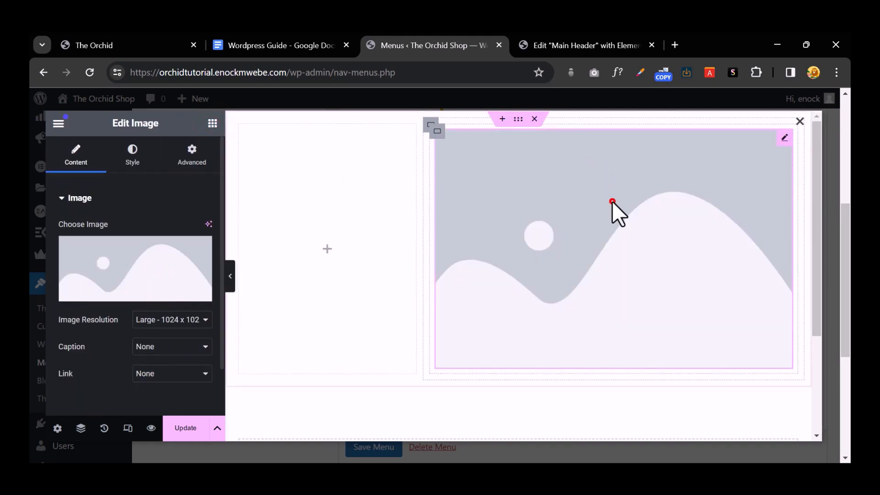
pyautogui.click(157, 255)
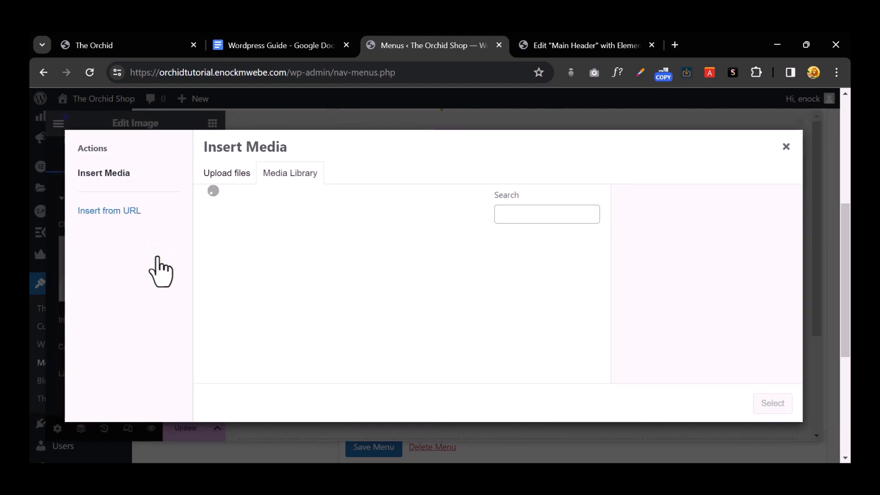
pyautogui.click(238, 267)
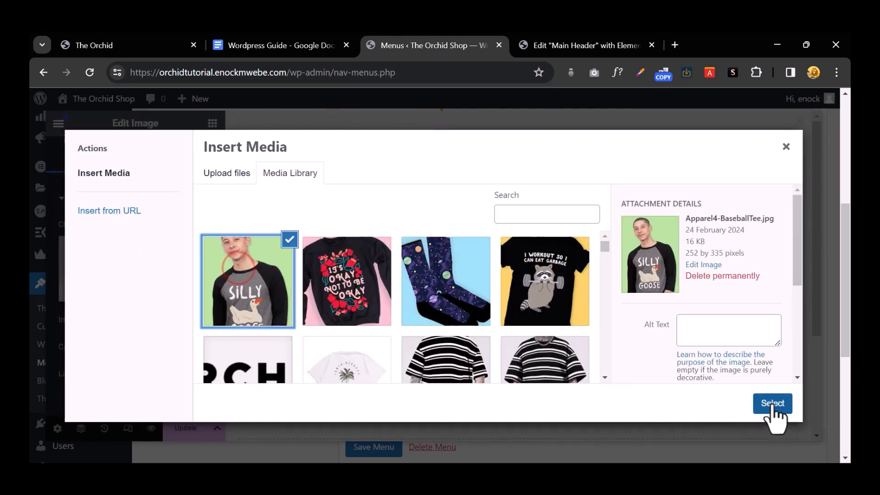
pyautogui.click(772, 405)
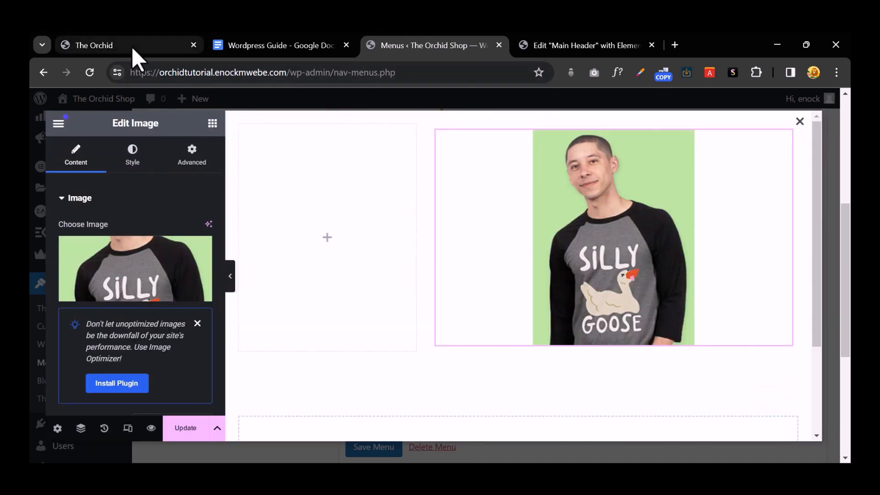
pyautogui.click(131, 45)
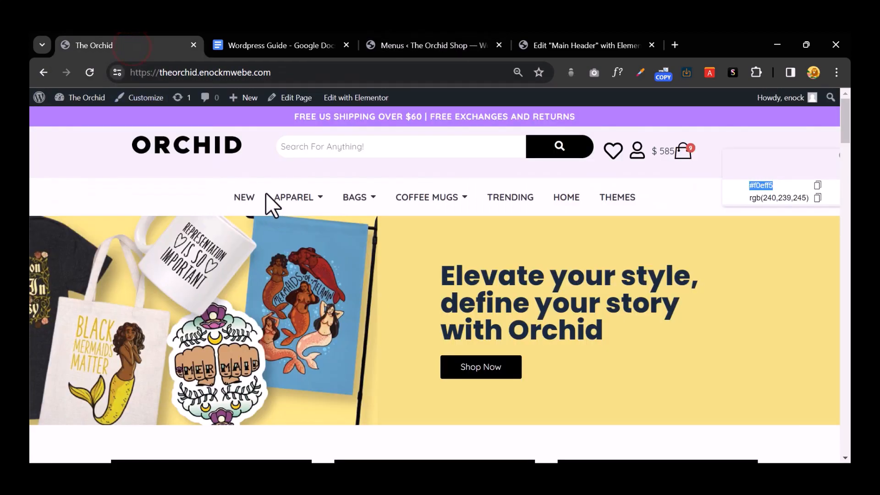
pyautogui.moveTo(284, 205)
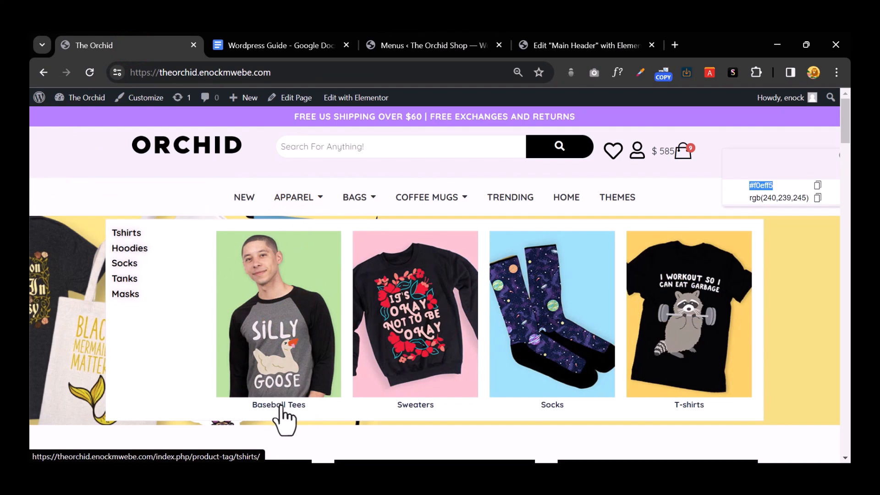
pyautogui.click(282, 48)
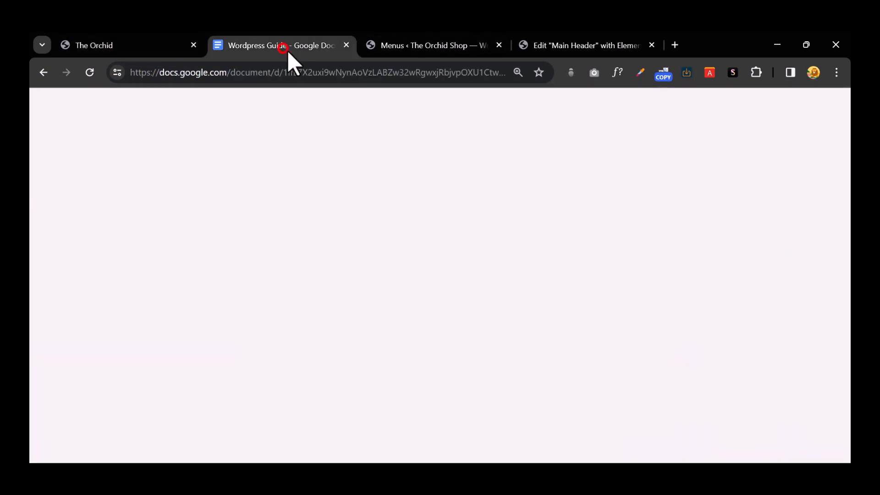
pyautogui.click(436, 43)
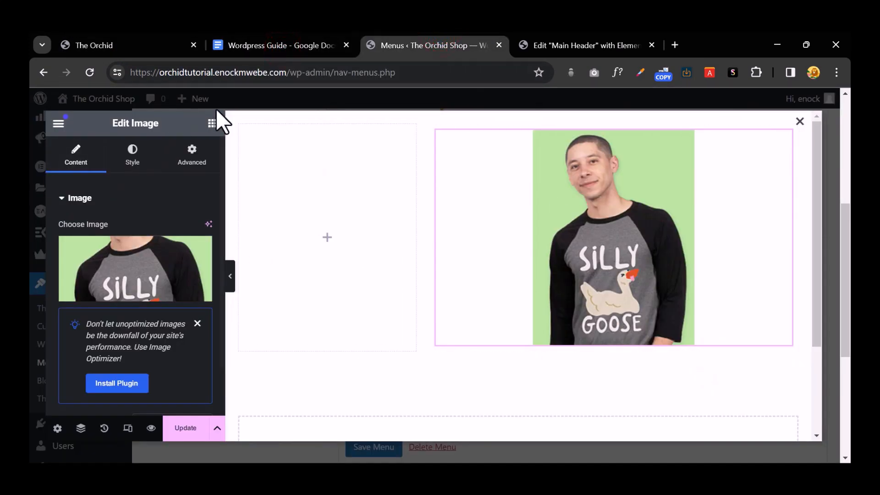
# Step: Add a Heading below the tee image and begin retyping its title as 'Ba'
pyautogui.click(212, 123)
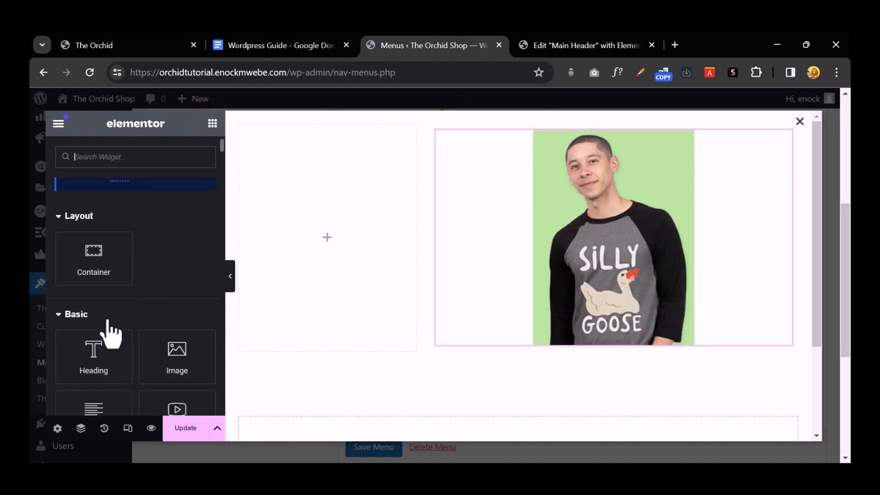
pyautogui.moveTo(108, 322); pyautogui.dragTo(634, 331)
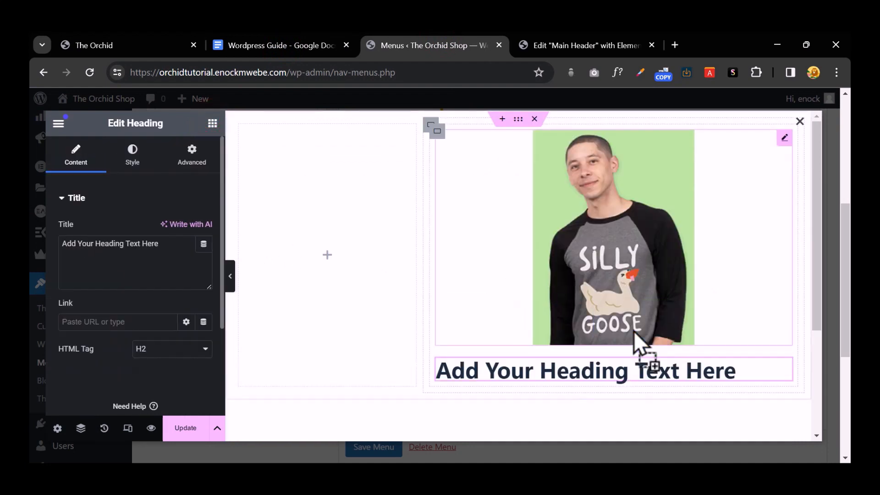
pyautogui.doubleClick(99, 246)
pyautogui.click(99, 247)
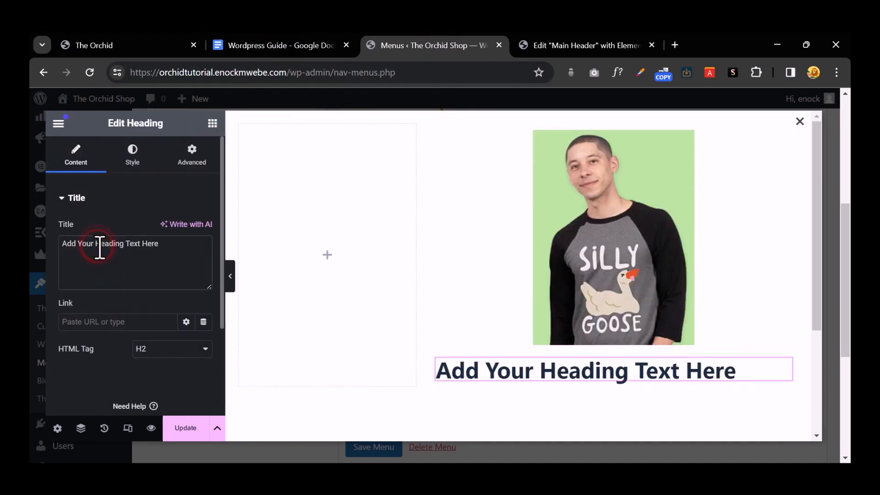
pyautogui.tripleClick(100, 247)
pyautogui.write('Baseball Tees')
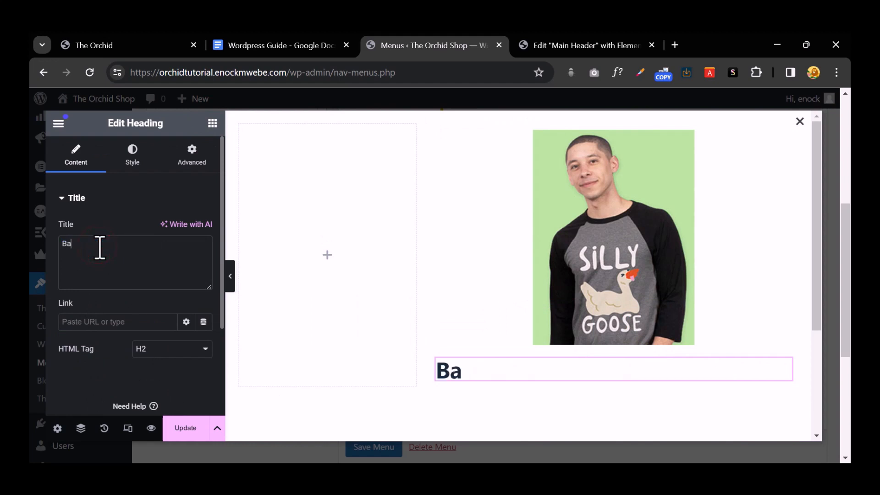
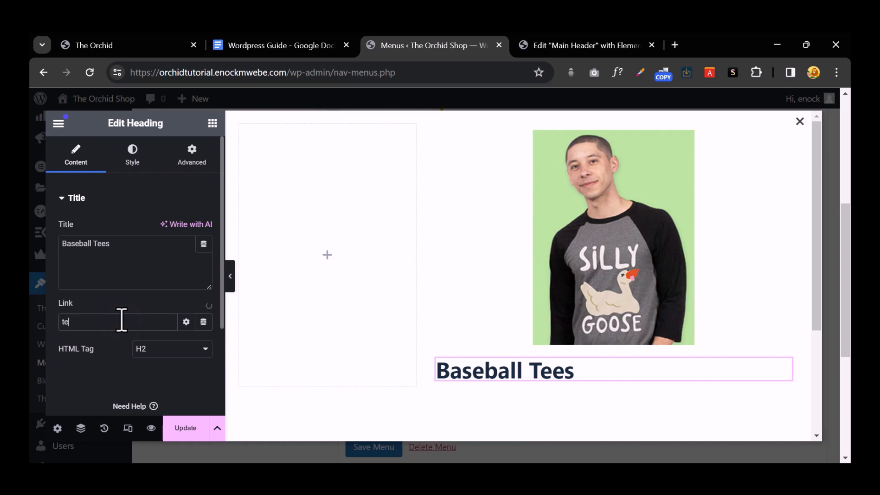
# Step: Empty the Baseball Tees heading's Link field and switch to the Main Header editor tab
pyautogui.press('BackSpace')
pyautogui.click(124, 322)
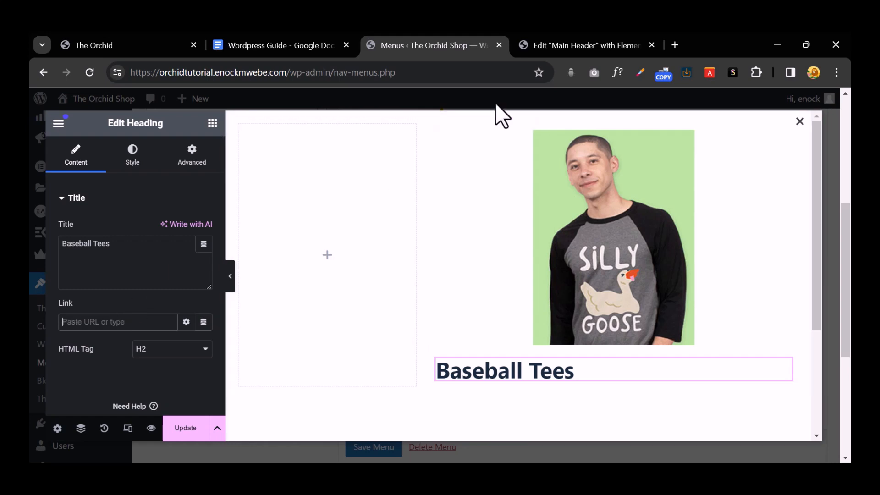
pyautogui.click(580, 48)
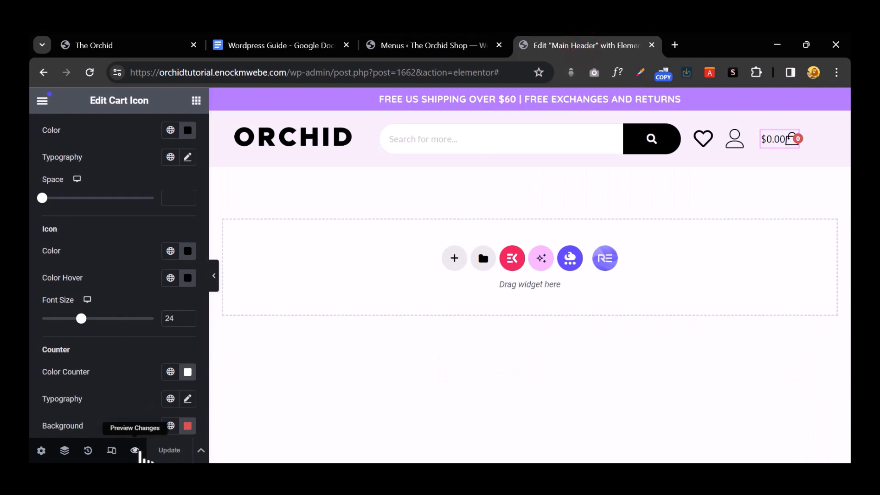
# Step: Copy the tshirts category's View link from Products > Categories in the dashboard
pyautogui.click(135, 450)
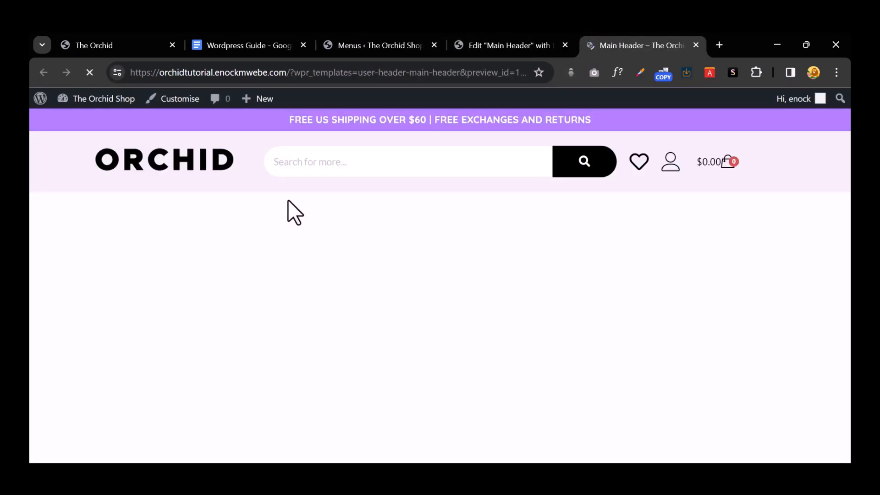
pyautogui.click(97, 99)
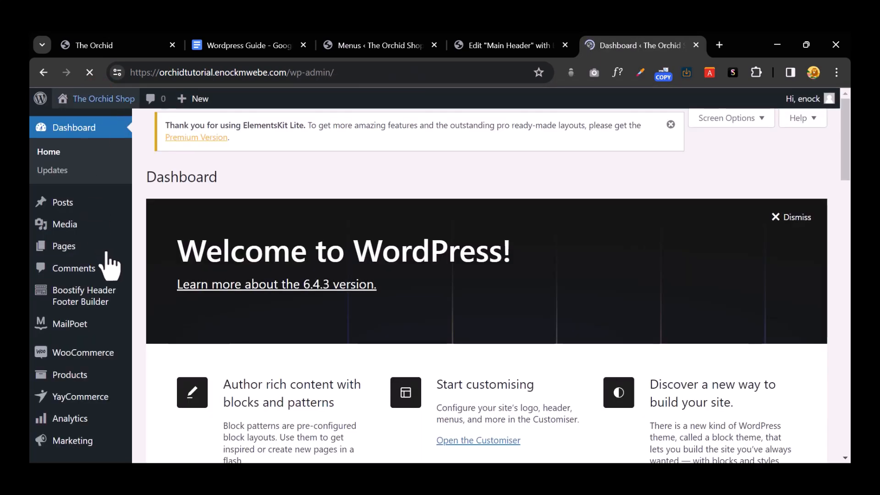
pyautogui.scroll(-2, 92, 302)
pyautogui.moveTo(106, 314)
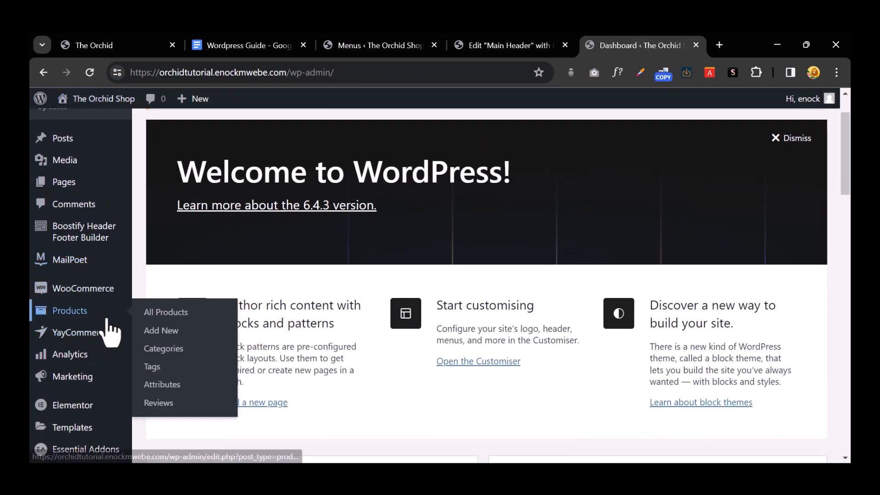
pyautogui.click(206, 352)
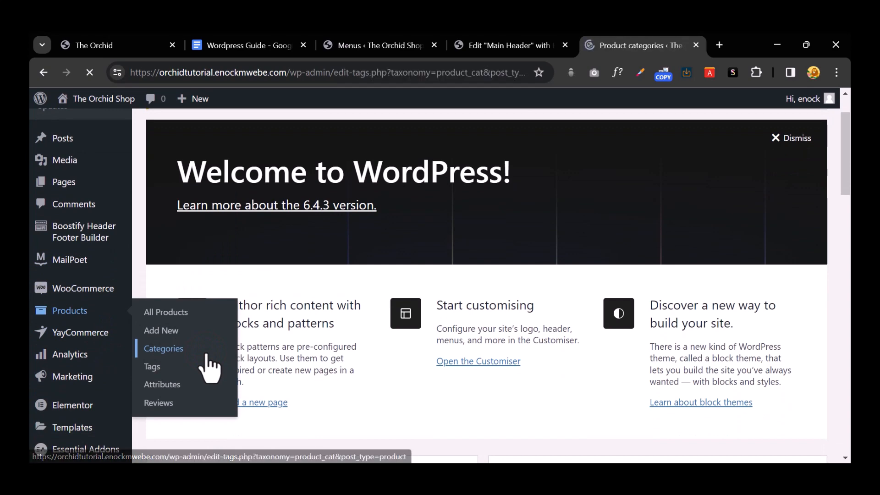
pyautogui.scroll(-4, 692, 205)
pyautogui.scroll(-7, 692, 205)
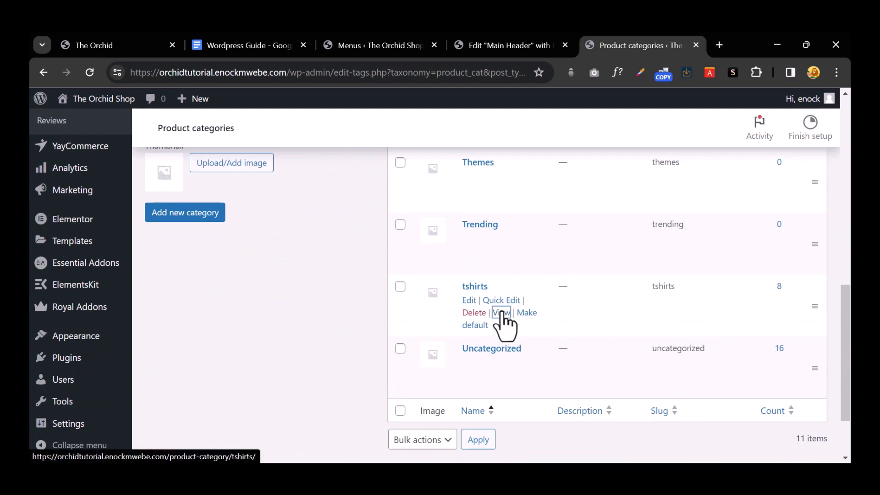
pyautogui.rightClick(502, 311)
pyautogui.click(536, 249)
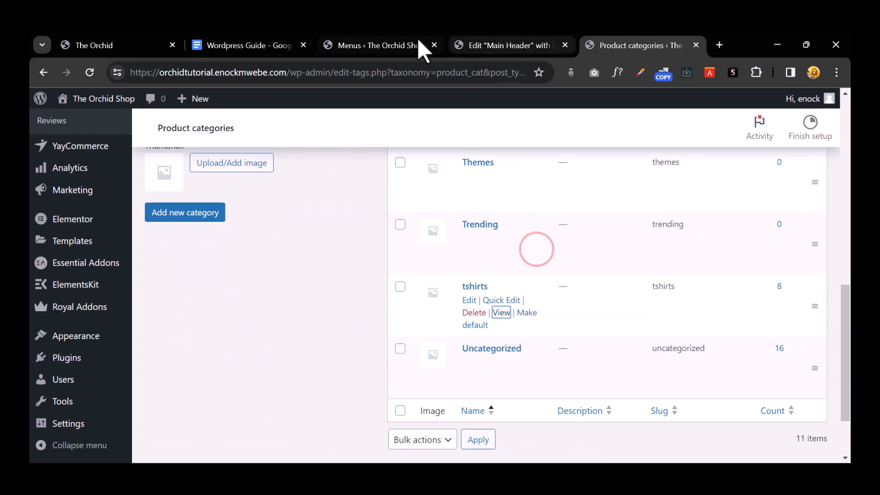
pyautogui.click(407, 45)
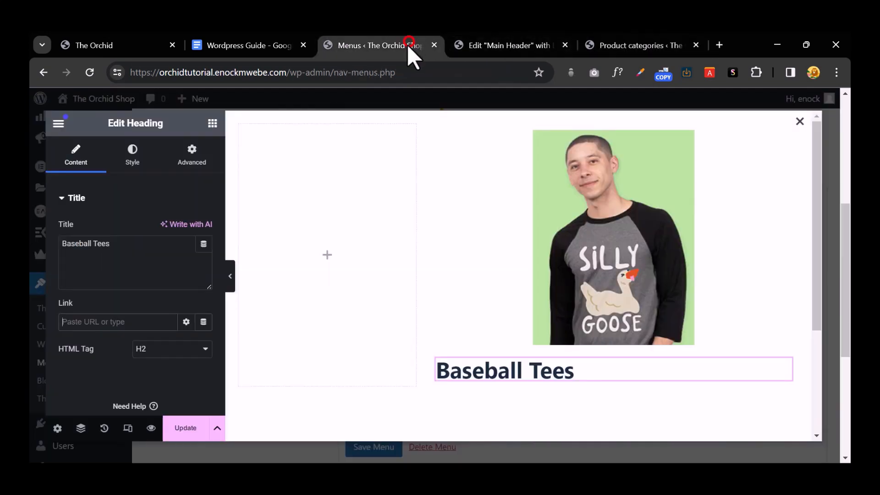
# Step: Paste the tshirts category URL as the heading's link and center-align the heading
pyautogui.rightClick(102, 322)
pyautogui.click(151, 196)
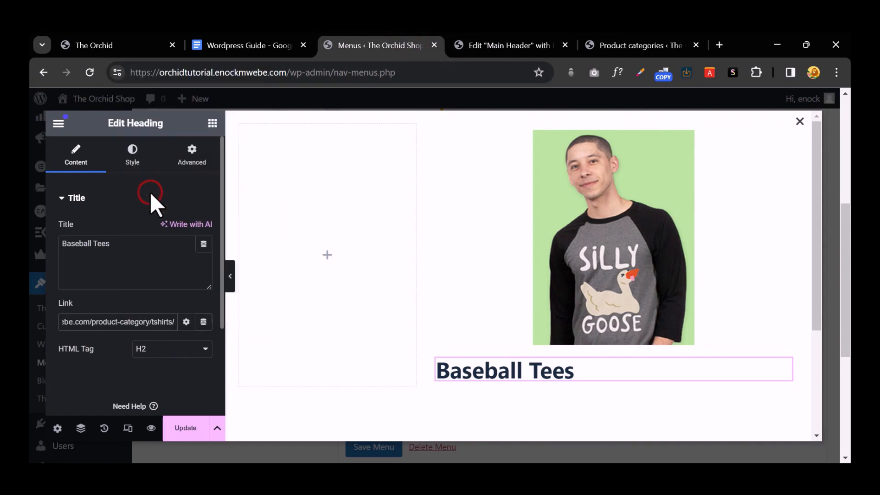
pyautogui.click(132, 158)
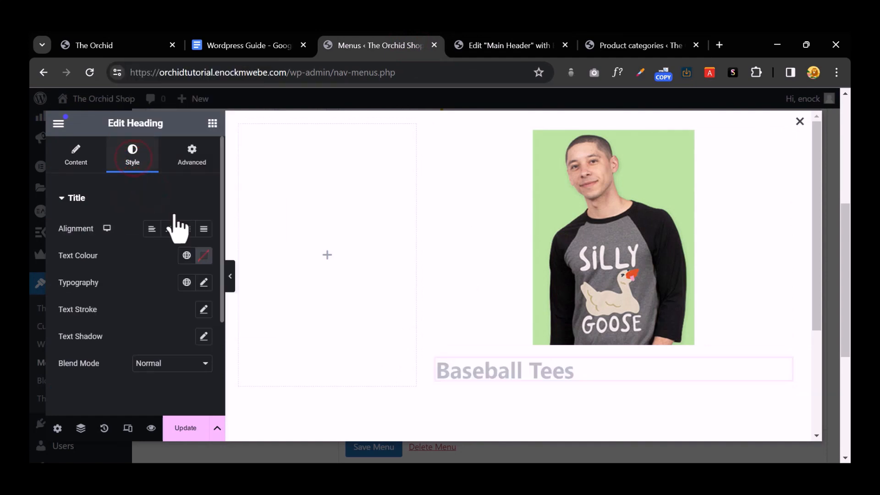
pyautogui.click(169, 228)
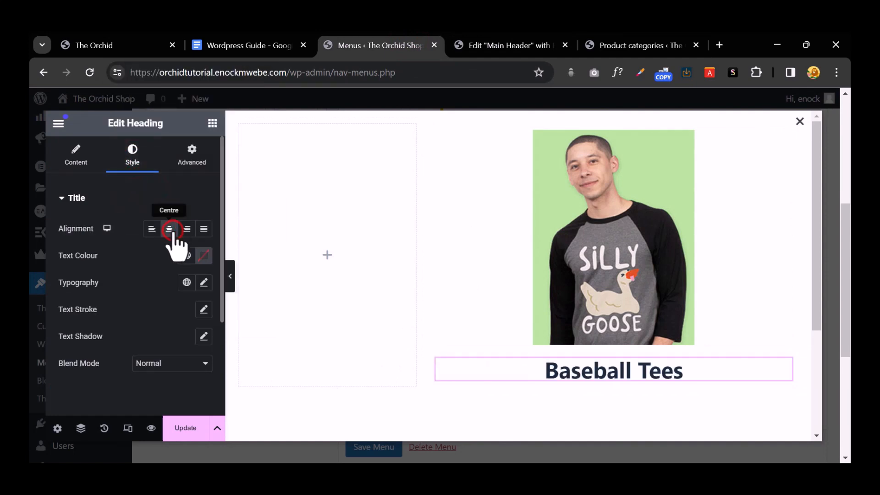
# Step: Set the heading typography to Quicksand at 19 px
pyautogui.click(204, 282)
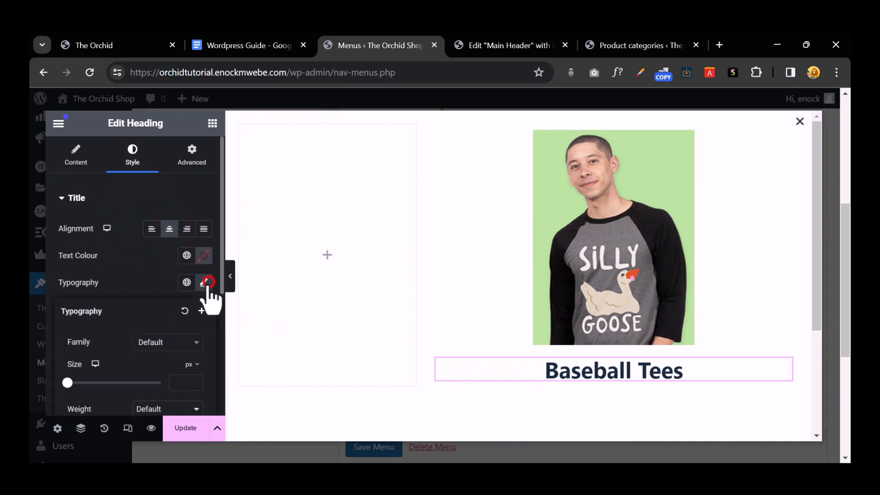
pyautogui.click(158, 343)
pyautogui.write('quick')
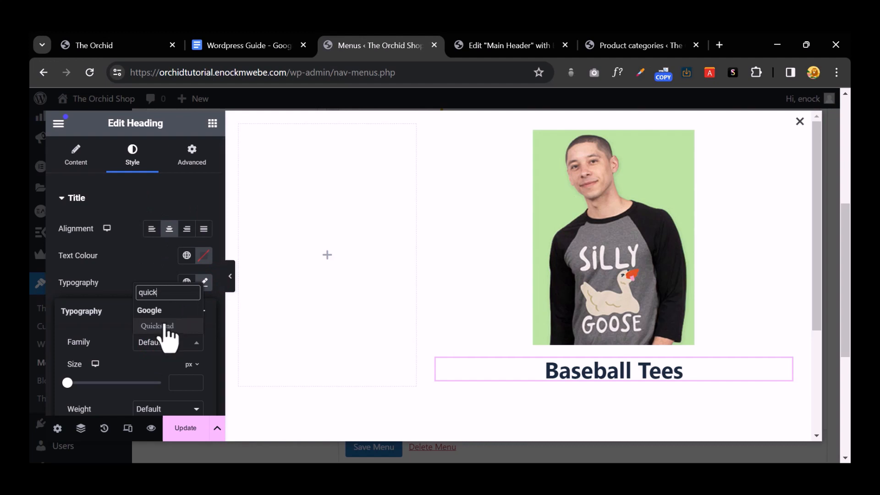
pyautogui.click(158, 325)
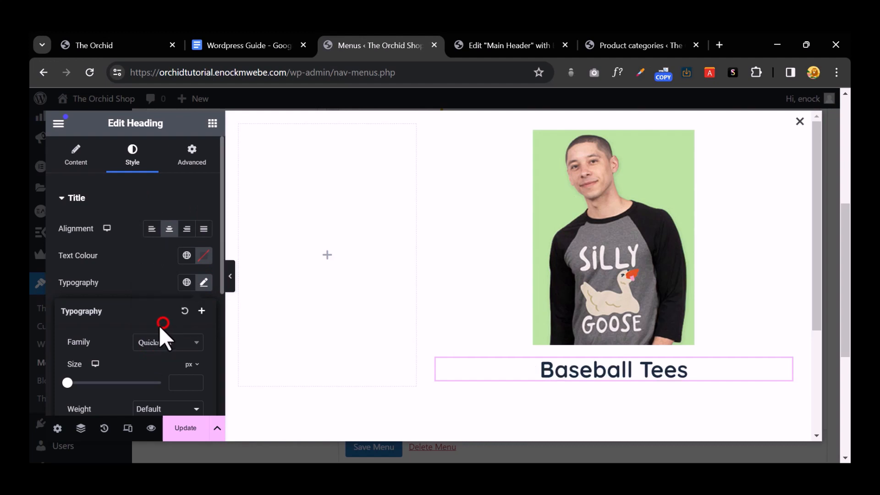
pyautogui.moveTo(68, 383); pyautogui.dragTo(76, 383)
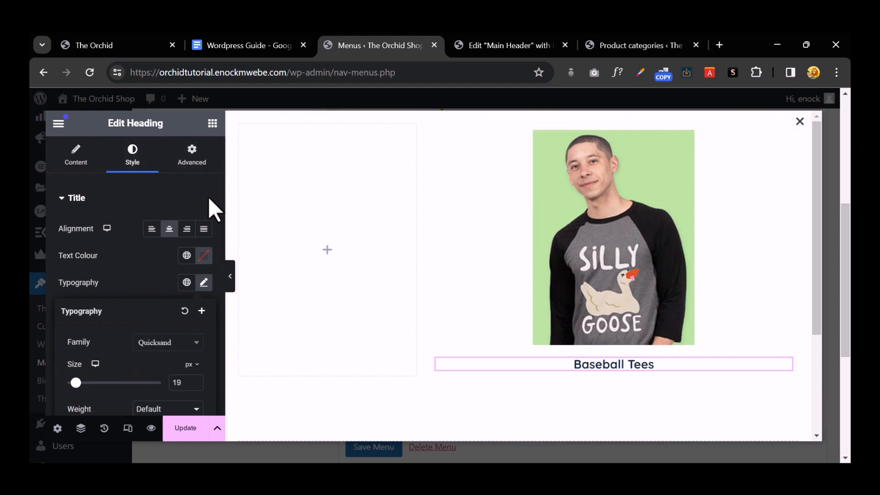
# Step: Unlink the heading's margins and set the top margin to -18
pyautogui.click(192, 158)
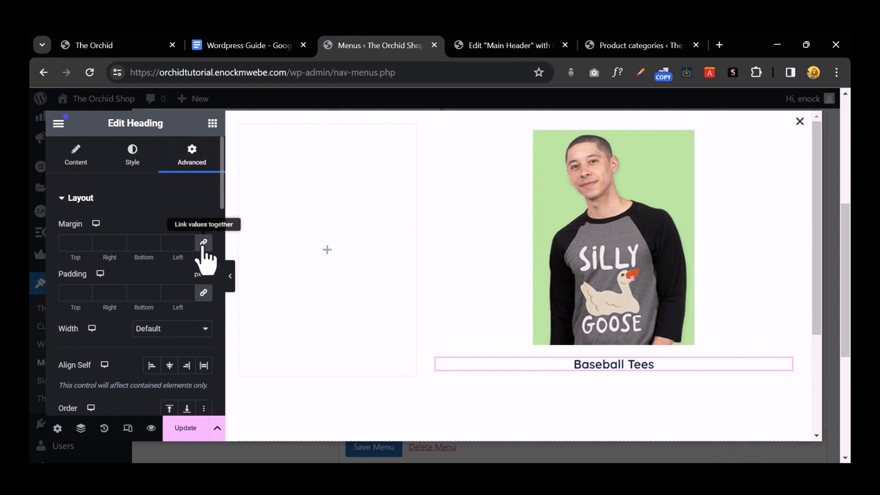
pyautogui.click(203, 243)
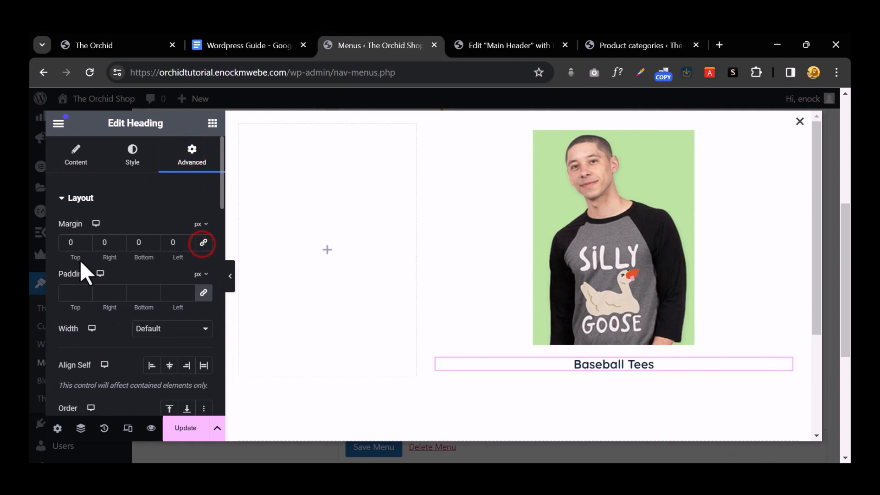
pyautogui.click(84, 245)
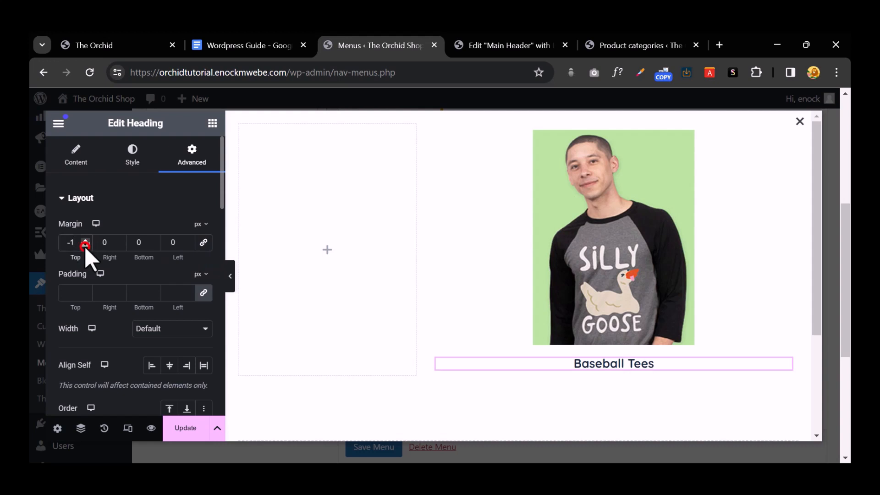
pyautogui.click(85, 245)
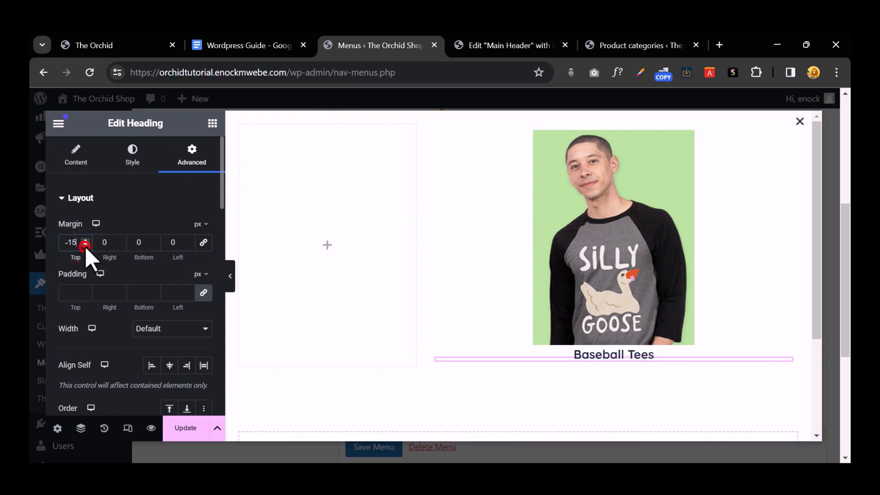
pyautogui.click(85, 245)
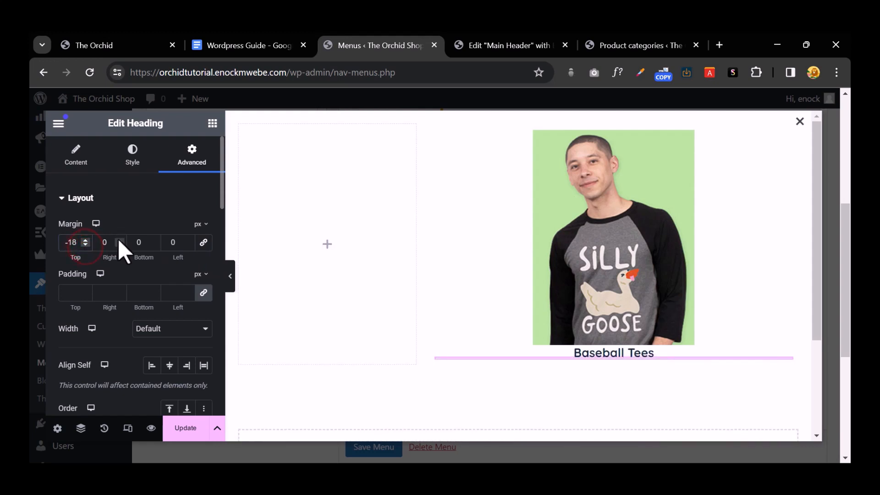
pyautogui.click(600, 353)
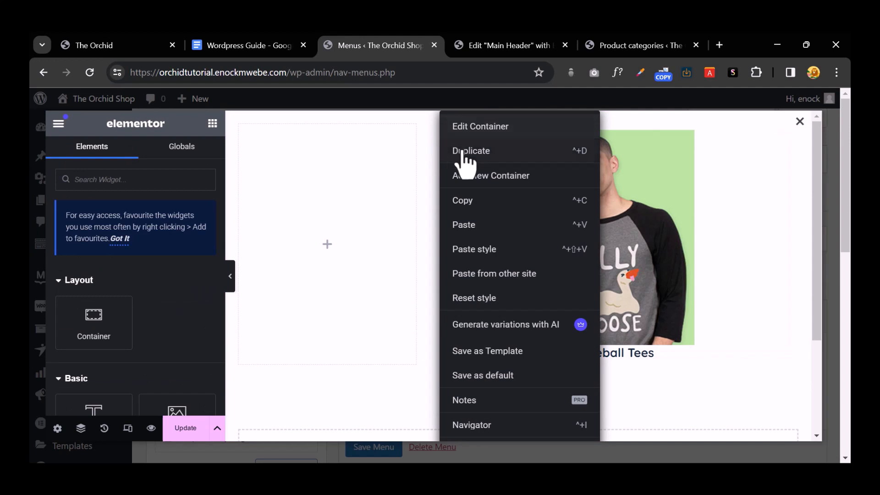
# Step: Duplicate the Baseball Tees card container three times
pyautogui.click(472, 151)
pyautogui.scroll(-2, 488, 221)
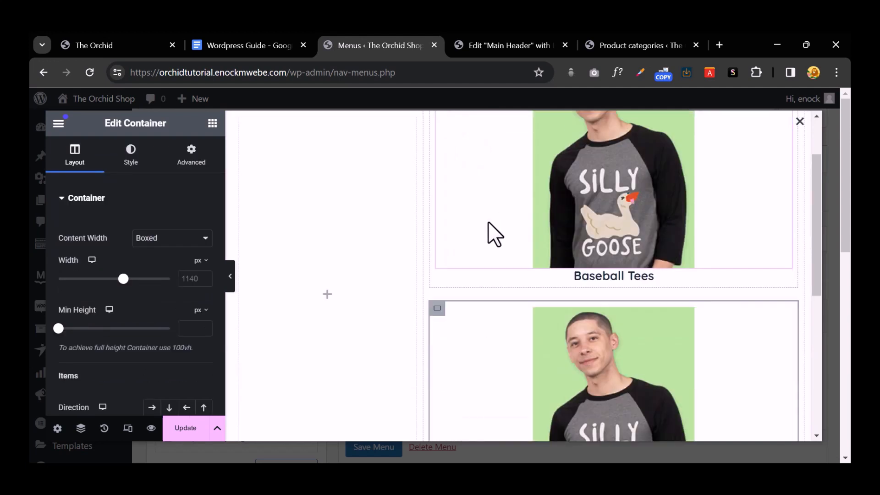
pyautogui.scroll(2, 488, 221)
pyautogui.rightClick(440, 142)
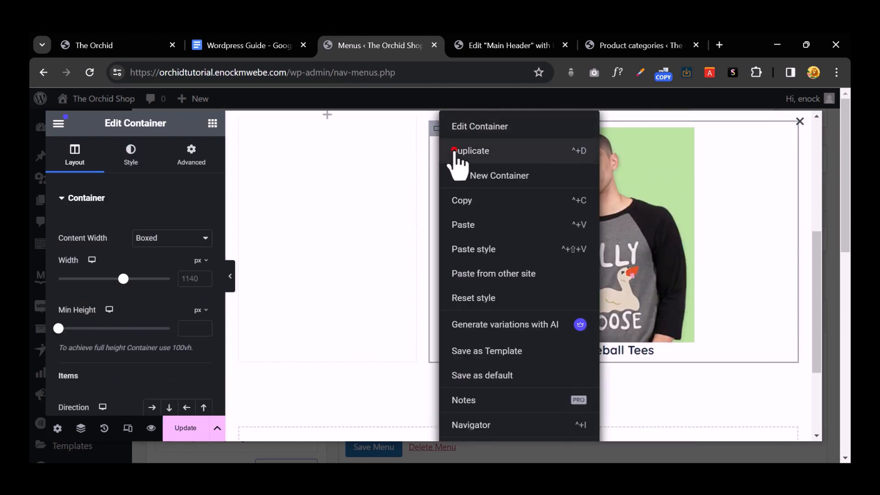
pyautogui.click(454, 149)
pyautogui.scroll(-3, 506, 240)
pyautogui.rightClick(441, 192)
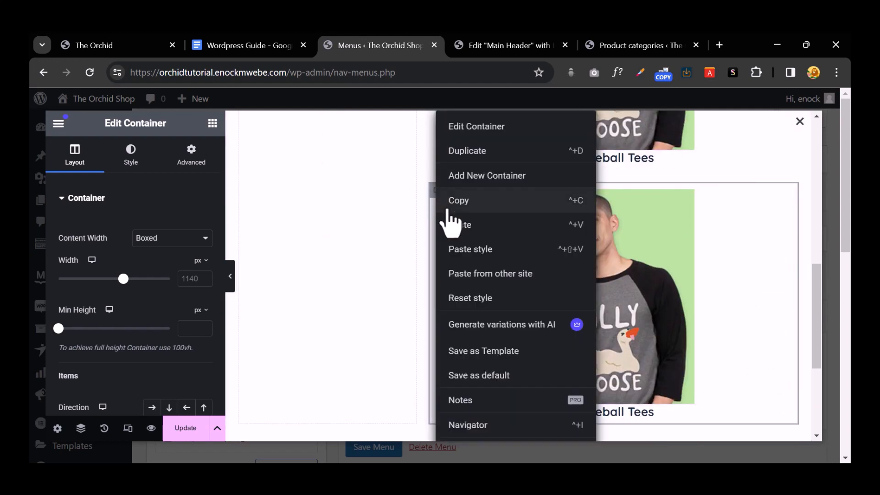
pyautogui.click(467, 153)
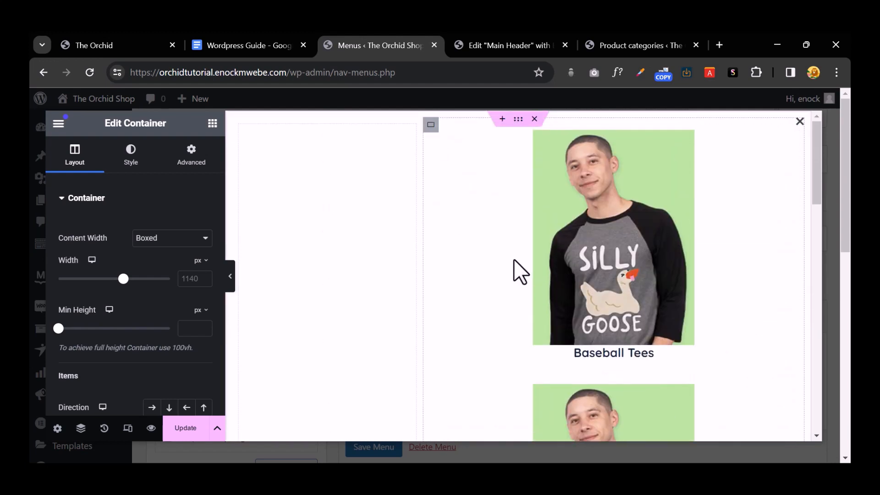
# Step: Set the outer container's Direction to Row - horizontal so the four cards line up
pyautogui.click(441, 134)
pyautogui.click(429, 119)
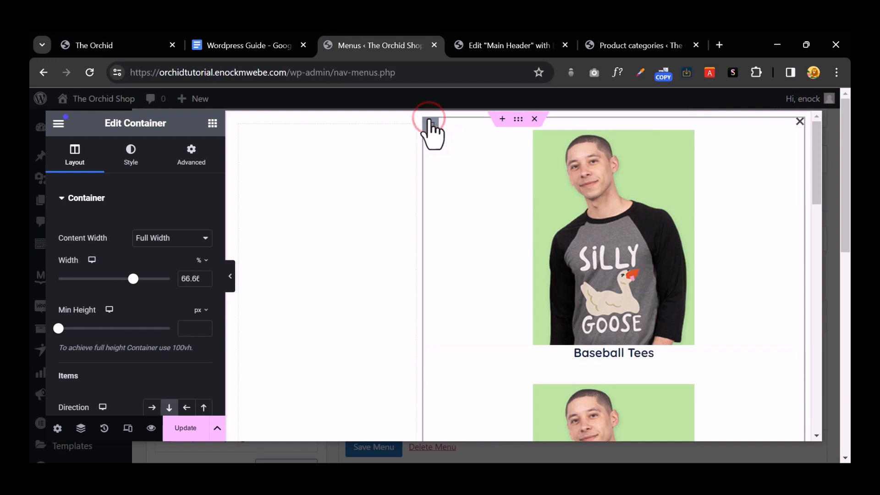
pyautogui.scroll(-3, 206, 206)
pyautogui.scroll(3, 98, 173)
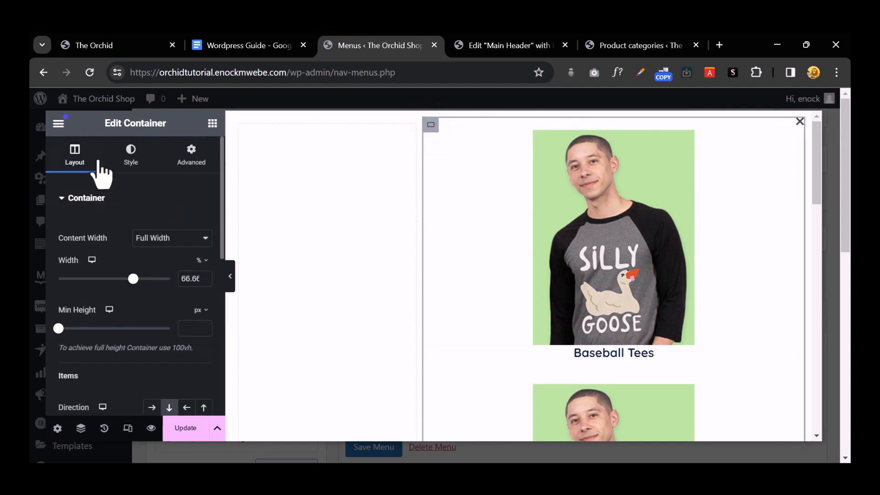
pyautogui.scroll(-5, 141, 246)
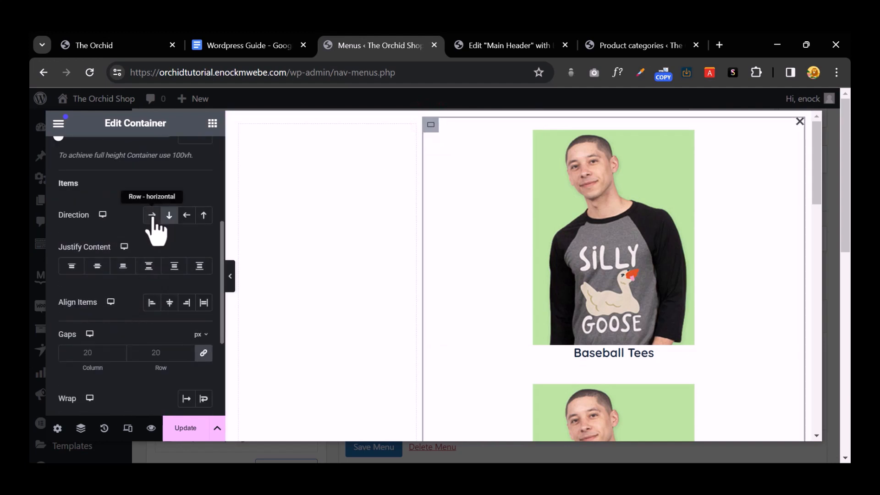
pyautogui.click(151, 215)
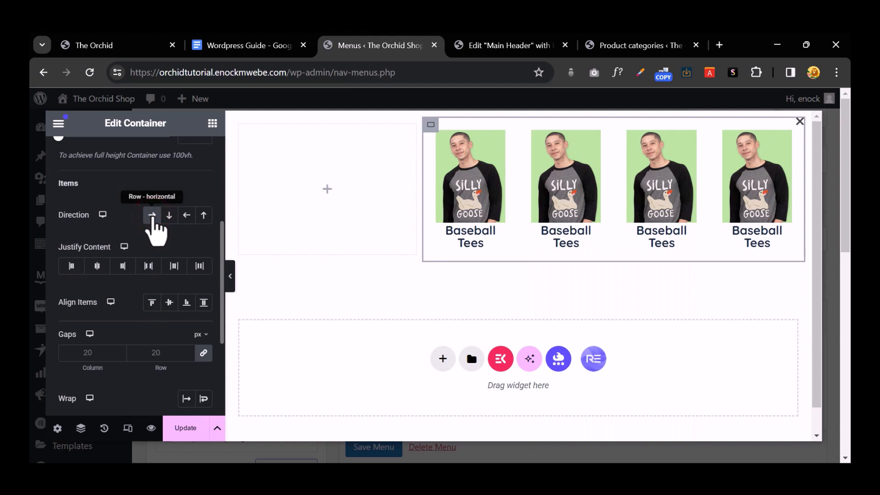
# Step: Set the first heading to 14 px and paste its style onto the other three headings
pyautogui.click(471, 231)
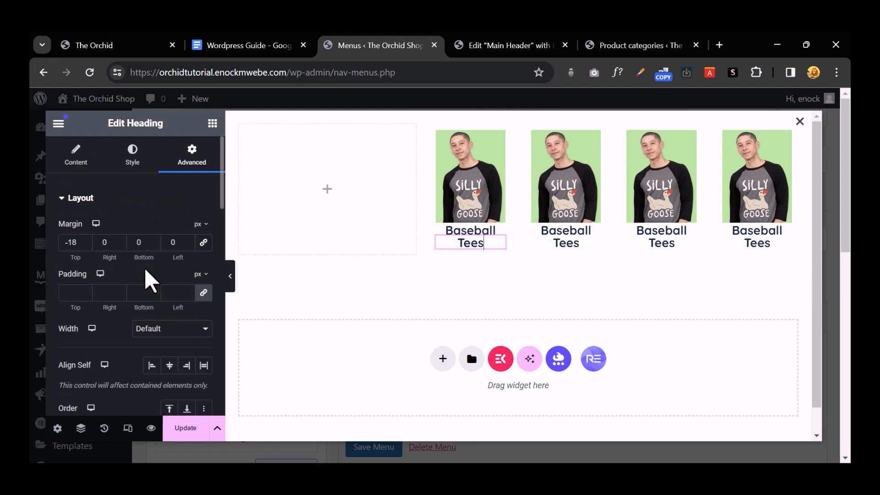
pyautogui.click(133, 160)
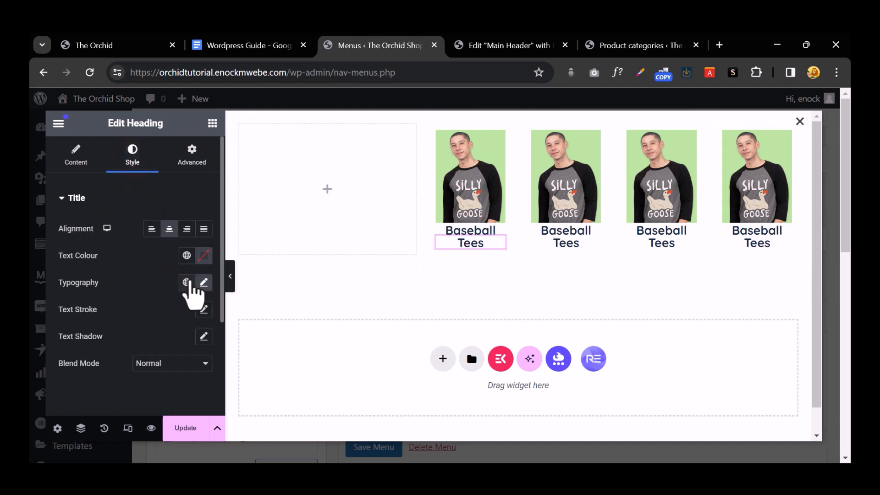
pyautogui.click(205, 283)
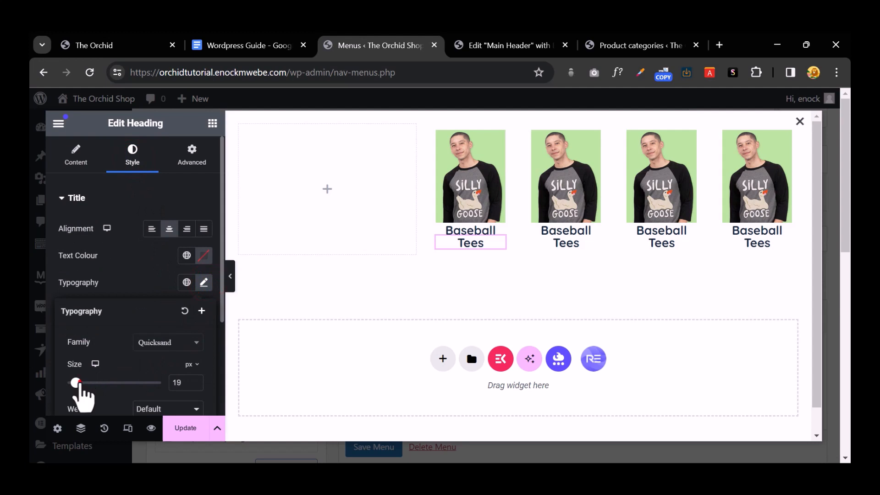
pyautogui.moveTo(79, 385); pyautogui.dragTo(76, 384)
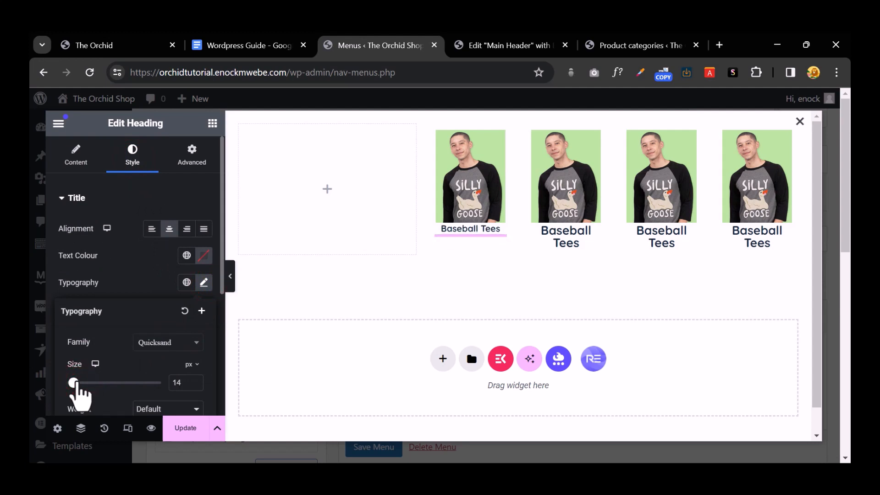
pyautogui.rightClick(464, 228)
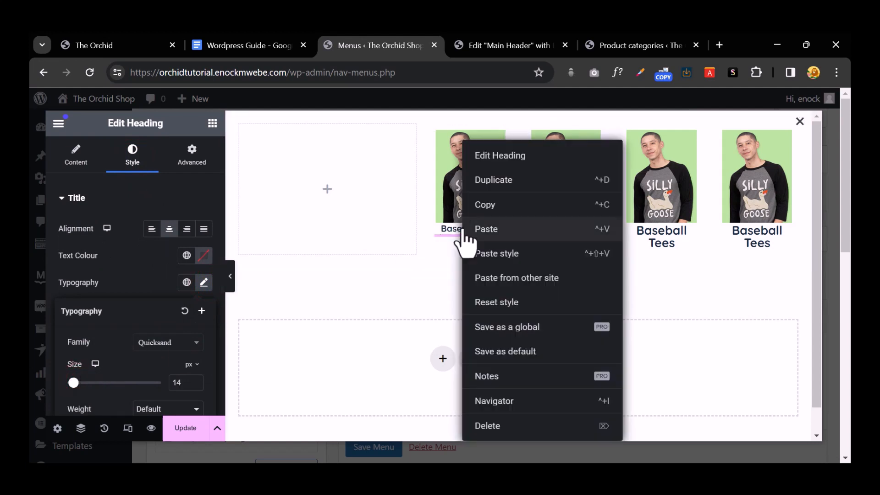
pyautogui.click(493, 201)
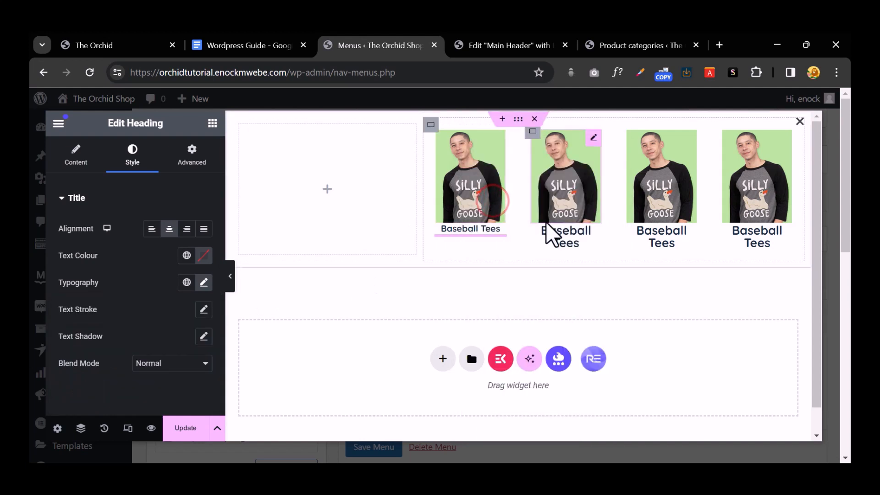
pyautogui.rightClick(563, 243)
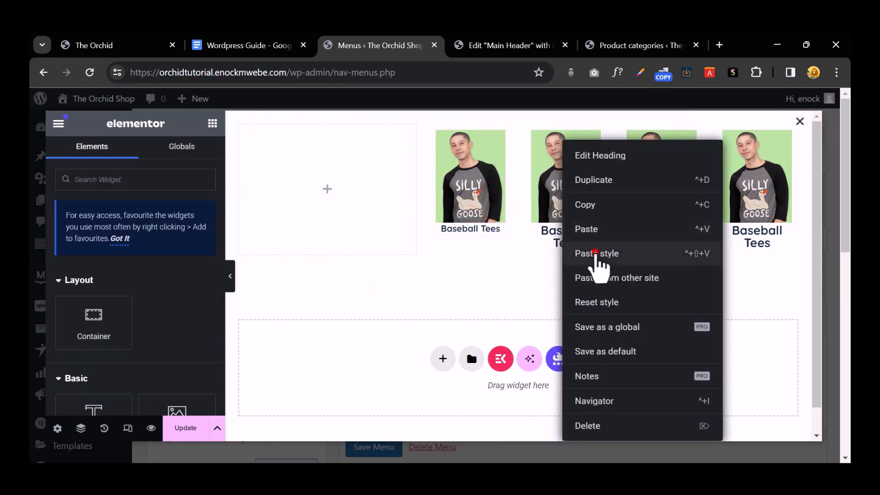
pyautogui.click(594, 253)
pyautogui.rightClick(647, 247)
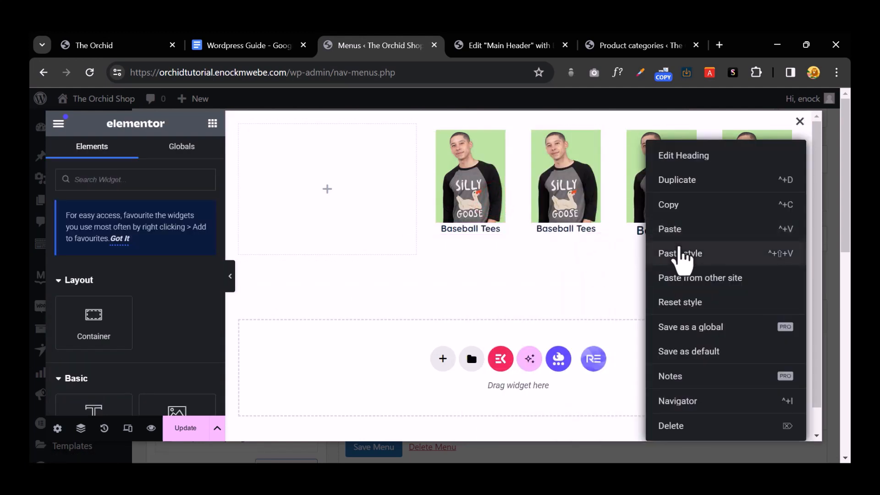
pyautogui.click(683, 252)
pyautogui.rightClick(748, 247)
pyautogui.click(712, 255)
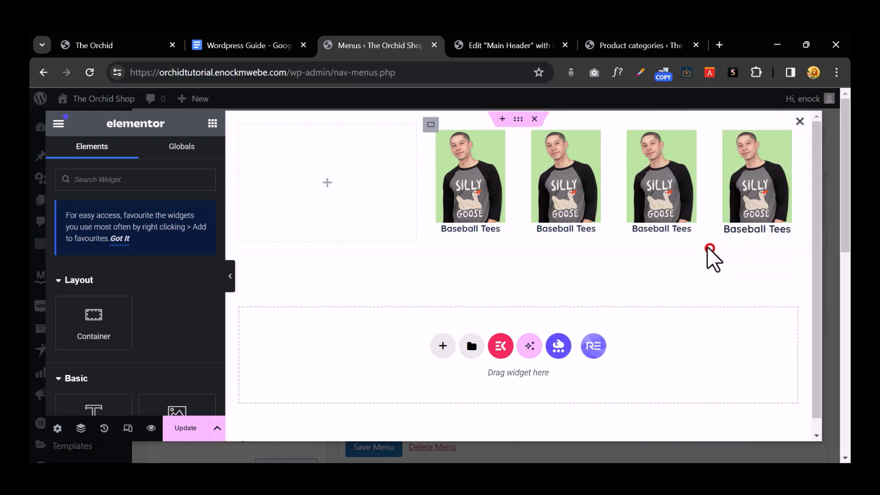
# Step: Replace the second and third card images with the sweatshirt and socks photos
pyautogui.click(562, 191)
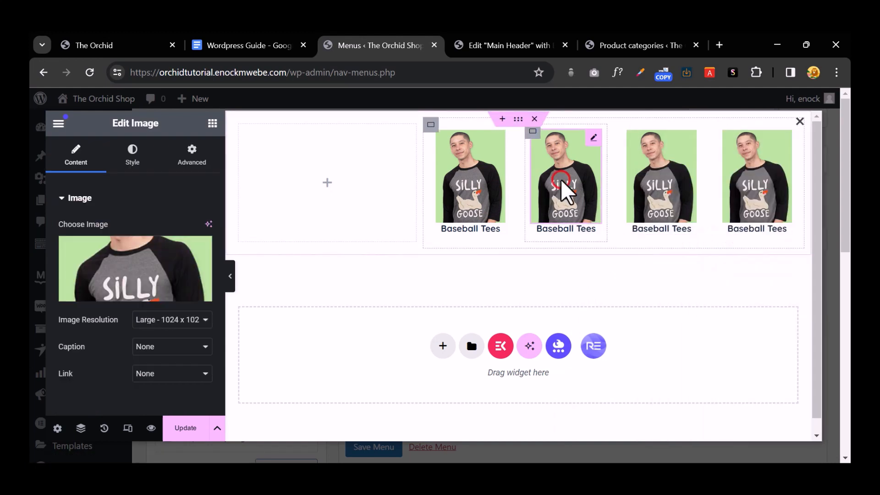
pyautogui.click(134, 257)
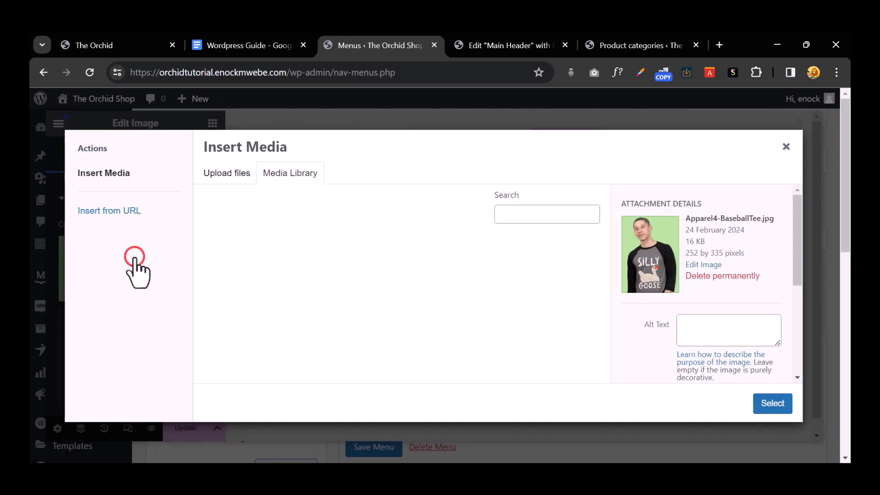
pyautogui.click(337, 287)
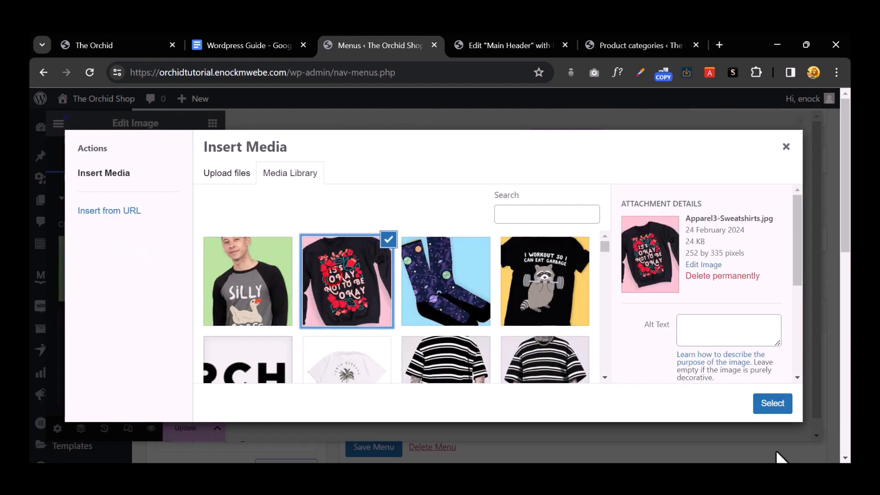
pyautogui.click(776, 404)
pyautogui.click(648, 235)
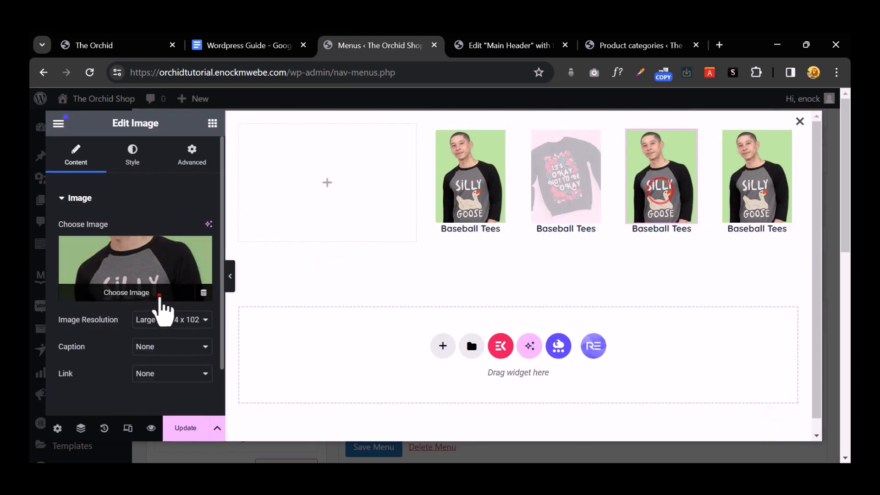
pyautogui.click(160, 298)
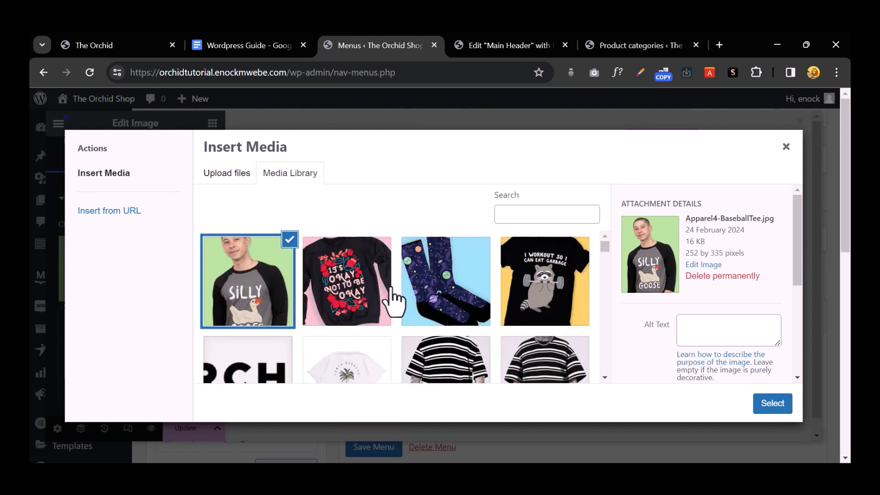
pyautogui.click(418, 289)
pyautogui.click(772, 403)
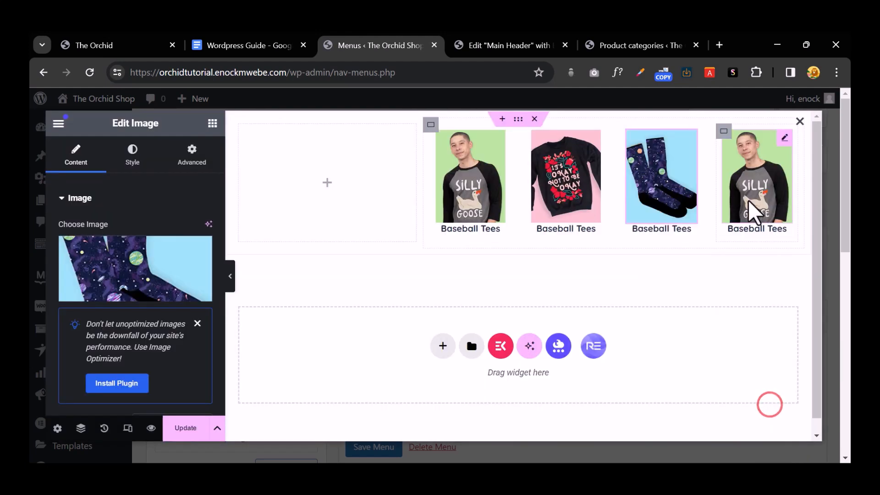
# Step: Replace the fourth card image with the raccoon tee photo
pyautogui.click(758, 191)
pyautogui.click(191, 321)
pyautogui.click(149, 270)
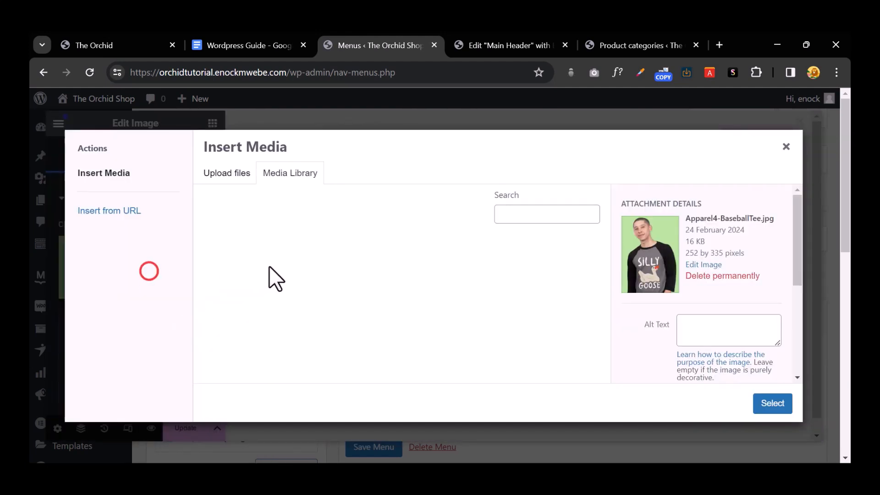
pyautogui.click(555, 272)
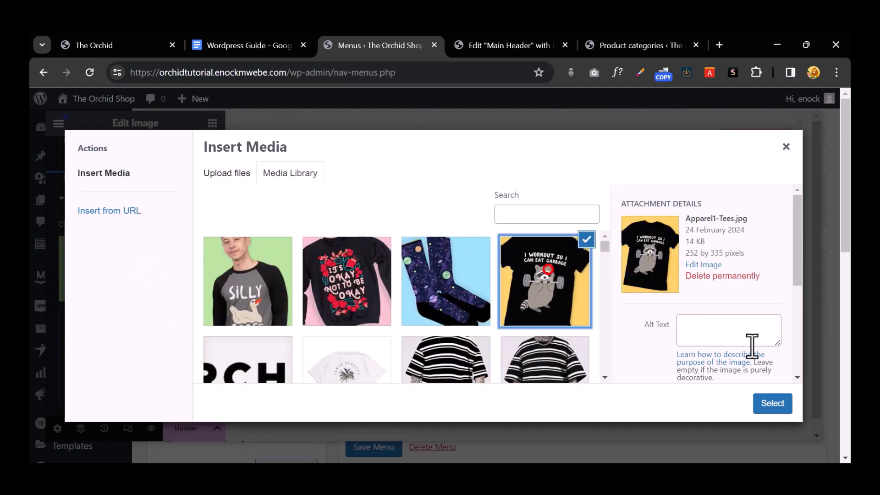
pyautogui.click(772, 404)
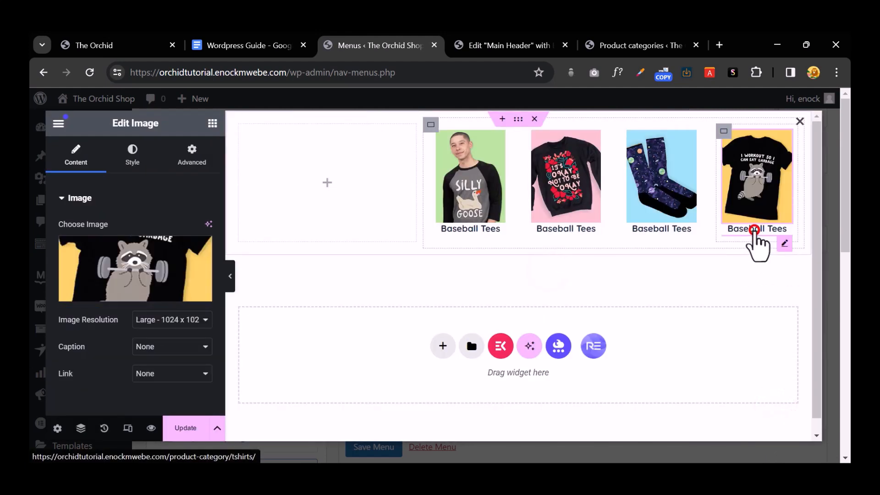
pyautogui.click(756, 234)
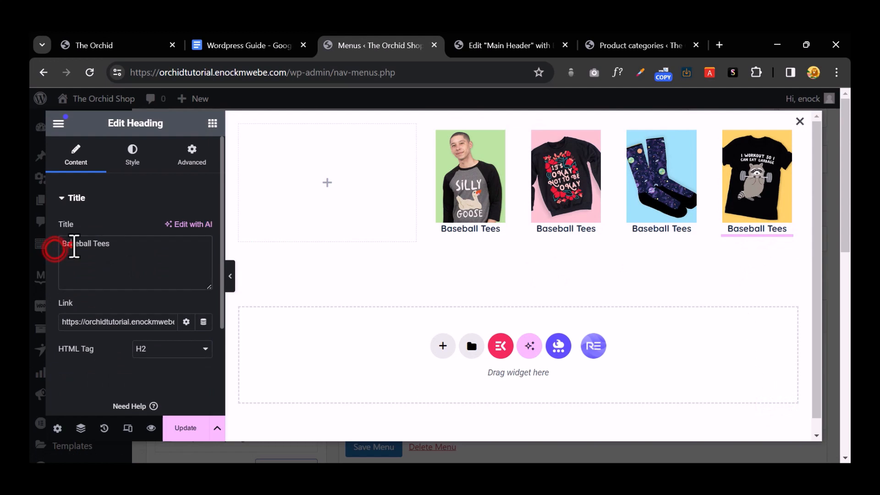
# Step: Retitle the fourth, third and second headings as Tees, Socks and Sweaters
pyautogui.tripleClick(73, 245)
pyautogui.write('Te')
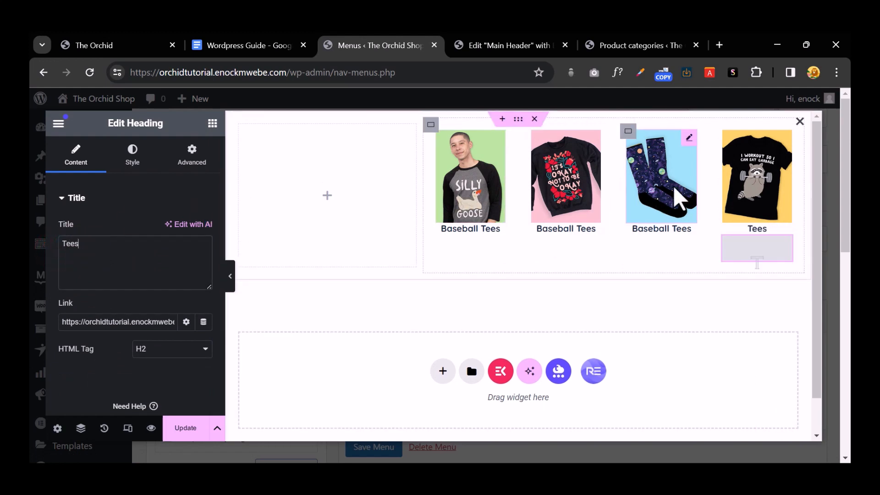
pyautogui.click(655, 169)
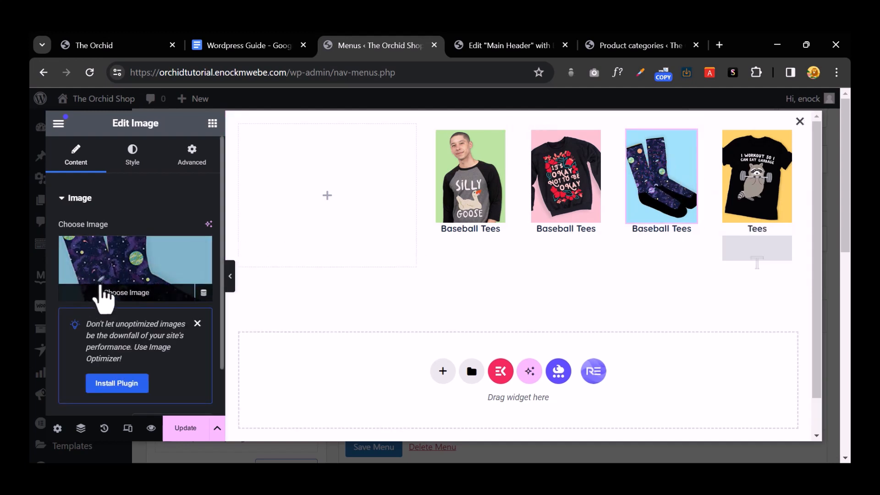
pyautogui.click(676, 230)
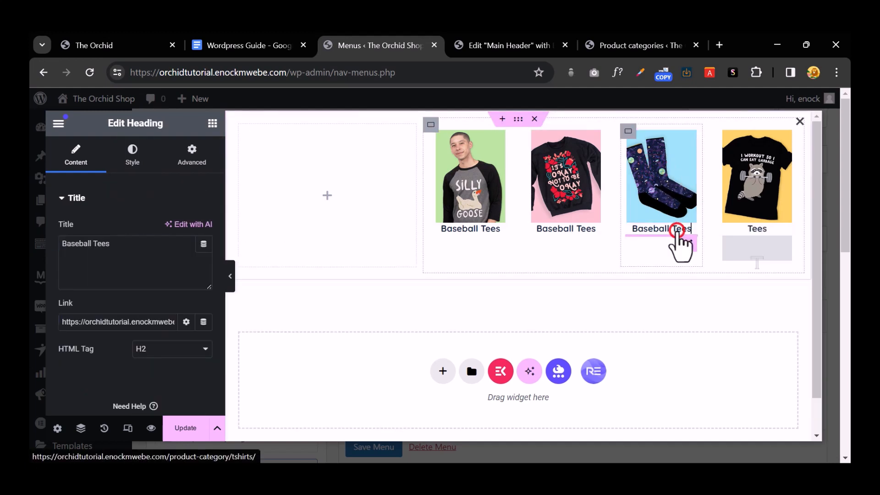
pyautogui.tripleClick(110, 249)
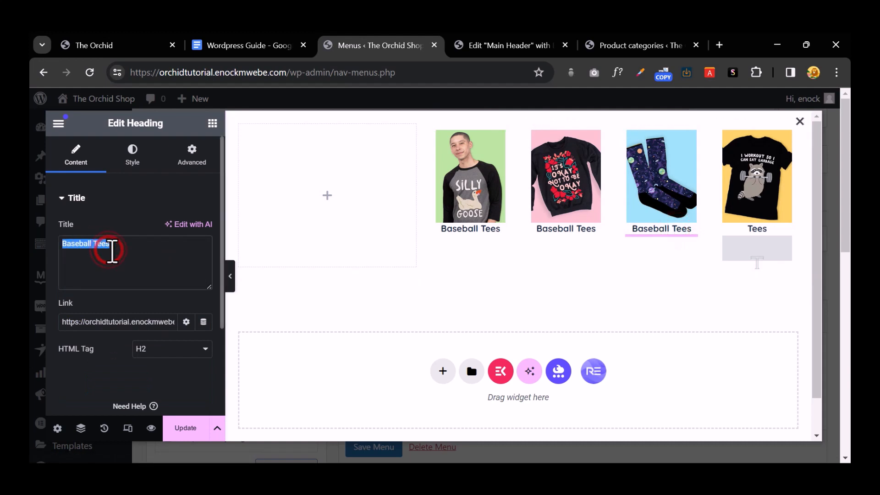
pyautogui.write('Socks')
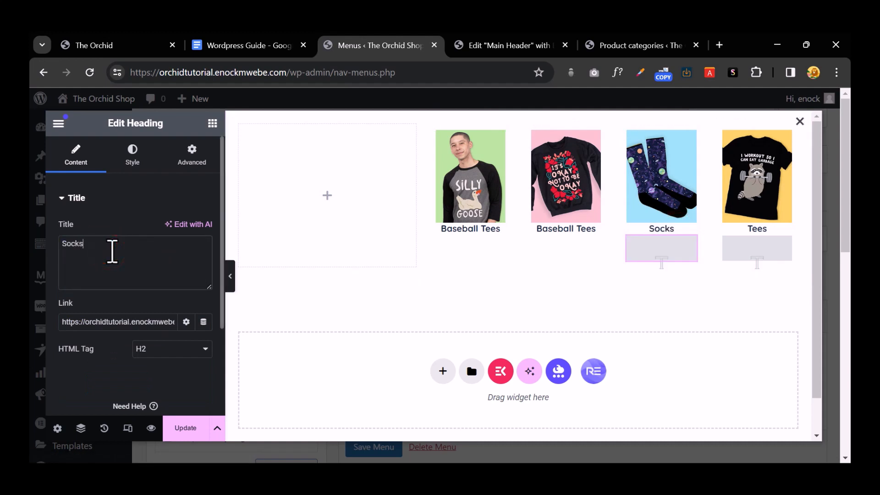
pyautogui.click(568, 230)
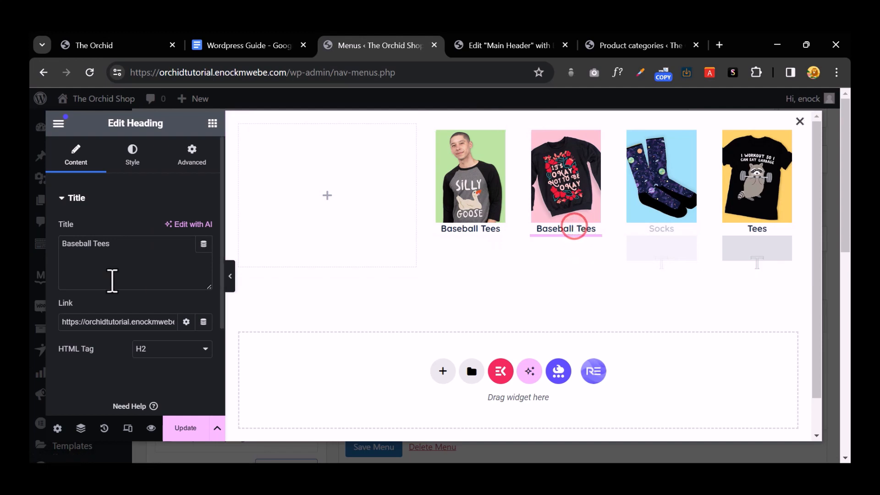
pyautogui.doubleClick(99, 244)
pyautogui.tripleClick(98, 244)
pyautogui.write('Sweaters')
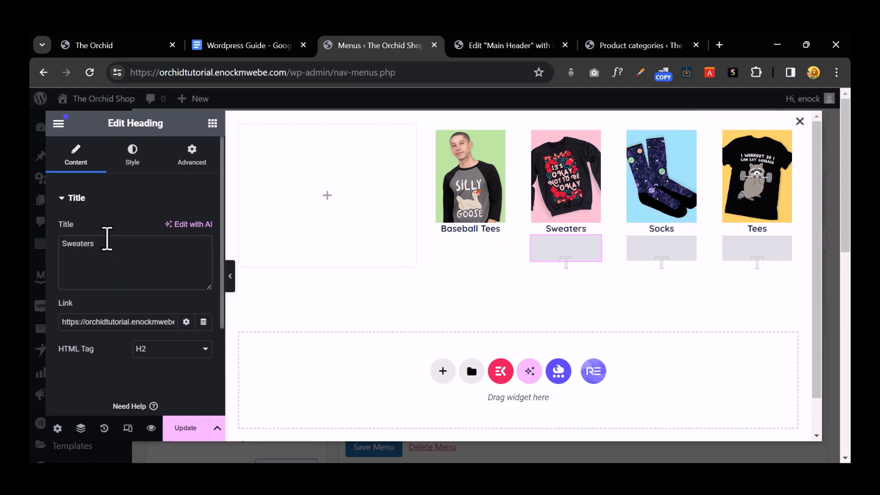
pyautogui.click(325, 196)
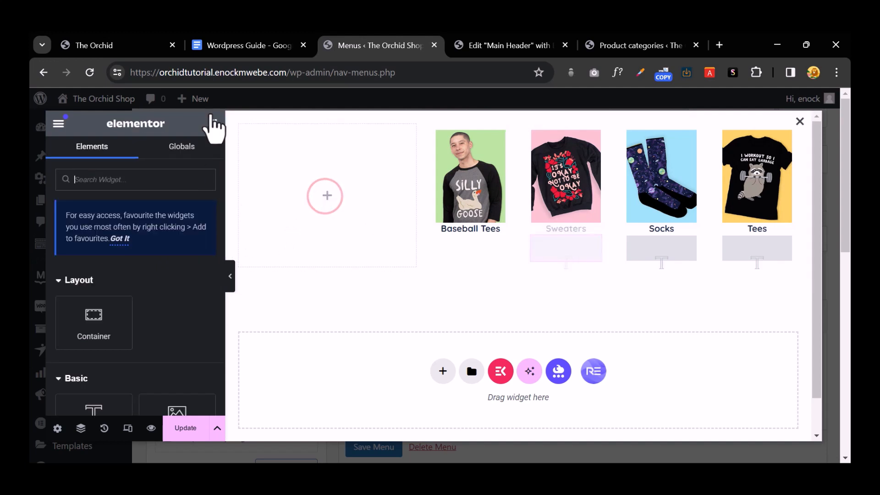
# Step: Search for the Icon List widget and drop it into the empty left column
pyautogui.click(212, 123)
pyautogui.scroll(-4, 108, 326)
pyautogui.scroll(4, 108, 326)
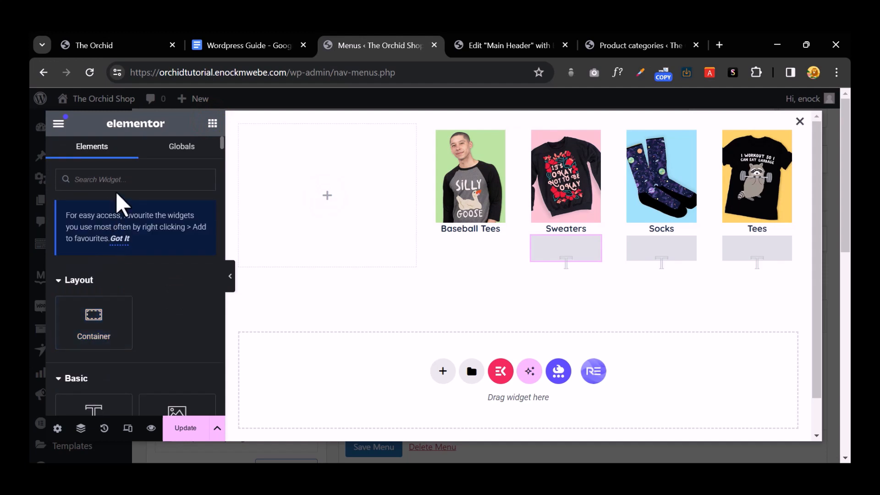
pyautogui.click(170, 175)
pyautogui.write('list')
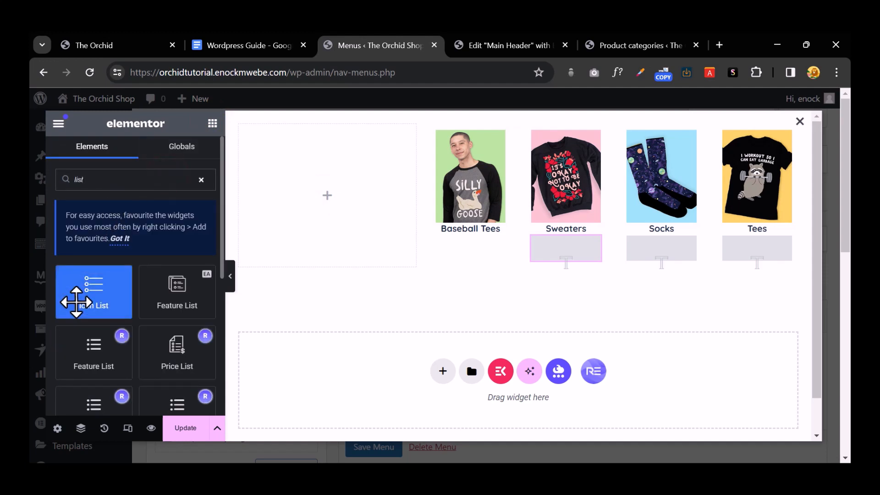
pyautogui.moveTo(87, 305); pyautogui.dragTo(302, 202)
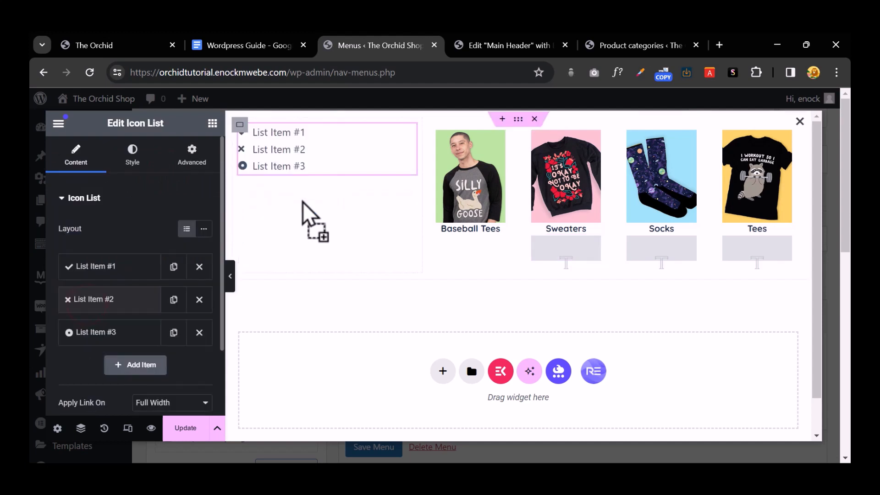
# Step: Delete the second and third list items, remove the check icon, and rename the first item Tshirts
pyautogui.click(199, 333)
pyautogui.click(199, 299)
pyautogui.click(120, 267)
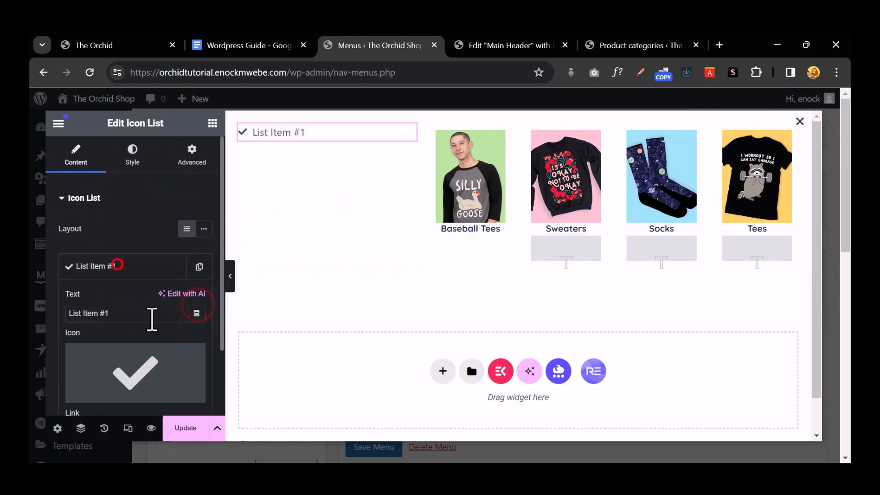
pyautogui.click(195, 354)
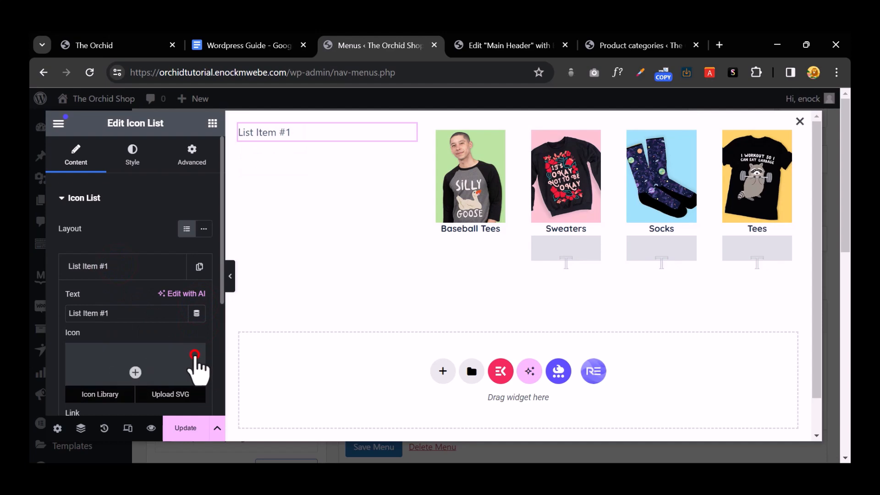
pyautogui.doubleClick(122, 310)
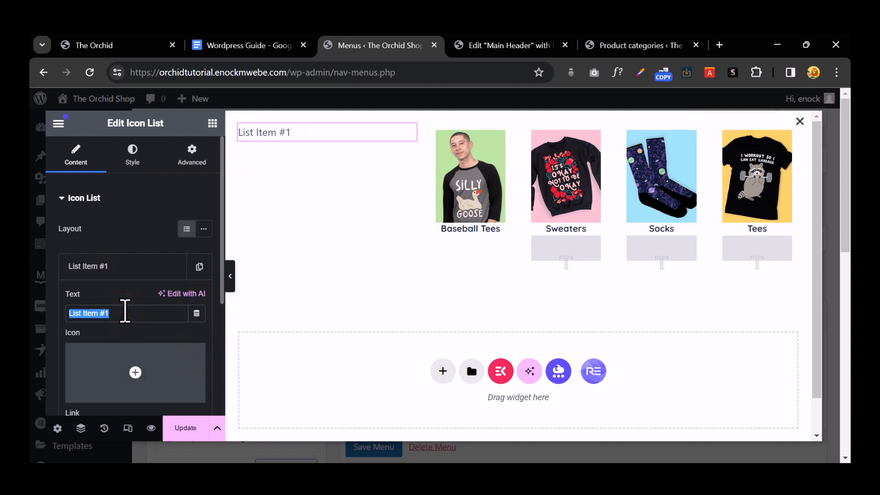
pyautogui.click(118, 38)
pyautogui.moveTo(299, 198)
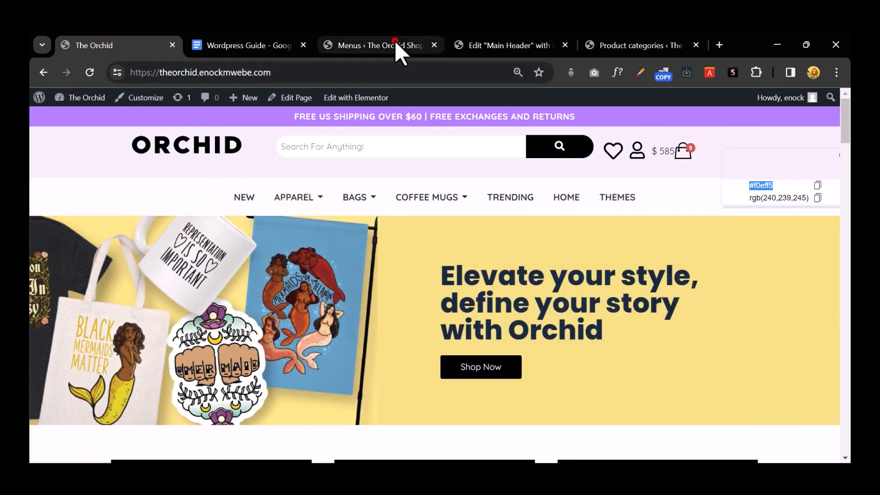
pyautogui.click(394, 40)
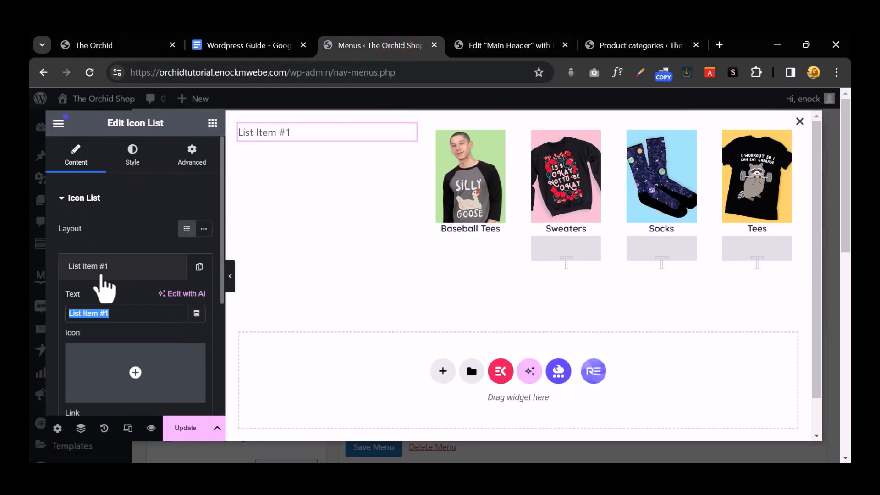
pyautogui.write('Tshirts')
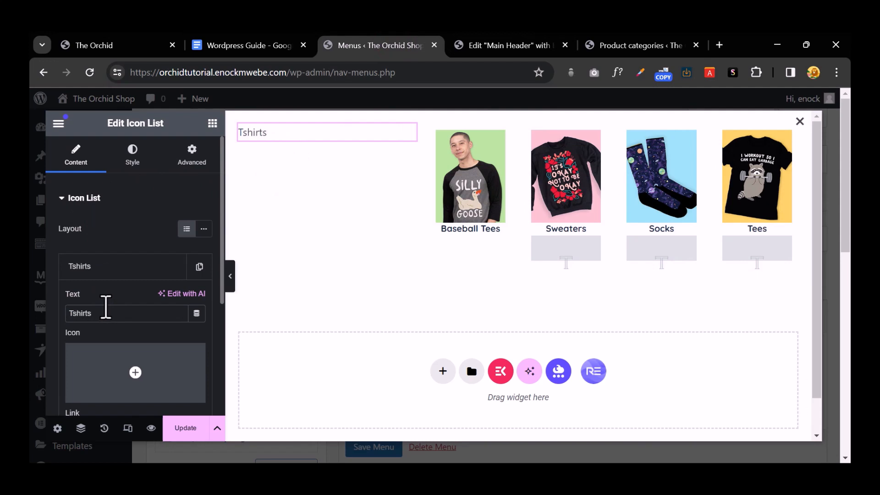
pyautogui.scroll(-1, 114, 353)
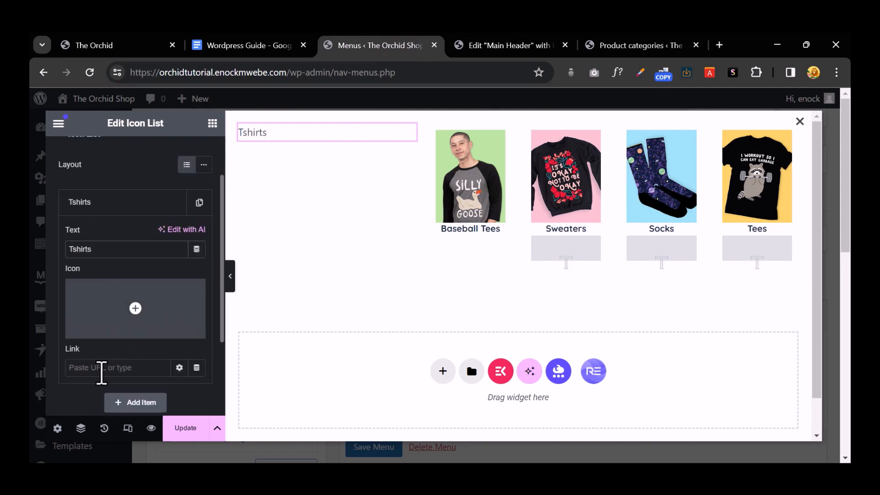
# Step: Duplicate the Tshirts item into Hoodies and Sweaters list items
pyautogui.click(134, 202)
pyautogui.click(135, 202)
pyautogui.click(135, 201)
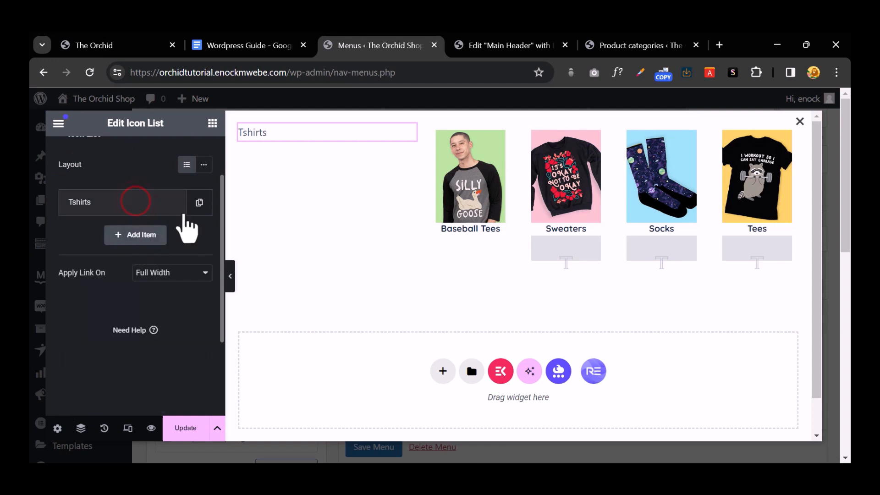
pyautogui.click(199, 202)
pyautogui.click(100, 284)
pyautogui.click(94, 328)
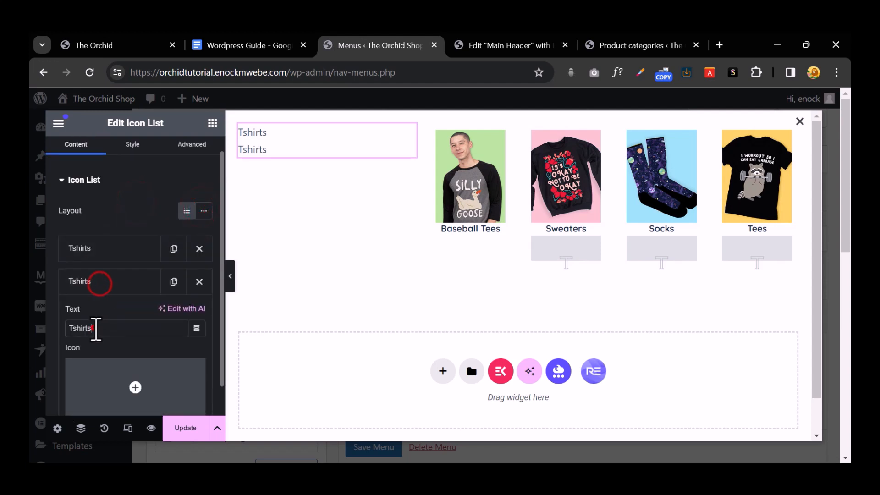
pyautogui.write('Hoodies')
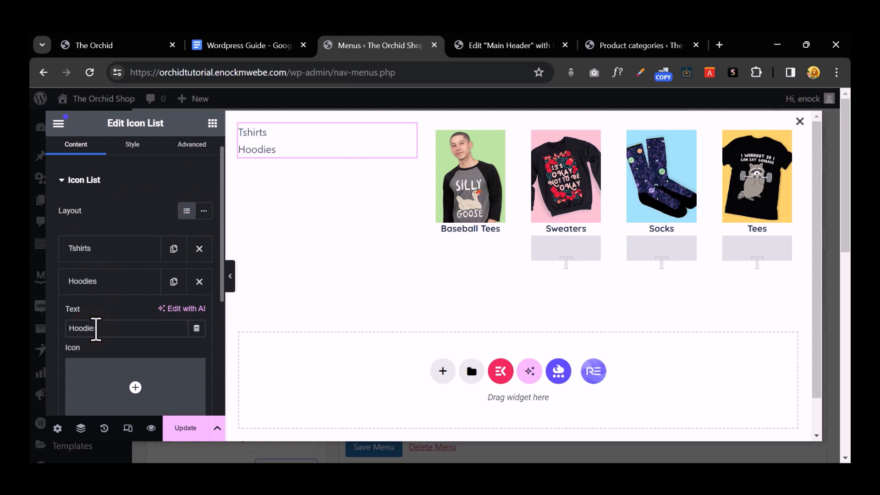
pyautogui.click(105, 282)
pyautogui.click(174, 281)
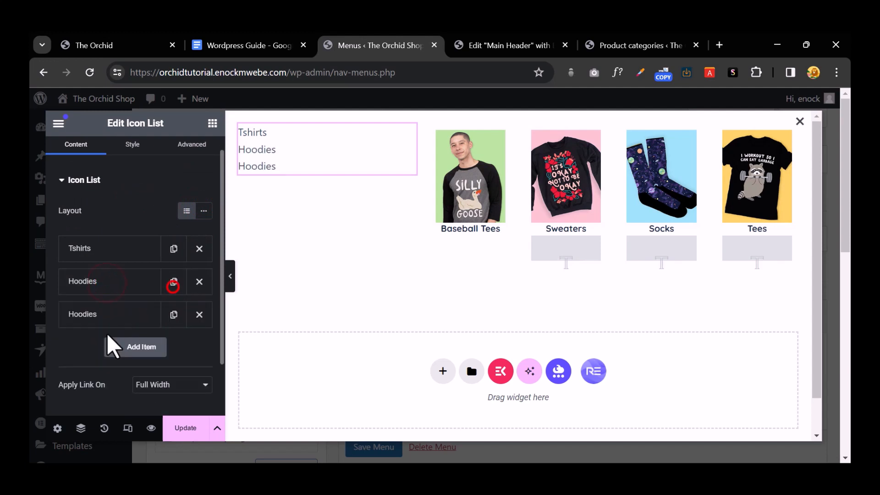
pyautogui.click(116, 315)
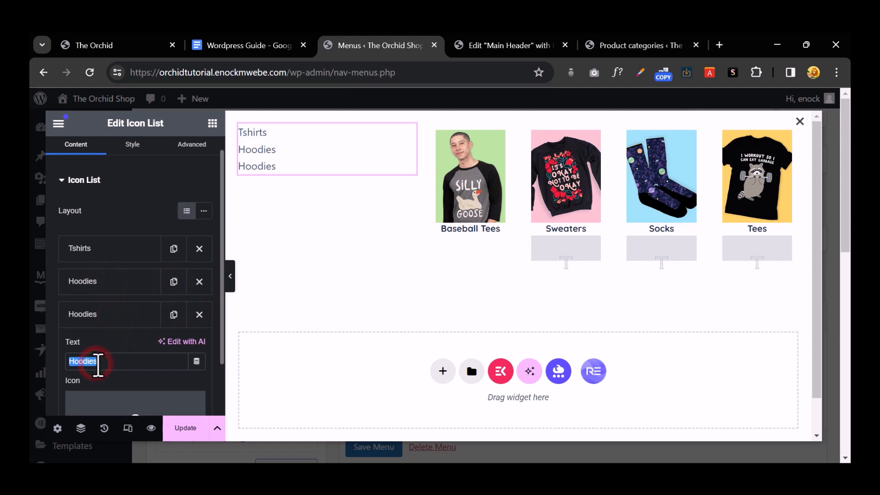
pyautogui.write('Sweaters')
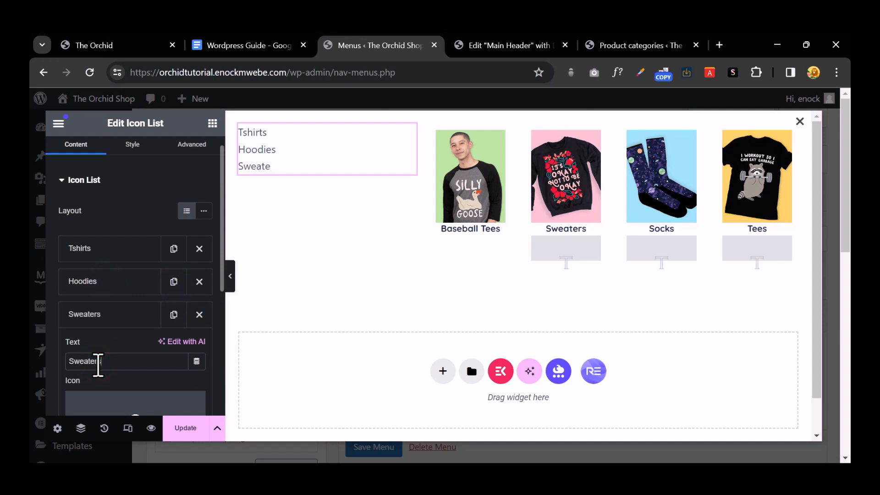
pyautogui.click(104, 315)
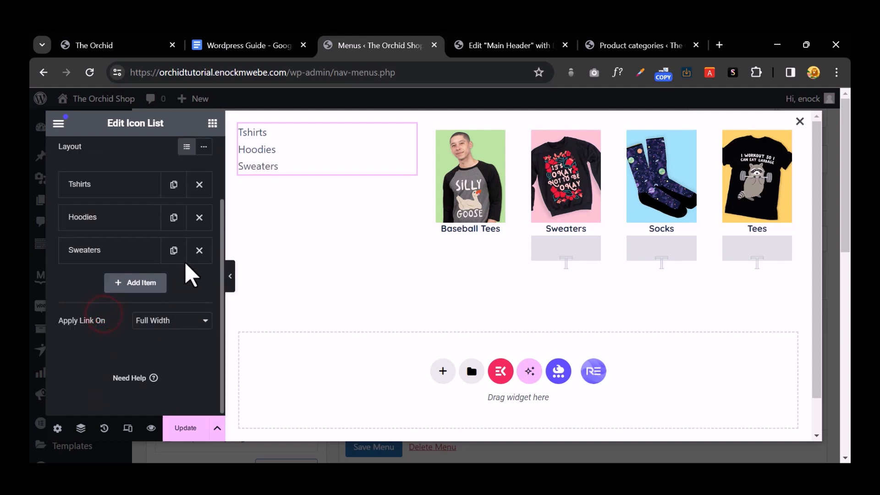
# Step: Add Socks and Hats list items, then return to the Product categories page
pyautogui.click(174, 251)
pyautogui.click(109, 285)
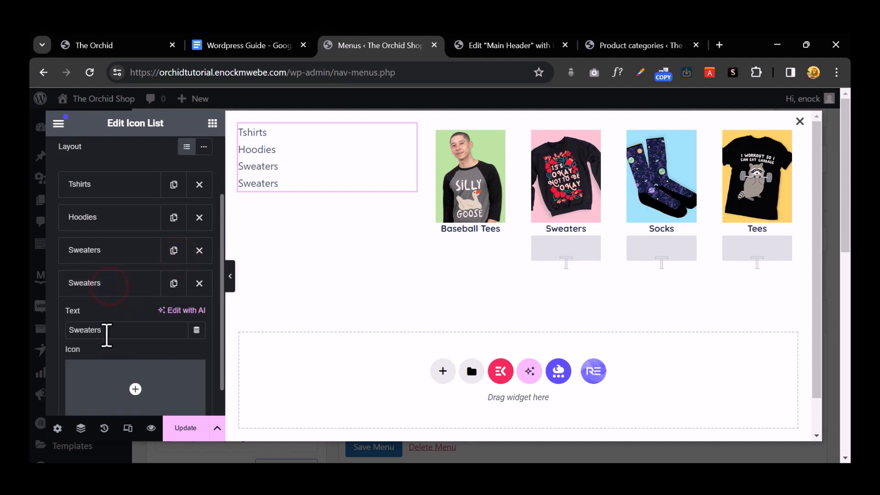
pyautogui.write('Socks')
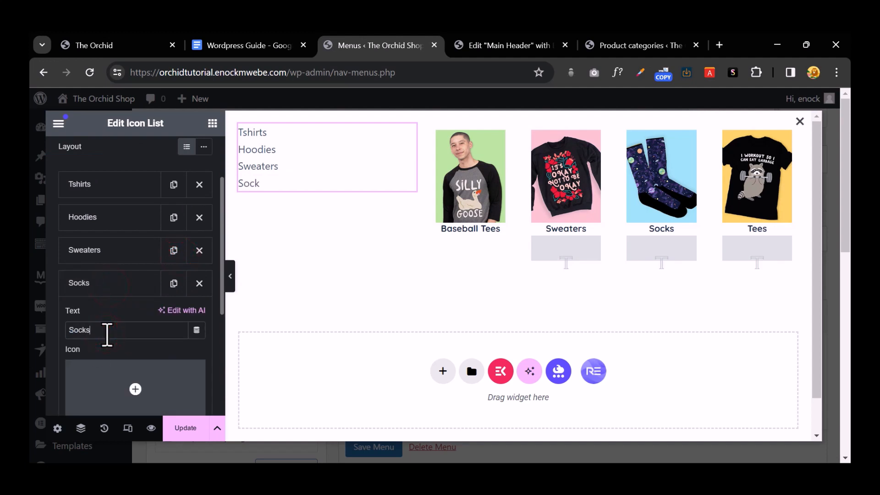
pyautogui.rightClick(106, 333)
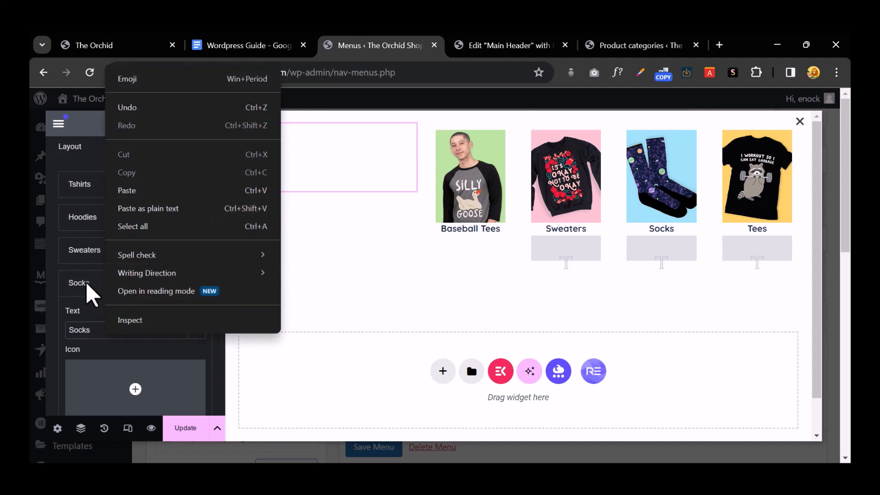
pyautogui.click(85, 283)
pyautogui.click(174, 283)
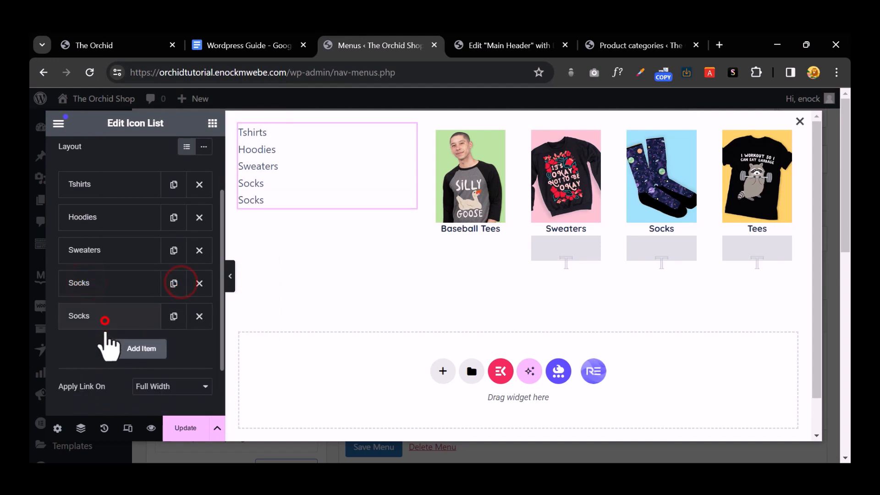
pyautogui.click(101, 319)
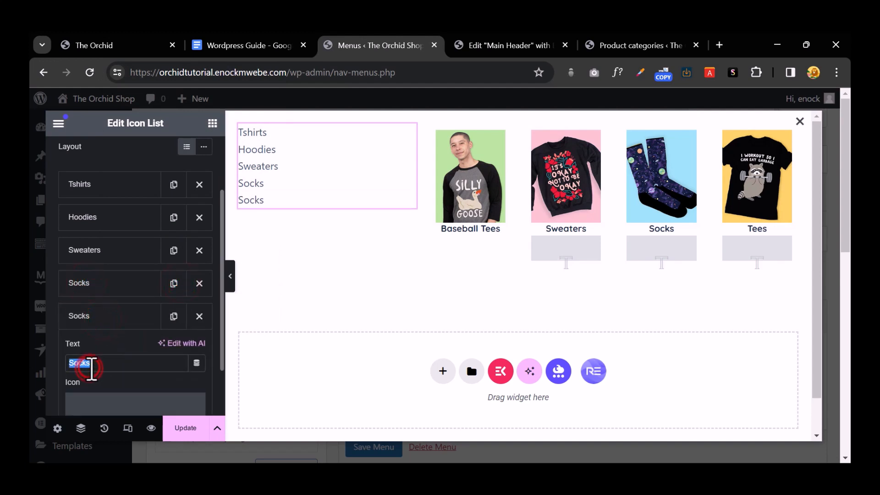
pyautogui.write('Hats')
pyautogui.scroll(-4, 105, 367)
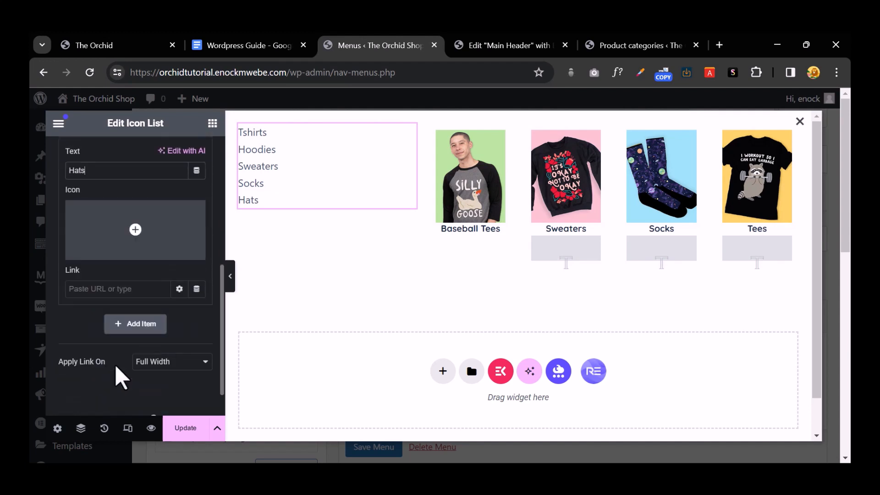
pyautogui.click(114, 288)
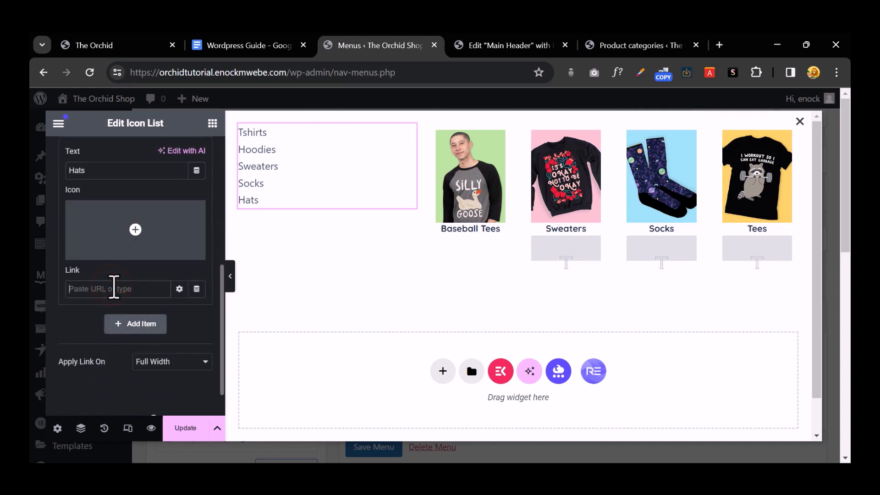
pyautogui.click(633, 39)
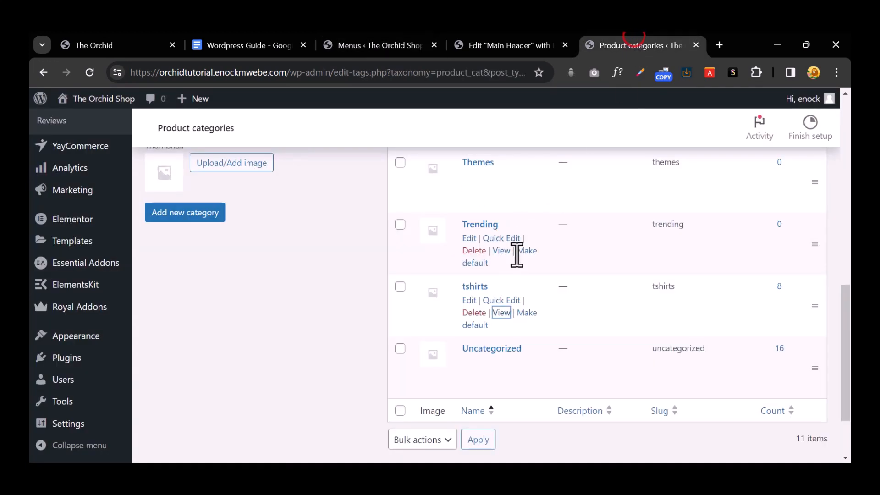
# Step: Copy the Mens Tshirt category's View link address and paste it as the Hats item's link
pyautogui.scroll(5, 530, 283)
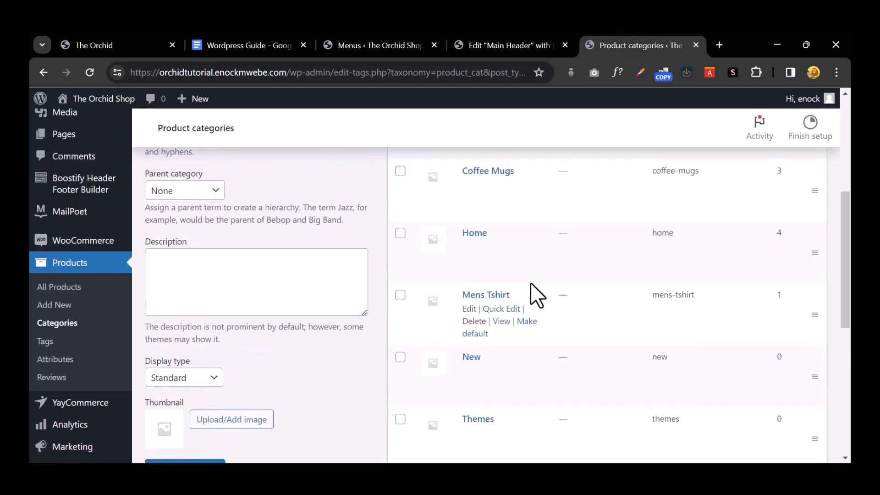
pyautogui.rightClick(498, 323)
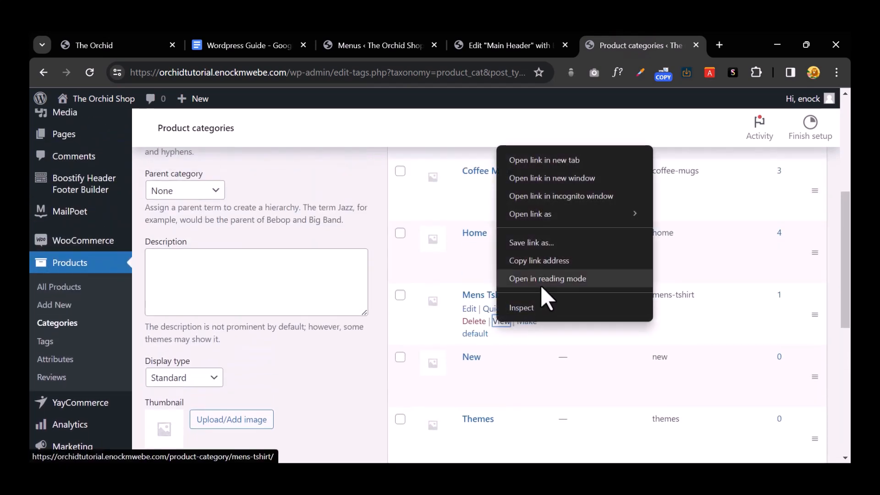
pyautogui.click(546, 261)
pyautogui.click(385, 46)
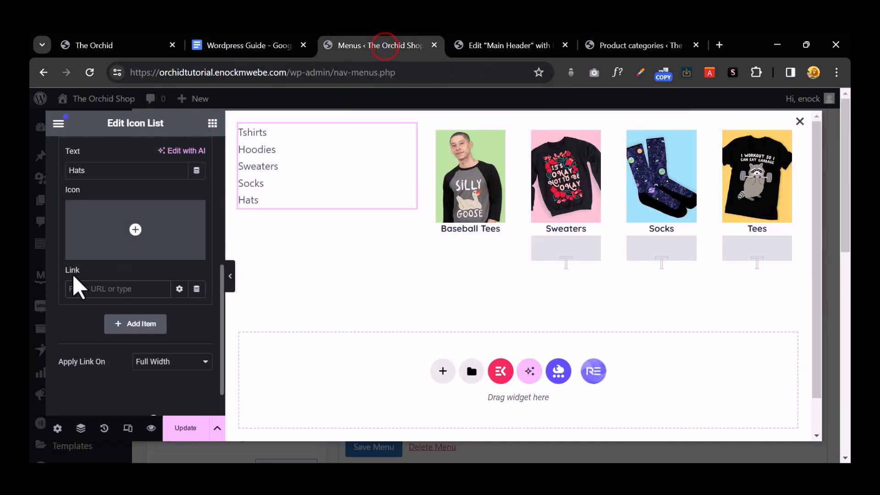
pyautogui.hotkey('ctrl', 'v')
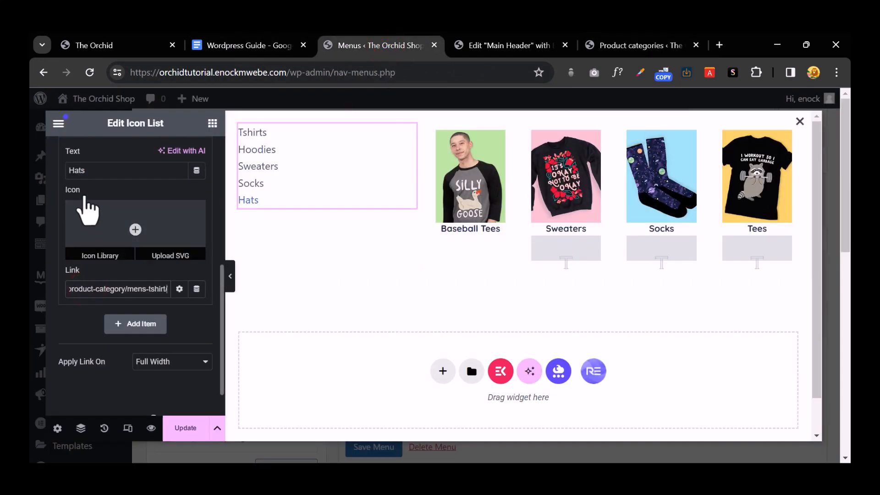
pyautogui.click(95, 169)
# Step: Paste the same Mens Tshirt category link into the Socks, Sweaters and Hoodies items
pyautogui.scroll(3, 122, 228)
pyautogui.click(95, 255)
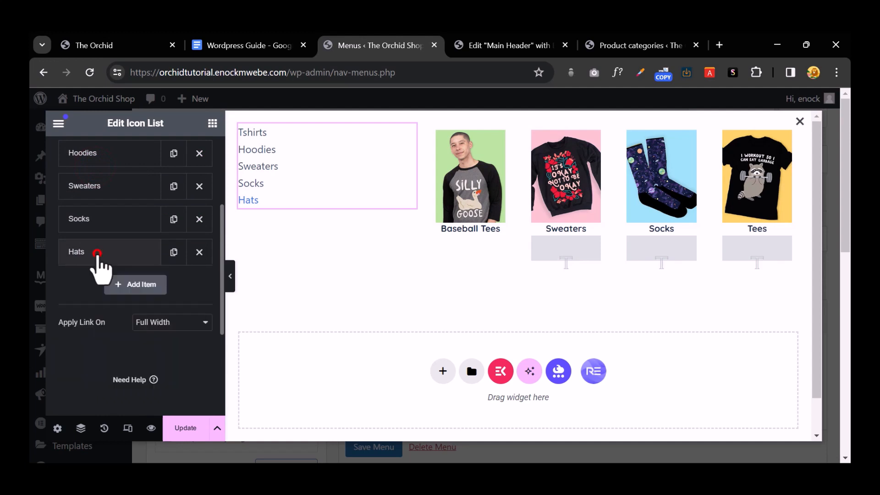
pyautogui.click(102, 218)
pyautogui.click(94, 384)
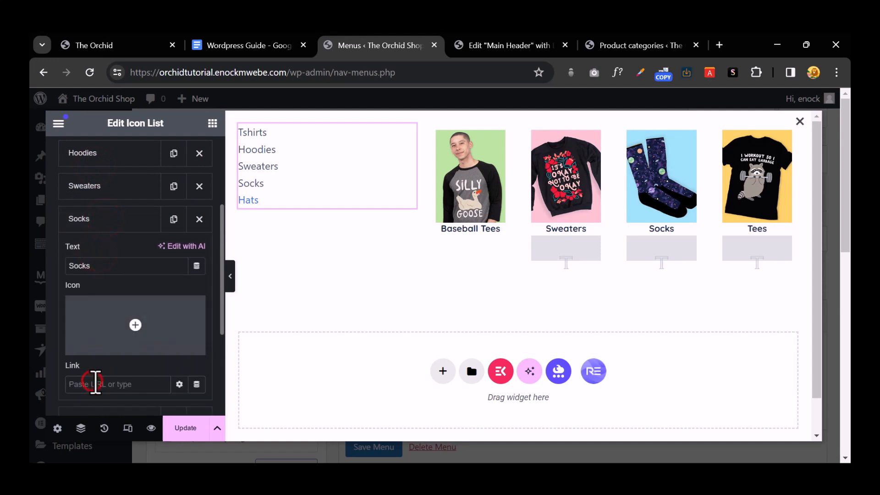
pyautogui.click(84, 219)
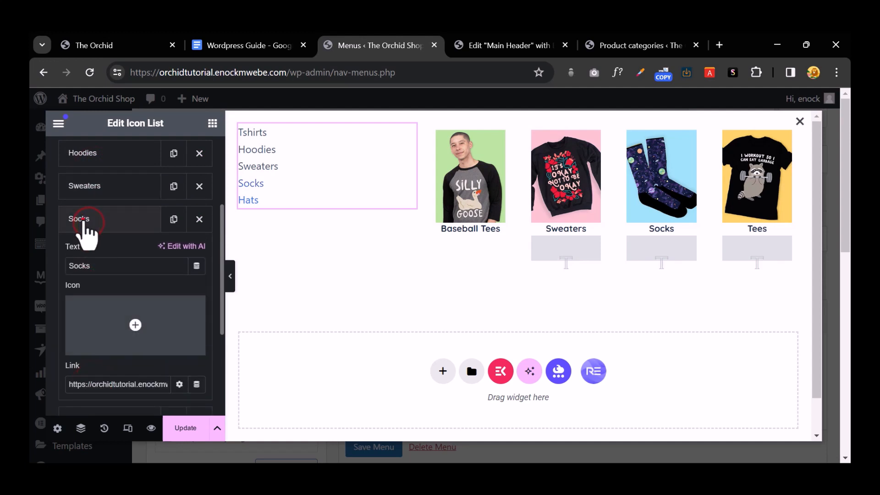
pyautogui.click(103, 187)
pyautogui.click(109, 352)
pyautogui.hotkey('ctrl', 'v')
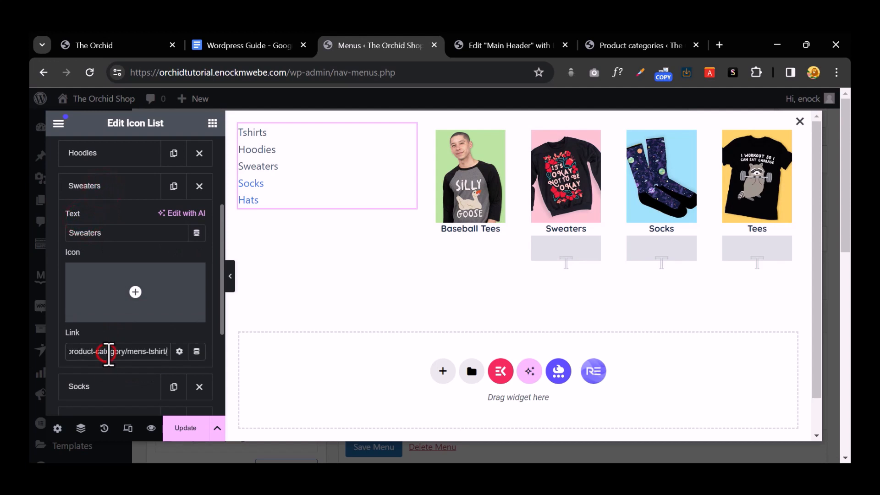
pyautogui.click(94, 186)
pyautogui.click(108, 155)
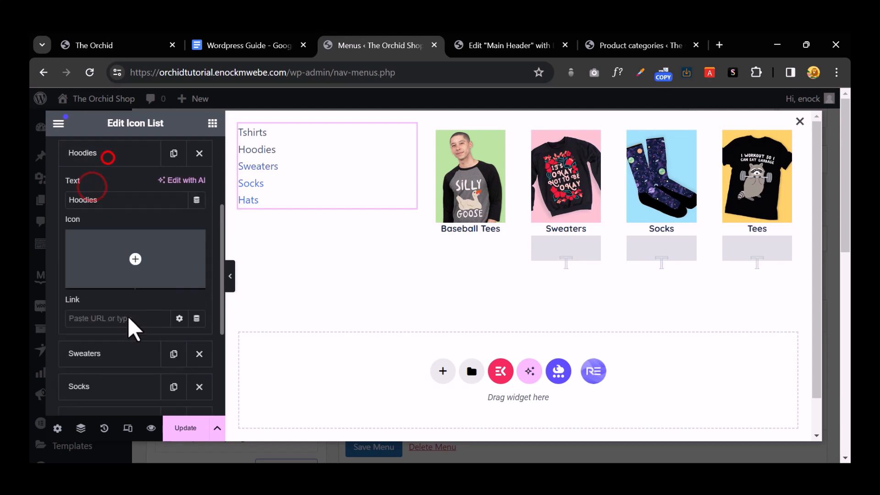
pyautogui.hotkey('ctrl', 'v')
# Step: Link the Tshirts item to the Mens Tshirt category and bring up the list's Style settings
pyautogui.scroll(5, 112, 234)
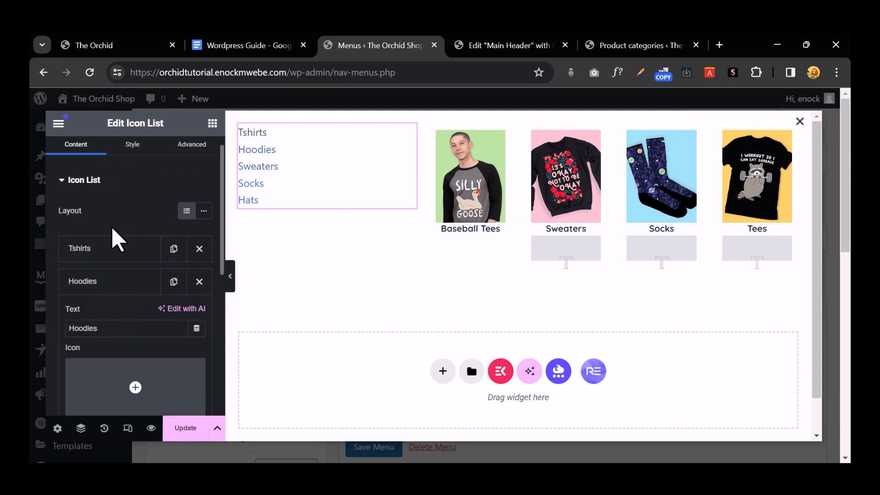
pyautogui.click(92, 293)
pyautogui.click(109, 271)
pyautogui.scroll(-2, 112, 334)
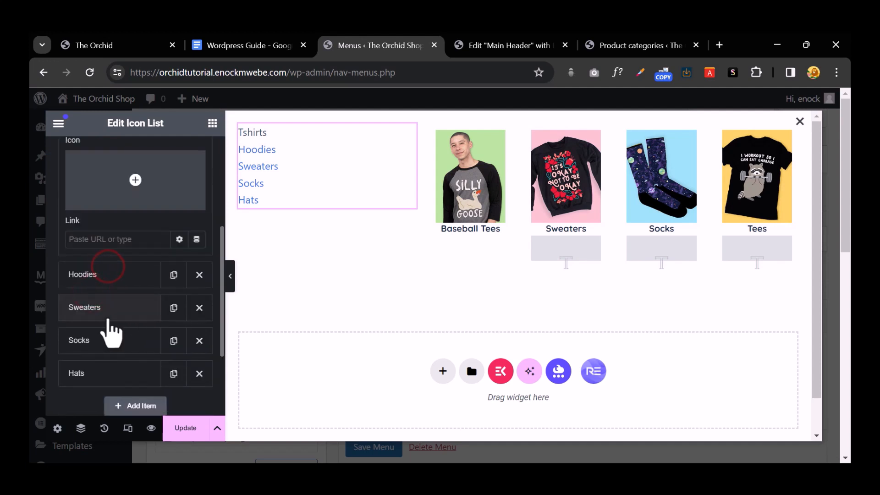
pyautogui.click(93, 239)
pyautogui.hotkey('ctrl', 'v')
pyautogui.scroll(5, 167, 311)
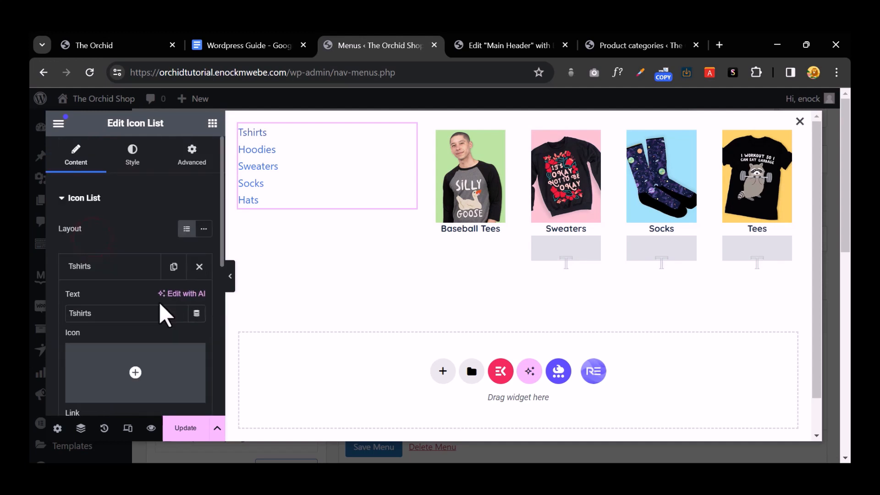
pyautogui.click(127, 156)
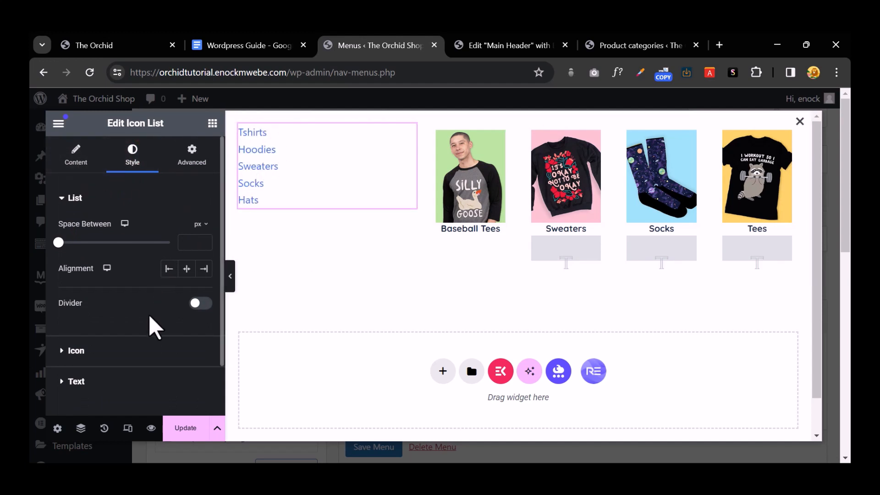
# Step: Set the icon list text colour to black, leaving the list dividers off
pyautogui.click(198, 303)
pyautogui.click(198, 304)
pyautogui.scroll(-2, 79, 305)
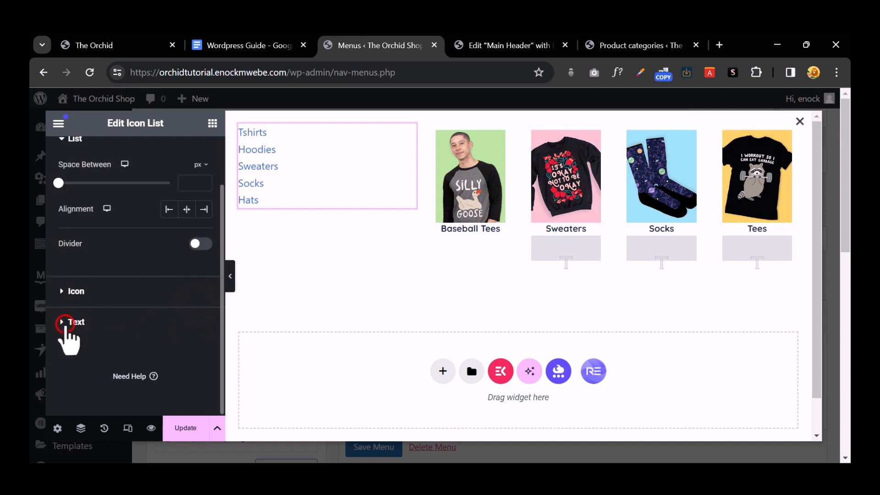
pyautogui.click(65, 323)
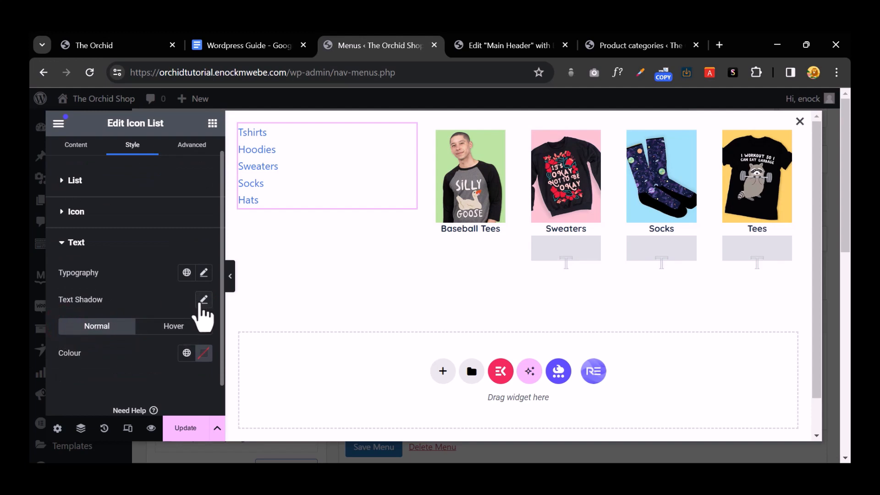
pyautogui.click(204, 353)
pyautogui.click(152, 255)
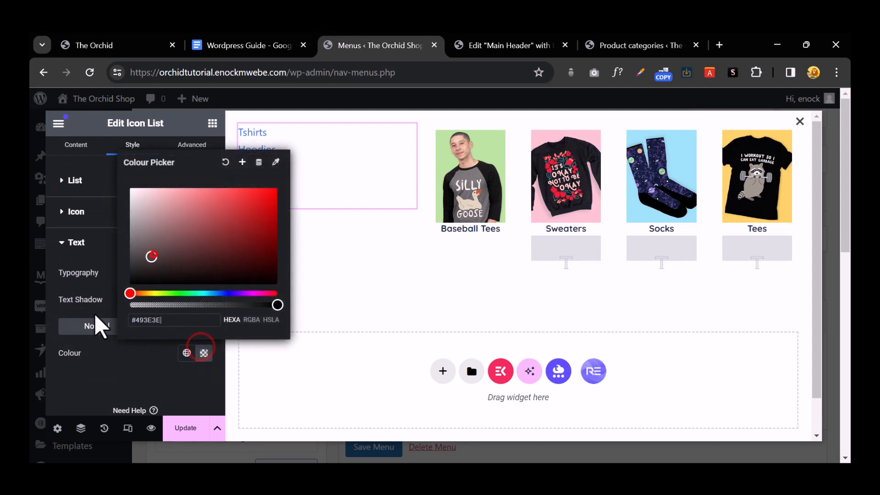
pyautogui.click(108, 375)
# Step: Give the list text Quicksand typography at weight 800 Extra Bold
pyautogui.click(204, 272)
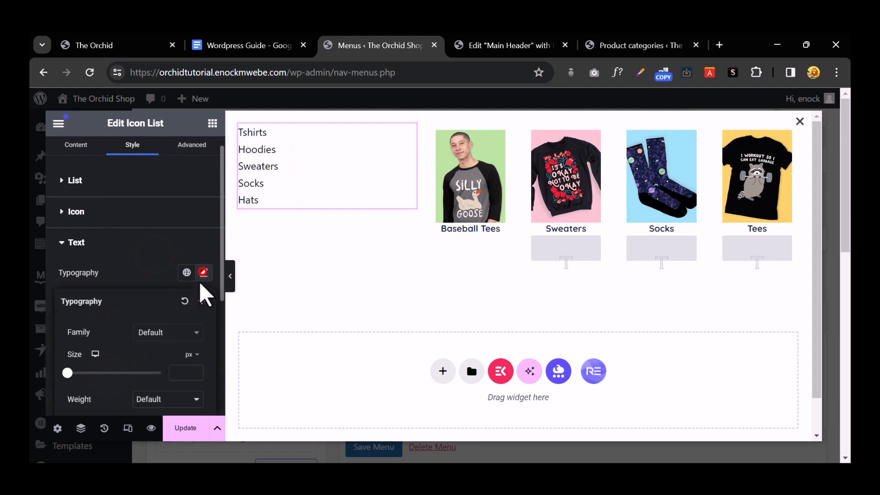
pyautogui.click(164, 331)
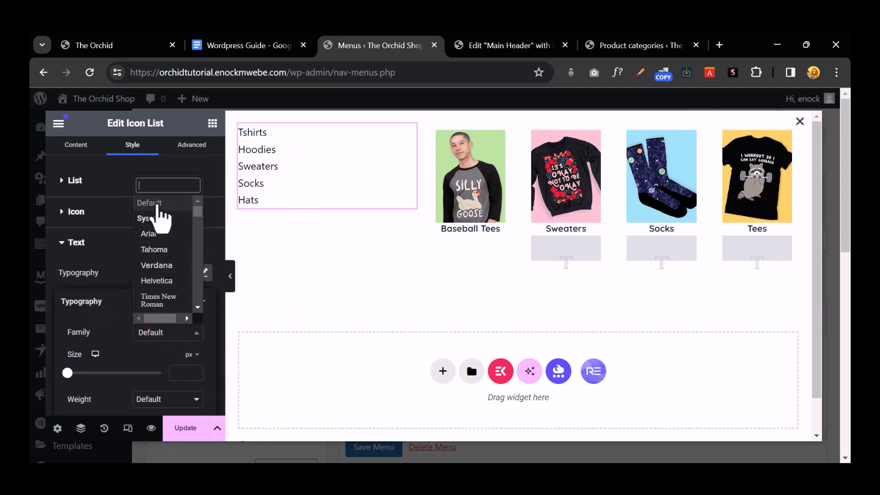
pyautogui.write('quicks')
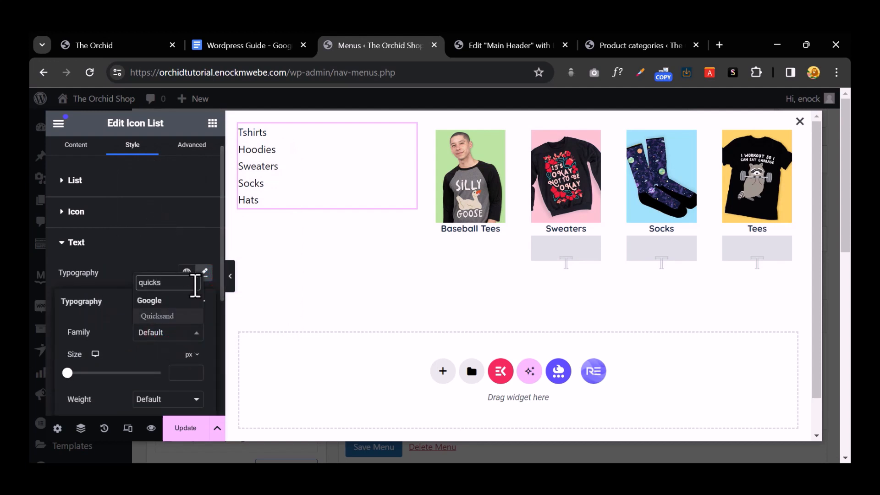
pyautogui.click(166, 315)
pyautogui.scroll(-3, 166, 307)
pyautogui.click(192, 271)
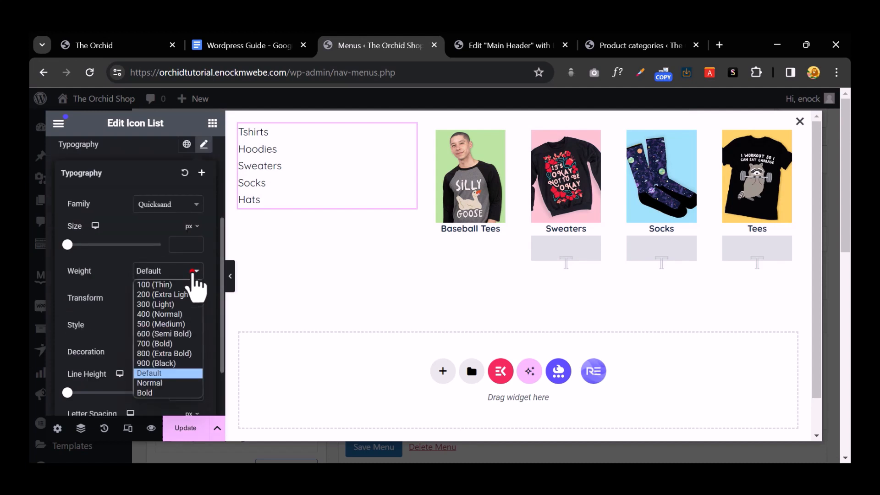
pyautogui.click(186, 353)
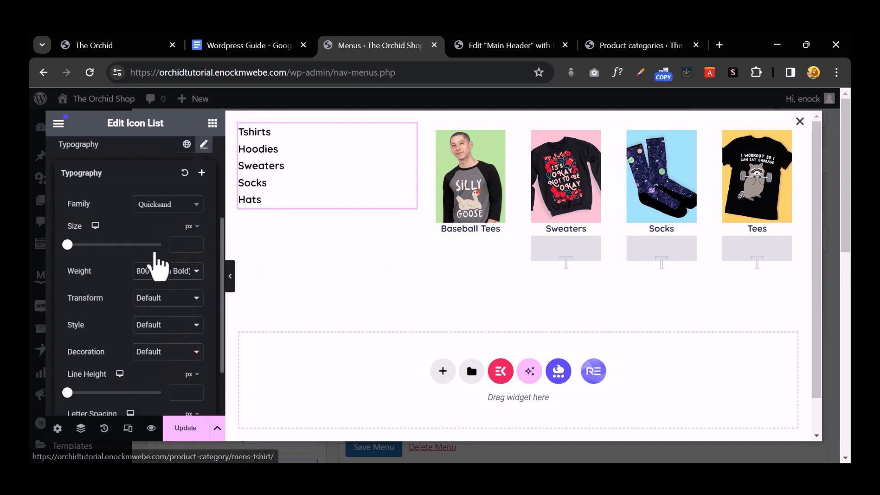
pyautogui.scroll(-2, 183, 336)
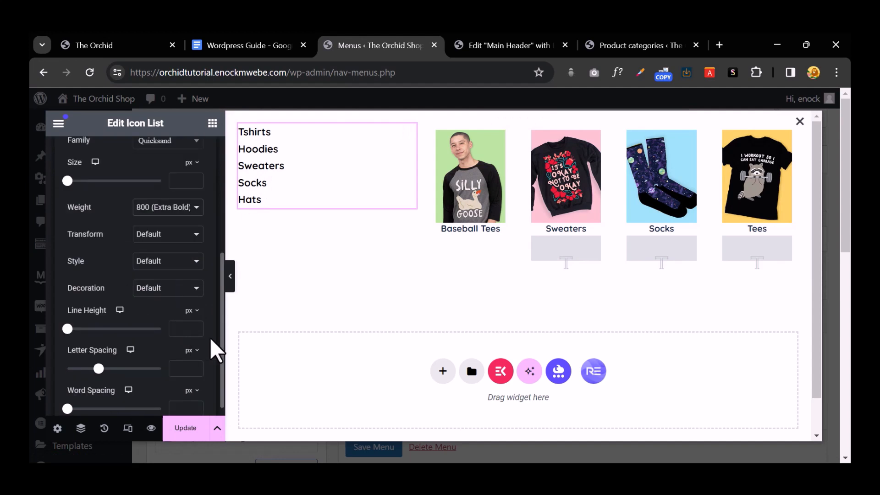
pyautogui.scroll(5, 119, 254)
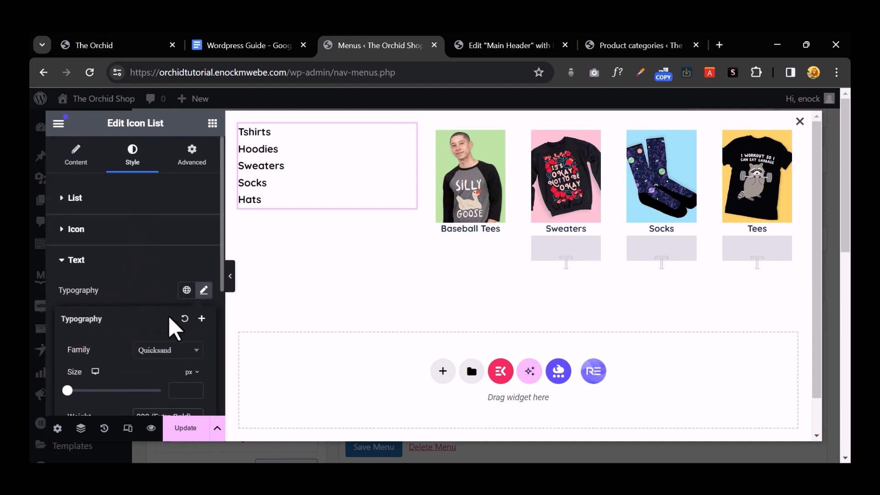
pyautogui.click(140, 290)
# Step: Try a bright orange hover text colour, undo it, and narrow the list column to about 20%
pyautogui.click(79, 229)
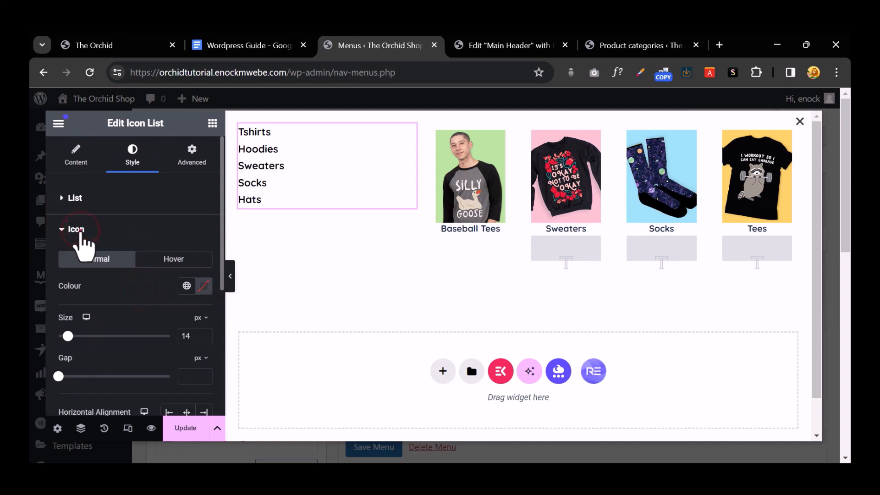
pyautogui.click(79, 229)
pyautogui.click(82, 262)
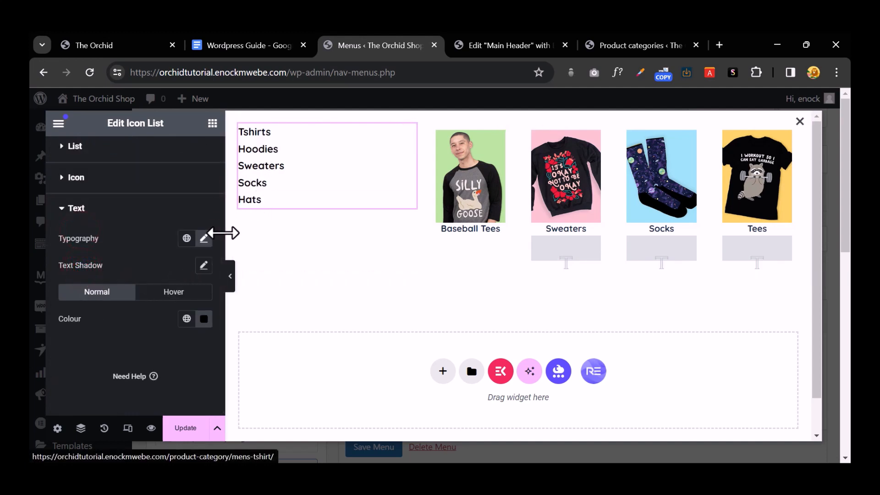
pyautogui.click(175, 293)
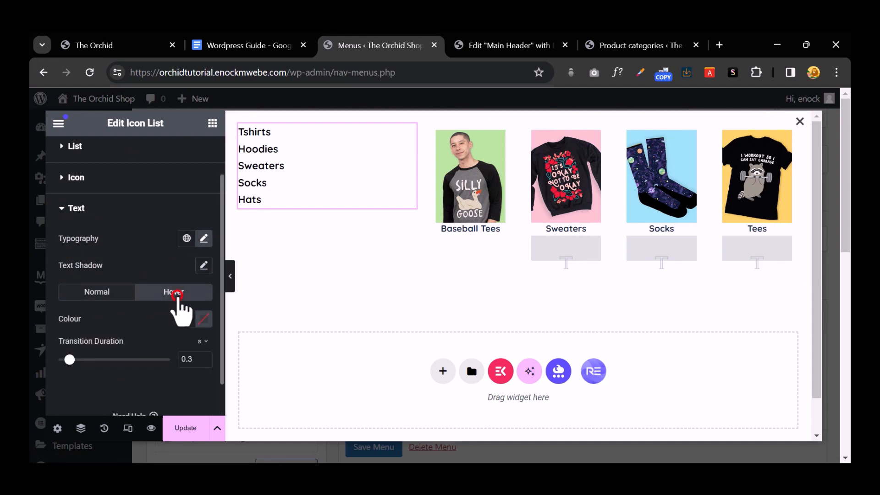
pyautogui.click(204, 318)
pyautogui.click(167, 224)
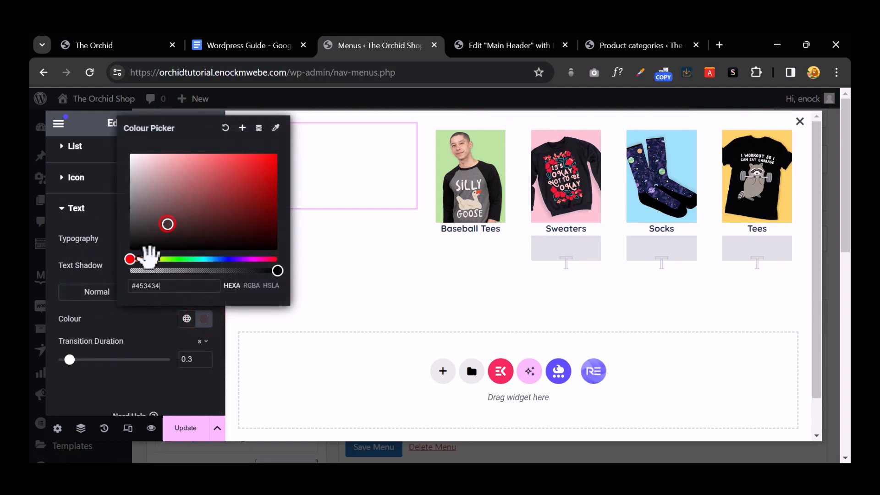
pyautogui.moveTo(147, 257); pyautogui.dragTo(140, 262)
pyautogui.click(276, 154)
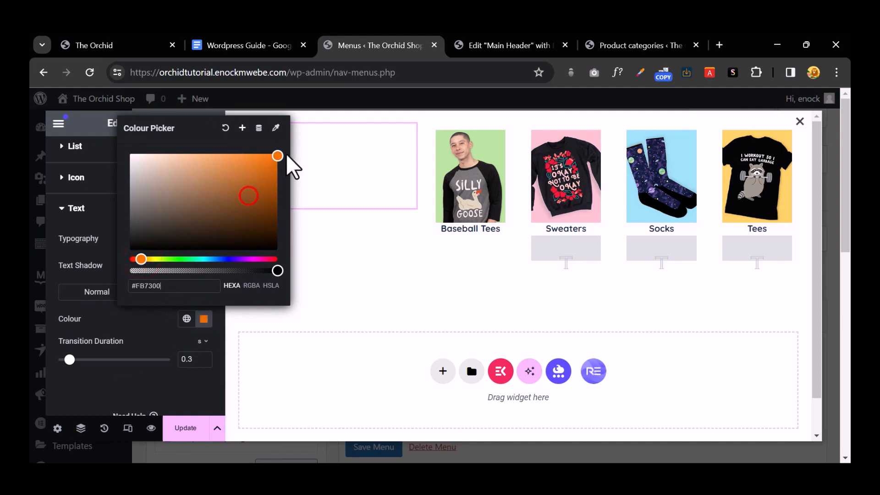
pyautogui.click(334, 151)
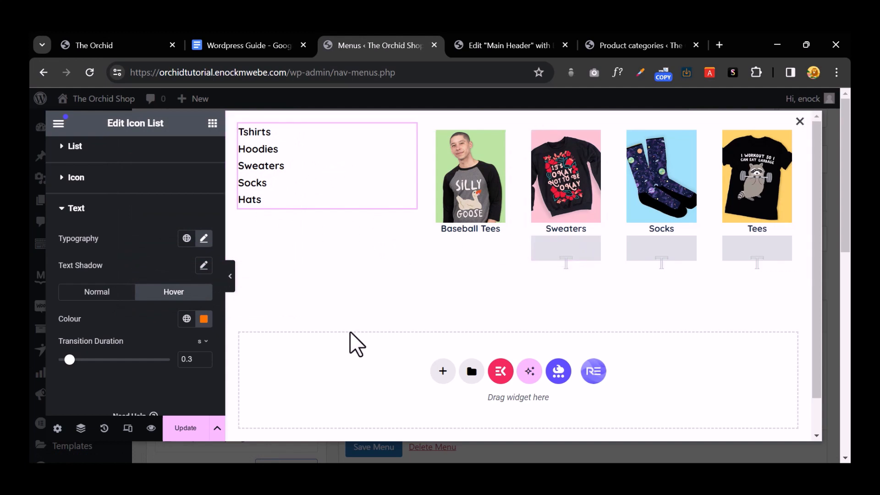
pyautogui.hotkey('ctrl', 'z')
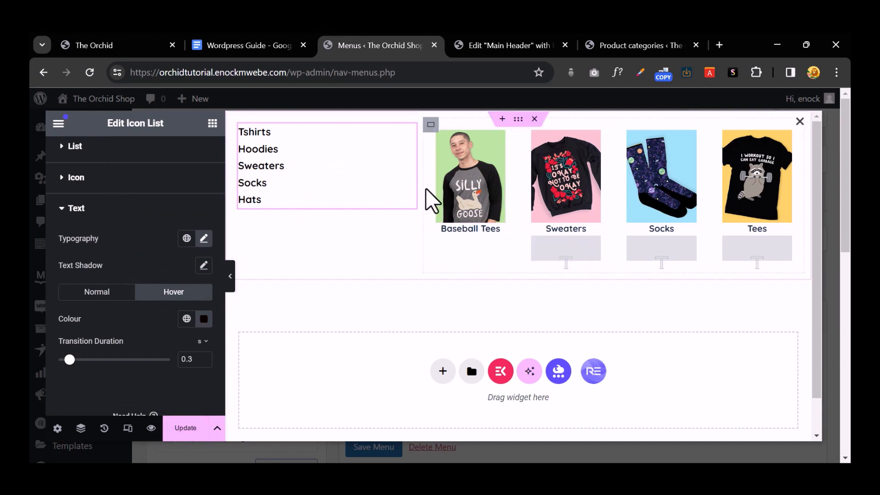
pyautogui.moveTo(428, 200); pyautogui.dragTo(403, 202)
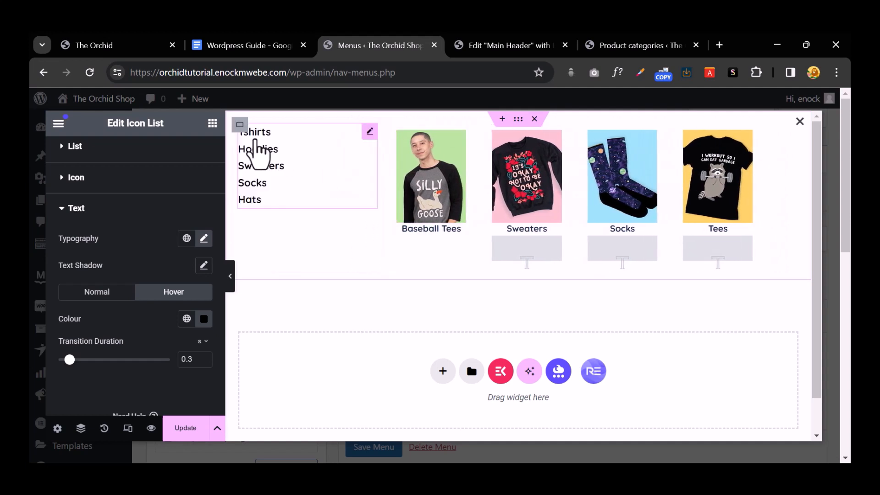
# Step: Set the product image container's layout width to 85% and preview the enlarged category images
pyautogui.click(238, 124)
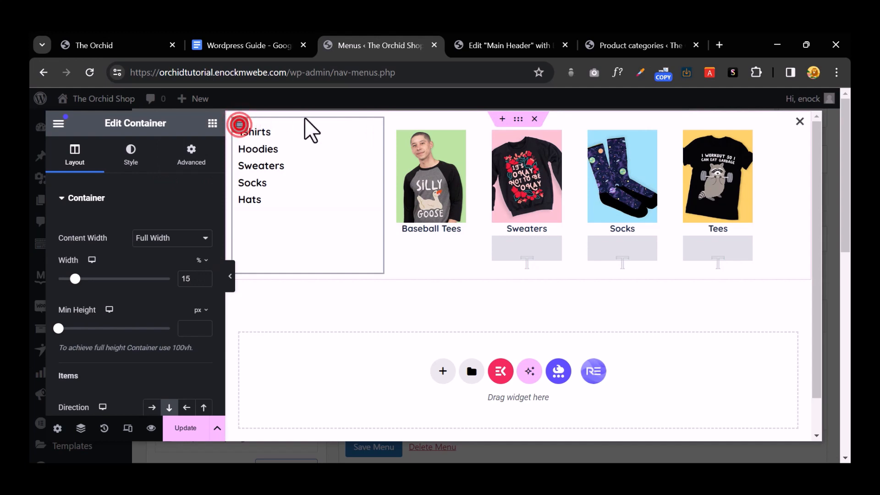
pyautogui.click(390, 124)
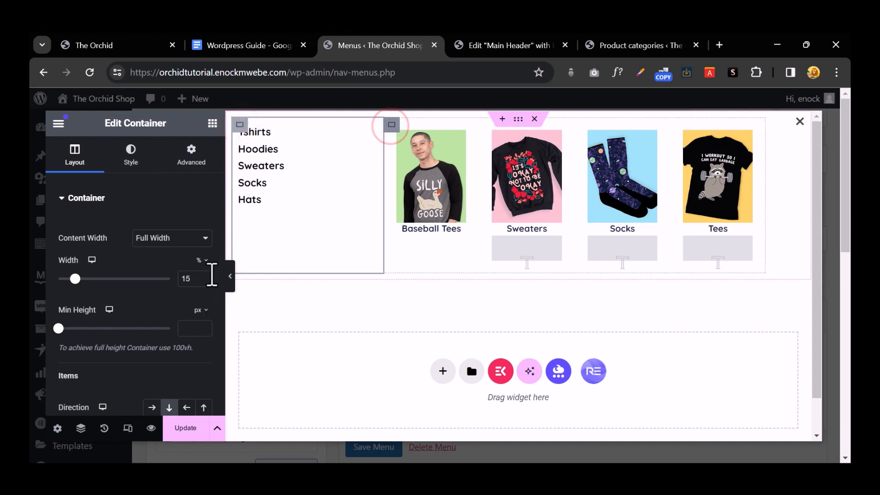
pyautogui.click(391, 125)
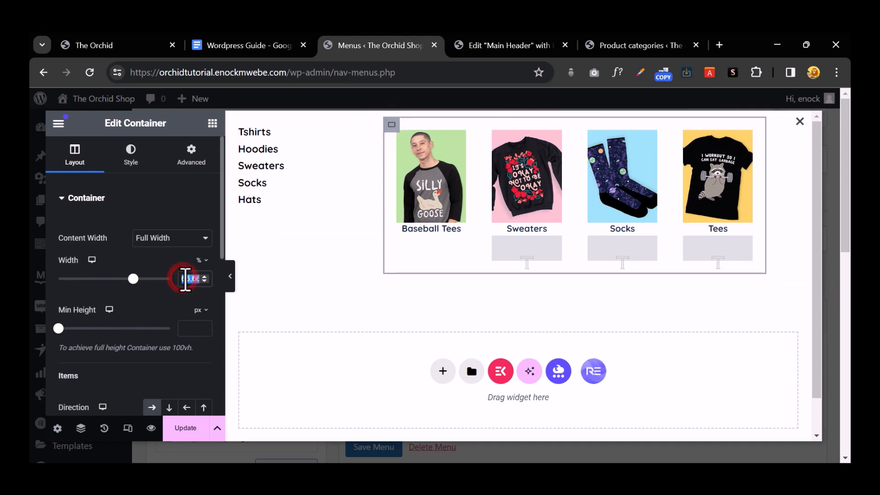
pyautogui.write('85')
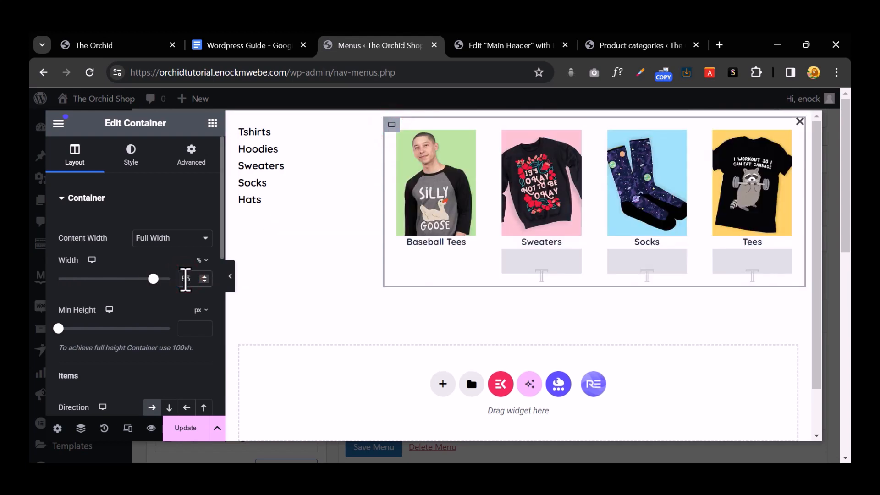
pyautogui.click(232, 275)
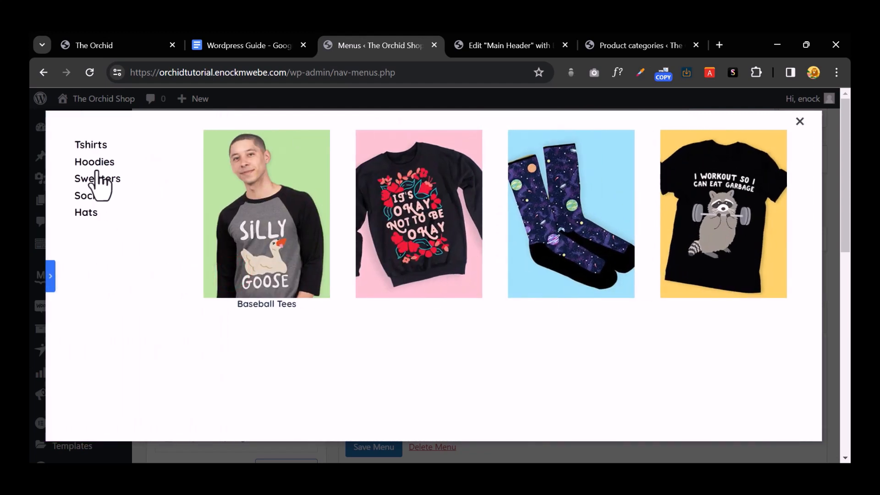
pyautogui.click(51, 279)
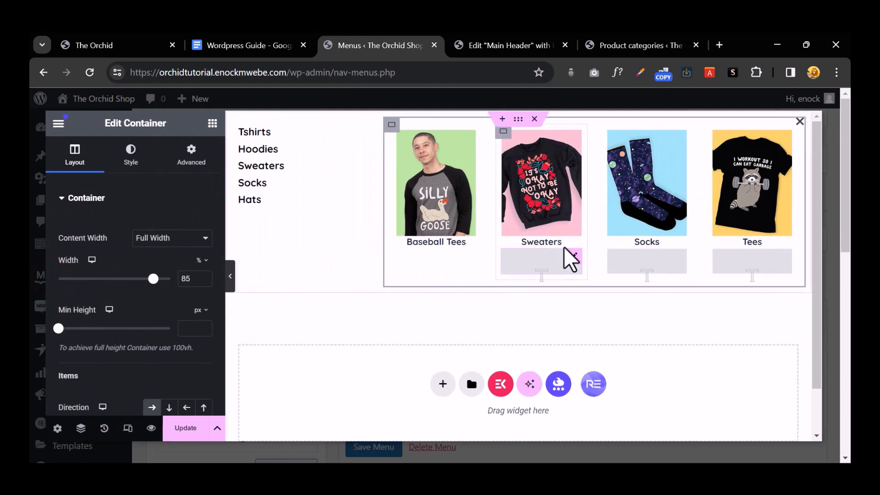
pyautogui.click(119, 46)
pyautogui.moveTo(306, 208)
pyautogui.moveTo(354, 212)
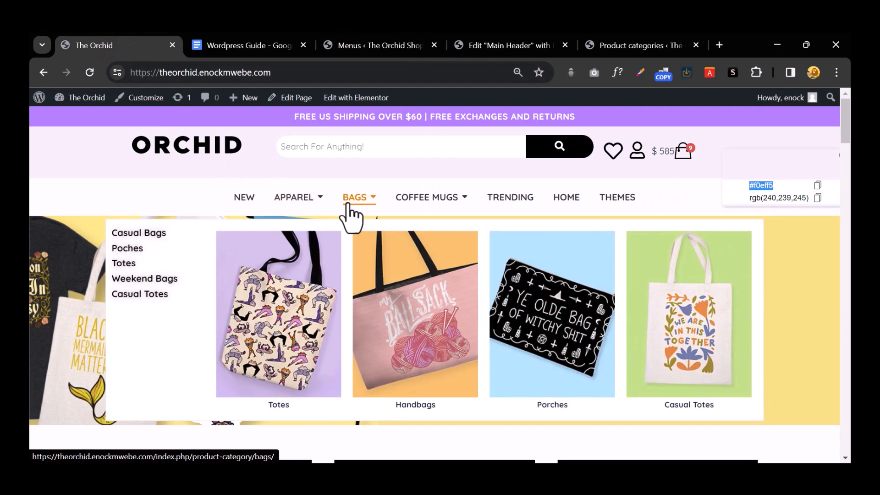
pyautogui.moveTo(425, 204)
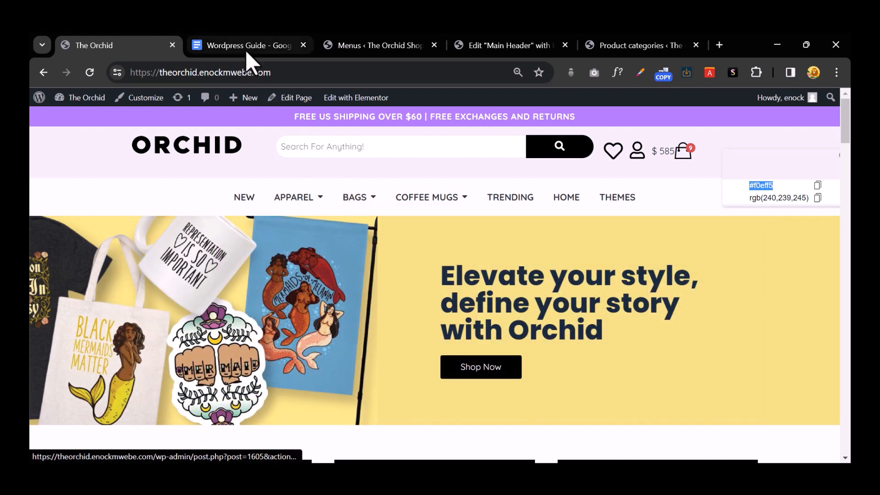
pyautogui.click(405, 47)
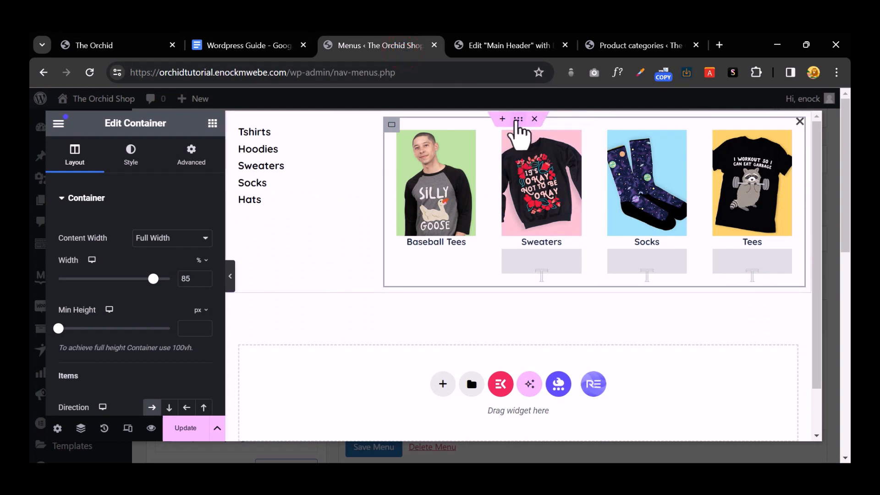
# Step: Save the outer mega menu container as the 'Mega' template, then update the Apparel mega menu
pyautogui.rightClick(514, 122)
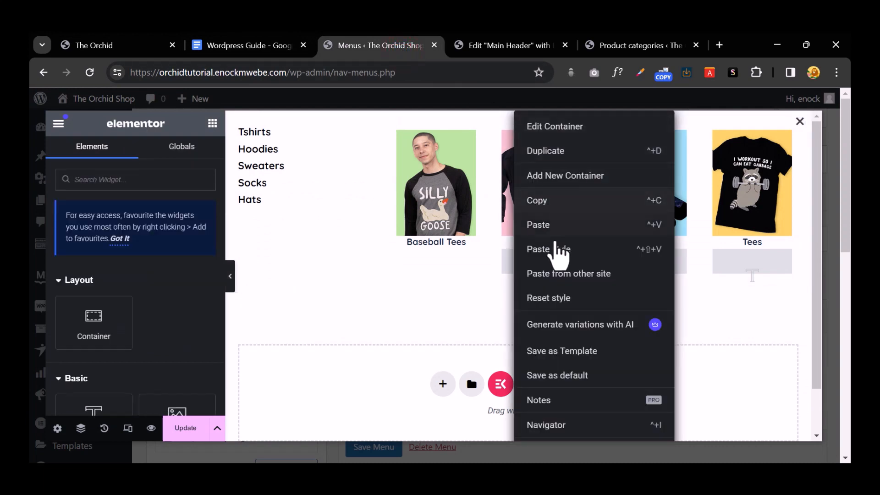
pyautogui.click(436, 292)
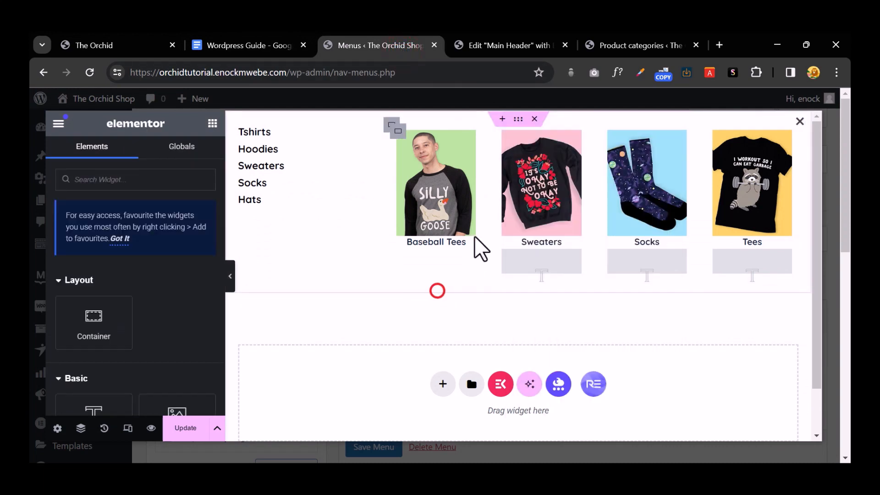
pyautogui.click(518, 119)
pyautogui.rightClick(518, 120)
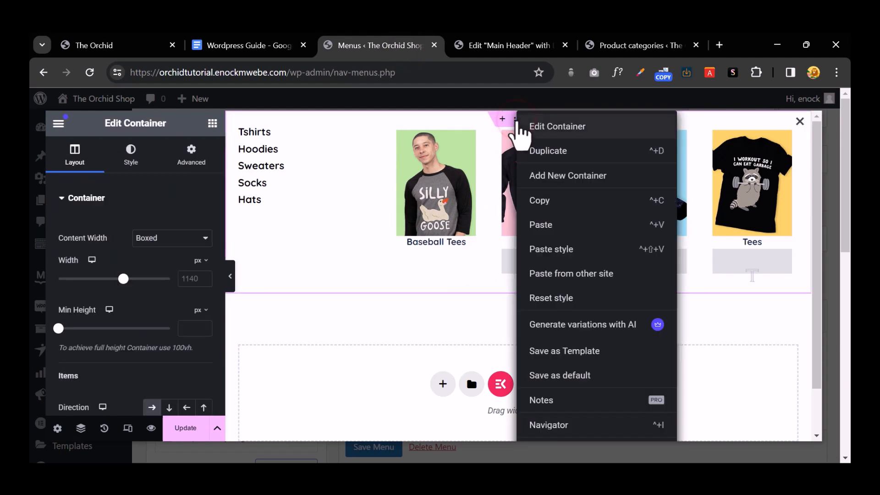
pyautogui.click(416, 296)
pyautogui.click(516, 119)
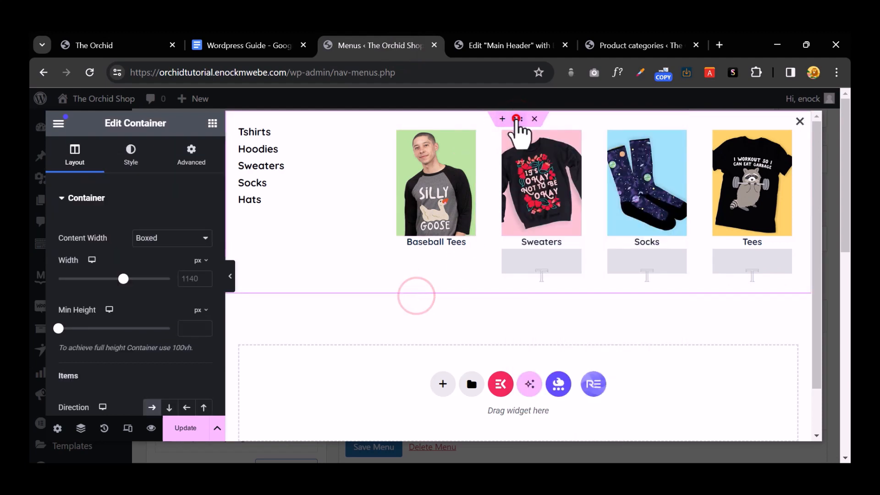
pyautogui.rightClick(518, 120)
pyautogui.click(583, 356)
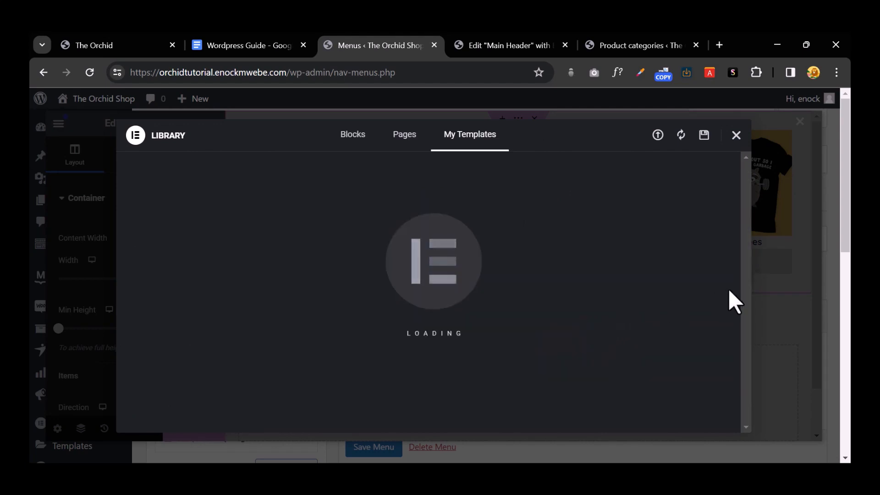
pyautogui.click(779, 316)
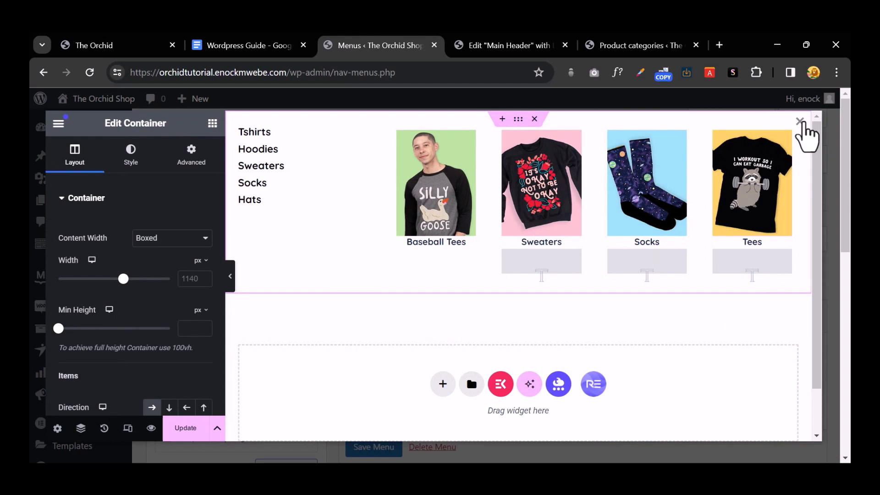
pyautogui.click(184, 427)
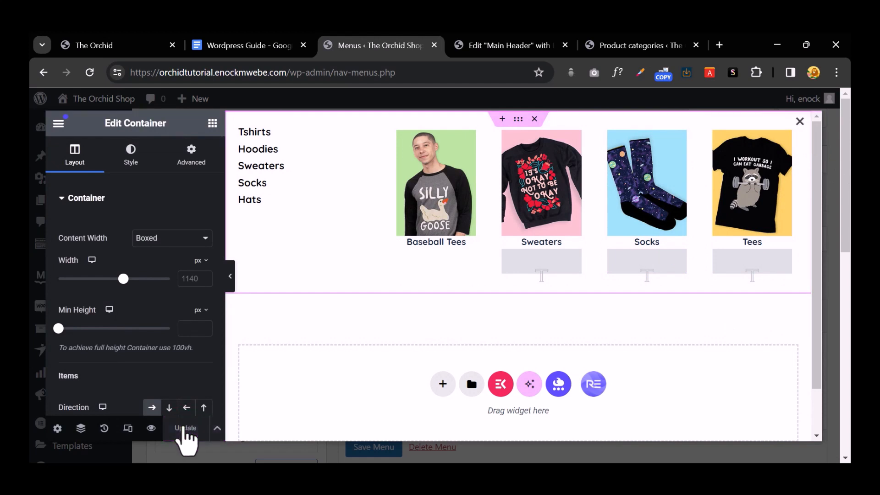
# Step: Close the Apparel editor, enable the mega menu on the Bags item, and edit it with Elementor
pyautogui.click(798, 122)
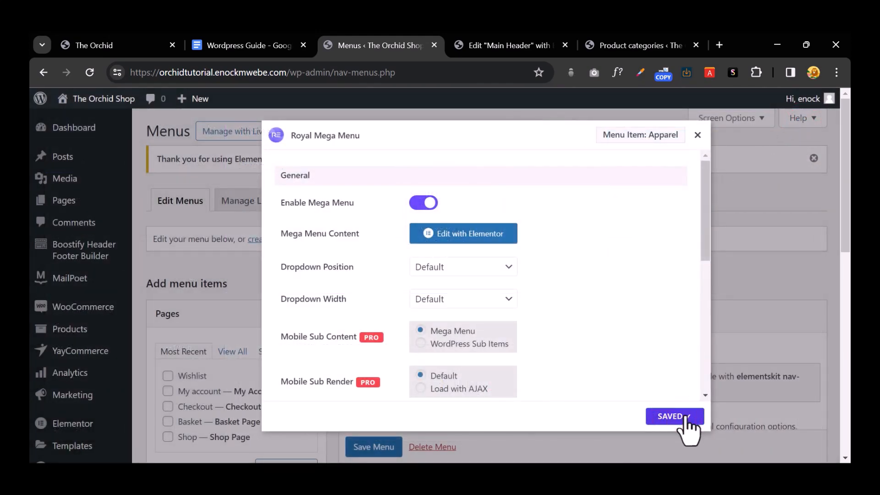
pyautogui.click(769, 331)
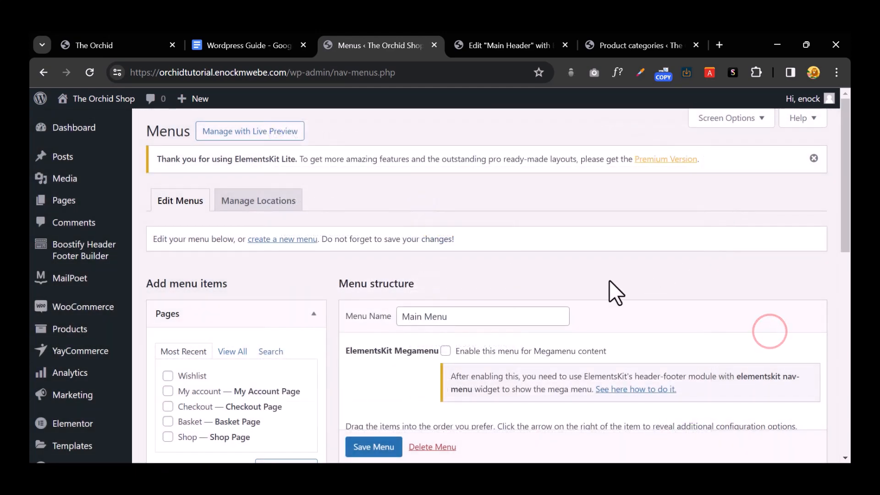
pyautogui.scroll(-5, 609, 284)
pyautogui.moveTo(548, 271)
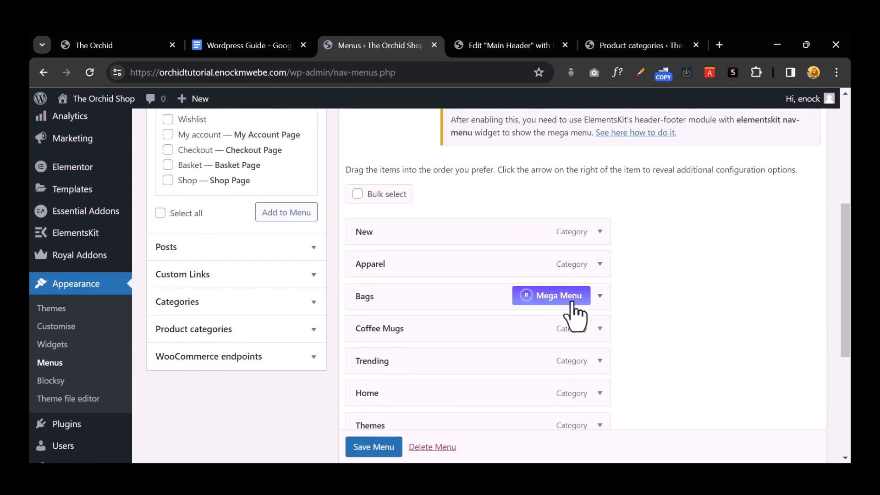
pyautogui.click(569, 298)
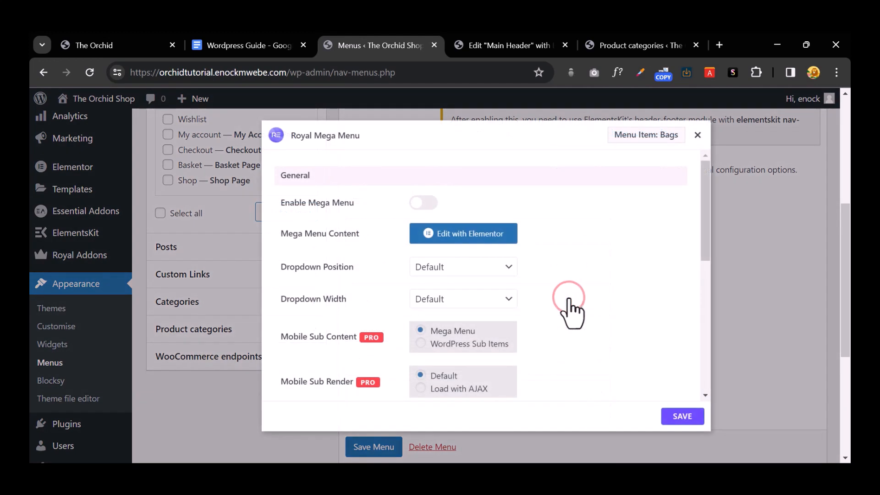
pyautogui.click(428, 204)
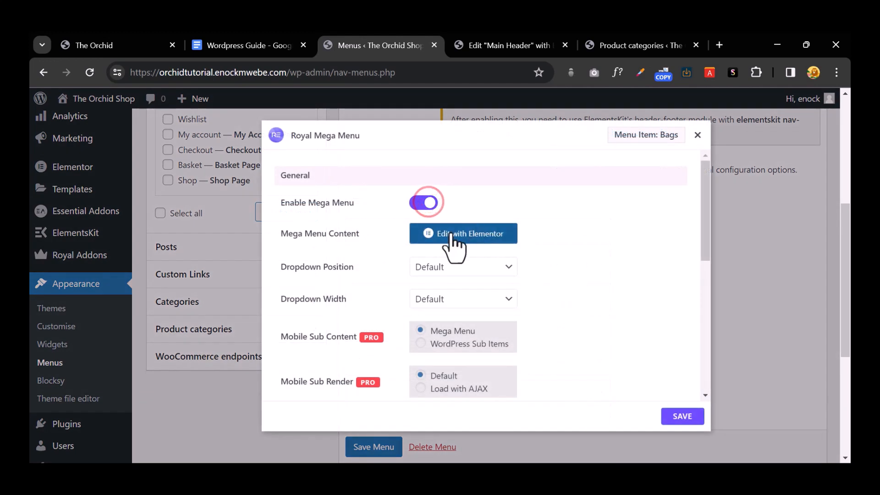
pyautogui.click(471, 230)
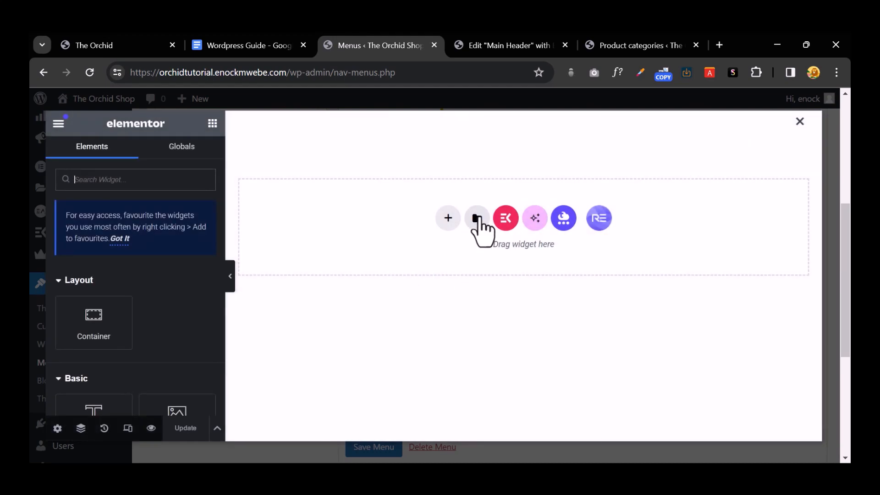
# Step: Insert the saved Mega template from My Templates into the Bags mega menu
pyautogui.click(477, 219)
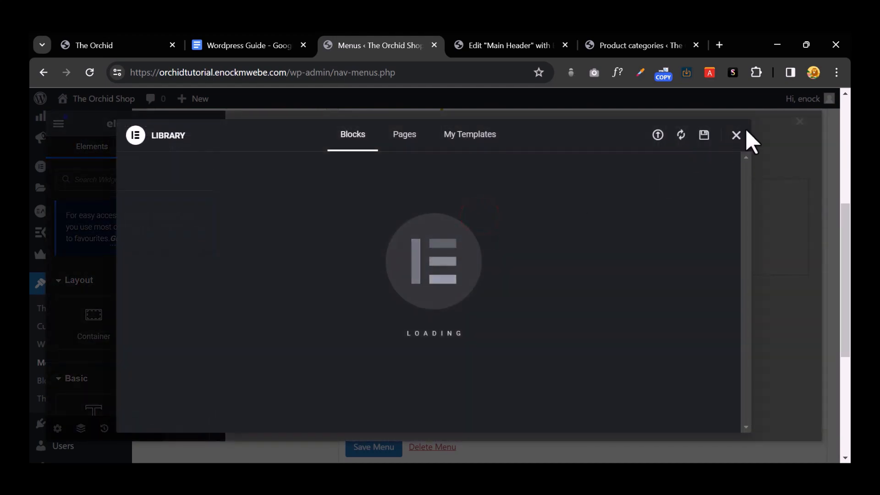
pyautogui.click(736, 135)
pyautogui.click(476, 216)
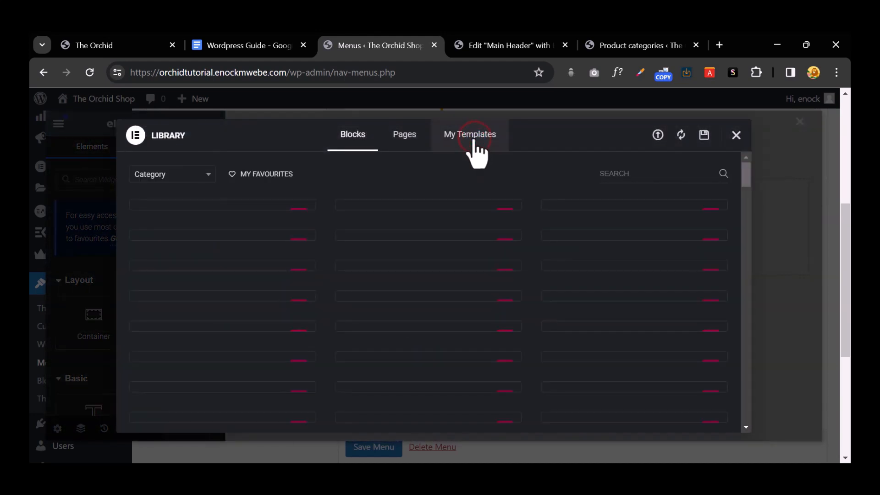
pyautogui.click(477, 154)
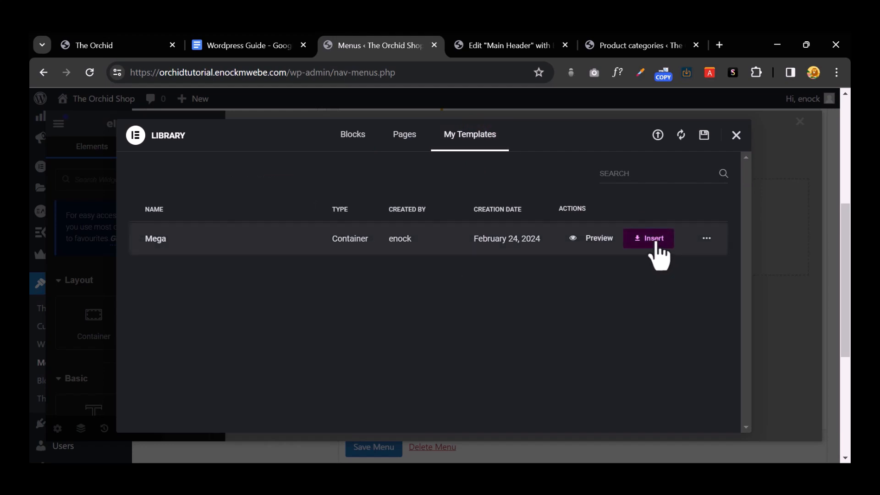
pyautogui.click(655, 241)
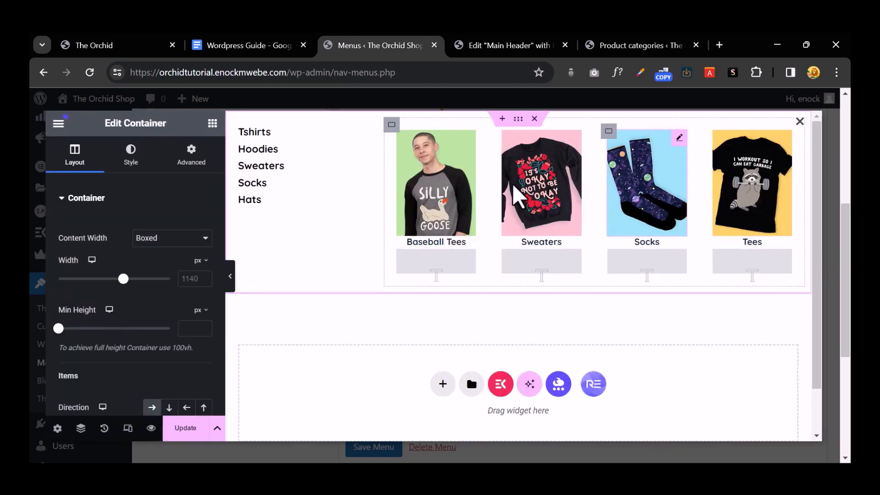
pyautogui.click(442, 171)
# Step: Open the Baseball Tees image's media picker and browse the computer to upload new files
pyautogui.click(97, 268)
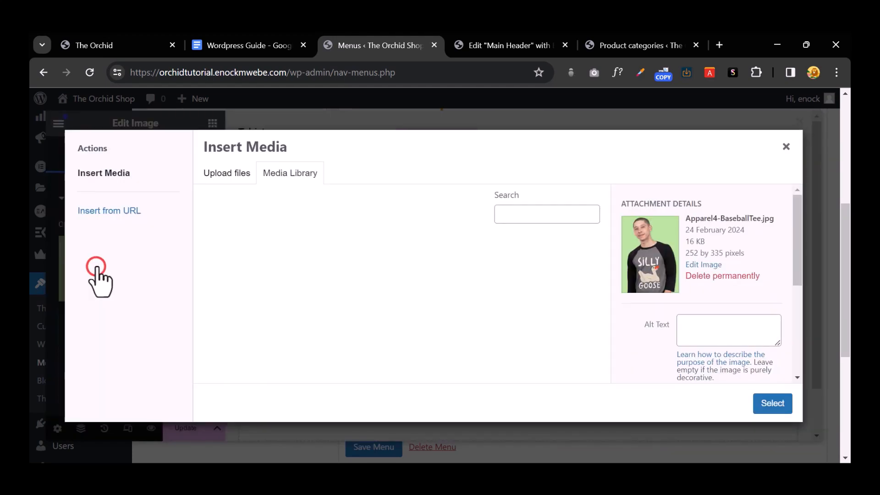
pyautogui.click(218, 177)
pyautogui.click(490, 301)
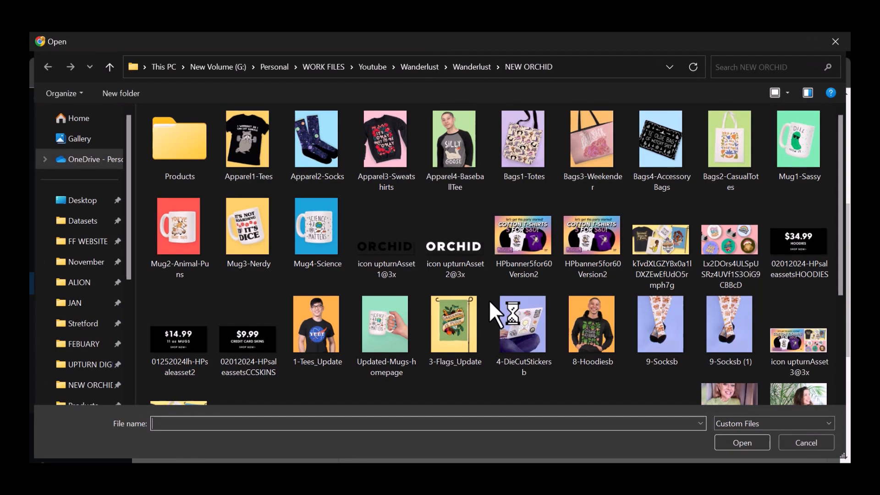
# Step: Select Bags1-Totes, Bags2-CasualTotes, Bags4-AccessoryBags and Bags3-Weekender and upload them
pyautogui.click(509, 165)
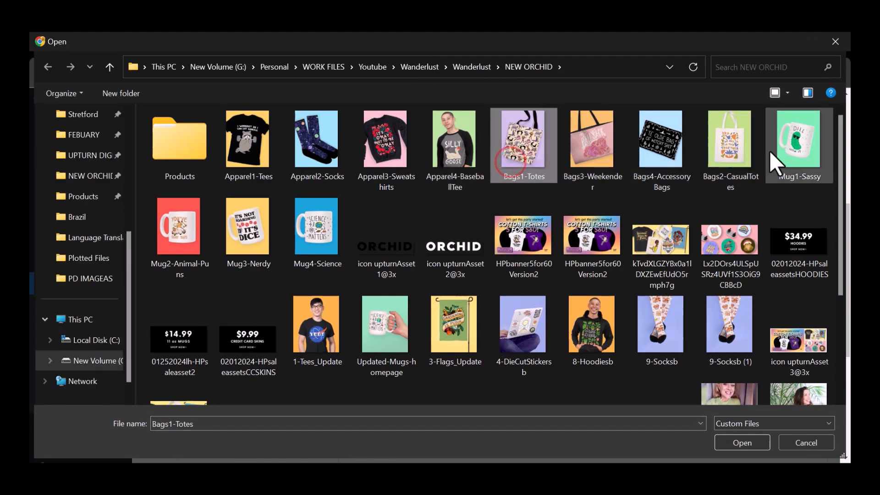
pyautogui.keyDown('ctrl'); pyautogui.click(750, 159); pyautogui.keyUp('ctrl')
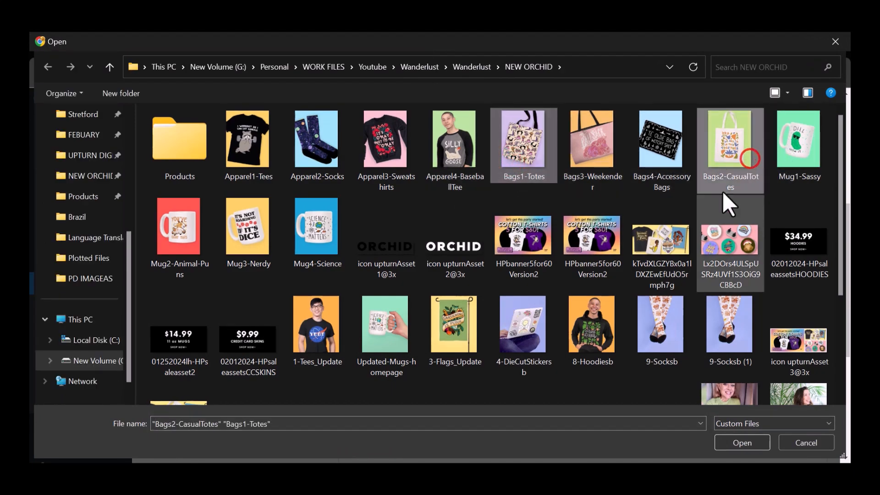
pyautogui.keyDown('ctrl'); pyautogui.click(665, 159); pyautogui.keyUp('ctrl')
pyautogui.keyDown('ctrl'); pyautogui.click(585, 147); pyautogui.keyUp('ctrl')
pyautogui.click(736, 441)
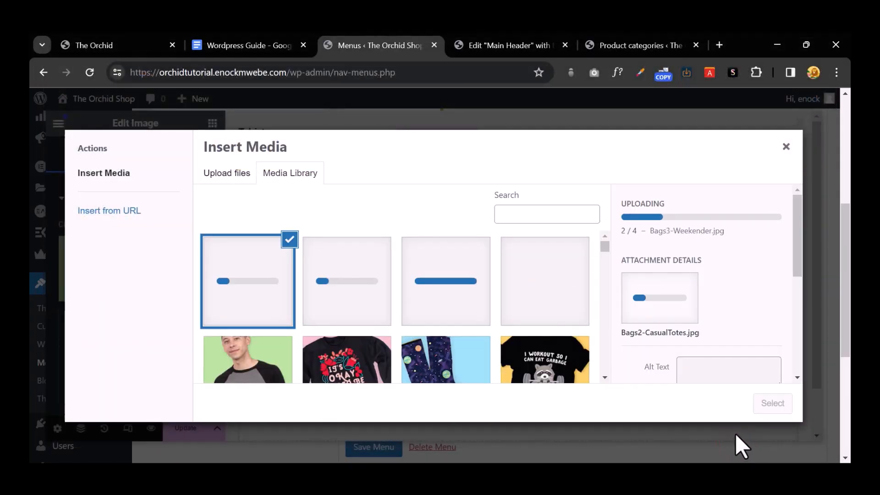
# Step: Replace the first picture with the casual tote and the Sweaters picture with the Ye Olde Bag image
pyautogui.click(102, 42)
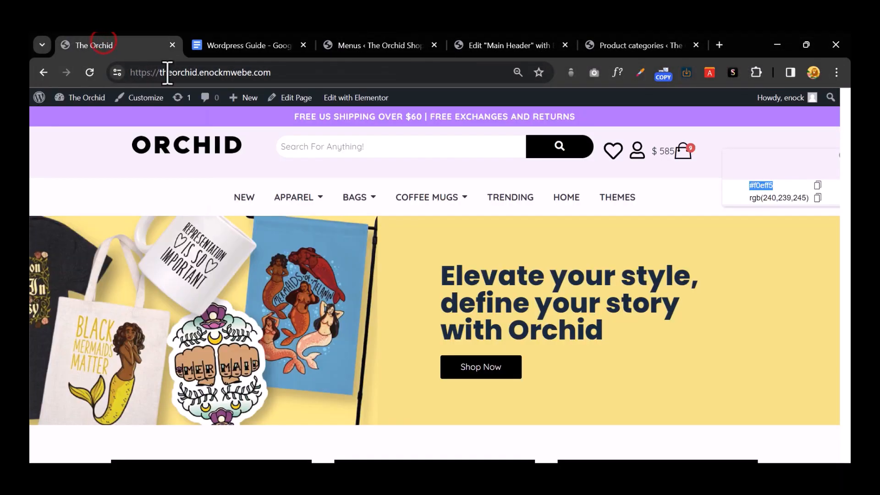
pyautogui.moveTo(363, 207)
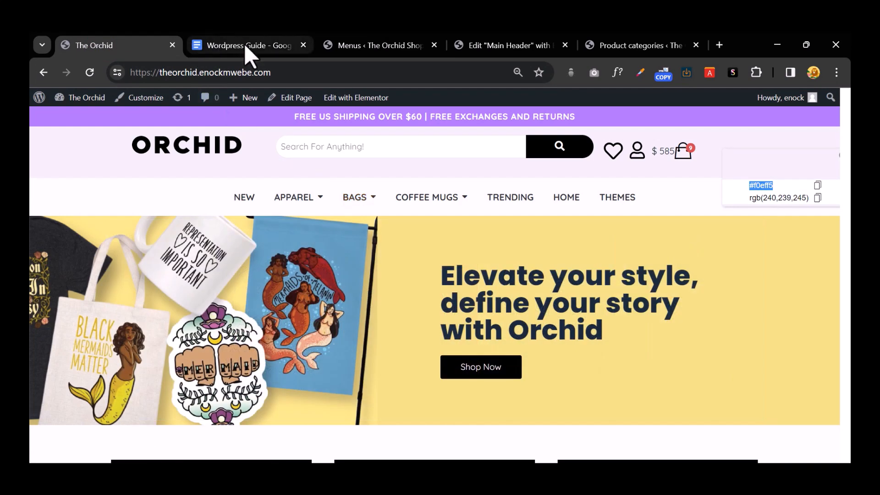
pyautogui.click(243, 45)
pyautogui.click(360, 41)
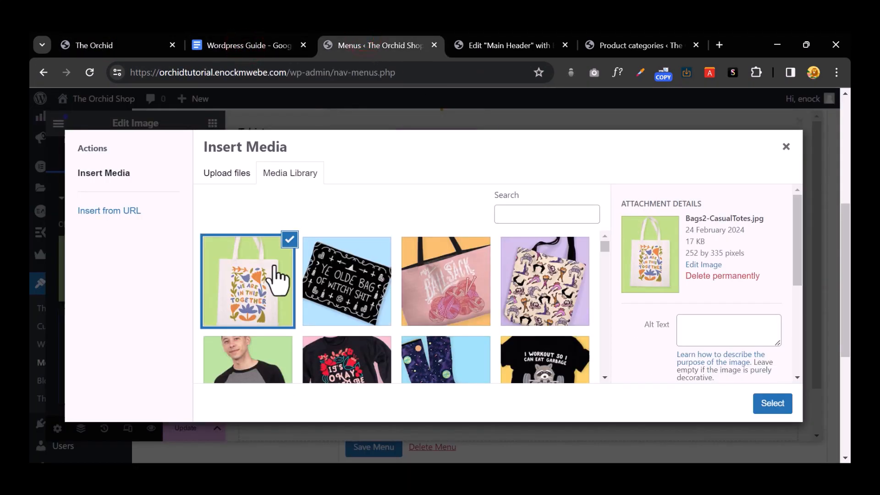
pyautogui.click(275, 267)
pyautogui.click(252, 280)
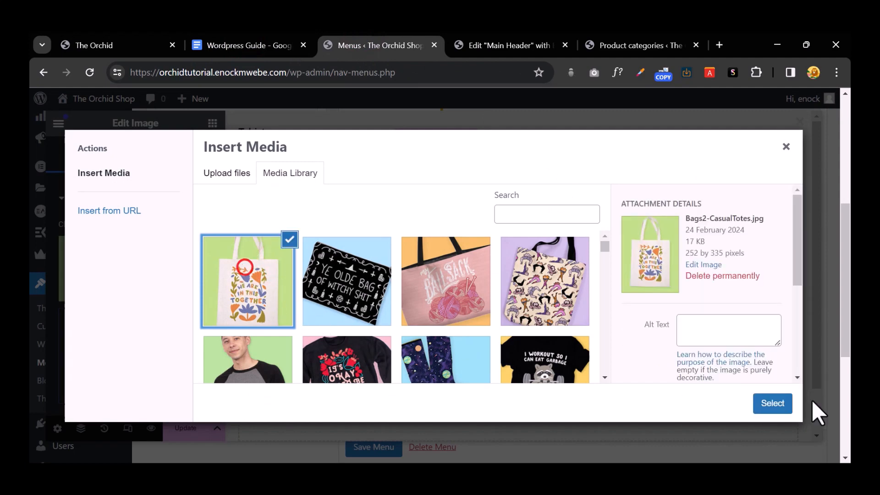
pyautogui.click(782, 403)
pyautogui.click(552, 194)
pyautogui.click(161, 256)
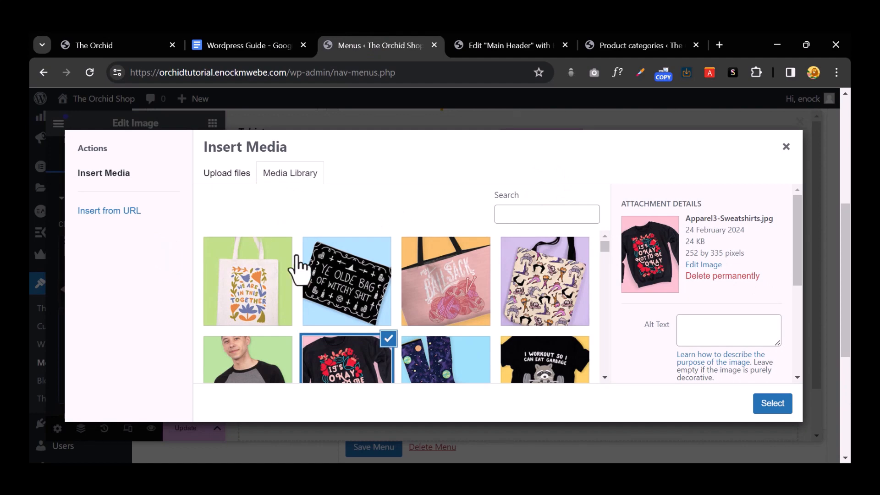
pyautogui.click(298, 268)
pyautogui.click(774, 404)
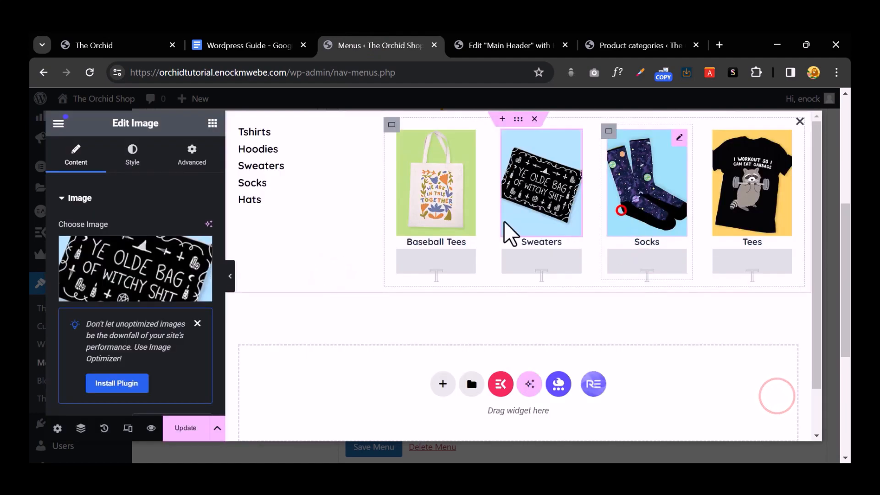
# Step: Swap the Socks picture for Bags3-Weekender and the Tees picture for the purple patterned tote
pyautogui.click(646, 193)
pyautogui.click(153, 254)
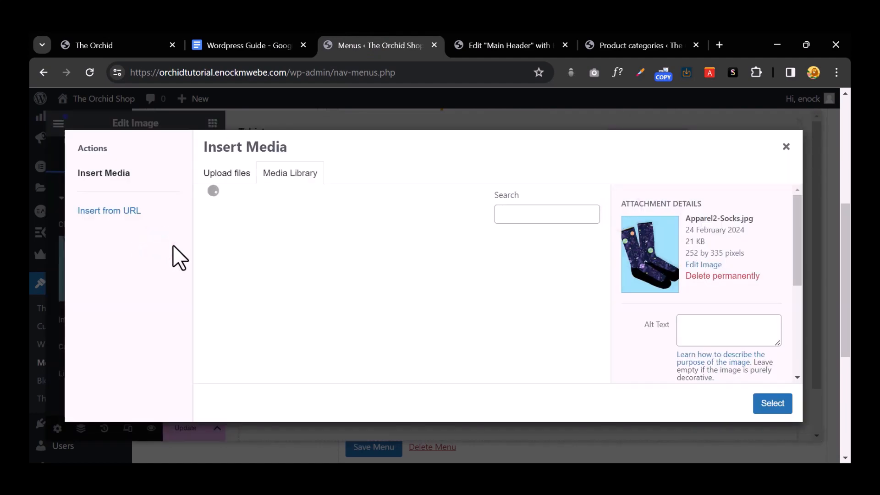
pyautogui.click(465, 271)
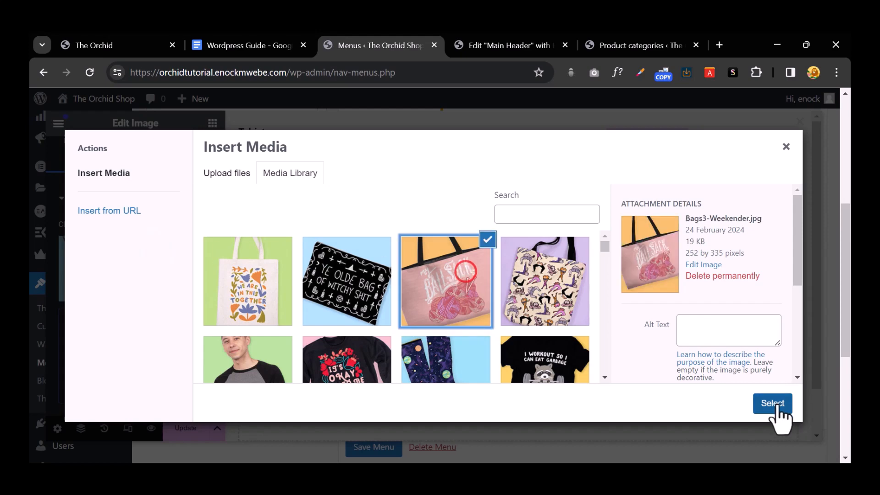
pyautogui.click(774, 404)
pyautogui.click(747, 215)
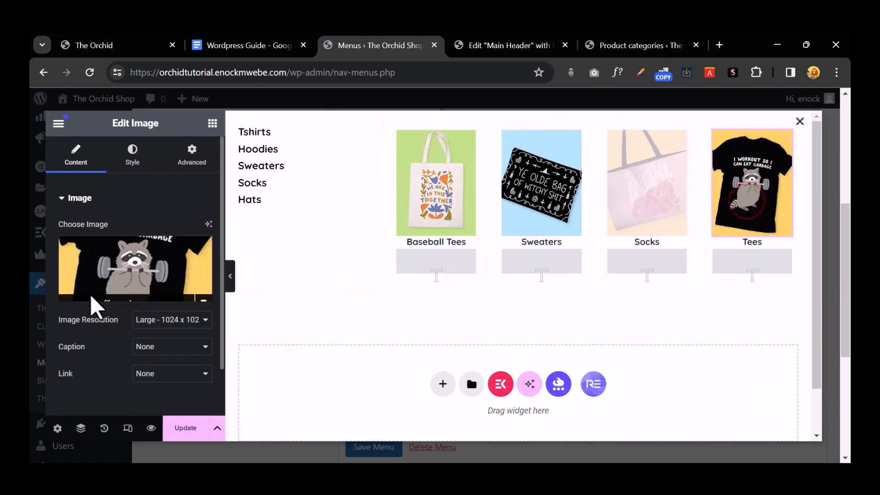
pyautogui.click(128, 261)
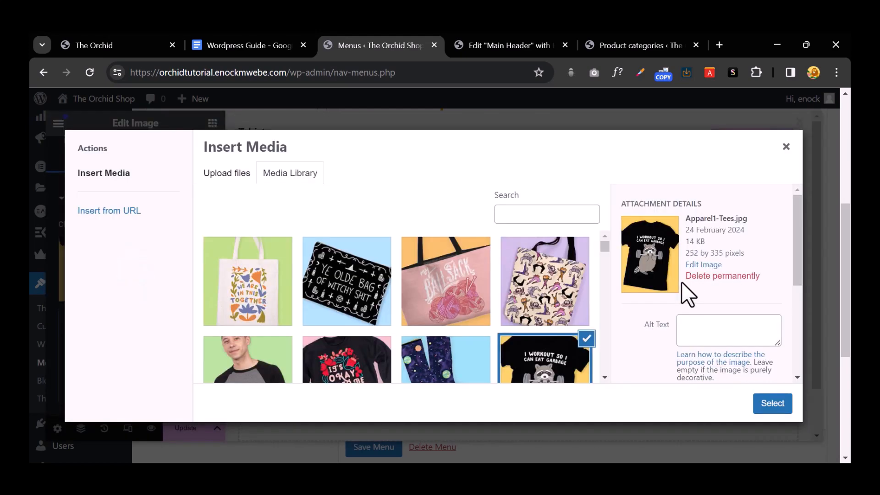
pyautogui.click(568, 293)
pyautogui.click(771, 407)
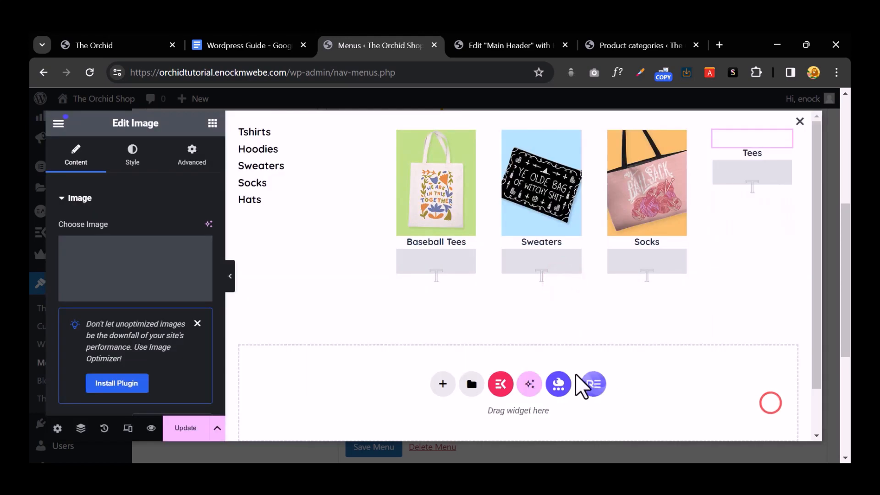
pyautogui.click(541, 243)
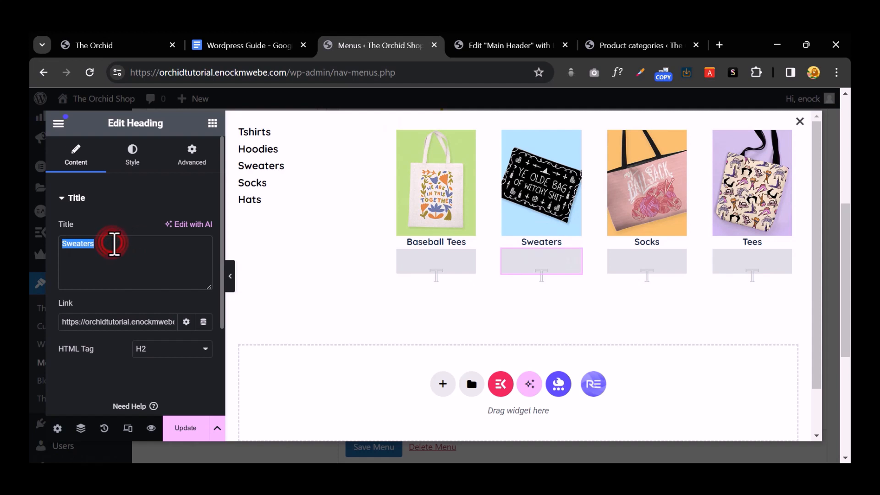
# Step: Retitle the Sweaters caption 'purses' and the Baseball Tees caption 'weekend totes'
pyautogui.write('purses')
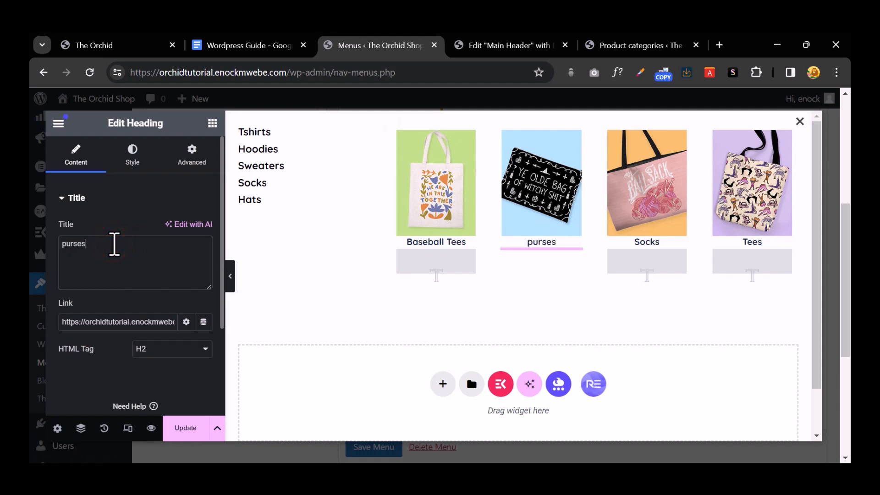
pyautogui.click(425, 241)
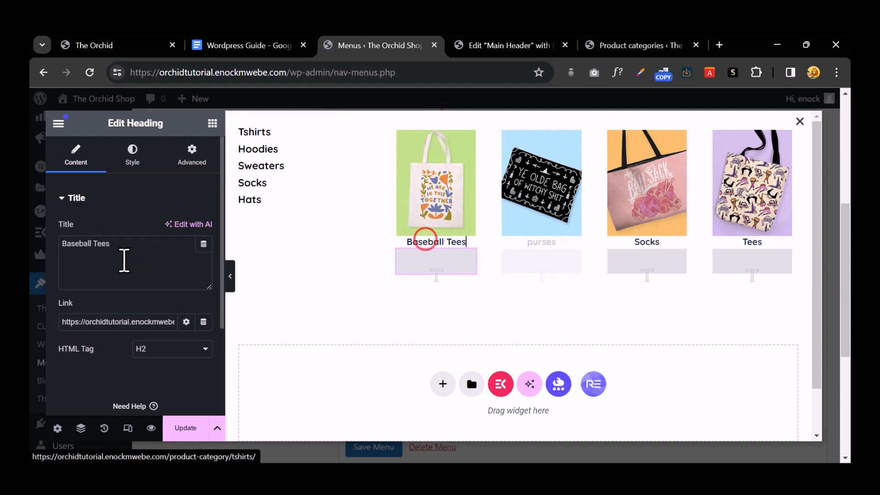
pyautogui.doubleClick(71, 245)
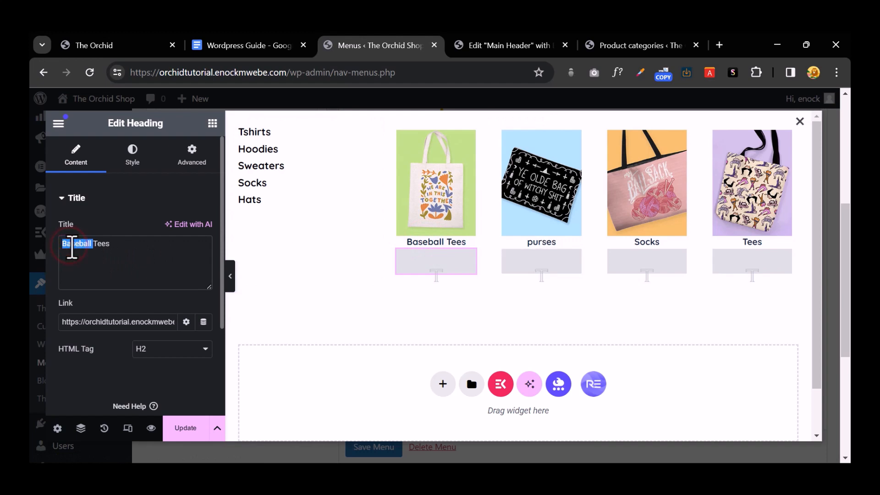
pyautogui.write('we')
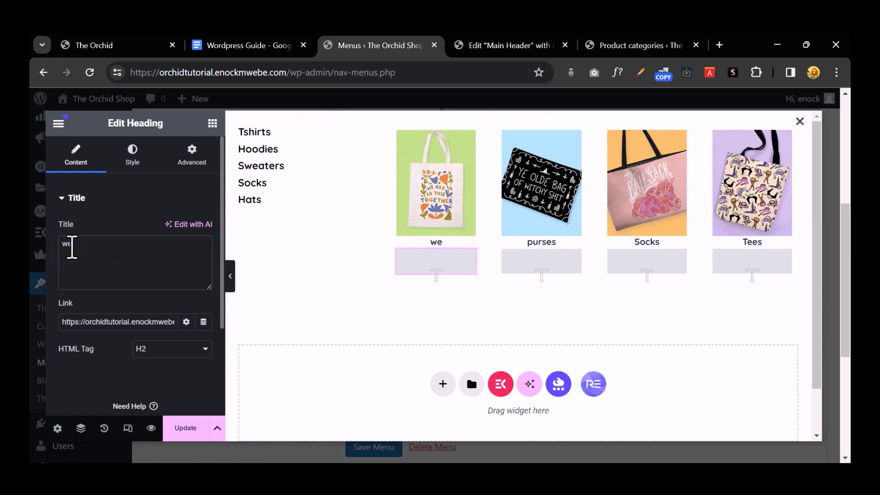
pyautogui.write('ekend tor')
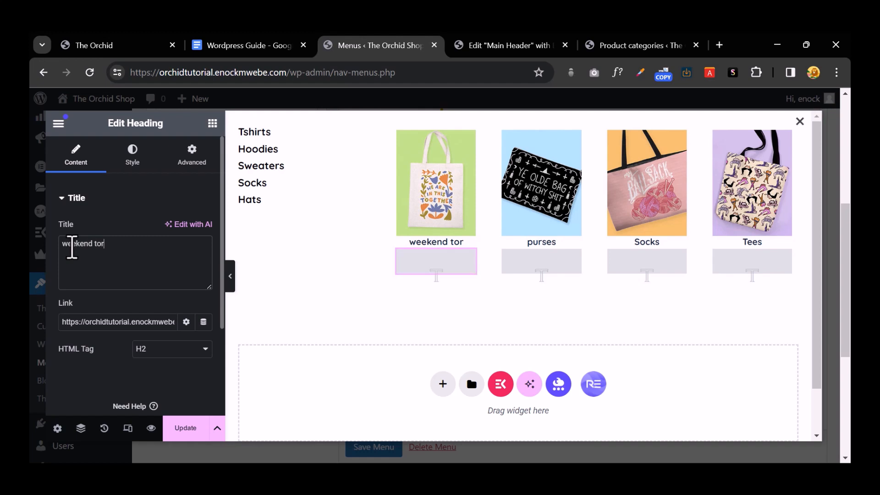
pyautogui.press('BackSpace')
pyautogui.write('tes')
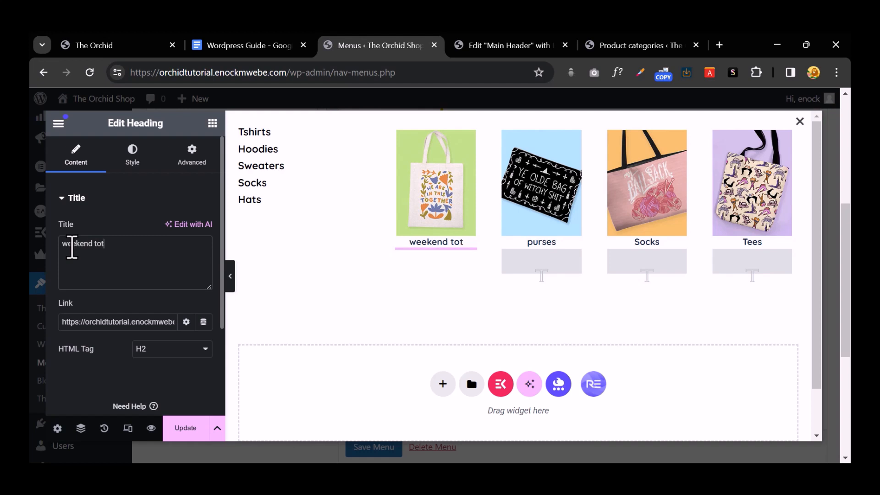
# Step: Rename the Socks caption to 'Casual totes' and the Tees caption to 'Hnadbags'
pyautogui.click(632, 221)
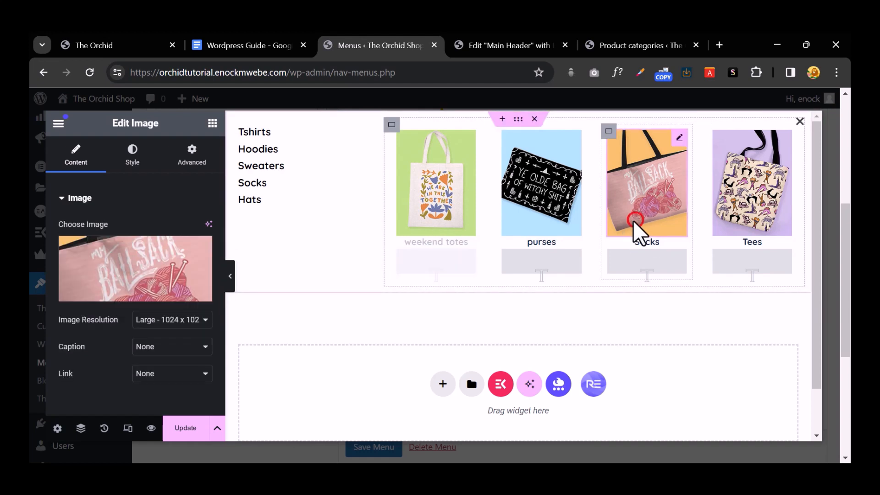
pyautogui.click(647, 237)
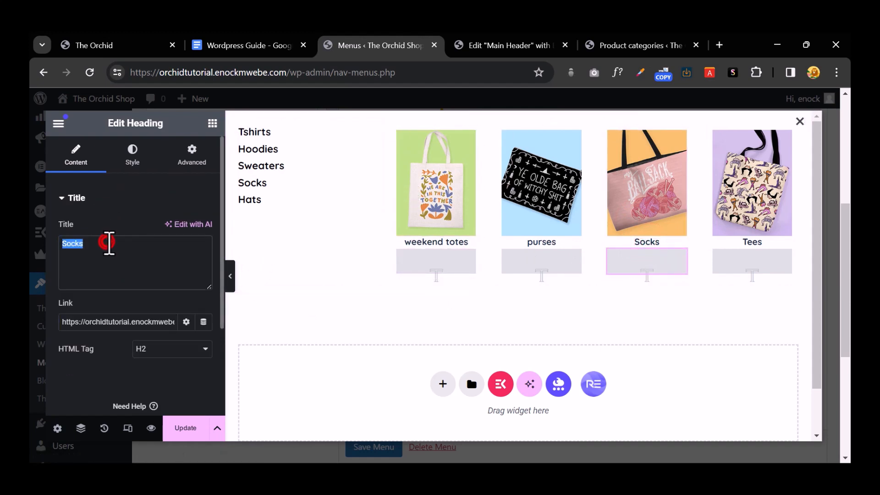
pyautogui.write('Caus')
pyautogui.press('BackSpace')
pyautogui.press('BackSpace')
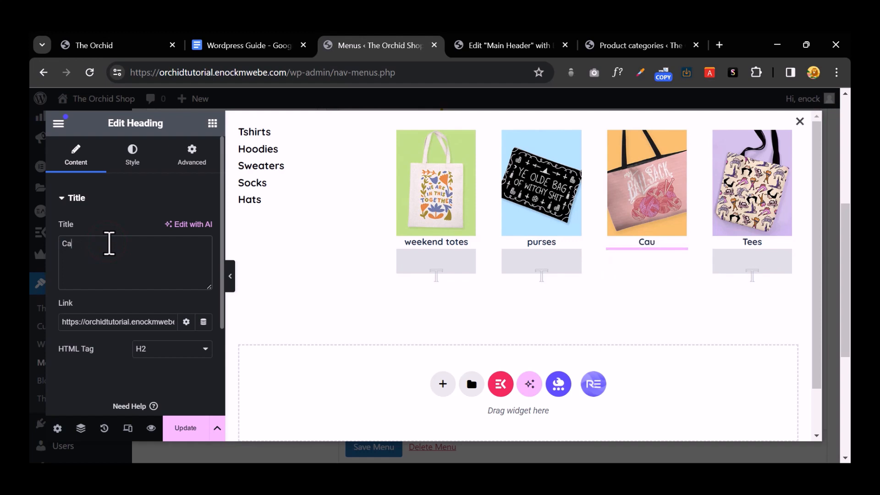
pyautogui.write('sual ')
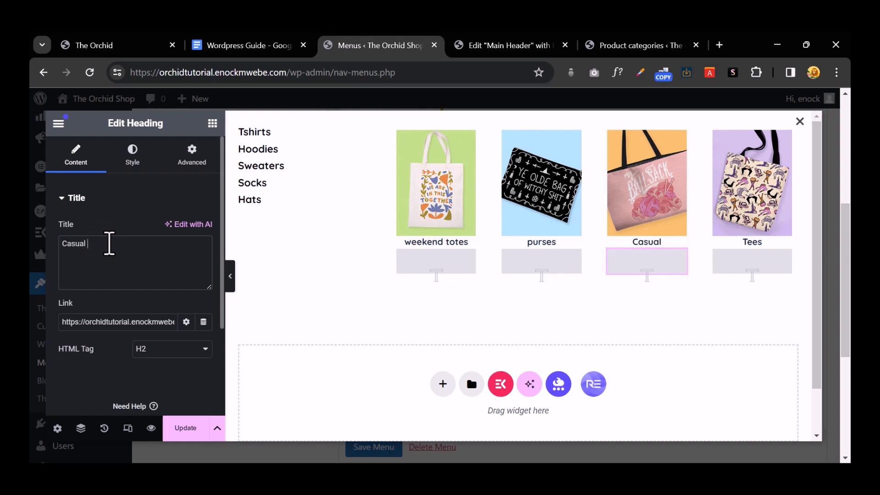
pyautogui.write('totes')
pyautogui.click(764, 215)
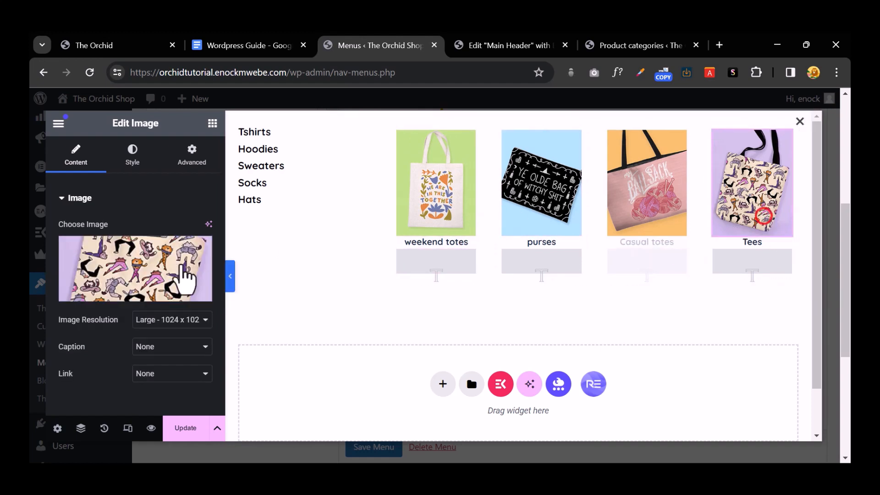
pyautogui.click(746, 242)
pyautogui.tripleClick(133, 253)
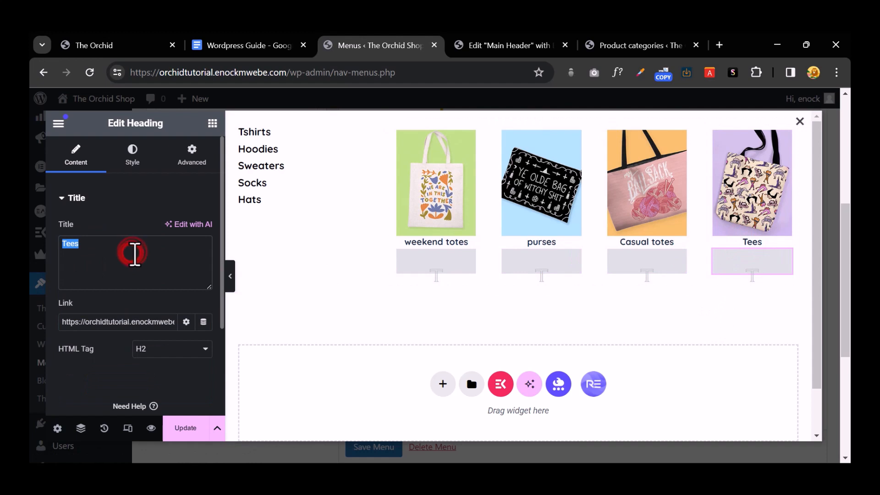
pyautogui.write('Hnadba')
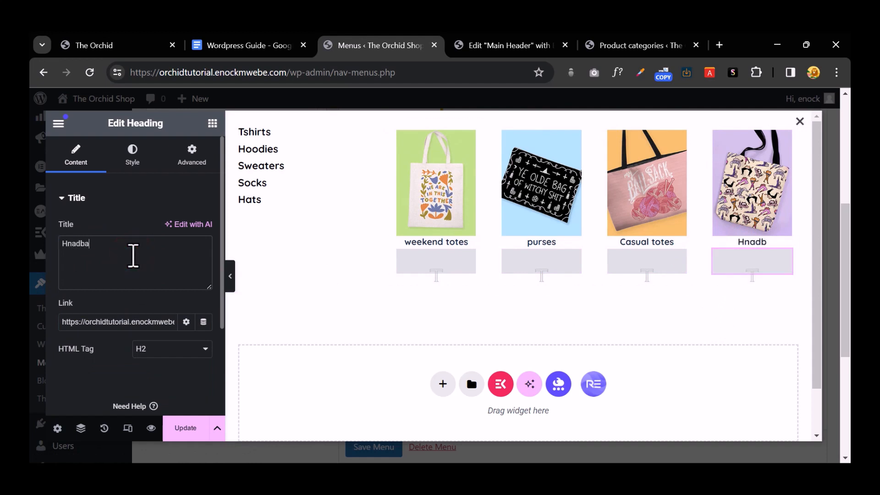
pyautogui.write('gs')
pyautogui.click(274, 135)
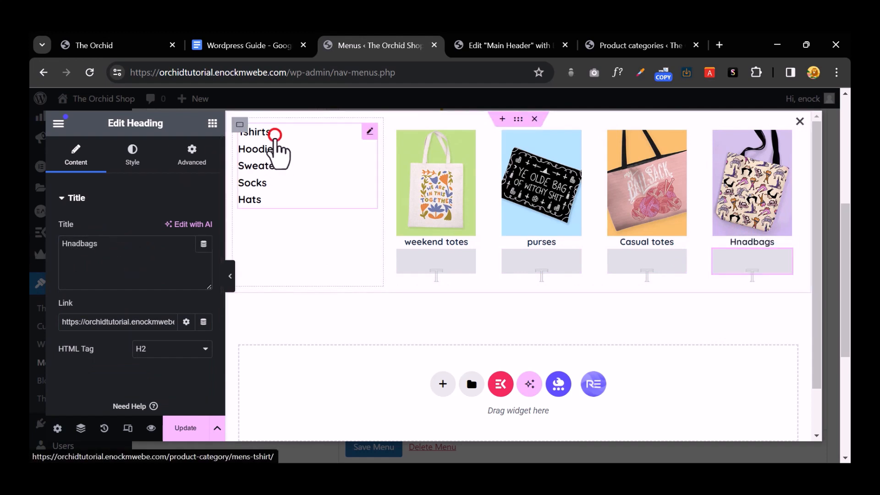
# Step: Rename the first three side-list entries to Totes, Handbags and Weekend Tote
pyautogui.click(103, 265)
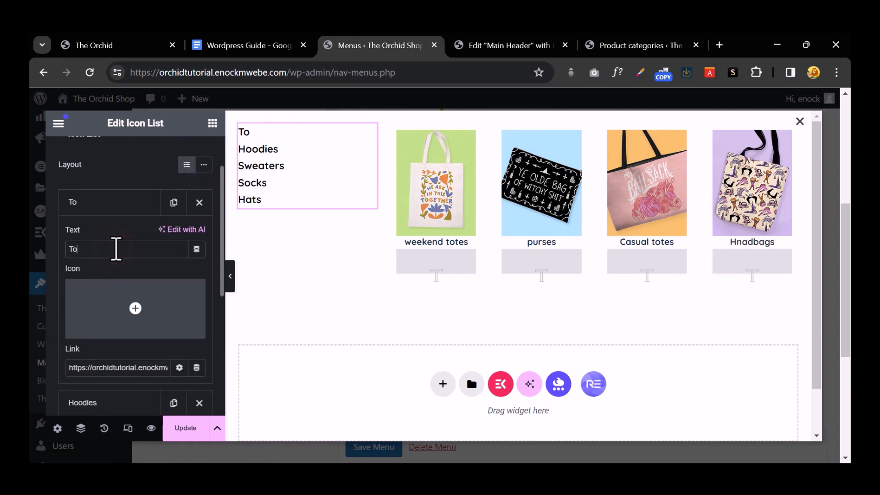
pyautogui.click(109, 198)
pyautogui.click(123, 234)
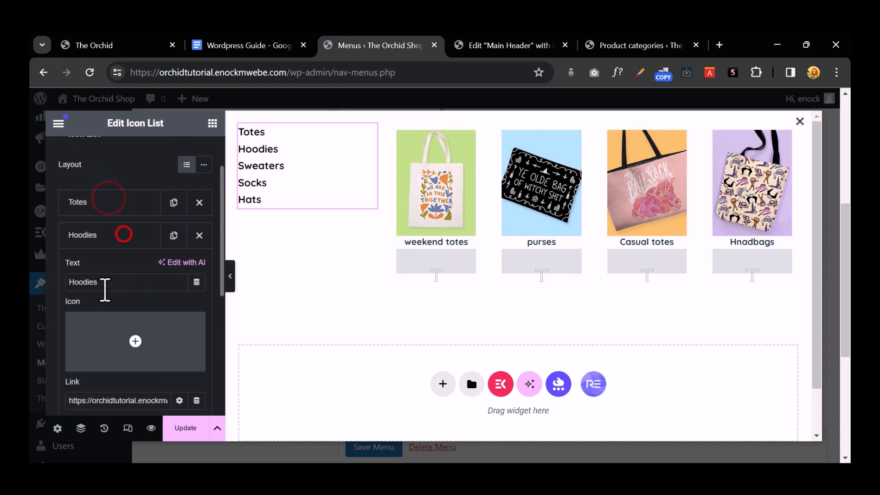
pyautogui.write('Handbags')
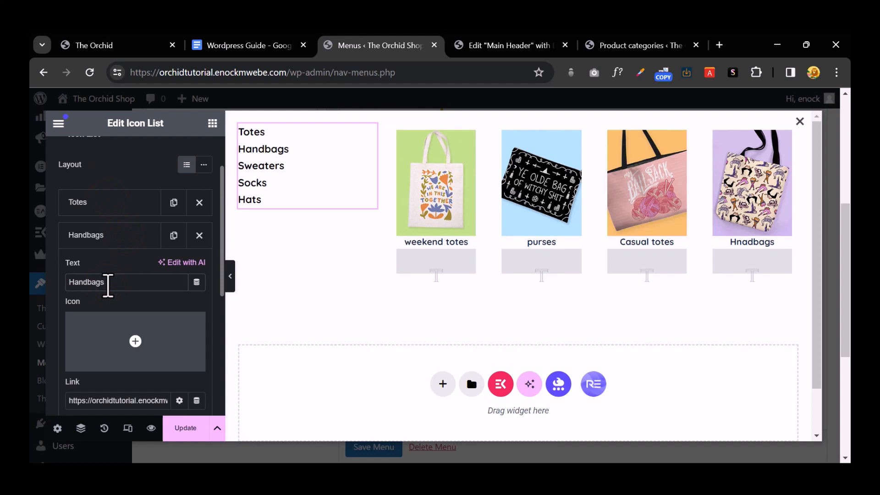
pyautogui.click(105, 234)
pyautogui.click(108, 269)
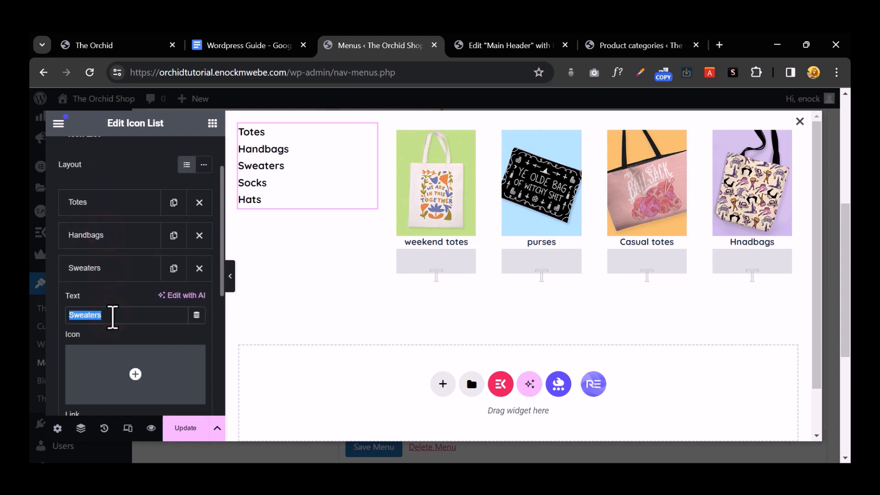
pyautogui.write('Weekend Tote')
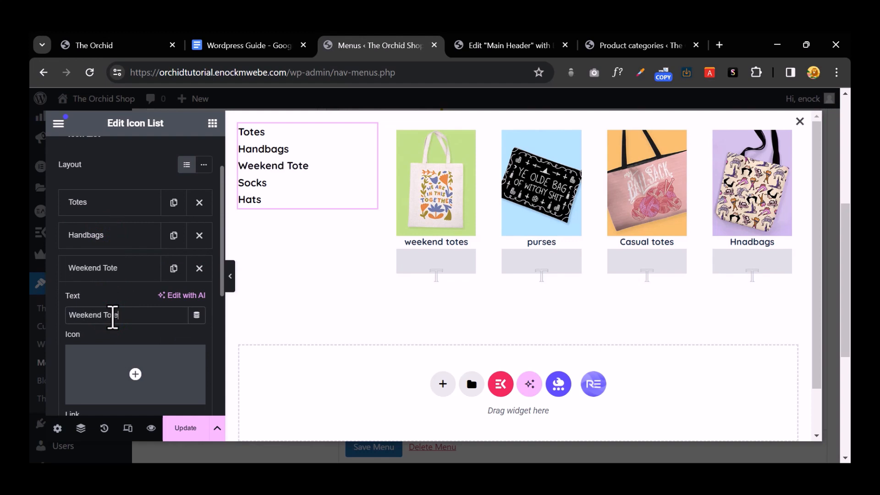
pyautogui.click(112, 267)
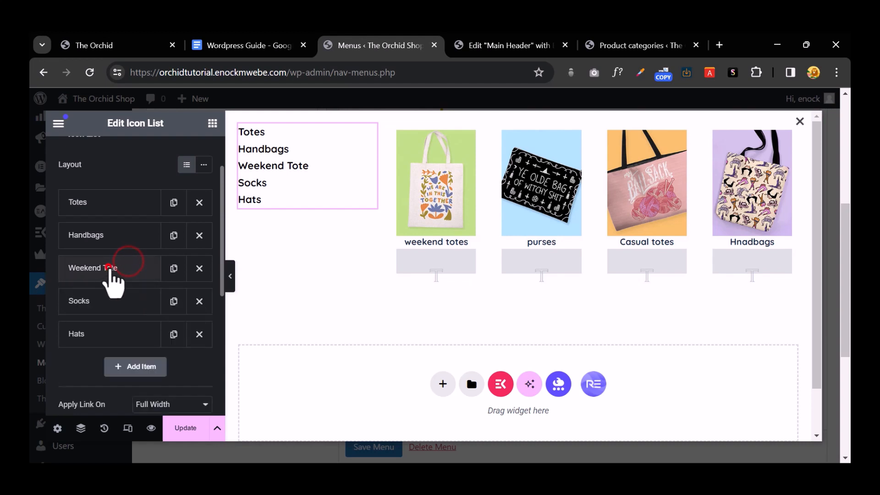
# Step: Rename the last two entries to Purses and Poaches and update the layout
pyautogui.click(115, 306)
pyautogui.doubleClick(96, 351)
pyautogui.write('P')
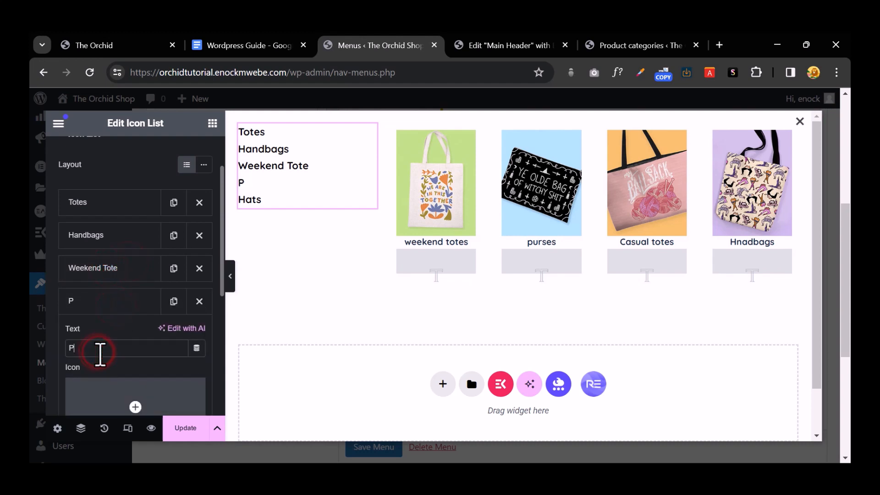
pyautogui.write('urse')
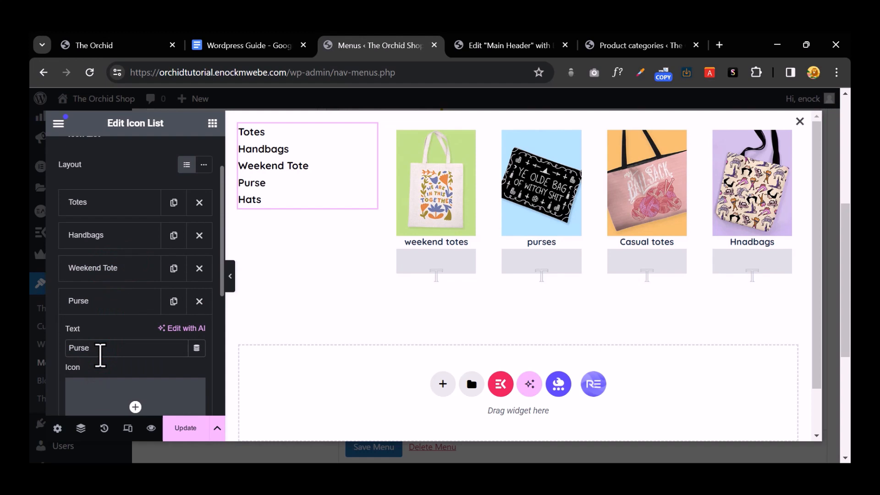
pyautogui.write('s')
pyautogui.click(113, 305)
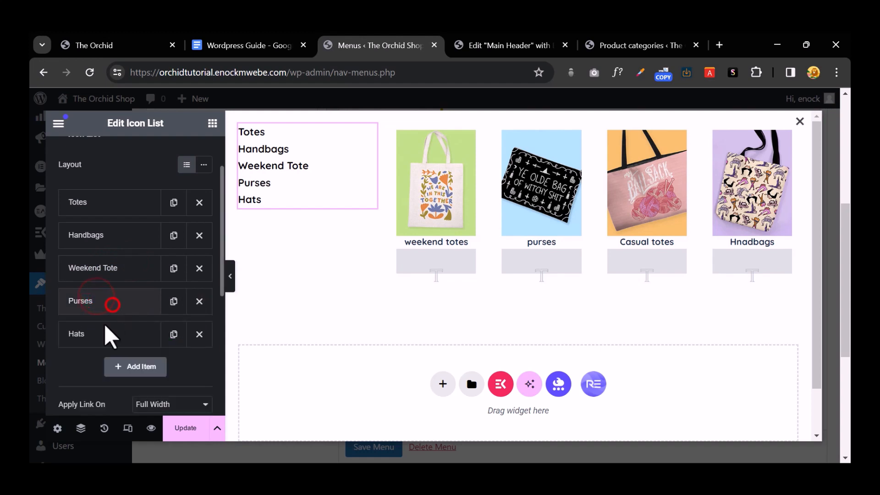
pyautogui.click(105, 330)
pyautogui.scroll(-3, 98, 304)
pyautogui.click(101, 252)
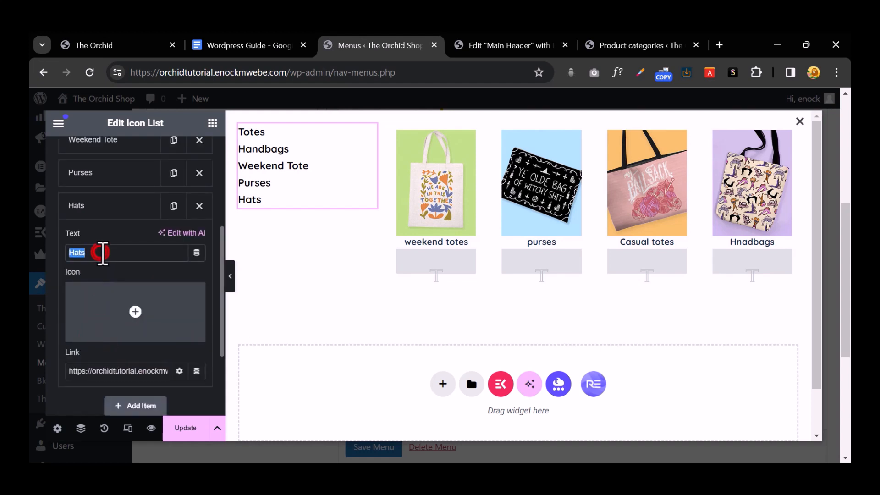
pyautogui.write('Poache')
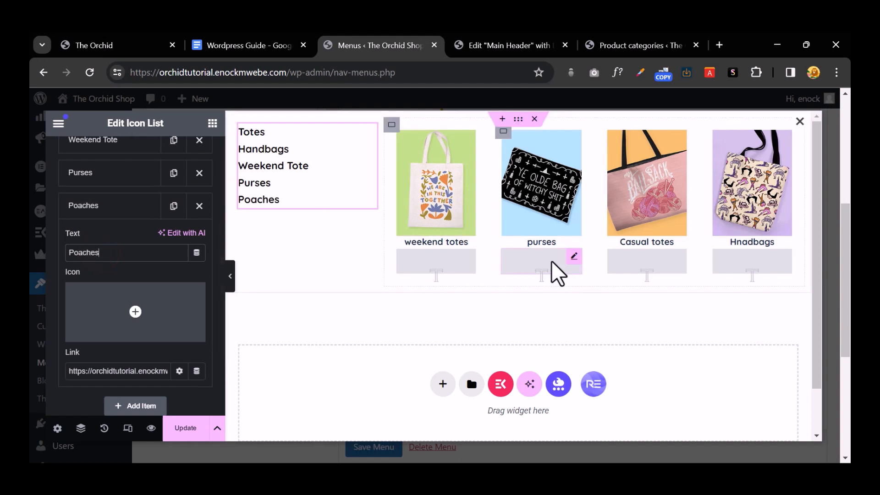
pyautogui.click(179, 427)
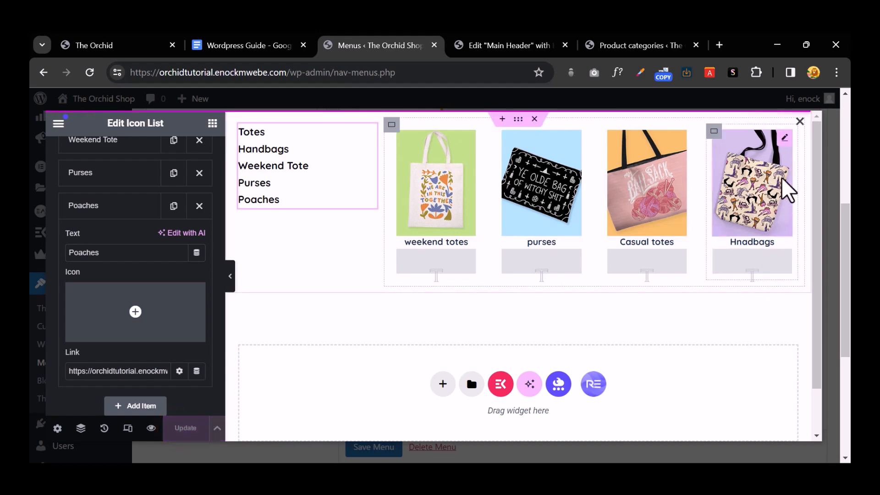
# Step: Save the Bags mega menu settings and switch on the mega menu for Coffee Mugs
pyautogui.click(800, 121)
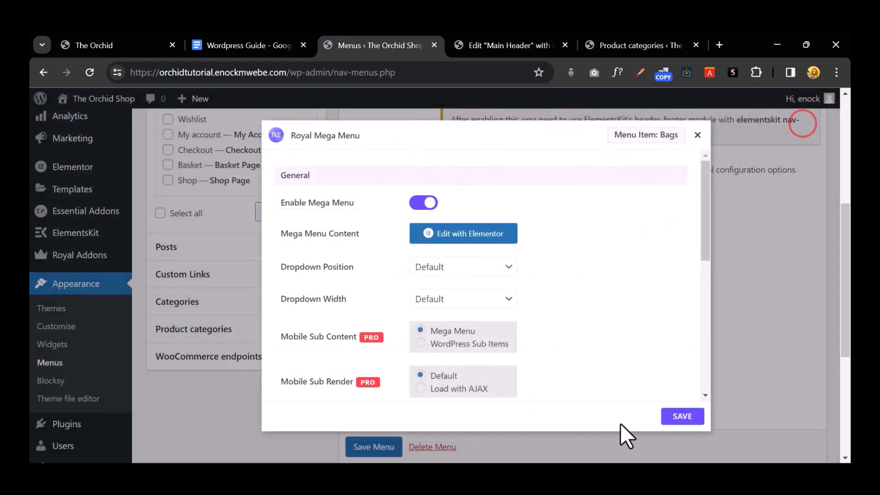
pyautogui.click(687, 417)
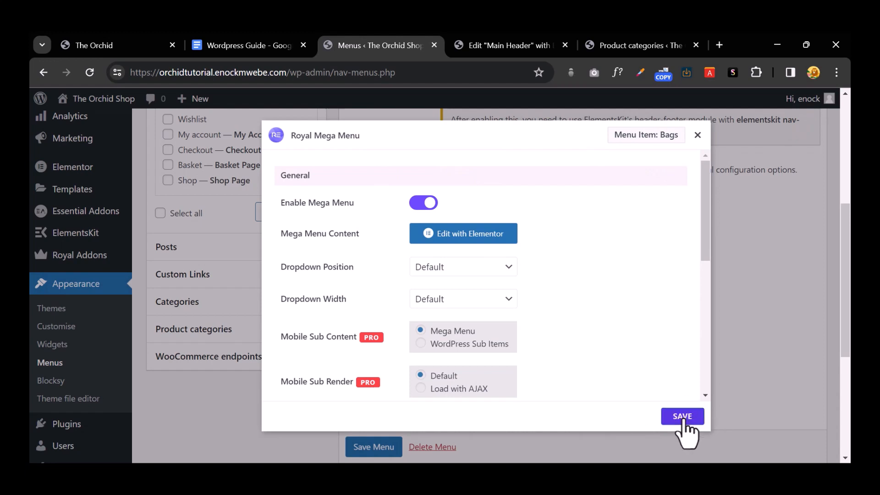
pyautogui.click(697, 135)
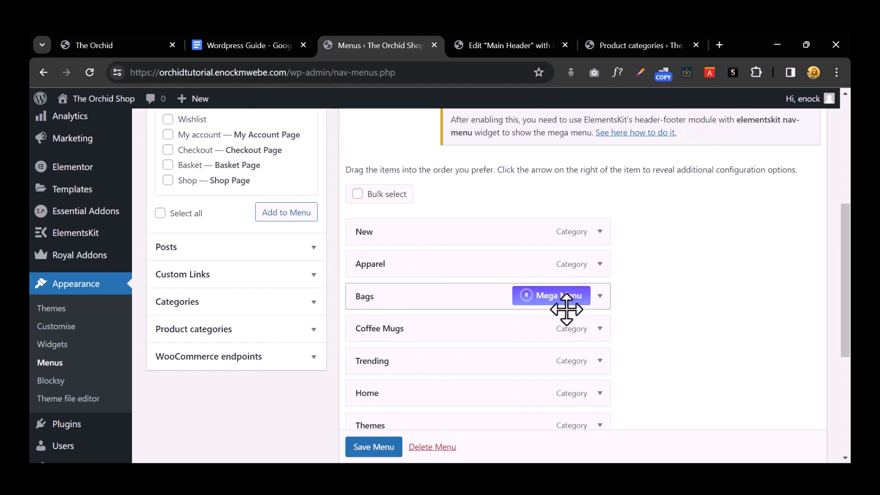
pyautogui.click(554, 328)
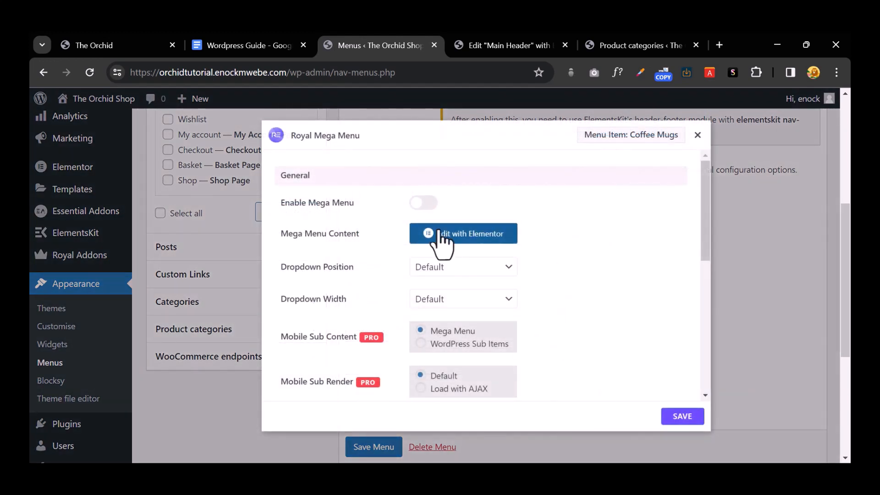
pyautogui.click(423, 203)
# Step: Insert the saved 'Mega' template into the Coffee Mugs menu and open the Baseball Tees image picker
pyautogui.click(459, 235)
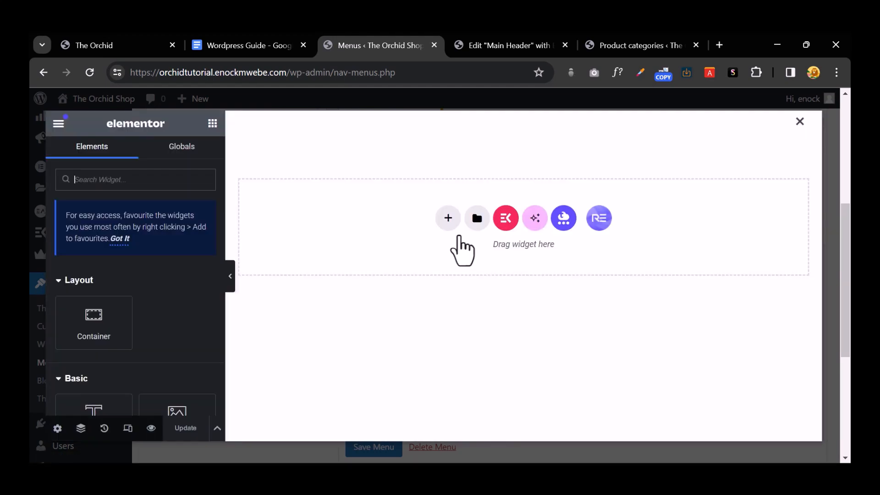
pyautogui.click(477, 219)
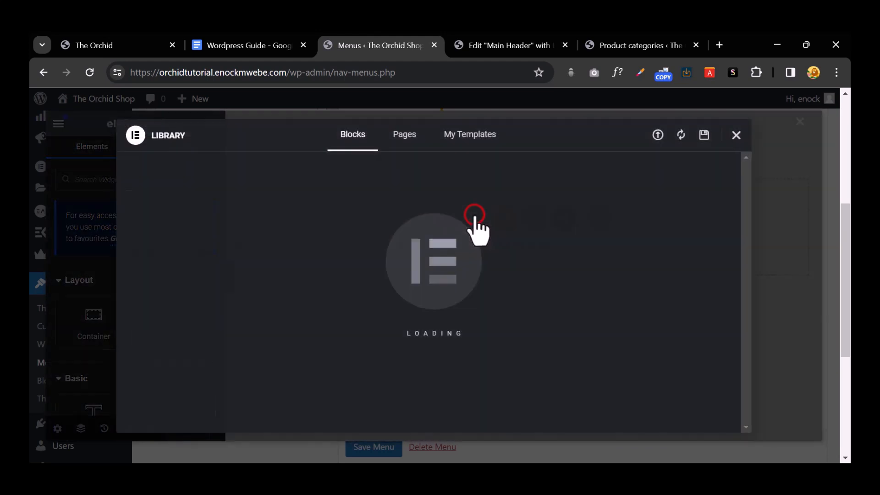
pyautogui.click(478, 132)
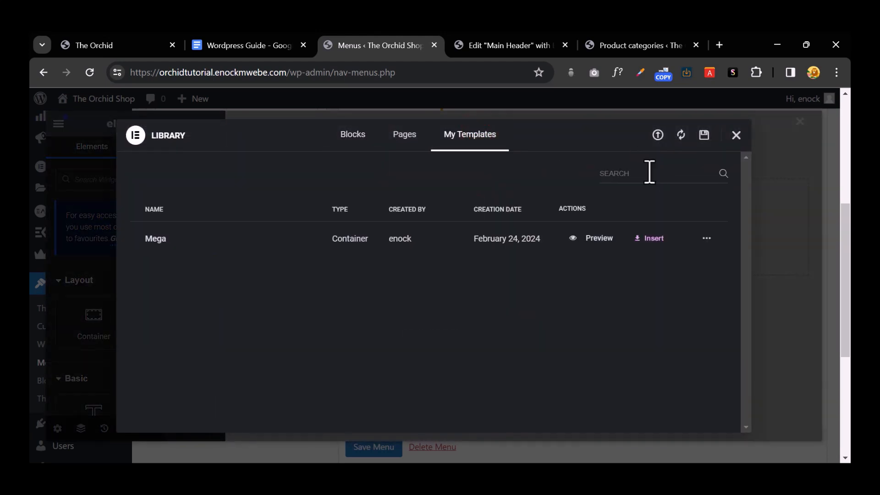
pyautogui.click(651, 238)
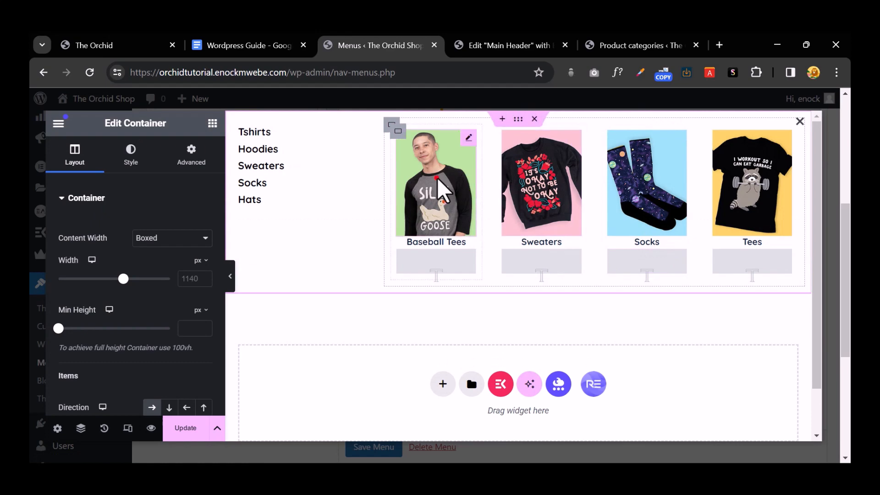
pyautogui.click(436, 177)
pyautogui.click(122, 268)
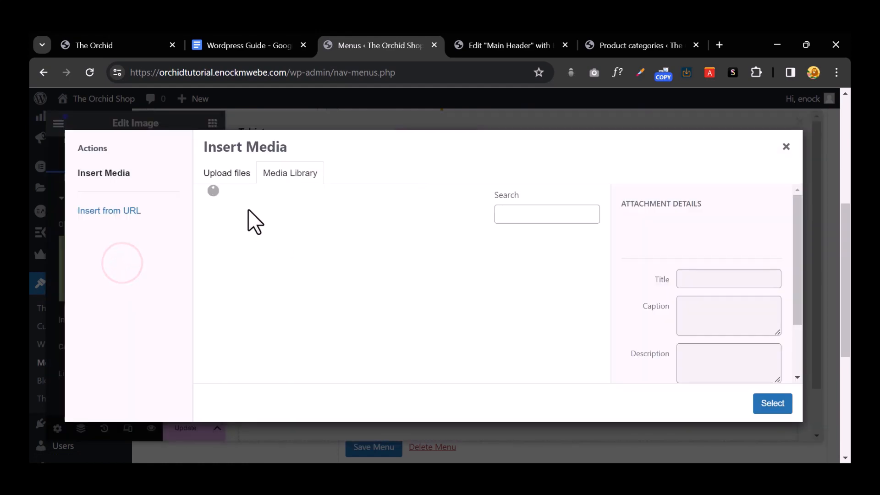
# Step: Upload the four mug images Mug1 to Mug4 to the media library
pyautogui.click(241, 175)
pyautogui.click(468, 305)
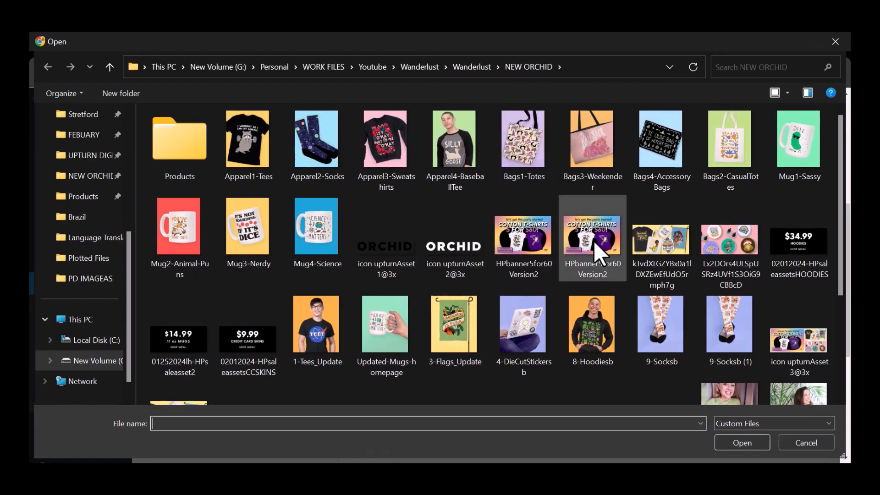
pyautogui.click(716, 155)
pyautogui.click(811, 147)
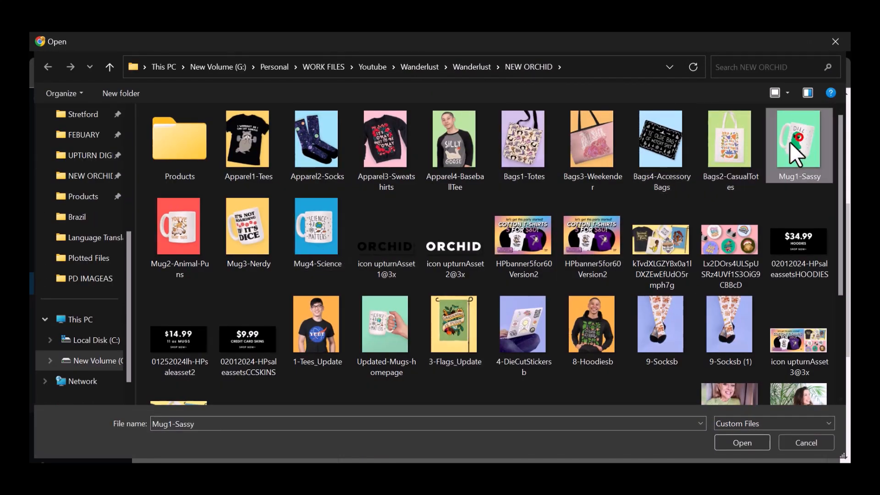
pyautogui.keyDown('shift'); pyautogui.click(311, 254); pyautogui.keyUp('shift')
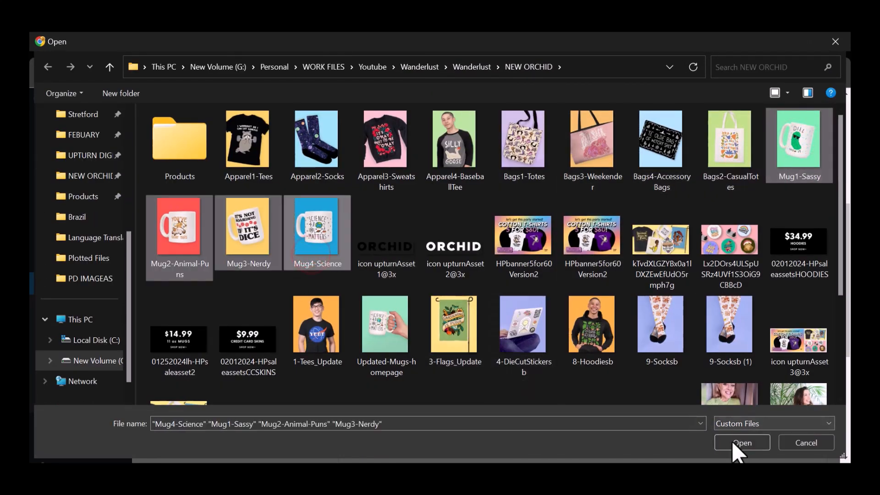
pyautogui.click(733, 441)
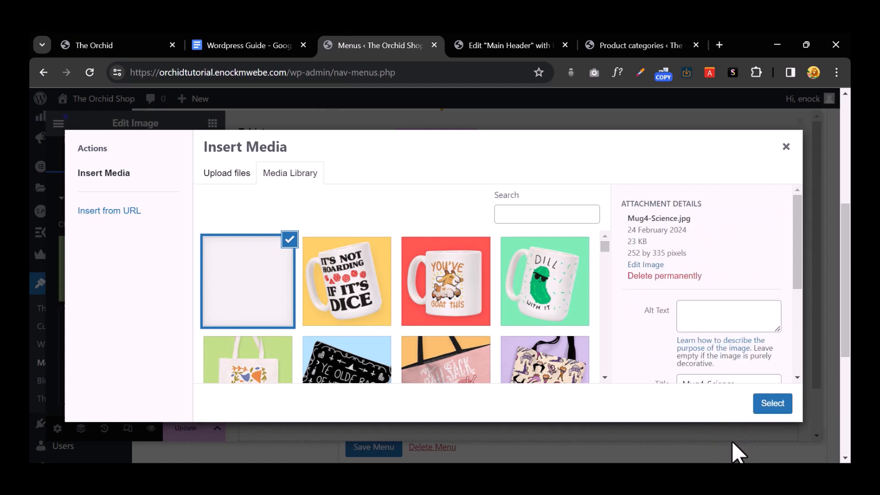
# Step: Place the science mug in the Baseball Tees card and the dice mug in the Sweaters card
pyautogui.click(753, 400)
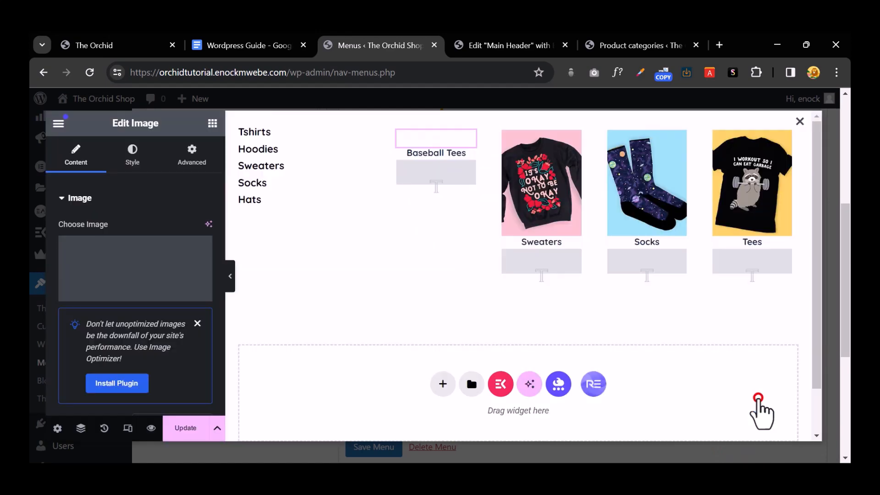
pyautogui.click(541, 203)
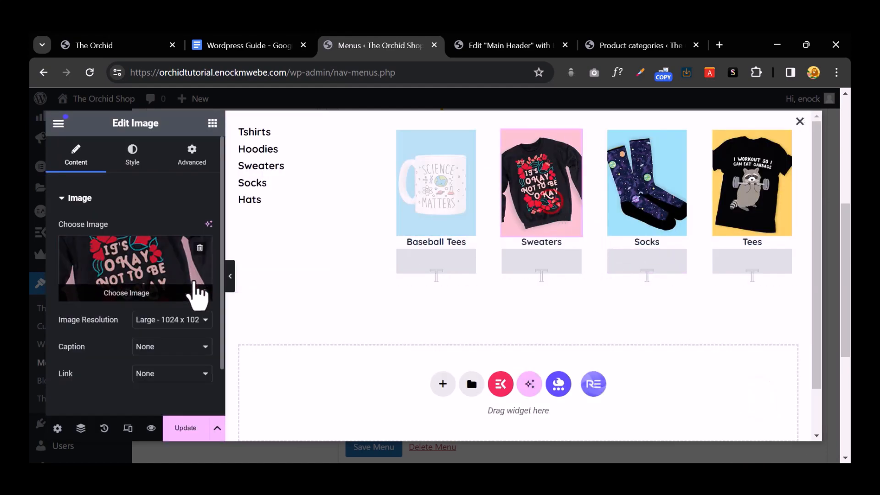
pyautogui.click(174, 266)
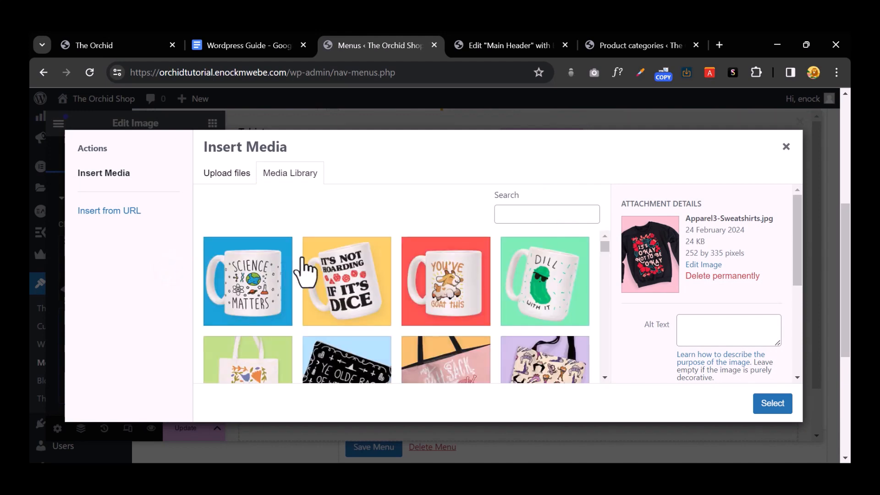
pyautogui.click(353, 278)
pyautogui.click(765, 406)
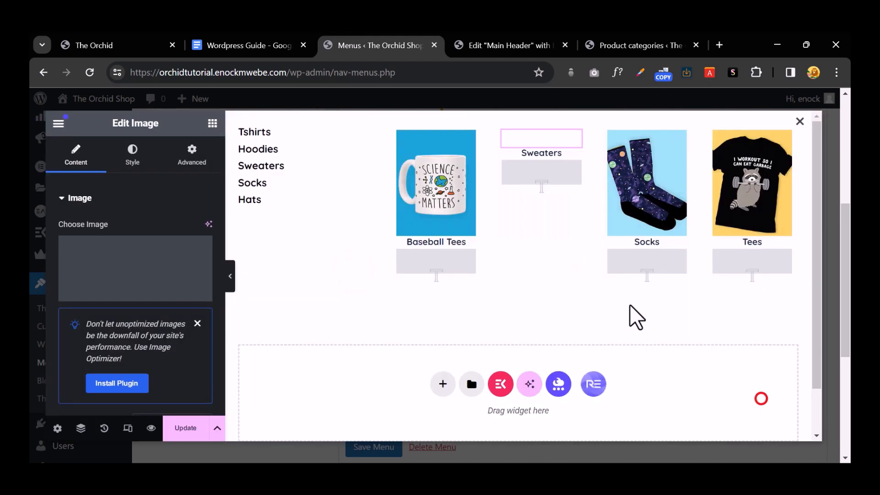
# Step: Place the red goat mug in the Socks card, leaving the Tees picture unchanged
pyautogui.click(626, 203)
pyautogui.click(132, 276)
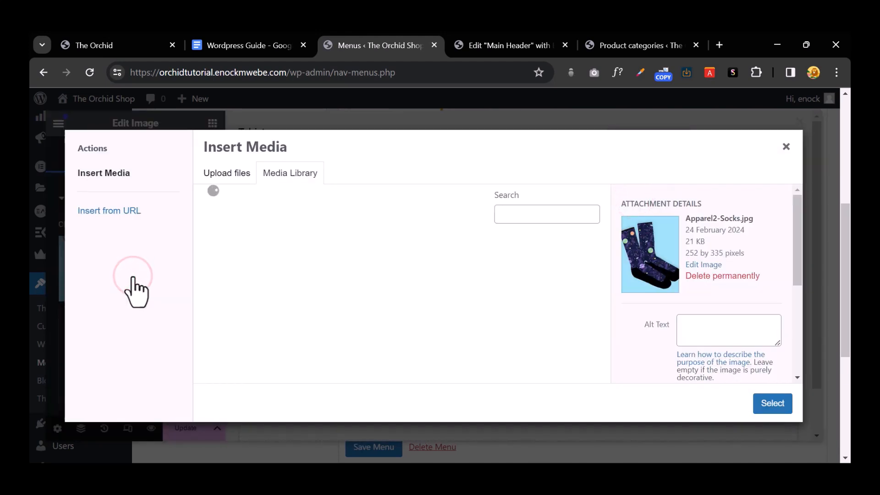
pyautogui.click(432, 274)
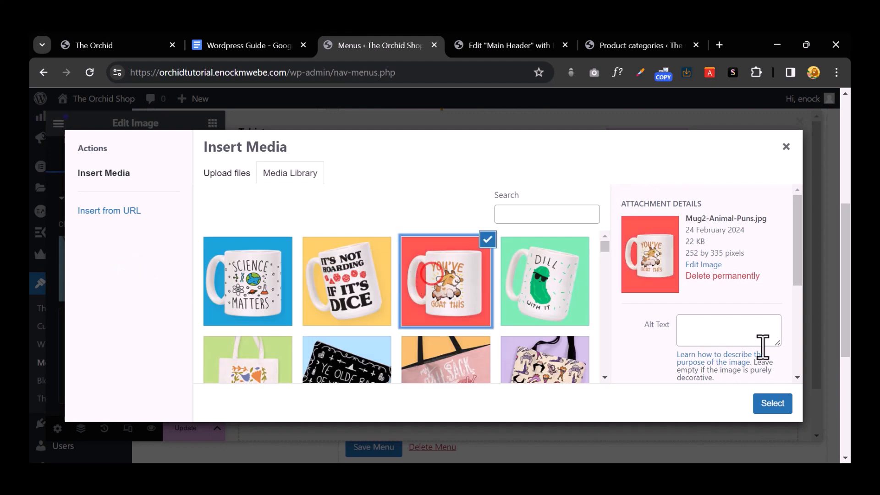
pyautogui.click(783, 407)
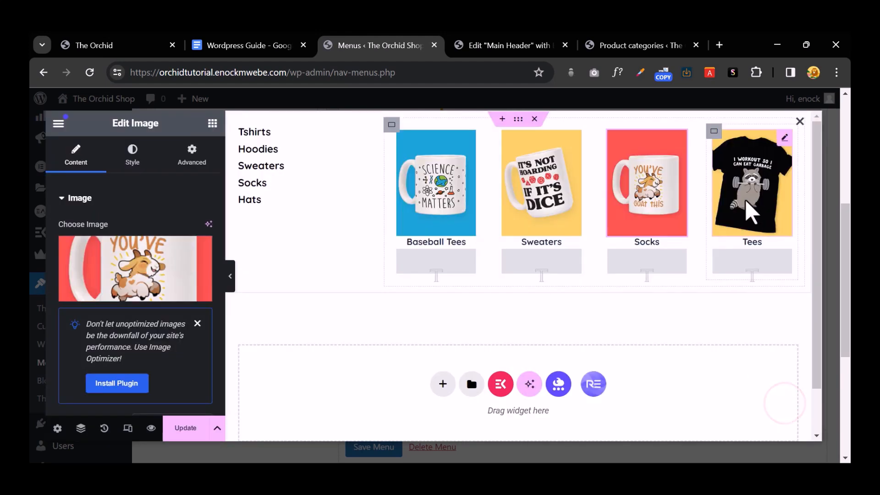
pyautogui.click(727, 201)
pyautogui.click(167, 274)
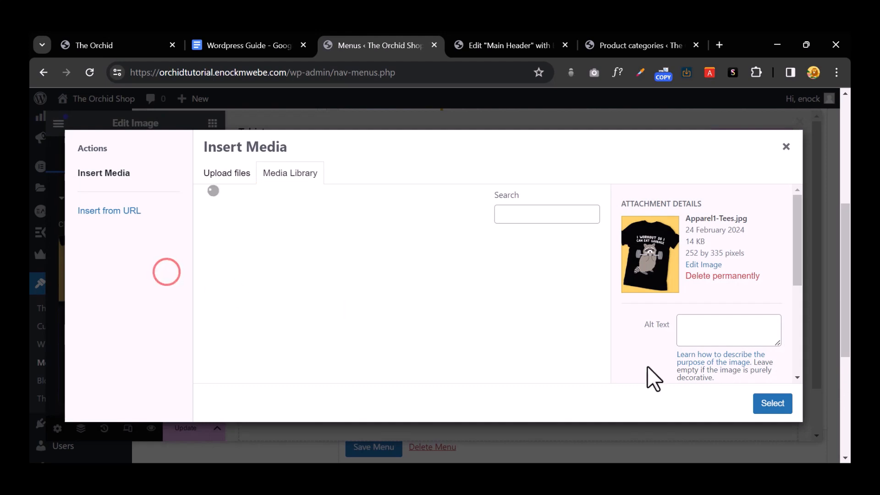
pyautogui.click(768, 404)
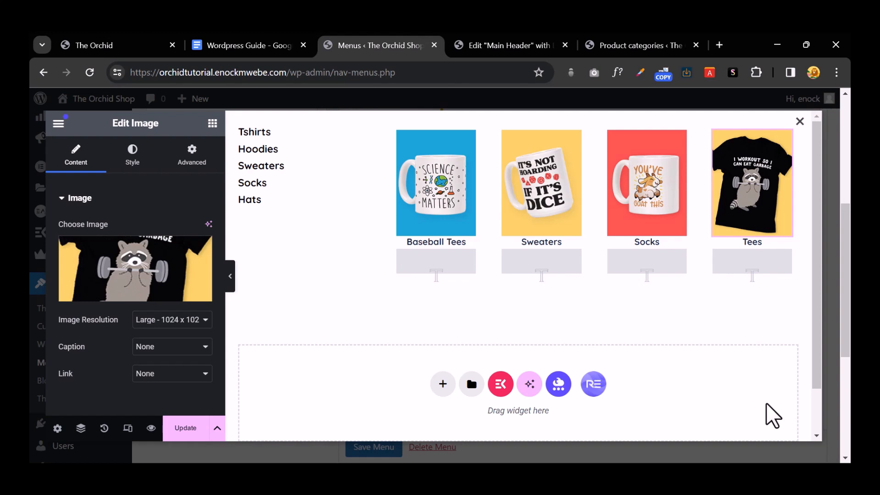
# Step: Rename the Tshirts and Hoodies list entries to Teacher Mugs and Tumblers
pyautogui.click(470, 385)
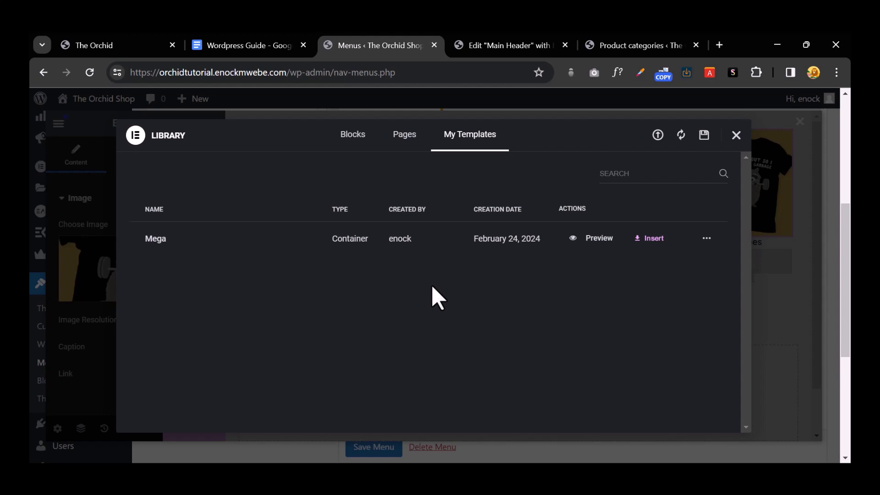
pyautogui.click(735, 136)
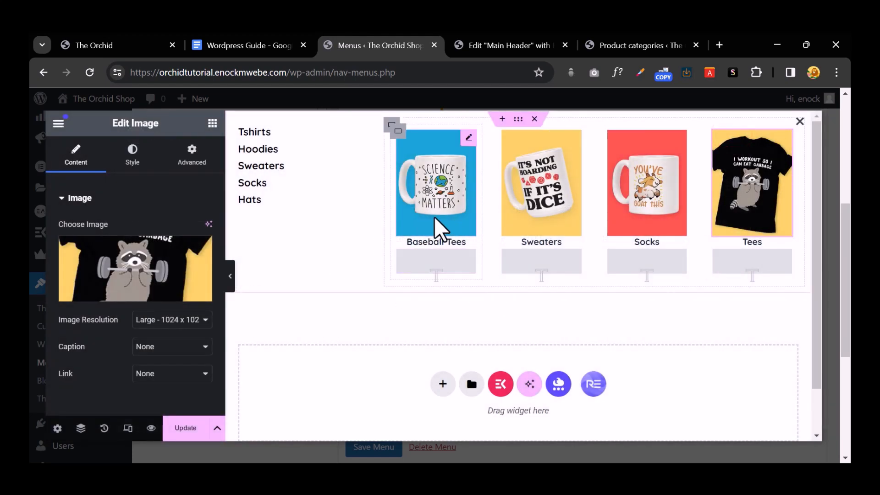
pyautogui.click(431, 241)
pyautogui.click(286, 144)
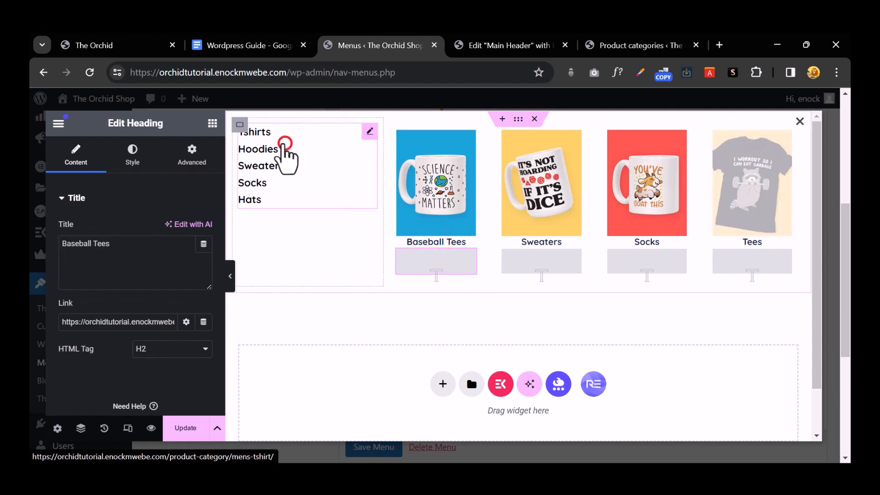
pyautogui.click(96, 261)
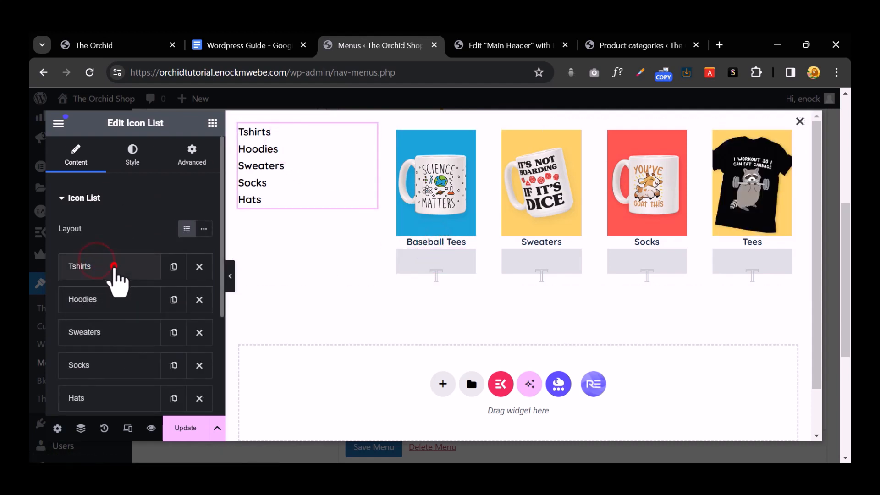
pyautogui.click(116, 269)
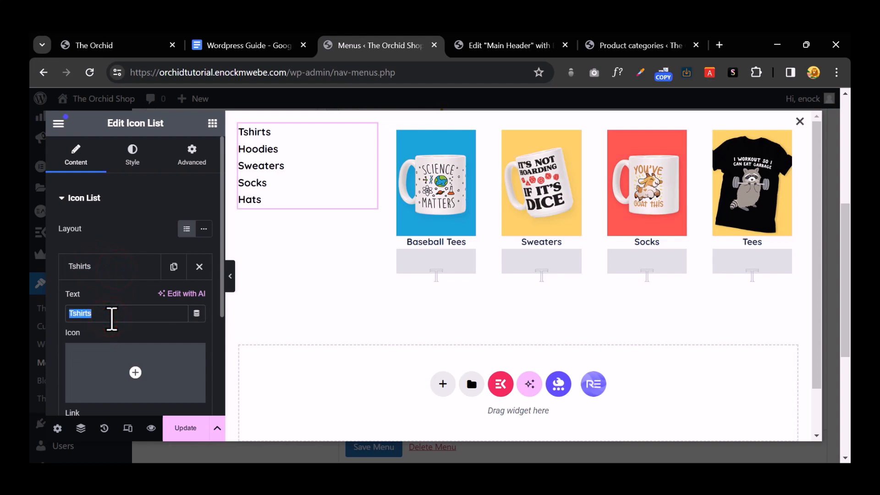
pyautogui.write('Teacher Mugs')
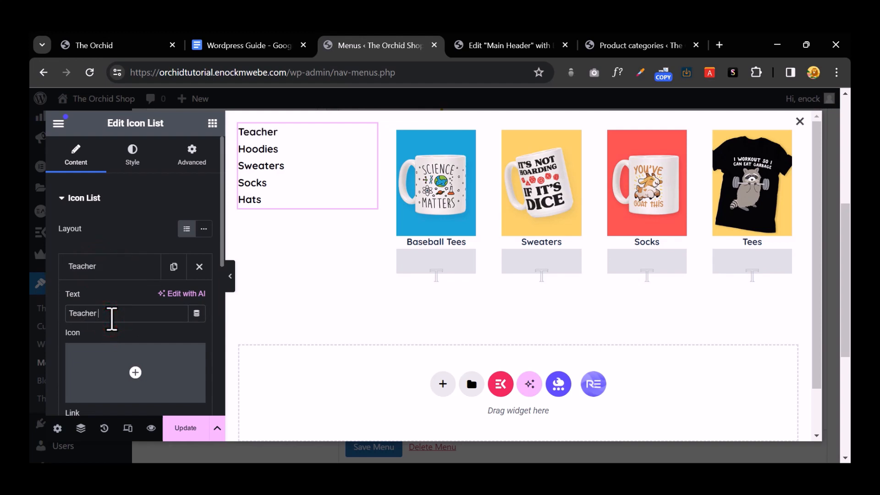
pyautogui.click(105, 266)
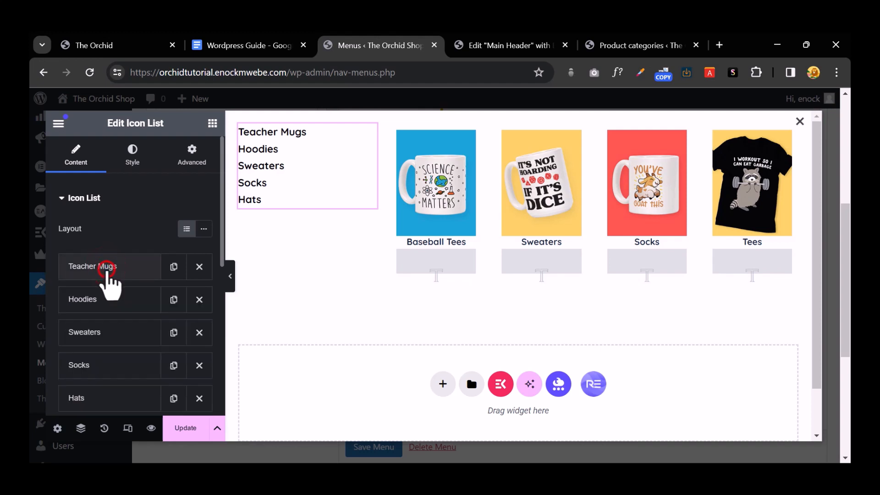
pyautogui.click(120, 300)
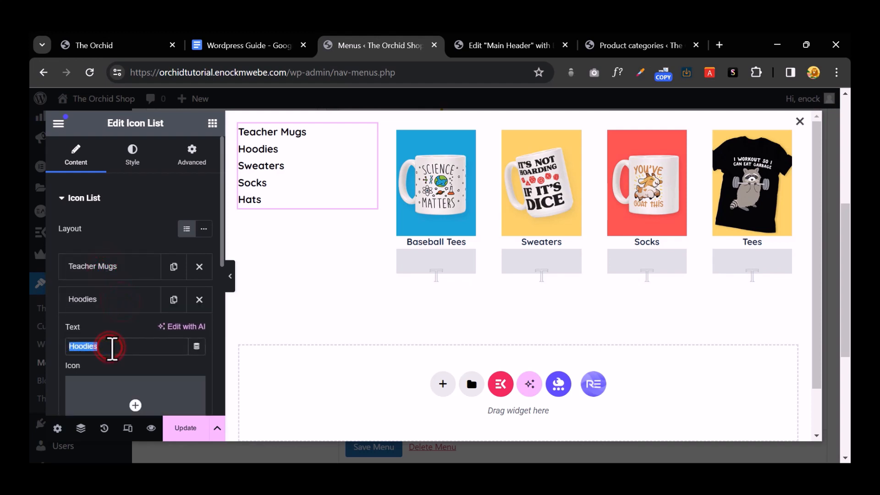
pyautogui.write('Tumblers')
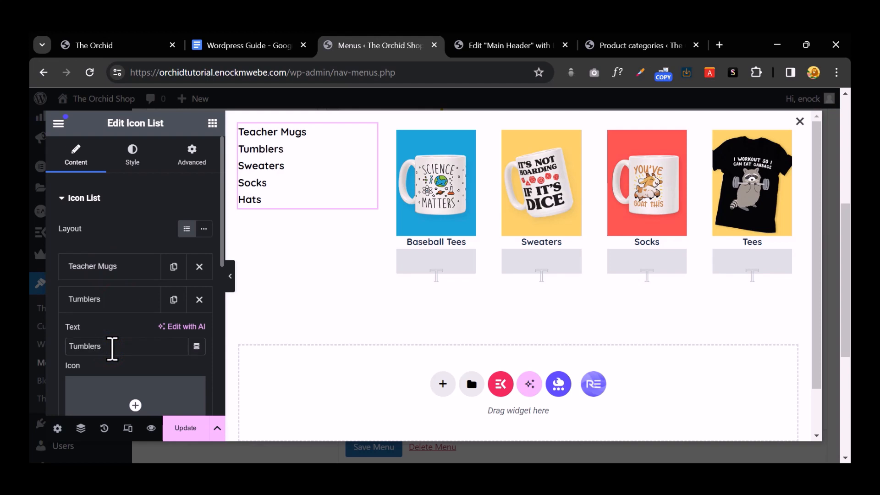
pyautogui.scroll(-3, 112, 348)
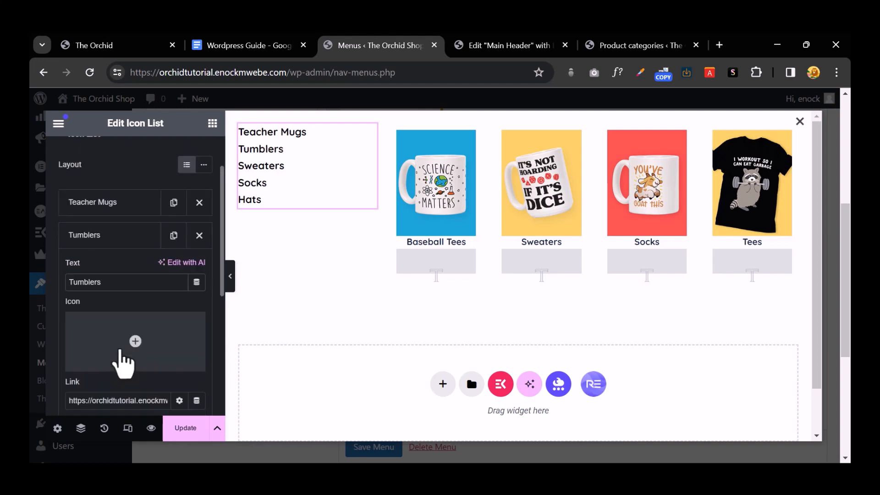
pyautogui.tripleClick(99, 337)
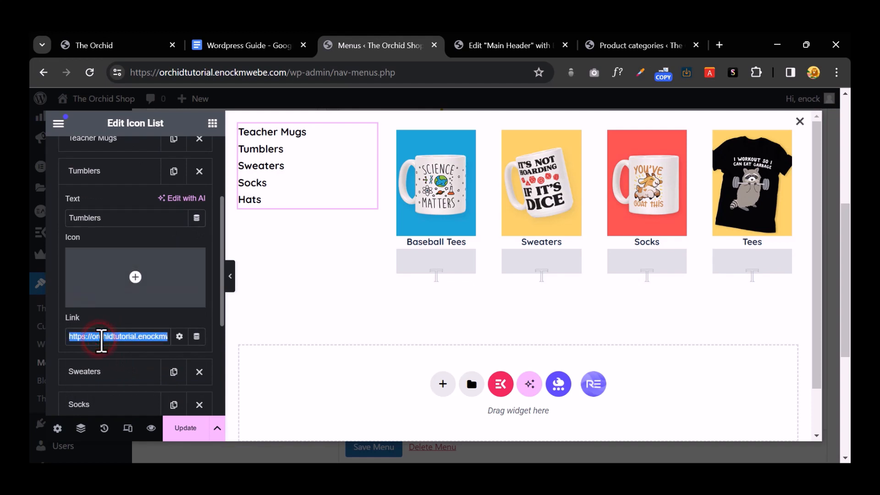
# Step: Update the layout and save the Coffee Mugs mega menu settings
pyautogui.click(187, 427)
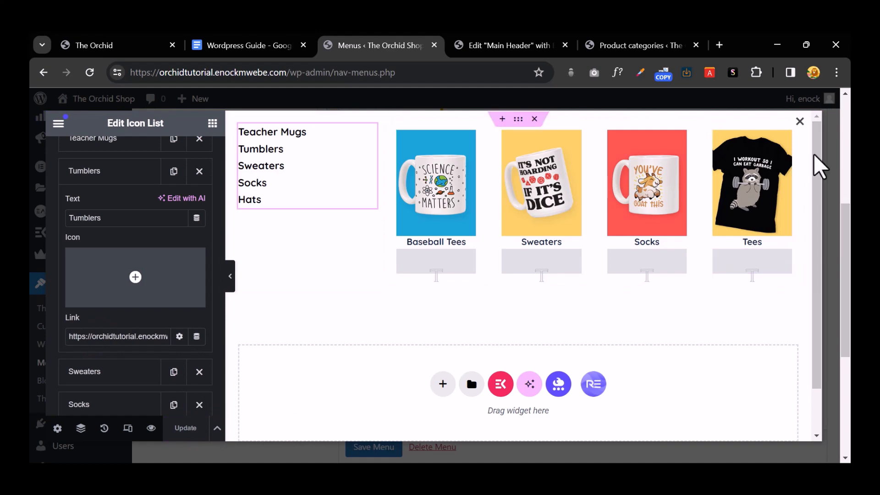
pyautogui.click(800, 122)
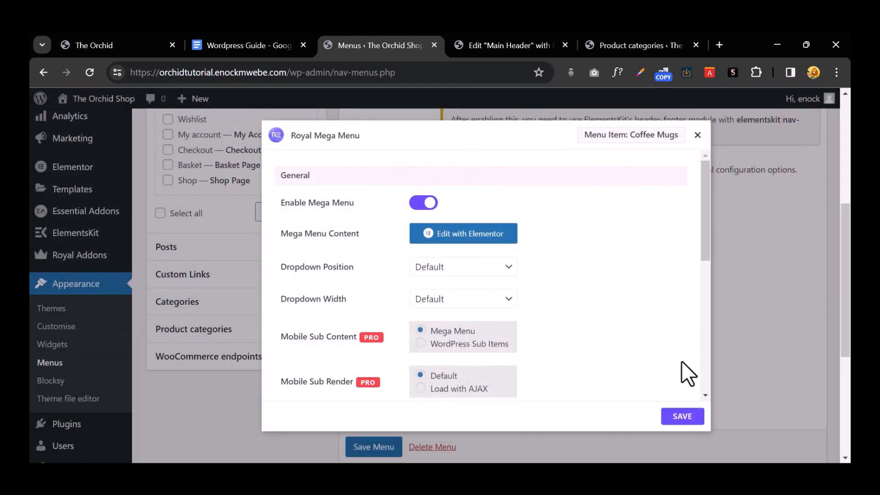
pyautogui.click(684, 418)
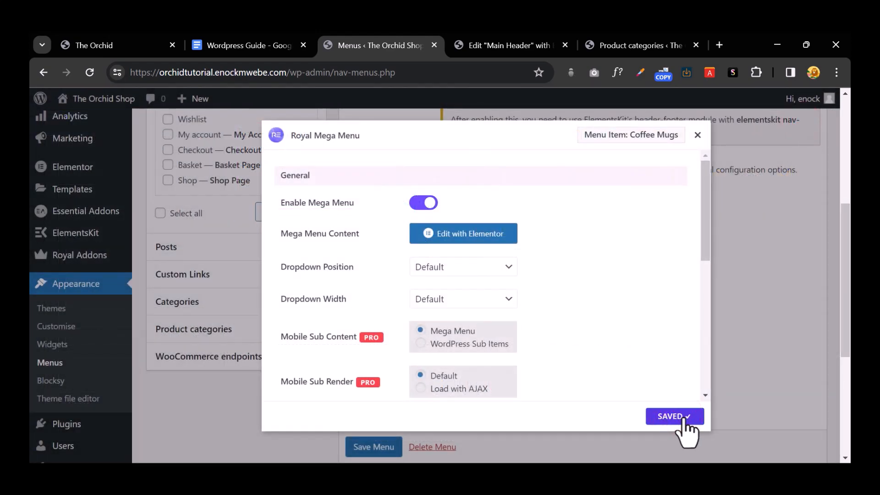
pyautogui.click(738, 364)
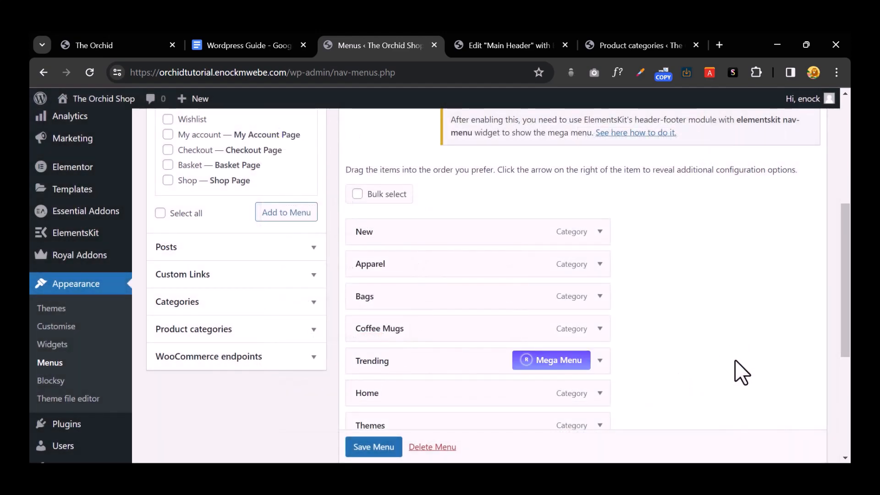
# Step: Add a single-column container under the Main Header logo row and drop a Mega Menu widget into it
pyautogui.click(522, 47)
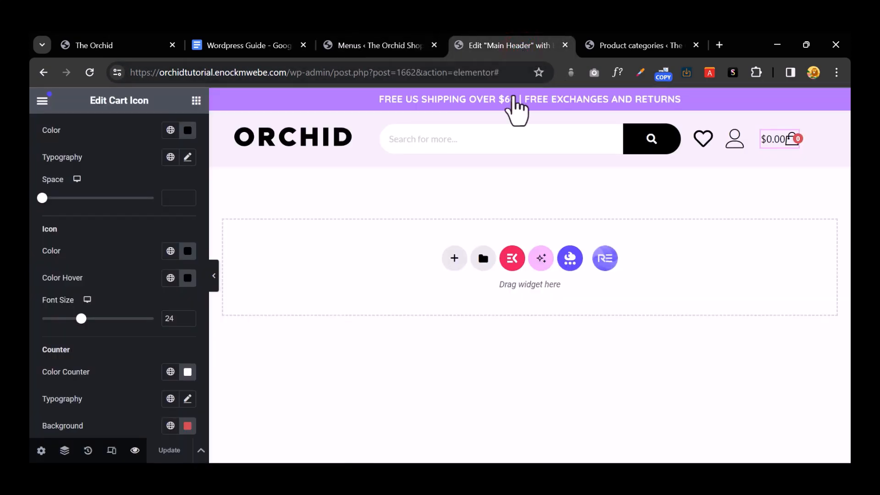
pyautogui.click(454, 255)
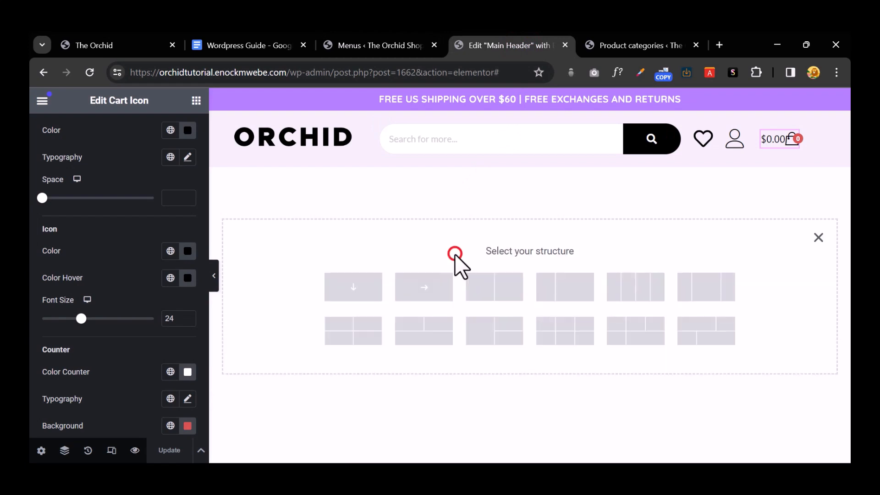
pyautogui.click(346, 290)
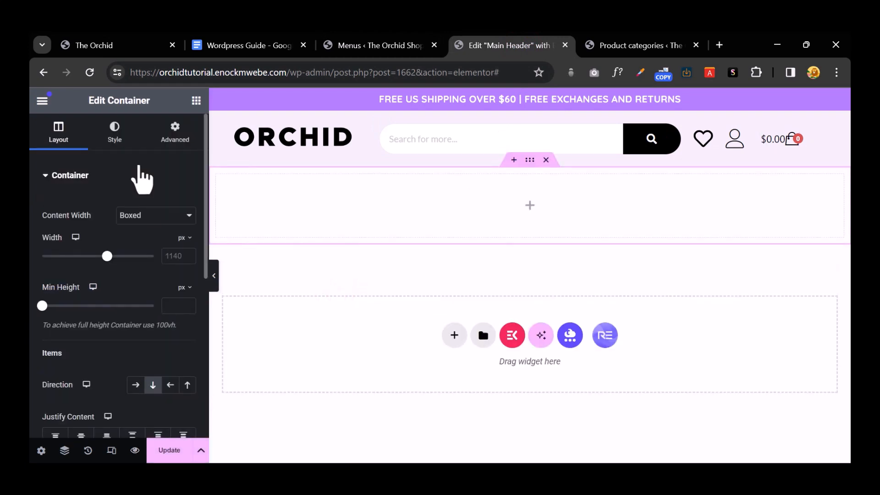
pyautogui.click(195, 100)
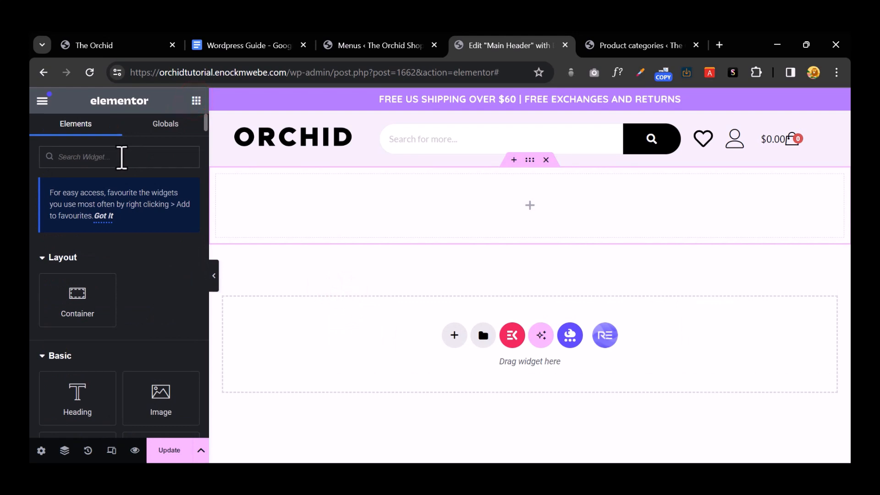
pyautogui.click(122, 157)
pyautogui.write('mega')
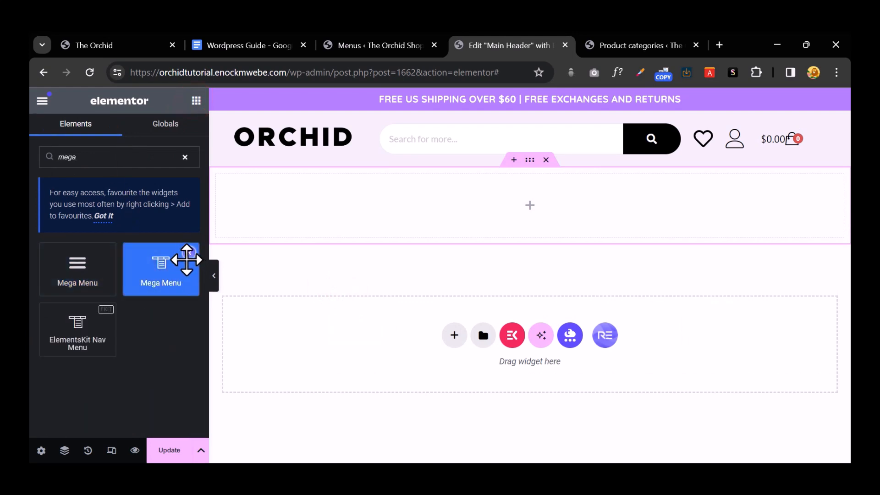
pyautogui.moveTo(187, 255); pyautogui.dragTo(530, 196)
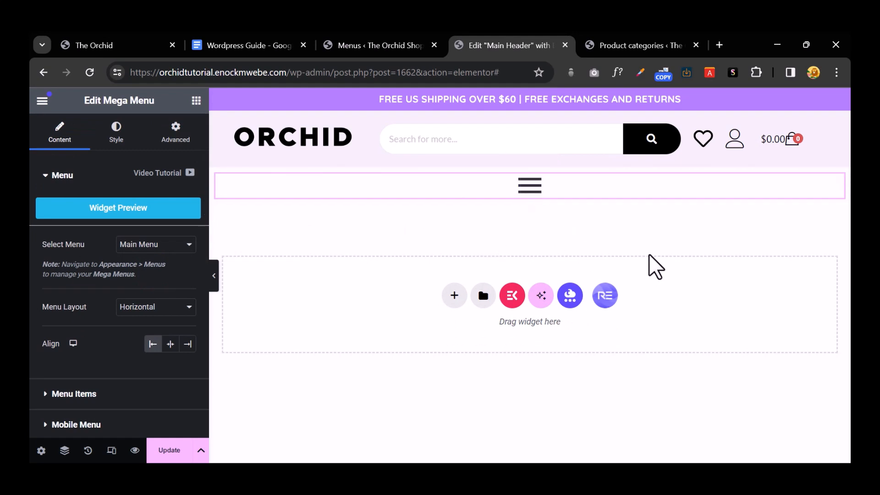
# Step: Zoom the editor to 90% and set the Mega Menu's alignment to Center
pyautogui.hotkey('ctrl', '-')
pyautogui.hotkey('ctrl', '-')
pyautogui.hotkey('ctrl', '+')
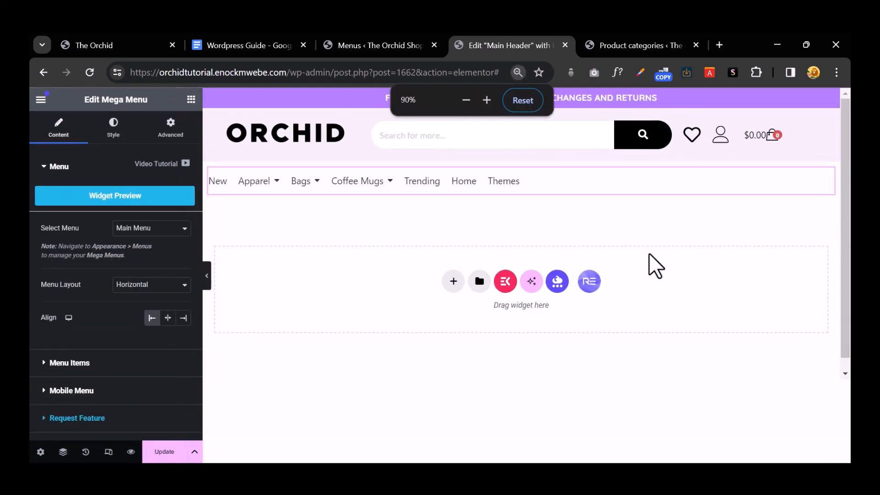
pyautogui.hotkey('ctrl', '-')
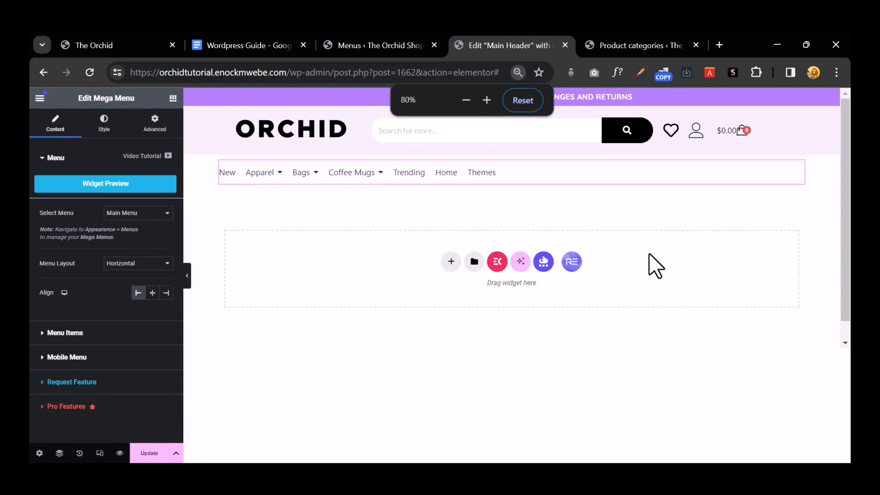
pyautogui.hotkey('ctrl', '+')
pyautogui.hotkey('ctrl', '+')
pyautogui.hotkey('ctrl', '+')
pyautogui.hotkey('ctrl', '+')
pyautogui.hotkey('ctrl', '+')
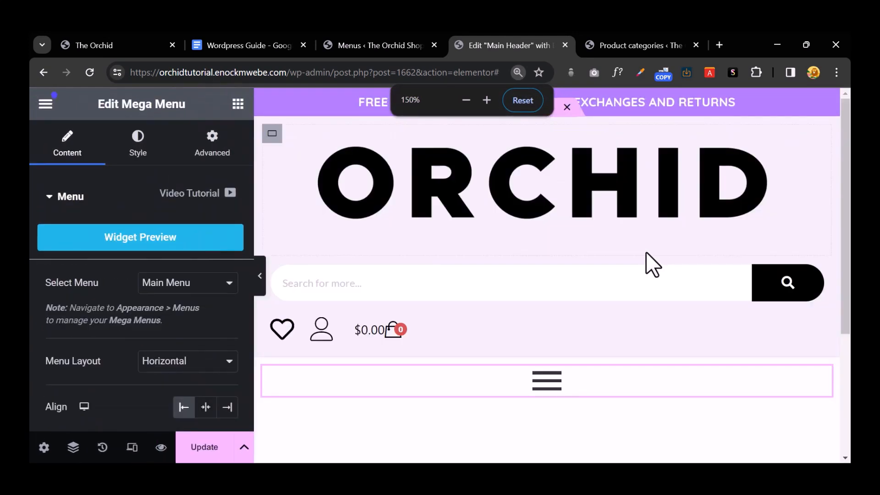
pyautogui.hotkey('ctrl', '-')
pyautogui.hotkey('ctrl', '-')
pyautogui.hotkey('ctrl', '-')
pyautogui.hotkey('ctrl', '-')
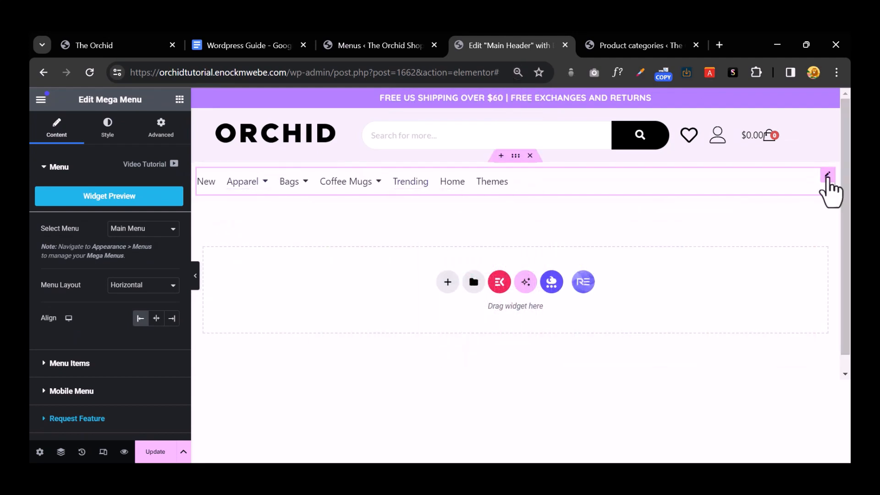
pyautogui.click(827, 177)
pyautogui.click(157, 320)
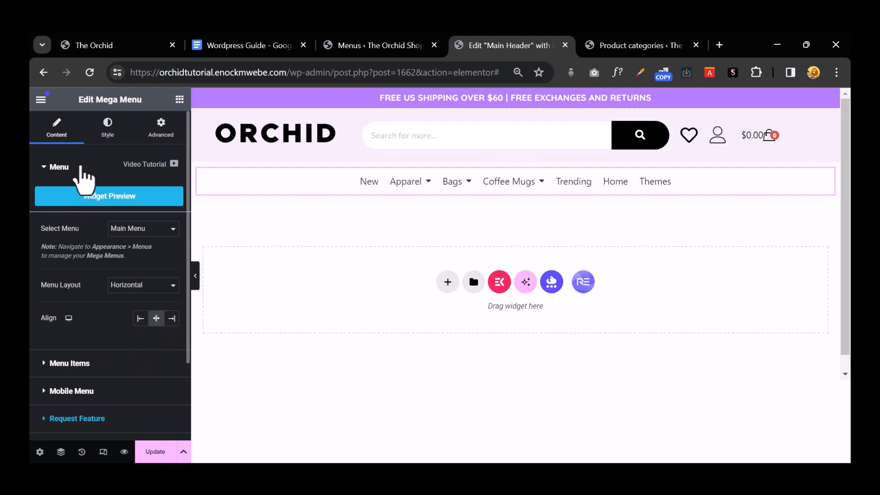
pyautogui.click(108, 128)
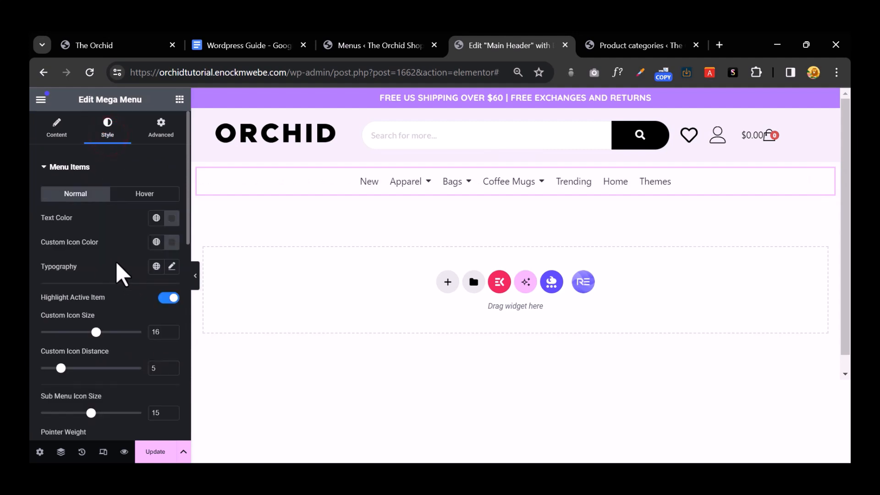
# Step: Set the menu items' typography to Poppins, 700 Bold, uppercase
pyautogui.click(172, 266)
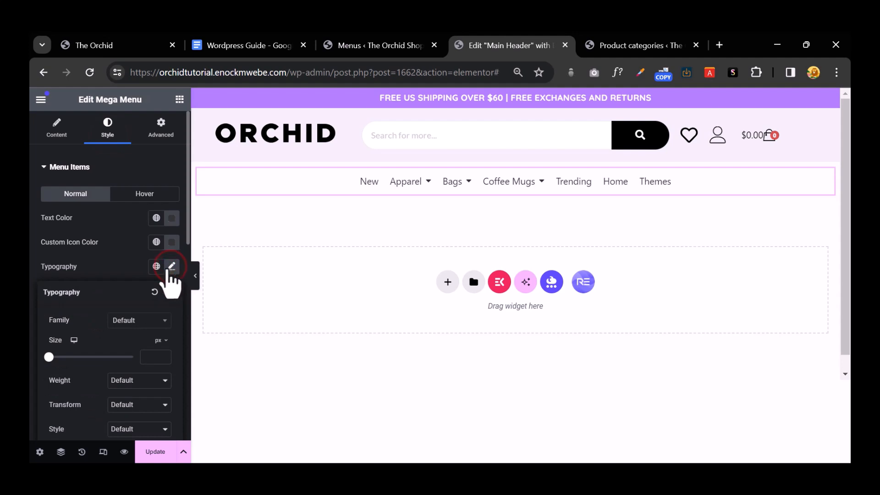
pyautogui.scroll(-2, 156, 355)
pyautogui.click(154, 316)
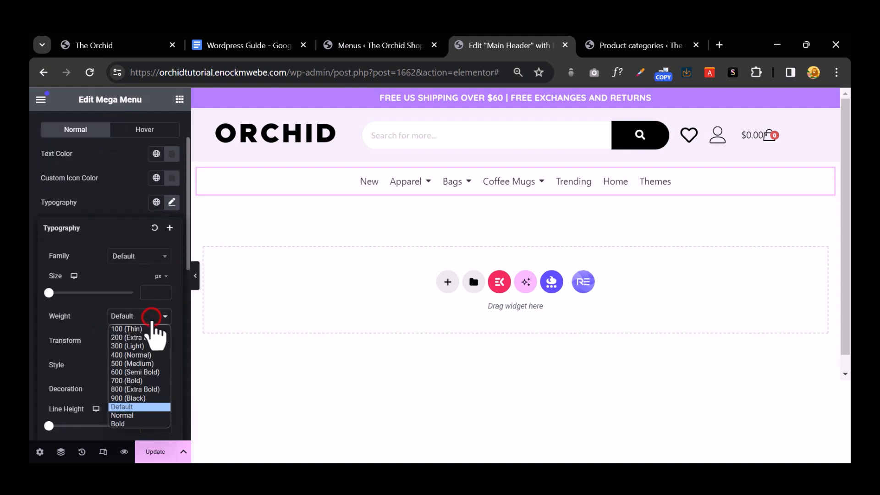
pyautogui.click(154, 314)
pyautogui.click(145, 340)
pyautogui.click(139, 359)
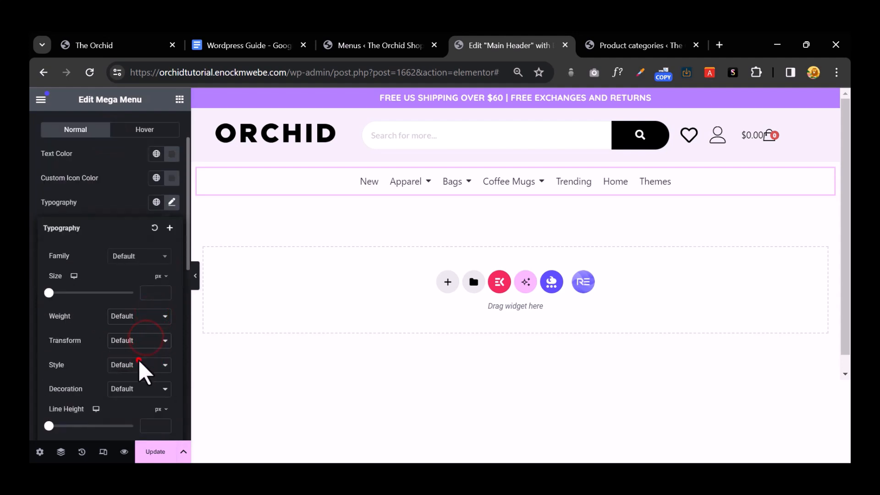
pyautogui.click(125, 255)
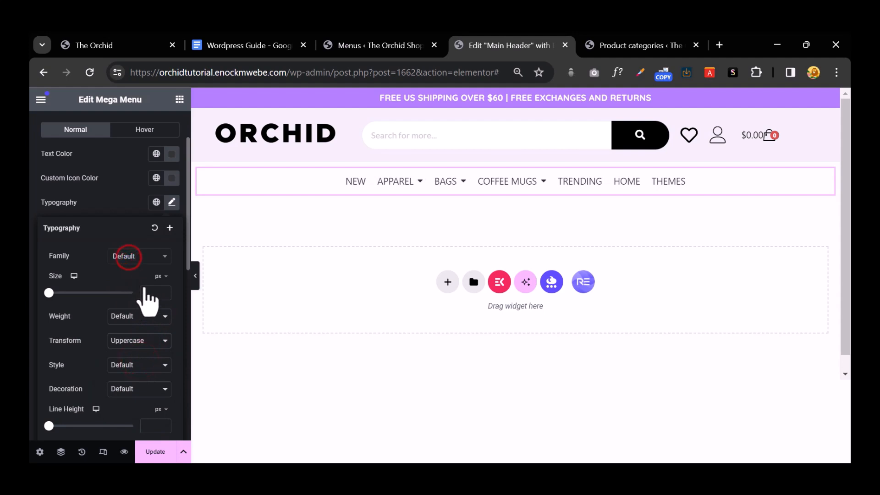
pyautogui.write('popp')
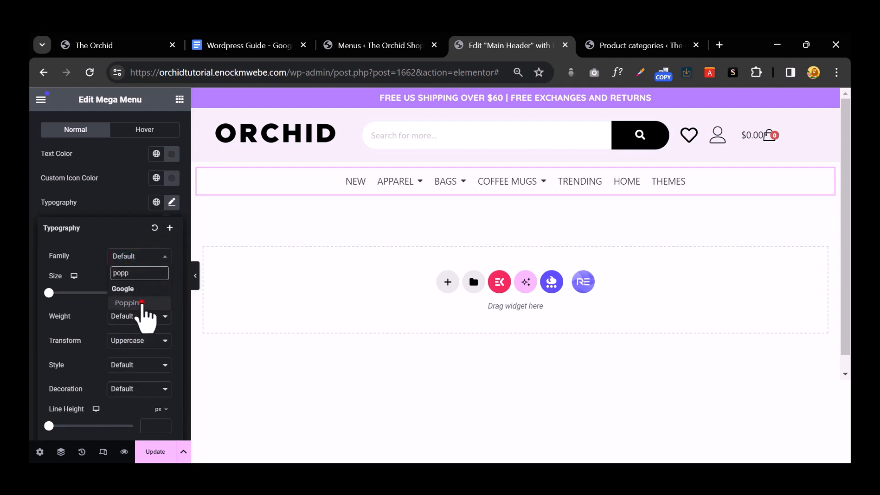
pyautogui.click(142, 303)
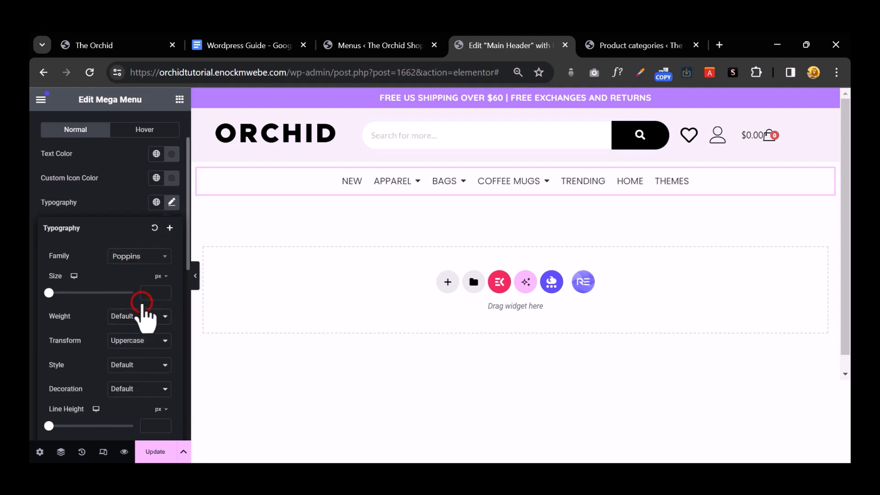
pyautogui.click(154, 316)
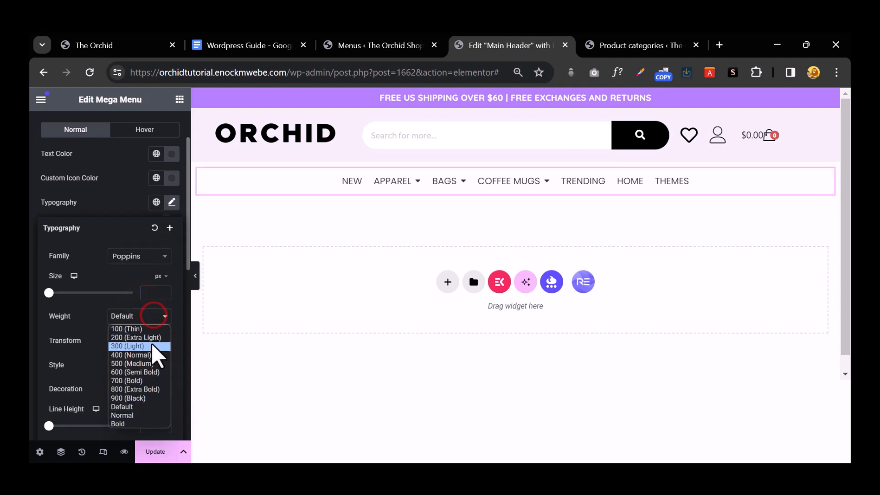
pyautogui.click(153, 381)
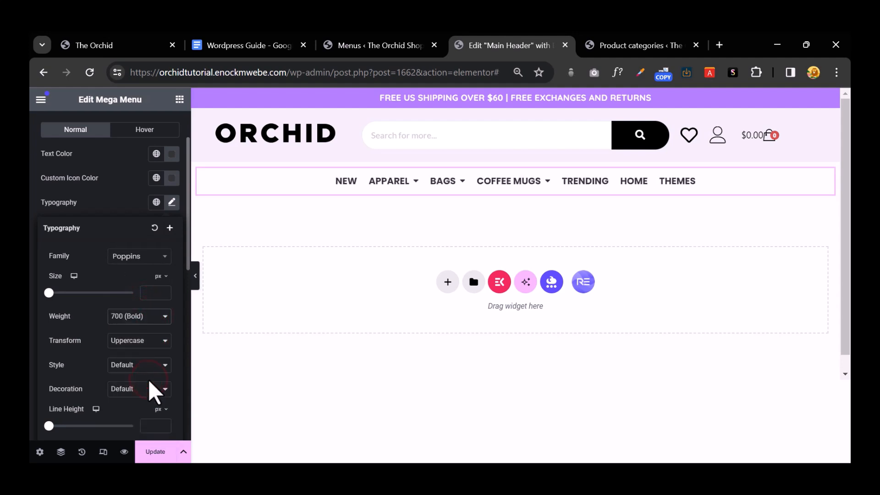
# Step: Increase the menu items' letter spacing to 1.3 px
pyautogui.scroll(-5, 153, 391)
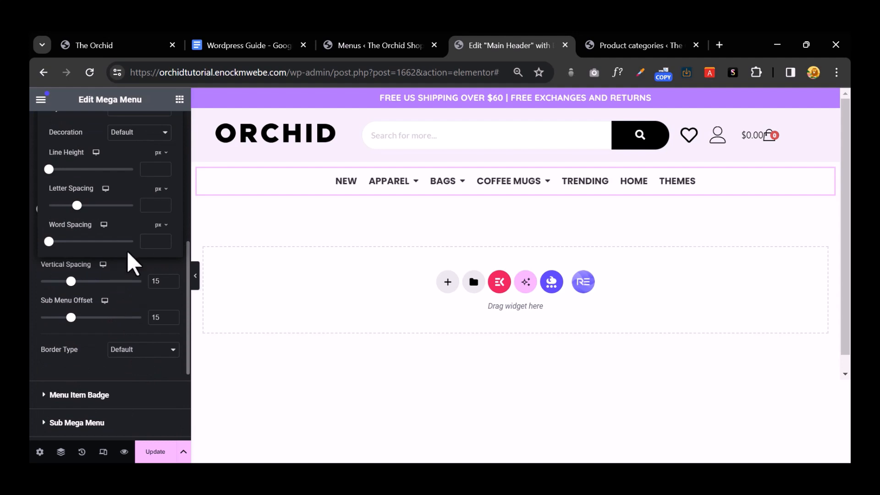
pyautogui.click(164, 205)
pyautogui.click(163, 205)
pyautogui.click(164, 205)
pyautogui.click(163, 205)
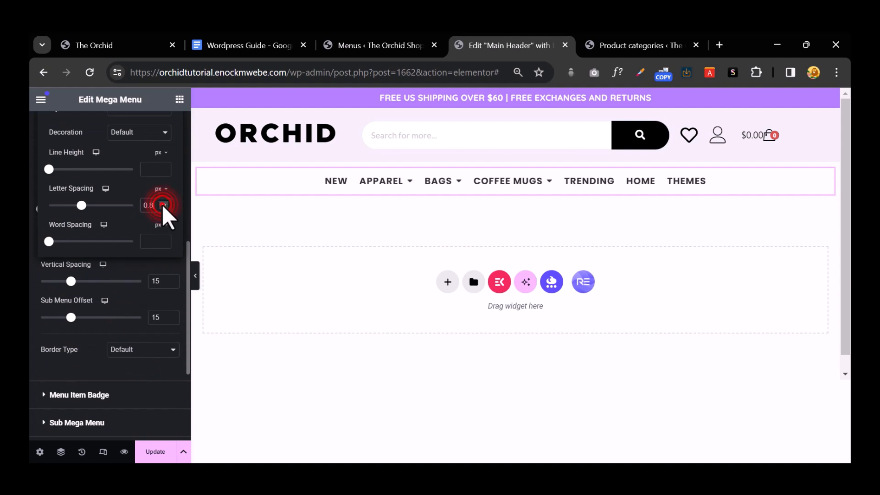
pyautogui.click(163, 205)
pyautogui.click(164, 205)
pyautogui.click(164, 205)
pyautogui.click(164, 205)
pyautogui.click(163, 205)
pyautogui.moveTo(366, 192)
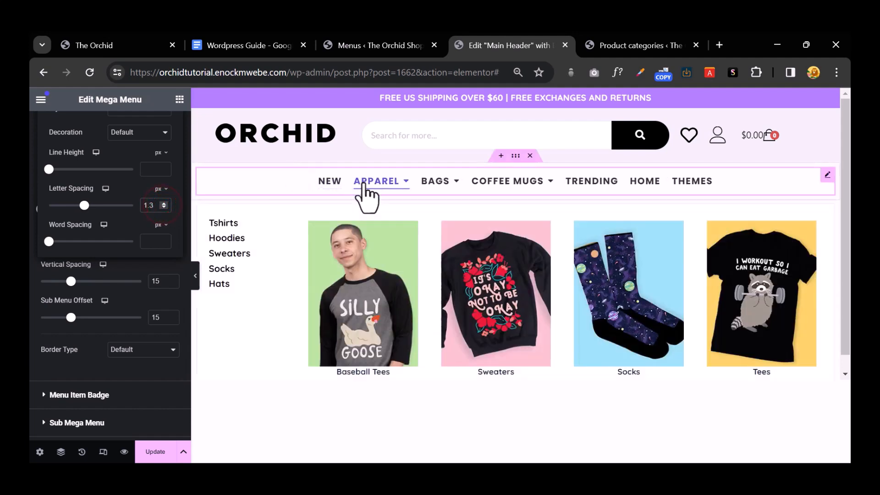
pyautogui.click(463, 179)
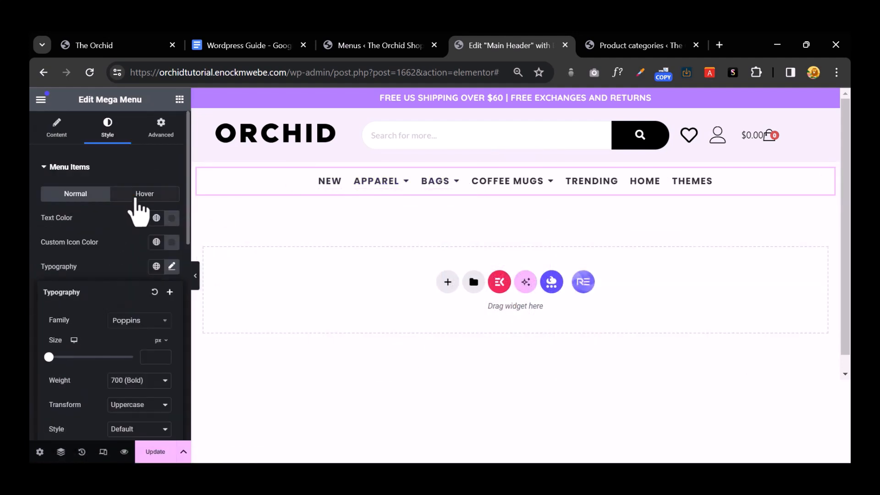
# Step: Give the menu items an orange #FF8200 hover text colour
pyautogui.click(138, 194)
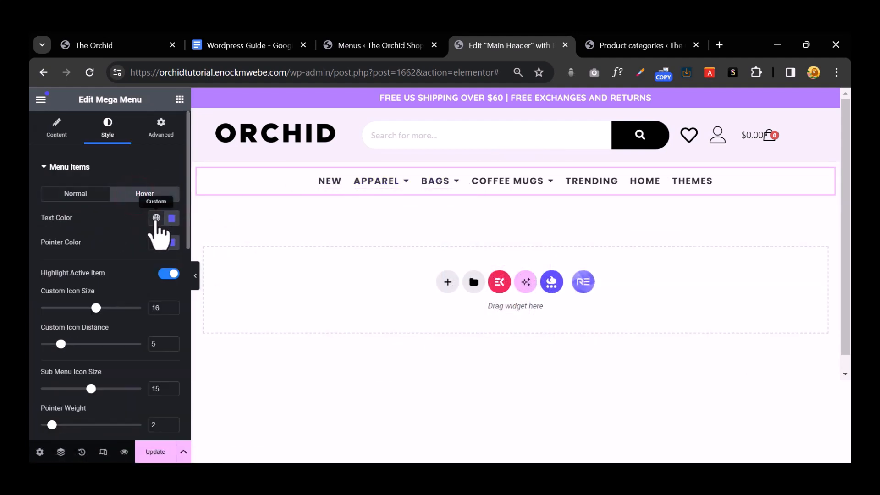
pyautogui.click(172, 219)
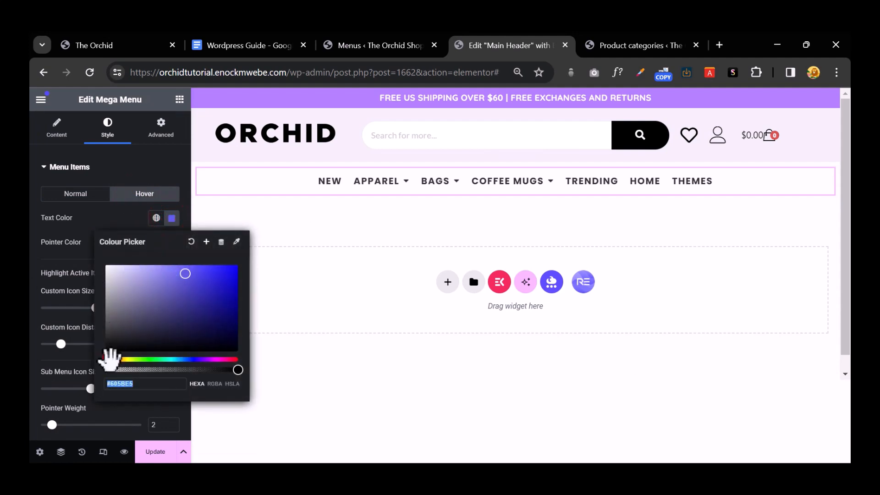
pyautogui.write('#E5815B')
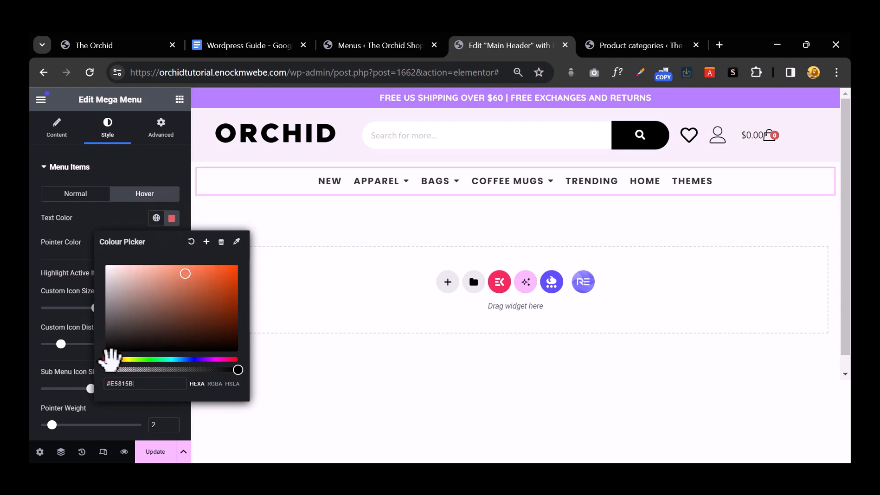
pyautogui.moveTo(111, 359); pyautogui.dragTo(112, 360)
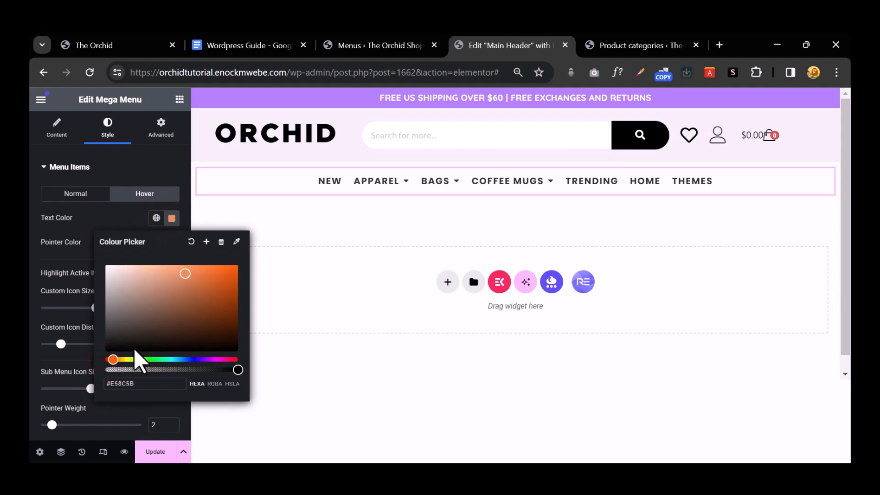
pyautogui.moveTo(205, 293); pyautogui.dragTo(247, 262)
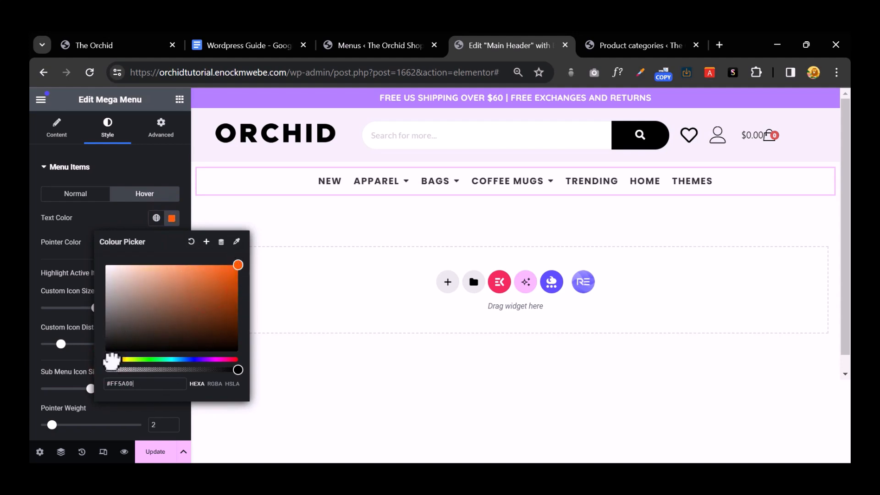
pyautogui.moveTo(112, 361); pyautogui.dragTo(116, 360)
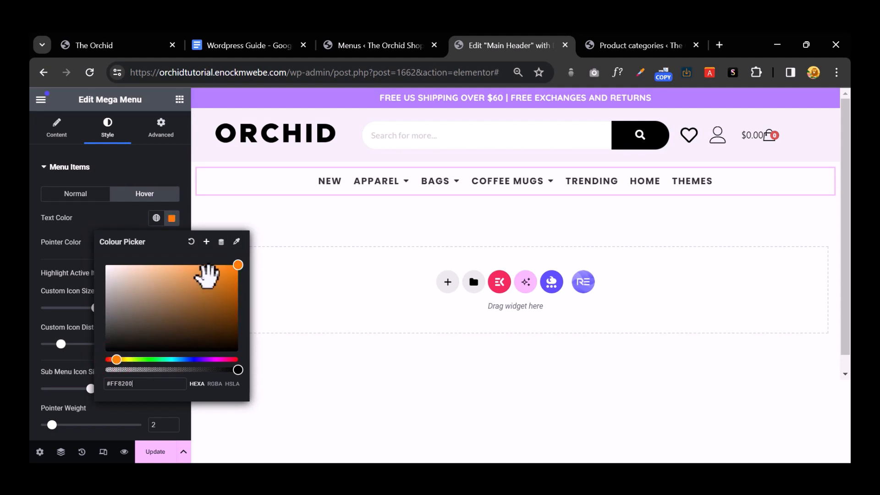
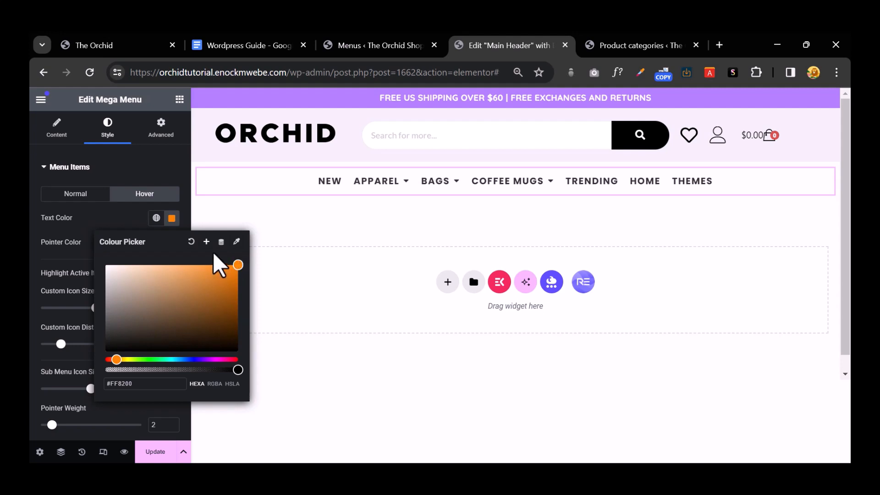
# Step: Save the hover orange #FF8200 as a new global colour named Orange
pyautogui.click(206, 241)
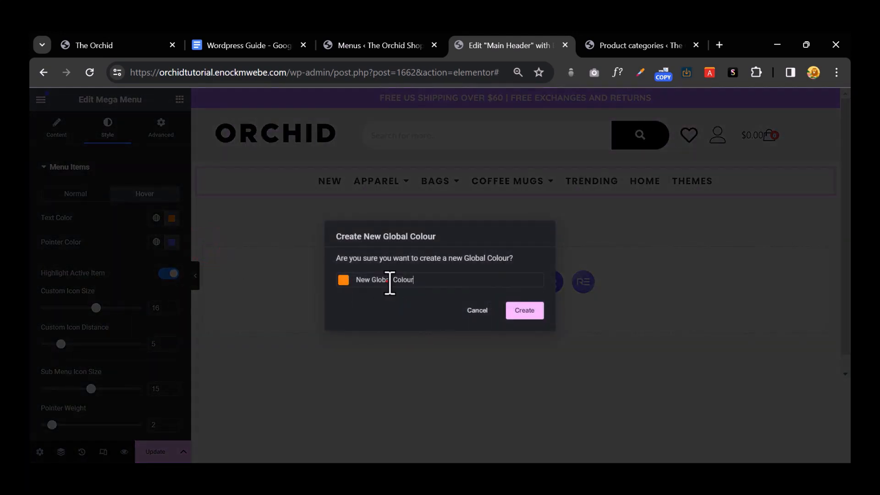
pyautogui.write('Orange')
pyautogui.click(523, 310)
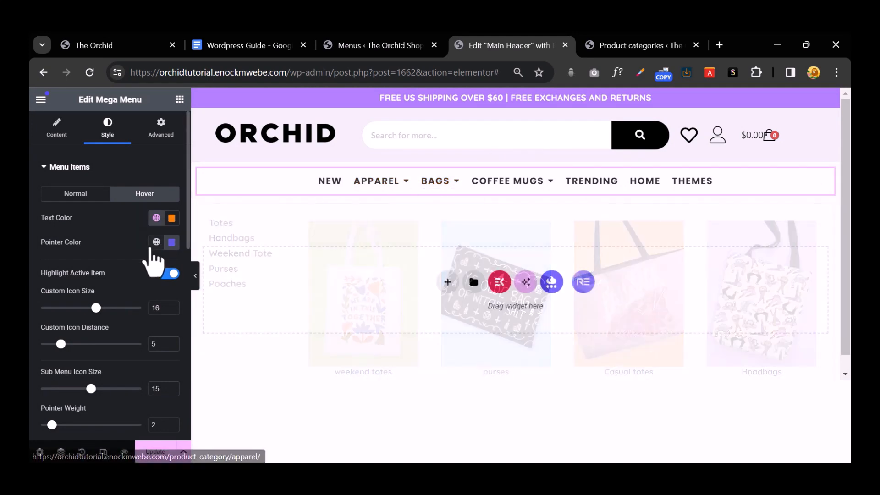
# Step: Set the menu items' hover pointer colour to the global Orange
pyautogui.click(156, 242)
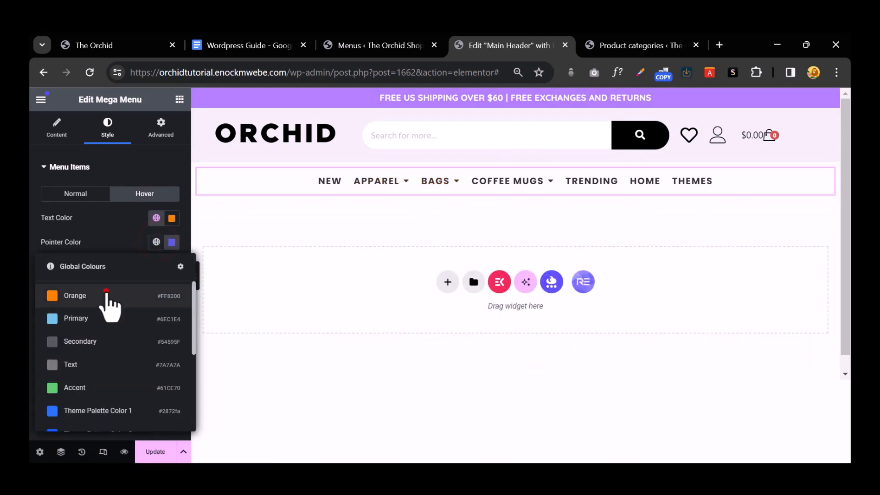
pyautogui.click(106, 295)
pyautogui.moveTo(458, 183)
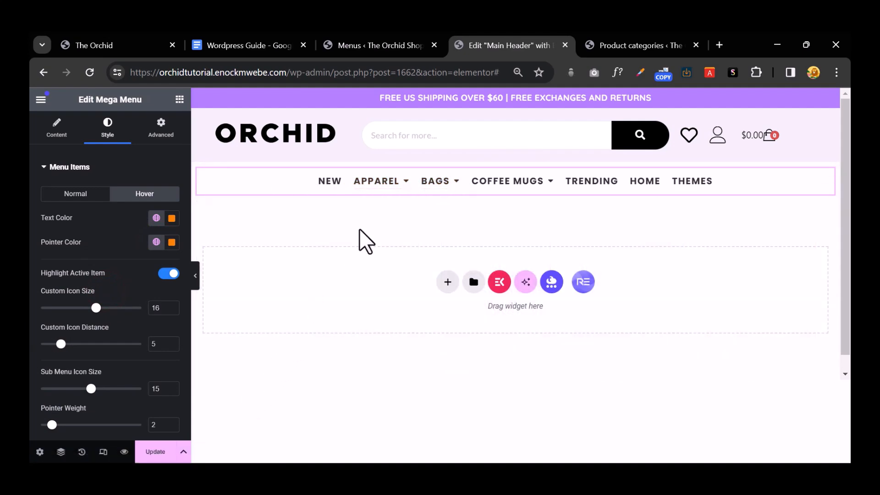
pyautogui.moveTo(385, 192)
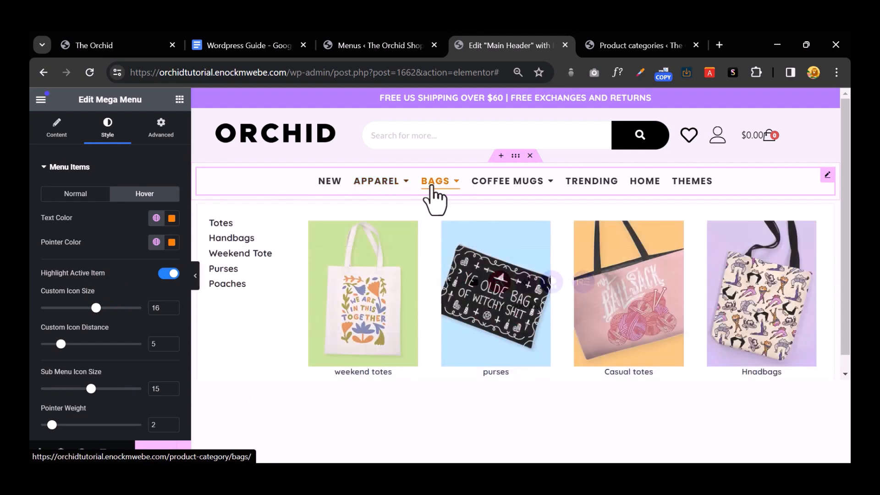
pyautogui.moveTo(519, 184)
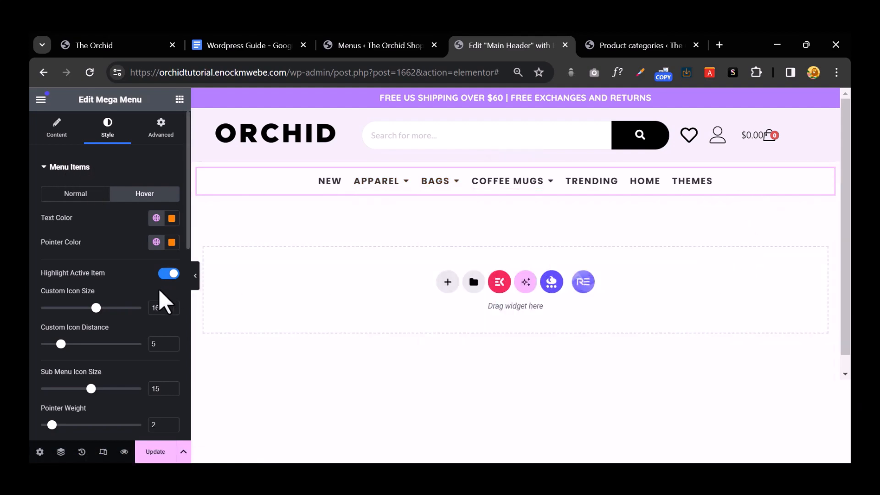
# Step: Update the header and check the orange hover styling in a live preview
pyautogui.click(149, 454)
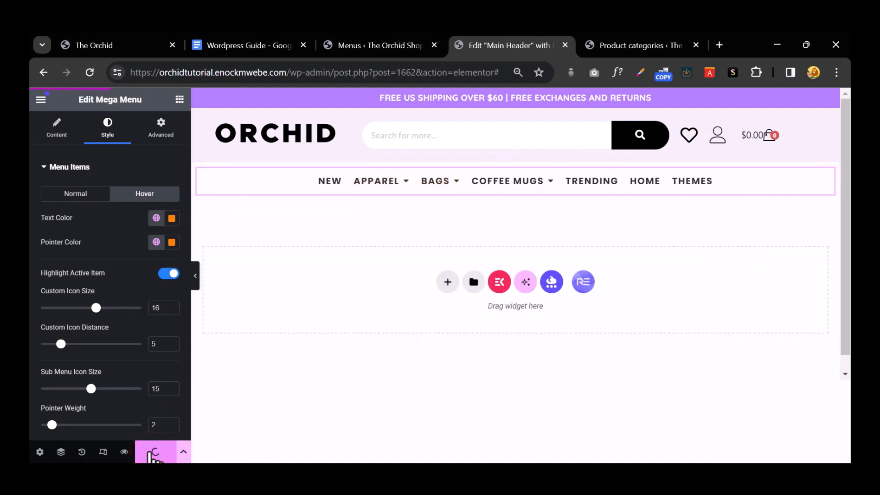
pyautogui.click(123, 451)
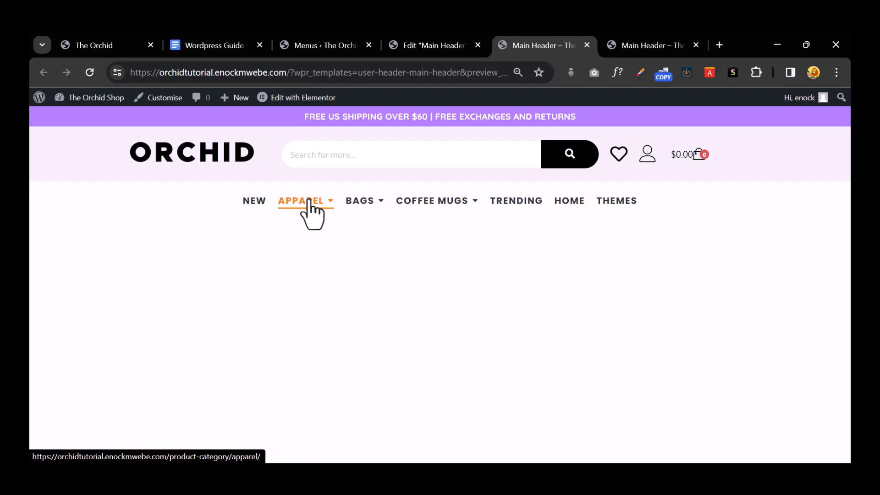
pyautogui.moveTo(288, 205)
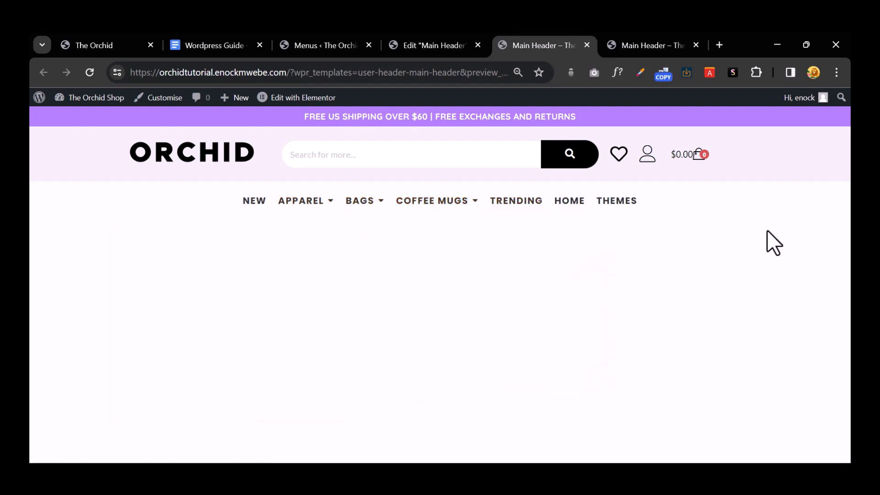
pyautogui.click(422, 41)
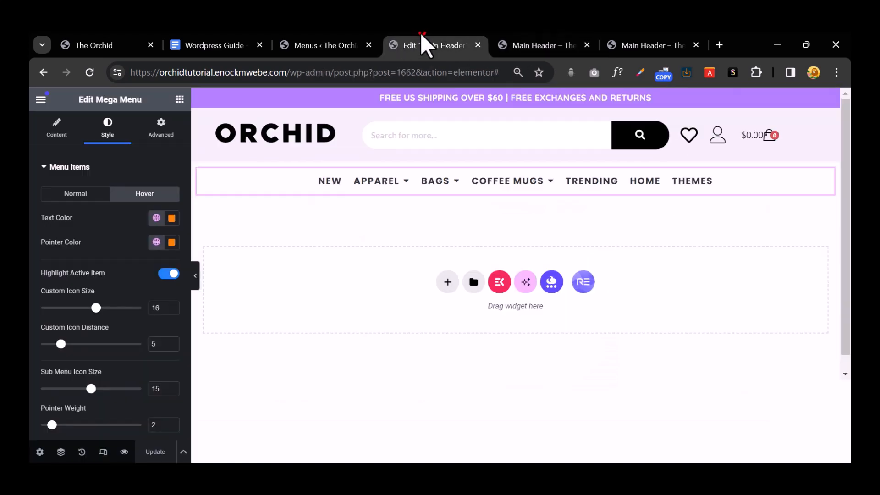
# Step: Preview the header at tablet and mobile widths, then view the live Orchid site in a smaller window
pyautogui.click(103, 451)
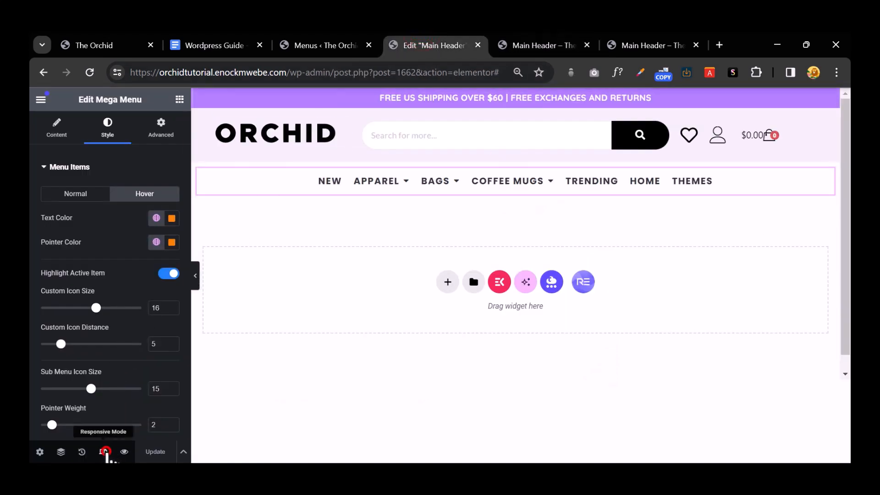
pyautogui.click(470, 99)
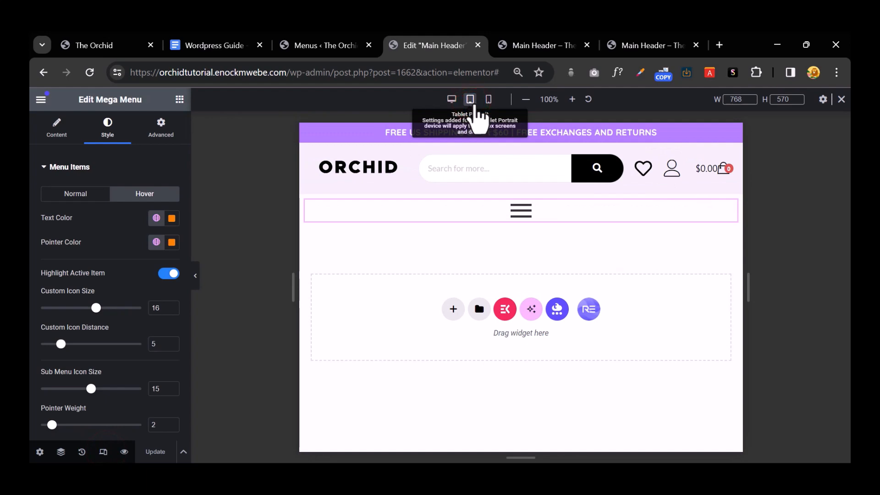
pyautogui.click(488, 99)
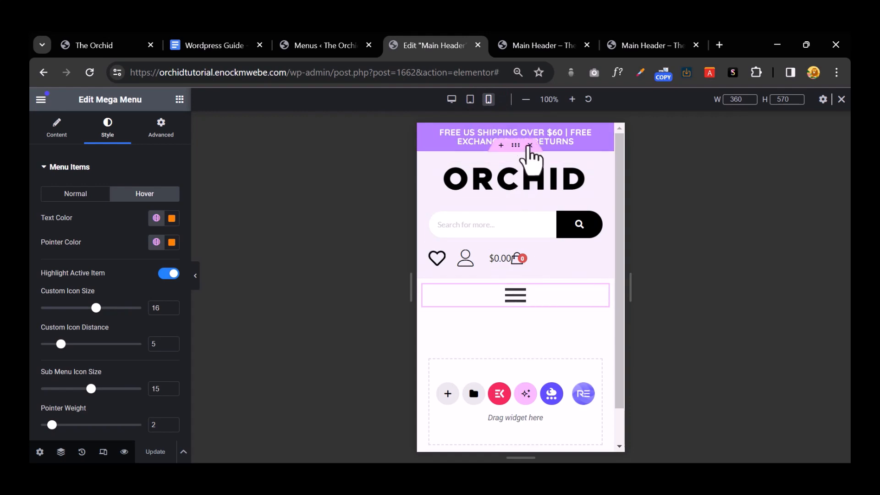
pyautogui.scroll(-1, 535, 323)
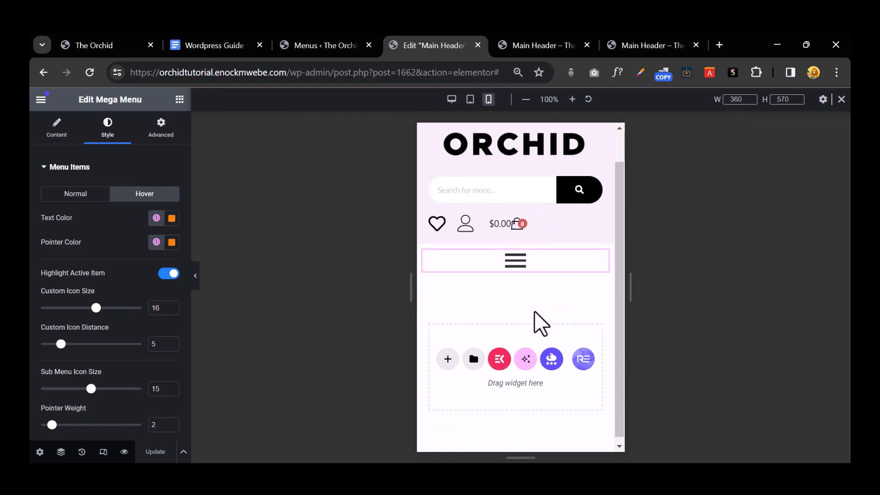
pyautogui.scroll(1, 538, 317)
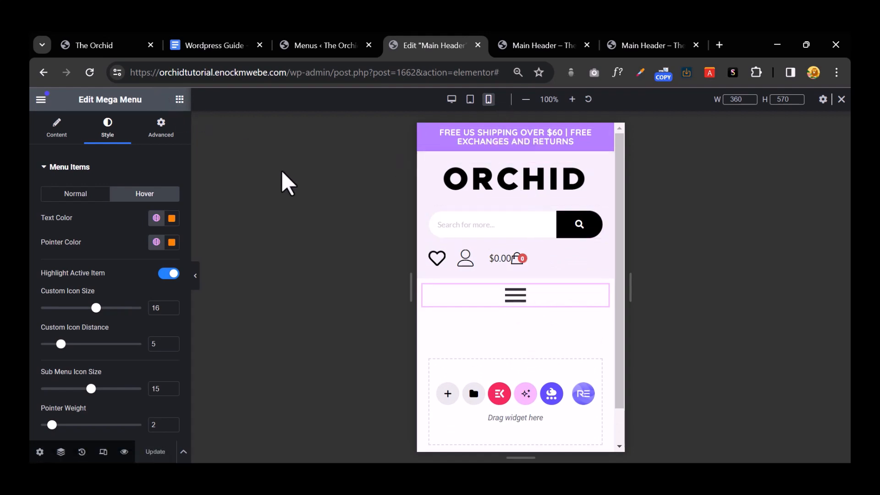
pyautogui.click(301, 183)
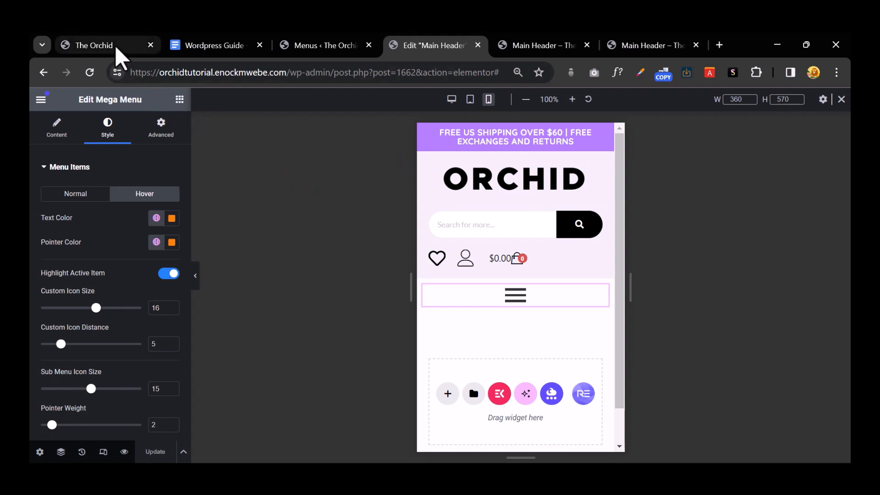
pyautogui.click(117, 49)
pyautogui.click(802, 45)
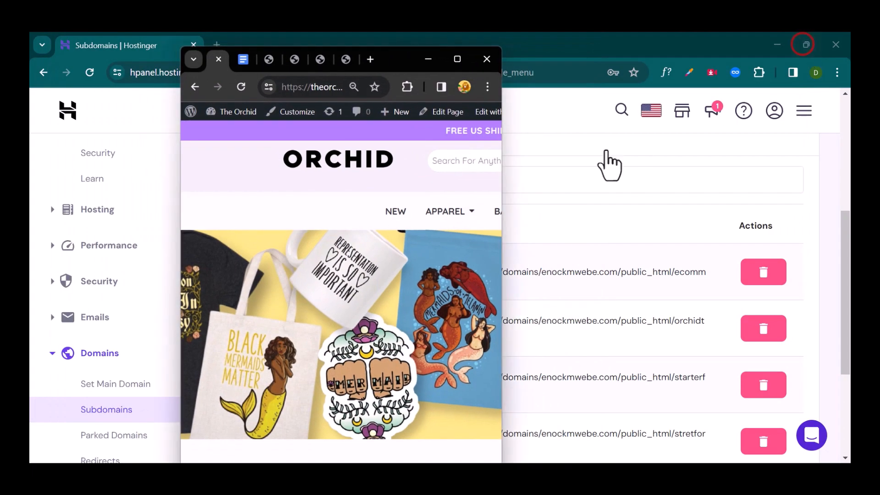
# Step: Enlarge the site window again and return to the header editor
pyautogui.click(504, 198)
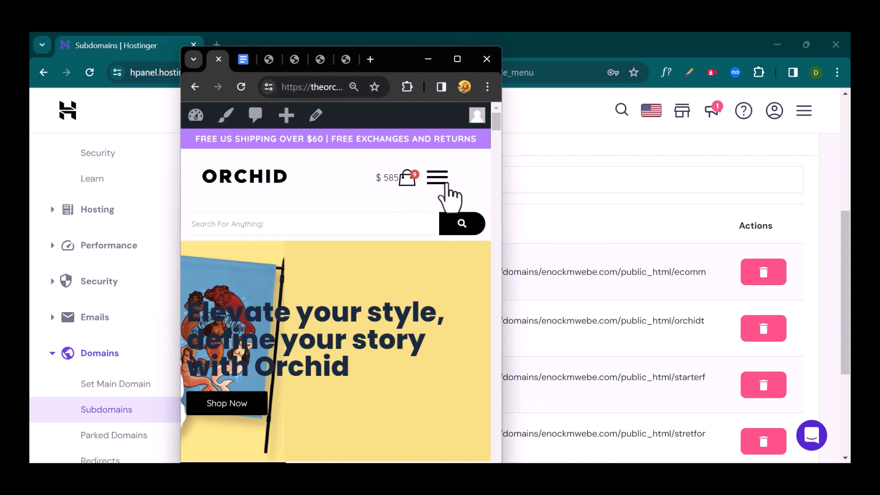
pyautogui.click(457, 60)
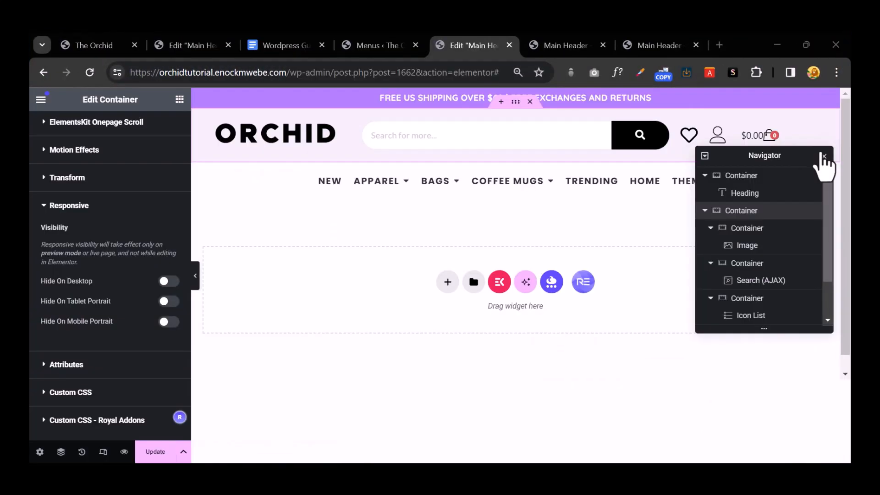
pyautogui.click(825, 156)
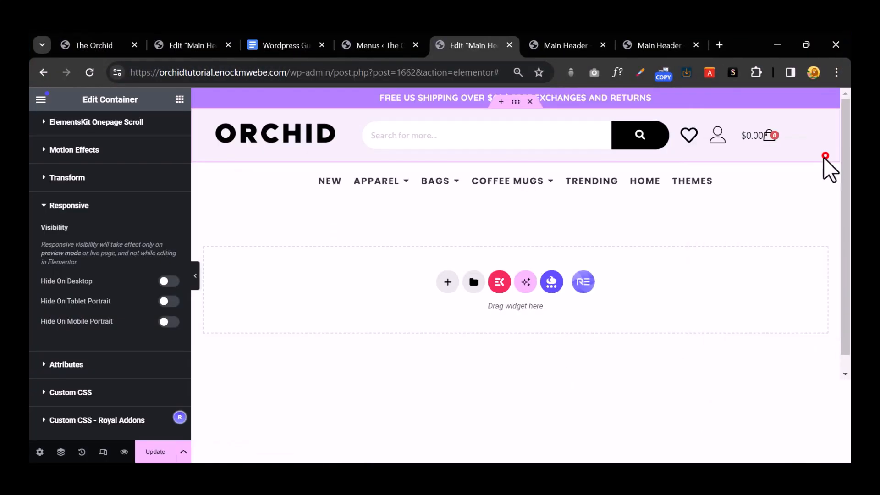
pyautogui.click(180, 148)
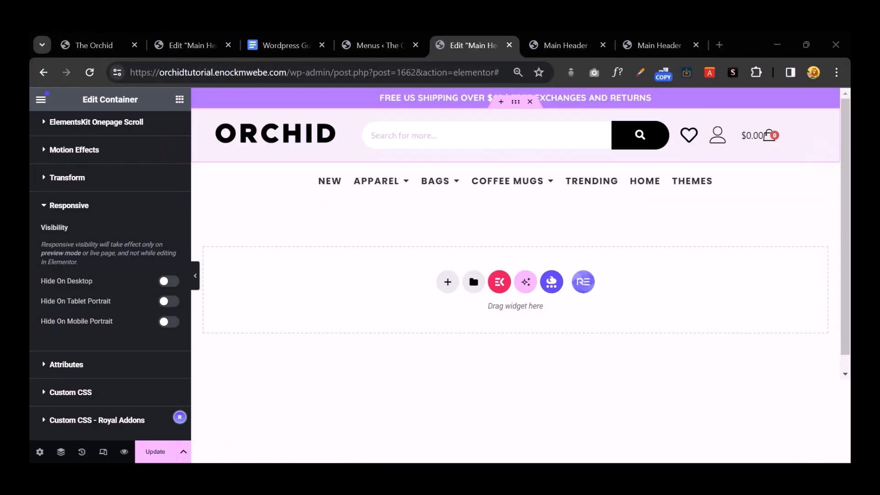
# Step: Switch the editor to tablet and then mobile view, and add a new container below the header
pyautogui.click(103, 452)
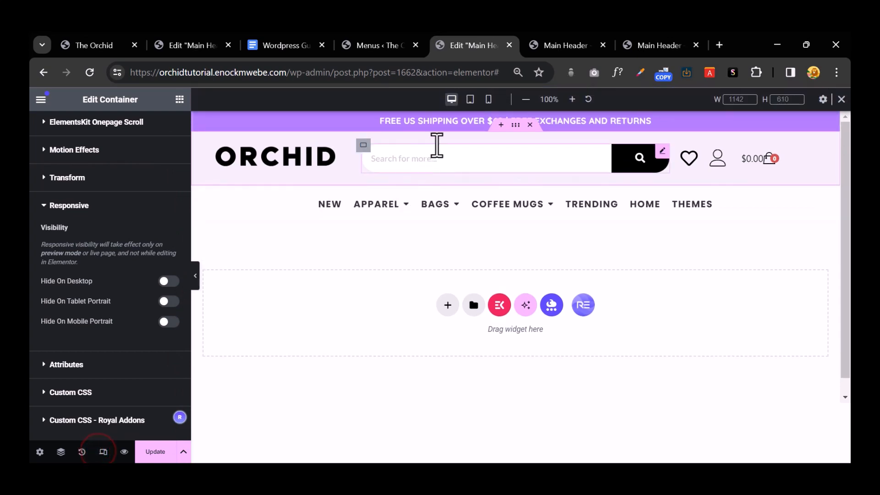
pyautogui.click(469, 100)
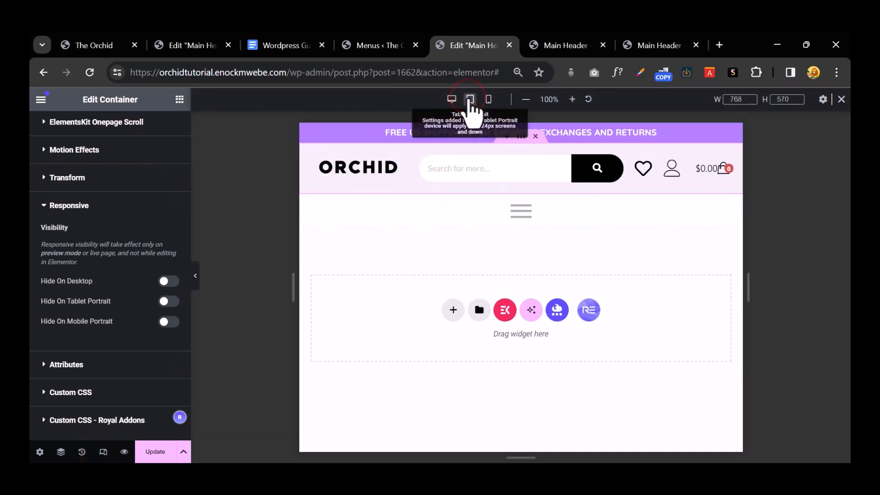
pyautogui.click(488, 99)
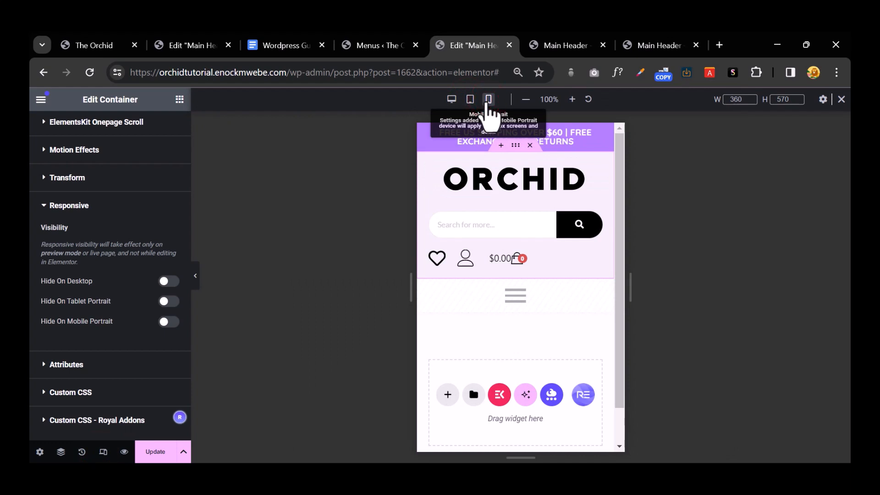
pyautogui.scroll(-1, 544, 296)
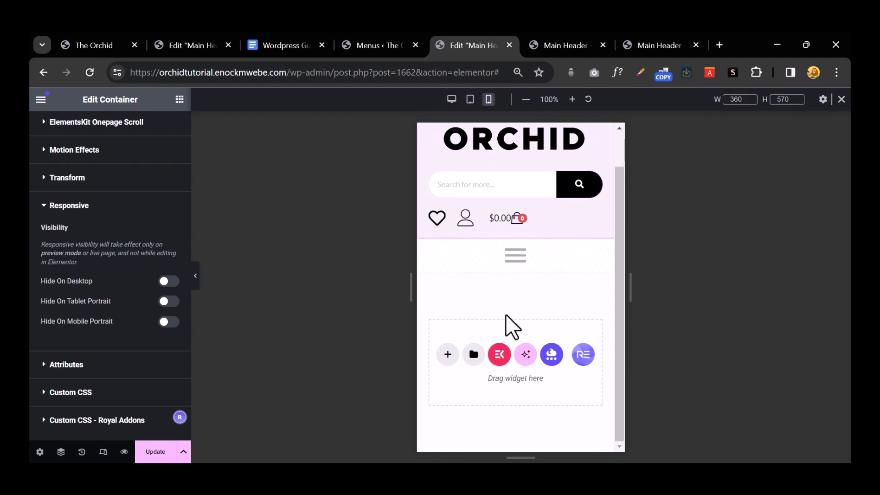
pyautogui.click(448, 356)
pyautogui.scroll(-3, 534, 340)
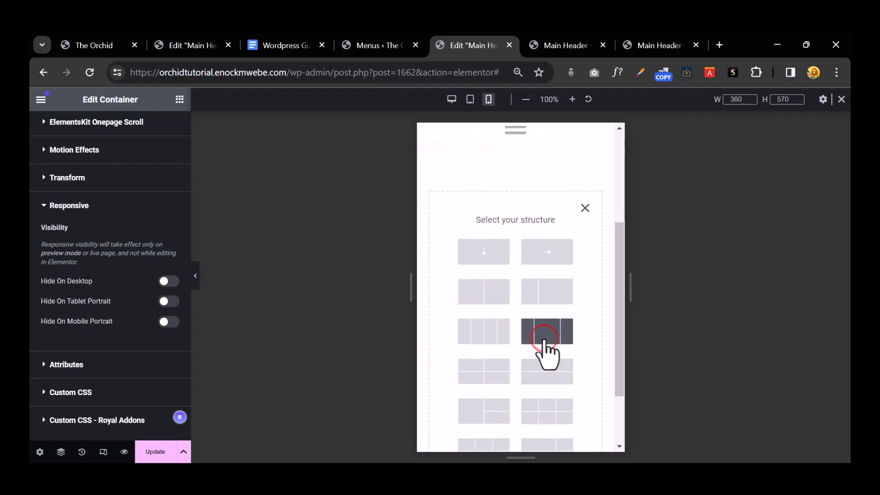
# Step: Add a three-column container and paste a copy of the ORCHID logo into it
pyautogui.click(544, 338)
pyautogui.scroll(5, 543, 339)
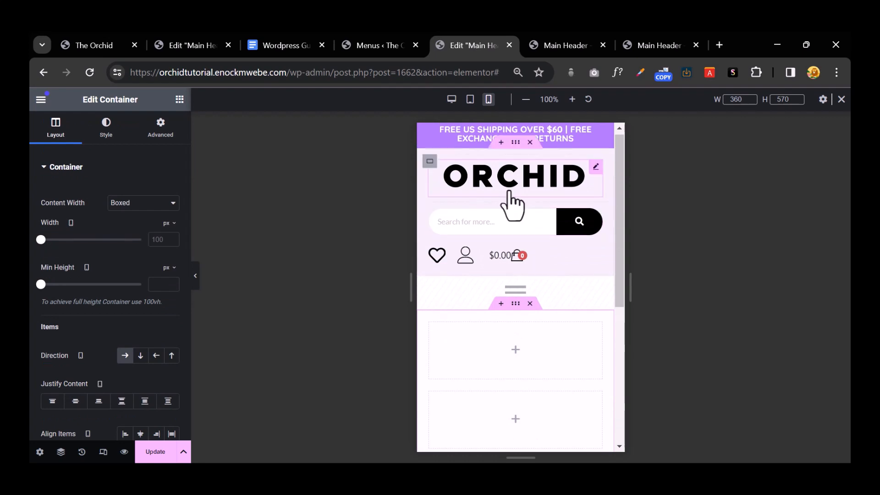
pyautogui.rightClick(512, 191)
pyautogui.click(549, 244)
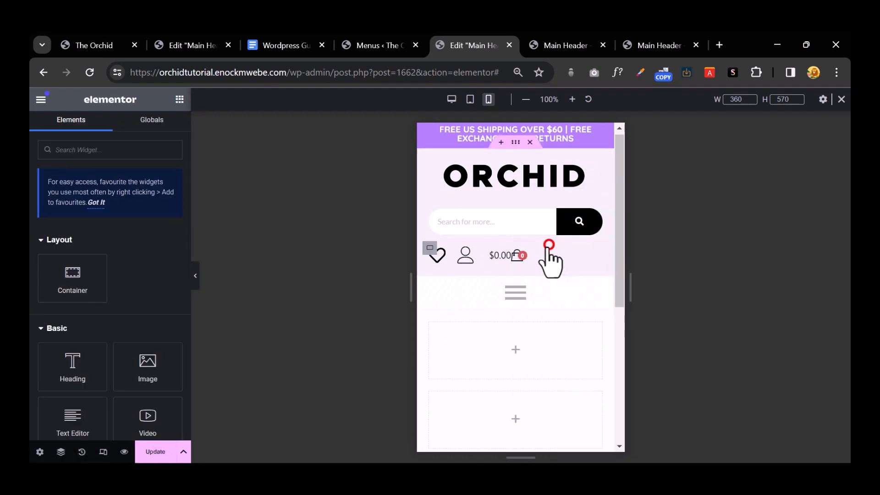
pyautogui.scroll(-2, 548, 250)
pyautogui.rightClick(524, 282)
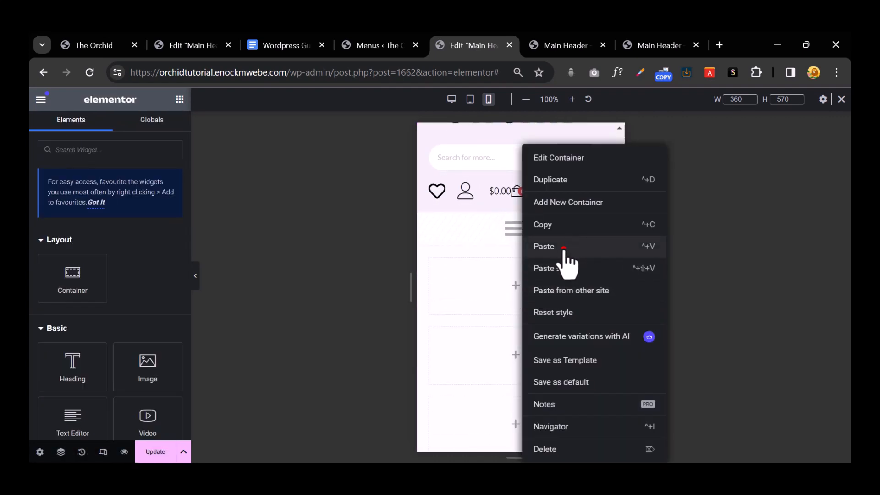
pyautogui.click(563, 248)
# Step: Paste a copy of the search bar into the new section, then delete it again
pyautogui.scroll(3, 546, 264)
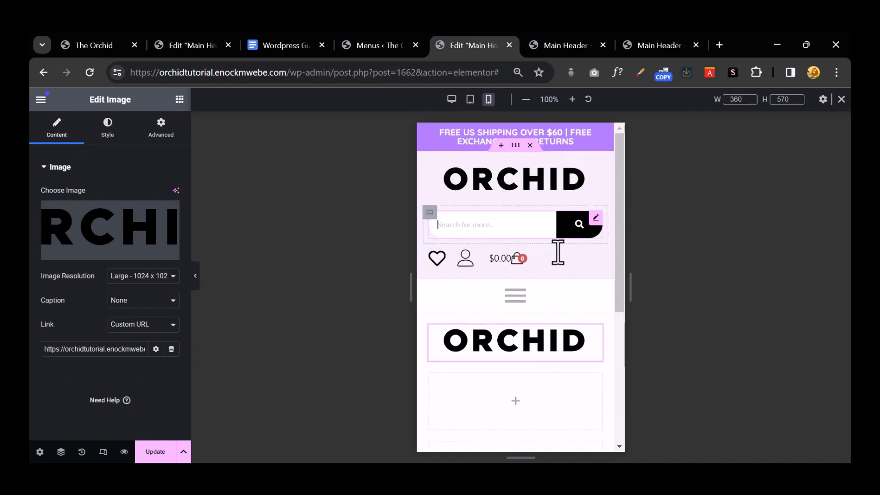
pyautogui.rightClick(557, 252)
pyautogui.click(555, 254)
pyautogui.scroll(-4, 520, 288)
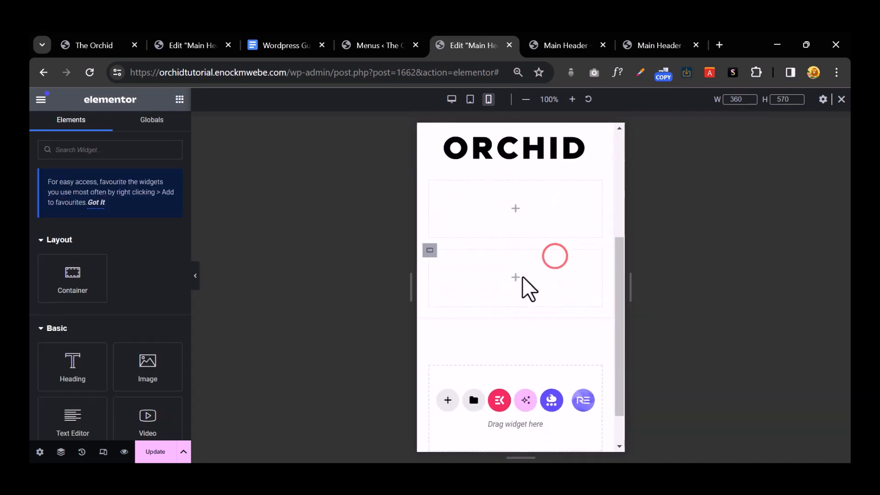
pyautogui.rightClick(516, 229)
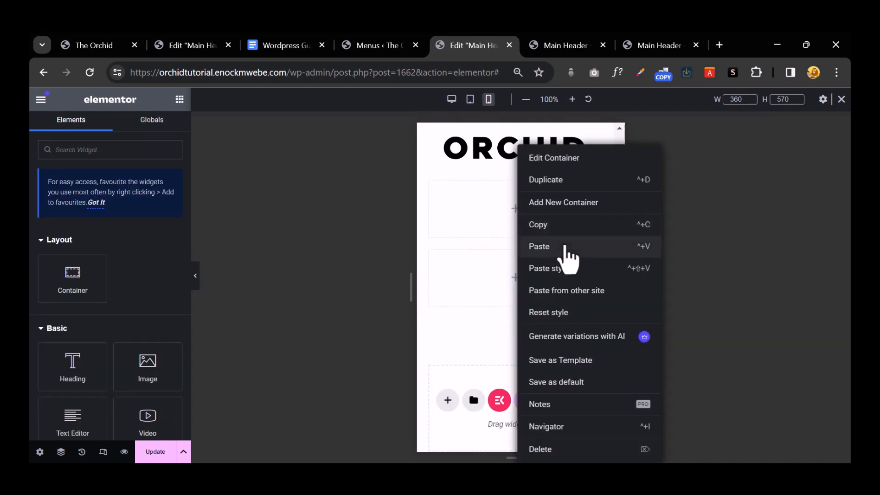
pyautogui.click(564, 246)
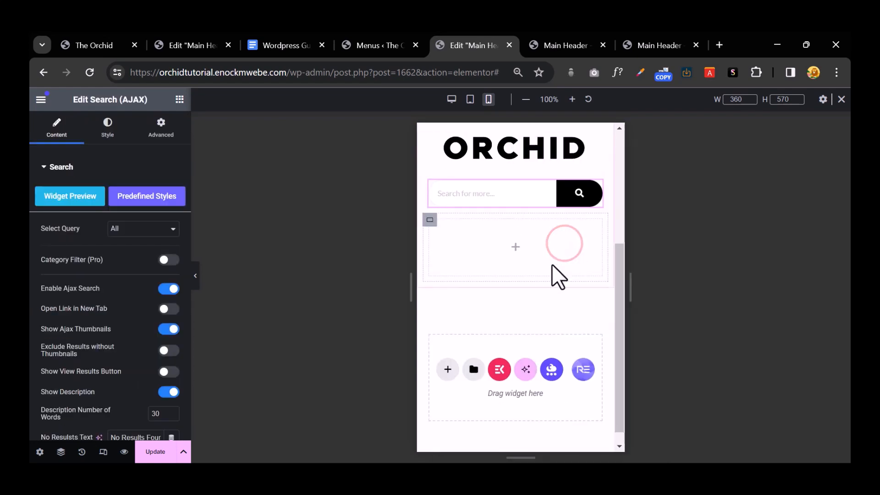
pyautogui.scroll(3, 552, 265)
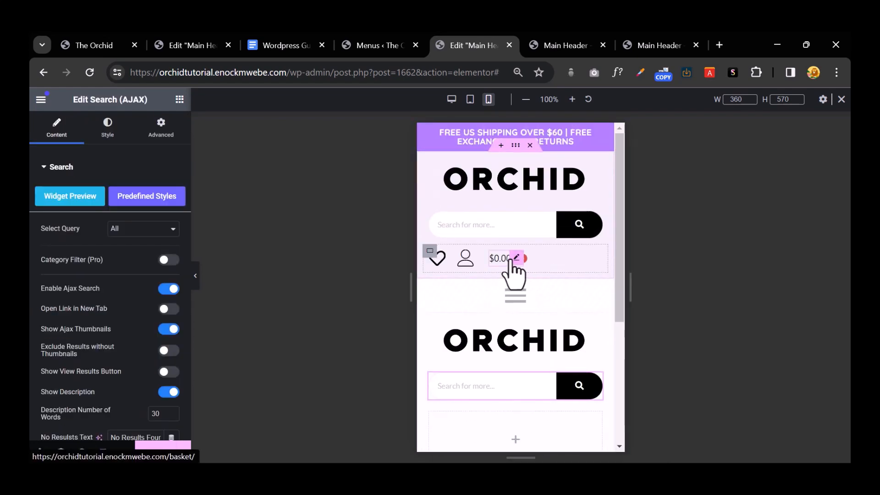
pyautogui.scroll(2, 515, 274)
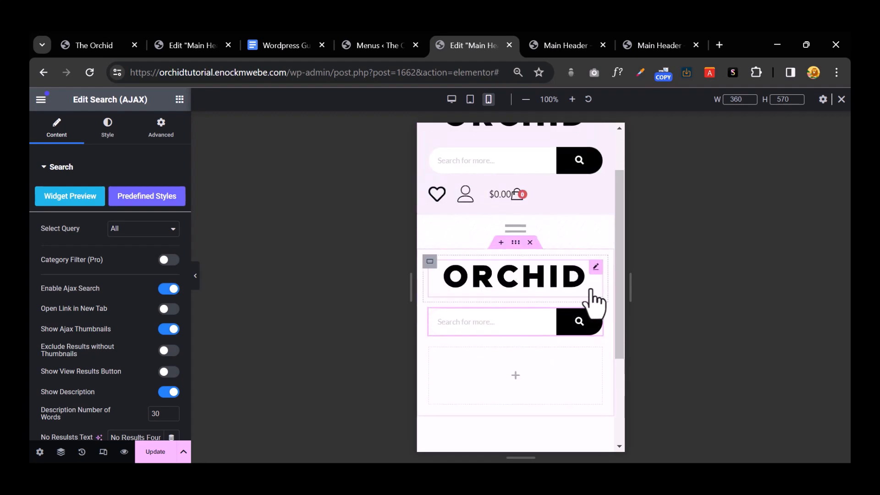
pyautogui.scroll(-2, 532, 257)
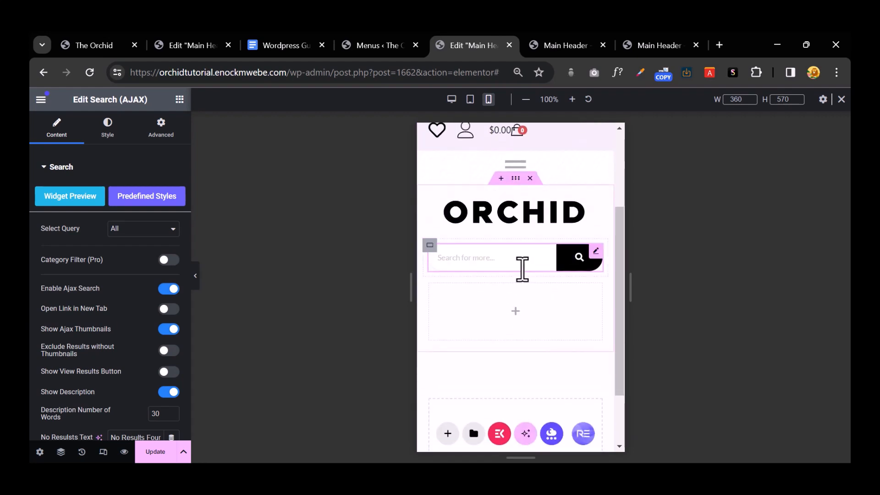
pyautogui.rightClick(521, 264)
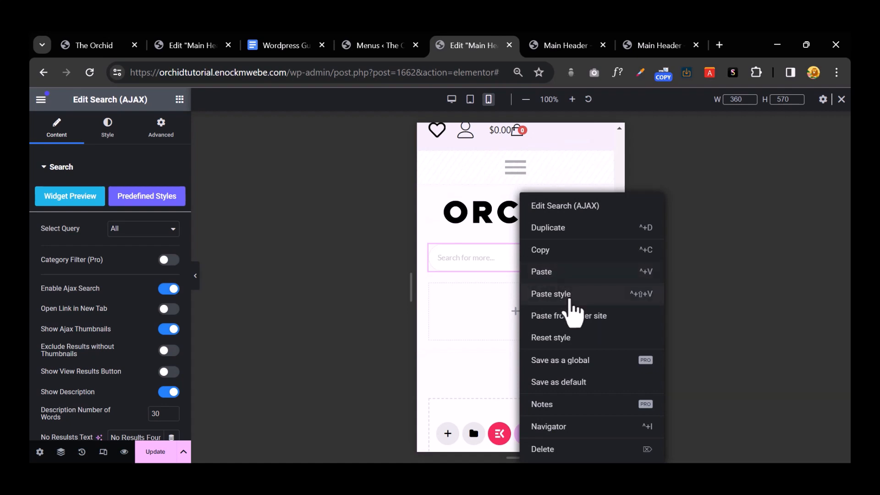
pyautogui.click(560, 449)
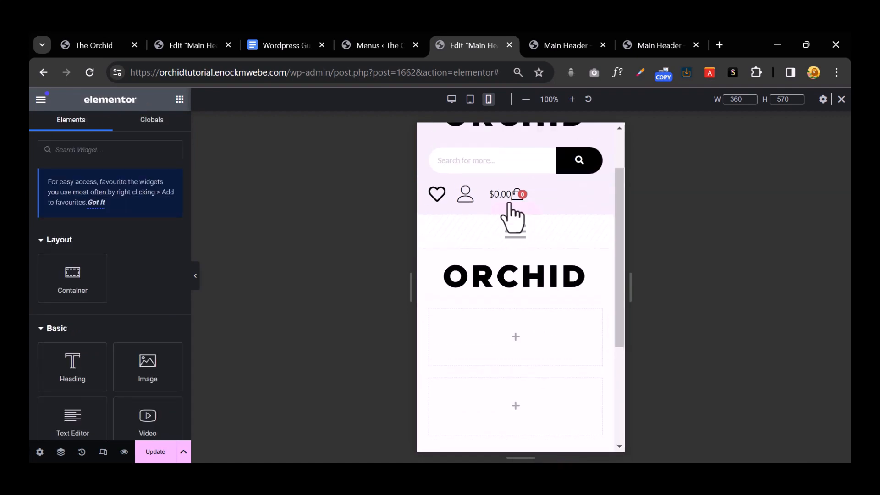
# Step: Copy the cart icon and the heart and user icon list into the container under ORCHID
pyautogui.rightClick(514, 198)
pyautogui.click(552, 251)
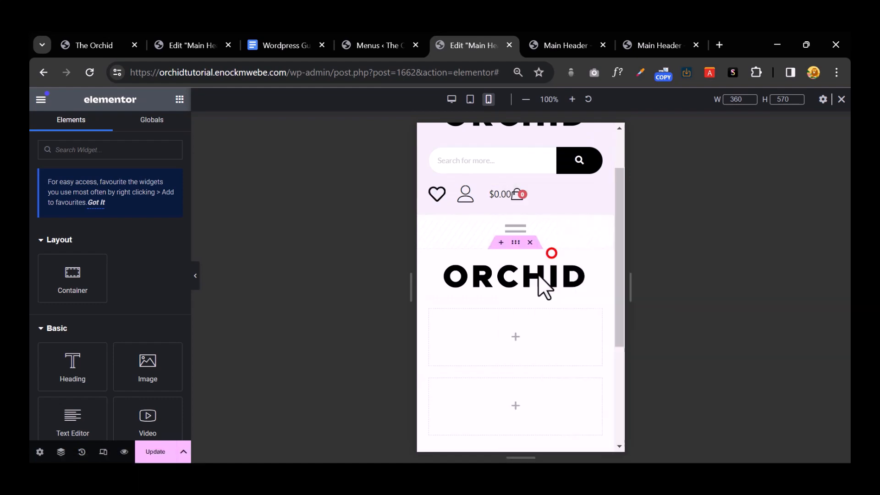
pyautogui.rightClick(520, 336)
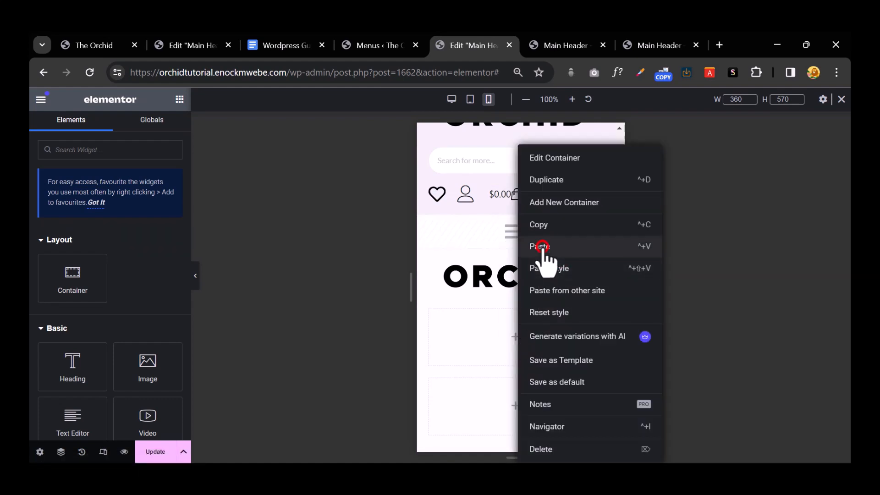
pyautogui.click(542, 248)
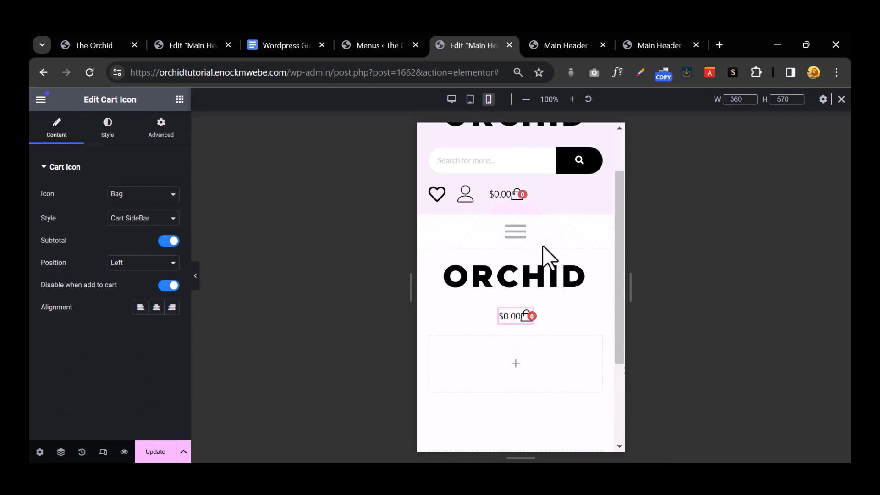
pyautogui.rightClick(468, 201)
pyautogui.click(511, 254)
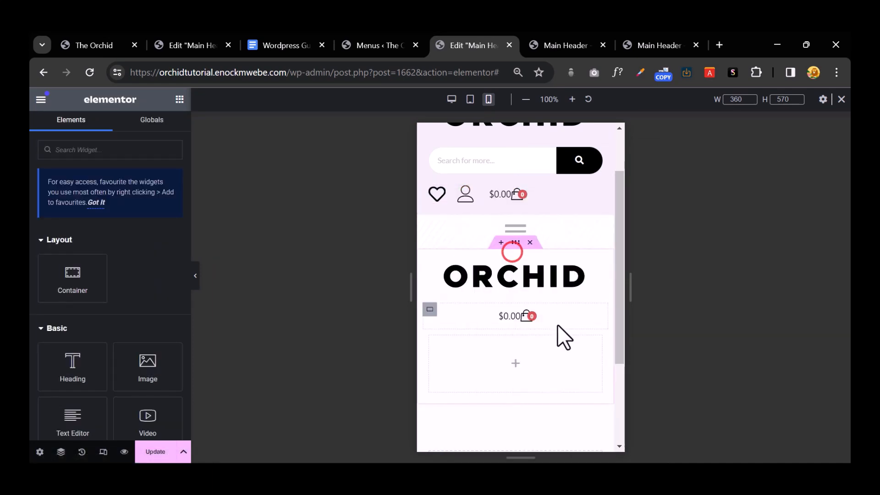
pyautogui.rightClick(557, 320)
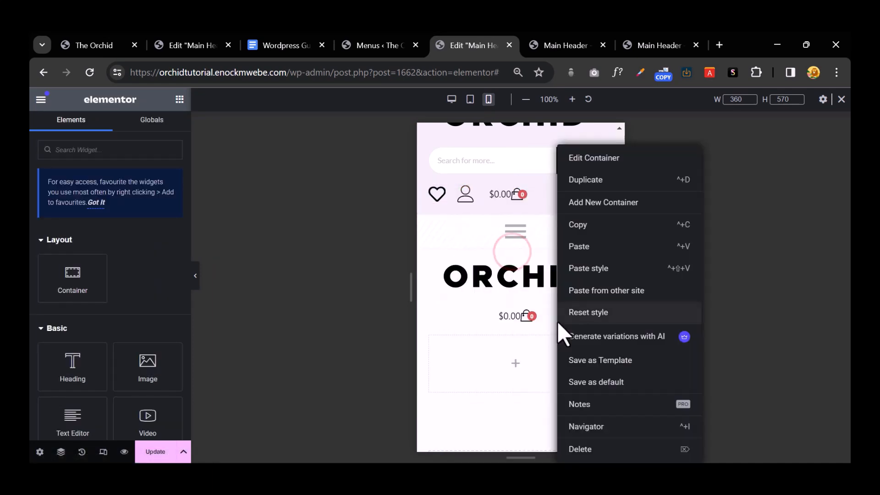
pyautogui.click(580, 248)
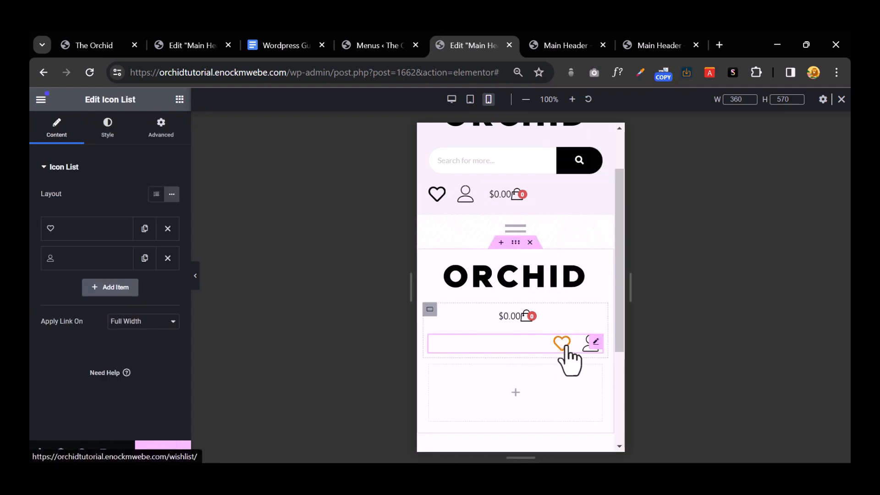
# Step: Turn off Hide On Tablet and Hide On Mobile for the hamburger menu's container
pyautogui.rightClick(518, 396)
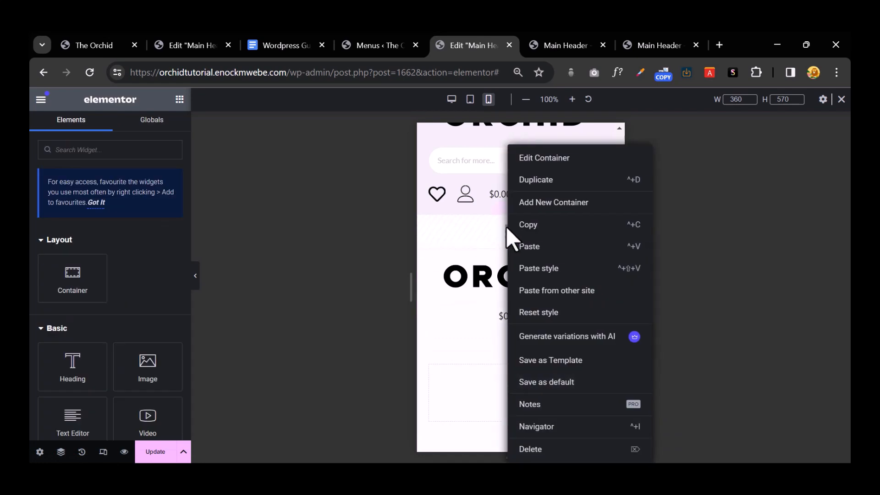
pyautogui.click(474, 232)
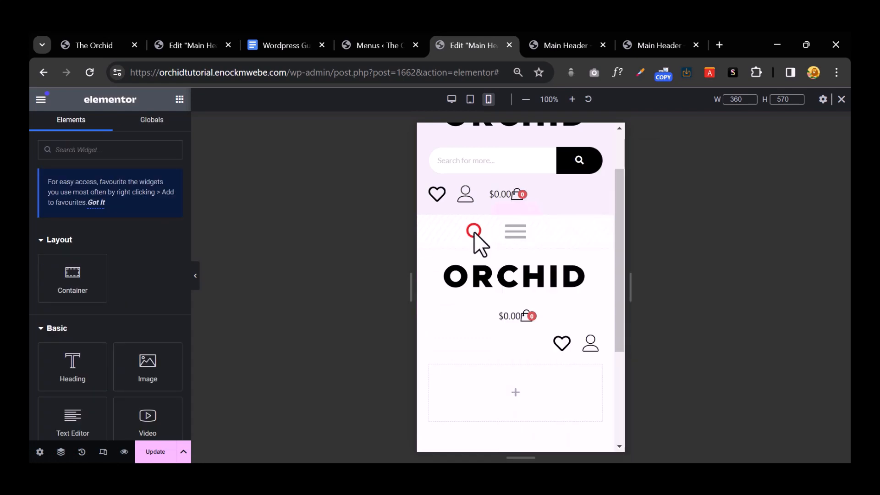
pyautogui.click(515, 209)
pyautogui.scroll(-8, 144, 302)
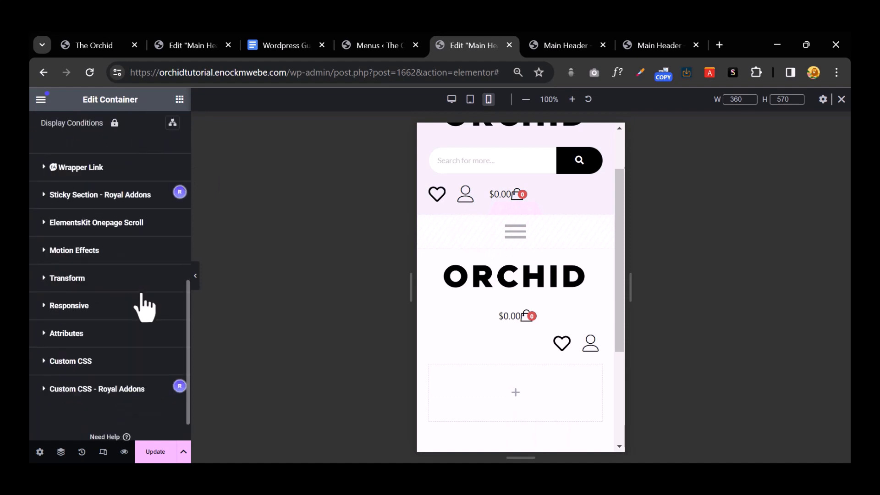
pyautogui.click(50, 305)
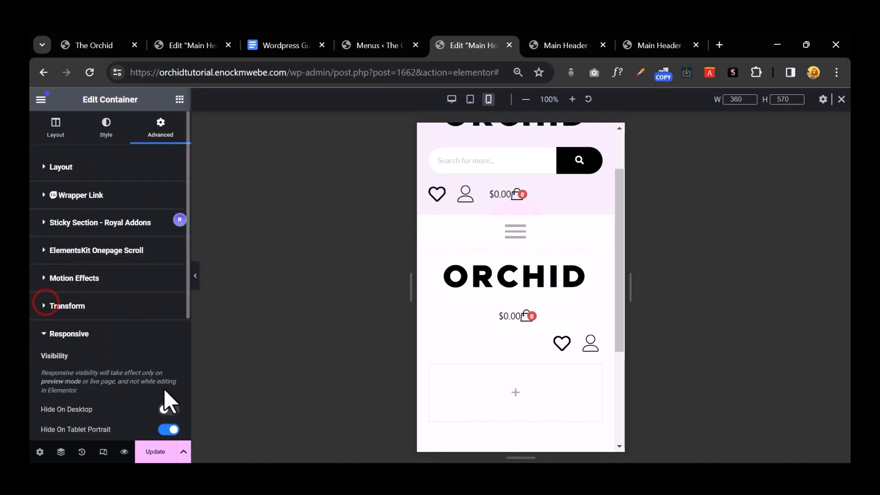
pyautogui.scroll(-3, 161, 403)
pyautogui.click(170, 301)
pyautogui.click(169, 321)
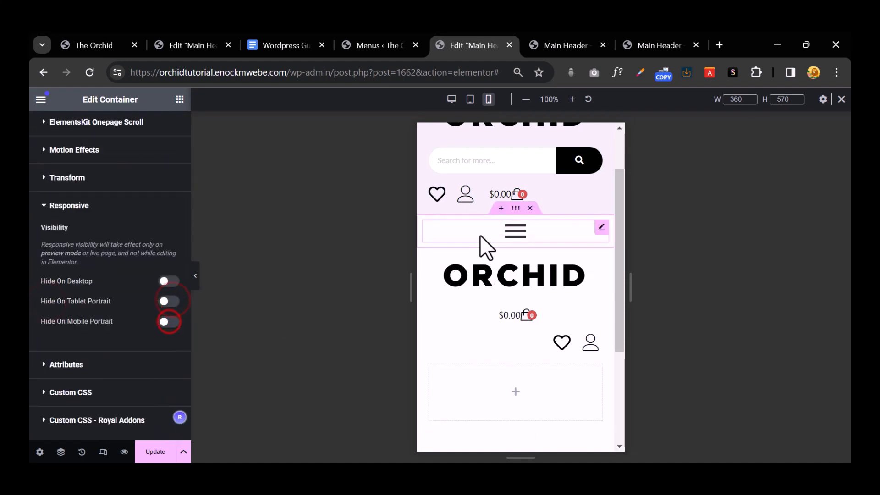
# Step: Copy the hamburger mega menu into the empty container of the new section
pyautogui.rightClick(508, 227)
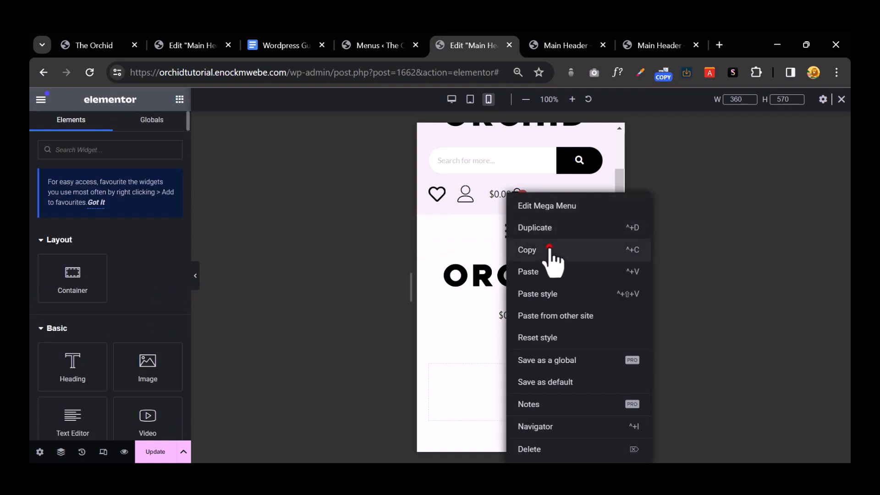
pyautogui.click(551, 248)
pyautogui.rightClick(514, 398)
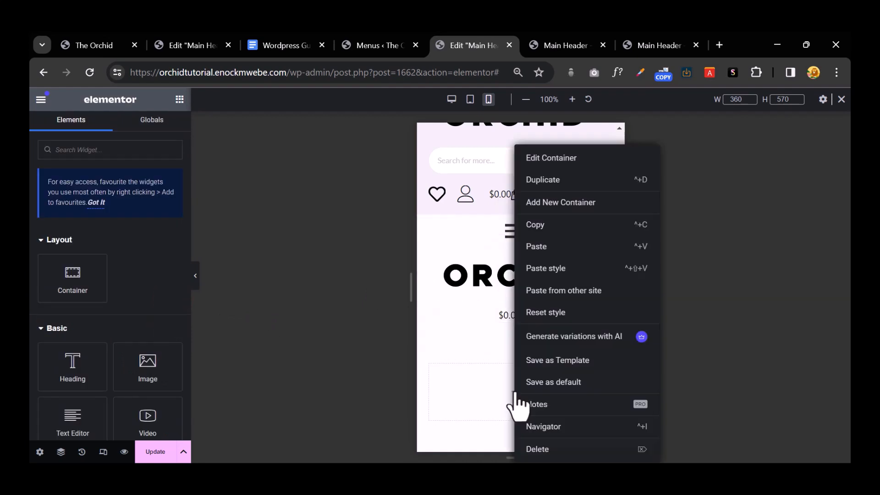
pyautogui.click(551, 250)
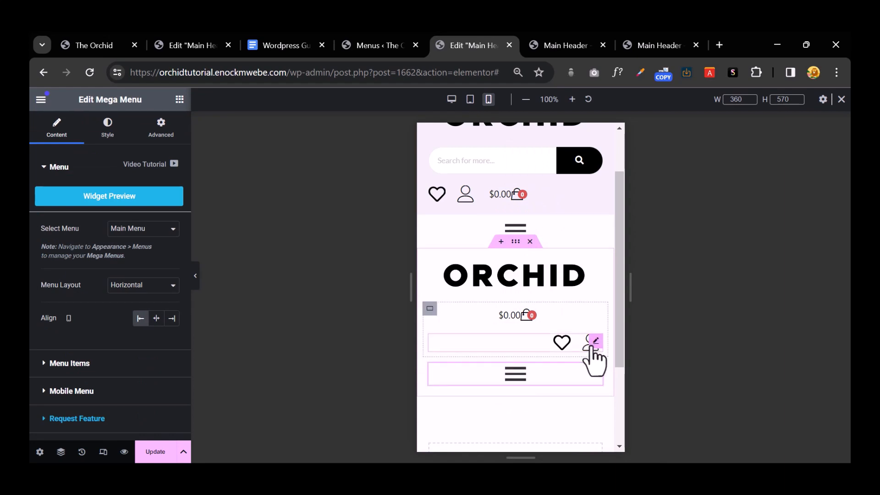
# Step: Shrink the second ORCHID logo to about 45% and set its container width to 40%
pyautogui.click(504, 281)
pyautogui.click(109, 133)
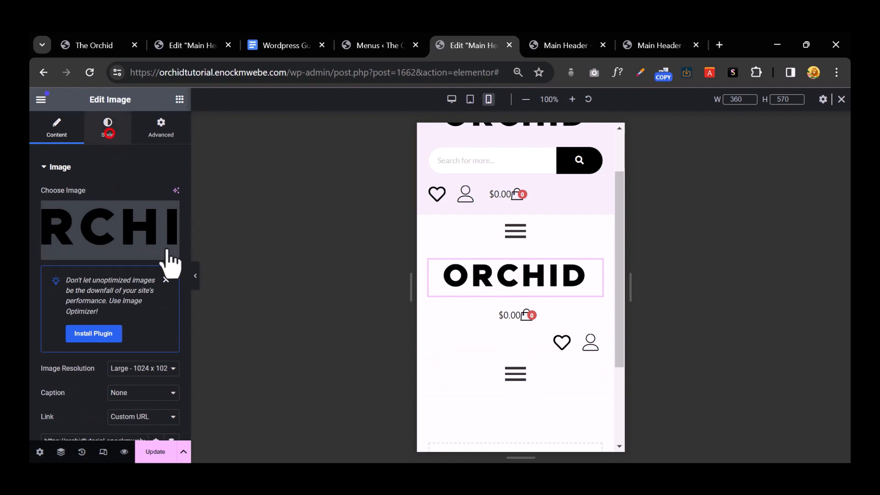
pyautogui.moveTo(124, 232); pyautogui.dragTo(85, 231)
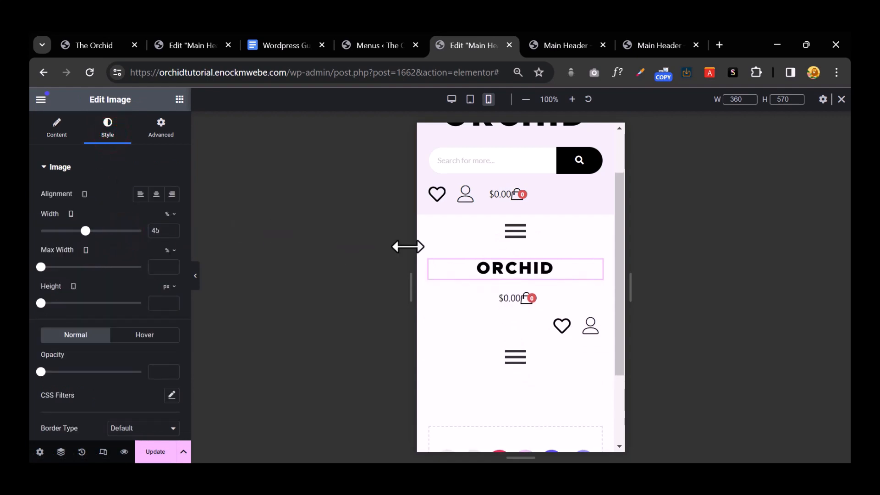
pyautogui.click(429, 260)
pyautogui.click(168, 222)
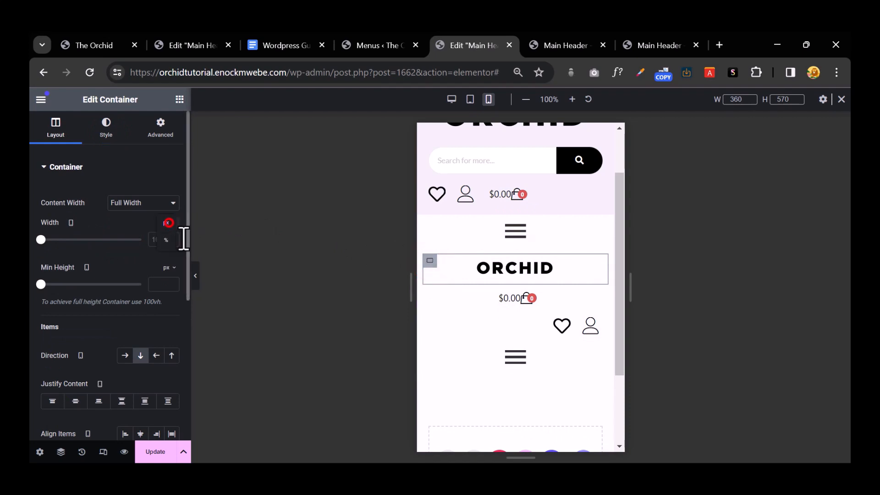
pyautogui.click(430, 261)
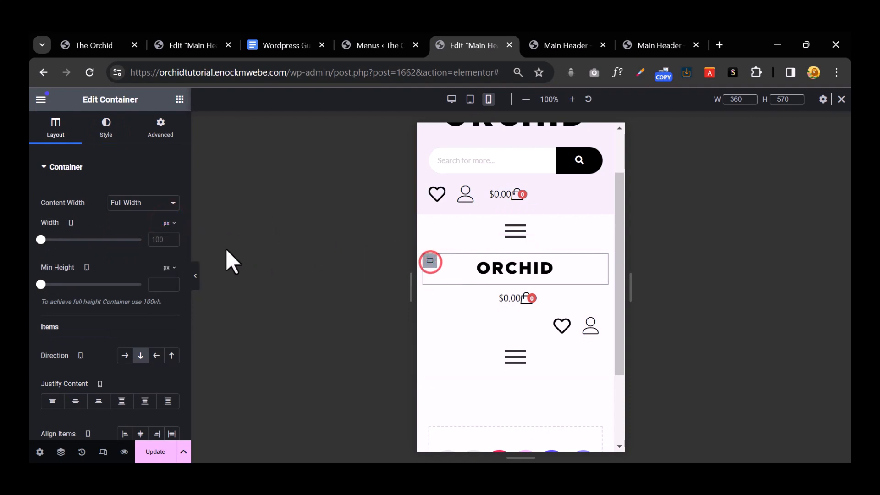
pyautogui.click(167, 224)
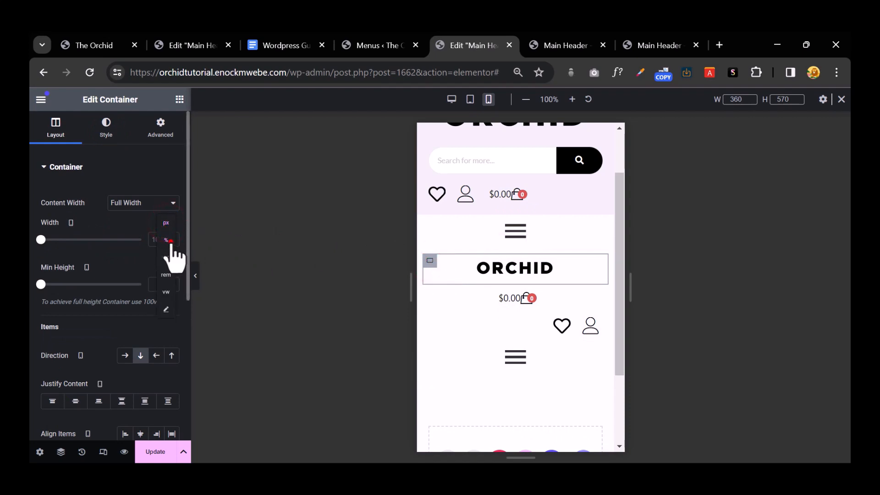
pyautogui.click(168, 240)
pyautogui.click(165, 243)
pyautogui.write('2')
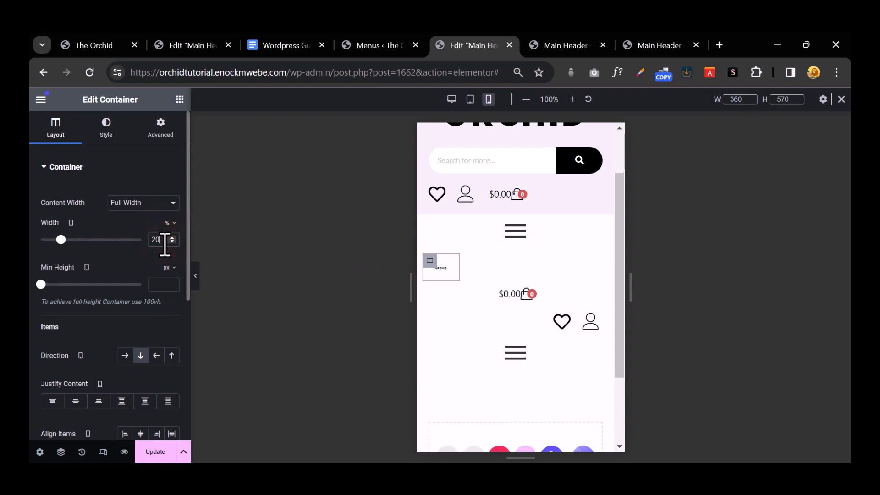
pyautogui.press('BackSpace')
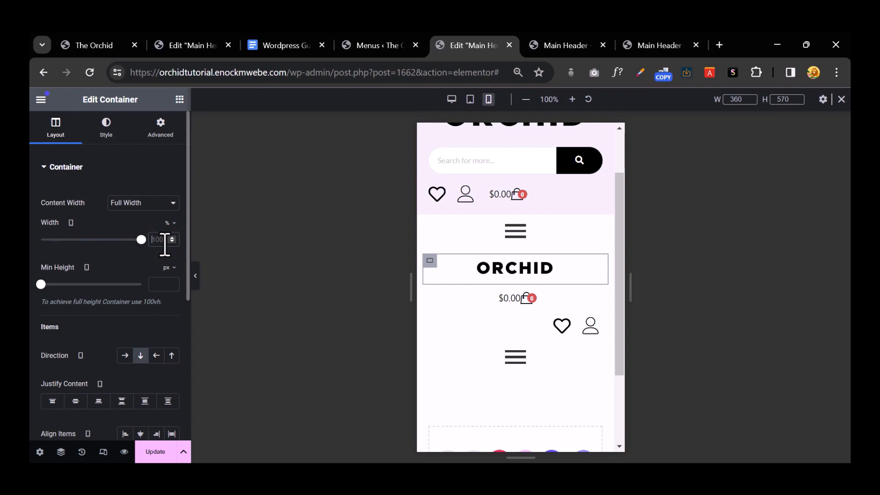
pyautogui.write('40')
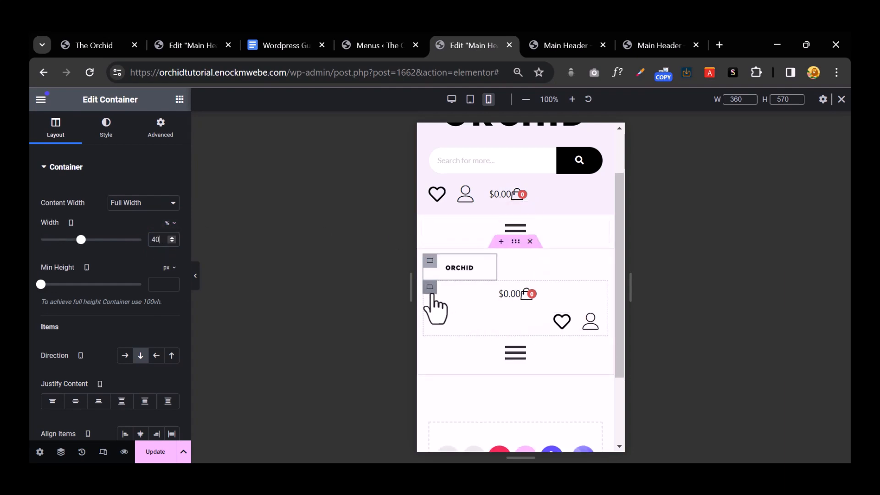
# Step: Lay out the cart and icons in a row with reversed direction
pyautogui.click(430, 289)
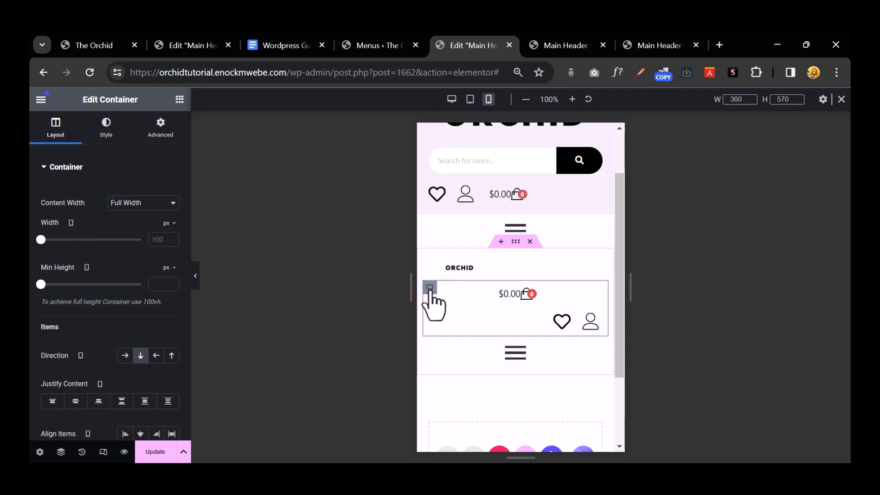
pyautogui.click(124, 355)
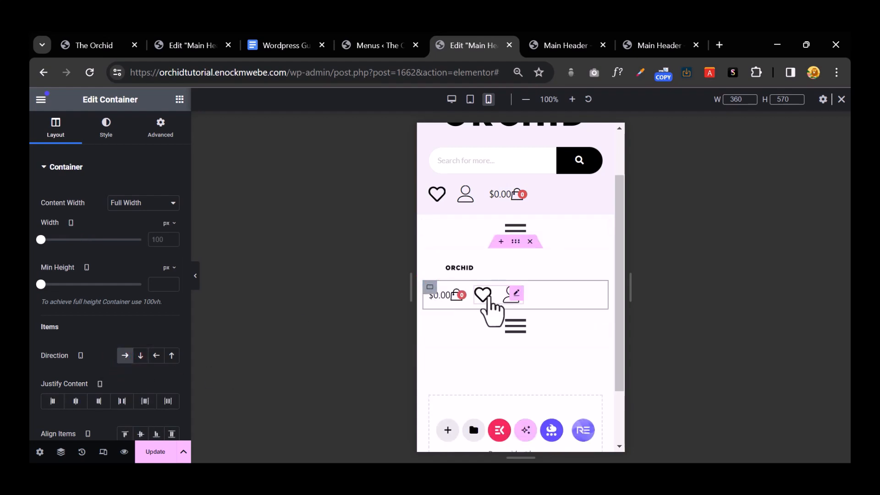
pyautogui.click(459, 295)
pyautogui.moveTo(503, 307); pyautogui.dragTo(467, 297)
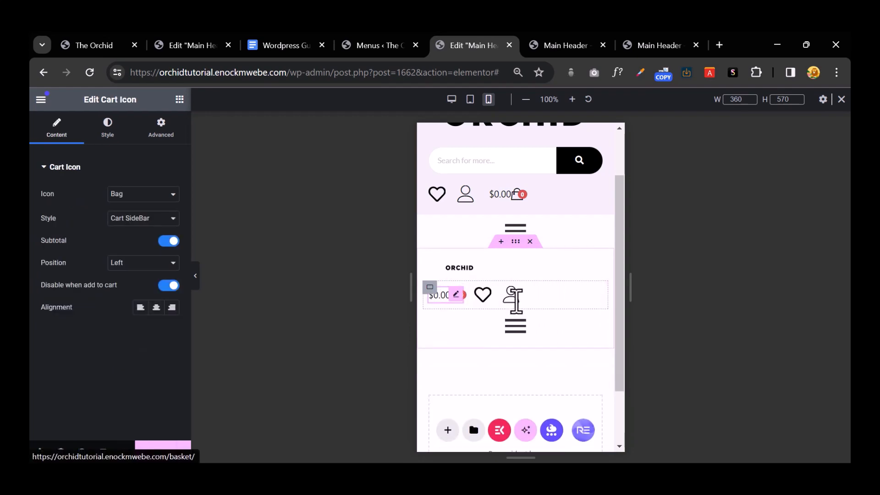
pyautogui.click(431, 288)
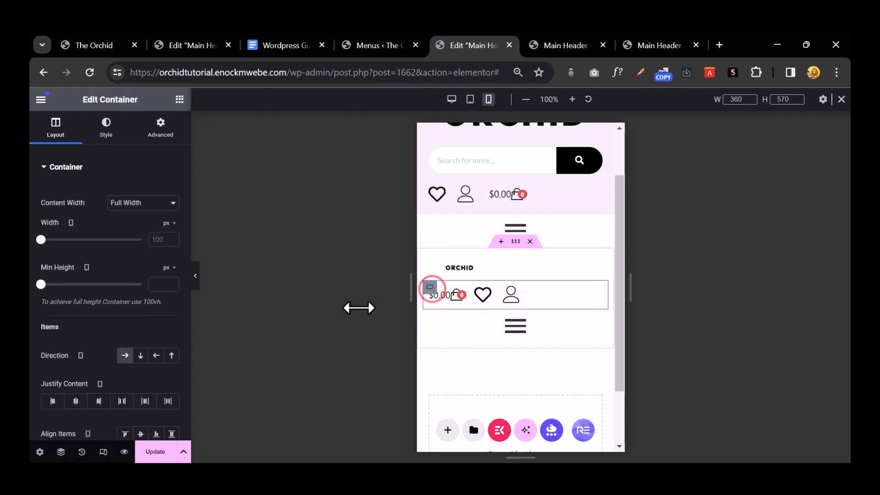
pyautogui.click(155, 356)
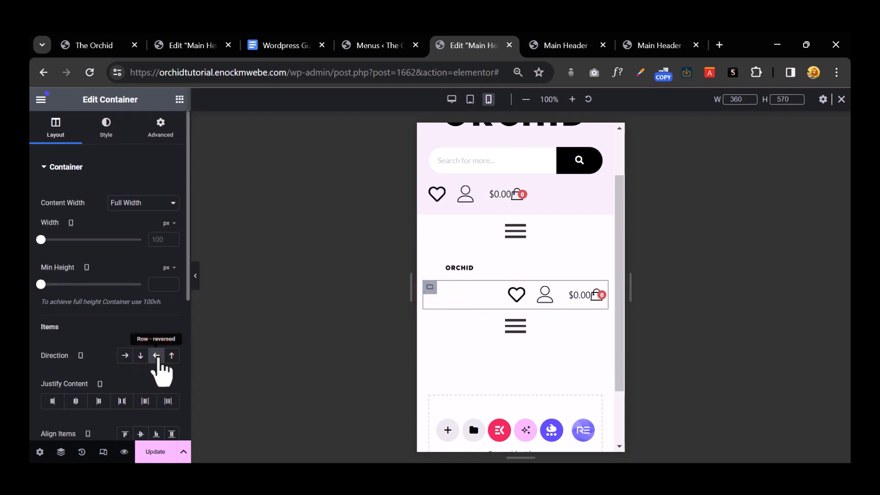
# Step: Set the icons container width to 35%
pyautogui.click(430, 287)
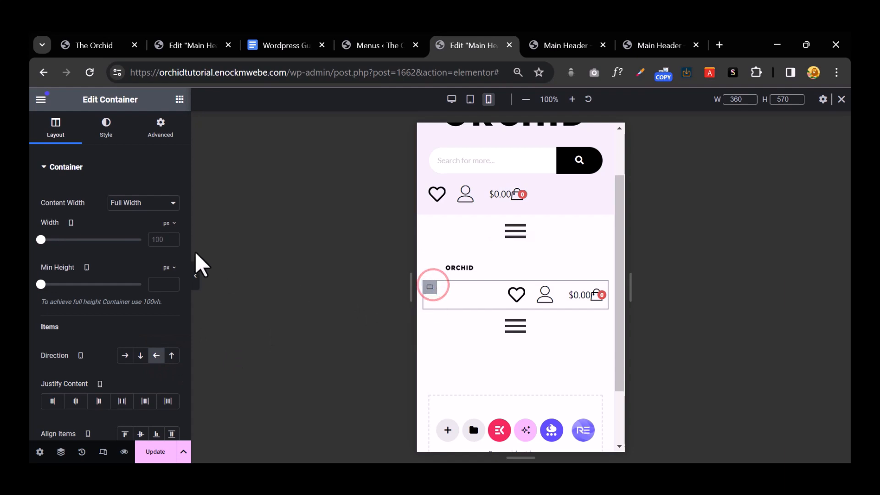
pyautogui.click(169, 222)
pyautogui.click(172, 243)
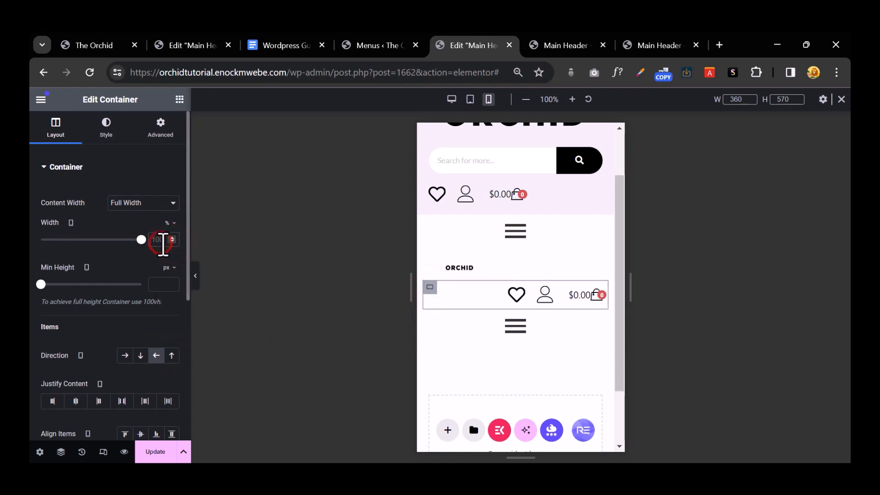
pyautogui.click(163, 243)
pyautogui.write('35')
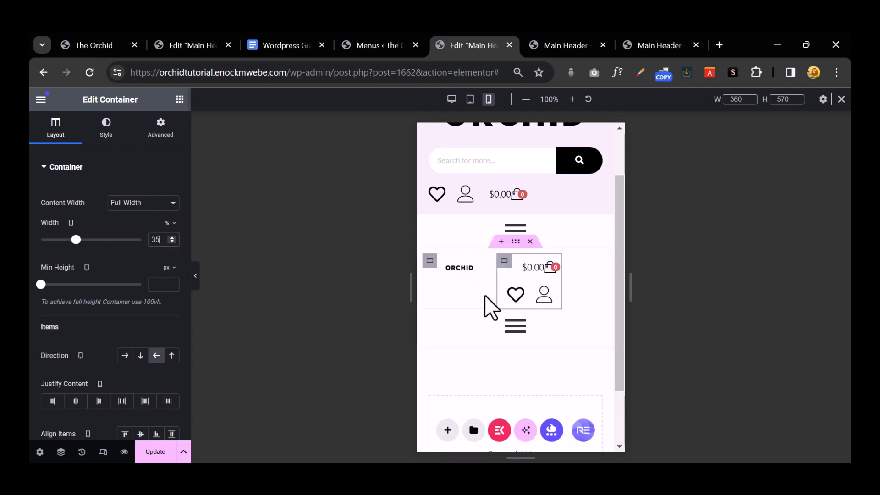
# Step: Delete the heart and account icon list from the mobile header
pyautogui.rightClick(542, 293)
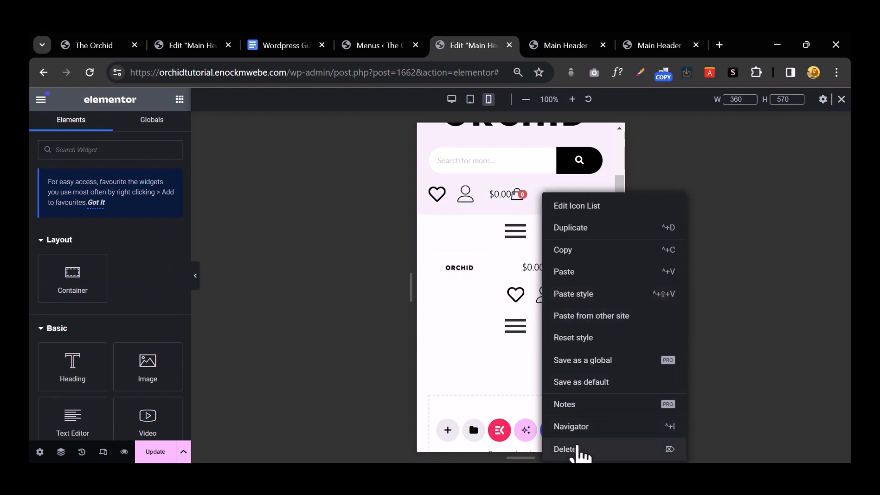
pyautogui.click(578, 450)
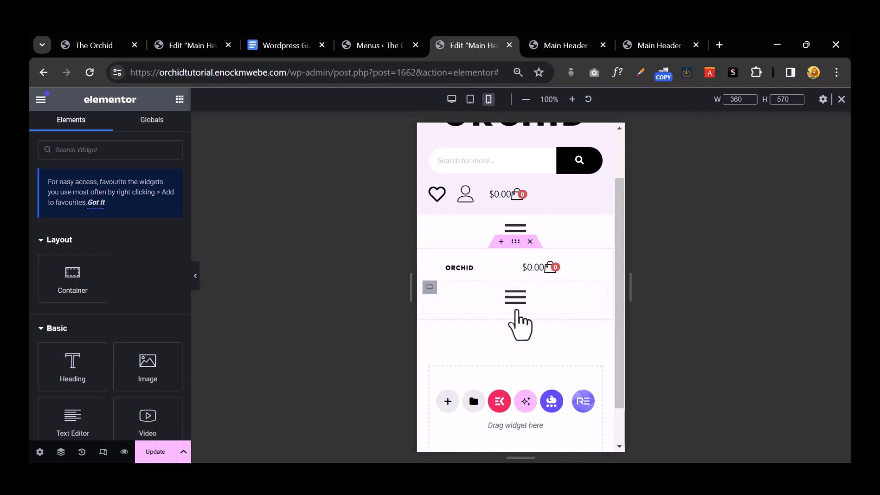
pyautogui.click(430, 261)
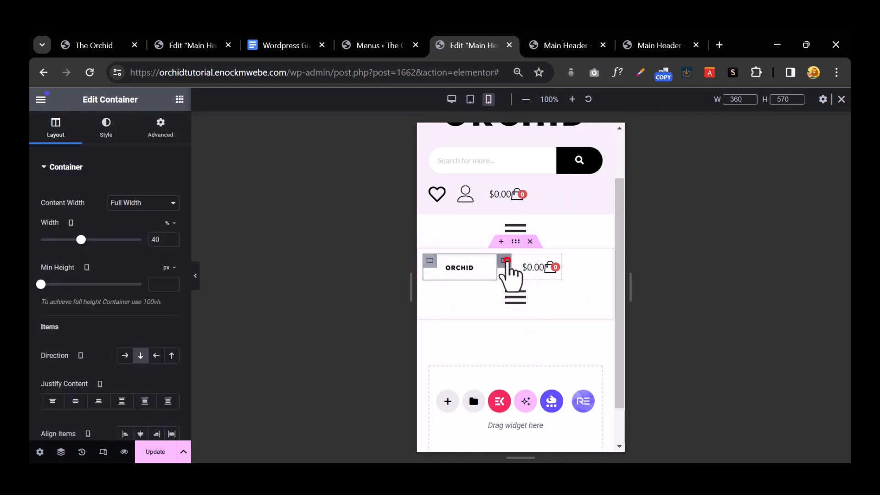
pyautogui.click(505, 260)
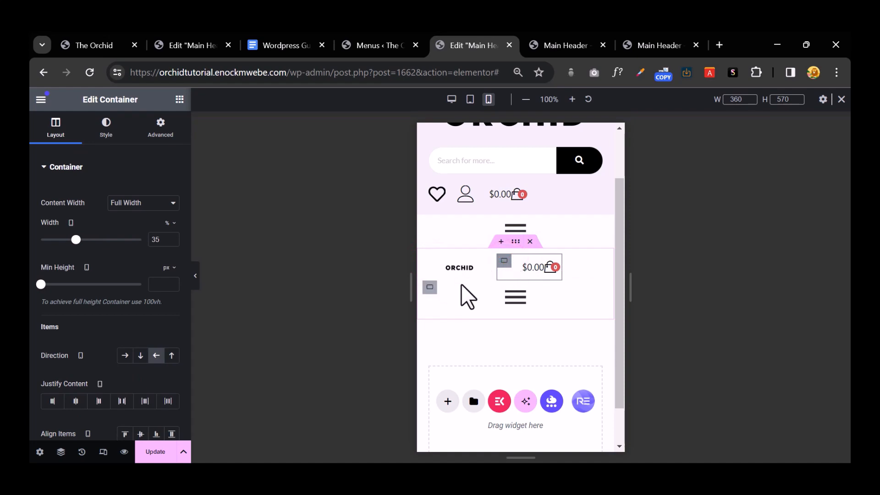
# Step: Set the hamburger menu container's width to 25%
pyautogui.click(431, 285)
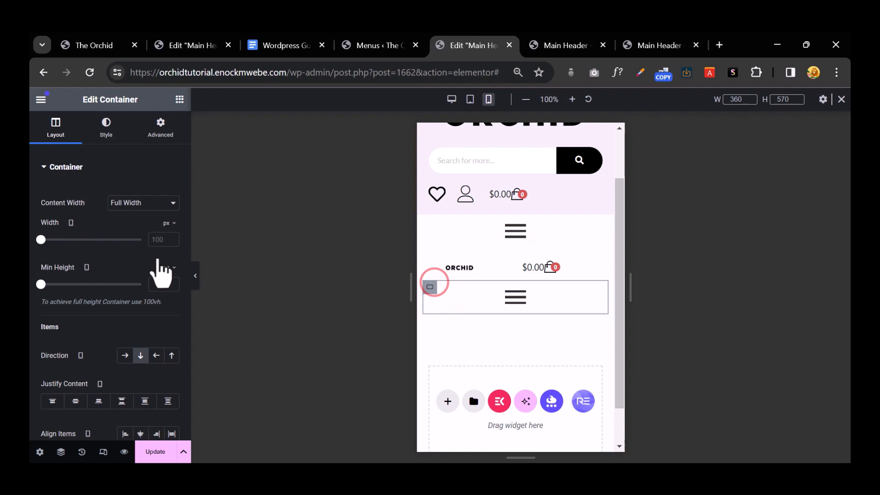
pyautogui.click(167, 222)
pyautogui.click(168, 237)
pyautogui.click(156, 241)
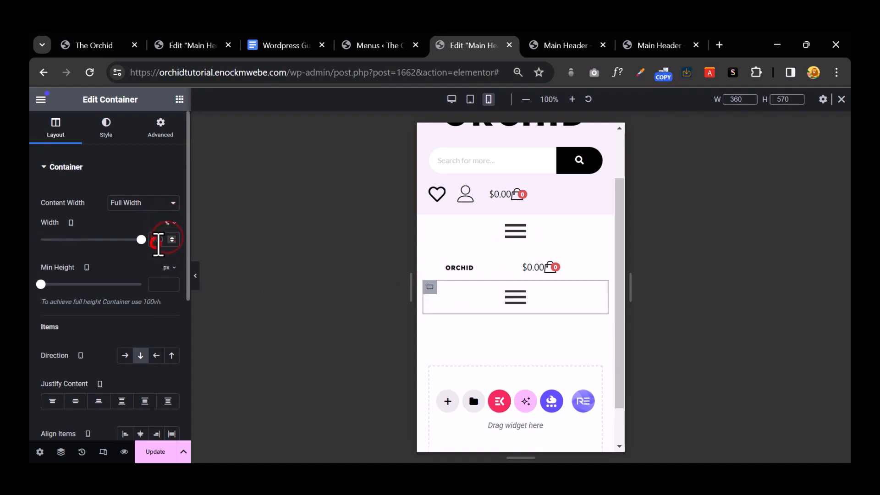
pyautogui.write('25')
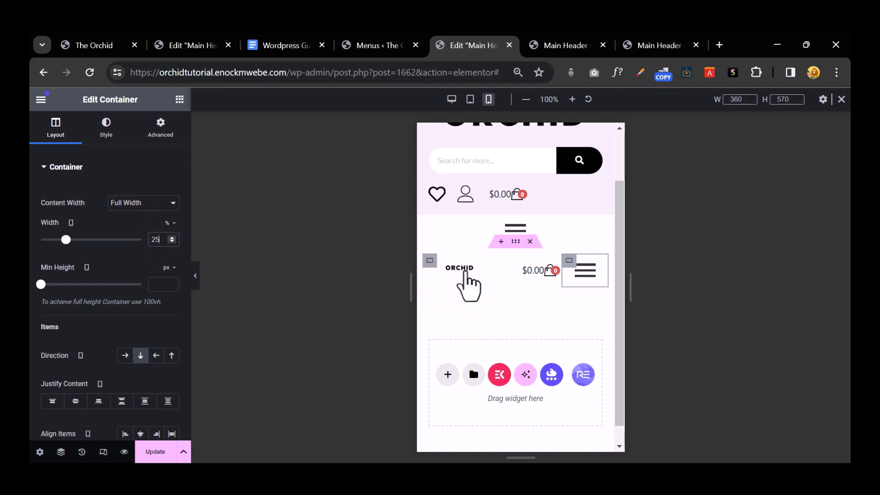
# Step: Enlarge the ORCHID logo image to 100% width
pyautogui.click(484, 266)
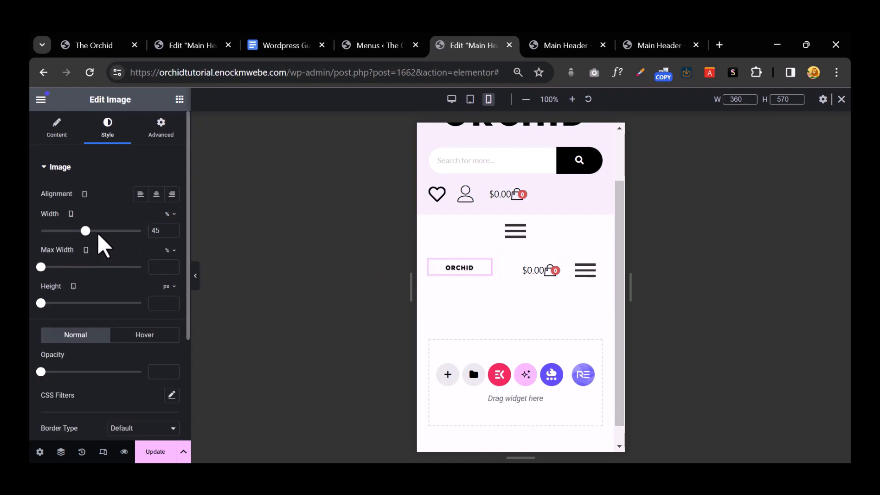
pyautogui.moveTo(86, 230); pyautogui.dragTo(159, 240)
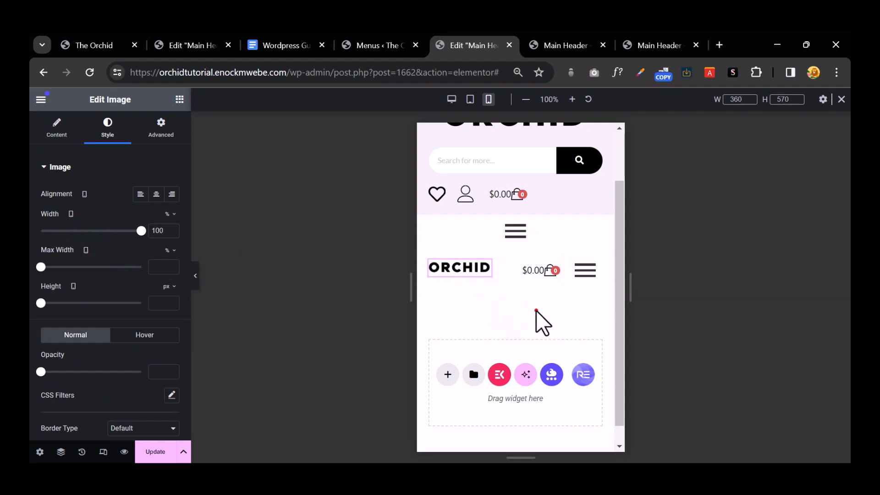
pyautogui.scroll(2, 527, 351)
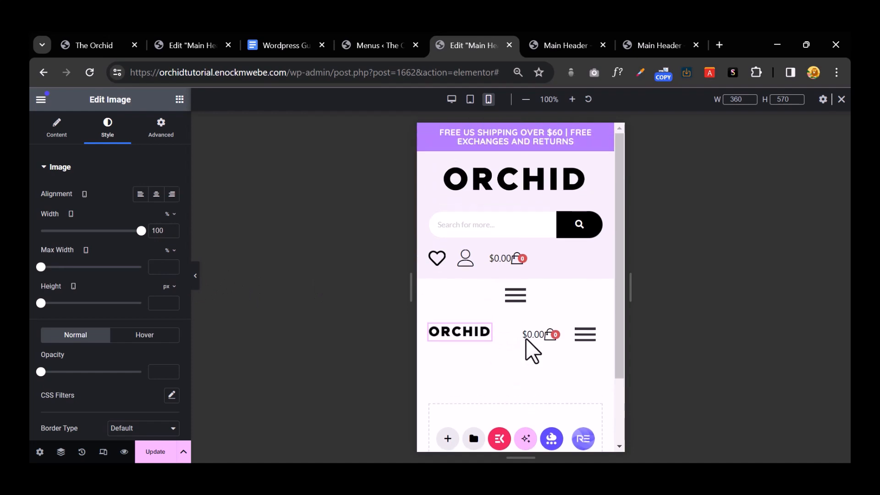
pyautogui.moveTo(511, 172)
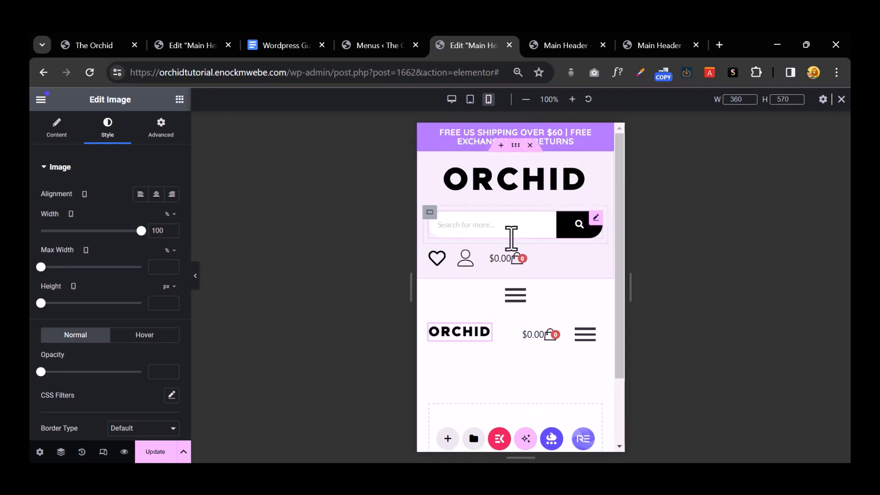
pyautogui.scroll(-3, 530, 279)
# Step: Add a single-column container below the header and paste the search bar into it
pyautogui.click(447, 355)
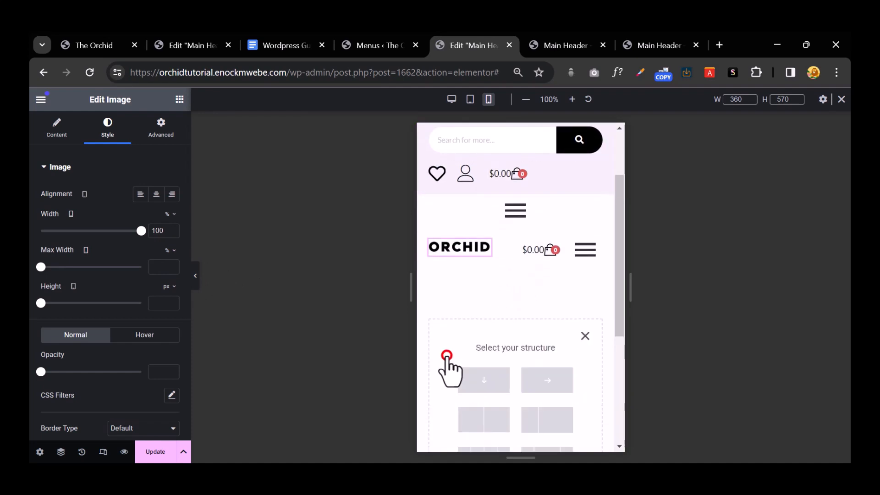
pyautogui.click(479, 382)
pyautogui.scroll(3, 507, 249)
pyautogui.scroll(-4, 509, 250)
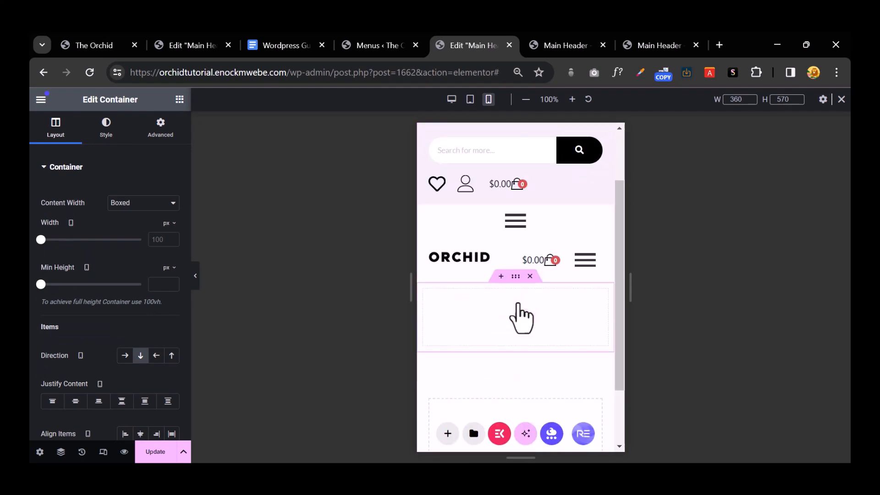
pyautogui.scroll(4, 511, 255)
pyautogui.rightClick(516, 214)
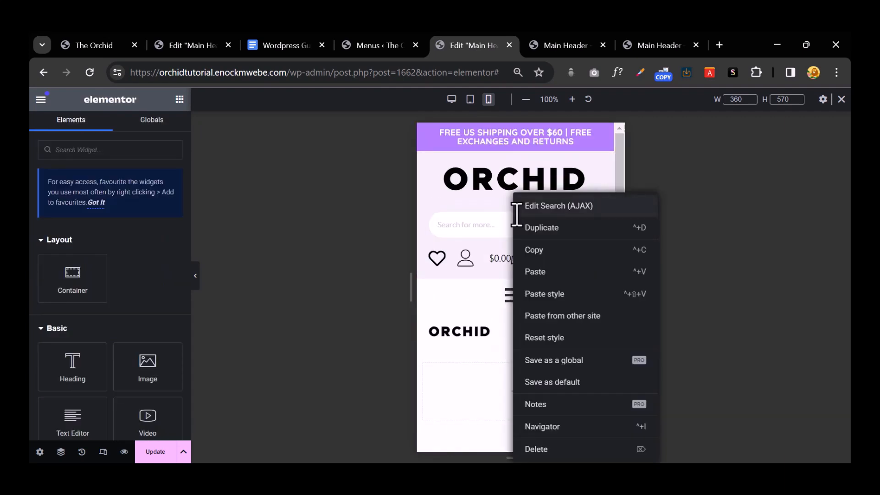
pyautogui.click(552, 252)
pyautogui.scroll(-3, 551, 252)
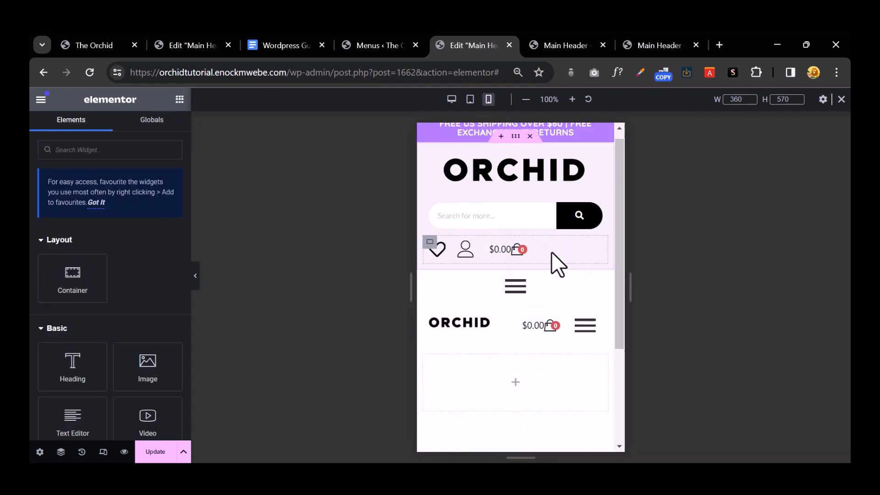
pyautogui.rightClick(518, 274)
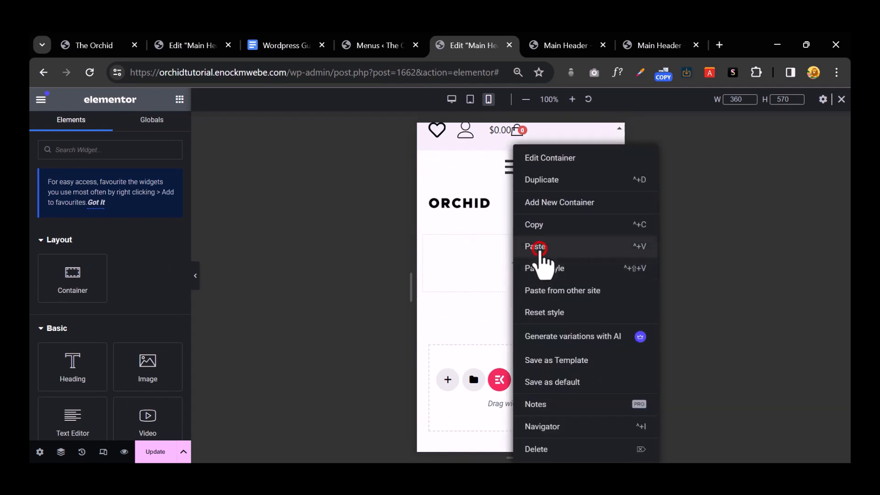
pyautogui.click(539, 249)
pyautogui.scroll(3, 537, 267)
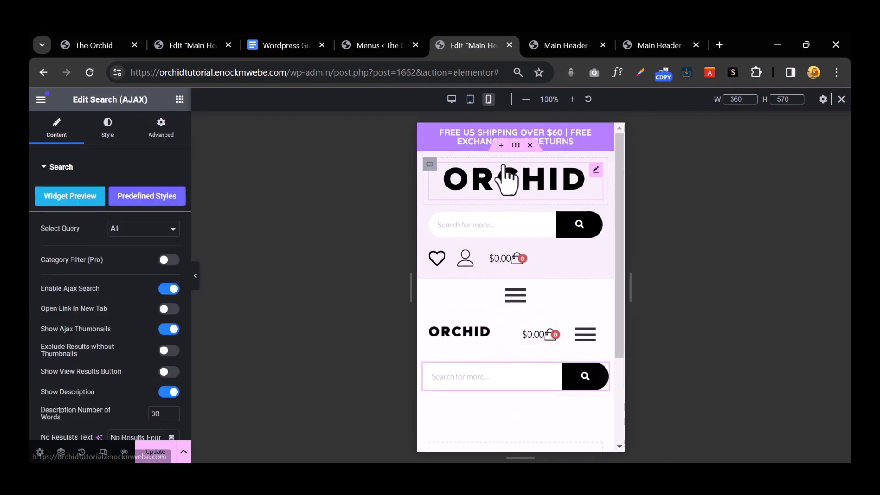
# Step: Hide the original top header section on tablet and mobile
pyautogui.click(516, 145)
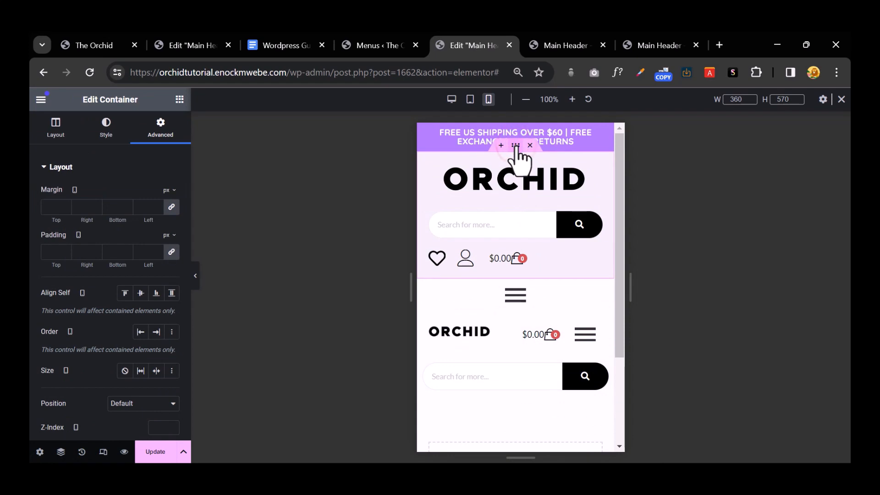
pyautogui.click(470, 99)
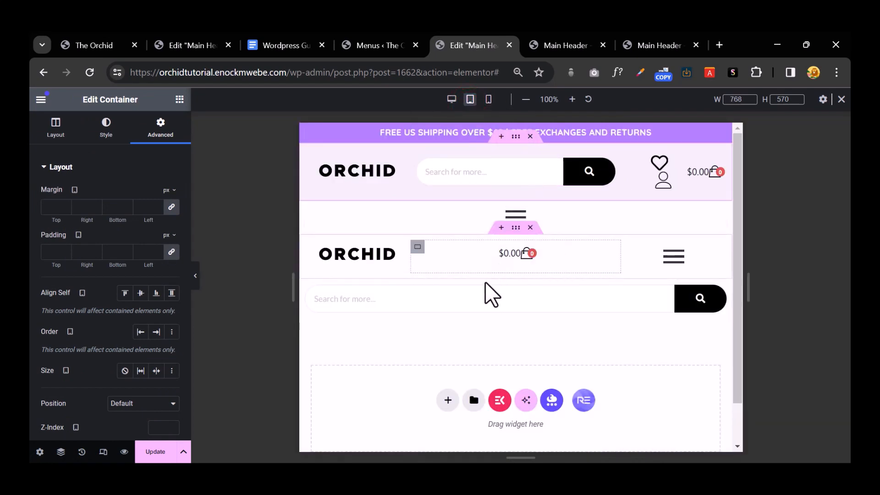
pyautogui.click(488, 99)
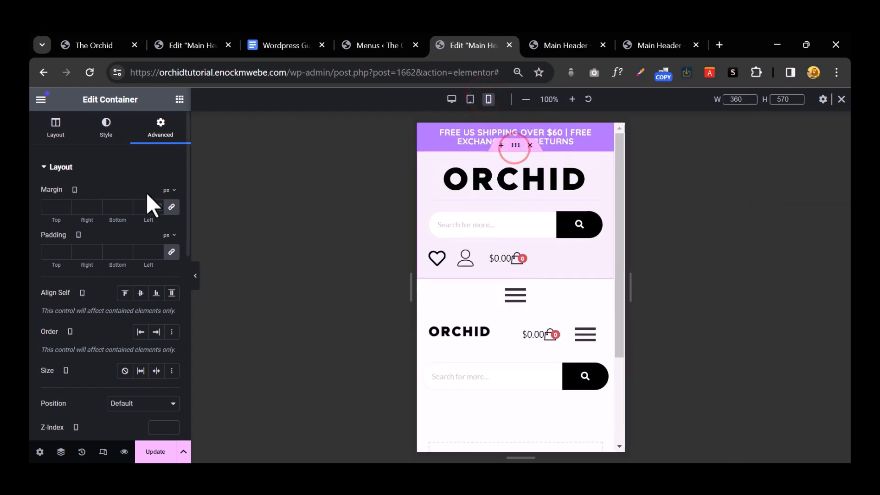
pyautogui.click(167, 122)
pyautogui.scroll(-4, 133, 184)
pyautogui.scroll(4, 137, 191)
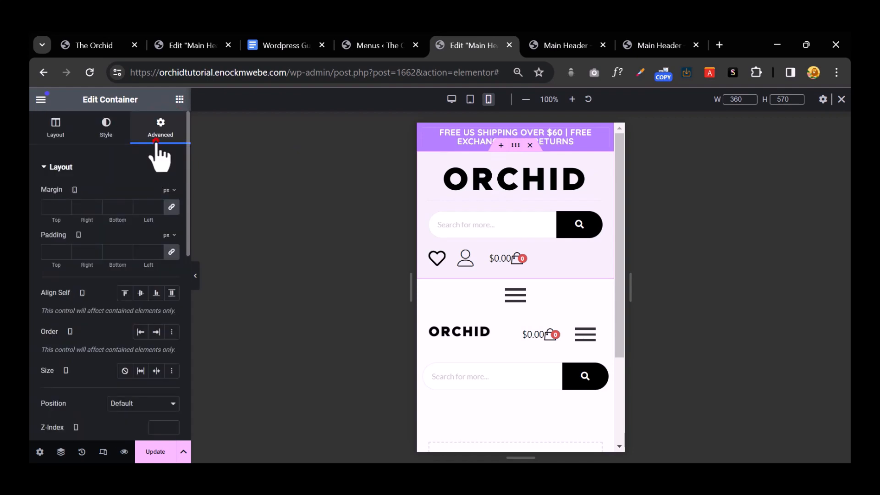
pyautogui.scroll(-10, 148, 190)
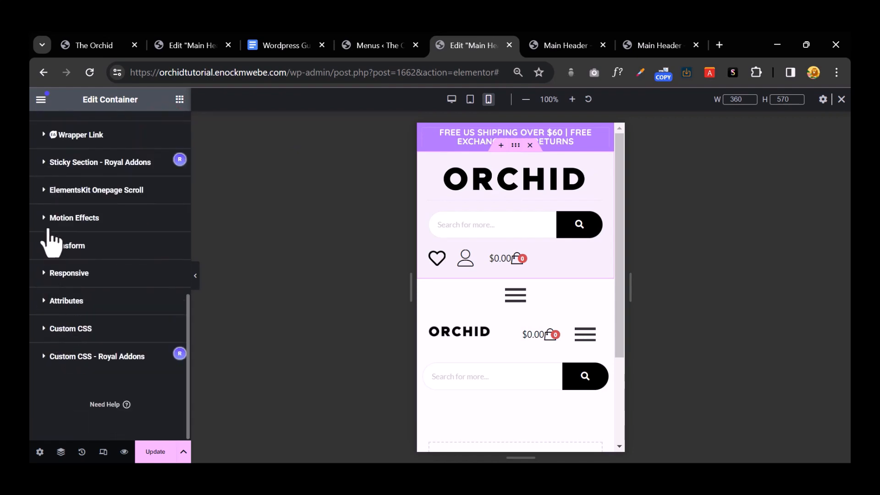
pyautogui.click(46, 273)
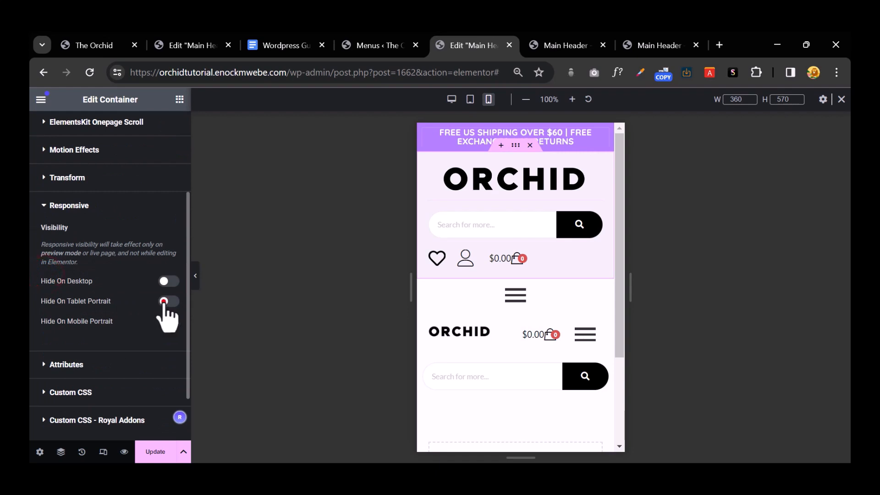
pyautogui.click(165, 301)
pyautogui.click(165, 321)
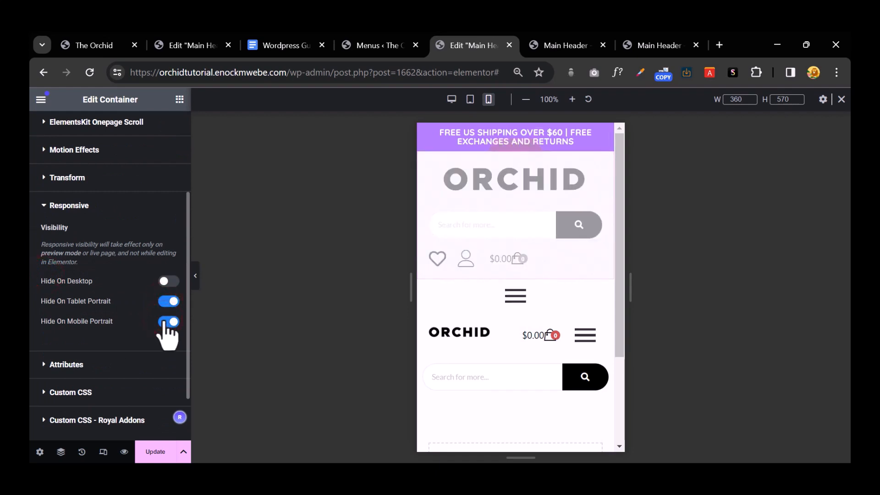
# Step: Hide the lone hamburger menu container on tablet portrait and mobile portrait
pyautogui.moveTo(509, 296)
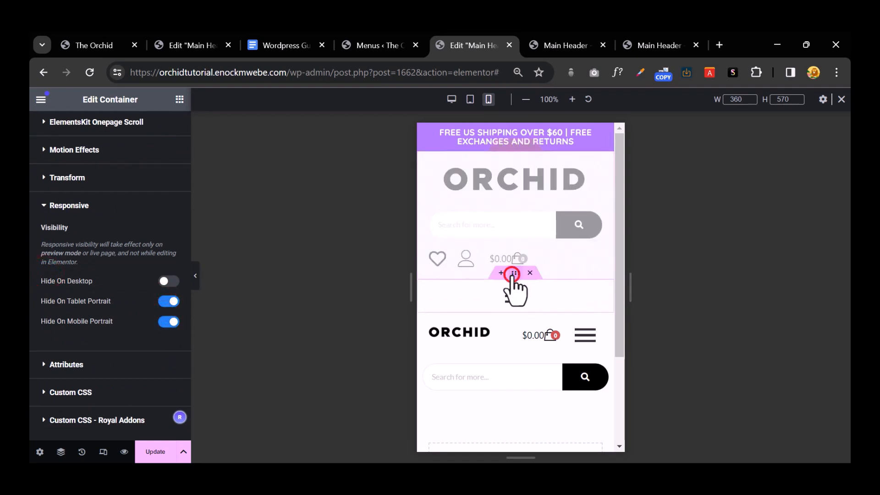
pyautogui.click(512, 274)
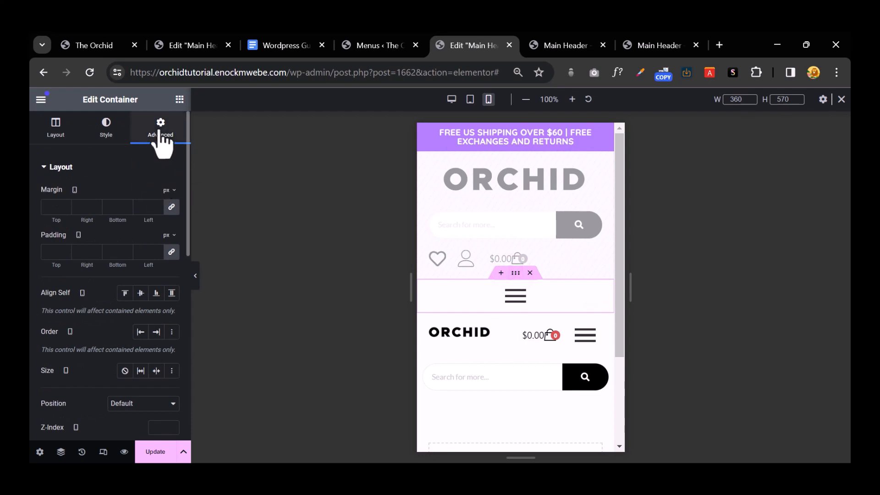
pyautogui.scroll(-15, 118, 298)
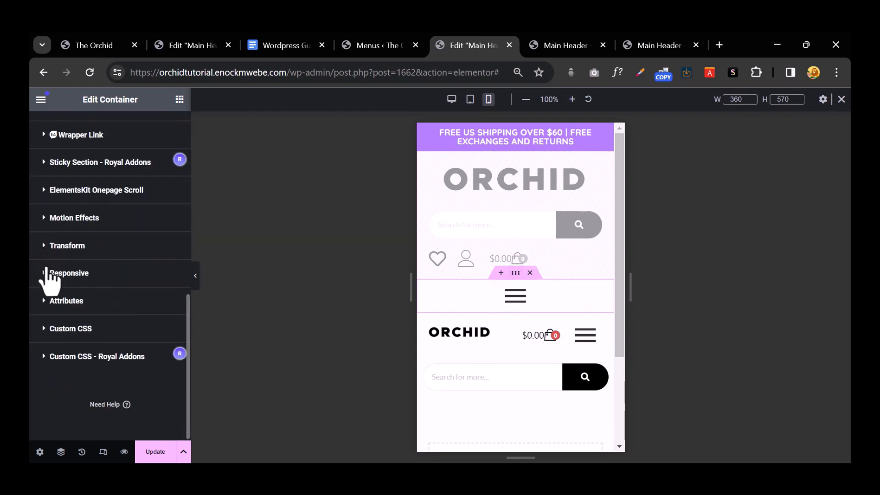
pyautogui.click(45, 273)
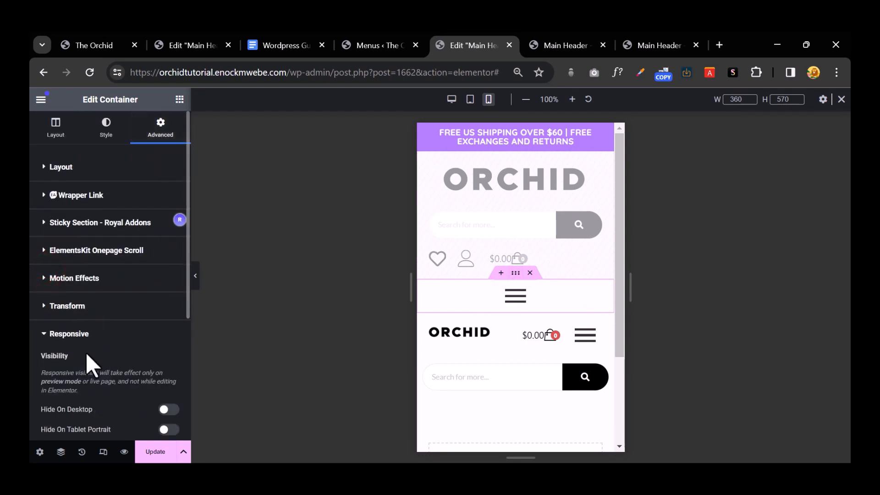
pyautogui.scroll(-3, 86, 353)
pyautogui.click(170, 302)
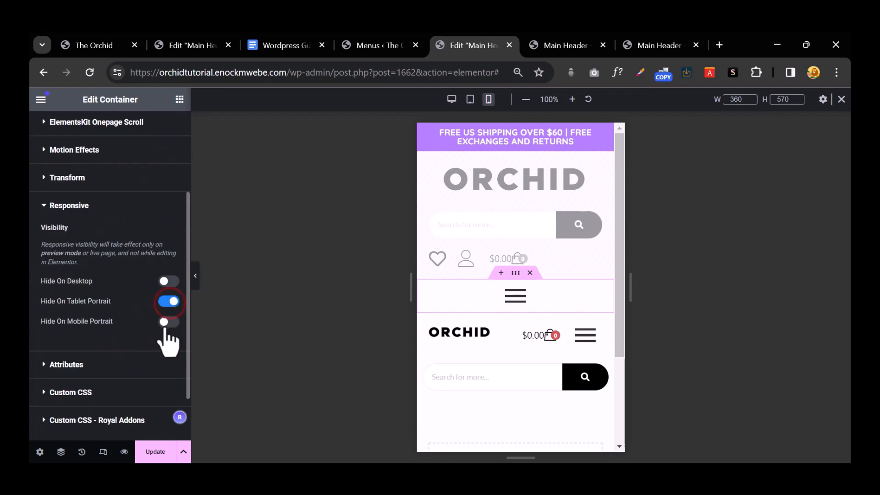
pyautogui.click(165, 322)
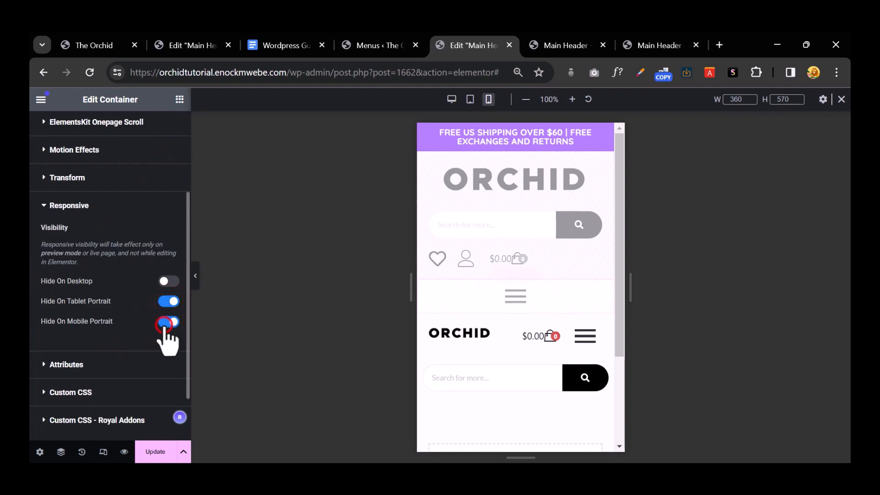
# Step: Preview the compact header and test opening and closing the cart sidebar
pyautogui.click(196, 278)
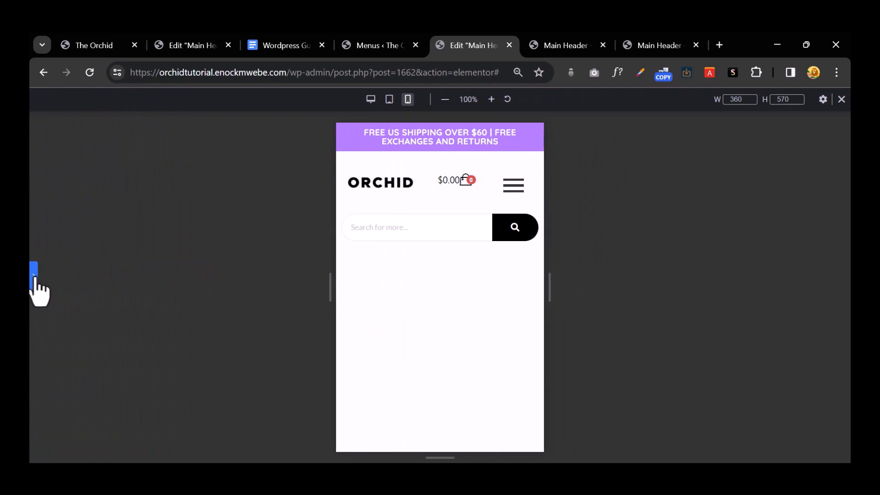
pyautogui.click(464, 179)
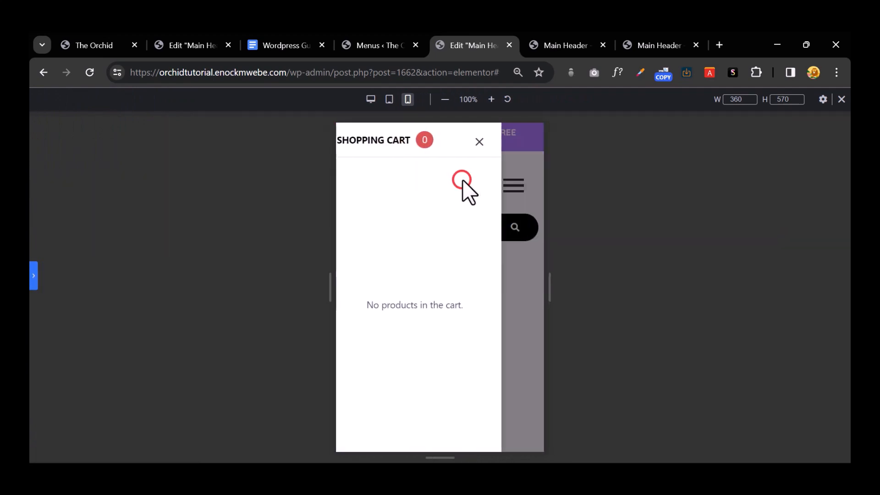
pyautogui.click(488, 136)
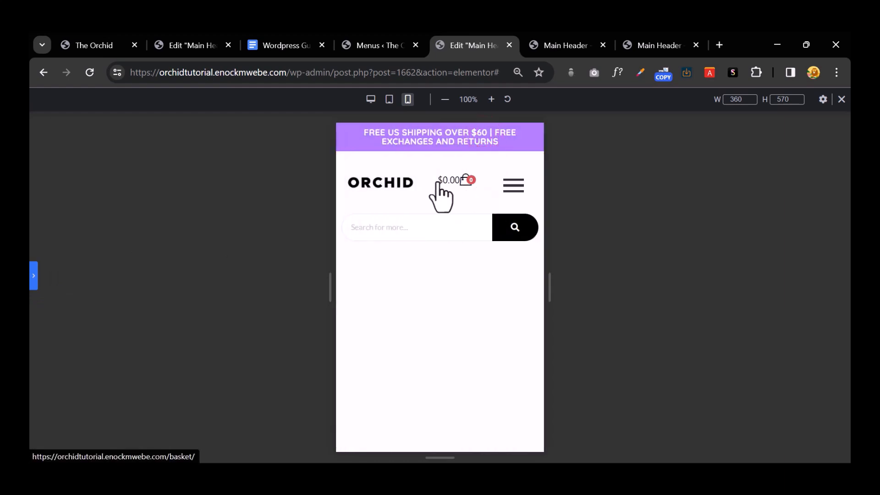
pyautogui.click(33, 277)
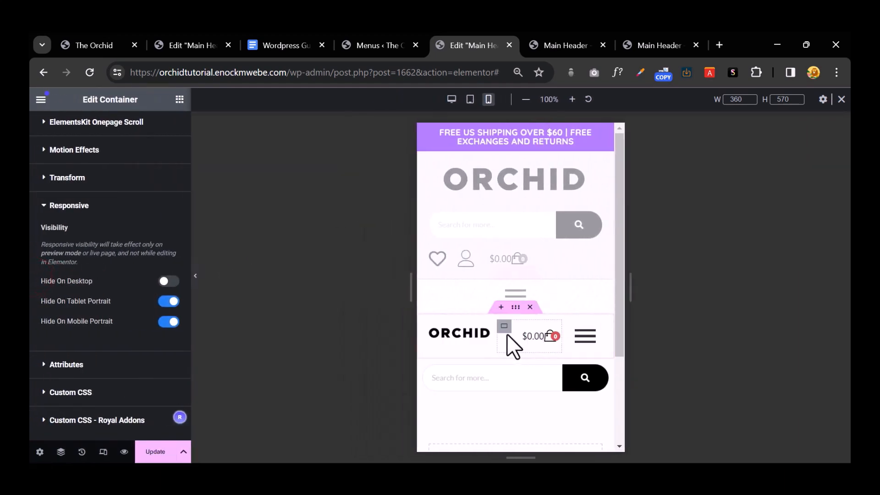
# Step: Set Align Items to Centre on the mobile header row so logo, cart and menu line up
pyautogui.click(516, 313)
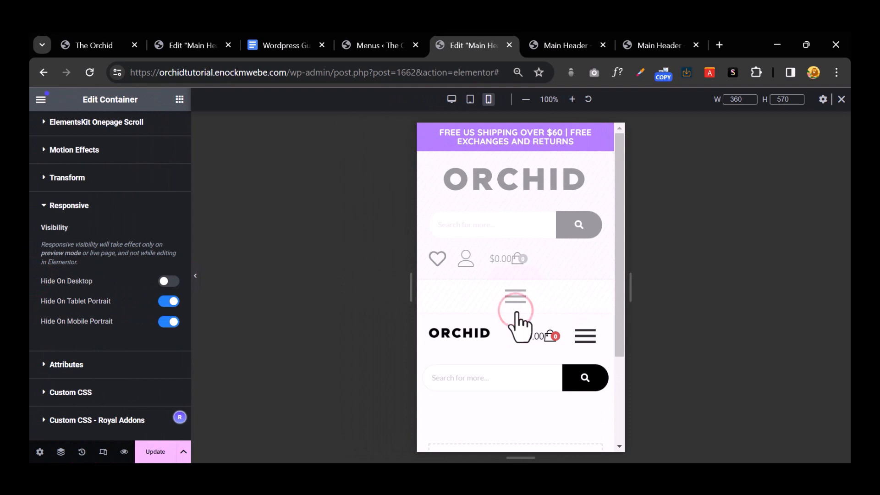
pyautogui.click(516, 308)
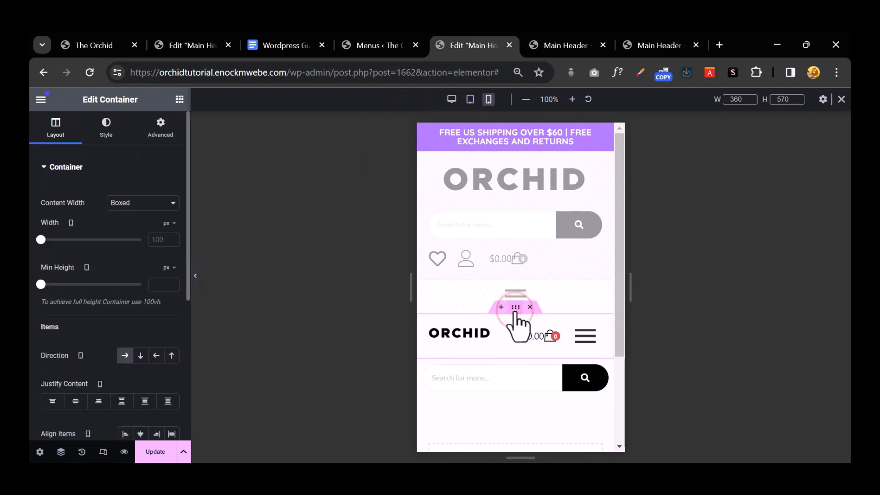
pyautogui.scroll(-3, 52, 312)
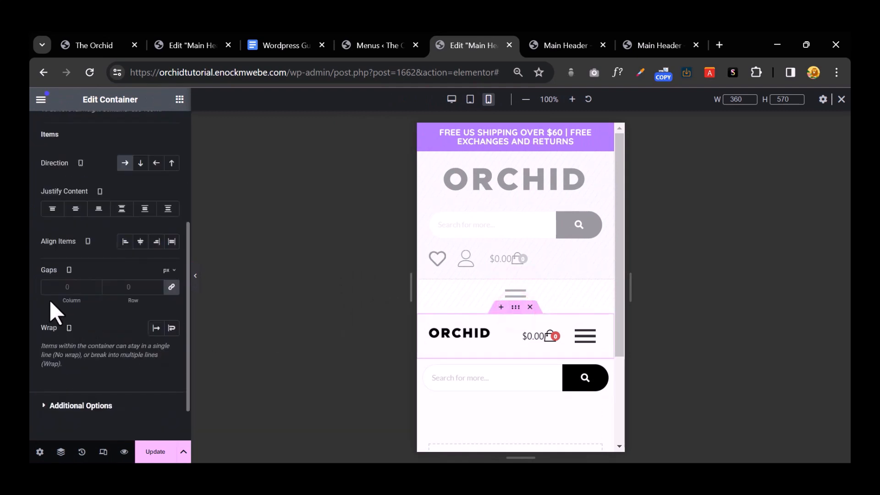
pyautogui.click(141, 242)
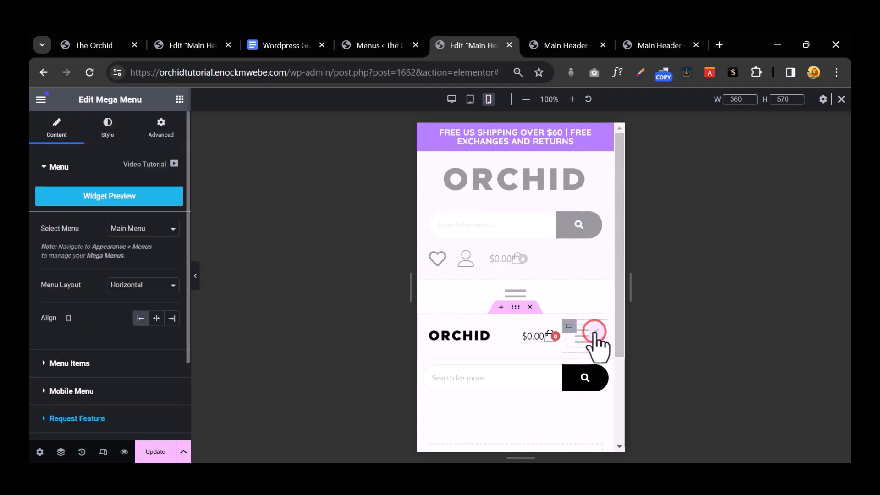
# Step: Give the menu toggle button the global Orange colour on hover and preview the header
pyautogui.click(109, 133)
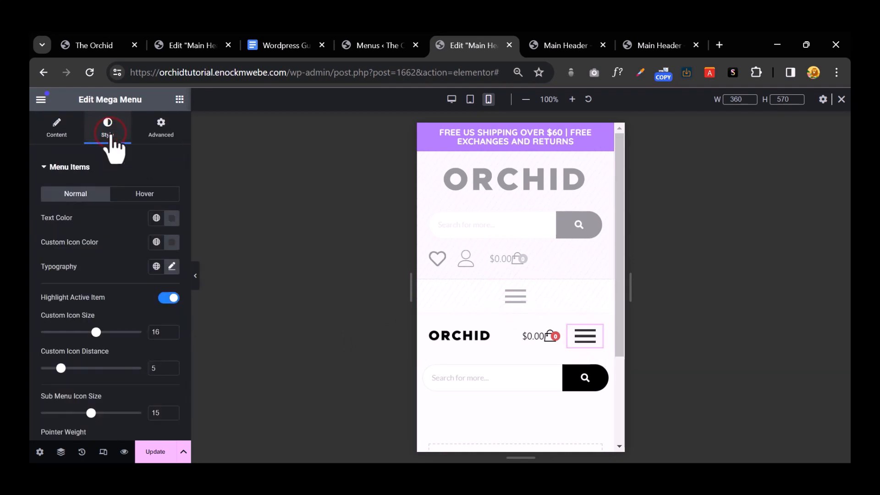
pyautogui.click(145, 193)
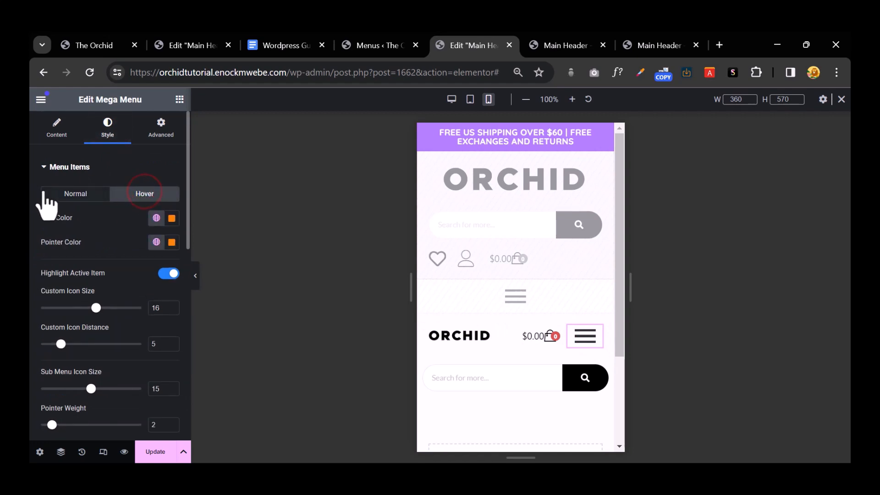
pyautogui.click(48, 167)
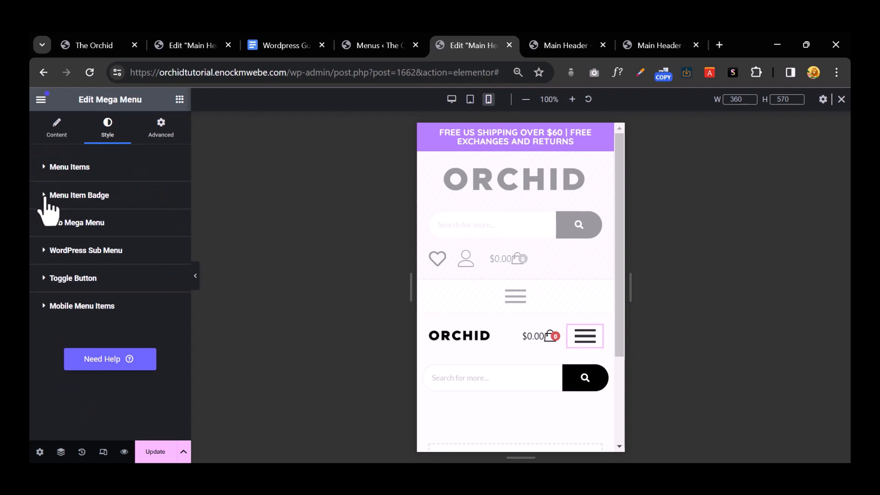
pyautogui.click(44, 197)
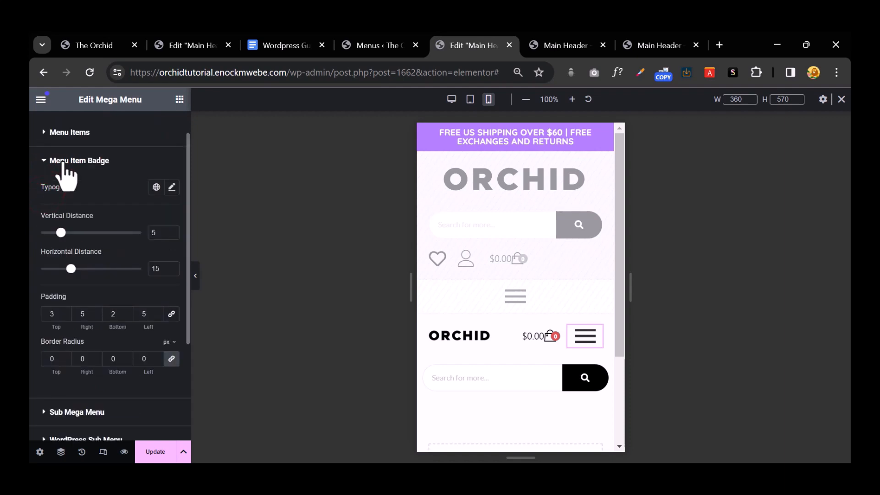
pyautogui.scroll(-3, 119, 245)
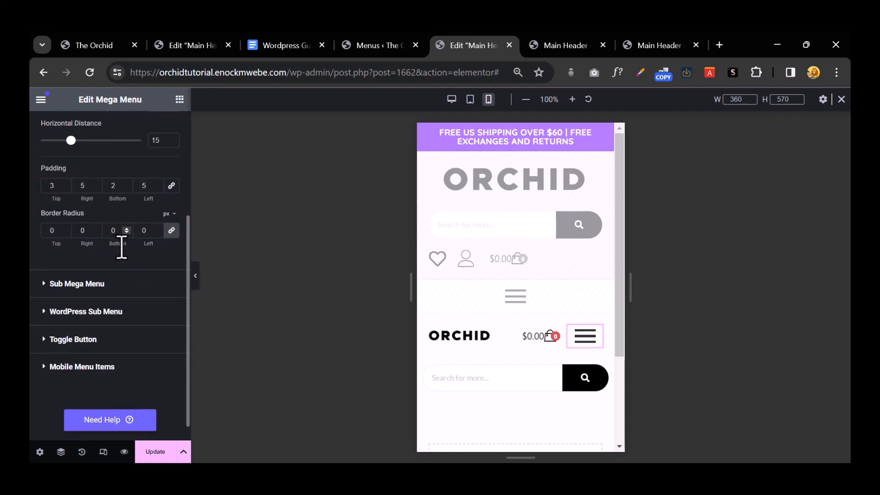
pyautogui.click(46, 339)
pyautogui.click(144, 187)
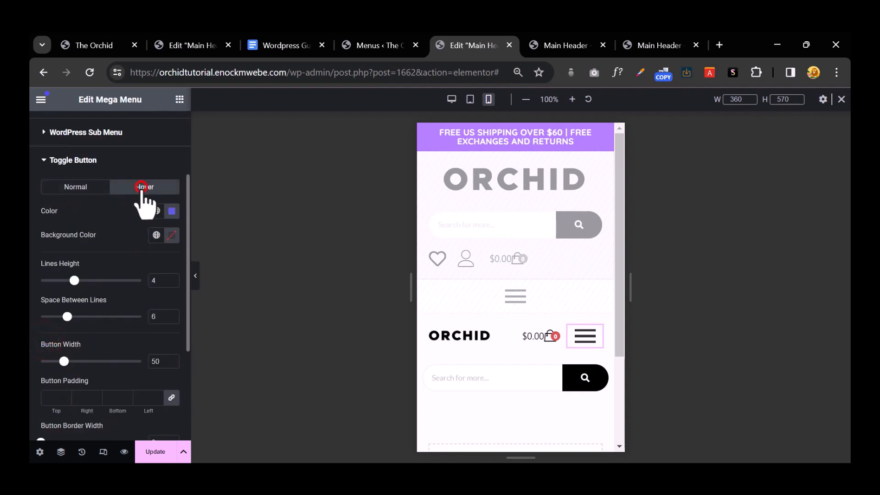
pyautogui.click(156, 211)
pyautogui.click(93, 258)
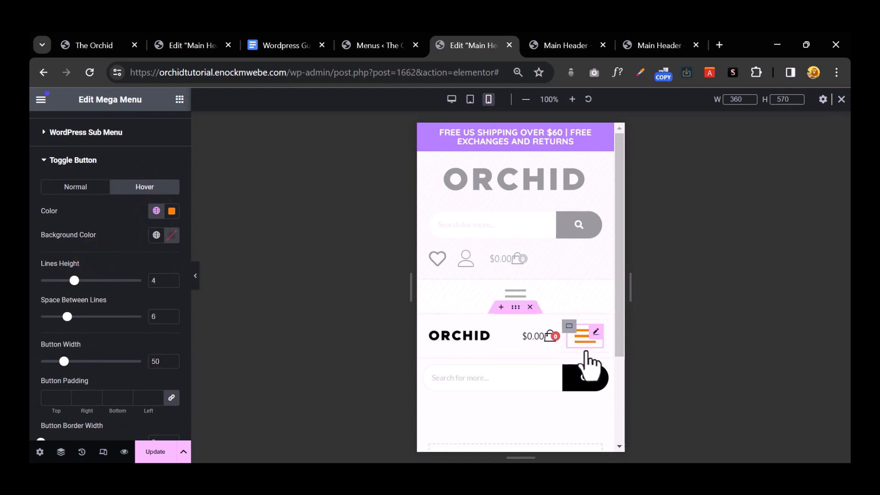
pyautogui.click(194, 274)
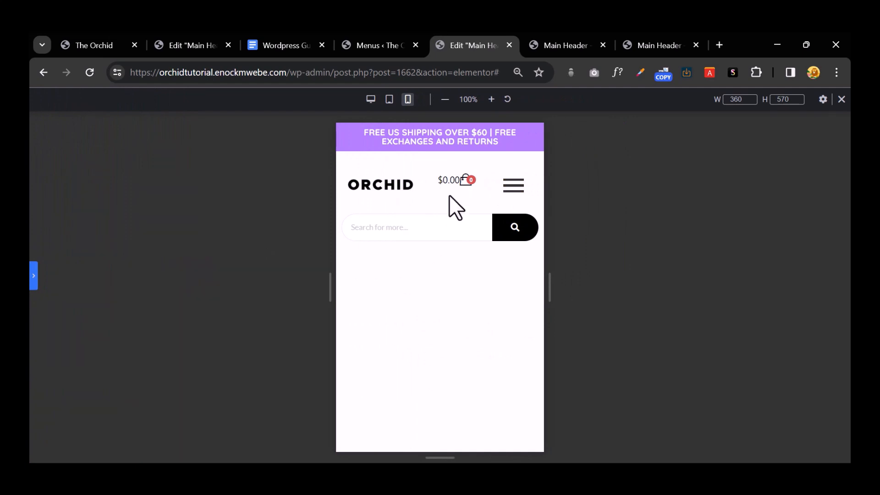
pyautogui.click(33, 274)
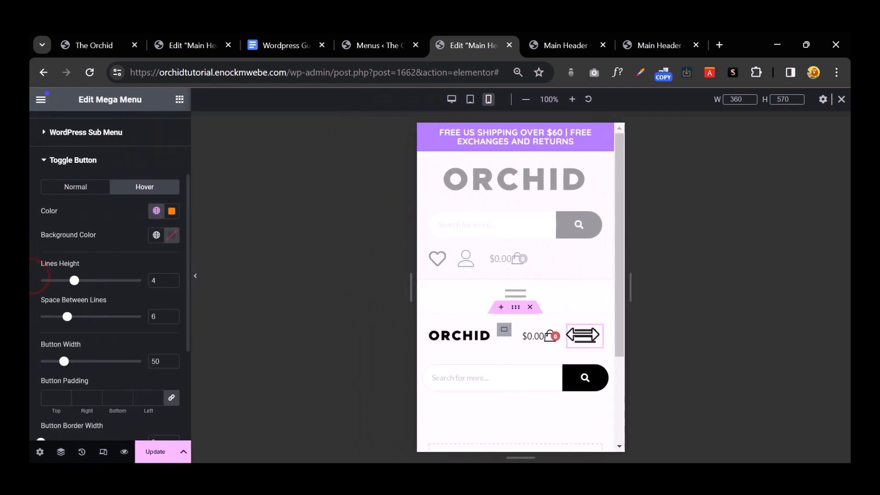
# Step: Give the cart icon a separate top margin of 3 and preview the header
pyautogui.click(544, 336)
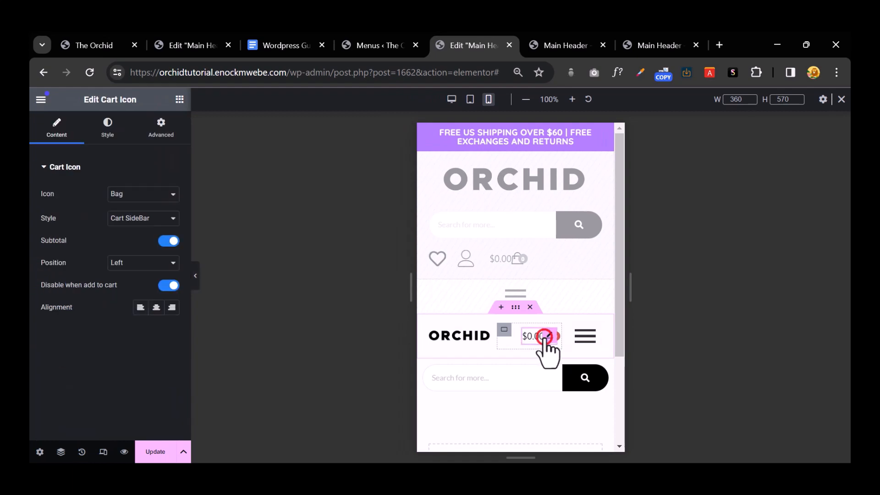
pyautogui.click(160, 129)
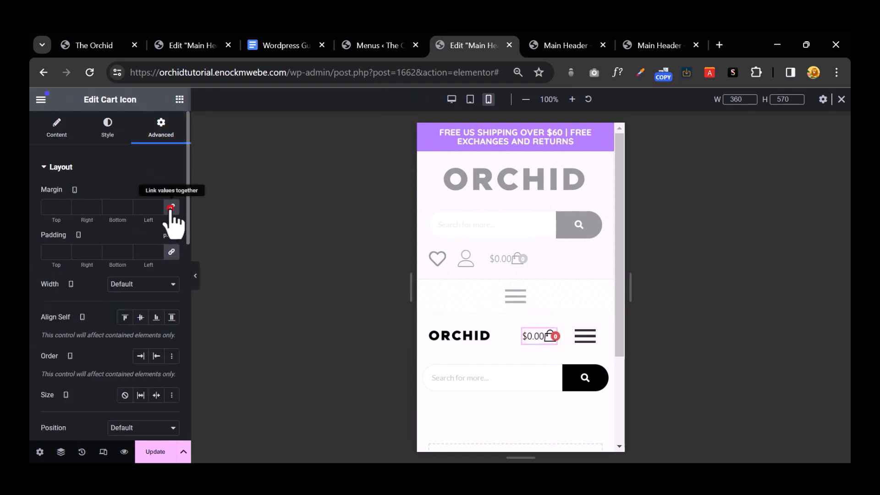
pyautogui.click(171, 208)
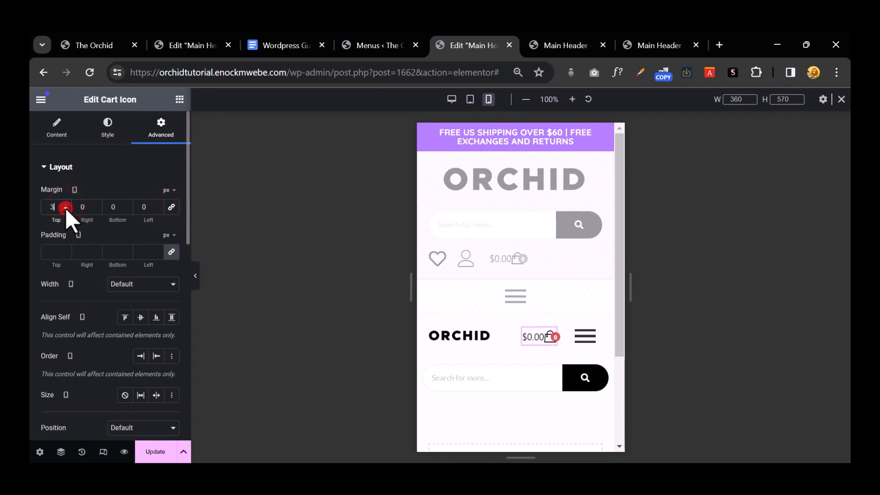
pyautogui.click(65, 208)
pyautogui.write('3')
pyautogui.click(155, 452)
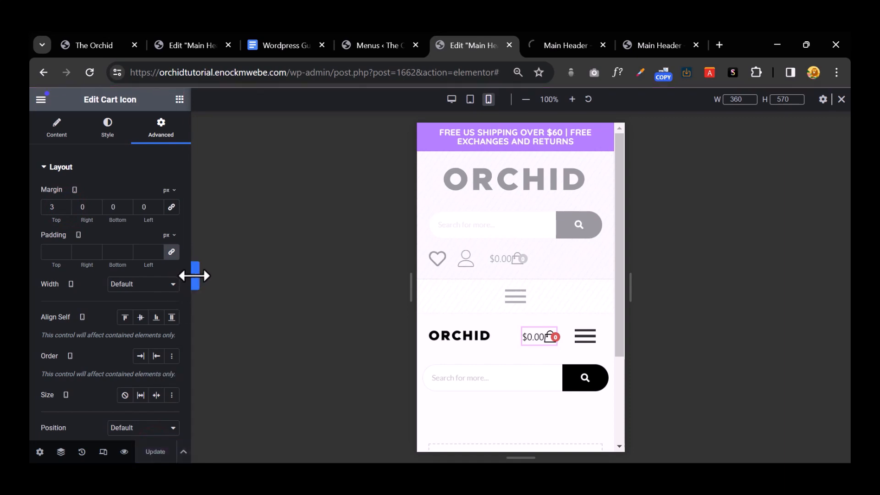
pyautogui.click(193, 276)
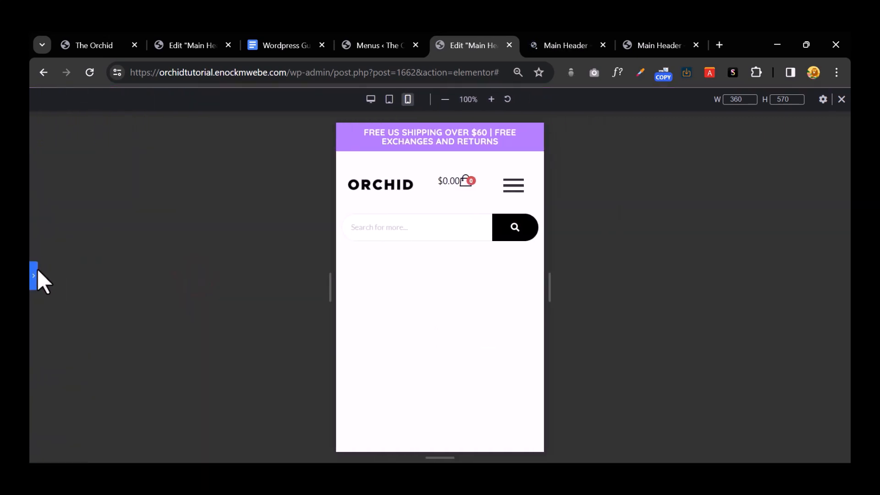
pyautogui.click(35, 270)
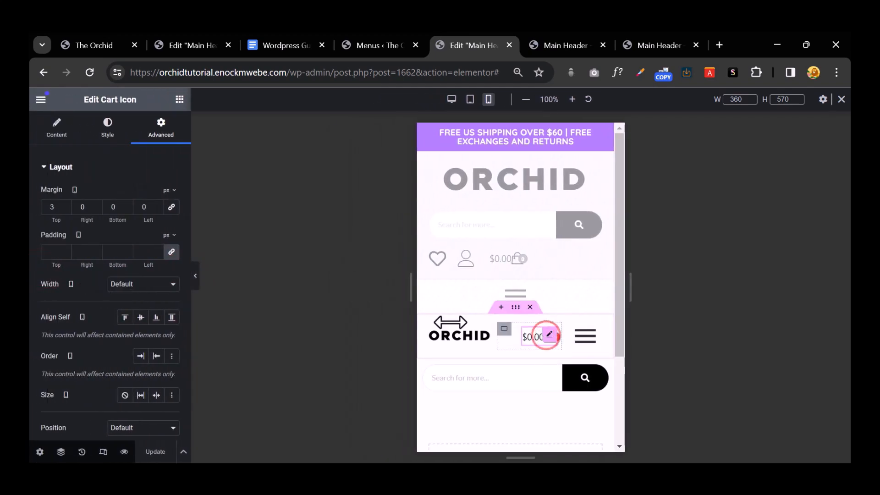
# Step: Raise the cart icon's top margin to 9 and preview the result
pyautogui.click(65, 205)
pyautogui.click(66, 205)
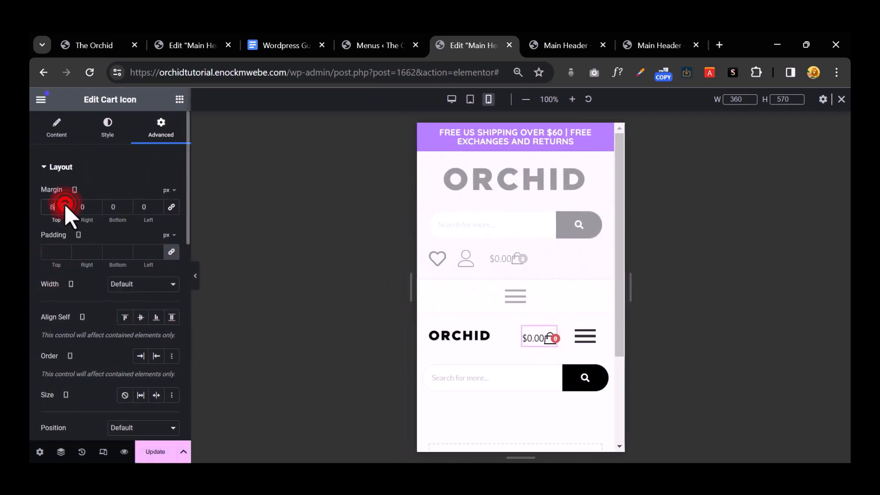
pyautogui.click(65, 205)
pyautogui.click(158, 452)
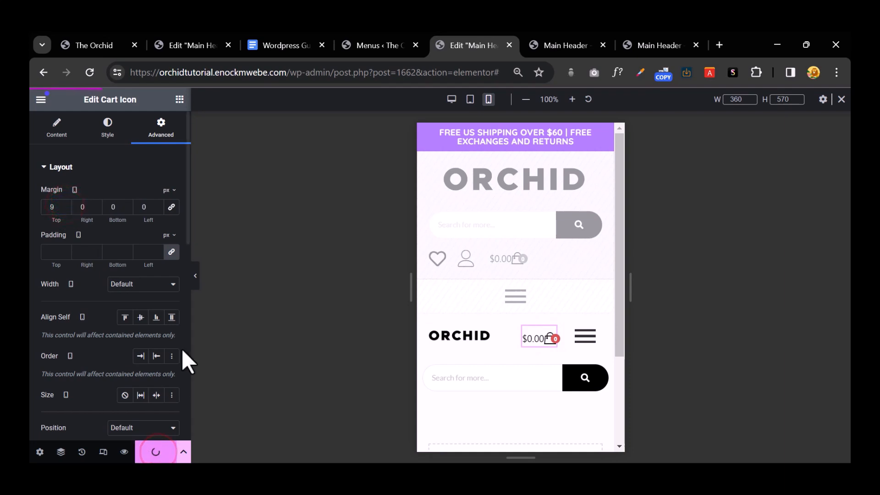
pyautogui.click(195, 280)
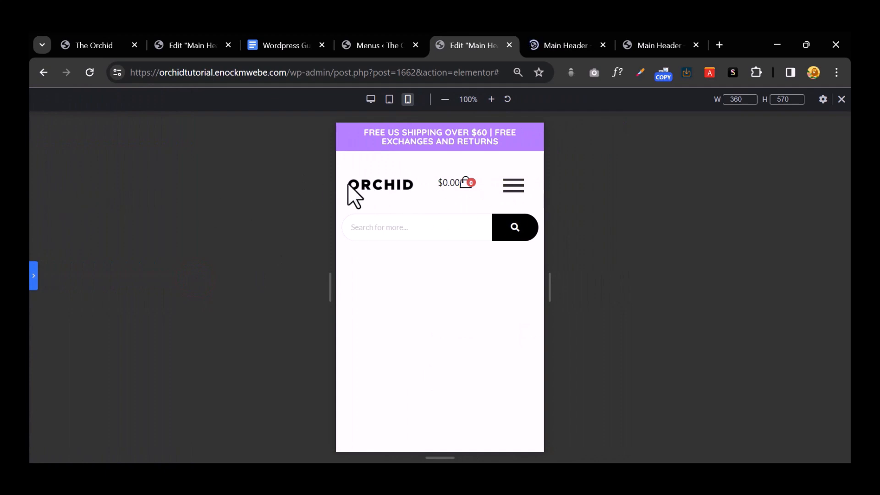
pyautogui.click(34, 277)
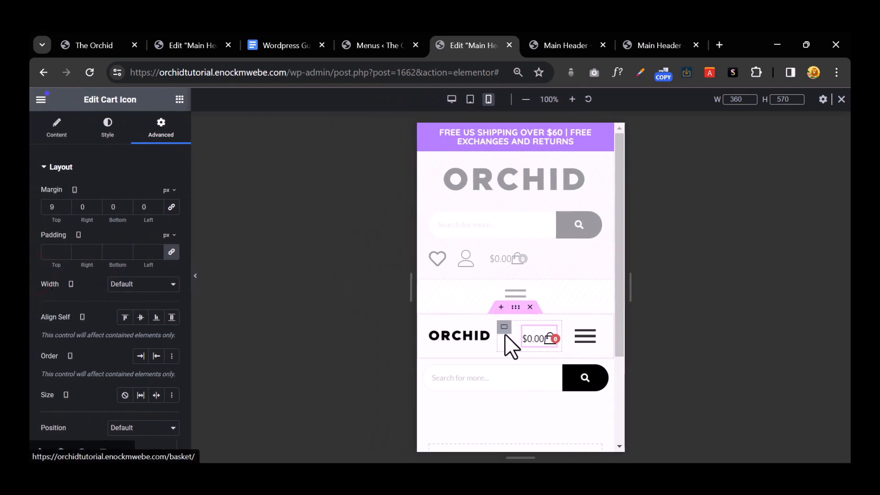
# Step: Set the cart container's top padding to 5 px and preview the header
pyautogui.click(505, 328)
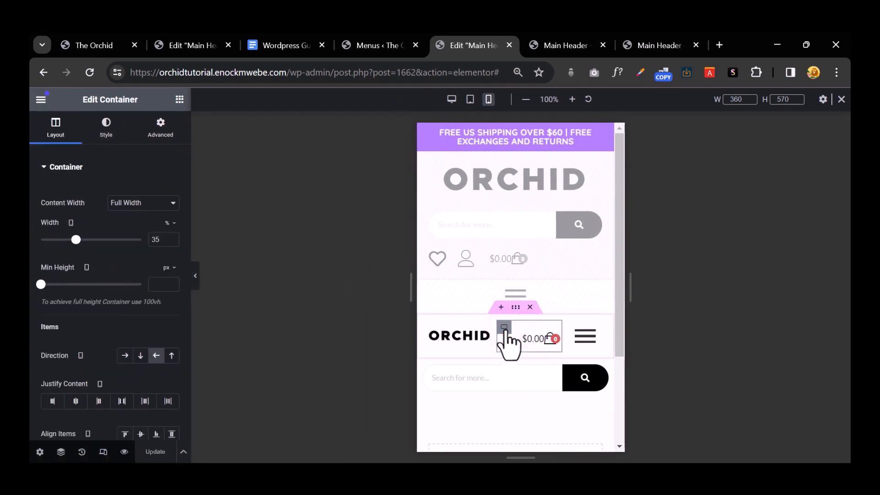
pyautogui.click(161, 134)
pyautogui.click(172, 252)
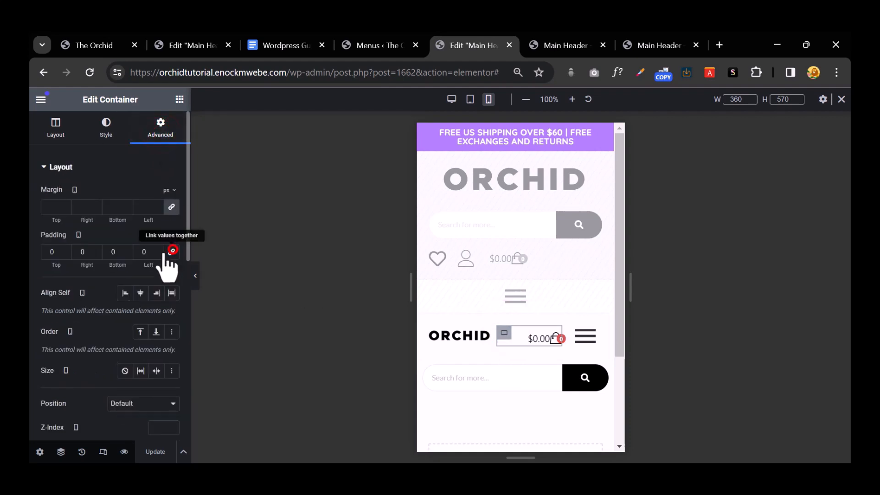
pyautogui.click(65, 249)
pyautogui.write('2')
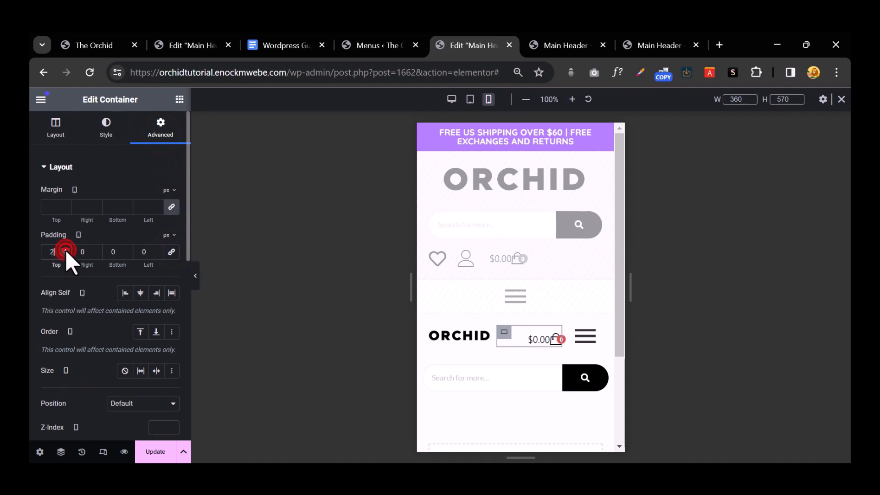
pyautogui.click(65, 249)
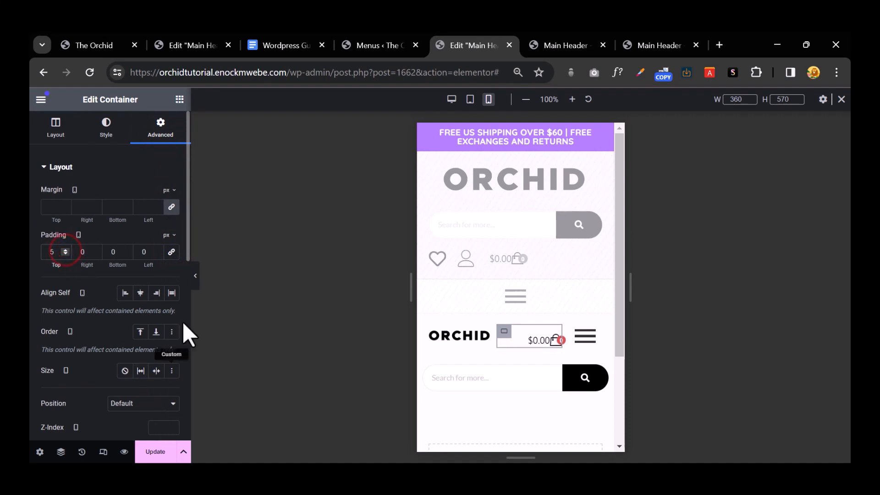
pyautogui.click(195, 276)
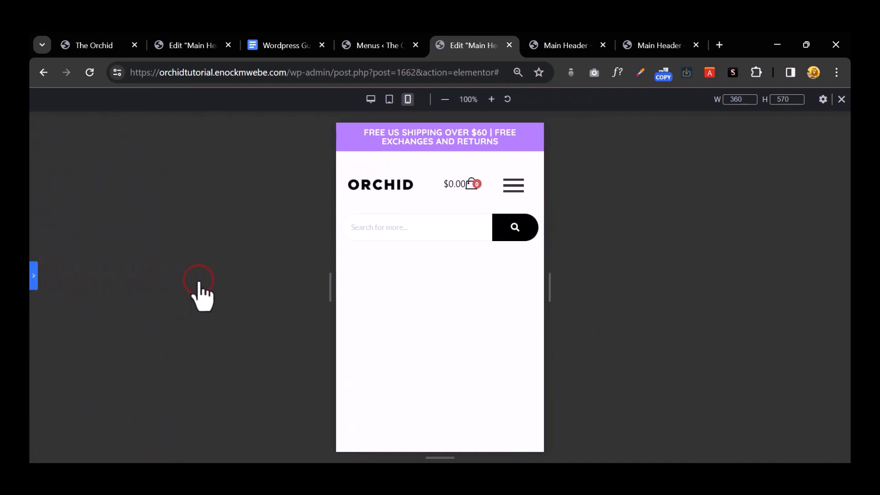
pyautogui.click(35, 274)
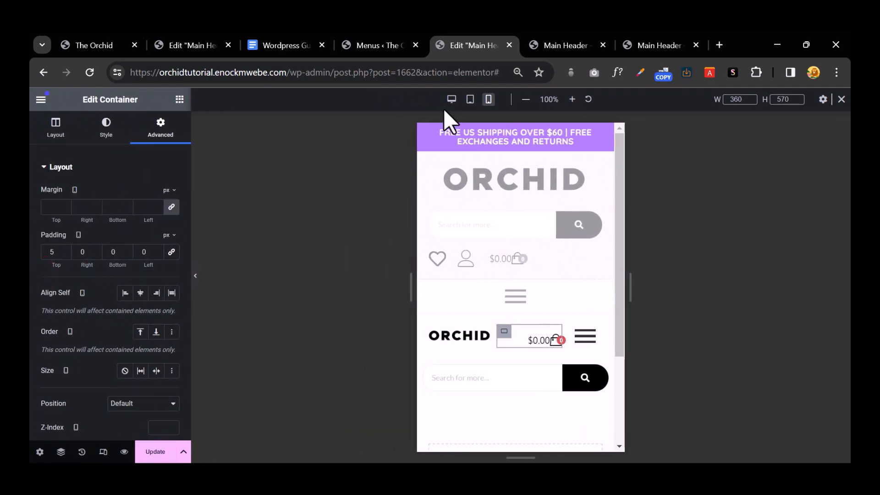
# Step: In tablet view, set the cart container's Justify Content to End
pyautogui.click(470, 99)
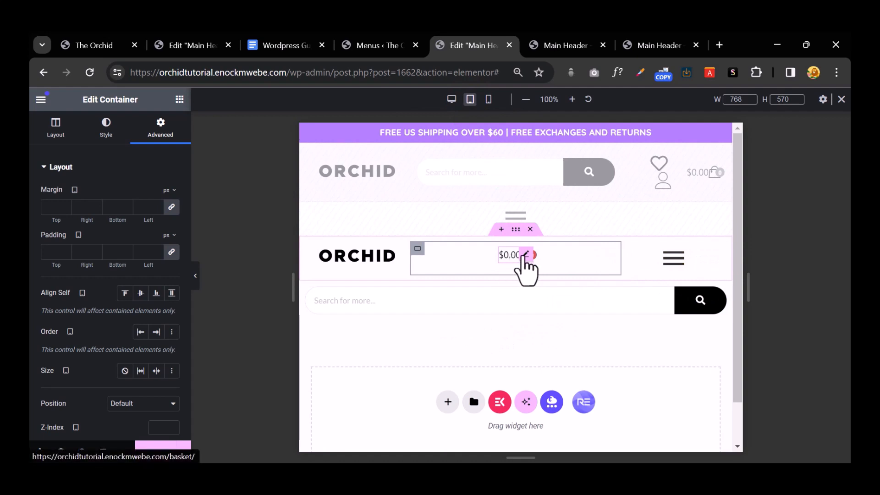
pyautogui.click(418, 249)
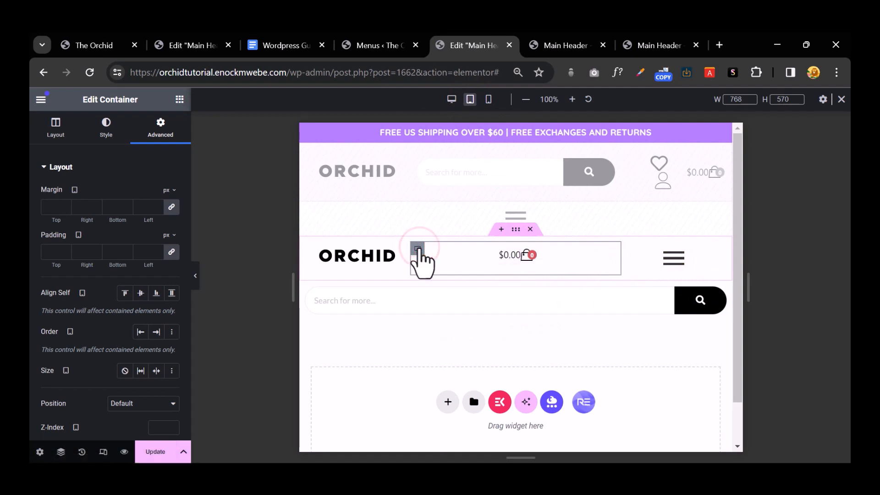
pyautogui.click(64, 138)
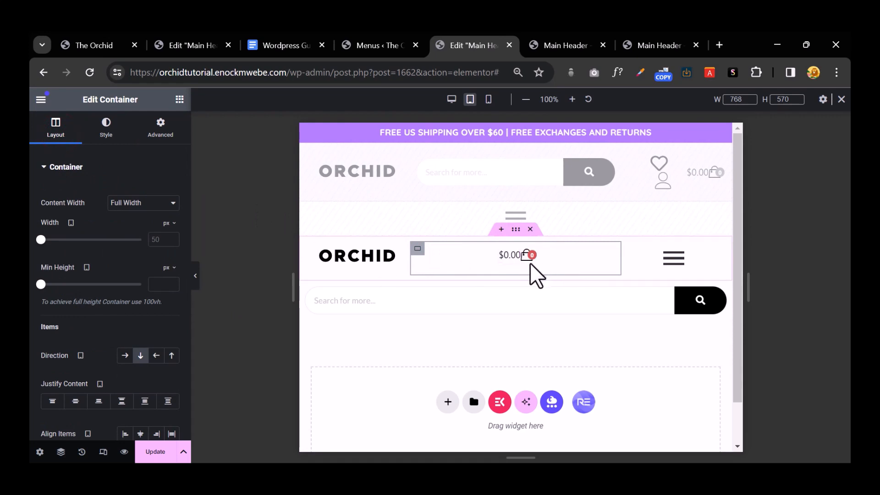
pyautogui.scroll(-1, 71, 373)
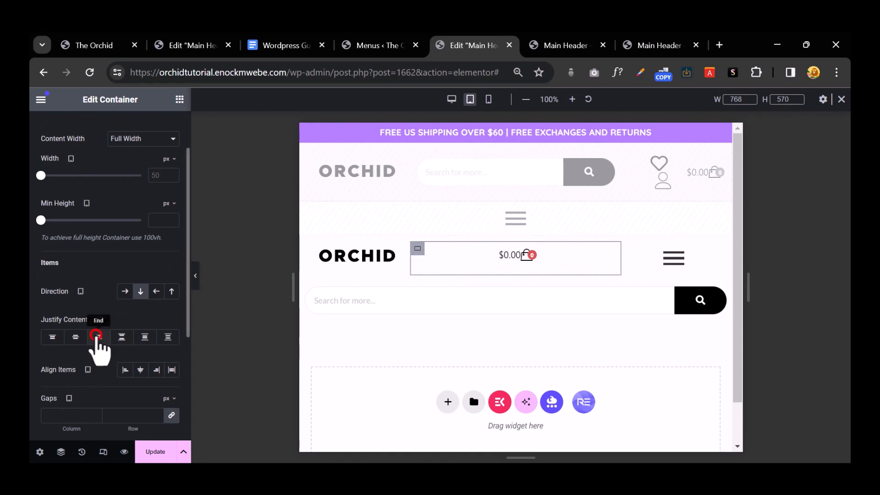
pyautogui.click(96, 336)
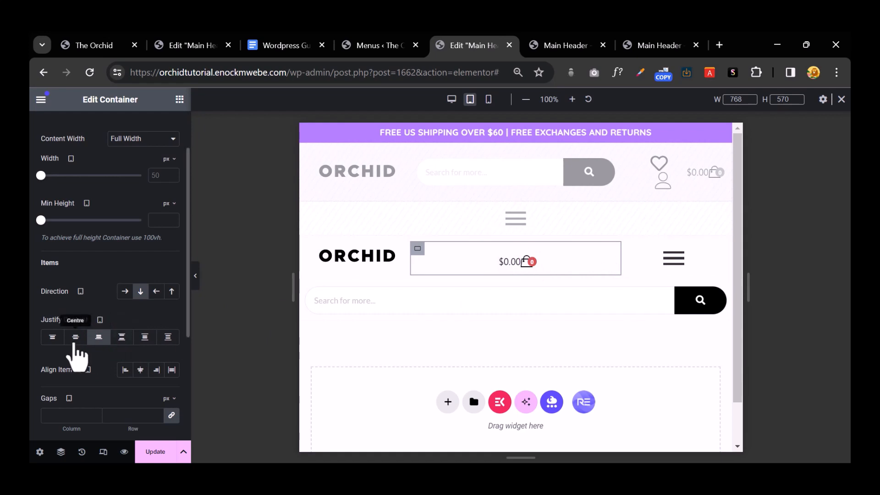
pyautogui.click(96, 337)
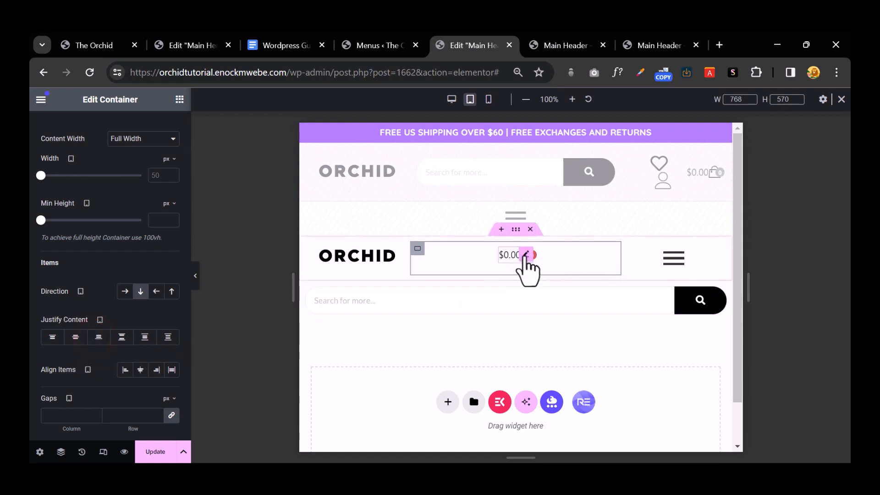
# Step: Give the cart icon an unlinked left margin of 300 px
pyautogui.click(524, 255)
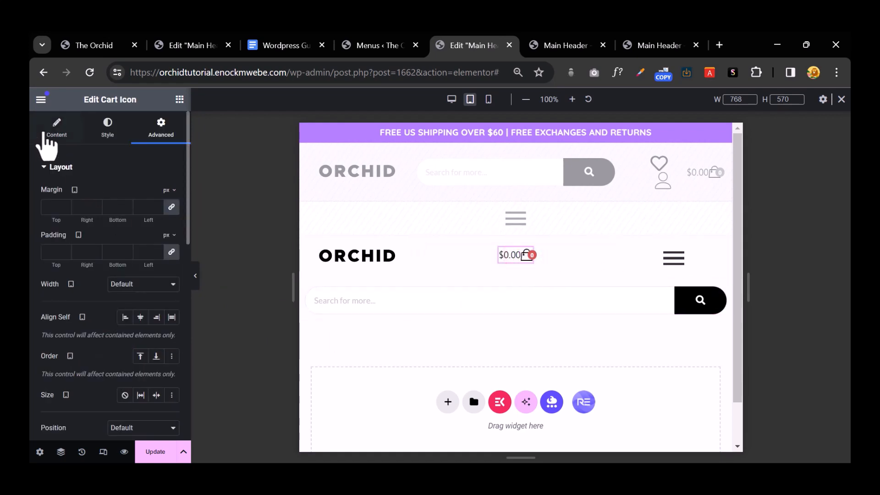
pyautogui.click(49, 128)
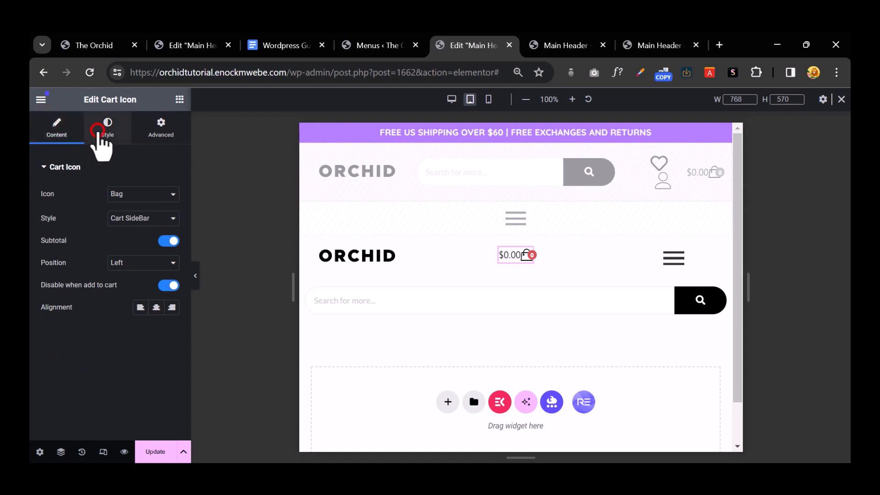
pyautogui.click(98, 132)
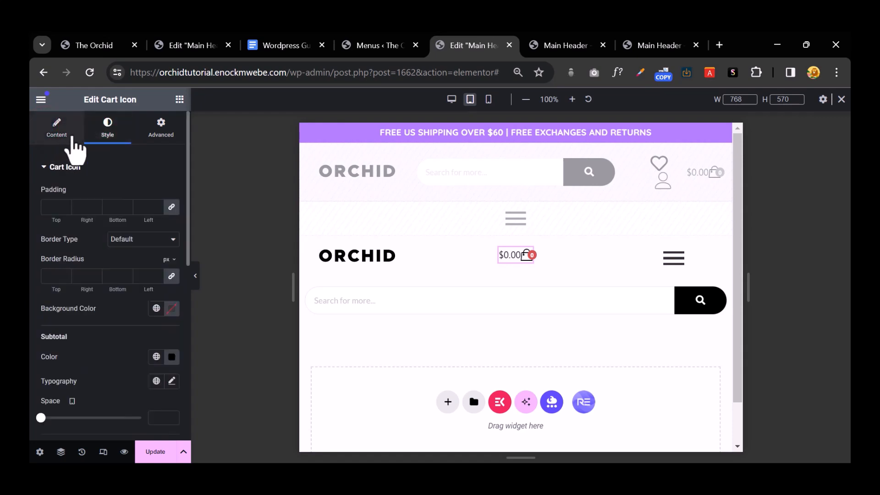
pyautogui.click(63, 132)
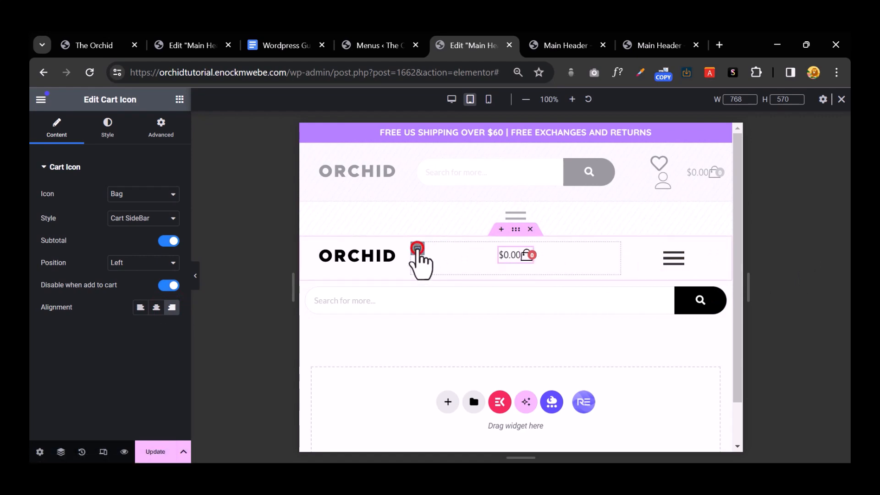
pyautogui.click(417, 248)
pyautogui.click(524, 253)
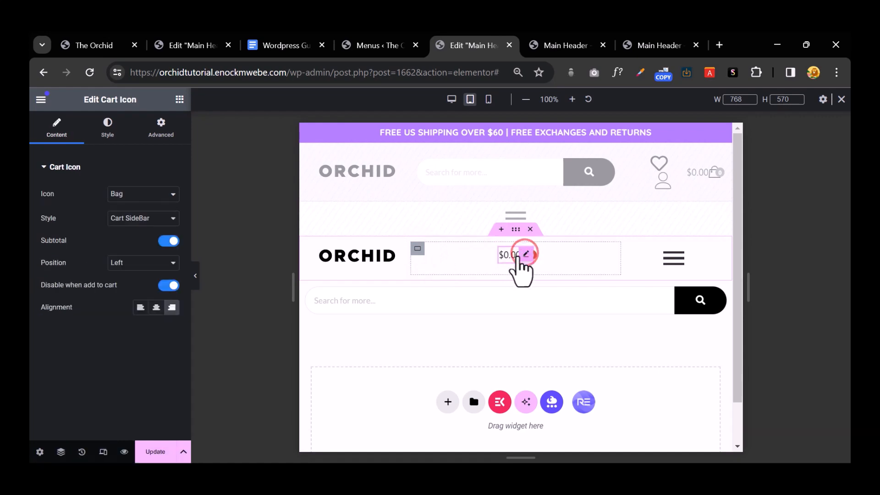
pyautogui.click(157, 120)
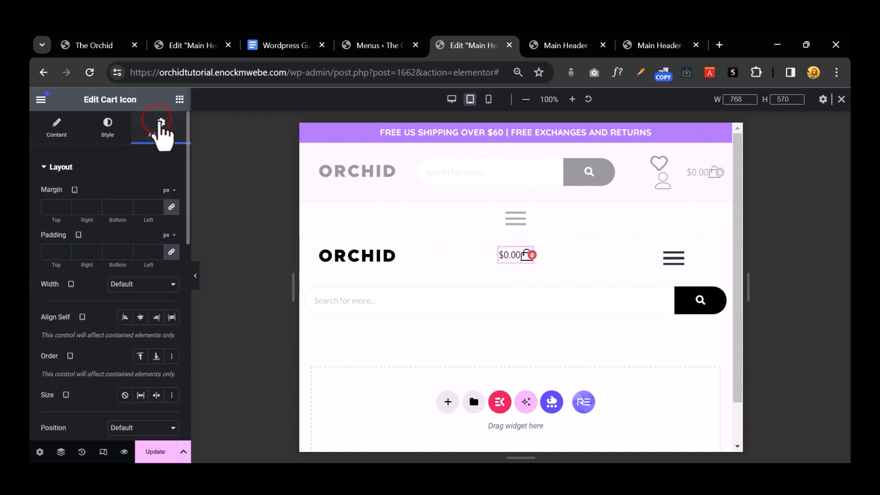
pyautogui.click(172, 208)
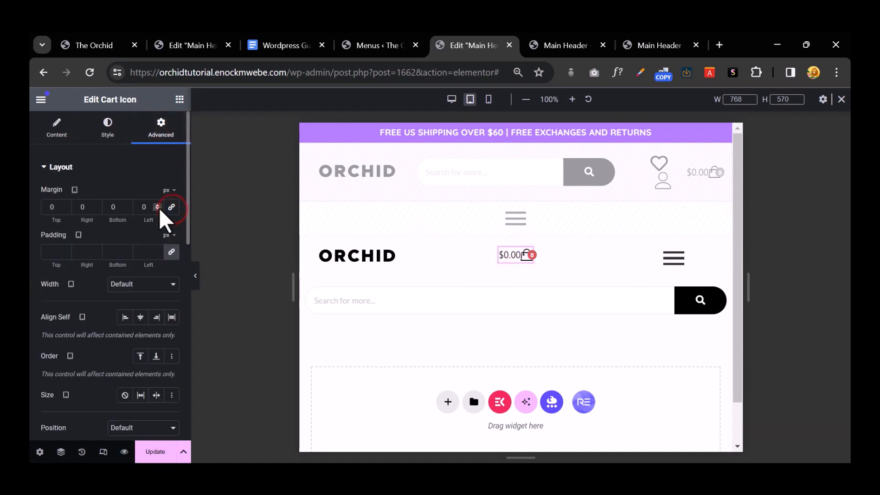
pyautogui.click(157, 207)
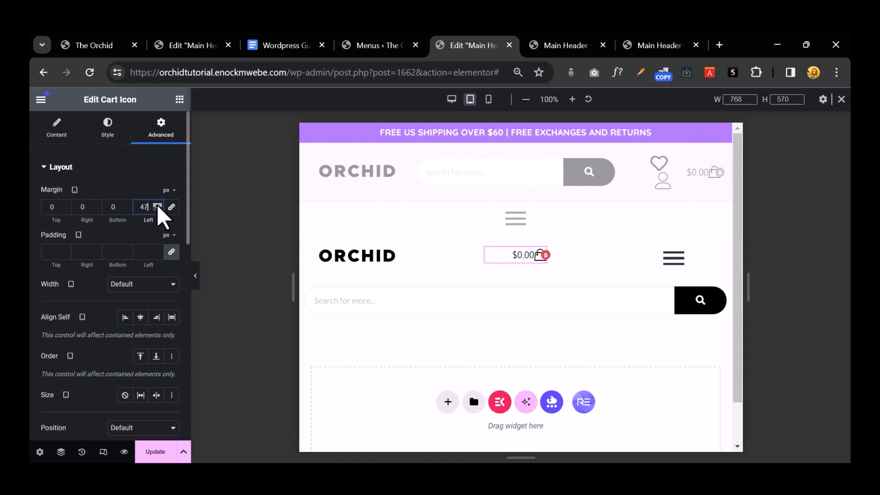
pyautogui.click(157, 204)
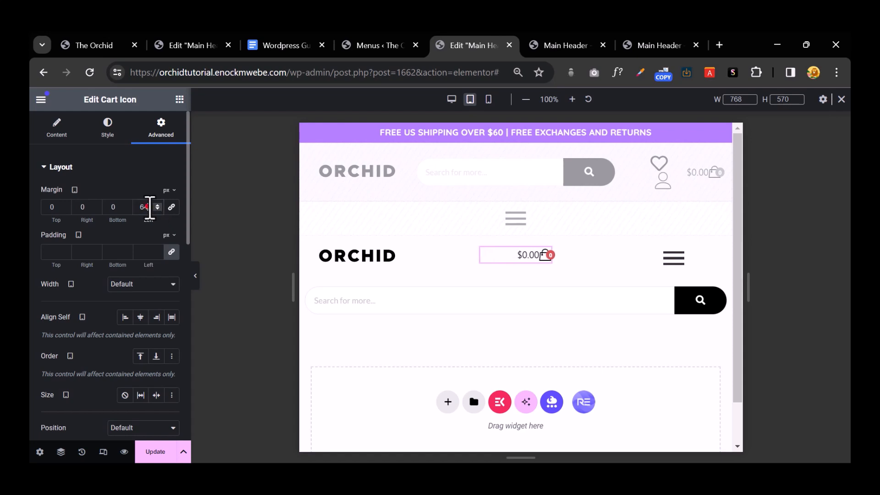
pyautogui.write('300')
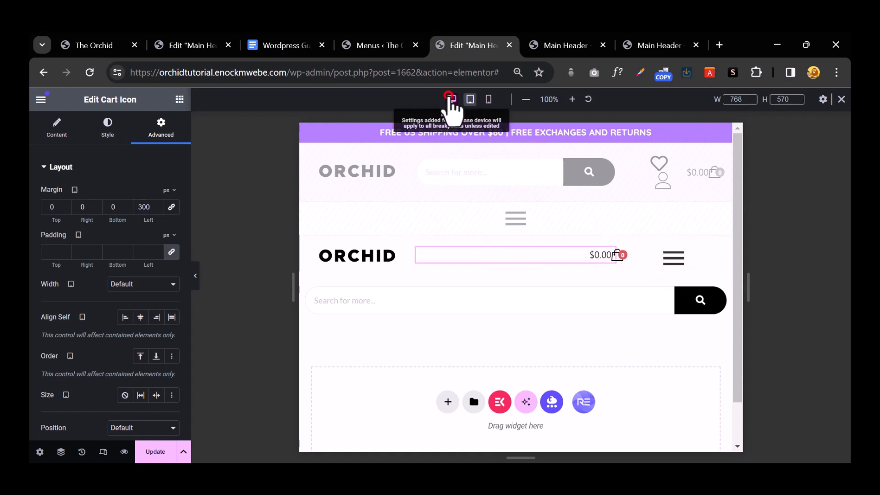
# Step: In desktop view, turn on Hide On Desktop for the second header's container
pyautogui.click(451, 99)
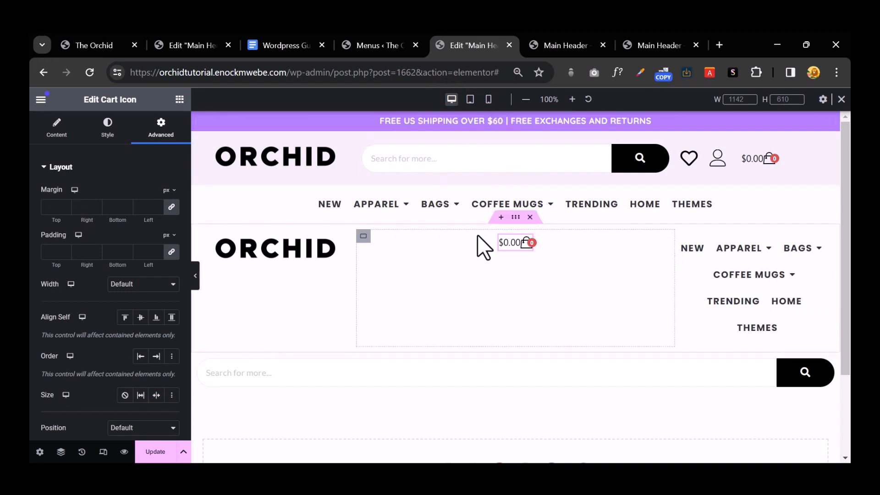
pyautogui.click(514, 221)
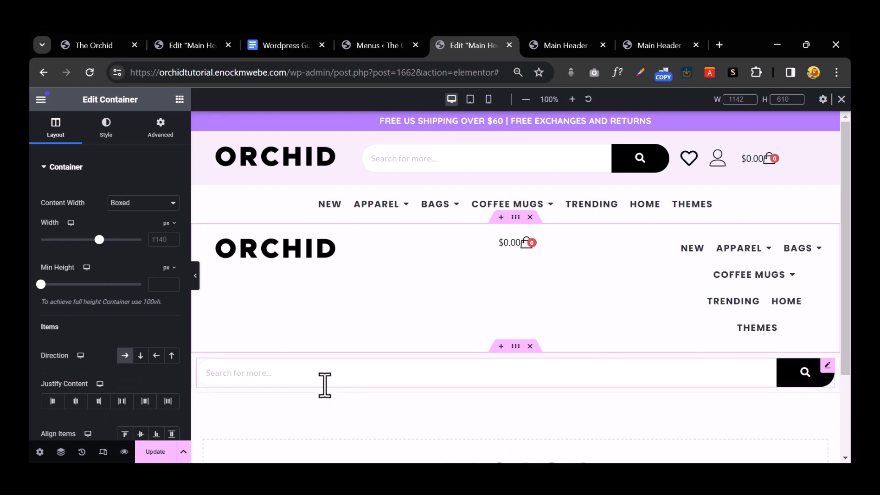
pyautogui.click(197, 275)
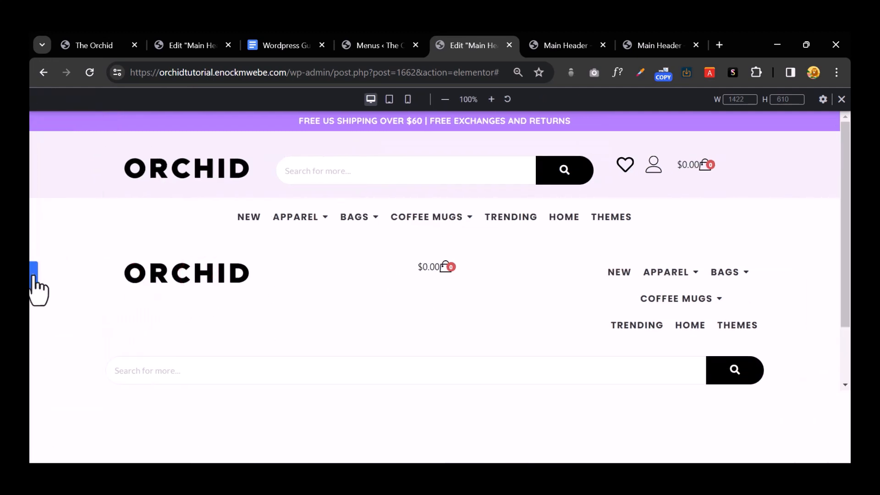
pyautogui.click(33, 275)
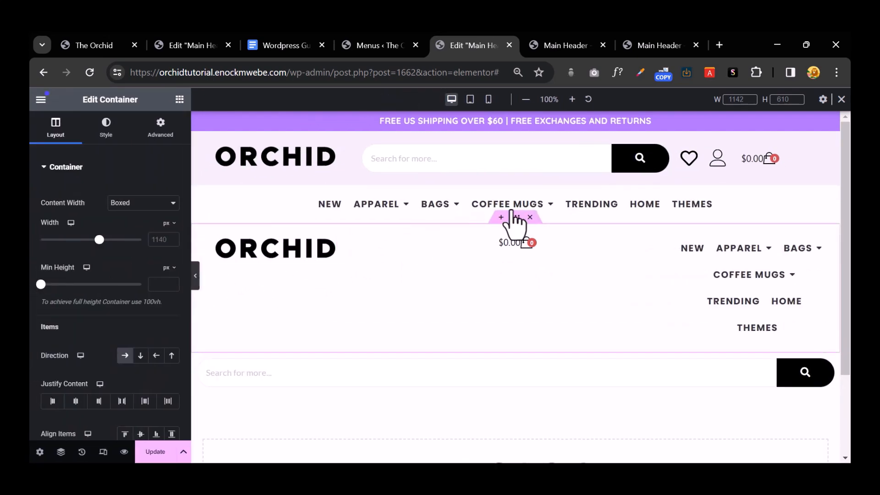
pyautogui.moveTo(514, 216)
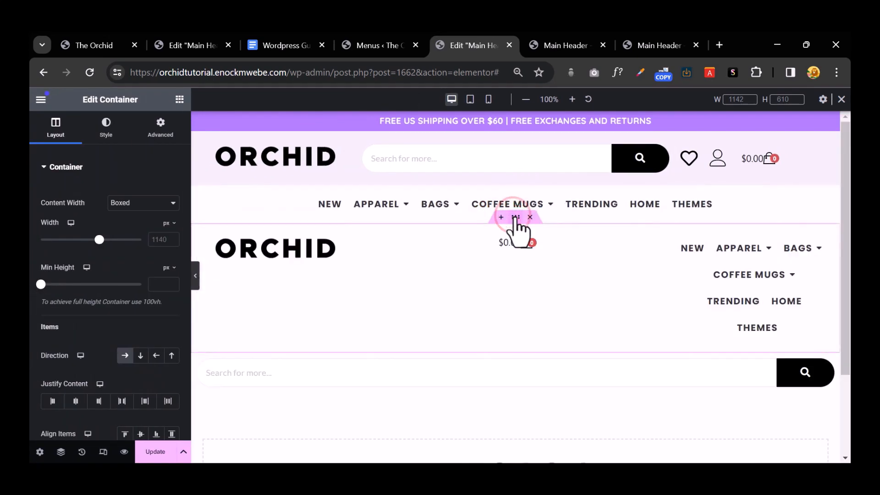
pyautogui.click(515, 217)
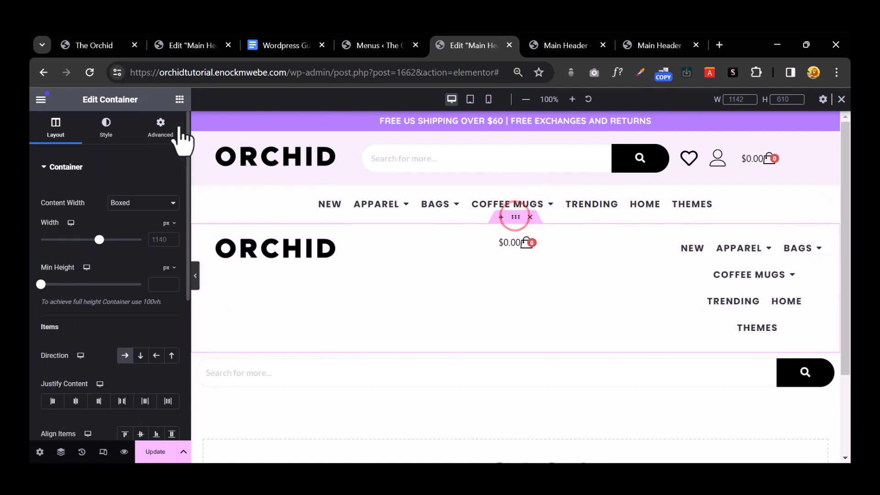
pyautogui.click(171, 126)
pyautogui.scroll(-5, 158, 270)
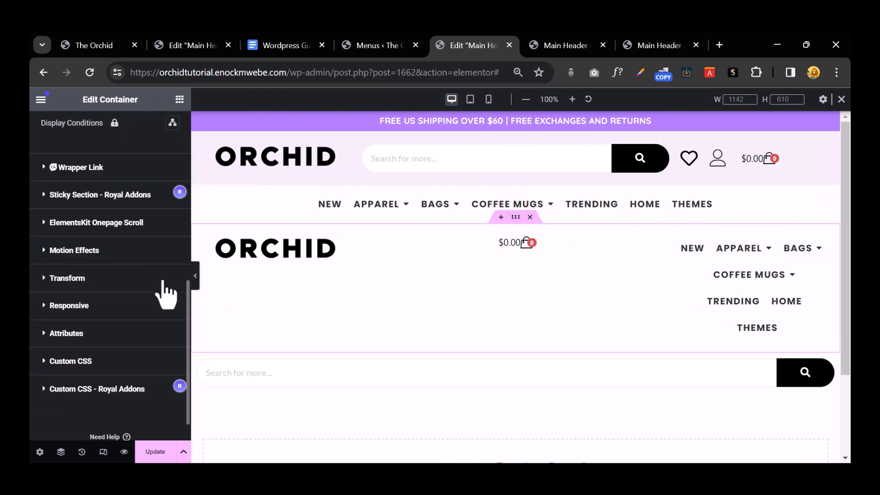
pyautogui.click(42, 303)
pyautogui.scroll(-4, 94, 321)
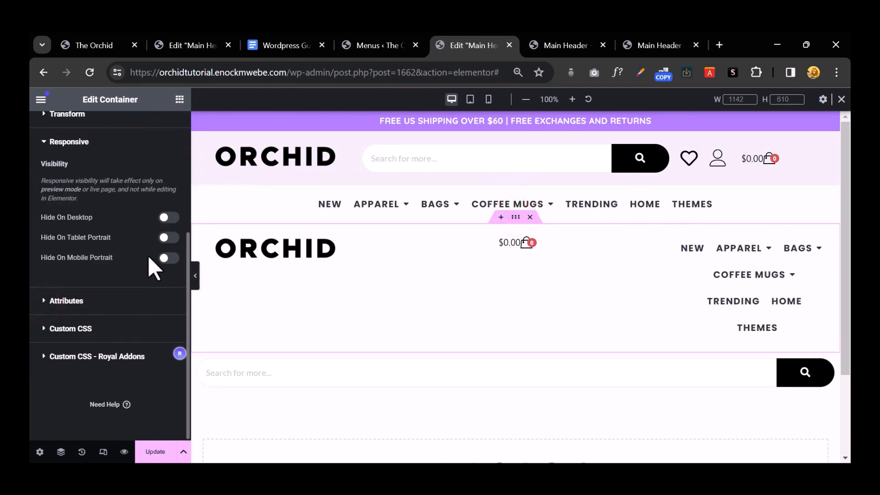
pyautogui.click(169, 218)
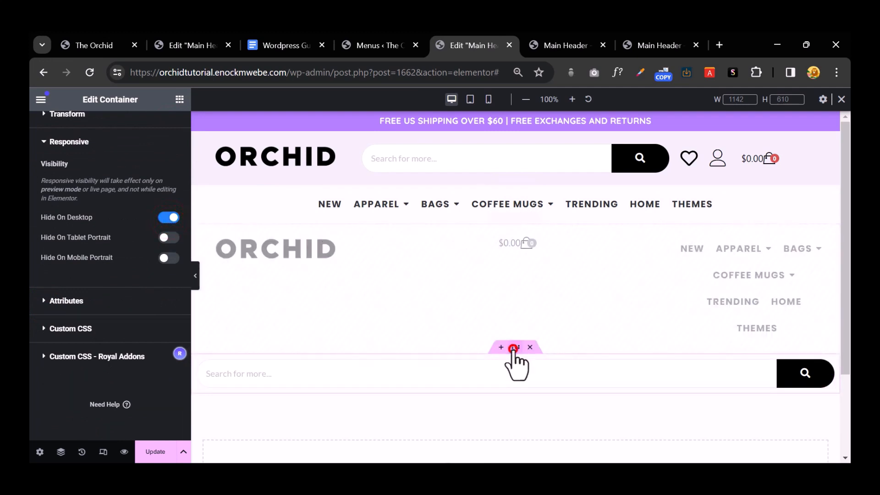
# Step: Turn on Hide On Desktop for the search-bar container and preview the header
pyautogui.click(513, 348)
pyautogui.click(160, 124)
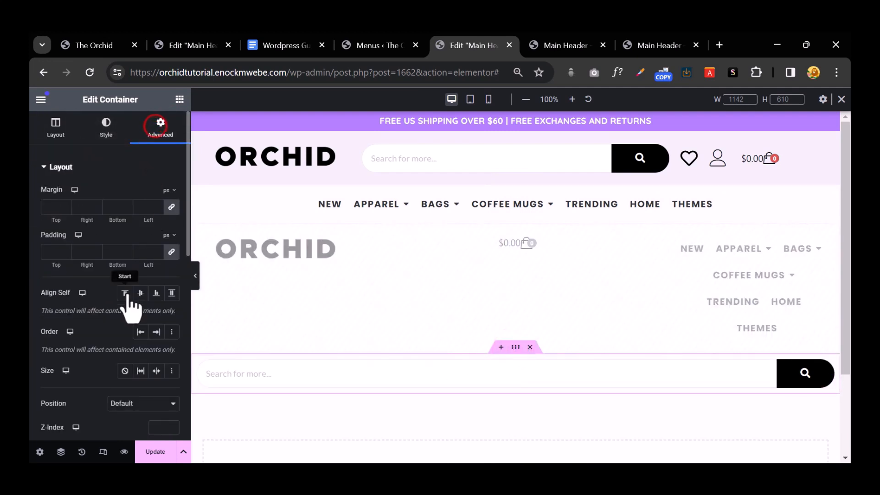
pyautogui.scroll(-10, 128, 312)
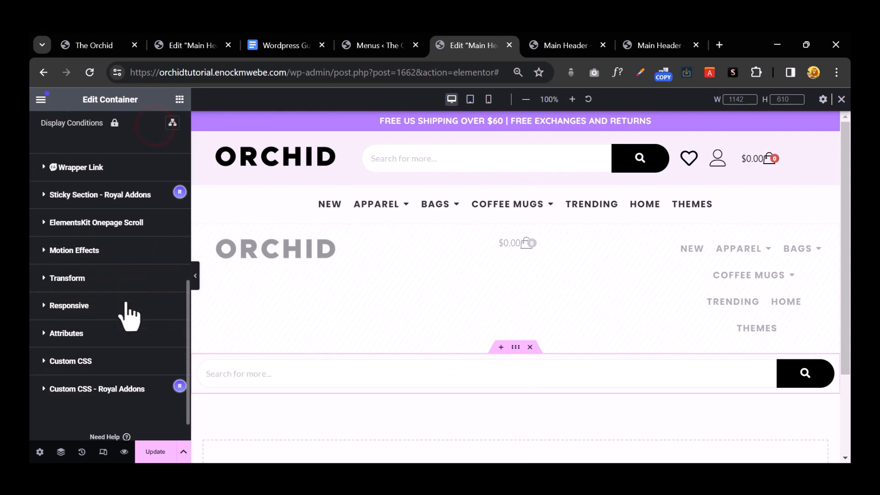
pyautogui.click(64, 305)
pyautogui.scroll(-4, 113, 324)
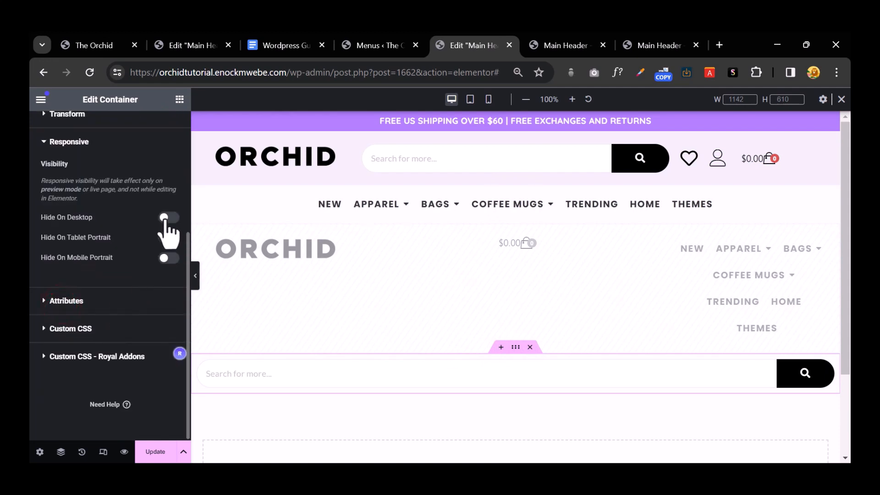
pyautogui.click(168, 217)
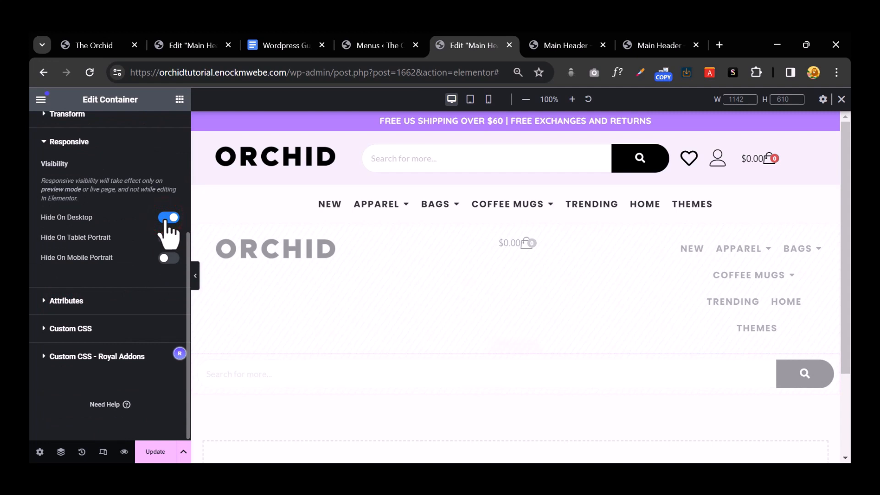
pyautogui.click(196, 278)
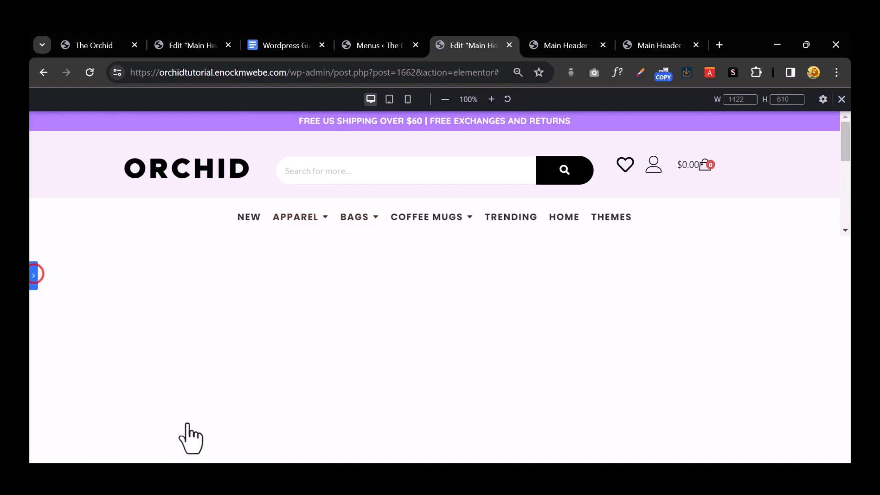
pyautogui.click(34, 274)
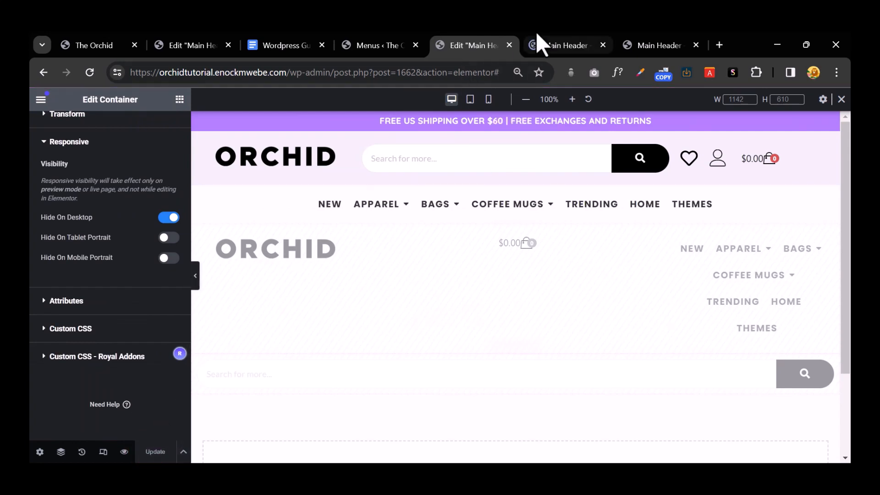
# Step: Check the Main Header live preview at a restored, widened and maximized window size
pyautogui.click(550, 43)
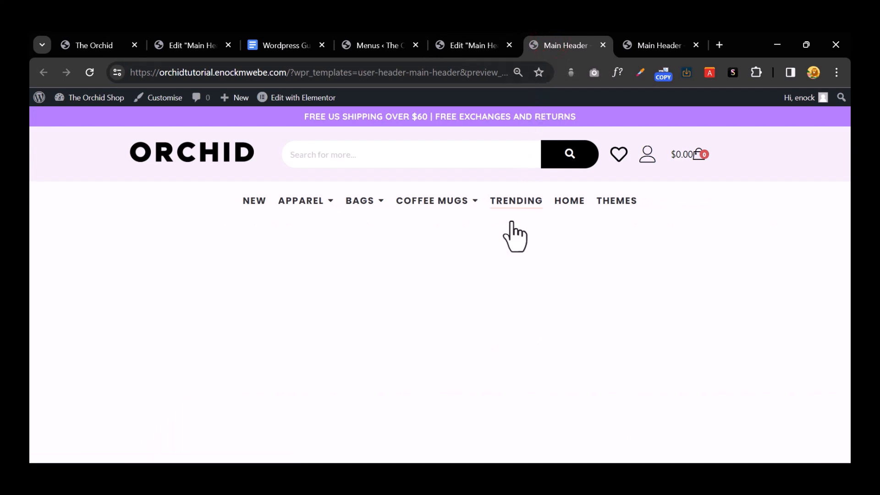
pyautogui.moveTo(319, 201)
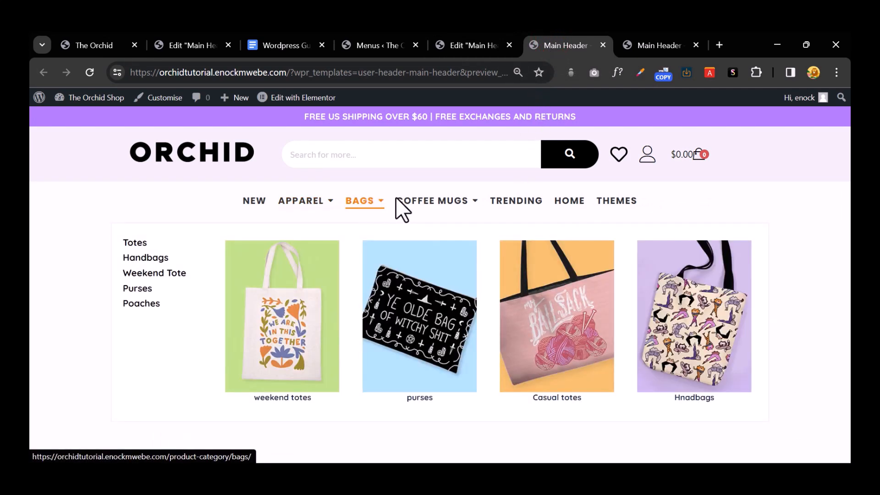
pyautogui.click(810, 48)
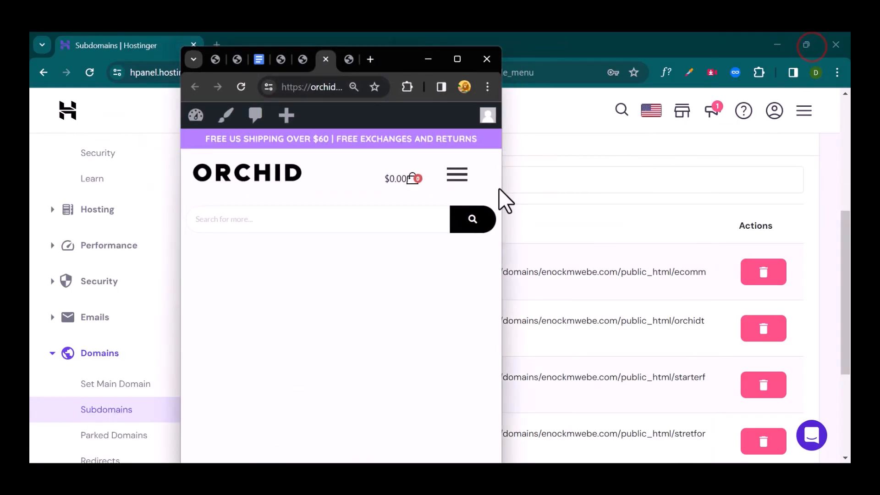
pyautogui.moveTo(503, 198); pyautogui.dragTo(845, 173)
pyautogui.click(793, 57)
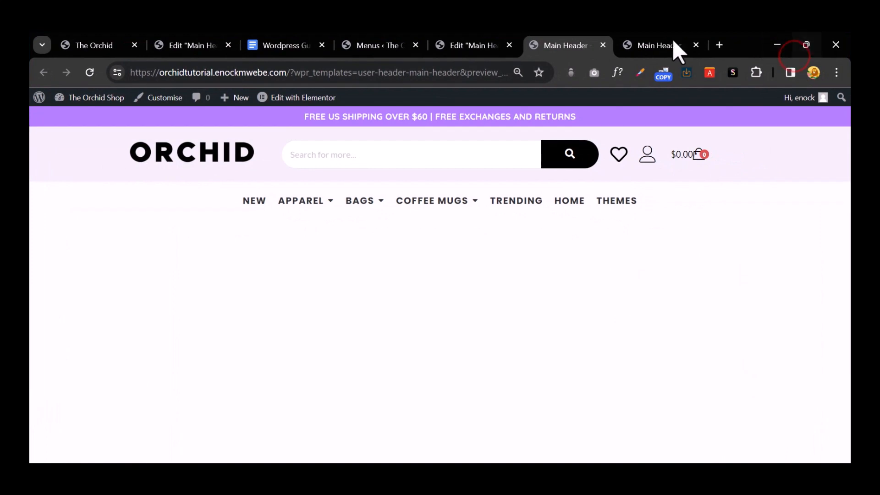
pyautogui.click(463, 41)
pyautogui.click(365, 42)
# Step: Close the tabs right of Menus, view The Orchid storefront's black footer, then return to Menus
pyautogui.rightClick(365, 42)
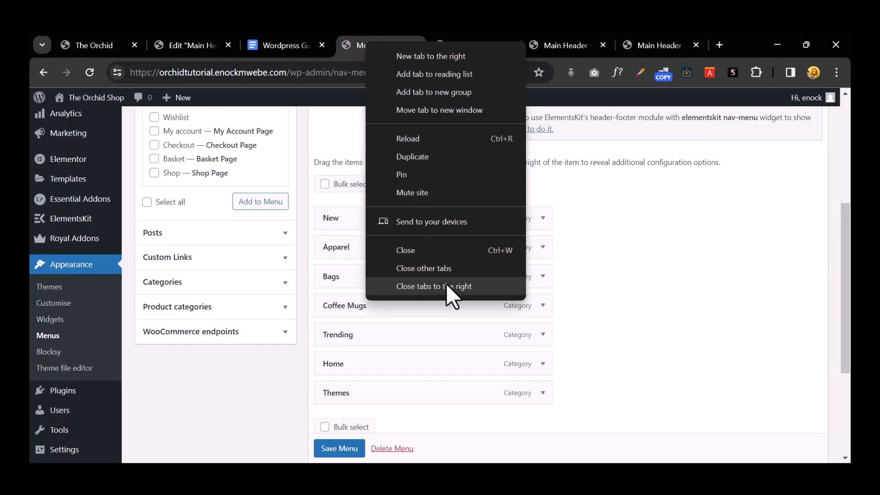
pyautogui.click(446, 283)
pyautogui.click(103, 46)
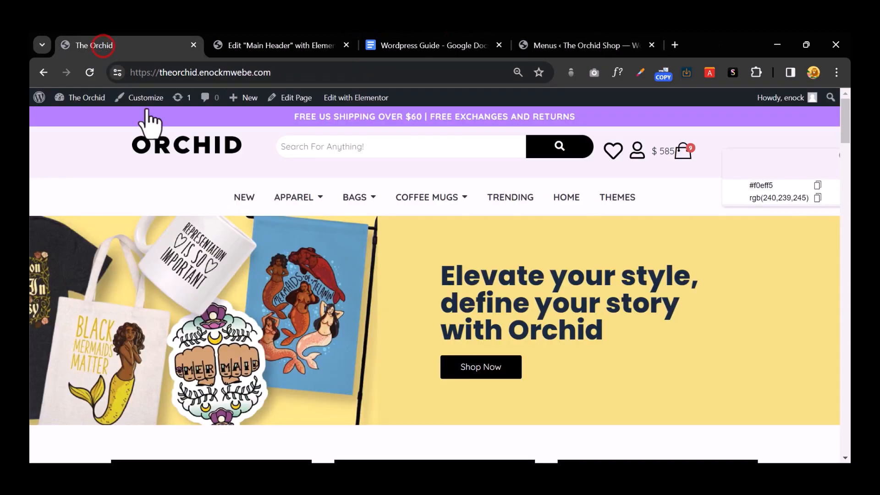
pyautogui.scroll(-20, 548, 230)
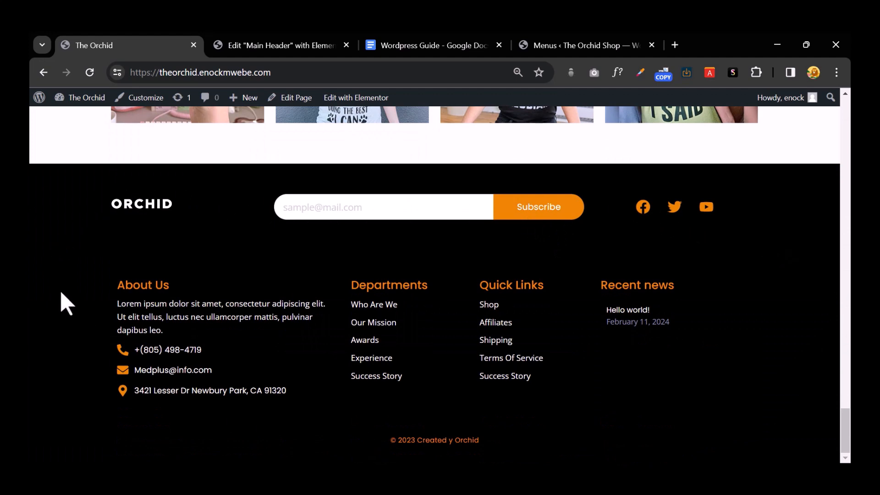
pyautogui.click(581, 45)
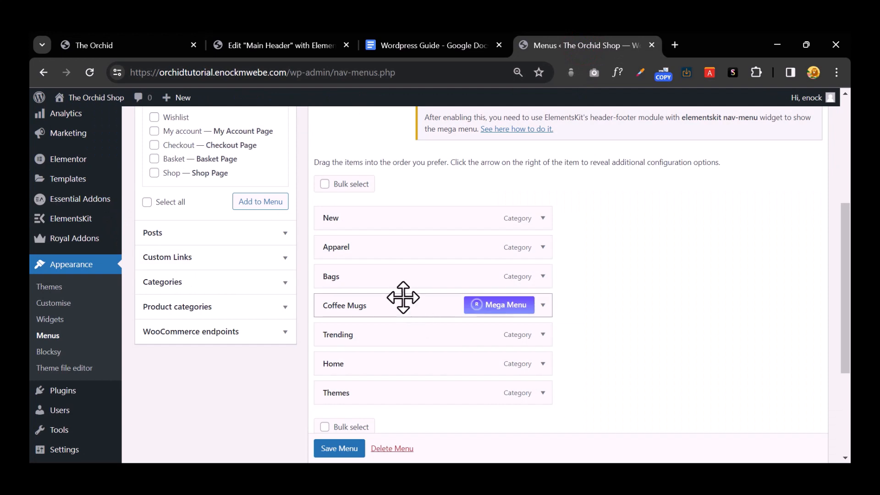
pyautogui.moveTo(88, 226)
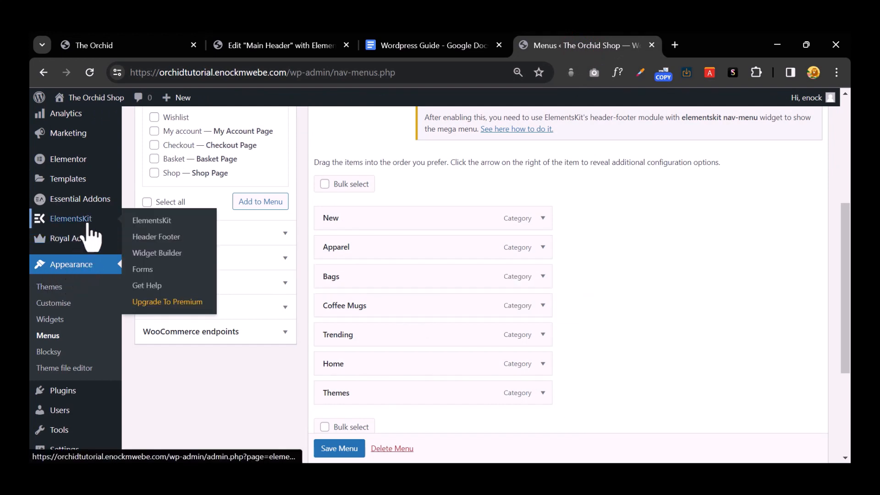
# Step: Open ElementsKit Header Footer and move the setup wizard past the sign-up step
pyautogui.click(172, 234)
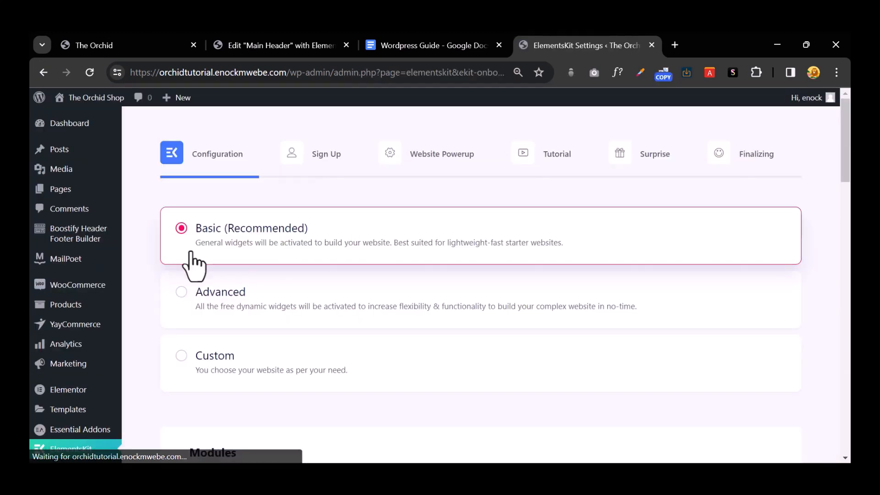
pyautogui.scroll(-10, 189, 255)
pyautogui.scroll(-15, 298, 283)
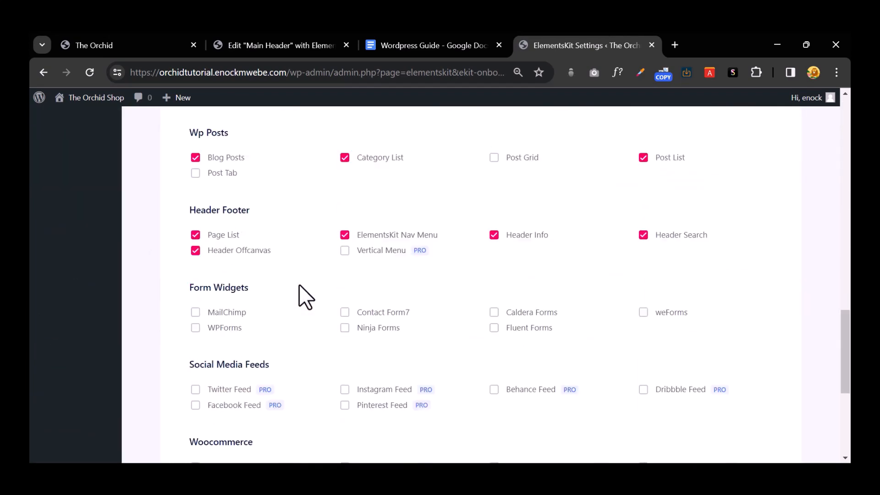
pyautogui.click(744, 378)
pyautogui.scroll(-5, 700, 353)
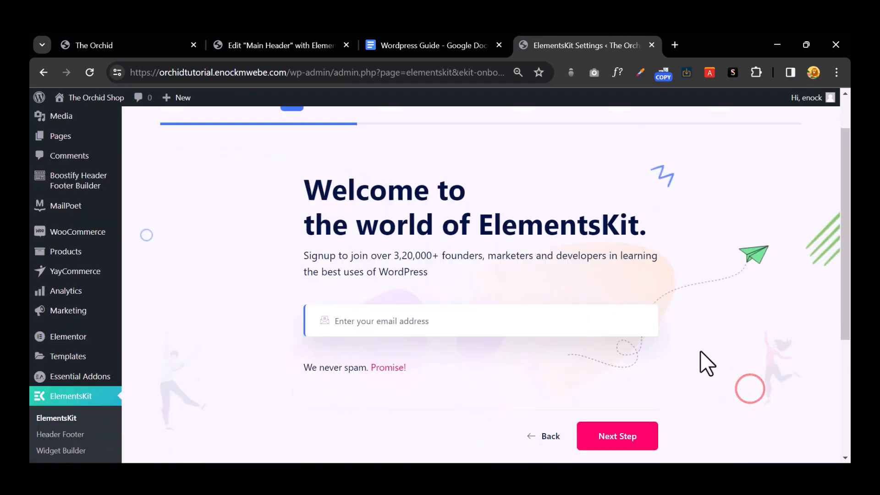
pyautogui.click(625, 239)
# Step: Skip the plugin and tutorial steps and save the Basic ElementsKit setup
pyautogui.scroll(-5, 652, 314)
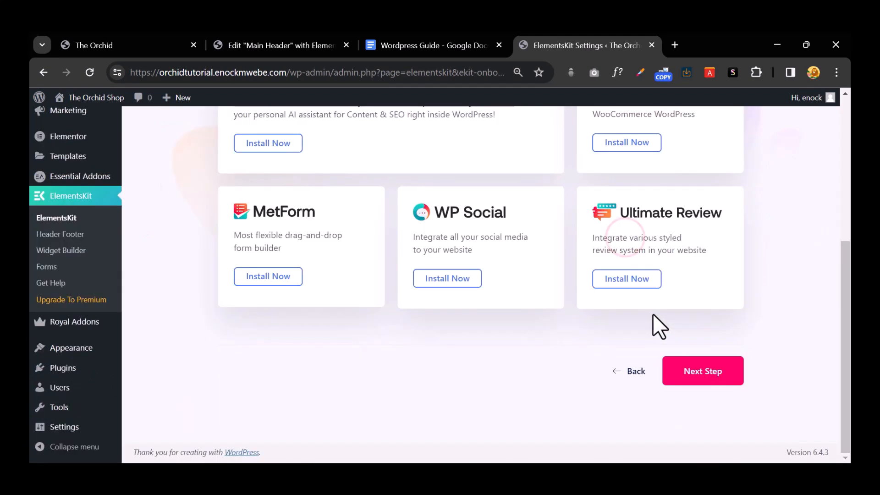
pyautogui.click(700, 371)
pyautogui.scroll(-5, 692, 367)
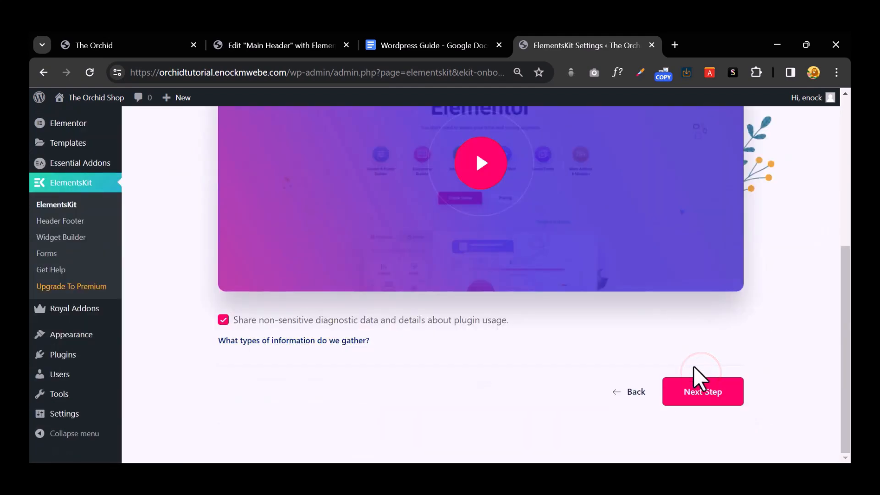
pyautogui.click(701, 386)
pyautogui.scroll(-5, 701, 390)
pyautogui.click(689, 341)
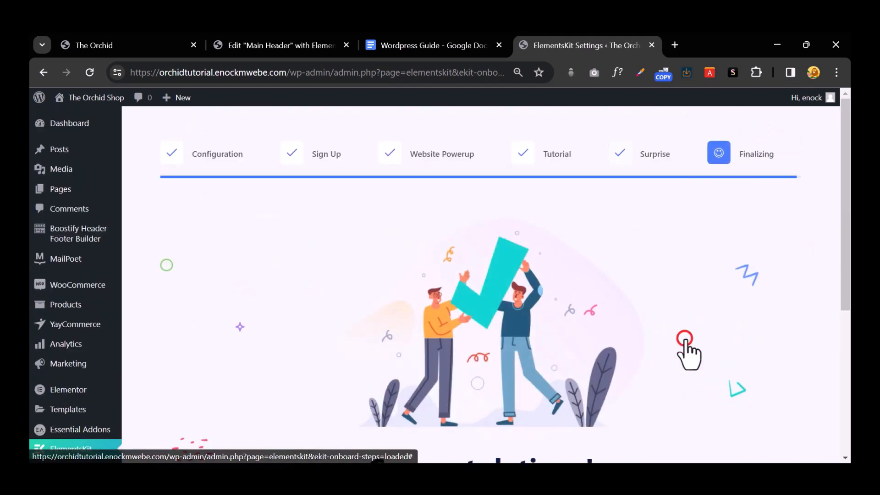
pyautogui.scroll(-5, 687, 353)
pyautogui.click(500, 291)
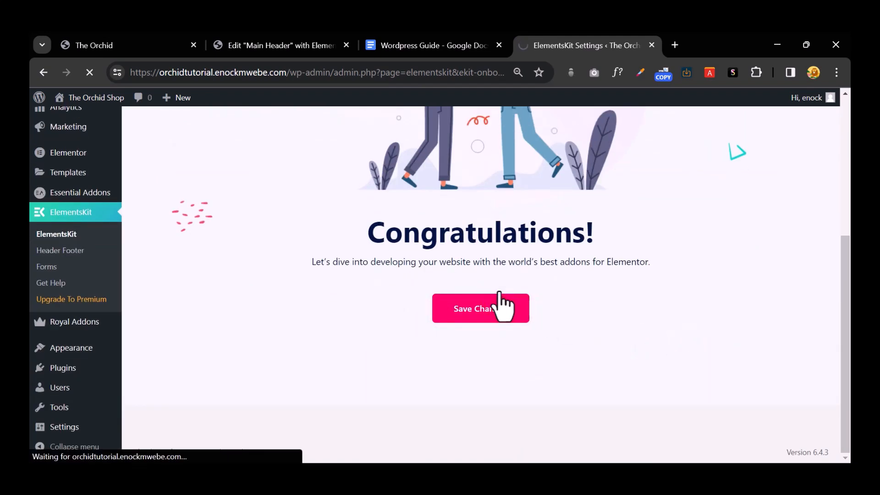
pyautogui.scroll(-1, 504, 303)
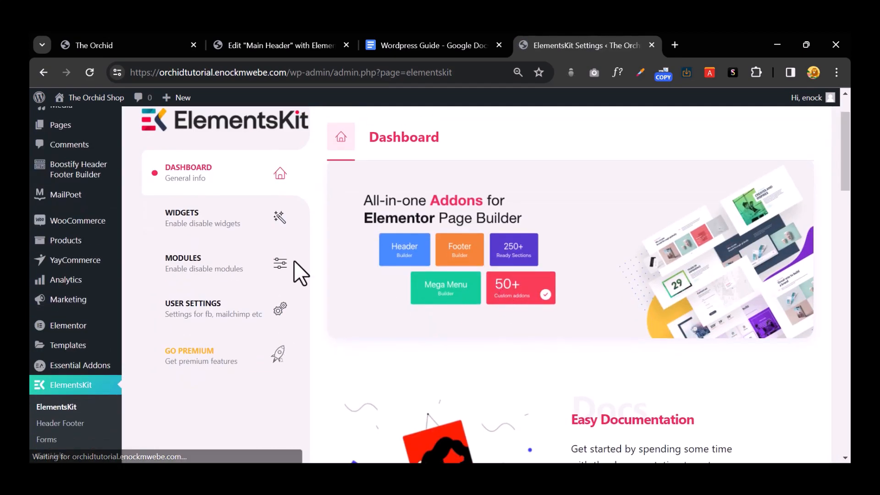
pyautogui.scroll(-3, 108, 299)
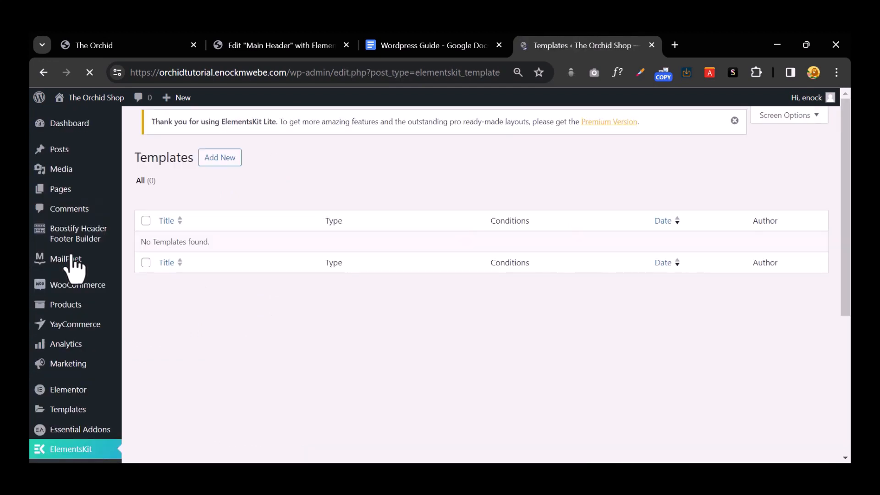
# Step: Add a Footer template titled 'Main Footer' for the Entire Site and switch Activate on
pyautogui.click(225, 155)
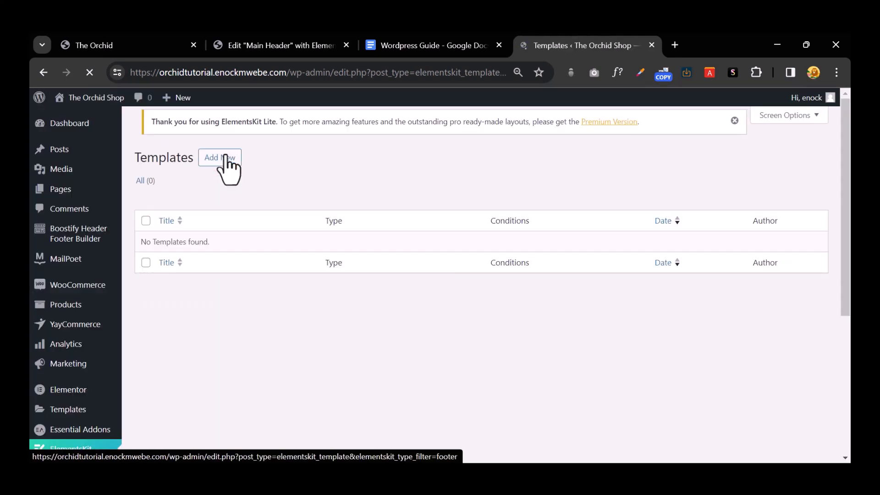
pyautogui.click(220, 126)
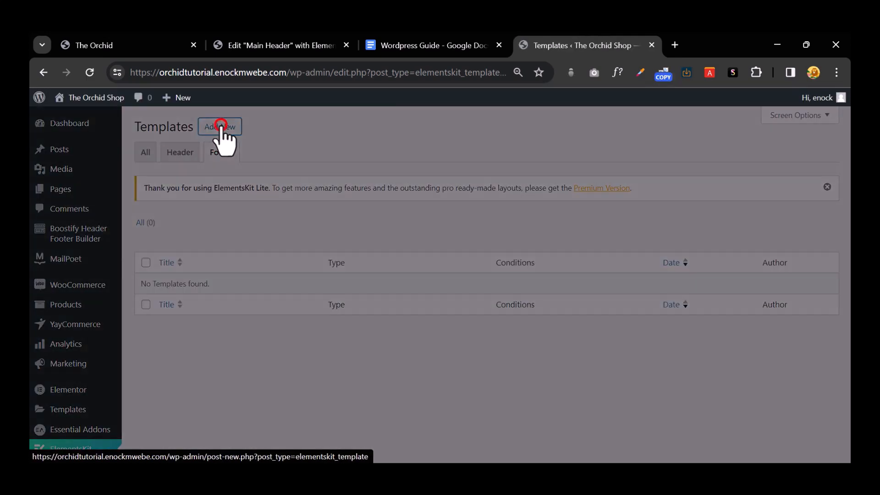
pyautogui.click(457, 221)
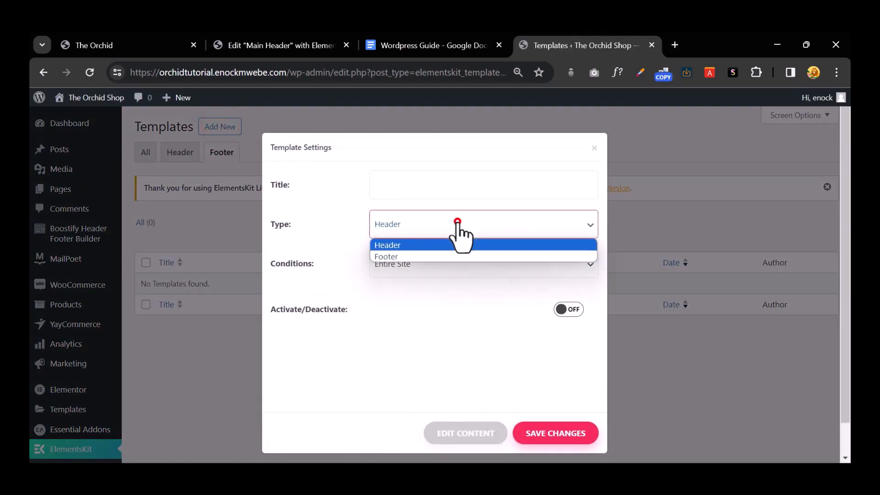
pyautogui.click(446, 257)
pyautogui.click(426, 187)
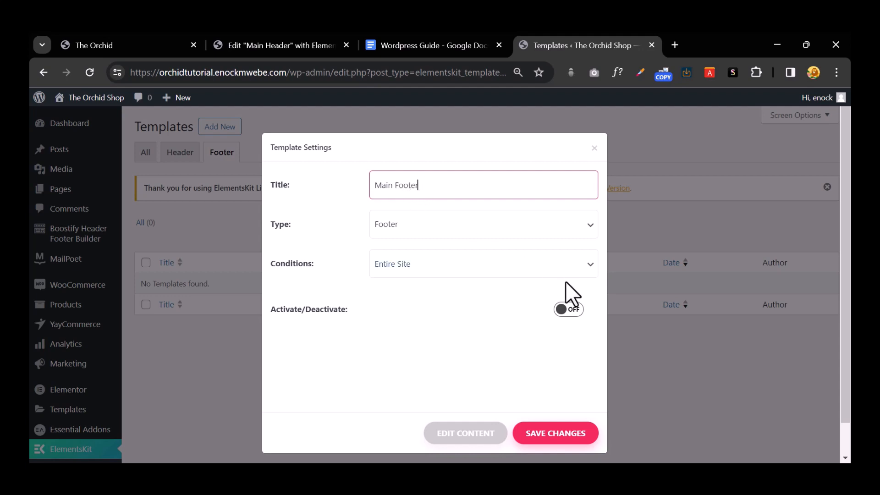
pyautogui.click(581, 310)
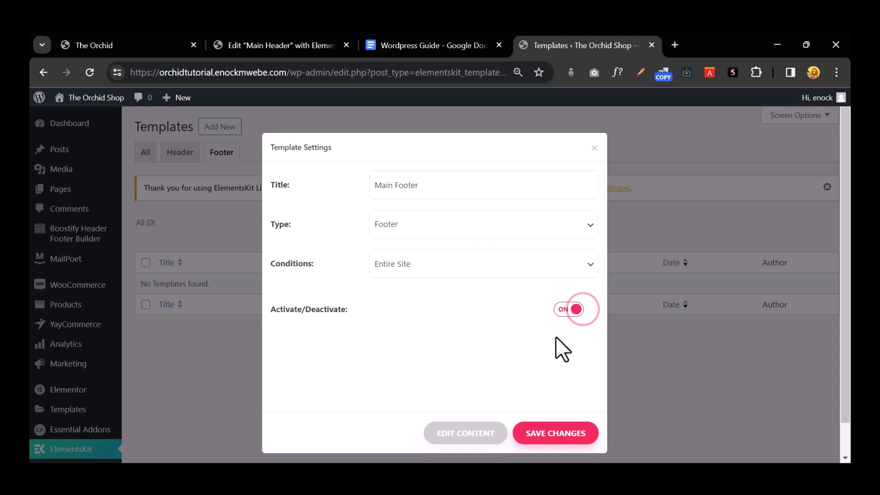
pyautogui.scroll(-1, 555, 337)
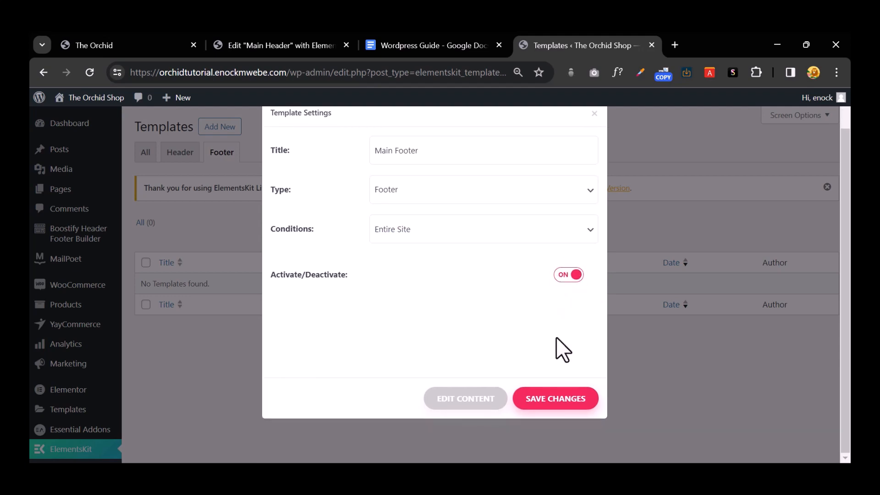
# Step: Open Main Footer in Elementor and insert the blue MEDPLUS footer from the library's Footer category
pyautogui.click(465, 400)
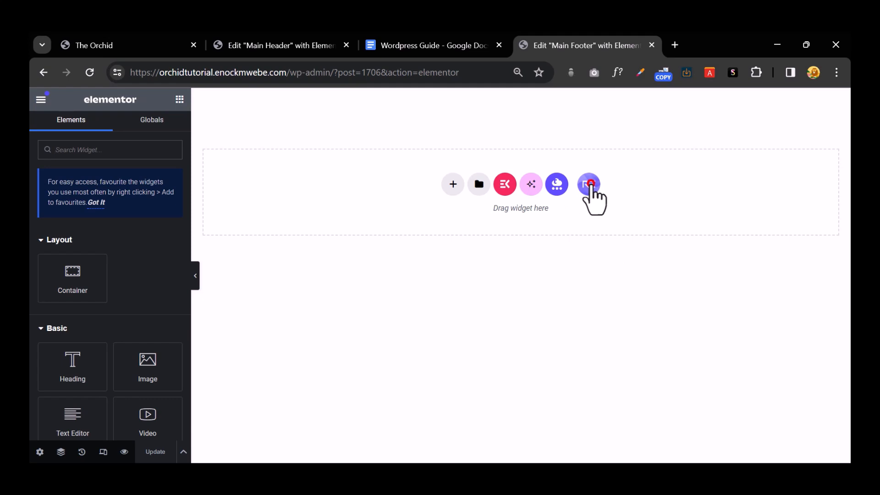
pyautogui.click(589, 184)
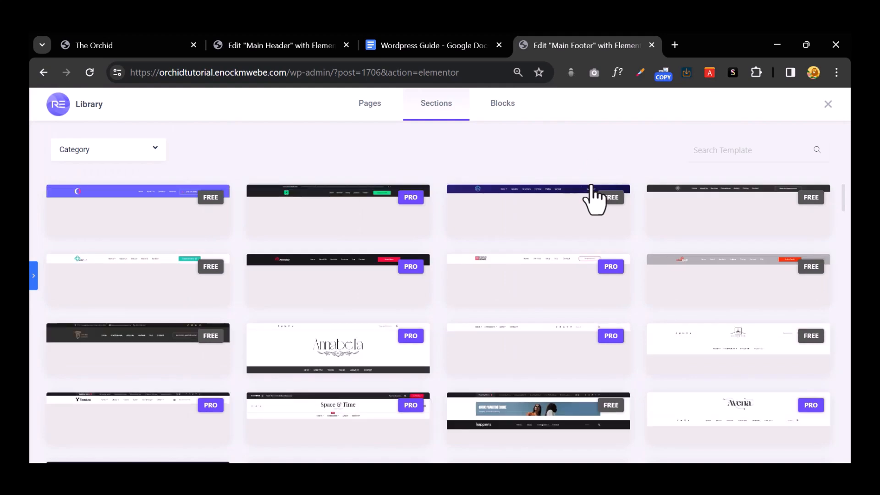
pyautogui.click(130, 141)
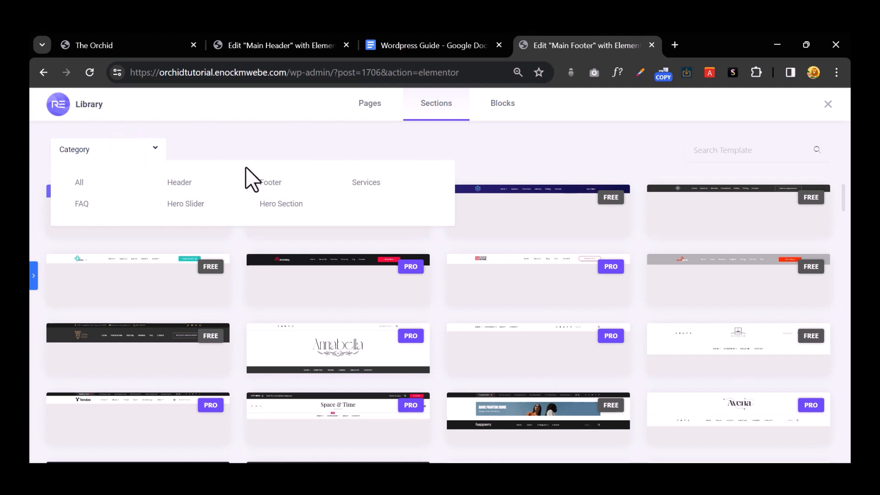
pyautogui.click(274, 183)
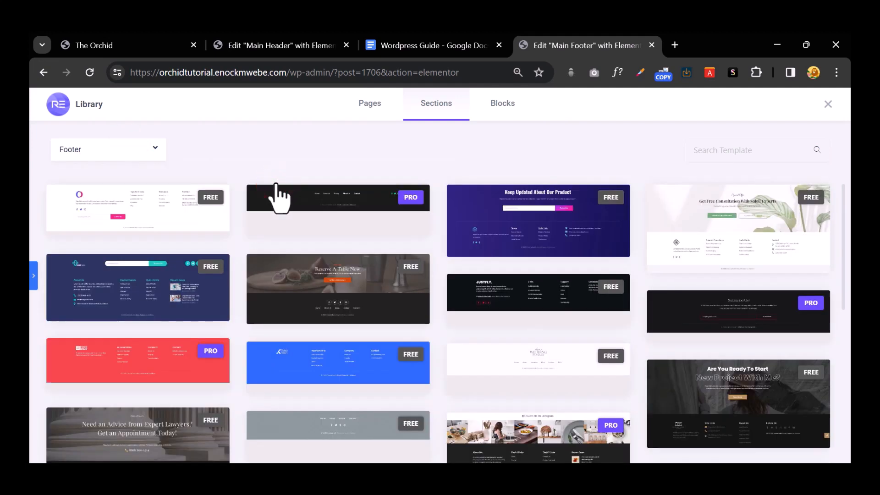
pyautogui.scroll(-4, 344, 210)
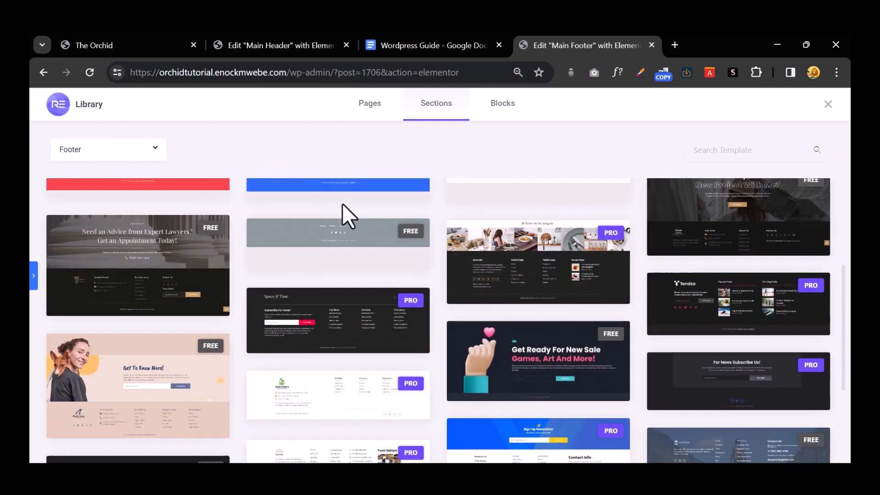
pyautogui.scroll(4, 344, 209)
pyautogui.moveTo(347, 209)
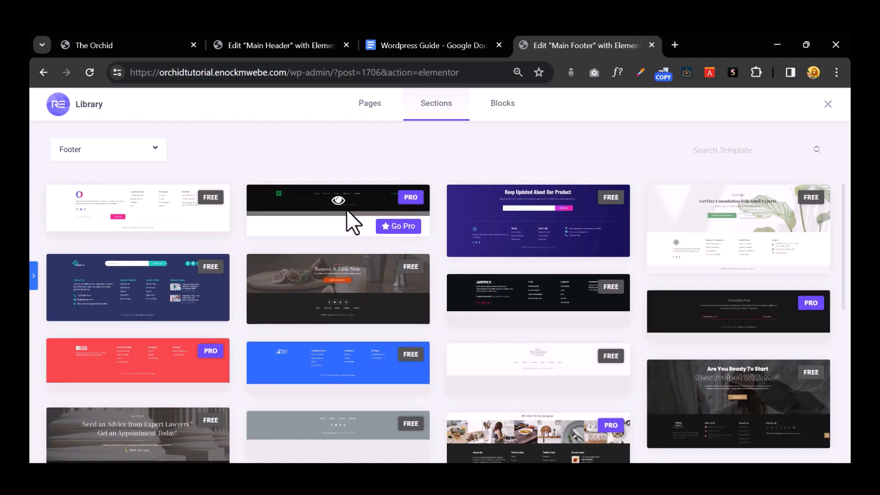
pyautogui.moveTo(149, 285)
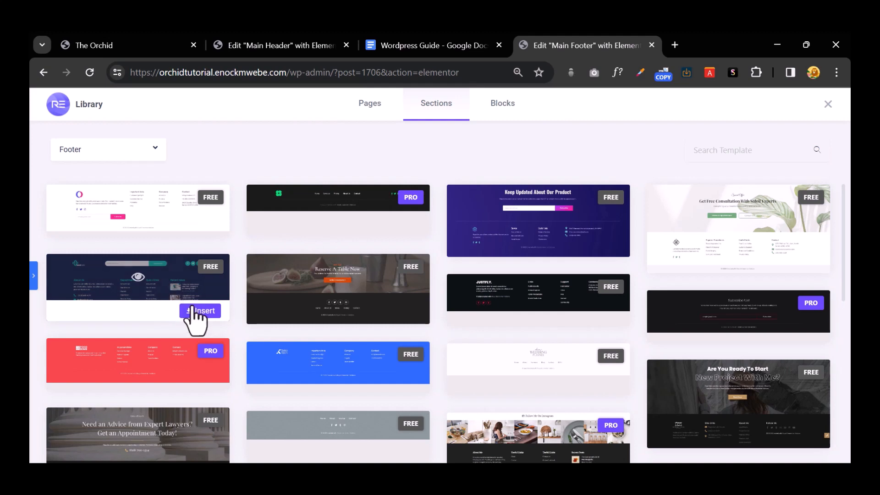
pyautogui.click(193, 308)
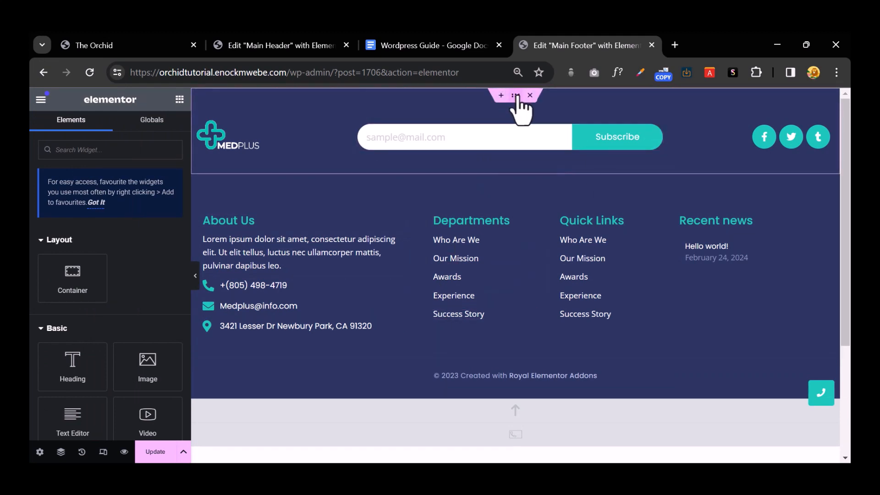
# Step: Unlink the footer section's margin and set its top margin to 60
pyautogui.click(516, 95)
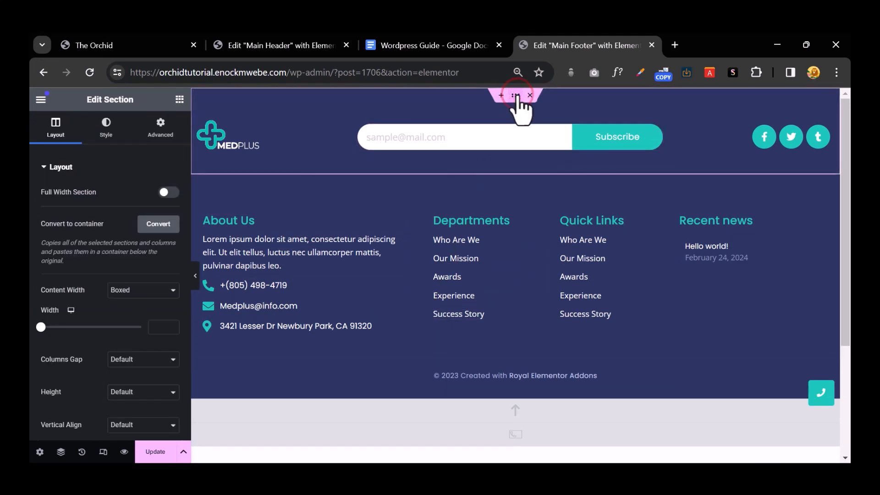
pyautogui.click(153, 128)
pyautogui.click(82, 269)
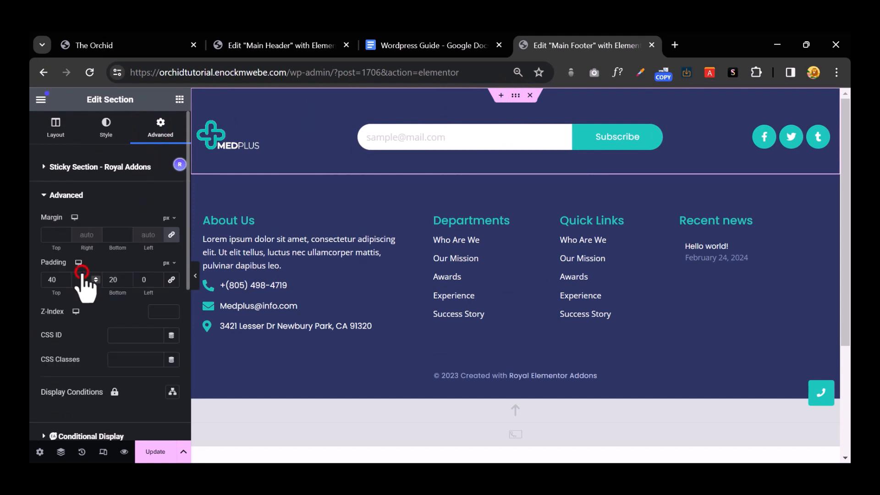
pyautogui.click(172, 235)
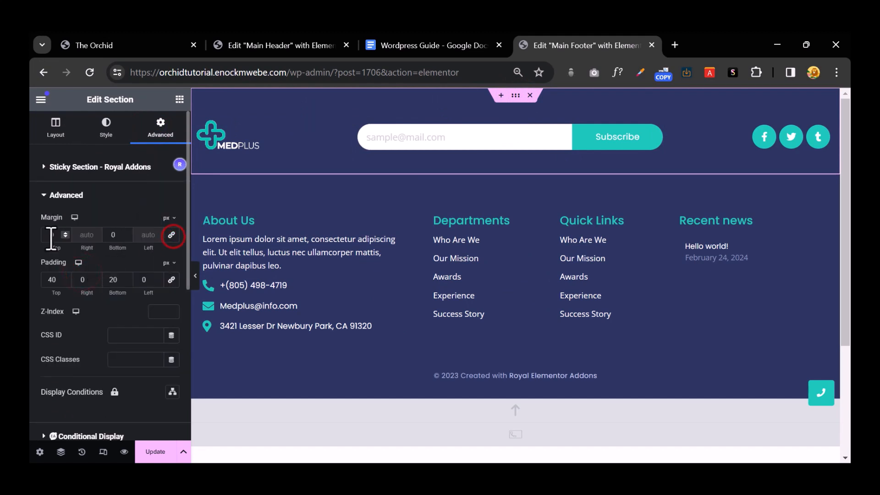
pyautogui.write('60')
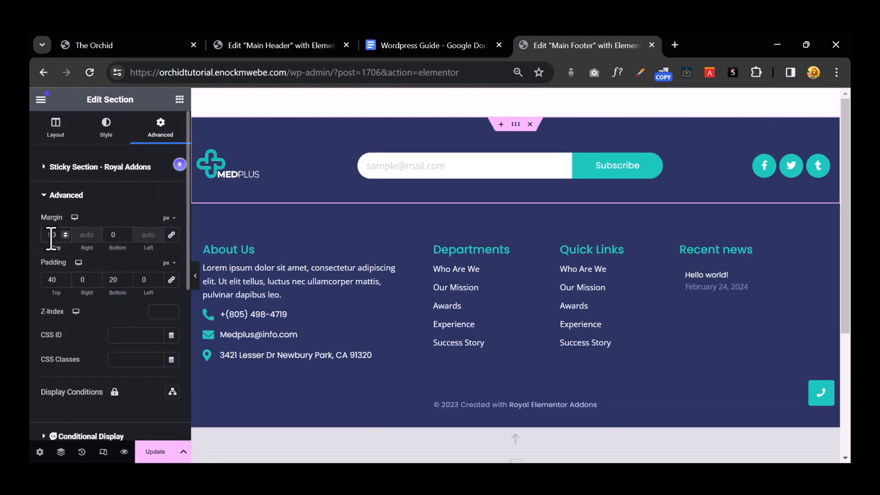
# Step: Replace the MEDPLUS logo with the uploaded ORCHID image 'icon upturnAsset 2@3x' and delete the retina image
pyautogui.click(228, 166)
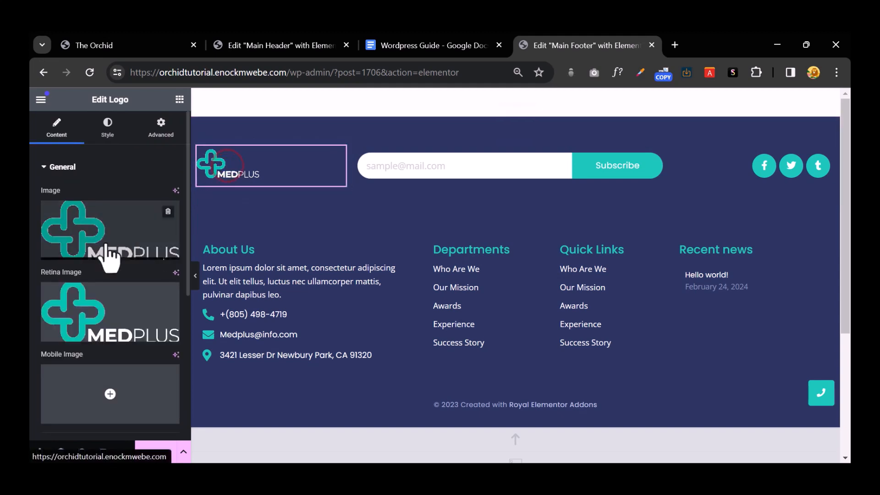
pyautogui.click(124, 227)
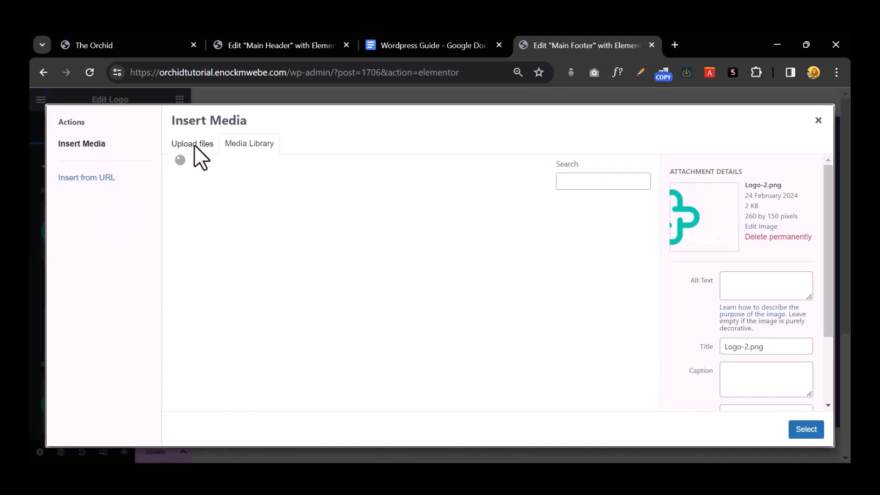
pyautogui.click(194, 145)
pyautogui.click(475, 279)
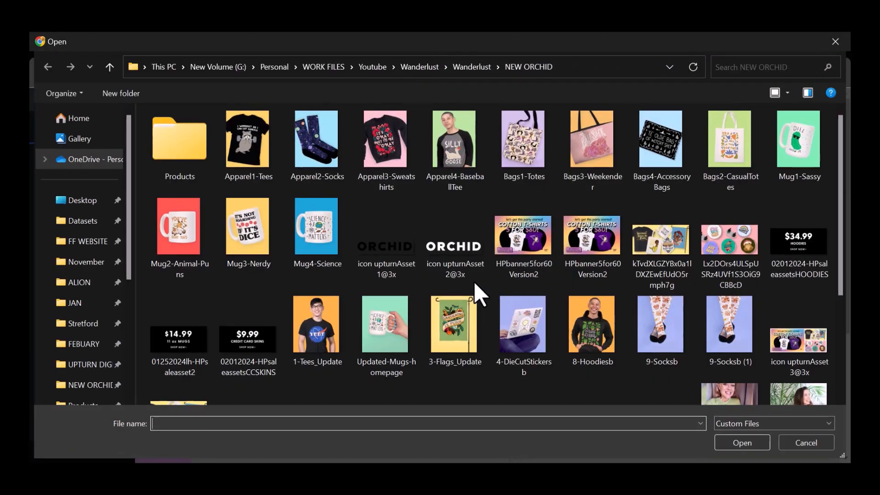
pyautogui.doubleClick(455, 243)
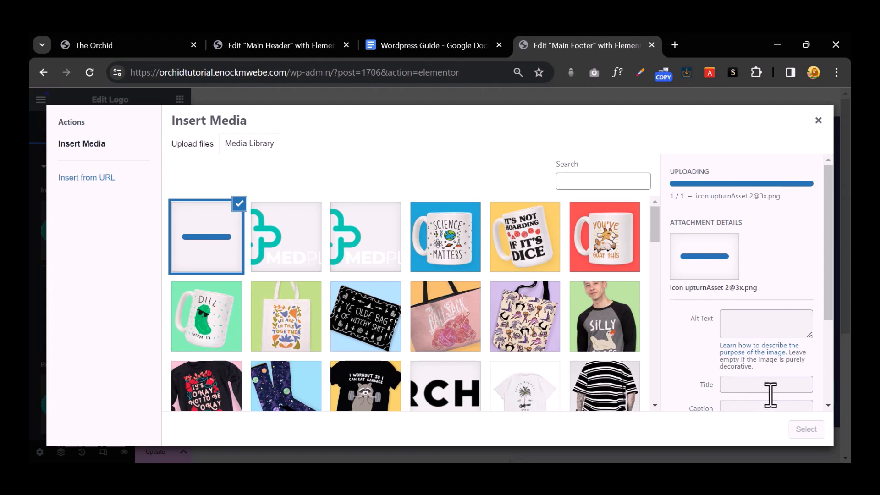
pyautogui.click(797, 428)
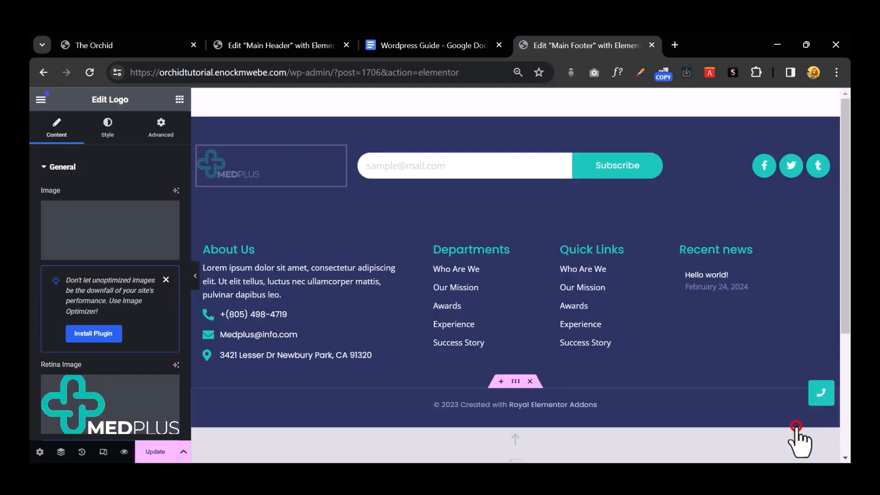
pyautogui.scroll(-2, 143, 279)
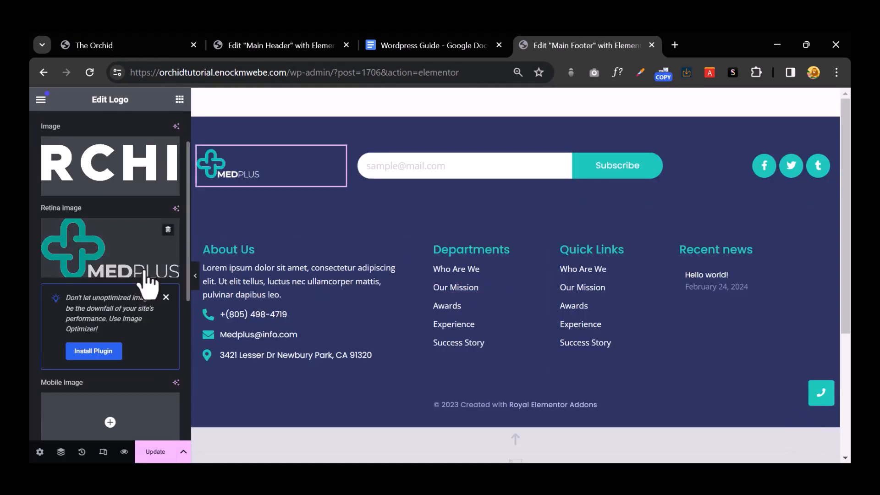
pyautogui.click(169, 230)
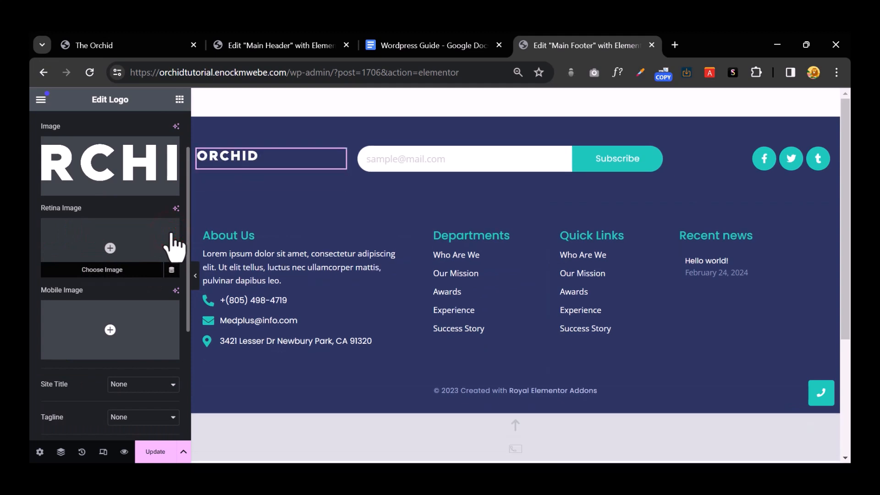
# Step: Start replacing the email address in the footer contact list
pyautogui.click(246, 325)
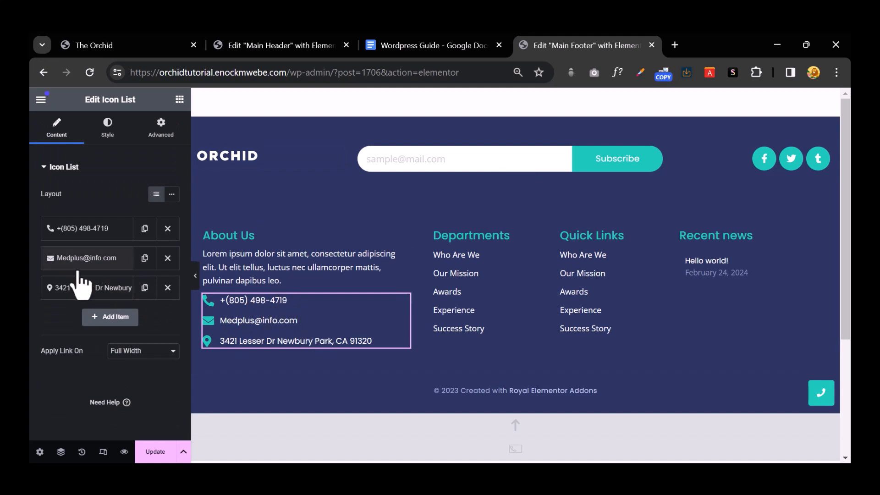
pyautogui.click(107, 263)
pyautogui.tripleClick(64, 302)
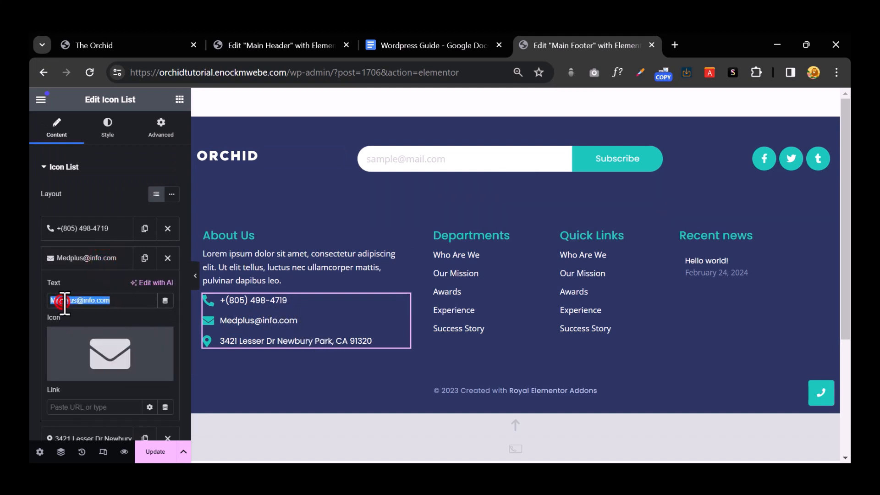
pyautogui.write('sal')
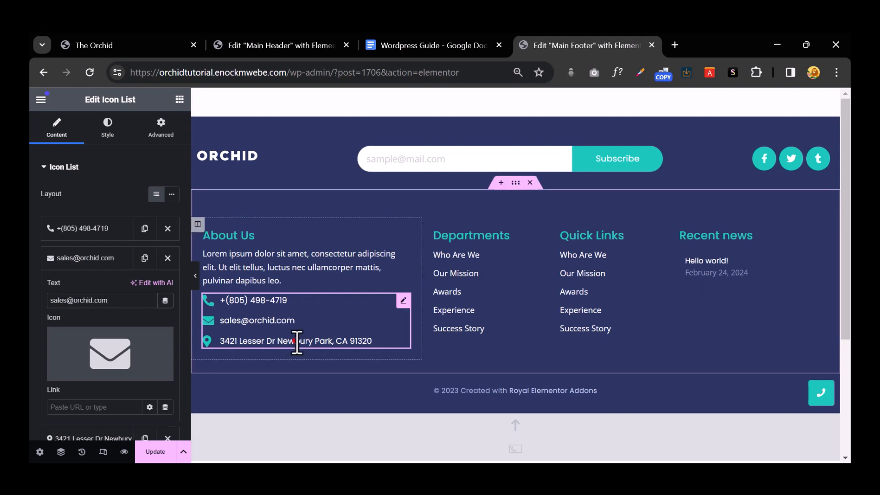
# Step: Clear the Departments column heading text
pyautogui.click(265, 256)
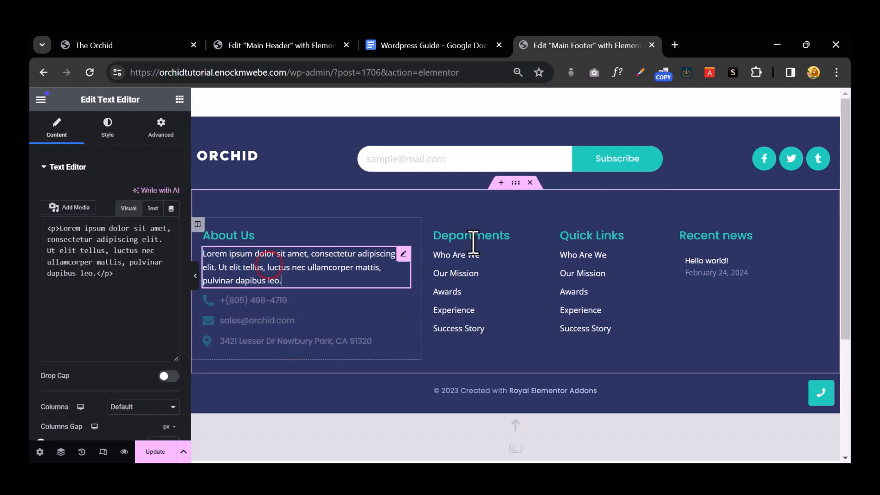
pyautogui.click(472, 236)
pyautogui.doubleClick(472, 236)
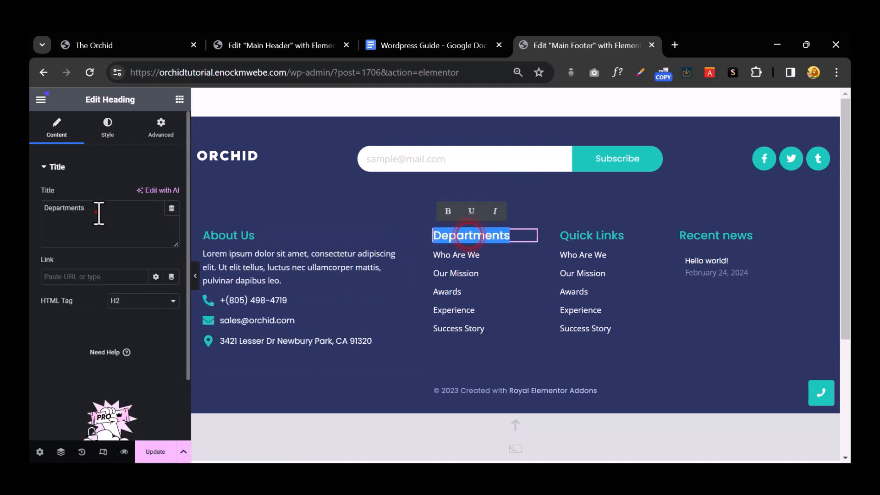
pyautogui.doubleClick(100, 213)
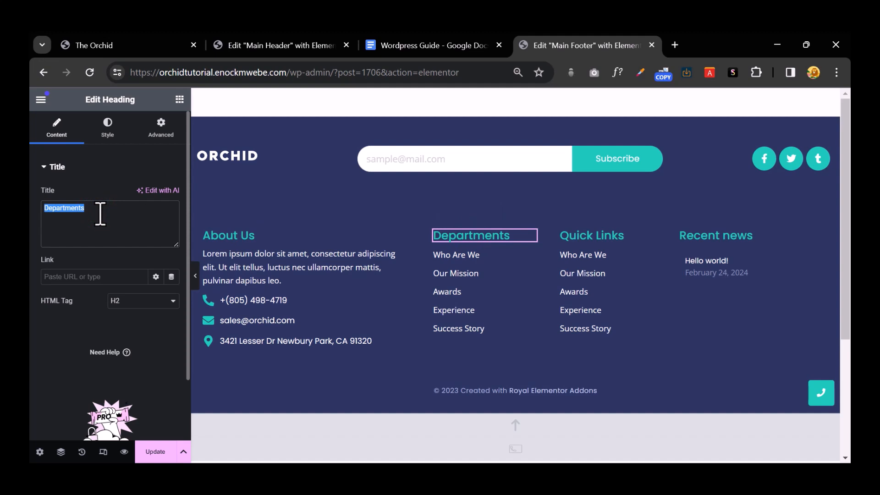
pyautogui.press('BackSpace')
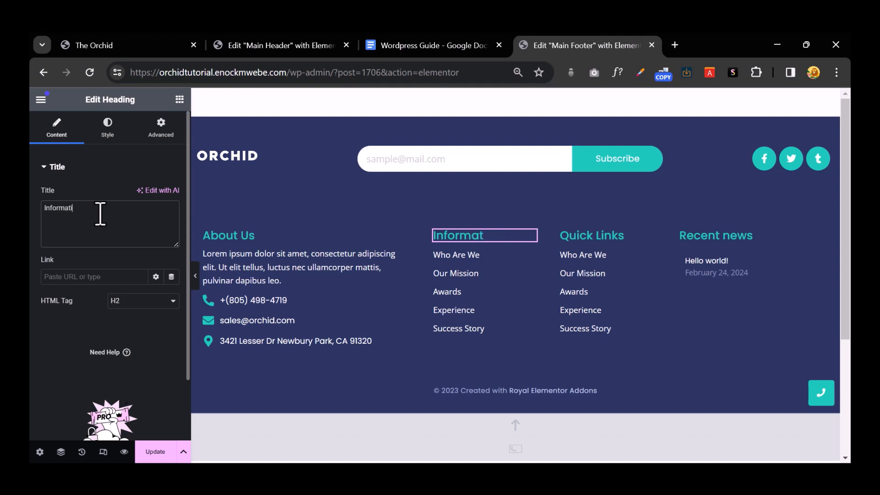
# Step: Change the Quick Links heading to 'My Account'
pyautogui.click(581, 236)
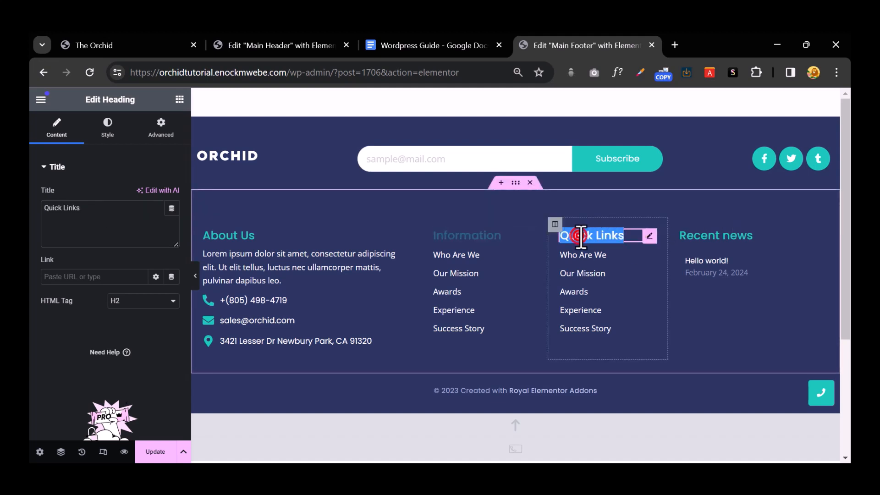
pyautogui.doubleClick(73, 208)
pyautogui.write('My A')
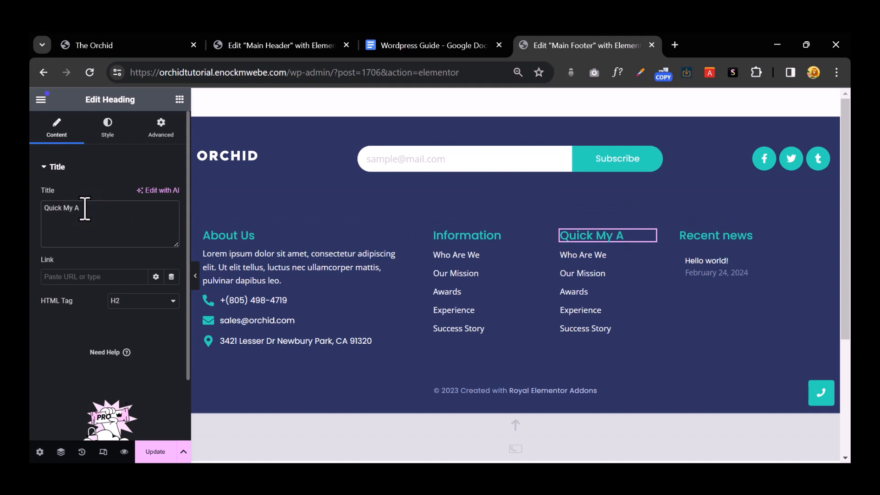
pyautogui.write('ccount')
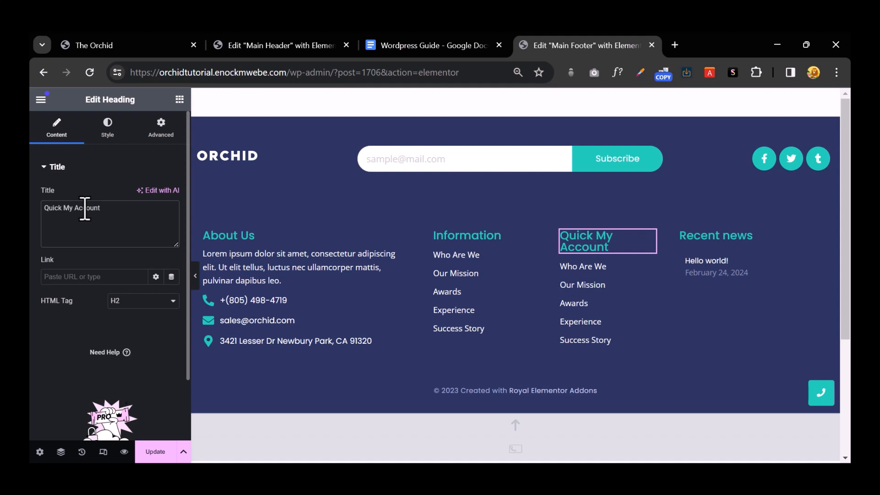
pyautogui.click(588, 236)
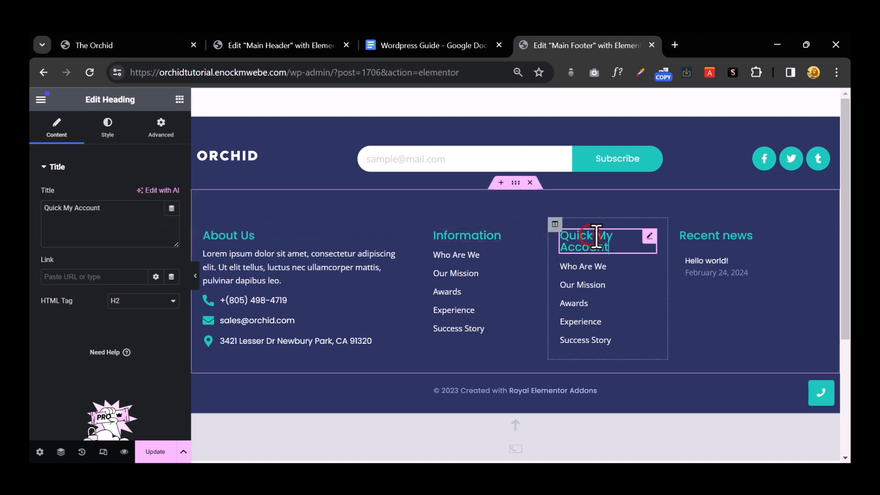
pyautogui.doubleClick(573, 236)
pyautogui.press('BackSpace')
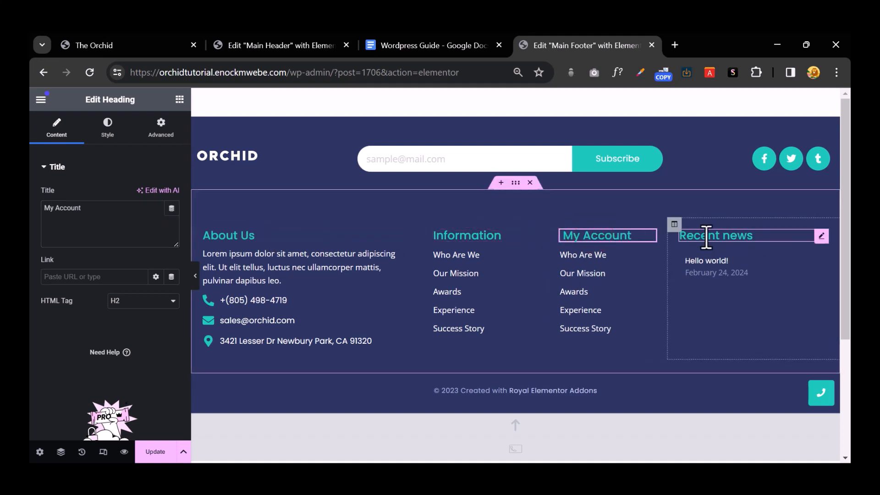
# Step: Delete the Recent news heading text, then view the live Orchid site's footer
pyautogui.click(706, 237)
pyautogui.tripleClick(703, 235)
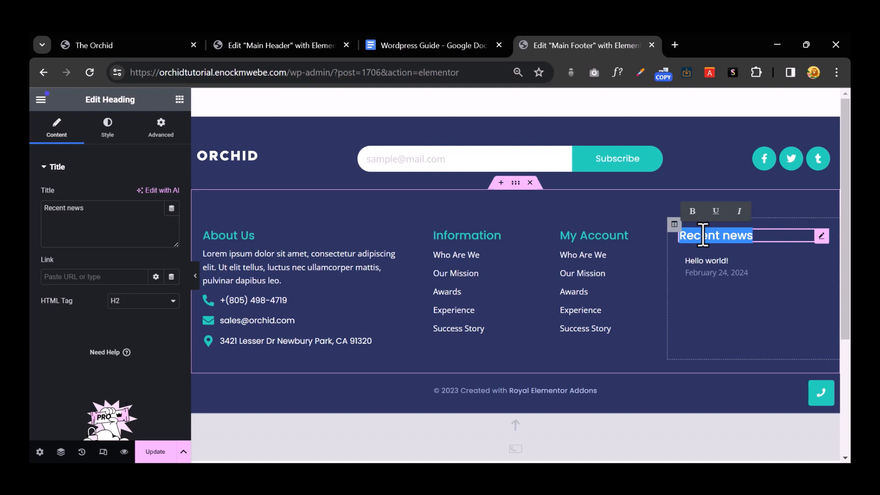
pyautogui.write('FQ')
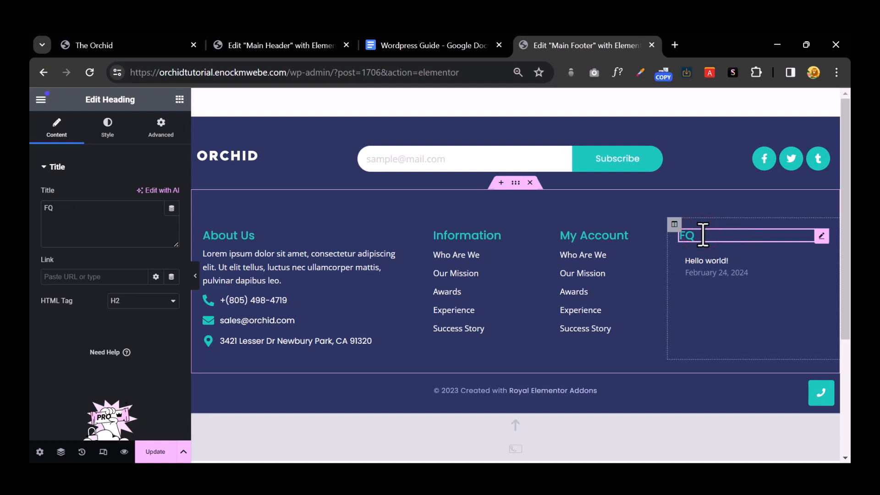
pyautogui.press('BackSpace')
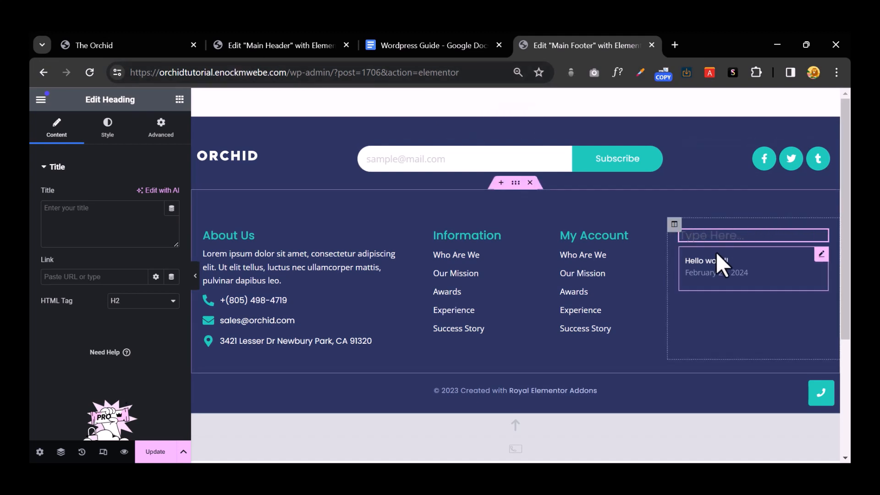
pyautogui.click(740, 236)
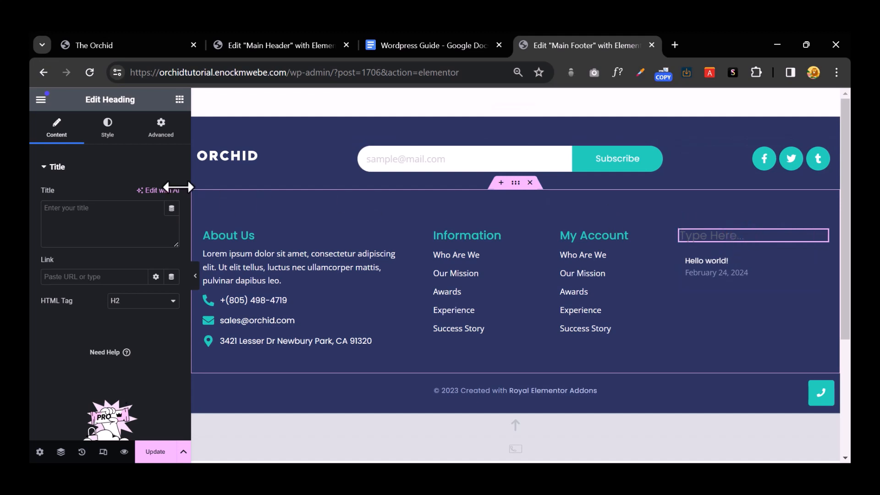
pyautogui.hotkey('ctrl', 'Tab')
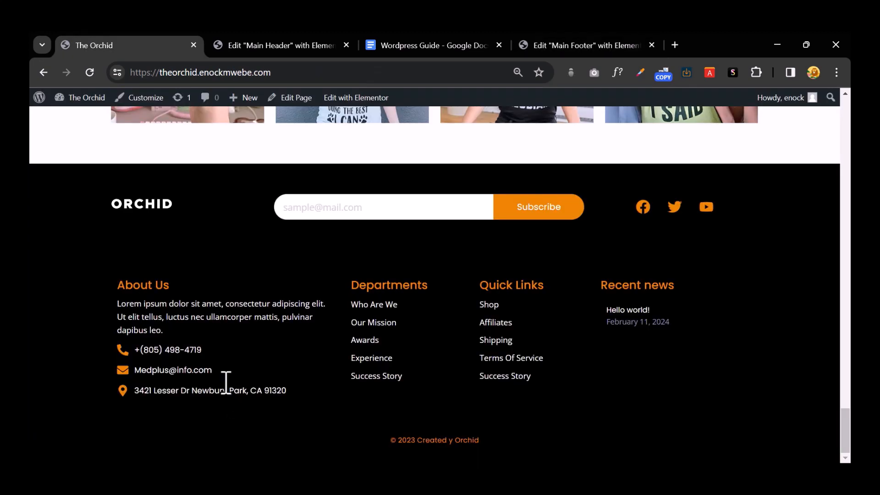
# Step: Back in the Main Footer editor, title the last column 'Policies'
pyautogui.click(424, 45)
pyautogui.click(284, 46)
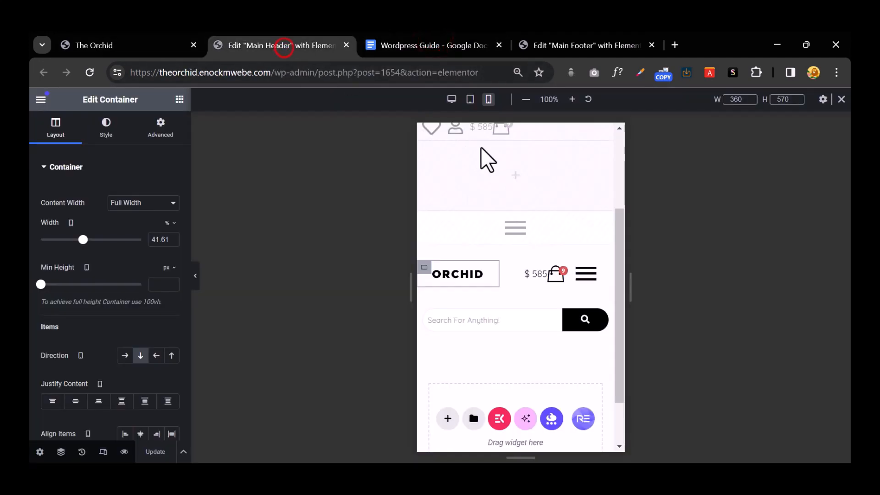
pyautogui.click(559, 46)
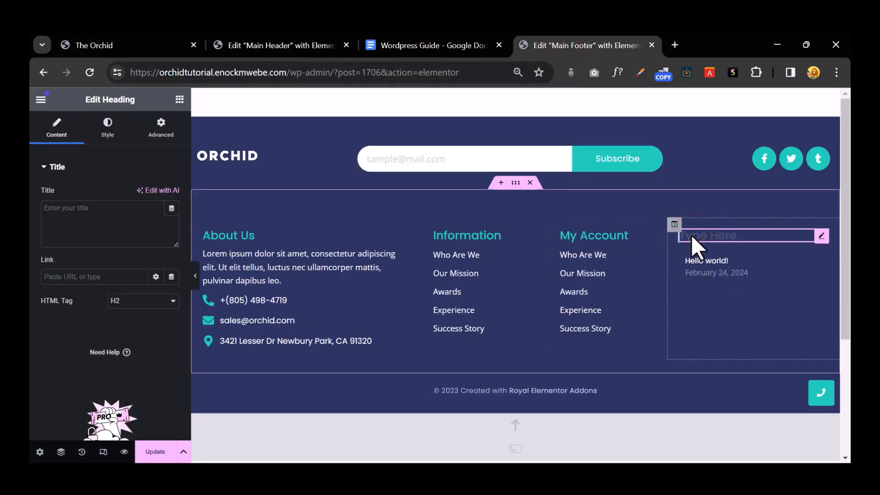
pyautogui.write('P')
pyautogui.write('olicies')
# Step: Replace the Policies posts widget with a pasted copy of the Who Are We link
pyautogui.rightClick(759, 289)
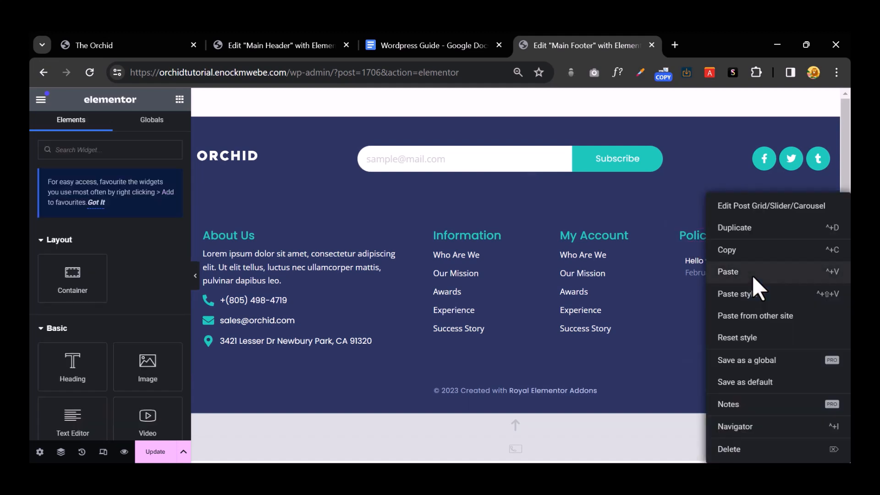
pyautogui.click(747, 451)
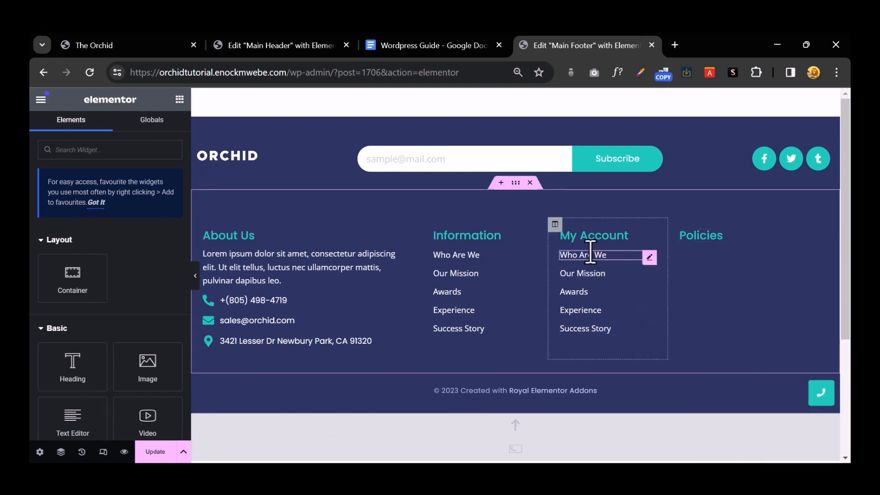
pyautogui.rightClick(590, 253)
pyautogui.click(624, 252)
pyautogui.rightClick(704, 266)
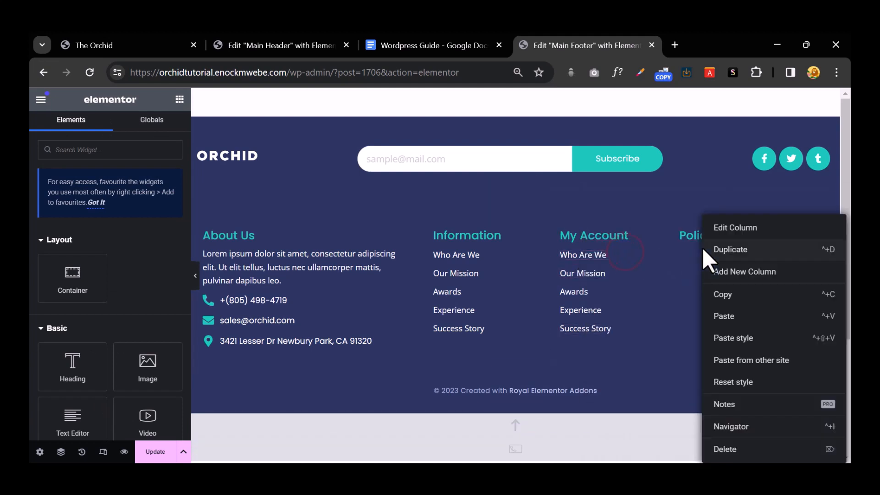
pyautogui.click(736, 316)
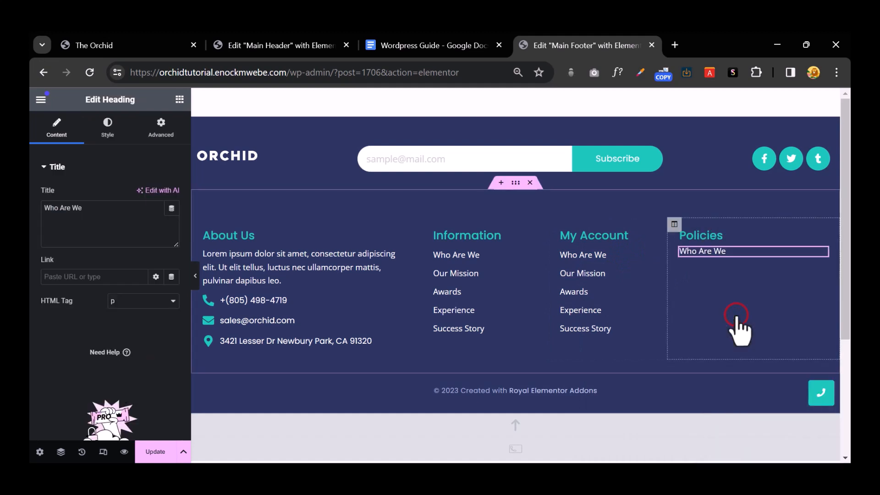
# Step: Duplicate the pasted link twice to make three Policies links
pyautogui.rightClick(698, 252)
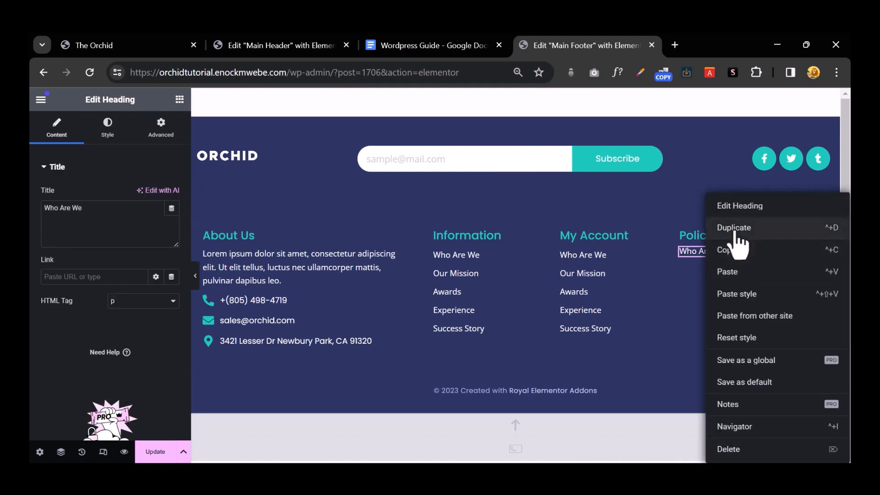
pyautogui.click(733, 228)
pyautogui.rightClick(701, 268)
pyautogui.click(736, 227)
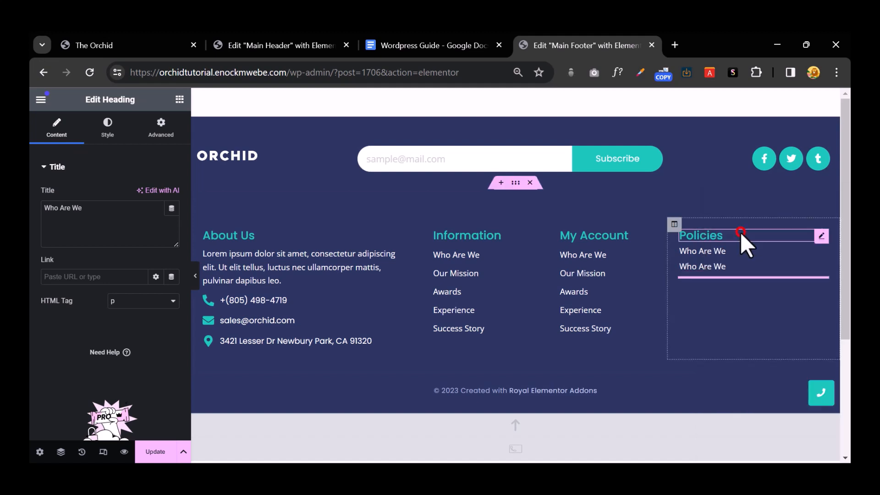
# Step: Rename the Policies links to 'Terms & Conditiond' and 'Shipping Information', and start the third
pyautogui.click(719, 251)
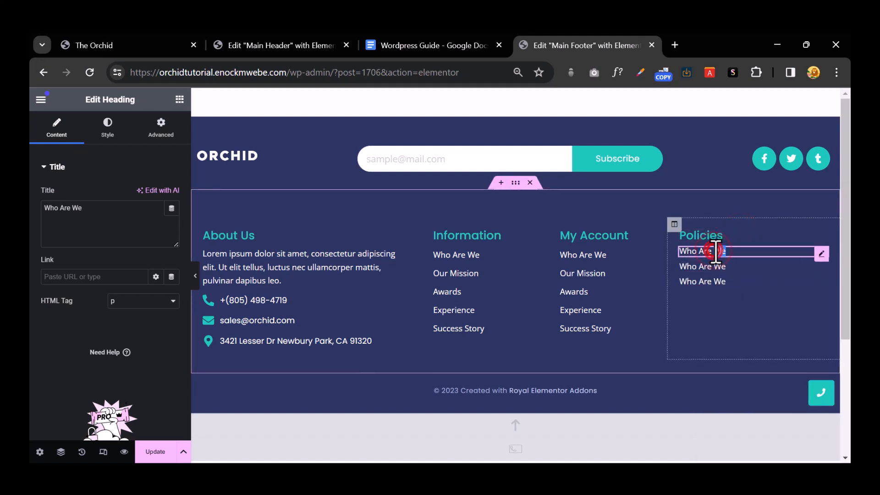
pyautogui.tripleClick(716, 251)
pyautogui.write('Terms')
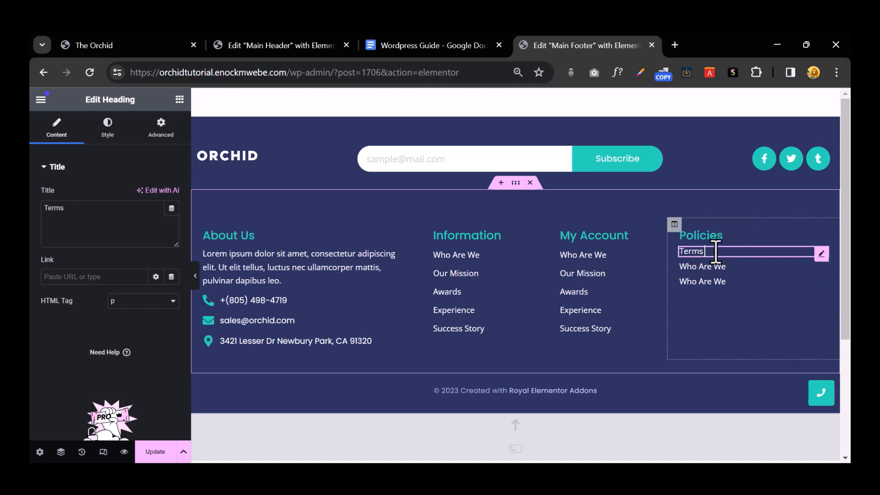
pyautogui.write(' & Conditiond')
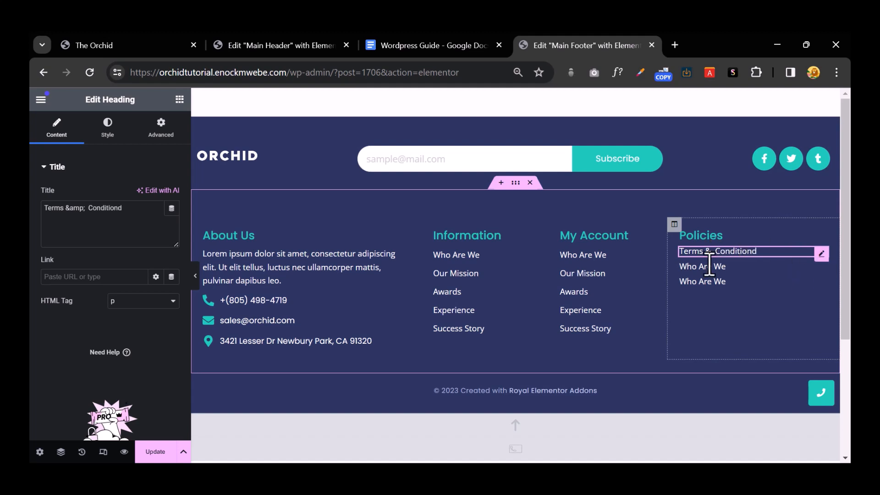
pyautogui.doubleClick(704, 267)
pyautogui.hotkey('ctrl', 'a')
pyautogui.write('Sh')
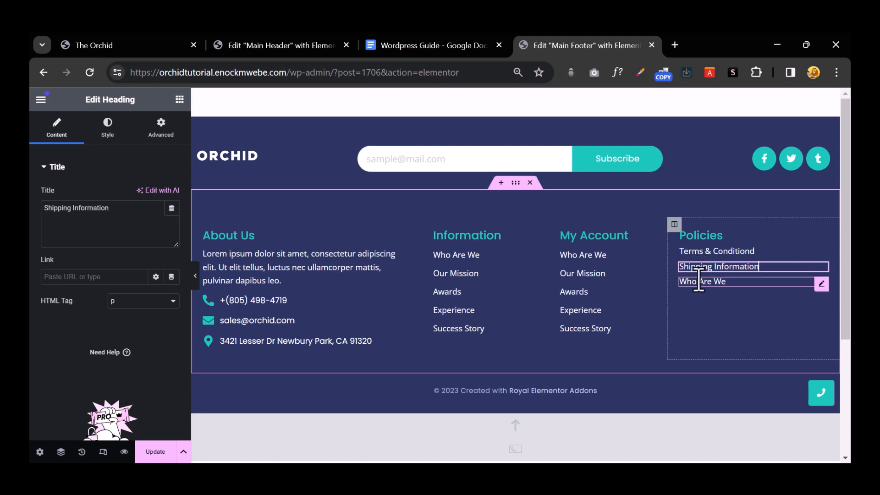
pyautogui.tripleClick(699, 282)
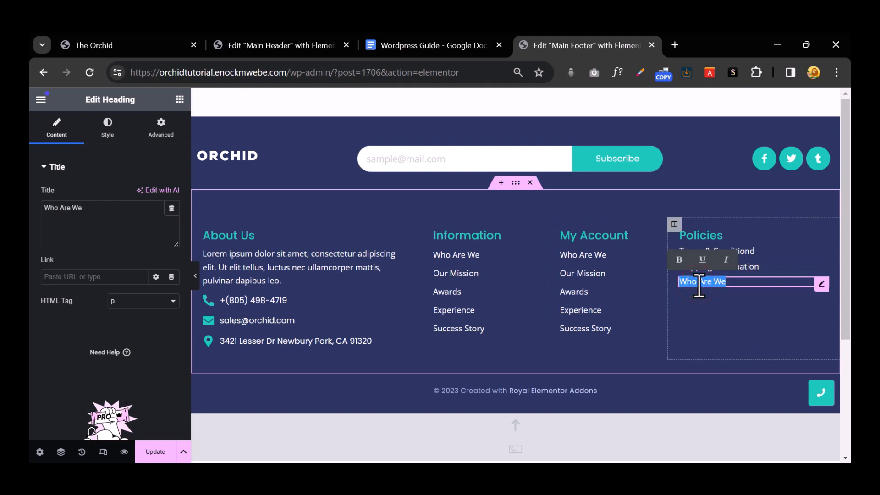
pyautogui.write('Returns')
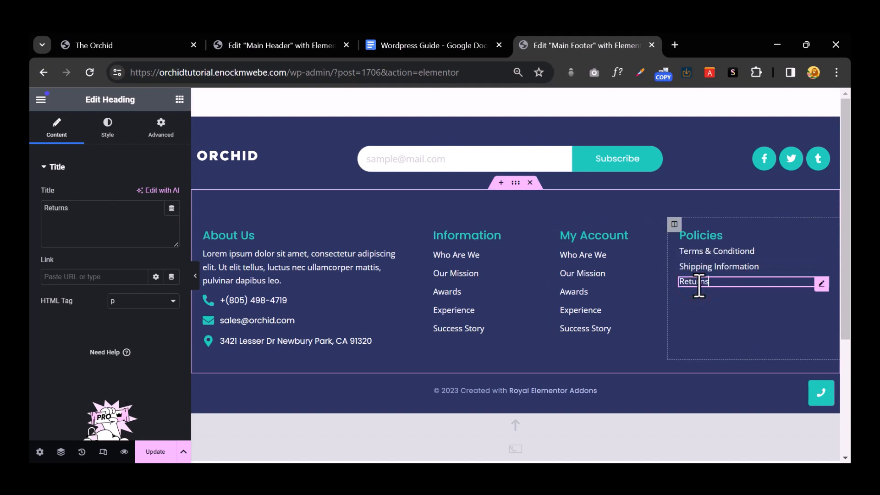
# Step: Retype the first two My Account links, replacing Who Are We and Our Mission
pyautogui.click(565, 254)
pyautogui.tripleClick(583, 258)
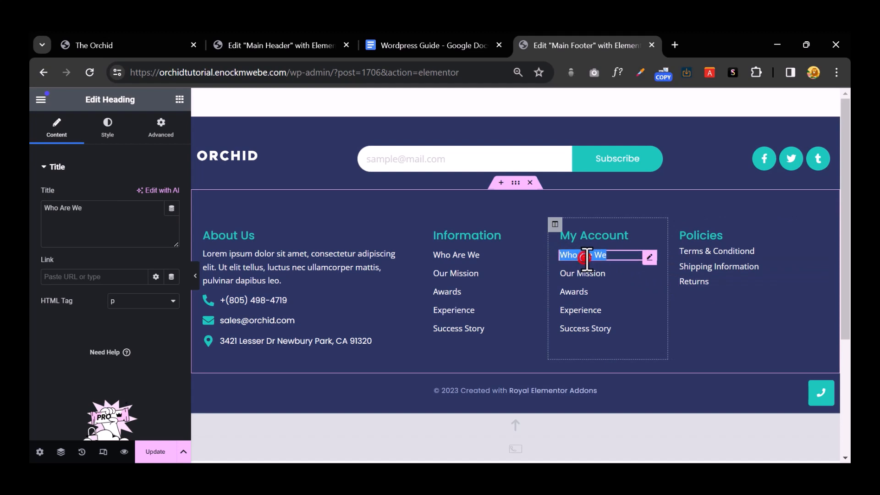
pyautogui.write('Tr')
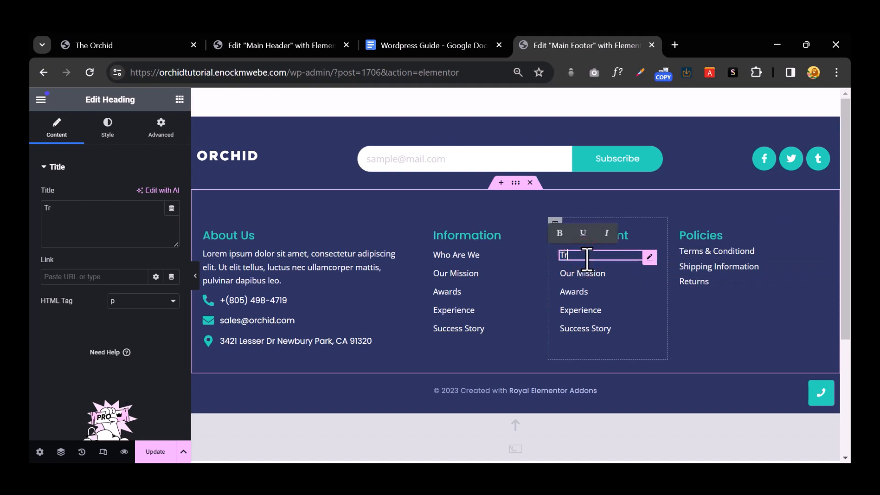
pyautogui.write('ack Order')
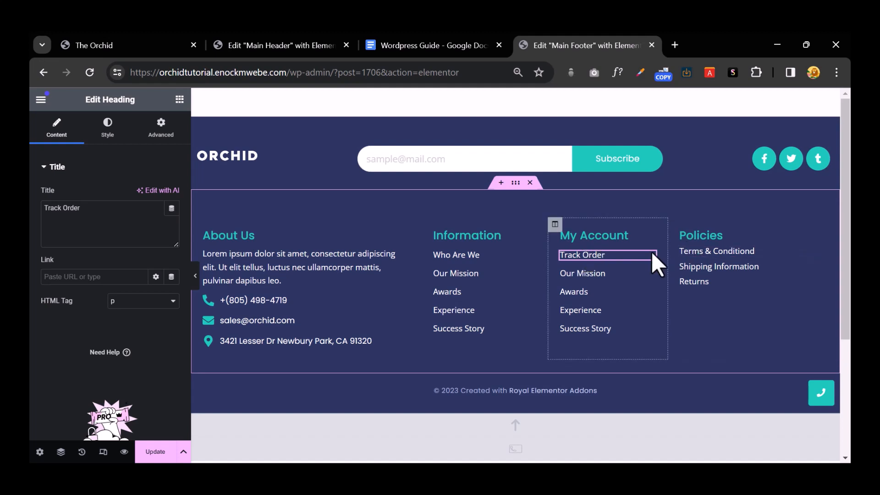
pyautogui.click(590, 274)
pyautogui.doubleClick(591, 274)
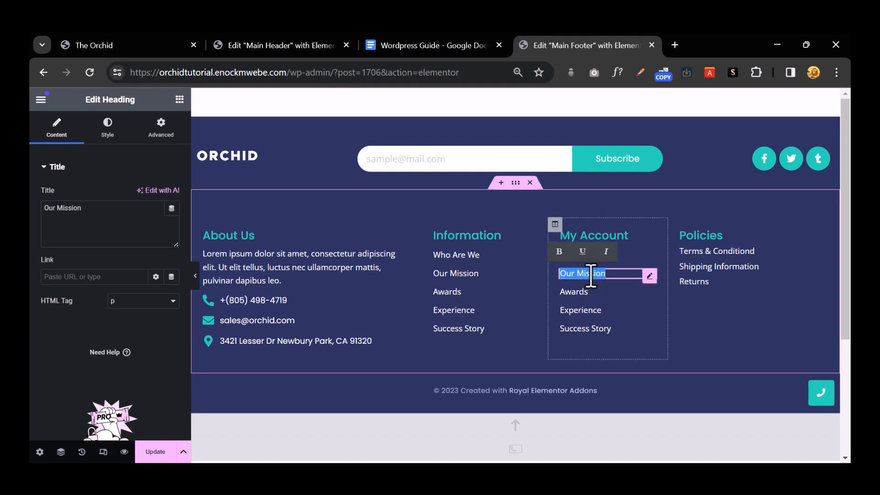
pyautogui.press('BackSpace')
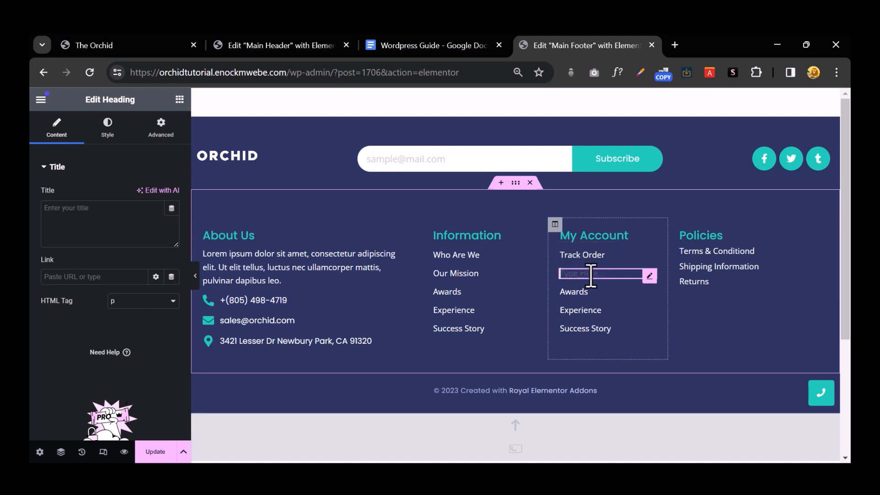
pyautogui.write('Coupounts')
# Step: Rename the Information heading to 'Shop'
pyautogui.doubleClick(489, 238)
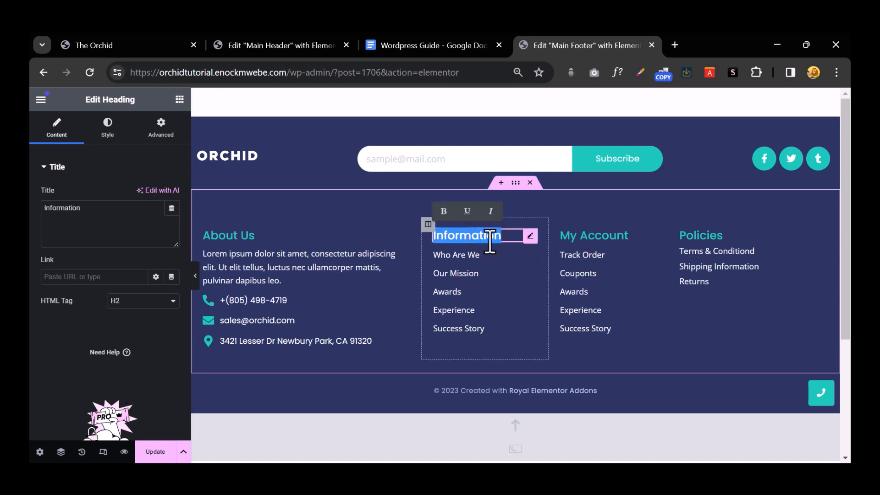
pyautogui.write('SHop')
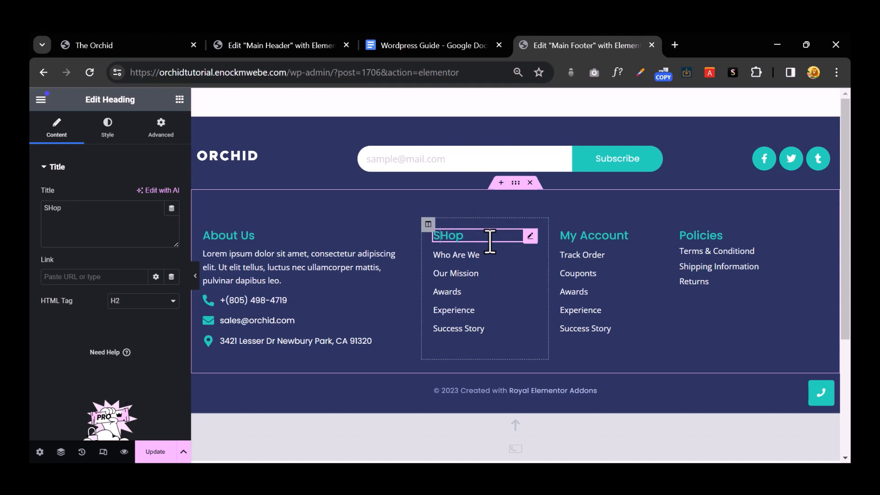
pyautogui.press('BackSpace')
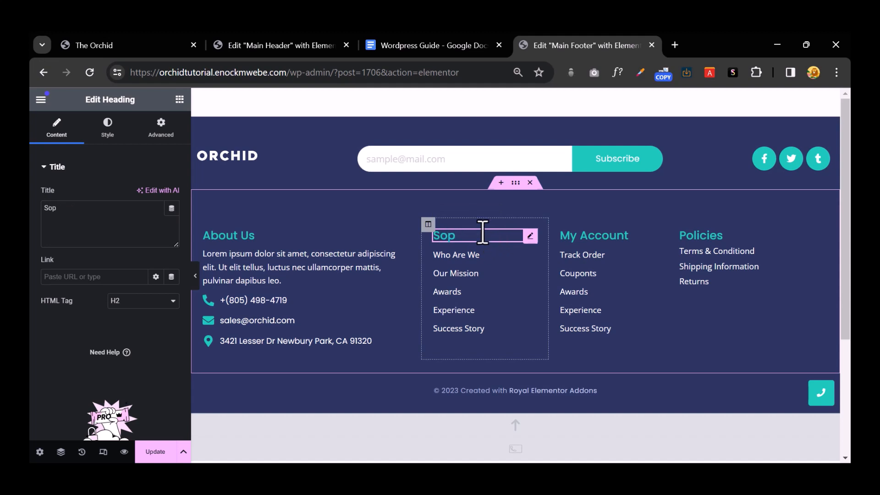
pyautogui.write('h')
# Step: Rename the first two Shop links to 'Apparel' and 'Mugs'
pyautogui.click(468, 254)
pyautogui.tripleClick(469, 254)
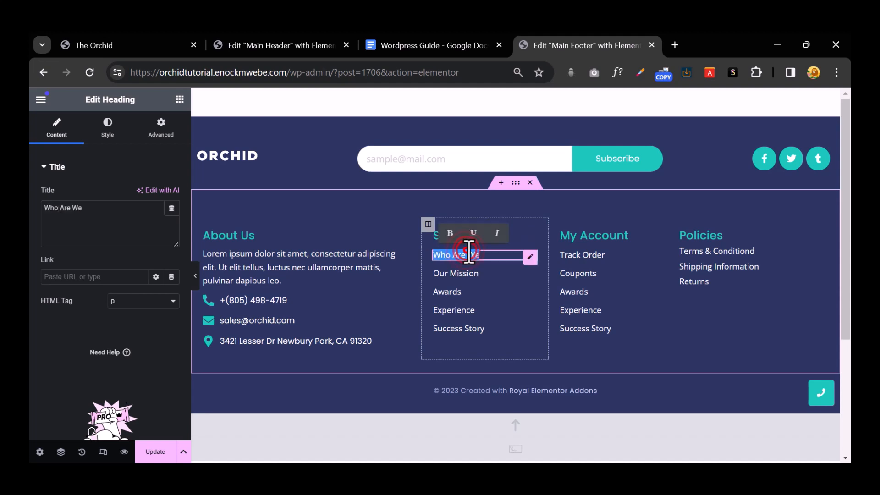
pyautogui.write('Apparel')
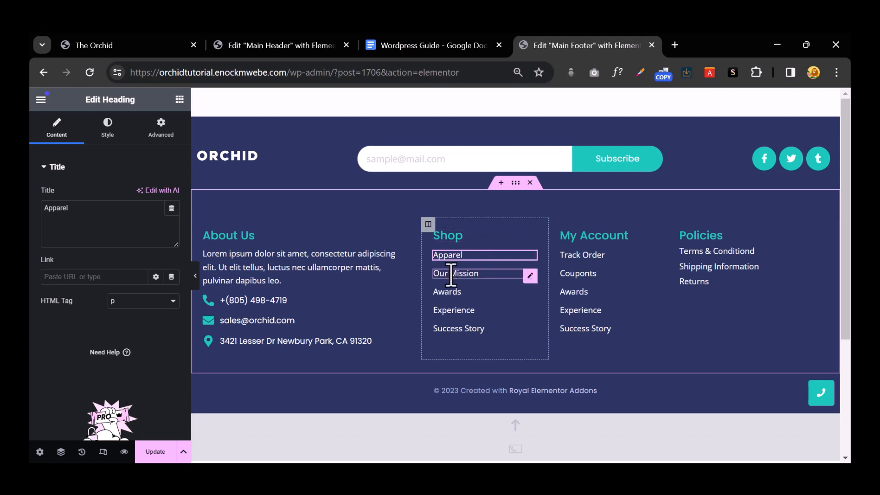
pyautogui.click(451, 274)
pyautogui.tripleClick(451, 275)
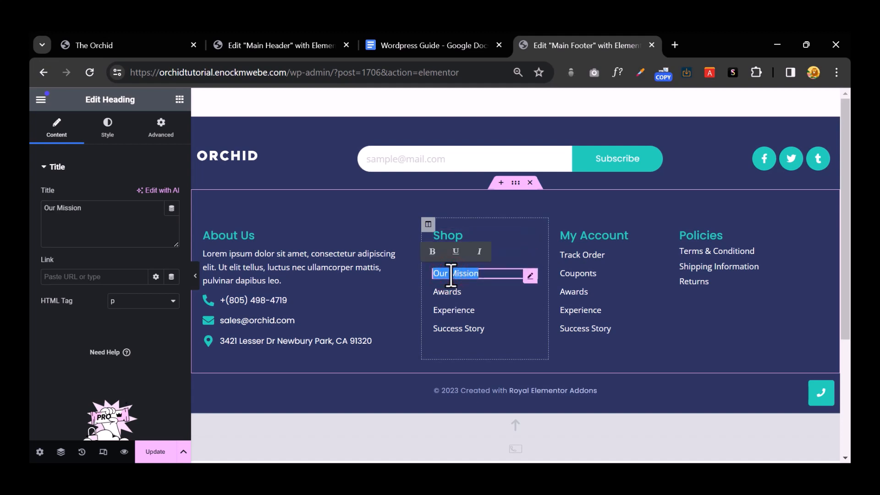
pyautogui.write('Mugs')
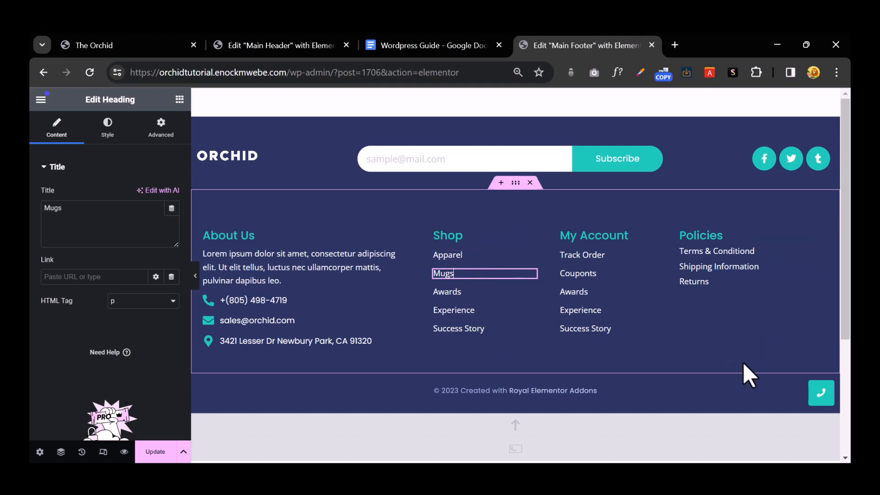
pyautogui.scroll(-4, 800, 453)
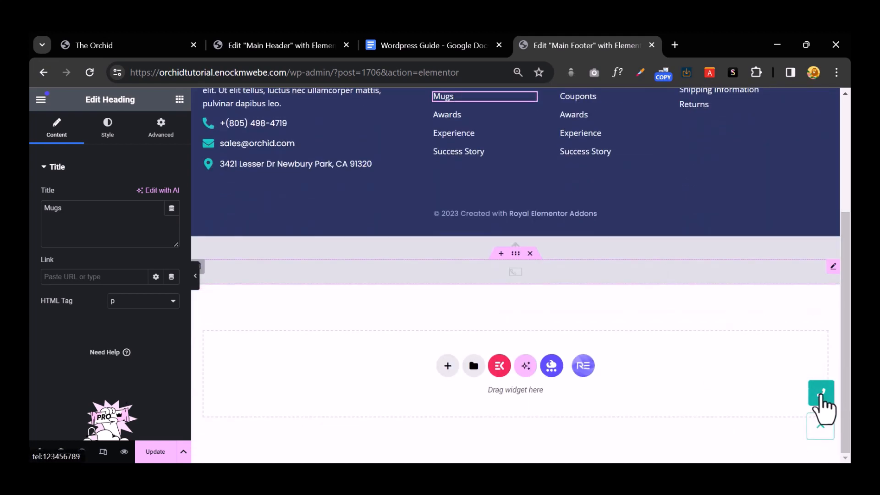
# Step: Delete the phone-call section below the footer
pyautogui.rightClick(555, 275)
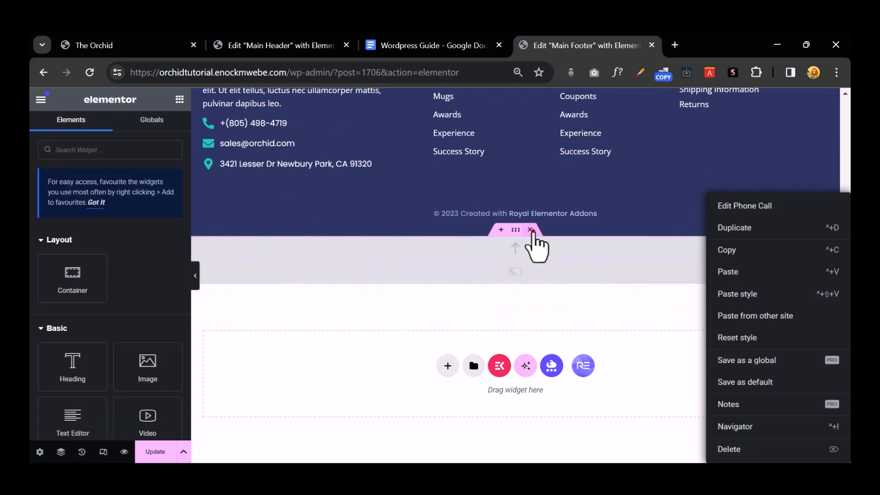
pyautogui.click(533, 250)
pyautogui.click(529, 253)
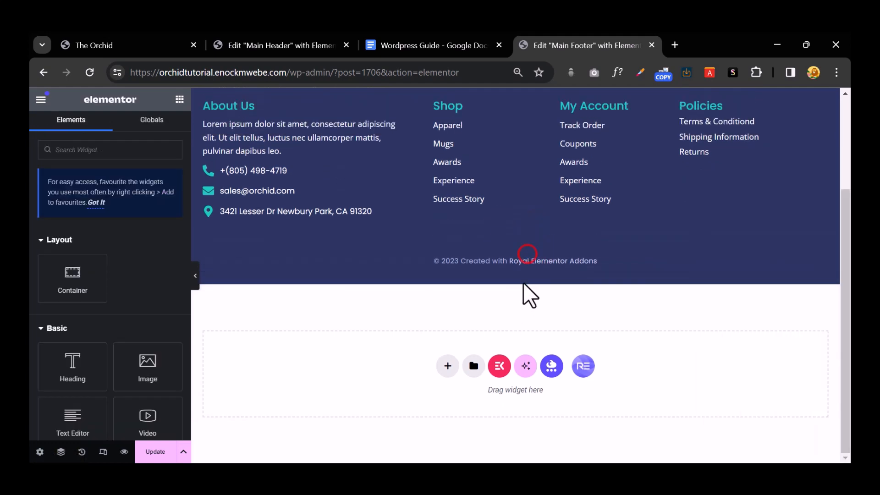
pyautogui.scroll(3, 523, 285)
# Step: Replace the Royal Elementor Addons credit so the copyright reads '© 2023 Created by orchid'
pyautogui.click(506, 393)
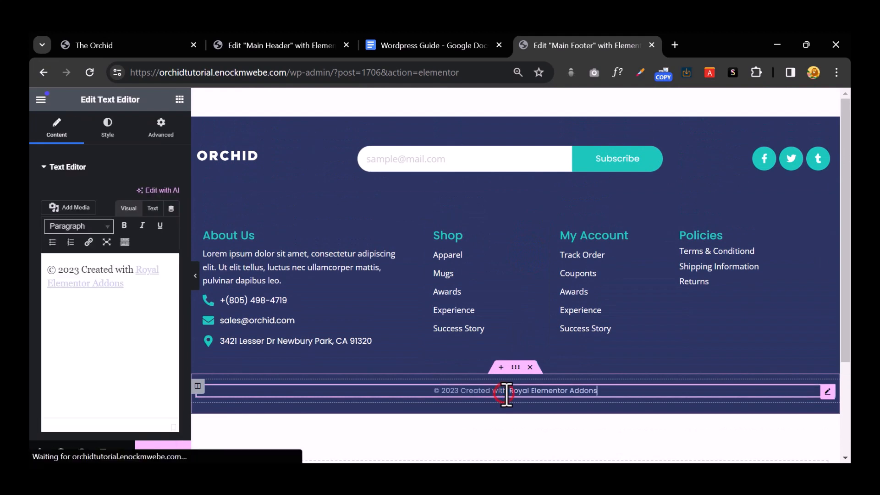
pyautogui.moveTo(141, 292); pyautogui.dragTo(137, 272)
pyautogui.press('BackSpace')
pyautogui.press('BackSpace')
pyautogui.press('BackSpace')
pyautogui.press('BackSpace')
pyautogui.press('BackSpace')
pyautogui.press('BackSpace')
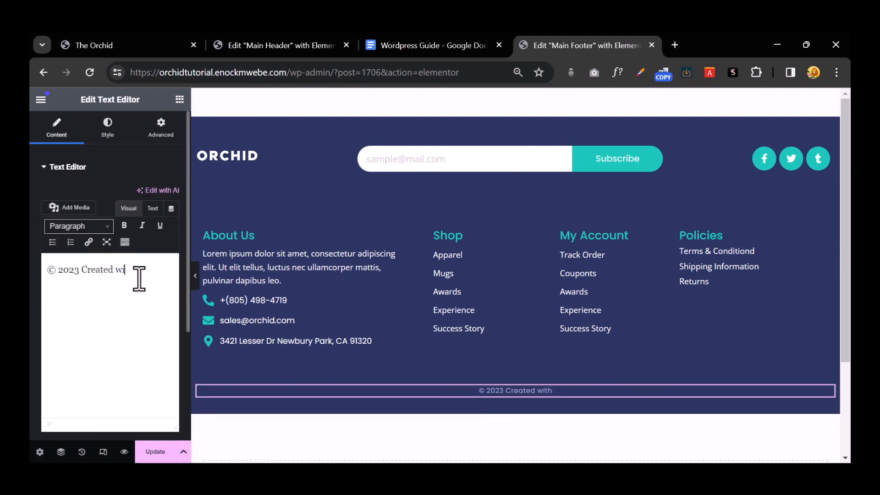
pyautogui.write('by orchid')
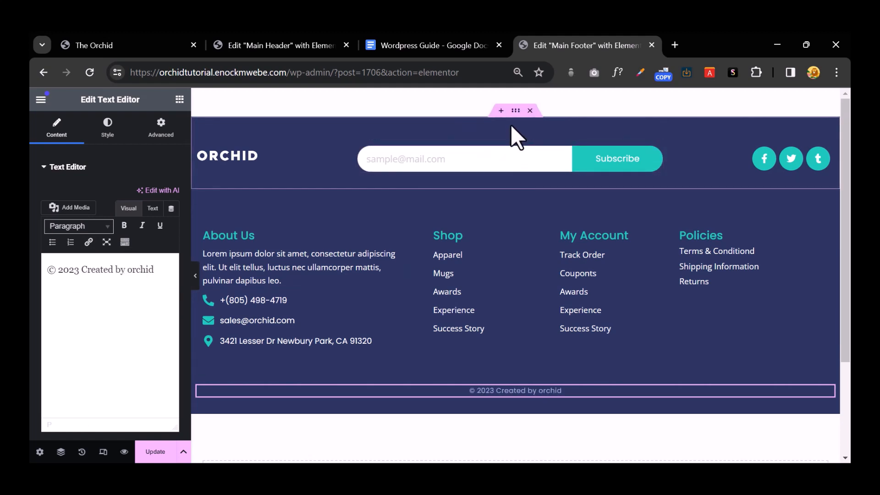
# Step: Set the logo-and-subscribe row's background colour to black (#000000)
pyautogui.click(516, 111)
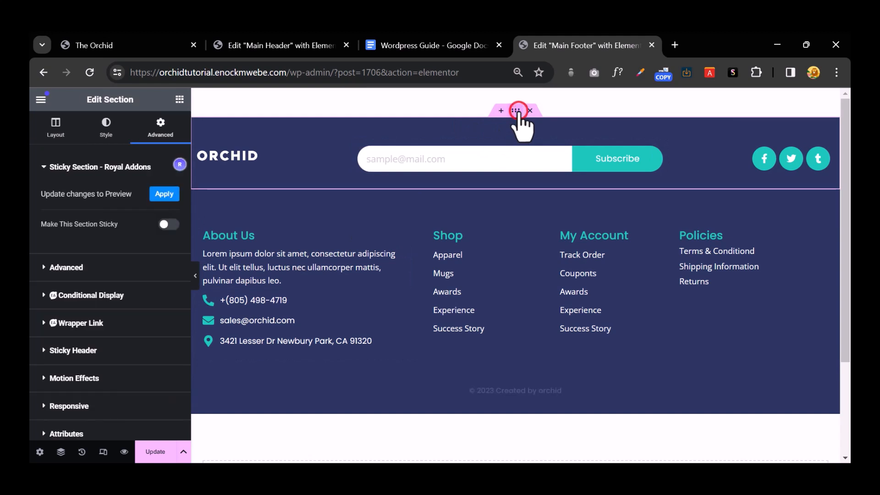
pyautogui.click(102, 128)
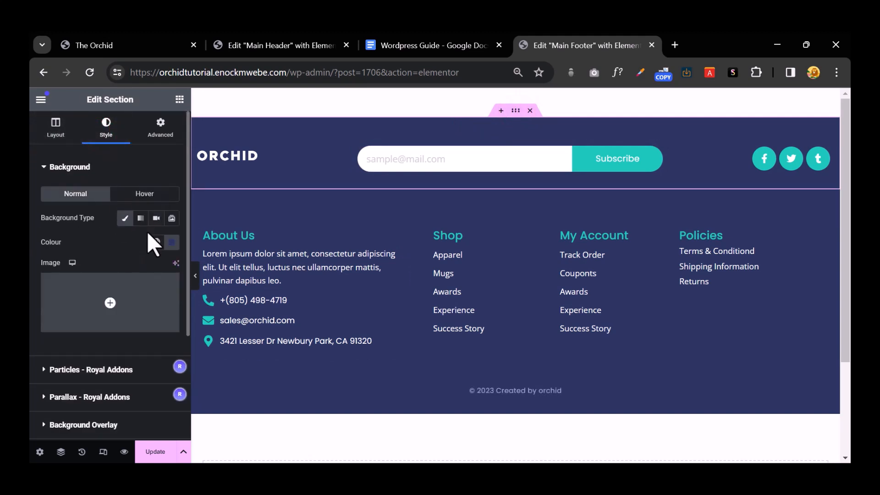
pyautogui.click(172, 241)
pyautogui.moveTo(127, 328); pyautogui.dragTo(74, 421)
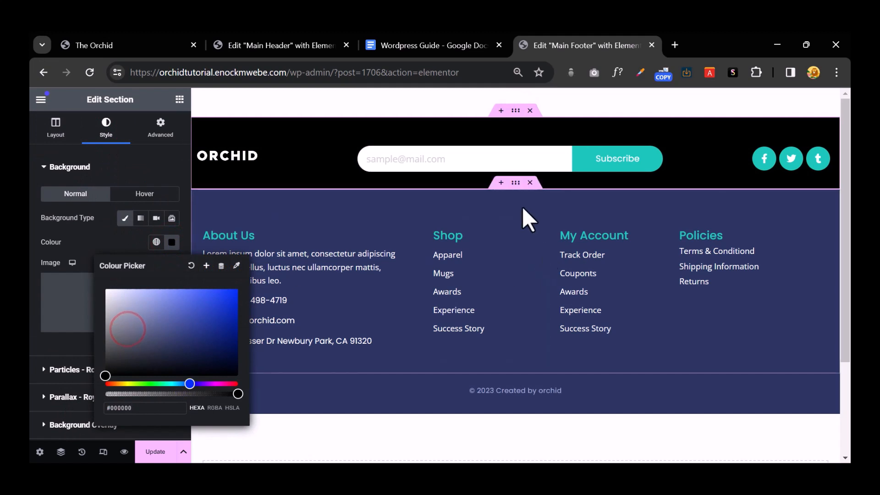
# Step: Set the footer link columns section's background to black as well
pyautogui.click(516, 182)
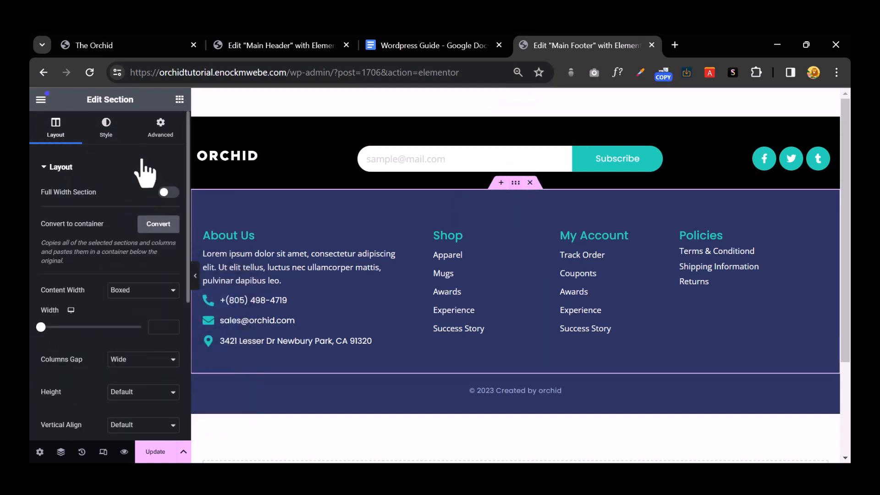
pyautogui.click(106, 131)
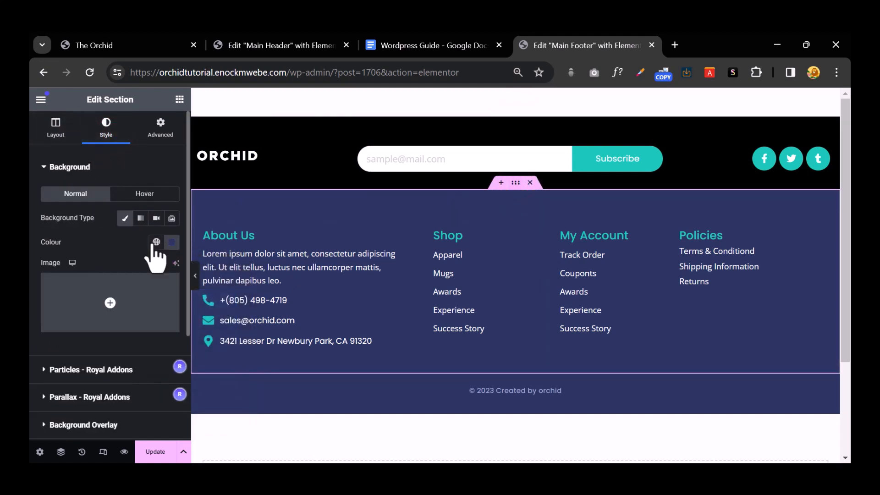
pyautogui.click(172, 242)
pyautogui.moveTo(155, 322); pyautogui.dragTo(69, 433)
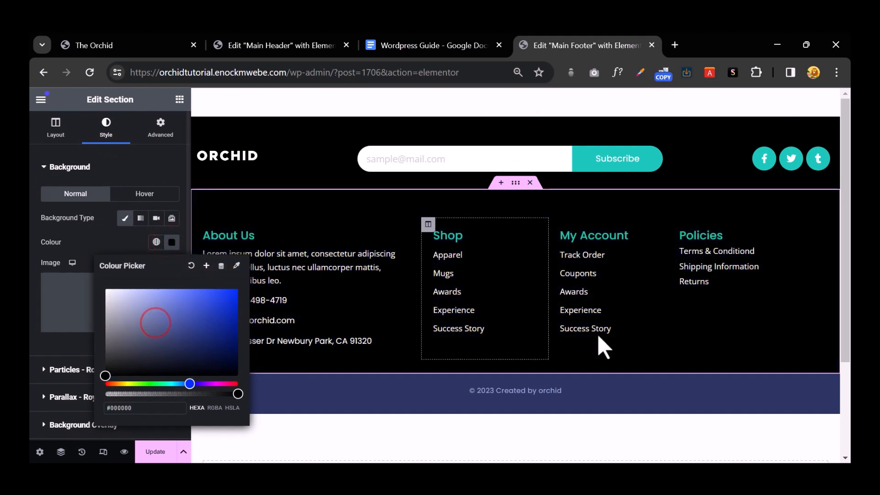
pyautogui.click(667, 333)
pyautogui.click(249, 238)
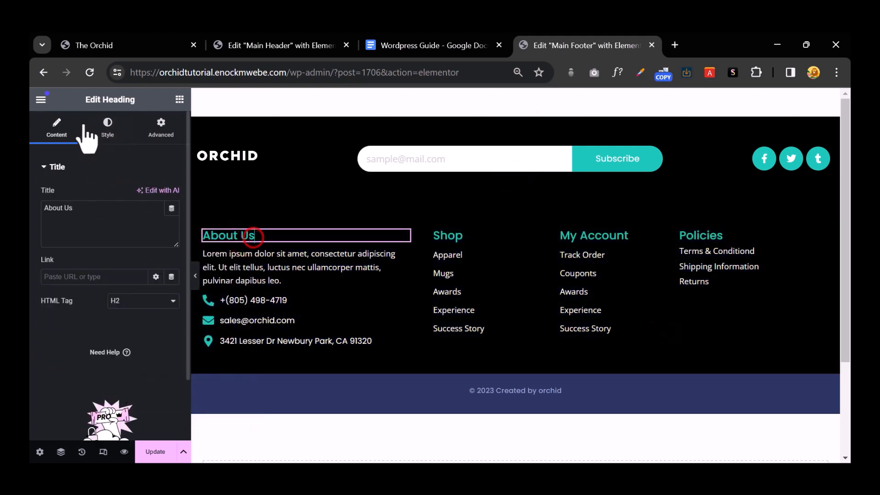
# Step: Set the About Us heading's text colour to the global Orange and copy it
pyautogui.click(113, 126)
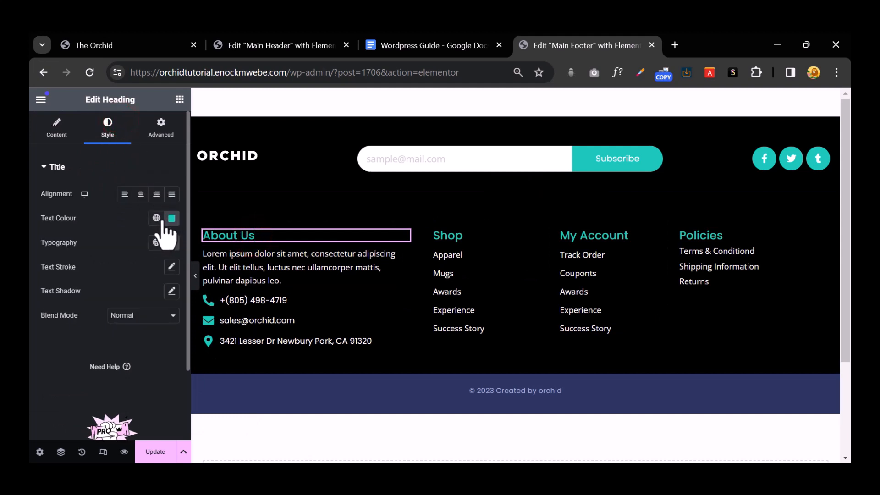
pyautogui.click(156, 218)
pyautogui.click(98, 275)
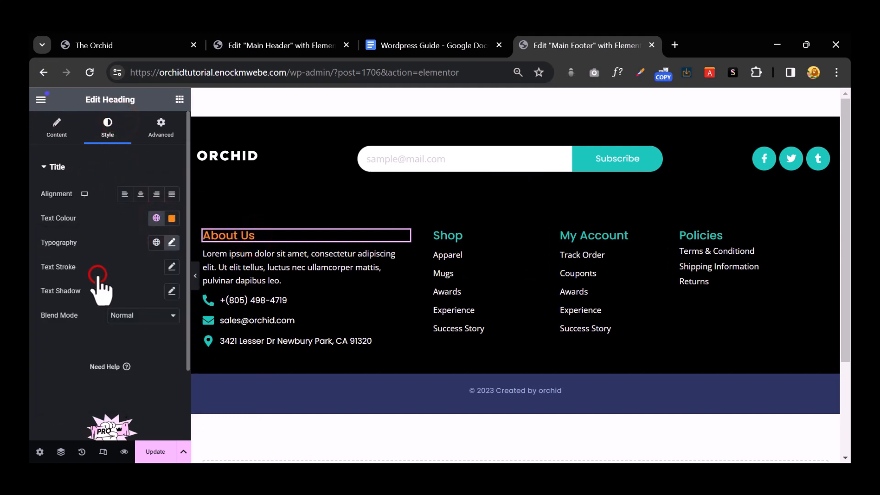
pyautogui.rightClick(243, 239)
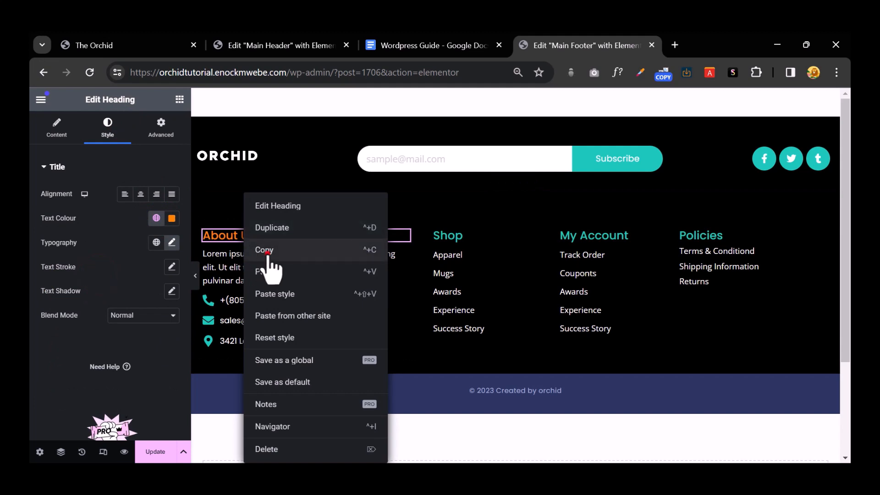
pyautogui.click(265, 251)
# Step: Paste the orange style onto the Shop, My Account and Policies headings
pyautogui.rightClick(471, 256)
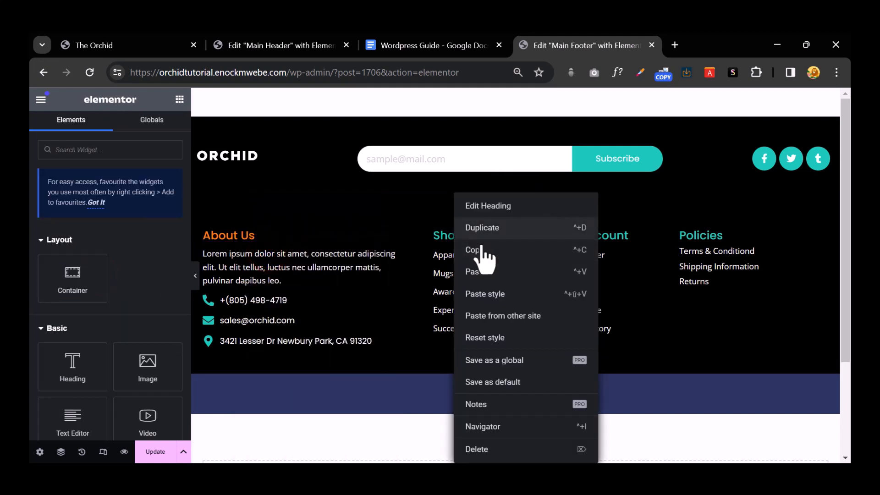
pyautogui.click(499, 297)
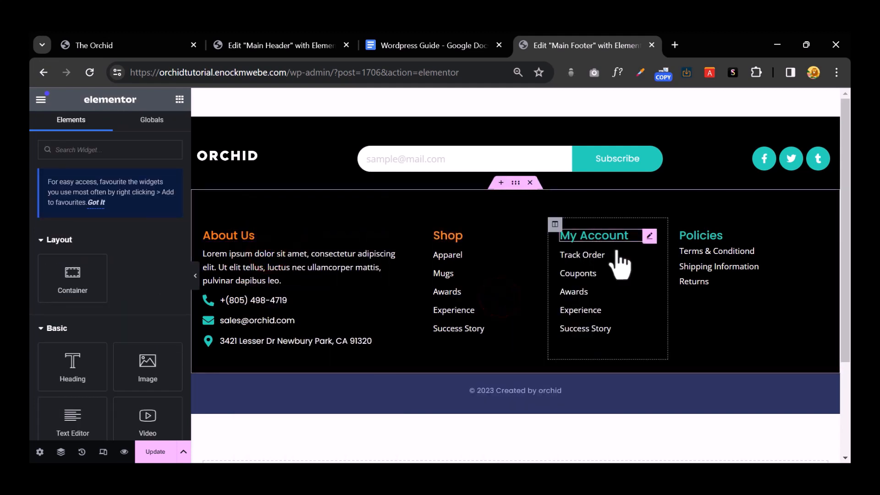
pyautogui.rightClick(600, 241)
pyautogui.click(655, 297)
pyautogui.rightClick(713, 236)
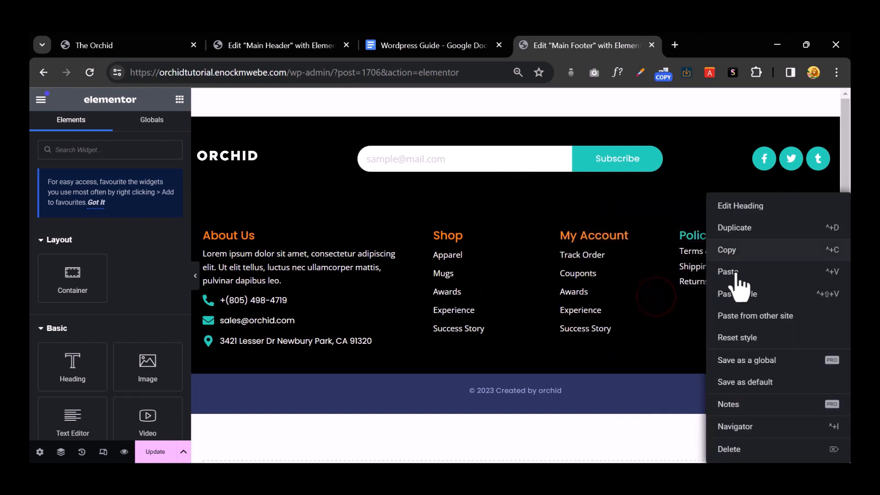
pyautogui.click(747, 291)
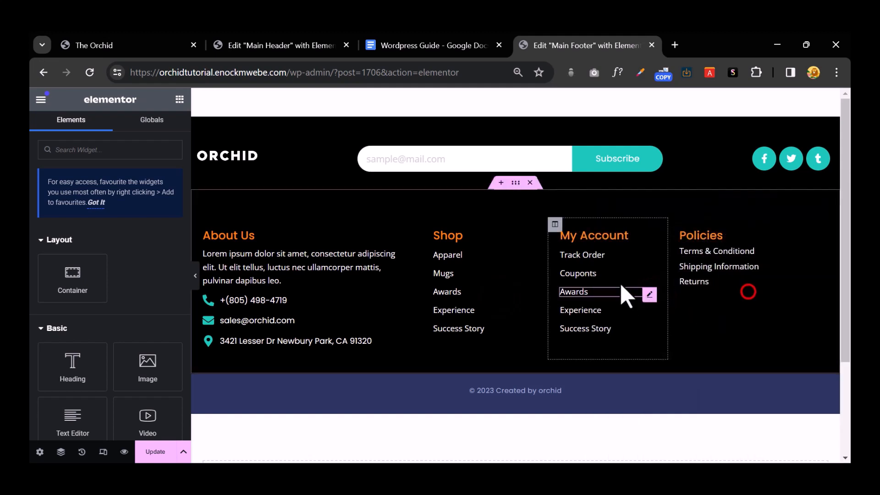
# Step: Give the copyright bar a black (#000000) background
pyautogui.click(533, 394)
pyautogui.click(516, 367)
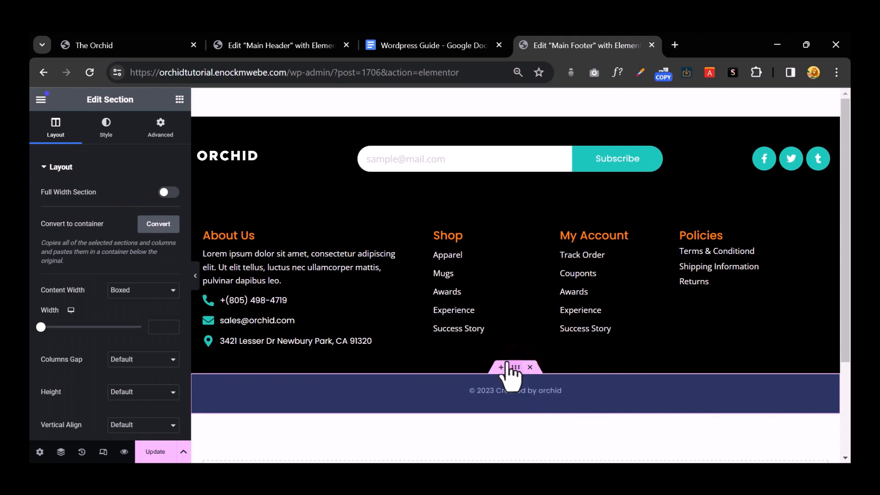
pyautogui.click(97, 129)
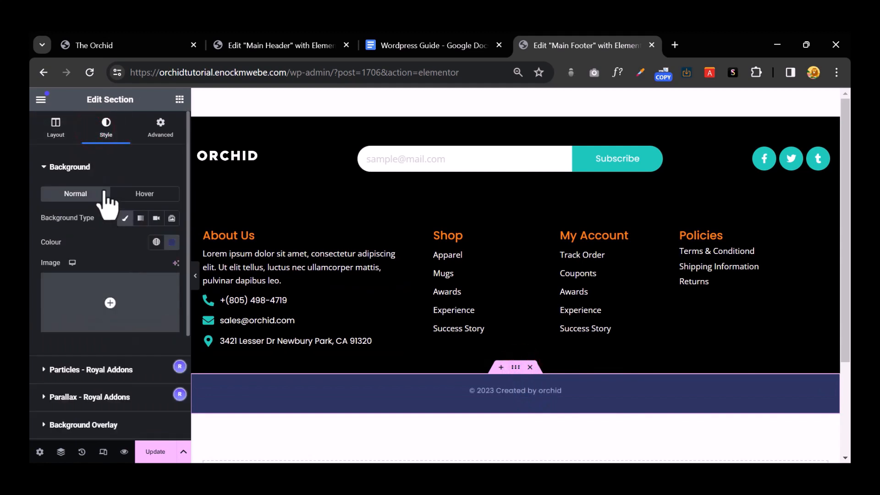
pyautogui.click(172, 243)
pyautogui.hotkey('ctrl', 'z')
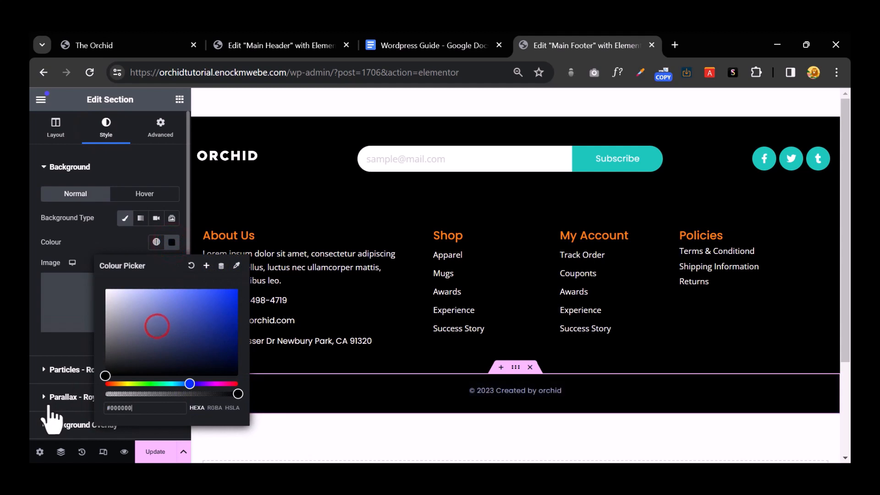
# Step: Make the copyright text colour white (#FFFFFF)
pyautogui.click(504, 391)
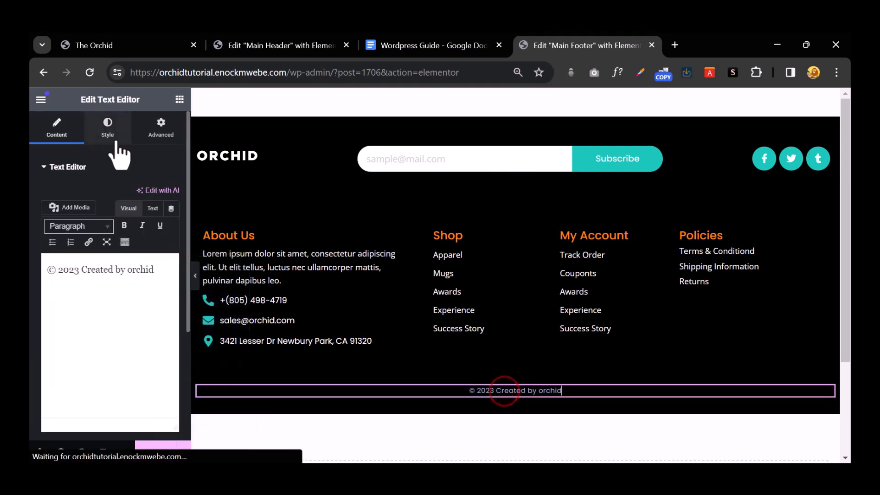
pyautogui.click(109, 127)
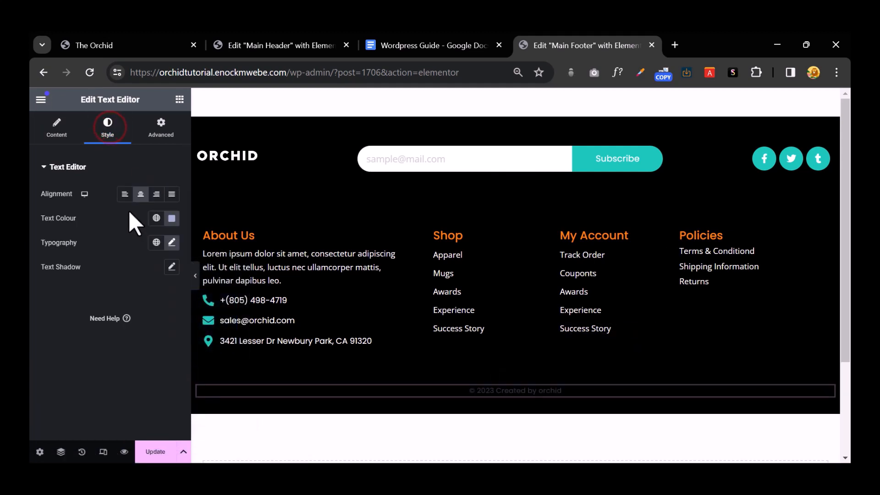
pyautogui.click(170, 218)
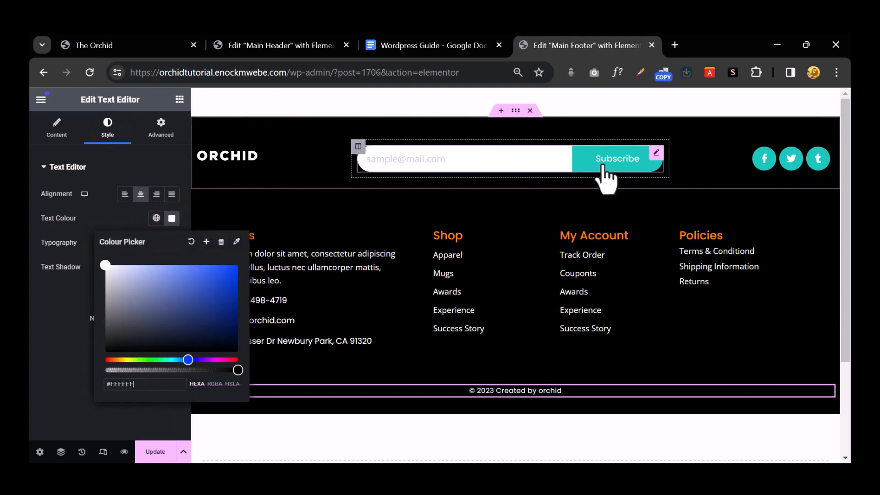
pyautogui.click(654, 150)
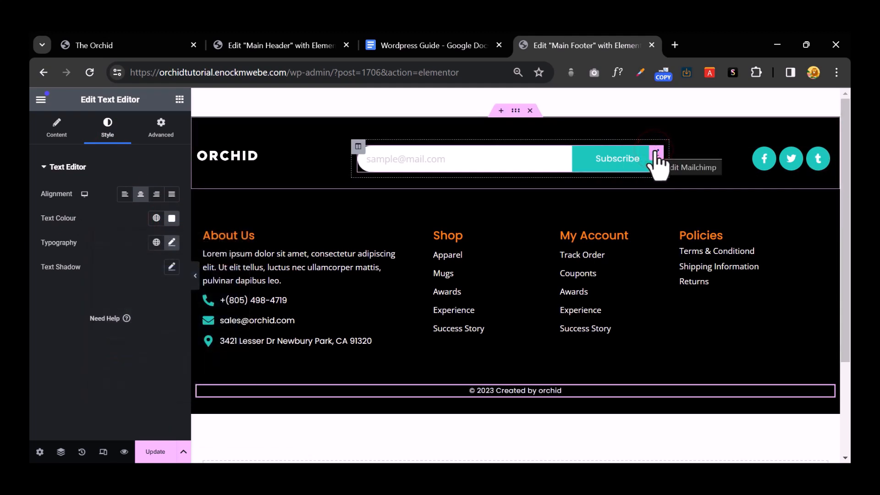
# Step: Open the Mailchimp subscribe form's settings and show its Select Audience list
pyautogui.click(655, 152)
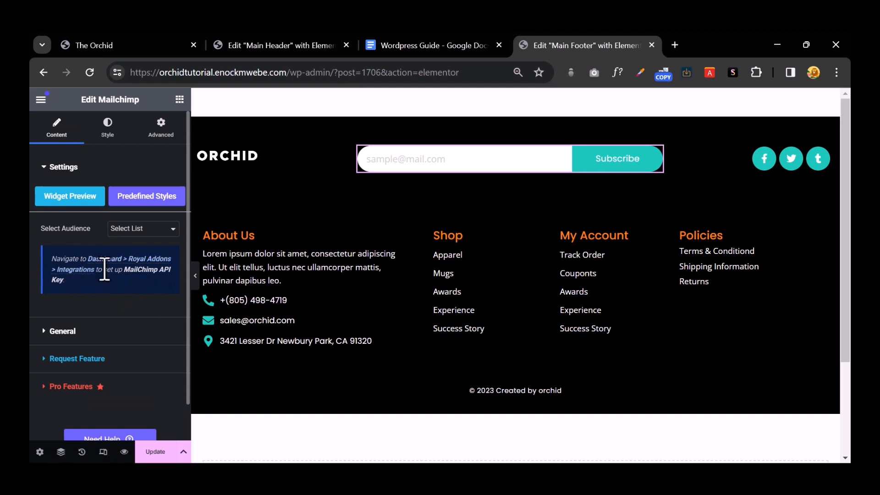
pyautogui.click(152, 233)
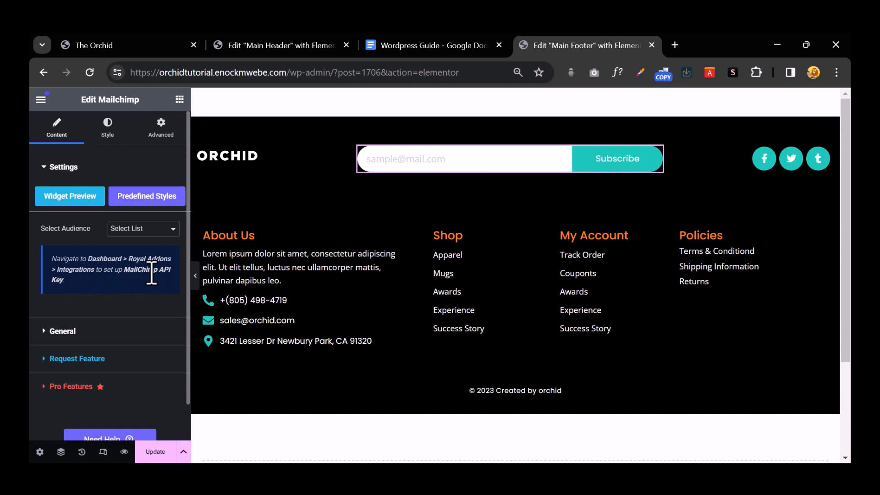
# Step: Give the footer's Mailchimp Subscribe button the global Orange (#FF8200) background
pyautogui.click(490, 158)
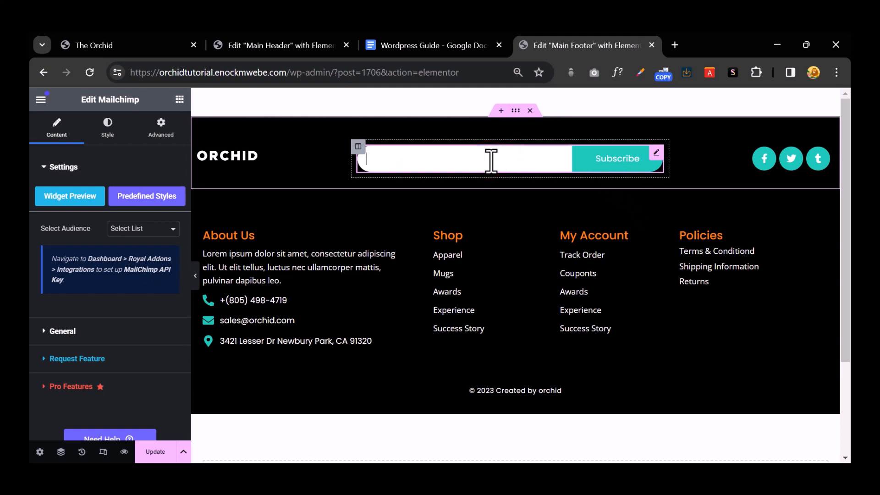
pyautogui.click(657, 153)
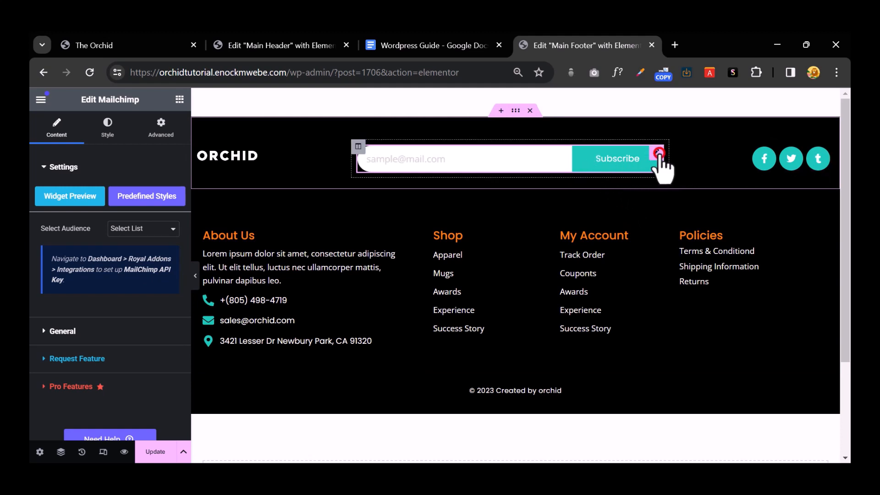
pyautogui.click(107, 132)
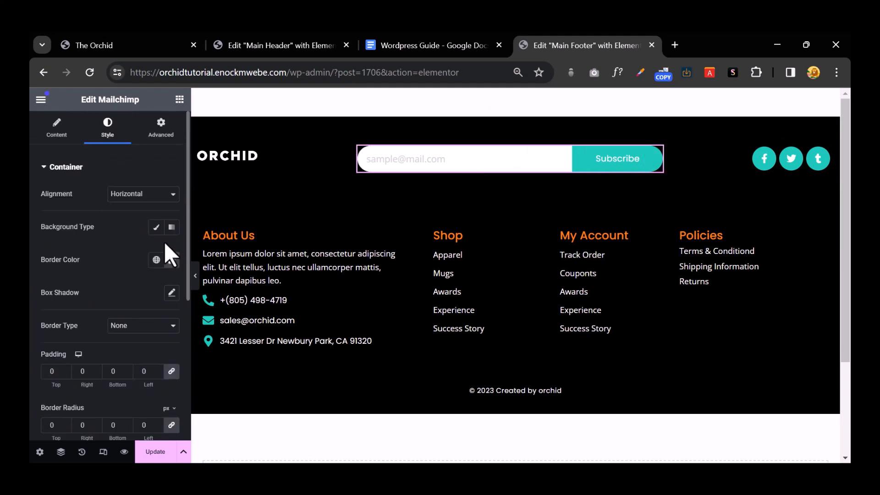
pyautogui.click(43, 168)
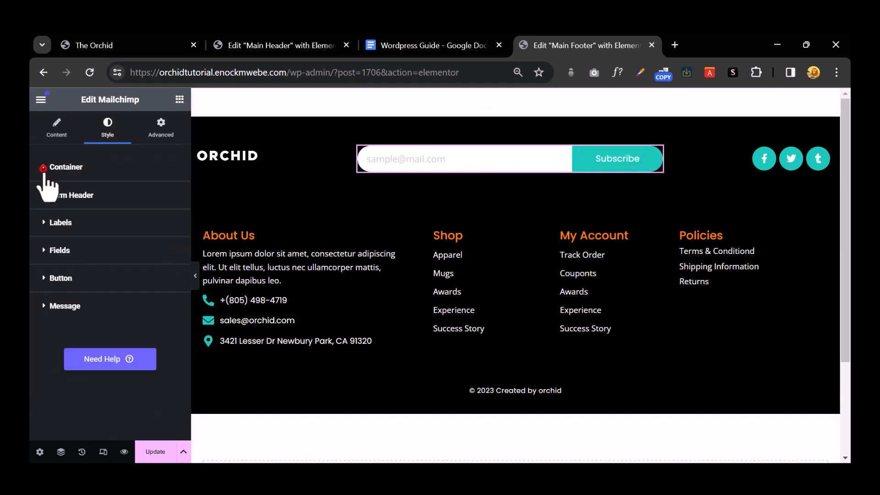
pyautogui.click(48, 279)
pyautogui.click(40, 280)
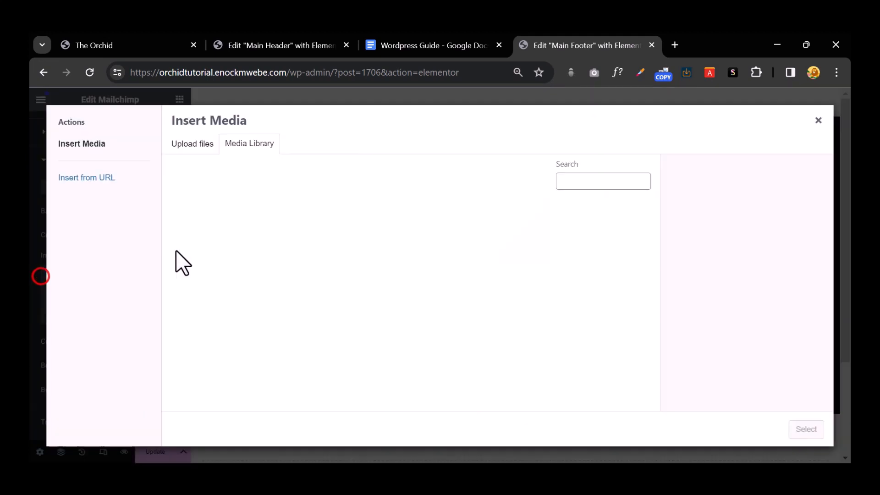
pyautogui.click(818, 120)
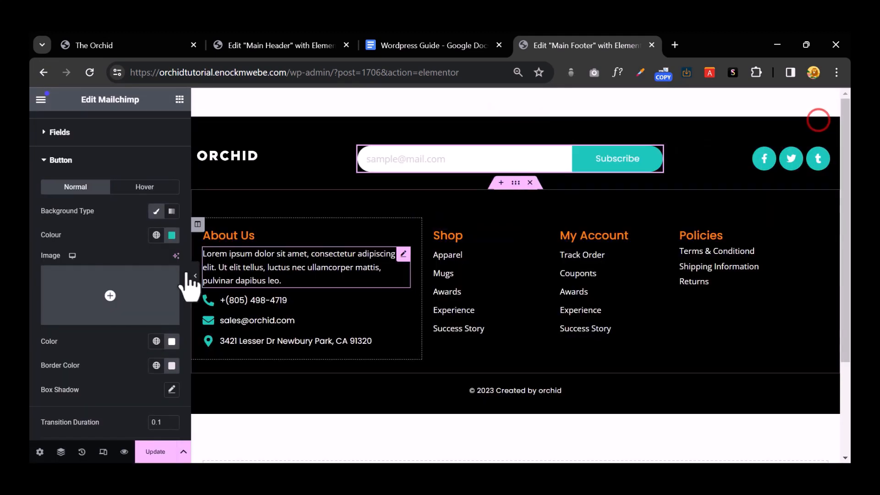
pyautogui.click(156, 235)
pyautogui.click(106, 290)
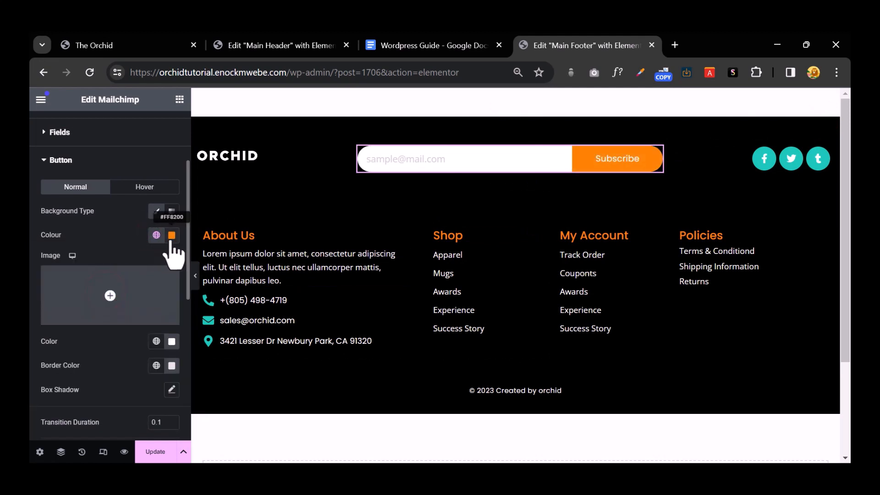
# Step: Set the Subscribe button's hover border colour to #020101
pyautogui.click(134, 187)
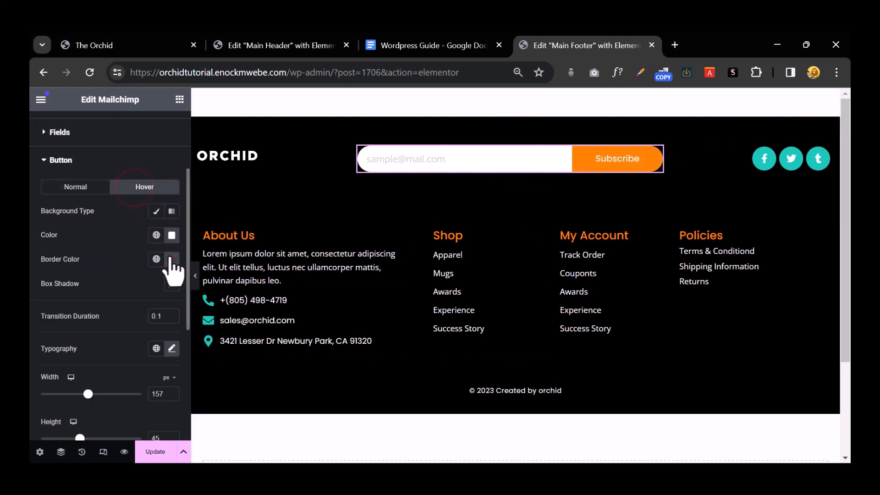
pyautogui.click(172, 259)
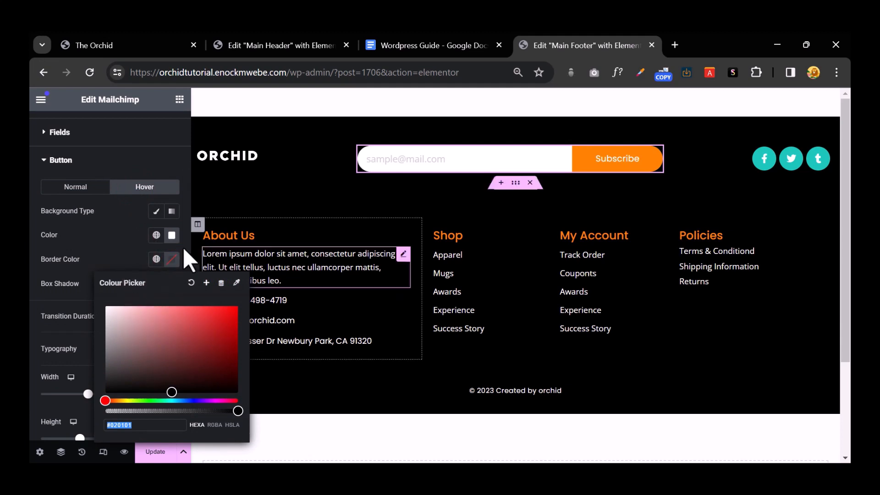
pyautogui.click(139, 247)
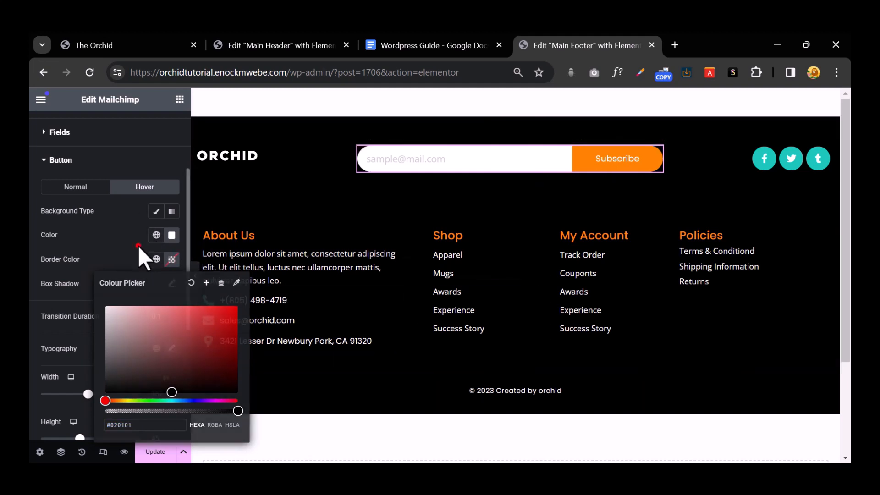
pyautogui.scroll(-2, 509, 256)
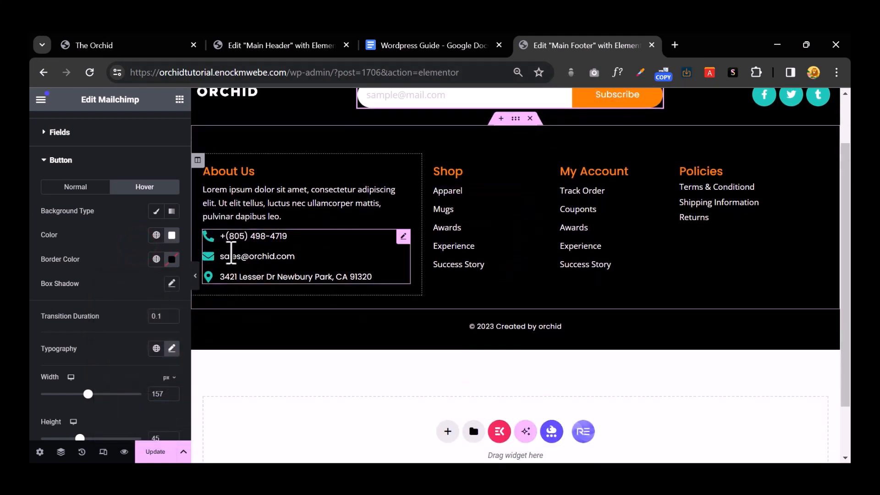
# Step: Colour the footer's phone, email and address list icons with the global Orange (#FF8200)
pyautogui.click(222, 246)
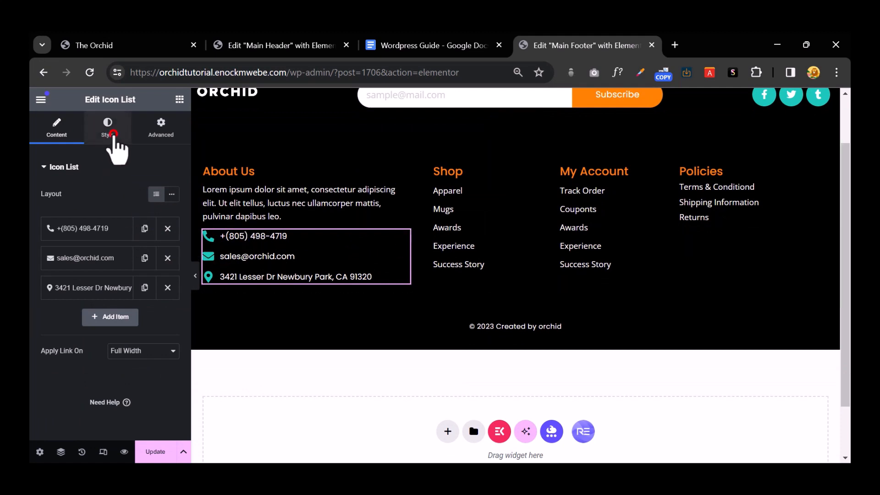
pyautogui.click(113, 134)
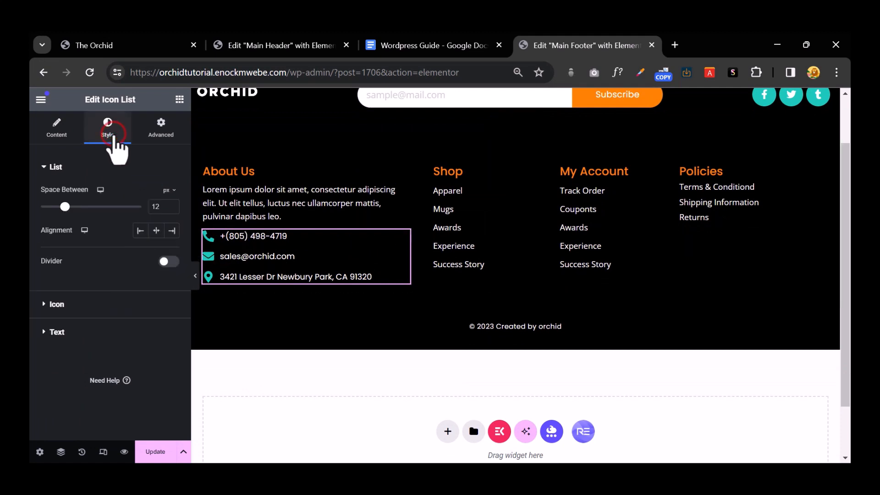
pyautogui.click(48, 305)
pyautogui.click(156, 246)
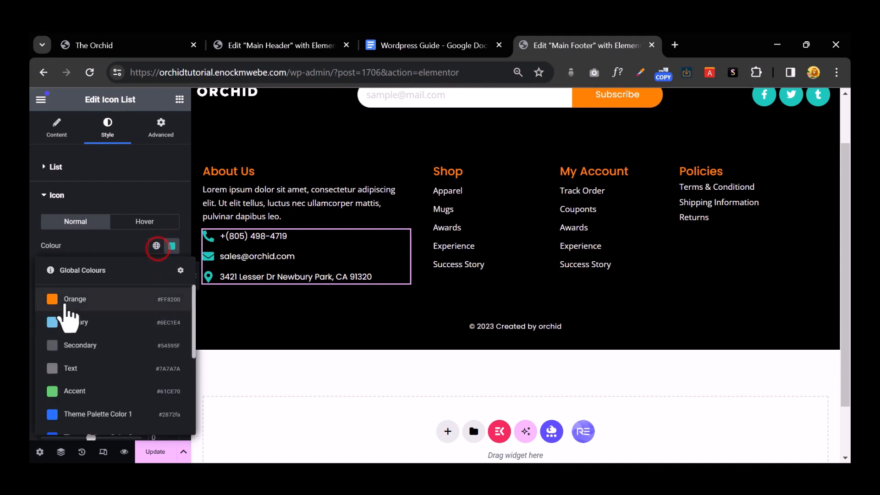
pyautogui.click(64, 300)
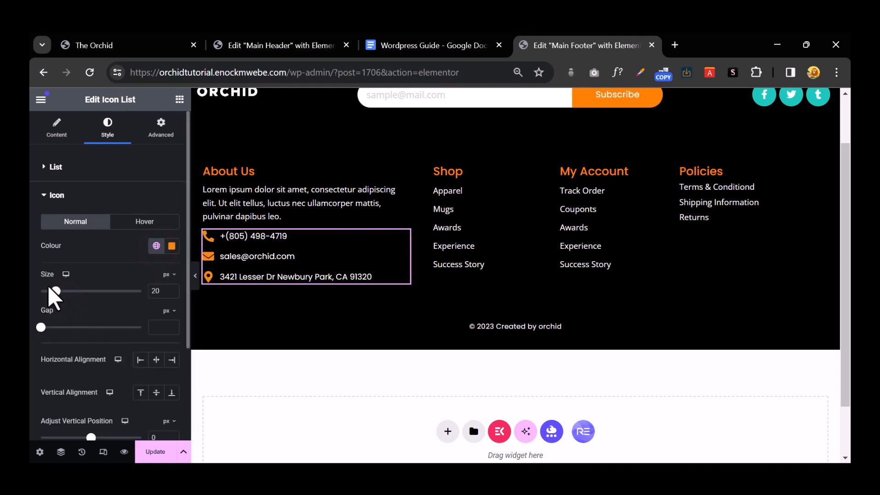
pyautogui.scroll(2, 701, 284)
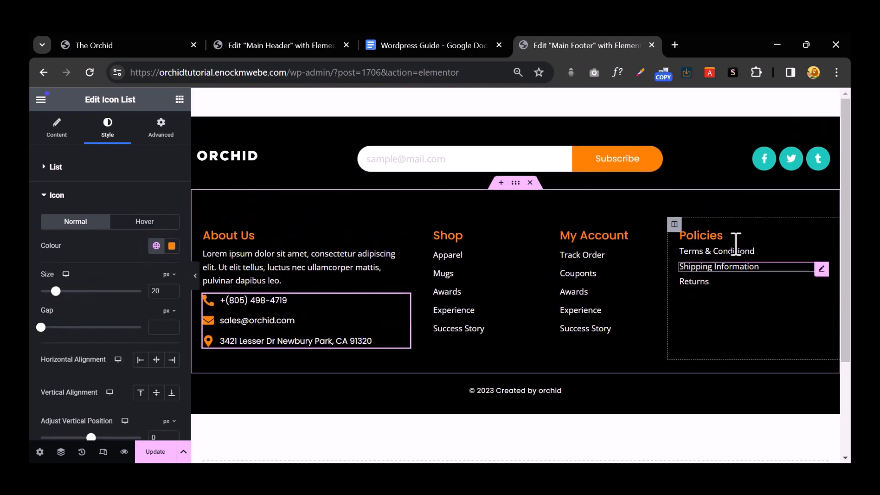
pyautogui.click(779, 162)
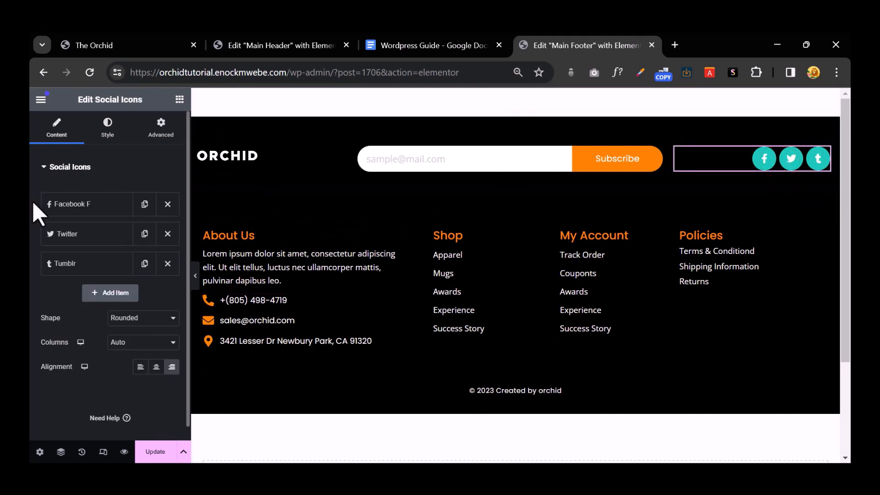
# Step: Switch the social icons to custom colours with a global Orange primary colour
pyautogui.click(106, 133)
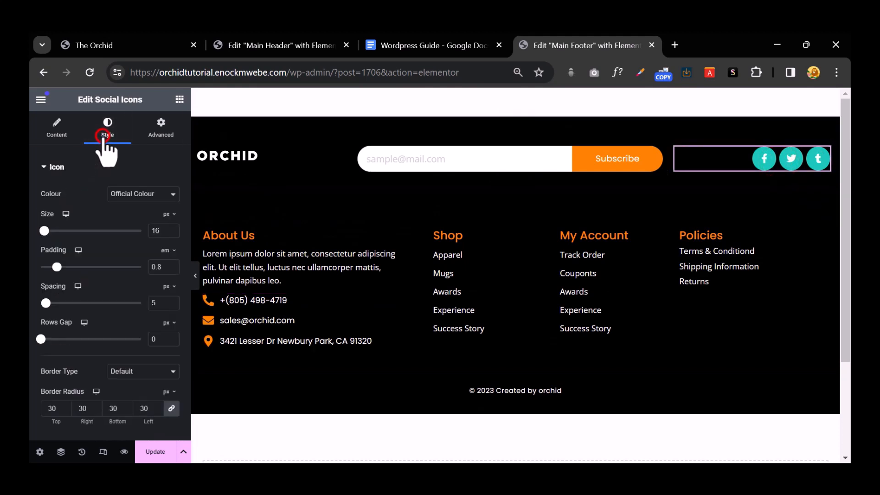
pyautogui.click(137, 190)
pyautogui.scroll(-2, 113, 256)
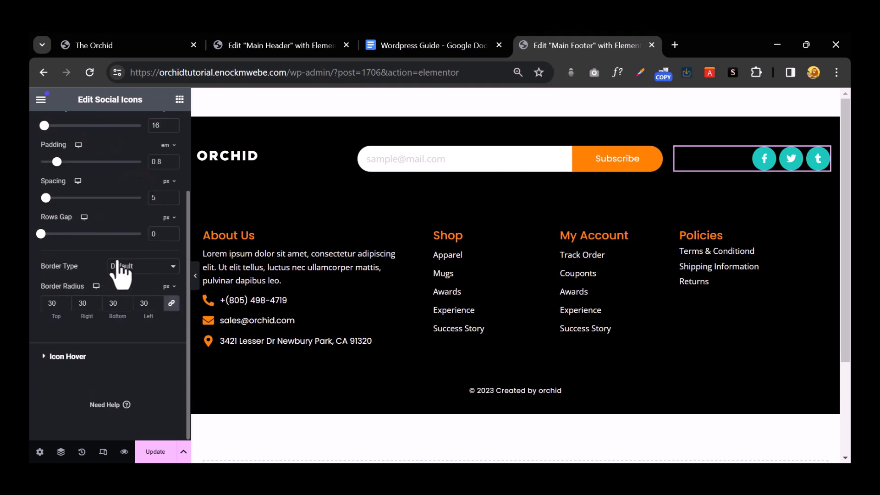
pyautogui.scroll(2, 128, 262)
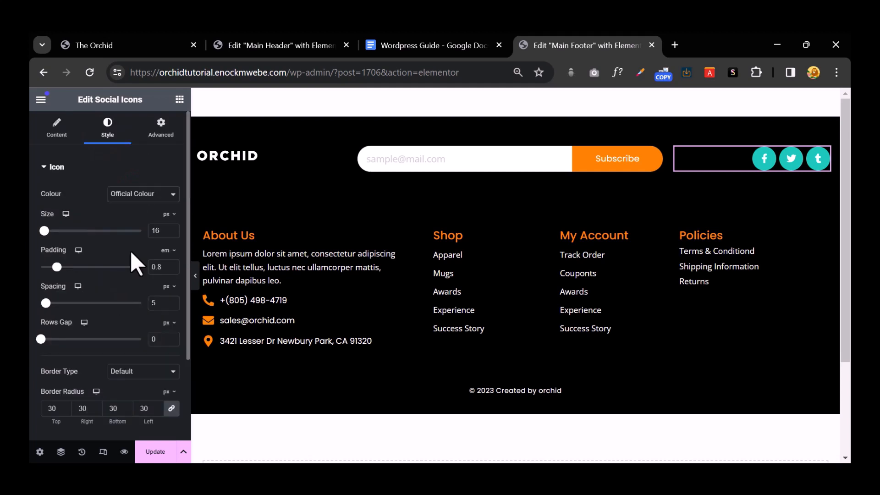
pyautogui.click(136, 183)
pyautogui.click(72, 173)
pyautogui.click(157, 186)
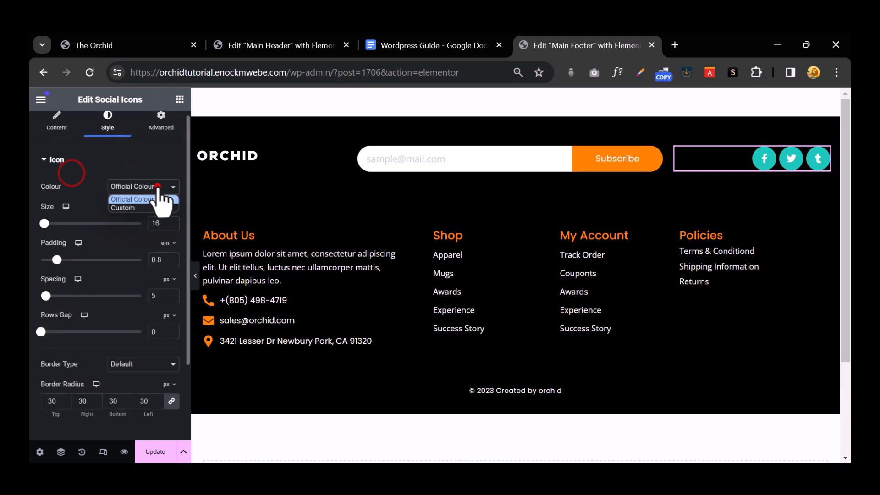
pyautogui.click(153, 207)
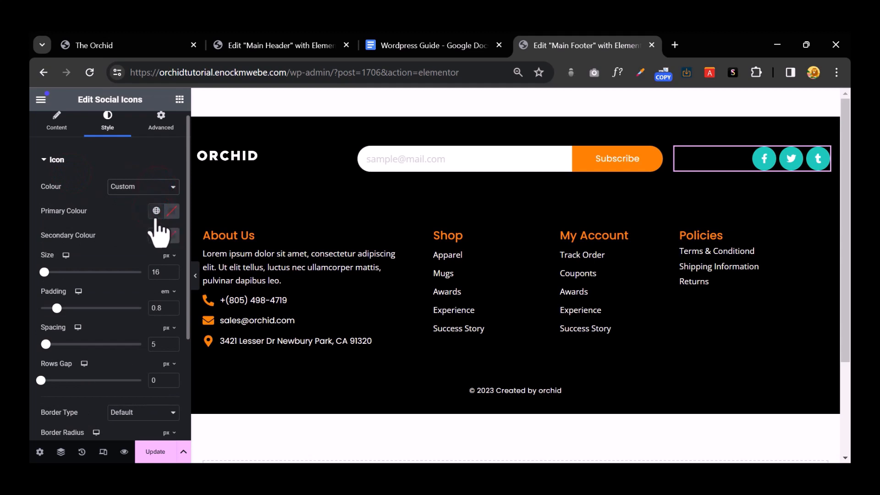
pyautogui.click(156, 211)
pyautogui.click(90, 265)
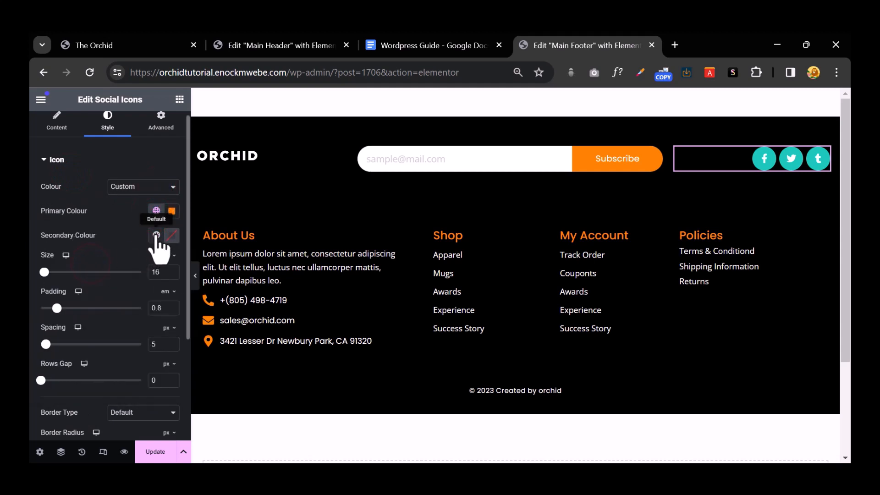
# Step: Set the social icons' secondary colour to white
pyautogui.click(156, 235)
pyautogui.click(89, 285)
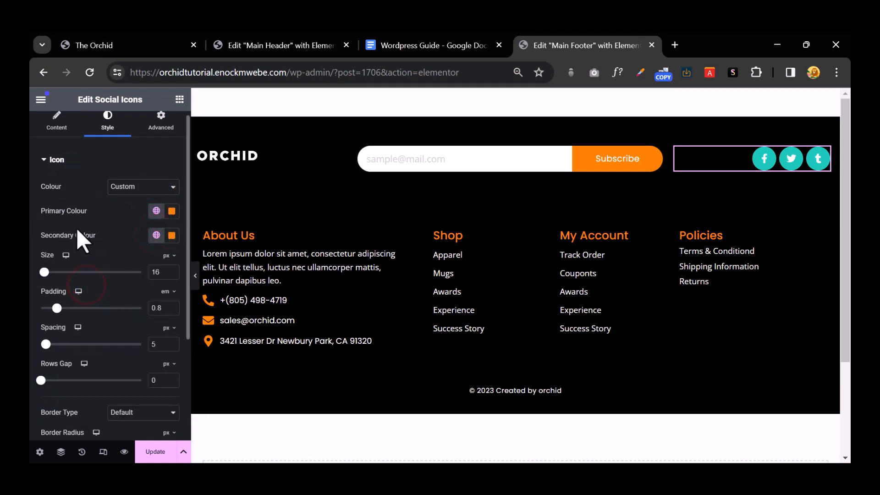
pyautogui.click(172, 235)
pyautogui.click(120, 297)
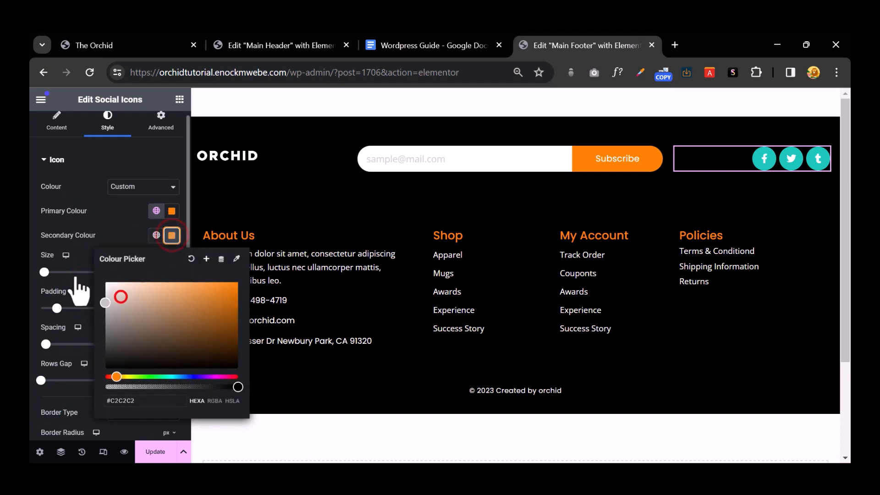
pyautogui.click(103, 161)
# Step: Try Rounded and Square shapes, then settle on circular social icons with Auto columns
pyautogui.click(57, 123)
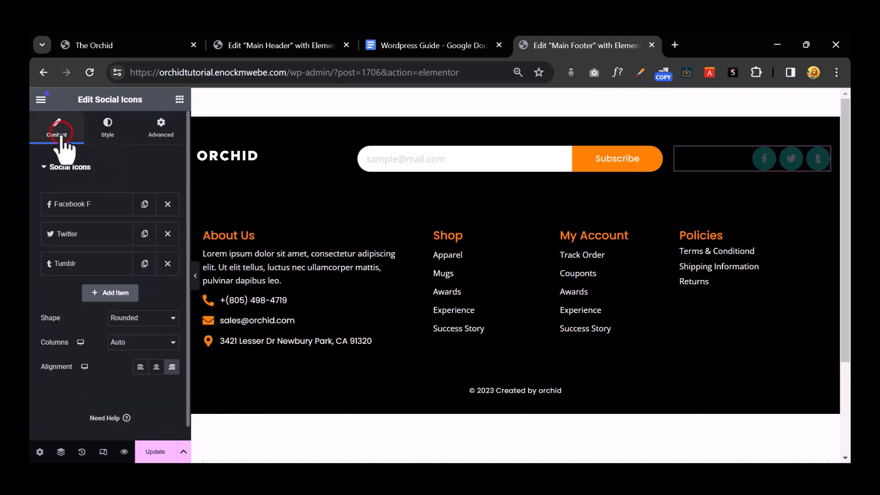
pyautogui.click(148, 318)
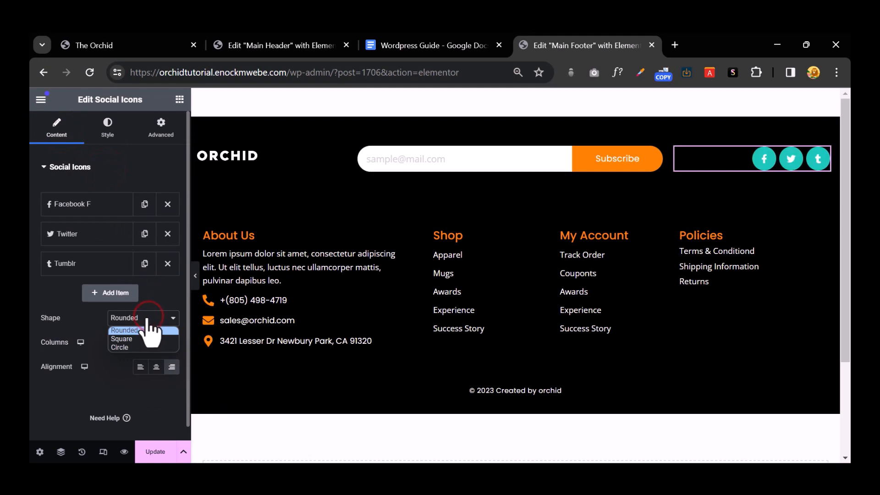
pyautogui.click(142, 347)
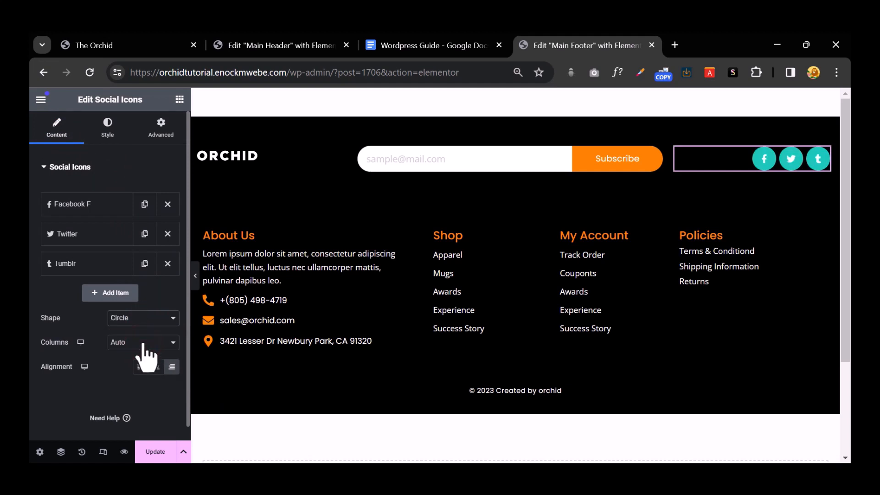
pyautogui.click(144, 319)
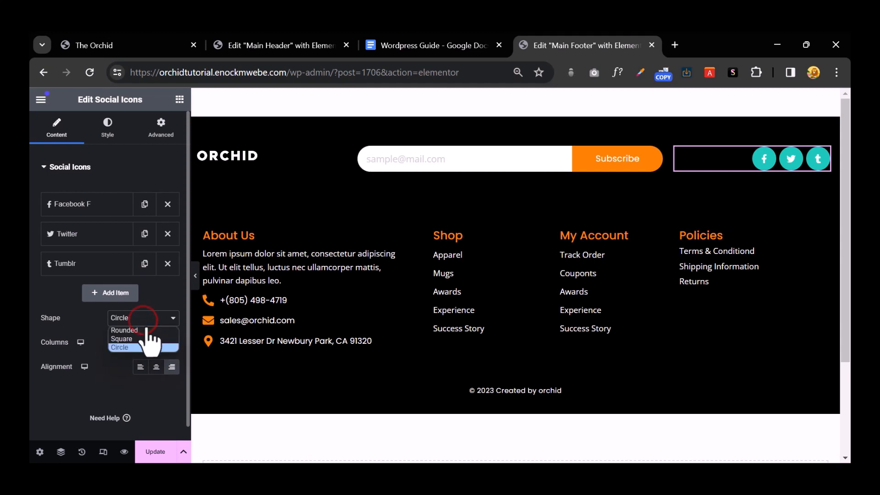
pyautogui.click(145, 329)
pyautogui.click(142, 317)
pyautogui.click(144, 338)
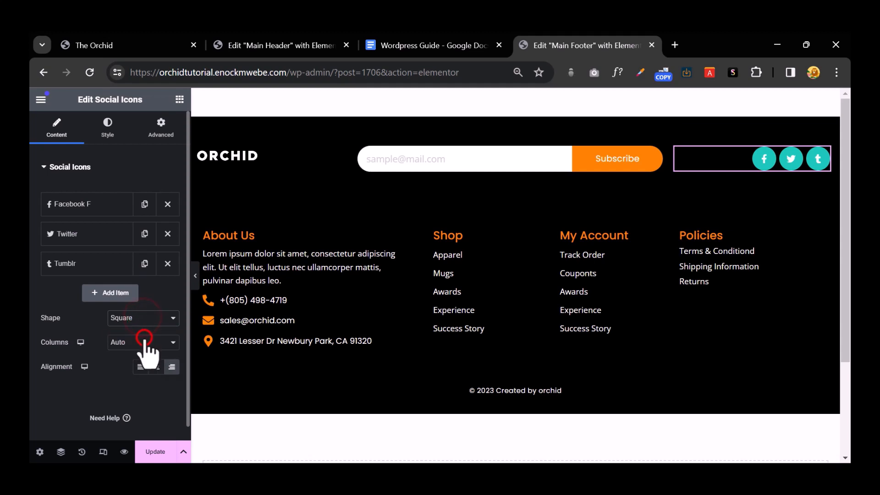
pyautogui.click(144, 340)
pyautogui.click(140, 355)
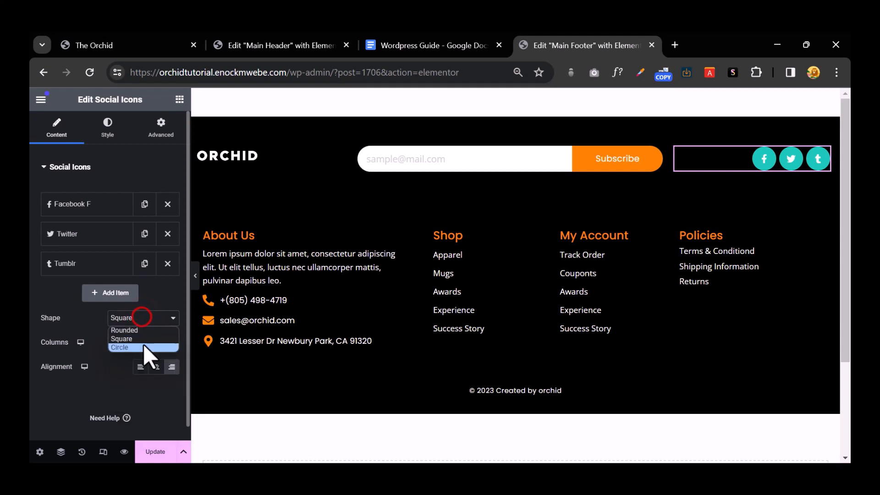
pyautogui.click(144, 347)
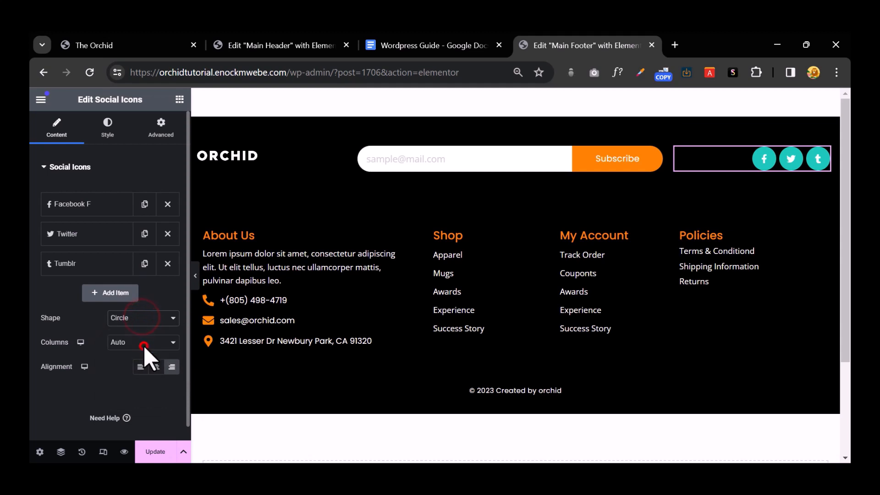
# Step: Set the social icons' hover primary colour to red (#FF1313)
pyautogui.click(109, 130)
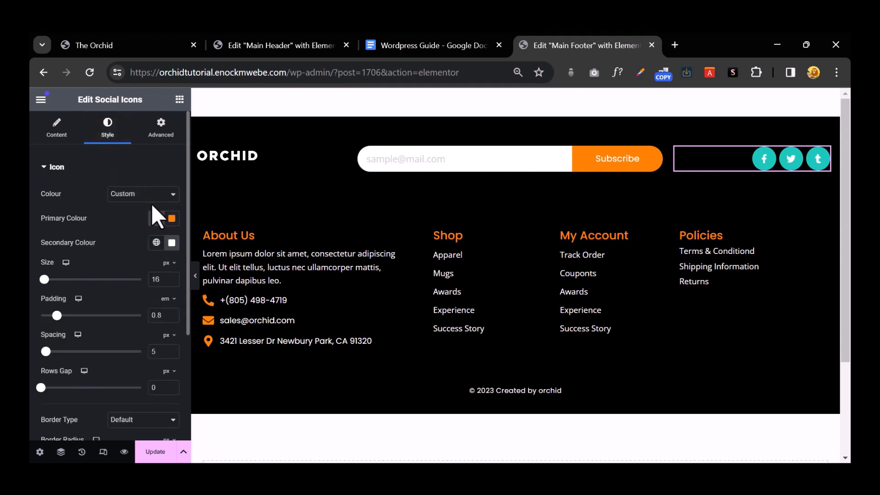
pyautogui.scroll(-3, 153, 202)
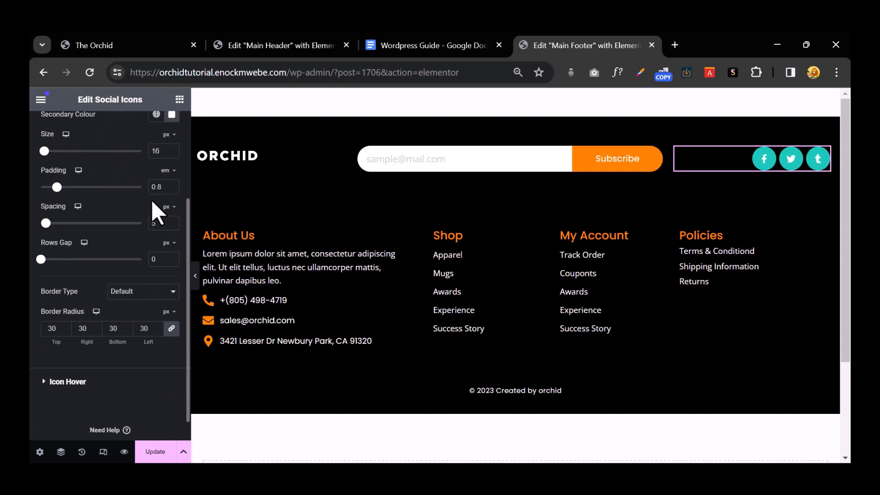
pyautogui.scroll(-1, 156, 215)
pyautogui.click(67, 357)
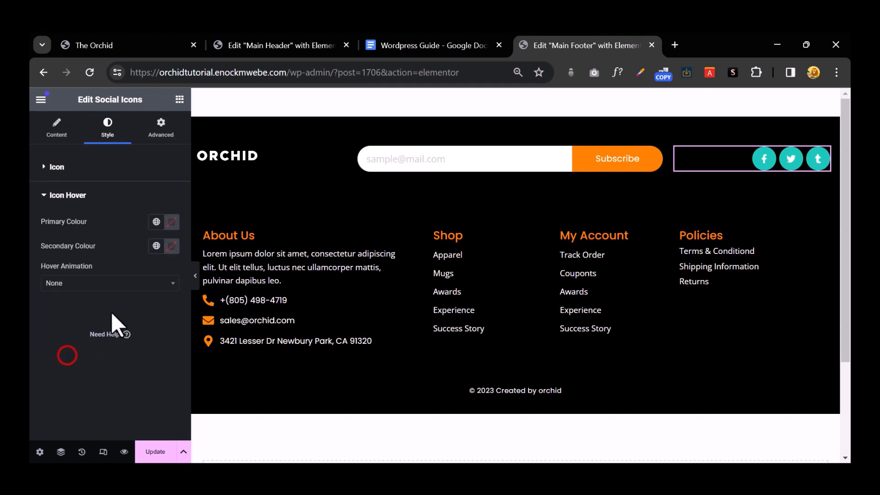
pyautogui.click(171, 222)
pyautogui.click(128, 334)
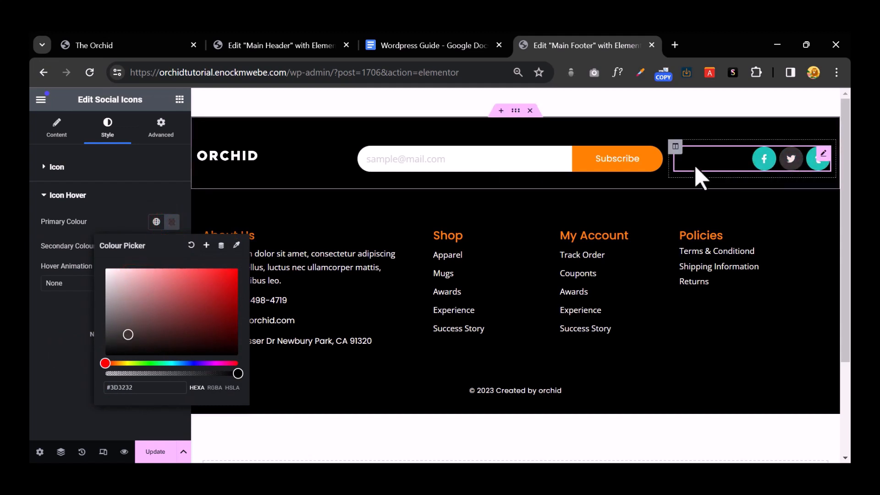
pyautogui.moveTo(205, 284); pyautogui.dragTo(226, 266)
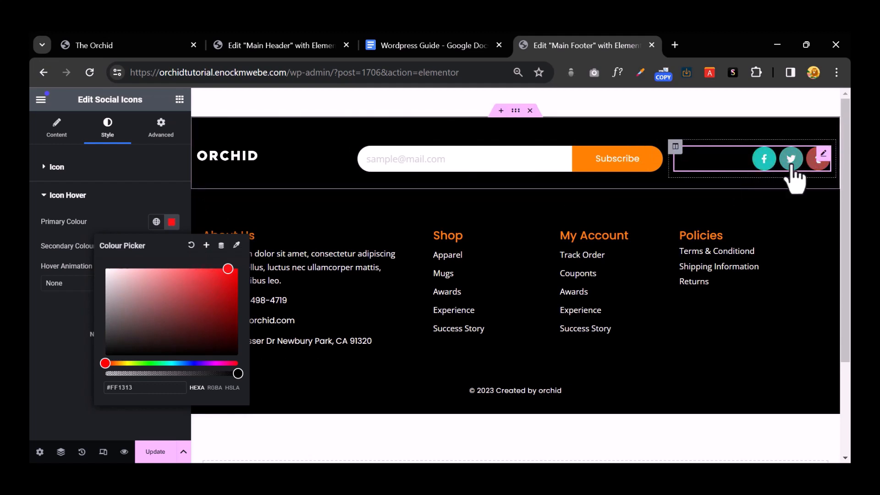
pyautogui.click(146, 172)
pyautogui.click(68, 168)
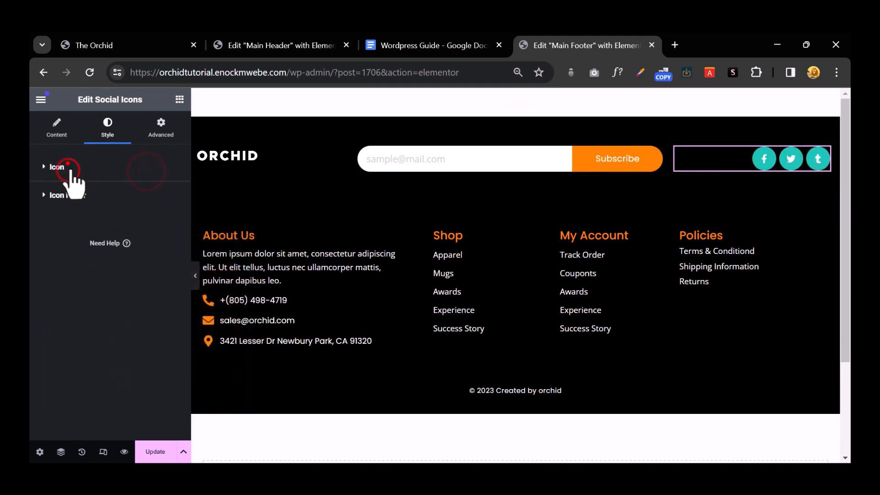
pyautogui.scroll(-3, 137, 264)
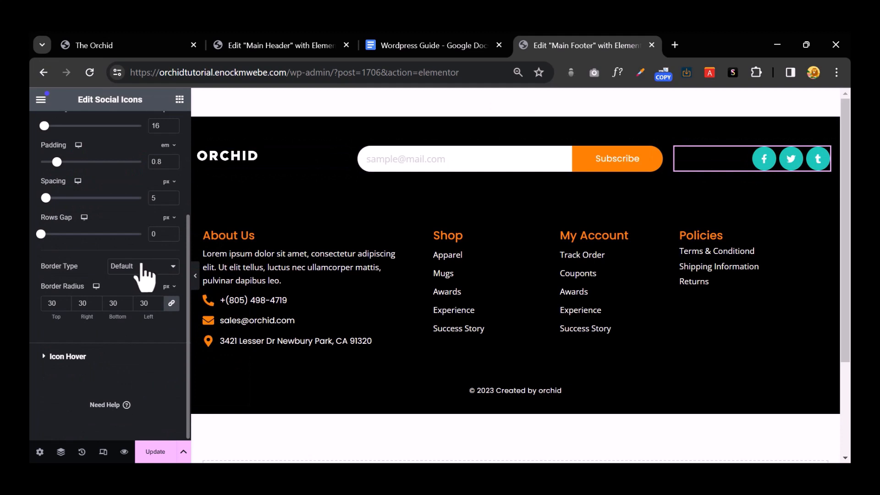
pyautogui.scroll(3, 151, 303)
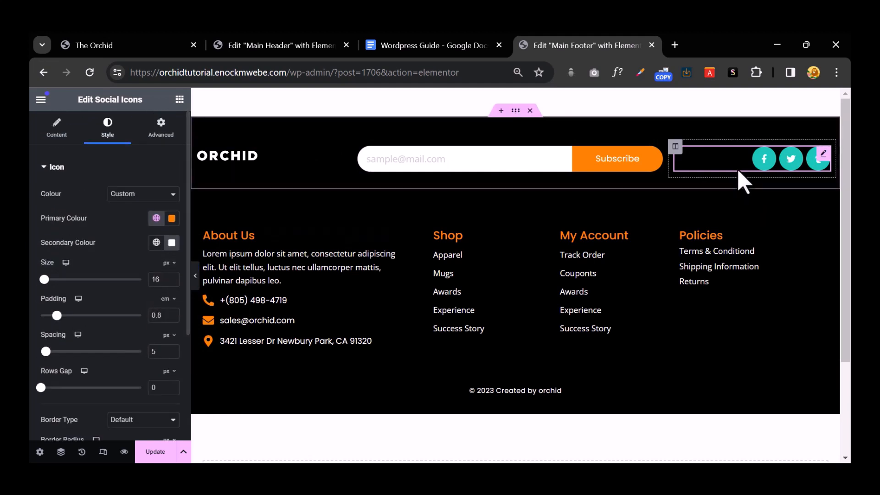
# Step: Replace the old social icons with a new circular Social Icons widget in the right footer column
pyautogui.rightClick(739, 173)
pyautogui.click(739, 422)
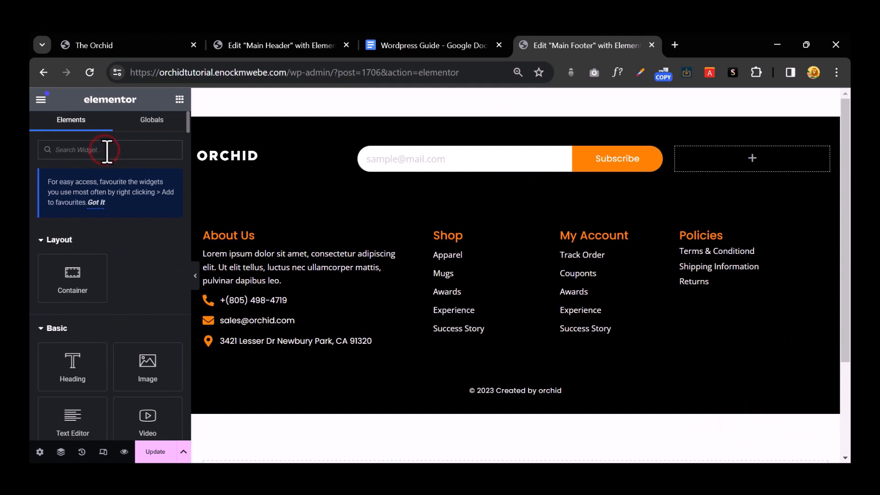
pyautogui.write('soc')
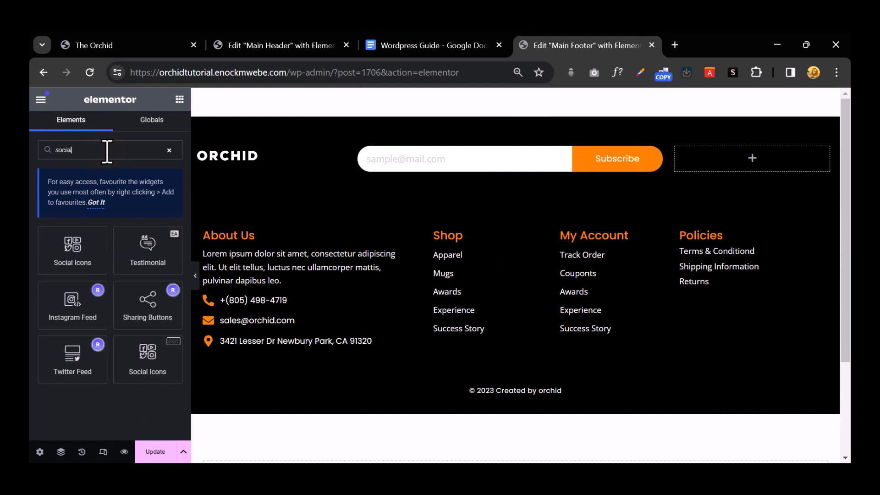
pyautogui.write('ial')
pyautogui.moveTo(72, 250); pyautogui.dragTo(761, 173)
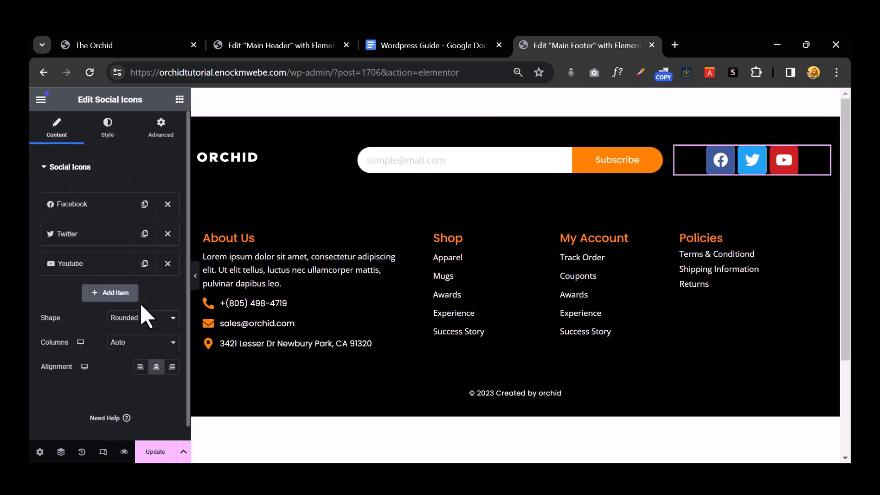
pyautogui.click(143, 319)
pyautogui.click(142, 345)
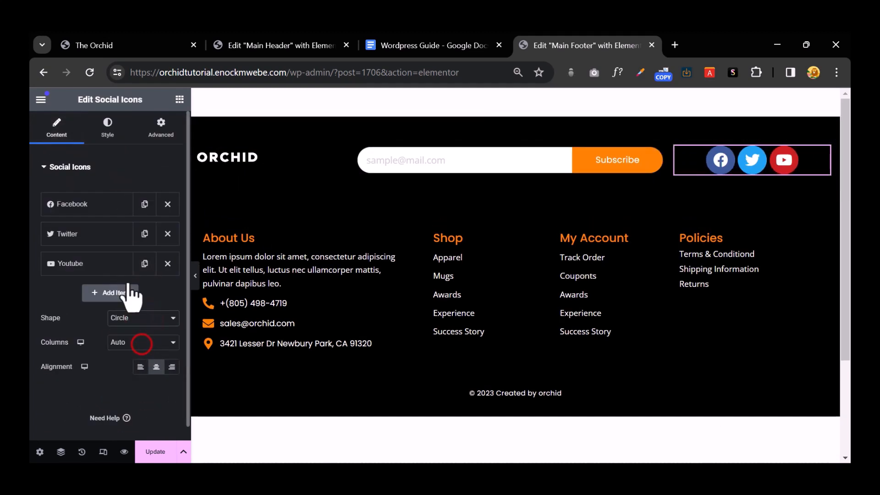
# Step: Give the new icons custom colours: transparent primary background and global Orange secondary glyphs
pyautogui.click(108, 131)
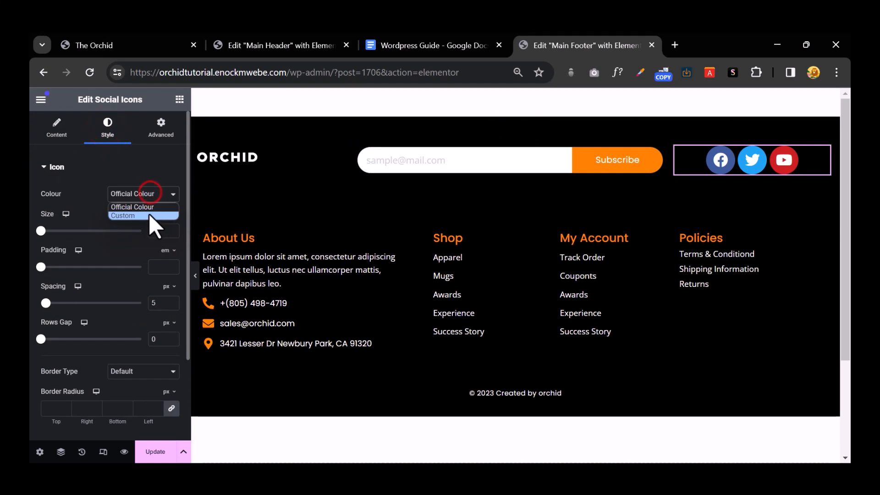
pyautogui.click(150, 215)
pyautogui.click(156, 218)
pyautogui.click(107, 273)
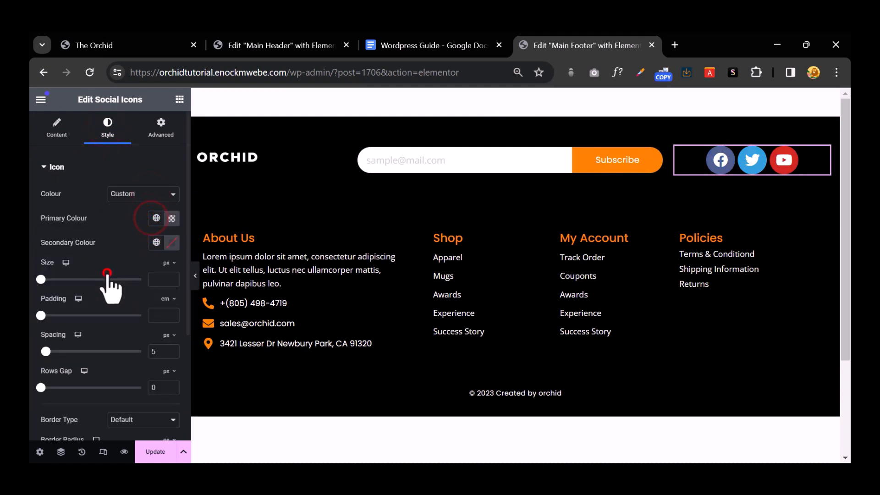
pyautogui.click(171, 220)
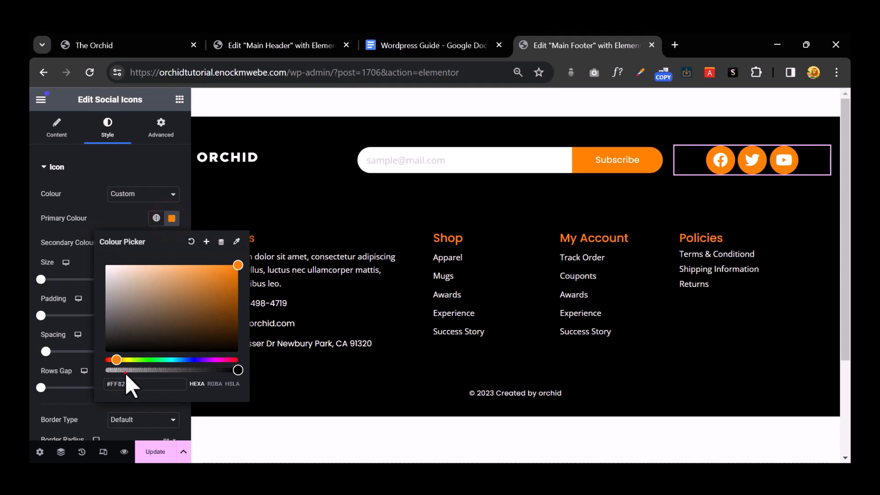
pyautogui.moveTo(120, 368); pyautogui.dragTo(94, 372)
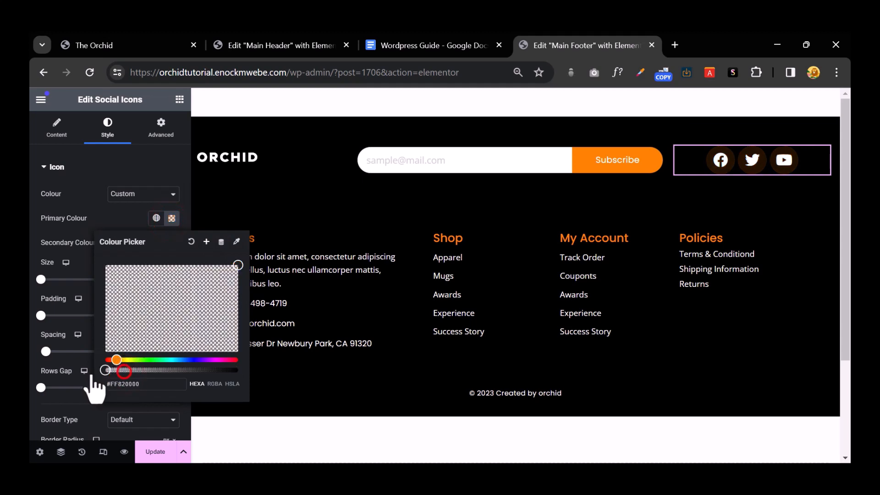
pyautogui.click(116, 206)
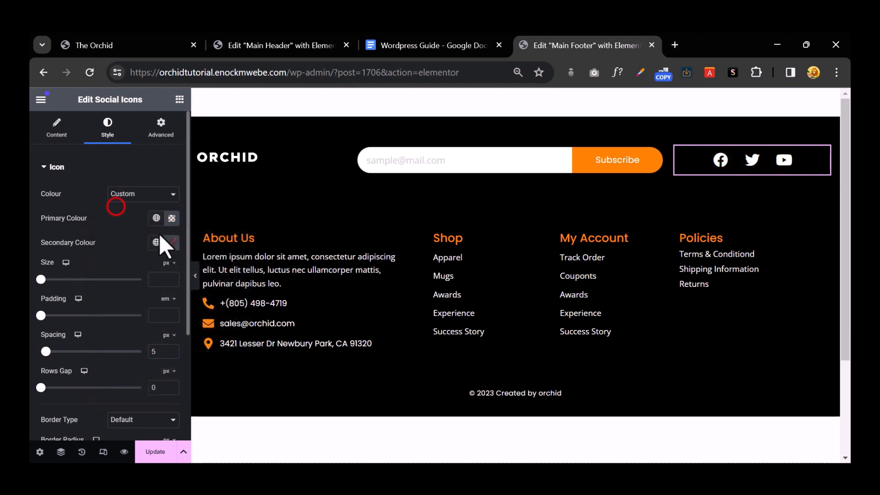
pyautogui.click(157, 242)
pyautogui.click(122, 295)
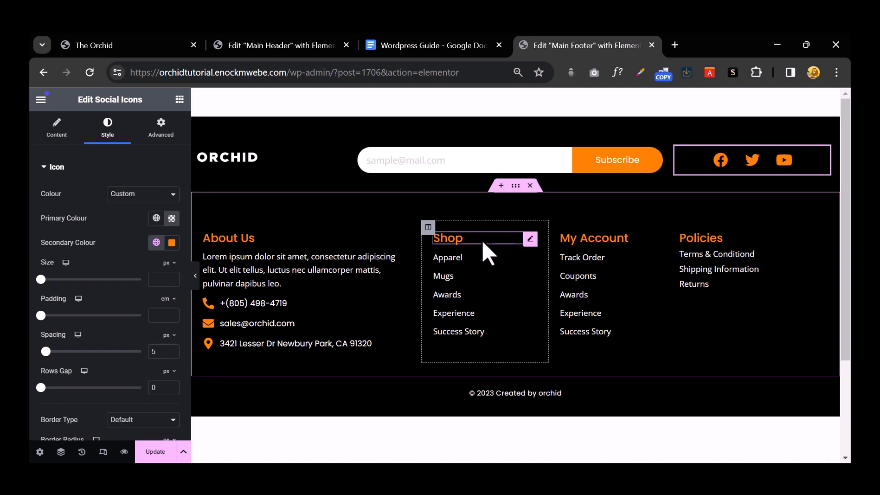
# Step: Preview the footer in responsive mode at mobile width, then at tablet width
pyautogui.click(104, 452)
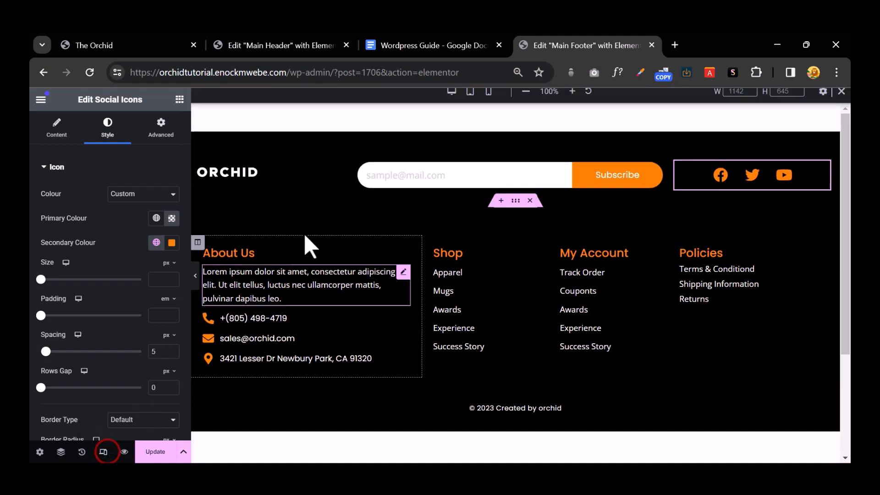
pyautogui.click(488, 99)
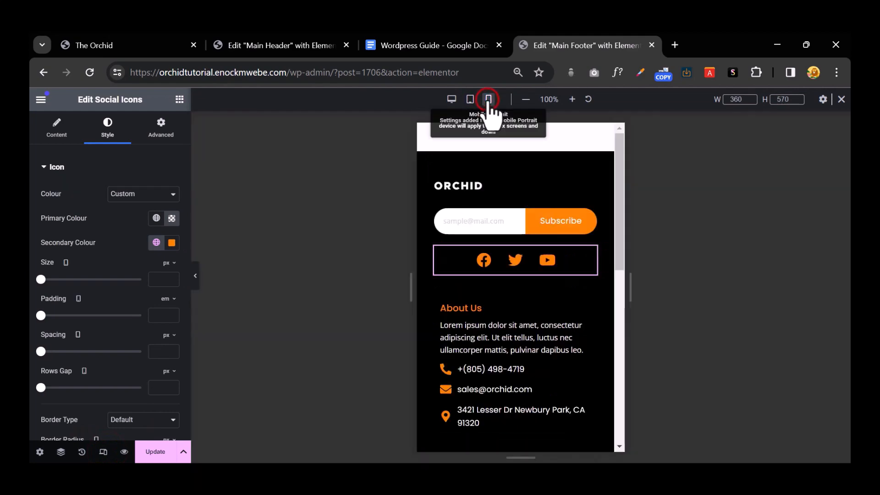
pyautogui.scroll(-5, 556, 278)
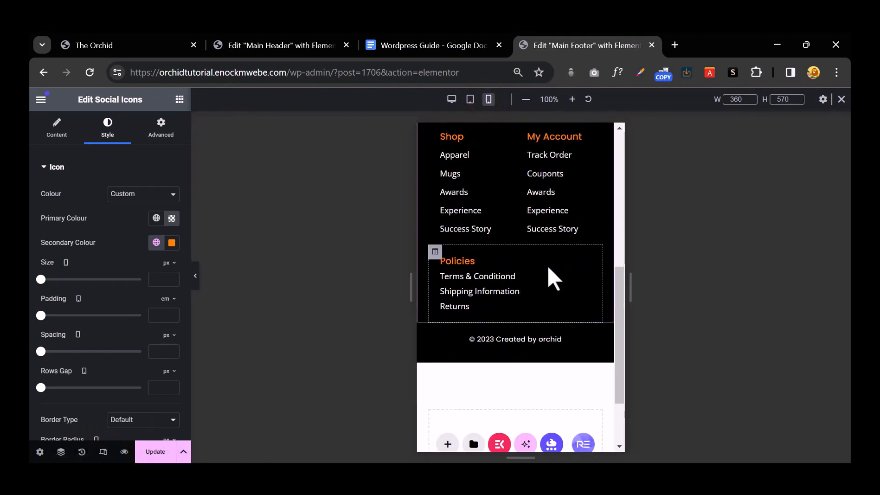
pyautogui.scroll(5, 554, 279)
pyautogui.click(470, 99)
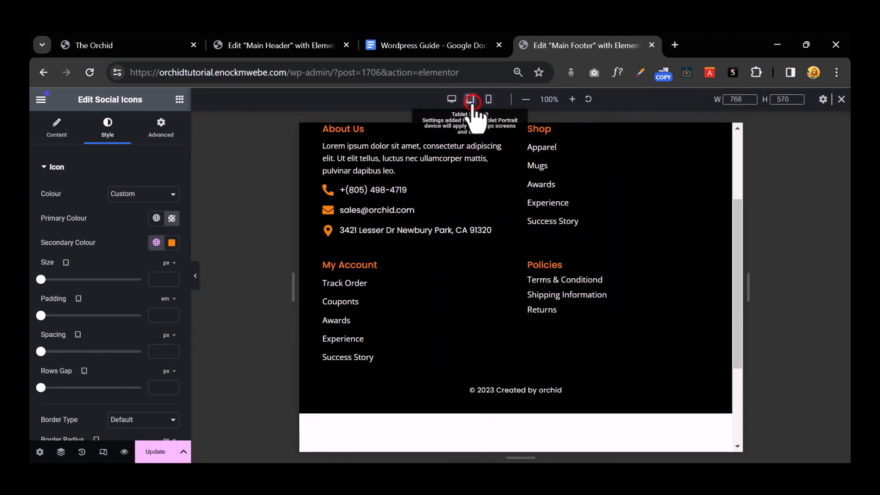
pyautogui.scroll(3, 516, 284)
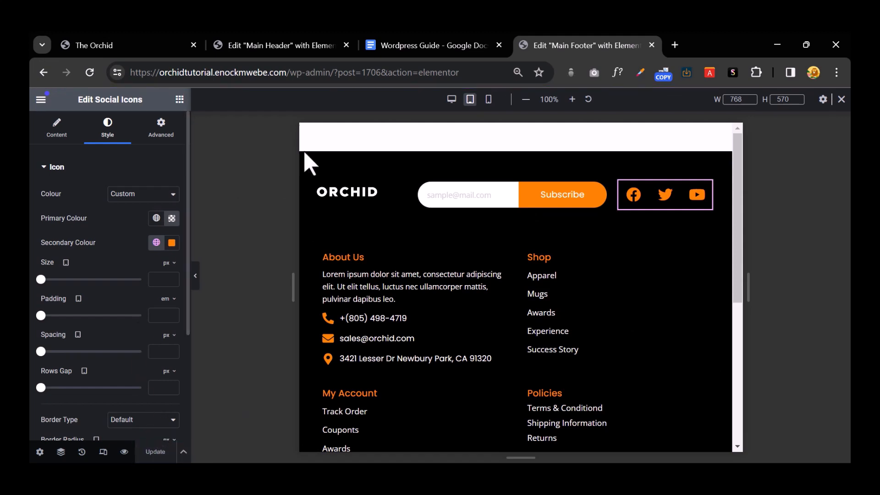
pyautogui.click(428, 47)
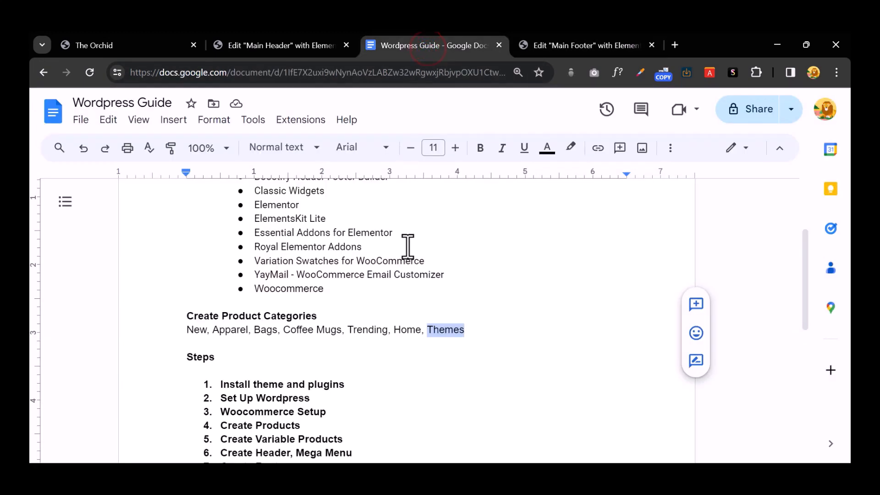
pyautogui.scroll(-3, 408, 246)
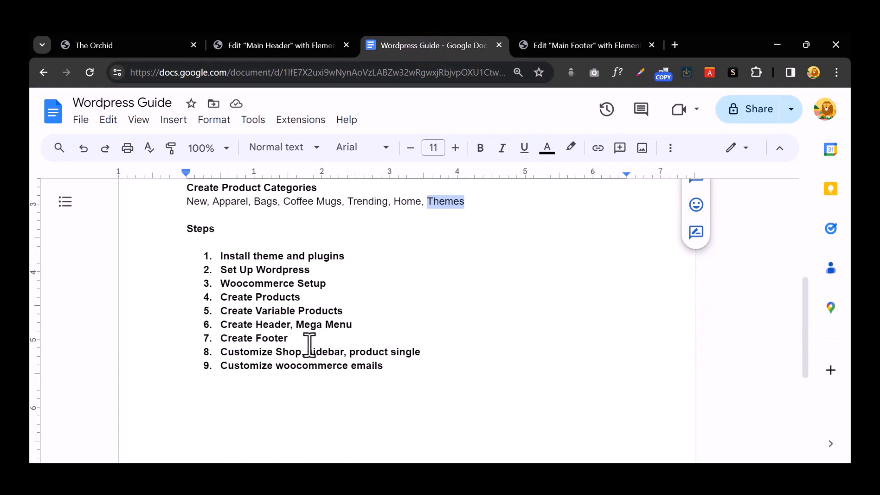
pyautogui.moveTo(304, 339); pyautogui.dragTo(205, 256)
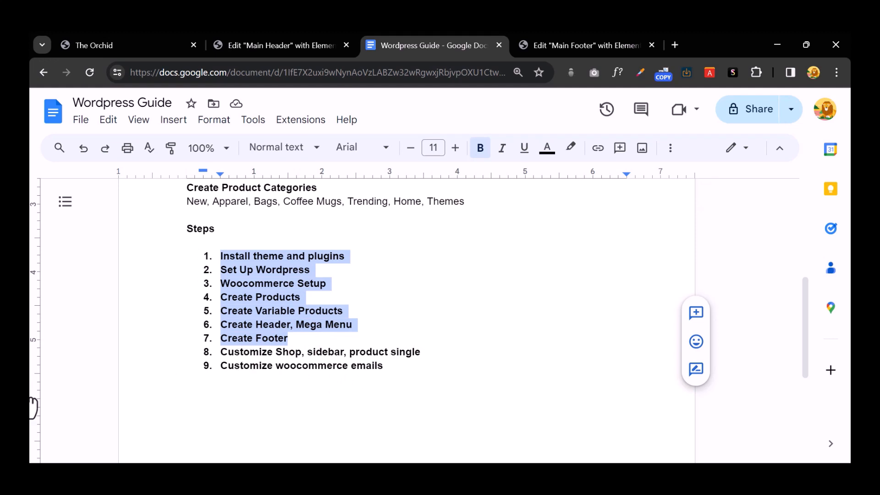
pyautogui.moveTo(414, 372); pyautogui.dragTo(212, 372)
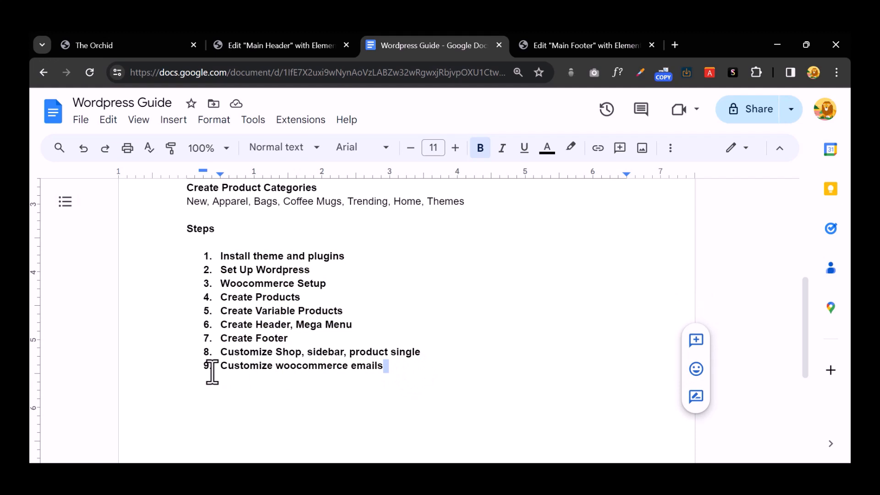
pyautogui.click(526, 44)
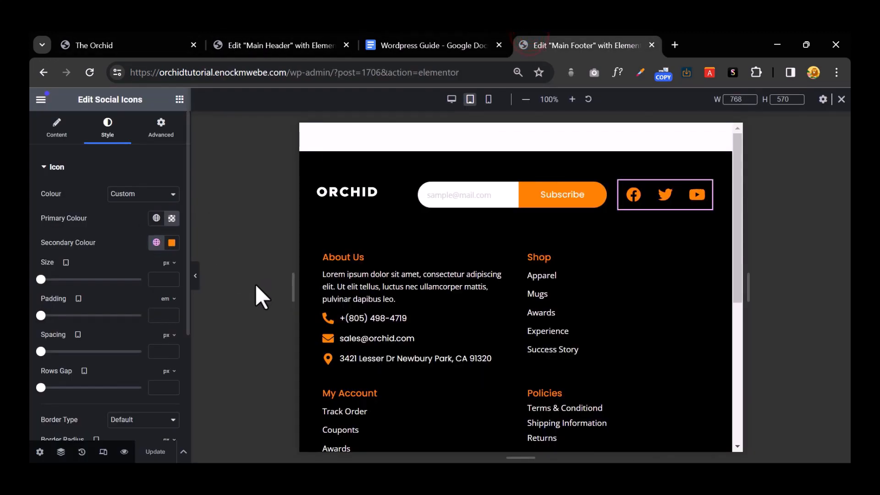
# Step: Exit Elementor from its main menu, saving changes first, back to the Main Footer Edit Template screen
pyautogui.click(41, 99)
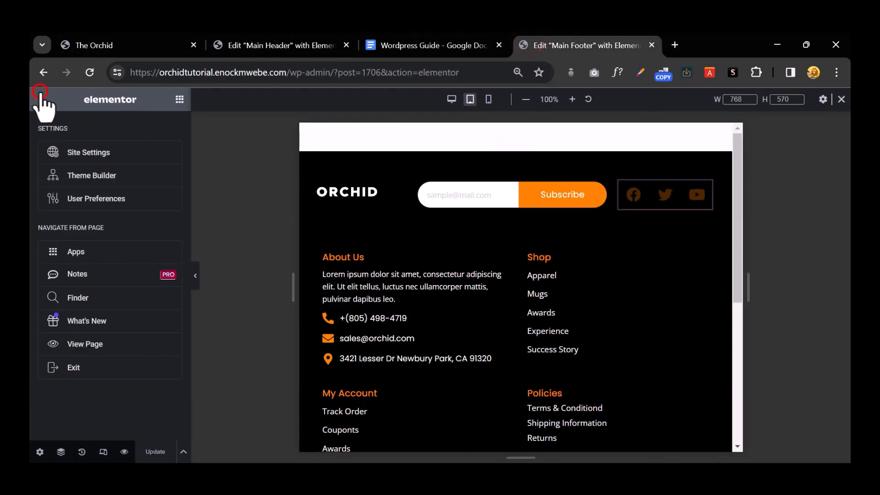
pyautogui.click(95, 368)
pyautogui.click(529, 319)
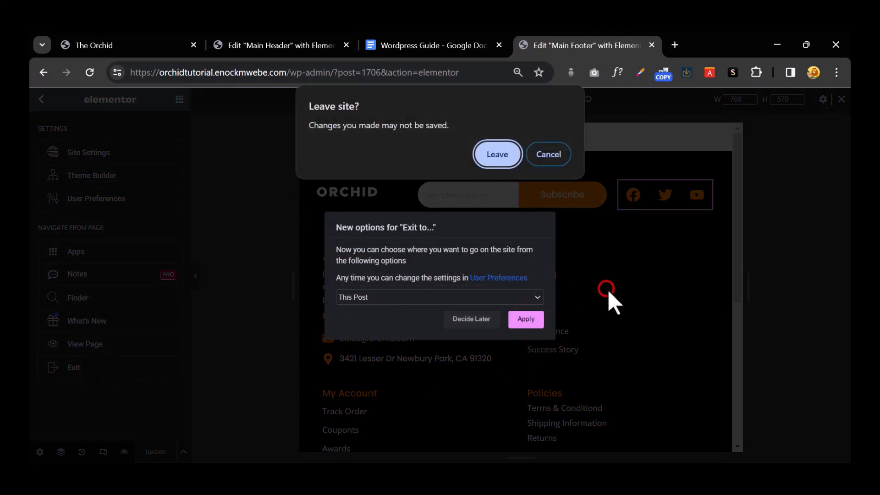
pyautogui.click(548, 154)
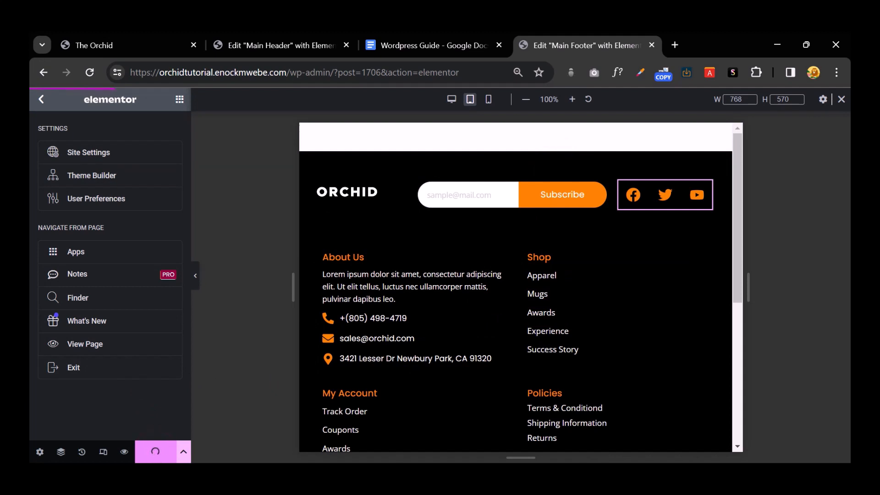
pyautogui.click(82, 373)
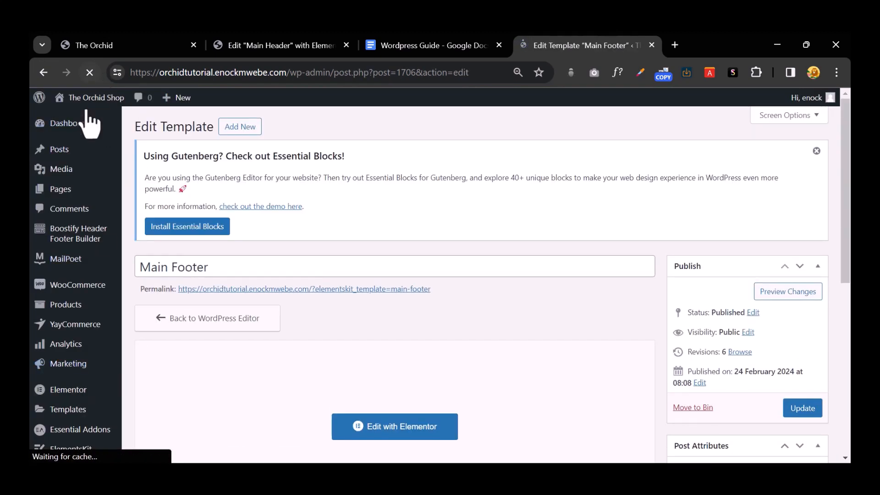
# Step: Open the live site in a new tab and scroll down to inspect its footer
pyautogui.moveTo(95, 100)
pyautogui.rightClick(103, 118)
pyautogui.click(127, 127)
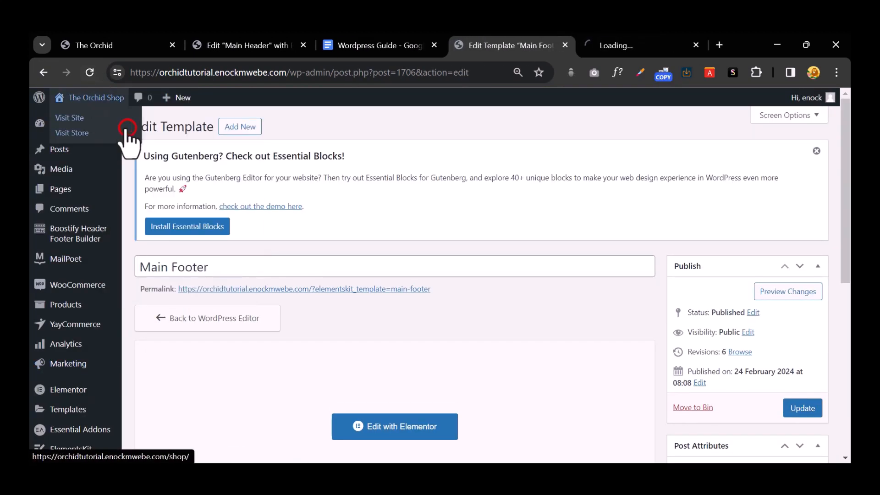
pyautogui.click(618, 41)
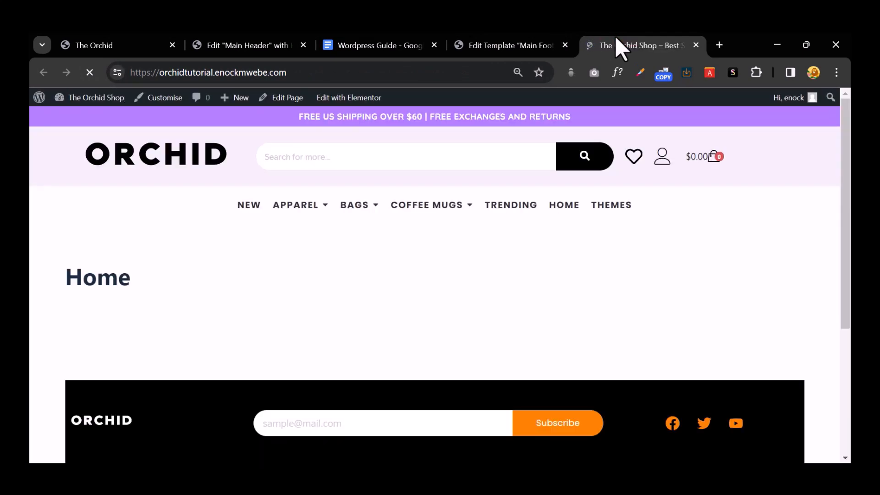
pyautogui.scroll(-5, 548, 233)
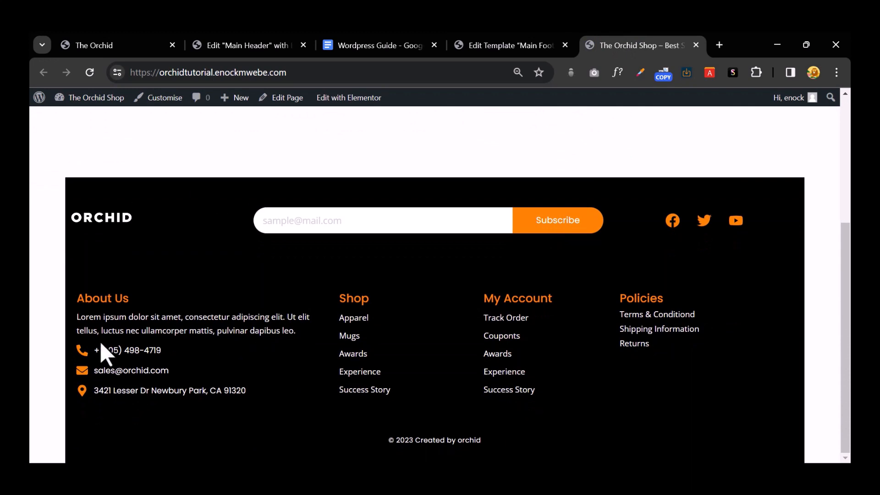
pyautogui.scroll(5, 103, 348)
pyautogui.scroll(-5, 110, 348)
pyautogui.moveTo(351, 98)
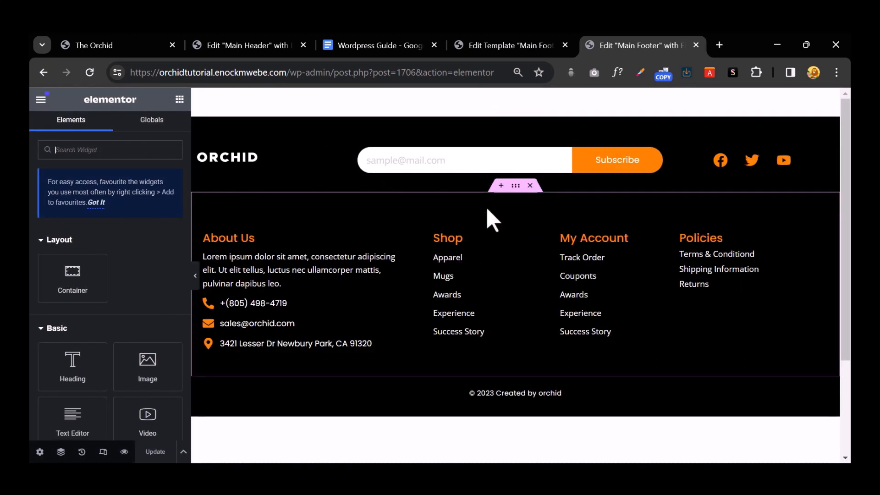
# Step: Make the top, middle and bottom footer sections full width, update, and return to the template page
pyautogui.click(515, 111)
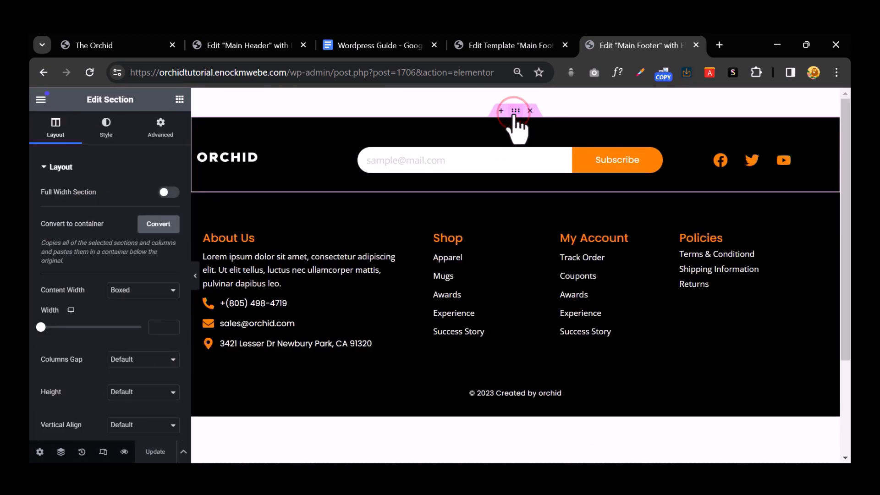
pyautogui.click(166, 193)
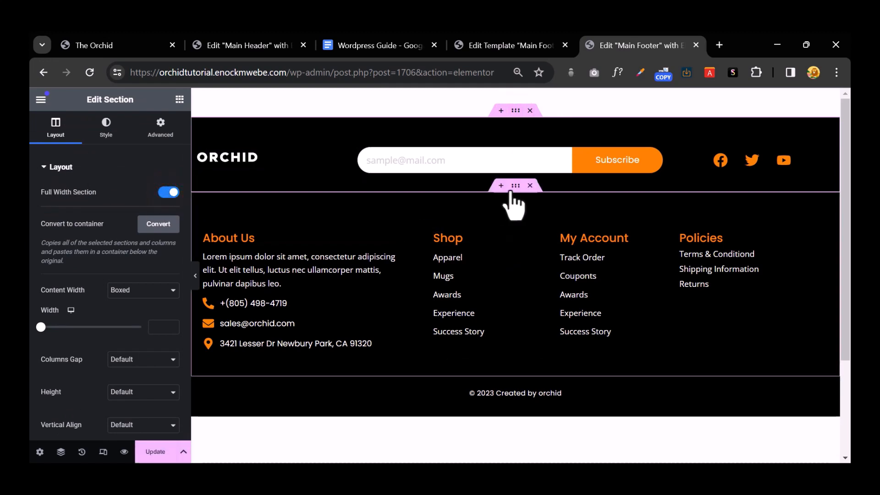
pyautogui.click(514, 185)
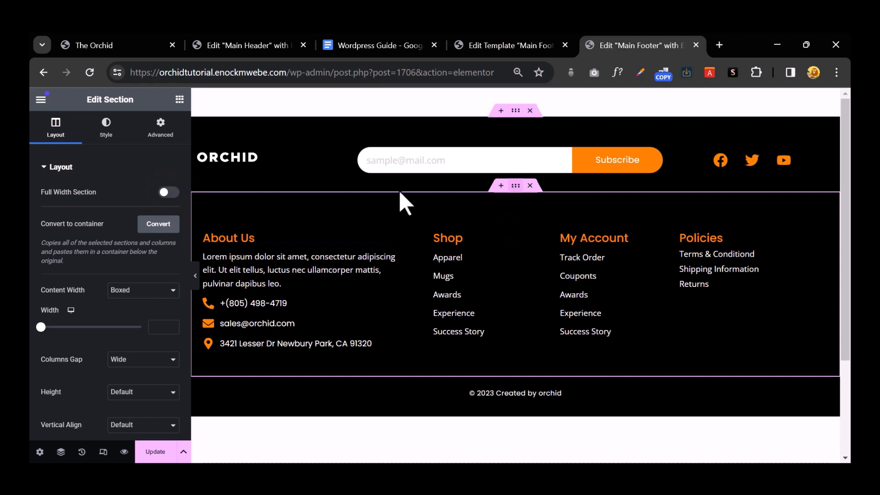
pyautogui.click(168, 192)
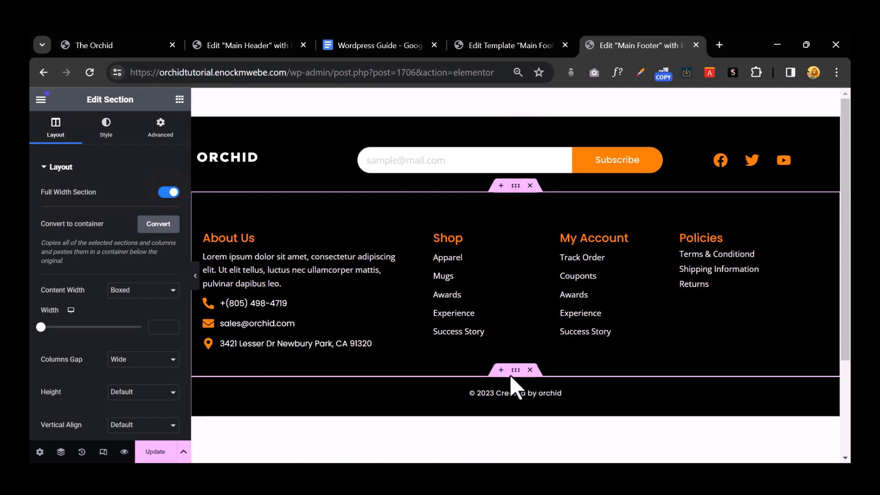
pyautogui.click(514, 369)
pyautogui.click(171, 192)
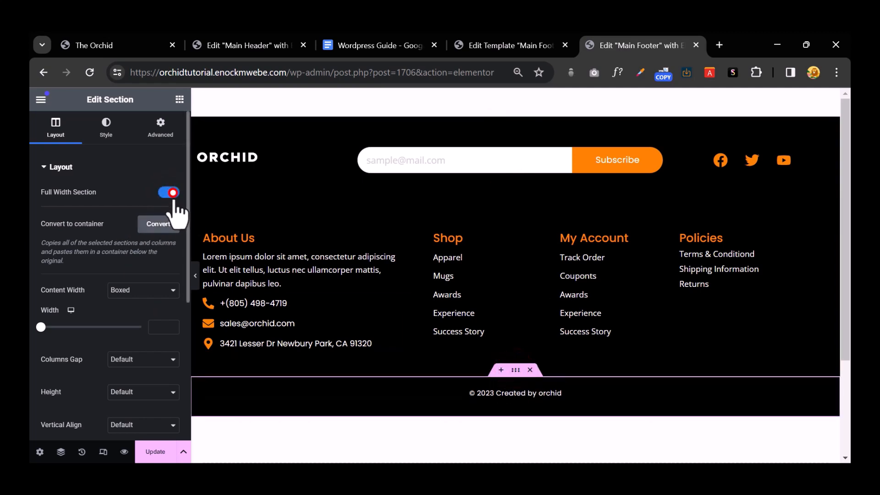
pyautogui.click(149, 454)
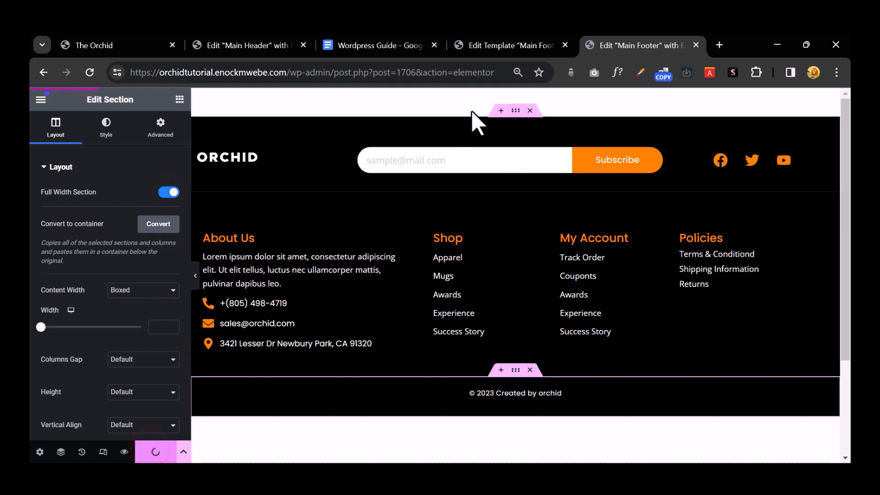
pyautogui.click(526, 37)
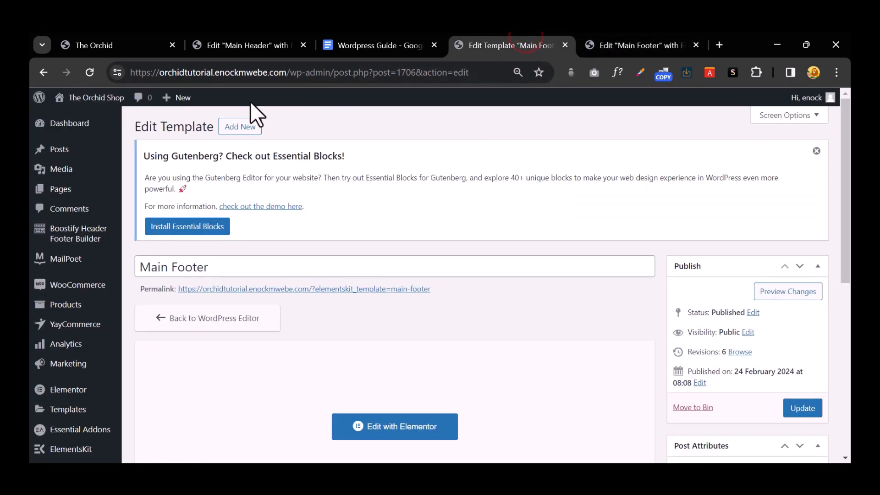
# Step: Check the live site's footer in a new tab at full and narrowed window widths
pyautogui.moveTo(104, 108)
pyautogui.rightClick(89, 123)
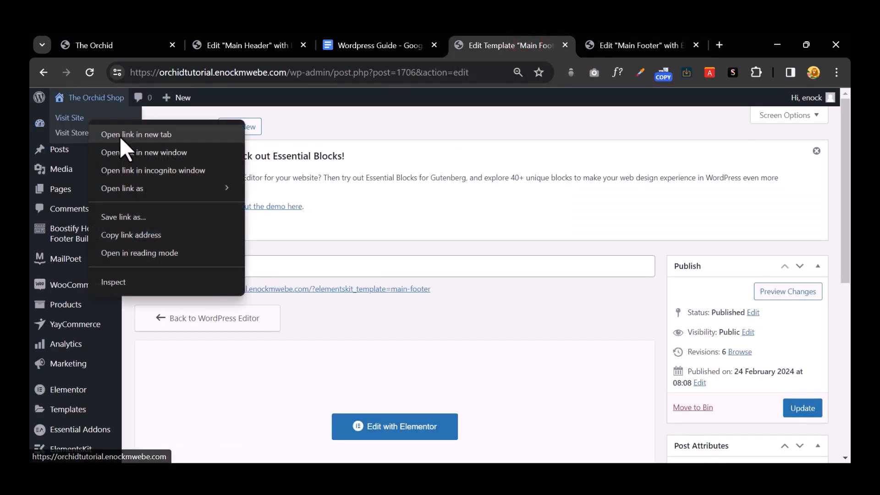
pyautogui.click(120, 136)
pyautogui.click(633, 38)
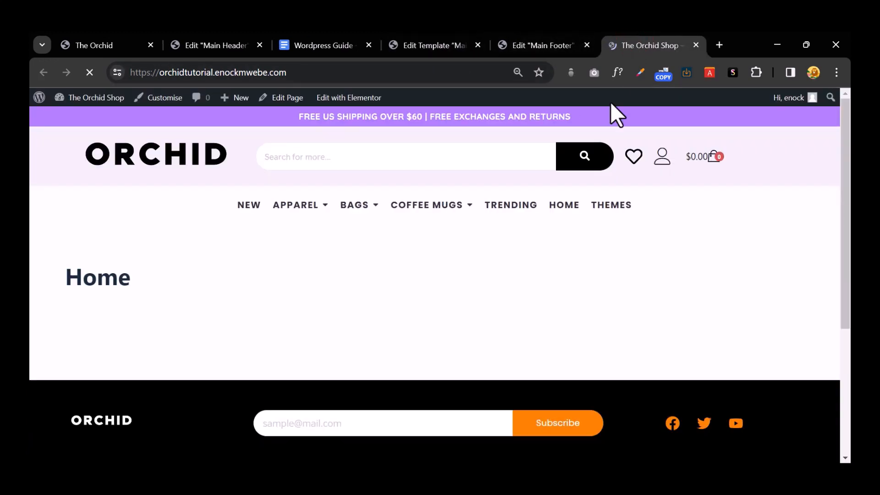
pyautogui.scroll(-5, 713, 323)
pyautogui.scroll(10, 717, 334)
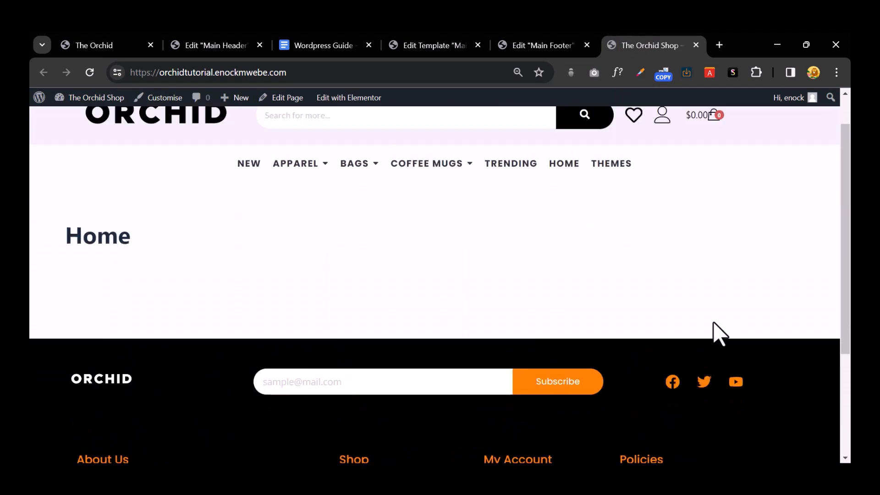
pyautogui.click(806, 45)
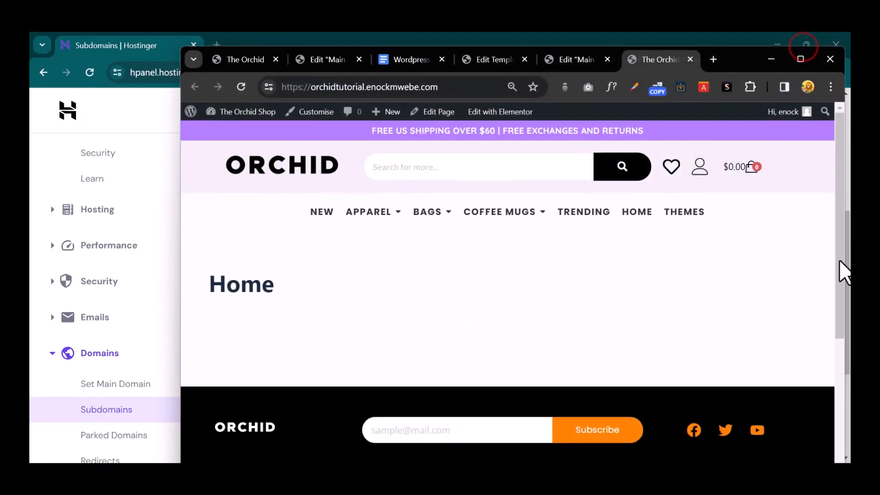
pyautogui.moveTo(180, 239); pyautogui.dragTo(652, 227)
pyautogui.scroll(-8, 703, 274)
pyautogui.scroll(8, 703, 274)
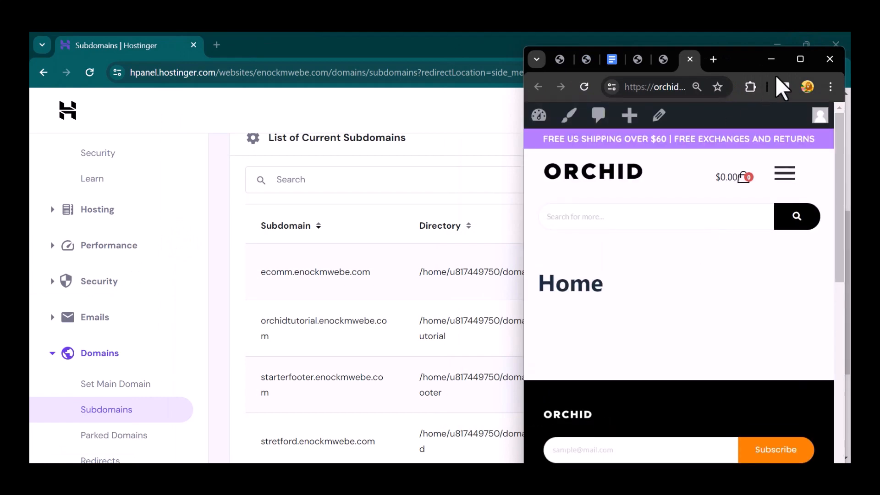
pyautogui.click(797, 59)
# Step: Close the Main Footer editor and template tabs and open the Home page for editing
pyautogui.click(562, 50)
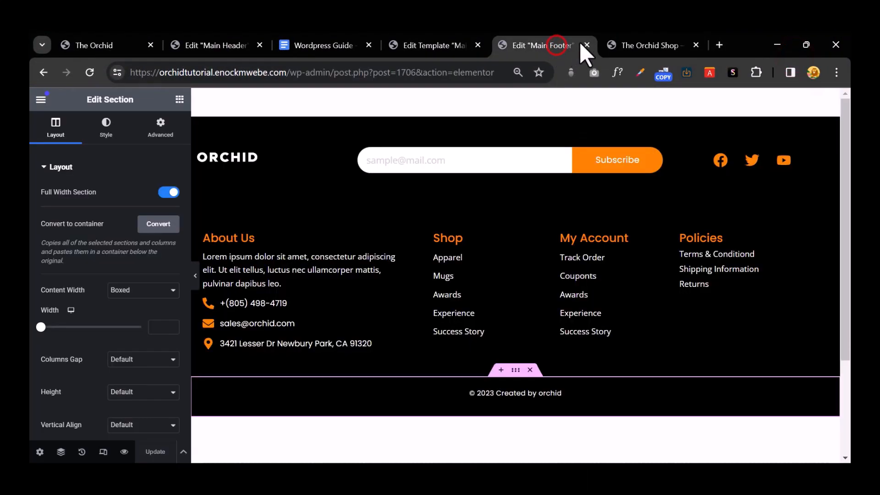
pyautogui.click(587, 44)
pyautogui.click(475, 46)
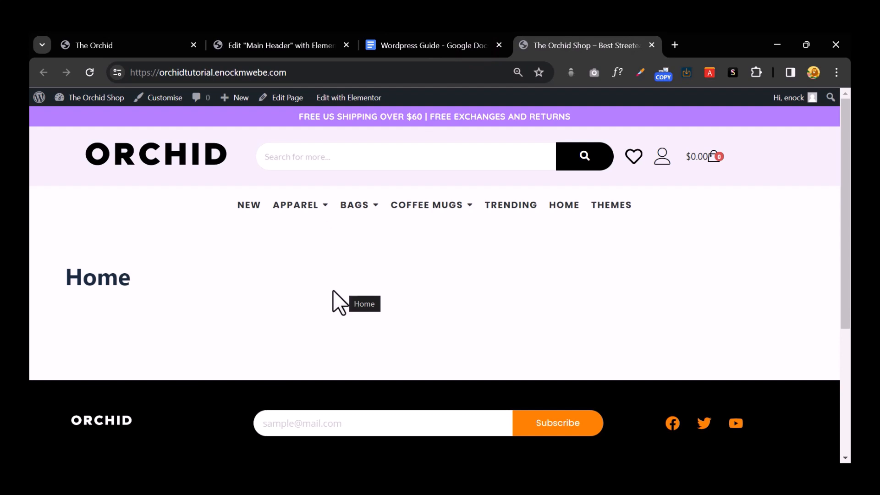
pyautogui.click(292, 98)
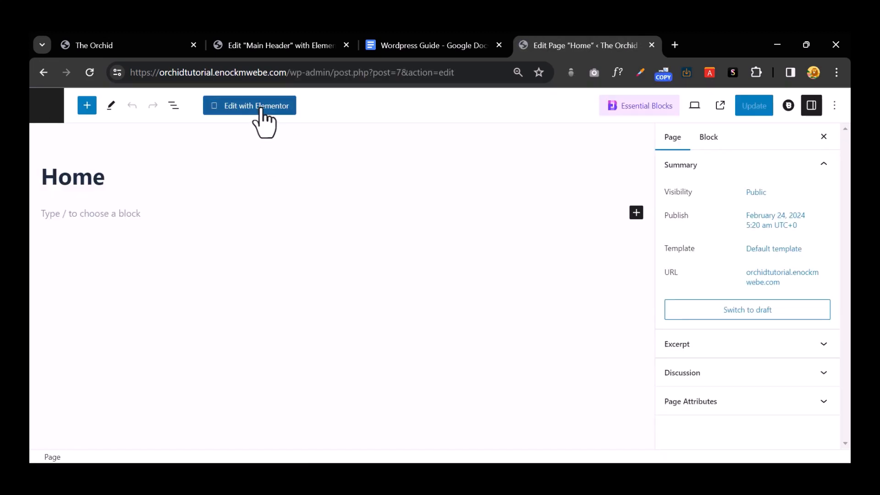
# Step: Open Home in Elementor, scroll through the reference Orchid homepage, then return to the Home editor
pyautogui.click(261, 106)
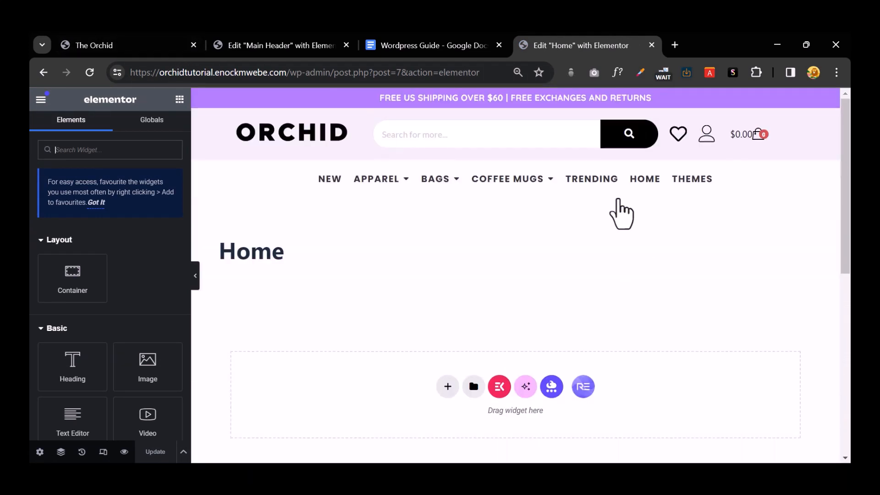
pyautogui.click(126, 45)
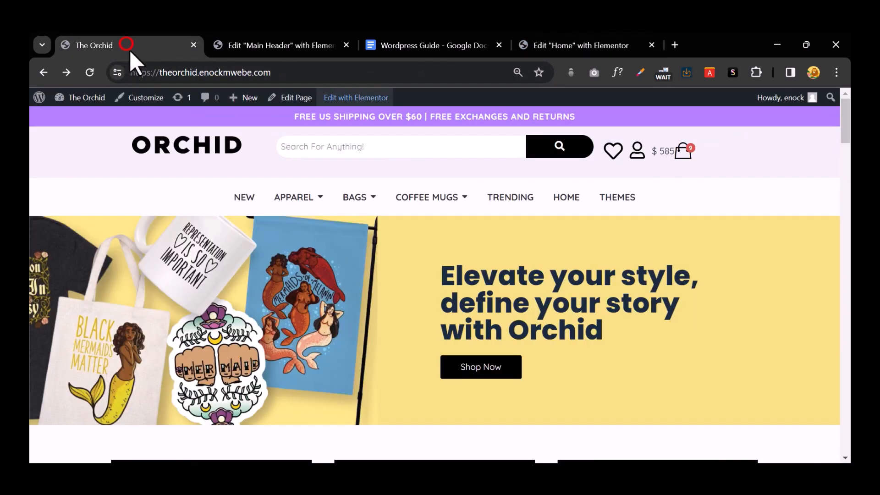
pyautogui.scroll(-6, 530, 247)
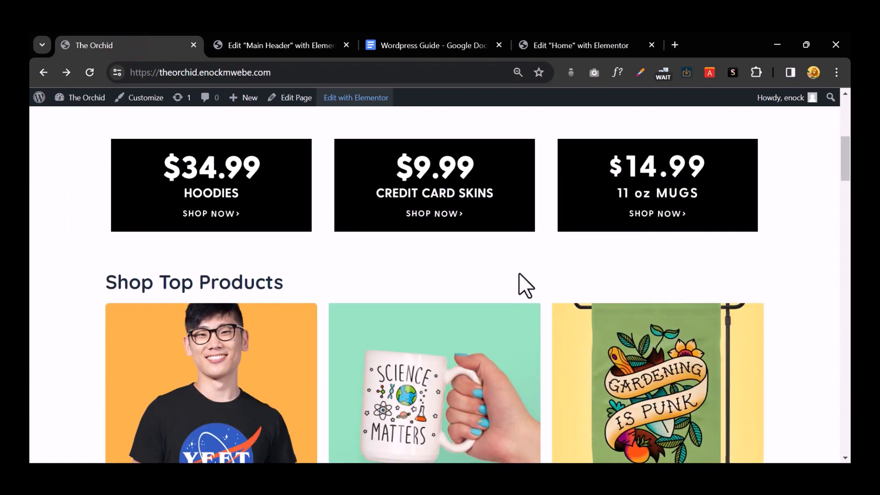
pyautogui.scroll(-12, 519, 275)
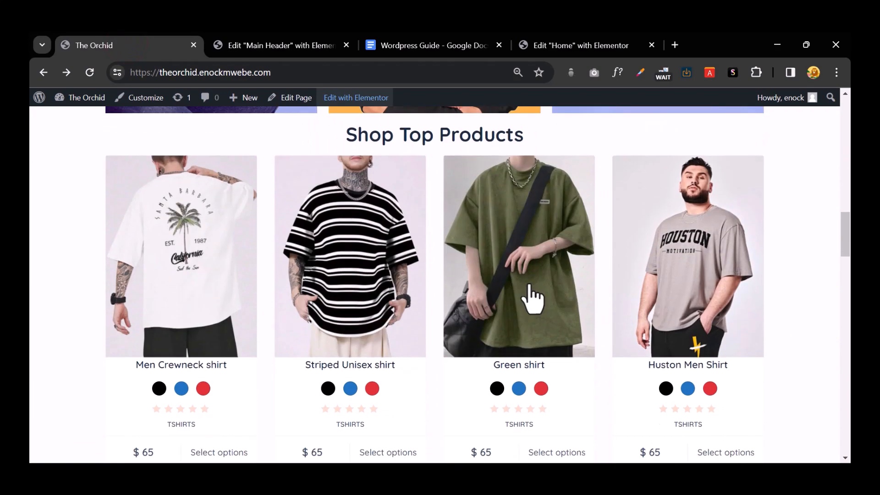
pyautogui.scroll(-4, 540, 293)
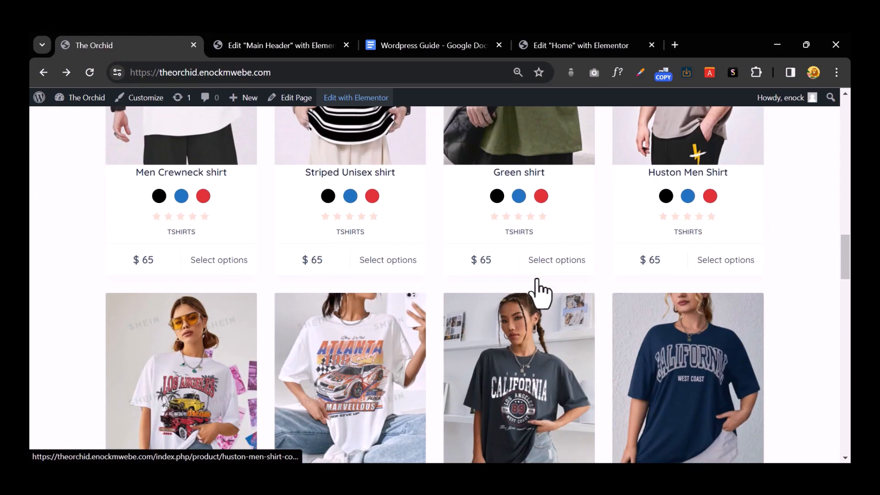
pyautogui.scroll(-9, 541, 294)
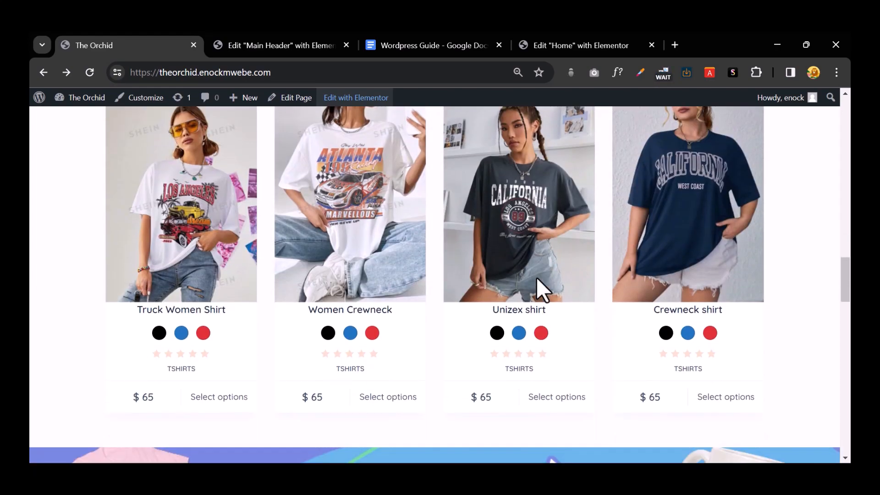
pyautogui.scroll(-15, 537, 279)
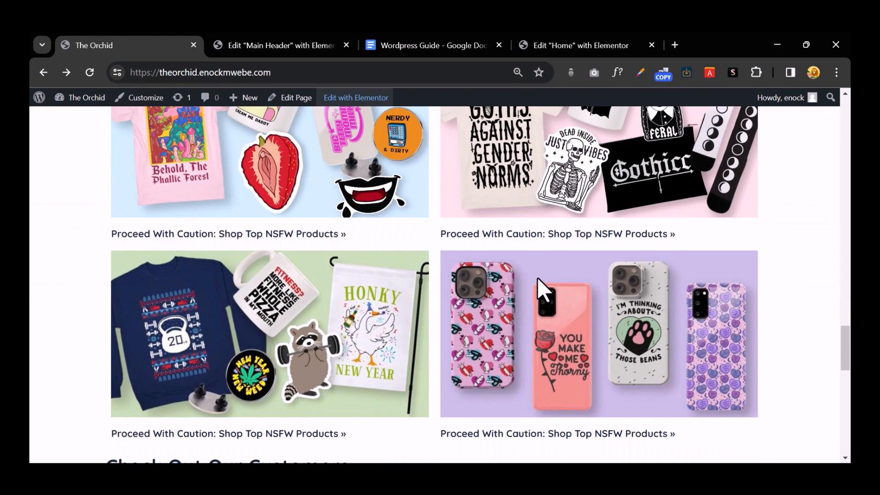
pyautogui.scroll(20, 545, 275)
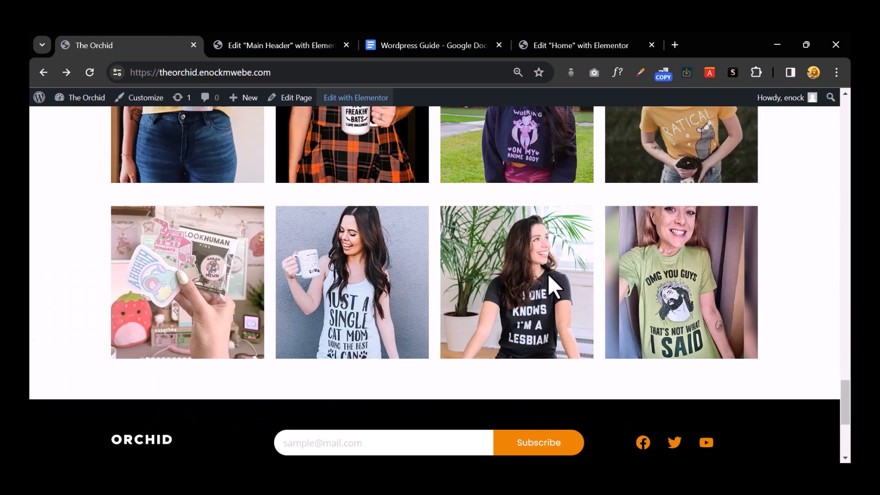
pyautogui.scroll(6, 548, 274)
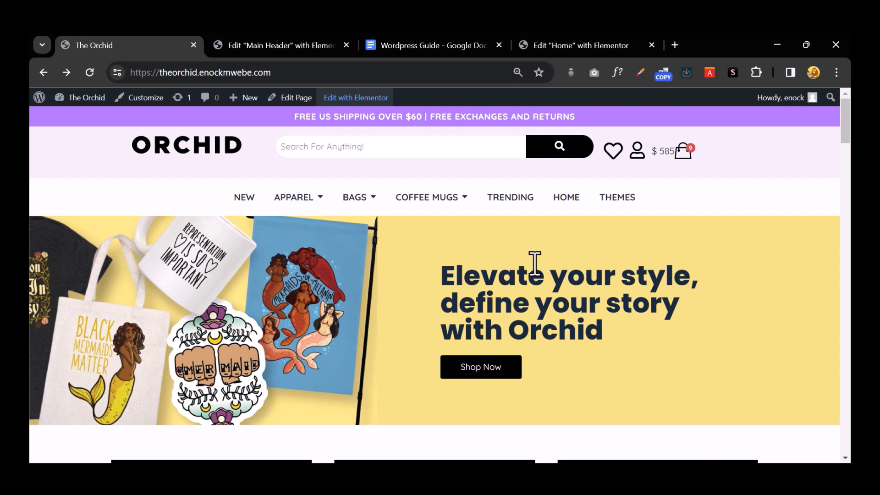
pyautogui.click(591, 45)
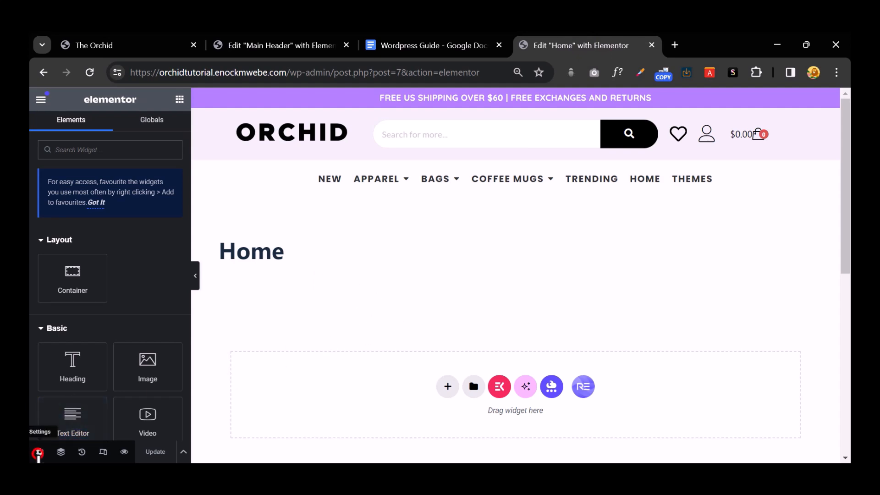
# Step: Turn on Hide Title and set the Home page layout to Elementor Full Width
pyautogui.click(39, 452)
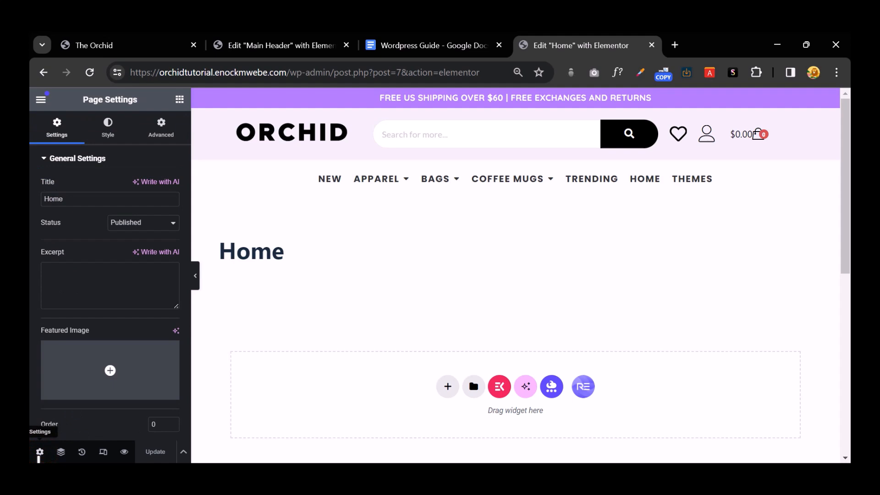
pyautogui.scroll(-5, 117, 293)
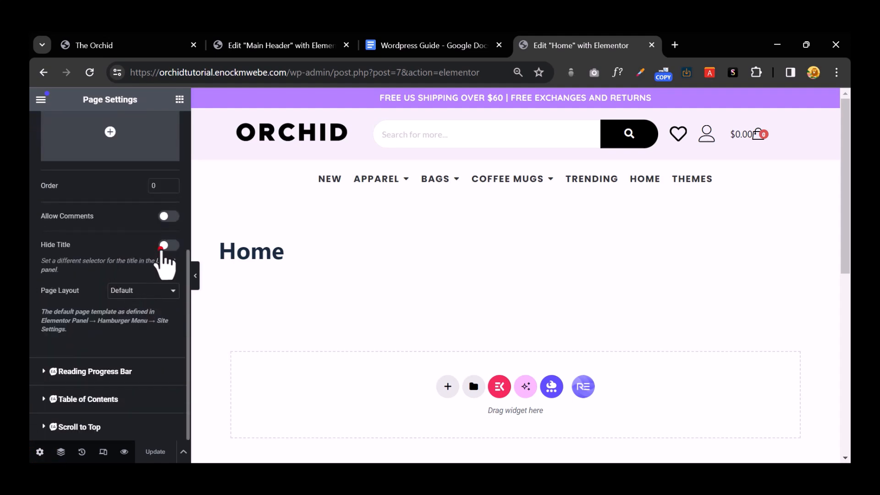
pyautogui.click(165, 246)
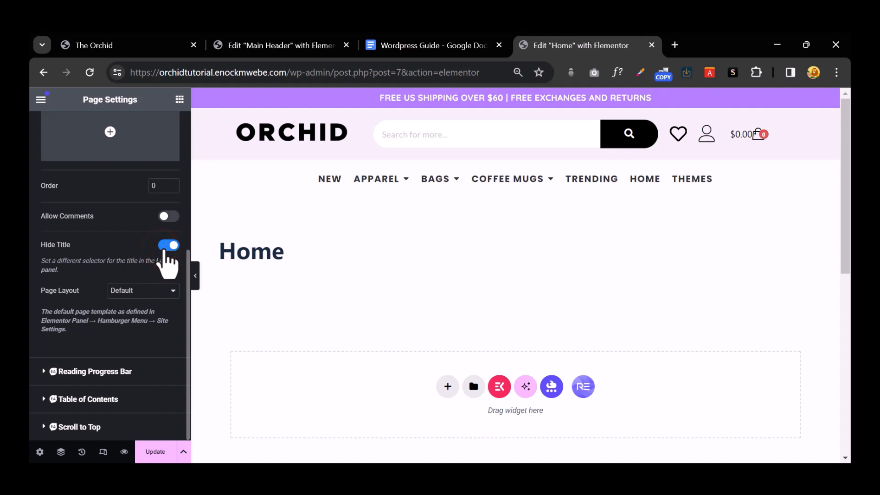
pyautogui.click(143, 294)
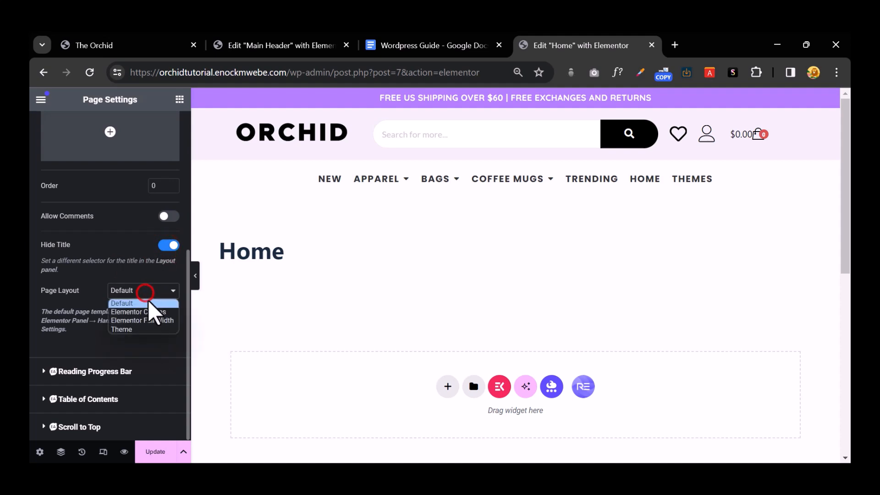
pyautogui.click(147, 317)
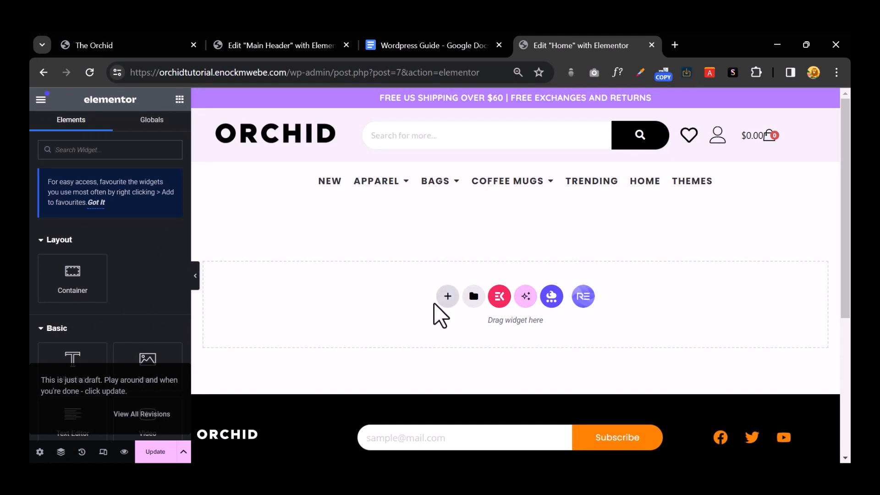
# Step: Insert an empty two-column section at the top of the Home page
pyautogui.click(448, 296)
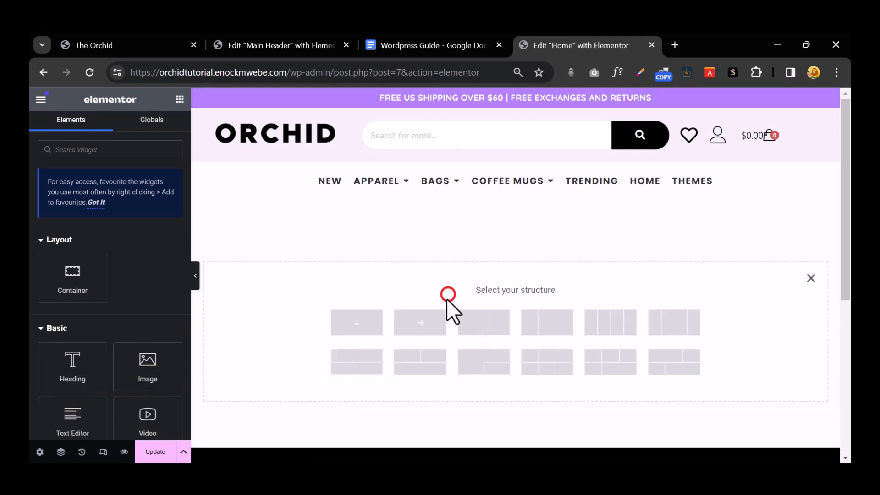
pyautogui.click(487, 332)
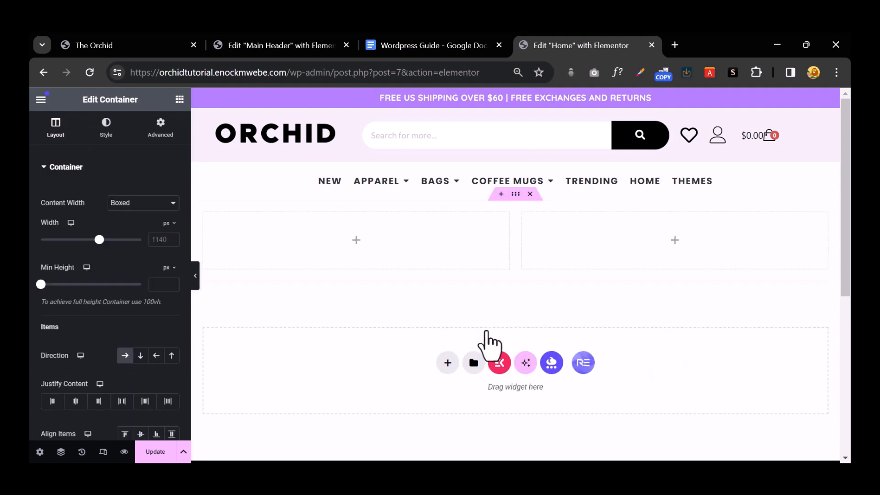
pyautogui.moveTo(507, 181)
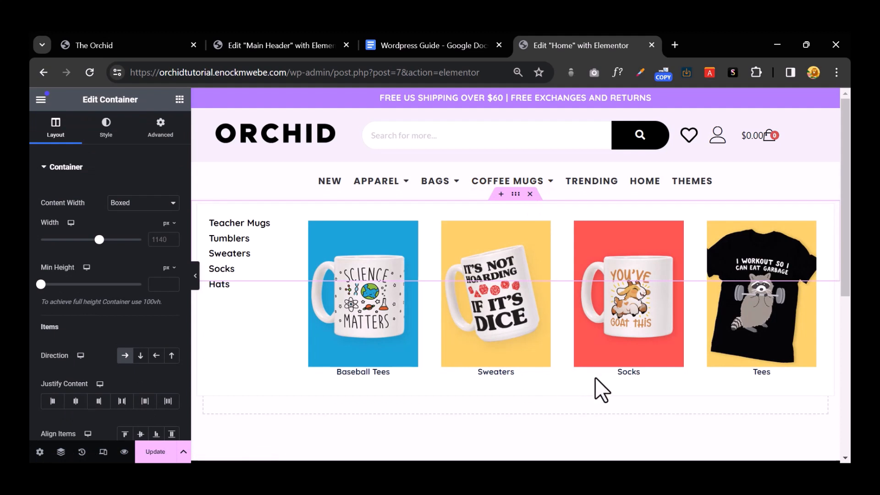
pyautogui.click(622, 396)
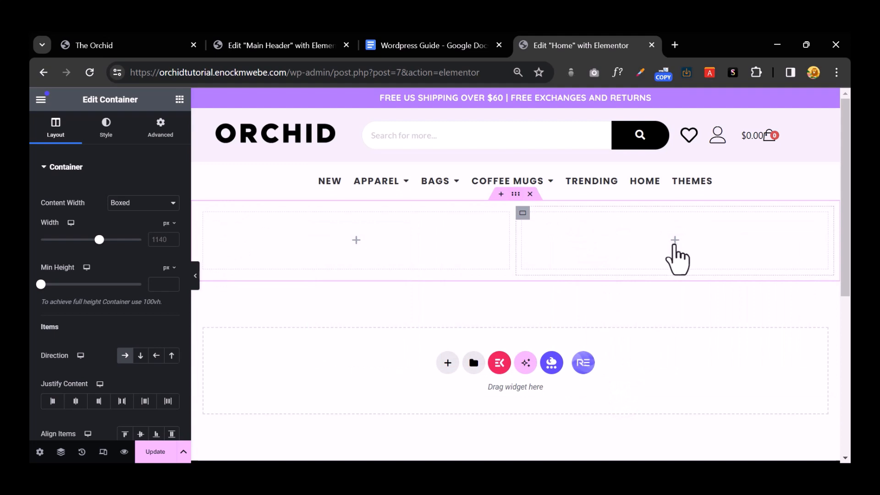
pyautogui.click(674, 241)
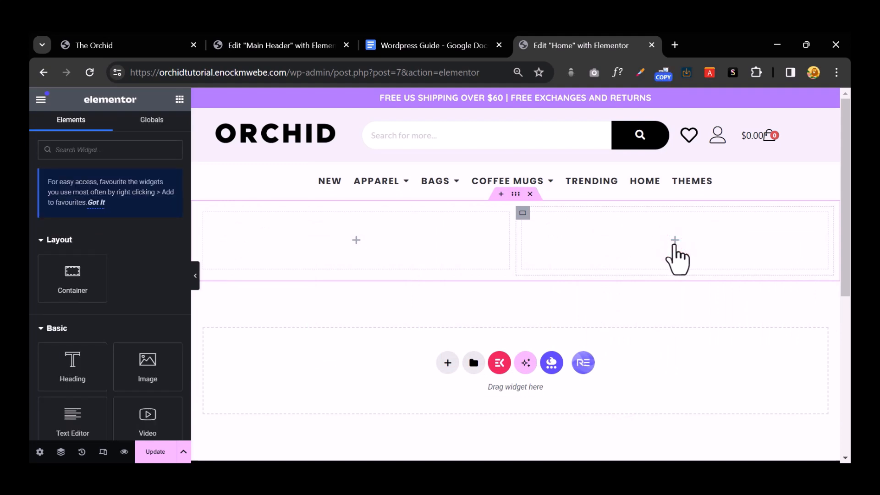
# Step: Copy the hero slogan from the live Orchid site and return to the editor
pyautogui.click(91, 45)
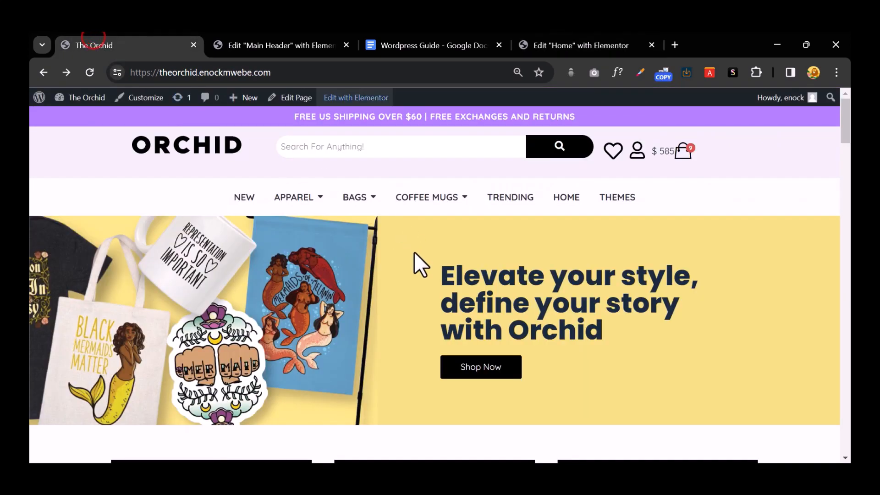
pyautogui.moveTo(439, 271); pyautogui.dragTo(622, 331)
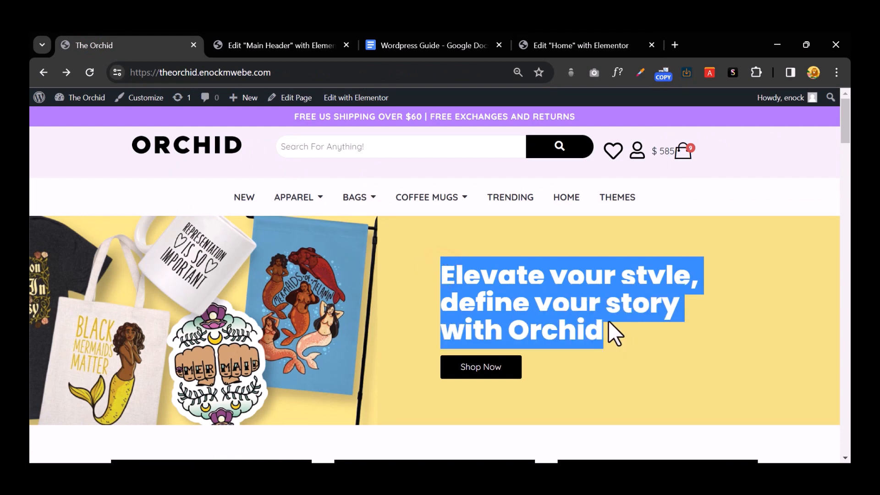
pyautogui.rightClick(529, 293)
pyautogui.click(536, 160)
pyautogui.click(565, 45)
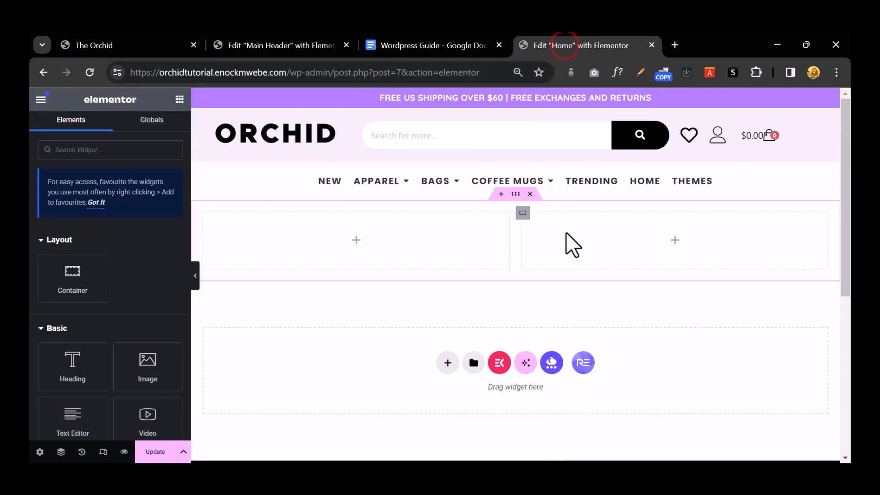
# Step: Add a right-column heading with the pasted slogan, broken by <br> after 'style,' and 'story'
pyautogui.moveTo(72, 362); pyautogui.dragTo(682, 262)
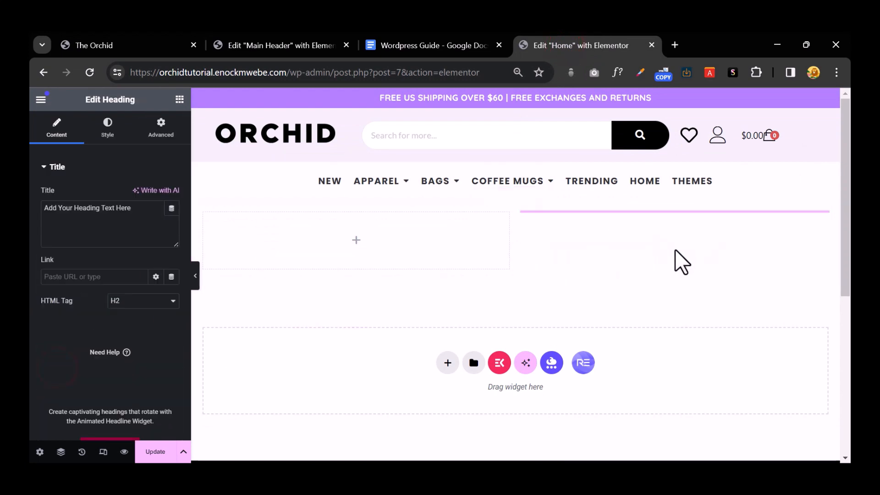
pyautogui.tripleClick(95, 210)
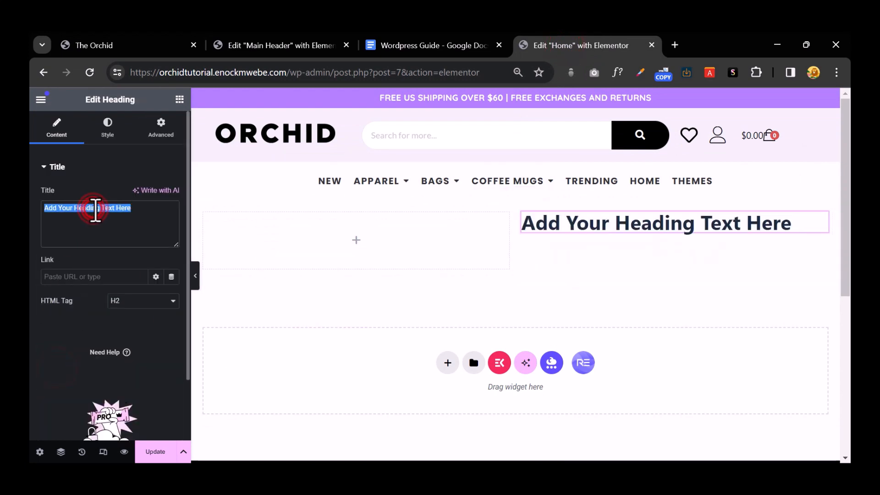
pyautogui.hotkey('ctrl', 'v')
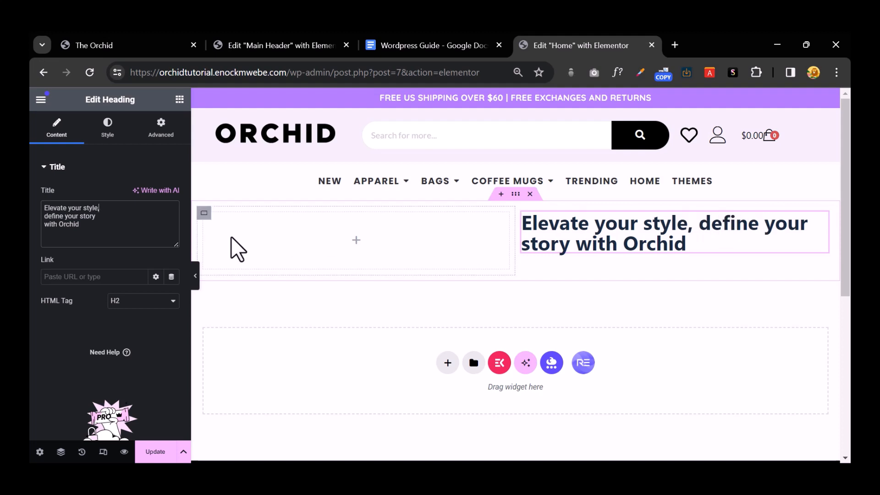
pyautogui.write('<')
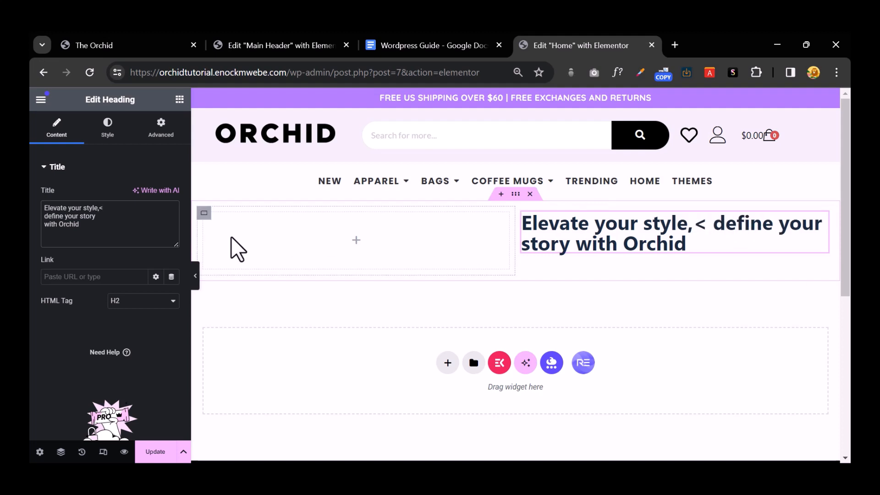
pyautogui.write('br>')
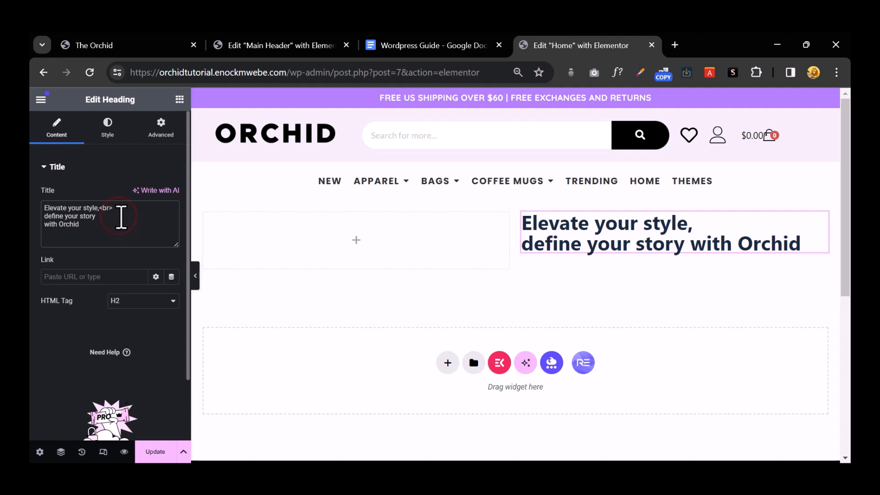
pyautogui.write('<br>')
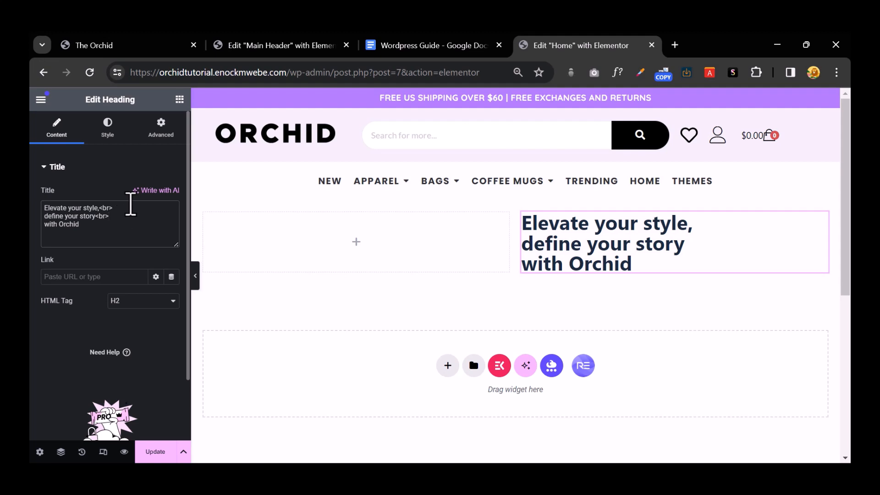
pyautogui.click(106, 130)
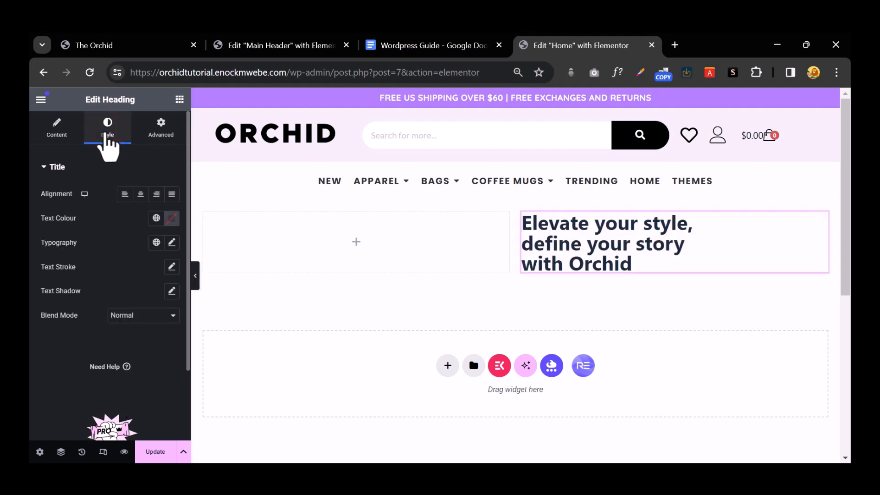
# Step: Make the slogan heading black (#000000) Poppins at 42 px
pyautogui.click(171, 218)
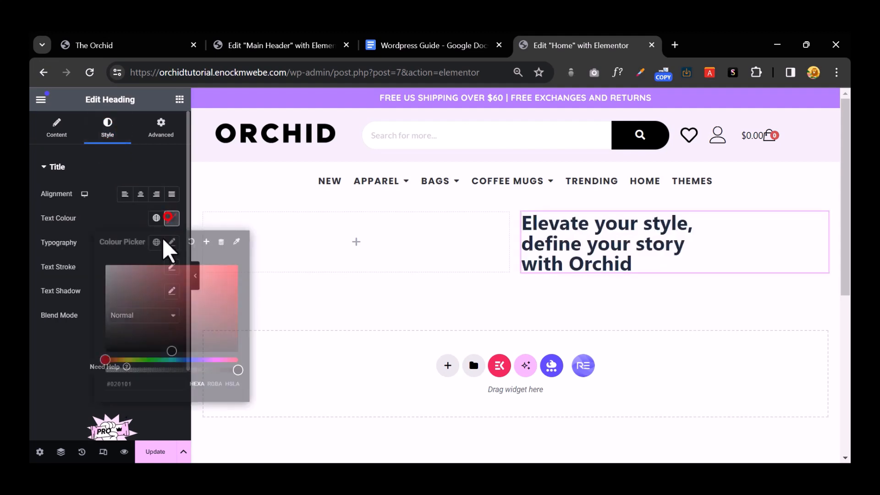
pyautogui.click(55, 381)
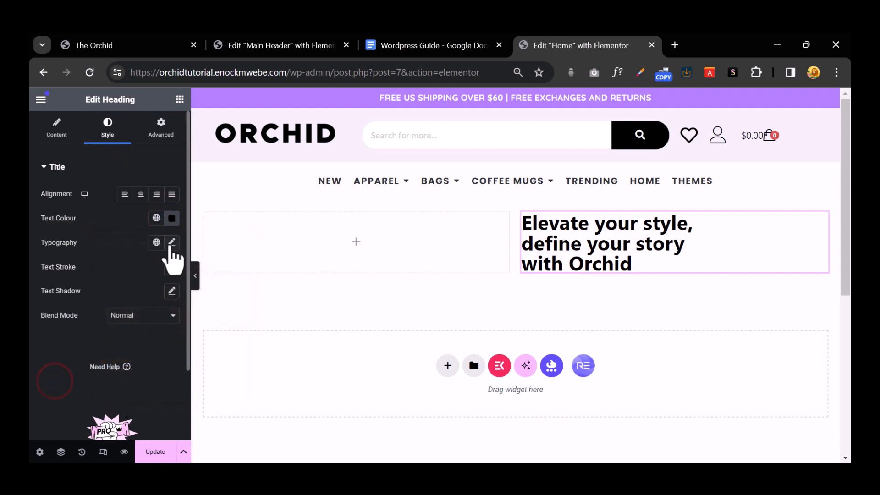
pyautogui.click(171, 242)
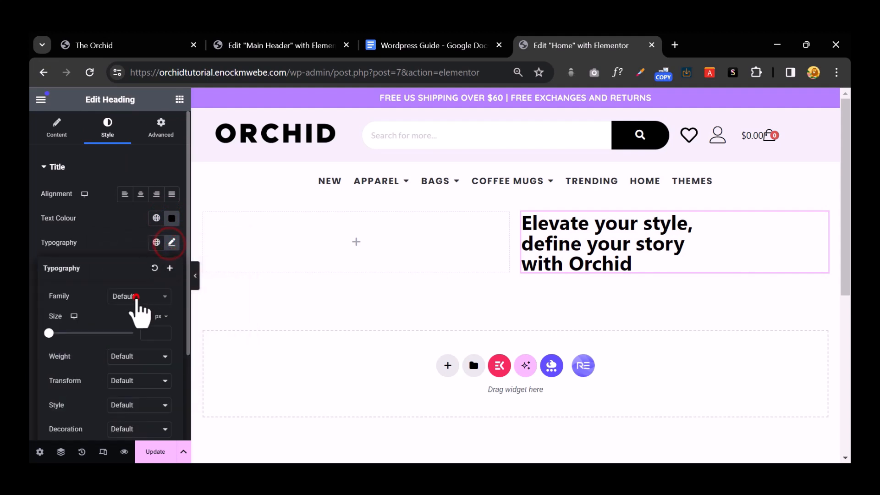
pyautogui.click(136, 298)
pyautogui.write('popp')
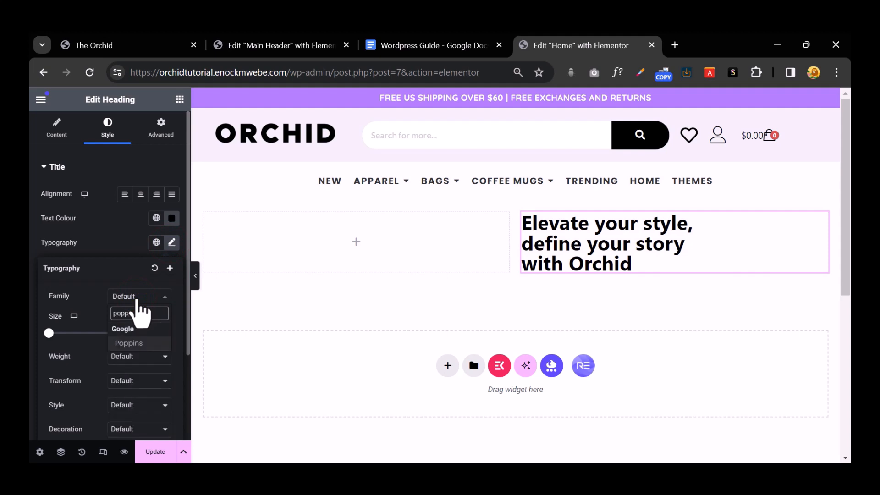
pyautogui.click(130, 344)
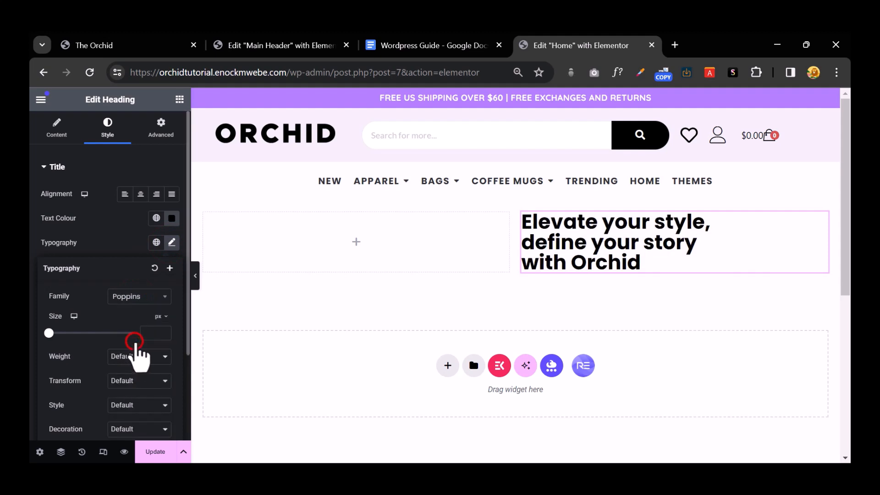
pyautogui.moveTo(54, 335)
pyautogui.mouseDown()
pyautogui.moveTo(78, 337)
pyautogui.moveTo(69, 341)
pyautogui.mouseUp()
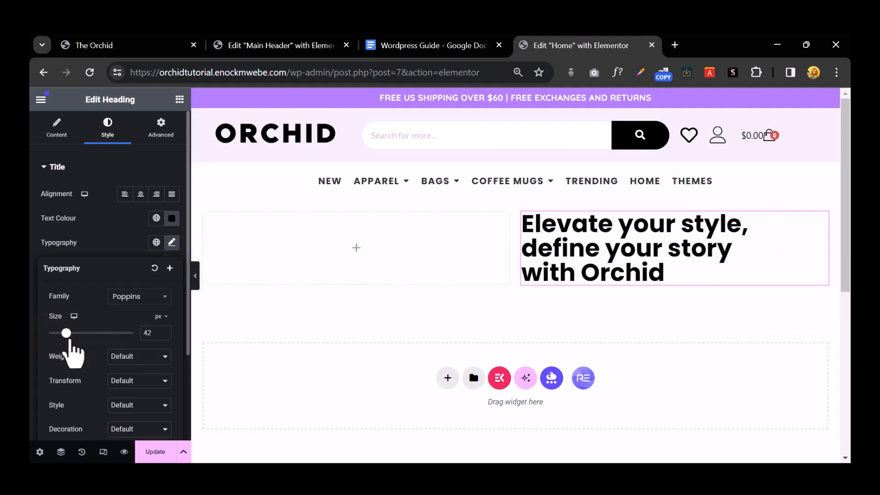
# Step: Increase the heading's line height so its three lines separate, checking against the live site
pyautogui.click(115, 44)
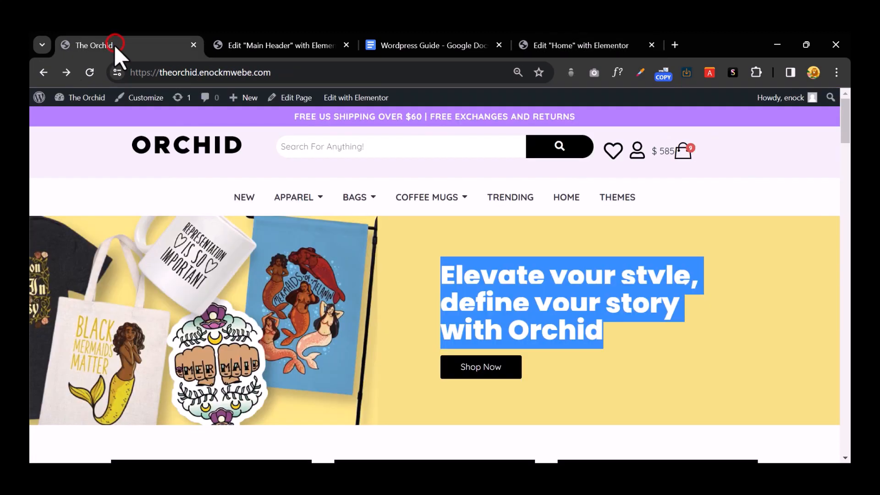
pyautogui.click(573, 48)
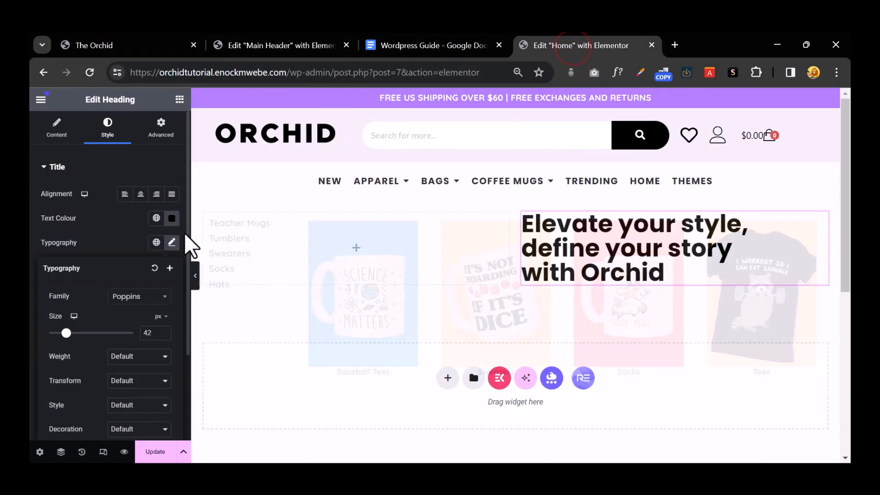
pyautogui.scroll(-3, 117, 353)
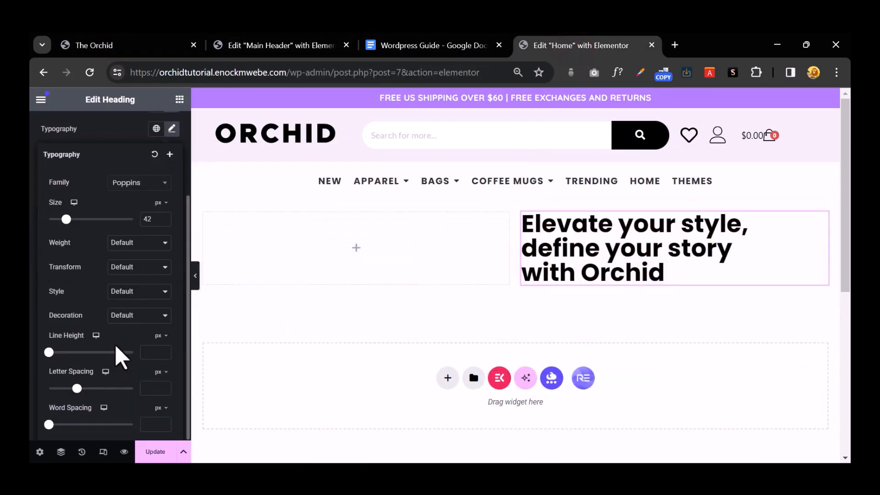
pyautogui.click(164, 351)
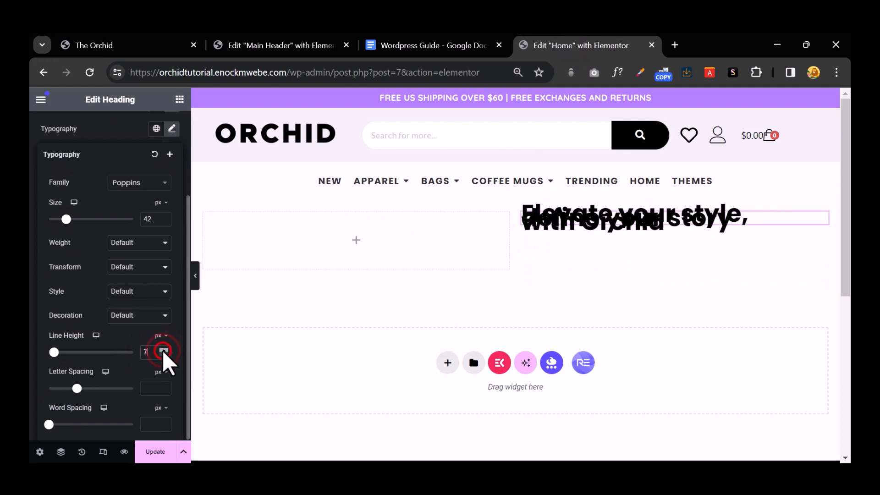
pyautogui.moveTo(164, 352); pyautogui.dragTo(163, 351)
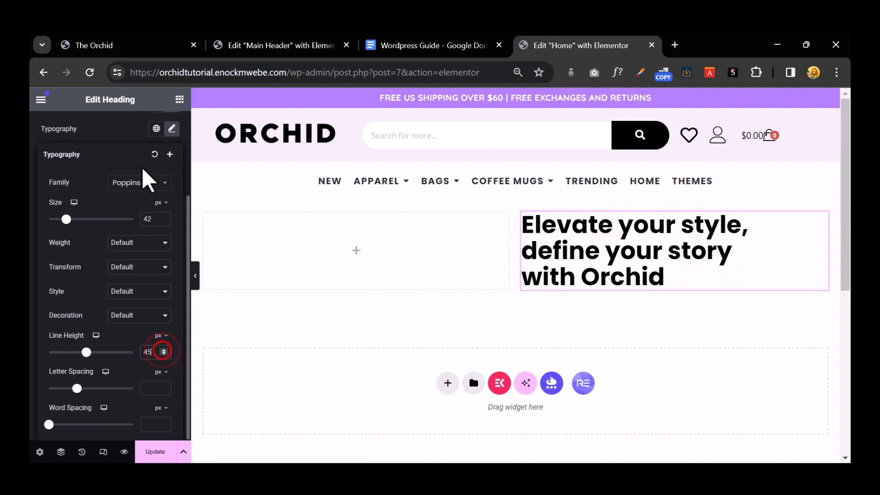
# Step: Add a Button under the heading reading SHOP NOW, linked to the Shop page
pyautogui.click(179, 99)
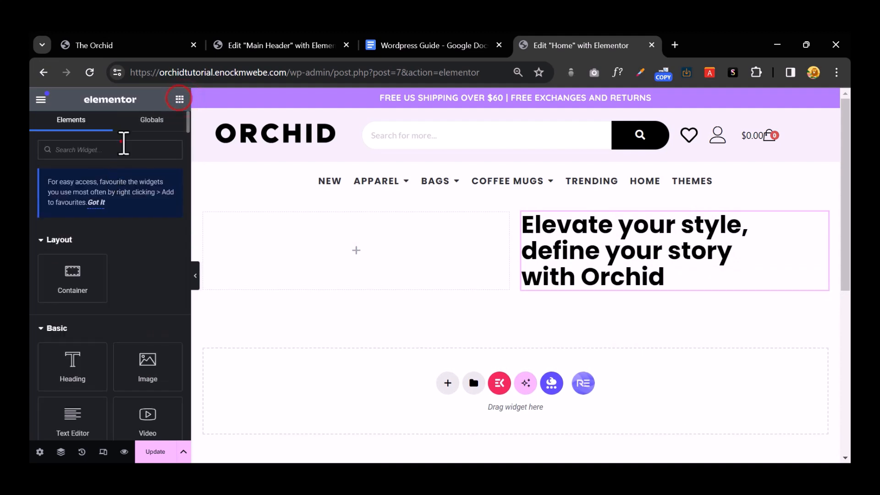
pyautogui.write('bul')
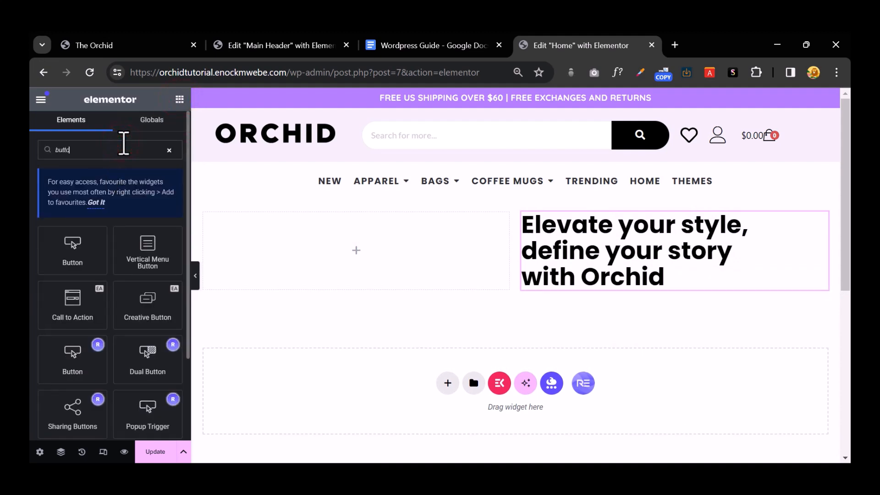
pyautogui.moveTo(78, 251); pyautogui.dragTo(597, 290)
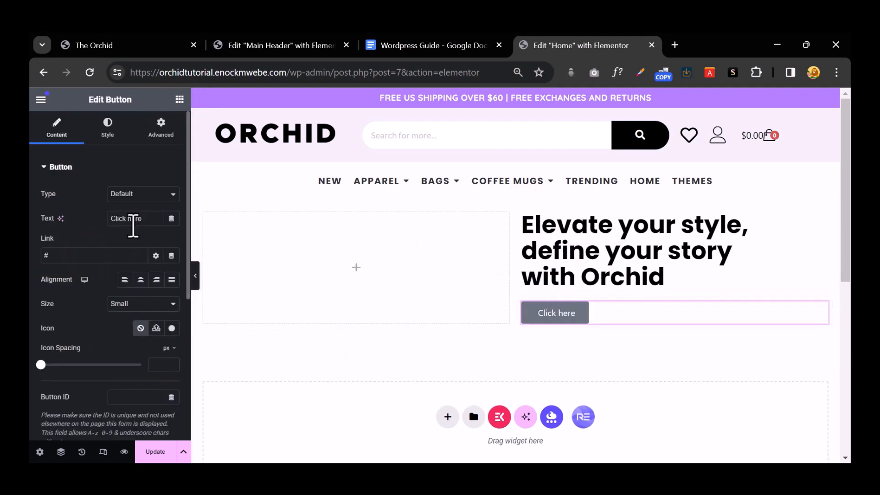
pyautogui.doubleClick(133, 219)
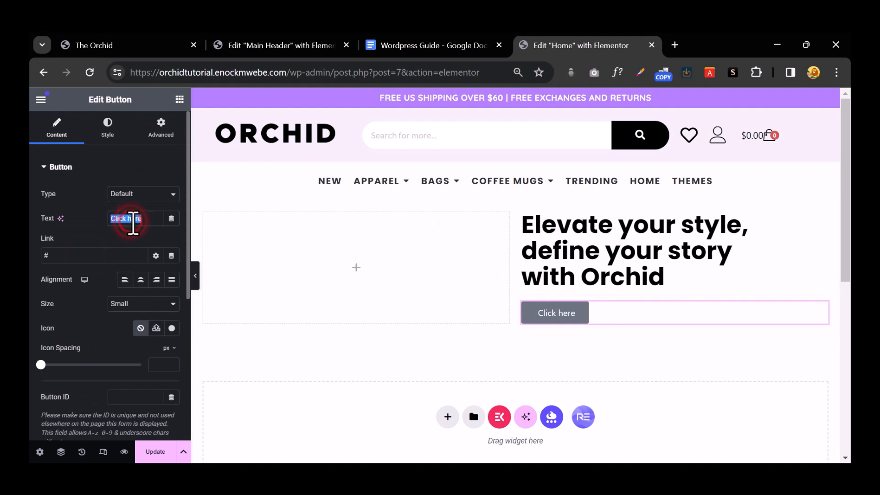
pyautogui.write('SHOP NOW')
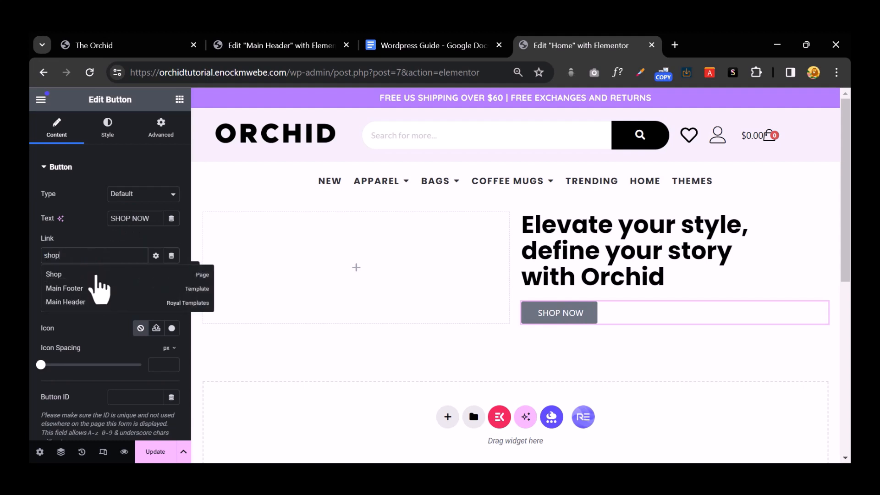
pyautogui.click(64, 274)
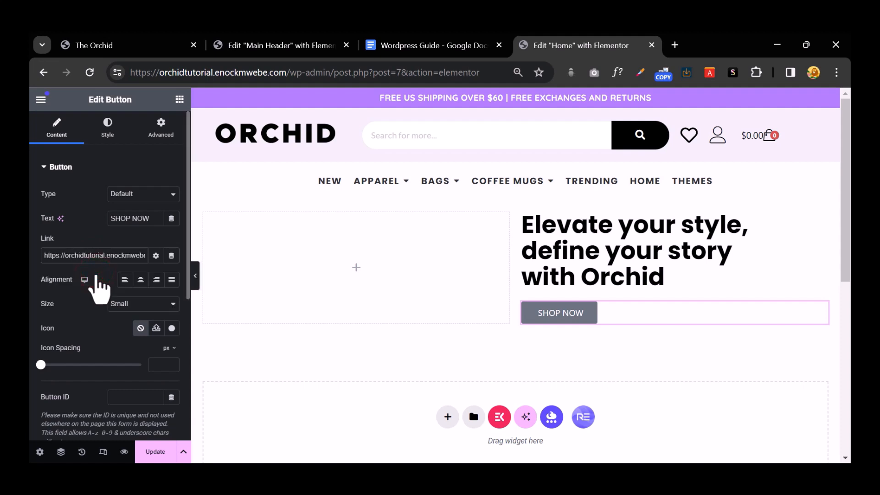
# Step: Give the SHOP NOW button white #FFFFFF text on a black #000000 background
pyautogui.click(98, 133)
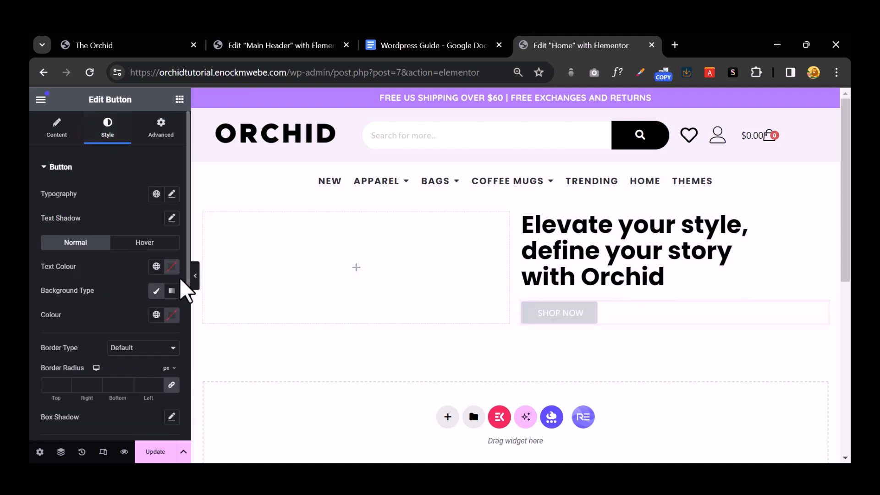
pyautogui.click(167, 267)
pyautogui.moveTo(156, 356); pyautogui.dragTo(52, 458)
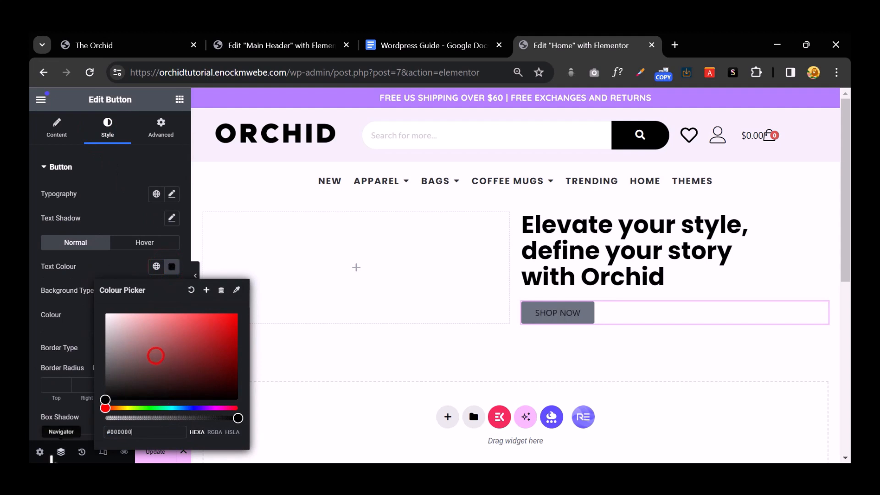
pyautogui.moveTo(152, 351); pyautogui.dragTo(71, 280)
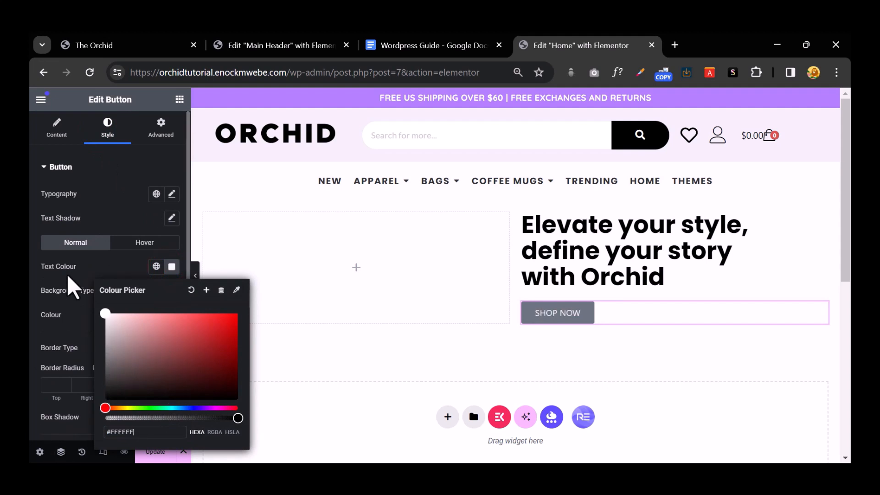
pyautogui.click(111, 213)
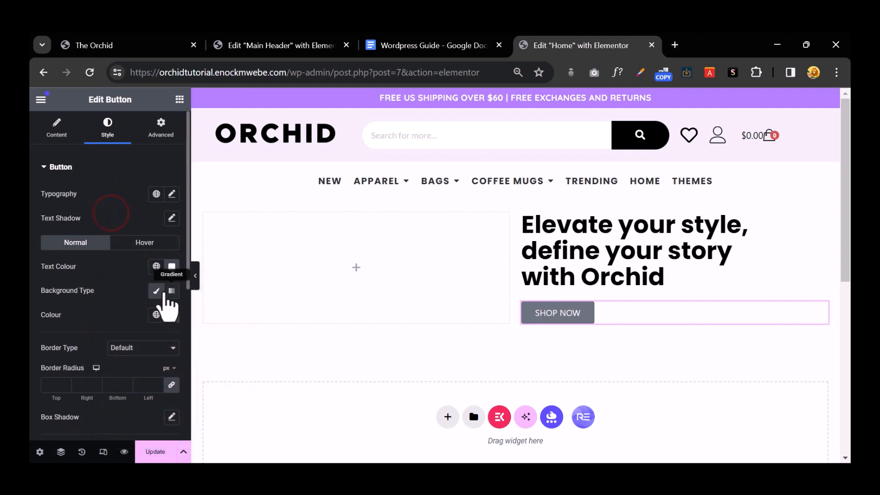
pyautogui.click(172, 315)
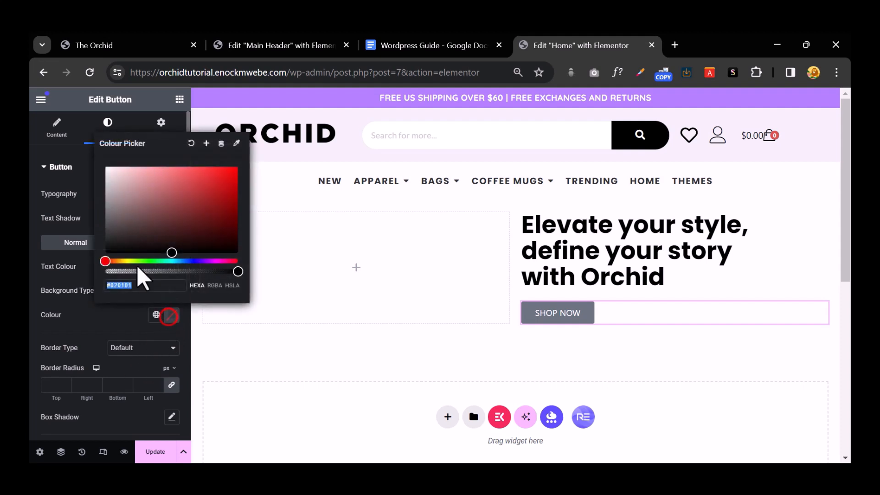
pyautogui.moveTo(138, 251); pyautogui.dragTo(70, 305)
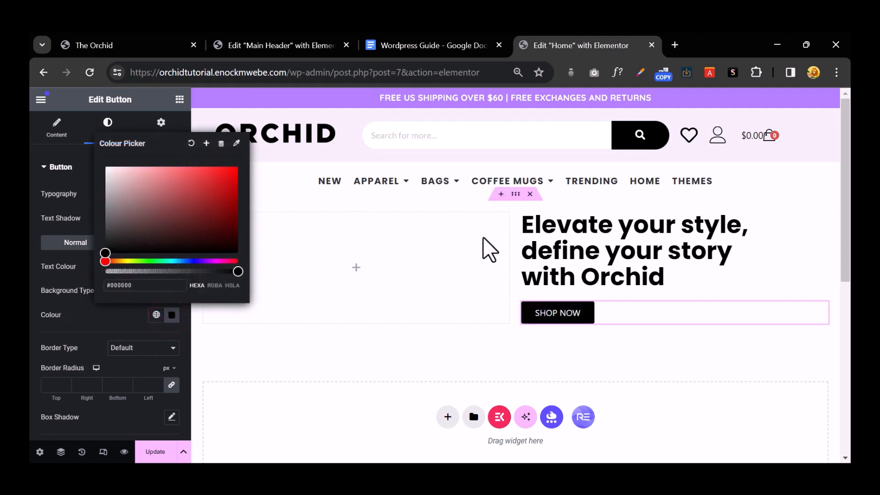
pyautogui.click(425, 312)
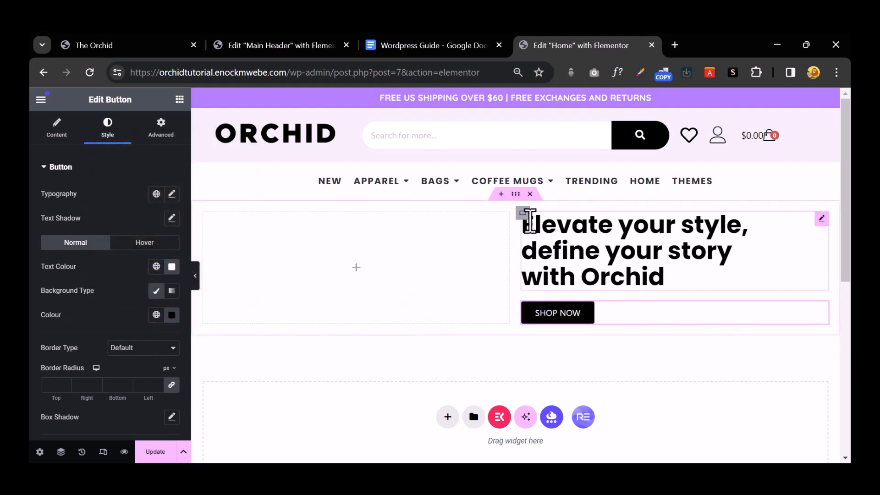
pyautogui.click(514, 194)
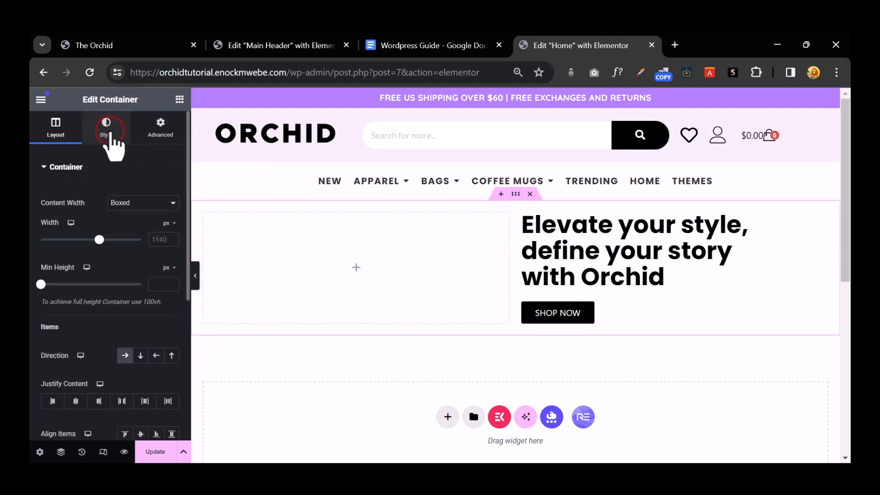
# Step: Give the hero container a Classic background using the newly uploaded asdsda.png image
pyautogui.click(110, 134)
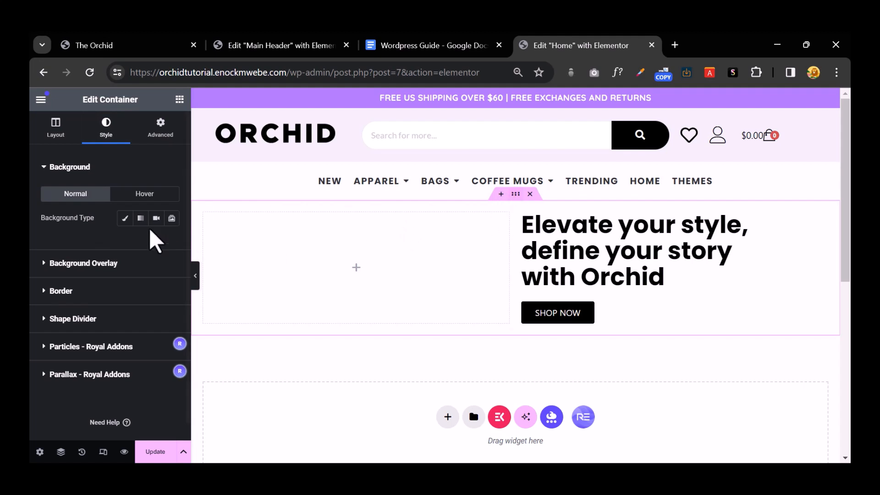
pyautogui.click(124, 218)
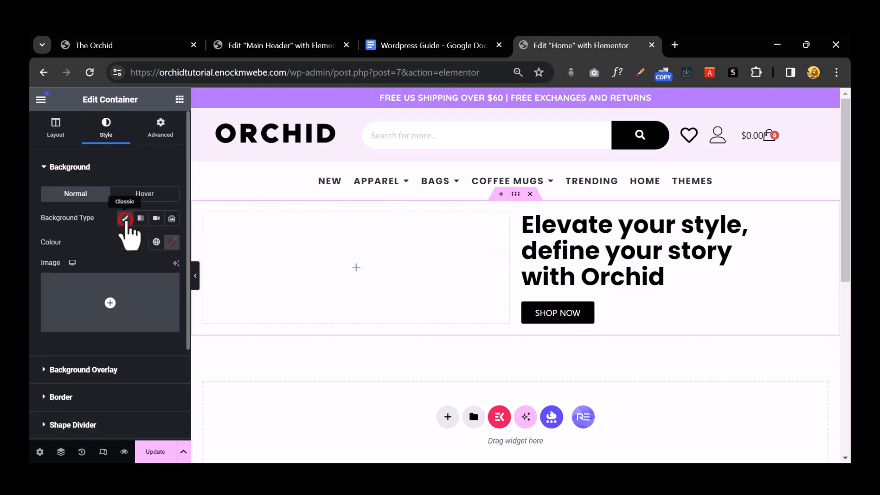
pyautogui.click(117, 294)
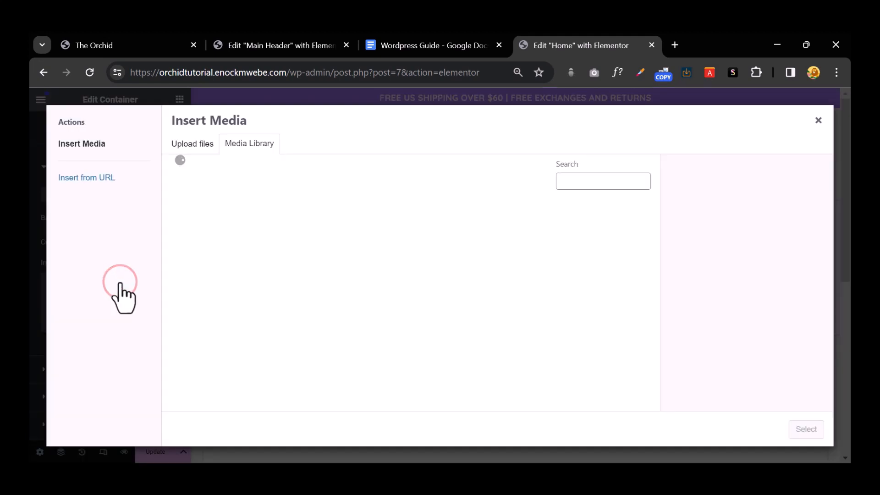
pyautogui.click(185, 146)
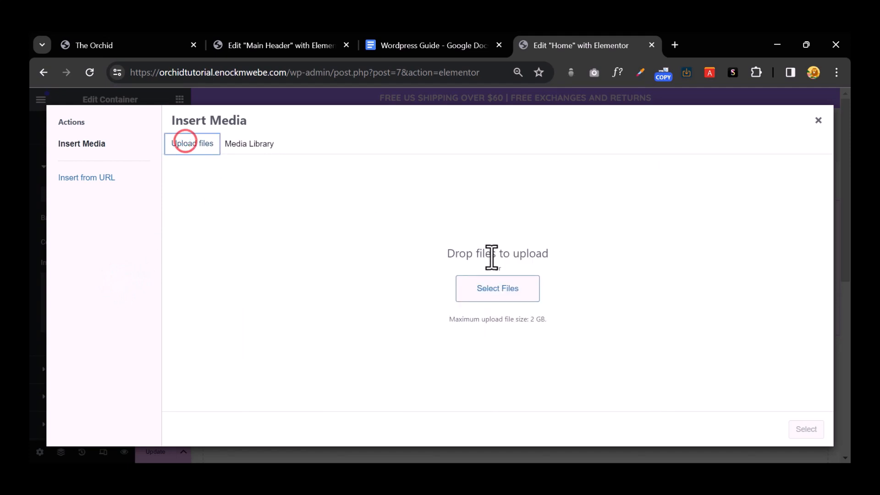
pyautogui.click(495, 287)
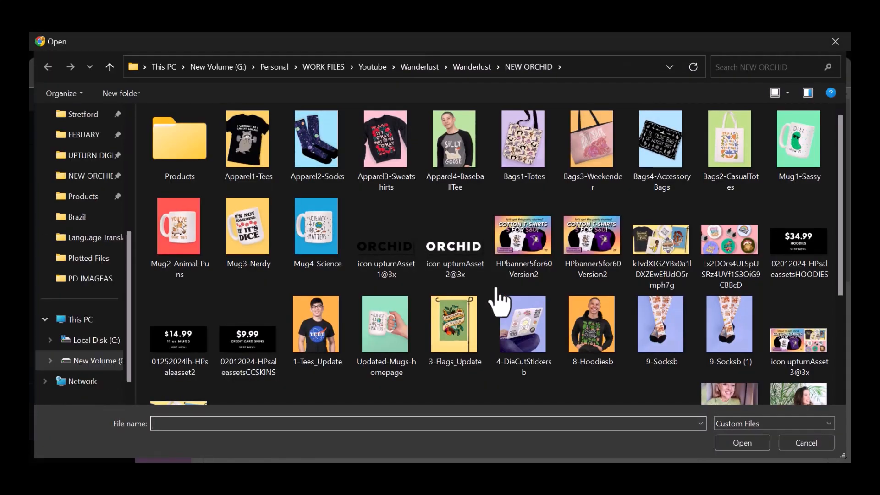
pyautogui.scroll(-3, 559, 302)
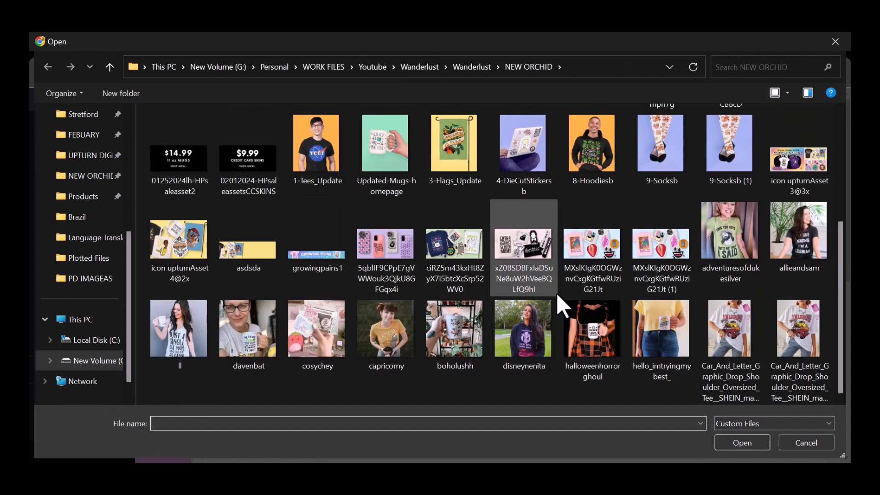
pyautogui.click(233, 236)
pyautogui.click(742, 446)
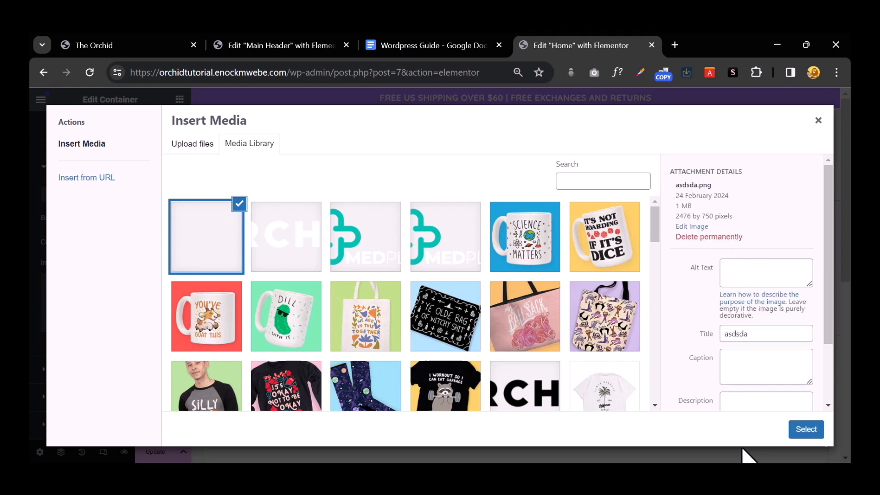
pyautogui.click(799, 431)
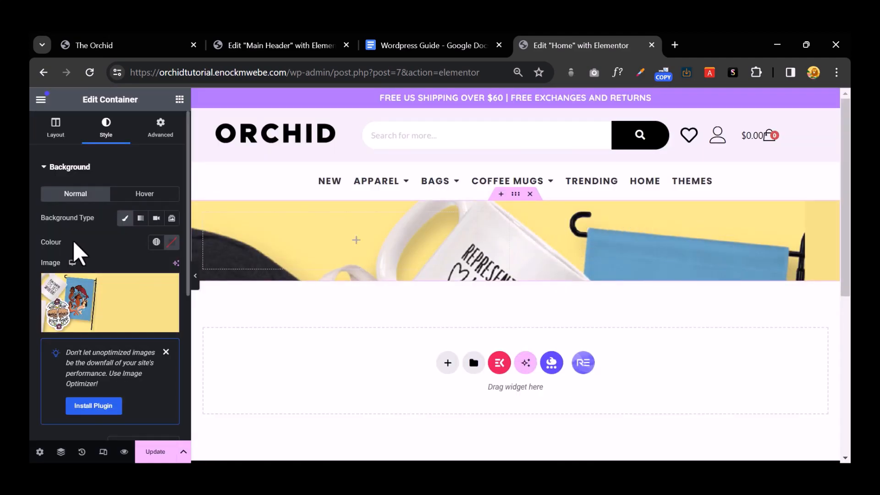
# Step: Position the hero background image at Centre Right
pyautogui.scroll(-5, 114, 283)
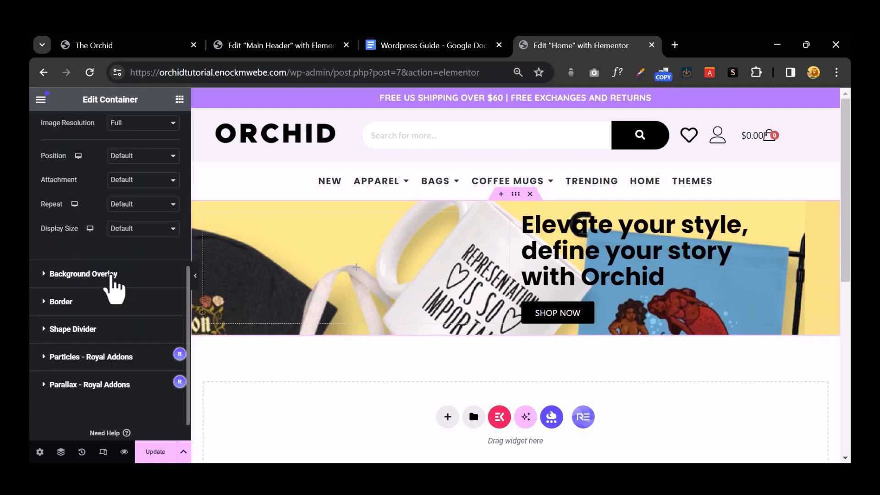
pyautogui.scroll(2, 113, 289)
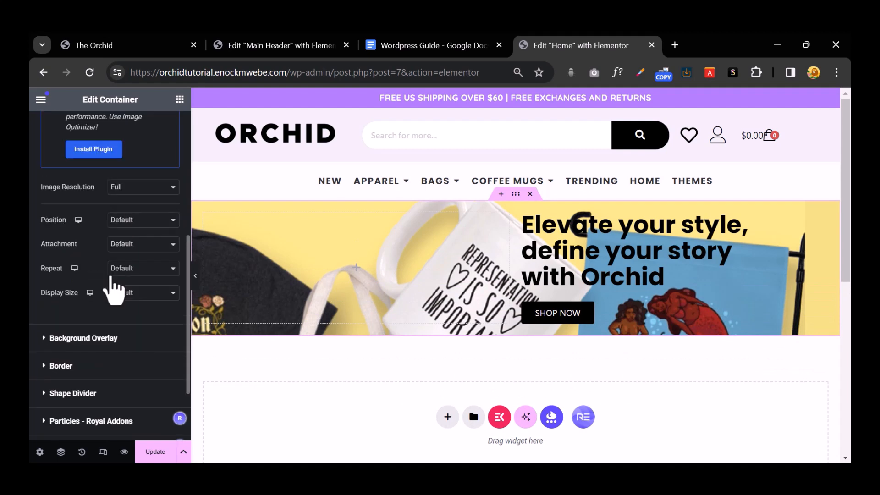
pyautogui.click(124, 219)
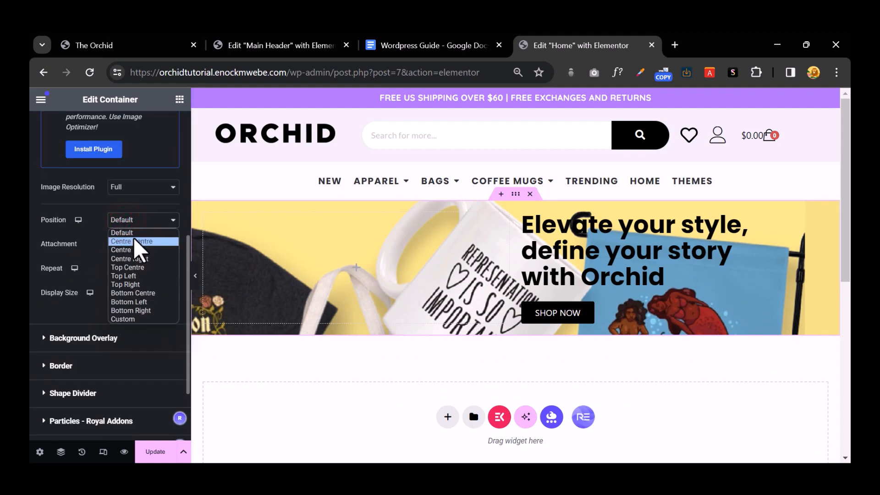
pyautogui.click(143, 259)
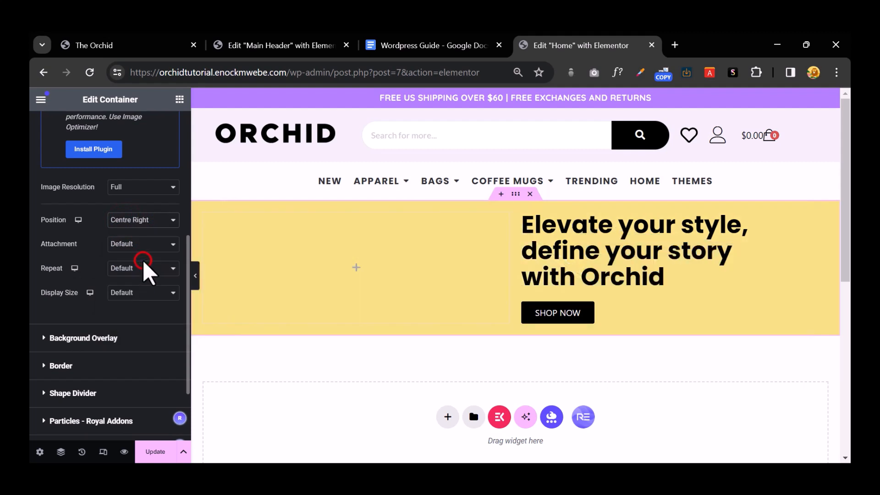
pyautogui.click(134, 219)
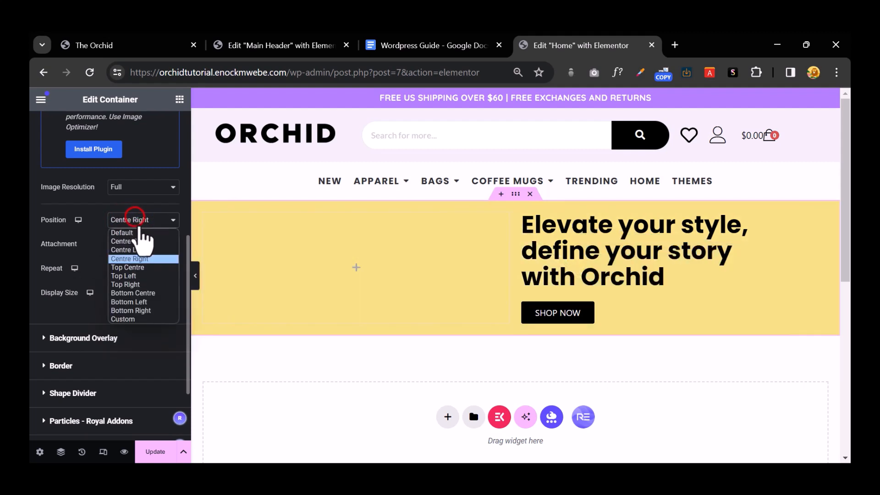
pyautogui.click(127, 203)
# Step: Set the background image to Cover with no repeat and the default attachment
pyautogui.click(148, 292)
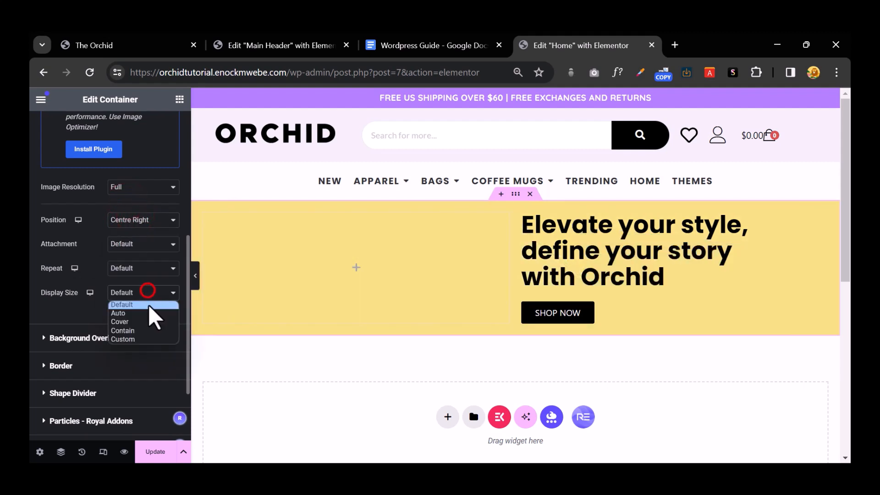
pyautogui.click(145, 321)
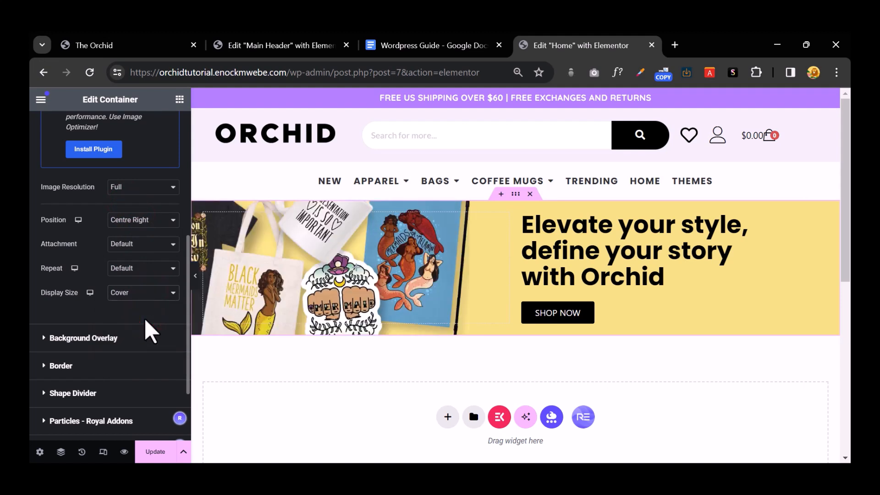
pyautogui.click(139, 268)
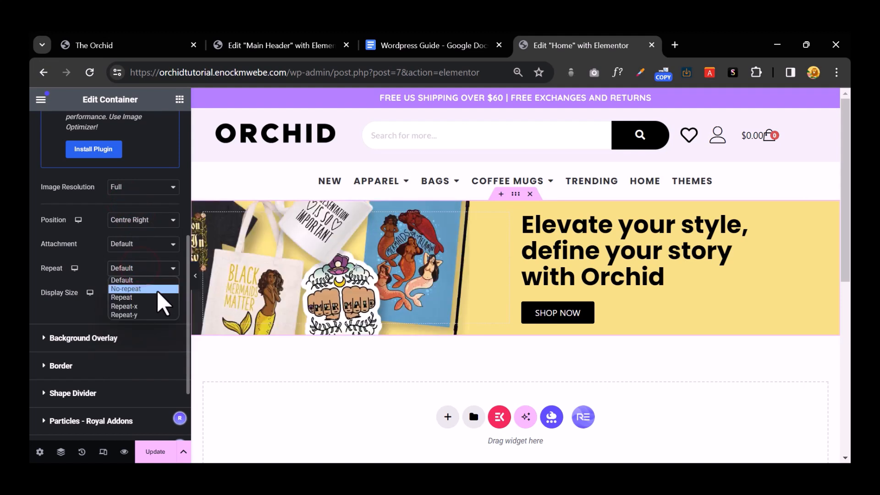
pyautogui.click(159, 289)
pyautogui.click(141, 245)
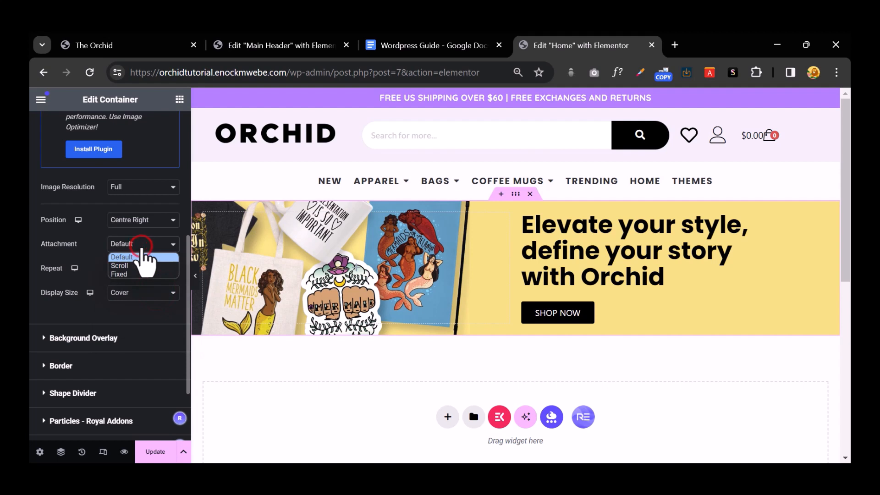
pyautogui.click(142, 250)
pyautogui.scroll(5, 142, 331)
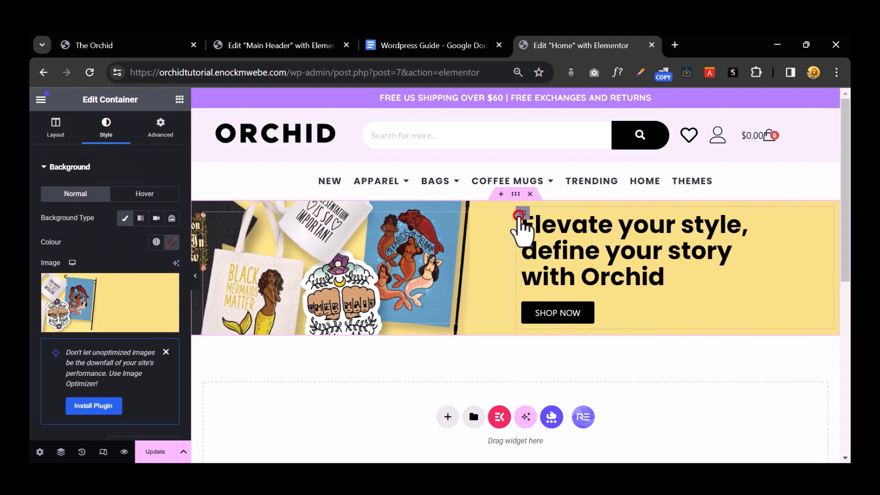
pyautogui.click(522, 213)
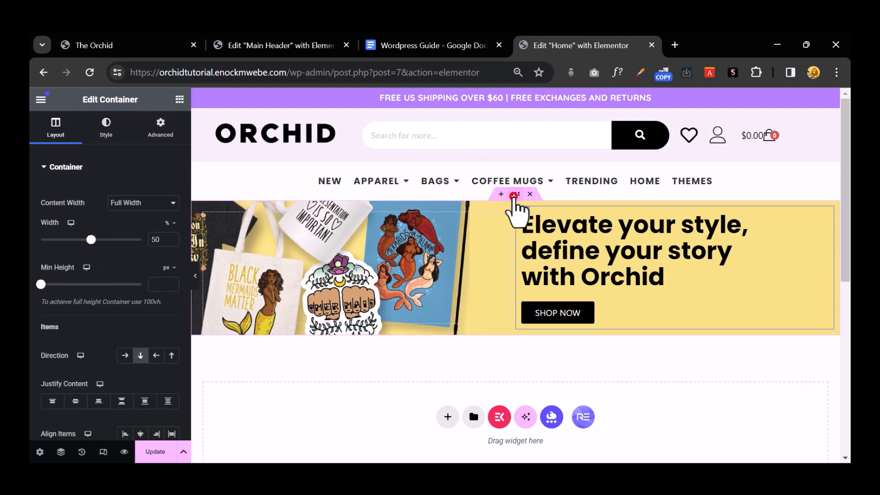
pyautogui.click(516, 198)
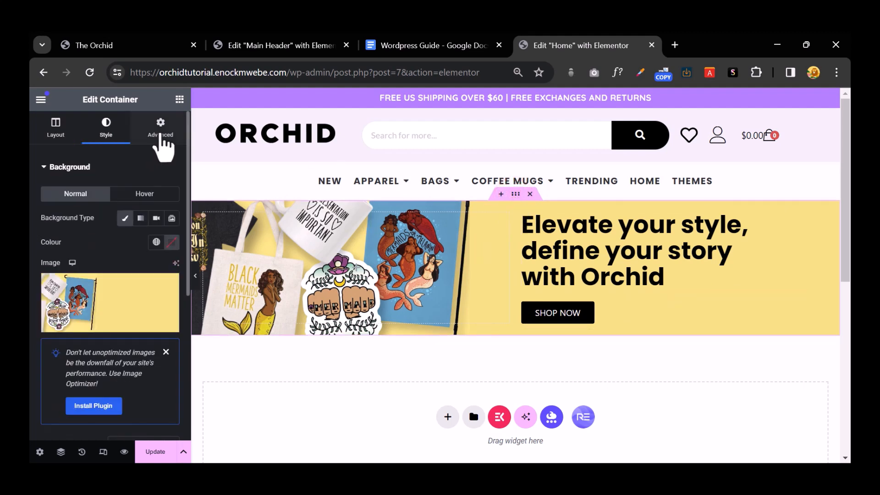
# Step: Give the hero container 70 px top and bottom padding and preview the page
pyautogui.click(160, 131)
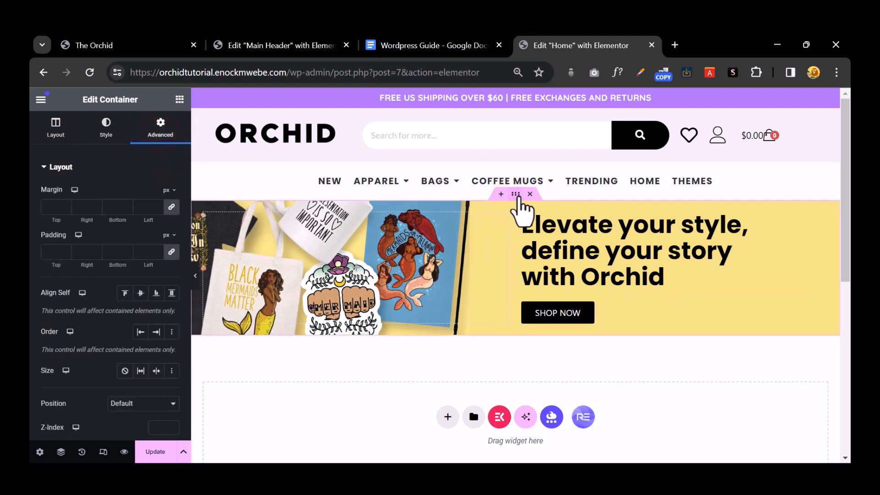
pyautogui.click(155, 132)
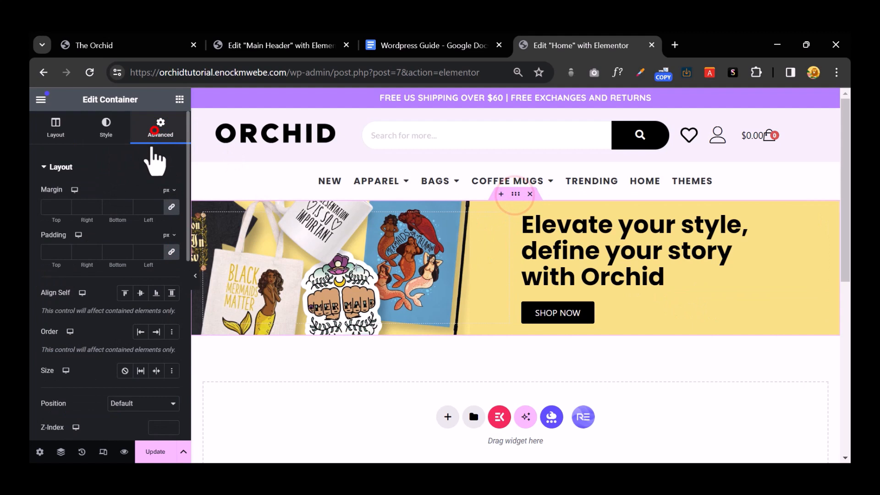
pyautogui.click(176, 251)
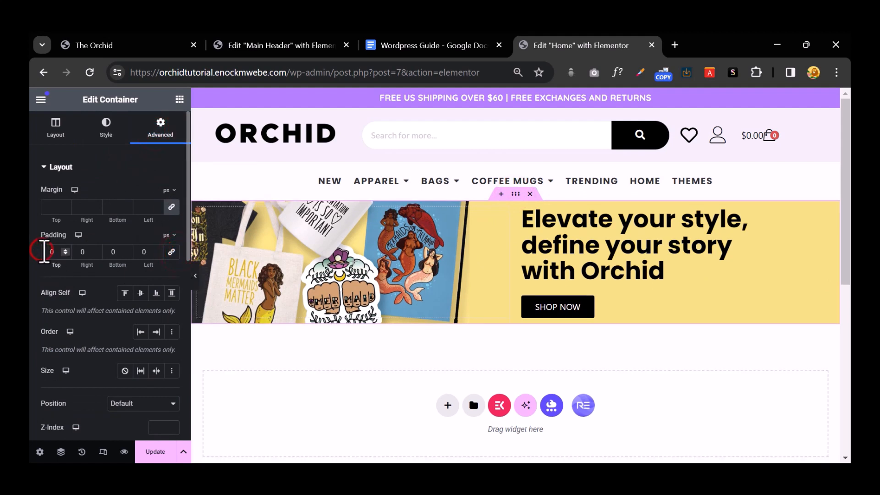
pyautogui.click(44, 251)
pyautogui.write('7')
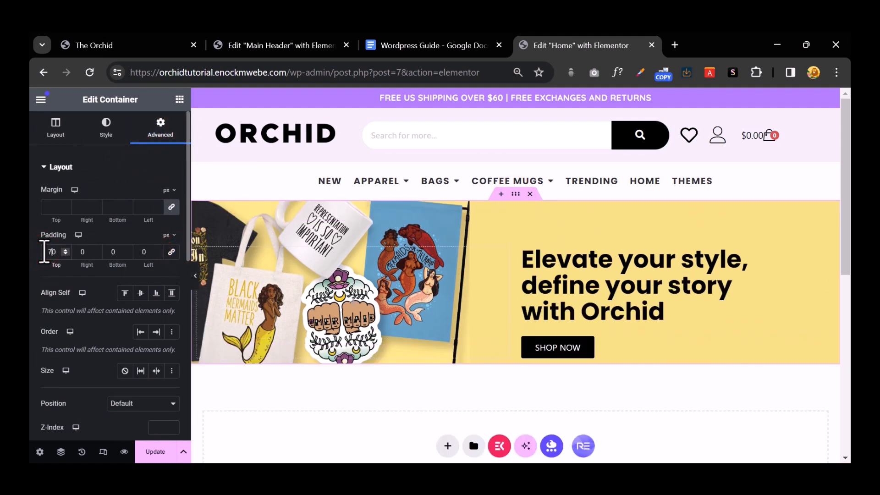
pyautogui.write('70')
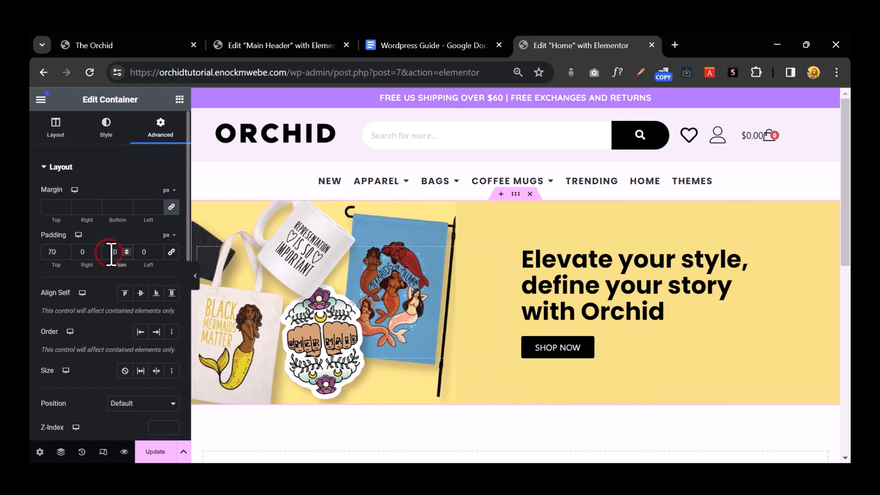
pyautogui.click(157, 450)
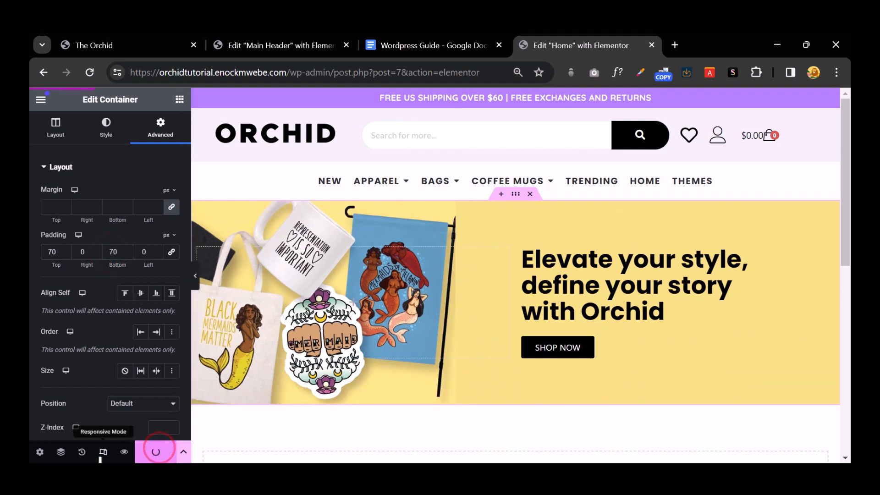
pyautogui.click(123, 452)
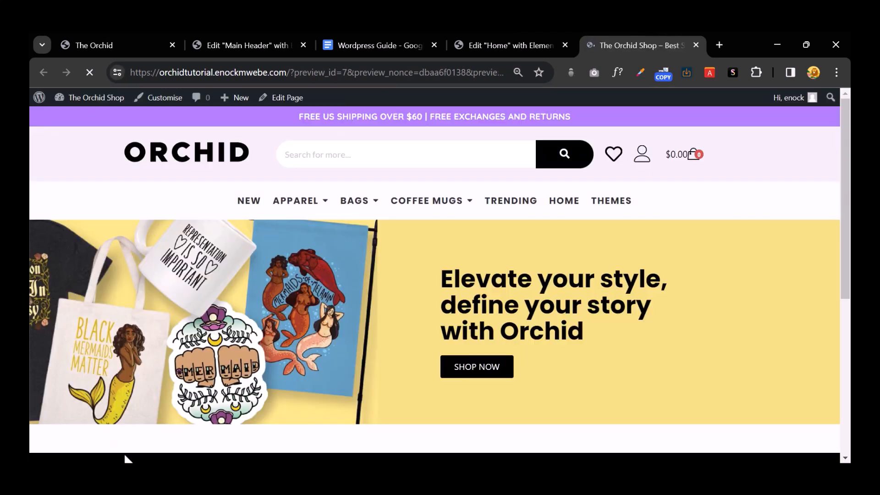
# Step: Compare the preview's hero banner with the live Orchid site, then return to the preview
pyautogui.click(98, 46)
pyautogui.click(639, 376)
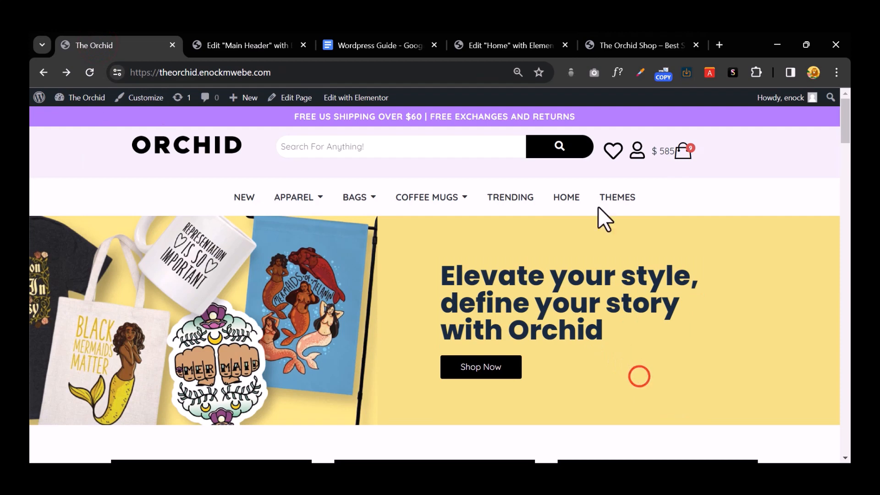
pyautogui.click(623, 46)
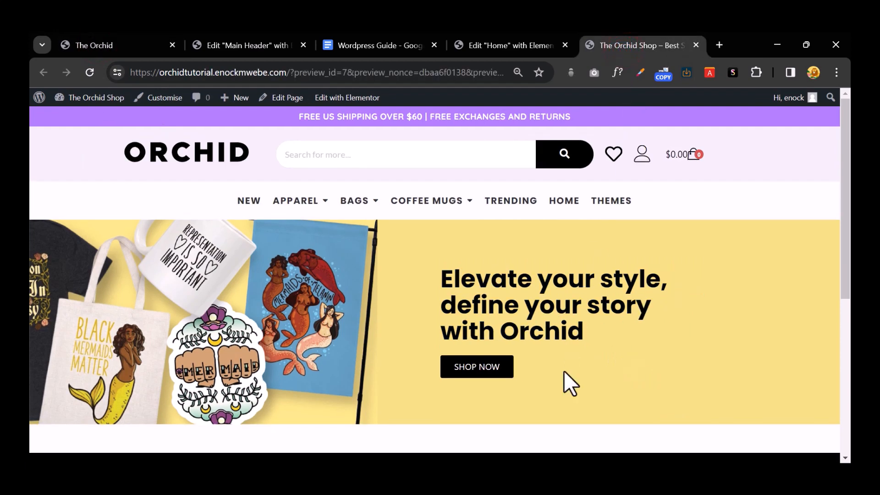
# Step: Make the hero heading 45 px with 800 (Extra Bold) weight, update, and view the preview
pyautogui.click(509, 48)
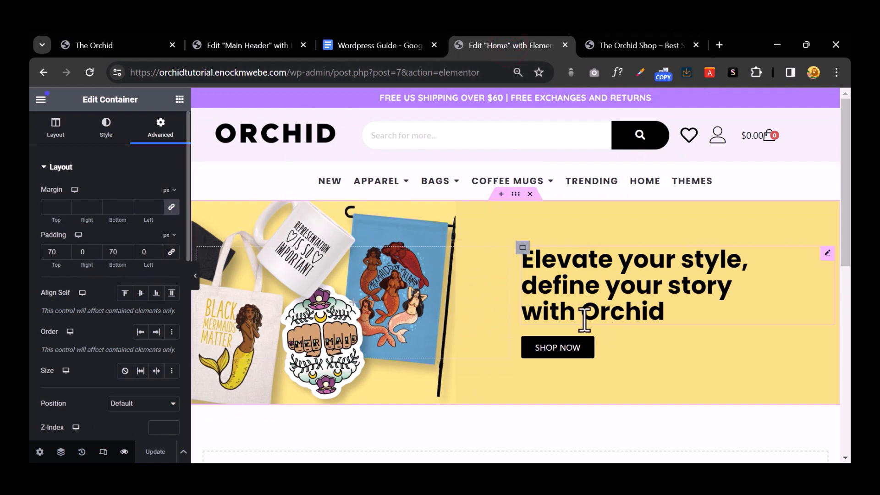
pyautogui.click(651, 278)
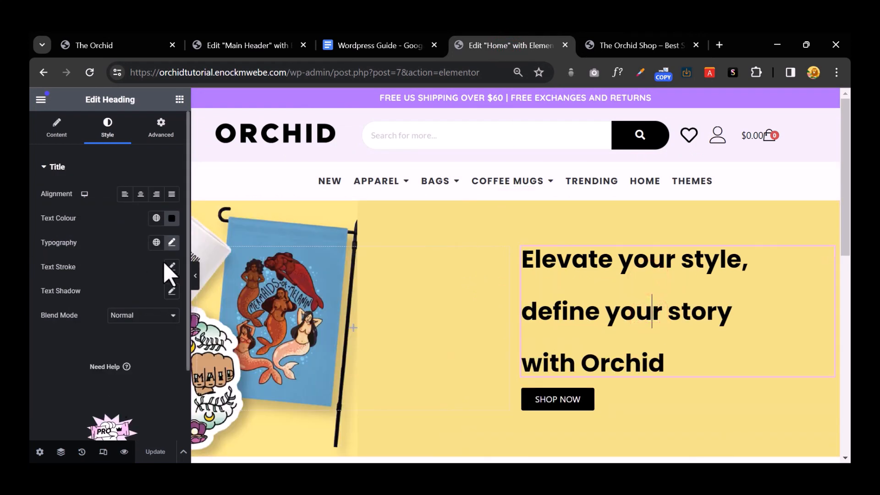
pyautogui.click(172, 242)
pyautogui.click(68, 332)
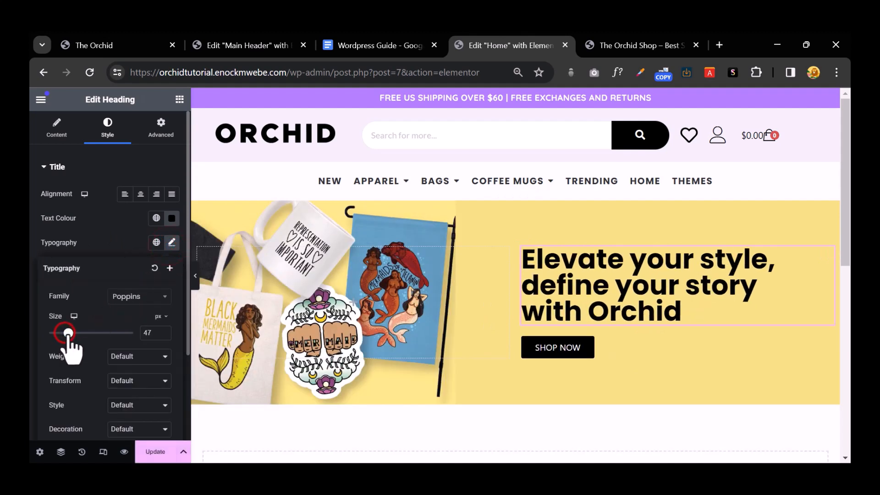
pyautogui.moveTo(67, 333); pyautogui.dragTo(67, 333)
pyautogui.click(125, 357)
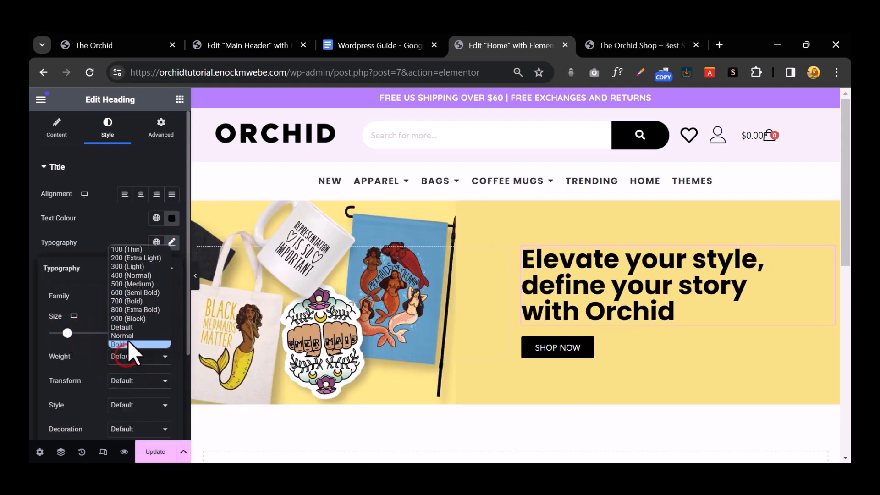
pyautogui.click(128, 319)
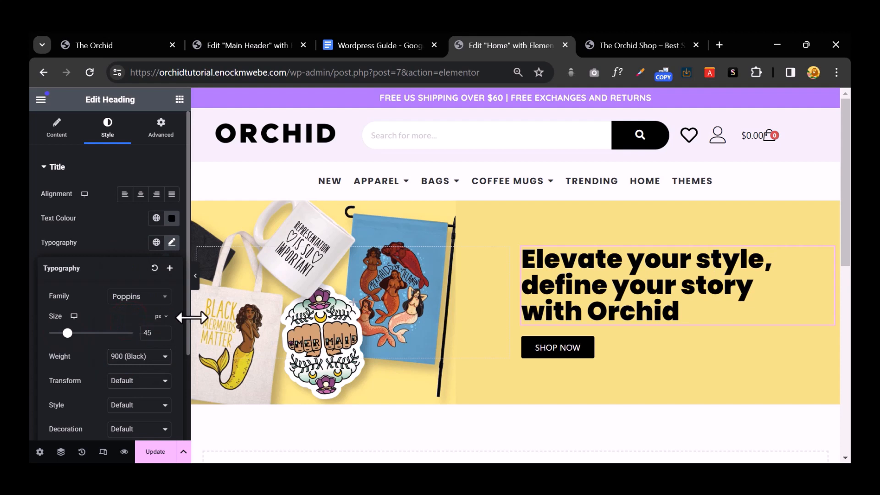
pyautogui.click(150, 350)
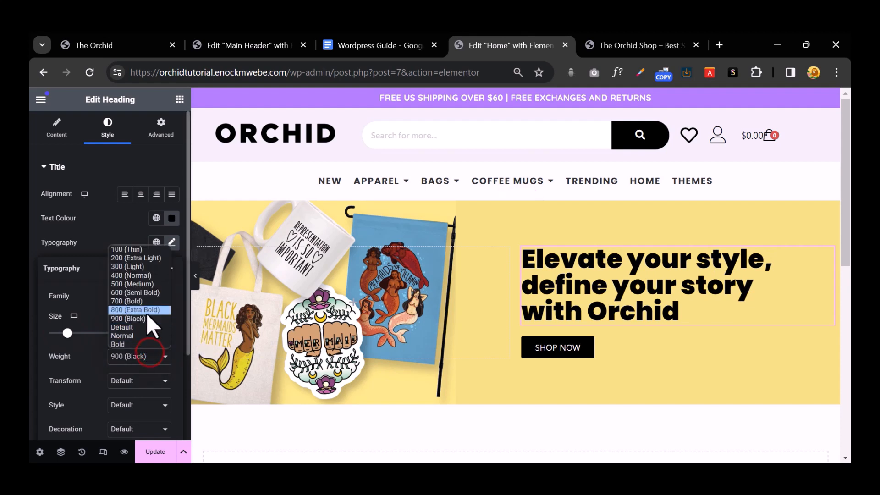
pyautogui.click(146, 313)
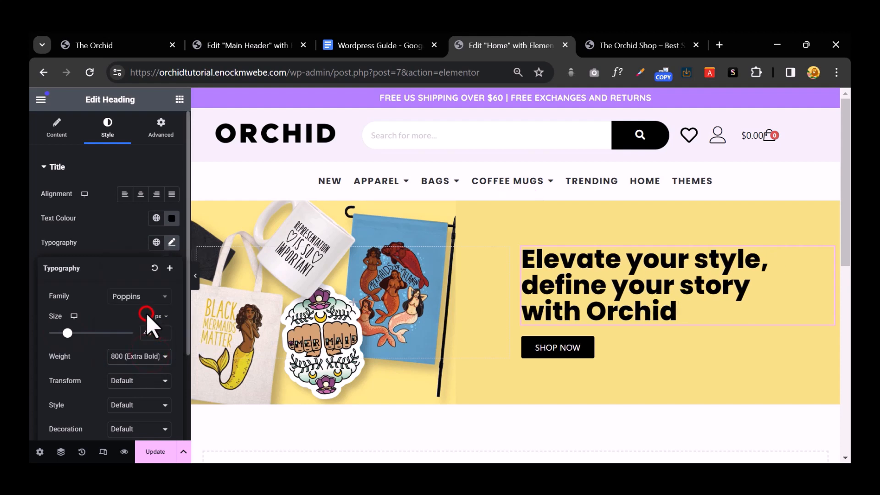
pyautogui.click(154, 451)
pyautogui.click(631, 46)
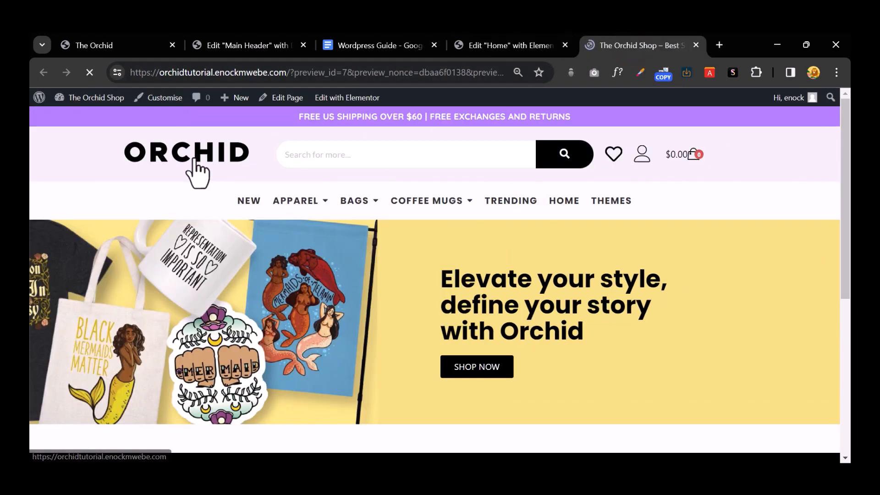
# Step: Compare the preview against the live Orchid site's three black price boxes, then return to the editor
pyautogui.scroll(-1, 487, 315)
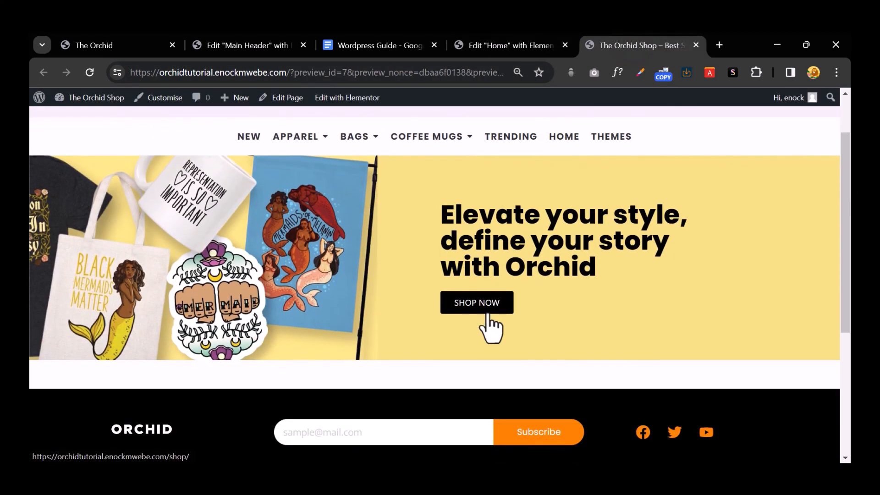
pyautogui.scroll(1, 490, 323)
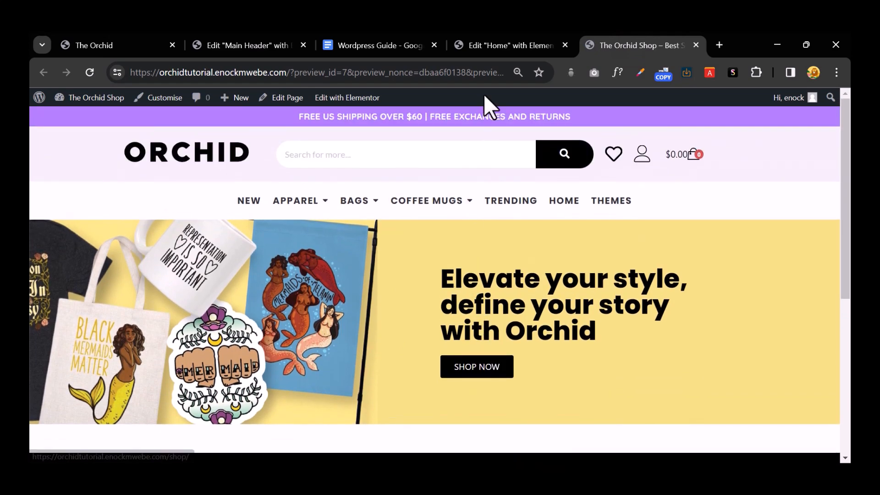
pyautogui.click(498, 44)
pyautogui.scroll(-3, 491, 317)
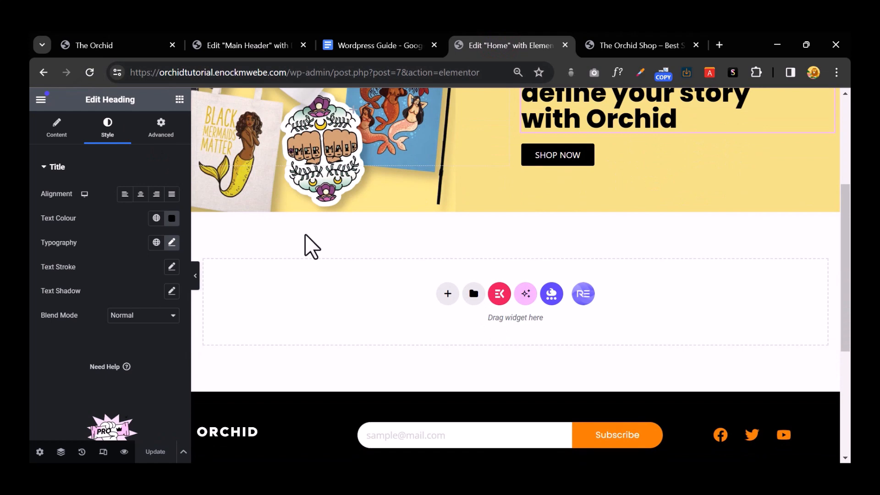
pyautogui.click(91, 40)
pyautogui.scroll(-4, 284, 293)
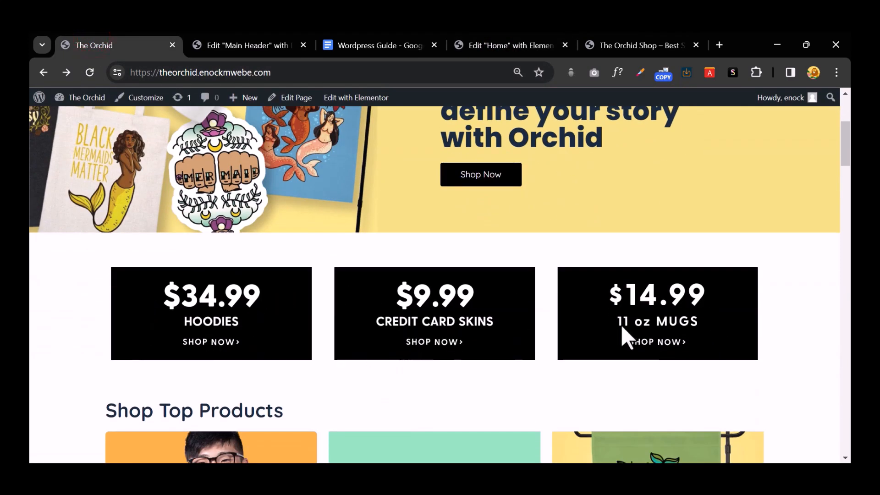
pyautogui.scroll(-3, 621, 326)
pyautogui.click(605, 48)
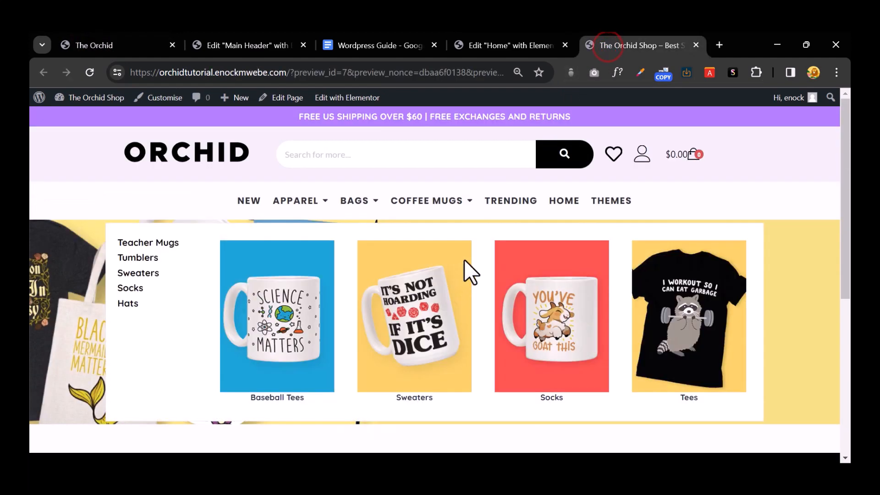
pyautogui.click(83, 41)
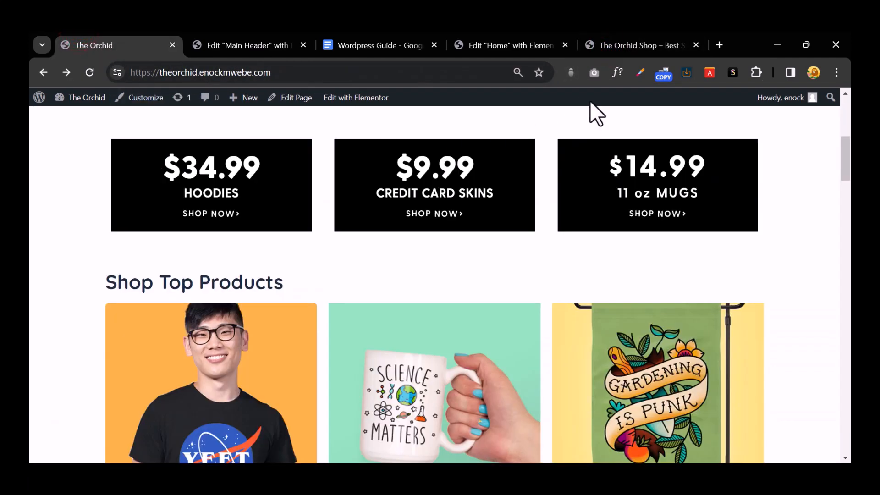
pyautogui.click(624, 46)
pyautogui.scroll(-10, 500, 271)
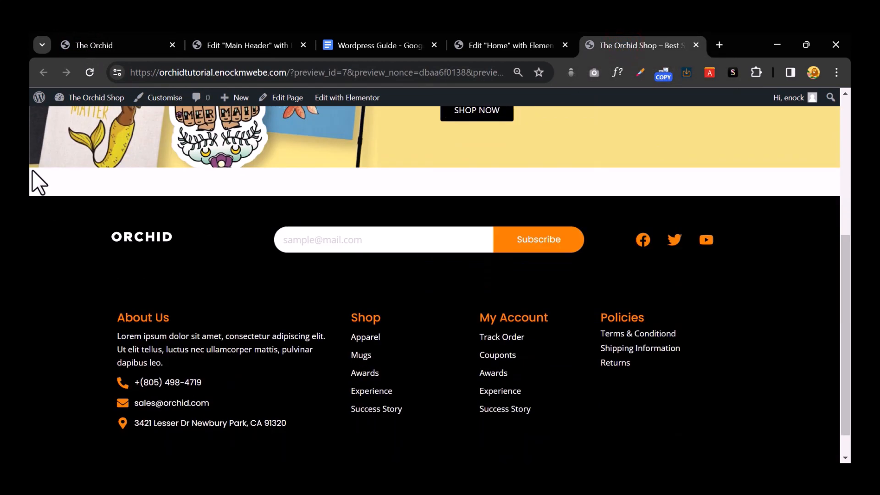
pyautogui.click(492, 46)
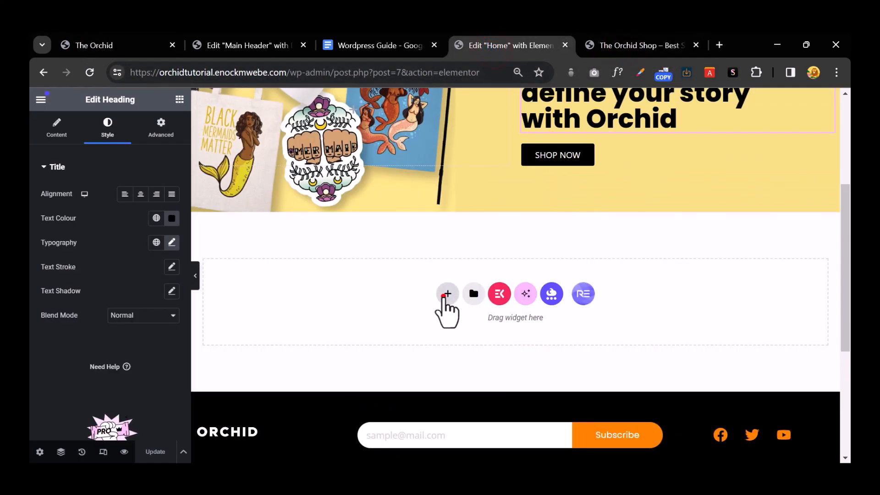
# Step: Add a new row section below the hero with unlinked margins and a 50 px value
pyautogui.click(443, 295)
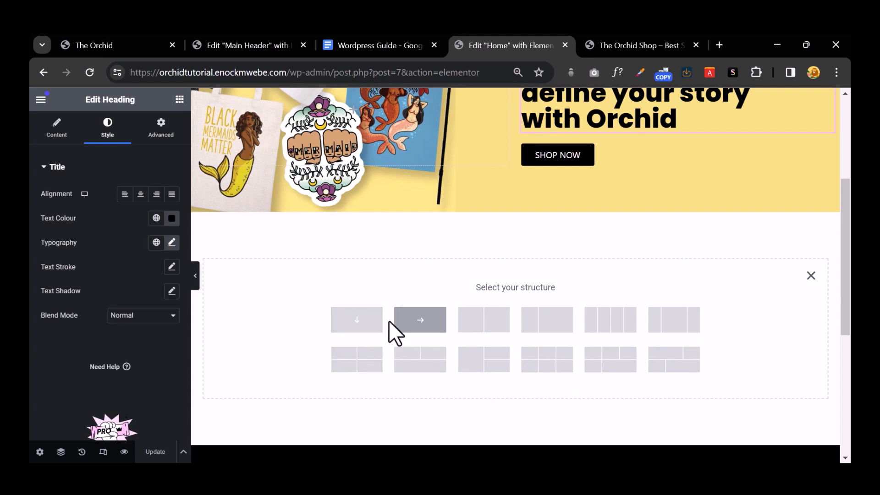
pyautogui.click(411, 318)
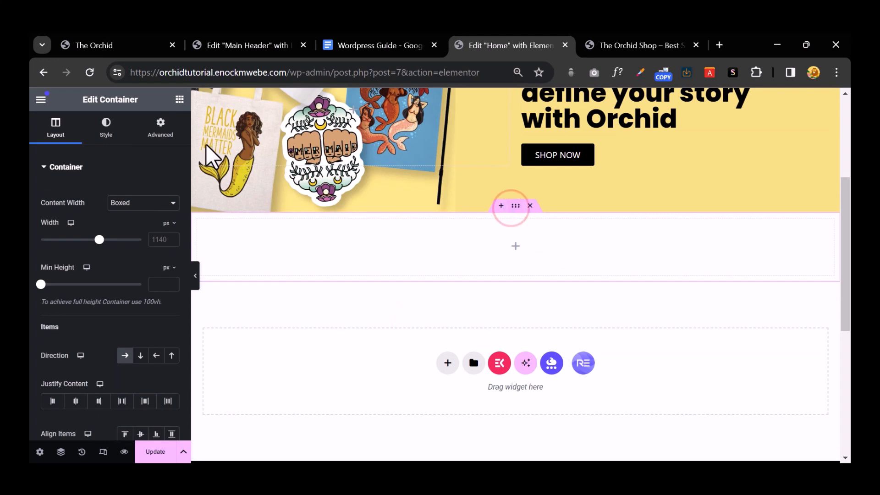
pyautogui.click(159, 126)
pyautogui.click(172, 208)
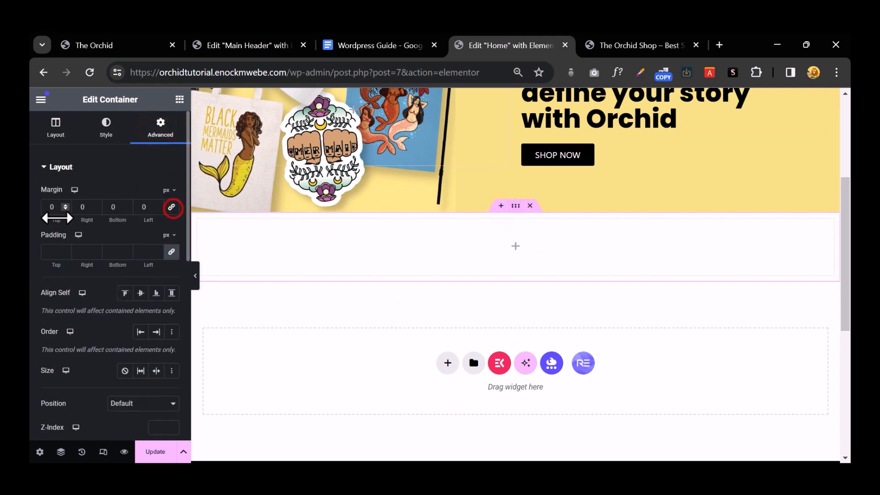
pyautogui.write('50')
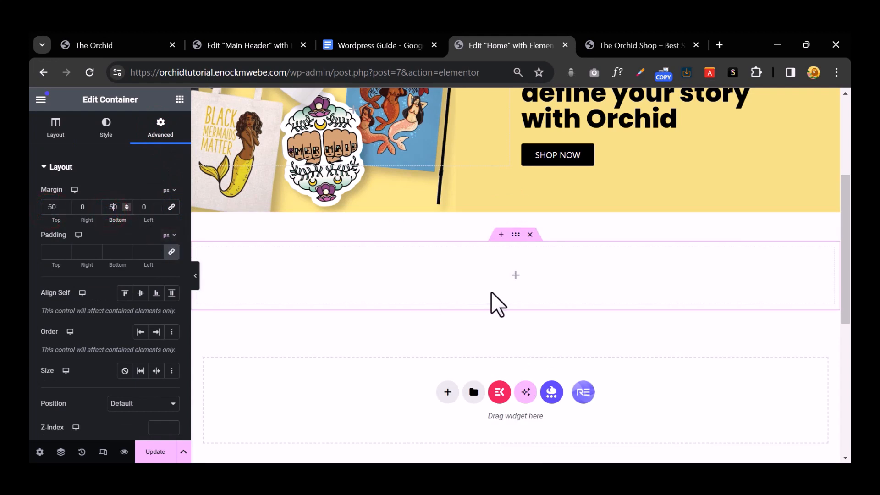
# Step: Drag a Container into the empty section and an Image widget into that container
pyautogui.click(178, 101)
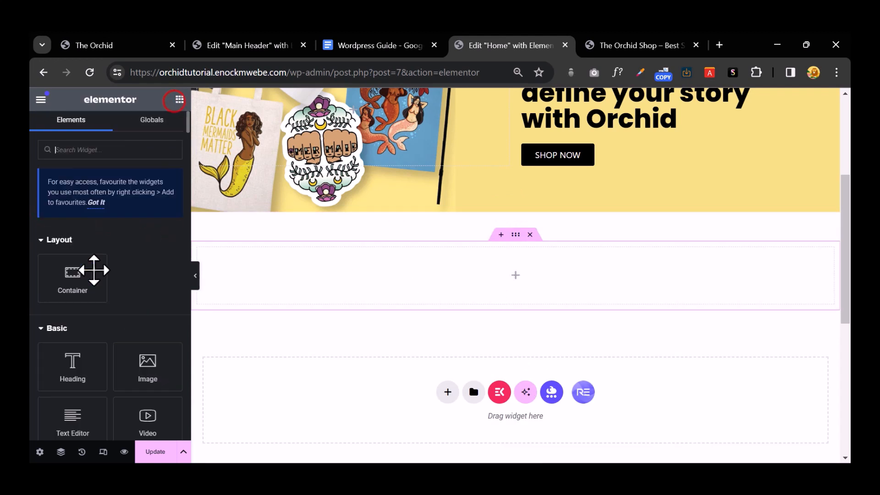
pyautogui.moveTo(73, 279); pyautogui.dragTo(487, 275)
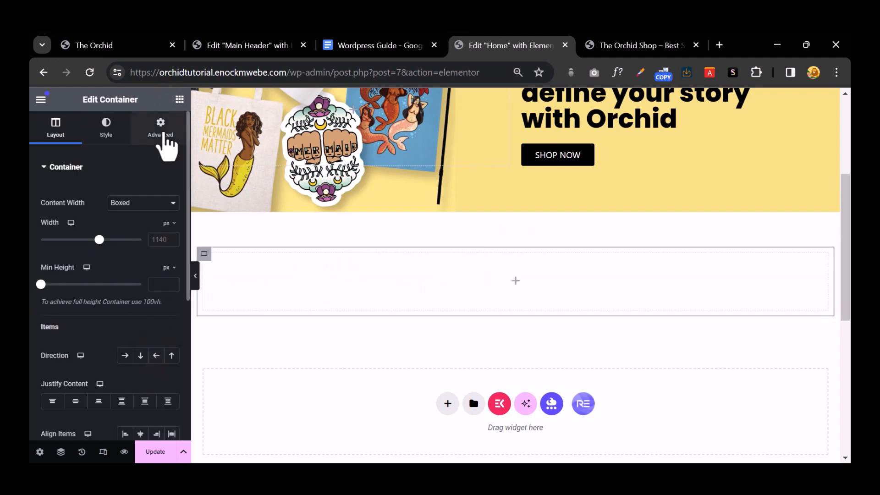
pyautogui.moveTo(158, 367); pyautogui.dragTo(505, 279)
# Step: Upload the hoodies, mugs and skins sale banners and insert the $9.99 Credit Card Skins banner
pyautogui.click(114, 236)
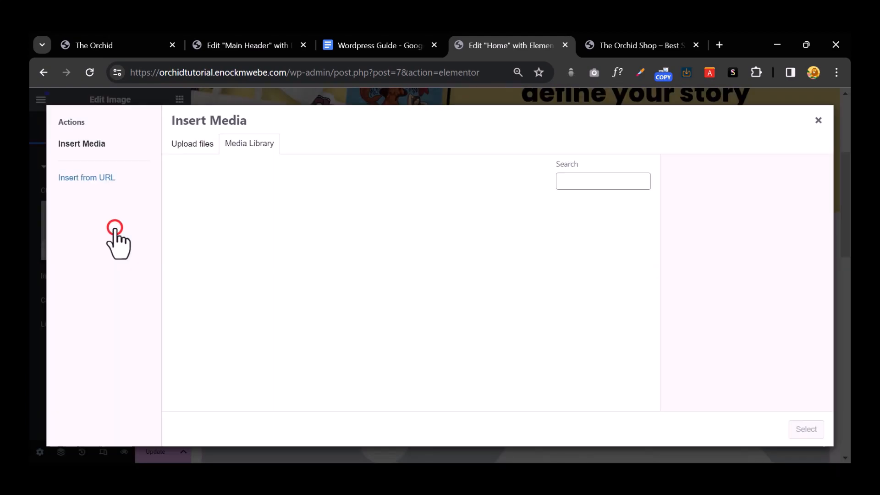
pyautogui.click(185, 145)
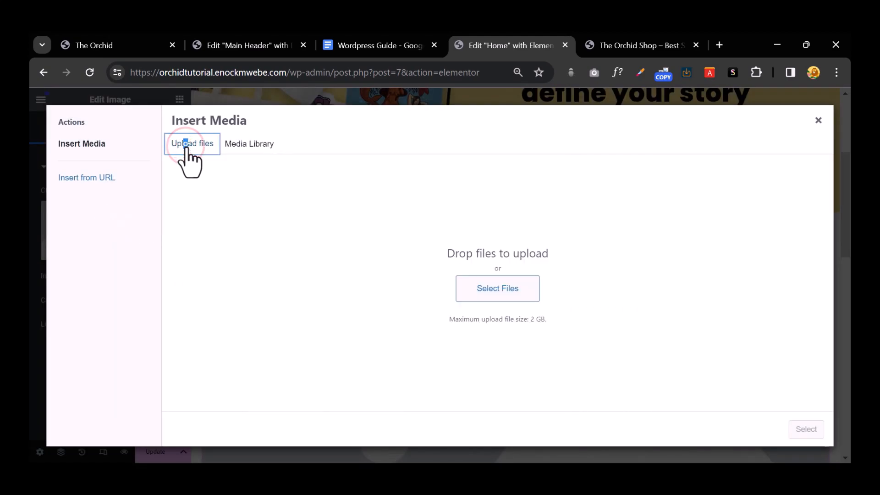
pyautogui.click(472, 274)
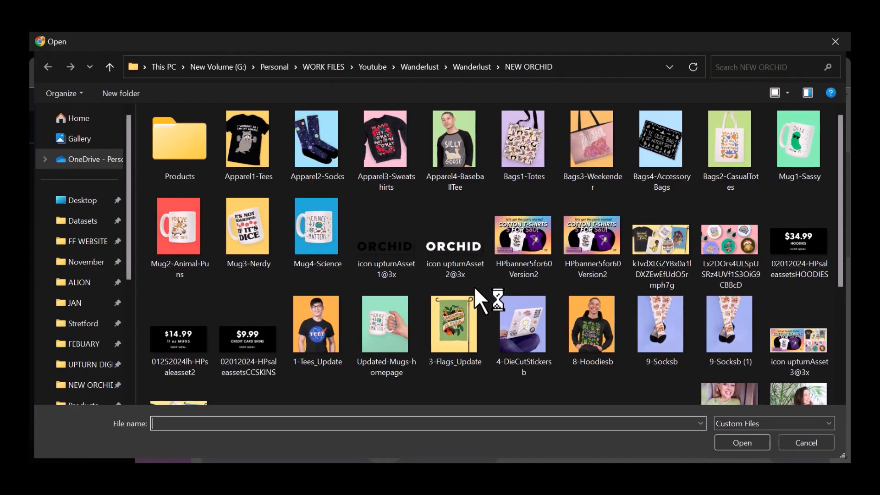
pyautogui.scroll(-2, 756, 234)
pyautogui.scroll(2, 722, 258)
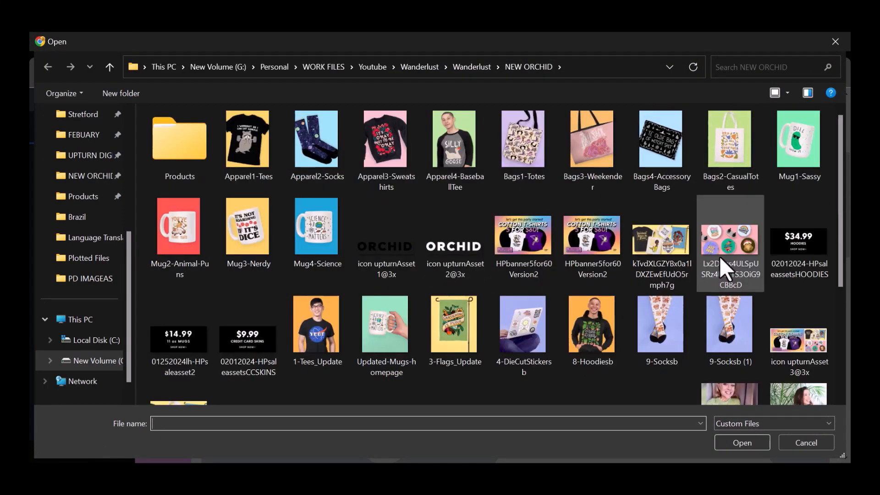
pyautogui.click(790, 247)
pyautogui.keyDown('shift'); pyautogui.click(243, 351); pyautogui.keyUp('shift')
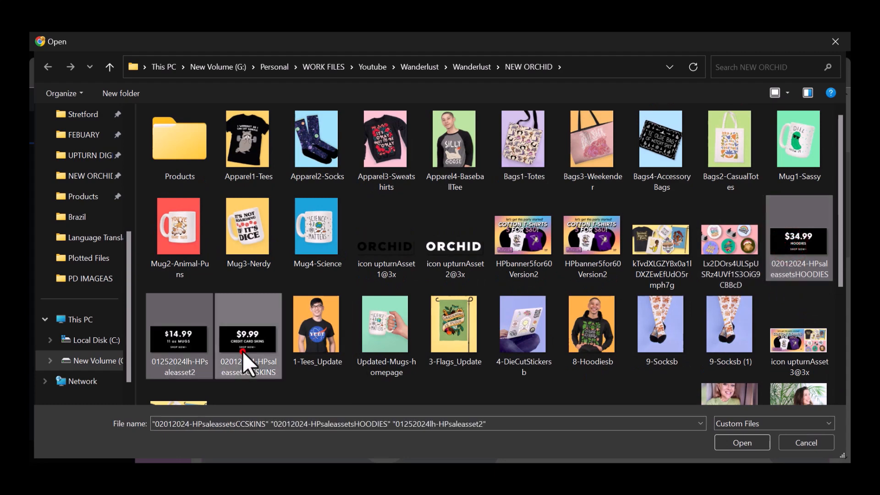
pyautogui.click(751, 446)
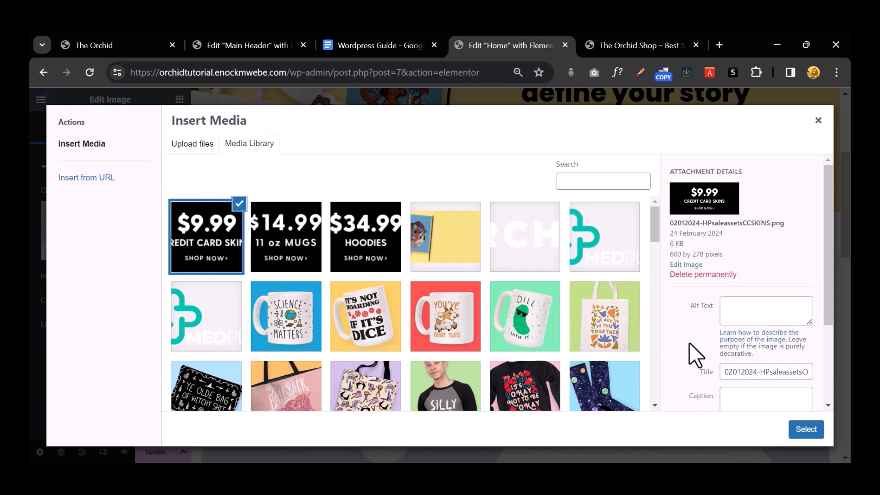
pyautogui.click(796, 427)
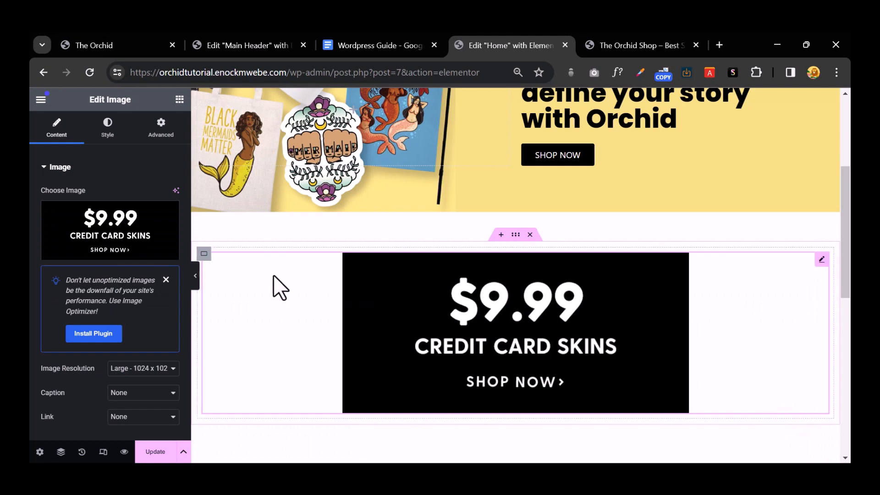
# Step: Duplicate the banner container twice to make three copies
pyautogui.rightClick(219, 249)
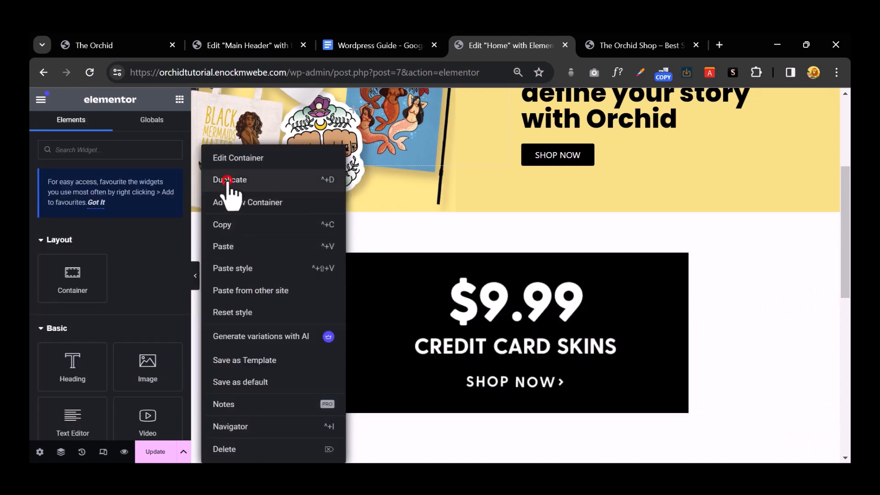
pyautogui.click(229, 185)
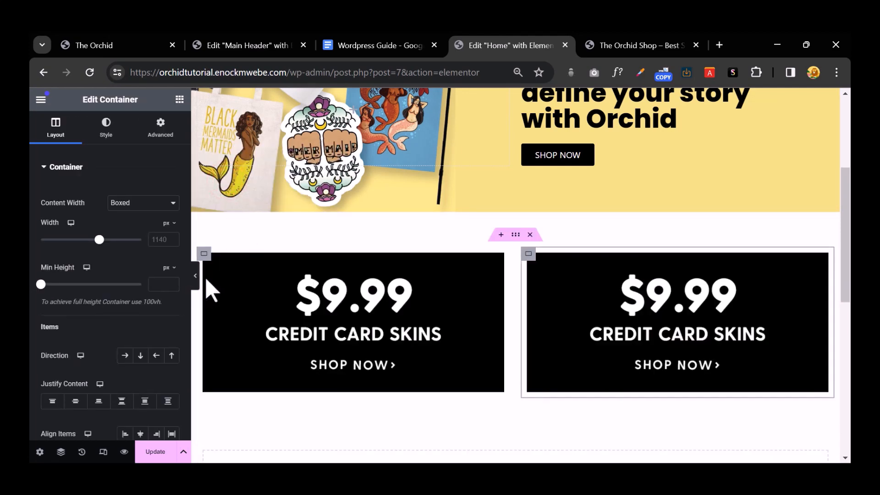
pyautogui.rightClick(313, 234)
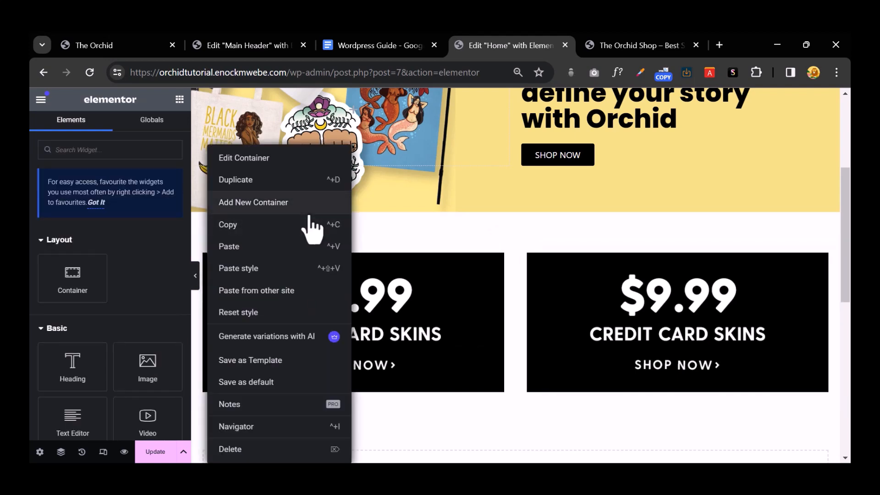
pyautogui.click(291, 183)
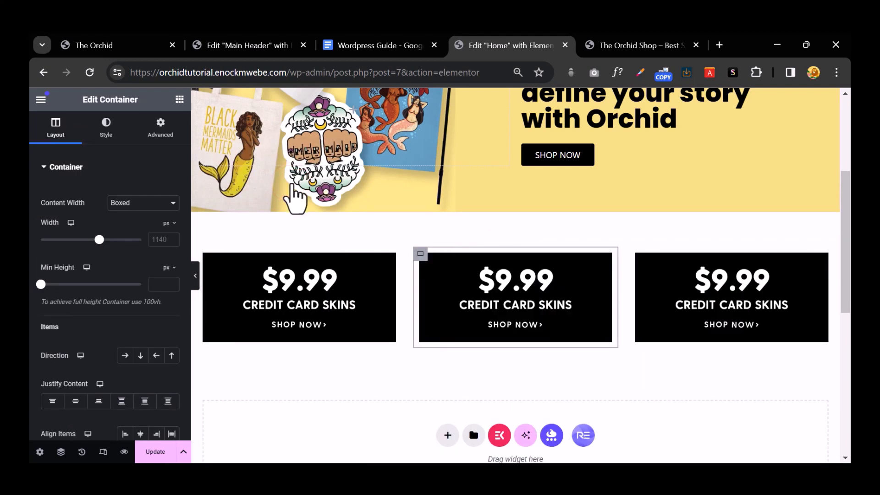
# Step: Swap the middle banner to the $14.99 11 oz Mugs image and pick $34.99 Hoodies for the third
pyautogui.click(469, 307)
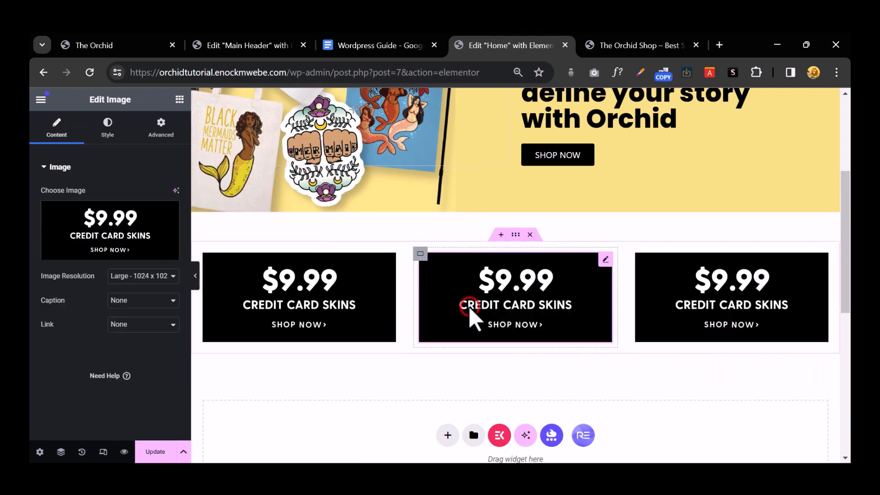
pyautogui.click(115, 228)
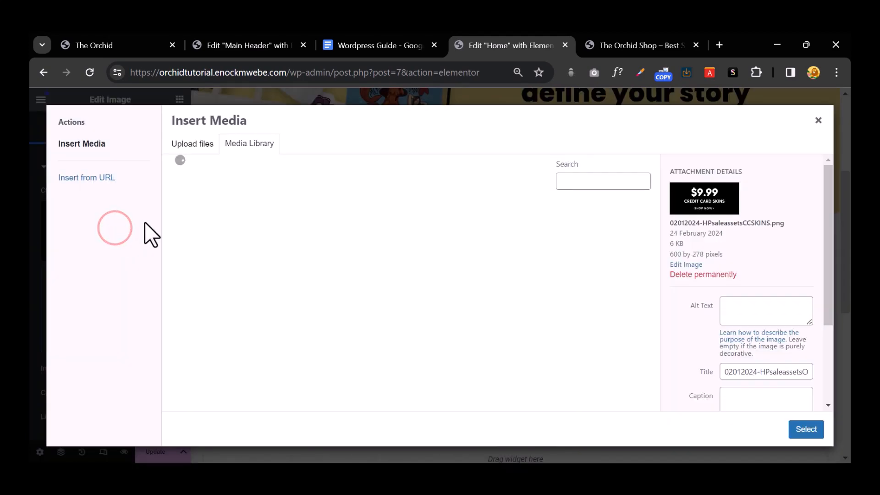
pyautogui.click(293, 211)
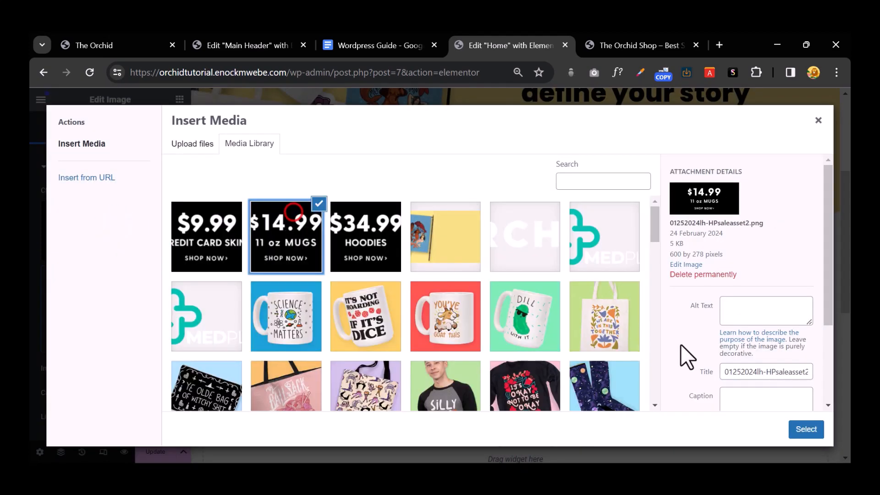
pyautogui.click(806, 429)
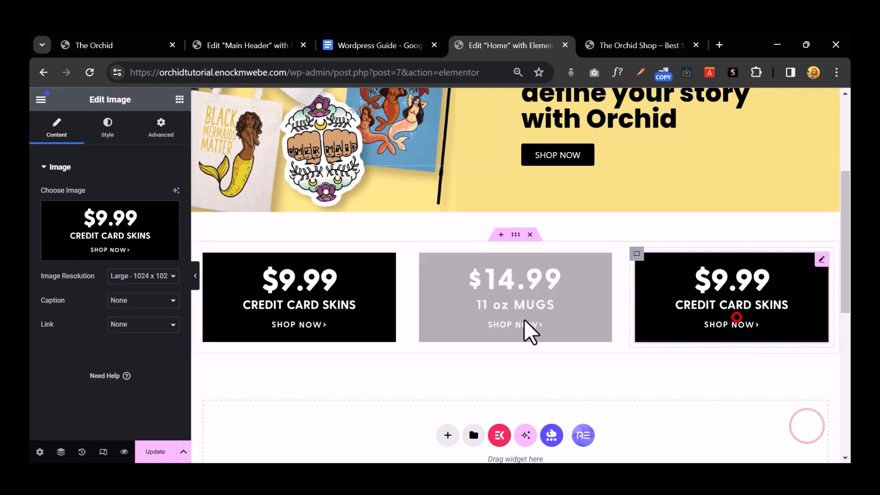
pyautogui.click(147, 241)
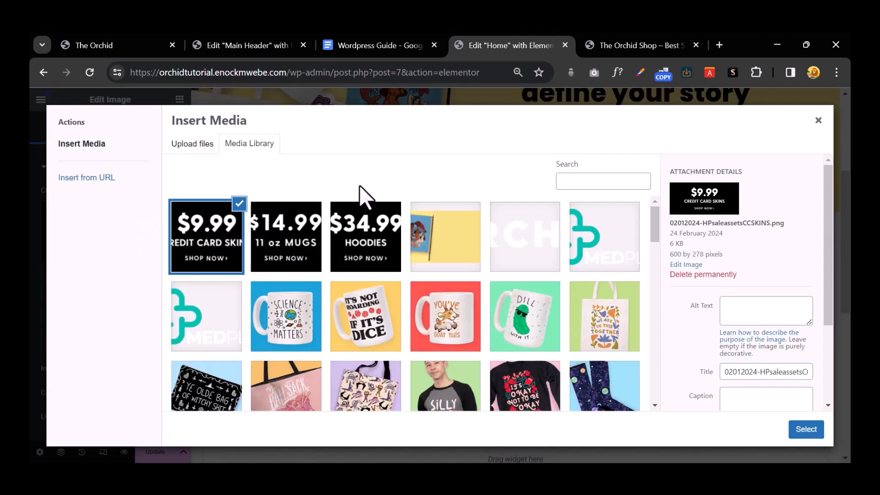
pyautogui.click(345, 231)
# Step: Insert the $34.99 Hoodies banner in the third widget and set its link to Custom URL
pyautogui.click(806, 429)
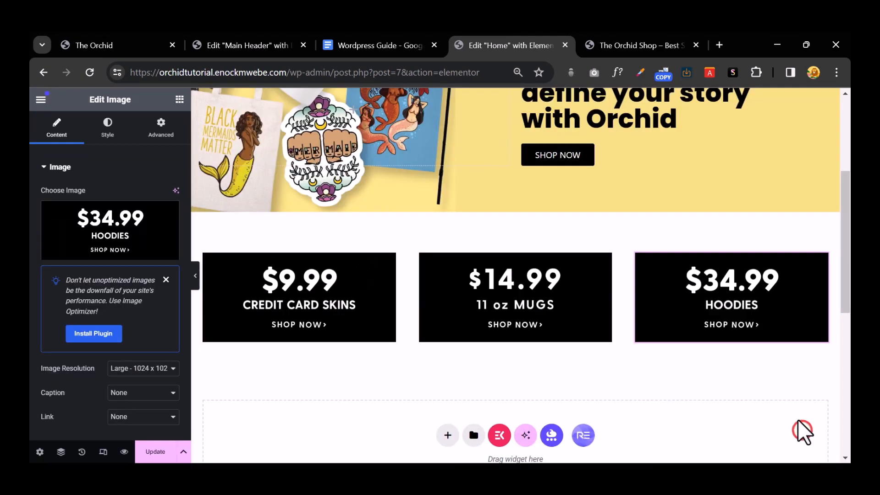
pyautogui.click(702, 312)
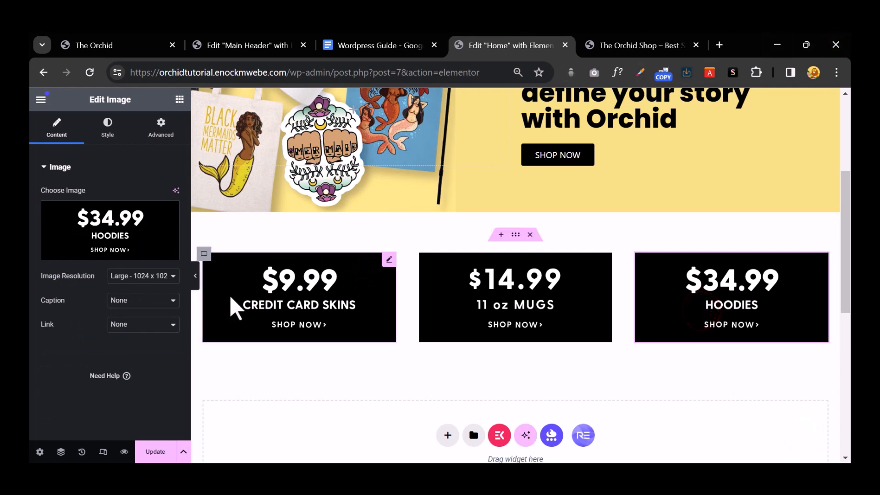
pyautogui.click(122, 324)
pyautogui.click(137, 345)
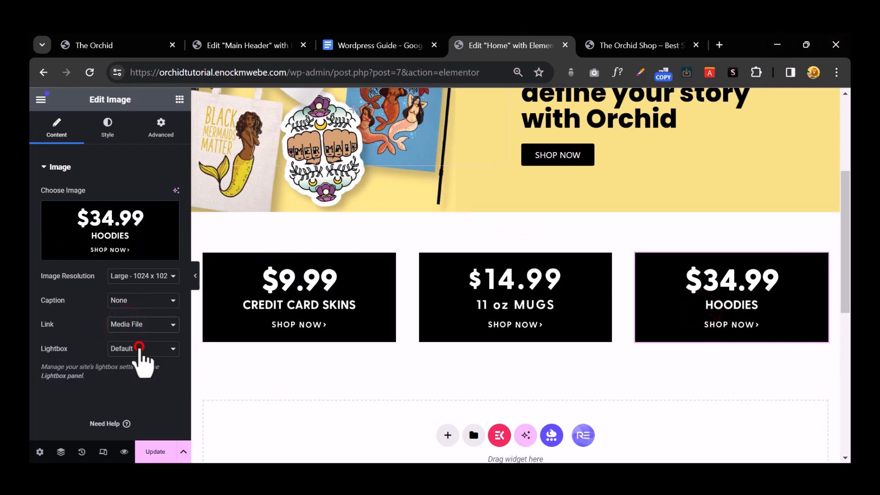
pyautogui.click(141, 349)
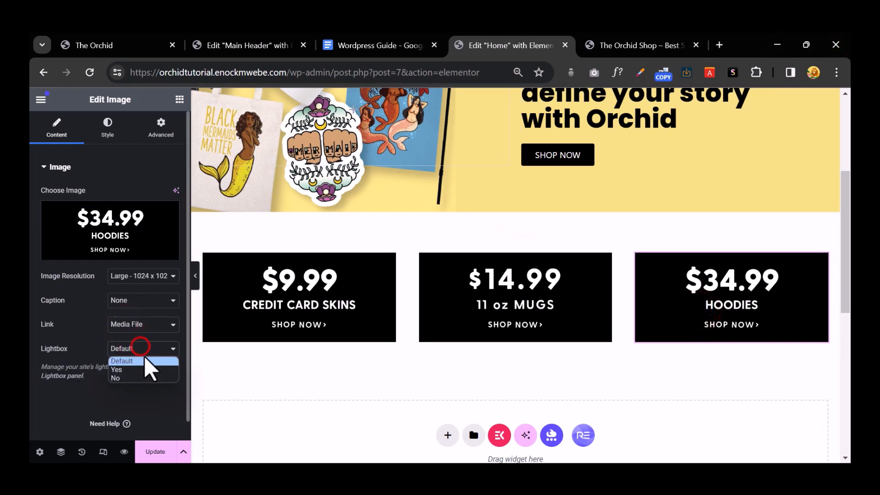
pyautogui.click(144, 359)
pyautogui.click(144, 353)
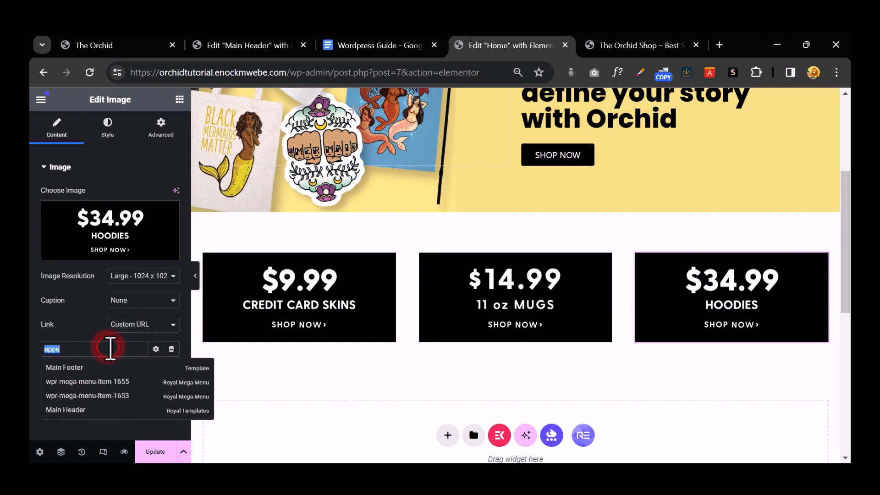
pyautogui.press('BackSpace')
# Step: Copy the Tshirts (mens-tshirt) category link address from the shop preview page
pyautogui.click(622, 46)
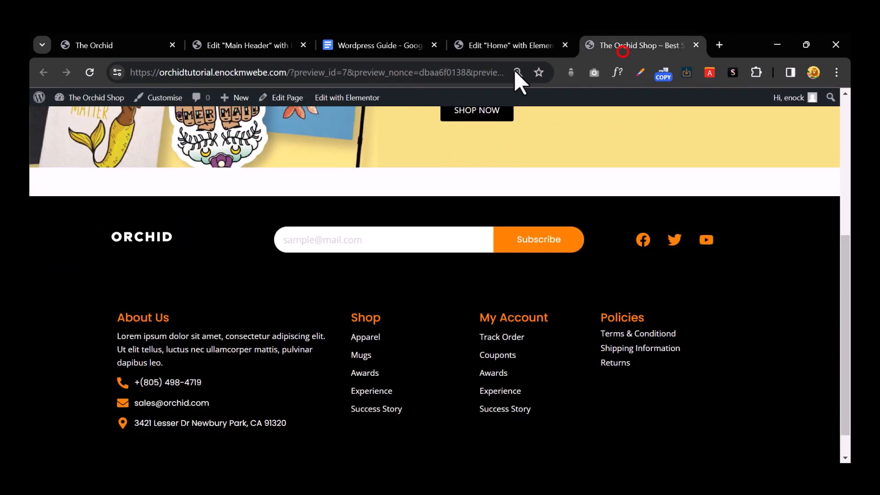
pyautogui.scroll(10, 188, 283)
pyautogui.moveTo(300, 204)
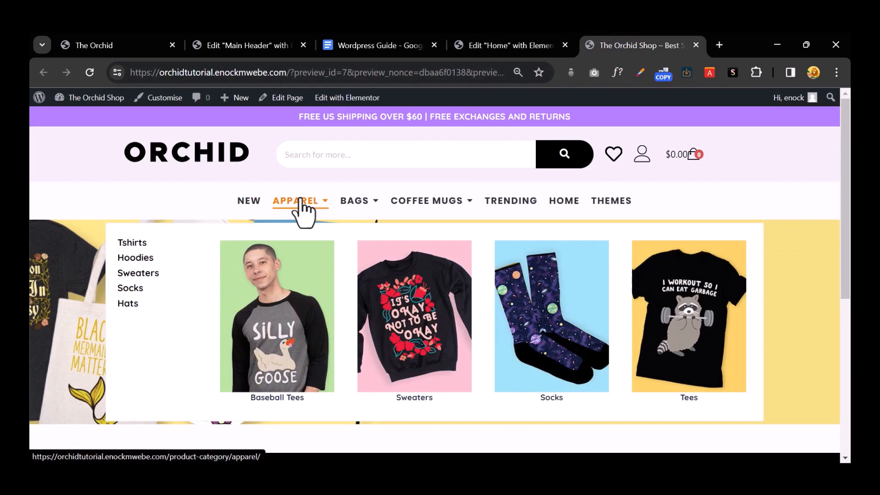
pyautogui.rightClick(134, 258)
pyautogui.click(195, 354)
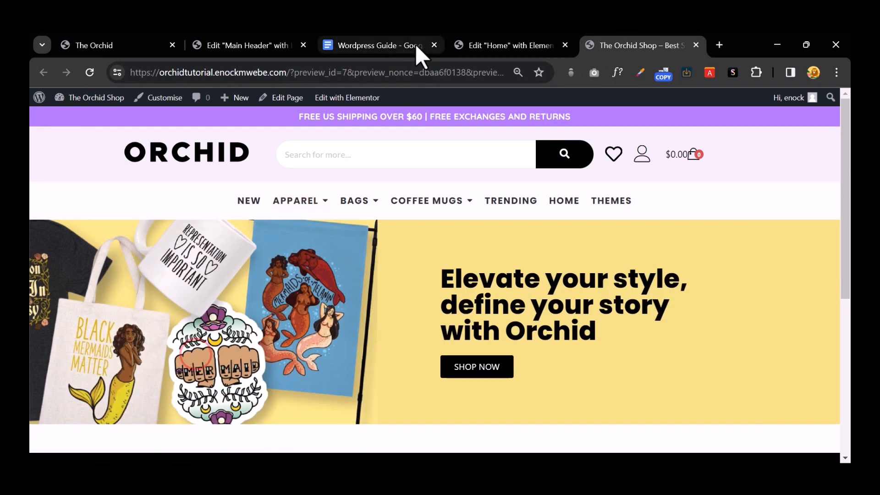
pyautogui.click(512, 45)
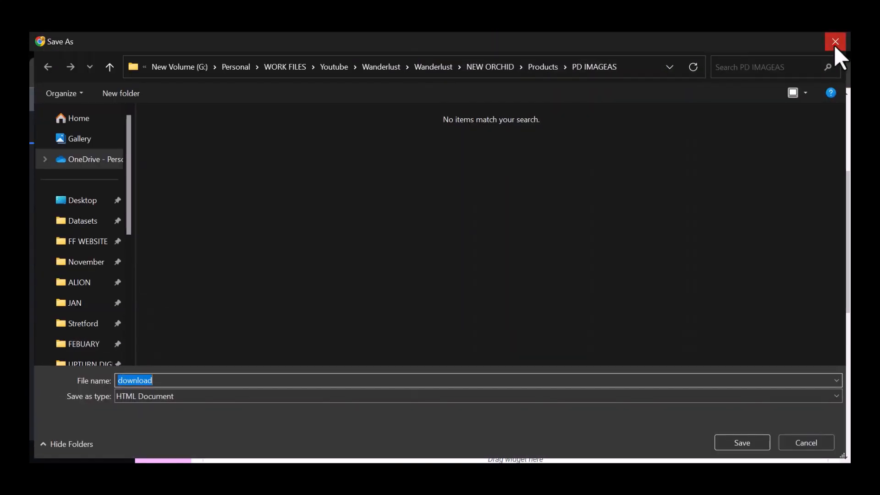
pyautogui.click(834, 45)
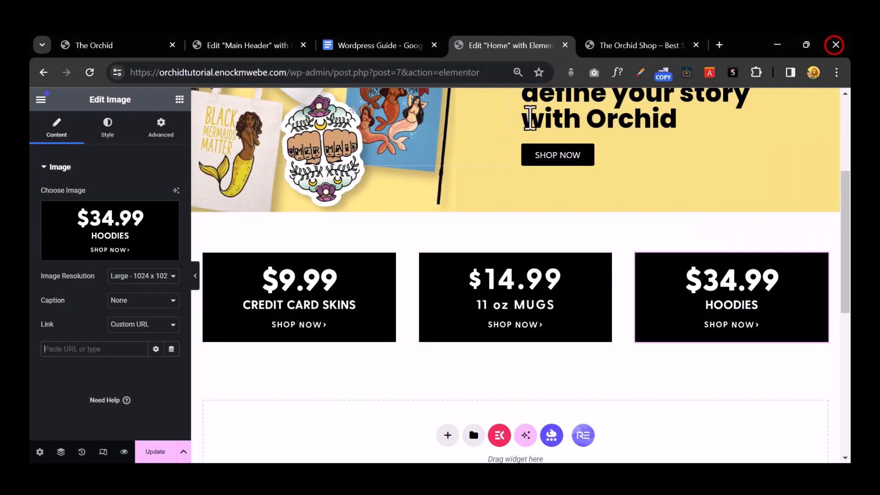
pyautogui.click(639, 44)
pyautogui.rightClick(286, 201)
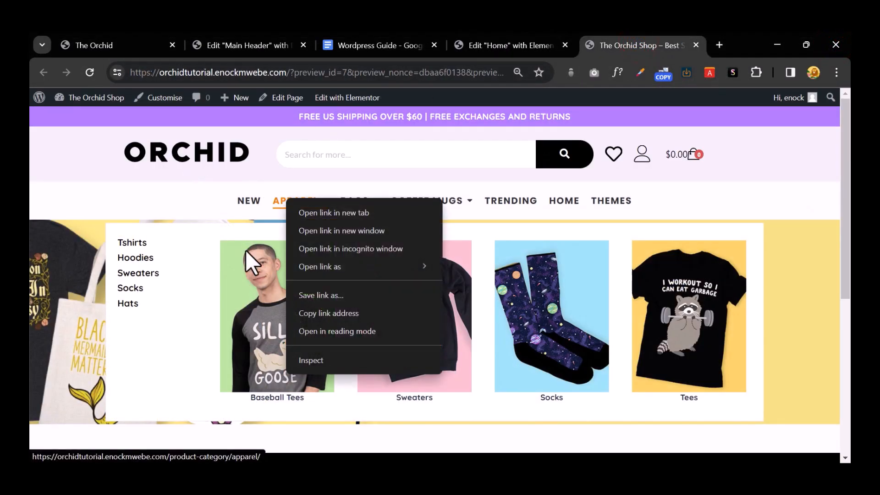
pyautogui.rightClick(136, 257)
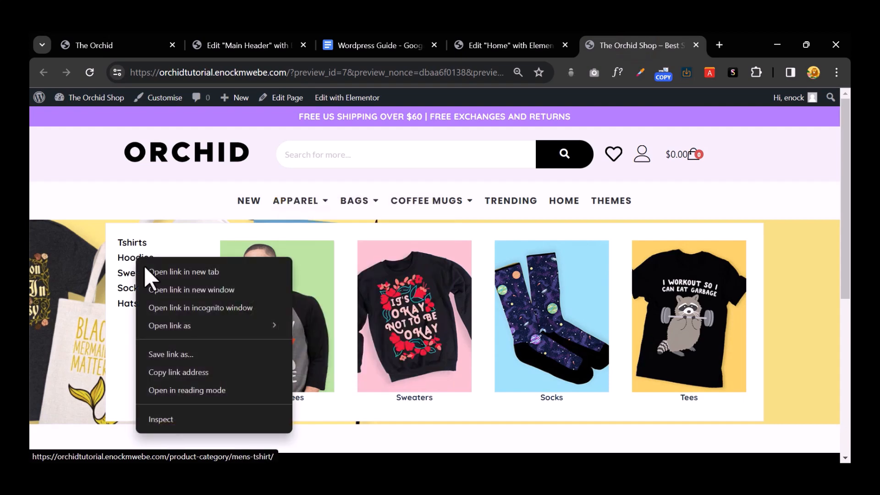
pyautogui.click(202, 369)
pyautogui.click(500, 47)
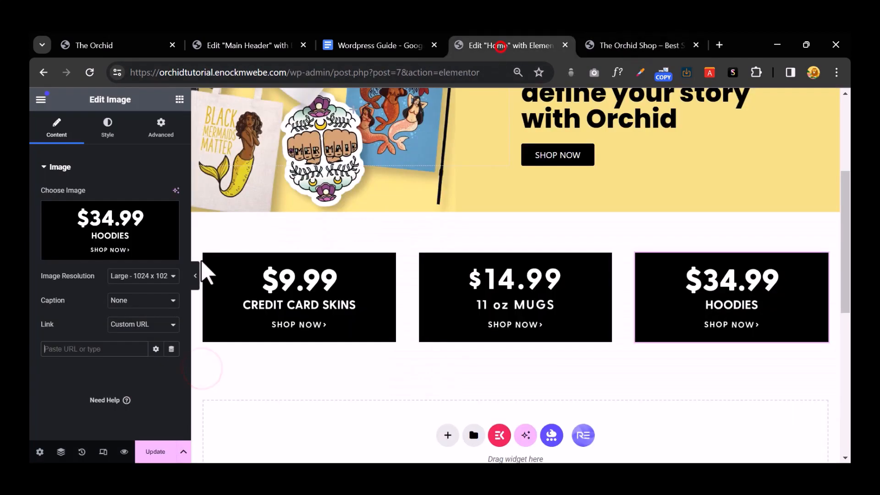
# Step: Paste the mens-tshirt address as plain text into the Hoodies banner's link field and preview
pyautogui.rightClick(115, 353)
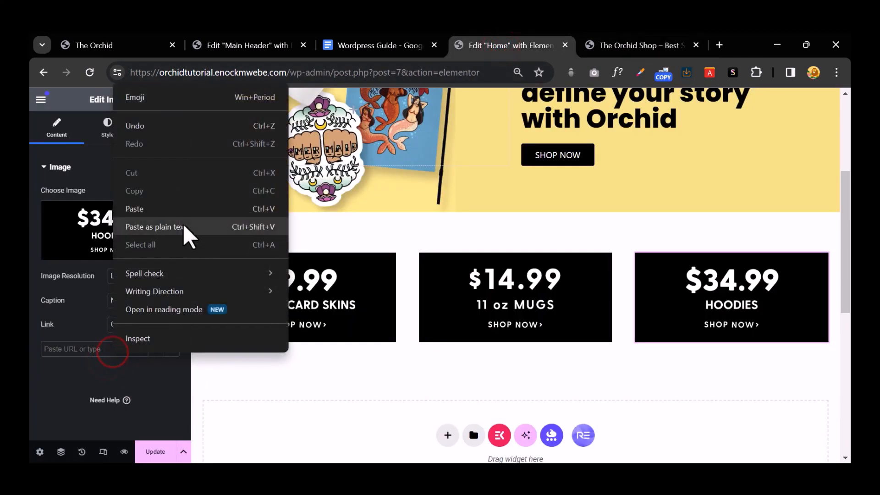
pyautogui.click(186, 229)
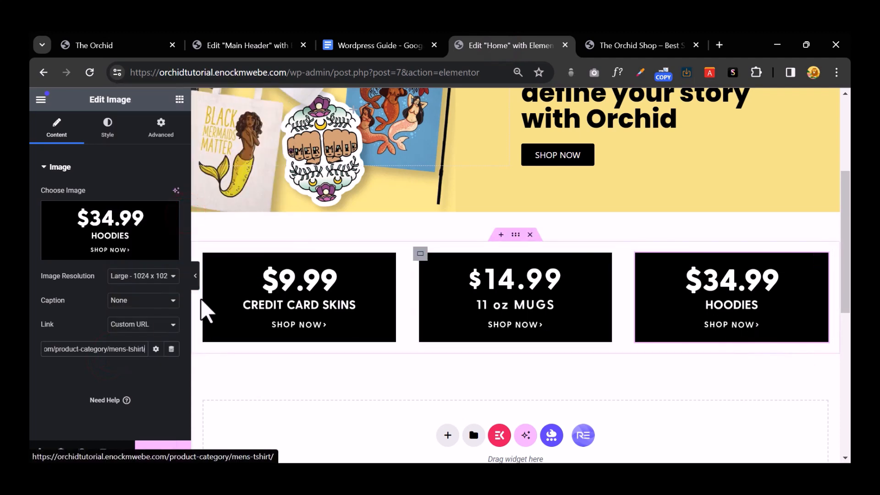
pyautogui.click(195, 275)
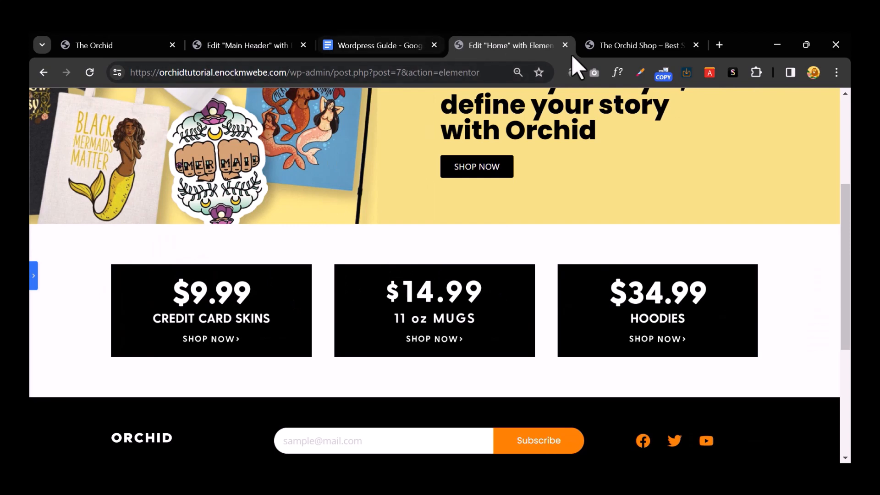
pyautogui.click(34, 274)
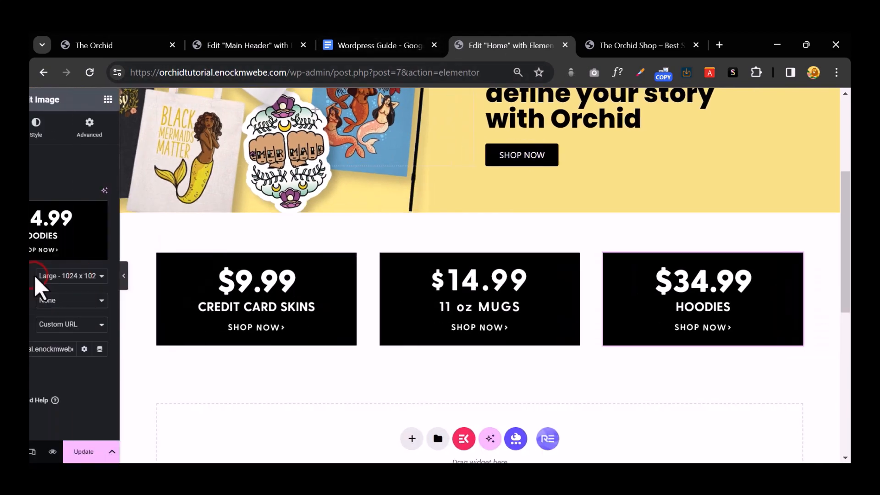
# Step: Copy the 'Shop Top Products' heading from the live Orchid site, then return to the editor
pyautogui.click(119, 51)
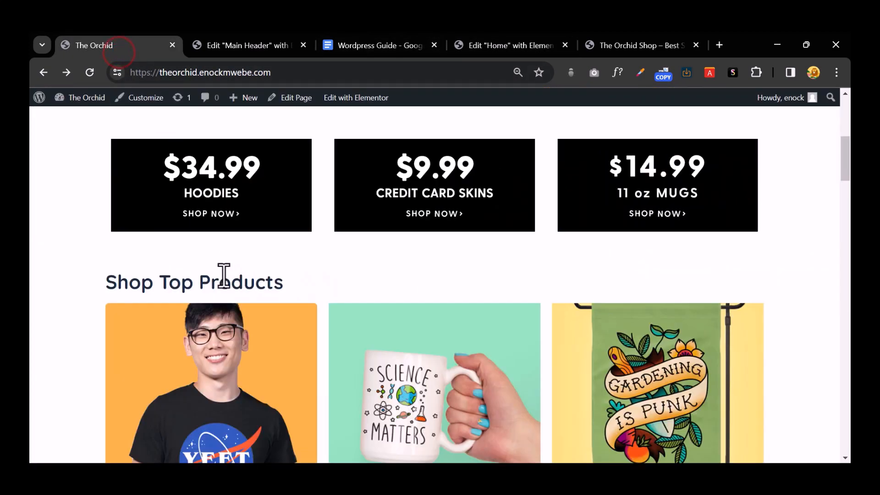
pyautogui.scroll(-10, 196, 286)
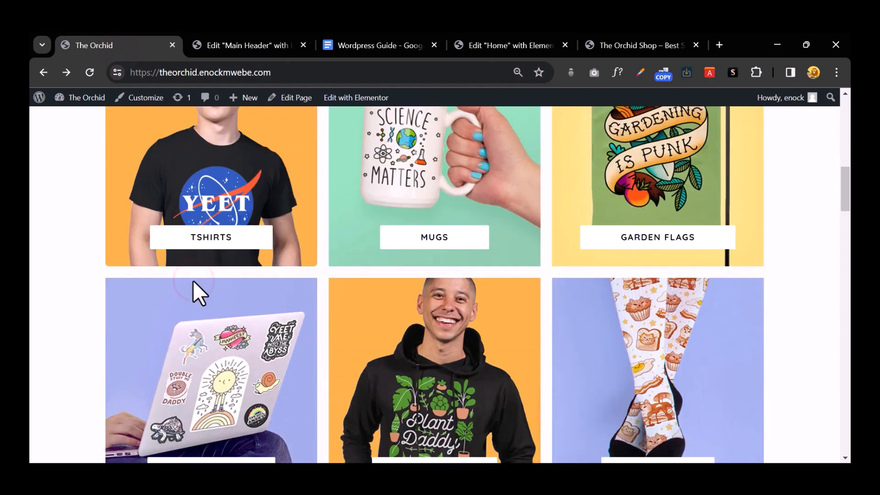
pyautogui.scroll(5, 506, 211)
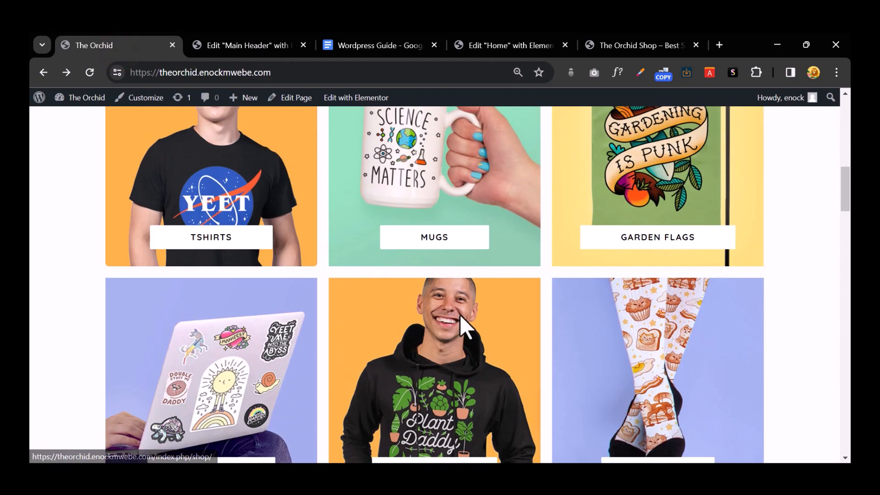
pyautogui.scroll(5, 460, 314)
pyautogui.tripleClick(255, 349)
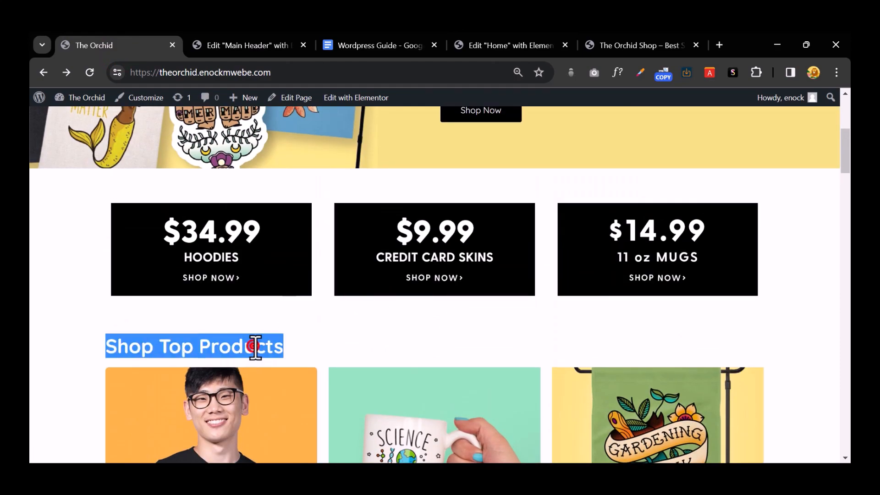
pyautogui.rightClick(256, 350)
pyautogui.click(310, 212)
pyautogui.click(615, 45)
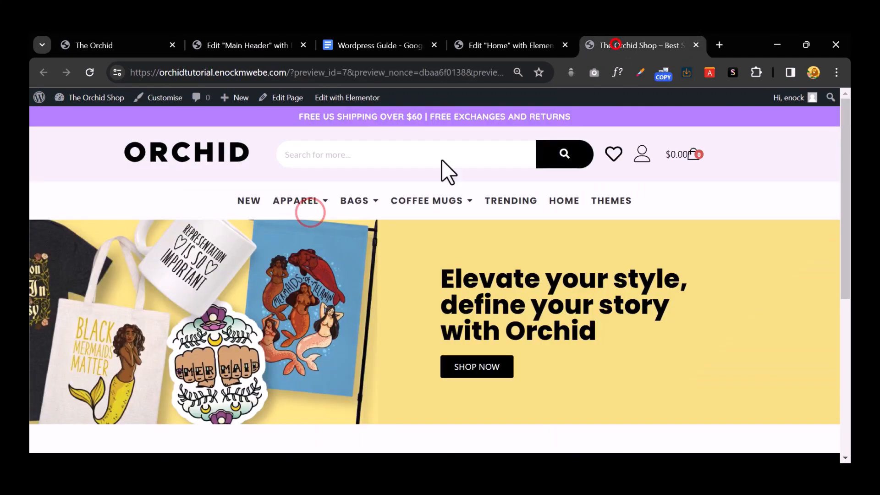
pyautogui.click(478, 45)
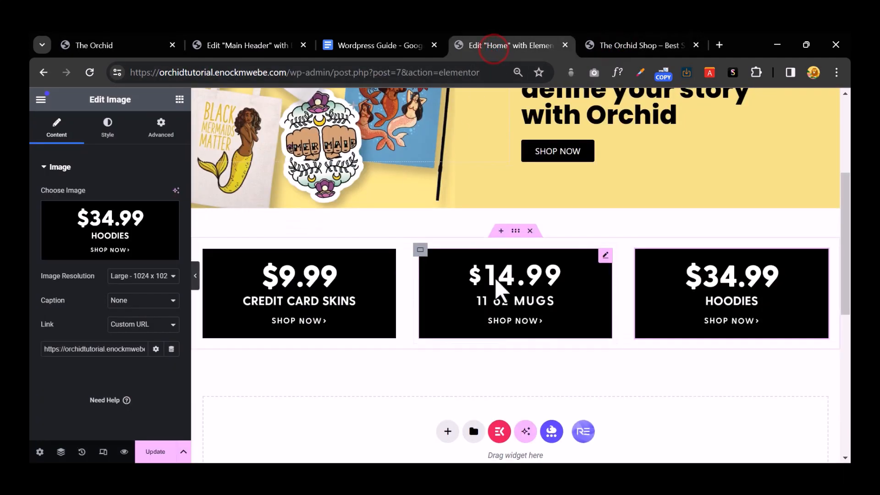
# Step: Add a new single-column section below the three price banners
pyautogui.scroll(-4, 437, 229)
pyautogui.click(448, 241)
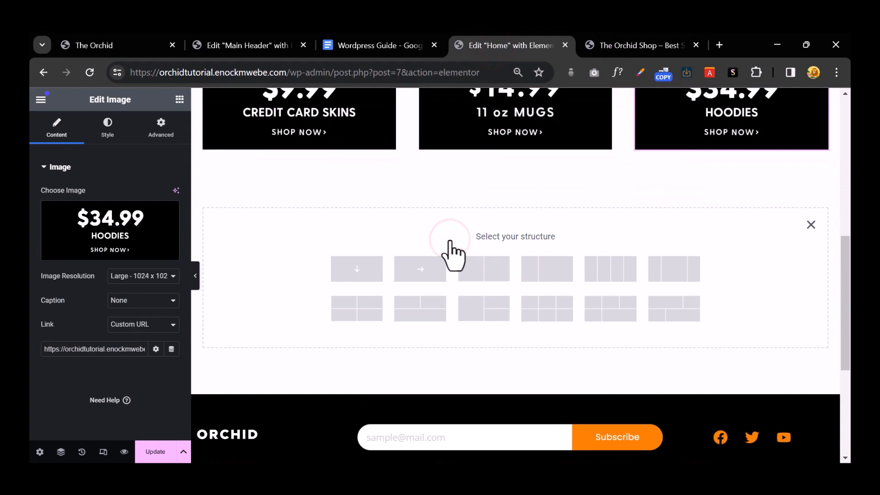
pyautogui.scroll(2, 452, 252)
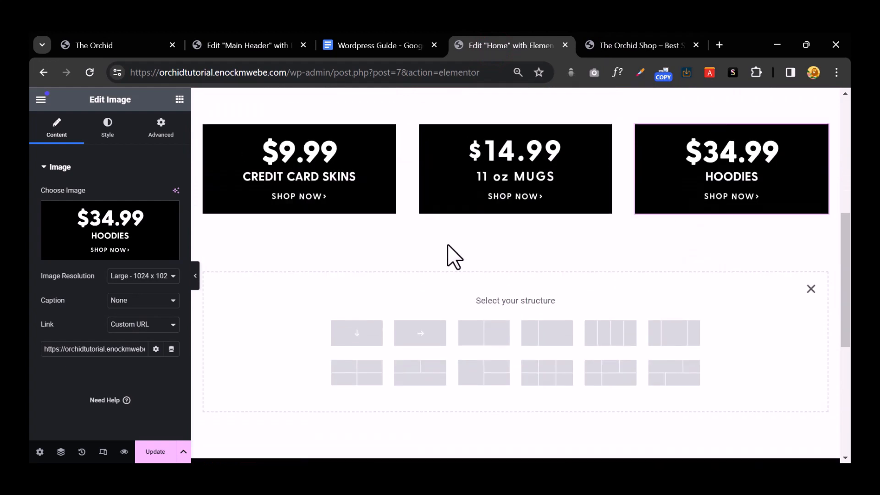
pyautogui.scroll(2, 446, 243)
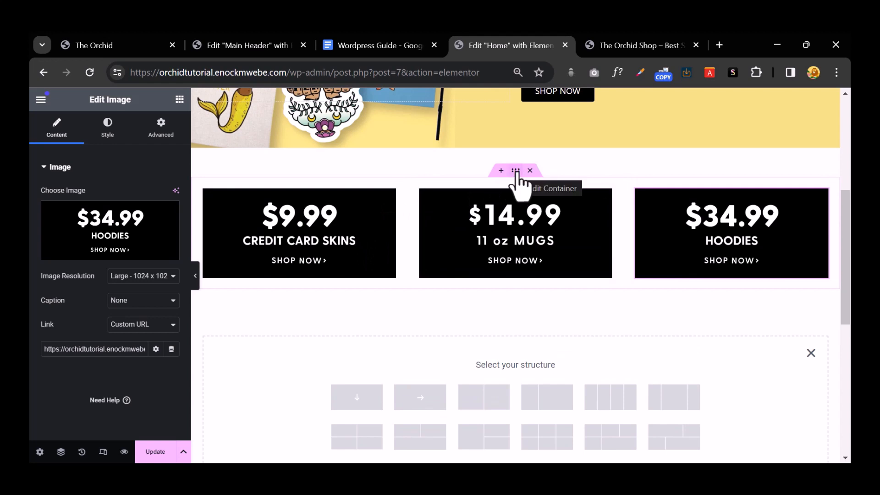
pyautogui.scroll(-3, 412, 275)
pyautogui.click(361, 269)
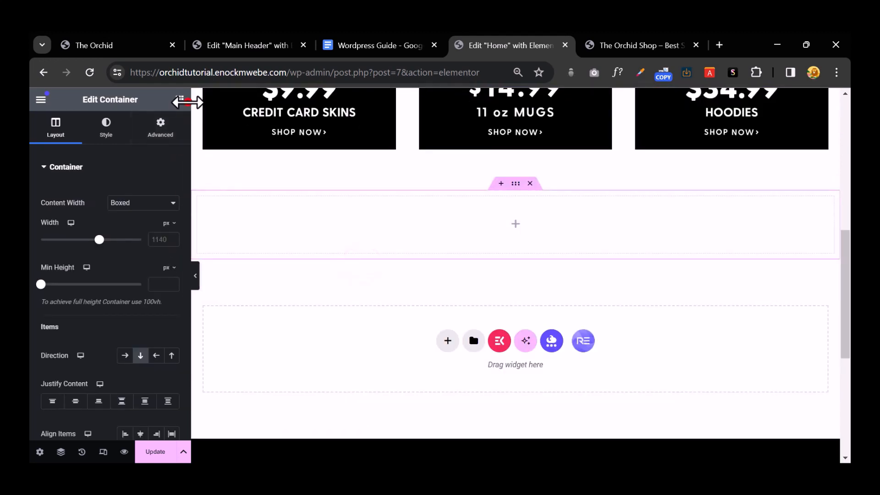
# Step: Place a nested Container in the new section and an Image widget inside it
pyautogui.click(180, 100)
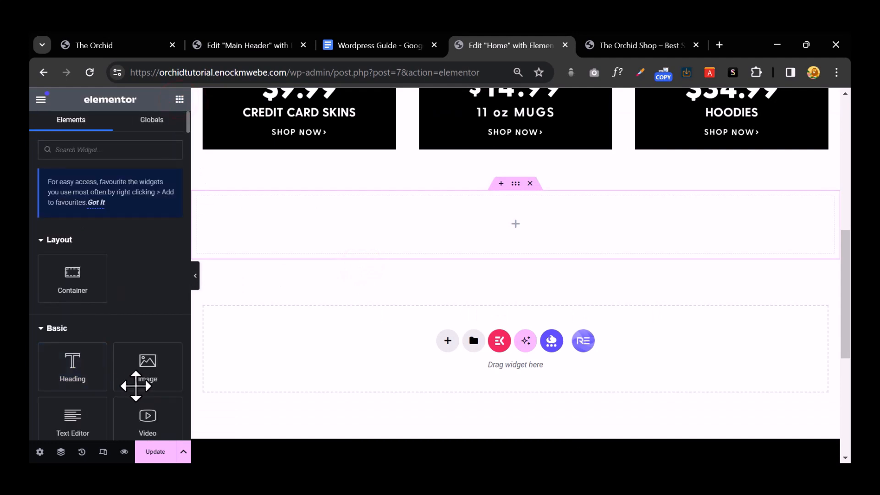
pyautogui.moveTo(87, 293); pyautogui.dragTo(390, 243)
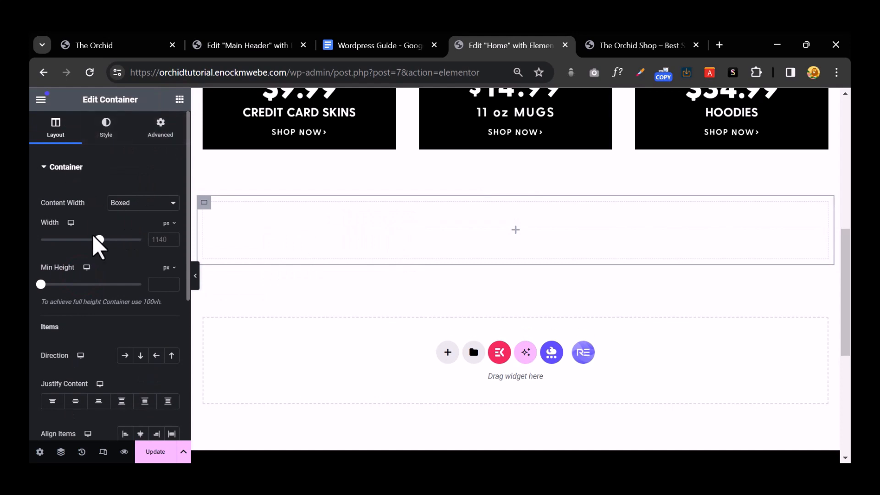
pyautogui.click(180, 99)
pyautogui.moveTo(147, 366); pyautogui.dragTo(350, 227)
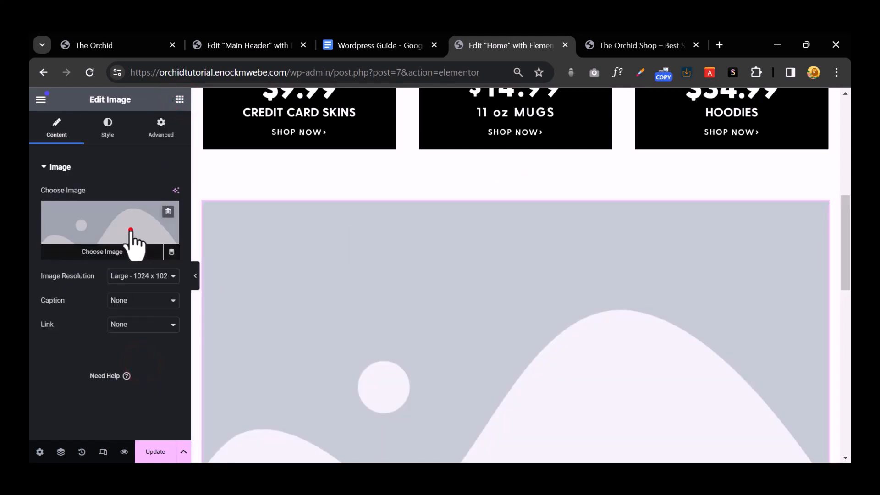
# Step: Upload 1-Tees_Update, Updated-Mugs-homepage, 3-Flags_Update, 4-DieCutStickersb, 8-Hoodiesb and 9-Socksb for the image
pyautogui.click(130, 231)
pyautogui.click(189, 143)
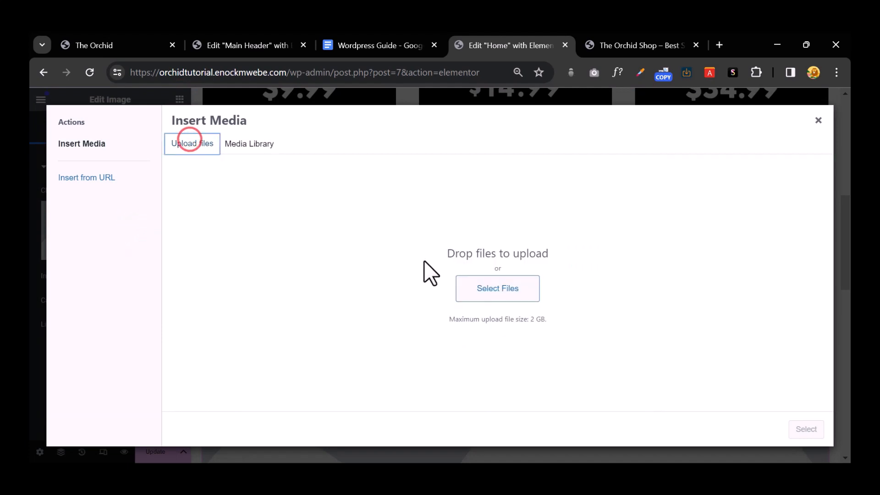
pyautogui.click(486, 279)
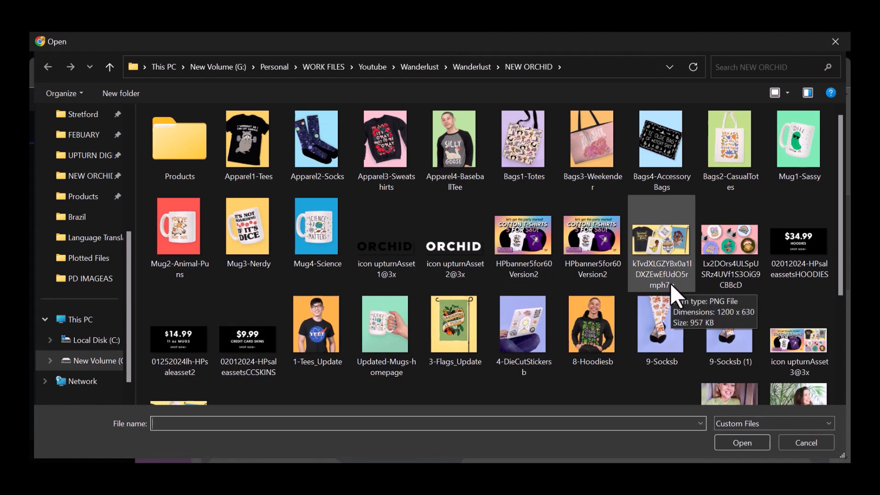
pyautogui.scroll(-3, 670, 283)
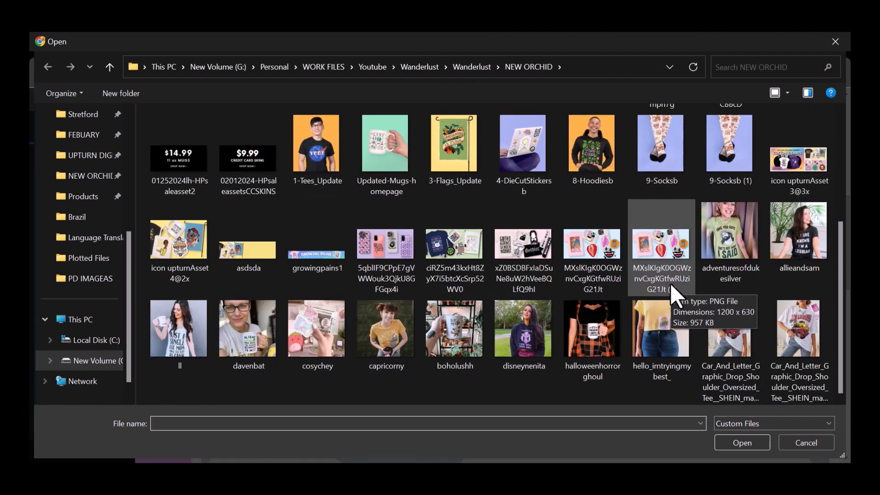
pyautogui.click(312, 158)
pyautogui.keyDown('ctrl'); pyautogui.click(383, 156); pyautogui.keyUp('ctrl')
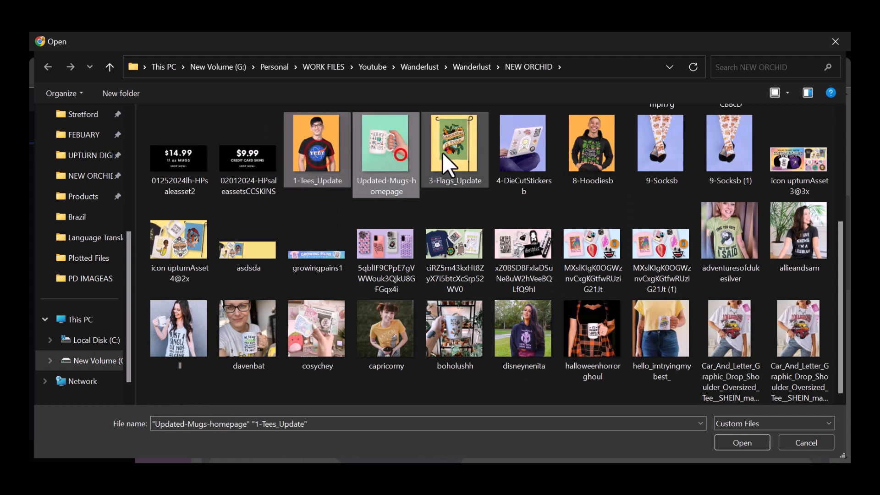
pyautogui.keyDown('ctrl'); pyautogui.click(447, 153); pyautogui.keyUp('ctrl')
pyautogui.keyDown('ctrl'); pyautogui.click(527, 154); pyautogui.keyUp('ctrl')
pyautogui.keyDown('ctrl'); pyautogui.click(573, 152); pyautogui.keyUp('ctrl')
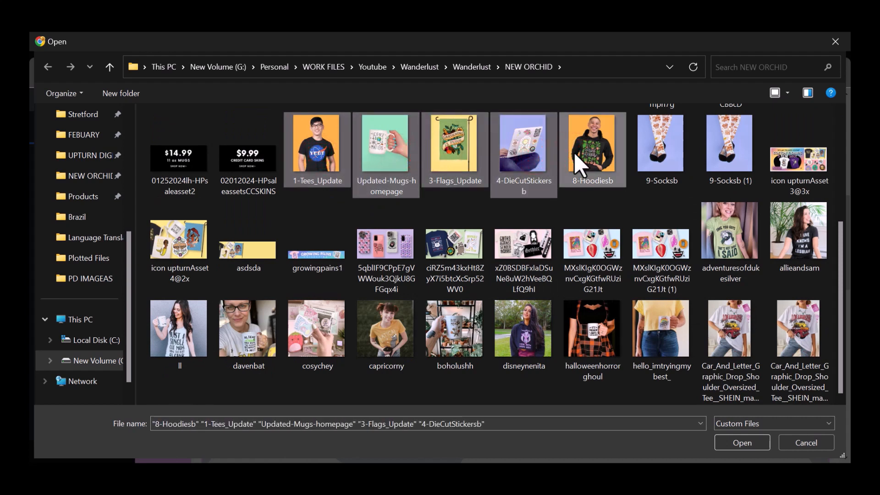
pyautogui.keyDown('ctrl'); pyautogui.click(642, 172); pyautogui.keyUp('ctrl')
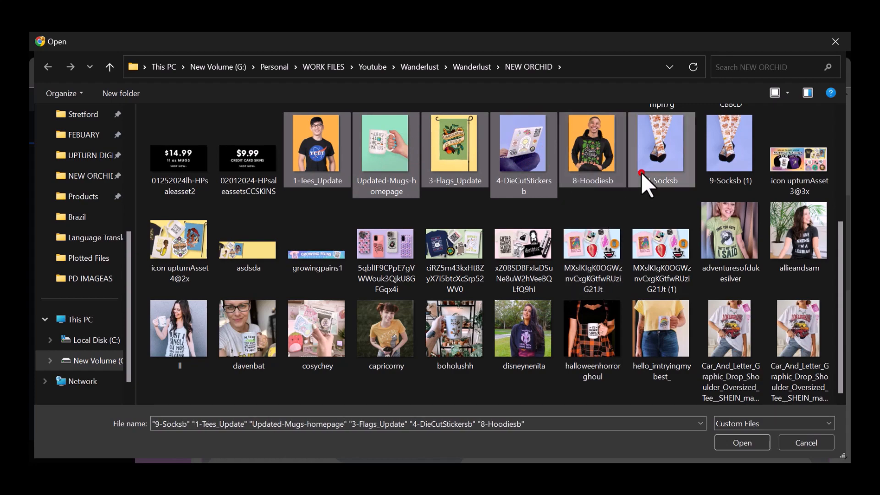
pyautogui.click(744, 439)
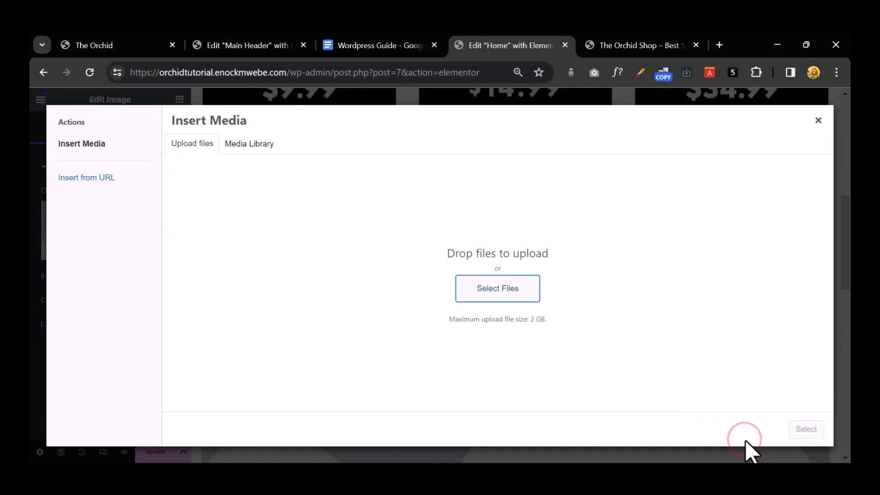
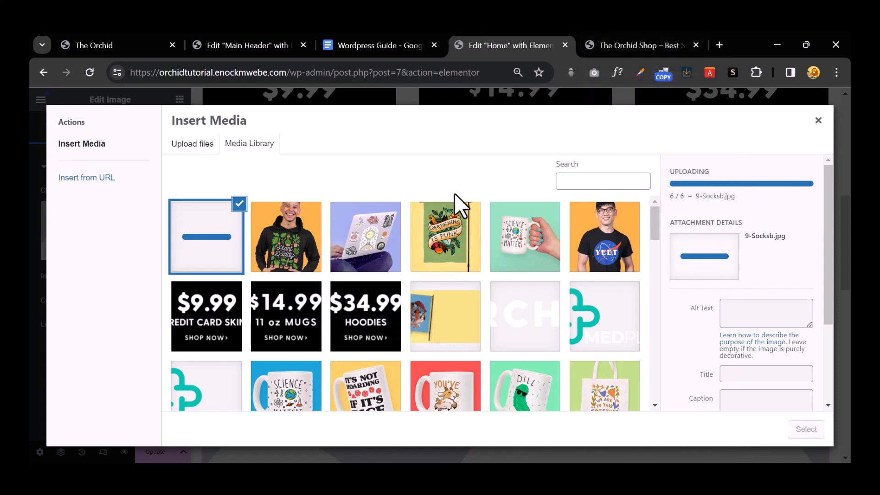
# Step: Insert the Plant Daddy hoodie image into the container's Image widget
pyautogui.click(310, 241)
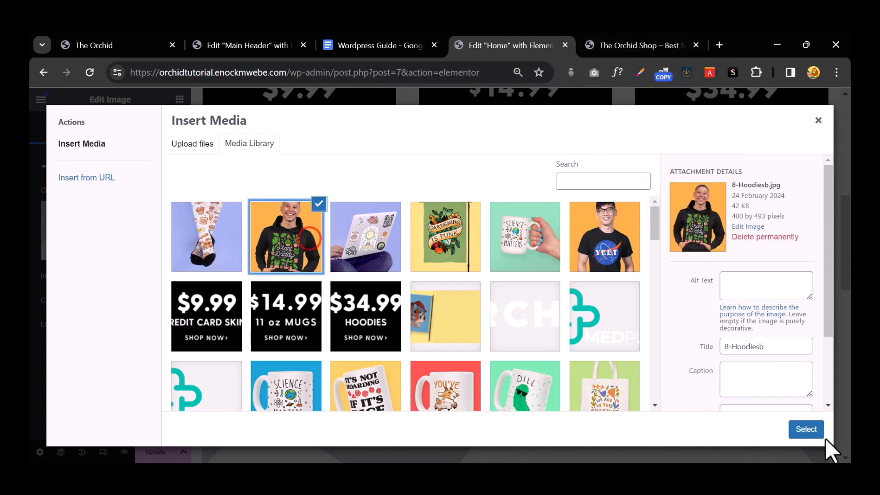
pyautogui.click(805, 429)
pyautogui.scroll(-3, 553, 355)
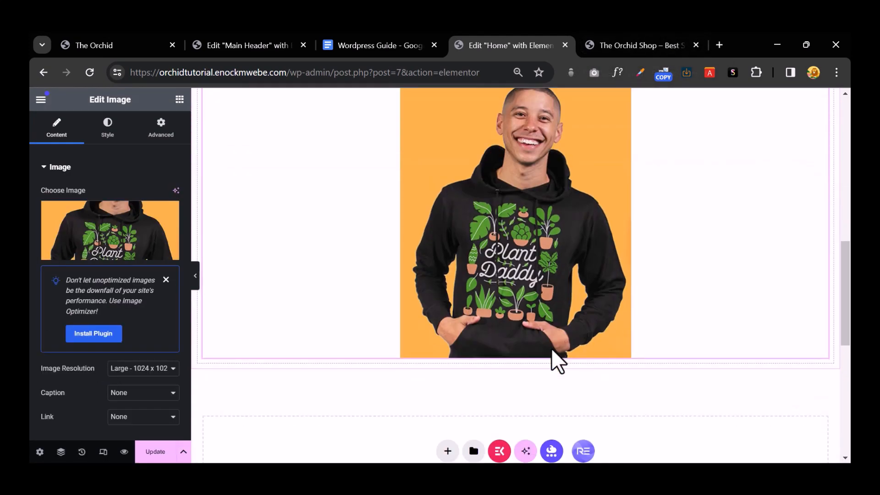
pyautogui.scroll(2, 552, 350)
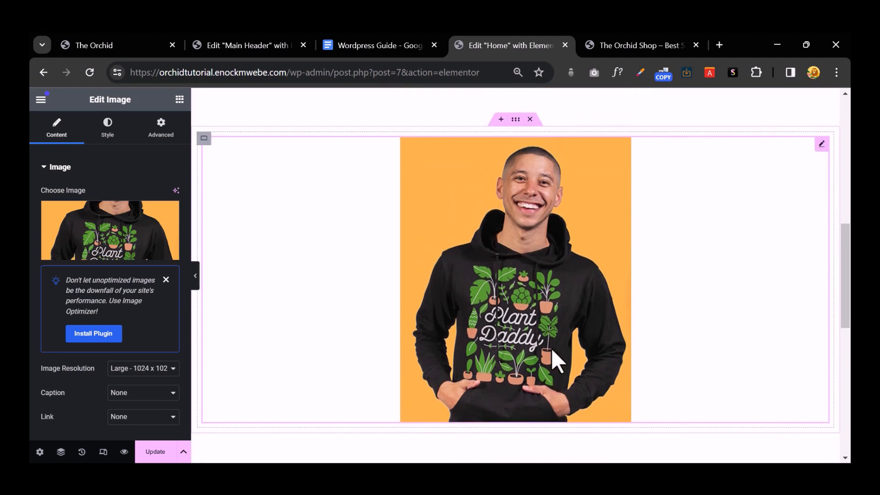
# Step: Compare against the live home page, then delete the hoodie image widget
pyautogui.click(114, 37)
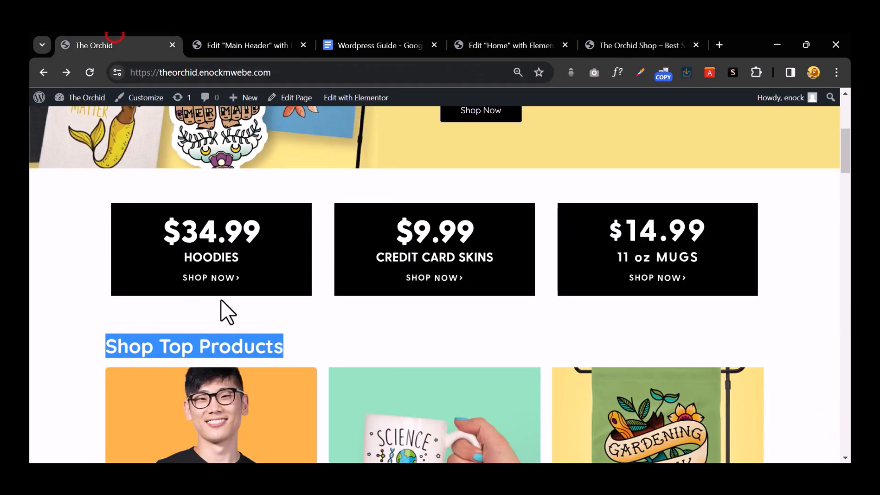
pyautogui.scroll(-4, 220, 294)
pyautogui.rightClick(213, 258)
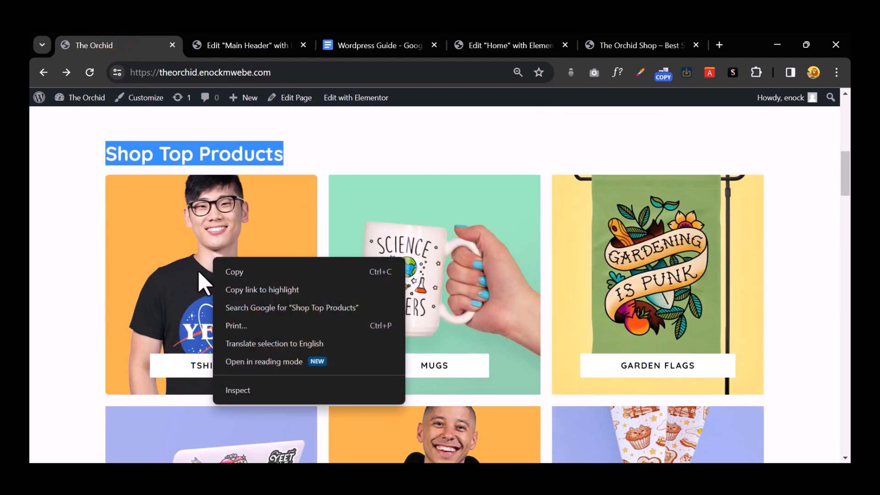
pyautogui.click(45, 241)
pyautogui.click(508, 42)
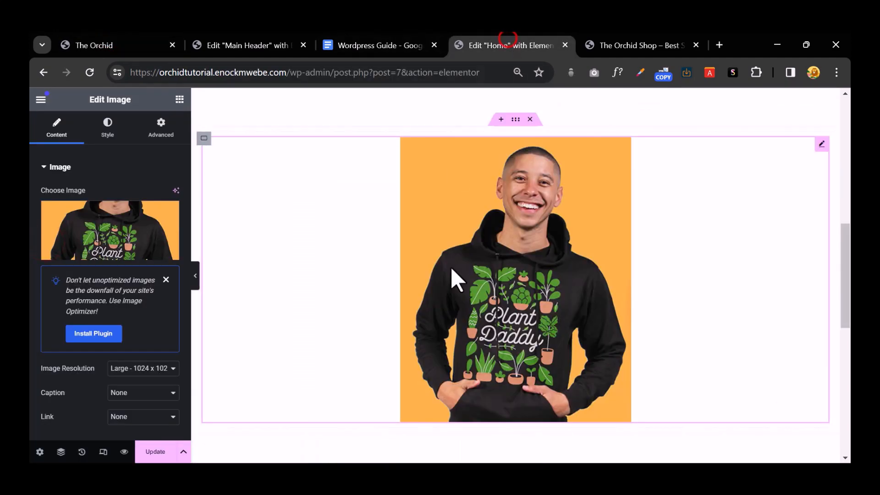
pyautogui.rightClick(494, 302)
pyautogui.click(553, 454)
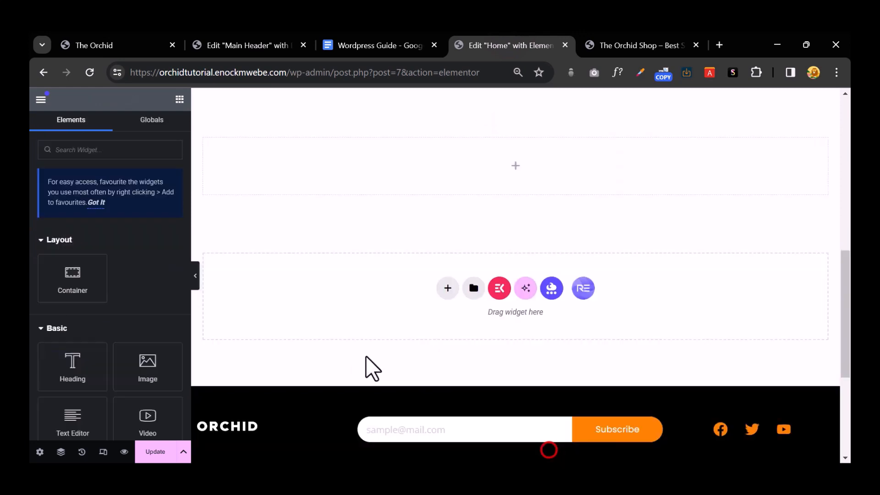
# Step: Add a Button widget to the empty container
pyautogui.scroll(2, 474, 226)
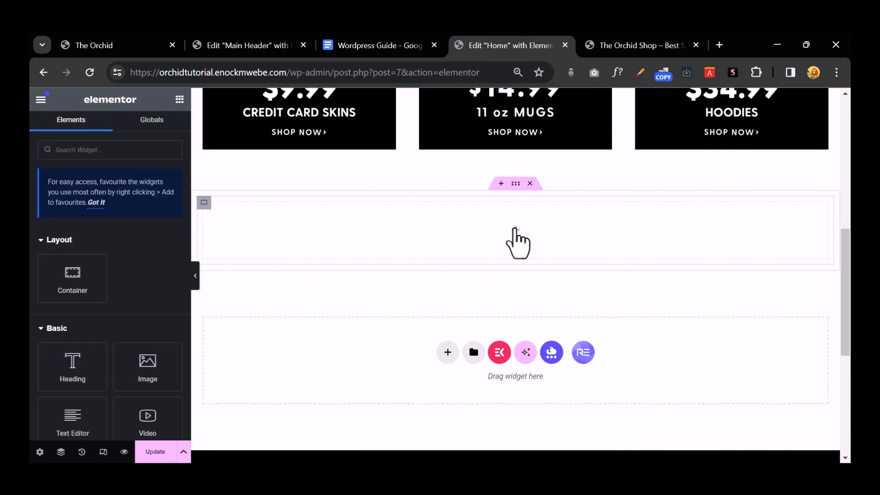
pyautogui.scroll(-5, 91, 316)
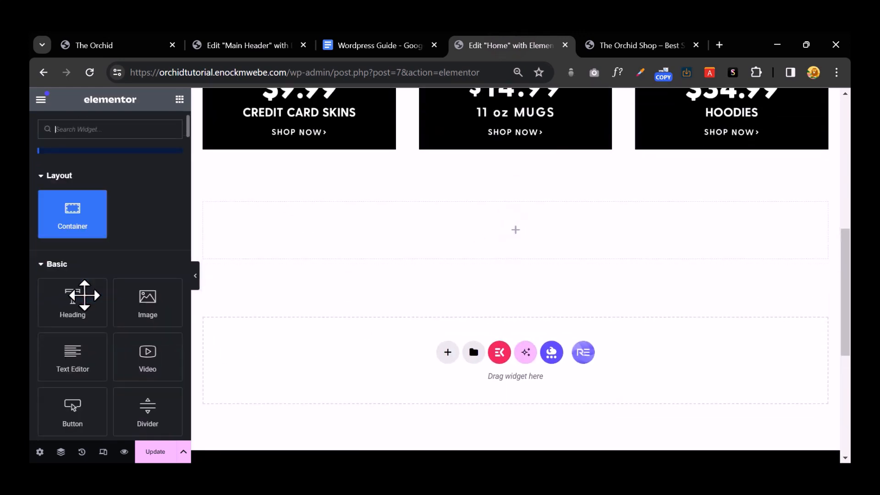
pyautogui.scroll(3, 112, 362)
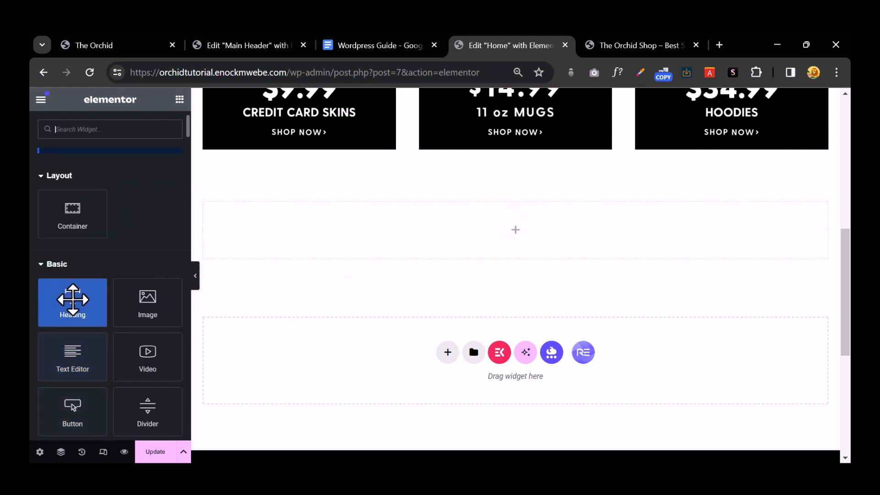
pyautogui.scroll(-2, 115, 353)
pyautogui.moveTo(71, 348); pyautogui.dragTo(548, 237)
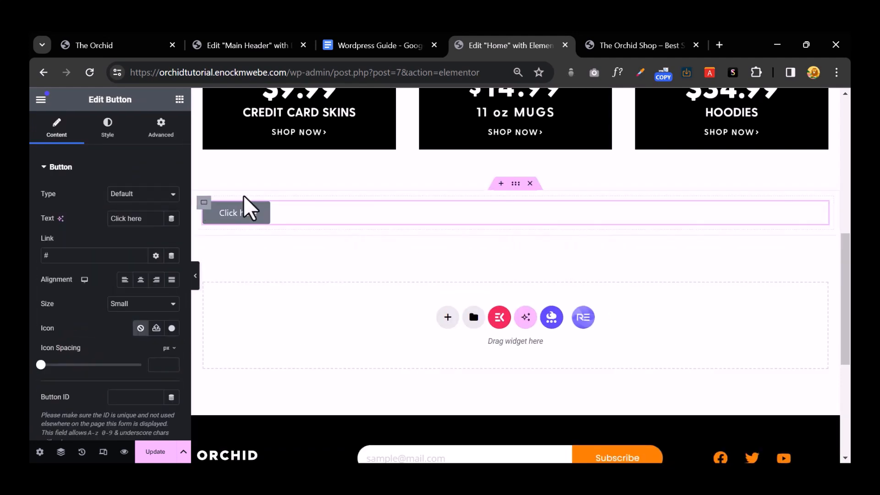
# Step: Give the container a Classic background using the 1-Tees_Update YEET t-shirt image
pyautogui.click(204, 202)
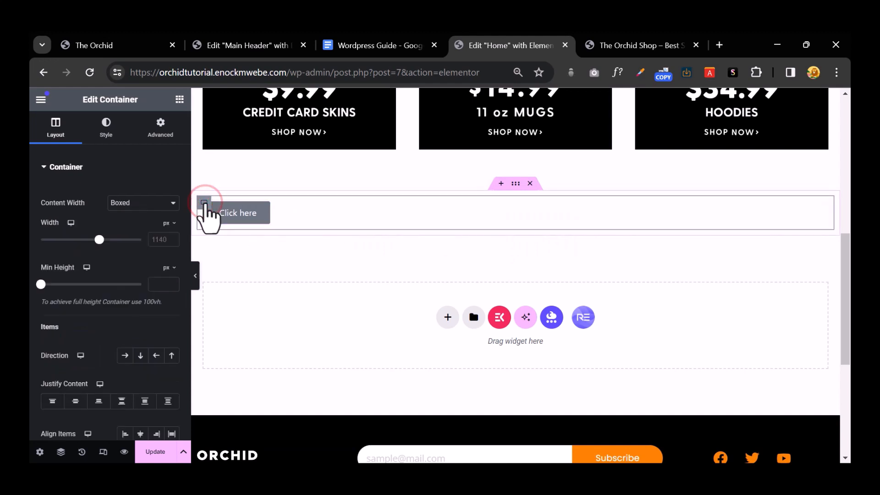
pyautogui.click(105, 129)
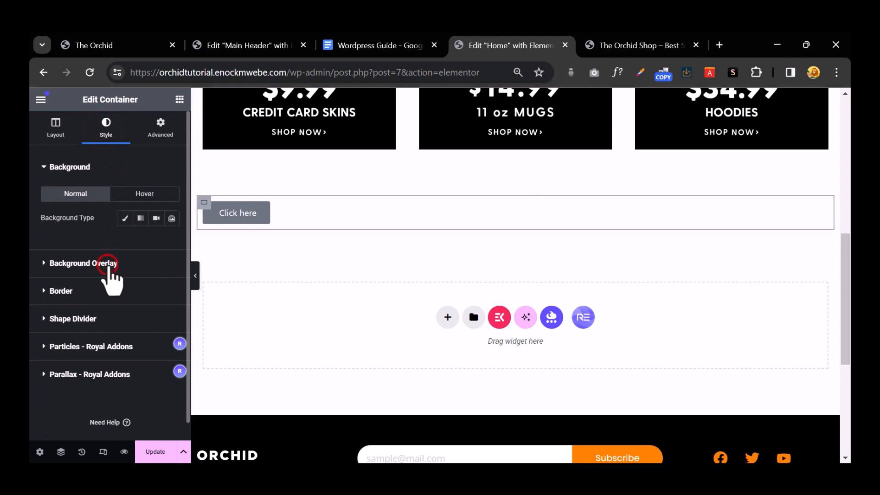
pyautogui.click(109, 264)
pyautogui.click(55, 151)
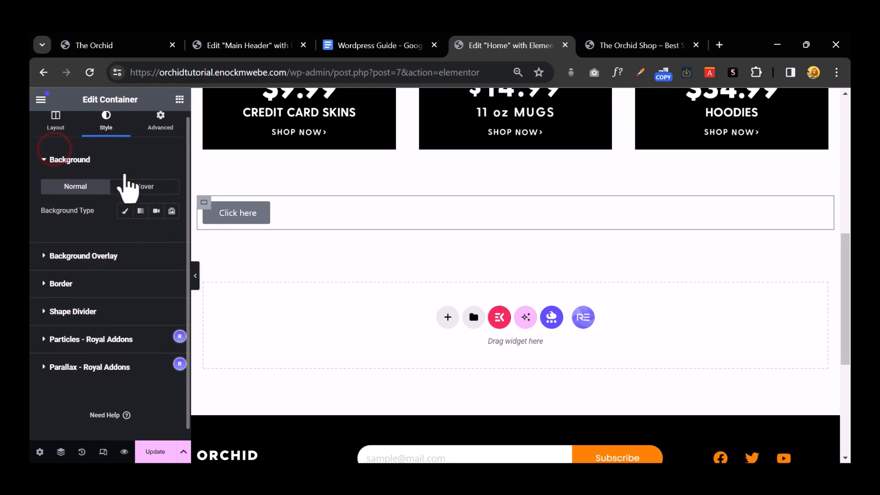
pyautogui.click(125, 210)
pyautogui.click(110, 295)
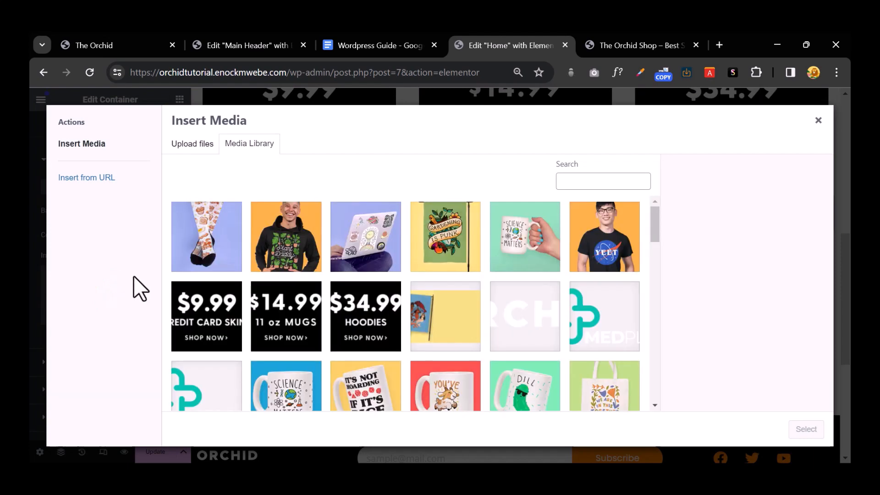
pyautogui.click(616, 225)
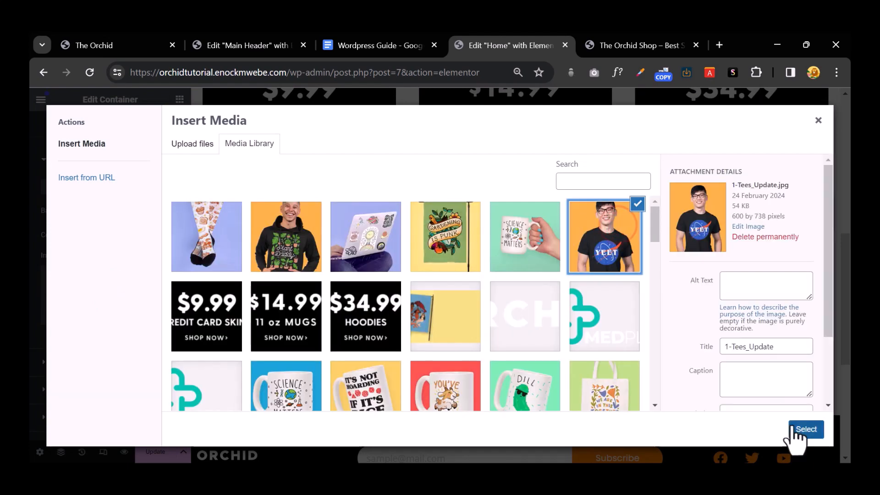
pyautogui.click(797, 431)
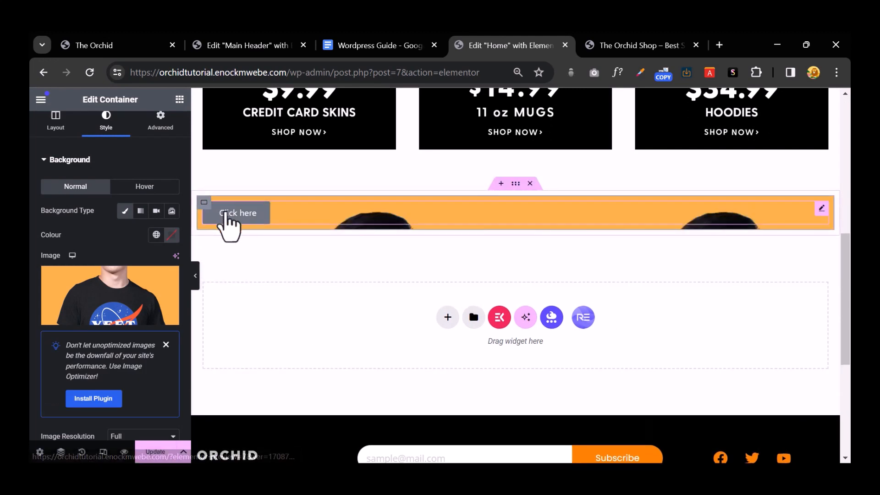
# Step: Unlink the Click here button's layout padding and set its top padding to 30
pyautogui.click(249, 217)
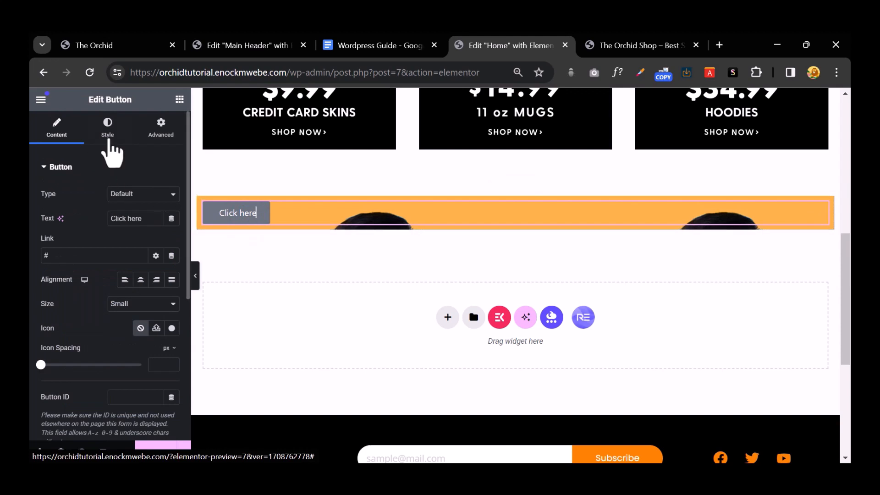
pyautogui.click(156, 131)
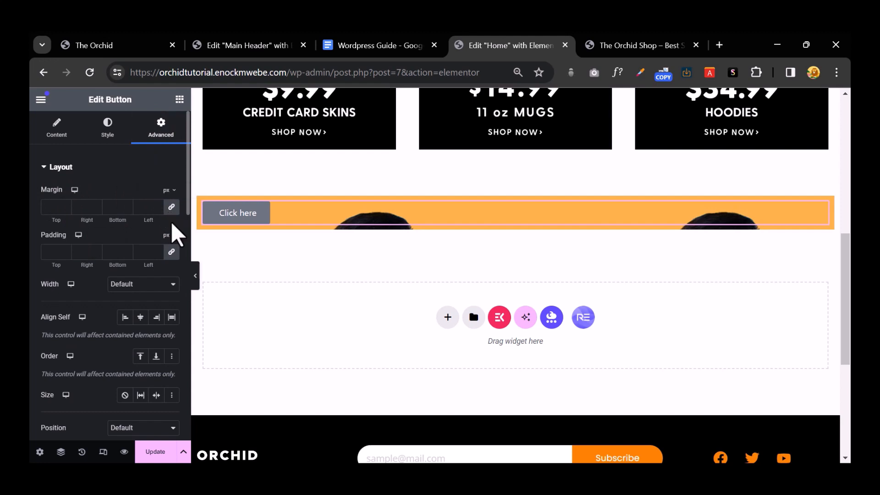
pyautogui.click(171, 251)
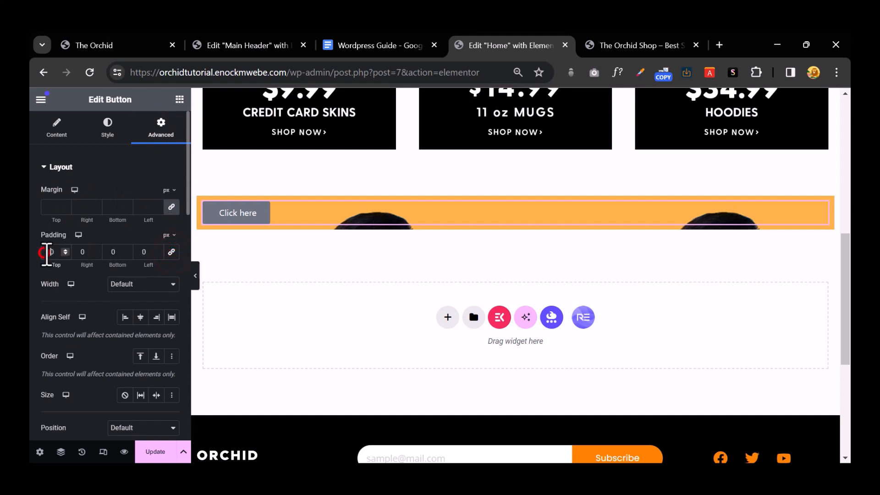
pyautogui.press('BackSpace')
pyautogui.write('300')
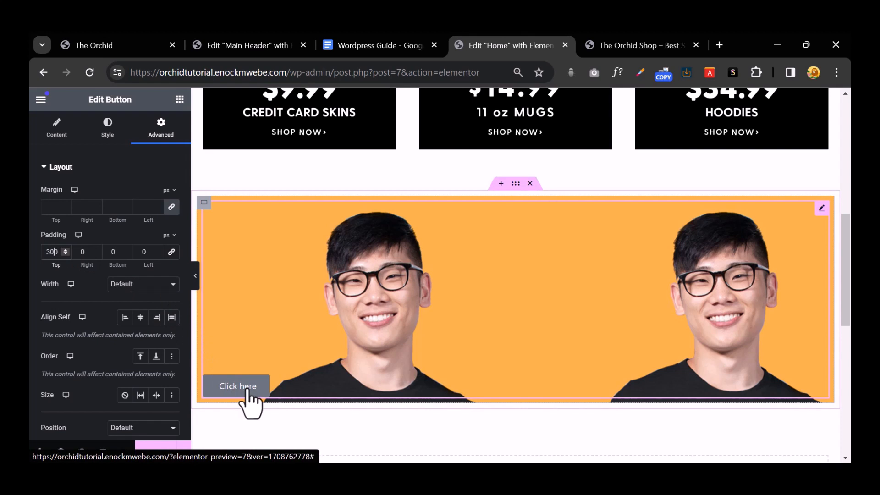
pyautogui.click(110, 255)
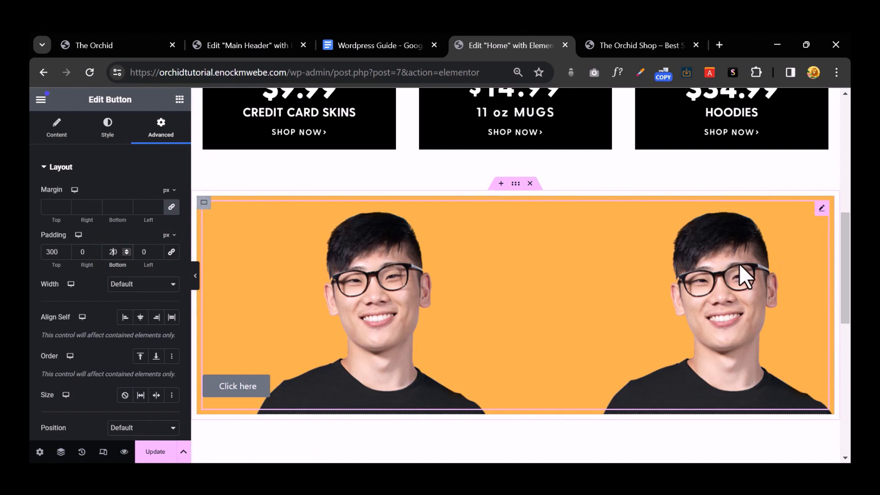
# Step: Set the container background to Centre Centre position, No-repeat and Cover display size
pyautogui.click(204, 202)
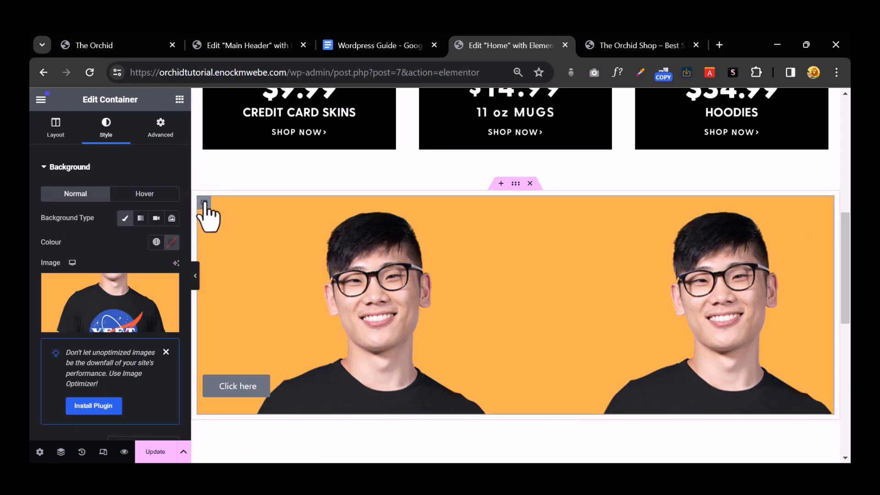
pyautogui.click(235, 378)
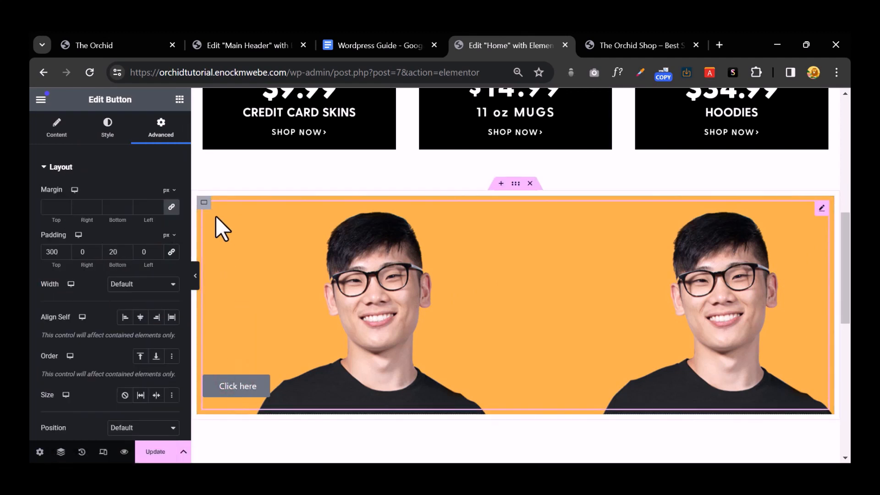
pyautogui.click(204, 202)
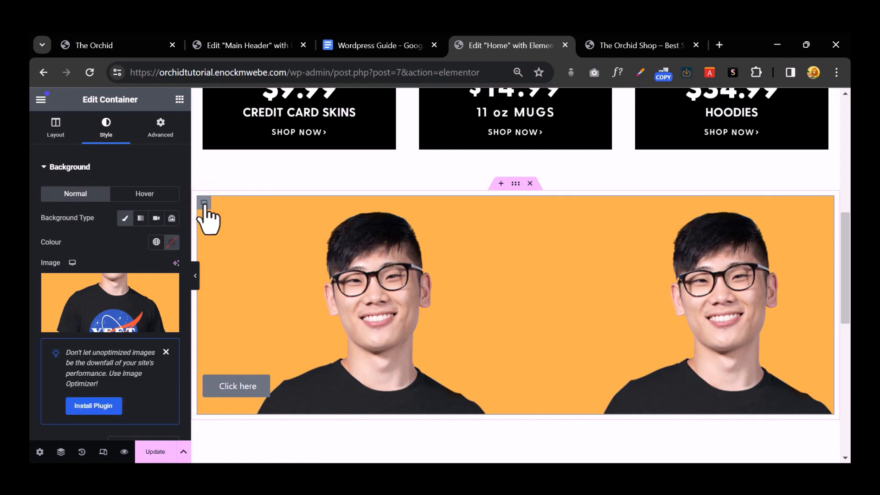
pyautogui.click(55, 127)
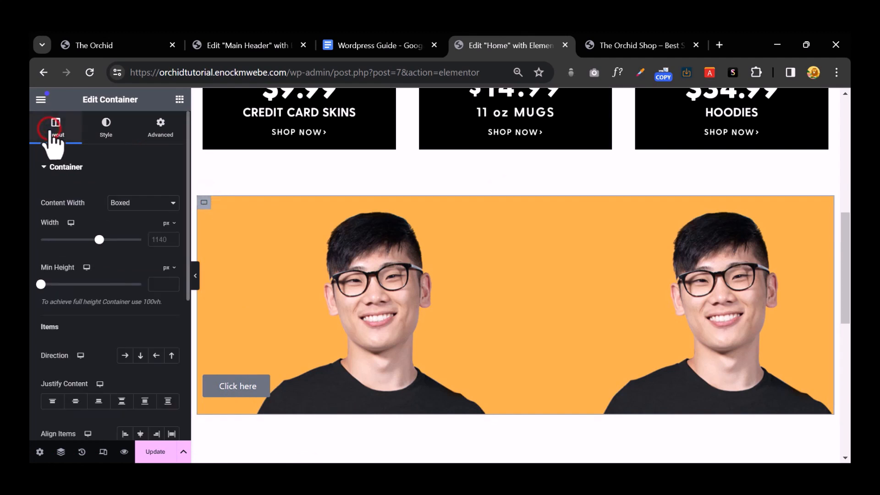
pyautogui.click(105, 127)
pyautogui.scroll(-3, 153, 275)
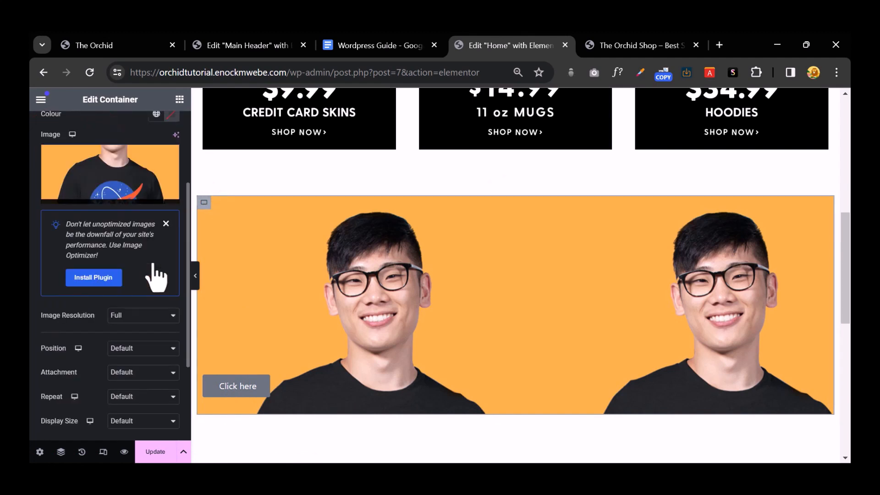
pyautogui.scroll(-2, 158, 304)
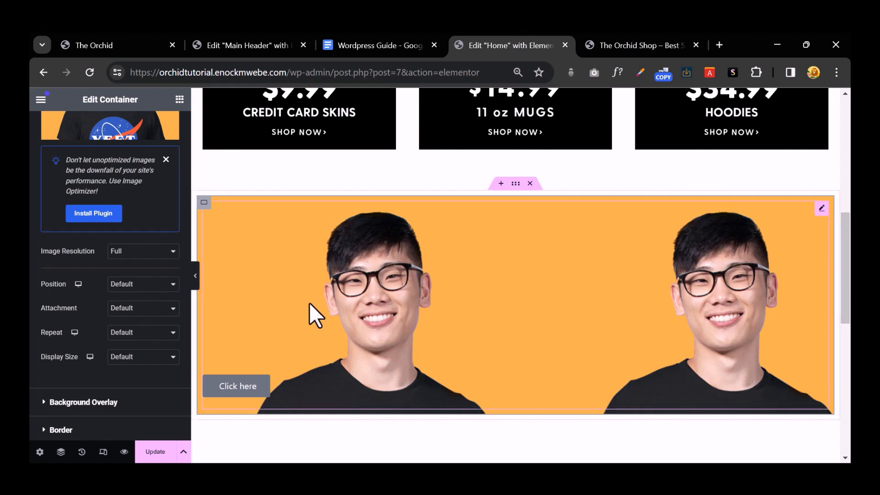
pyautogui.click(151, 285)
pyautogui.click(152, 305)
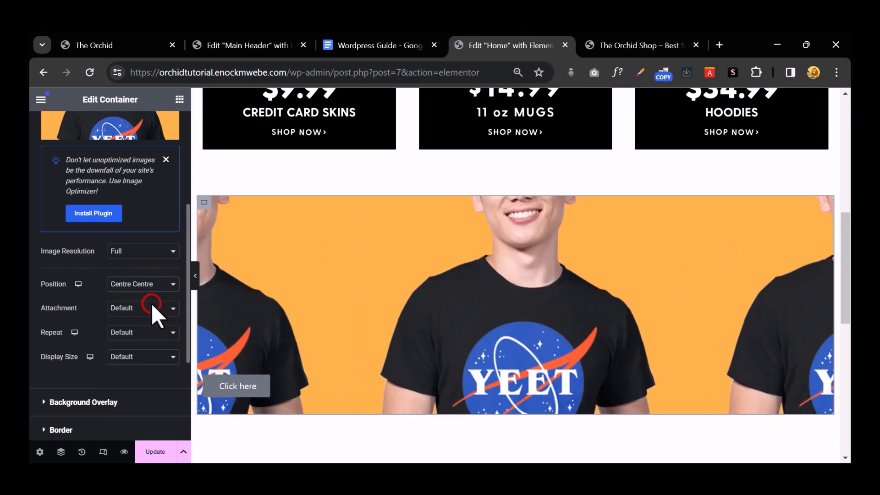
pyautogui.click(138, 335)
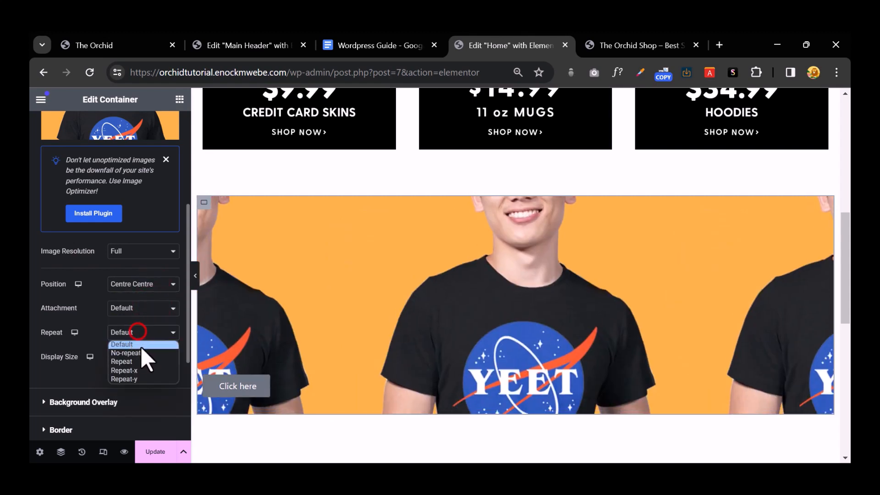
pyautogui.click(141, 351)
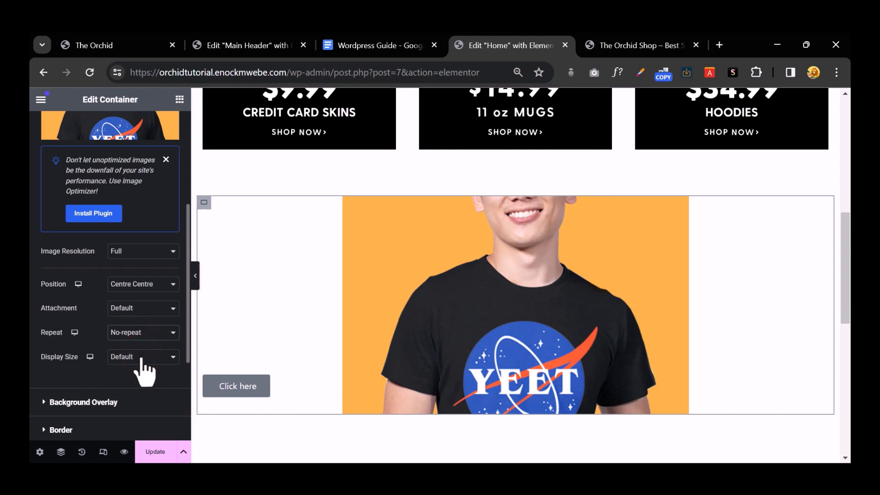
pyautogui.click(142, 357)
pyautogui.click(138, 385)
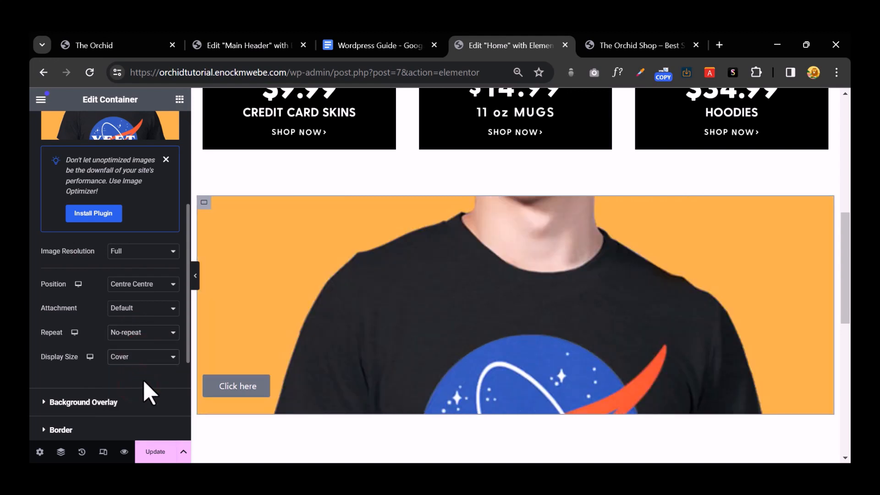
# Step: Duplicate the t-shirt container twice
pyautogui.rightClick(204, 203)
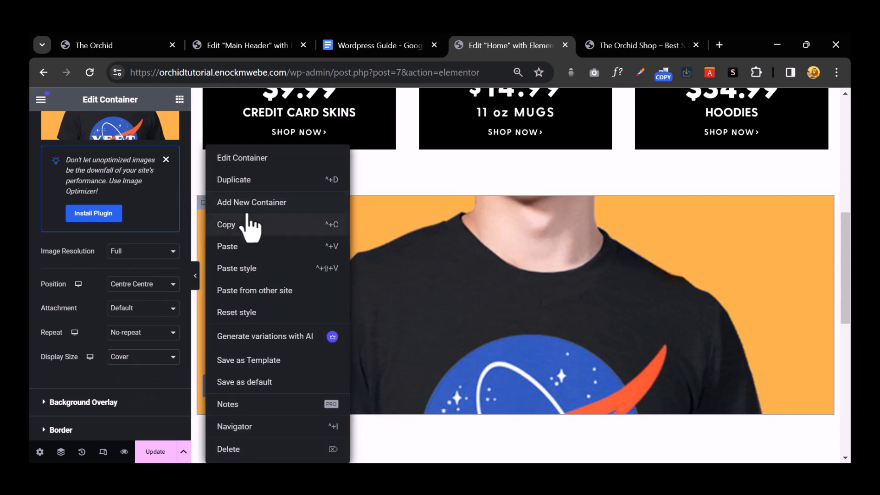
pyautogui.click(247, 180)
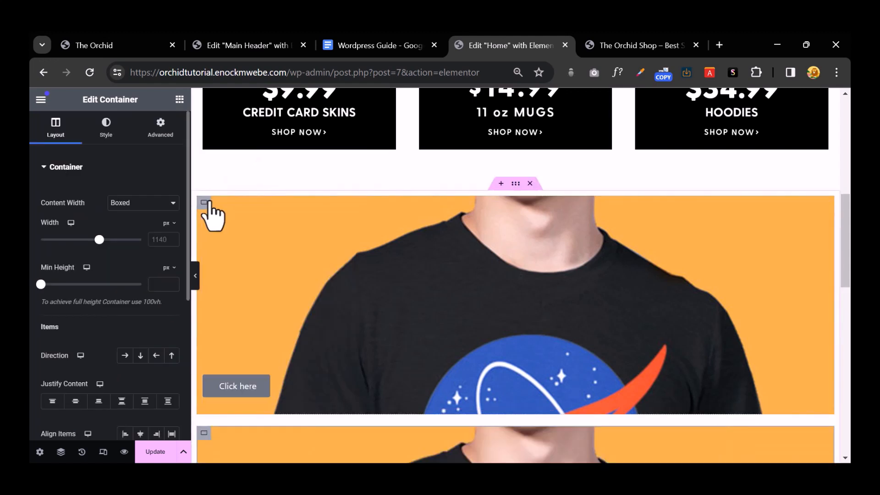
pyautogui.rightClick(209, 207)
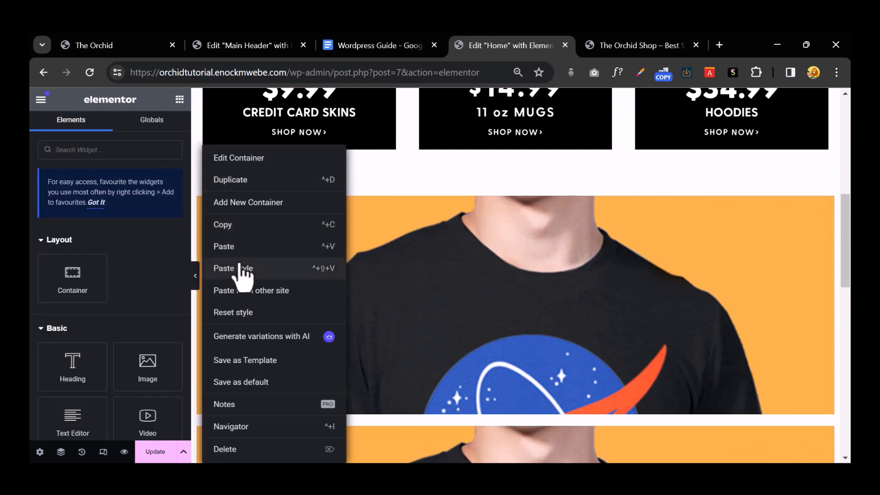
pyautogui.click(245, 183)
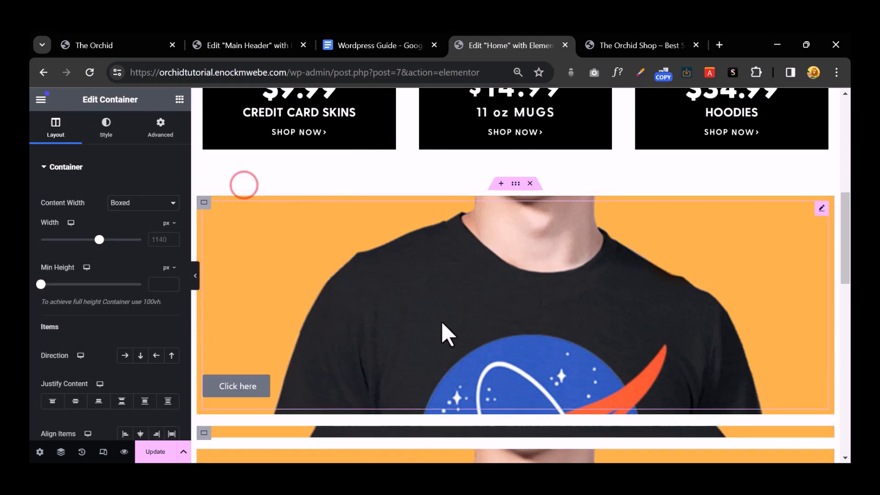
pyautogui.scroll(-6, 444, 332)
pyautogui.scroll(5, 455, 326)
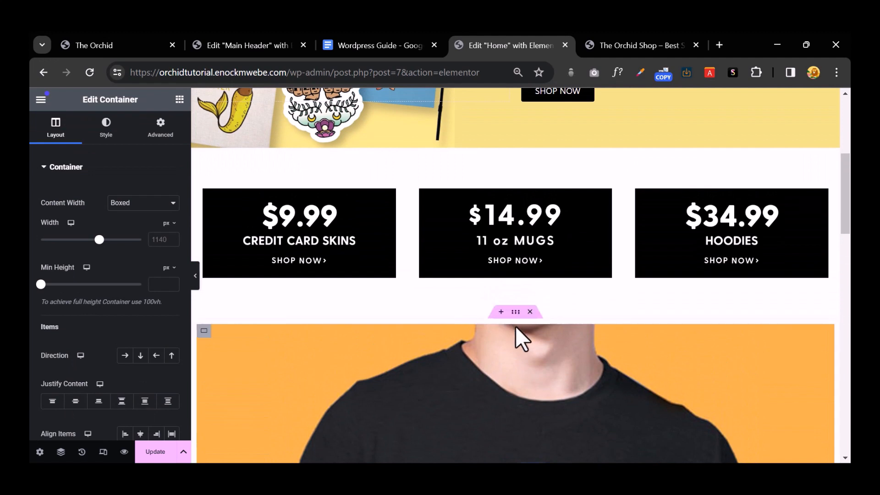
# Step: Set the parent container's direction to Row - horizontal so the three cards sit side by side
pyautogui.click(516, 313)
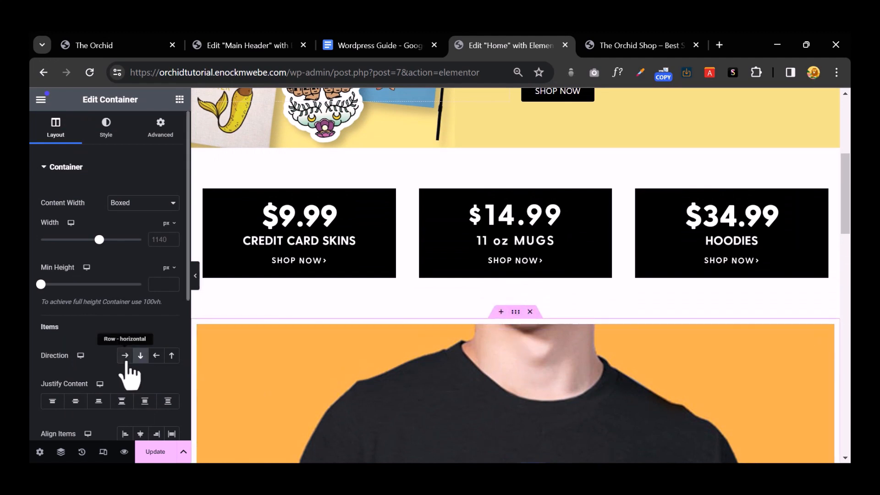
pyautogui.click(124, 356)
pyautogui.scroll(-4, 626, 355)
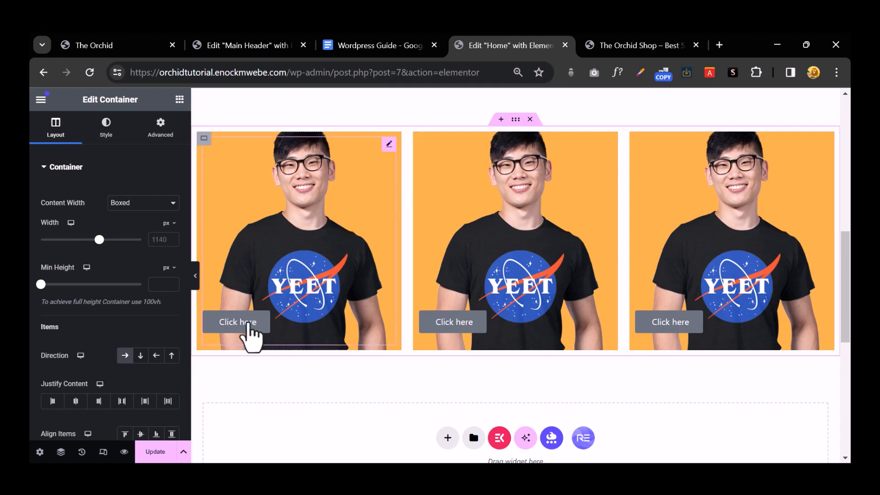
pyautogui.click(248, 321)
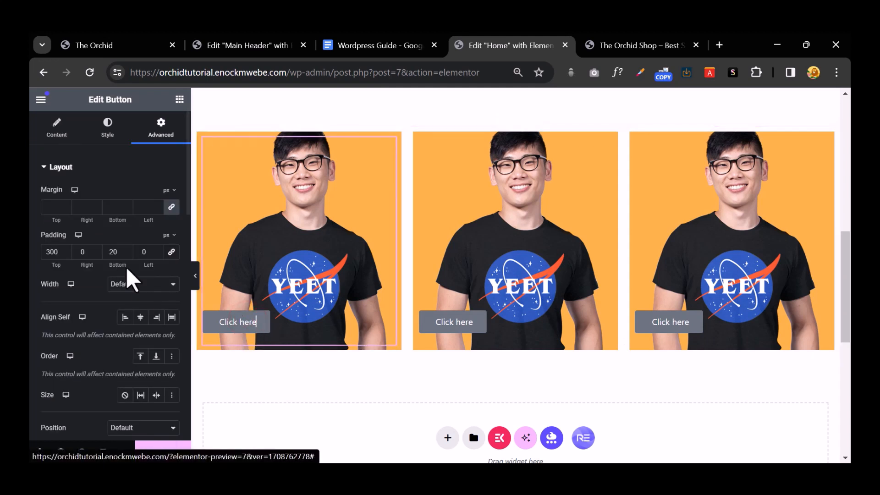
pyautogui.click(109, 133)
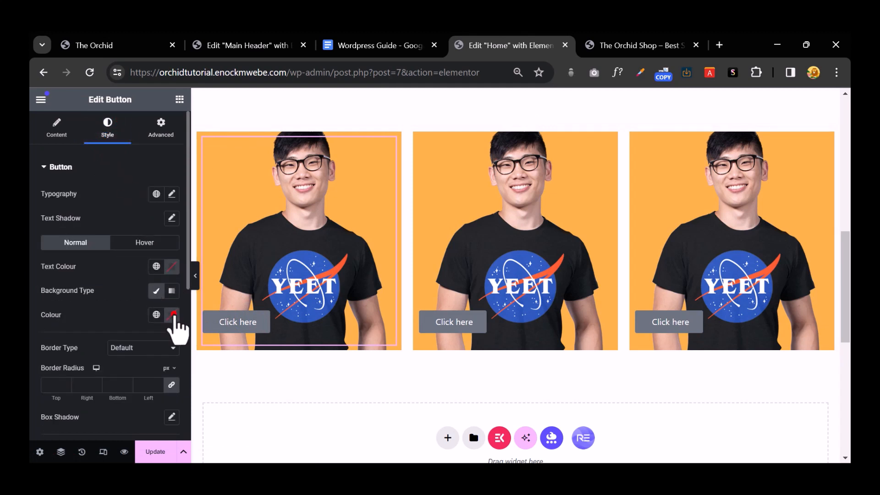
# Step: Make the first button's background #FFFFFF white and its text #000000 black
pyautogui.click(172, 315)
pyautogui.moveTo(131, 214); pyautogui.dragTo(89, 161)
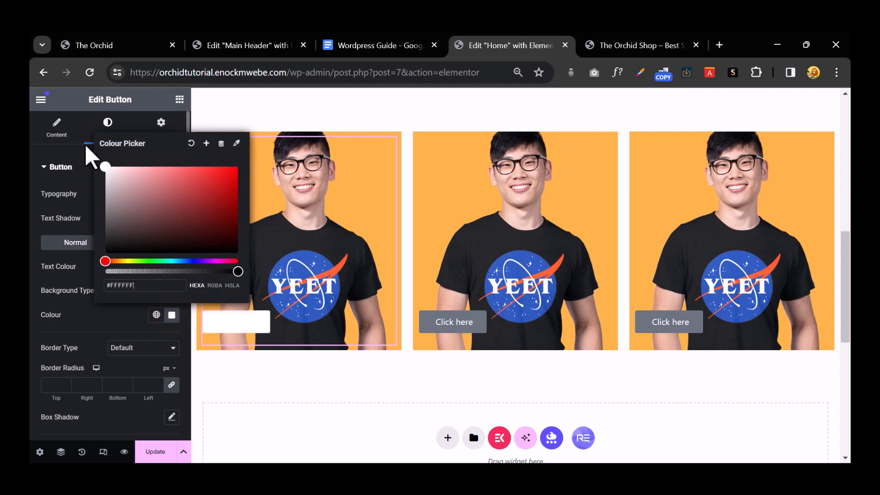
pyautogui.click(85, 311)
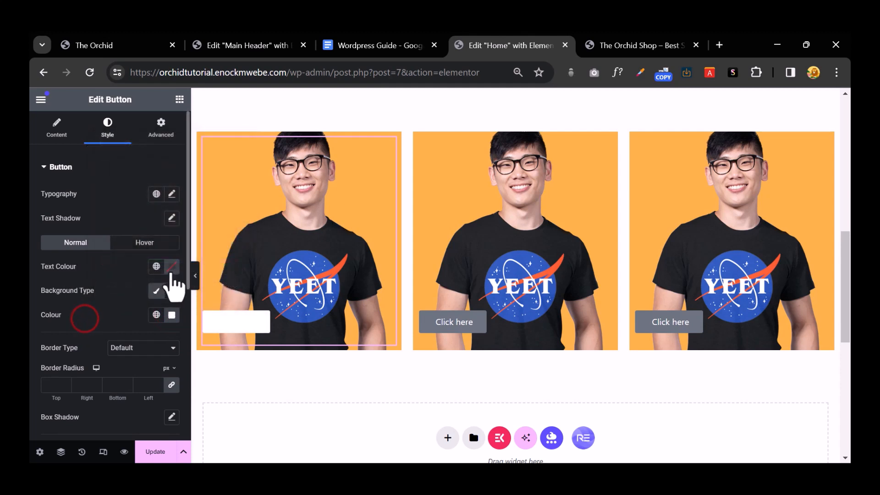
pyautogui.click(172, 268)
pyautogui.moveTo(141, 328); pyautogui.dragTo(59, 422)
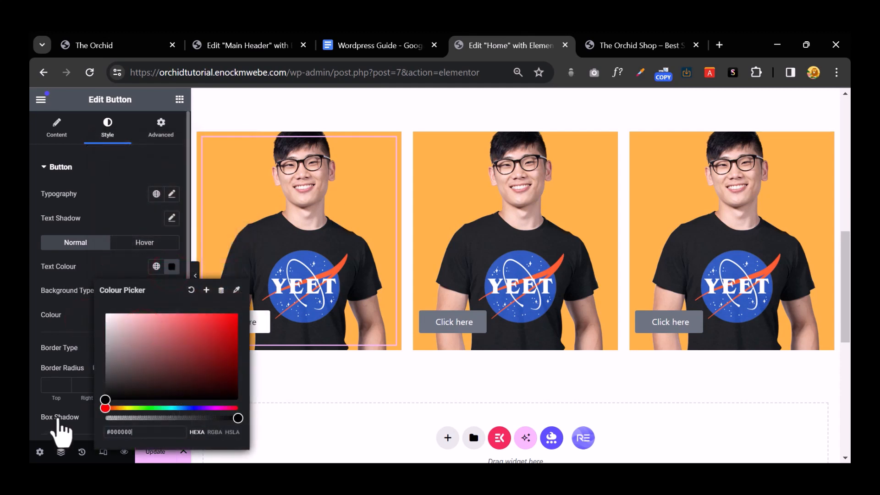
pyautogui.click(112, 206)
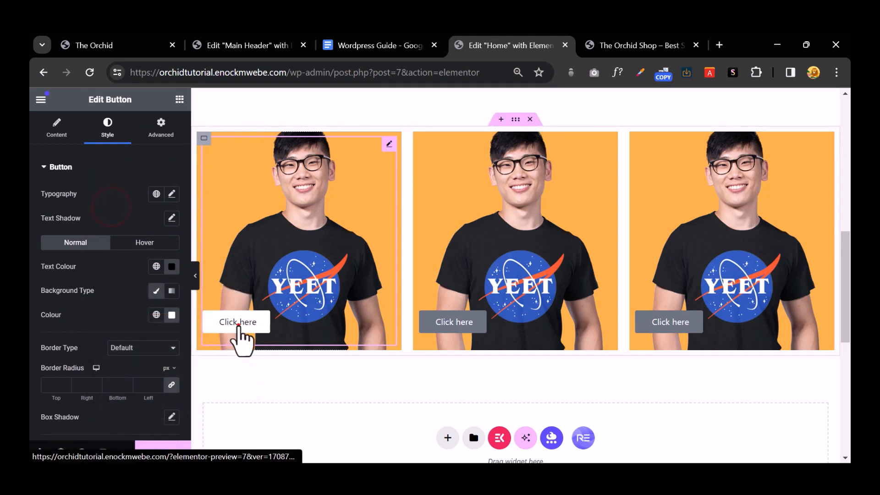
# Step: Change the first button's text to Tshirts
pyautogui.click(57, 128)
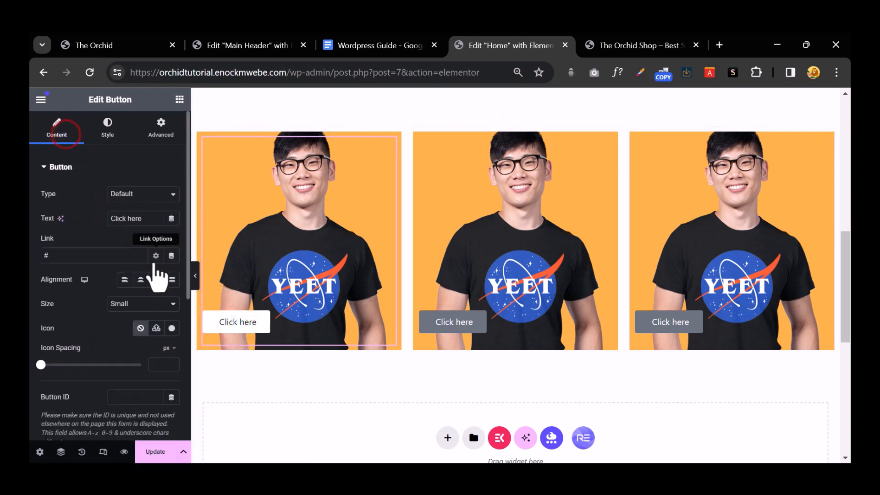
pyautogui.click(92, 257)
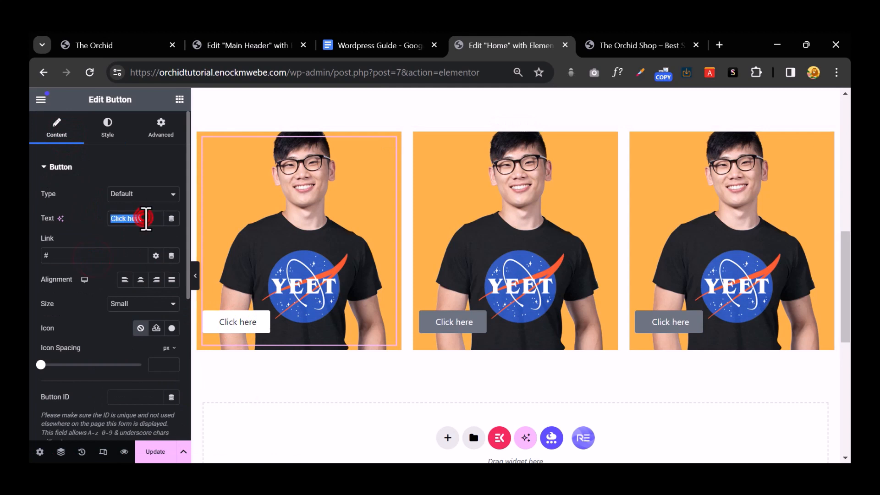
pyautogui.write('Tshirt')
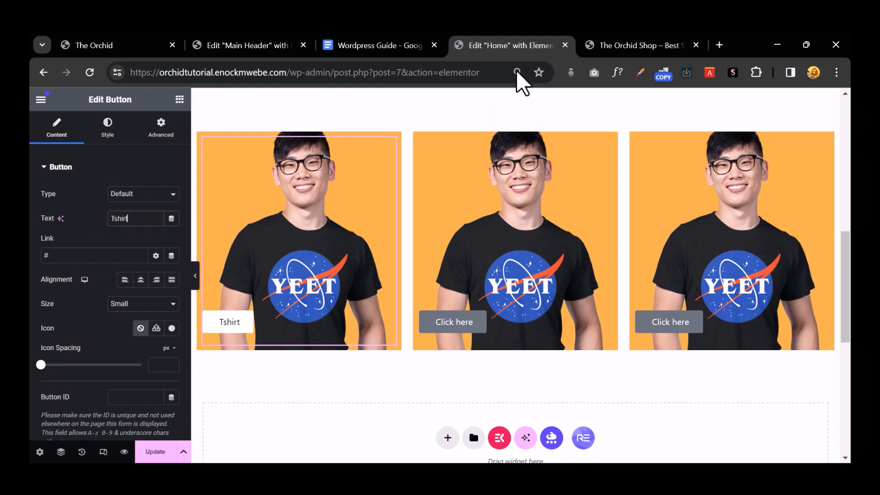
# Step: Copy the Tshirts category link from the live storefront and paste it as the button link
pyautogui.click(529, 41)
pyautogui.click(598, 44)
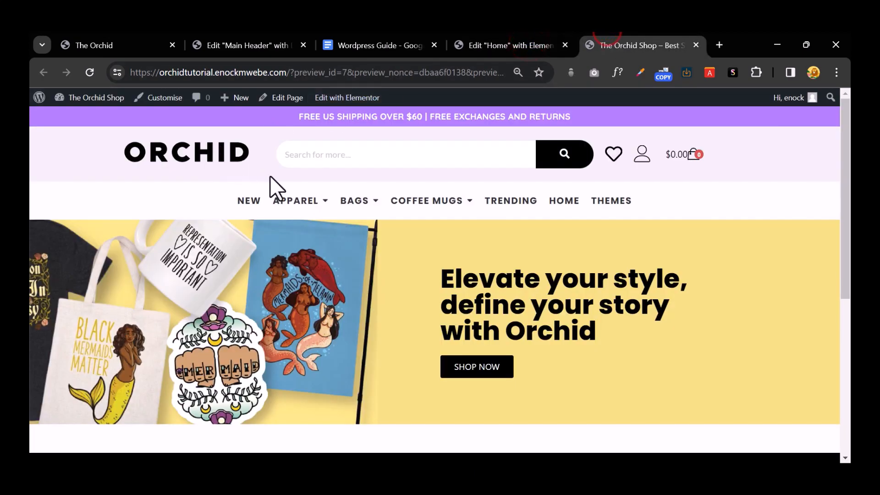
pyautogui.moveTo(260, 208)
pyautogui.rightClick(145, 244)
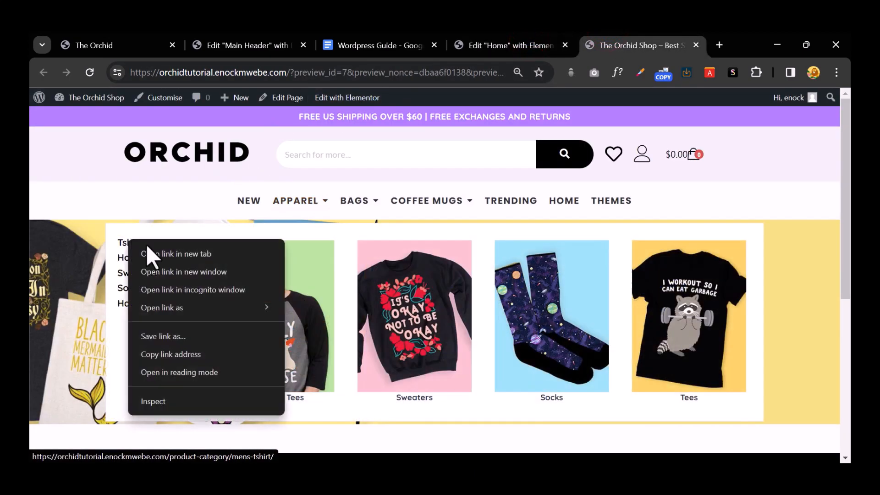
pyautogui.click(175, 355)
pyautogui.click(244, 45)
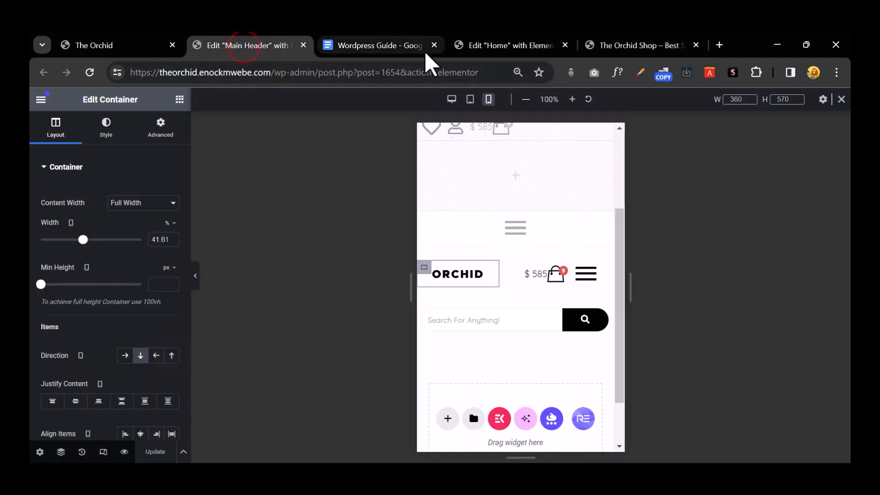
pyautogui.click(488, 46)
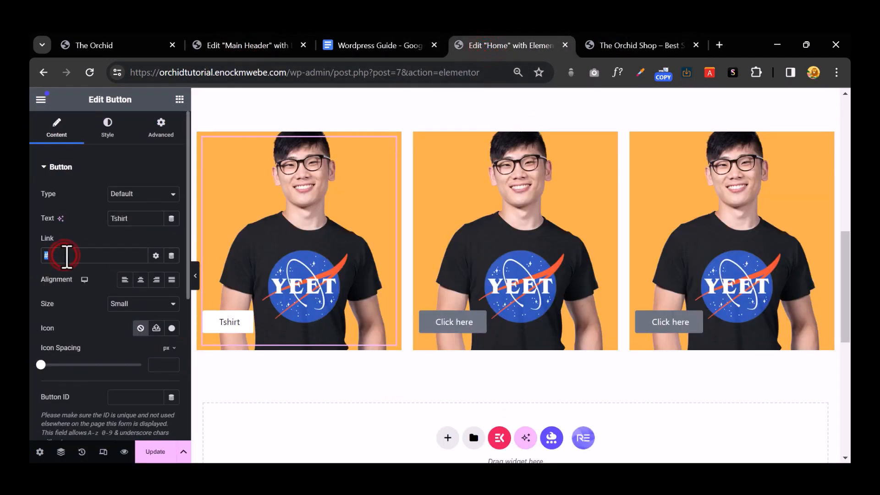
pyautogui.hotkey('ctrl', 'v')
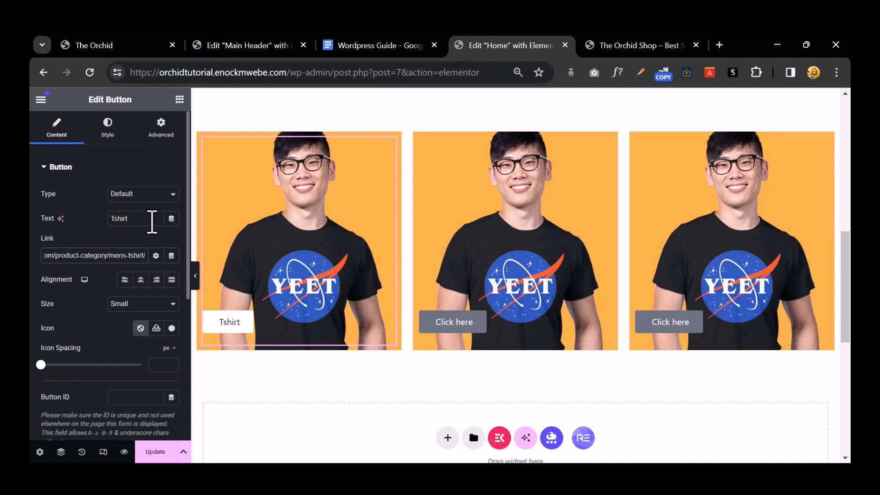
pyautogui.click(139, 218)
# Step: Make the Tshirts label bold Quicksand and centre the button within its card
pyautogui.write('s')
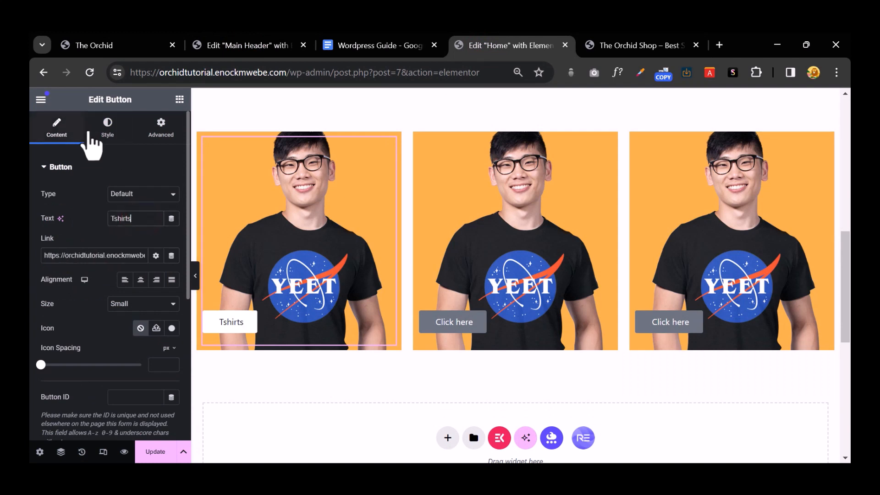
pyautogui.click(98, 133)
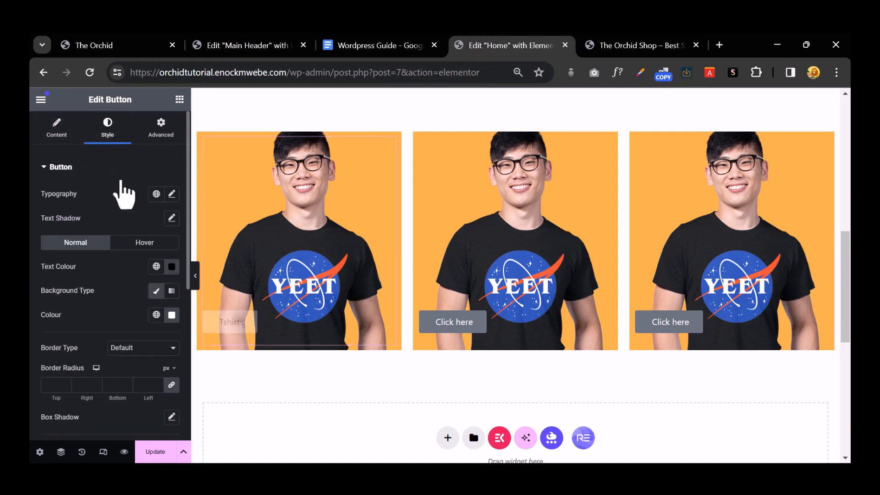
pyautogui.click(172, 196)
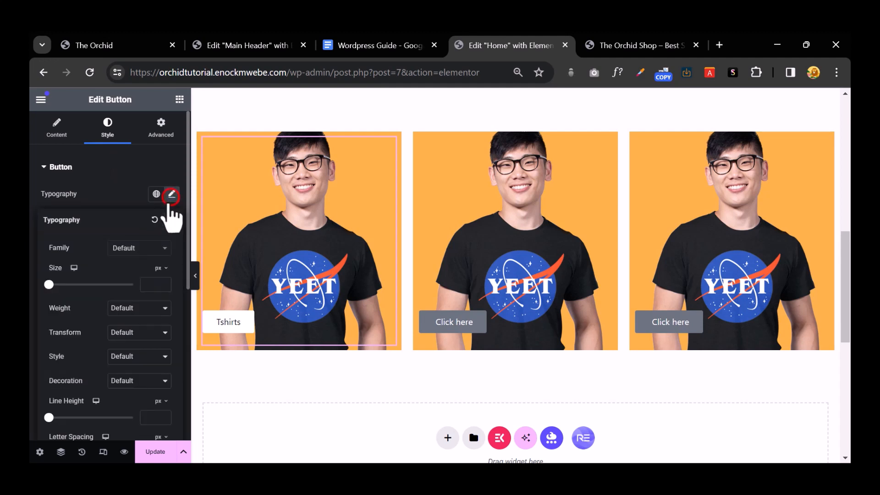
pyautogui.click(155, 310)
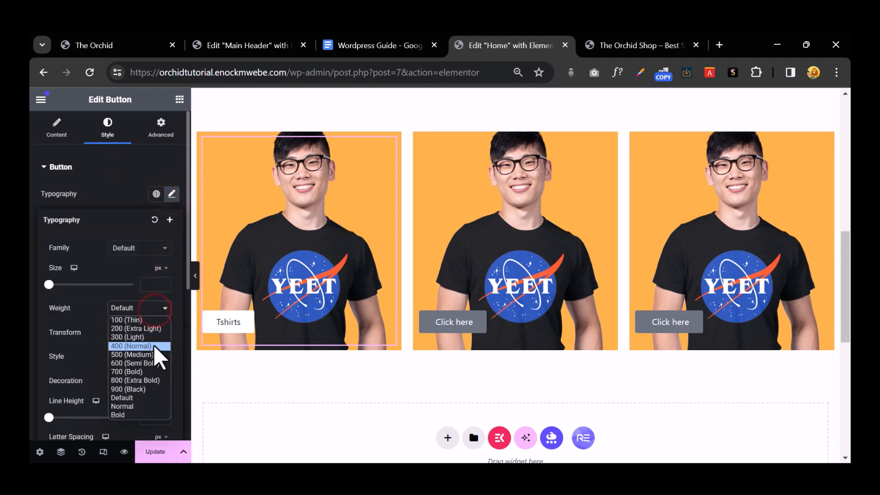
pyautogui.click(154, 372)
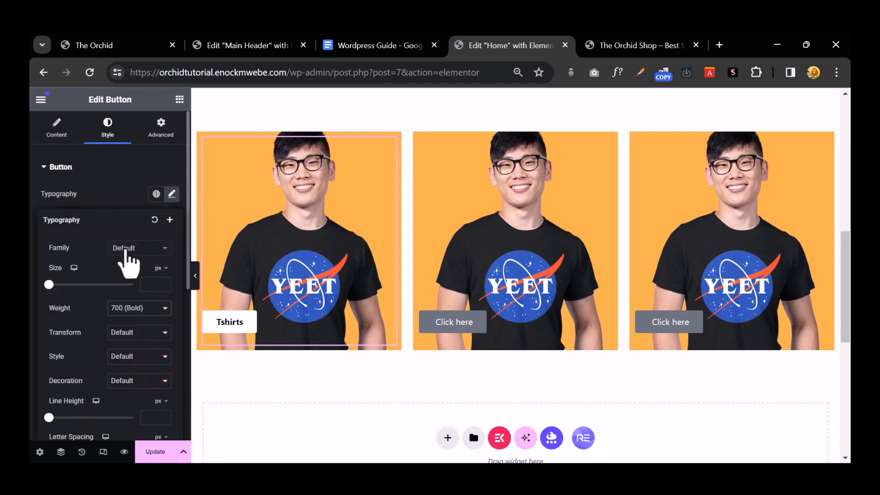
pyautogui.click(124, 248)
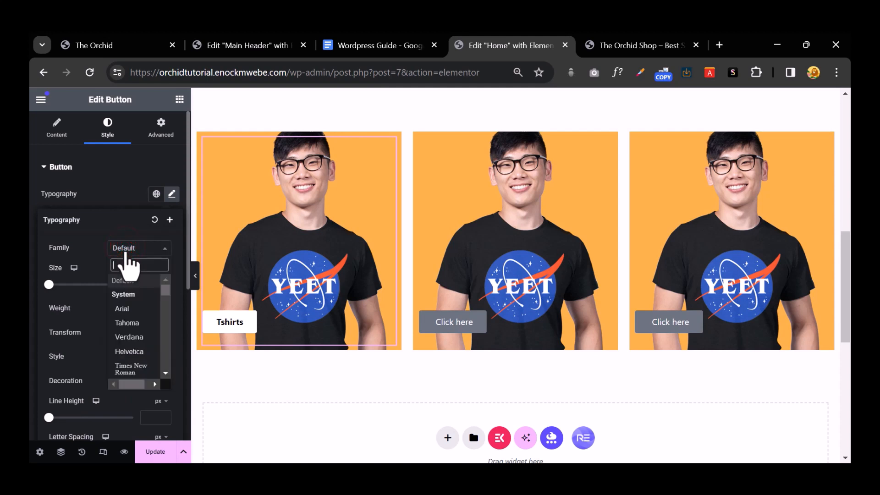
pyautogui.write('quick')
pyautogui.rightClick(126, 261)
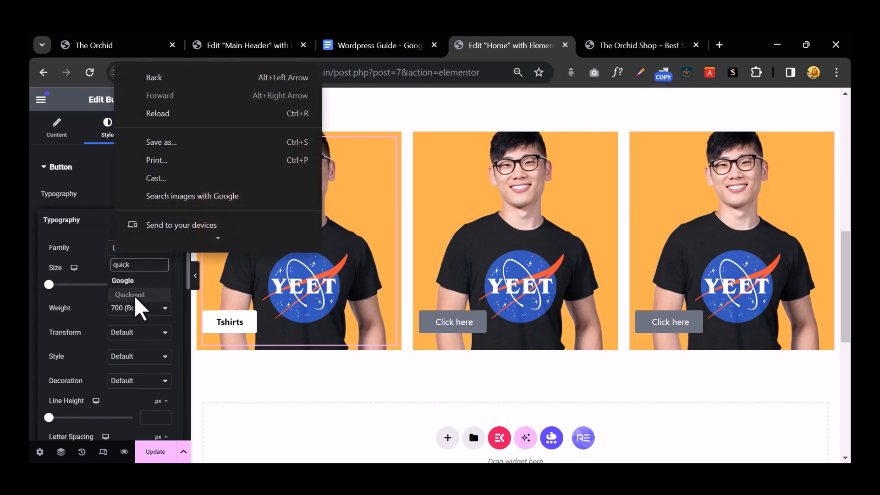
pyautogui.click(131, 294)
pyautogui.click(114, 168)
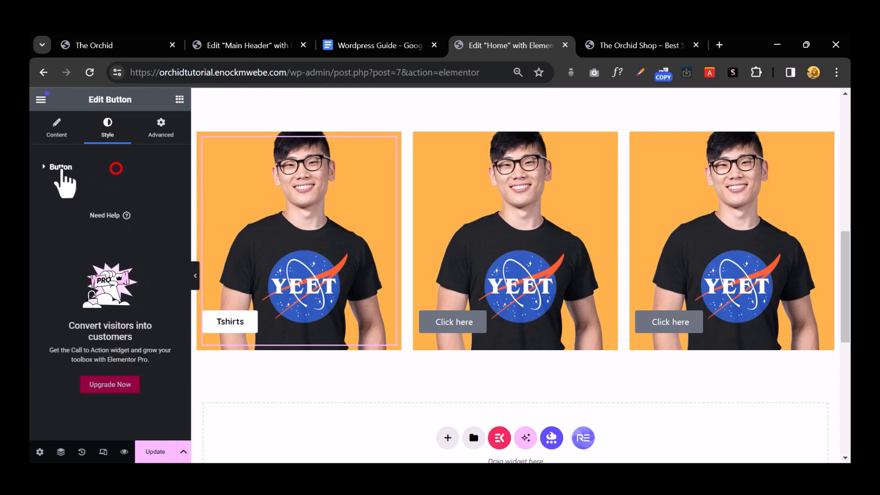
pyautogui.click(40, 129)
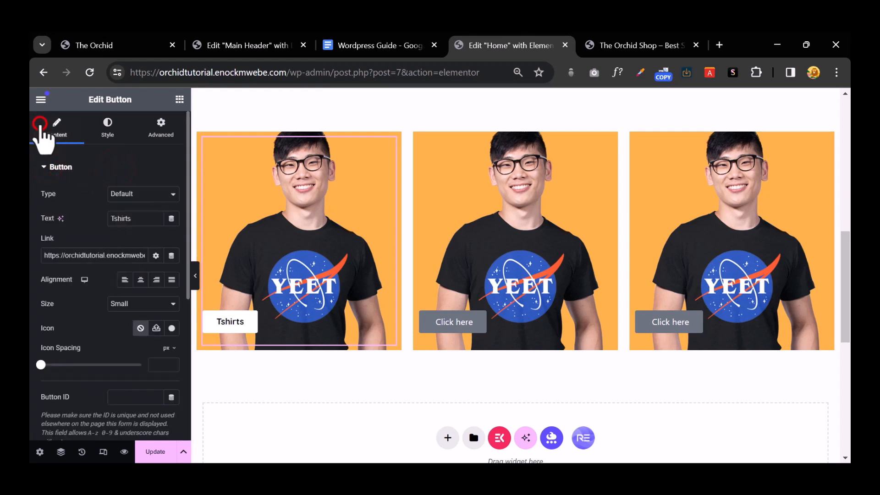
pyautogui.click(141, 279)
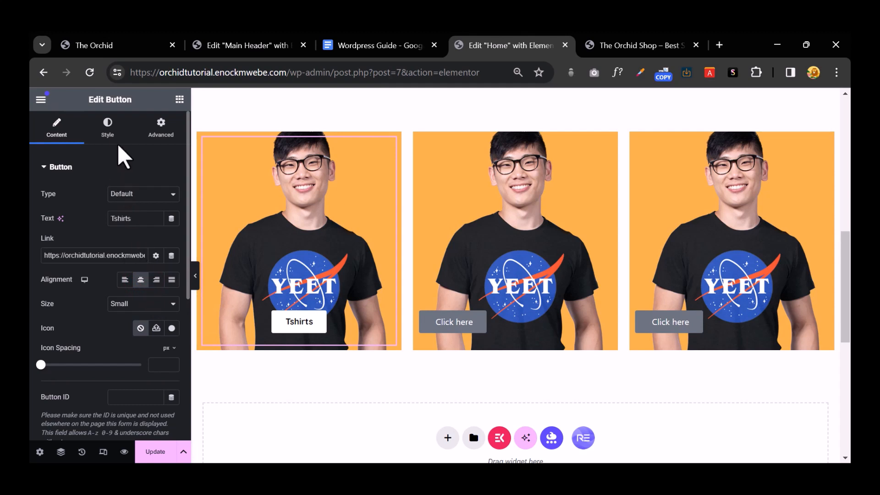
# Step: Set the Tshirts button's unlinked padding to 13 top and bottom, 50 left and right
pyautogui.click(109, 131)
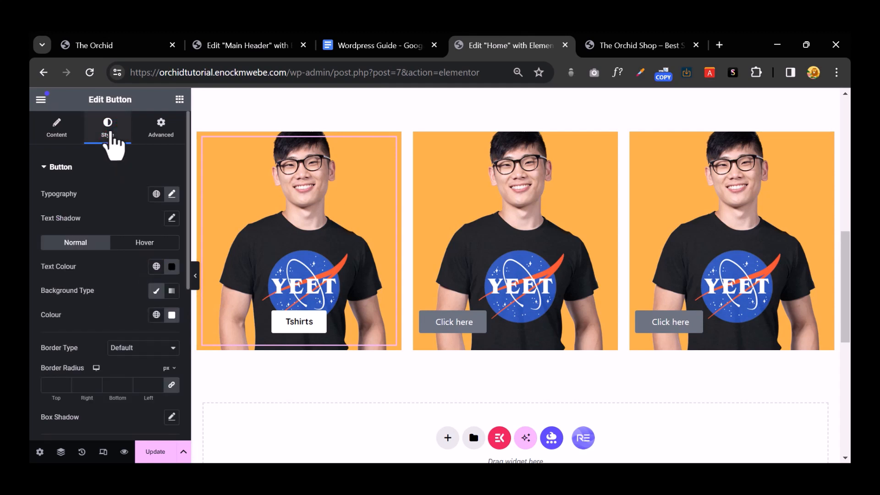
pyautogui.scroll(-3, 122, 275)
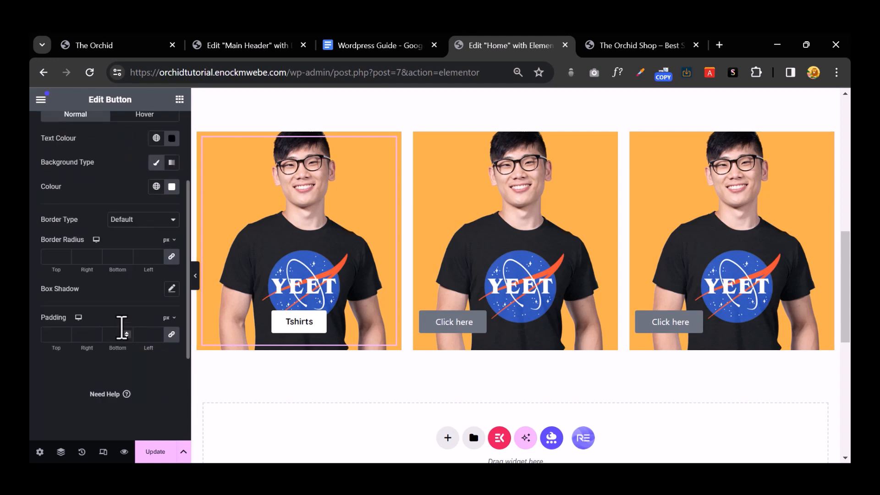
pyautogui.click(171, 340)
pyautogui.click(171, 335)
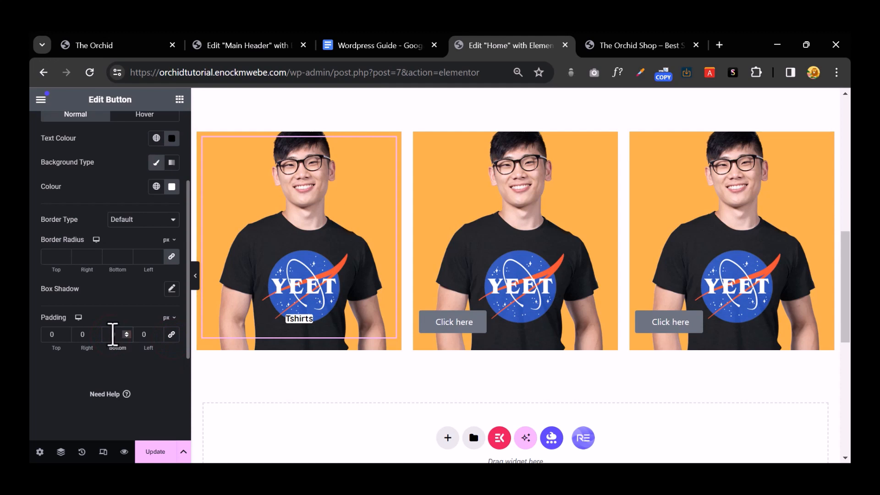
pyautogui.write('13')
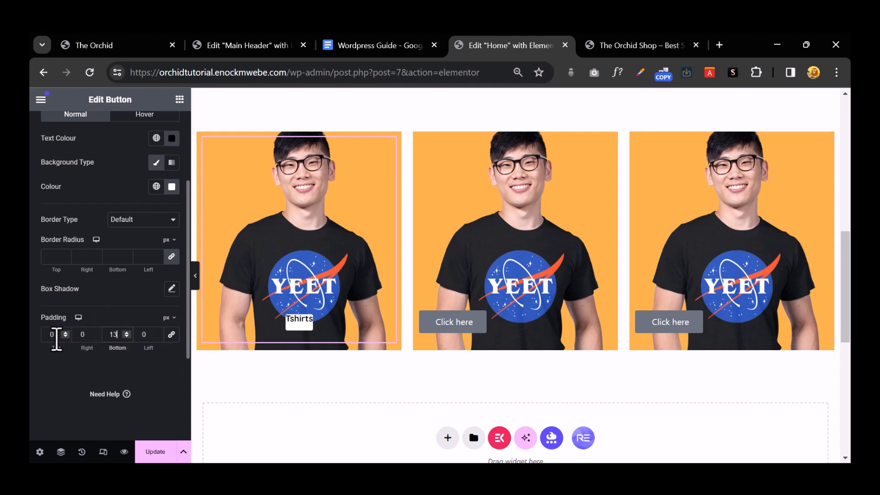
pyautogui.click(56, 334)
pyautogui.write('13')
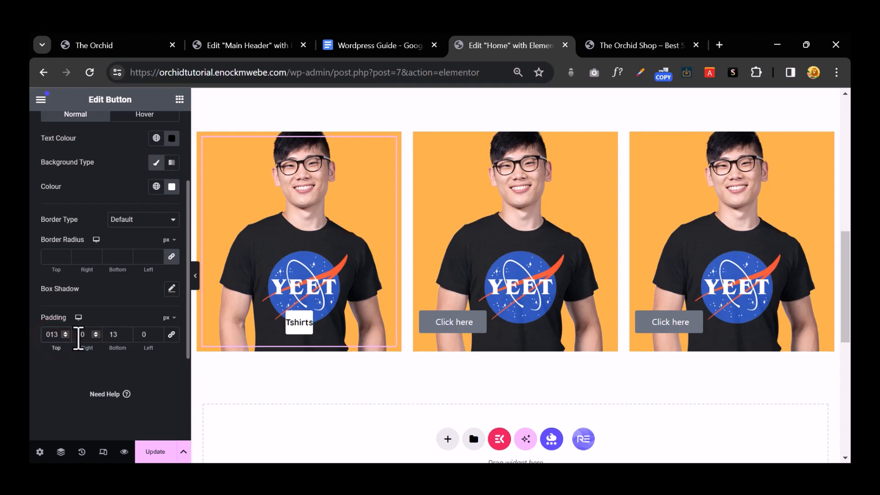
pyautogui.click(74, 334)
pyautogui.write('4')
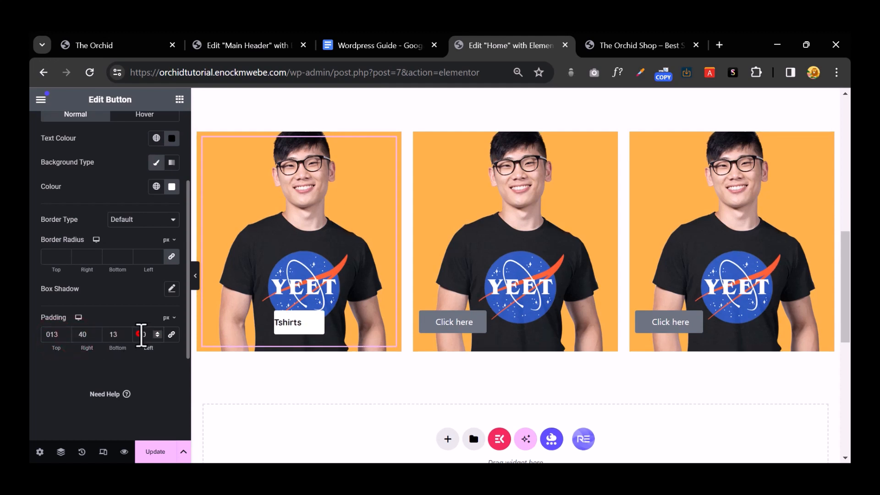
pyautogui.click(141, 334)
pyautogui.write('4')
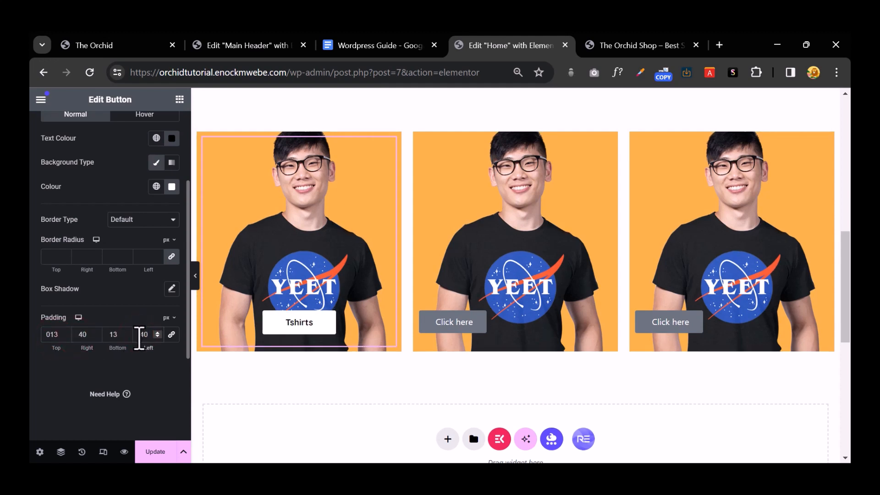
pyautogui.click(141, 337)
pyautogui.write('50')
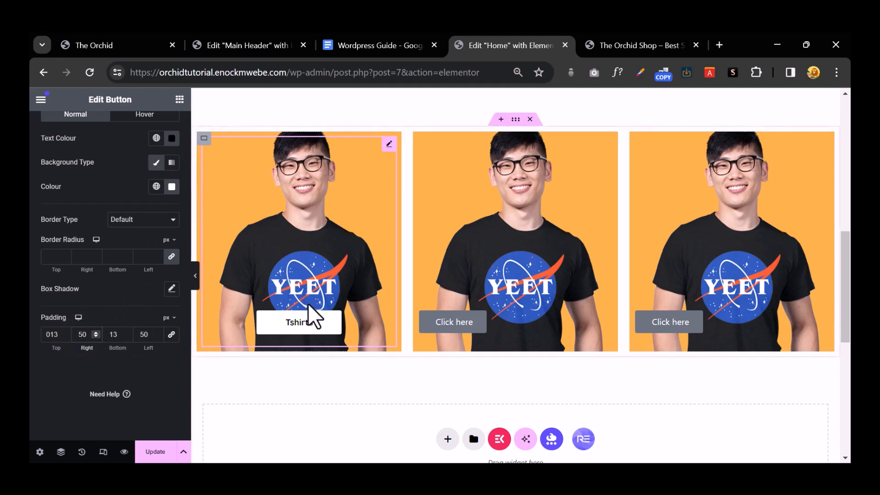
pyautogui.click(316, 322)
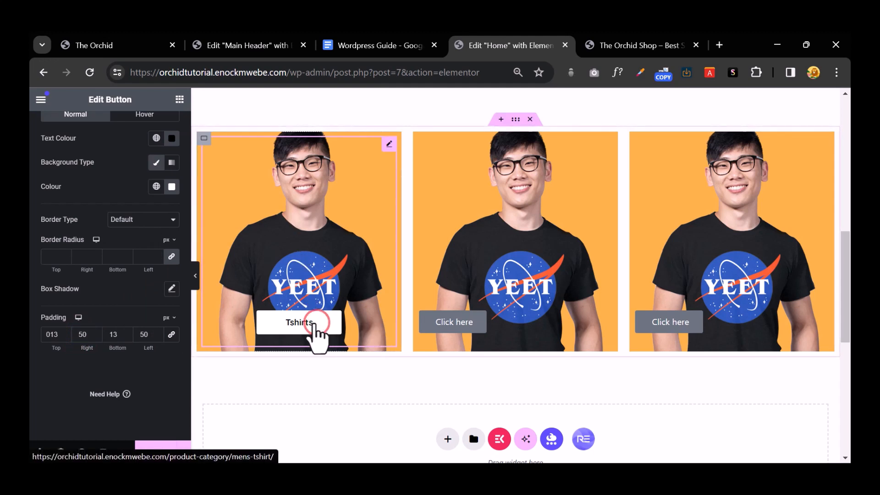
# Step: Set the button's Advanced top padding to 350
pyautogui.scroll(3, 117, 252)
pyautogui.click(155, 128)
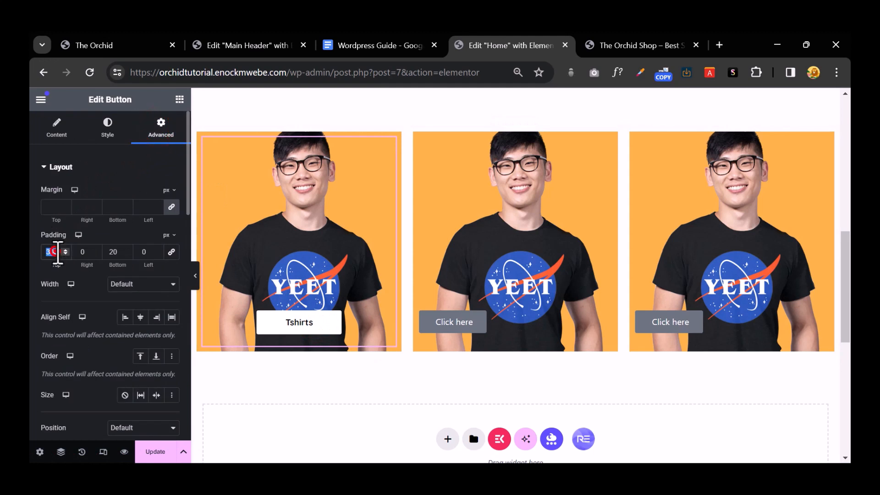
pyautogui.write('350')
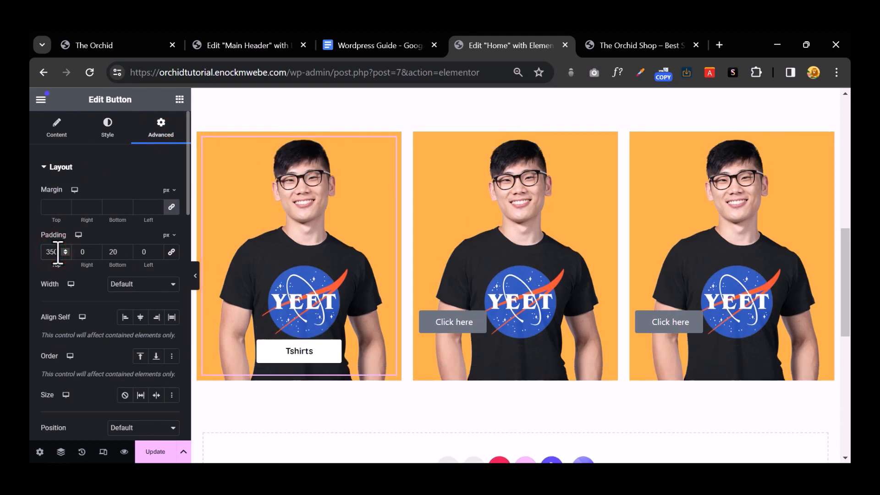
# Step: Paste the first card's style onto the second and third cards
pyautogui.rightClick(244, 205)
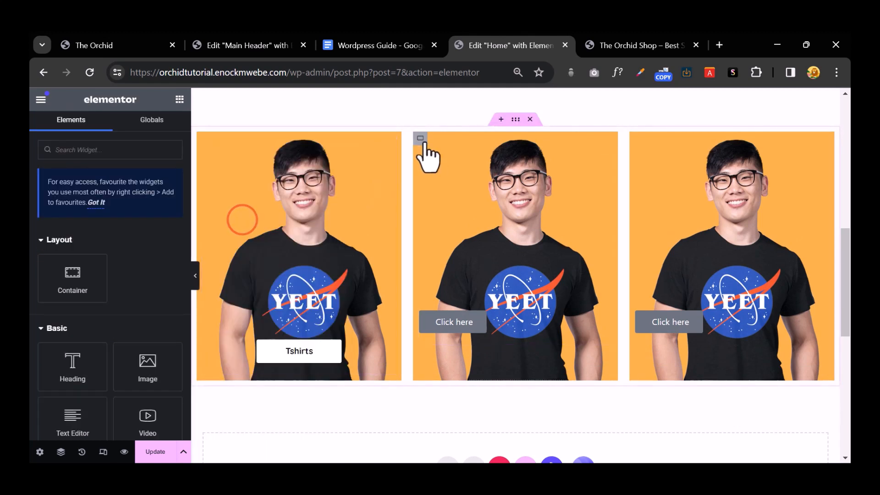
pyautogui.rightClick(421, 136)
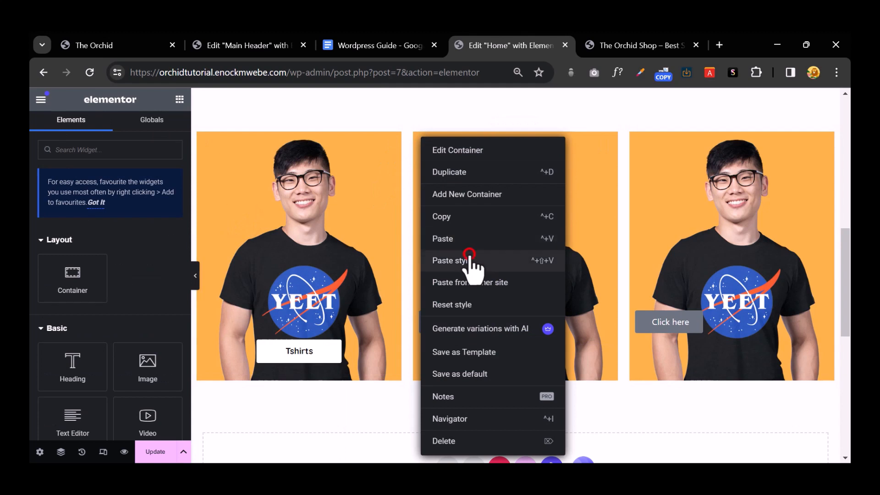
pyautogui.click(471, 260)
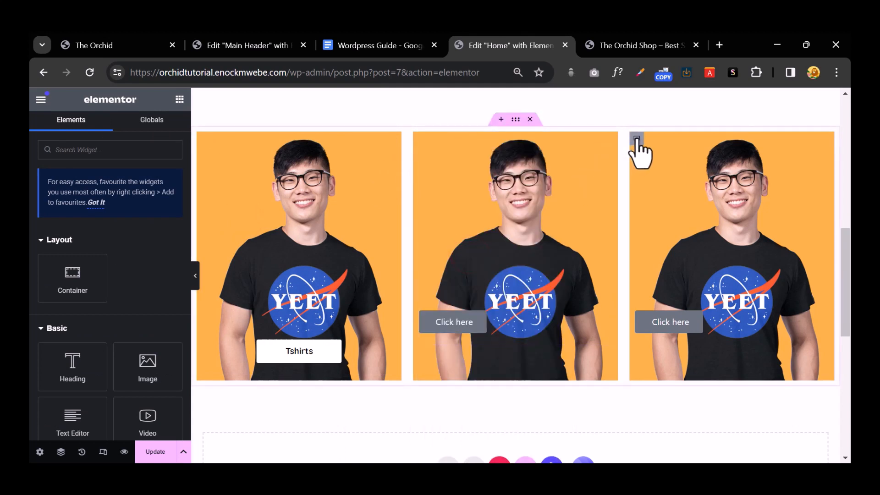
pyautogui.rightClick(639, 138)
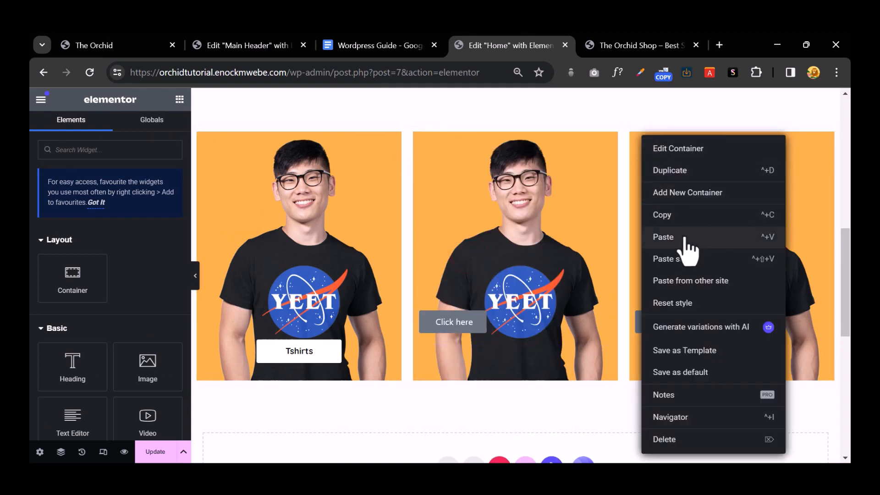
pyautogui.click(686, 258)
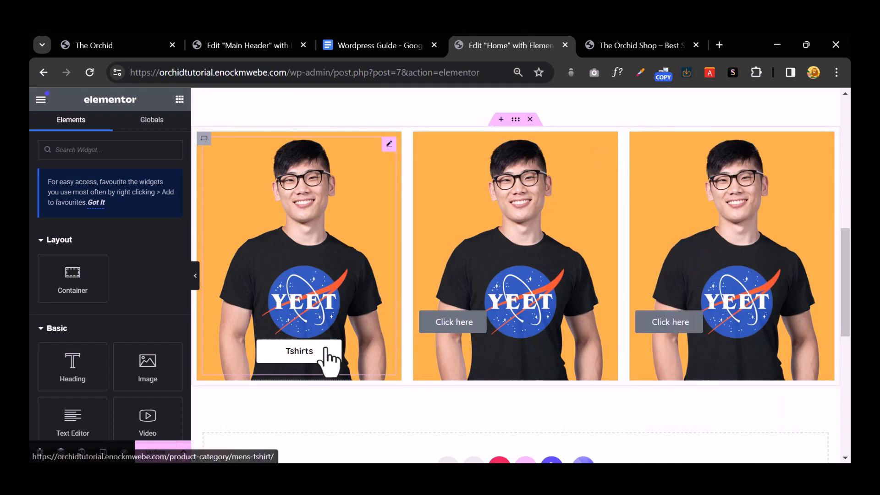
# Step: Copy the Tshirts button and paste its style onto the middle card's button
pyautogui.rightClick(324, 353)
pyautogui.click(379, 252)
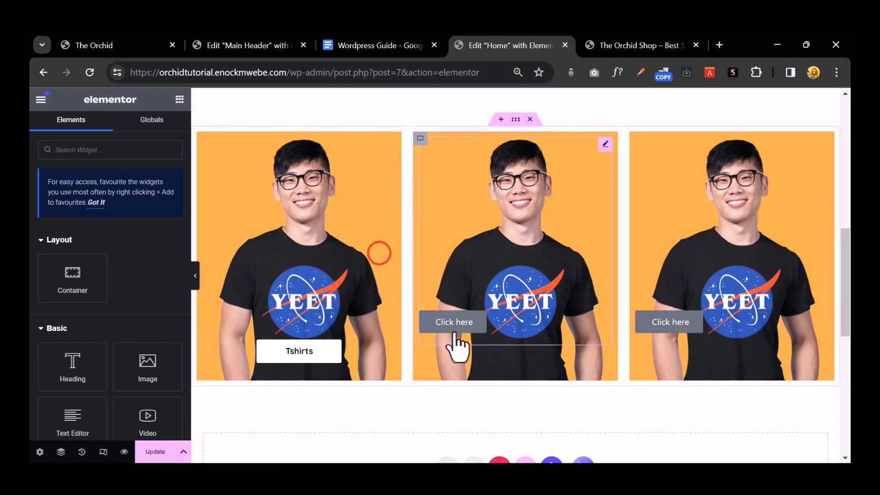
pyautogui.rightClick(457, 346)
pyautogui.click(546, 295)
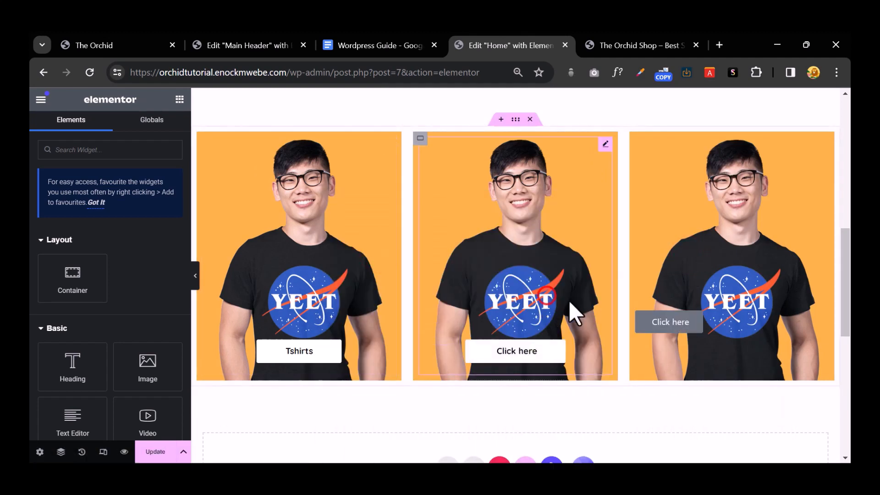
pyautogui.rightClick(667, 326)
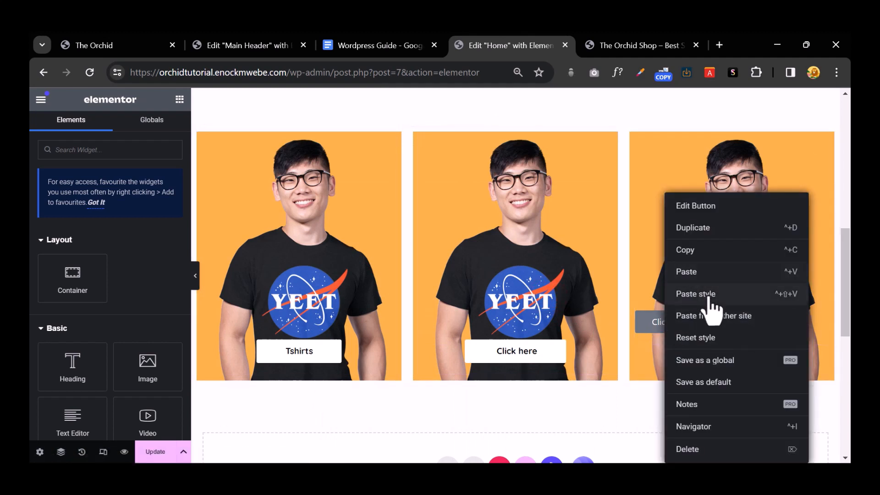
# Step: Paste the Tshirts style onto the third button and give the middle card the Science Matters mug background
pyautogui.click(696, 293)
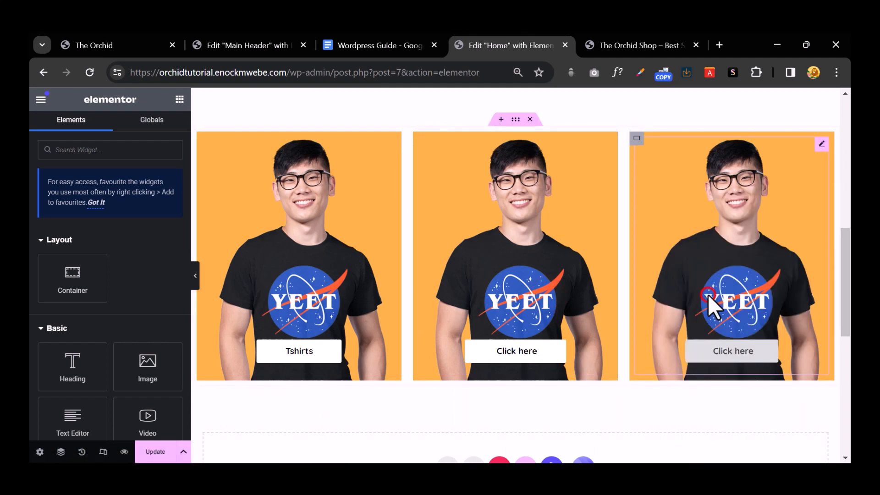
pyautogui.click(422, 138)
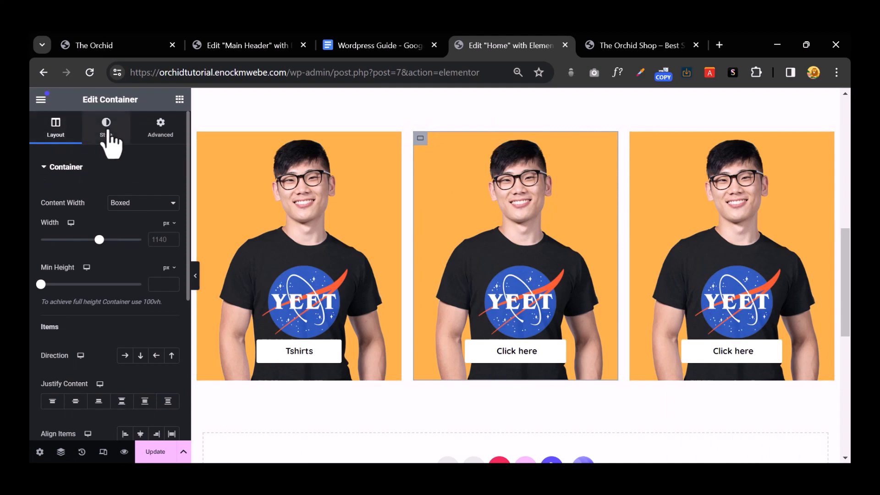
pyautogui.click(107, 128)
pyautogui.click(105, 296)
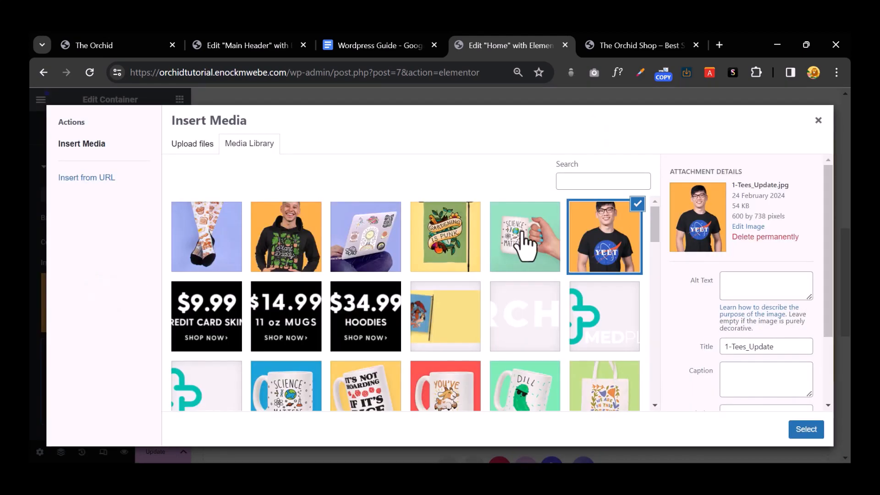
pyautogui.click(534, 232)
pyautogui.click(803, 431)
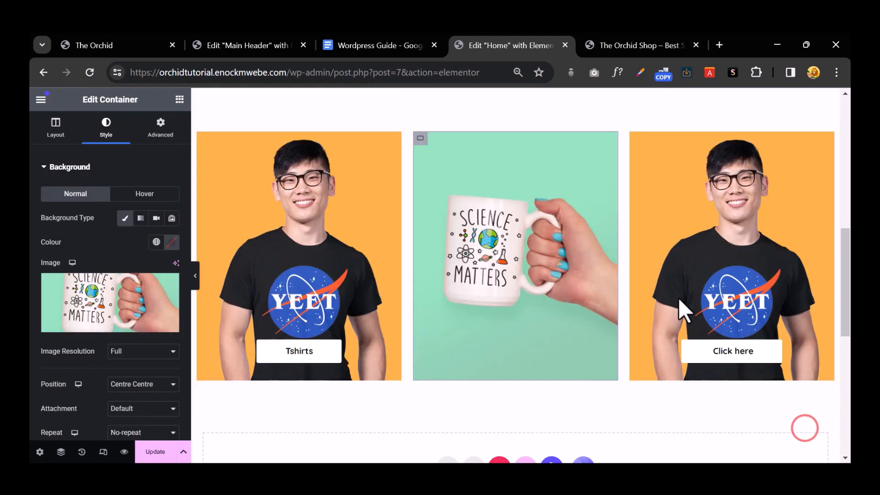
# Step: Set the third card's background image to the Gardening Is Punk flag
pyautogui.click(636, 138)
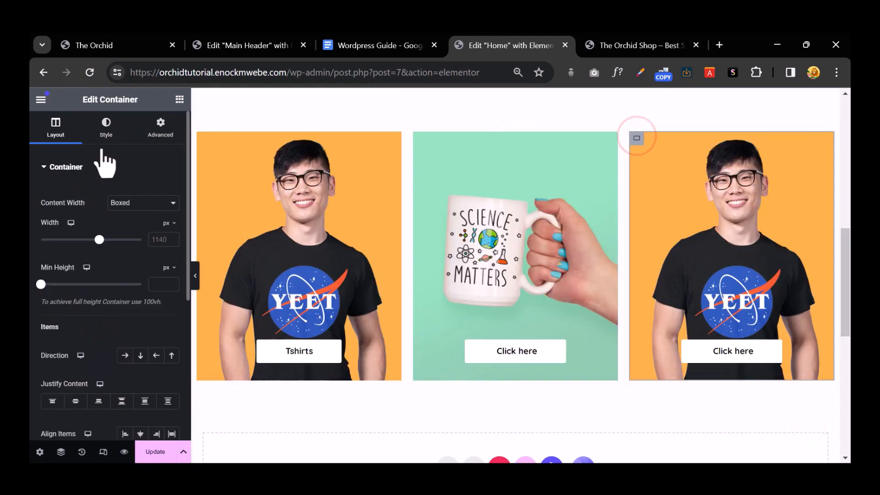
pyautogui.click(98, 125)
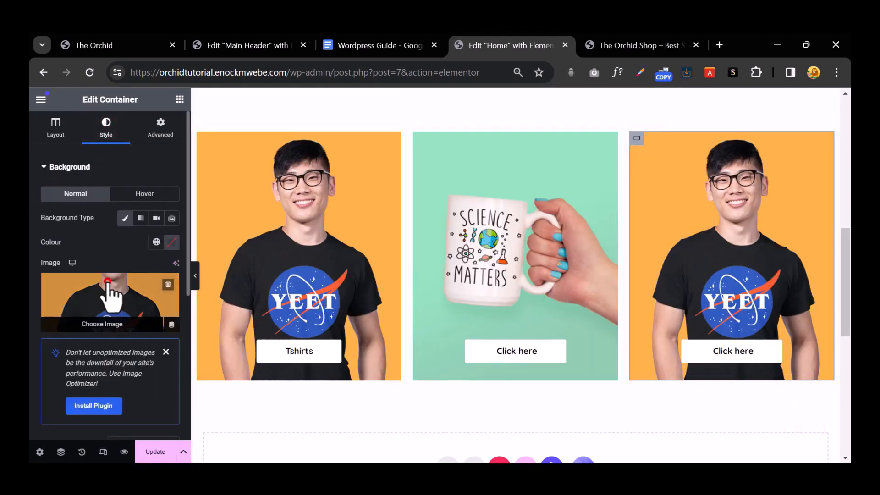
pyautogui.click(109, 290)
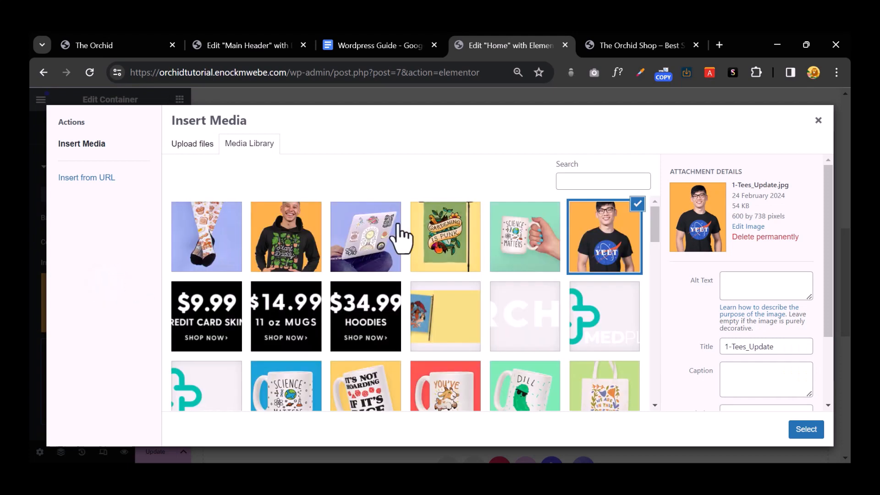
pyautogui.click(475, 225)
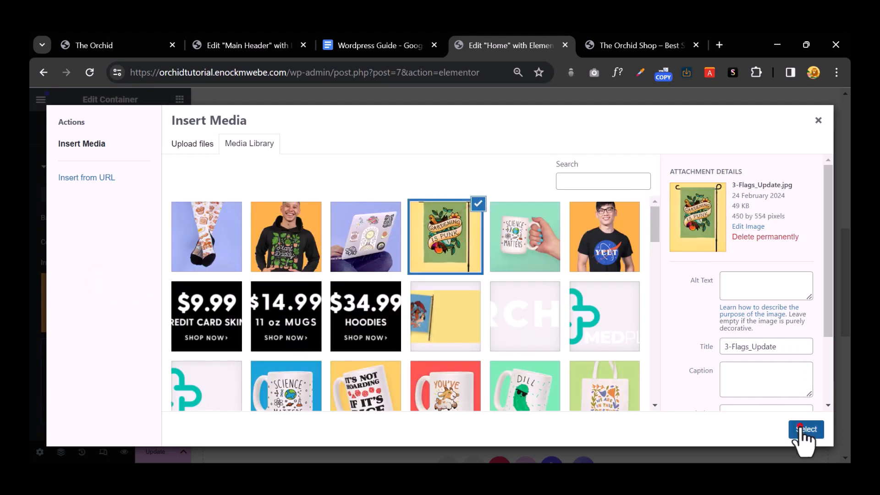
pyautogui.click(803, 429)
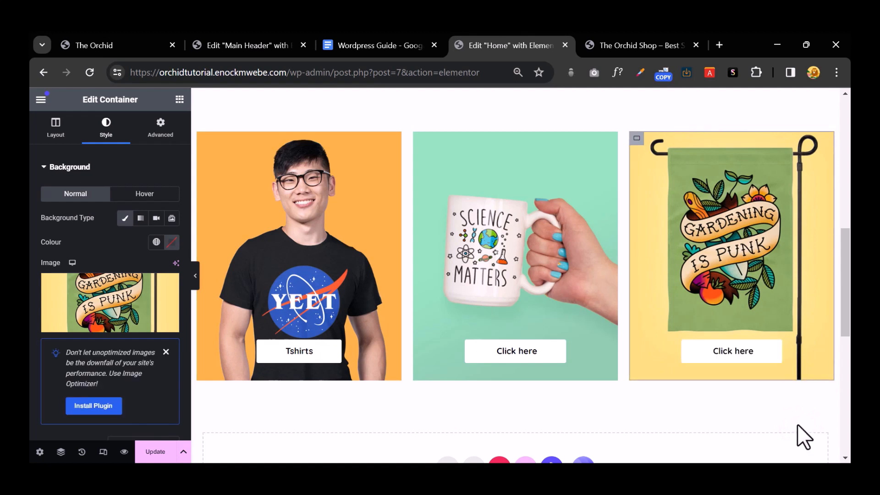
pyautogui.click(517, 351)
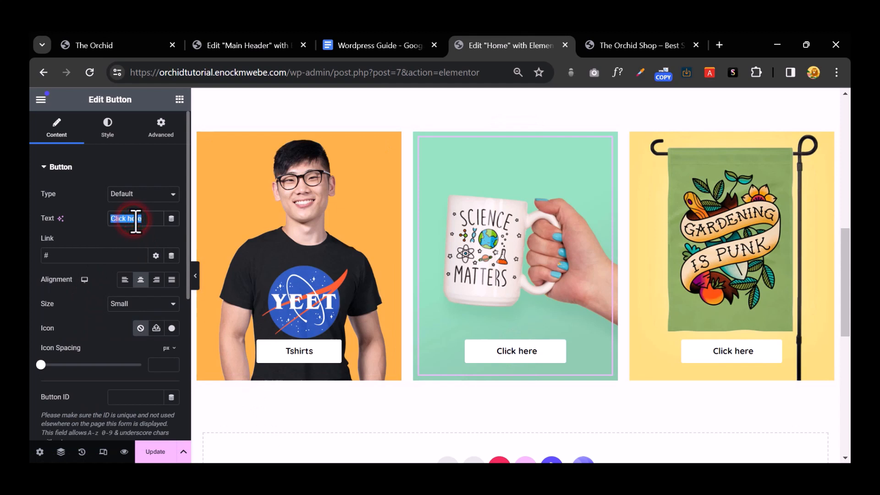
# Step: Label the middle button Mugs and the third button Flags, checking the live shop's categories
pyautogui.write('Mugs')
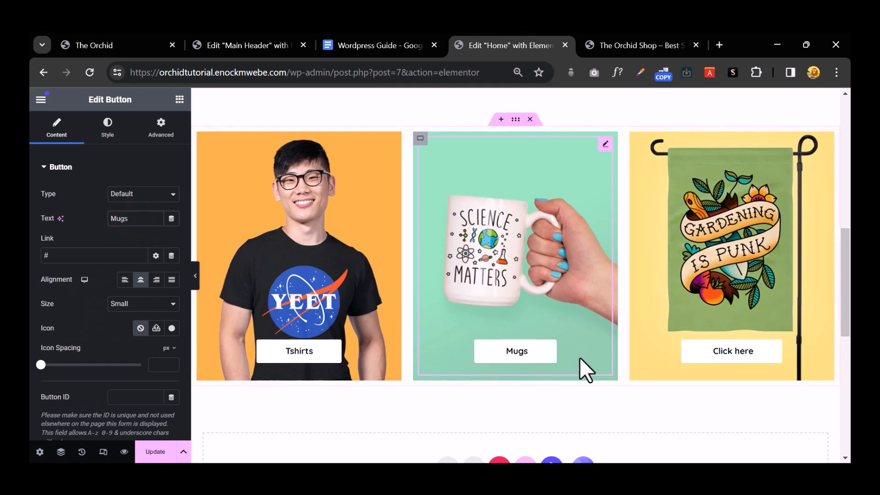
pyautogui.click(708, 350)
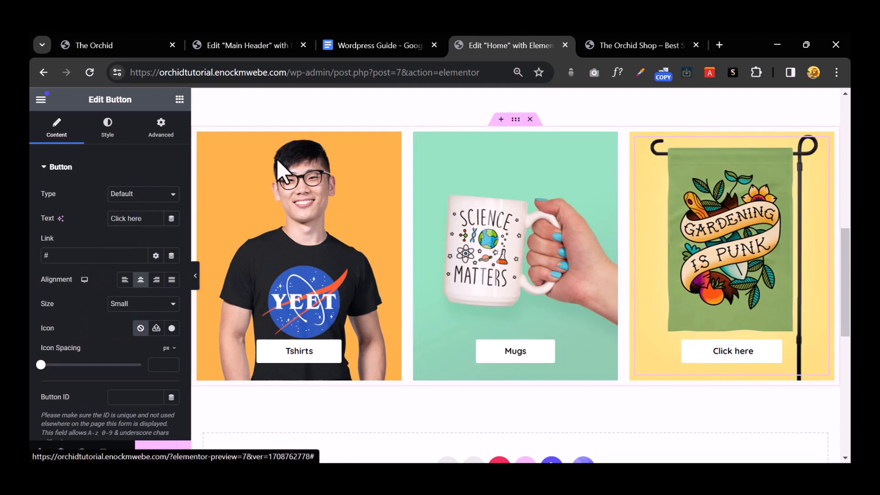
pyautogui.click(108, 48)
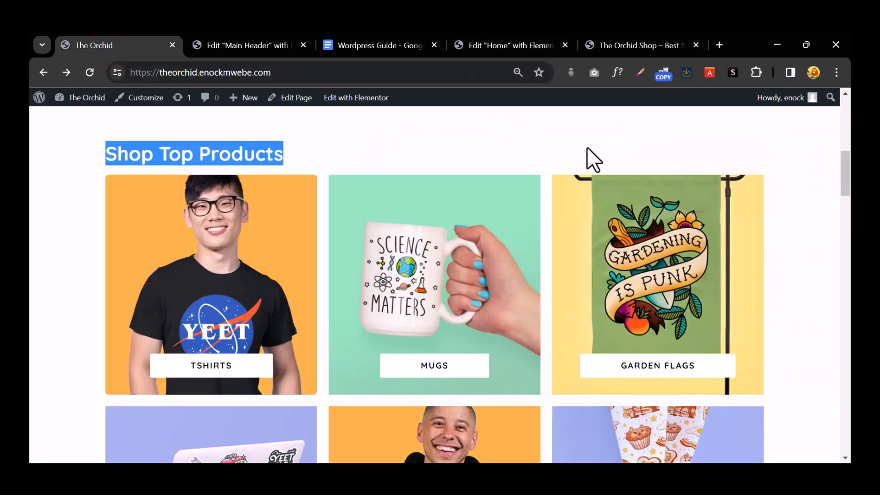
pyautogui.click(612, 45)
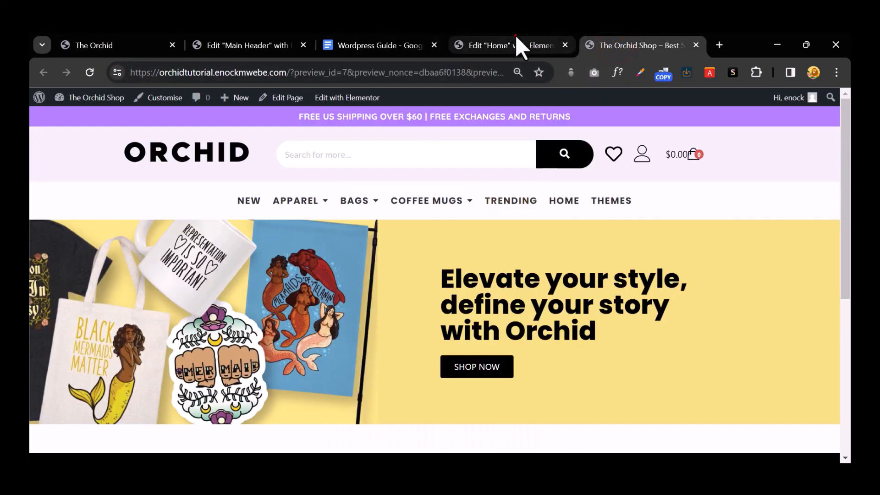
pyautogui.click(515, 41)
pyautogui.click(743, 347)
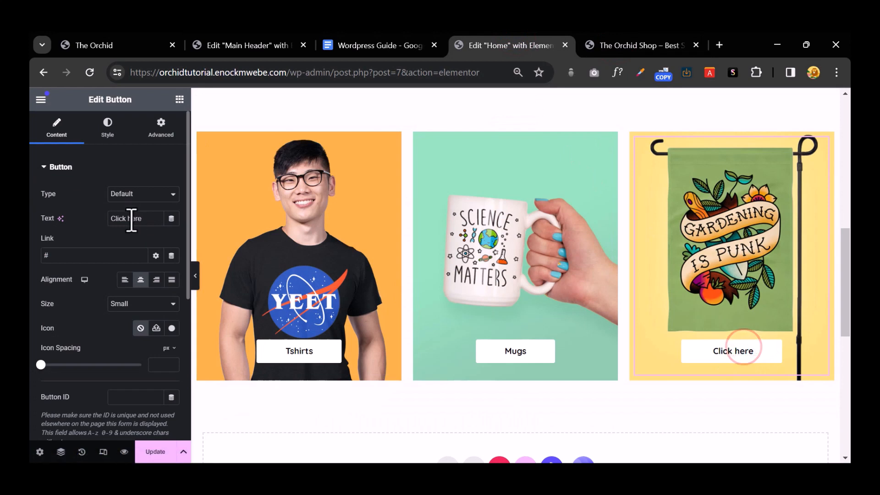
pyautogui.write('Flags')
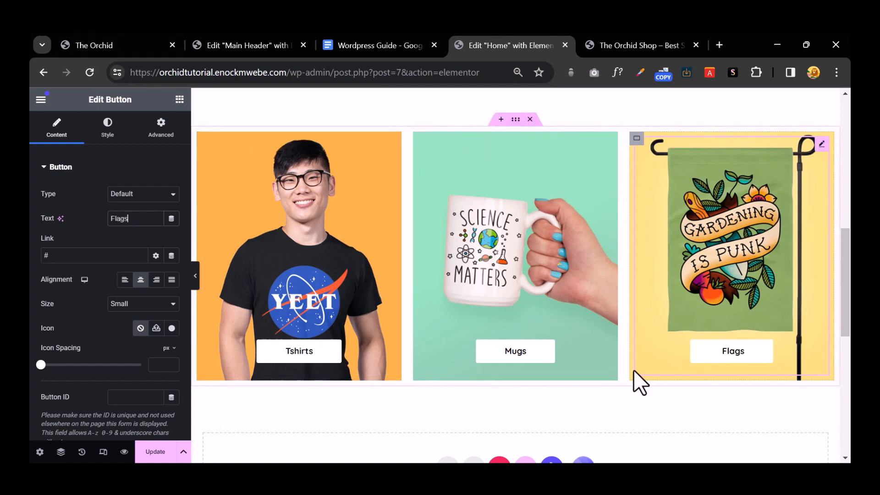
pyautogui.click(515, 119)
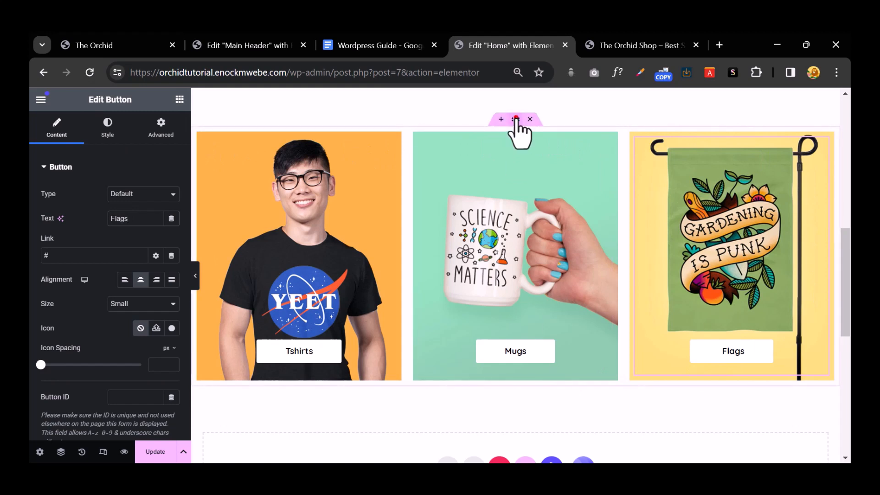
# Step: Duplicate the row of category cards
pyautogui.rightClick(515, 119)
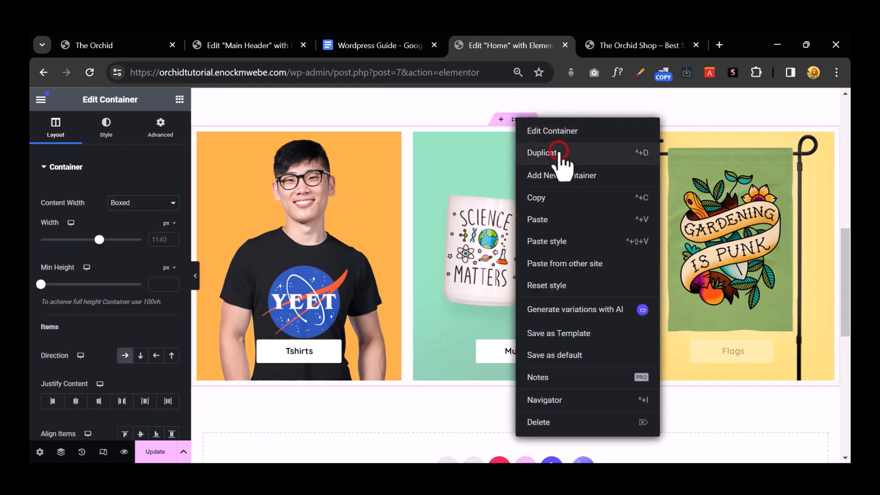
pyautogui.click(543, 153)
pyautogui.scroll(-8, 564, 174)
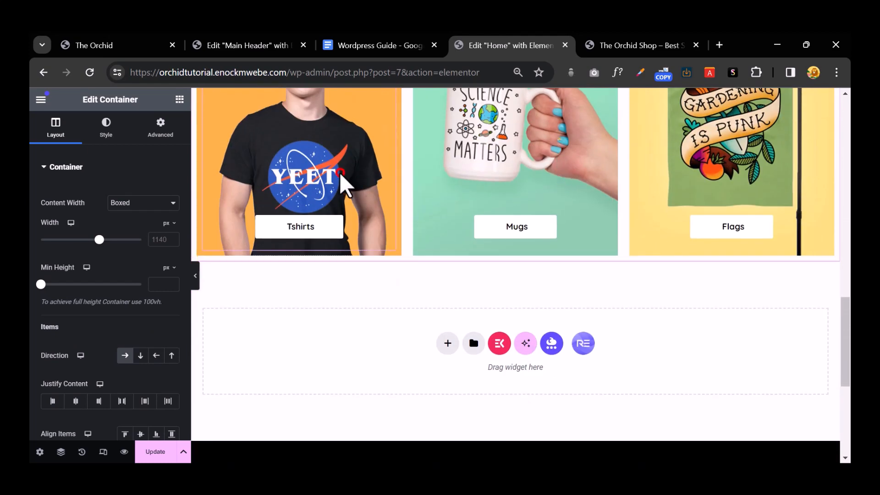
# Step: Give the copied row's first card the stickers laptop background image
pyautogui.click(299, 227)
pyautogui.scroll(4, 275, 202)
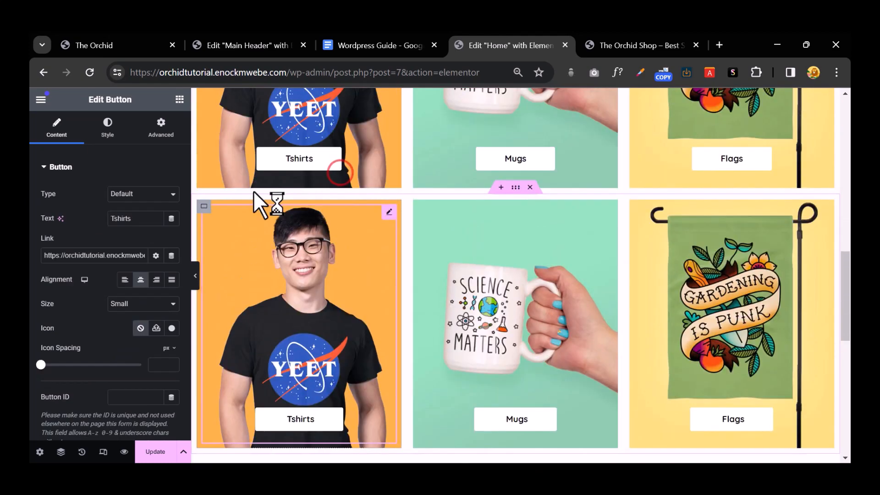
pyautogui.click(204, 205)
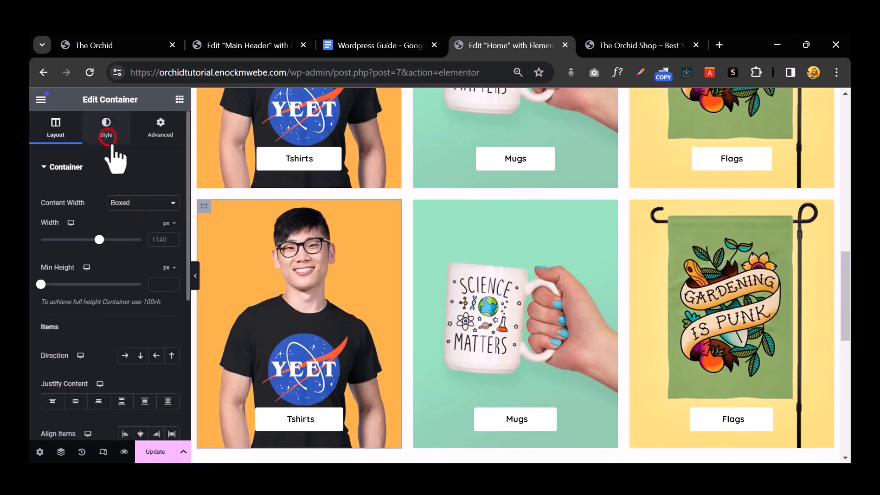
pyautogui.click(107, 137)
pyautogui.click(98, 277)
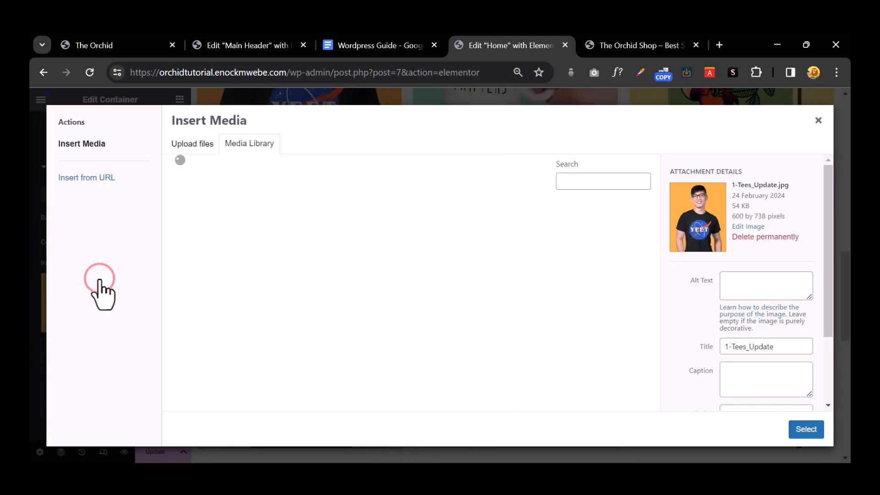
pyautogui.click(370, 243)
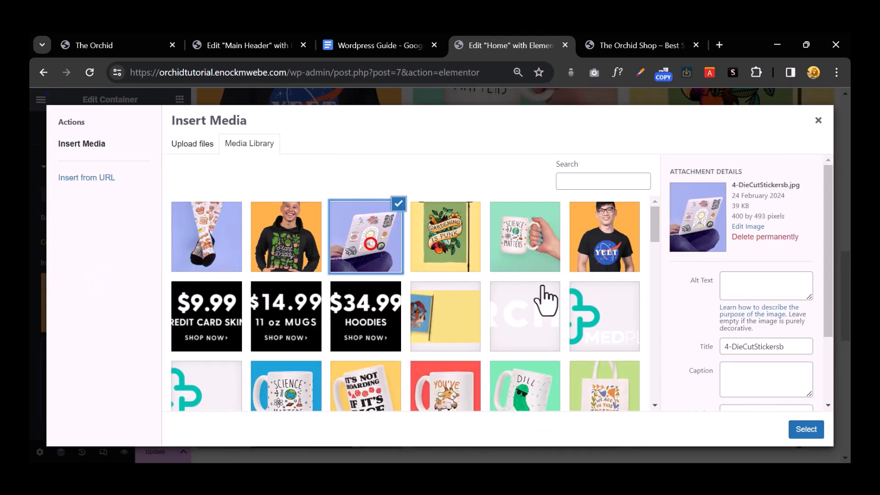
pyautogui.click(791, 431)
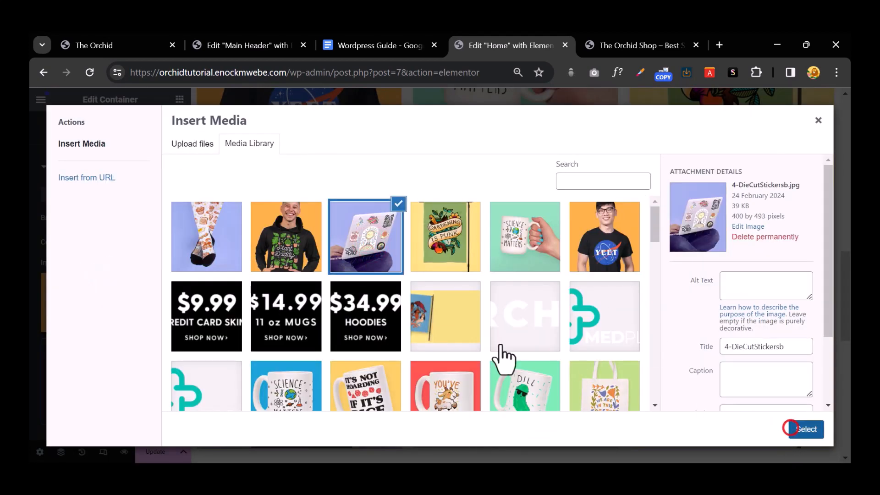
# Step: Replace the middle copied card's mug background with the Plant Daddy hoodie image
pyautogui.click(420, 205)
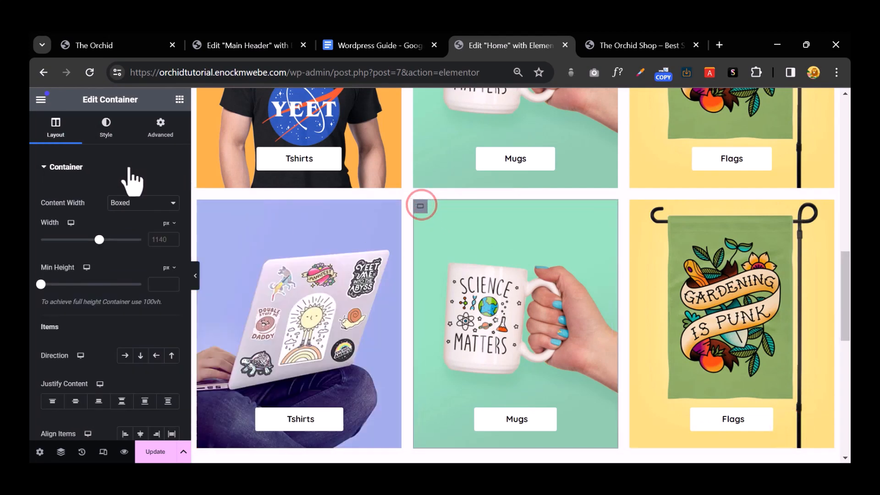
pyautogui.click(106, 129)
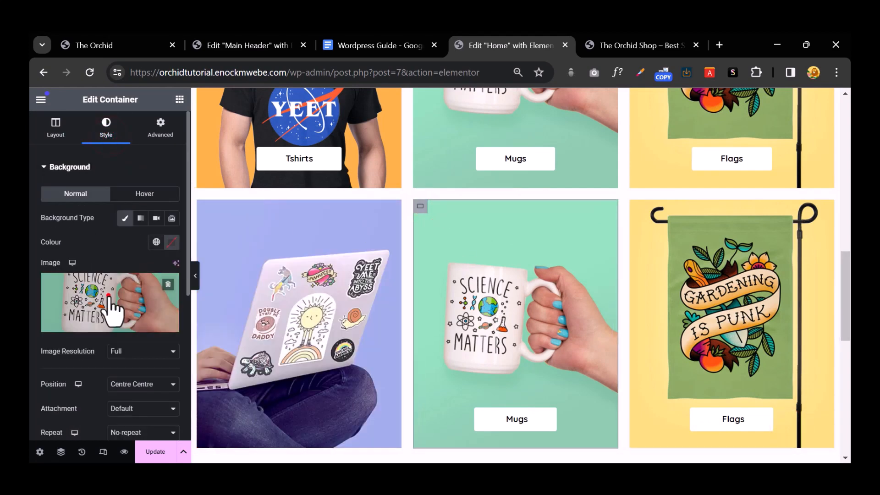
pyautogui.click(110, 304)
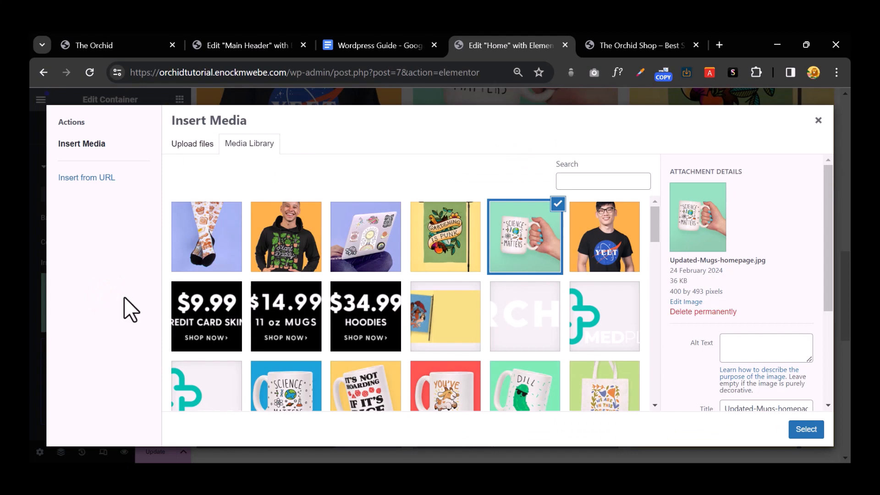
pyautogui.click(286, 237)
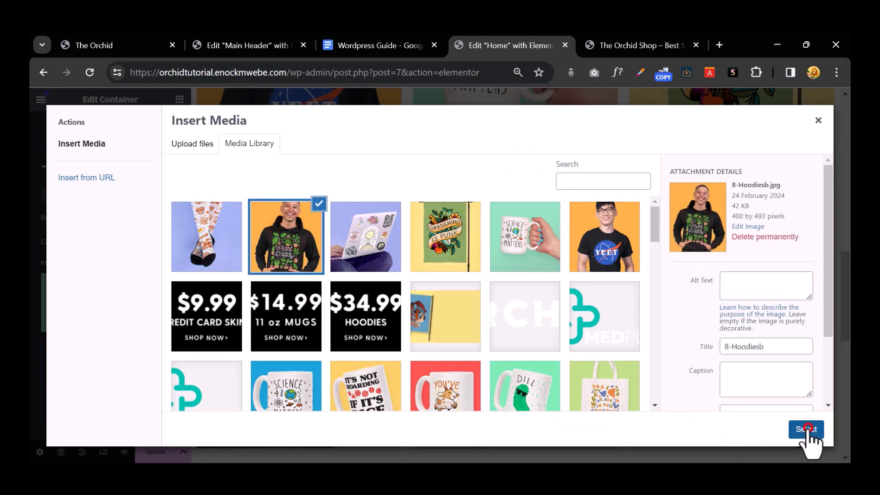
pyautogui.click(806, 429)
# Step: Replace the third copied card's garden flag background with the socks image
pyautogui.click(672, 258)
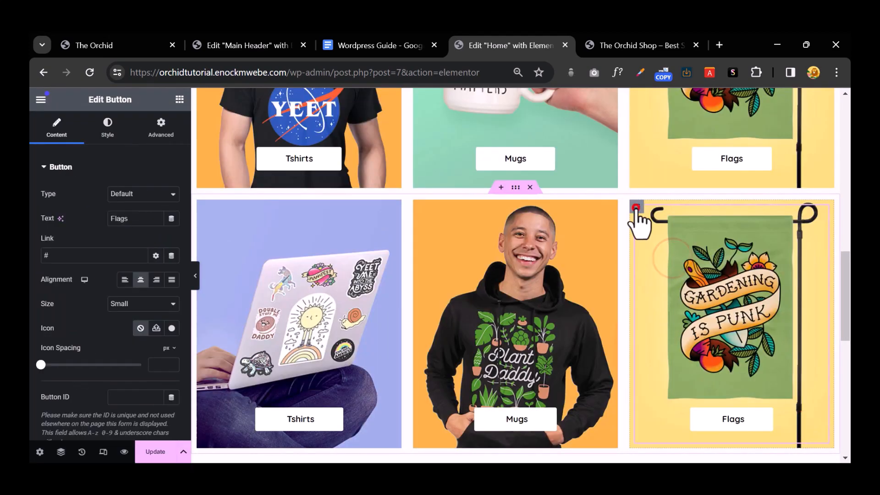
pyautogui.click(636, 206)
pyautogui.click(106, 127)
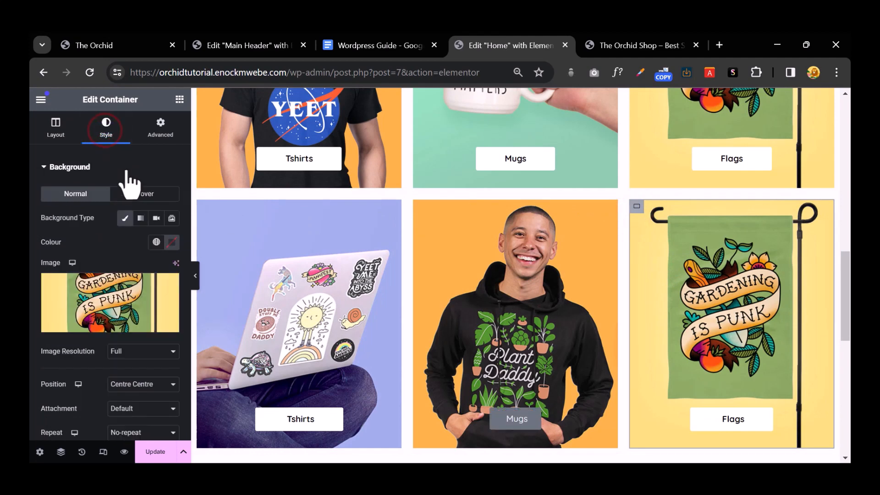
pyautogui.click(125, 298)
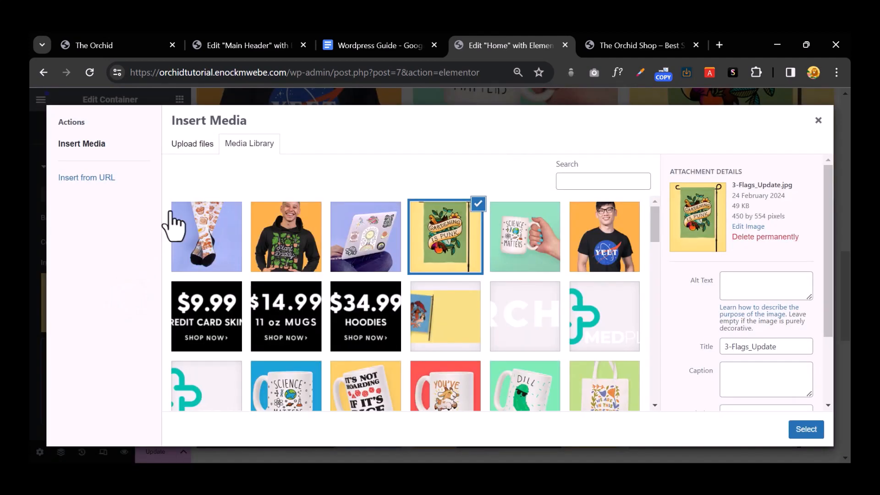
pyautogui.click(203, 222)
pyautogui.click(797, 434)
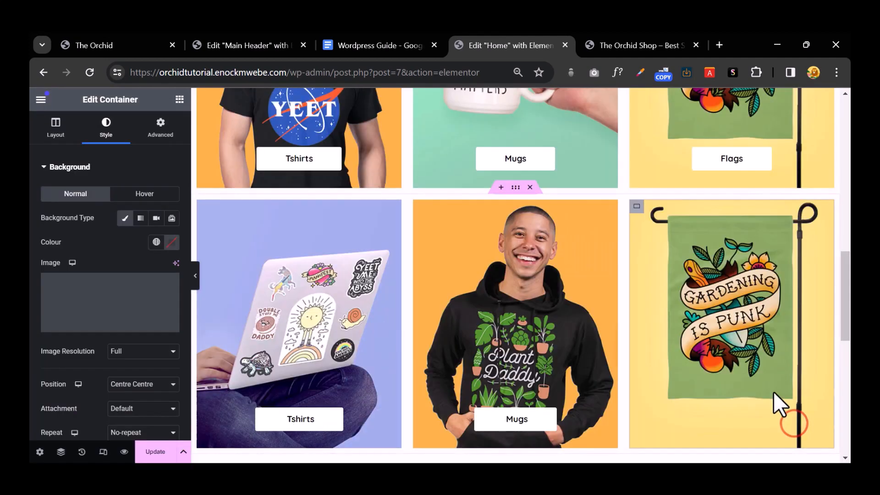
pyautogui.scroll(-4, 774, 398)
pyautogui.scroll(3, 755, 370)
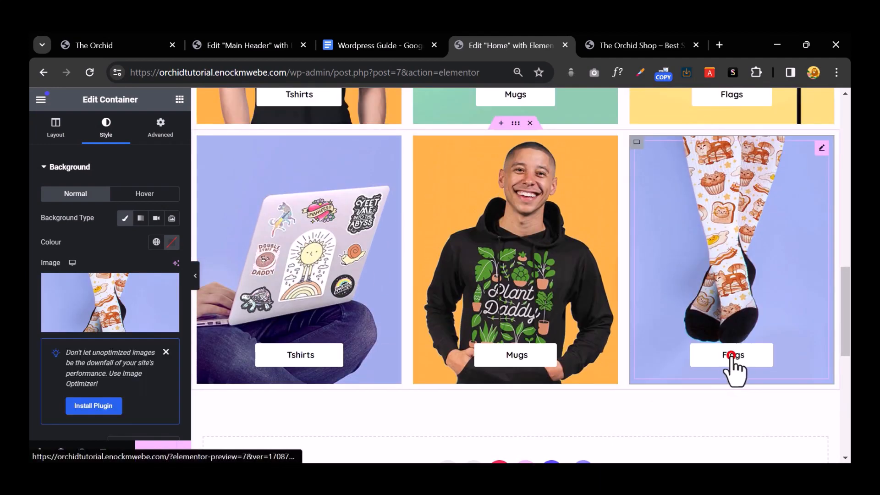
# Step: Change the copied buttons' labels: Flags to Socks, Mugs to Hoodies, Tshirts to Stickers
pyautogui.click(732, 355)
pyautogui.doubleClick(124, 219)
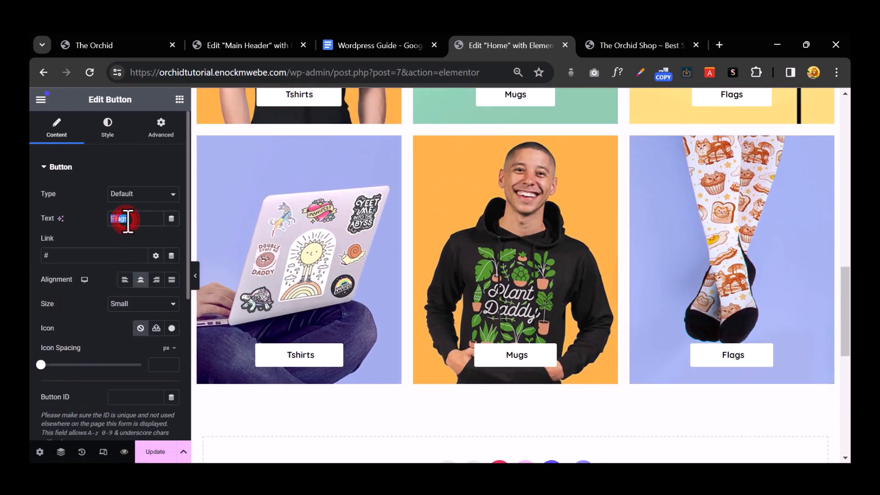
pyautogui.write('Socks')
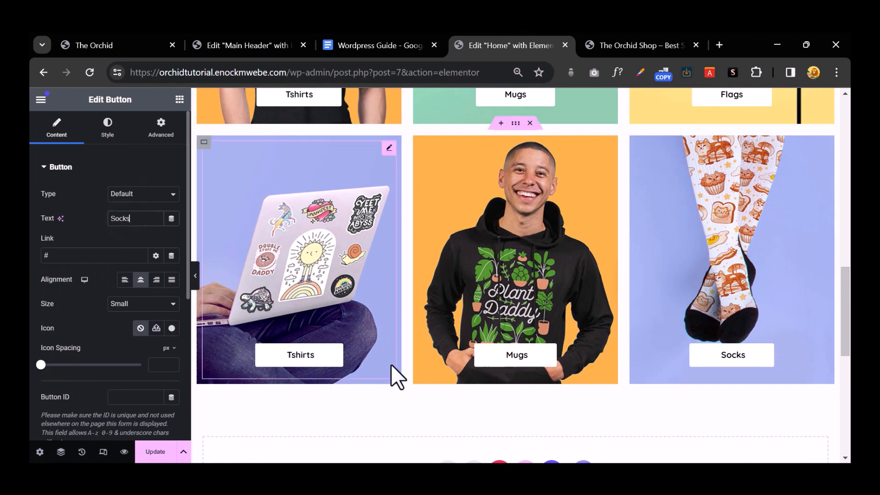
pyautogui.click(505, 355)
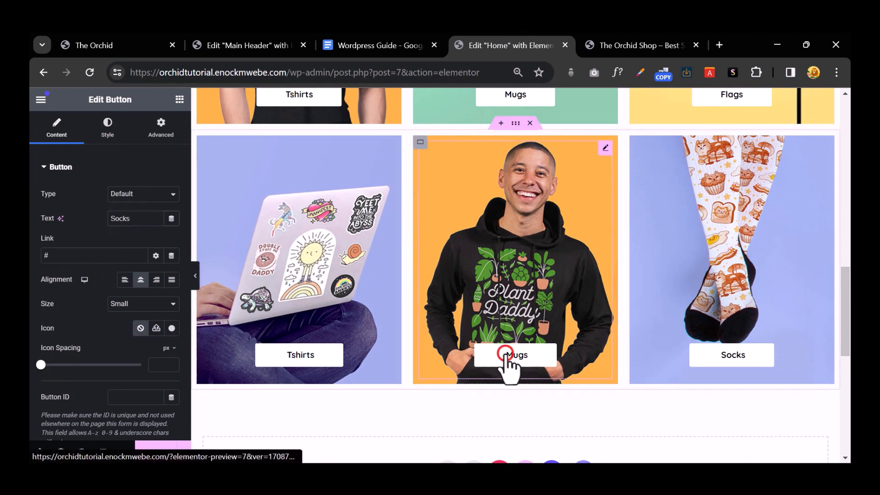
pyautogui.doubleClick(127, 220)
pyautogui.write('Ho')
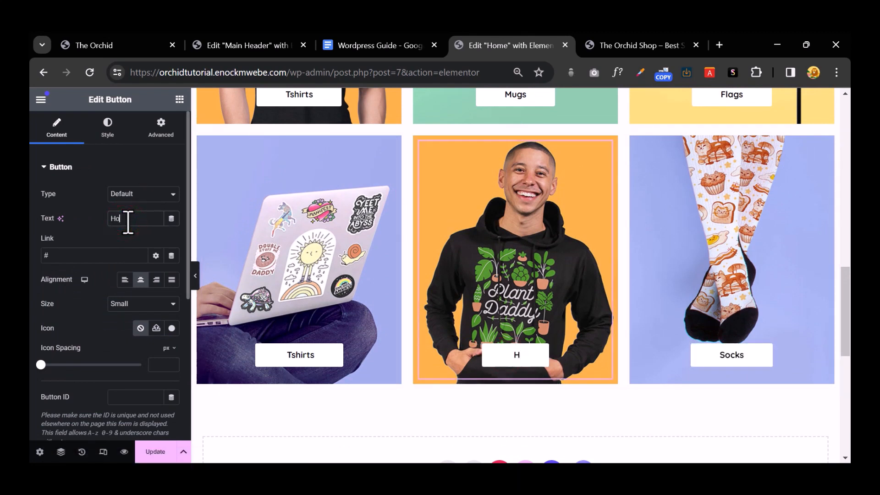
pyautogui.write('odies')
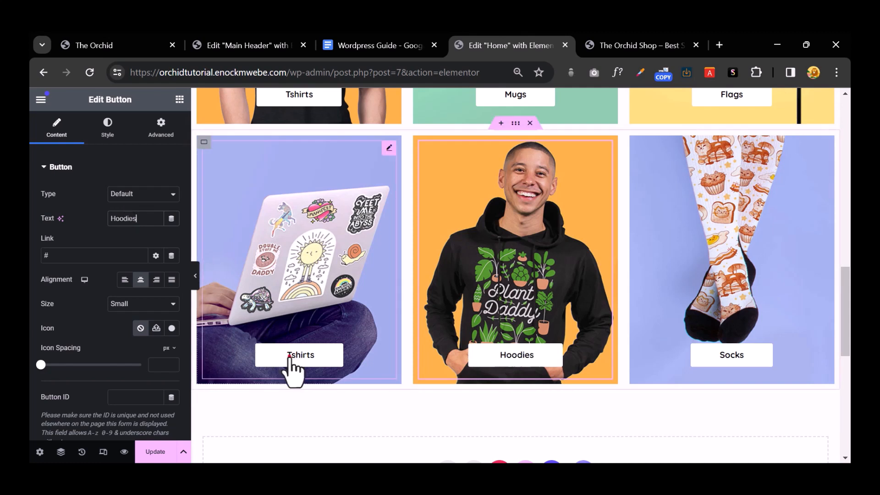
pyautogui.click(289, 356)
pyautogui.doubleClick(133, 219)
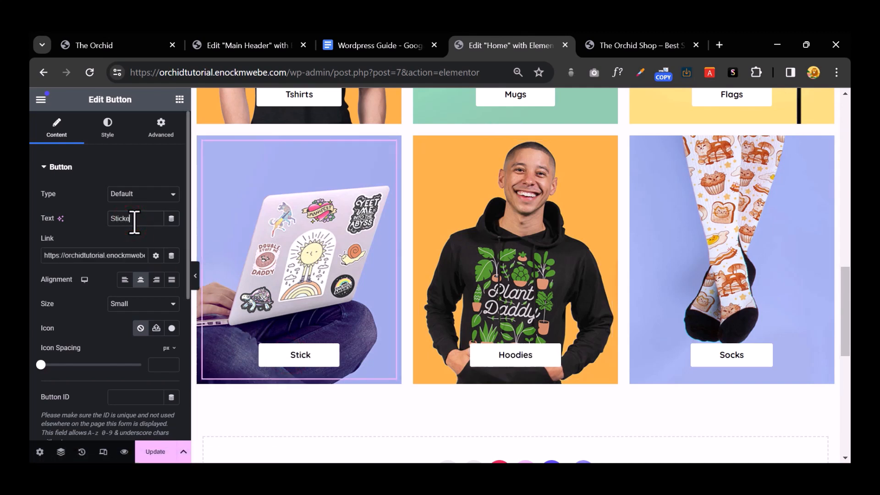
pyautogui.scroll(5, 465, 222)
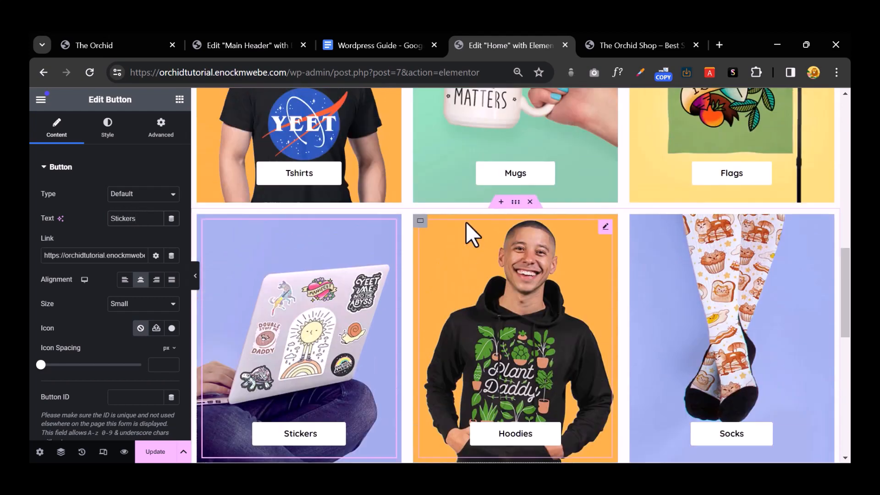
pyautogui.click(196, 275)
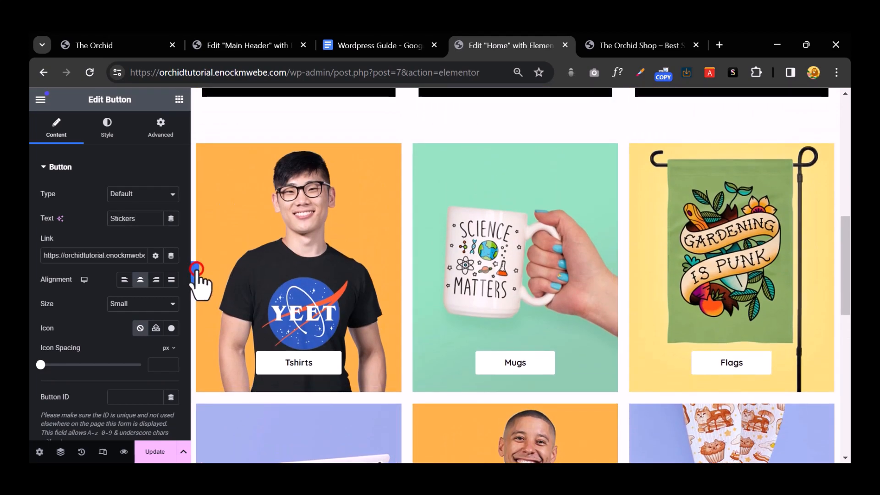
pyautogui.scroll(6, 428, 338)
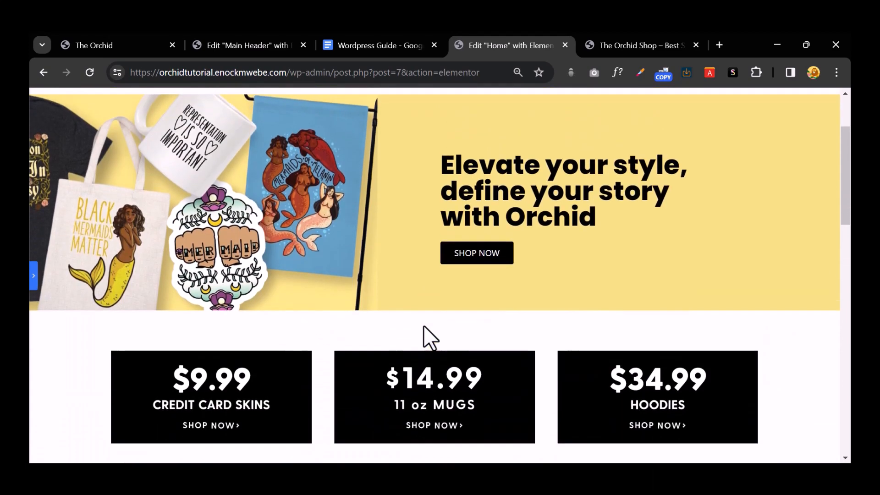
pyautogui.scroll(-9, 428, 338)
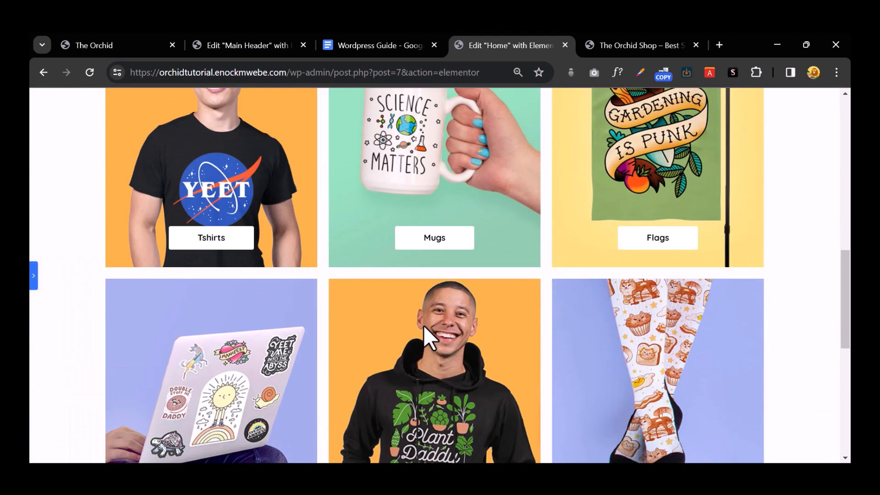
pyautogui.click(34, 278)
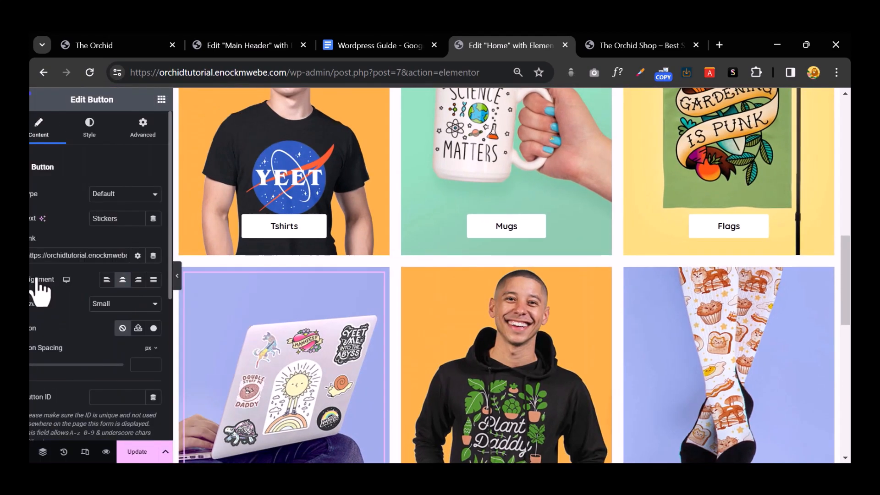
pyautogui.scroll(-5, 309, 248)
pyautogui.click(92, 45)
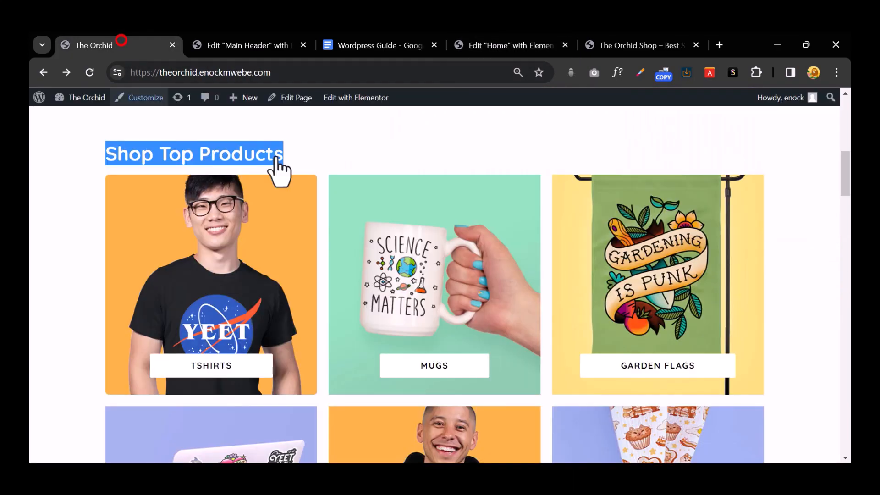
pyautogui.scroll(-10, 428, 253)
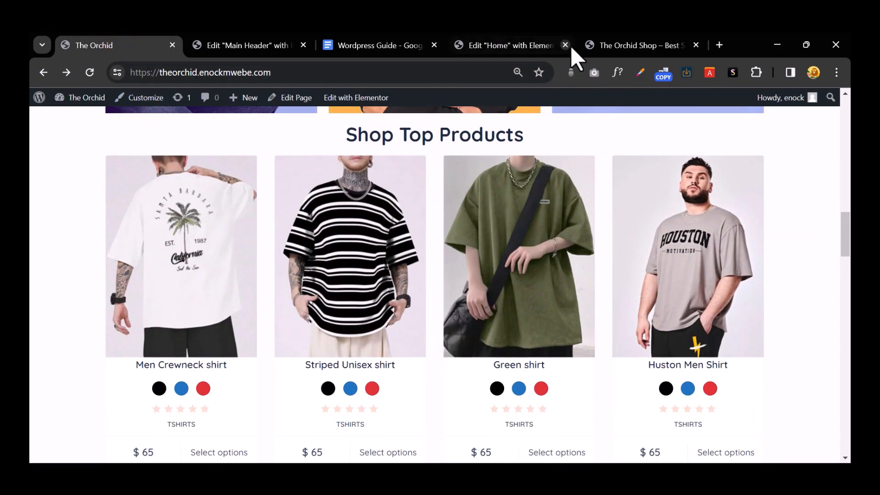
pyautogui.click(617, 49)
pyautogui.click(507, 46)
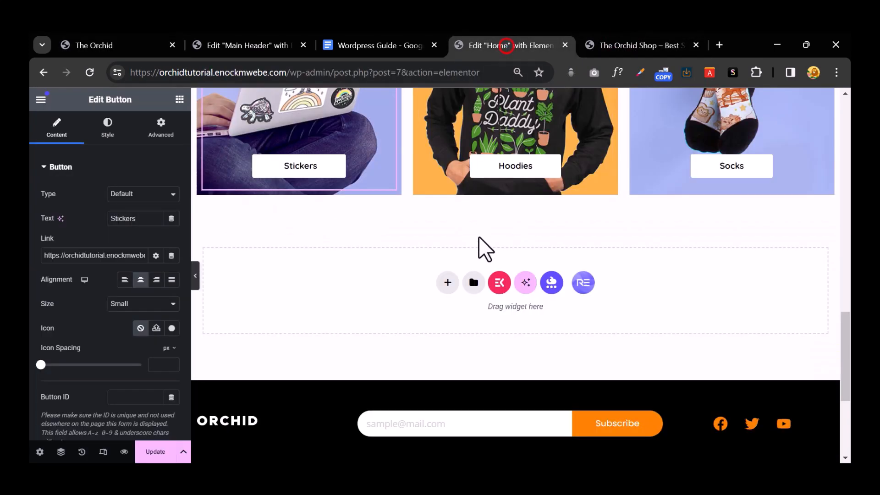
pyautogui.scroll(10, 478, 248)
pyautogui.scroll(-2, 490, 279)
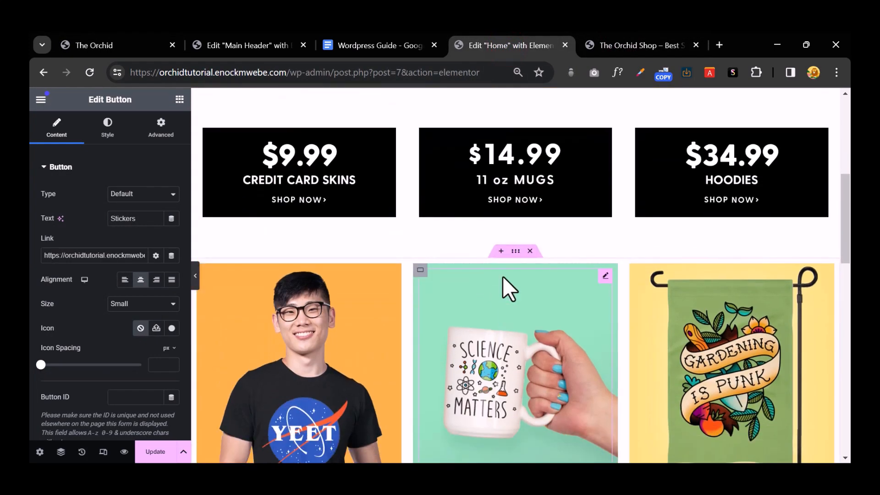
# Step: Add a single-column container above the cards holding a 'Shop Categories' heading
pyautogui.click(502, 250)
pyautogui.click(457, 304)
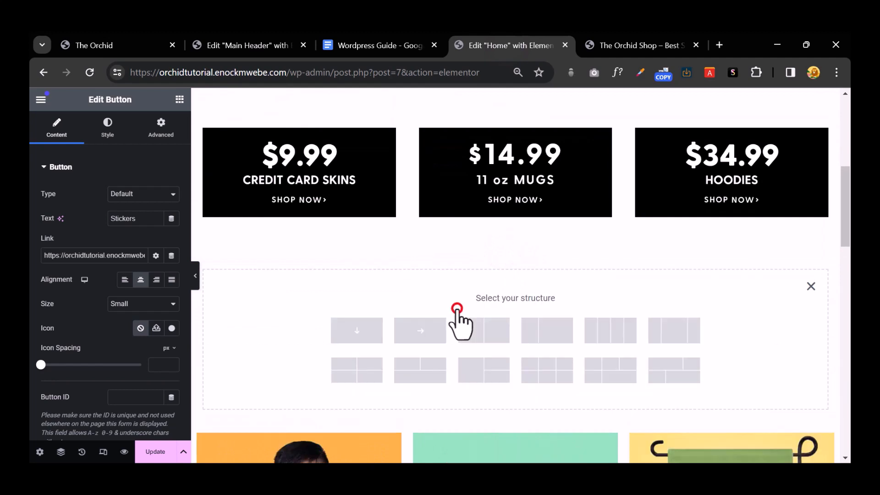
pyautogui.click(343, 330)
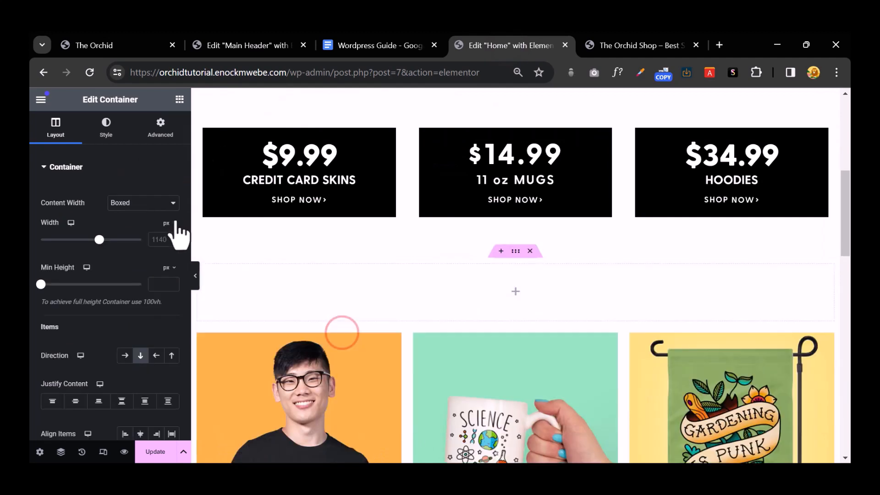
pyautogui.click(179, 101)
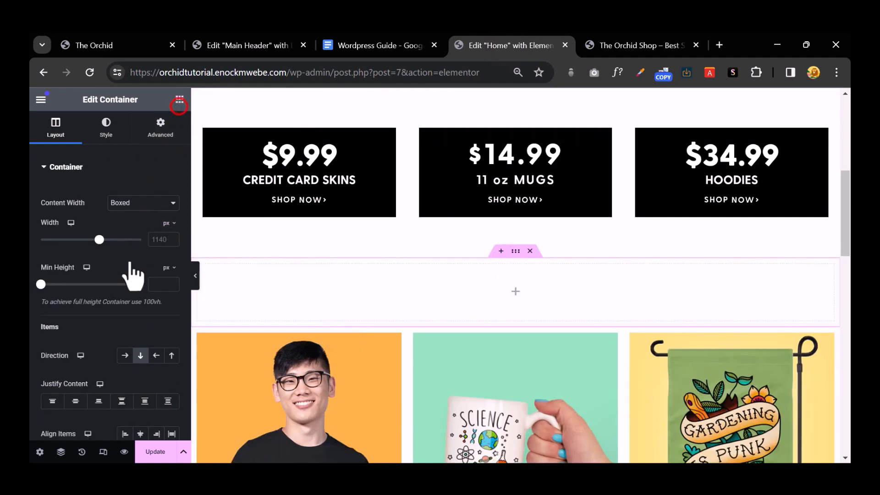
pyautogui.moveTo(84, 345); pyautogui.dragTo(478, 302)
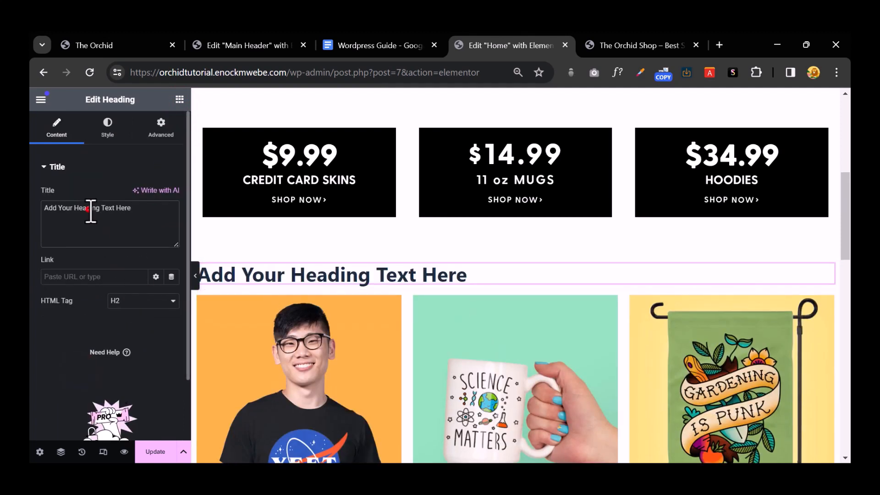
pyautogui.tripleClick(91, 208)
pyautogui.write('Shop Categories')
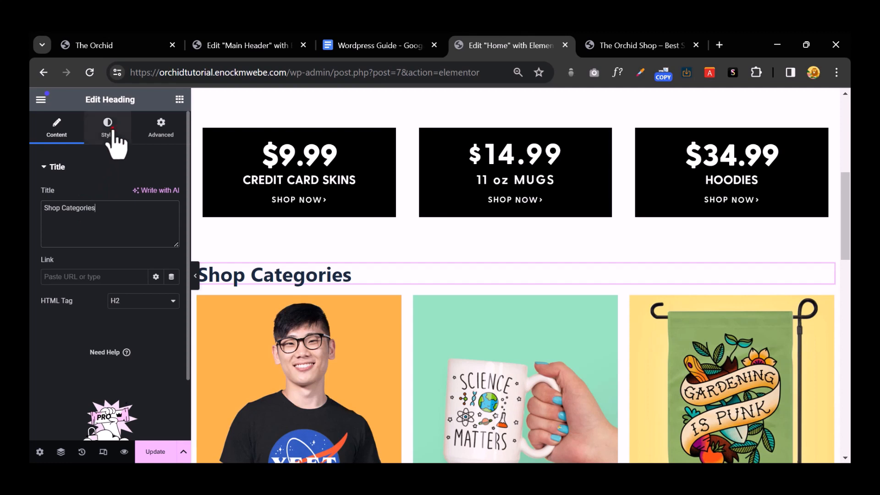
# Step: Centre the heading and set its font family to Quicksand
pyautogui.click(108, 128)
pyautogui.click(140, 195)
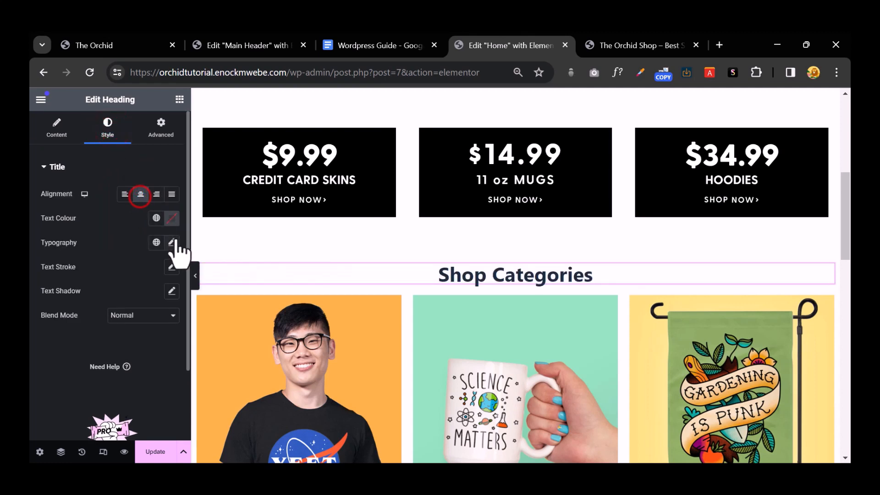
pyautogui.click(172, 243)
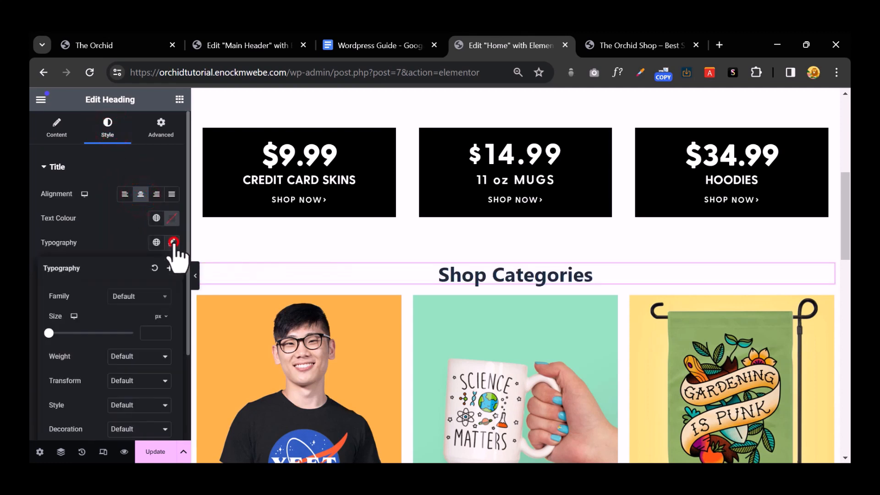
pyautogui.click(146, 296)
pyautogui.write('quick')
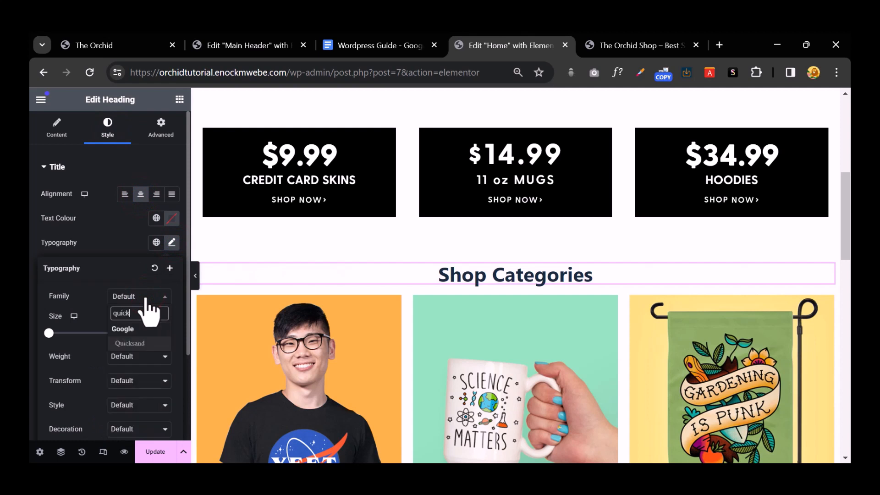
pyautogui.click(146, 343)
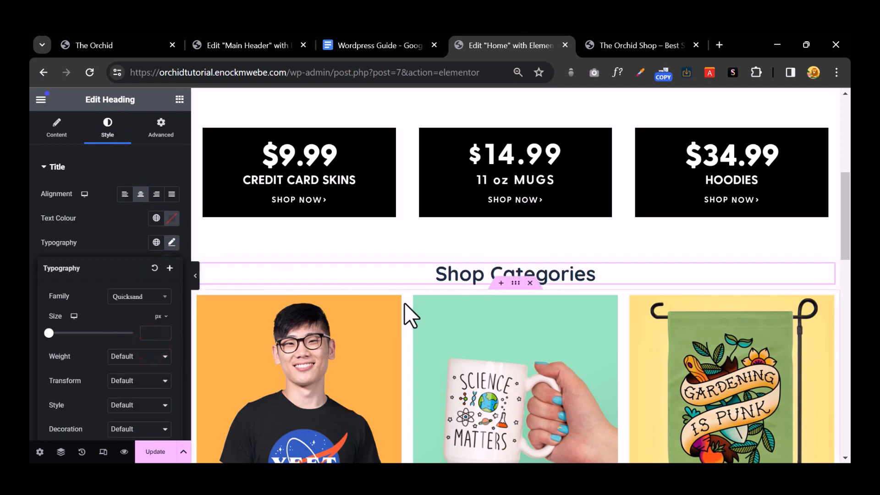
# Step: Save the heading's typography as a new global font named 'Quick Sand'
pyautogui.click(169, 269)
pyautogui.doubleClick(421, 284)
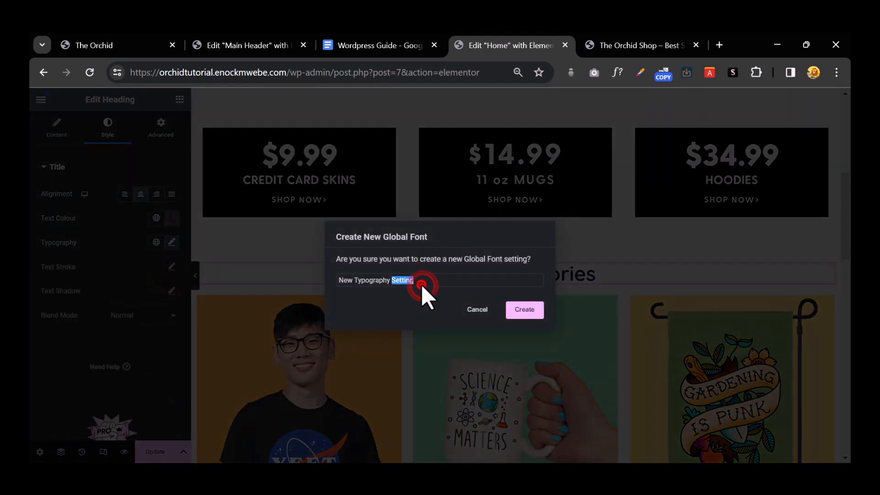
pyautogui.click(422, 284)
pyautogui.write('quck')
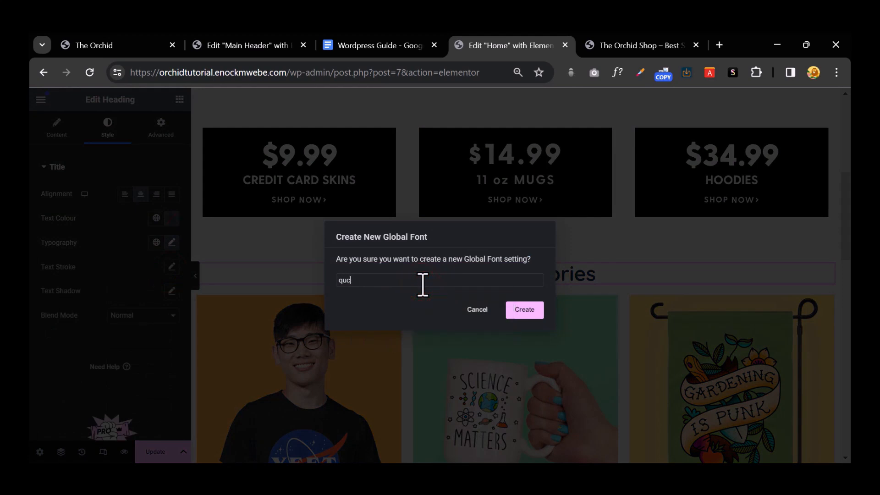
pyautogui.press('BackSpace')
pyautogui.press('BackSpace')
pyautogui.press('BackSpace')
pyautogui.write('Qu')
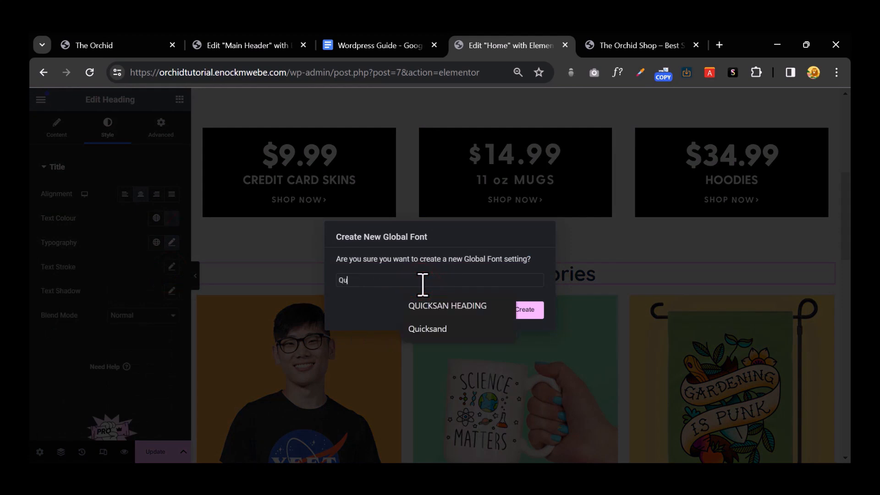
pyautogui.write('ick Sand')
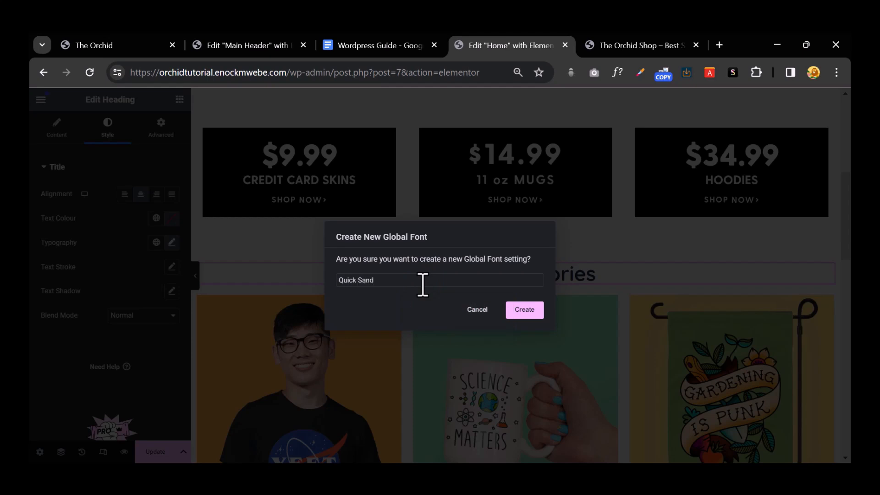
pyautogui.click(524, 310)
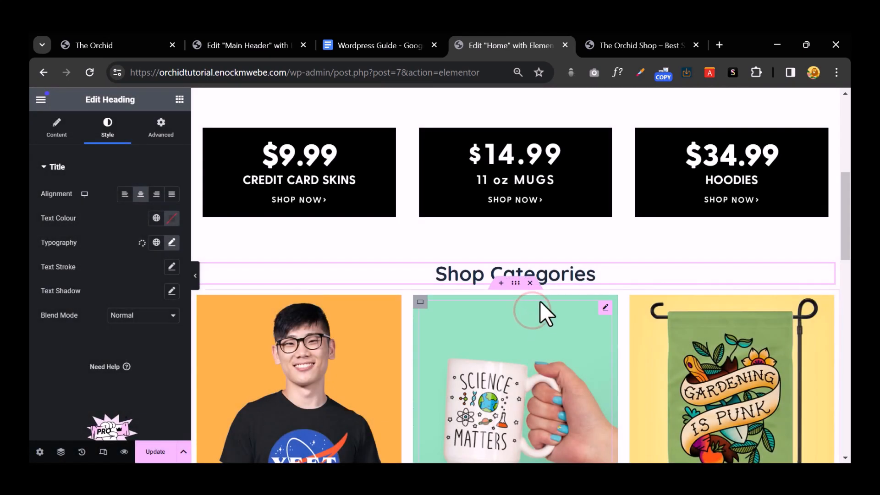
# Step: Copy the Shop Categories heading and paste it into the empty bottom section
pyautogui.scroll(-1, 527, 307)
pyautogui.scroll(-10, 527, 311)
pyautogui.scroll(12, 521, 320)
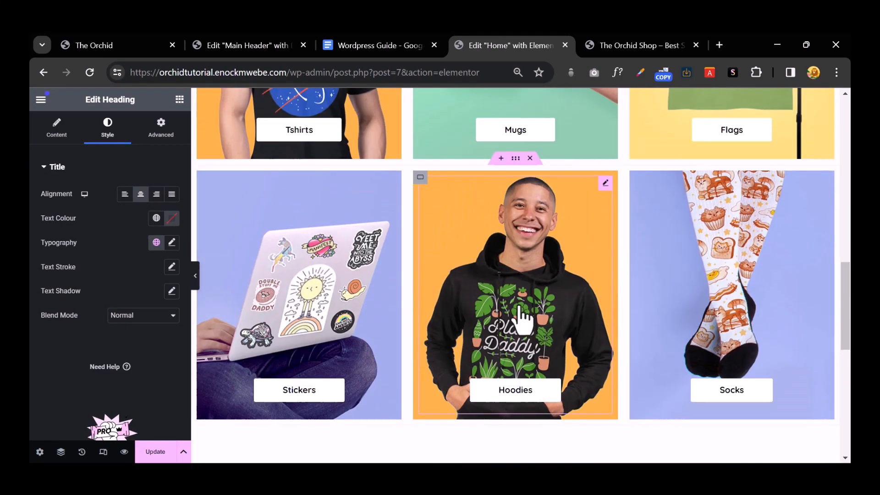
pyautogui.scroll(4, 522, 316)
pyautogui.scroll(-5, 525, 317)
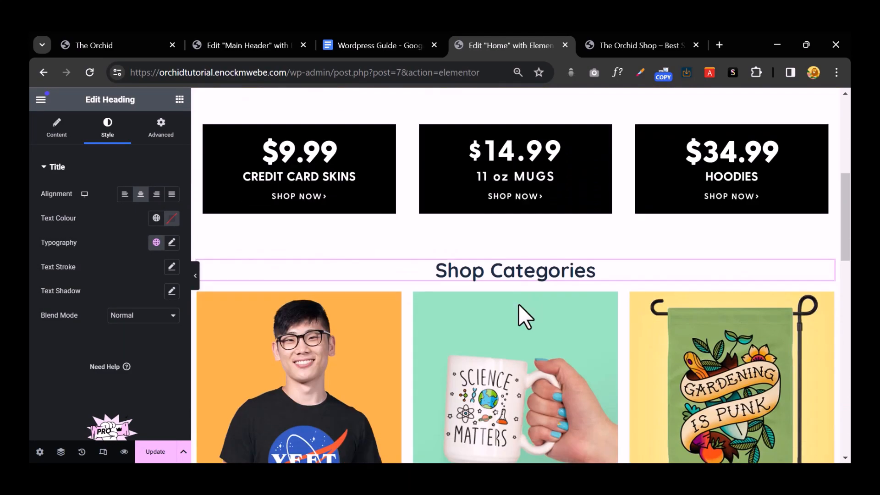
pyautogui.scroll(-5, 524, 316)
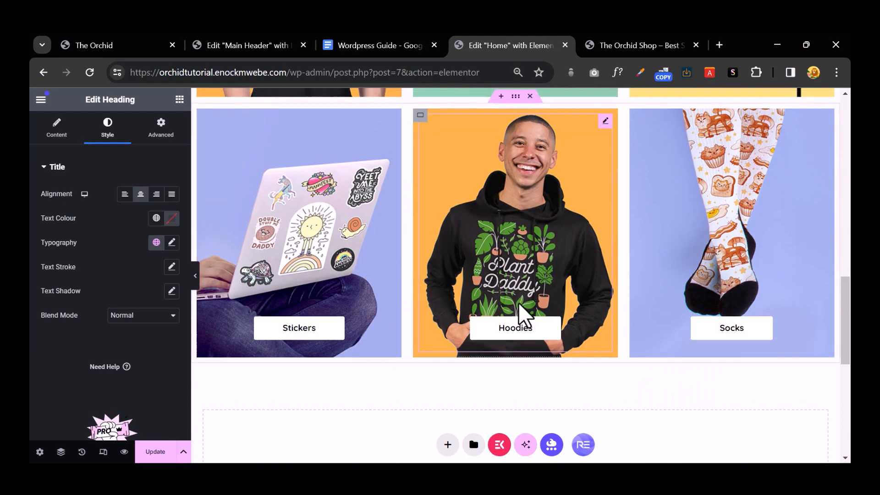
pyautogui.scroll(8, 522, 316)
pyautogui.rightClick(556, 334)
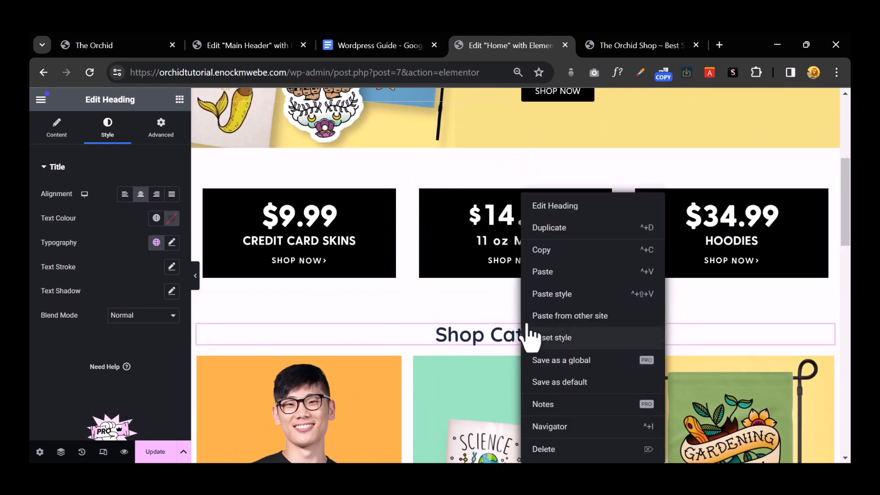
pyautogui.click(552, 251)
pyautogui.scroll(-8, 545, 266)
pyautogui.scroll(-4, 523, 239)
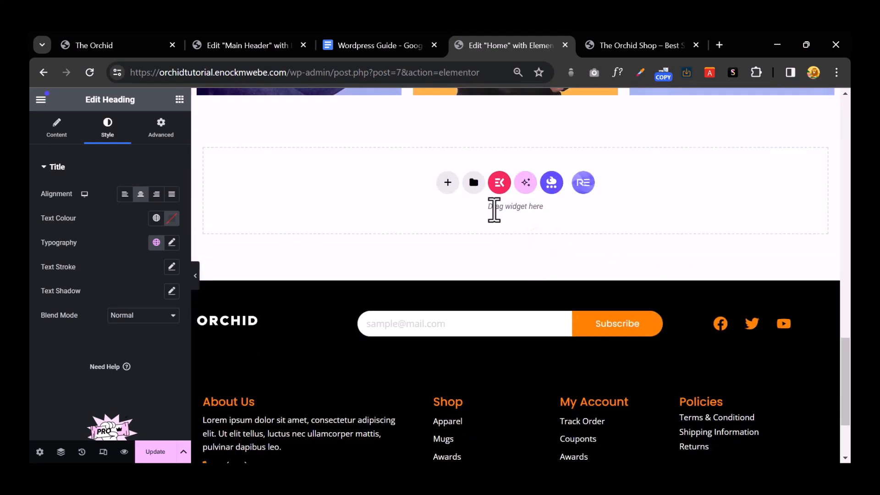
pyautogui.rightClick(448, 186)
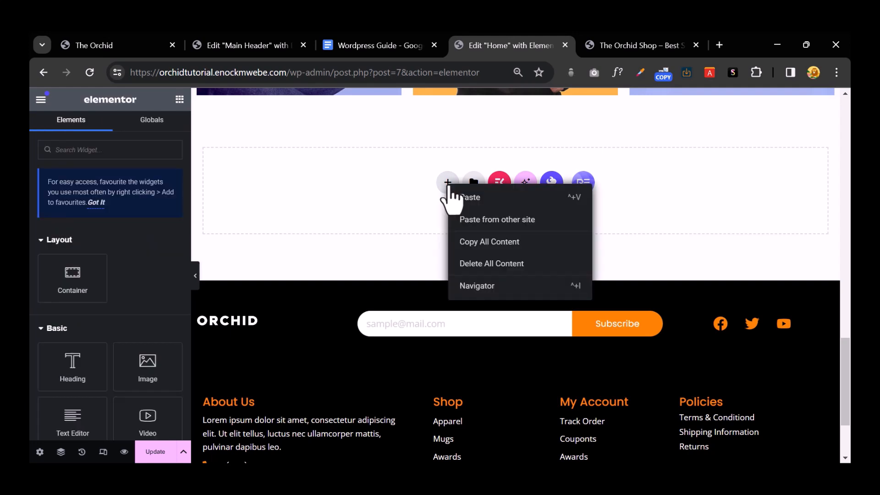
pyautogui.click(475, 201)
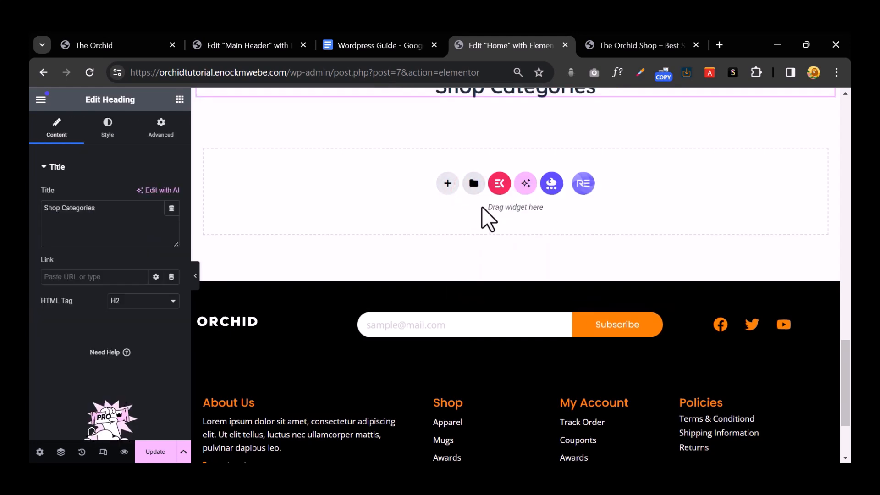
# Step: Rename the pasted heading 'Shop Bestsellers', then view the live Orchid site's Shop Top Products
pyautogui.scroll(4, 487, 216)
pyautogui.click(522, 278)
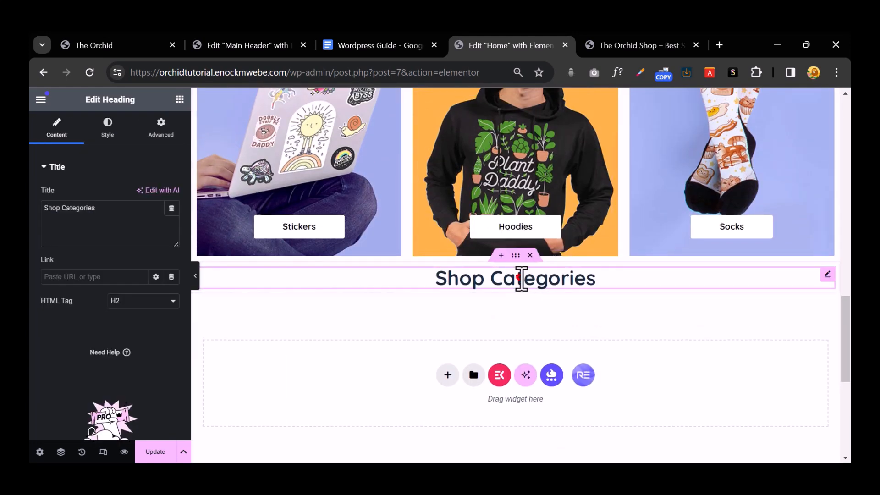
pyautogui.doubleClick(521, 277)
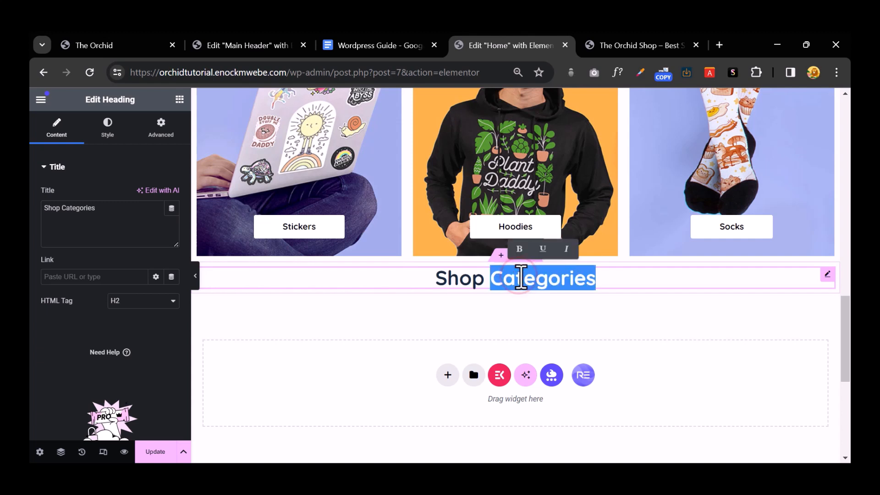
pyautogui.write('Be')
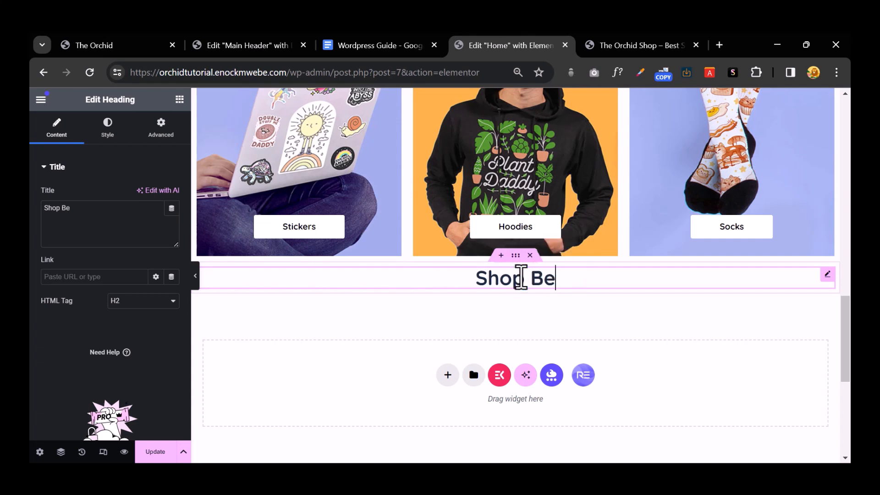
pyautogui.write('sts')
pyautogui.write('ellers')
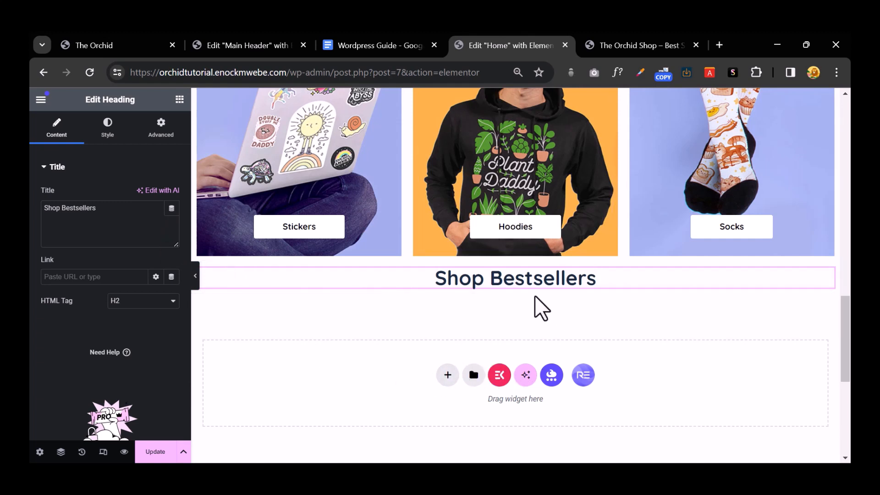
pyautogui.click(120, 43)
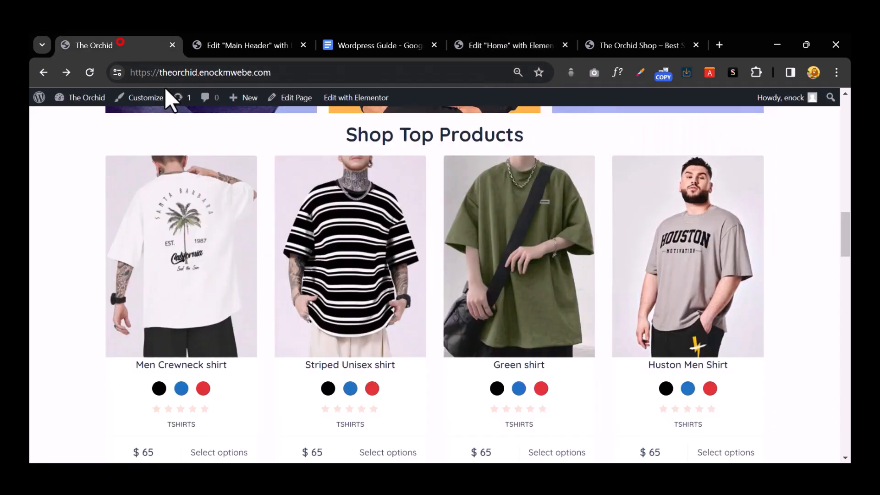
# Step: Search the web for 'woocommerce shortcodes'
pyautogui.scroll(-3, 362, 293)
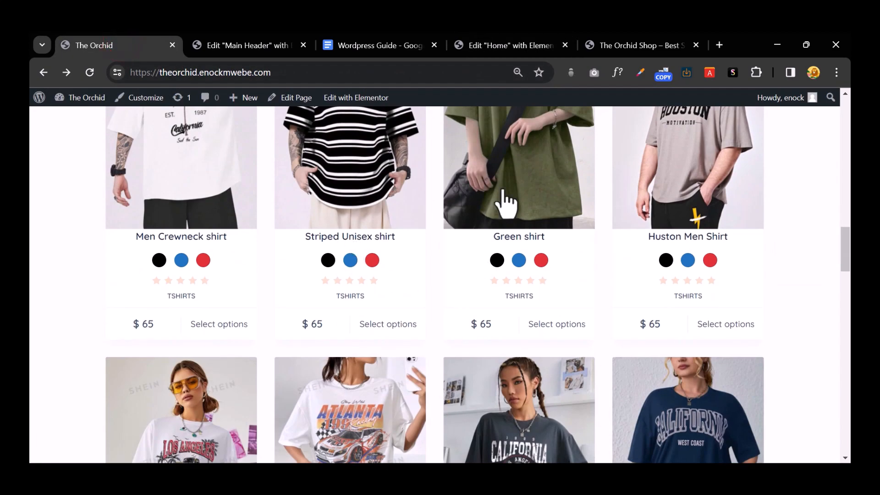
pyautogui.click(648, 44)
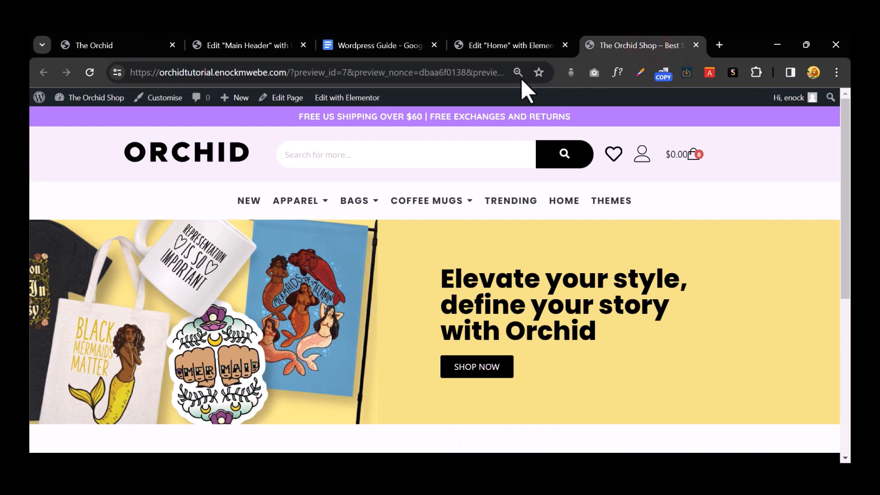
pyautogui.click(403, 73)
pyautogui.write('woo')
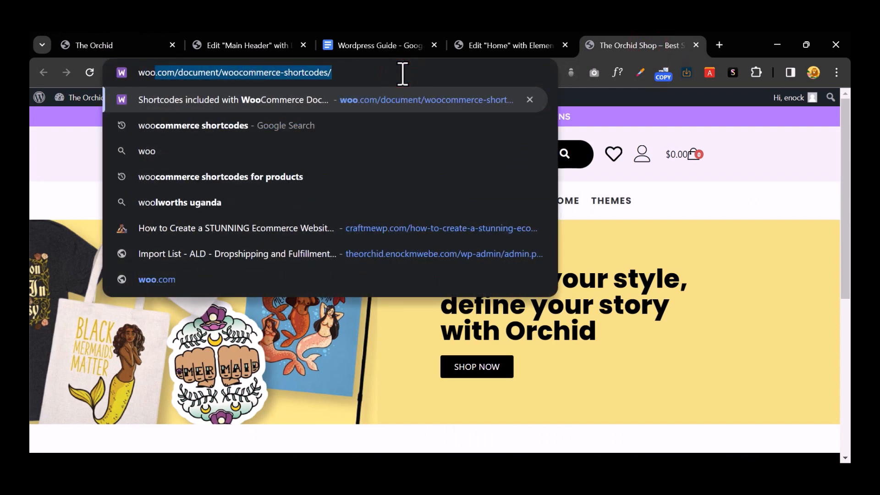
pyautogui.press('Down')
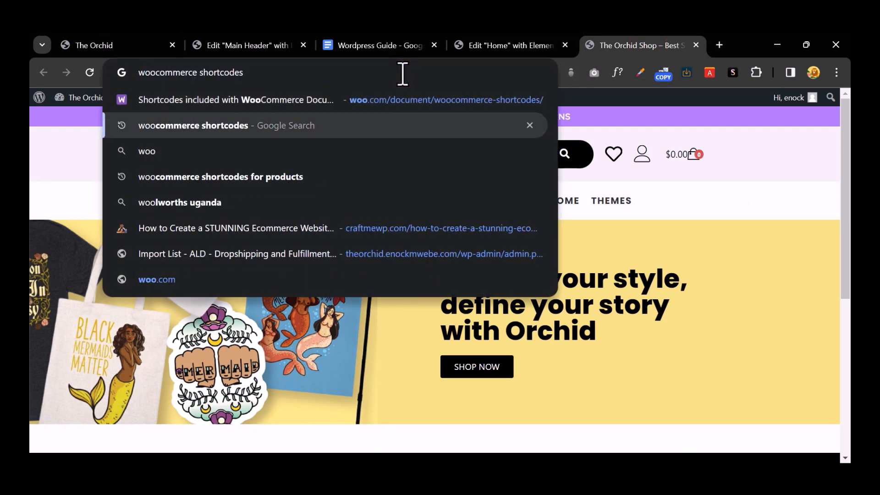
pyautogui.press('Return')
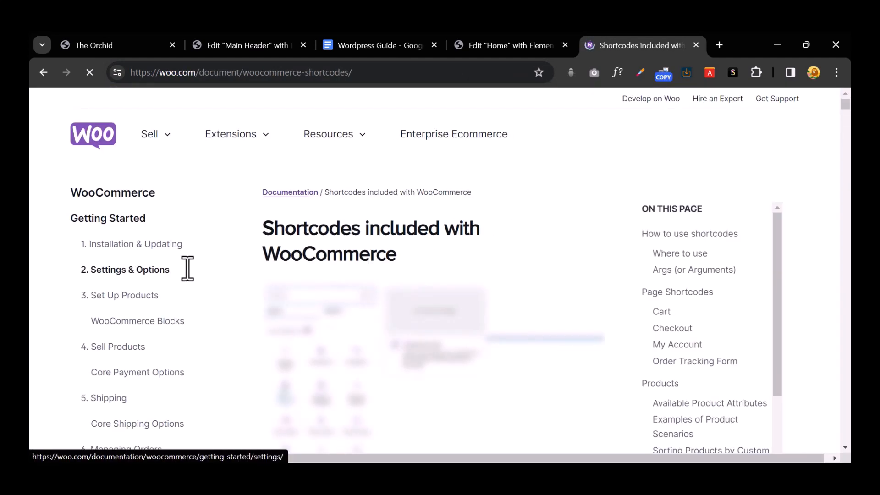
# Step: Copy the Scenario 4 Newest Products shortcode from WooCommerce's docs and return to the Home editor
pyautogui.scroll(-15, 384, 344)
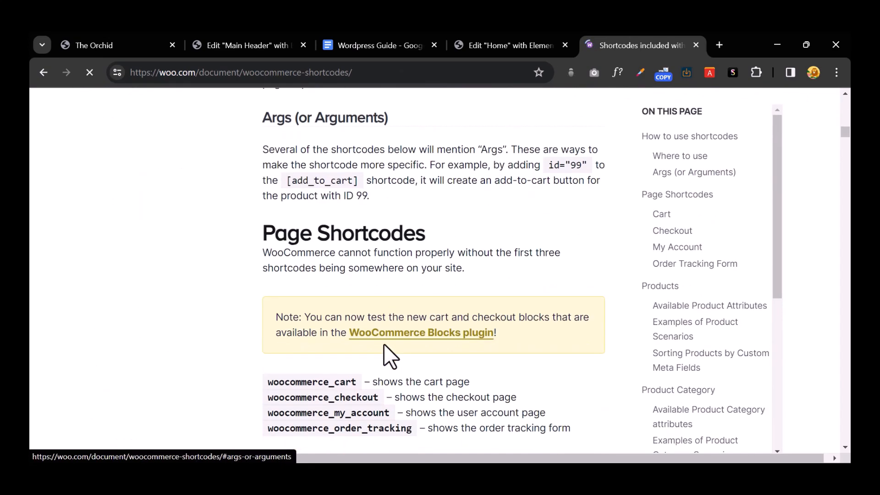
pyautogui.scroll(-9, 359, 261)
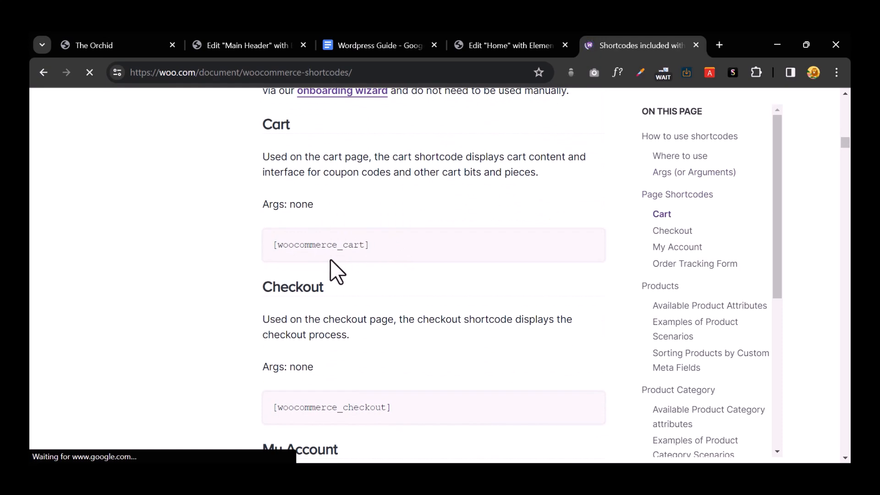
pyautogui.scroll(-7, 334, 263)
pyautogui.scroll(-7, 330, 207)
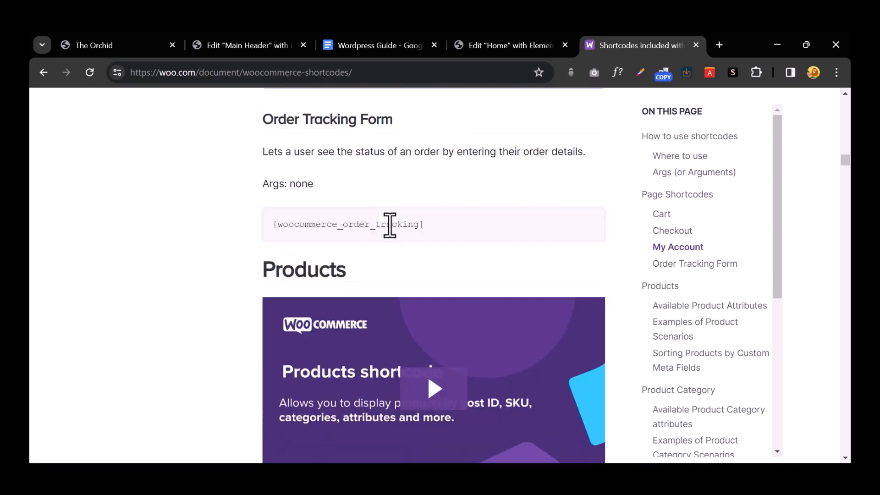
pyautogui.scroll(-10, 369, 245)
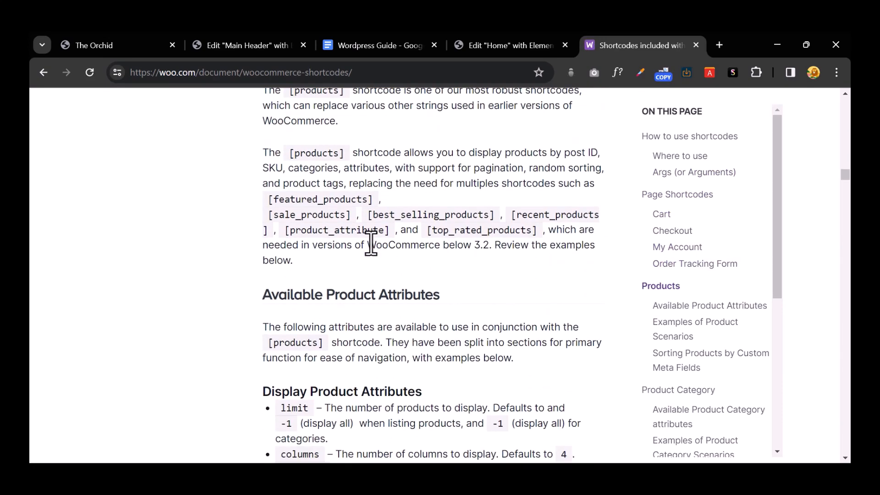
pyautogui.scroll(-5, 443, 286)
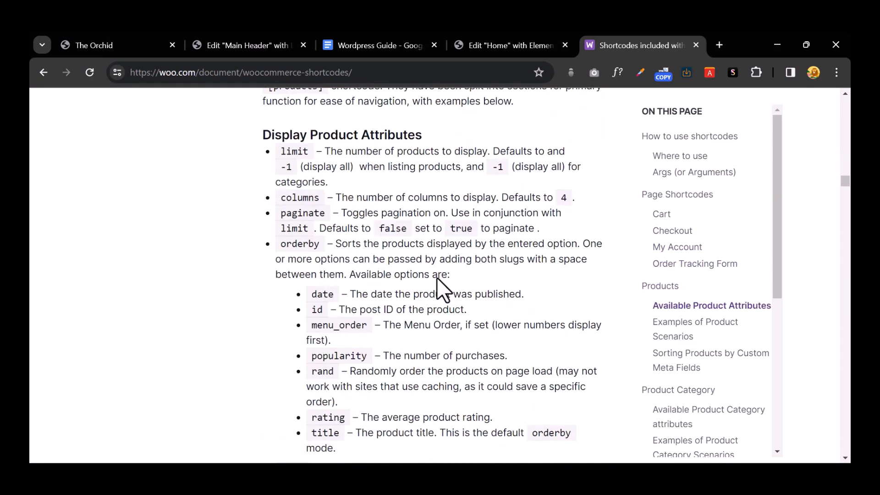
pyautogui.scroll(-18, 440, 289)
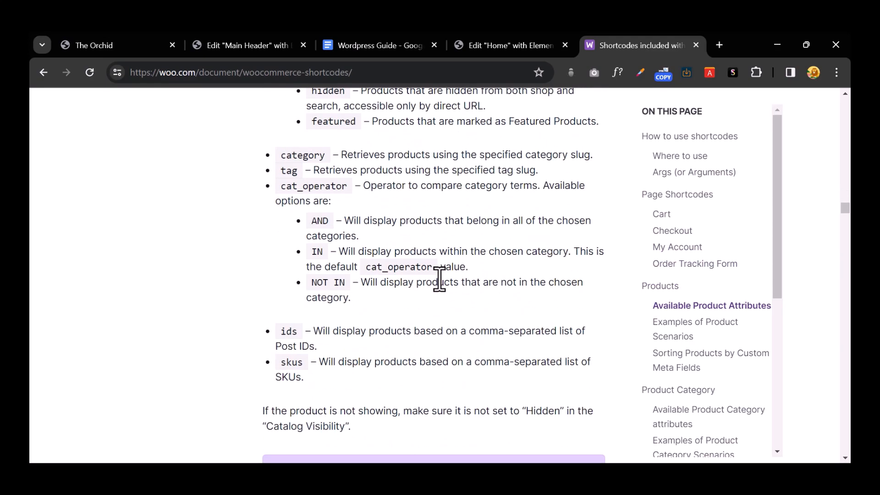
pyautogui.scroll(-8, 439, 280)
pyautogui.scroll(-5, 439, 279)
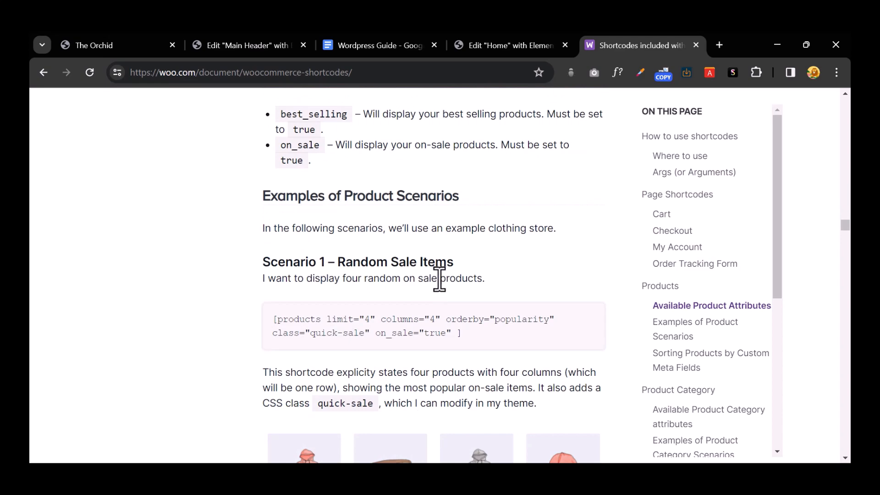
pyautogui.scroll(5, 439, 280)
pyautogui.scroll(-8, 439, 280)
pyautogui.scroll(-1, 438, 279)
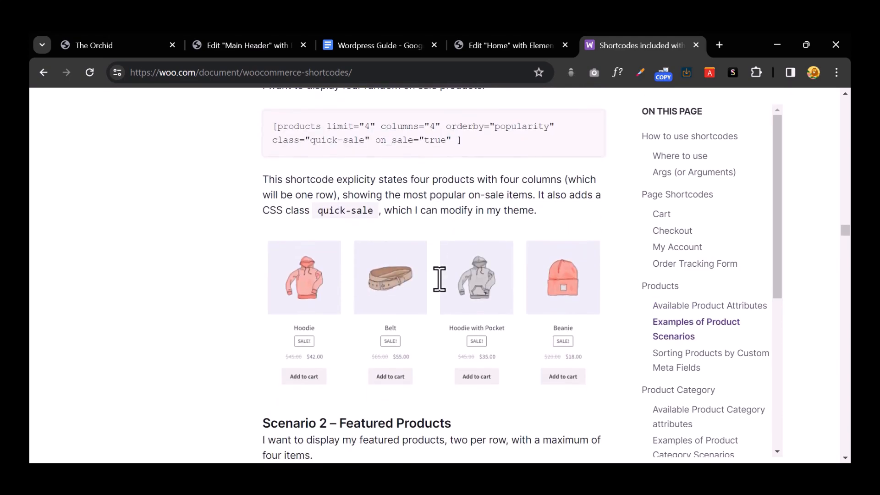
pyautogui.scroll(3, 439, 279)
pyautogui.scroll(-6, 419, 249)
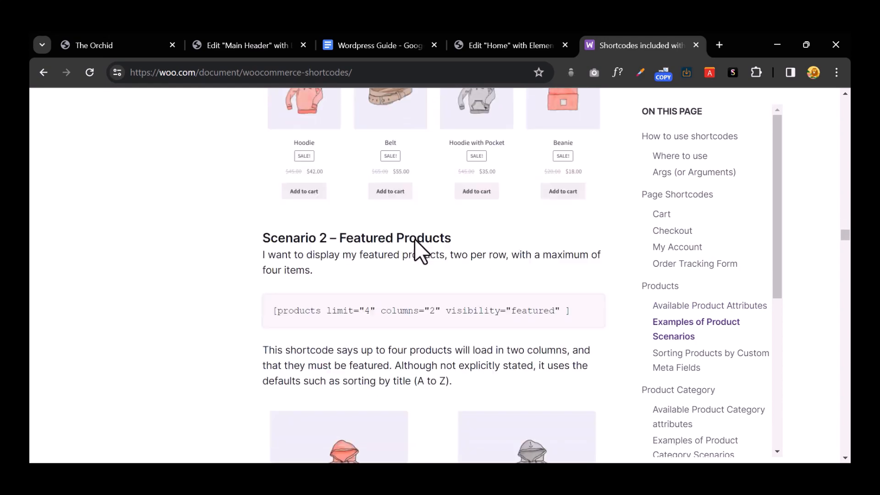
pyautogui.scroll(-2, 406, 250)
pyautogui.scroll(-10, 394, 258)
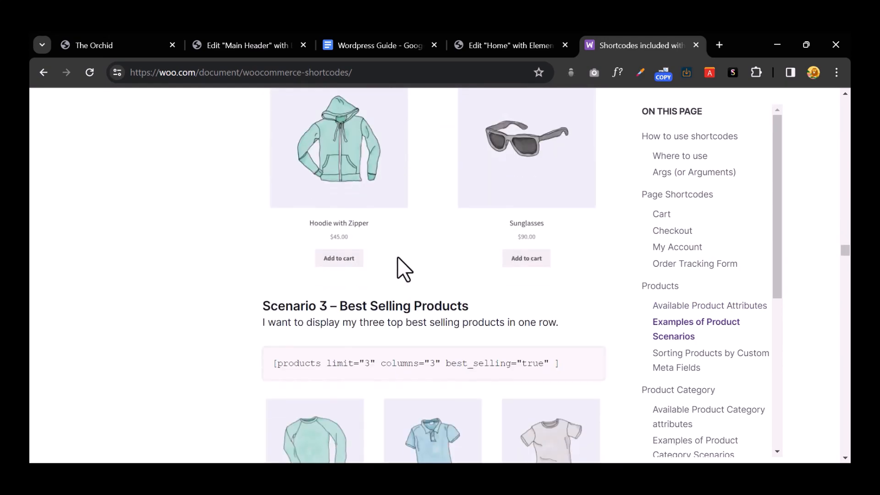
pyautogui.scroll(-3, 397, 257)
pyautogui.scroll(-7, 412, 235)
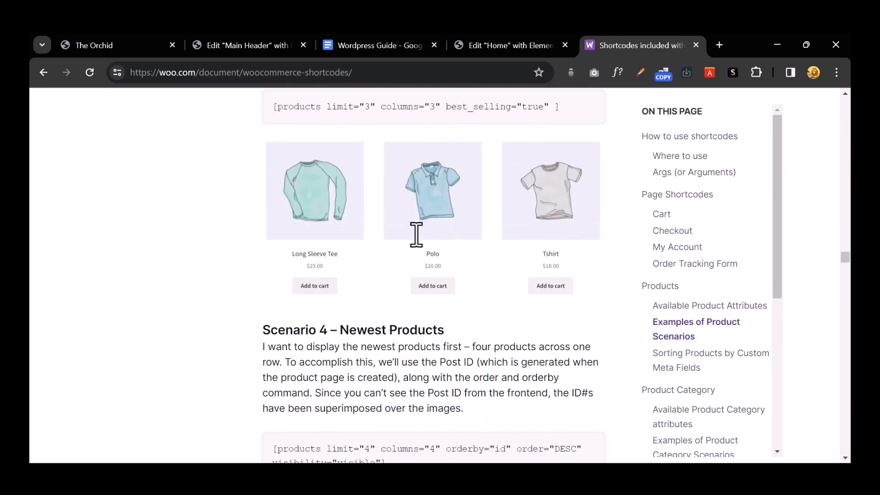
pyautogui.tripleClick(378, 267)
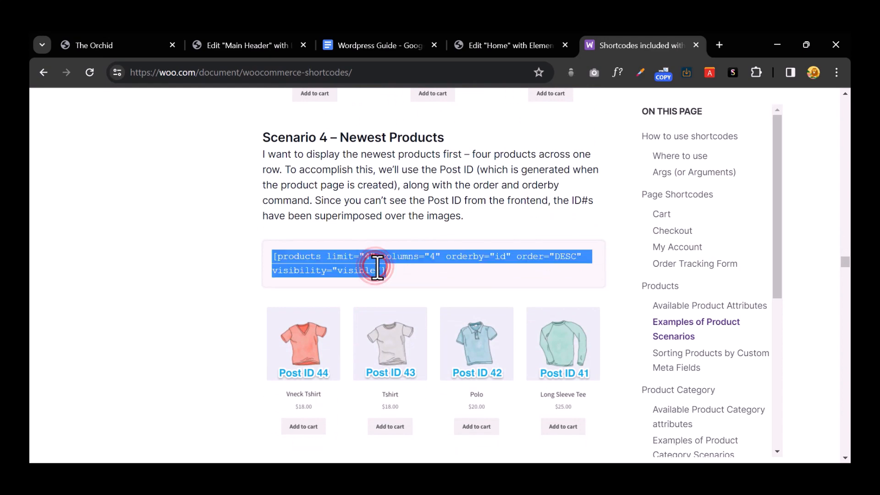
pyautogui.rightClick(375, 269)
pyautogui.click(416, 276)
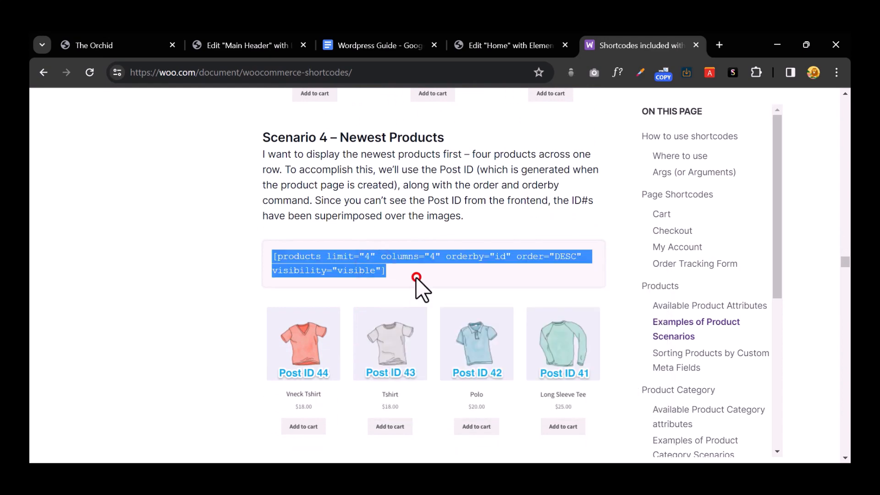
pyautogui.click(511, 45)
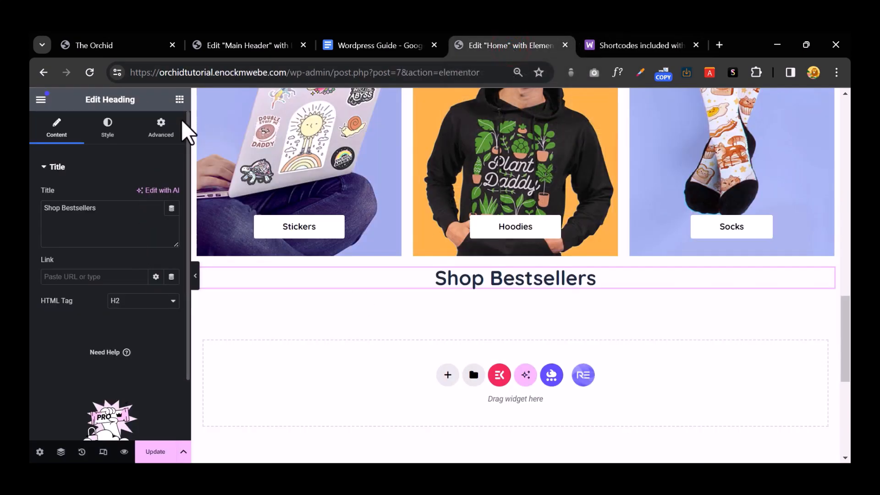
# Step: Add a single-container section below the Shop Bestsellers heading
pyautogui.click(179, 99)
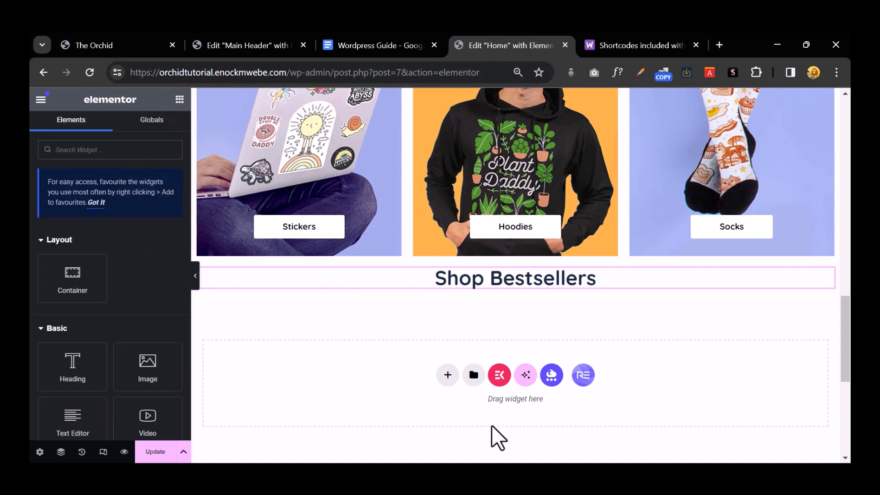
pyautogui.click(448, 375)
pyautogui.click(342, 402)
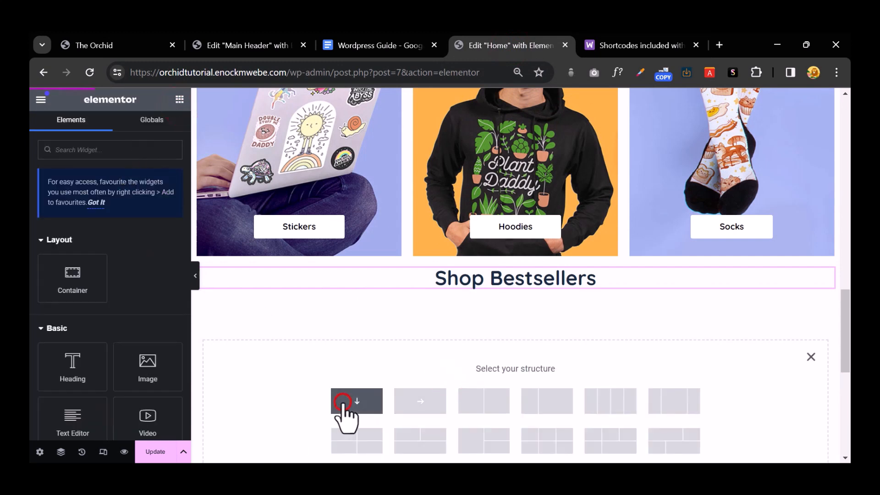
# Step: Place a Shortcode widget in it and paste the products shortcode showing four t-shirts
pyautogui.click(178, 99)
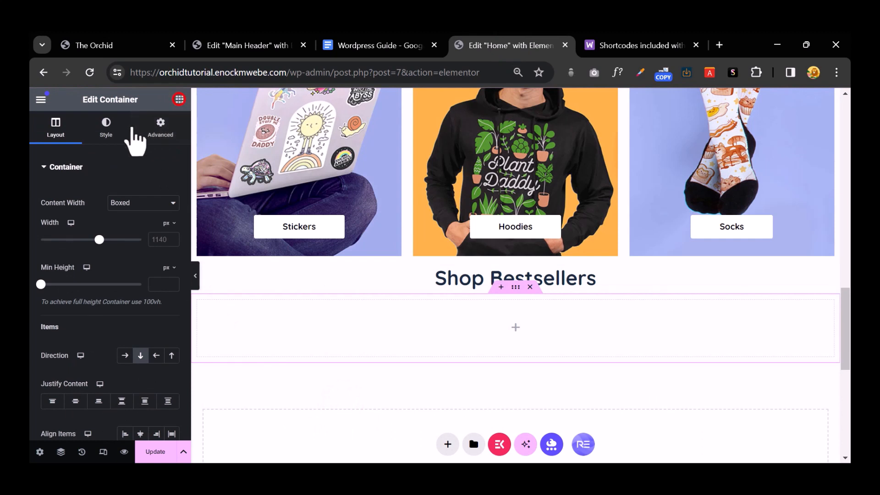
pyautogui.write('short')
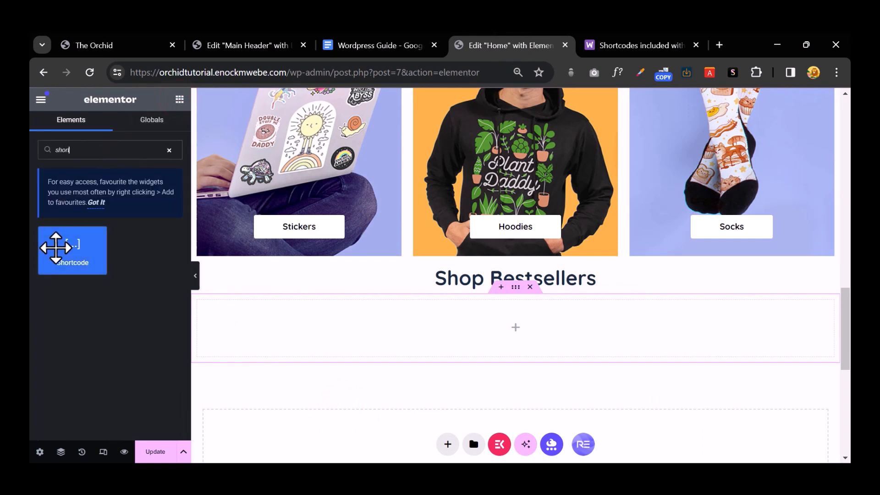
pyautogui.moveTo(55, 246); pyautogui.dragTo(493, 321)
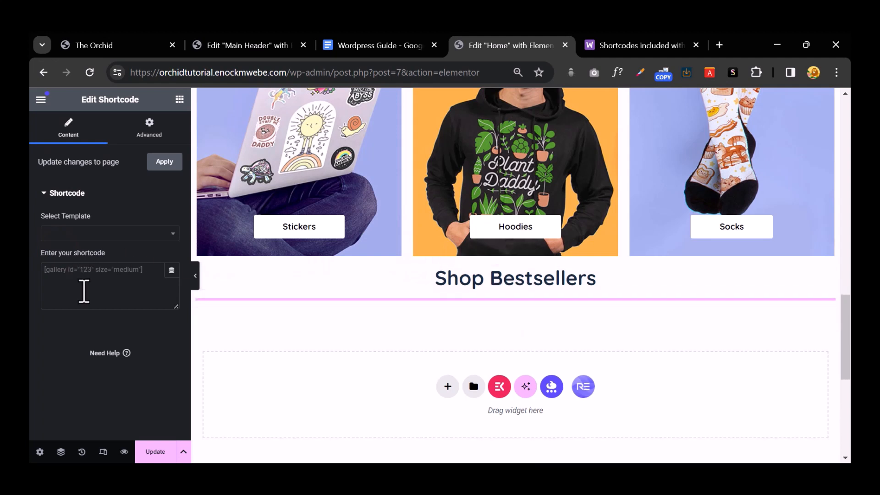
pyautogui.click(83, 290)
pyautogui.hotkey('ctrl', 'v')
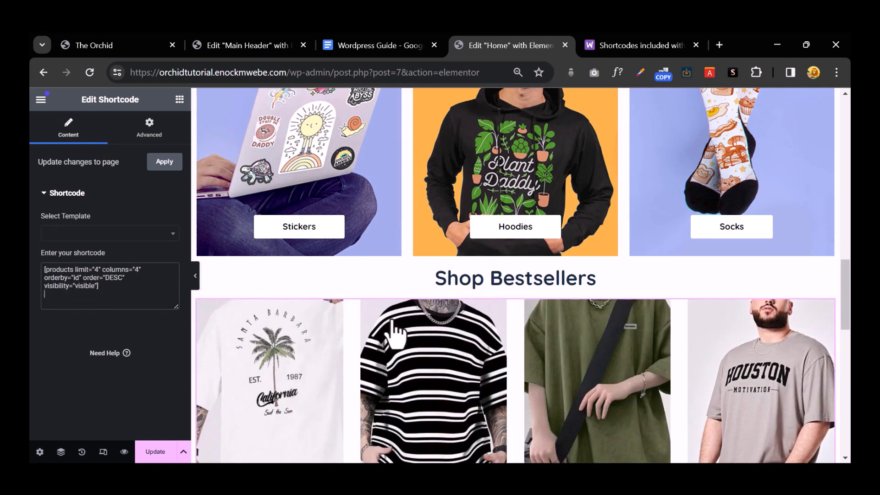
pyautogui.scroll(-4, 393, 330)
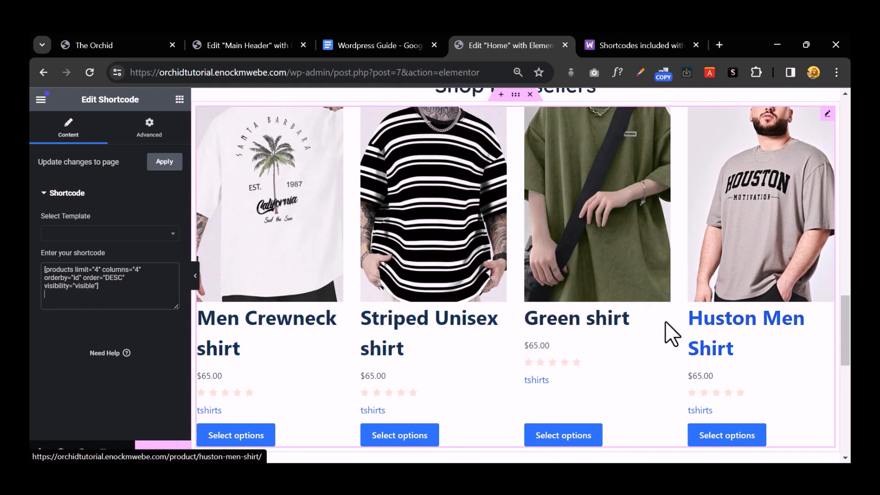
pyautogui.scroll(3, 534, 320)
pyautogui.scroll(-1, 537, 306)
pyautogui.scroll(-8, 538, 311)
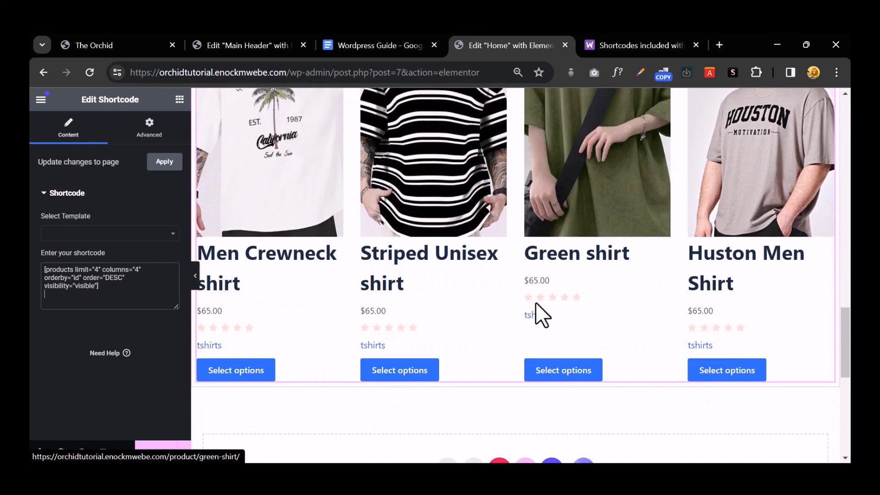
pyautogui.scroll(4, 534, 315)
pyautogui.click(106, 289)
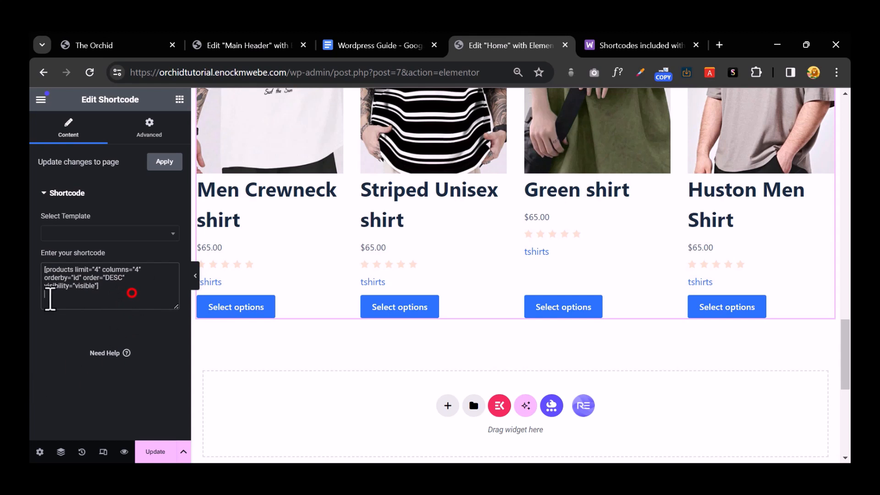
pyautogui.moveTo(50, 299); pyautogui.dragTo(36, 268)
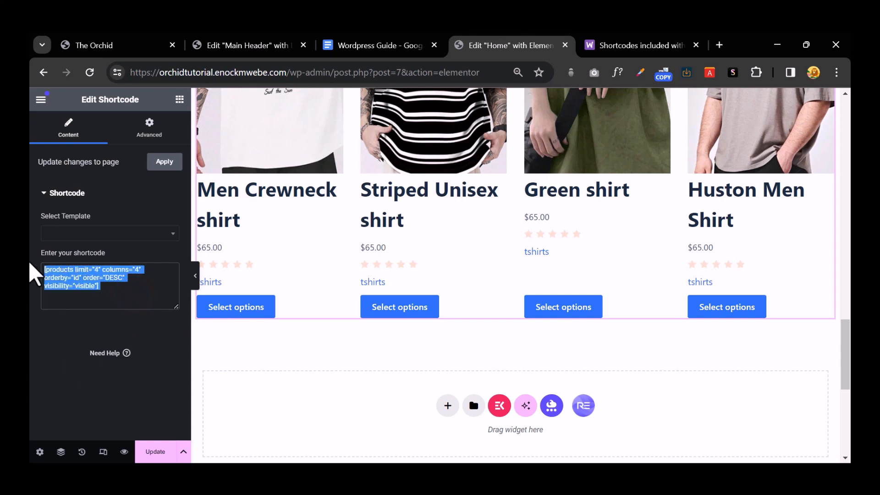
pyautogui.hotkey('ctrl', 'v')
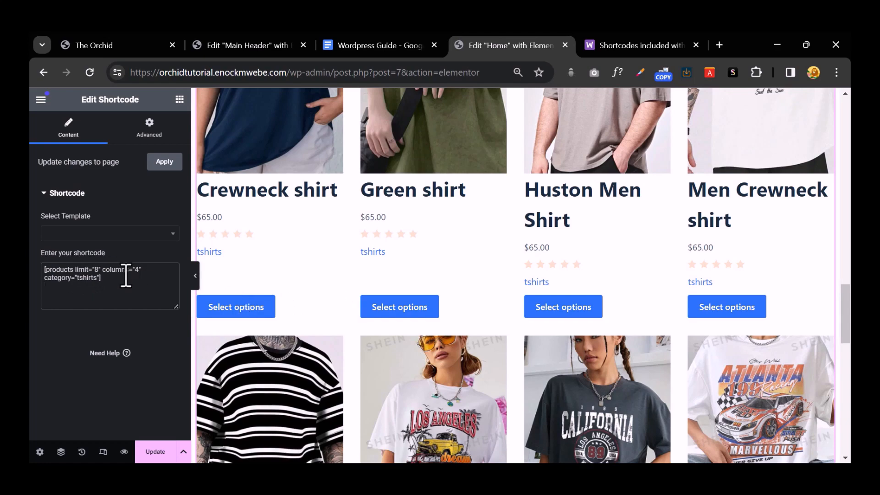
pyautogui.scroll(-10, 398, 312)
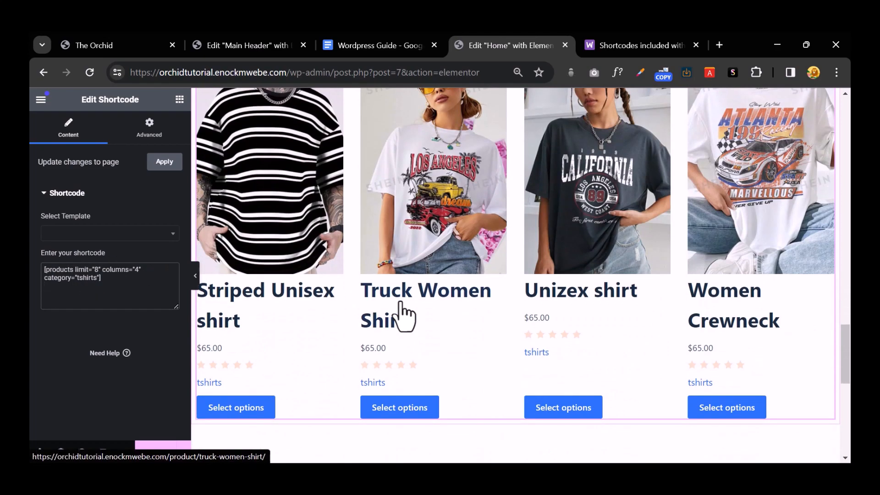
pyautogui.scroll(15, 403, 310)
pyautogui.scroll(4, 458, 293)
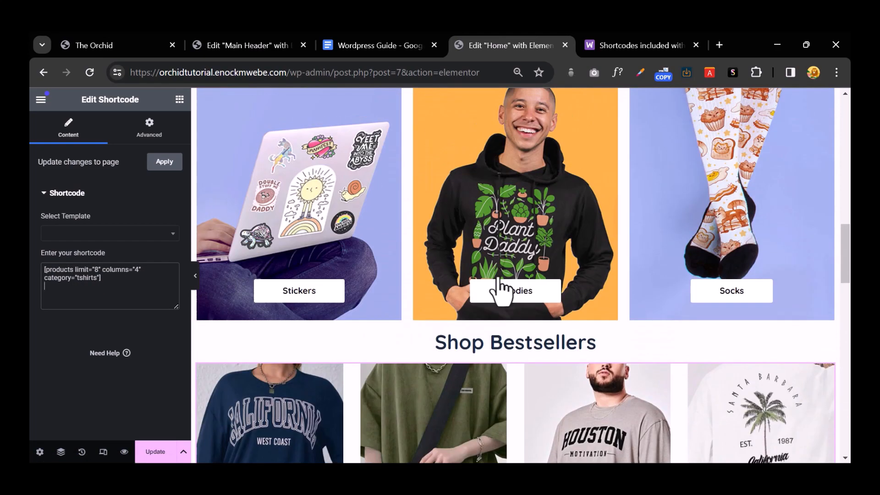
pyautogui.scroll(-7, 605, 351)
pyautogui.scroll(-7, 602, 352)
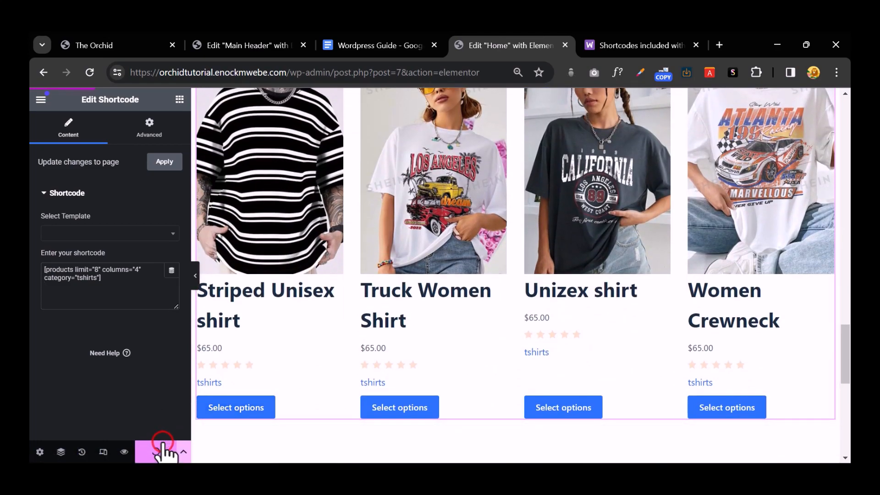
# Step: Preview the home page's Shop Bestsellers t-shirt grid, then go back to the shortcodes documentation
pyautogui.click(124, 453)
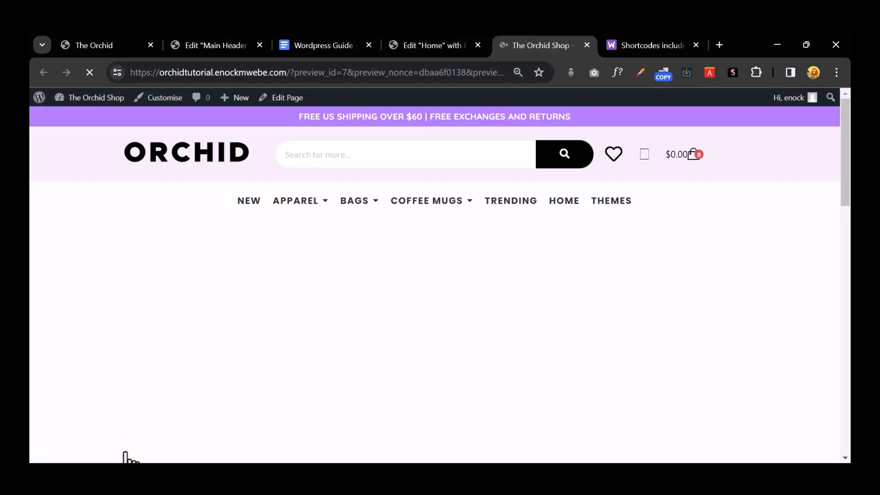
pyautogui.scroll(-10, 450, 363)
pyautogui.scroll(-12, 444, 351)
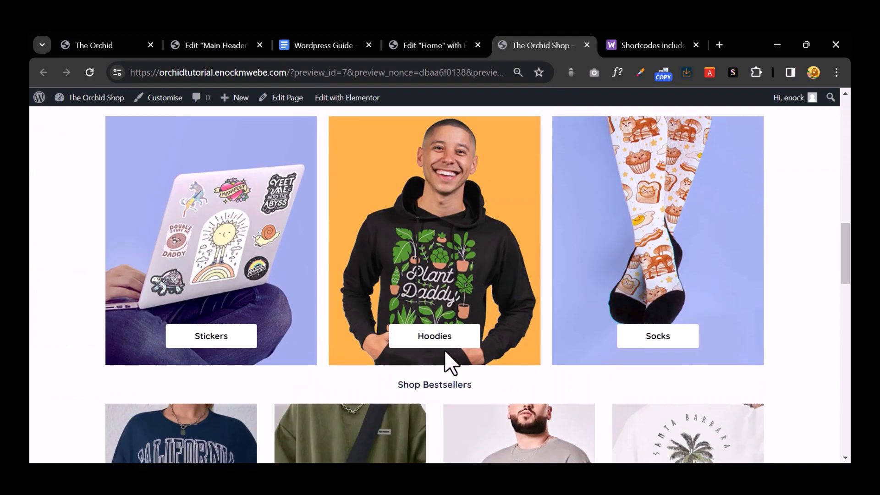
pyautogui.scroll(4, 444, 350)
pyautogui.scroll(2, 449, 350)
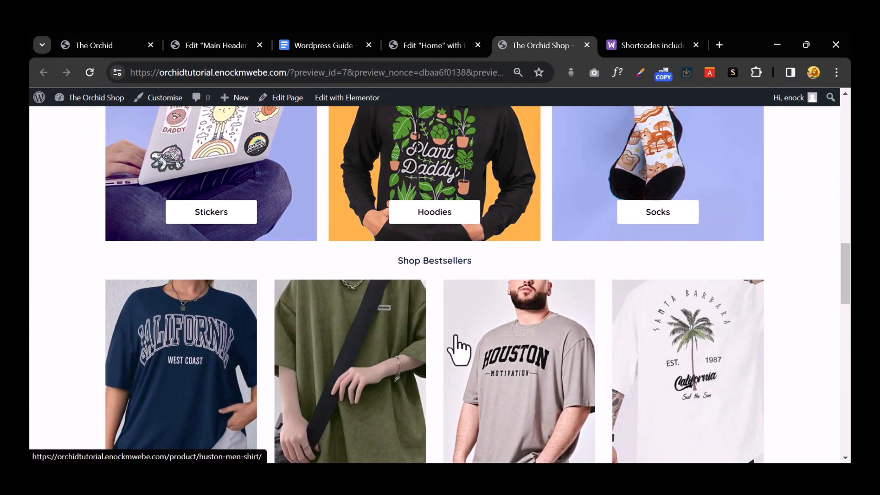
pyautogui.scroll(-5, 486, 342)
pyautogui.scroll(1, 435, 279)
pyautogui.scroll(3, 406, 316)
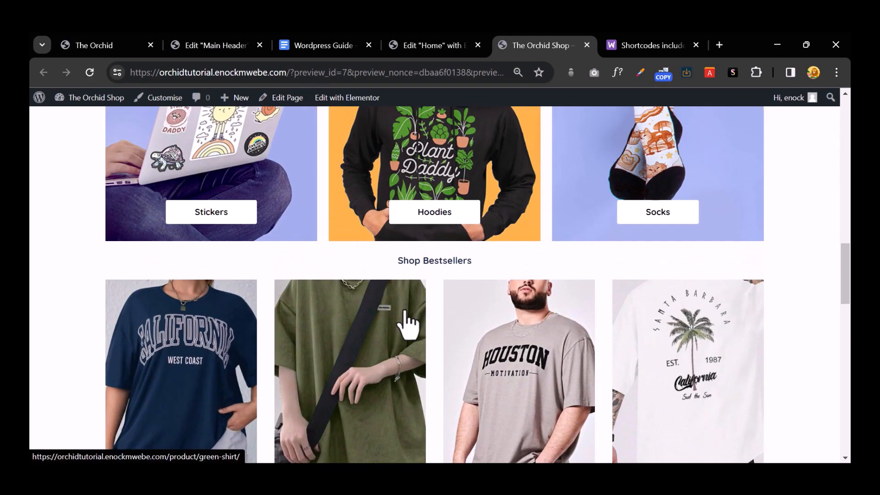
pyautogui.click(646, 47)
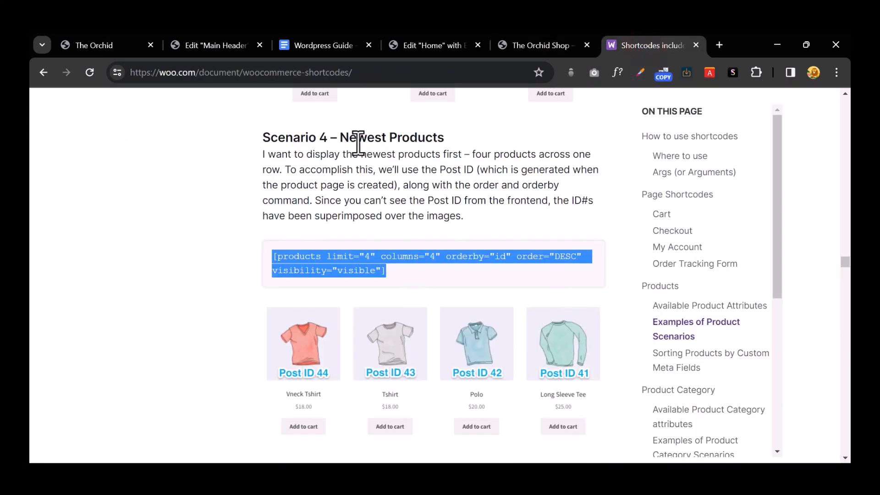
# Step: Review the product scenario examples and select the first line of the Scenario 5 shortcode
pyautogui.scroll(-5, 372, 259)
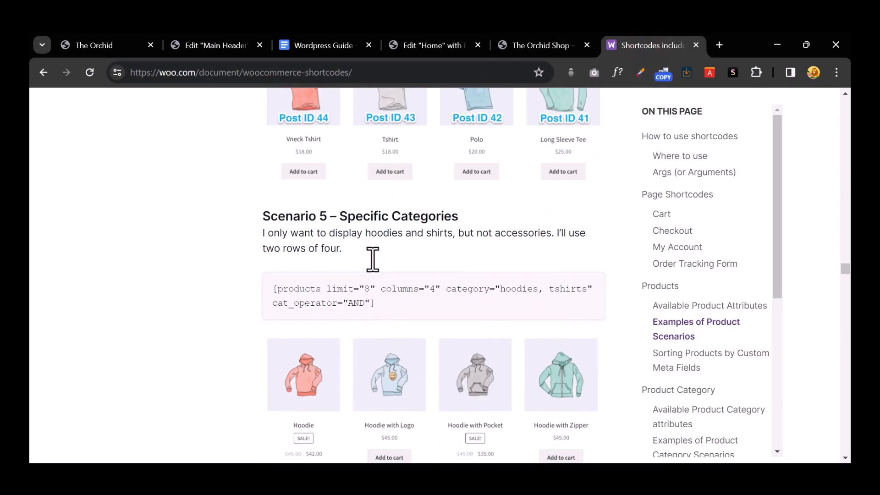
pyautogui.moveTo(386, 303); pyautogui.dragTo(270, 289)
pyautogui.scroll(-5, 555, 307)
pyautogui.scroll(4, 552, 302)
pyautogui.scroll(1, 551, 302)
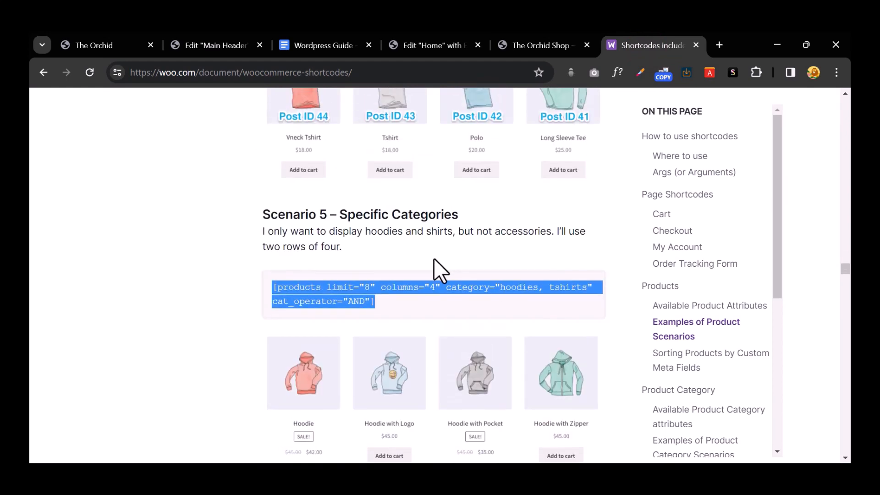
pyautogui.click(533, 307)
pyautogui.moveTo(592, 286); pyautogui.dragTo(270, 274)
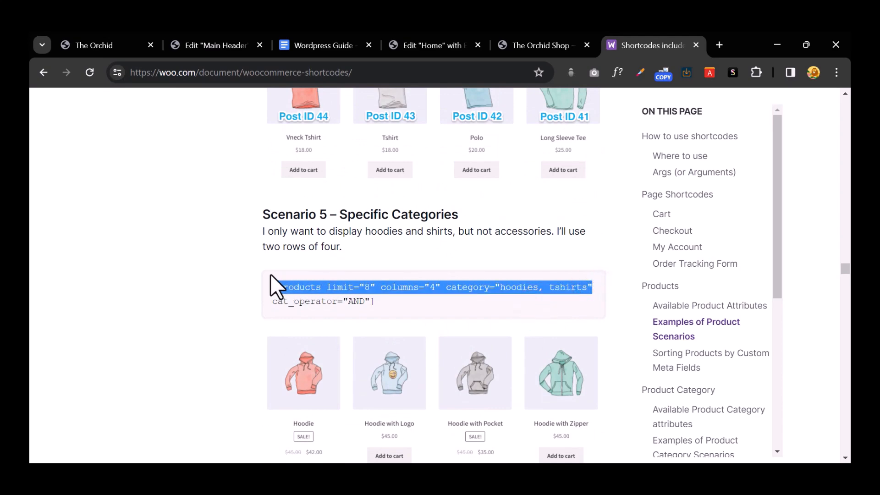
pyautogui.scroll(-13, 329, 281)
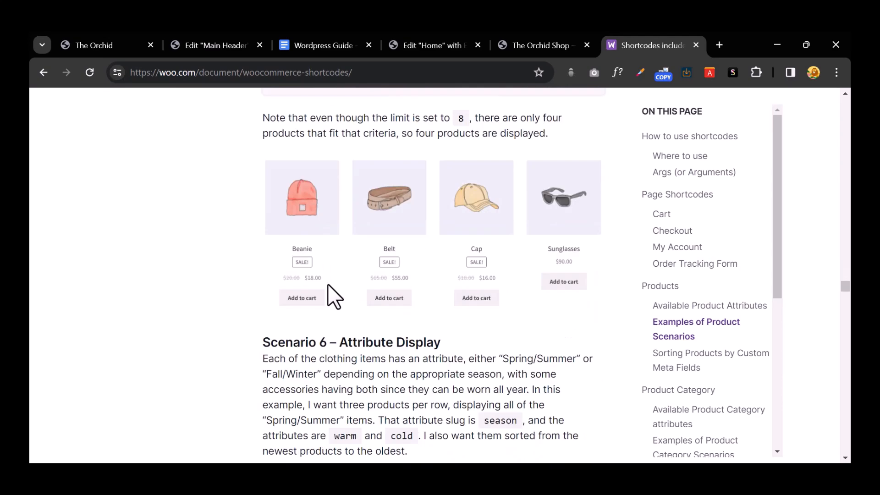
pyautogui.scroll(-4, 328, 284)
pyautogui.scroll(1, 328, 284)
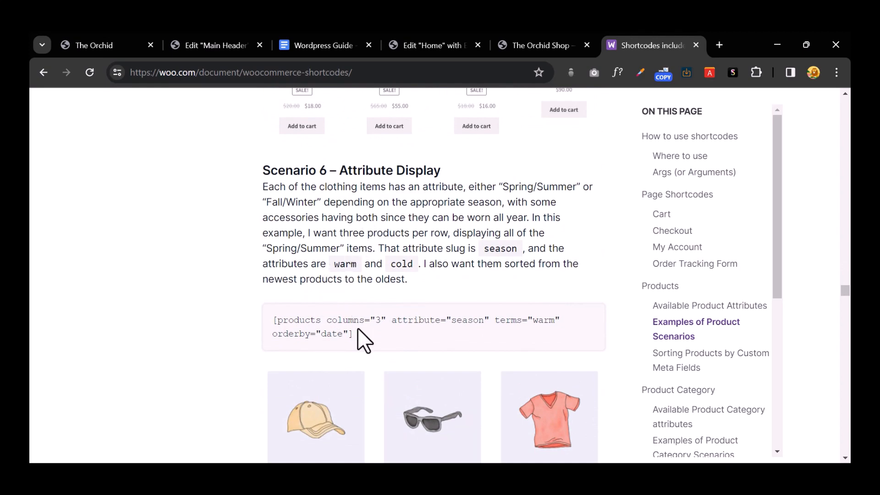
# Step: Browse the remaining scenario examples and highlight part of the Scenario 1 shortcode
pyautogui.moveTo(359, 329); pyautogui.dragTo(256, 308)
pyautogui.scroll(-16, 387, 321)
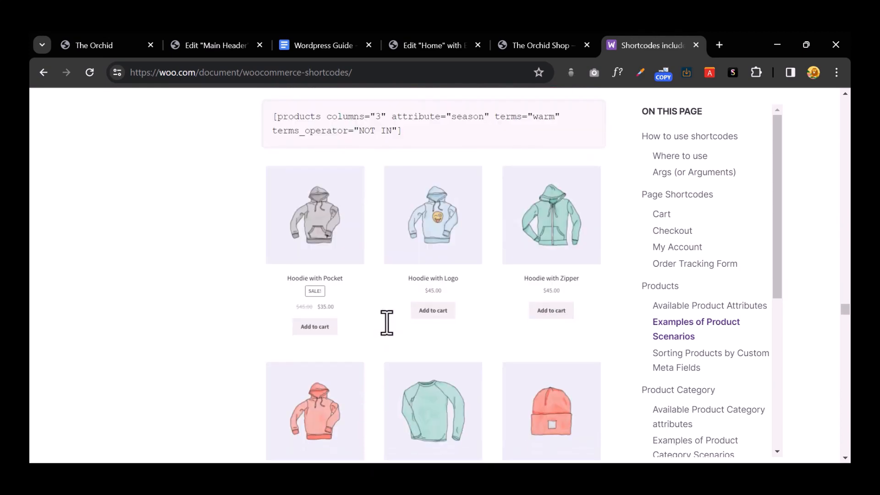
pyautogui.scroll(-9, 387, 323)
pyautogui.moveTo(328, 241); pyautogui.dragTo(256, 243)
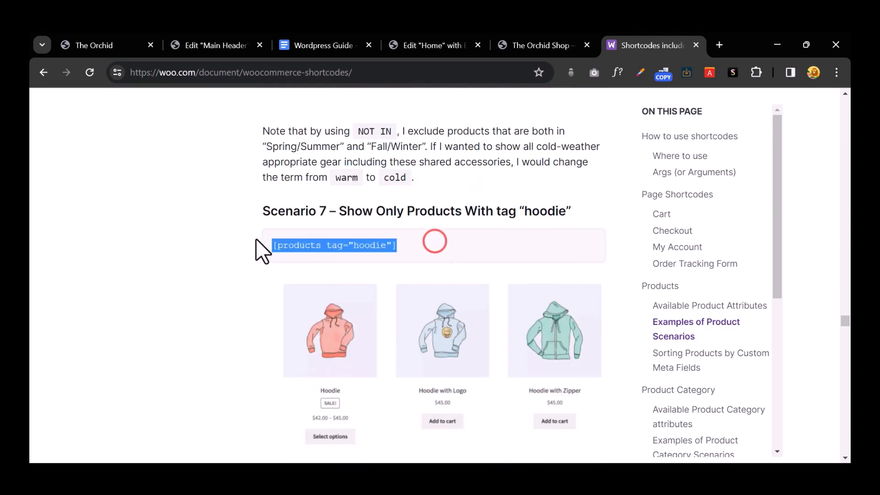
pyautogui.scroll(-5, 369, 282)
pyautogui.scroll(-10, 369, 282)
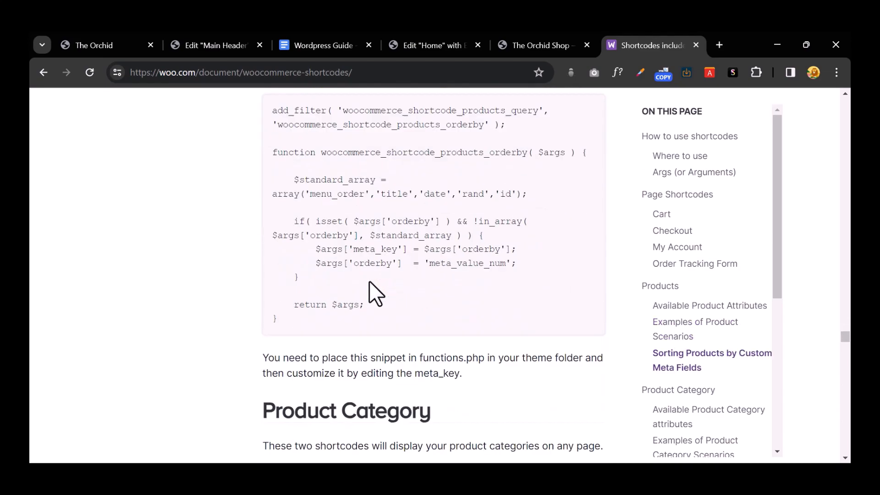
pyautogui.scroll(6, 369, 281)
pyautogui.scroll(-15, 363, 285)
pyautogui.scroll(-6, 366, 298)
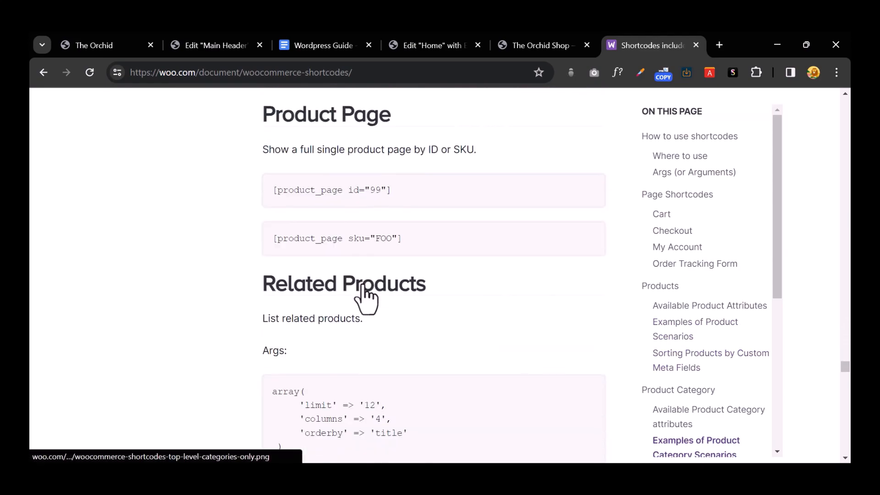
pyautogui.scroll(20, 362, 283)
pyautogui.scroll(15, 360, 280)
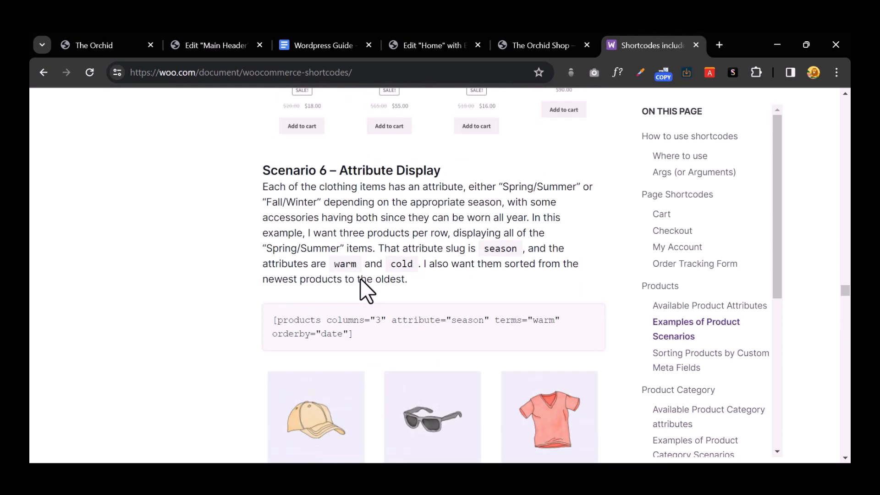
pyautogui.scroll(8, 359, 280)
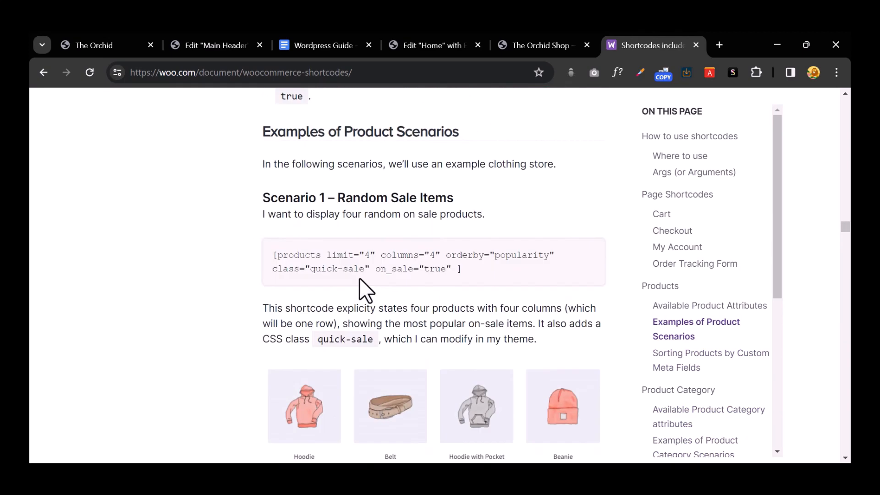
pyautogui.moveTo(478, 257); pyautogui.dragTo(305, 254)
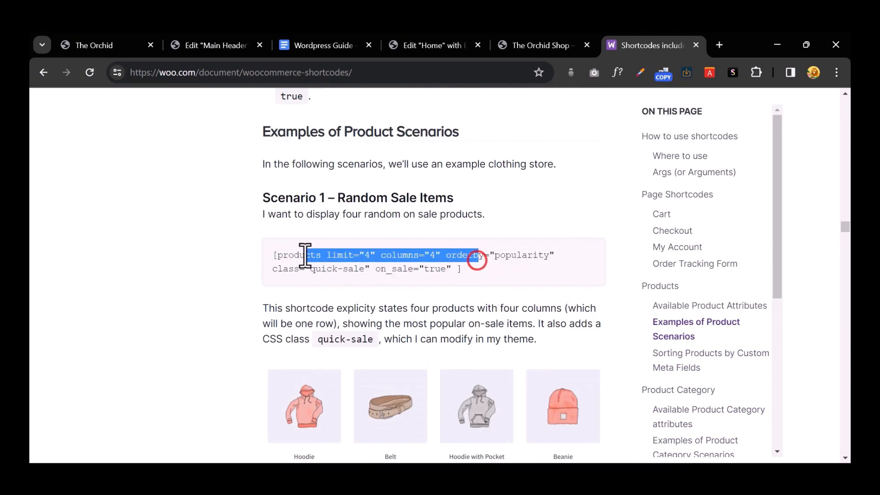
# Step: Go back to the Elementor editor for the Home page
pyautogui.click(426, 45)
pyautogui.scroll(-15, 417, 311)
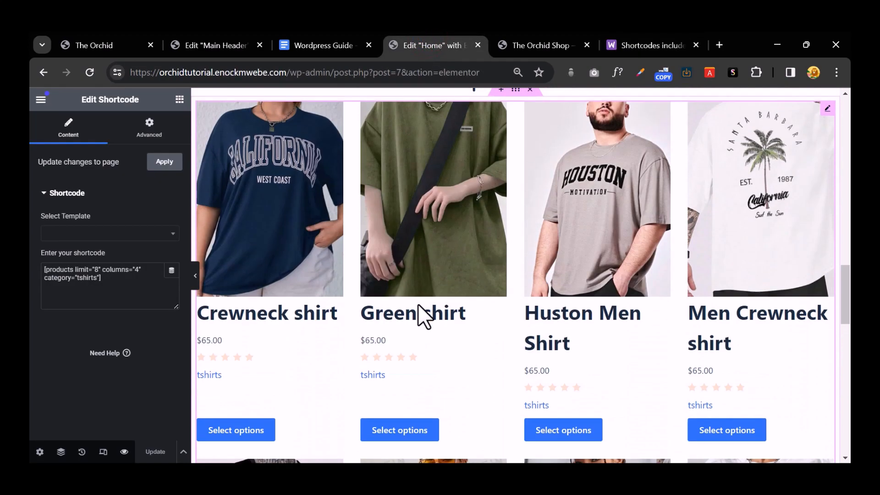
pyautogui.scroll(10, 422, 315)
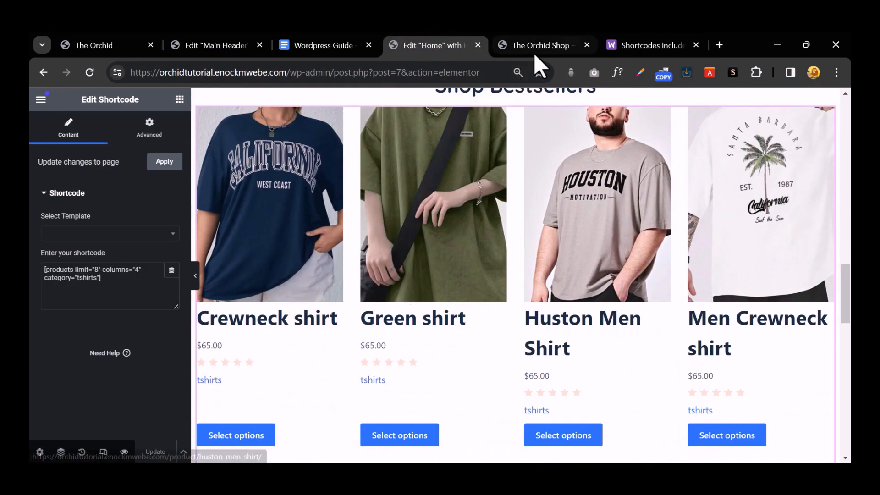
# Step: Check the four-column t-shirt grid under Shop Bestsellers in the live home page preview
pyautogui.click(536, 48)
pyautogui.scroll(-8, 550, 256)
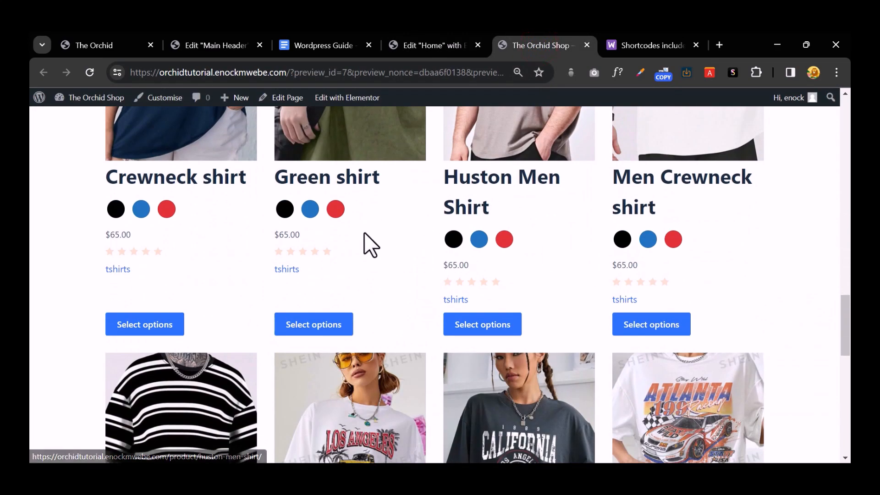
pyautogui.scroll(10, 480, 279)
pyautogui.scroll(4, 479, 272)
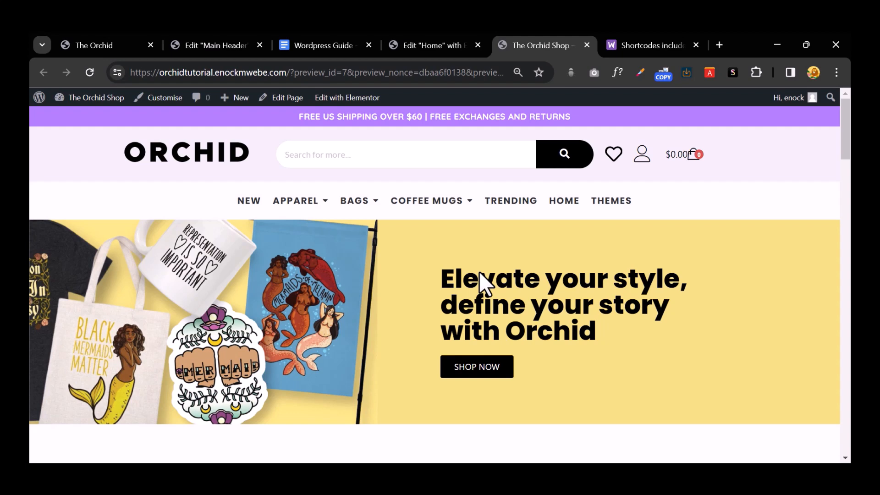
pyautogui.scroll(-5, 479, 271)
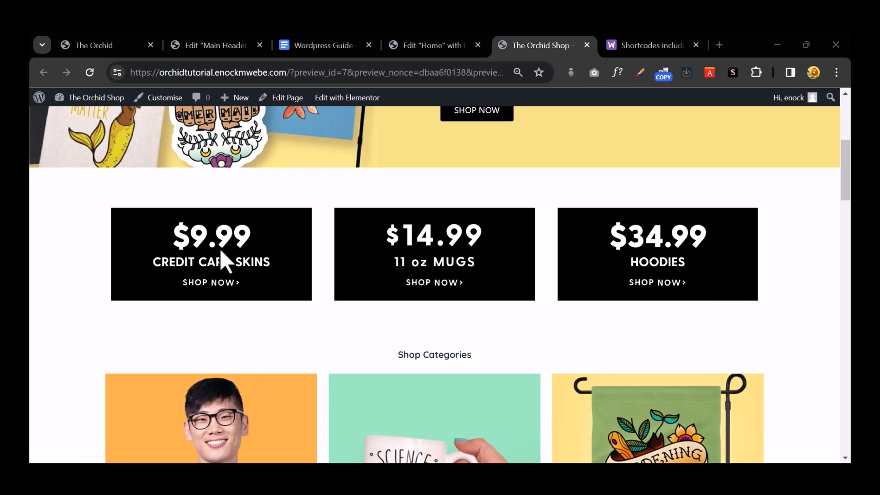
pyautogui.scroll(-4, 408, 284)
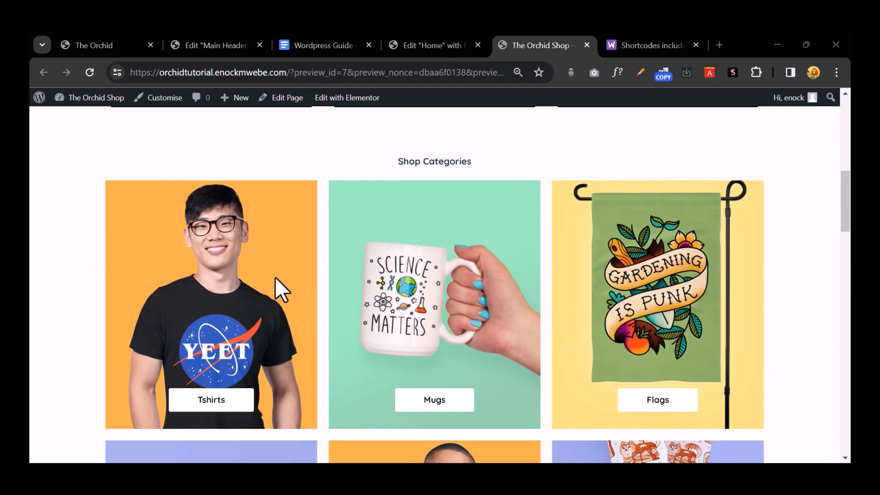
pyautogui.scroll(-4, 406, 409)
pyautogui.scroll(-5, 435, 338)
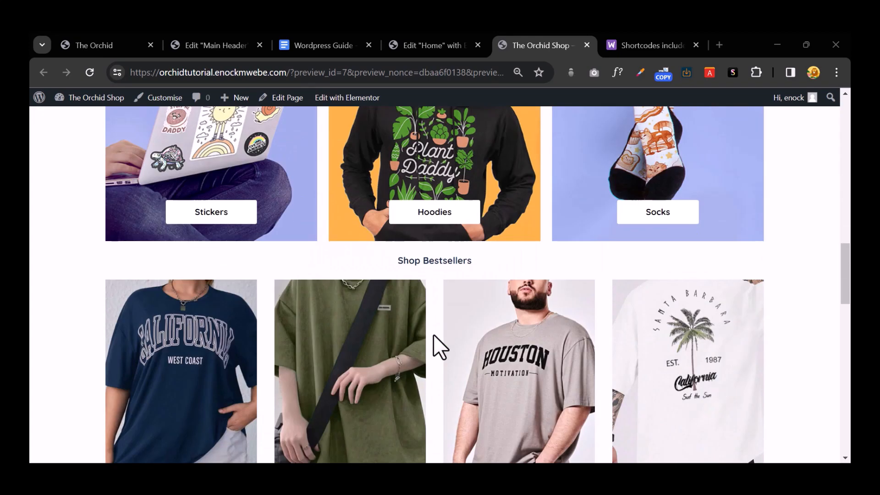
pyautogui.scroll(1, 434, 336)
pyautogui.scroll(-2, 645, 362)
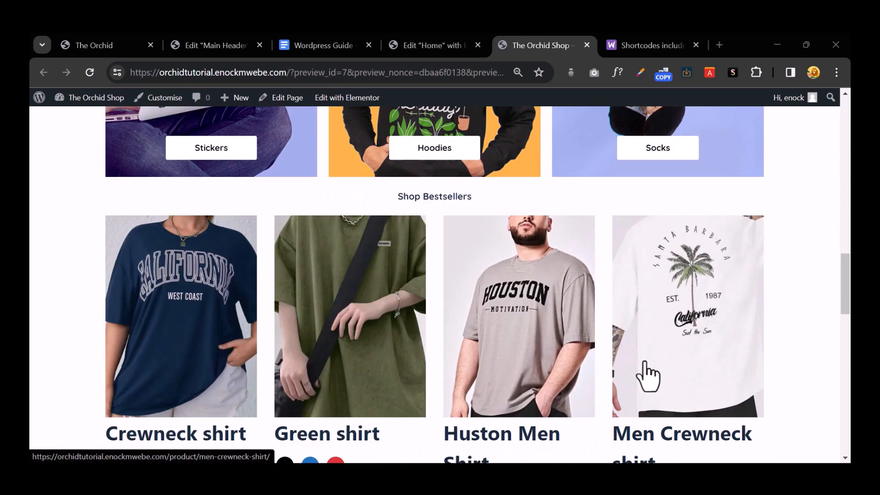
pyautogui.scroll(-1, 647, 376)
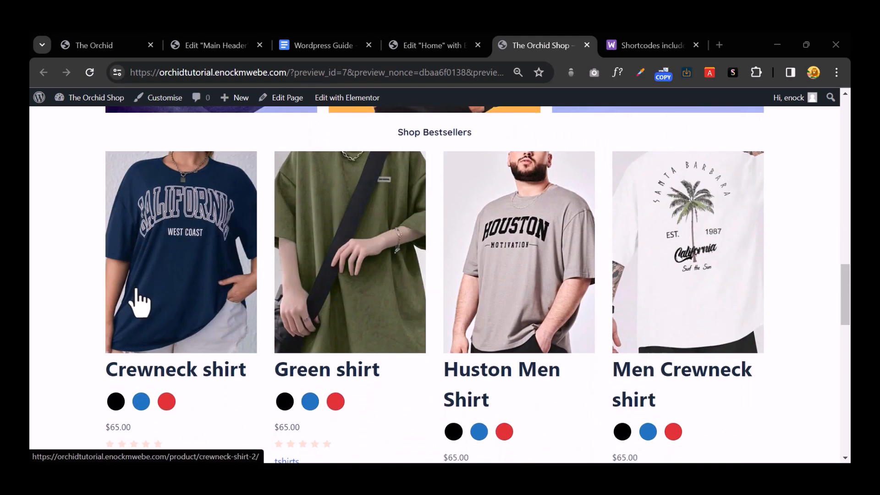
pyautogui.scroll(-2, 695, 339)
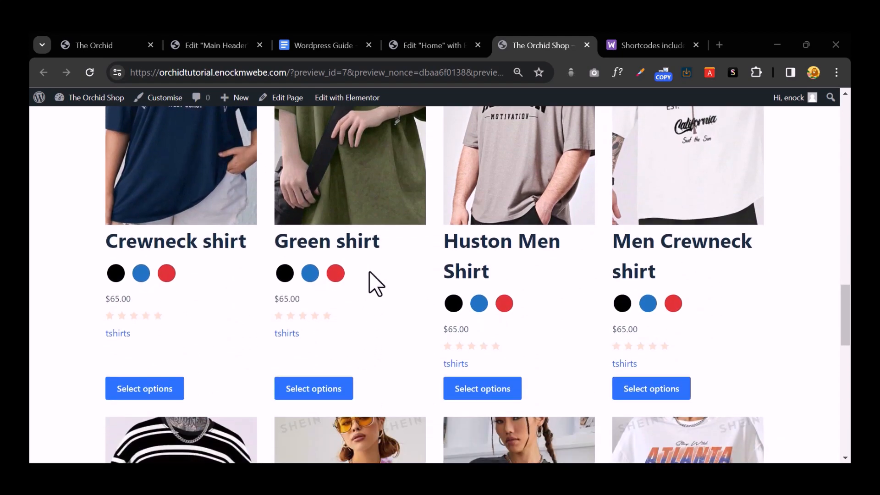
pyautogui.scroll(2, 371, 274)
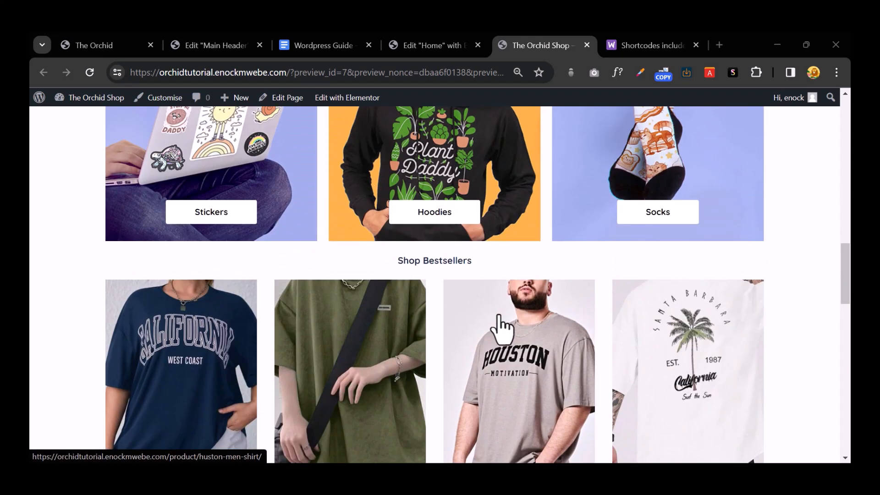
pyautogui.scroll(3, 499, 323)
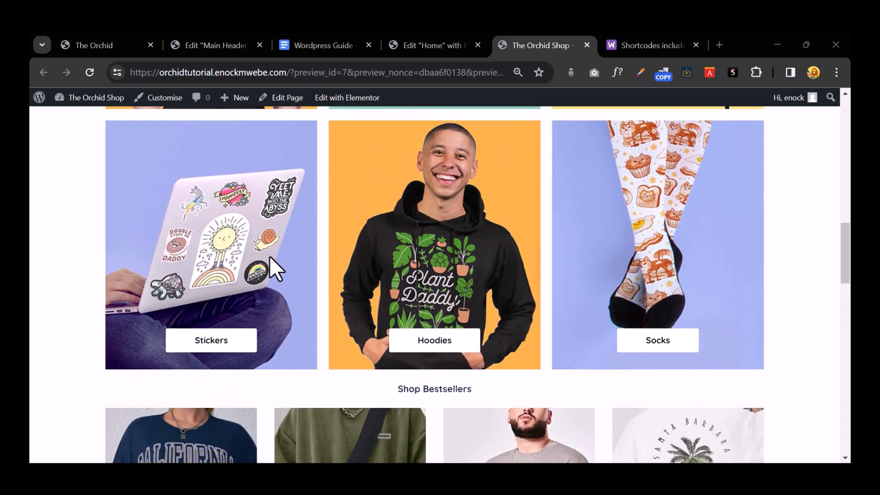
pyautogui.scroll(3, 271, 259)
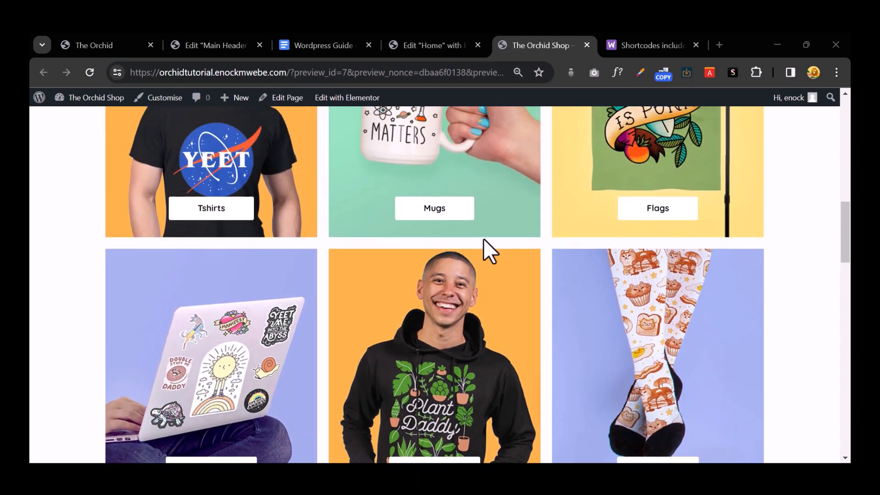
pyautogui.scroll(6, 612, 301)
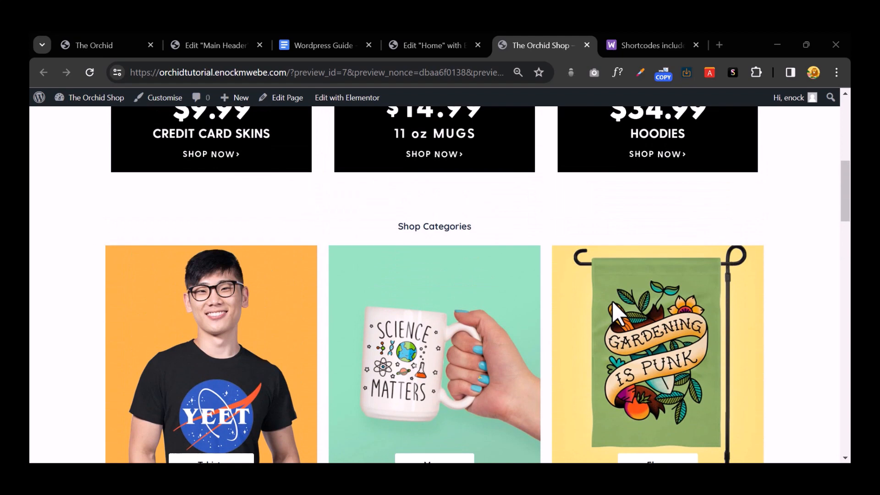
pyautogui.scroll(4, 612, 307)
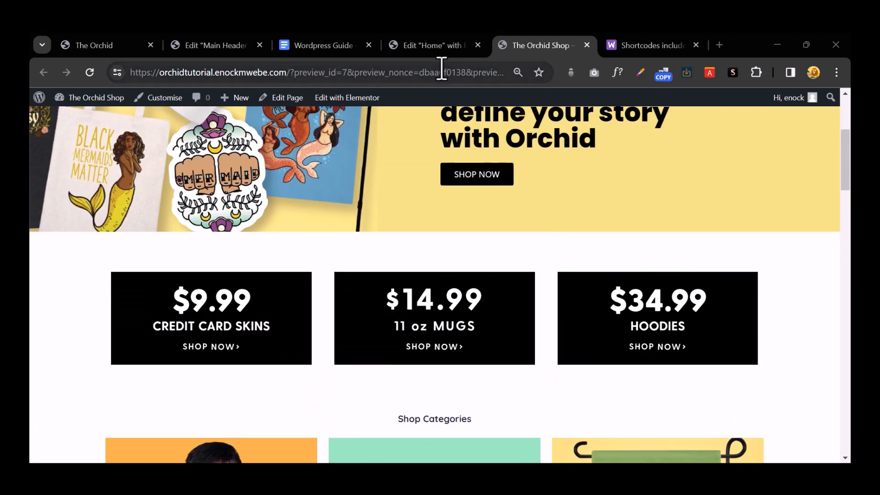
# Step: Back in the Elementor editor, select the Shop Bestsellers heading
pyautogui.click(445, 46)
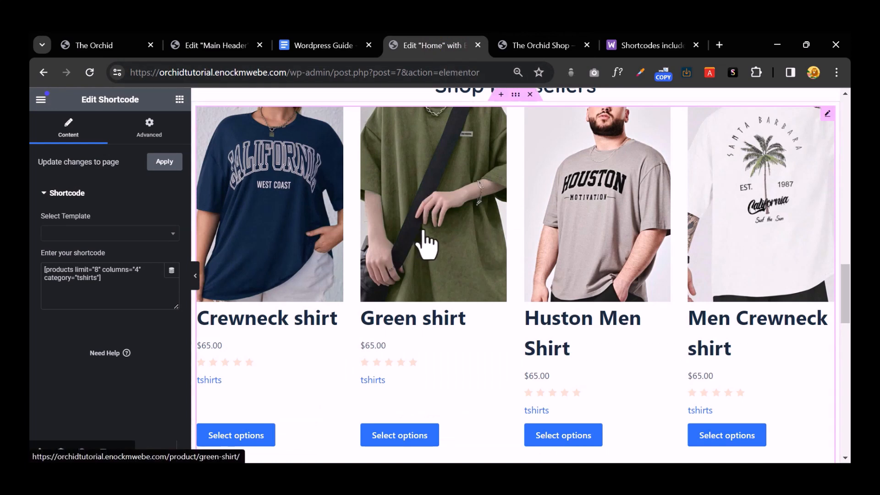
pyautogui.scroll(7, 421, 243)
pyautogui.scroll(-3, 424, 228)
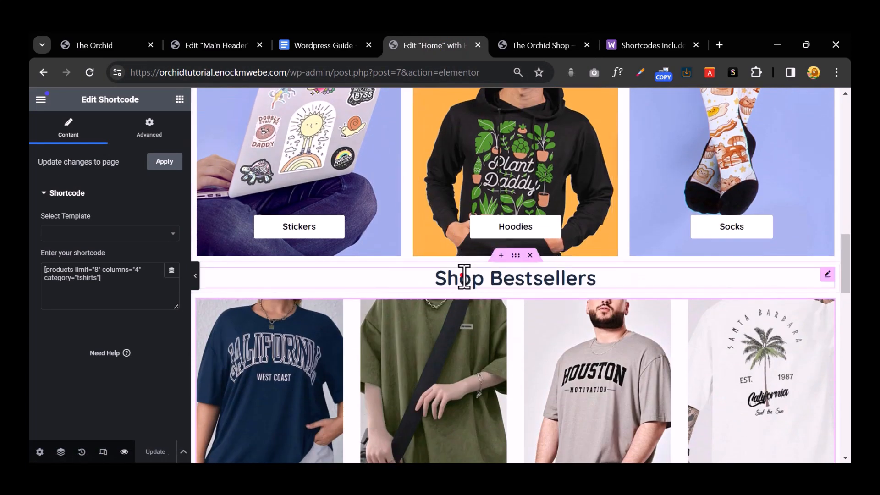
pyautogui.click(461, 275)
# Step: Recheck the preview, then scroll the editor down to the empty drop zone below the grid
pyautogui.click(523, 44)
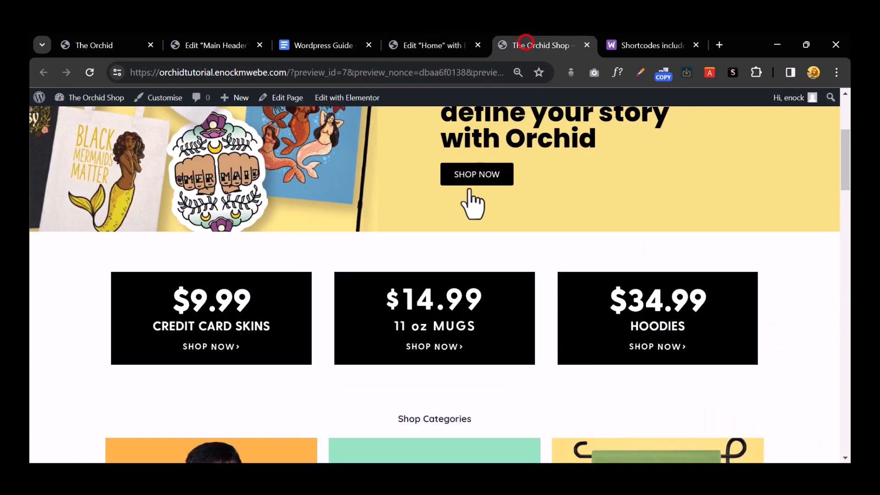
pyautogui.scroll(-4, 449, 247)
pyautogui.scroll(-14, 444, 250)
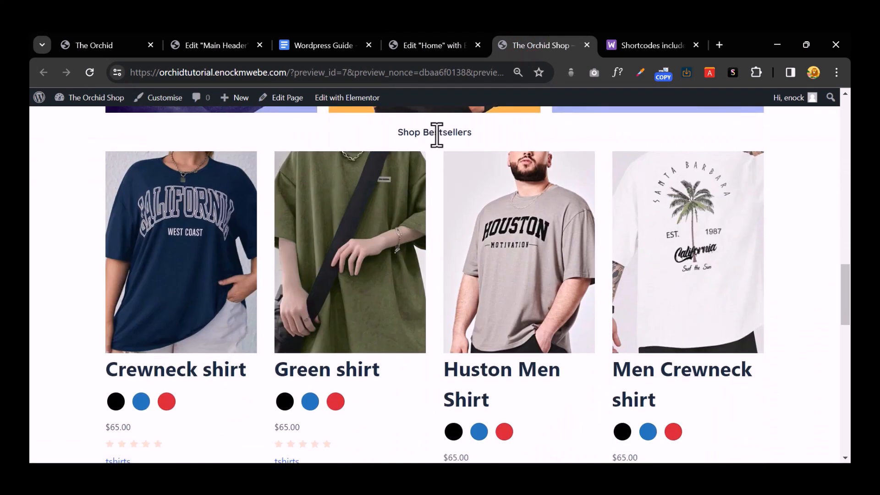
pyautogui.click(427, 44)
pyautogui.scroll(-5, 495, 270)
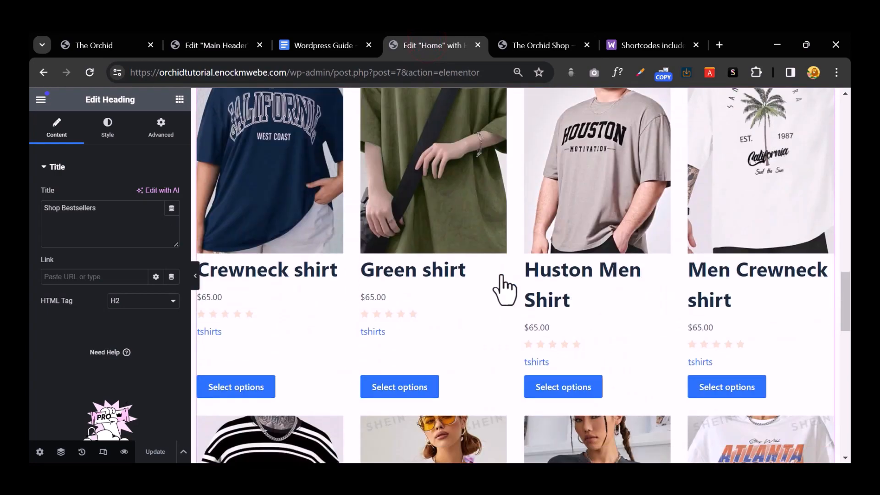
pyautogui.scroll(-15, 500, 275)
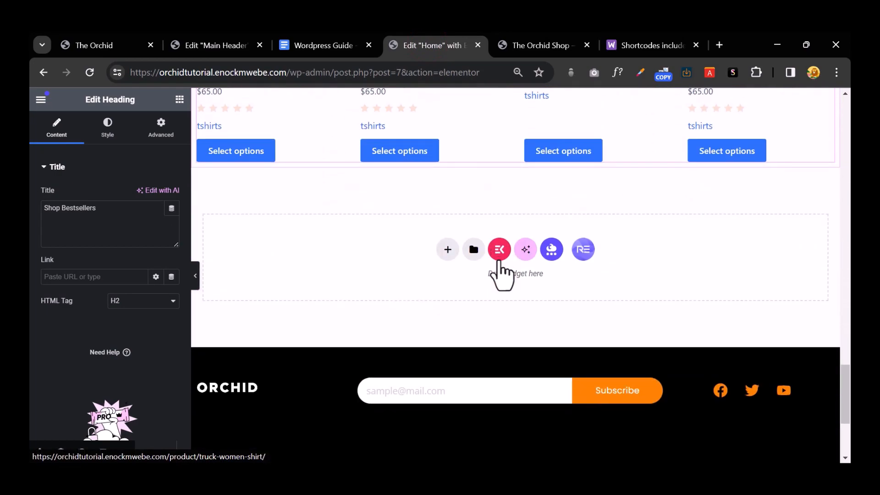
pyautogui.click(109, 50)
pyautogui.scroll(-5, 407, 273)
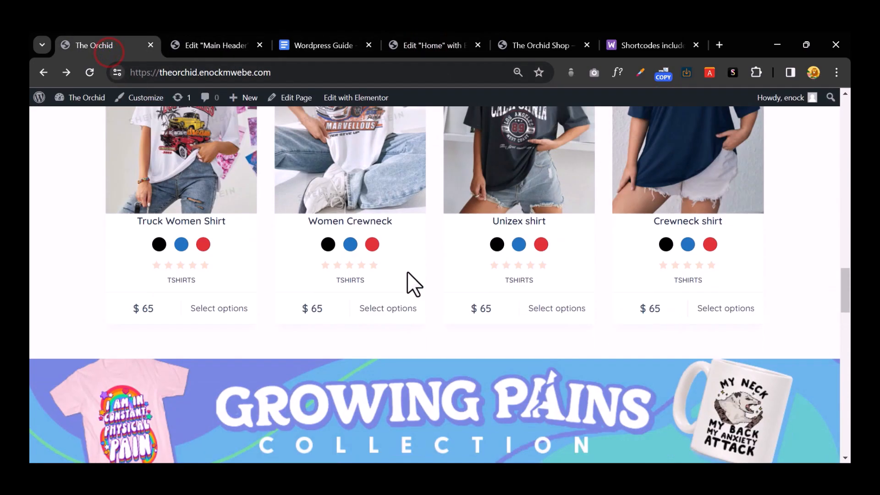
pyautogui.scroll(-4, 406, 275)
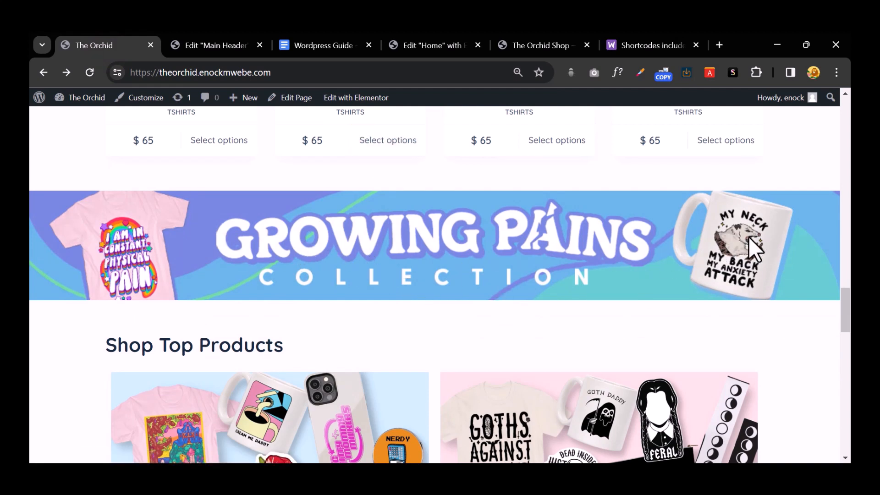
pyautogui.click(545, 50)
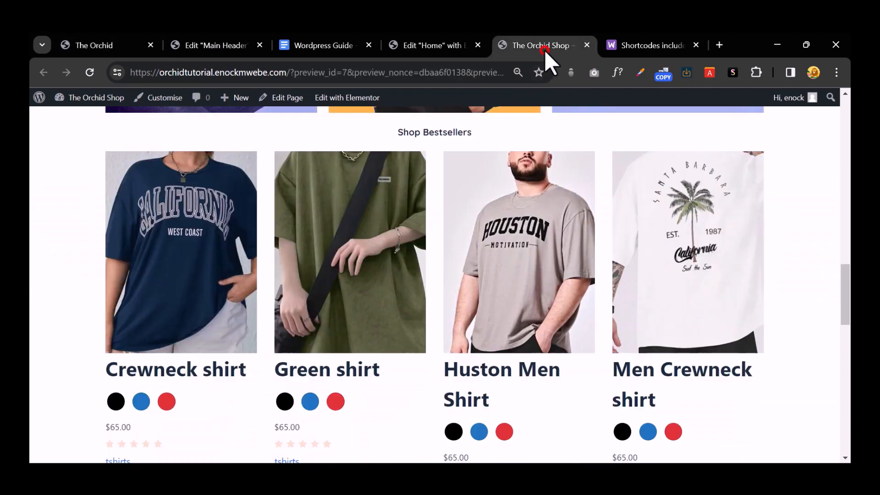
pyautogui.scroll(-3, 487, 246)
pyautogui.click(414, 43)
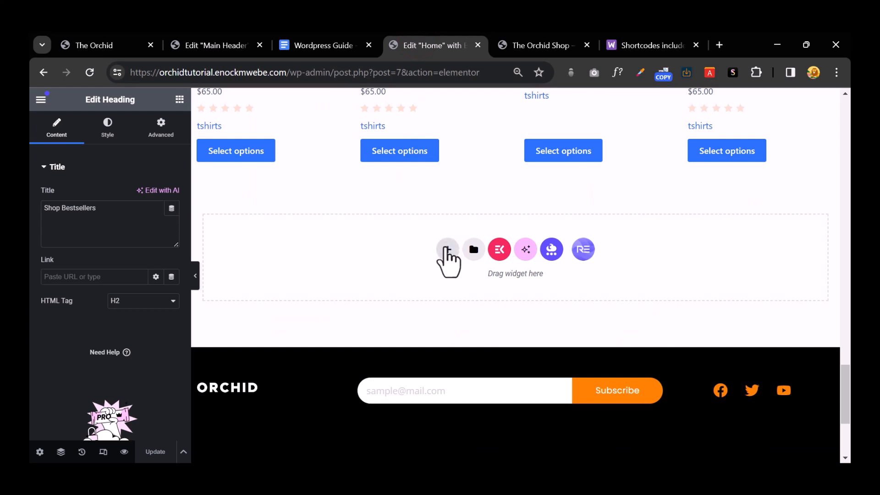
# Step: Add a single empty container below the products and set its content width to Full Width
pyautogui.click(447, 248)
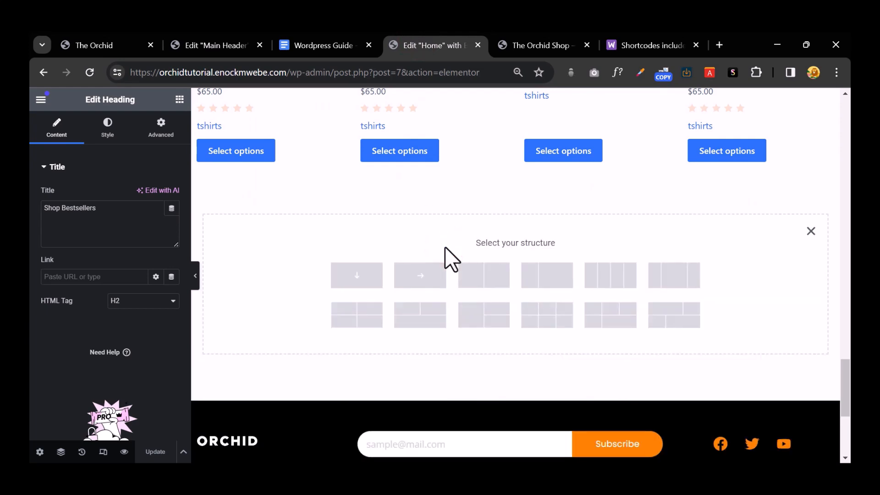
pyautogui.click(372, 283)
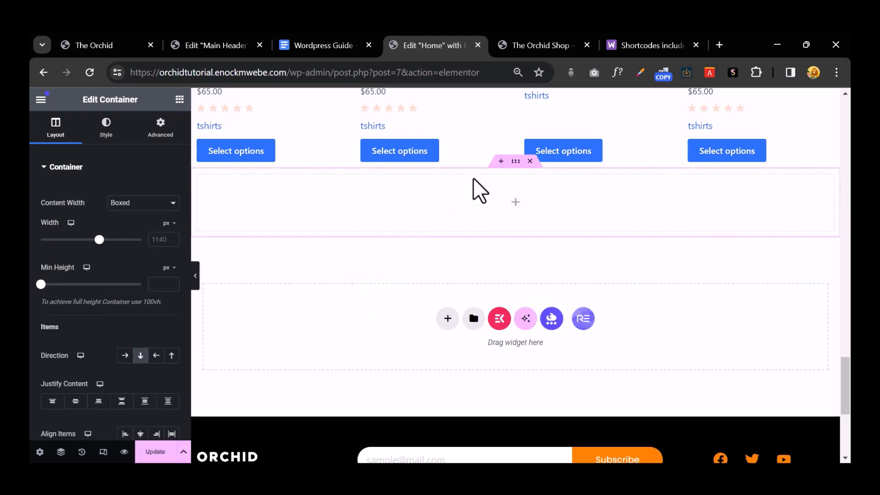
pyautogui.click(513, 162)
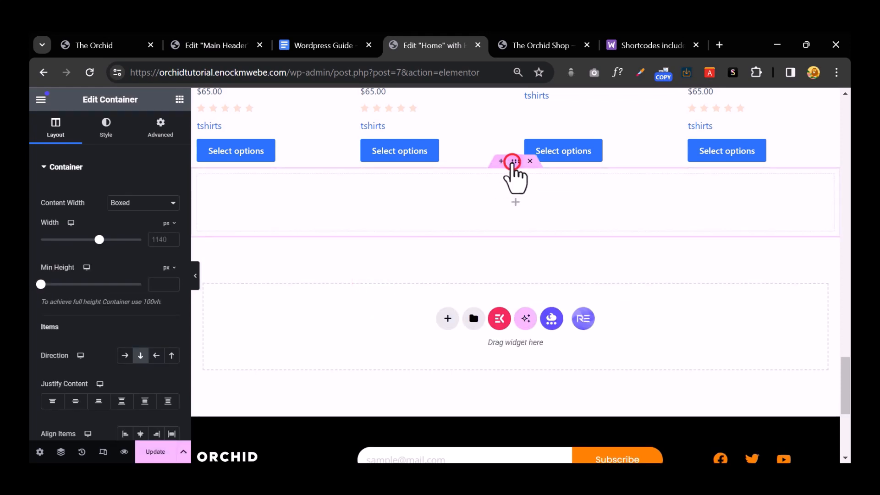
pyautogui.click(122, 202)
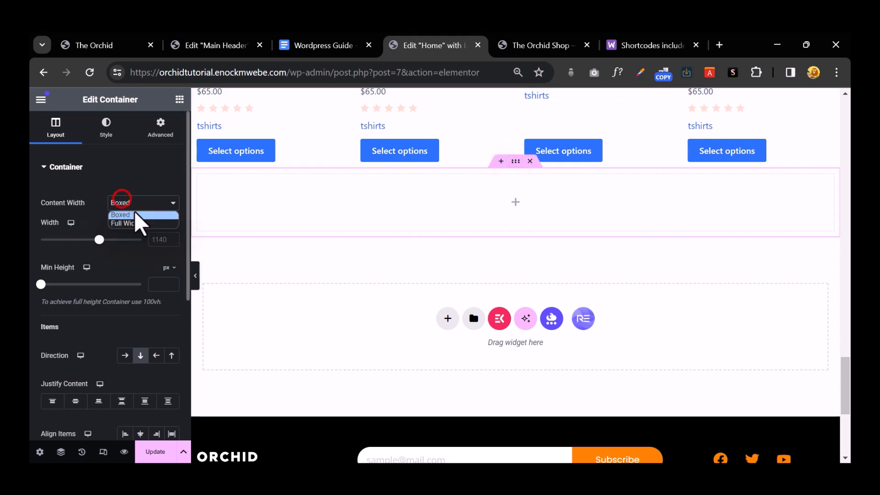
pyautogui.click(136, 223)
# Step: Give the container a classic background image by uploading growingpains1.jpg
pyautogui.click(117, 132)
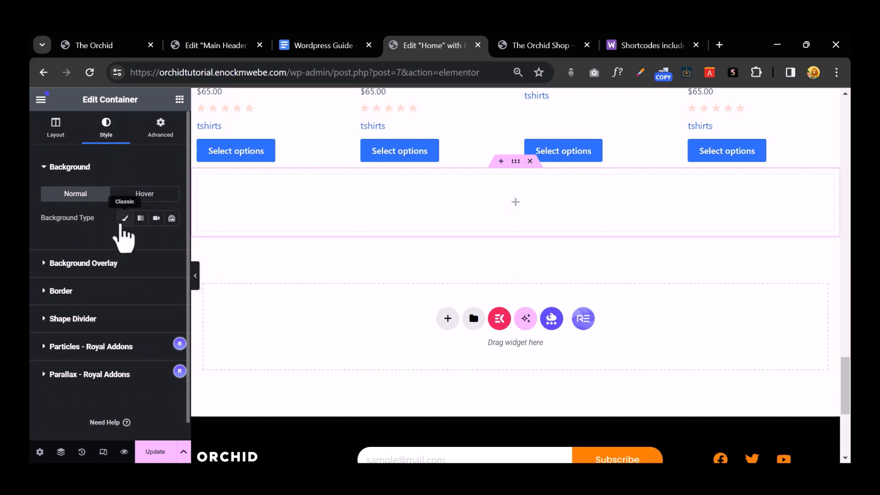
pyautogui.click(121, 220)
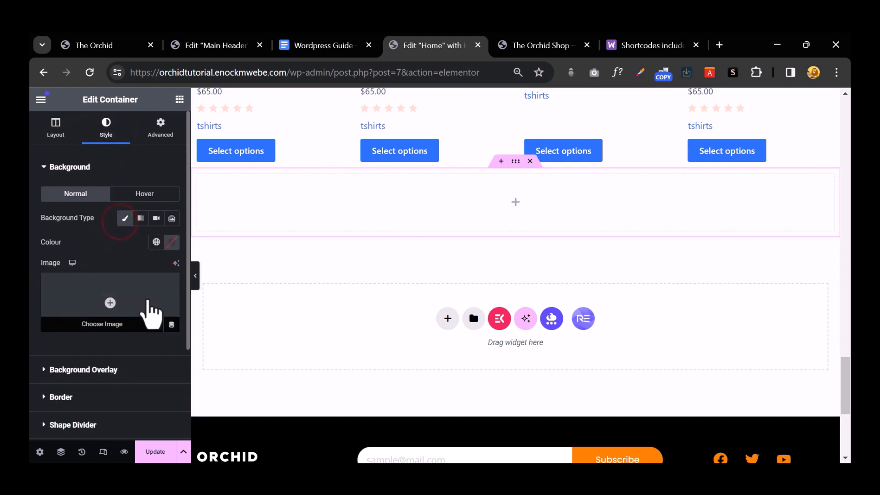
pyautogui.click(147, 298)
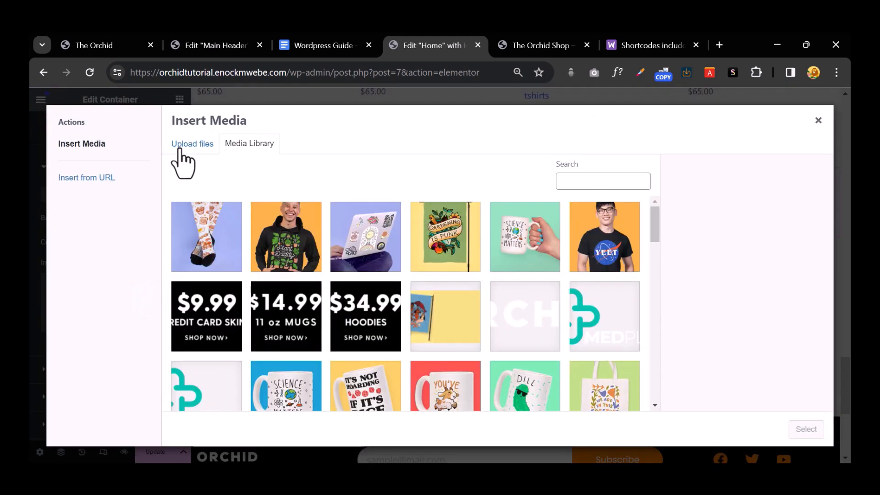
pyautogui.click(179, 148)
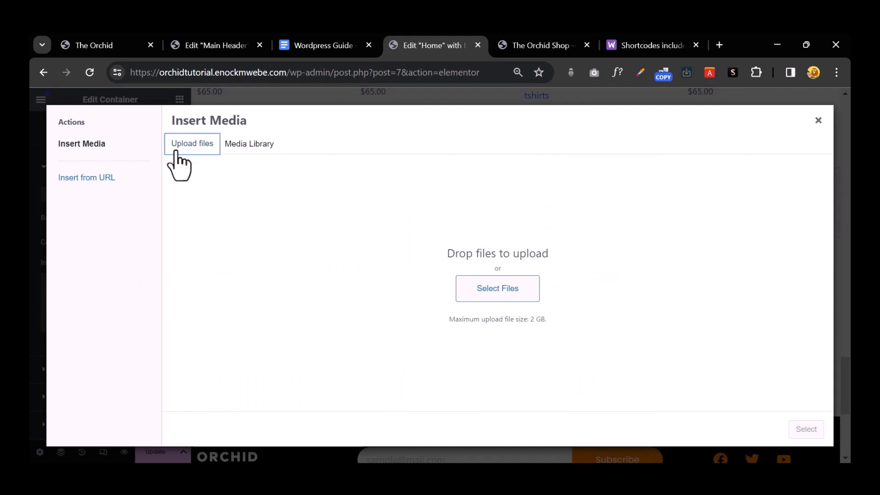
pyautogui.click(474, 283)
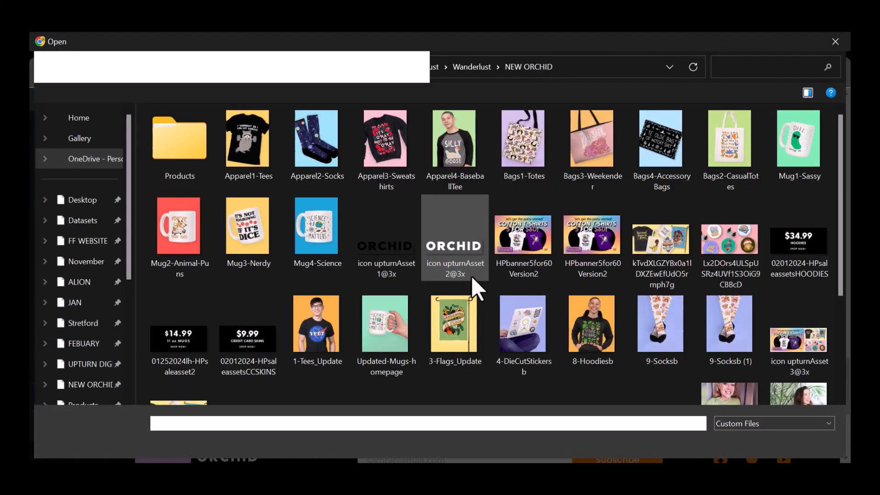
pyautogui.scroll(-3, 471, 277)
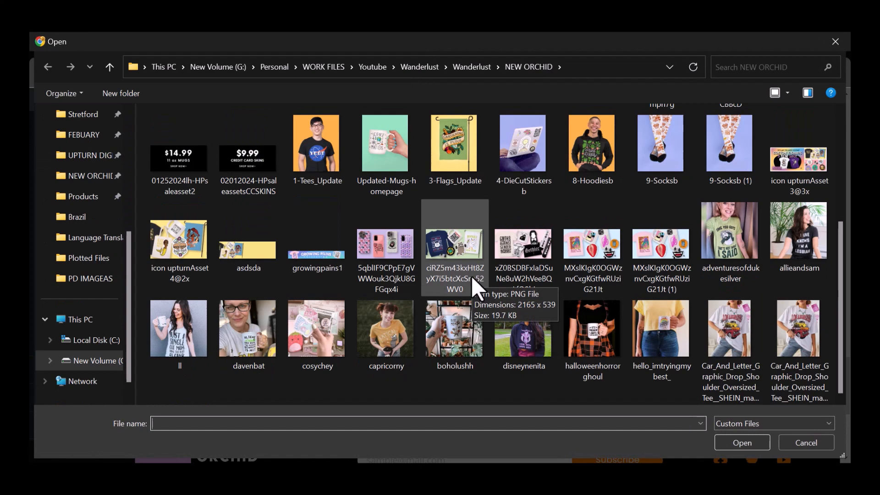
pyautogui.click(343, 265)
pyautogui.click(732, 441)
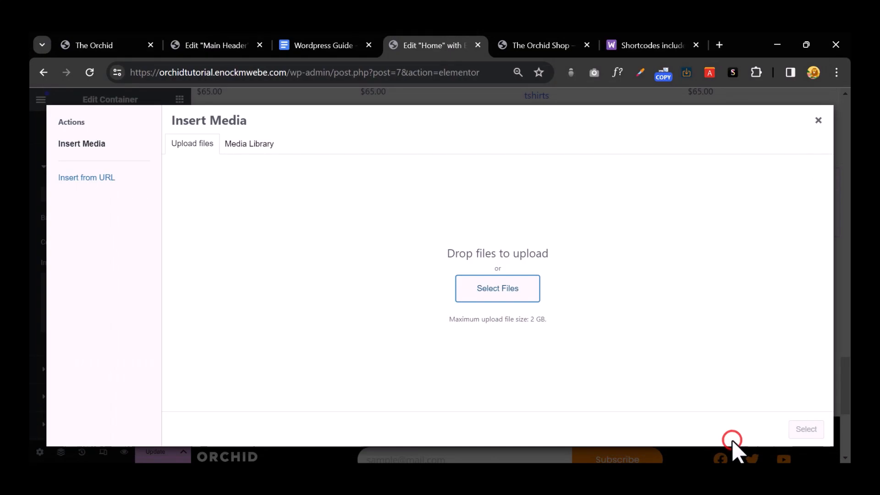
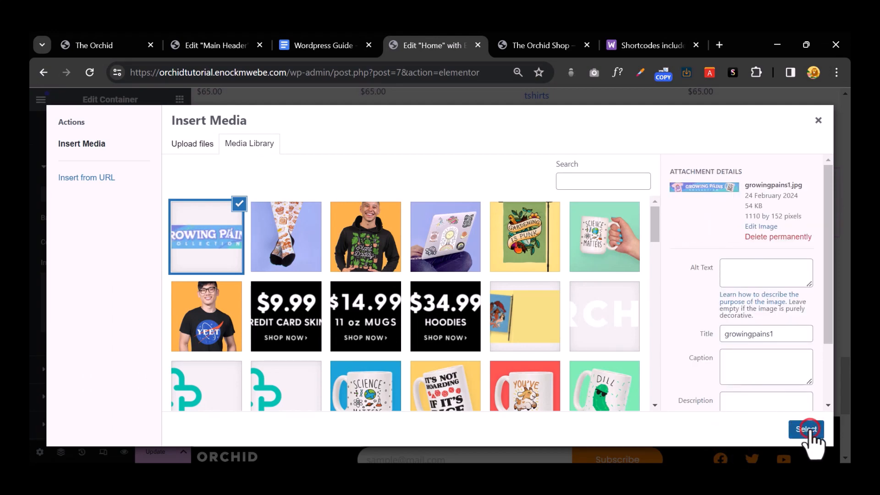
# Step: Use growingpains1 as the container background, add 50 px top and bottom margin, and save
pyautogui.click(807, 429)
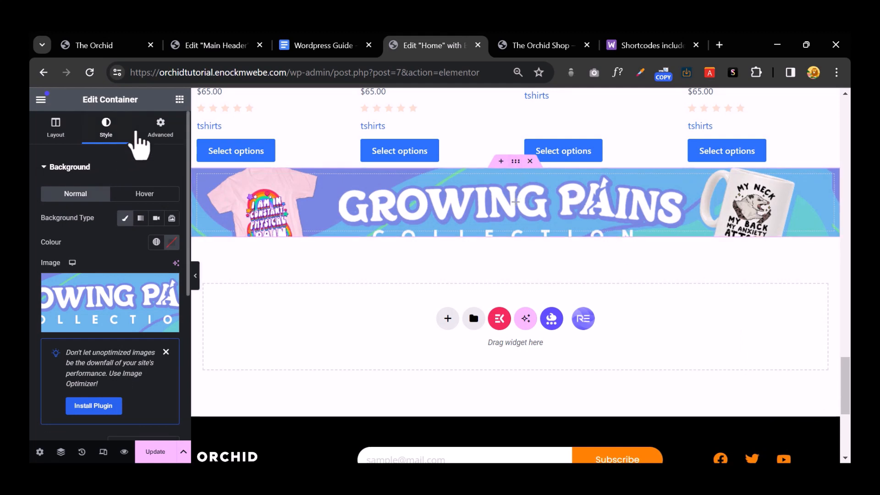
pyautogui.click(160, 129)
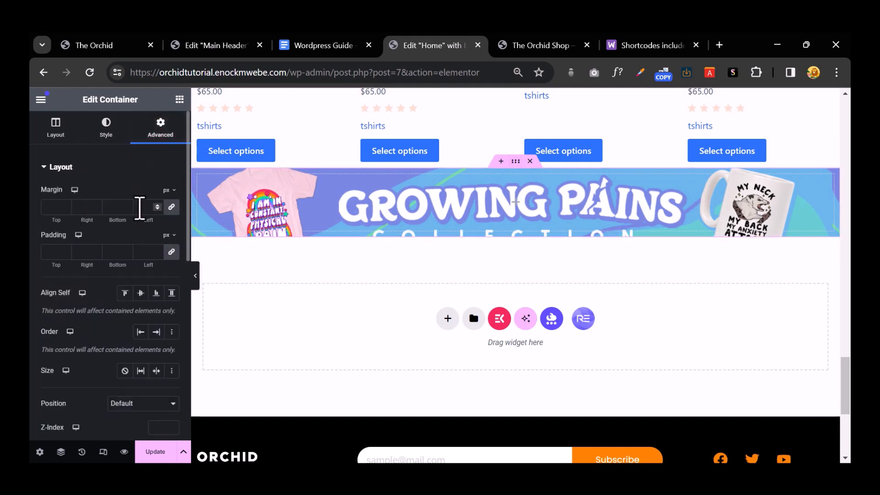
pyautogui.click(171, 207)
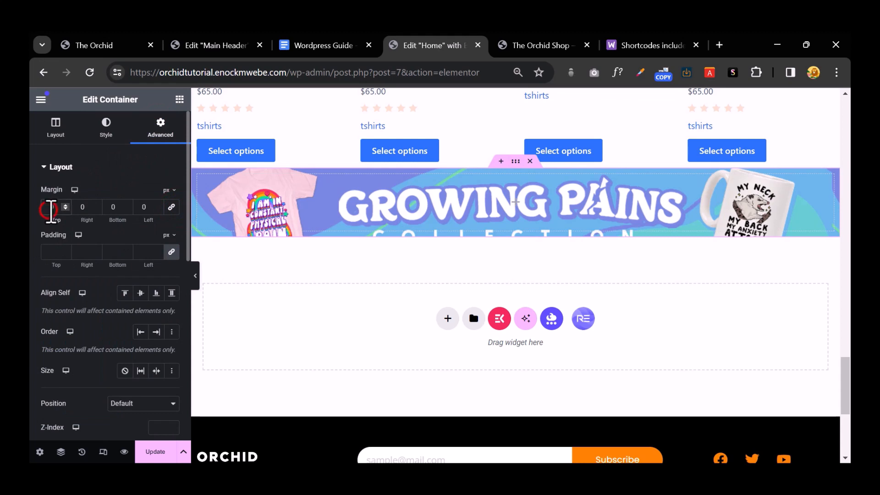
pyautogui.write('50')
pyautogui.click(108, 209)
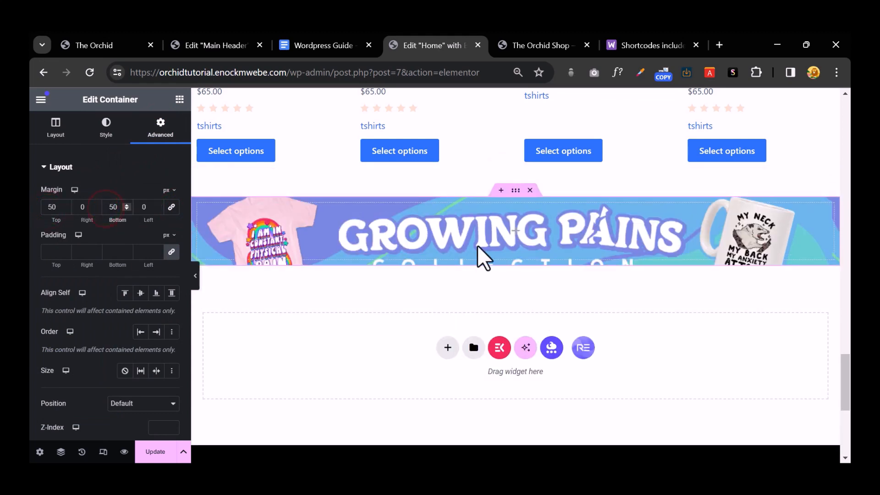
pyautogui.click(179, 99)
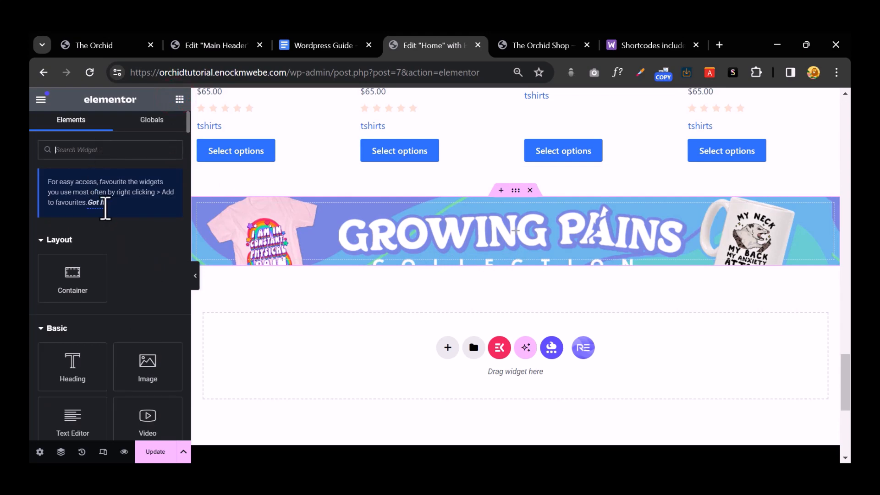
pyautogui.click(154, 451)
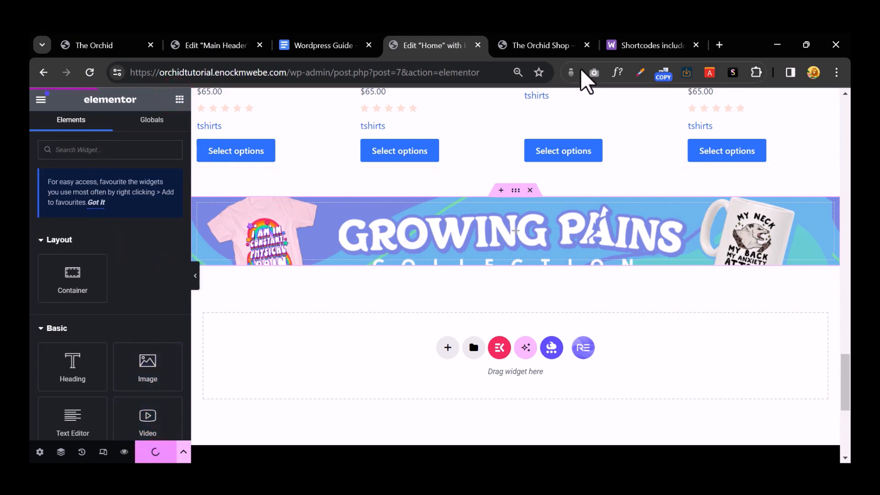
pyautogui.click(541, 45)
pyautogui.scroll(-10, 550, 187)
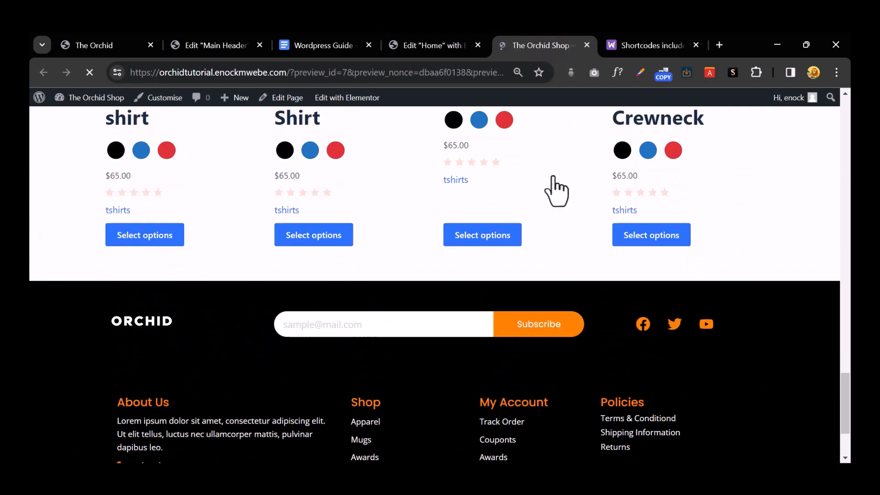
pyautogui.scroll(-15, 555, 192)
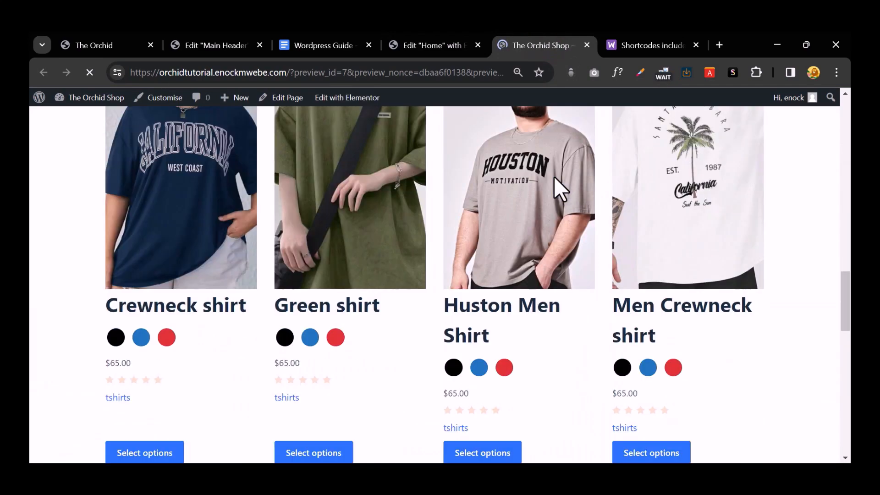
pyautogui.scroll(-6, 556, 191)
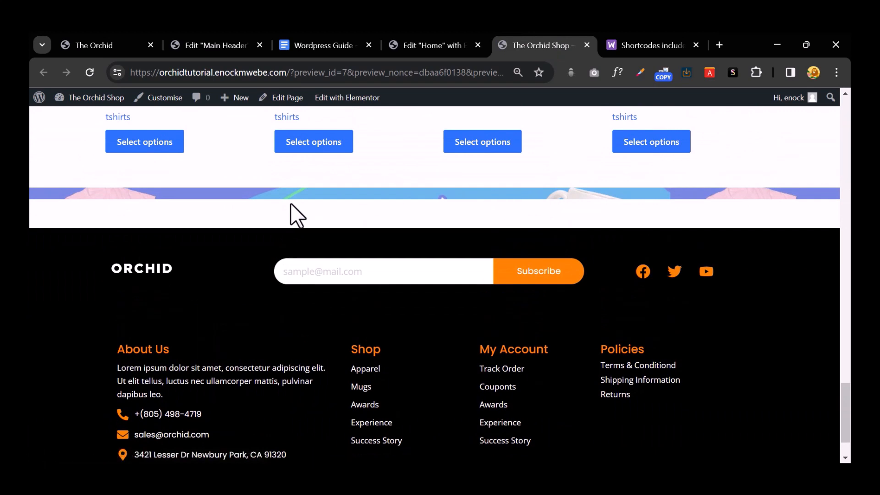
pyautogui.click(431, 45)
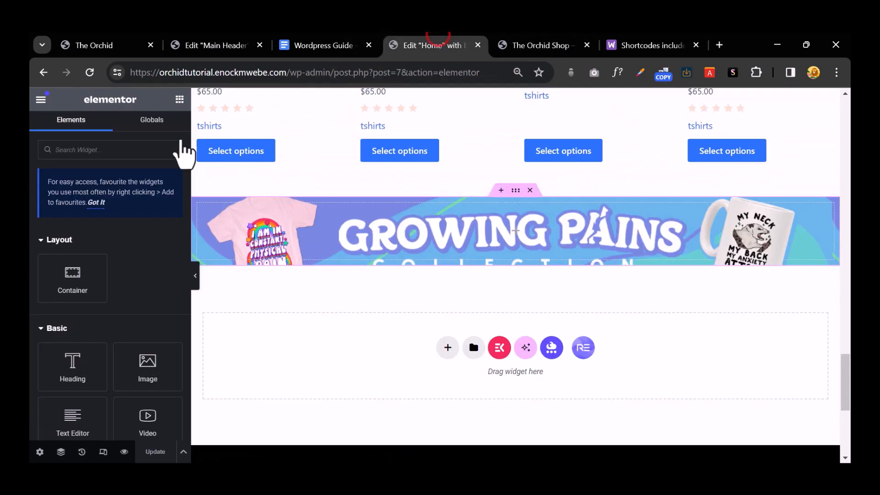
# Step: Add a Spacer widget inside the Growing Pains banner container
pyautogui.click(125, 147)
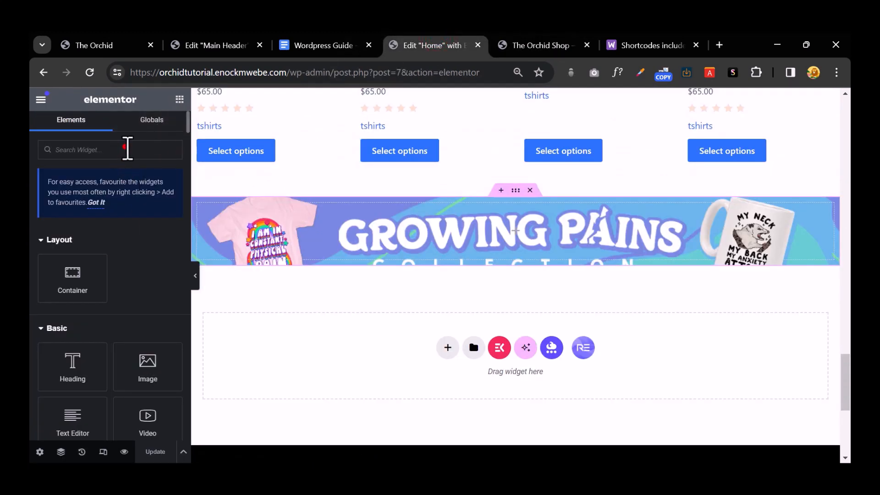
pyautogui.write('spacer')
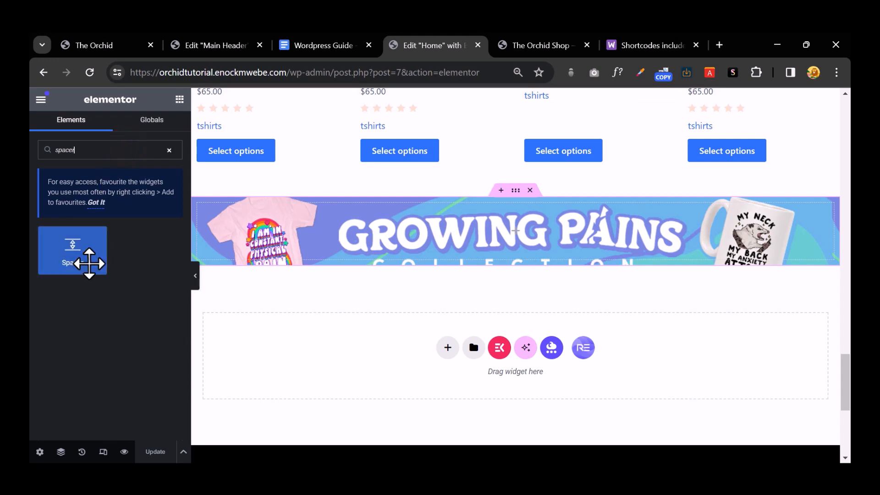
pyautogui.moveTo(85, 258); pyautogui.dragTo(535, 242)
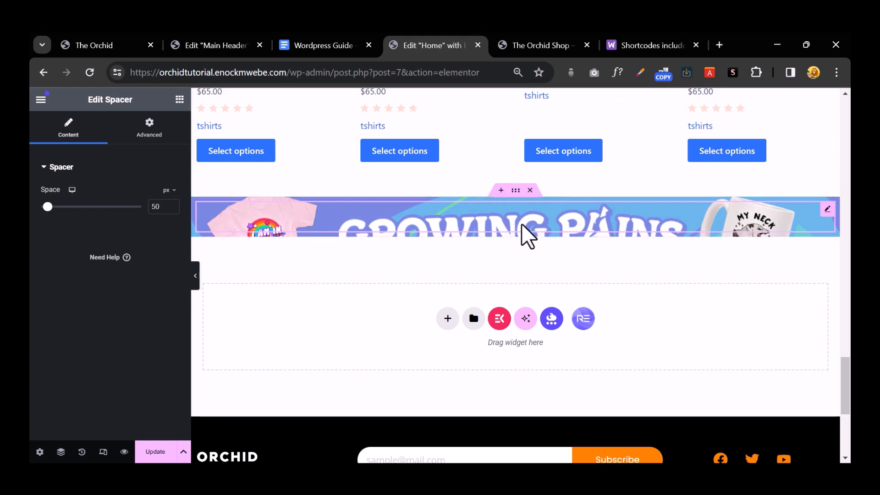
# Step: Give the spacer 80 px top and bottom padding
pyautogui.click(156, 130)
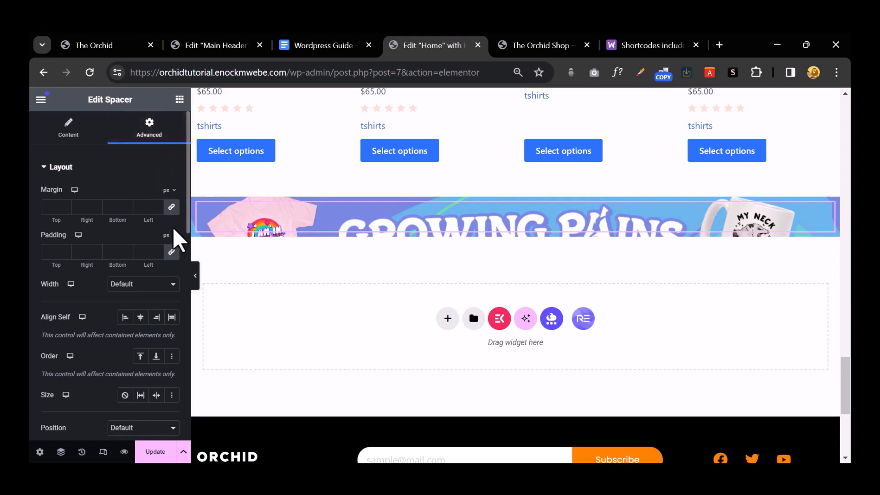
pyautogui.click(172, 251)
pyautogui.write('80')
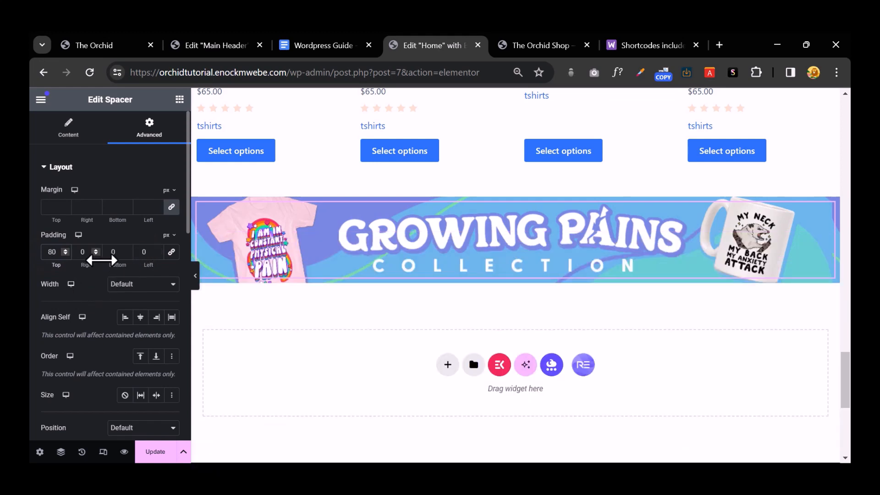
pyautogui.click(106, 251)
pyautogui.write('80')
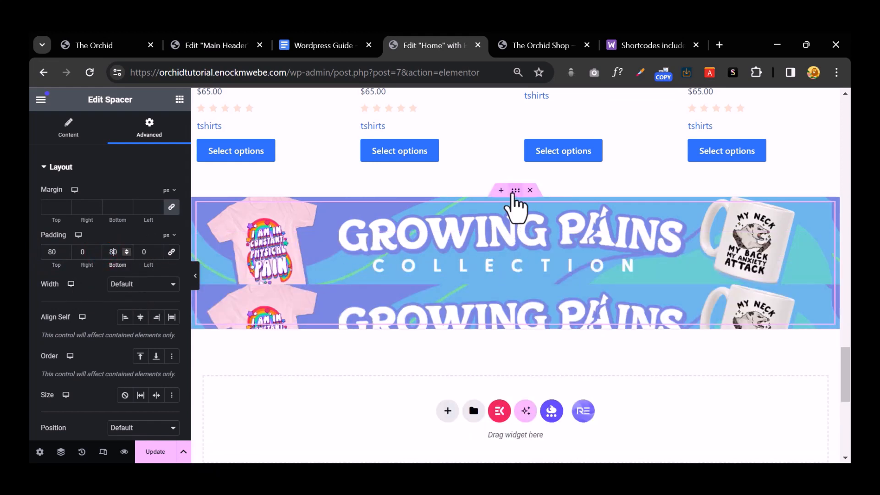
pyautogui.click(512, 191)
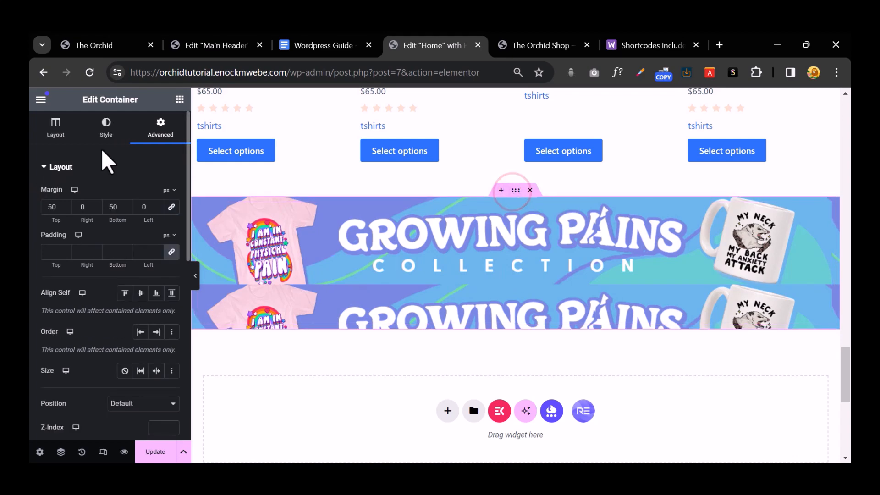
# Step: Set the banner background image to Cover size with No-repeat and save the page
pyautogui.click(105, 131)
pyautogui.scroll(-4, 156, 284)
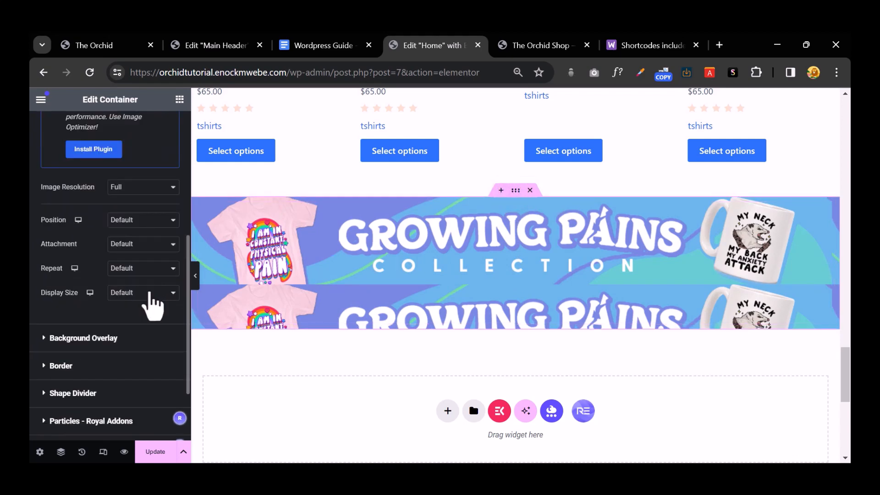
pyautogui.click(149, 292)
pyautogui.click(148, 321)
pyautogui.click(149, 268)
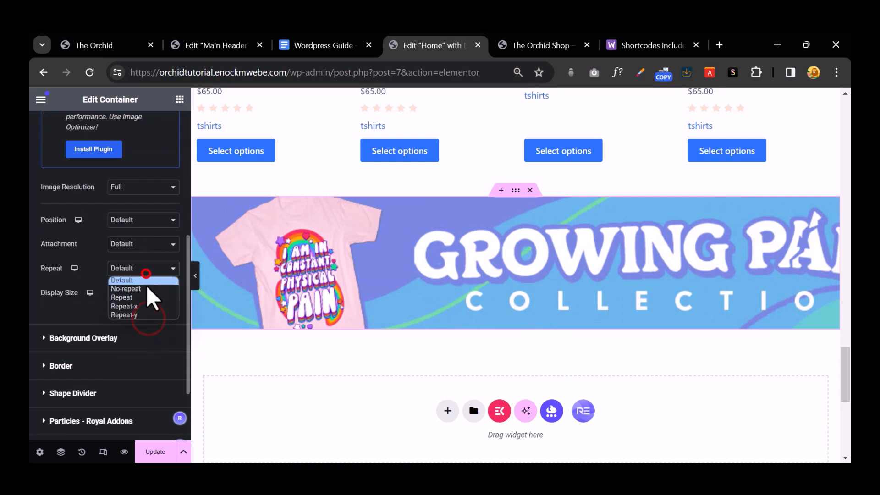
pyautogui.click(138, 289)
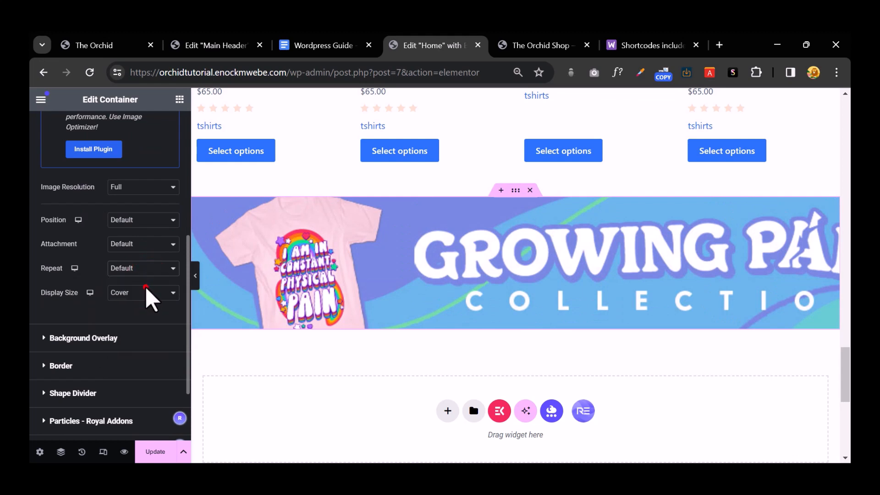
pyautogui.click(156, 453)
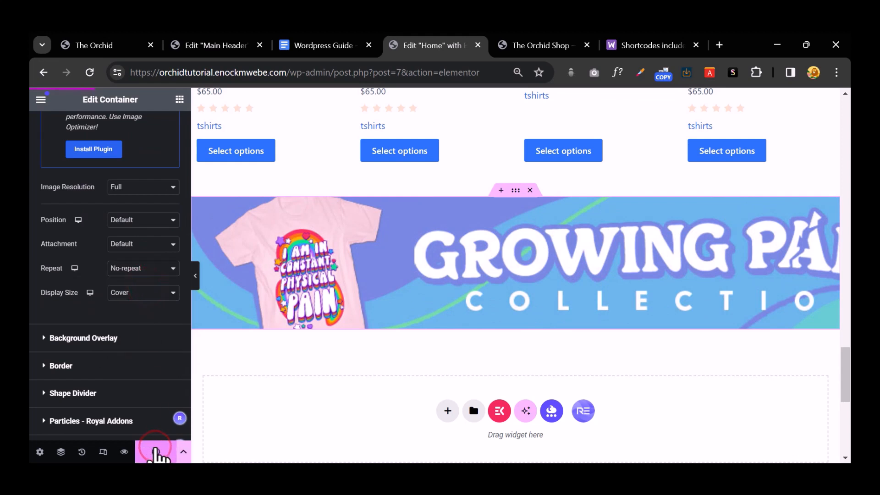
# Step: After checking the shop preview, set the background position to Centre Centre and save
pyautogui.click(536, 44)
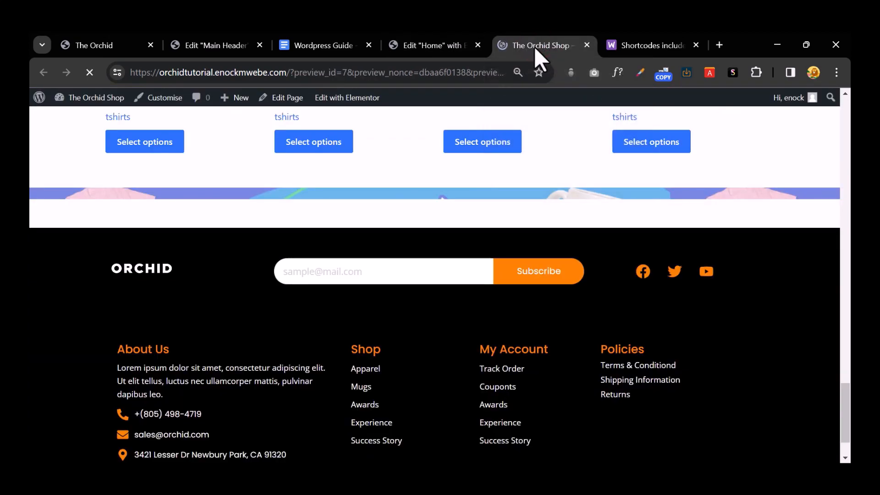
pyautogui.scroll(-15, 505, 219)
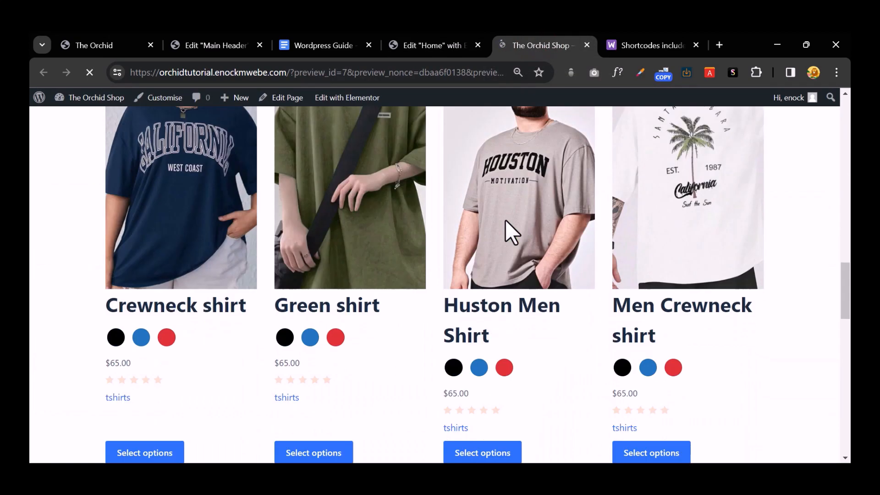
pyautogui.scroll(-5, 505, 219)
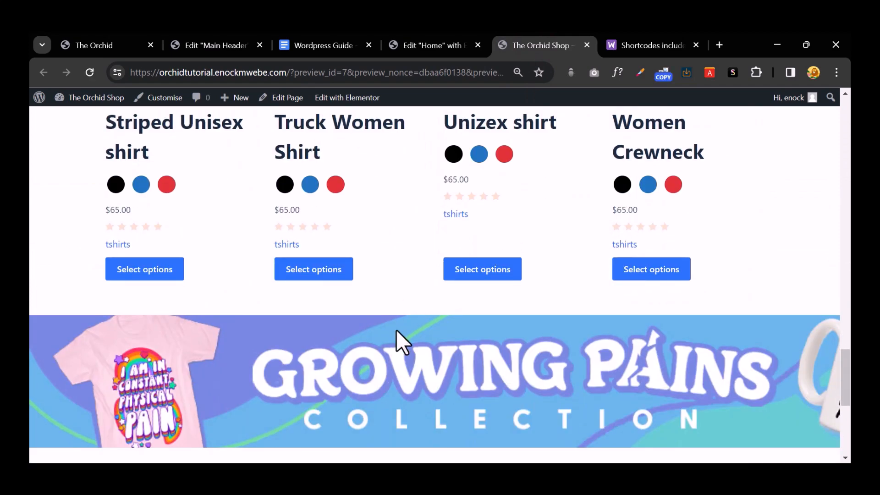
pyautogui.click(440, 44)
pyautogui.click(160, 218)
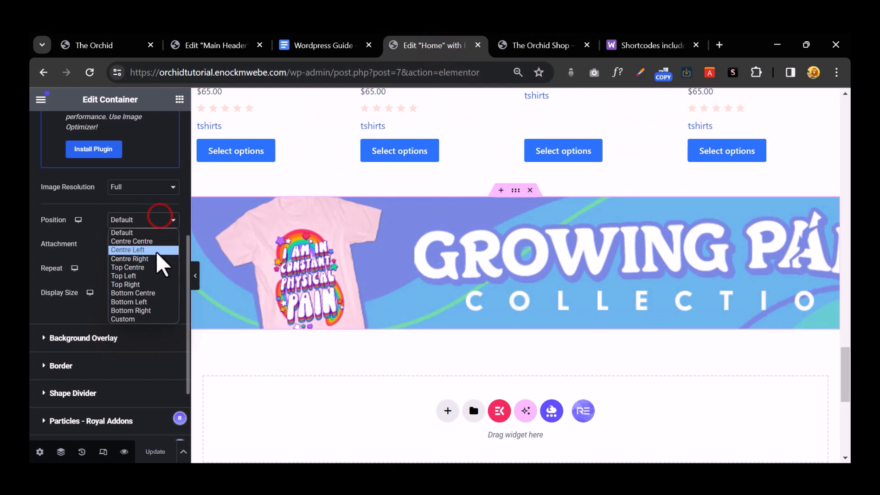
pyautogui.click(158, 241)
pyautogui.click(151, 451)
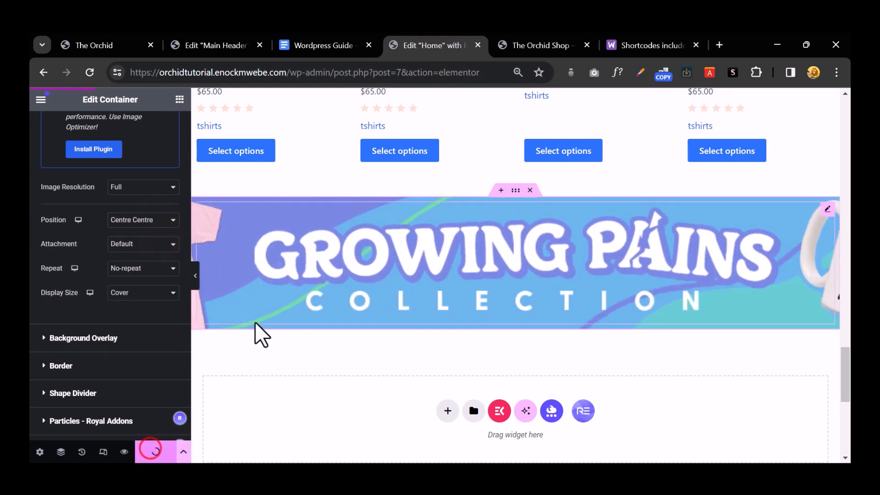
# Step: Reload the shop preview to view the centred banner, then go back to the Home editor
pyautogui.click(527, 37)
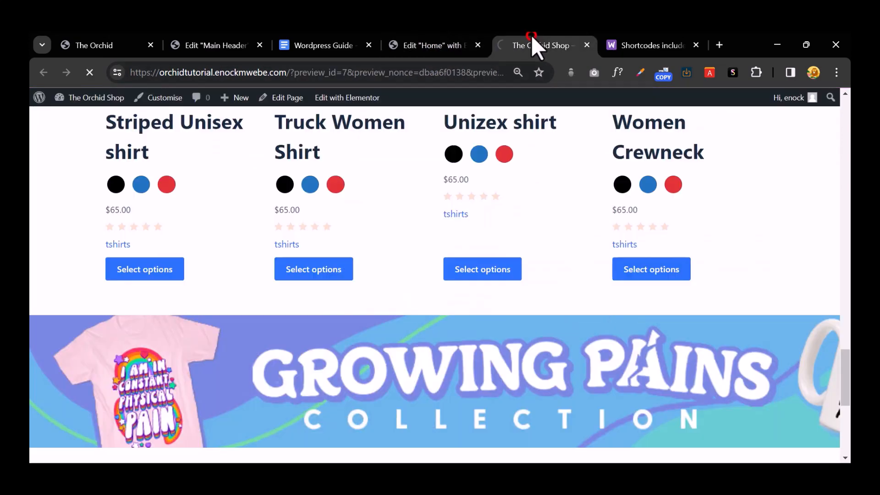
pyautogui.press('F5')
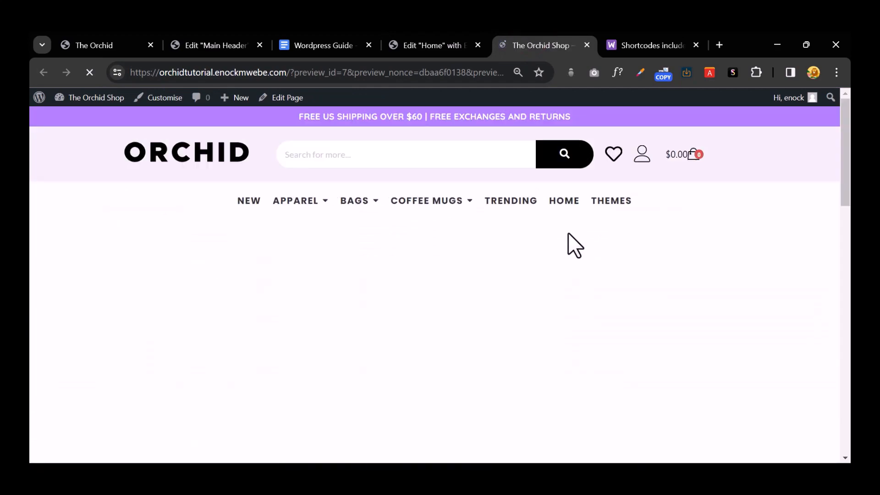
pyautogui.scroll(-10, 568, 233)
pyautogui.scroll(-15, 572, 235)
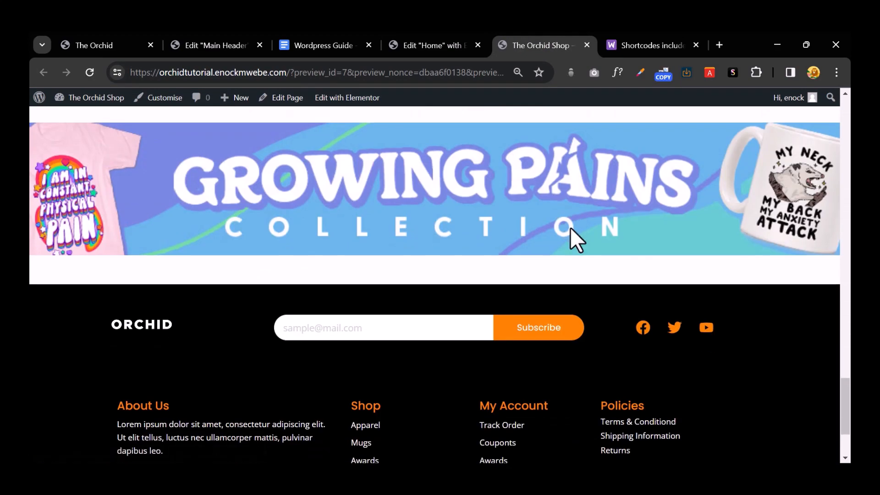
pyautogui.click(450, 49)
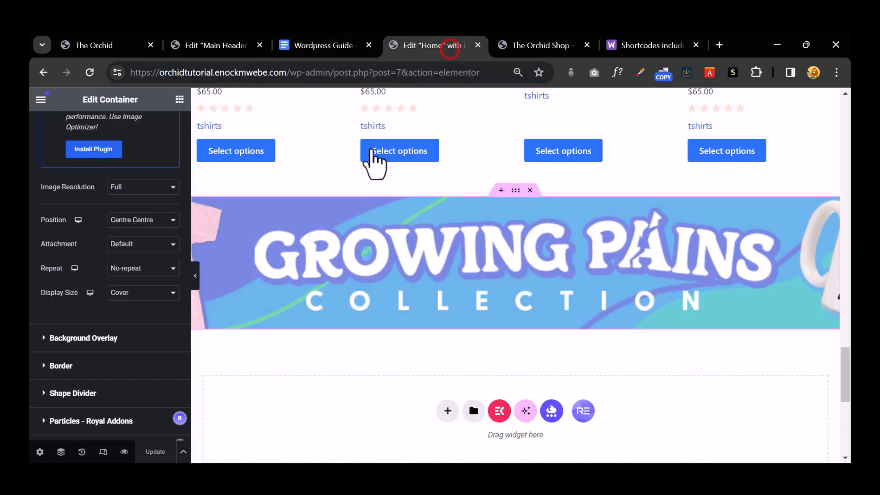
# Step: Reduce the banner spacer's top and bottom padding to 50 px and save the page
pyautogui.click(472, 252)
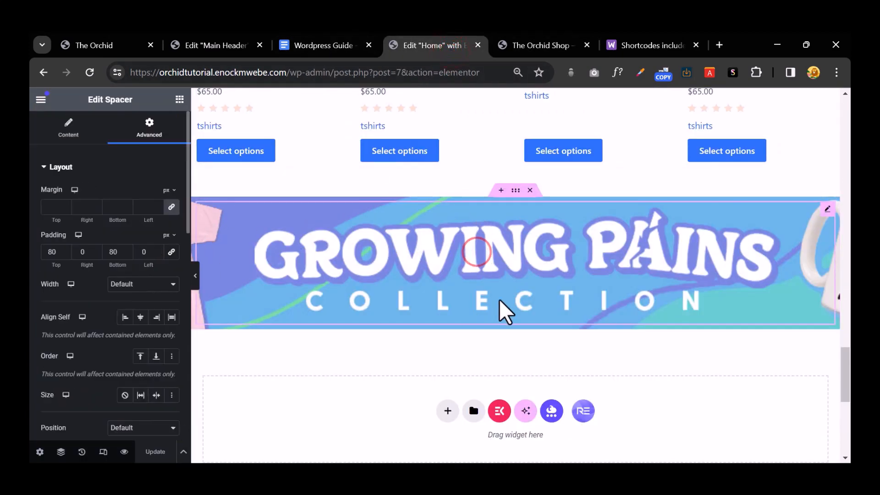
pyautogui.click(540, 252)
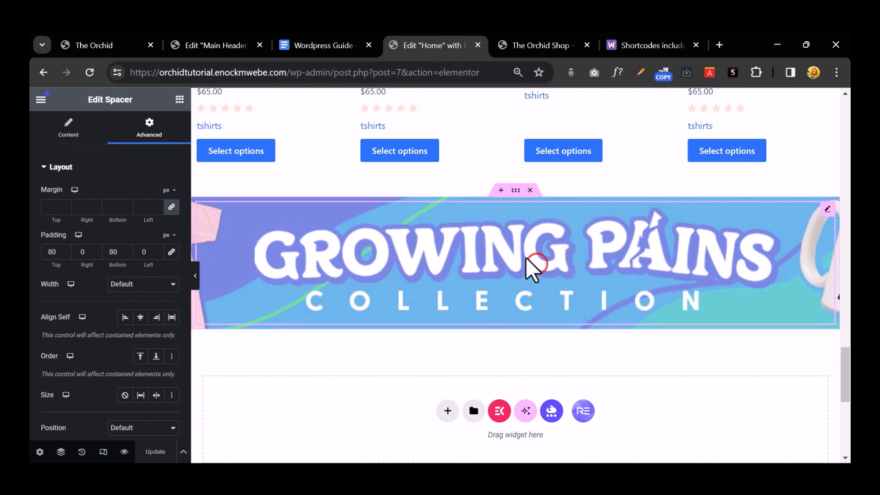
pyautogui.doubleClick(48, 252)
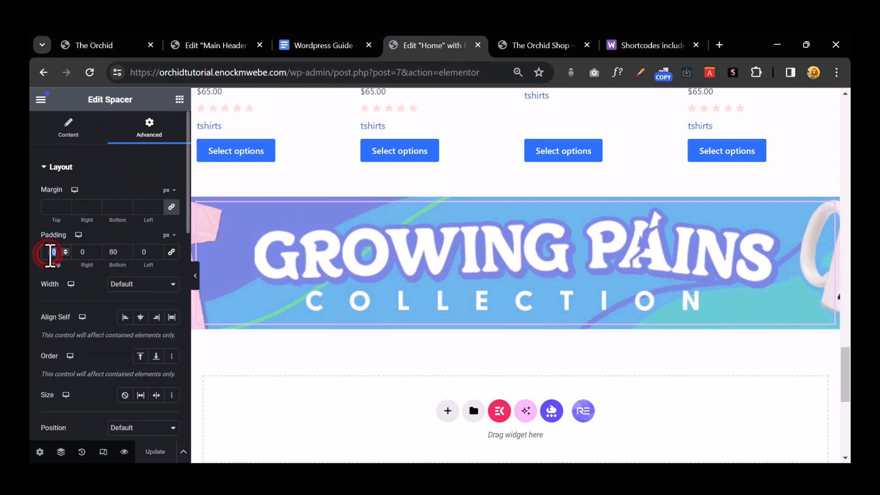
pyautogui.write('50')
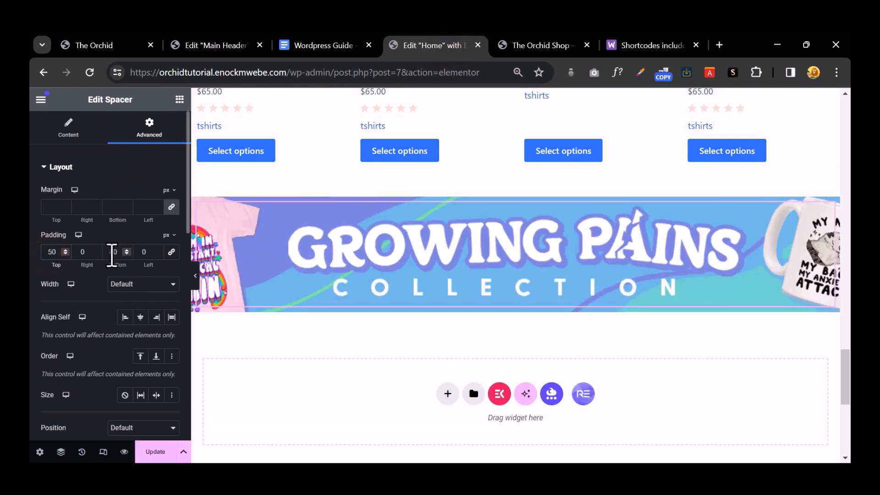
pyautogui.write('0')
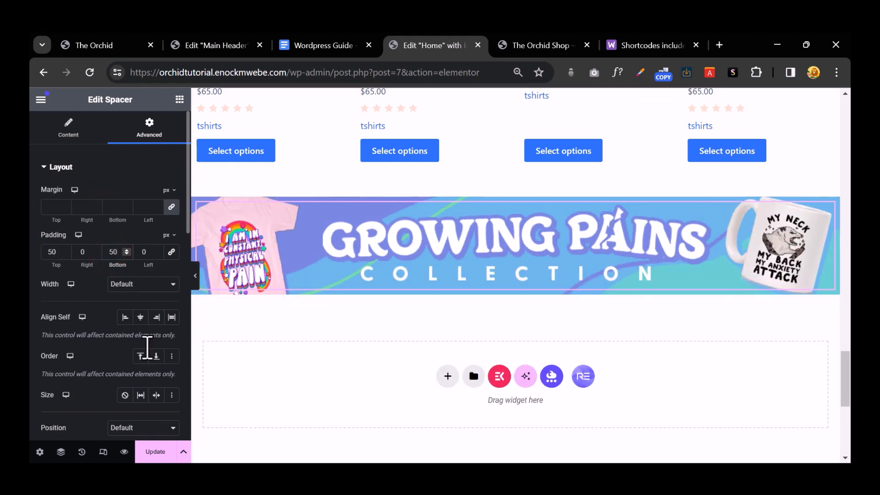
pyautogui.click(156, 452)
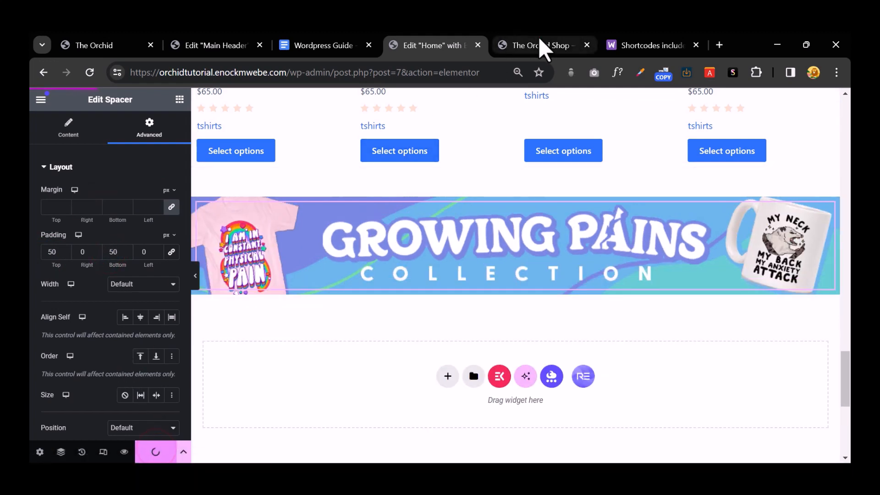
pyautogui.click(540, 37)
# Step: Reload the shop preview and check the shorter Growing Pains banner
pyautogui.press('F5')
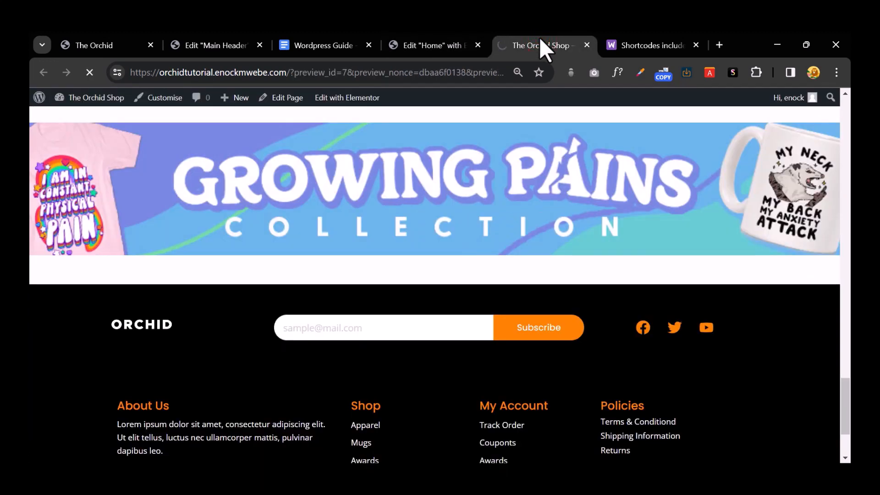
pyautogui.scroll(-10, 559, 157)
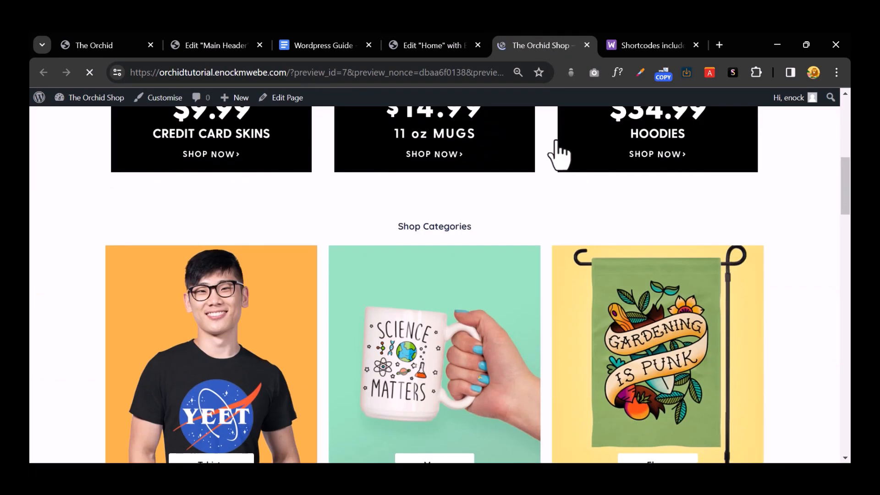
pyautogui.scroll(-15, 557, 143)
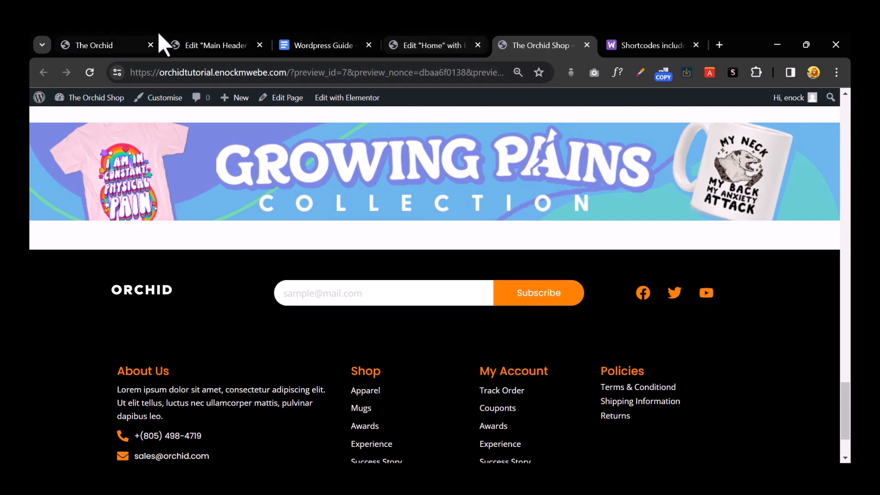
# Step: Find the Shop Top Products section on the original Orchid site for reference
pyautogui.click(114, 39)
pyautogui.scroll(-4, 421, 268)
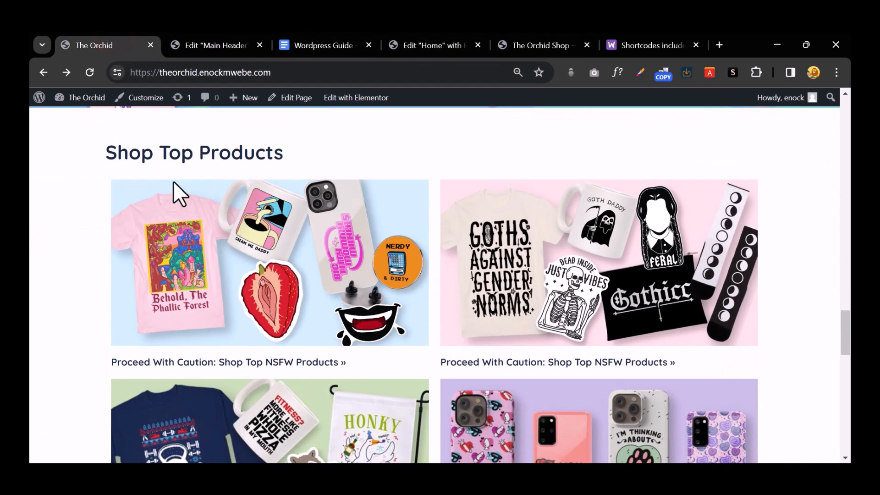
pyautogui.scroll(-3, 270, 239)
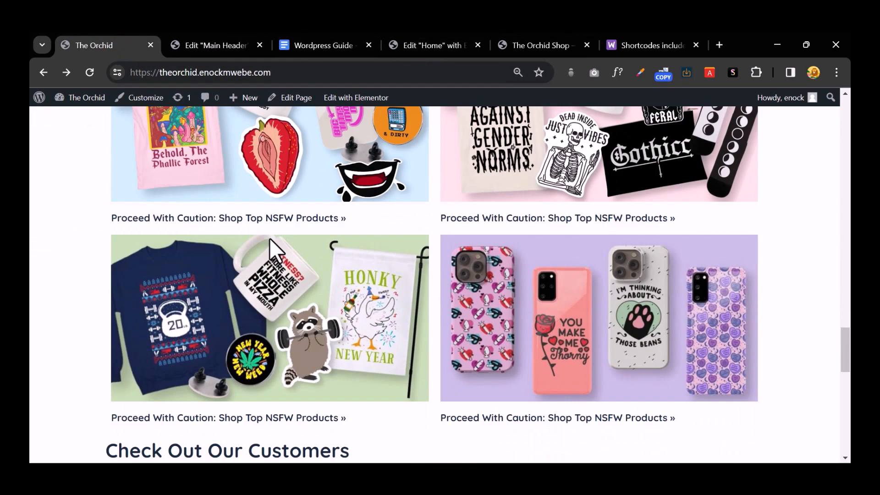
pyautogui.scroll(-4, 270, 238)
pyautogui.scroll(7, 266, 227)
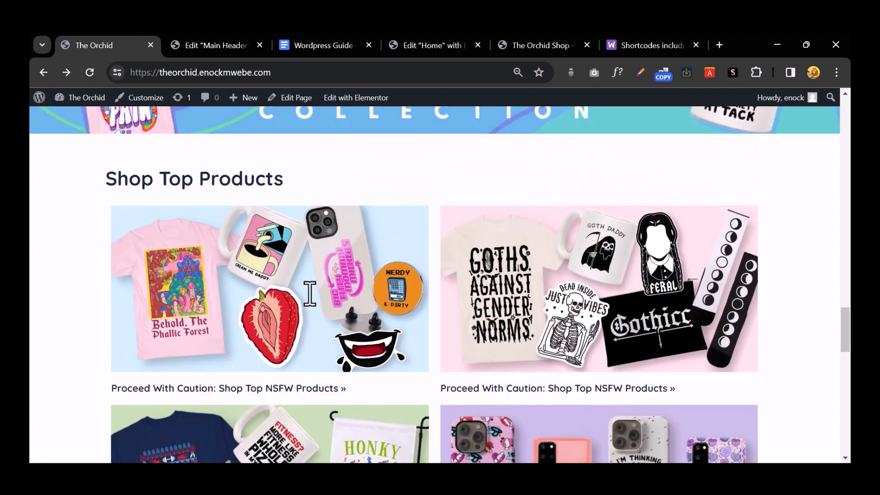
pyautogui.scroll(2, 310, 293)
# Step: Copy the Shop Bestsellers heading in the Home page editor
pyautogui.click(417, 57)
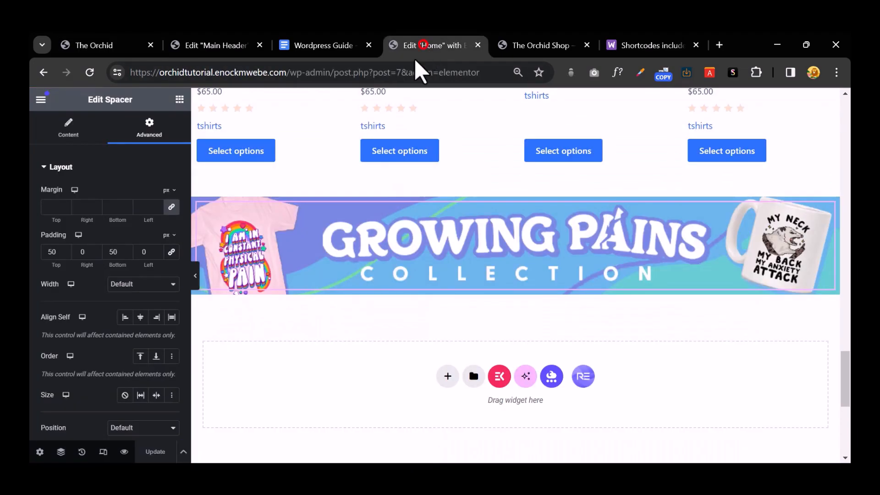
pyautogui.scroll(12, 370, 262)
pyautogui.scroll(8, 552, 304)
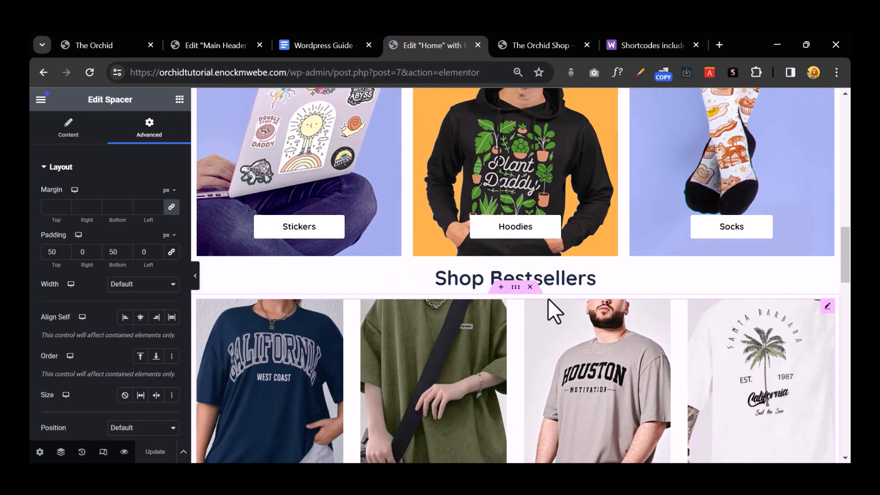
pyautogui.scroll(-5, 505, 166)
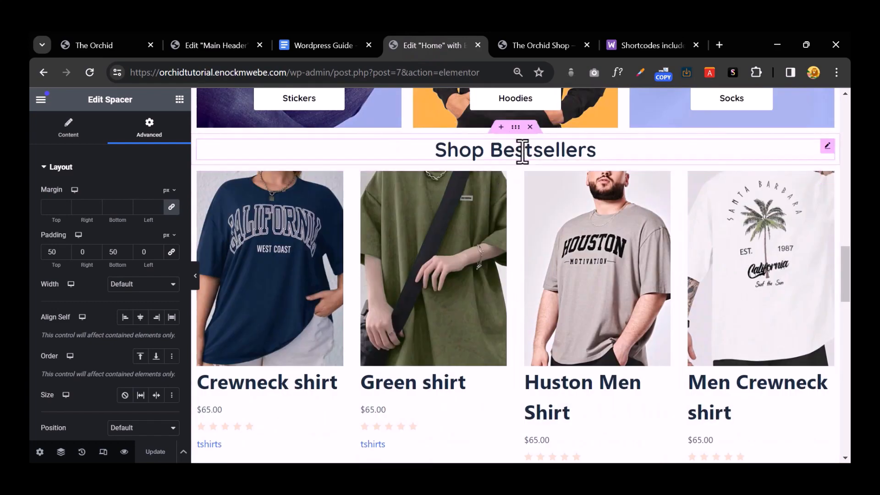
pyautogui.rightClick(522, 152)
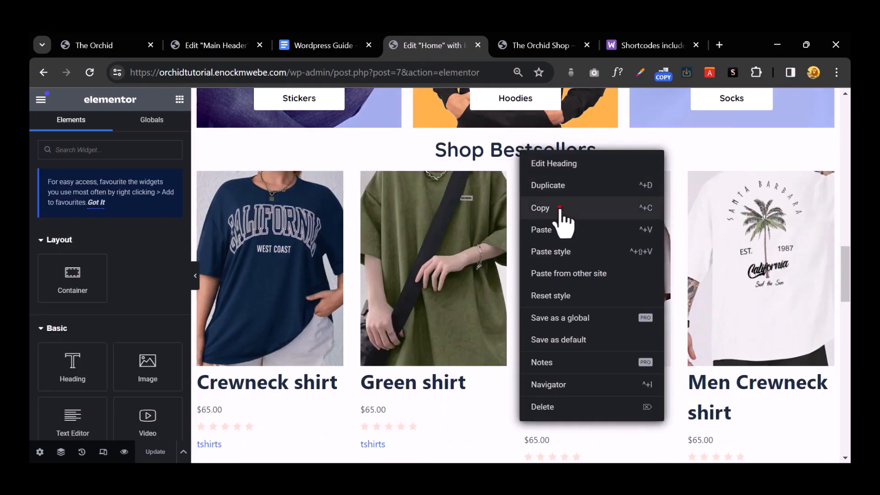
pyautogui.click(560, 209)
# Step: Paste the heading into the empty container below the banner and change it to 'Shop Collections'
pyautogui.scroll(-5, 516, 269)
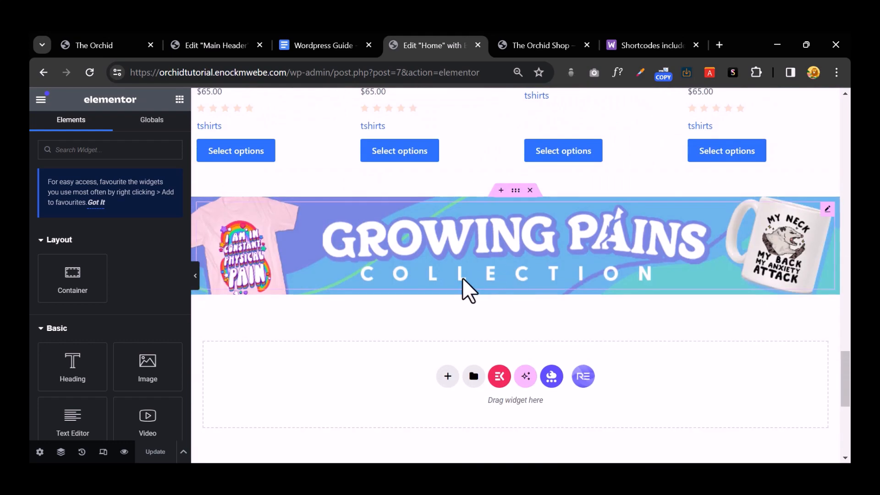
pyautogui.rightClick(471, 353)
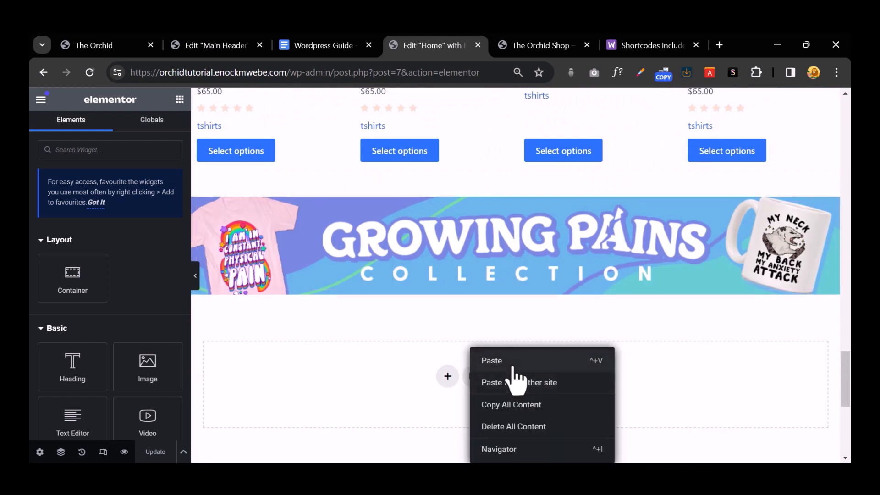
pyautogui.click(513, 362)
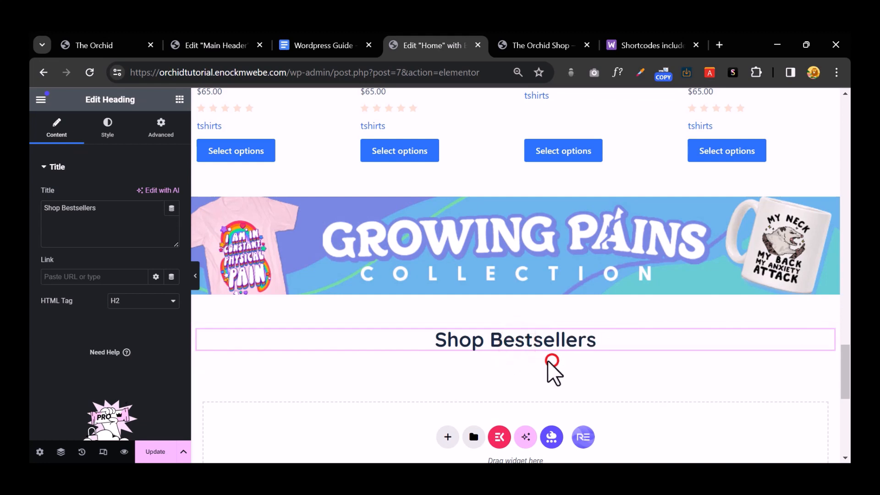
pyautogui.doubleClick(549, 347)
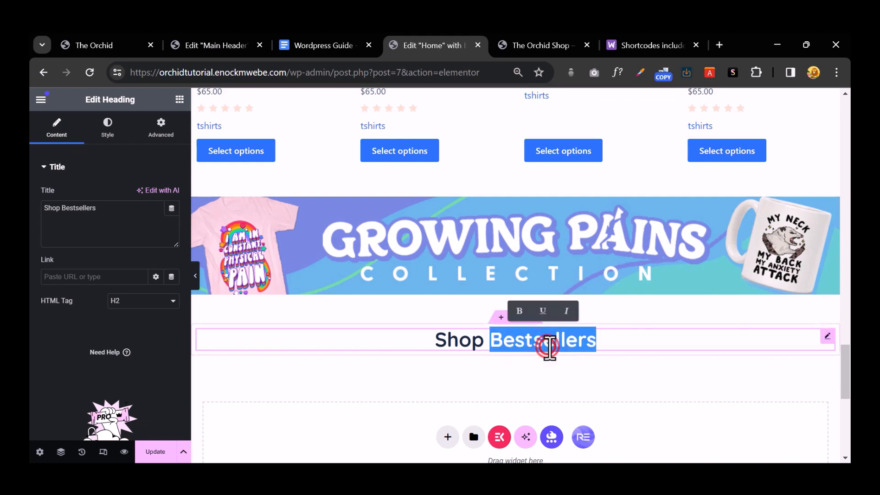
pyautogui.write('Col')
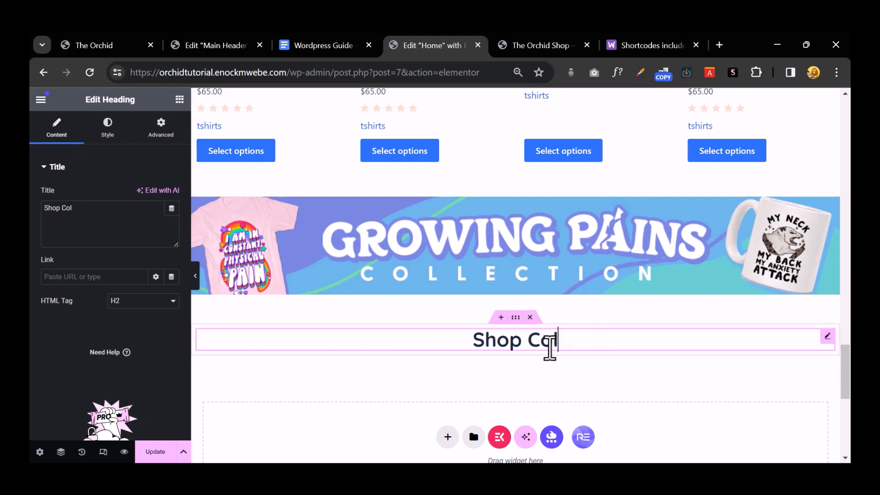
pyautogui.write('lections')
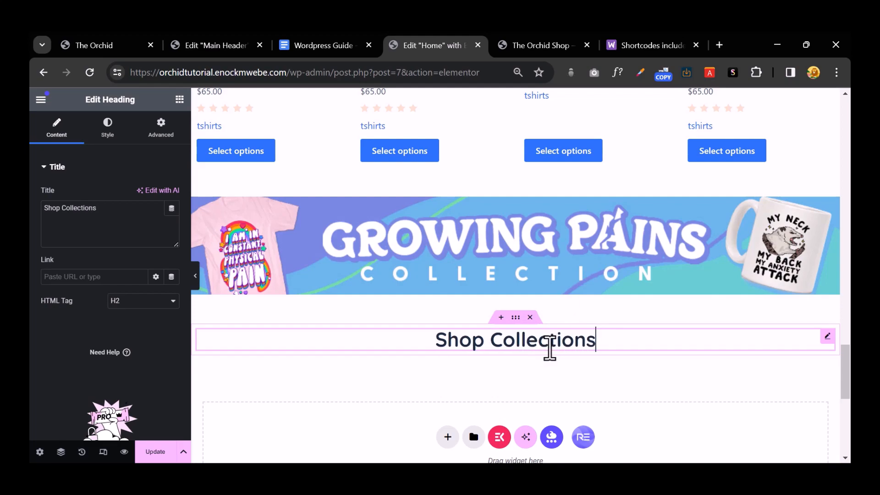
pyautogui.scroll(-3, 549, 347)
pyautogui.click(89, 43)
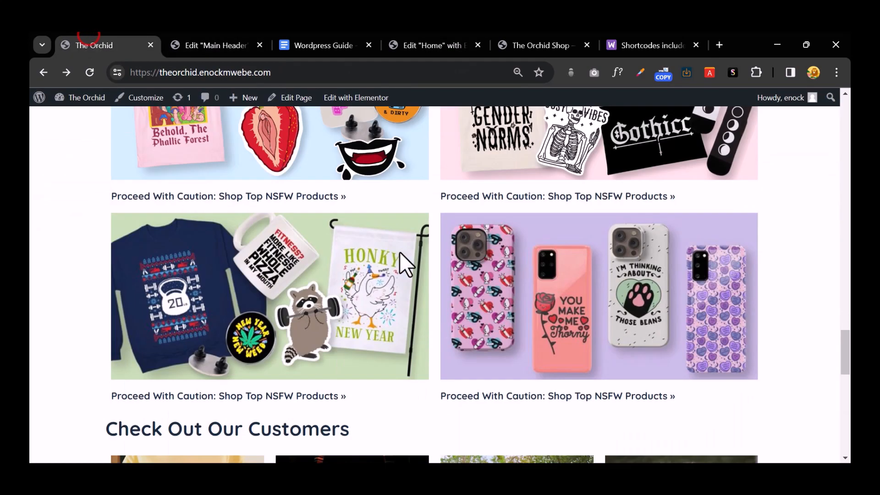
# Step: Check the shop preview and WooCommerce shortcodes docs, then return to the Home editor
pyautogui.scroll(-5, 430, 275)
pyautogui.scroll(4, 461, 296)
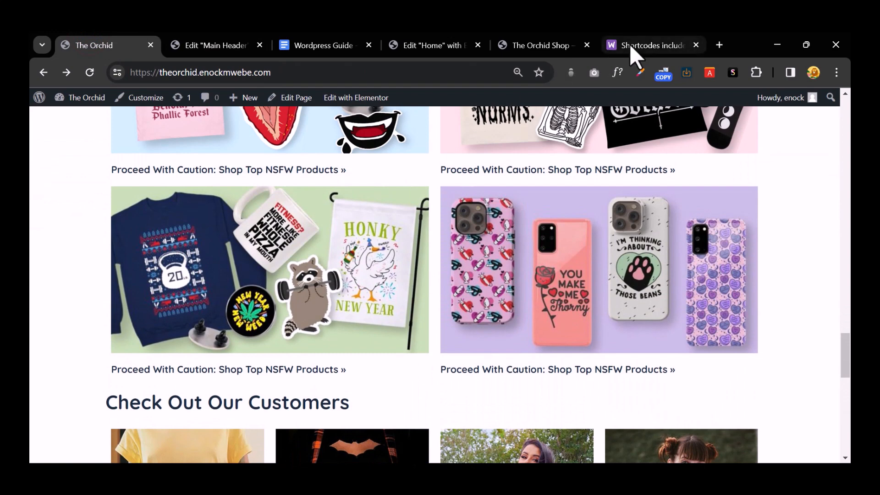
pyautogui.click(542, 44)
pyautogui.click(658, 45)
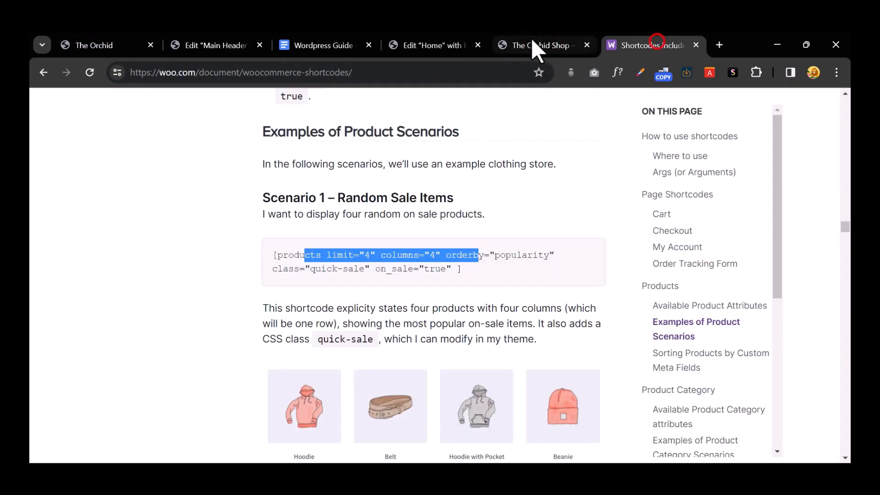
pyautogui.click(437, 45)
# Step: Add a 2x2 grid container below the heading and drop an Image widget into its first cell
pyautogui.click(448, 309)
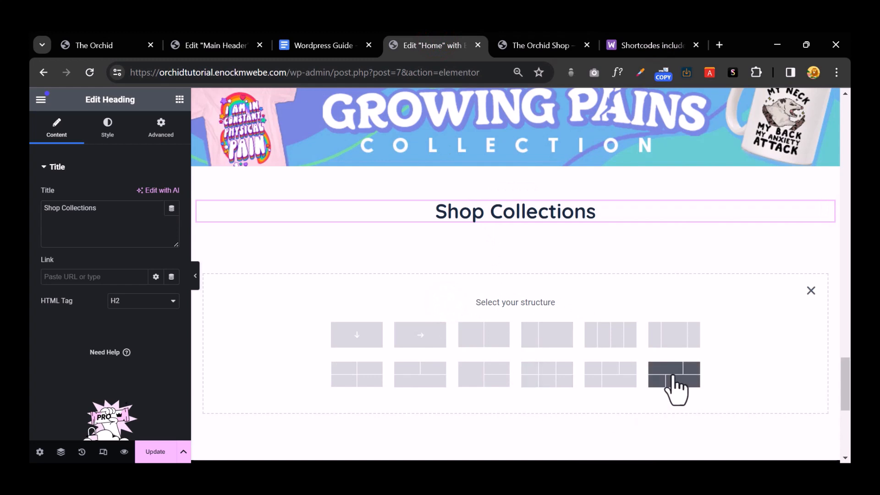
pyautogui.click(367, 379)
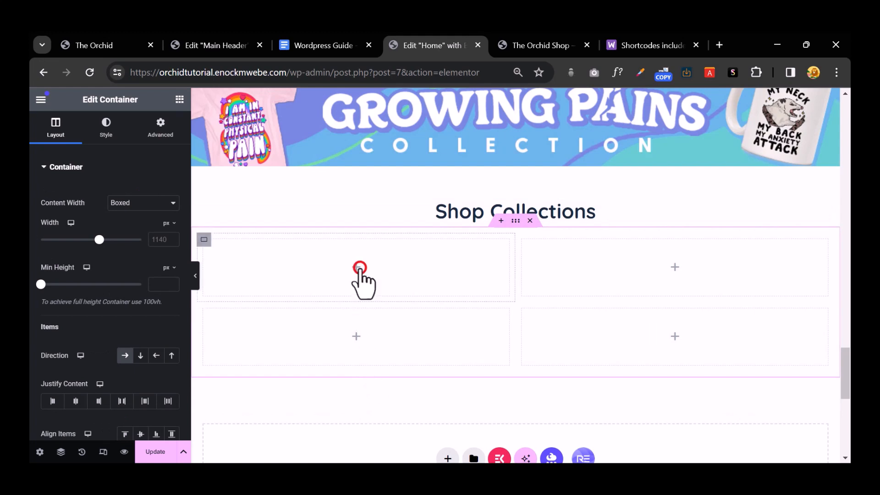
pyautogui.click(360, 268)
pyautogui.moveTo(165, 370); pyautogui.dragTo(370, 274)
# Step: Upload five collection collage images and place the pink tee-and-strawberry collage in the first cell
pyautogui.click(64, 223)
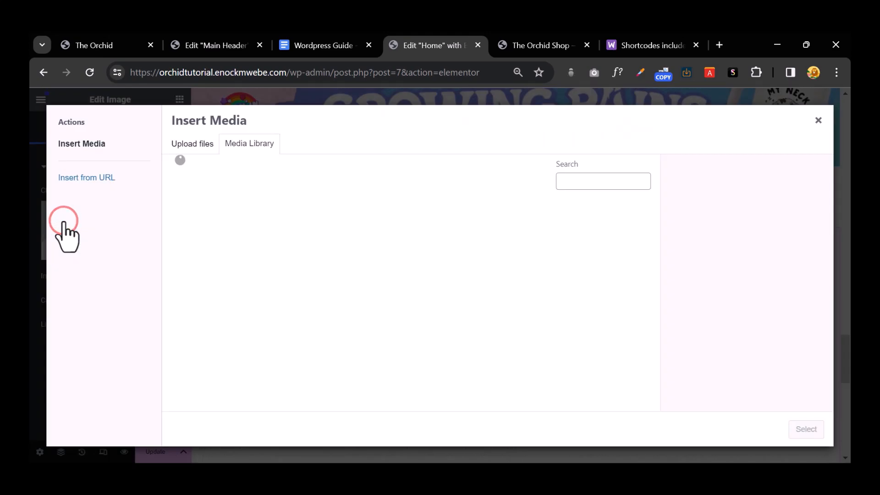
pyautogui.click(192, 143)
pyautogui.click(510, 288)
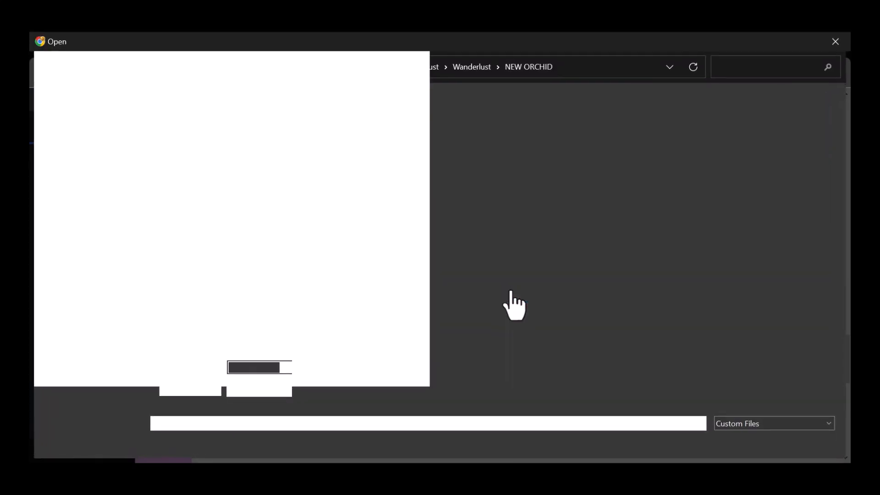
pyautogui.scroll(-3, 511, 288)
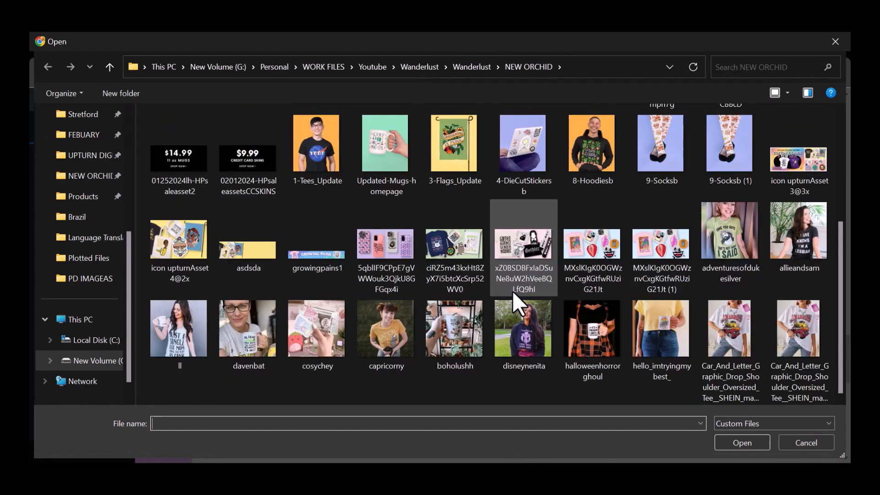
pyautogui.scroll(3, 512, 291)
pyautogui.click(642, 233)
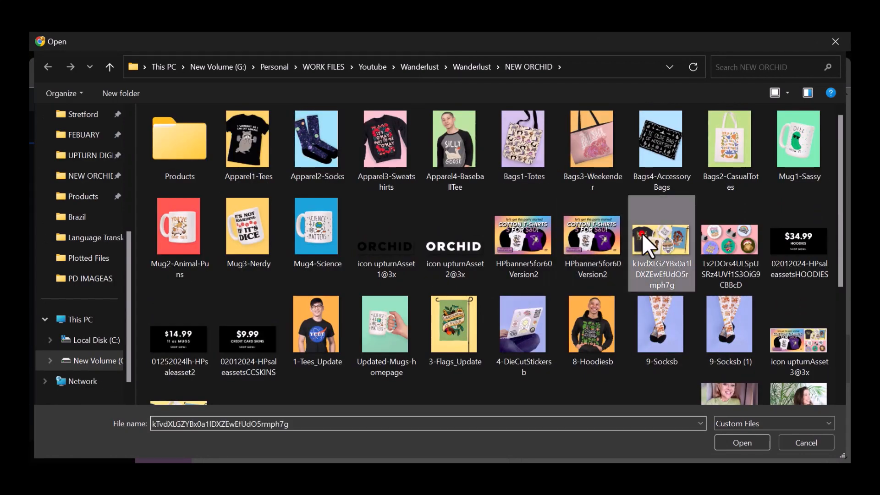
pyautogui.keyDown('ctrl'); pyautogui.click(715, 246); pyautogui.keyUp('ctrl')
pyautogui.scroll(-3, 715, 247)
pyautogui.click(587, 271)
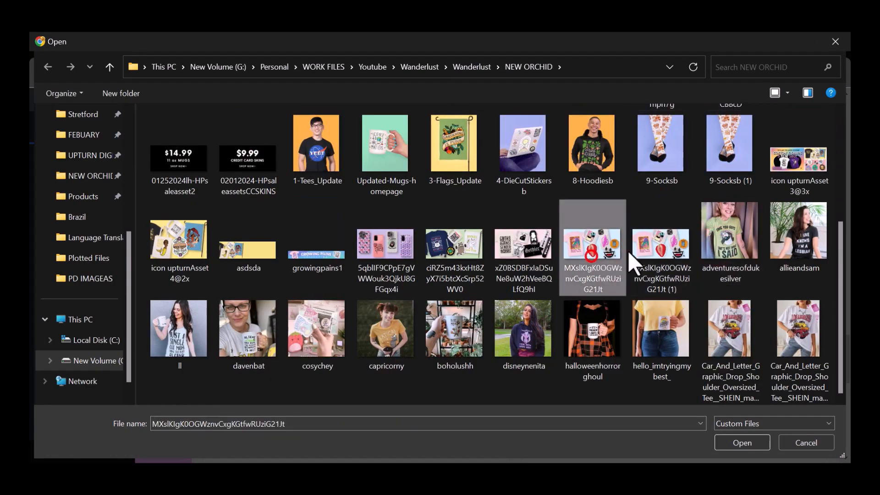
pyautogui.keyDown('ctrl'); pyautogui.click(653, 251); pyautogui.keyUp('ctrl')
pyautogui.keyDown('ctrl'); pyautogui.click(504, 242); pyautogui.keyUp('ctrl')
pyautogui.keyDown('ctrl'); pyautogui.click(445, 242); pyautogui.keyUp('ctrl')
pyautogui.keyDown('ctrl'); pyautogui.click(388, 245); pyautogui.keyUp('ctrl')
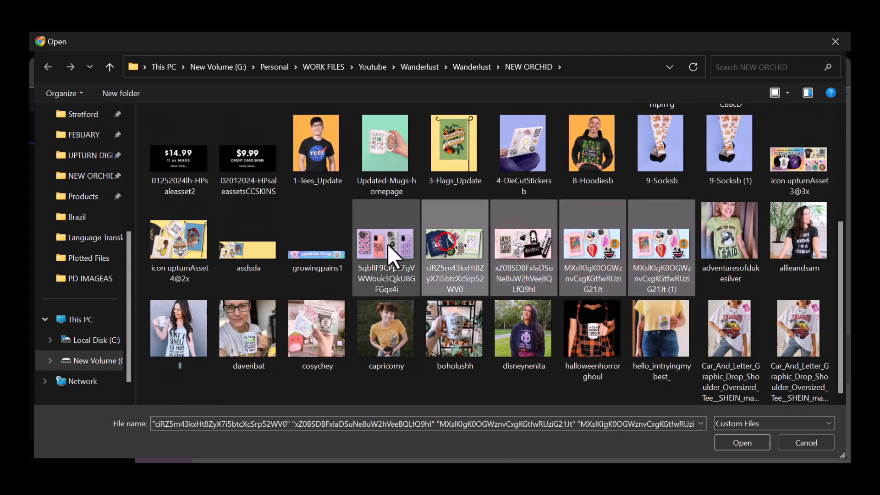
pyautogui.click(733, 441)
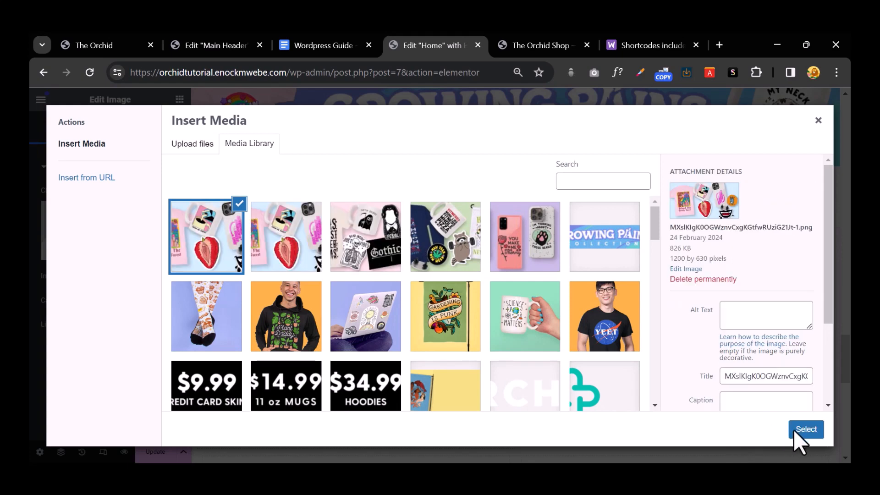
pyautogui.click(809, 430)
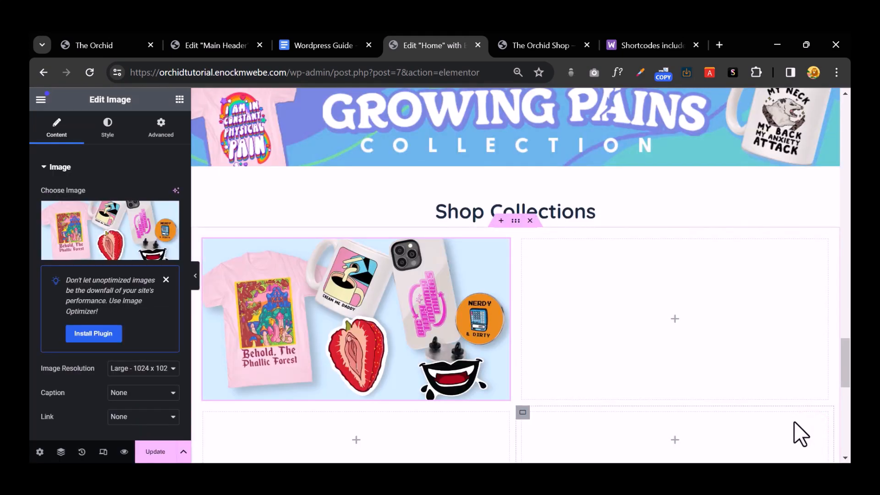
# Step: Copy the 'Proceed With Caution: Shop Top NSFW Products »' link text from the live site
pyautogui.scroll(-3, 589, 348)
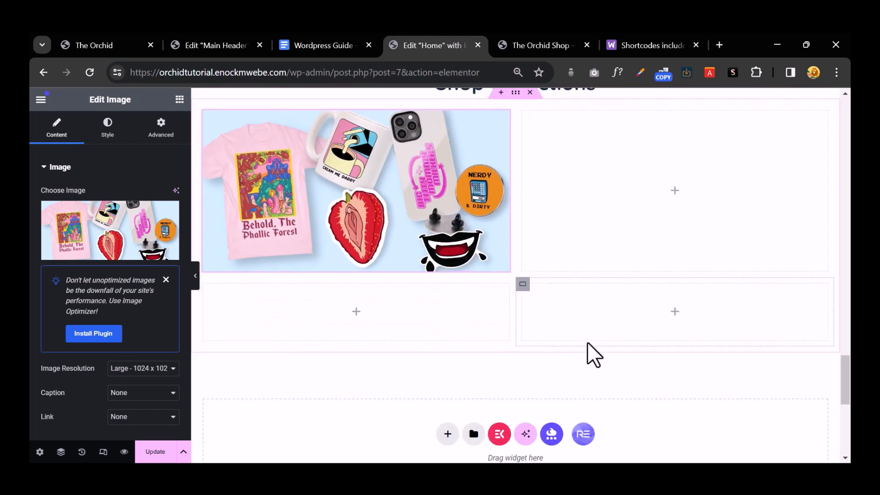
pyautogui.click(108, 45)
pyautogui.scroll(-3, 333, 275)
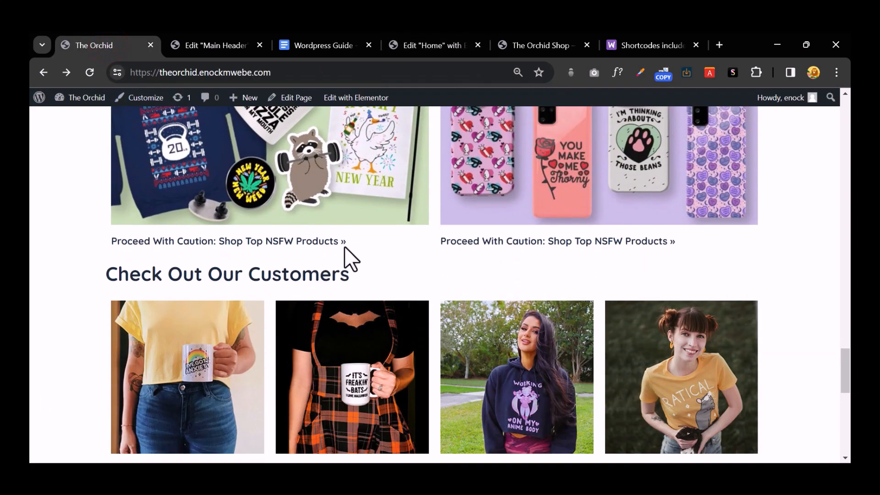
pyautogui.moveTo(366, 242); pyautogui.dragTo(102, 246)
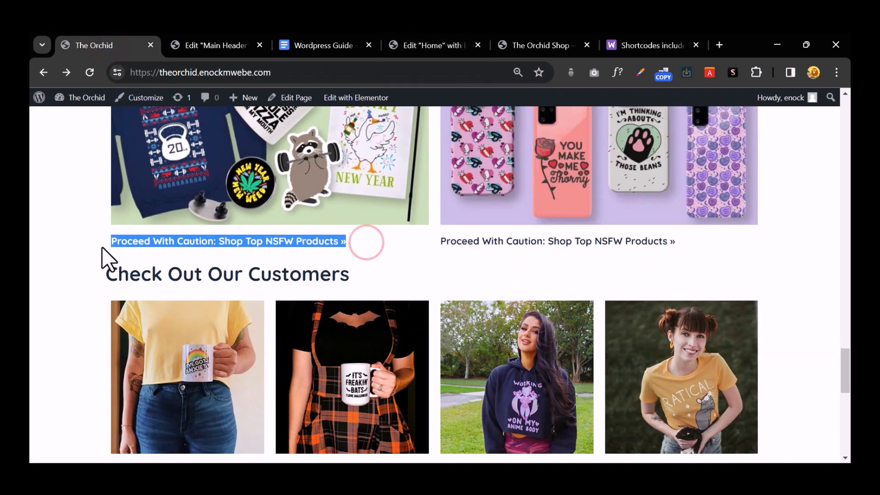
pyautogui.rightClick(133, 247)
pyautogui.click(147, 257)
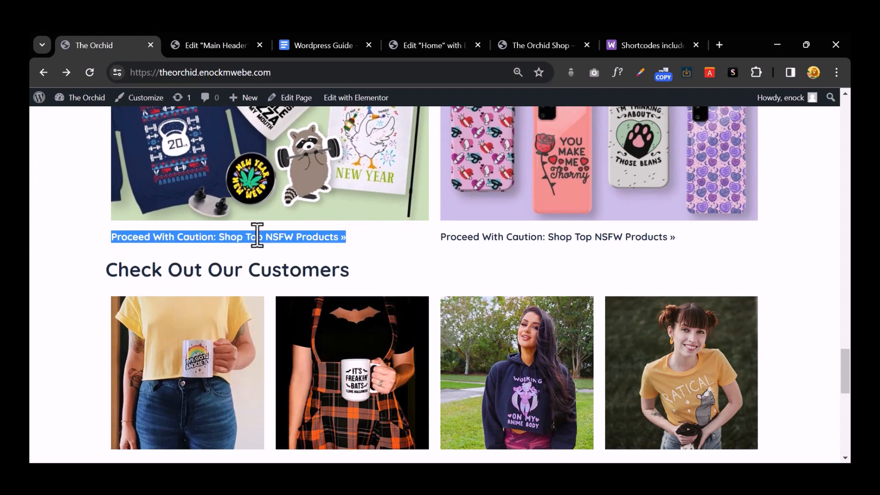
pyautogui.scroll(5, 255, 231)
pyautogui.moveTo(355, 298); pyautogui.dragTo(114, 300)
pyautogui.rightClick(179, 300)
pyautogui.click(245, 178)
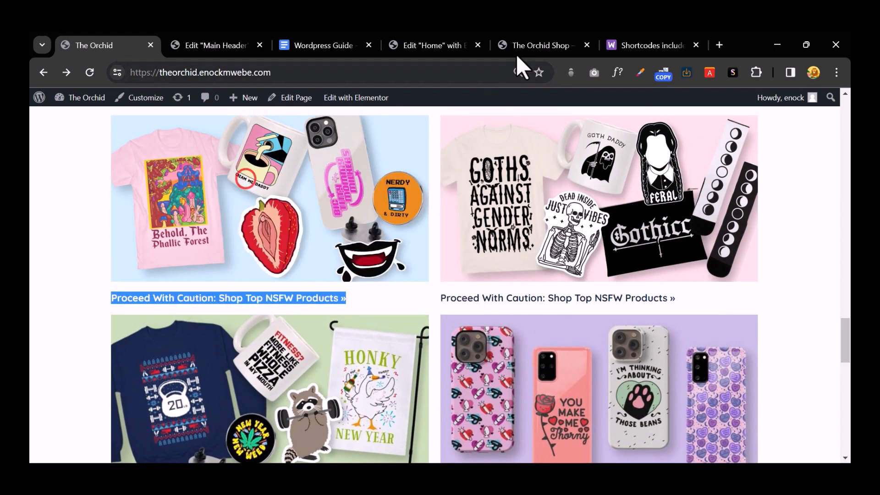
# Step: Add a Heading under the first collection image with the copied link text as its title
pyautogui.click(524, 49)
pyautogui.click(415, 44)
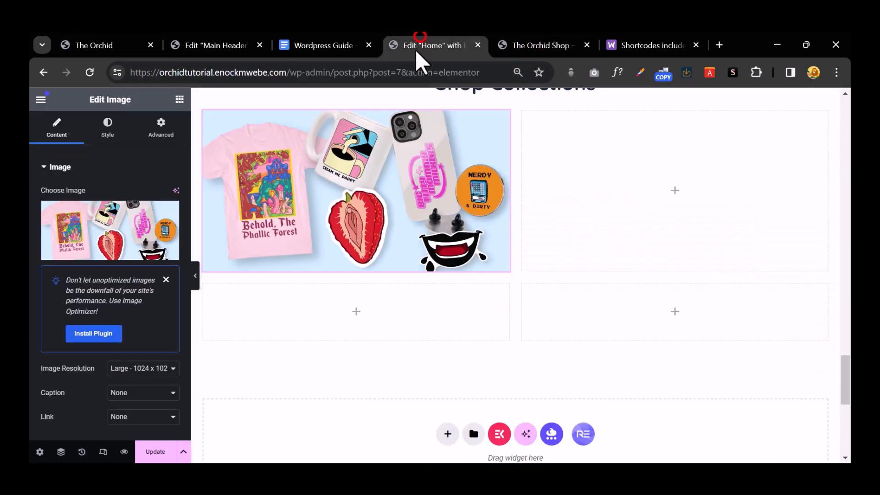
pyautogui.click(179, 99)
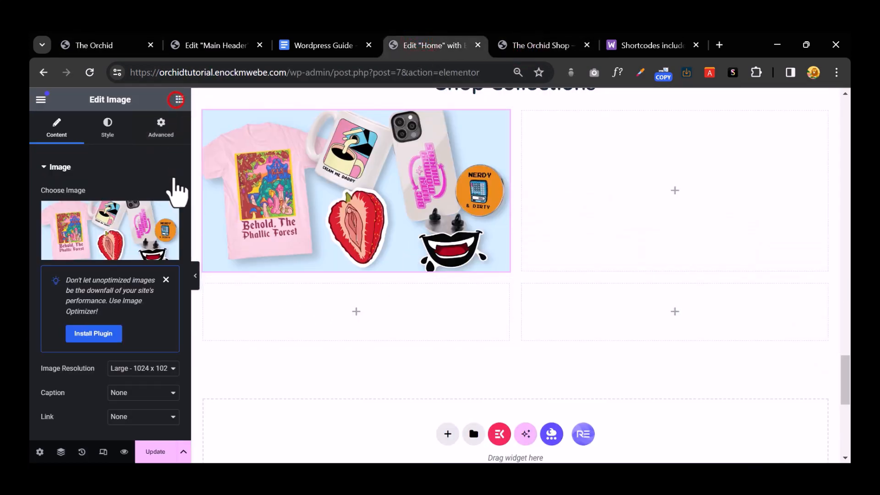
pyautogui.moveTo(87, 364); pyautogui.dragTo(350, 275)
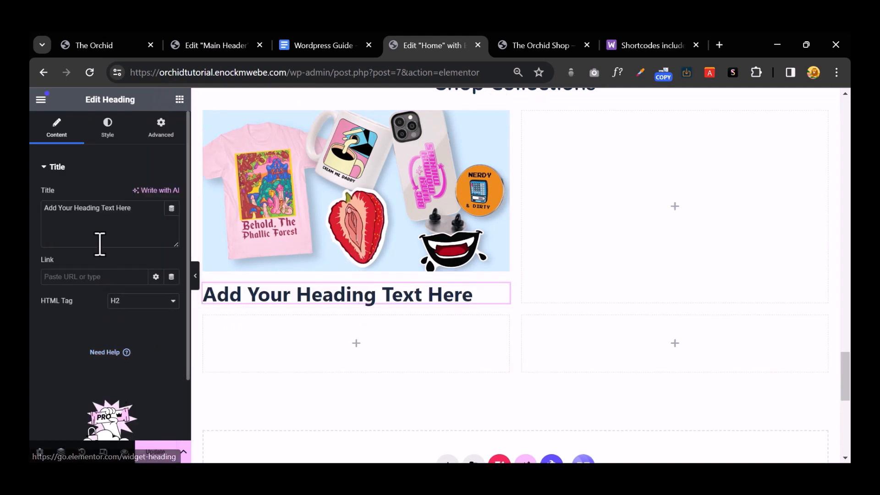
pyautogui.tripleClick(102, 210)
pyautogui.rightClick(100, 210)
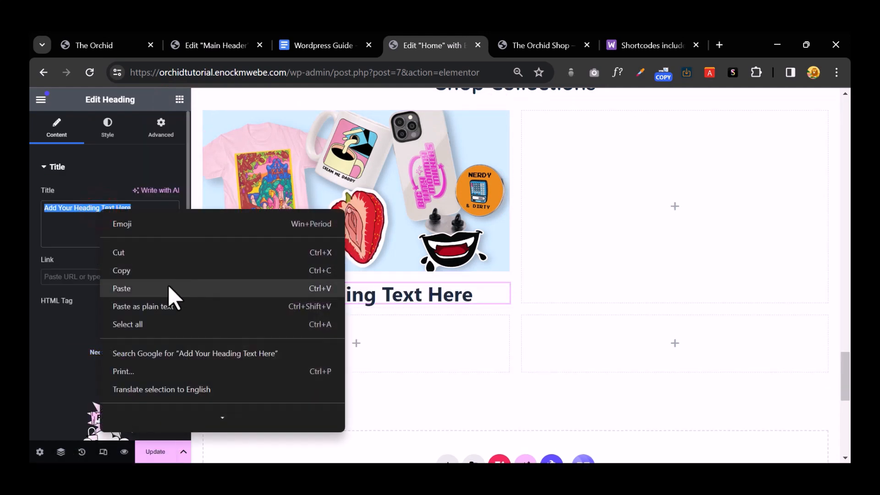
pyautogui.click(168, 288)
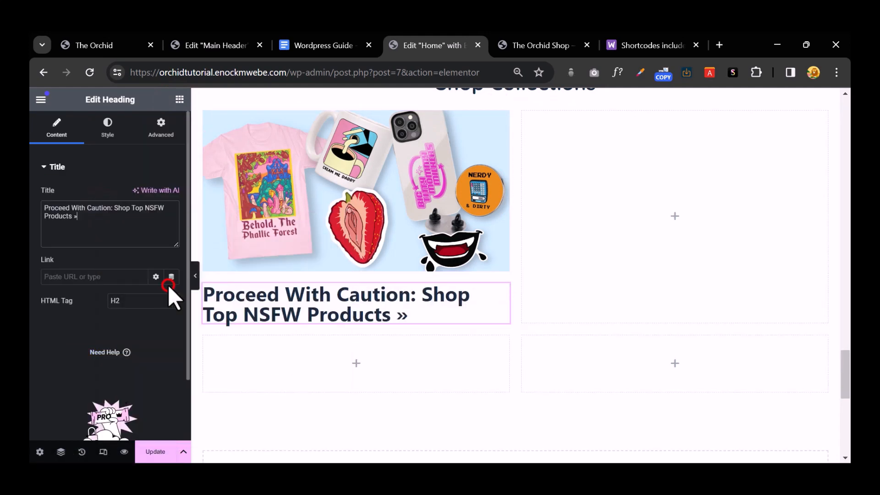
# Step: Style the heading in 20 px Quicksand
pyautogui.click(117, 132)
pyautogui.click(171, 240)
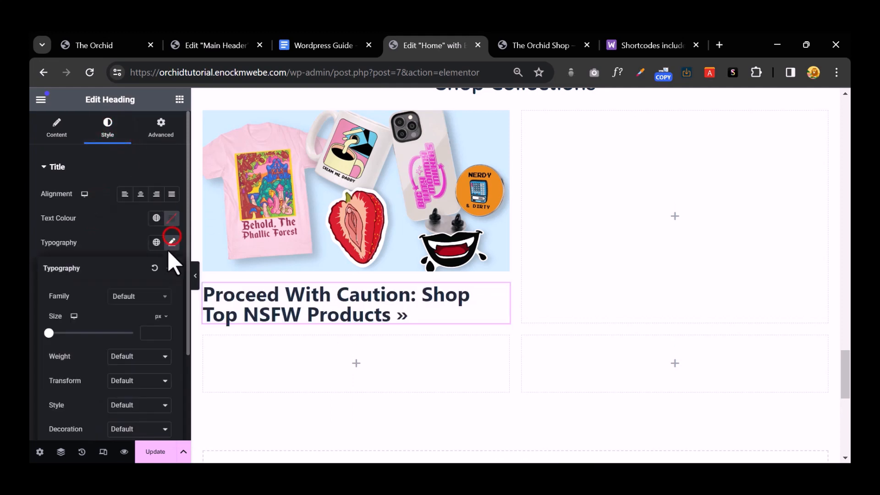
pyautogui.moveTo(49, 334); pyautogui.dragTo(57, 333)
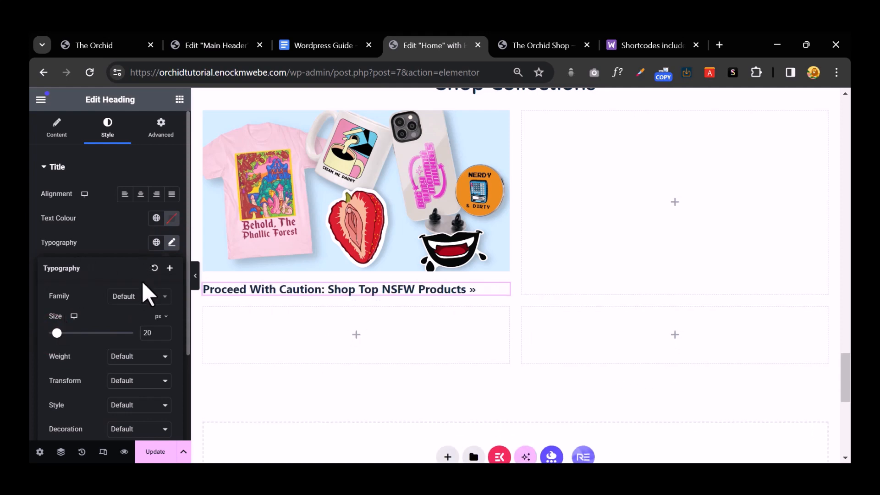
pyautogui.click(153, 297)
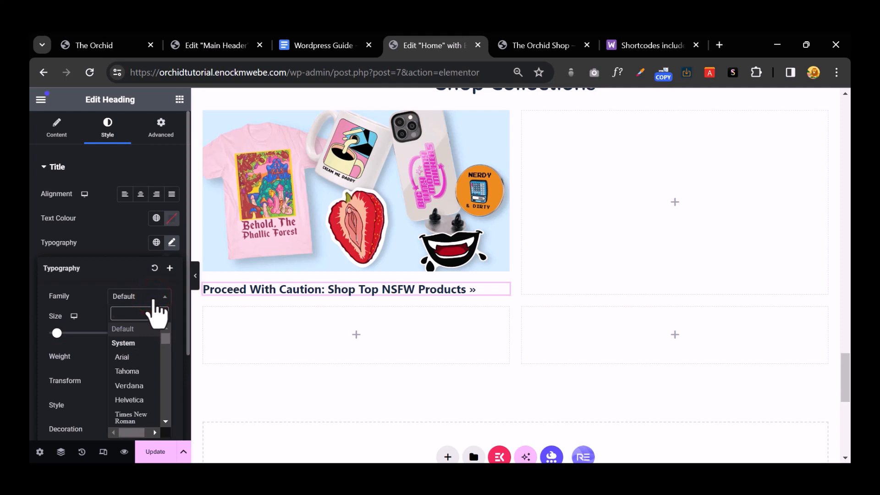
pyautogui.write('quick')
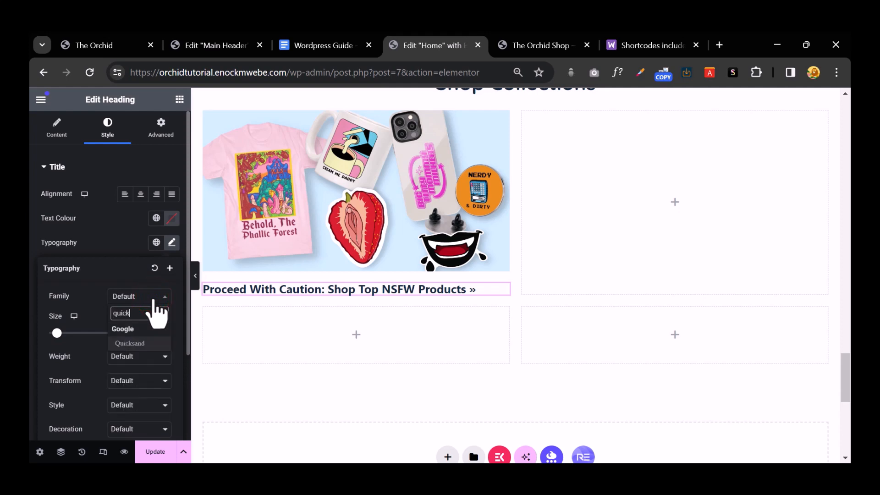
pyautogui.click(133, 345)
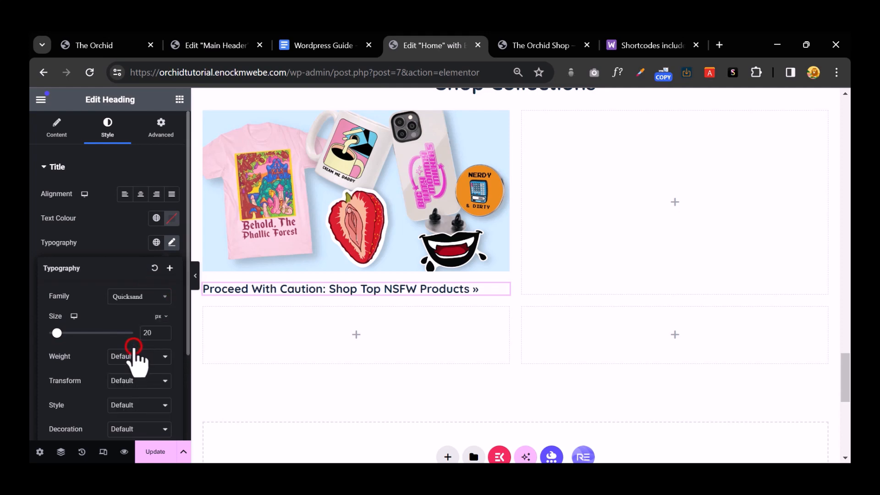
pyautogui.scroll(-1, 345, 193)
pyautogui.scroll(3, 345, 193)
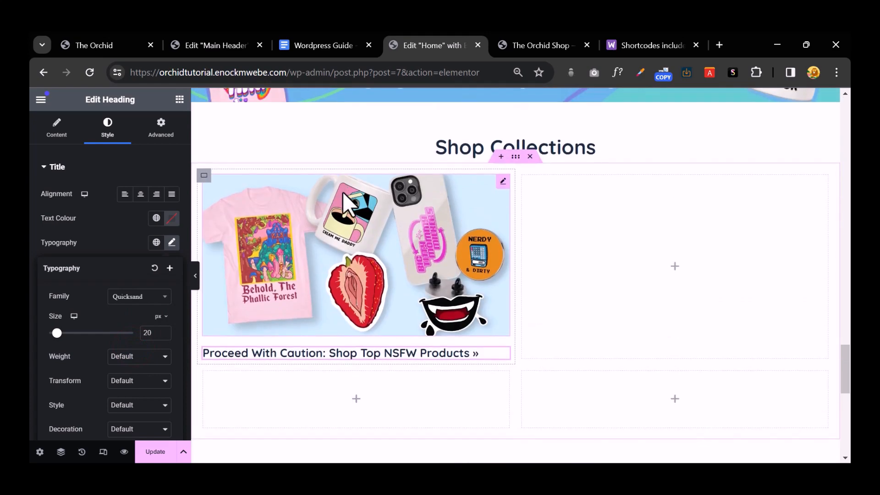
# Step: Copy the collection image and paste it into the right, lower-right and lower-left columns
pyautogui.rightClick(373, 208)
pyautogui.click(404, 250)
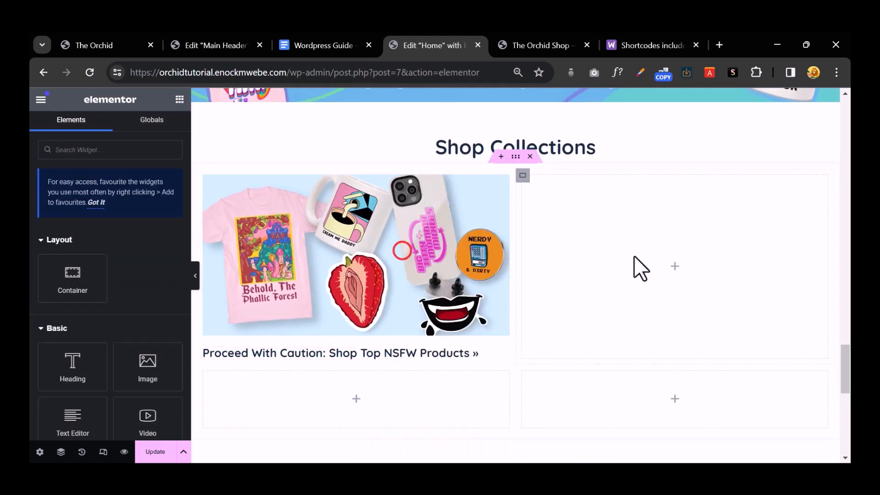
pyautogui.rightClick(634, 256)
pyautogui.click(686, 246)
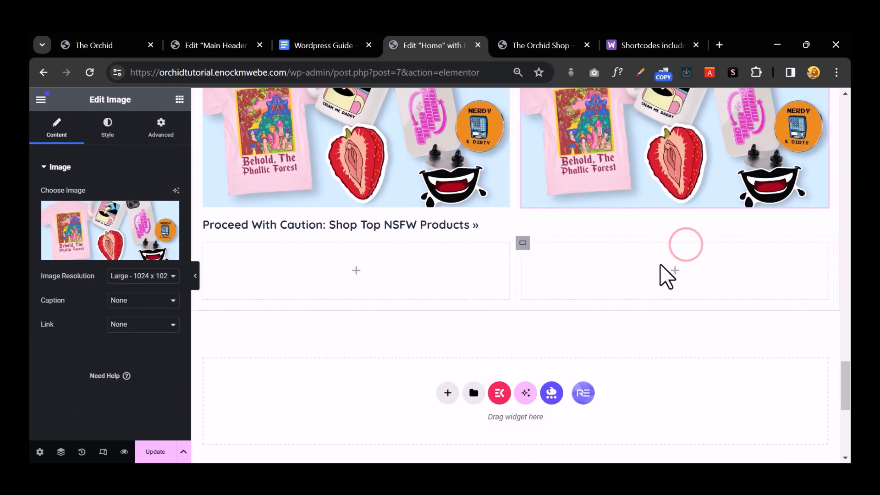
pyautogui.rightClick(666, 275)
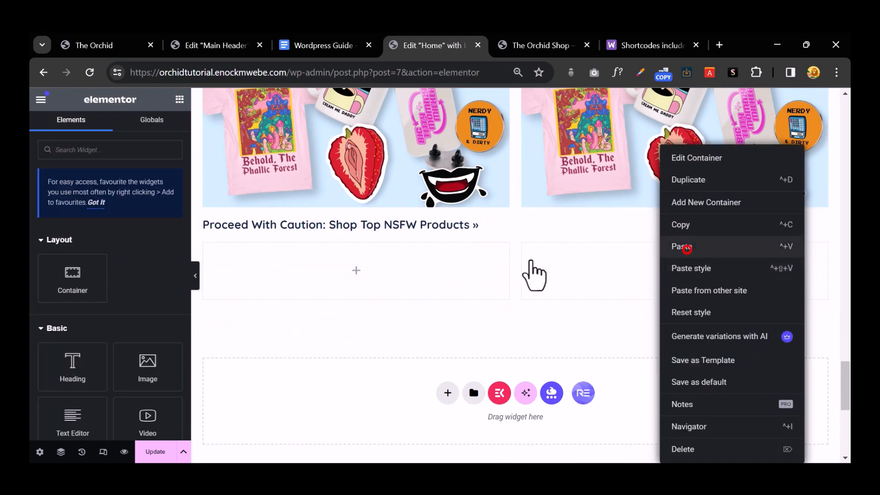
pyautogui.click(687, 247)
pyautogui.rightClick(402, 257)
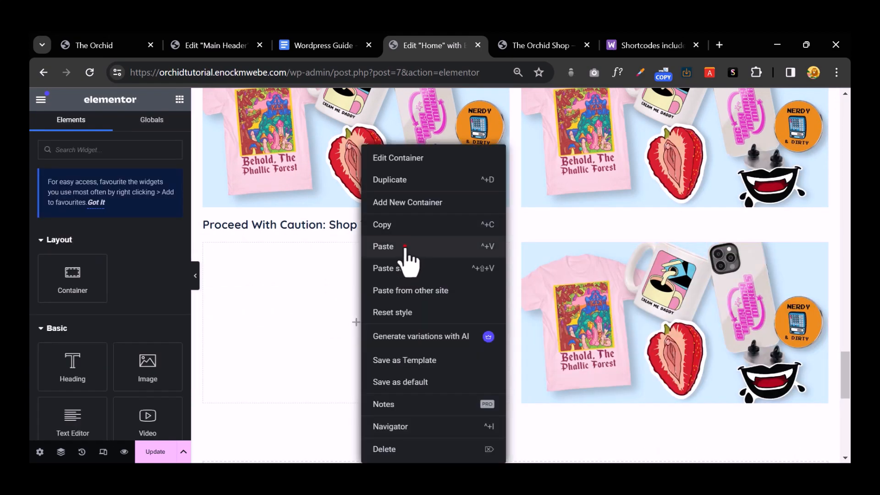
pyautogui.click(408, 246)
# Step: Copy the 'Proceed With Caution: Shop Top NSFW Products »' heading and paste it under the other three images
pyautogui.rightClick(411, 225)
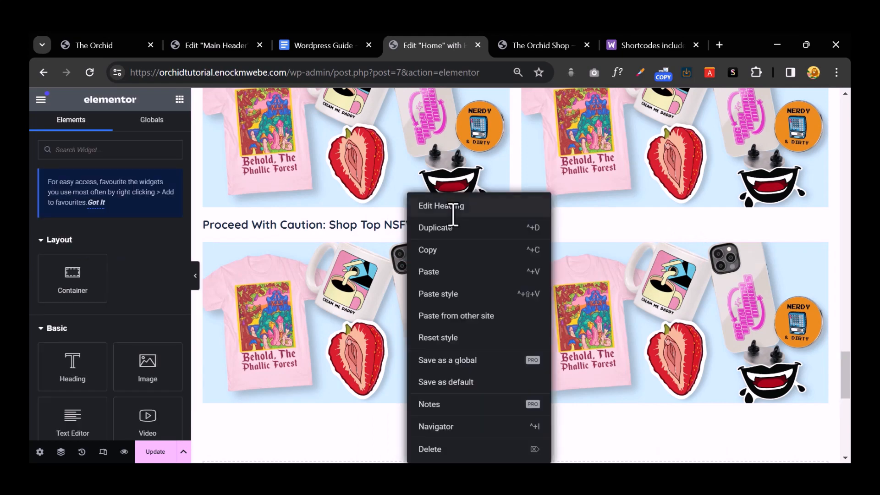
pyautogui.click(453, 249)
pyautogui.rightClick(631, 209)
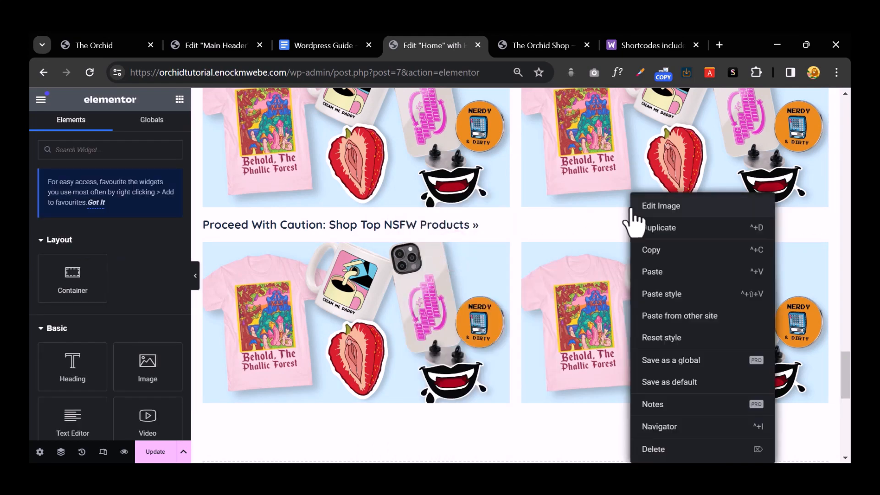
pyautogui.click(670, 270)
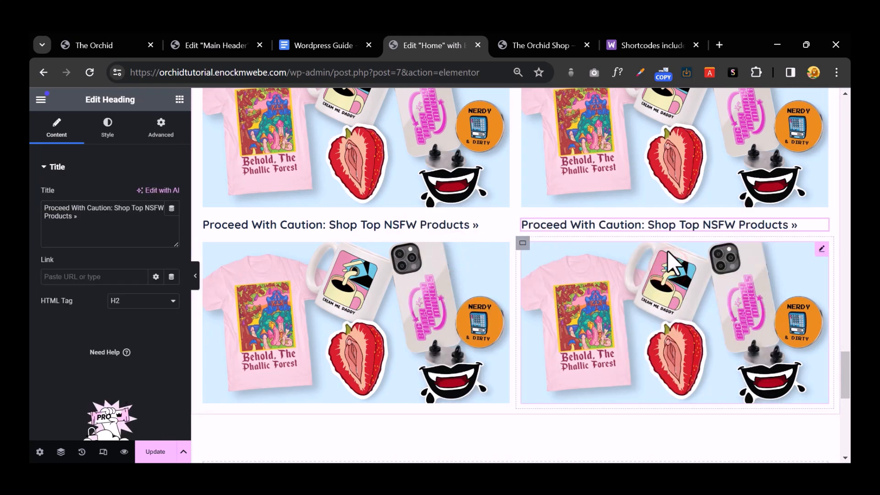
pyautogui.scroll(-5, 579, 259)
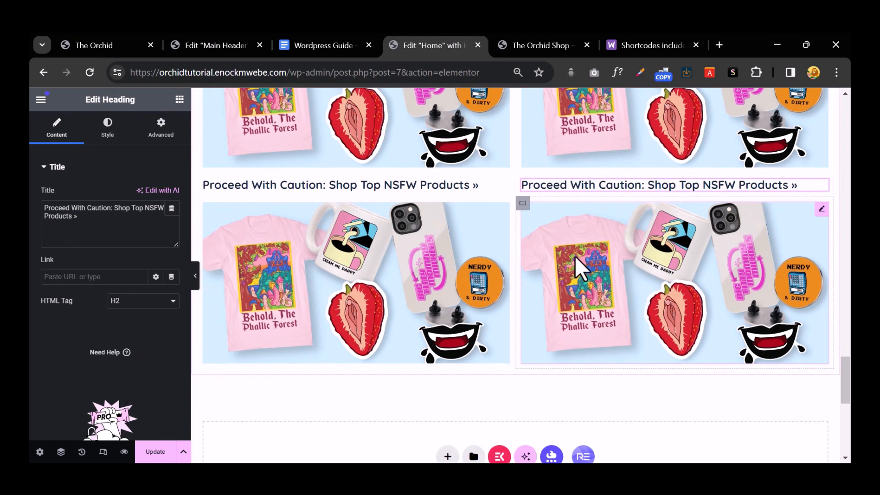
pyautogui.rightClick(396, 152)
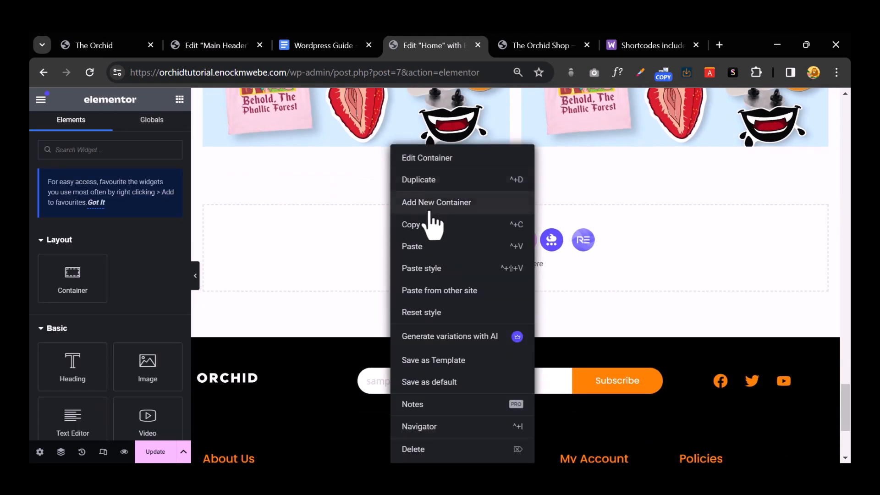
pyautogui.click(429, 242)
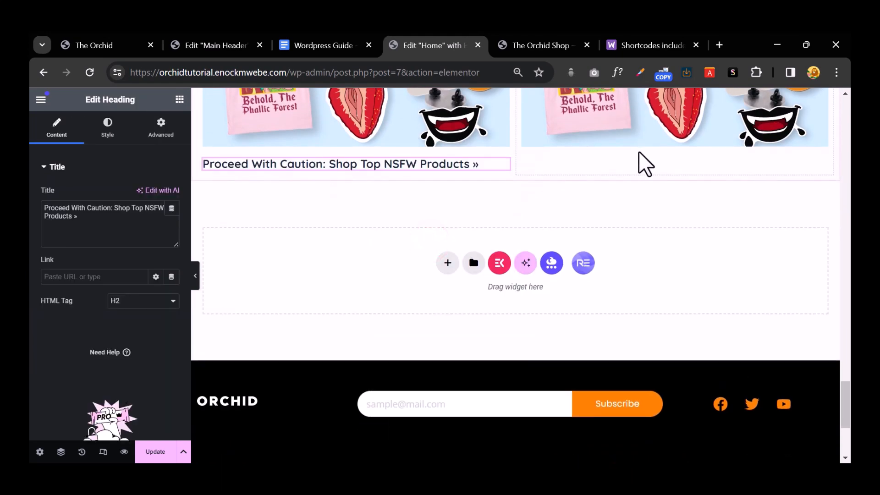
pyautogui.rightClick(638, 153)
pyautogui.click(677, 247)
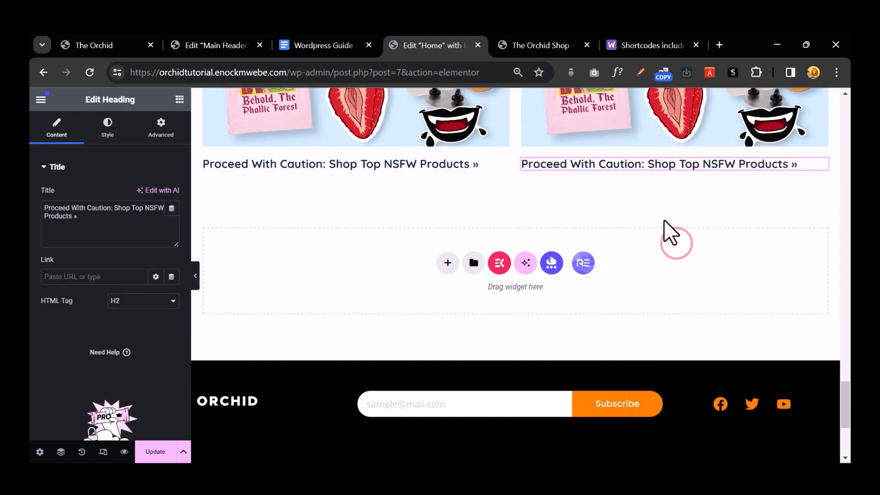
pyautogui.scroll(5, 664, 220)
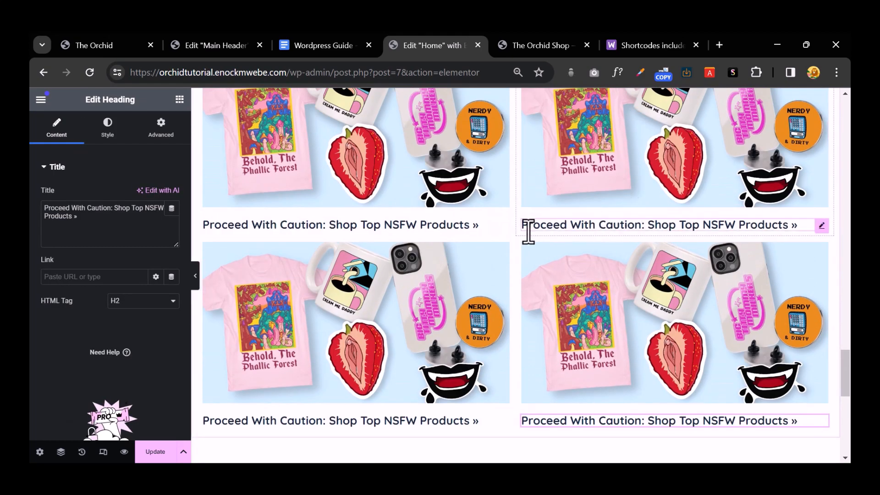
pyautogui.click(501, 159)
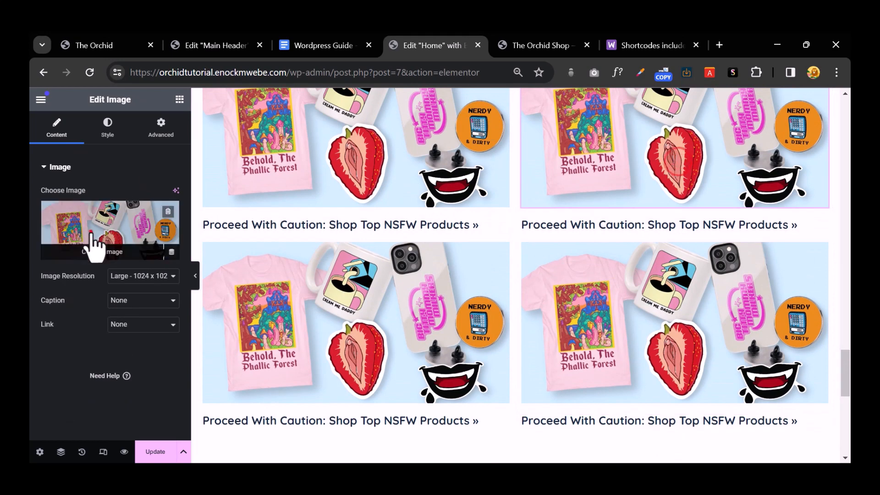
# Step: Replace the top-right tile image with the gothic merchandise picture
pyautogui.click(92, 233)
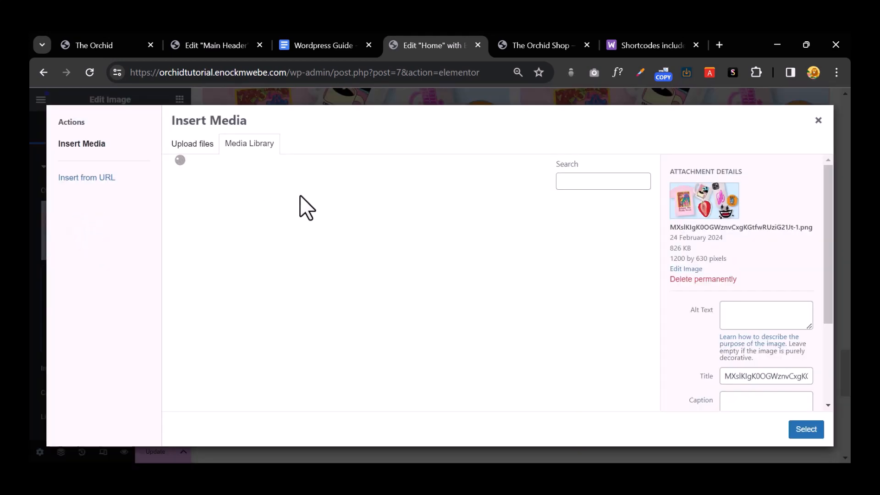
pyautogui.click(305, 236)
pyautogui.click(353, 255)
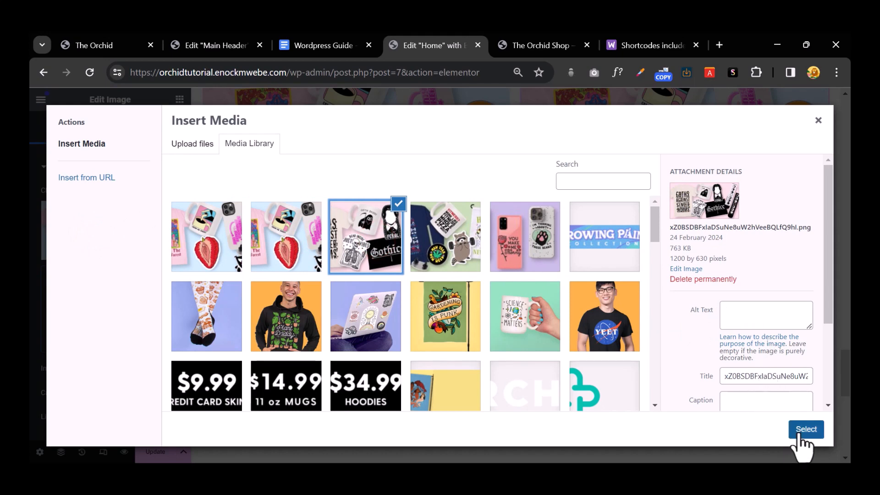
pyautogui.click(803, 433)
# Step: Replace the bottom-right tile image with the holiday raccoon picture, checking it against the live site
pyautogui.click(576, 300)
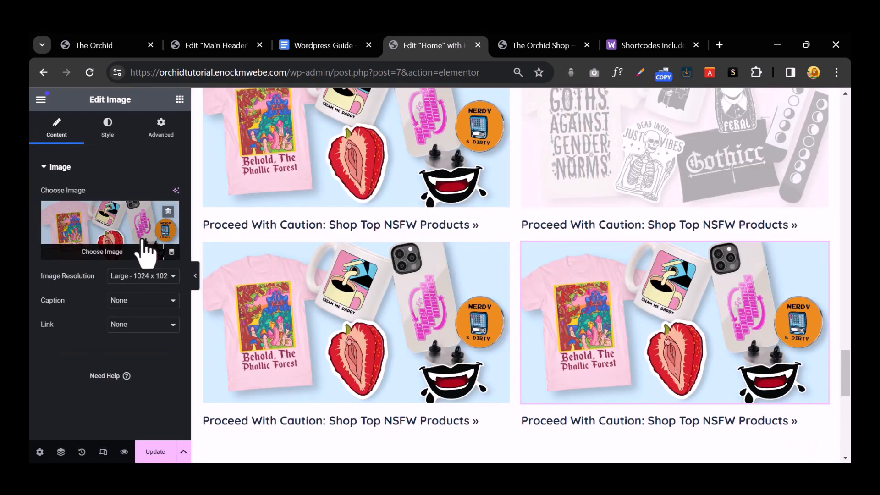
pyautogui.click(141, 249)
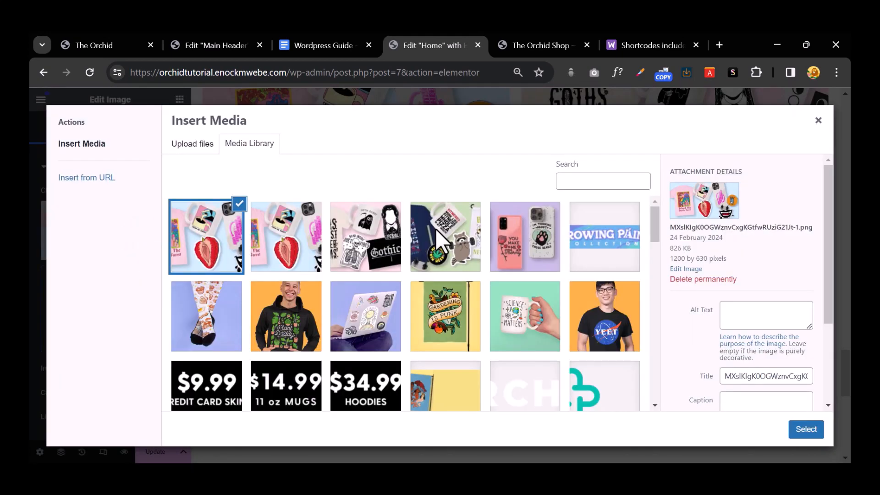
pyautogui.click(437, 236)
pyautogui.click(803, 433)
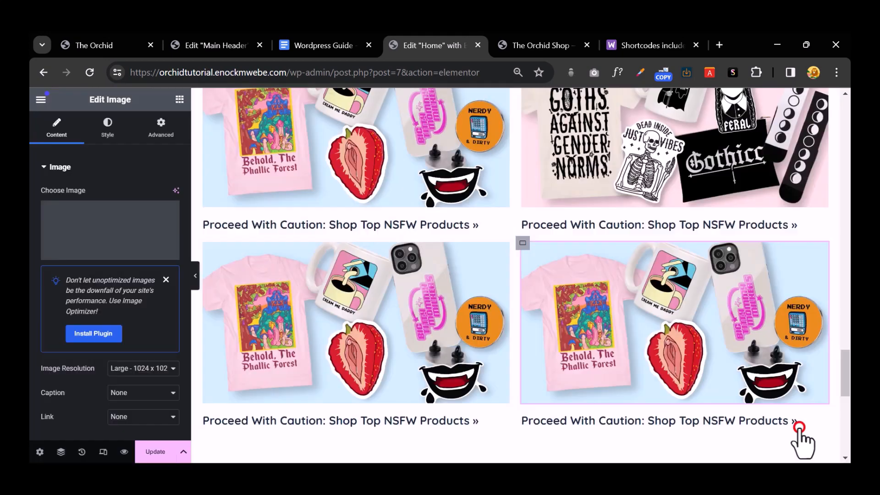
pyautogui.click(102, 33)
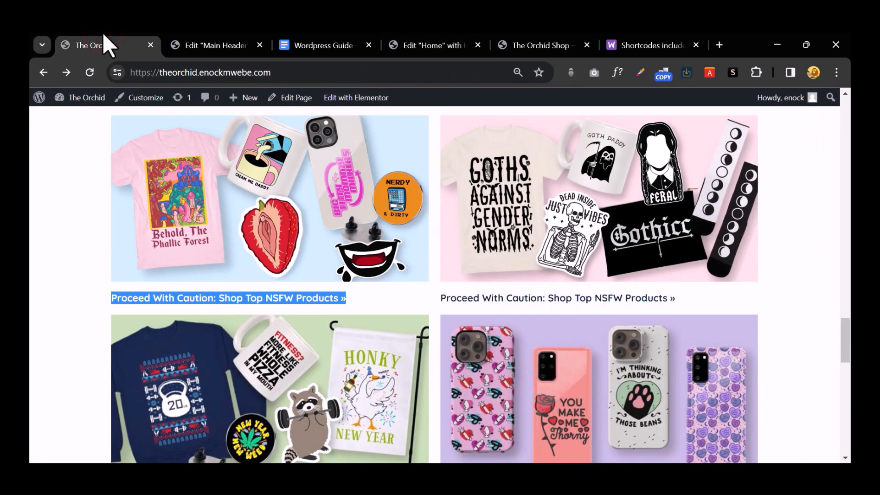
pyautogui.click(423, 39)
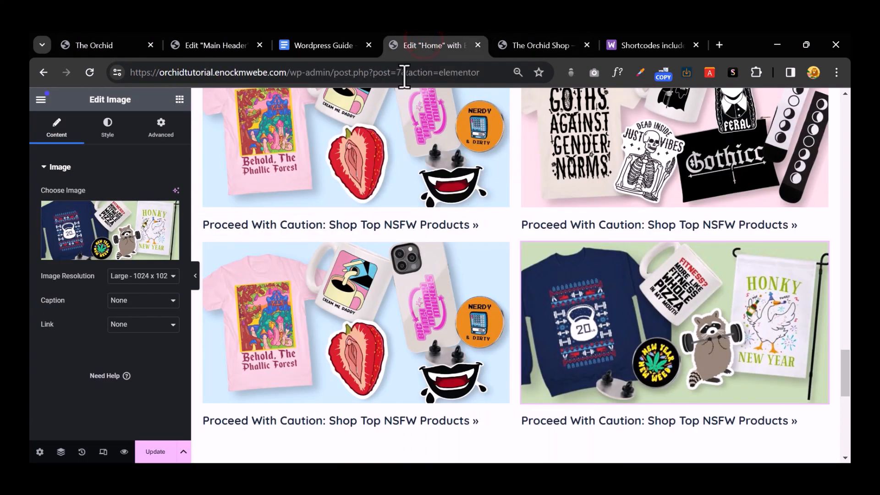
# Step: Upload the phone-case image from the computer and use it for the bottom-left tile
pyautogui.click(315, 290)
pyautogui.click(135, 233)
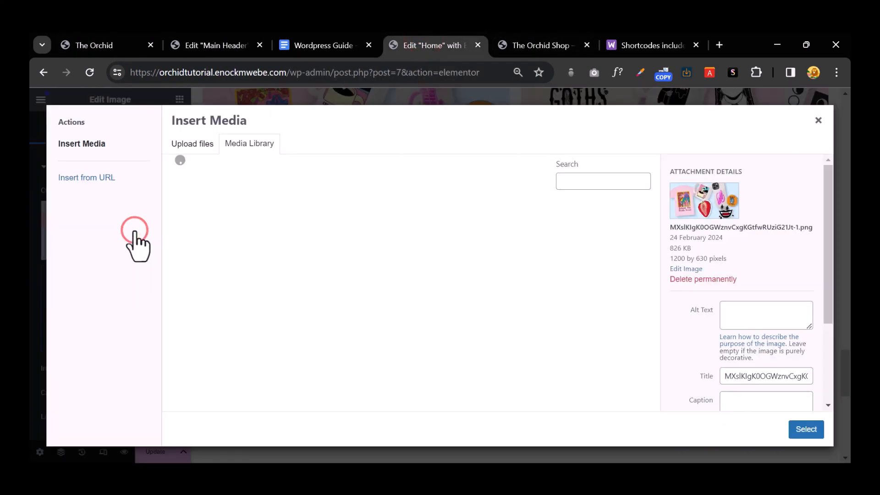
pyautogui.click(188, 146)
pyautogui.click(481, 277)
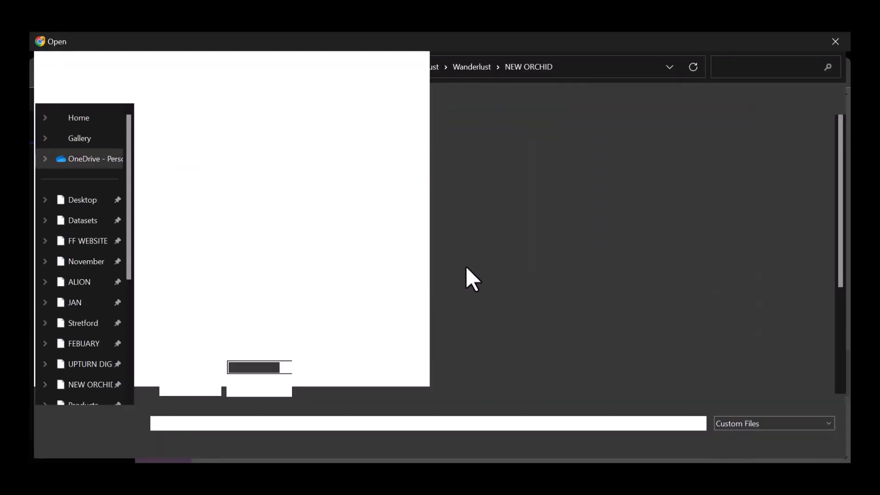
pyautogui.scroll(-3, 466, 266)
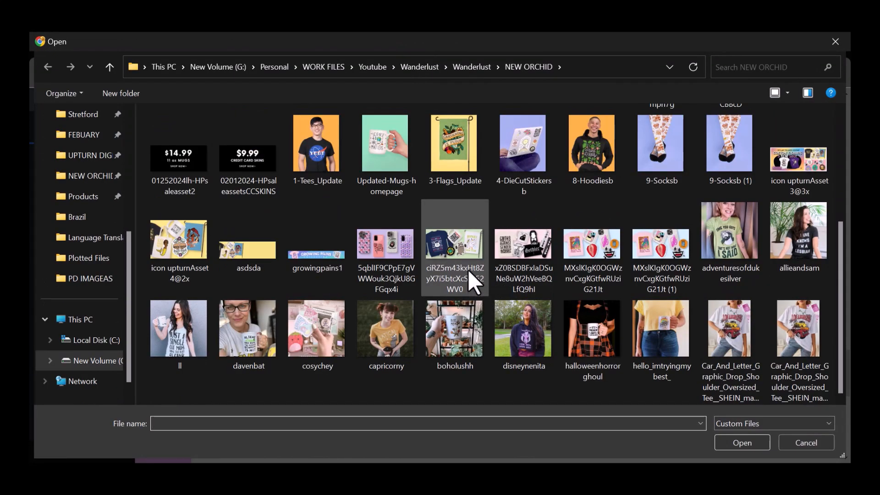
pyautogui.click(393, 241)
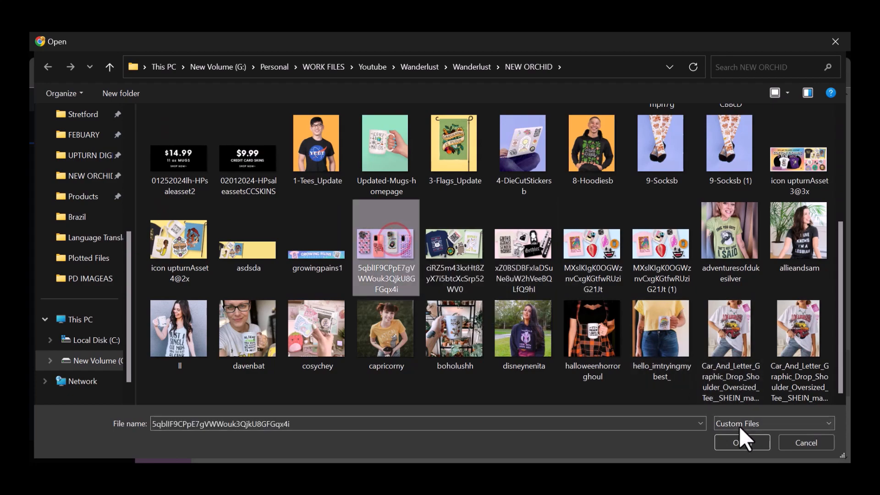
pyautogui.click(738, 442)
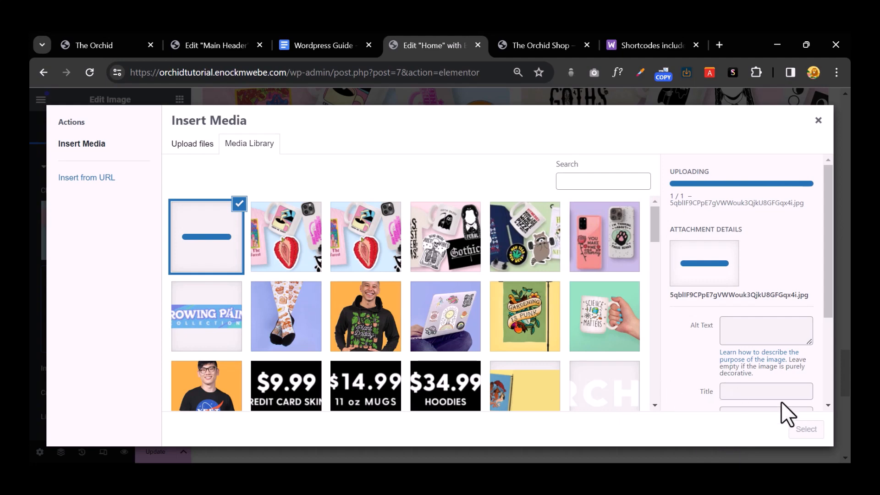
pyautogui.click(796, 430)
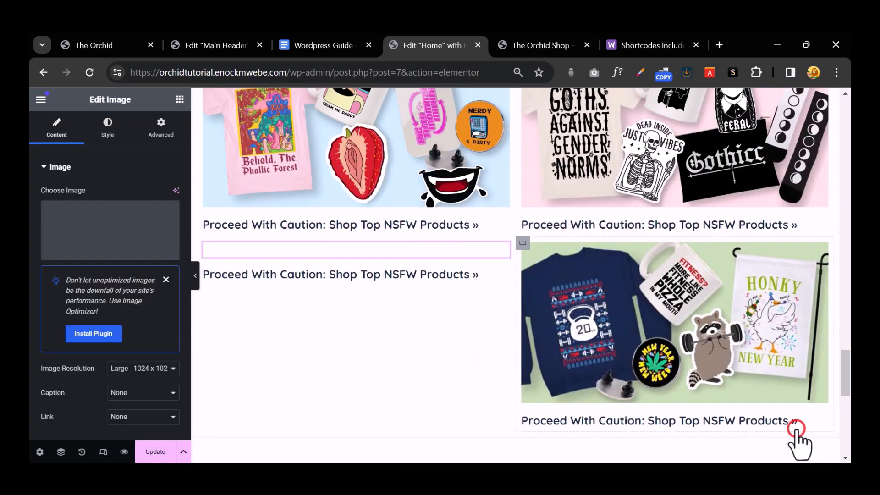
# Step: Review the new phone-case tile, then switch to the reference Orchid site
pyautogui.click(587, 225)
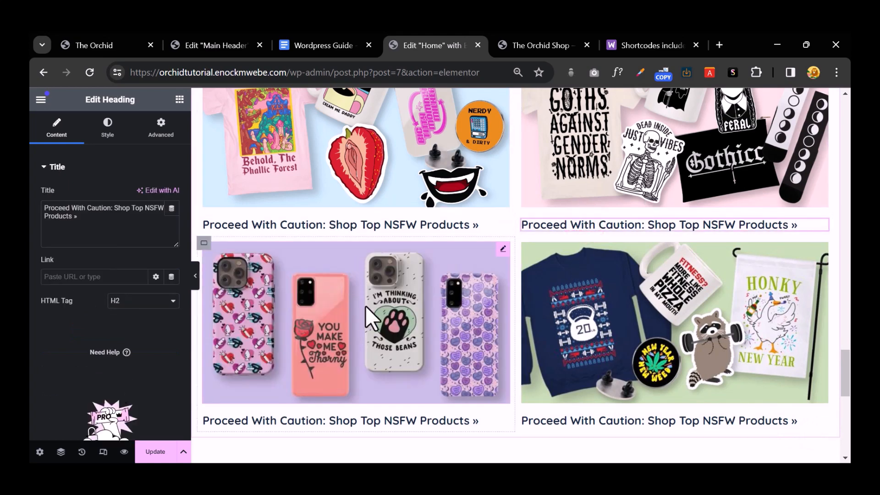
pyautogui.click(364, 306)
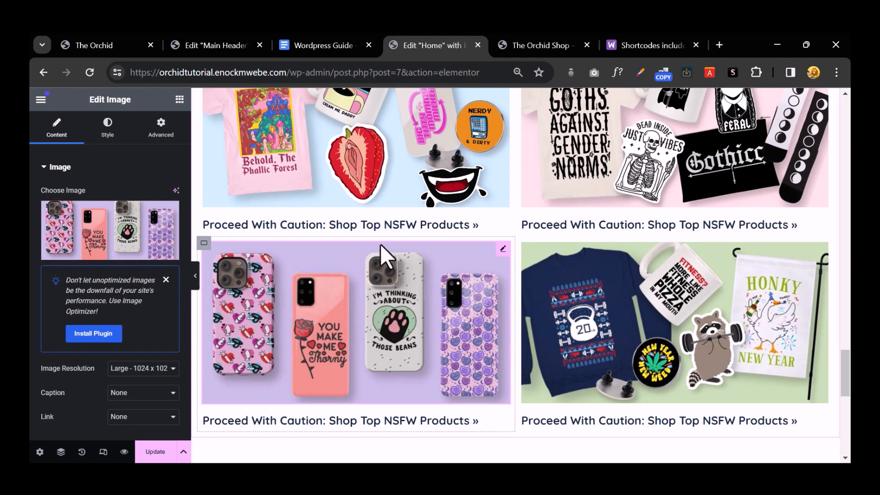
pyautogui.scroll(-5, 440, 198)
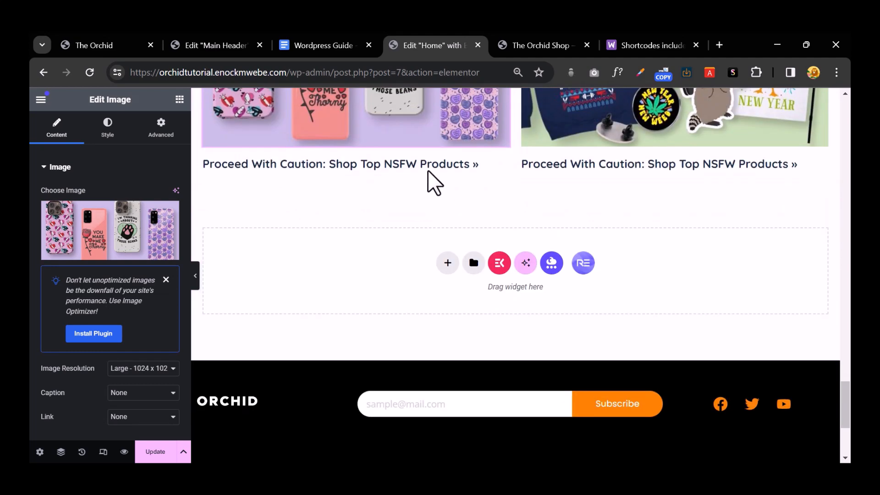
pyautogui.click(123, 45)
# Step: Copy the 'Check Out Our Customers' heading text from the live Orchid site
pyautogui.scroll(-7, 339, 229)
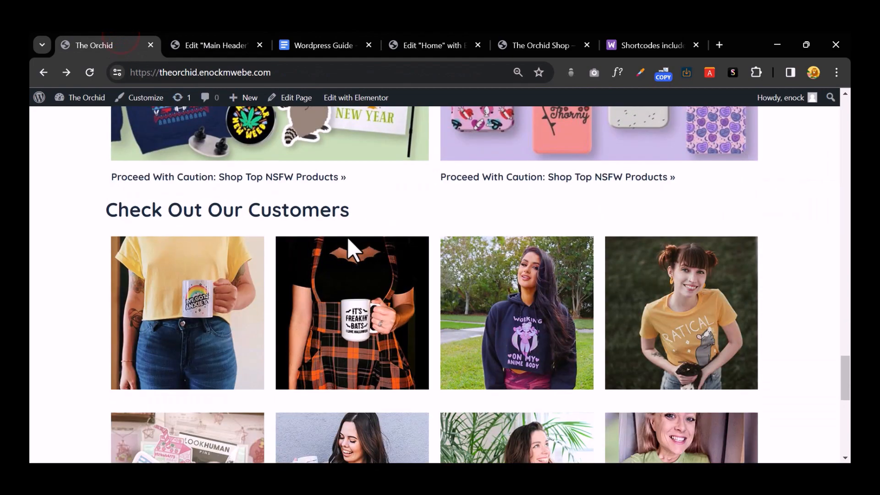
pyautogui.scroll(-4, 348, 237)
pyautogui.scroll(2, 347, 237)
pyautogui.scroll(2, 347, 237)
pyautogui.moveTo(351, 209); pyautogui.dragTo(96, 217)
pyautogui.rightClick(127, 214)
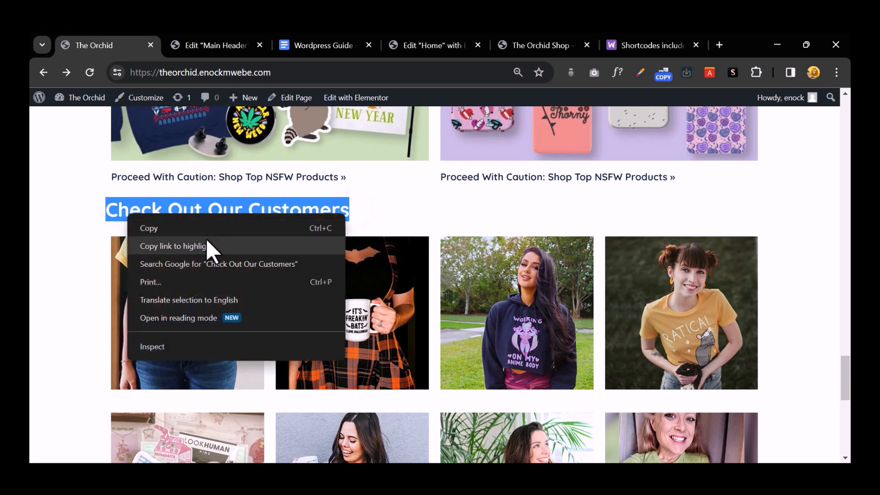
pyautogui.click(205, 229)
# Step: Add a new single-column container below the product grid
pyautogui.click(417, 39)
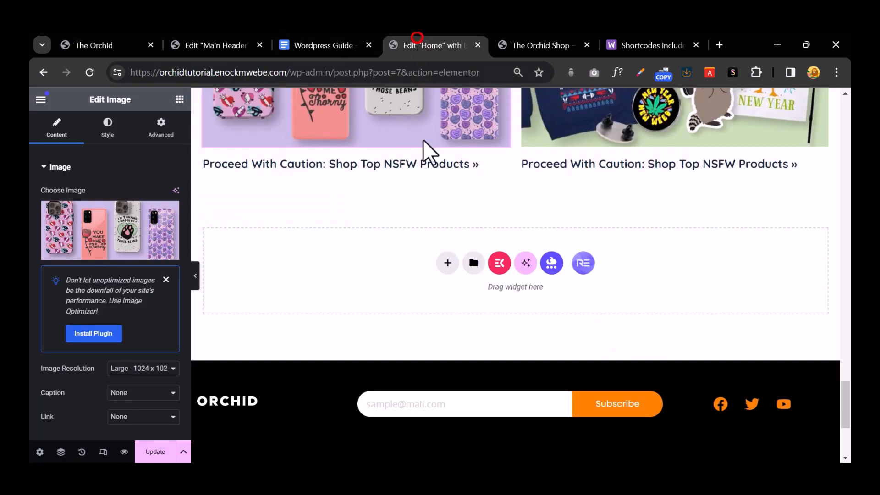
pyautogui.click(448, 265)
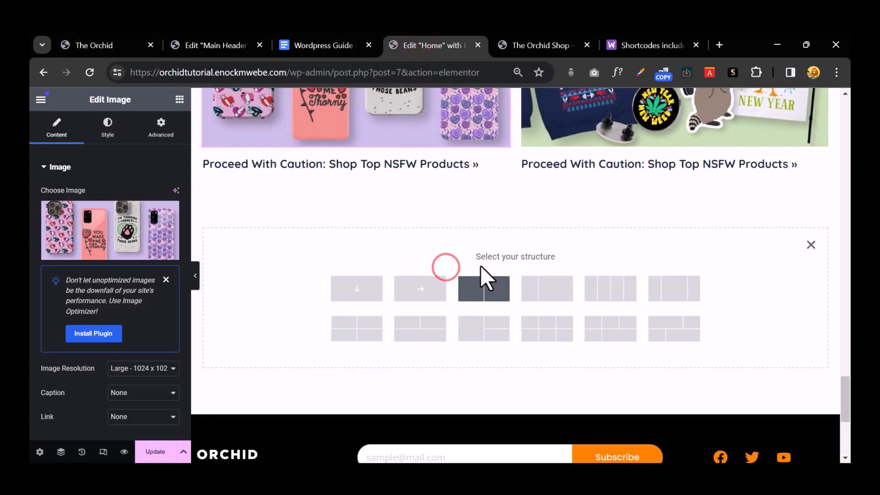
pyautogui.click(355, 292)
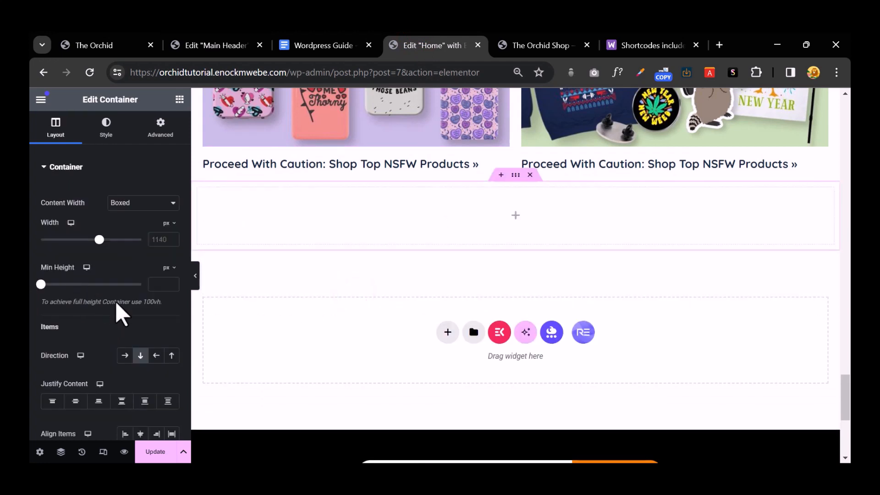
pyautogui.scroll(-3, 118, 304)
pyautogui.scroll(3, 118, 304)
# Step: Drop a Heading widget into the empty container and title it 'Check Out Our Customers'
pyautogui.click(176, 104)
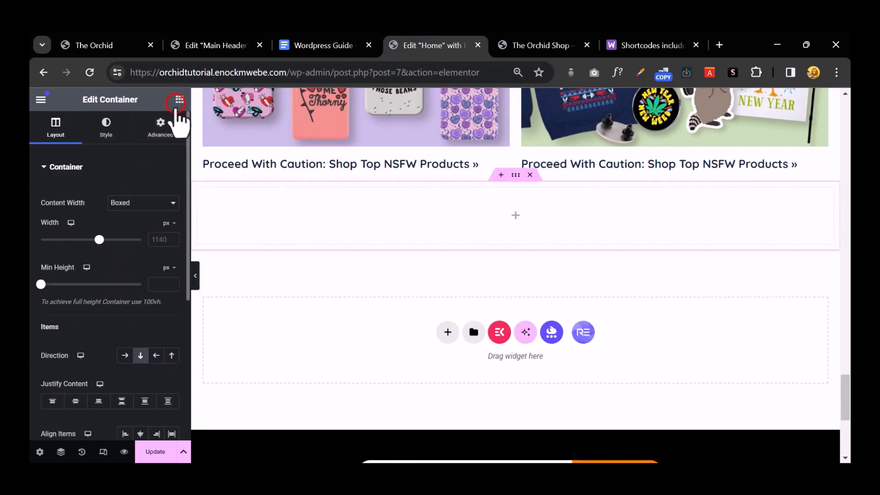
pyautogui.moveTo(73, 360); pyautogui.dragTo(521, 222)
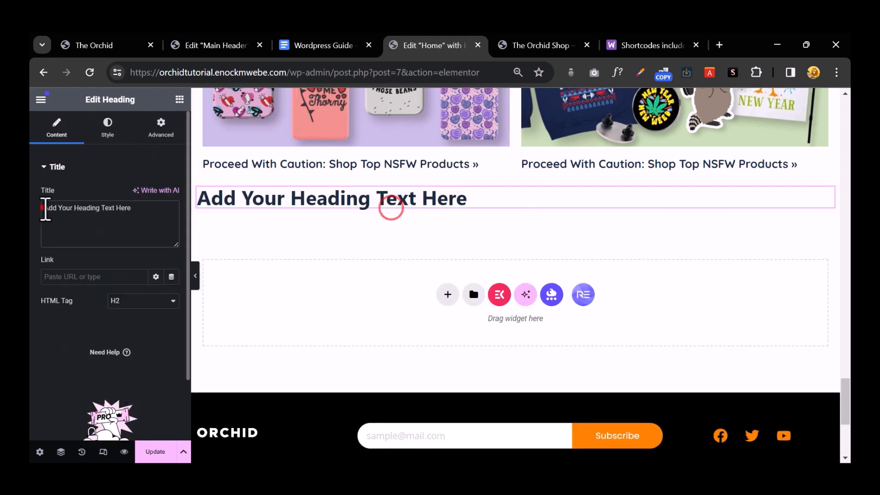
pyautogui.doubleClick(46, 209)
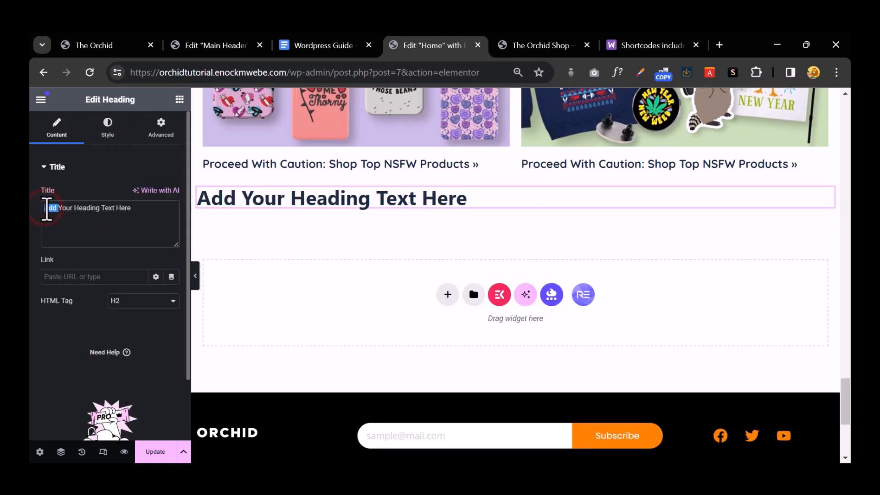
pyautogui.hotkey('ctrl', 'a')
pyautogui.write('Vheck Out Our Customers')
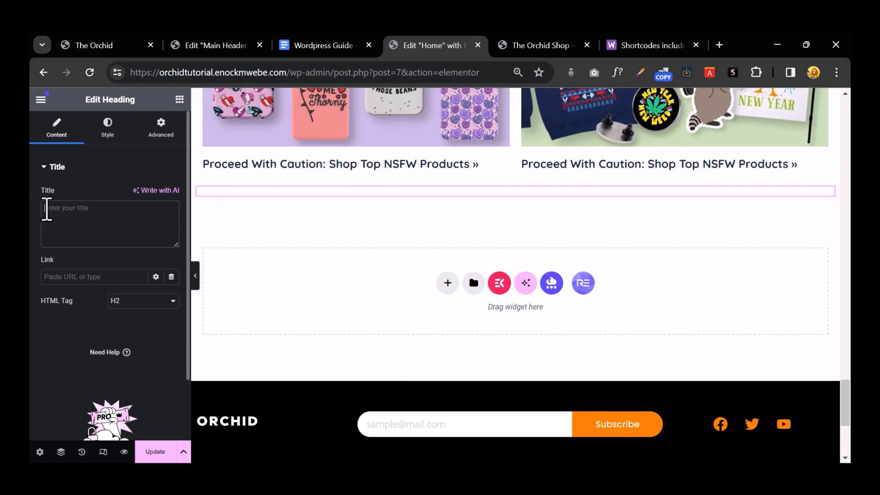
pyautogui.click(110, 138)
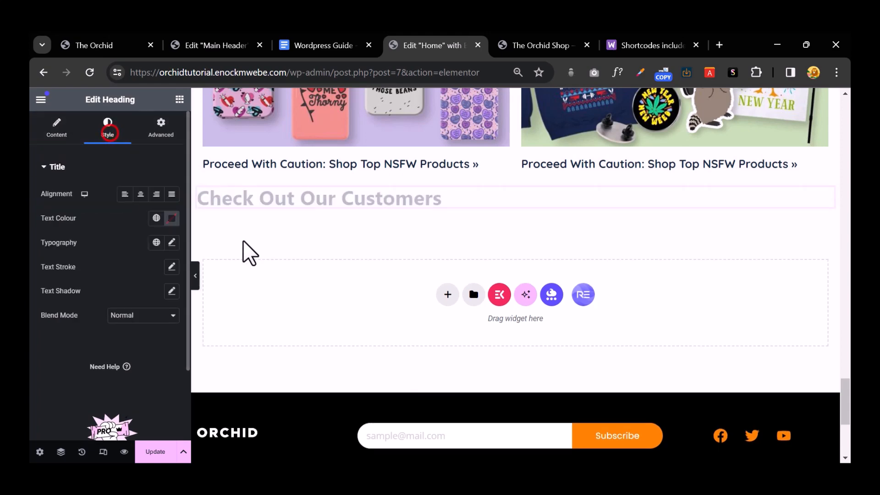
pyautogui.scroll(10, 422, 255)
# Step: Copy the Shop Collections heading and paste its centred style onto the new heading
pyautogui.rightClick(499, 343)
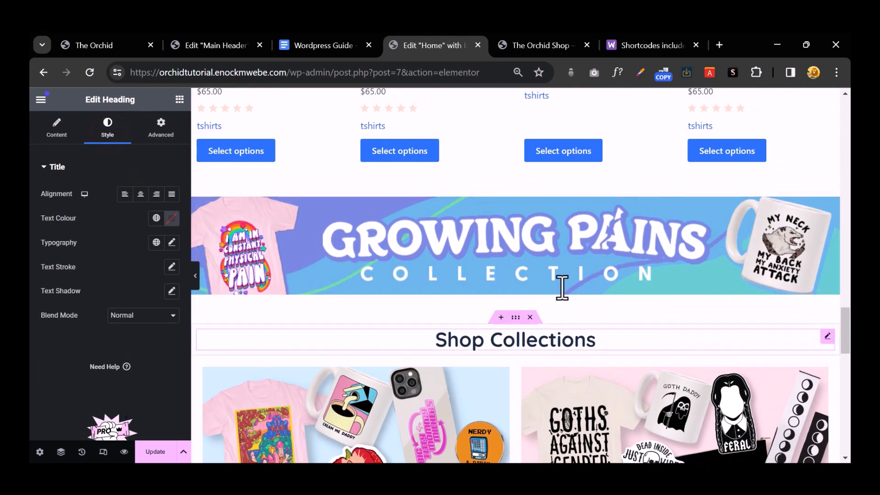
pyautogui.click(545, 250)
pyautogui.scroll(-10, 550, 250)
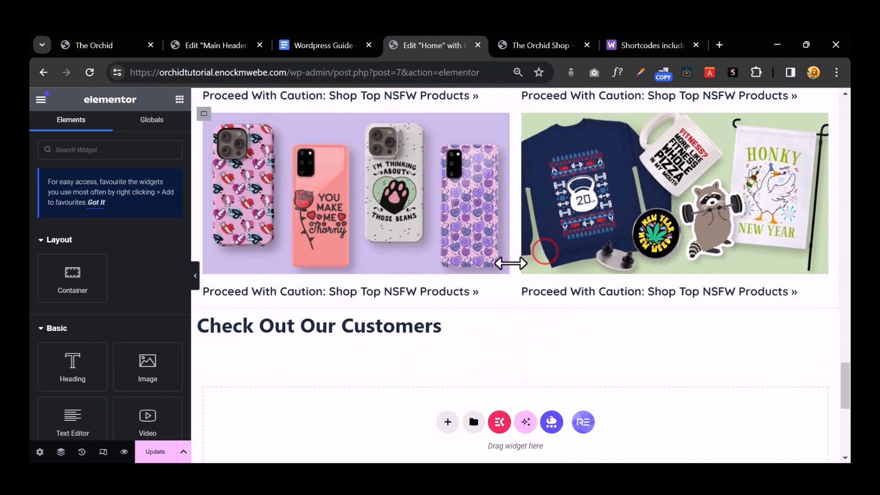
pyautogui.rightClick(409, 140)
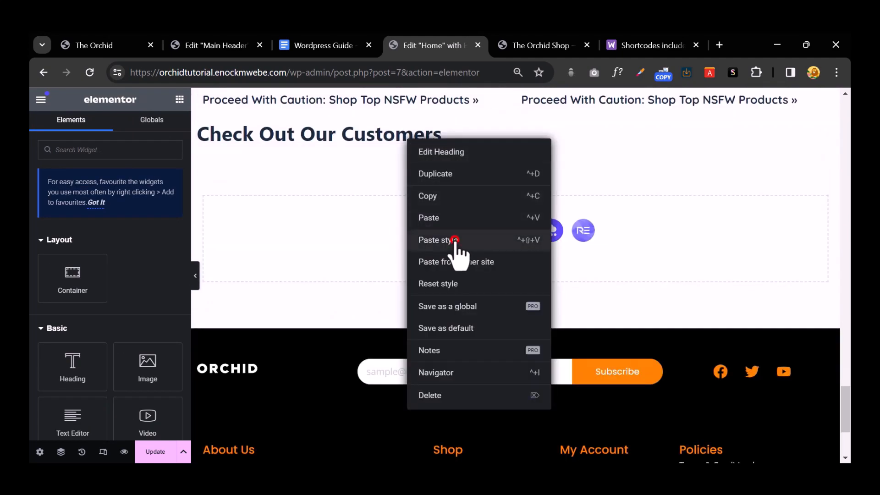
pyautogui.click(450, 239)
pyautogui.scroll(3, 489, 234)
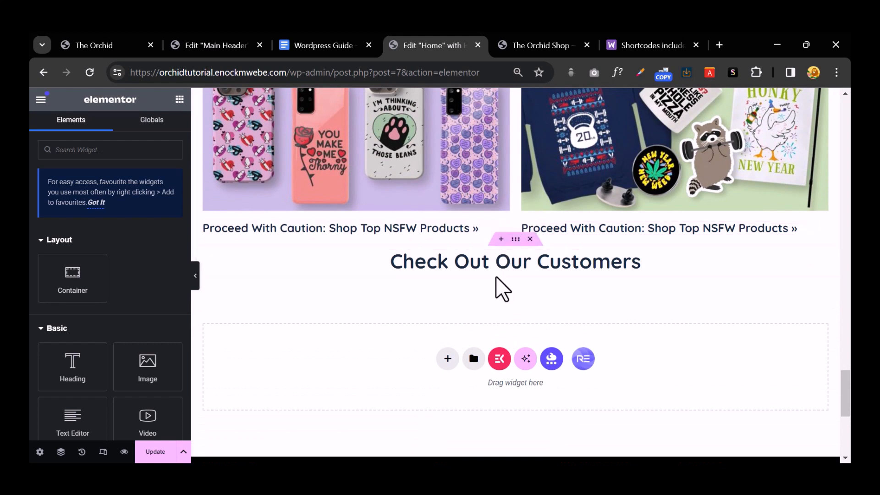
# Step: Give the heading's container an unlinked top margin of 50 px
pyautogui.moveTo(516, 239); pyautogui.dragTo(224, 171)
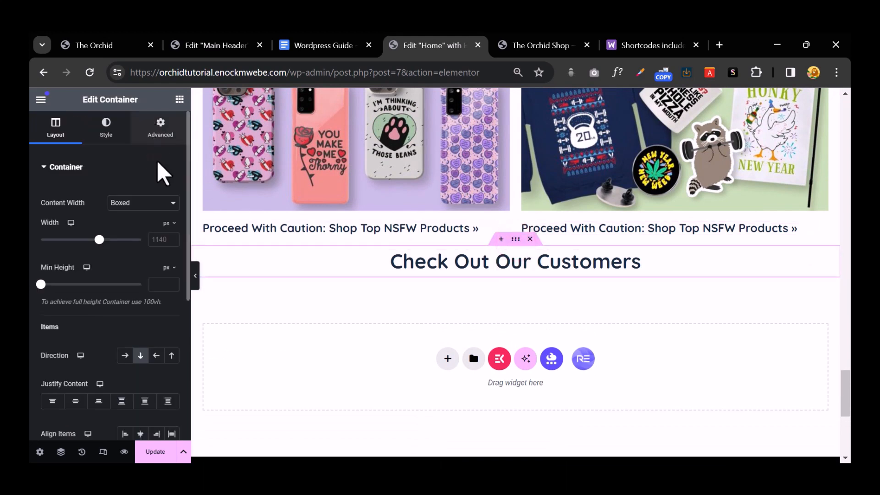
pyautogui.click(163, 128)
pyautogui.click(171, 207)
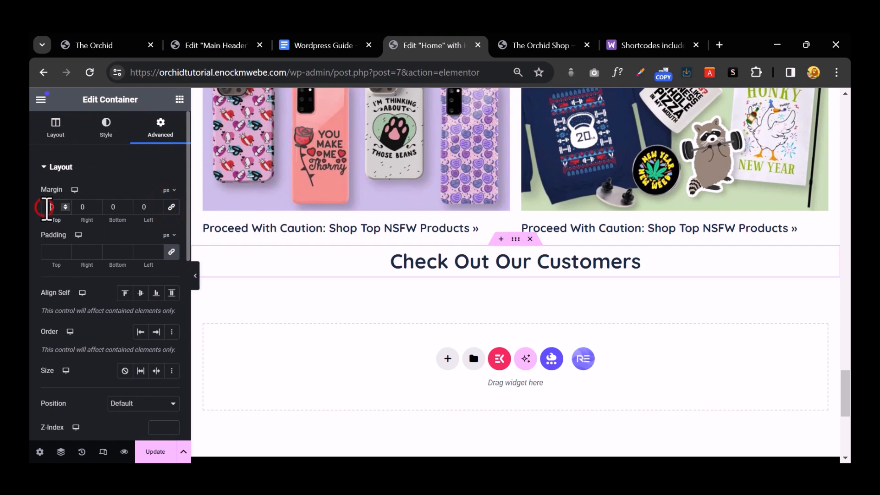
pyautogui.write('5')
pyautogui.scroll(-4, 348, 304)
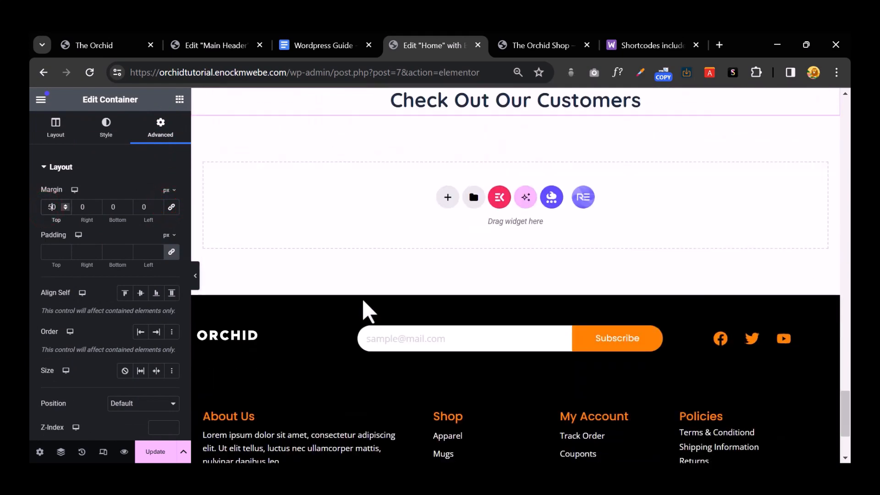
pyautogui.click(445, 194)
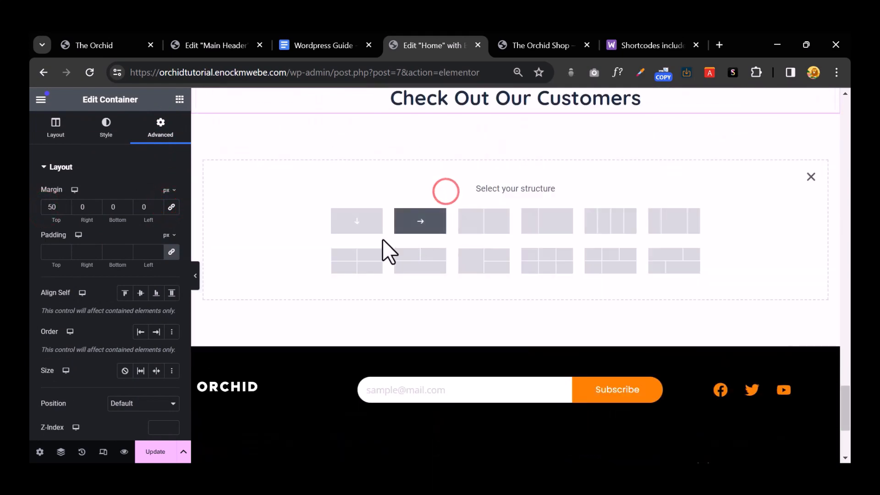
# Step: Make the new section single-column and place an inner container inside it
pyautogui.click(356, 221)
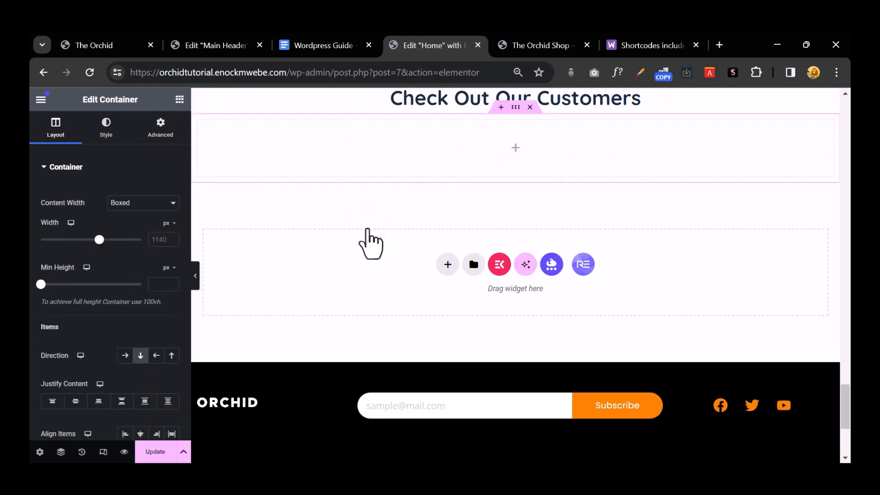
pyautogui.click(180, 101)
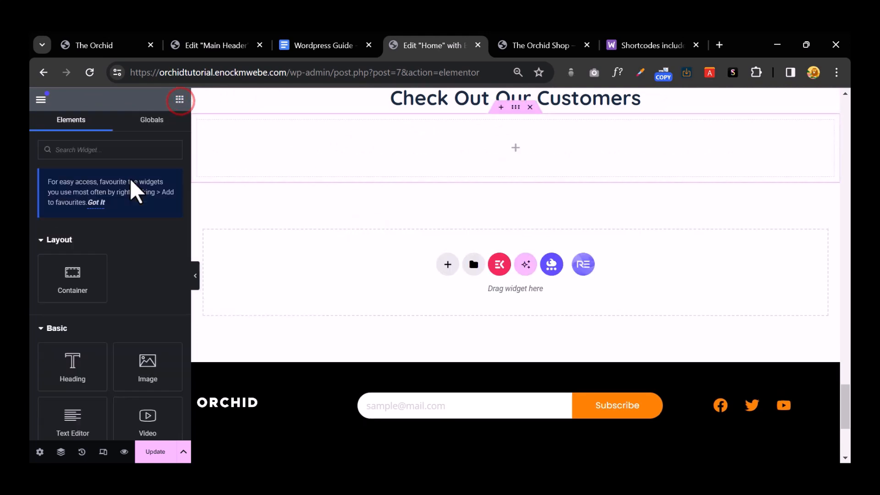
pyautogui.moveTo(71, 274); pyautogui.dragTo(468, 148)
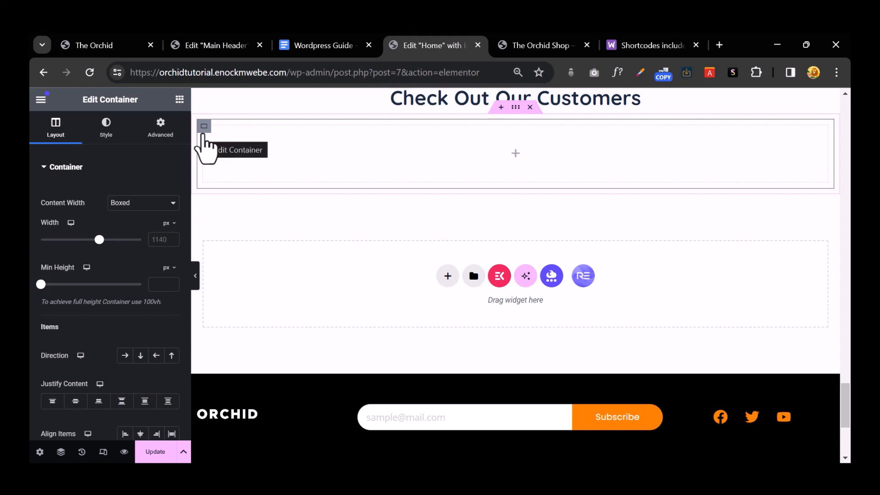
# Step: Add an Image widget to the inner container and start uploading files from the computer
pyautogui.click(179, 99)
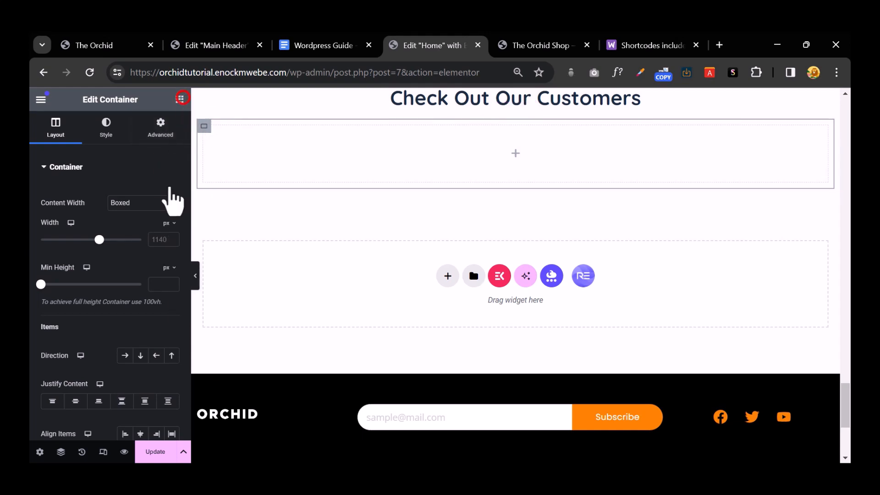
pyautogui.moveTo(143, 346); pyautogui.dragTo(414, 165)
pyautogui.click(121, 224)
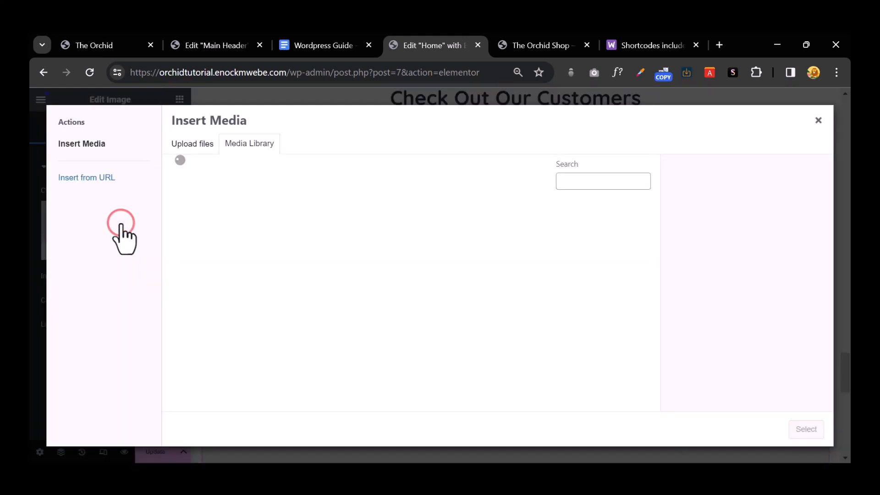
pyautogui.click(193, 142)
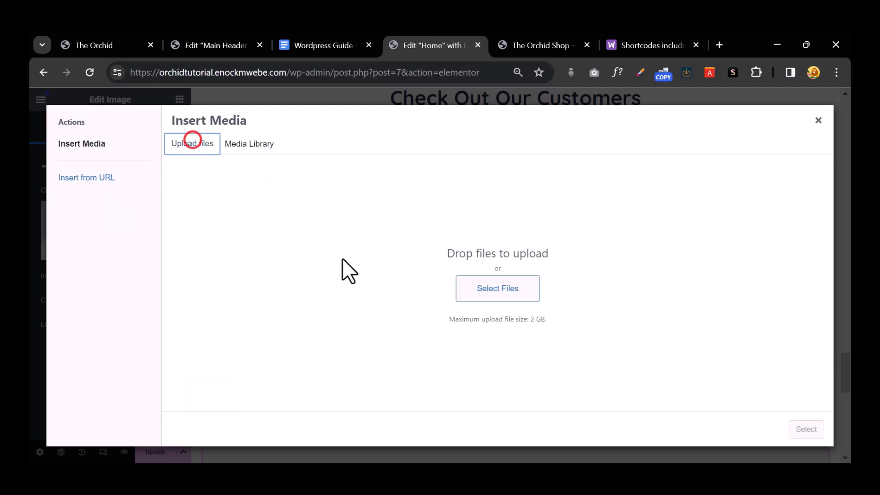
pyautogui.click(494, 293)
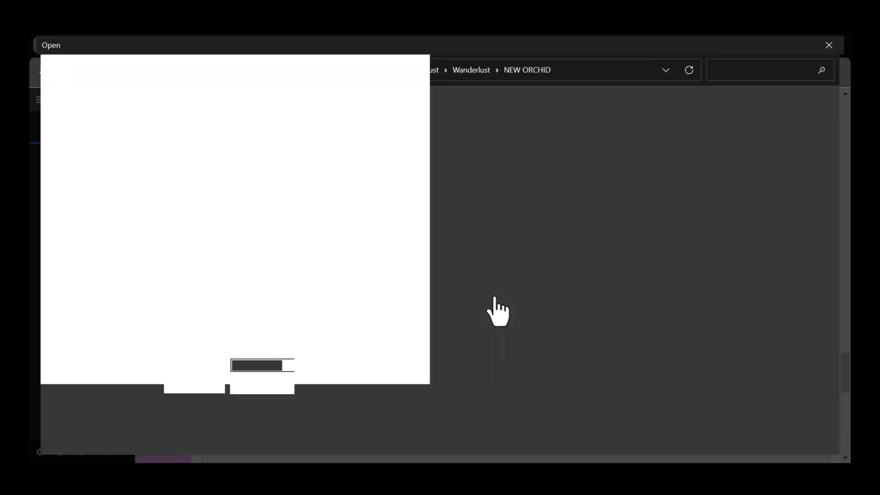
# Step: Multi-select the customer photos in the NEW ORCHID folder and open them for upload
pyautogui.scroll(-3, 495, 301)
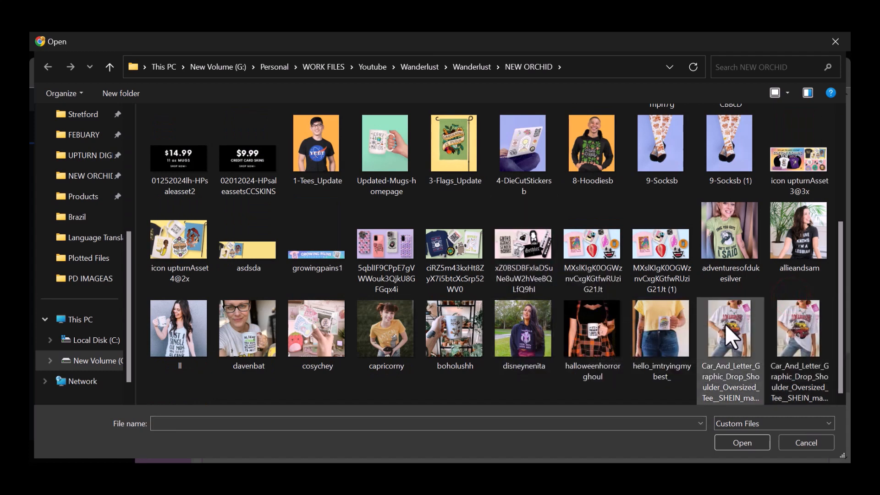
pyautogui.click(689, 334)
pyautogui.keyDown('ctrl'); pyautogui.click(607, 350); pyautogui.keyUp('ctrl')
pyautogui.keyDown('ctrl'); pyautogui.click(528, 335); pyautogui.keyUp('ctrl')
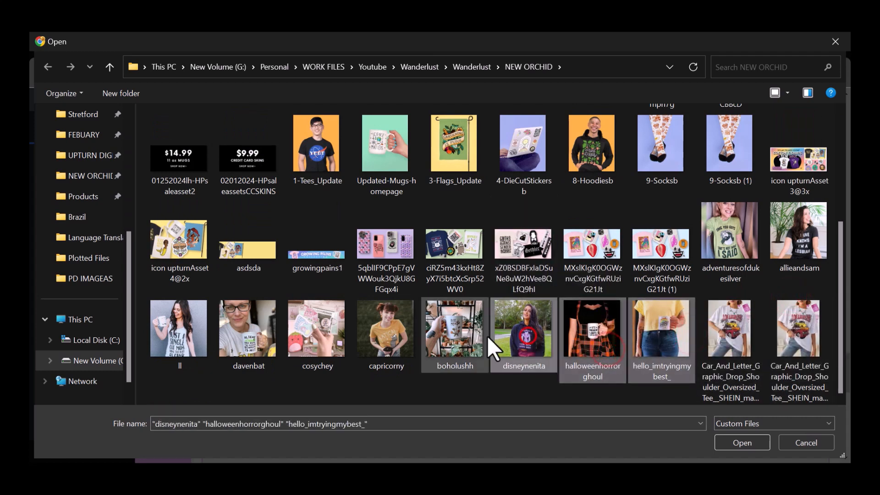
pyautogui.keyDown('ctrl'); pyautogui.click(469, 337); pyautogui.keyUp('ctrl')
pyautogui.keyDown('ctrl'); pyautogui.click(395, 340); pyautogui.keyUp('ctrl')
pyautogui.keyDown('ctrl'); pyautogui.click(324, 331); pyautogui.keyUp('ctrl')
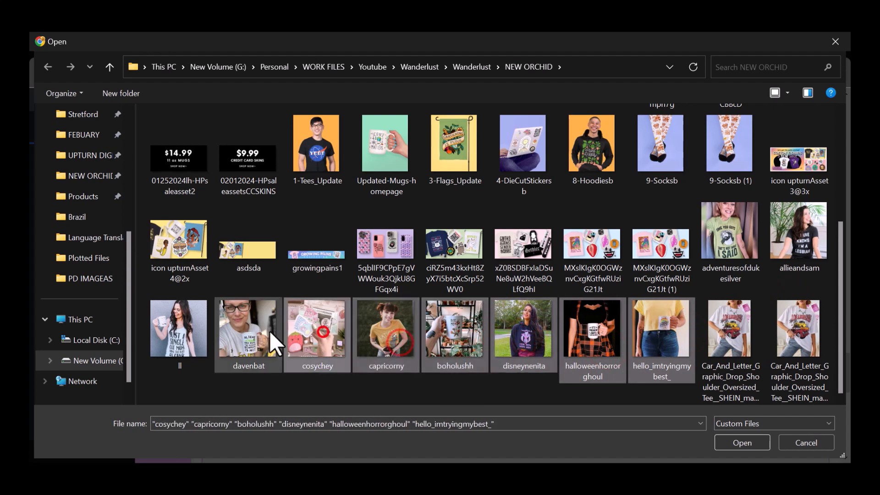
pyautogui.keyDown('ctrl'); pyautogui.click(261, 331); pyautogui.keyUp('ctrl')
pyautogui.keyDown('ctrl'); pyautogui.click(181, 331); pyautogui.keyUp('ctrl')
pyautogui.keyDown('ctrl'); pyautogui.click(815, 247); pyautogui.keyUp('ctrl')
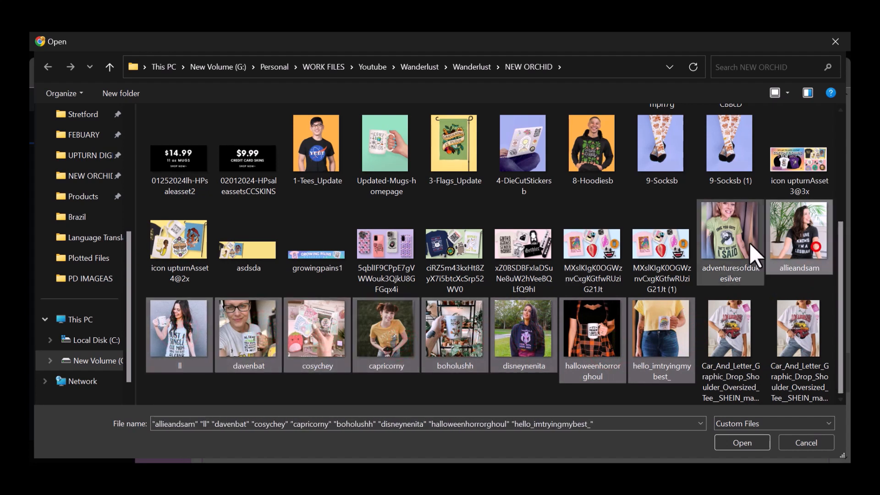
pyautogui.keyDown('ctrl'); pyautogui.click(749, 243); pyautogui.keyUp('ctrl')
pyautogui.click(743, 443)
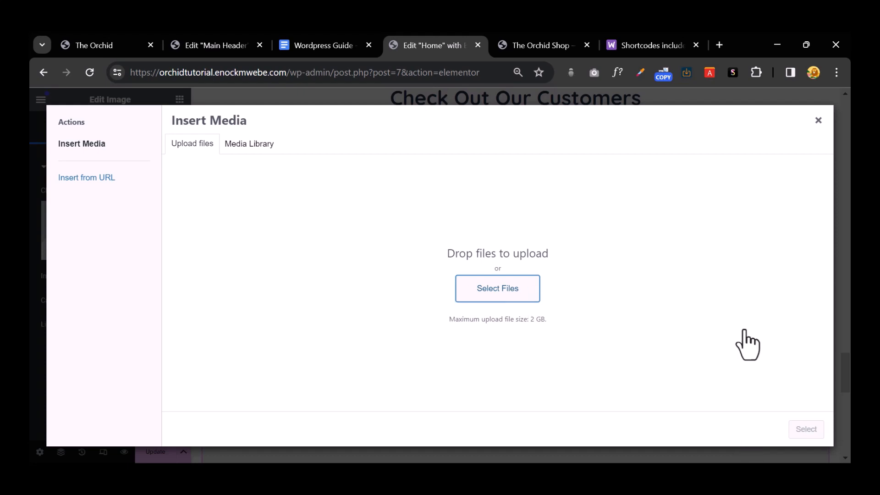
# Step: Once uploads finish, insert the green 'I SAID' T-shirt photo into the image widget
pyautogui.moveTo(439, 307); pyautogui.dragTo(402, 294)
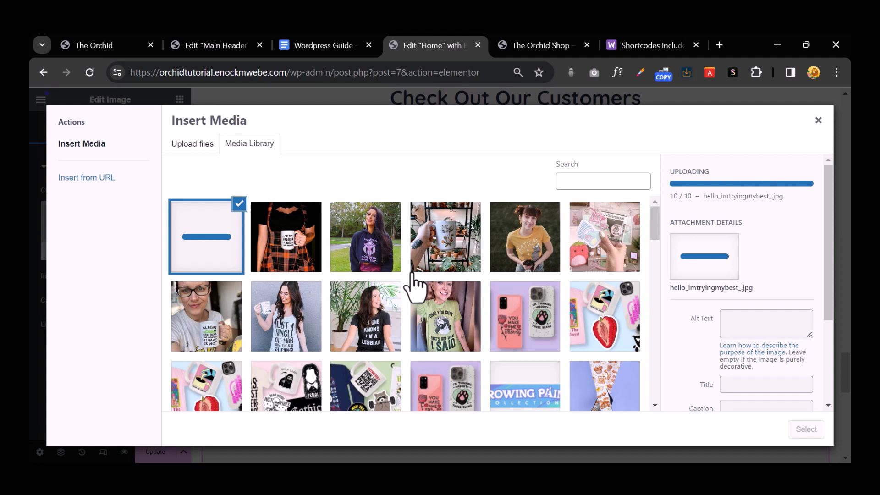
pyautogui.click(439, 326)
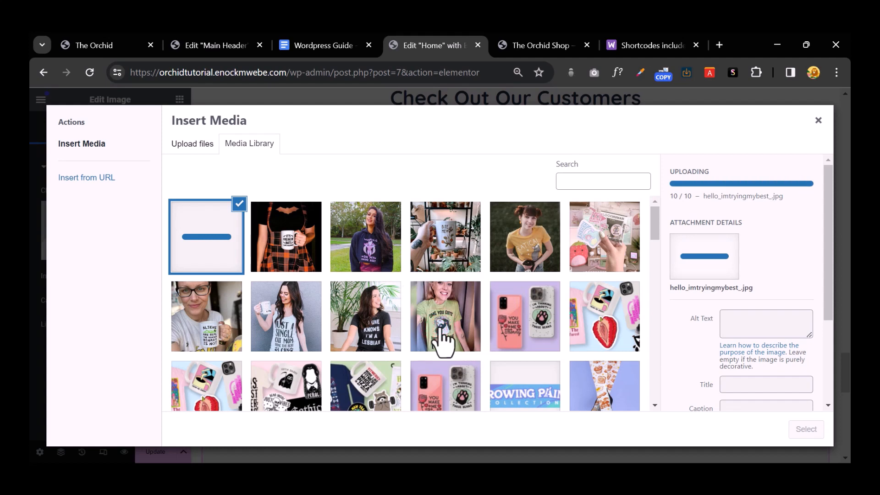
pyautogui.click(365, 322)
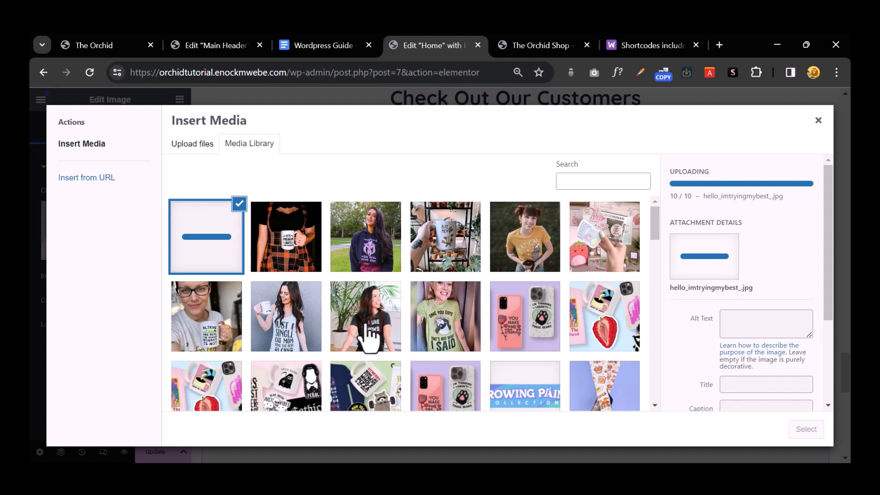
pyautogui.click(441, 307)
pyautogui.click(811, 432)
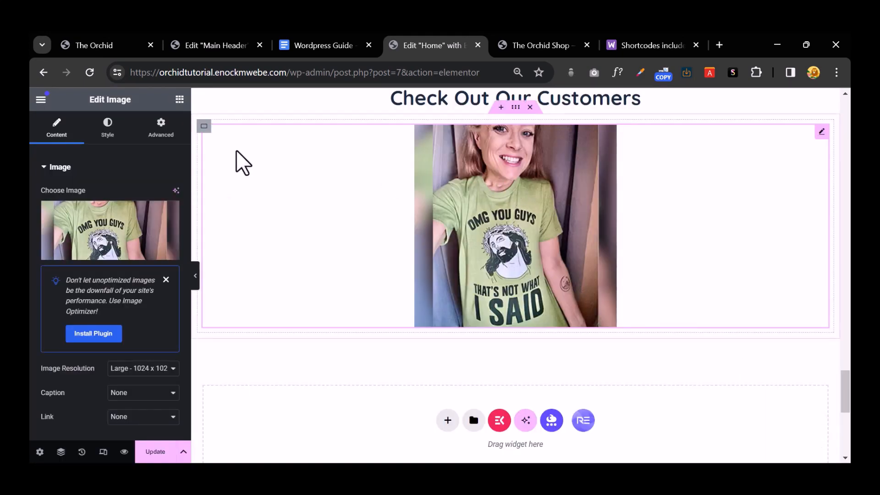
# Step: Duplicate the photo container, set the section direction to Row, and duplicate twice more for four photos
pyautogui.rightClick(222, 151)
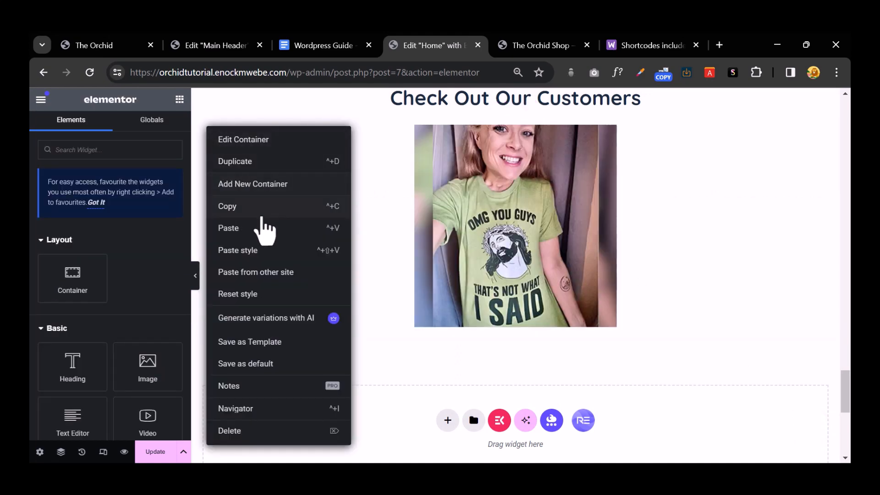
pyautogui.click(247, 165)
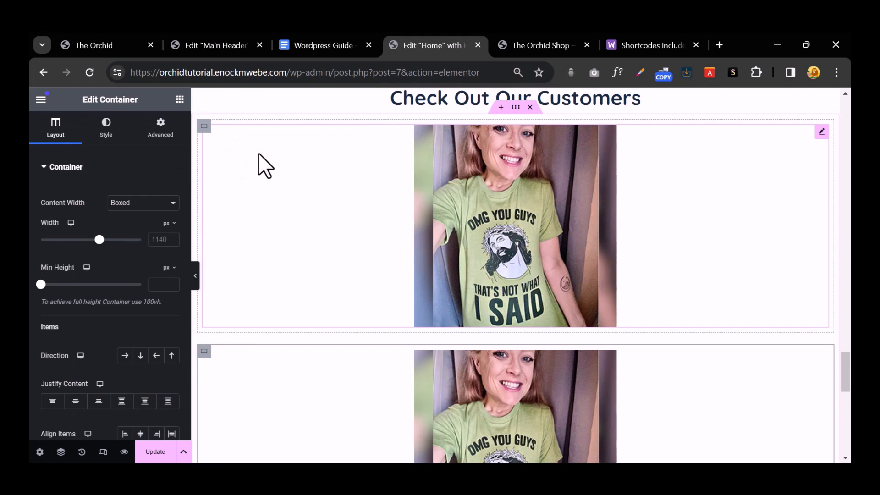
pyautogui.click(512, 107)
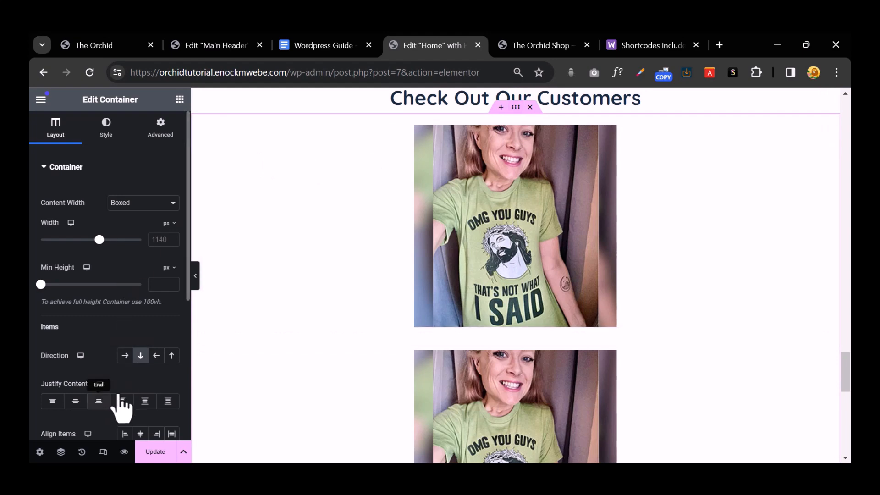
pyautogui.click(124, 357)
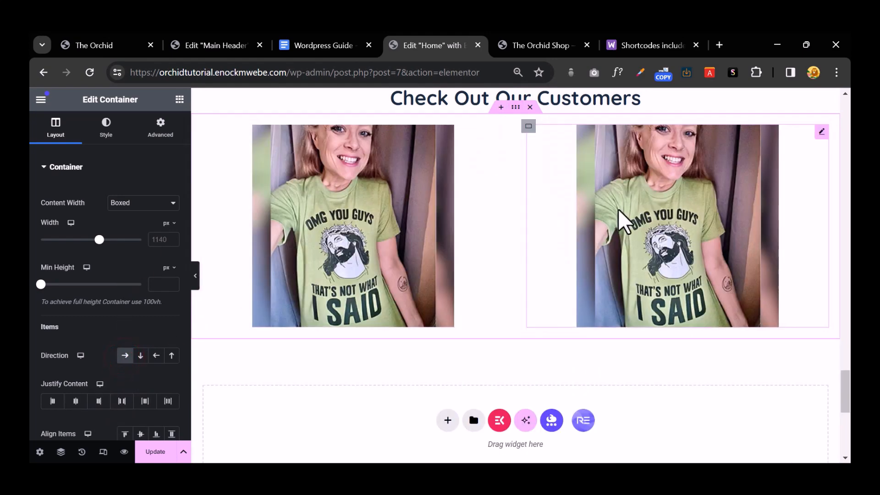
pyautogui.rightClick(532, 129)
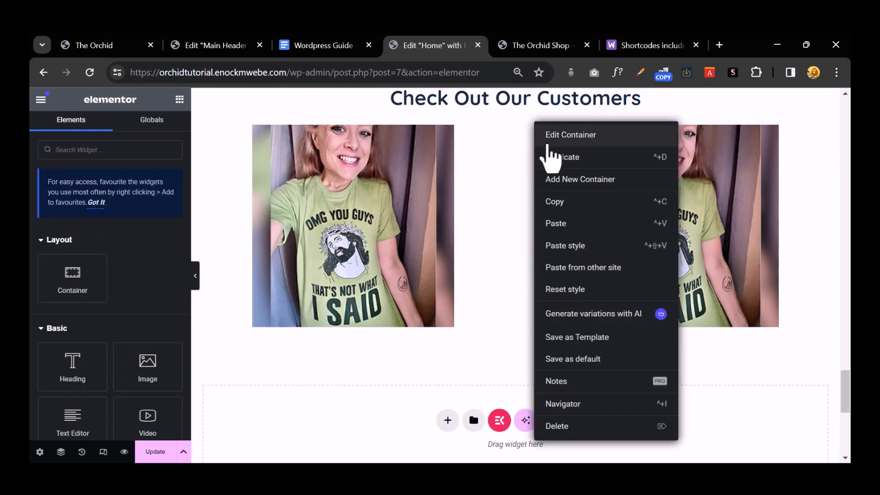
pyautogui.click(556, 157)
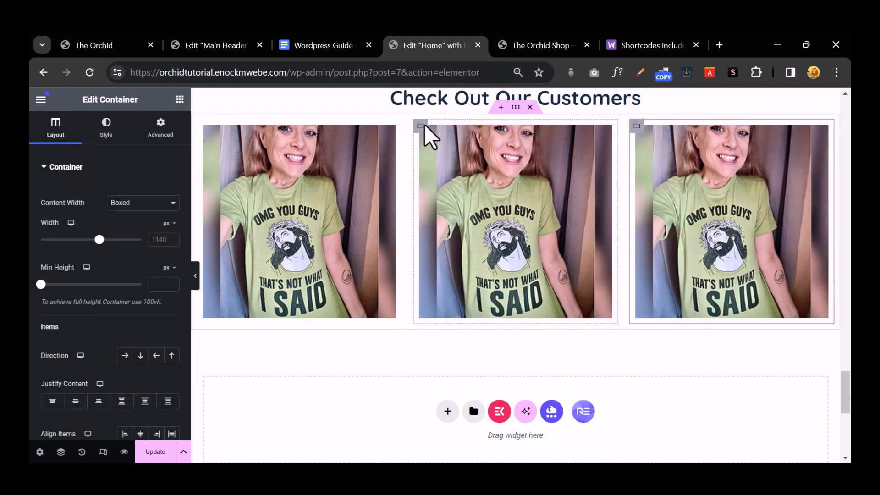
pyautogui.rightClick(422, 127)
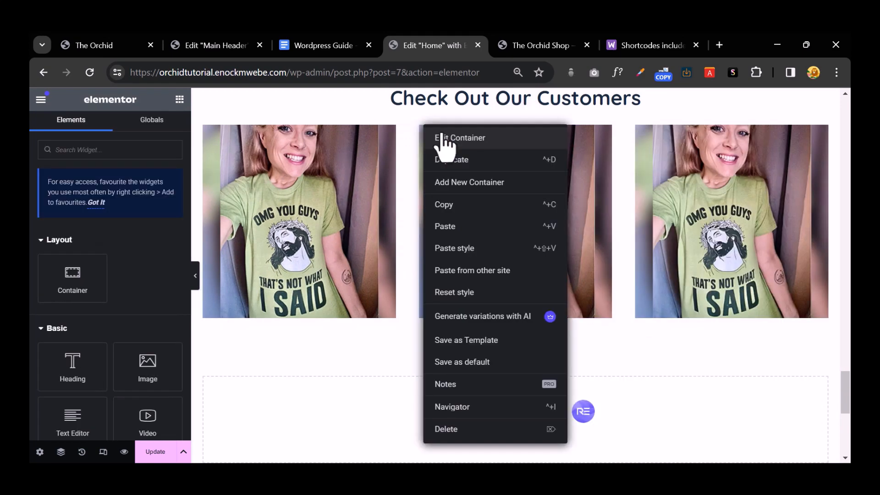
pyautogui.click(474, 165)
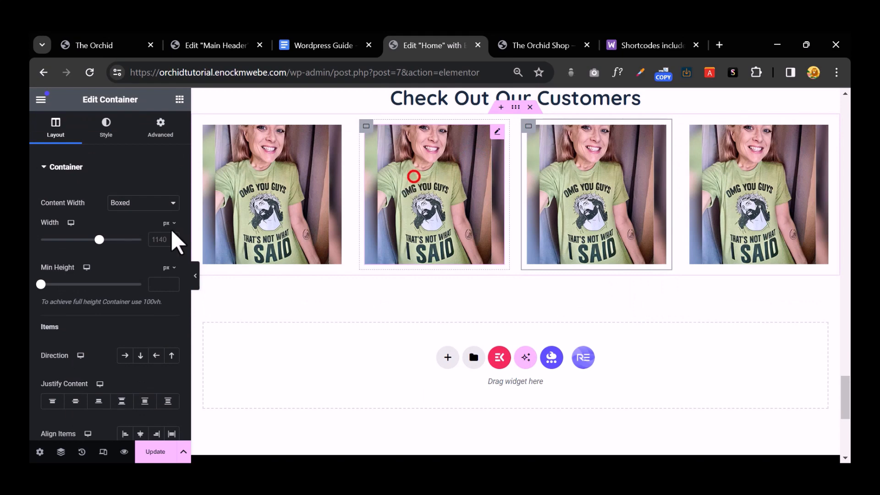
pyautogui.click(413, 177)
# Step: Swap photos two to four for halloweenhorrorghoul, capricorny and cosychey from the Media Library
pyautogui.click(112, 216)
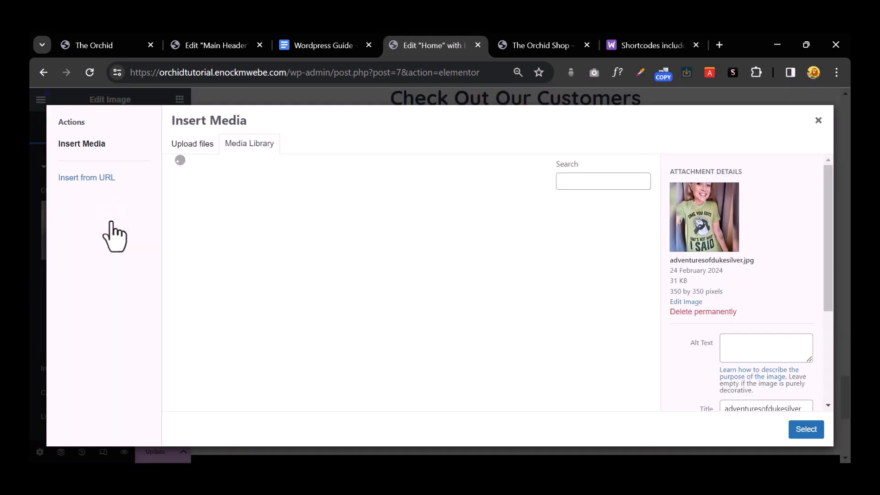
pyautogui.click(270, 229)
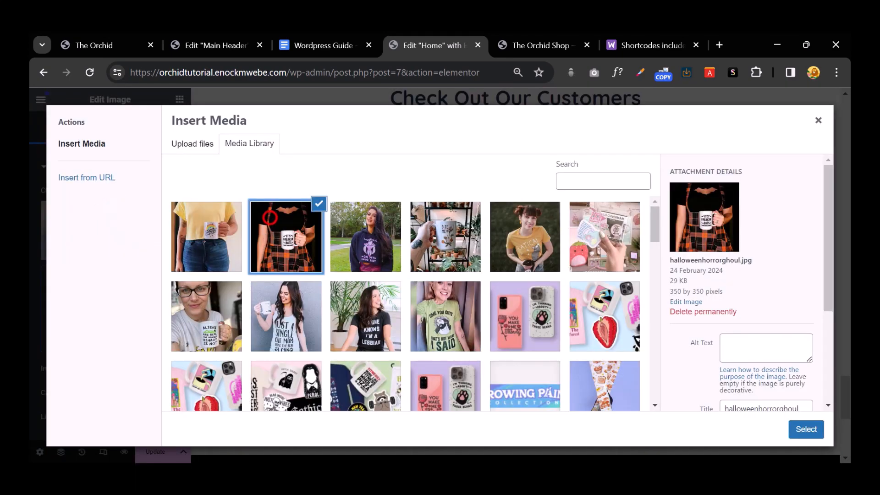
pyautogui.click(807, 431)
pyautogui.click(588, 221)
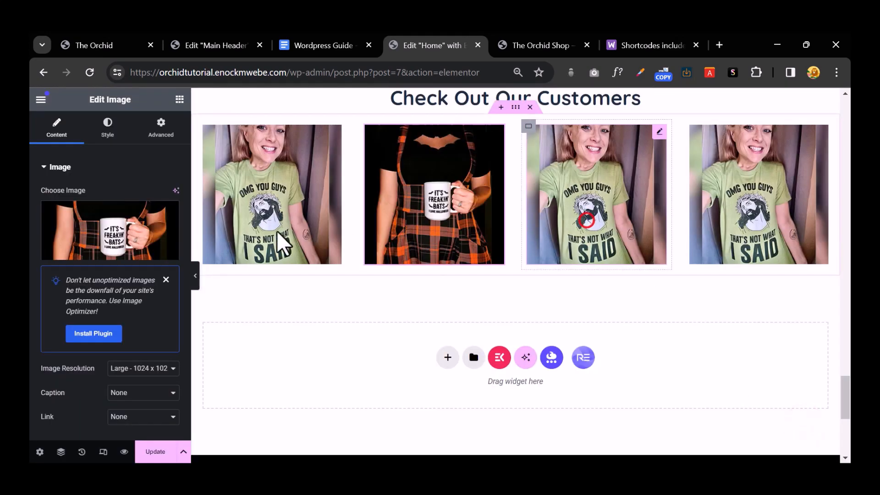
pyautogui.click(137, 238)
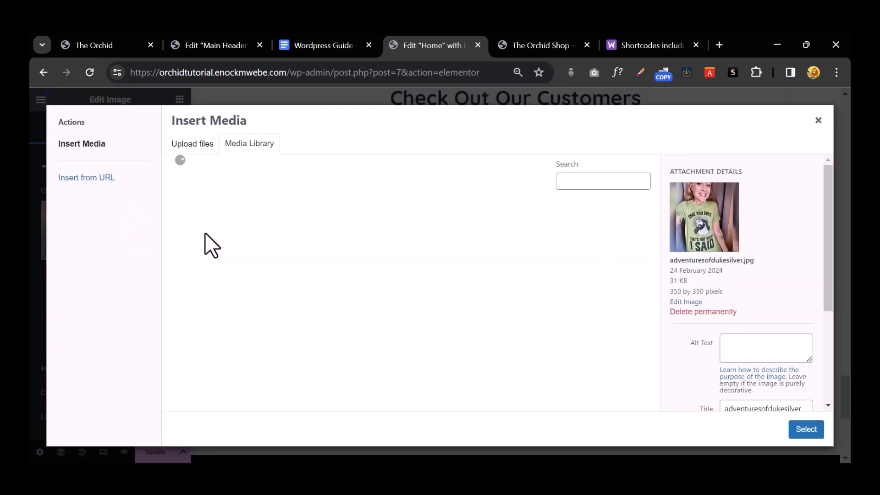
pyautogui.click(532, 232)
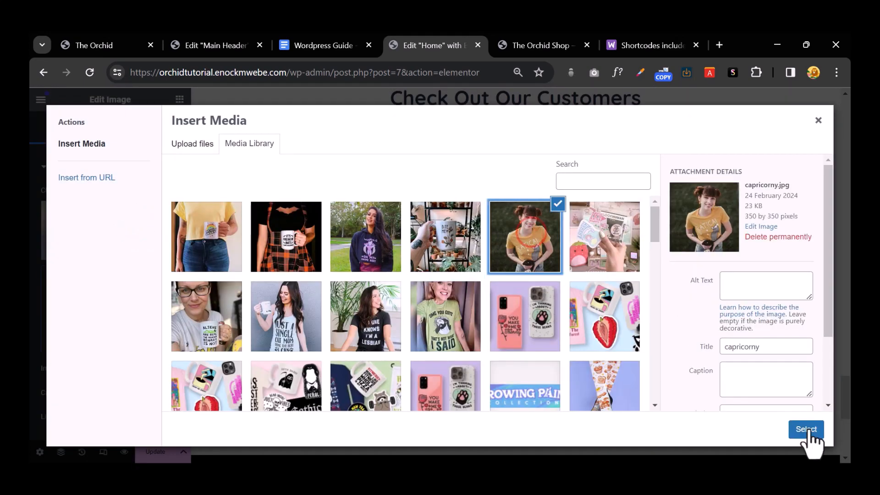
pyautogui.click(806, 429)
pyautogui.click(731, 188)
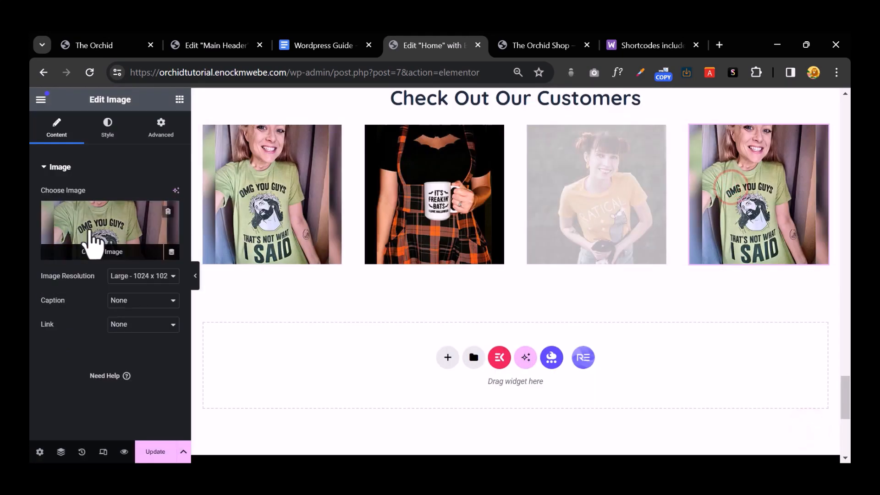
pyautogui.click(90, 229)
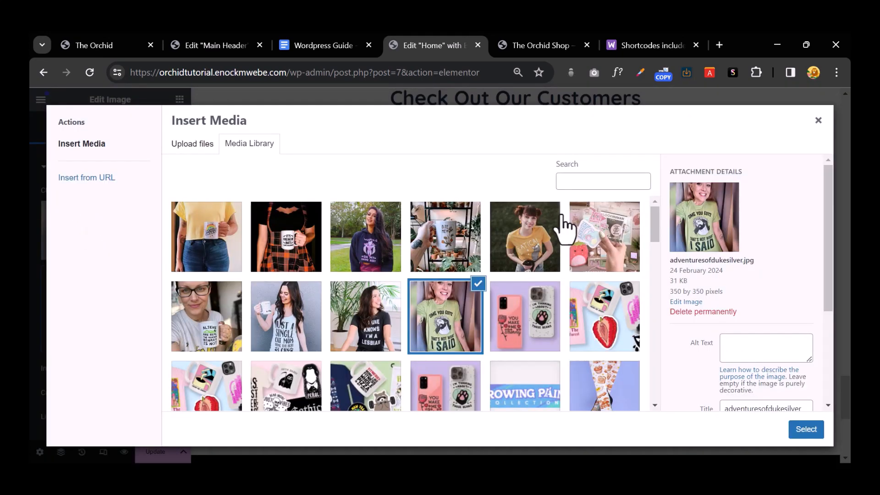
pyautogui.click(603, 238)
pyautogui.click(809, 431)
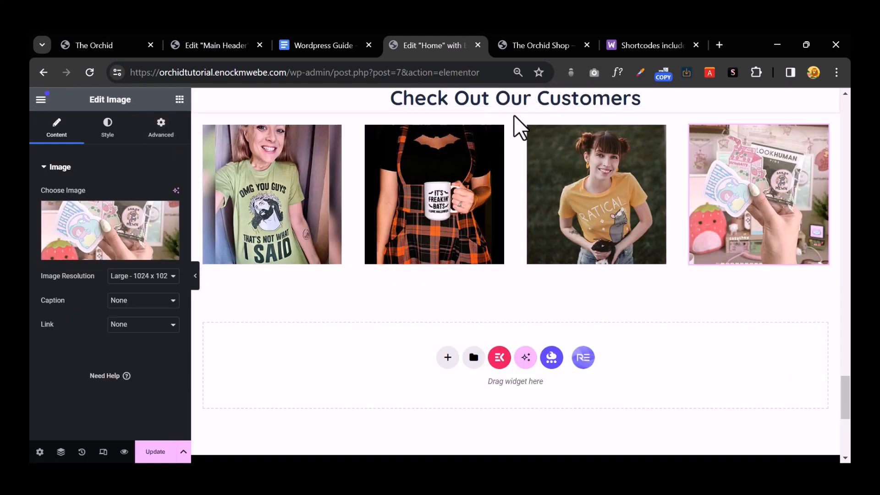
pyautogui.click(515, 108)
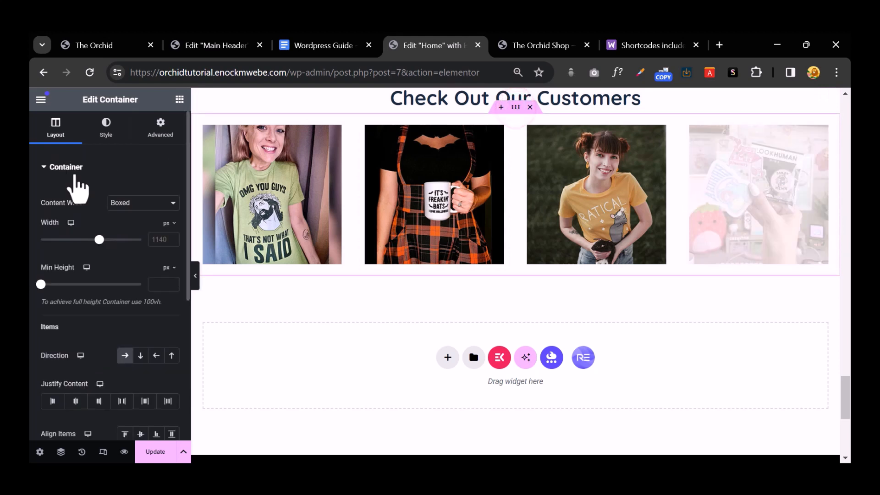
# Step: Set the customer photo row's padding and gaps to 0
pyautogui.click(160, 127)
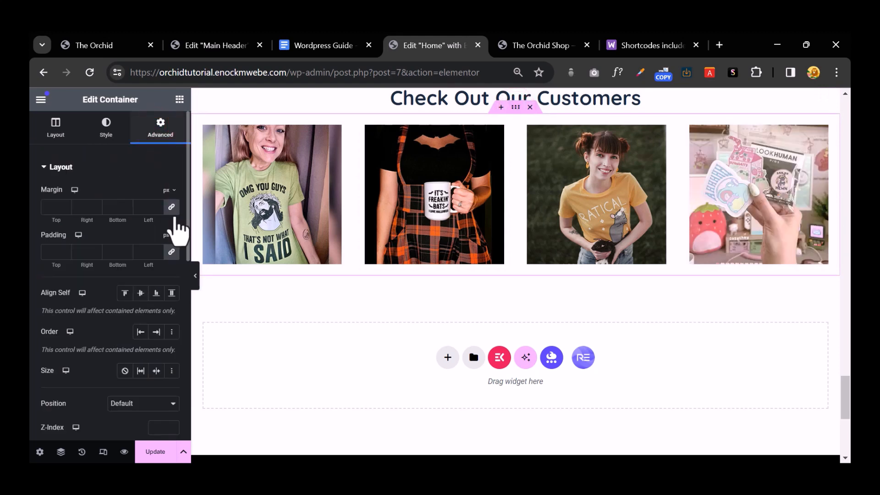
pyautogui.click(171, 251)
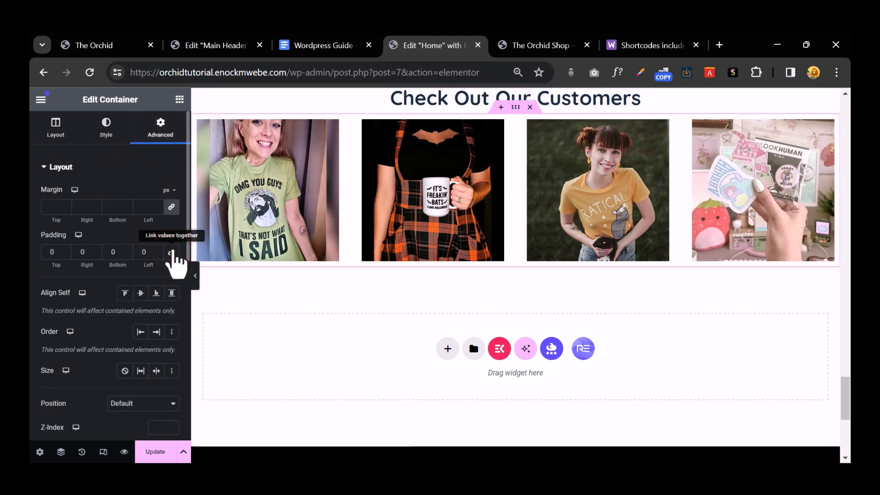
pyautogui.click(64, 132)
pyautogui.scroll(-3, 156, 344)
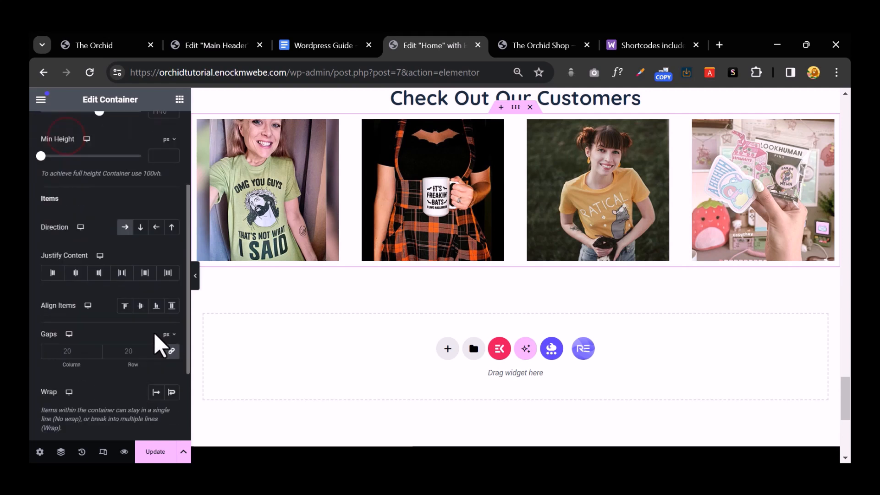
pyautogui.scroll(-3, 156, 344)
pyautogui.click(171, 239)
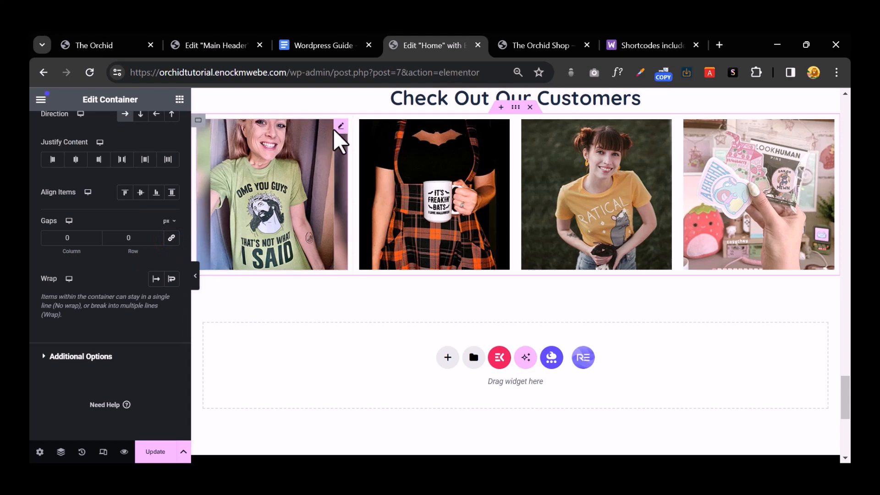
# Step: View the reference Orchid site's customer photo grid
pyautogui.click(94, 45)
pyautogui.scroll(-4, 282, 235)
pyautogui.scroll(3, 282, 235)
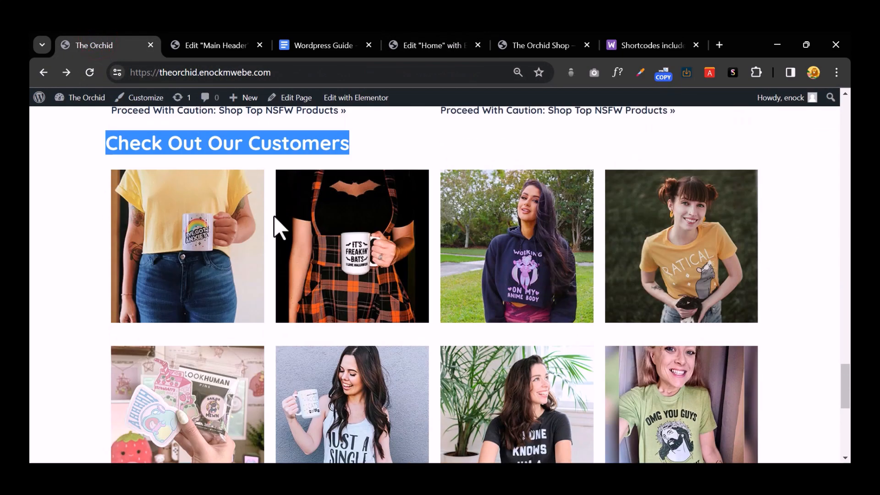
# Step: Duplicate the four-photo customer row and set the new row's first photo to allieandsam
pyautogui.click(414, 40)
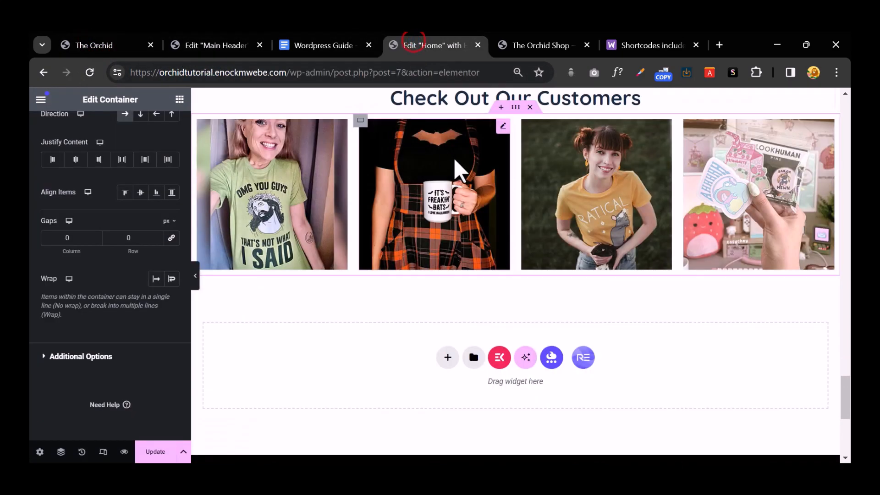
pyautogui.rightClick(516, 108)
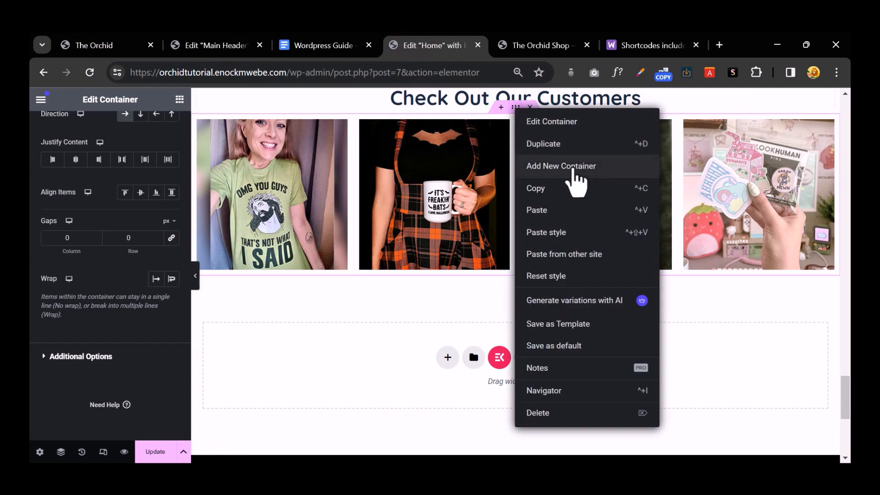
pyautogui.click(569, 145)
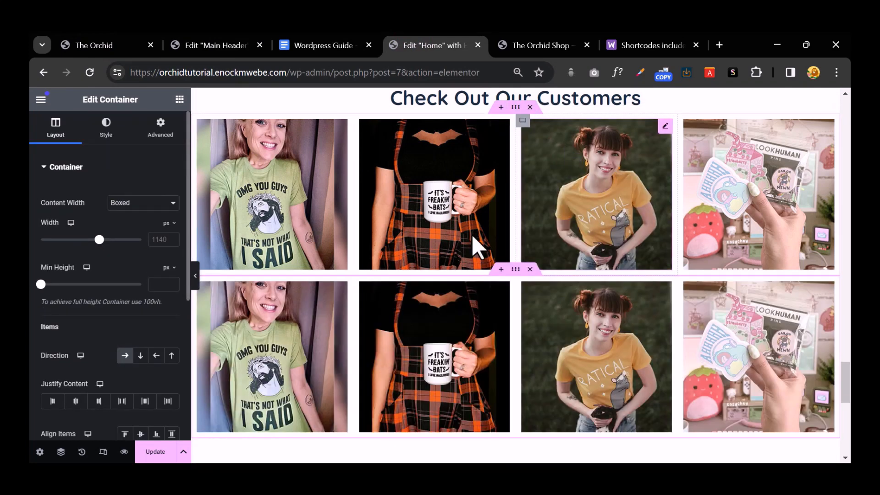
pyautogui.click(262, 343)
pyautogui.click(80, 215)
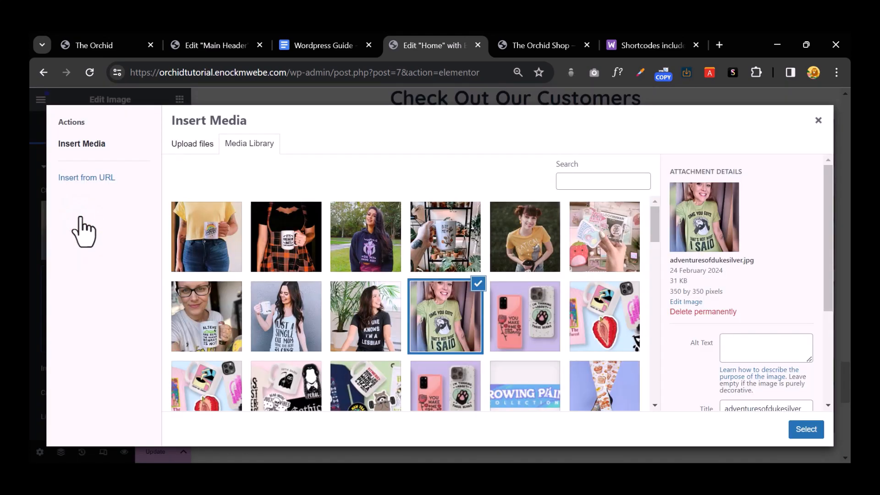
pyautogui.click(369, 306)
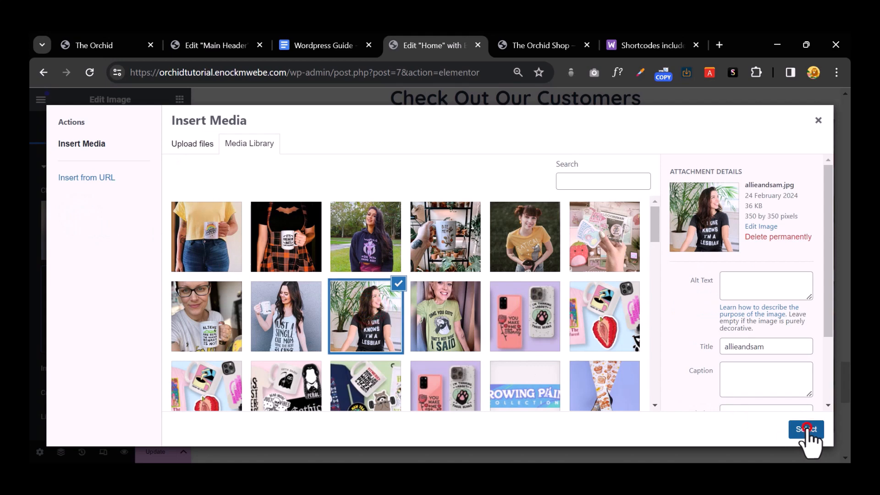
pyautogui.click(805, 430)
# Step: Replace the second photo in row two with the davenbat picture
pyautogui.click(444, 332)
pyautogui.click(83, 220)
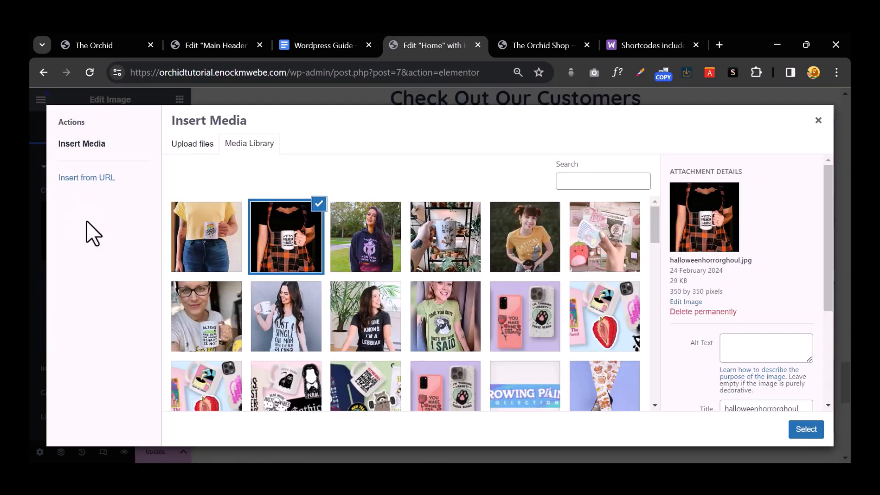
pyautogui.click(186, 294)
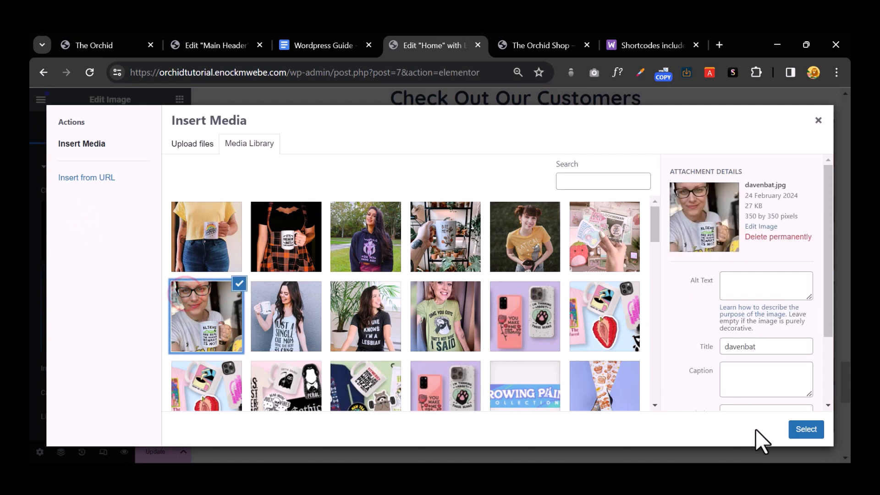
pyautogui.click(802, 431)
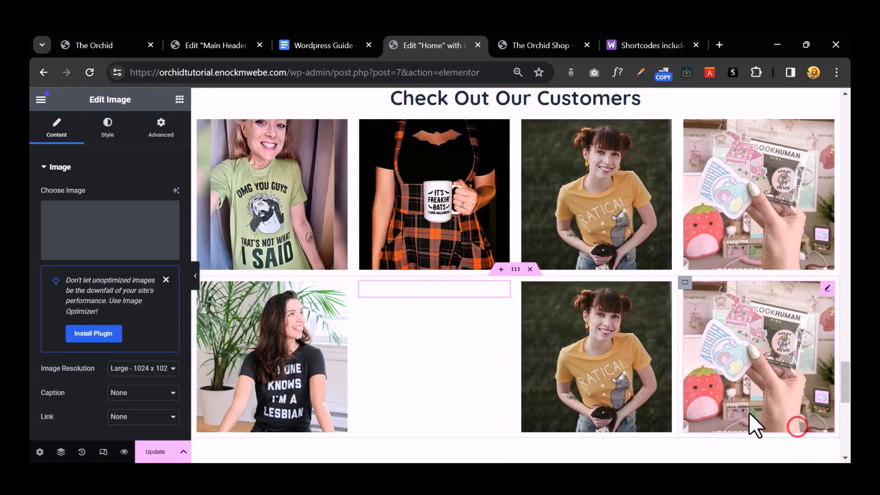
# Step: Fill row two's third and fourth slots with the purple hoodie and BITE ME mug photos
pyautogui.click(594, 357)
pyautogui.click(132, 212)
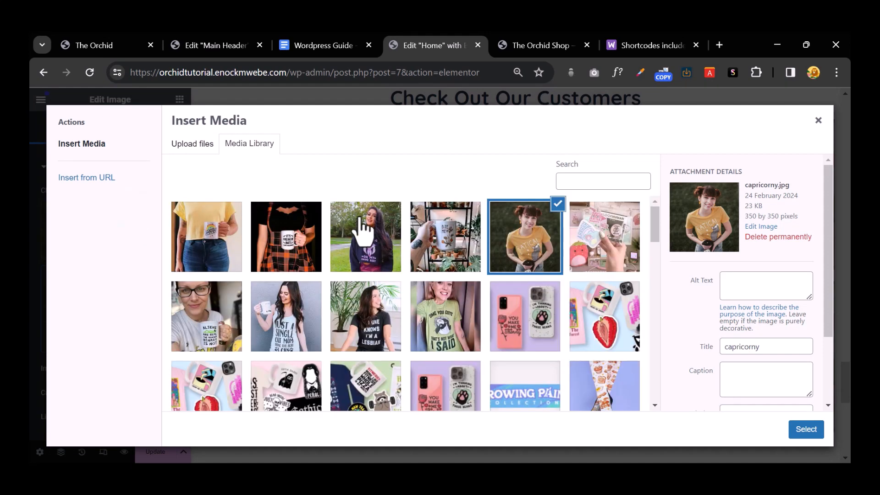
pyautogui.click(370, 215)
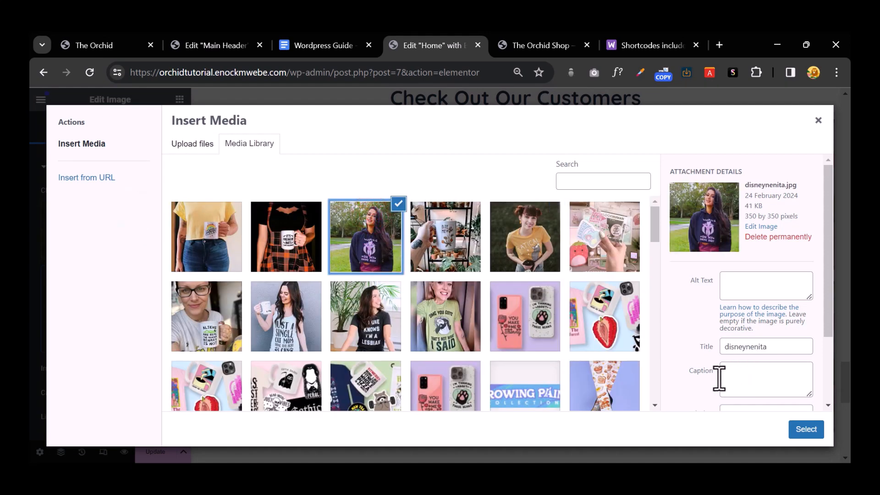
pyautogui.click(805, 429)
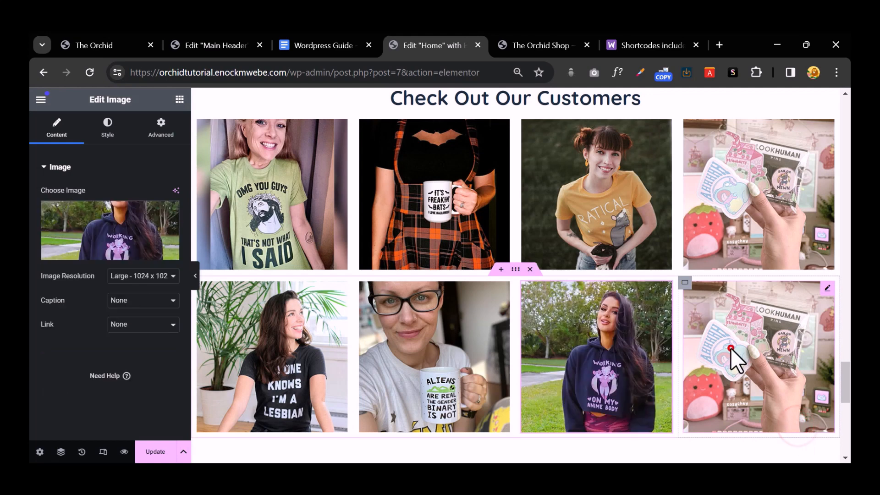
pyautogui.click(731, 348)
pyautogui.click(83, 217)
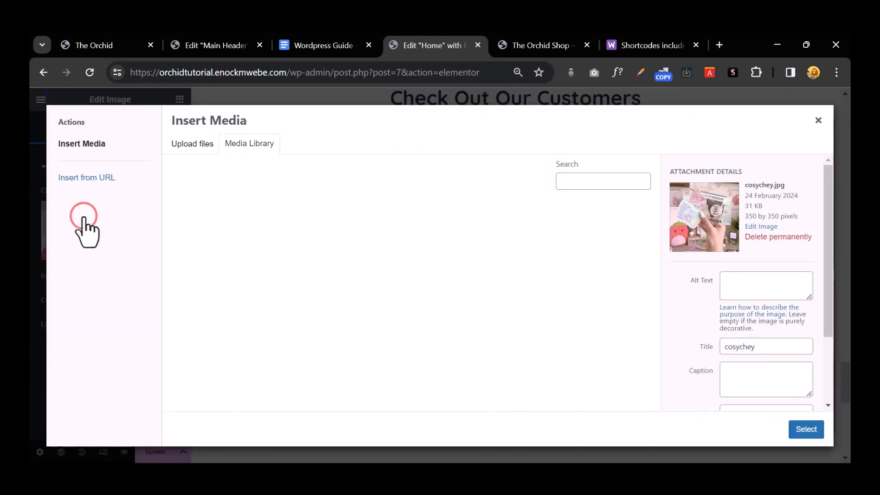
pyautogui.click(432, 243)
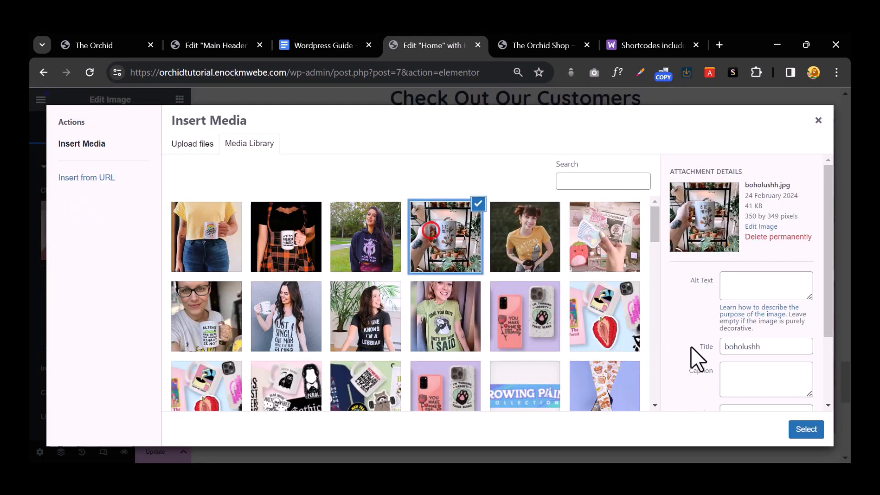
pyautogui.click(796, 431)
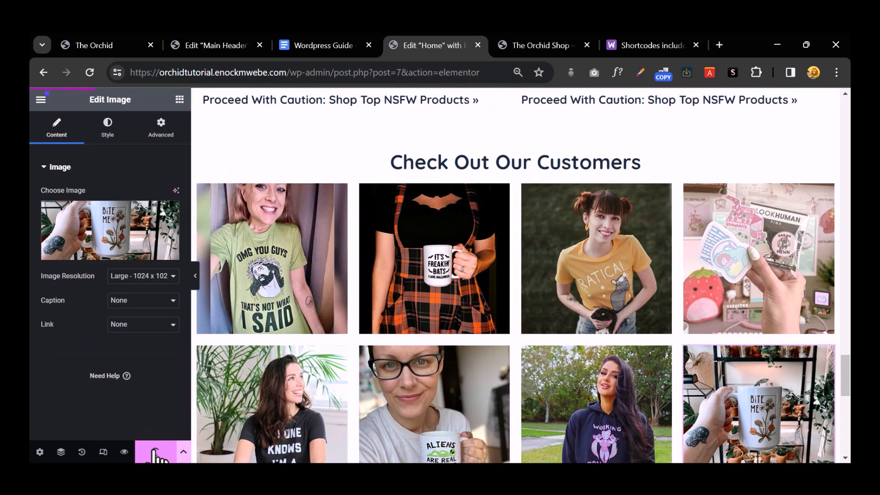
# Step: Scroll through The Orchid Shop preview, then return to the Home page editor in responsive mode
pyautogui.click(514, 44)
pyautogui.scroll(-10, 493, 178)
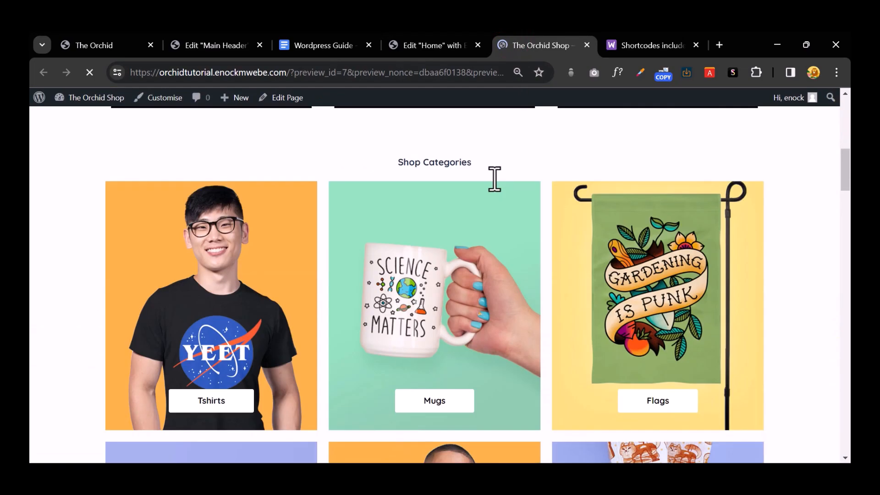
pyautogui.scroll(-15, 490, 179)
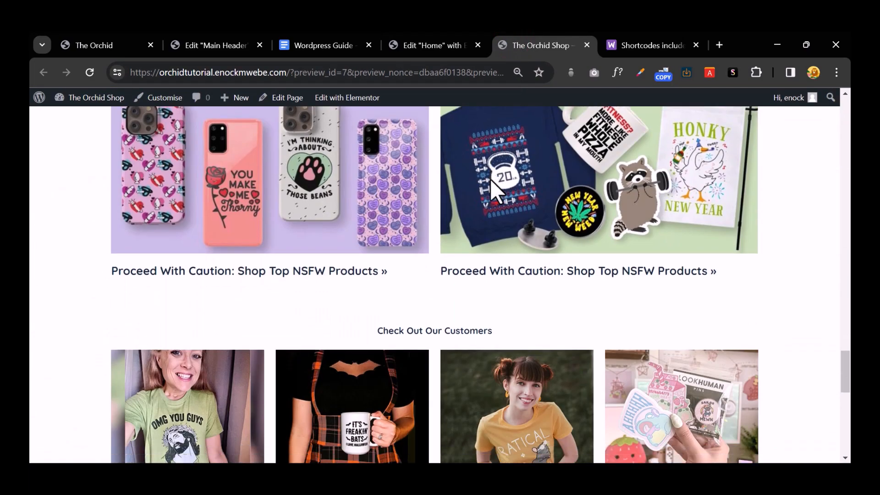
pyautogui.scroll(15, 490, 179)
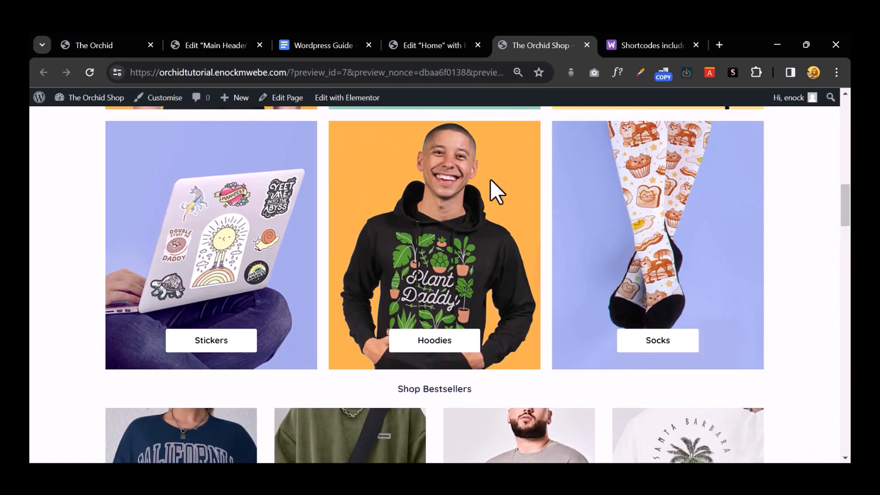
pyautogui.scroll(10, 491, 179)
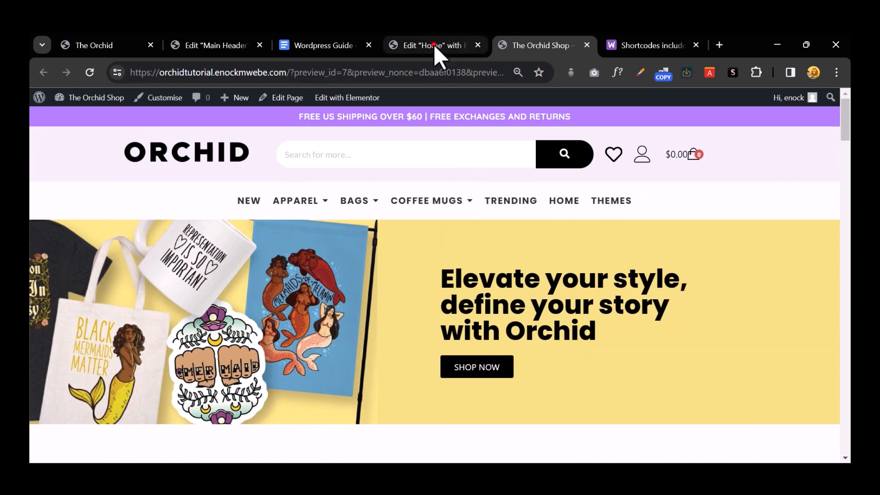
pyautogui.click(434, 45)
pyautogui.click(103, 451)
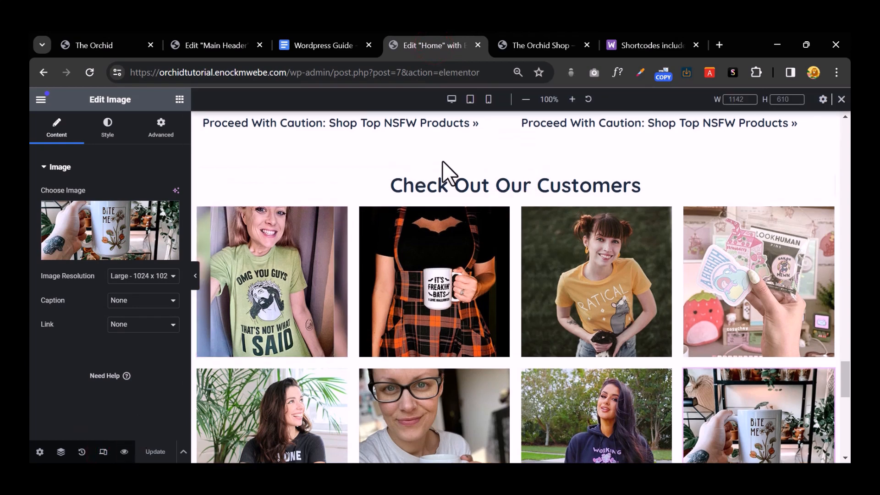
# Step: Switch to the mobile portrait preview and bring the 'Elevate your style' hero into view
pyautogui.click(488, 100)
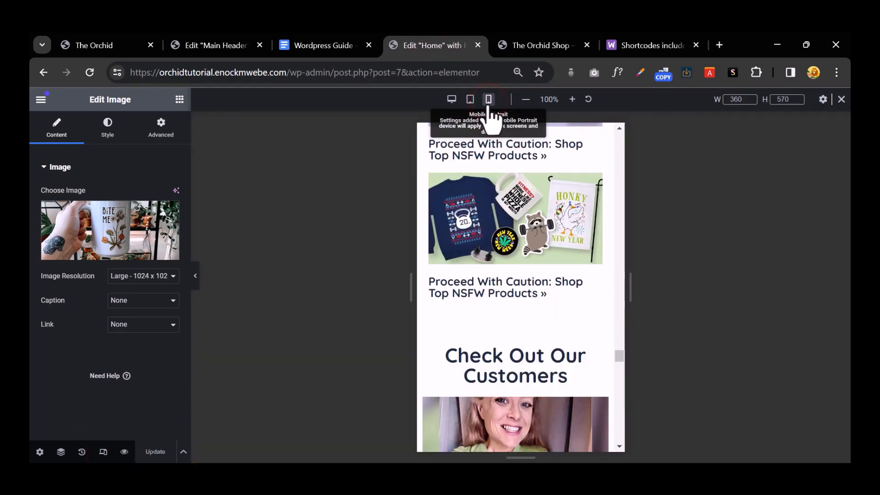
pyautogui.scroll(-5, 516, 195)
pyautogui.scroll(10, 516, 195)
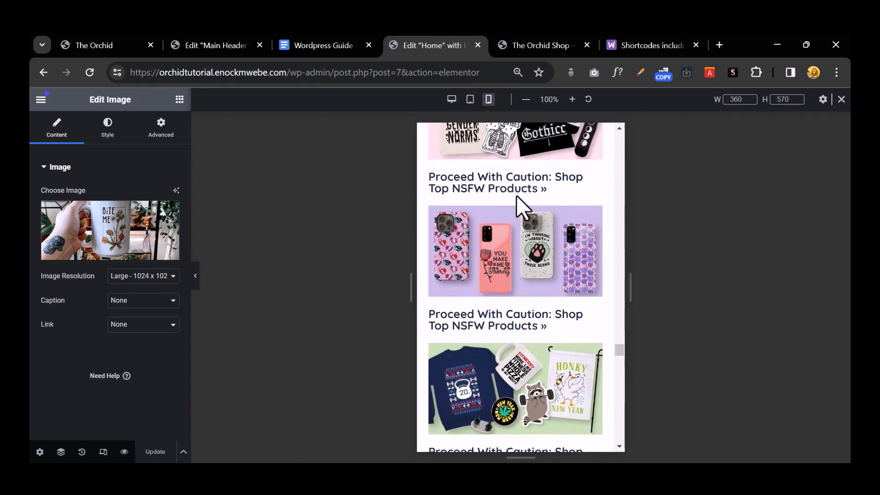
pyautogui.scroll(10, 516, 196)
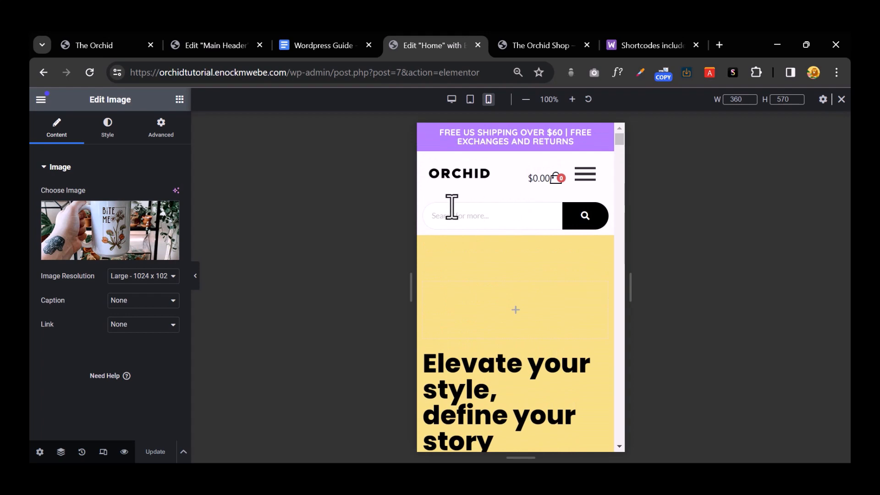
pyautogui.scroll(-5, 523, 248)
pyautogui.scroll(3, 524, 249)
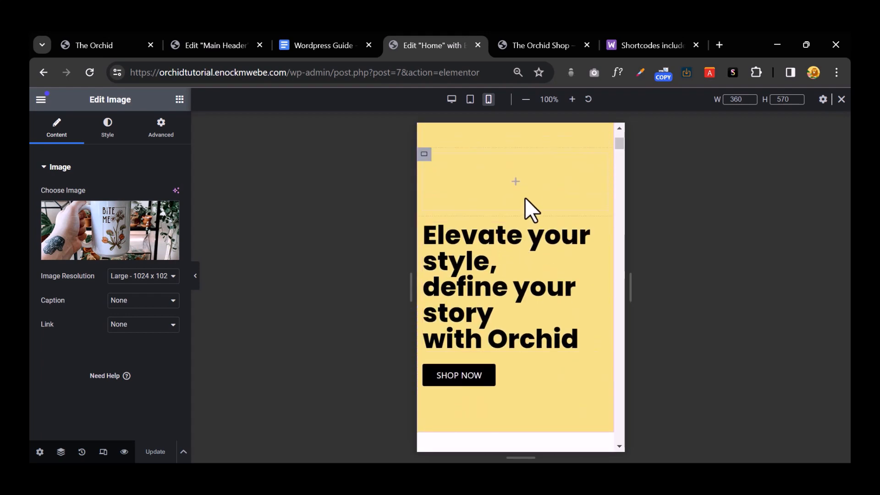
pyautogui.scroll(2, 525, 198)
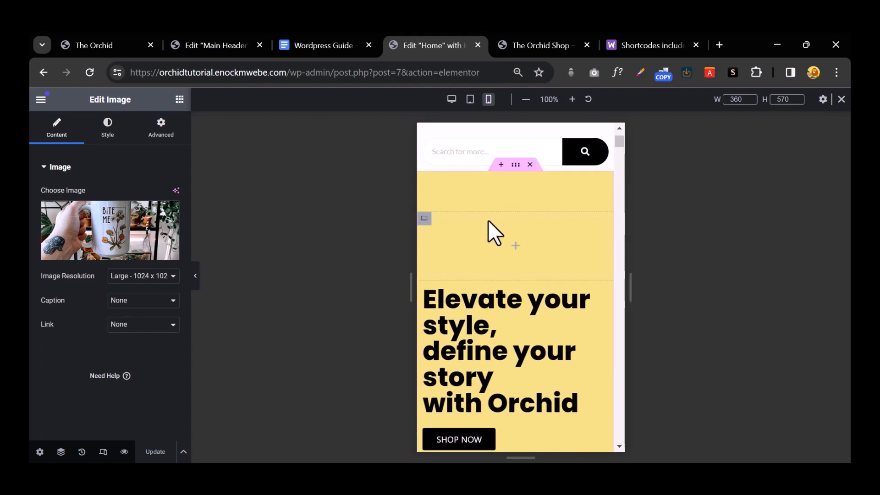
pyautogui.click(195, 276)
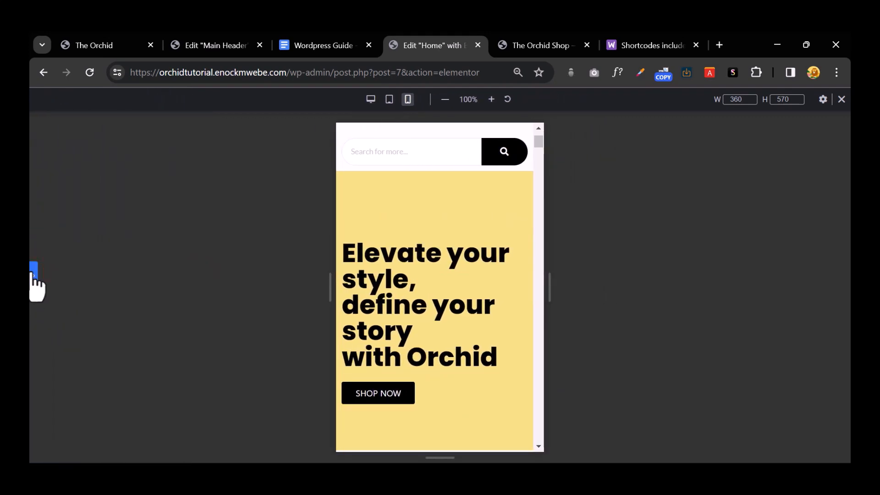
pyautogui.click(33, 271)
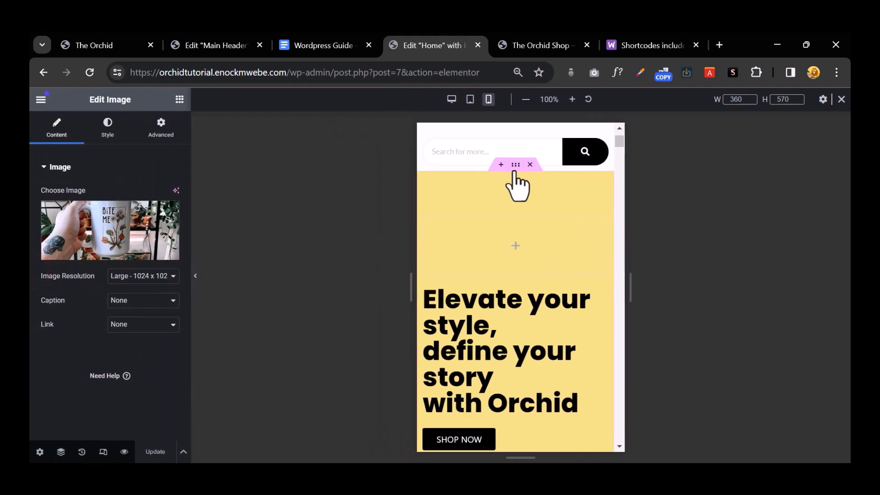
# Step: Select the hero container and open its Style background settings, keeping image resolution at Full
pyautogui.click(515, 164)
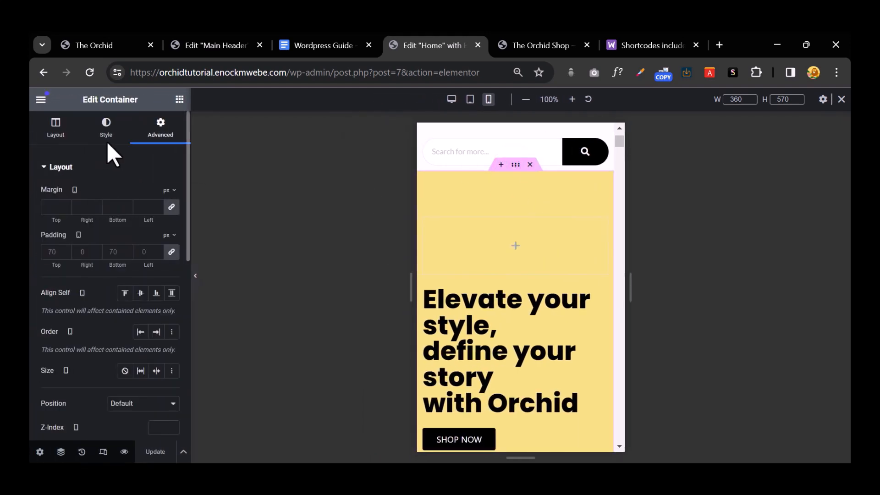
pyautogui.click(196, 277)
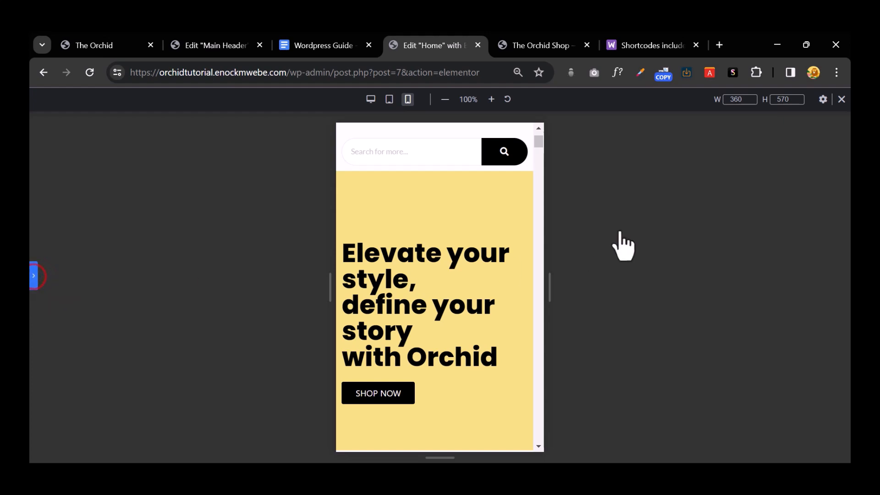
pyautogui.click(36, 272)
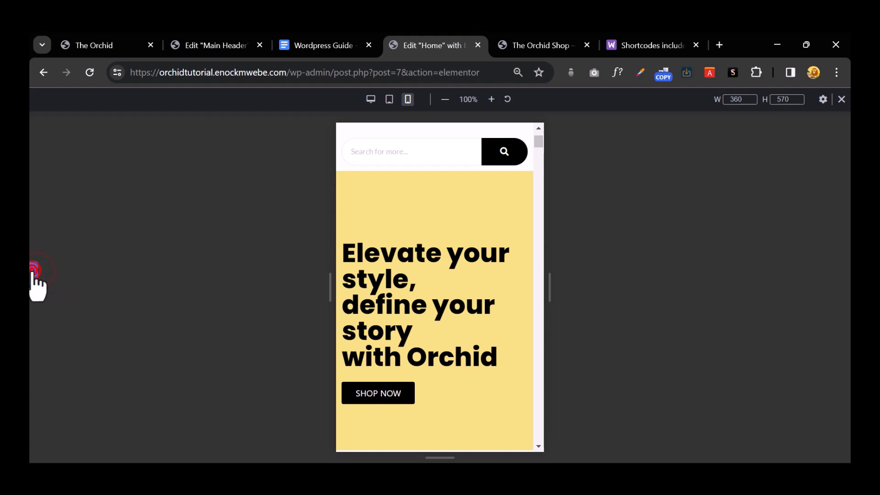
pyautogui.click(260, 198)
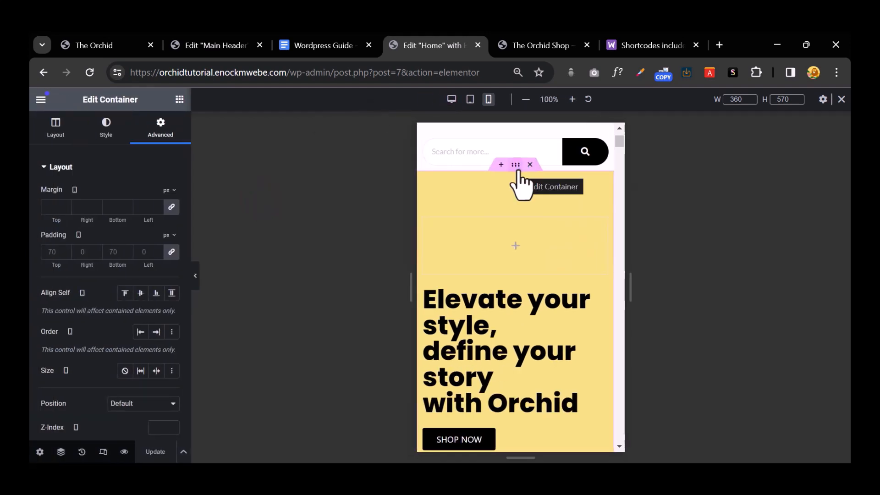
pyautogui.click(110, 134)
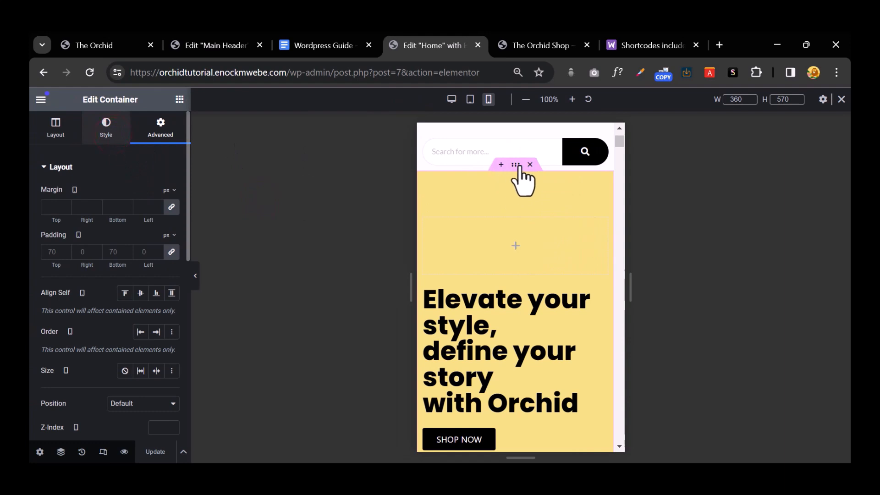
pyautogui.scroll(-2, 133, 304)
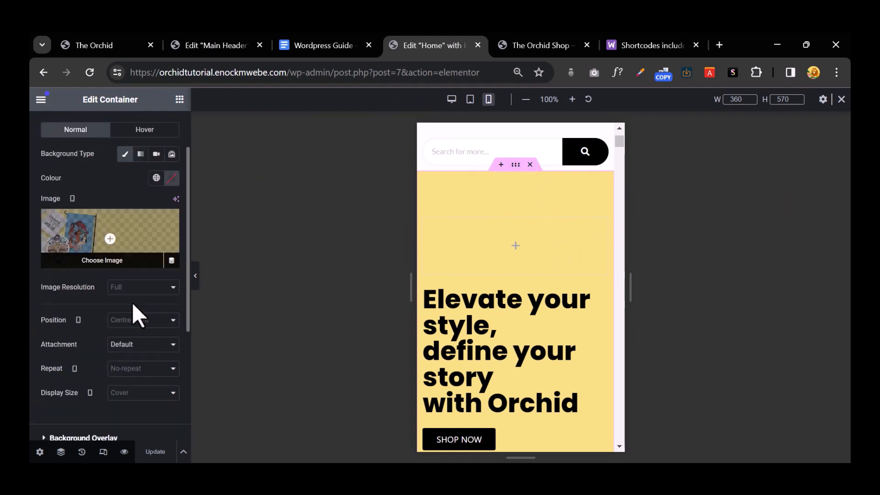
pyautogui.click(146, 288)
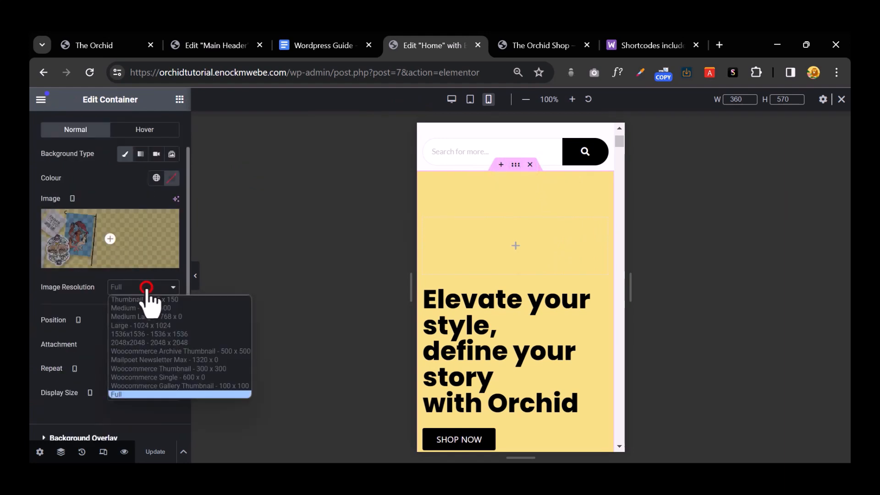
pyautogui.click(147, 288)
# Step: Try Centre Left, Centre Right and Top Centre background positions, and leave background size at Cover
pyautogui.click(146, 321)
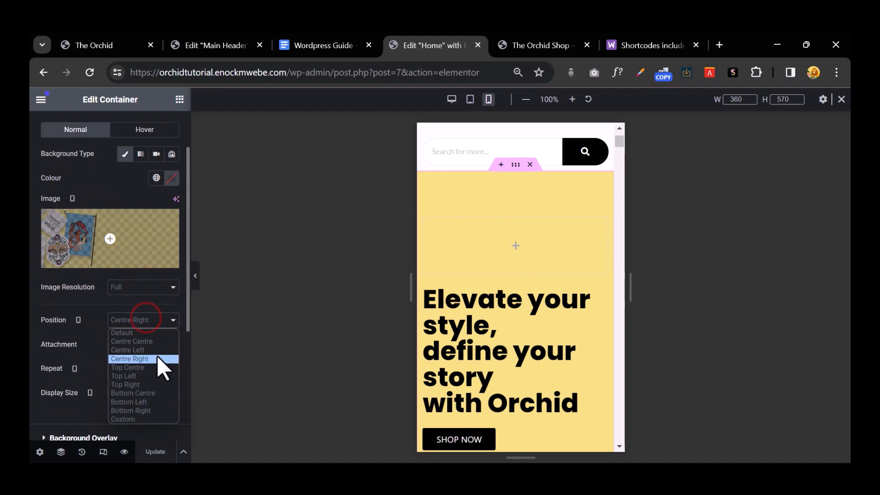
pyautogui.click(157, 353)
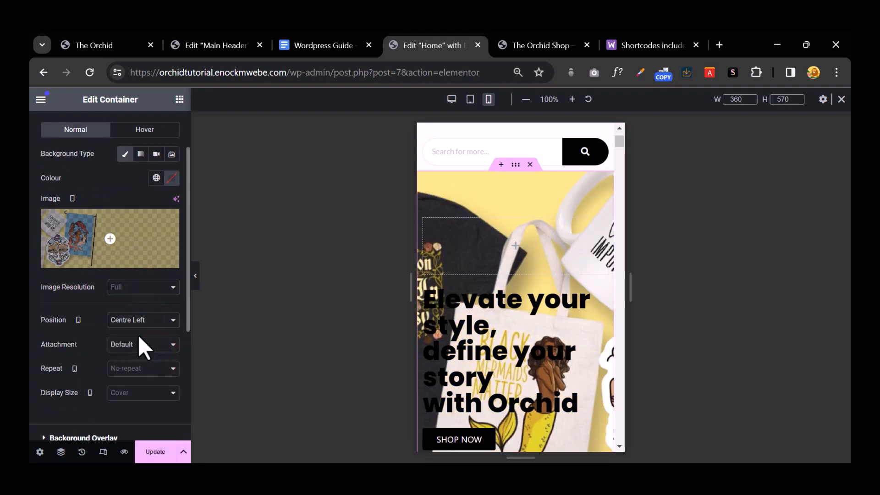
pyautogui.click(142, 321)
pyautogui.click(155, 356)
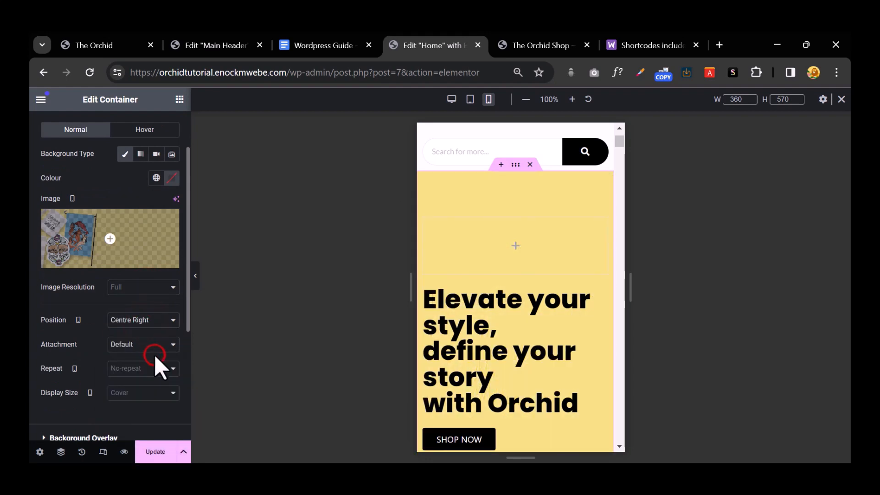
pyautogui.click(147, 320)
pyautogui.click(149, 366)
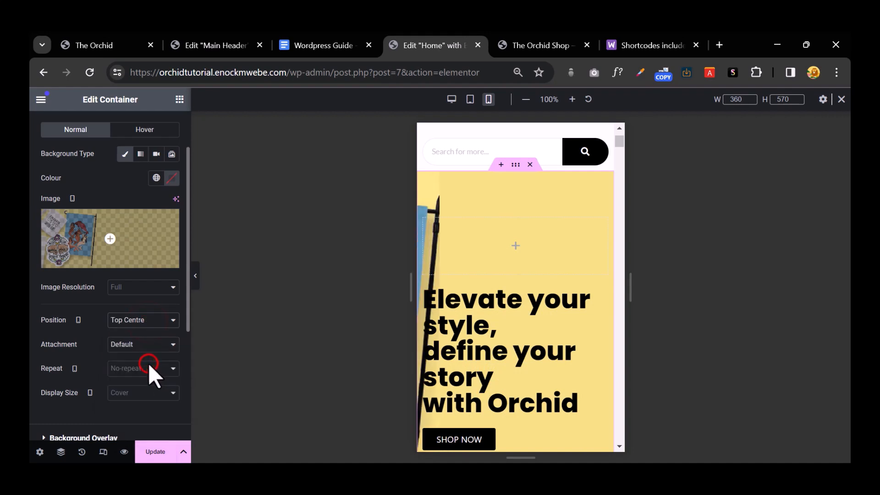
pyautogui.click(143, 325)
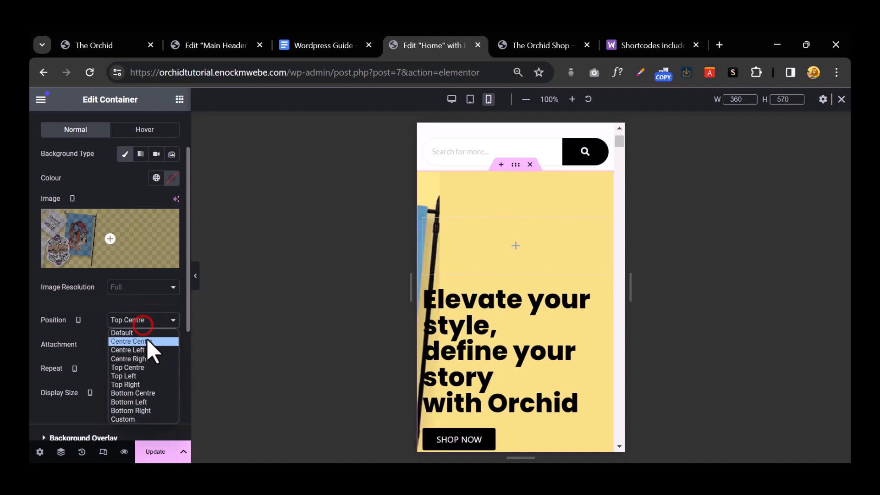
pyautogui.click(66, 398)
pyautogui.click(120, 393)
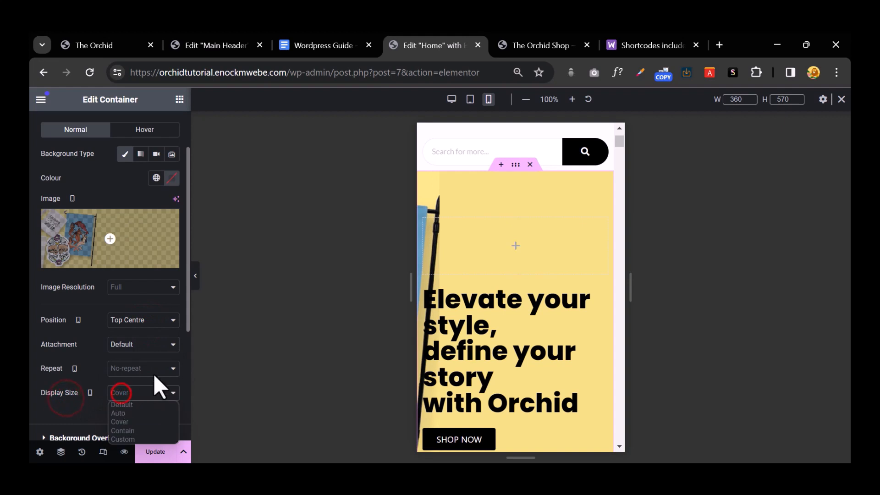
pyautogui.click(131, 414)
pyautogui.scroll(-4, 140, 381)
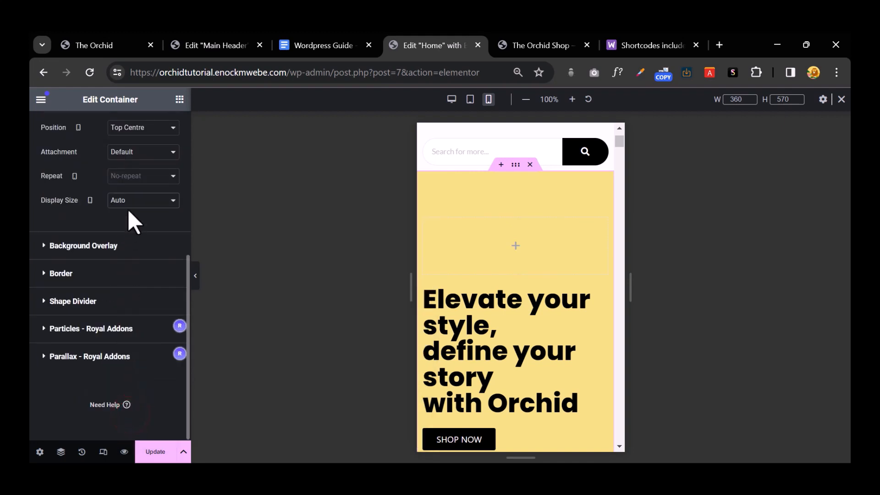
pyautogui.click(144, 229)
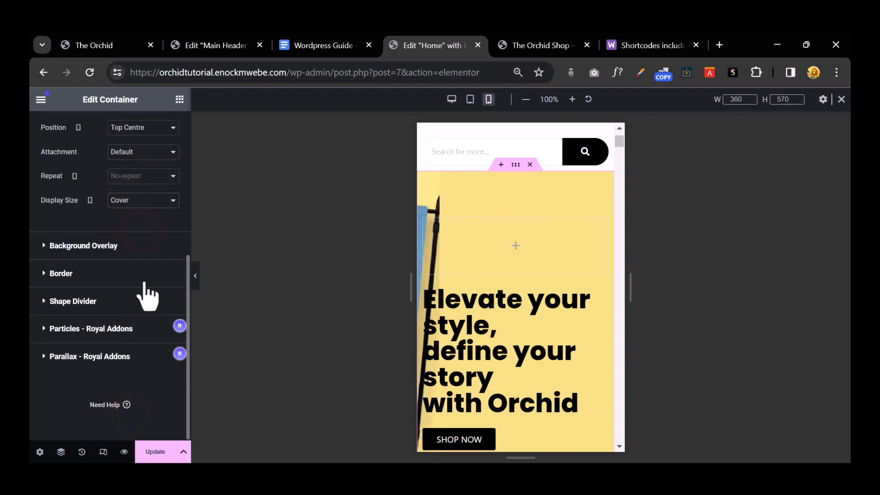
pyautogui.scroll(1, 141, 291)
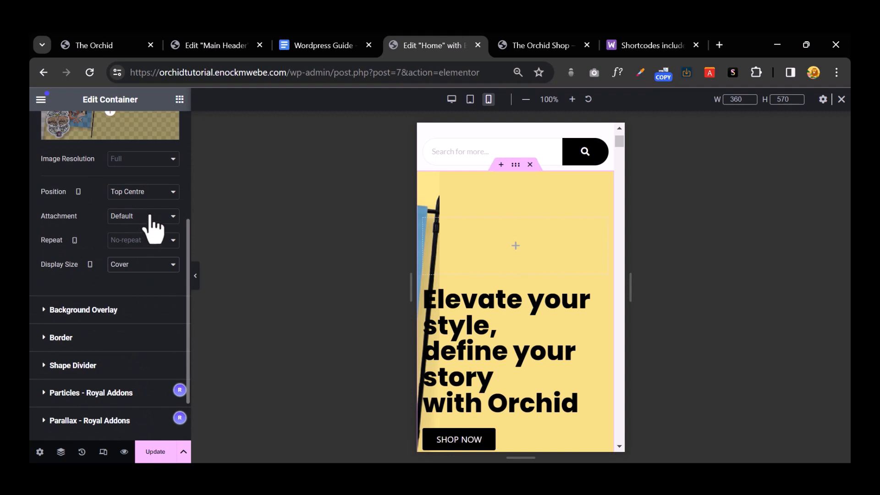
# Step: After testing more presets, set a Custom background position with X at -690 px
pyautogui.click(148, 190)
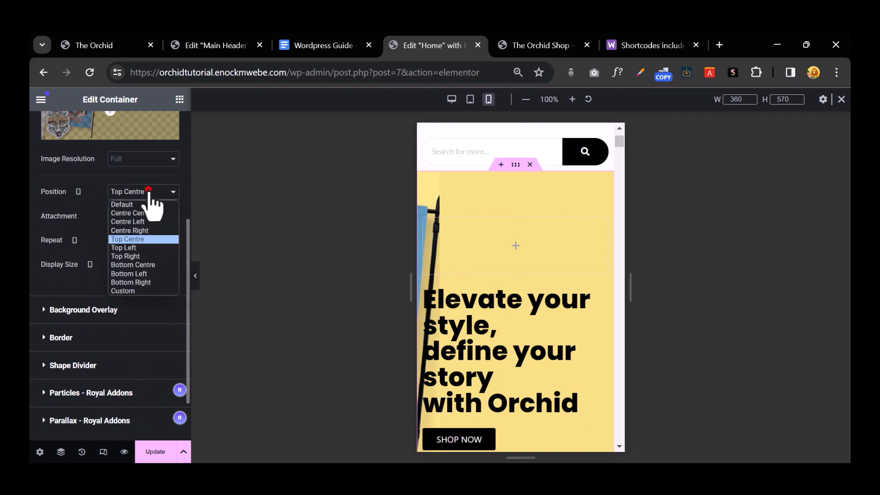
pyautogui.click(147, 229)
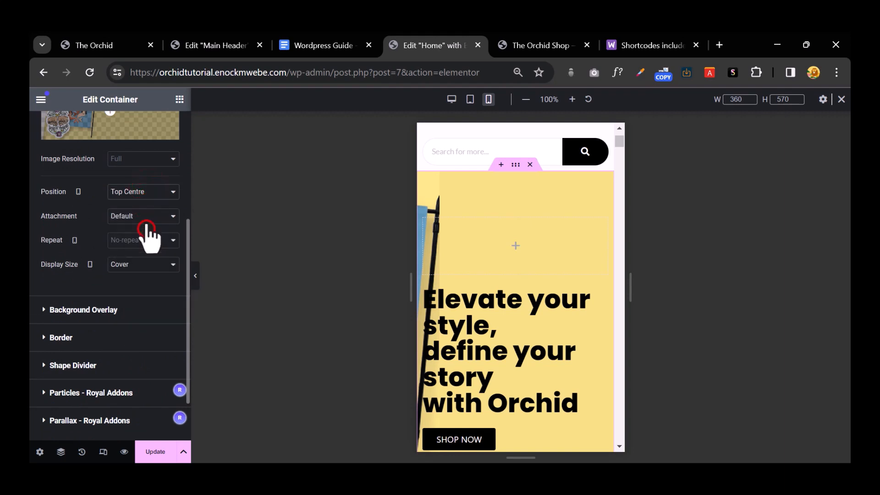
pyautogui.click(143, 192)
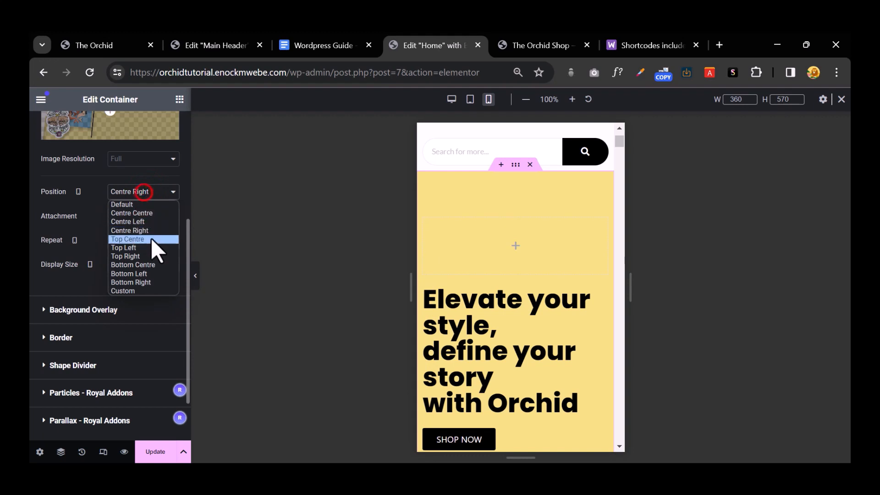
pyautogui.click(145, 271)
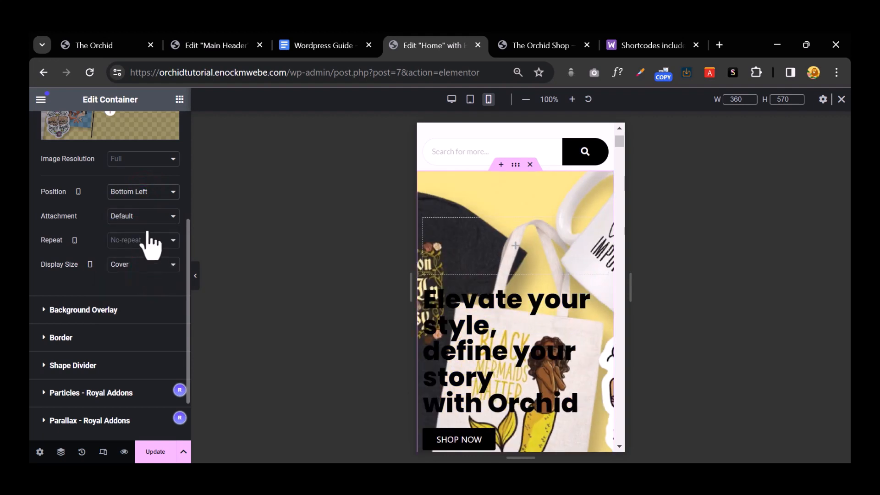
pyautogui.click(144, 194)
pyautogui.click(151, 221)
pyautogui.click(145, 193)
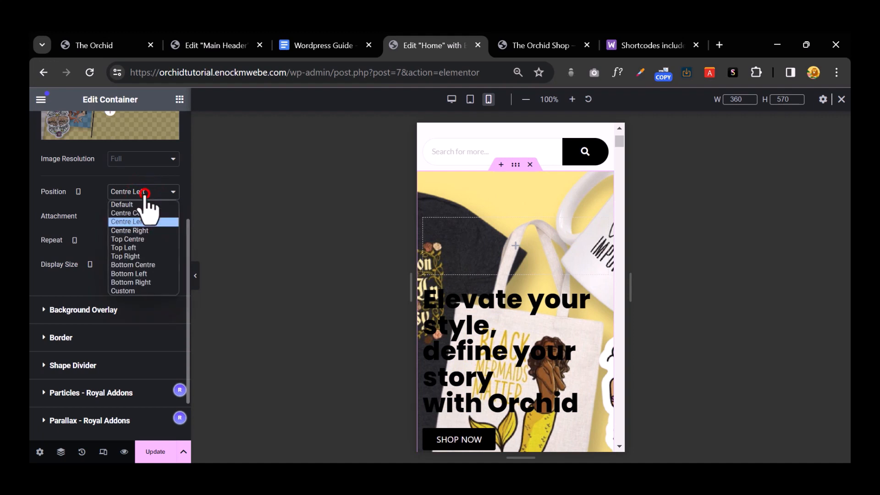
pyautogui.click(151, 212)
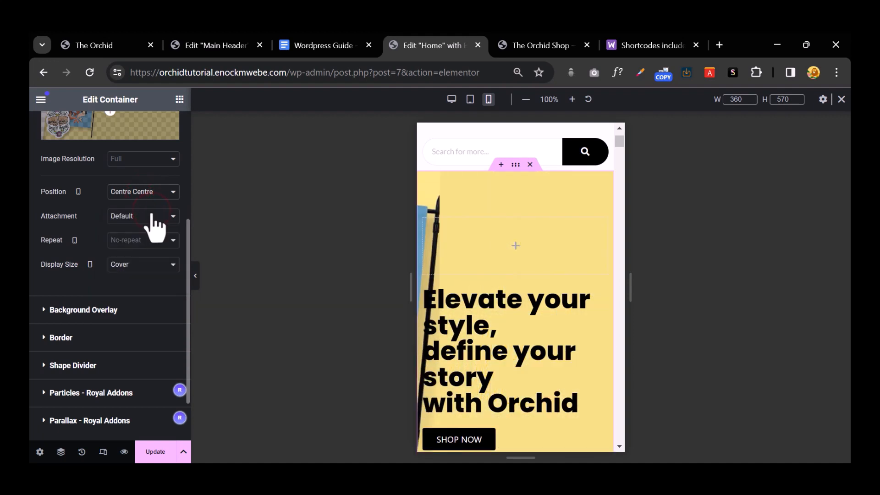
pyautogui.click(148, 195)
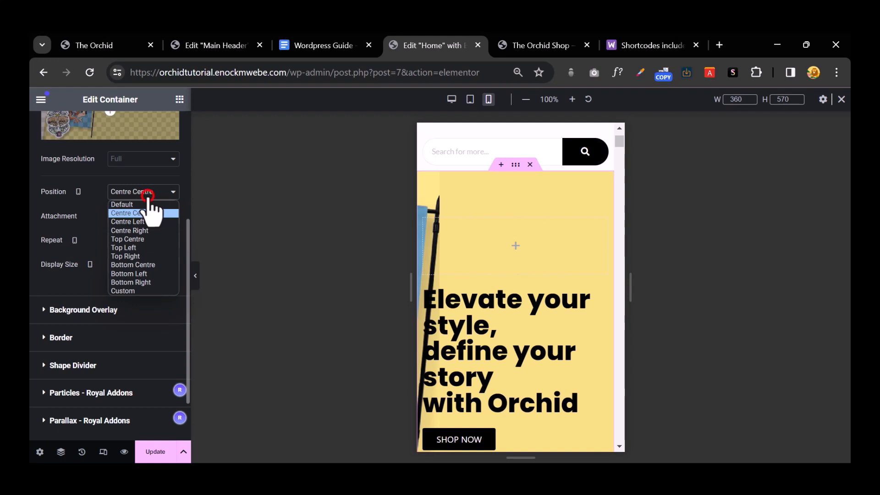
pyautogui.click(131, 290)
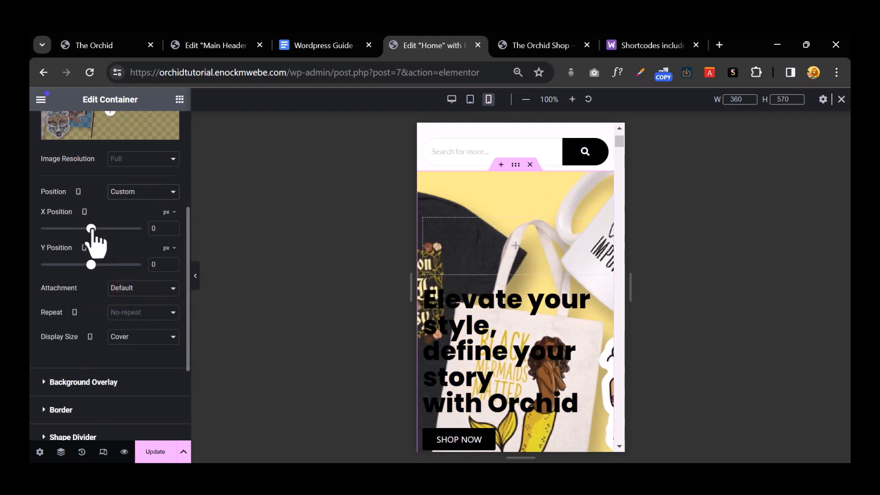
pyautogui.moveTo(91, 227); pyautogui.dragTo(46, 242)
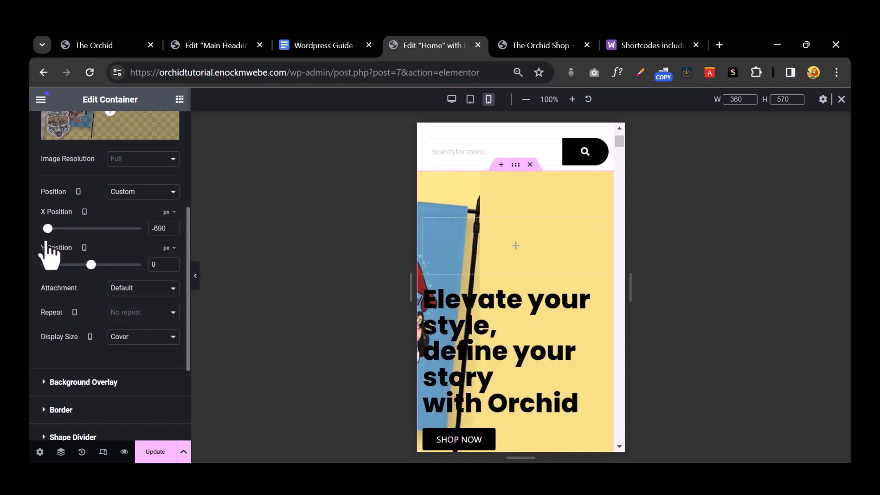
pyautogui.scroll(-3, 515, 246)
pyautogui.scroll(2, 487, 294)
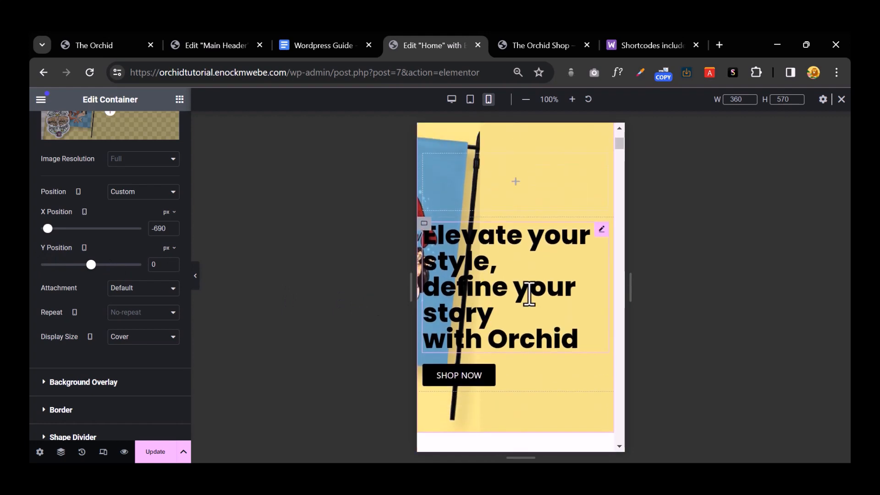
# Step: Centre-align the hero heading and the SHOP NOW button, then scroll down to the banner
pyautogui.click(598, 230)
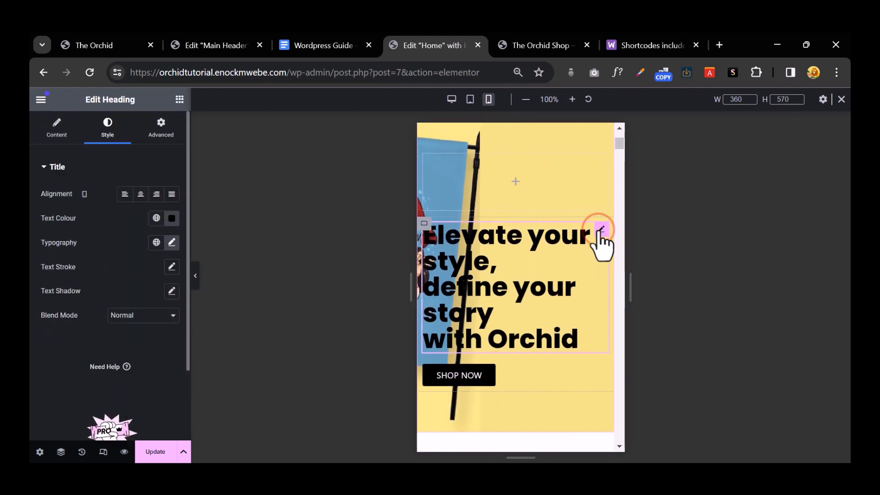
pyautogui.click(134, 195)
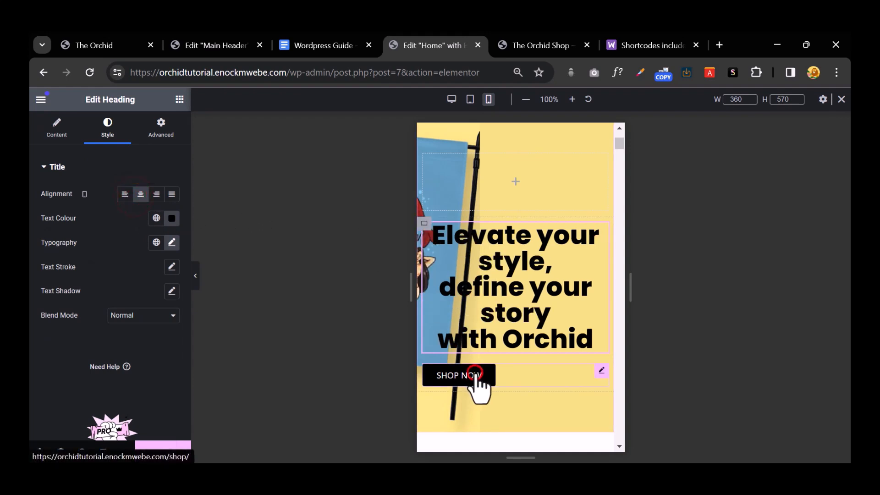
pyautogui.click(476, 375)
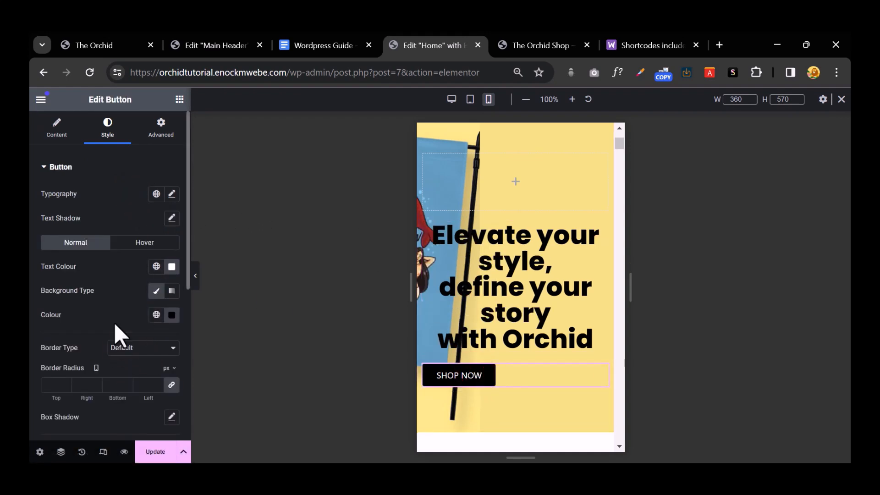
pyautogui.scroll(-4, 114, 323)
pyautogui.scroll(4, 114, 323)
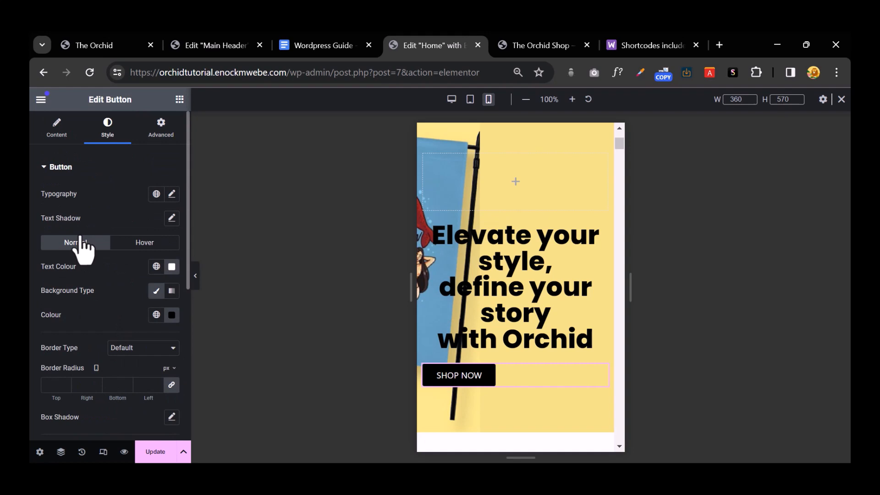
pyautogui.click(60, 137)
pyautogui.click(140, 279)
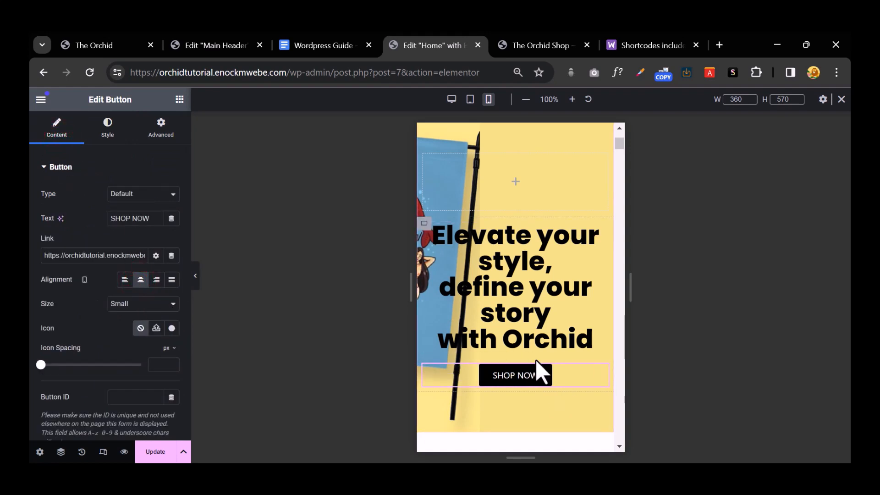
pyautogui.scroll(-5, 535, 314)
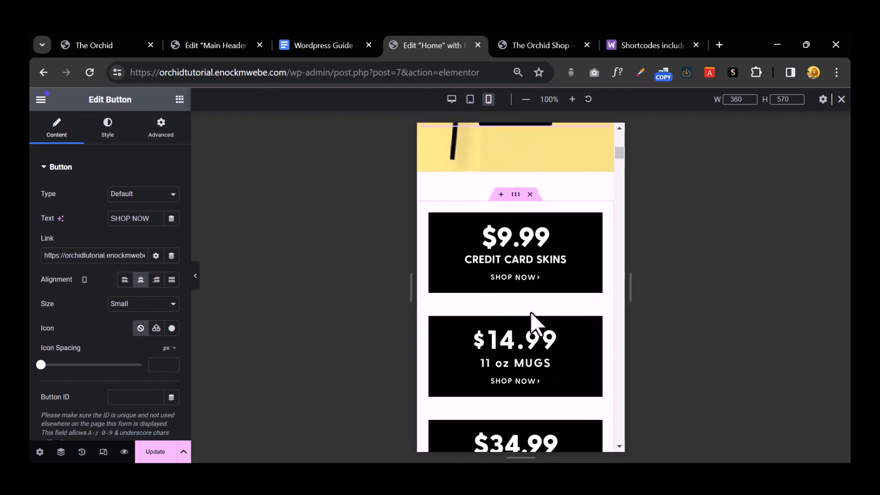
pyautogui.scroll(-20, 531, 313)
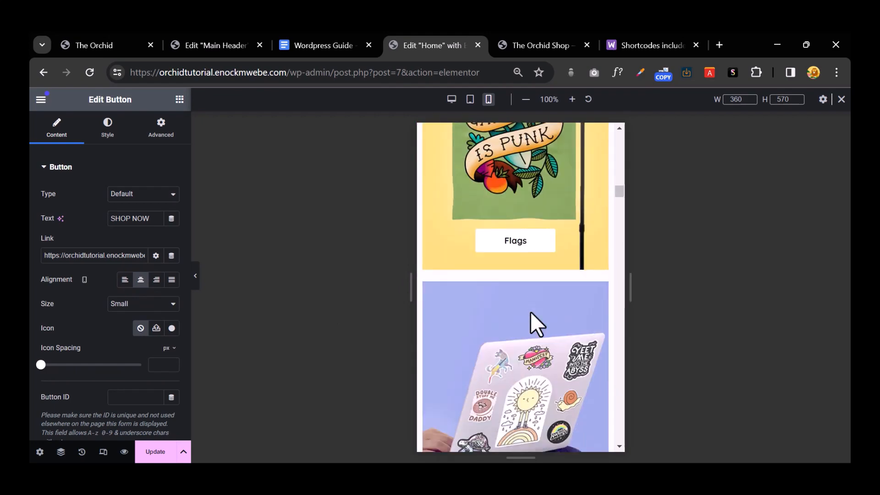
pyautogui.scroll(-20, 531, 314)
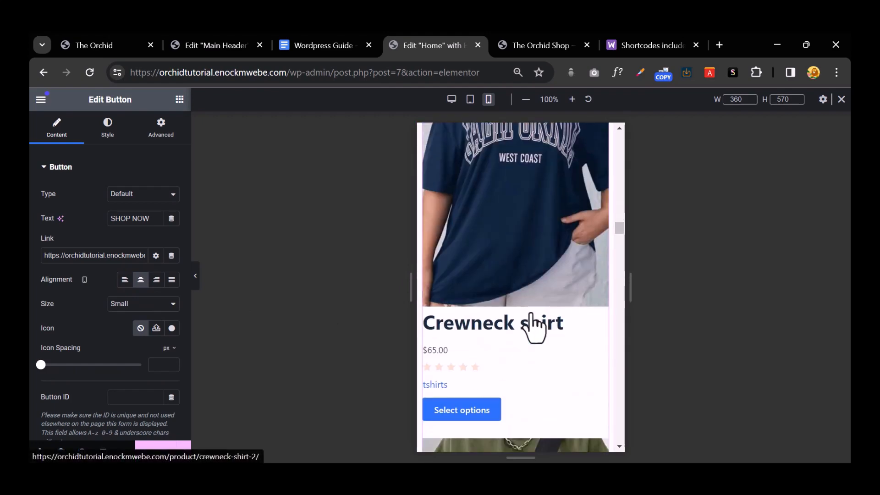
pyautogui.scroll(-10, 530, 313)
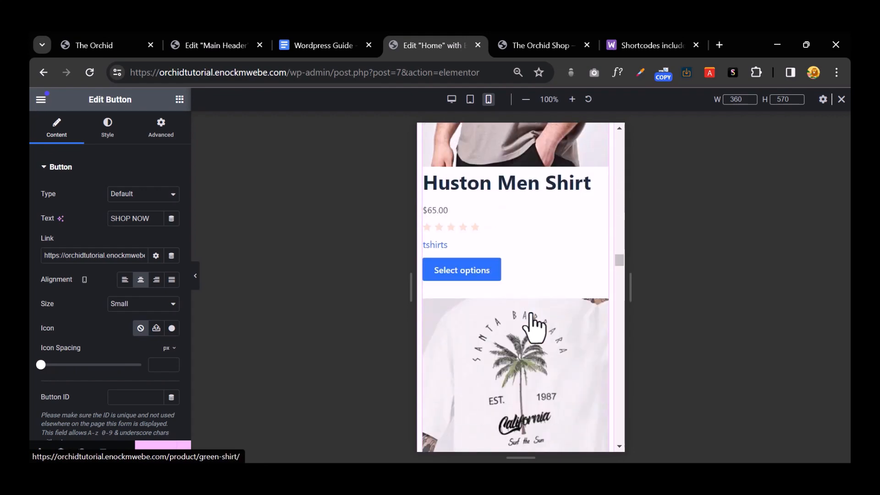
pyautogui.scroll(-12, 530, 314)
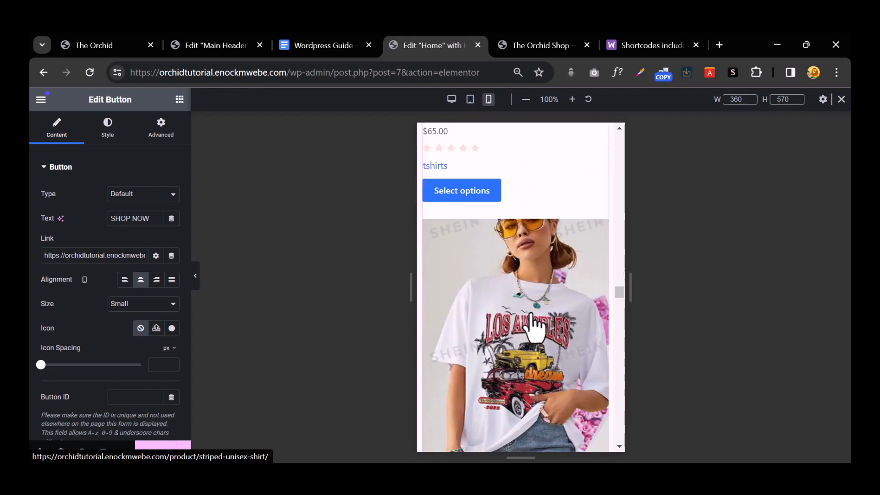
pyautogui.scroll(-12, 531, 313)
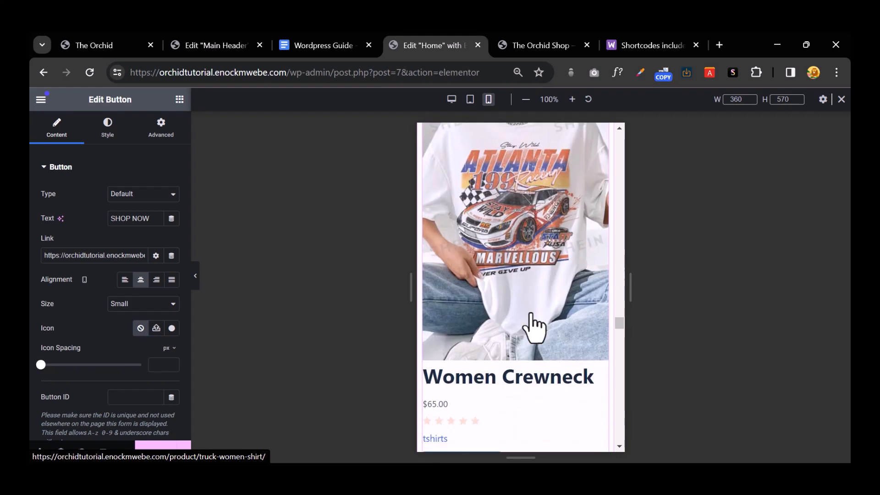
pyautogui.scroll(-6, 531, 316)
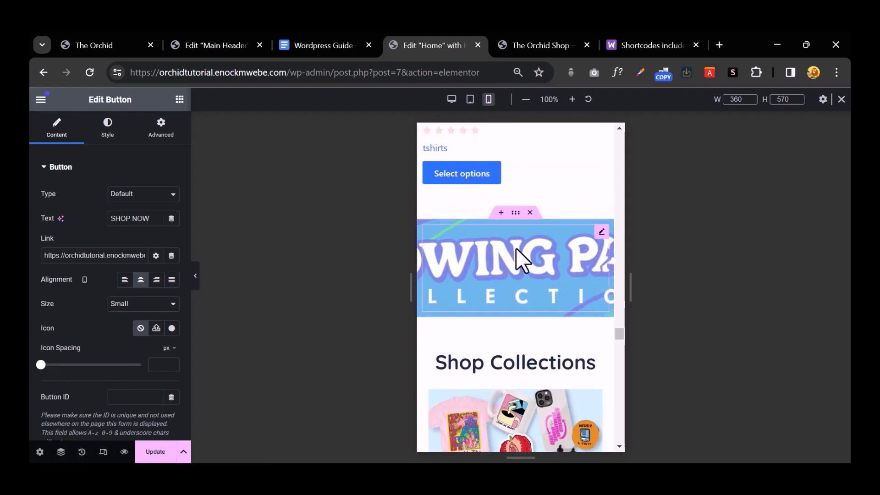
# Step: Turn on Hide On Mobile Portrait for the Growing Pains banner container and scroll to confirm
pyautogui.click(513, 212)
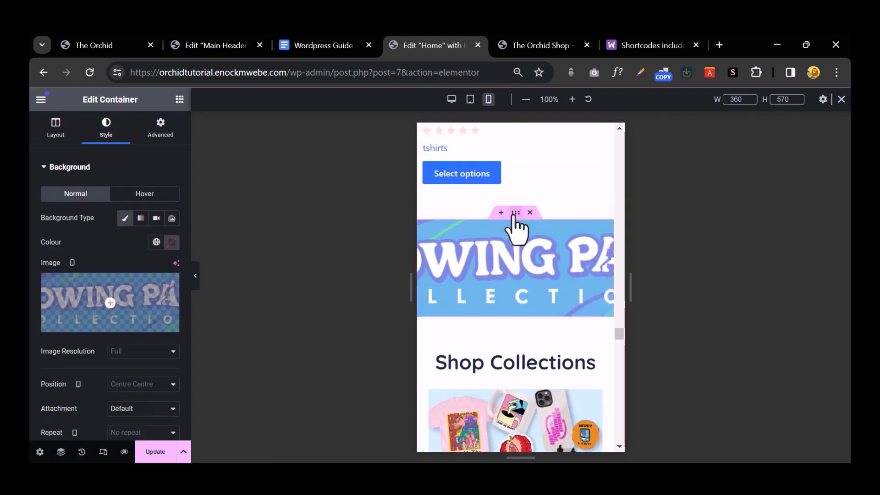
pyautogui.click(149, 137)
pyautogui.scroll(-10, 147, 285)
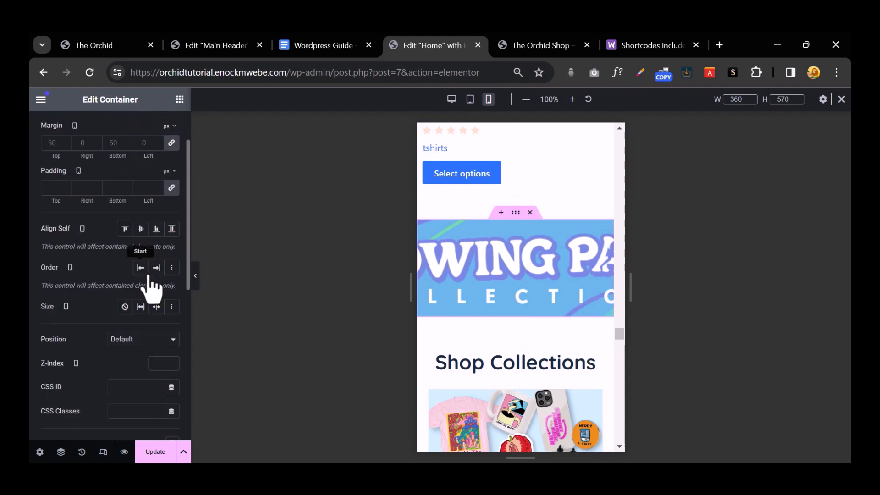
pyautogui.click(45, 274)
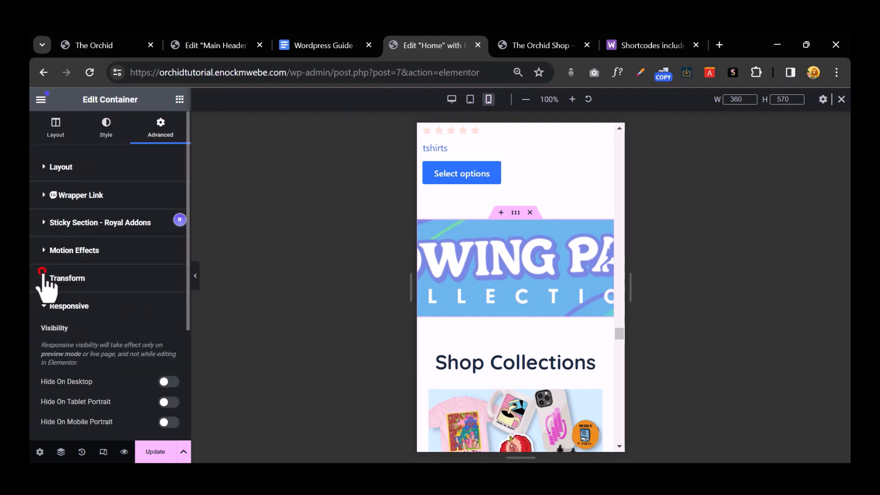
pyautogui.scroll(-3, 113, 330)
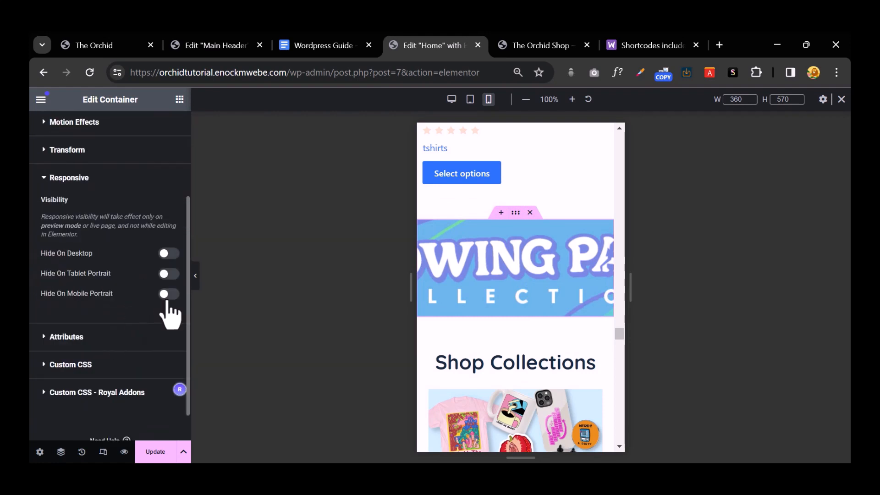
pyautogui.click(169, 294)
pyautogui.scroll(-4, 560, 340)
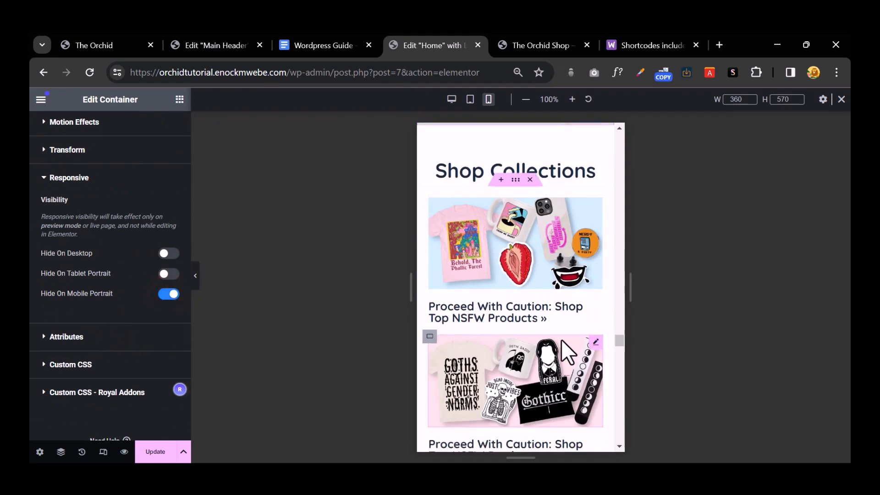
pyautogui.scroll(-5, 532, 262)
pyautogui.scroll(-6, 531, 262)
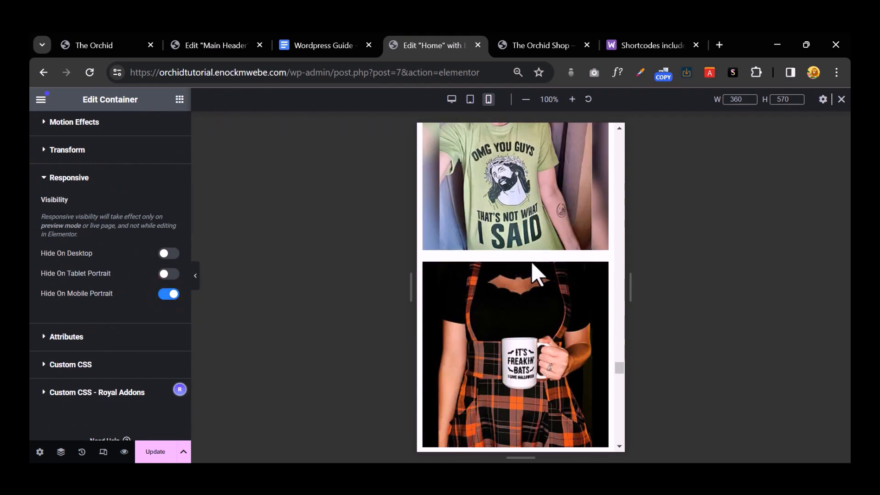
pyautogui.scroll(-3, 530, 263)
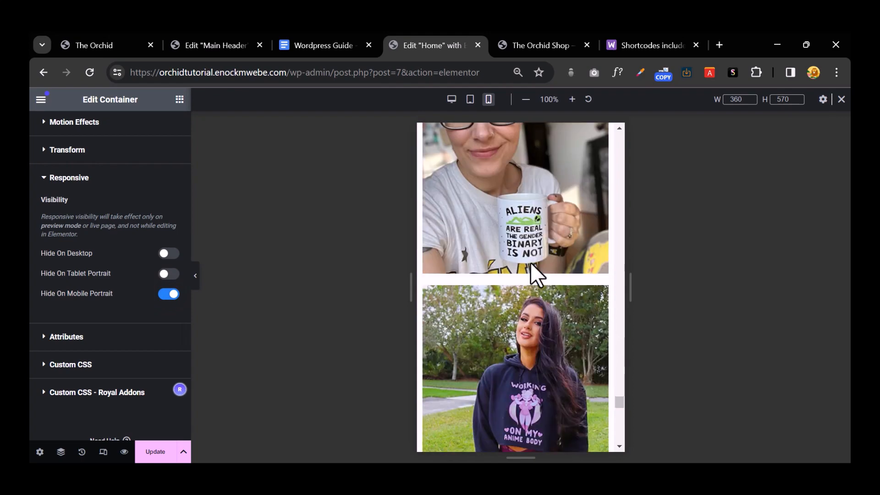
pyautogui.scroll(5, 529, 262)
pyautogui.scroll(5, 527, 261)
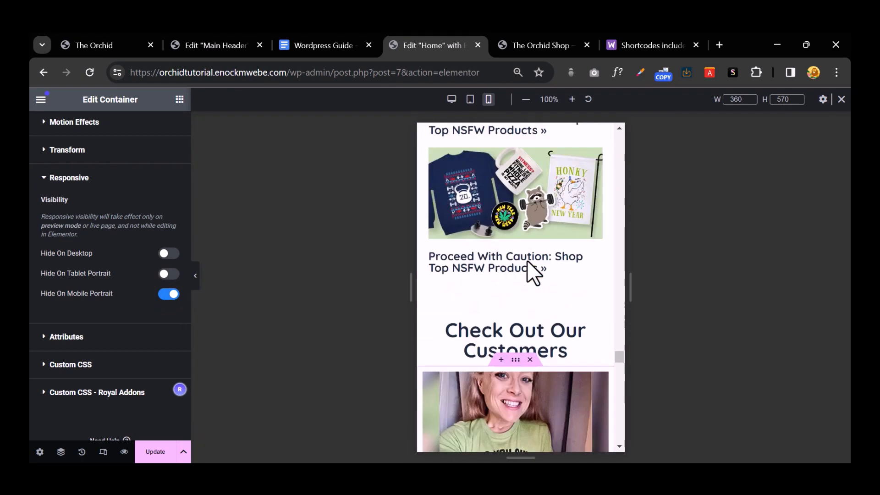
pyautogui.scroll(-3, 519, 265)
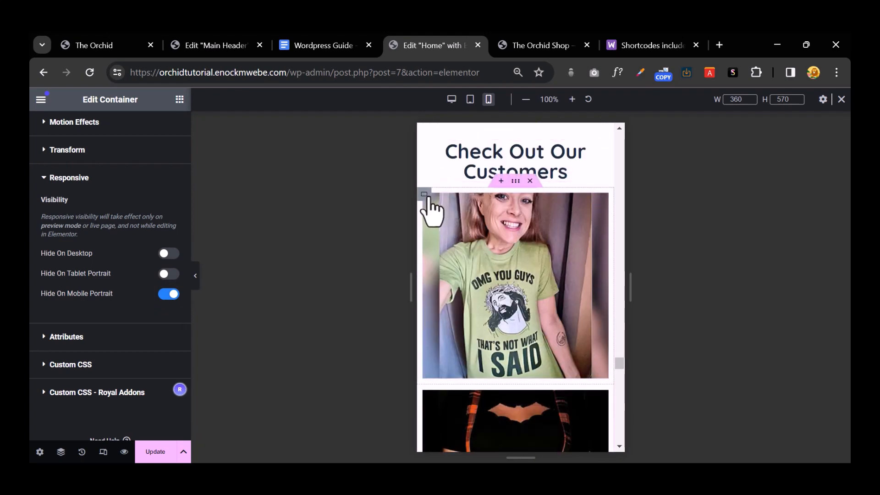
# Step: Set the first customer photo container's width to 50%
pyautogui.click(425, 195)
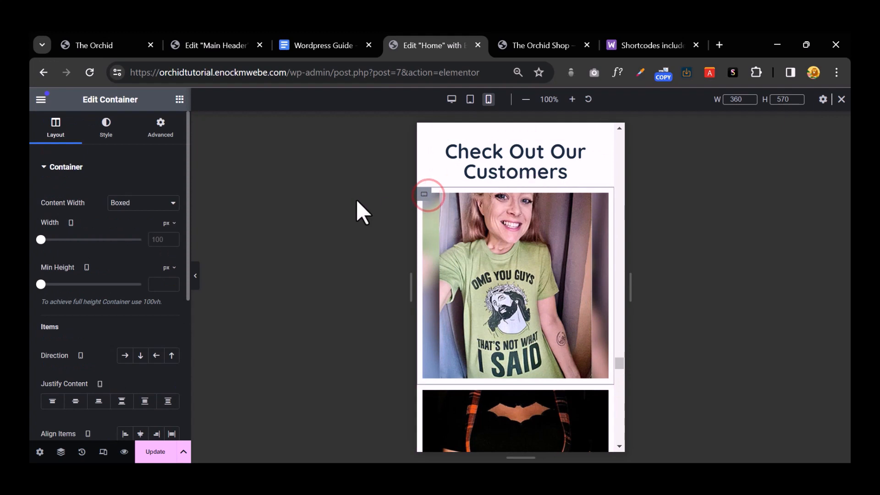
pyautogui.click(168, 223)
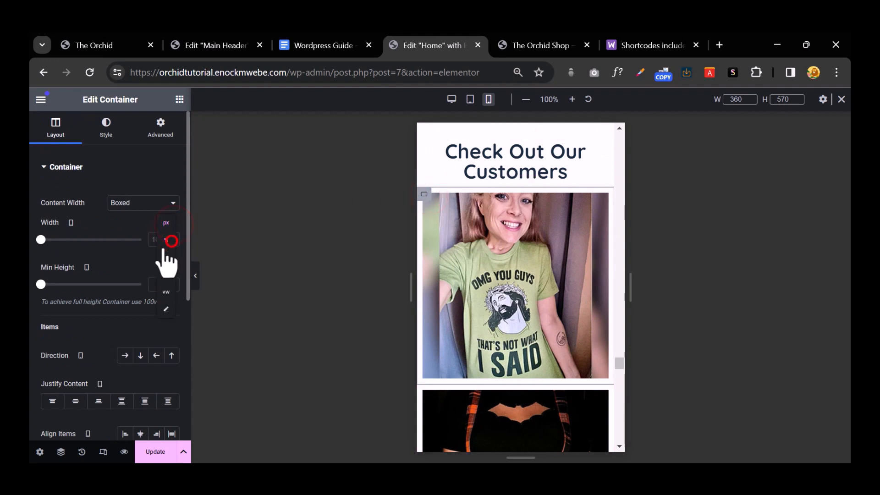
pyautogui.click(171, 240)
pyautogui.doubleClick(157, 242)
pyautogui.write('50')
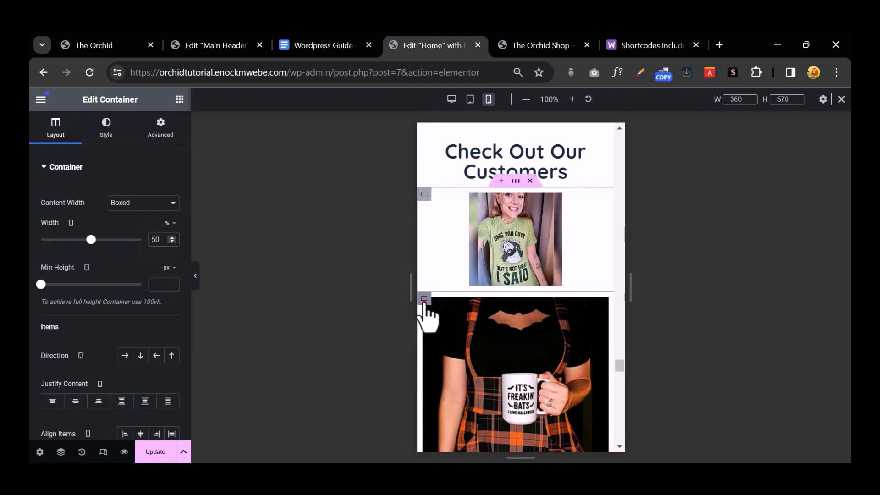
# Step: Set the second customer photo container's width to 50% as well
pyautogui.click(423, 299)
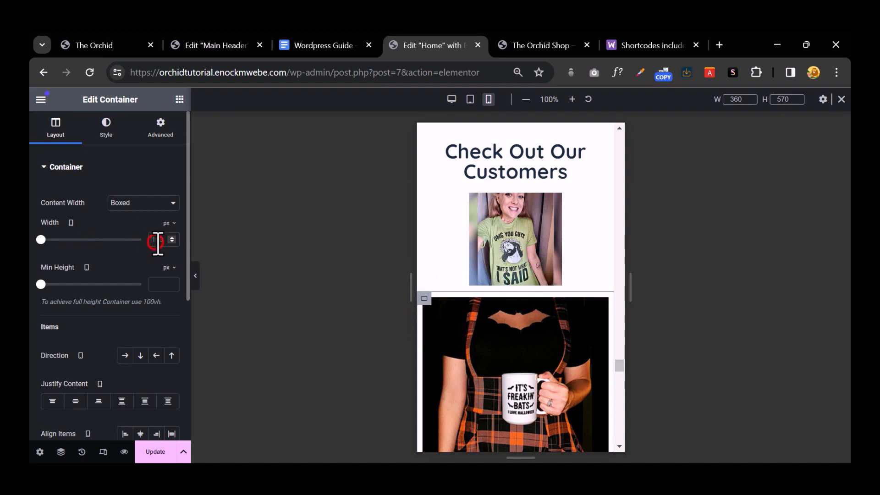
pyautogui.write('5')
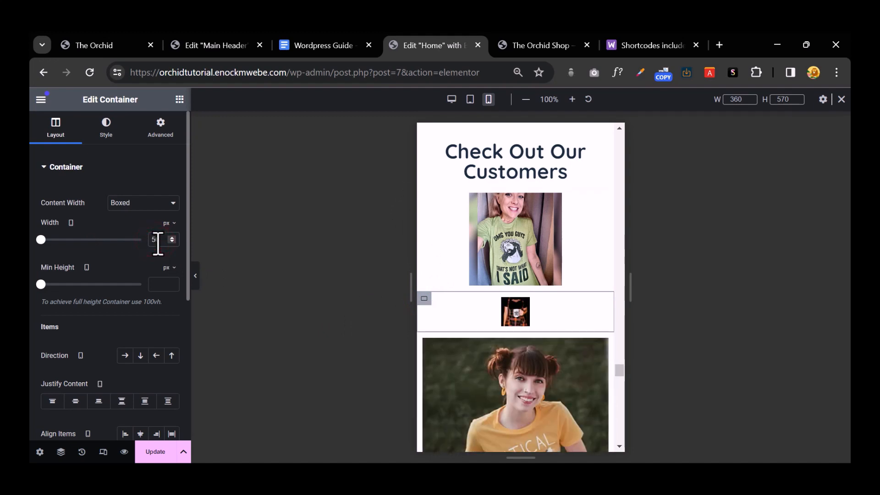
pyautogui.write('0')
pyautogui.click(168, 223)
pyautogui.click(170, 240)
pyautogui.doubleClick(157, 241)
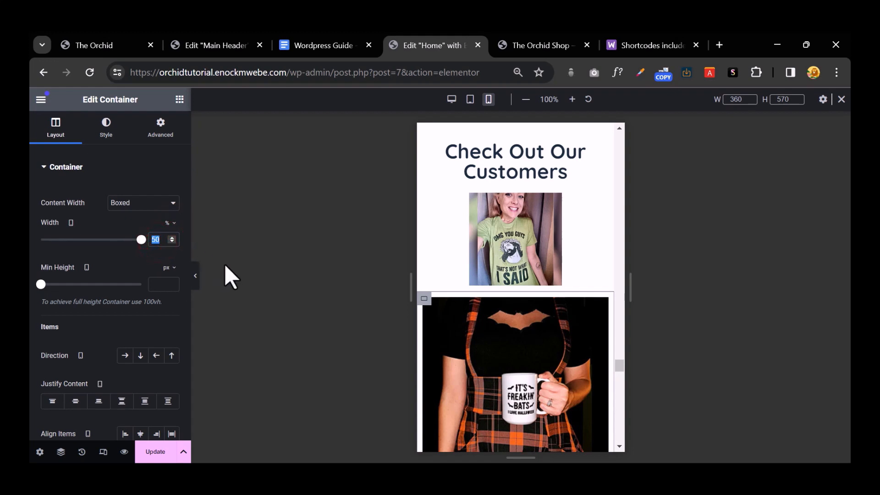
pyautogui.write('50')
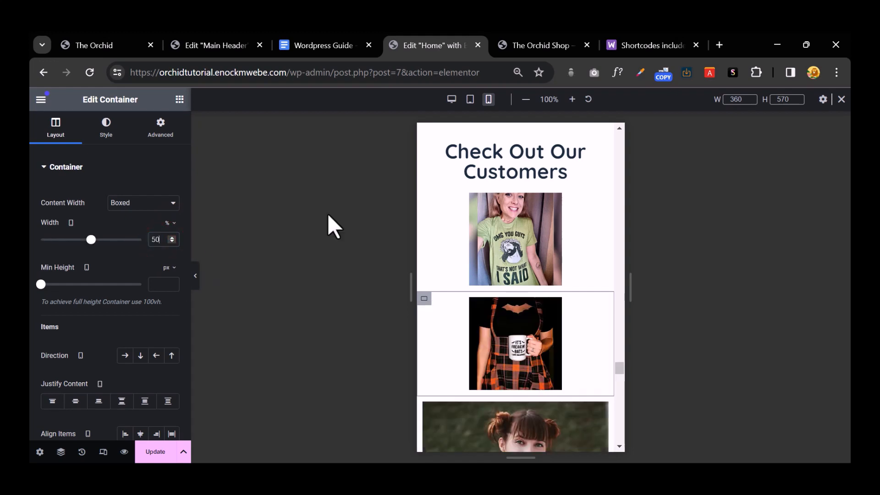
pyautogui.scroll(-3, 489, 284)
pyautogui.scroll(3, 489, 287)
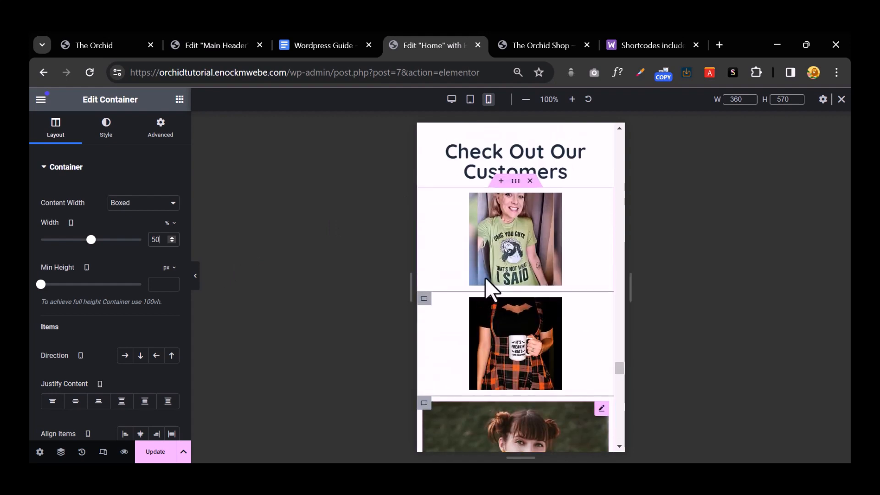
# Step: Change the first customer photo container's width to 49%
pyautogui.click(424, 194)
pyautogui.click(157, 239)
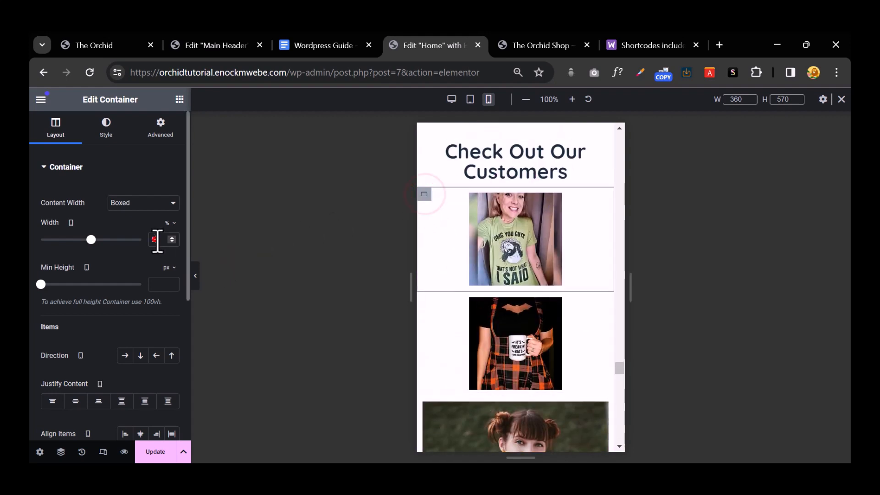
pyautogui.write('4')
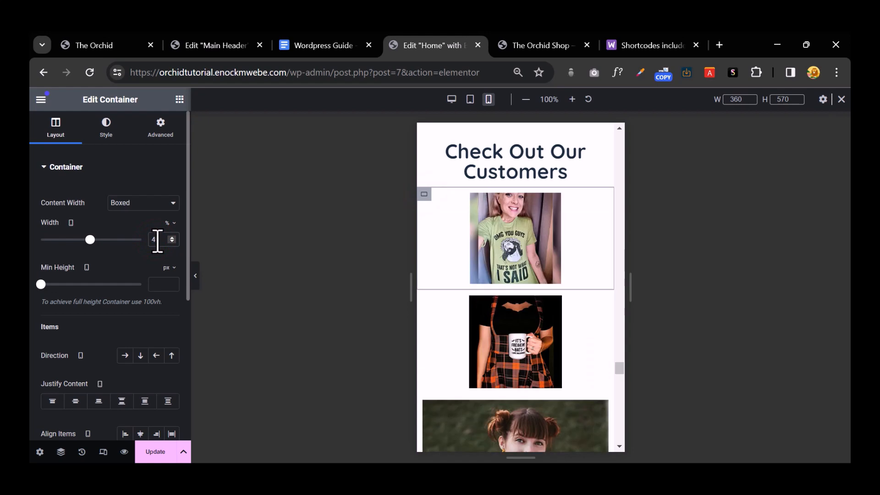
pyautogui.write('9')
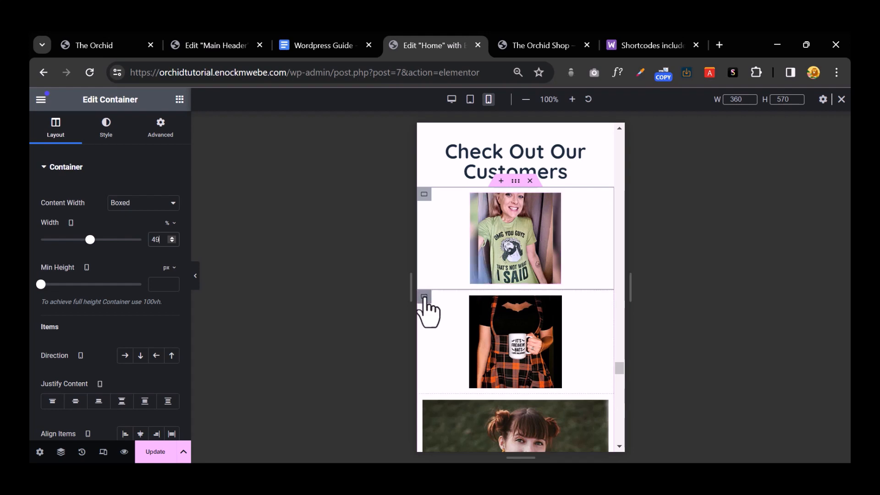
pyautogui.click(424, 296)
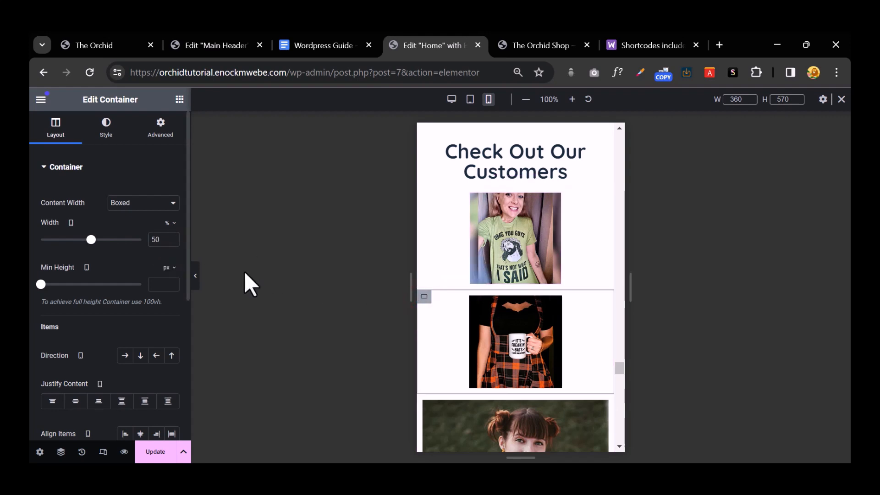
pyautogui.scroll(-4, 502, 303)
pyautogui.scroll(4, 504, 305)
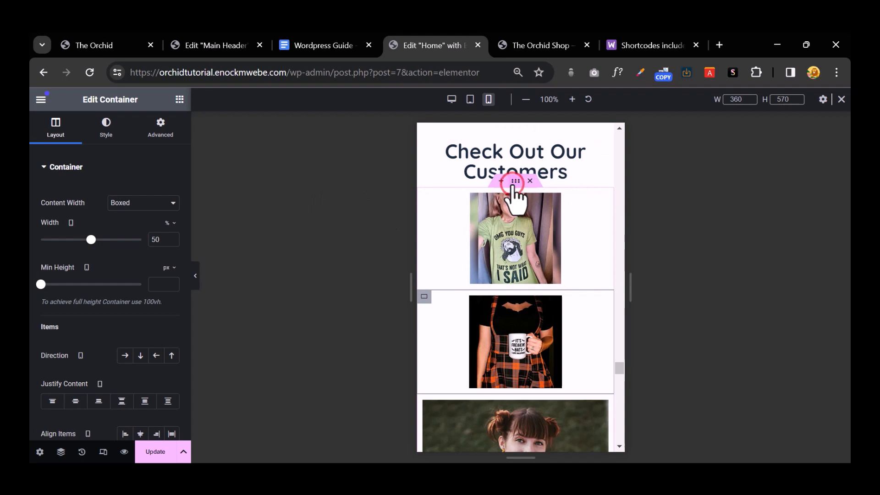
# Step: Select the container holding all customer photos and scroll the mobile preview to review them
pyautogui.click(514, 182)
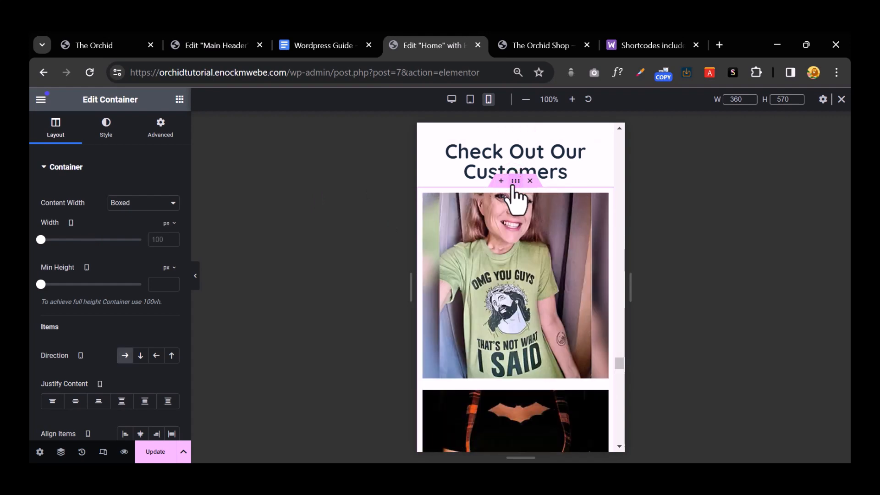
pyautogui.scroll(-15, 527, 237)
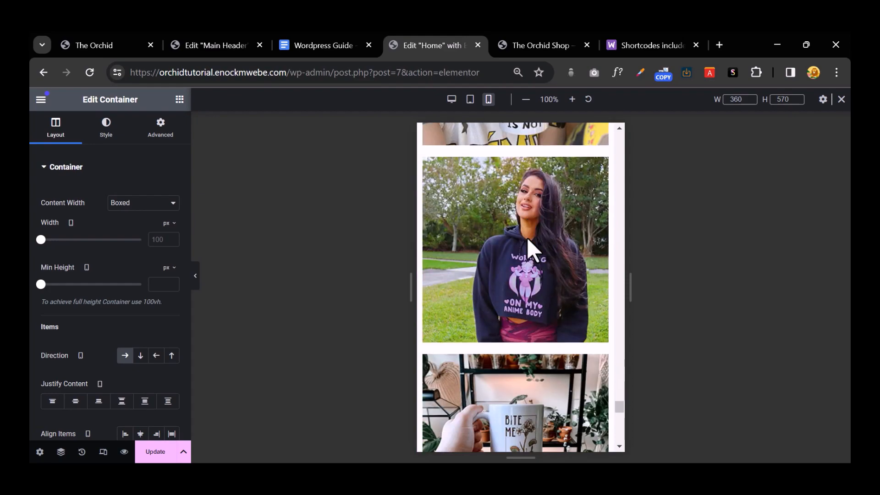
pyautogui.scroll(-5, 527, 237)
pyautogui.scroll(8, 527, 243)
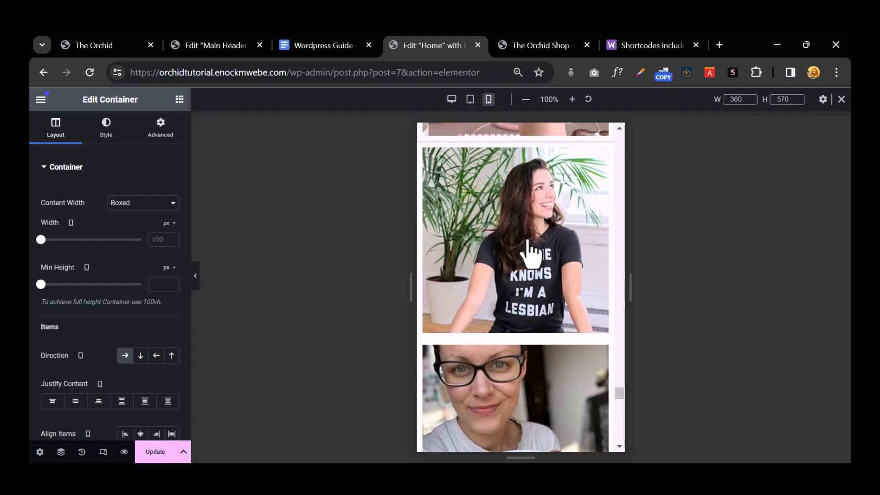
pyautogui.scroll(6, 527, 250)
pyautogui.scroll(2, 527, 248)
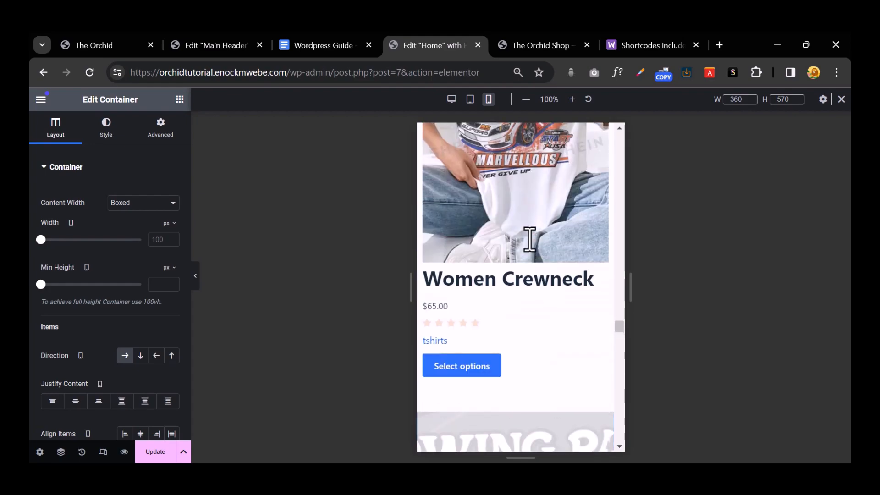
pyautogui.scroll(15, 530, 239)
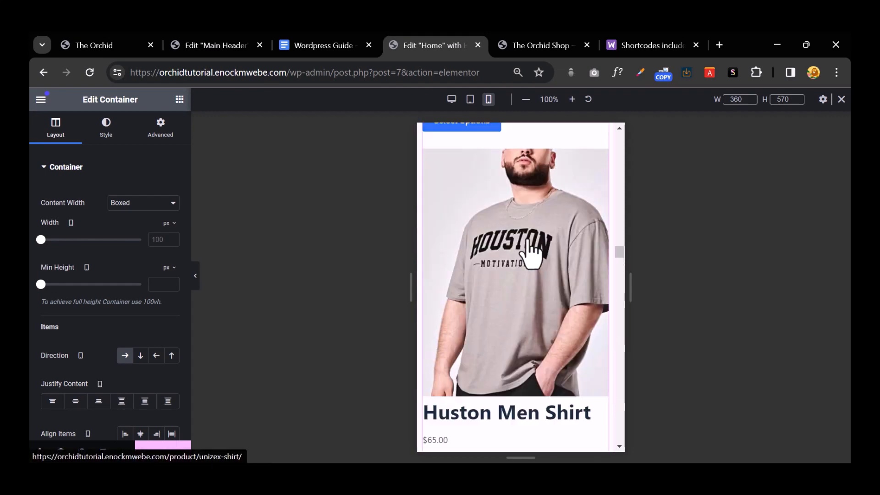
pyautogui.scroll(15, 531, 255)
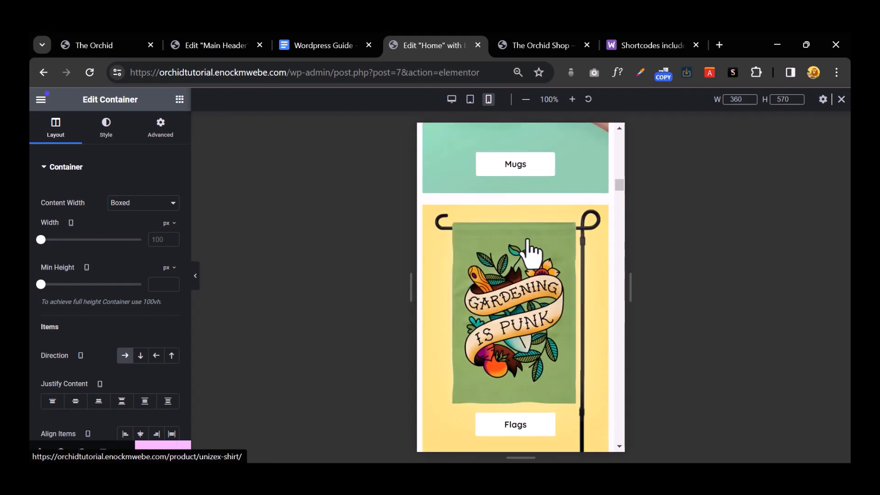
pyautogui.scroll(8, 527, 247)
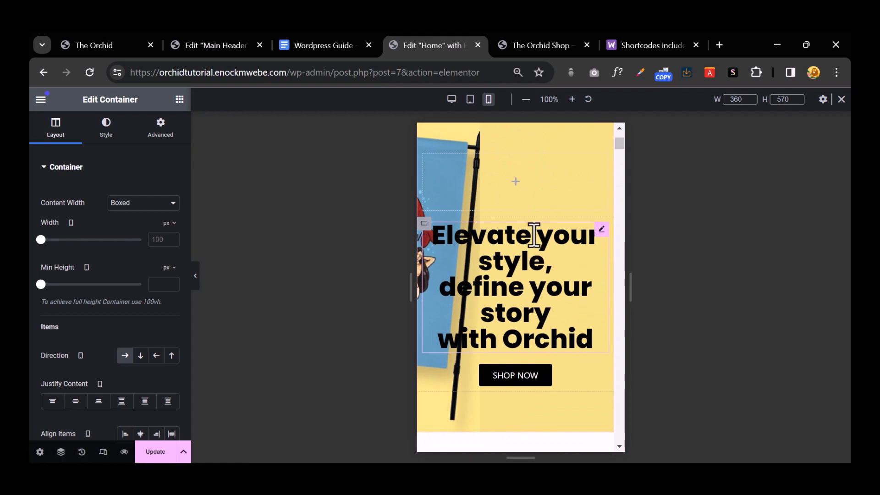
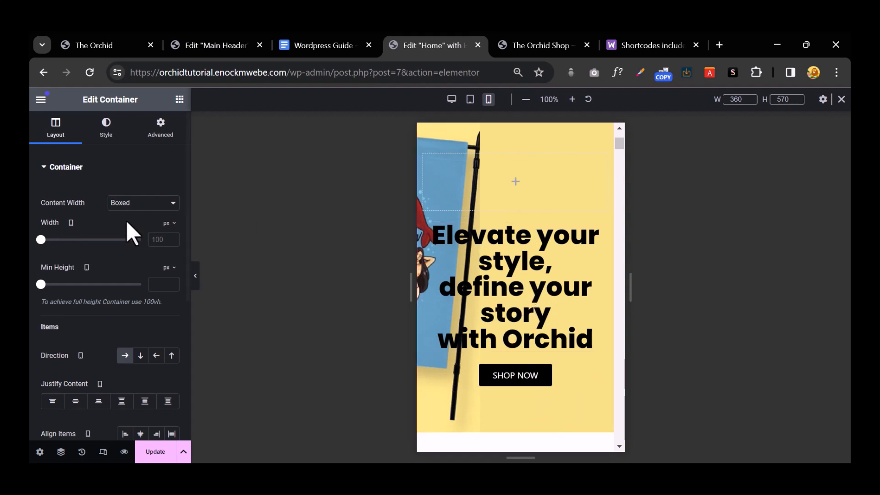
# Step: Switch the hero container's Style background type to Classic
pyautogui.click(110, 135)
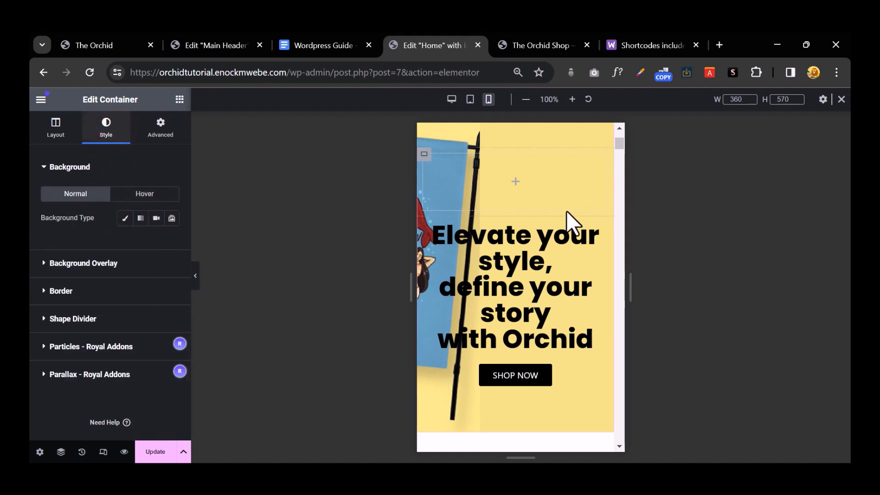
pyautogui.scroll(3, 566, 212)
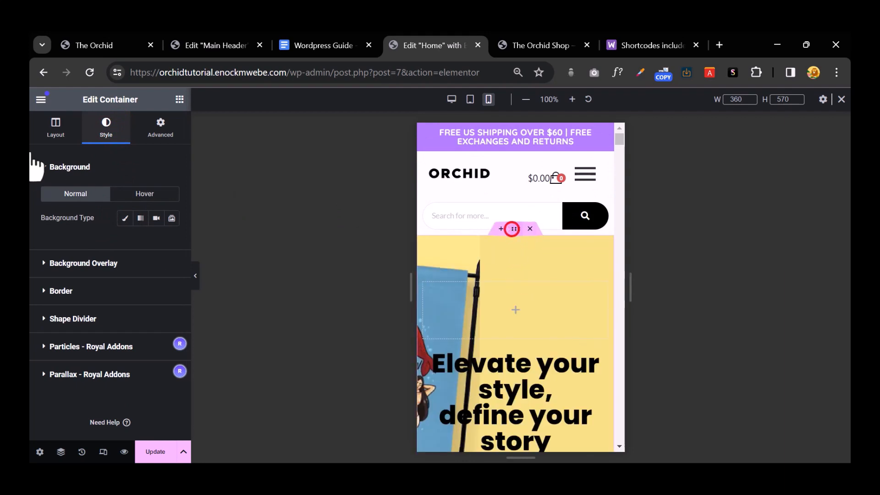
pyautogui.click(125, 223)
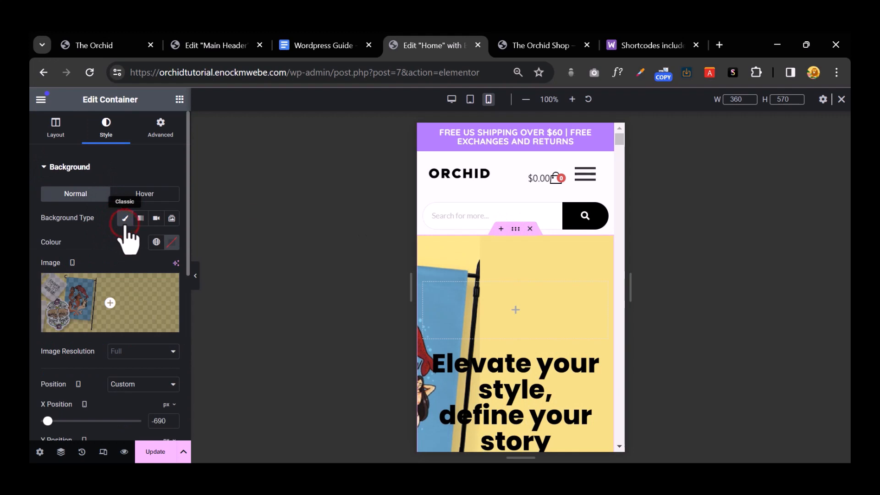
# Step: Start uploading a new background image, then cancel and keep the existing flag image
pyautogui.click(137, 303)
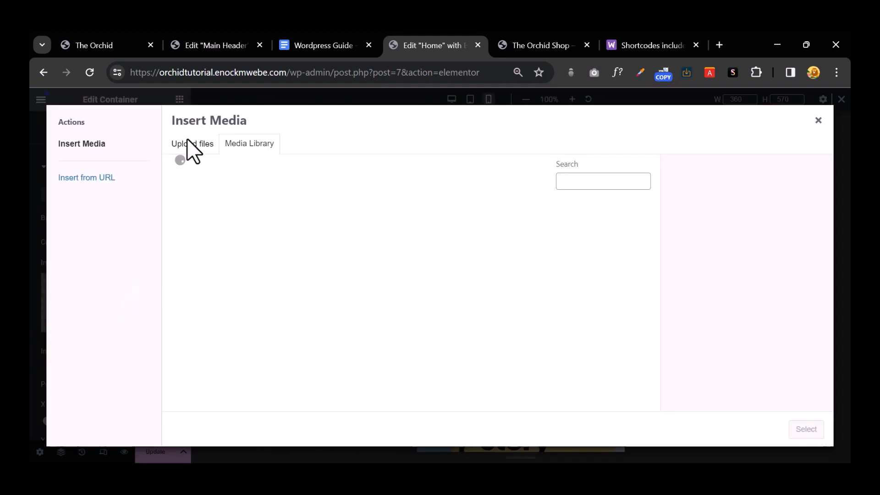
pyautogui.click(194, 146)
pyautogui.click(478, 299)
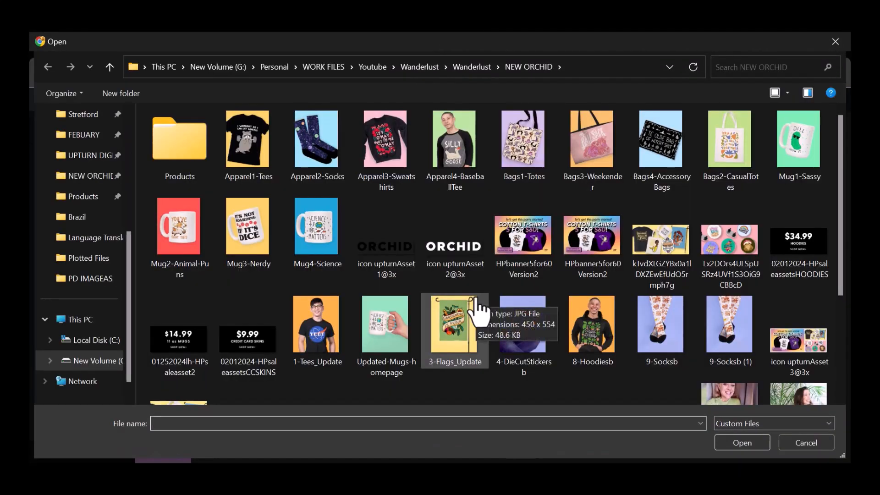
pyautogui.scroll(-3, 474, 296)
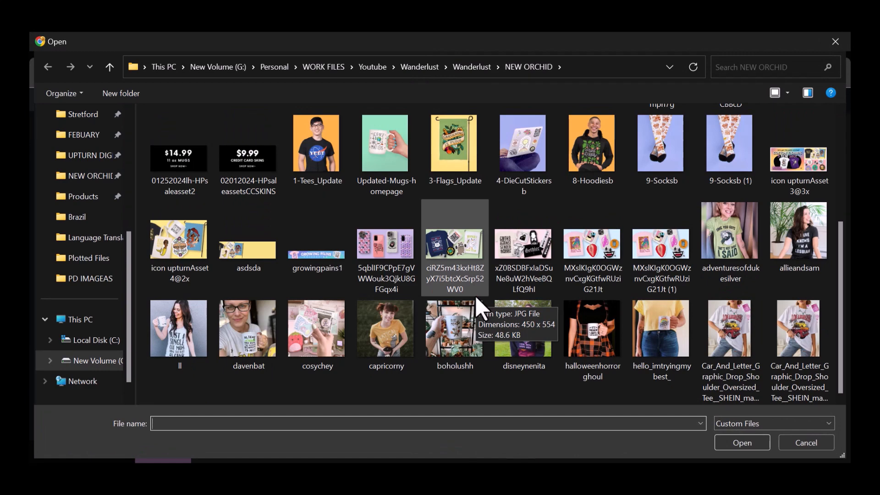
pyautogui.scroll(3, 477, 296)
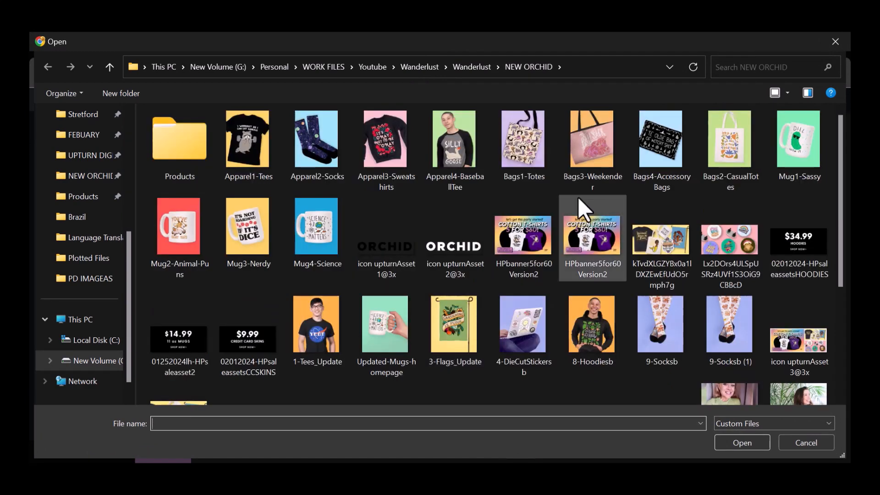
pyautogui.click(835, 42)
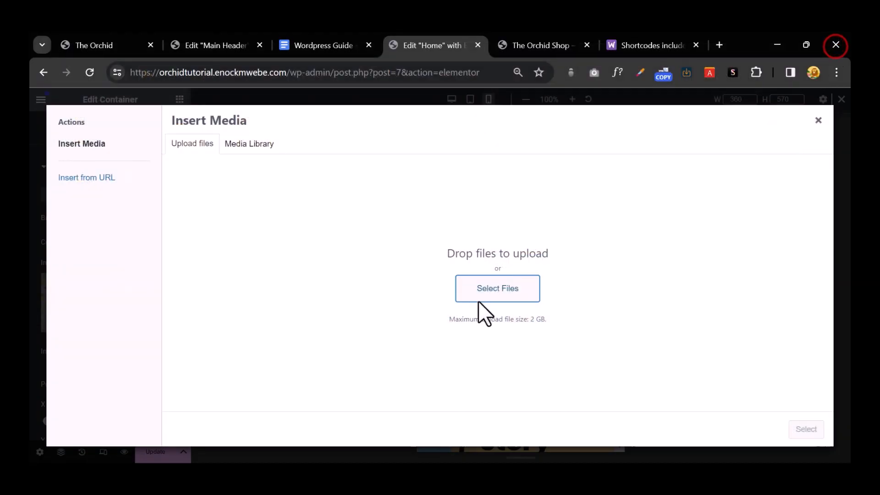
pyautogui.click(820, 123)
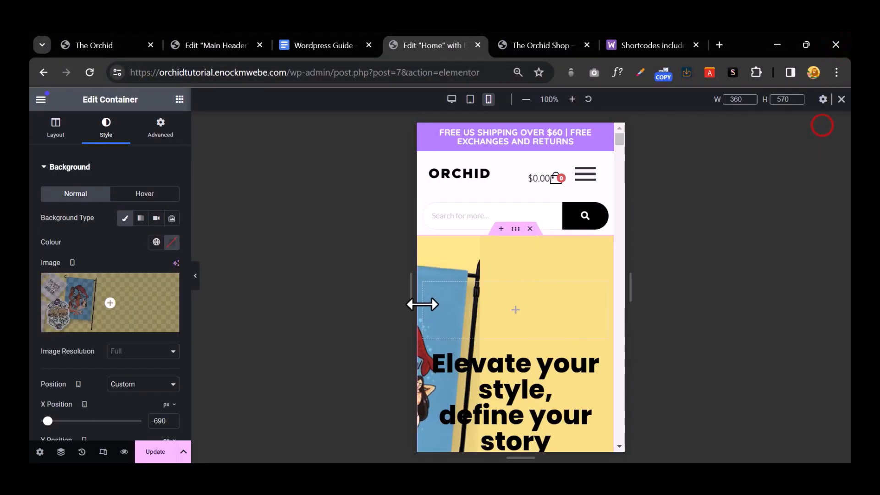
# Step: Nudge the background image's Y position, then reset the vertical offset to 0
pyautogui.scroll(-5, 557, 317)
pyautogui.scroll(3, 556, 312)
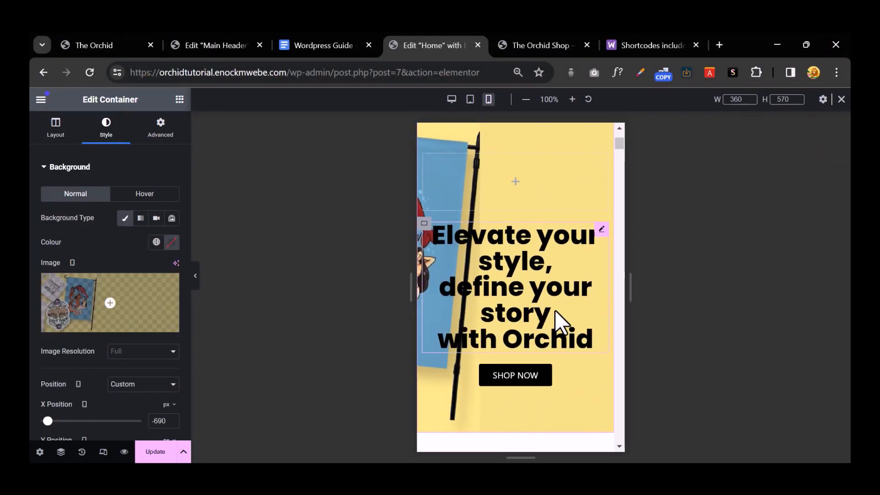
pyautogui.scroll(-3, 124, 362)
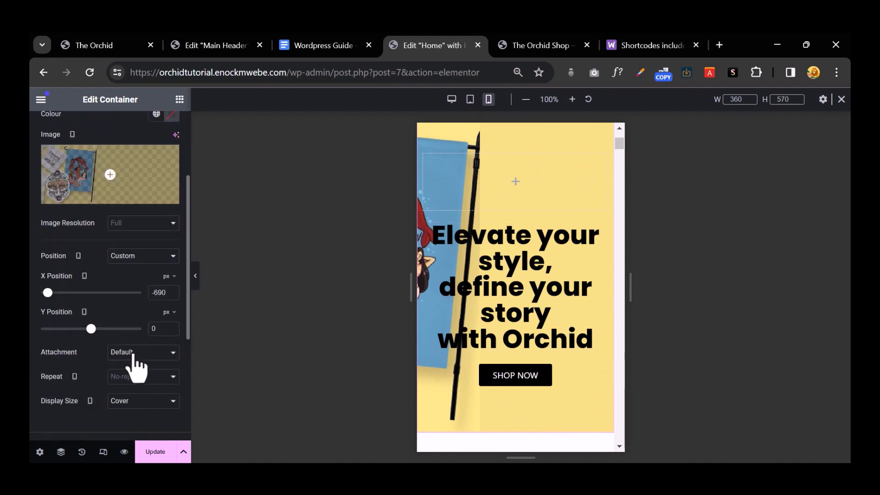
pyautogui.moveTo(90, 328)
pyautogui.mouseDown()
pyautogui.moveTo(114, 329)
pyautogui.moveTo(86, 328)
pyautogui.moveTo(97, 326)
pyautogui.mouseUp()
pyautogui.click(97, 325)
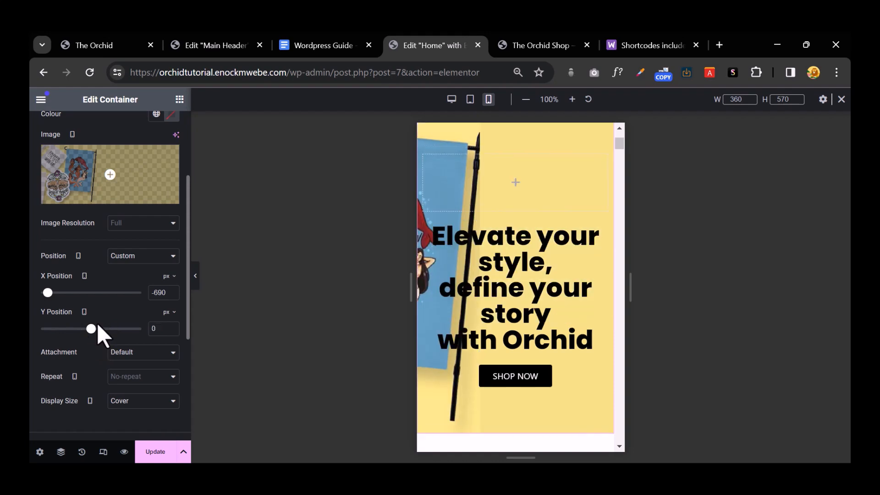
pyautogui.scroll(3, 520, 338)
pyautogui.scroll(-3, 526, 338)
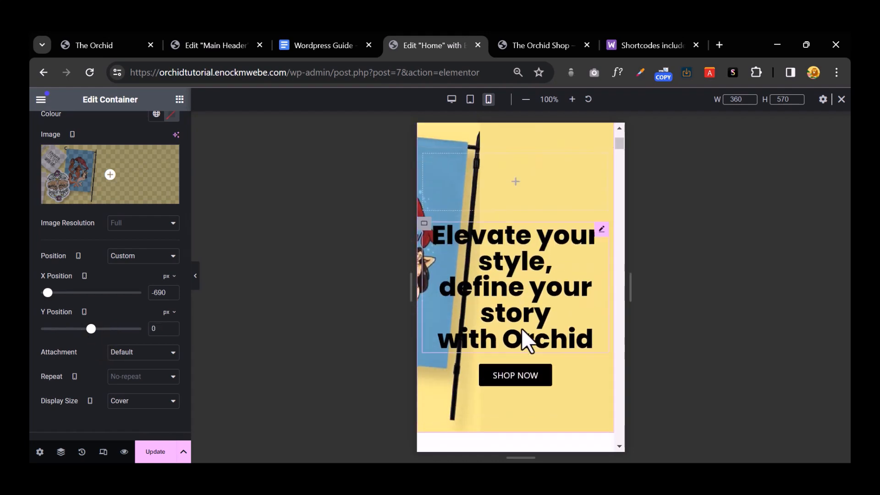
# Step: Collapse the panel to preview the mobile hero, then restore the settings panel
pyautogui.click(196, 275)
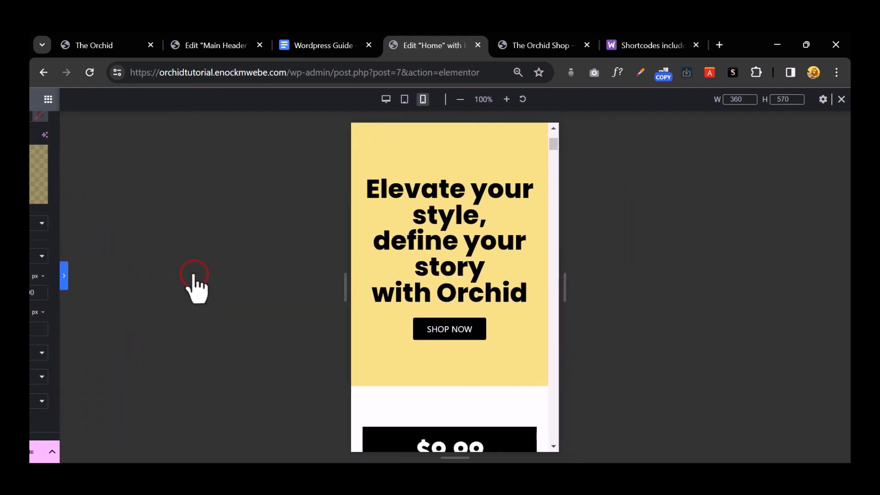
pyautogui.scroll(3, 462, 308)
pyautogui.scroll(-3, 459, 308)
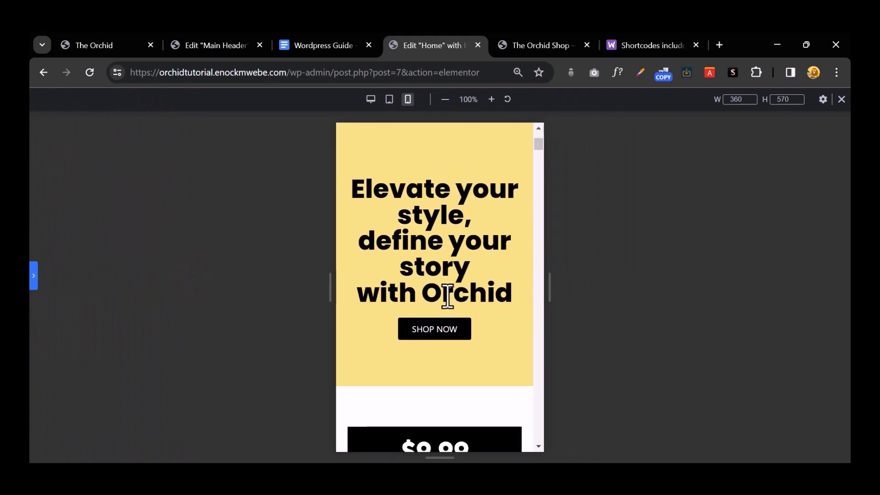
pyautogui.scroll(3, 484, 352)
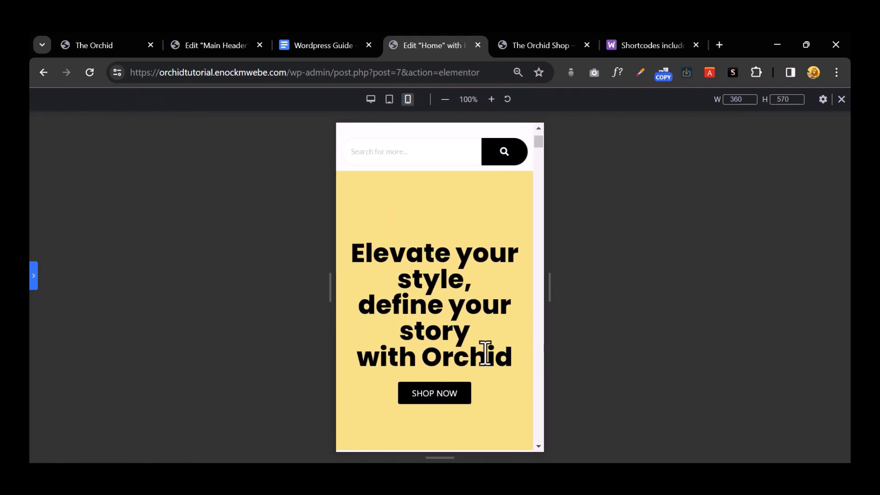
pyautogui.scroll(-6, 471, 346)
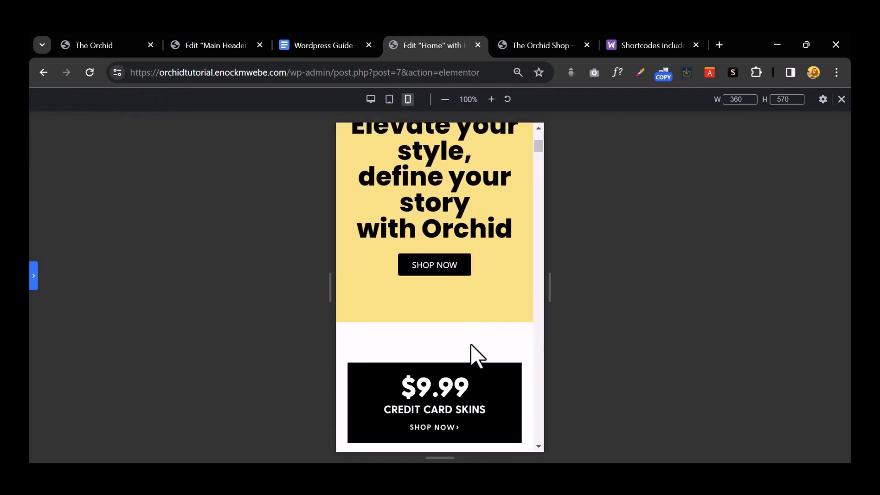
pyautogui.click(34, 275)
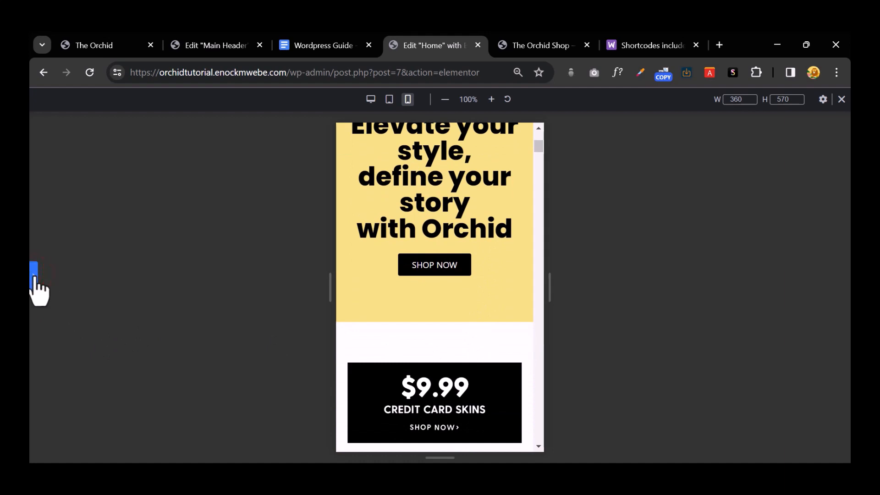
pyautogui.click(35, 276)
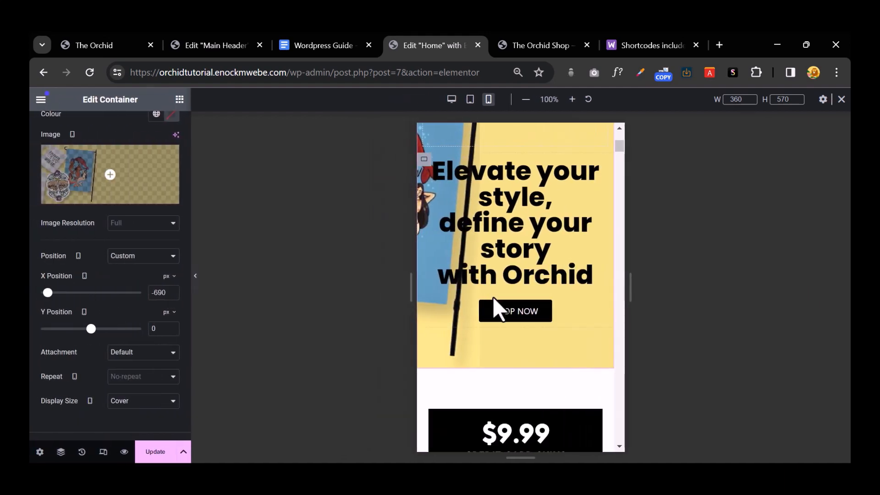
# Step: Keep image resolution at Full, anchor the background to Centre Left, and expand Background Overlay
pyautogui.click(152, 224)
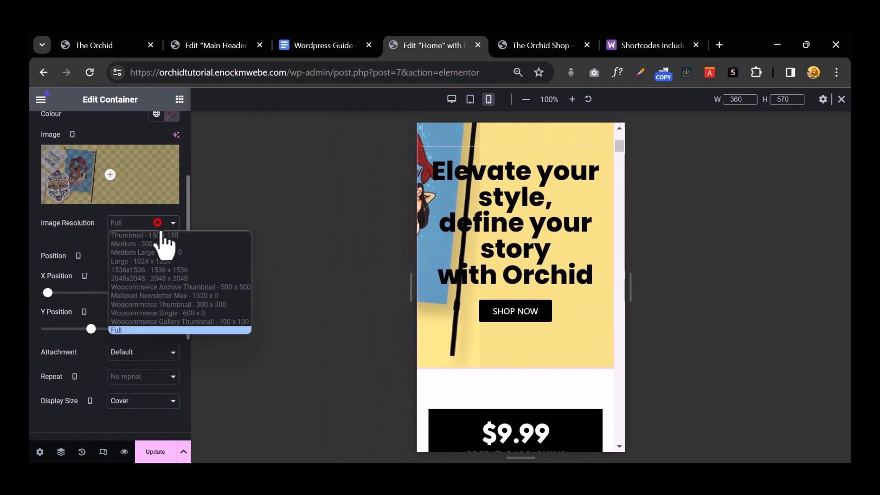
pyautogui.click(152, 224)
pyautogui.click(158, 255)
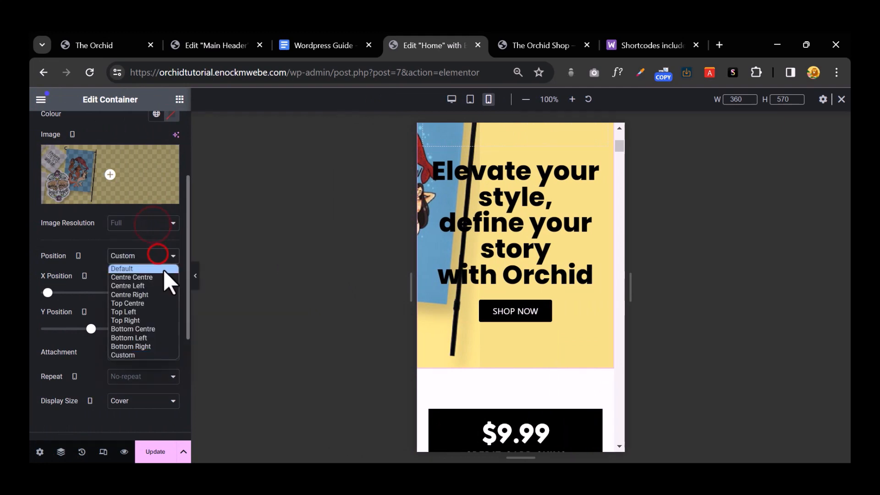
pyautogui.click(161, 284)
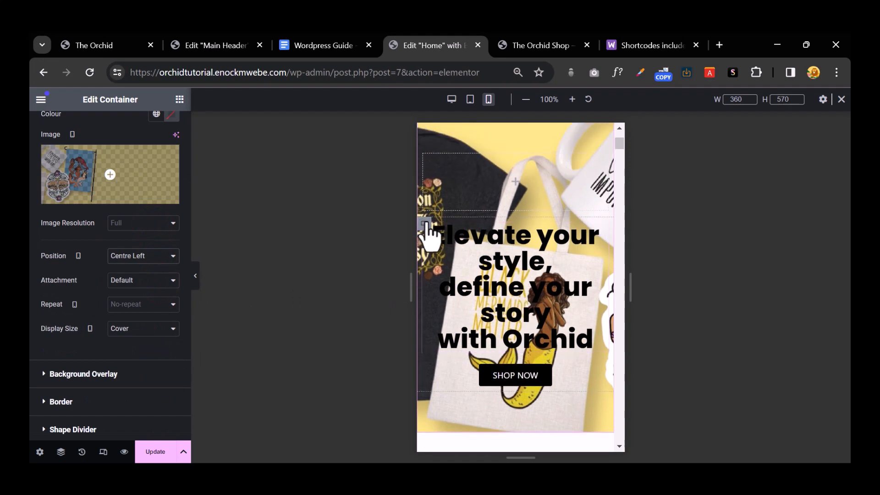
pyautogui.scroll(3, 455, 275)
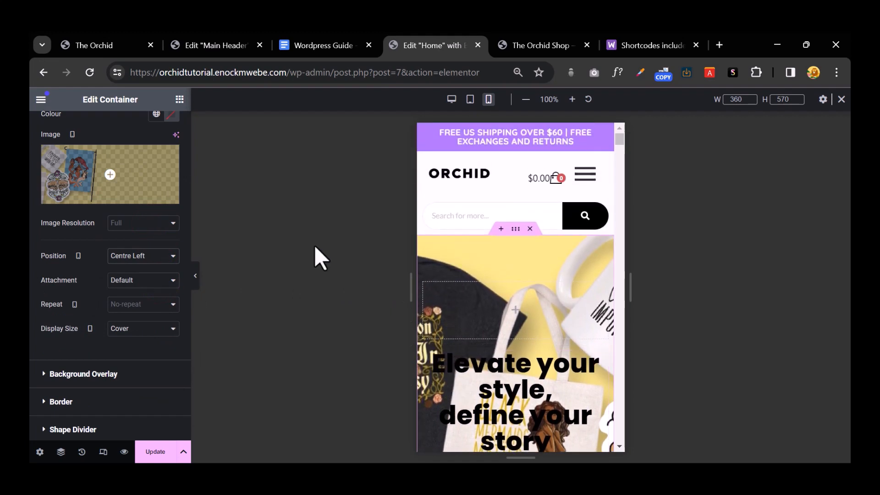
pyautogui.scroll(-3, 87, 284)
pyautogui.click(47, 245)
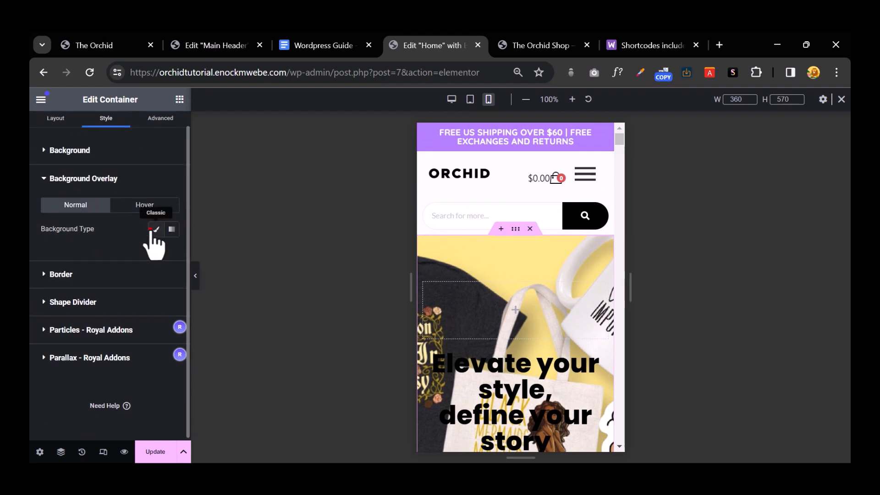
# Step: Give the hero a classic black background overlay
pyautogui.click(155, 230)
pyautogui.click(171, 253)
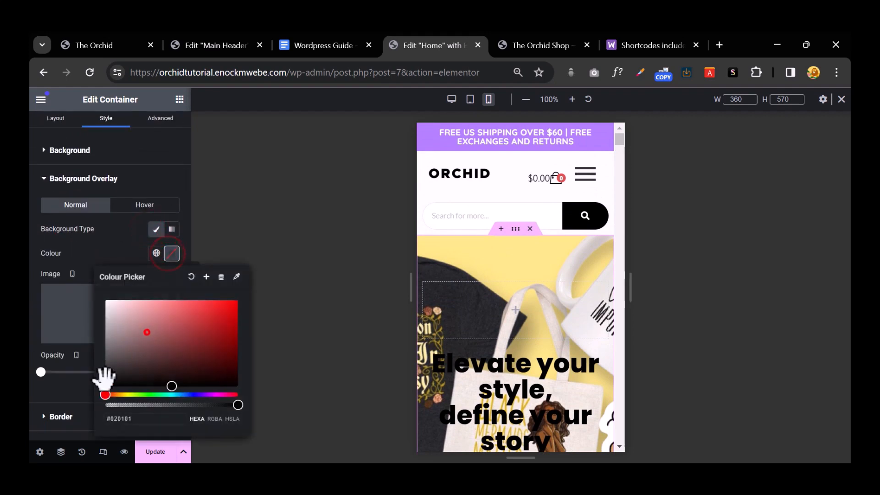
pyautogui.scroll(-3, 427, 317)
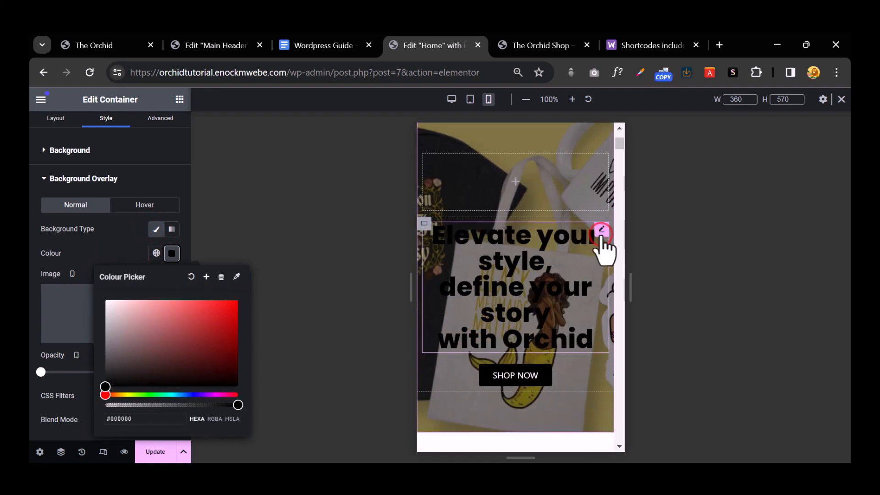
# Step: Make the hero heading text white and shrink its font size to 29 px
pyautogui.click(601, 232)
pyautogui.click(171, 218)
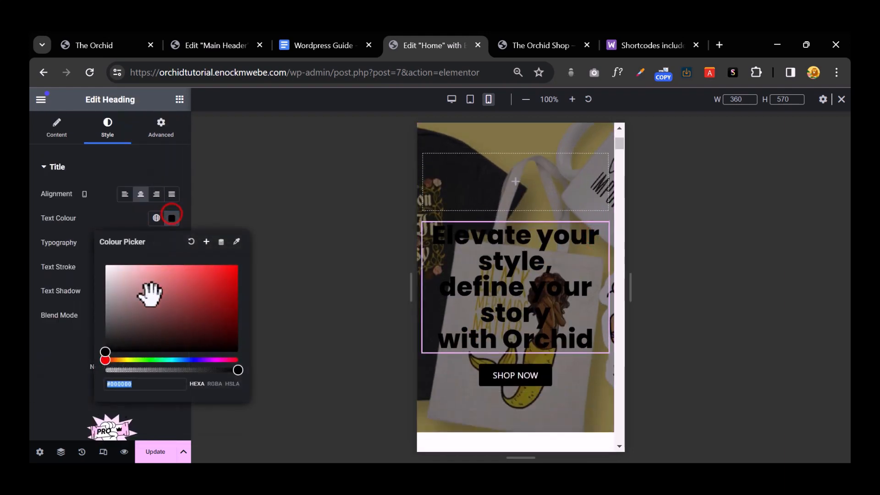
pyautogui.write('#FFFFFF')
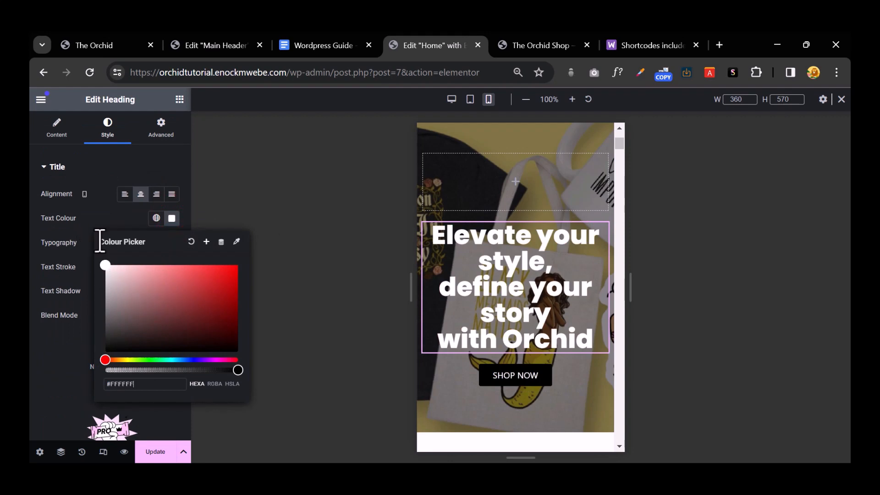
pyautogui.click(94, 219)
pyautogui.click(171, 243)
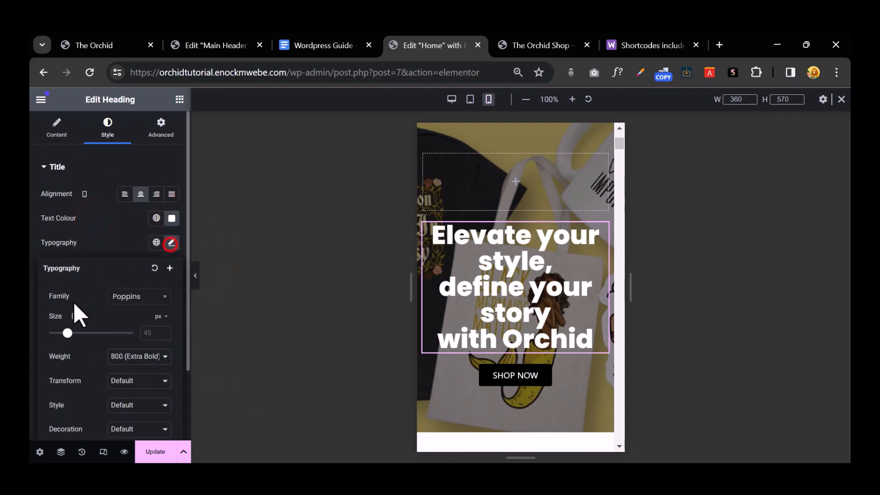
pyautogui.moveTo(67, 332); pyautogui.dragTo(61, 333)
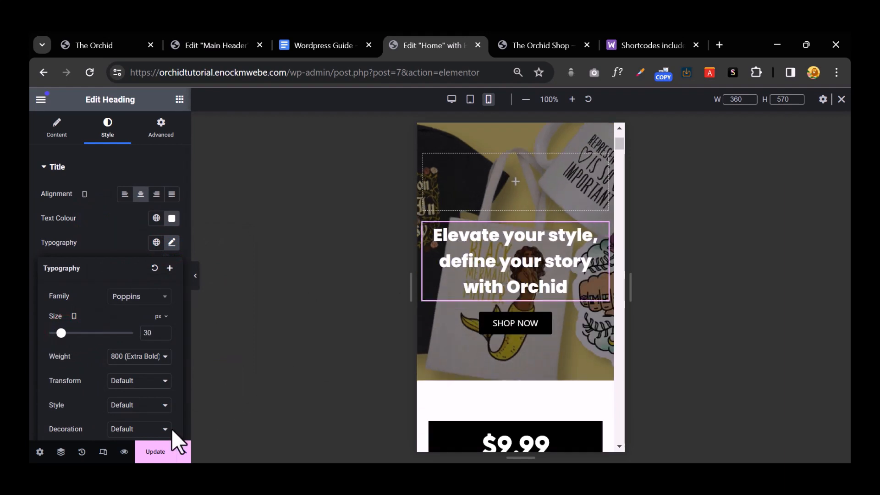
# Step: Preview the full mobile page, restore the panel, and save the home page with Update
pyautogui.click(196, 283)
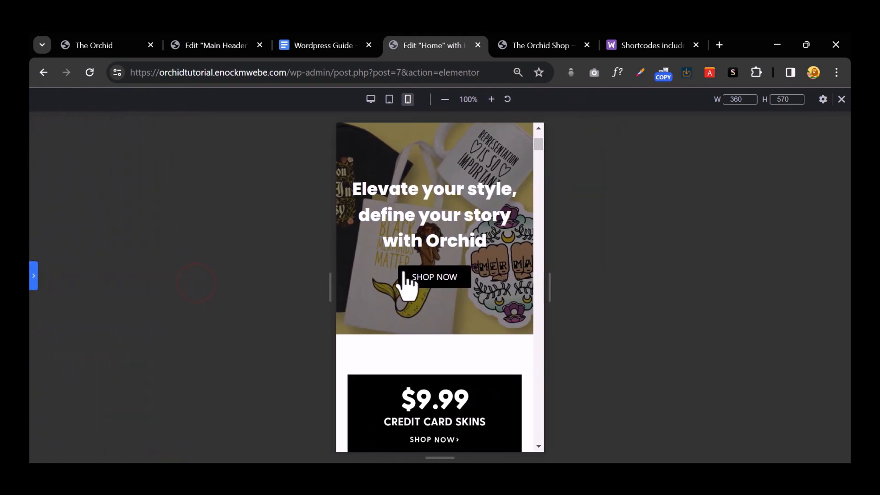
pyautogui.scroll(3, 410, 286)
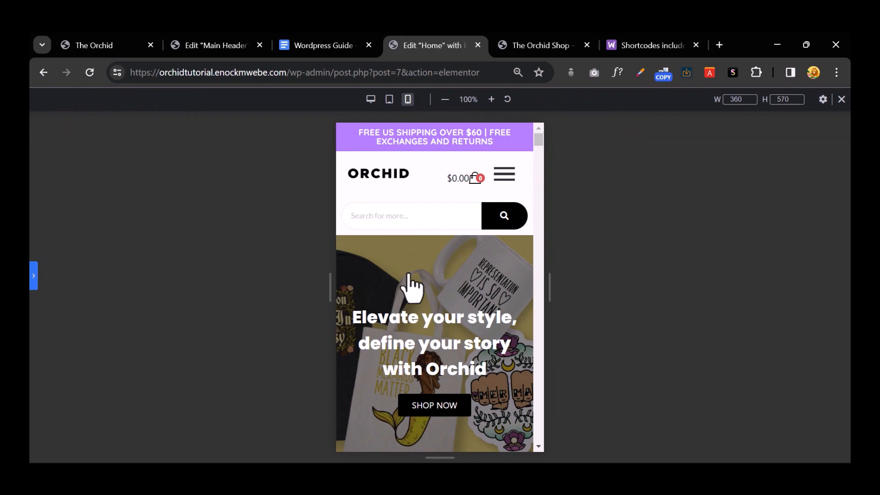
pyautogui.scroll(-1, 409, 274)
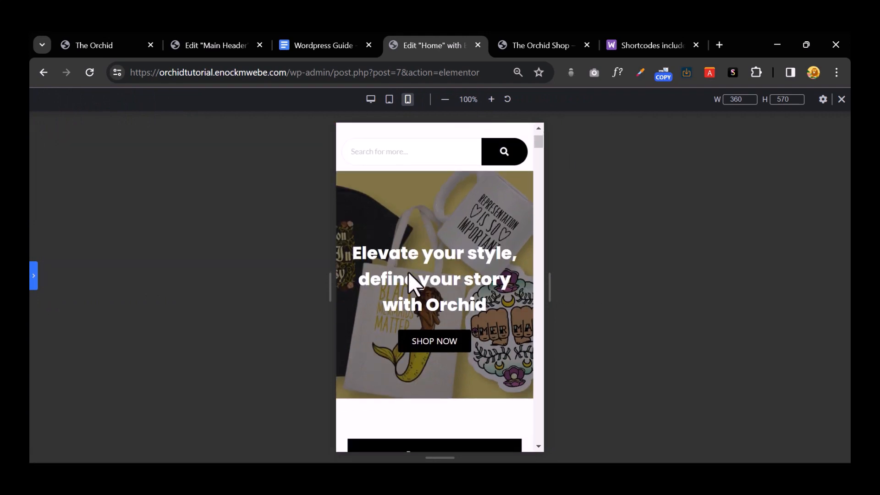
pyautogui.click(34, 279)
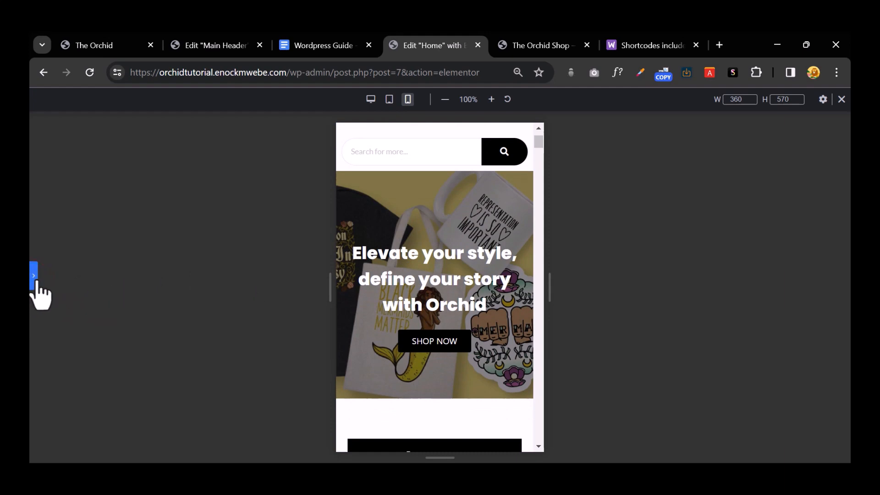
pyautogui.click(35, 285)
pyautogui.click(163, 456)
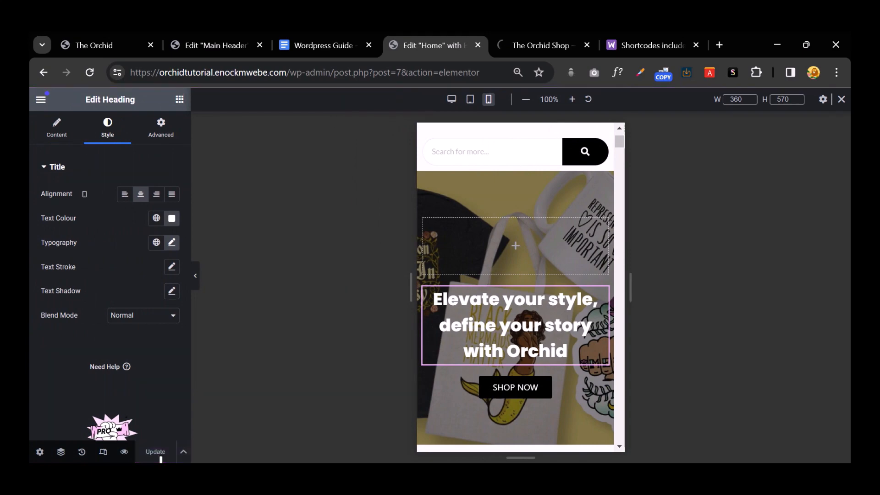
# Step: Scroll through the live Orchid Shop homepage to review it
pyautogui.click(527, 45)
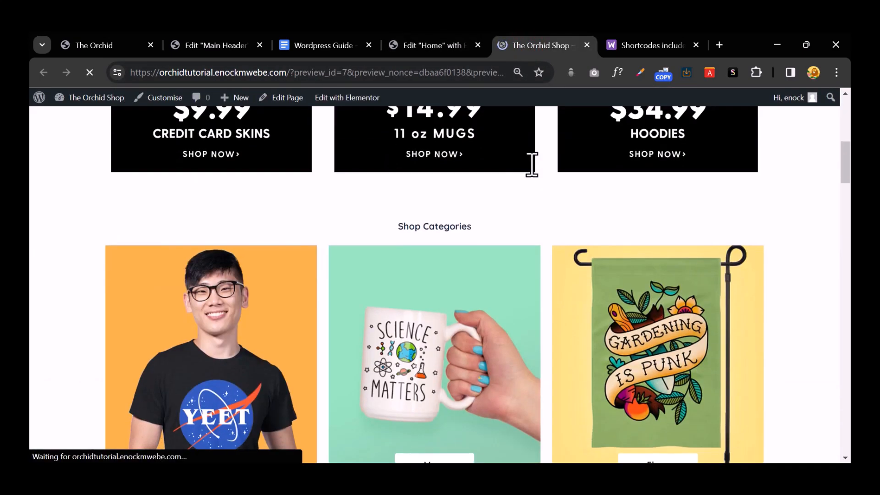
pyautogui.scroll(-20, 532, 164)
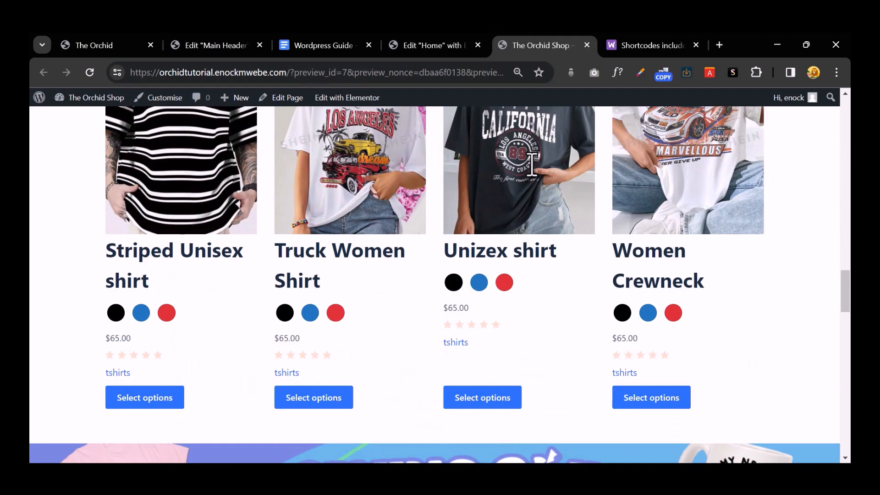
pyautogui.scroll(-7, 532, 165)
pyautogui.scroll(20, 529, 164)
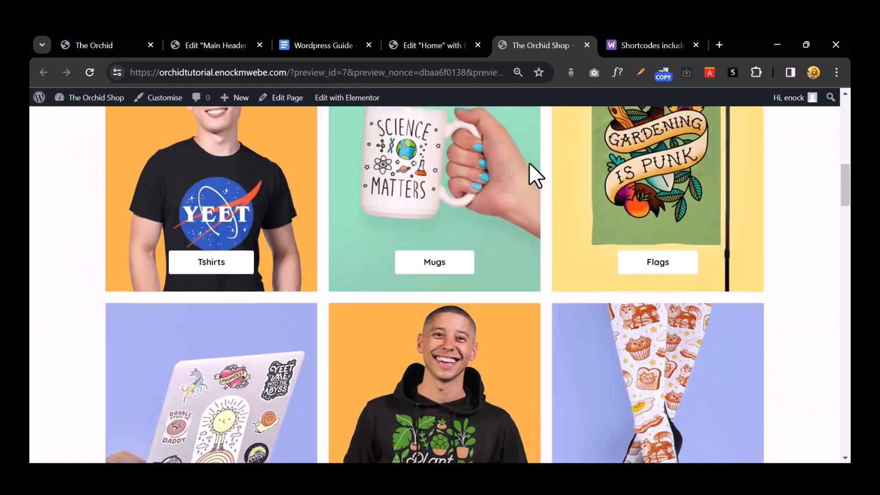
pyautogui.scroll(1, 529, 163)
pyautogui.scroll(-5, 529, 163)
pyautogui.scroll(15, 529, 164)
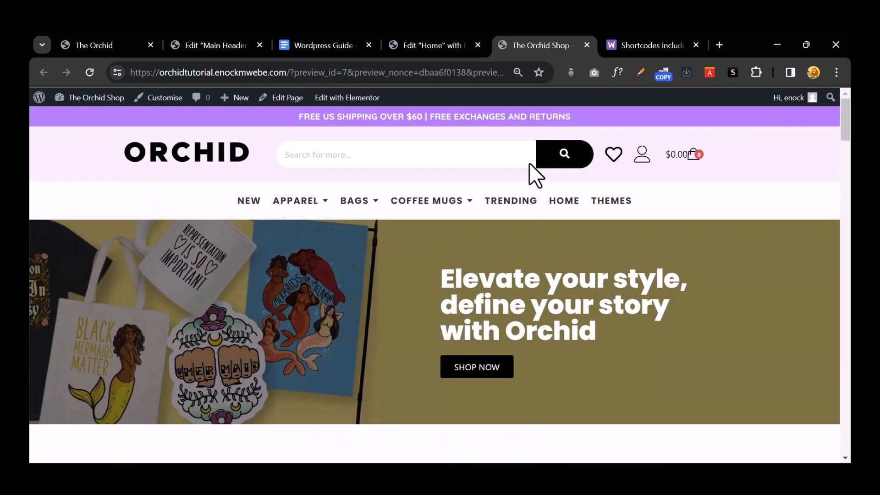
pyautogui.scroll(-10, 529, 163)
pyautogui.scroll(-3, 208, 229)
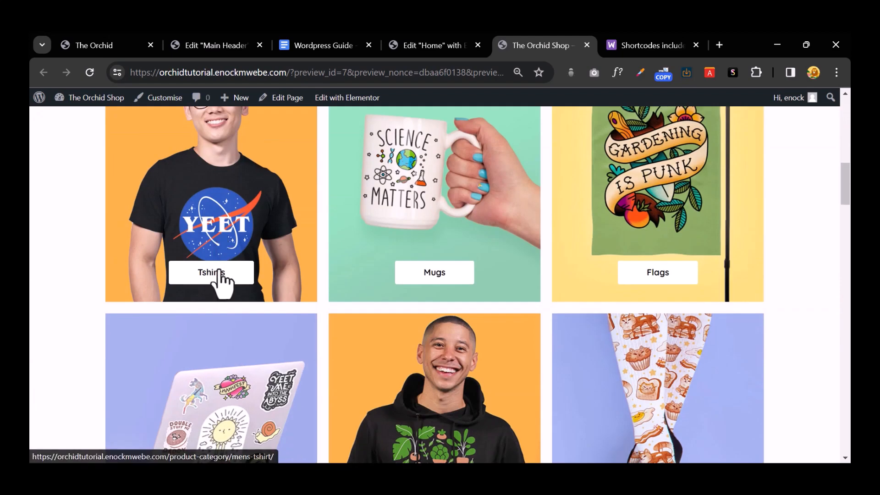
pyautogui.scroll(12, 220, 271)
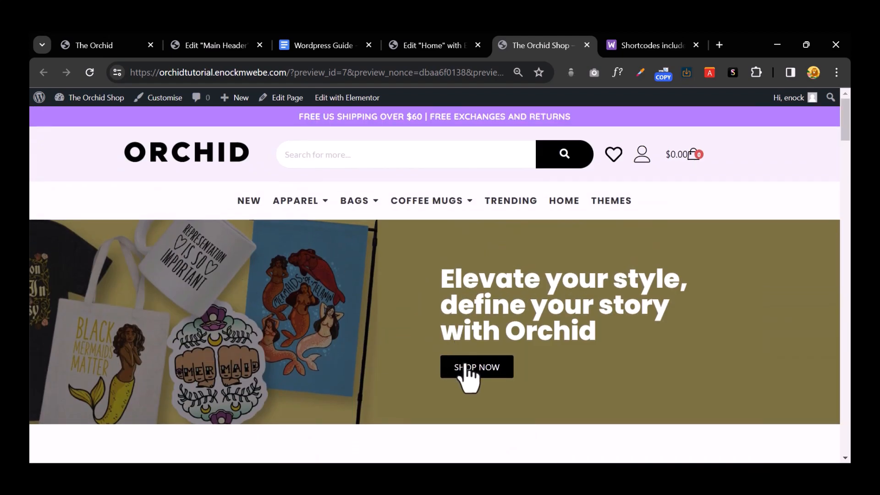
# Step: Open the SHOP NOW link's shop page in a new tab and browse its products and sorting choices
pyautogui.rightClick(466, 367)
pyautogui.click(495, 207)
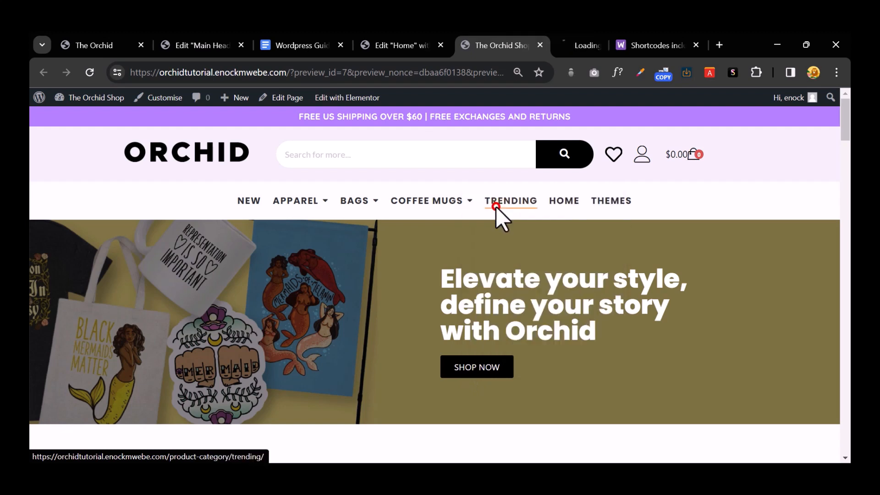
pyautogui.click(533, 42)
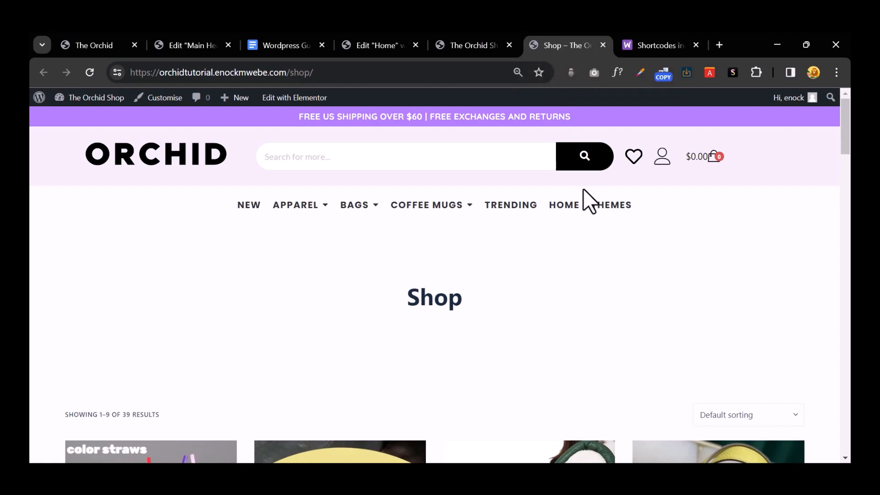
pyautogui.scroll(-10, 582, 197)
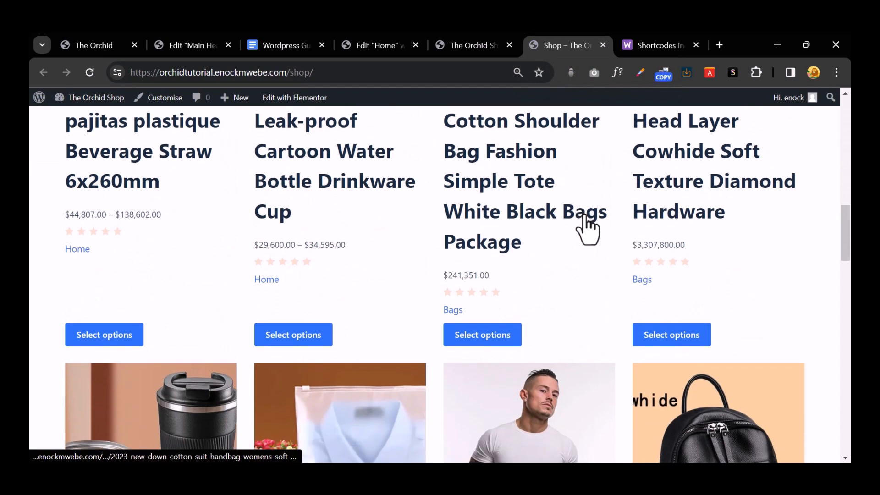
pyautogui.scroll(-15, 588, 229)
pyautogui.scroll(5, 588, 230)
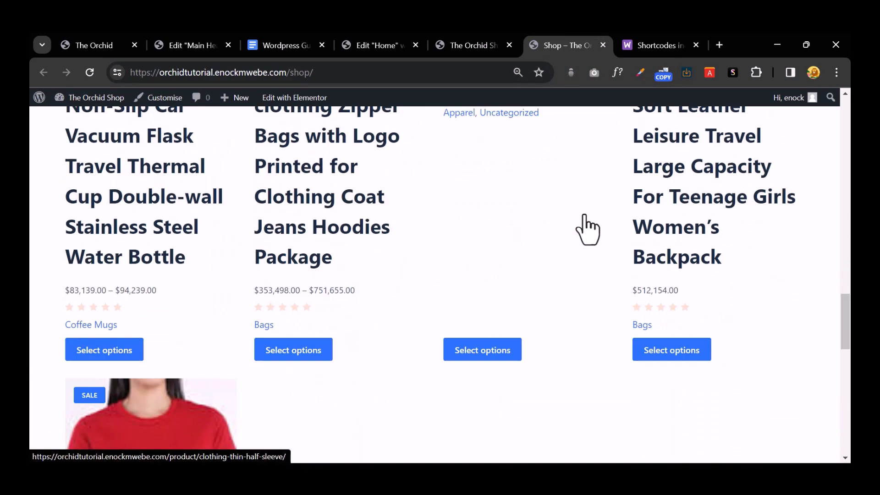
pyautogui.scroll(10, 588, 229)
pyautogui.scroll(-5, 587, 230)
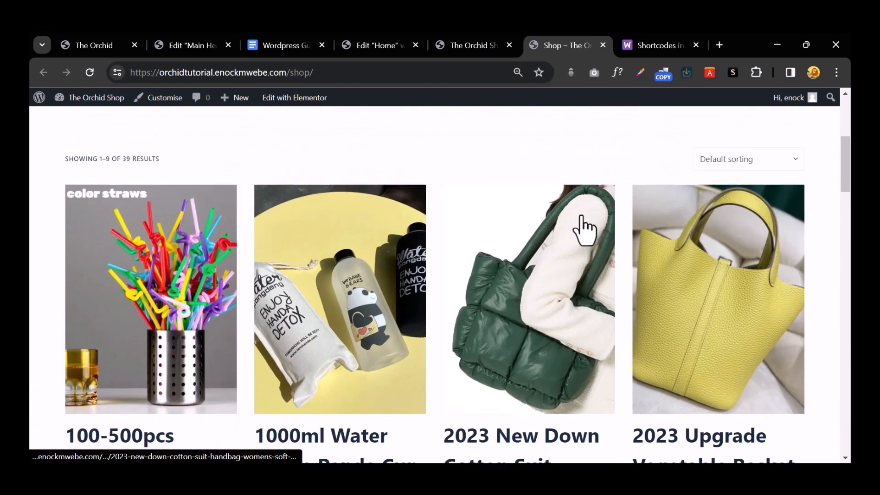
pyautogui.scroll(4, 584, 226)
pyautogui.click(741, 343)
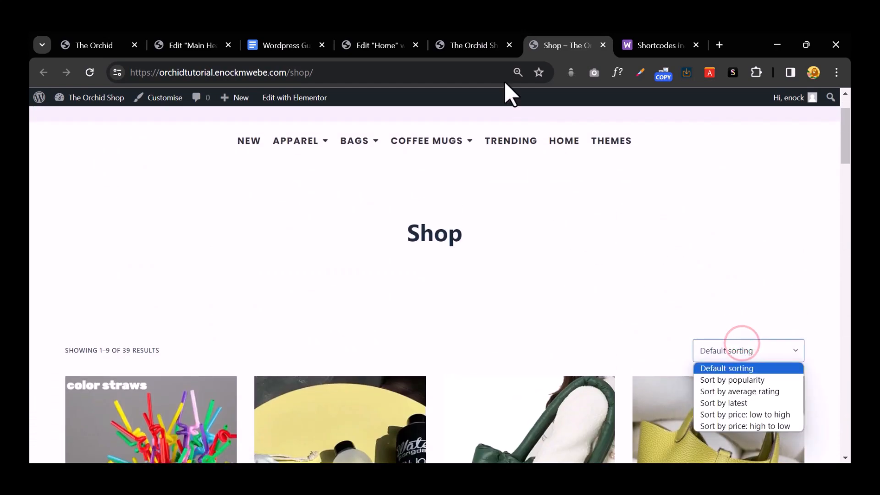
# Step: Return to the homepage preview, review it again, and launch the theme Customizer
pyautogui.click(485, 46)
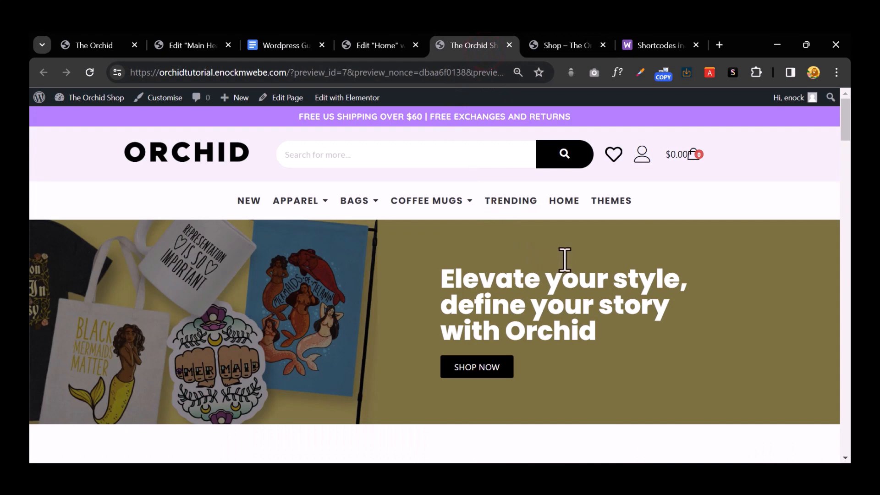
pyautogui.scroll(-15, 565, 260)
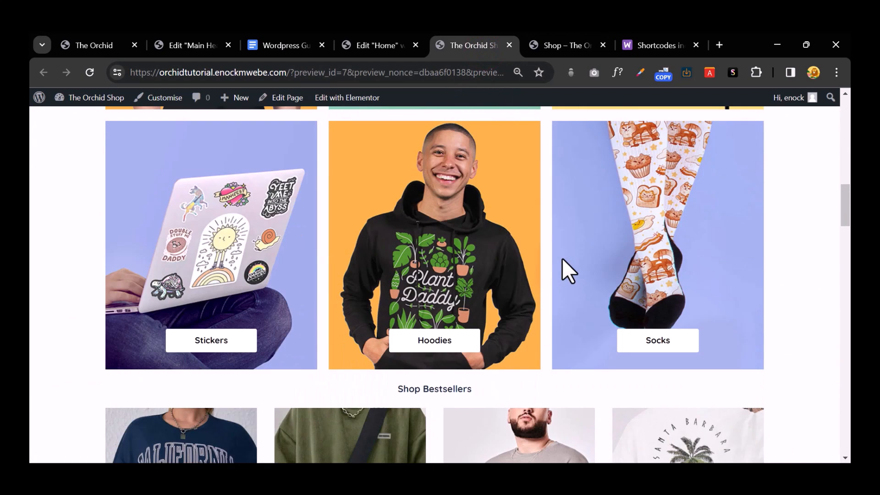
pyautogui.scroll(-5, 561, 258)
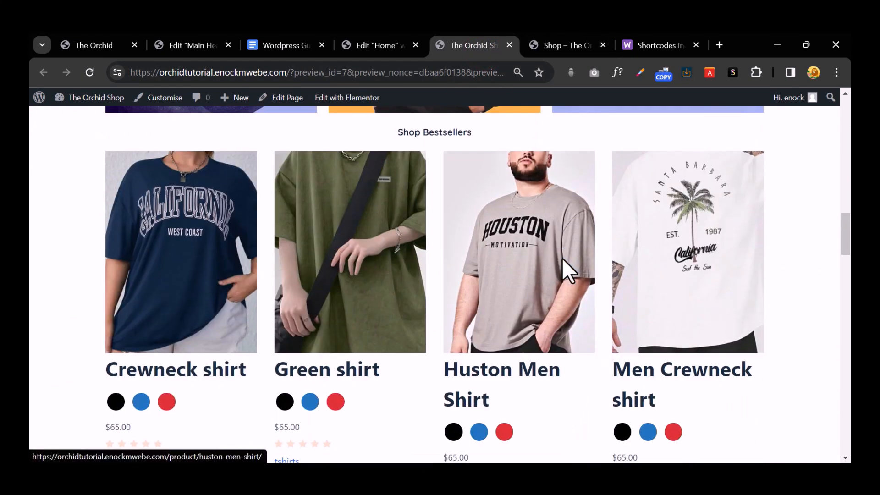
pyautogui.scroll(6, 289, 271)
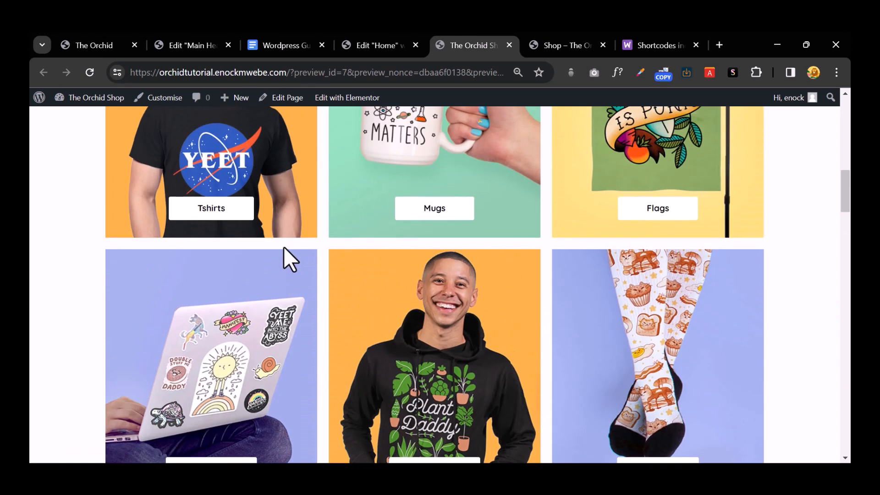
pyautogui.scroll(-8, 284, 252)
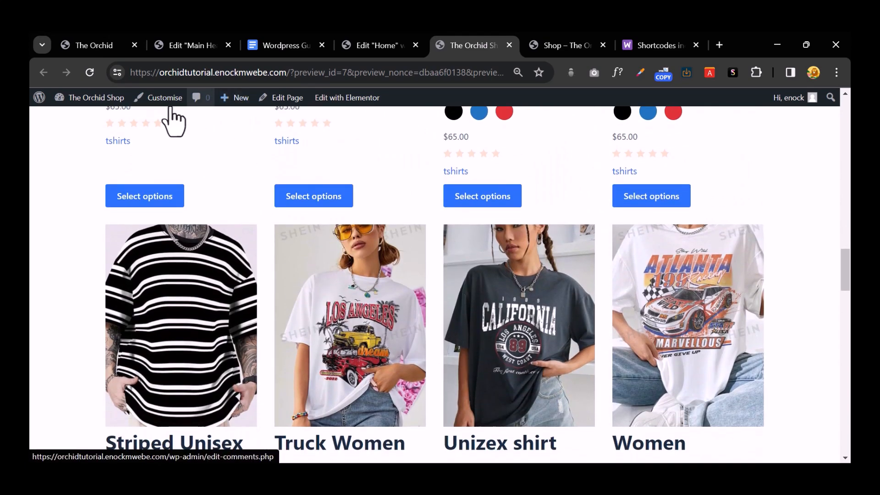
pyautogui.click(162, 97)
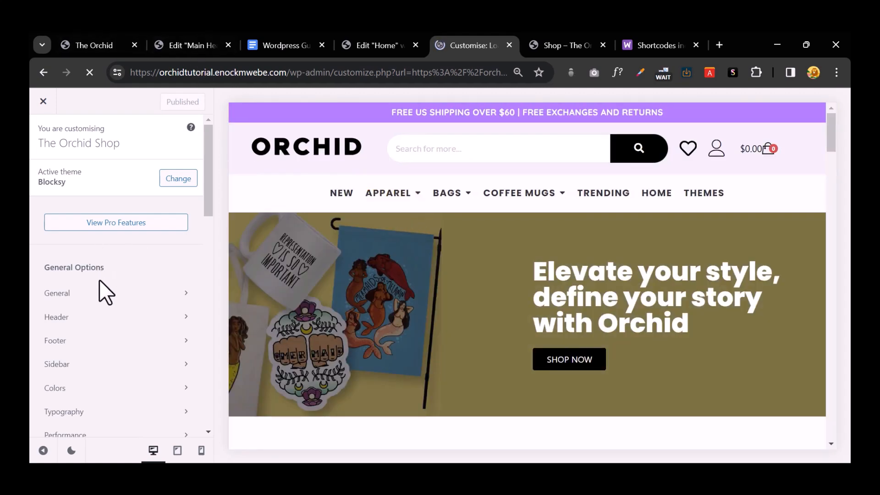
# Step: Open a Customizer section and scroll through its options
pyautogui.click(133, 317)
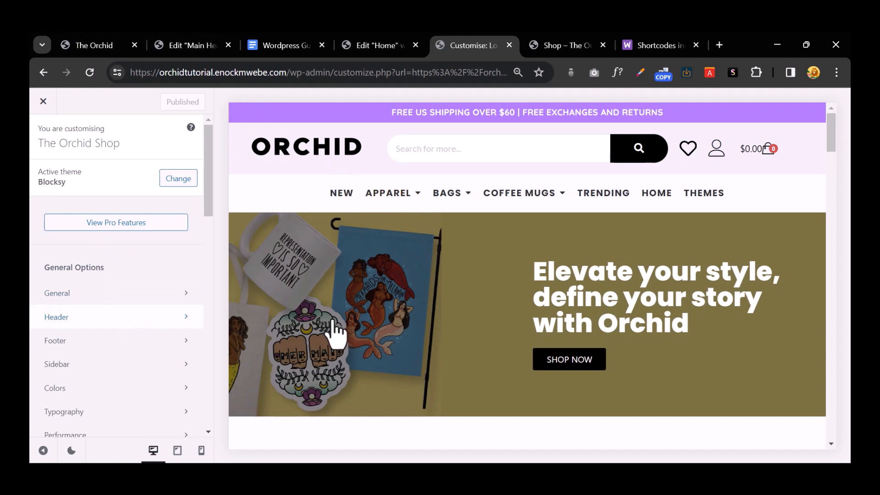
pyautogui.scroll(-5, 337, 332)
pyautogui.scroll(-10, 384, 336)
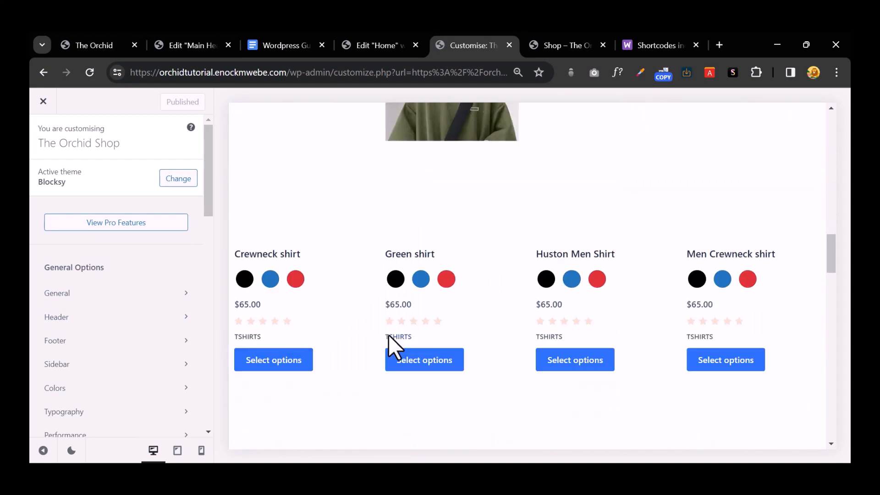
pyautogui.scroll(4, 388, 335)
pyautogui.scroll(-3, 391, 348)
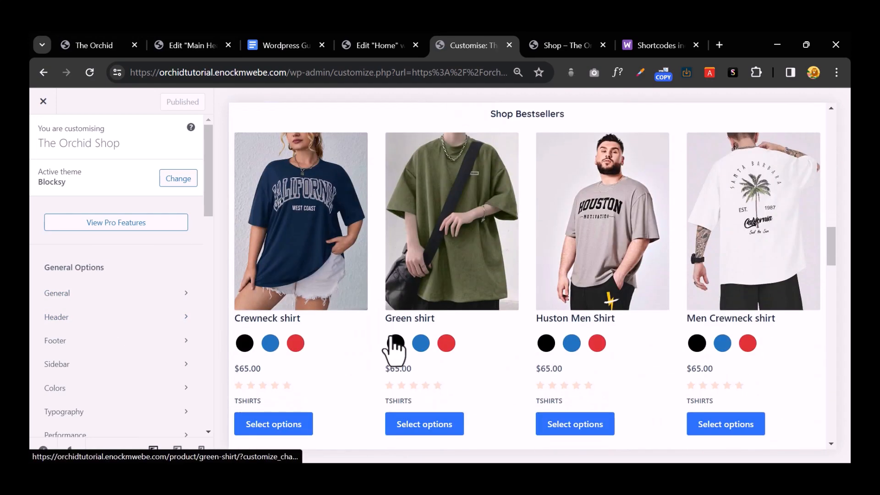
pyautogui.scroll(-8, 115, 323)
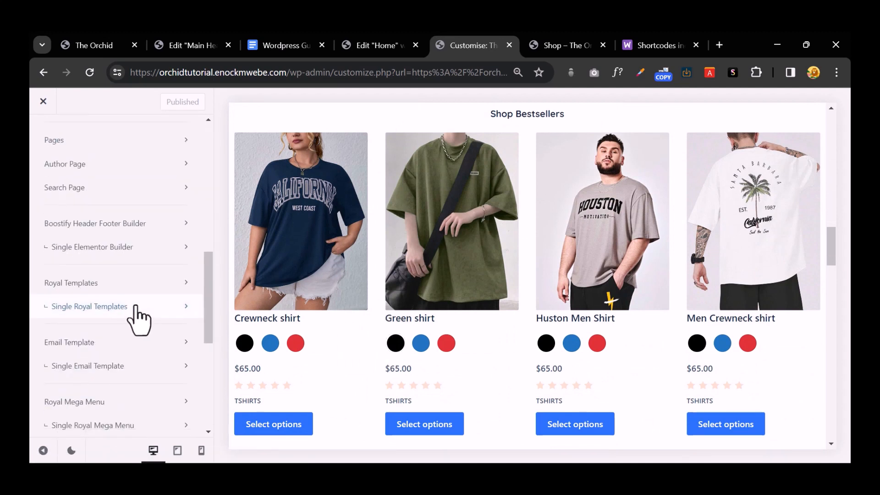
pyautogui.scroll(-6, 158, 337)
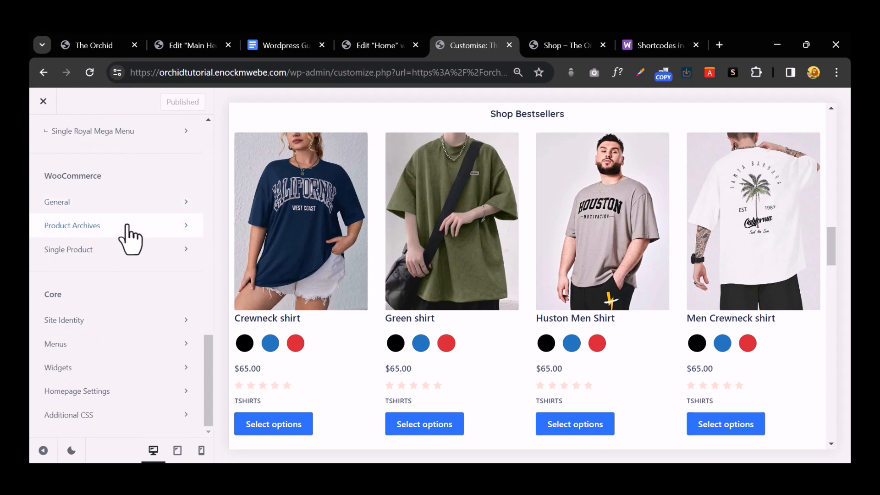
# Step: Switch the Product Archives card layout to Type 2 and publish the change
pyautogui.click(128, 225)
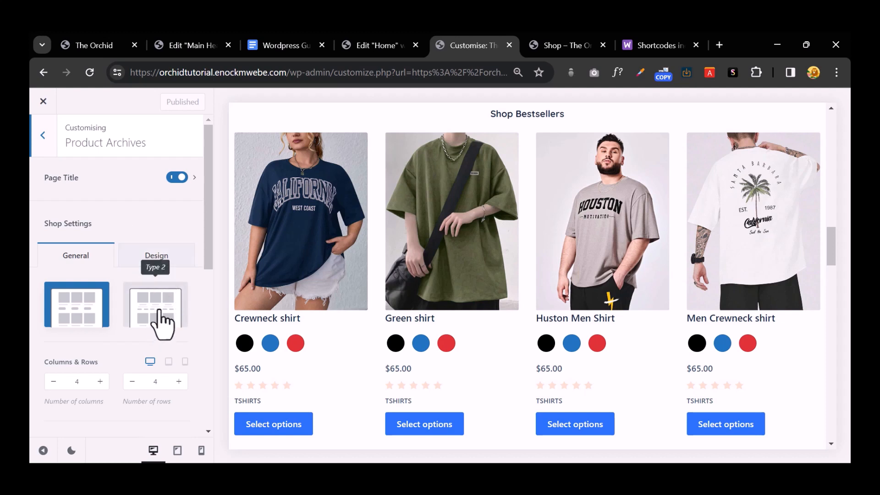
pyautogui.click(148, 300)
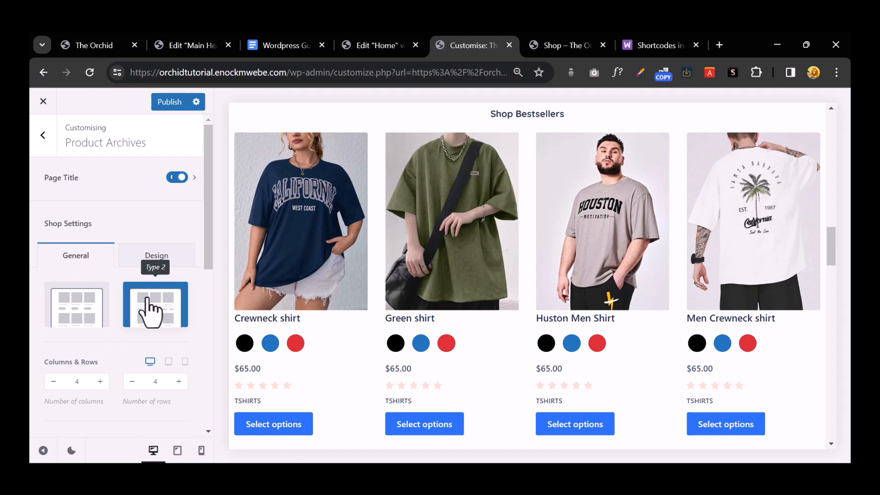
pyautogui.scroll(-3, 152, 303)
pyautogui.scroll(-4, 152, 300)
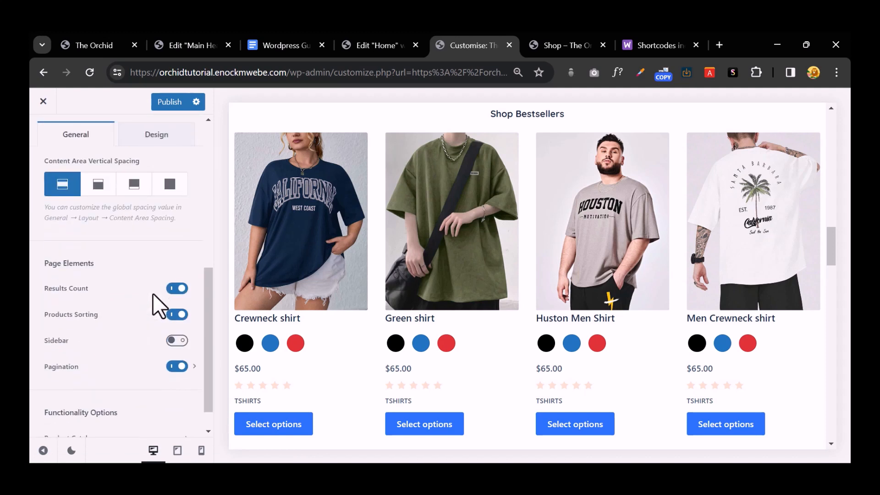
pyautogui.click(162, 102)
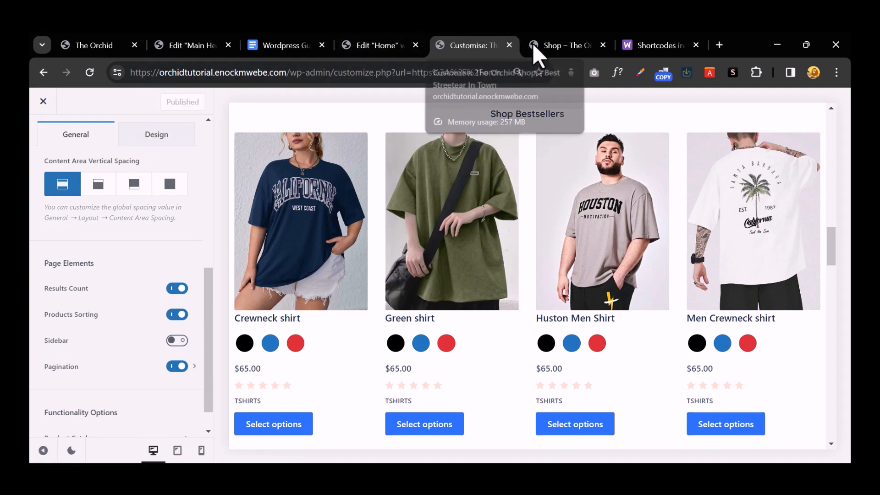
pyautogui.click(544, 37)
pyautogui.scroll(3, 261, 169)
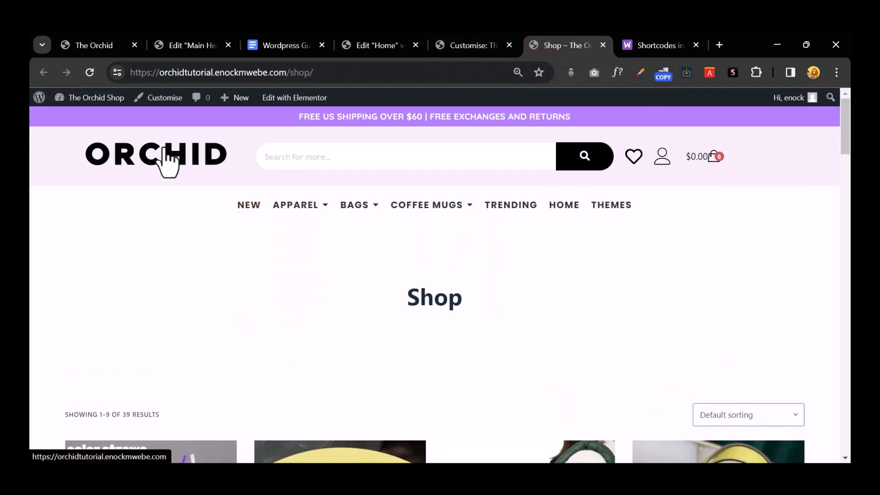
pyautogui.click(164, 148)
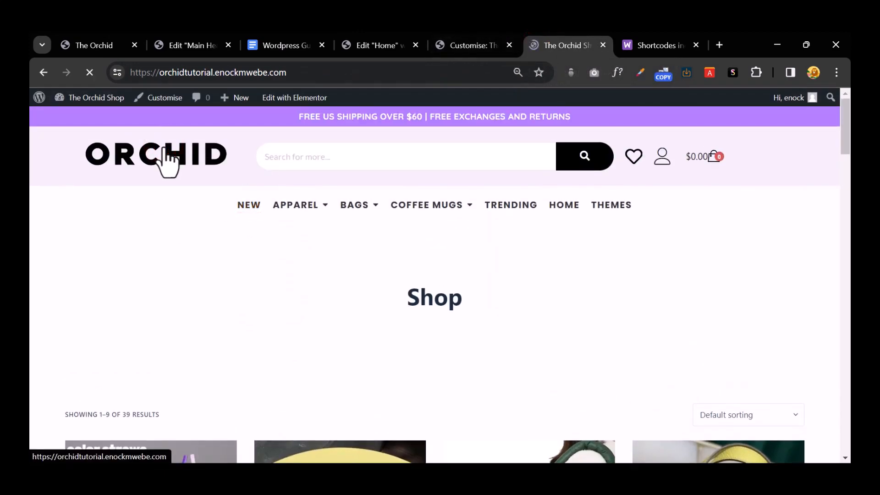
pyautogui.scroll(-12, 472, 252)
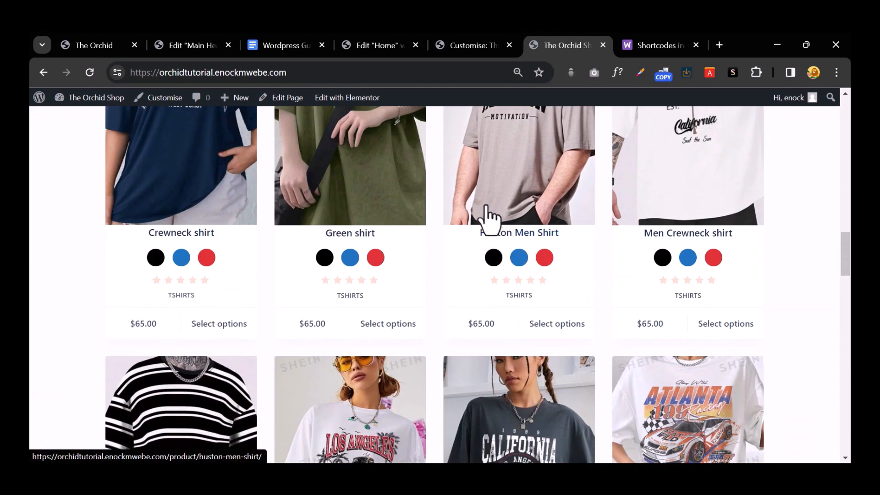
pyautogui.scroll(2, 490, 275)
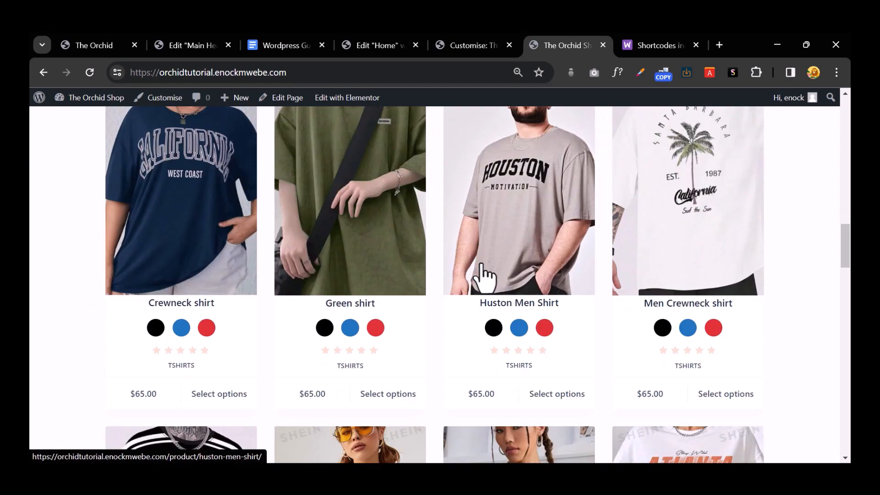
pyautogui.scroll(-2, 481, 275)
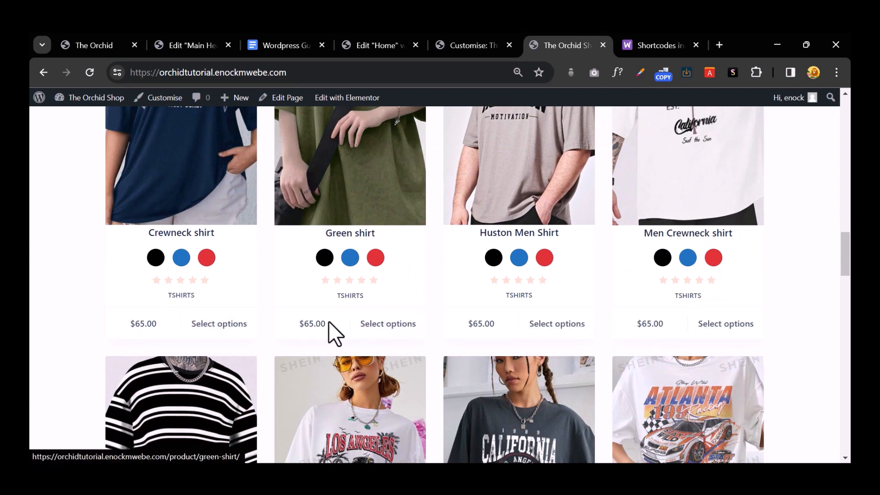
pyautogui.scroll(-6, 235, 330)
pyautogui.scroll(-3, 236, 342)
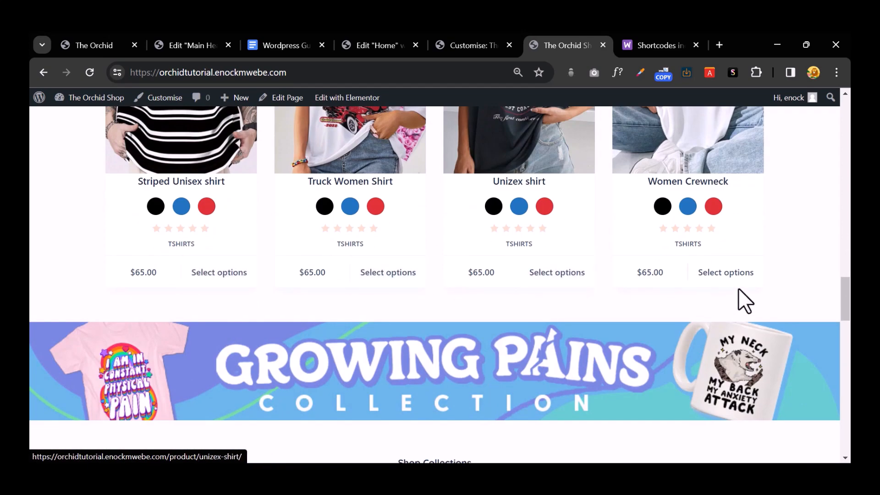
pyautogui.click(472, 45)
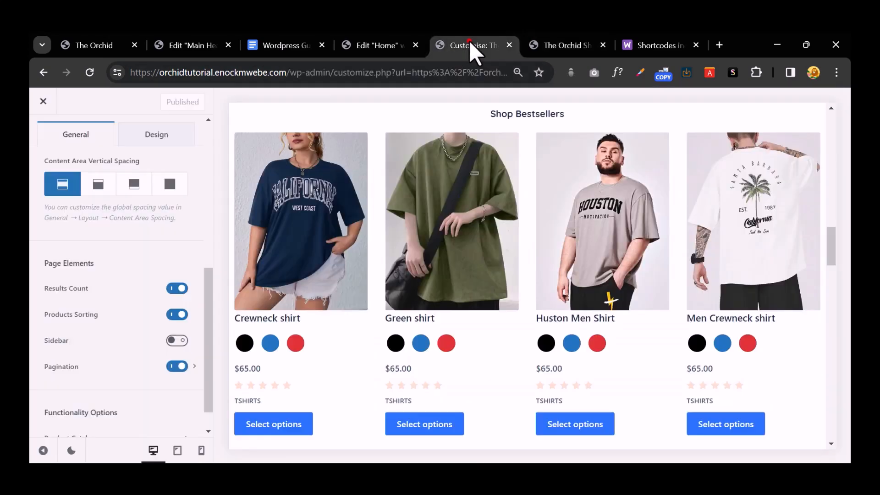
# Step: Zoom the browser in and open Product Catalog, leaving the shop page display choice unchanged
pyautogui.scroll(-1, 180, 247)
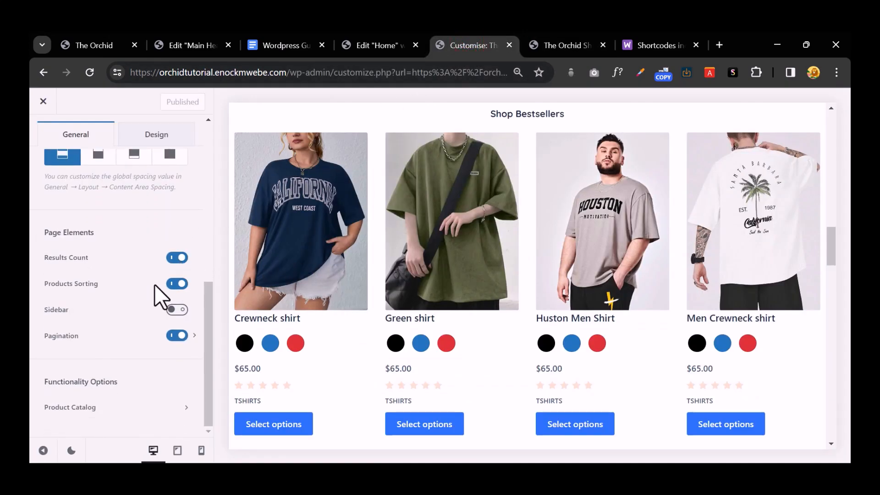
pyautogui.hotkey('ctrl', '-')
pyautogui.hotkey('ctrl', '+')
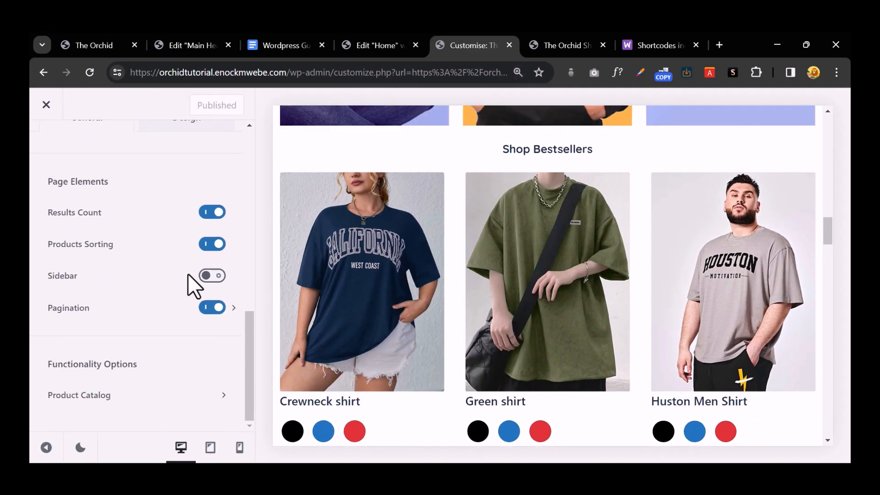
pyautogui.click(112, 395)
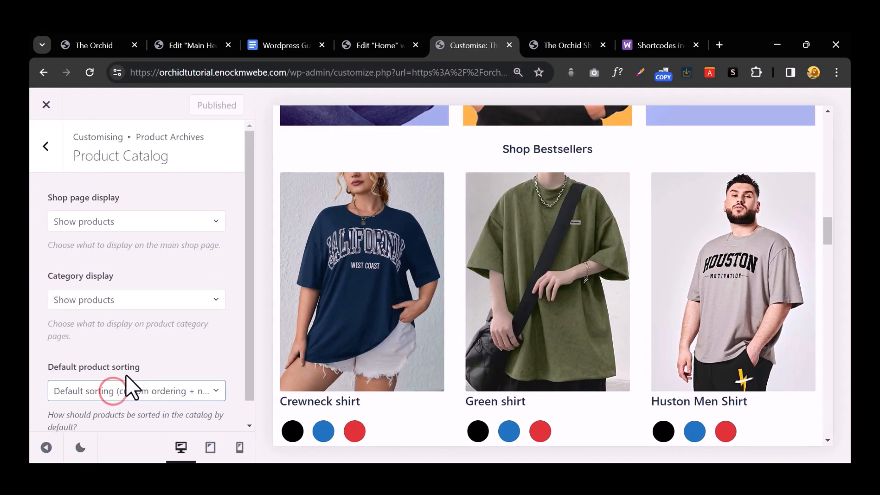
pyautogui.click(166, 223)
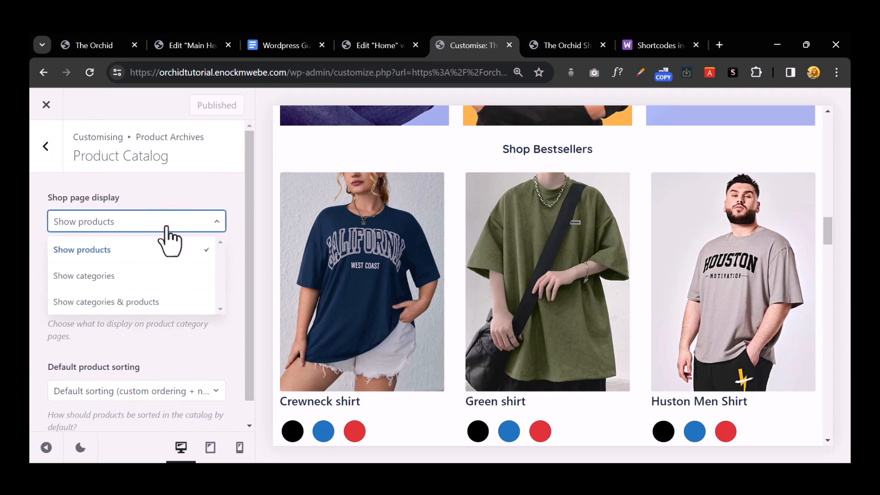
pyautogui.click(166, 226)
# Step: Set Default product sorting to 'Sort by most recent' and return to Product Archives
pyautogui.scroll(-1, 189, 289)
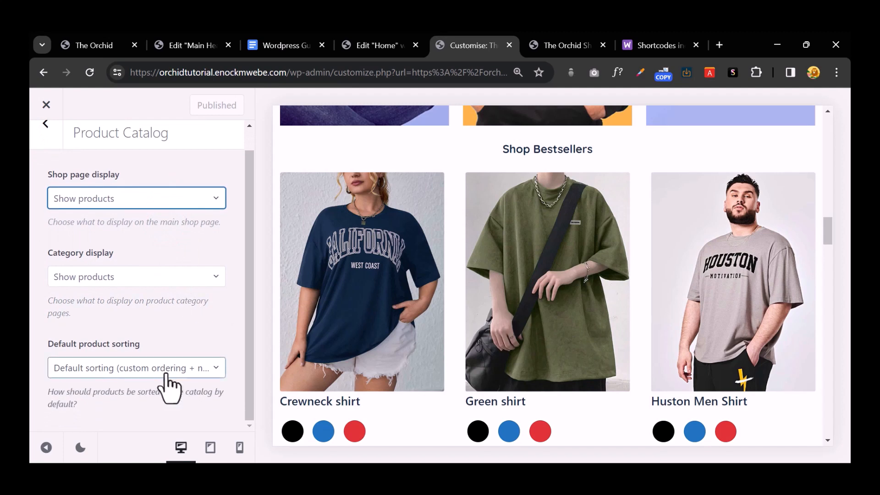
pyautogui.click(168, 370)
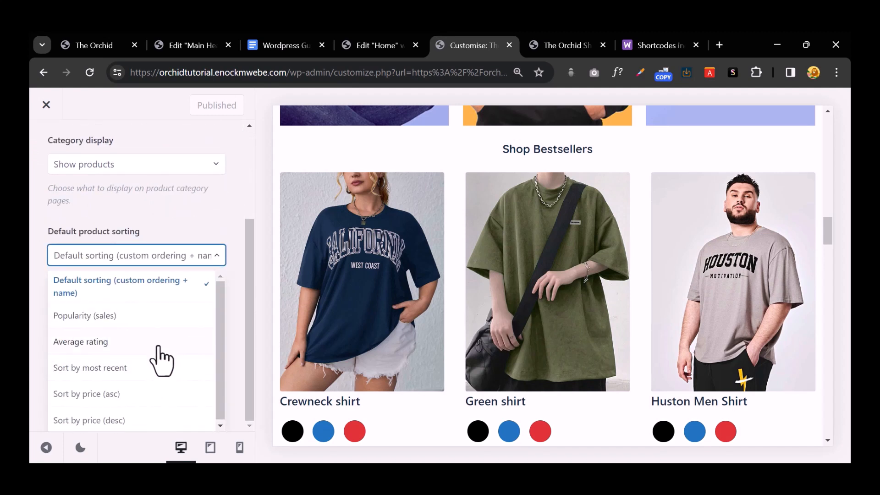
pyautogui.scroll(-1, 158, 347)
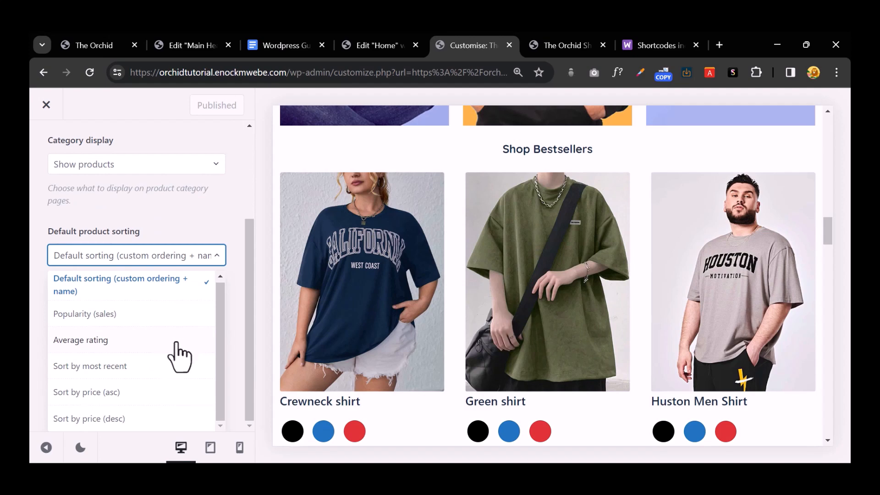
pyautogui.click(172, 362)
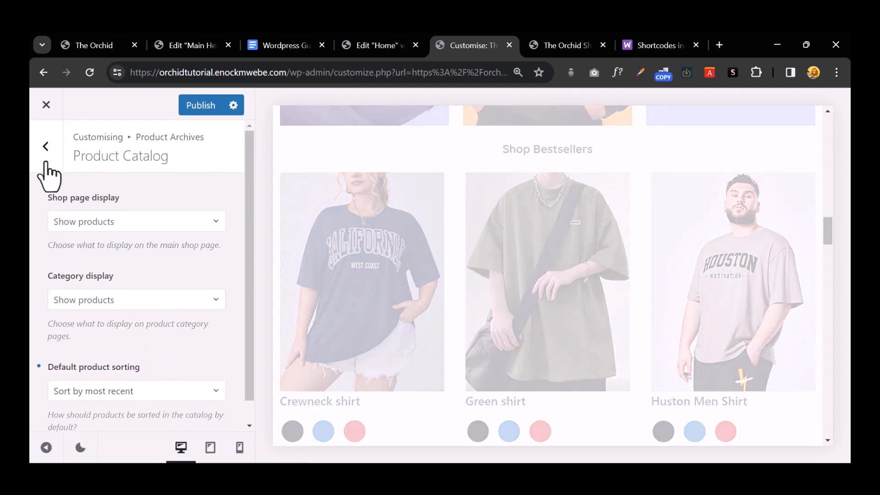
pyautogui.click(43, 149)
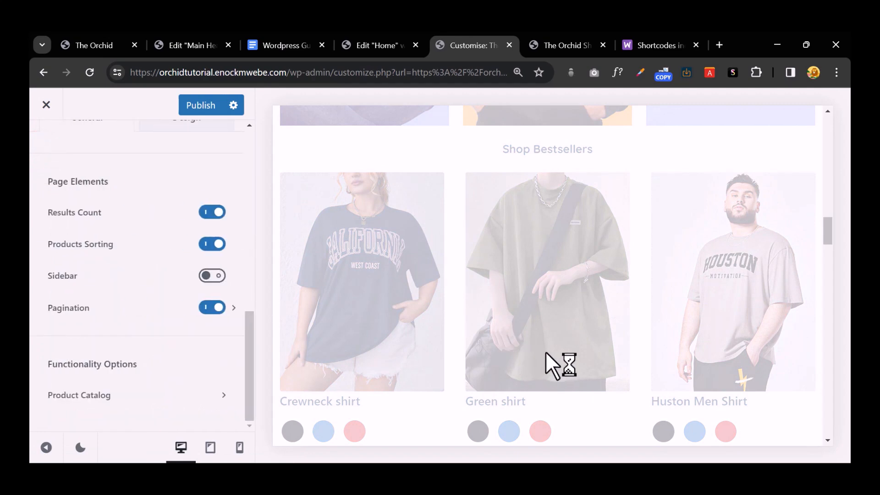
pyautogui.scroll(-5, 560, 365)
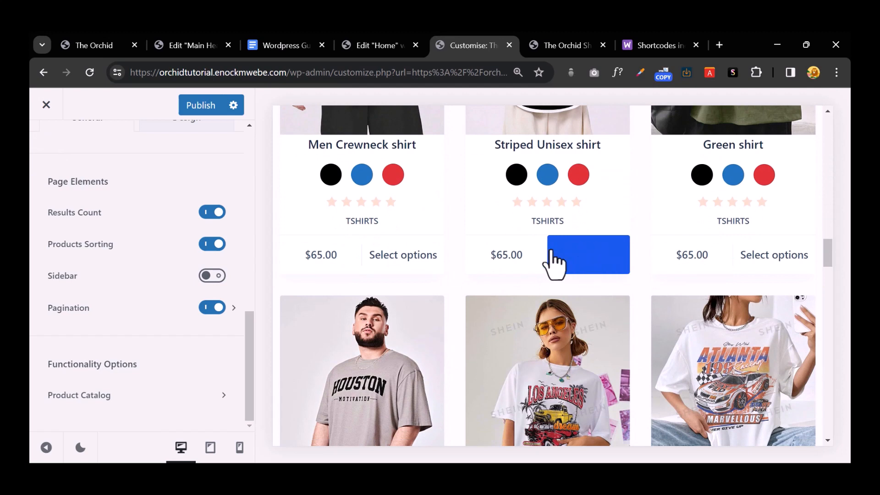
pyautogui.scroll(8, 166, 295)
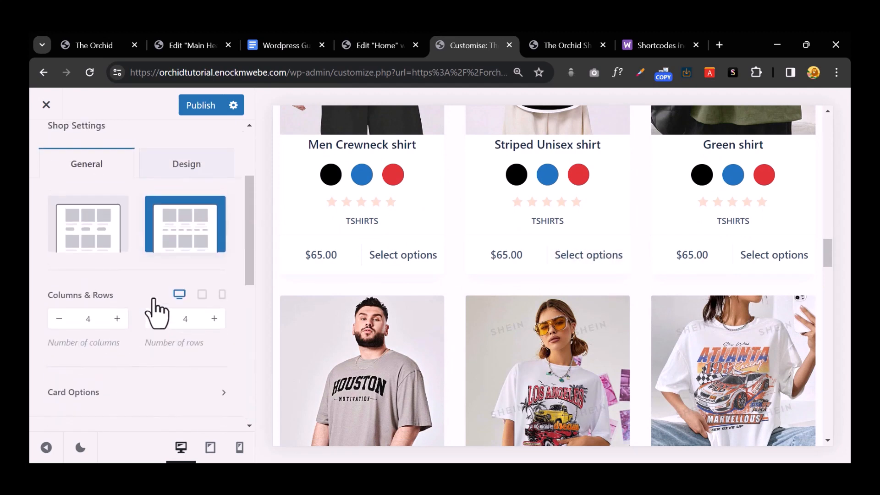
# Step: Go back to the main Customizer list and open the Colors settings
pyautogui.click(45, 158)
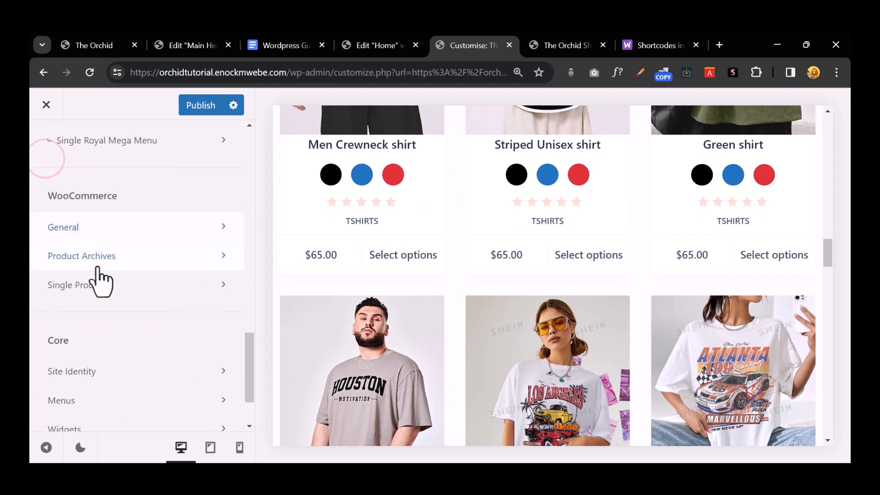
pyautogui.scroll(10, 101, 275)
pyautogui.scroll(-3, 102, 270)
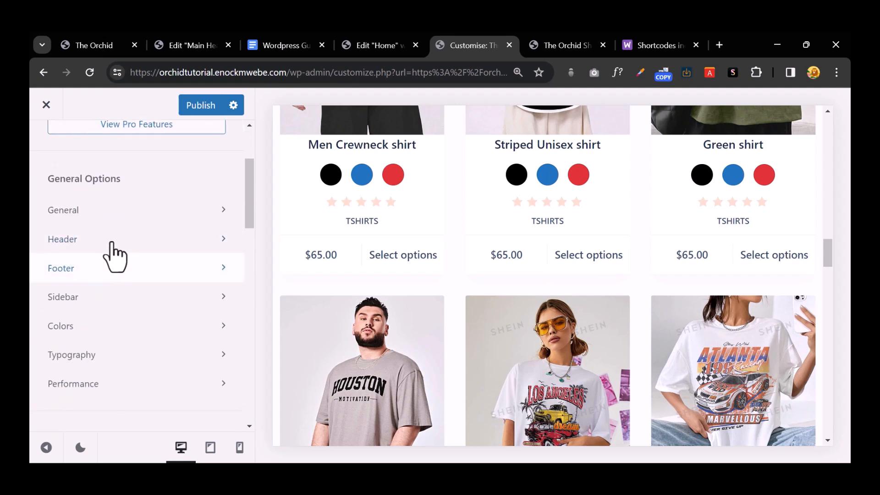
pyautogui.click(148, 329)
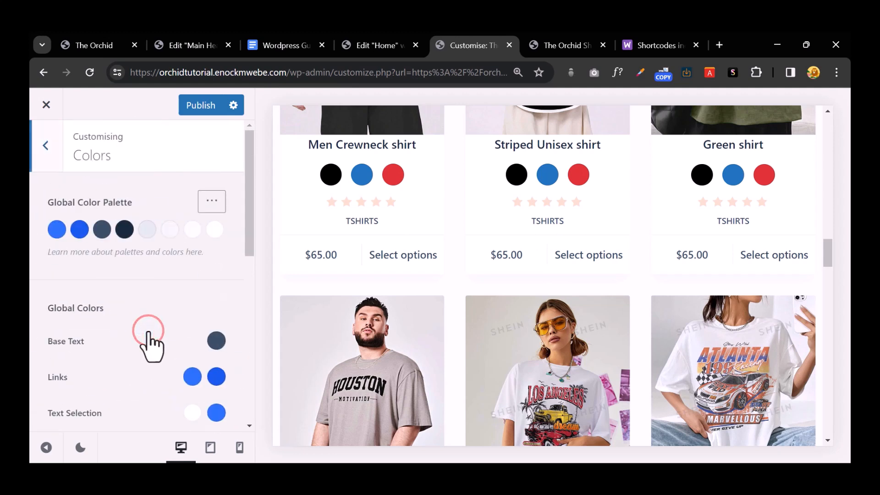
pyautogui.scroll(-2, 161, 312)
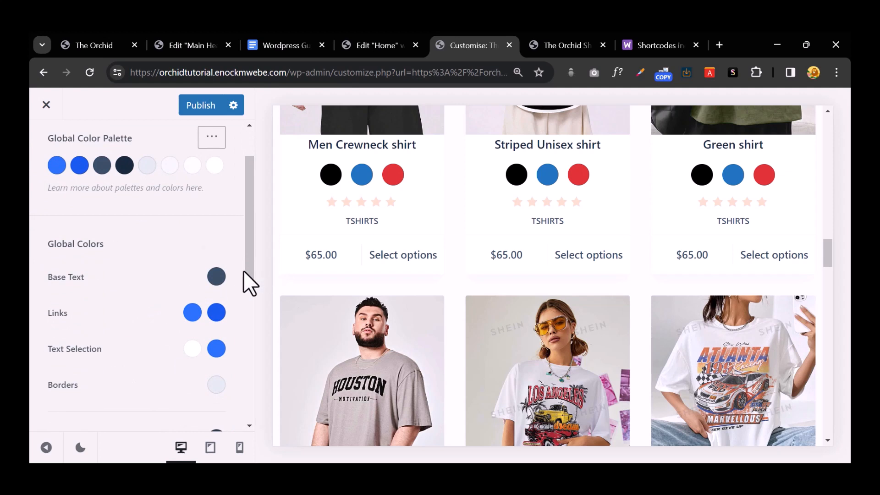
# Step: Set the link hover colour to orange #fa6b05
pyautogui.click(216, 313)
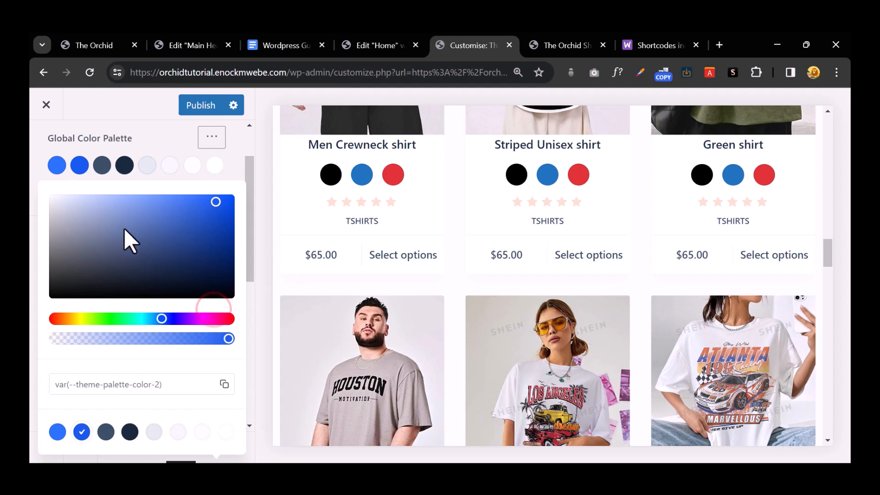
pyautogui.click(137, 226)
pyautogui.click(79, 272)
pyautogui.click(58, 318)
pyautogui.click(163, 240)
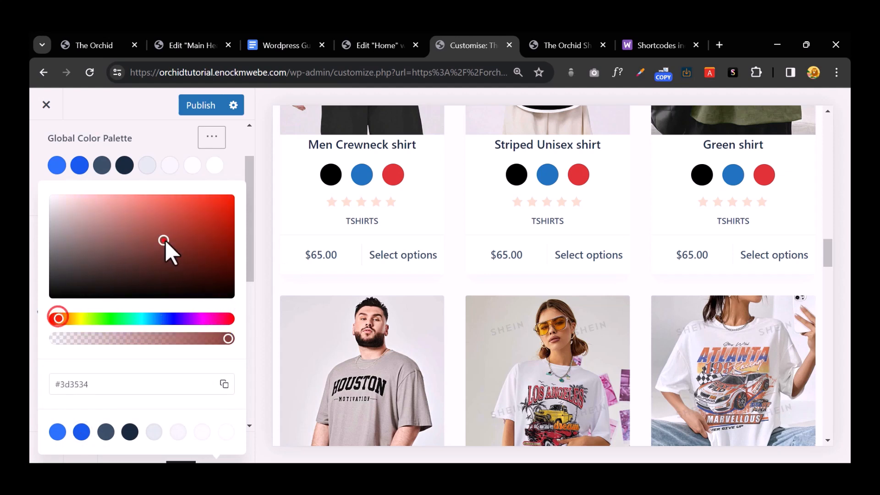
pyautogui.moveTo(164, 240); pyautogui.dragTo(203, 197)
pyautogui.moveTo(63, 315); pyautogui.dragTo(75, 320)
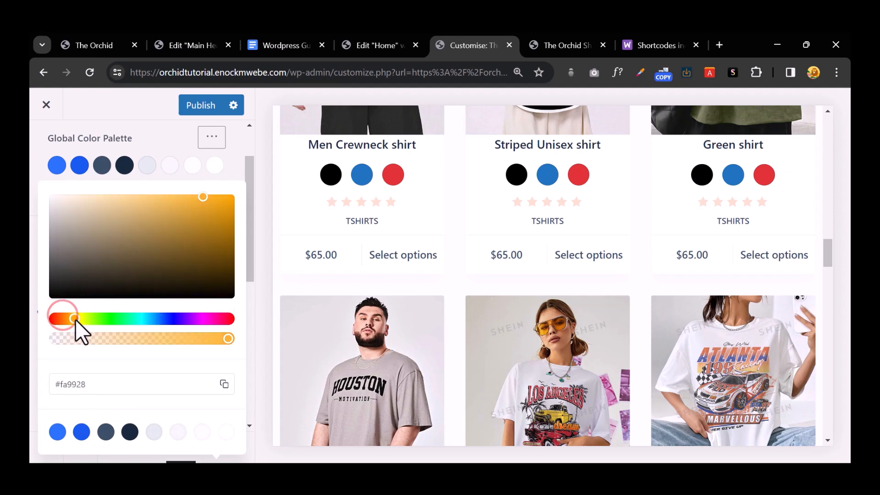
pyautogui.moveTo(178, 226); pyautogui.dragTo(227, 196)
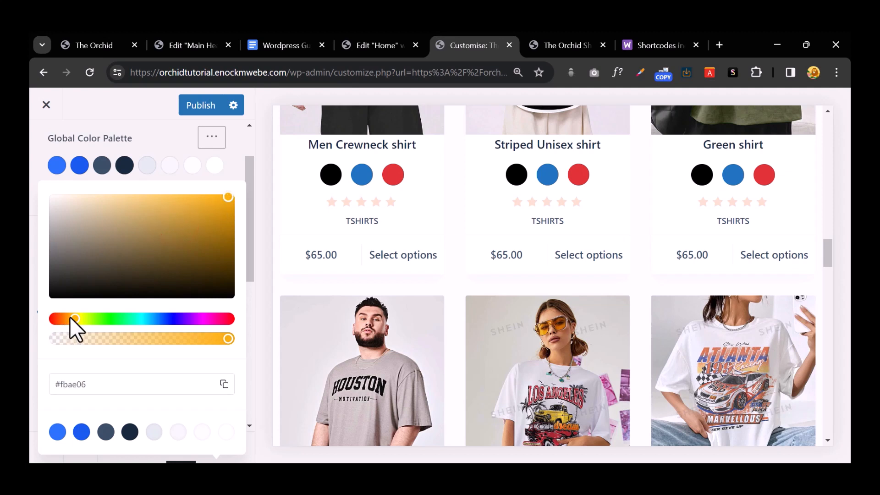
pyautogui.moveTo(69, 317); pyautogui.dragTo(67, 320)
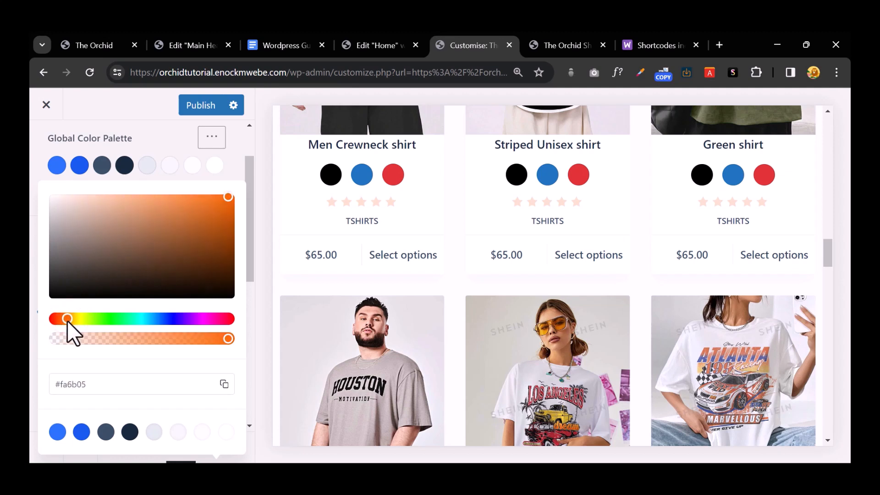
pyautogui.click(178, 183)
pyautogui.click(147, 113)
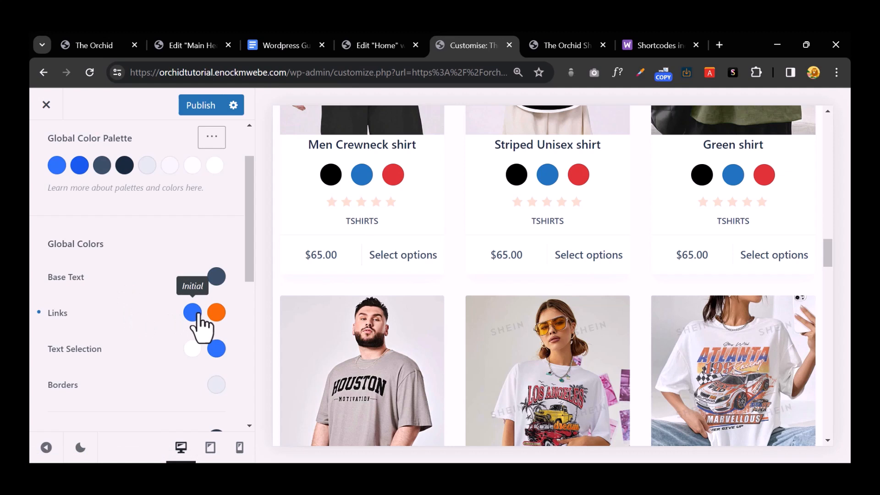
# Step: Set the link colour to bright orange #ff4d00
pyautogui.click(215, 314)
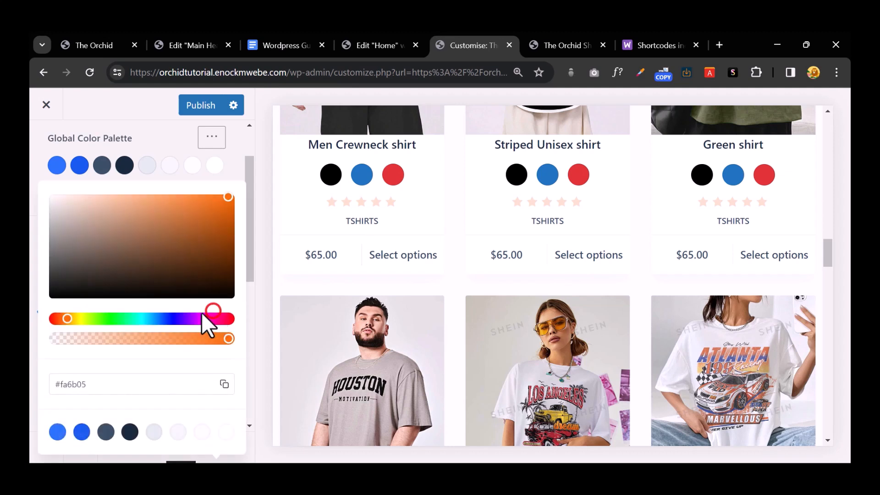
pyautogui.click(170, 166)
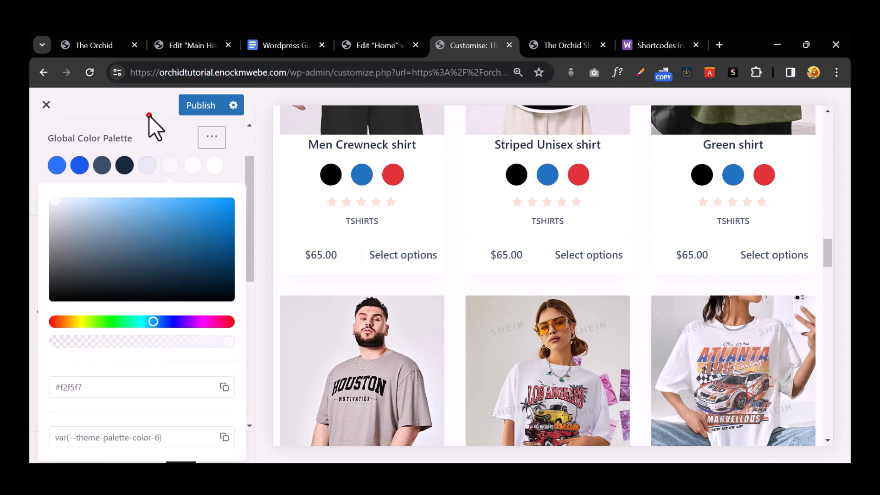
pyautogui.click(148, 114)
pyautogui.click(192, 311)
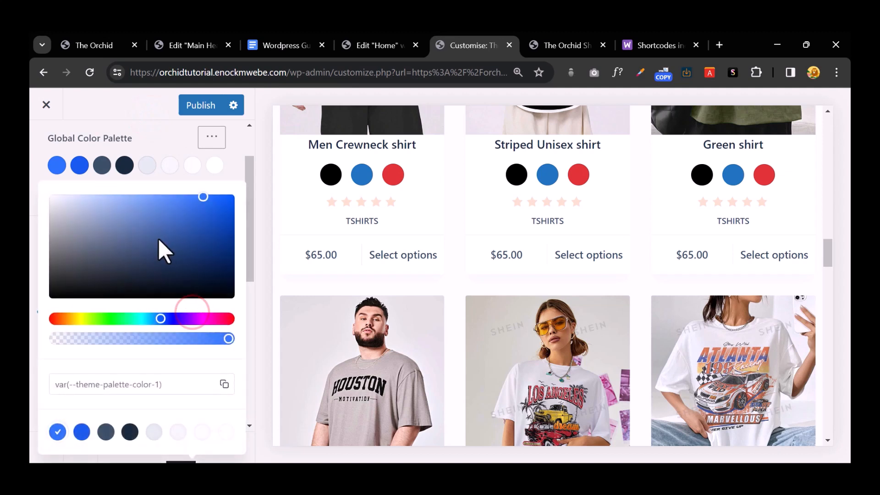
pyautogui.click(61, 318)
pyautogui.click(133, 252)
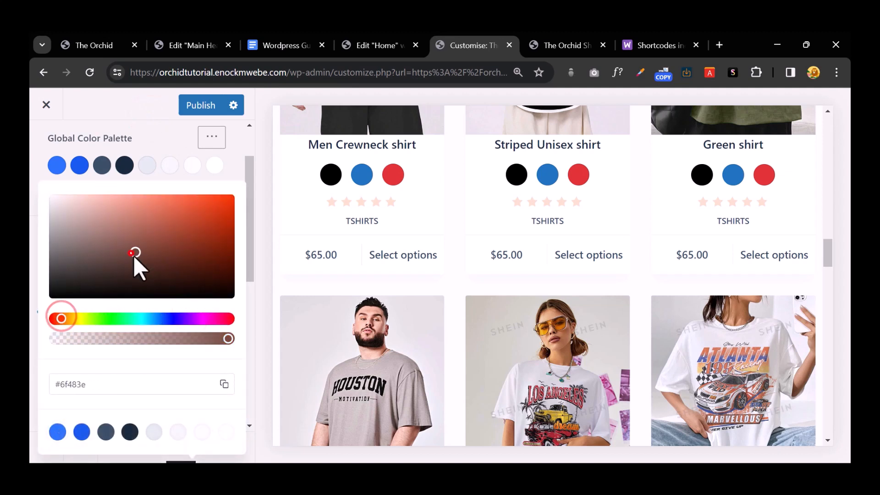
pyautogui.moveTo(57, 317); pyautogui.dragTo(64, 315)
pyautogui.moveTo(154, 225); pyautogui.dragTo(238, 190)
pyautogui.click(155, 121)
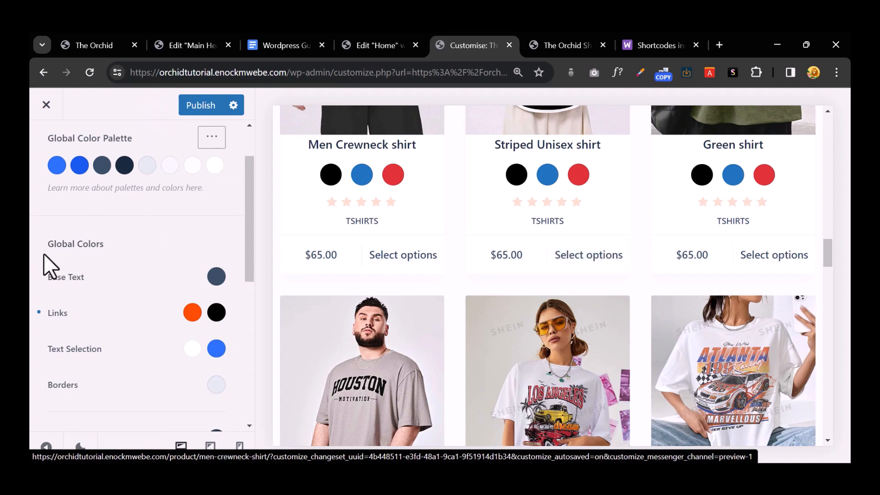
# Step: Check the text selection colour, leaving it unchanged
pyautogui.scroll(-1, 155, 291)
pyautogui.scroll(-3, 151, 277)
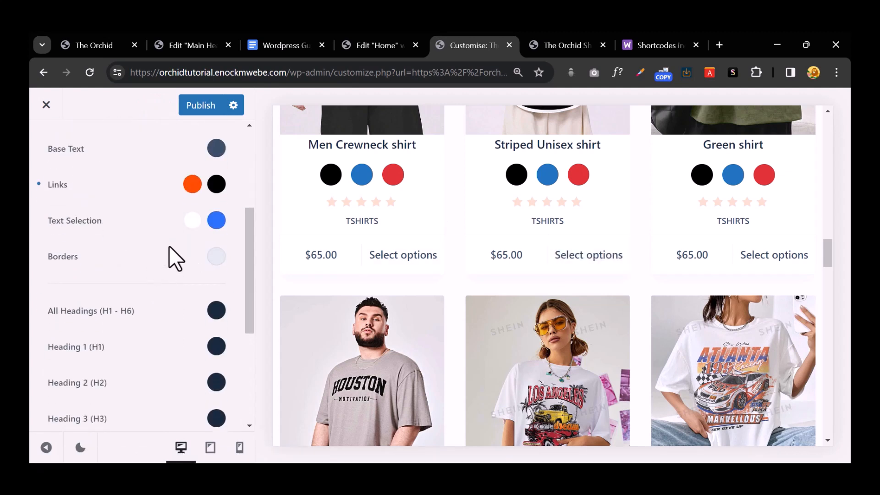
pyautogui.click(223, 221)
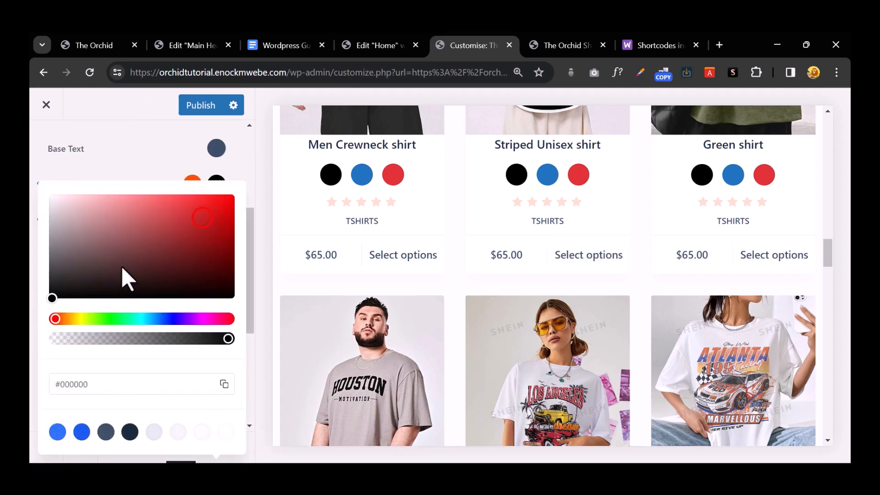
pyautogui.click(184, 178)
pyautogui.scroll(5, 197, 257)
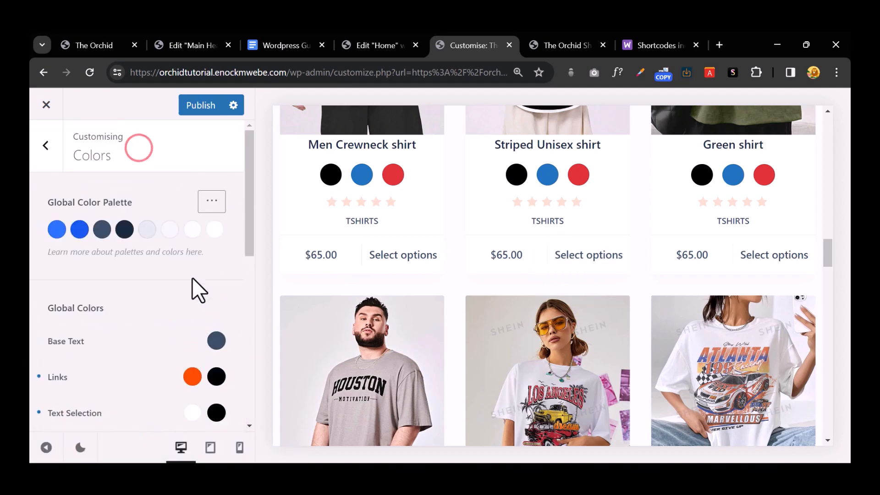
# Step: Set palette colour 1 to black and palette colour 2 to orange #f75a19
pyautogui.click(52, 226)
pyautogui.moveTo(142, 229); pyautogui.dragTo(30, 299)
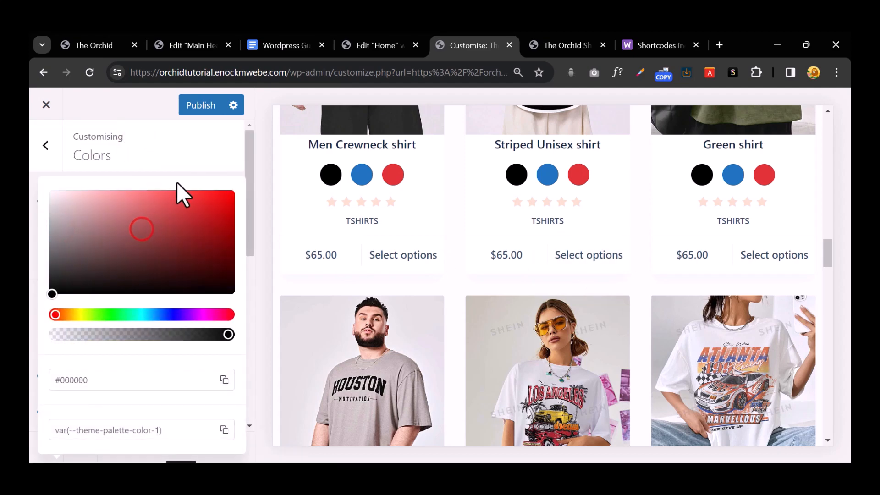
pyautogui.click(198, 156)
pyautogui.click(80, 229)
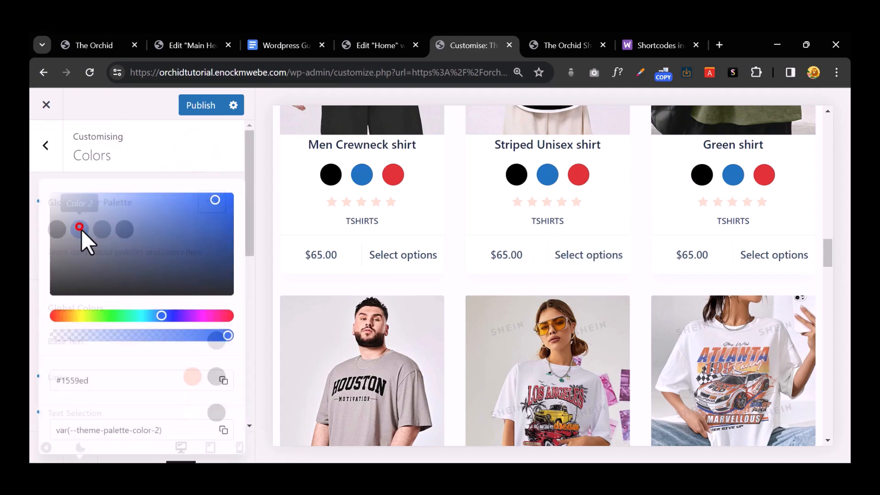
pyautogui.click(55, 314)
pyautogui.moveTo(155, 251); pyautogui.dragTo(213, 195)
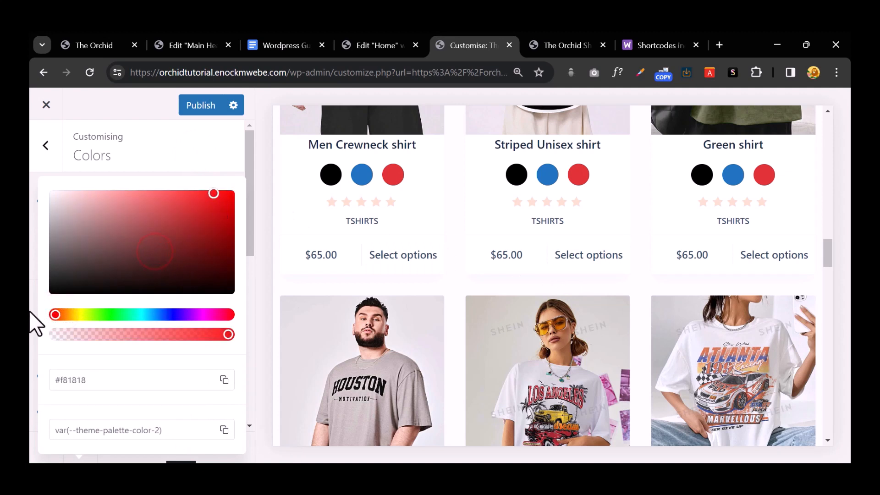
pyautogui.moveTo(55, 314); pyautogui.dragTo(64, 315)
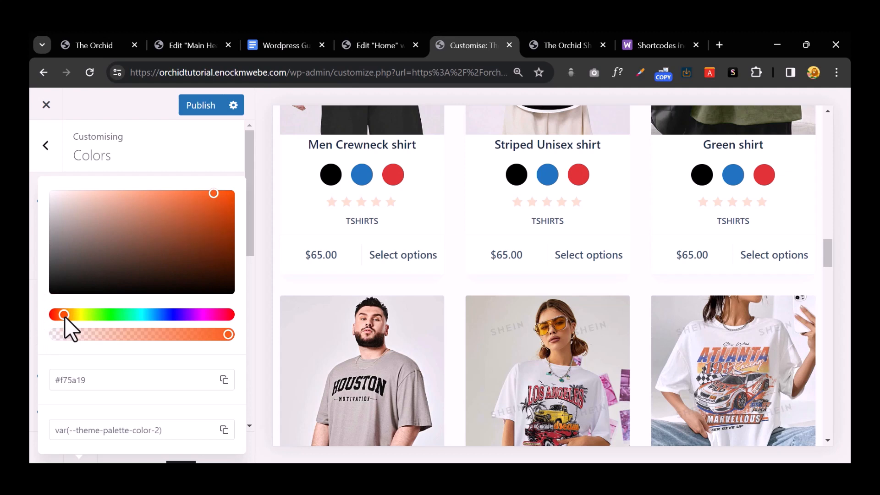
pyautogui.click(213, 158)
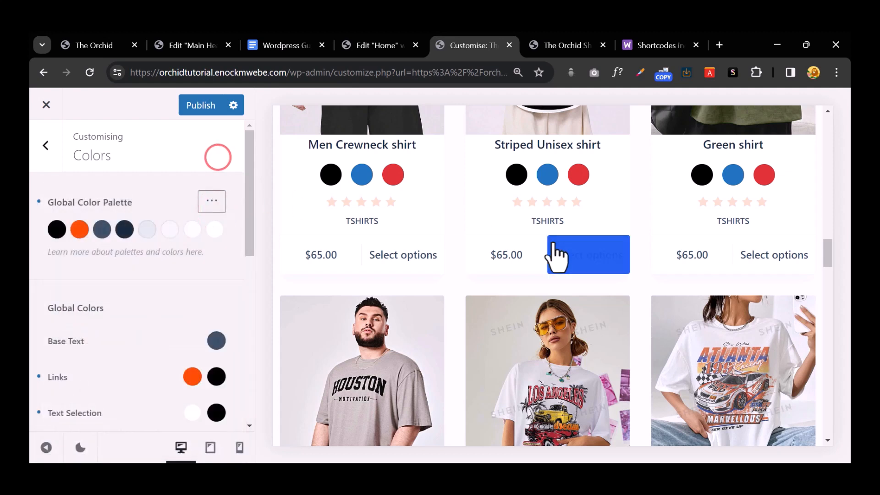
# Step: Publish the colour changes to the live site
pyautogui.click(194, 109)
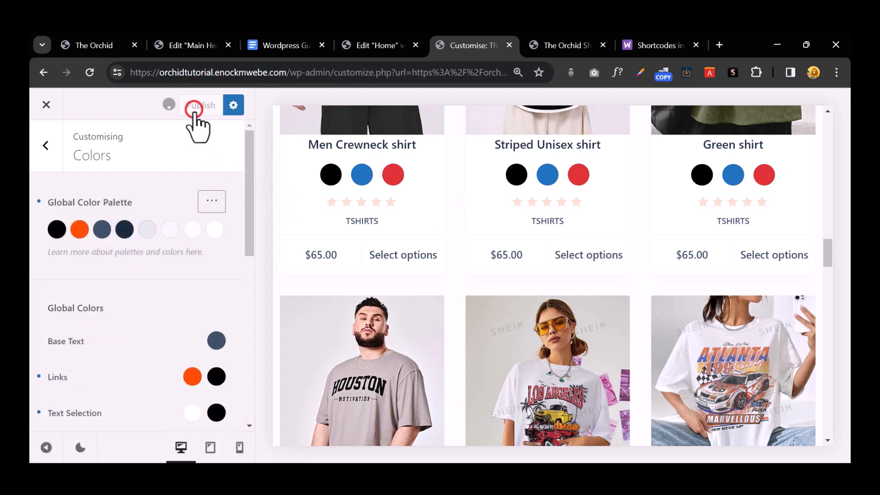
pyautogui.scroll(-1, 243, 263)
pyautogui.scroll(-5, 243, 263)
pyautogui.scroll(5, 238, 261)
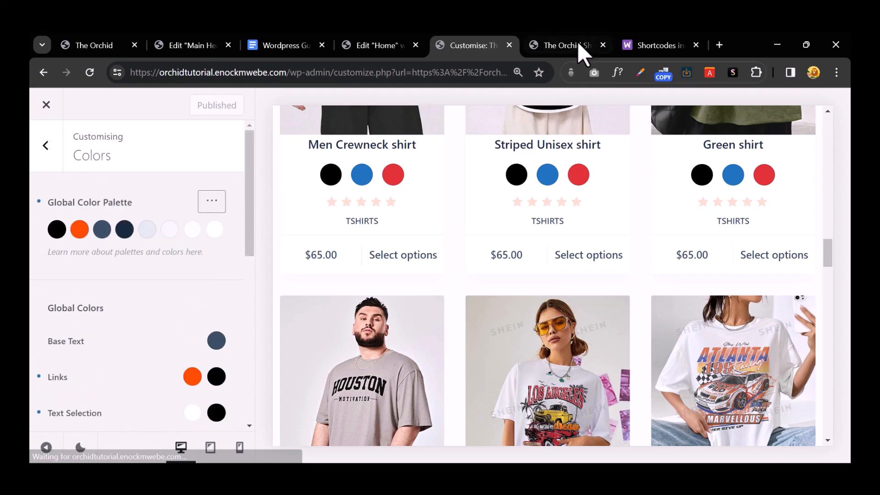
pyautogui.click(578, 44)
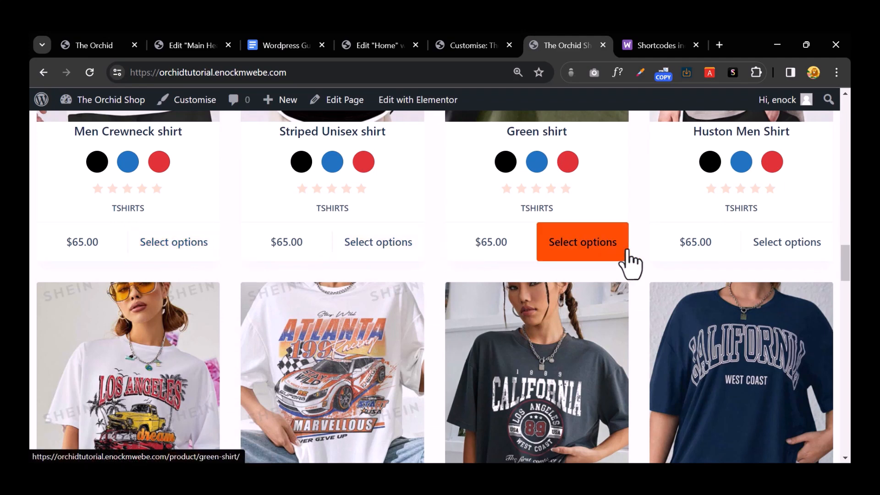
pyautogui.scroll(-5, 390, 288)
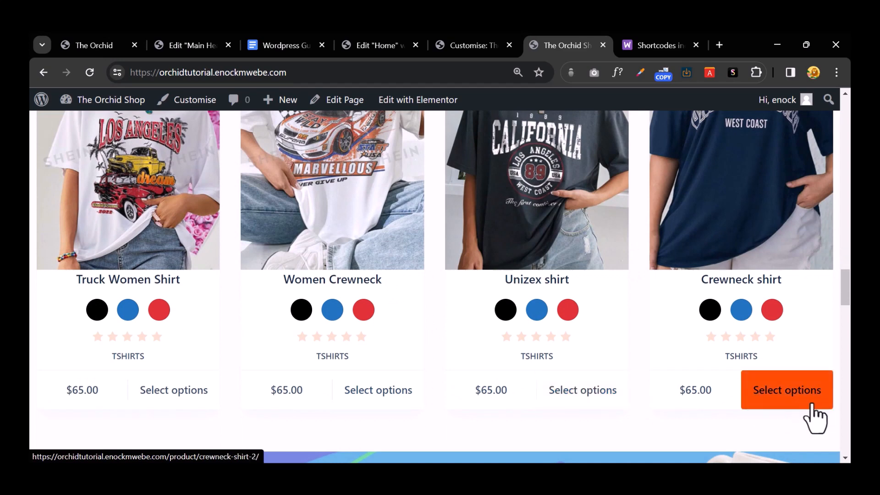
pyautogui.click(373, 46)
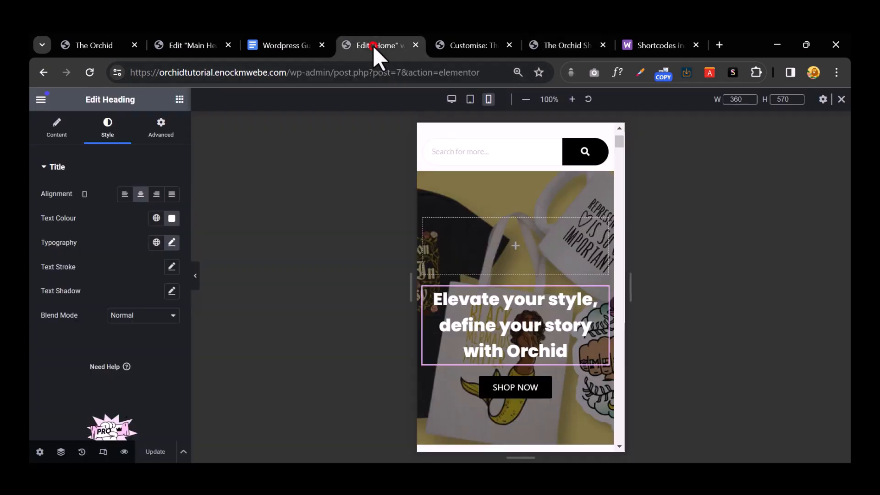
pyautogui.click(485, 44)
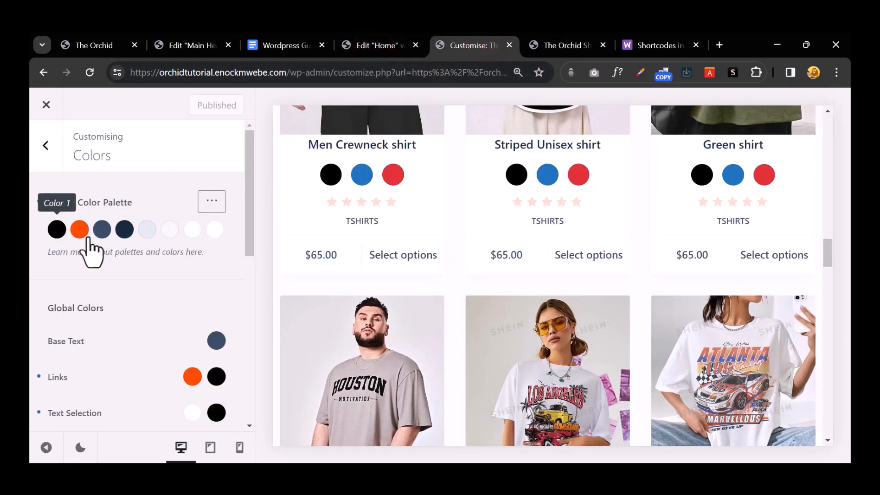
# Step: Darken the link colour to near black, publish, and reload the live shop page
pyautogui.scroll(-3, 203, 287)
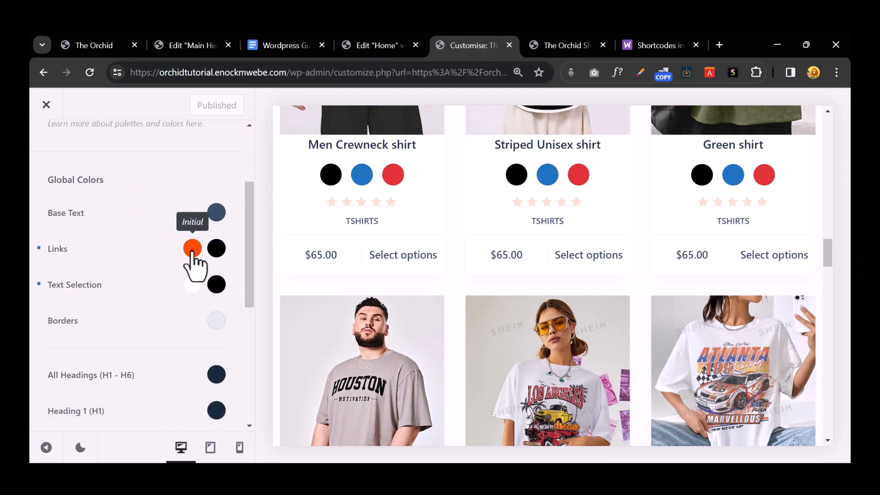
pyautogui.click(193, 250)
pyautogui.moveTo(157, 255); pyautogui.dragTo(30, 293)
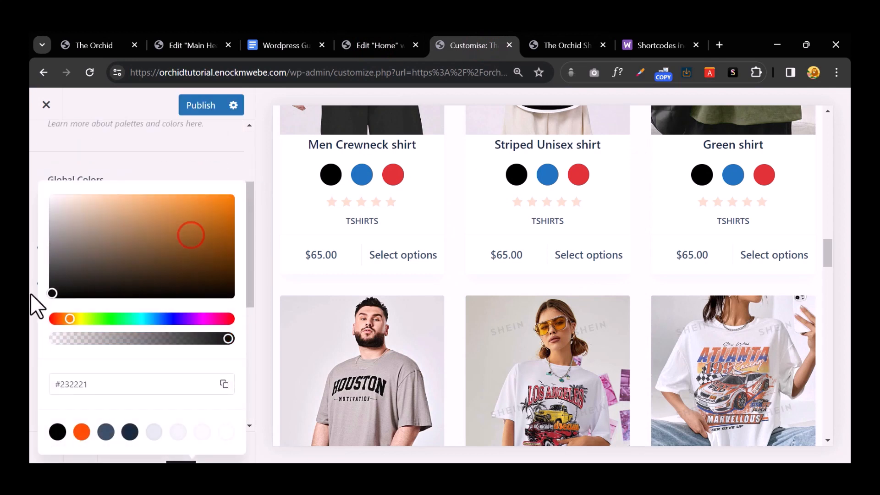
pyautogui.click(186, 103)
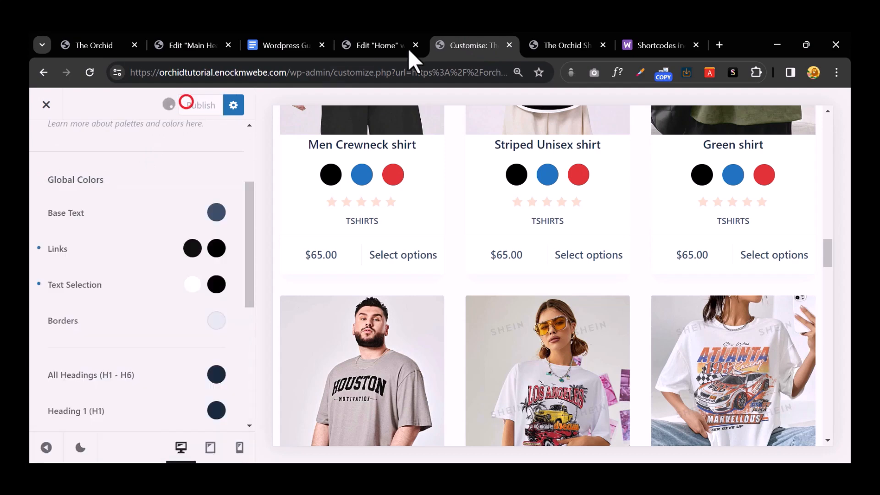
pyautogui.click(531, 40)
pyautogui.click(92, 73)
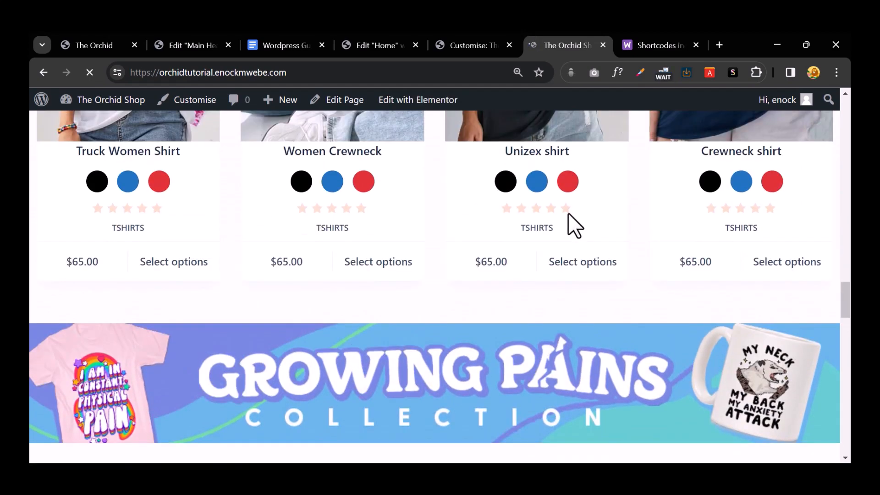
# Step: Change the orange second palette colour to black, publish, and check it on the shop
pyautogui.click(468, 50)
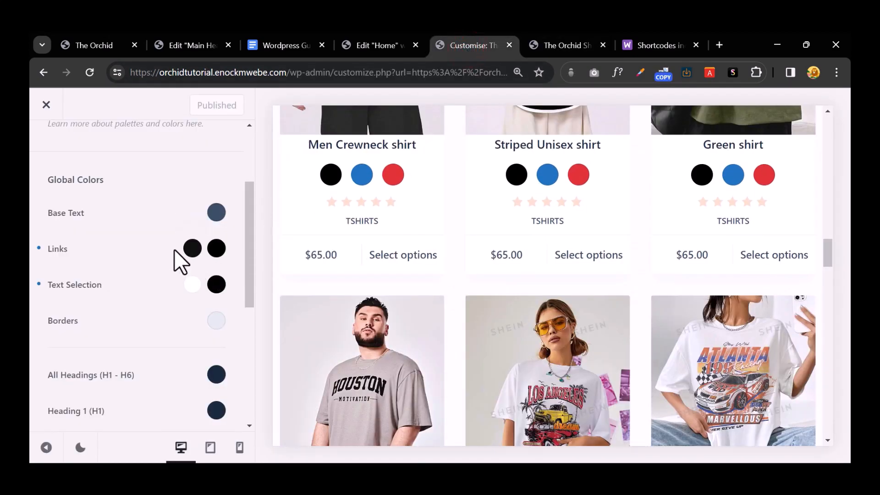
pyautogui.scroll(3, 137, 253)
pyautogui.click(79, 228)
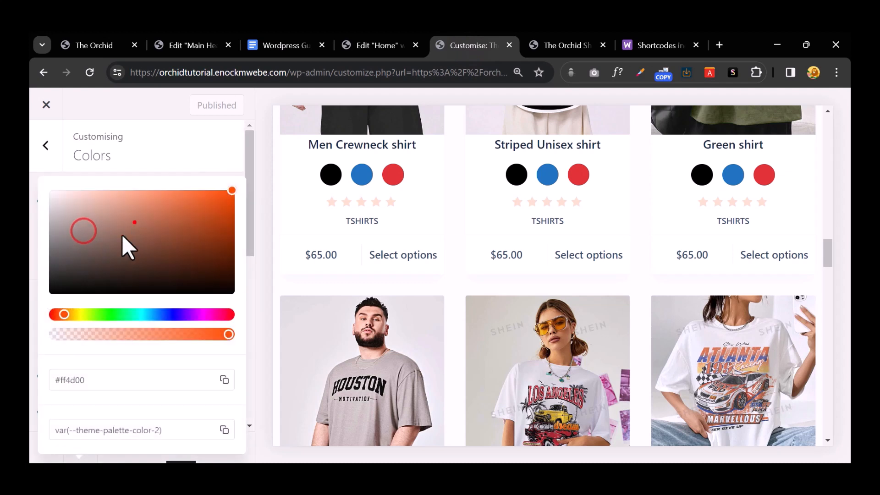
pyautogui.moveTo(122, 234); pyautogui.dragTo(30, 306)
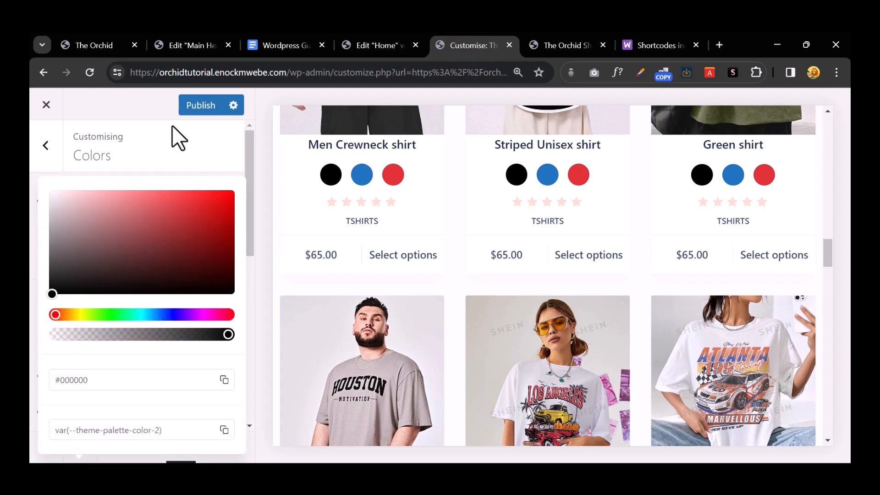
pyautogui.click(193, 110)
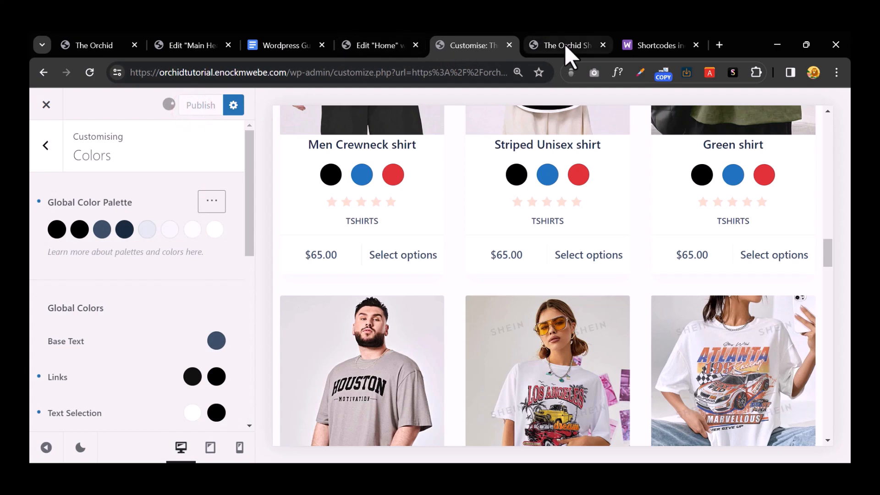
pyautogui.click(564, 44)
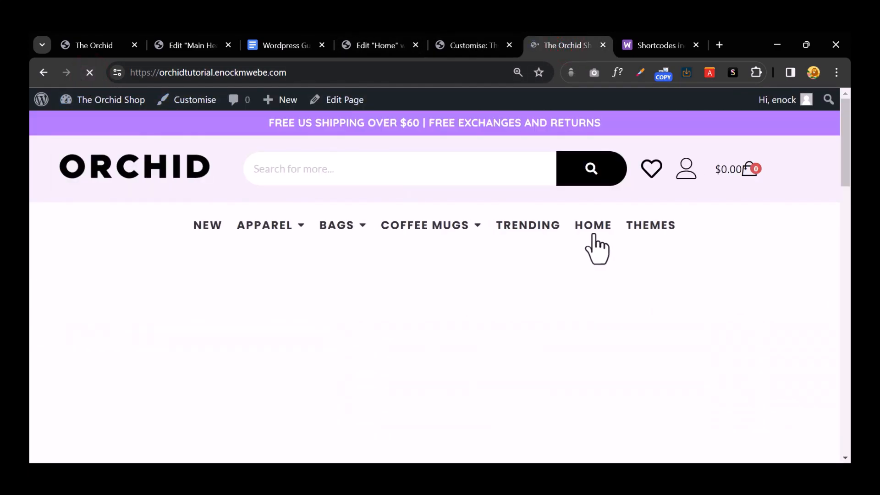
pyautogui.scroll(-6, 594, 238)
pyautogui.scroll(8, 595, 238)
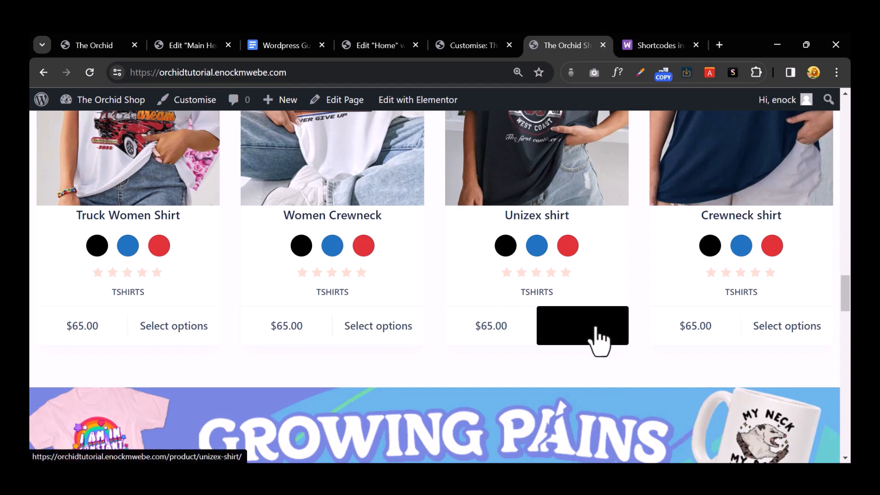
pyautogui.click(466, 48)
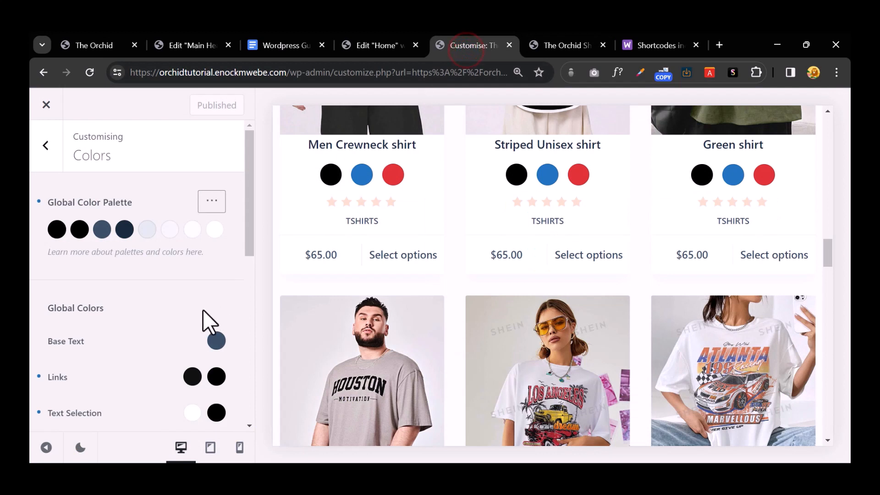
# Step: Make links orange-red with a bright orange-red hover, publish, and preview the shop
pyautogui.click(193, 378)
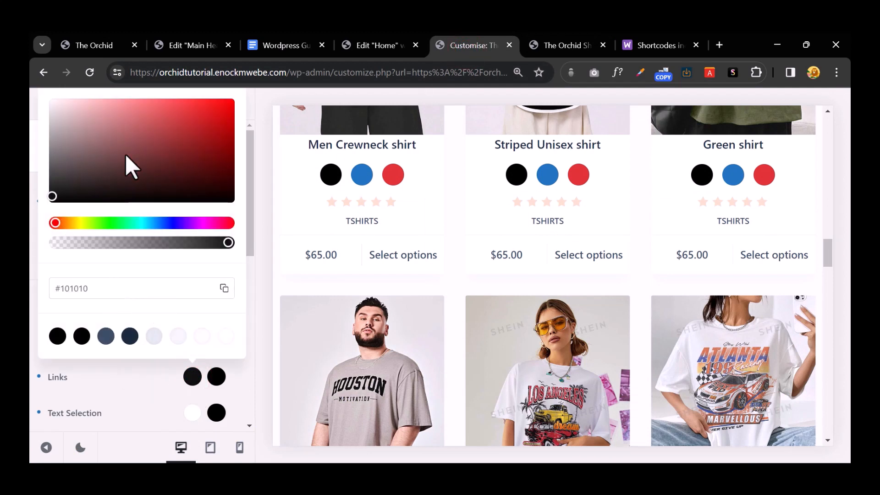
pyautogui.click(56, 221)
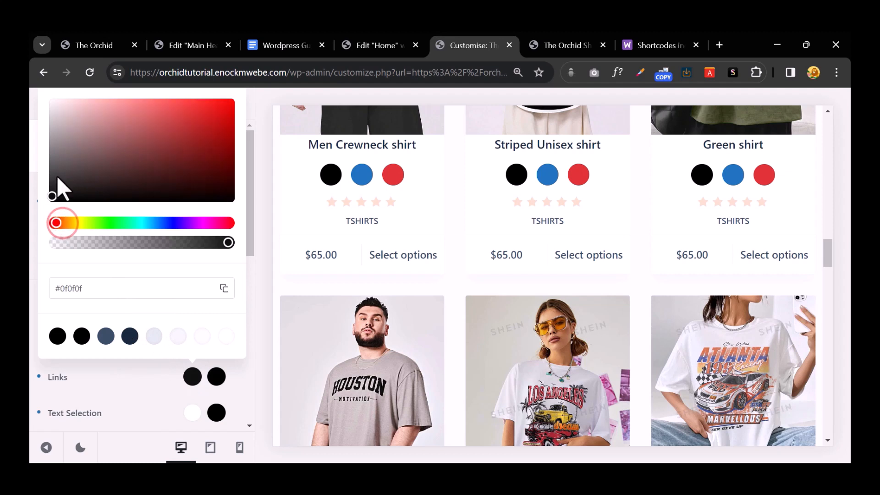
pyautogui.moveTo(57, 221); pyautogui.dragTo(62, 223)
pyautogui.click(203, 129)
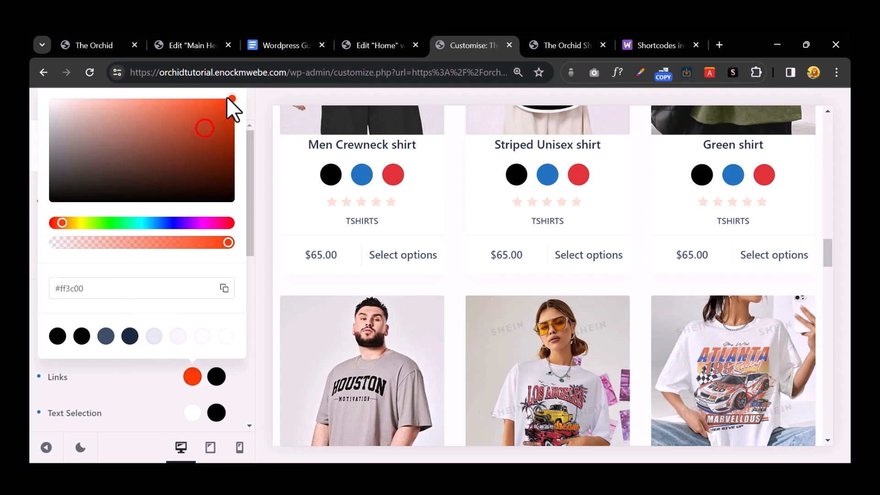
pyautogui.click(215, 376)
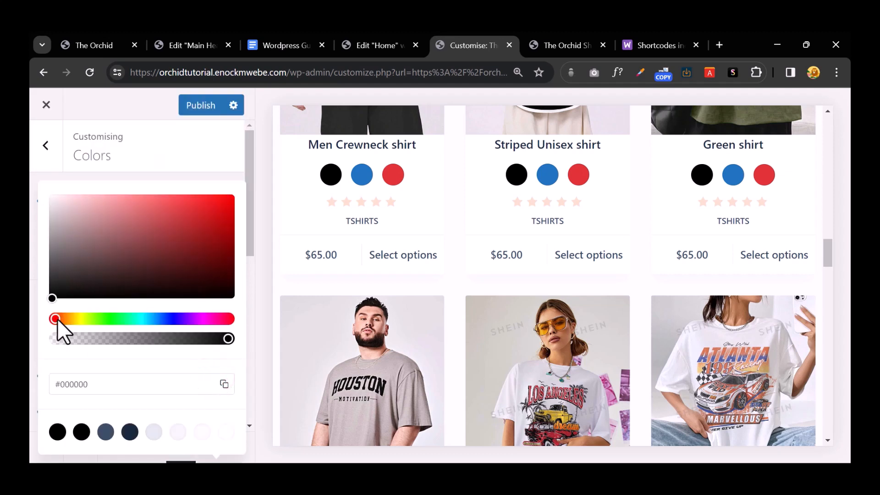
pyautogui.moveTo(51, 317); pyautogui.dragTo(58, 317)
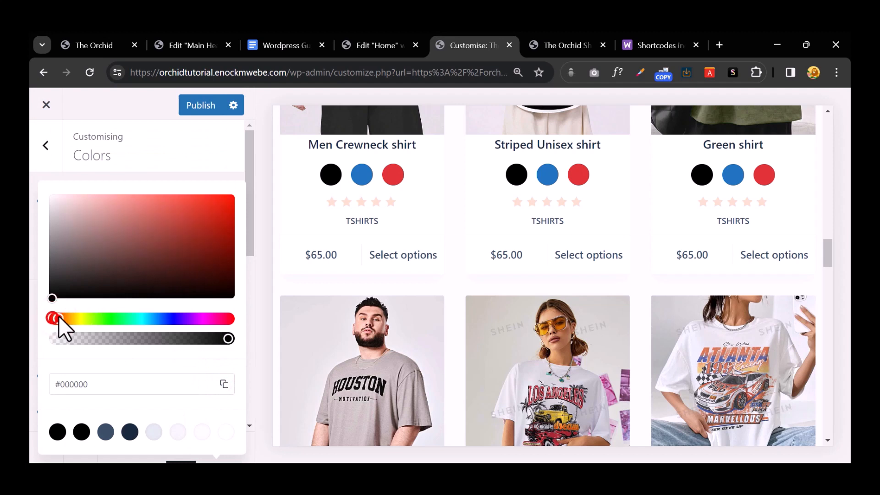
pyautogui.moveTo(194, 247); pyautogui.dragTo(233, 192)
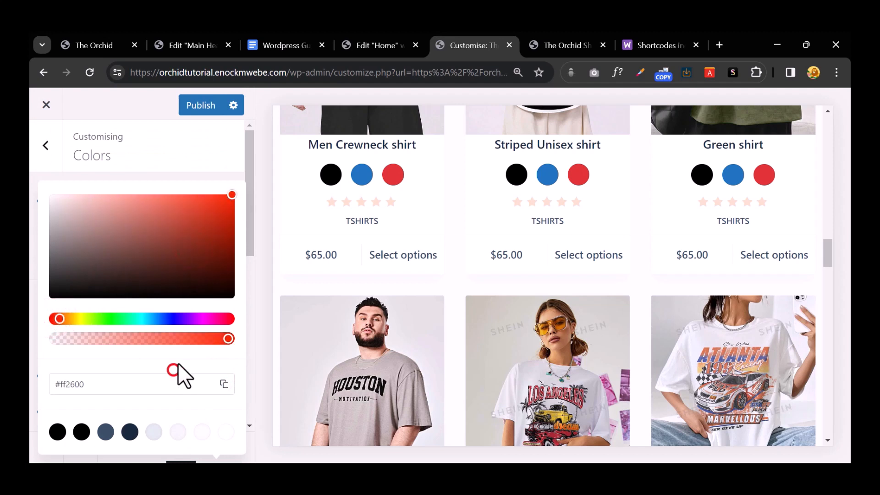
pyautogui.click(166, 149)
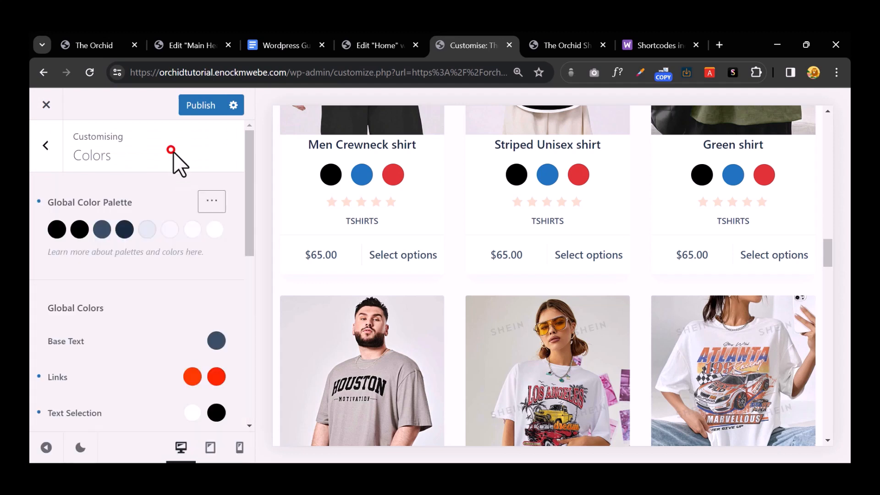
pyautogui.click(200, 110)
pyautogui.click(554, 39)
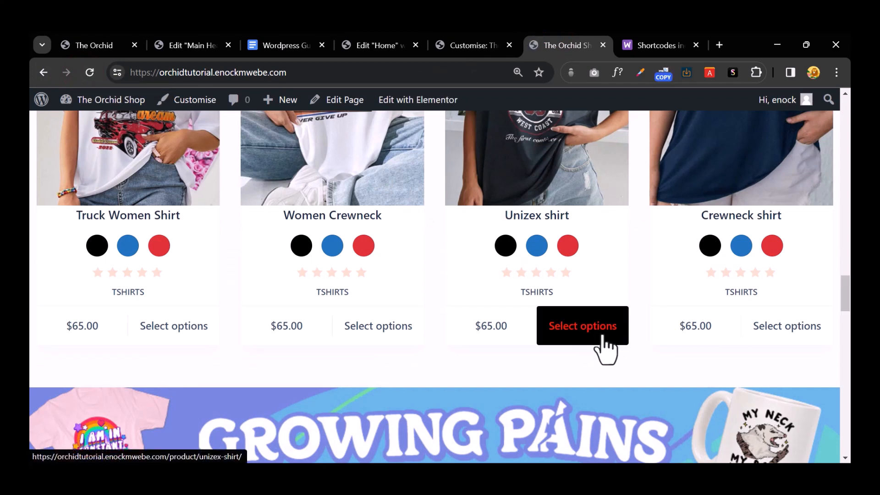
# Step: Set links to palette Color 1 black with #ffffff hover, publish, and check the shop
pyautogui.click(458, 41)
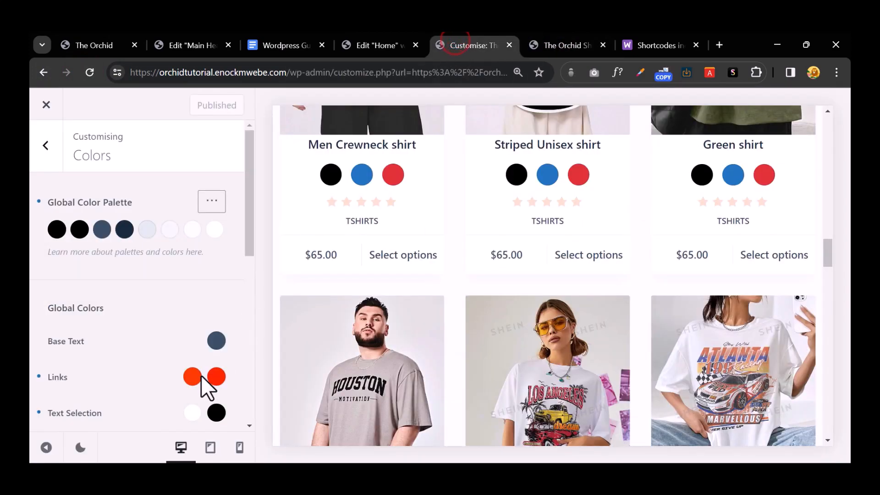
pyautogui.click(193, 376)
pyautogui.click(86, 168)
pyautogui.moveTo(50, 114); pyautogui.dragTo(40, 72)
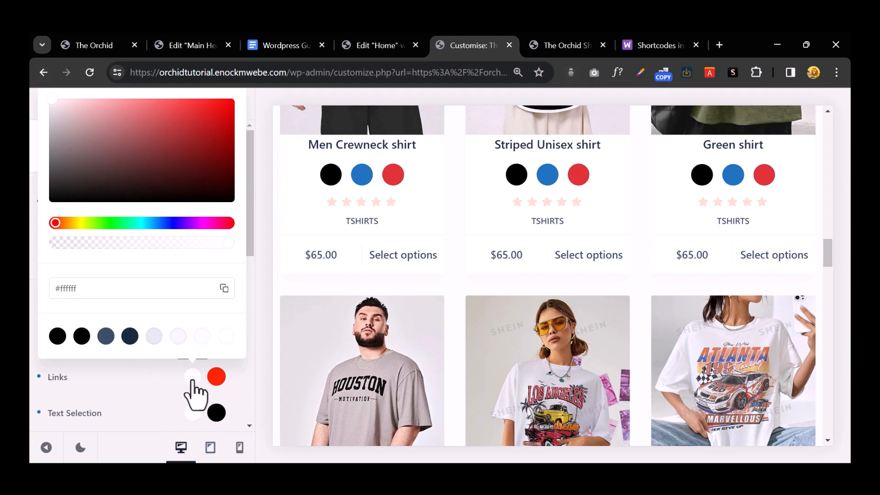
pyautogui.click(192, 390)
pyautogui.click(193, 389)
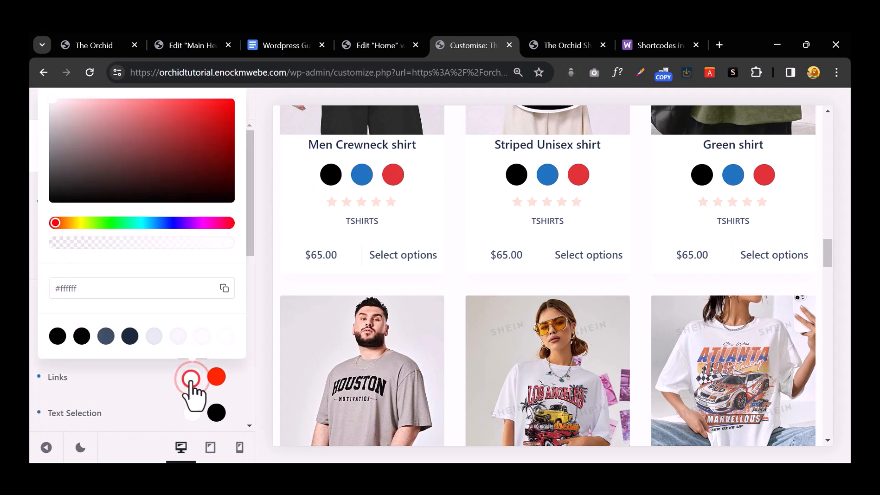
pyautogui.click(57, 336)
pyautogui.click(217, 376)
pyautogui.click(98, 268)
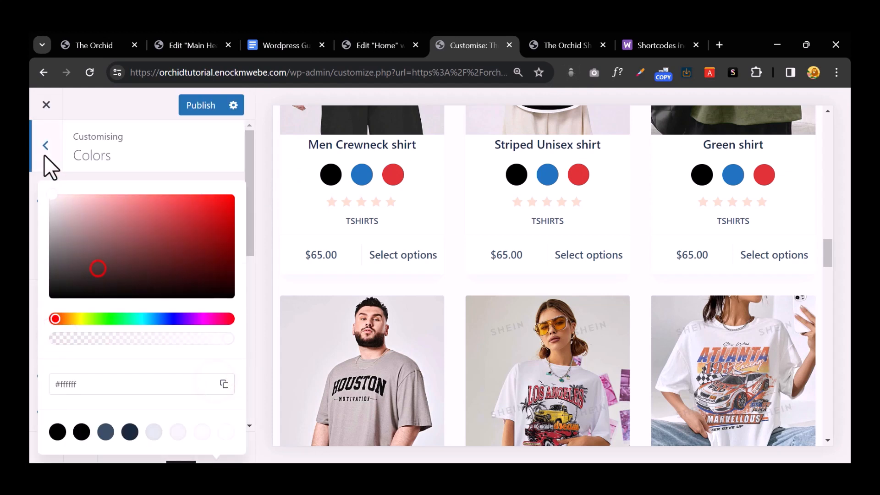
pyautogui.click(209, 110)
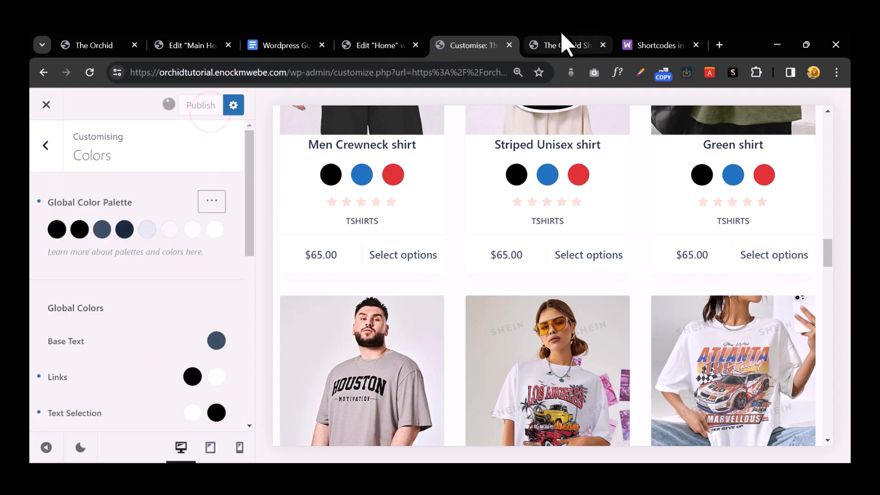
pyautogui.click(562, 43)
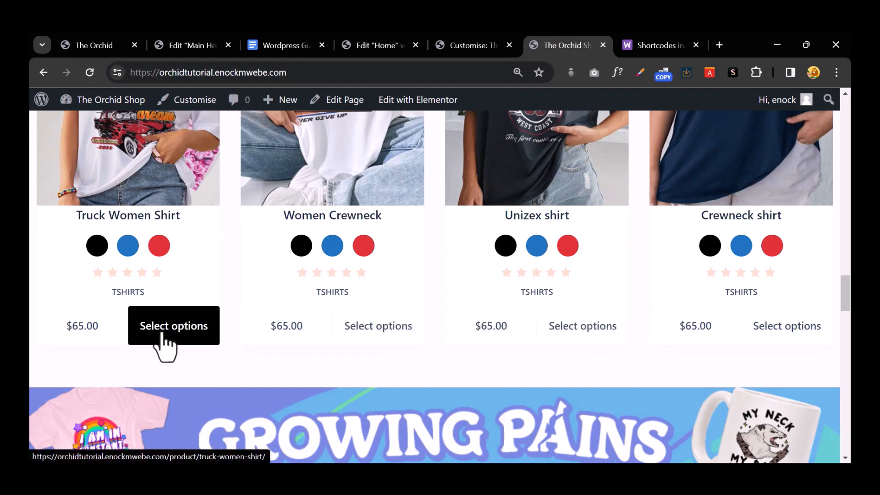
pyautogui.click(466, 47)
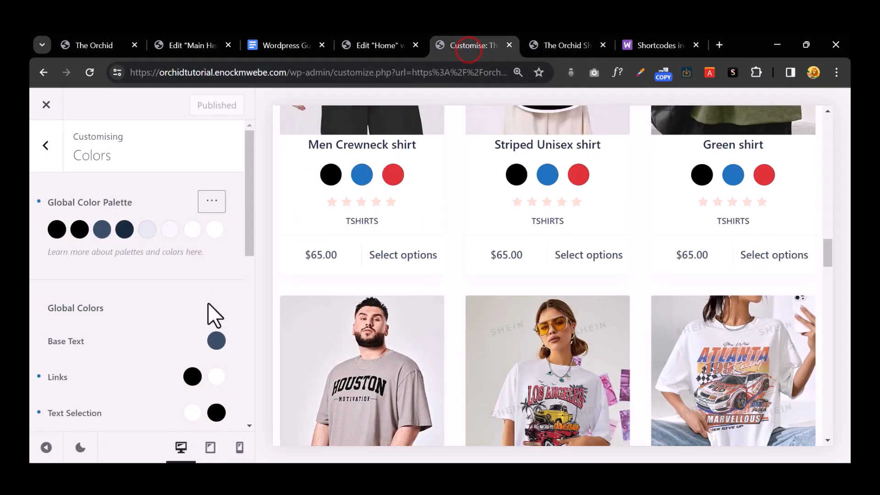
# Step: Set the Typography base font to Quicksand, accepting the Google Font notice permanently
pyautogui.scroll(-2, 206, 304)
pyautogui.scroll(-4, 206, 304)
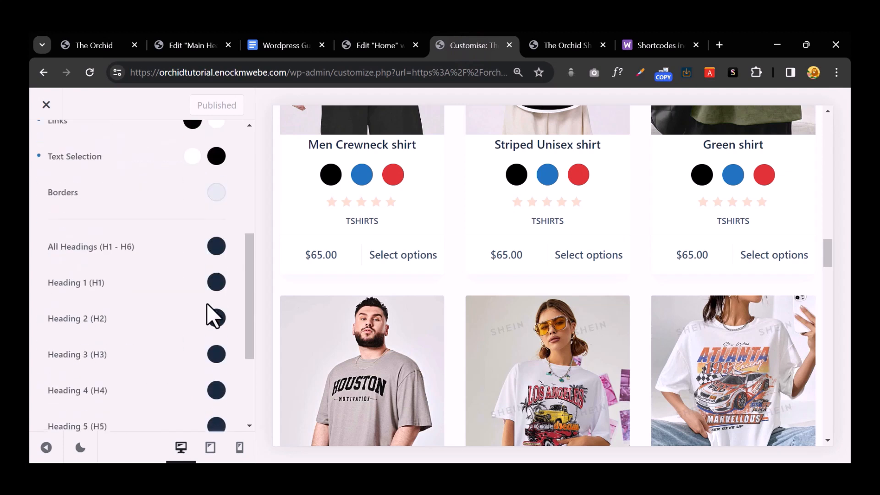
pyautogui.scroll(5, 206, 303)
pyautogui.scroll(-4, 206, 303)
pyautogui.scroll(-5, 207, 305)
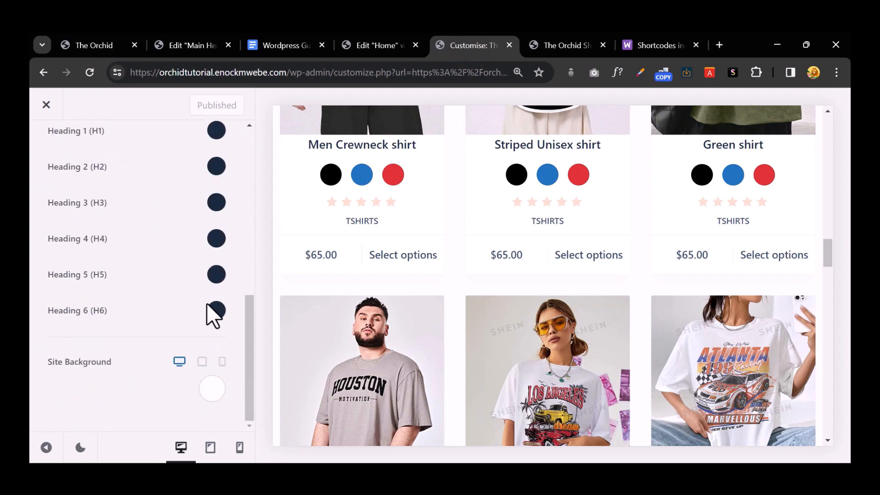
pyautogui.scroll(9, 207, 305)
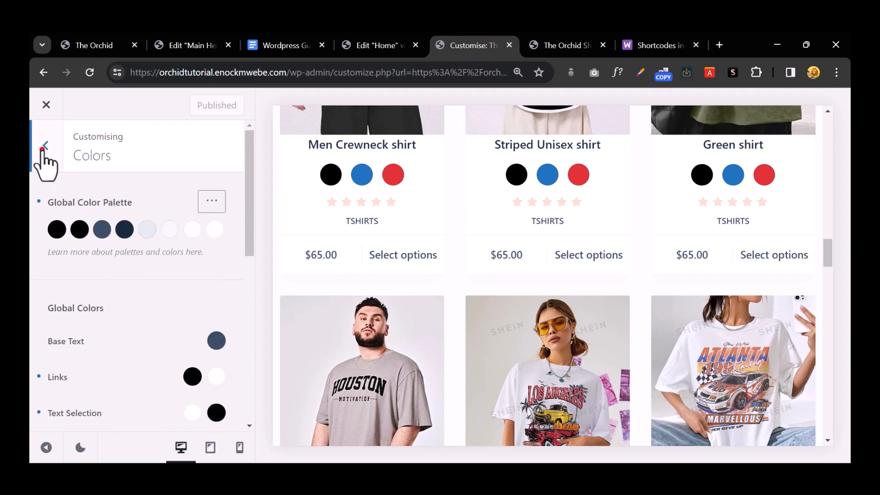
pyautogui.click(44, 153)
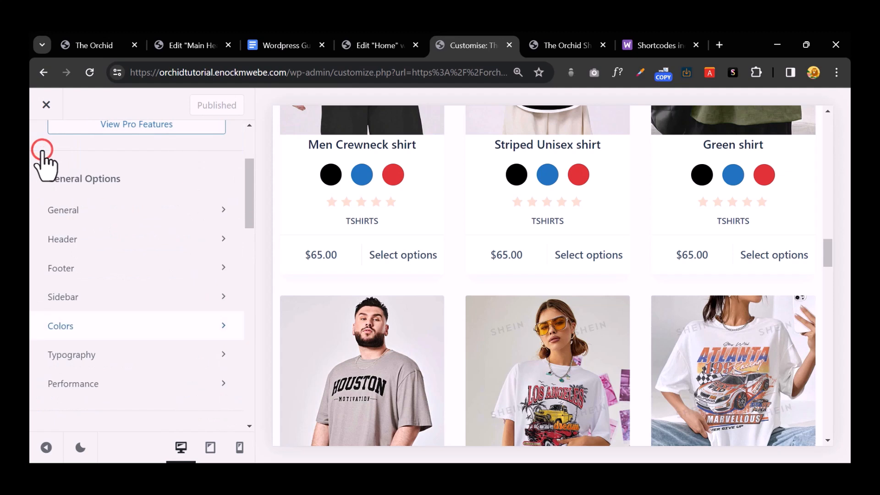
pyautogui.click(143, 356)
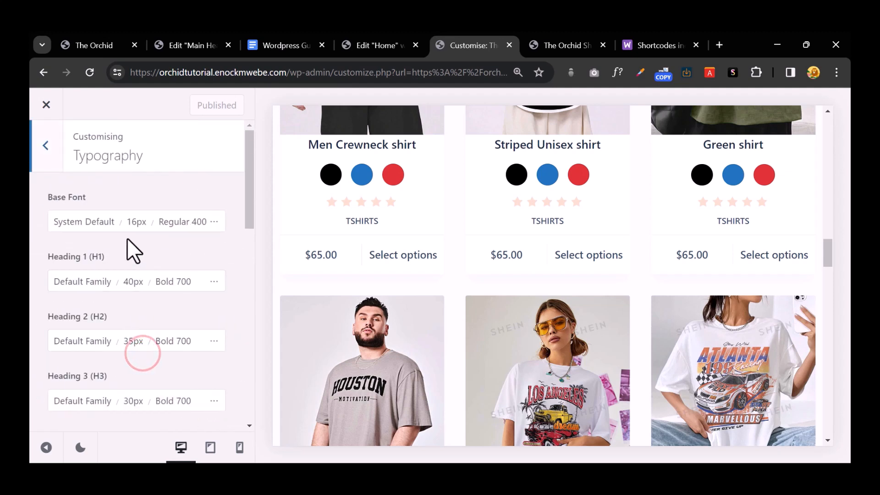
pyautogui.click(168, 229)
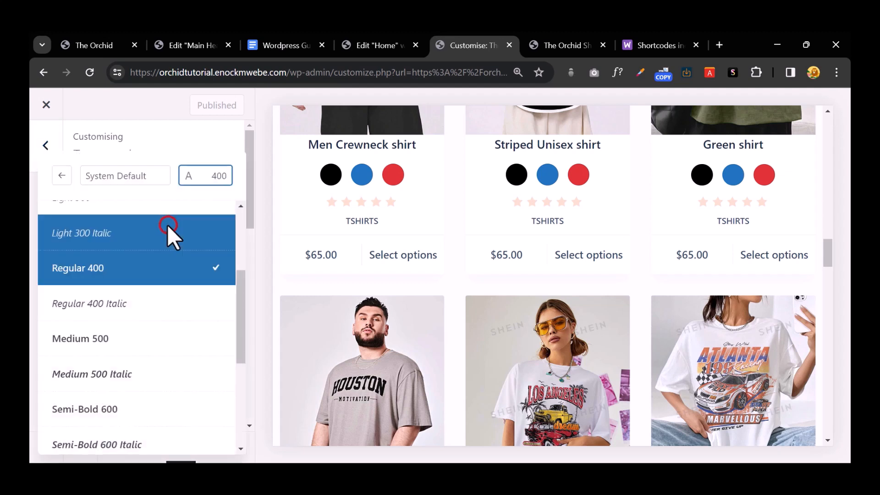
pyautogui.click(138, 179)
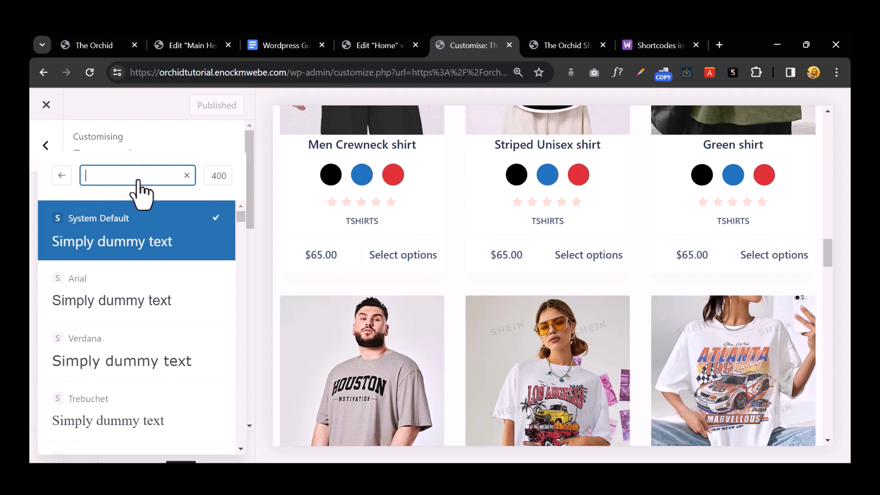
pyautogui.write('quick')
pyautogui.click(136, 225)
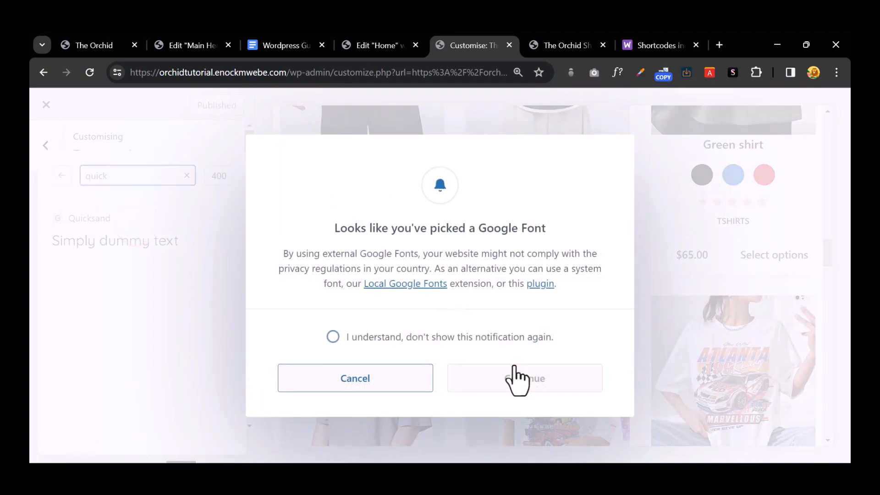
pyautogui.click(353, 338)
pyautogui.click(533, 393)
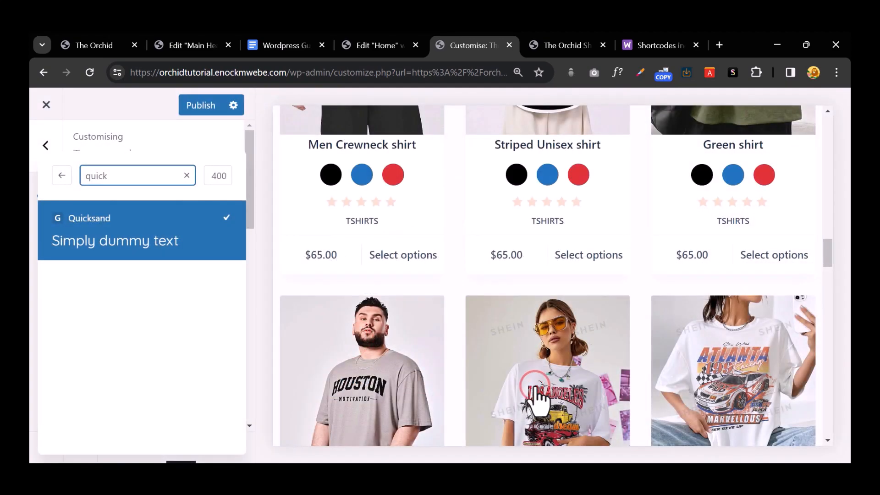
# Step: Give Heading 1 the Quicksand font and step back to the options list
pyautogui.click(46, 145)
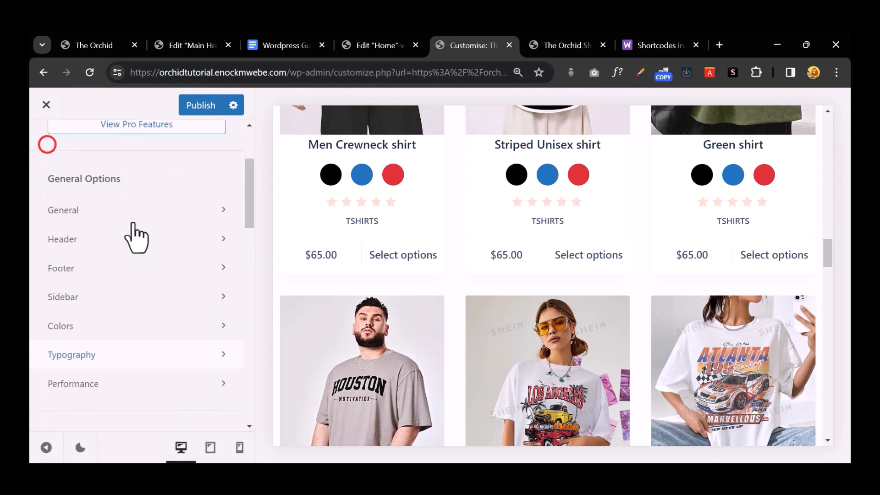
pyautogui.click(141, 354)
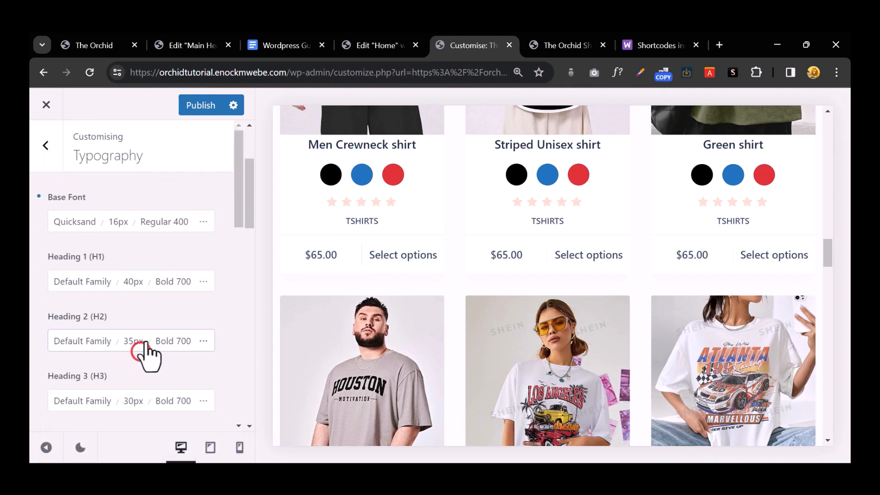
pyautogui.click(214, 281)
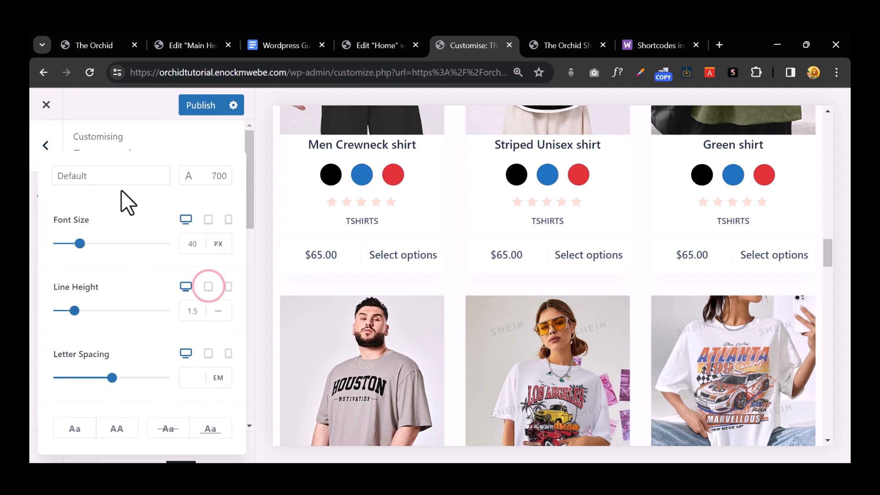
pyautogui.click(122, 175)
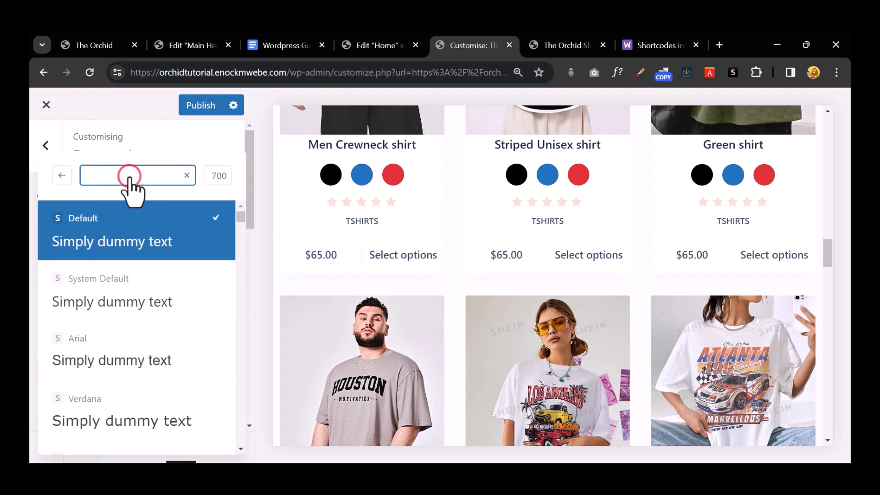
pyautogui.write('quick')
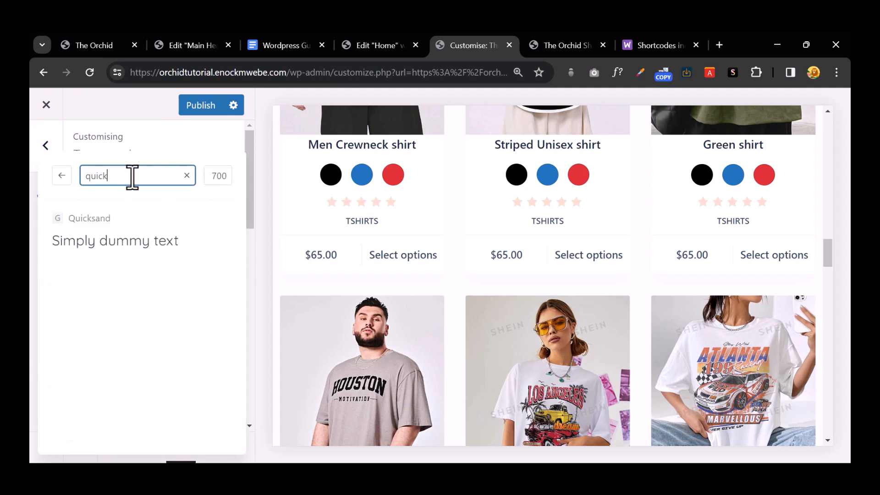
pyautogui.moveTo(131, 230); pyautogui.dragTo(46, 156)
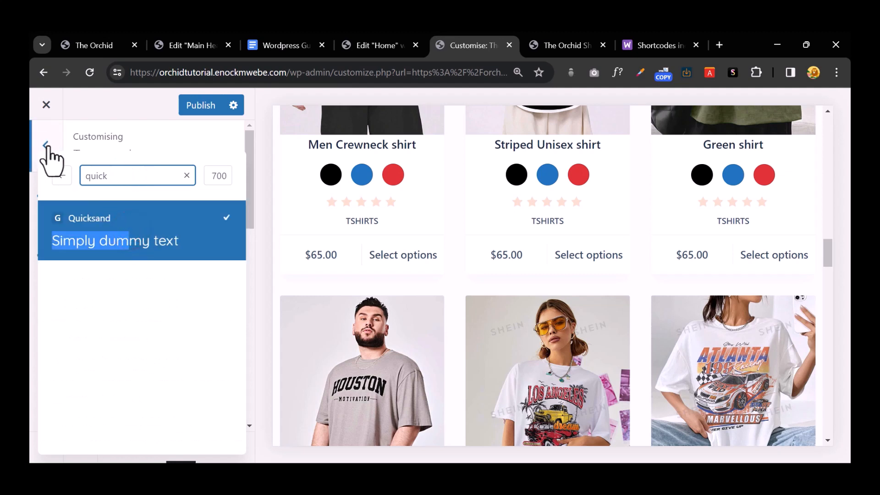
pyautogui.click(46, 145)
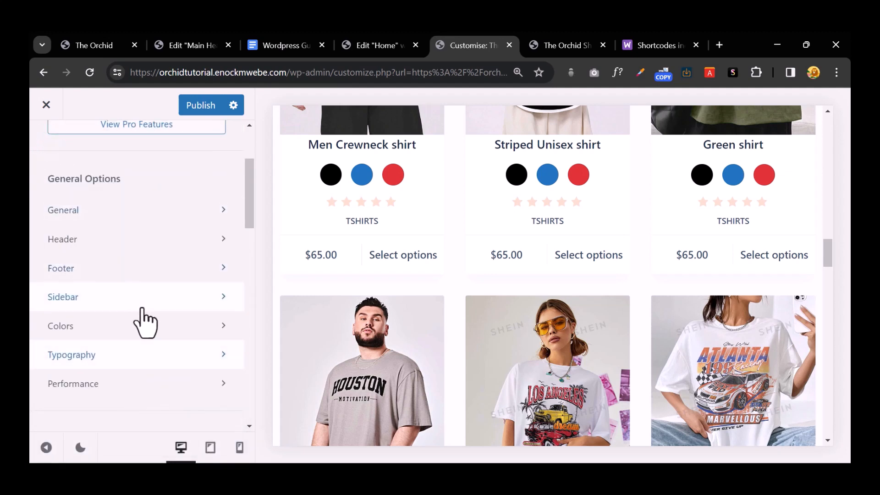
pyautogui.scroll(-2, 146, 323)
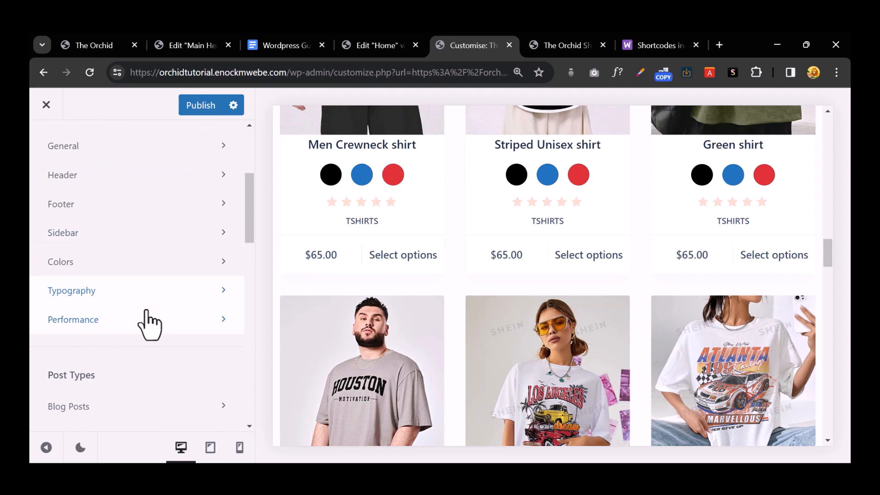
pyautogui.scroll(4, 146, 311)
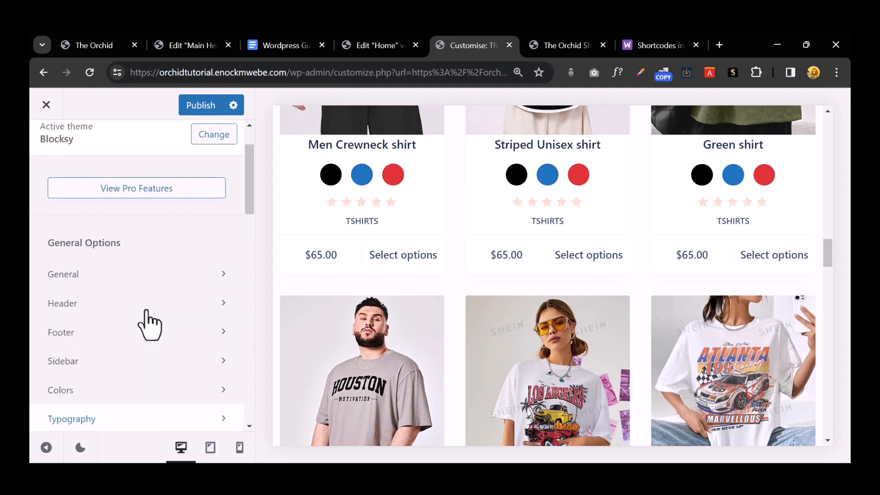
# Step: Enable the Hover Effect in General > Buttons and publish the Customizer changes
pyautogui.click(161, 279)
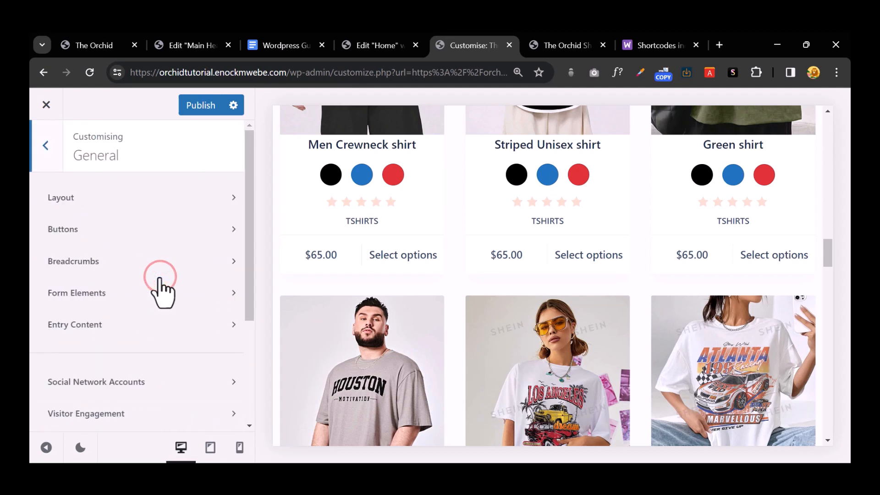
pyautogui.click(168, 229)
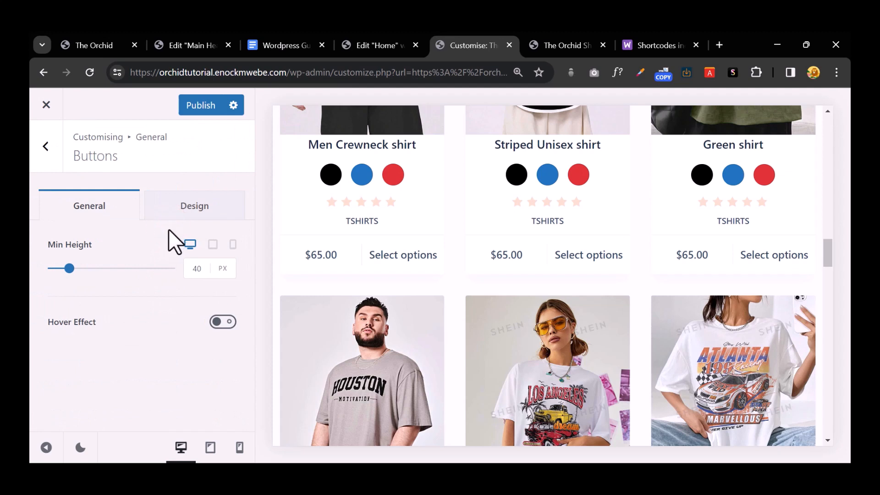
pyautogui.click(179, 206)
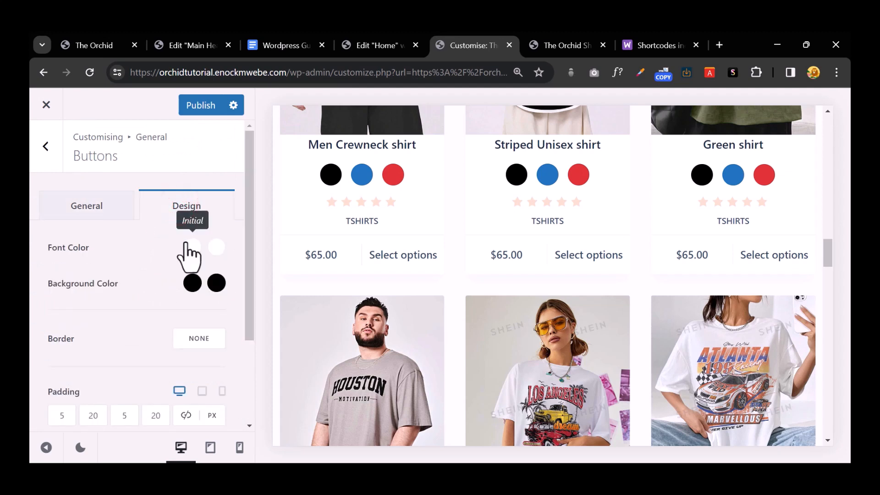
pyautogui.scroll(-3, 186, 243)
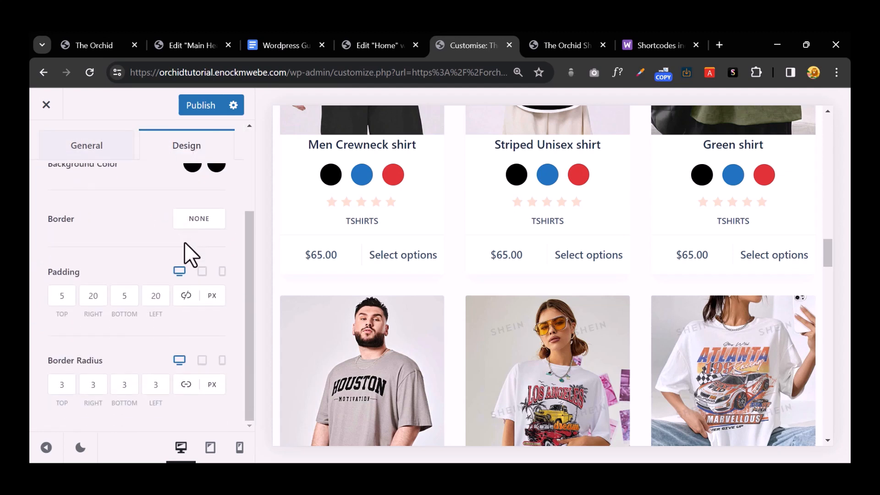
pyautogui.scroll(2, 185, 243)
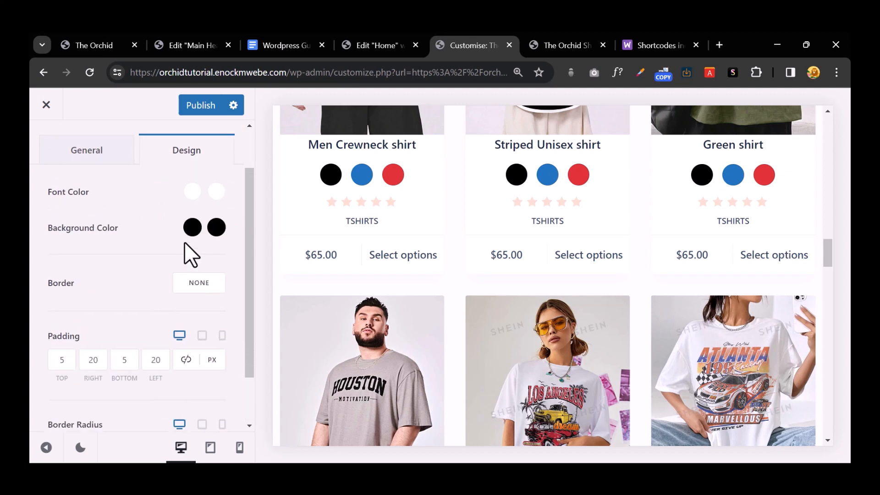
pyautogui.scroll(-1, 209, 241)
pyautogui.scroll(-2, 208, 240)
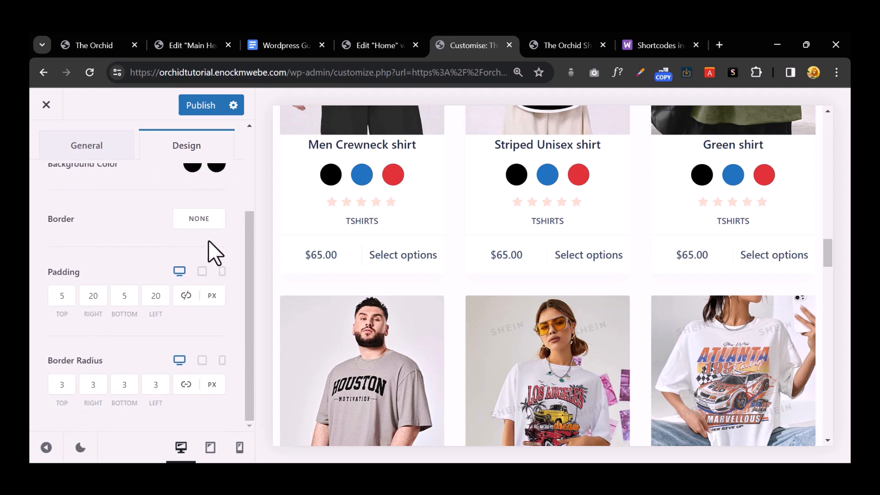
pyautogui.scroll(3, 208, 240)
pyautogui.click(78, 204)
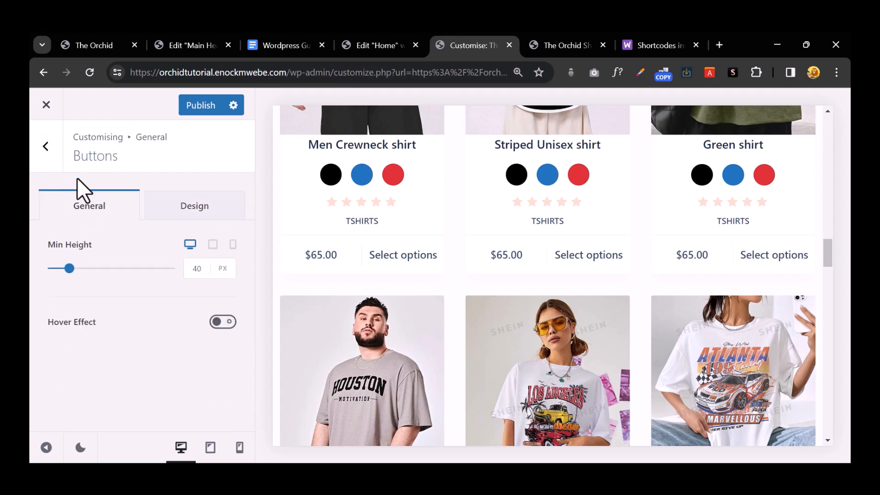
pyautogui.click(219, 323)
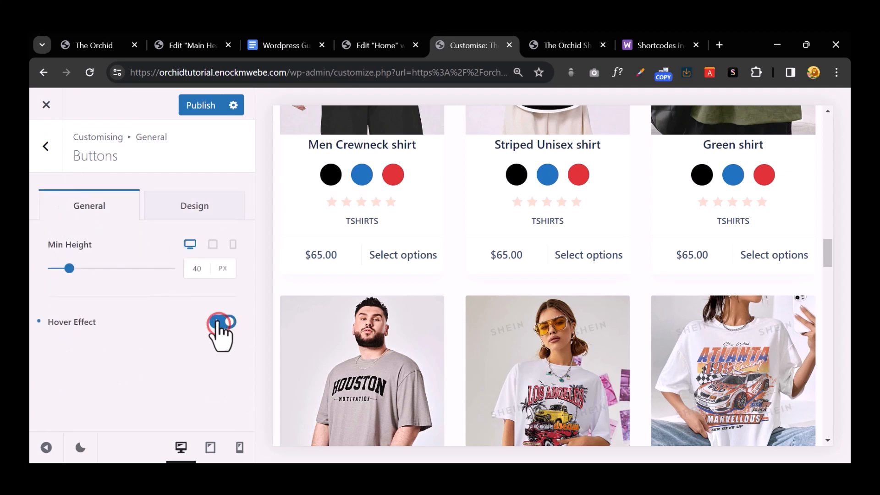
pyautogui.click(46, 146)
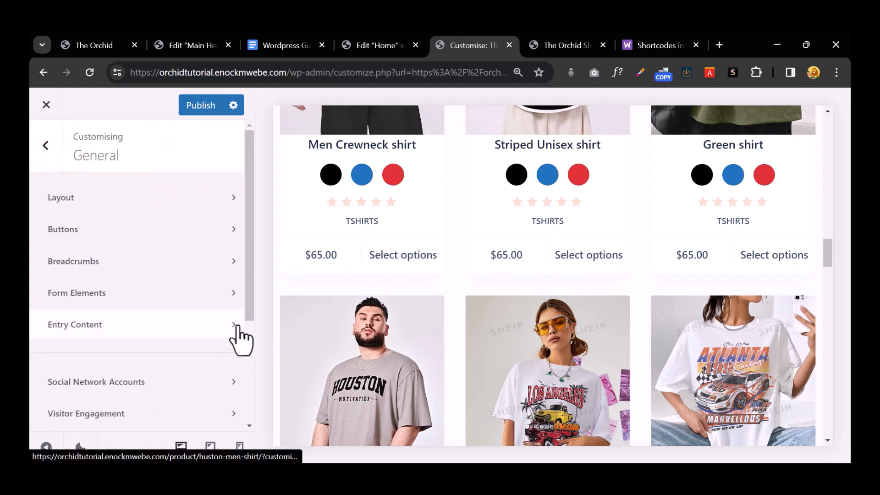
pyautogui.click(215, 105)
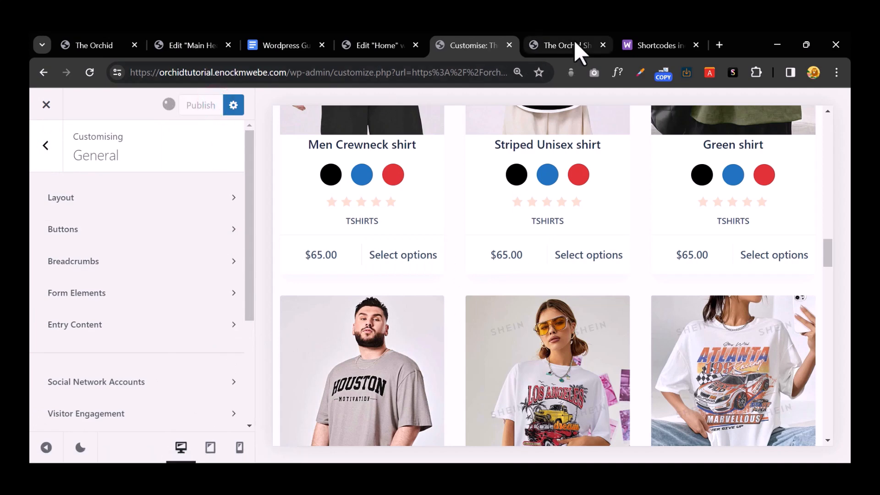
# Step: Reload The Orchid Shop to review changes, then scroll the Customizer's main list to WooCommerce
pyautogui.click(568, 42)
pyautogui.click(96, 77)
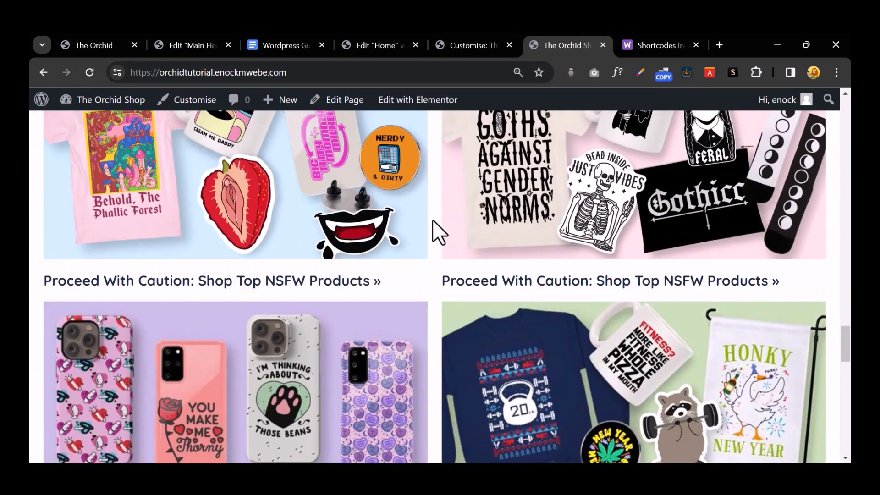
pyautogui.scroll(10, 432, 226)
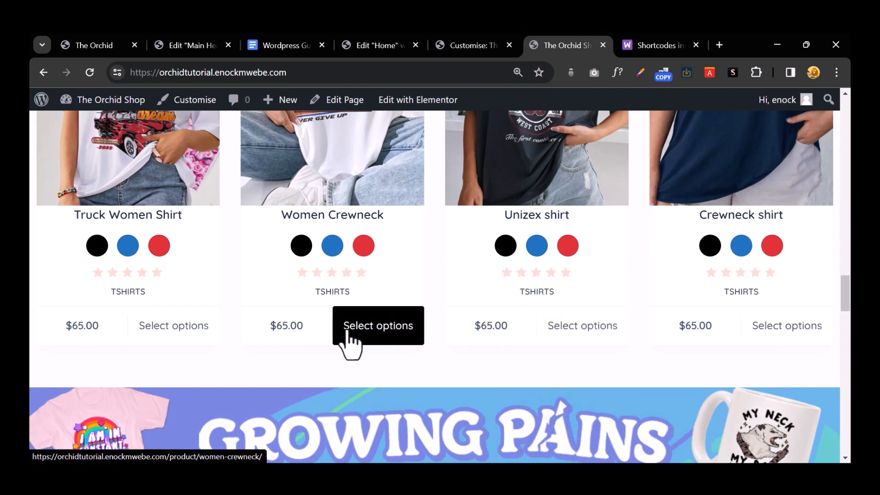
pyautogui.click(460, 45)
pyautogui.scroll(-2, 157, 324)
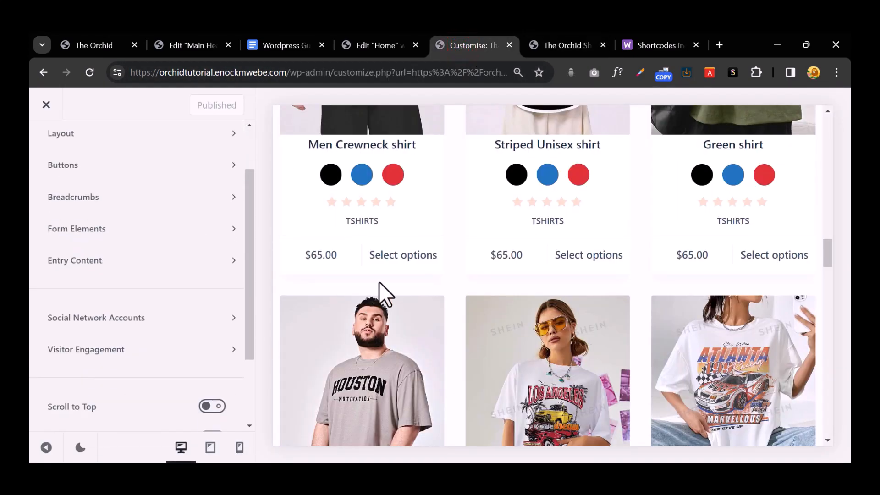
pyautogui.scroll(2, 169, 301)
pyautogui.click(50, 151)
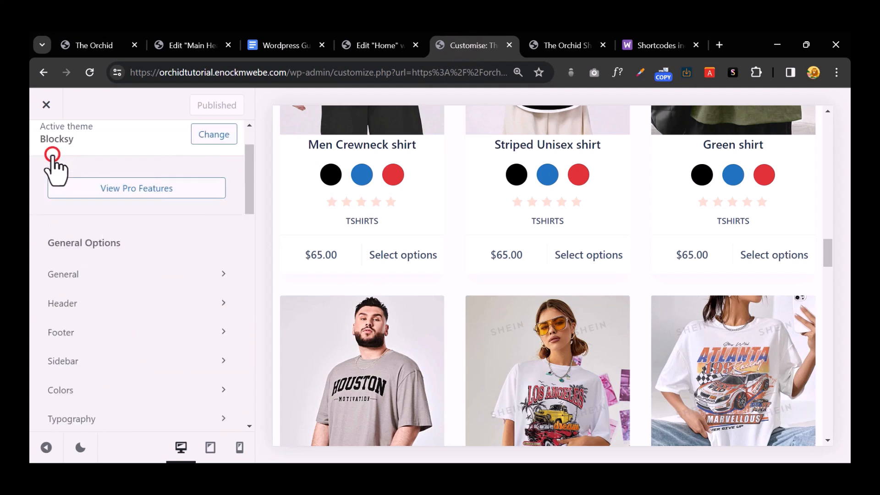
pyautogui.scroll(-3, 165, 321)
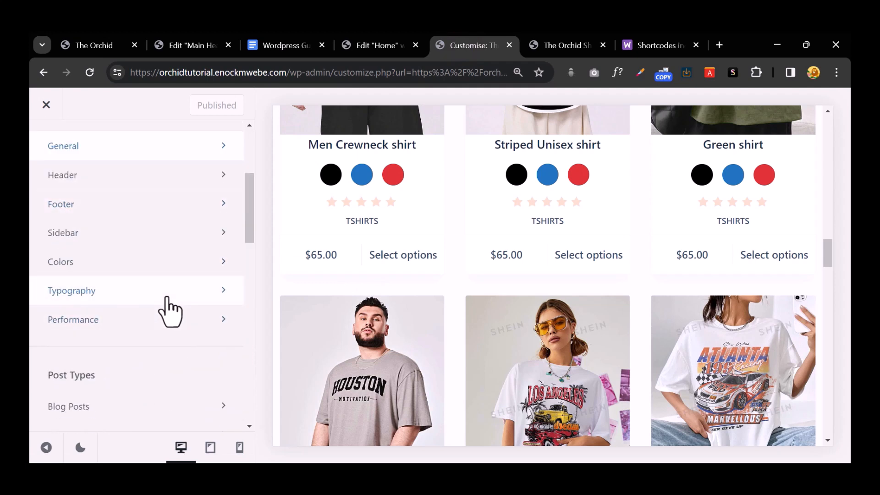
pyautogui.scroll(-8, 171, 317)
pyautogui.scroll(-3, 170, 323)
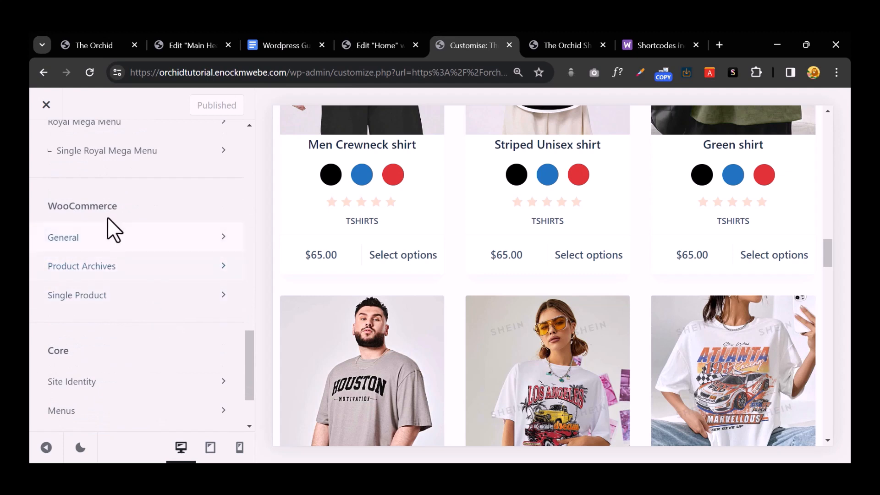
# Step: Set the Product Archives card Image Ratio to Original
pyautogui.click(147, 268)
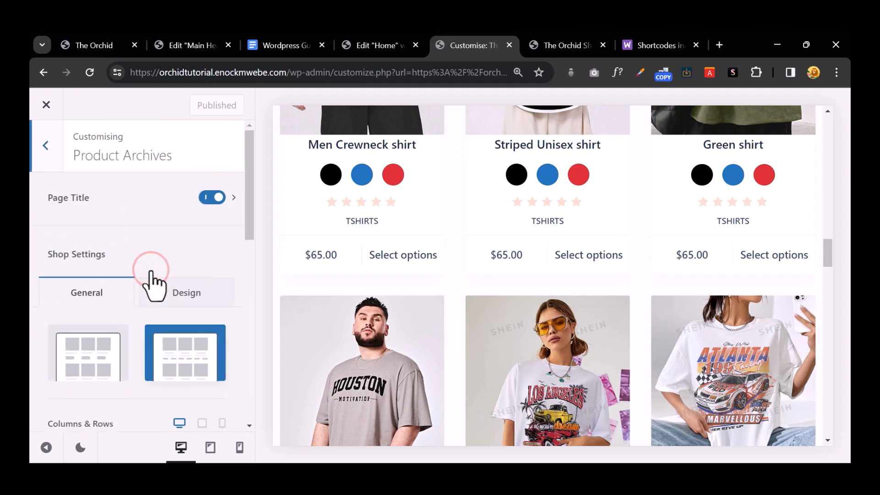
pyautogui.scroll(-4, 151, 271)
pyautogui.scroll(-4, 149, 270)
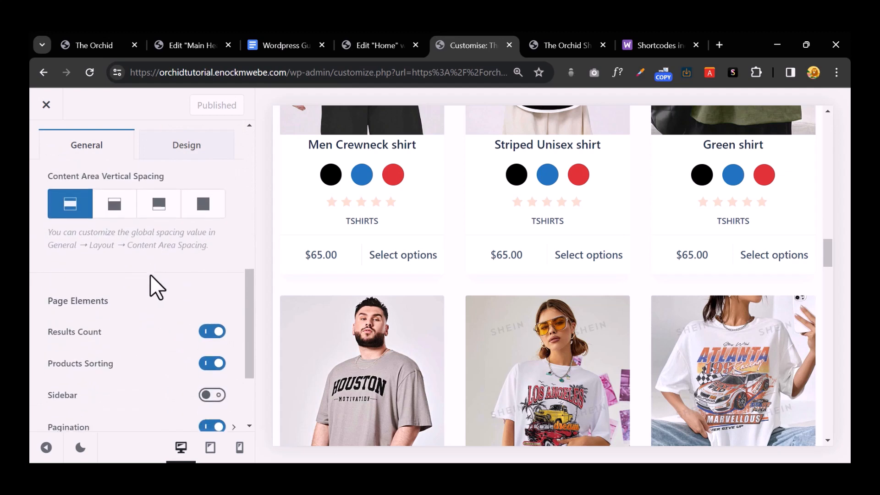
pyautogui.scroll(3, 149, 274)
pyautogui.click(164, 265)
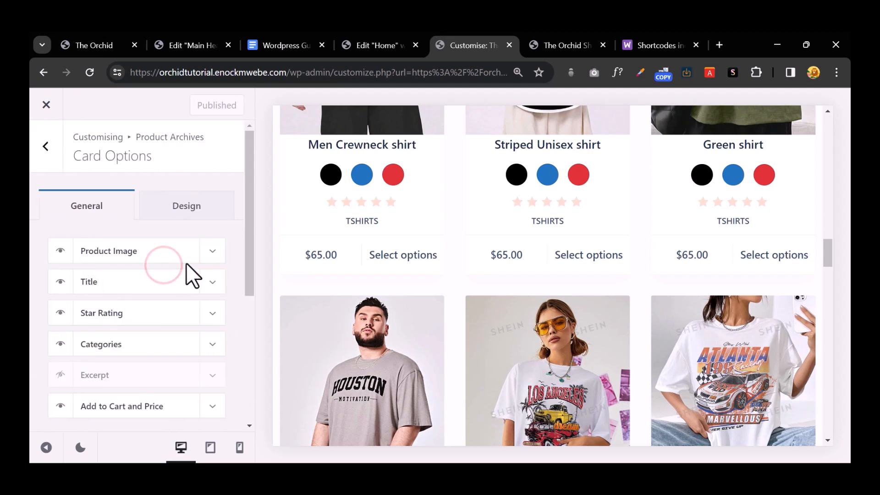
pyautogui.click(218, 256)
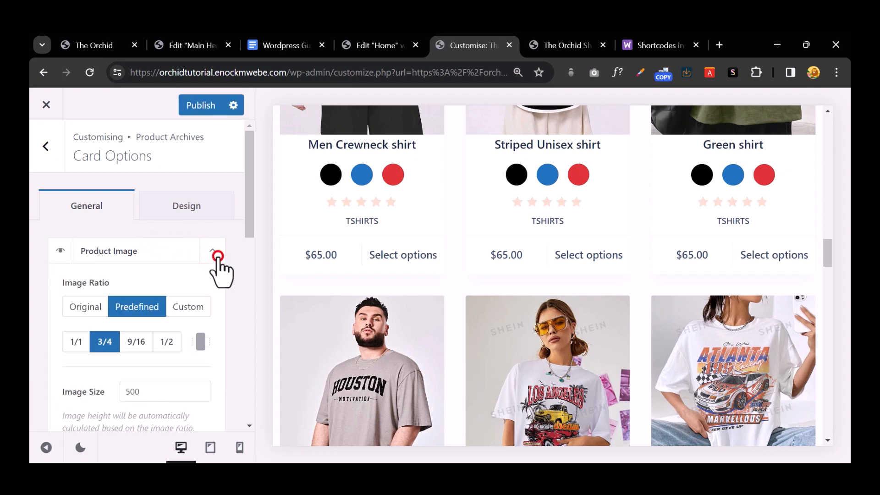
pyautogui.click(94, 306)
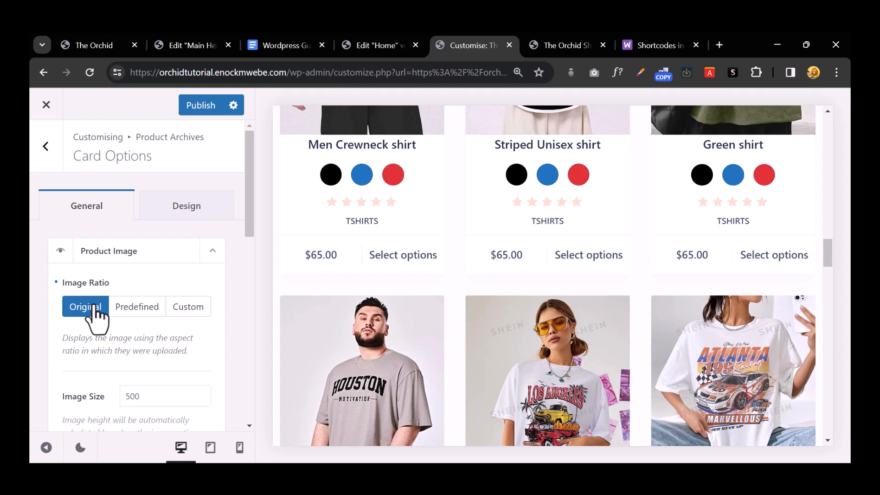
# Step: Publish the Original image ratio and check the product images on the storefront
pyautogui.click(542, 42)
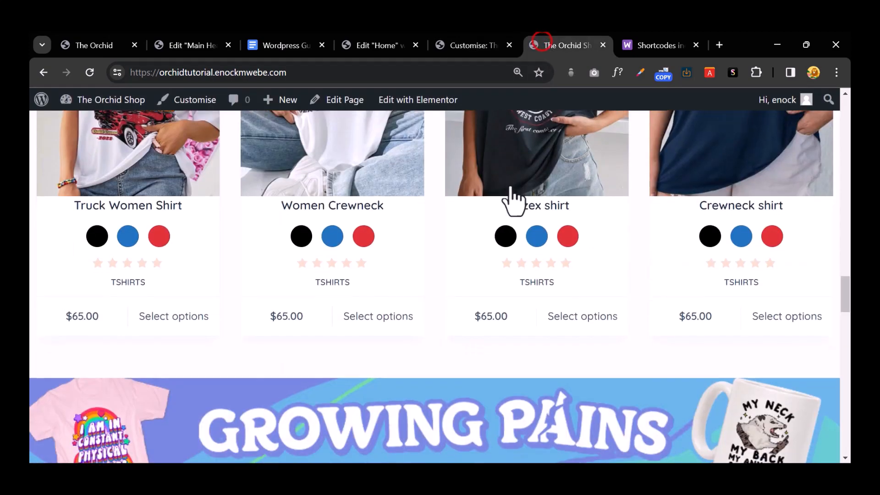
pyautogui.scroll(5, 513, 192)
pyautogui.scroll(2, 508, 196)
pyautogui.click(483, 46)
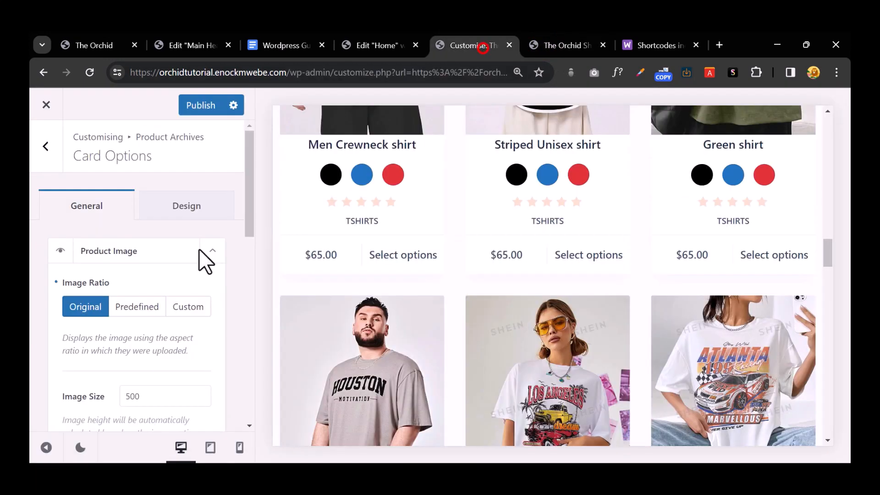
pyautogui.click(204, 106)
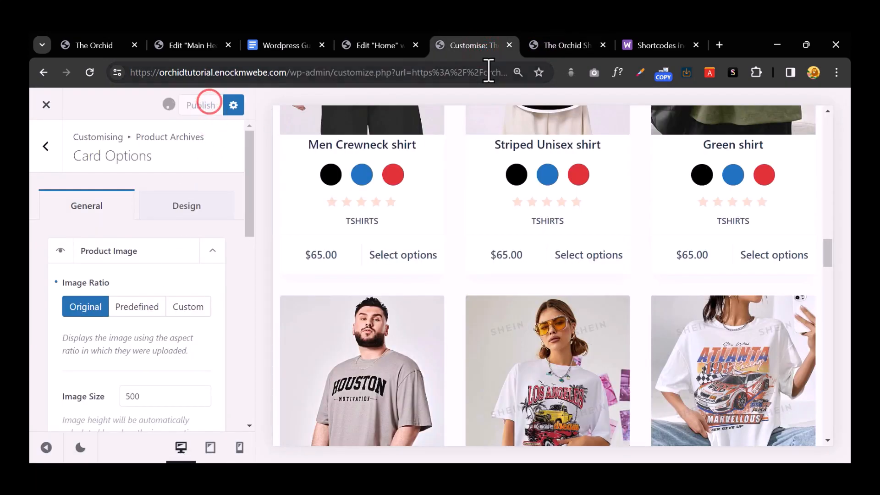
pyautogui.click(551, 46)
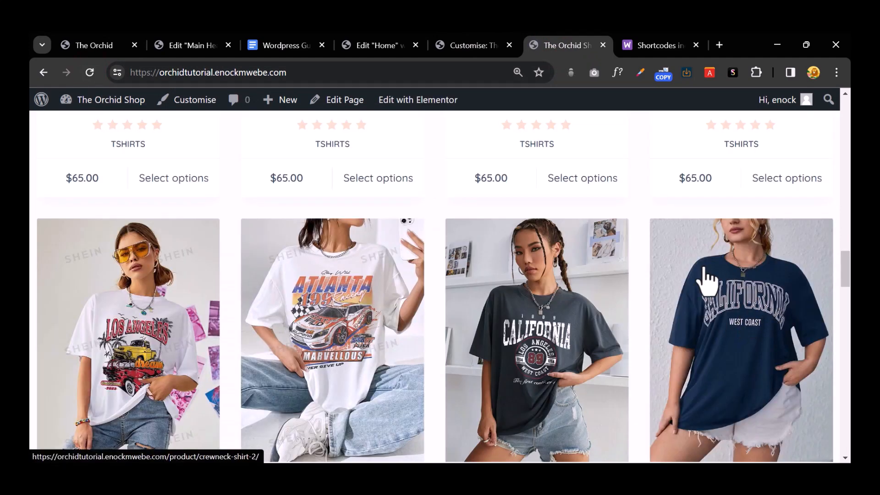
pyautogui.scroll(-3, 706, 280)
pyautogui.scroll(-3, 472, 279)
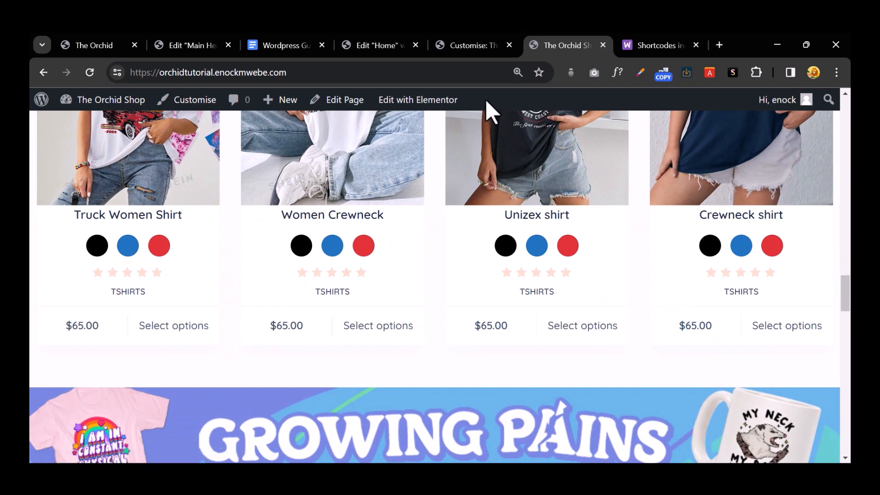
pyautogui.click(472, 46)
pyautogui.scroll(-2, 189, 243)
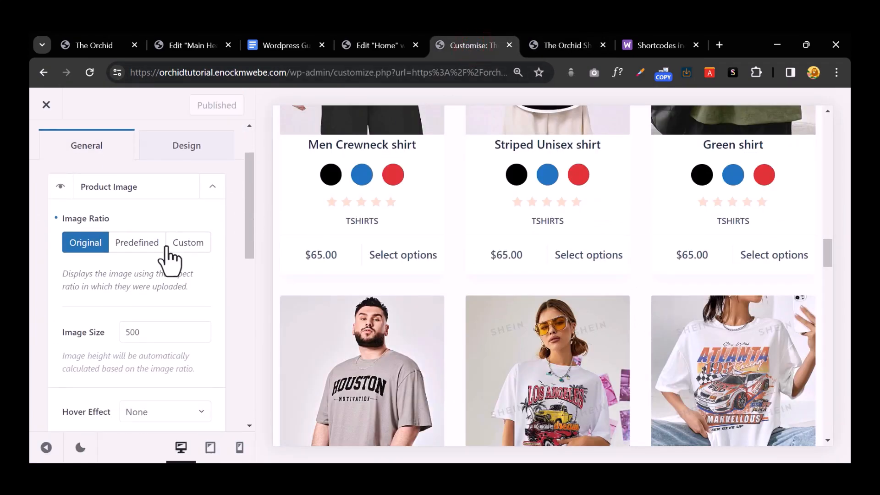
# Step: Try the Predefined image ratio, then switch product images back to Original
pyautogui.scroll(-3, 170, 260)
pyautogui.scroll(3, 169, 247)
pyautogui.click(142, 243)
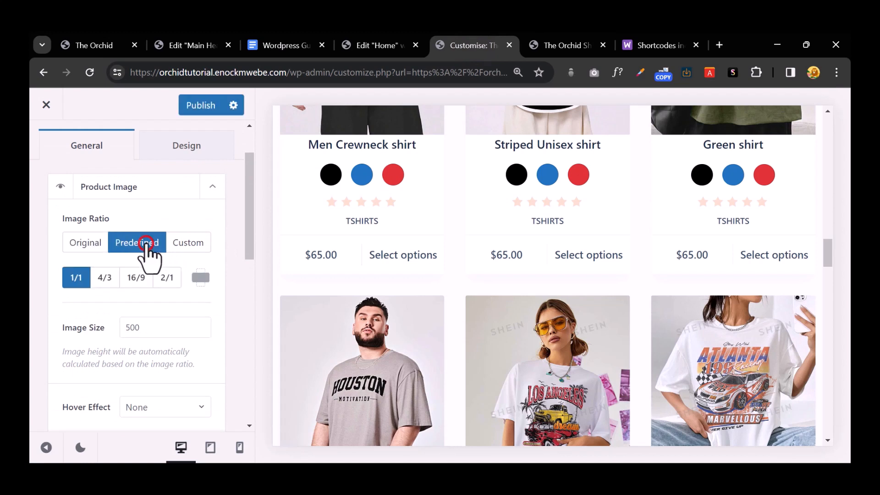
pyautogui.click(97, 244)
pyautogui.scroll(-5, 179, 273)
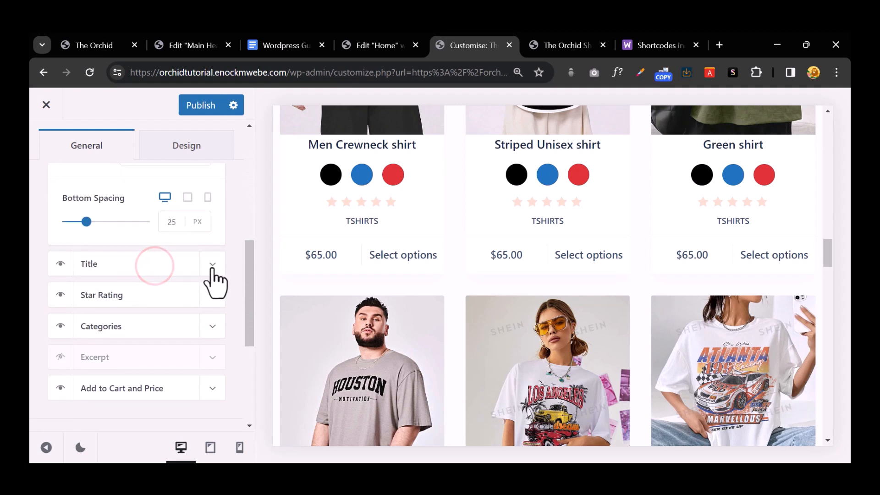
pyautogui.scroll(-4, 212, 275)
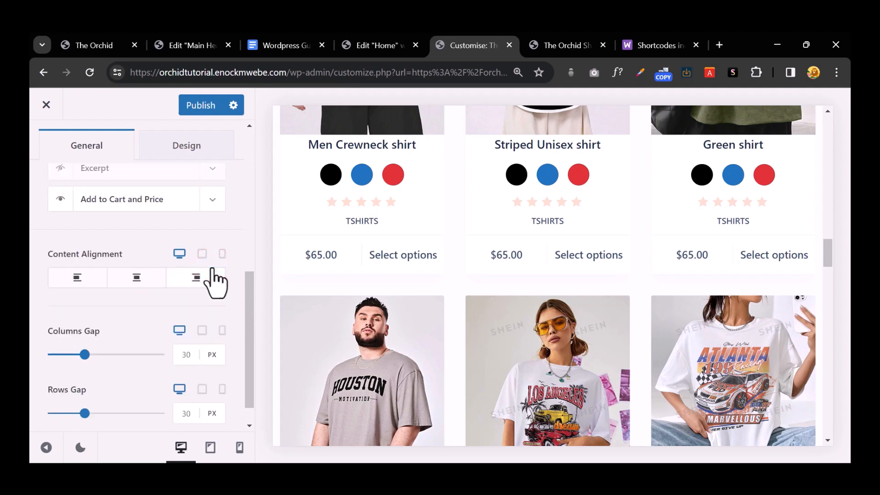
pyautogui.scroll(-1, 217, 275)
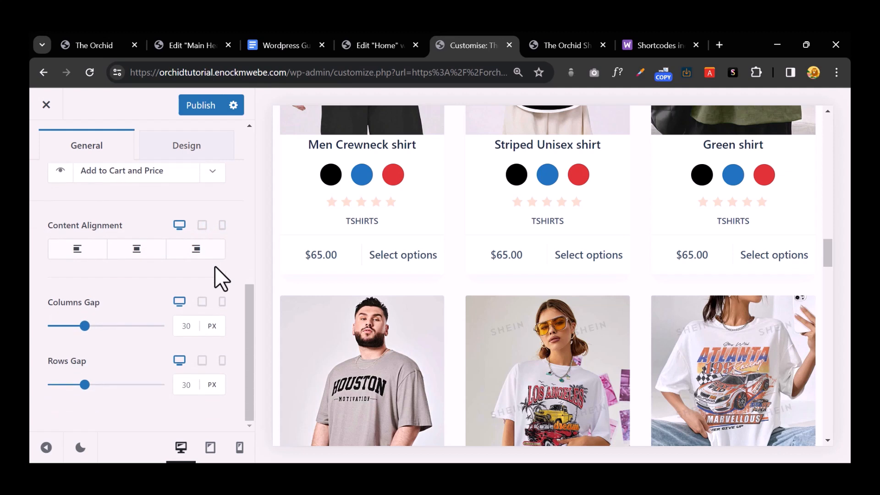
pyautogui.scroll(3, 146, 238)
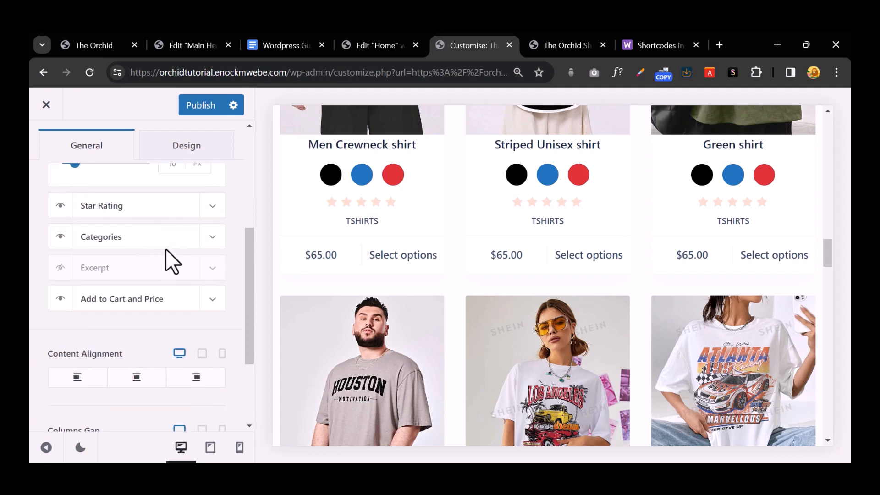
pyautogui.scroll(4, 166, 250)
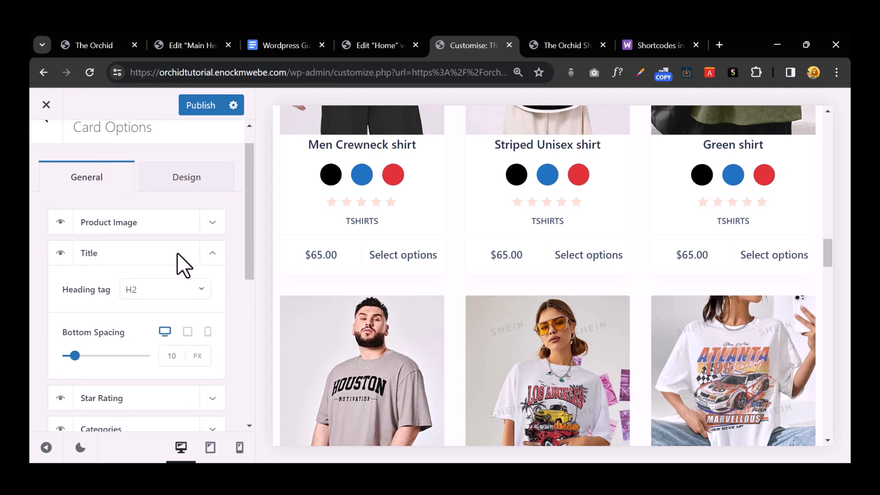
pyautogui.scroll(-3, 177, 252)
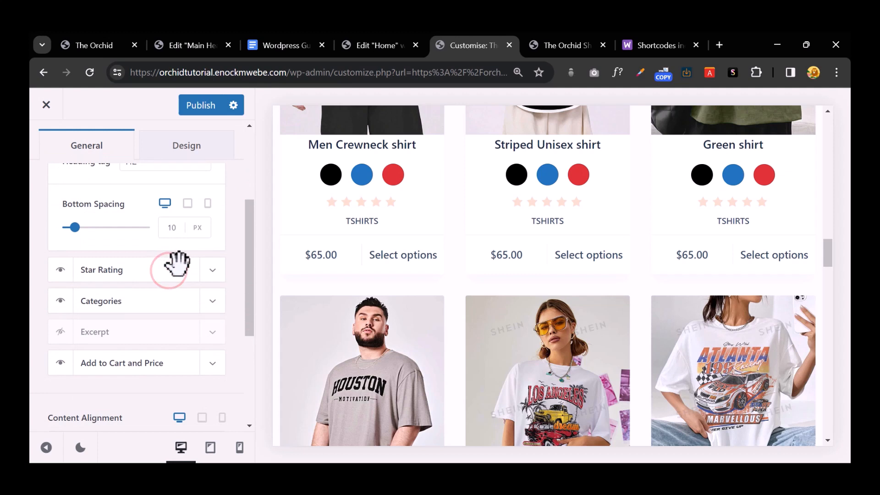
# Step: Choose Quicksand as the card's title font in the Design settings
pyautogui.click(210, 301)
pyautogui.scroll(-3, 211, 298)
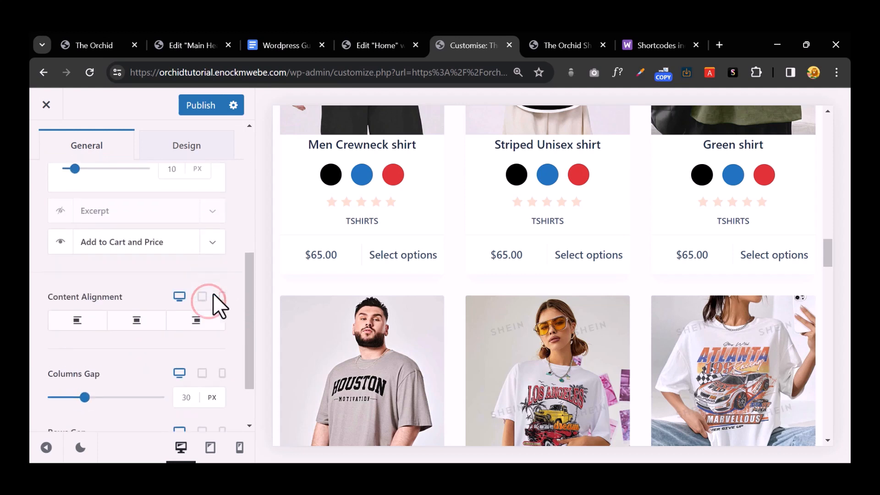
pyautogui.click(210, 235)
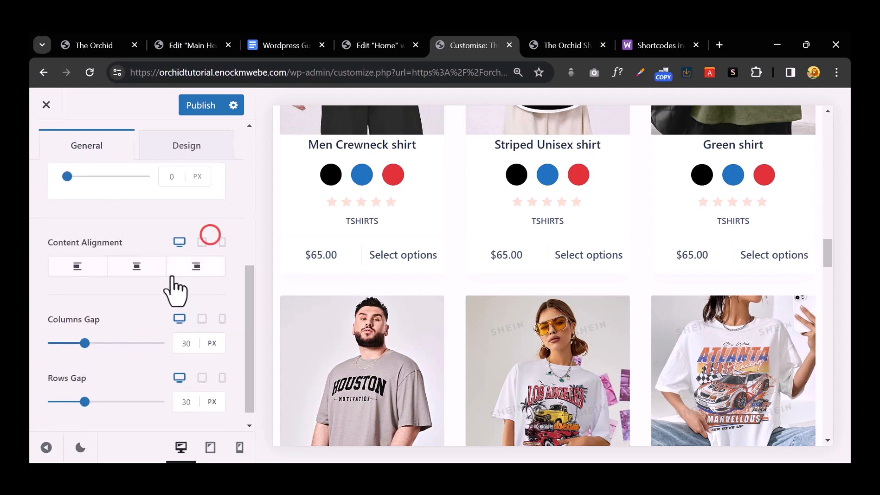
pyautogui.click(169, 212)
pyautogui.scroll(-3, 179, 263)
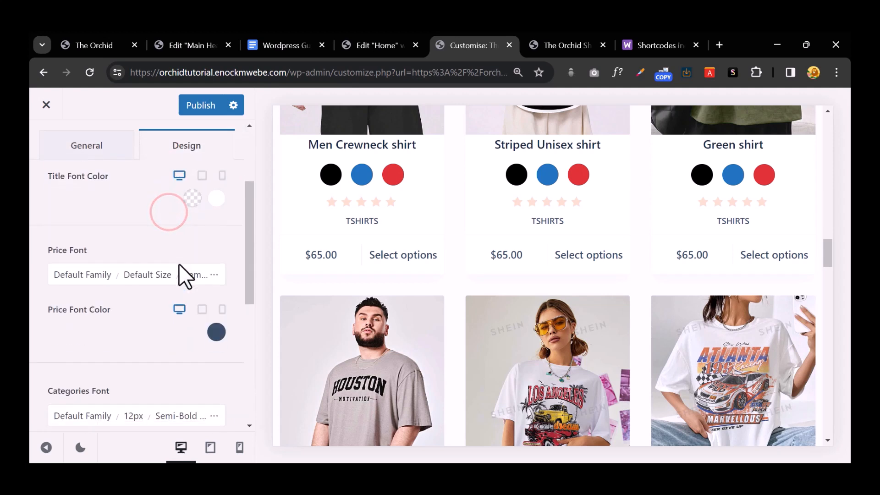
pyautogui.scroll(3, 178, 263)
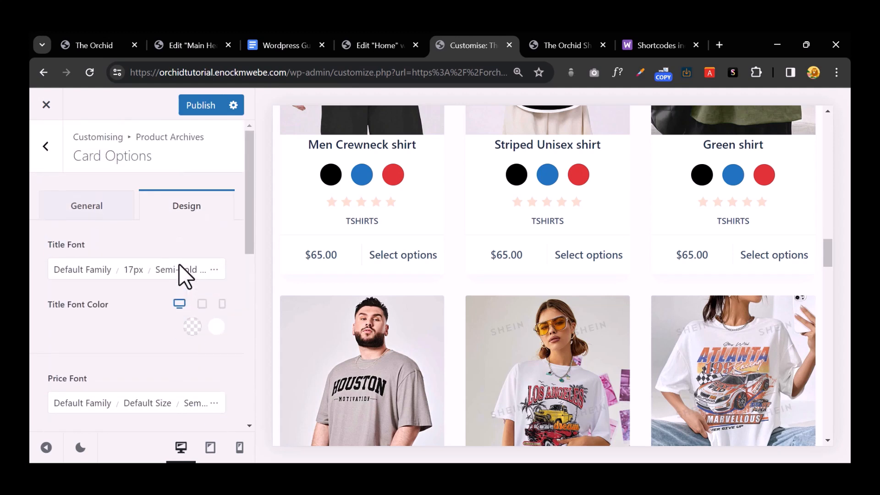
pyautogui.click(211, 268)
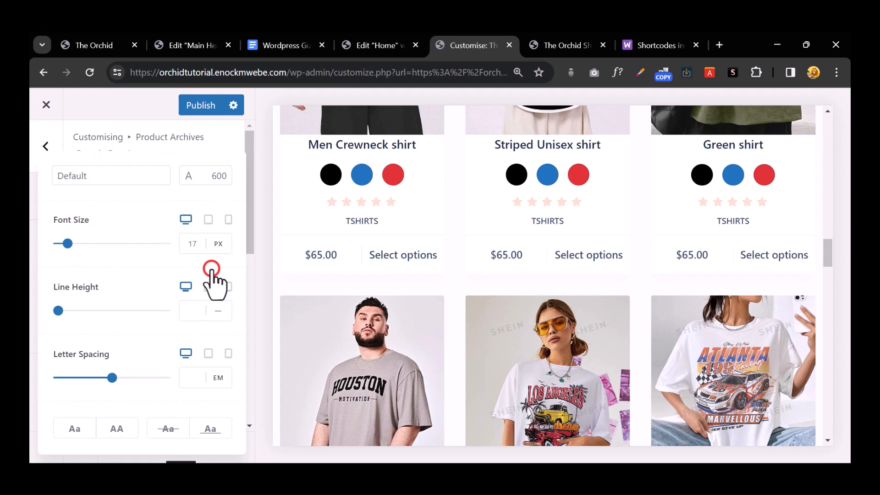
pyautogui.click(108, 176)
pyautogui.click(113, 177)
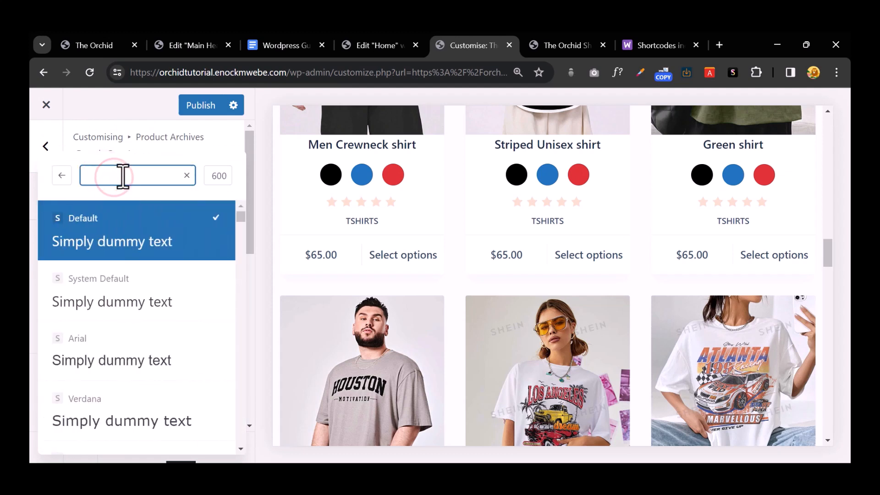
pyautogui.write('quick')
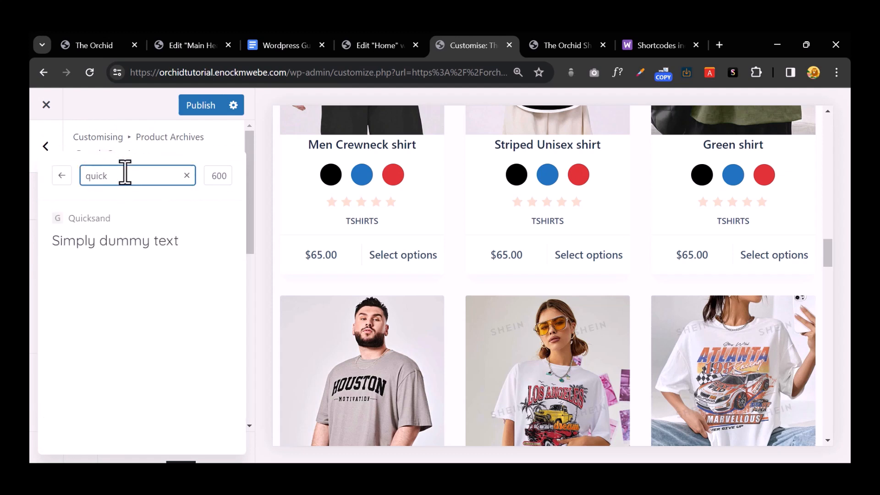
pyautogui.moveTo(104, 236); pyautogui.dragTo(92, 163)
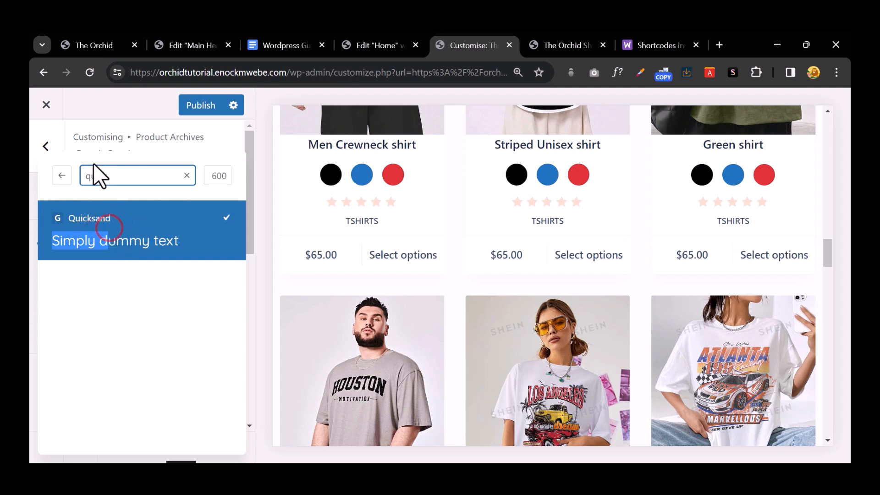
pyautogui.click(48, 146)
# Step: Increase the card title font size to 20px
pyautogui.scroll(4, 173, 307)
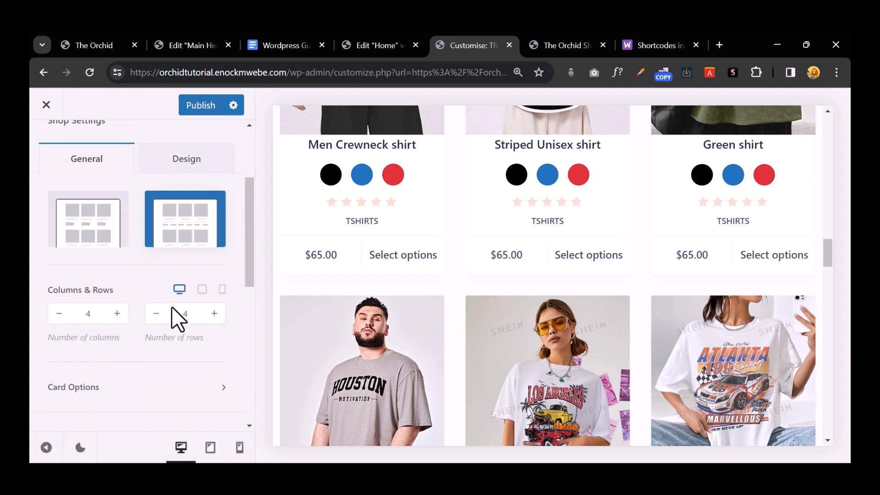
pyautogui.scroll(-7, 185, 257)
pyautogui.scroll(-3, 179, 268)
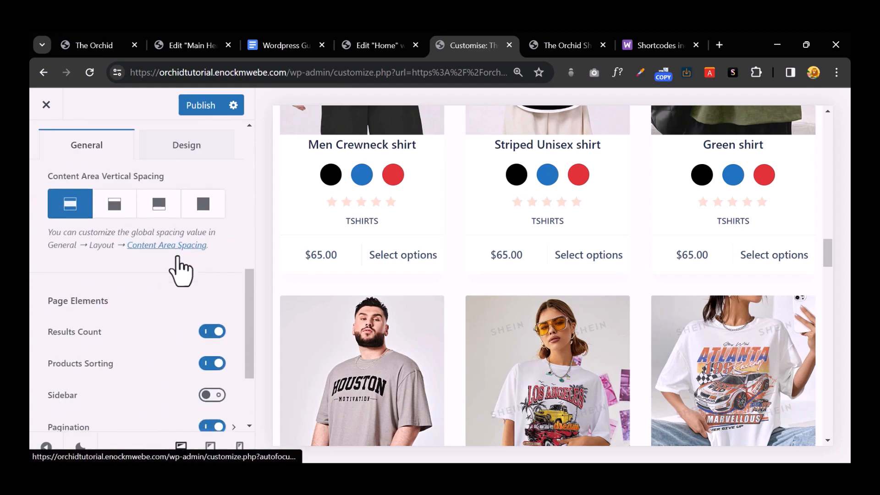
pyautogui.scroll(8, 161, 243)
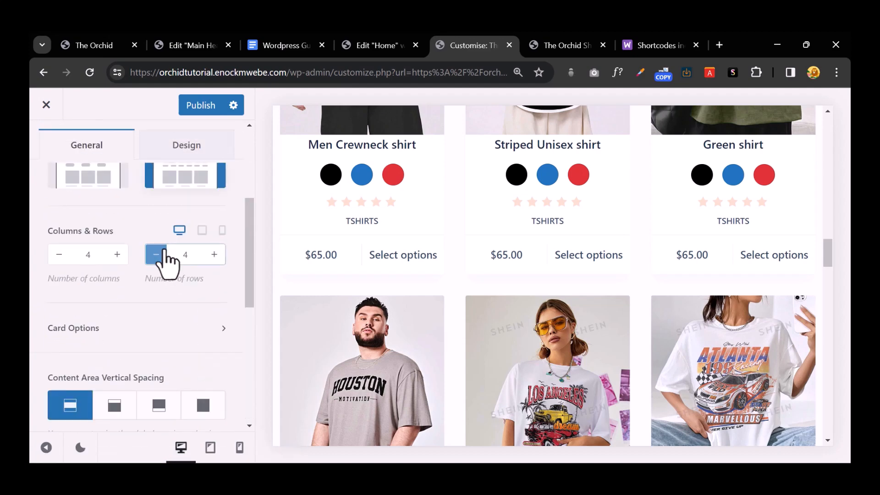
pyautogui.scroll(-3, 164, 250)
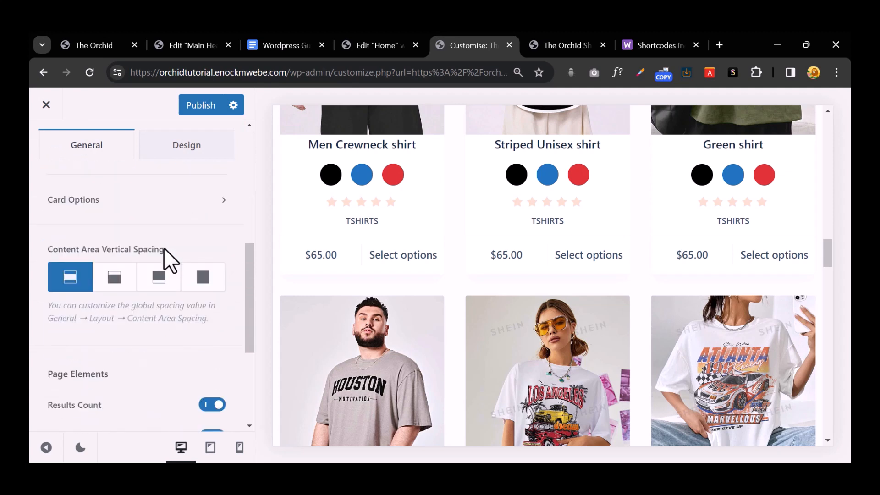
pyautogui.click(169, 204)
pyautogui.click(190, 214)
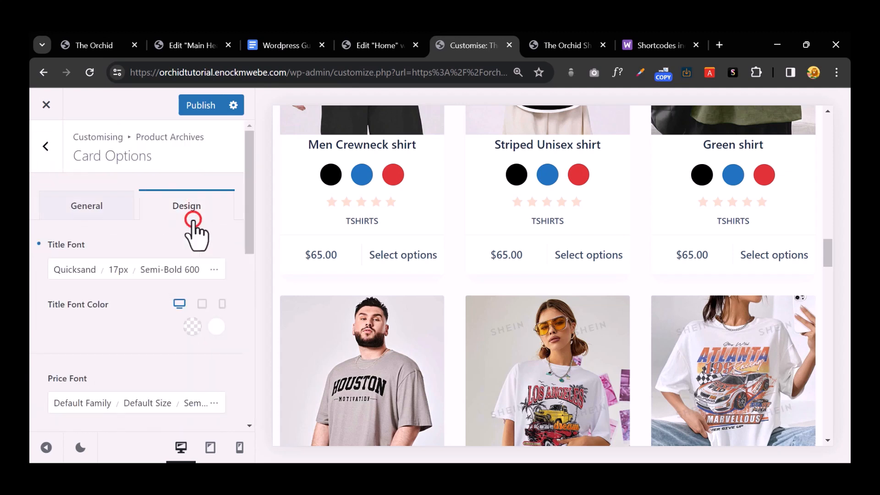
pyautogui.scroll(-1, 179, 289)
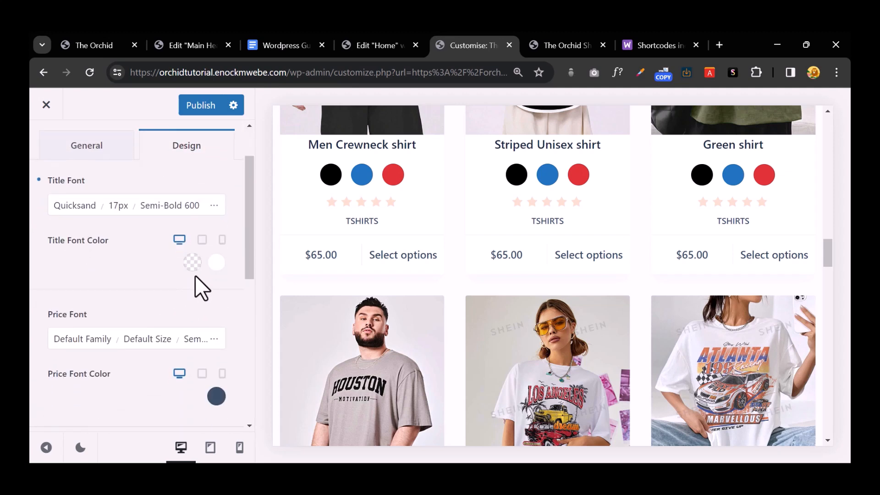
pyautogui.click(213, 205)
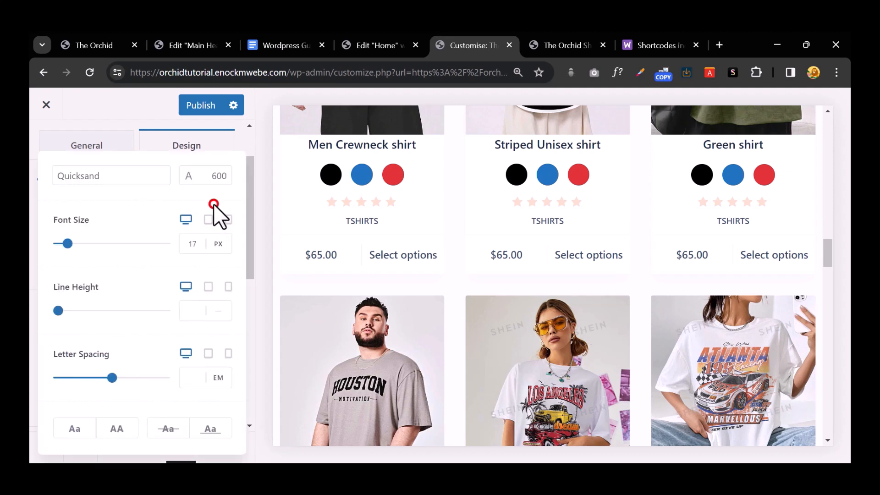
pyautogui.click(192, 243)
pyautogui.moveTo(68, 244); pyautogui.dragTo(67, 248)
pyautogui.click(168, 145)
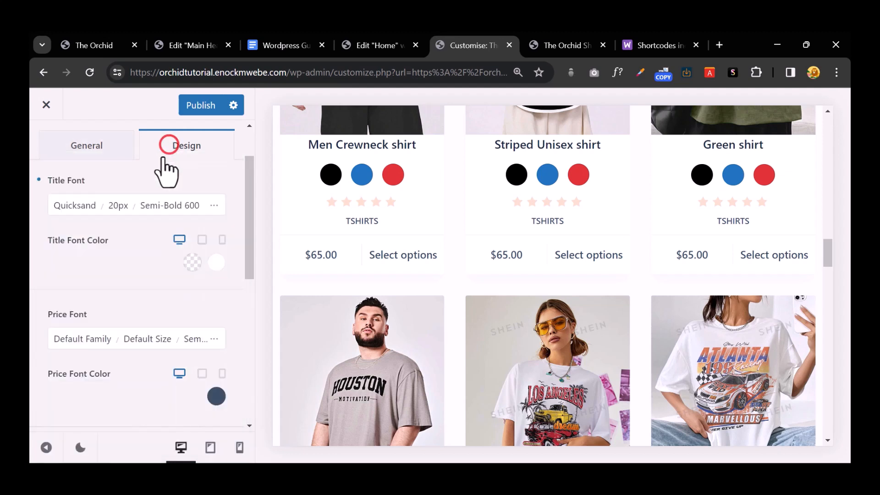
# Step: Enlarge the shop card price font to 33px and set its weight to Regular 400
pyautogui.scroll(-2, 141, 280)
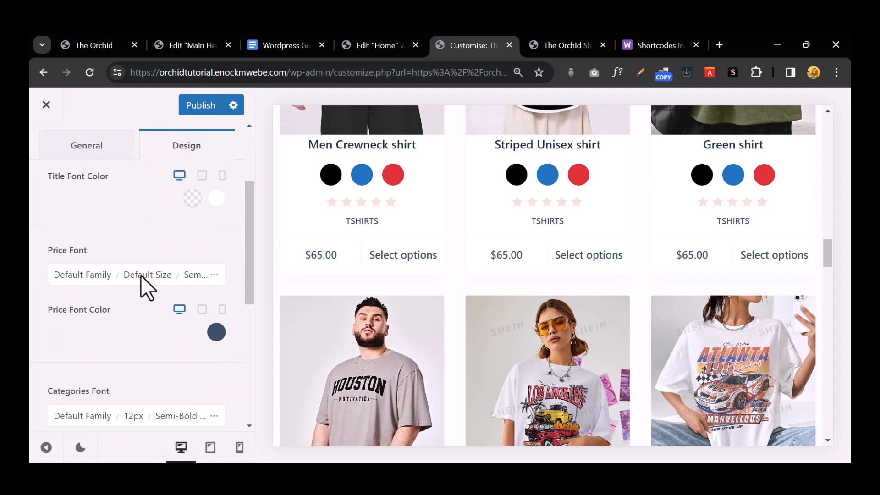
pyautogui.click(203, 281)
pyautogui.click(59, 243)
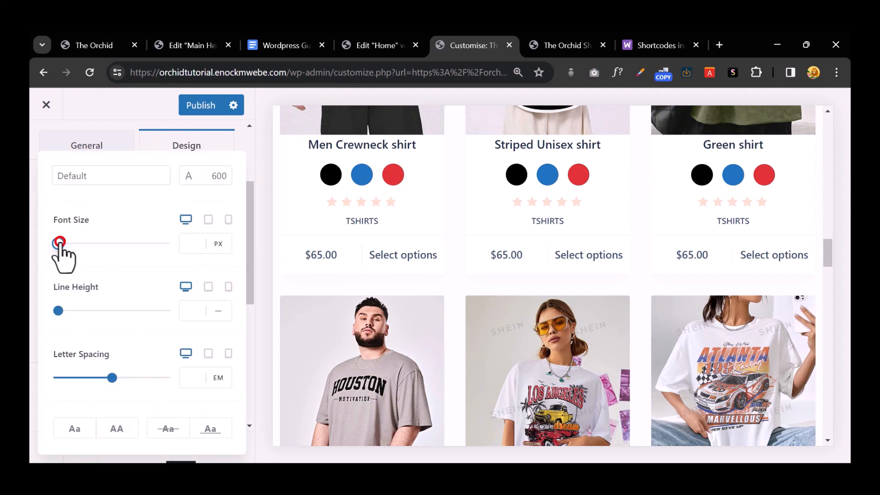
pyautogui.moveTo(60, 244); pyautogui.dragTo(72, 244)
pyautogui.click(218, 175)
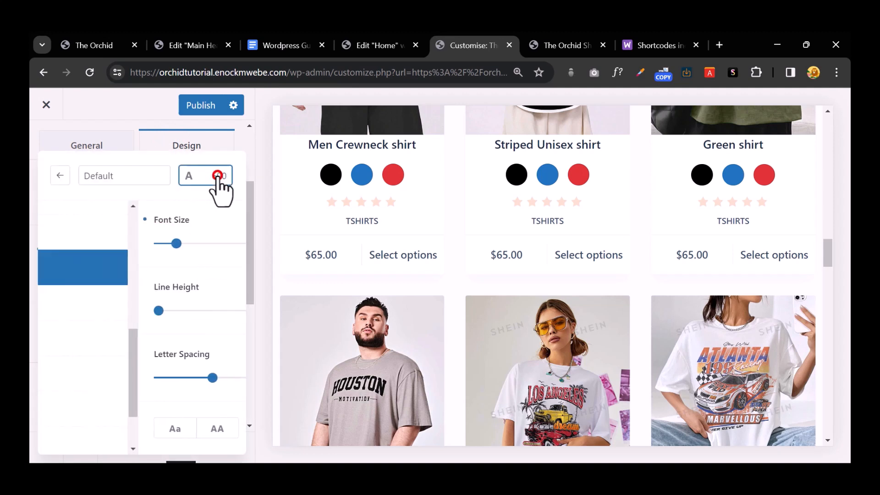
pyautogui.scroll(3, 151, 293)
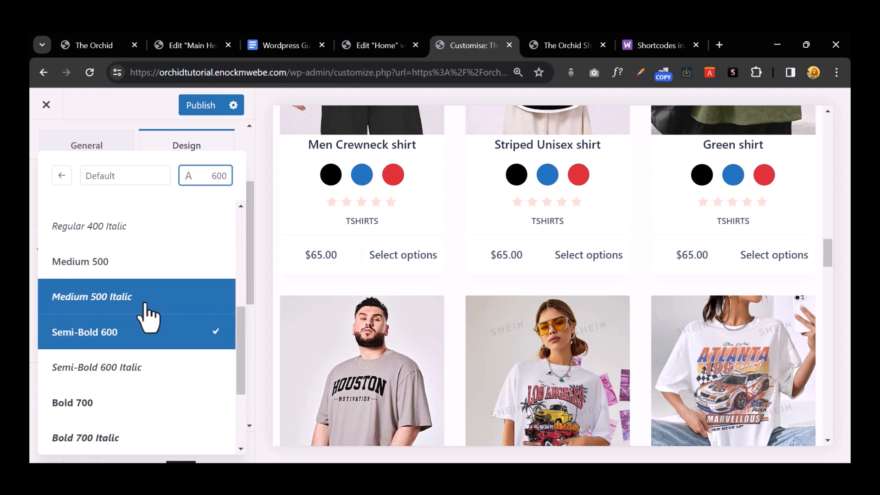
pyautogui.scroll(2, 146, 316)
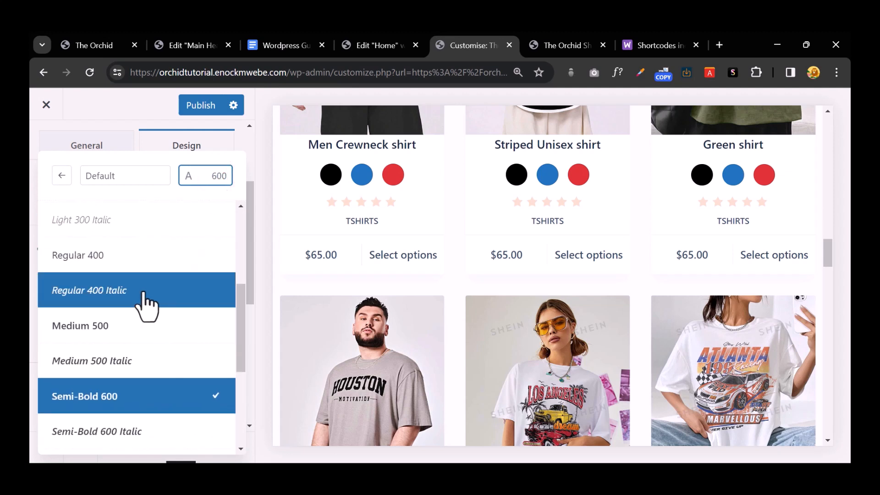
pyautogui.click(136, 263)
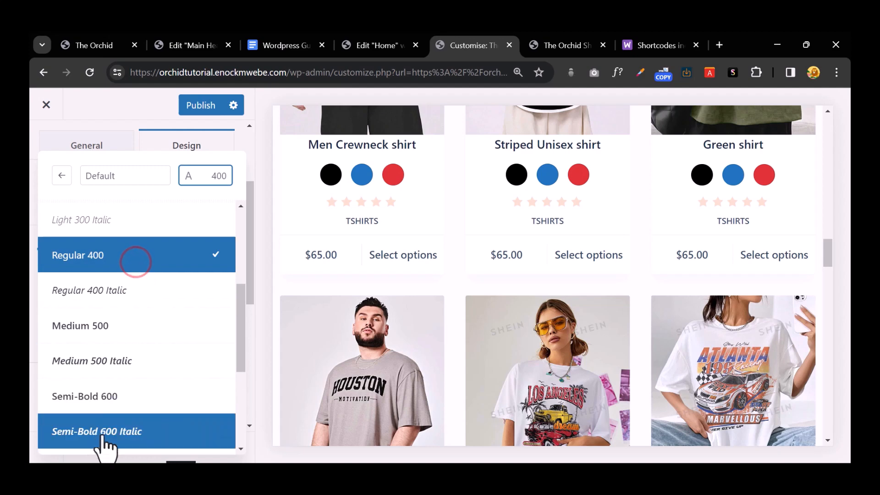
# Step: Publish the price changes and check the larger prices on the live shop page
pyautogui.click(204, 105)
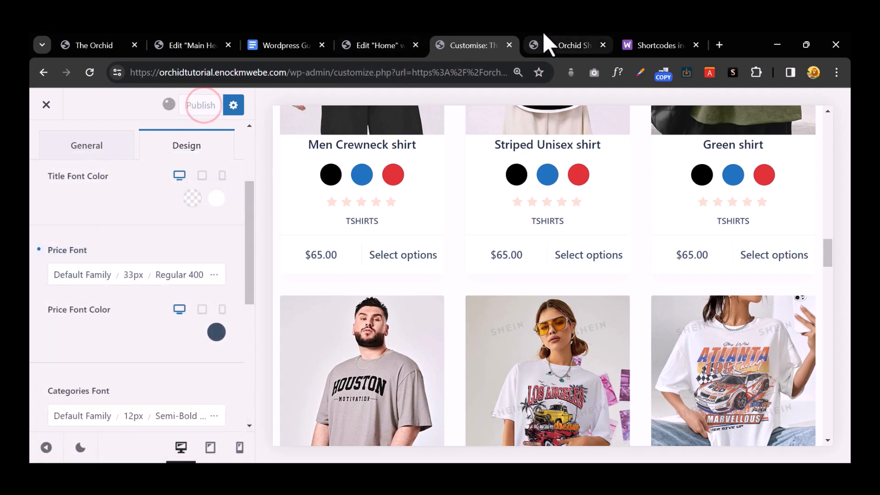
pyautogui.click(552, 42)
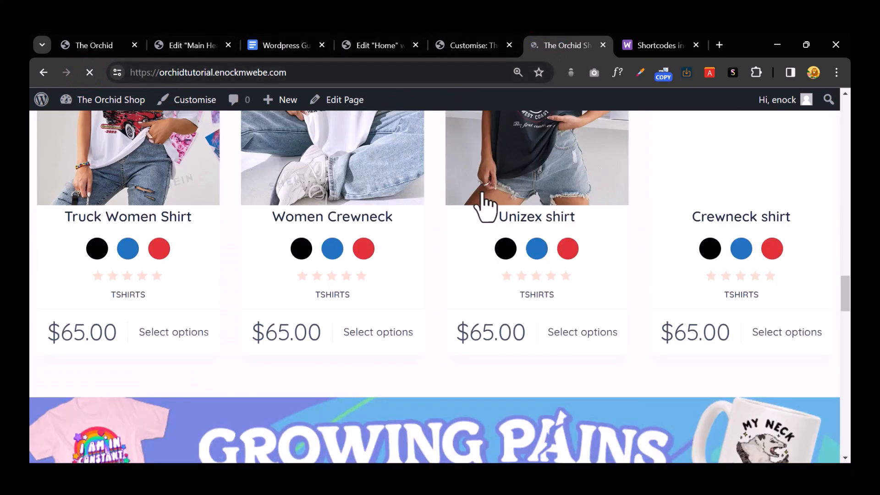
pyautogui.scroll(5, 477, 202)
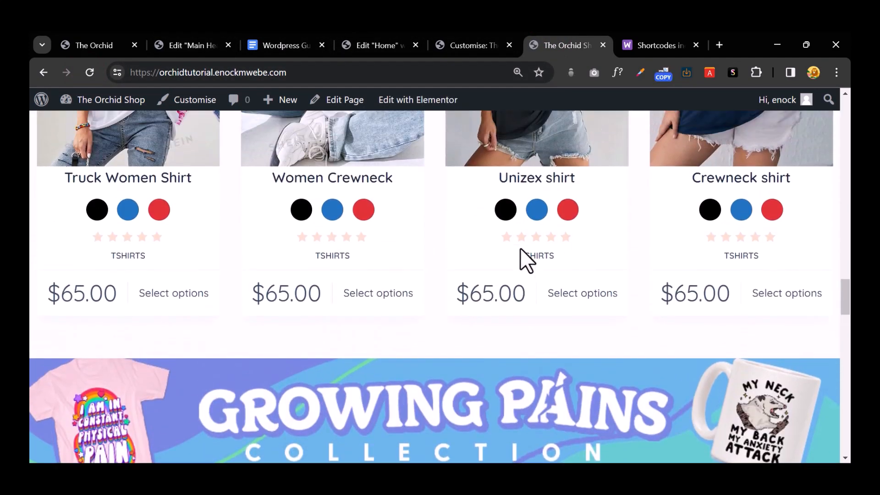
pyautogui.scroll(1, 521, 250)
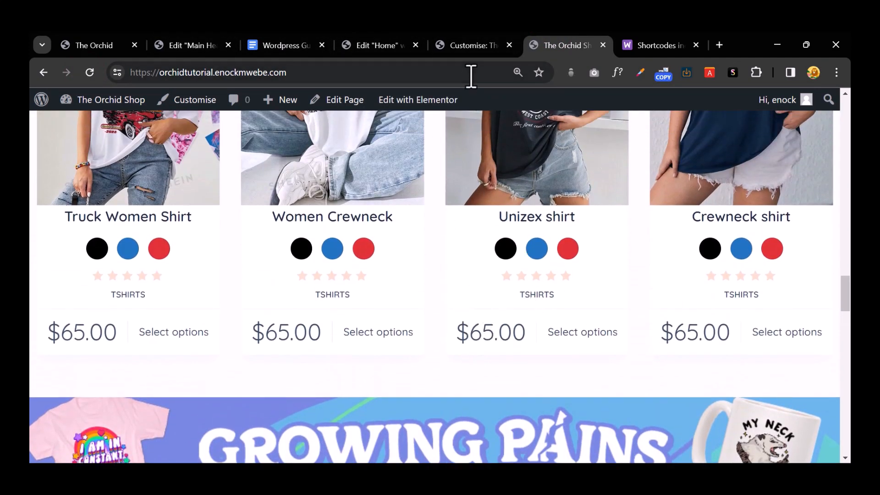
pyautogui.click(472, 49)
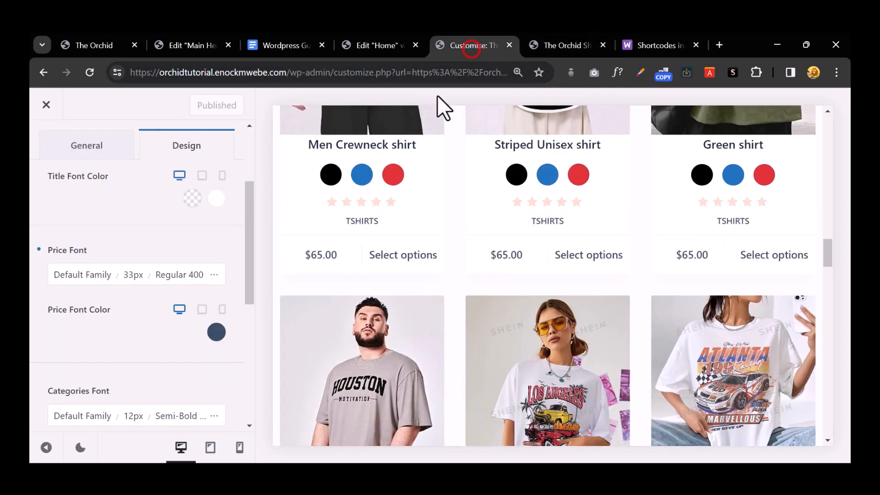
# Step: Shrink the shop card price font size down to 17px
pyautogui.click(214, 275)
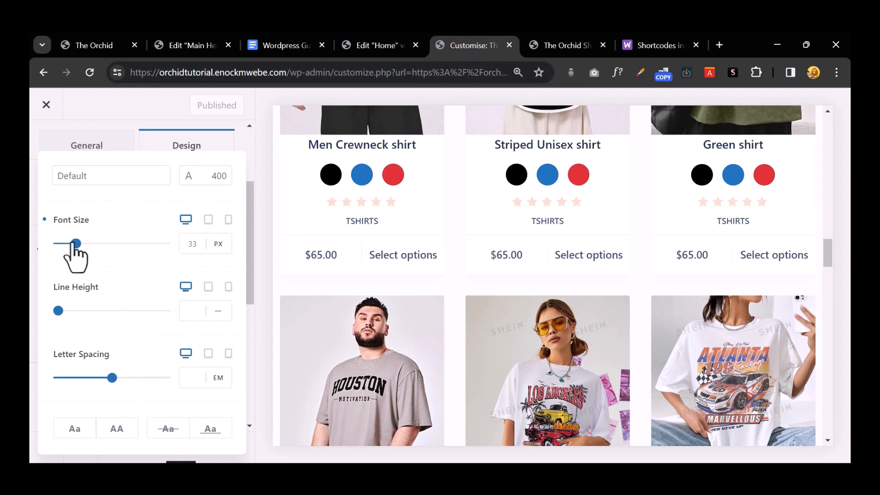
pyautogui.click(215, 148)
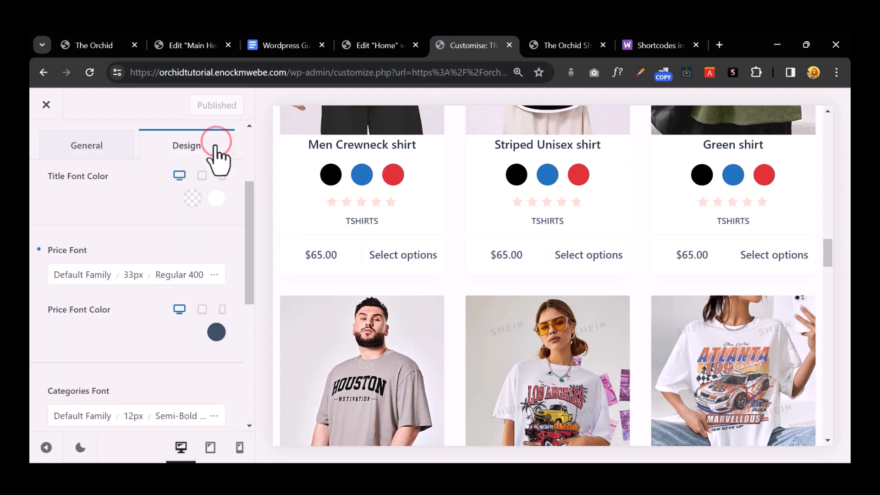
pyautogui.click(213, 276)
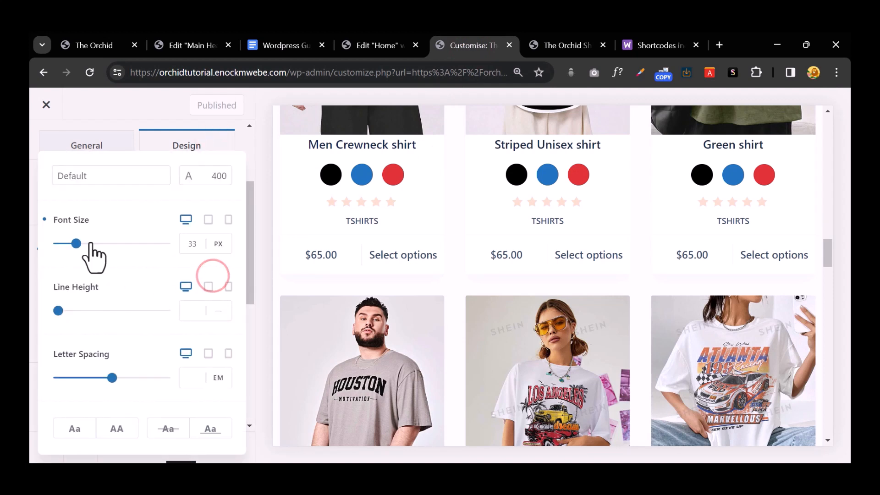
pyautogui.click(72, 245)
pyautogui.moveTo(71, 246); pyautogui.dragTo(65, 243)
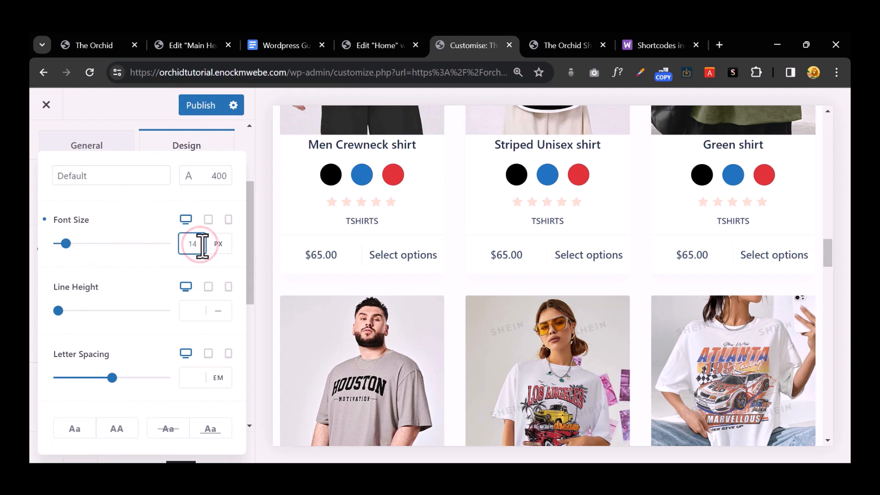
# Step: Publish the 17px price size and confirm the smaller prices on the live shop
pyautogui.click(188, 104)
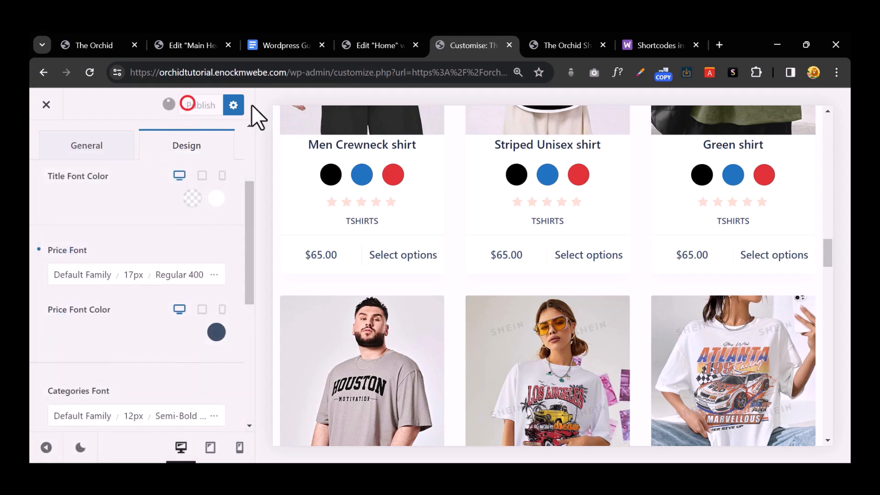
pyautogui.click(544, 37)
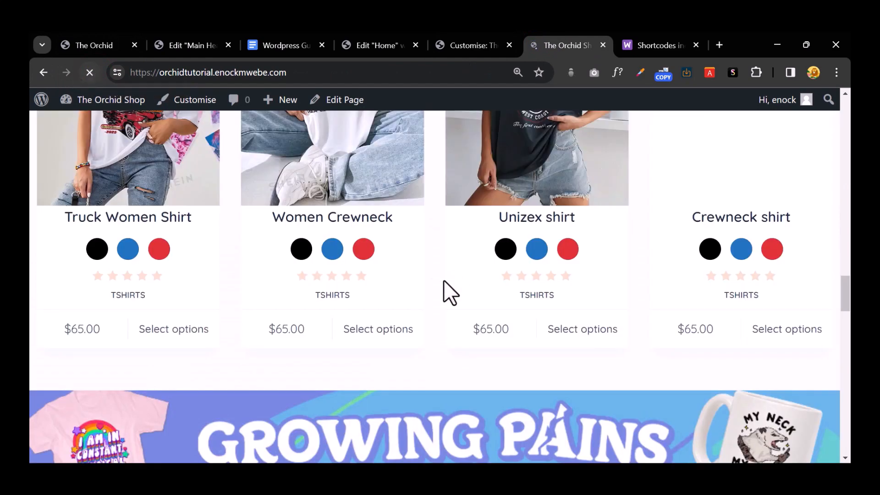
pyautogui.scroll(-3, 444, 279)
pyautogui.scroll(1, 444, 280)
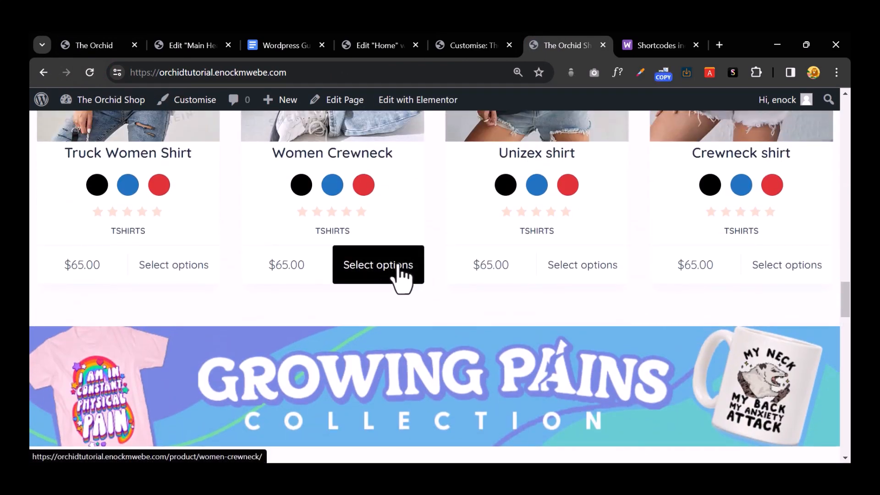
pyautogui.scroll(1, 361, 267)
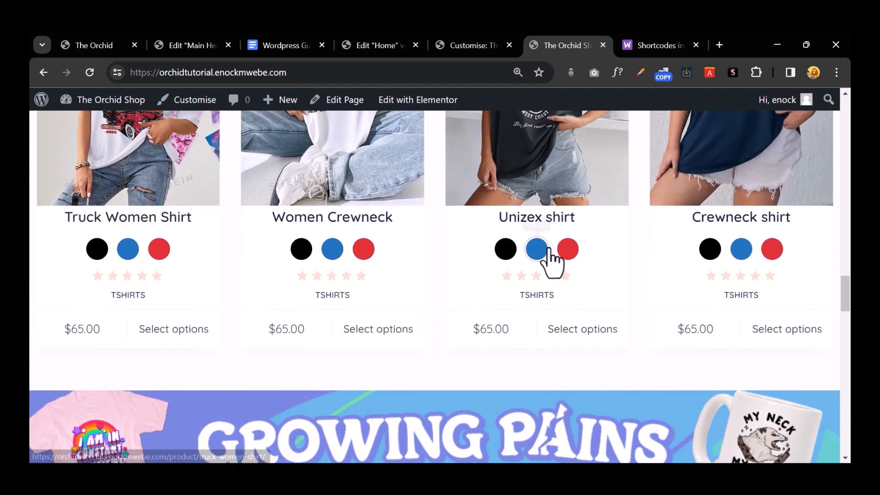
pyautogui.scroll(1, 564, 271)
pyautogui.scroll(5, 577, 282)
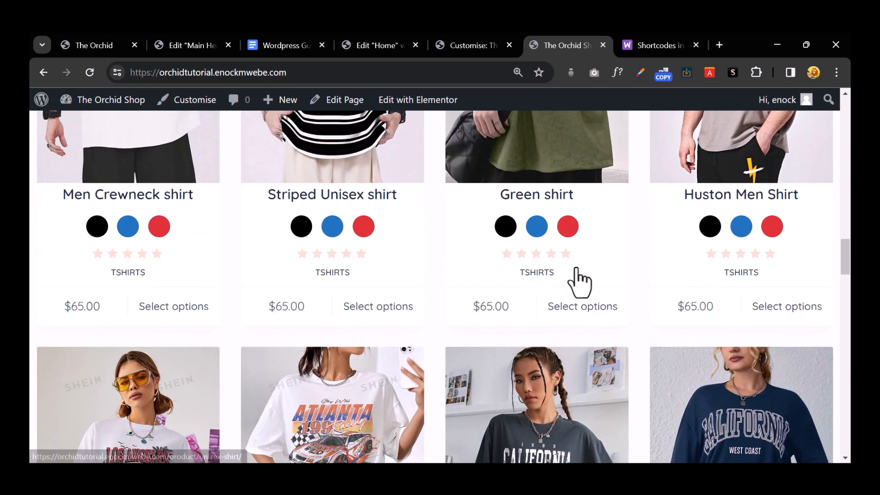
pyautogui.click(479, 42)
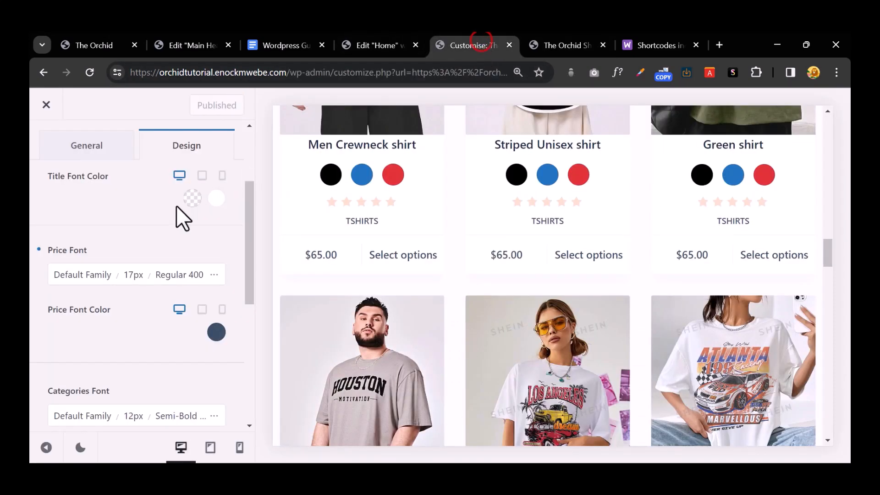
# Step: Set the product title font size to 16 with Regular 400 weight
pyautogui.click(215, 267)
pyautogui.doubleClick(191, 245)
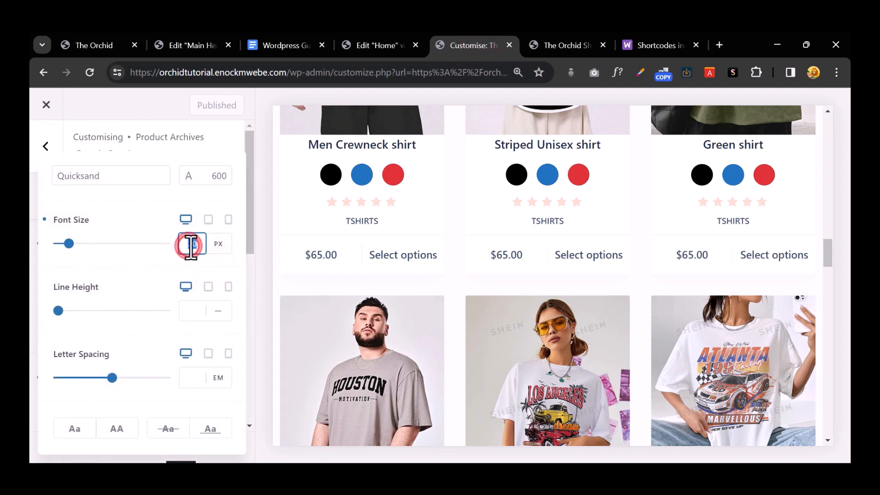
pyautogui.press('BackSpace')
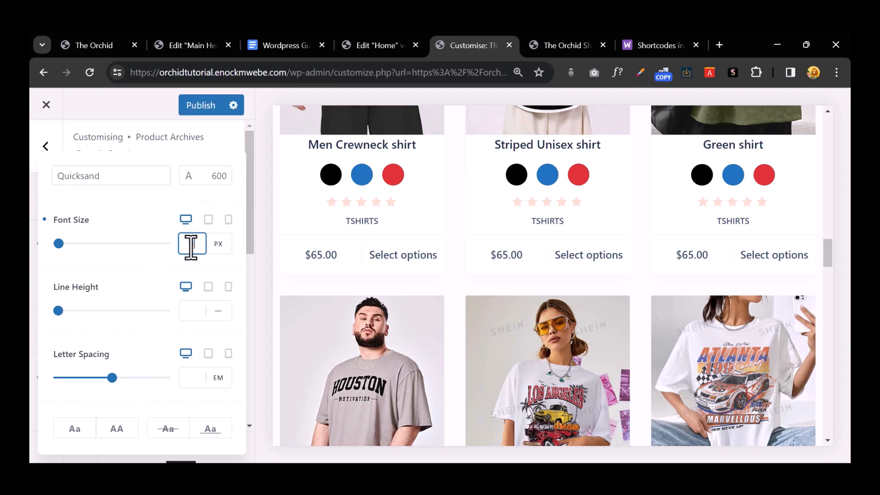
pyautogui.click(216, 174)
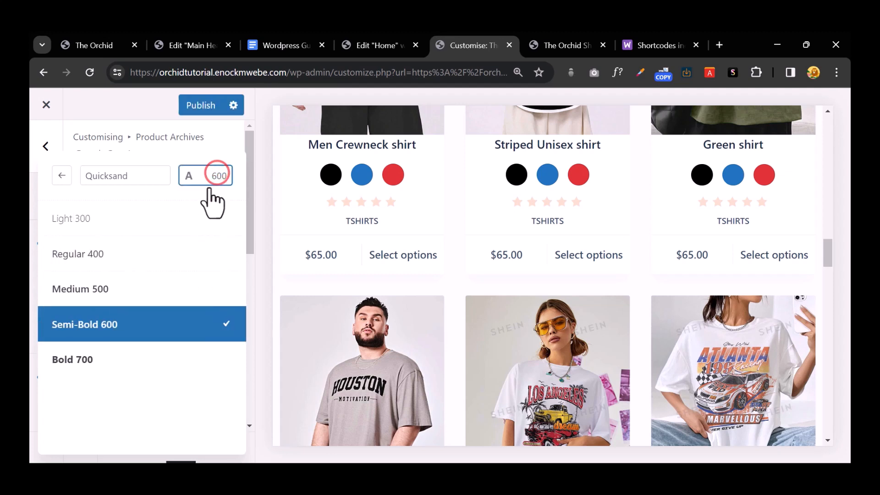
pyautogui.click(148, 285)
pyautogui.click(127, 256)
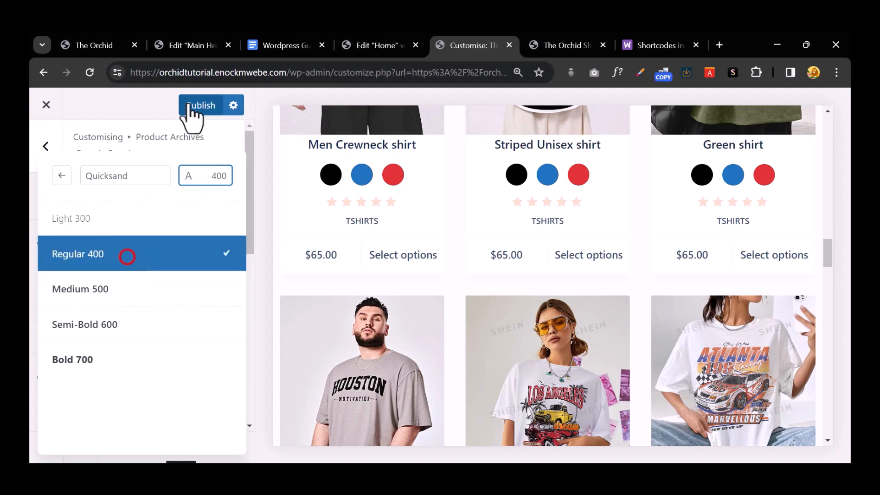
# Step: Publish the title font changes and review the titles on the live shop
pyautogui.click(189, 100)
pyautogui.click(560, 40)
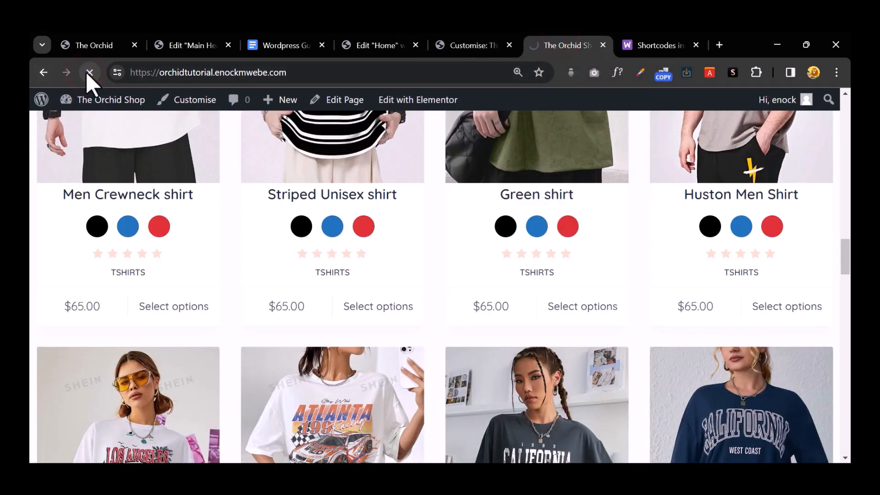
pyautogui.scroll(-3, 342, 237)
pyautogui.scroll(2, 342, 237)
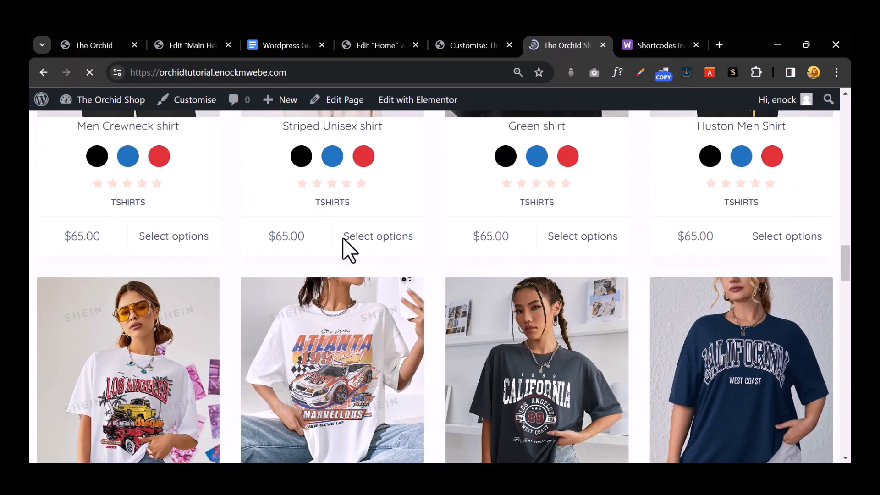
pyautogui.scroll(3, 346, 248)
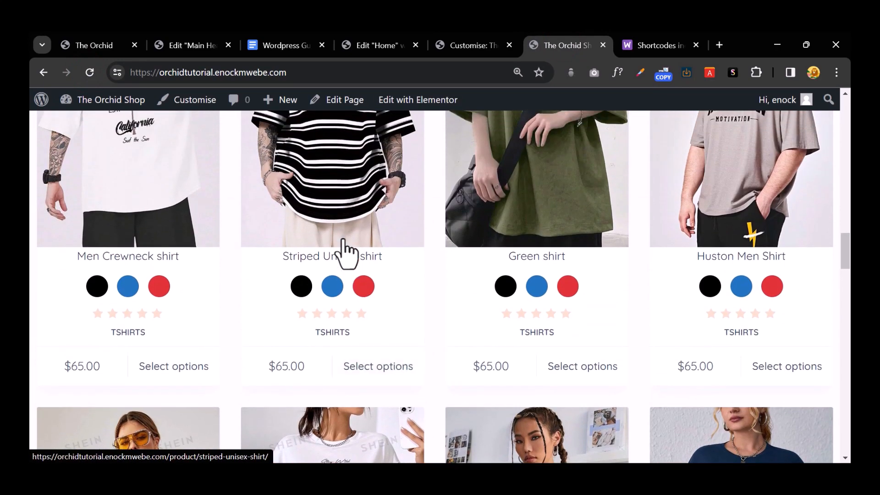
pyautogui.click(463, 44)
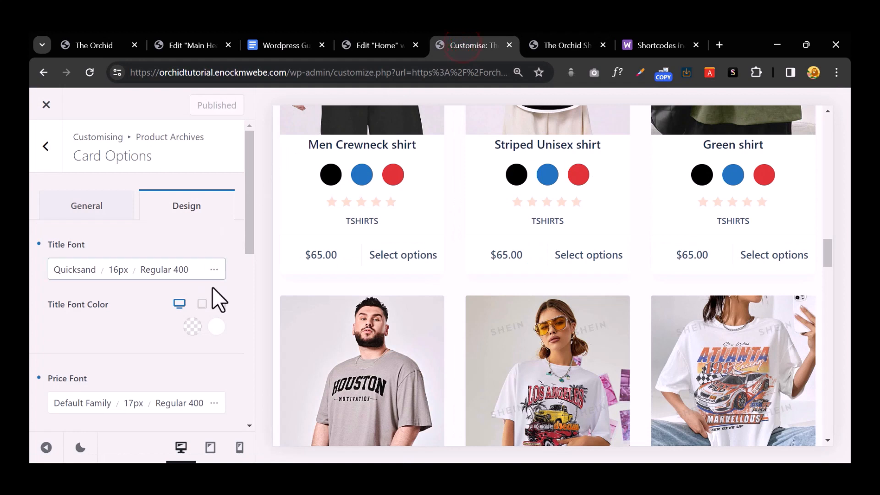
# Step: Change the product title weight to Medium 500 and publish it
pyautogui.click(211, 269)
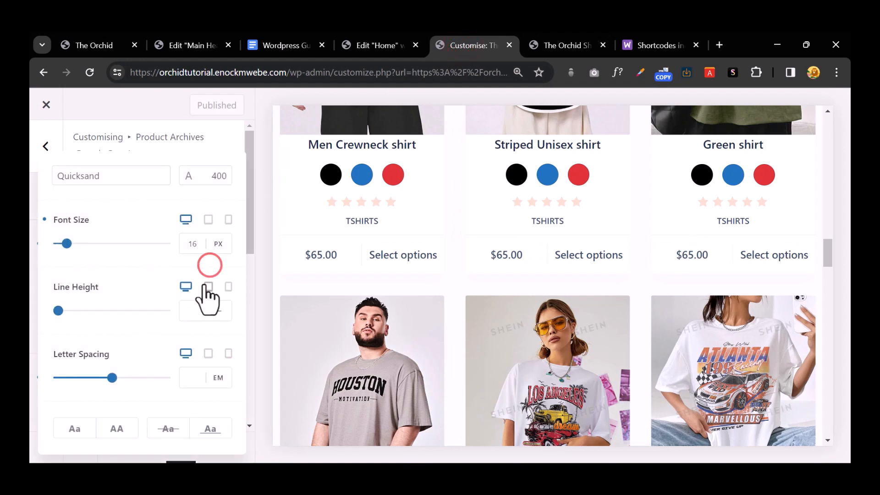
pyautogui.click(226, 176)
pyautogui.click(151, 289)
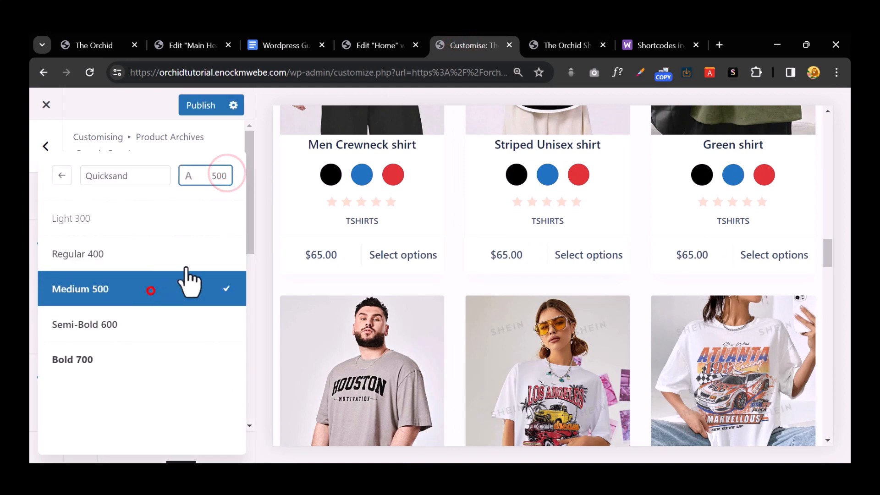
pyautogui.click(134, 325)
pyautogui.click(197, 106)
# Step: Reload the live shop, zoom out slightly and view the updated cards from the top
pyautogui.click(550, 39)
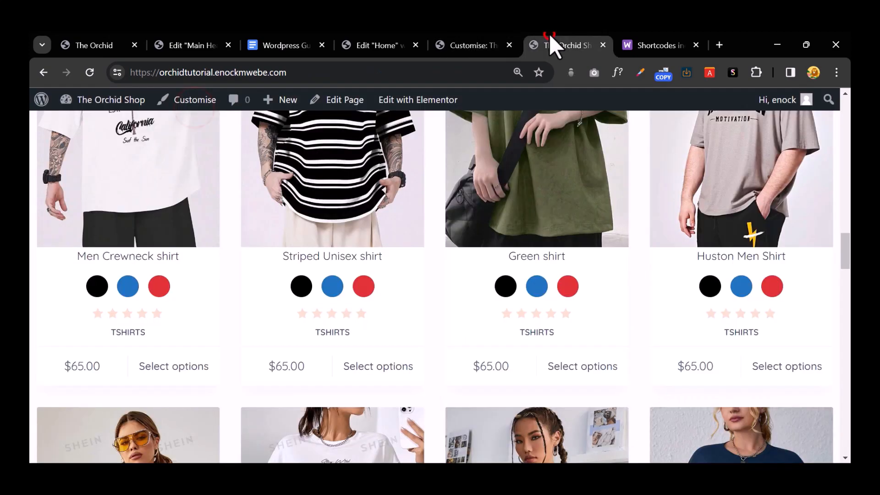
pyautogui.click(93, 73)
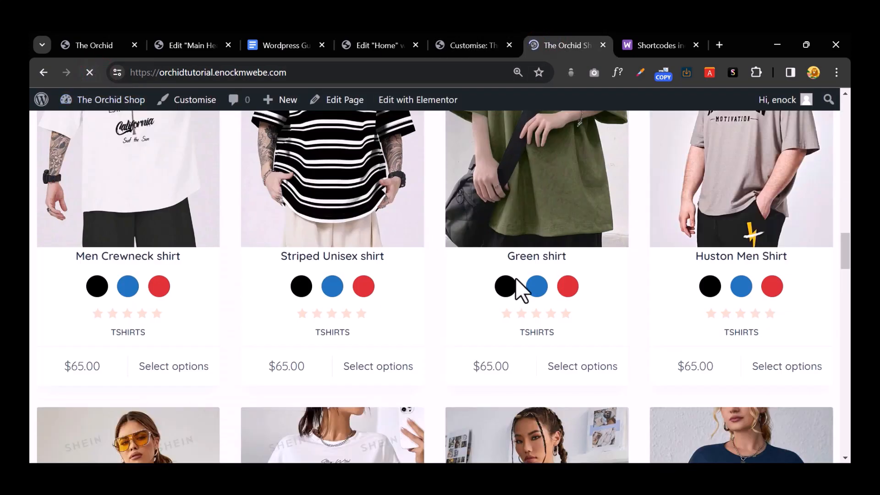
pyautogui.hotkey('ctrl', '-')
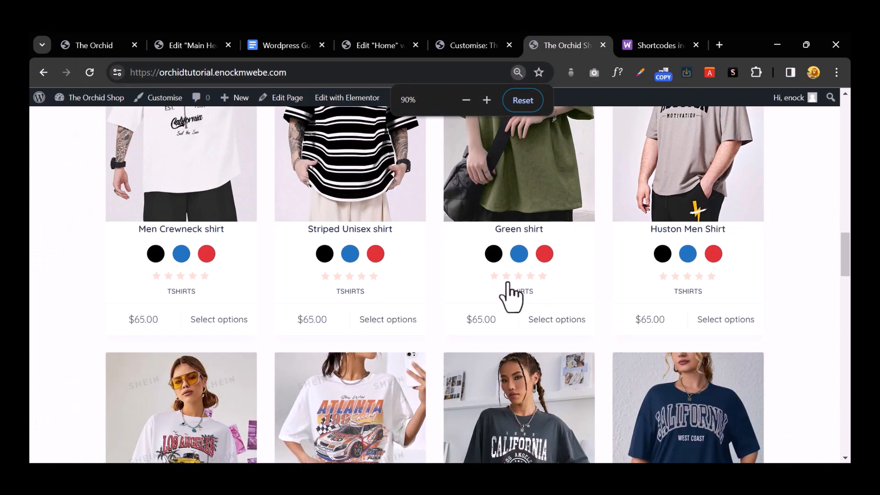
pyautogui.scroll(15, 507, 283)
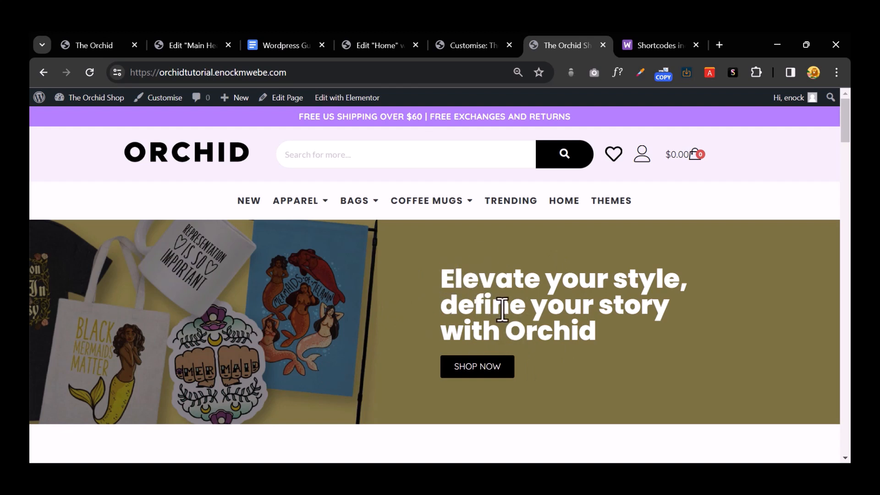
# Step: Open the Home page in Elementor and check the tablet preview, then return to desktop
pyautogui.click(386, 46)
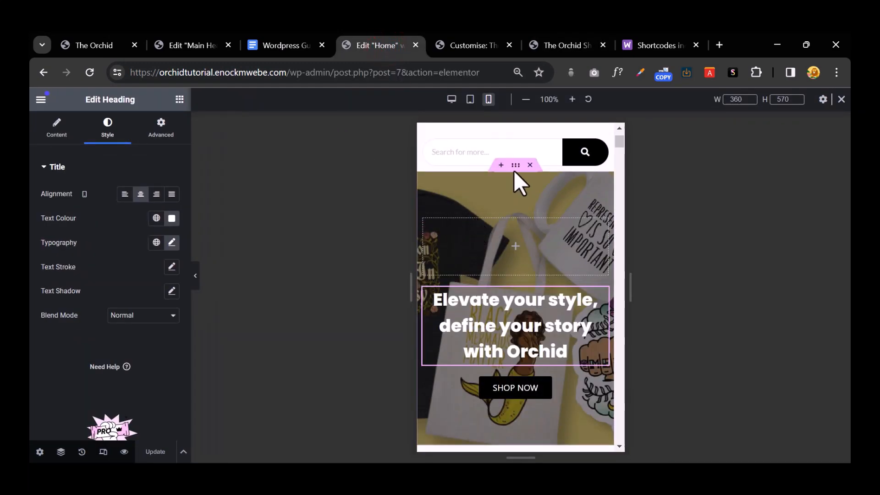
pyautogui.moveTo(514, 165); pyautogui.dragTo(513, 164)
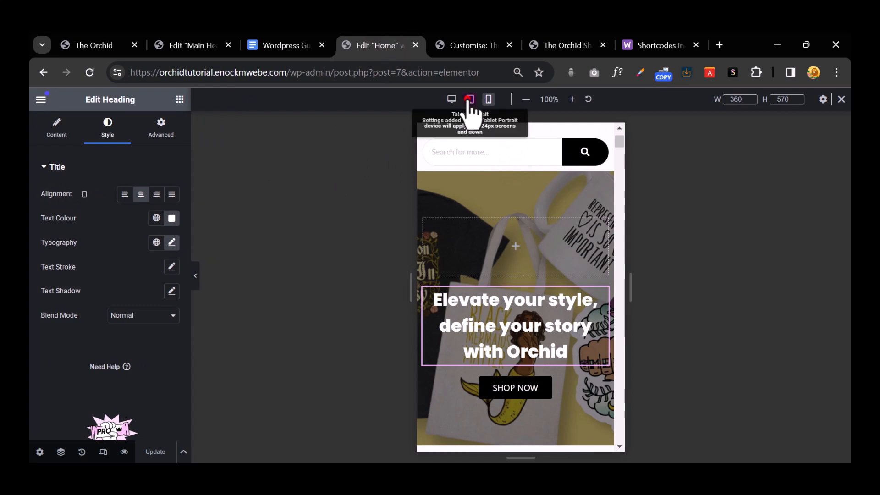
pyautogui.click(469, 99)
pyautogui.click(452, 101)
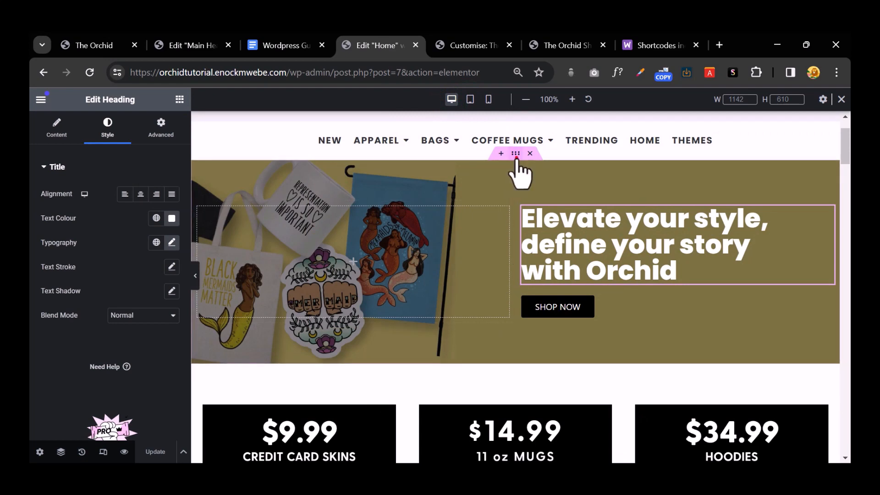
# Step: Make the hero container's background overlay colour fully transparent (alpha 0)
pyautogui.click(516, 156)
pyautogui.click(98, 137)
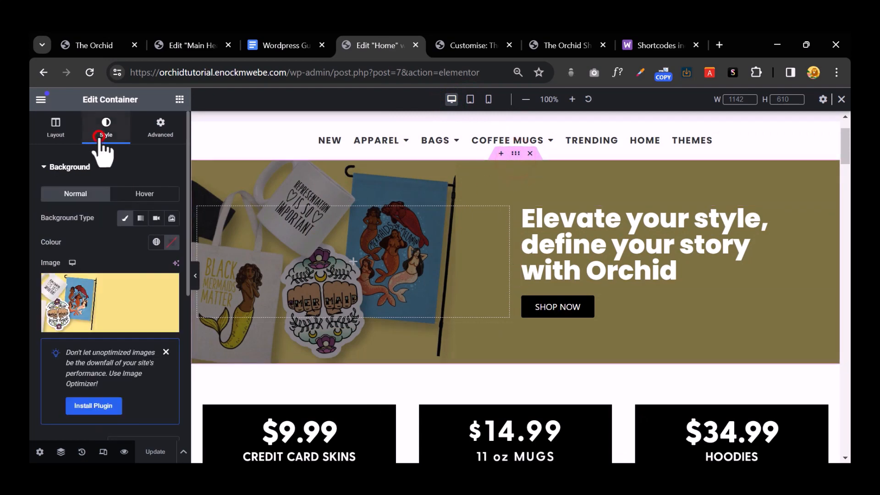
pyautogui.scroll(-3, 123, 275)
pyautogui.scroll(-5, 130, 284)
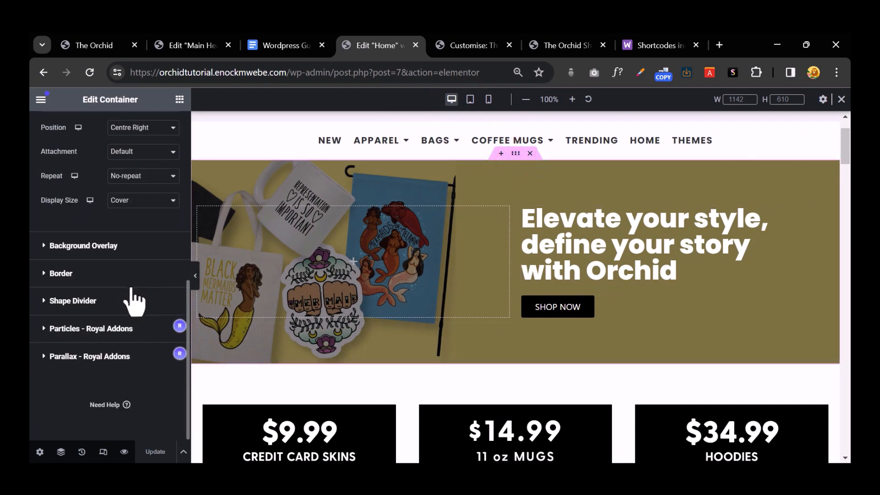
pyautogui.click(127, 248)
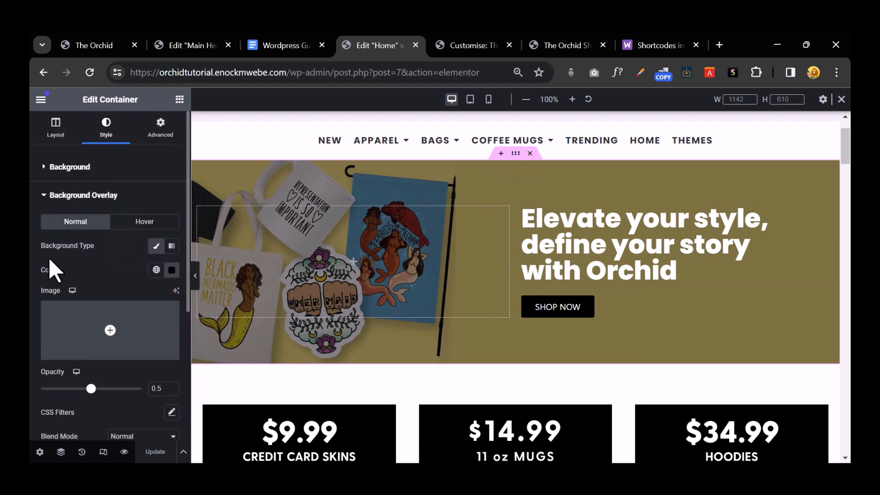
pyautogui.click(171, 272)
pyautogui.click(125, 421)
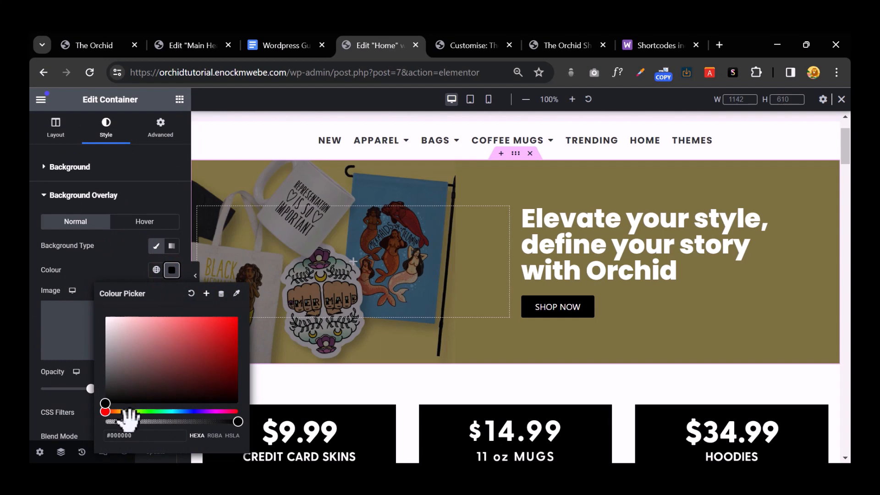
pyautogui.moveTo(60, 422); pyautogui.dragTo(52, 419)
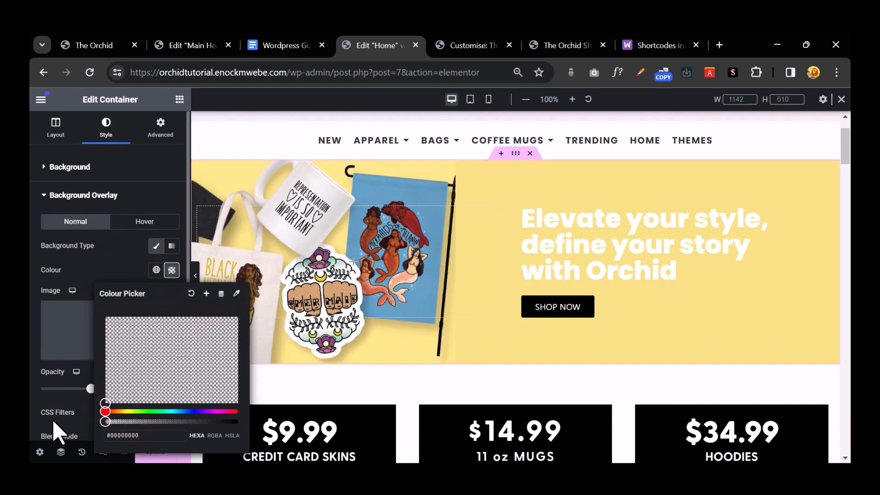
# Step: Turn the hero heading text black and update the Home page
pyautogui.click(584, 228)
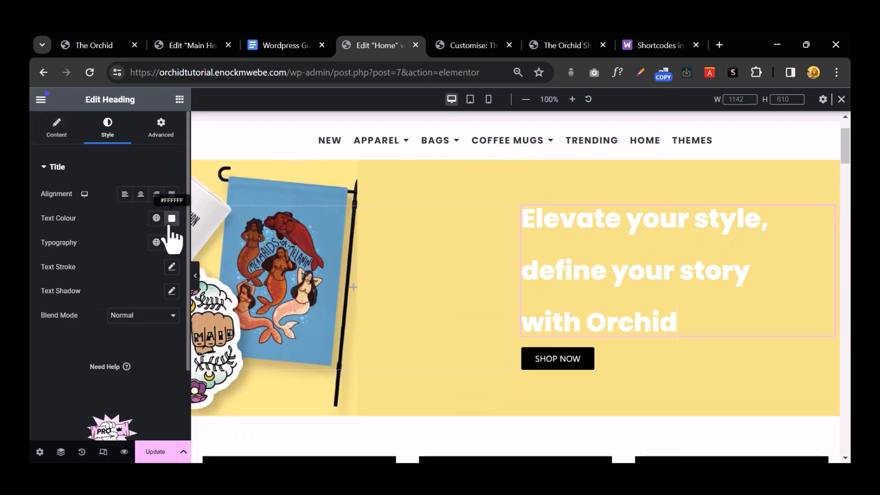
pyautogui.click(171, 219)
pyautogui.moveTo(121, 284); pyautogui.dragTo(70, 379)
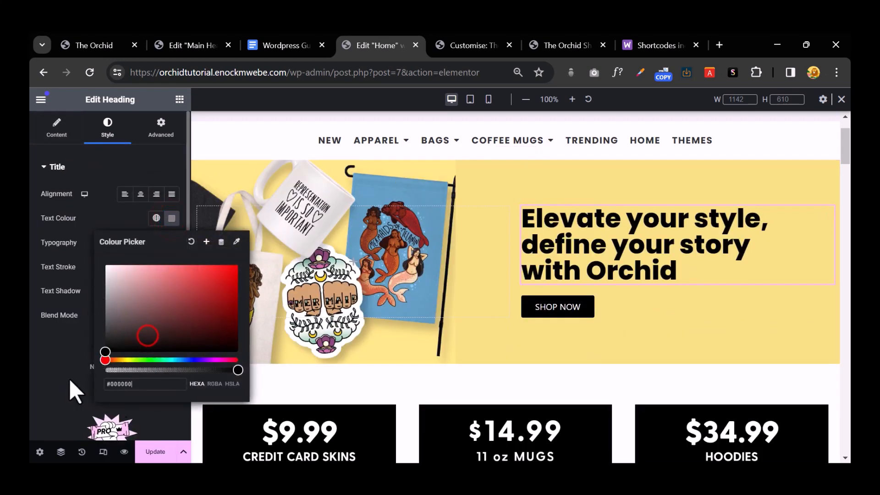
pyautogui.click(37, 364)
pyautogui.click(147, 447)
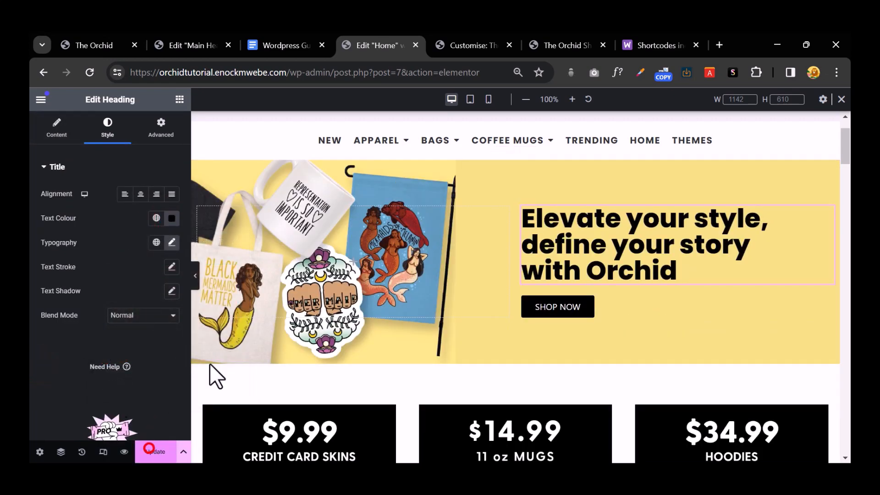
pyautogui.click(537, 44)
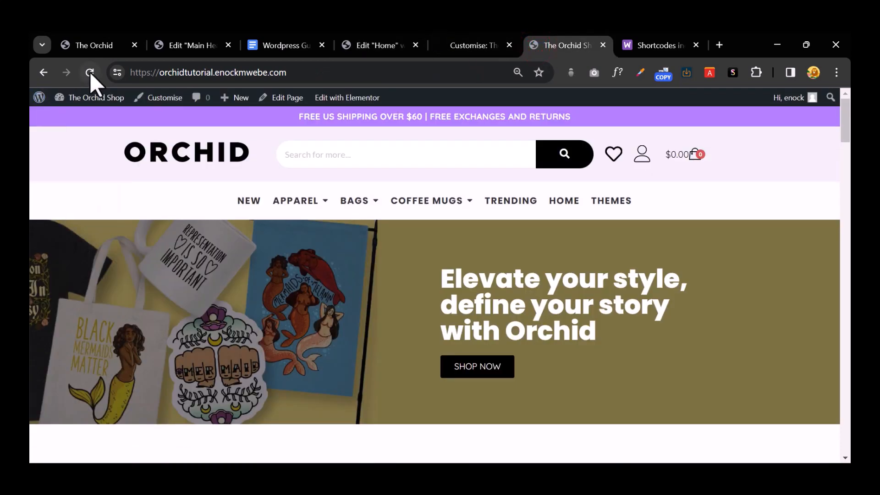
pyautogui.click(478, 41)
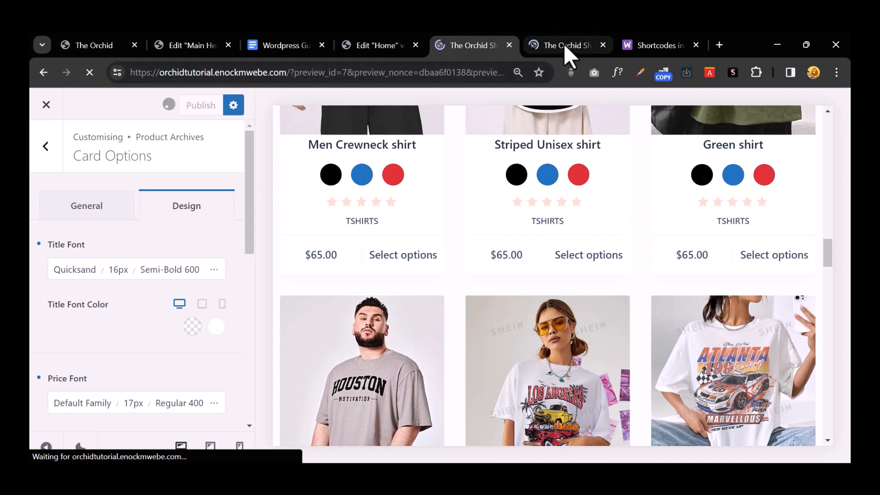
pyautogui.click(567, 46)
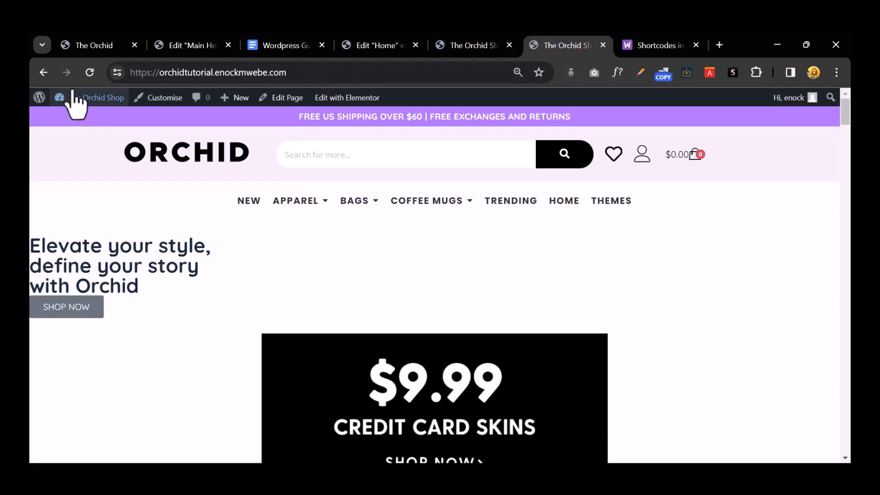
pyautogui.click(90, 71)
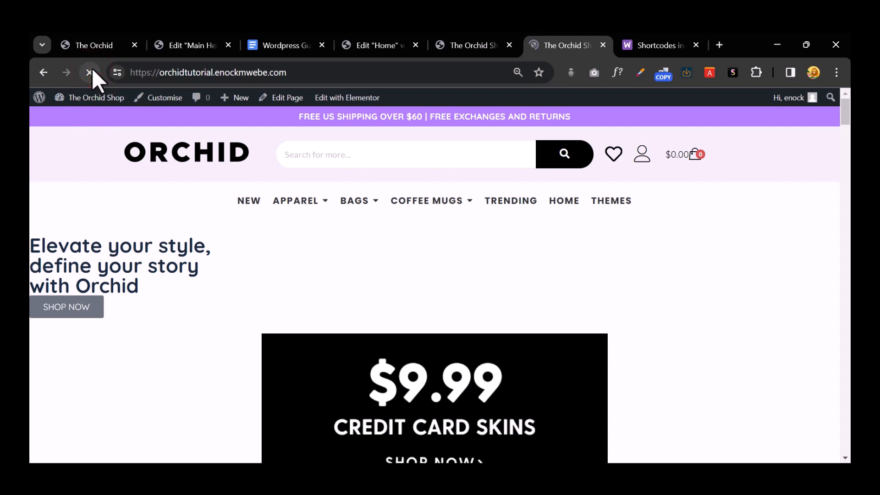
pyautogui.scroll(-4, 515, 274)
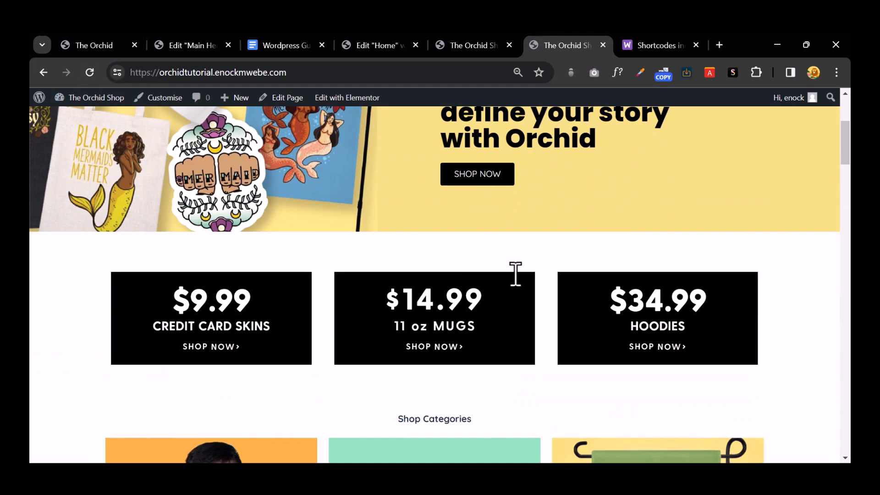
pyautogui.scroll(-4, 515, 273)
pyautogui.scroll(-10, 513, 274)
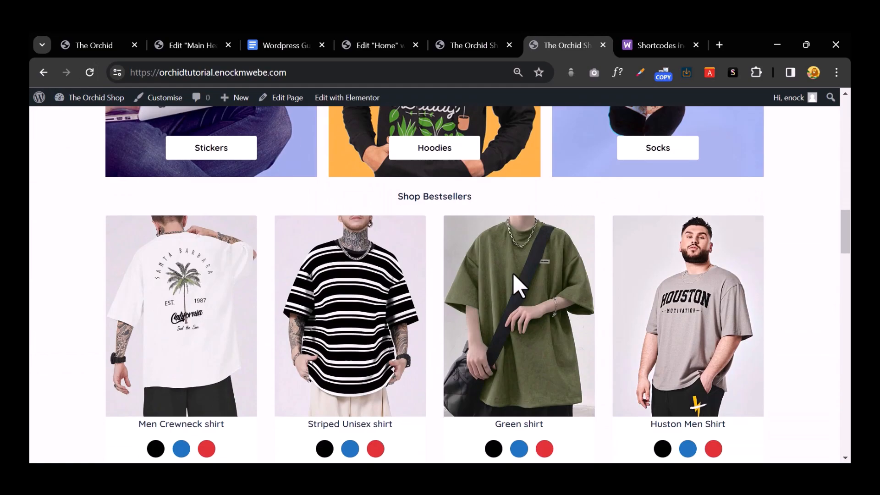
pyautogui.scroll(-10, 512, 273)
pyautogui.scroll(-15, 512, 274)
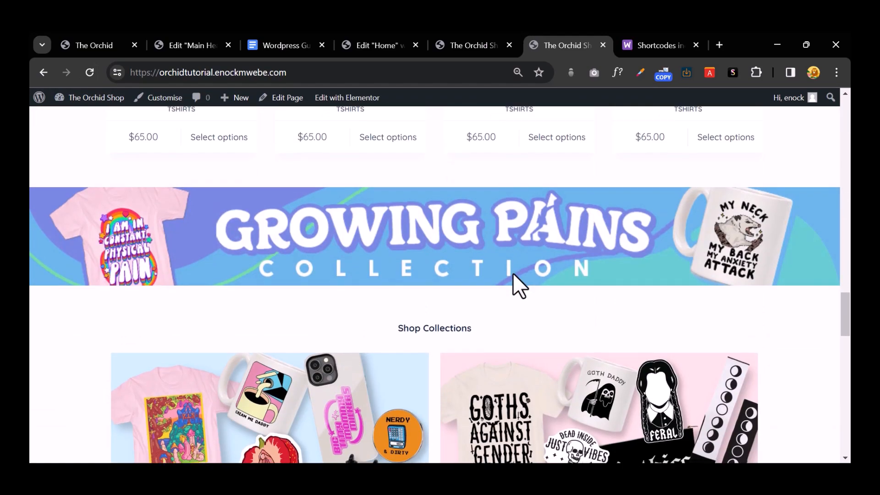
pyautogui.scroll(15, 513, 275)
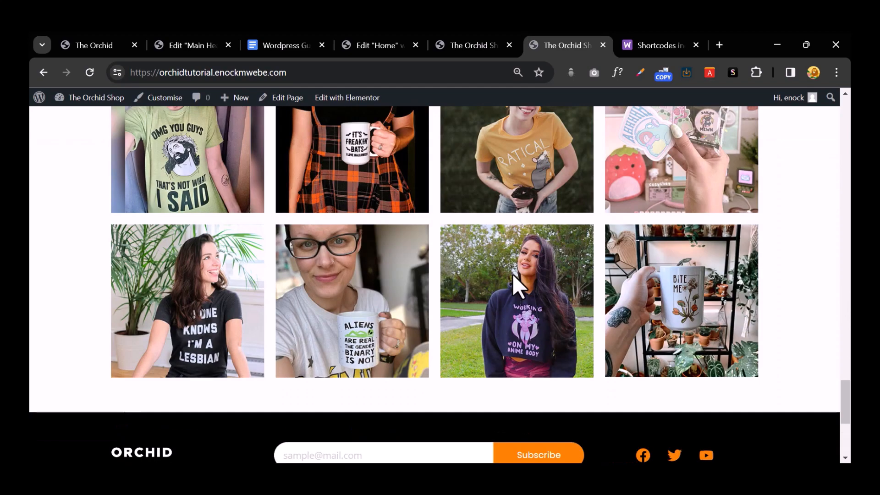
pyautogui.scroll(8, 512, 274)
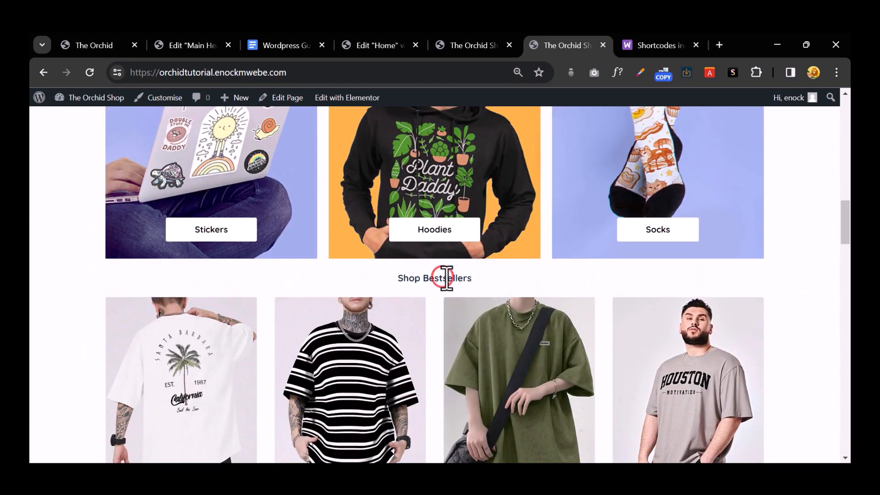
pyautogui.moveTo(393, 277); pyautogui.dragTo(481, 294)
pyautogui.scroll(-8, 481, 285)
pyautogui.scroll(1, 481, 285)
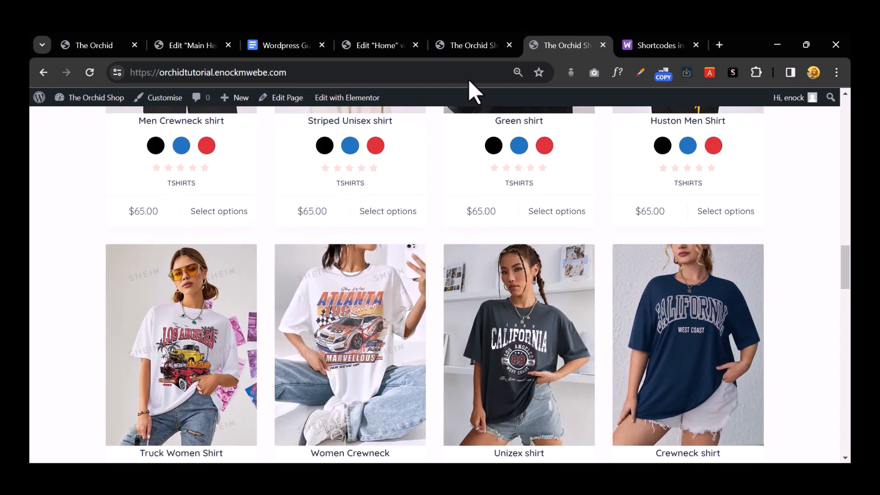
pyautogui.click(469, 45)
pyautogui.click(380, 46)
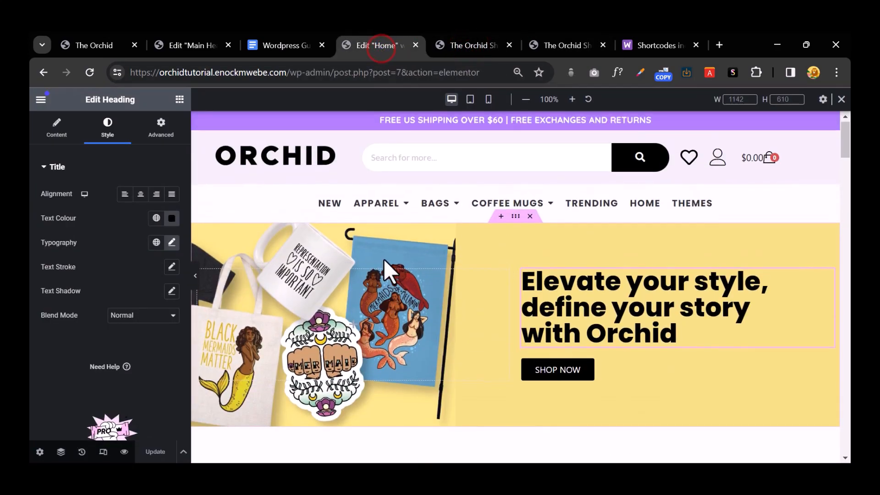
# Step: Adjust the Shop Categories heading's typography font size
pyautogui.scroll(-15, 384, 259)
pyautogui.scroll(7, 403, 260)
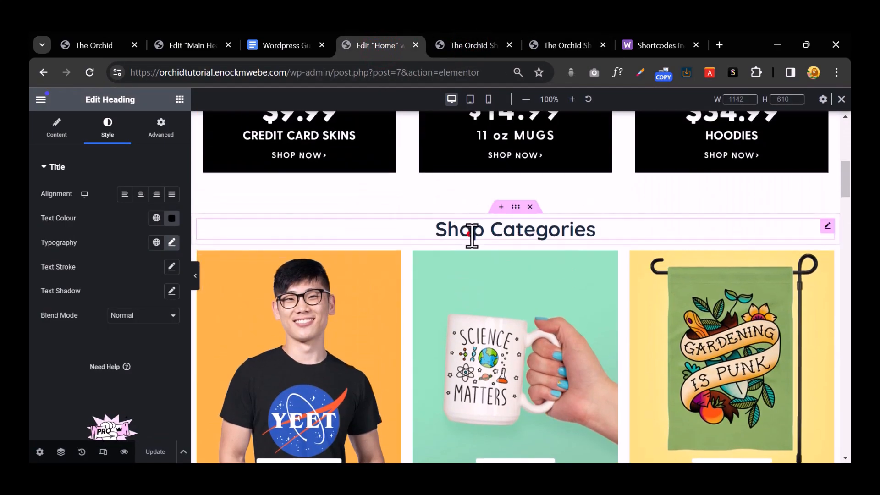
pyautogui.click(470, 233)
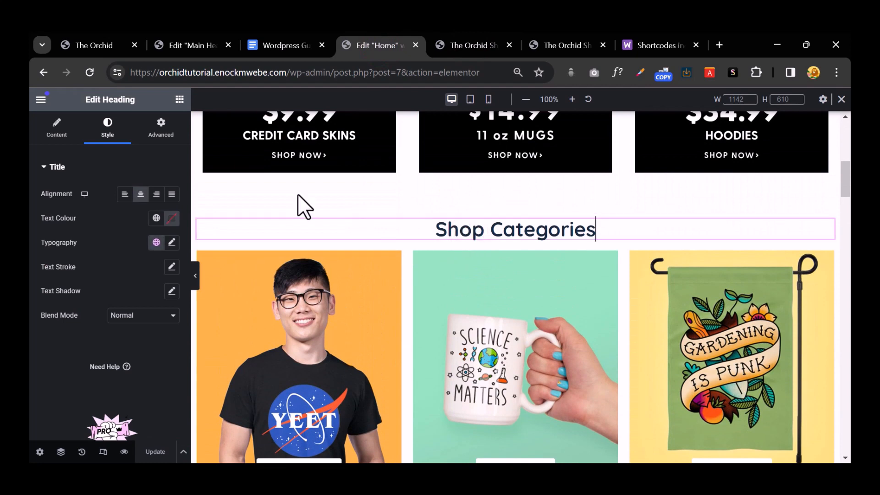
pyautogui.click(172, 242)
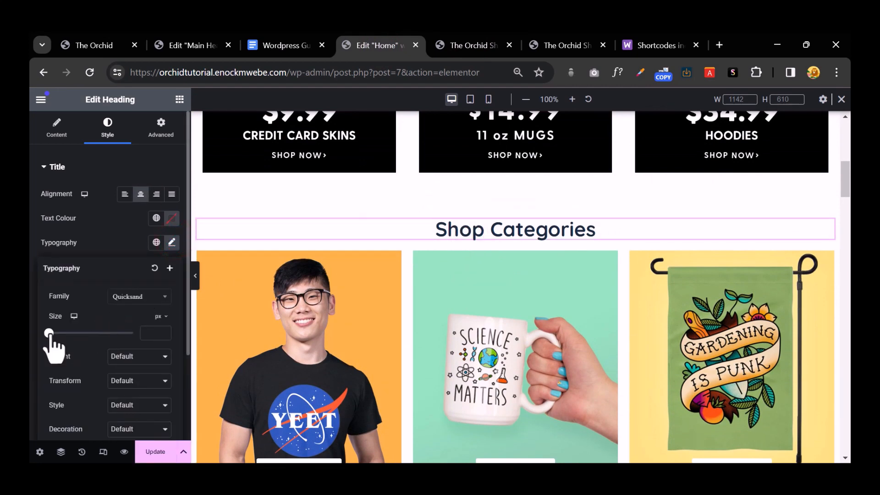
pyautogui.moveTo(49, 332); pyautogui.dragTo(63, 333)
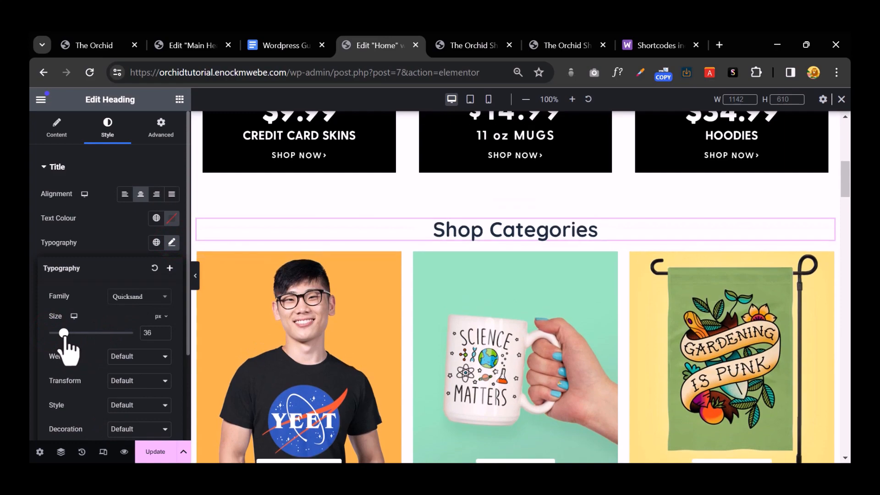
# Step: Copy the Shop Categories heading style and paste it onto Shop Bestsellers and Shop Collections
pyautogui.rightClick(487, 226)
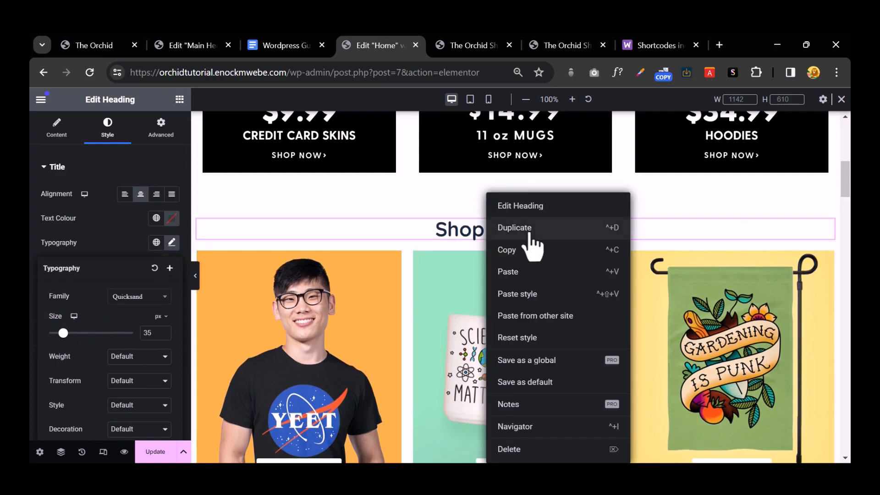
pyautogui.click(522, 250)
pyautogui.scroll(-15, 516, 251)
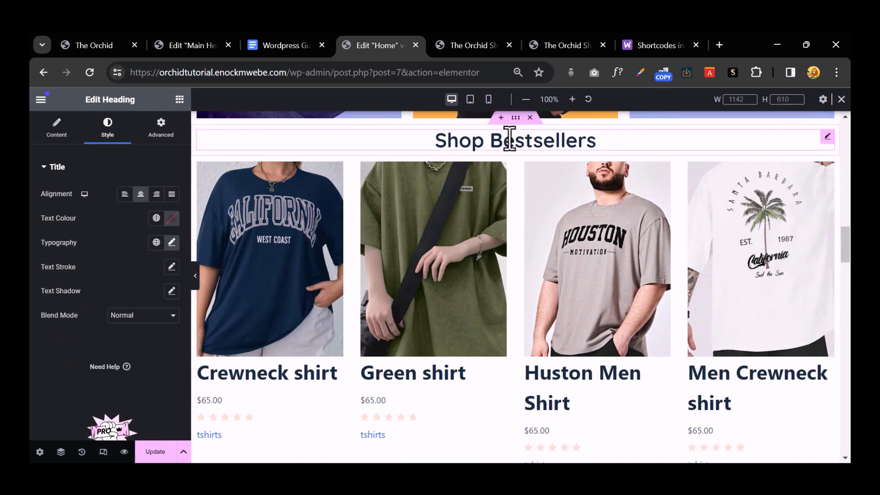
pyautogui.rightClick(510, 138)
pyautogui.click(551, 237)
pyautogui.scroll(-15, 550, 235)
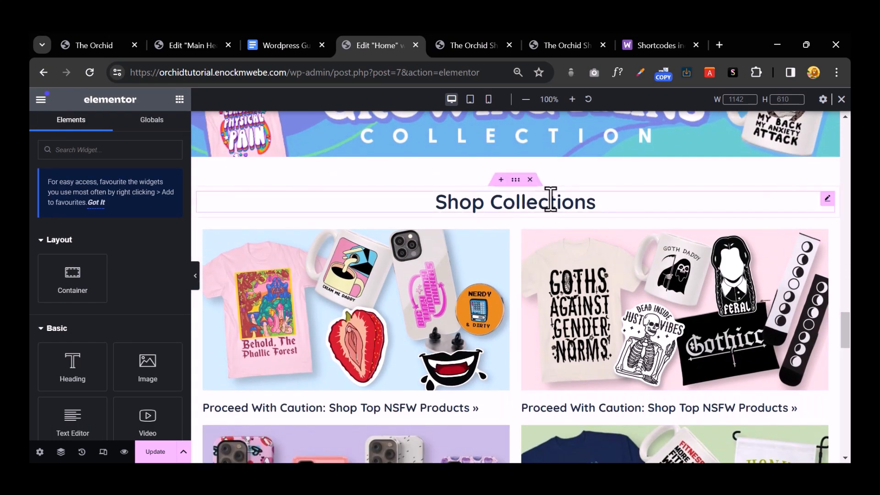
pyautogui.rightClick(551, 197)
pyautogui.click(569, 291)
# Step: Paste the same style onto the Check Out Our Customers heading and update the Home page
pyautogui.scroll(-7, 536, 252)
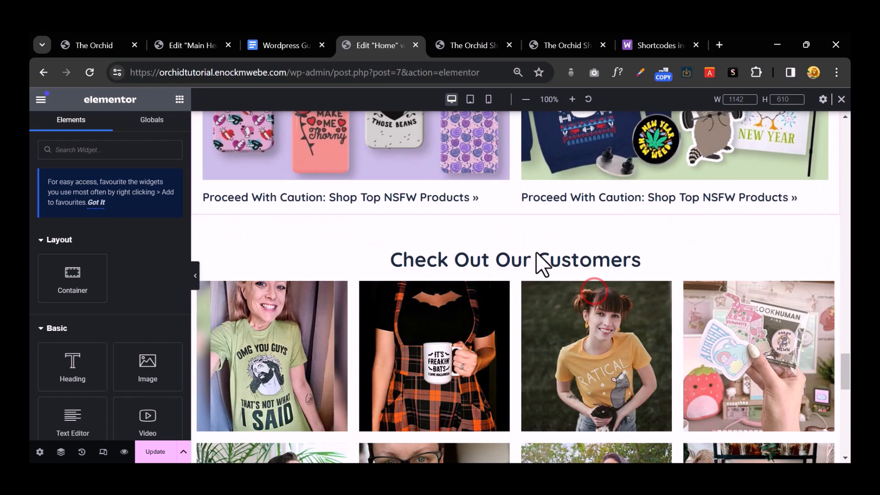
pyautogui.rightClick(572, 157)
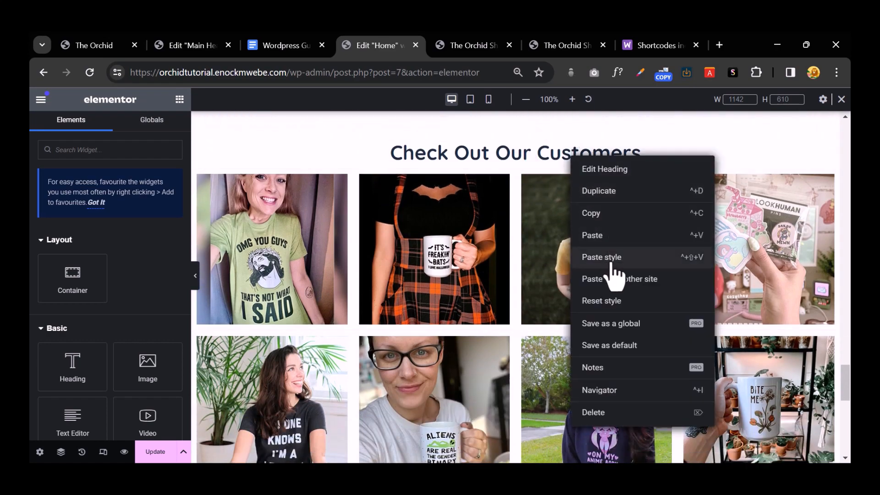
pyautogui.click(604, 258)
pyautogui.scroll(-10, 614, 268)
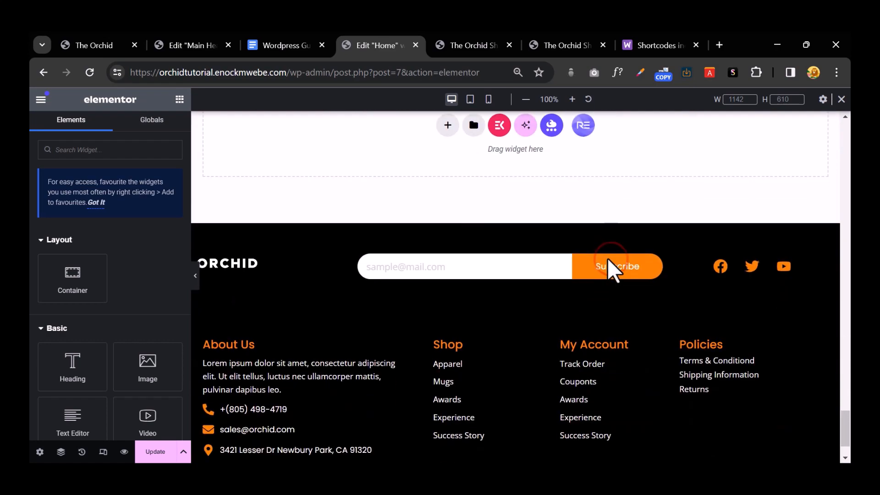
pyautogui.click(155, 452)
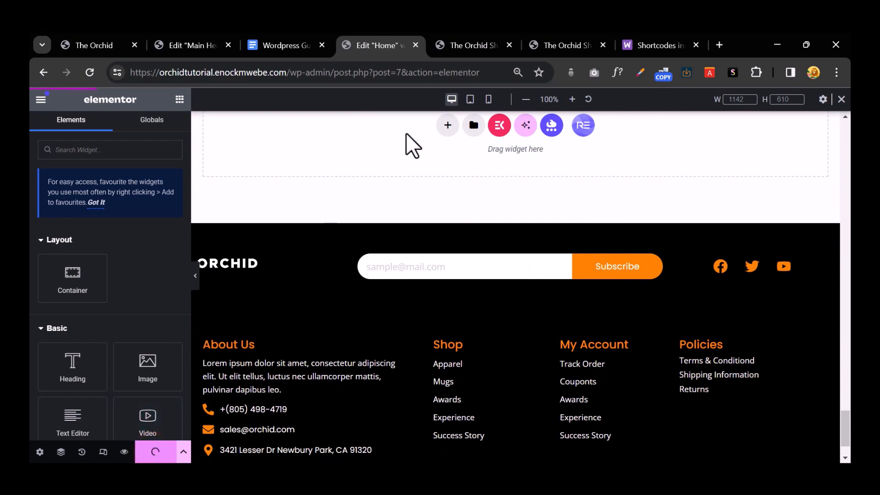
# Step: Preview the live home page and follow the hero's SHOP NOW button to the Shop page
pyautogui.click(467, 40)
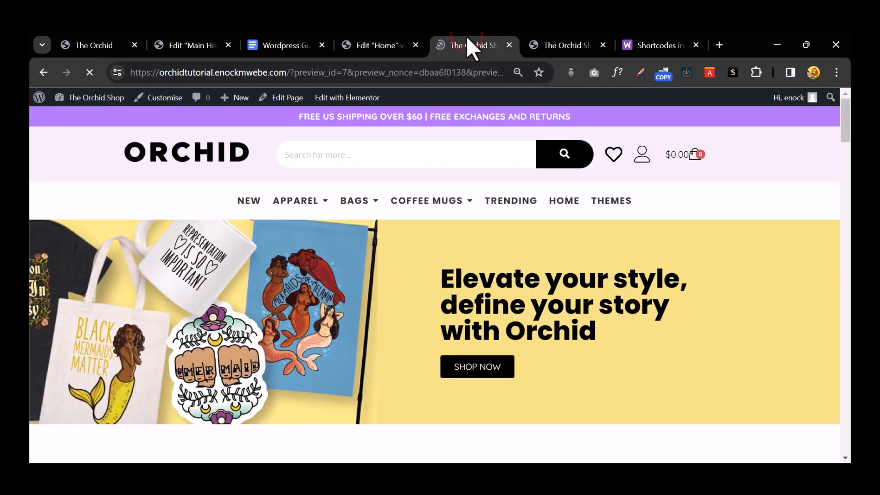
pyautogui.scroll(-10, 464, 220)
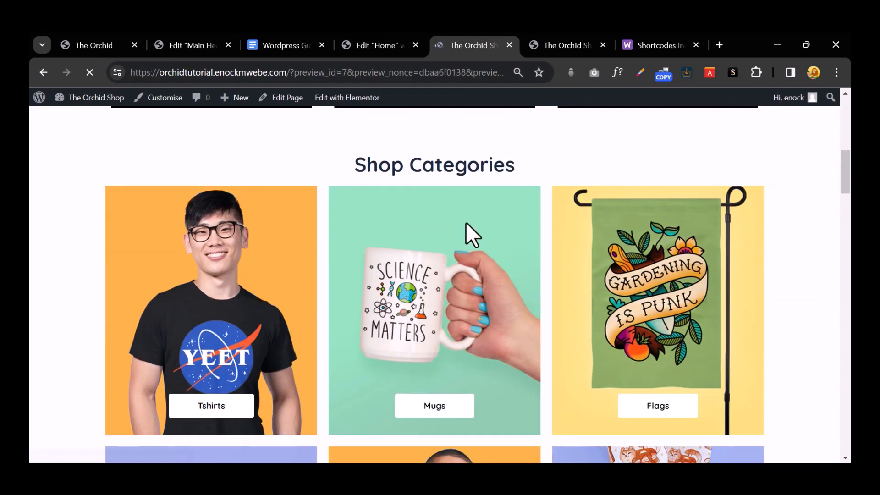
pyautogui.scroll(-20, 465, 222)
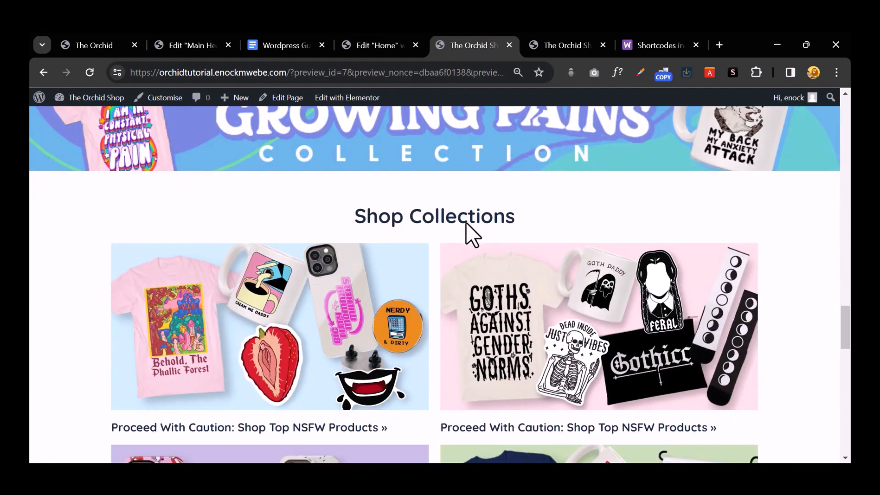
pyautogui.scroll(-10, 466, 222)
pyautogui.scroll(15, 467, 227)
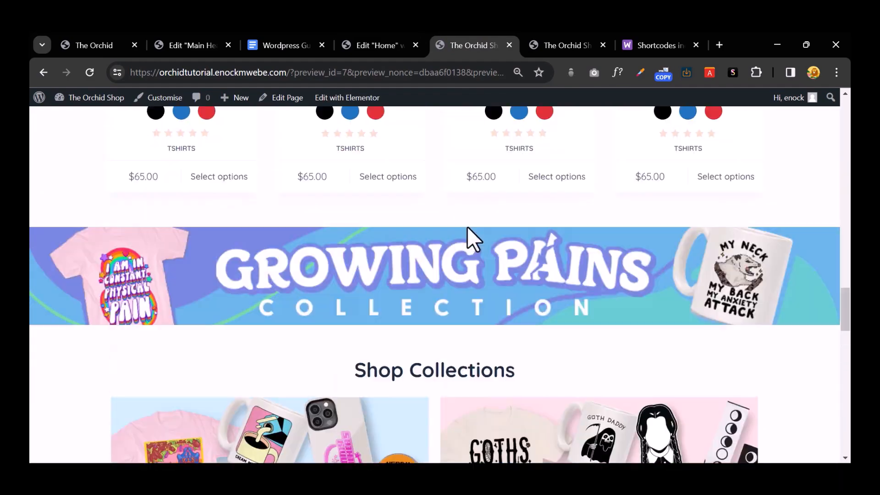
pyautogui.scroll(20, 467, 227)
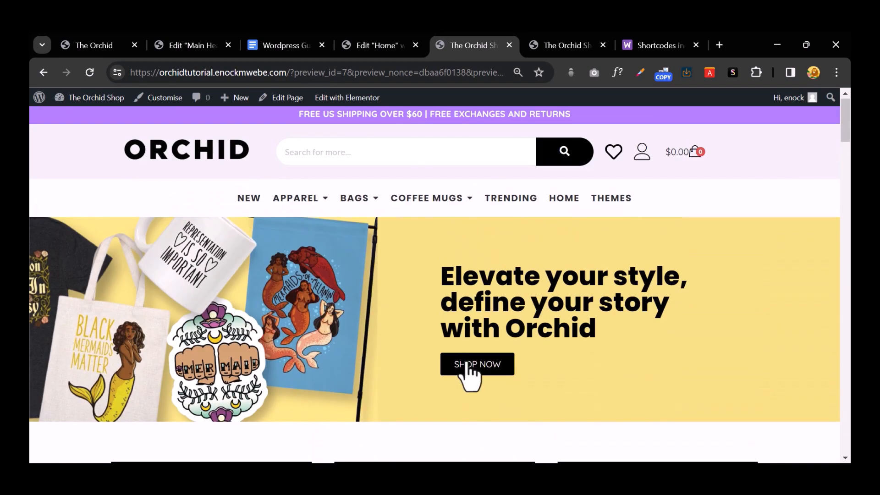
pyautogui.click(467, 367)
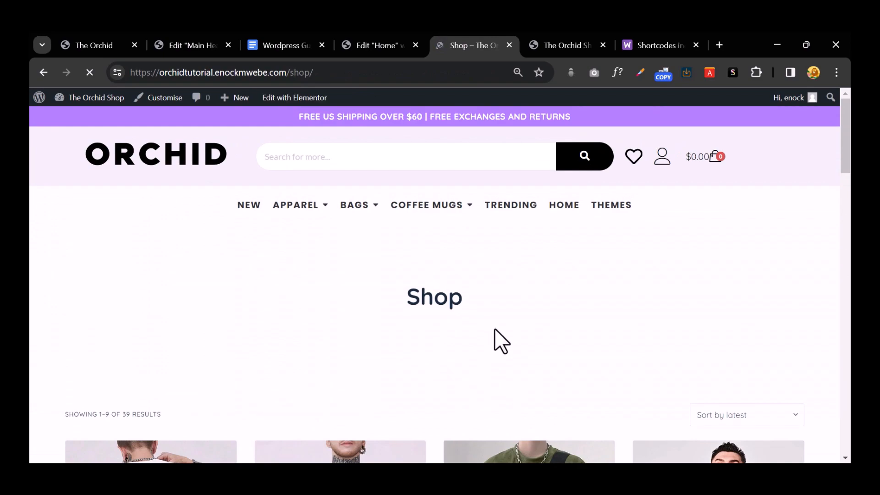
# Step: Open the Customiser from the Shop page's admin bar
pyautogui.scroll(-5, 494, 336)
pyautogui.scroll(-20, 495, 330)
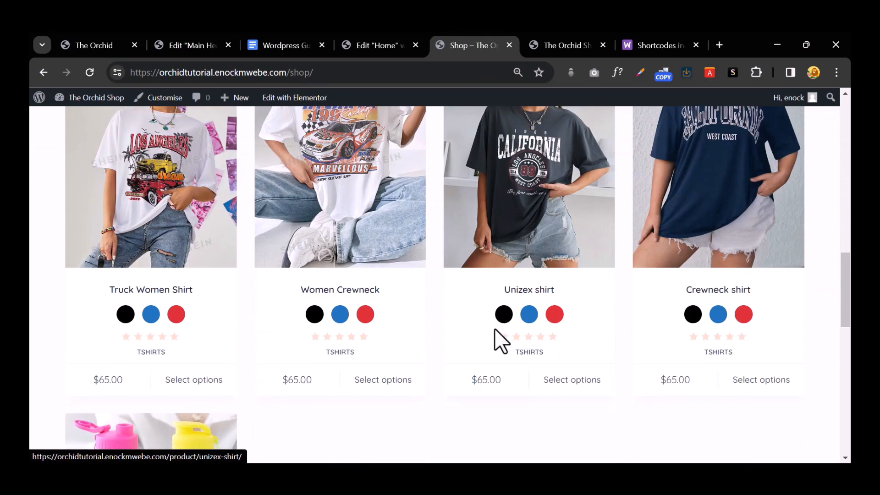
pyautogui.scroll(20, 493, 329)
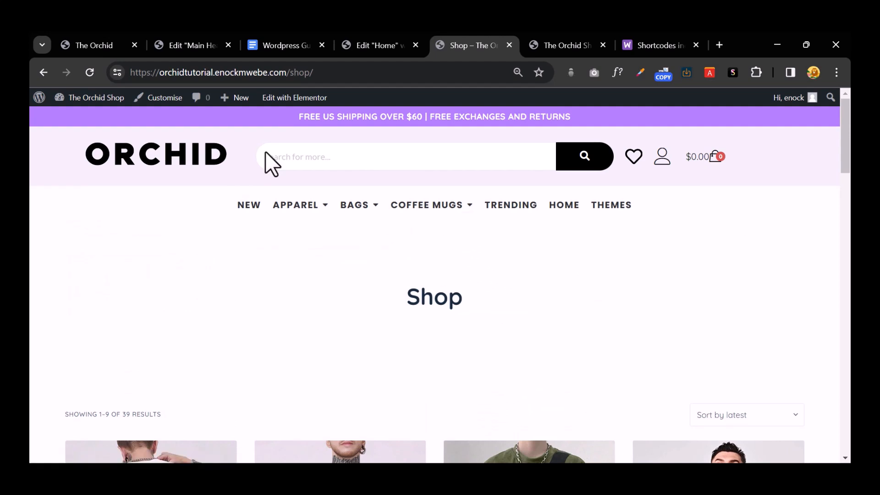
pyautogui.click(155, 99)
# Step: Close the extra shop preview, Shortcodes, Home page editor and Main Header editor tabs
pyautogui.click(583, 48)
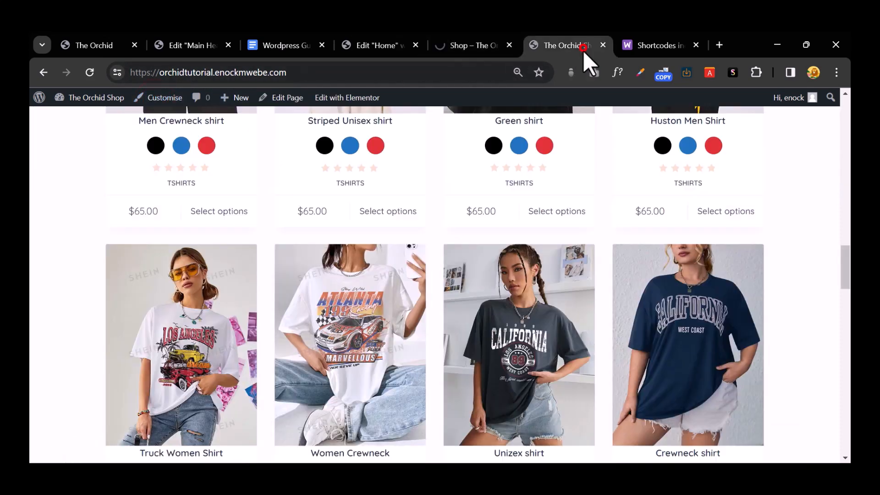
pyautogui.click(603, 45)
pyautogui.click(603, 46)
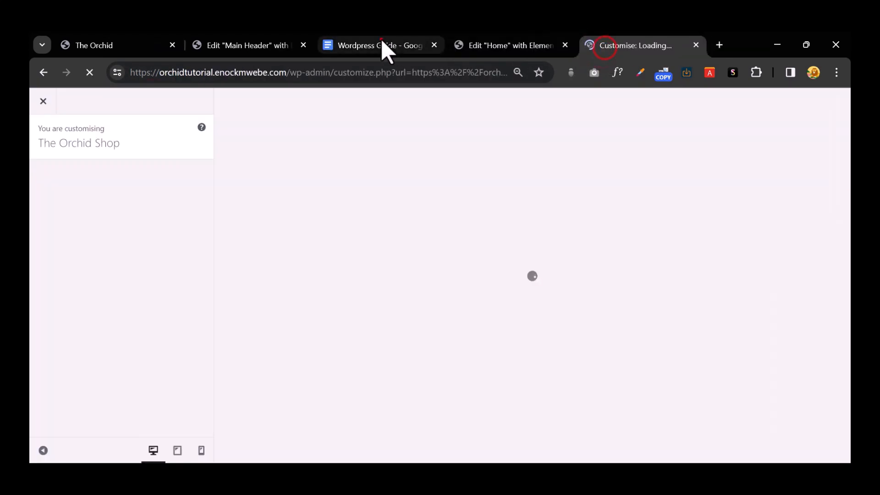
pyautogui.click(383, 43)
pyautogui.click(509, 48)
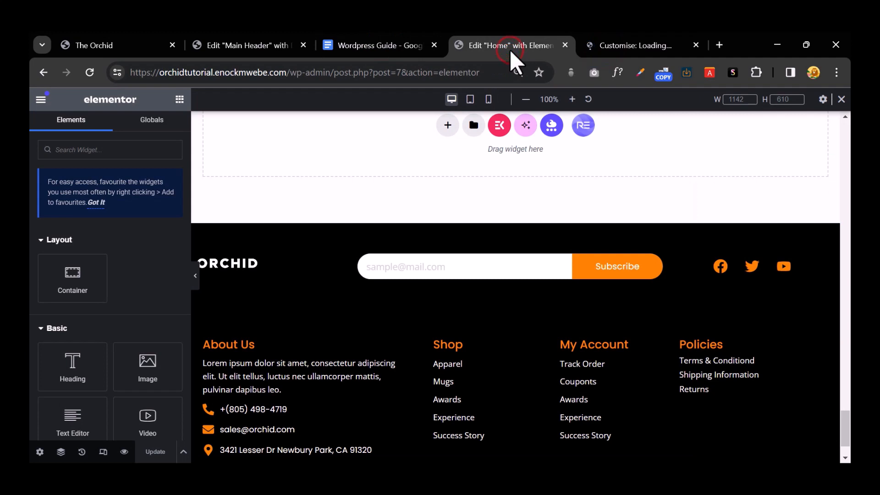
pyautogui.click(563, 45)
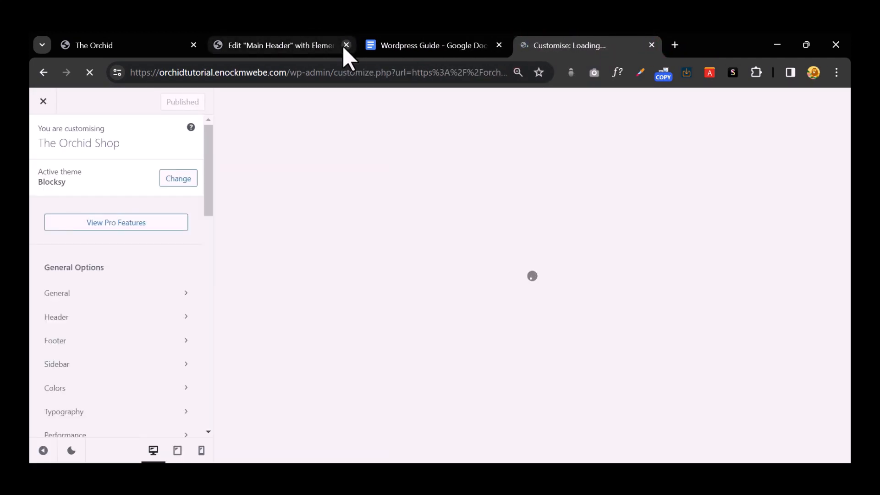
pyautogui.click(346, 45)
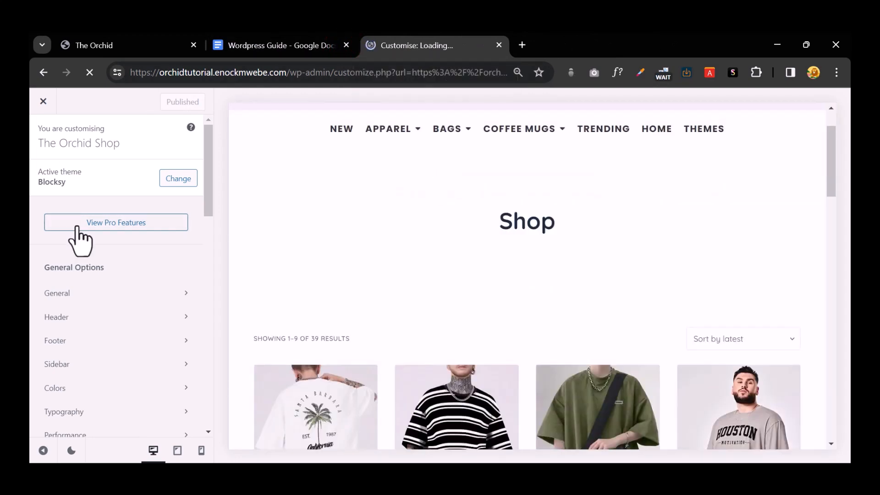
# Step: Switch off Page Title under WooCommerce > Product Archives and publish
pyautogui.scroll(-4, 114, 295)
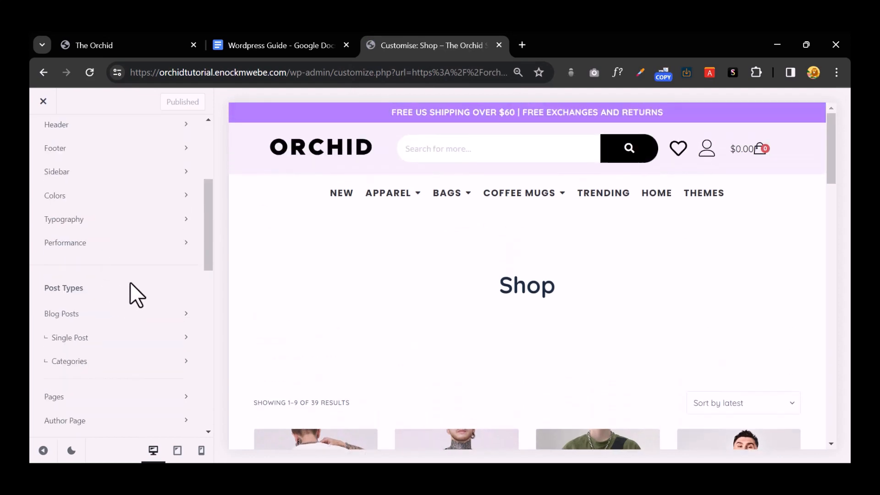
pyautogui.scroll(-3, 136, 289)
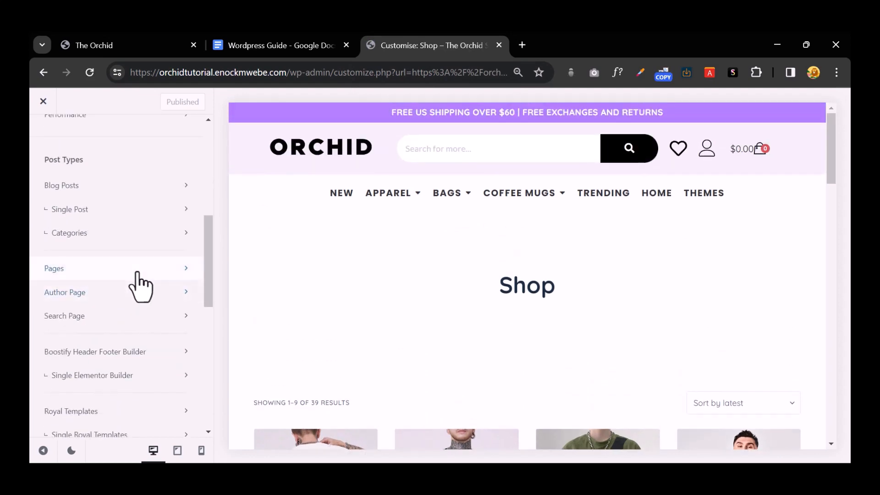
pyautogui.scroll(2, 140, 289)
pyautogui.scroll(-4, 140, 298)
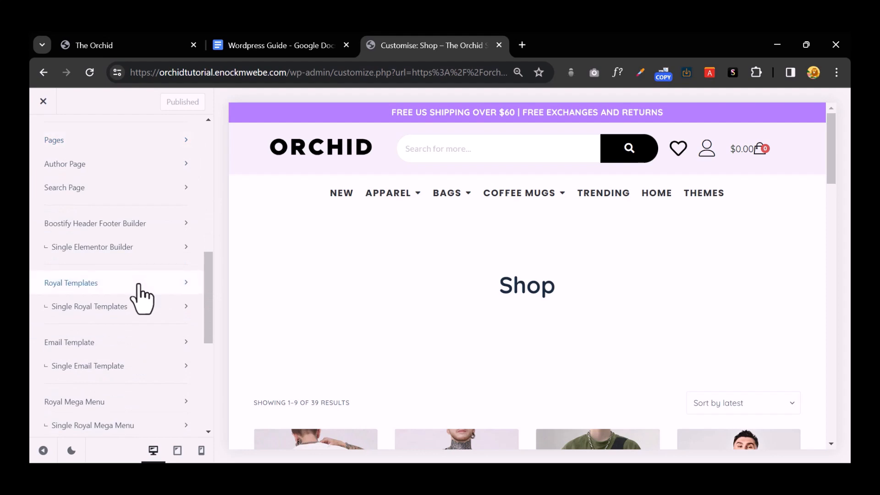
pyautogui.scroll(-3, 142, 297)
pyautogui.click(128, 384)
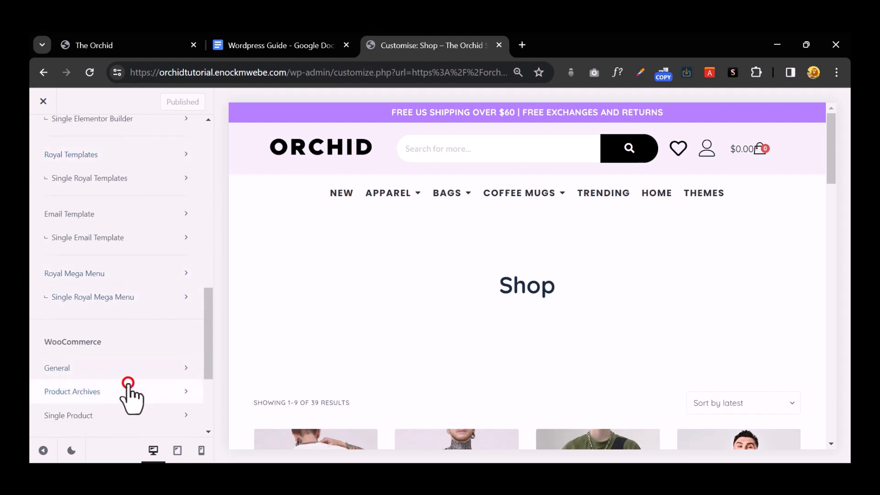
pyautogui.click(182, 177)
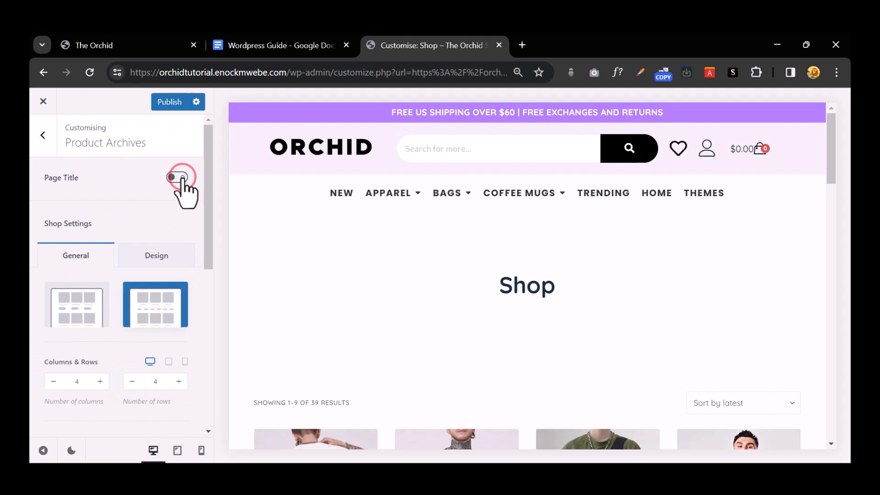
pyautogui.scroll(-3, 450, 274)
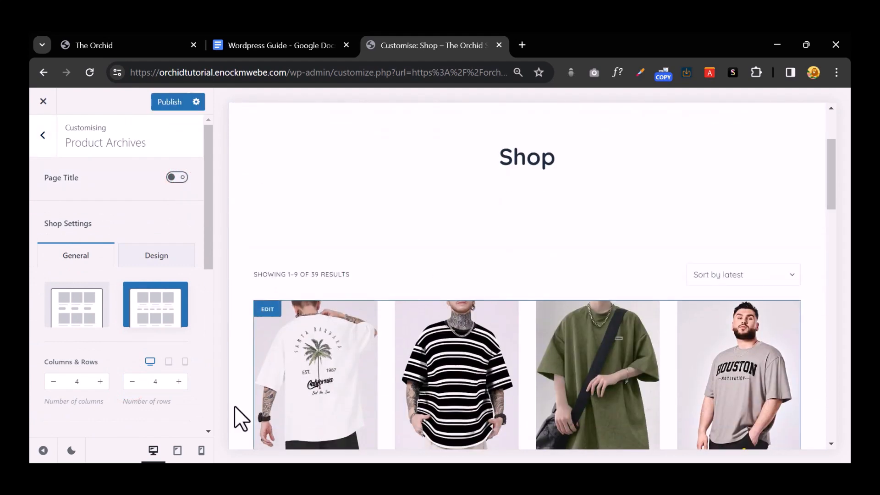
pyautogui.click(164, 109)
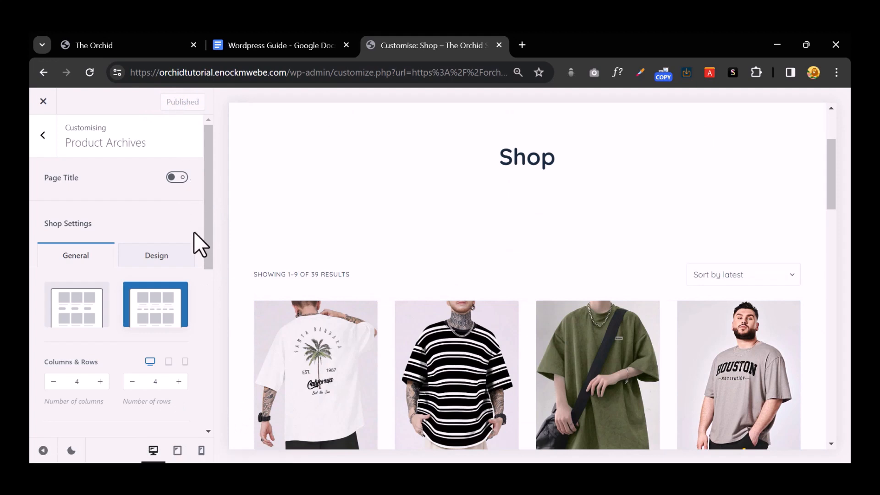
pyautogui.scroll(-4, 194, 232)
# Step: Load the Orchid Shop in a new tab and review the Shop page without its title banner
pyautogui.click(523, 45)
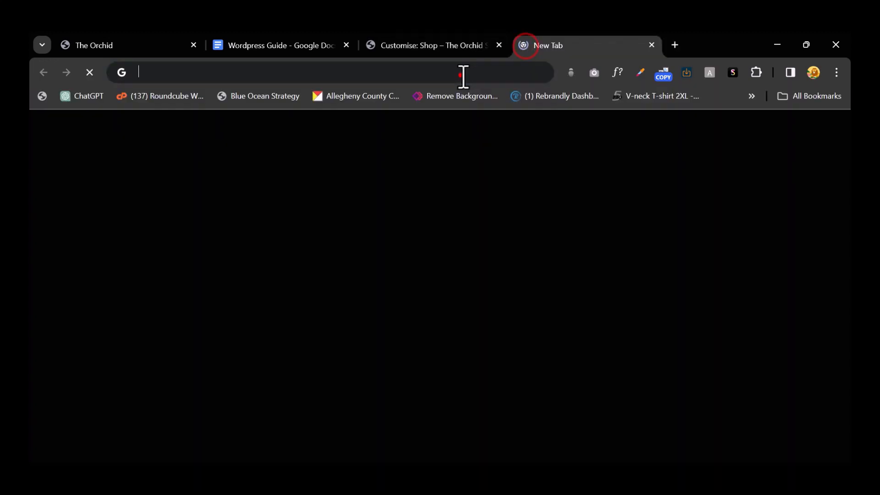
pyautogui.click(463, 73)
pyautogui.write('orchidtutorial.enockmwebe.com')
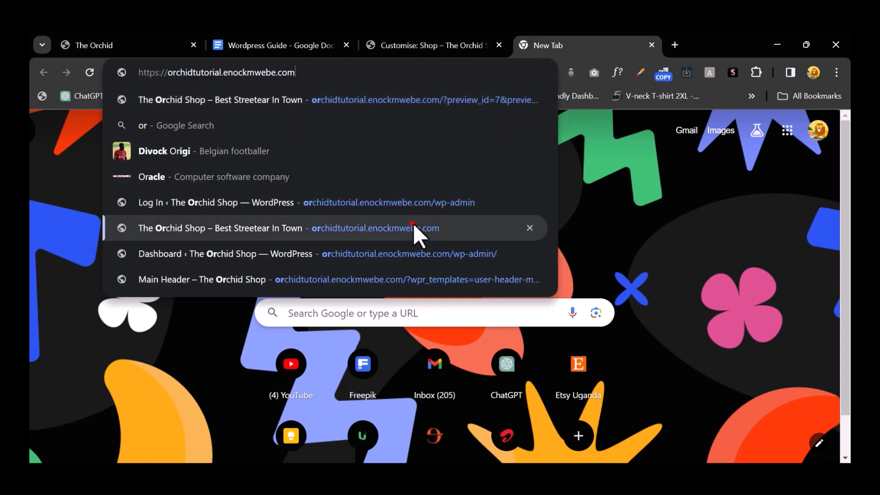
pyautogui.click(413, 224)
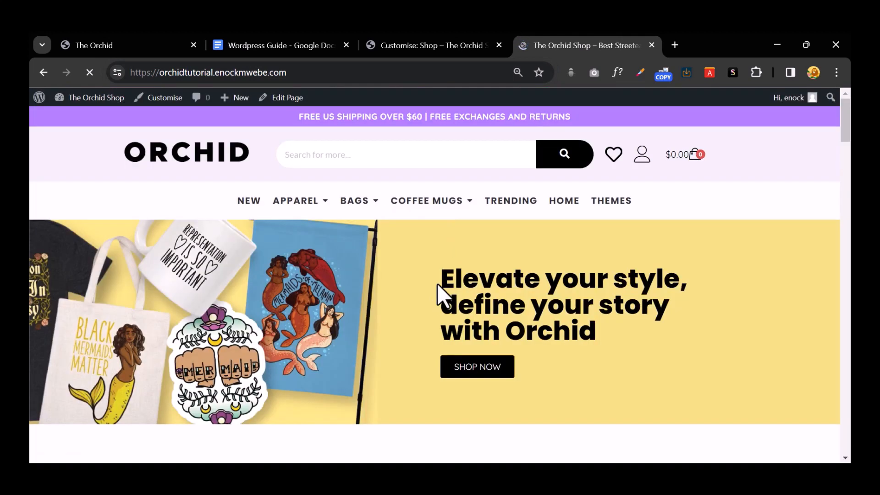
pyautogui.click(470, 366)
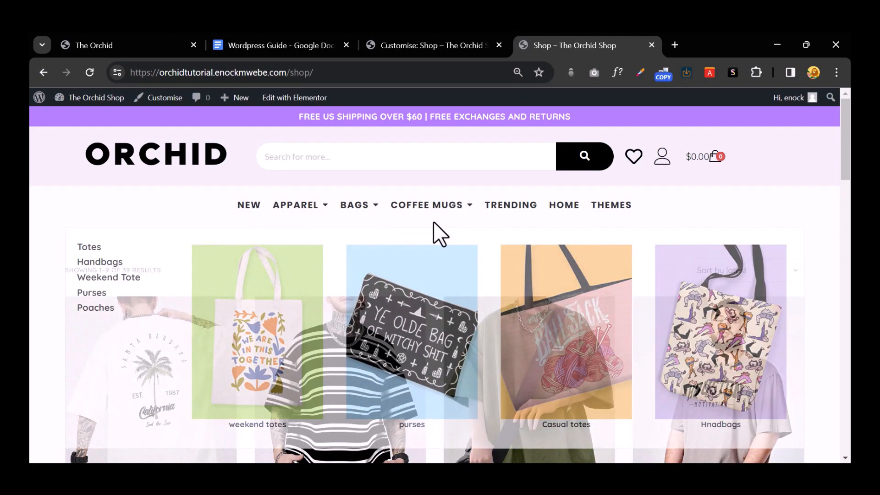
pyautogui.scroll(-15, 556, 291)
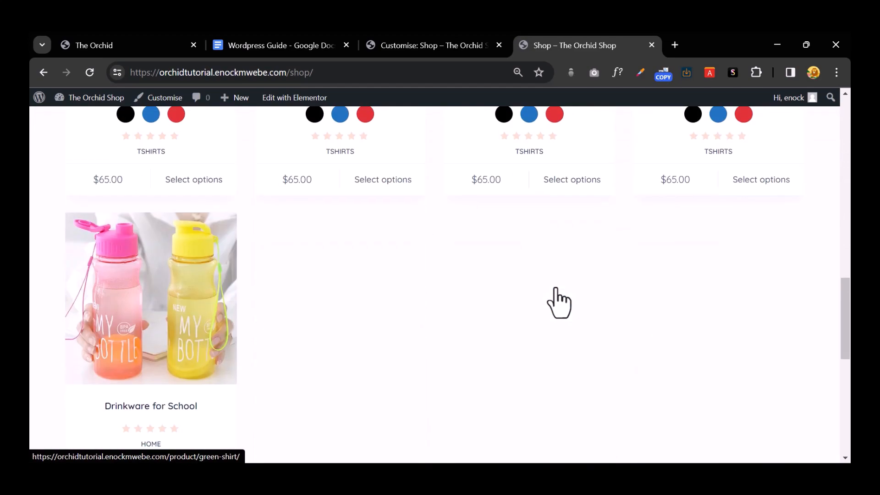
pyautogui.scroll(15, 556, 291)
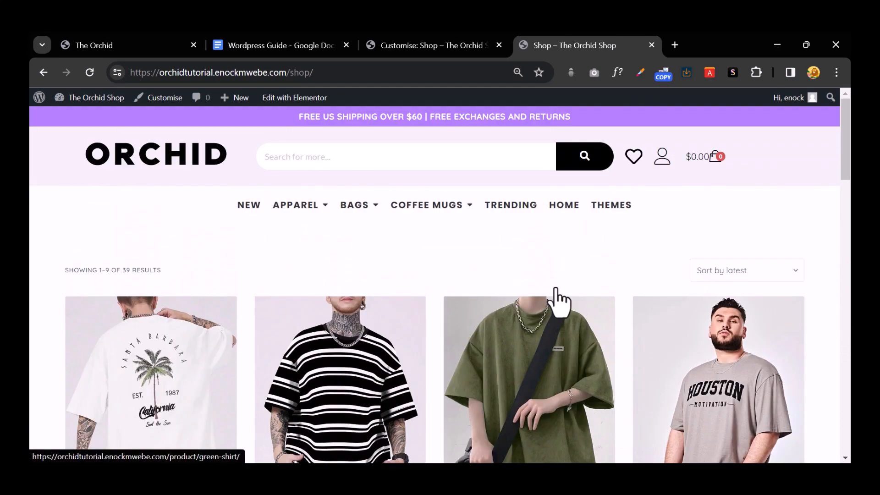
pyautogui.scroll(-15, 556, 290)
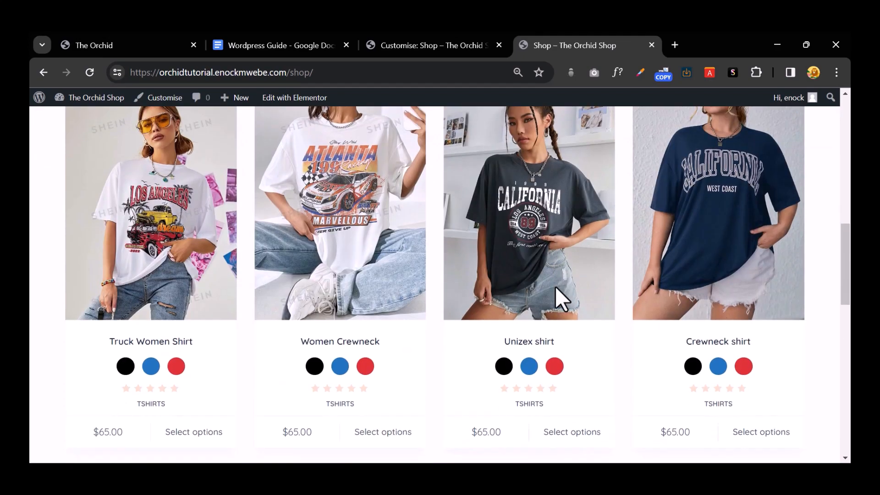
pyautogui.scroll(-4, 555, 288)
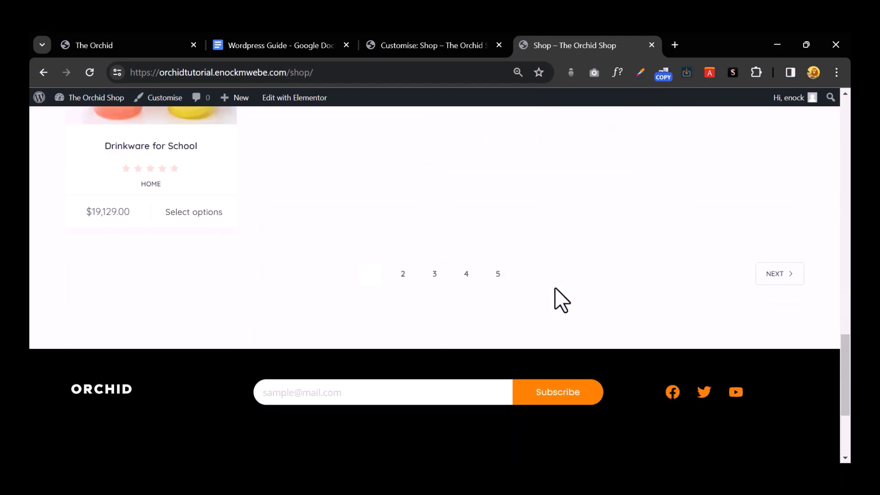
pyautogui.scroll(8, 555, 289)
pyautogui.scroll(3, 559, 303)
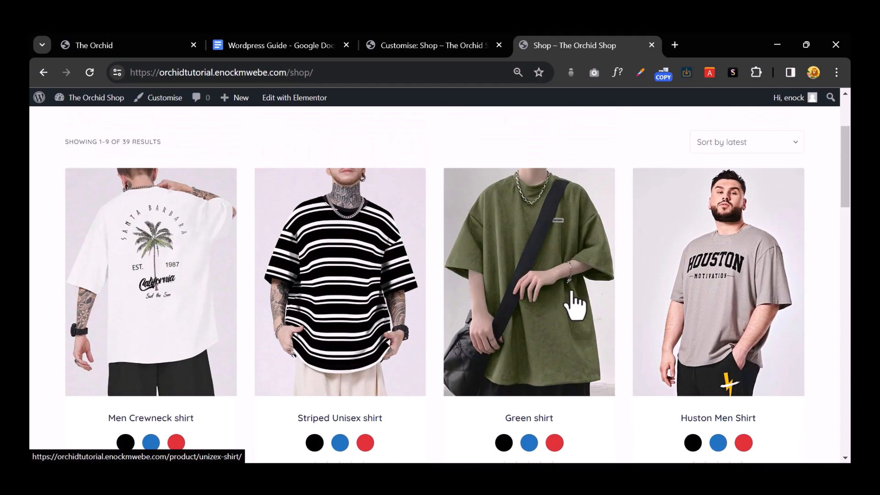
pyautogui.scroll(3, 708, 318)
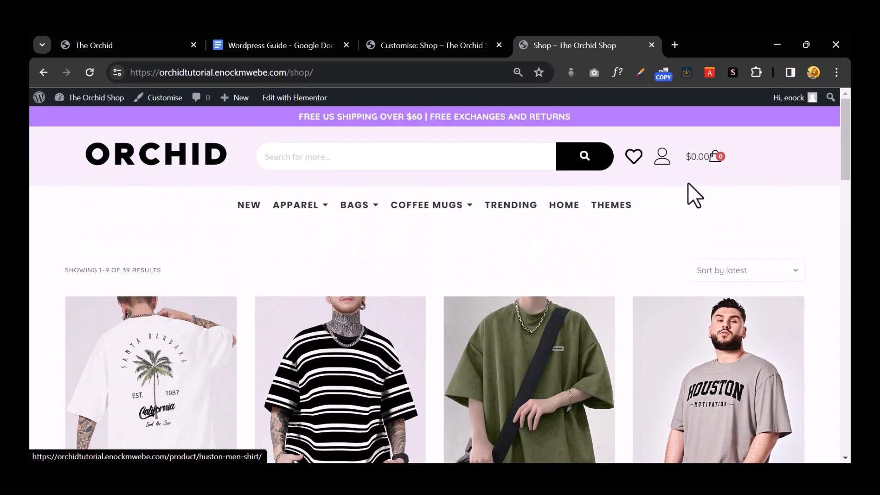
# Step: Open and close the cart drawer to check its contents
pyautogui.click(711, 157)
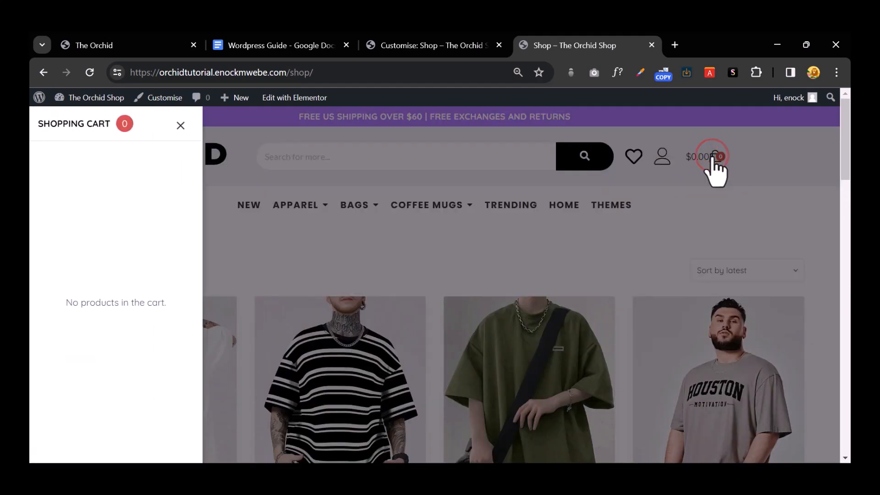
pyautogui.click(710, 157)
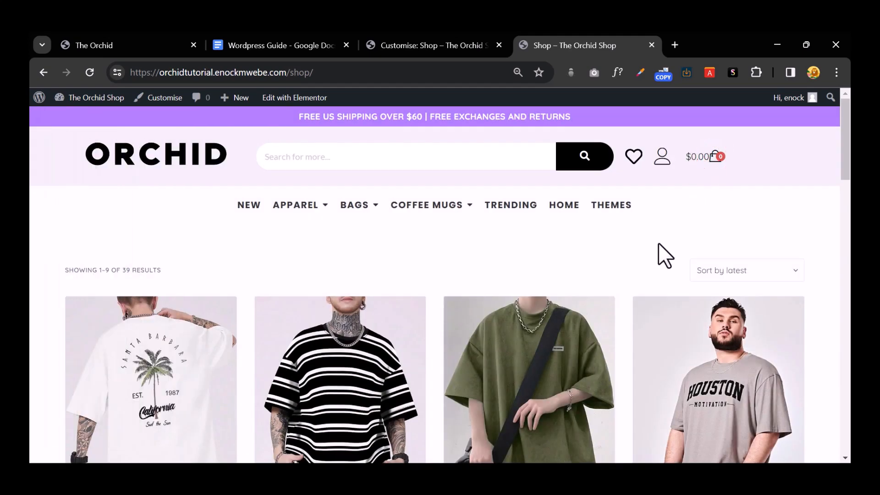
pyautogui.scroll(-4, 673, 281)
pyautogui.scroll(-4, 673, 280)
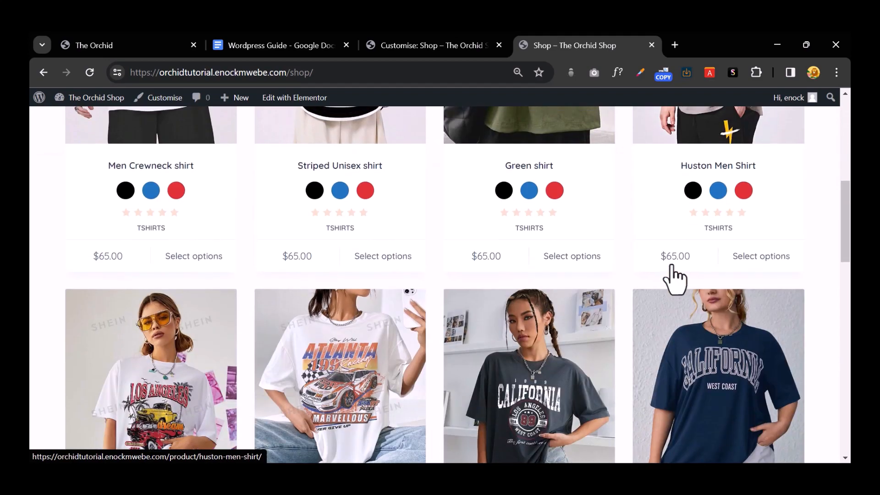
pyautogui.scroll(8, 674, 277)
pyautogui.scroll(-4, 677, 303)
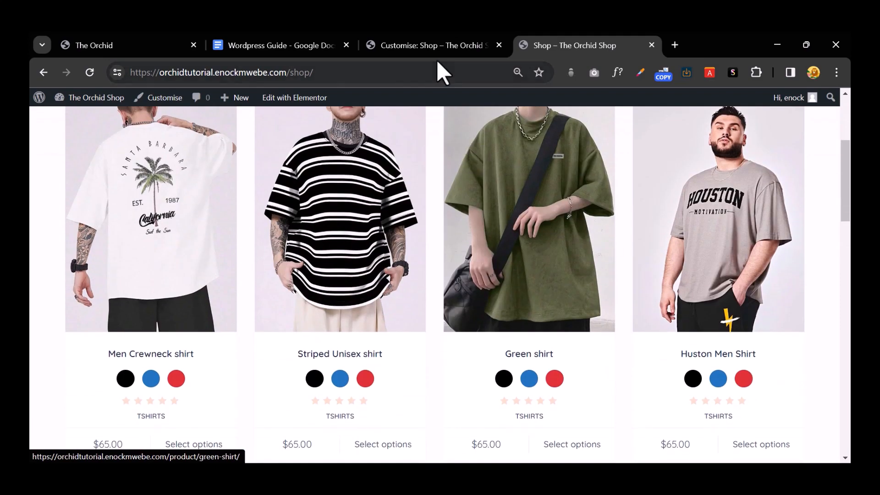
# Step: Open the site Dashboard from the admin bar in a new tab and switch to it
pyautogui.rightClick(79, 101)
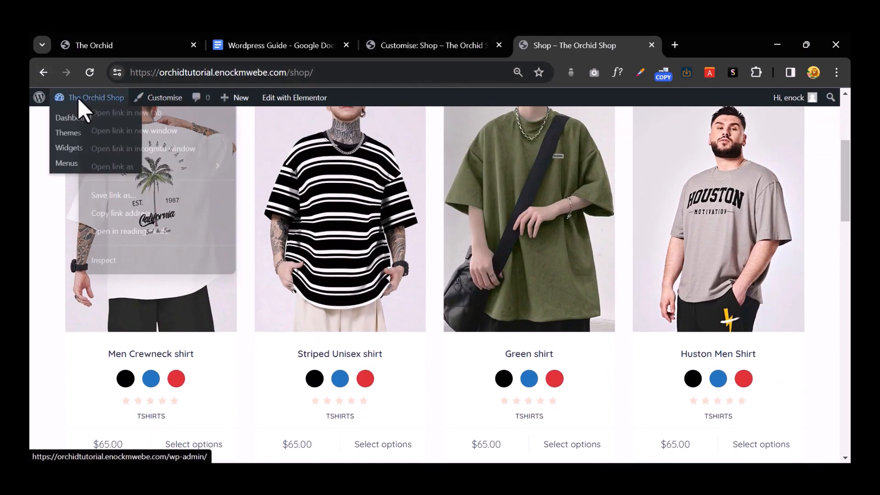
pyautogui.click(96, 114)
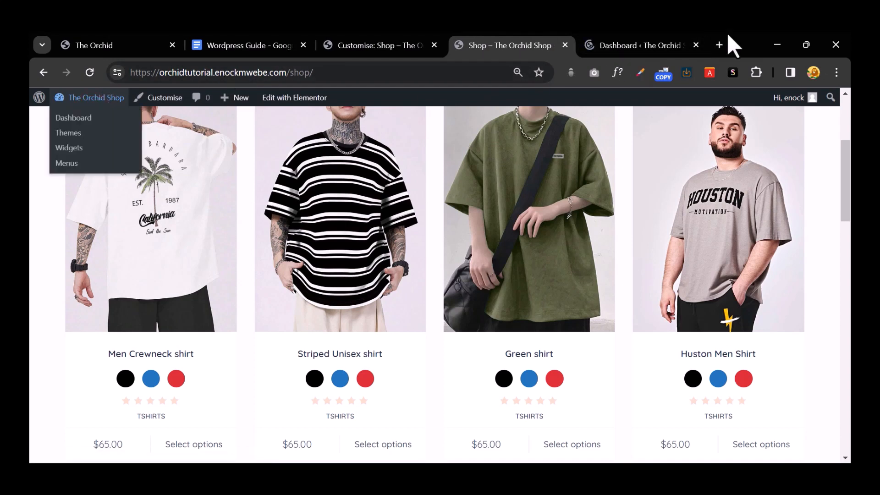
pyautogui.click(645, 42)
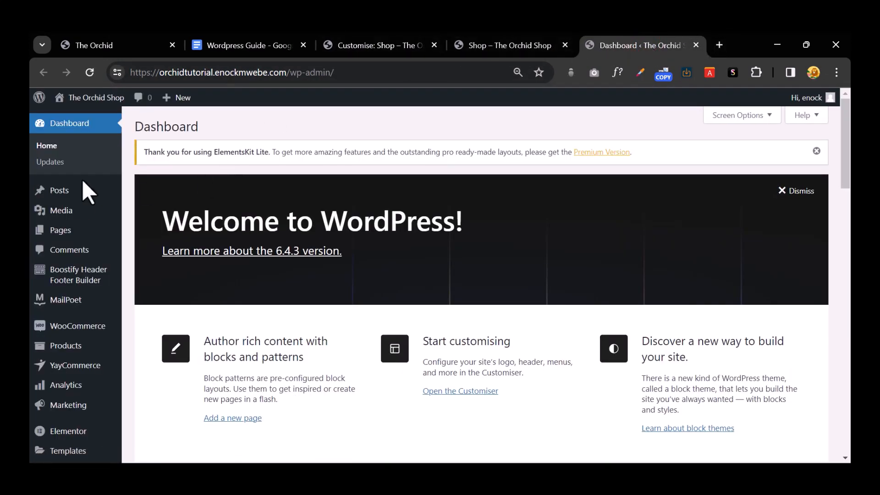
pyautogui.scroll(-4, 83, 197)
pyautogui.moveTo(75, 353)
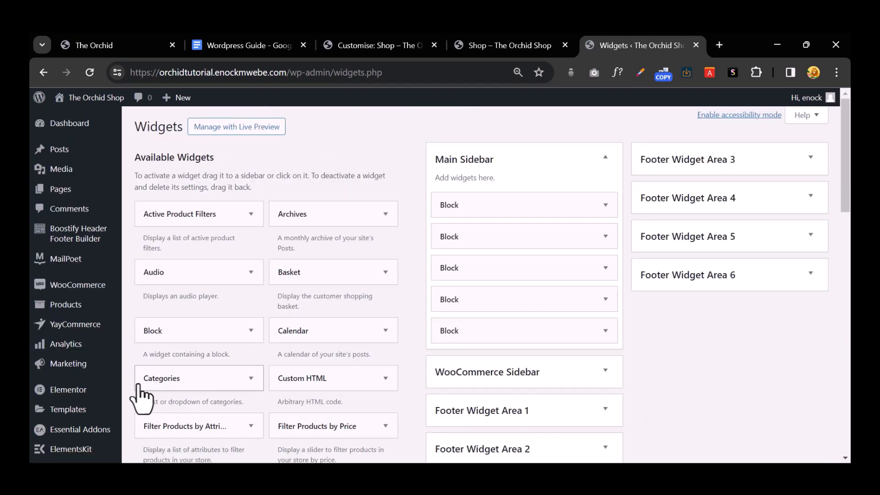
pyautogui.scroll(-3, 524, 340)
pyautogui.click(564, 243)
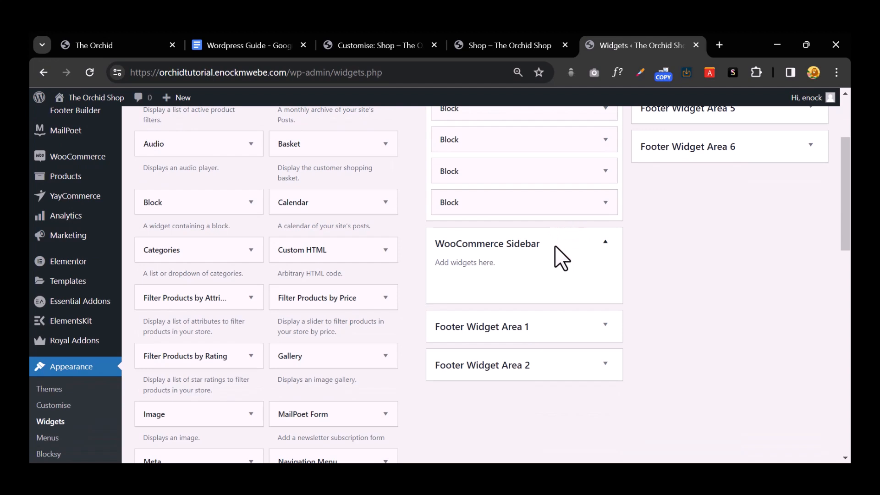
pyautogui.scroll(-1, 328, 315)
pyautogui.scroll(-2, 328, 313)
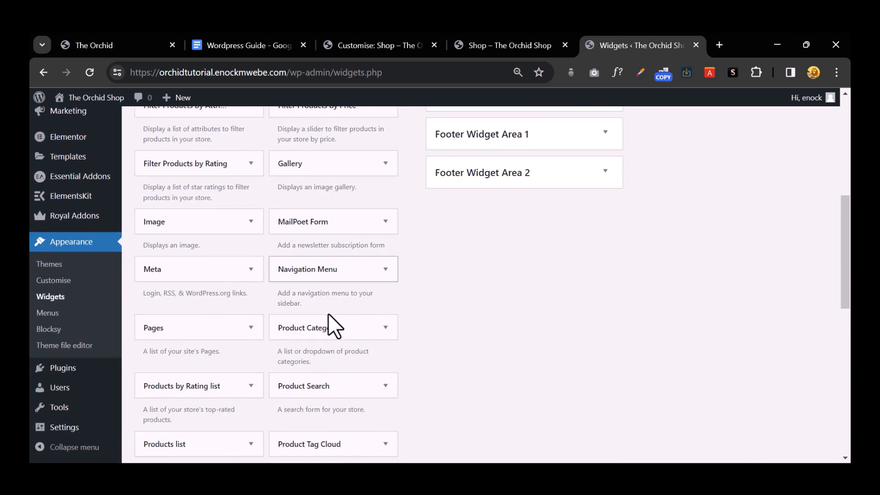
pyautogui.scroll(-1, 361, 328)
pyautogui.click(360, 328)
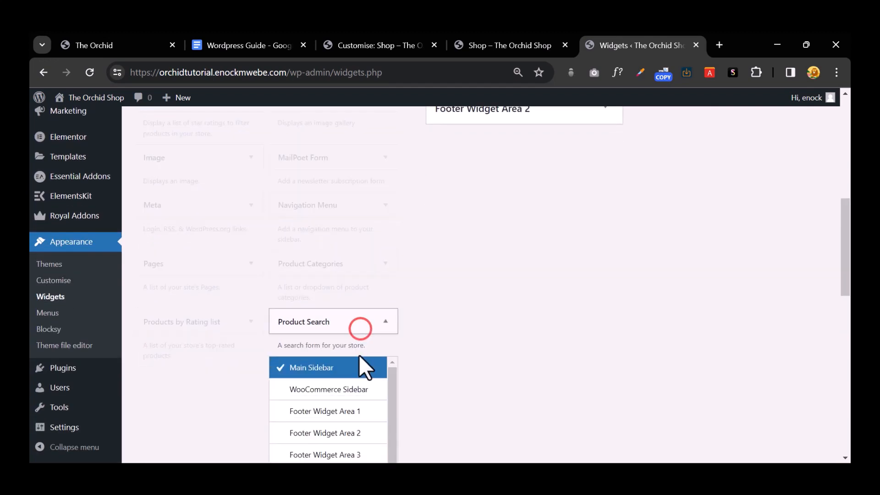
pyautogui.scroll(-2, 362, 358)
pyautogui.click(349, 260)
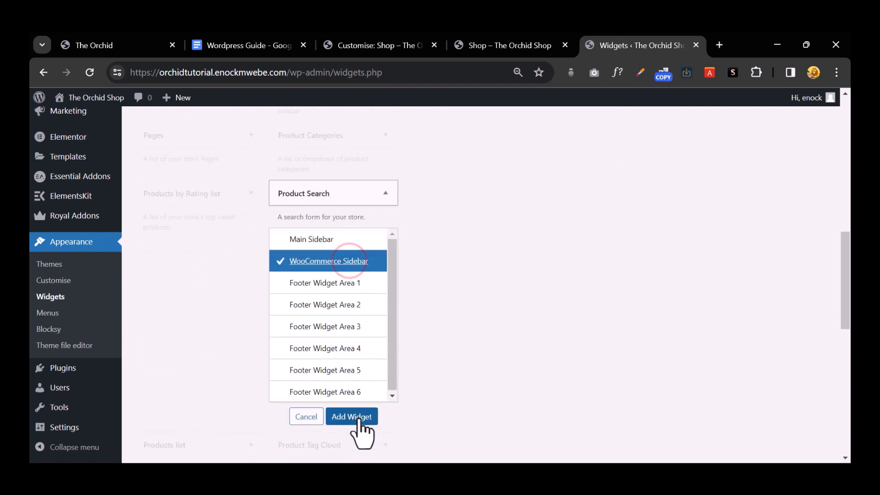
pyautogui.click(355, 416)
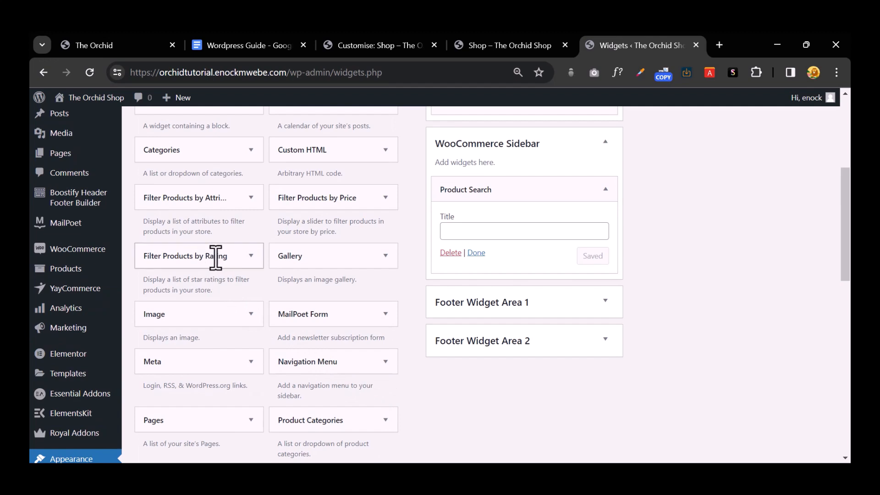
pyautogui.scroll(1, 224, 293)
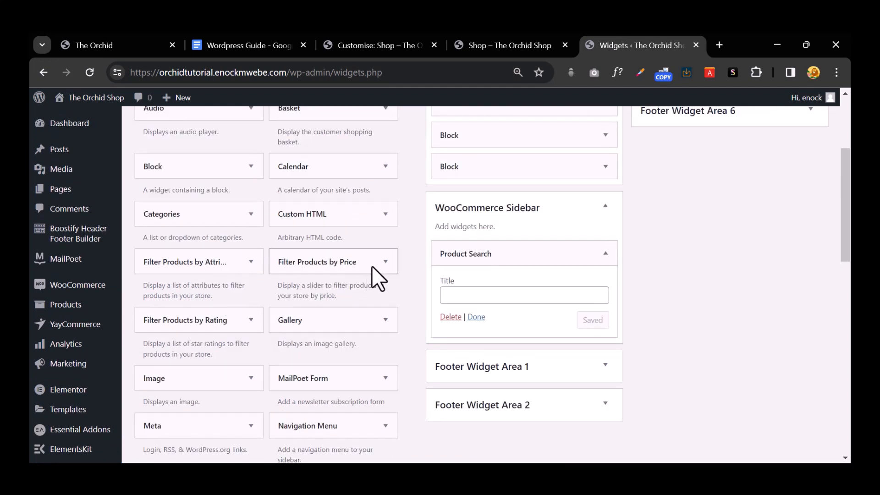
pyautogui.click(382, 264)
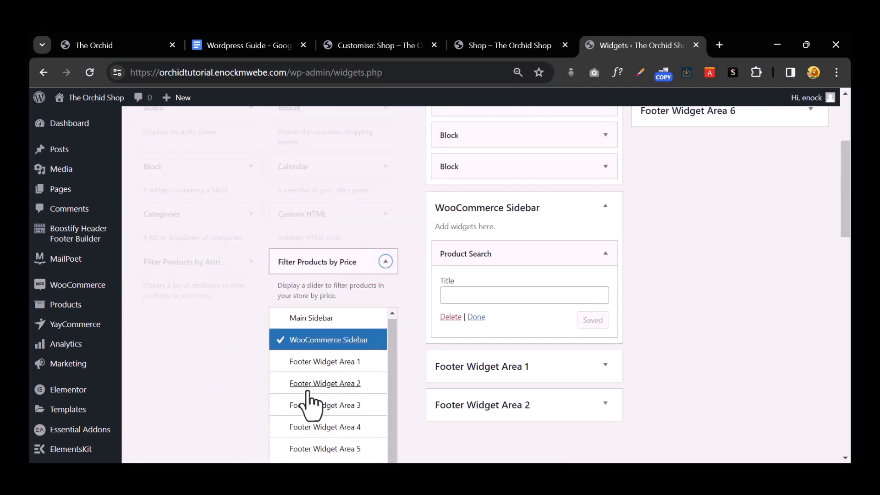
pyautogui.scroll(-5, 312, 390)
pyautogui.click(337, 237)
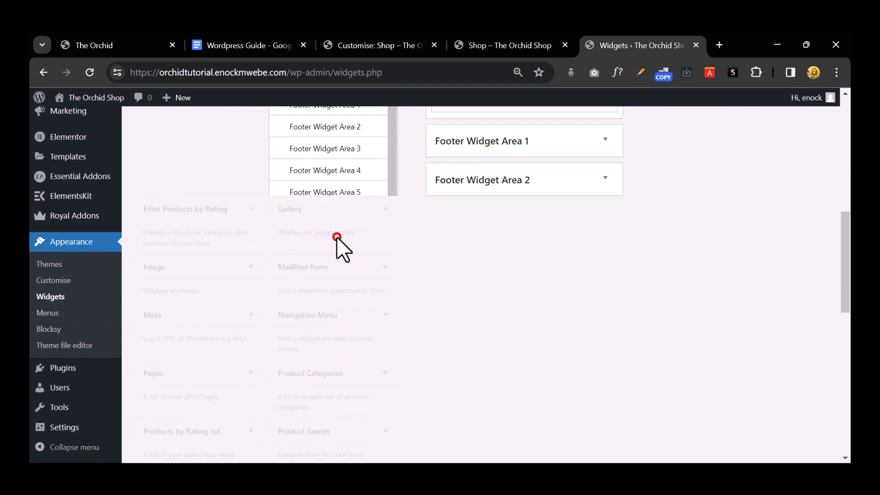
pyautogui.scroll(-2, 349, 275)
pyautogui.scroll(-2, 349, 280)
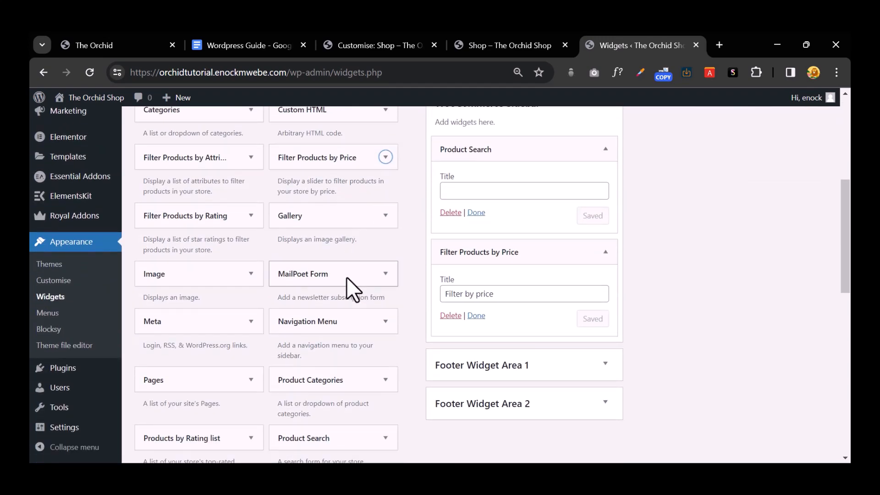
pyautogui.scroll(-2, 347, 277)
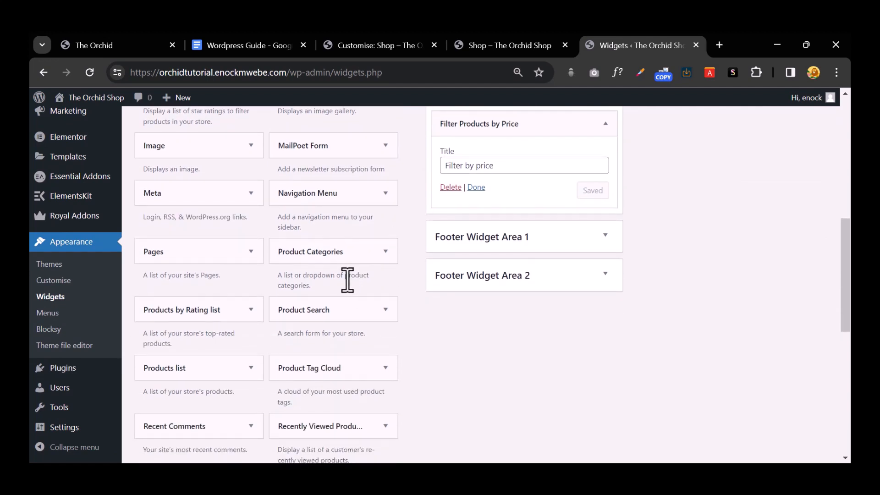
pyautogui.scroll(-2, 347, 280)
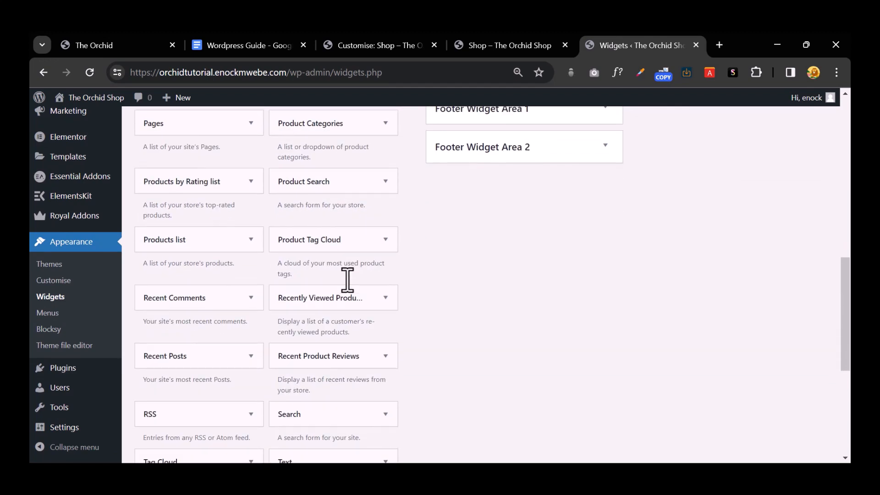
pyautogui.scroll(4, 198, 303)
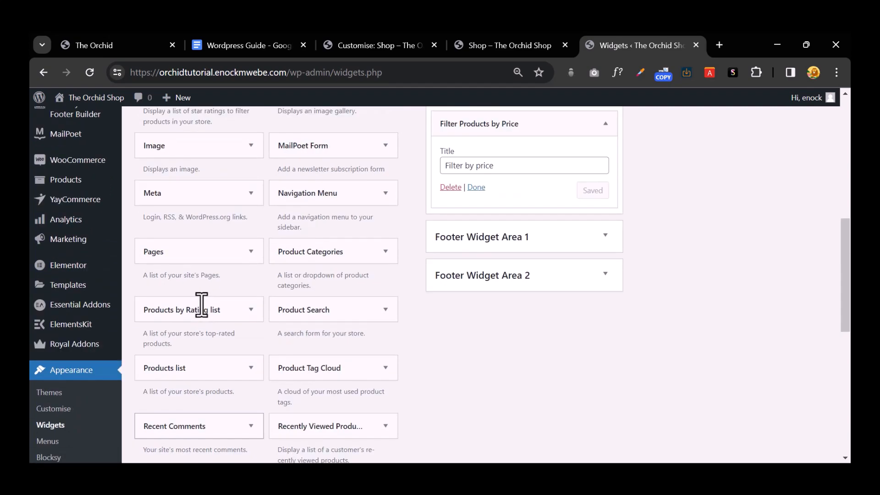
pyautogui.hotkey('ctrl', '+')
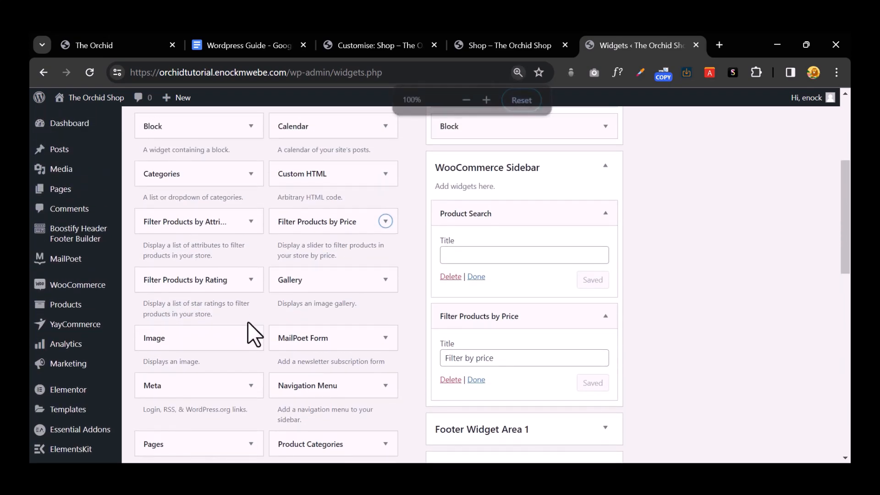
pyautogui.hotkey('ctrl', '-')
pyautogui.scroll(-5, 297, 327)
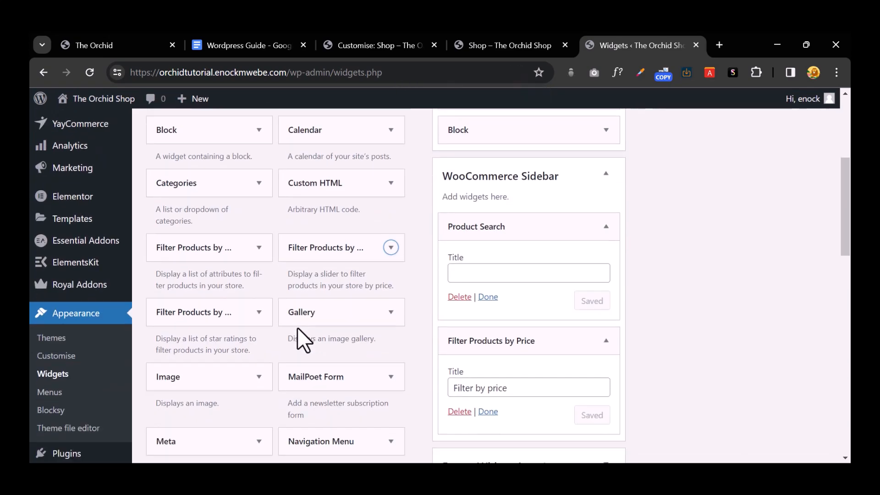
pyautogui.hotkey('ctrl', '+')
pyautogui.hotkey('ctrl', '-')
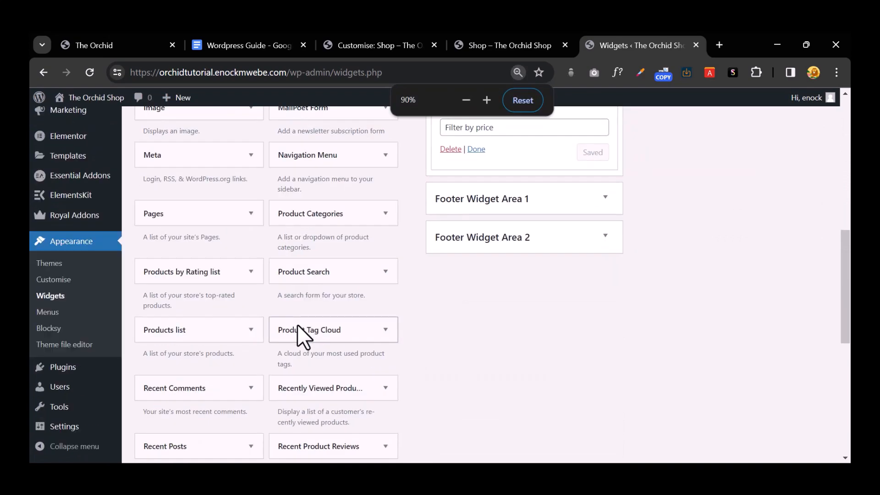
pyautogui.scroll(-6, 297, 325)
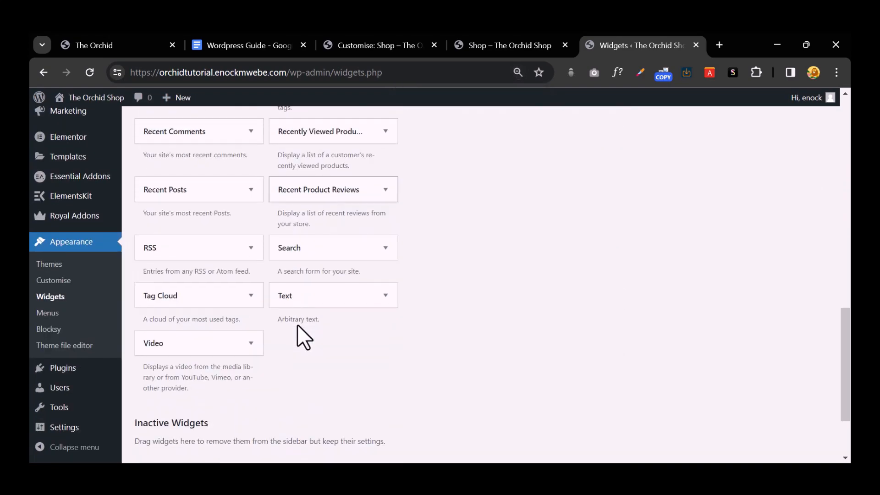
pyautogui.scroll(2, 297, 324)
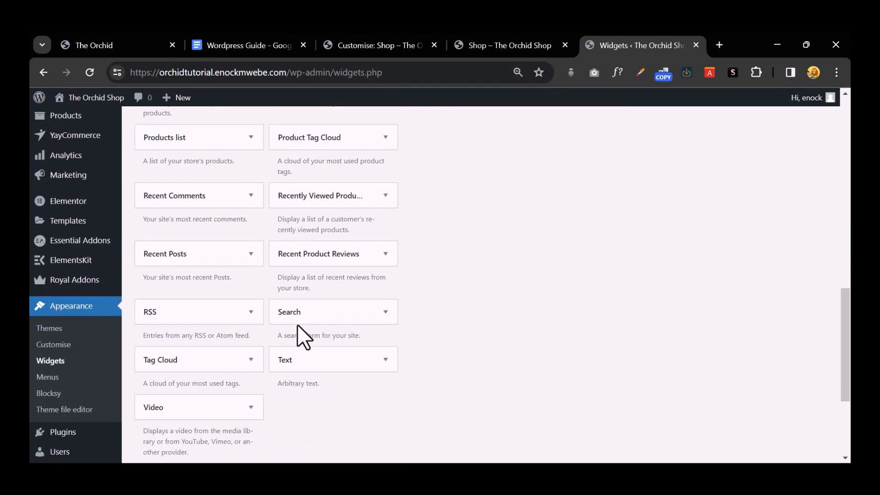
pyautogui.scroll(4, 297, 324)
pyautogui.scroll(4, 298, 325)
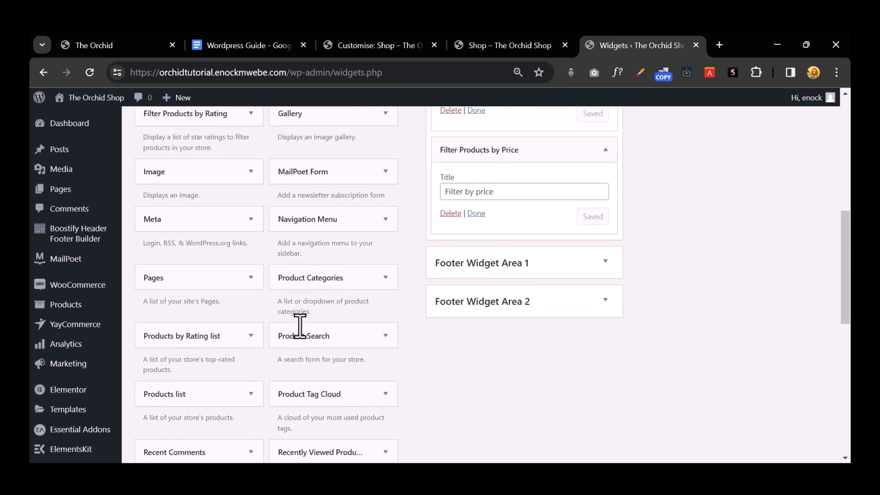
pyautogui.click(380, 283)
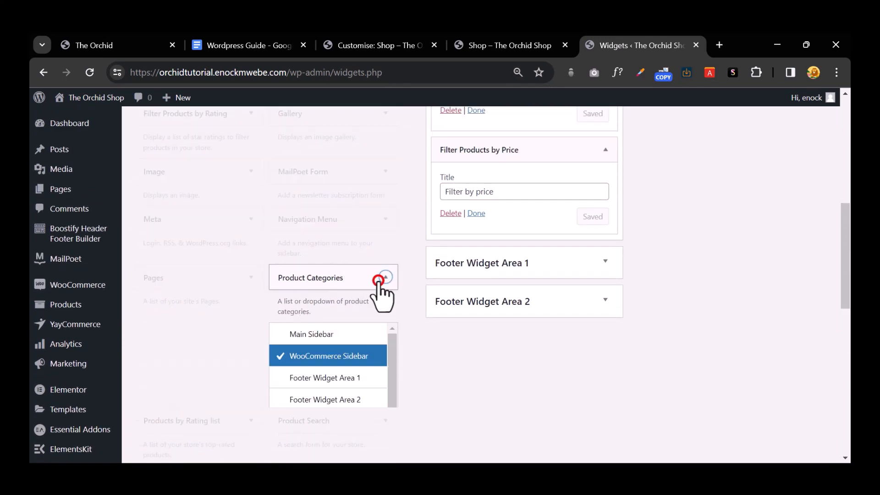
pyautogui.scroll(-5, 364, 376)
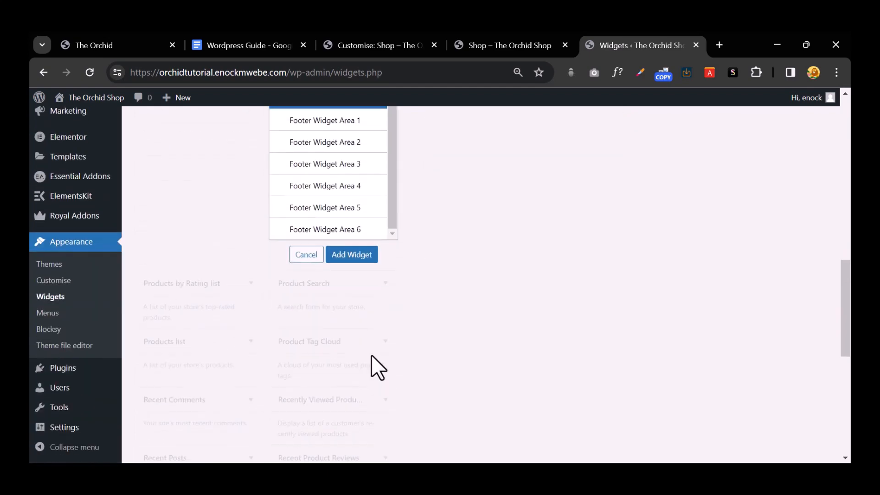
pyautogui.click(355, 254)
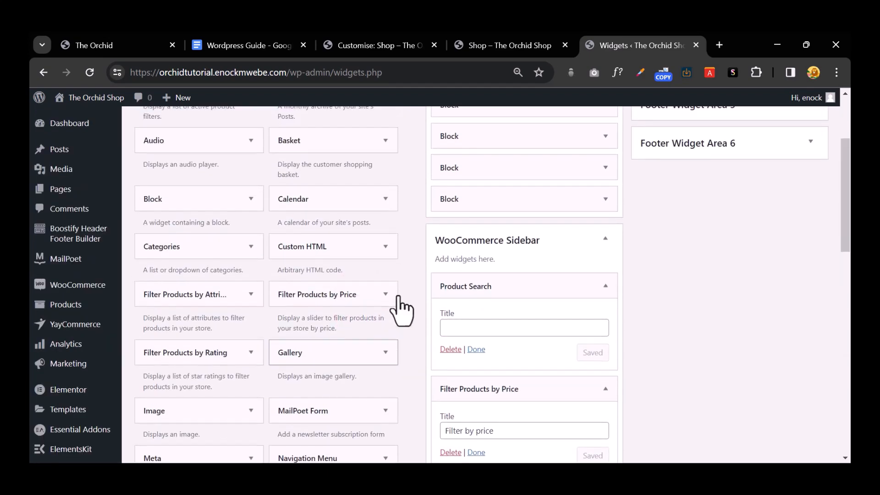
pyautogui.scroll(-10, 401, 312)
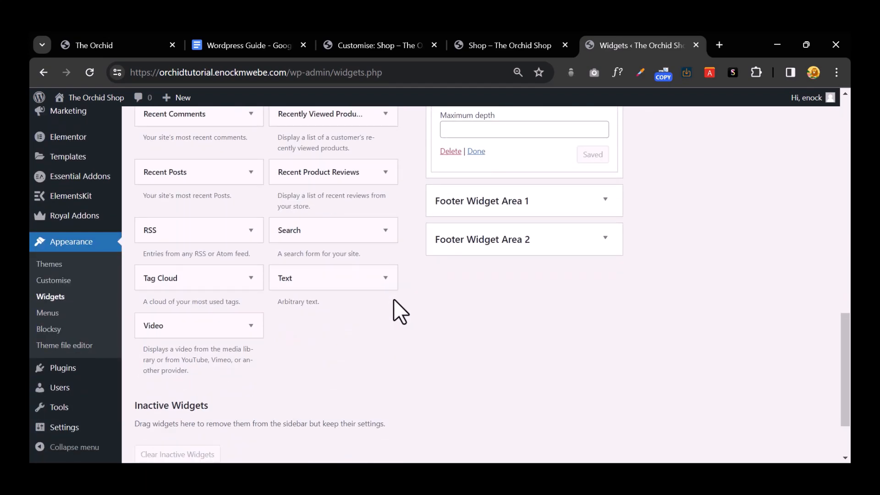
pyautogui.scroll(10, 393, 300)
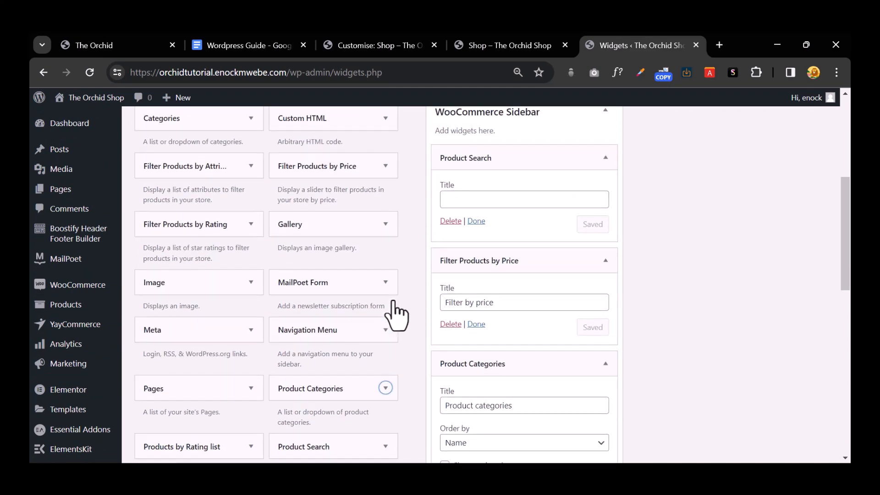
pyautogui.scroll(4, 393, 303)
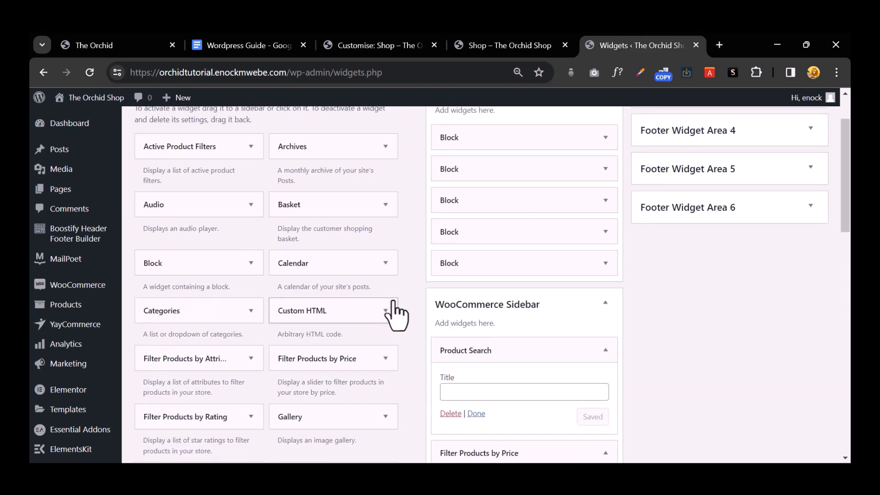
pyautogui.scroll(-6, 395, 313)
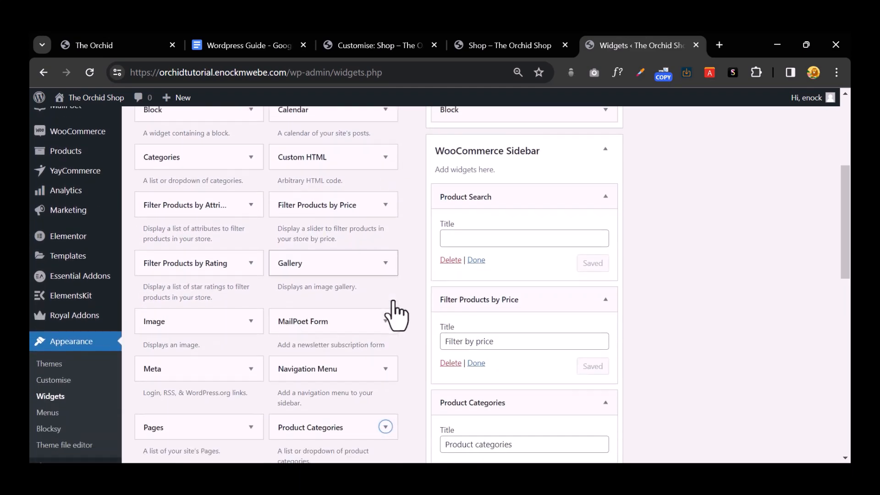
pyautogui.scroll(-7, 395, 315)
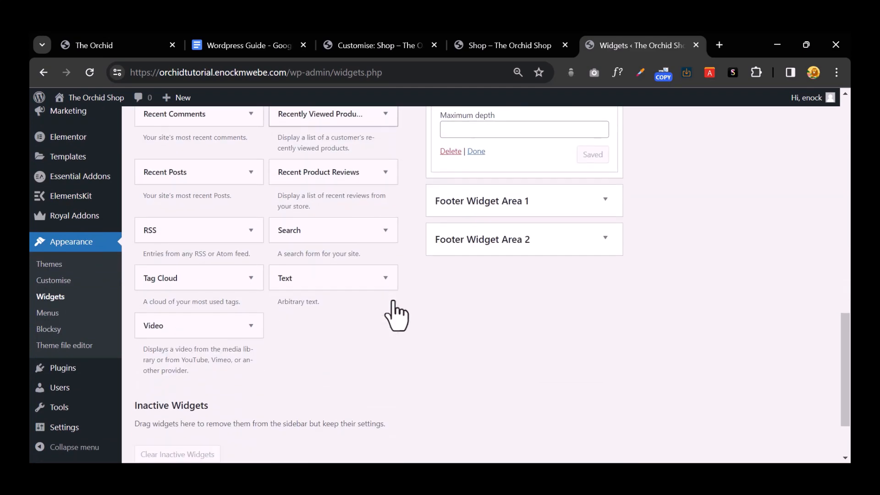
pyautogui.scroll(8, 373, 309)
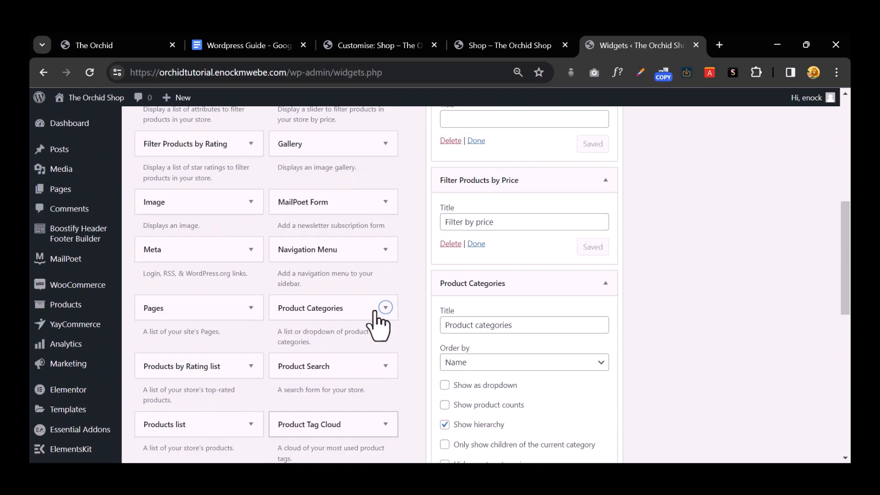
pyautogui.scroll(3, 378, 325)
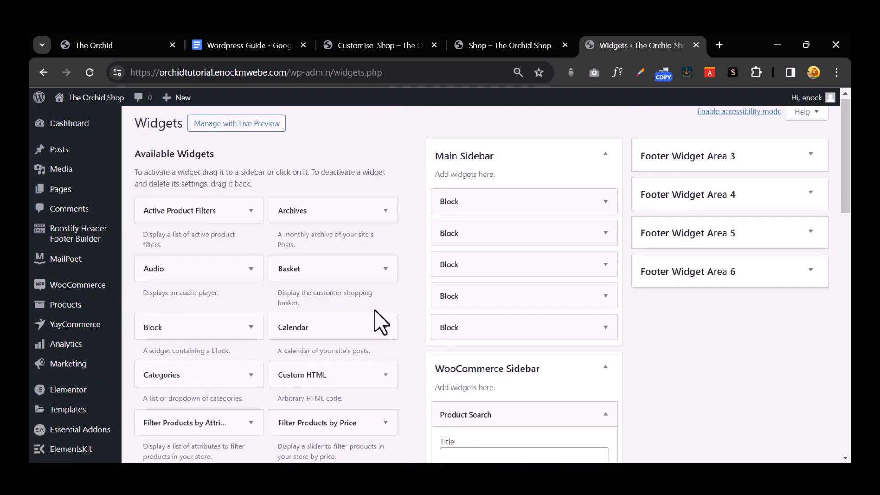
pyautogui.scroll(-3, 361, 328)
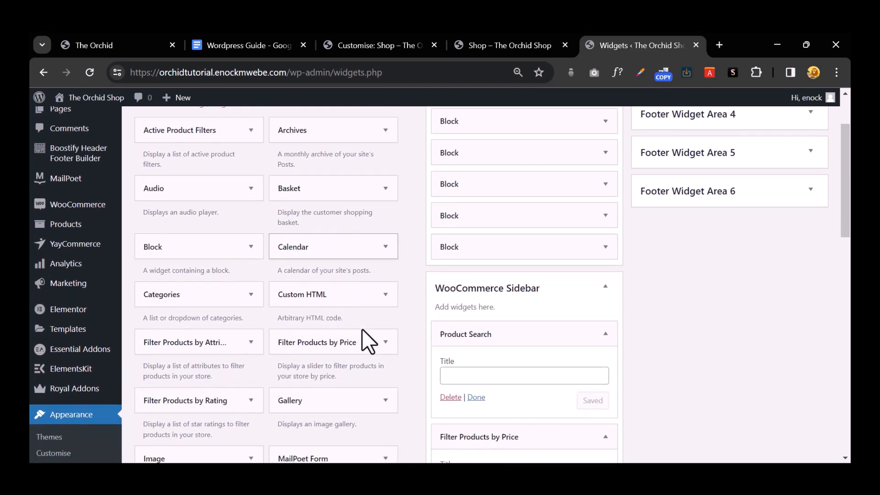
pyautogui.scroll(-7, 362, 329)
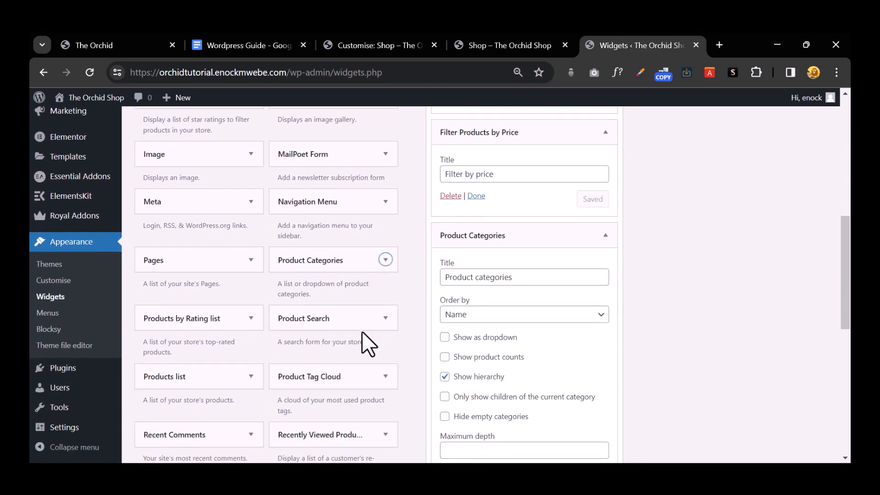
pyautogui.hotkey('ctrl', '+')
pyautogui.scroll(-5, 356, 337)
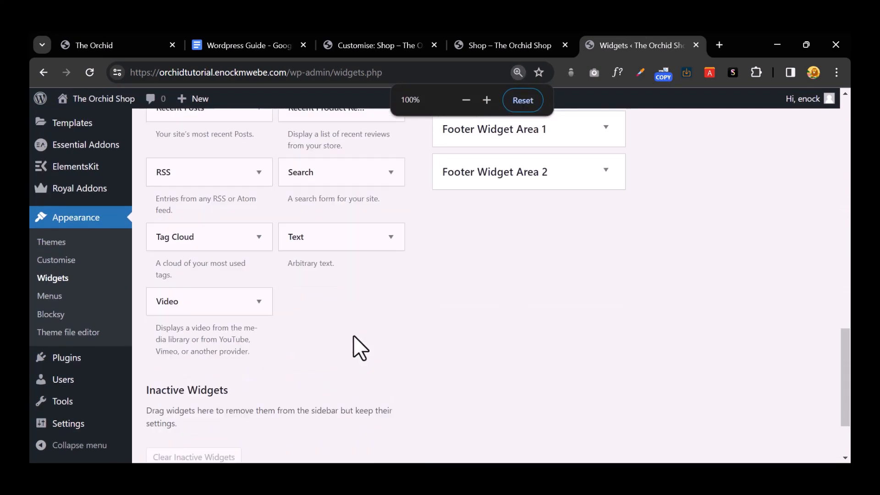
pyautogui.scroll(2, 200, 266)
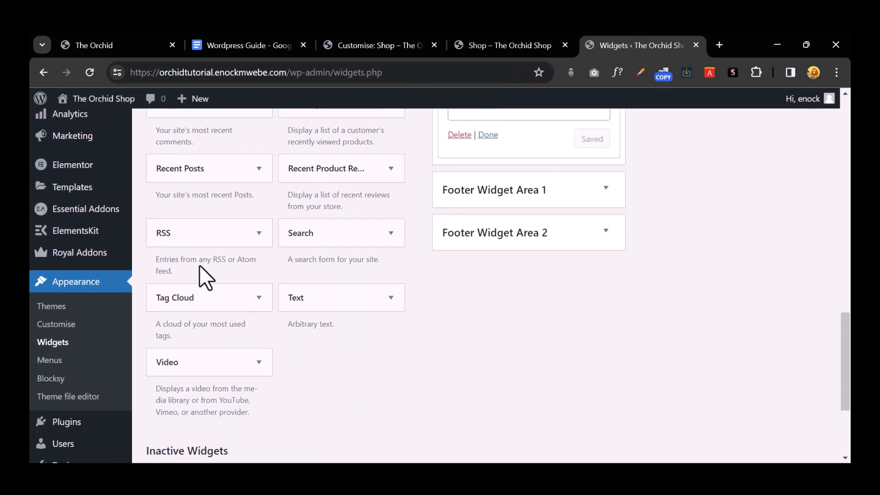
pyautogui.scroll(5, 208, 273)
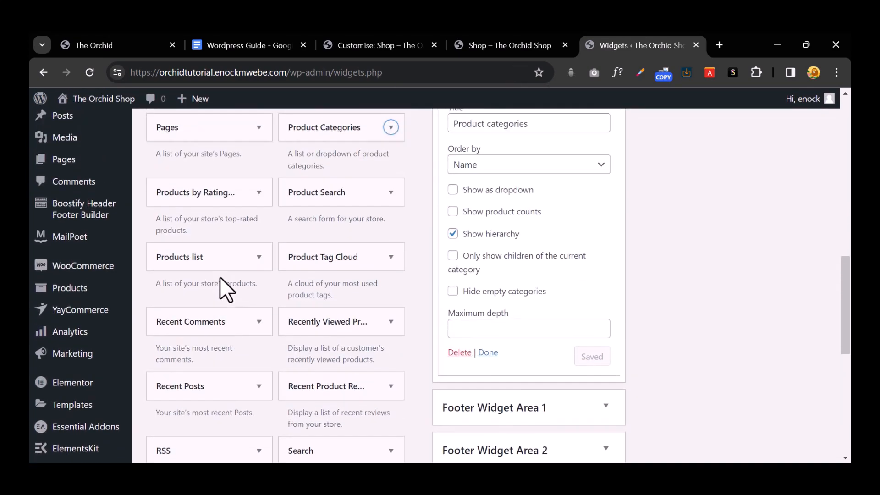
pyautogui.scroll(7, 220, 279)
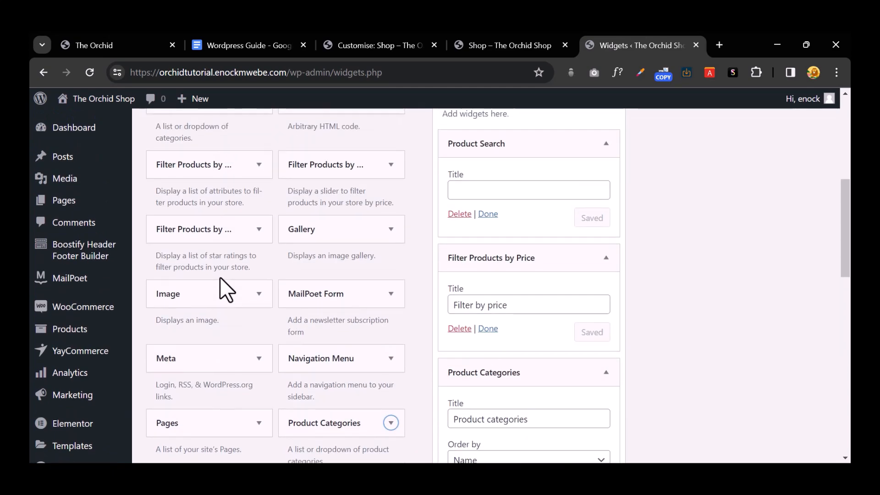
pyautogui.scroll(5, 219, 277)
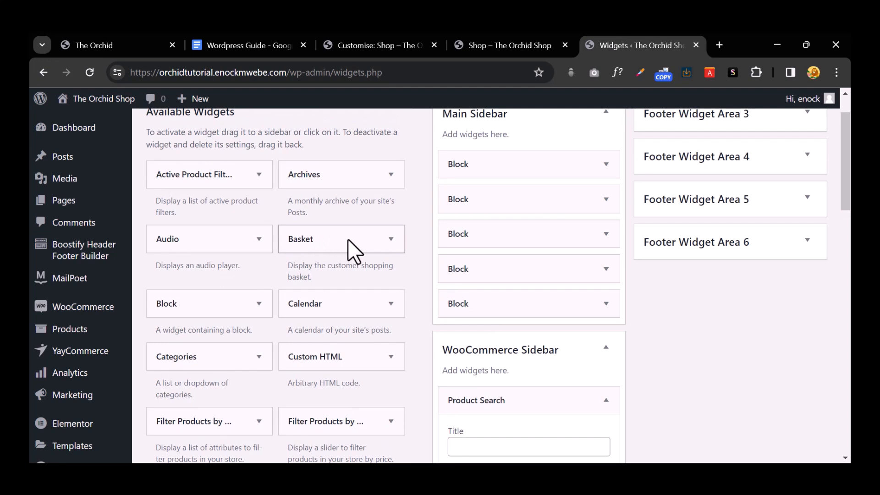
# Step: Add the Basket widget to the WooCommerce Sidebar, below Product categories
pyautogui.click(360, 241)
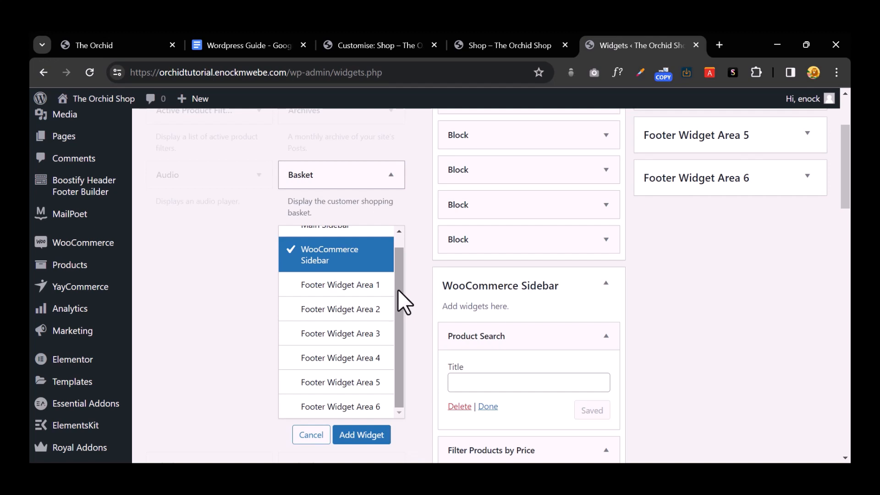
pyautogui.click(362, 437)
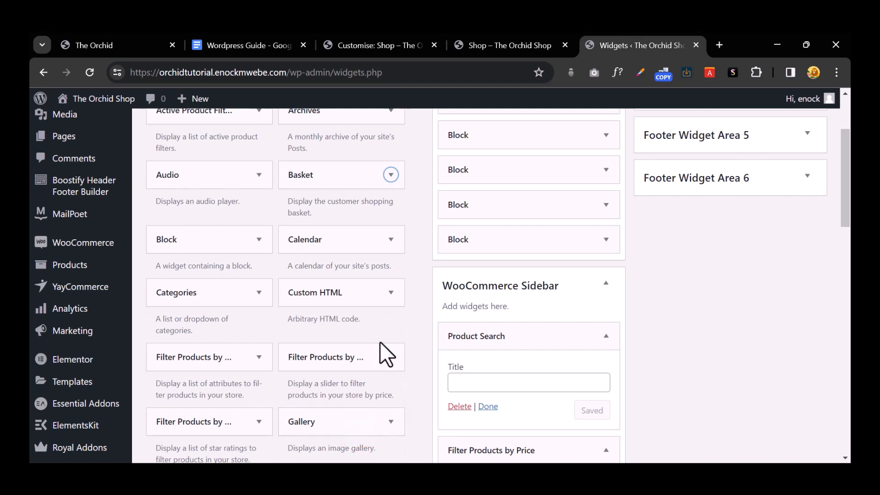
pyautogui.scroll(-5, 528, 320)
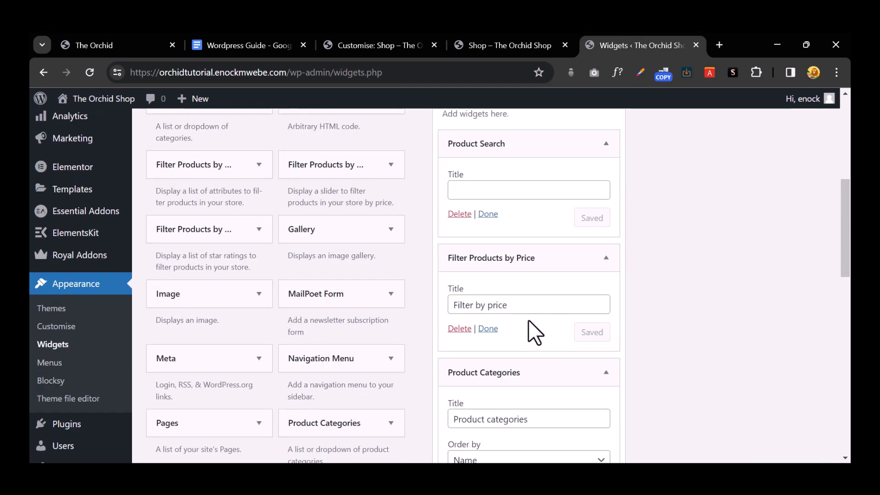
pyautogui.scroll(-5, 531, 320)
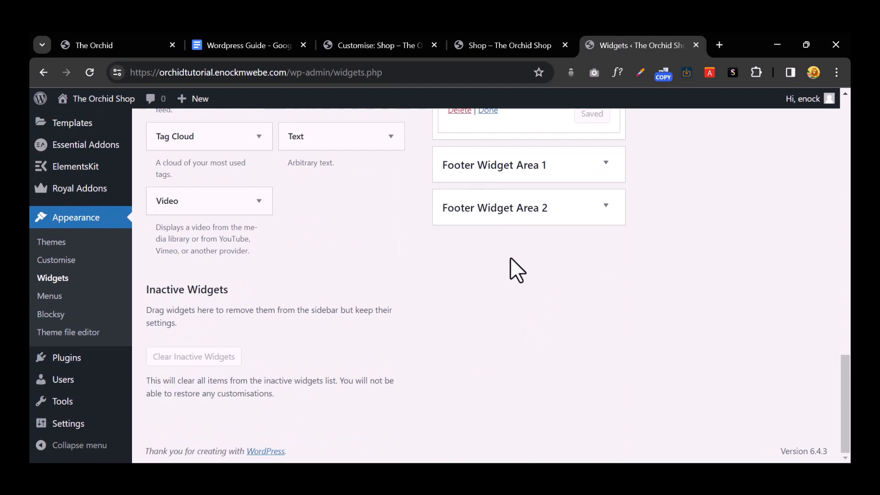
pyautogui.scroll(10, 511, 263)
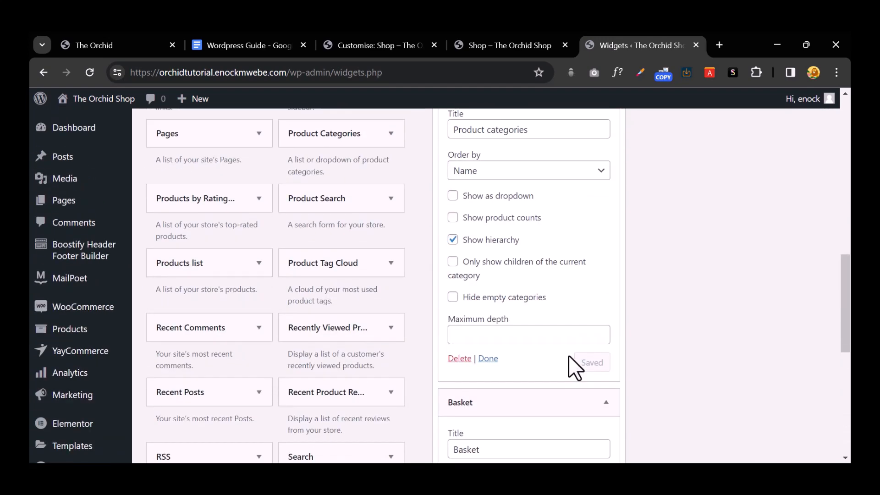
pyautogui.scroll(3, 568, 357)
pyautogui.scroll(-7, 569, 355)
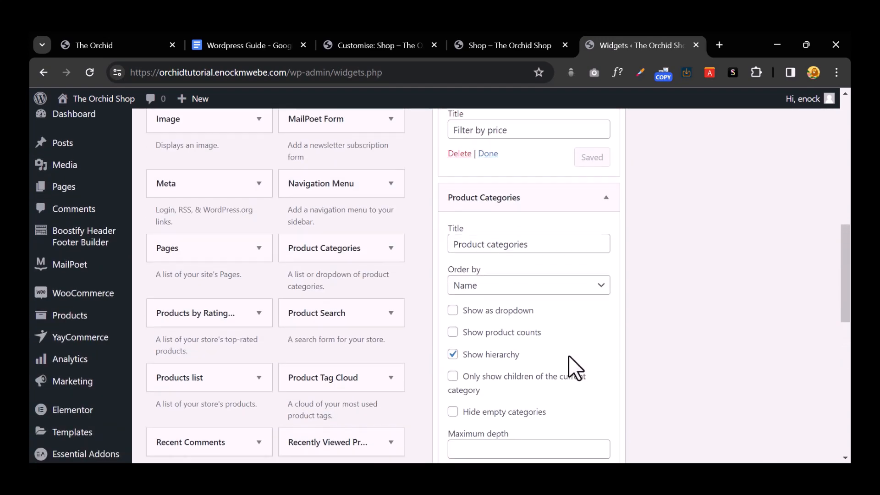
pyautogui.scroll(10, 569, 356)
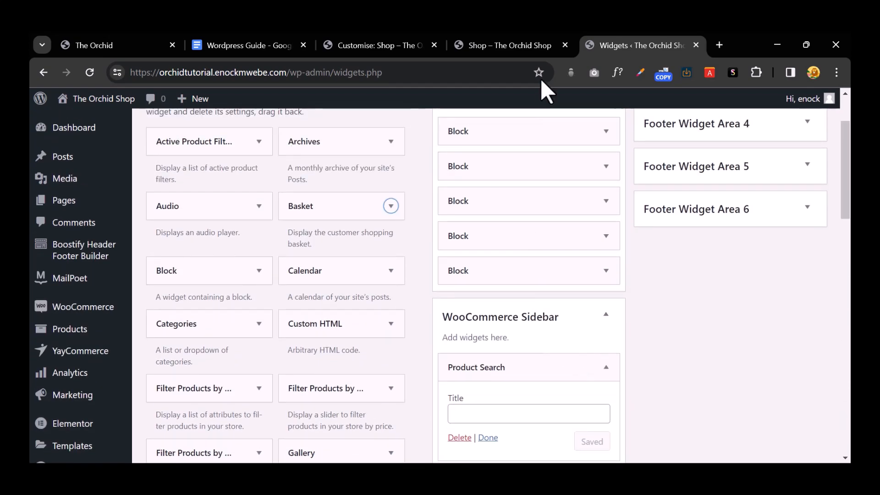
# Step: Switch on the Product Archives Sidebar toggle, publish, and view the Shop page with its sidebar
pyautogui.click(547, 39)
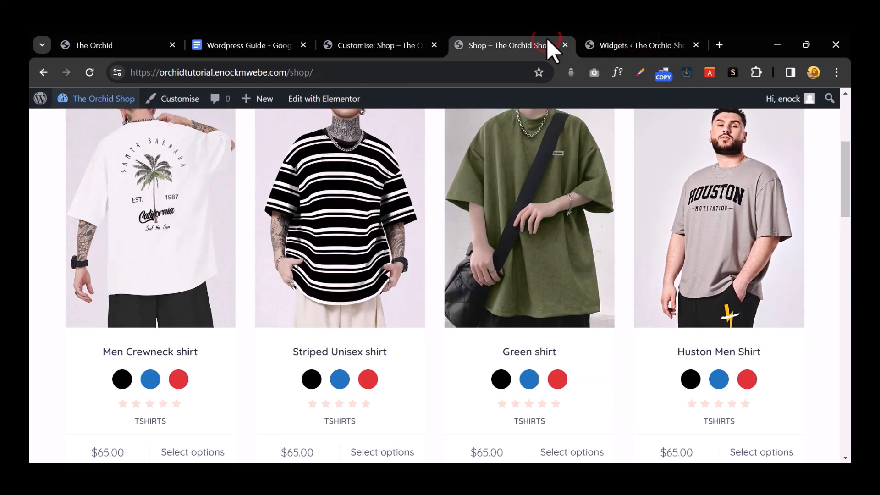
pyautogui.click(396, 44)
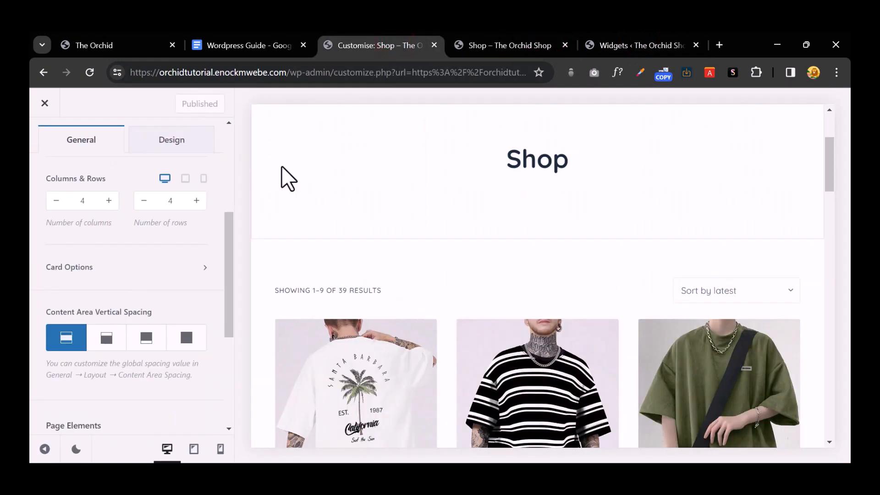
pyautogui.scroll(-5, 158, 243)
pyautogui.scroll(10, 157, 246)
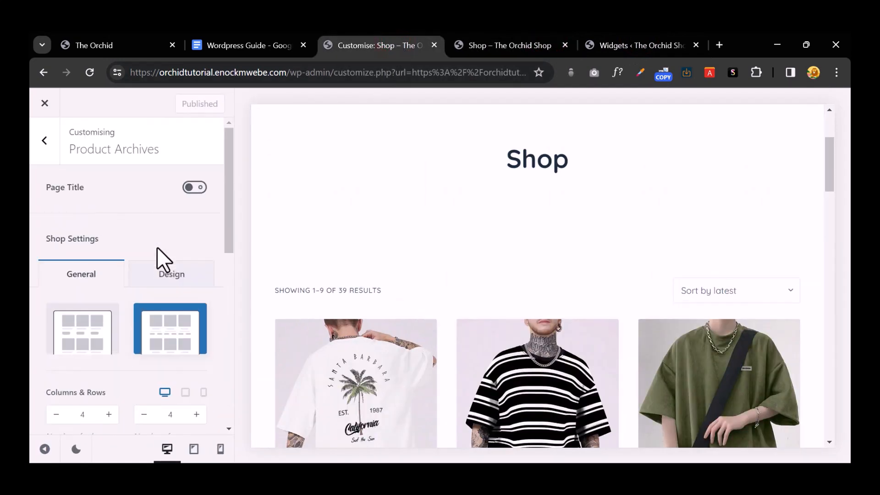
pyautogui.scroll(-5, 157, 247)
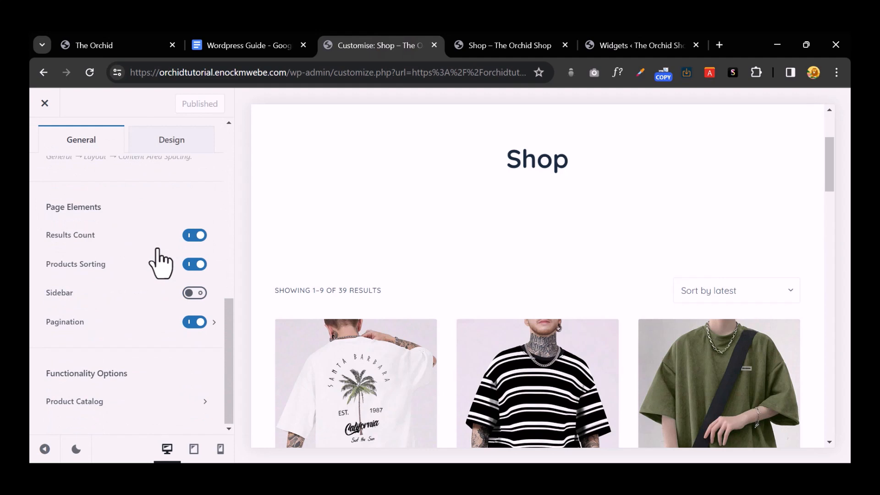
pyautogui.click(194, 293)
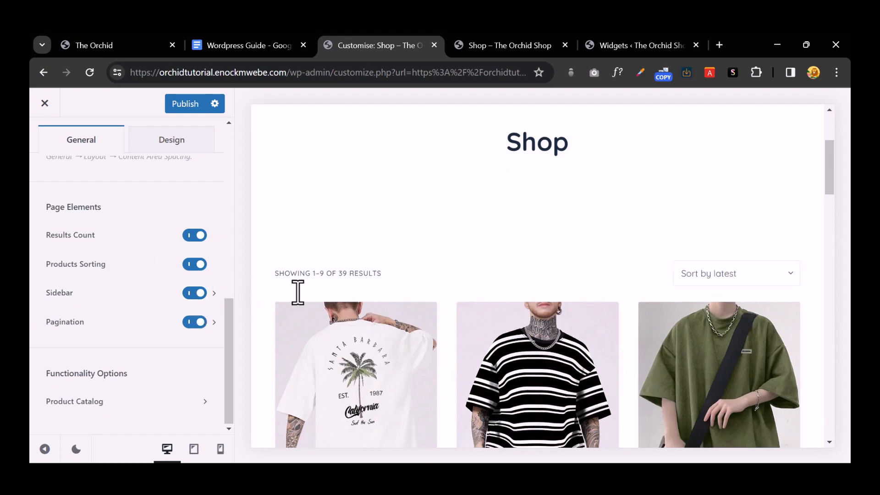
pyautogui.scroll(-8, 298, 293)
pyautogui.click(178, 106)
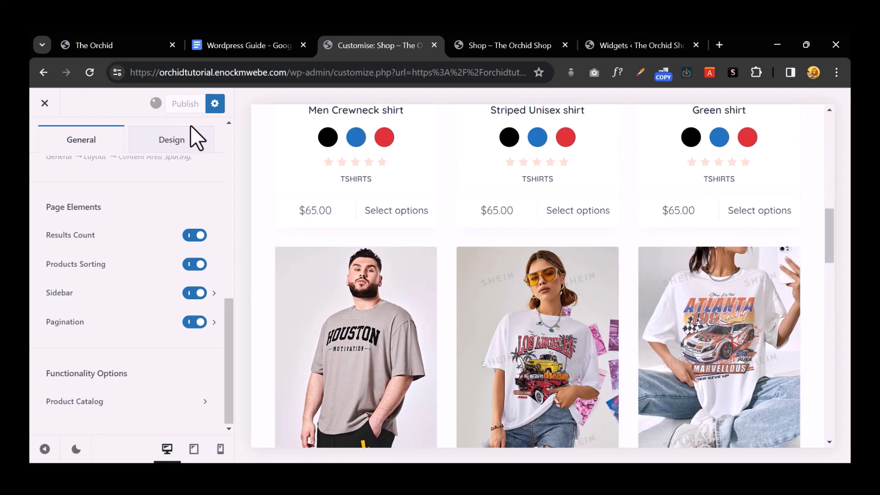
pyautogui.click(480, 46)
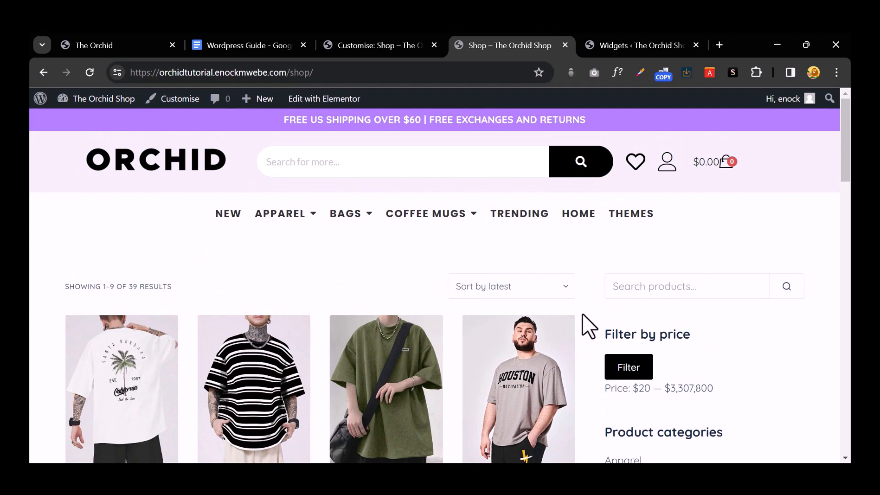
# Step: Try the sidebar's product search and Filter by price widgets, then return to the Customiser
pyautogui.scroll(-3, 584, 321)
pyautogui.click(650, 165)
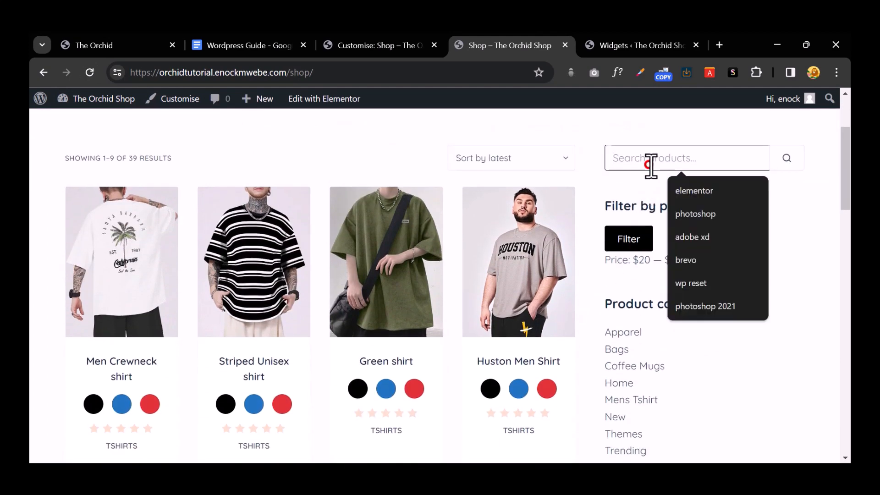
pyautogui.click(613, 204)
pyautogui.moveTo(612, 206); pyautogui.dragTo(691, 257)
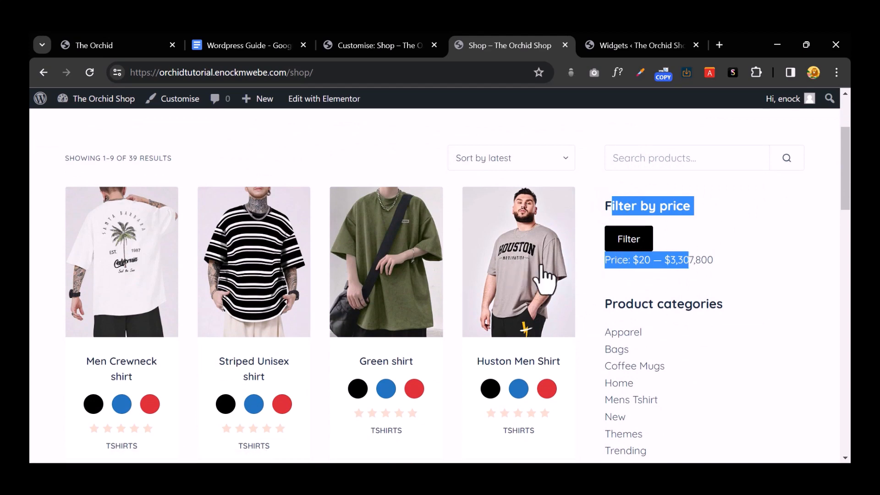
pyautogui.scroll(-5, 543, 268)
pyautogui.scroll(1, 542, 270)
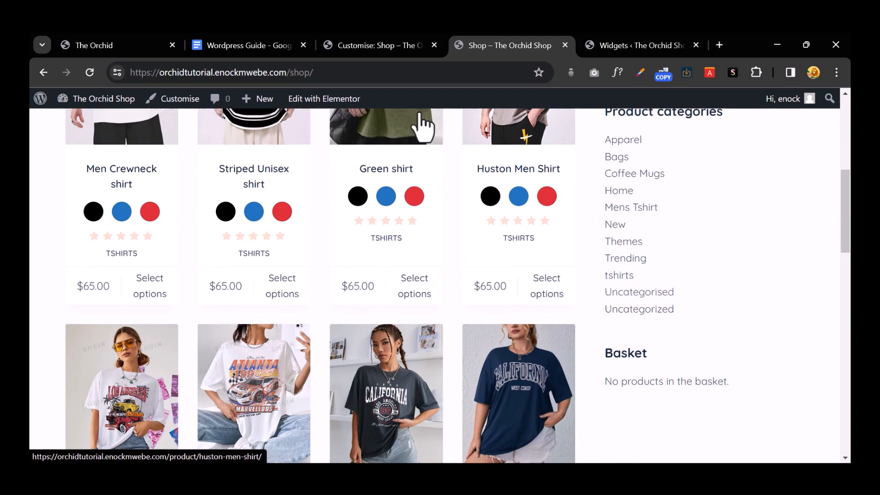
pyautogui.click(358, 46)
pyautogui.click(49, 137)
pyautogui.scroll(5, 86, 218)
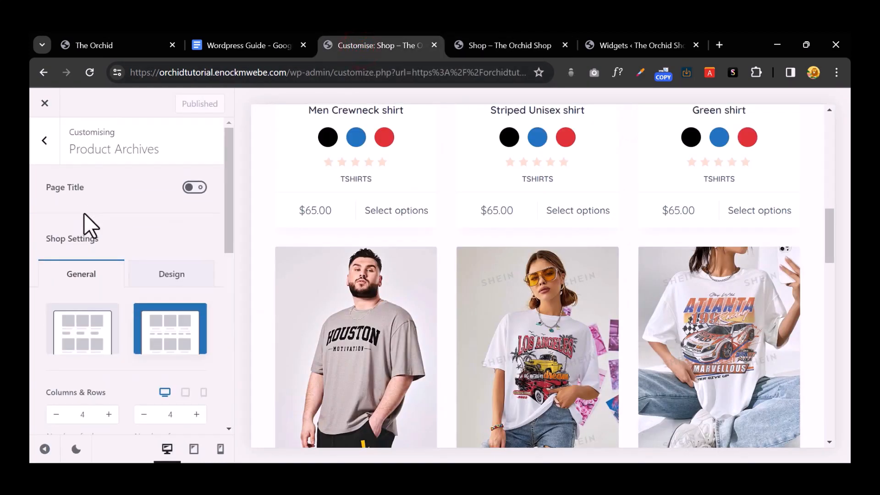
# Step: Go back to the Customiser's main sections, open Widgets, and glance at the live shop page
pyautogui.click(40, 149)
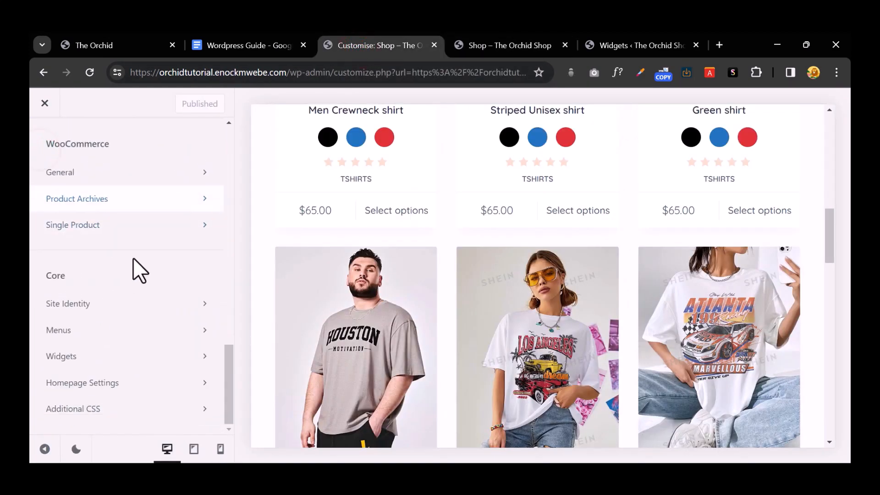
pyautogui.scroll(2, 99, 275)
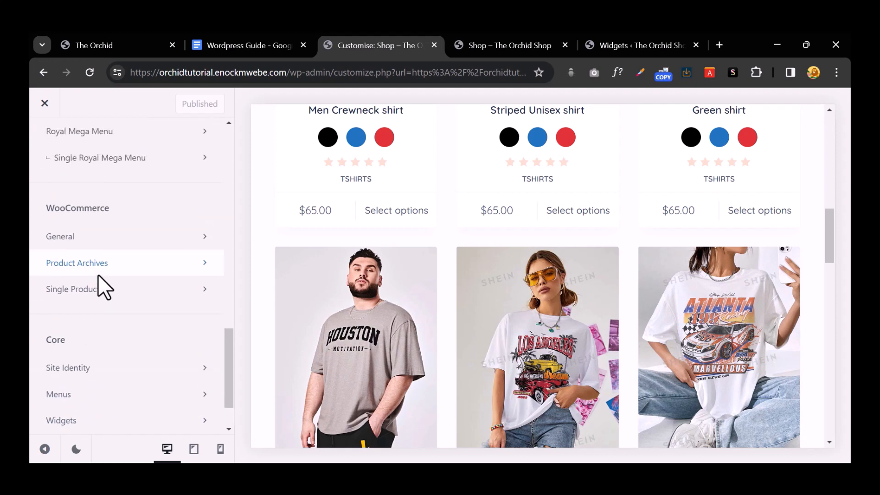
pyautogui.scroll(-2, 155, 313)
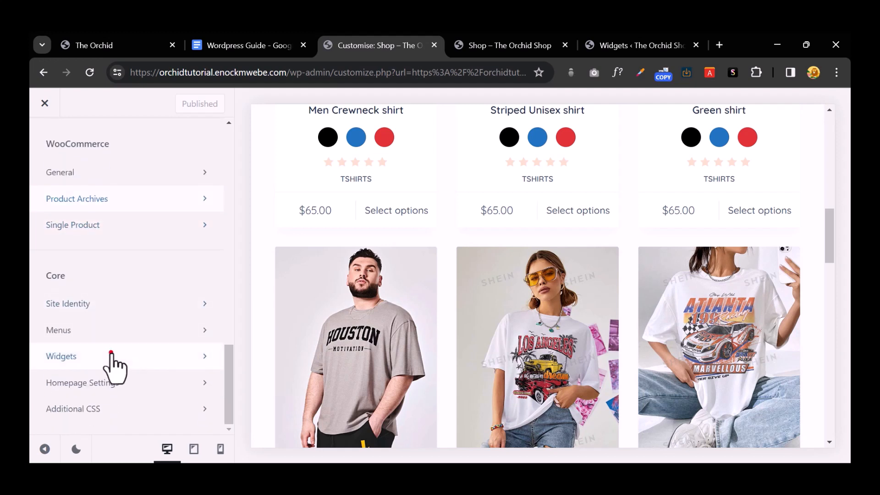
pyautogui.click(112, 355)
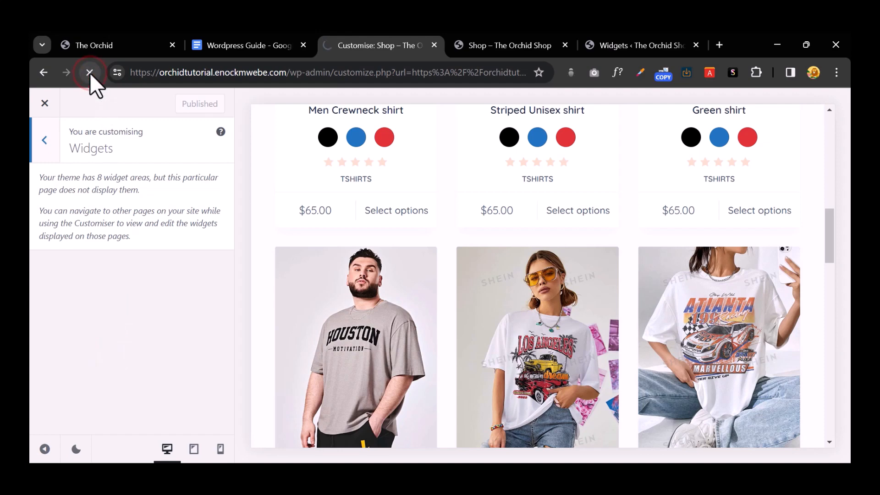
pyautogui.click(532, 42)
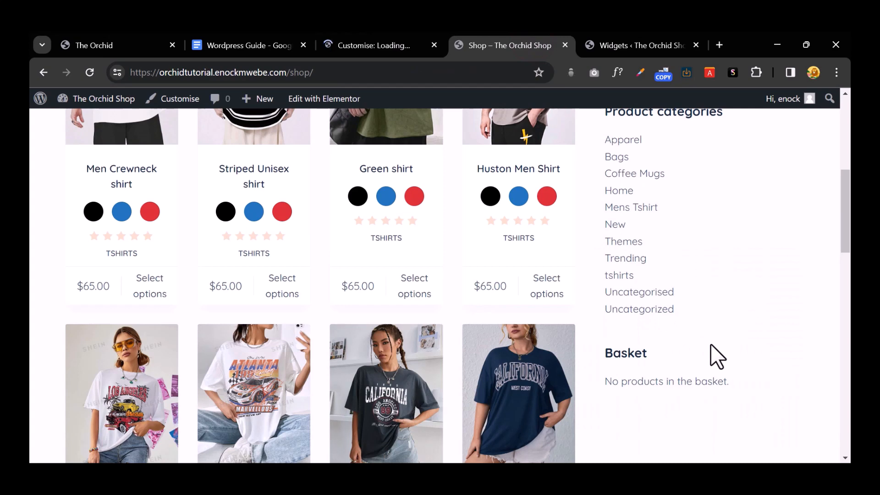
pyautogui.scroll(5, 710, 345)
pyautogui.scroll(-8, 711, 344)
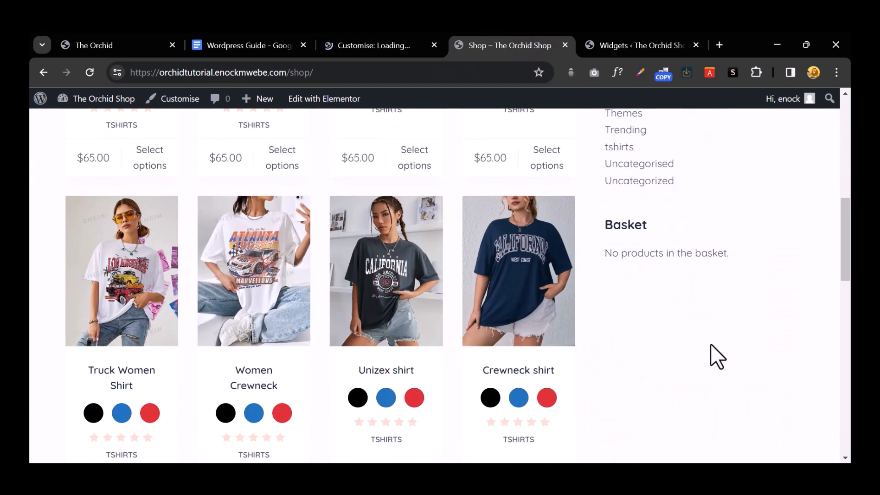
pyautogui.scroll(3, 710, 344)
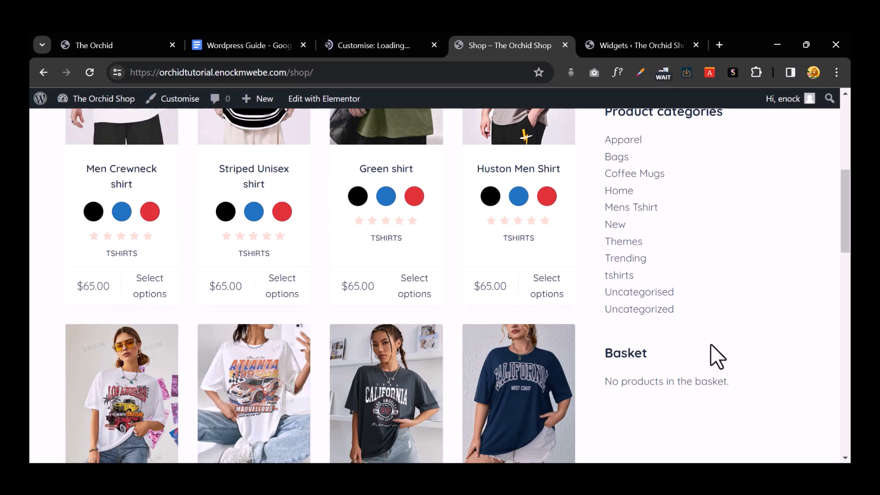
pyautogui.scroll(2, 713, 351)
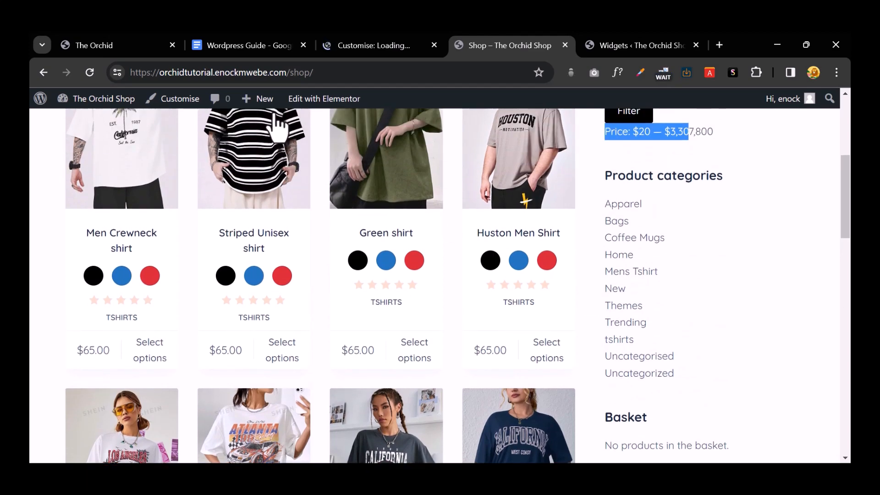
# Step: Open Widgets > WooCommerce Sidebar to list its four widgets, zooming the page to fit
pyautogui.click(364, 41)
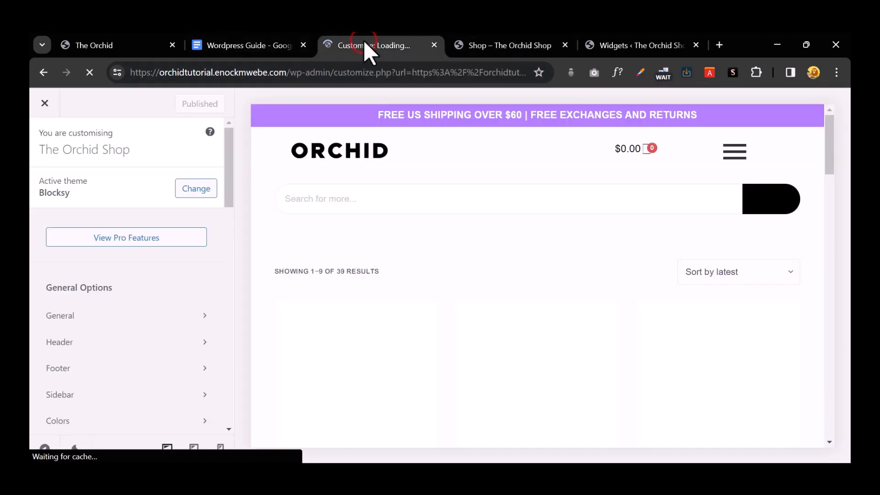
pyautogui.scroll(-10, 202, 268)
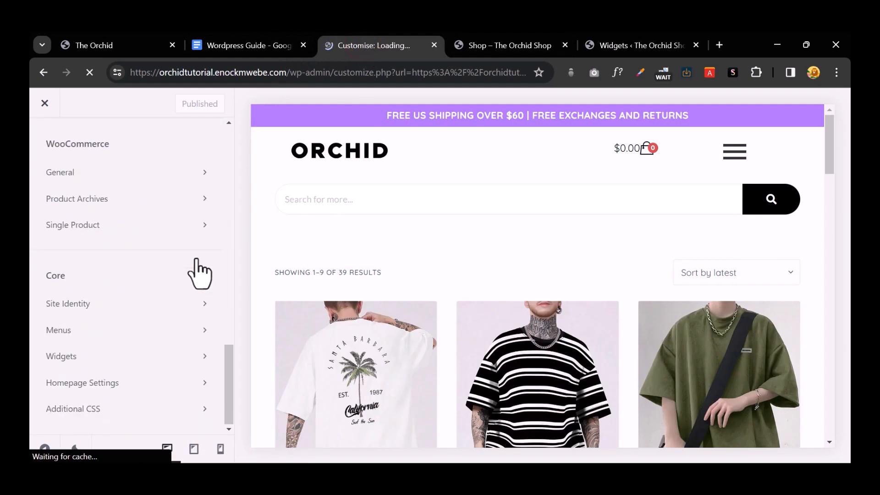
pyautogui.click(120, 355)
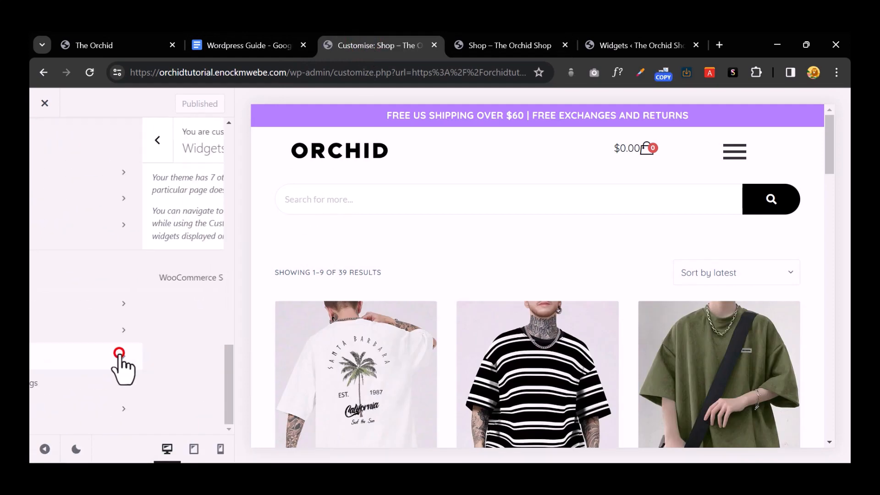
pyautogui.click(147, 273)
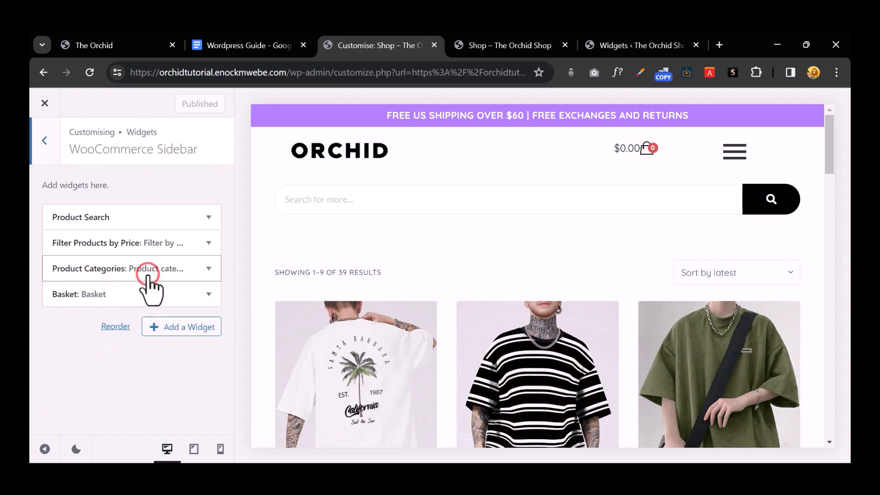
pyautogui.scroll(-5, 611, 276)
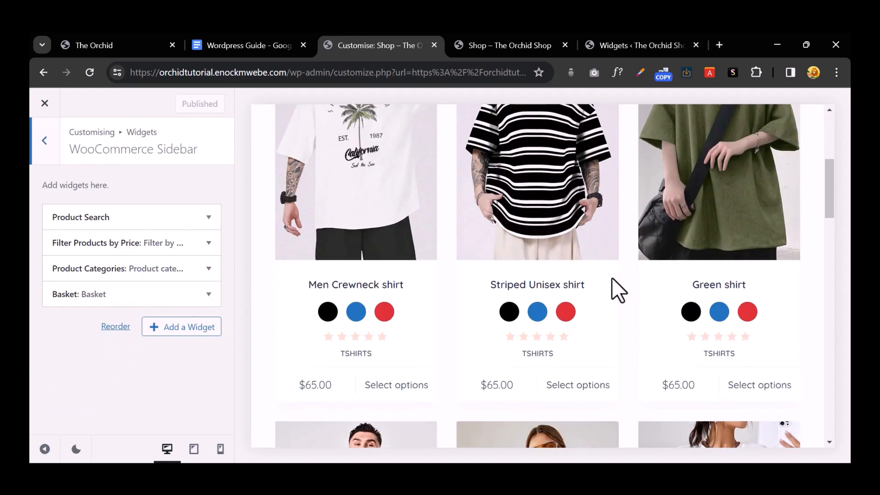
pyautogui.hotkey('ctrl', '-')
pyautogui.hotkey('ctrl', '-')
pyautogui.hotkey('ctrl', '-')
pyautogui.hotkey('ctrl', '-')
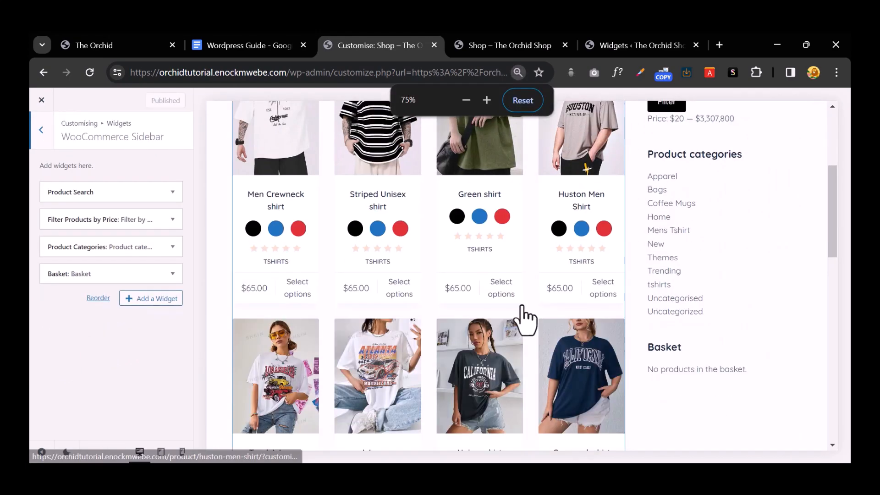
pyautogui.scroll(5, 509, 317)
pyautogui.hotkey('ctrl', '+')
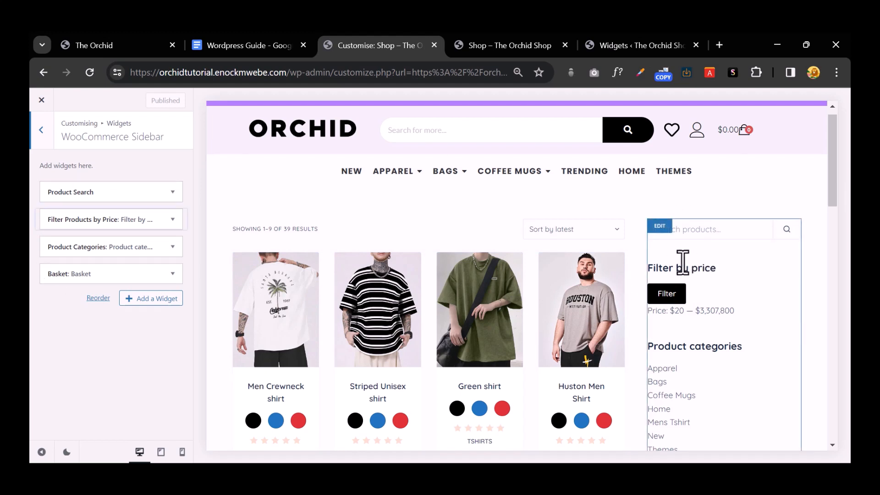
pyautogui.scroll(-3, 704, 265)
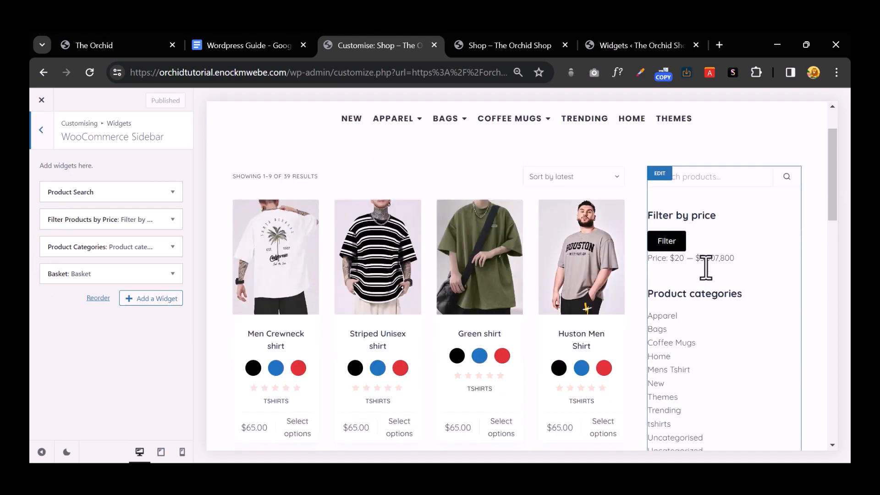
# Step: Tick Show product counts on the Product Categories widget, publish, and return to the widget areas
pyautogui.click(160, 250)
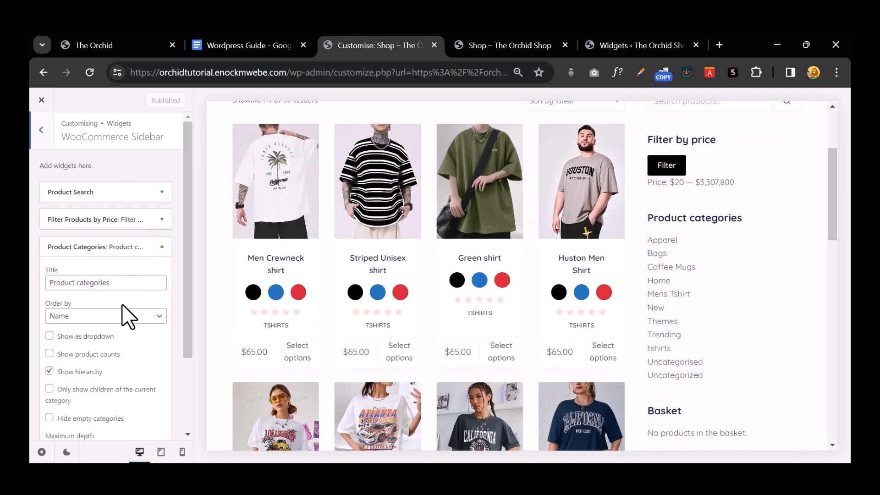
pyautogui.click(81, 352)
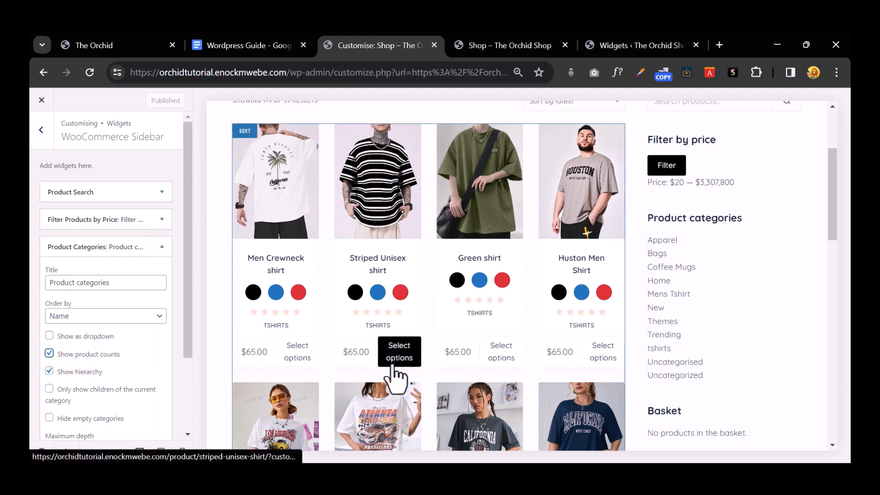
pyautogui.scroll(-2, 124, 353)
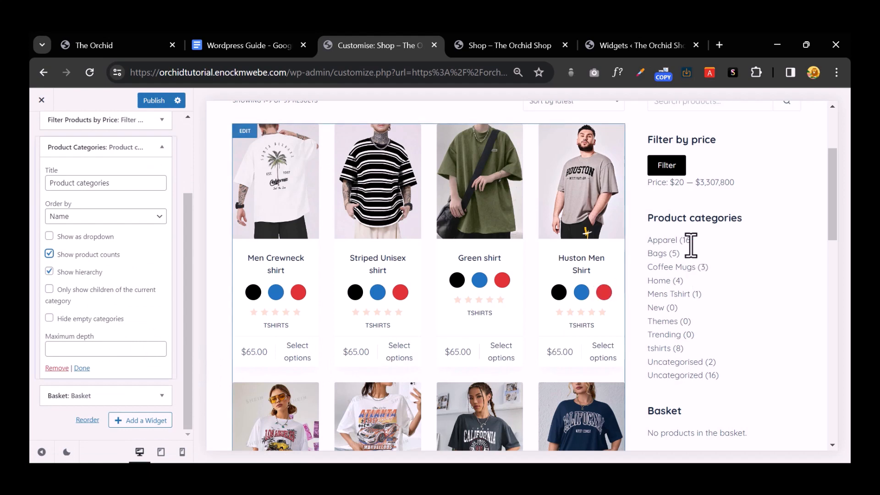
pyautogui.scroll(2, 93, 246)
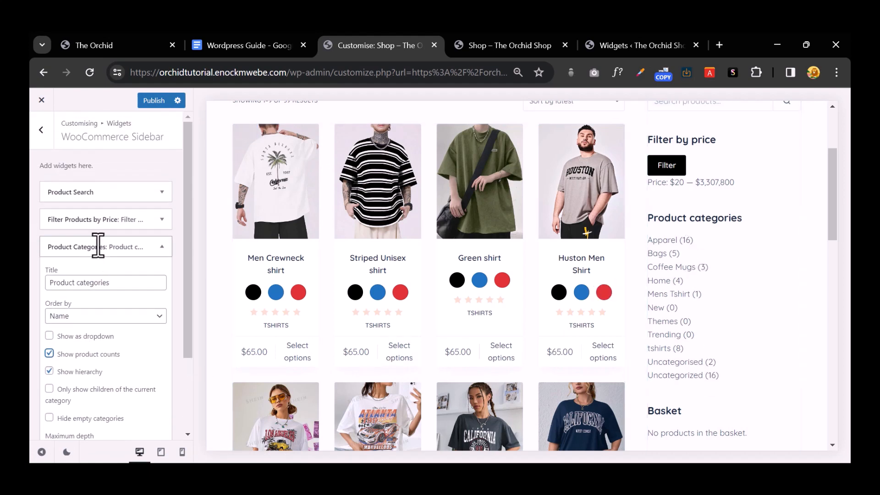
pyautogui.click(149, 222)
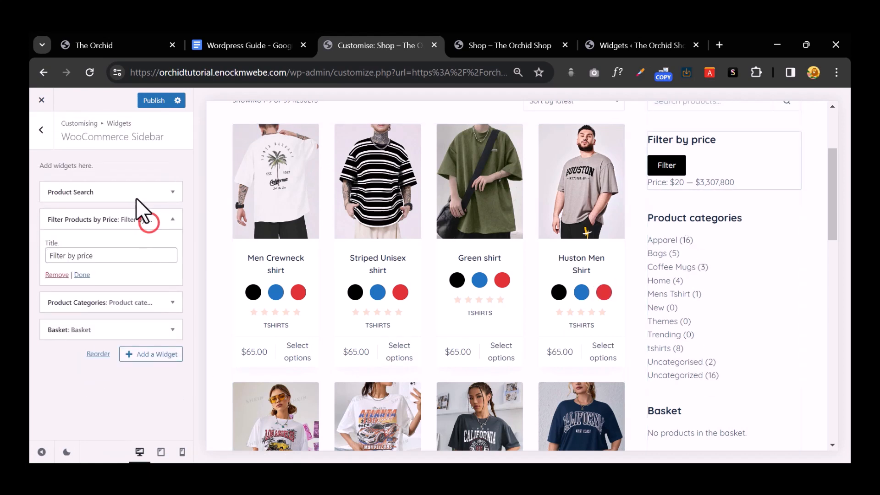
pyautogui.click(136, 197)
pyautogui.click(155, 101)
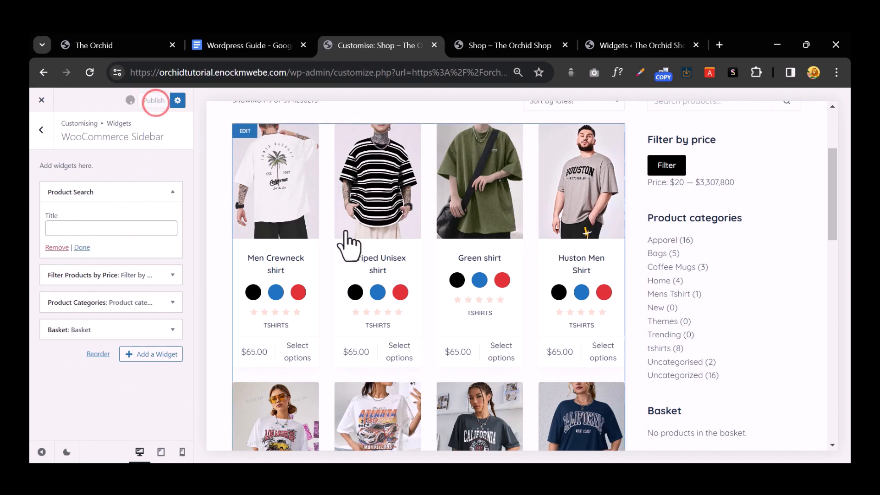
pyautogui.hotkey('ctrl', '+')
pyautogui.hotkey('ctrl', '+')
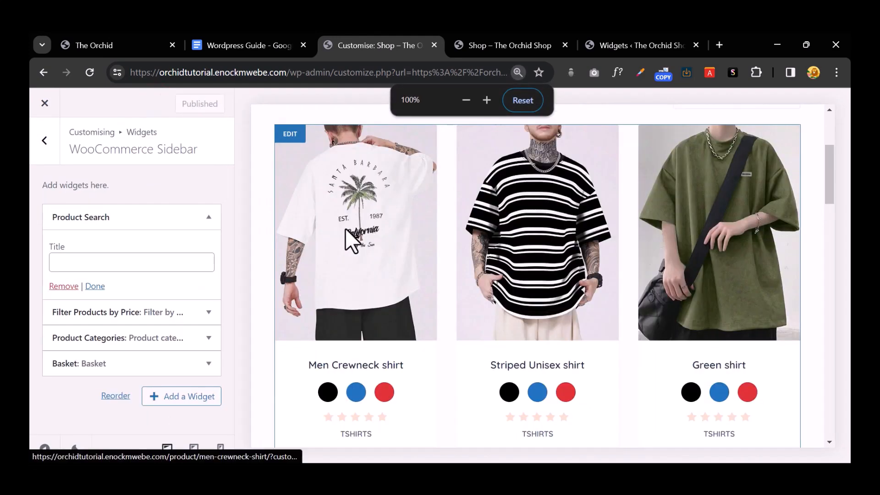
pyautogui.hotkey('ctrl', '-')
pyautogui.hotkey('ctrl', '-')
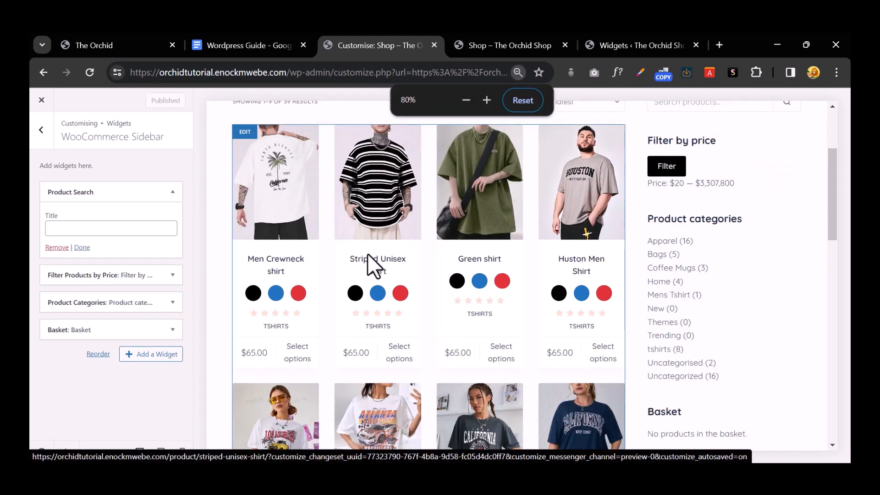
pyautogui.click(42, 130)
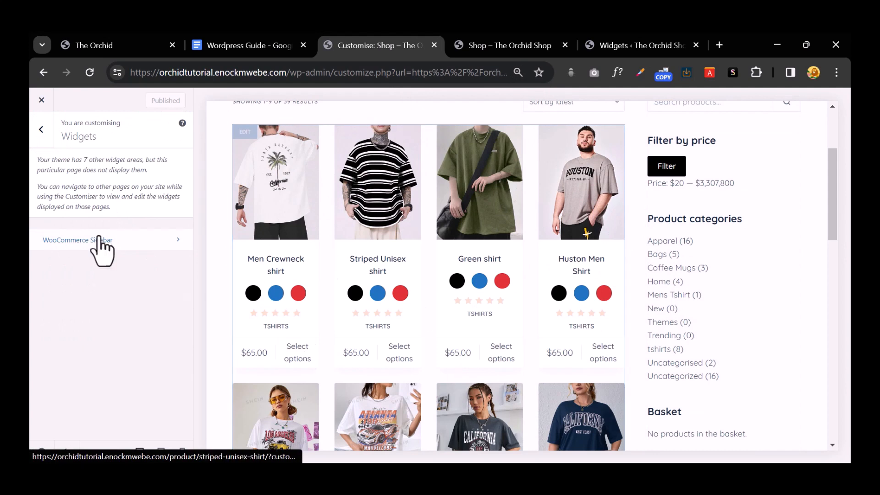
# Step: Reduce the WooCommerce Product Archives grid from 4 to 3 columns, publish, and view the live shop
pyautogui.click(41, 130)
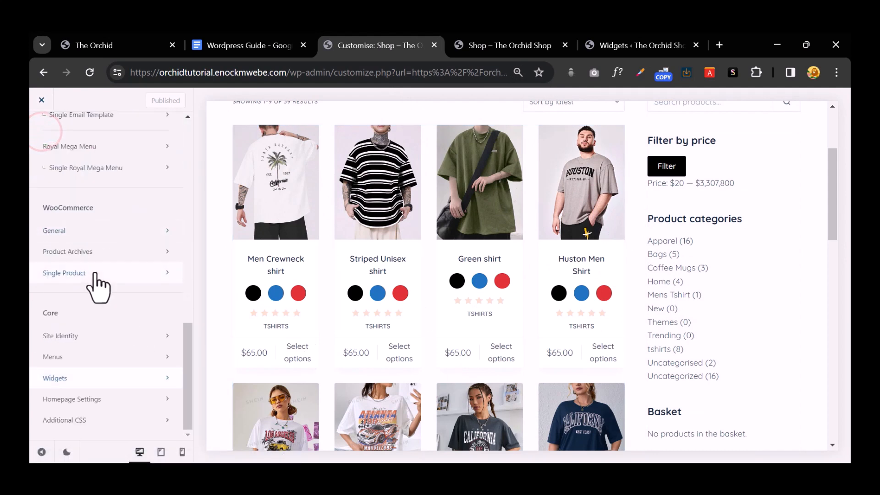
pyautogui.click(111, 253)
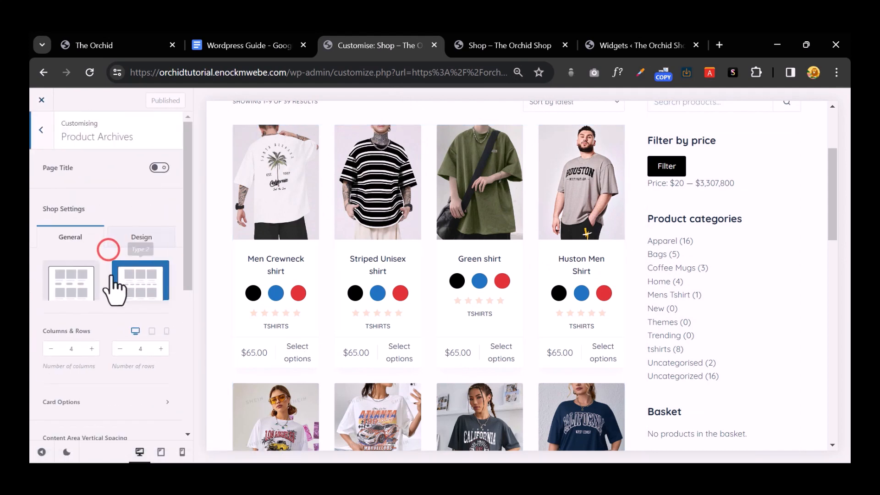
pyautogui.scroll(-3, 136, 310)
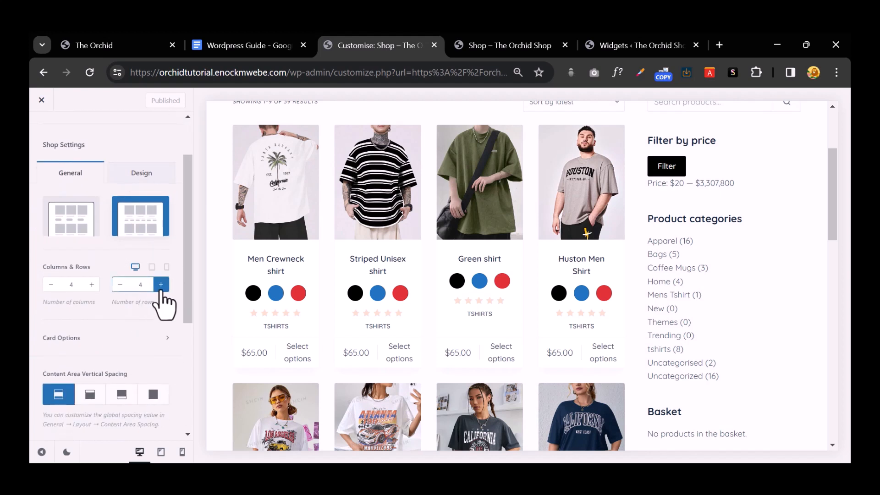
pyautogui.click(47, 285)
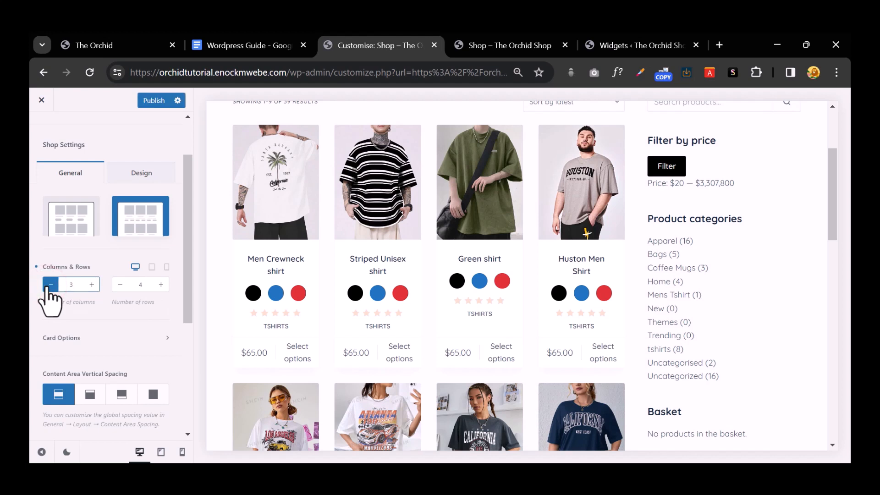
pyautogui.click(146, 98)
pyautogui.click(523, 43)
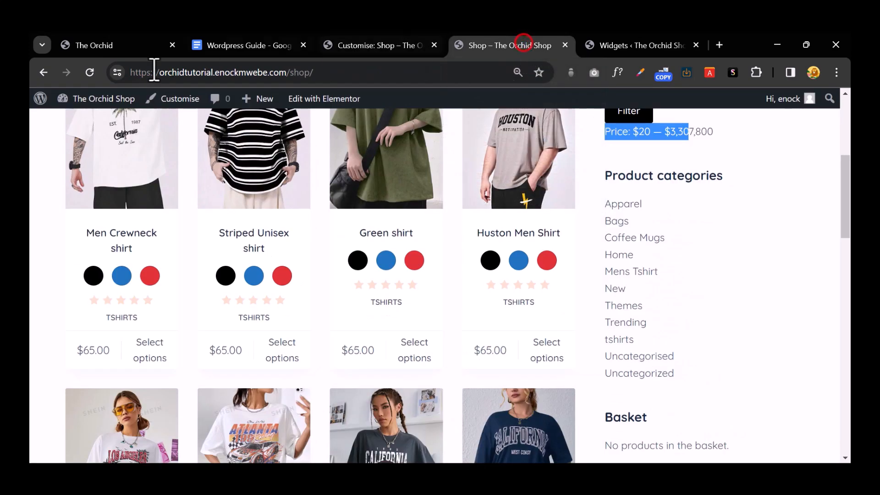
# Step: Reload the shop page and add a red Truck Women Shirt to the basket
pyautogui.click(90, 73)
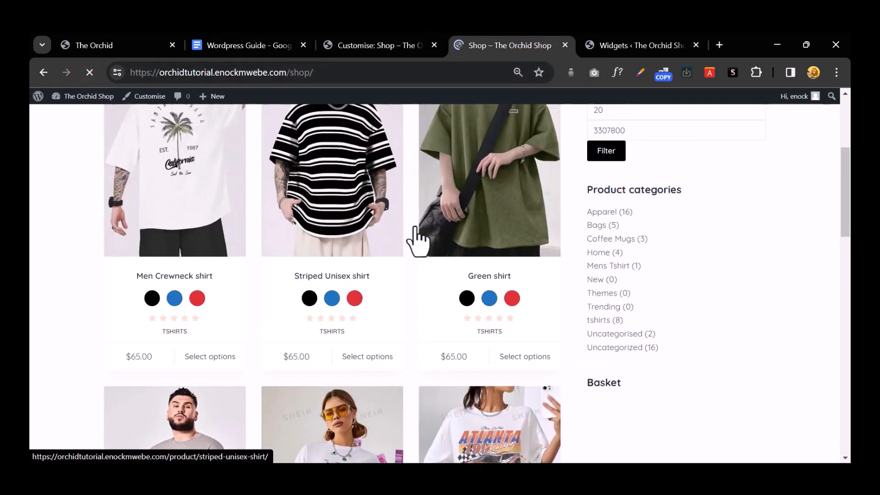
pyautogui.scroll(-6, 414, 224)
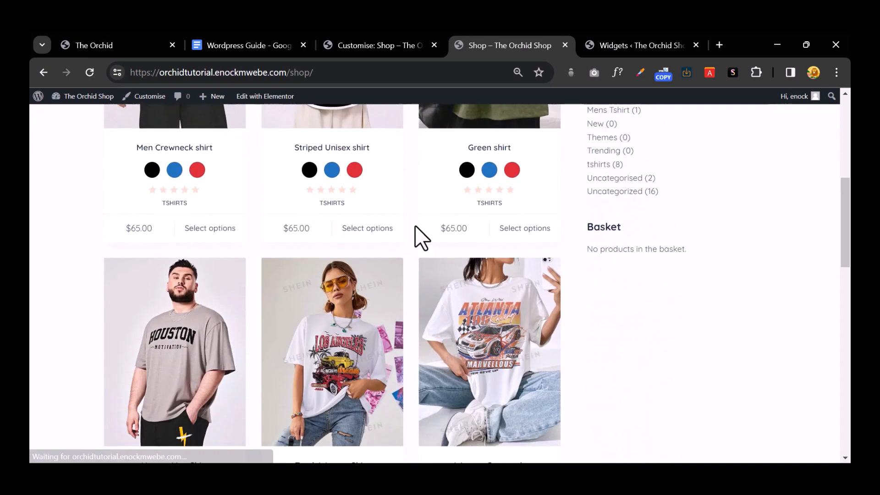
pyautogui.scroll(-3, 413, 233)
pyautogui.scroll(-2, 341, 385)
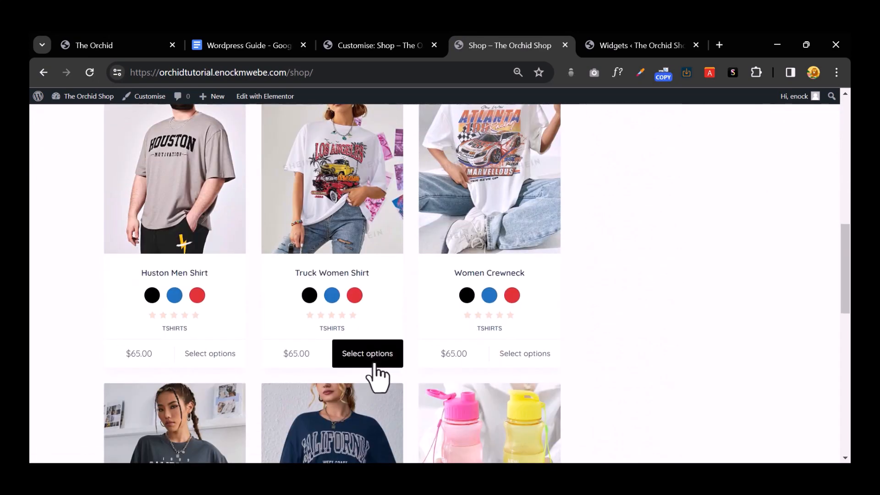
pyautogui.click(354, 295)
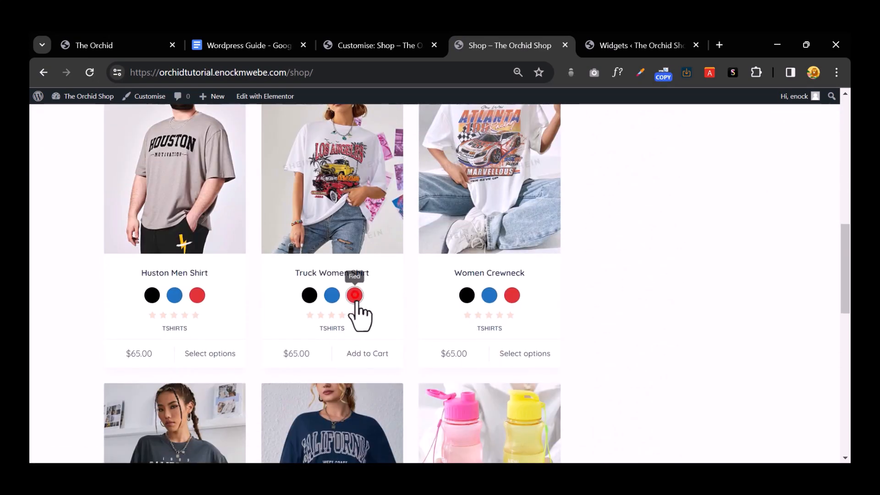
pyautogui.click(363, 353)
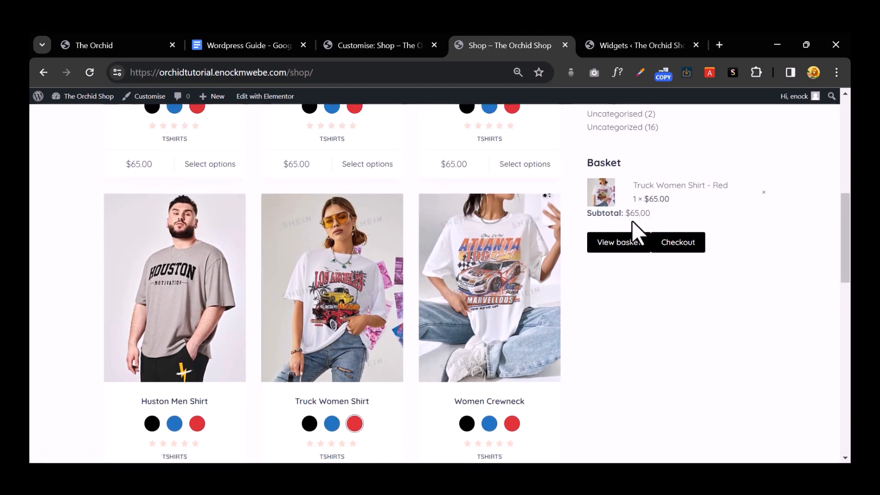
# Step: Look over the Women Crewneck page, then add a black Crewneck shirt from the shop
pyautogui.scroll(-3, 515, 320)
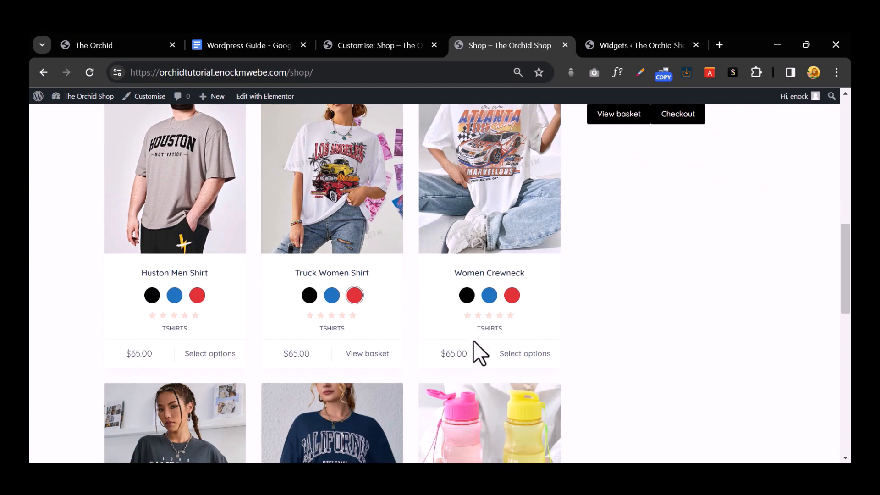
pyautogui.click(516, 358)
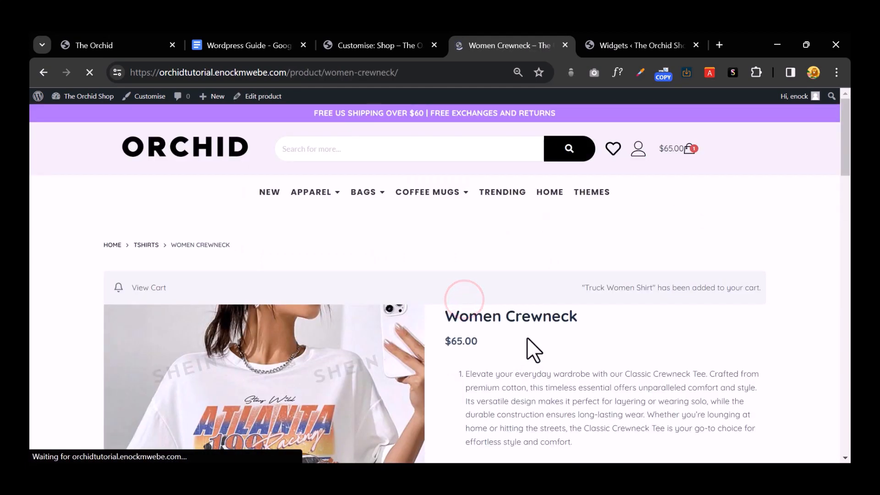
pyautogui.scroll(-5, 527, 337)
pyautogui.scroll(4, 320, 229)
pyautogui.click(43, 72)
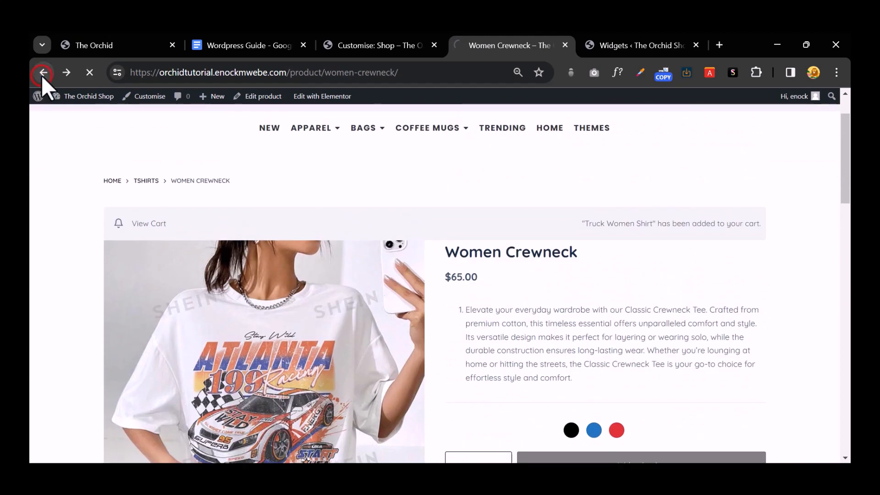
pyautogui.click(133, 166)
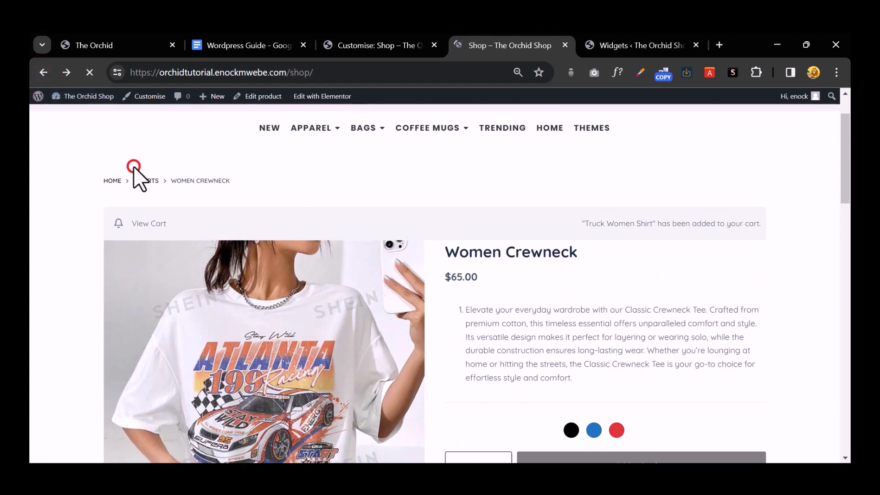
pyautogui.scroll(-10, 334, 255)
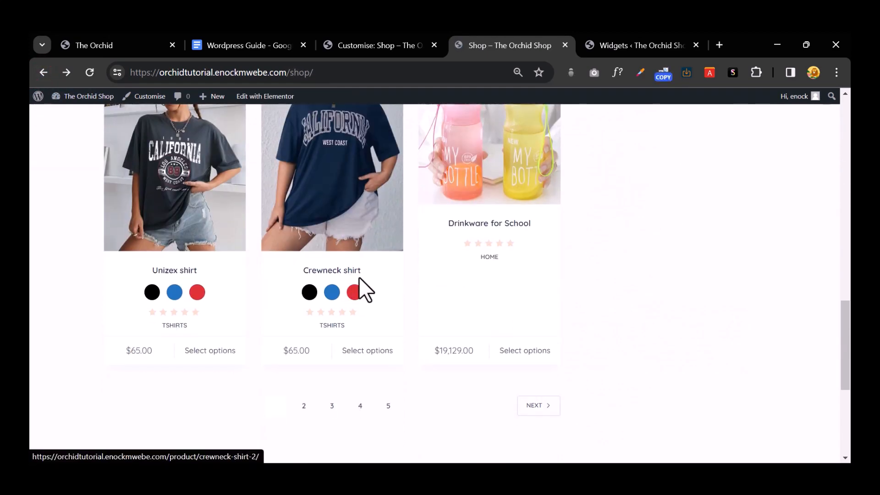
pyautogui.click(309, 293)
pyautogui.click(364, 352)
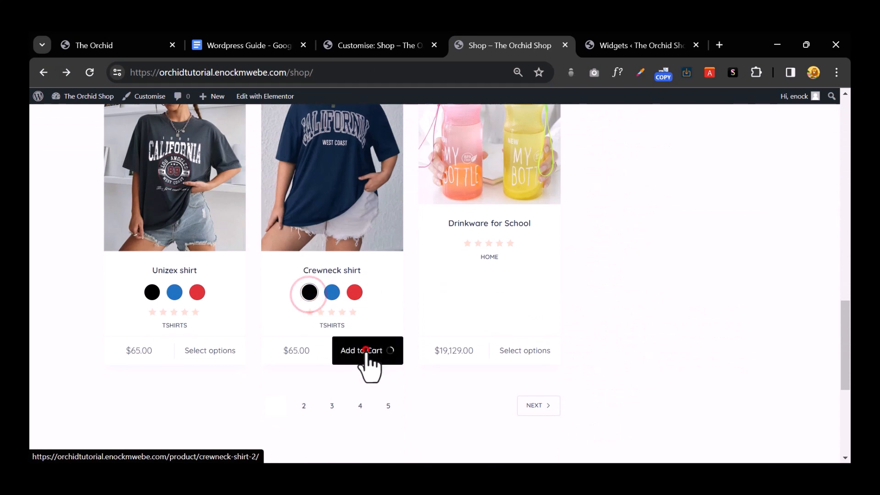
# Step: Add a blue Green shirt to the basket, bringing the cart total to $195.00
pyautogui.scroll(10, 642, 304)
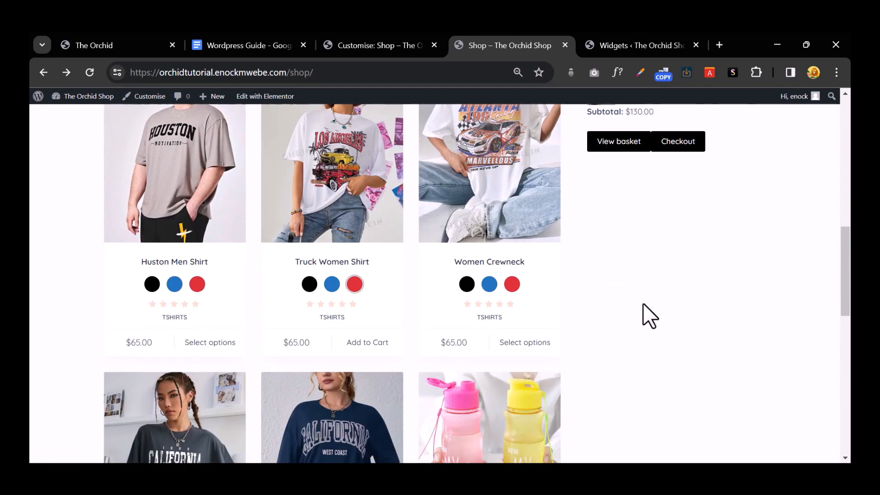
pyautogui.scroll(-1, 572, 293)
pyautogui.scroll(3, 508, 296)
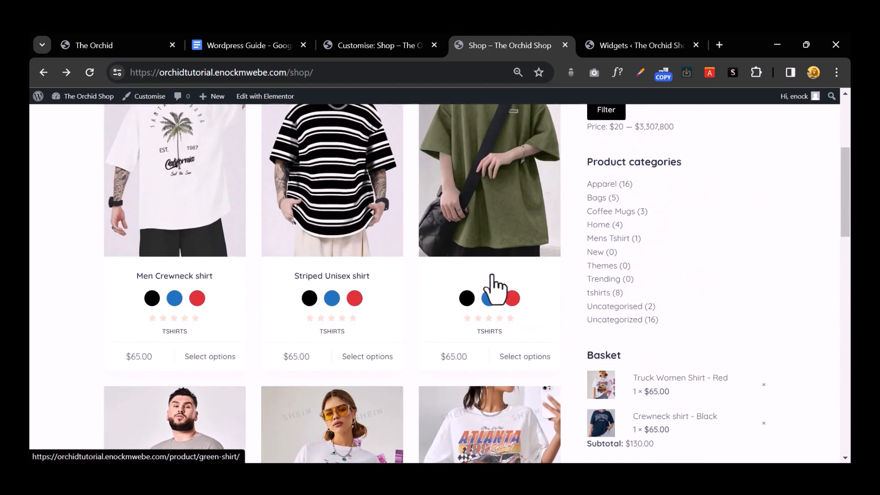
pyautogui.click(464, 297)
pyautogui.click(489, 298)
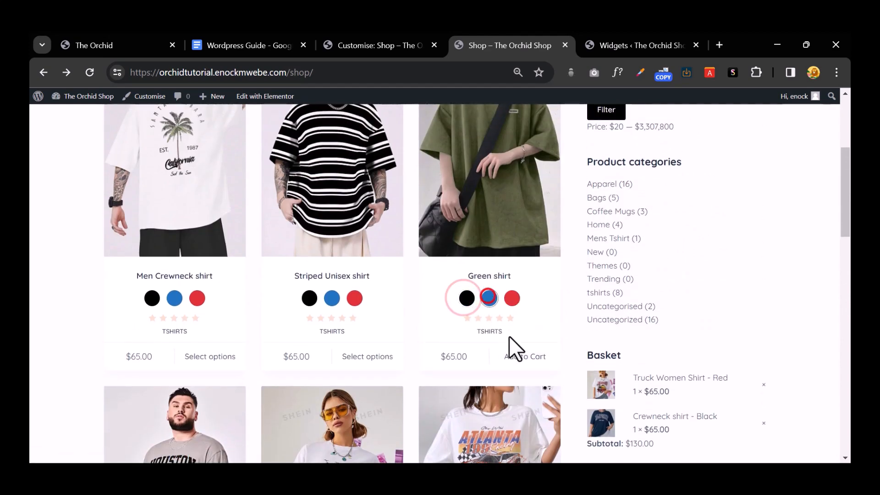
pyautogui.click(513, 356)
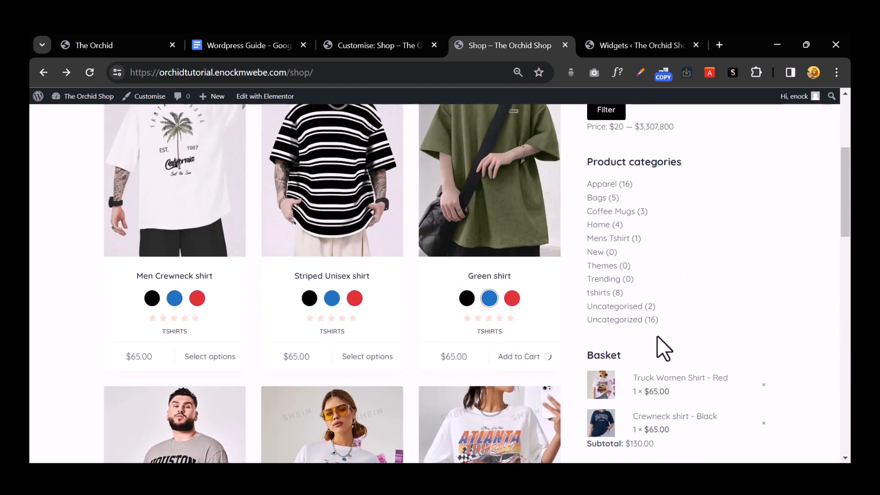
pyautogui.scroll(-4, 657, 337)
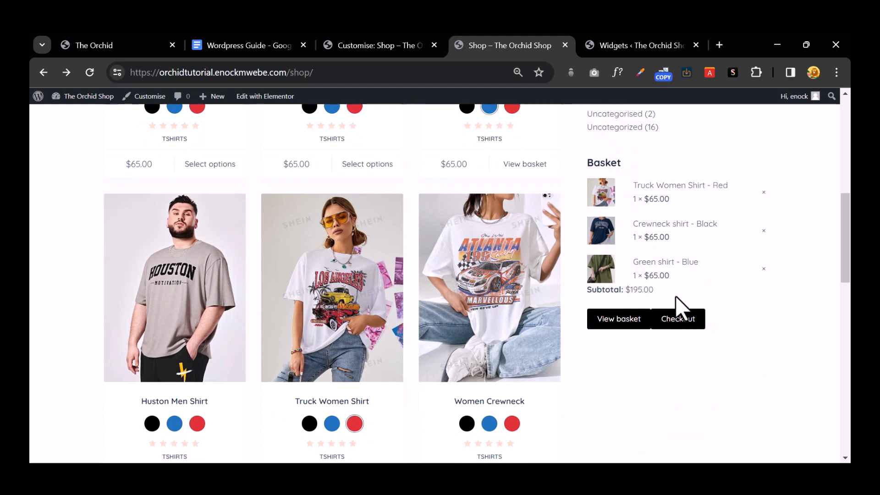
pyautogui.scroll(10, 676, 302)
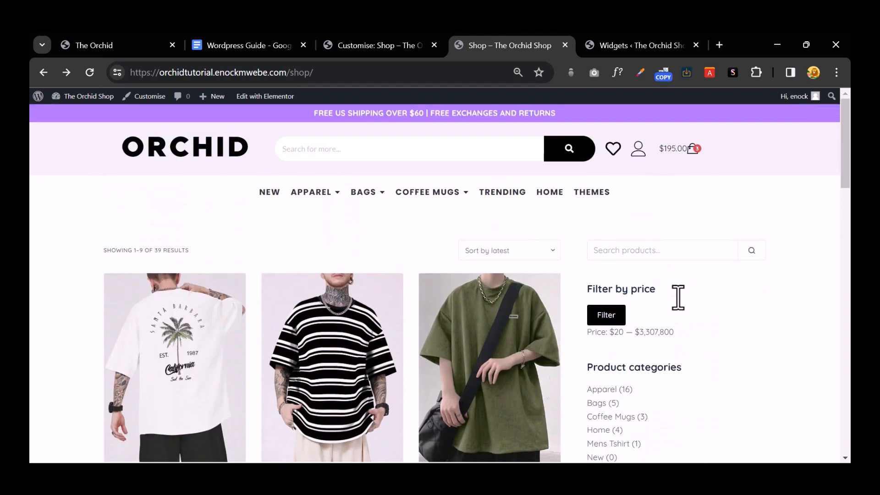
pyautogui.scroll(-4, 677, 297)
# Step: Go back to the Customise: Shop tab and leave Product Archives for the main customizer sections
pyautogui.click(367, 49)
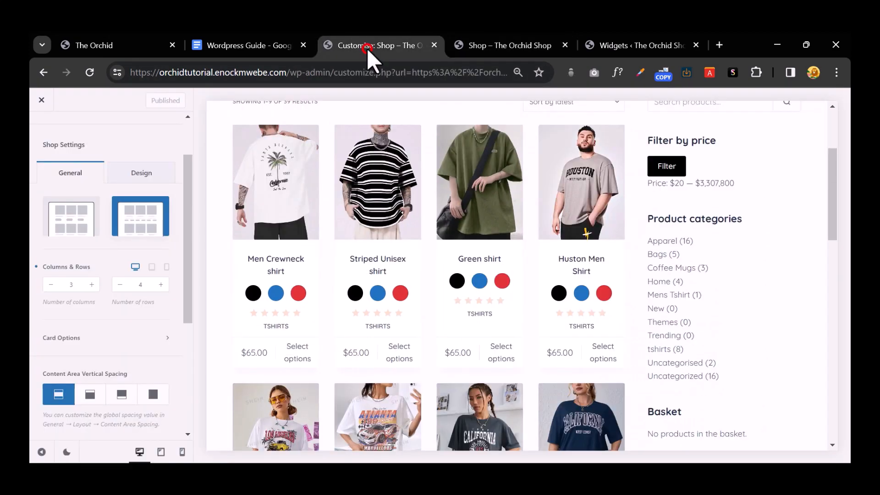
pyautogui.scroll(-5, 147, 257)
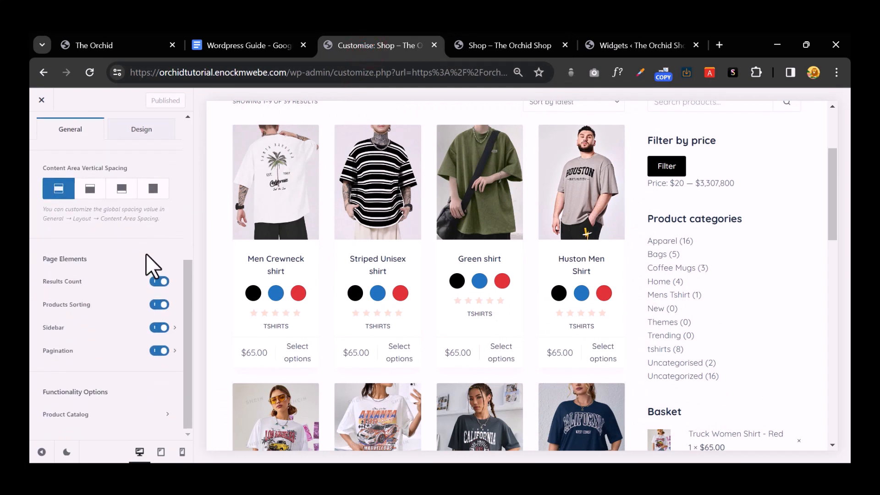
pyautogui.scroll(5, 145, 255)
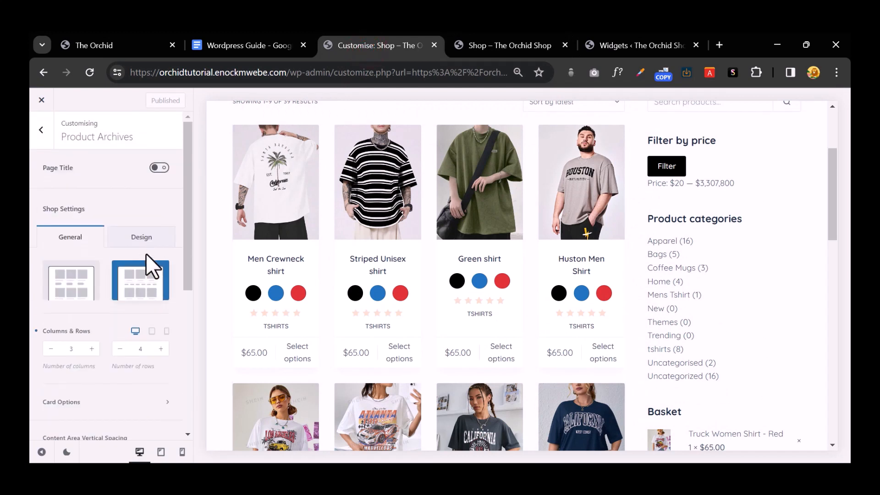
pyautogui.scroll(-5, 146, 254)
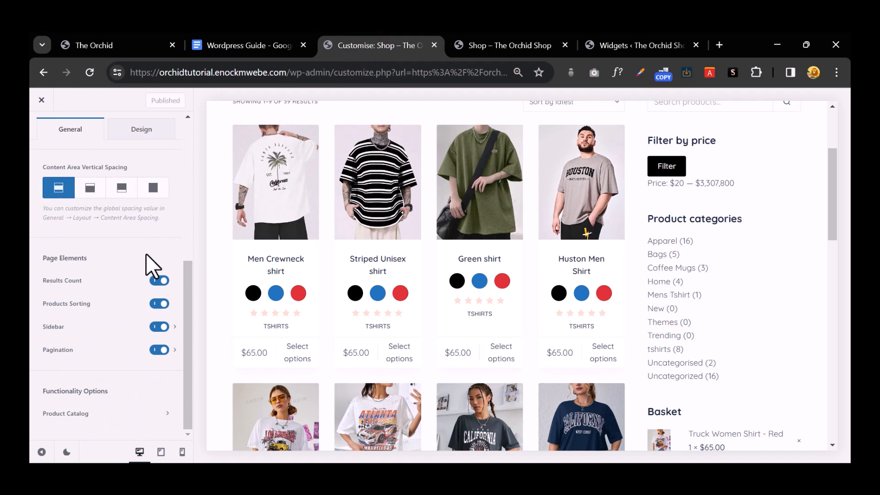
pyautogui.scroll(5, 110, 243)
pyautogui.click(36, 132)
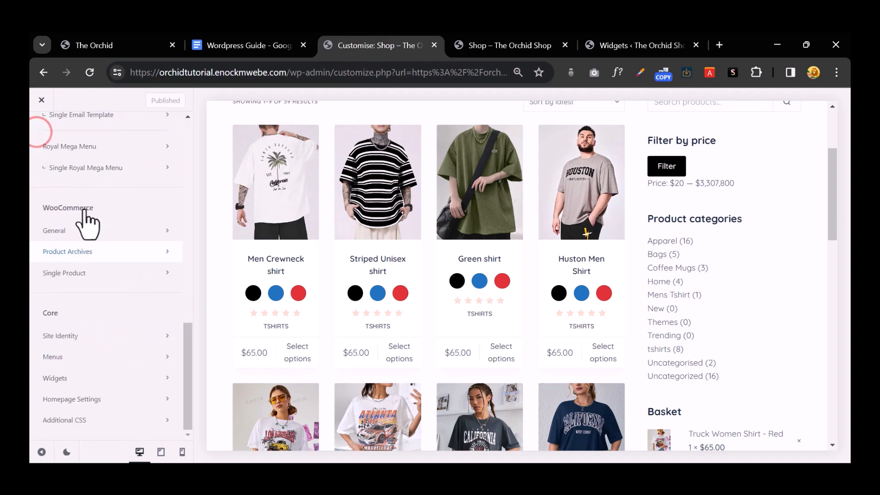
pyautogui.scroll(15, 88, 222)
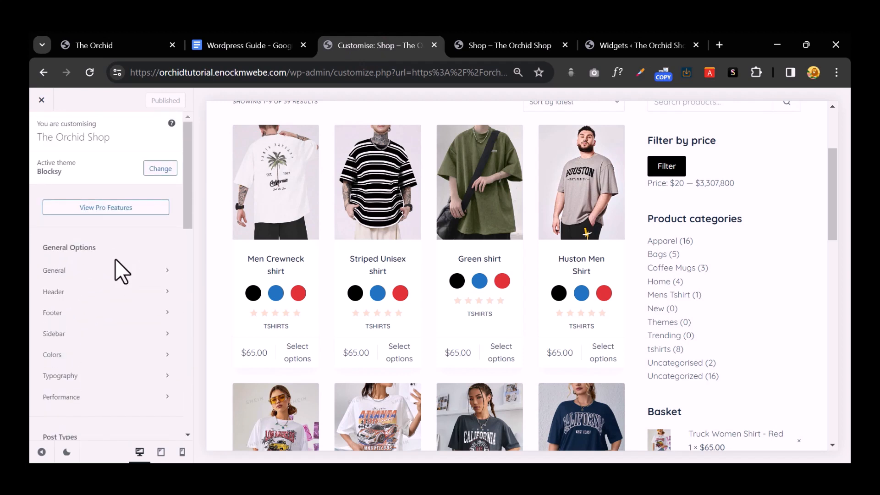
pyautogui.hotkey('ctrl', '+')
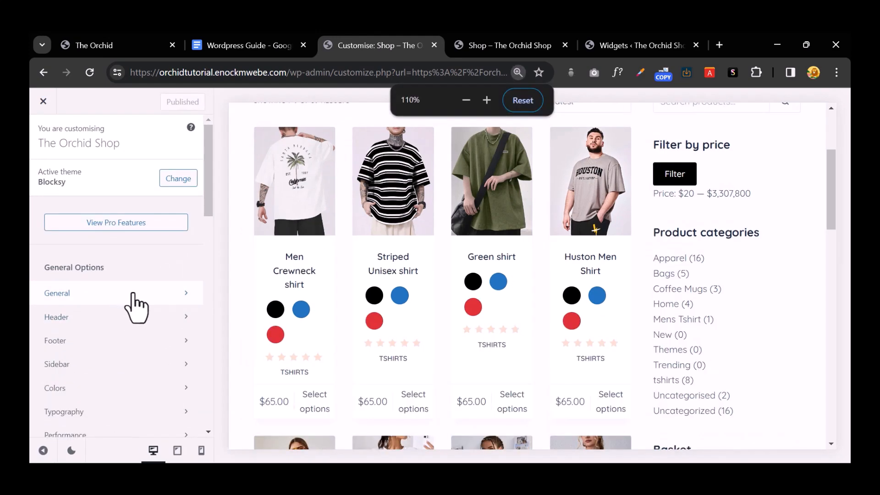
pyautogui.hotkey('ctrl', '+')
pyautogui.hotkey('ctrl', '-')
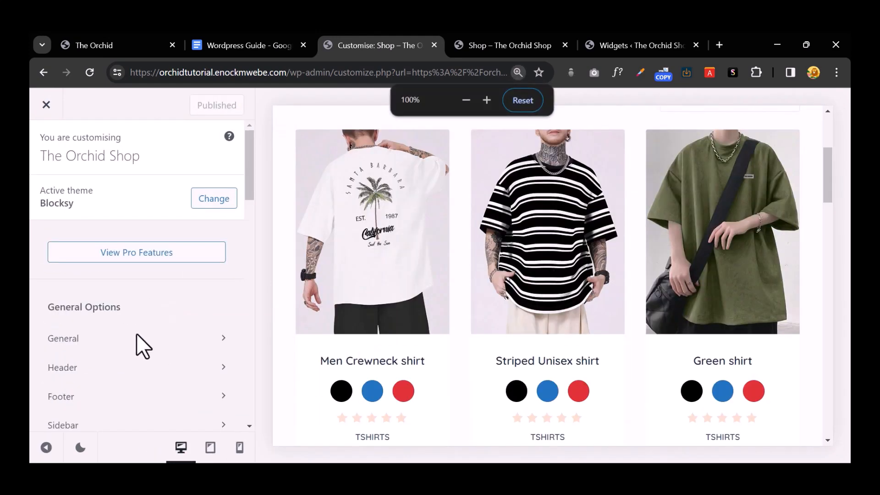
pyautogui.scroll(-3, 138, 340)
# Step: Browse the sidebar design and general layout settings, then return to the general options list
pyautogui.click(146, 271)
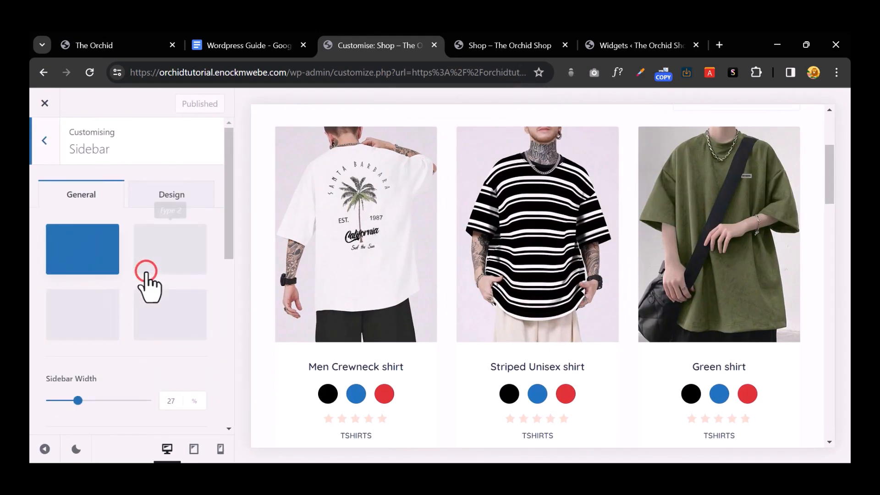
pyautogui.scroll(-1, 183, 348)
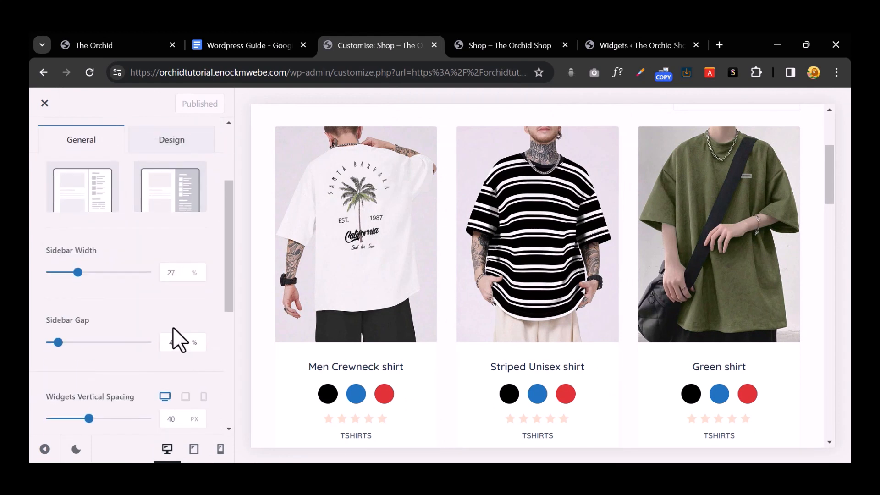
pyautogui.scroll(-3, 174, 328)
pyautogui.scroll(-3, 172, 327)
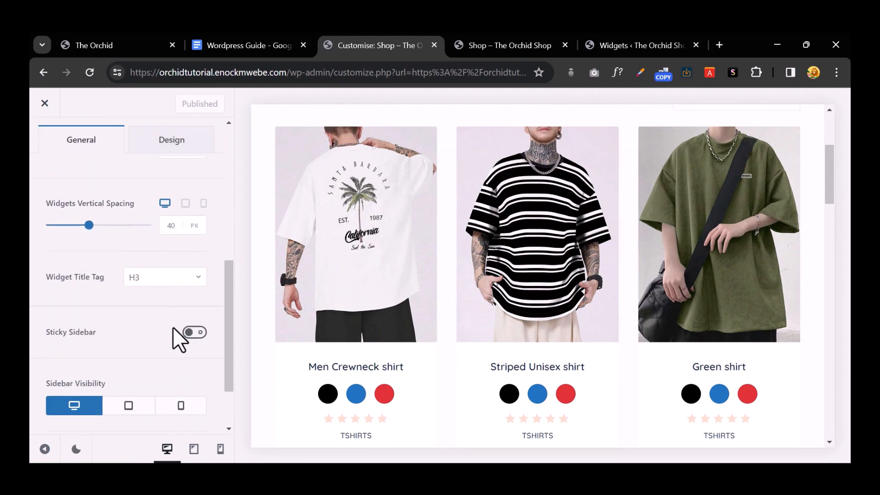
pyautogui.scroll(10, 172, 327)
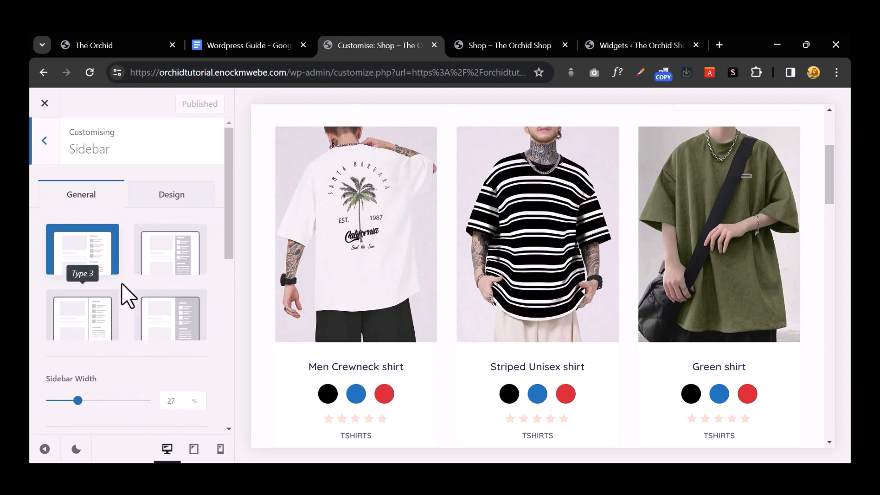
pyautogui.scroll(-5, 167, 257)
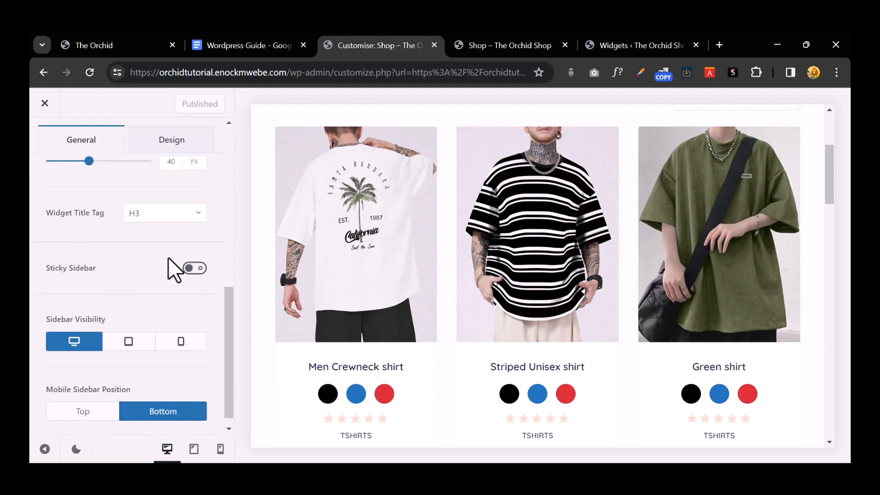
pyautogui.scroll(-1, 167, 257)
pyautogui.scroll(7, 168, 257)
pyautogui.click(169, 179)
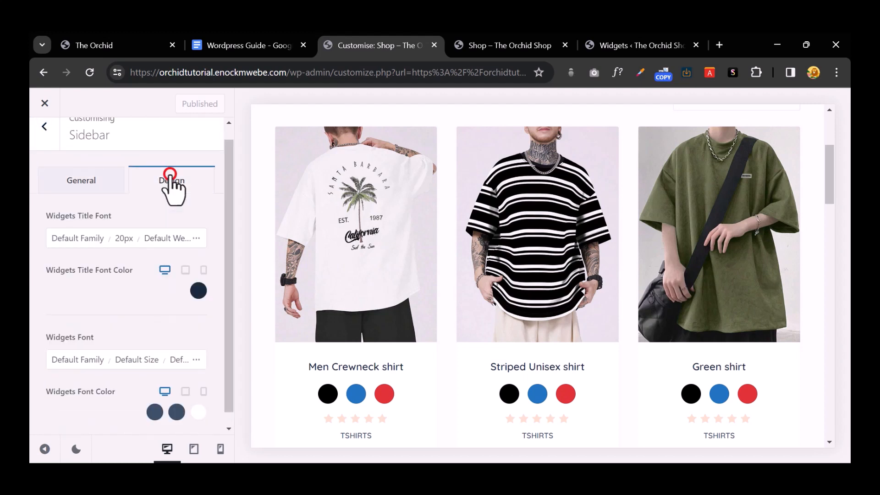
pyautogui.scroll(2, 202, 239)
pyautogui.click(71, 197)
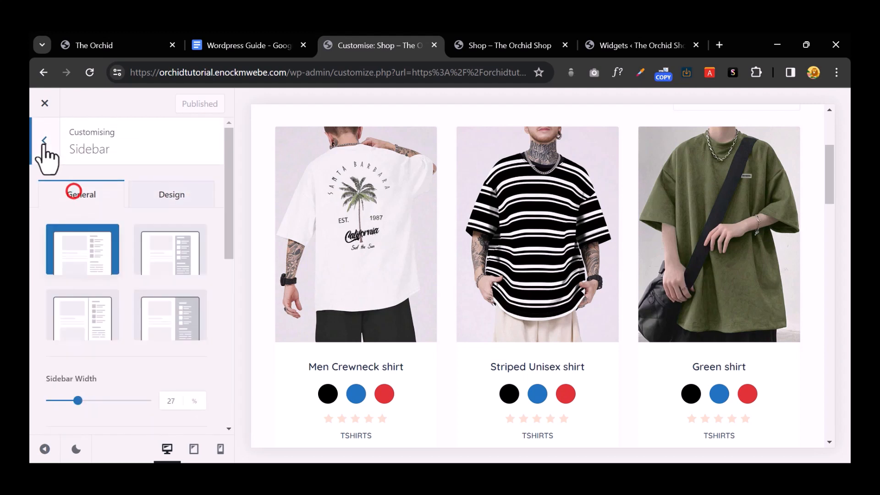
pyautogui.click(44, 140)
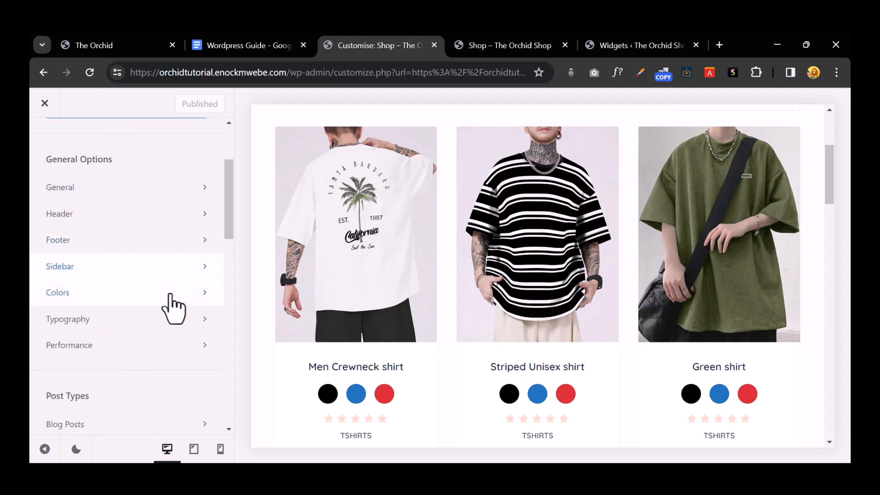
pyautogui.scroll(-15, 173, 308)
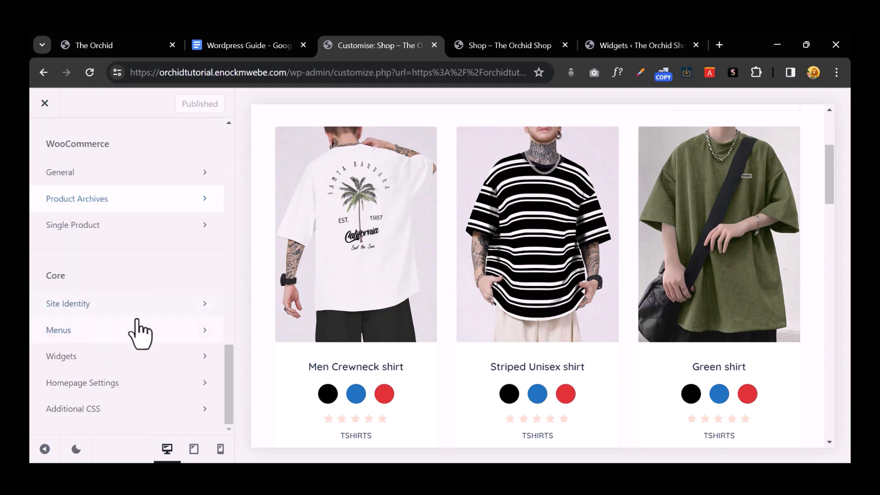
pyautogui.scroll(3, 142, 332)
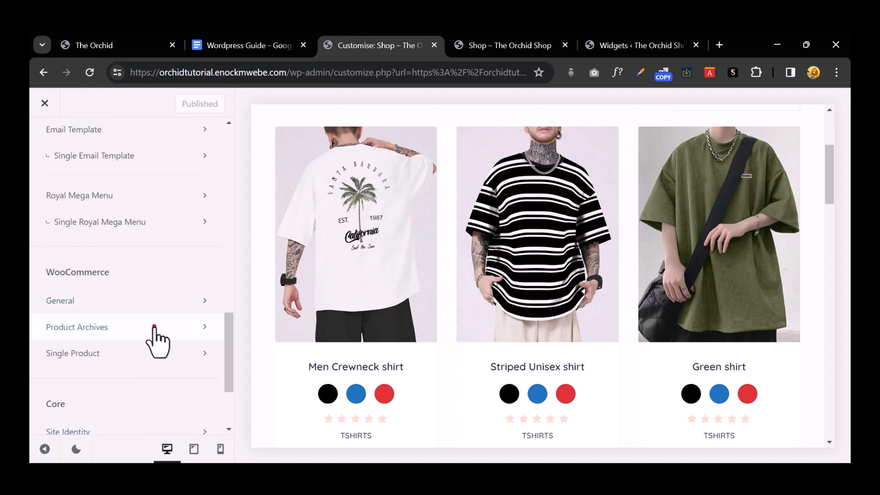
# Step: Set the Product Archives shop sidebar to the left and reload the live shop page
pyautogui.click(158, 339)
pyautogui.scroll(-4, 176, 321)
pyautogui.scroll(-5, 175, 314)
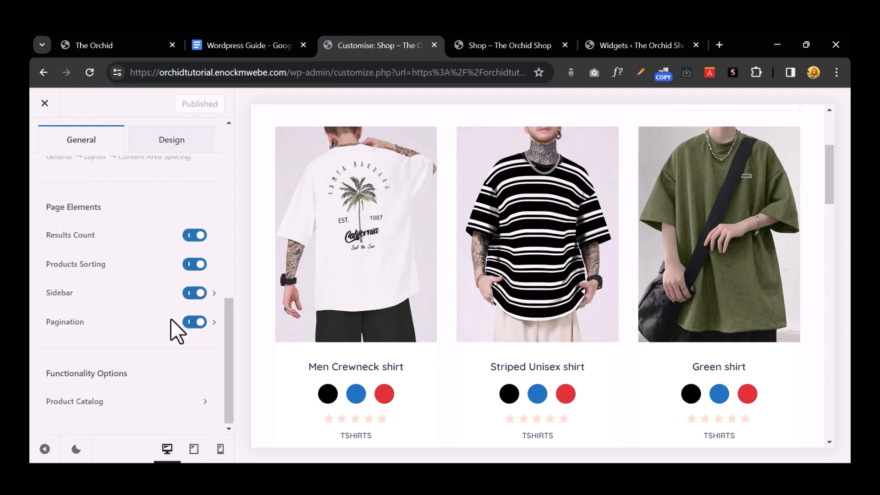
pyautogui.click(139, 295)
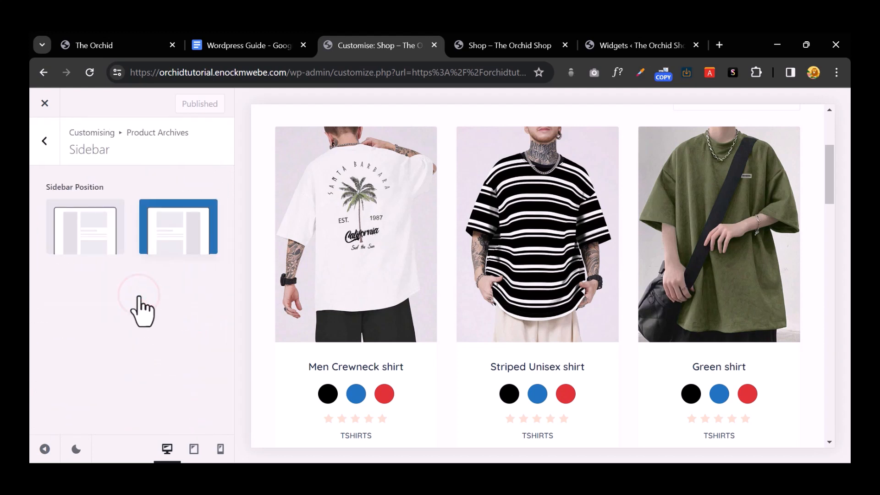
pyautogui.click(86, 233)
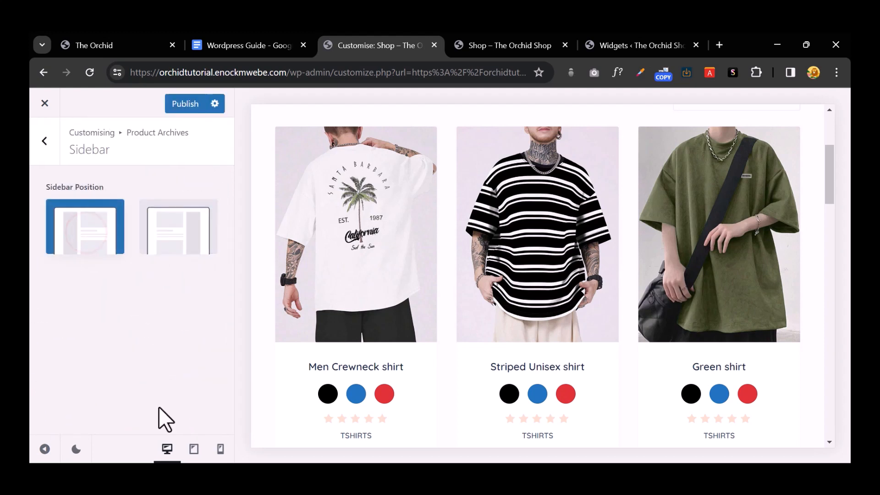
pyautogui.click(492, 41)
pyautogui.click(90, 73)
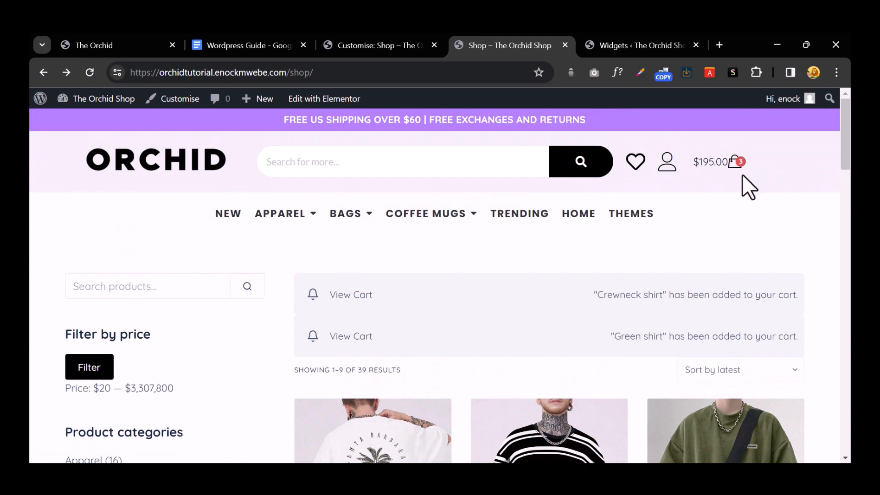
# Step: Open and close the shopping cart drawer twice to check the basket
pyautogui.click(736, 166)
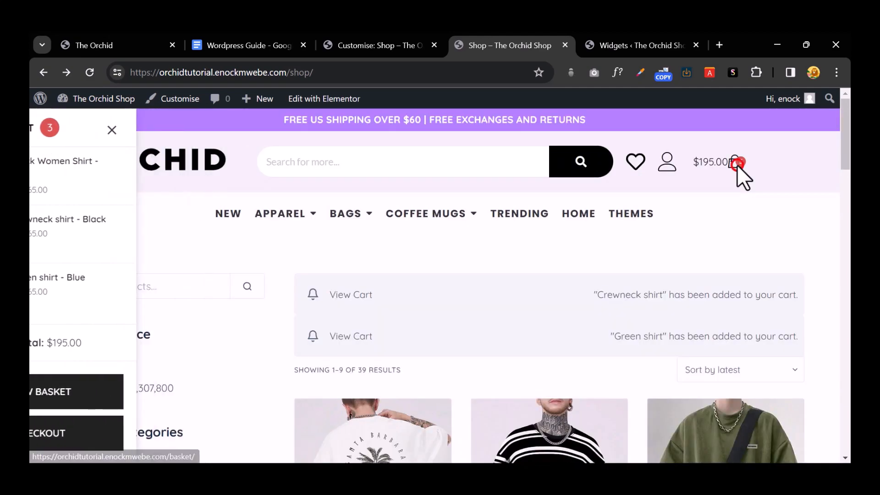
pyautogui.click(737, 166)
pyautogui.click(737, 166)
pyautogui.click(736, 167)
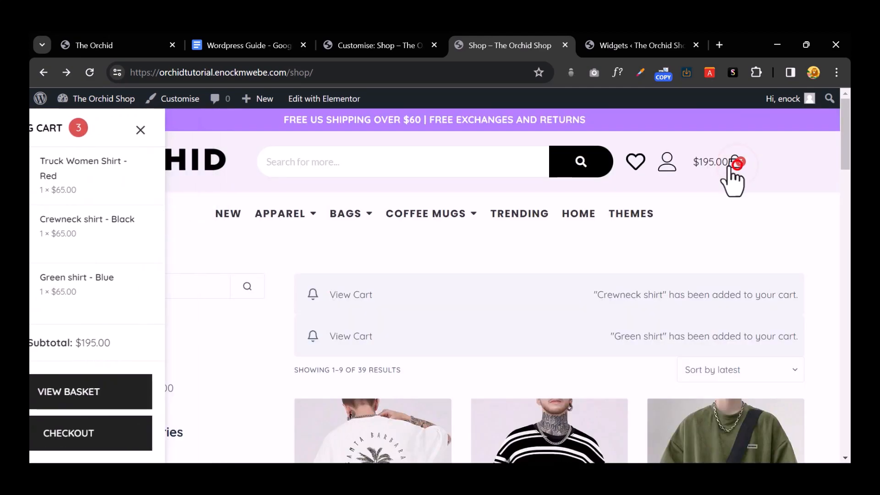
# Step: Move the shop sidebar back to the right and check it on the live shop page
pyautogui.click(357, 45)
pyautogui.click(163, 236)
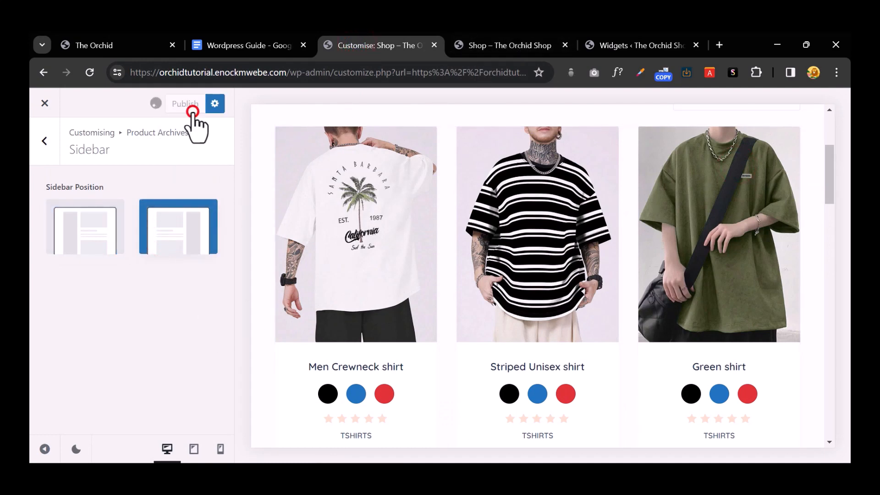
pyautogui.click(515, 45)
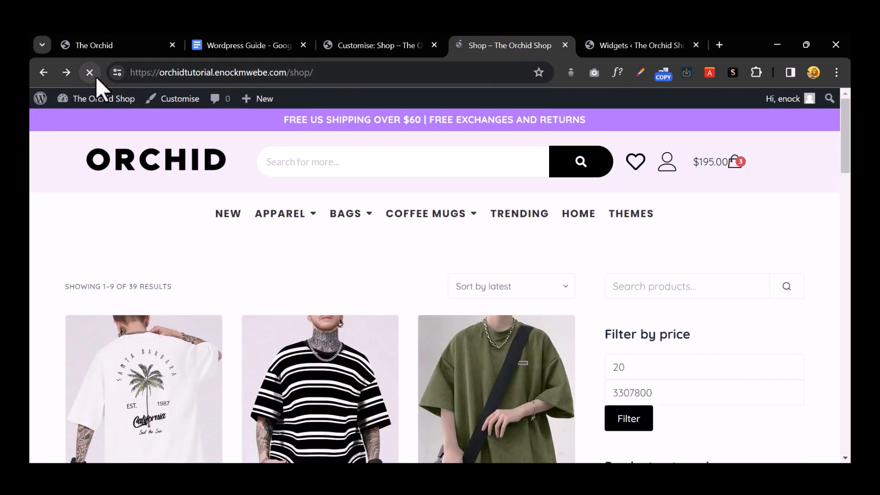
pyautogui.scroll(-10, 582, 247)
pyautogui.scroll(-5, 586, 241)
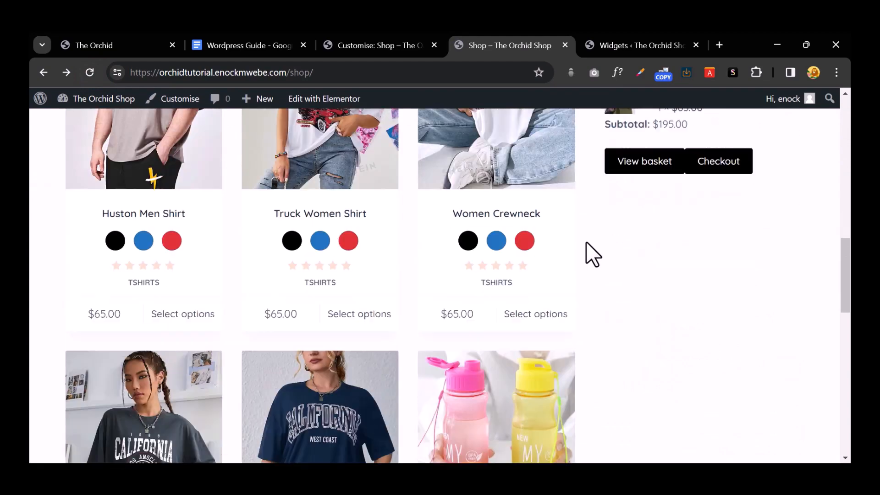
pyautogui.scroll(15, 586, 241)
pyautogui.scroll(-8, 588, 243)
pyautogui.scroll(-5, 588, 244)
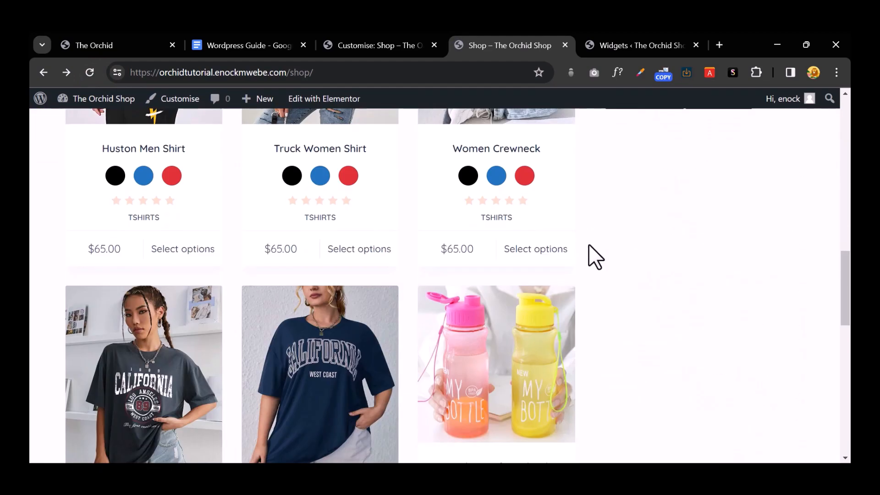
pyautogui.scroll(15, 588, 244)
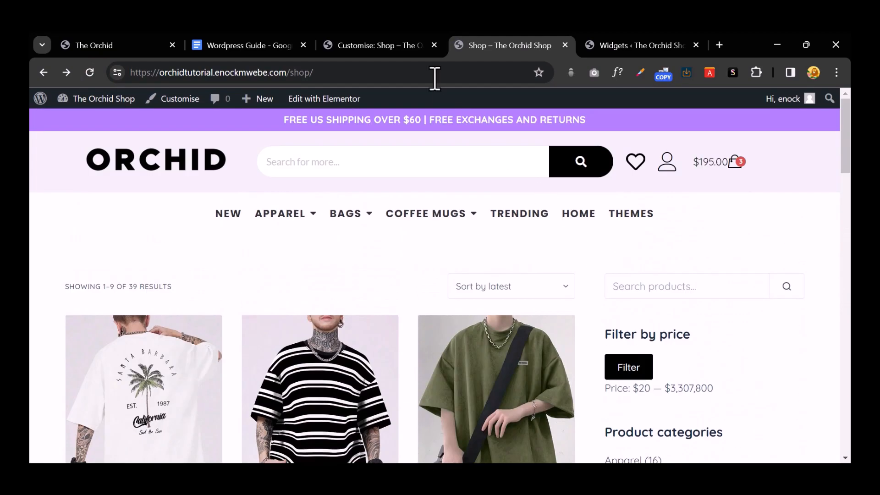
pyautogui.scroll(-5, 463, 206)
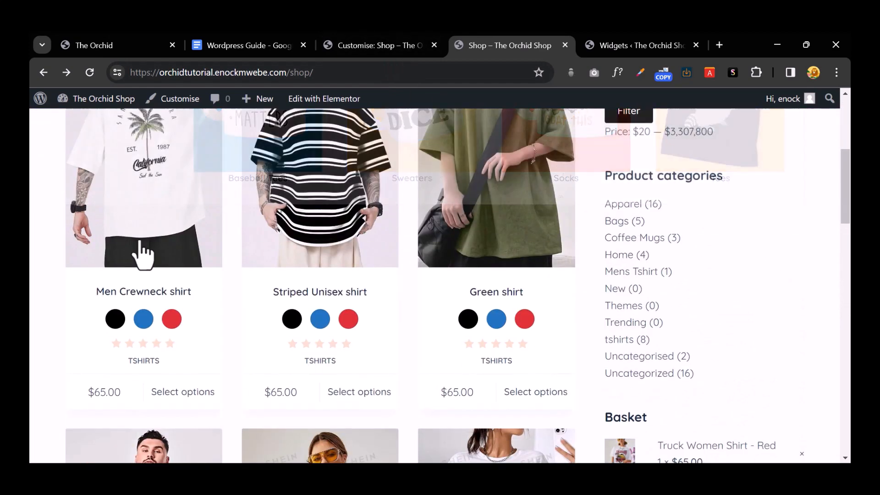
# Step: Open and scroll through the Men Crewneck shirt product page
pyautogui.click(169, 228)
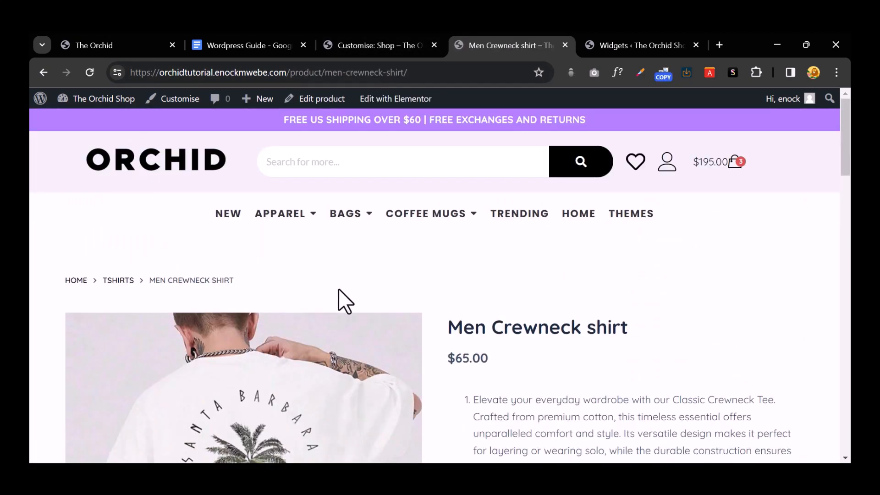
pyautogui.scroll(-10, 338, 288)
pyautogui.scroll(-4, 338, 287)
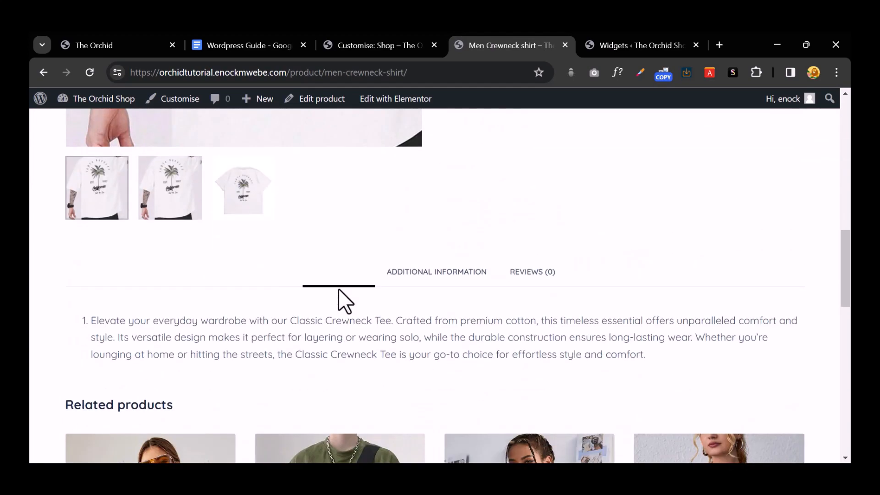
pyautogui.scroll(-9, 338, 289)
pyautogui.scroll(9, 341, 298)
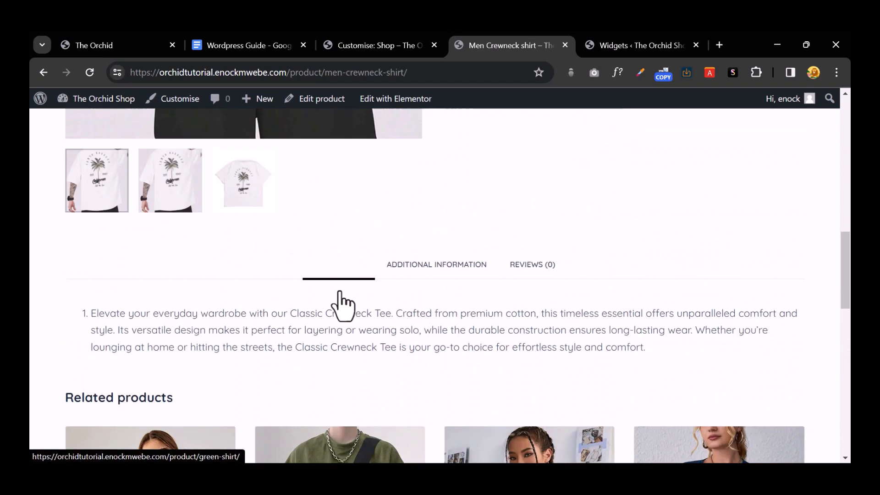
pyautogui.scroll(10, 339, 293)
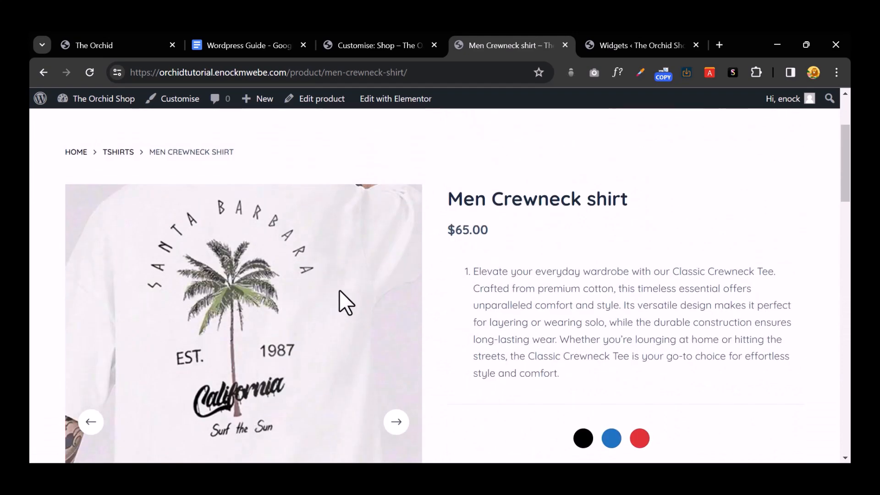
pyautogui.scroll(3, 339, 289)
pyautogui.click(397, 47)
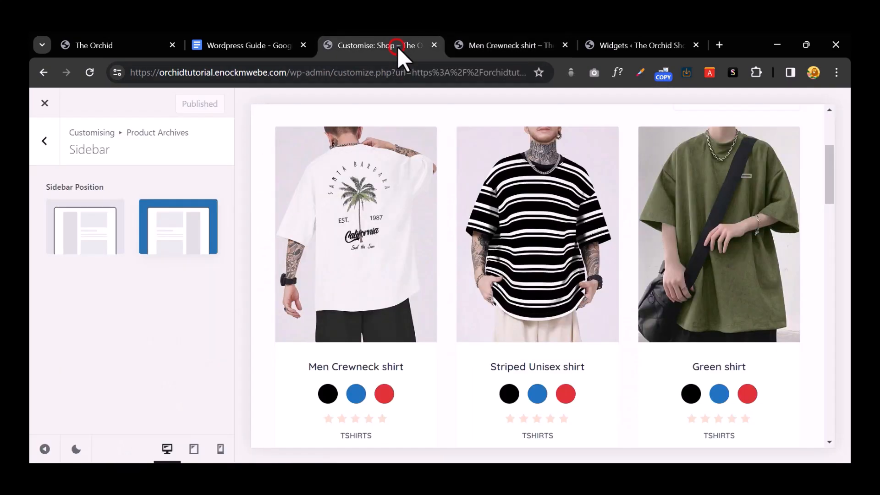
# Step: Set the Single Product page structure to Narrow Width and publish it
pyautogui.click(45, 141)
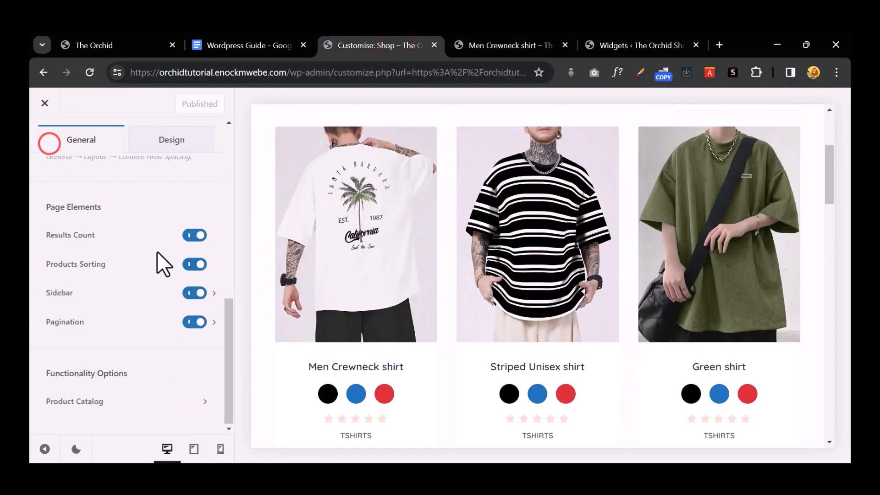
pyautogui.scroll(5, 81, 207)
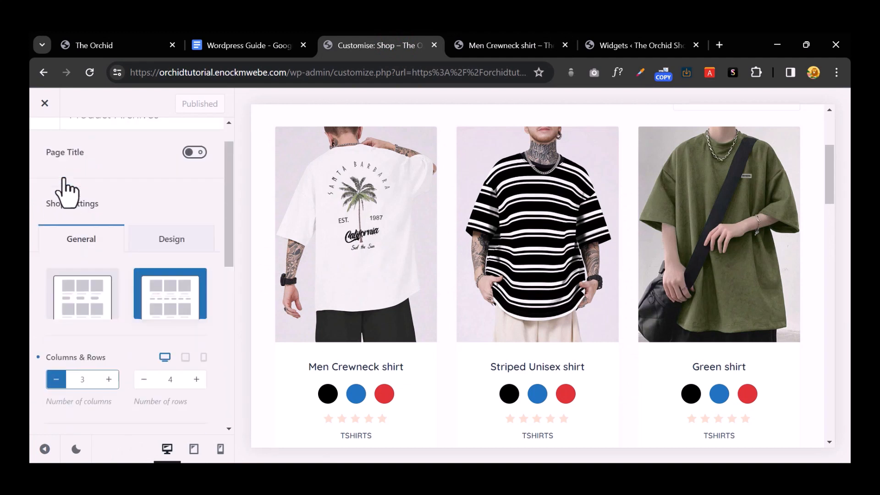
pyautogui.click(52, 155)
pyautogui.scroll(-3, 135, 238)
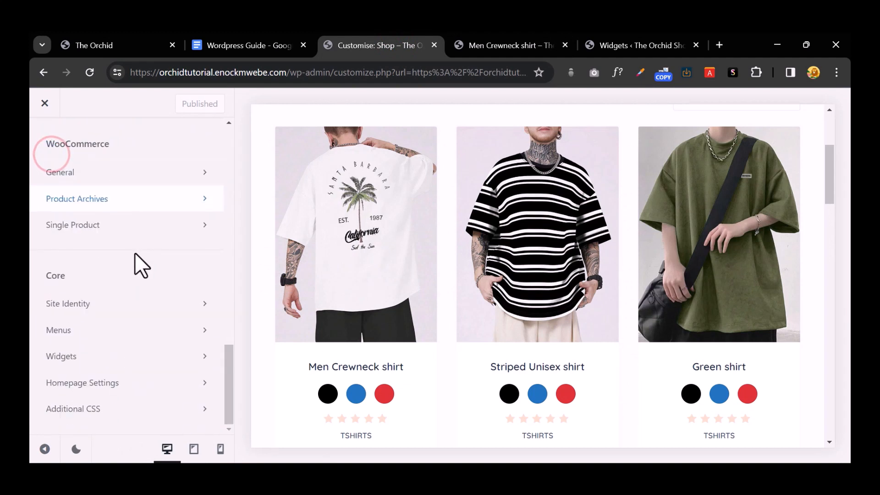
pyautogui.click(130, 223)
pyautogui.scroll(-2, 131, 221)
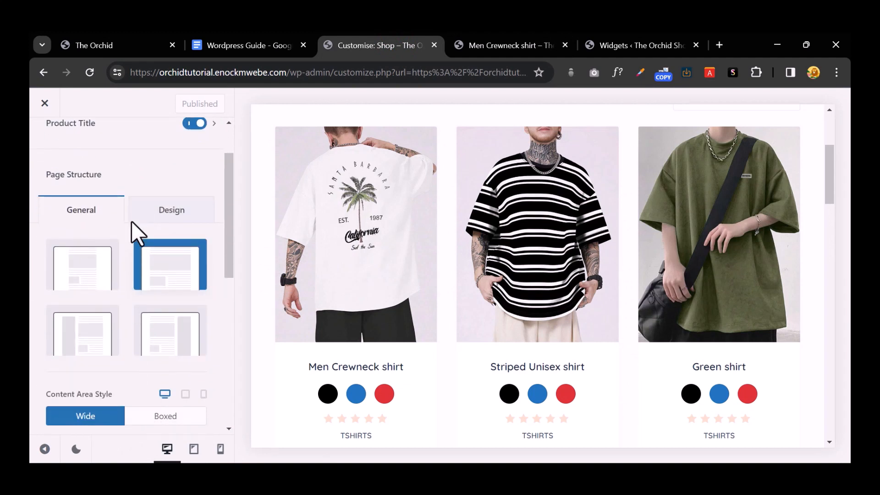
pyautogui.click(79, 274)
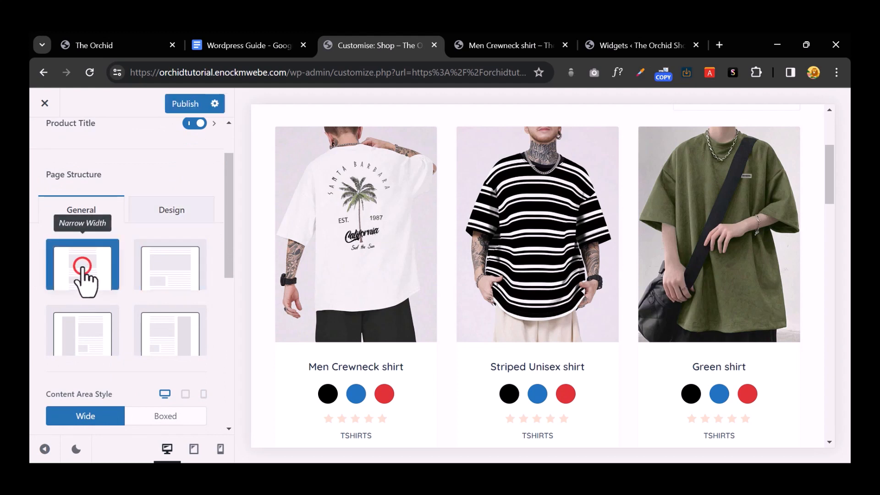
pyautogui.click(182, 102)
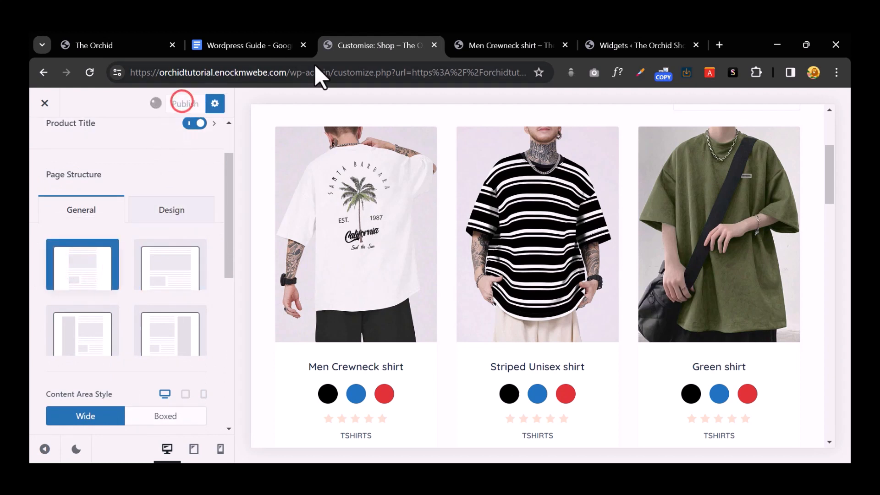
# Step: Preview the Men Crewneck shirt page, then reload it on the live tab
pyautogui.click(362, 233)
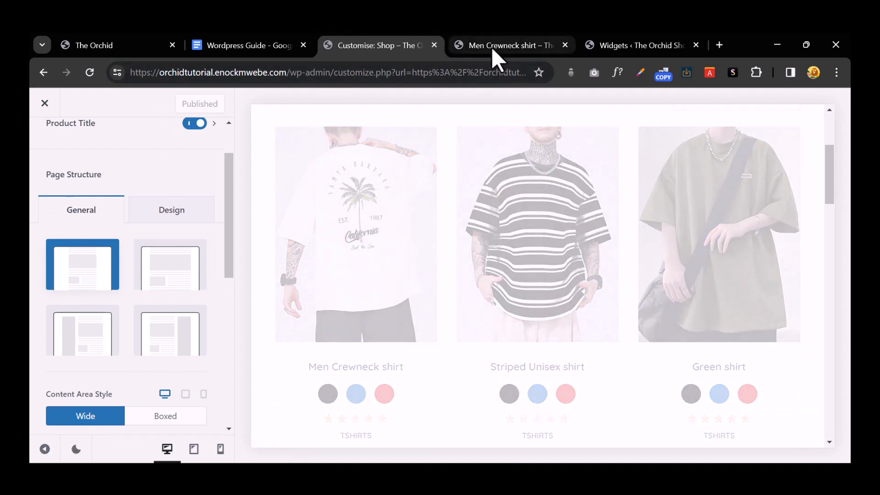
pyautogui.scroll(-5, 454, 200)
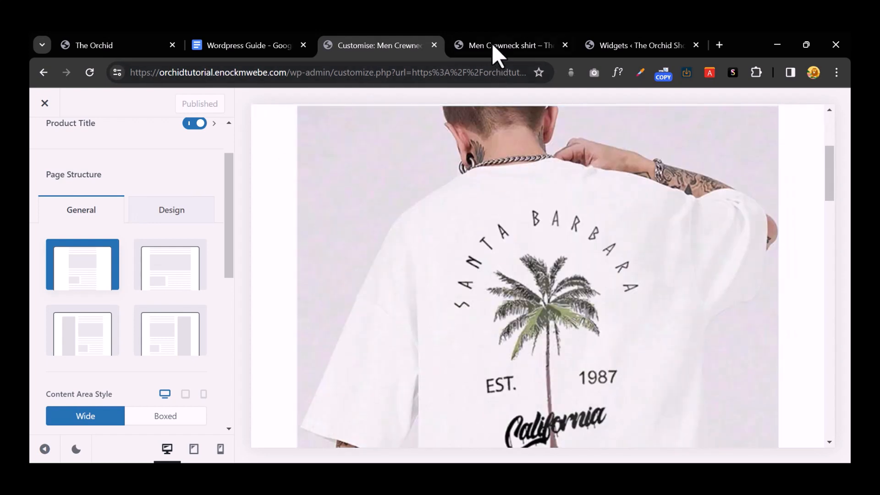
pyautogui.click(492, 44)
pyautogui.click(83, 74)
pyautogui.moveTo(50, 113)
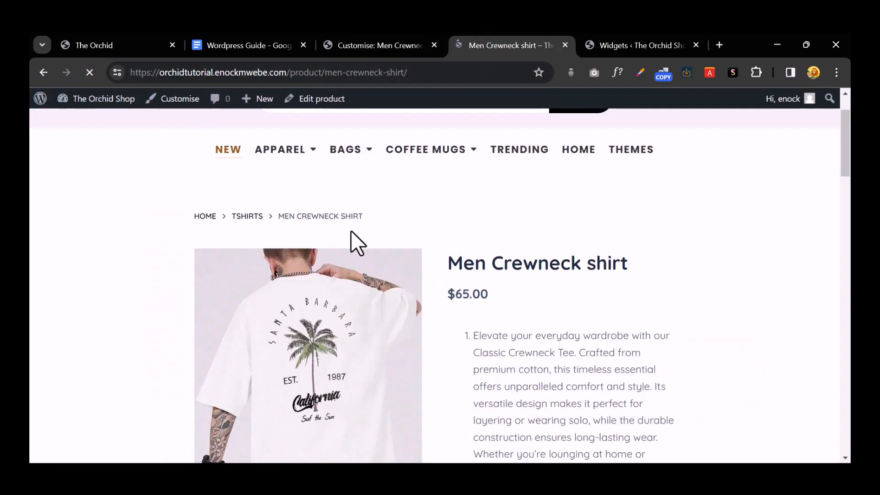
# Step: Scroll through the live Men Crewneck shirt page and show the second gallery image
pyautogui.scroll(-6, 351, 243)
pyautogui.scroll(-10, 346, 261)
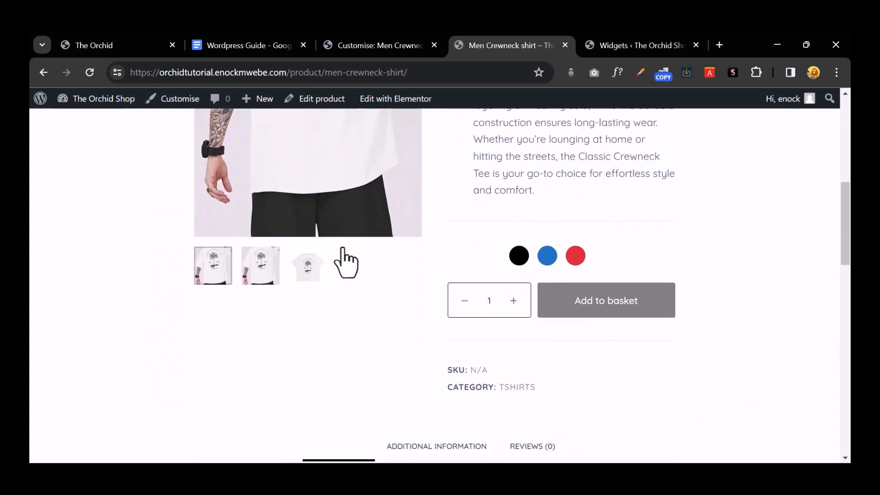
pyautogui.scroll(-4, 342, 249)
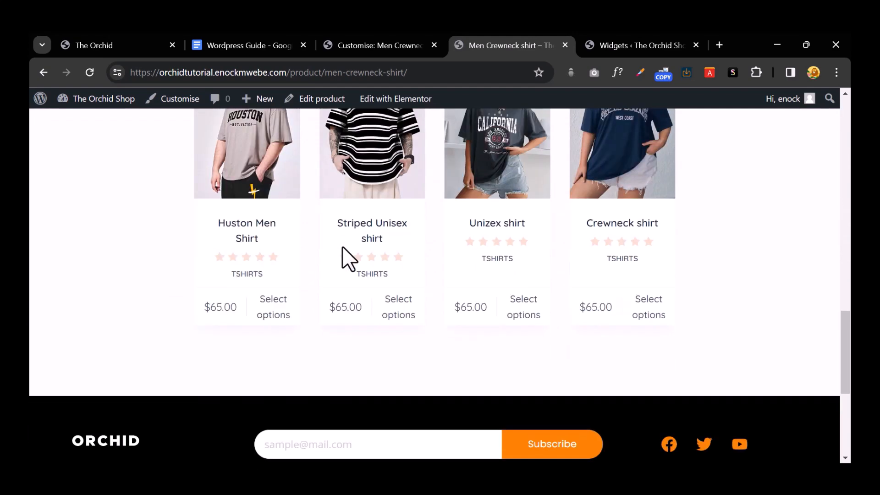
pyautogui.scroll(6, 342, 251)
pyautogui.scroll(4, 342, 254)
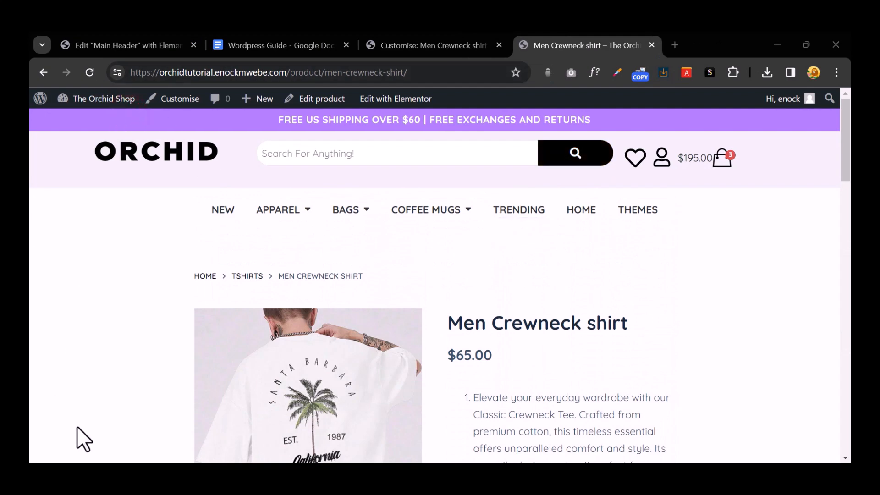
pyautogui.scroll(-4, 479, 281)
pyautogui.scroll(-3, 550, 281)
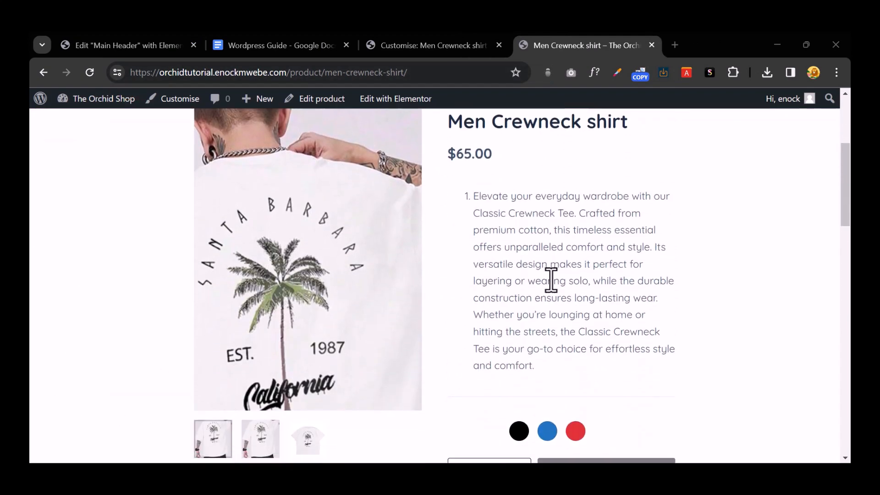
pyautogui.scroll(6, 601, 220)
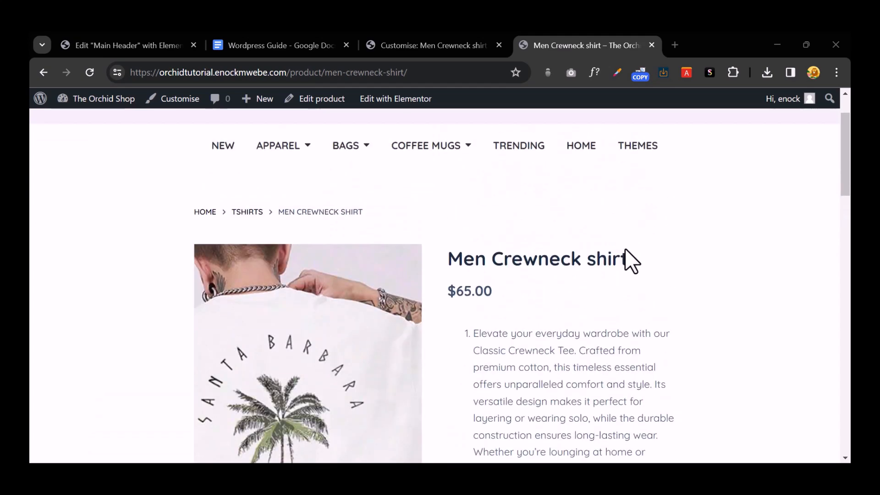
pyautogui.scroll(-10, 648, 265)
pyautogui.scroll(4, 648, 265)
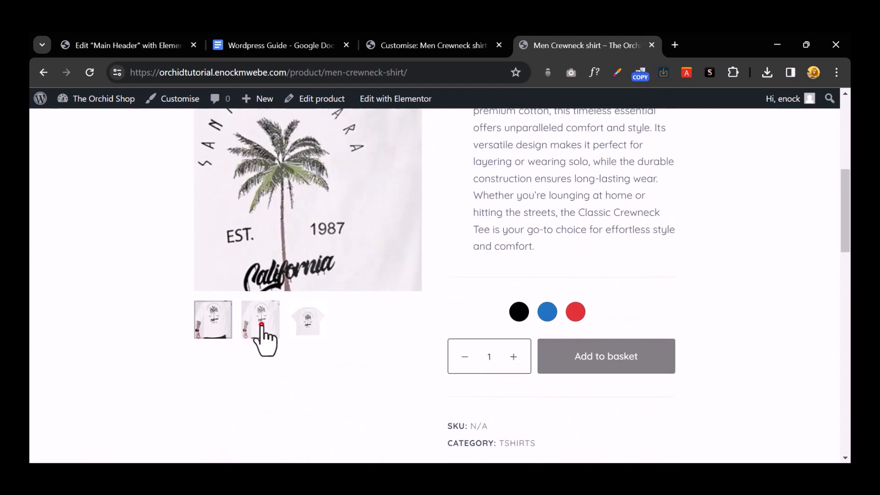
pyautogui.click(261, 325)
# Step: Review the rest of the product page and return to the Customiser's main sections list
pyautogui.scroll(4, 553, 309)
pyautogui.scroll(-7, 557, 295)
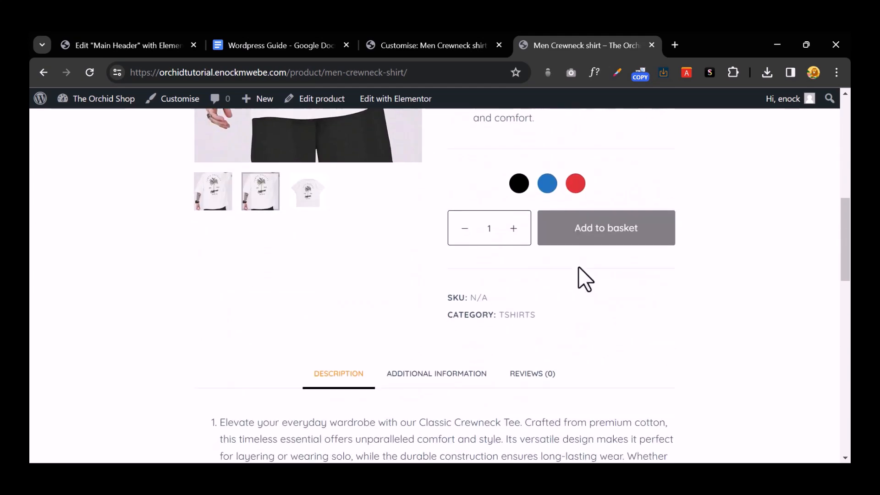
pyautogui.scroll(-14, 578, 268)
pyautogui.scroll(8, 579, 268)
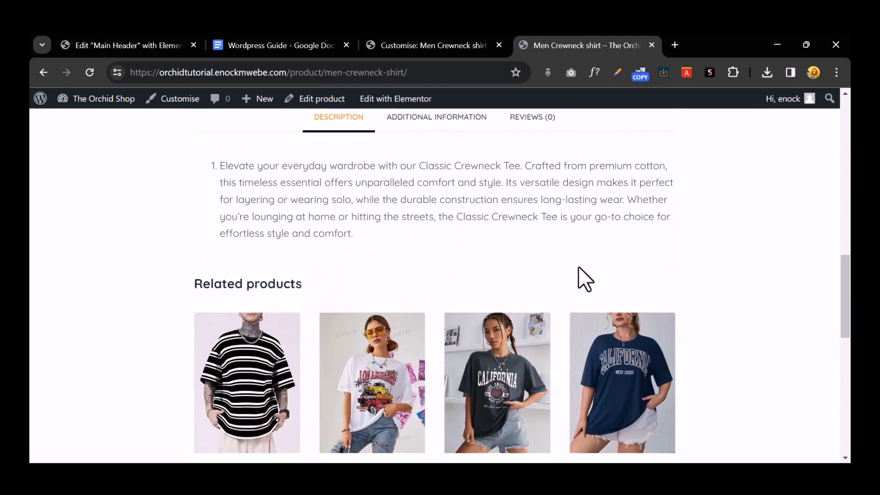
pyautogui.scroll(8, 578, 267)
pyautogui.scroll(-2, 578, 267)
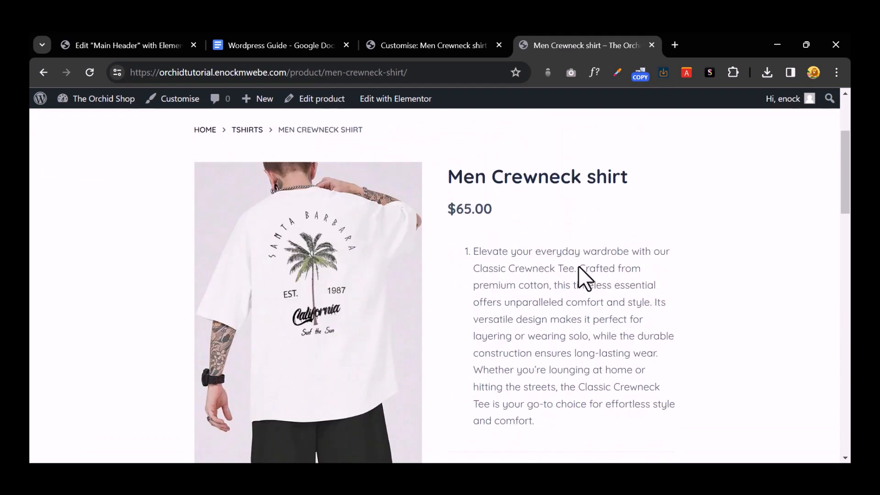
pyautogui.scroll(-5, 578, 265)
pyautogui.scroll(5, 578, 266)
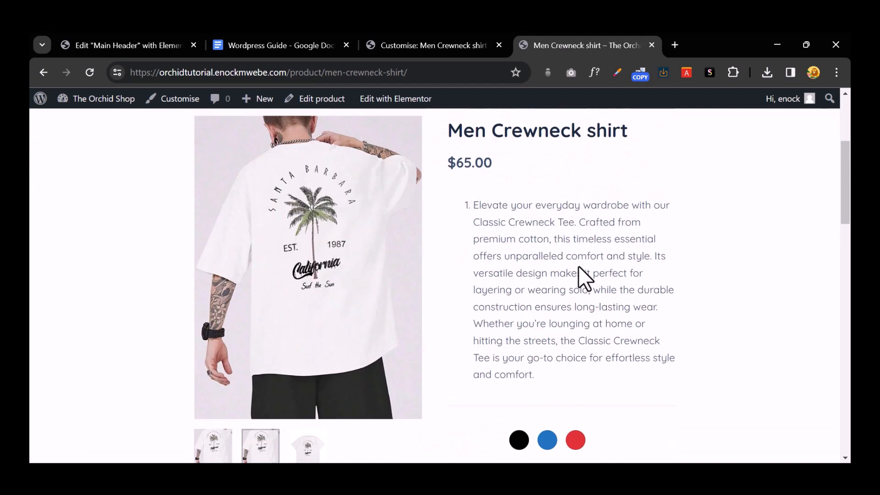
pyautogui.scroll(-5, 541, 215)
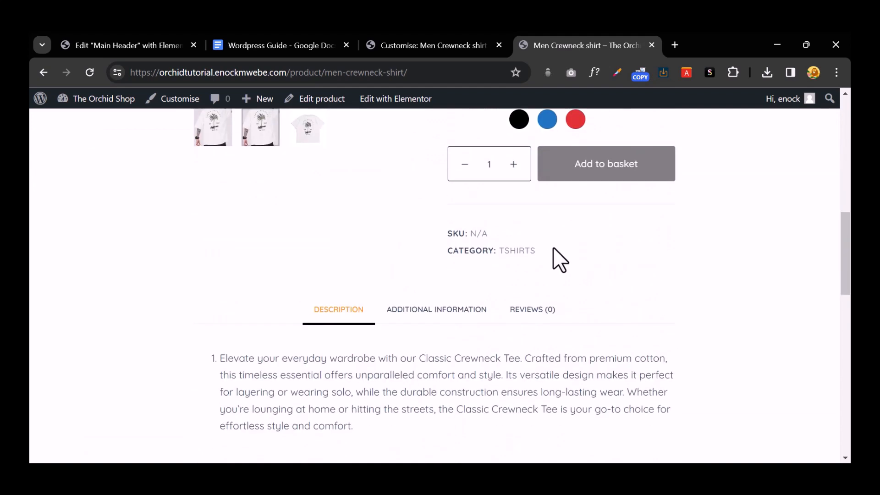
pyautogui.scroll(-3, 553, 248)
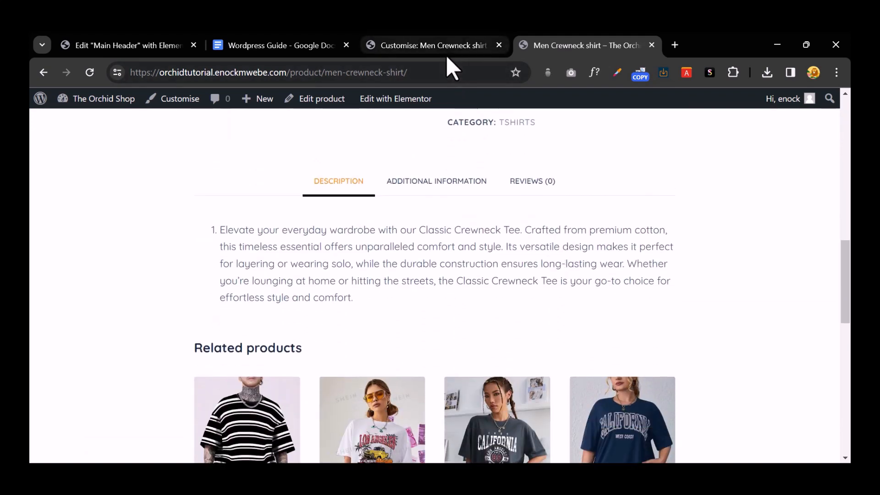
pyautogui.click(446, 51)
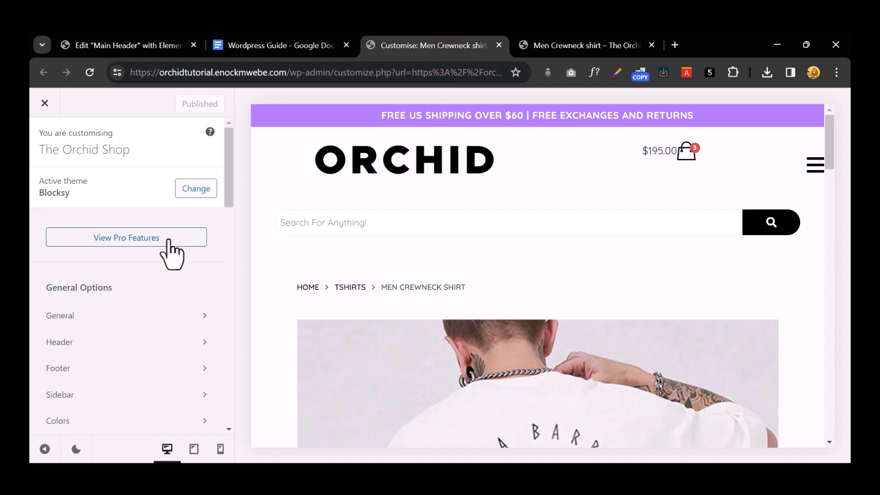
pyautogui.scroll(-15, 168, 240)
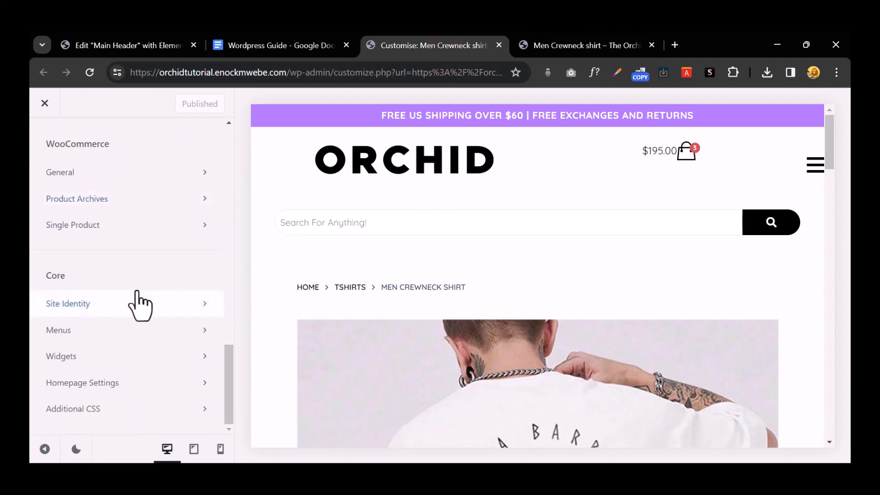
pyautogui.scroll(2, 128, 318)
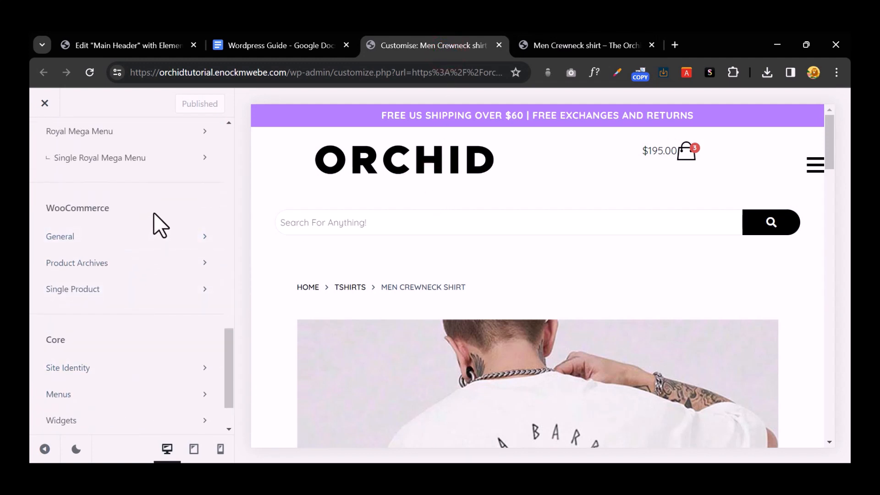
# Step: Turn on the Lightbox under Single Product > Product Gallery and publish
pyautogui.click(124, 292)
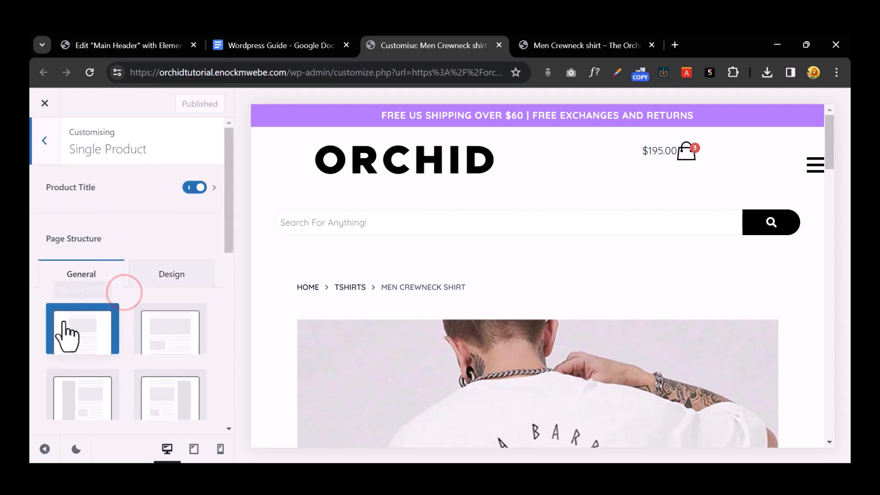
pyautogui.scroll(-4, 416, 309)
pyautogui.scroll(-3, 137, 338)
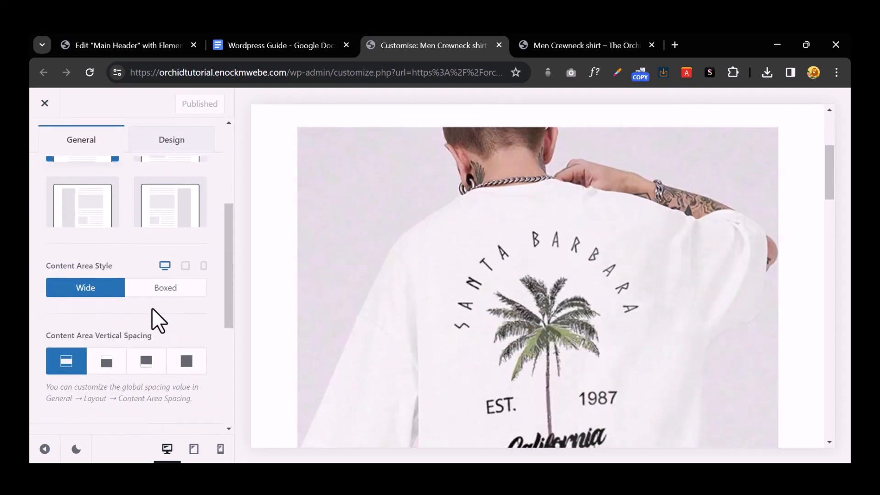
pyautogui.scroll(-5, 154, 307)
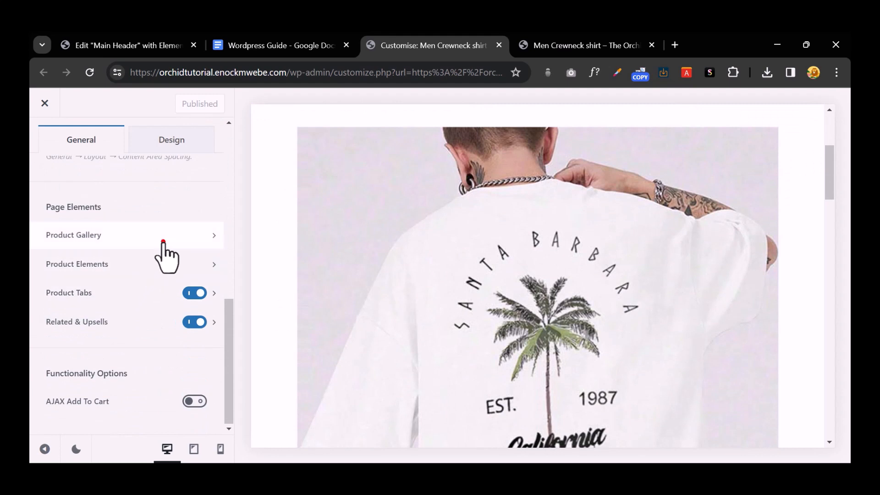
pyautogui.click(163, 242)
pyautogui.click(197, 229)
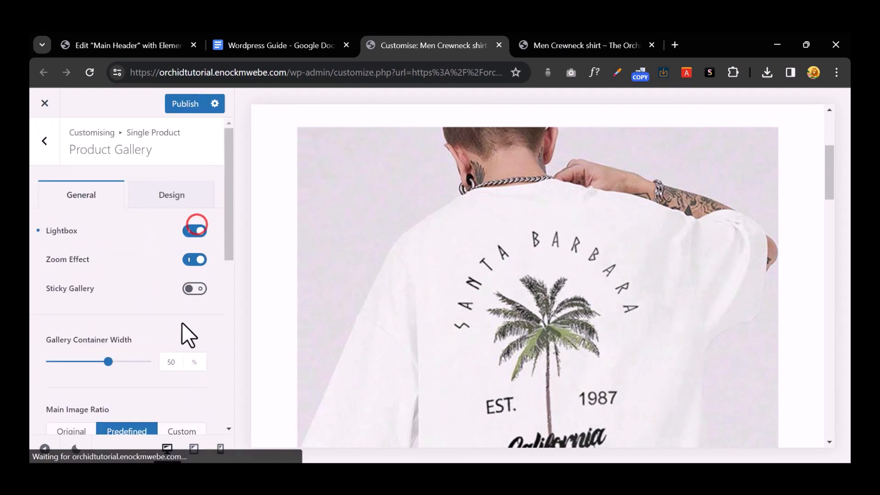
pyautogui.click(538, 42)
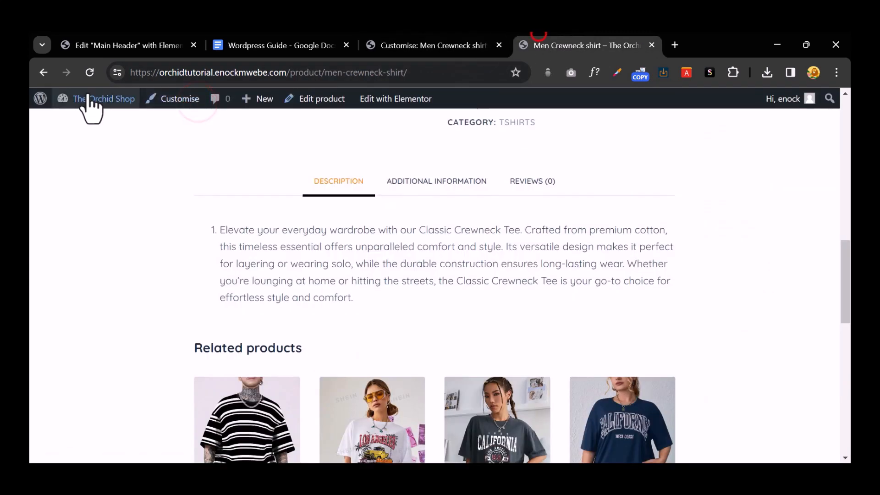
# Step: Reload the live product page and open then close the main image lightbox
pyautogui.click(90, 73)
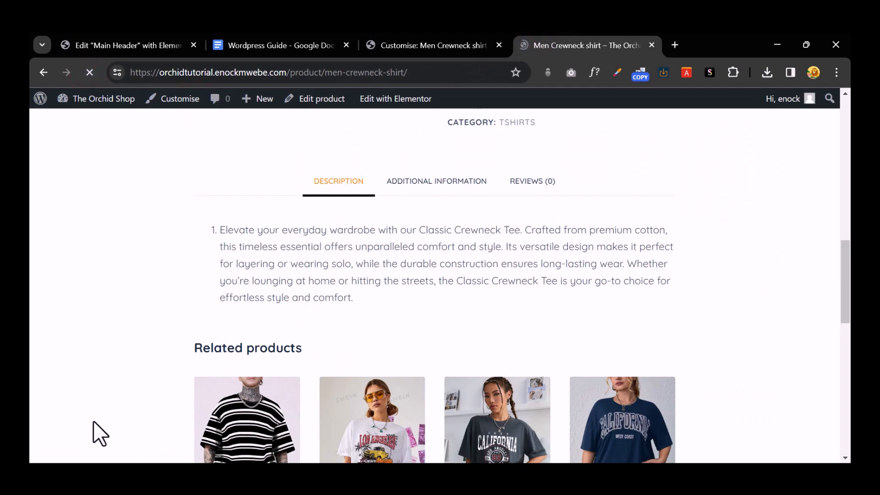
pyautogui.click(90, 421)
pyautogui.scroll(5, 378, 363)
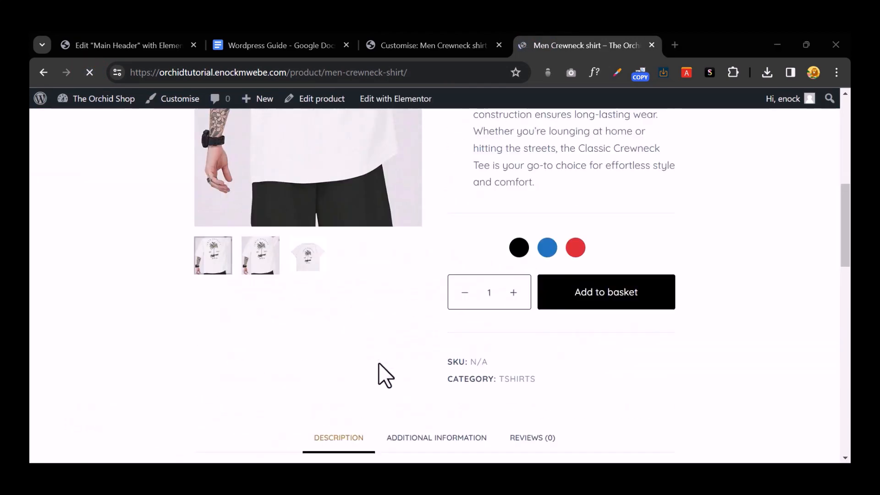
pyautogui.scroll(5, 378, 362)
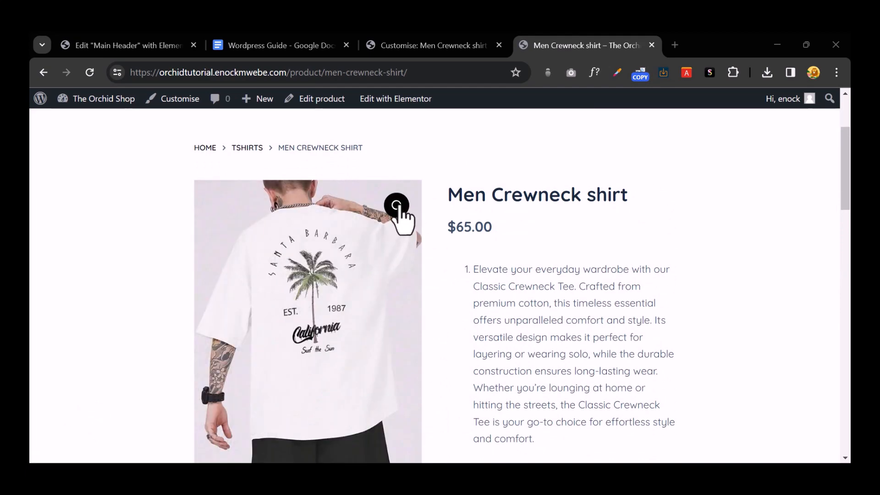
pyautogui.click(397, 206)
pyautogui.click(598, 298)
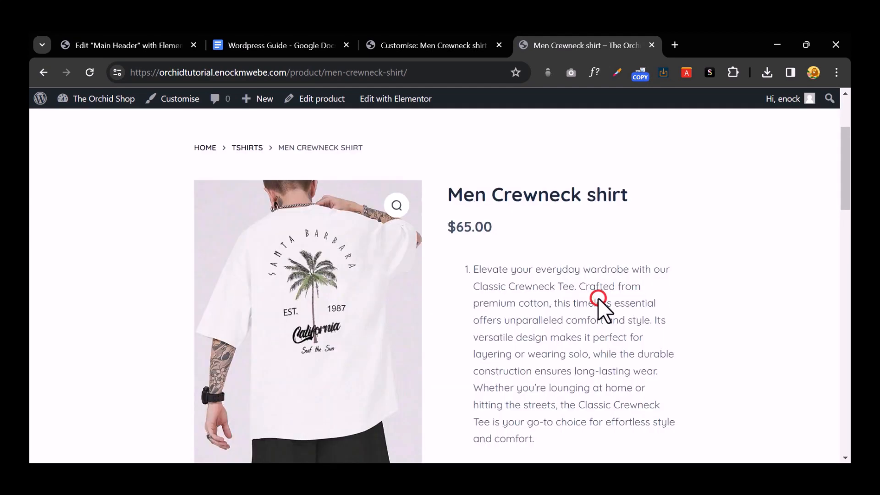
# Step: Return to the Customizer's Single Product Elements and show the Design settings
pyautogui.click(413, 45)
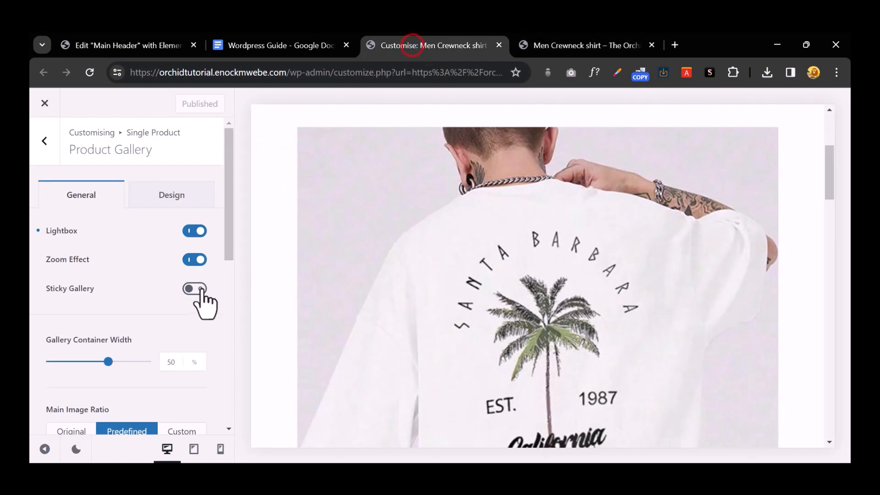
pyautogui.scroll(-8, 202, 298)
pyautogui.scroll(5, 202, 293)
pyautogui.click(49, 142)
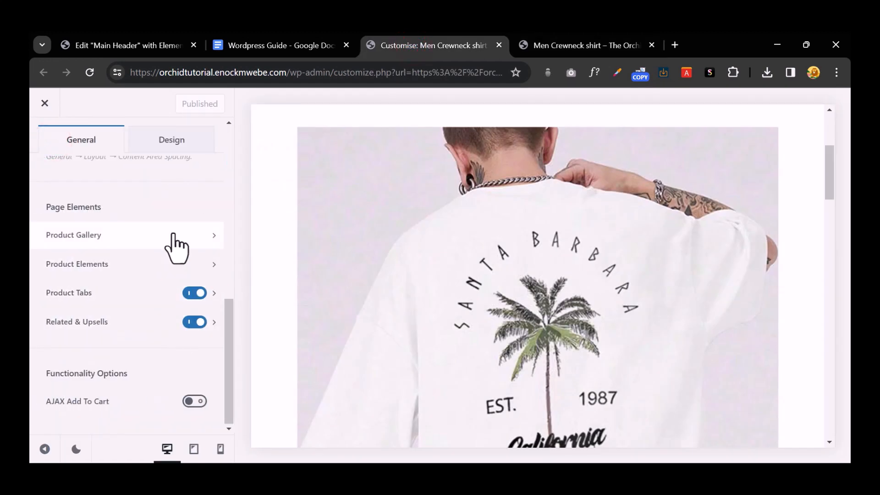
pyautogui.click(175, 266)
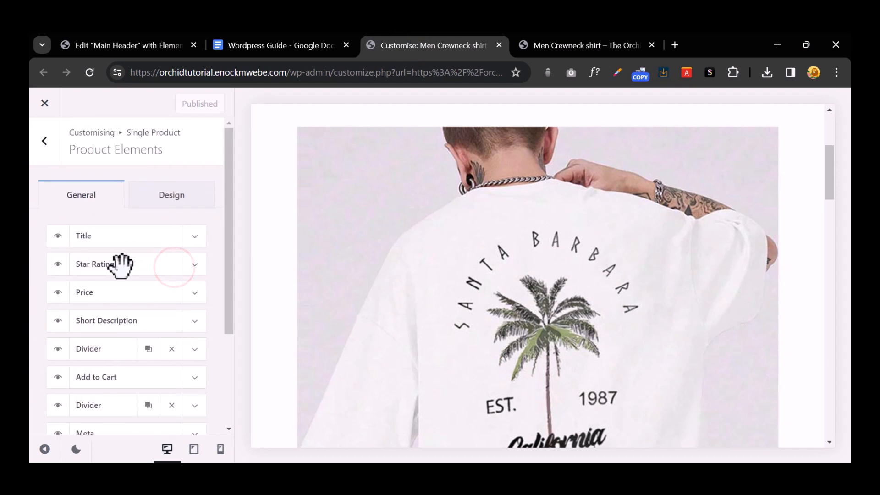
pyautogui.click(176, 193)
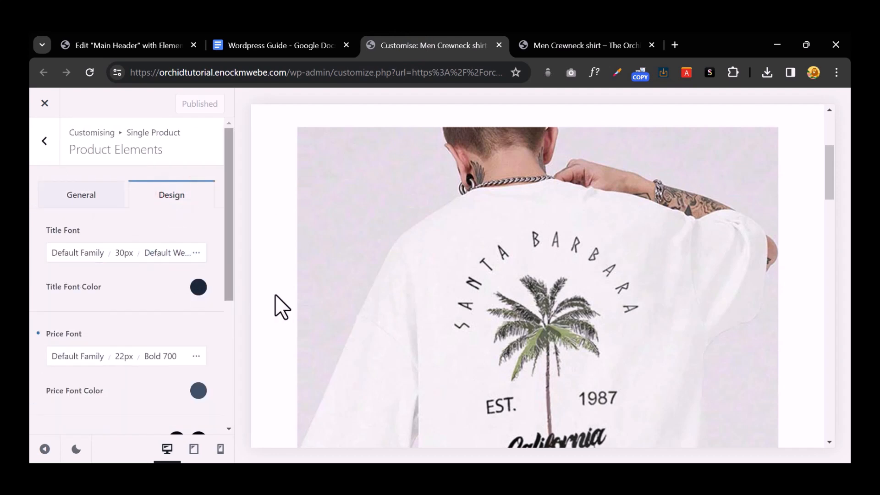
# Step: Review the title font typography options and leave the title weight unchanged
pyautogui.scroll(-4, 508, 278)
pyautogui.scroll(-10, 509, 278)
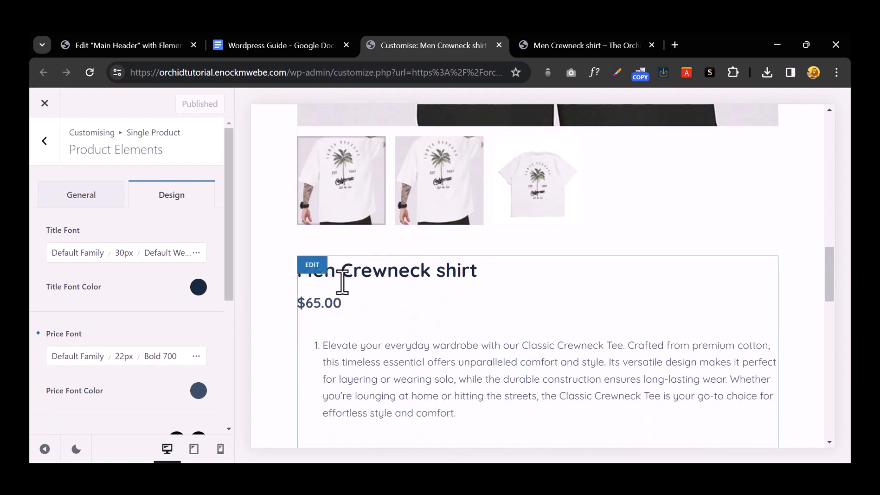
pyautogui.click(197, 252)
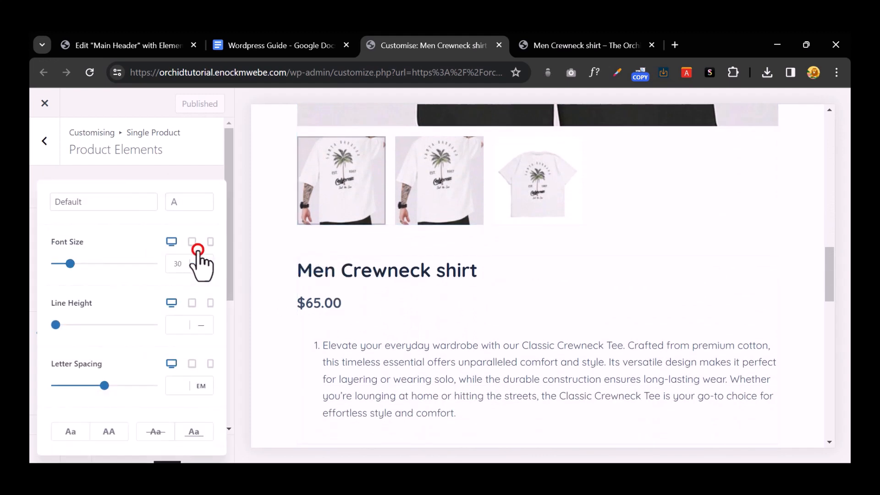
pyautogui.click(194, 205)
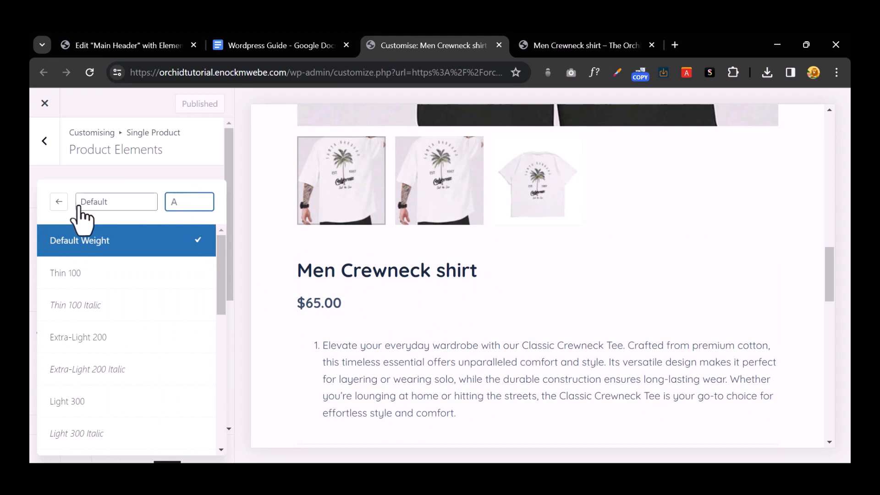
pyautogui.click(56, 202)
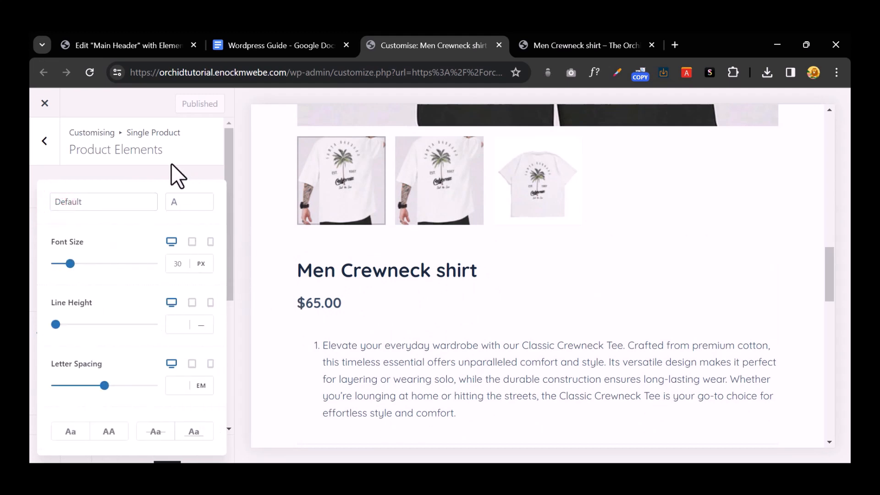
pyautogui.click(204, 174)
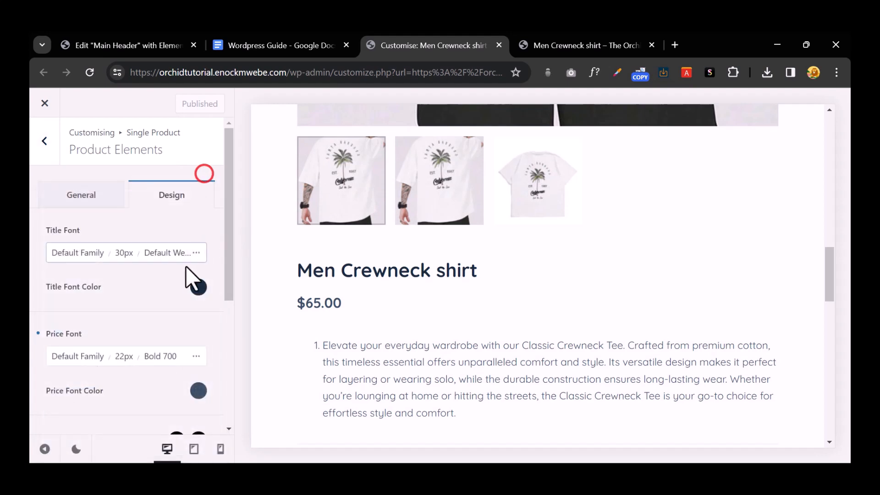
# Step: Set the product price font colour to black (#000000)
pyautogui.scroll(-3, 170, 308)
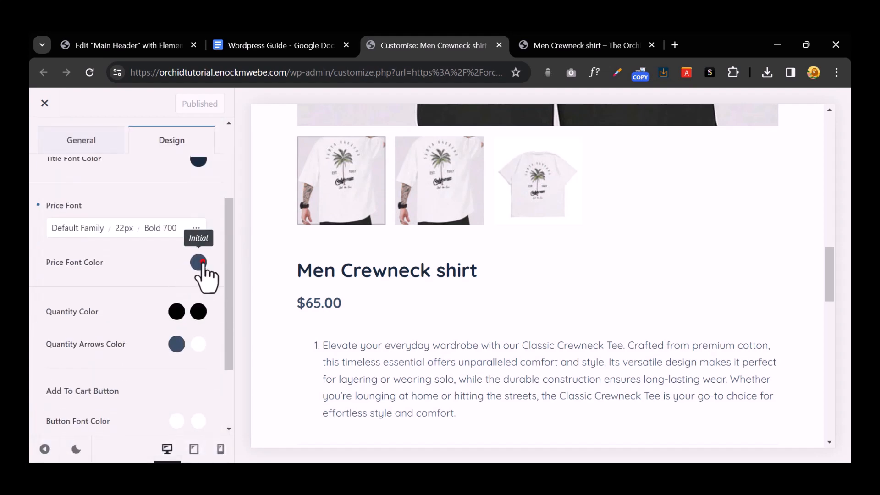
pyautogui.click(203, 262)
pyautogui.moveTo(104, 255); pyautogui.dragTo(28, 351)
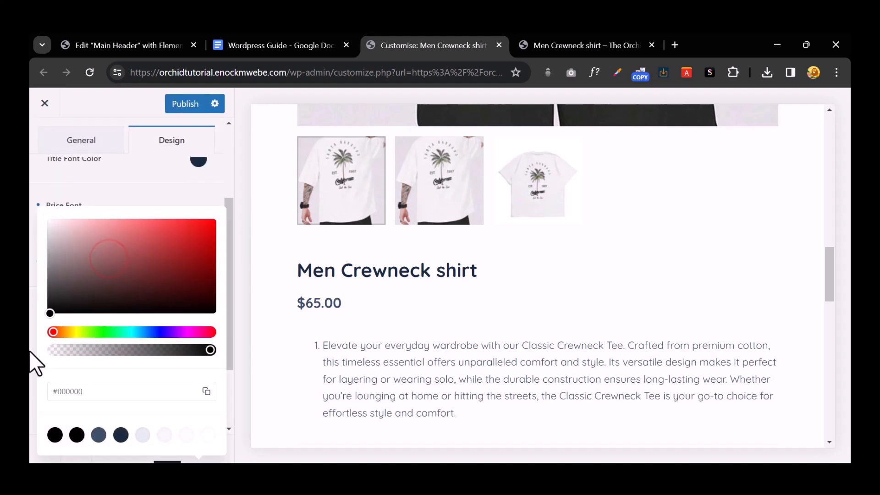
pyautogui.click(191, 205)
# Step: Give the price font Medium 500 Italic weight and a 28px size
pyautogui.click(196, 228)
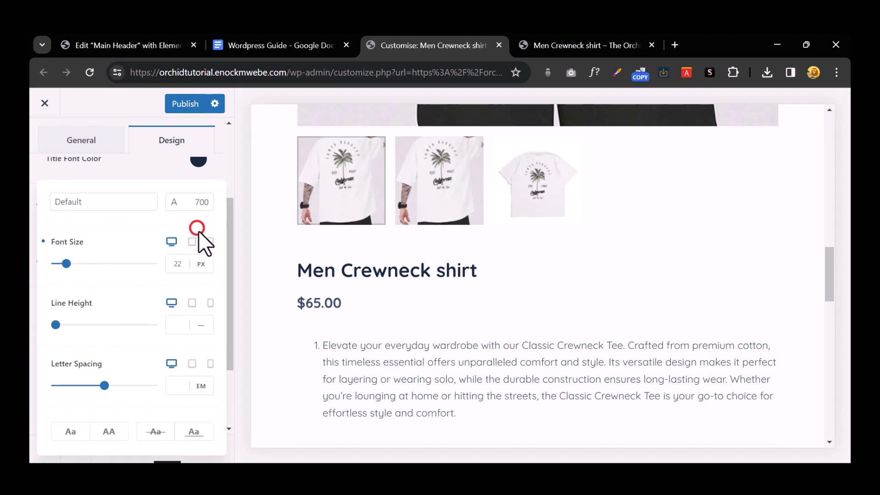
pyautogui.click(204, 202)
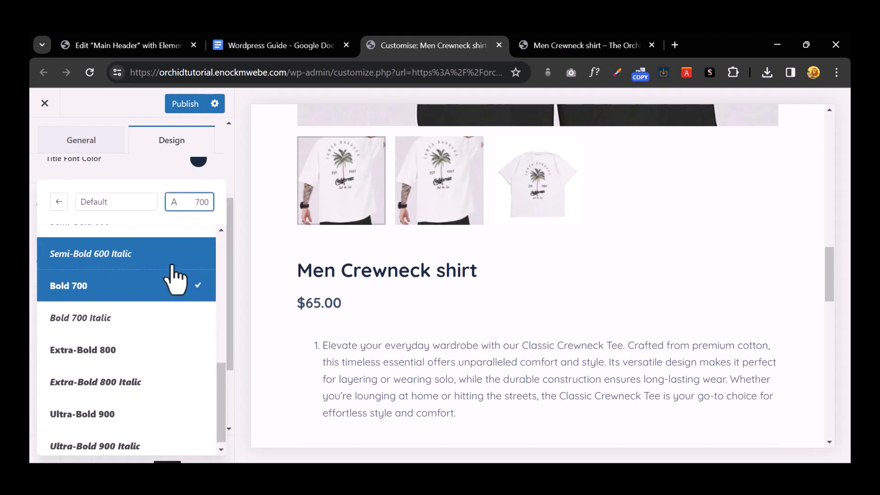
pyautogui.scroll(2, 152, 312)
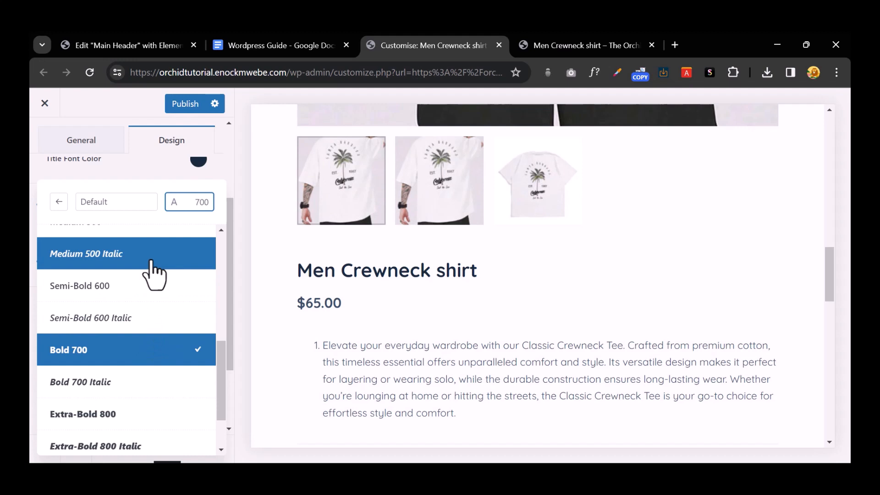
pyautogui.click(151, 258)
pyautogui.click(126, 201)
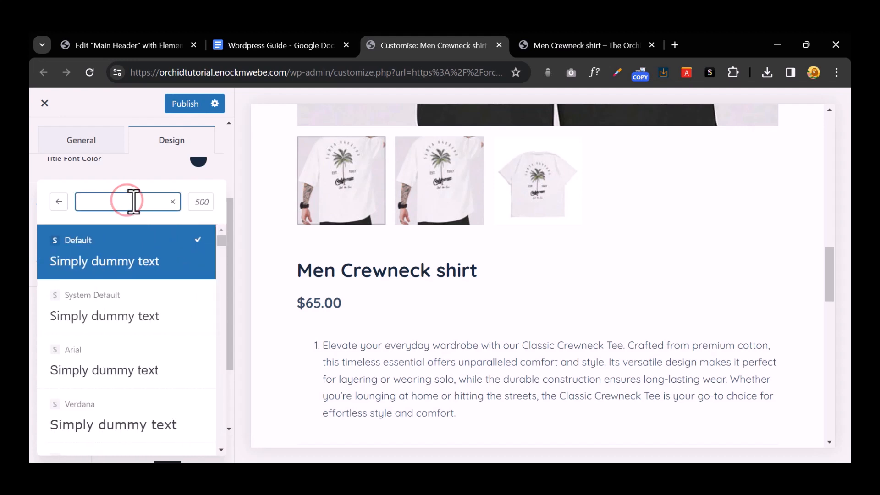
pyautogui.click(60, 201)
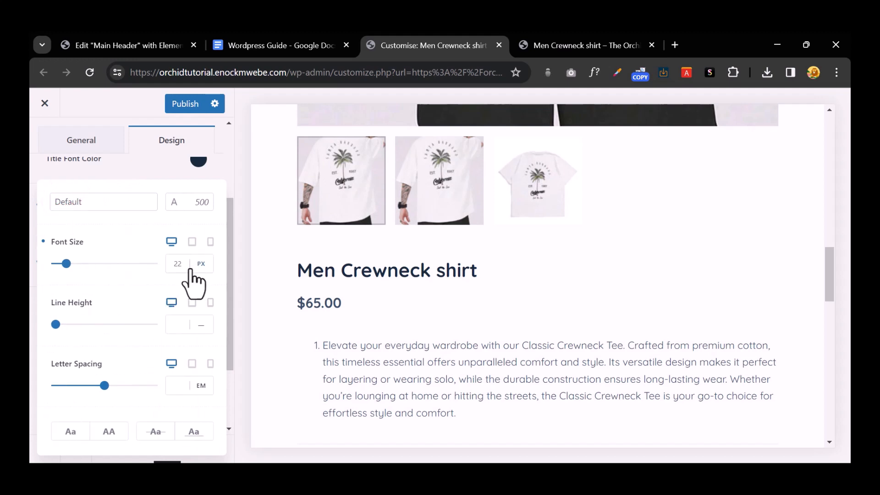
pyautogui.click(178, 264)
# Step: Publish the price styling and reload the live product page to check it
pyautogui.click(182, 103)
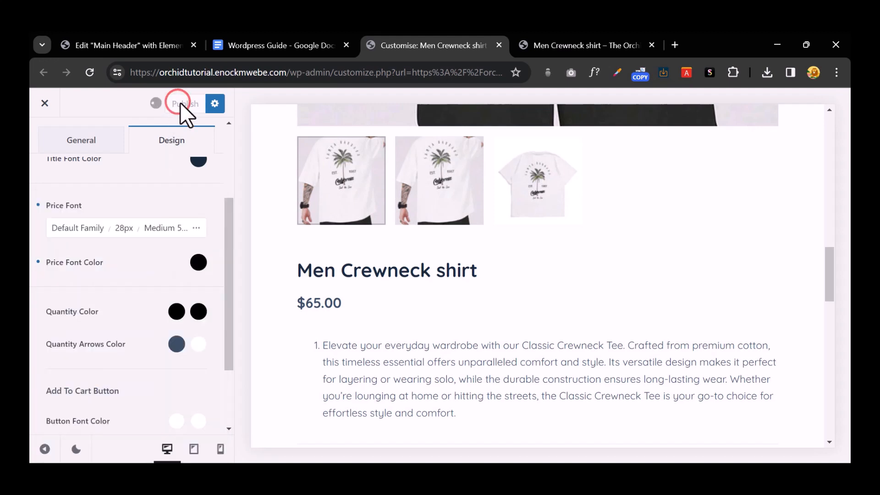
pyautogui.click(559, 40)
pyautogui.click(92, 75)
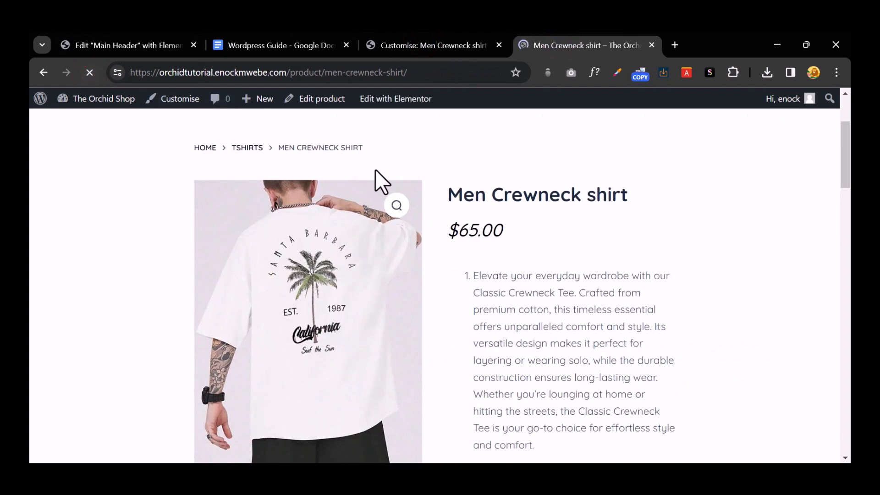
pyautogui.click(433, 47)
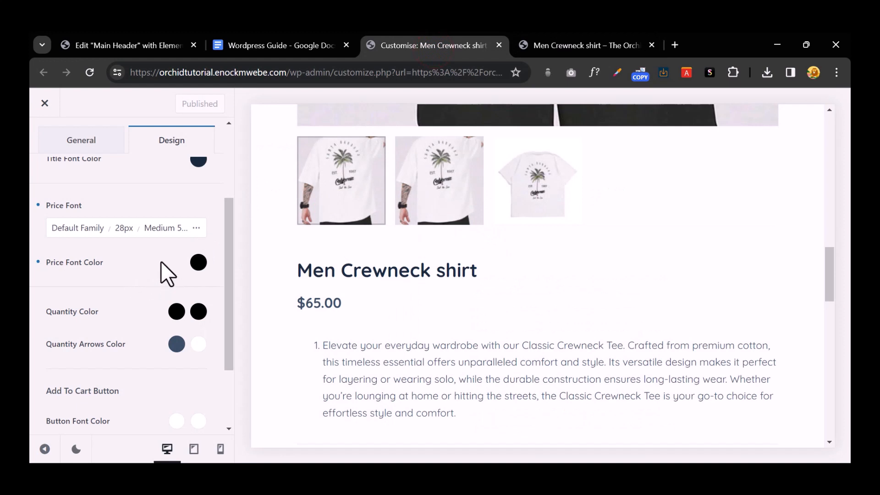
# Step: Switch the price font weight to upright Medium 500 and publish
pyautogui.click(170, 231)
pyautogui.click(112, 258)
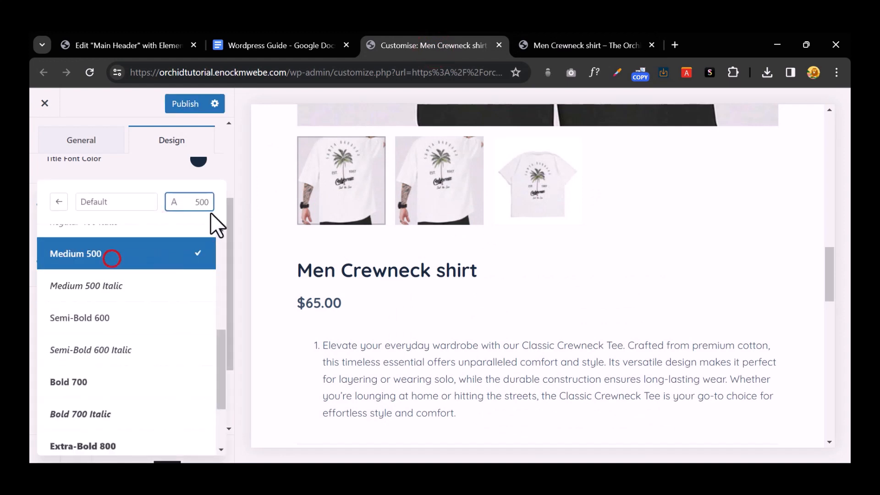
pyautogui.click(185, 104)
# Step: Check the upright price on the live product page, then return to the Customizer
pyautogui.click(548, 41)
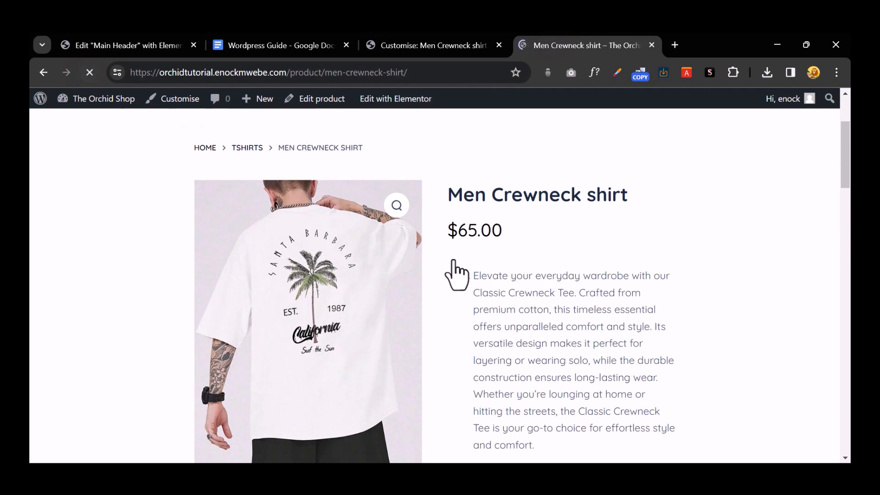
pyautogui.scroll(-3, 477, 256)
pyautogui.scroll(-4, 480, 356)
pyautogui.click(417, 45)
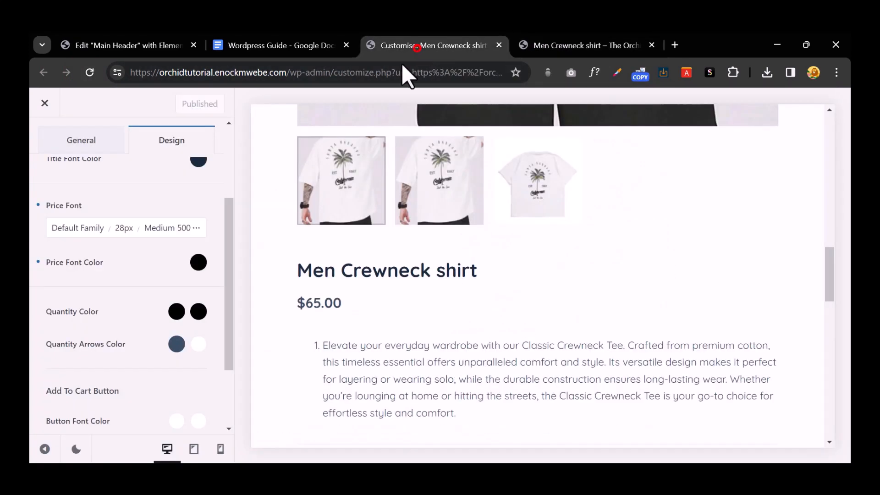
pyautogui.scroll(3, 115, 285)
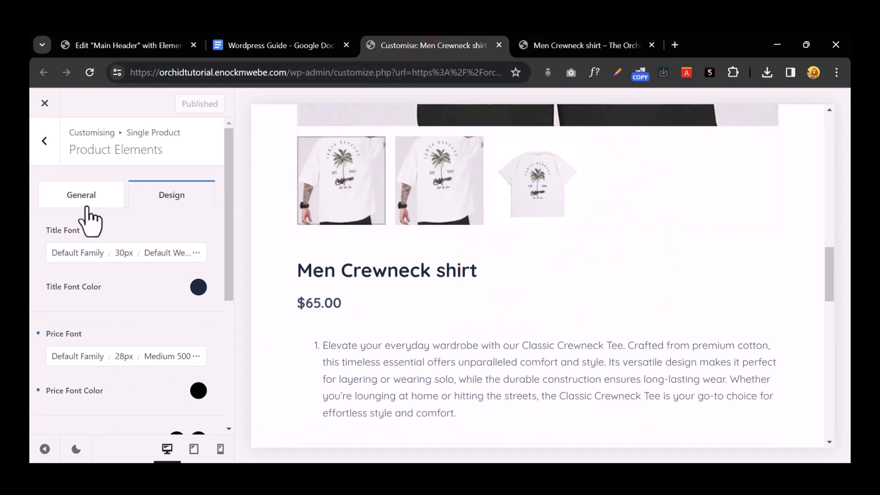
# Step: Browse the product element list, checking Short Description and the font and colour settings
pyautogui.click(91, 196)
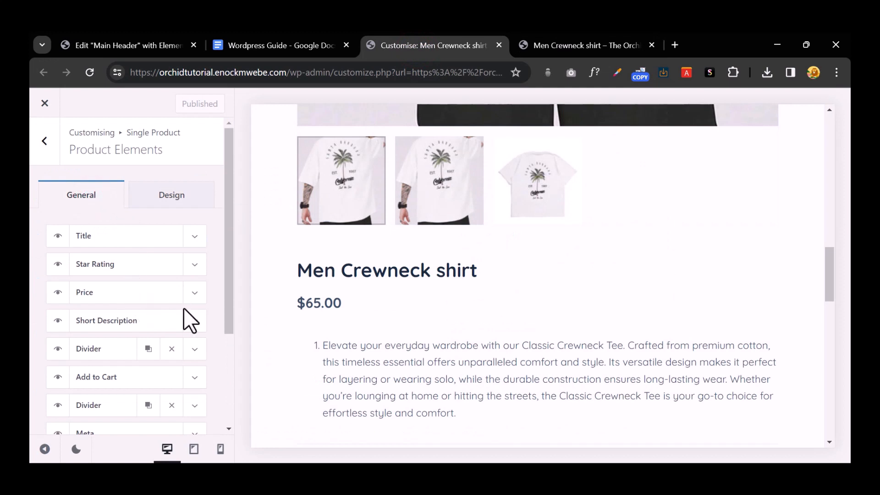
pyautogui.click(195, 320)
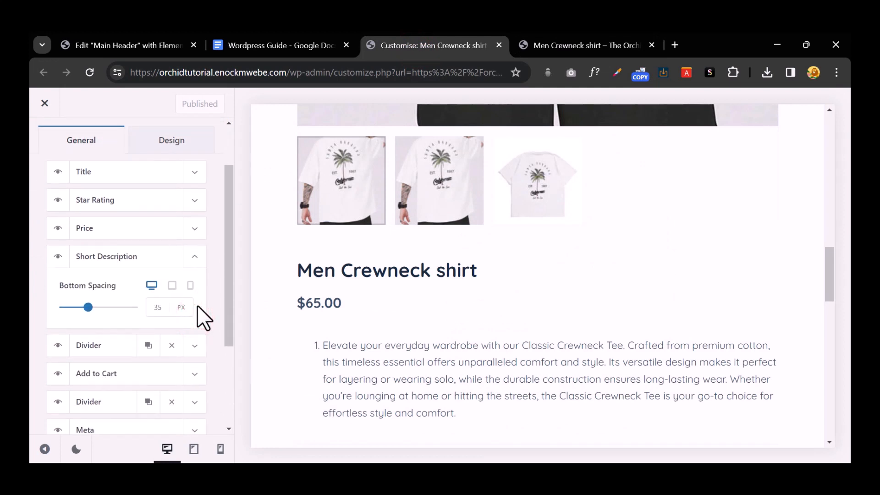
pyautogui.click(179, 139)
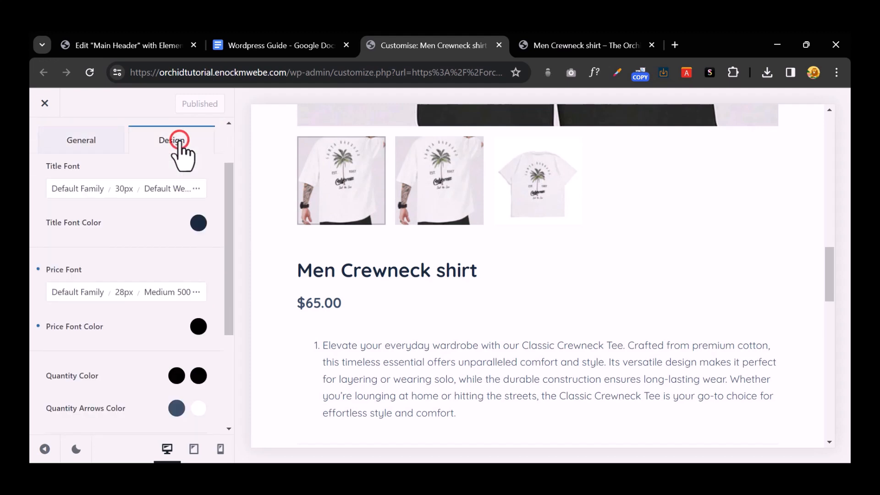
pyautogui.scroll(-3, 192, 228)
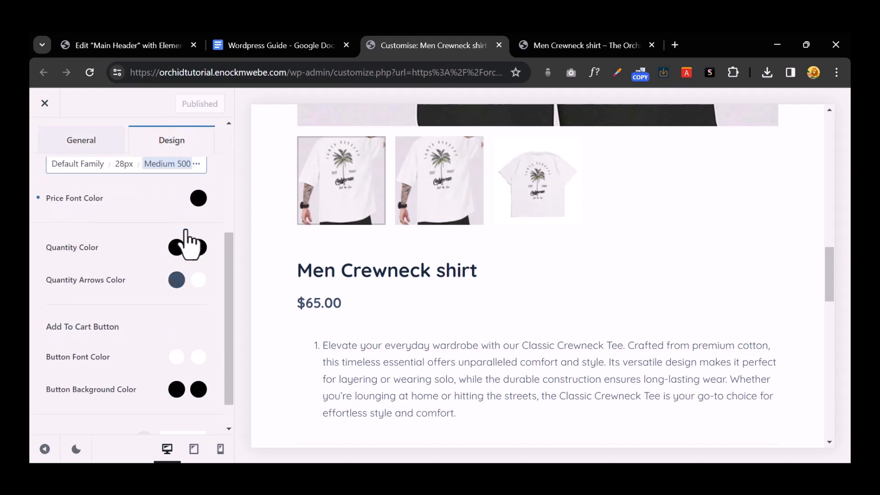
pyautogui.scroll(-1, 186, 232)
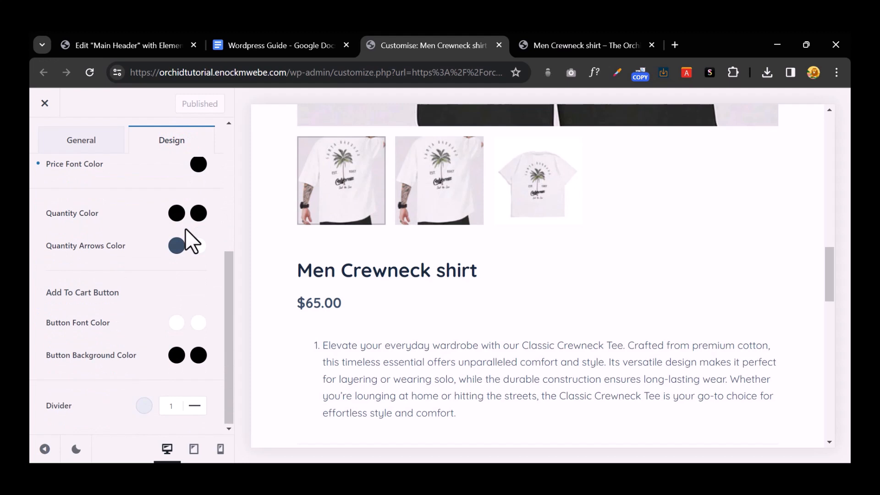
pyautogui.scroll(5, 185, 228)
pyautogui.click(88, 202)
# Step: Set the Add to Cart button width to 100% in Product Elements
pyautogui.scroll(-4, 102, 271)
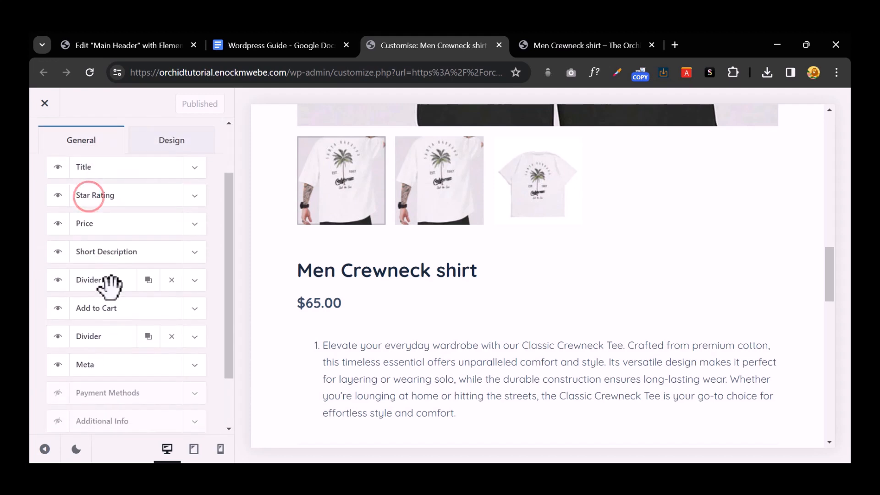
pyautogui.click(195, 249)
pyautogui.scroll(-1, 194, 259)
pyautogui.scroll(-1, 192, 252)
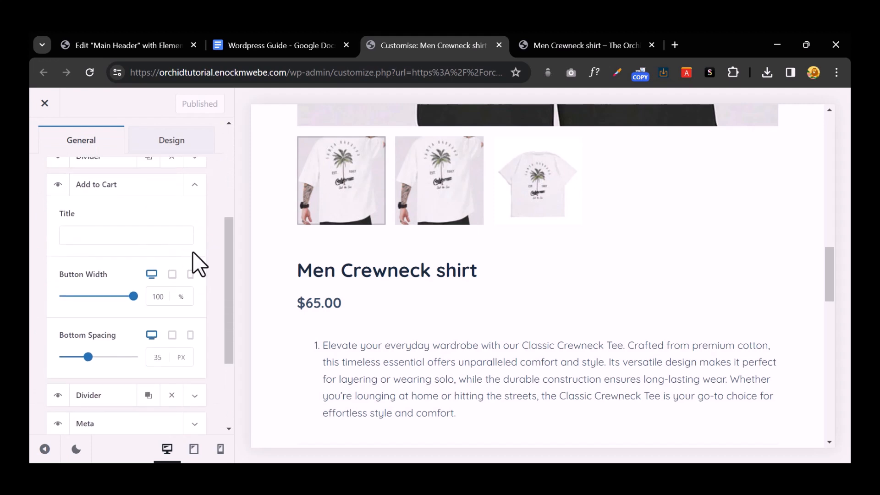
pyautogui.click(134, 295)
pyautogui.scroll(-3, 148, 297)
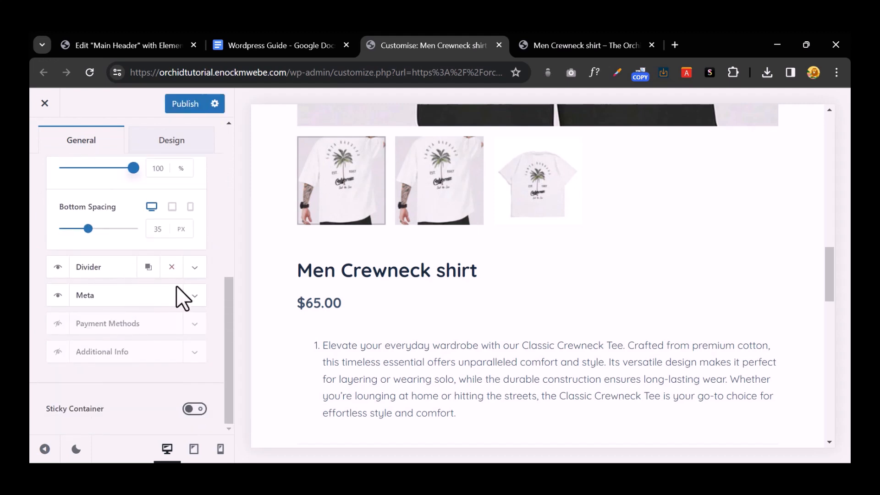
pyautogui.click(191, 304)
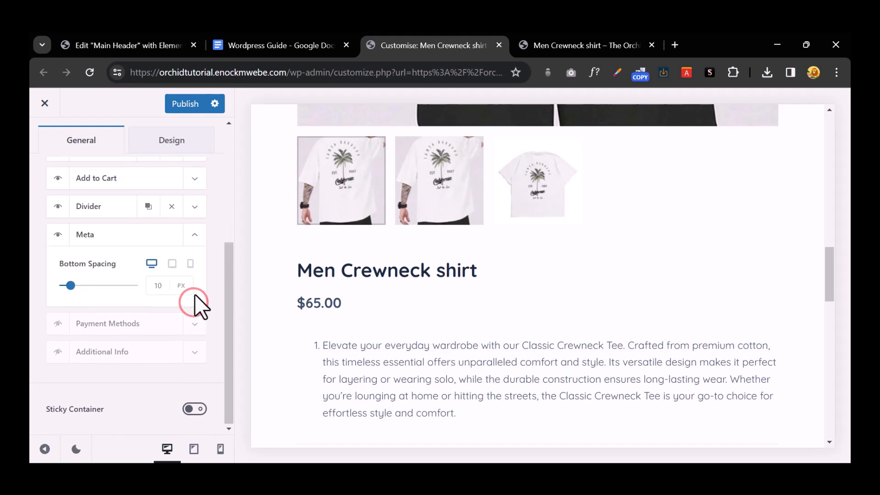
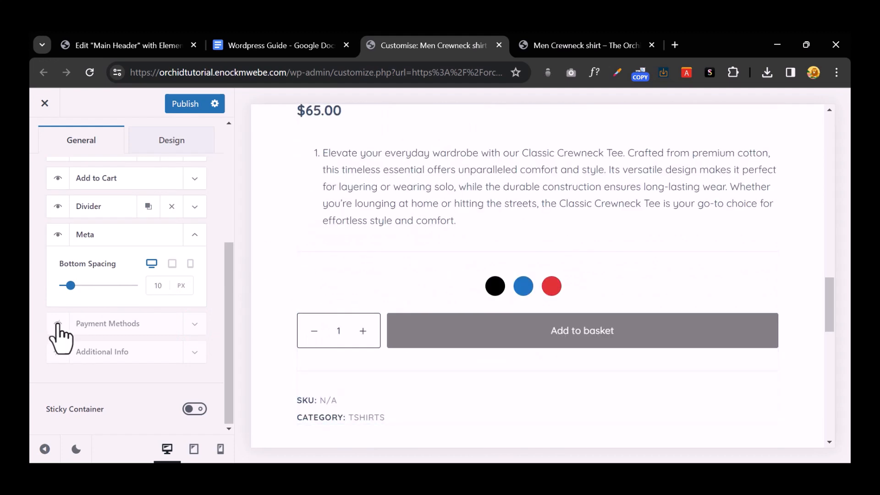
# Step: Turn on the Payment Methods block and review its Visa, Mastercard, Amex and Discover card list
pyautogui.click(58, 324)
pyautogui.click(196, 324)
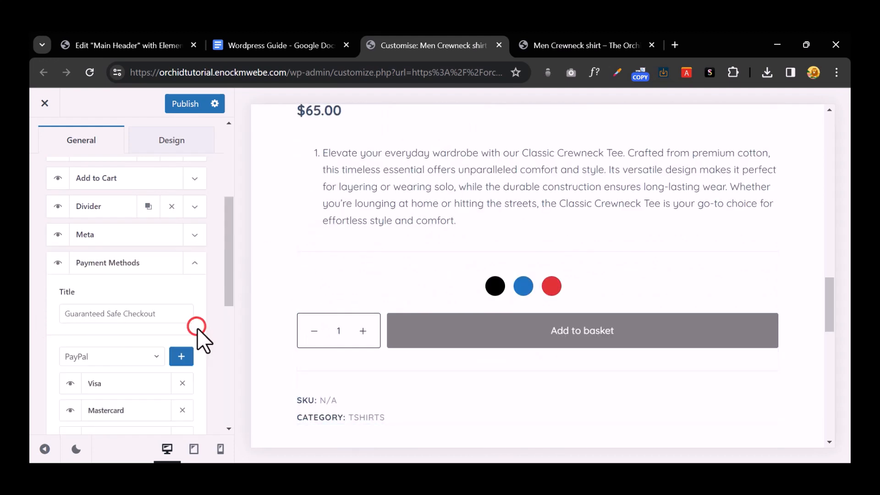
pyautogui.scroll(-3, 197, 304)
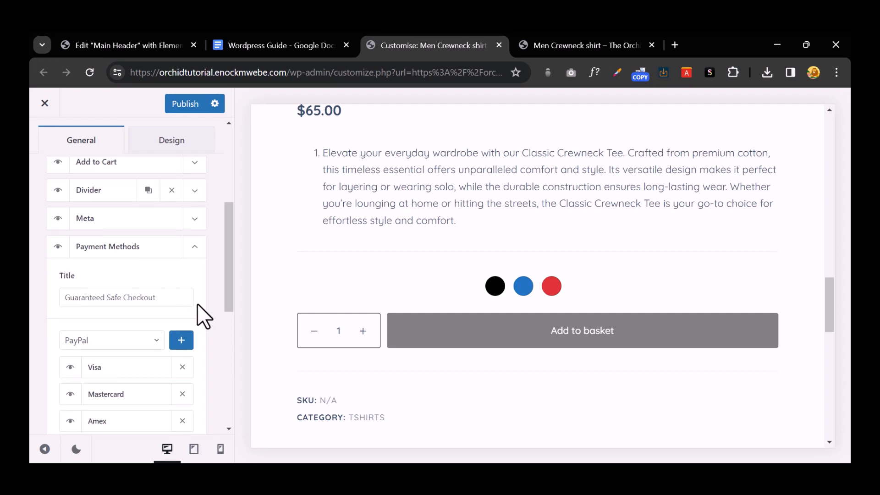
pyautogui.scroll(1, 193, 303)
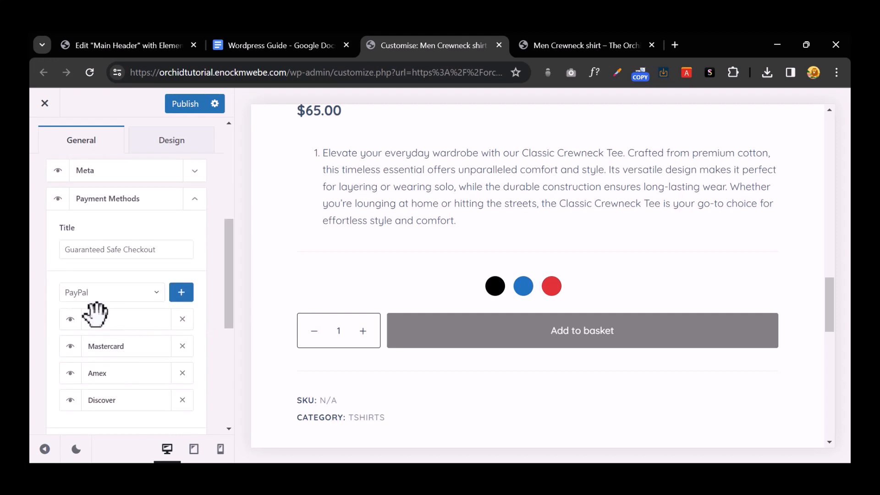
pyautogui.click(148, 293)
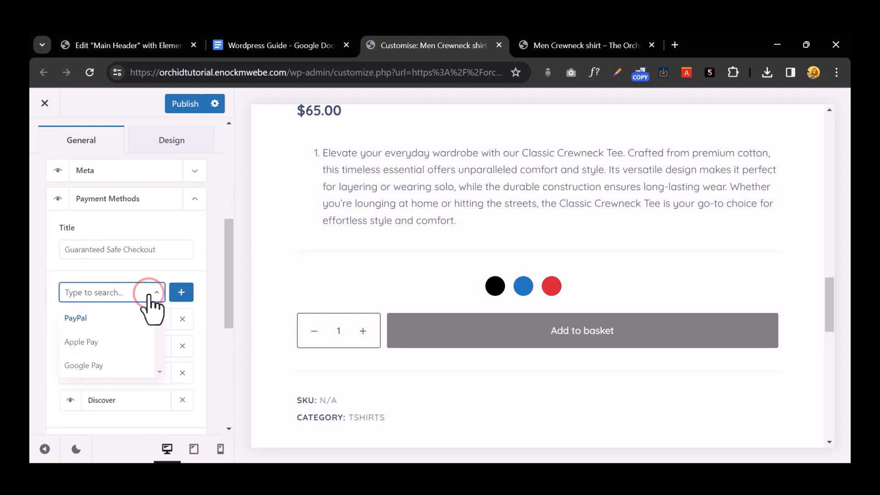
pyautogui.click(148, 292)
# Step: Toggle Payment Methods off and back on, expand it, and publish the layout
pyautogui.click(57, 198)
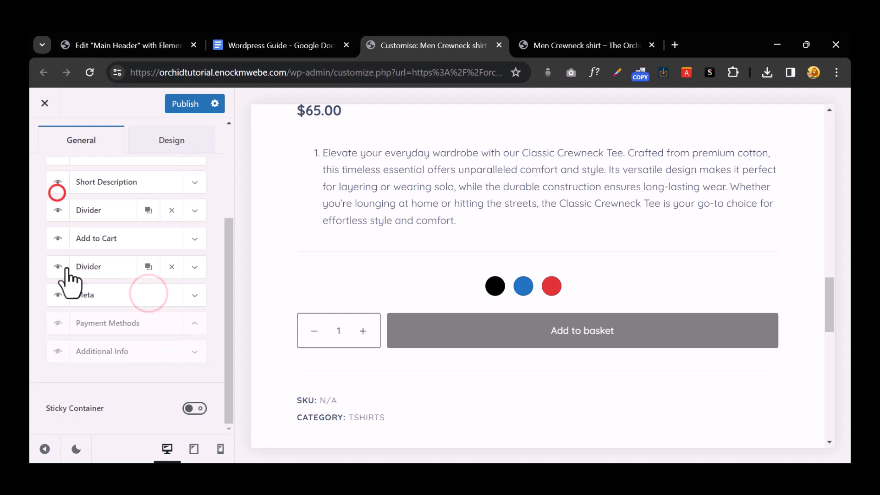
pyautogui.click(58, 350)
pyautogui.click(58, 323)
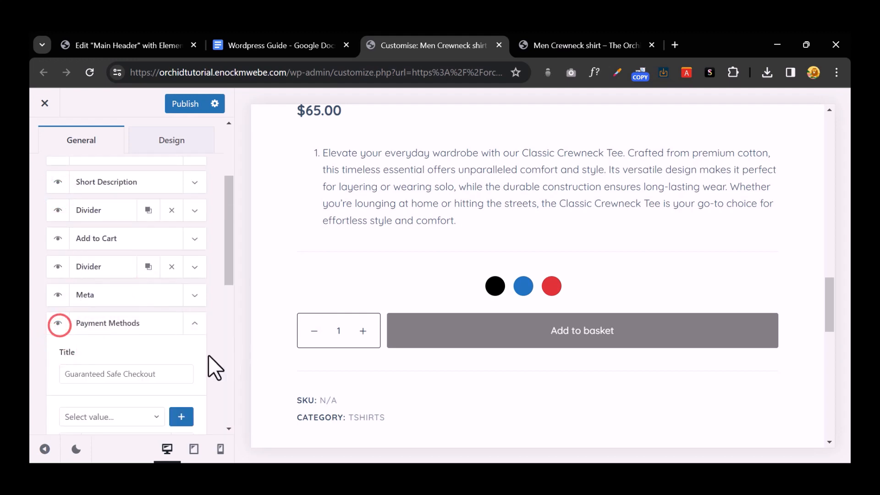
pyautogui.scroll(-1, 124, 275)
pyautogui.scroll(-3, 125, 281)
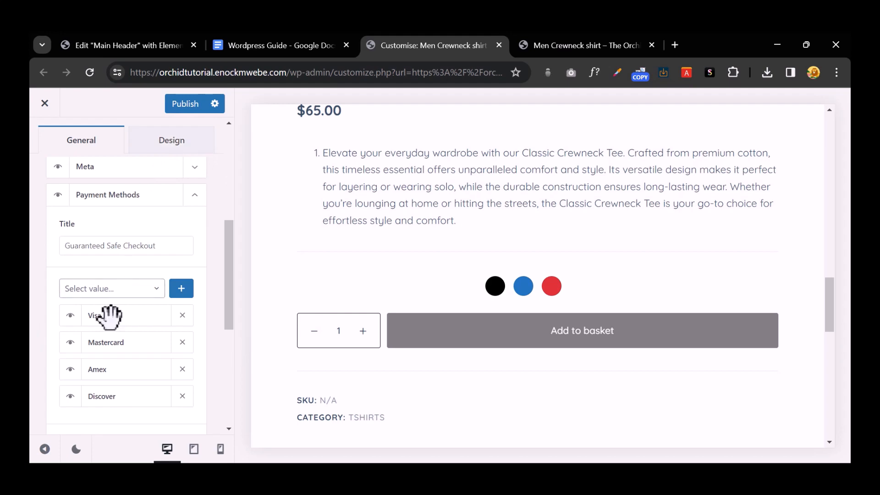
pyautogui.click(185, 104)
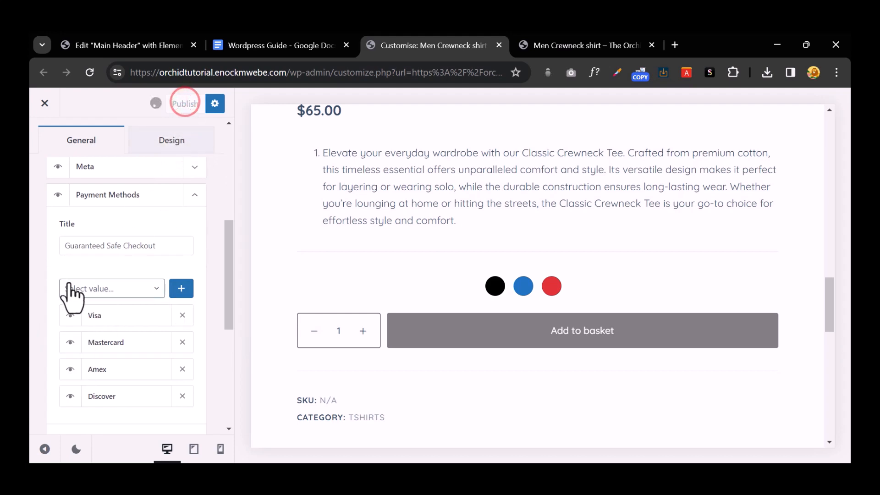
# Step: Re-toggle Payment Methods, publish again, and collapse its settings
pyautogui.click(59, 195)
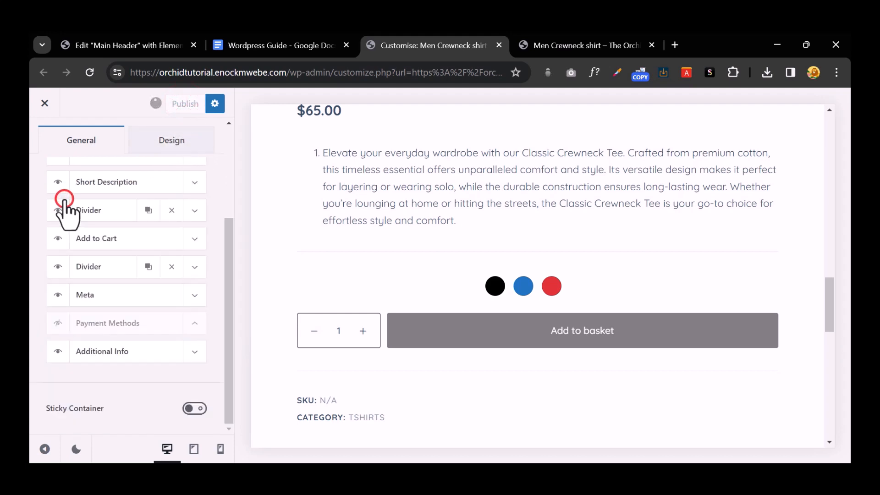
pyautogui.click(55, 330)
pyautogui.click(172, 108)
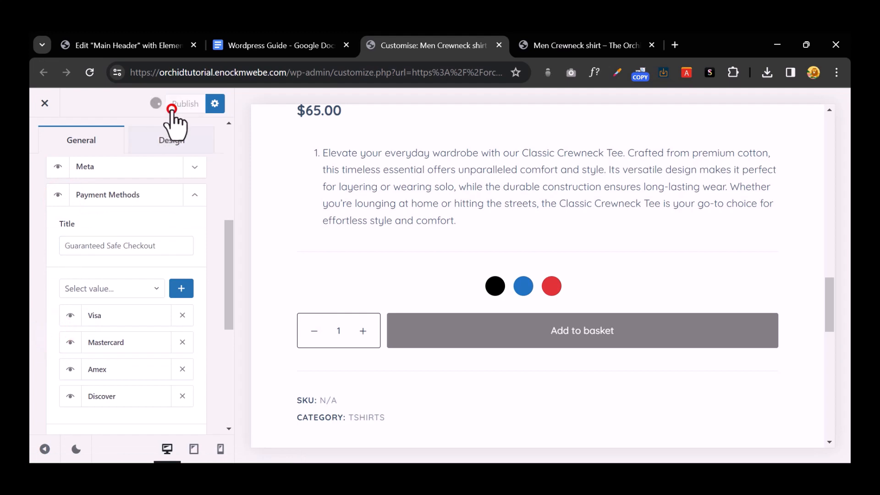
pyautogui.click(192, 198)
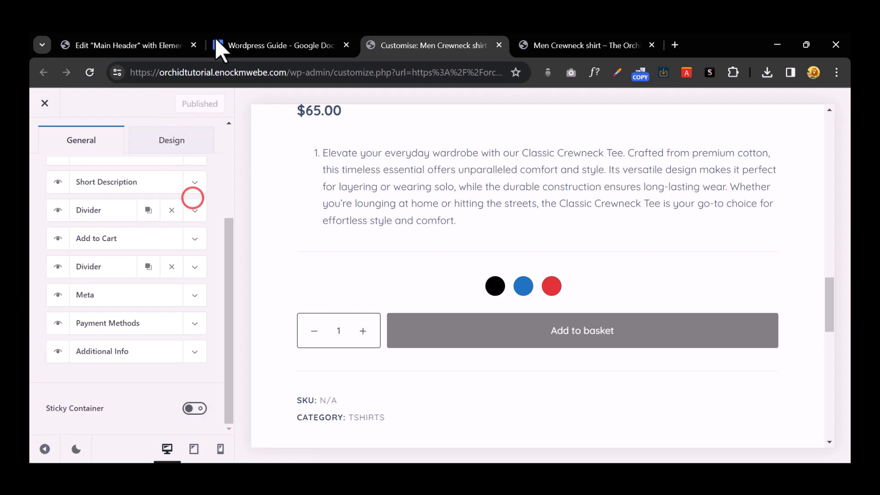
pyautogui.click(608, 38)
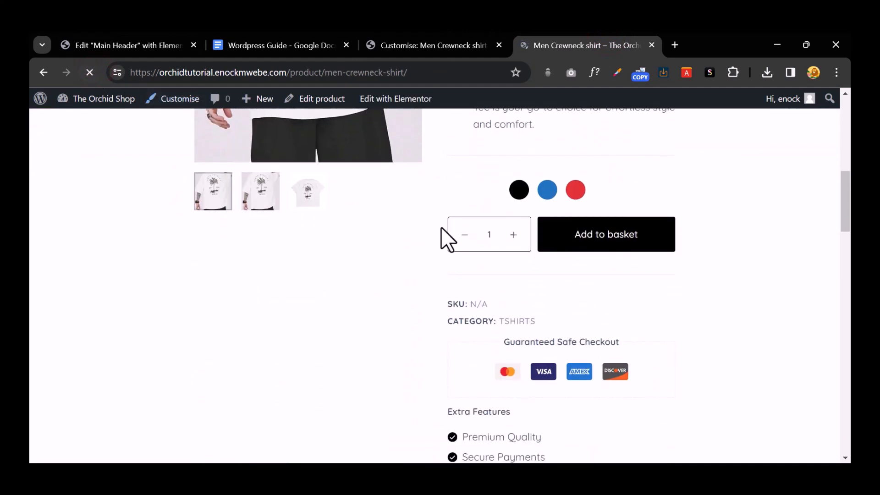
# Step: On the live product page, pick the red swatch and scroll to the Guaranteed Safe Checkout icons
pyautogui.scroll(-2, 564, 299)
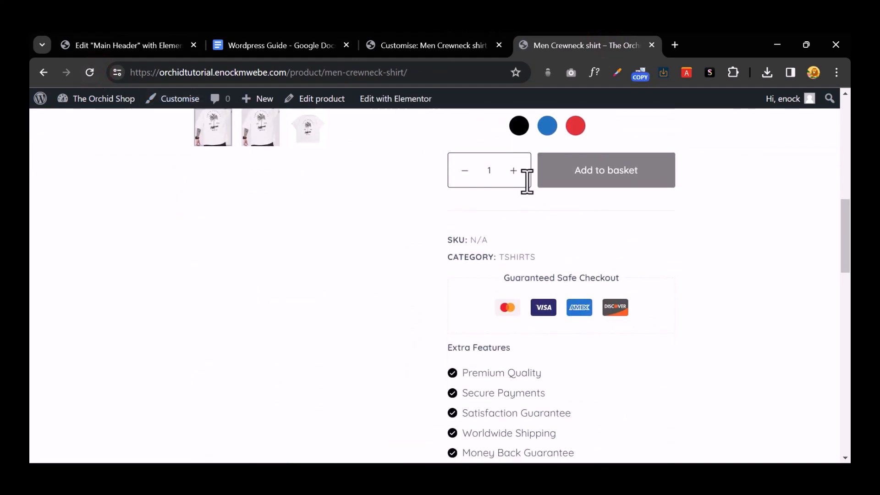
pyautogui.scroll(3, 575, 202)
pyautogui.click(575, 251)
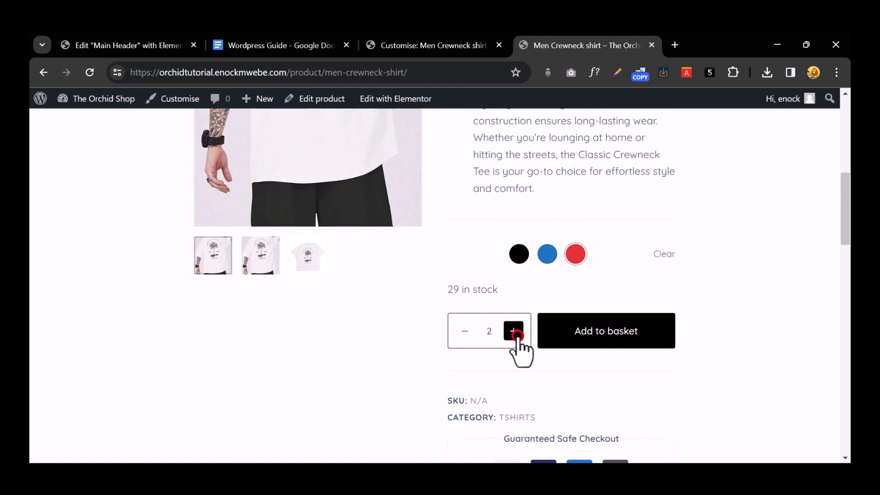
pyautogui.scroll(-4, 577, 345)
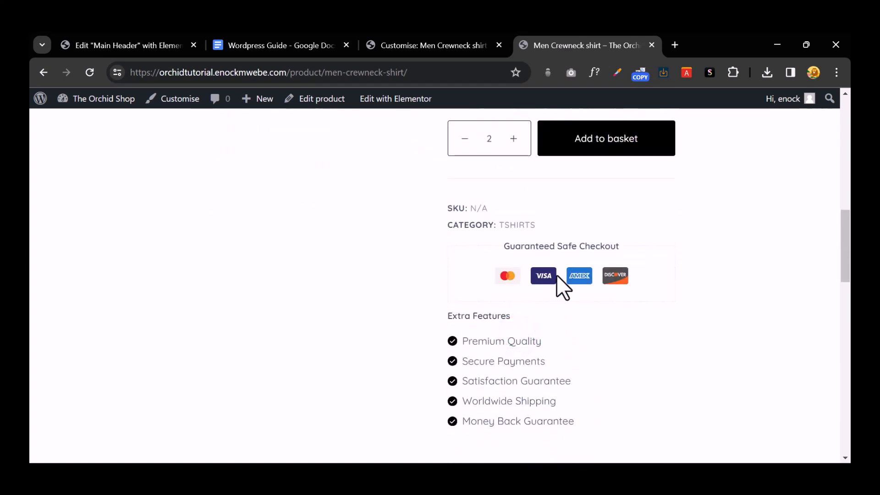
pyautogui.scroll(-3, 566, 298)
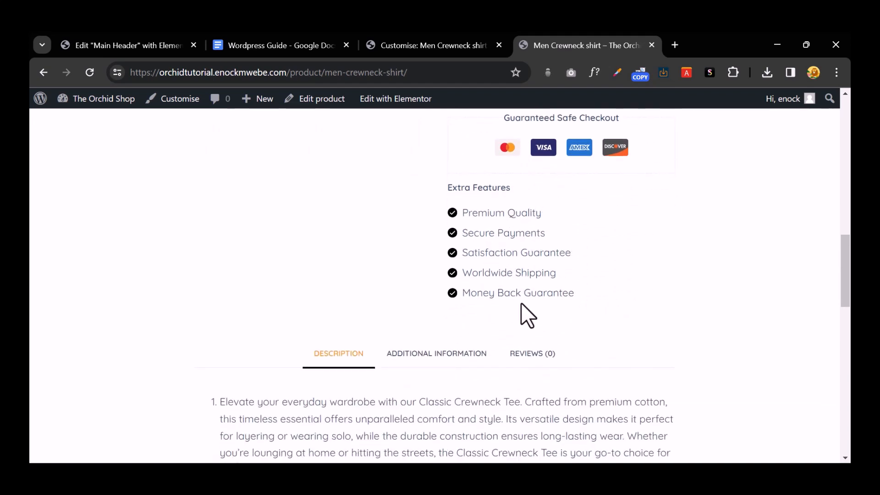
pyautogui.click(436, 47)
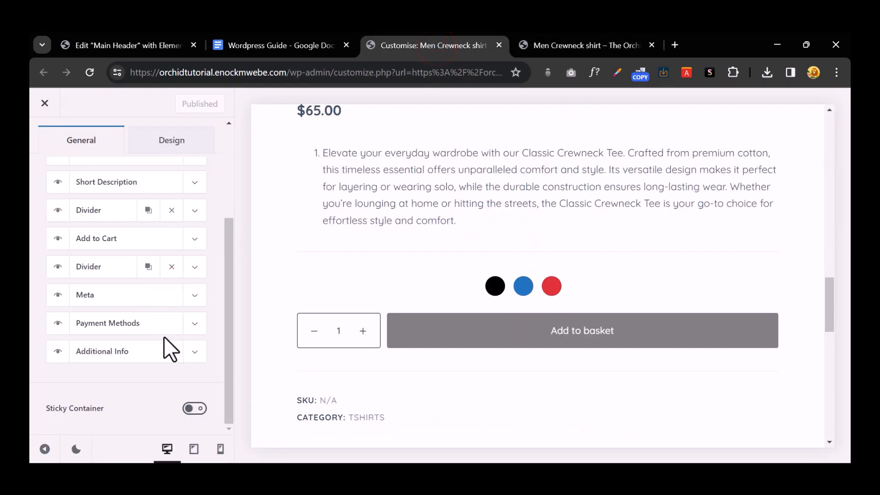
# Step: Hide the Additional Info block, publish, and reload the live product page to check
pyautogui.click(57, 351)
pyautogui.click(182, 102)
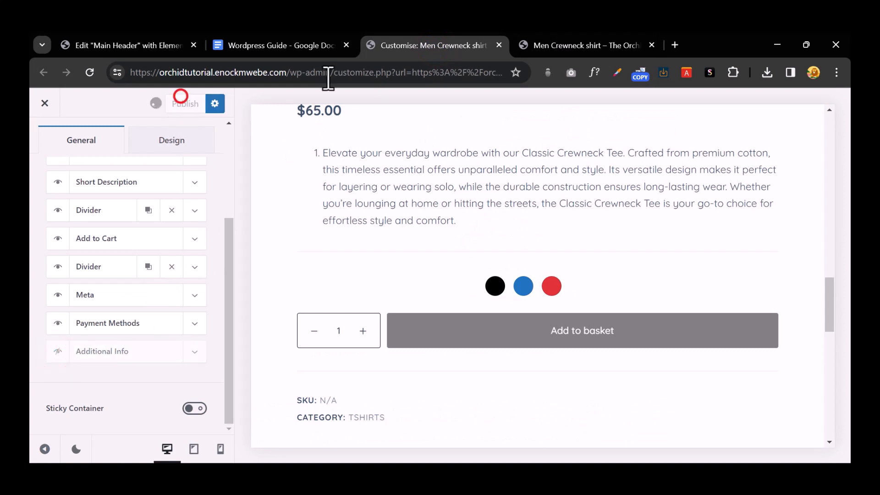
pyautogui.click(546, 43)
pyautogui.click(90, 72)
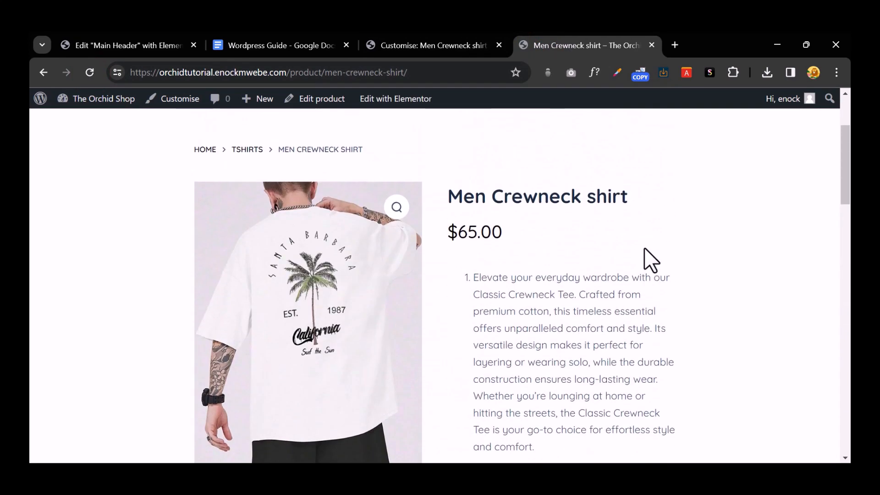
pyautogui.scroll(-4, 645, 248)
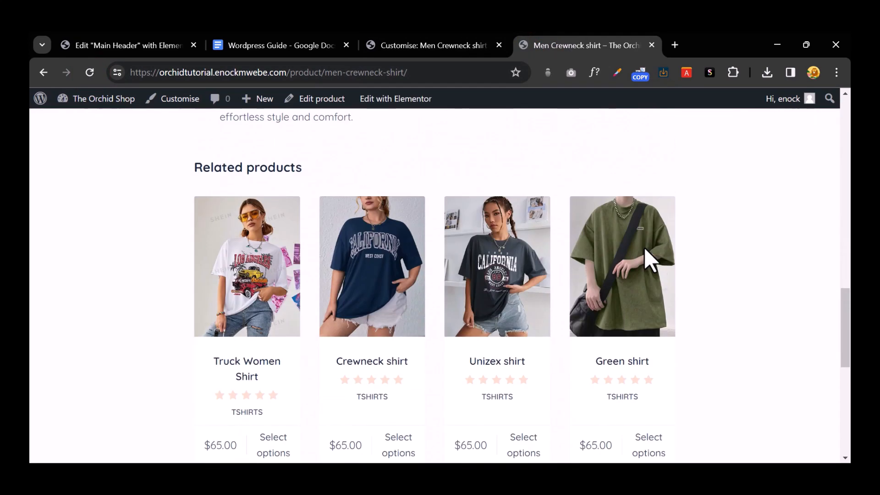
pyautogui.click(466, 34)
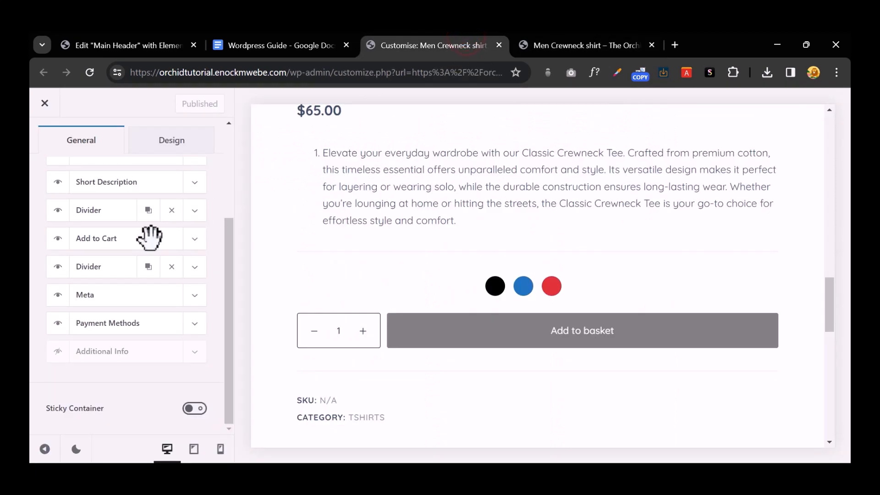
# Step: Enable Sticky Container for the product summary, publish, and reload the live page
pyautogui.scroll(3, 151, 239)
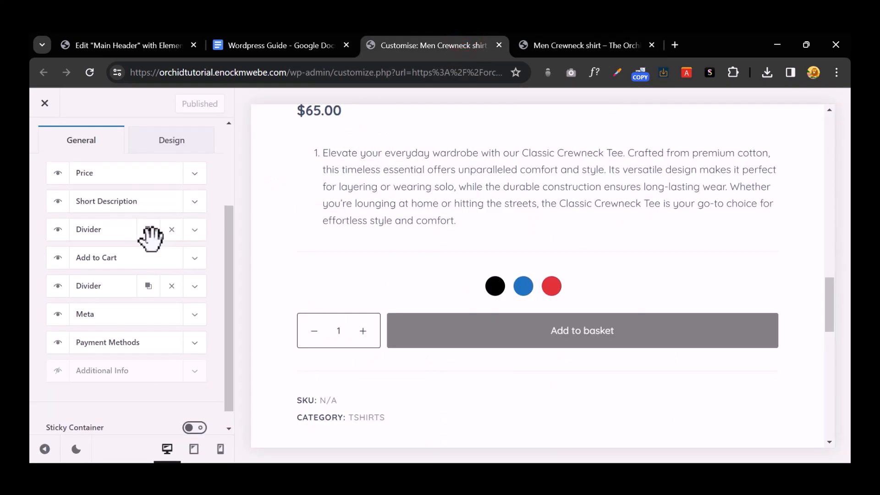
pyautogui.scroll(-3, 152, 240)
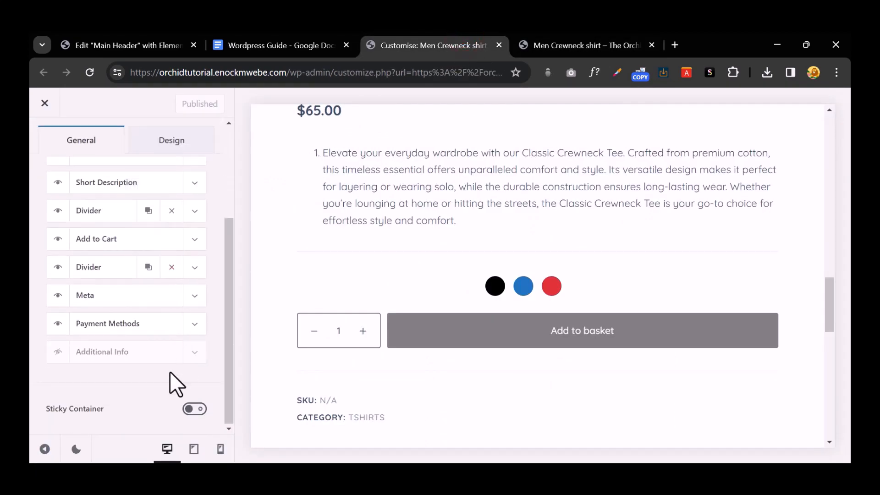
pyautogui.click(193, 410)
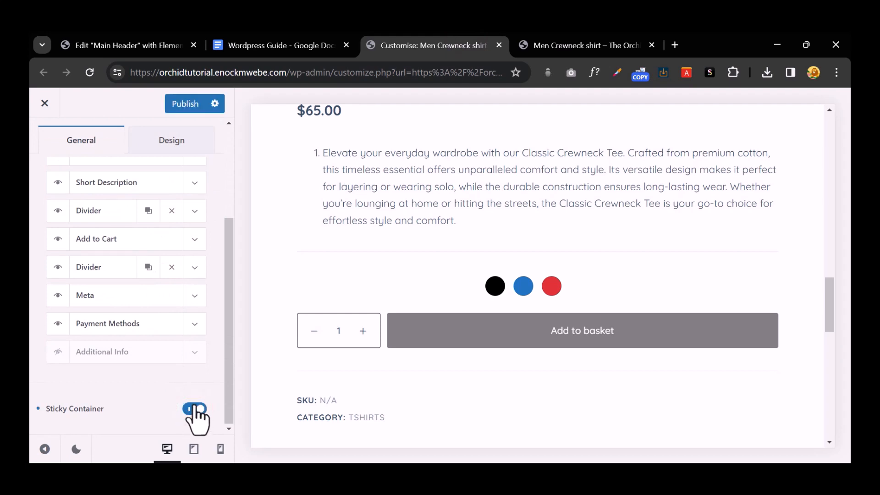
pyautogui.click(192, 107)
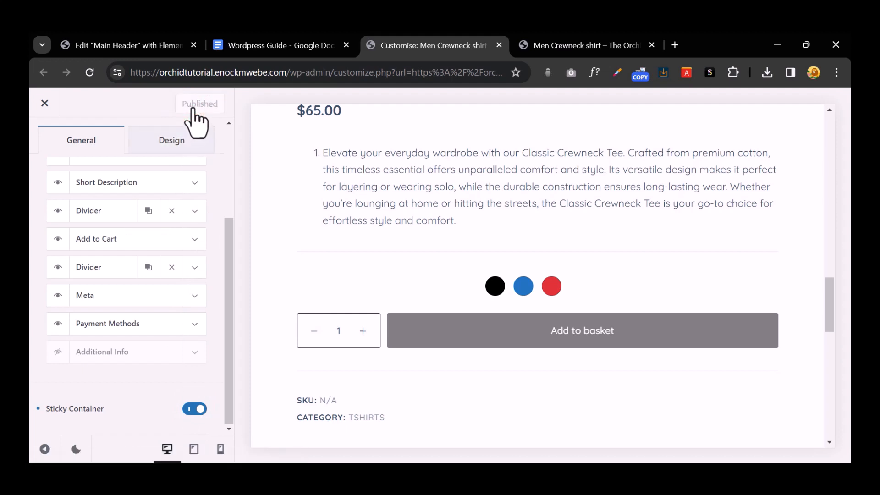
pyautogui.click(567, 43)
pyautogui.click(88, 72)
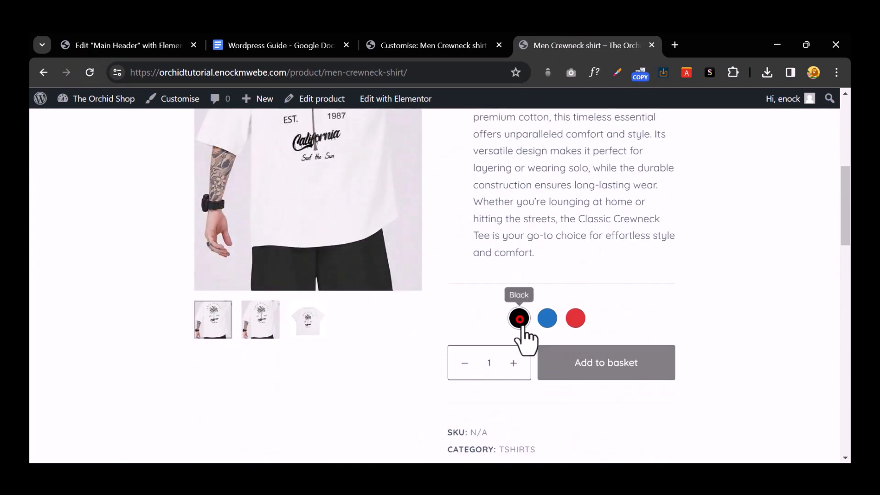
# Step: Add a black Men Crewneck shirt to the basket and resize the browser window
pyautogui.click(519, 321)
pyautogui.click(593, 389)
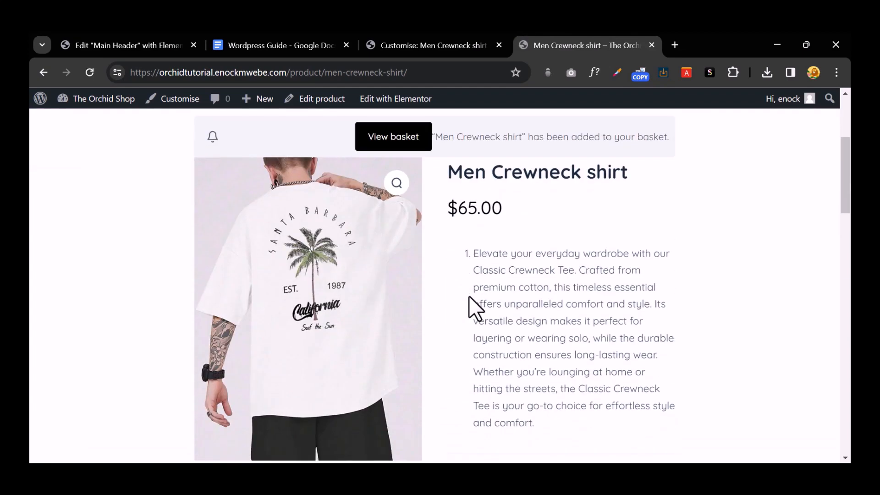
pyautogui.click(808, 46)
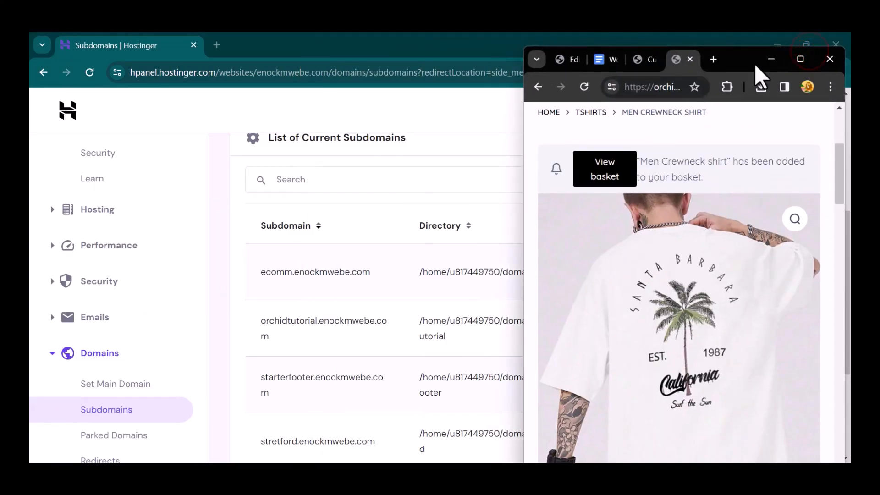
pyautogui.moveTo(754, 61); pyautogui.dragTo(621, 49)
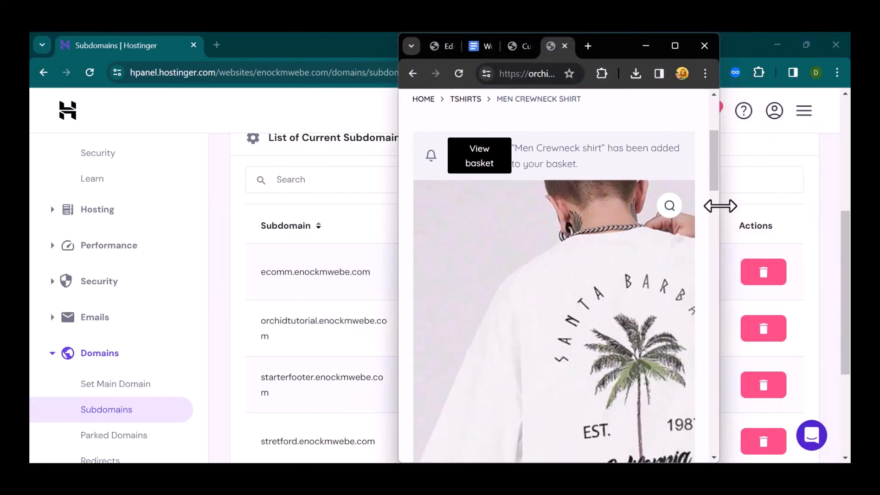
pyautogui.scroll(-12, 565, 229)
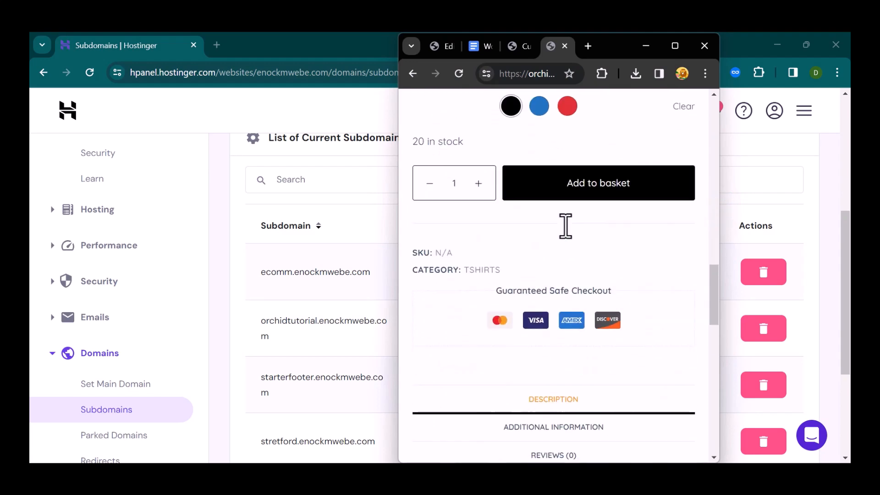
pyautogui.scroll(-15, 565, 226)
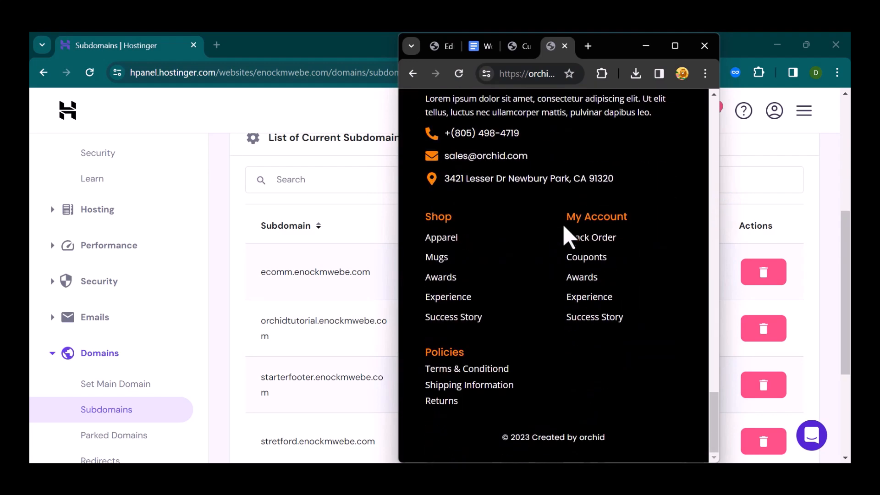
pyautogui.scroll(10, 568, 229)
pyautogui.scroll(5, 563, 250)
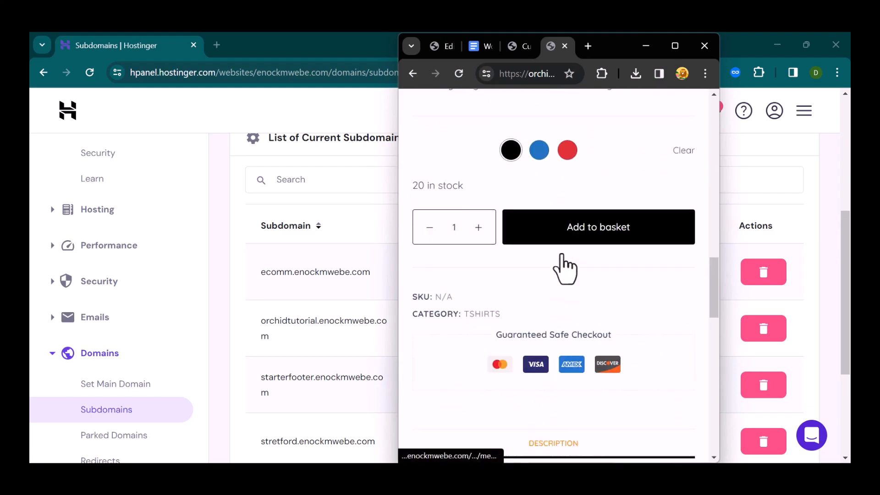
pyautogui.scroll(10, 562, 255)
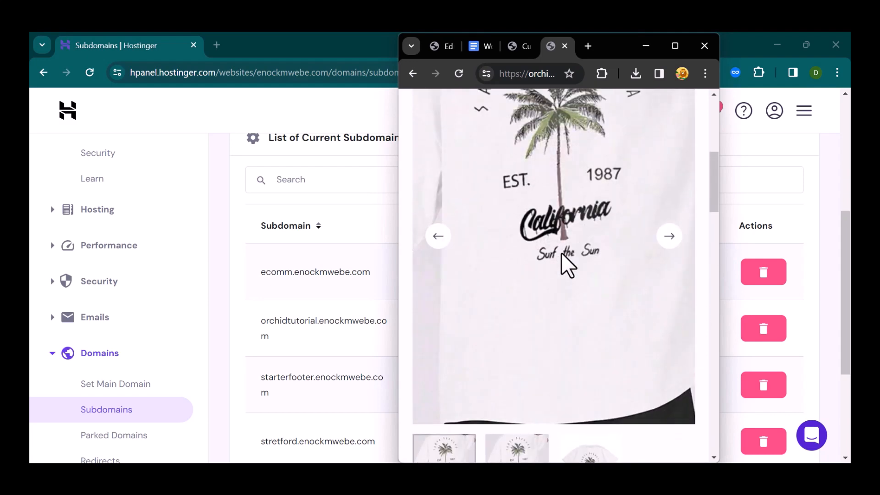
pyautogui.scroll(5, 561, 264)
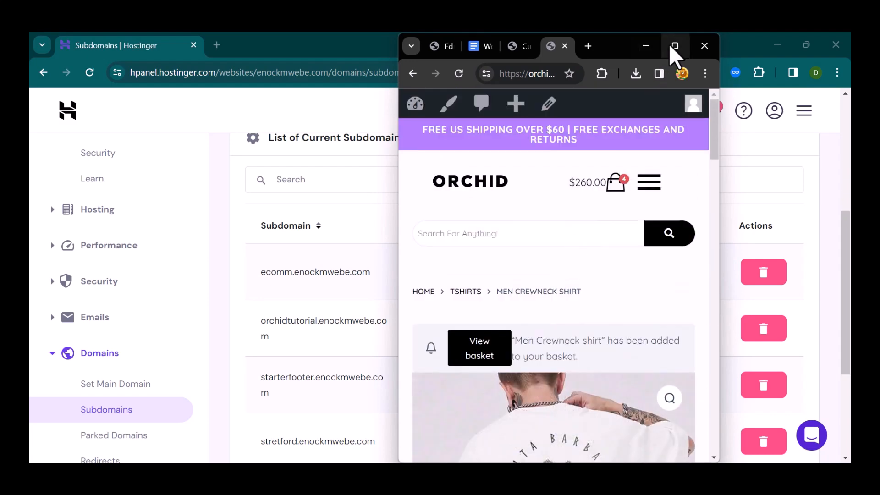
# Step: Maximize the browser and return to the 'Customise: Men Crewneck shirt' Product Elements panel
pyautogui.click(674, 46)
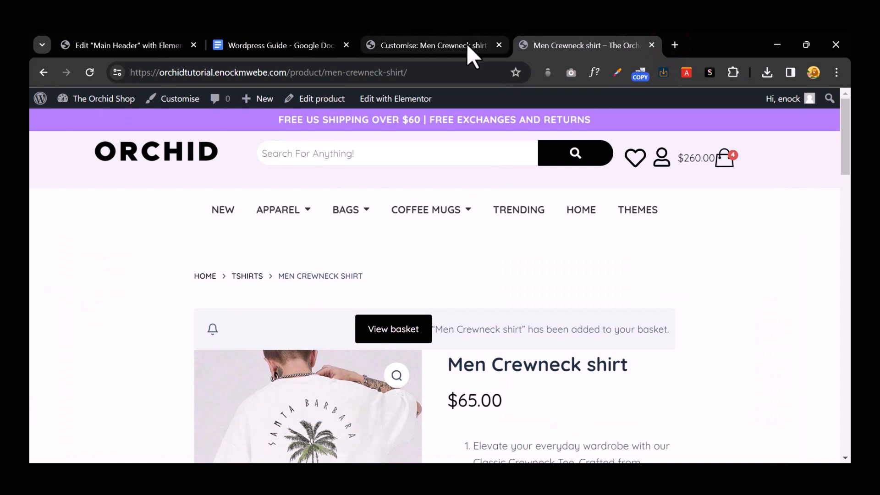
pyautogui.click(449, 45)
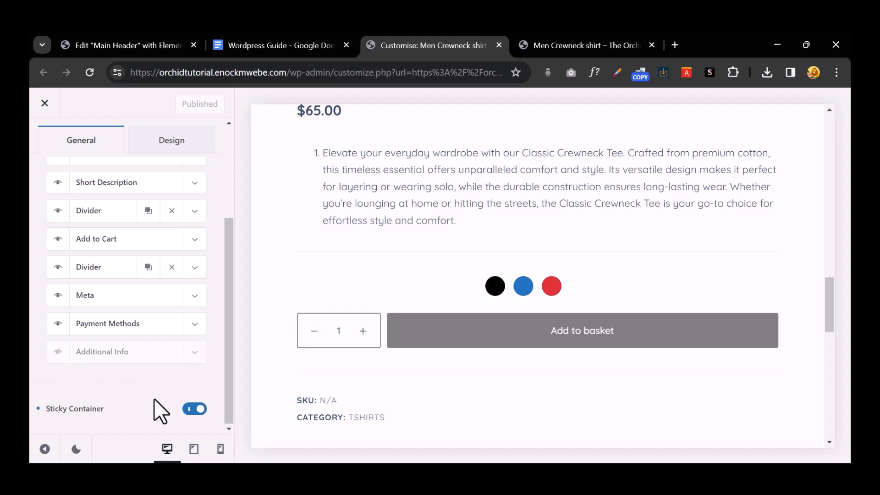
pyautogui.scroll(4, 162, 398)
pyautogui.scroll(-4, 163, 399)
pyautogui.scroll(4, 162, 398)
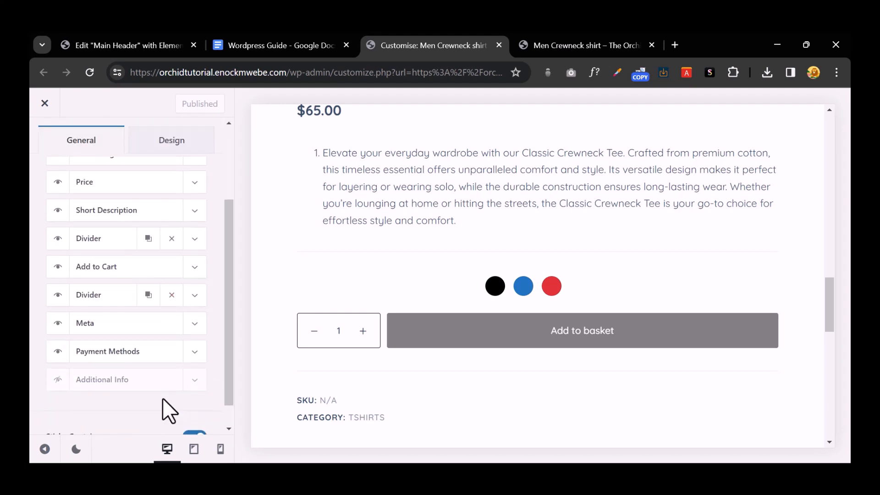
# Step: Check the product elements' font and colour options and the Product Tabs settings
pyautogui.click(169, 214)
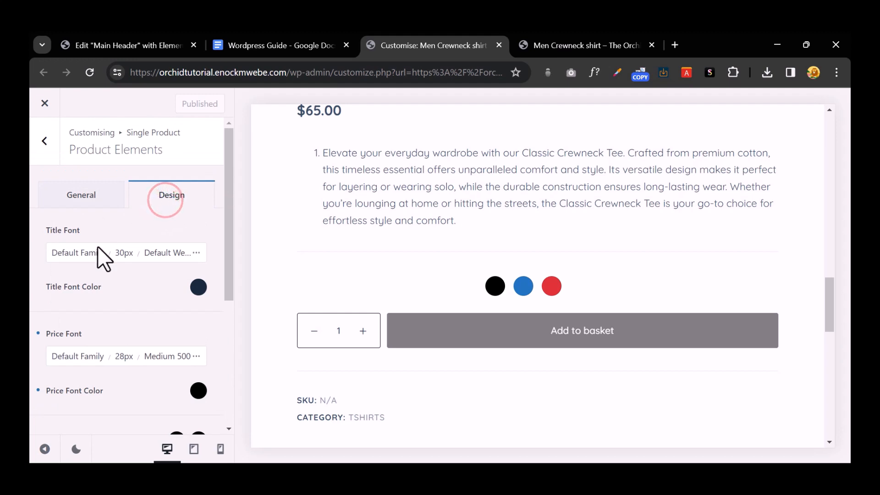
pyautogui.scroll(-4, 110, 264)
pyautogui.scroll(4, 111, 264)
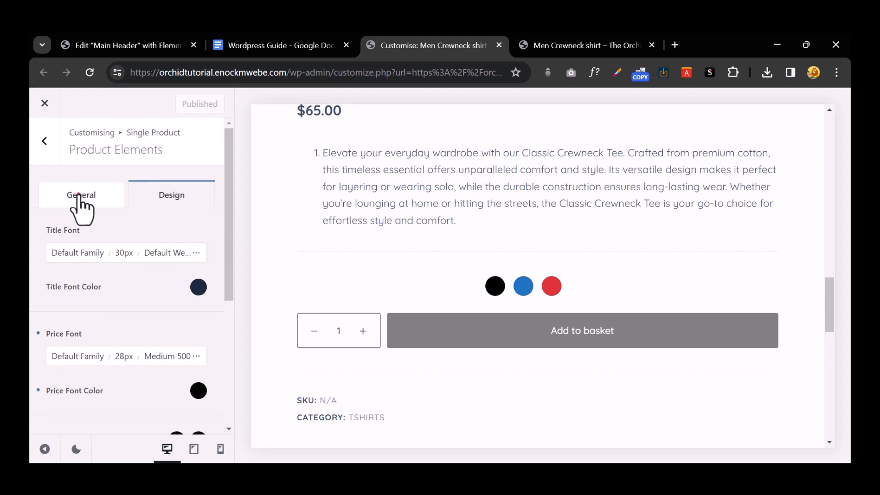
pyautogui.click(78, 194)
pyautogui.click(39, 143)
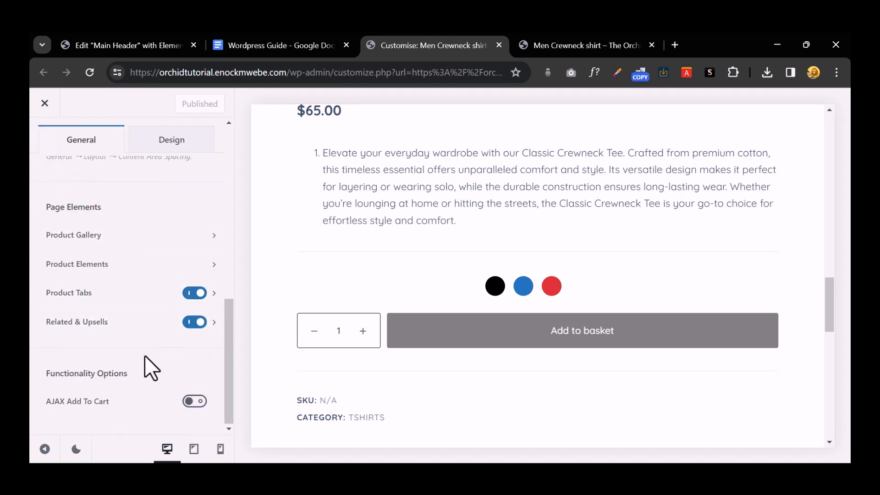
pyautogui.scroll(-5, 431, 283)
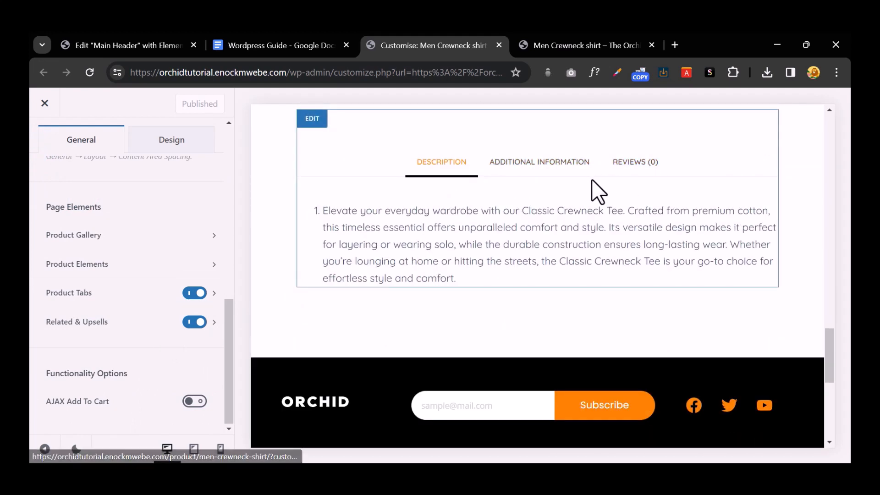
pyautogui.click(133, 295)
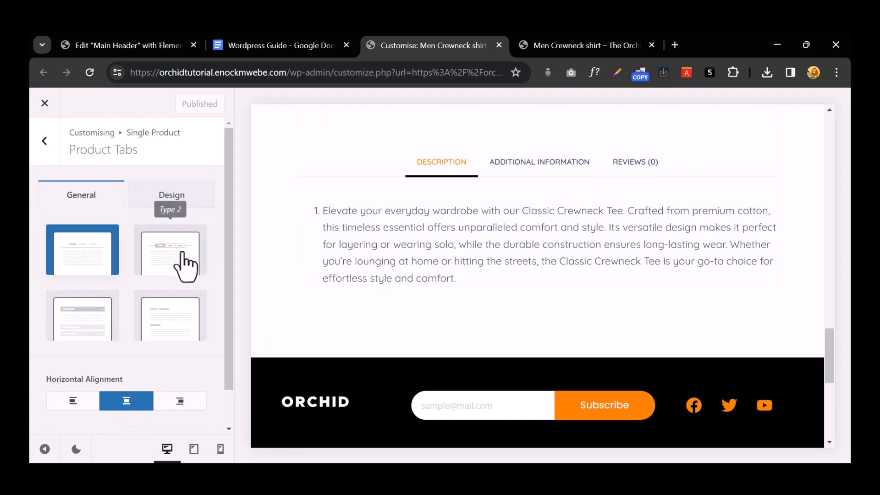
pyautogui.click(43, 141)
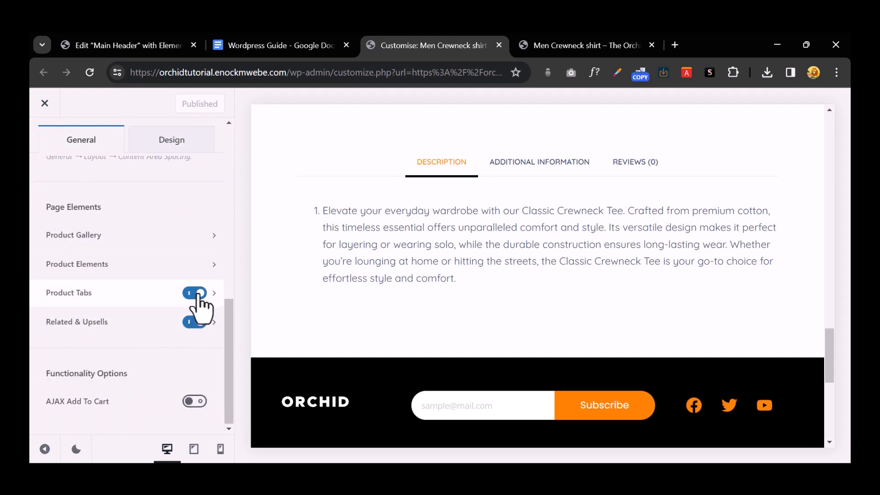
# Step: Switch Product Tabs off, publish, and reload the live page to confirm no tabs show
pyautogui.click(195, 292)
pyautogui.click(185, 104)
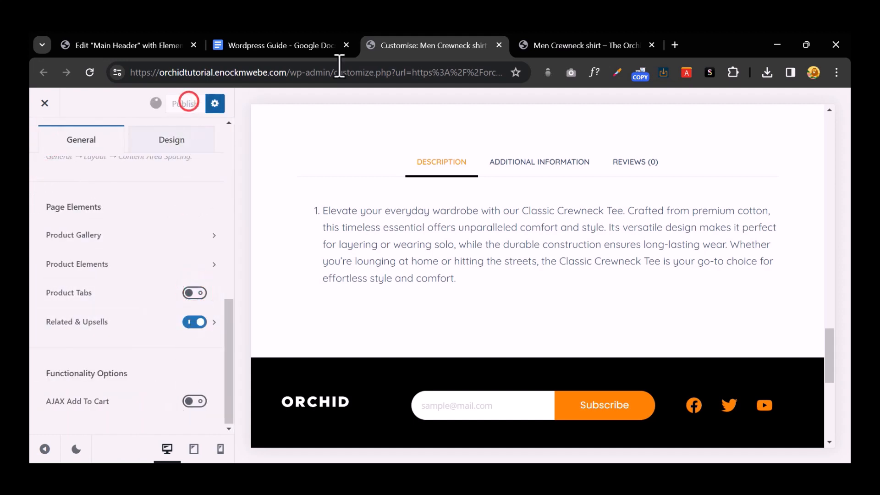
pyautogui.click(595, 33)
pyautogui.scroll(-10, 463, 230)
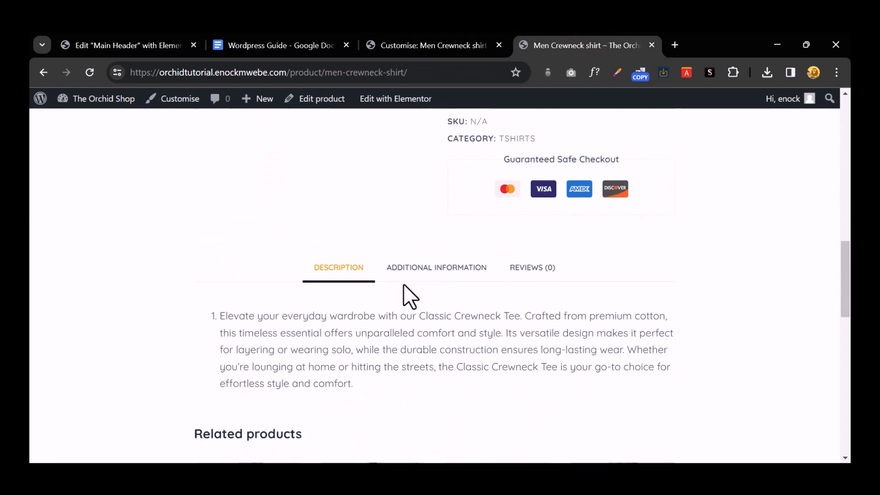
pyautogui.click(90, 73)
pyautogui.click(485, 176)
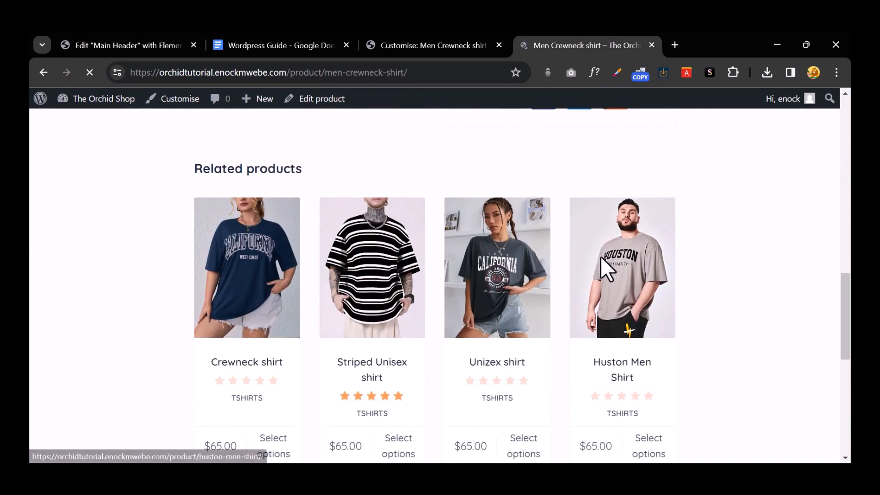
pyautogui.click(417, 42)
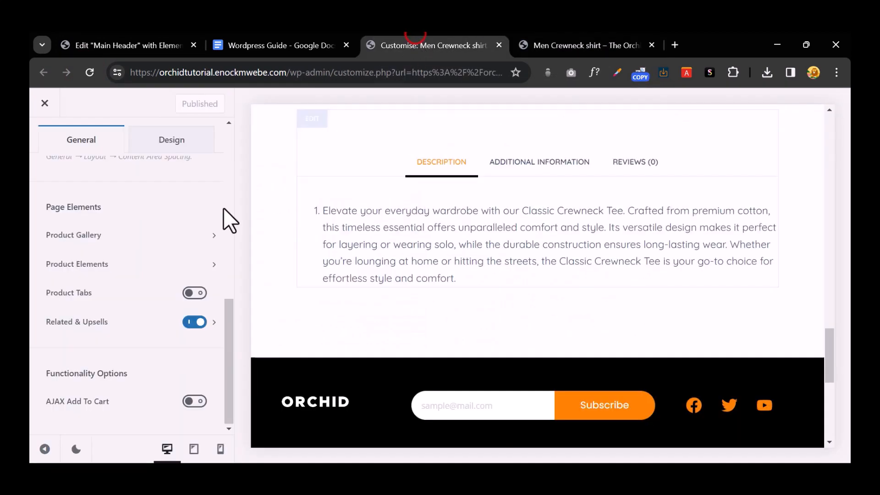
# Step: Turn Product Tabs back on, publish the Type 2 layout, and reload the live page
pyautogui.click(200, 293)
pyautogui.click(138, 296)
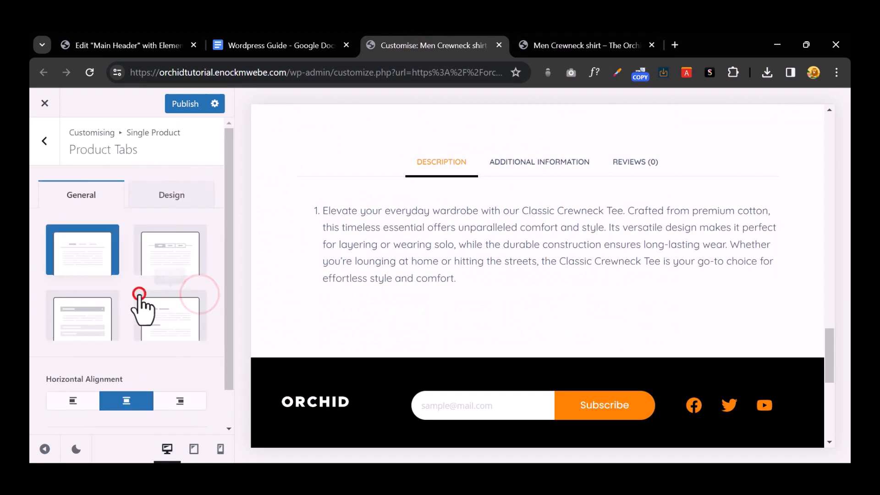
pyautogui.click(156, 246)
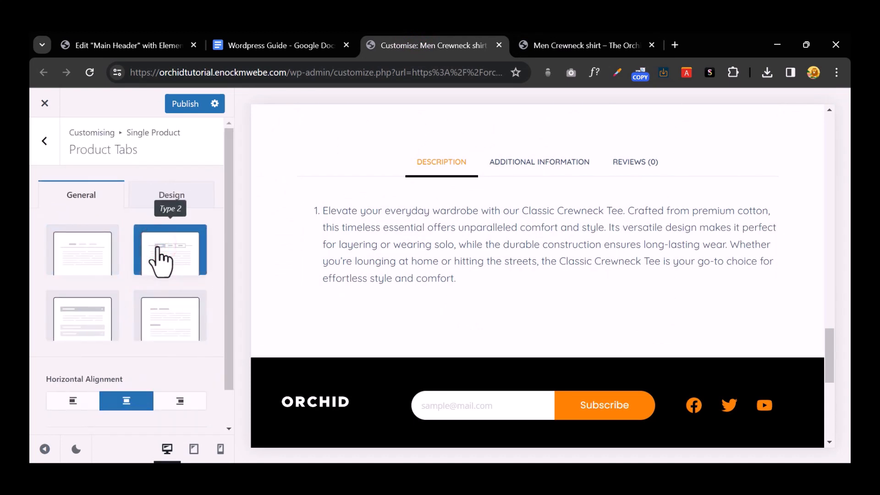
pyautogui.click(183, 105)
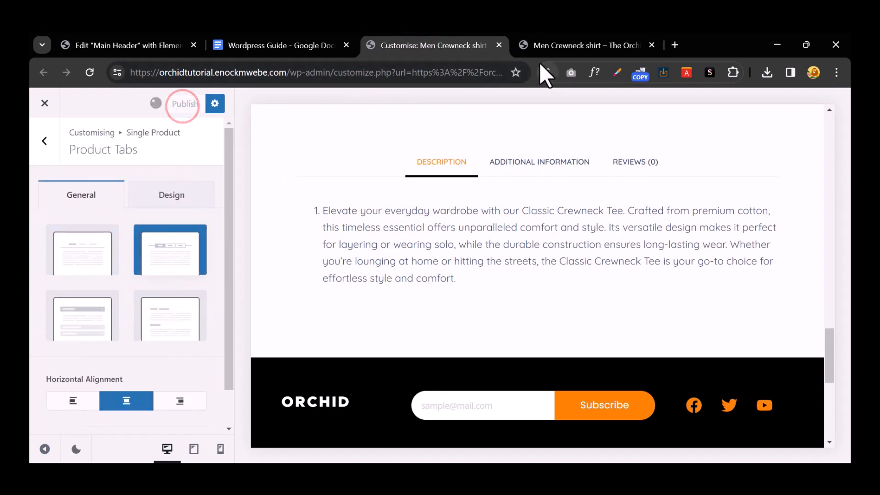
pyautogui.click(530, 47)
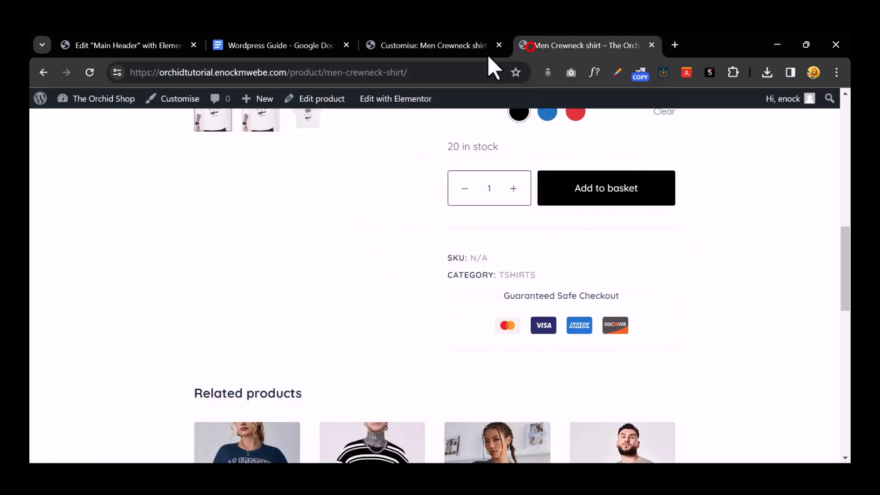
pyautogui.click(89, 72)
pyautogui.click(483, 182)
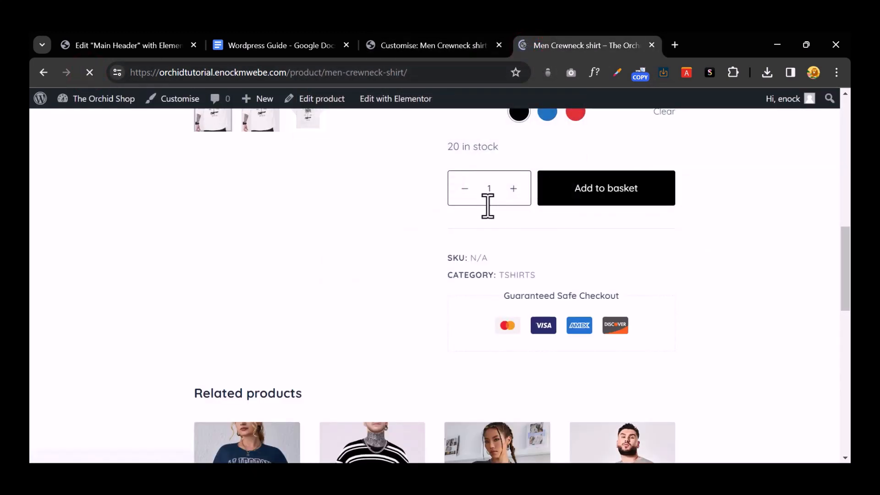
pyautogui.scroll(-5, 531, 253)
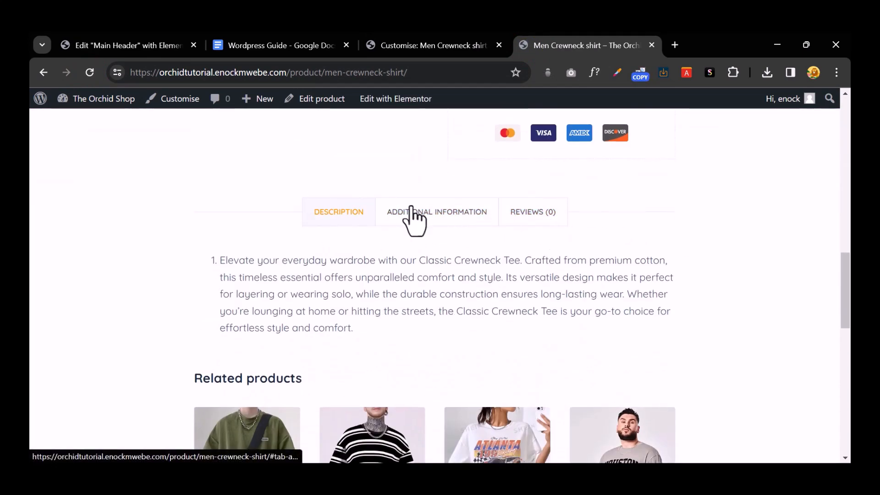
# Step: Publish the accordion-style tab layout and reload the live product page
pyautogui.click(428, 46)
pyautogui.click(101, 335)
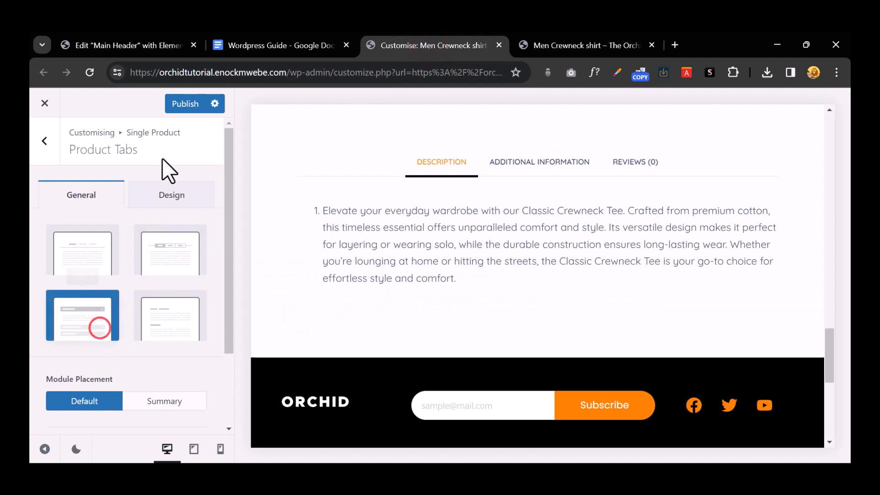
pyautogui.click(187, 106)
pyautogui.click(545, 40)
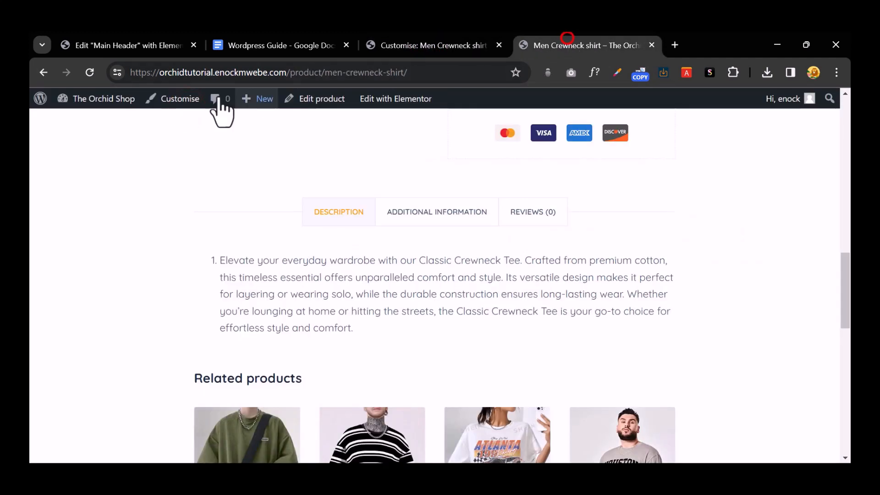
pyautogui.click(90, 73)
pyautogui.click(478, 184)
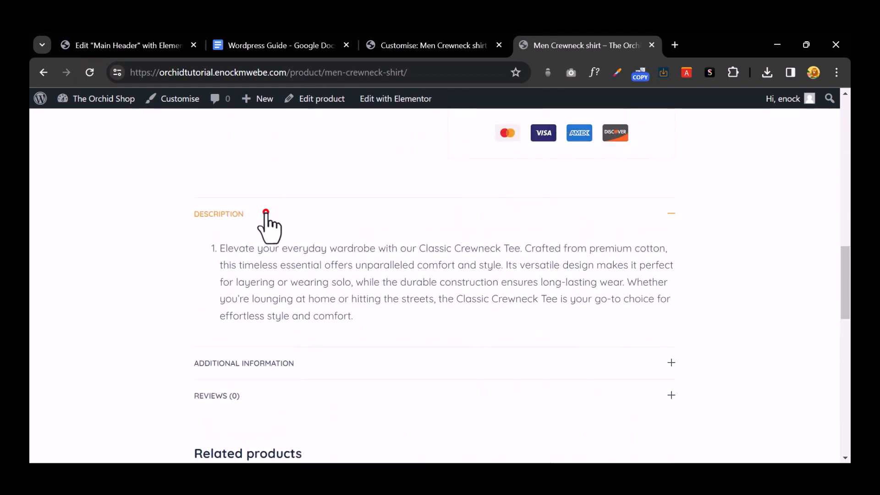
# Step: Test the Description and Additional Information accordion sections by expanding and collapsing them
pyautogui.click(265, 213)
pyautogui.click(231, 246)
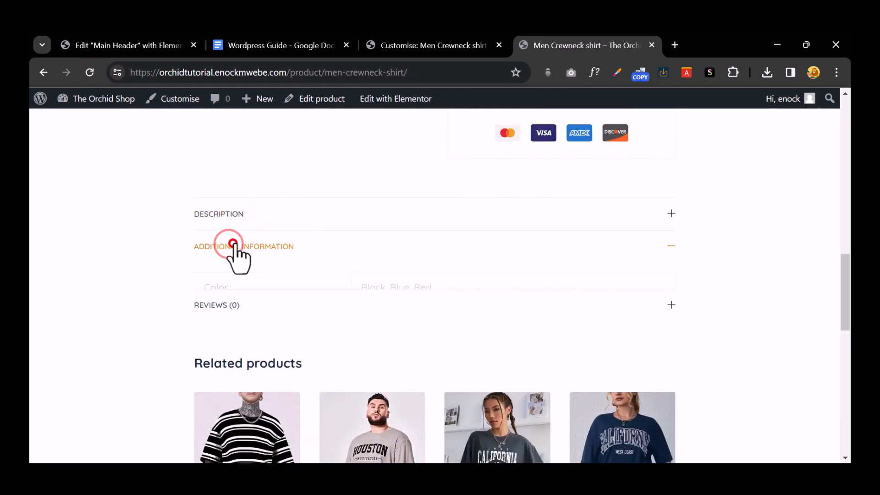
pyautogui.click(240, 274)
pyautogui.click(257, 250)
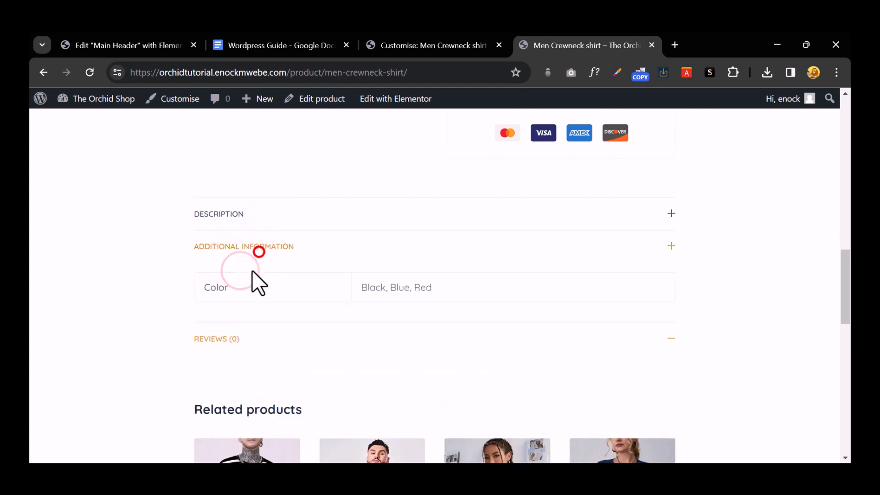
pyautogui.click(257, 212)
pyautogui.click(249, 361)
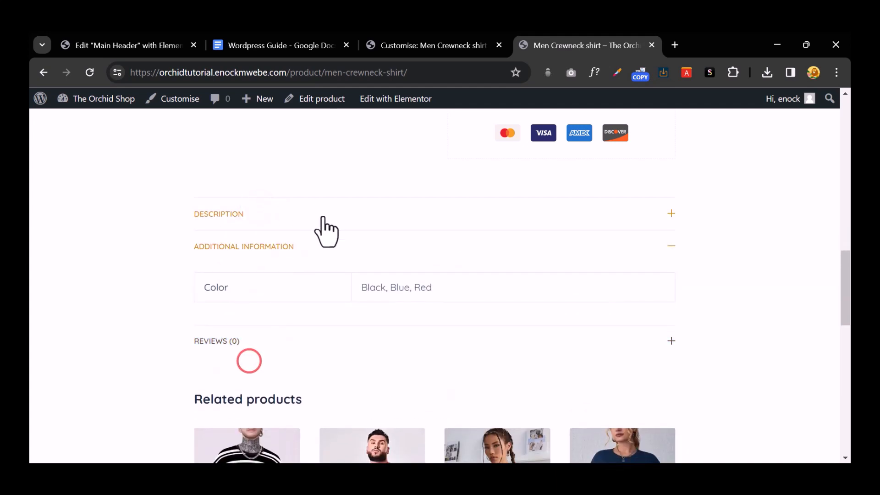
pyautogui.click(330, 214)
# Step: Publish the Type 4 tab layout and reload the live product page to view it
pyautogui.click(419, 39)
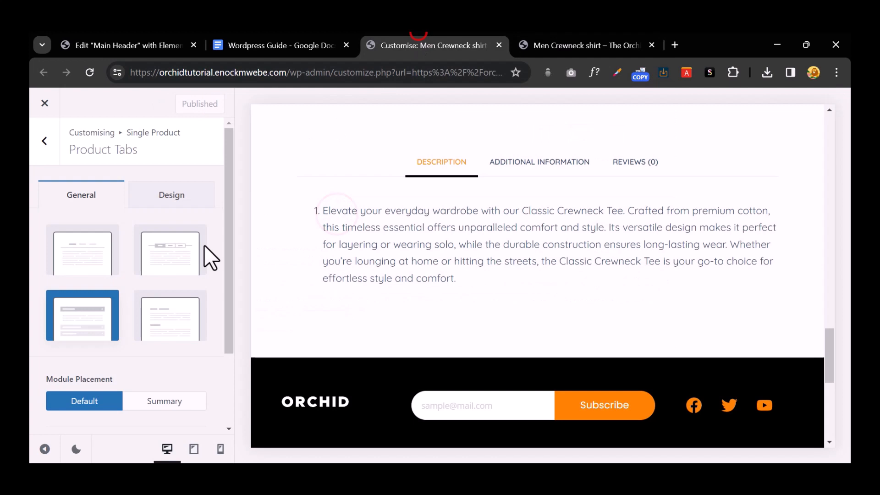
pyautogui.click(171, 315)
pyautogui.click(194, 103)
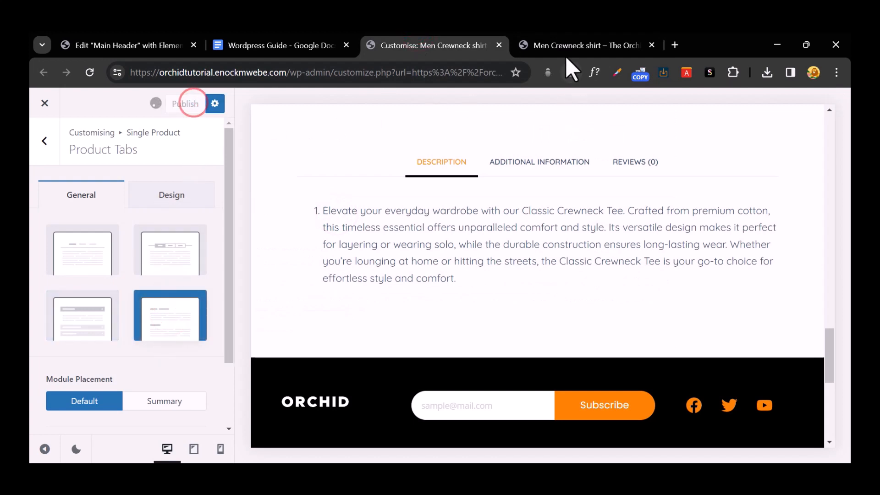
pyautogui.click(560, 45)
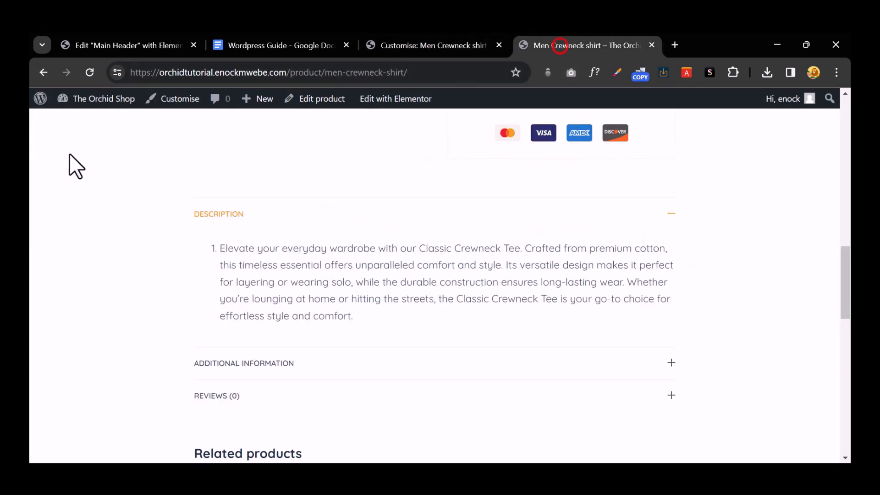
pyautogui.click(85, 73)
pyautogui.click(483, 183)
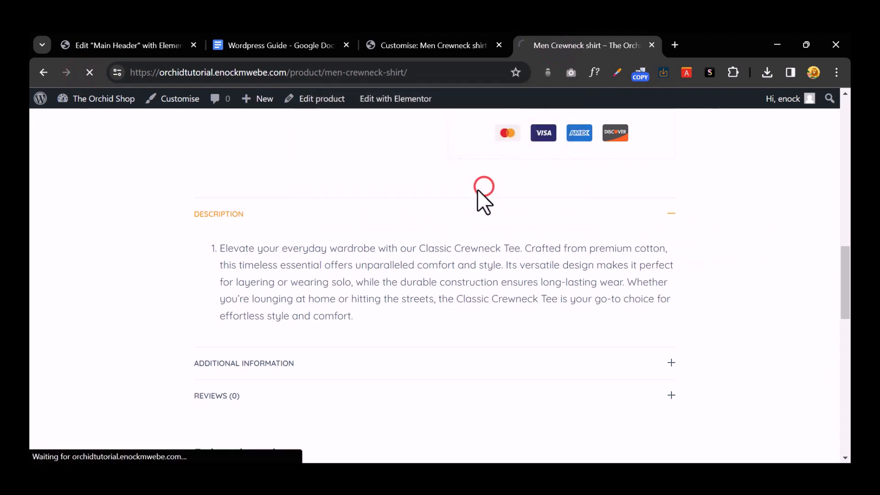
pyautogui.scroll(-10, 522, 270)
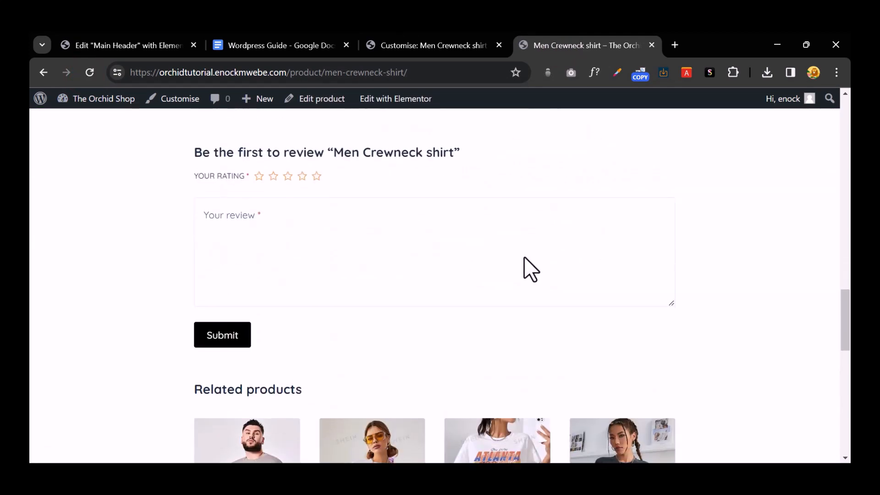
# Step: Choose the horizontal Type 3 tabs layout and publish it
pyautogui.click(453, 40)
pyautogui.click(109, 316)
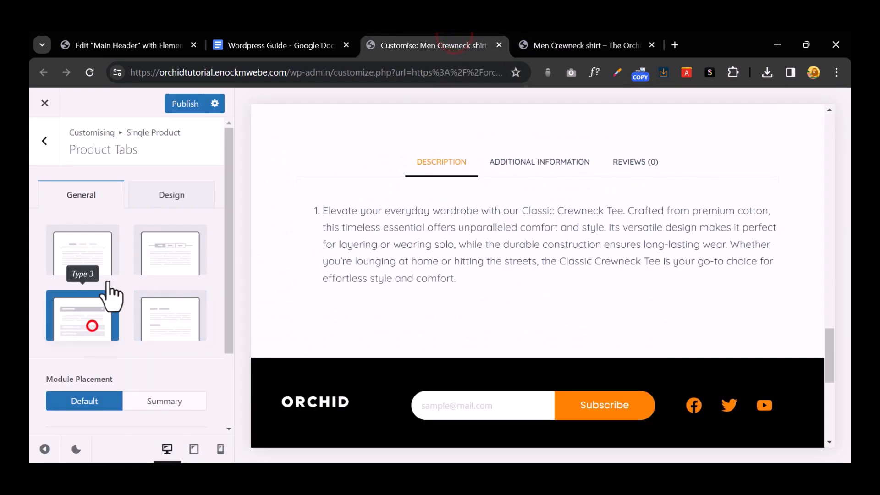
pyautogui.click(188, 104)
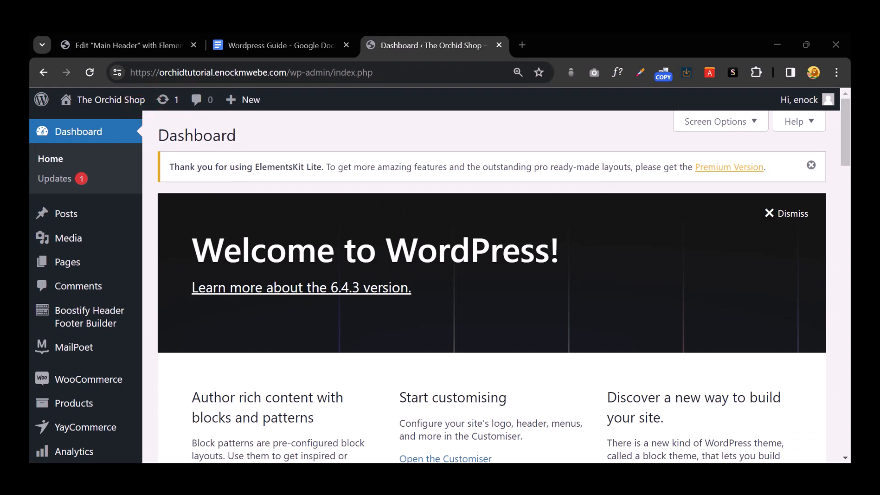
# Step: Enable PayPal under WooCommerce Settings > Payments and save the changes
pyautogui.scroll(-5, 59, 344)
pyautogui.moveTo(32, 169)
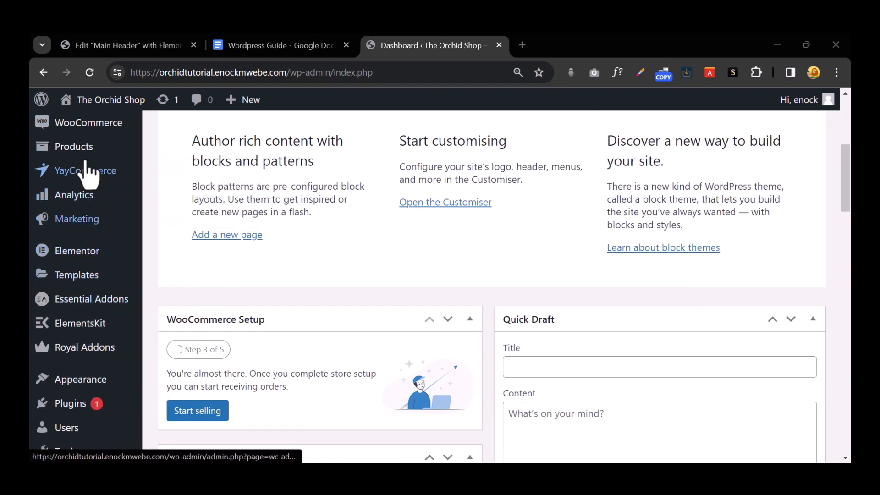
pyautogui.moveTo(98, 130)
pyautogui.click(215, 208)
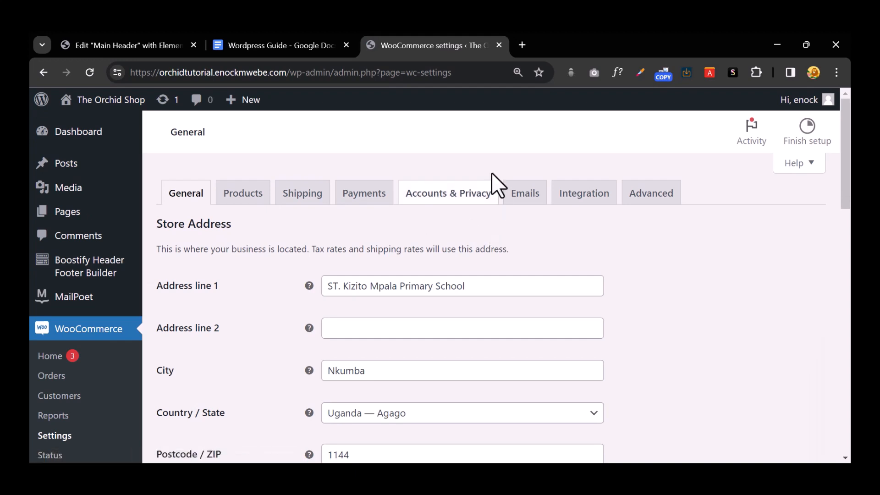
pyautogui.click(382, 194)
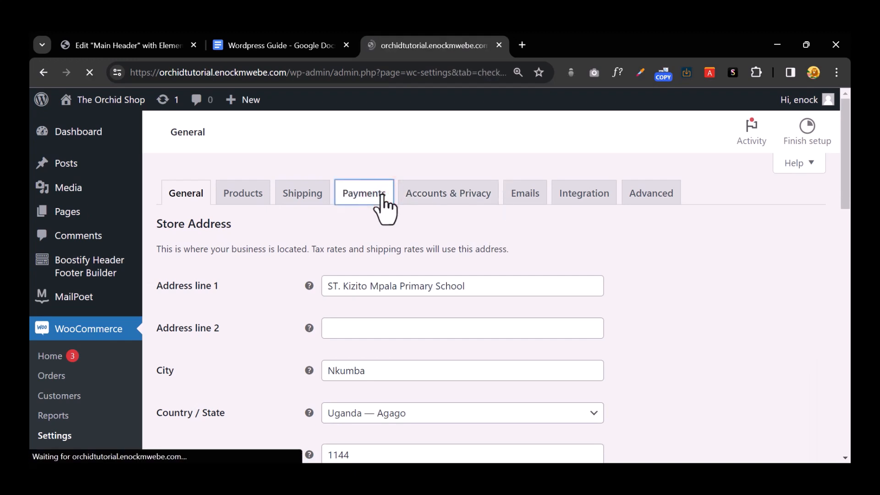
pyautogui.scroll(-2, 390, 222)
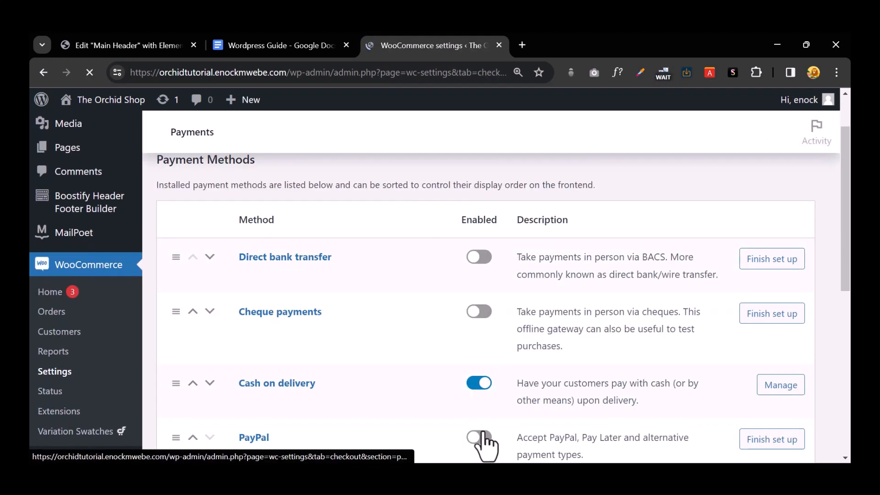
pyautogui.click(483, 432)
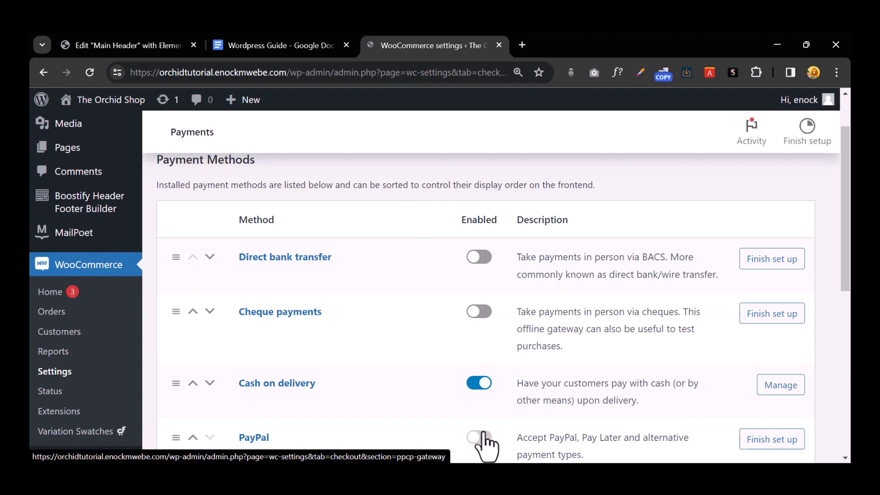
pyautogui.scroll(-4, 476, 435)
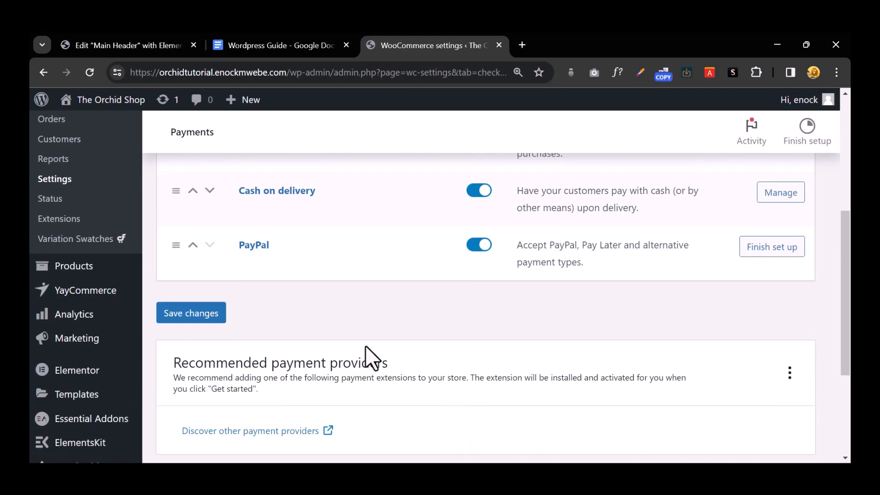
pyautogui.click(187, 308)
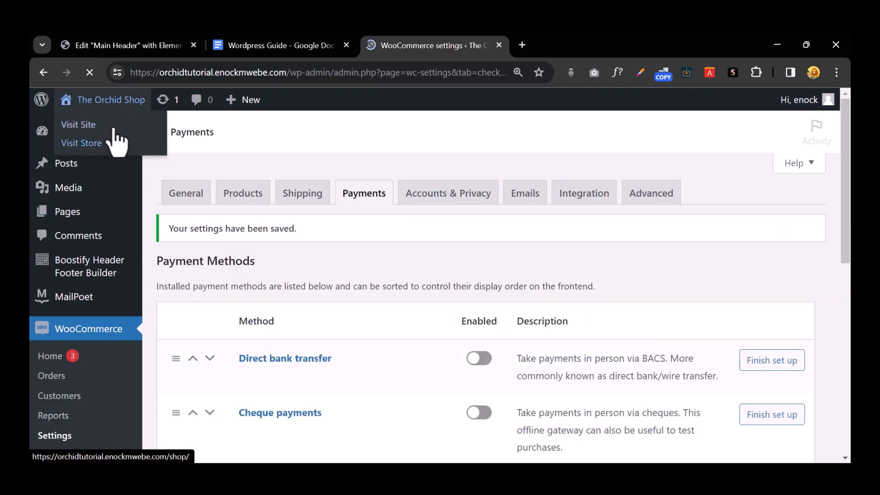
# Step: Open Visit Store in a new tab and view the Shop page
pyautogui.moveTo(113, 131)
pyautogui.moveTo(110, 99)
pyautogui.rightClick(103, 142)
pyautogui.click(138, 156)
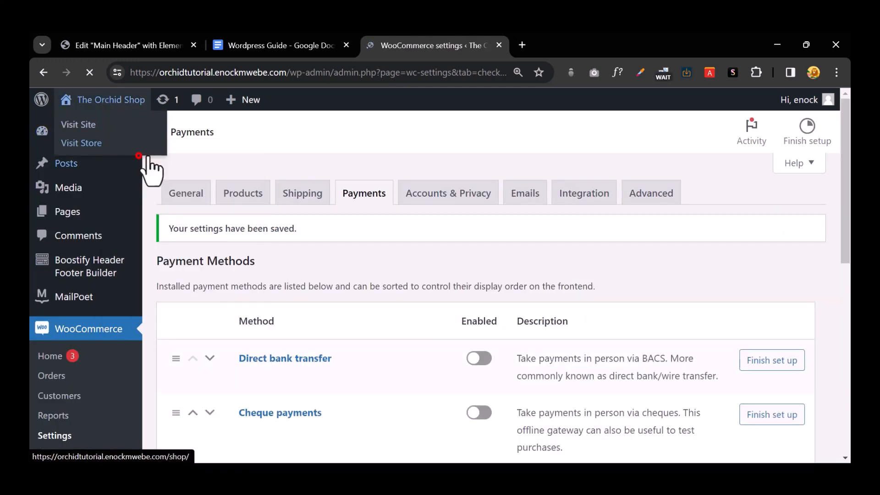
pyautogui.click(559, 39)
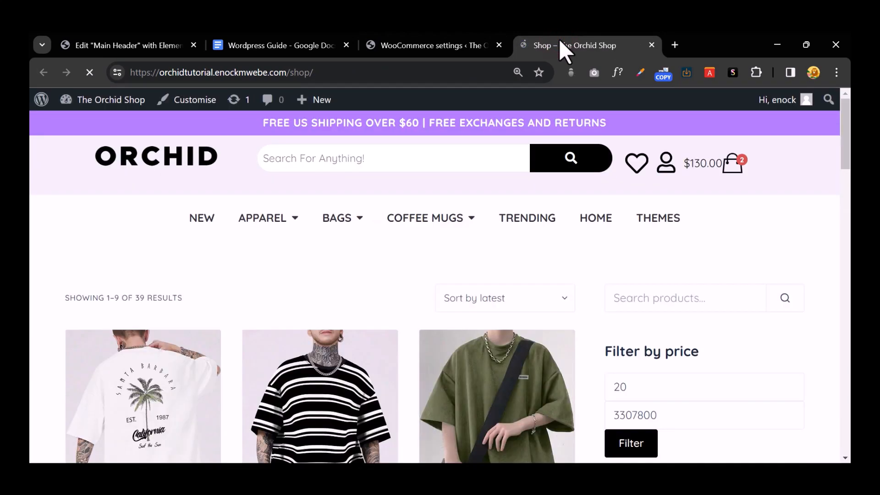
pyautogui.scroll(-4, 550, 186)
# Step: Add 2 black Striped Unisex shirts to the basket, then return to the payment settings
pyautogui.click(356, 242)
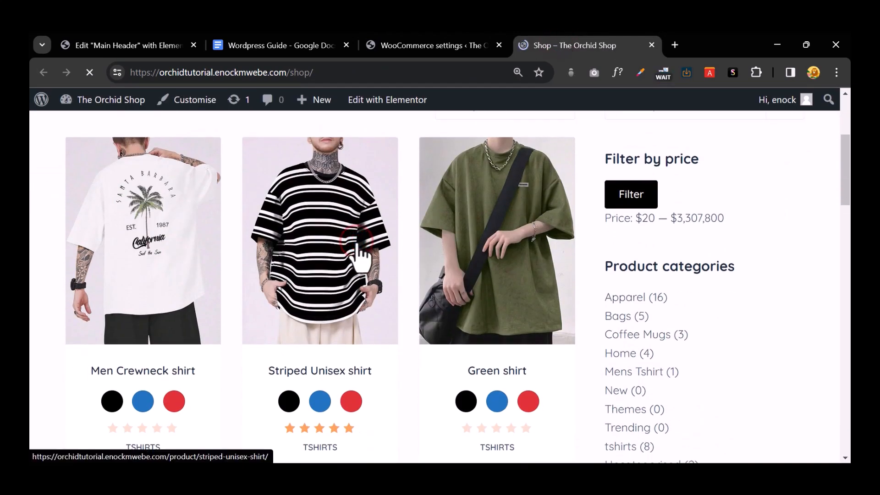
pyautogui.scroll(-8, 458, 259)
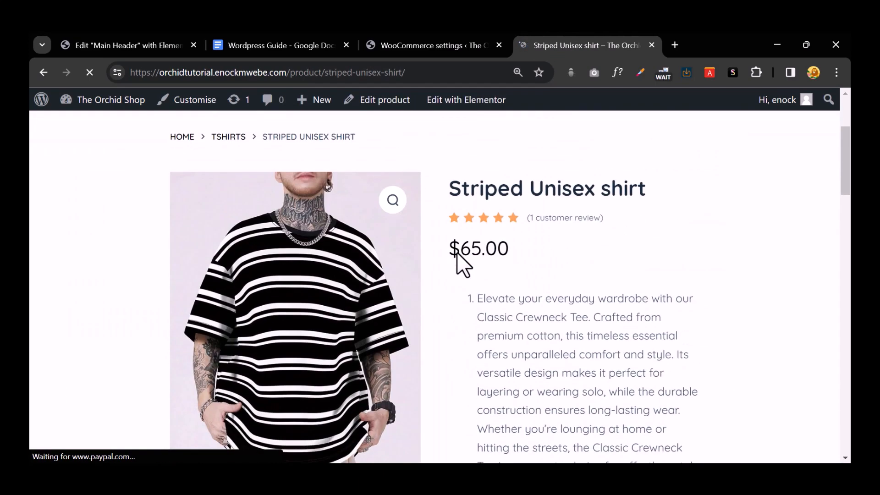
pyautogui.click(522, 326)
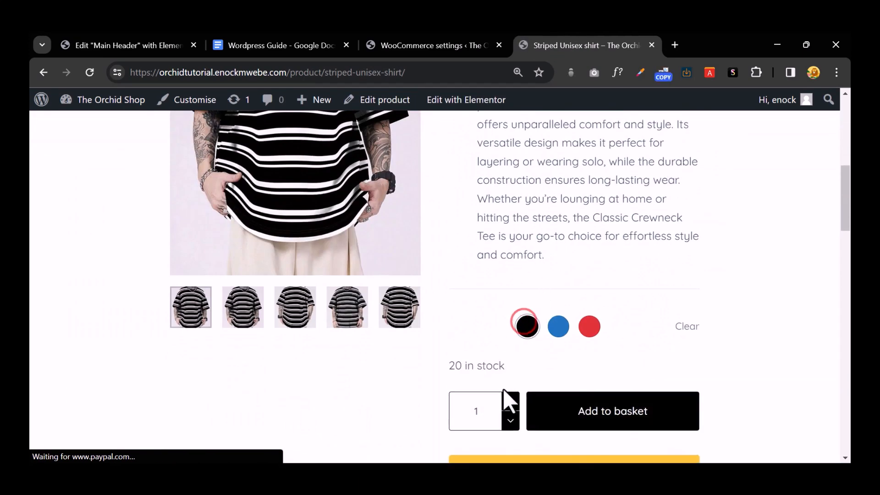
pyautogui.click(509, 396)
pyautogui.click(614, 415)
pyautogui.scroll(-7, 614, 324)
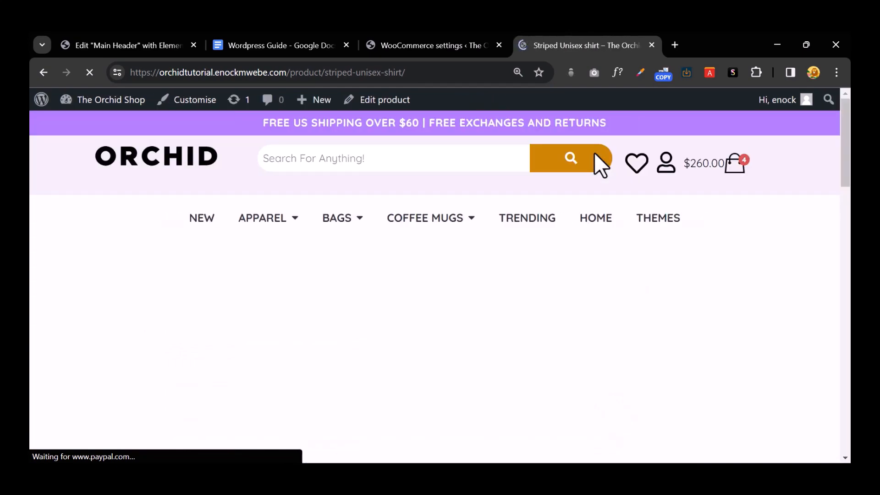
pyautogui.click(420, 45)
pyautogui.scroll(-8, 570, 261)
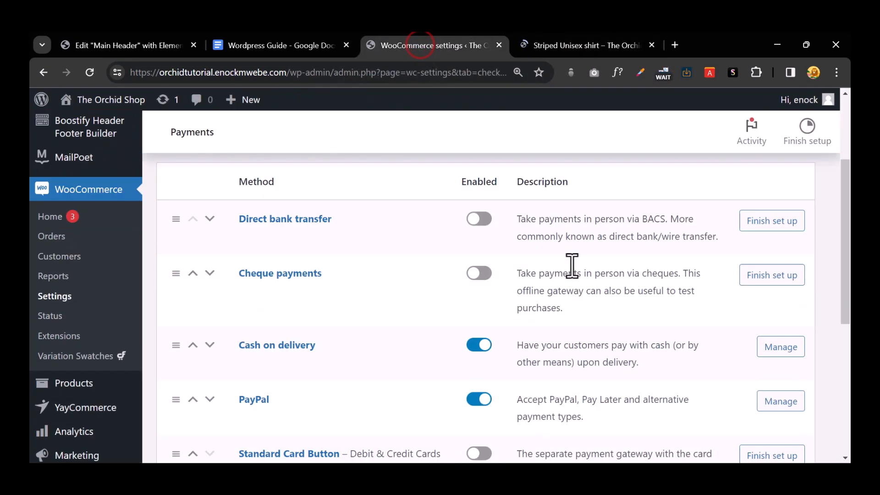
# Step: Open the Standard Card Button setup and scroll through PayPal's Standard Payments smart button settings
pyautogui.click(766, 212)
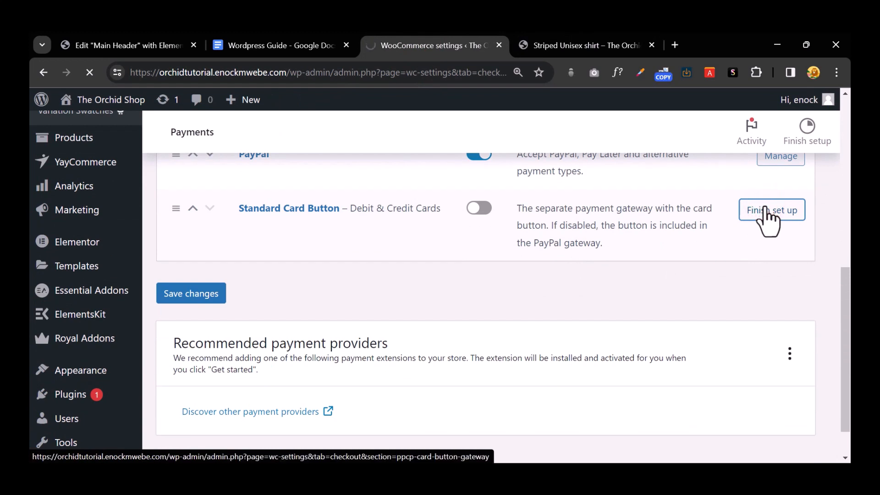
pyautogui.scroll(2, 656, 253)
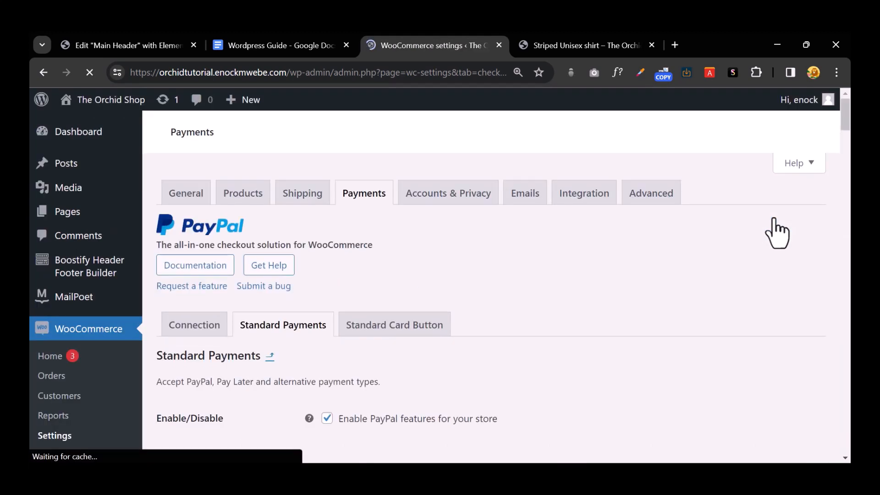
pyautogui.scroll(-3, 450, 393)
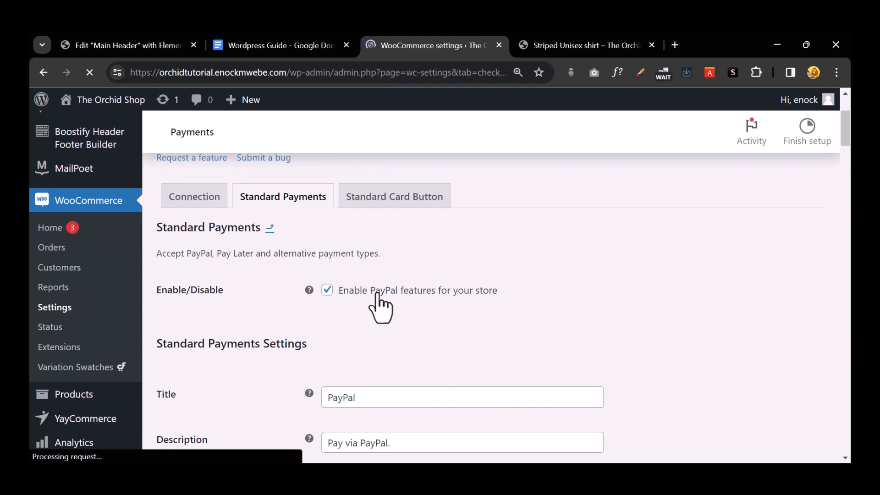
pyautogui.scroll(-4, 412, 306)
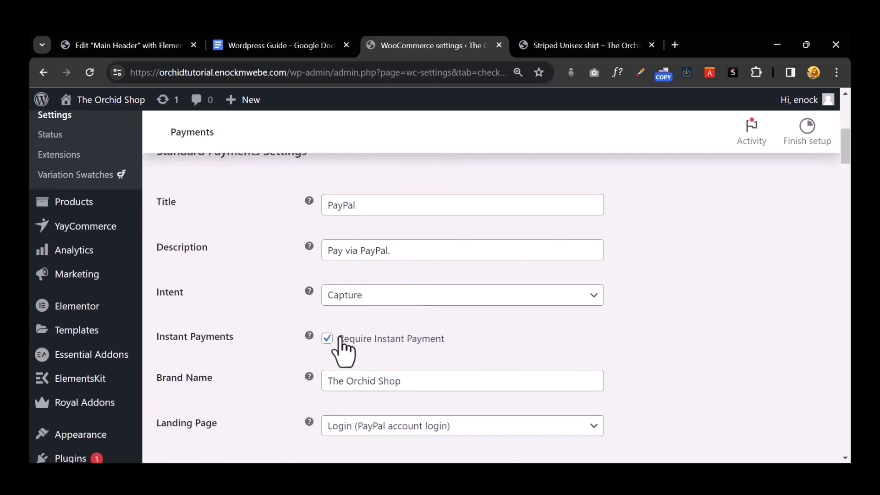
pyautogui.scroll(-4, 390, 353)
pyautogui.scroll(-8, 390, 353)
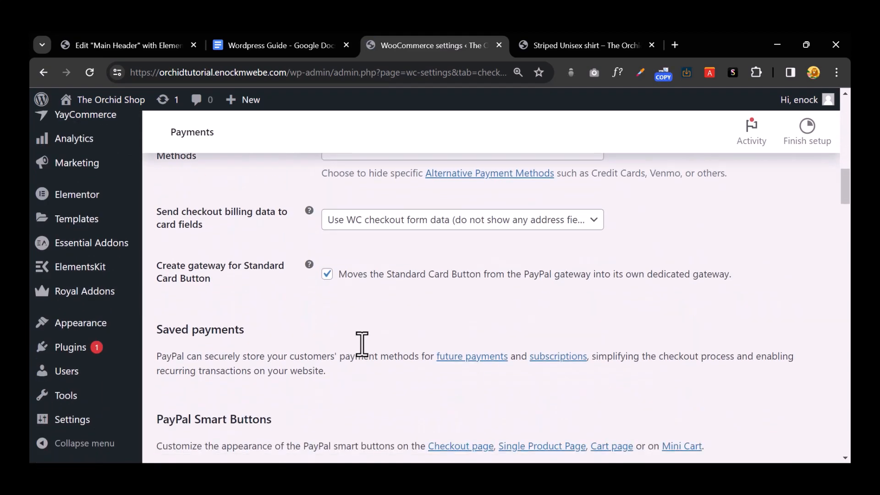
pyautogui.scroll(-4, 367, 329)
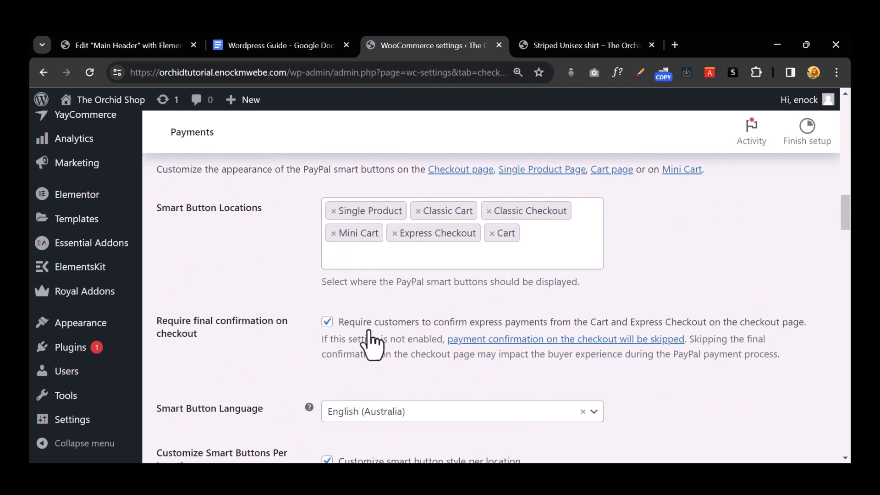
pyautogui.scroll(-13, 347, 352)
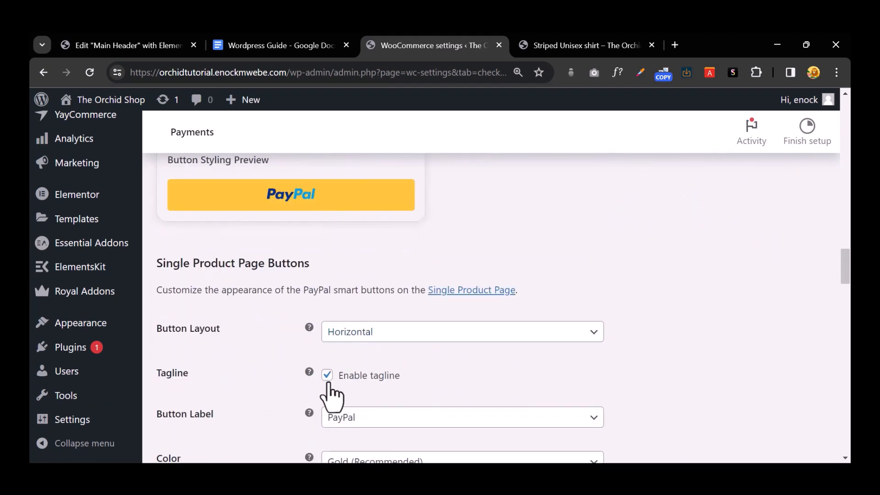
pyautogui.scroll(-4, 341, 385)
pyautogui.scroll(-3, 337, 385)
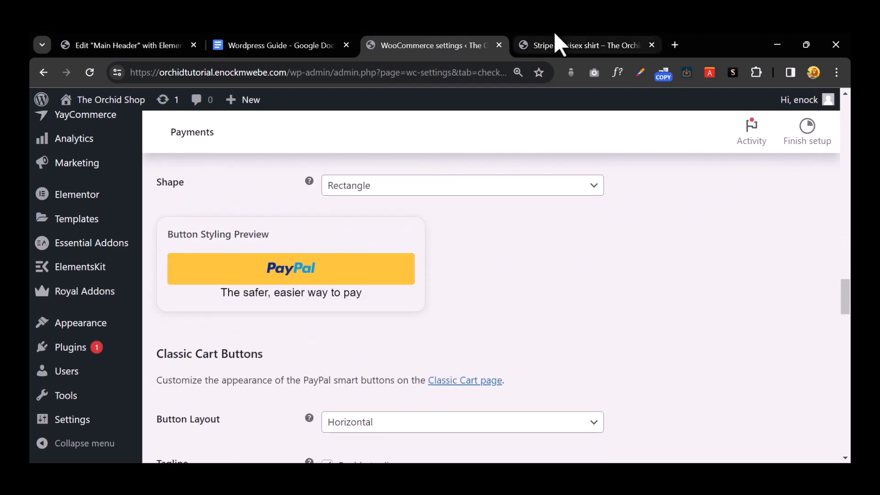
pyautogui.click(557, 44)
pyautogui.scroll(-9, 611, 281)
# Step: Open the full Basket page from the shop's cart summary
pyautogui.scroll(-3, 610, 281)
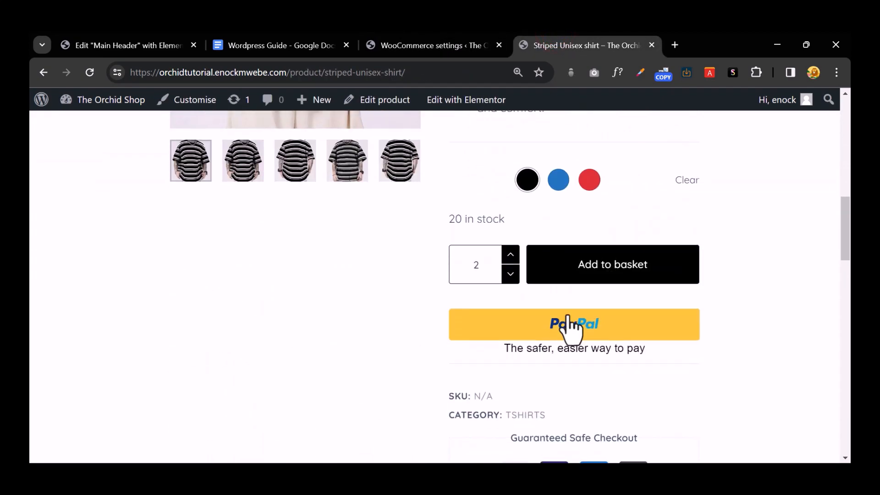
pyautogui.moveTo(528, 351); pyautogui.dragTo(689, 377)
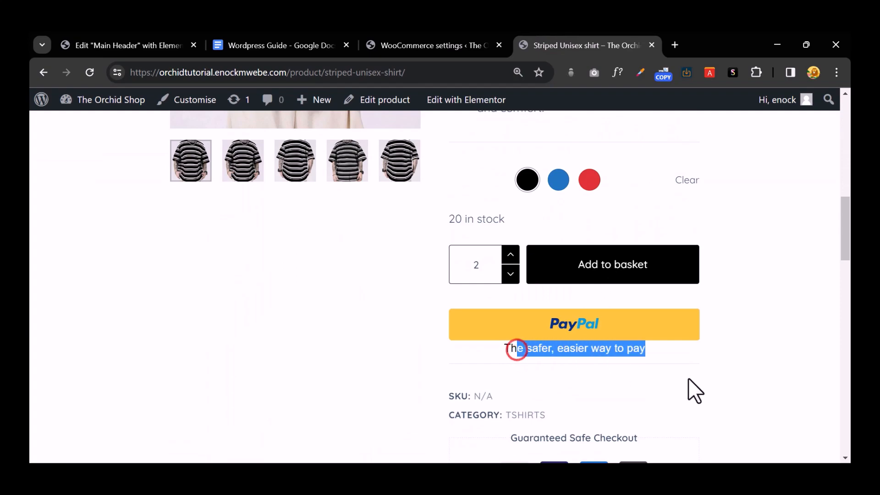
pyautogui.scroll(1, 587, 369)
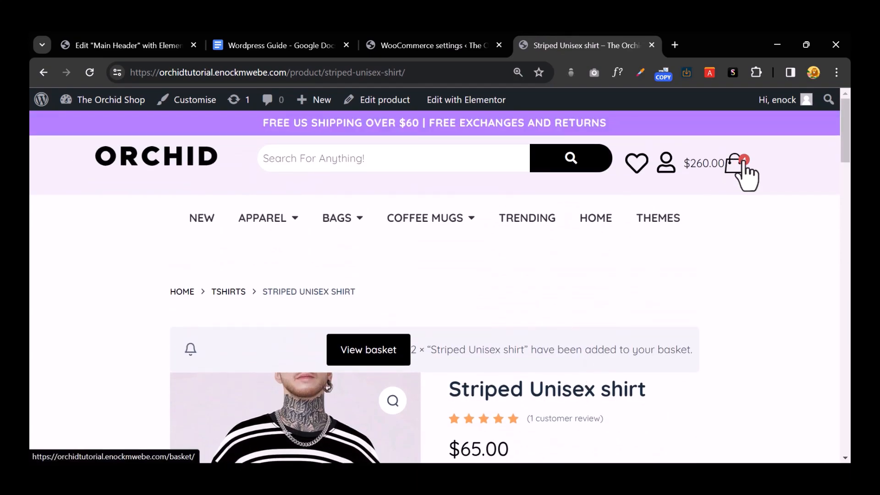
pyautogui.click(739, 164)
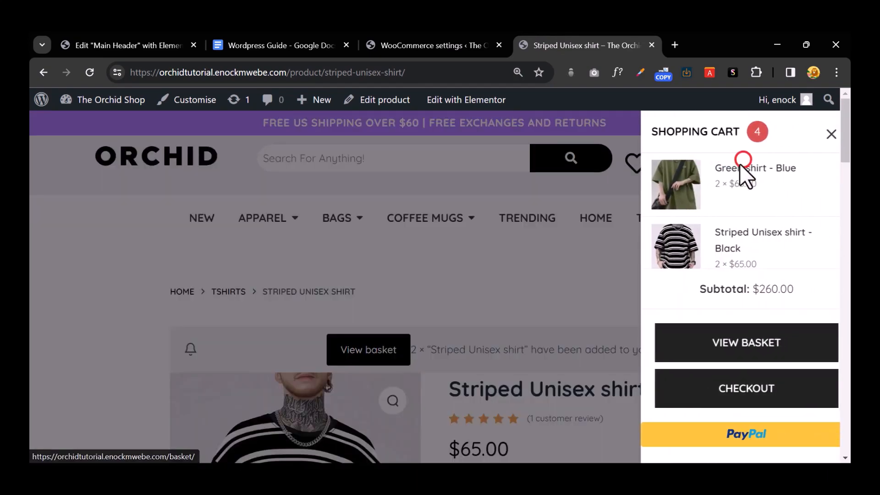
pyautogui.click(746, 345)
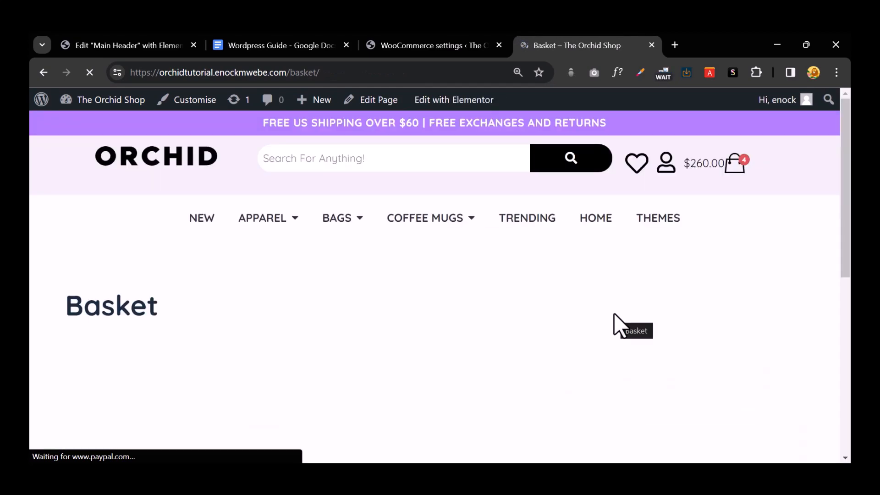
# Step: Review the two Green and two Striped Unisex shirts totalling $280.00, and proceed to checkout
pyautogui.scroll(-4, 619, 316)
pyautogui.scroll(-4, 609, 303)
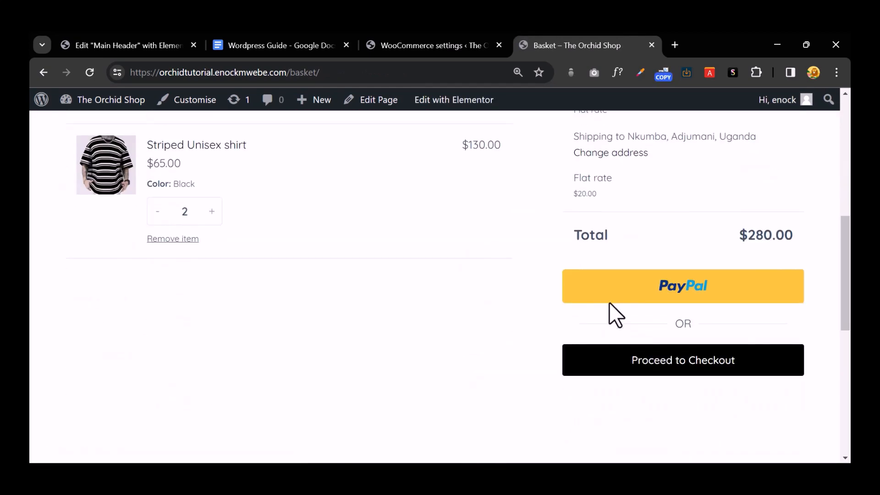
pyautogui.scroll(7, 609, 301)
pyautogui.scroll(-4, 193, 215)
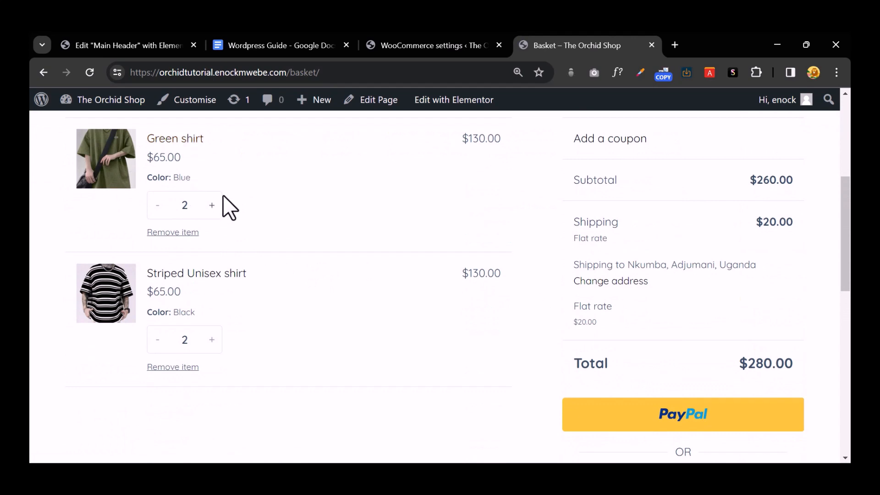
pyautogui.scroll(-4, 624, 300)
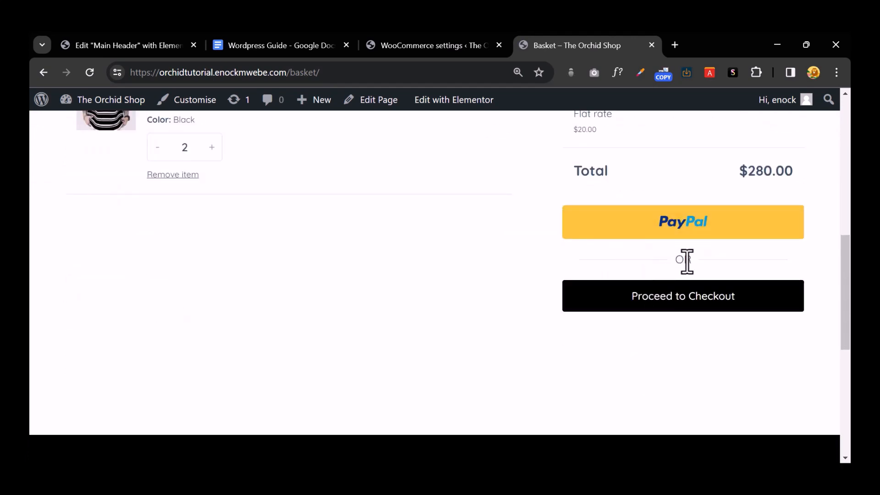
pyautogui.click(693, 299)
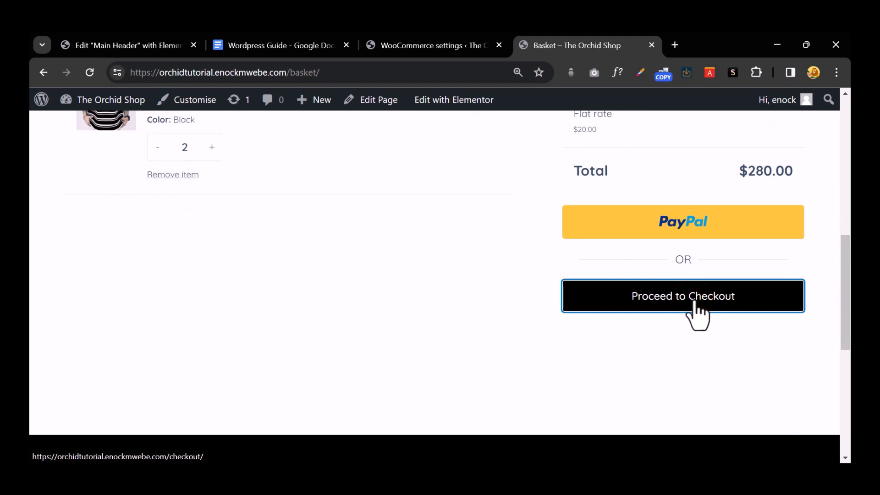
# Step: Place the $280.00 order with Cash on delivery and select the order-received confirmation
pyautogui.click(694, 299)
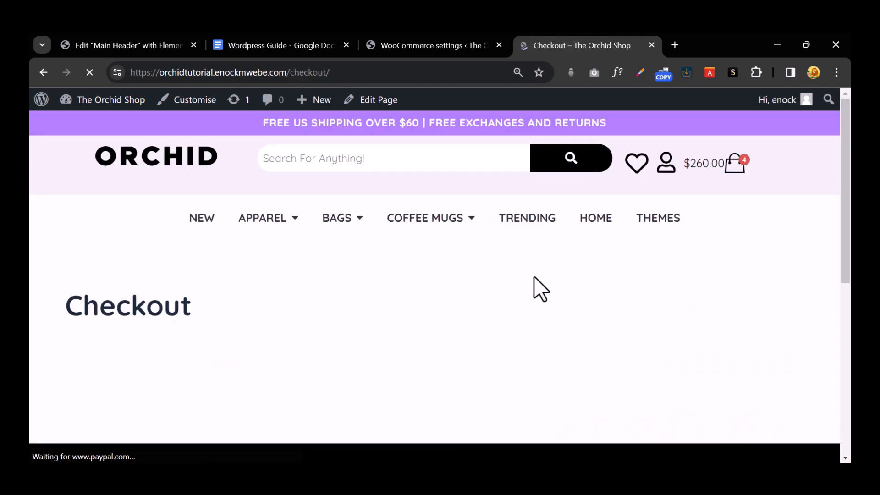
pyautogui.scroll(-2, 535, 274)
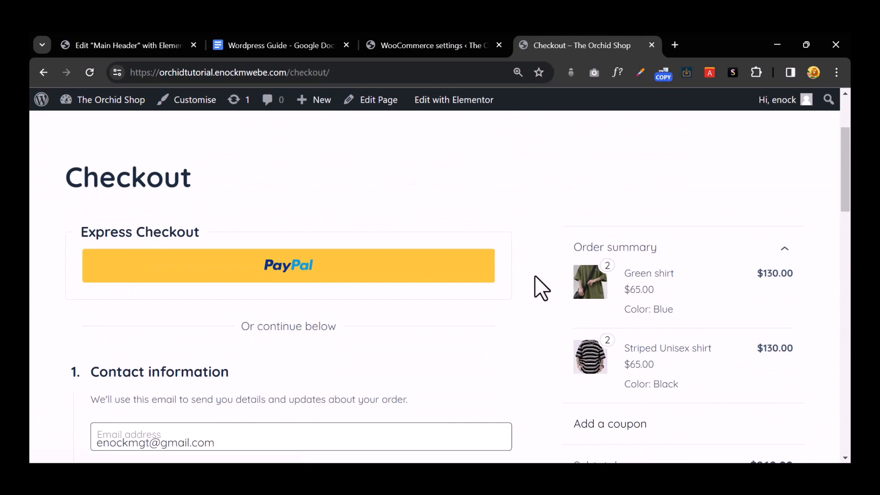
pyautogui.scroll(-1, 535, 274)
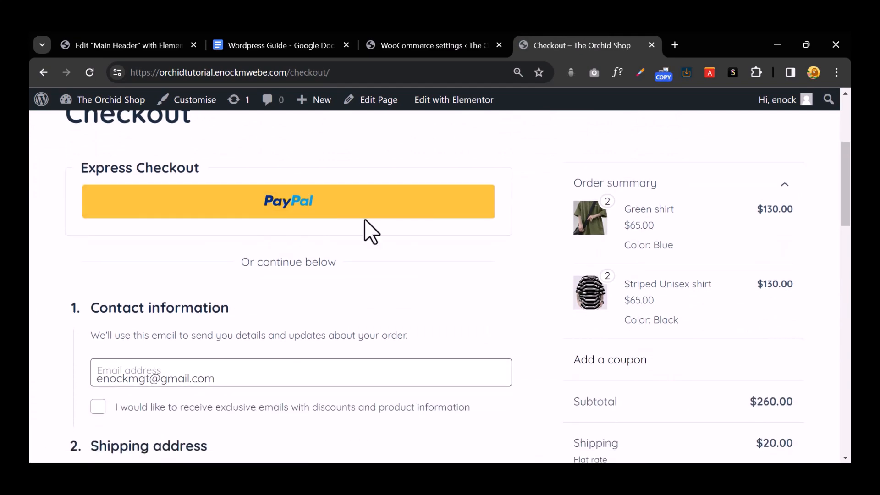
pyautogui.scroll(-4, 508, 241)
pyautogui.scroll(-10, 196, 285)
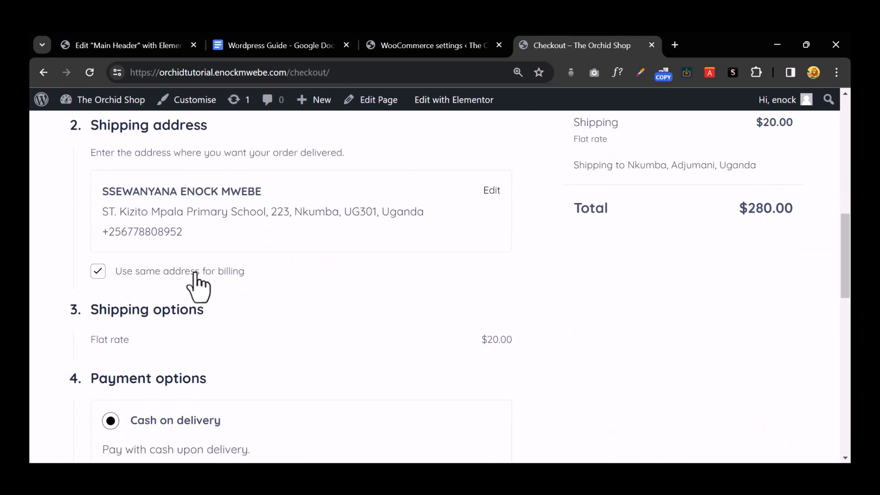
pyautogui.scroll(3, 156, 231)
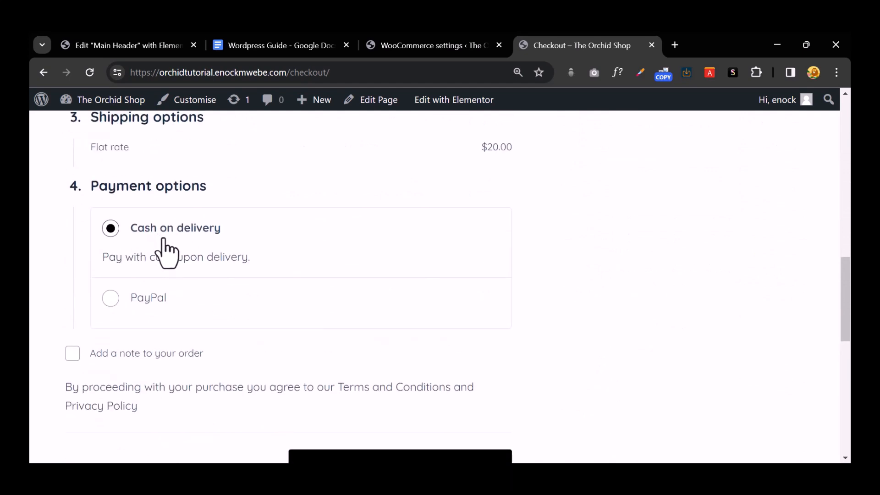
pyautogui.scroll(-3, 165, 252)
pyautogui.click(415, 344)
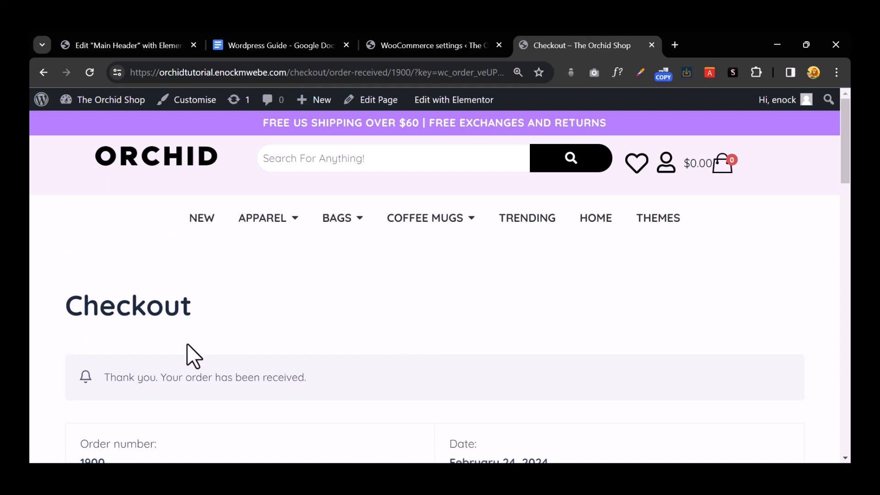
pyautogui.moveTo(311, 378); pyautogui.dragTo(118, 391)
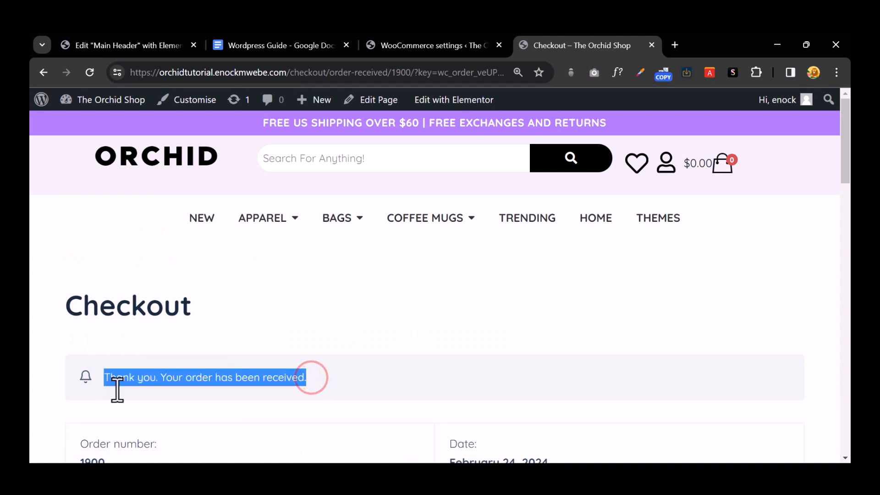
# Step: Check the WooCommerce Payments settings, then list the orders showing #1900 as Processing
pyautogui.click(433, 46)
pyautogui.scroll(15, 431, 359)
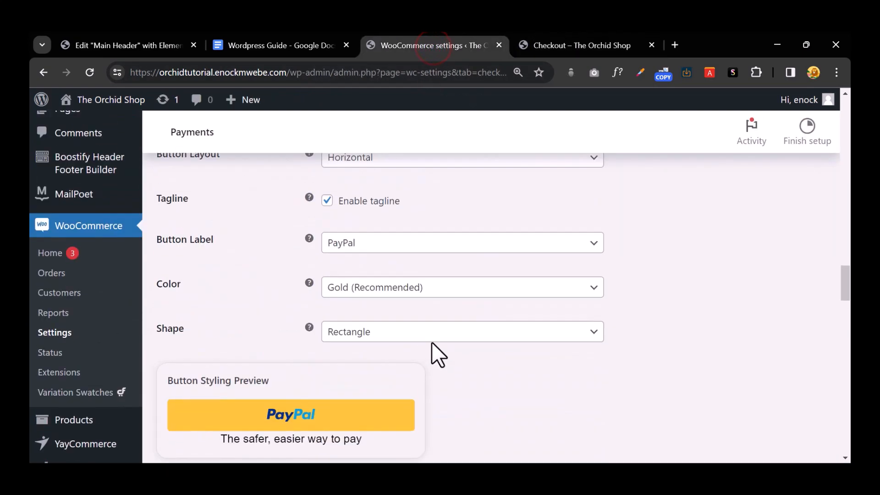
pyautogui.scroll(10, 430, 349)
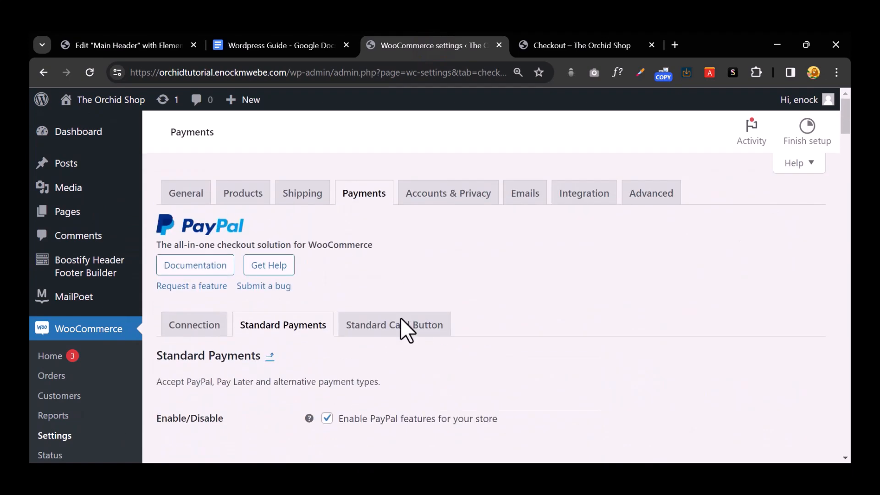
pyautogui.click(353, 195)
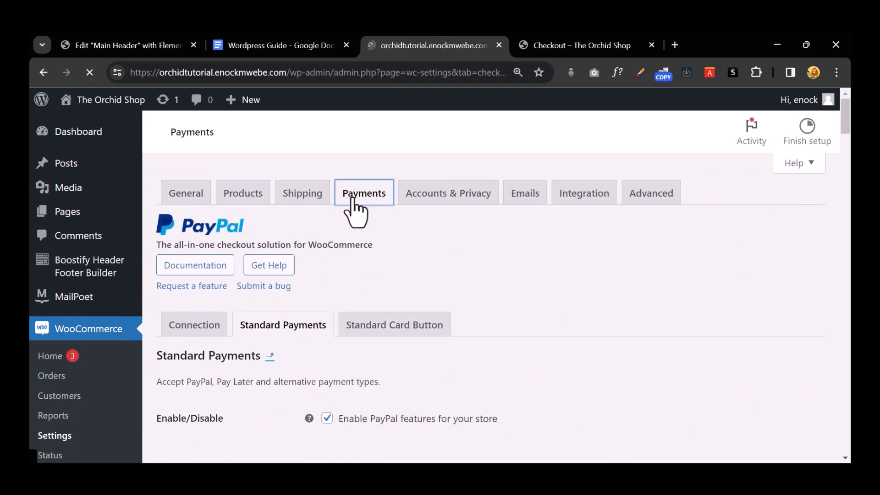
pyautogui.scroll(-5, 505, 330)
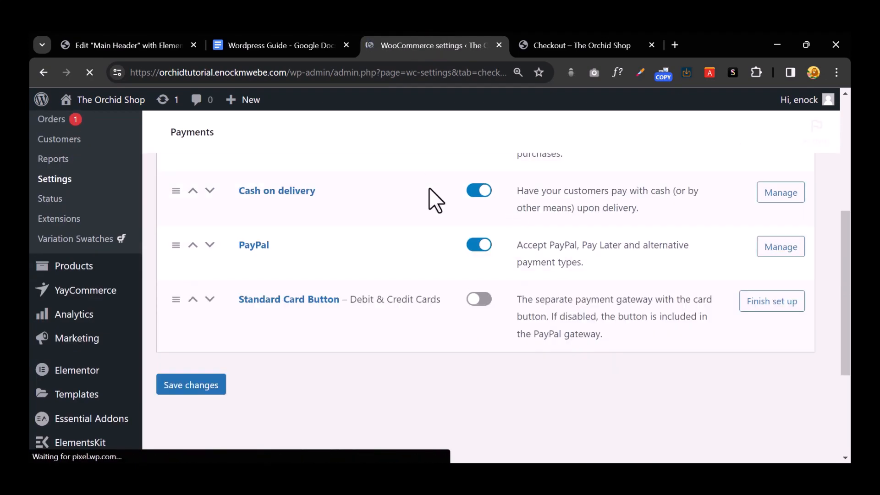
pyautogui.scroll(5, 118, 255)
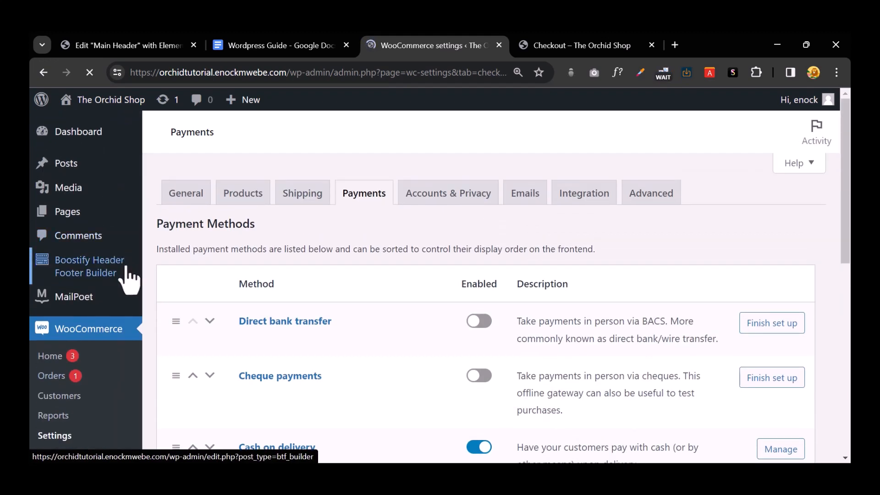
pyautogui.click(78, 378)
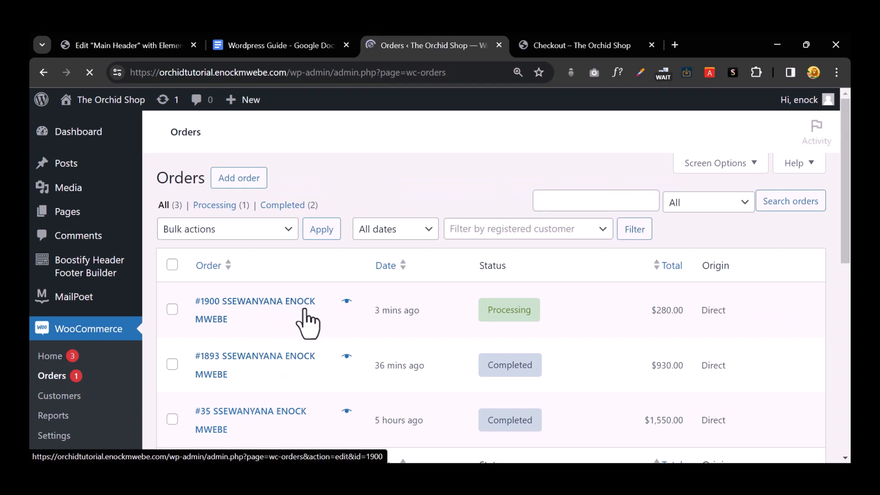
# Step: Change order #1900's status to Completed and update the order
pyautogui.click(339, 311)
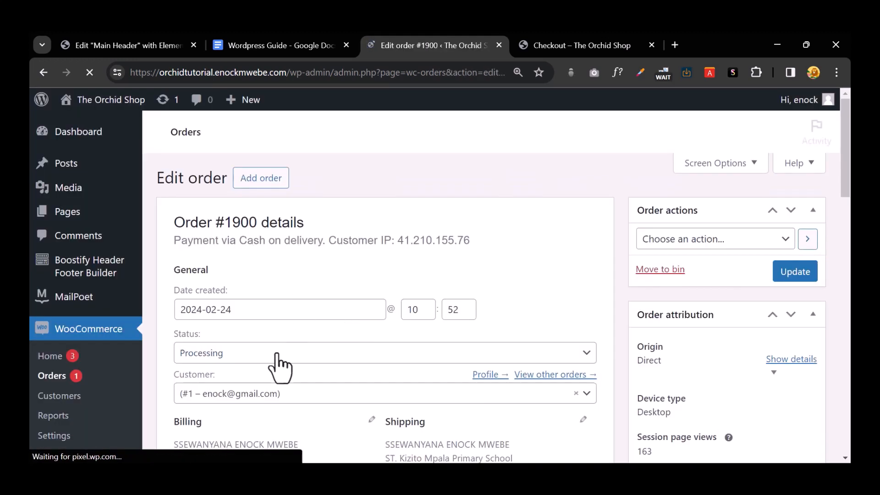
pyautogui.click(280, 362)
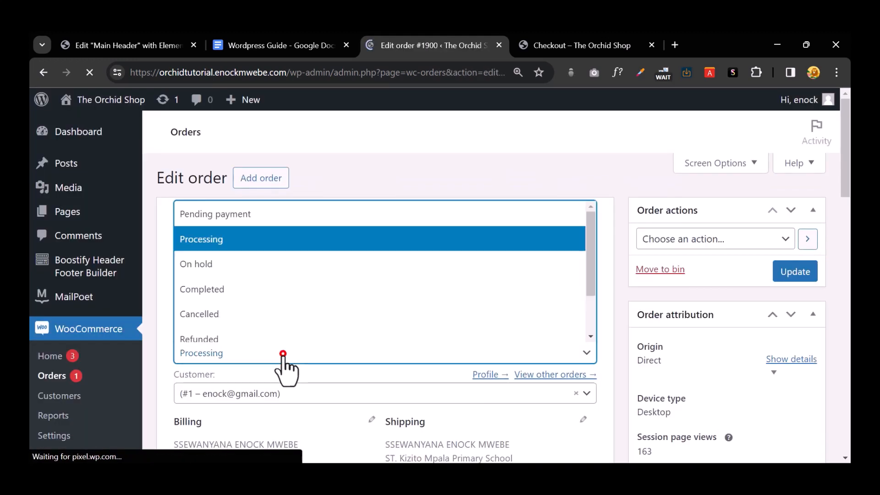
pyautogui.click(263, 289)
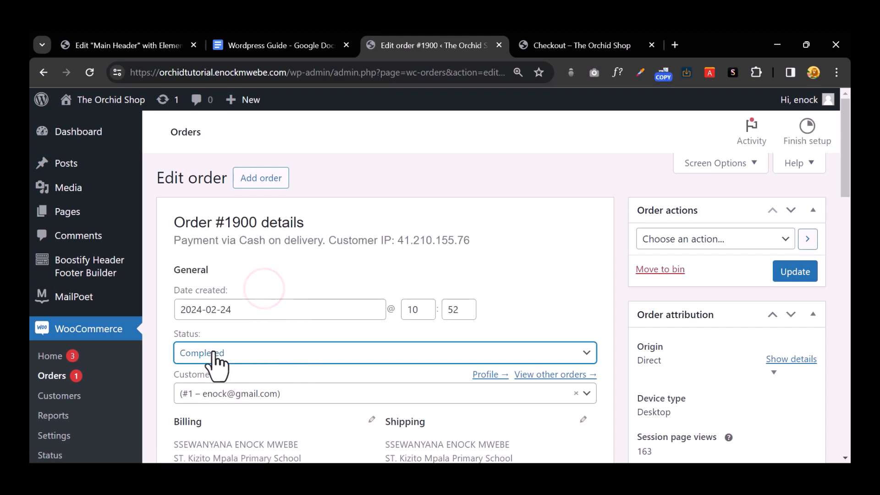
pyautogui.click(783, 272)
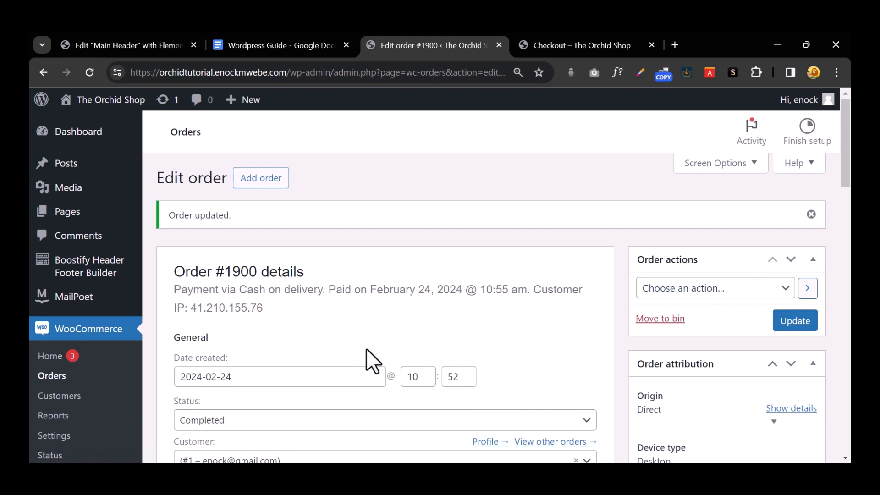
# Step: Open Gmail in a new Chrome tab to see The Orchid Shop order emails
pyautogui.click(675, 45)
pyautogui.click(303, 74)
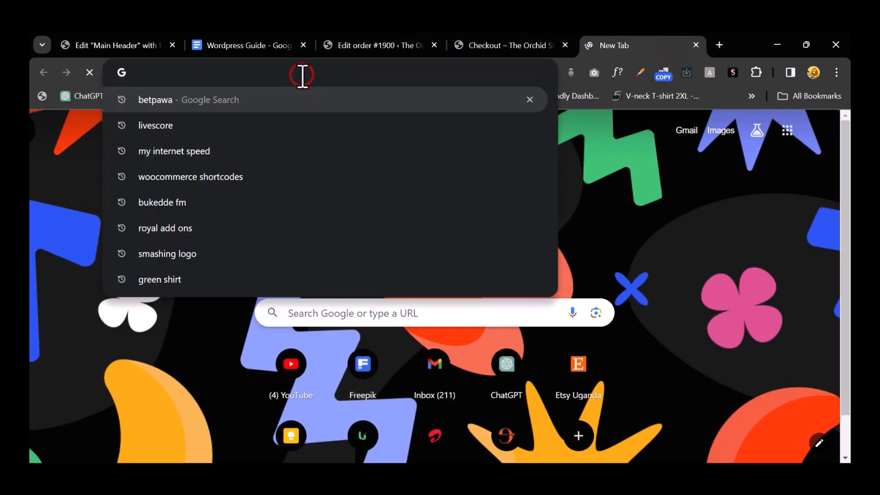
pyautogui.write('MAIL.google.com')
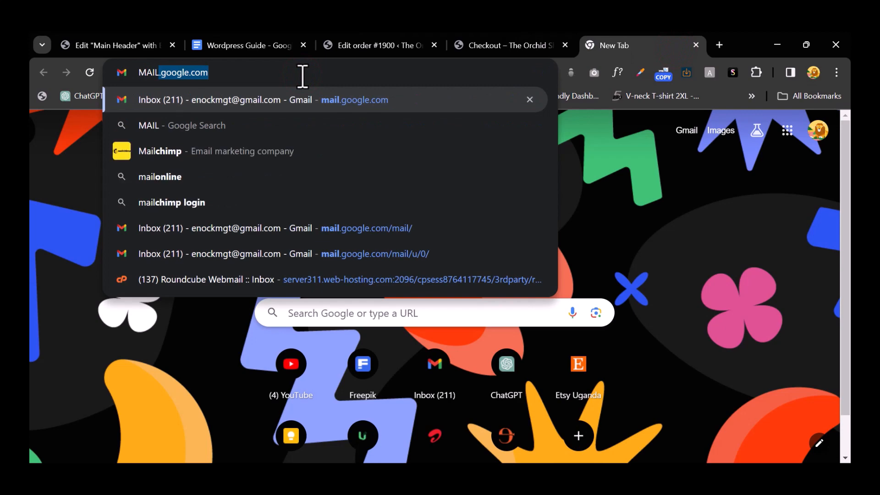
pyautogui.press('Return')
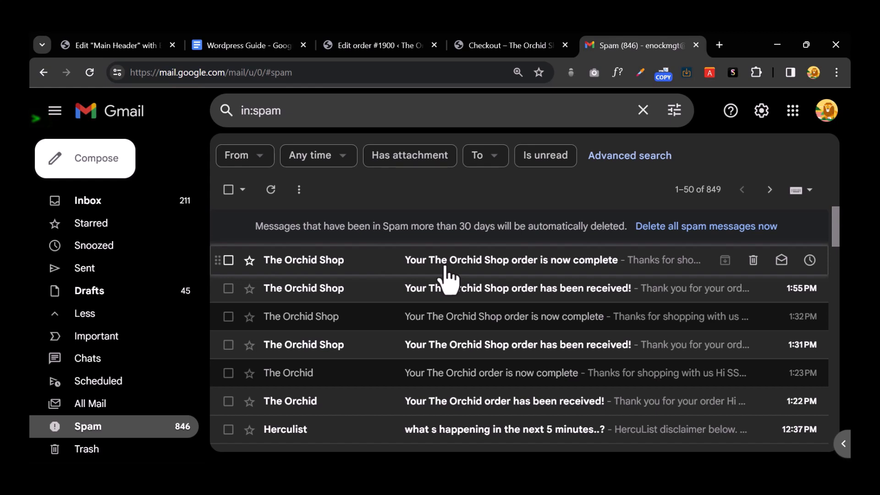
pyautogui.moveTo(354, 111); pyautogui.dragTo(215, 109)
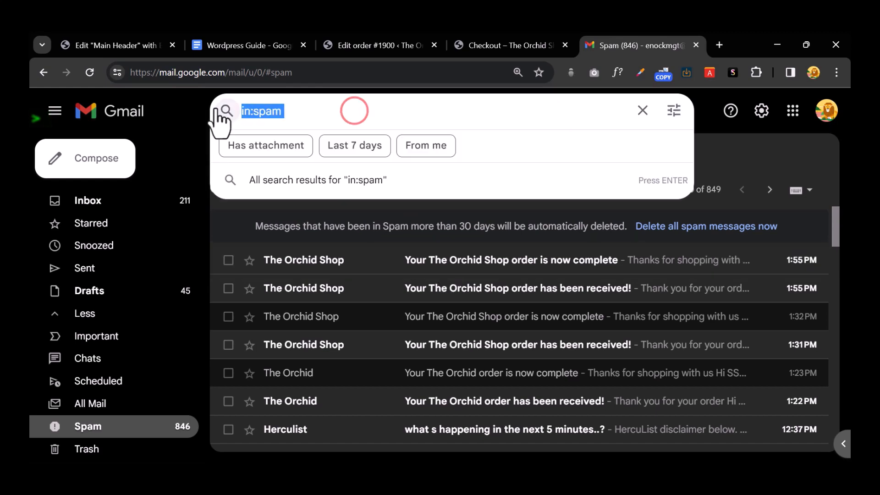
pyautogui.click(777, 156)
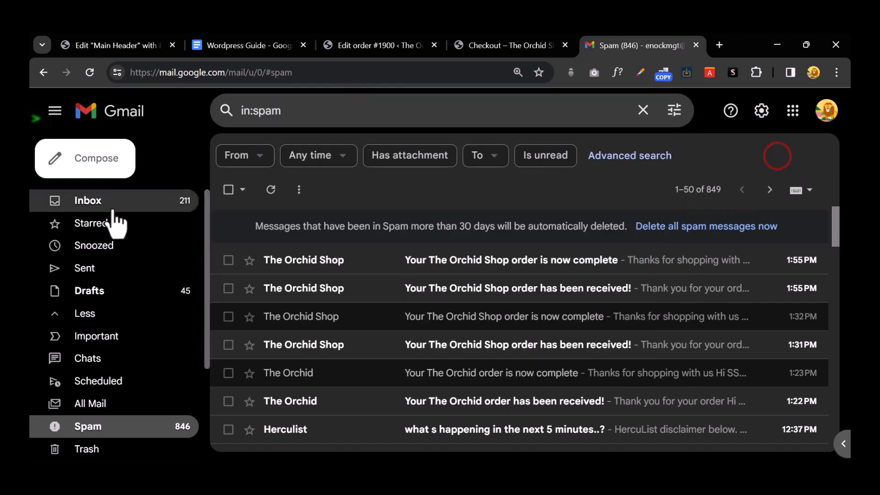
pyautogui.click(562, 260)
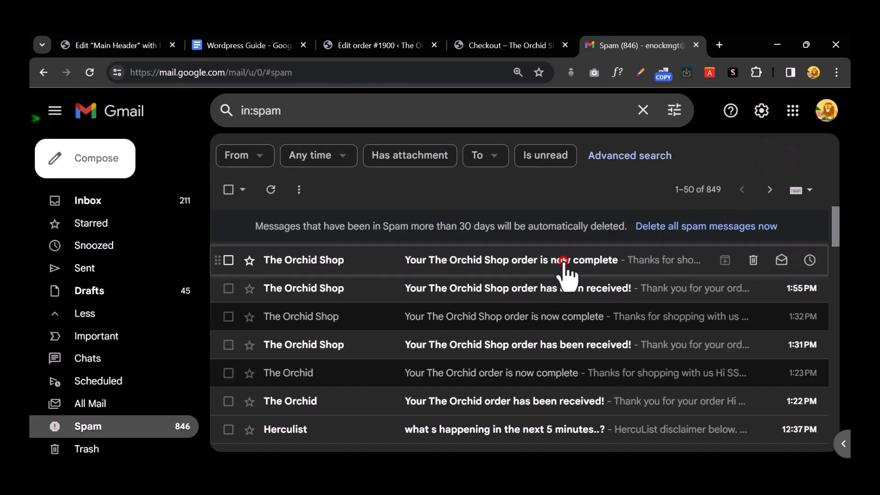
pyautogui.scroll(-5, 559, 300)
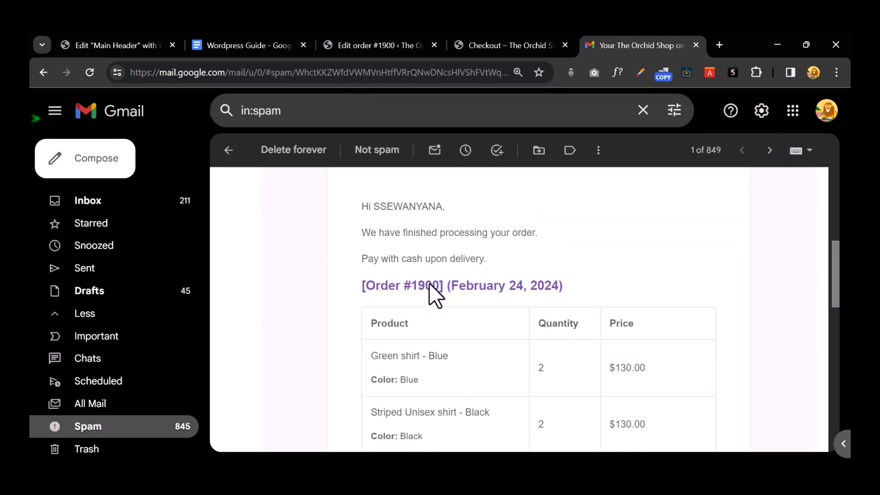
pyautogui.scroll(-2, 431, 286)
pyautogui.scroll(5, 440, 301)
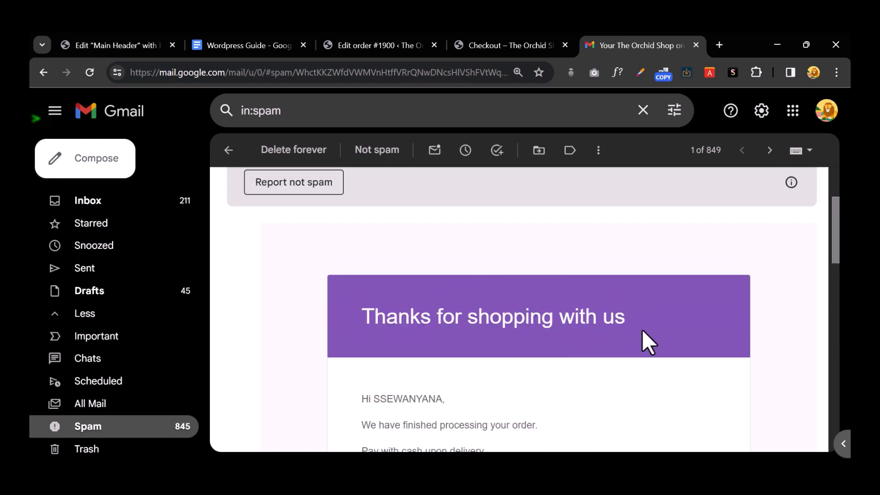
pyautogui.moveTo(681, 318); pyautogui.dragTo(361, 329)
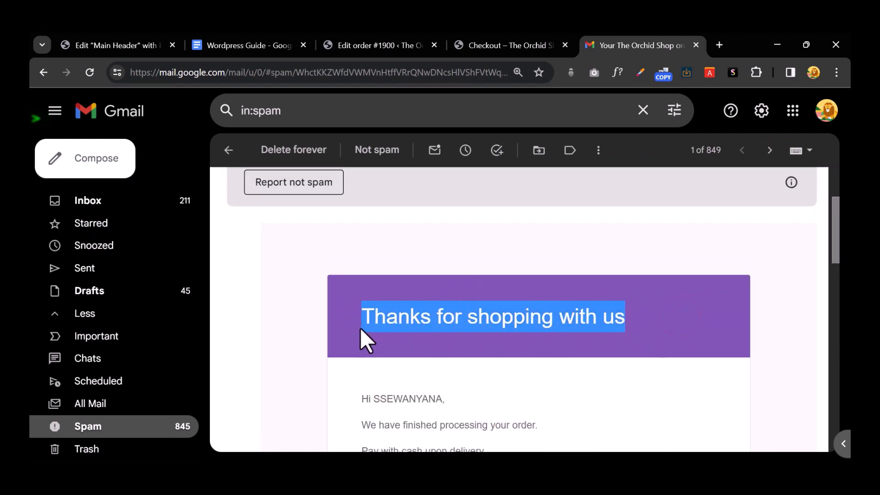
pyautogui.scroll(-10, 348, 293)
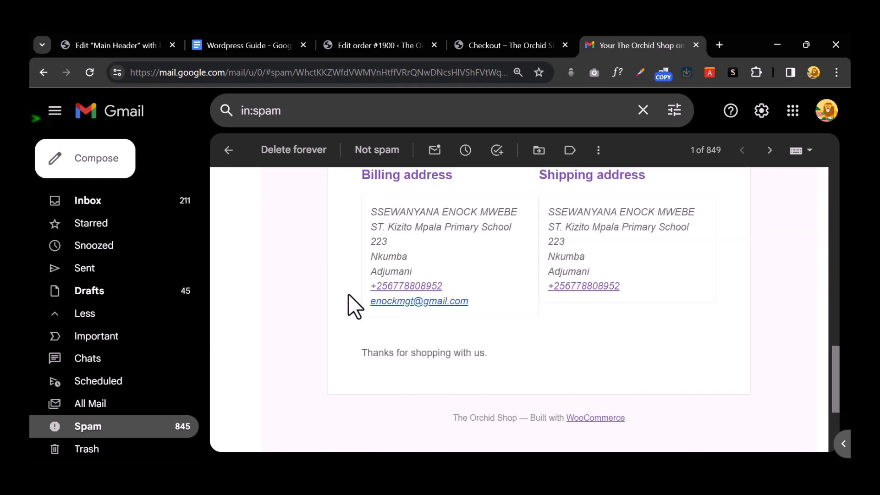
pyautogui.scroll(5, 348, 294)
pyautogui.scroll(6, 349, 296)
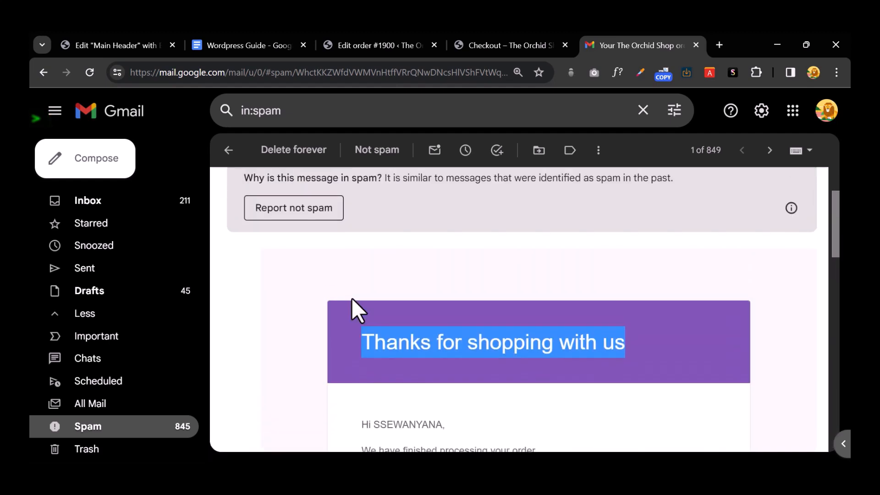
pyautogui.click(459, 274)
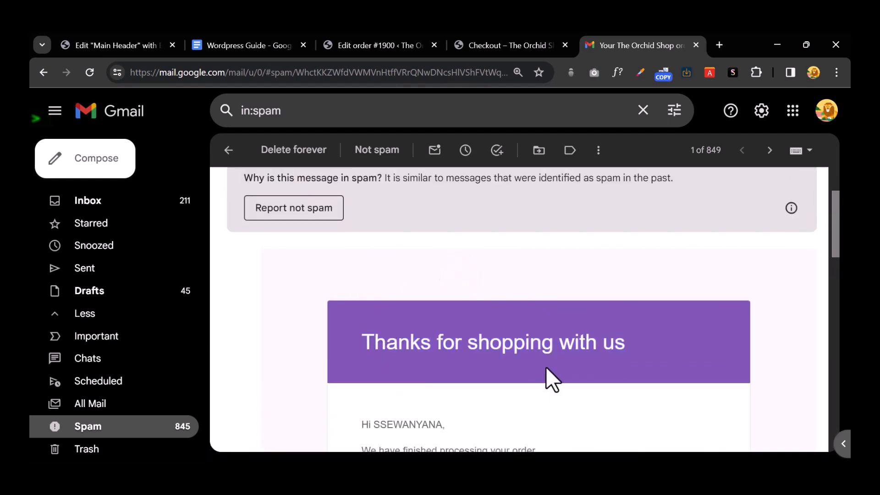
pyautogui.scroll(-10, 597, 358)
pyautogui.scroll(-6, 598, 359)
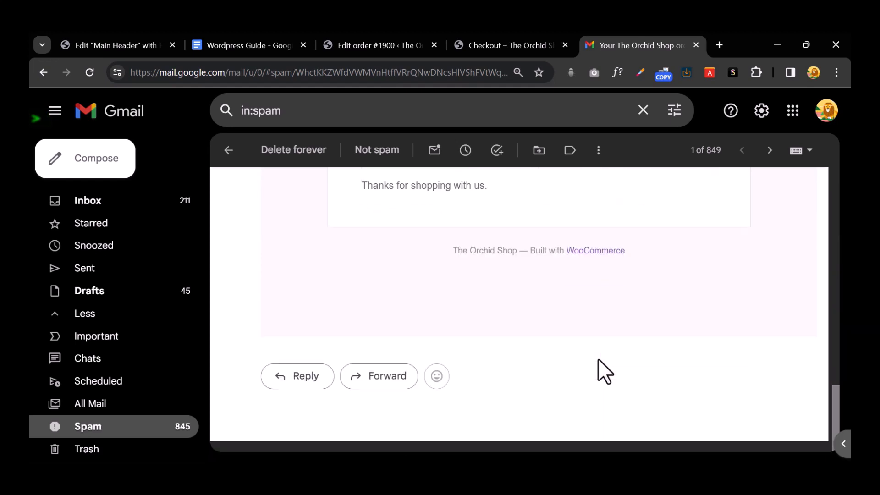
pyautogui.scroll(5, 598, 359)
pyautogui.scroll(4, 604, 370)
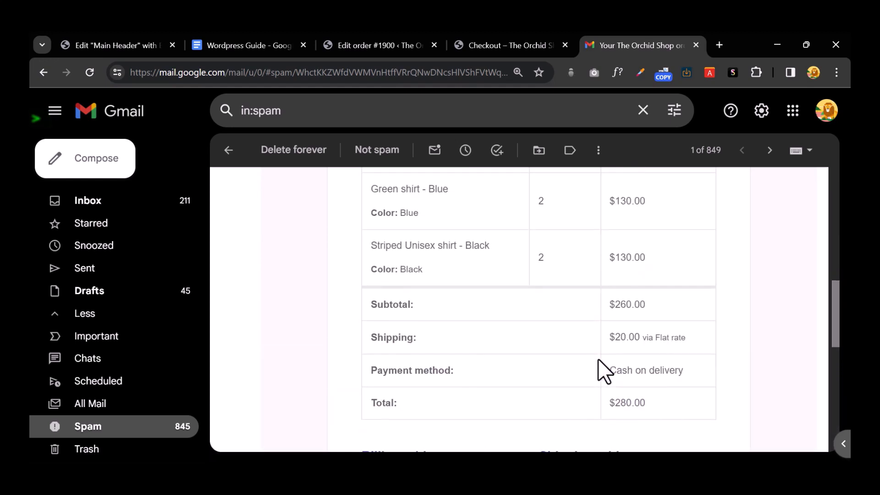
pyautogui.scroll(4, 598, 359)
pyautogui.scroll(3, 598, 359)
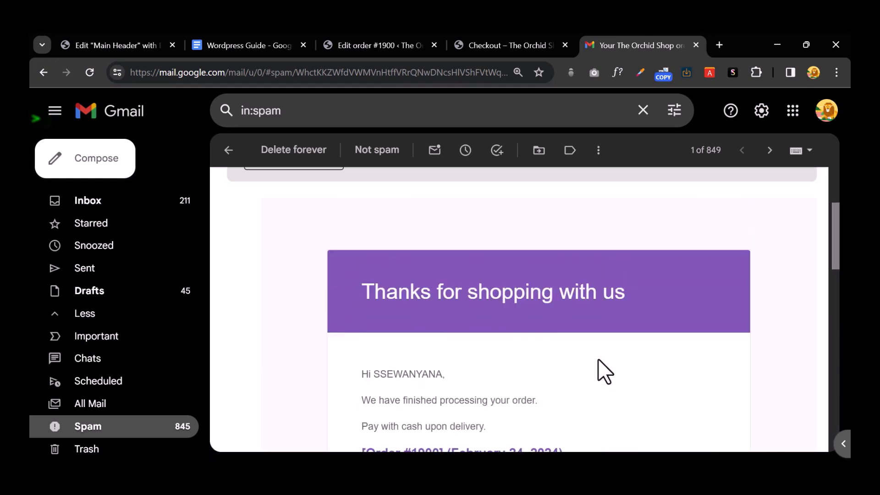
pyautogui.scroll(1, 598, 371)
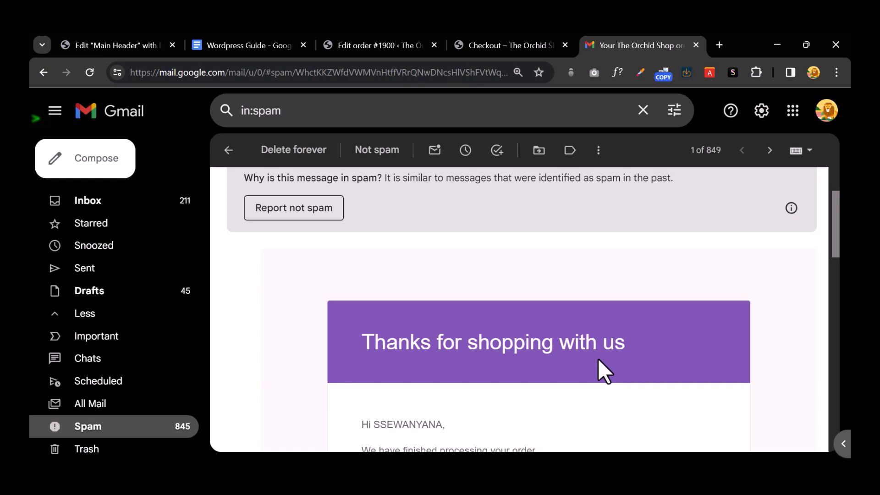
# Step: Return to the order-received tab and open the shop's New category, which shows no products
pyautogui.click(513, 46)
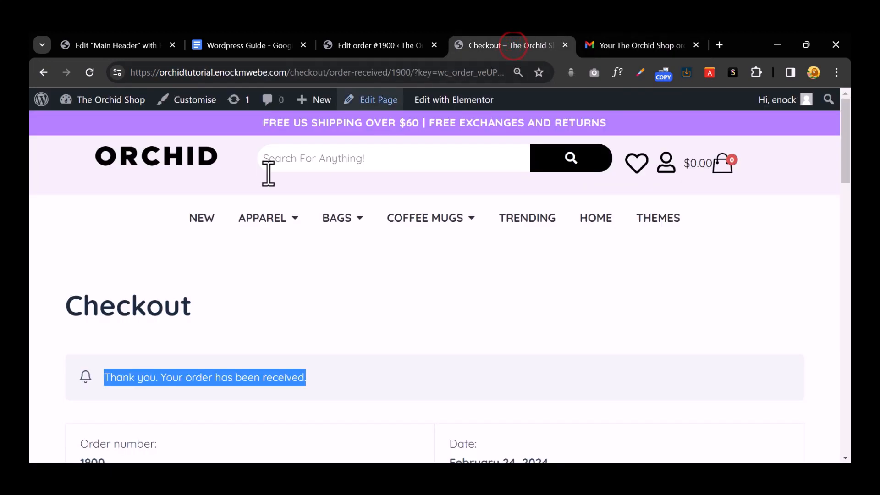
pyautogui.click(771, 274)
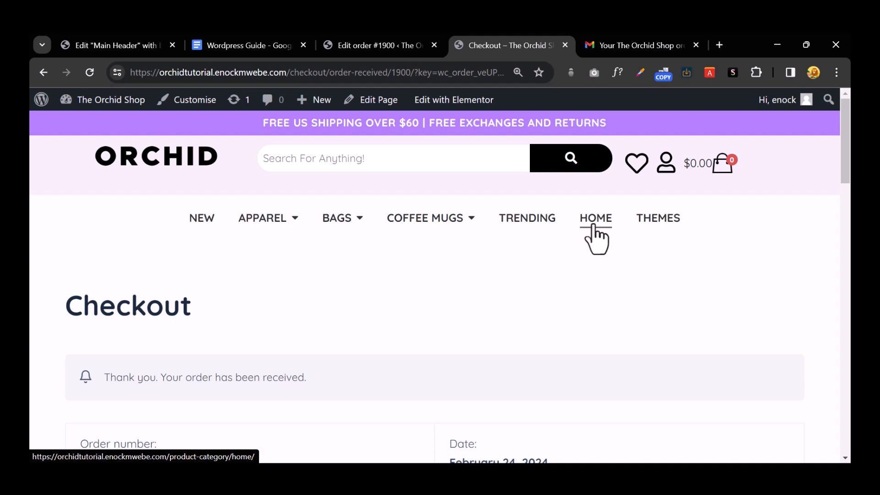
pyautogui.click(201, 222)
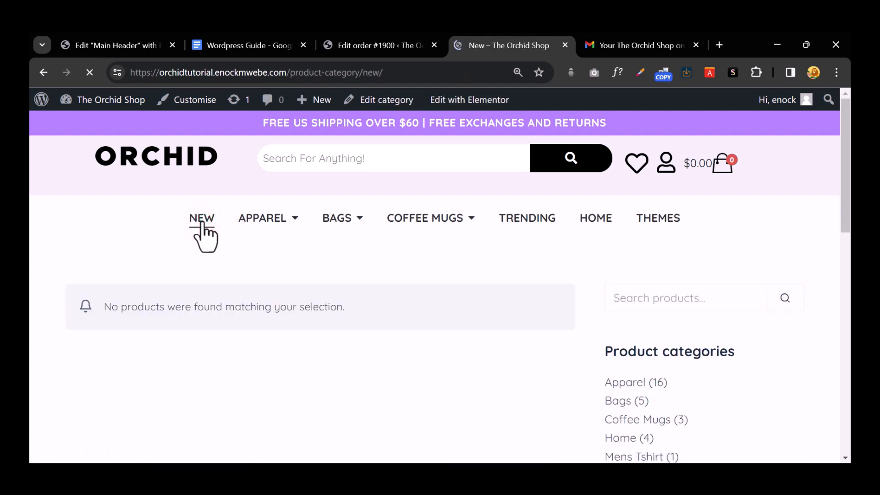
pyautogui.scroll(-7, 400, 289)
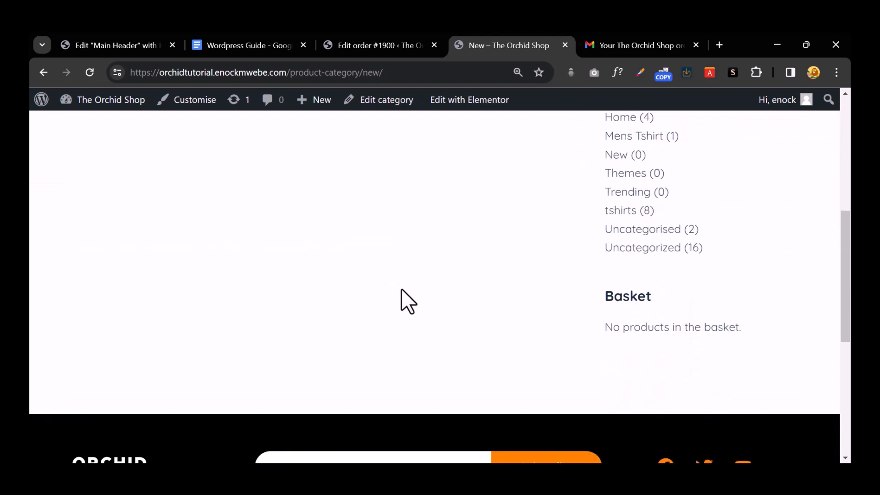
pyautogui.scroll(7, 400, 287)
pyautogui.moveTo(328, 102)
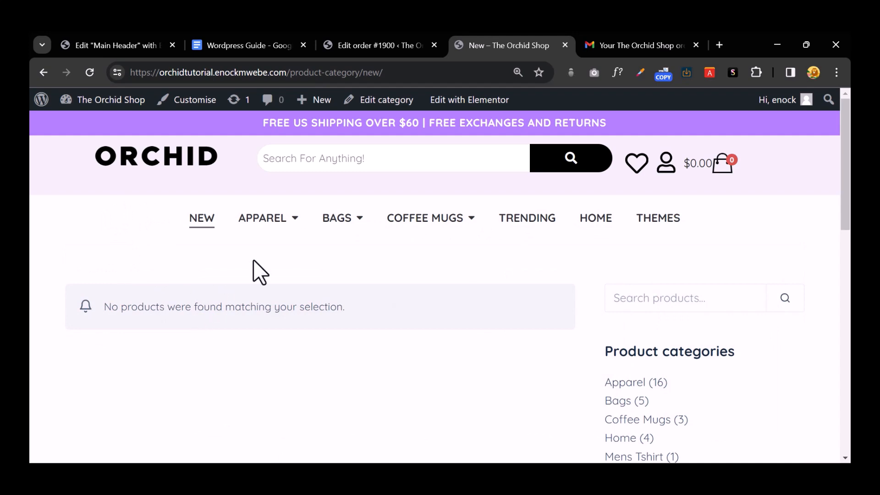
# Step: Go to the admin Products > All Products list
pyautogui.click(394, 44)
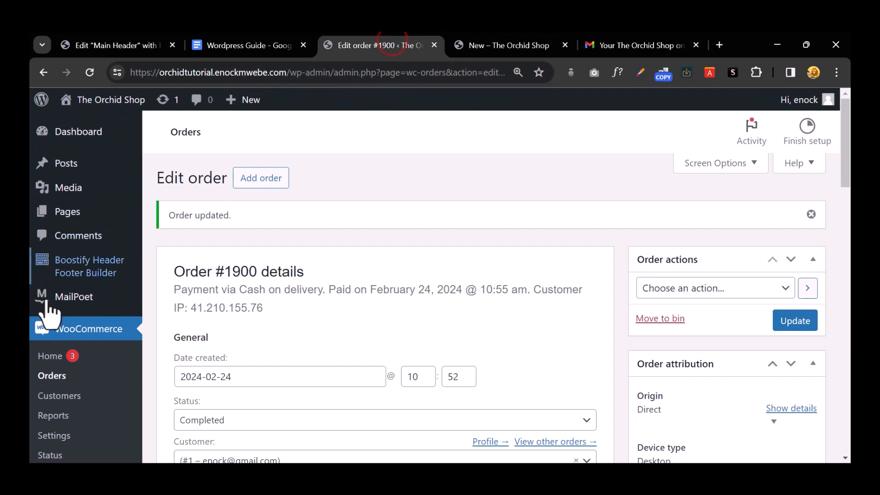
pyautogui.scroll(-5, 74, 334)
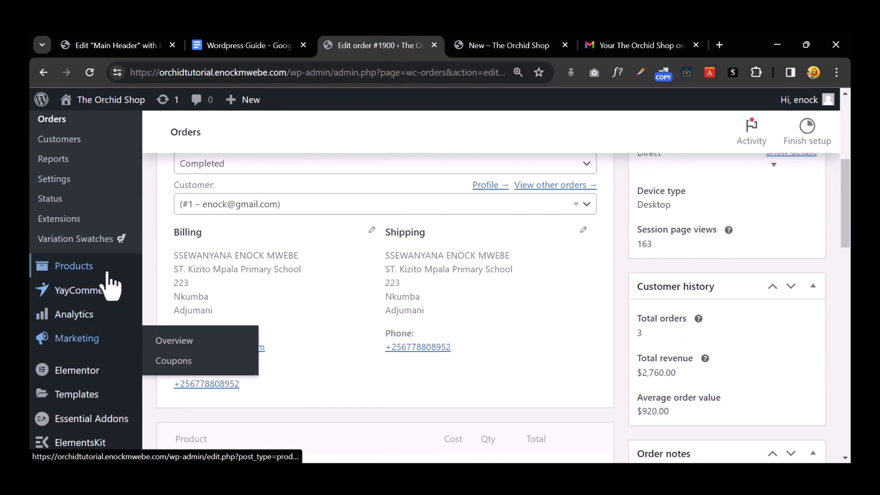
pyautogui.click(107, 269)
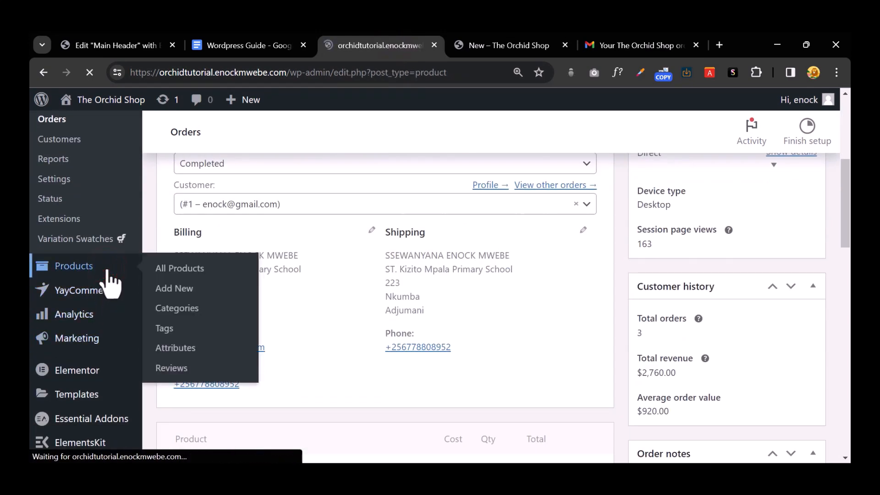
pyautogui.scroll(-3, 324, 304)
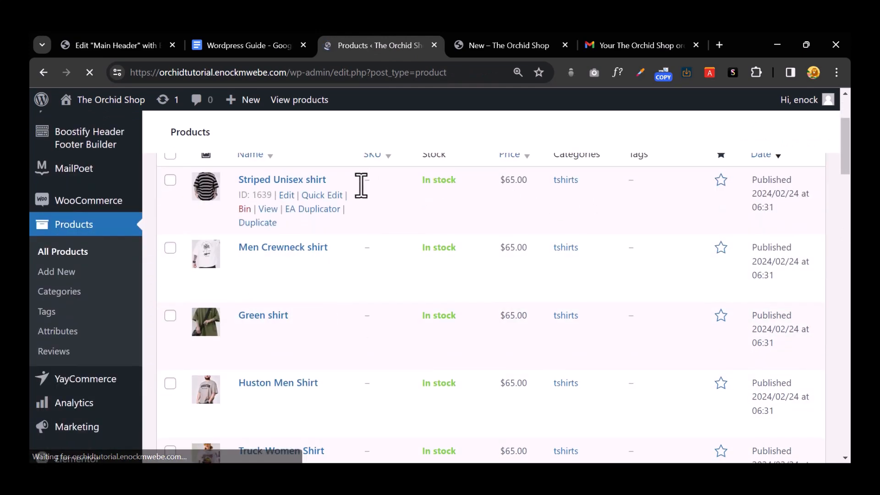
# Step: Quick Edit the Striped Unisex shirt to add the New category alongside tshirts and update it
pyautogui.click(321, 196)
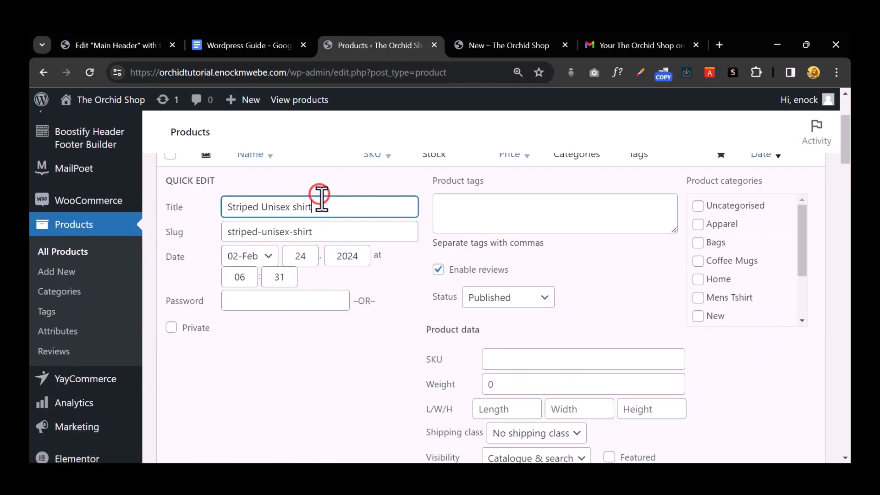
pyautogui.scroll(-3, 603, 341)
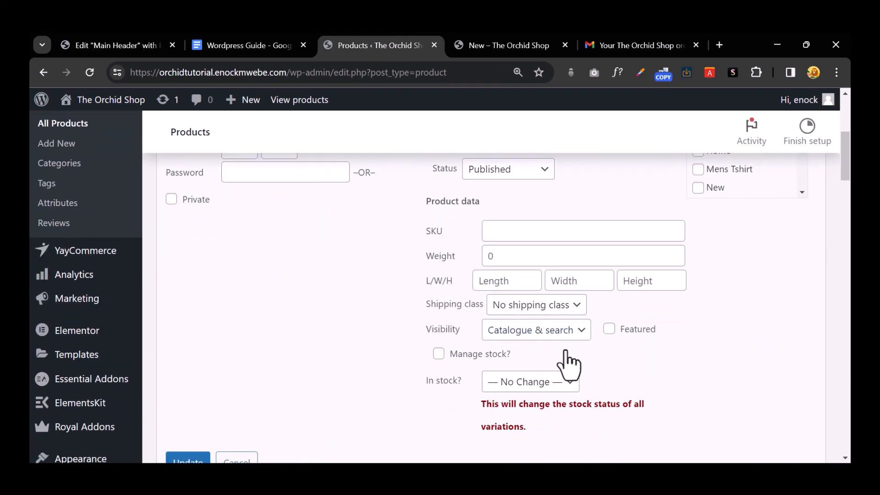
pyautogui.scroll(6, 570, 364)
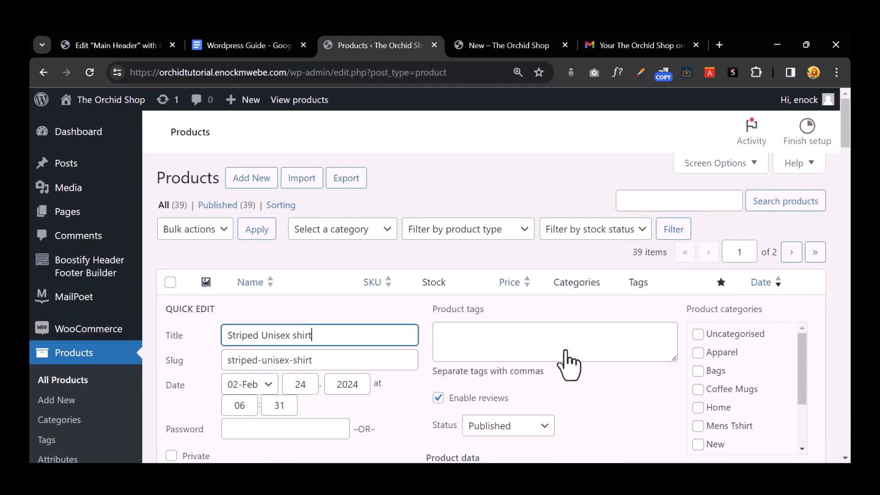
pyautogui.scroll(-2, 727, 369)
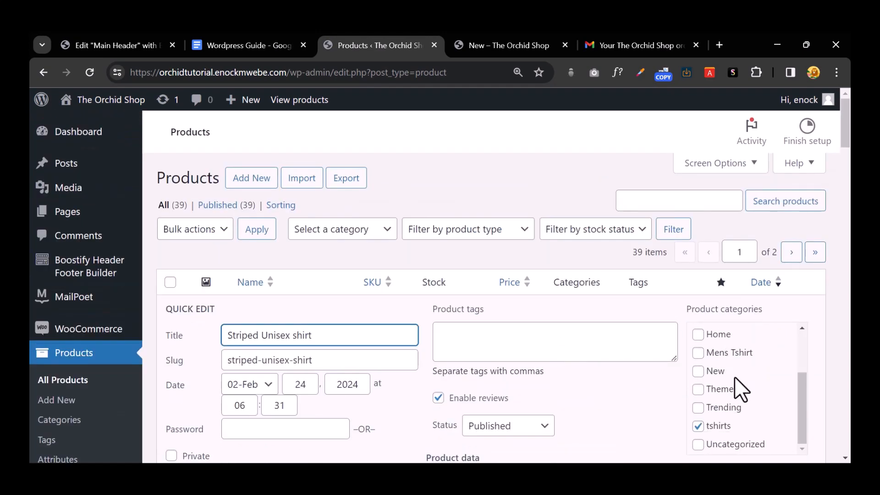
pyautogui.click(701, 372)
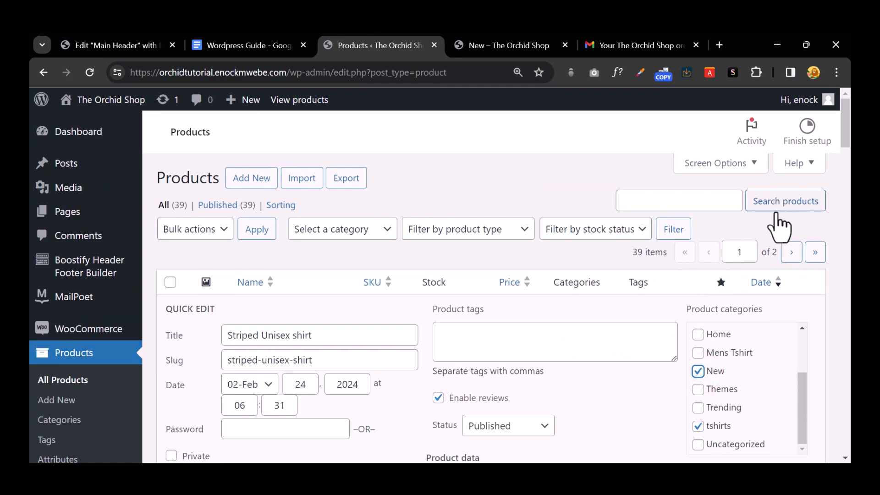
pyautogui.scroll(-2, 716, 362)
pyautogui.scroll(-10, 428, 373)
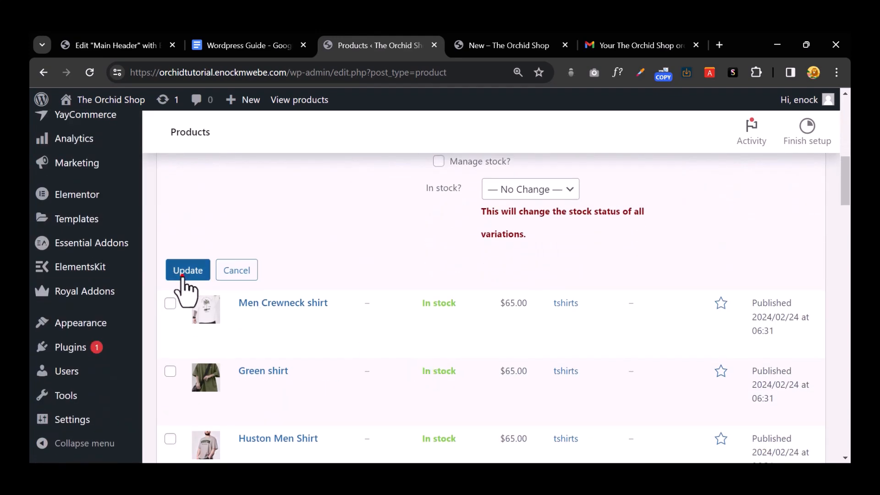
pyautogui.click(183, 273)
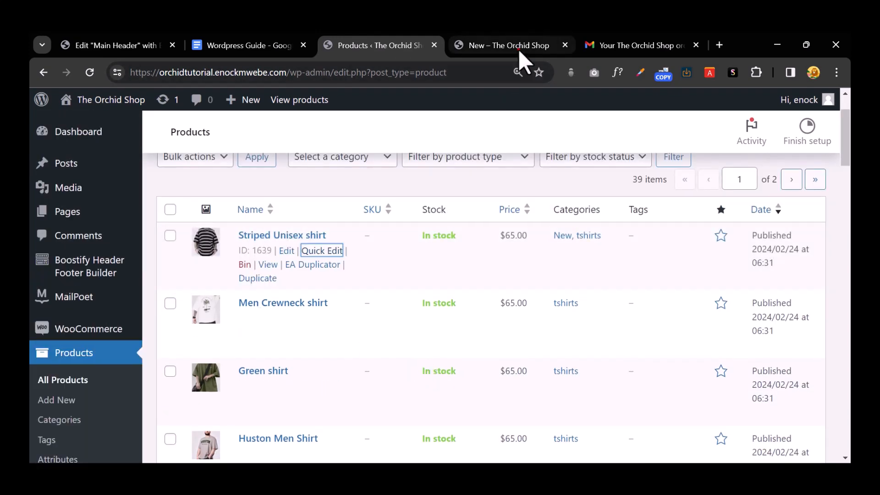
pyautogui.click(518, 49)
# Step: Reload the New category page and confirm the striped shirt is its only product
pyautogui.click(92, 74)
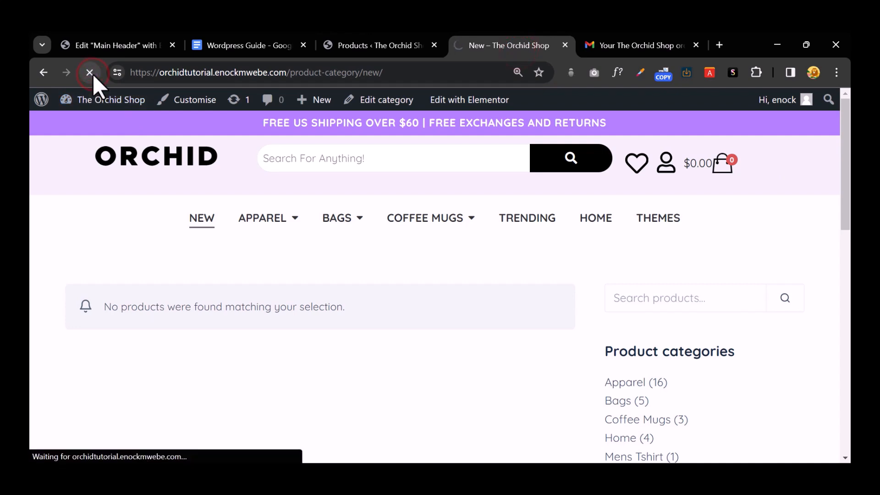
pyautogui.scroll(-4, 164, 271)
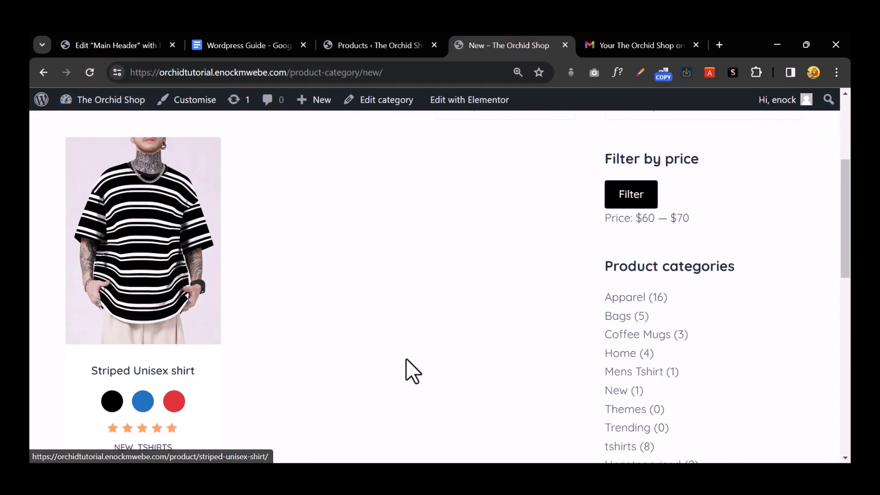
pyautogui.scroll(-5, 407, 362)
pyautogui.scroll(10, 407, 362)
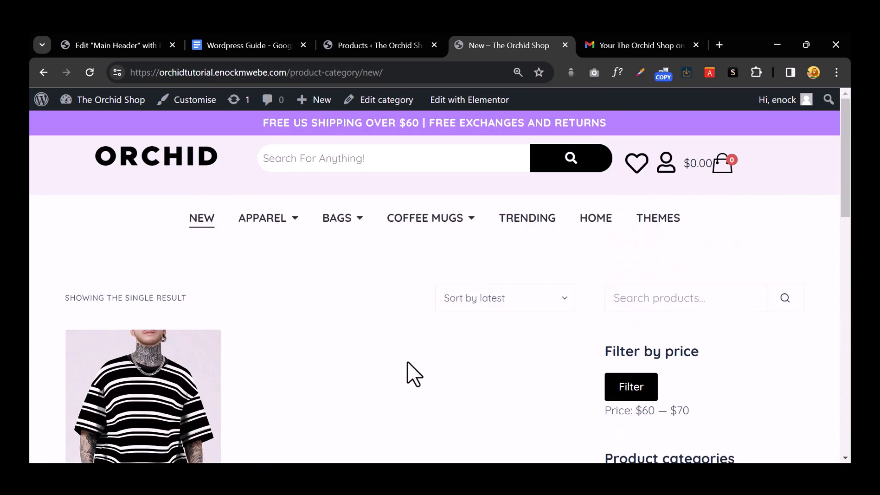
pyautogui.scroll(-10, 406, 362)
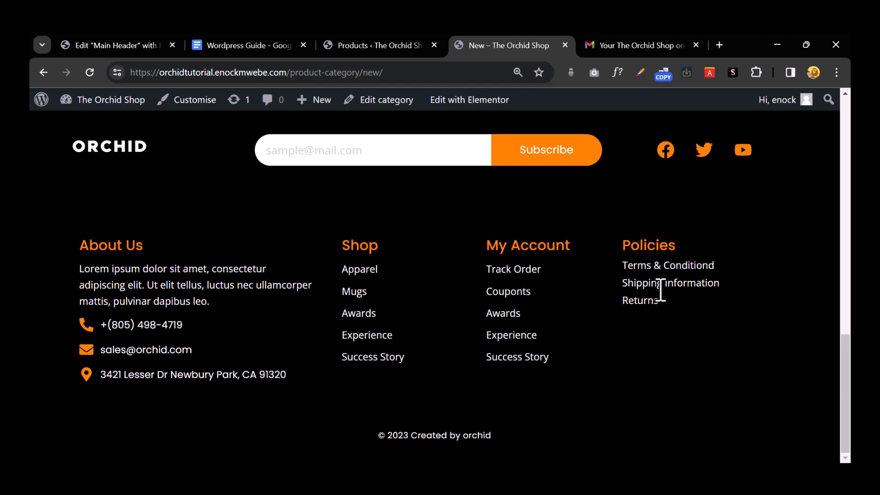
pyautogui.scroll(15, 660, 290)
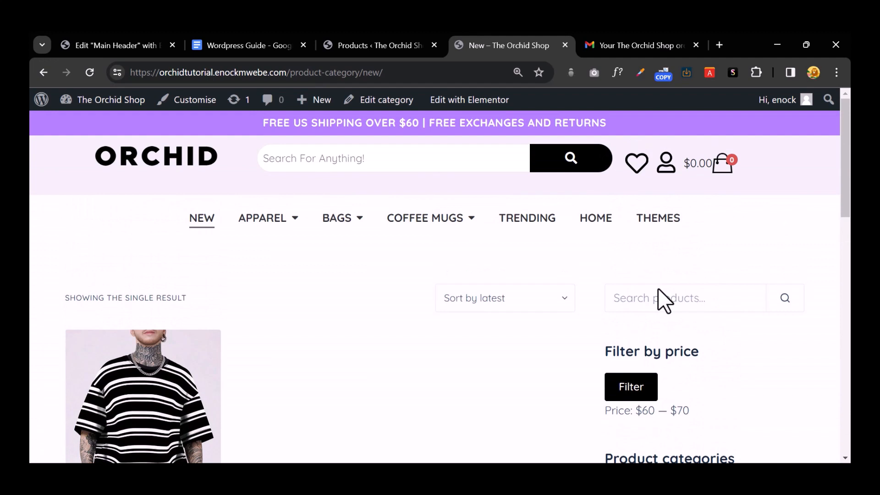